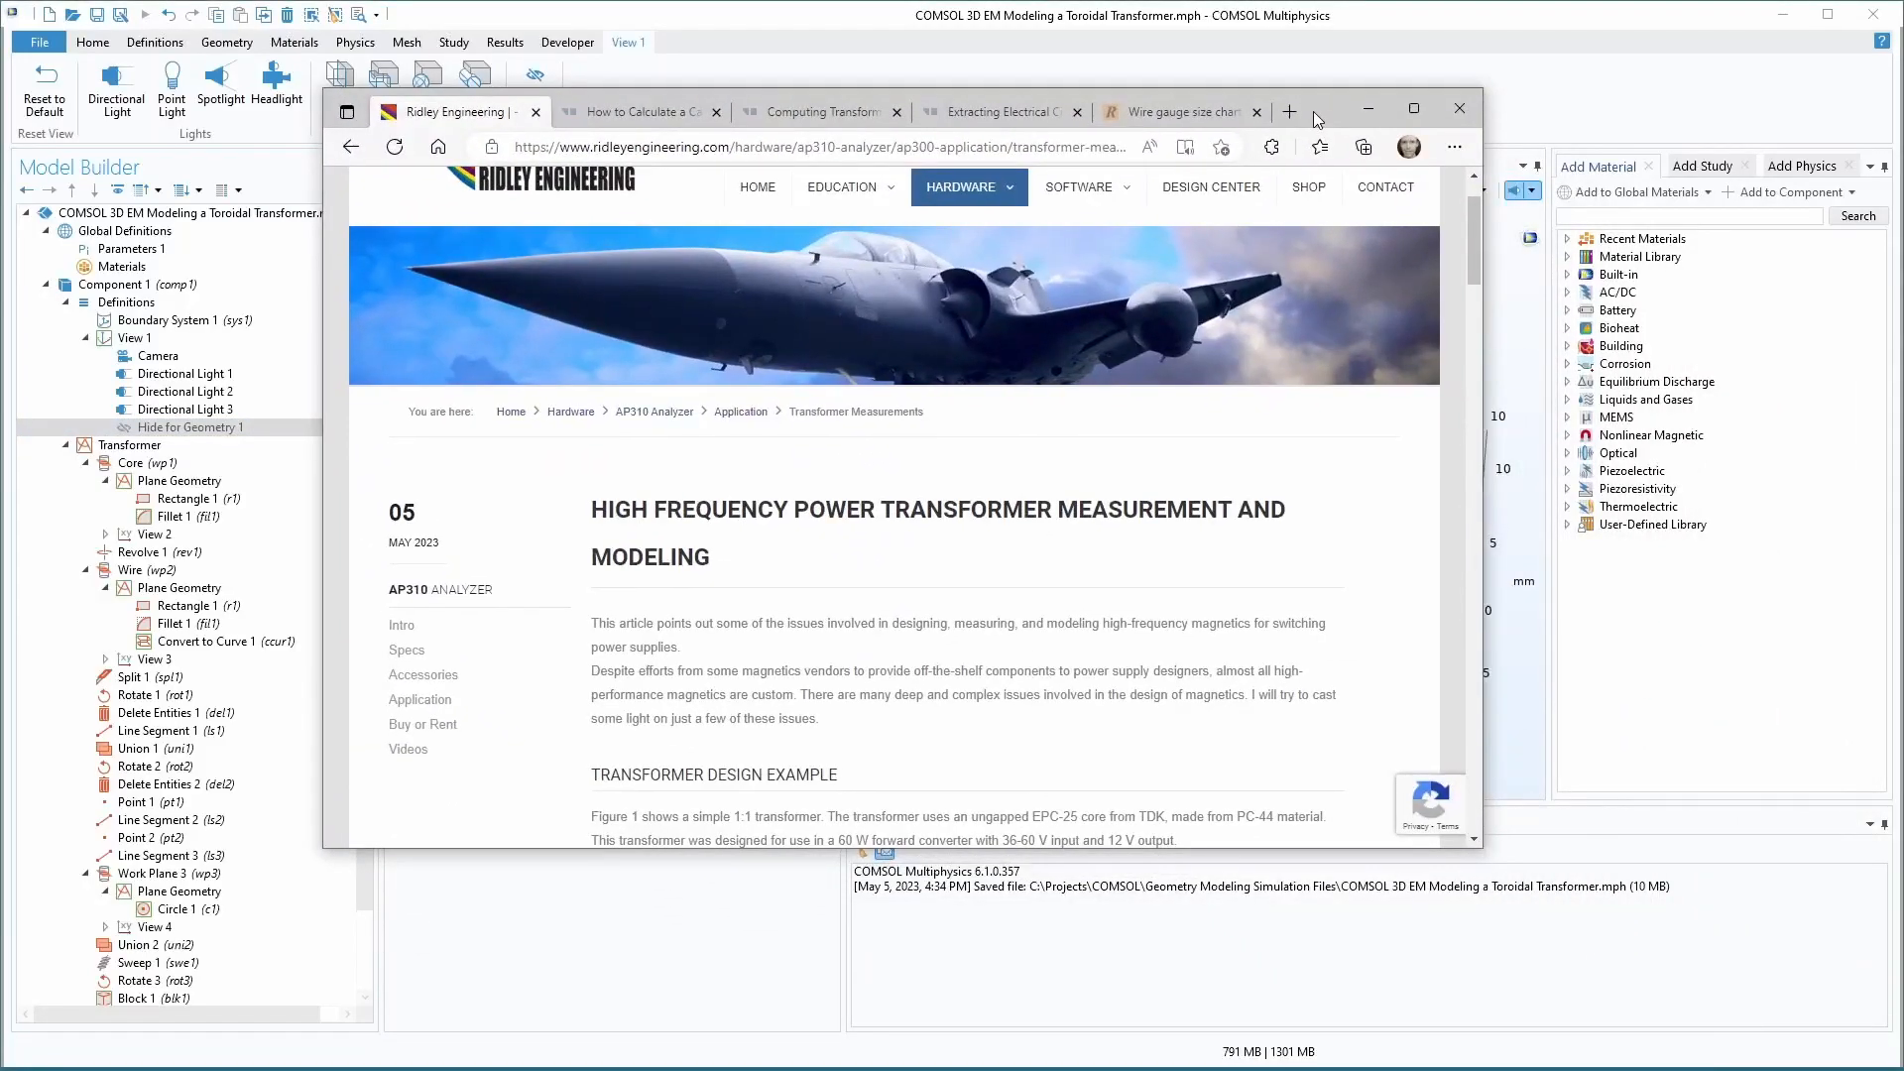
# - Read the high-frequency power transformer article down to the equivalent circuit diagram of the two-winding transformer and enlarge it
pyautogui.scroll(2, 1034, 528)
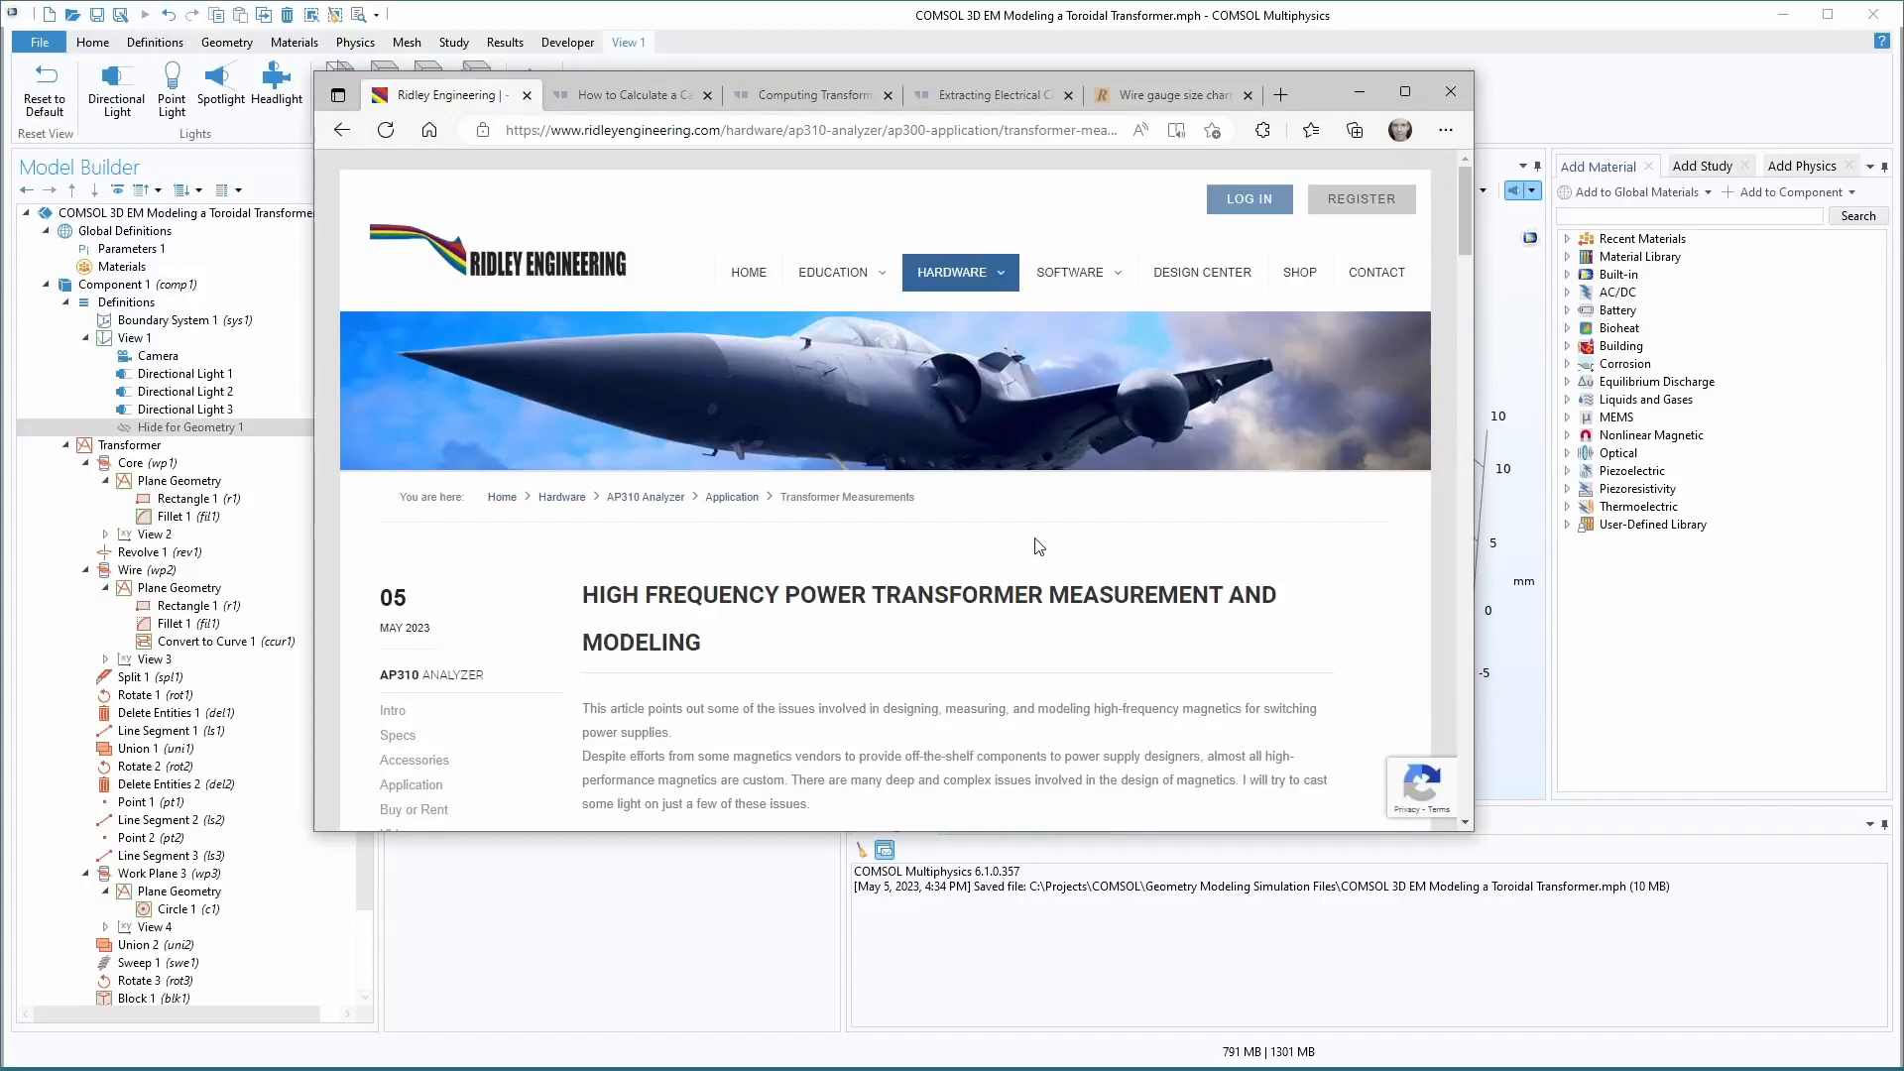
pyautogui.scroll(-3, 1025, 624)
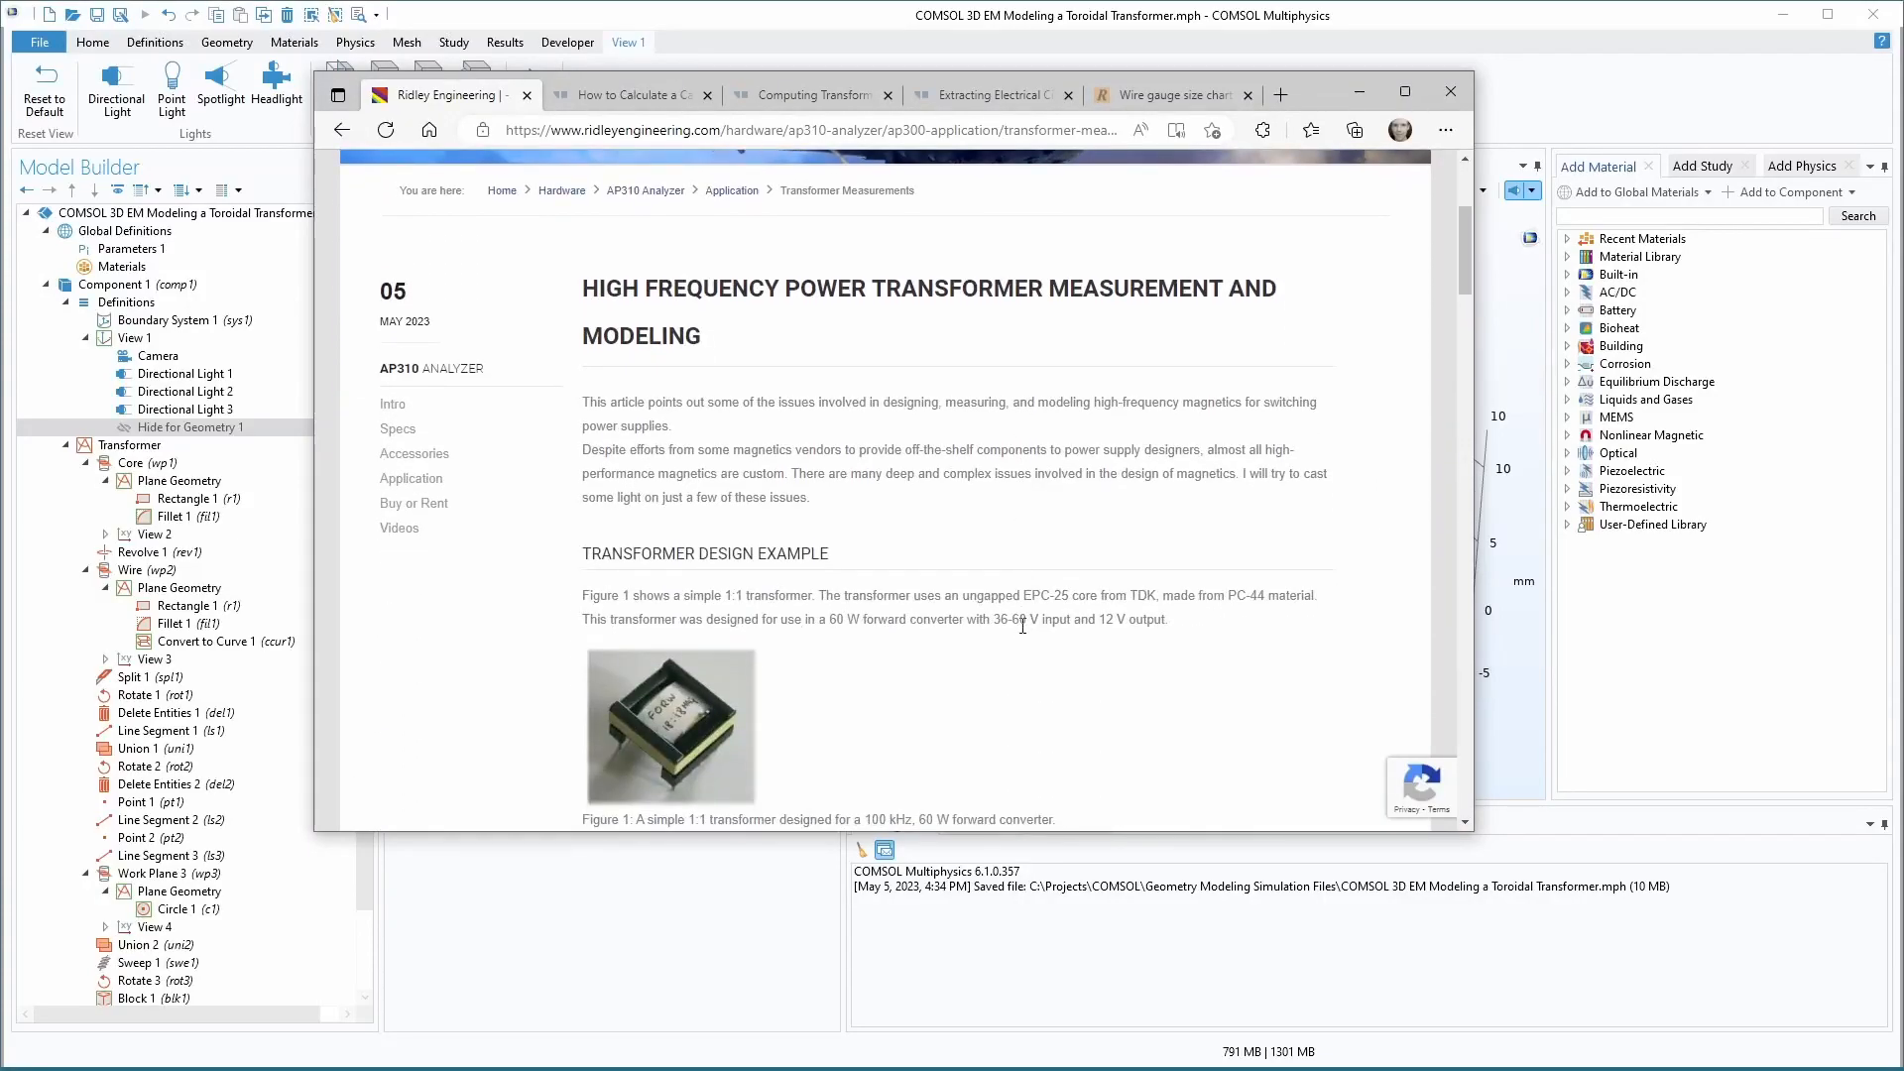
pyautogui.scroll(-1, 1022, 624)
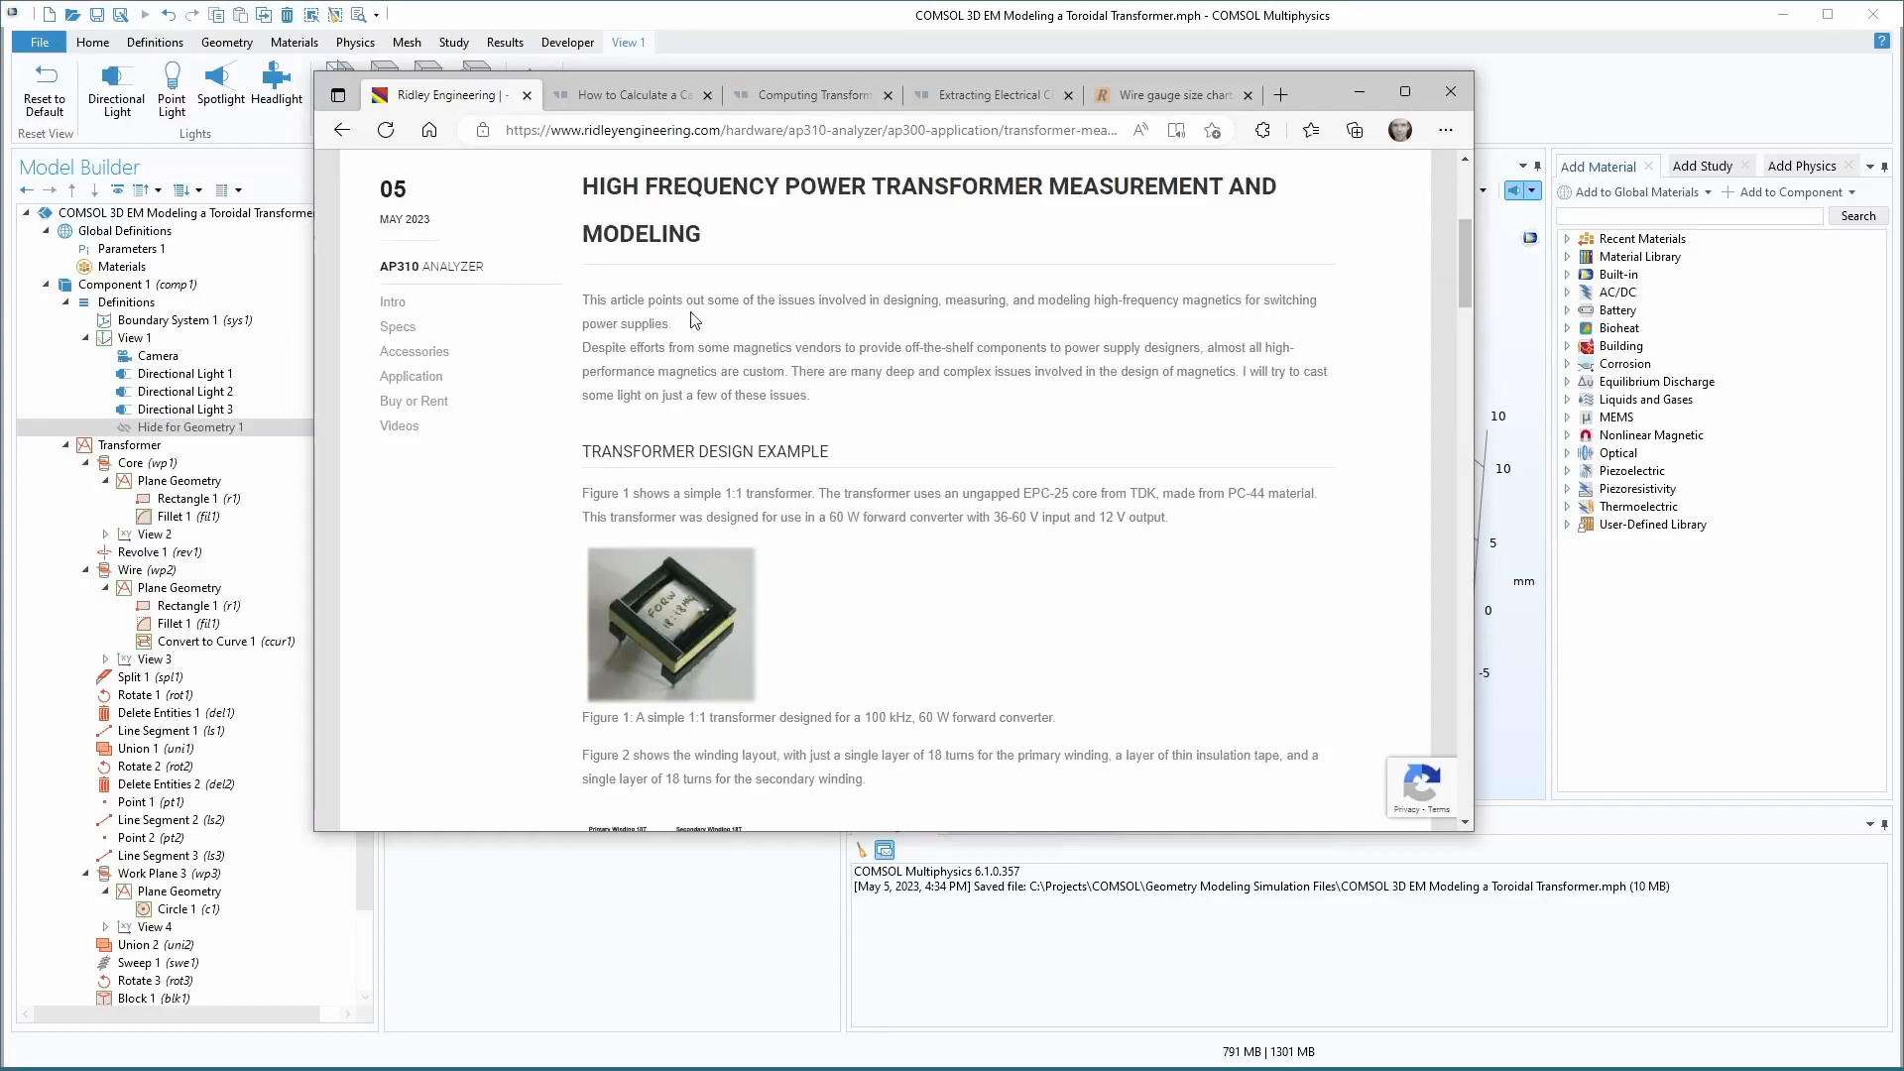
pyautogui.scroll(-9, 567, 639)
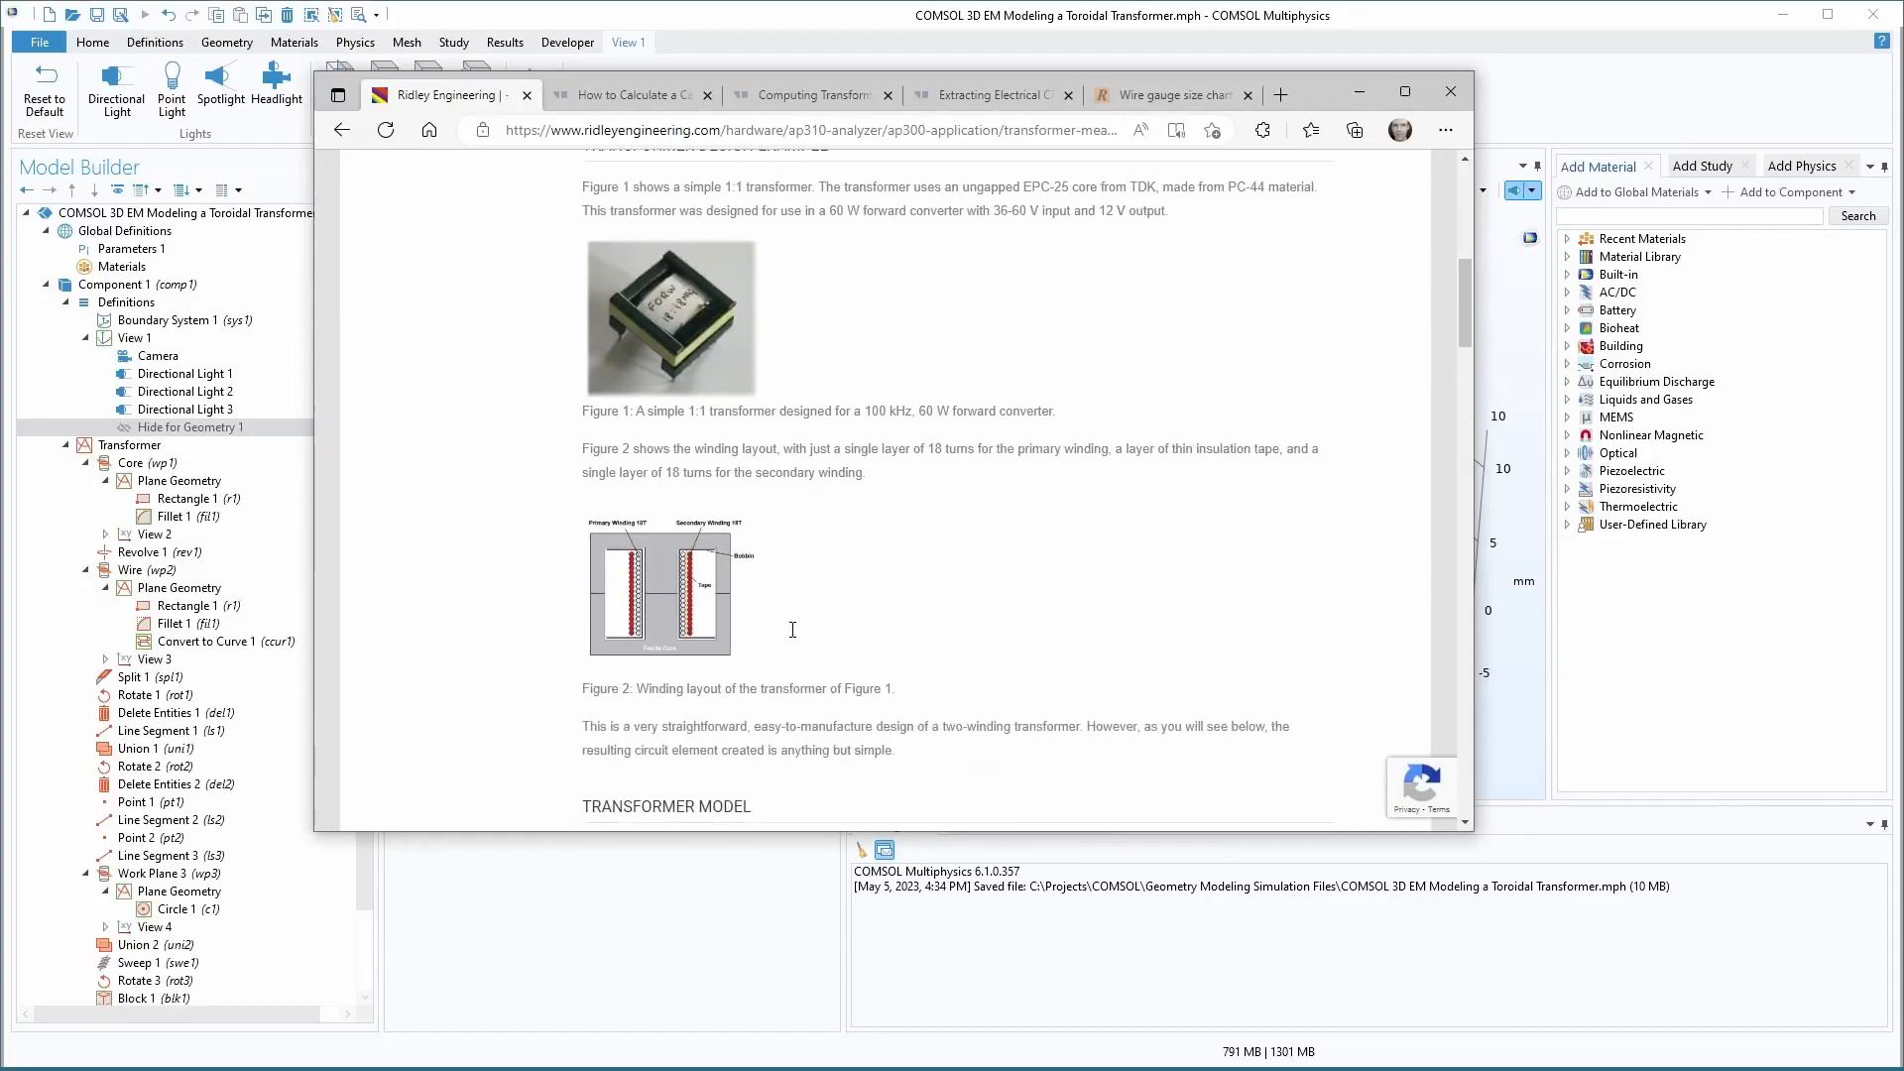
pyautogui.scroll(-1, 793, 637)
pyautogui.scroll(1, 793, 637)
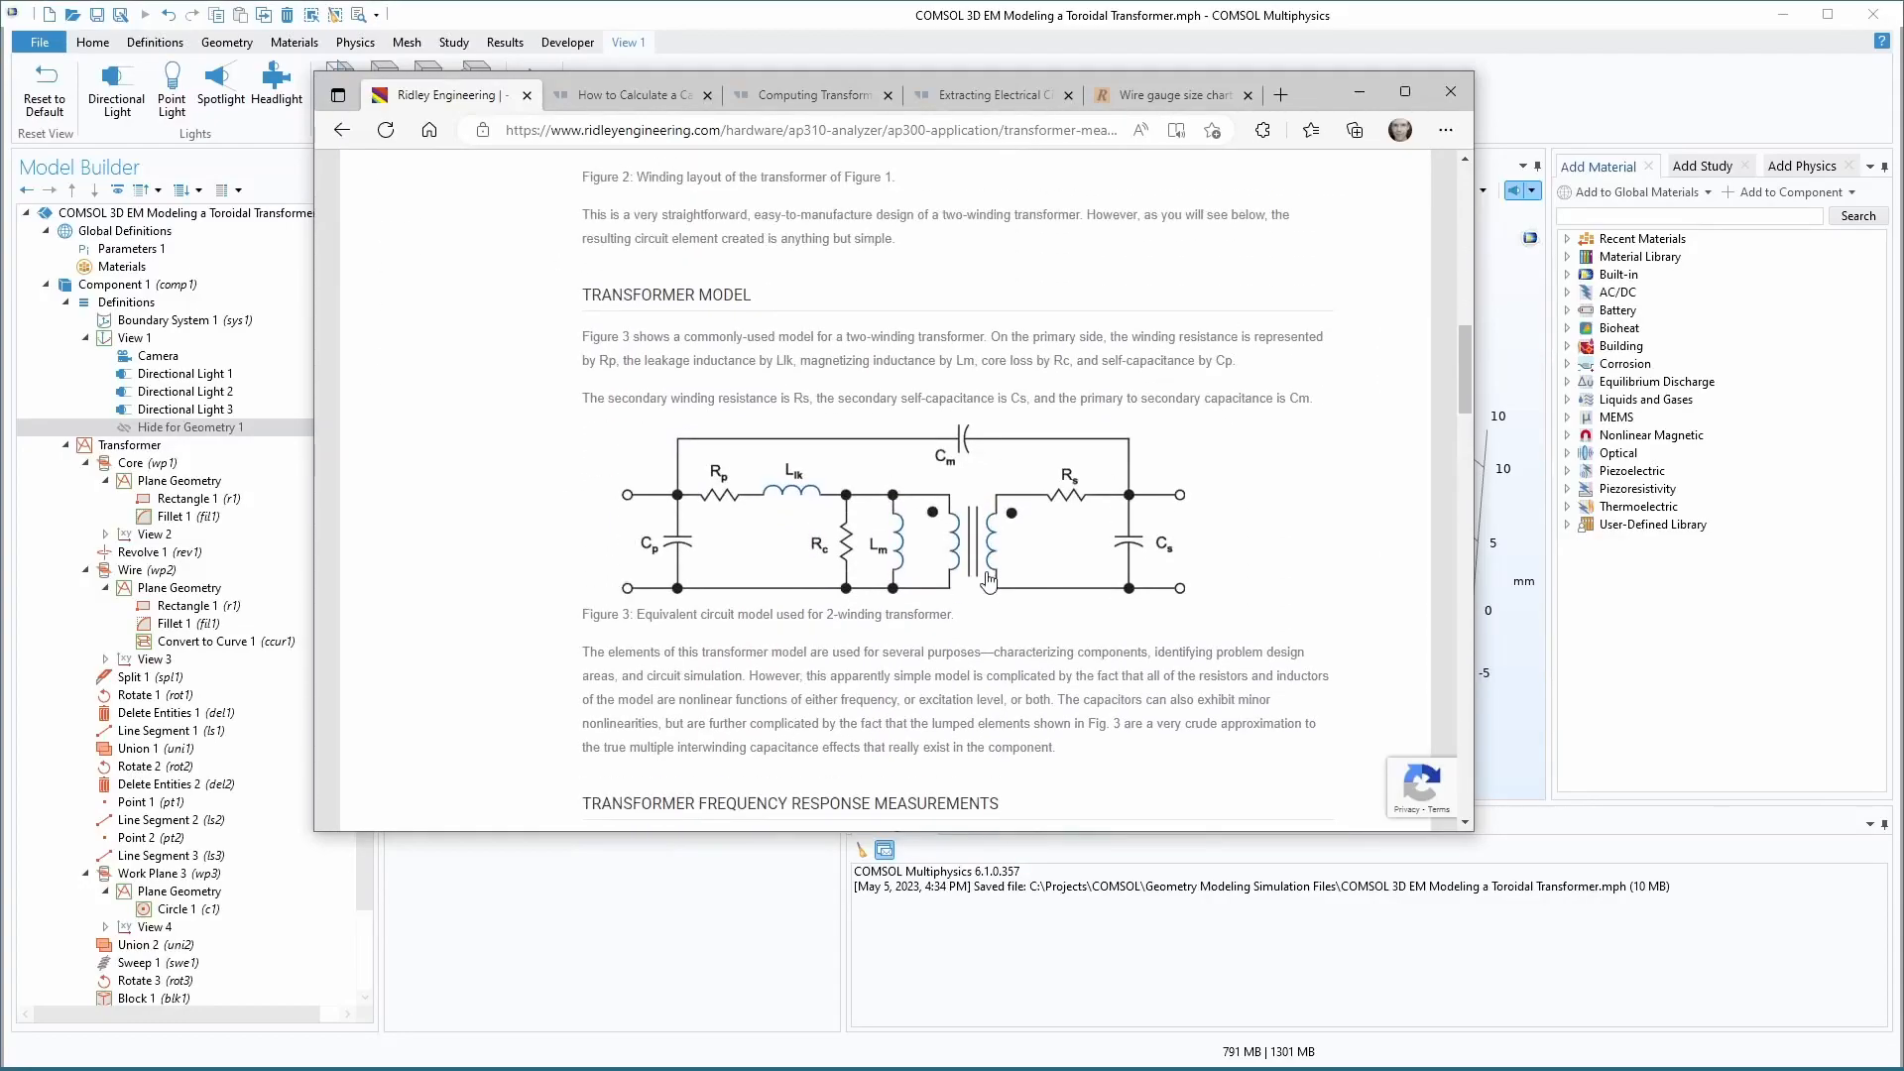
pyautogui.keyDown('ctrl'); pyautogui.scroll(1, 997, 592); pyautogui.keyUp('ctrl')
pyautogui.keyDown('ctrl'); pyautogui.scroll(1, 996, 592); pyautogui.keyUp('ctrl')
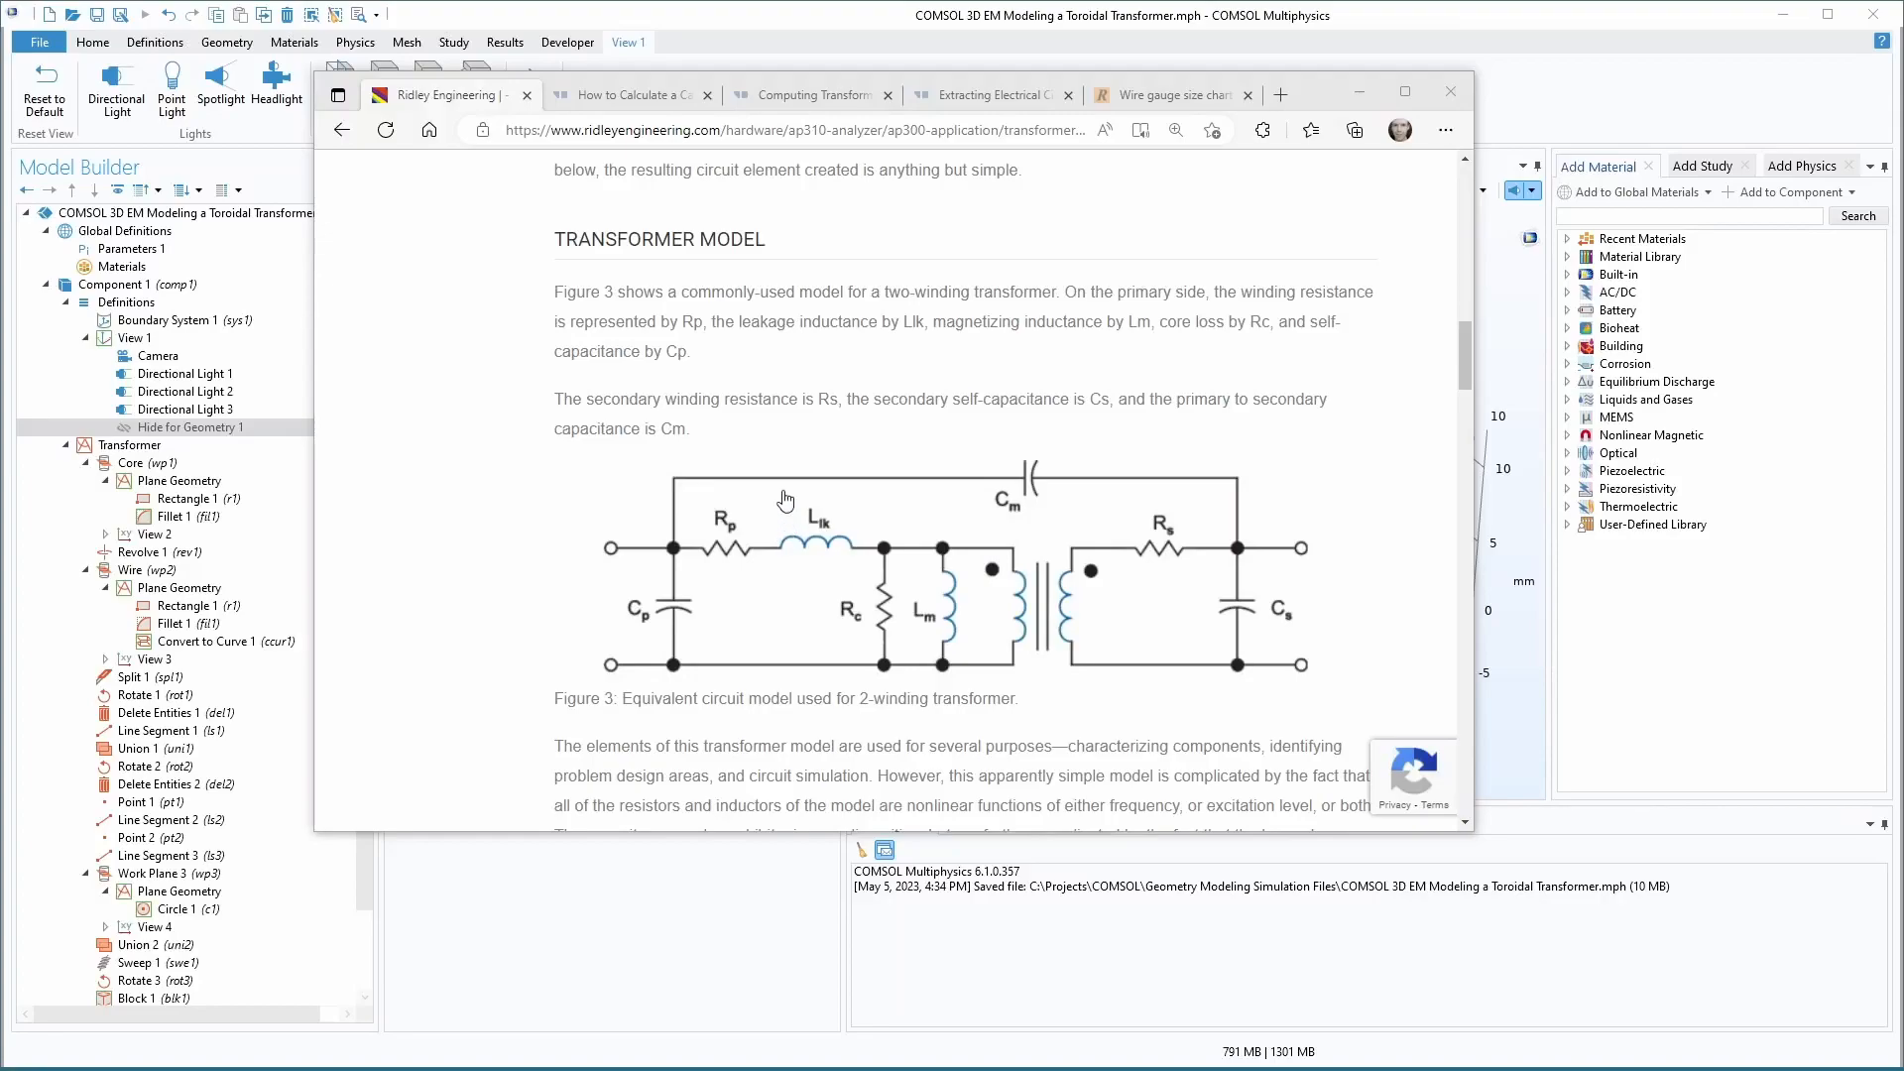
# - Look through the open COMSOL blog posts on capacitance matrices, transformer equivalent circuit parameters and electrical circuit extraction
pyautogui.click(627, 95)
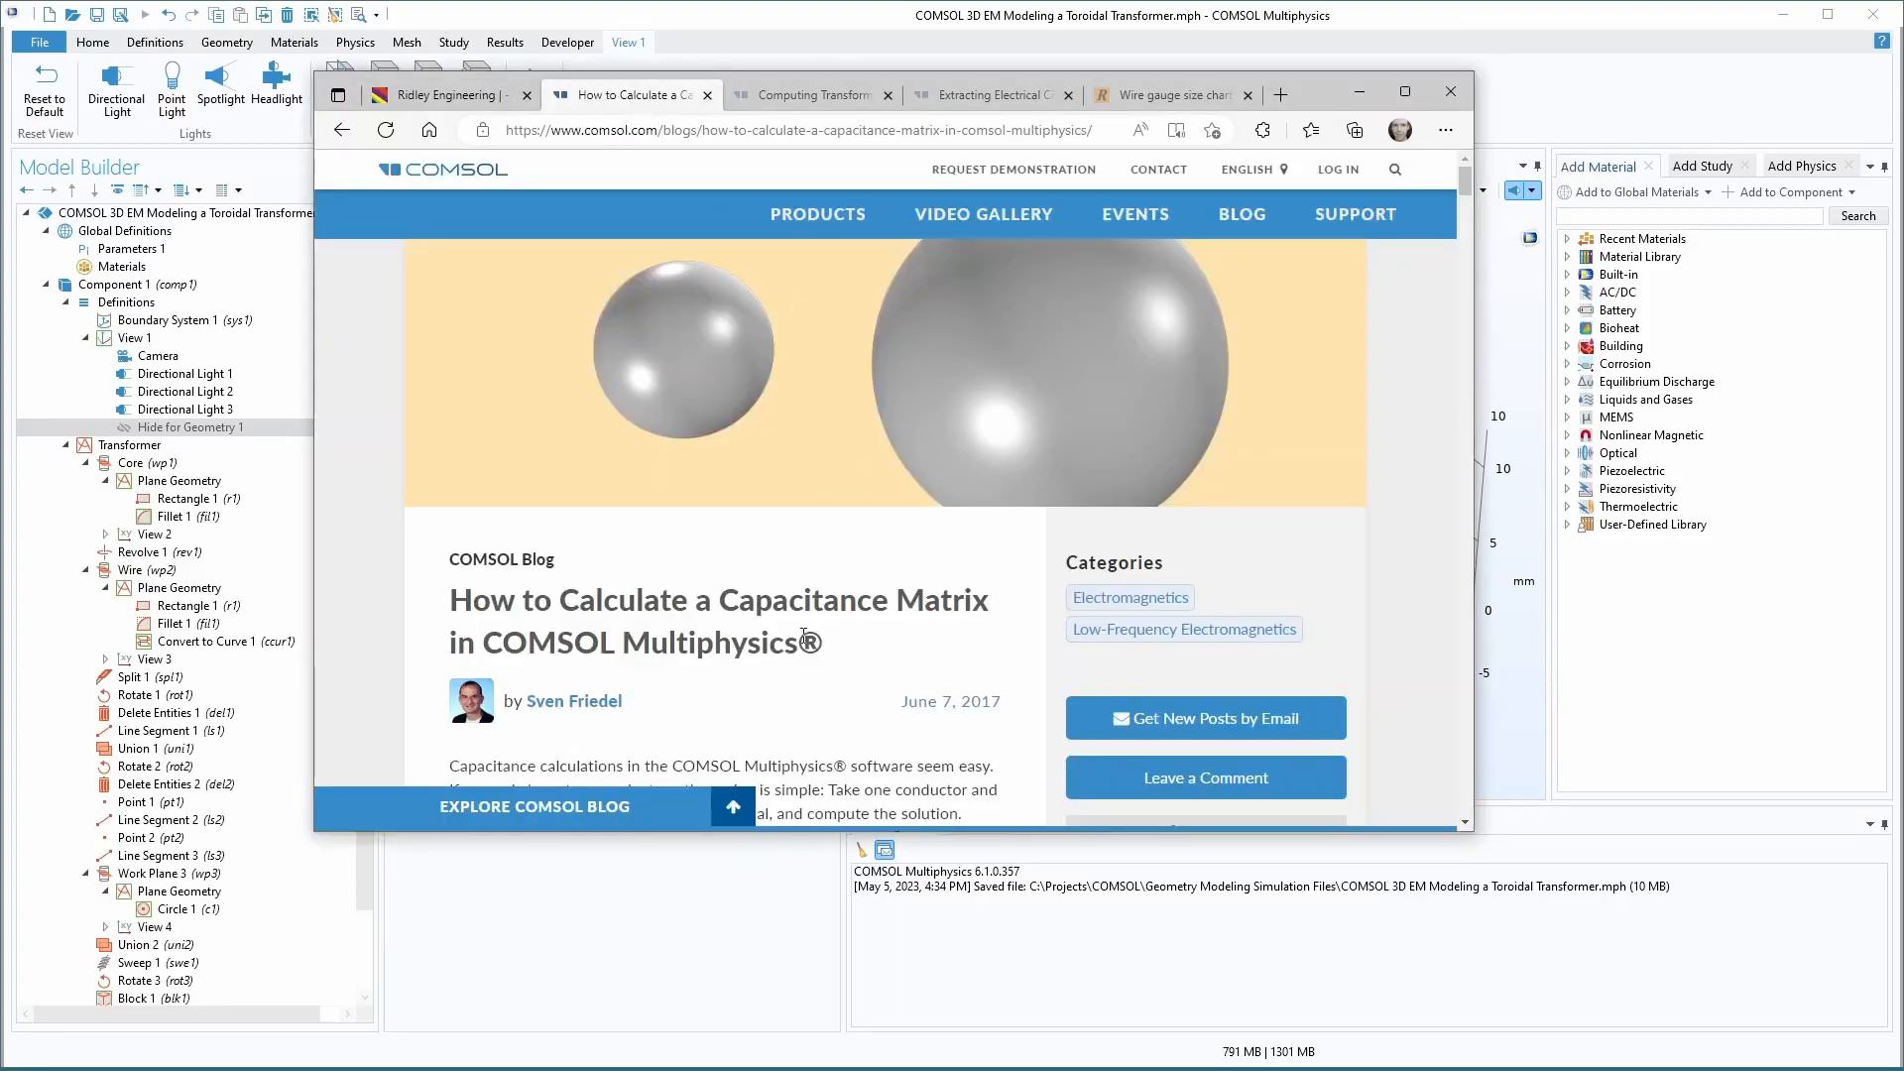
pyautogui.click(796, 96)
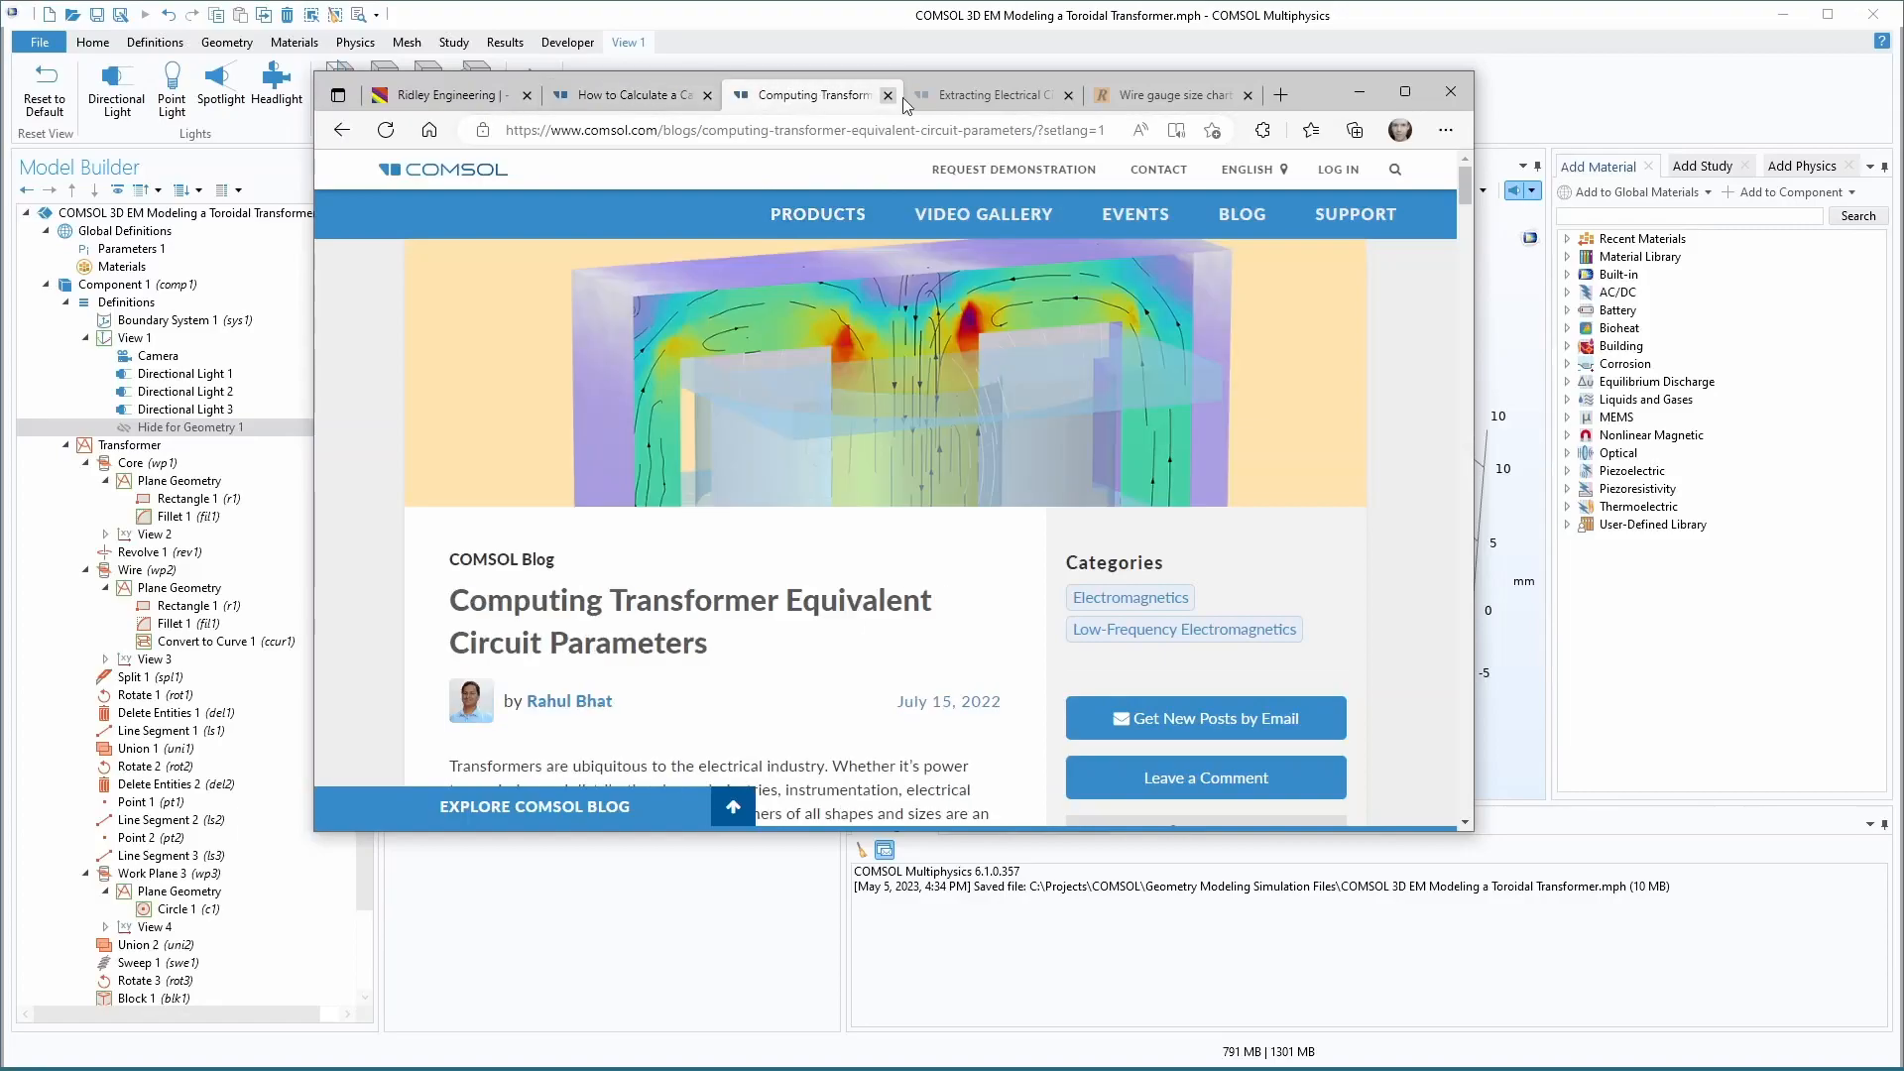
pyautogui.click(975, 98)
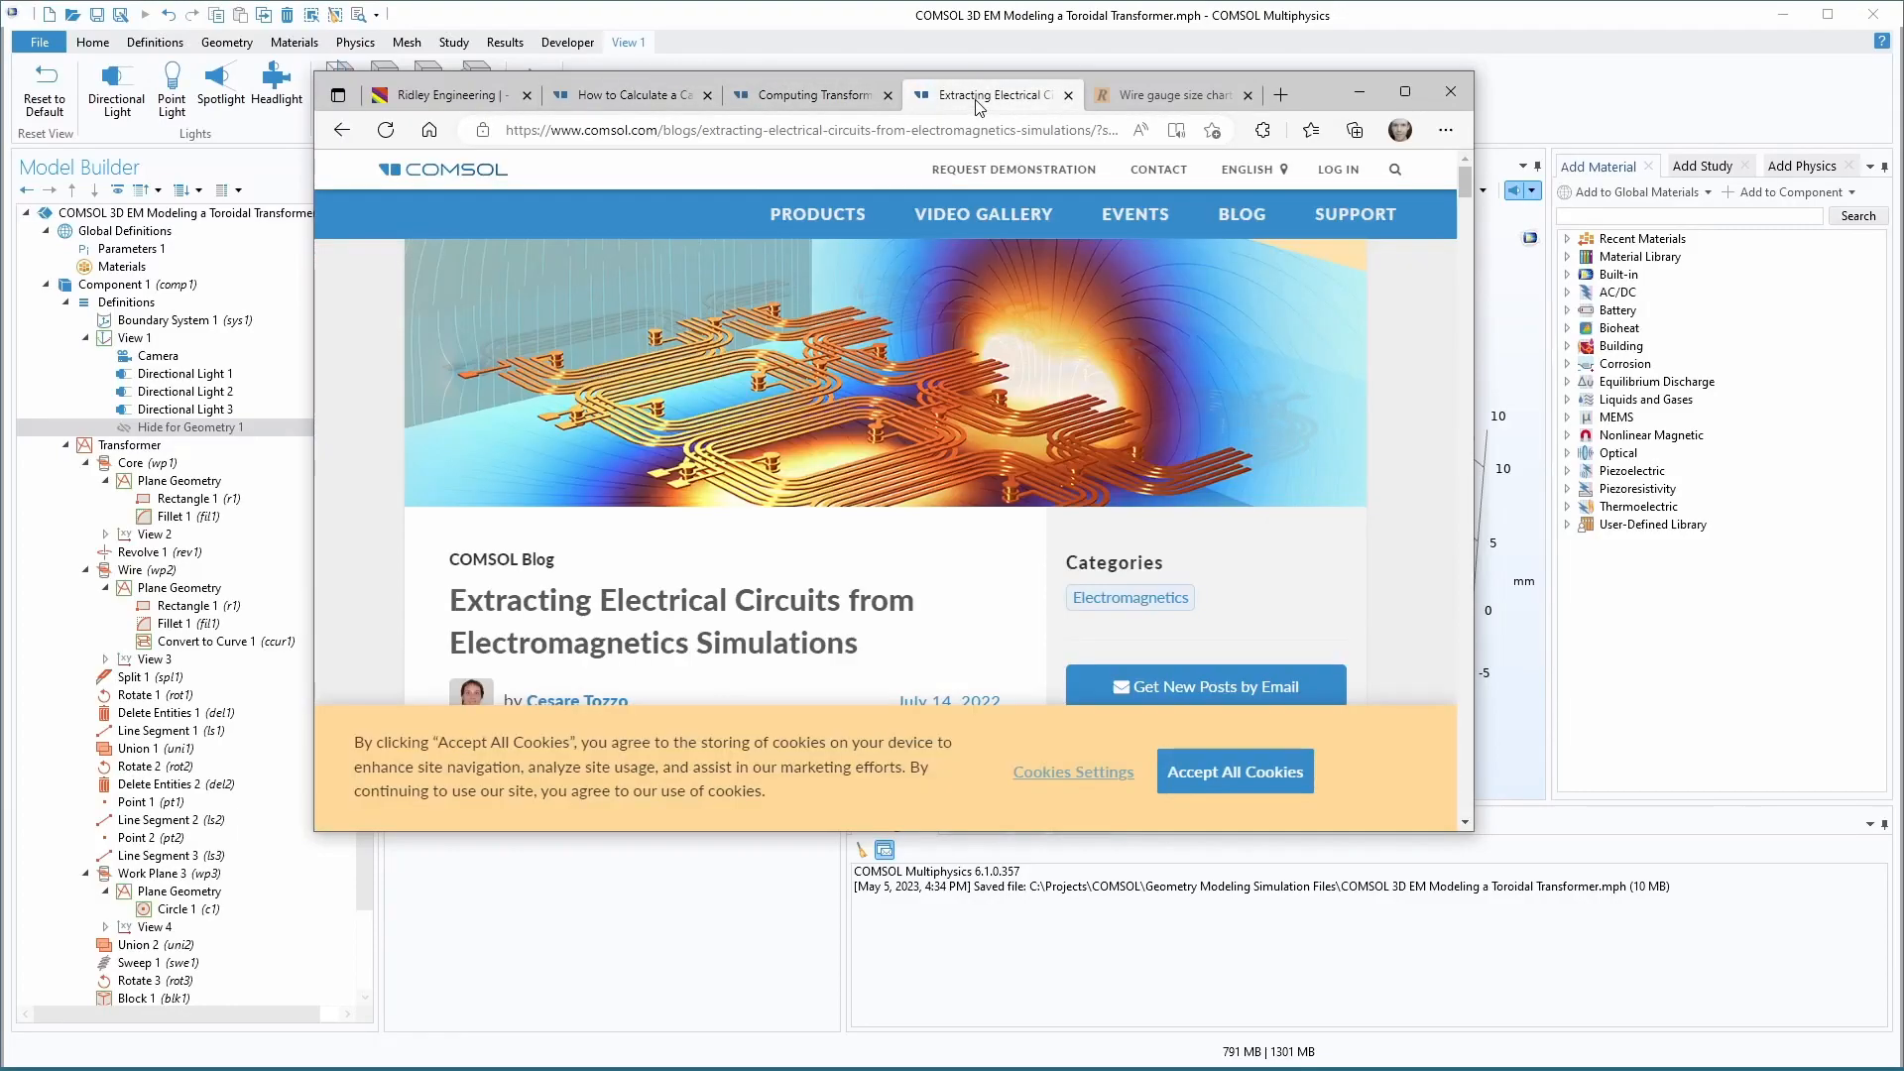
pyautogui.click(688, 97)
pyautogui.scroll(-10, 654, 441)
pyautogui.scroll(-20, 658, 454)
pyautogui.scroll(10, 686, 573)
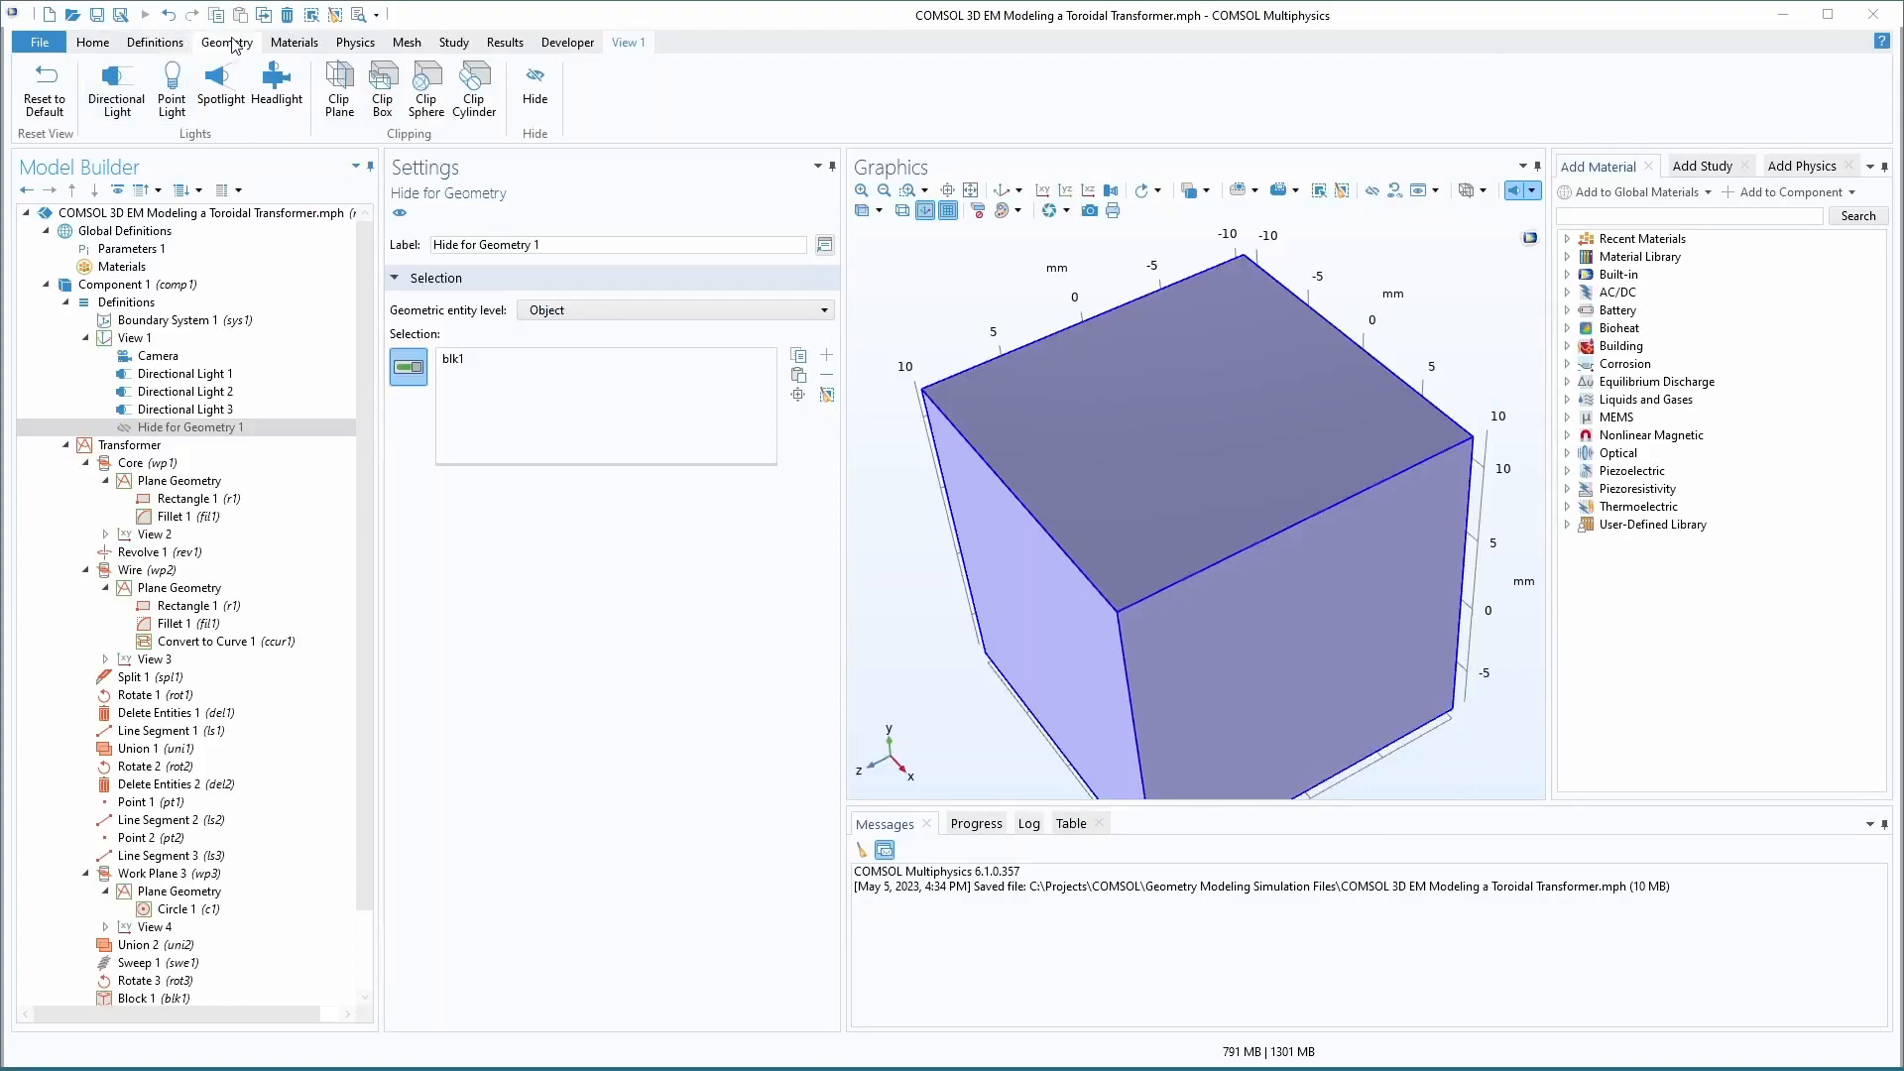
# - Add the built-in material Air to the component and collapse the model tree to show its node
pyautogui.click(295, 42)
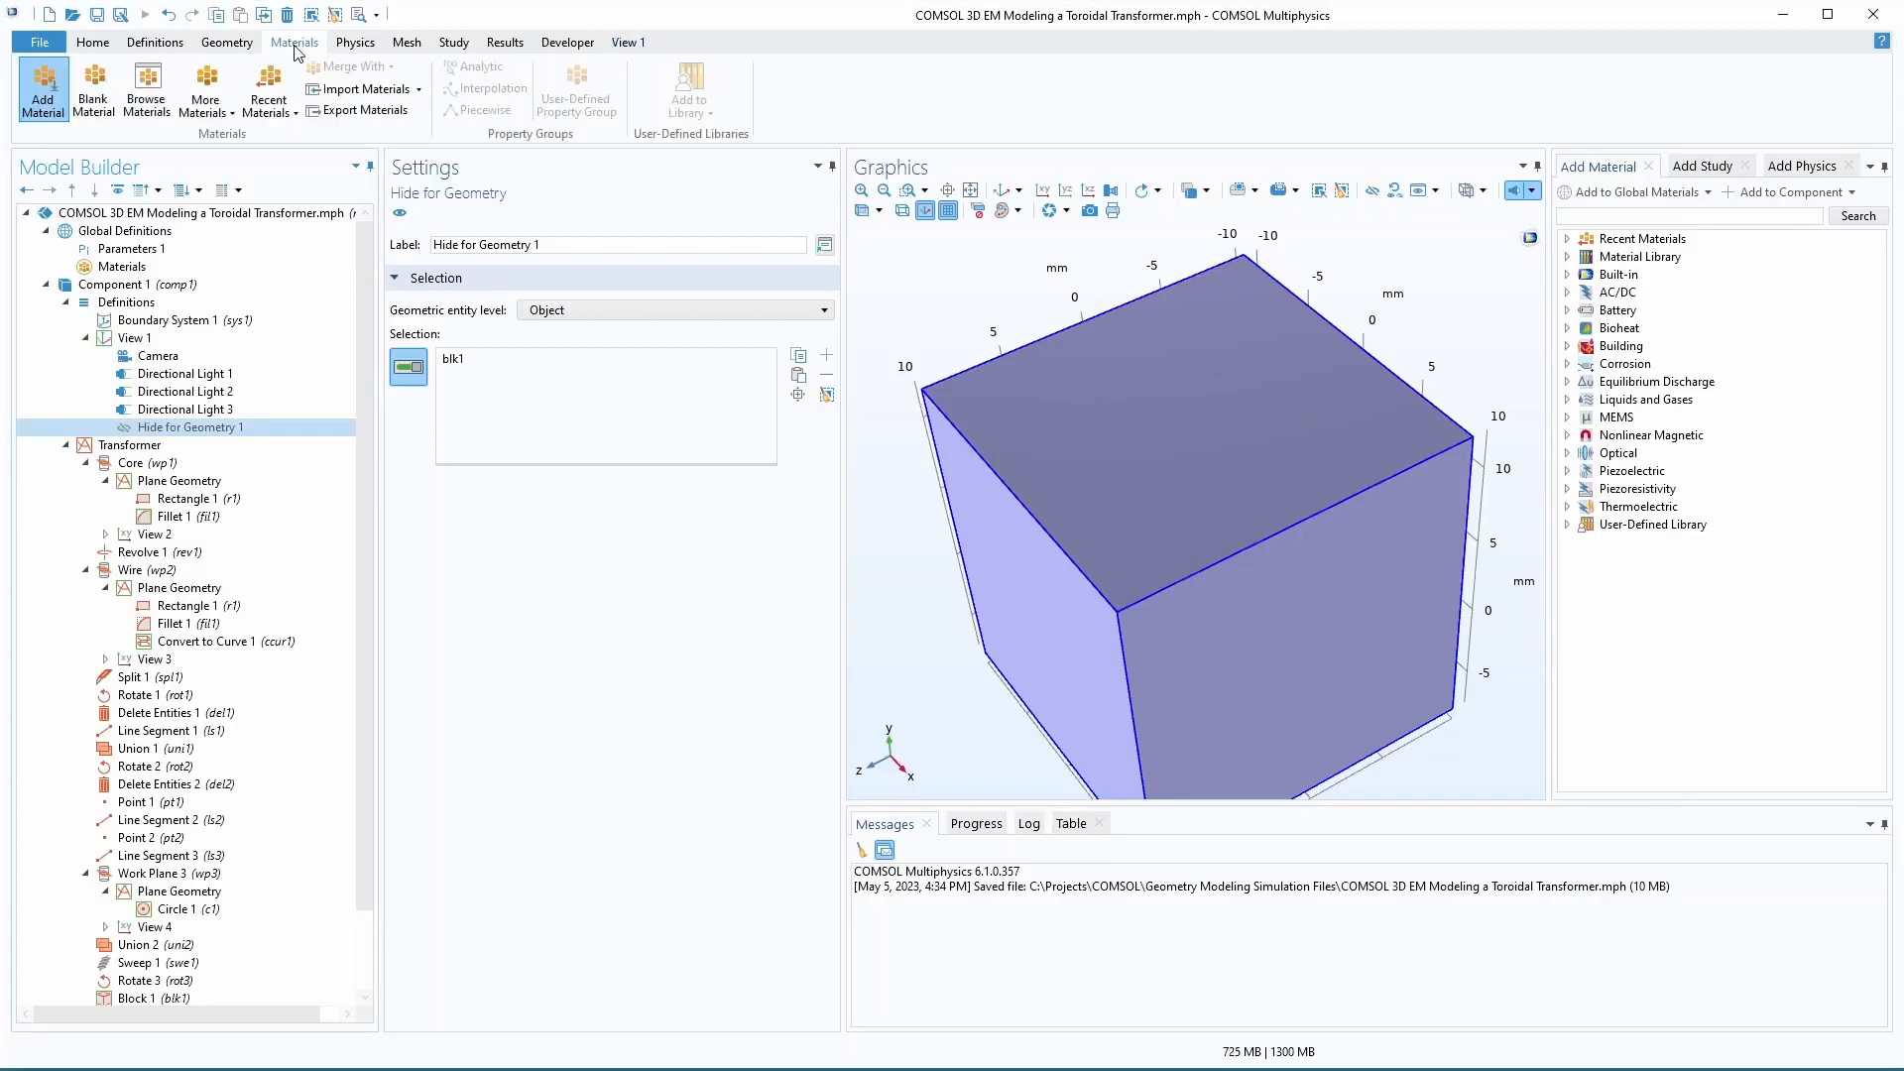
pyautogui.click(44, 81)
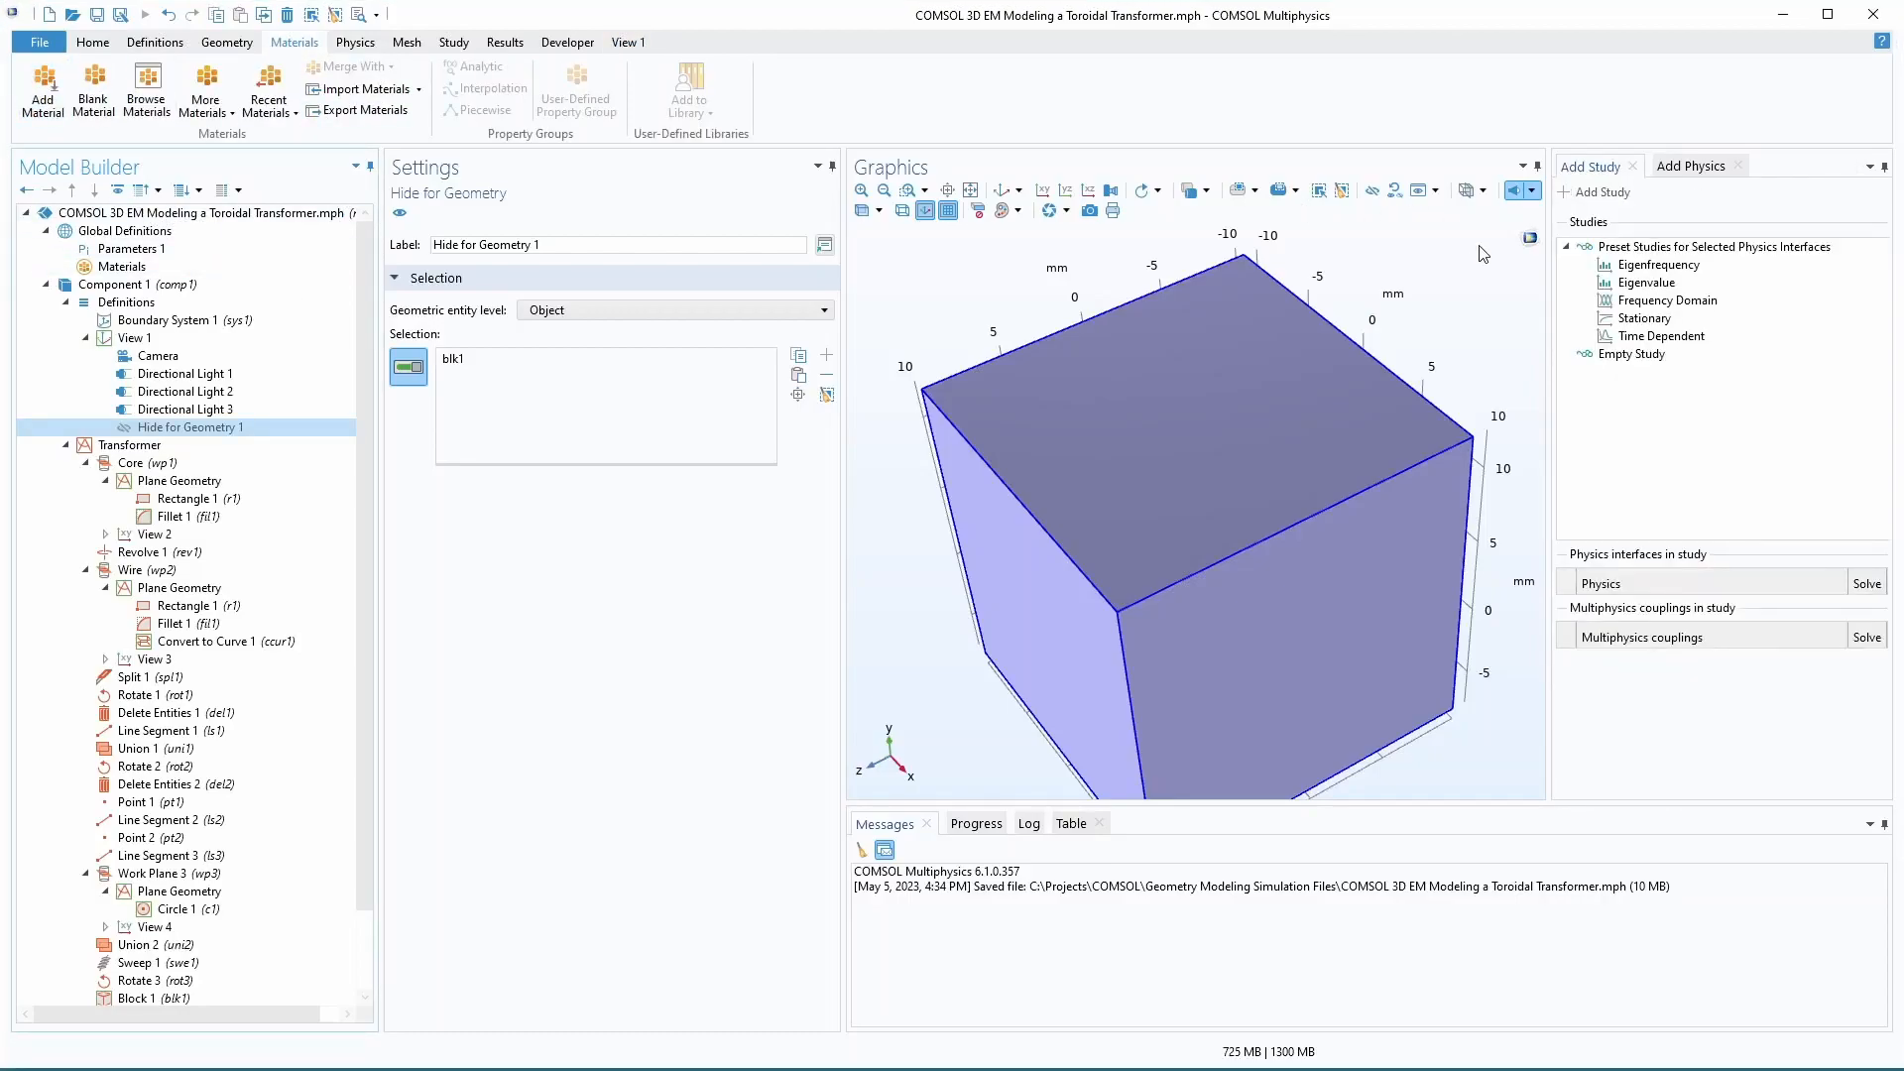
pyautogui.click(44, 81)
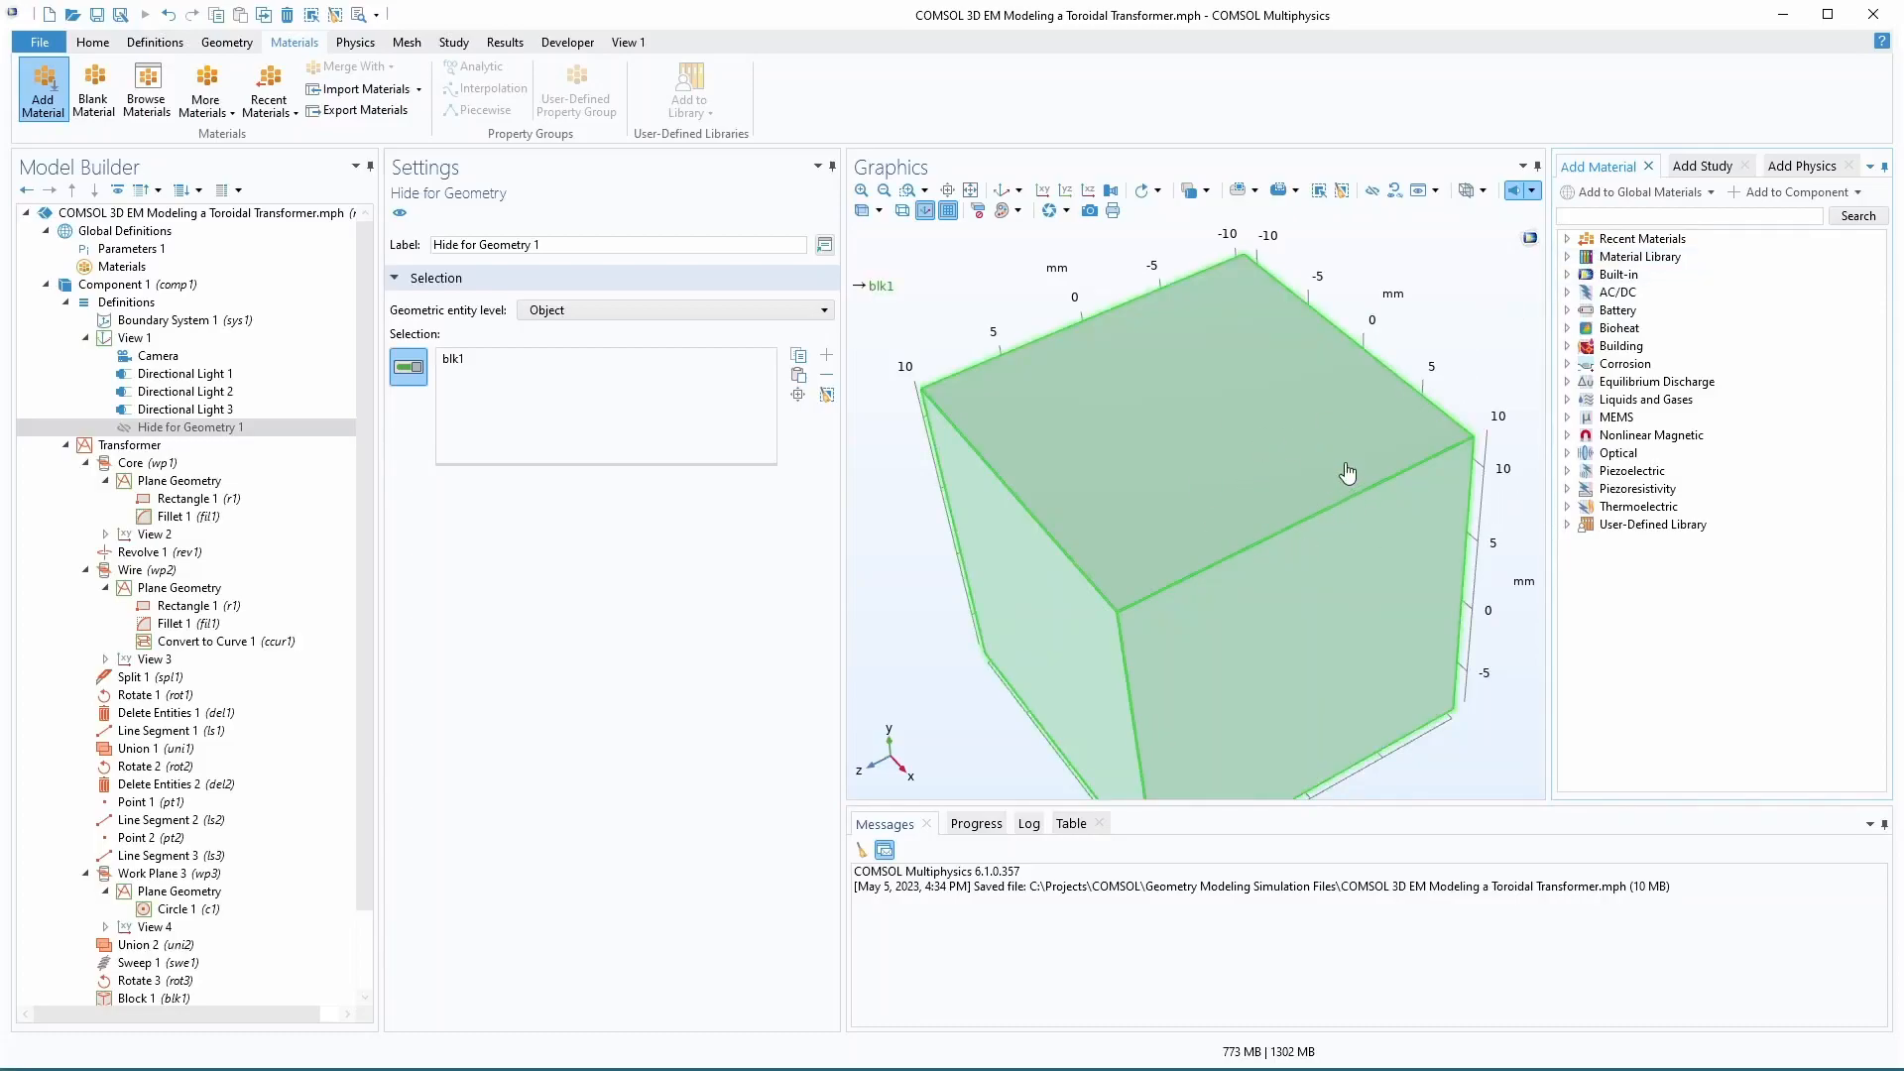
pyautogui.click(1565, 275)
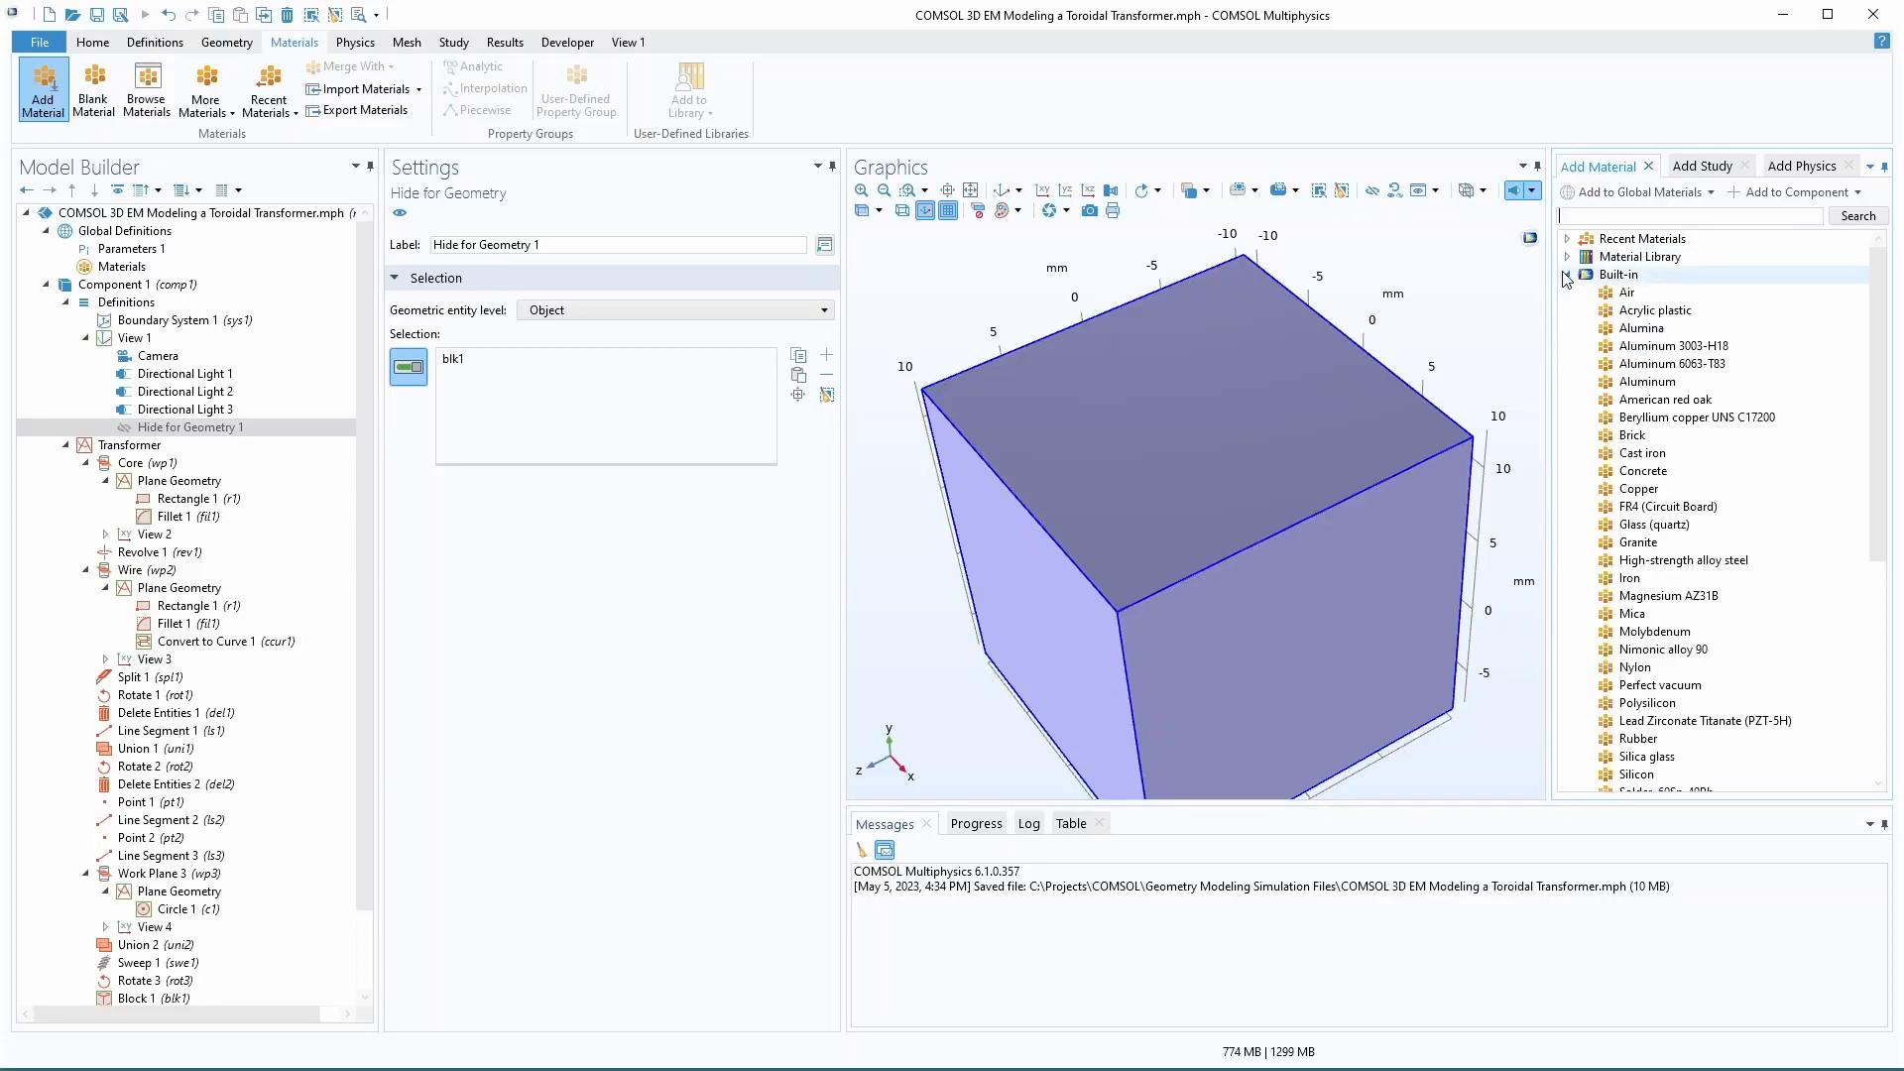
pyautogui.click(1615, 294)
pyautogui.doubleClick(1615, 296)
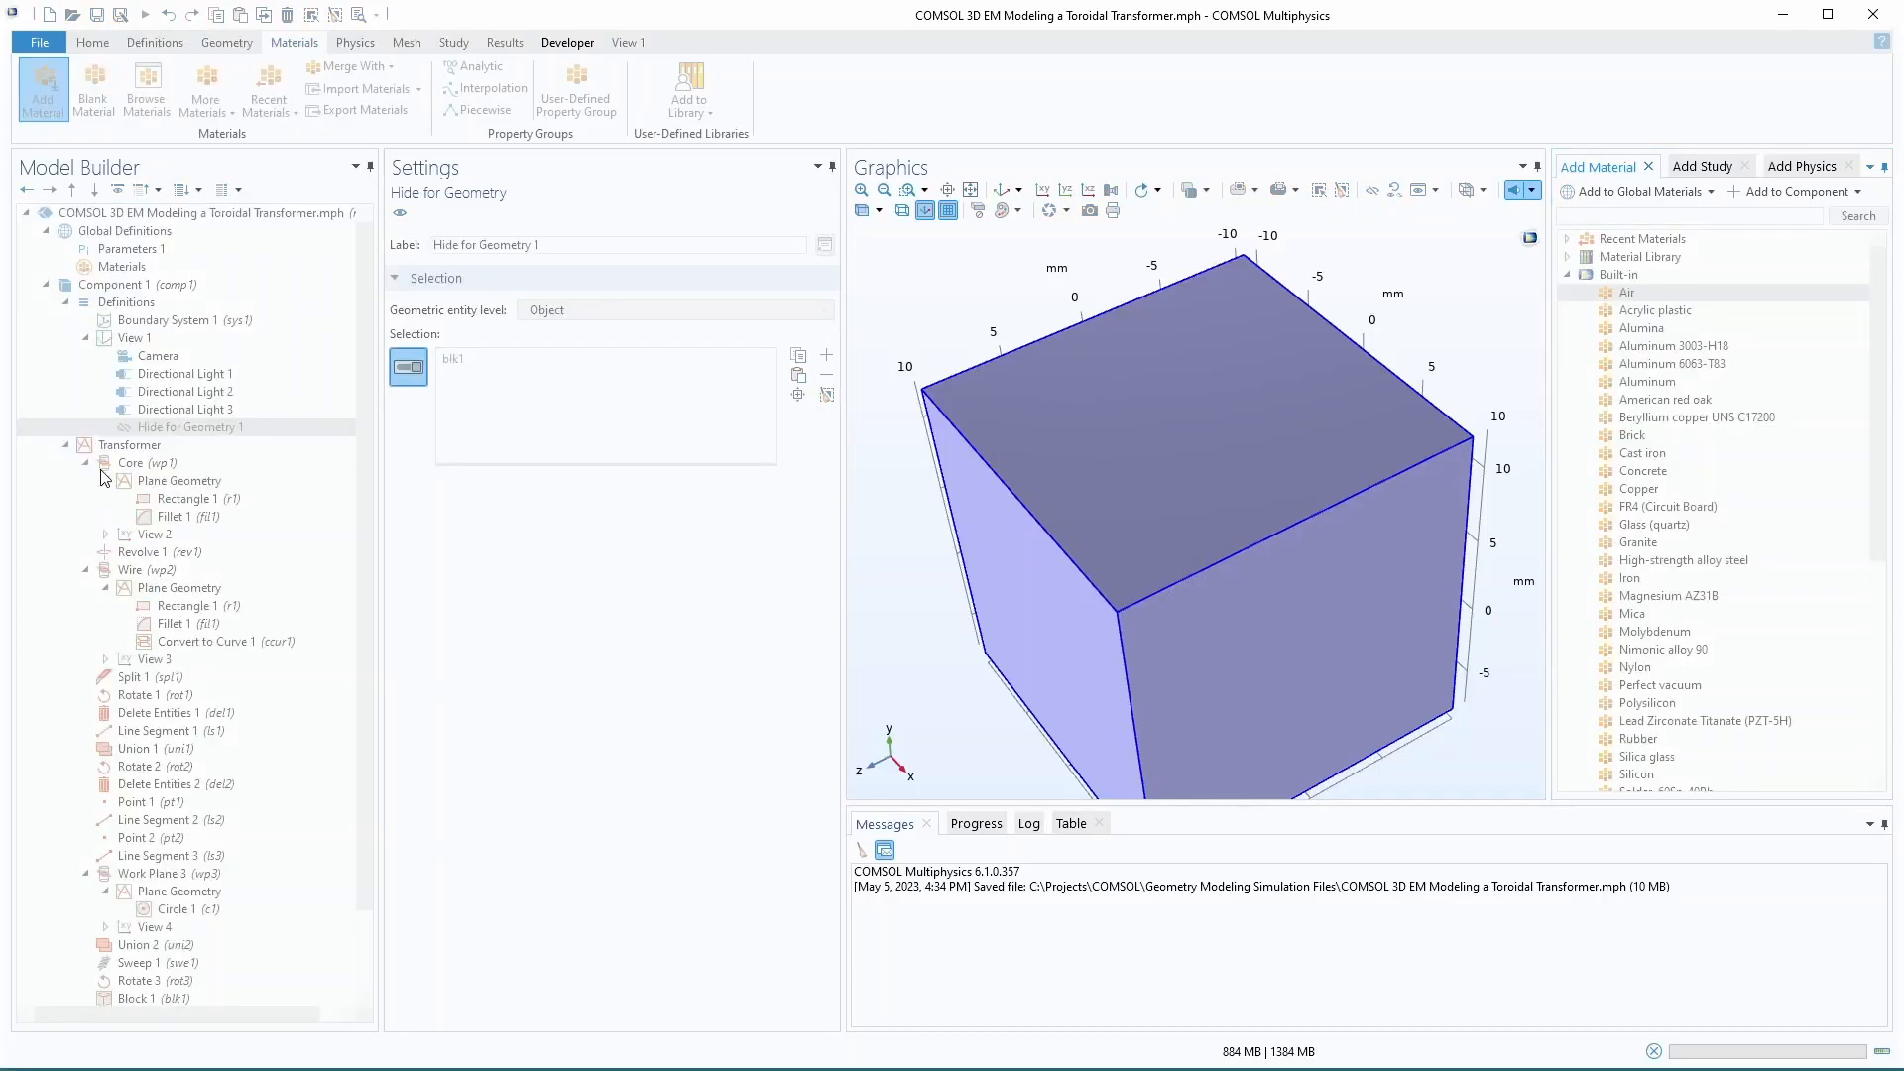
pyautogui.click(66, 375)
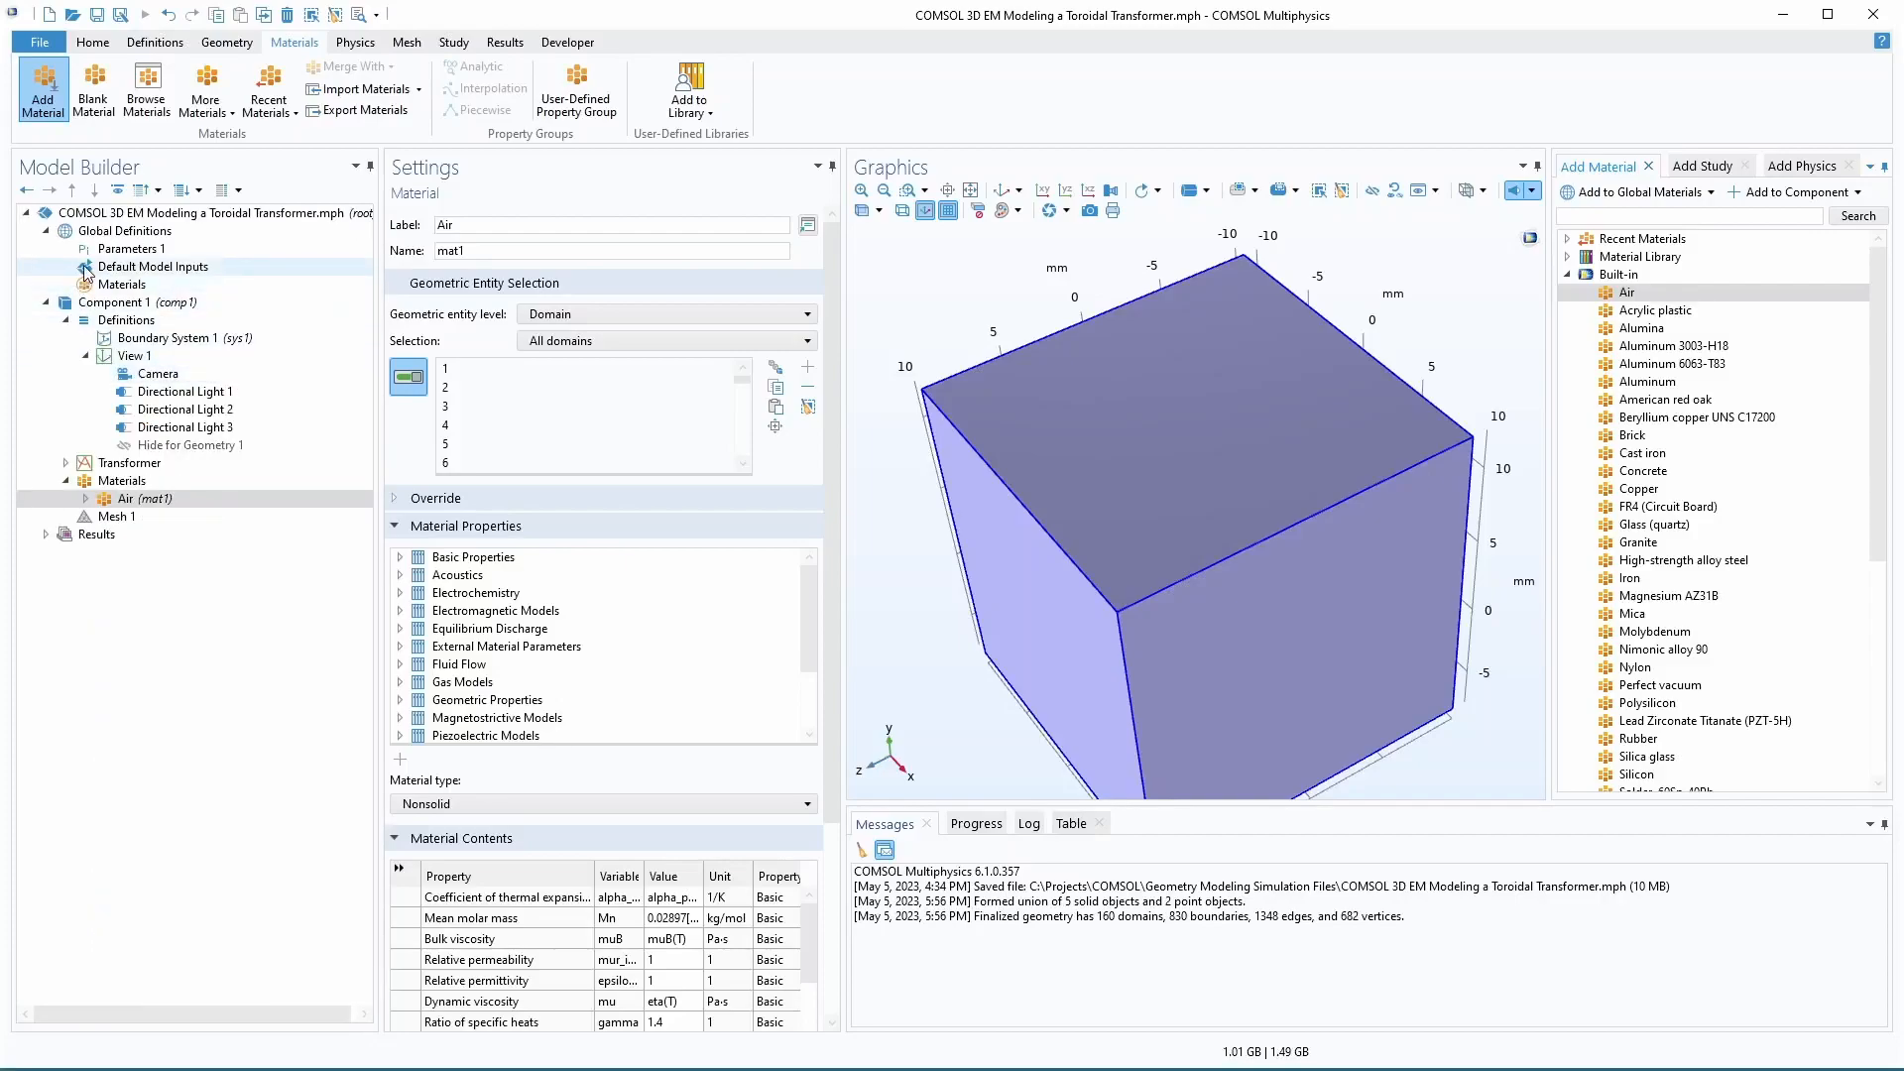
pyautogui.click(119, 448)
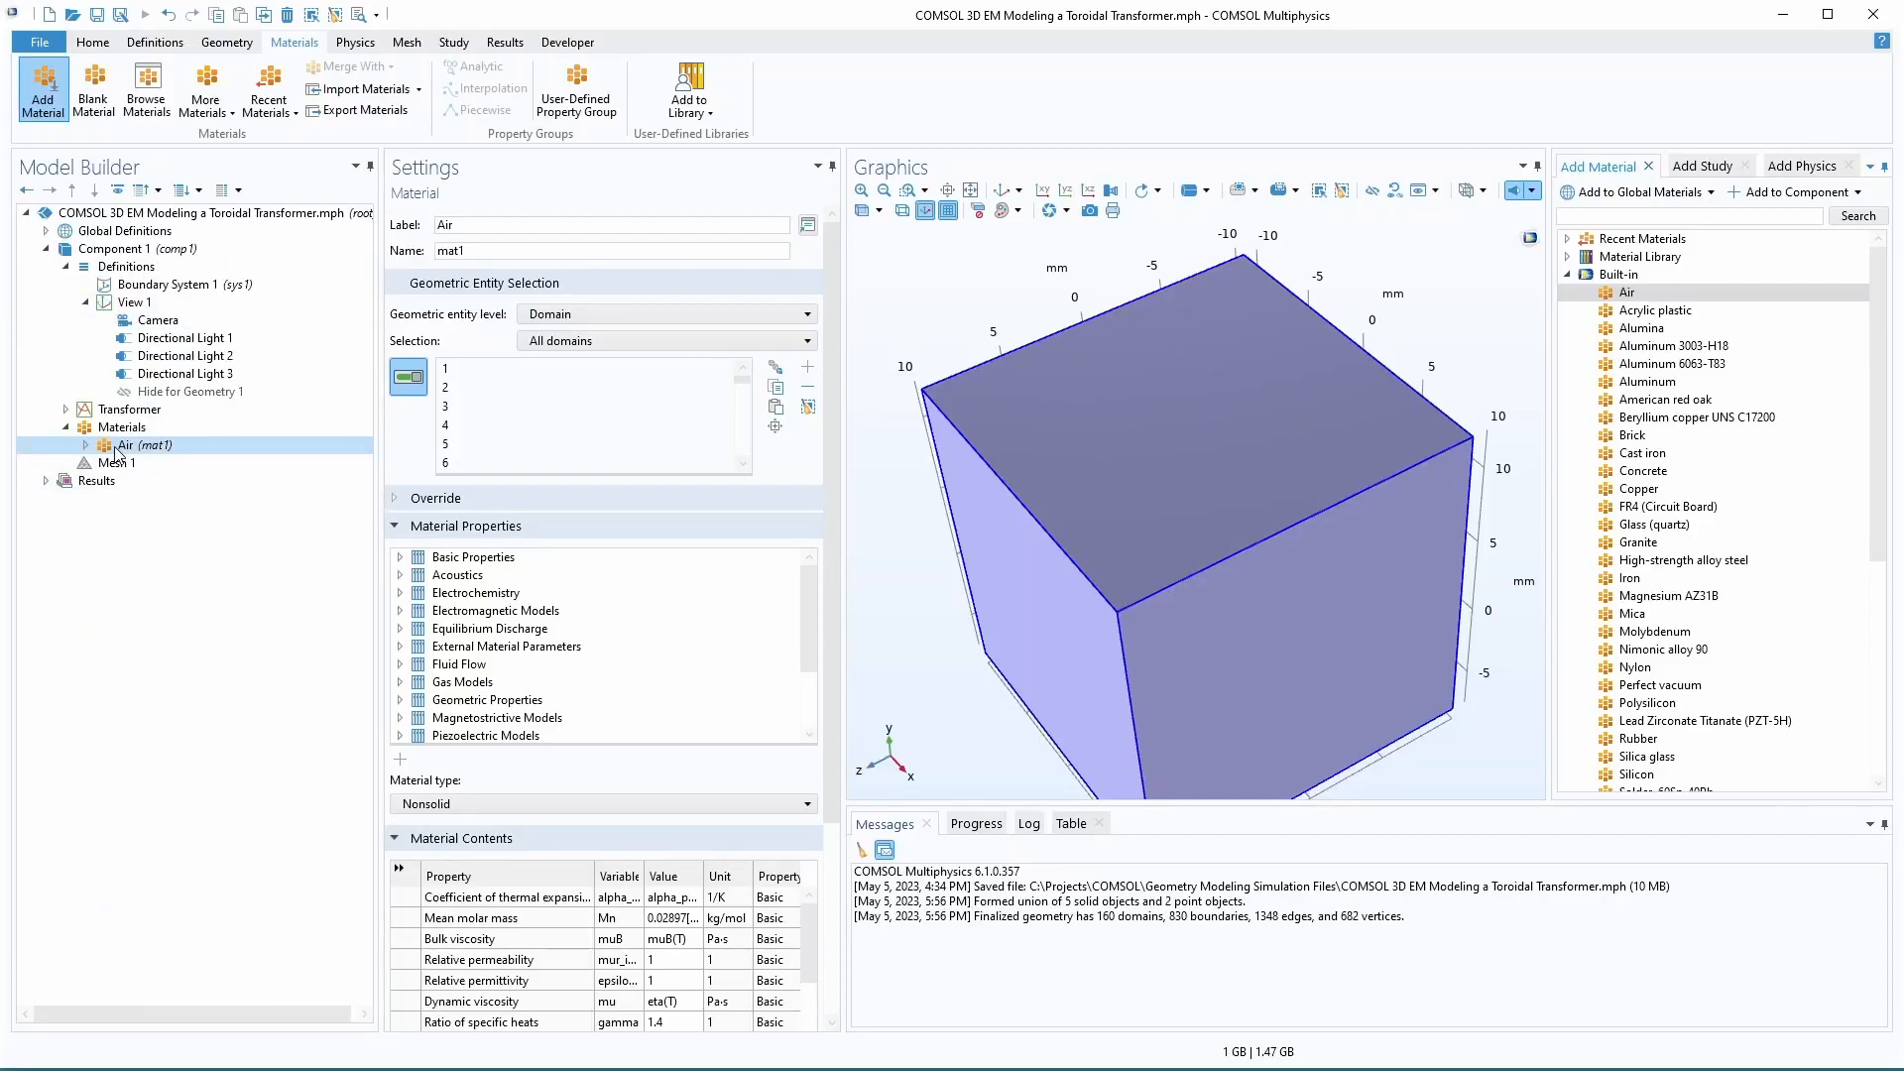
# - Add the built-in material Copper to the component
pyautogui.scroll(-1, 1673, 406)
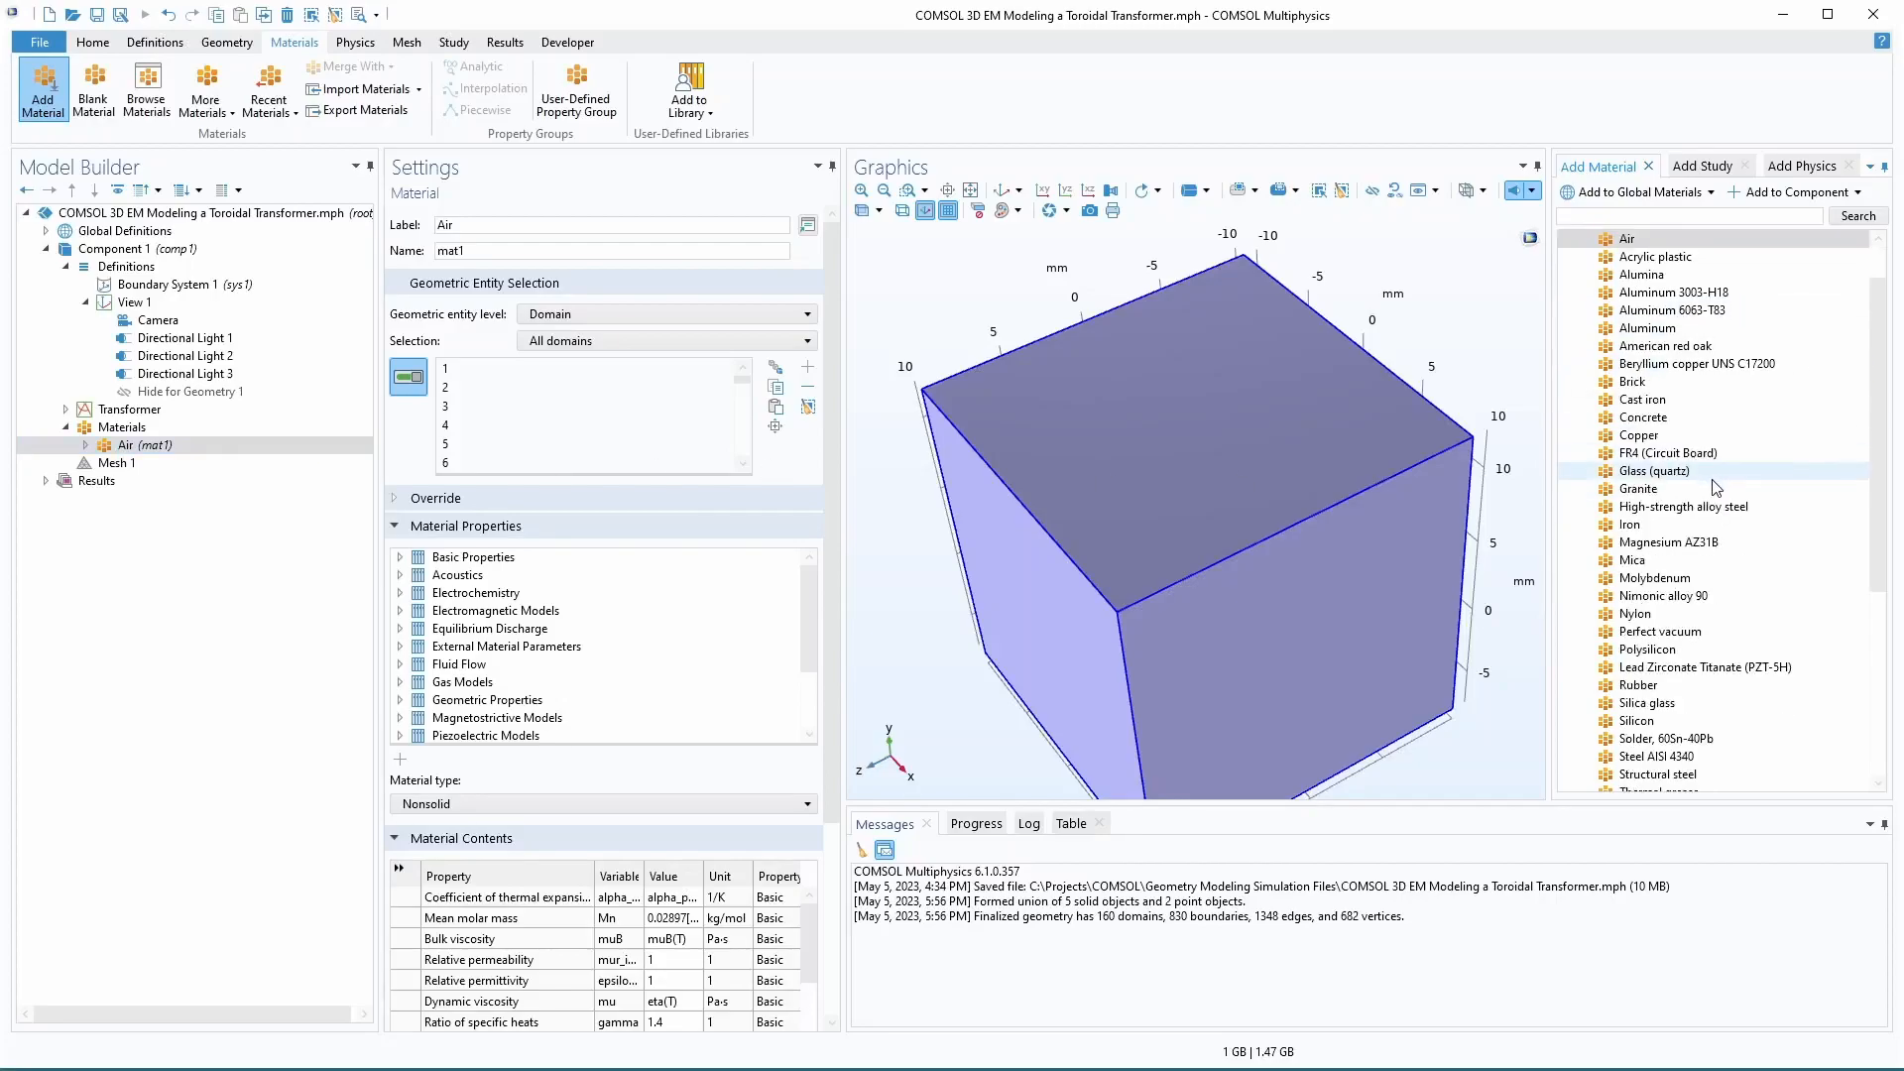
pyautogui.click(1659, 438)
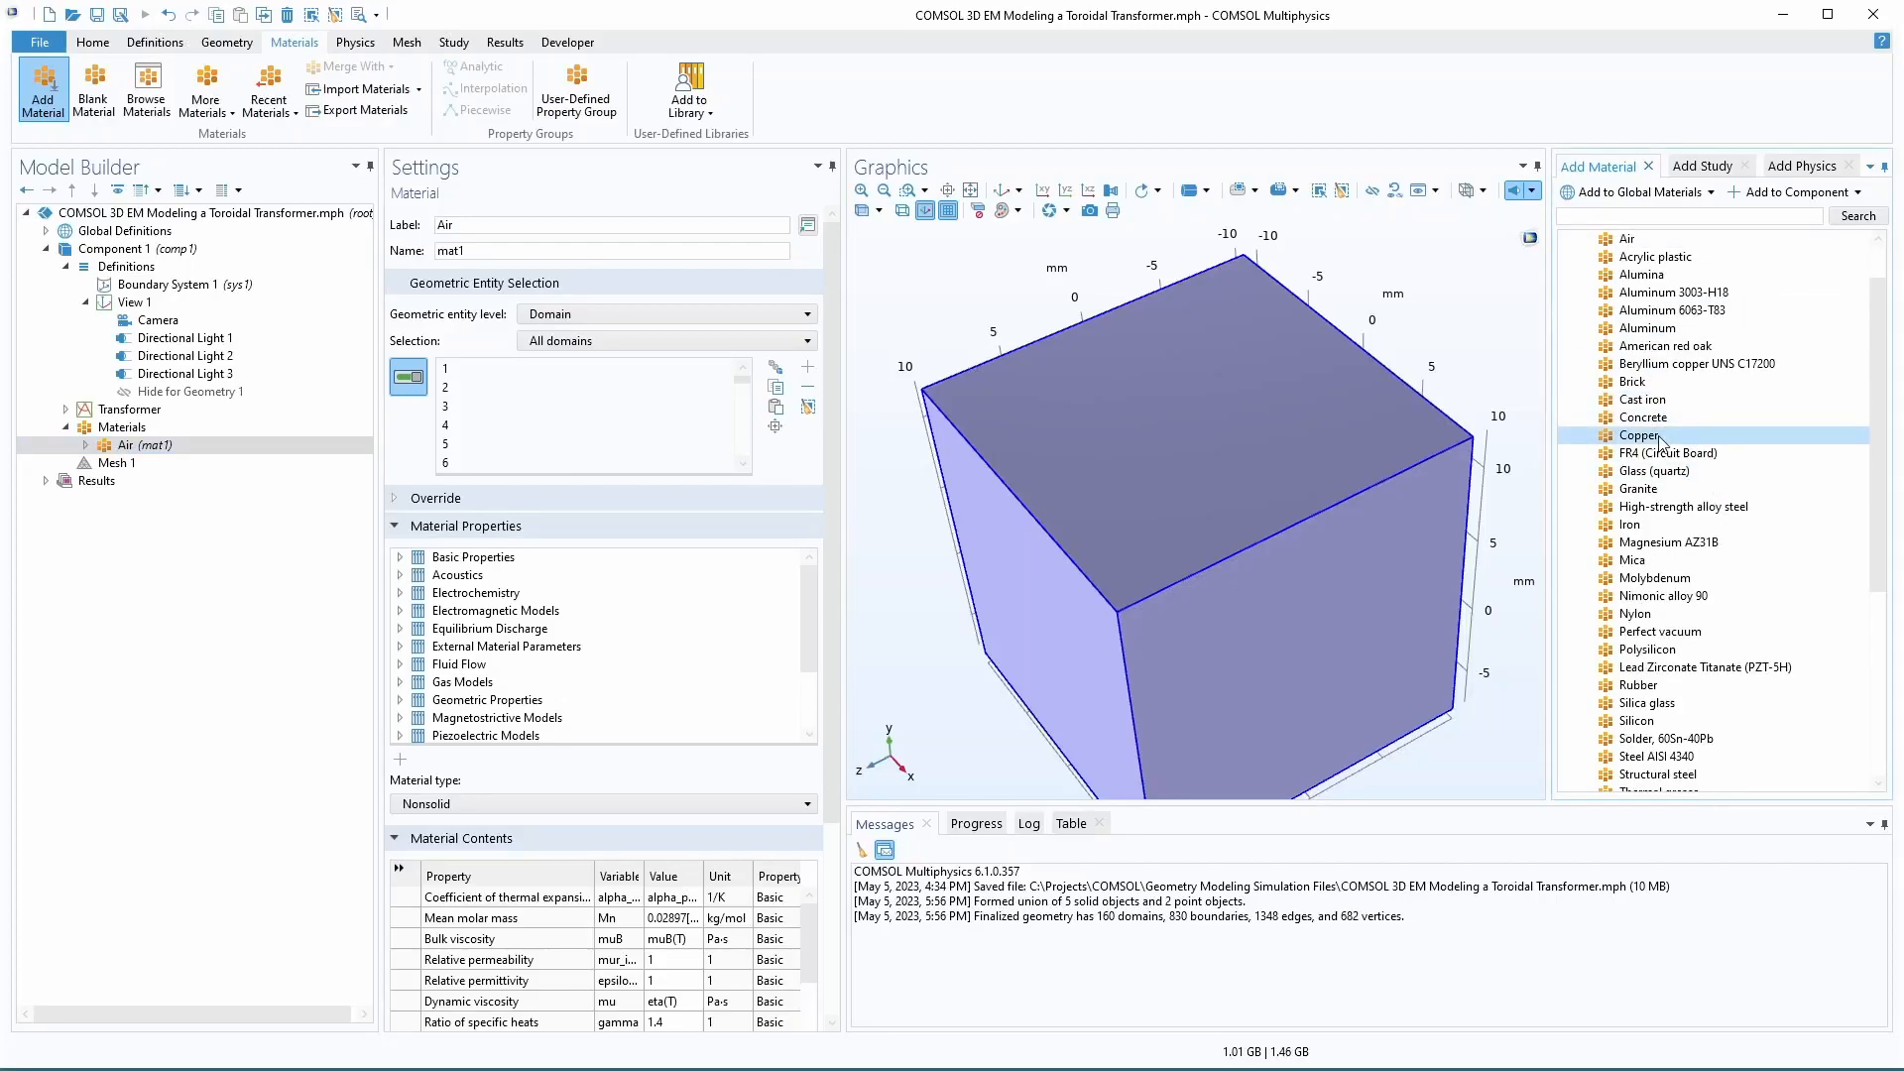
pyautogui.doubleClick(1659, 438)
# - Add Alloy Powder Core MPP 200 mu from the Nonlinear Magnetic materials and widen its property table columns
pyautogui.scroll(-6, 1666, 456)
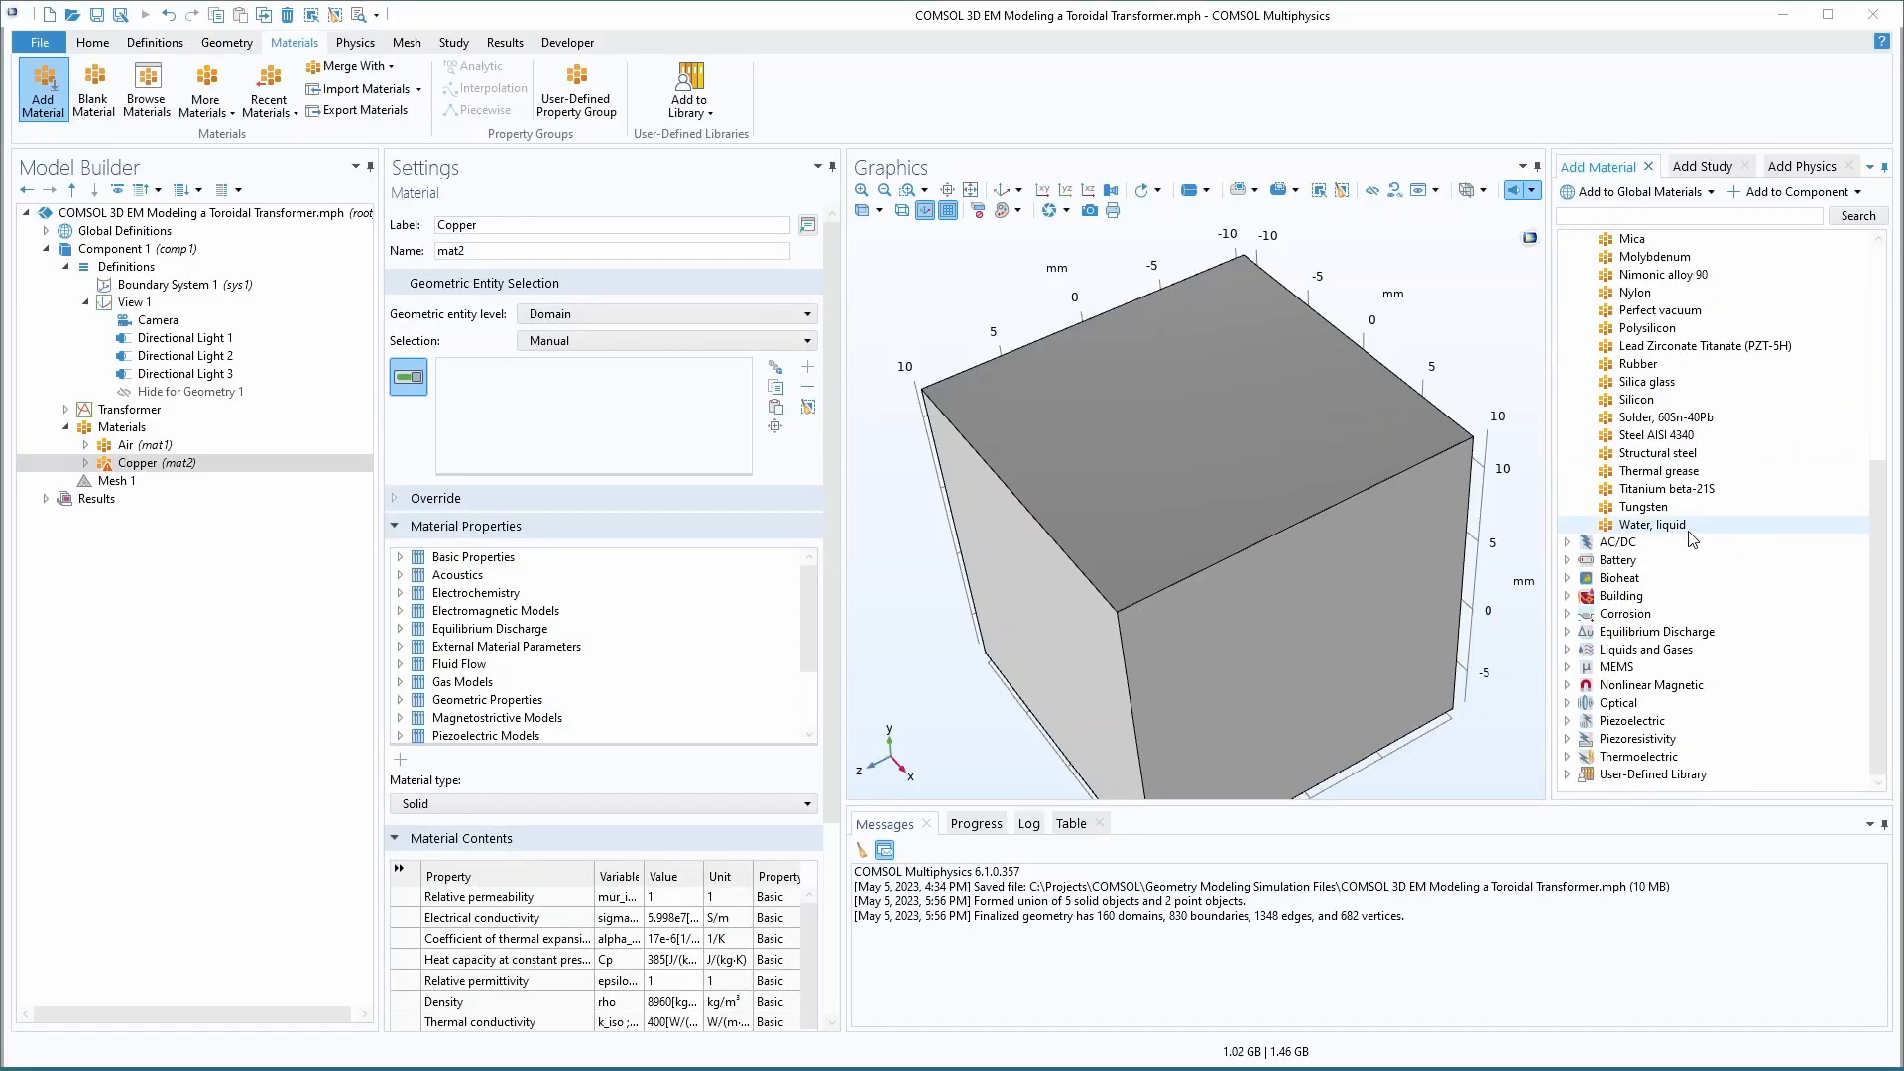
pyautogui.click(1567, 685)
pyautogui.scroll(-3, 1596, 688)
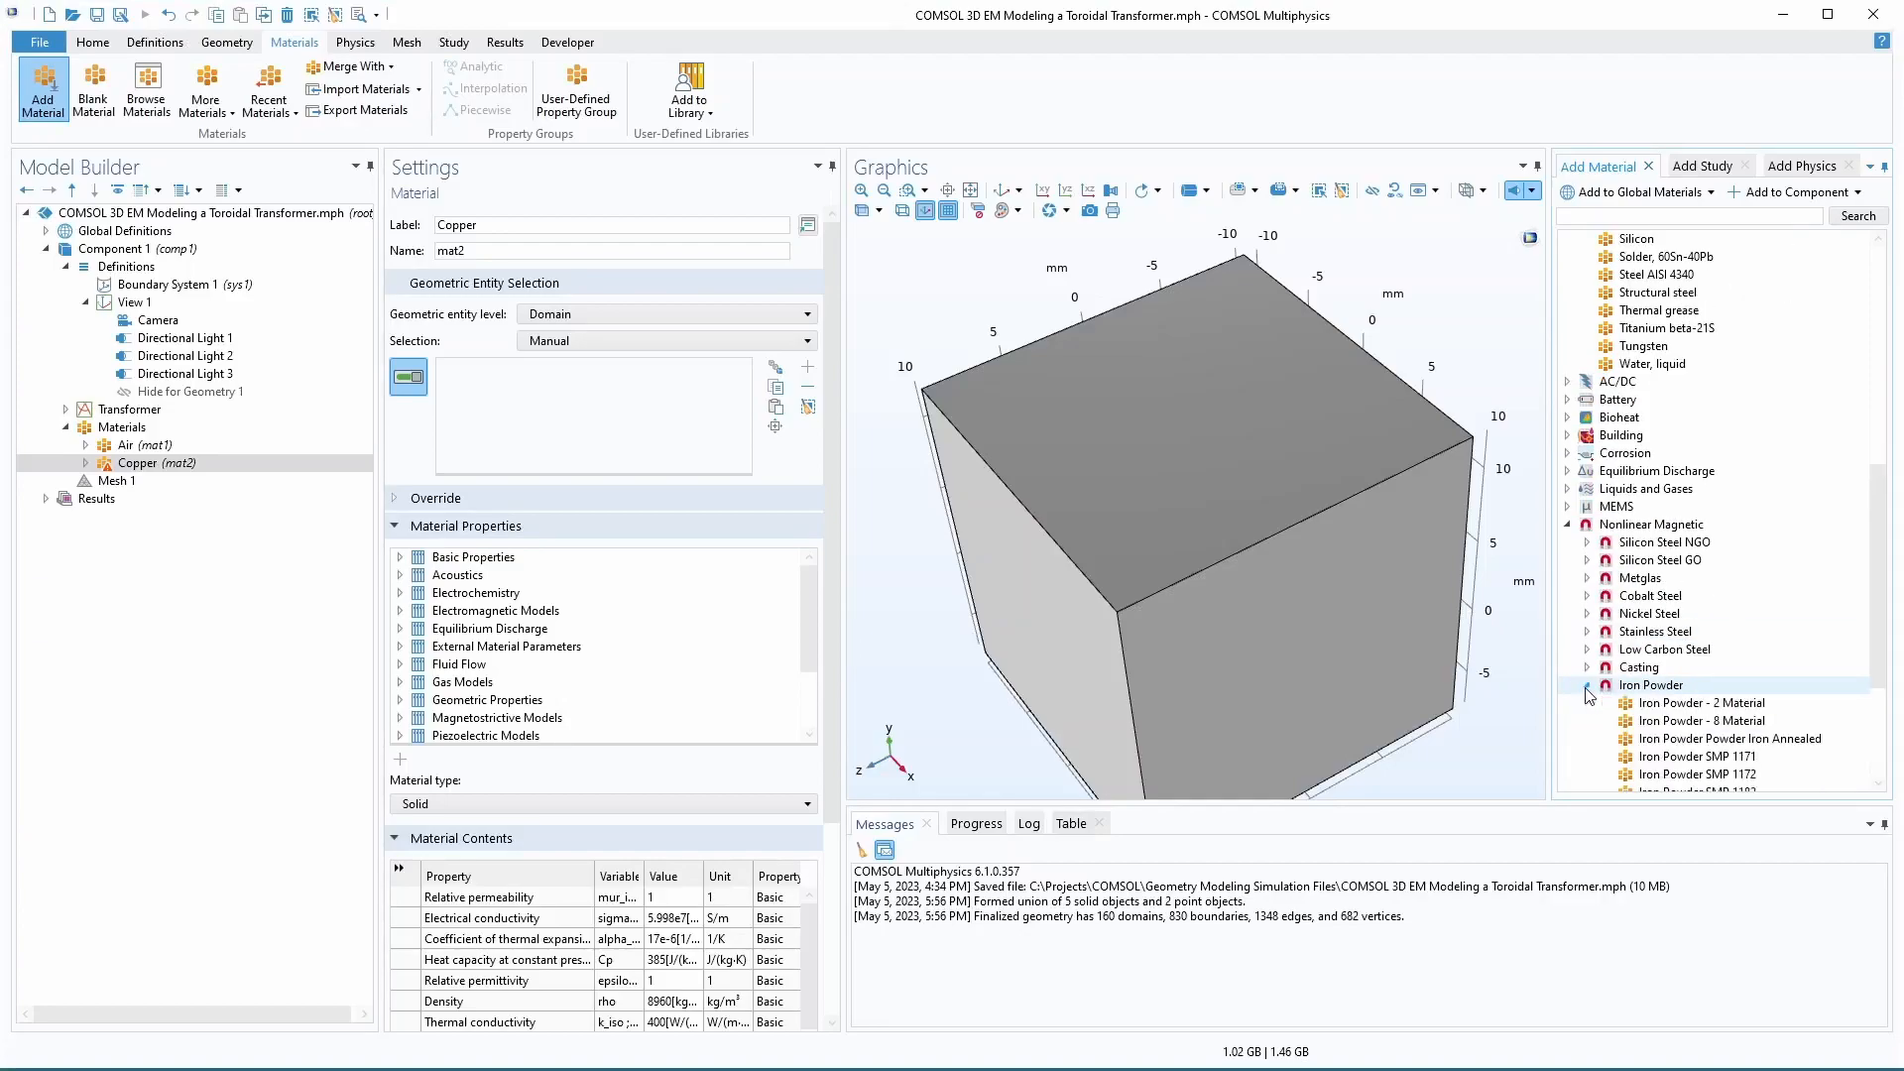
pyautogui.click(1586, 685)
pyautogui.scroll(-1, 1589, 696)
pyautogui.click(1586, 685)
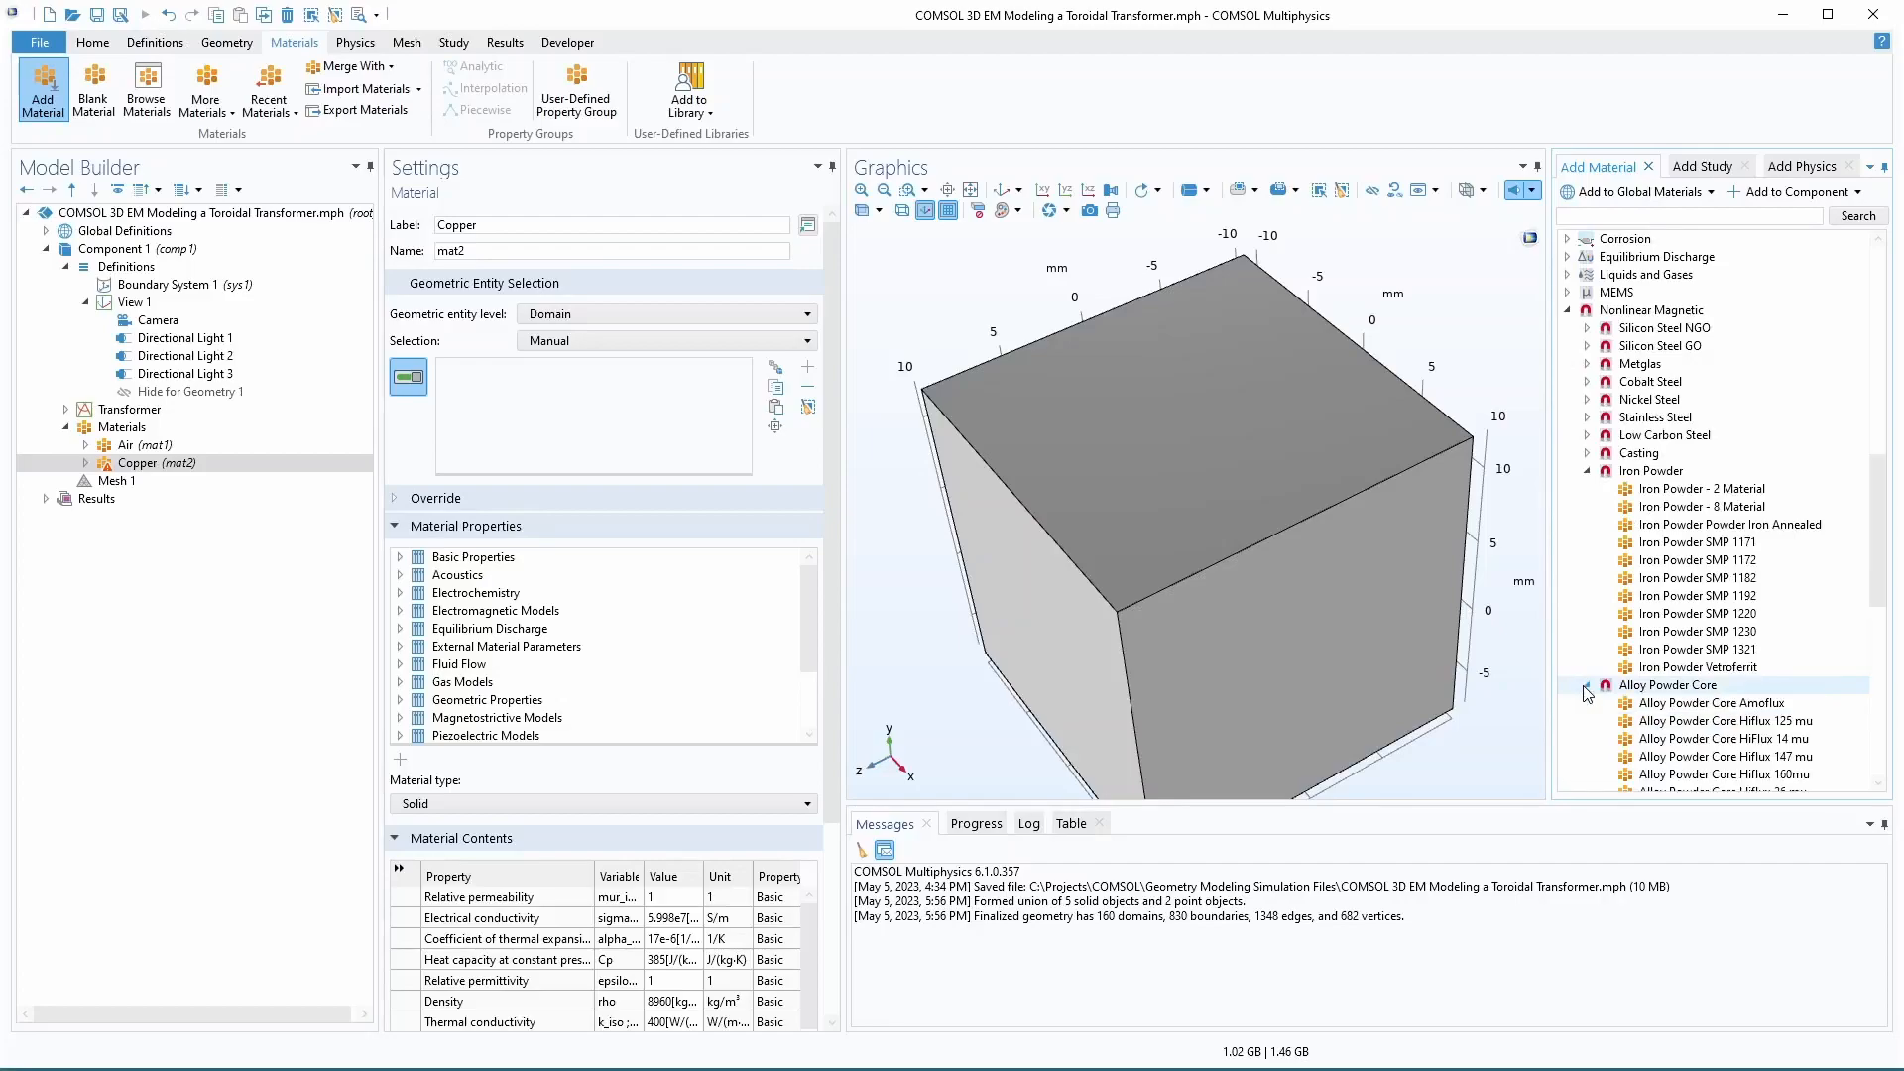
pyautogui.scroll(-7, 1584, 691)
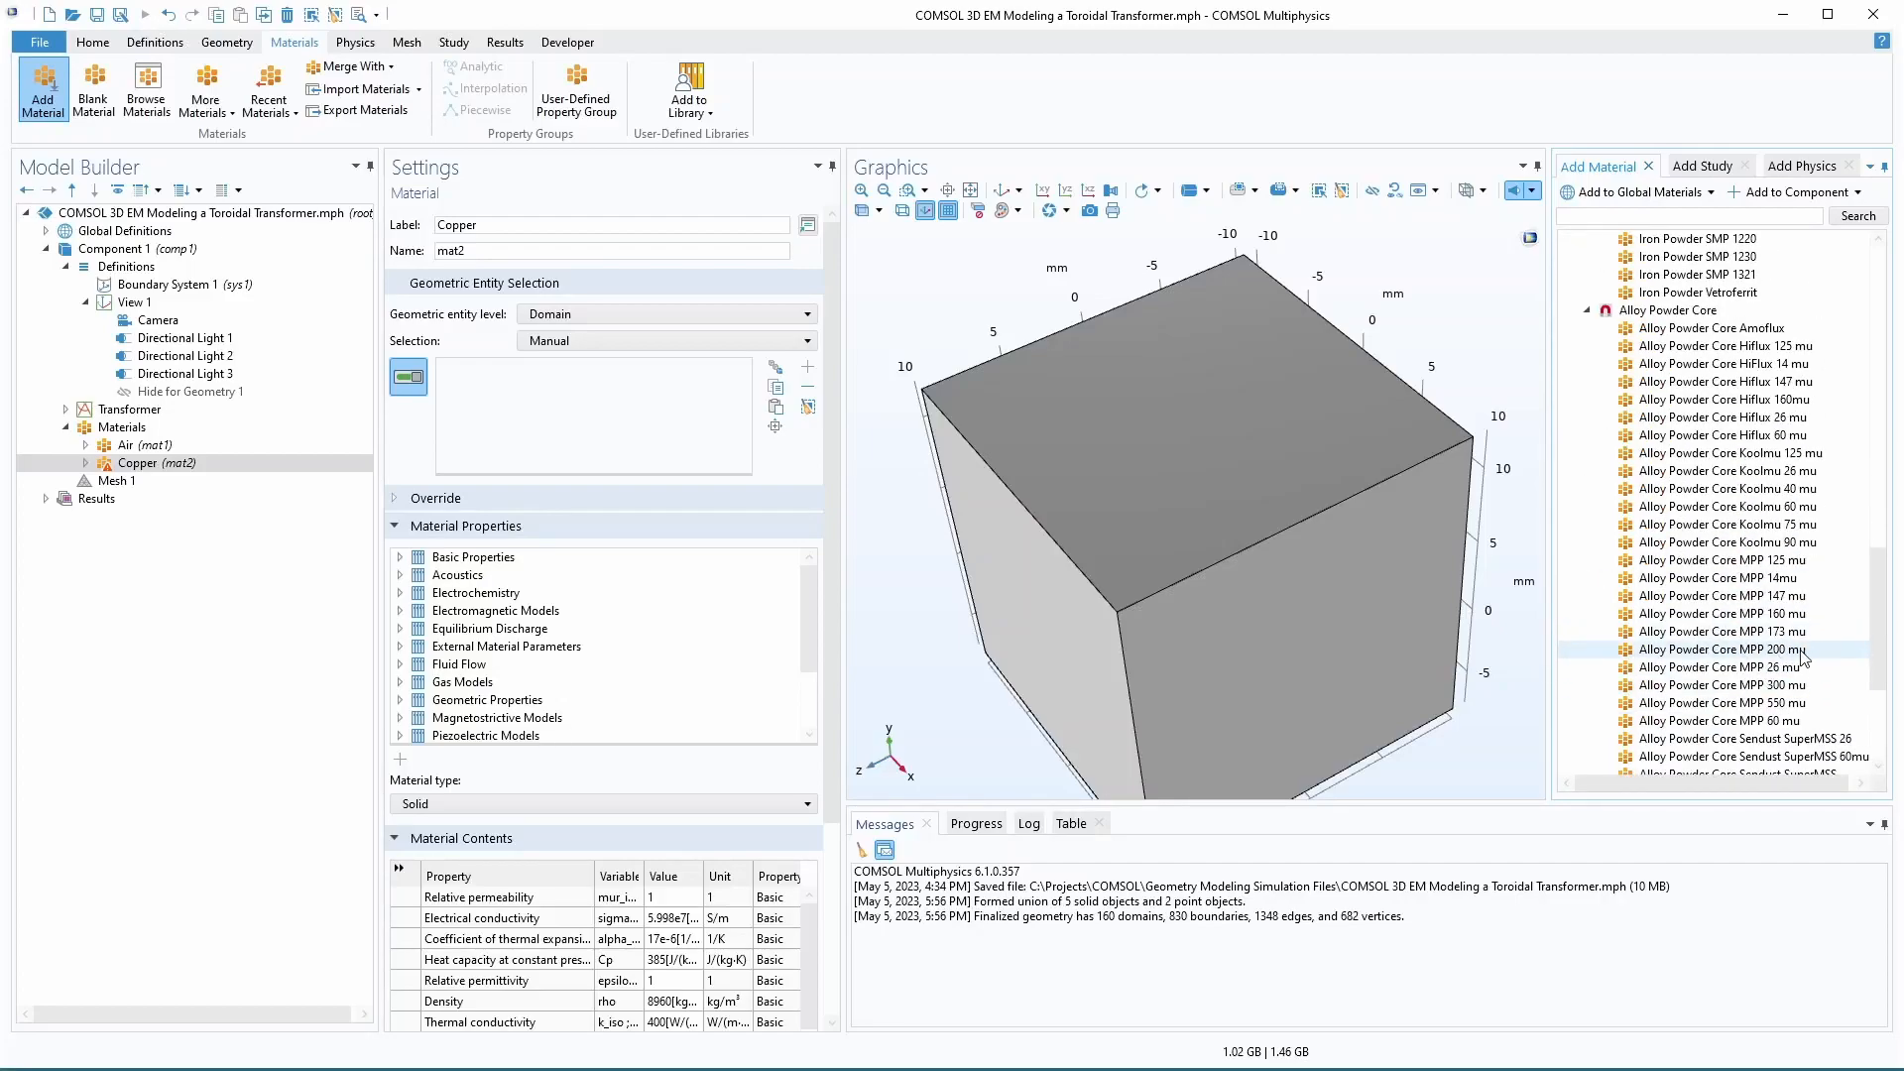
pyautogui.click(1749, 651)
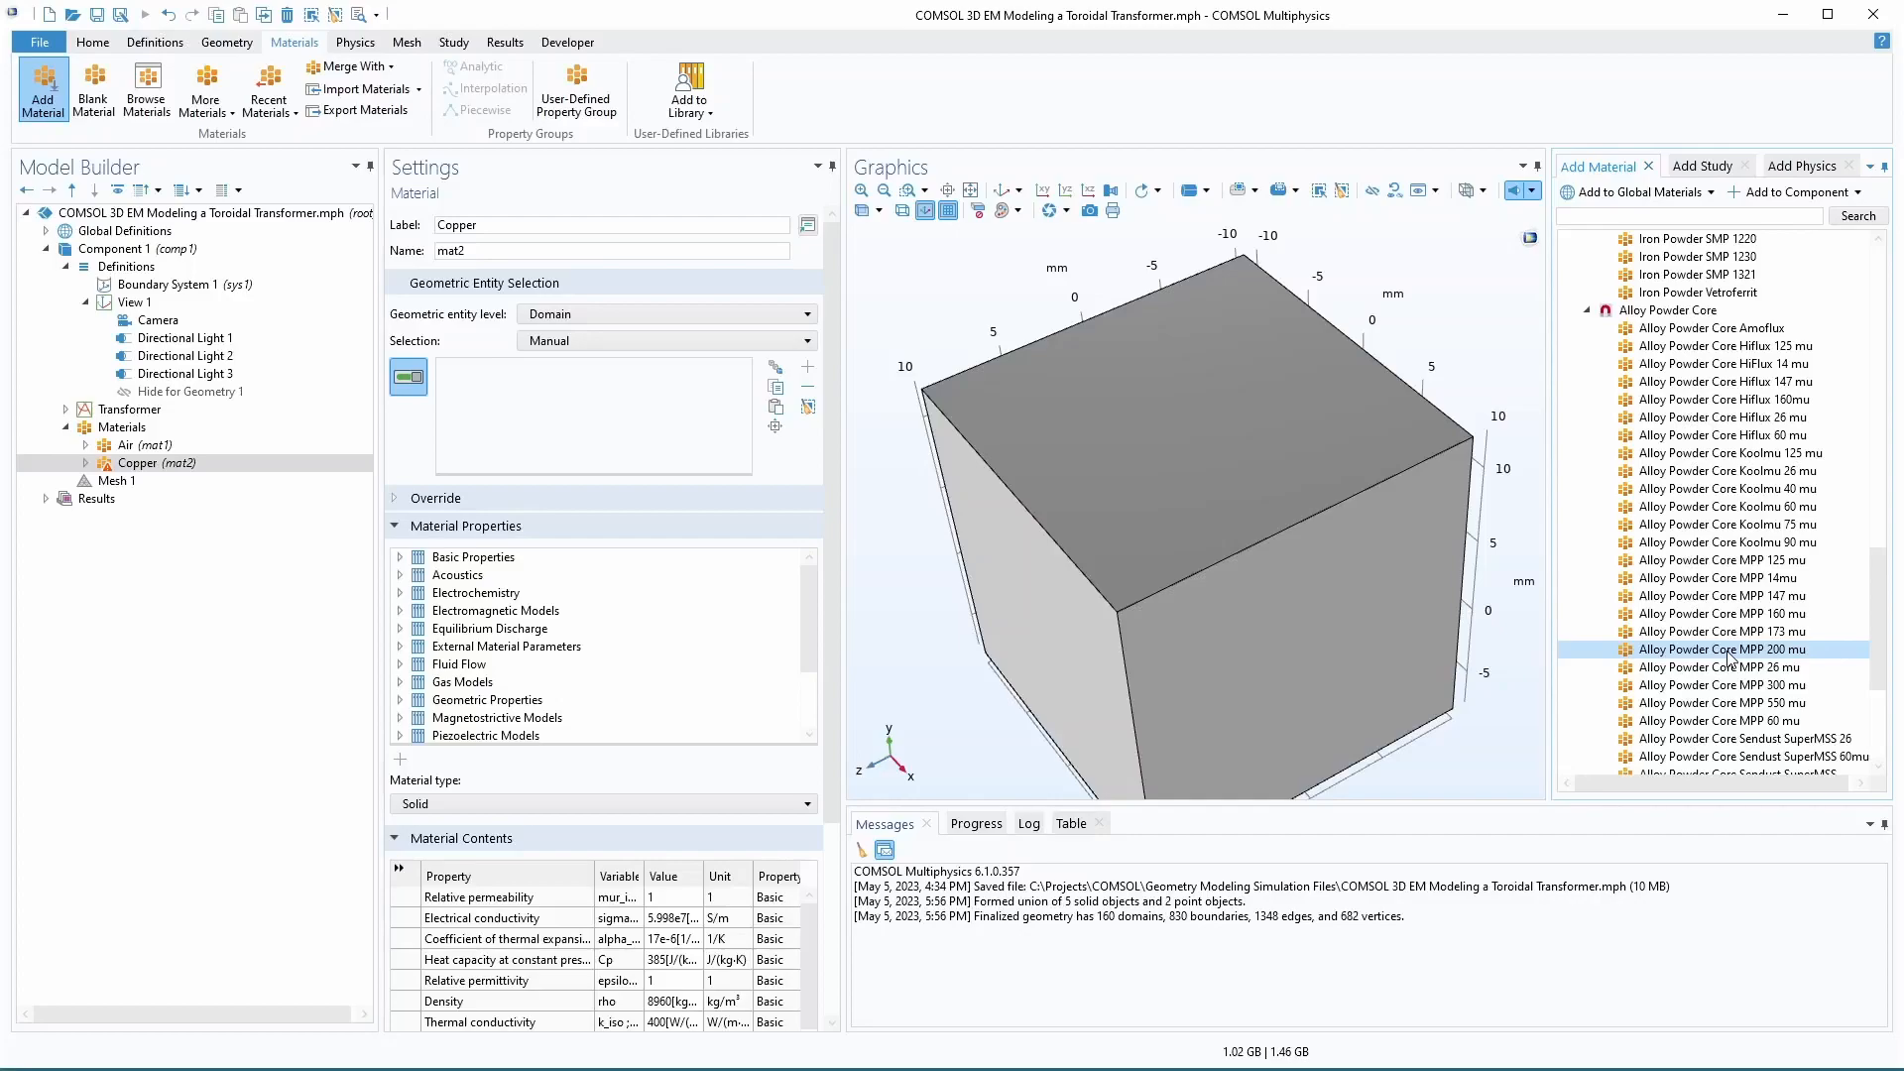
pyautogui.doubleClick(1728, 650)
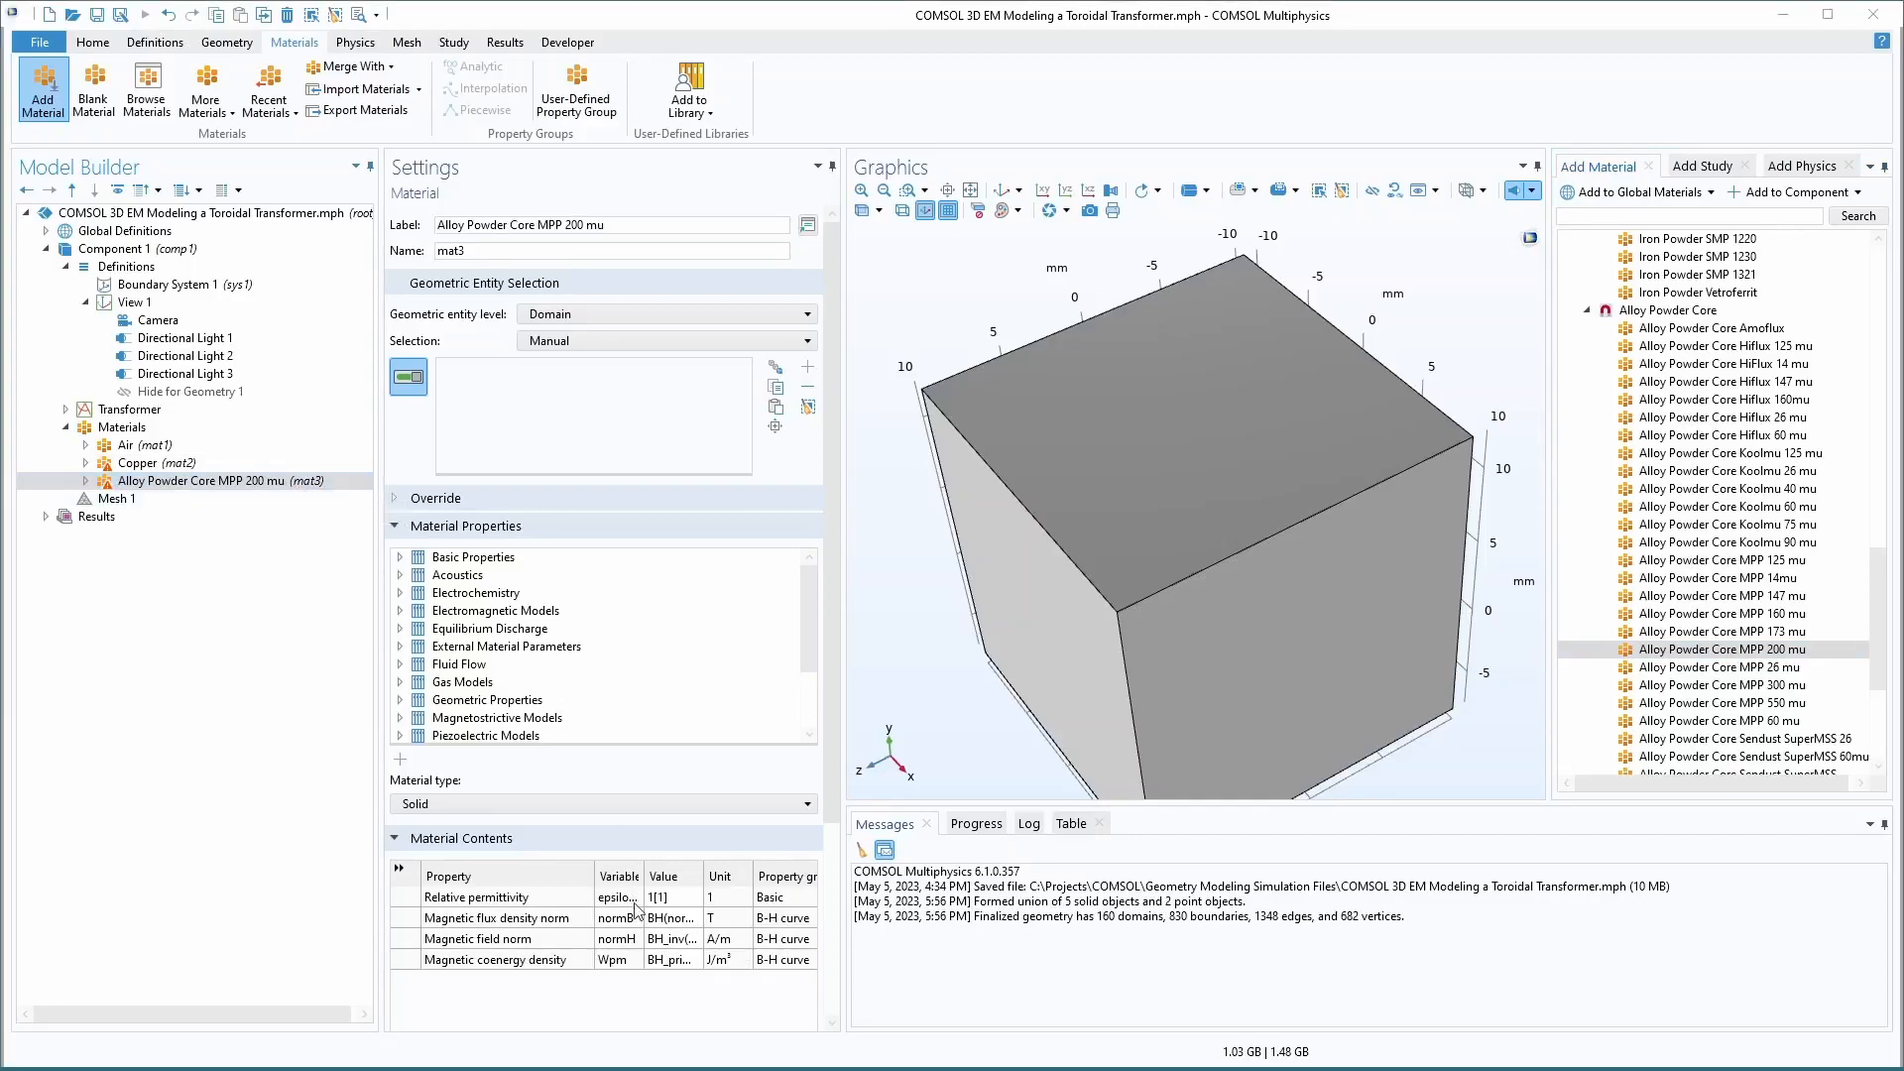
pyautogui.moveTo(644, 878); pyautogui.dragTo(769, 877)
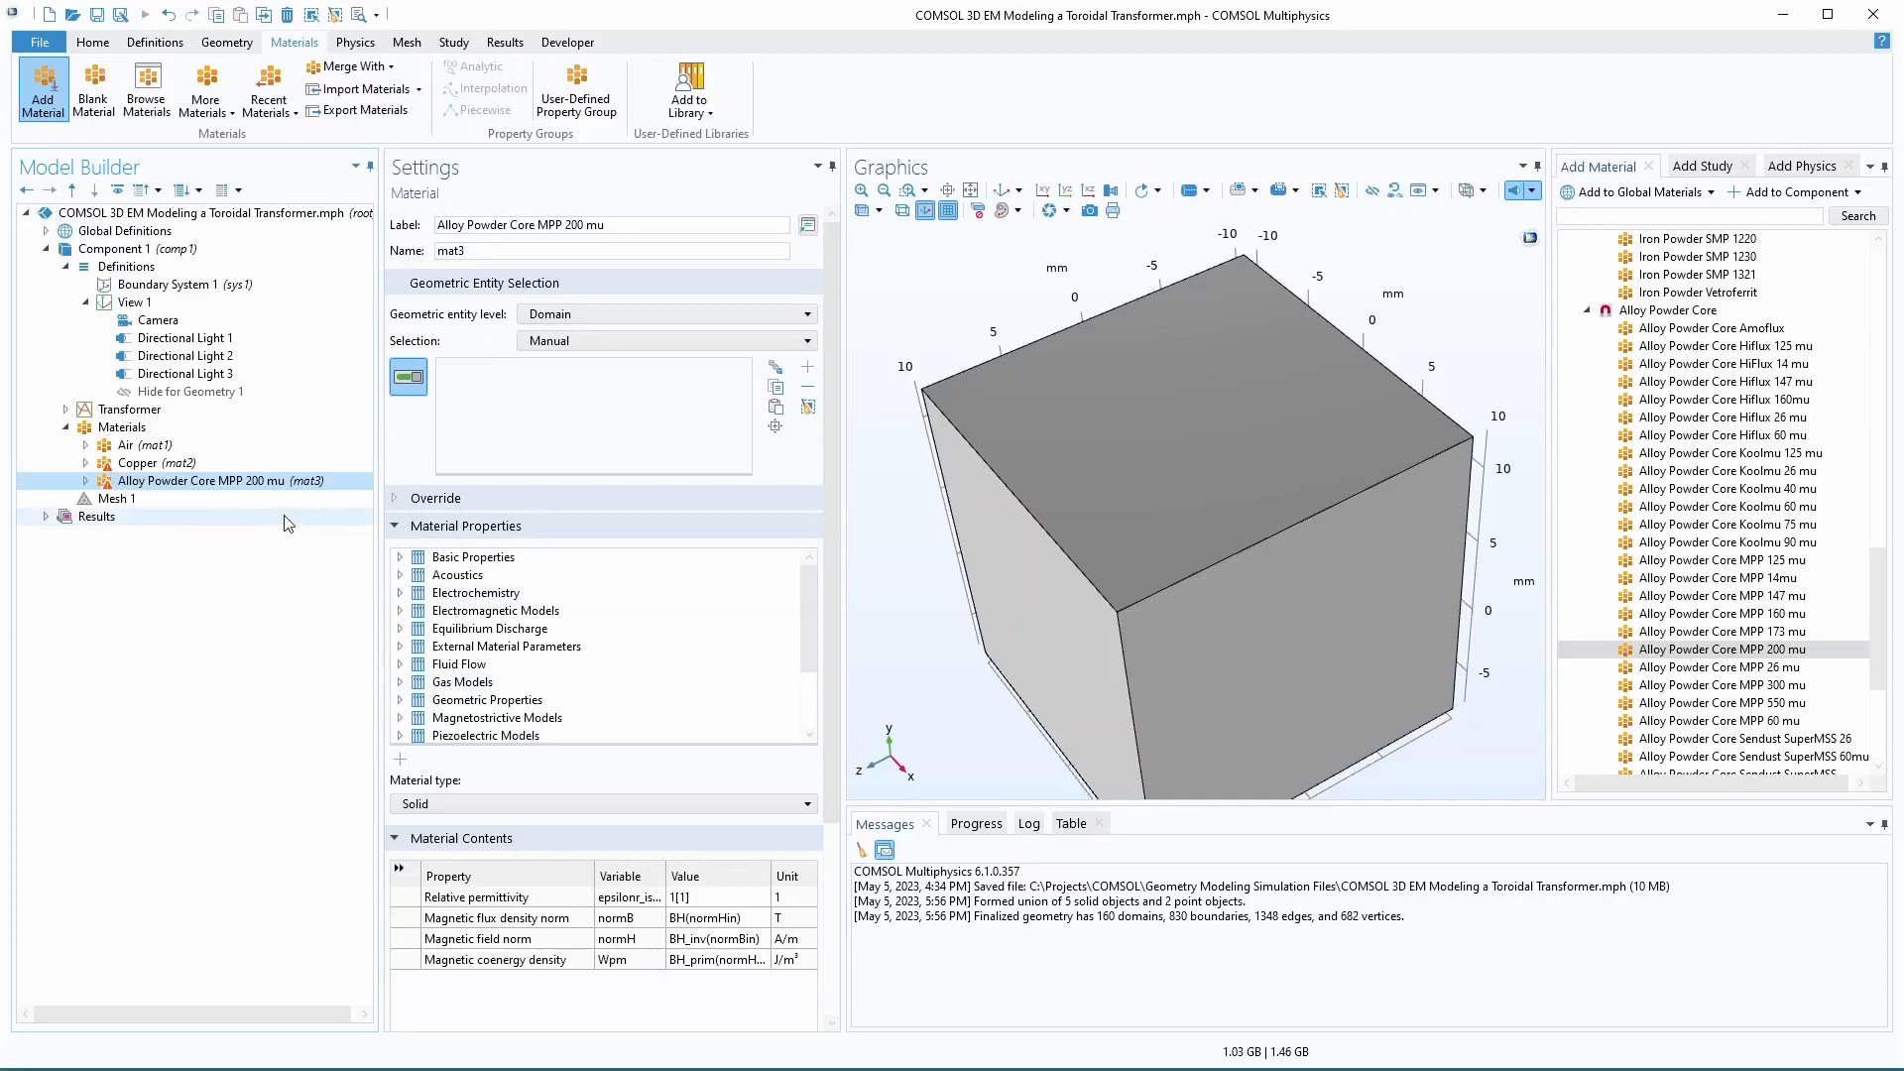
# - Clear the Air material's domain selection and assign Air only to domain 1, the outer block
pyautogui.click(129, 444)
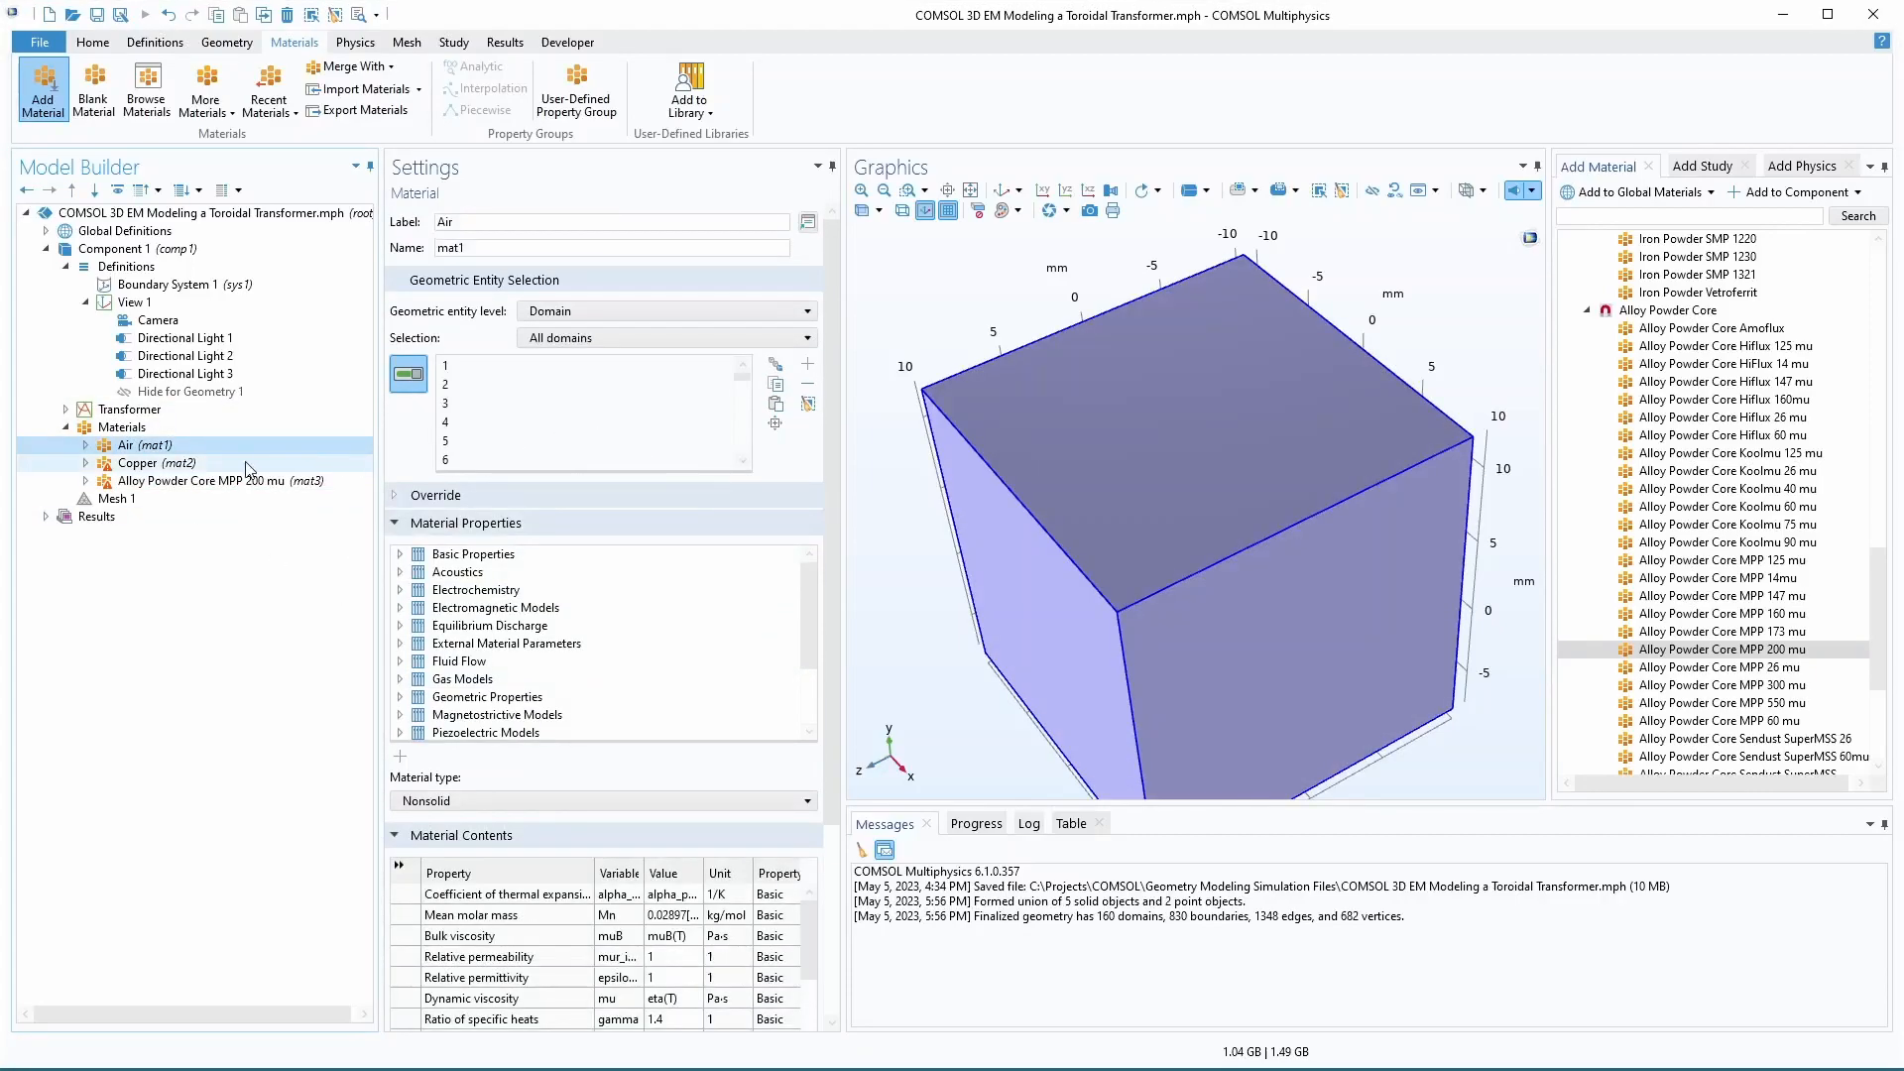
pyautogui.moveTo(745, 375)
pyautogui.mouseDown()
pyautogui.moveTo(733, 462)
pyautogui.moveTo(750, 368)
pyautogui.mouseUp()
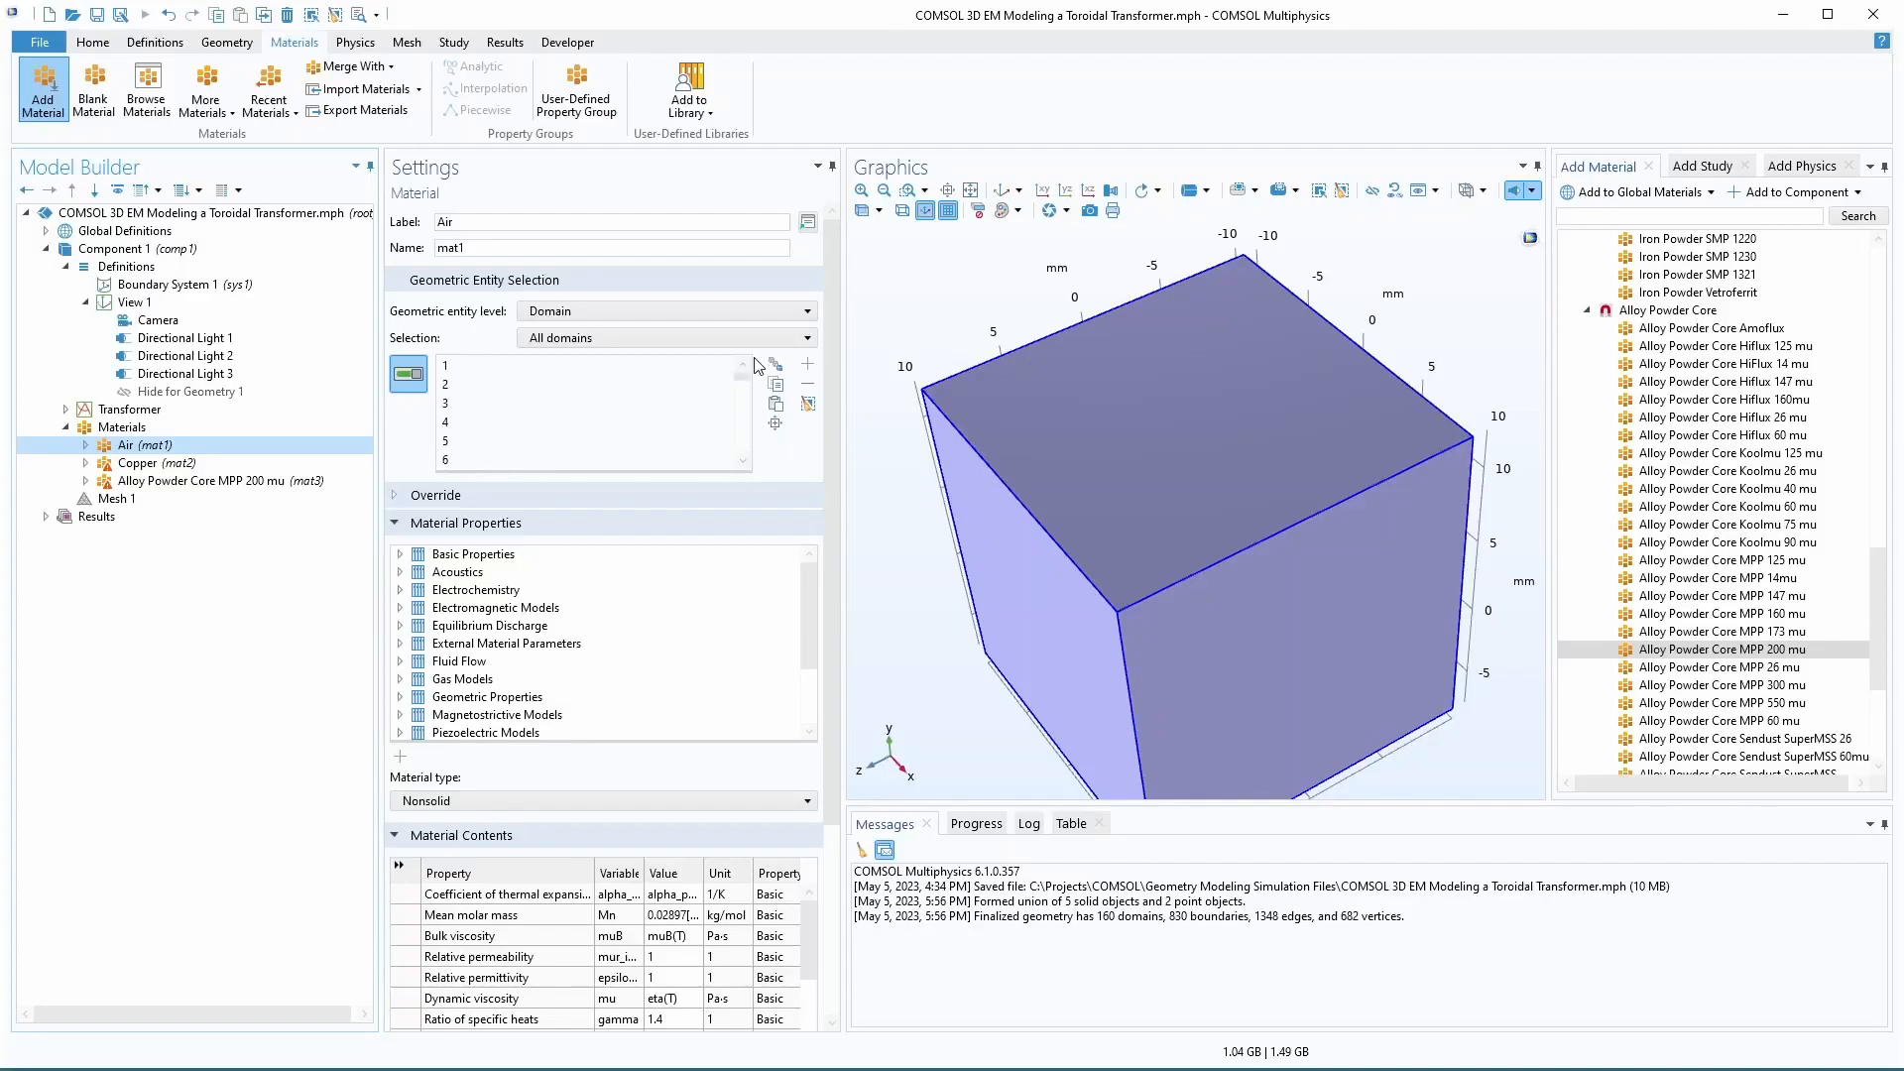
pyautogui.click(808, 405)
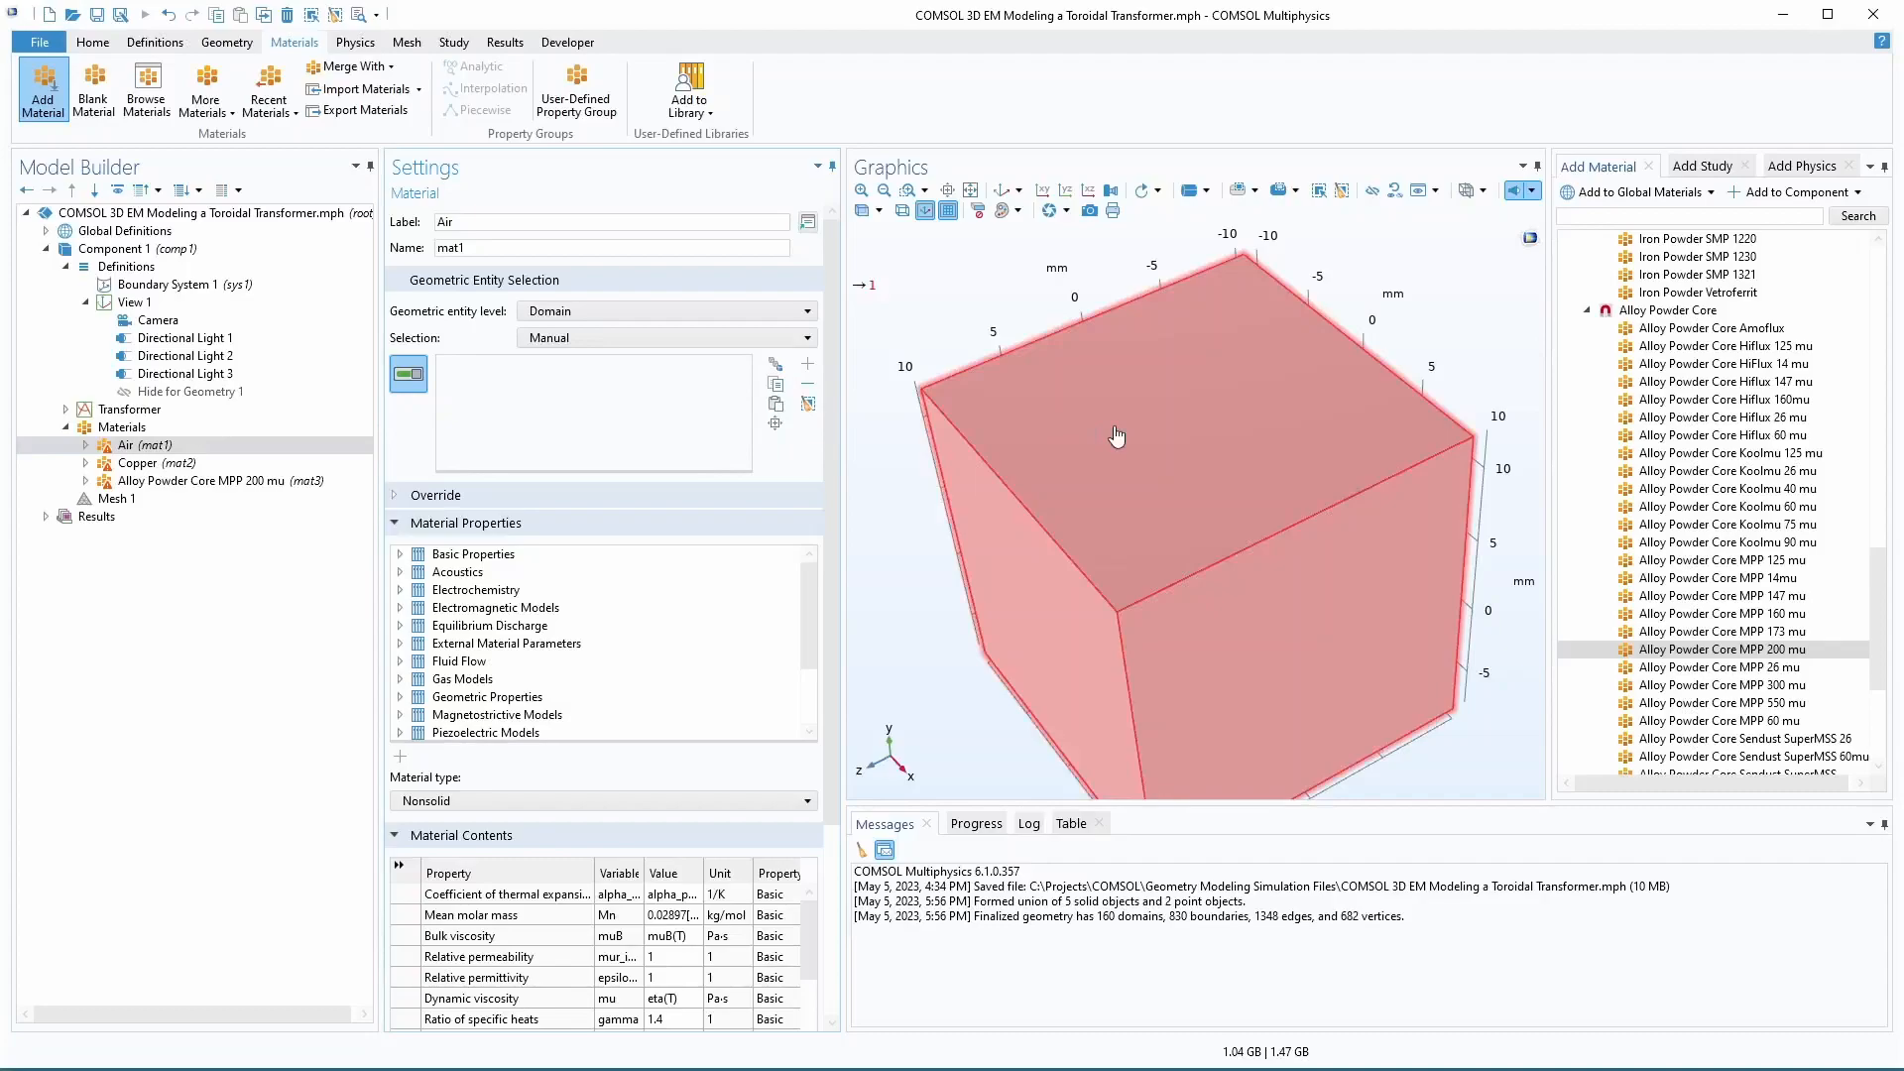
pyautogui.click(956, 405)
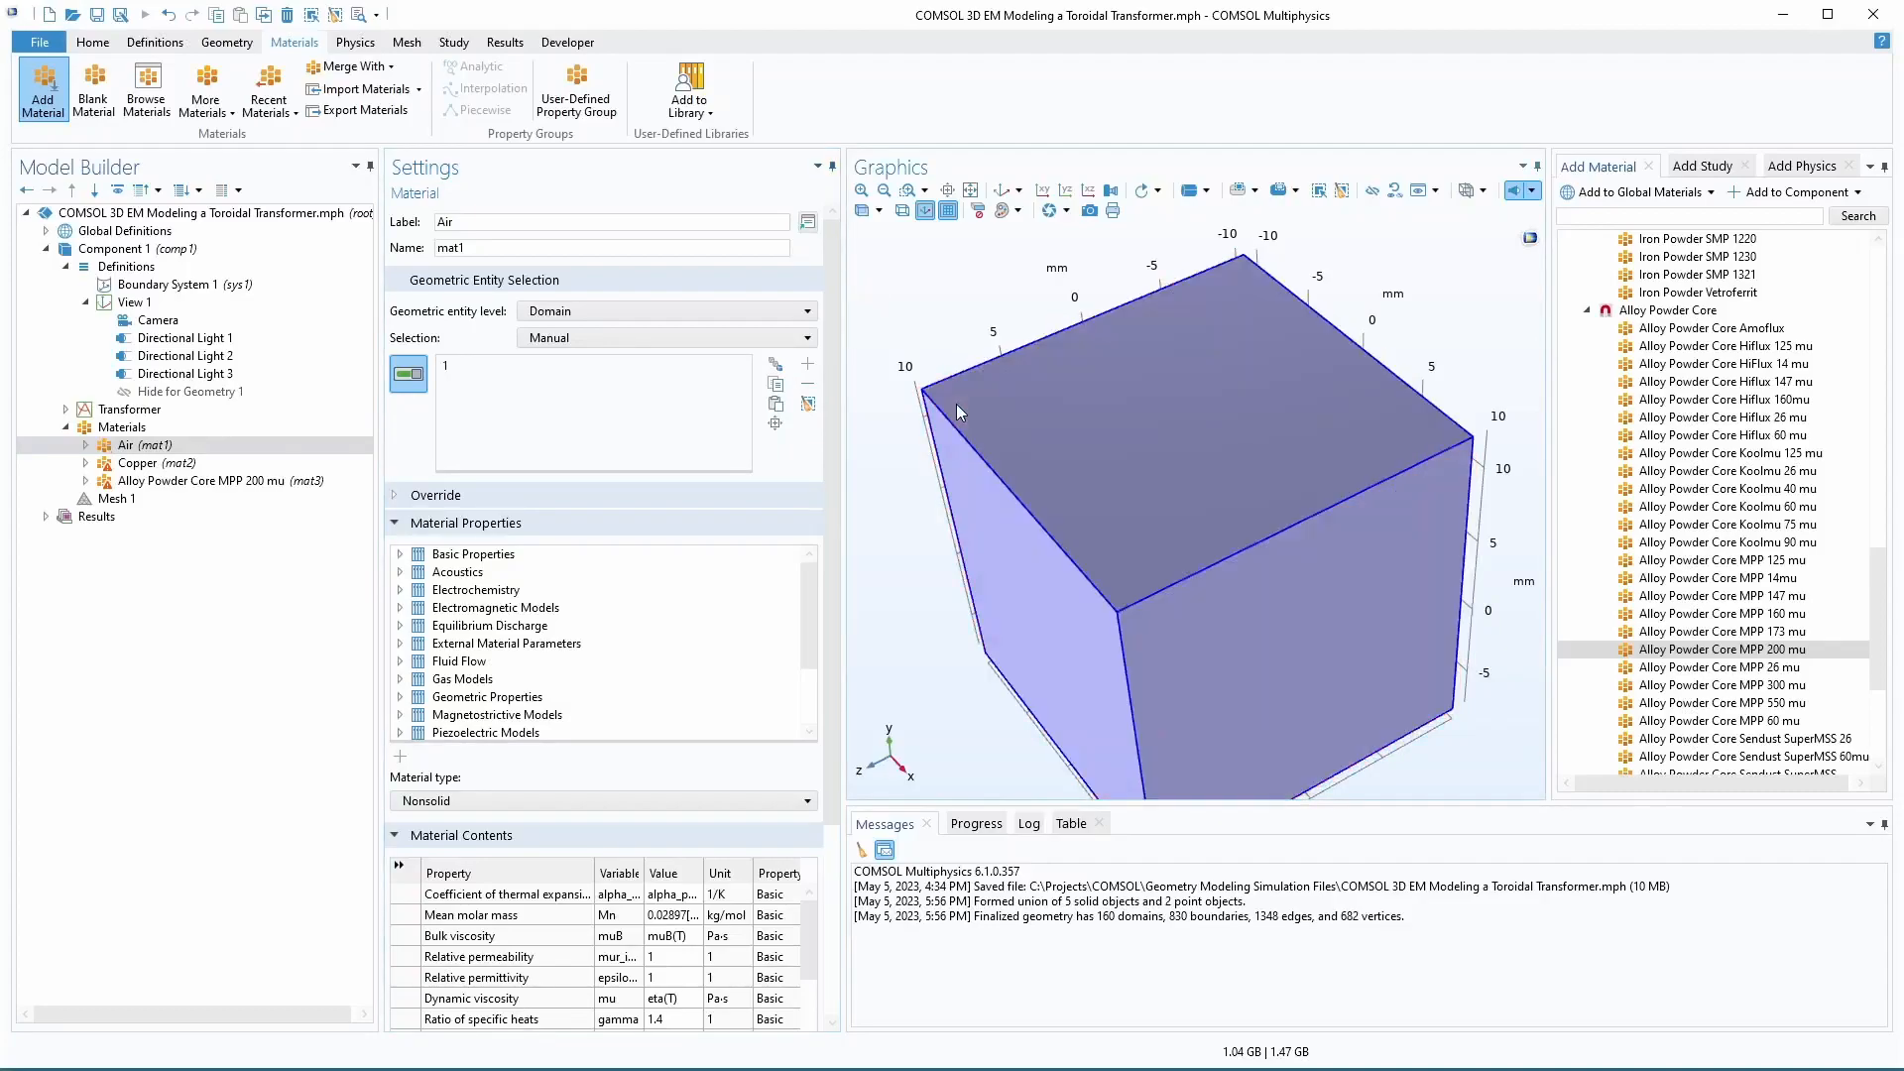
# - Enable the Hide for Geometry 1 feature that hides the outer block and return to the Copper material's settings
pyautogui.click(176, 463)
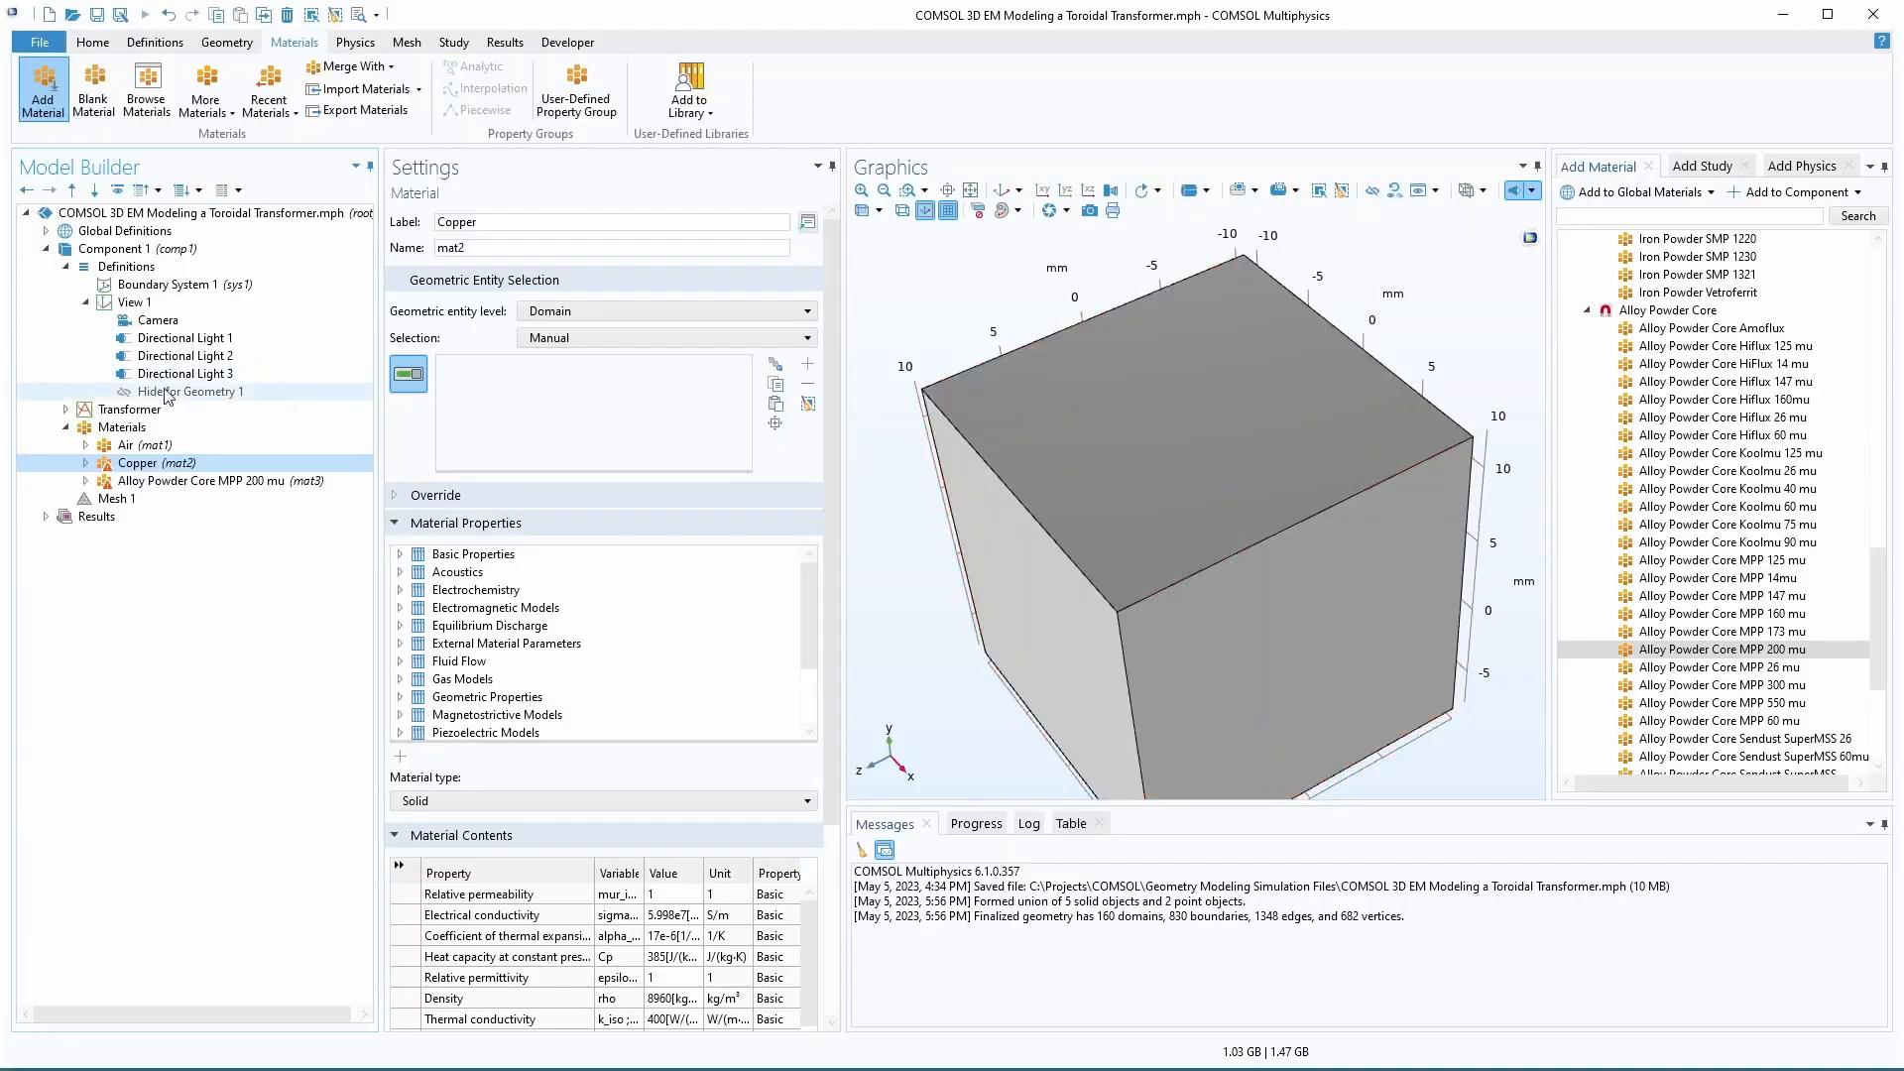
pyautogui.click(166, 394)
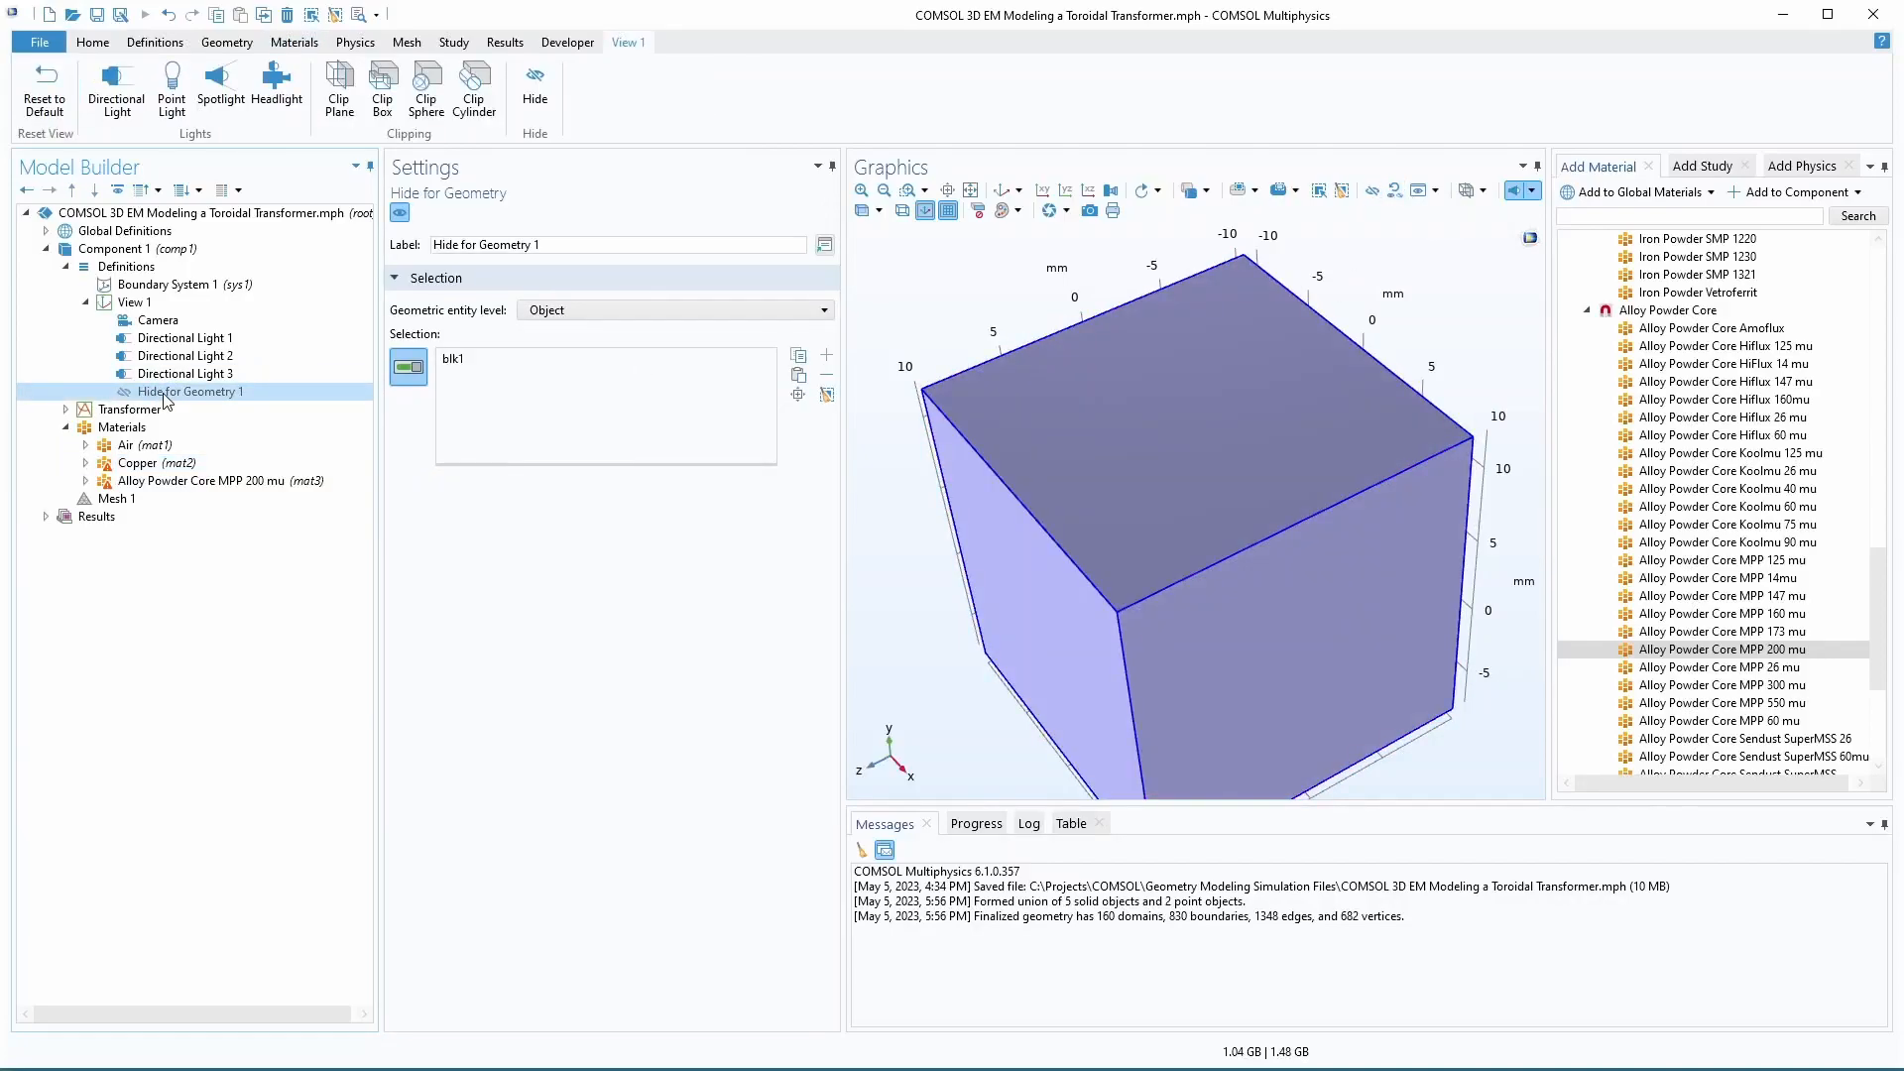
pyautogui.rightClick(163, 394)
pyautogui.press('Escape')
pyautogui.click(399, 215)
pyautogui.click(136, 463)
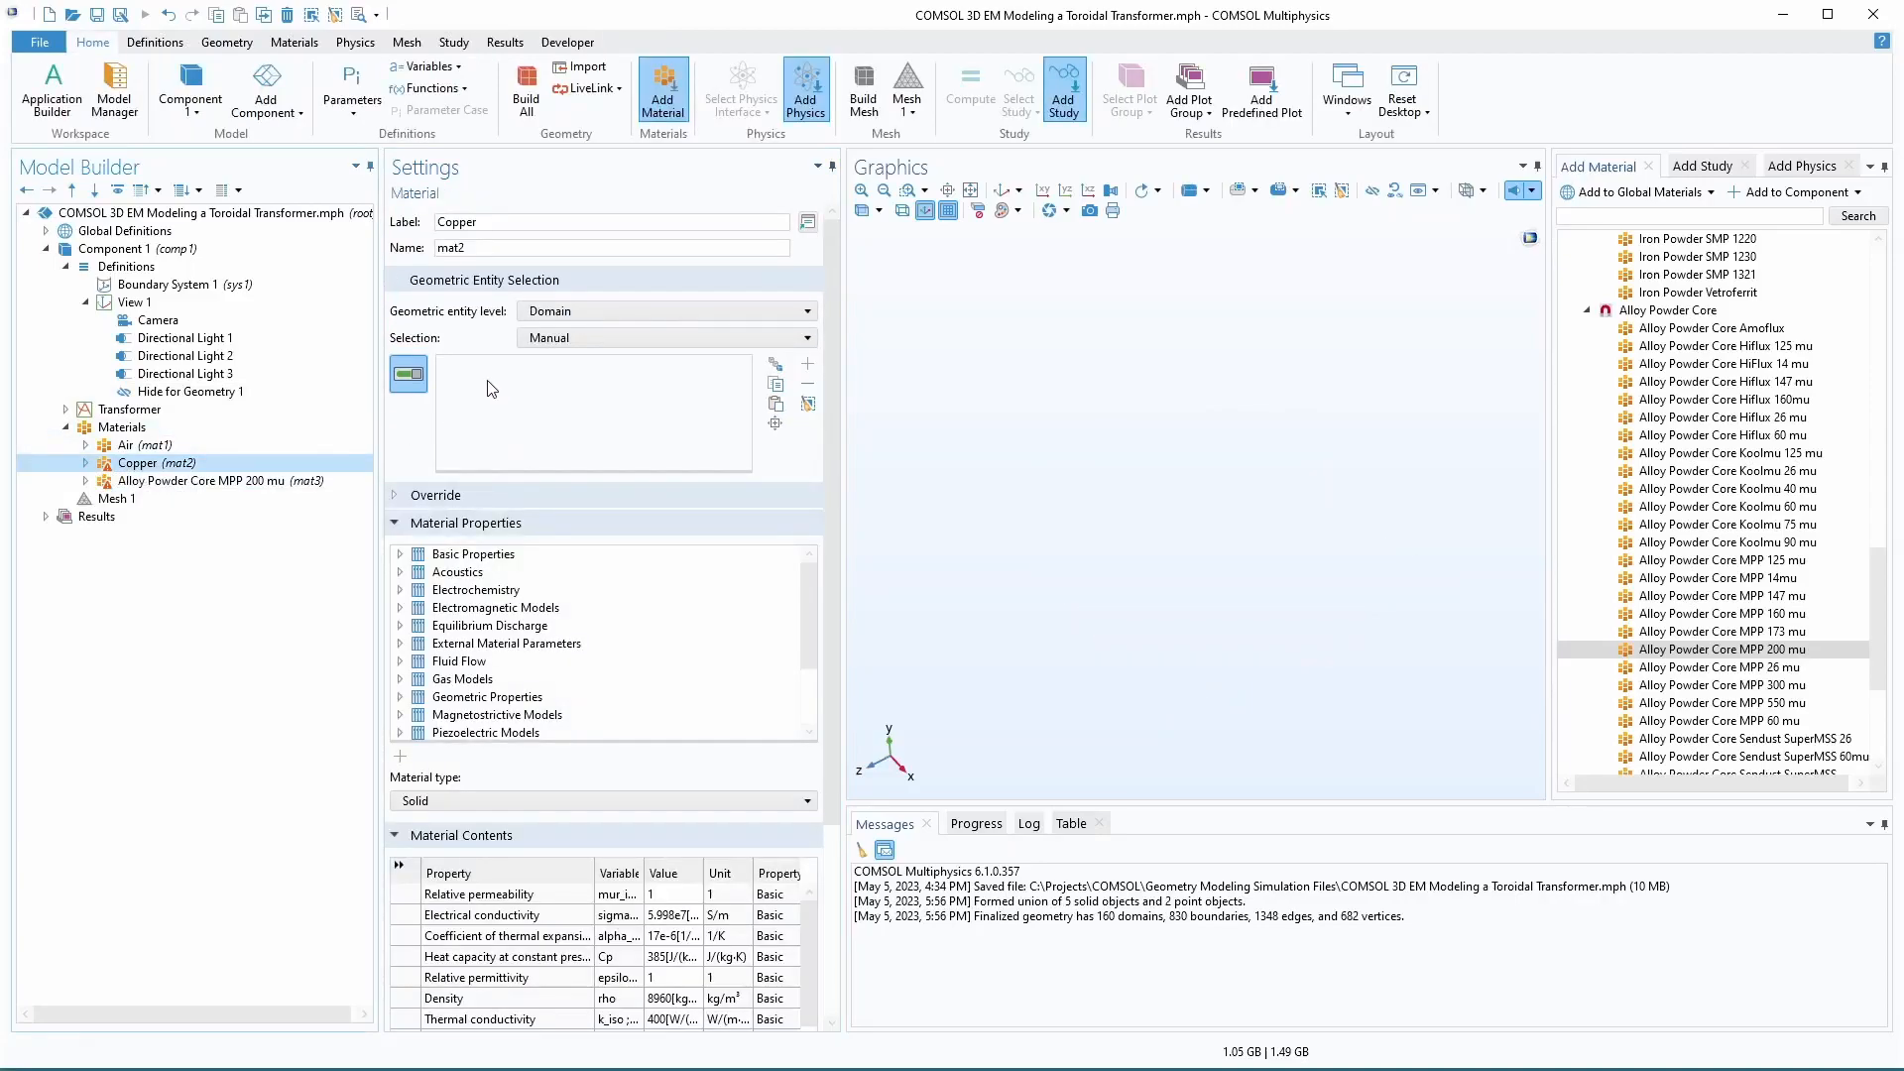
pyautogui.click(148, 395)
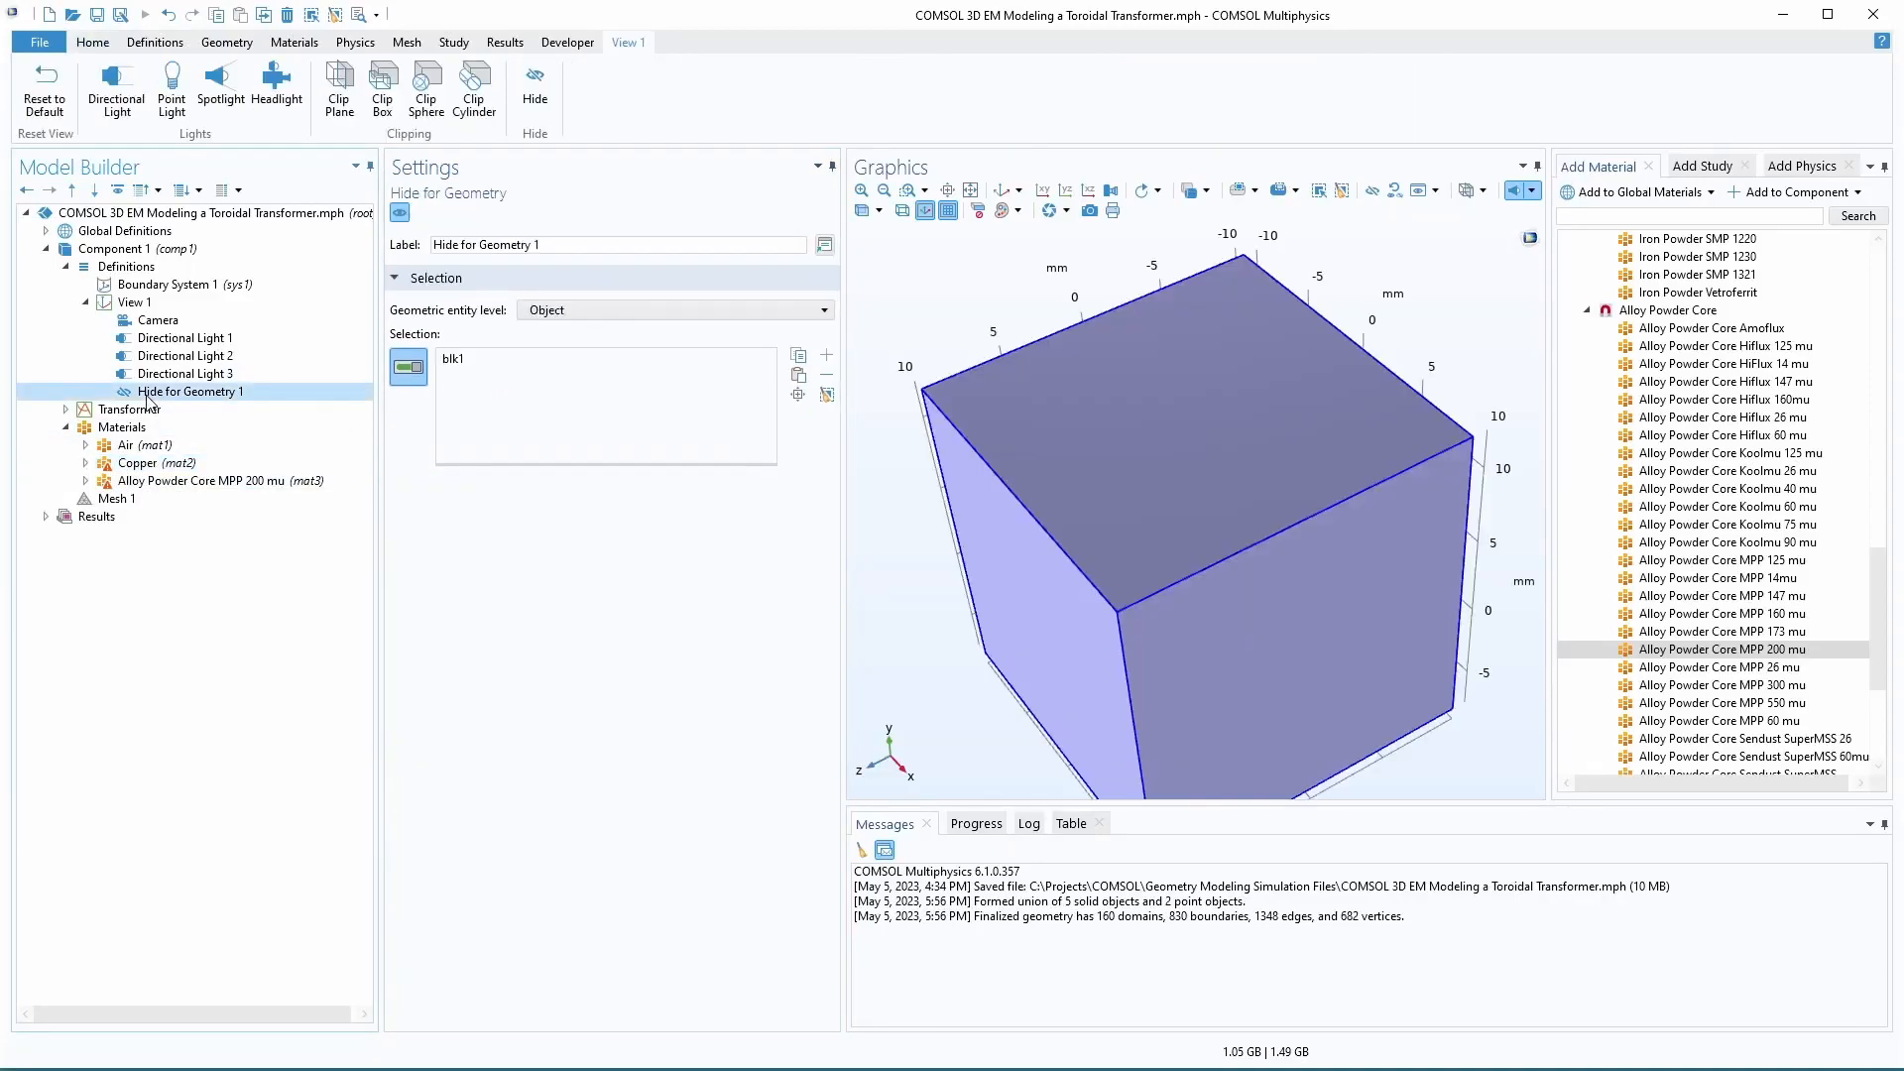
pyautogui.click(144, 463)
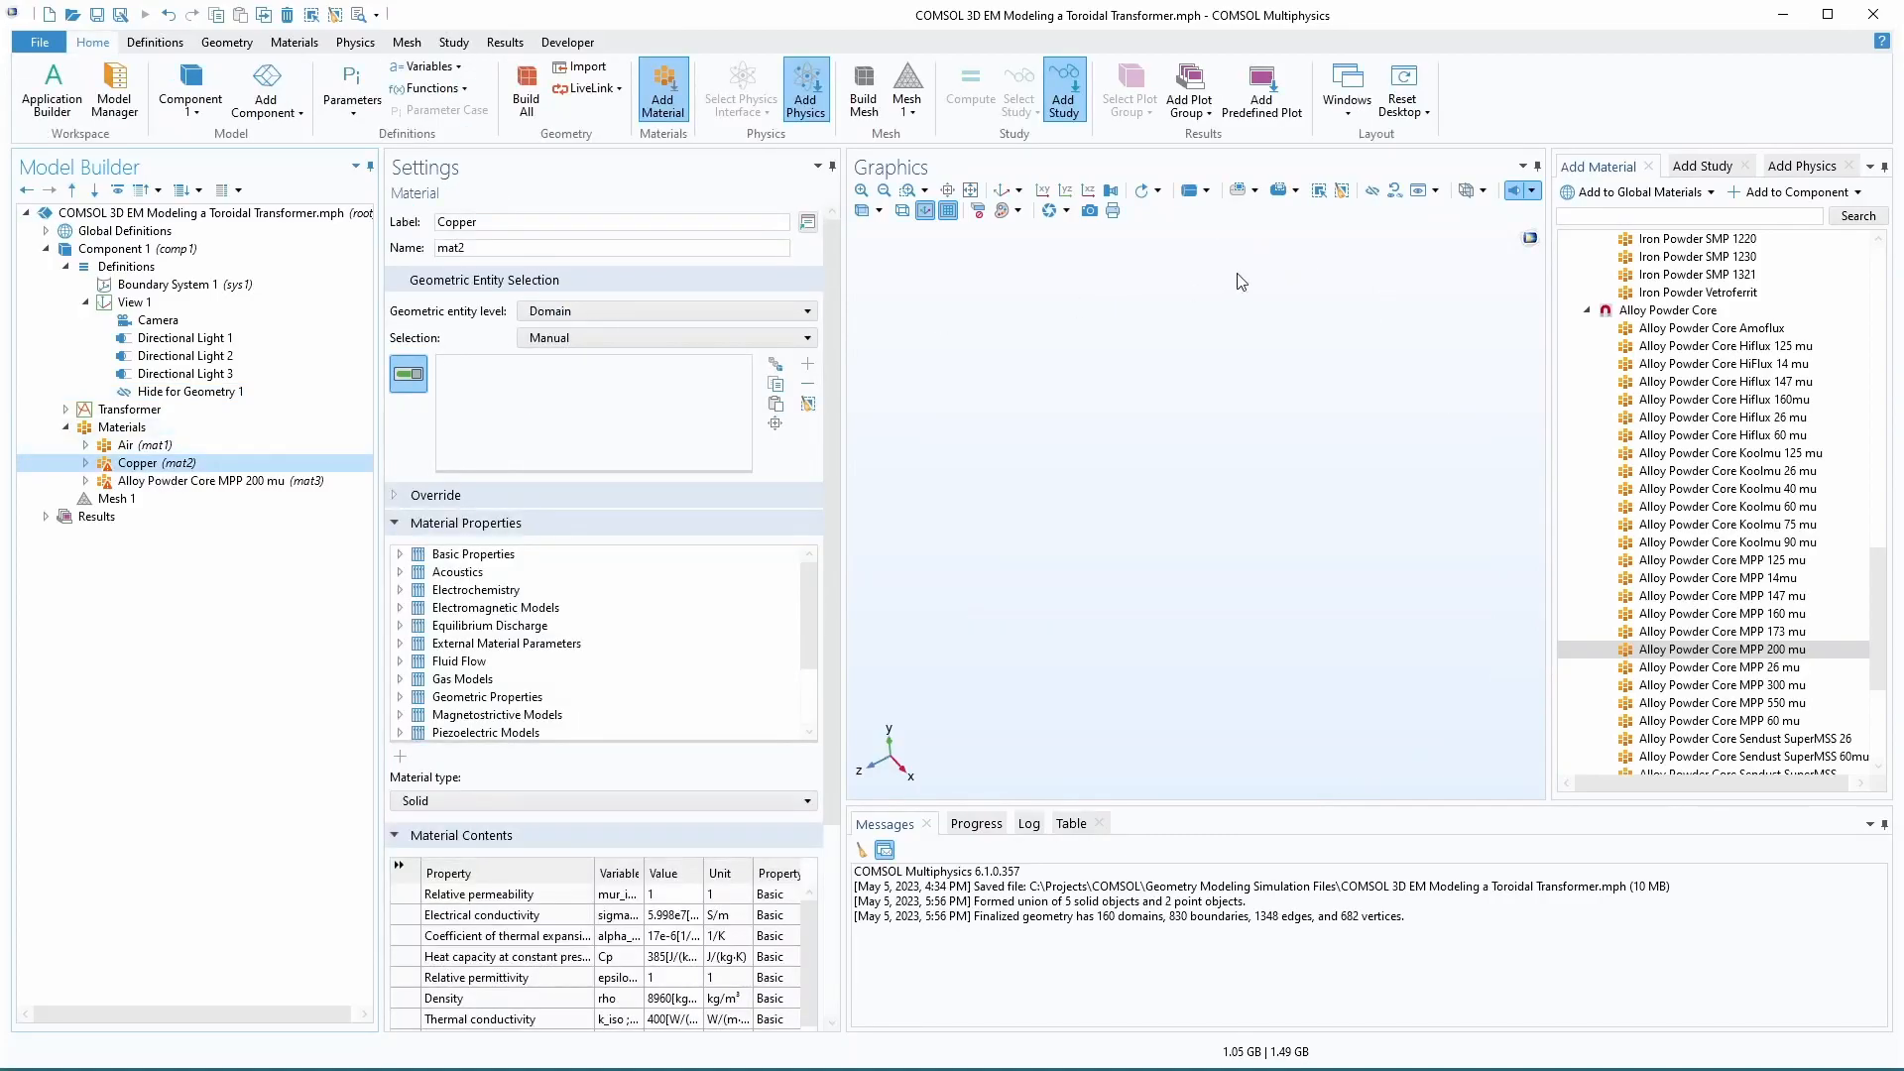
# - Reset the geometry hiding and hide the outer air block's domain from view with a Hide for Physics feature
pyautogui.click(1396, 193)
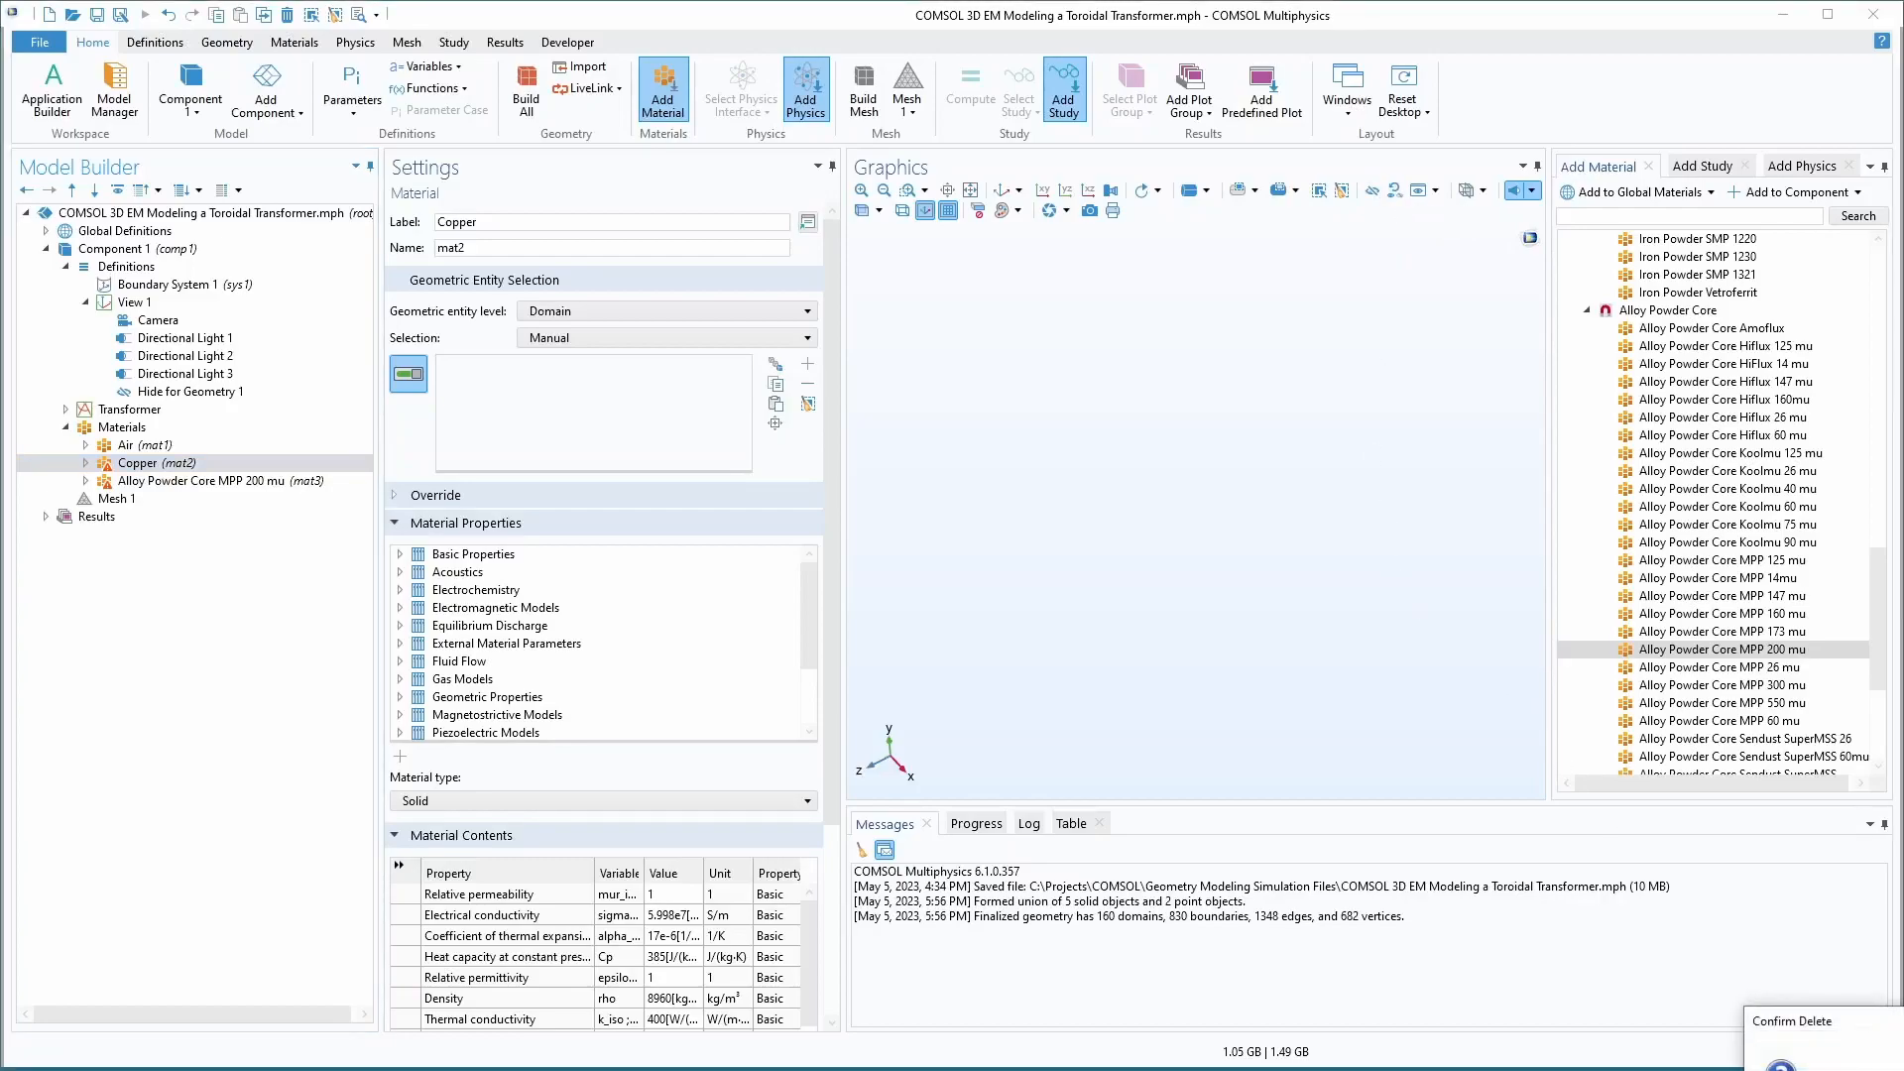
pyautogui.click(1372, 190)
pyautogui.click(1253, 334)
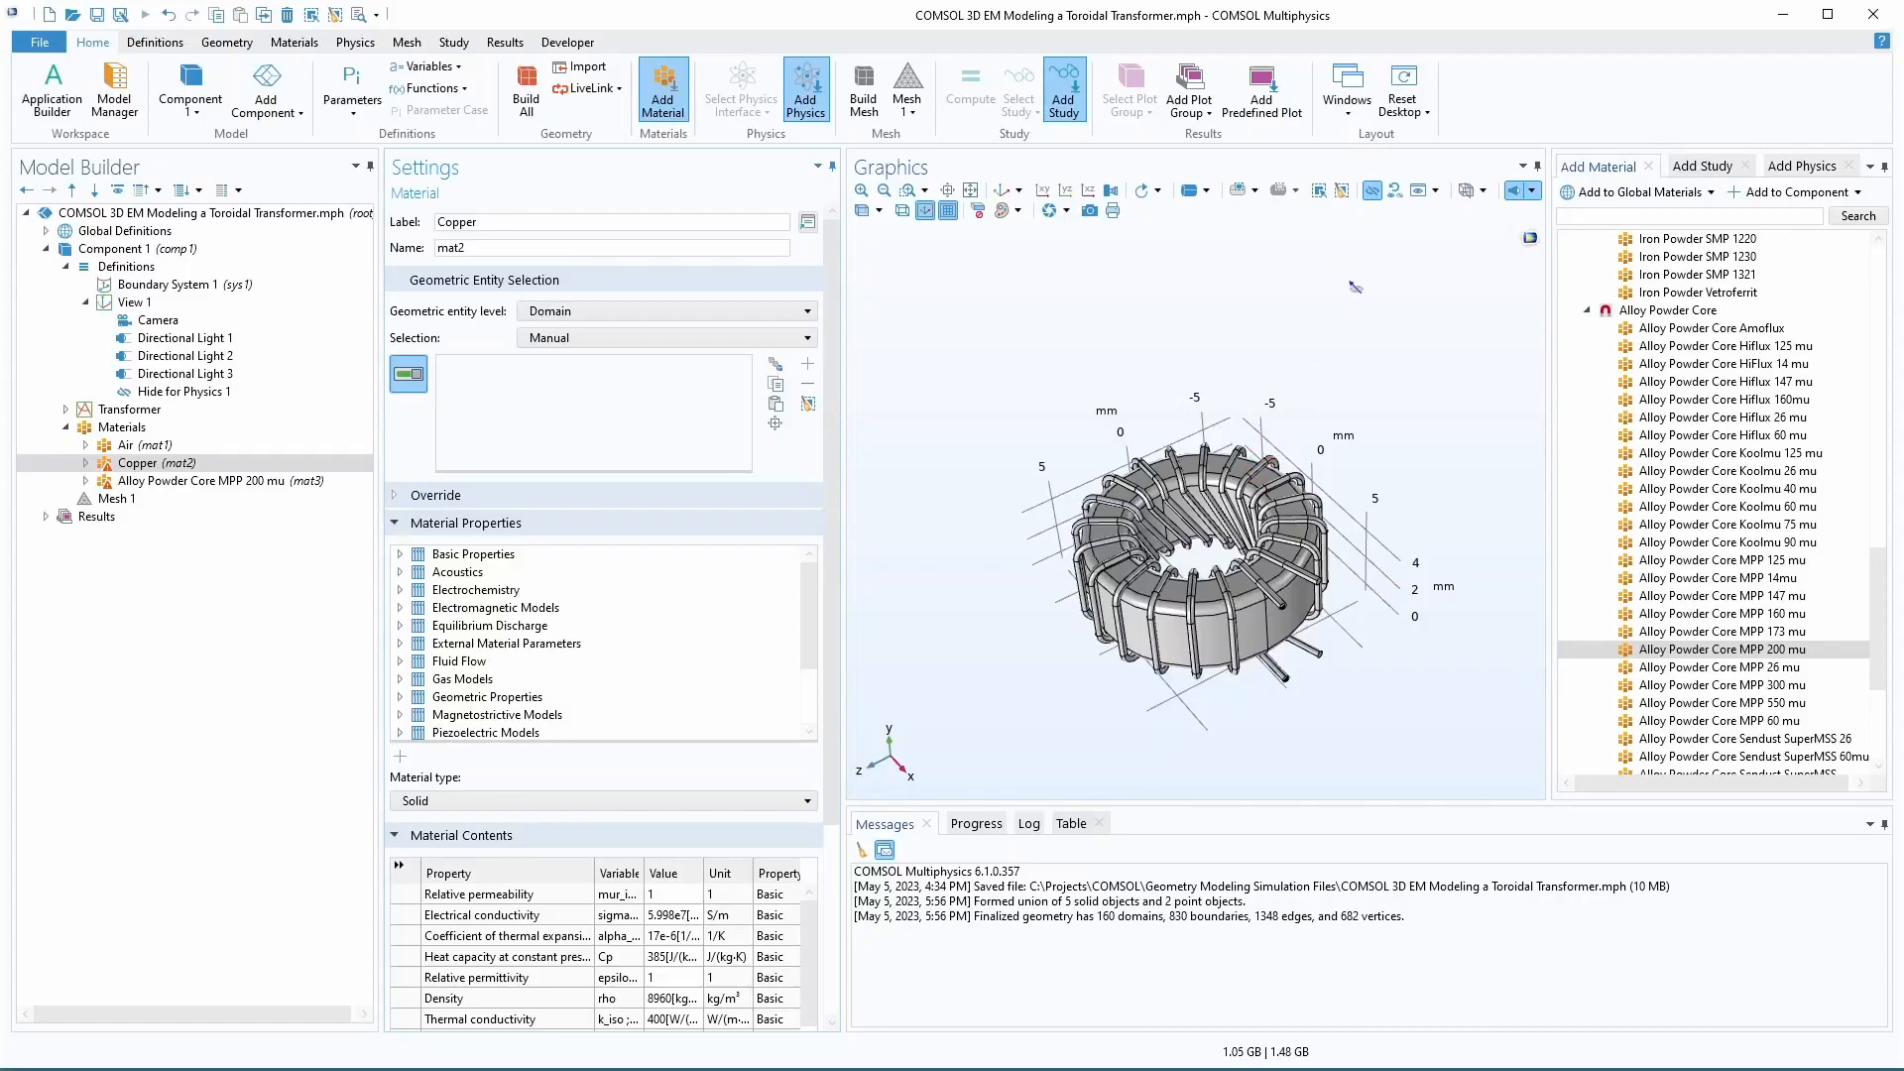
pyautogui.click(1270, 282)
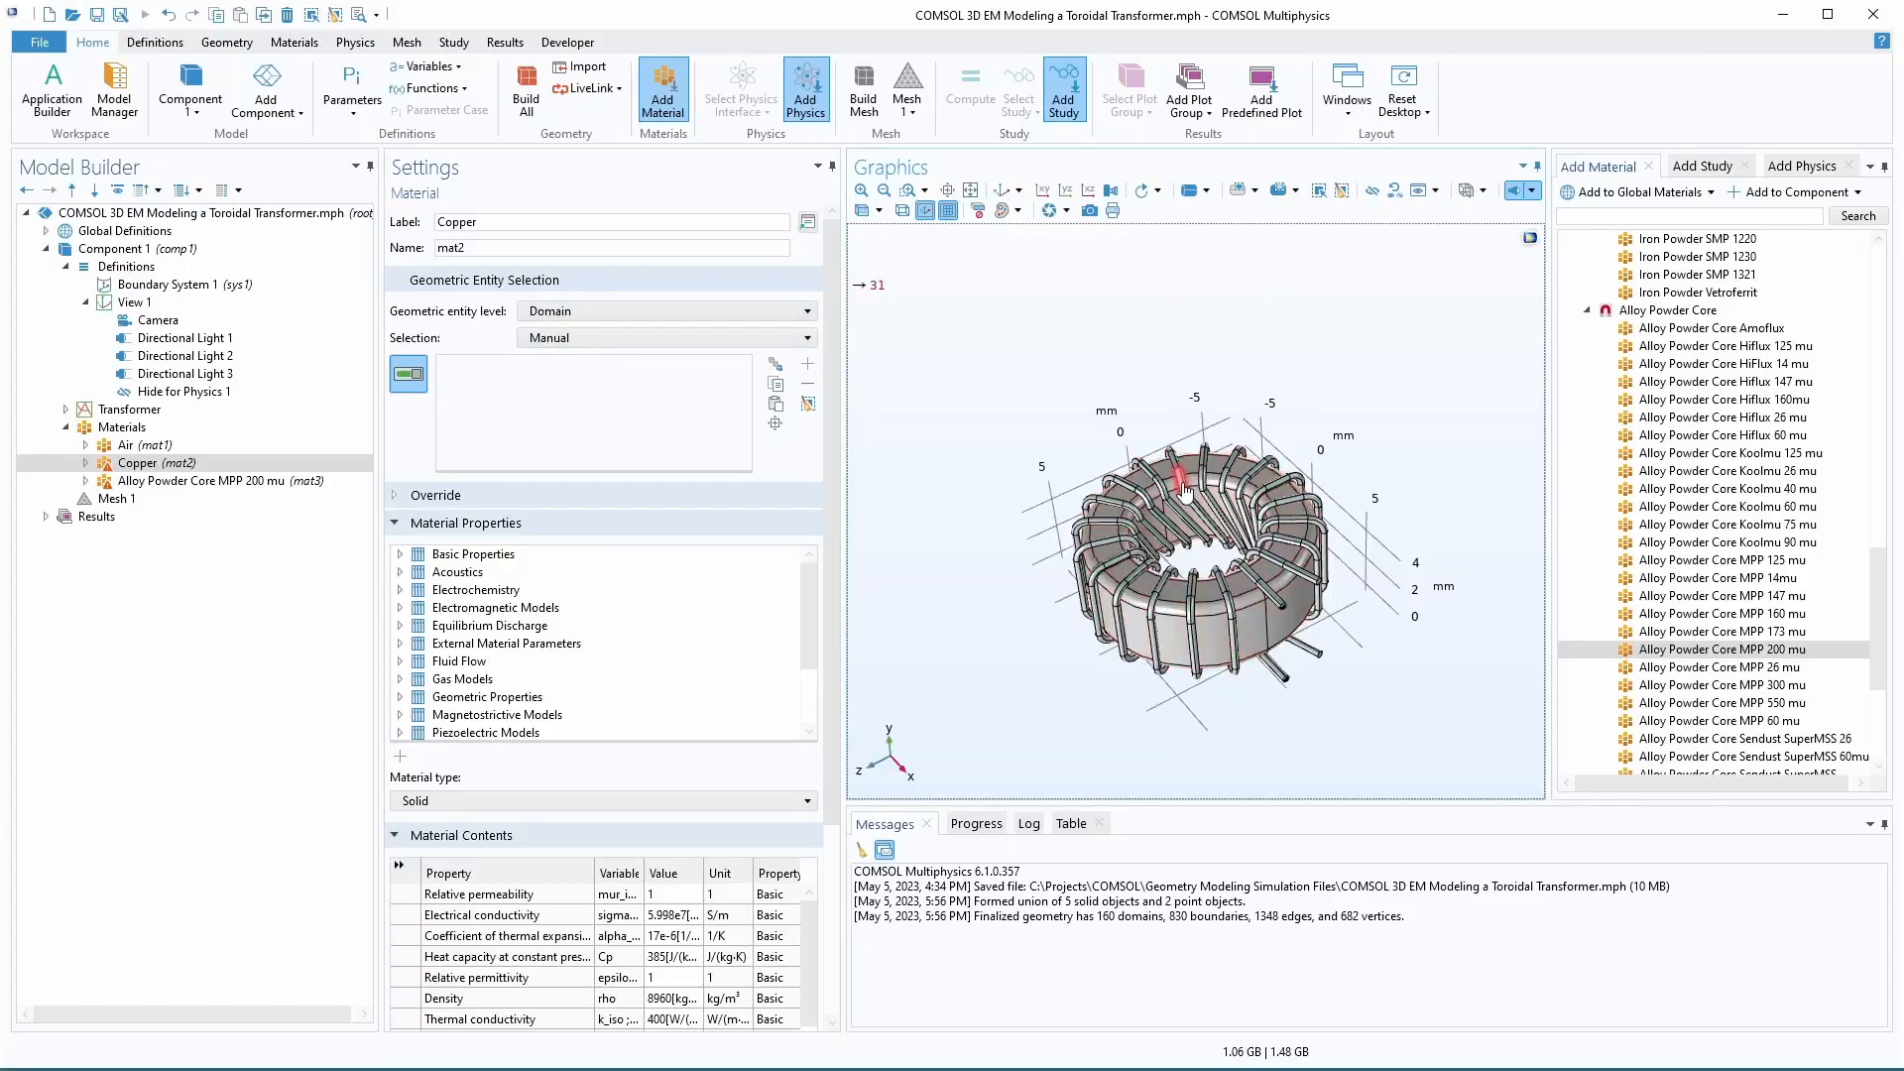
# - Assign Copper to all the winding domains of both coils at the Domain entity level, excluding the core
pyautogui.click(607, 311)
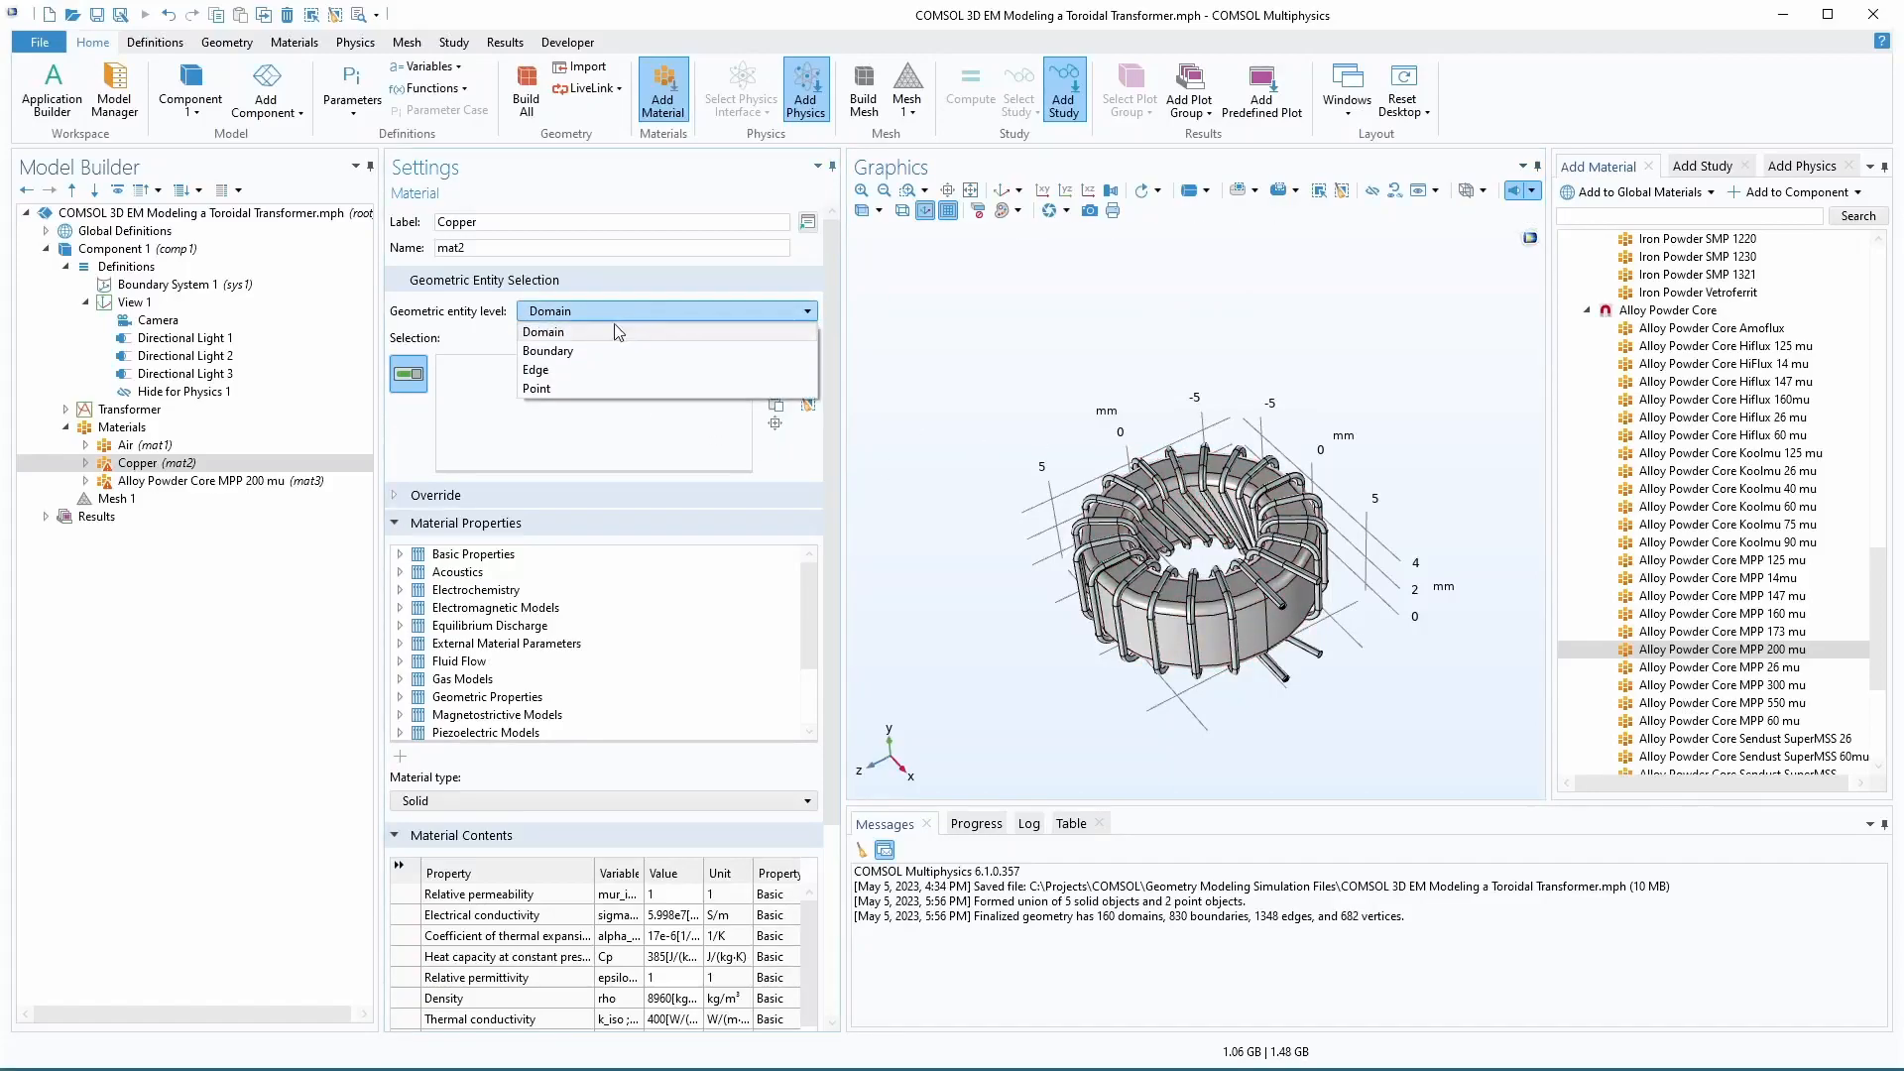
pyautogui.click(595, 327)
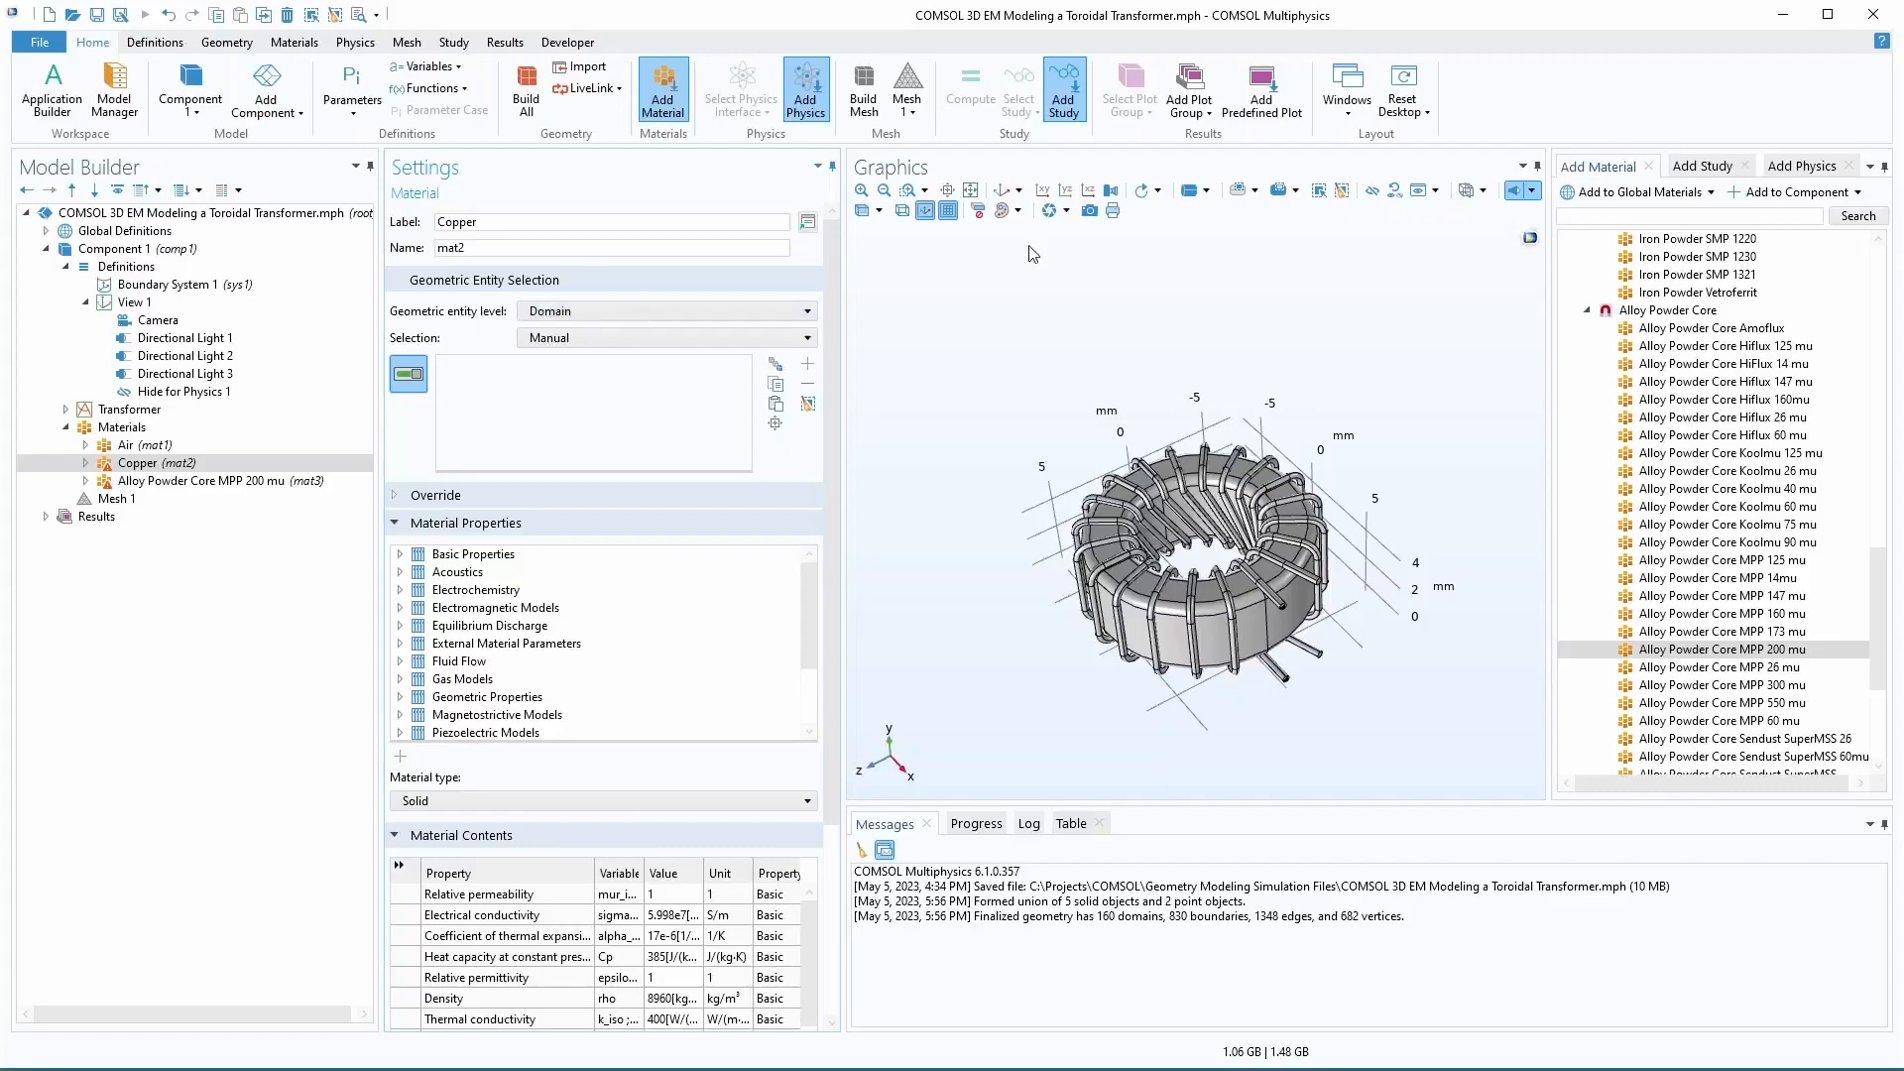
pyautogui.click(1207, 190)
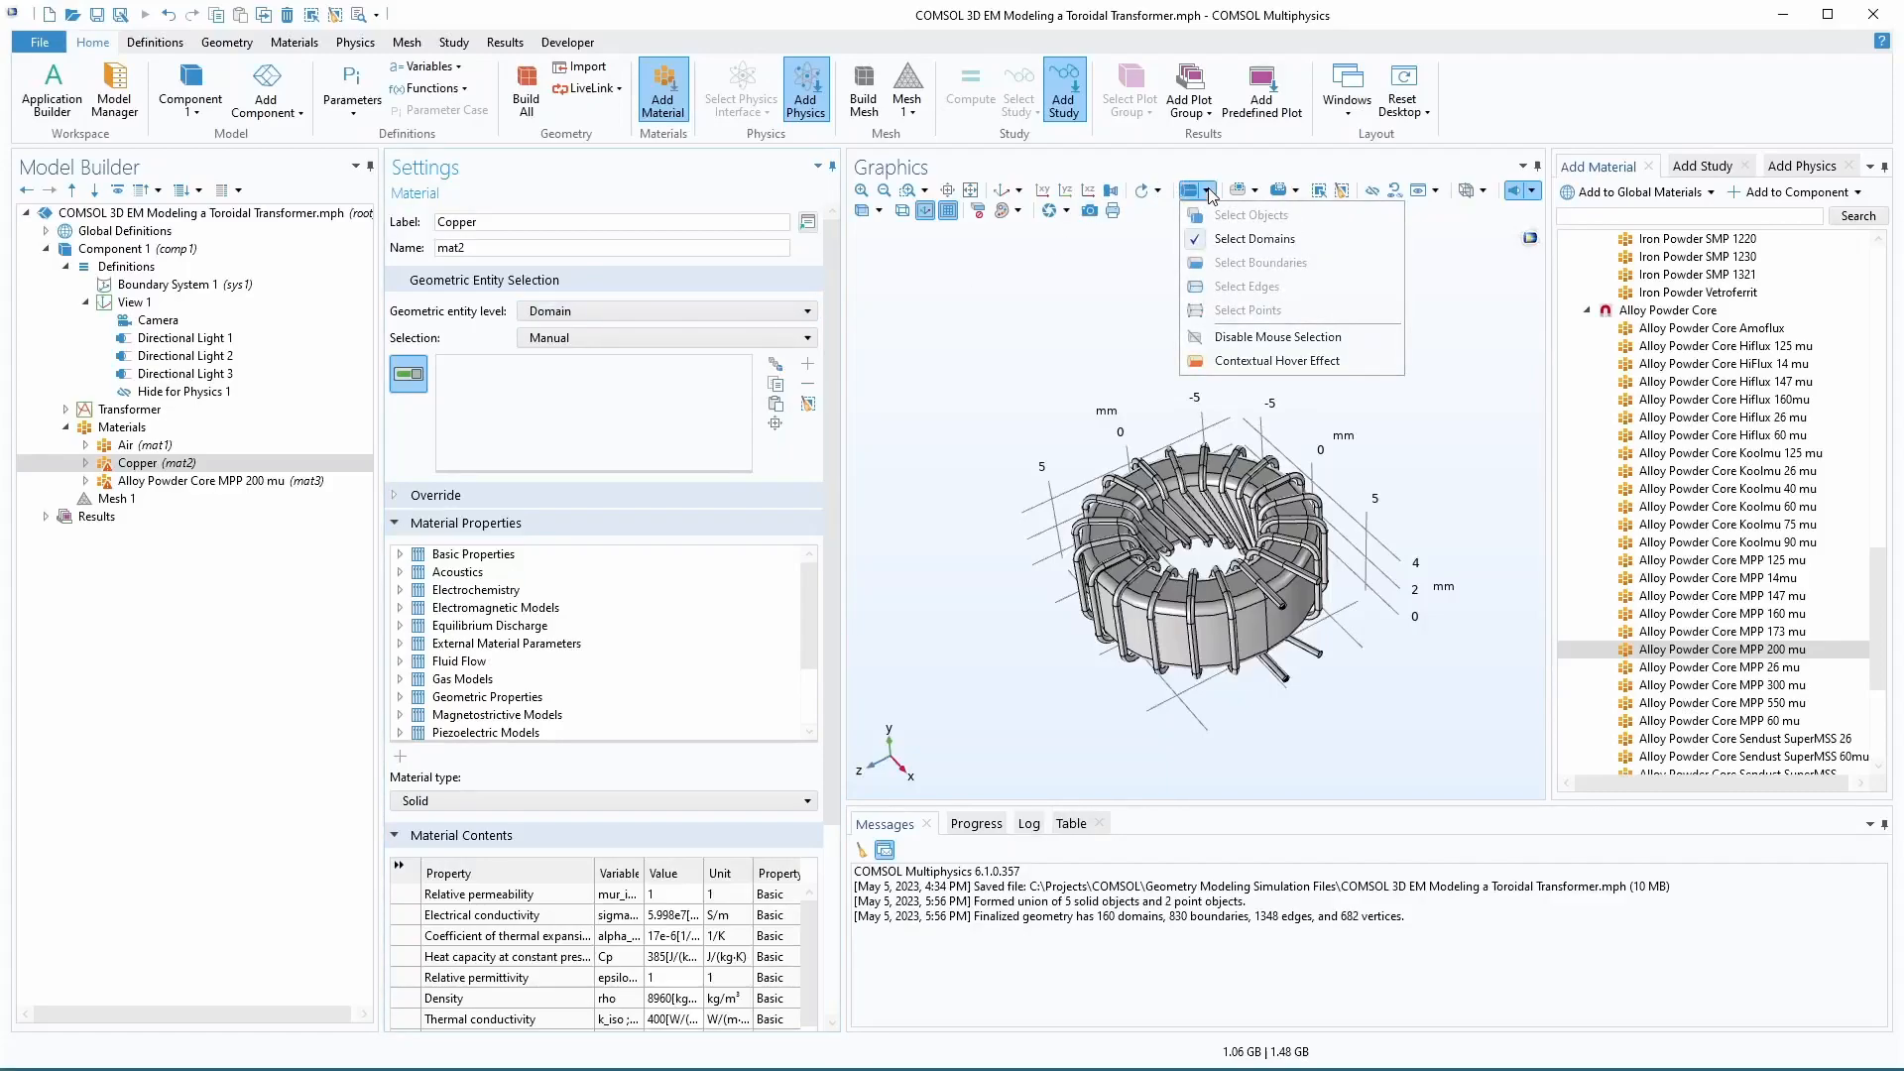
pyautogui.click(1064, 385)
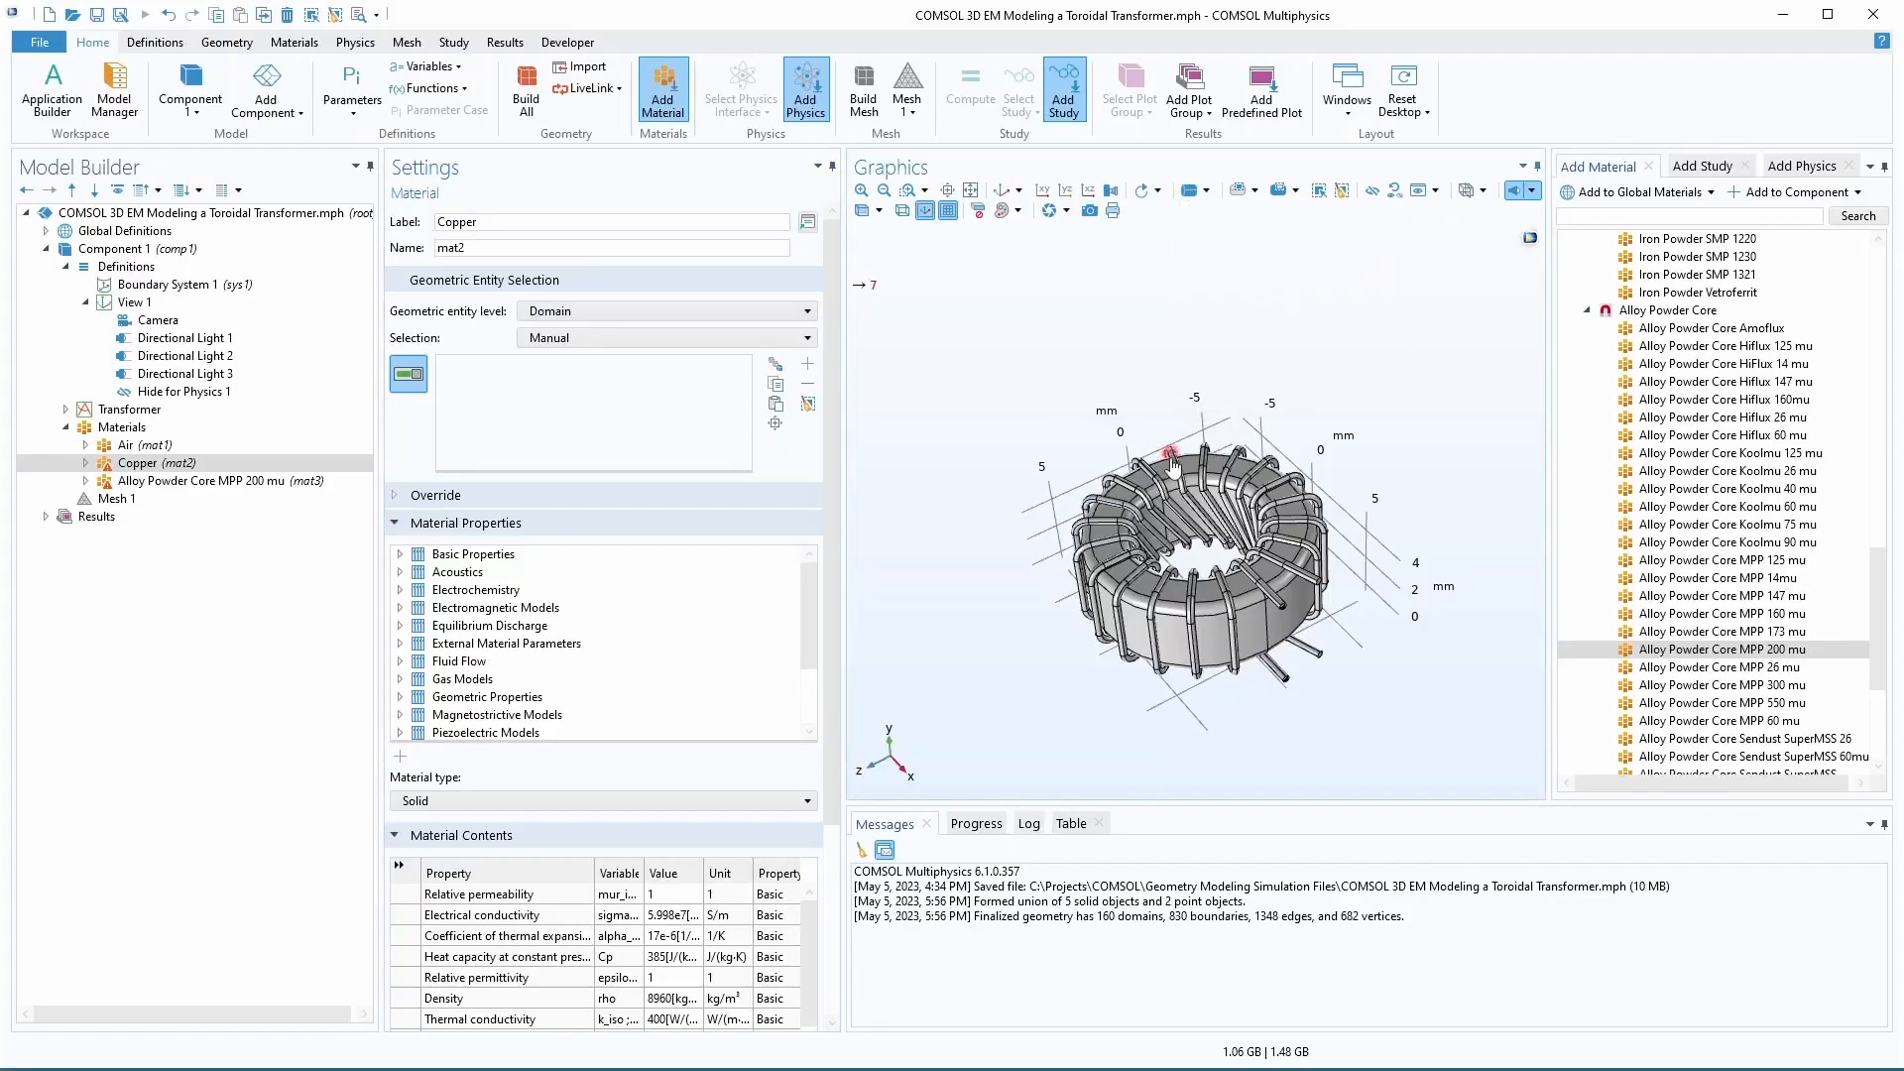
pyautogui.click(95, 463)
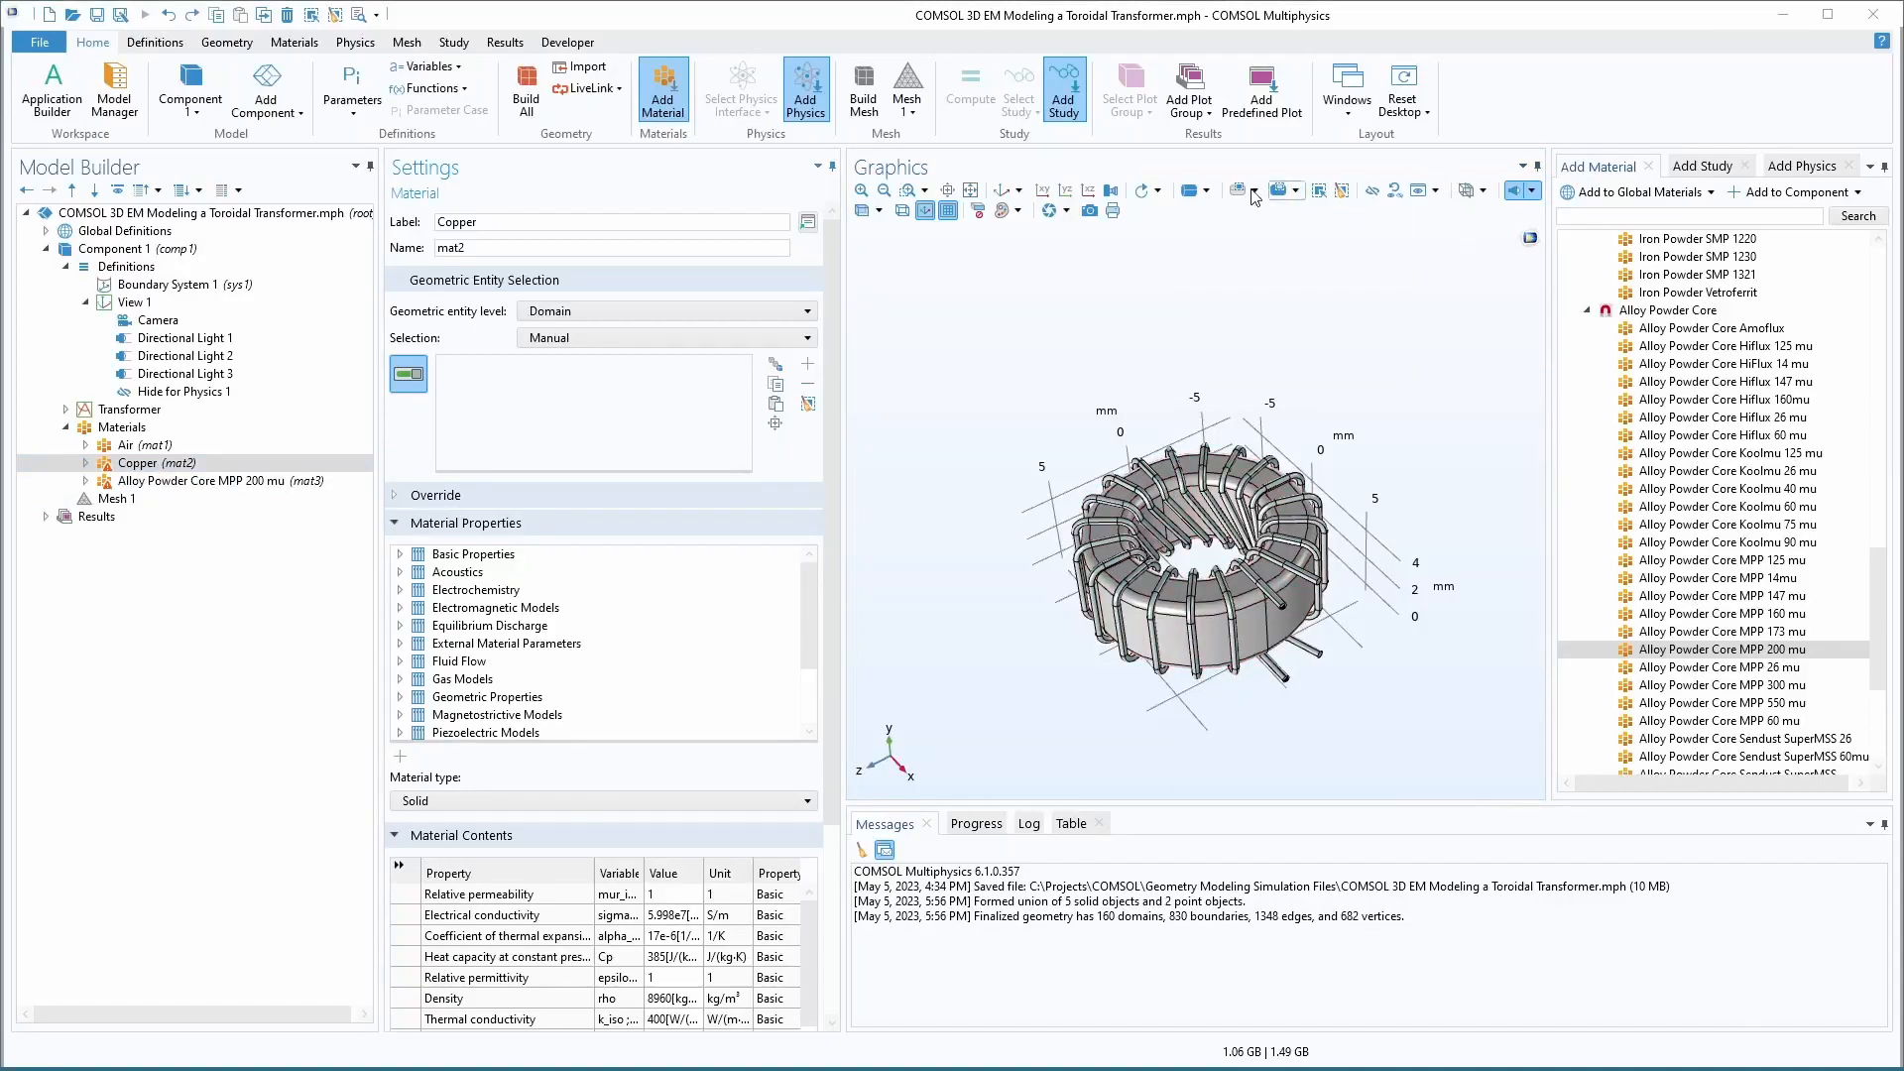
pyautogui.moveTo(1031, 363); pyautogui.dragTo(1432, 774)
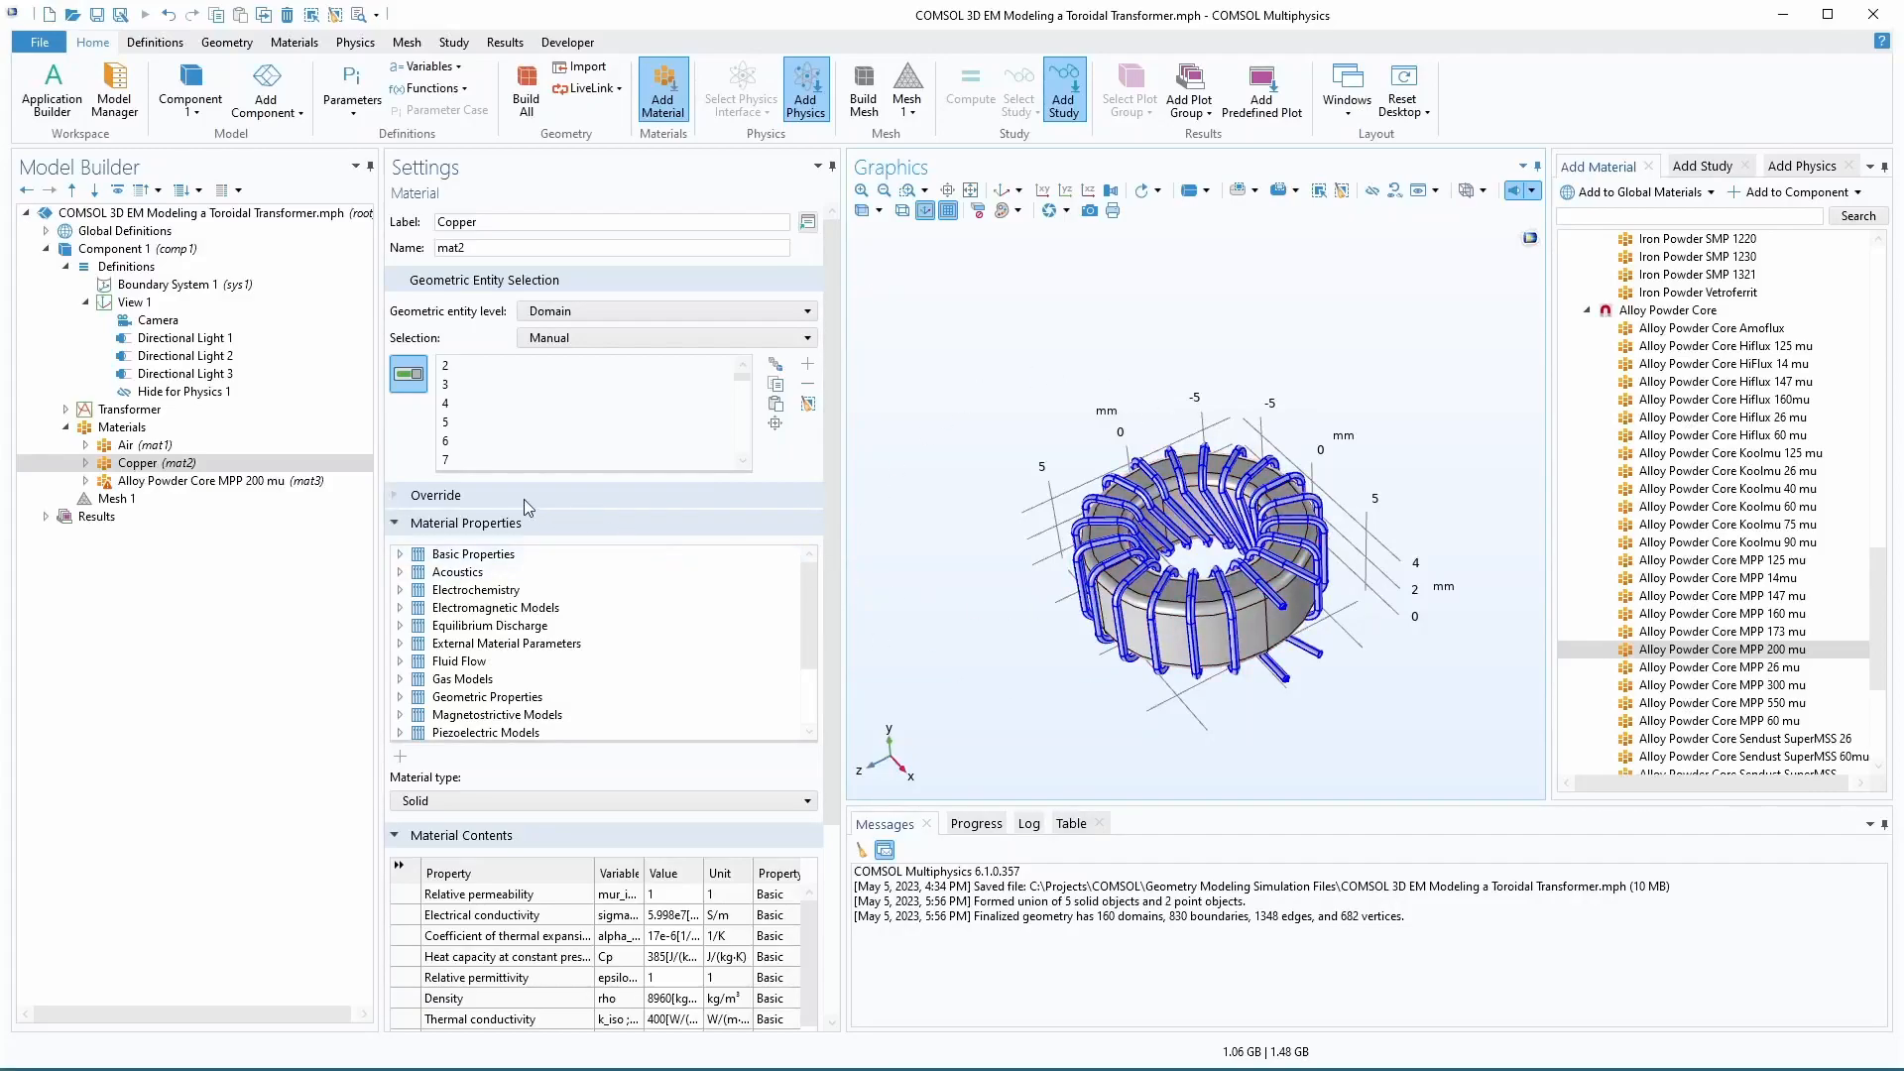
# - Assign Alloy Powder Core MPP 200 mu to domain 11, the toroidal core
pyautogui.click(134, 482)
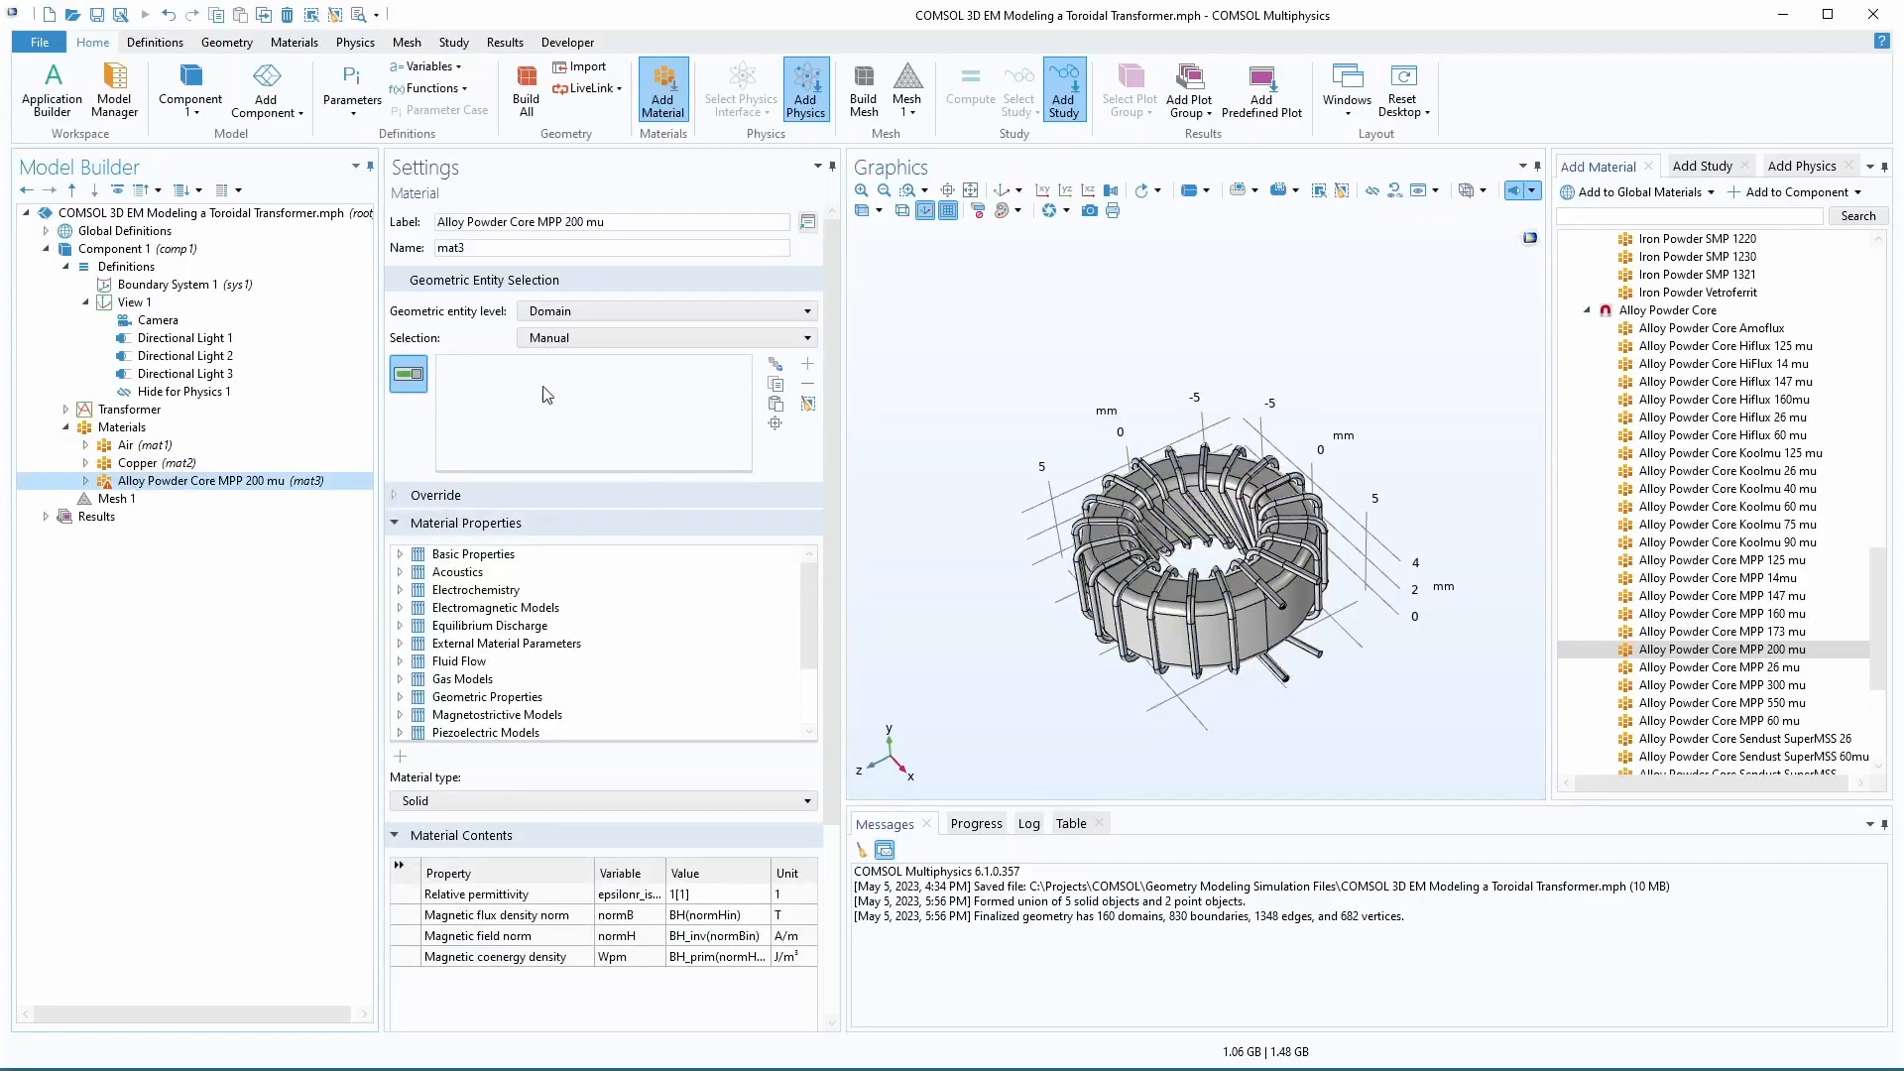
pyautogui.click(1140, 625)
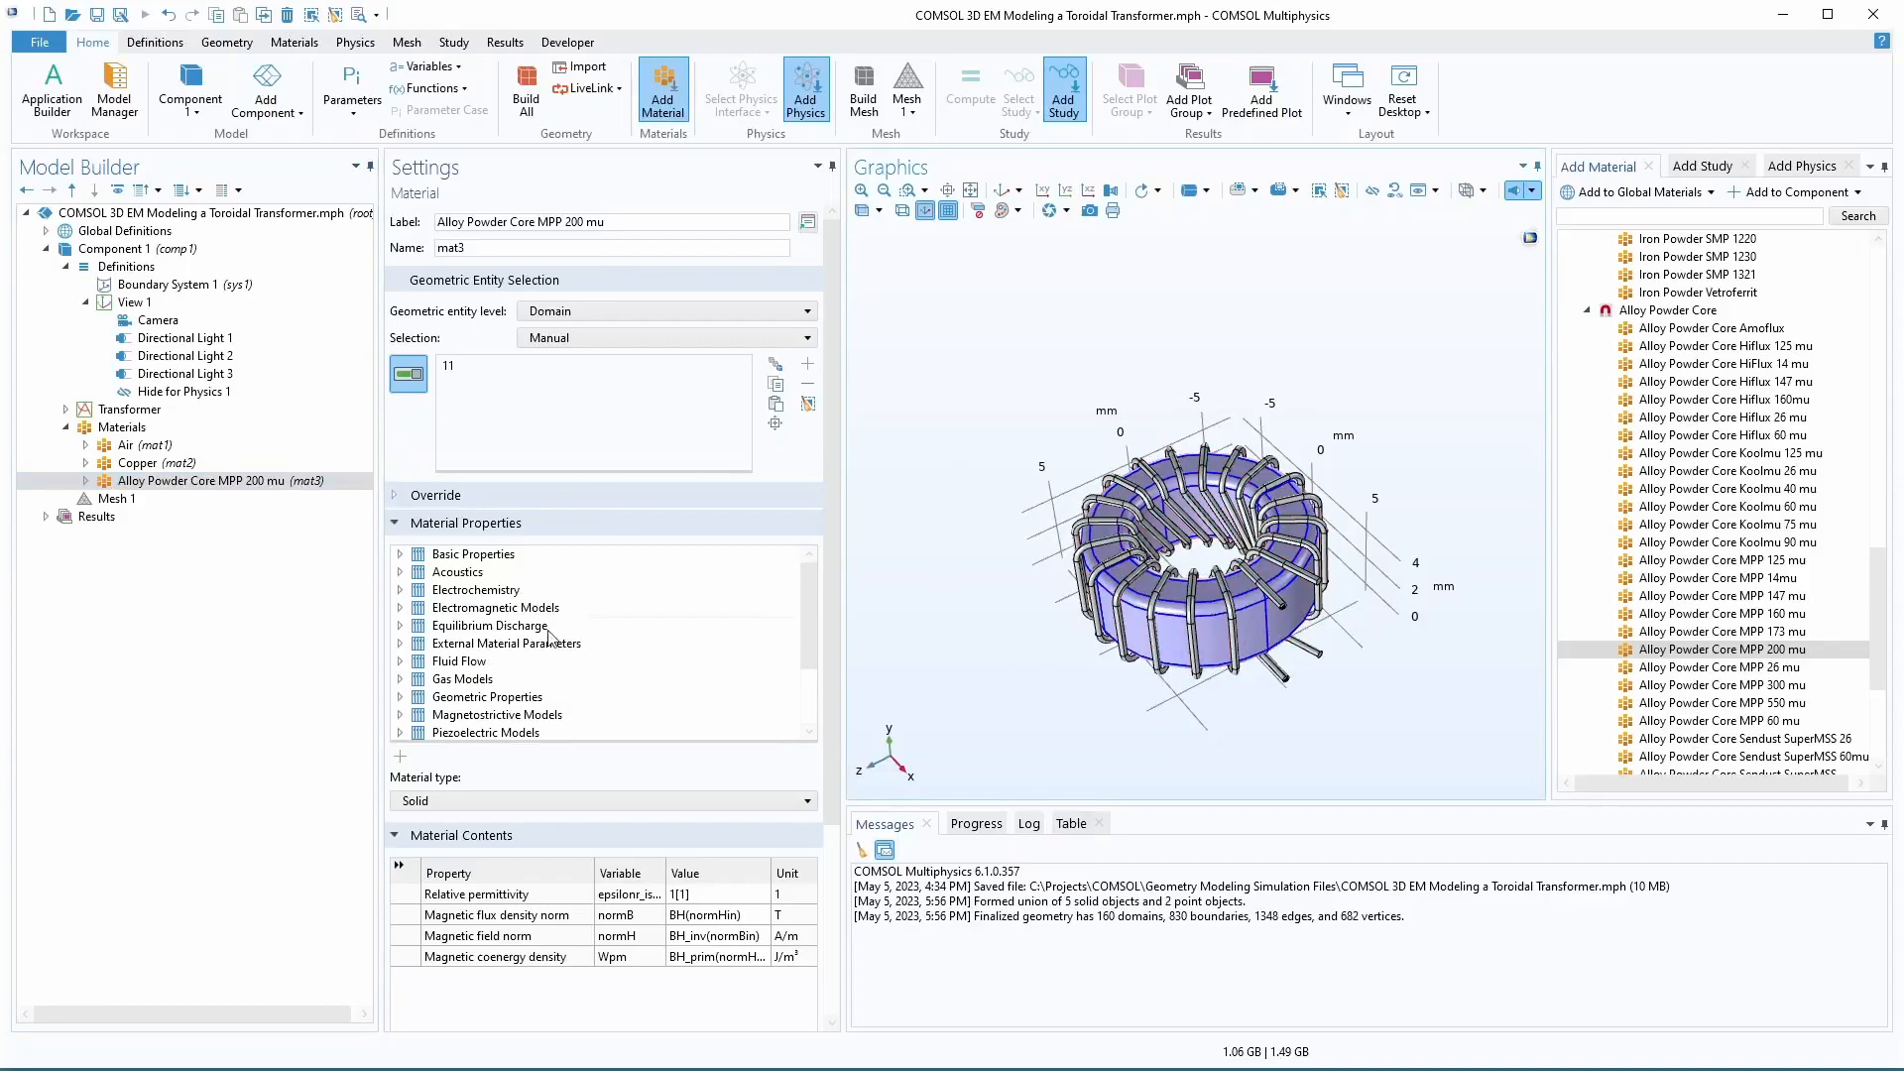
# - Check the Copper domain selection and open the electrical conductivity value of Air for editing
pyautogui.click(140, 466)
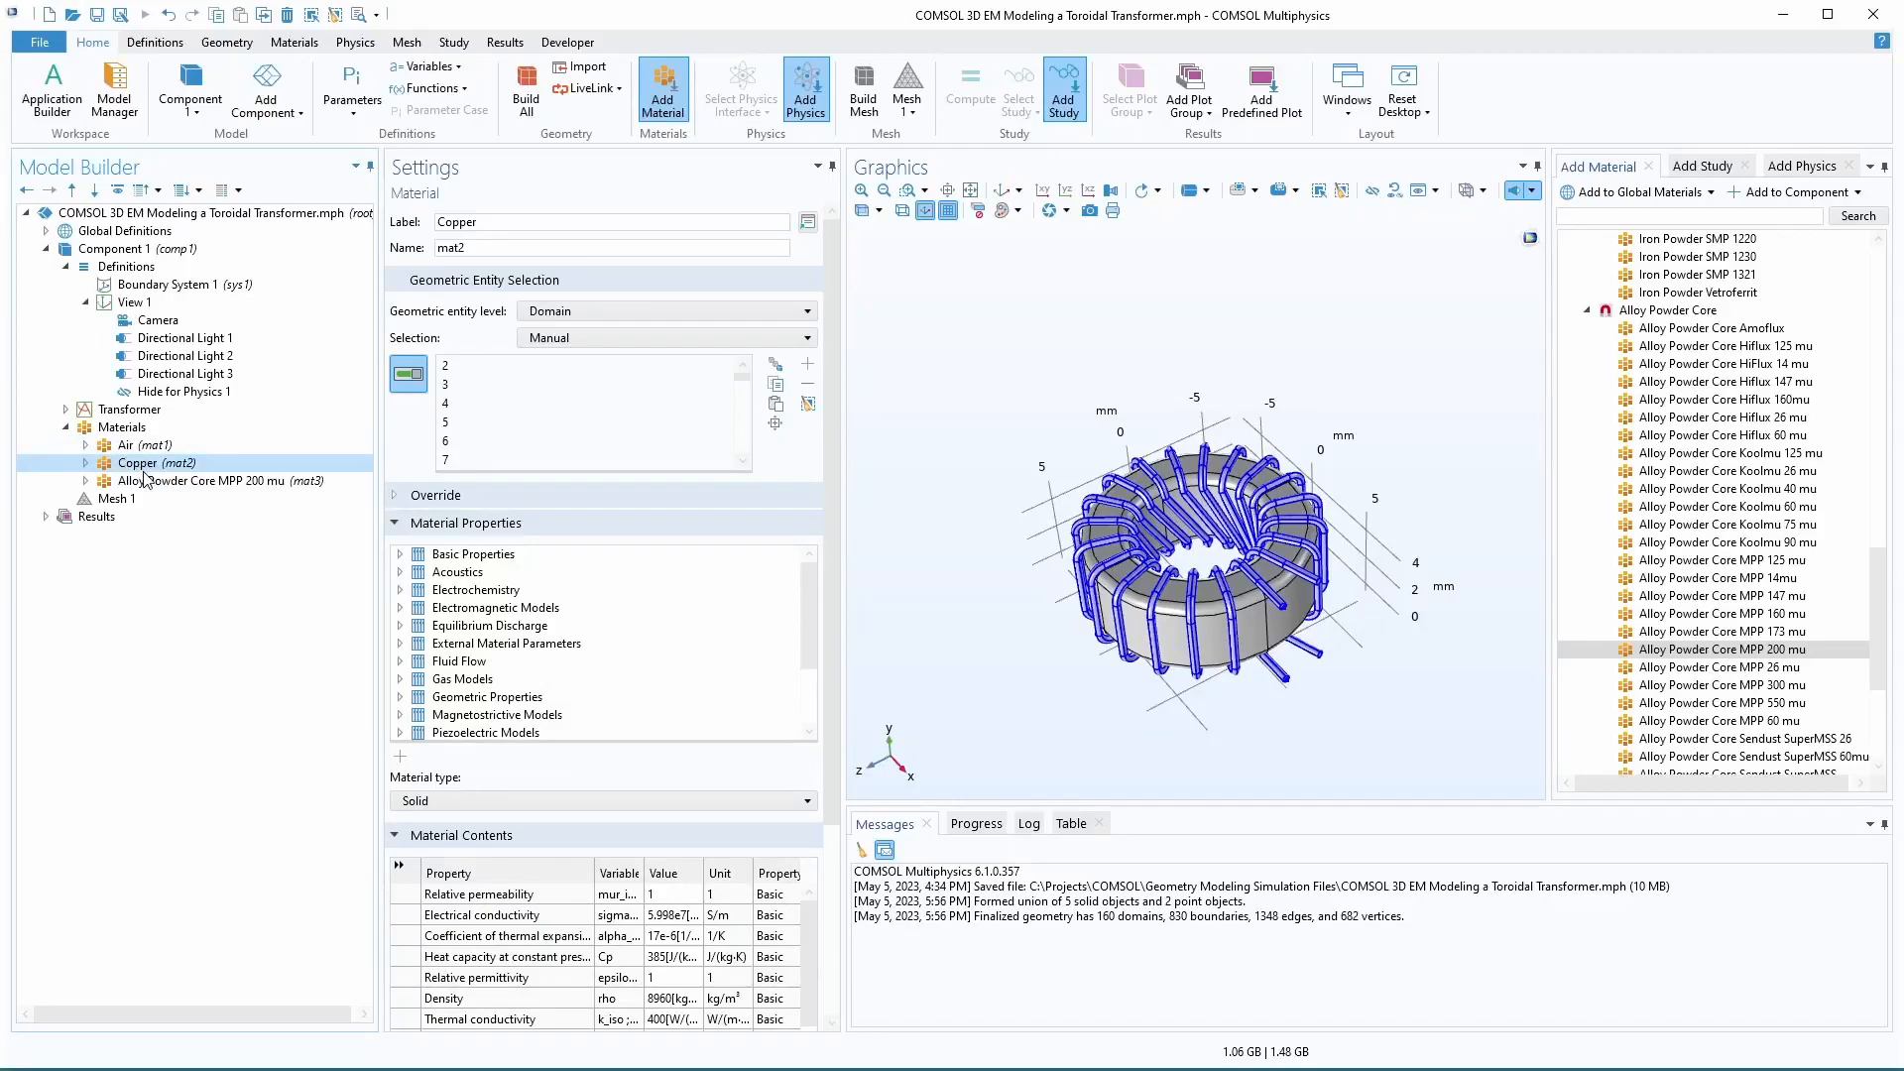
pyautogui.click(126, 445)
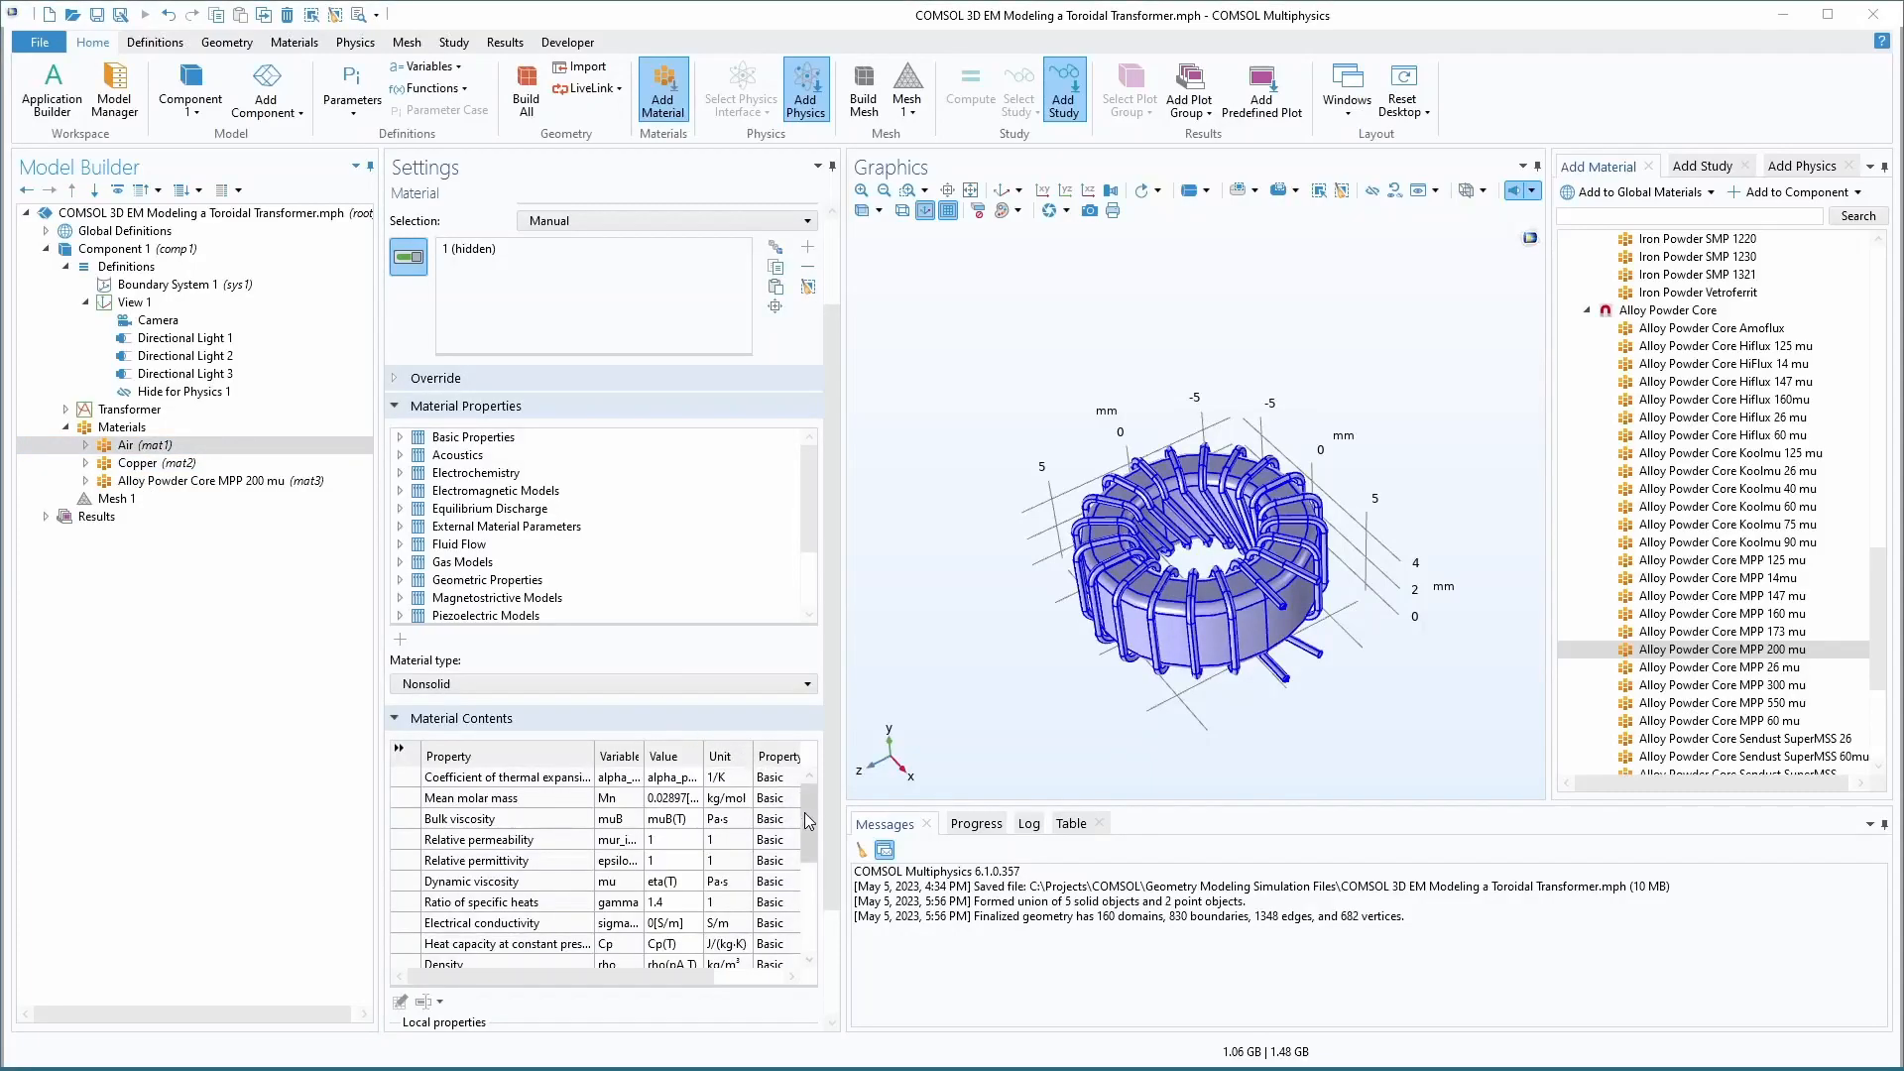
pyautogui.moveTo(806, 817); pyautogui.dragTo(797, 861)
pyautogui.click(676, 841)
pyautogui.doubleClick(652, 842)
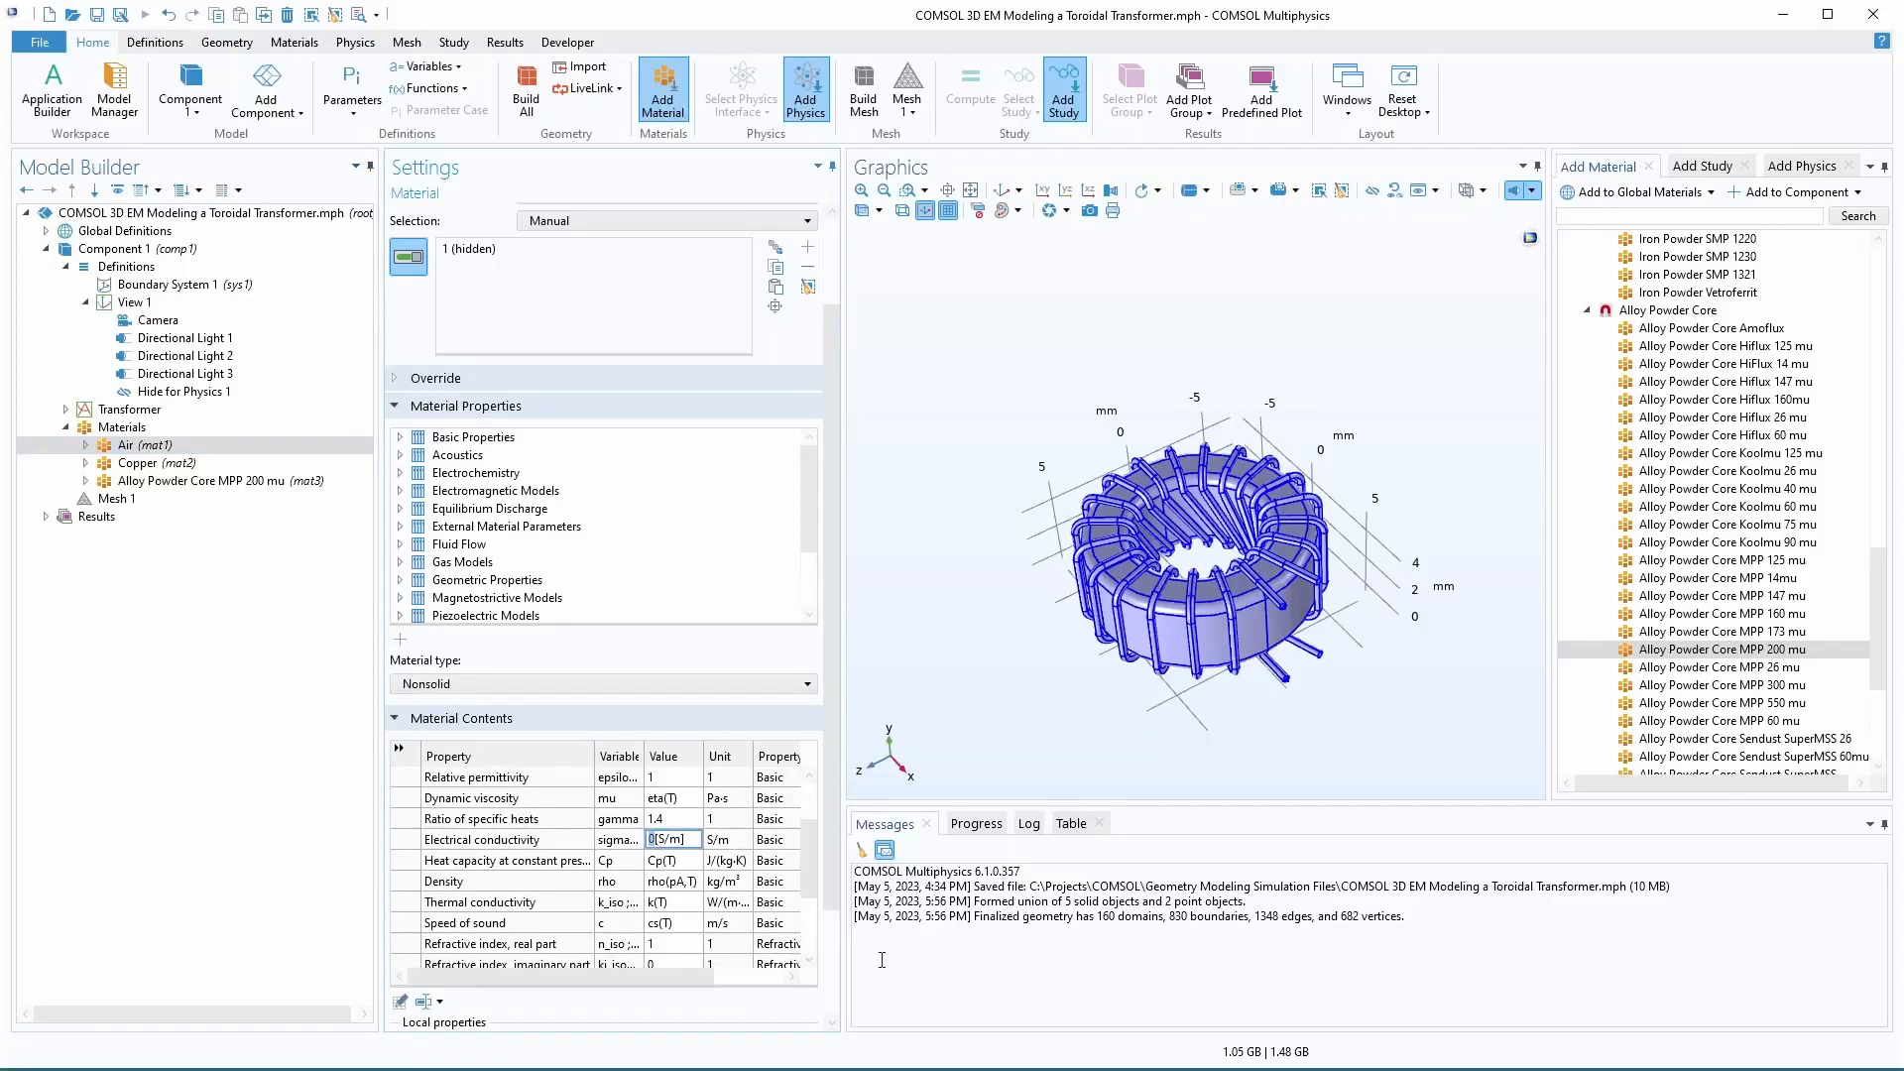
pyautogui.press('Return')
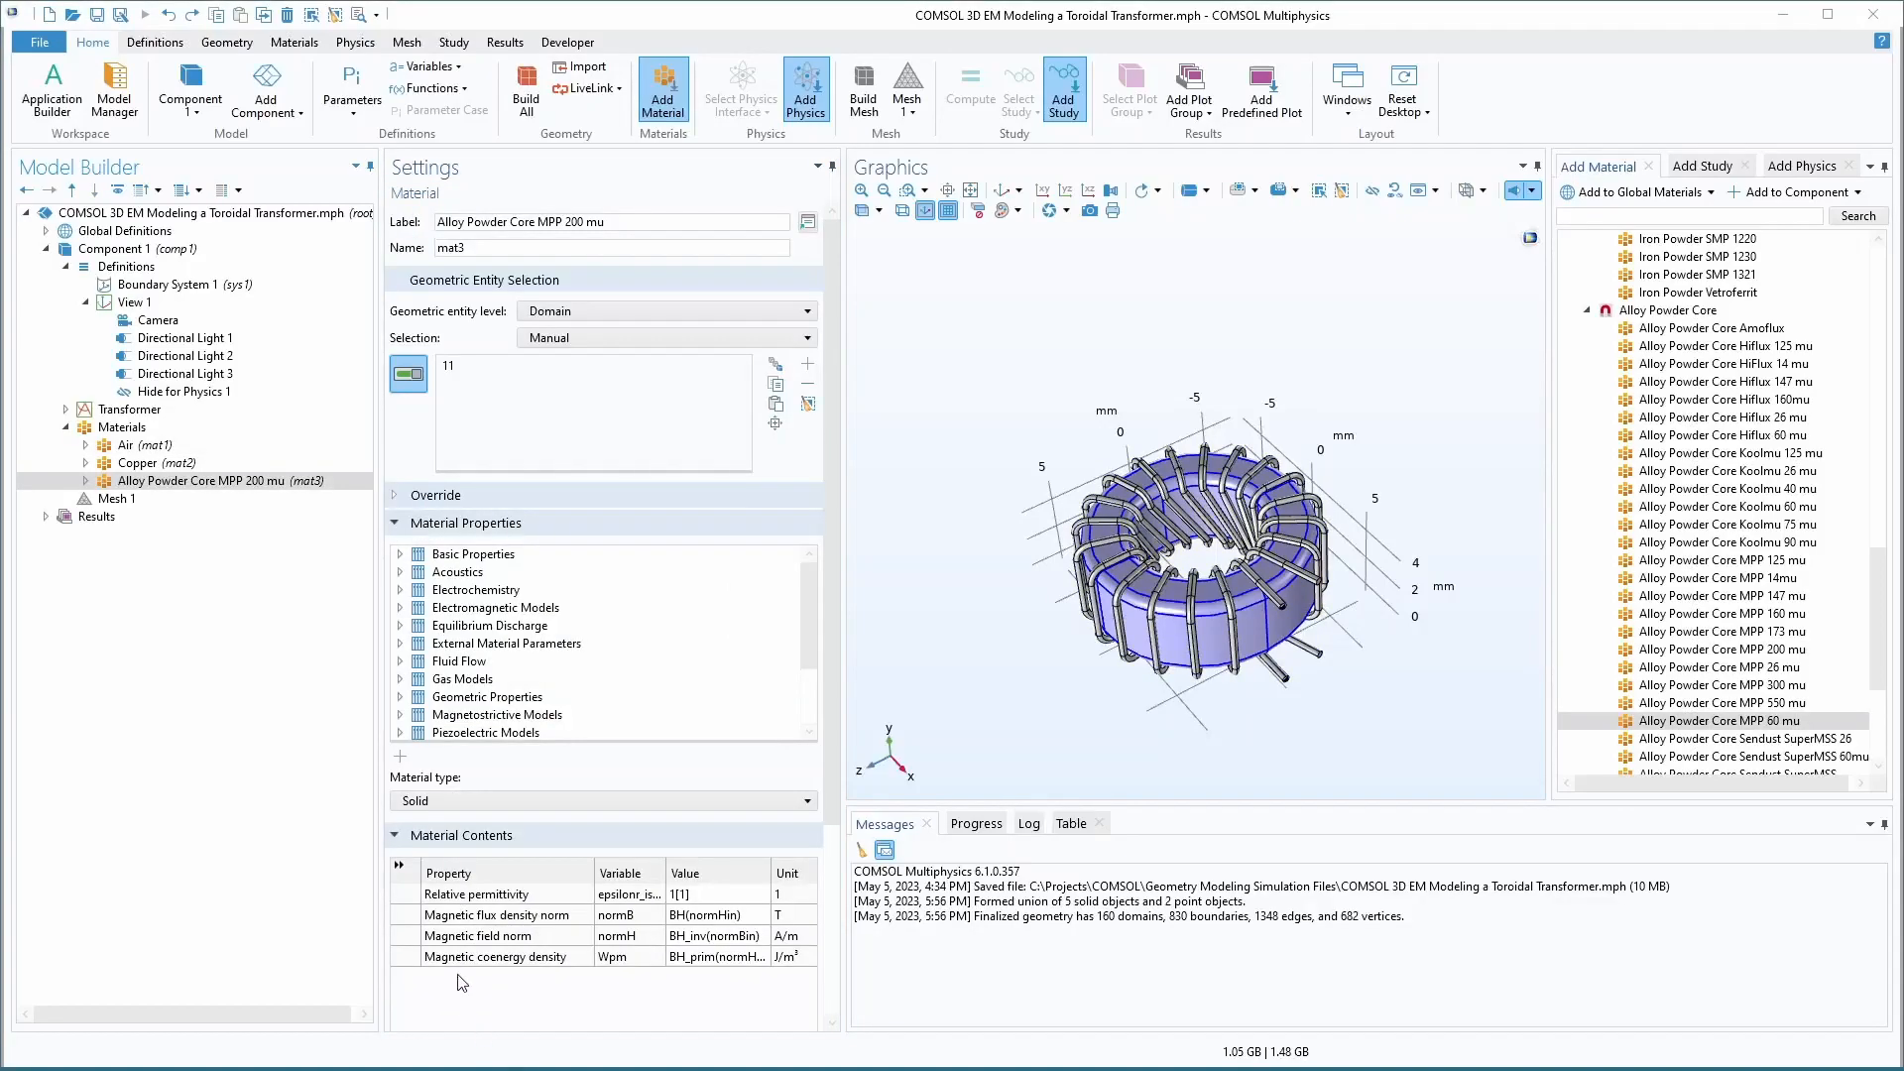
# - Bring up the list of physics interfaces and consult the two-winding transformer equivalent circuit in the web browser
pyautogui.click(354, 45)
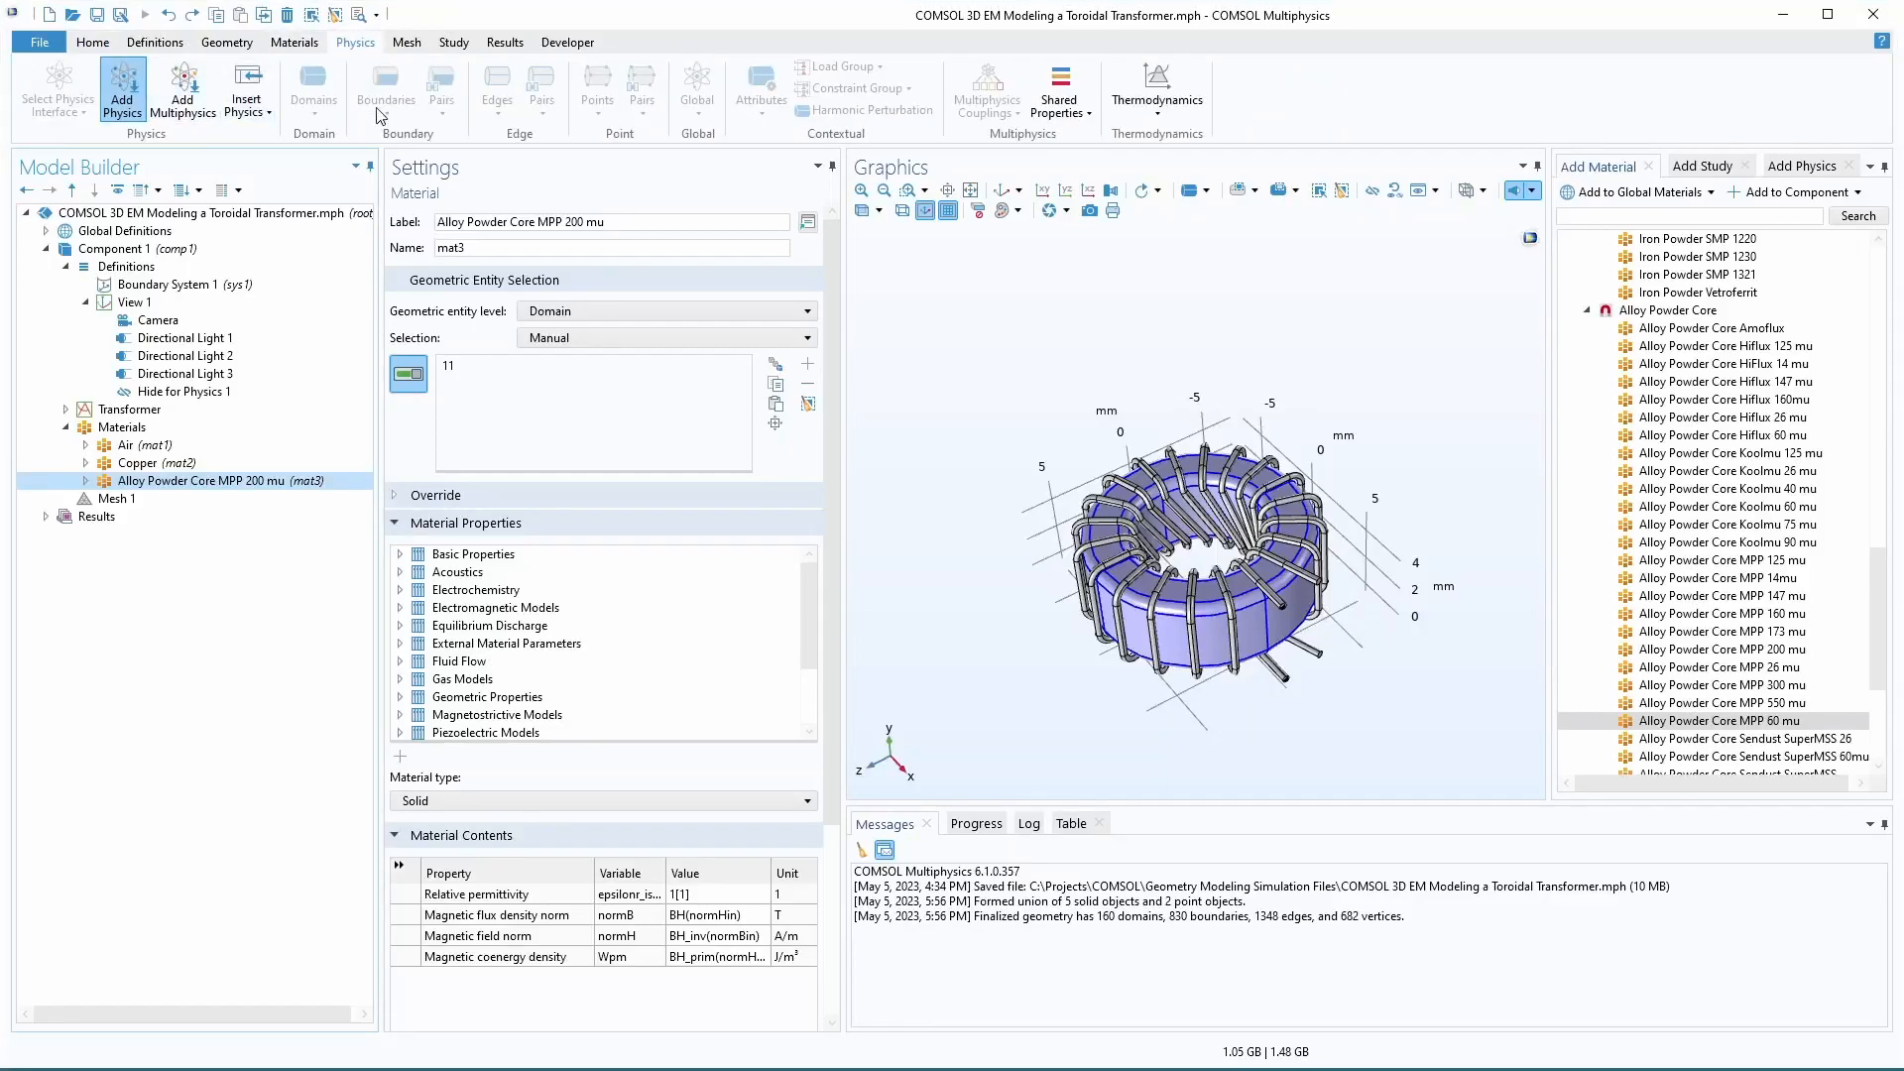
pyautogui.click(1808, 171)
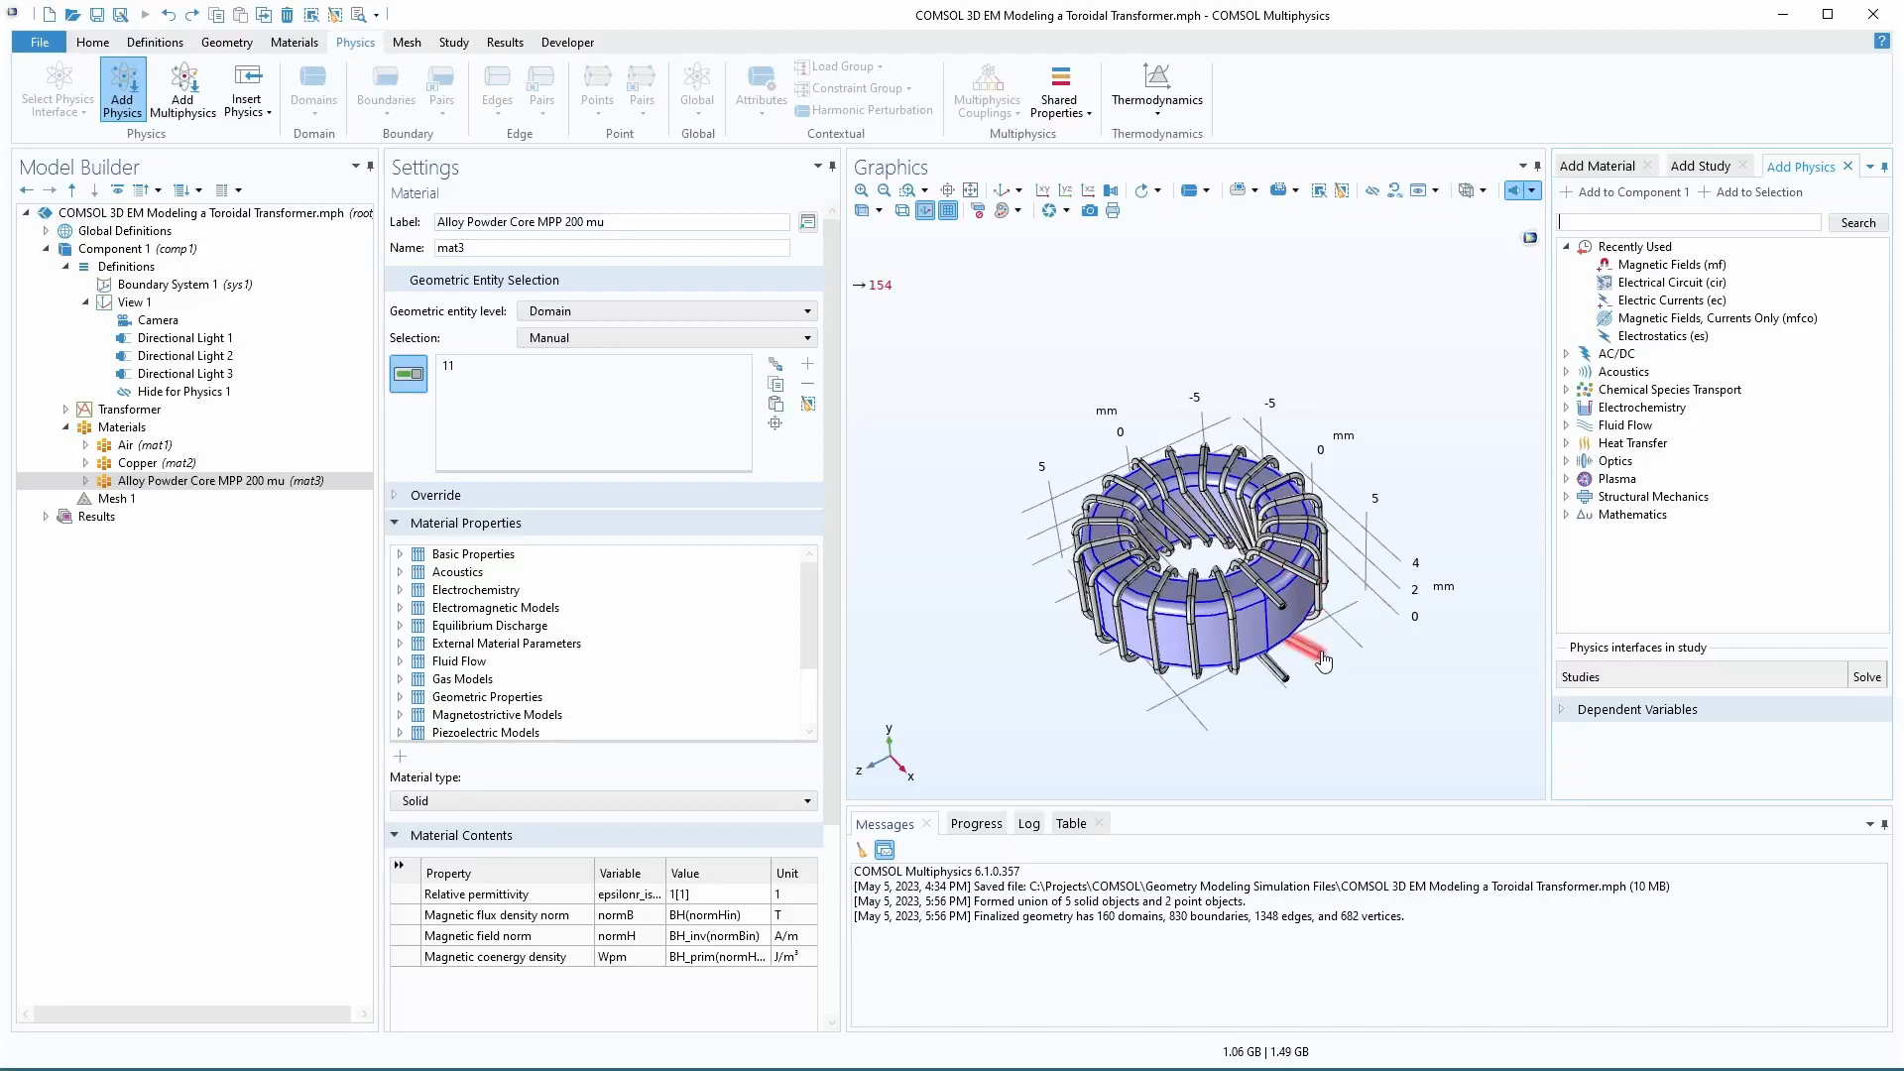
pyautogui.hotkey('alt', 'Tab')
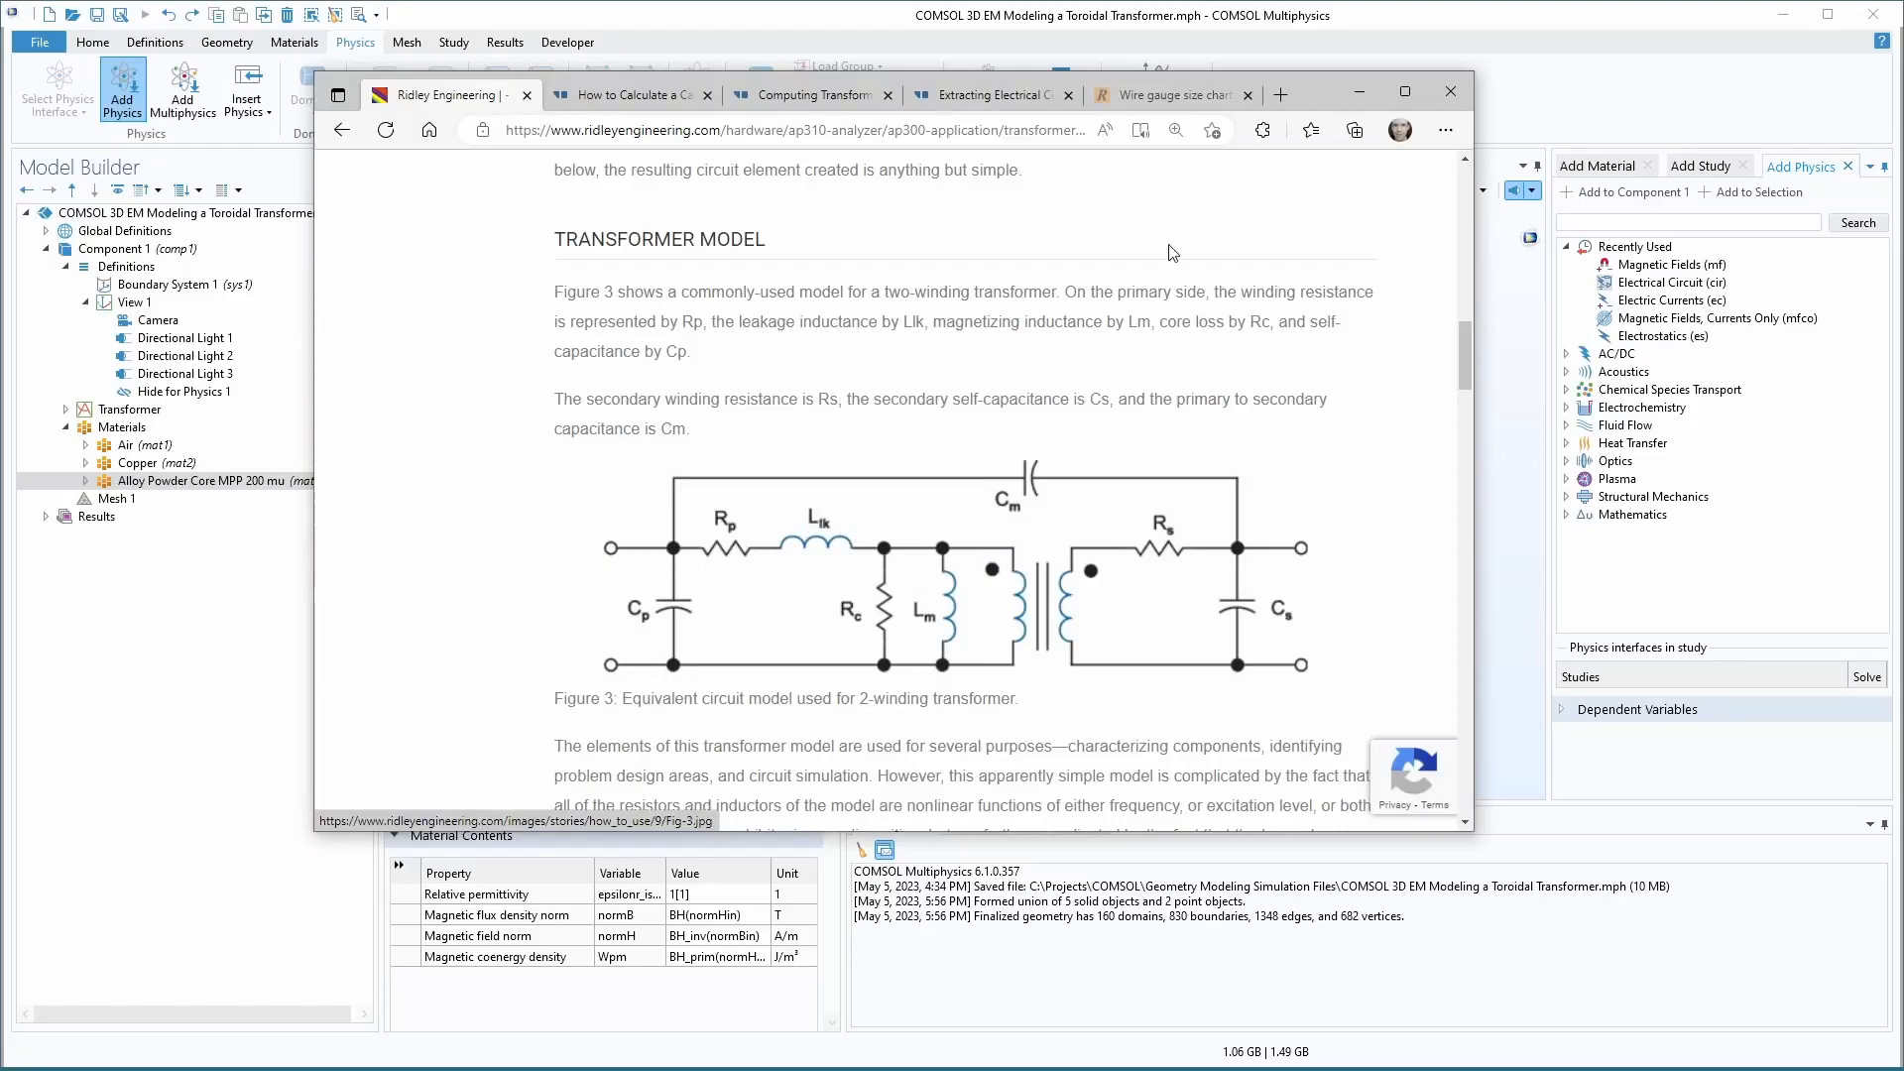
pyautogui.click(1360, 97)
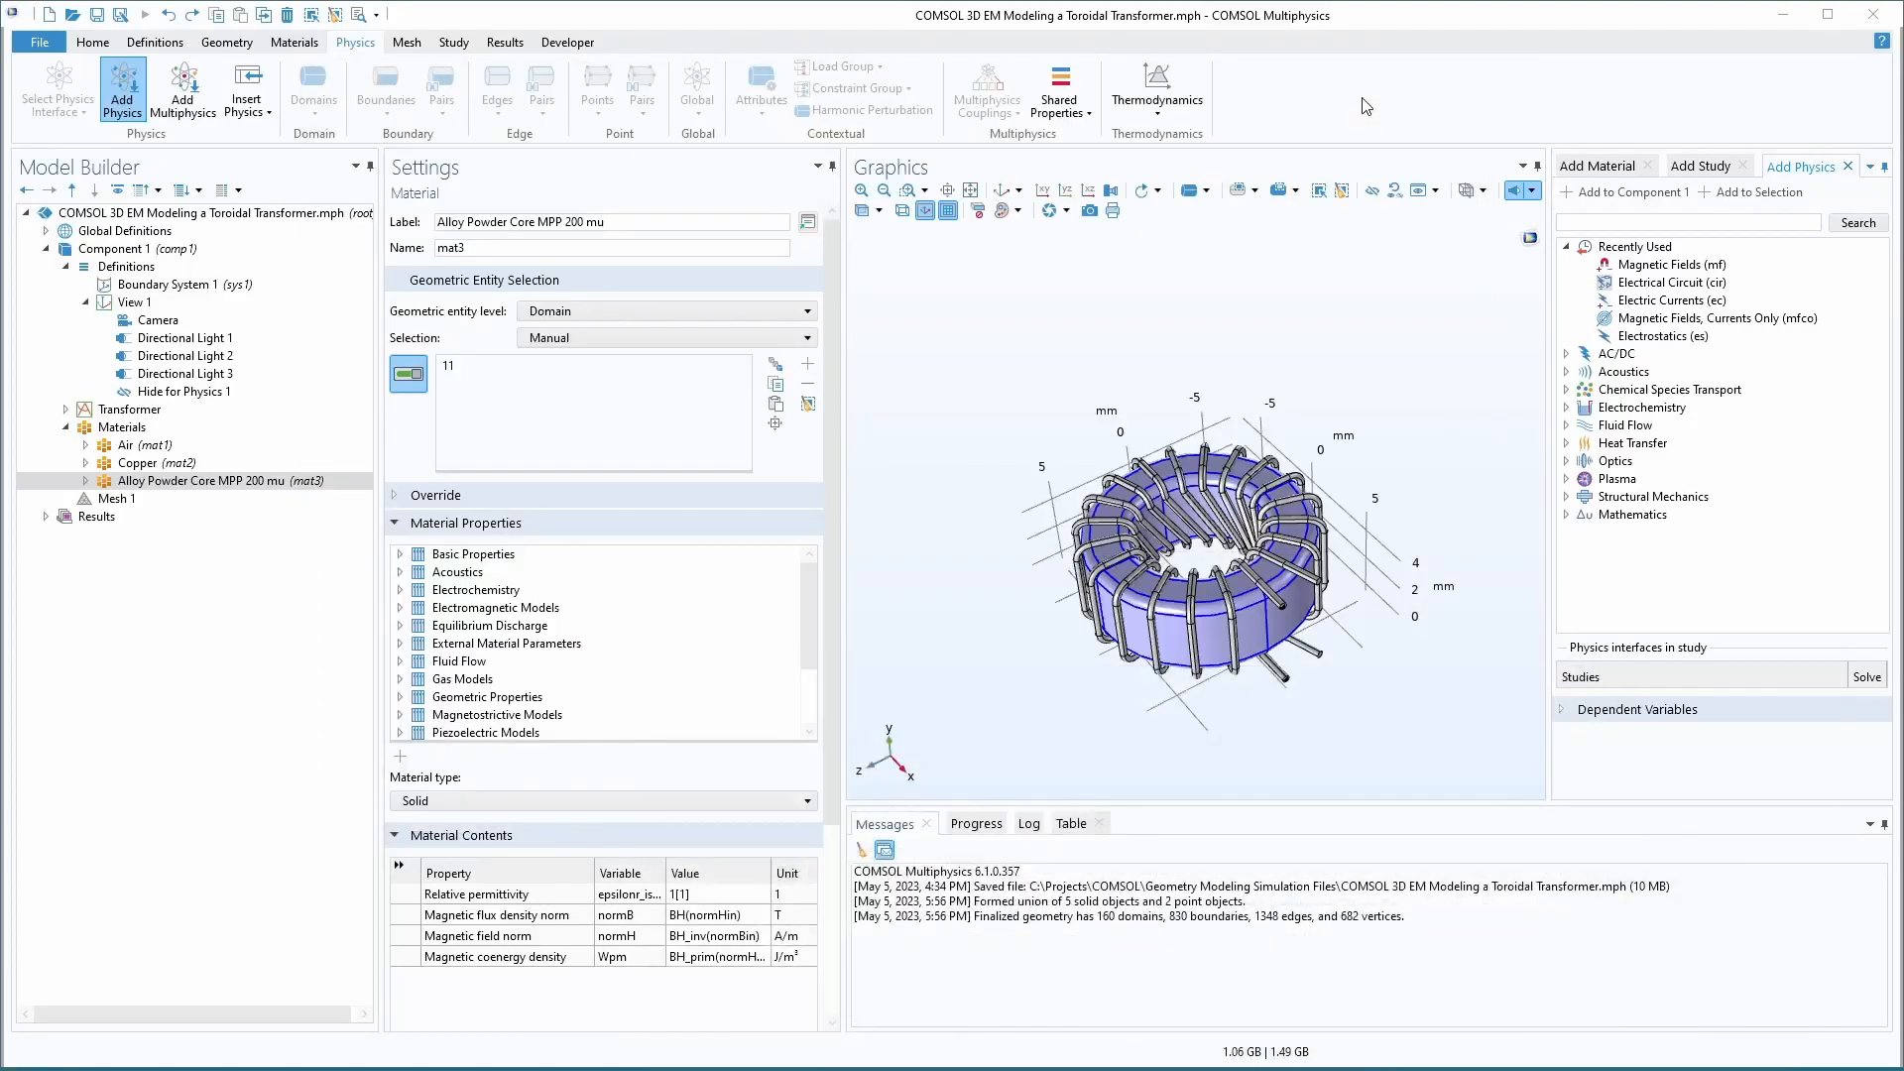
# - Add the AC/DC Magnetic Fields (mf) interface to the component and label it "Magnetic Fields Shot Circuit Primary"
pyautogui.click(1566, 354)
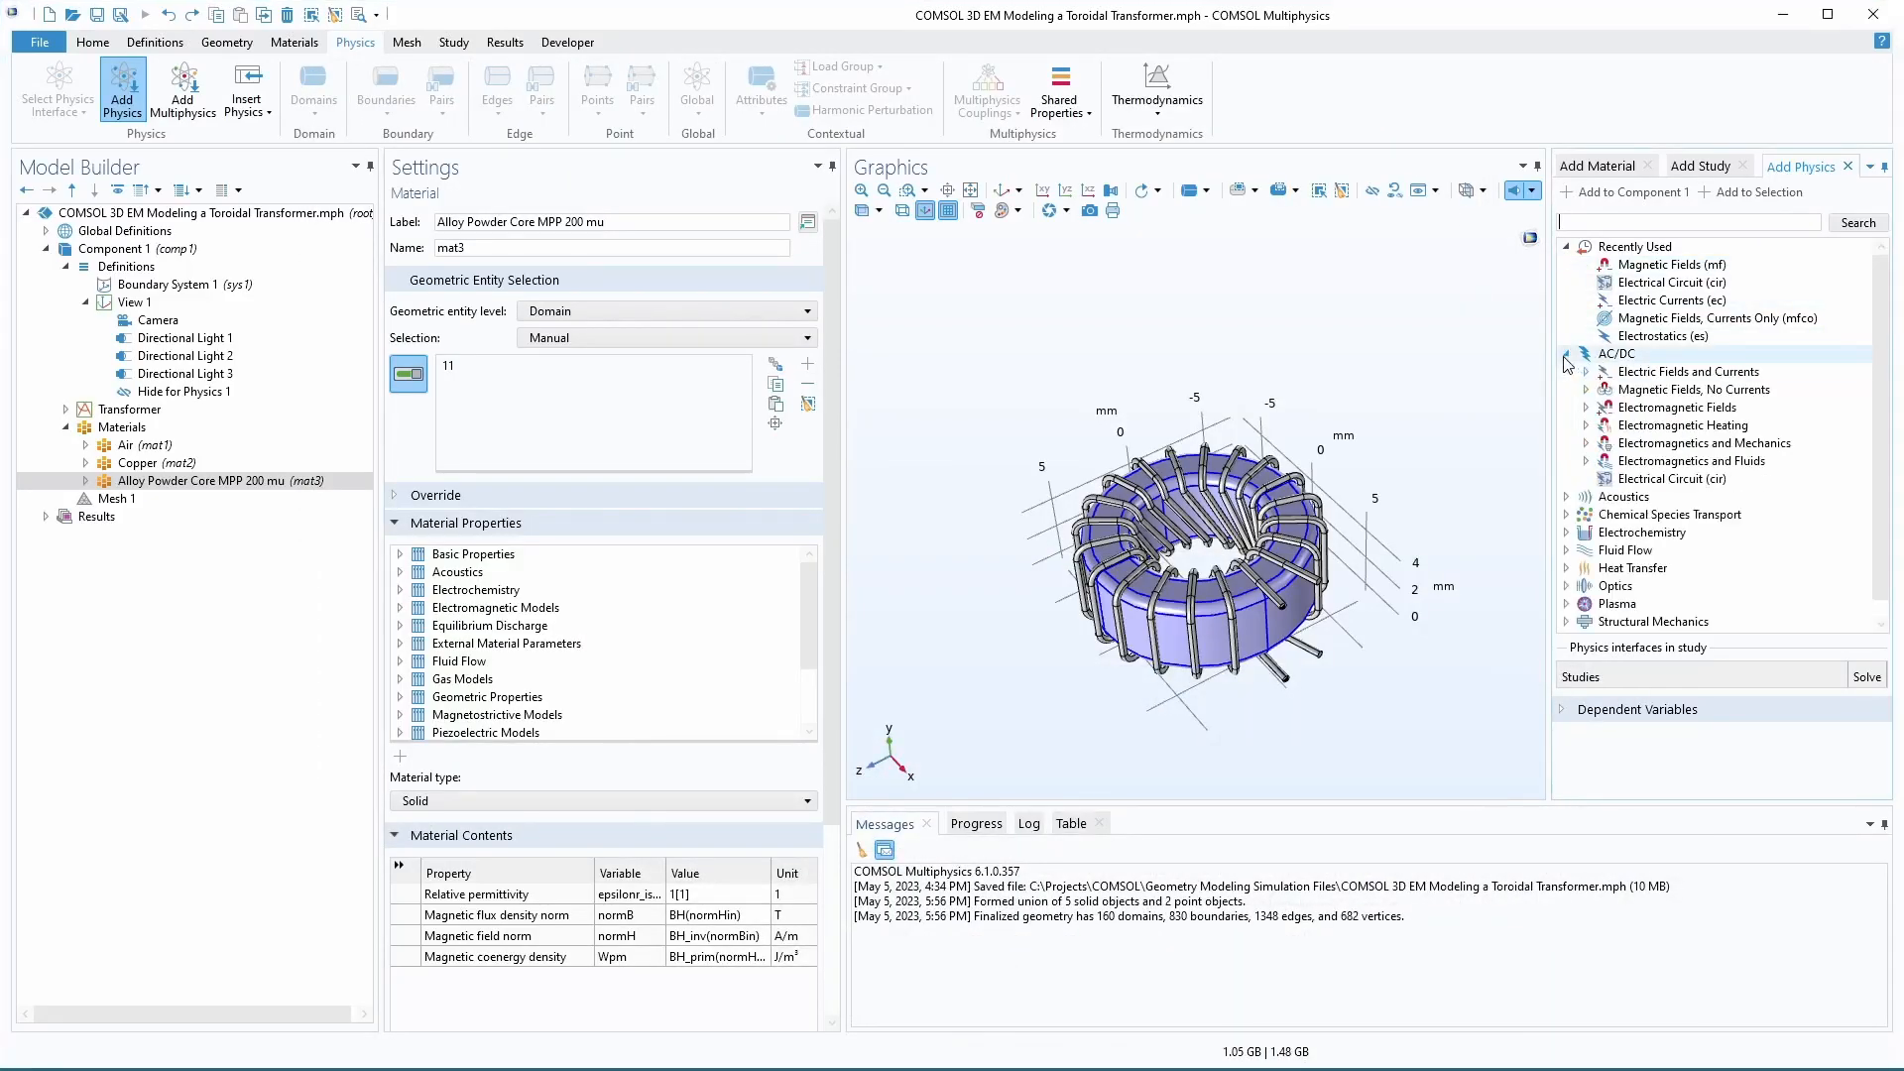
pyautogui.click(1587, 407)
pyautogui.click(1708, 429)
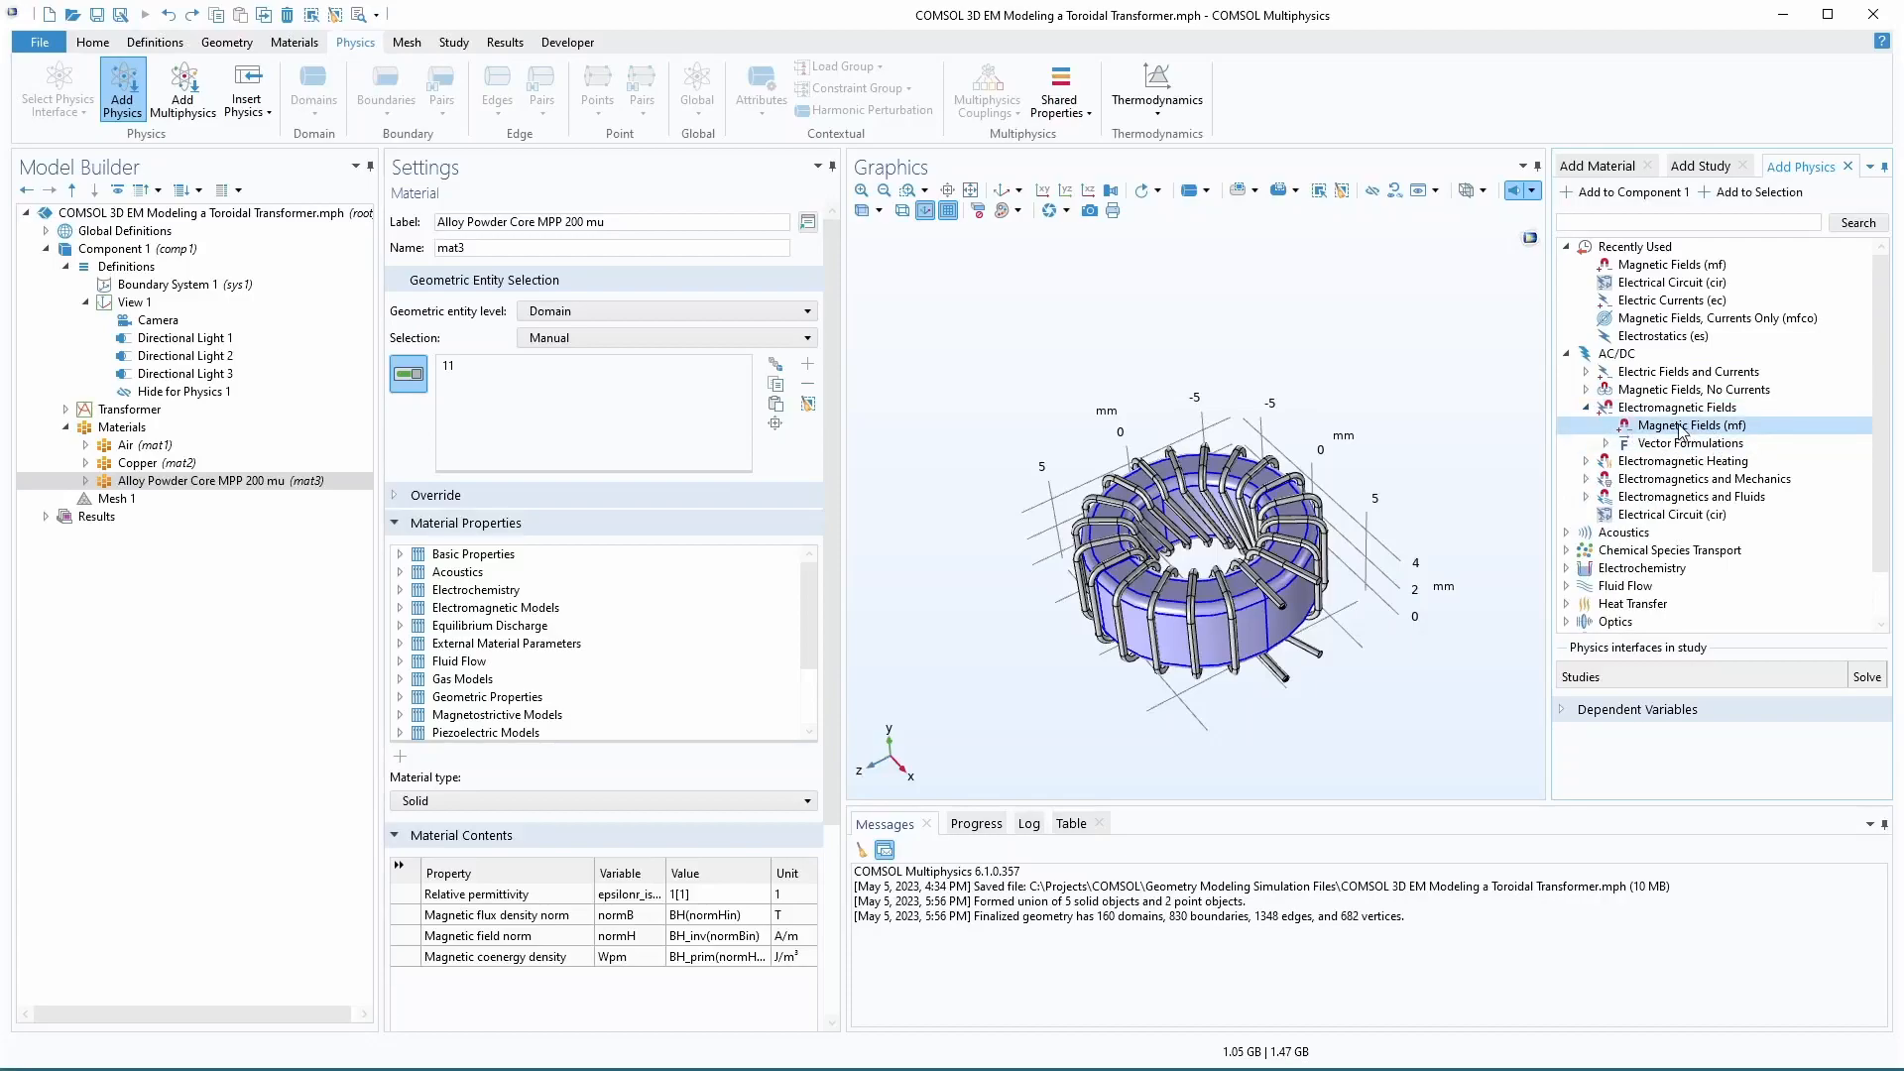
pyautogui.doubleClick(1680, 427)
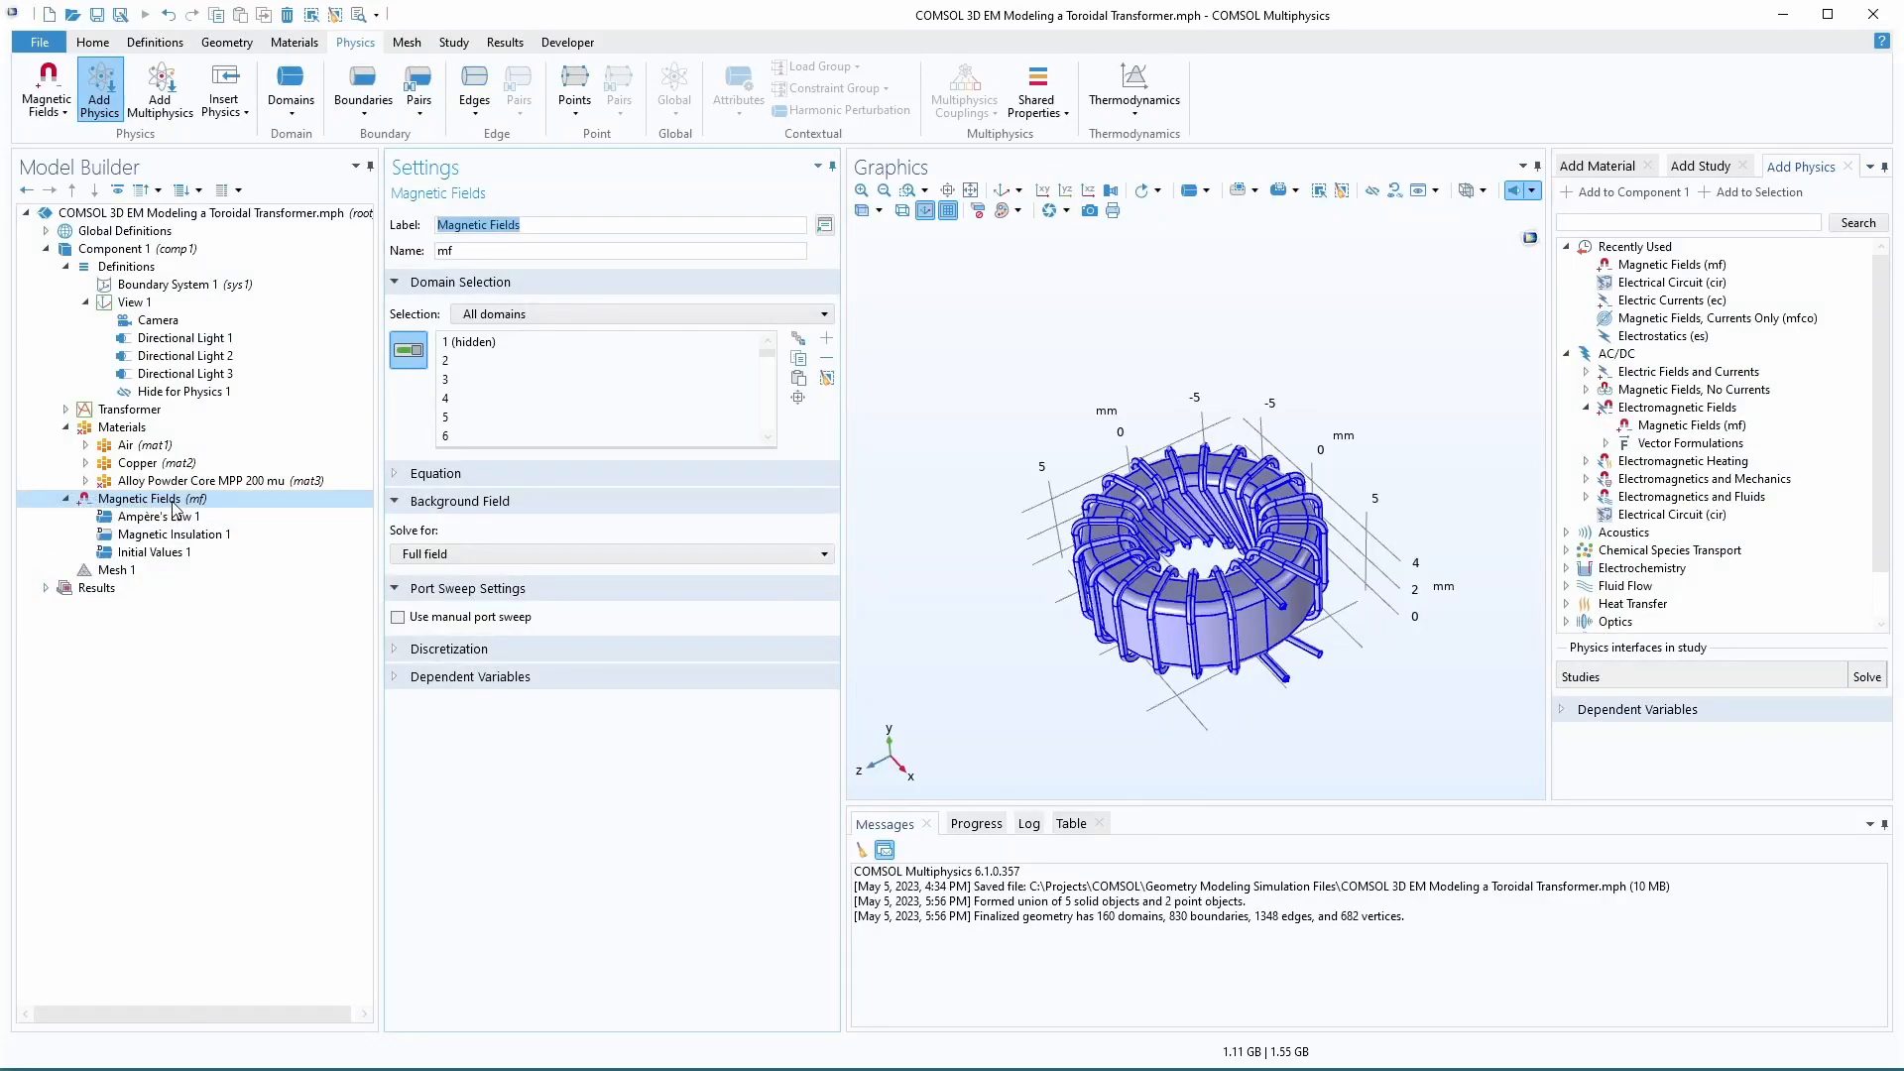
pyautogui.click(561, 225)
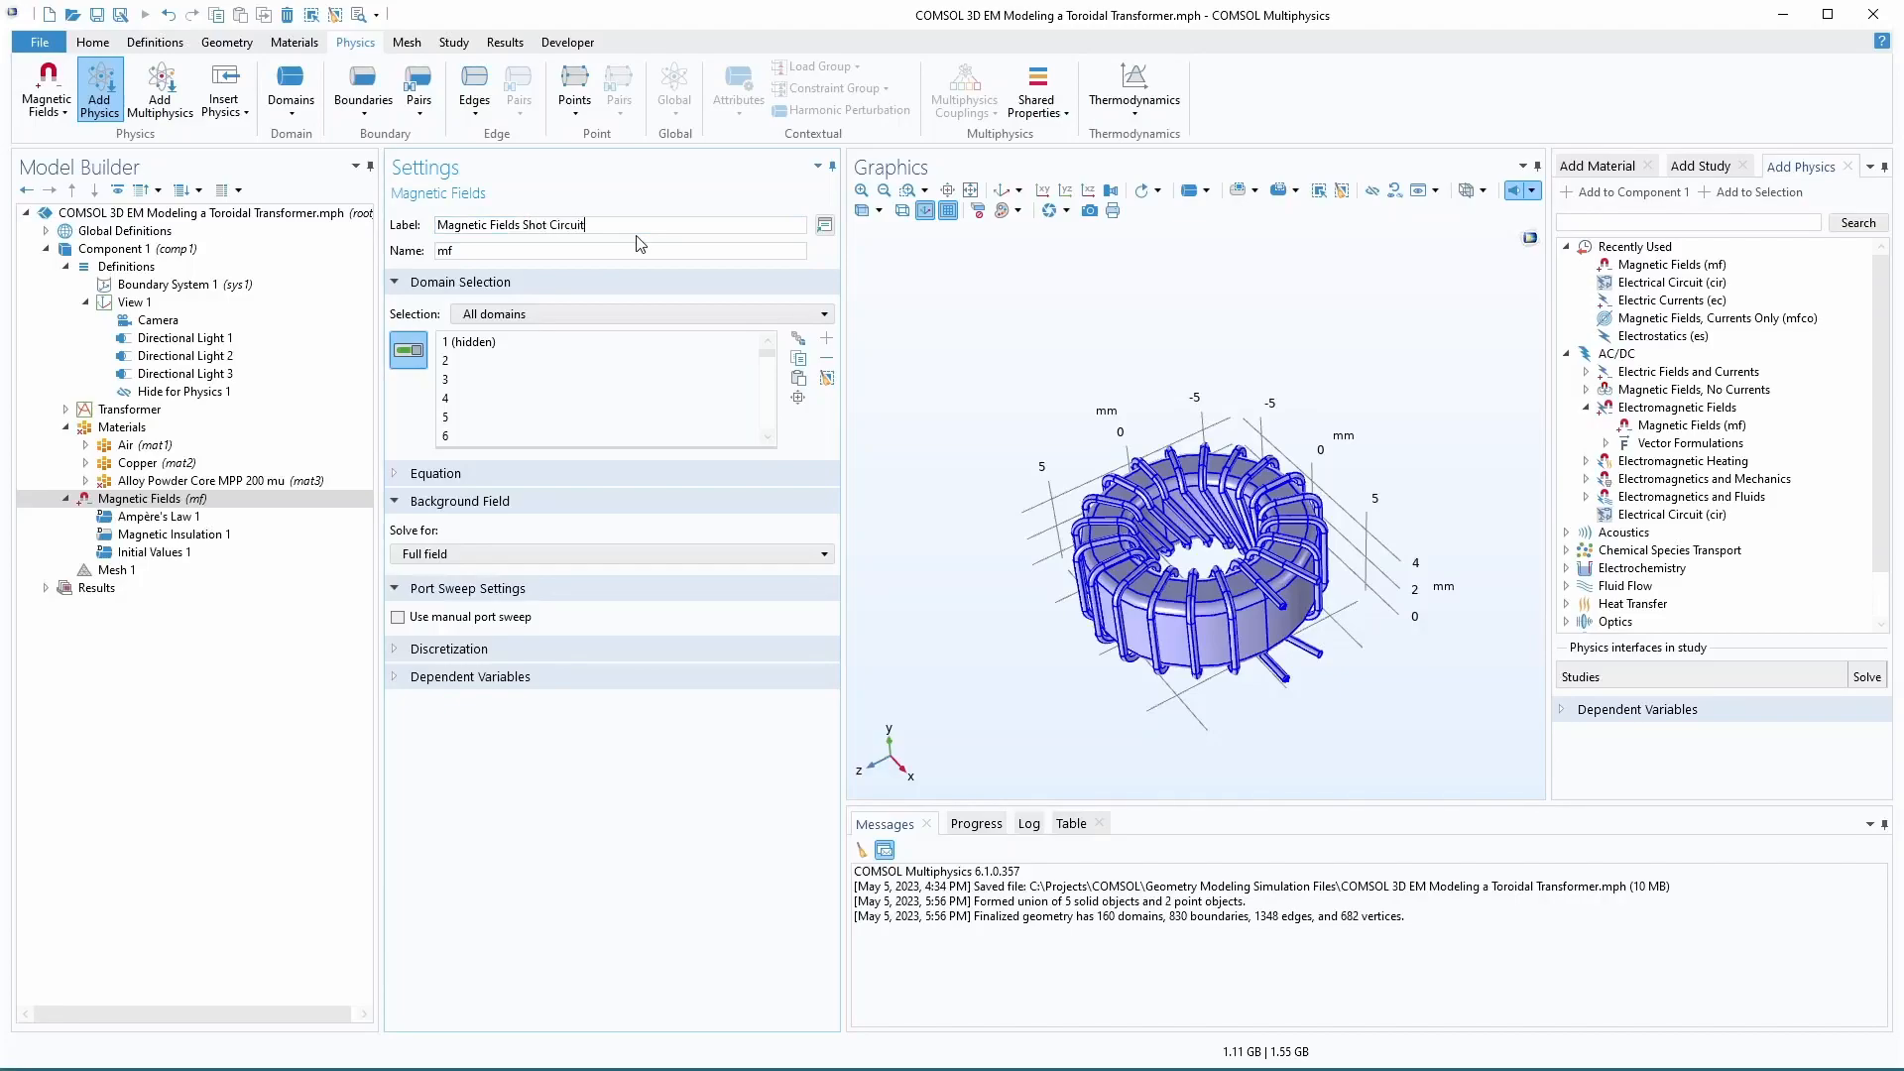
pyautogui.press('Return')
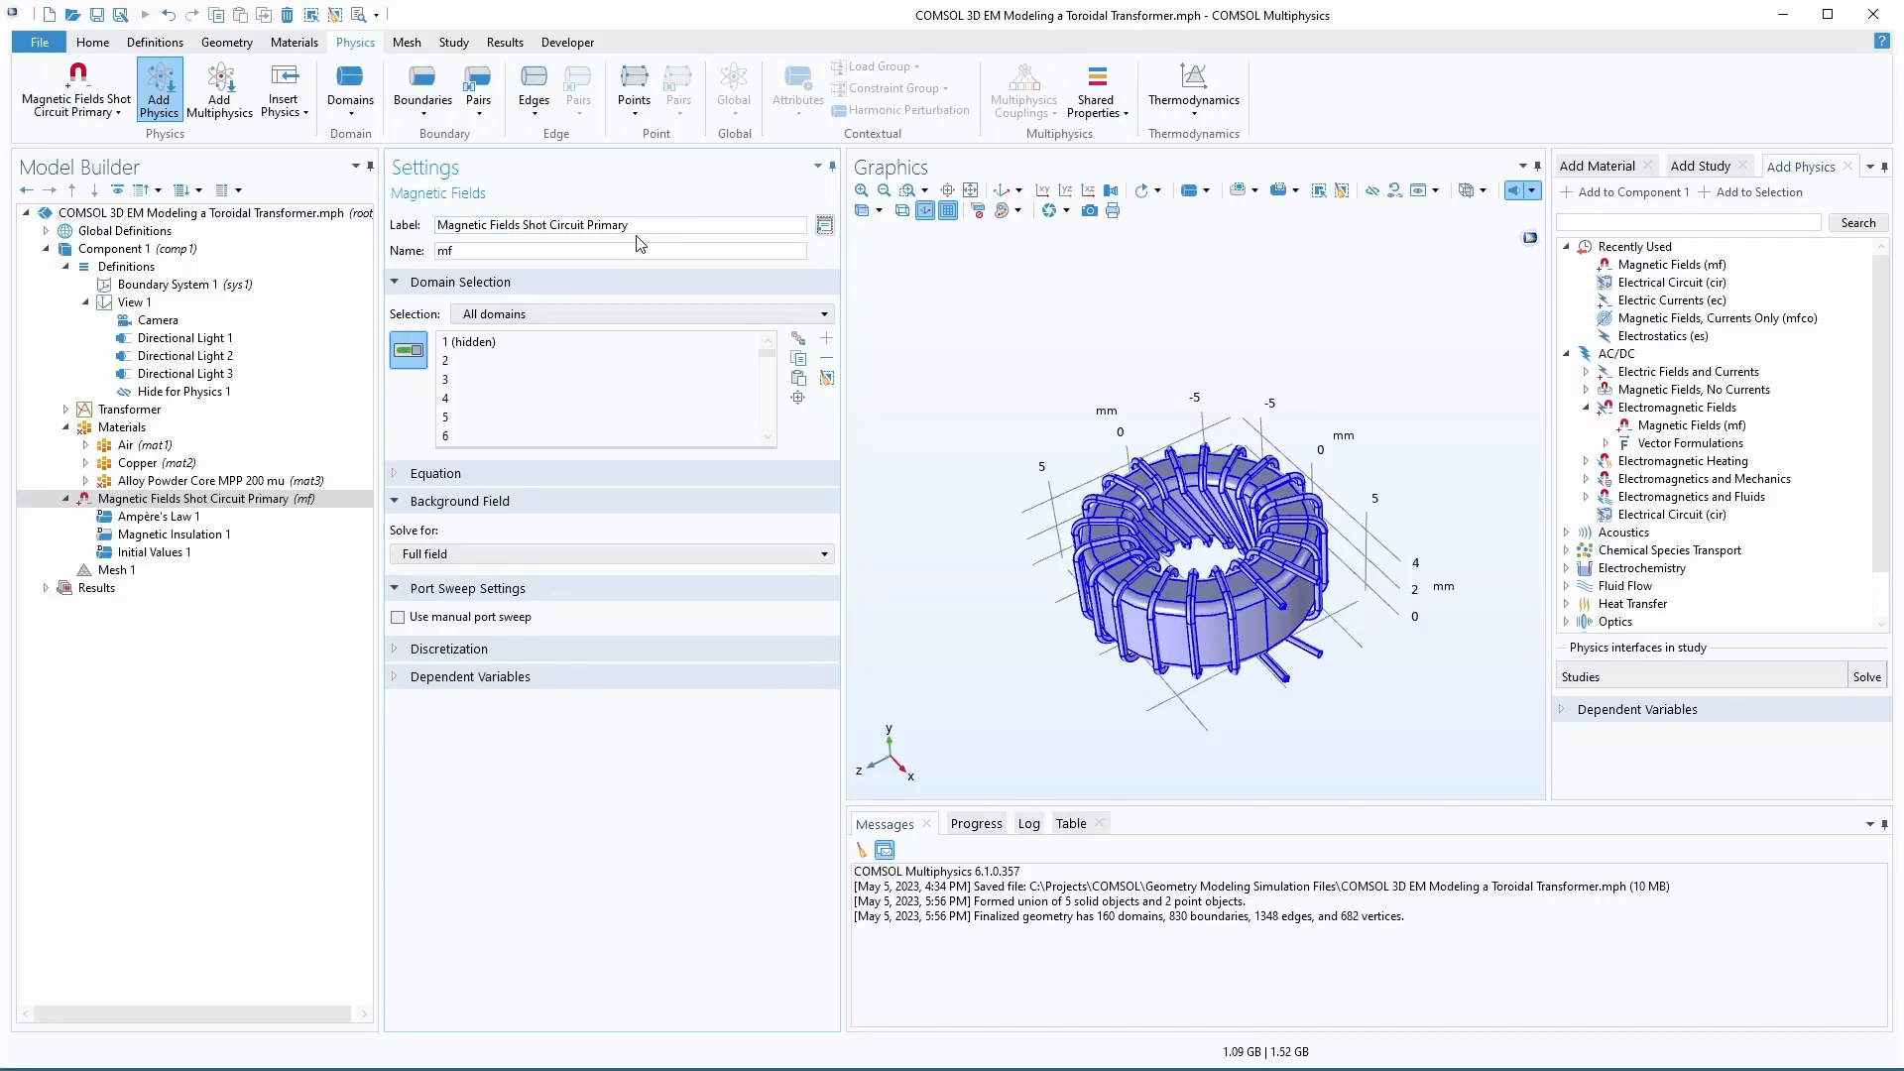
# - Add two domain Coil features to the magnetic fields physics and label them Coil Primary and Coil Secondary
pyautogui.rightClick(166, 504)
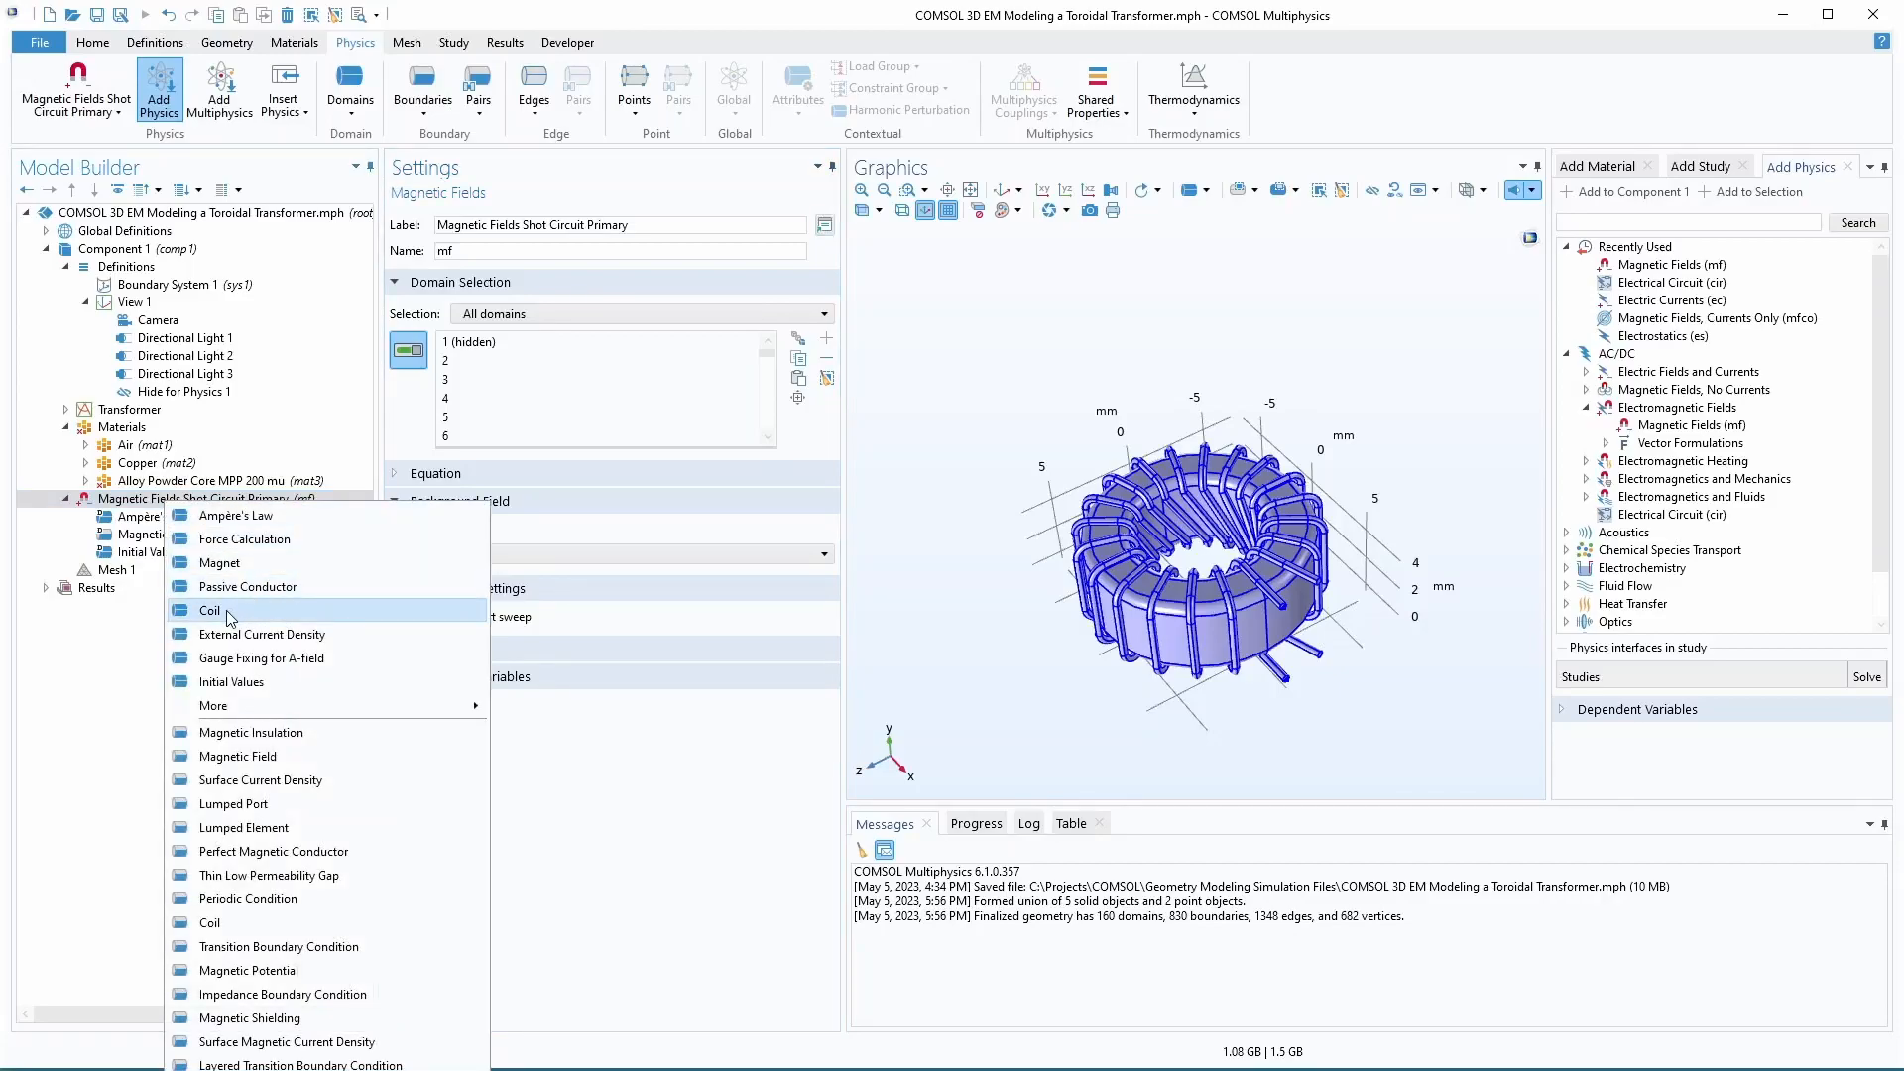
pyautogui.click(211, 611)
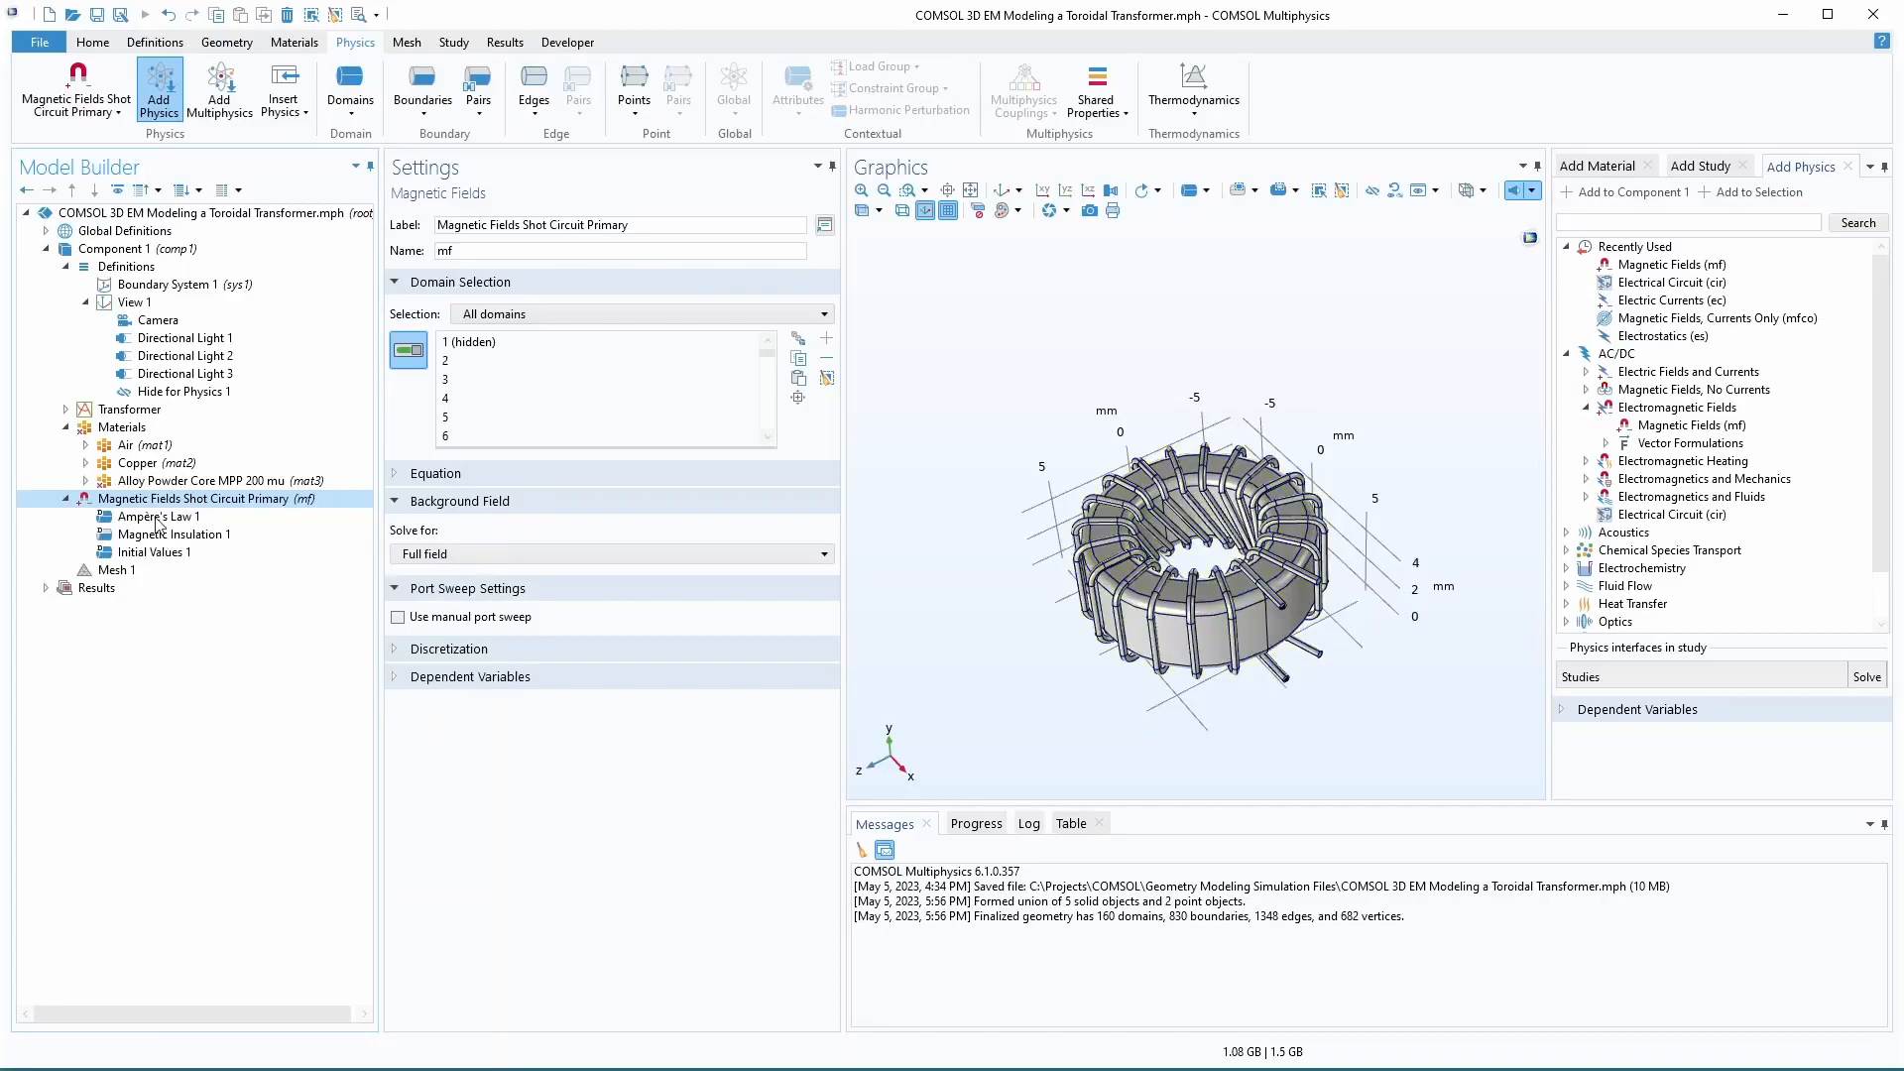
pyautogui.rightClick(159, 500)
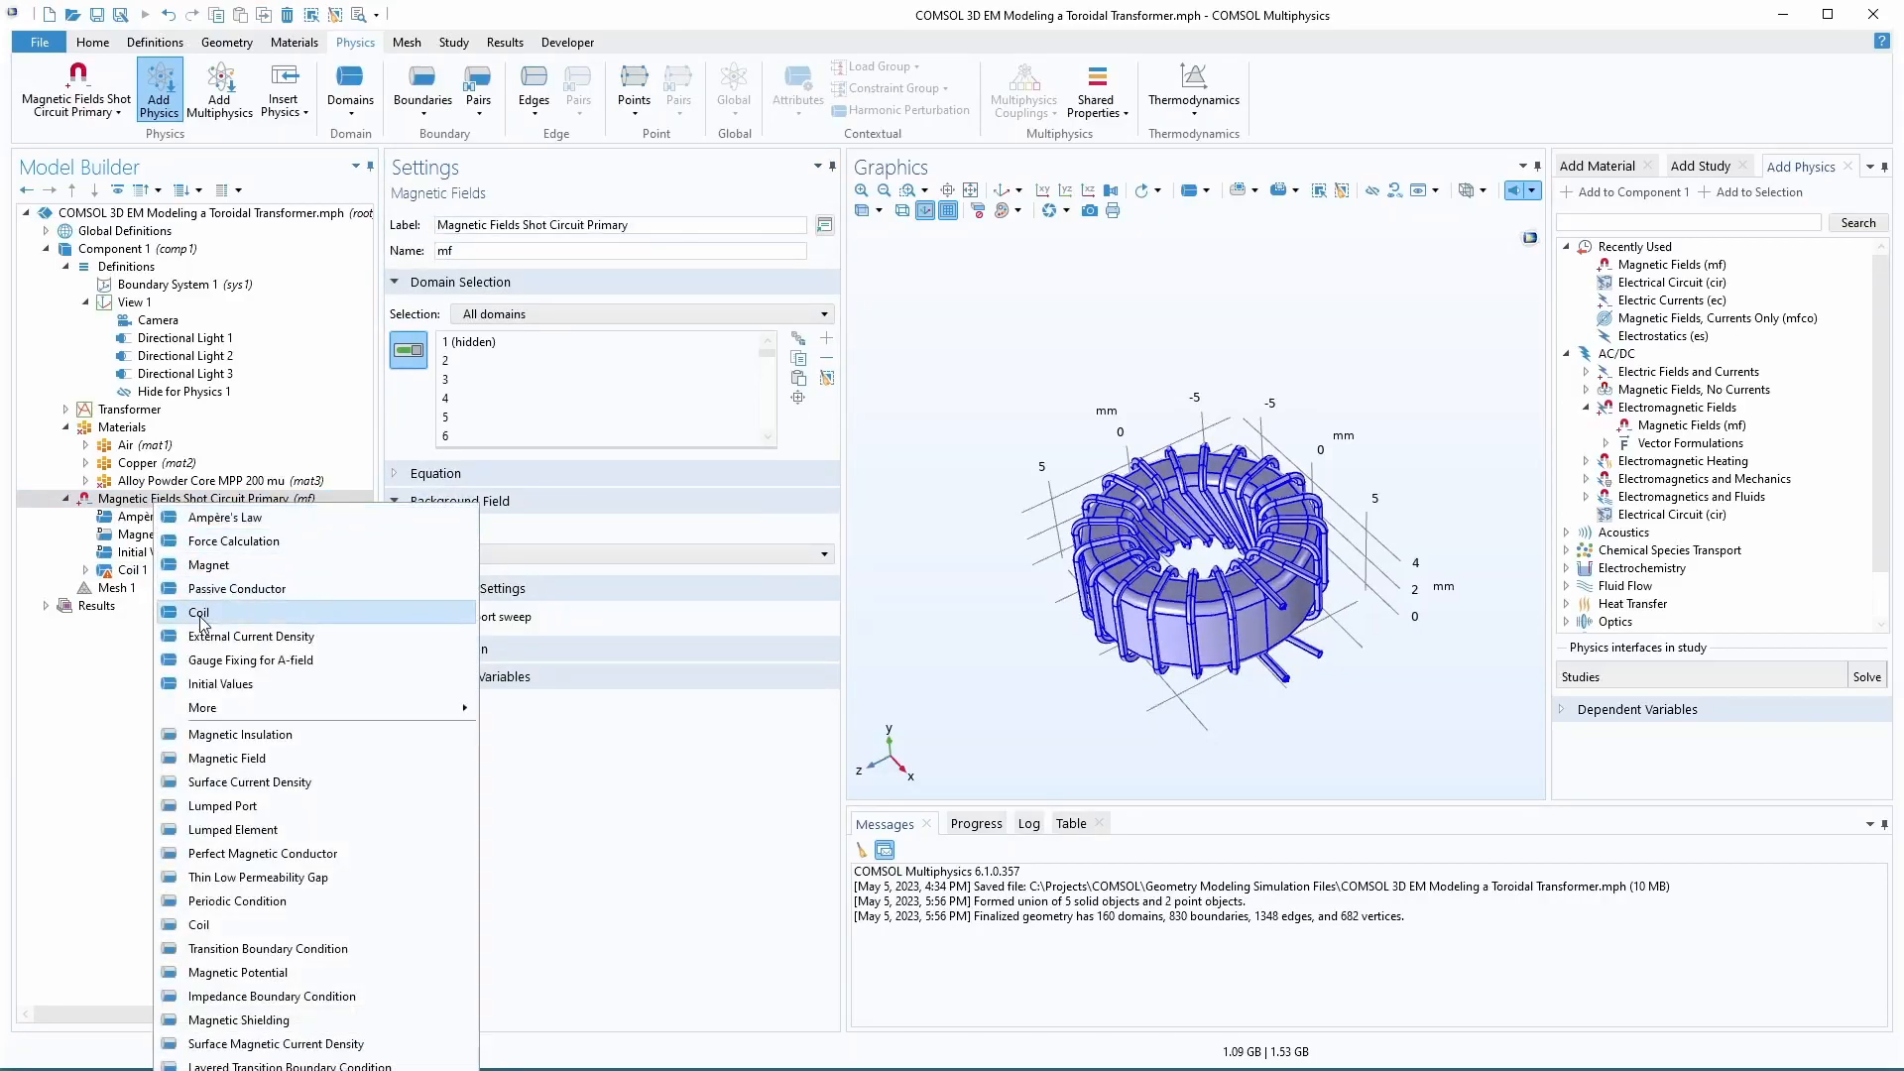
pyautogui.click(204, 620)
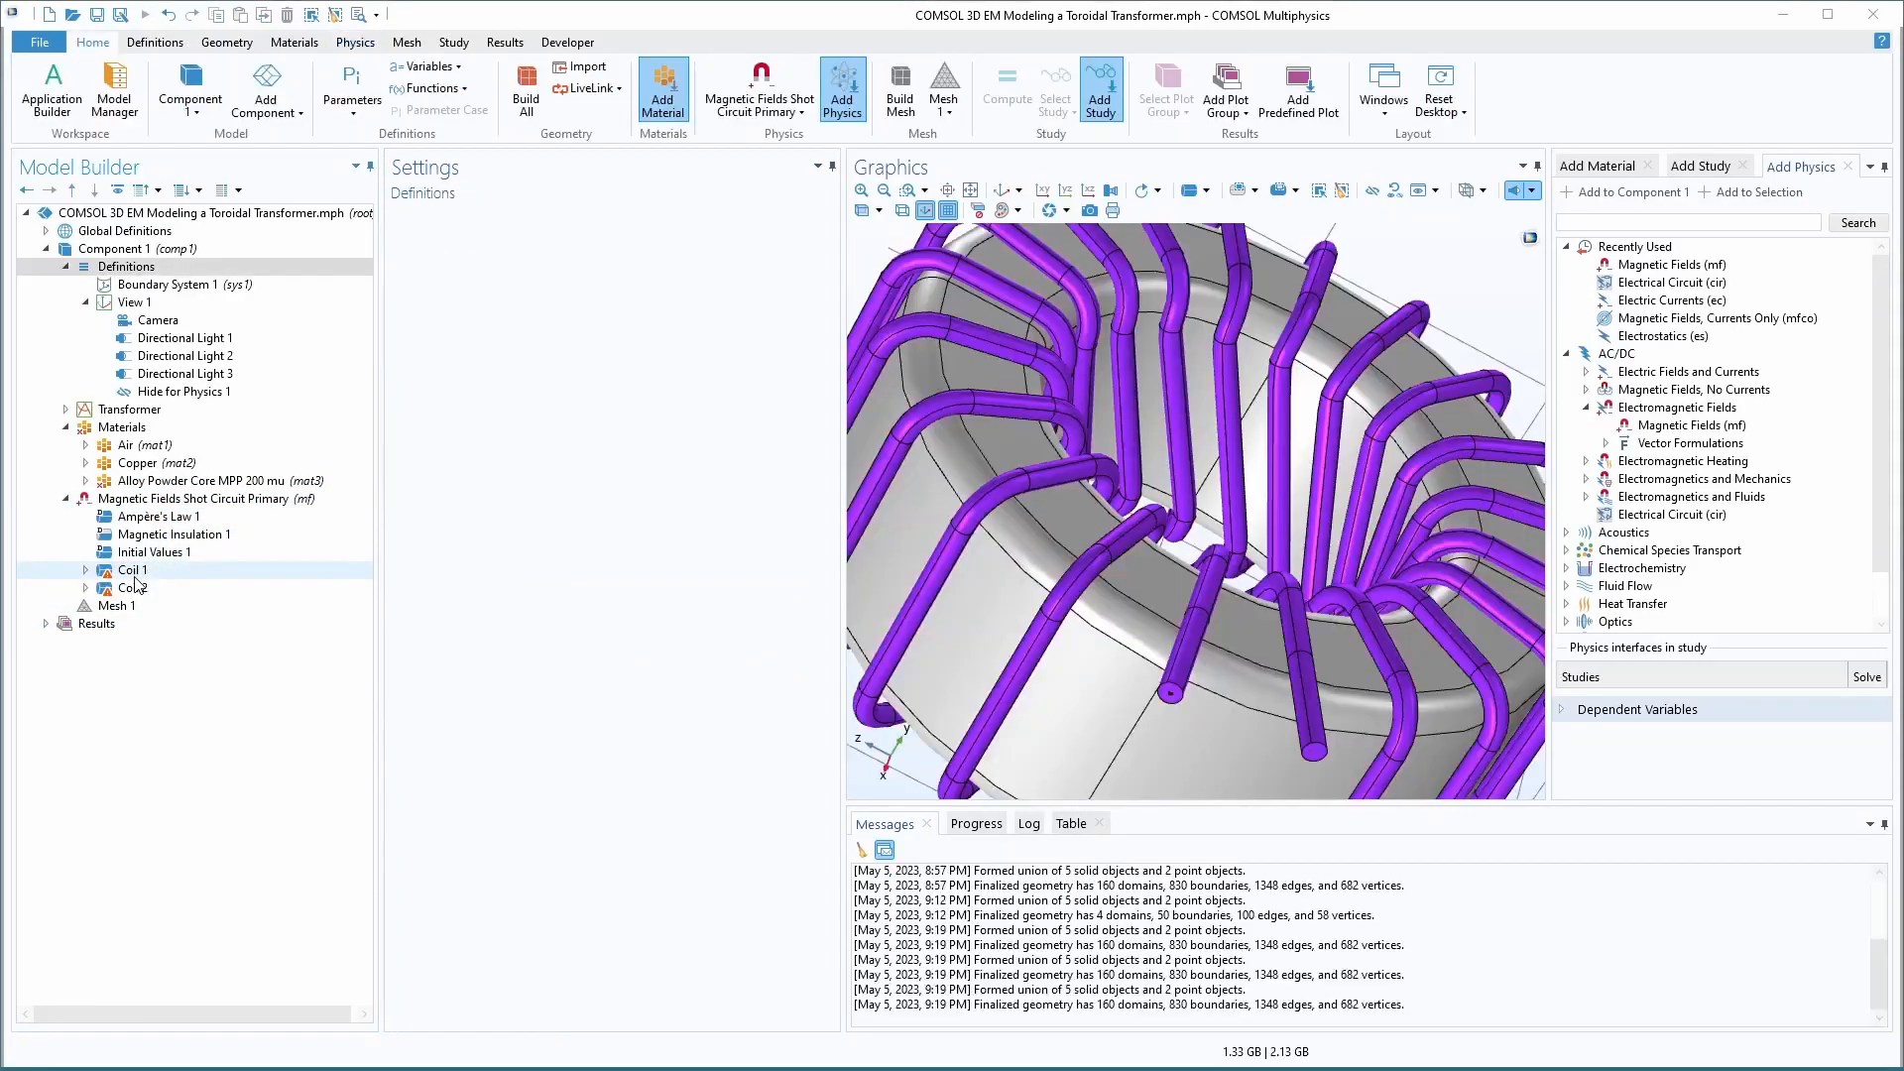
pyautogui.click(127, 571)
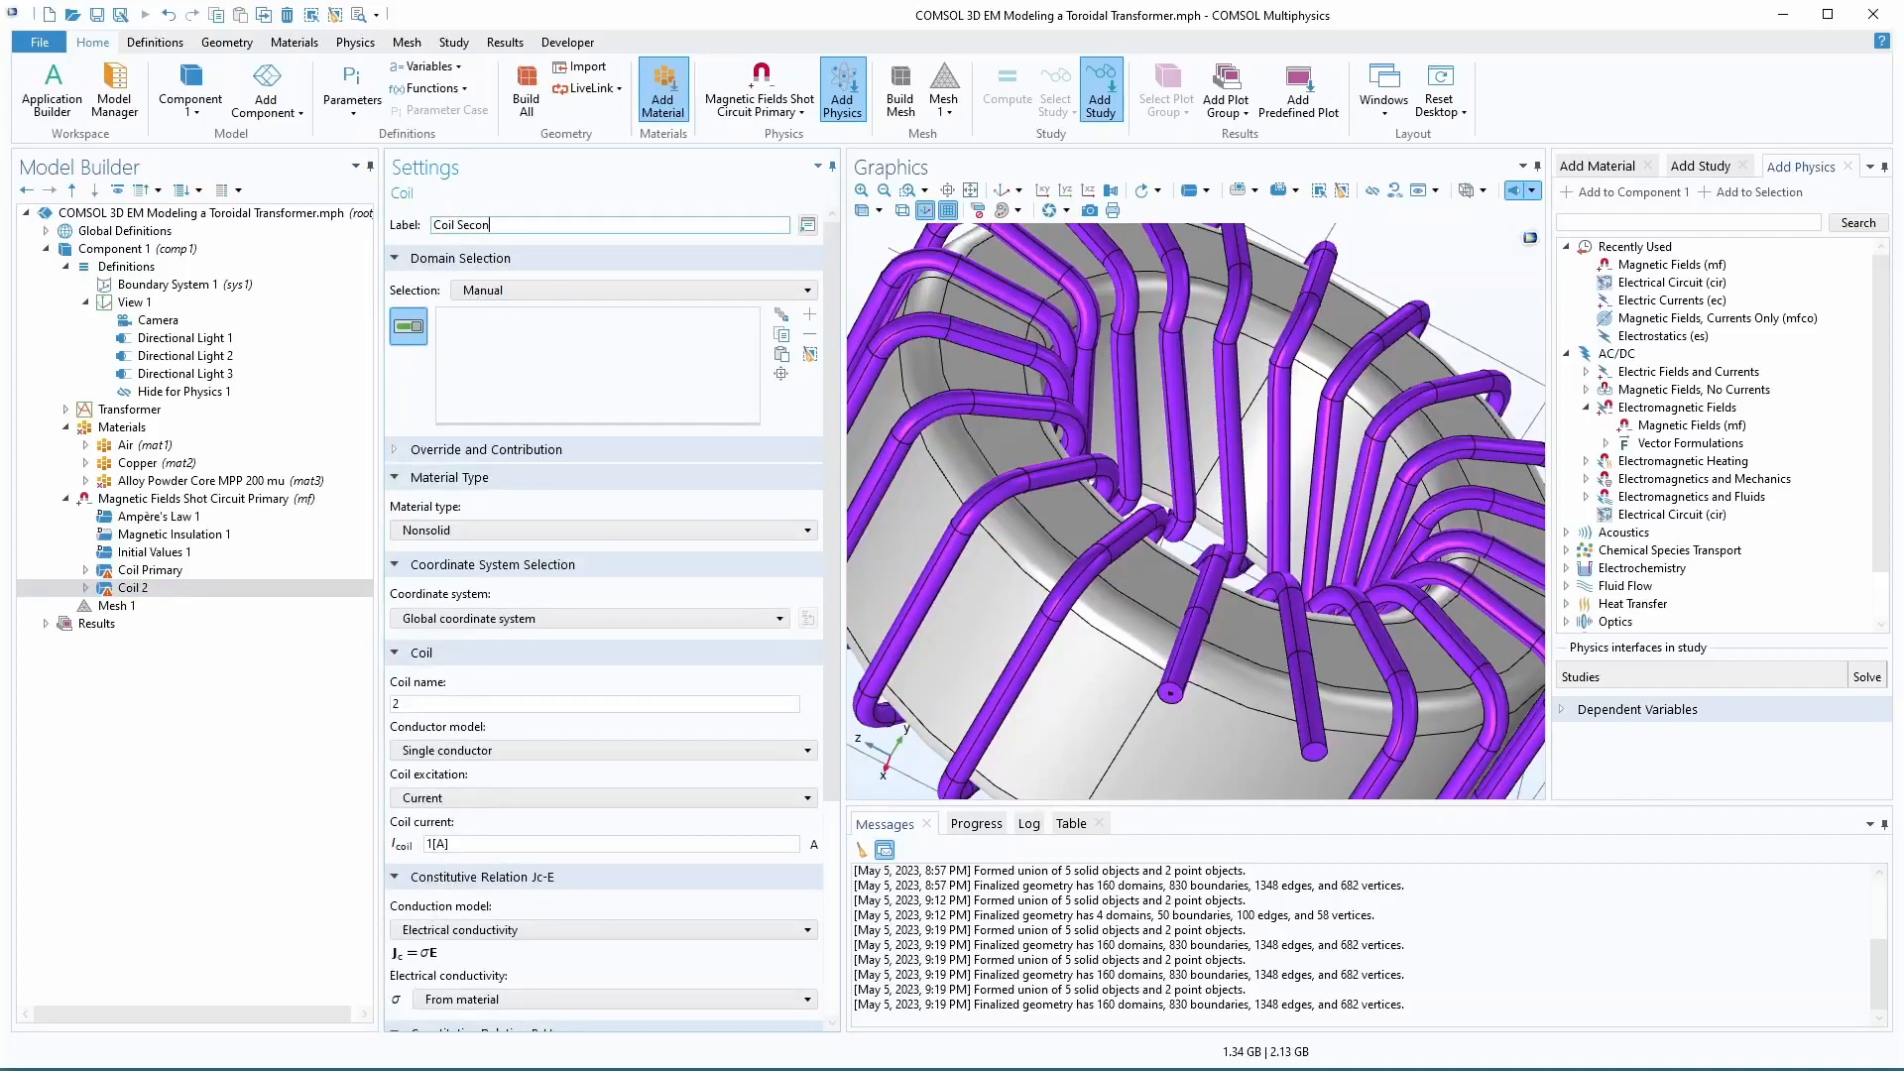
pyautogui.press('Return')
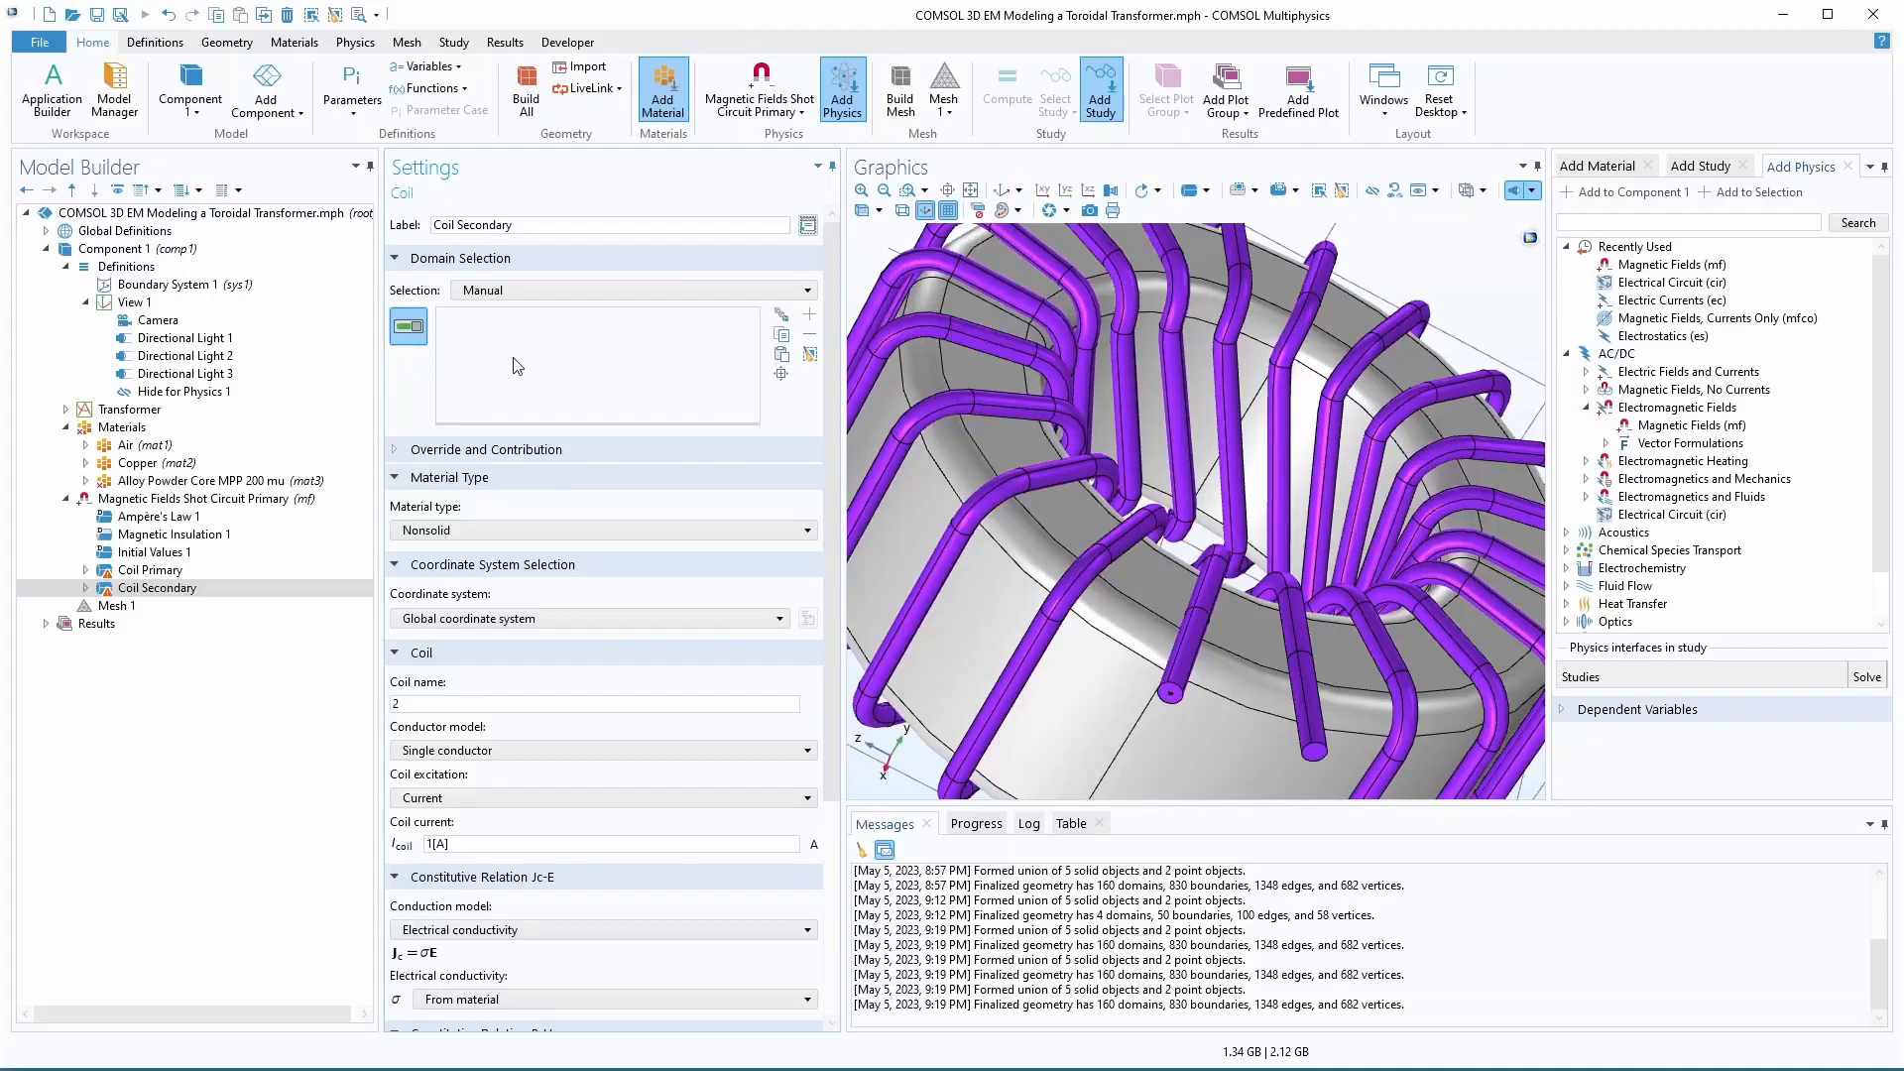
# - Set the relative permeability of Alloy Powder Core MPP 200 mu to 200 and its electrical conductivity to 5.998e7[S/m]
pyautogui.click(102, 483)
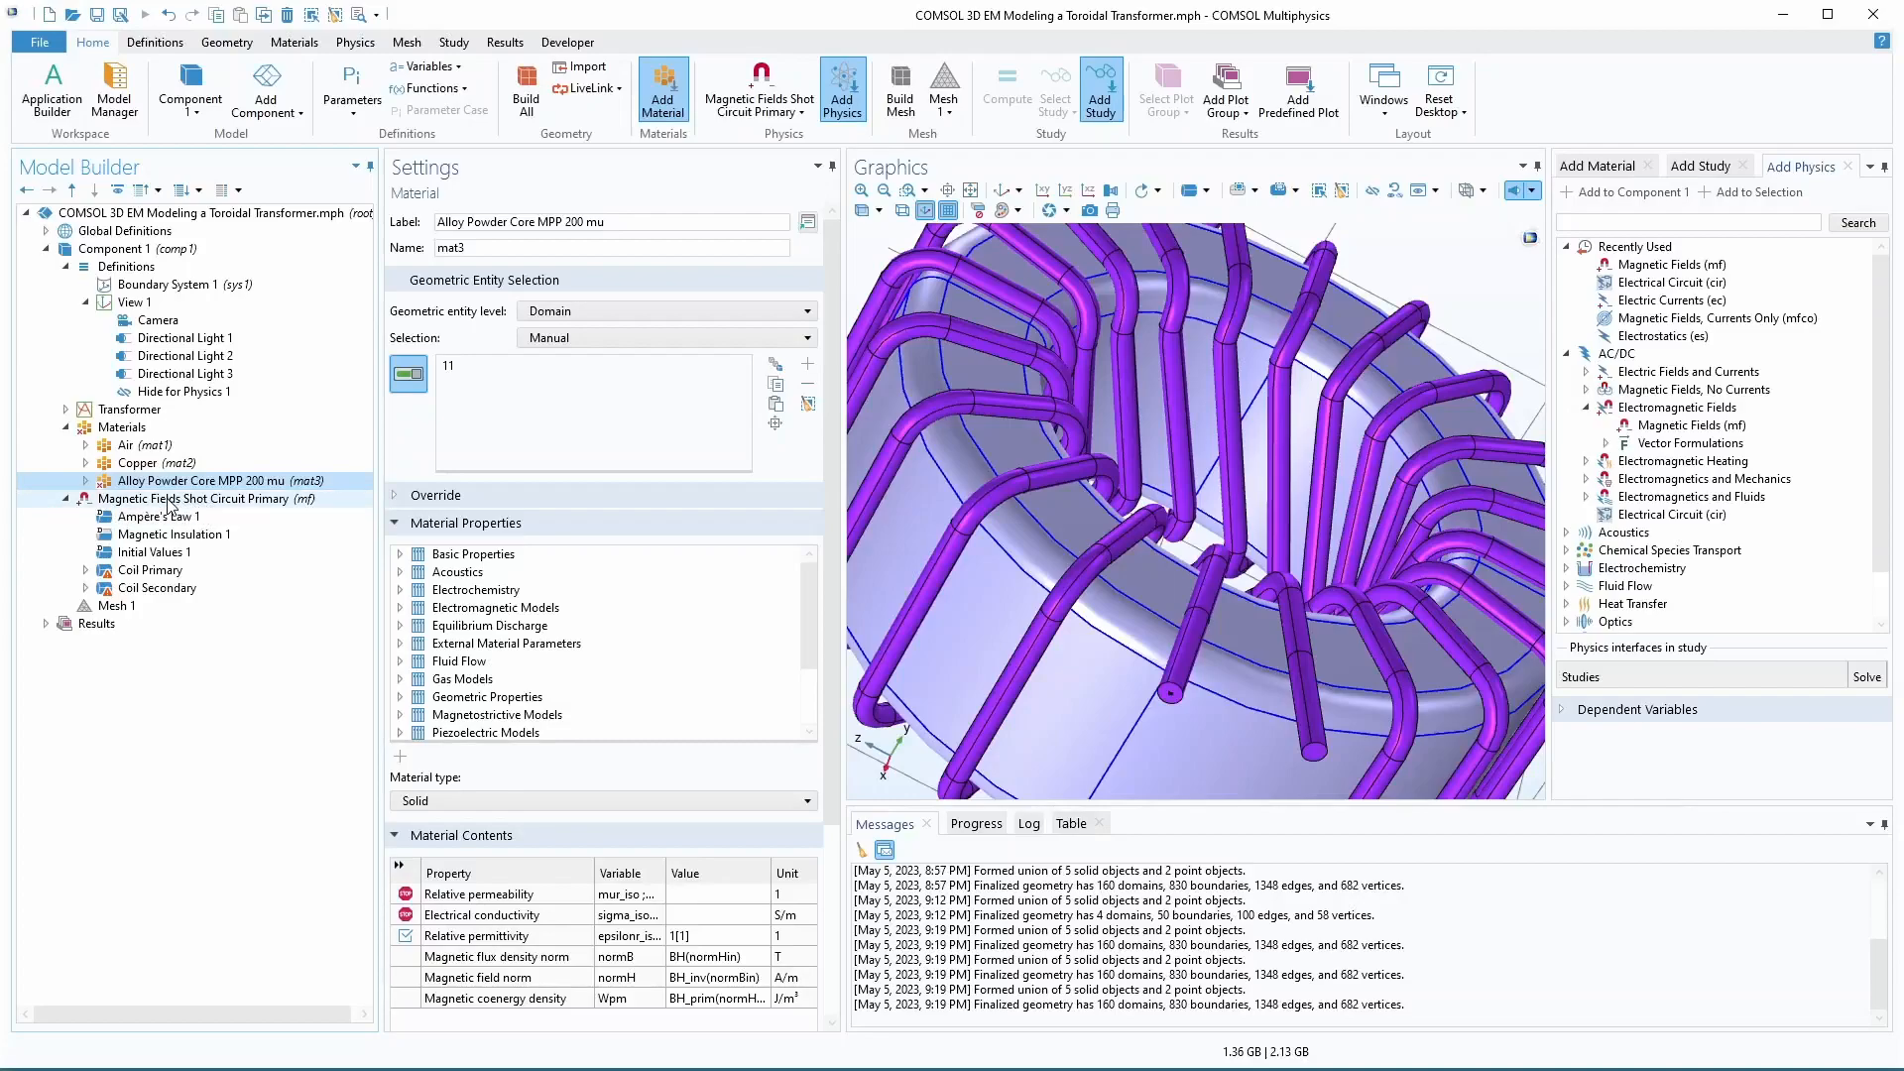
pyautogui.click(706, 896)
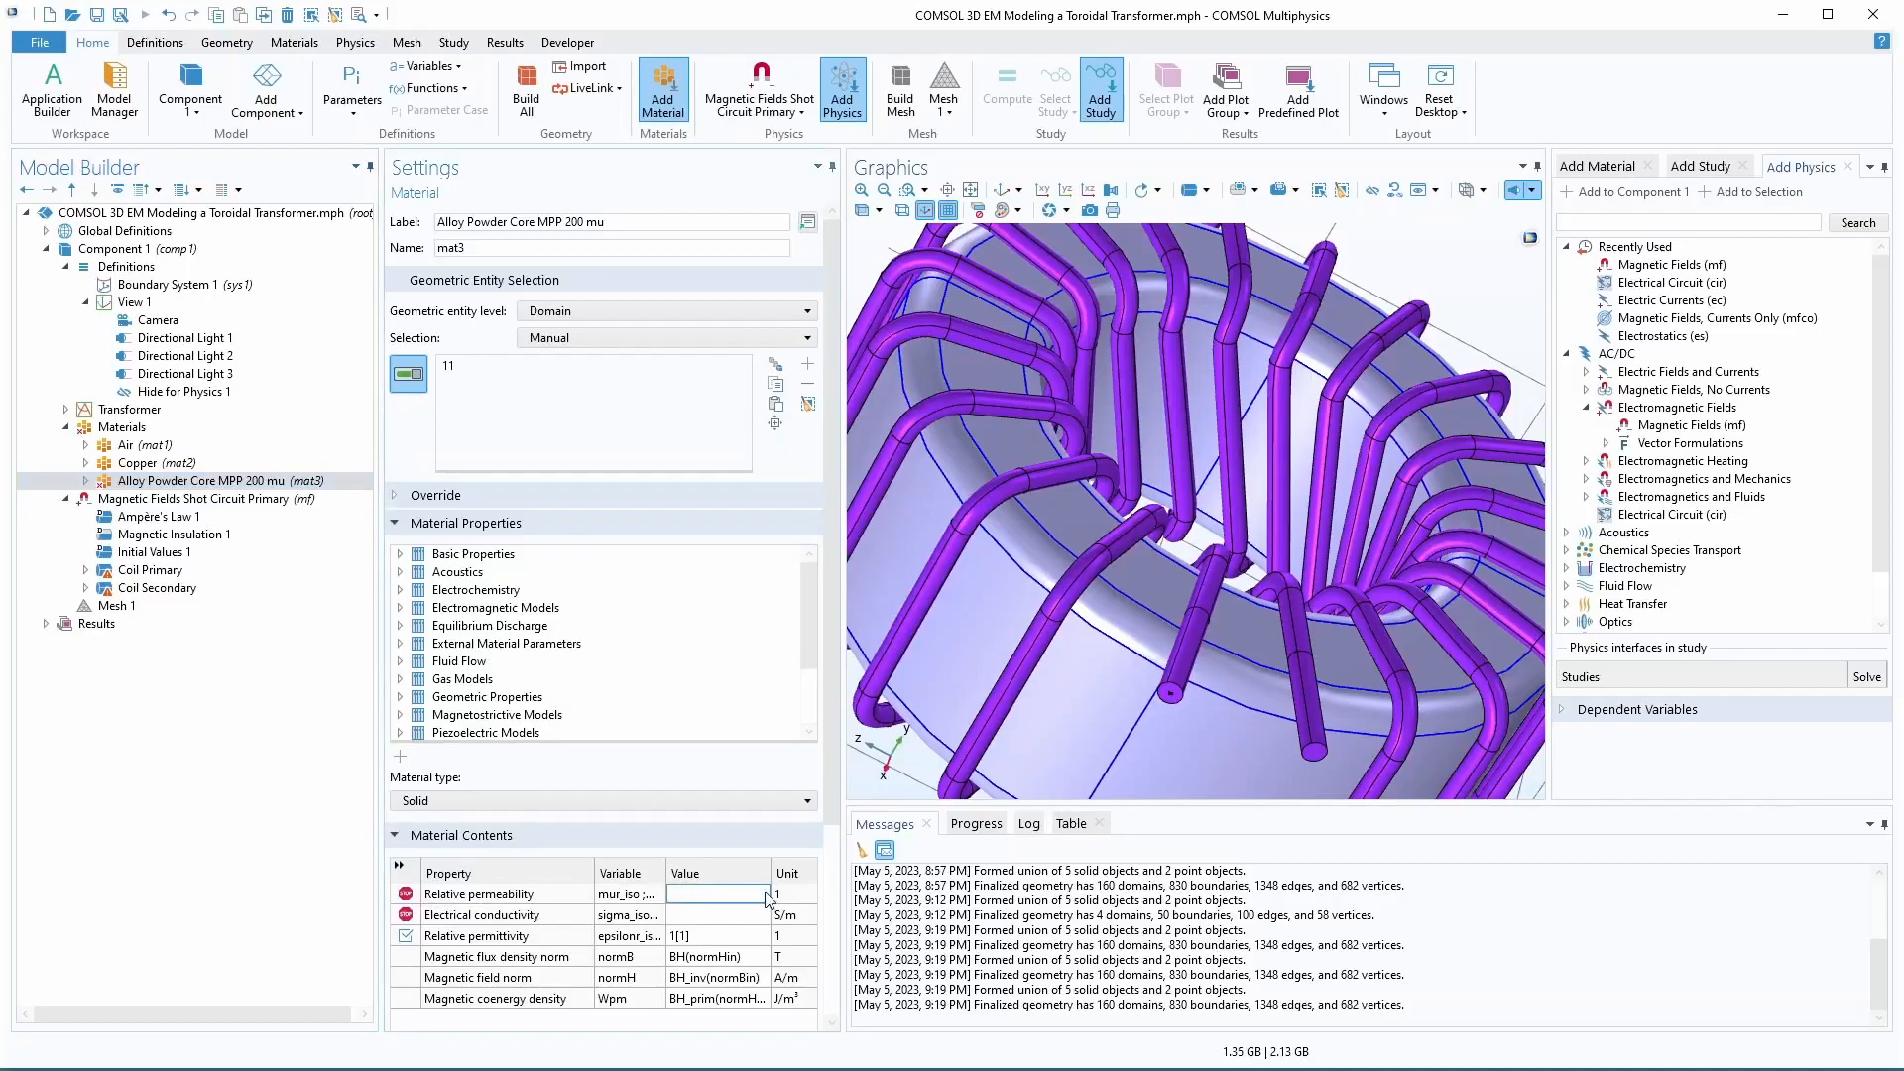
pyautogui.write('200')
pyautogui.click(723, 915)
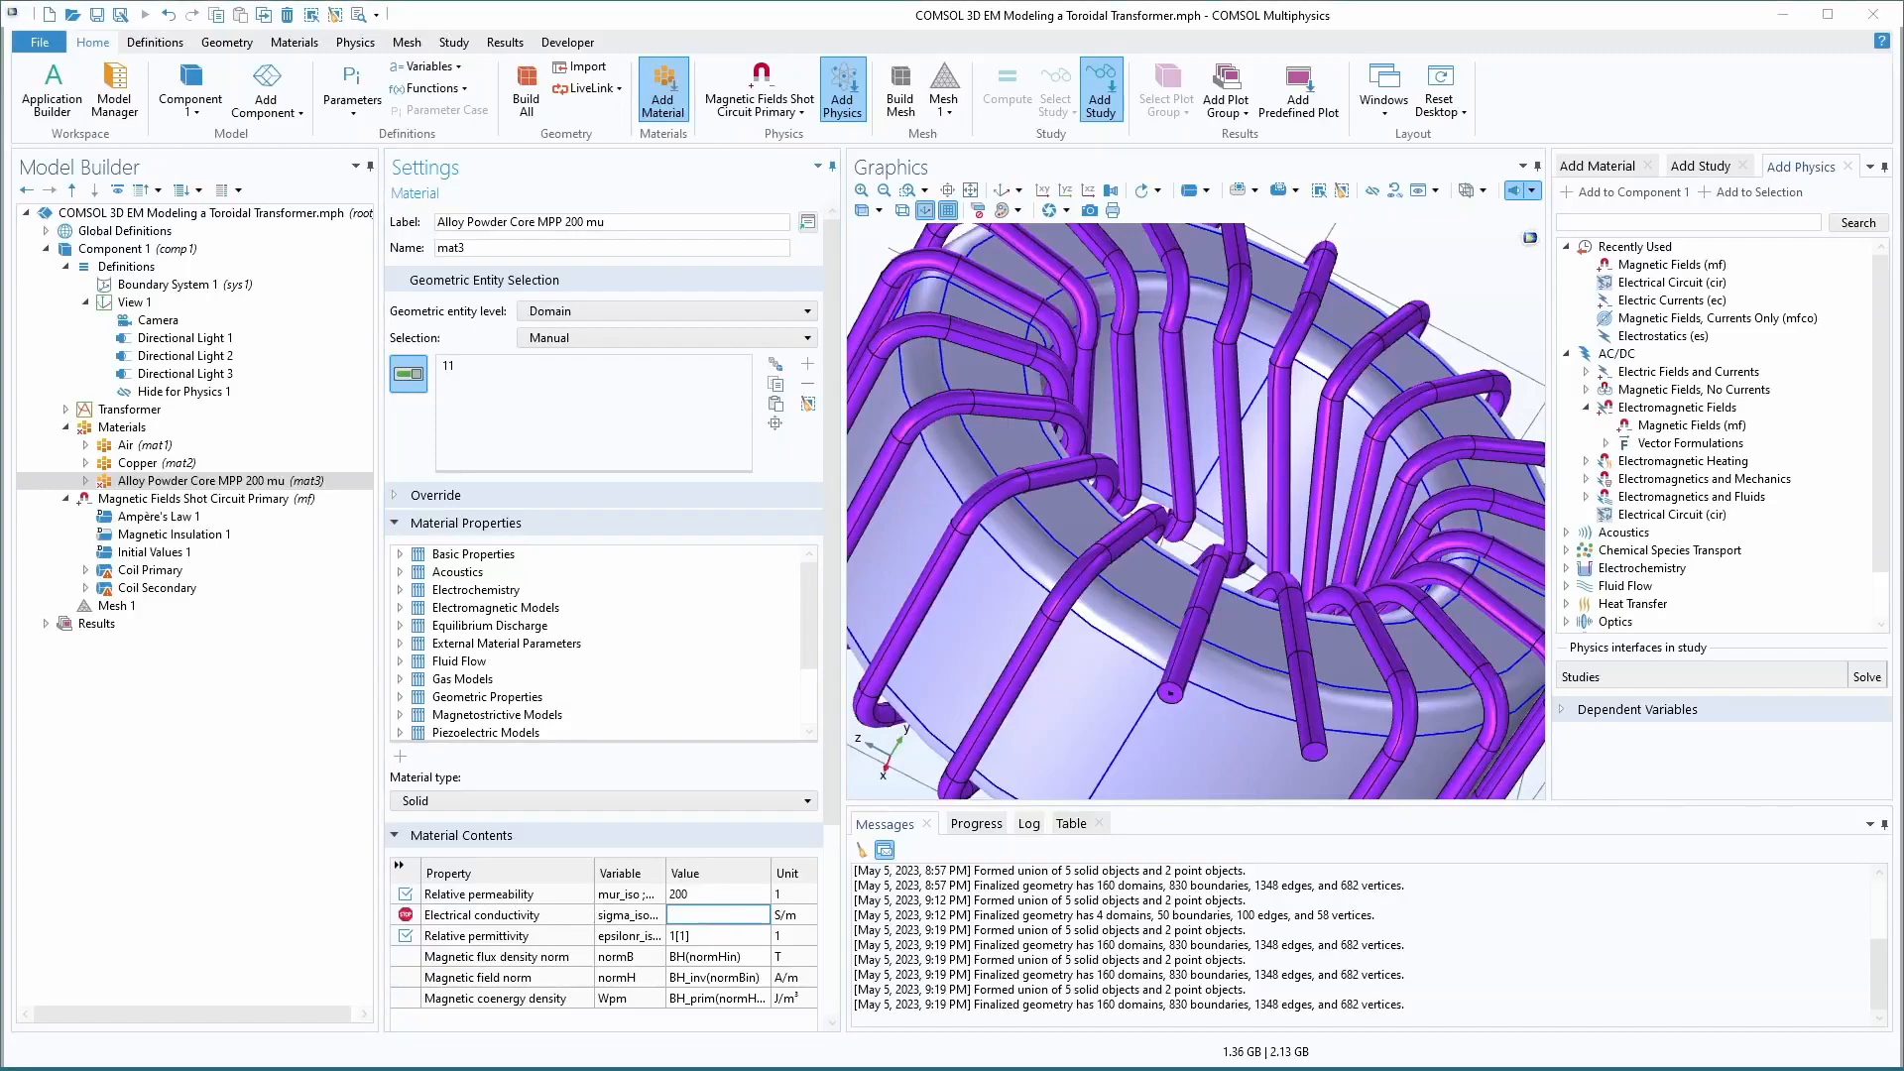
pyautogui.write('5.998e7[S/m]')
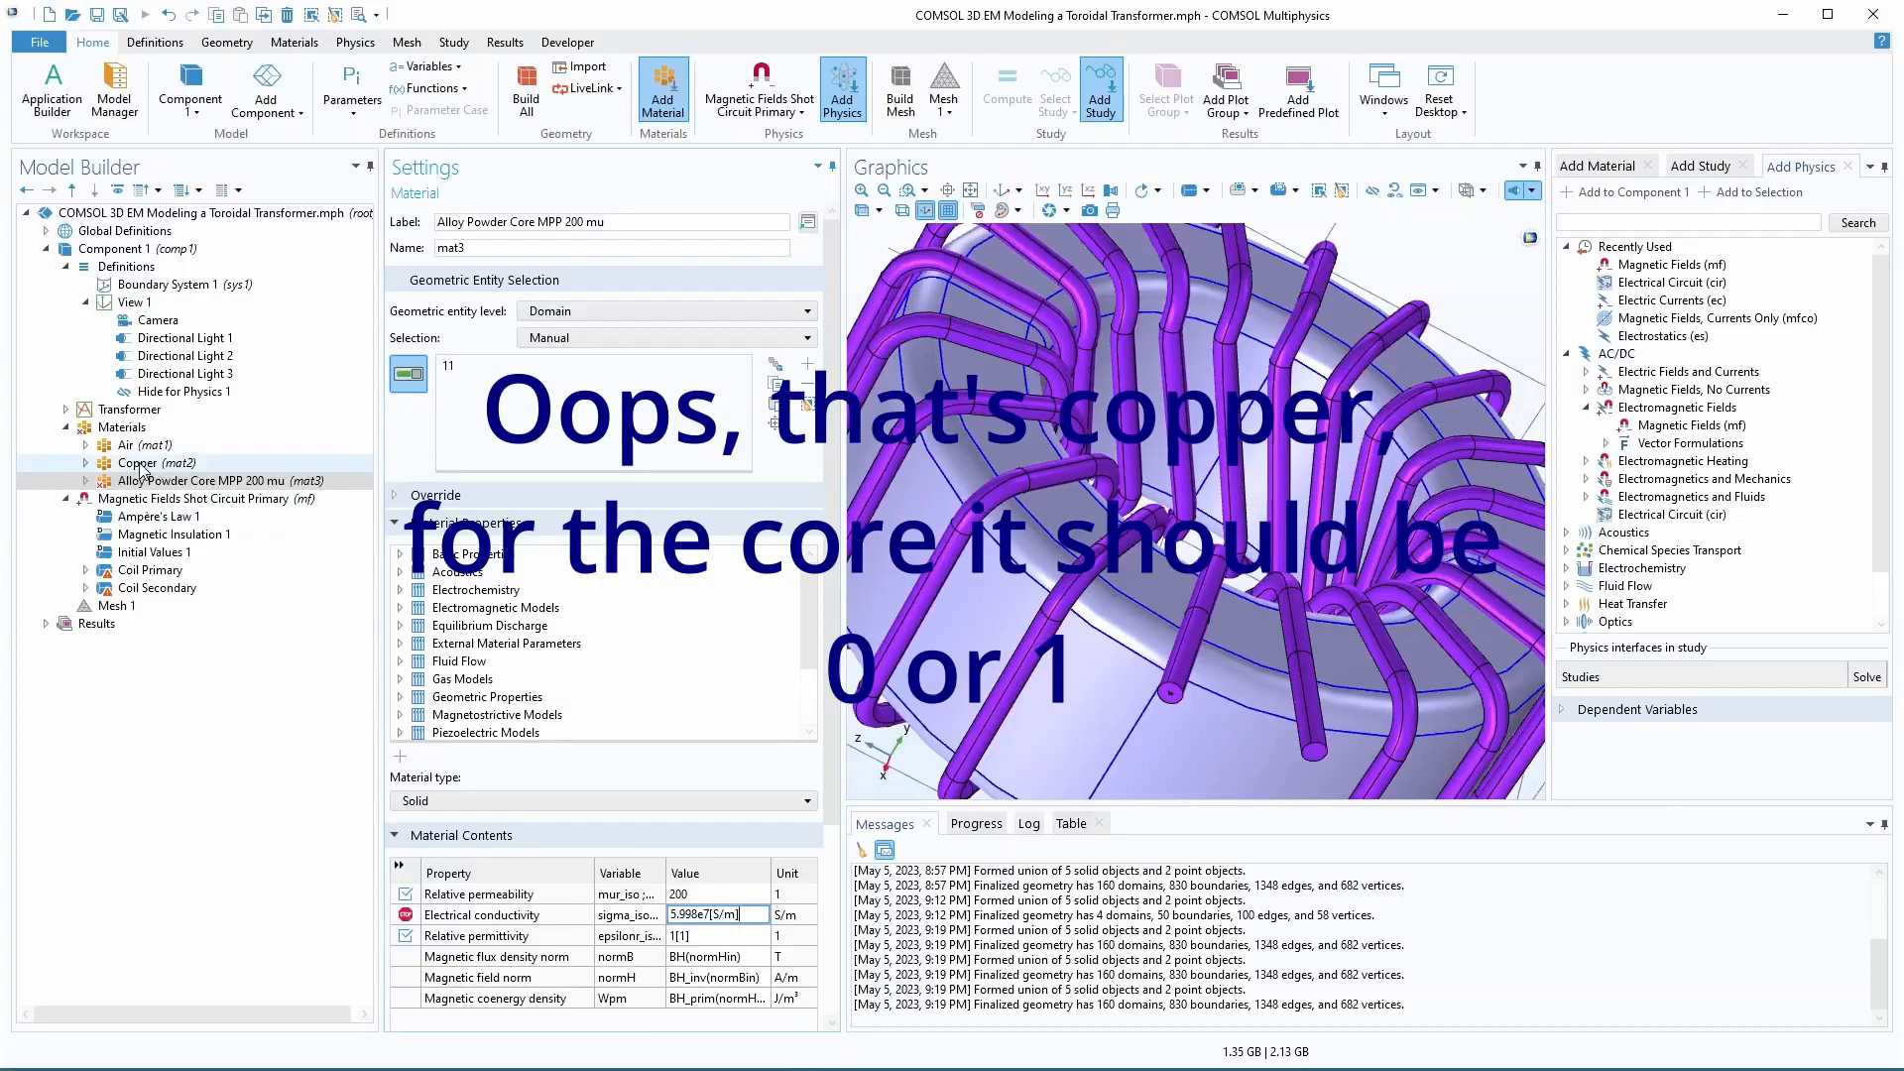
pyautogui.press('Return')
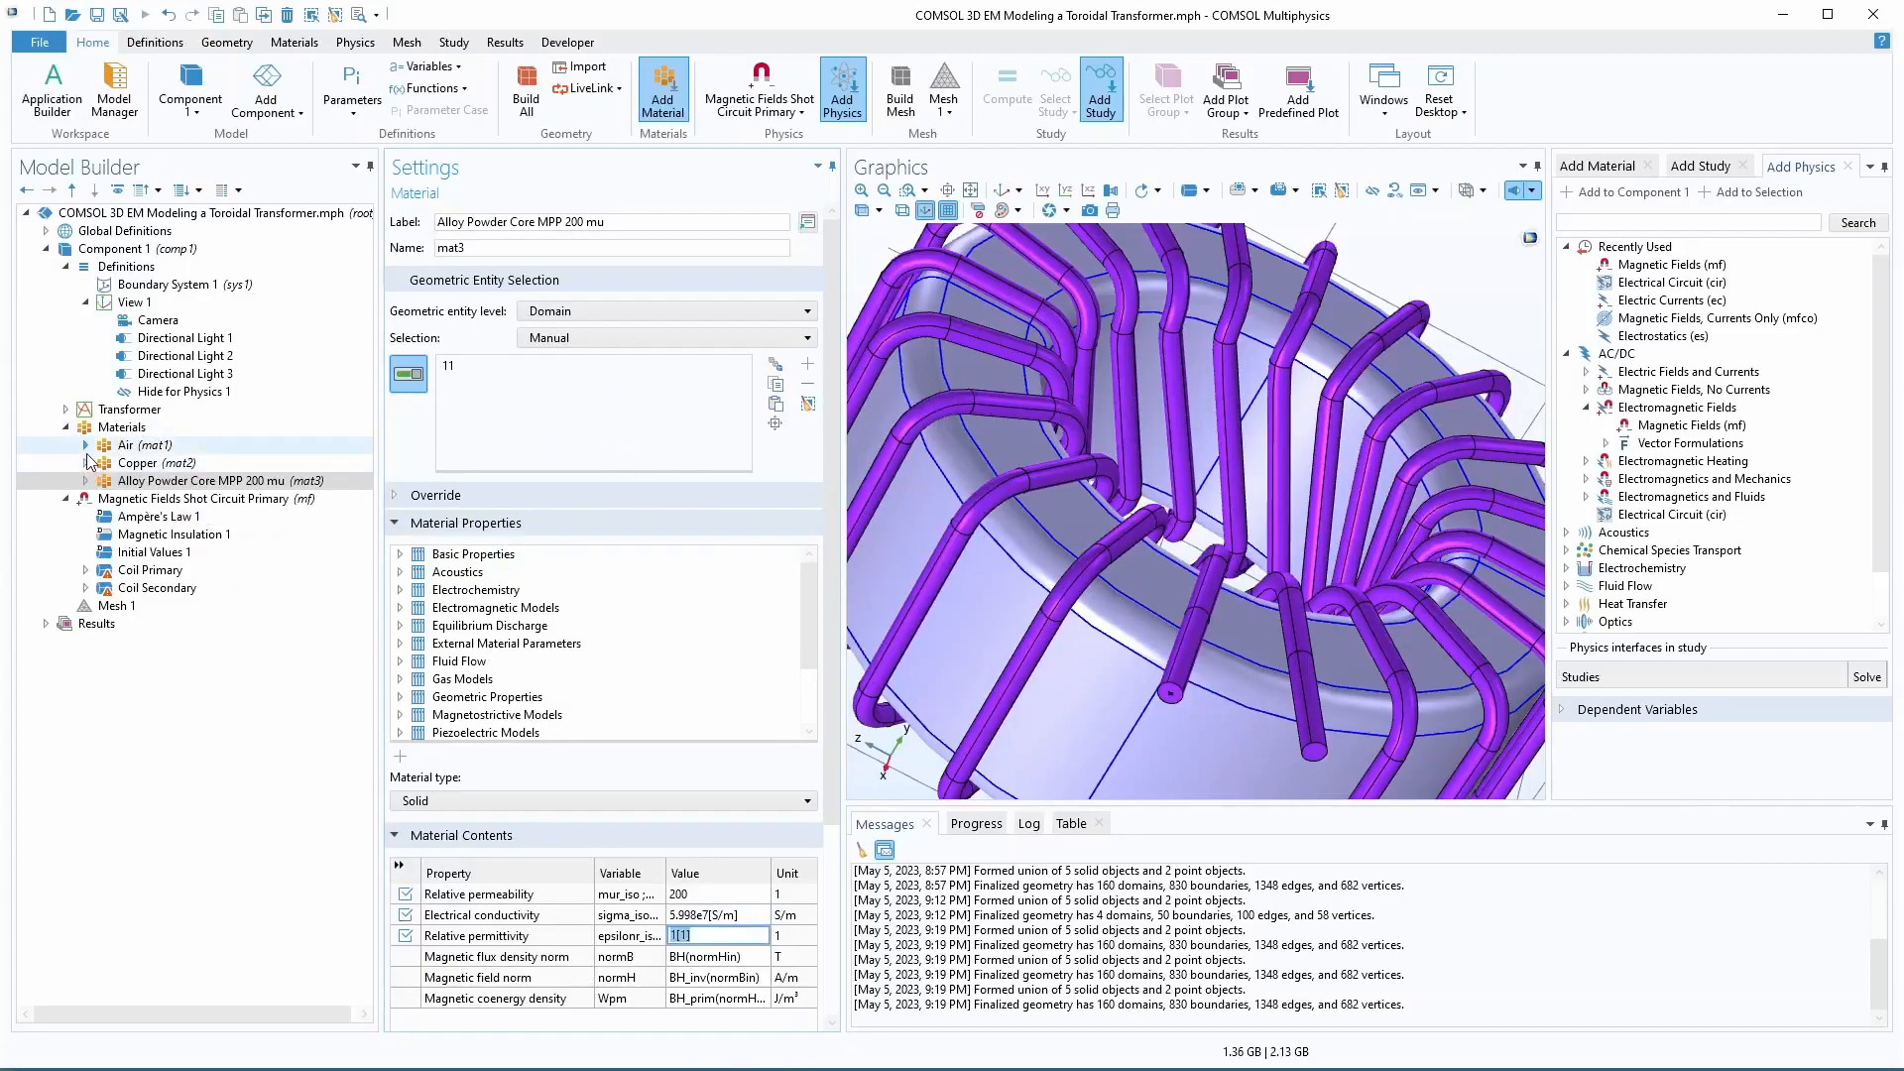
# - Try to assign the individual wire segments near the winding's end to the Coil Primary domain selection
pyautogui.click(118, 572)
pyautogui.click(87, 571)
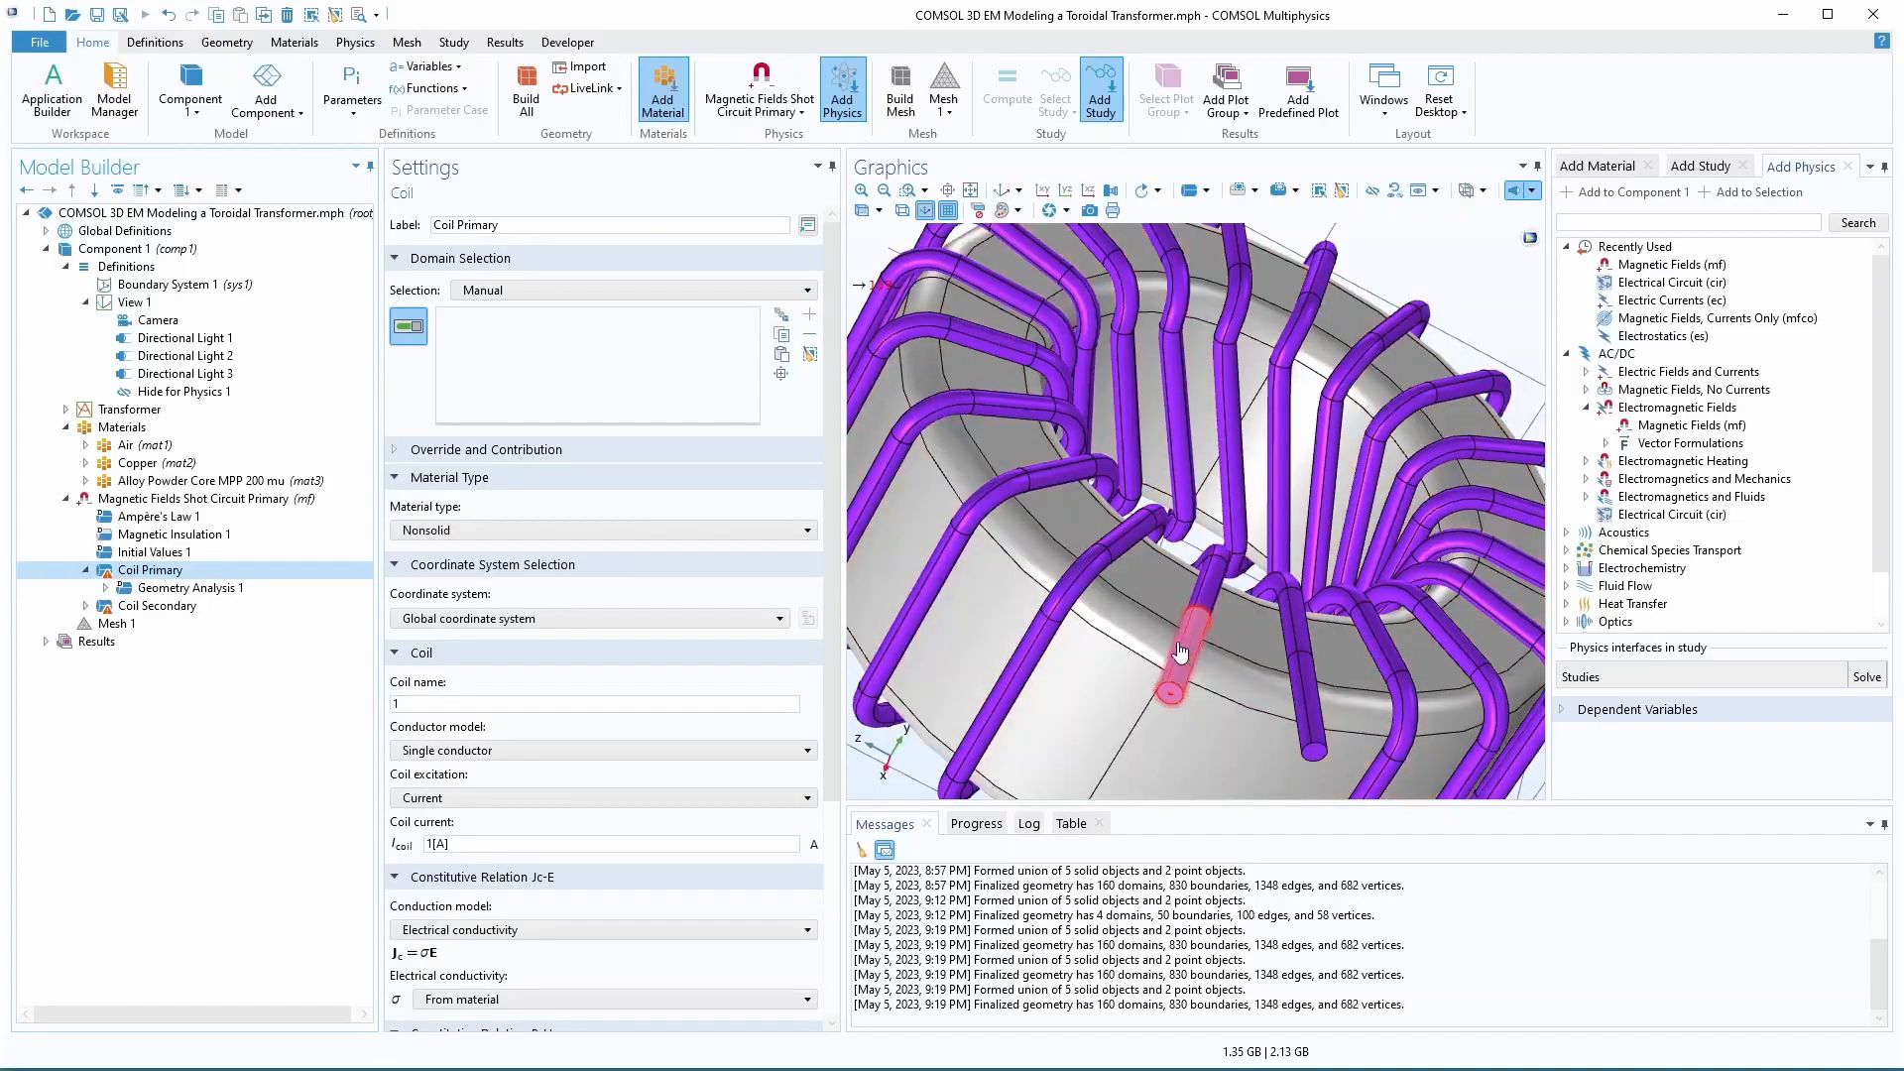
pyautogui.click(1180, 652)
pyautogui.click(1212, 595)
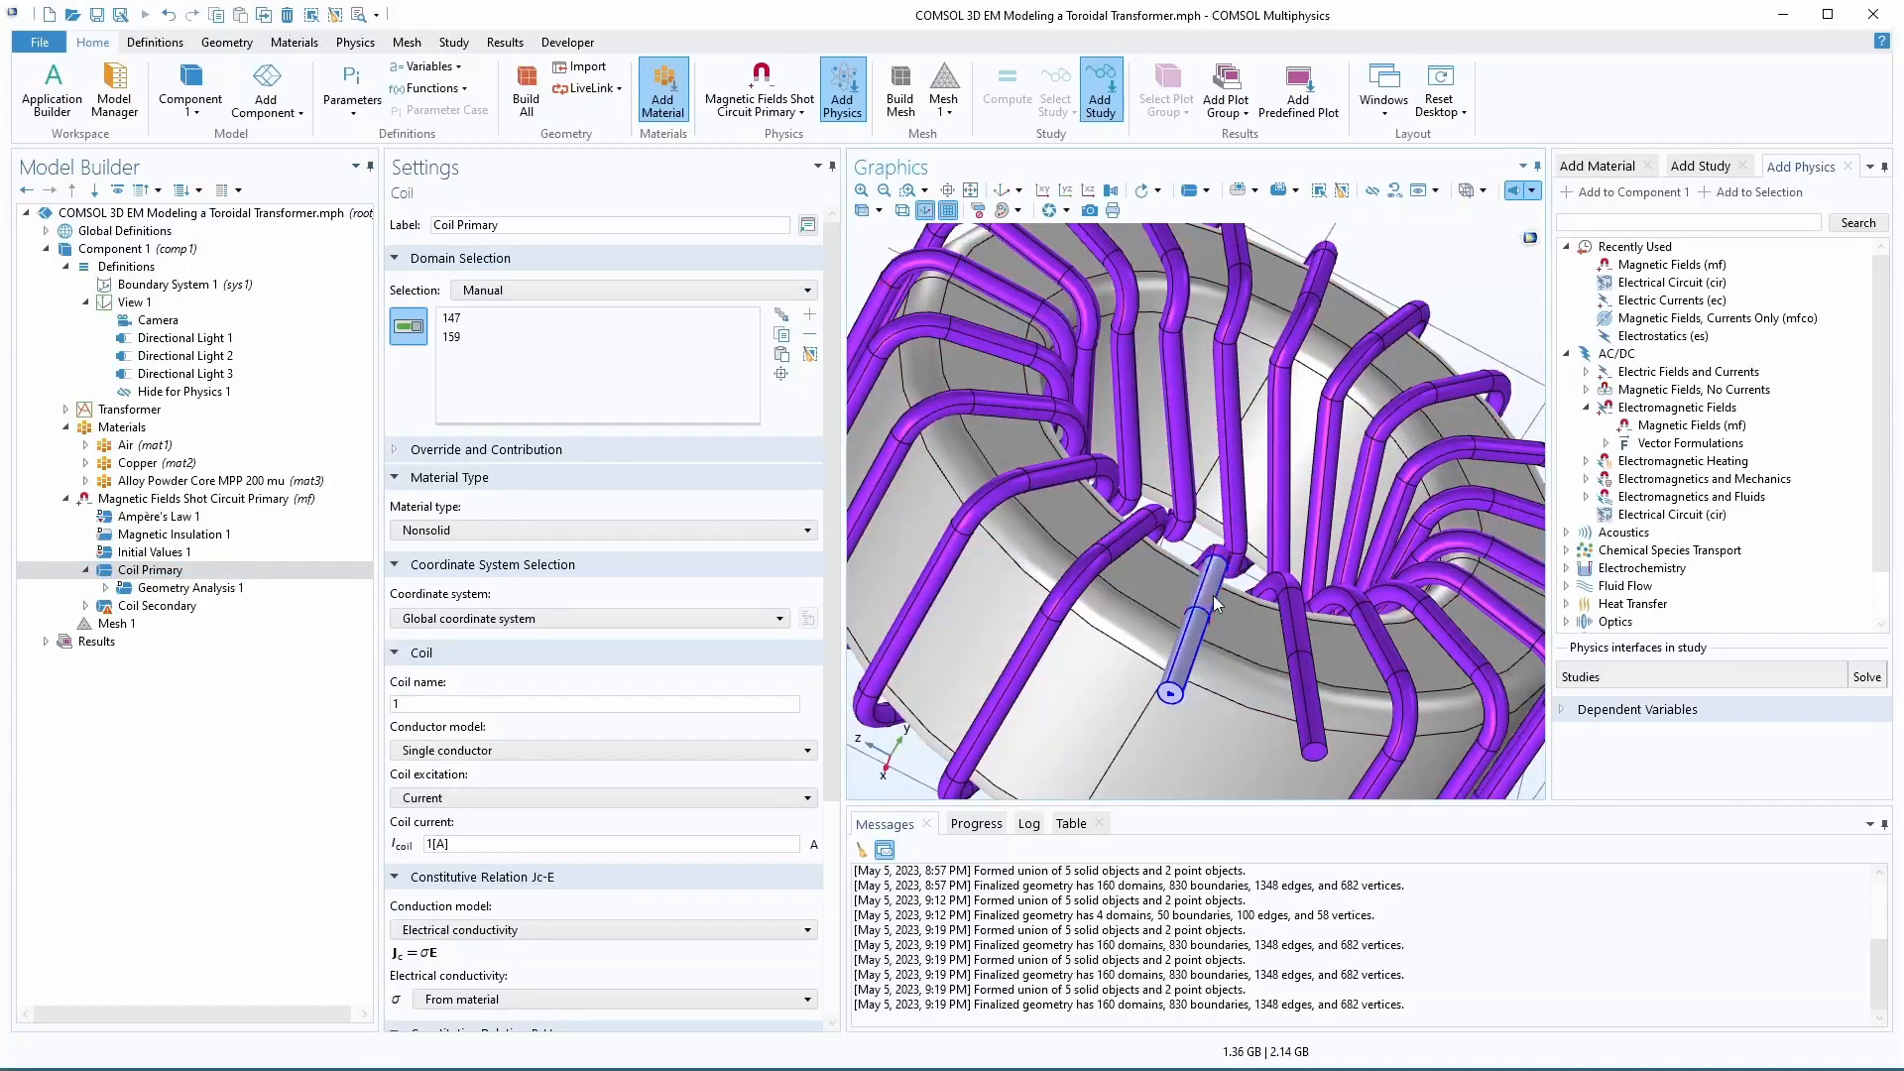
pyautogui.click(1215, 560)
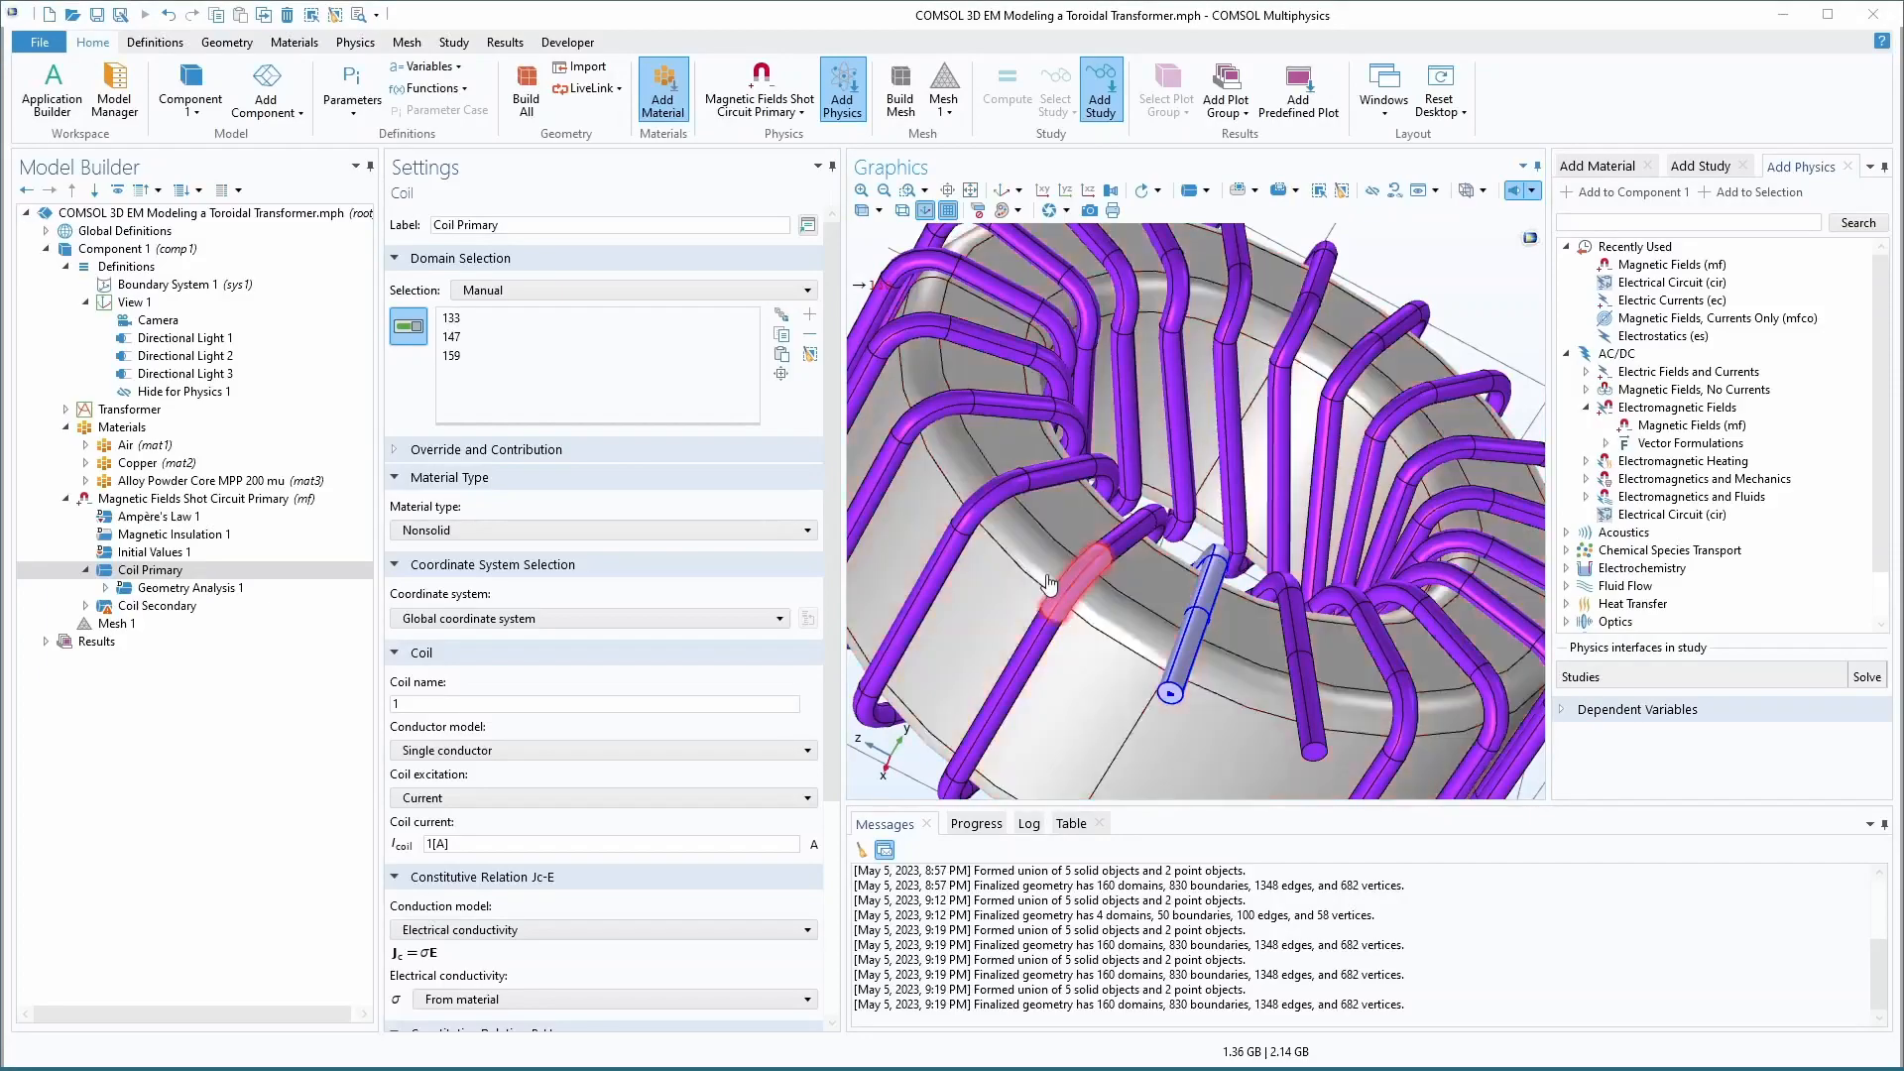
pyautogui.click(1140, 528)
pyautogui.click(1059, 595)
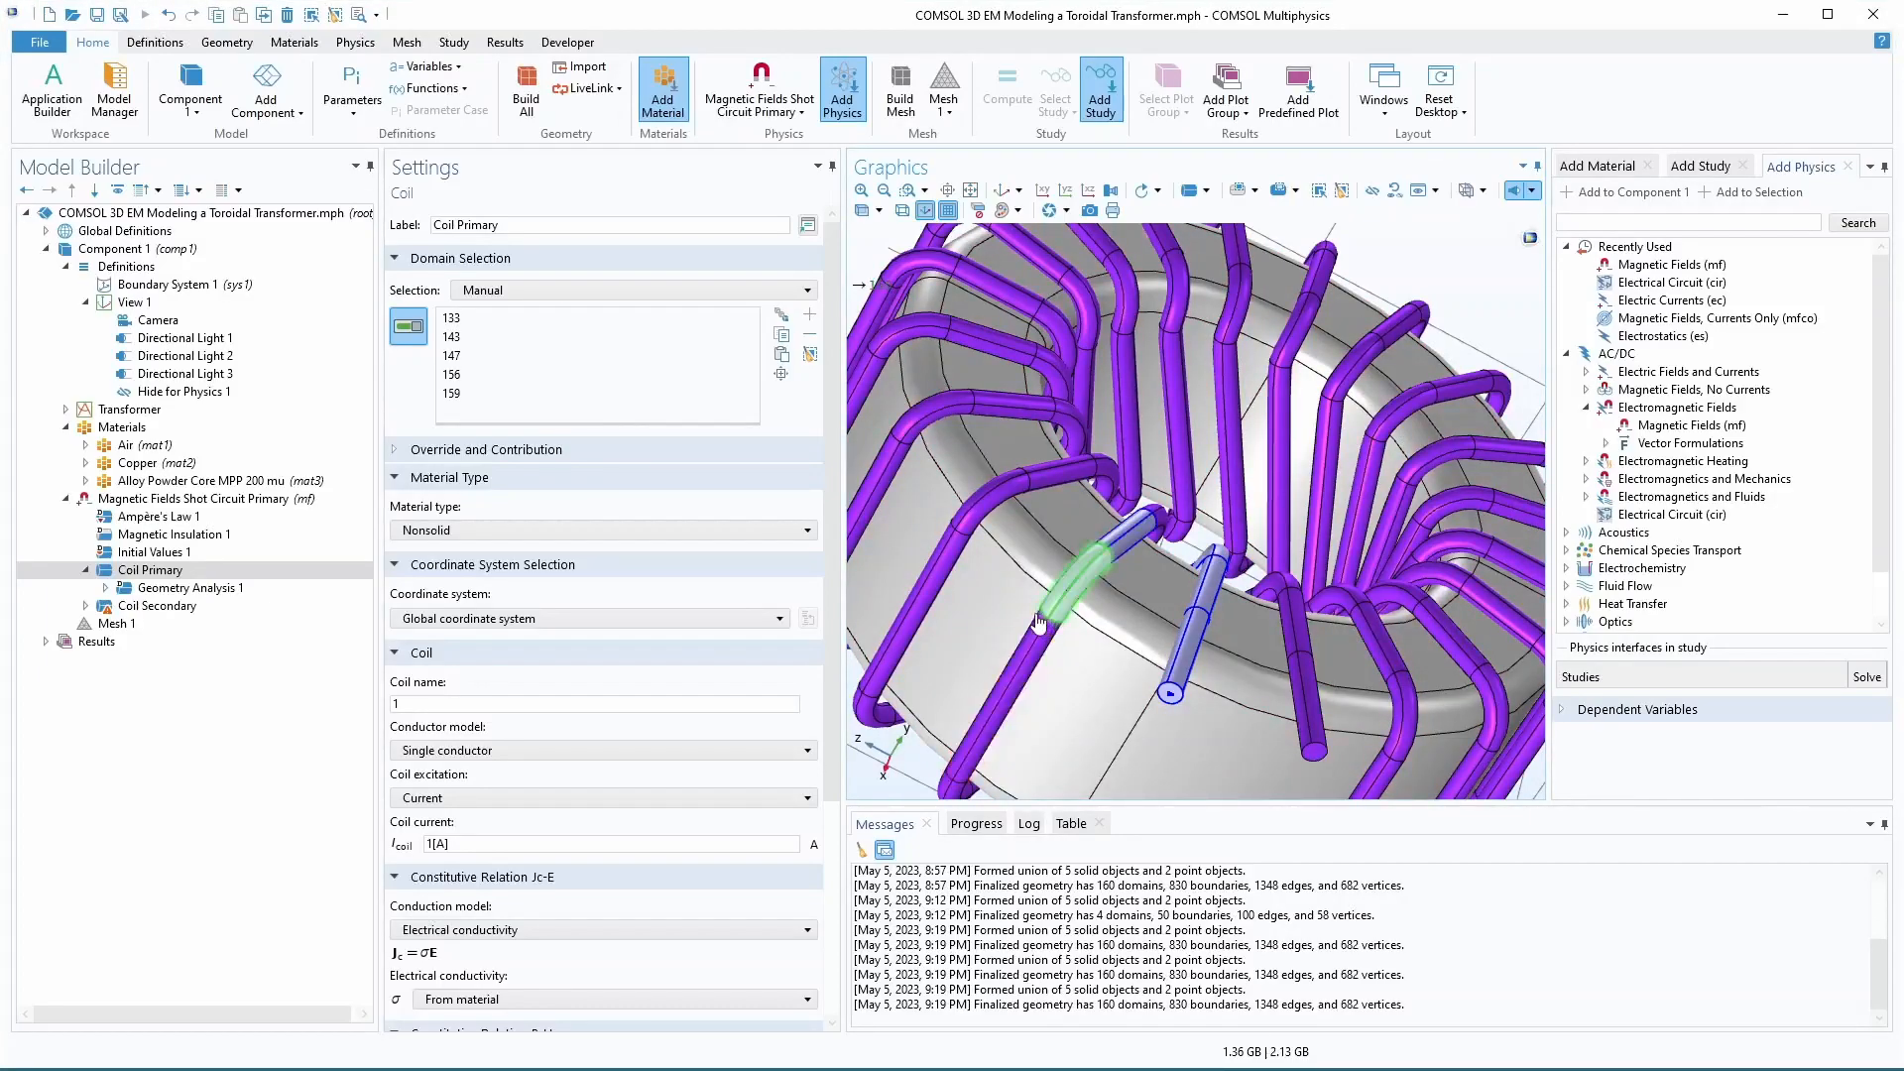
pyautogui.click(782, 373)
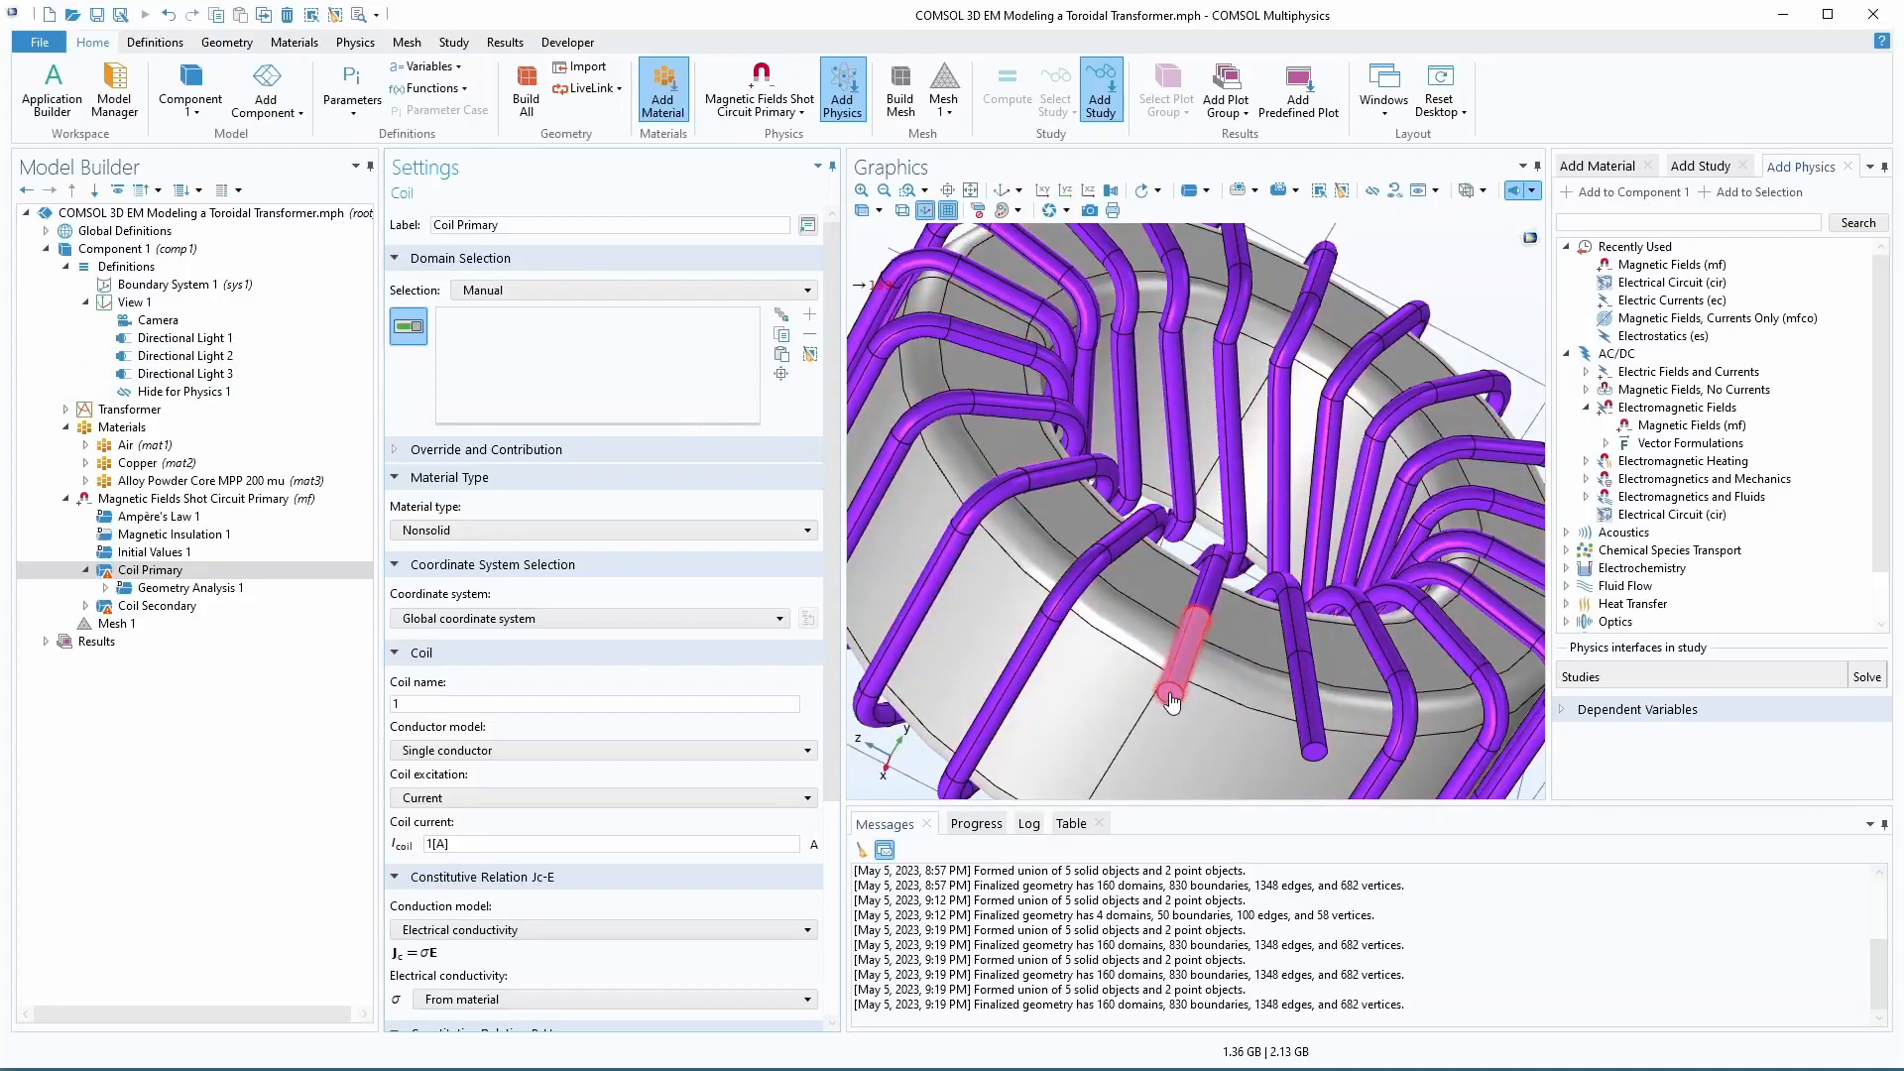
# - Disable the creation of cross-sectional faces in Sweep 1 of the Transformer geometry and rebuild the sweep
pyautogui.scroll(6, 1171, 700)
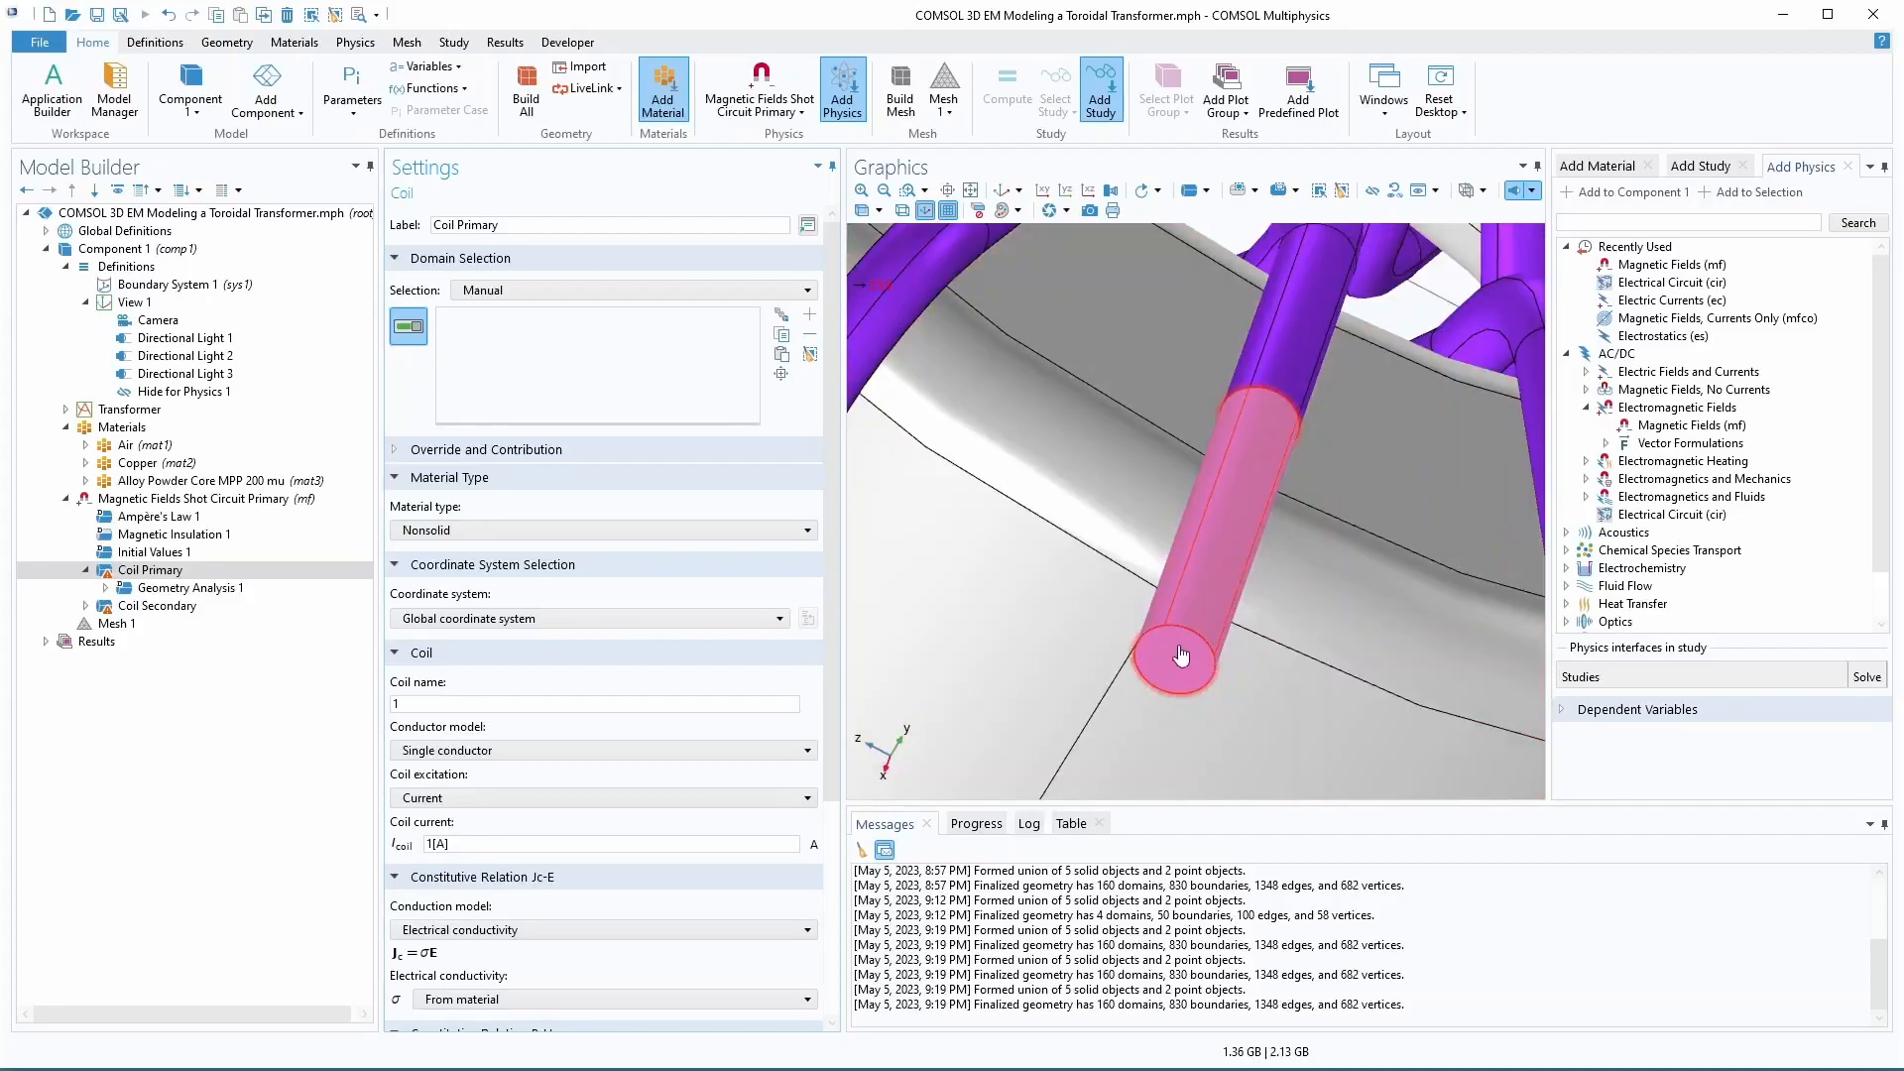
pyautogui.scroll(-5, 1172, 659)
pyautogui.scroll(-5, 1169, 686)
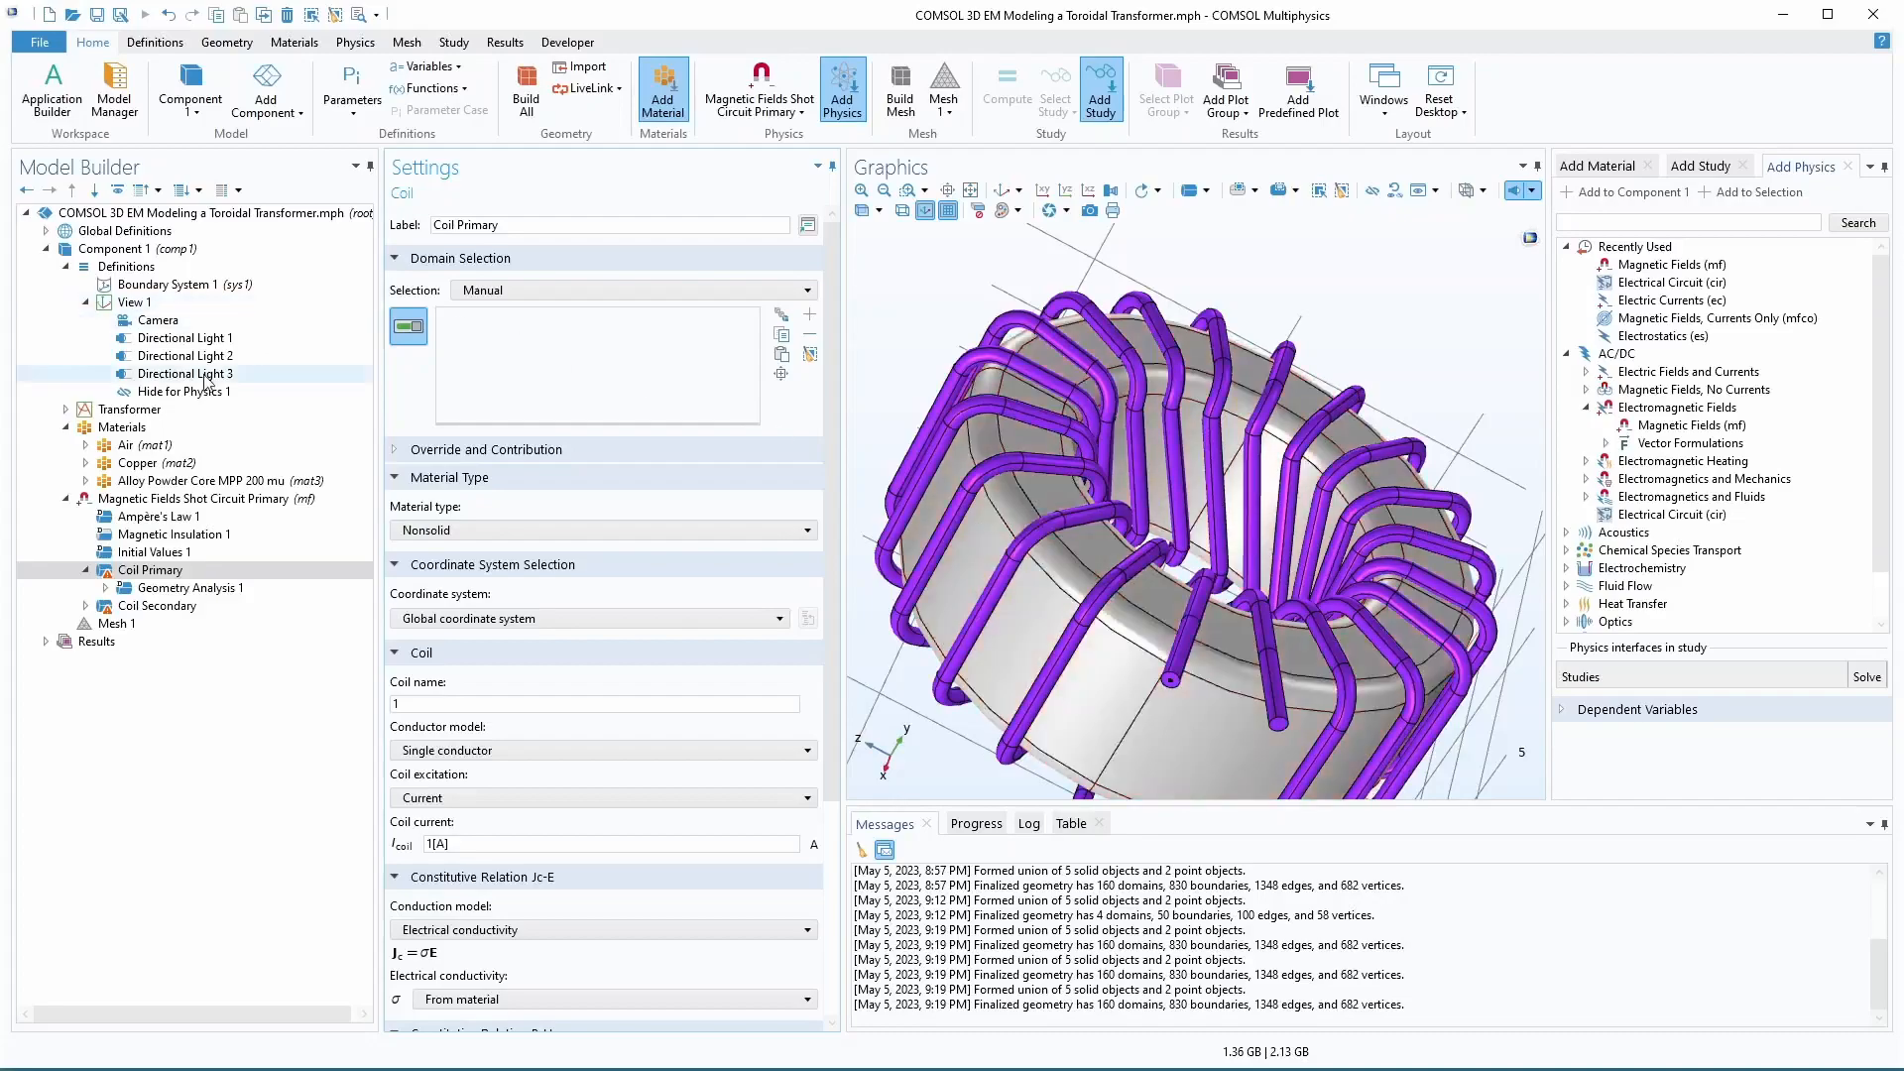
pyautogui.click(65, 409)
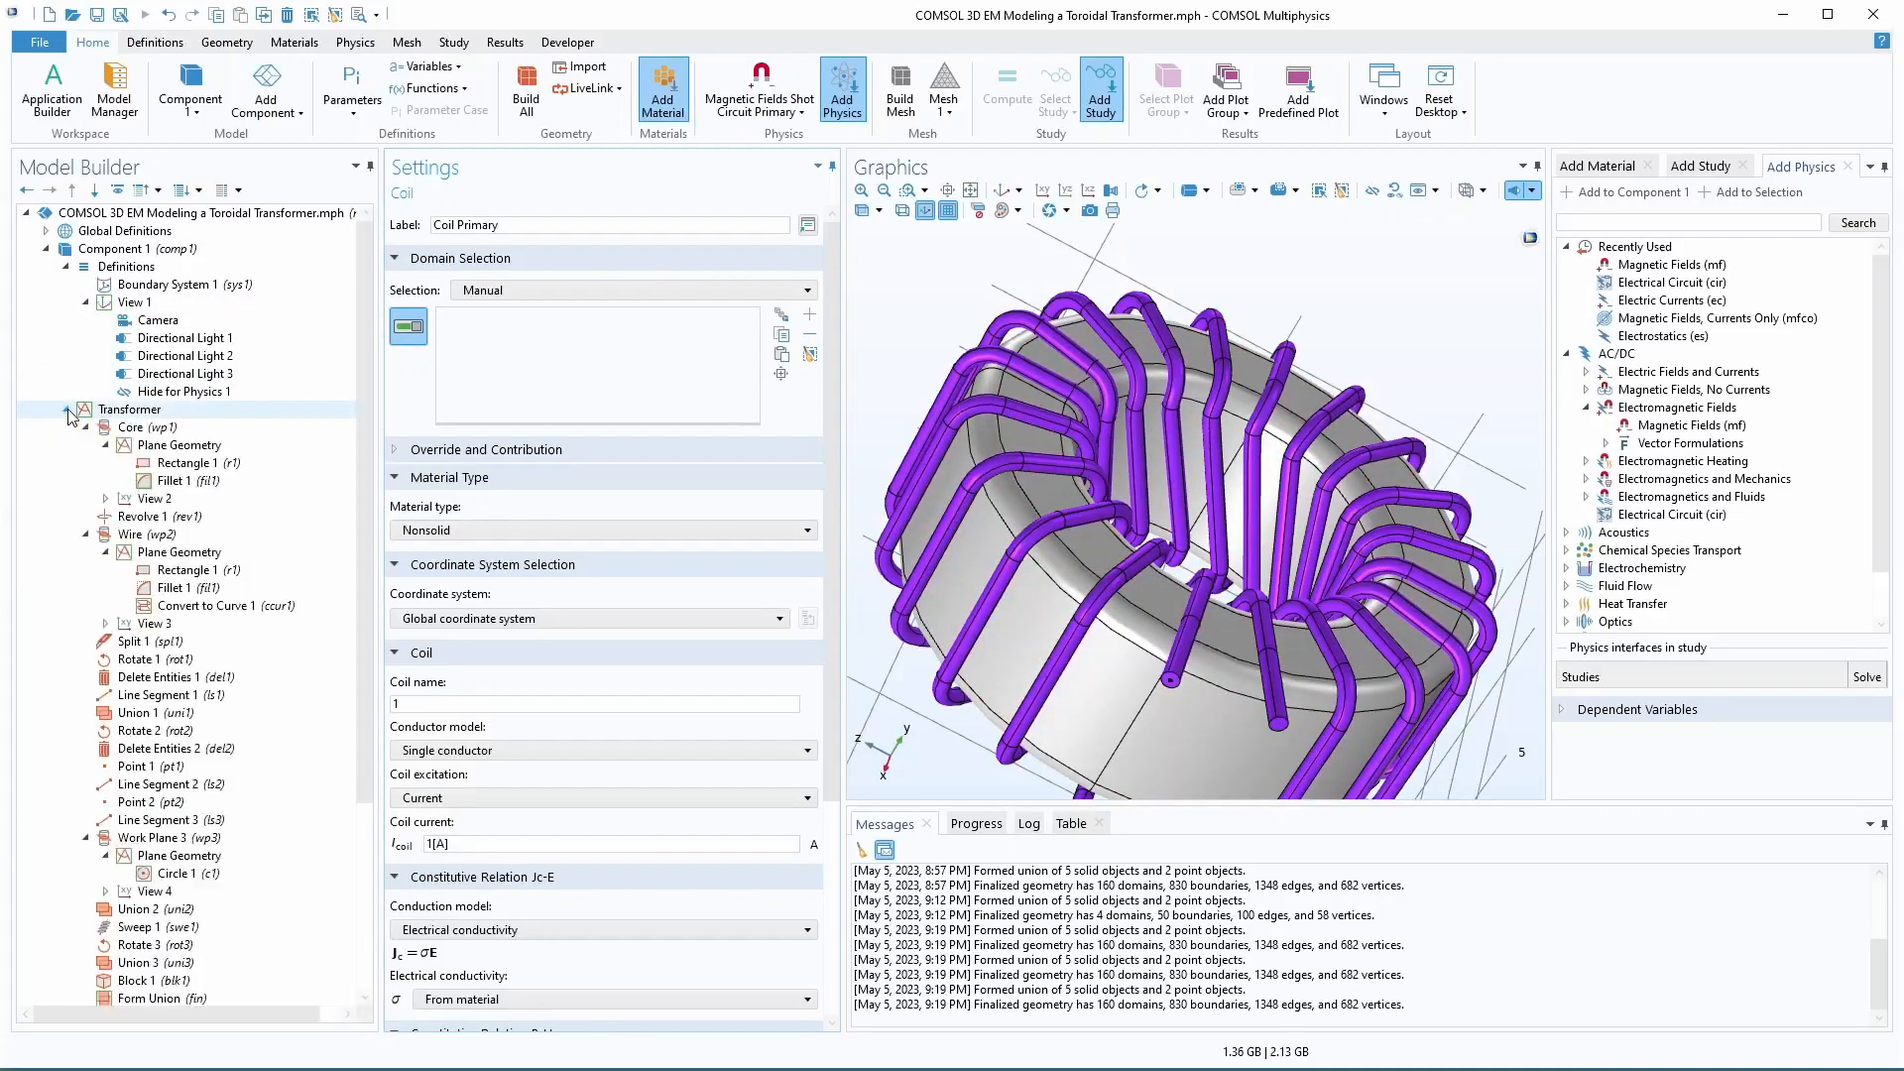
pyautogui.scroll(-3, 170, 694)
pyautogui.scroll(-2, 171, 694)
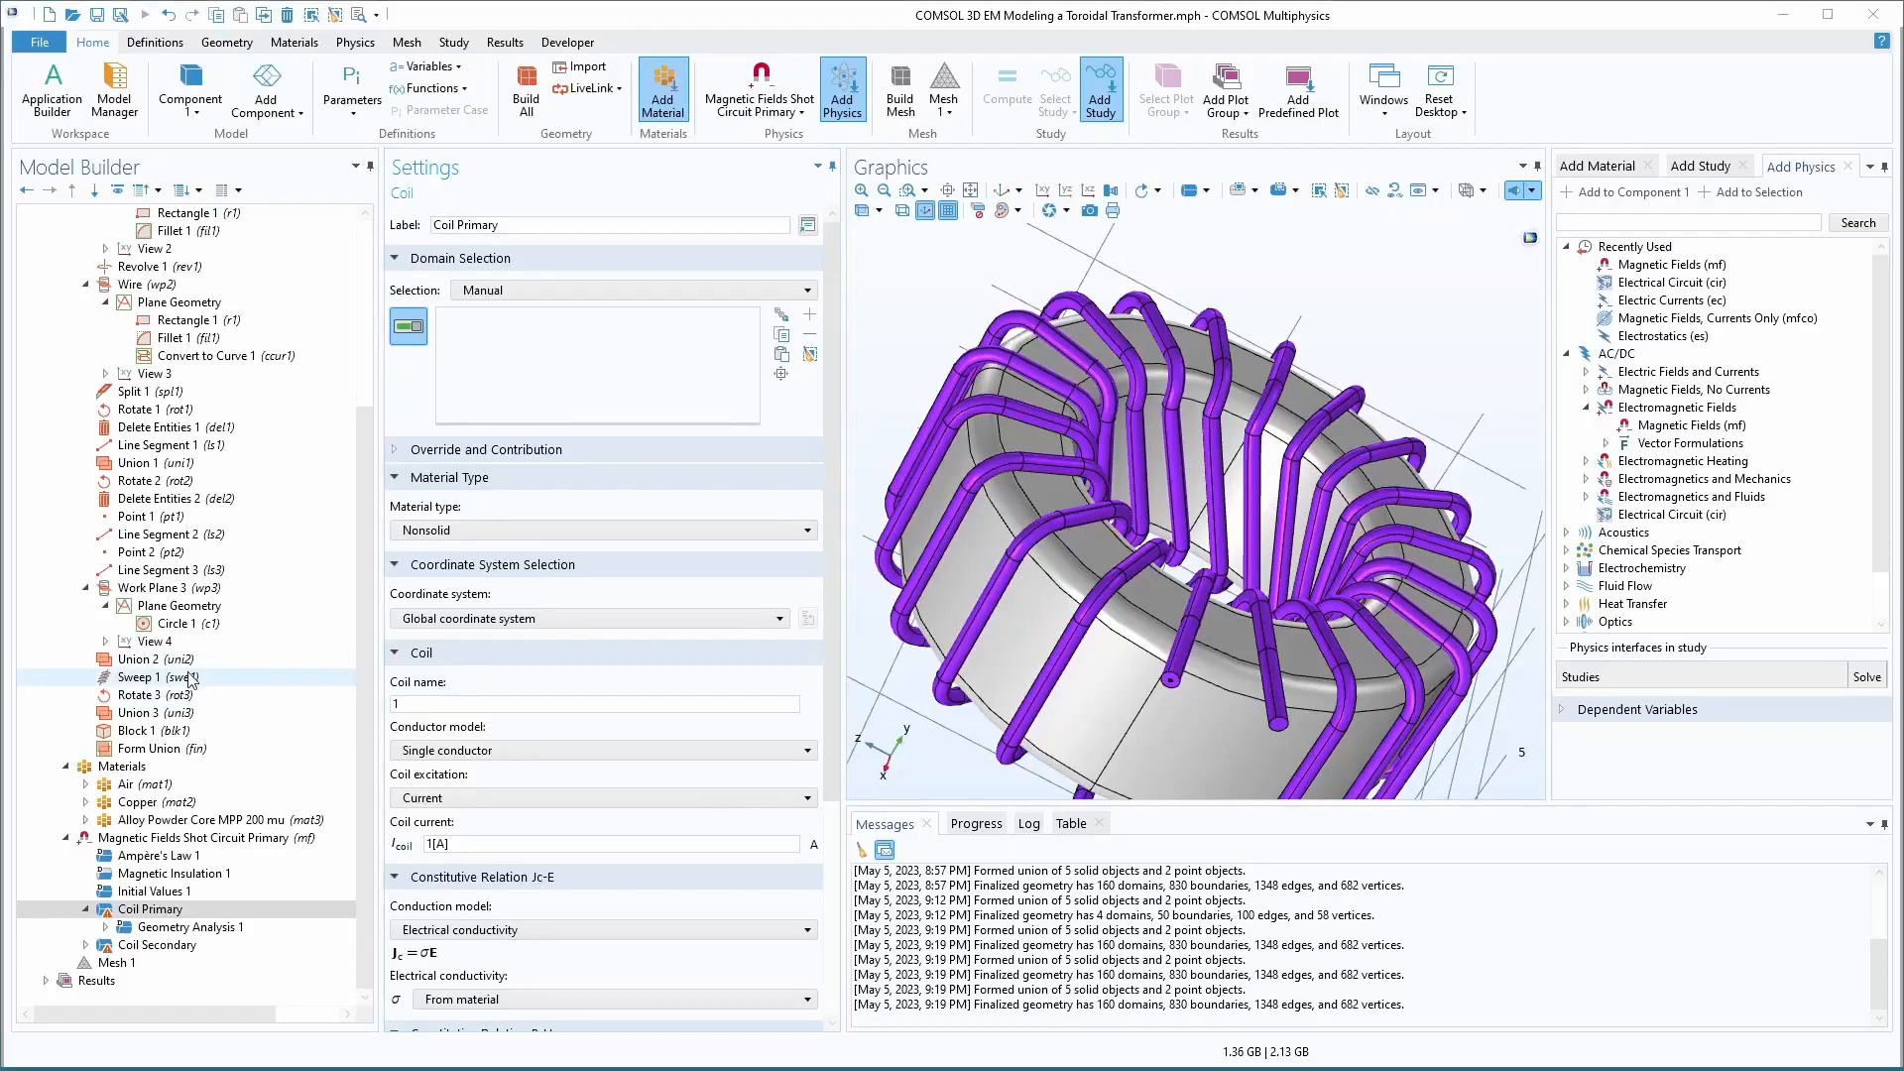
pyautogui.click(194, 680)
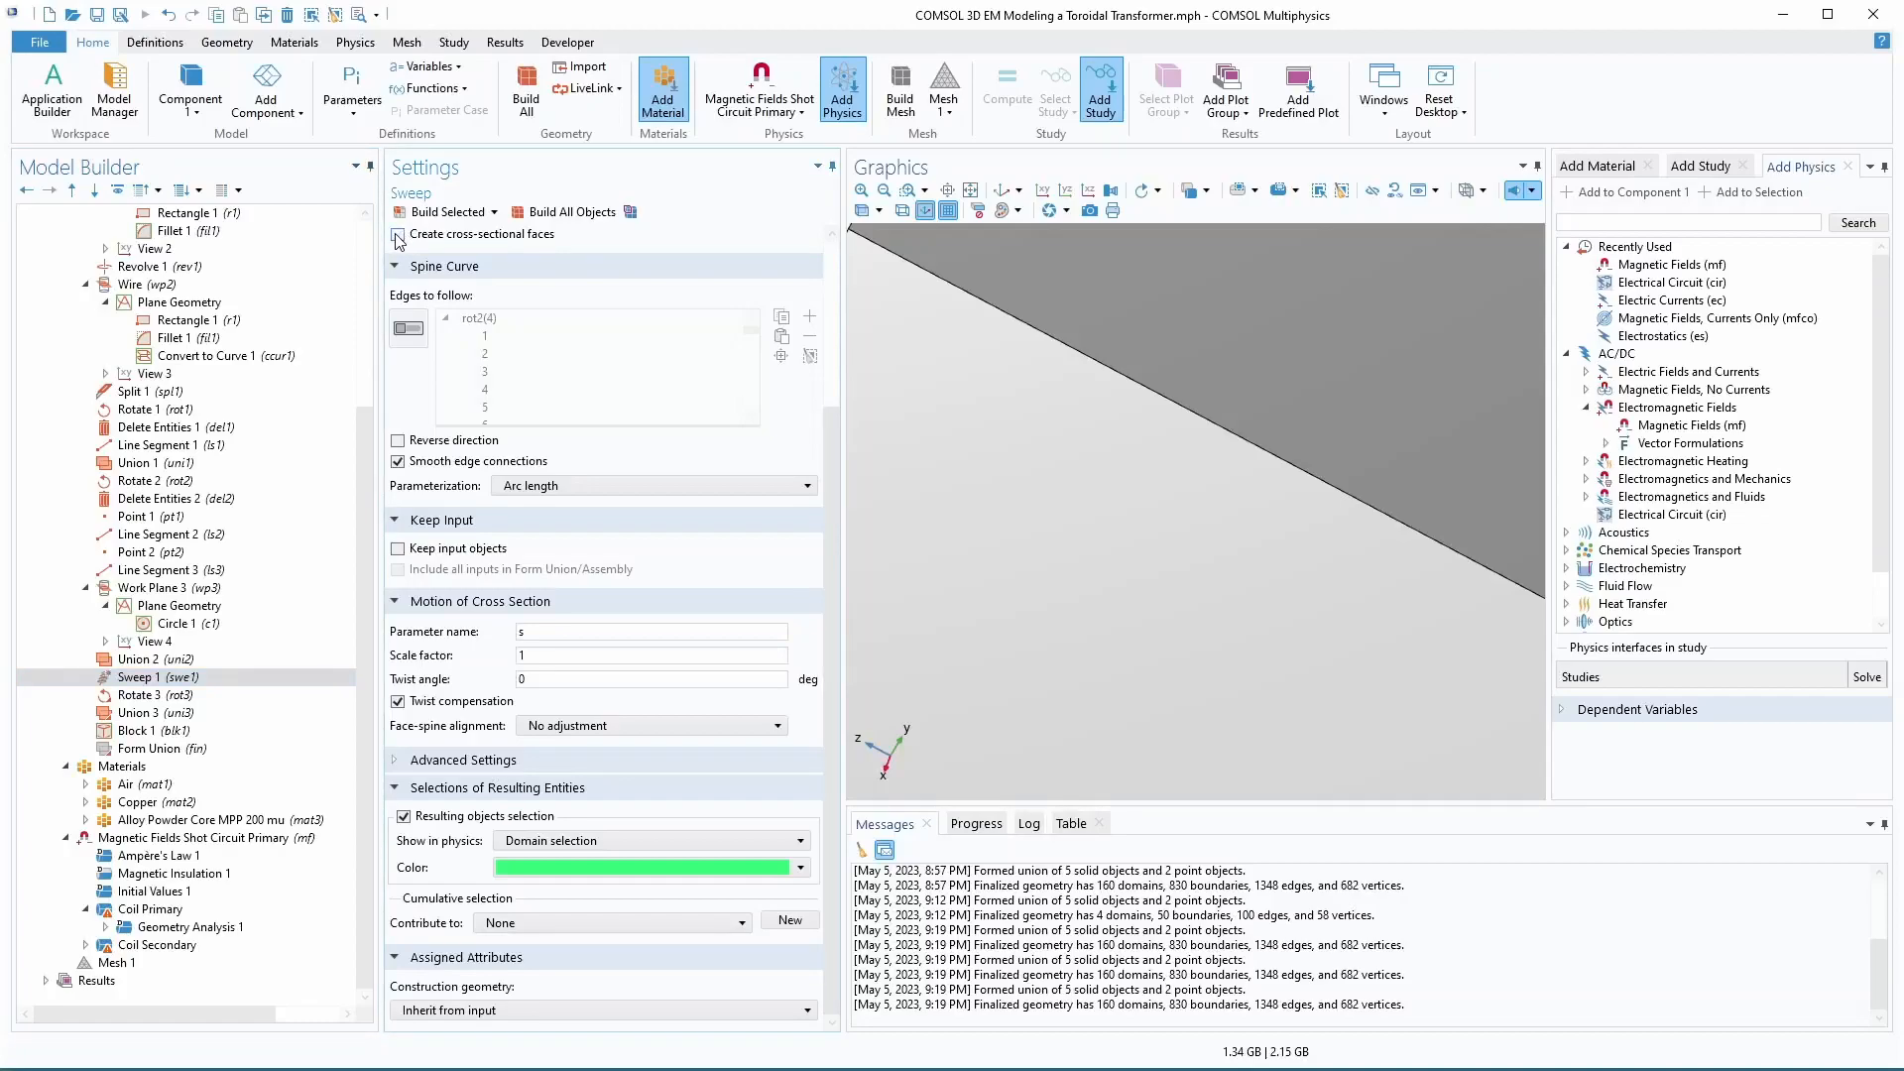
pyautogui.click(441, 216)
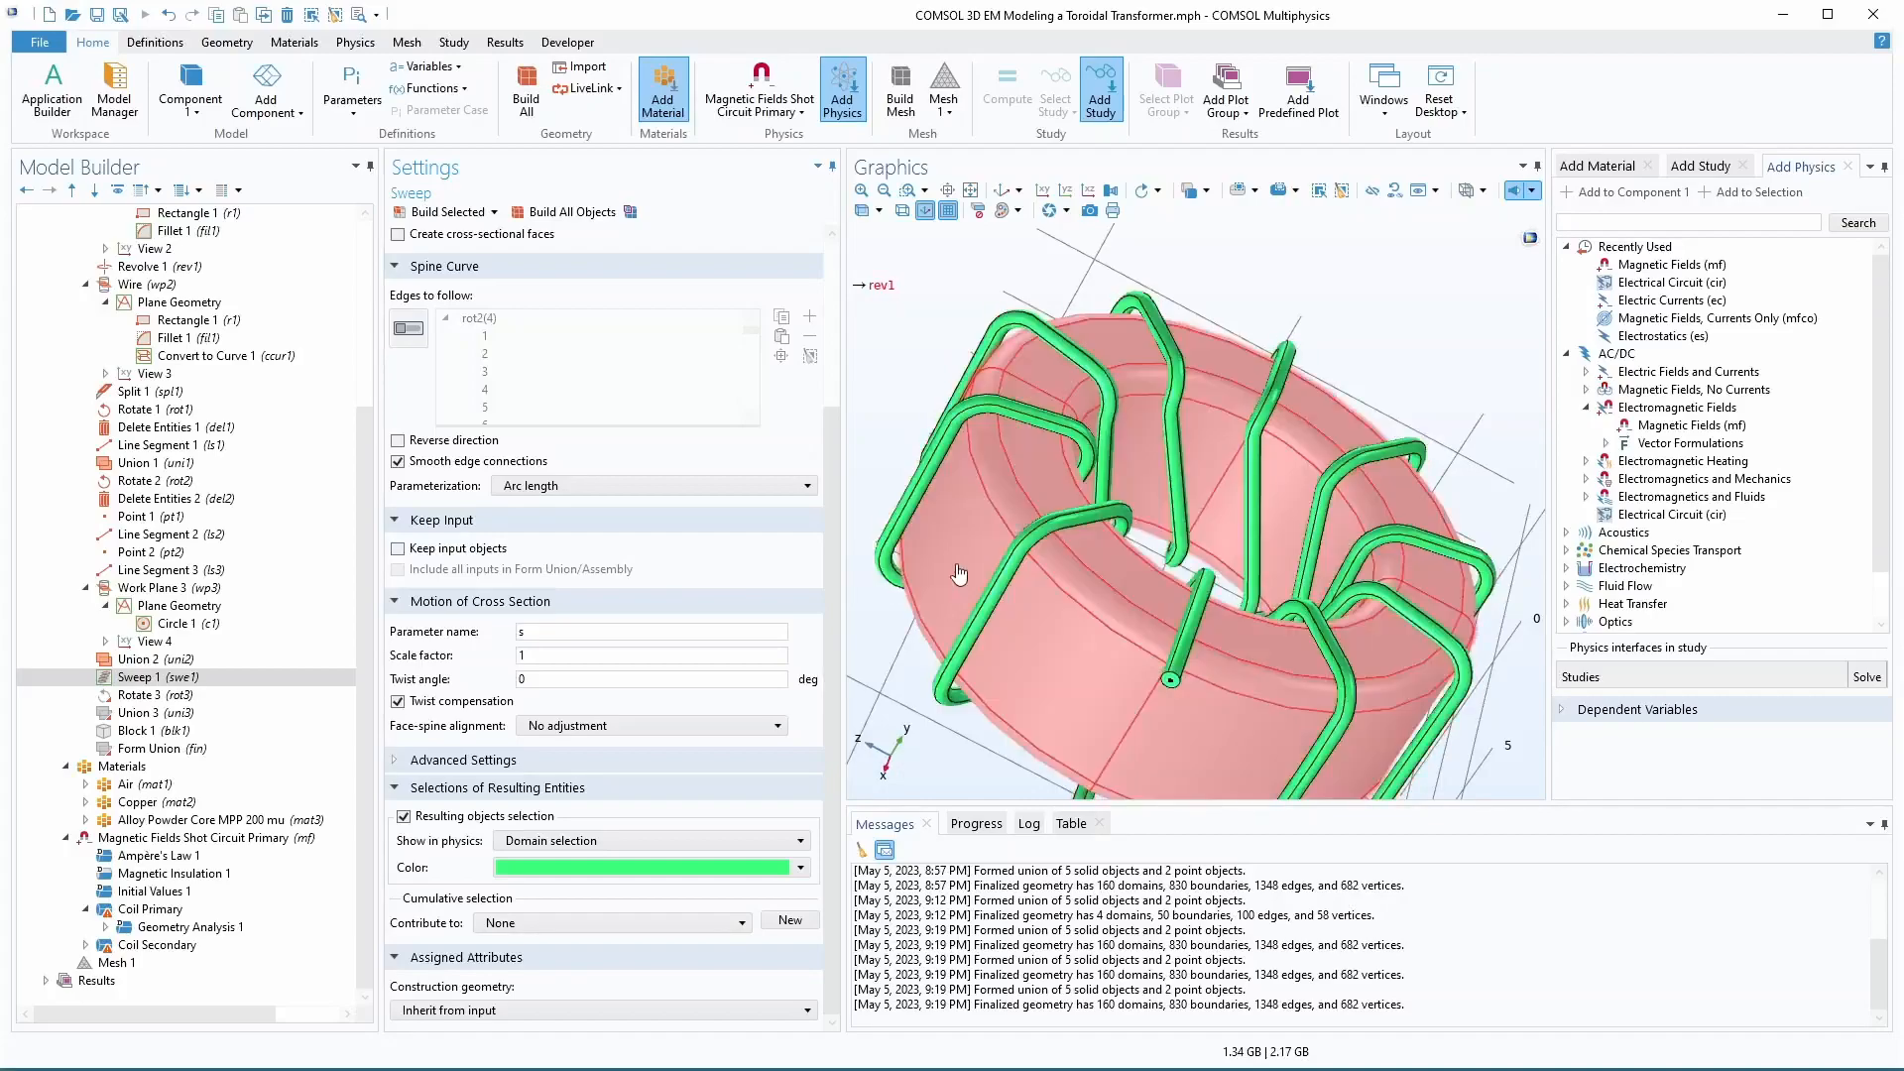
# - Build all the geometry features preceding Block 1
pyautogui.click(1204, 190)
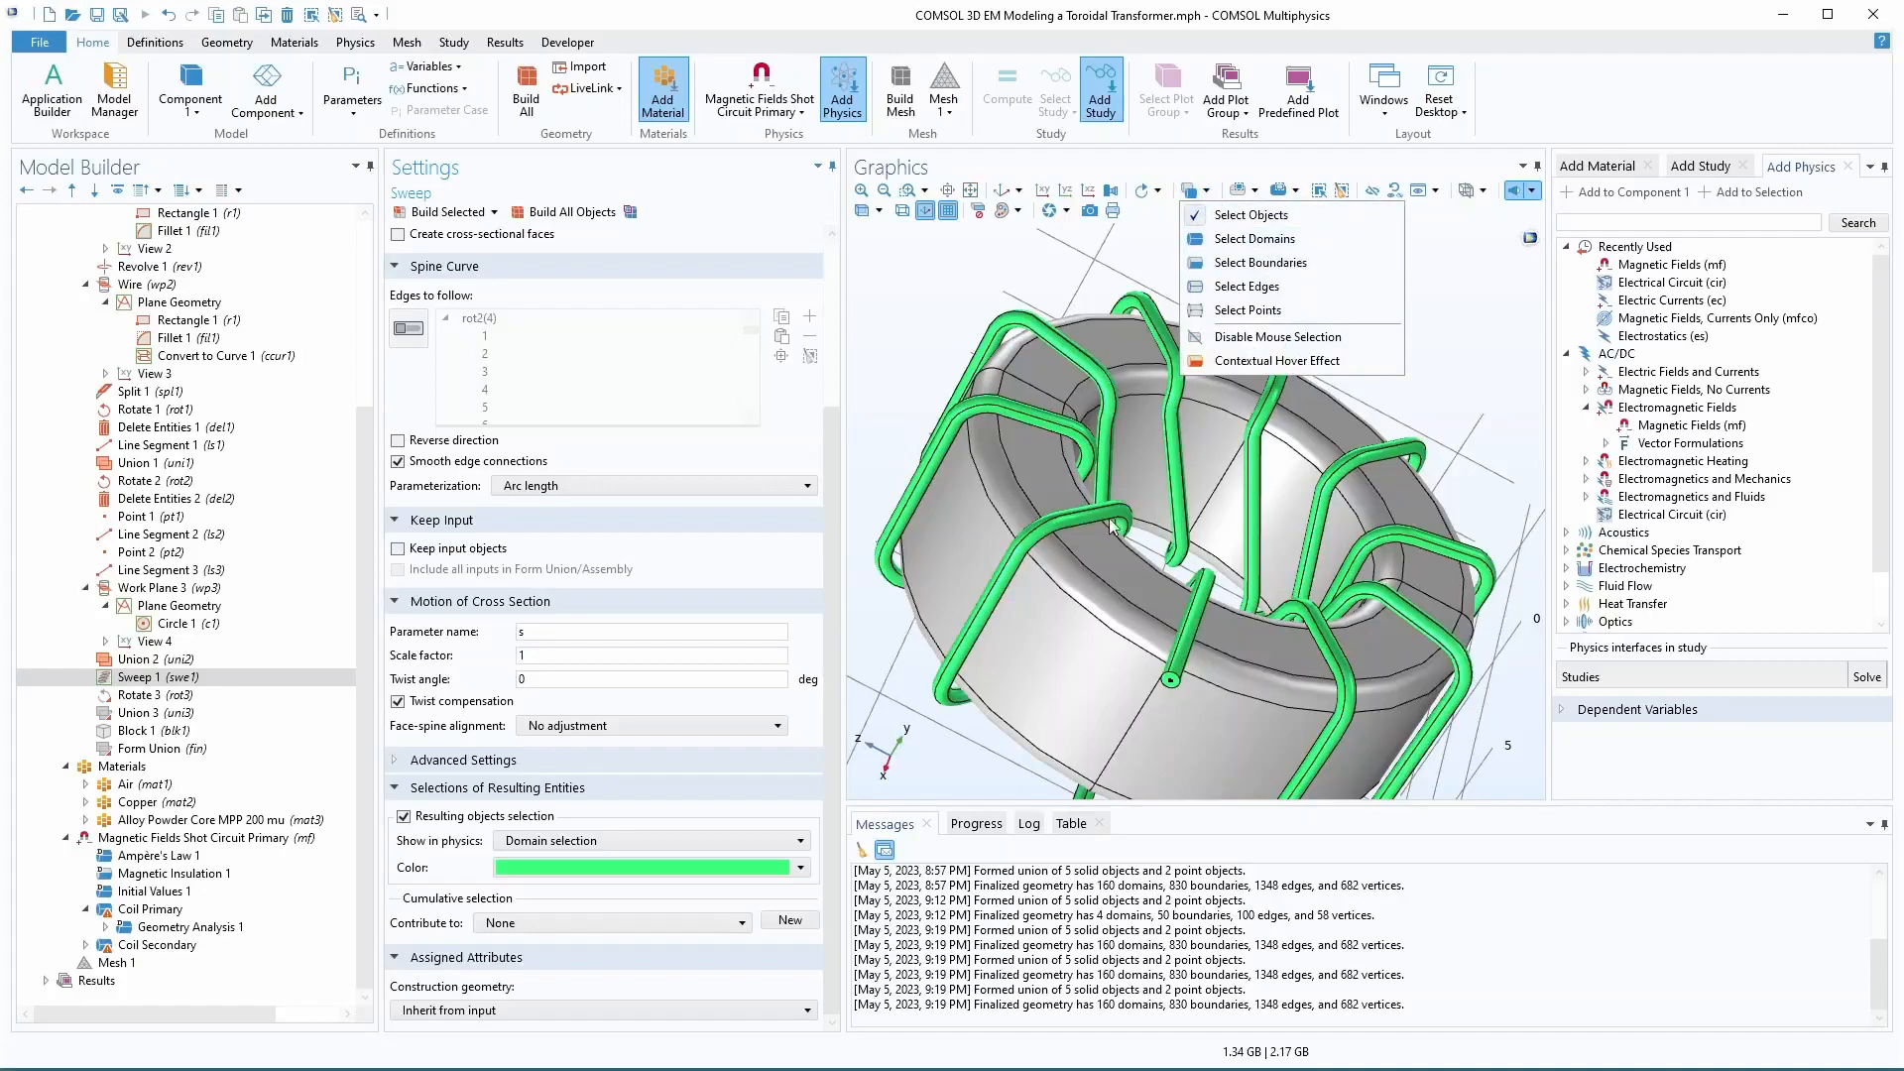
pyautogui.click(991, 585)
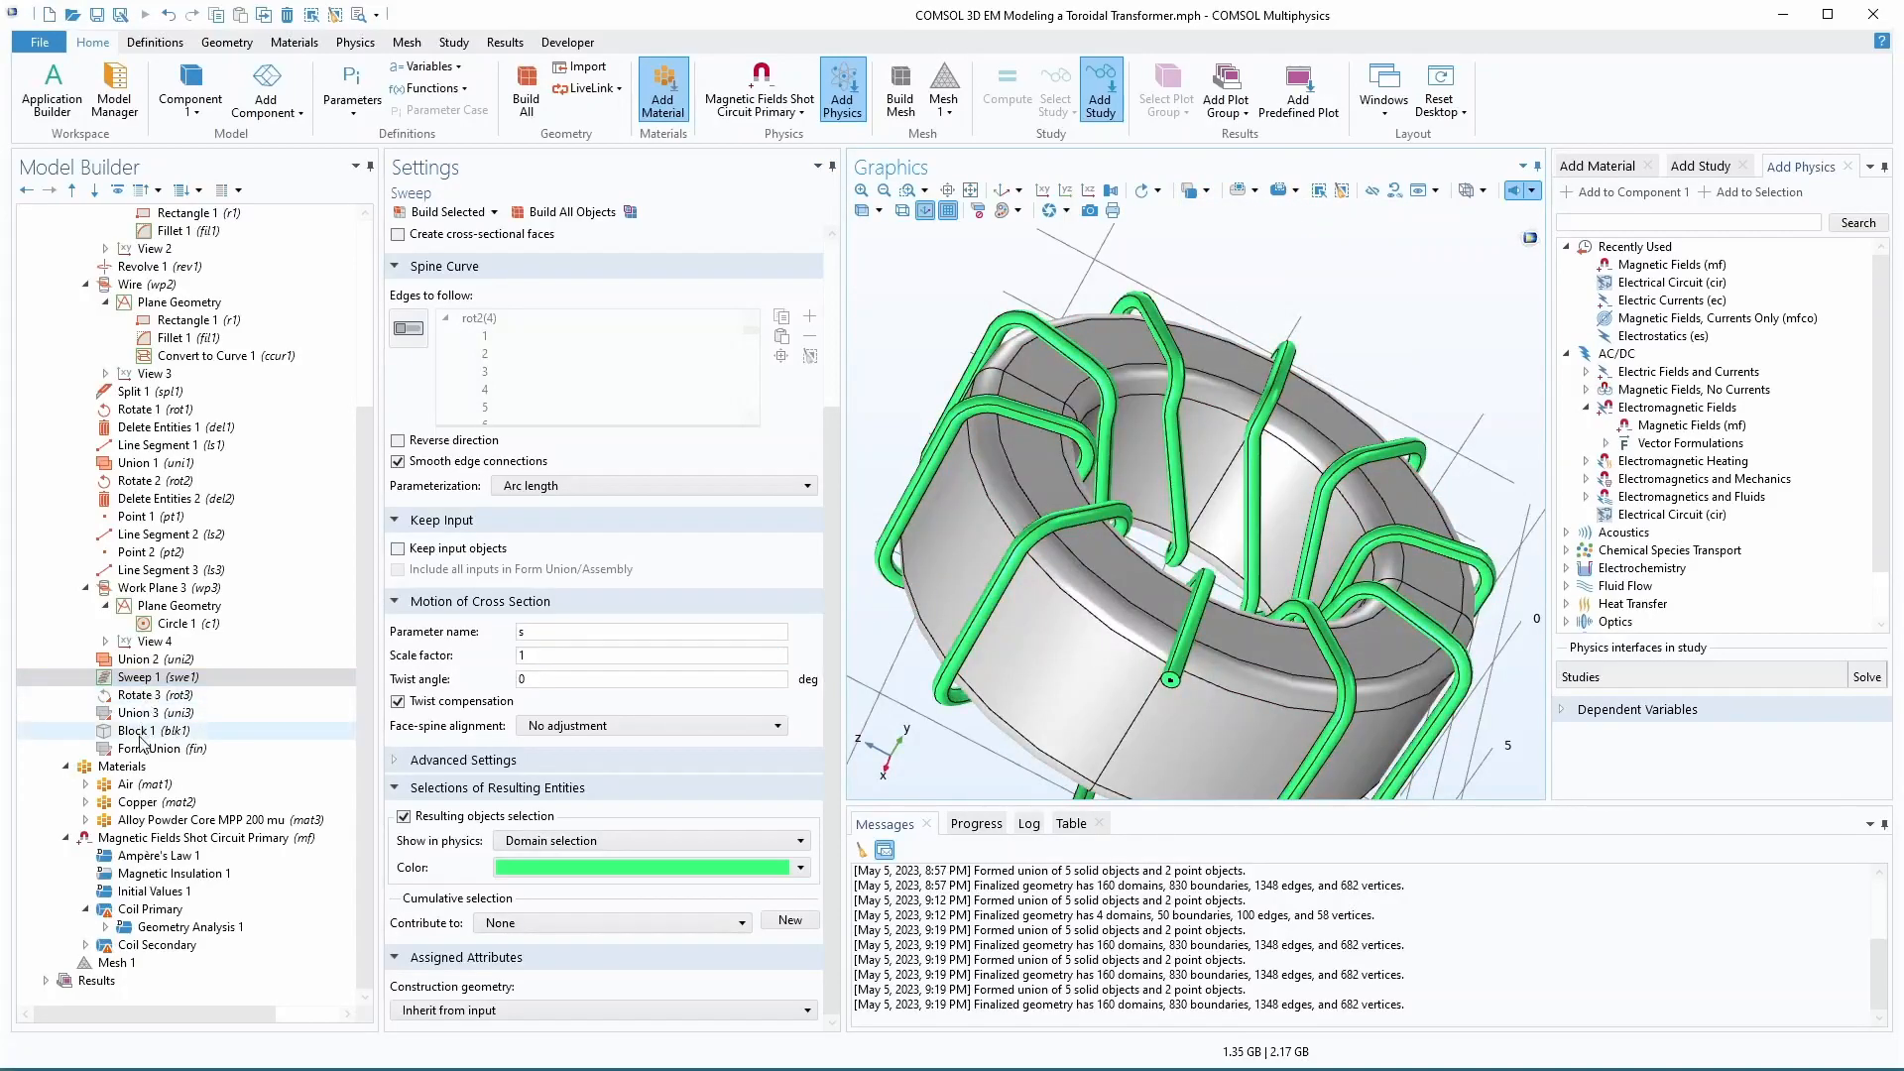
pyautogui.rightClick(140, 680)
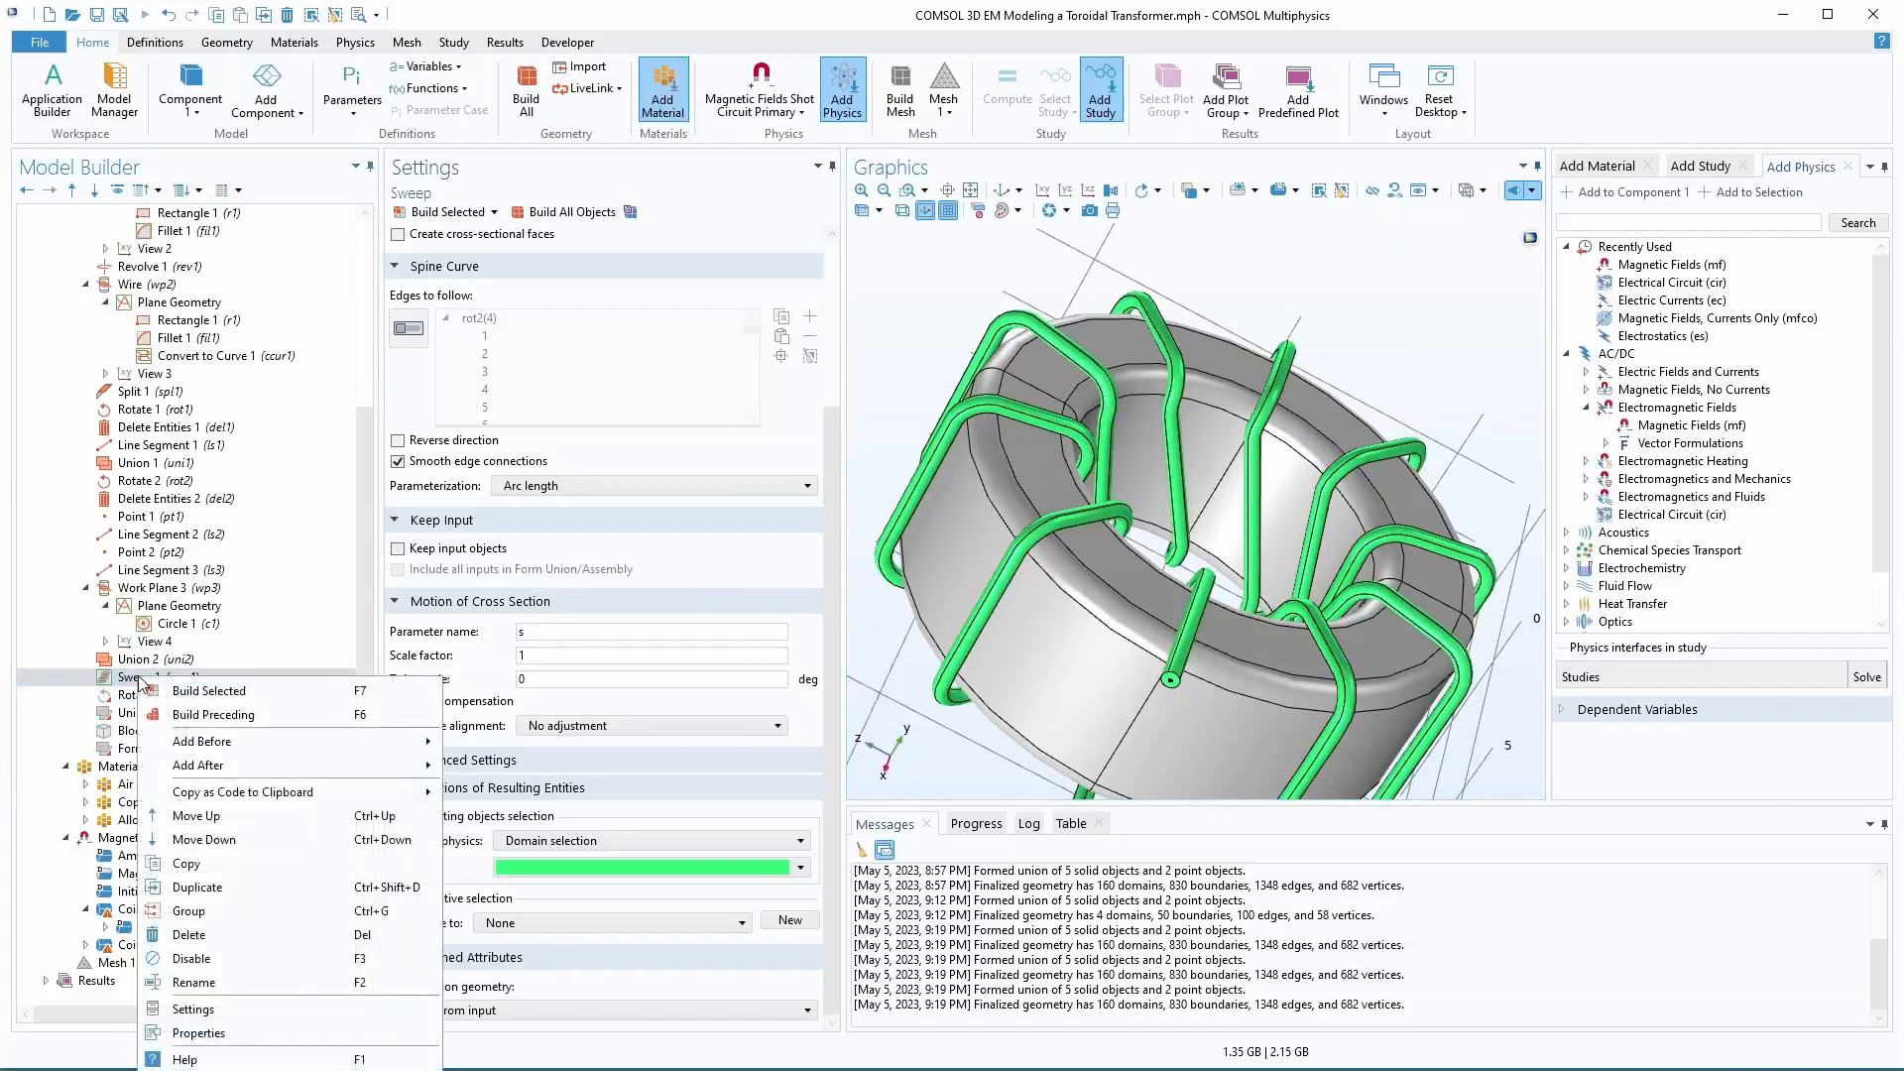
pyautogui.click(125, 731)
pyautogui.rightClick(128, 732)
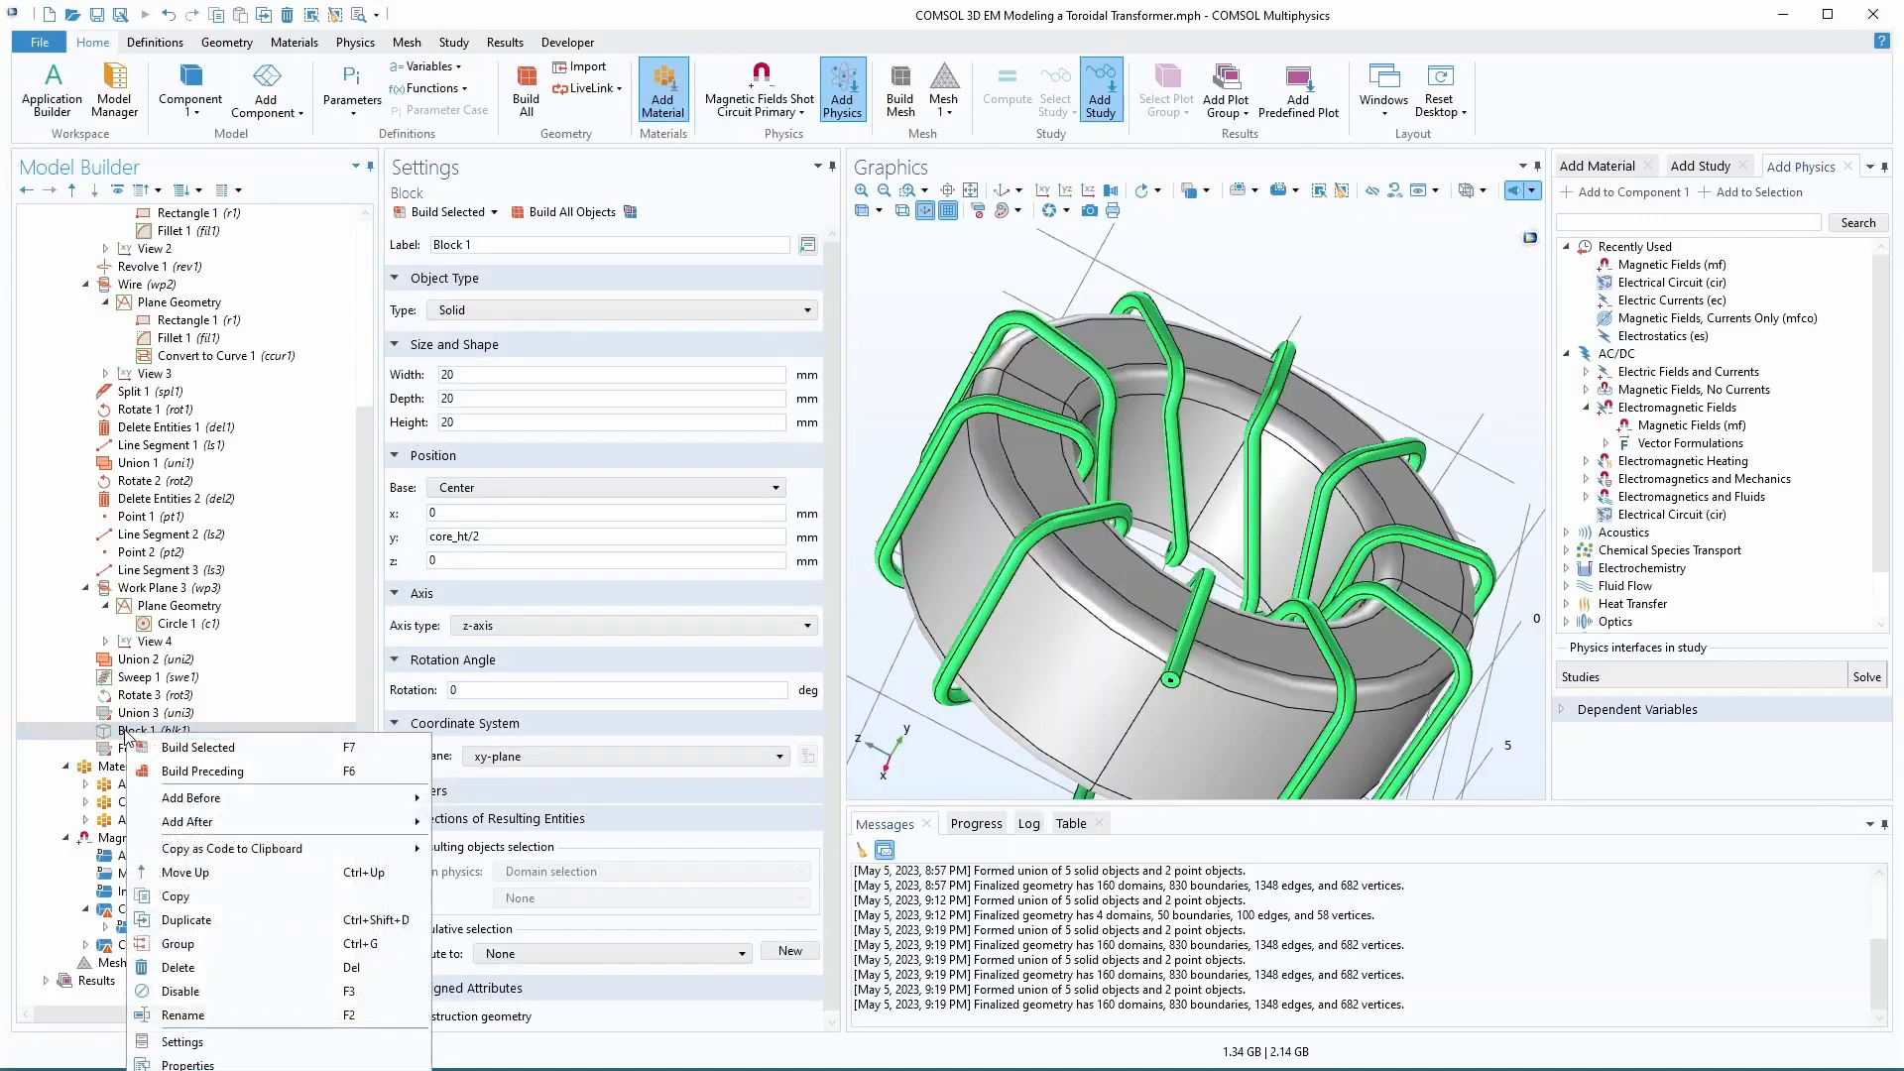
pyautogui.click(227, 775)
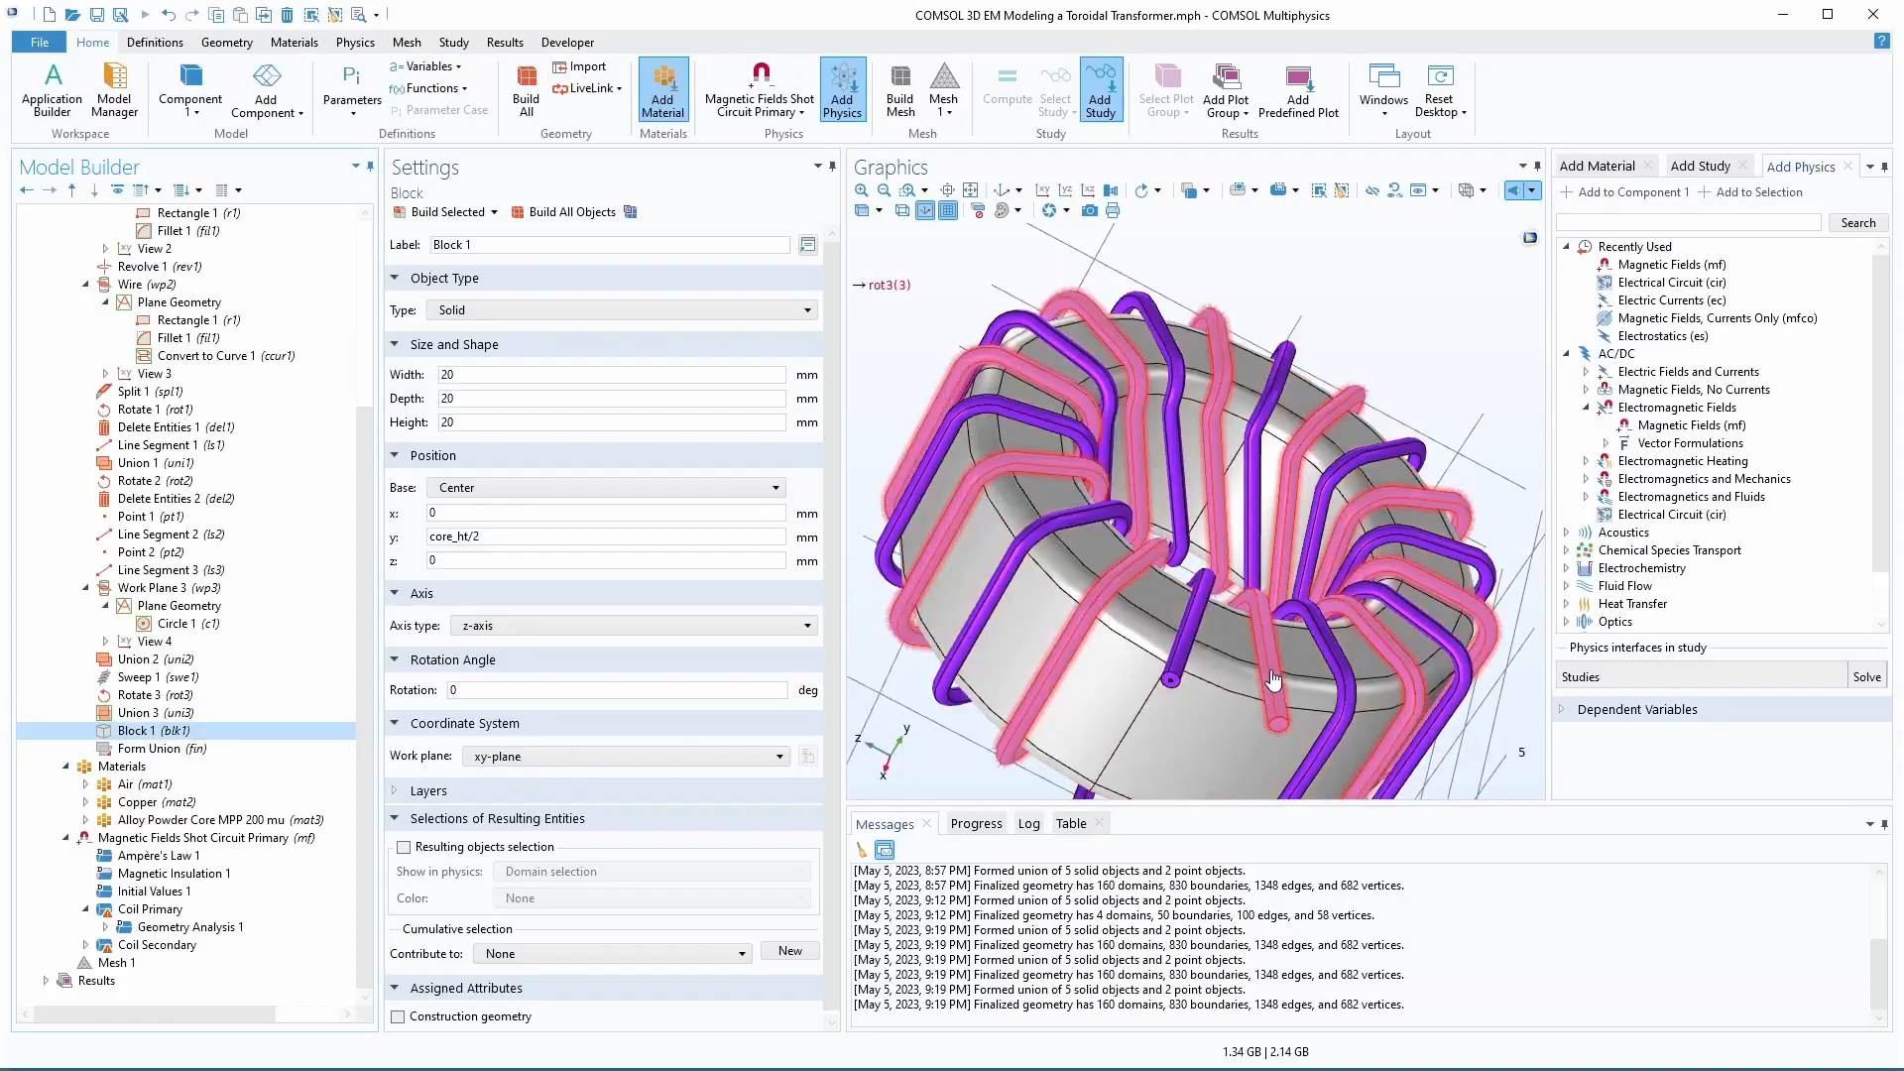
# - Add a Delete Entities feature before Block 1 at Point level, select points pt2 and pt1, and build it
pyautogui.click(149, 749)
pyautogui.scroll(4, 90, 297)
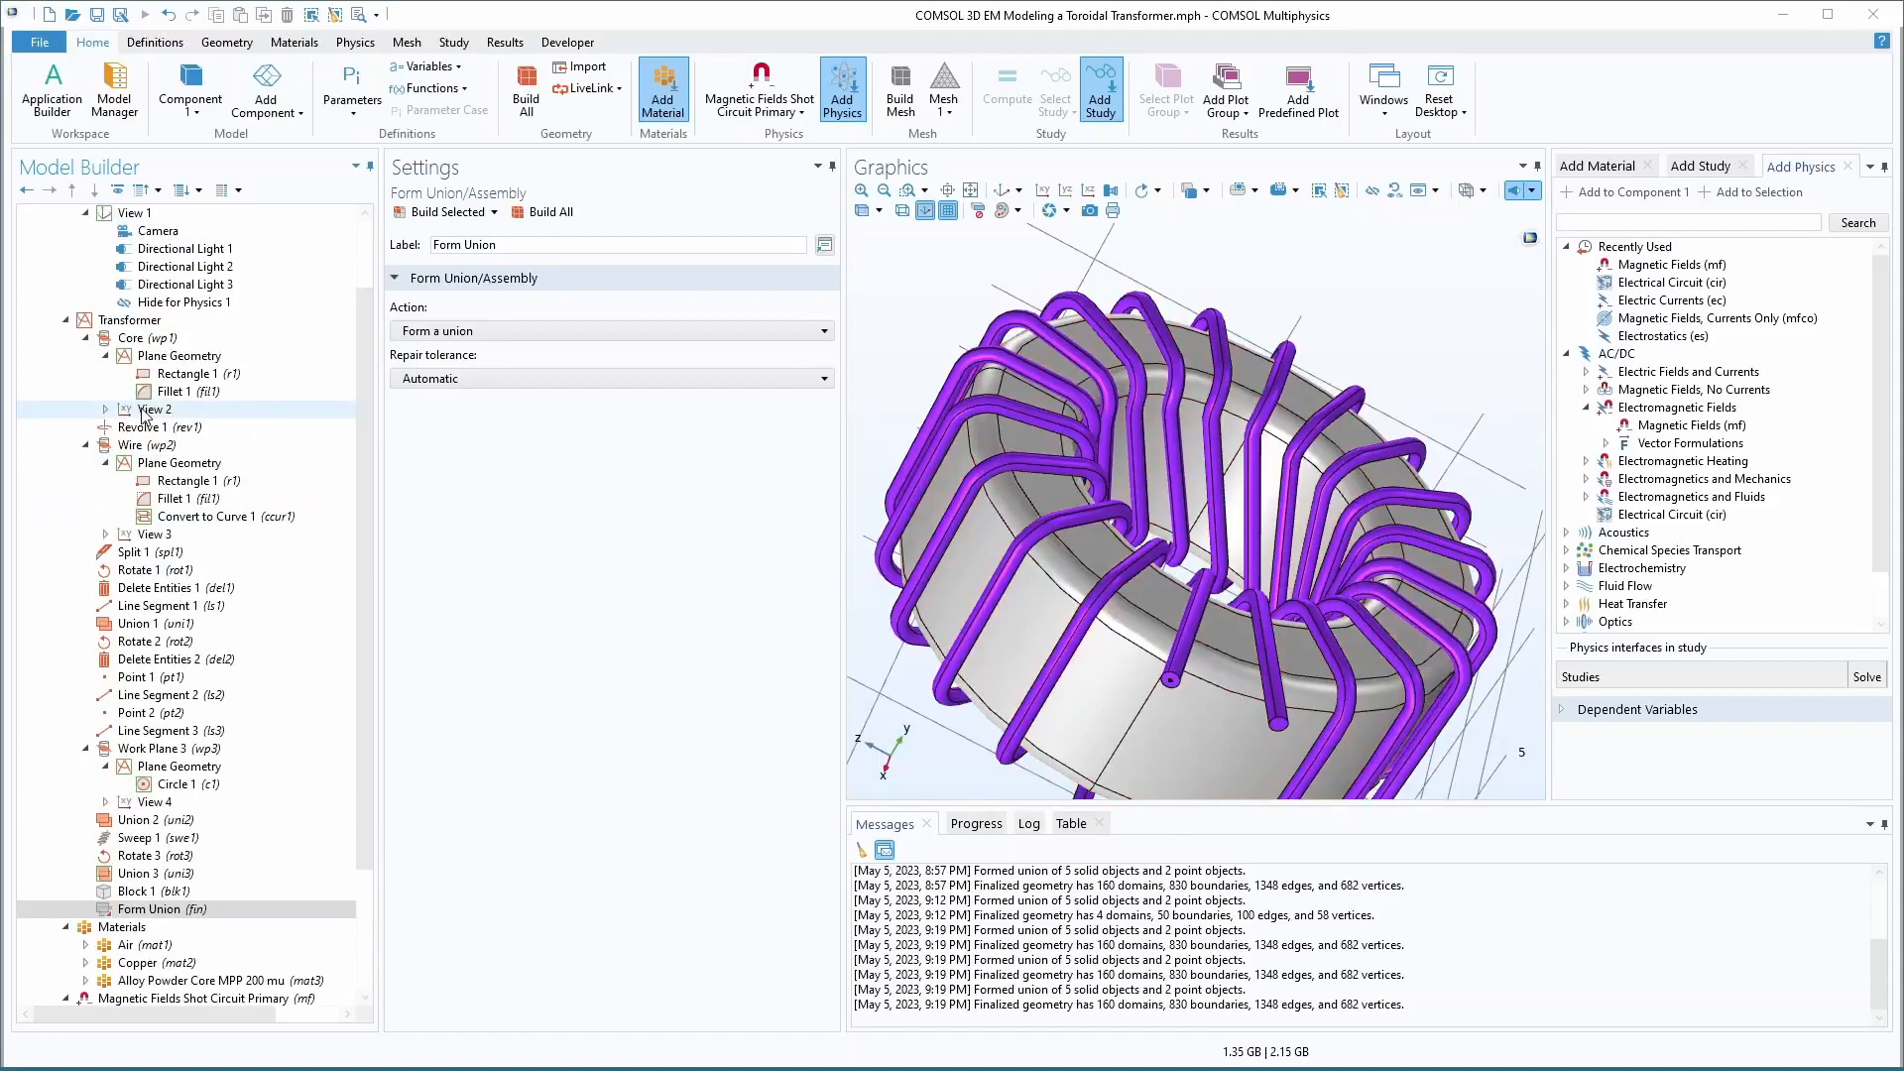
pyautogui.rightClick(115, 321)
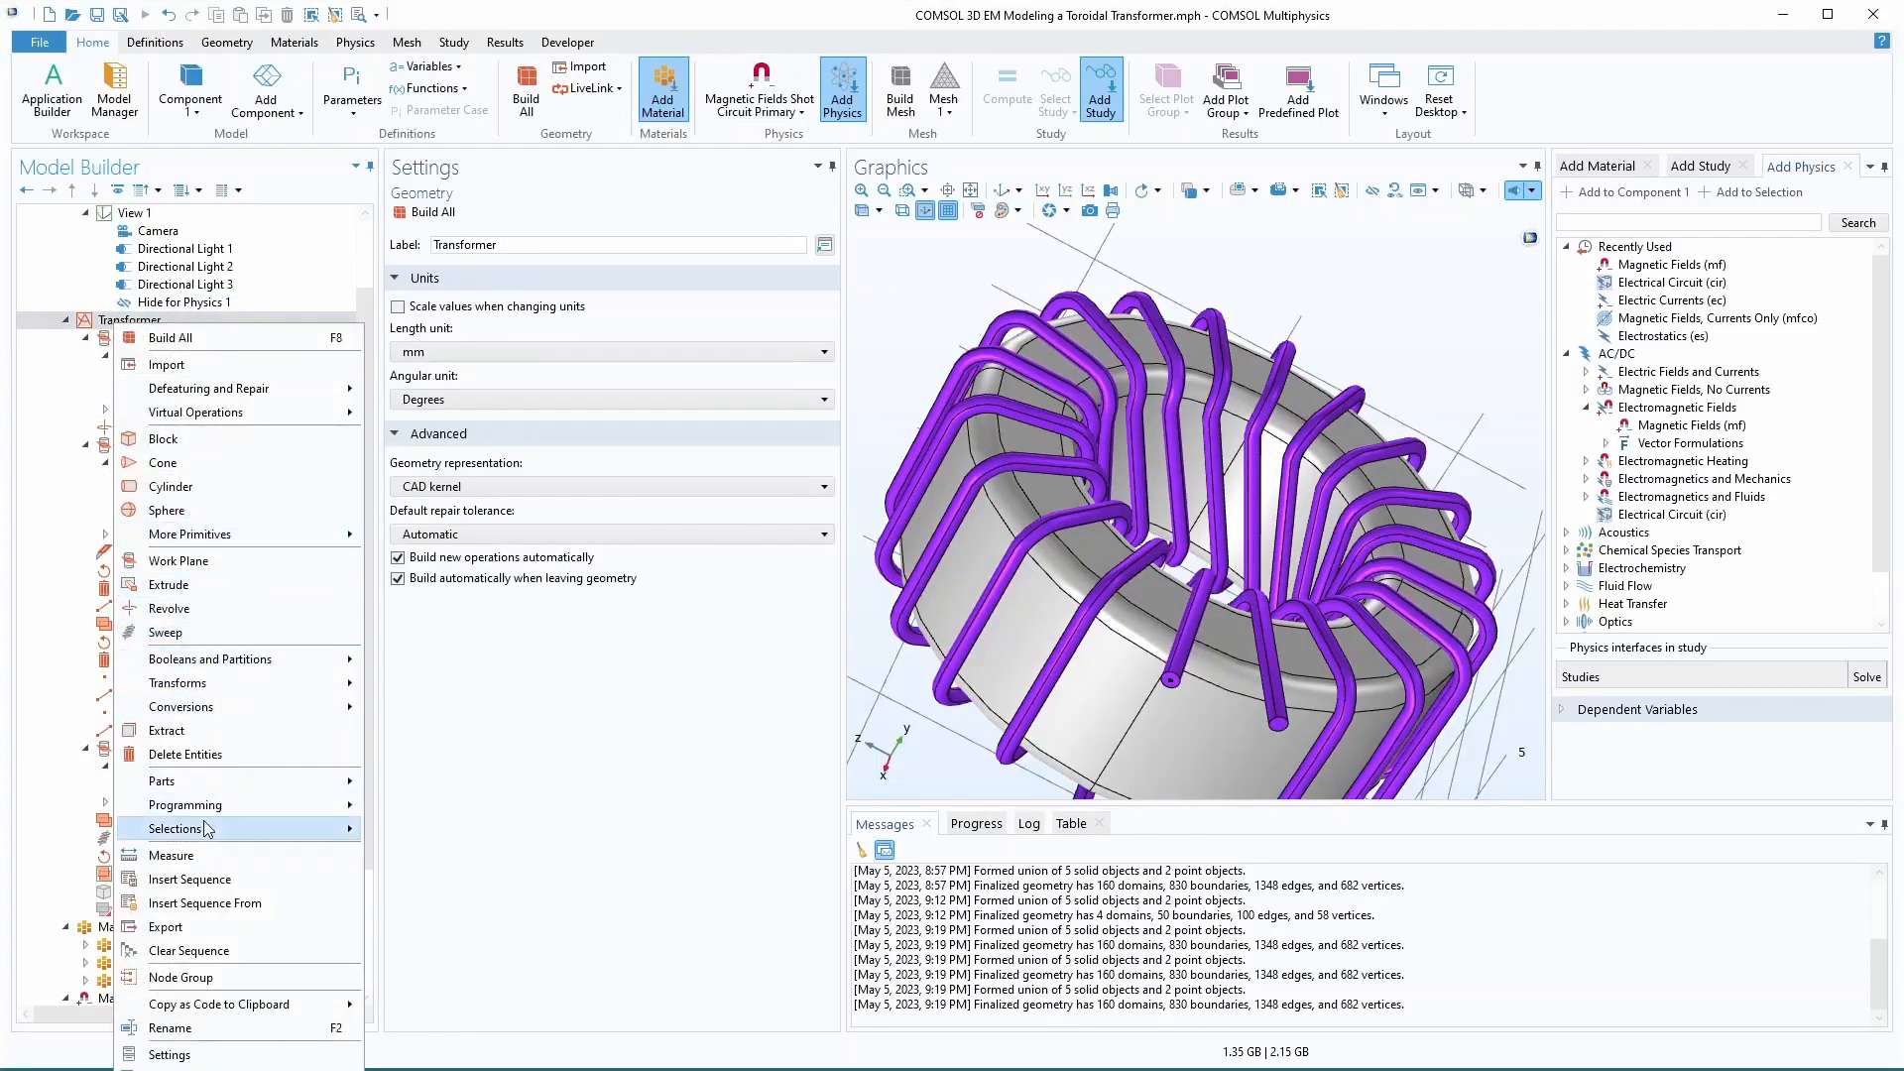
pyautogui.click(201, 756)
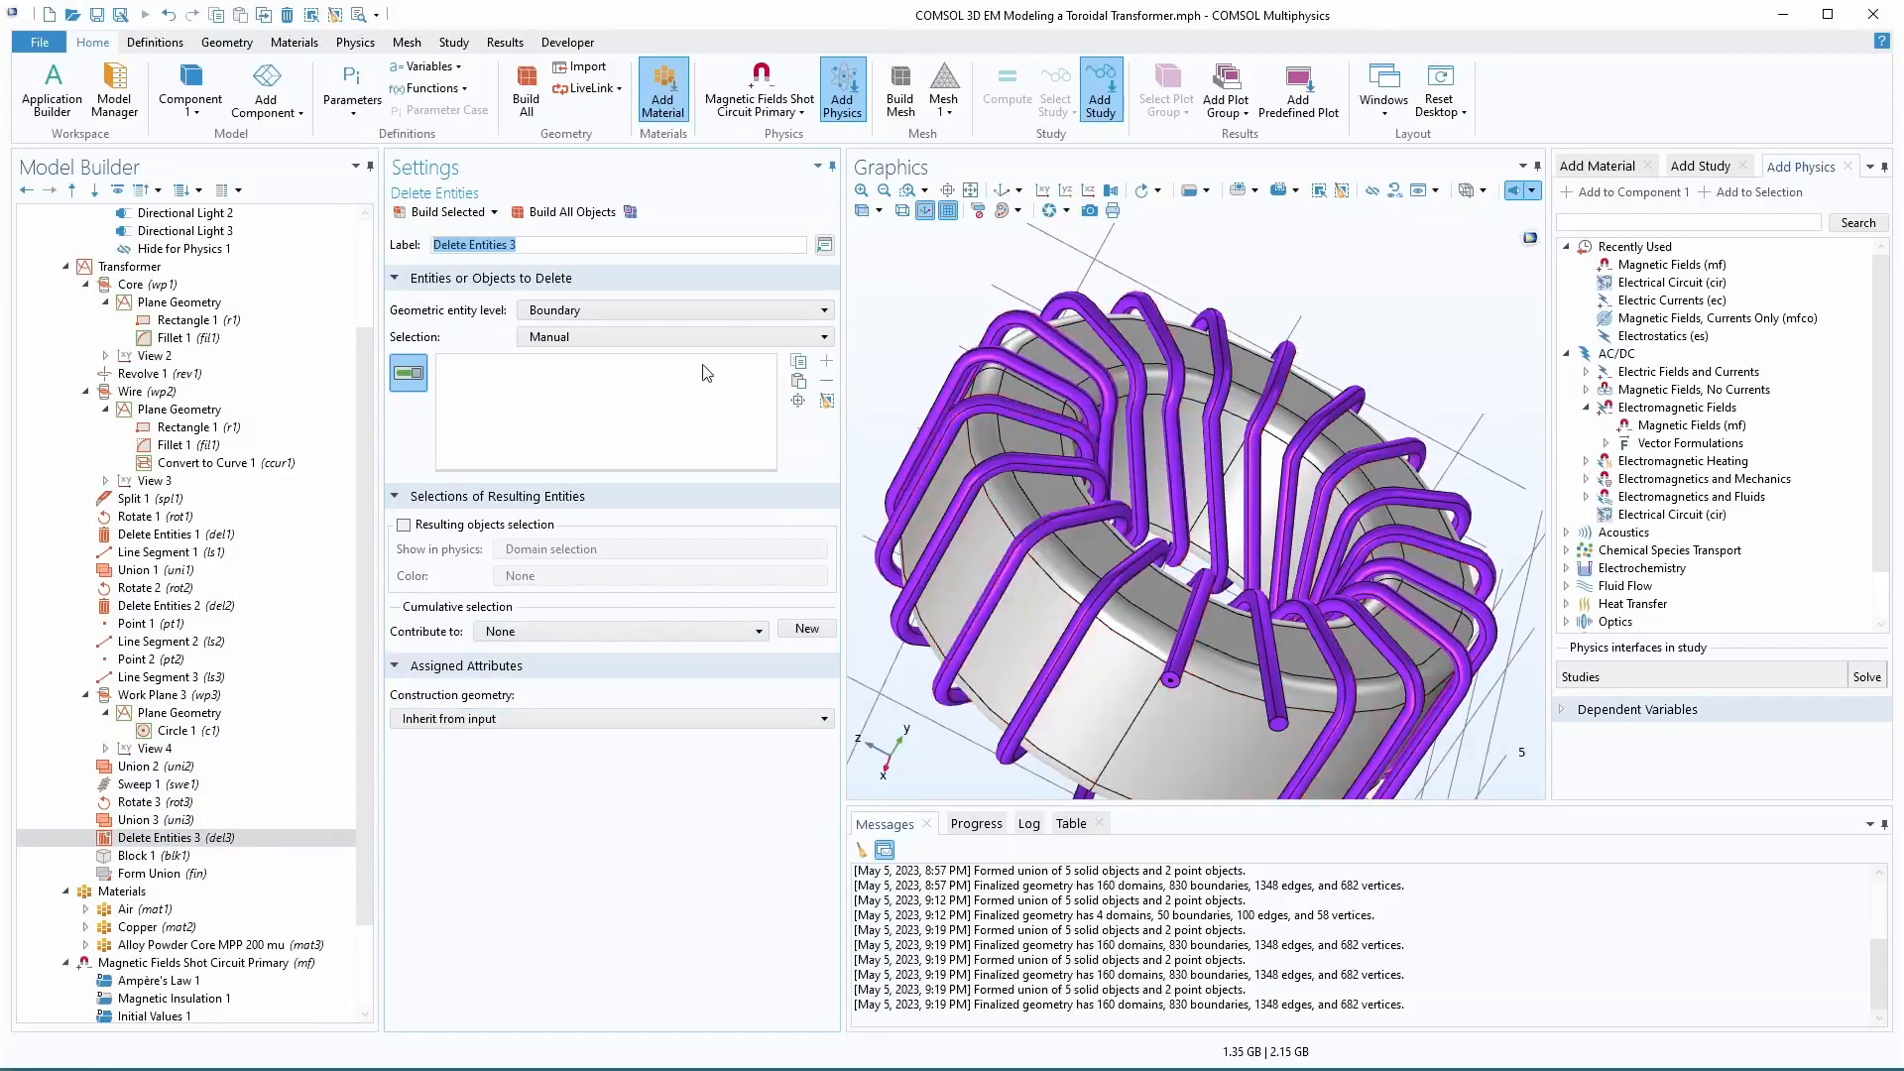
pyautogui.click(611, 309)
pyautogui.click(559, 406)
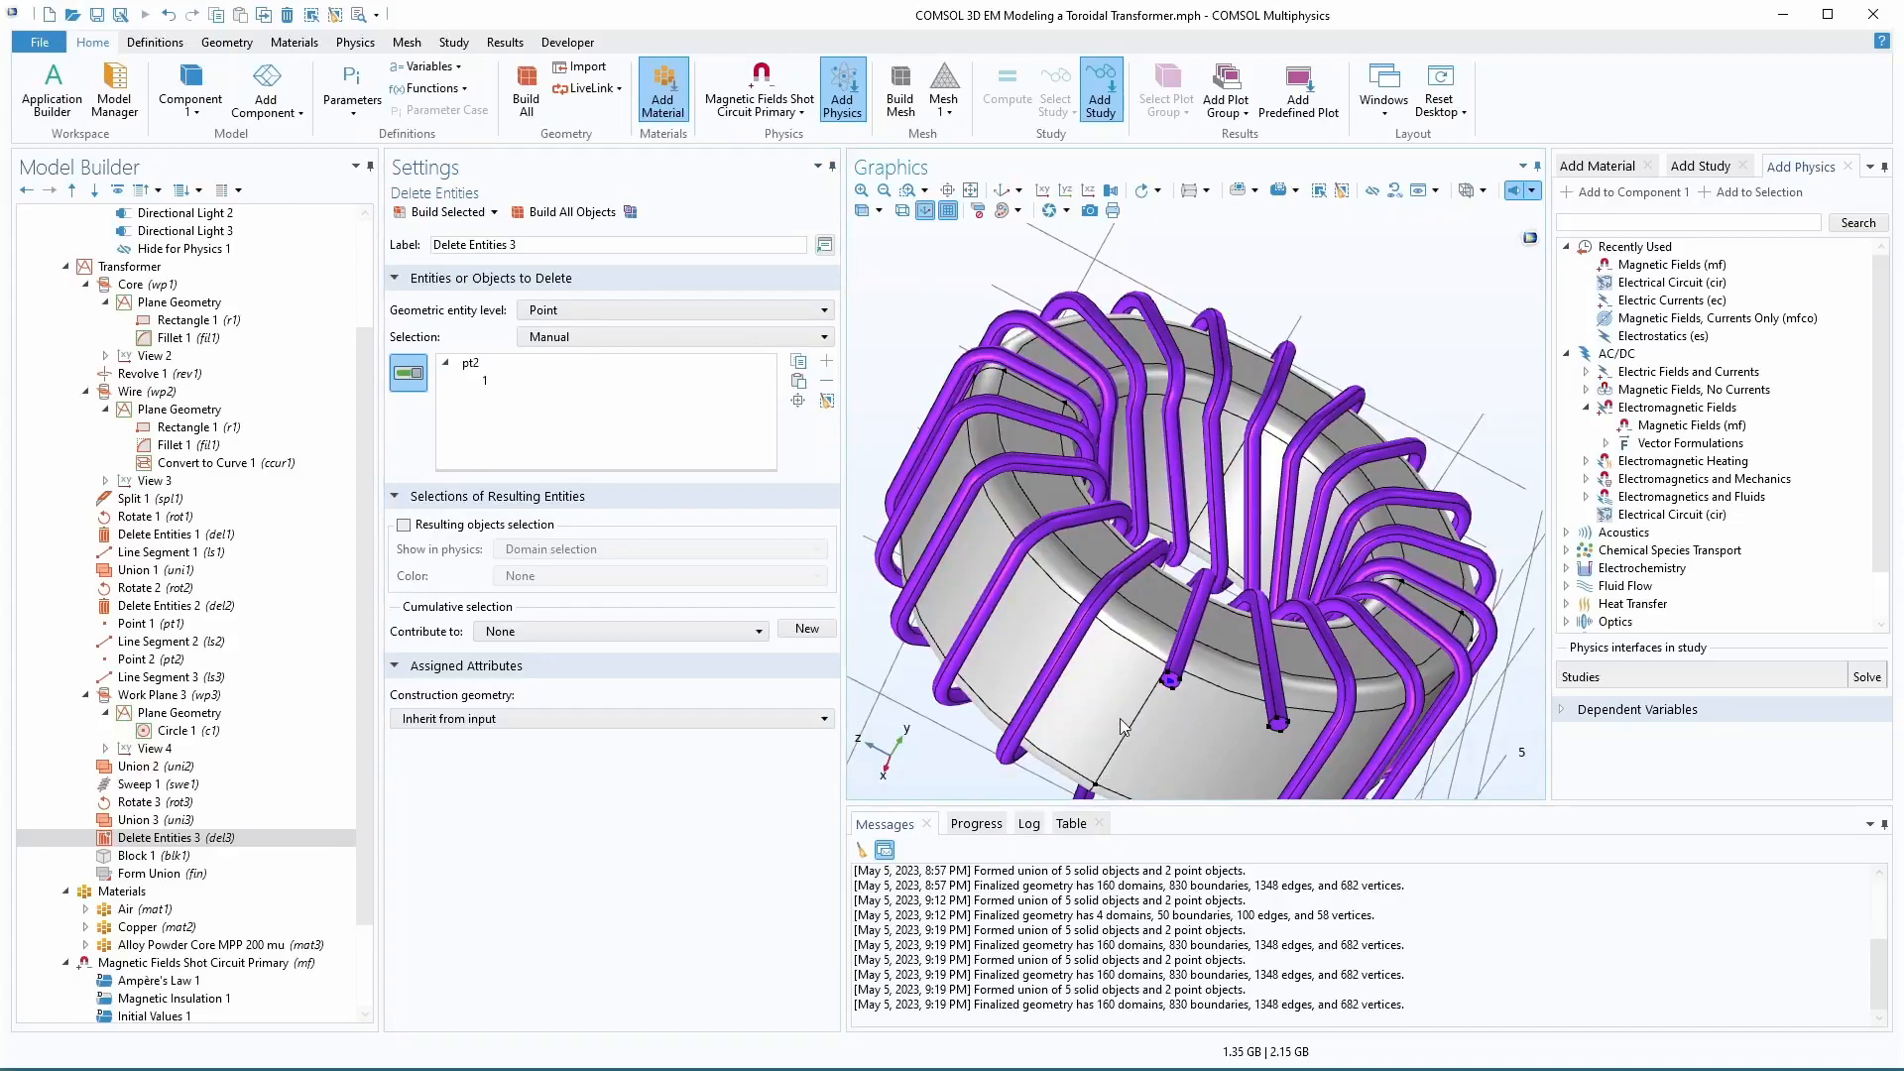
pyautogui.moveTo(1121, 717); pyautogui.dragTo(1130, 517, button='right')
pyautogui.click(1060, 665)
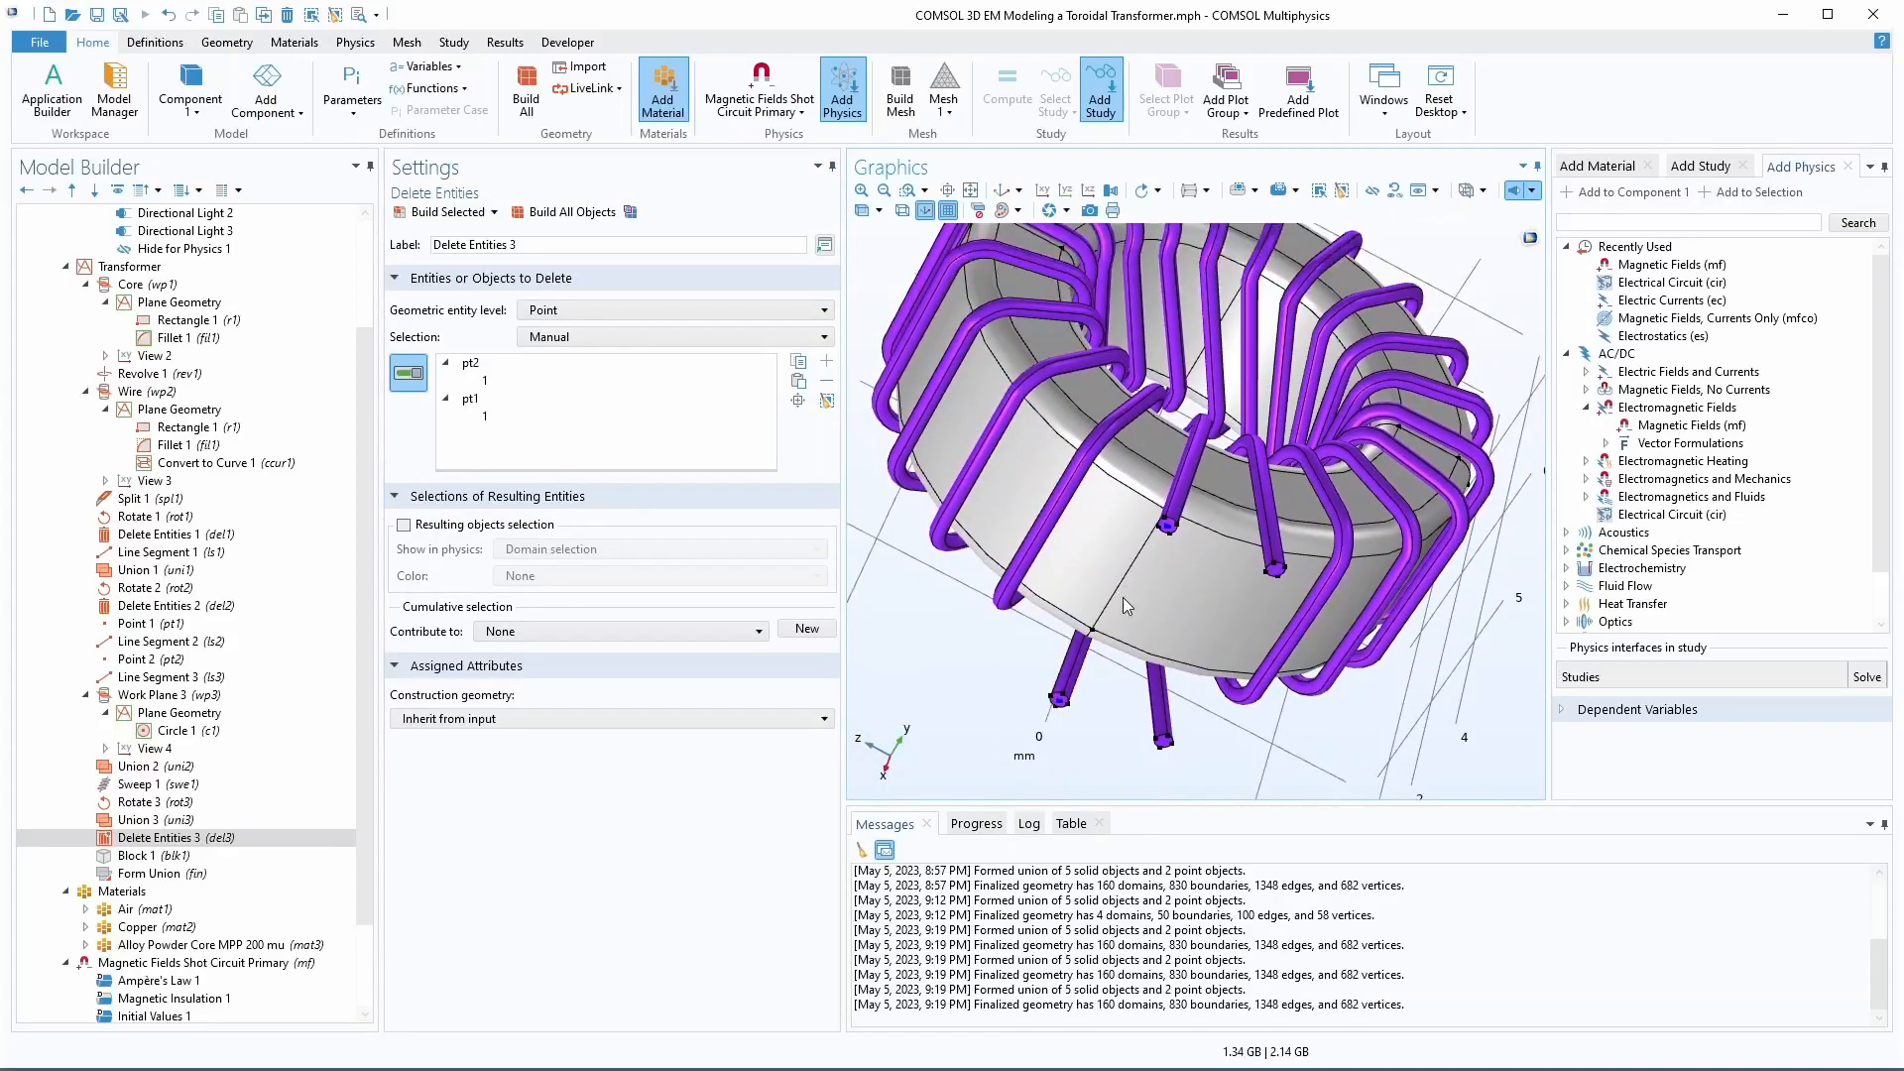
pyautogui.moveTo(1170, 601); pyautogui.dragTo(1202, 535, button='right')
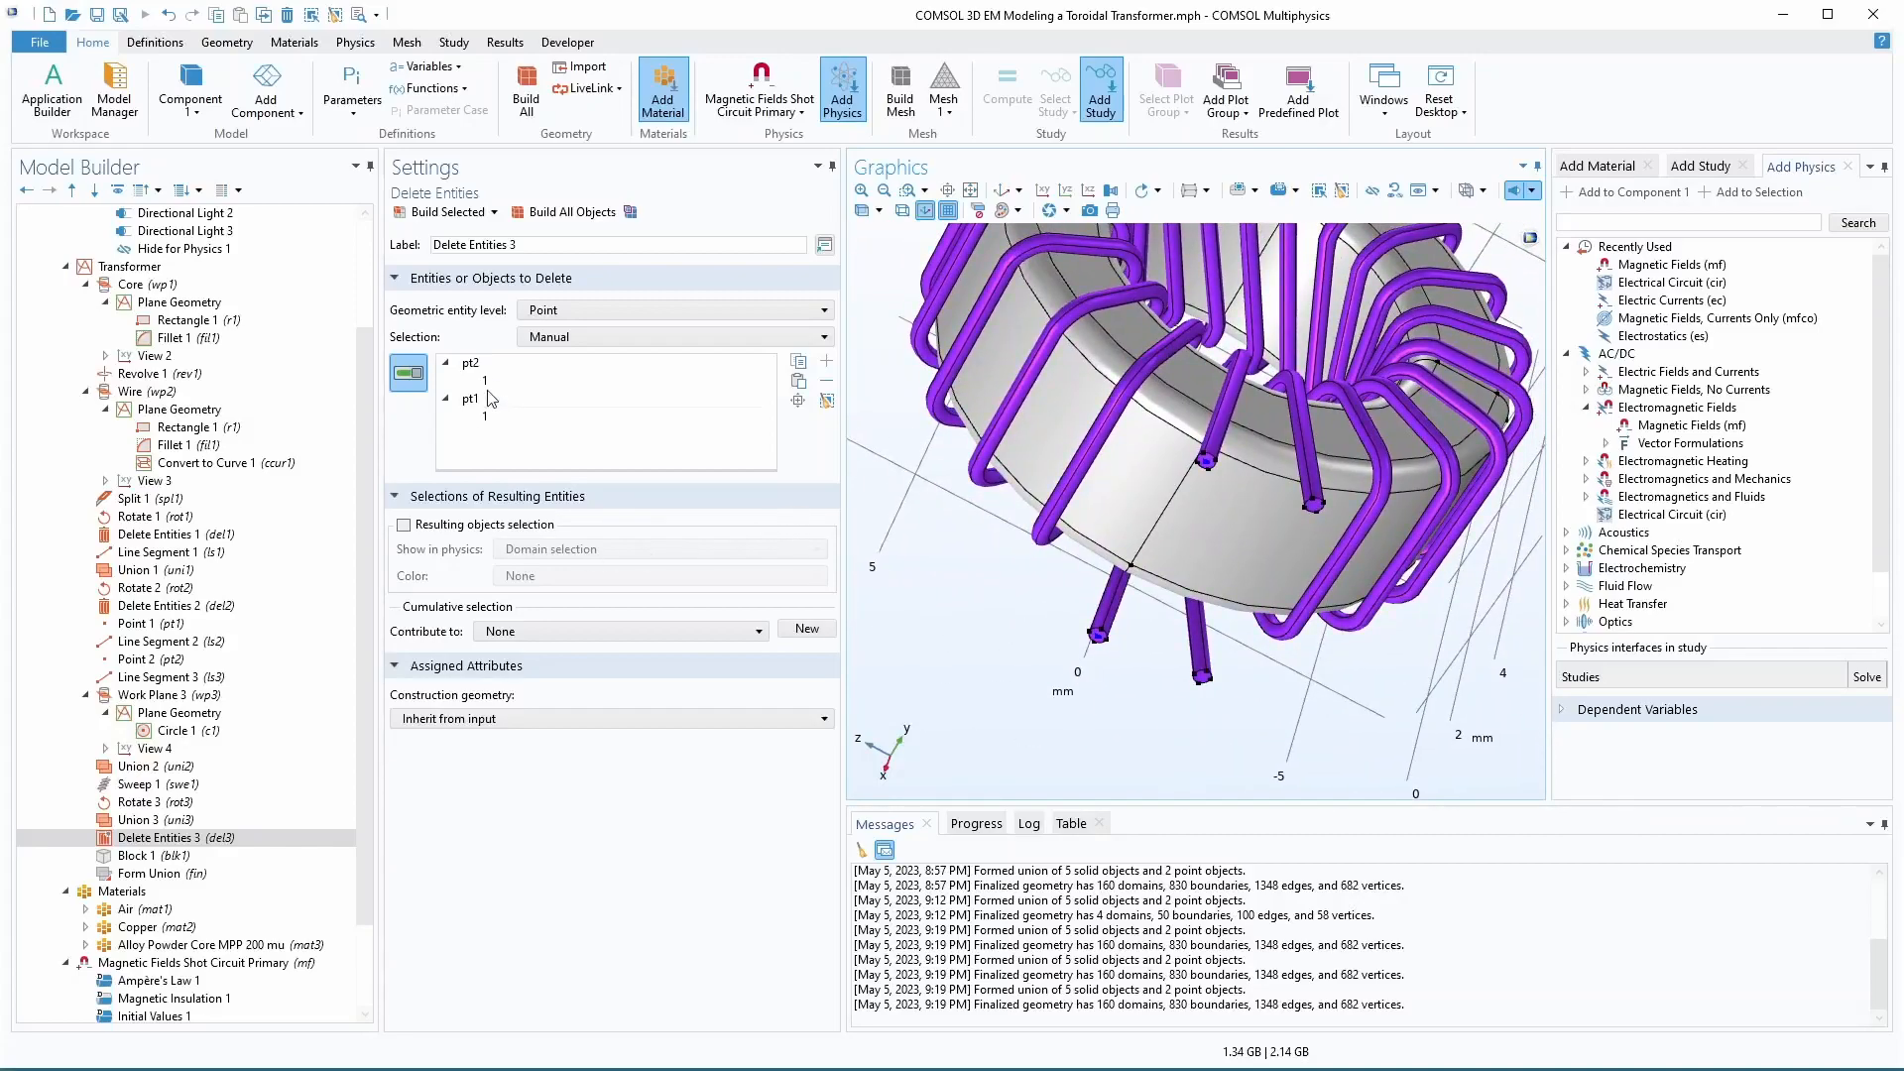
pyautogui.click(448, 213)
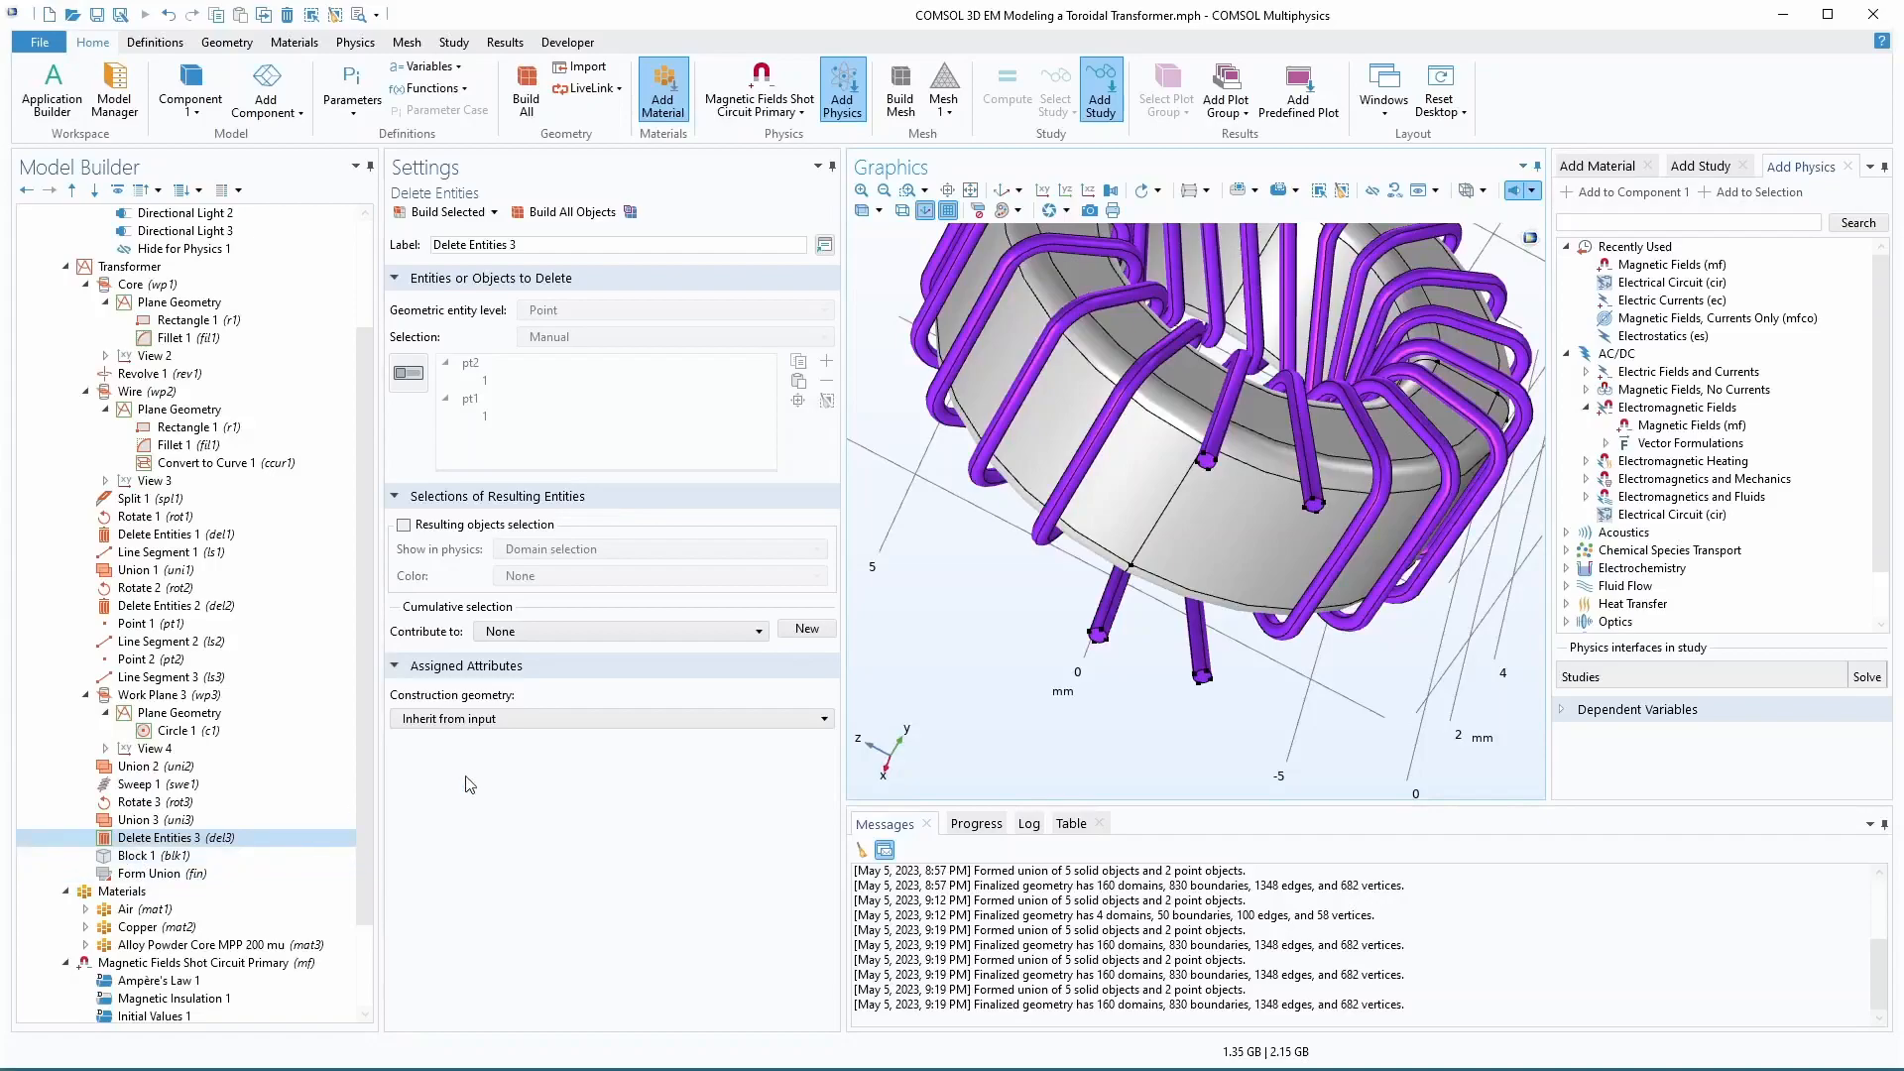
# - Add another Delete Entities feature at Domain level, select domain 1 of uni3 on the winding, and build it
pyautogui.moveTo(914, 600); pyautogui.dragTo(1258, 696)
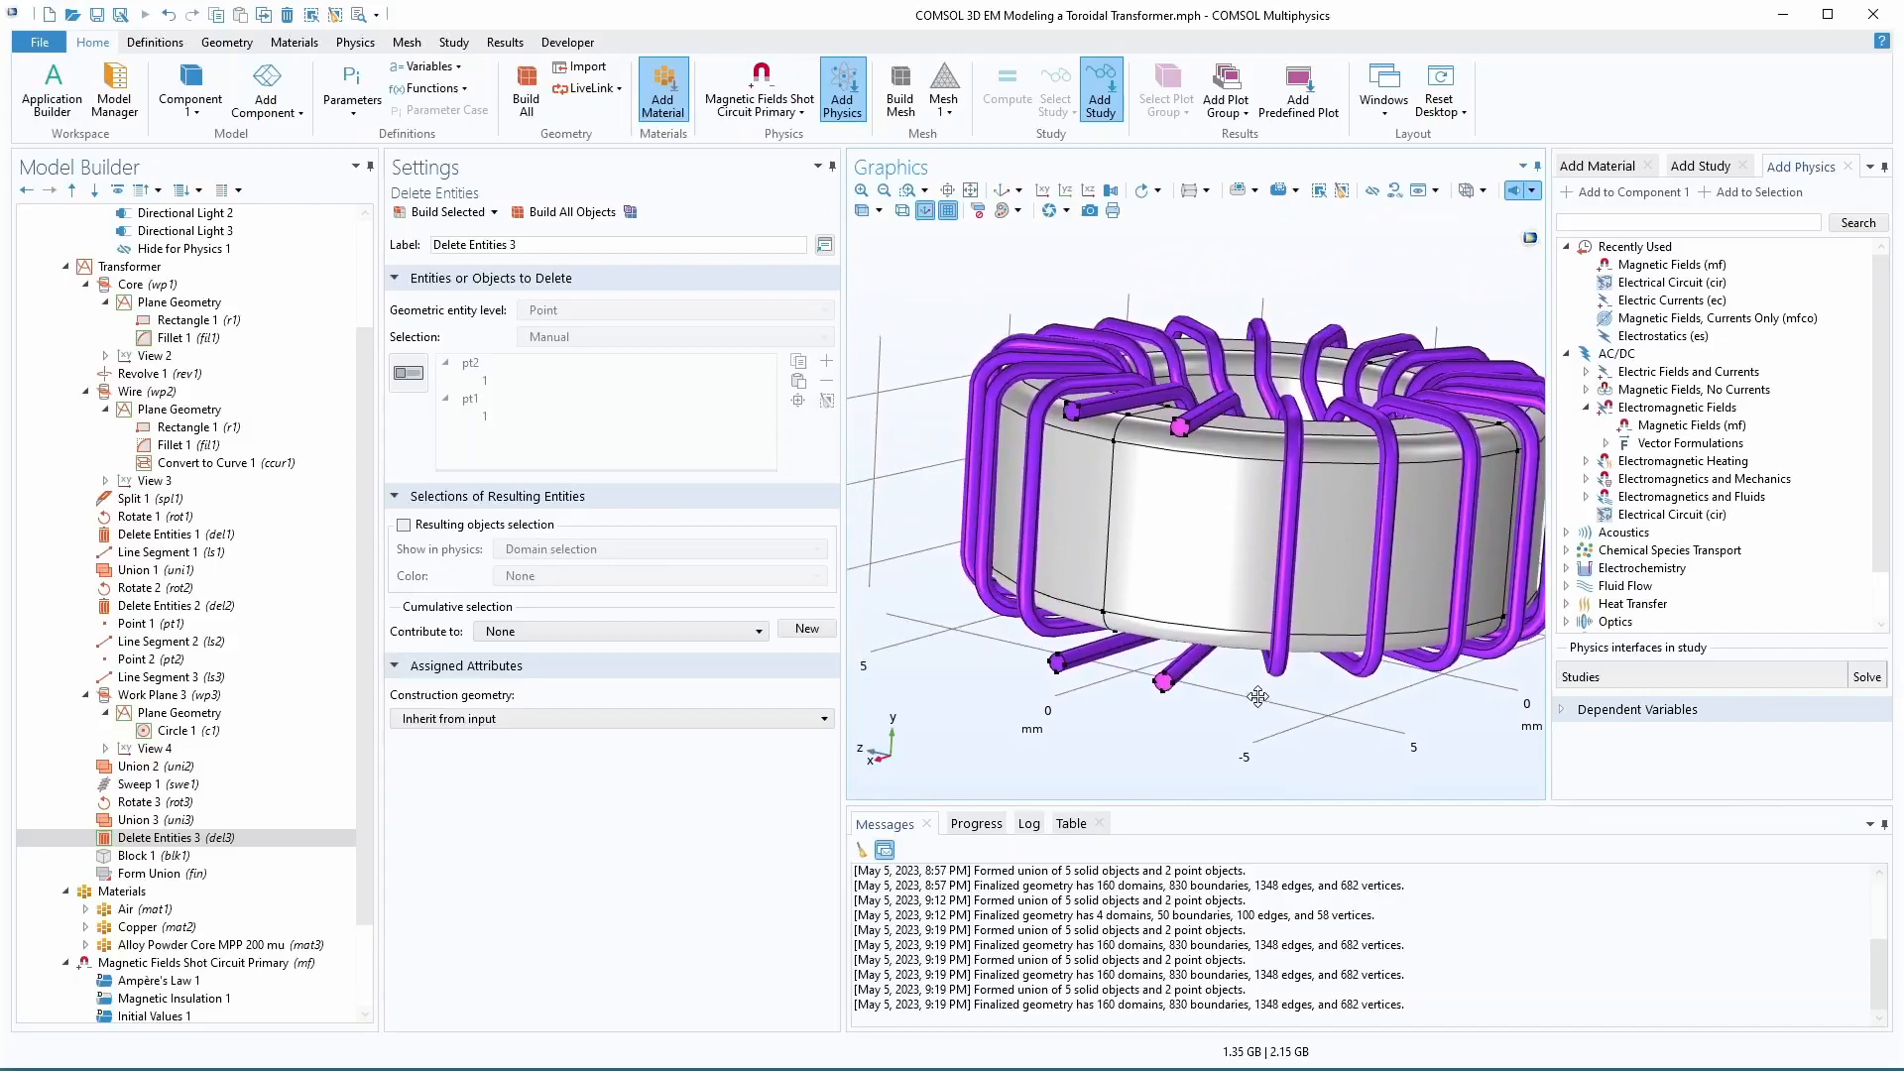
pyautogui.moveTo(956, 670); pyautogui.dragTo(973, 714)
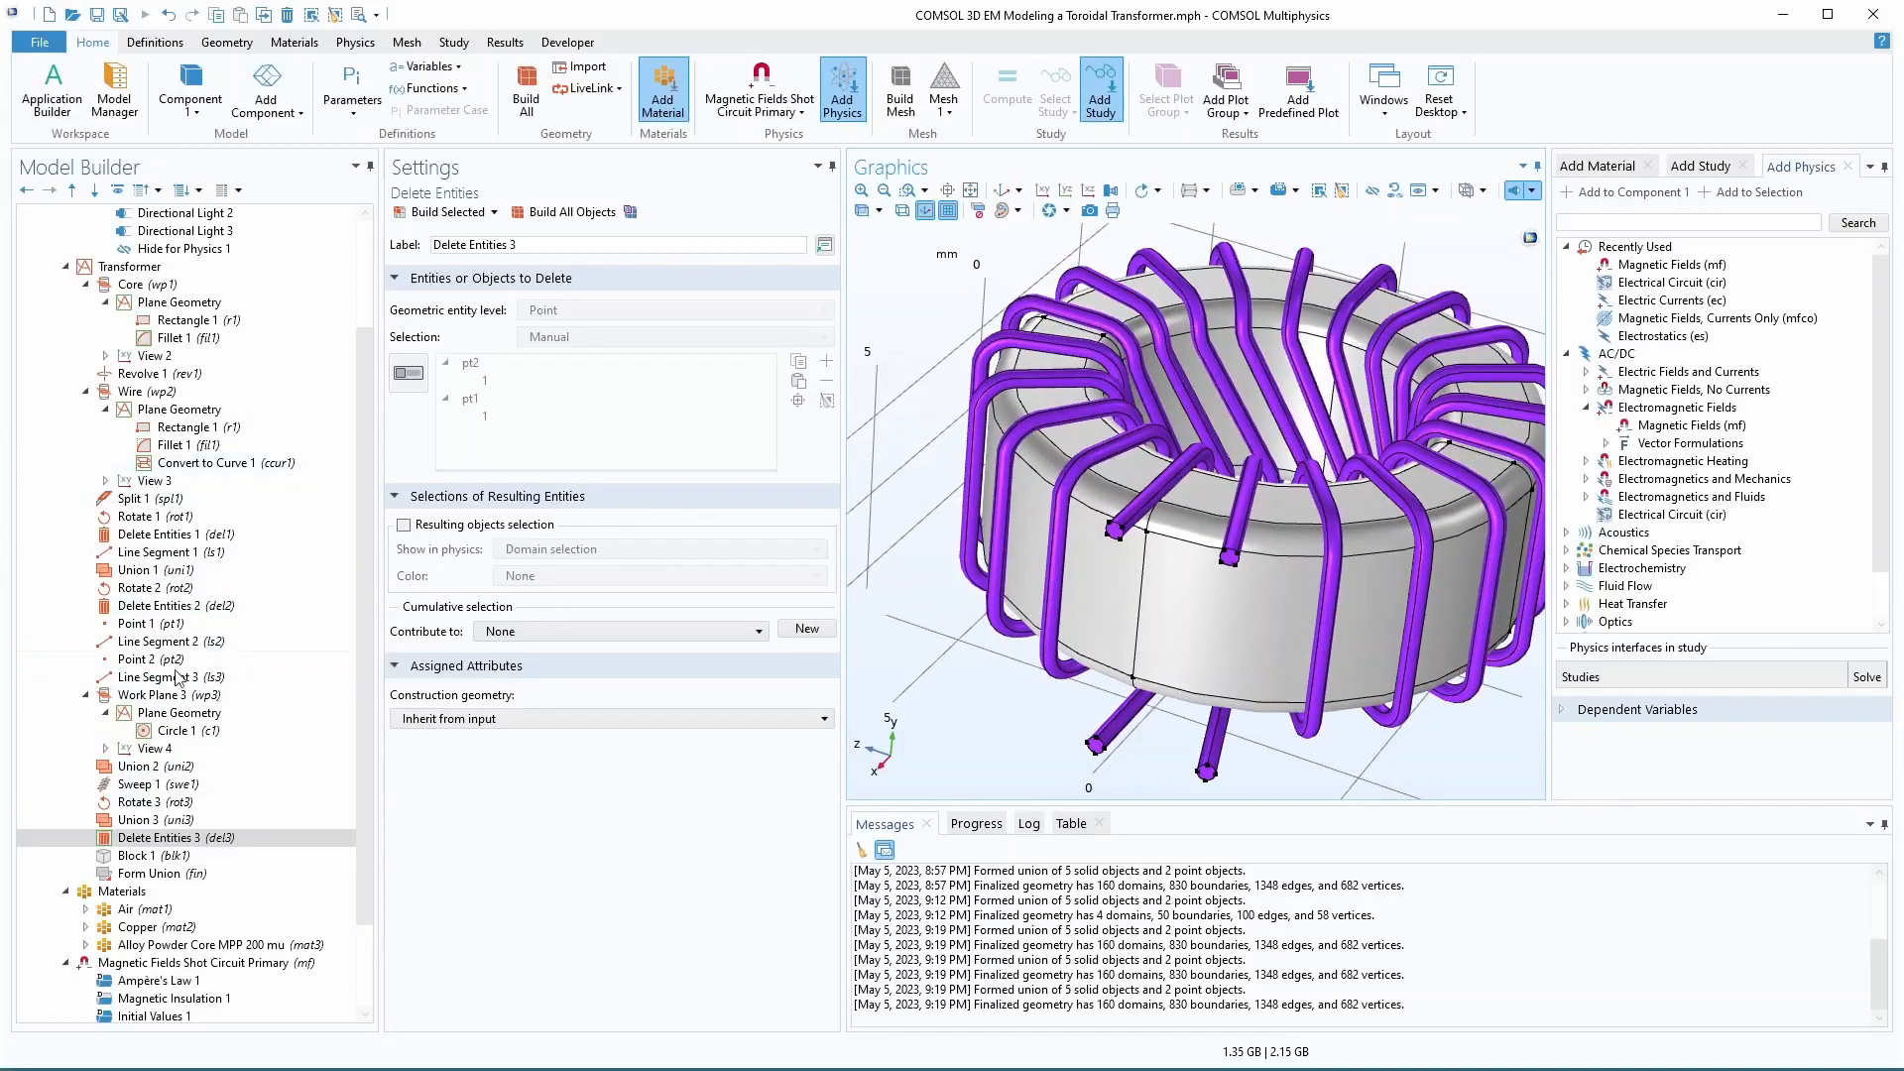
pyautogui.click(157, 841)
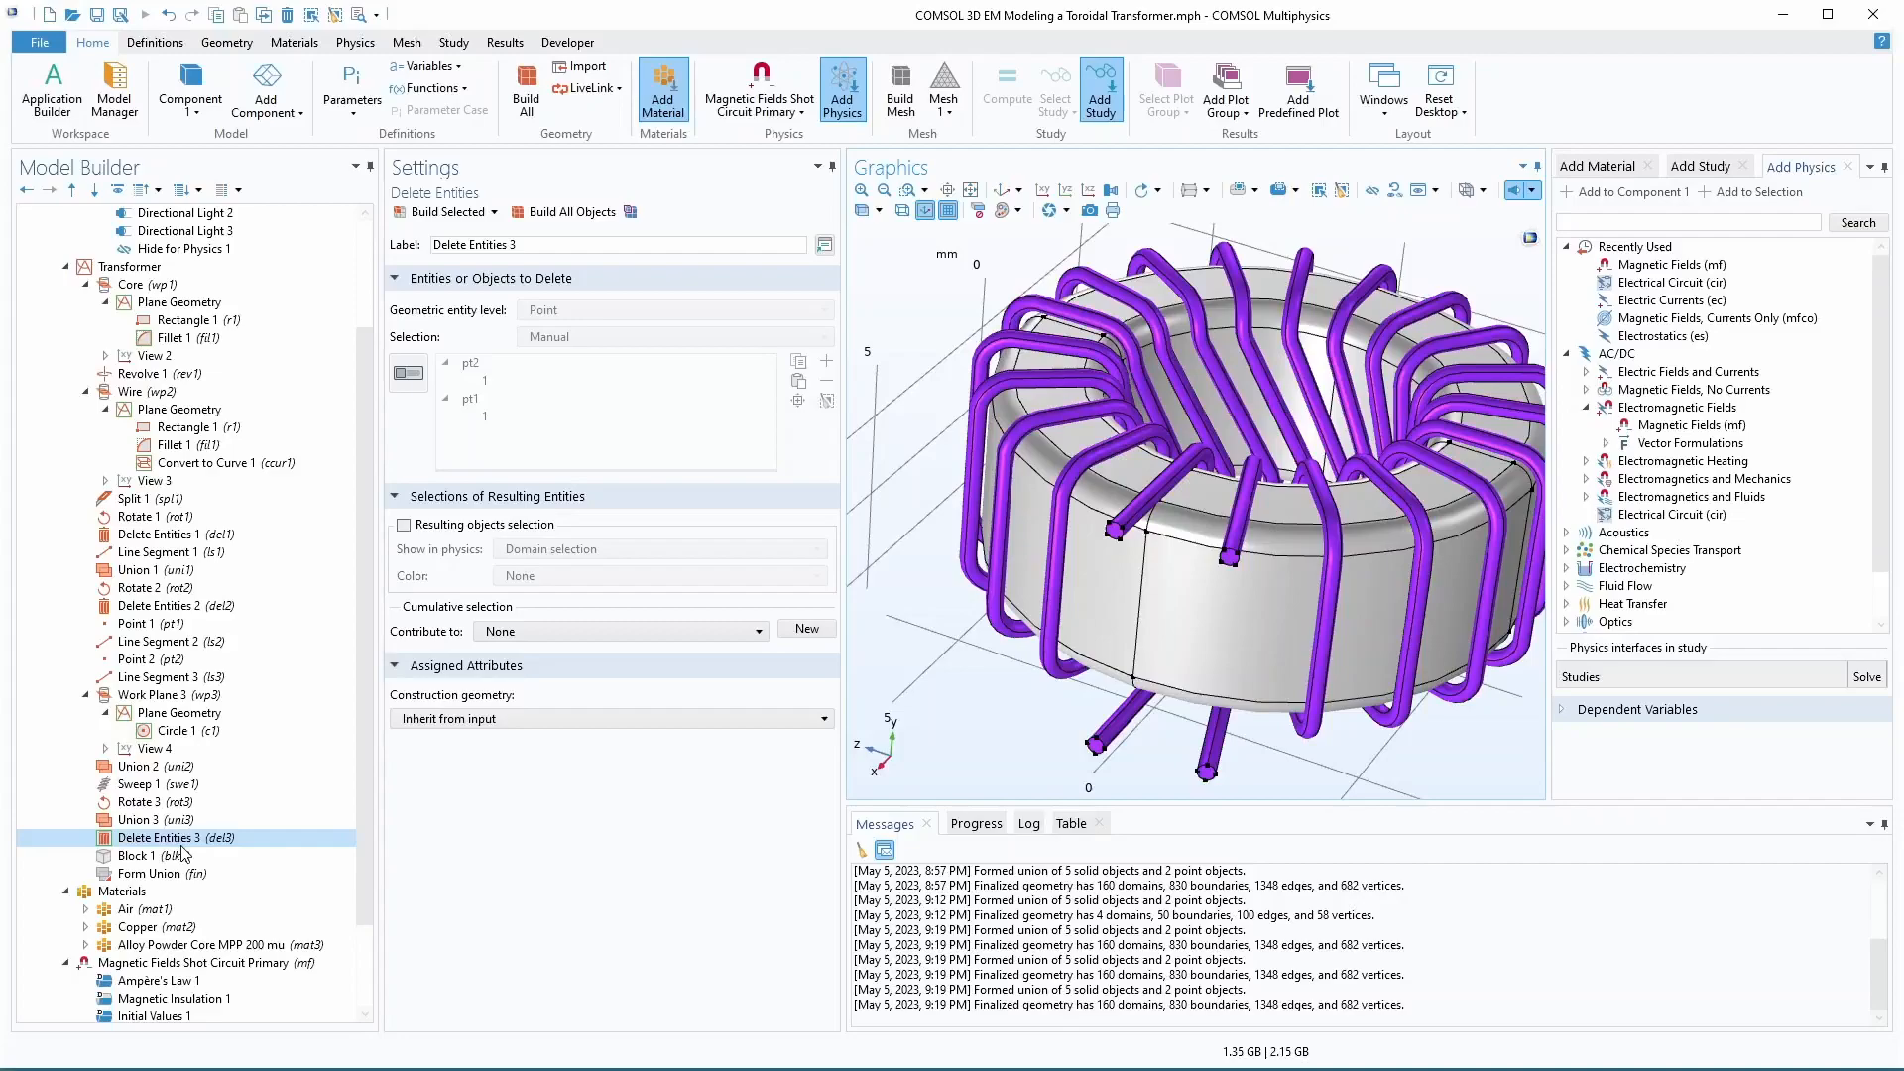
pyautogui.rightClick(121, 266)
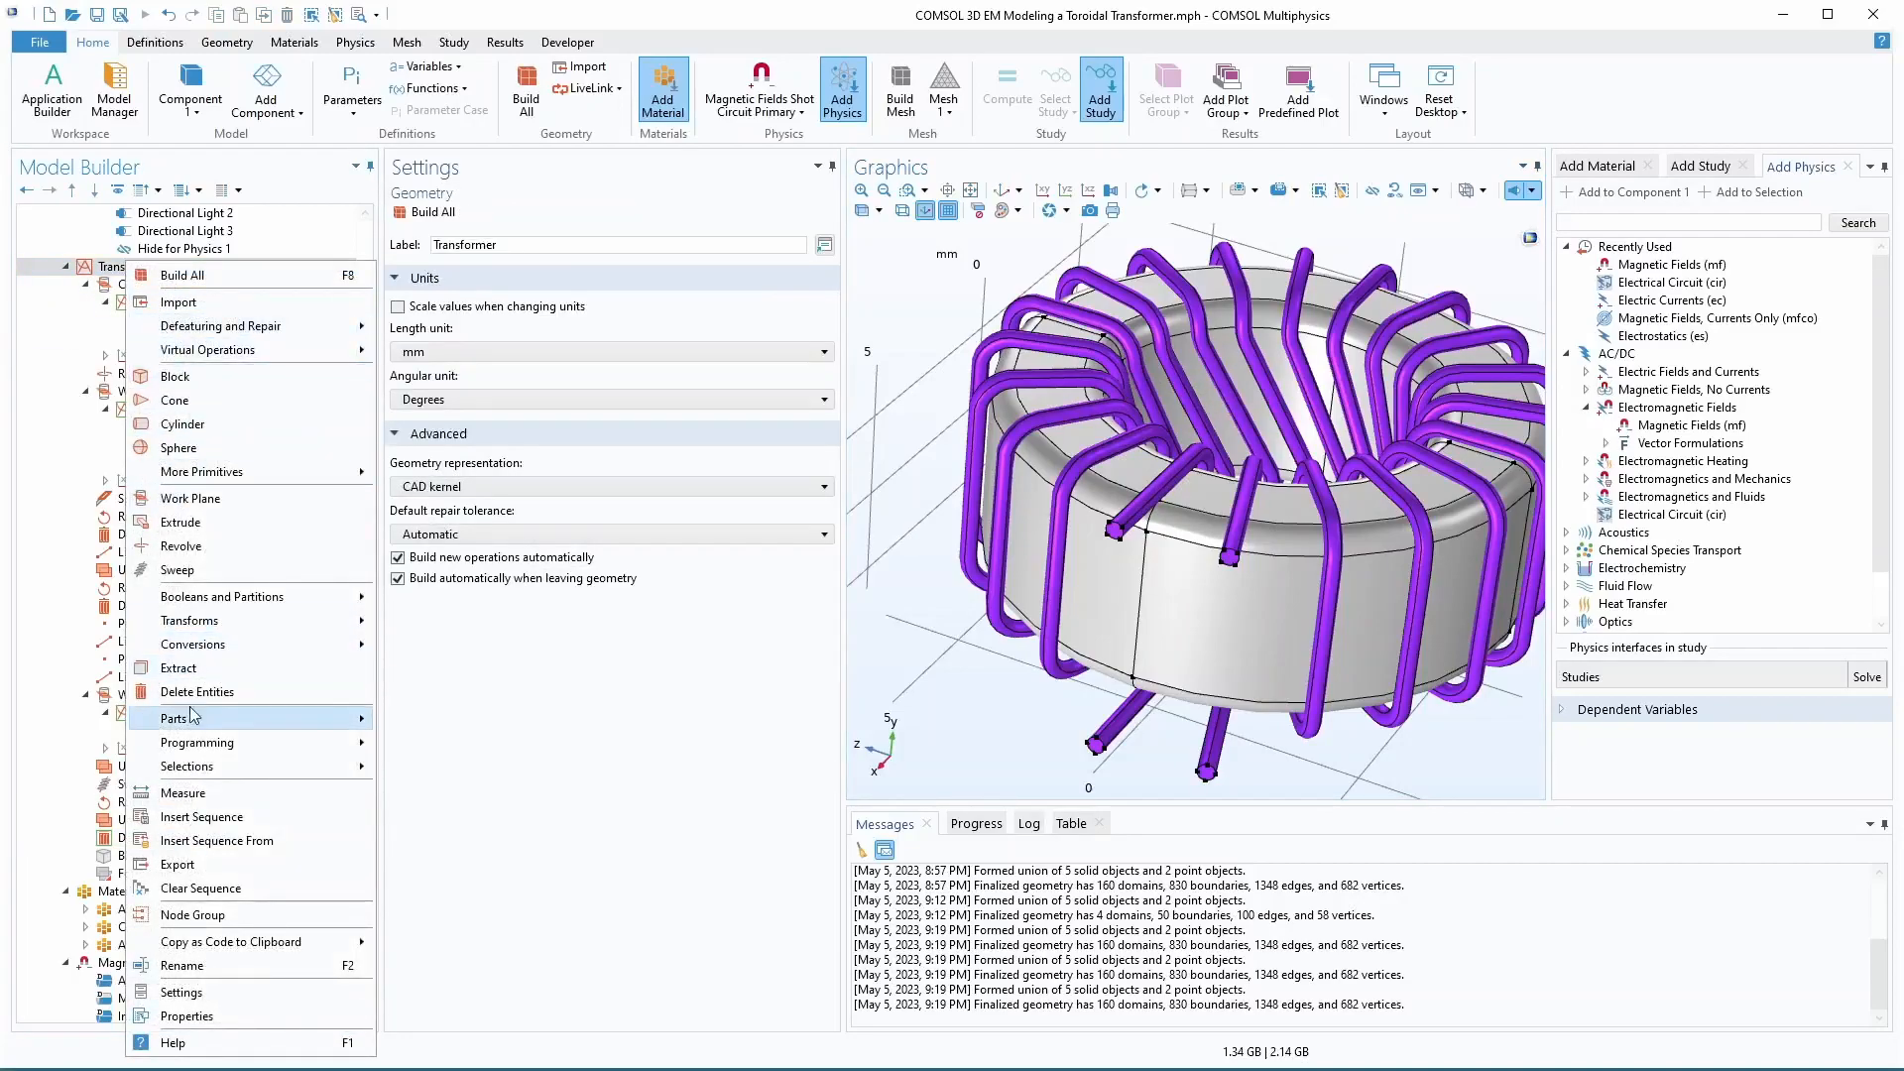
pyautogui.click(194, 694)
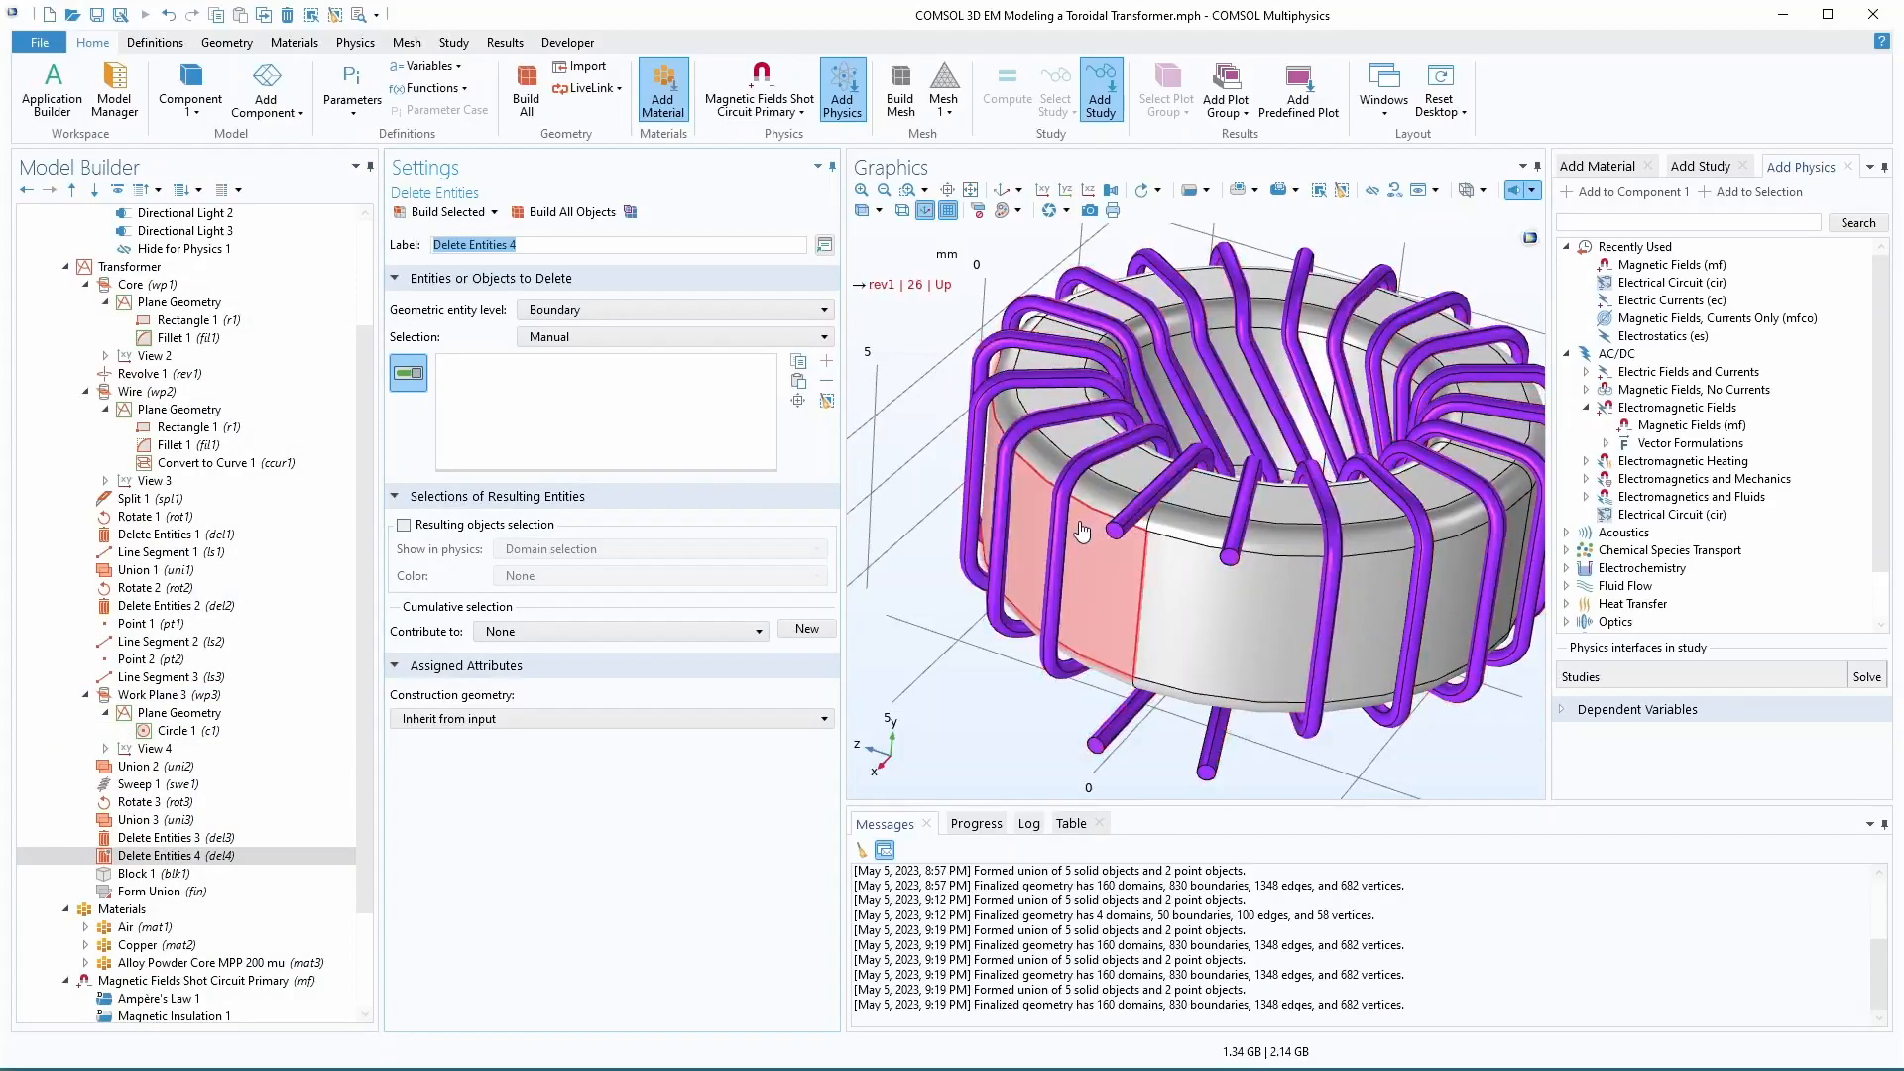
pyautogui.click(694, 310)
pyautogui.click(644, 329)
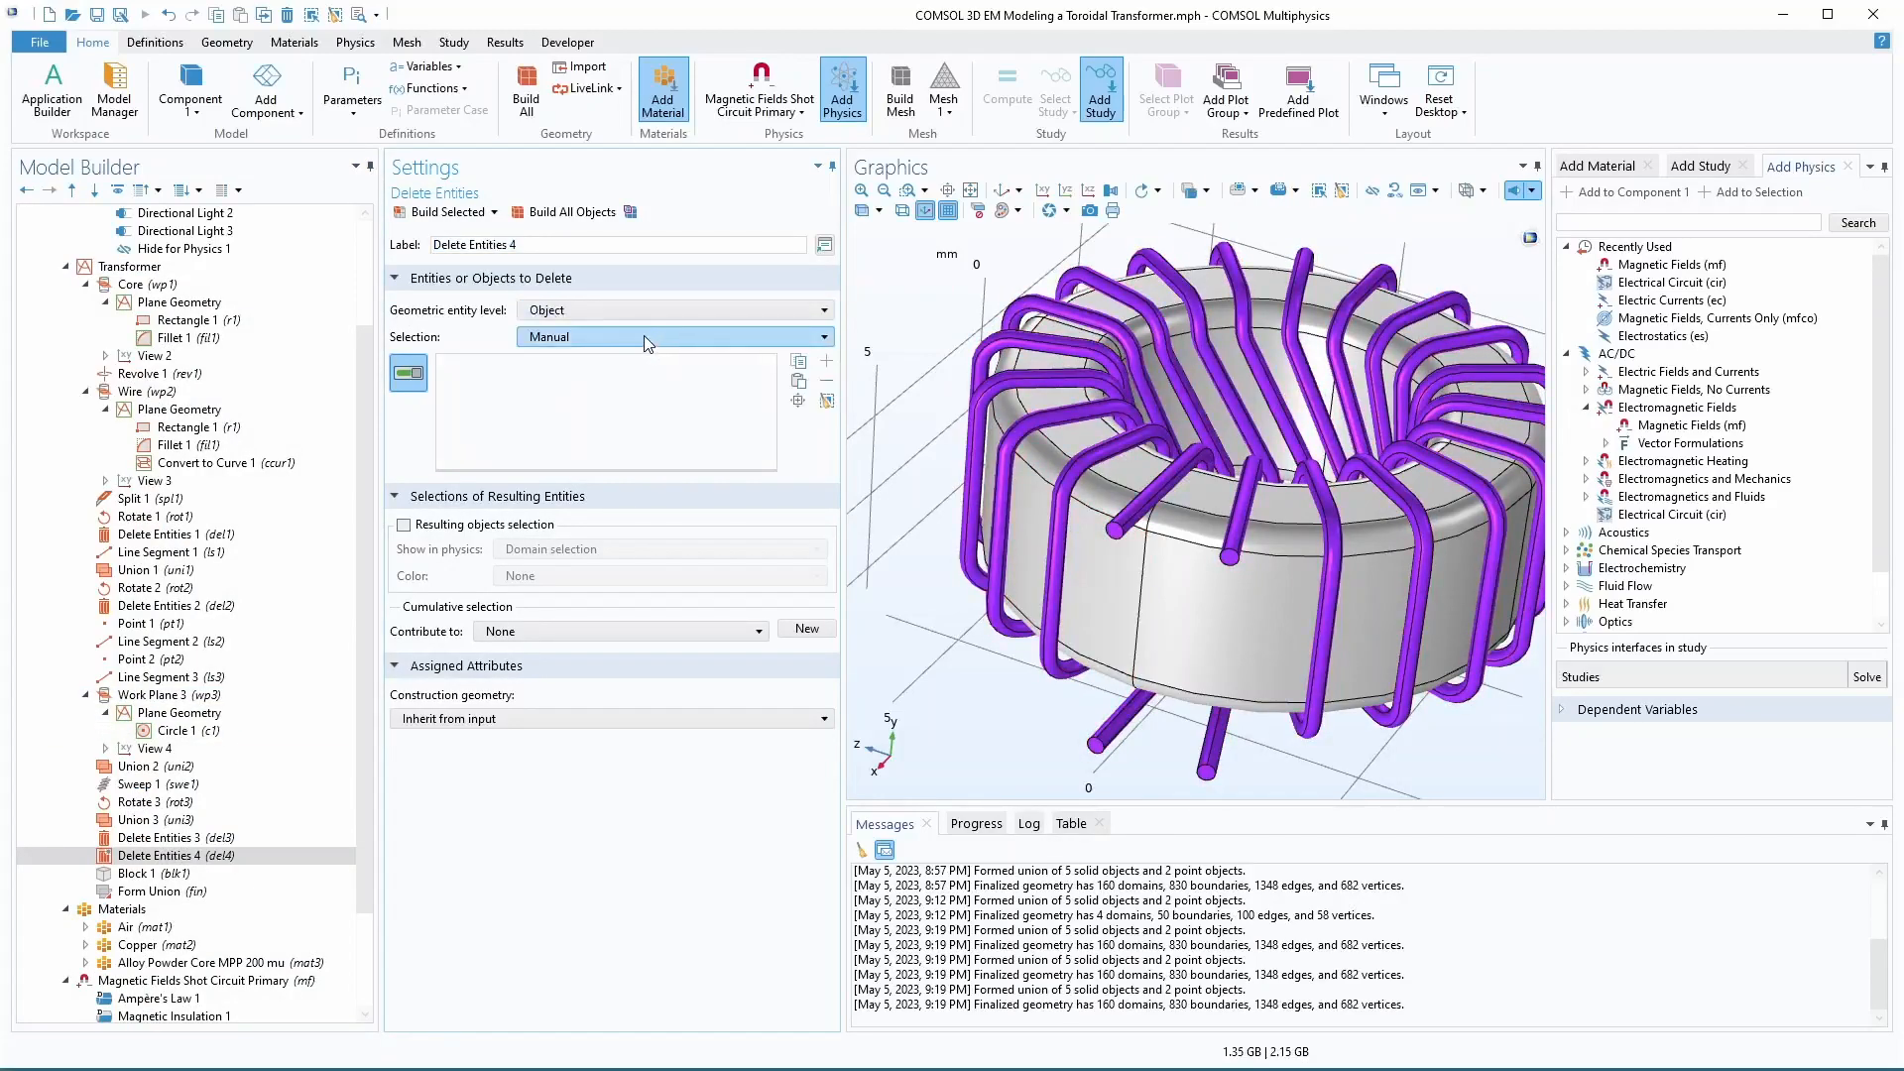
pyautogui.click(726, 309)
pyautogui.click(621, 345)
pyautogui.click(1157, 503)
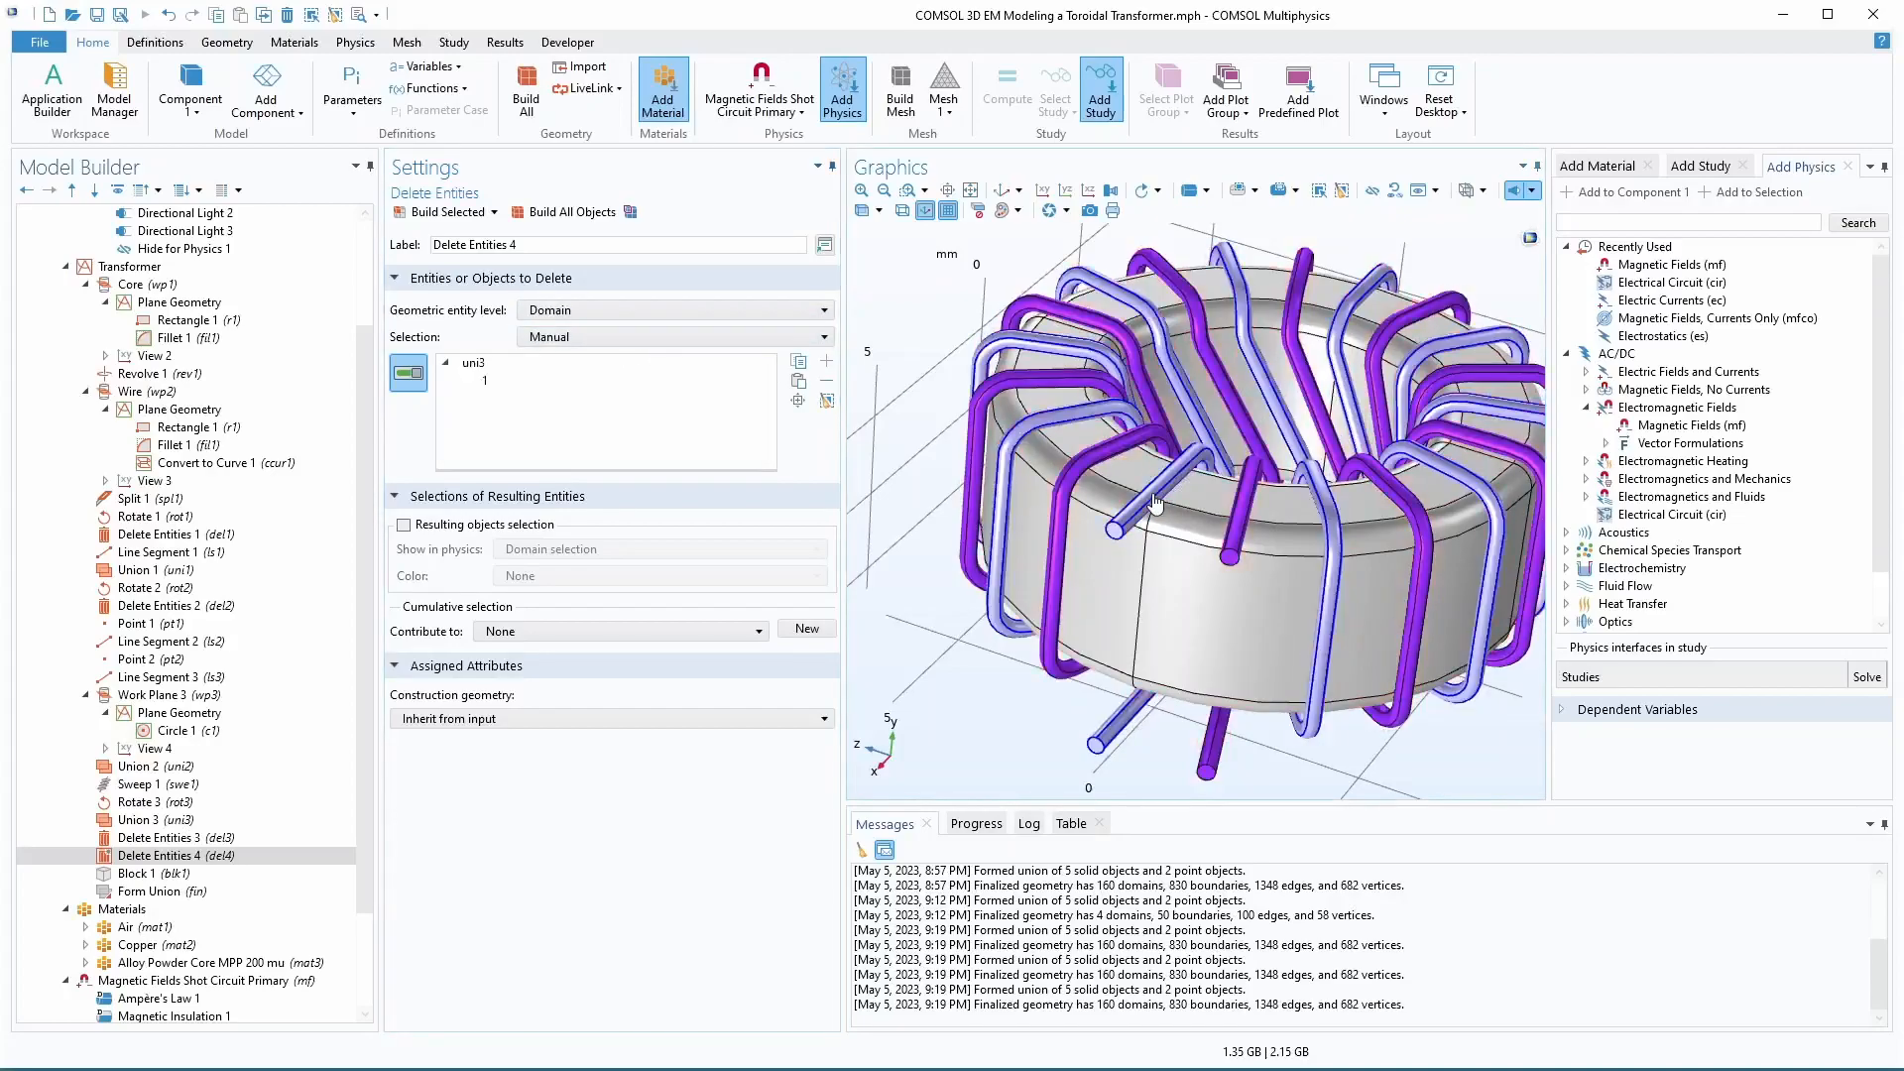
pyautogui.click(439, 220)
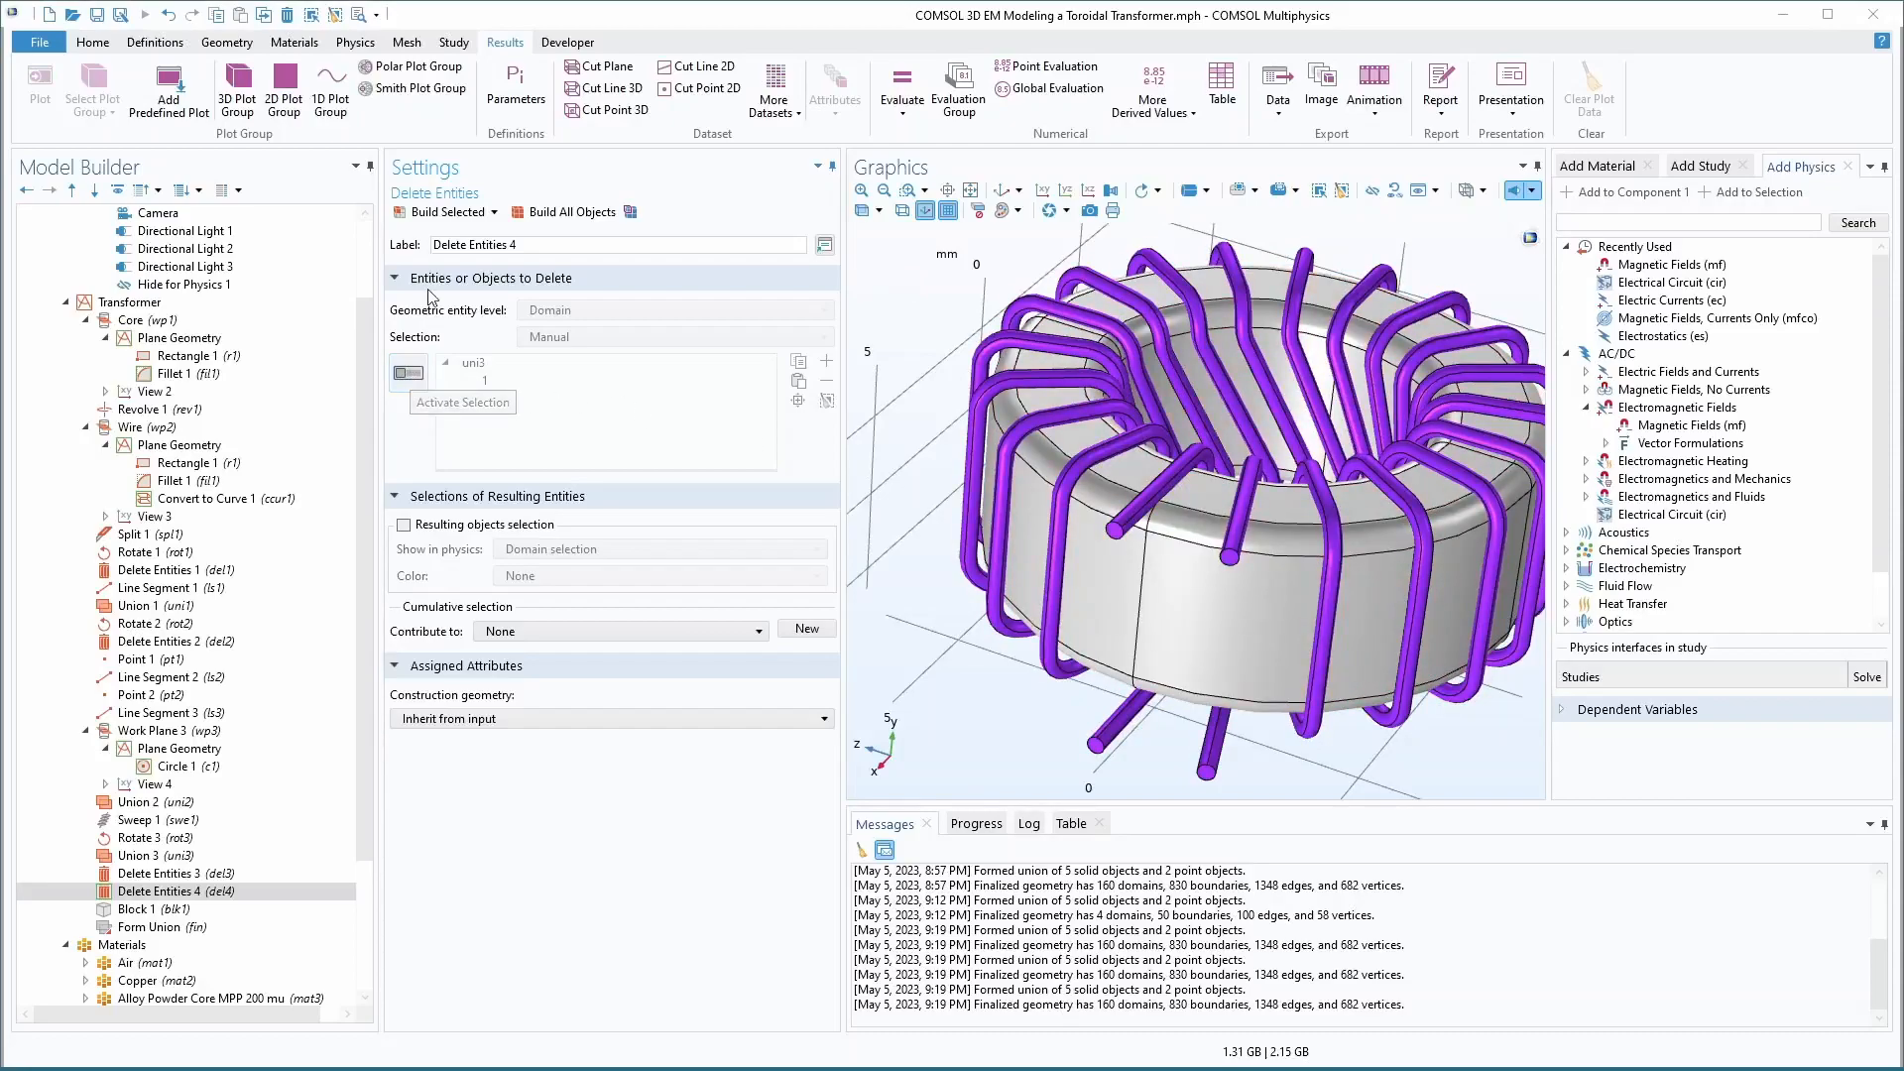
# - Add a Delete Entities feature to the Transformer geometry at Domain level, select domain 1 of rot3(1), and build it
pyautogui.rightClick(161, 892)
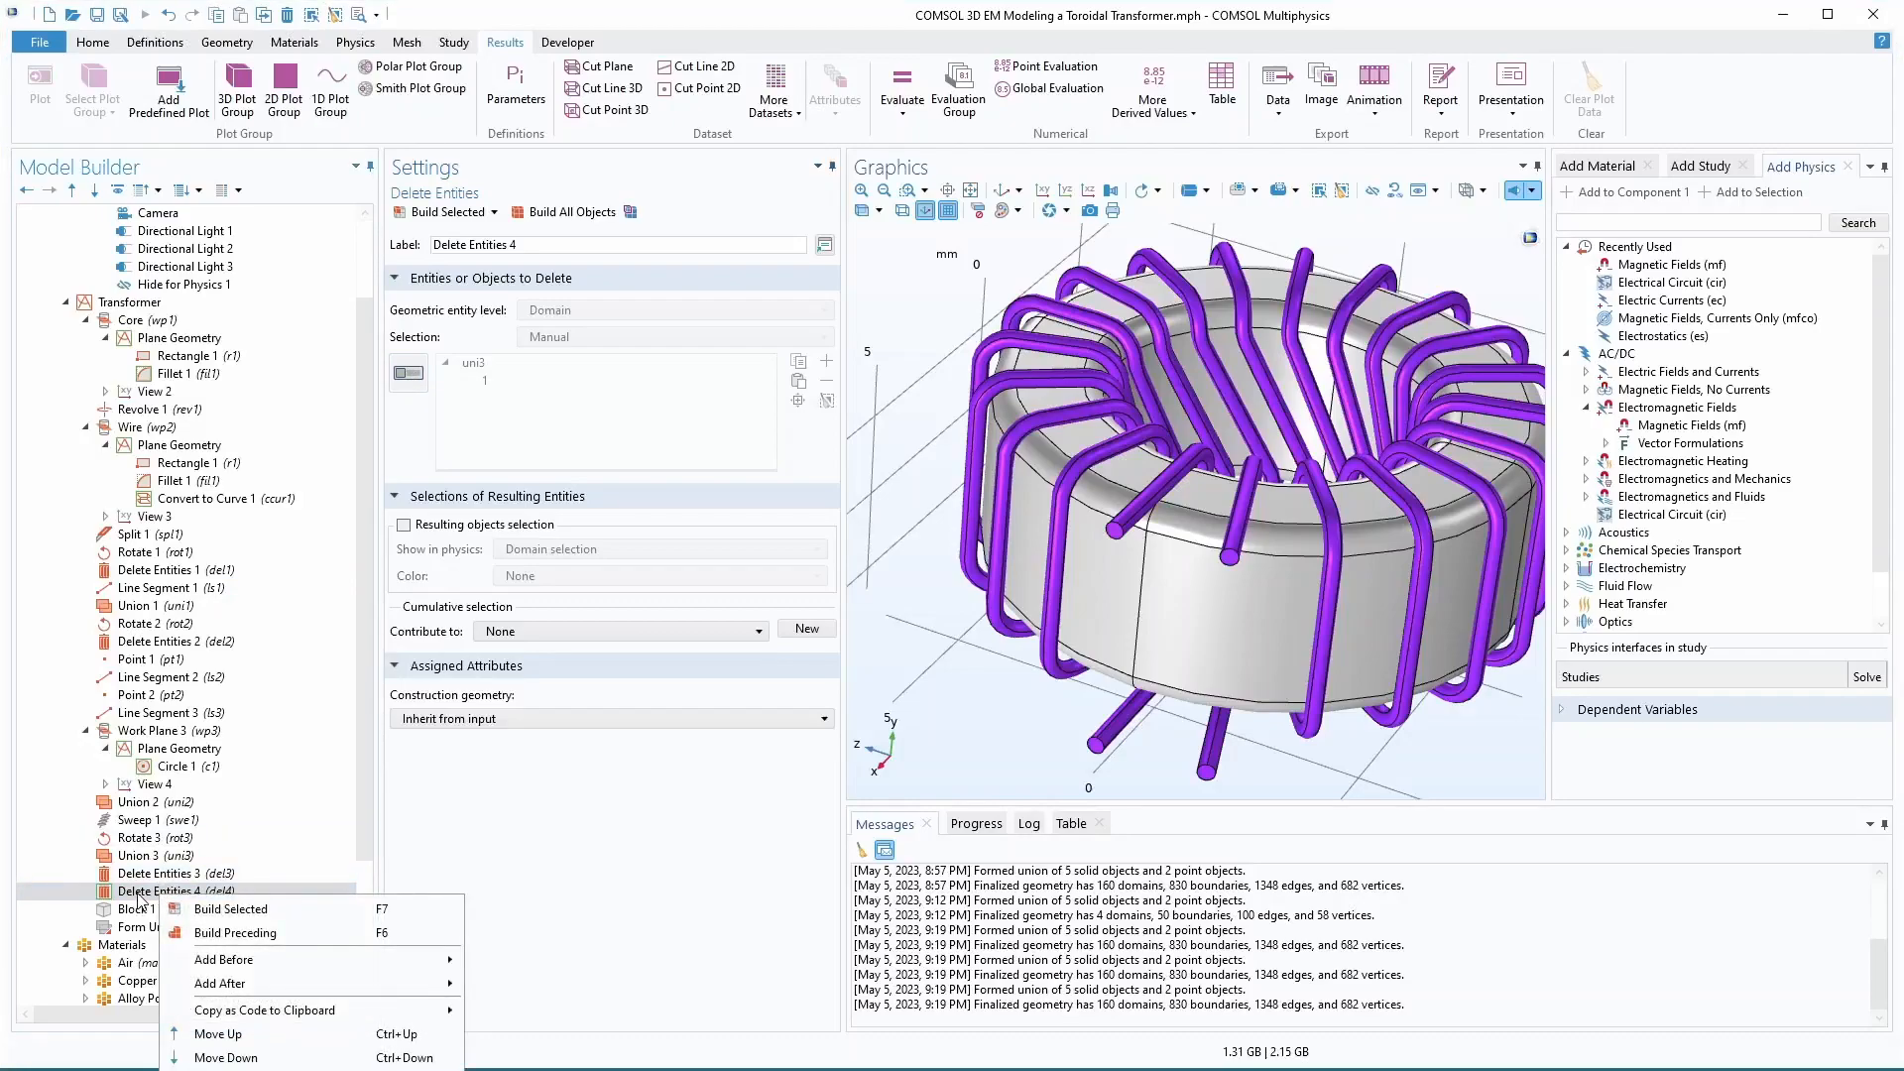
pyautogui.click(134, 893)
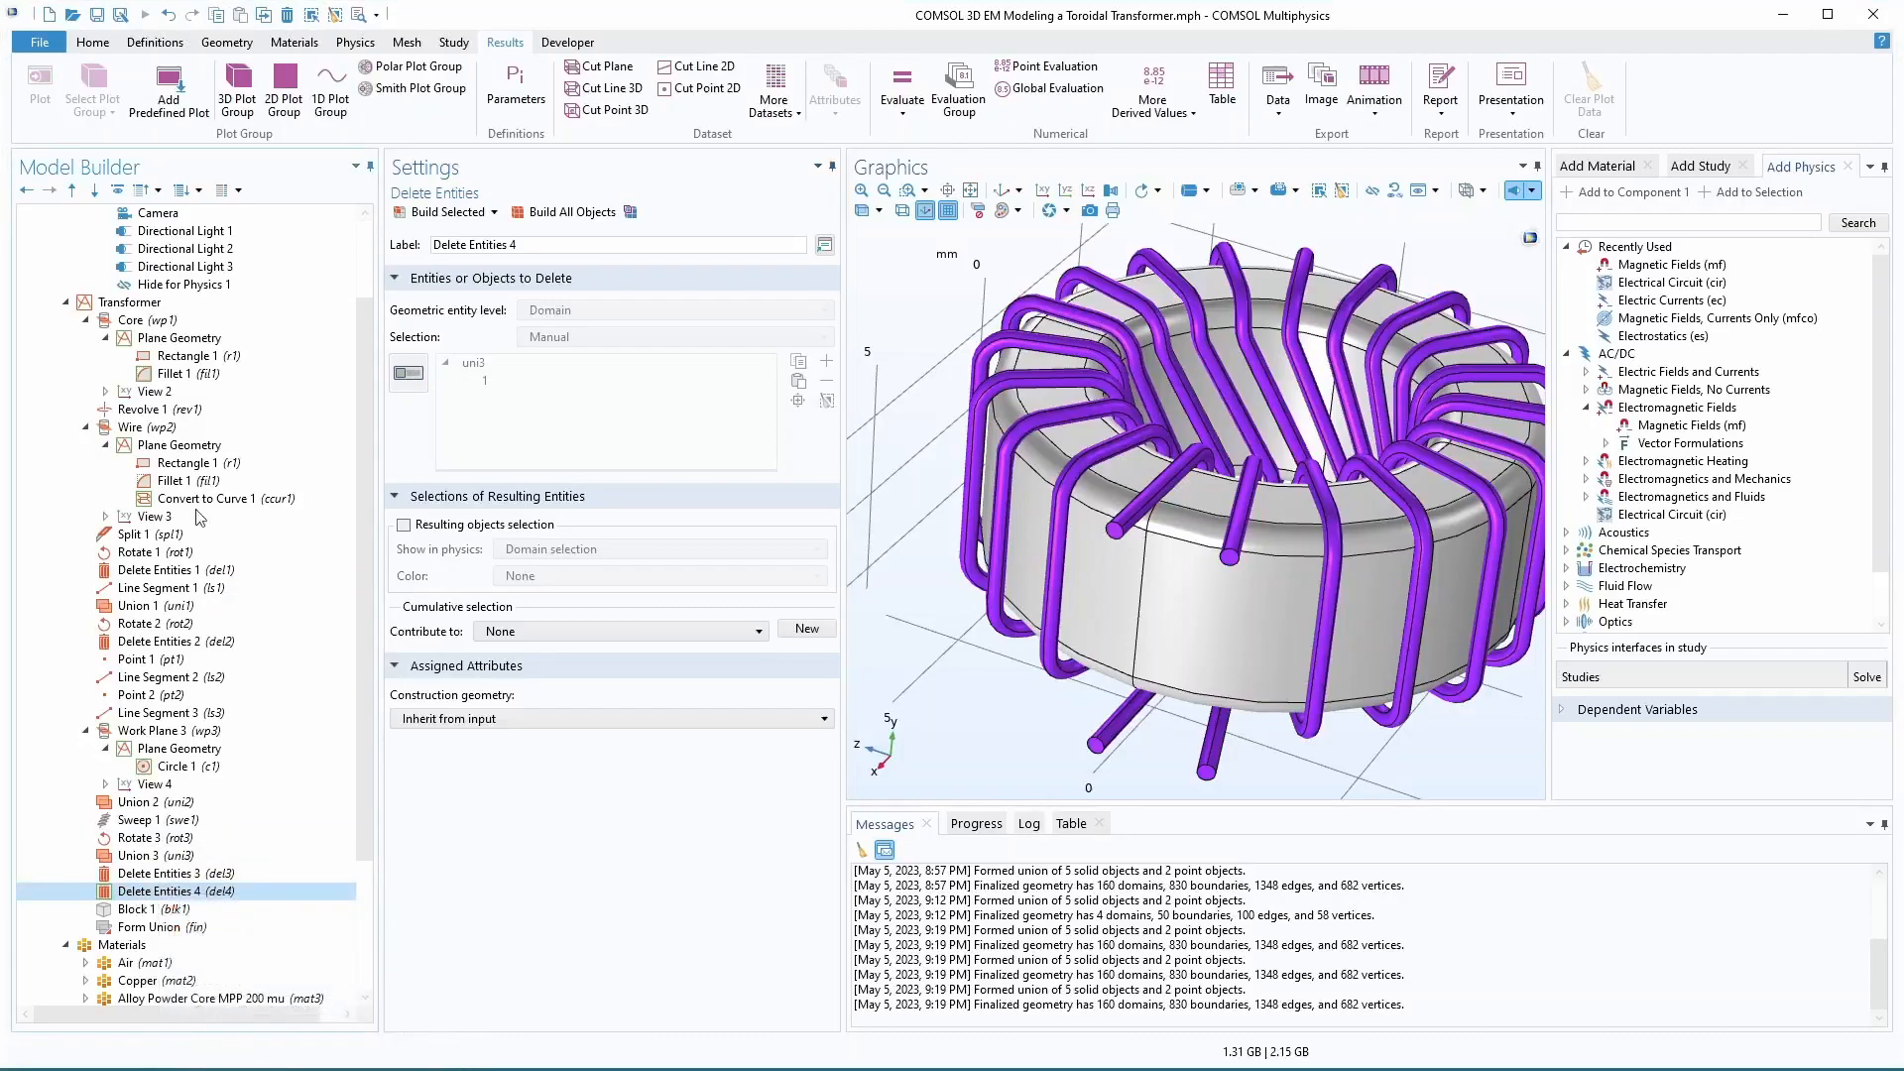
pyautogui.click(127, 302)
pyautogui.rightClick(127, 303)
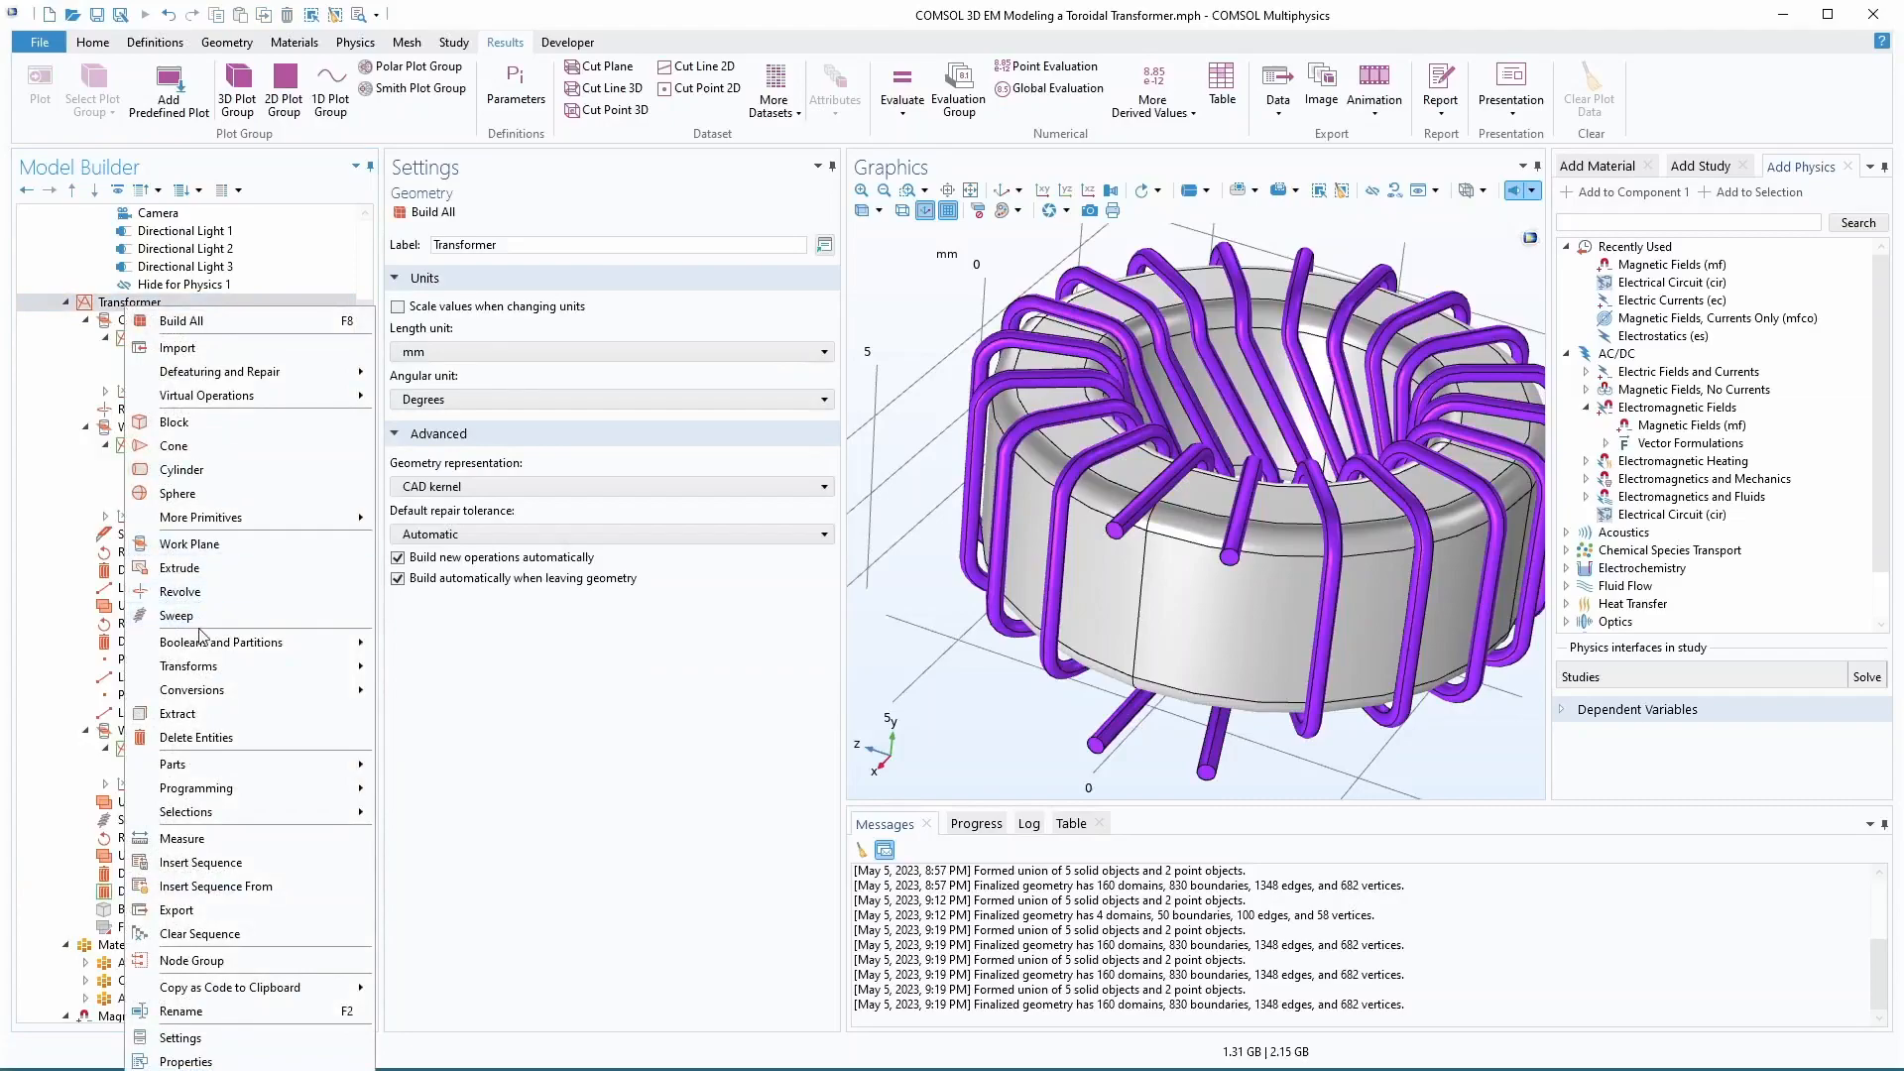
pyautogui.click(194, 739)
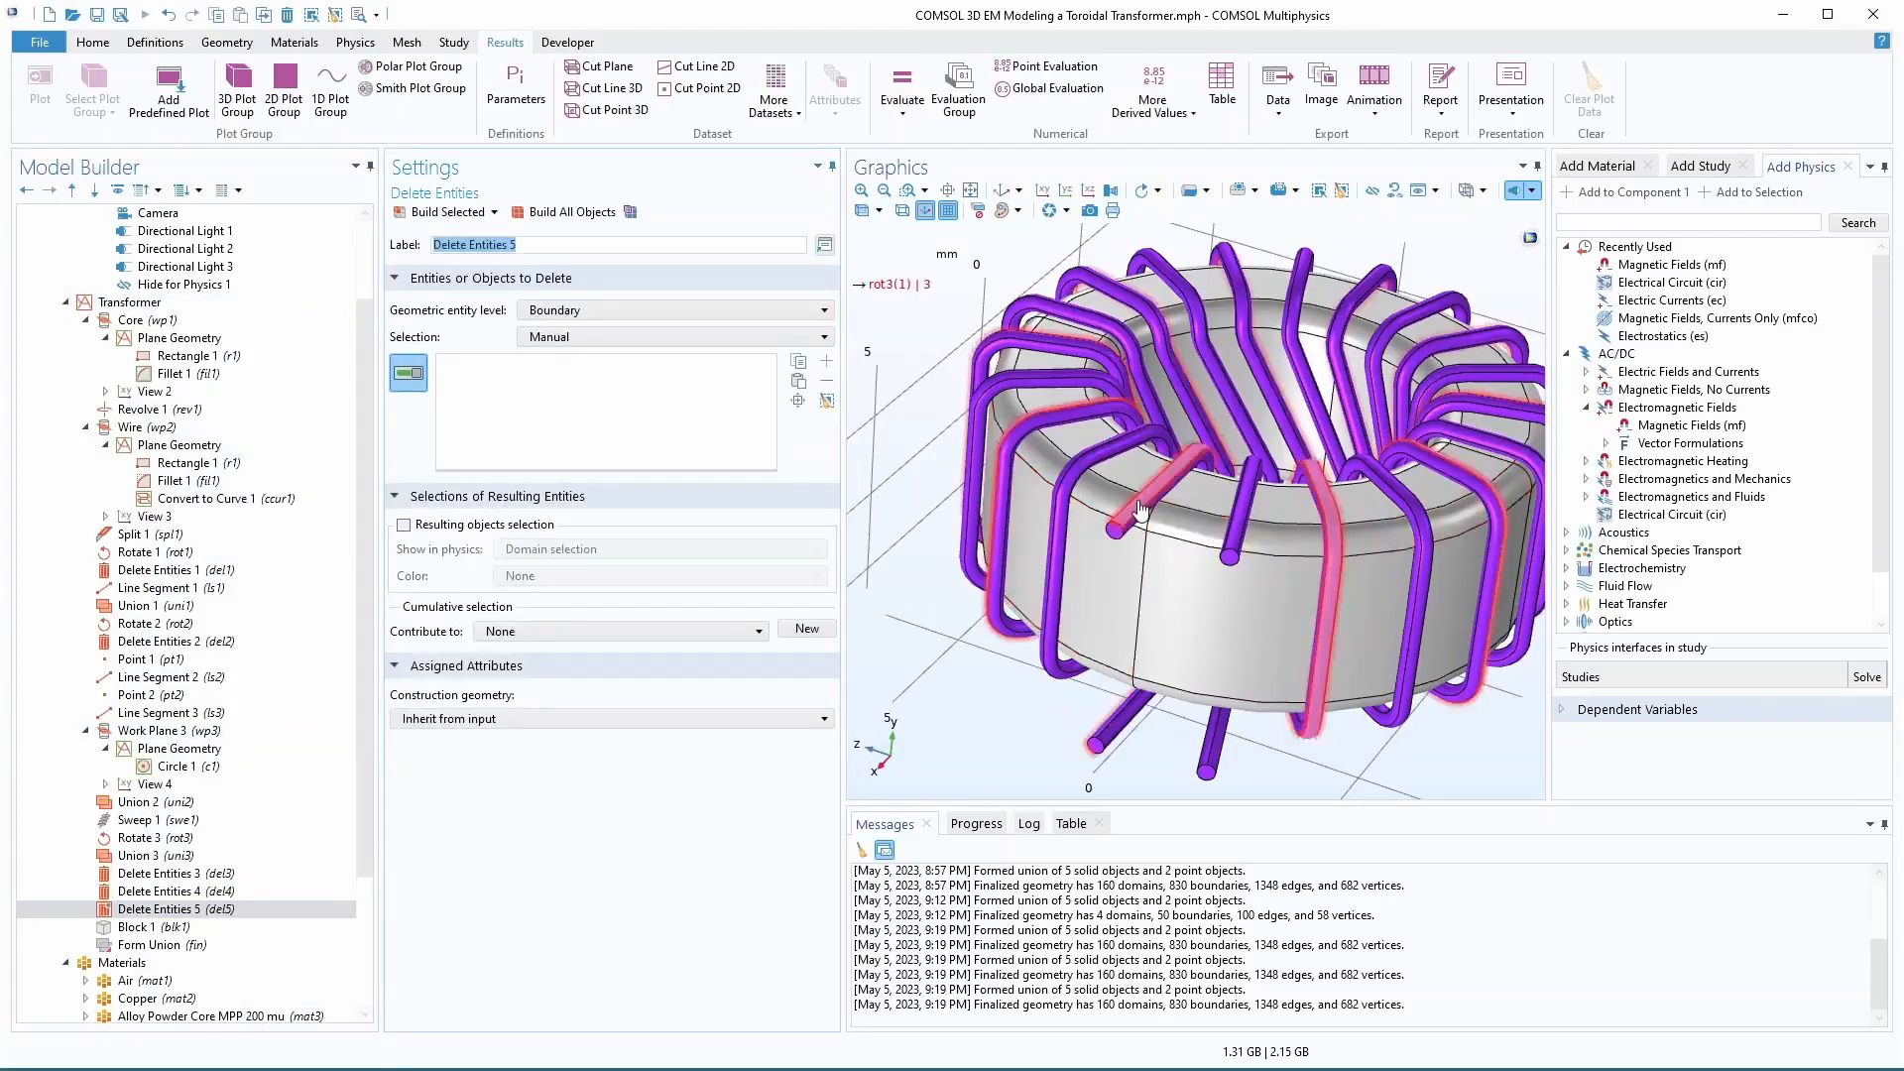
pyautogui.click(622, 312)
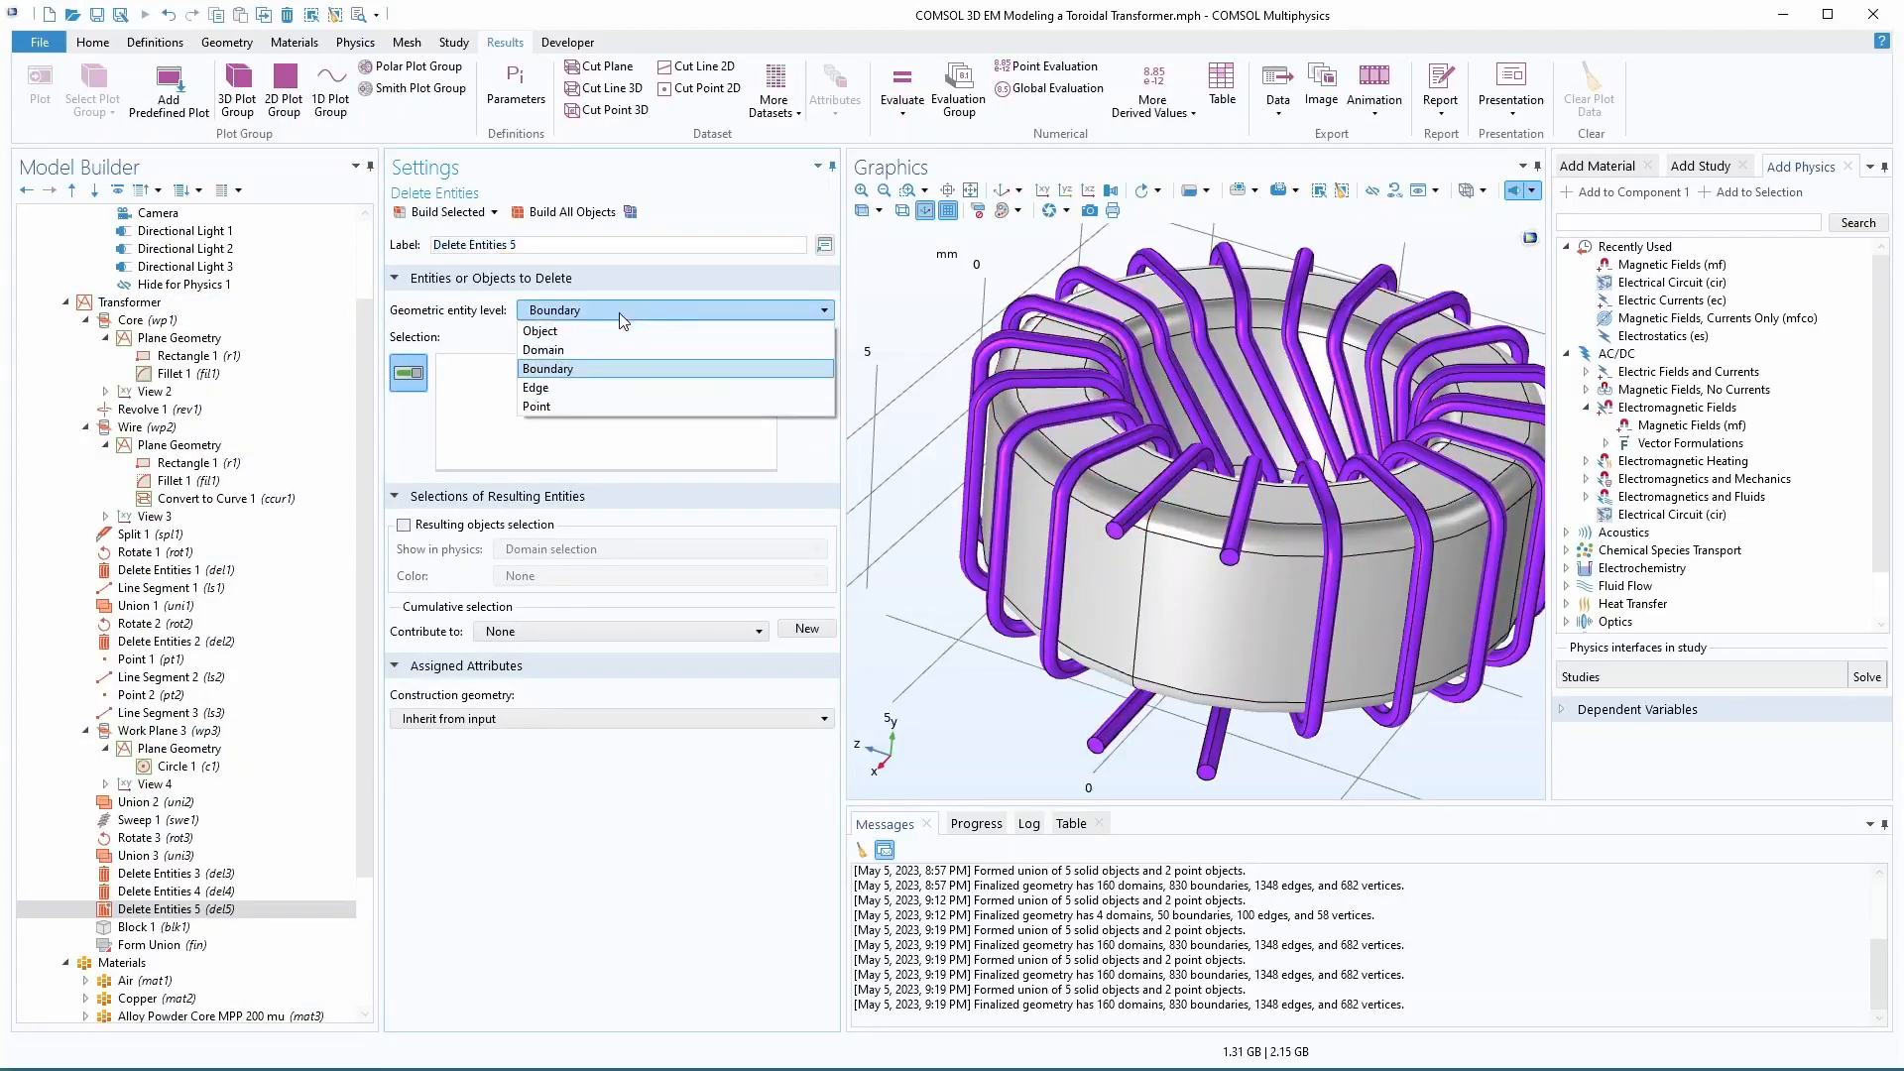
pyautogui.click(603, 351)
pyautogui.click(1138, 526)
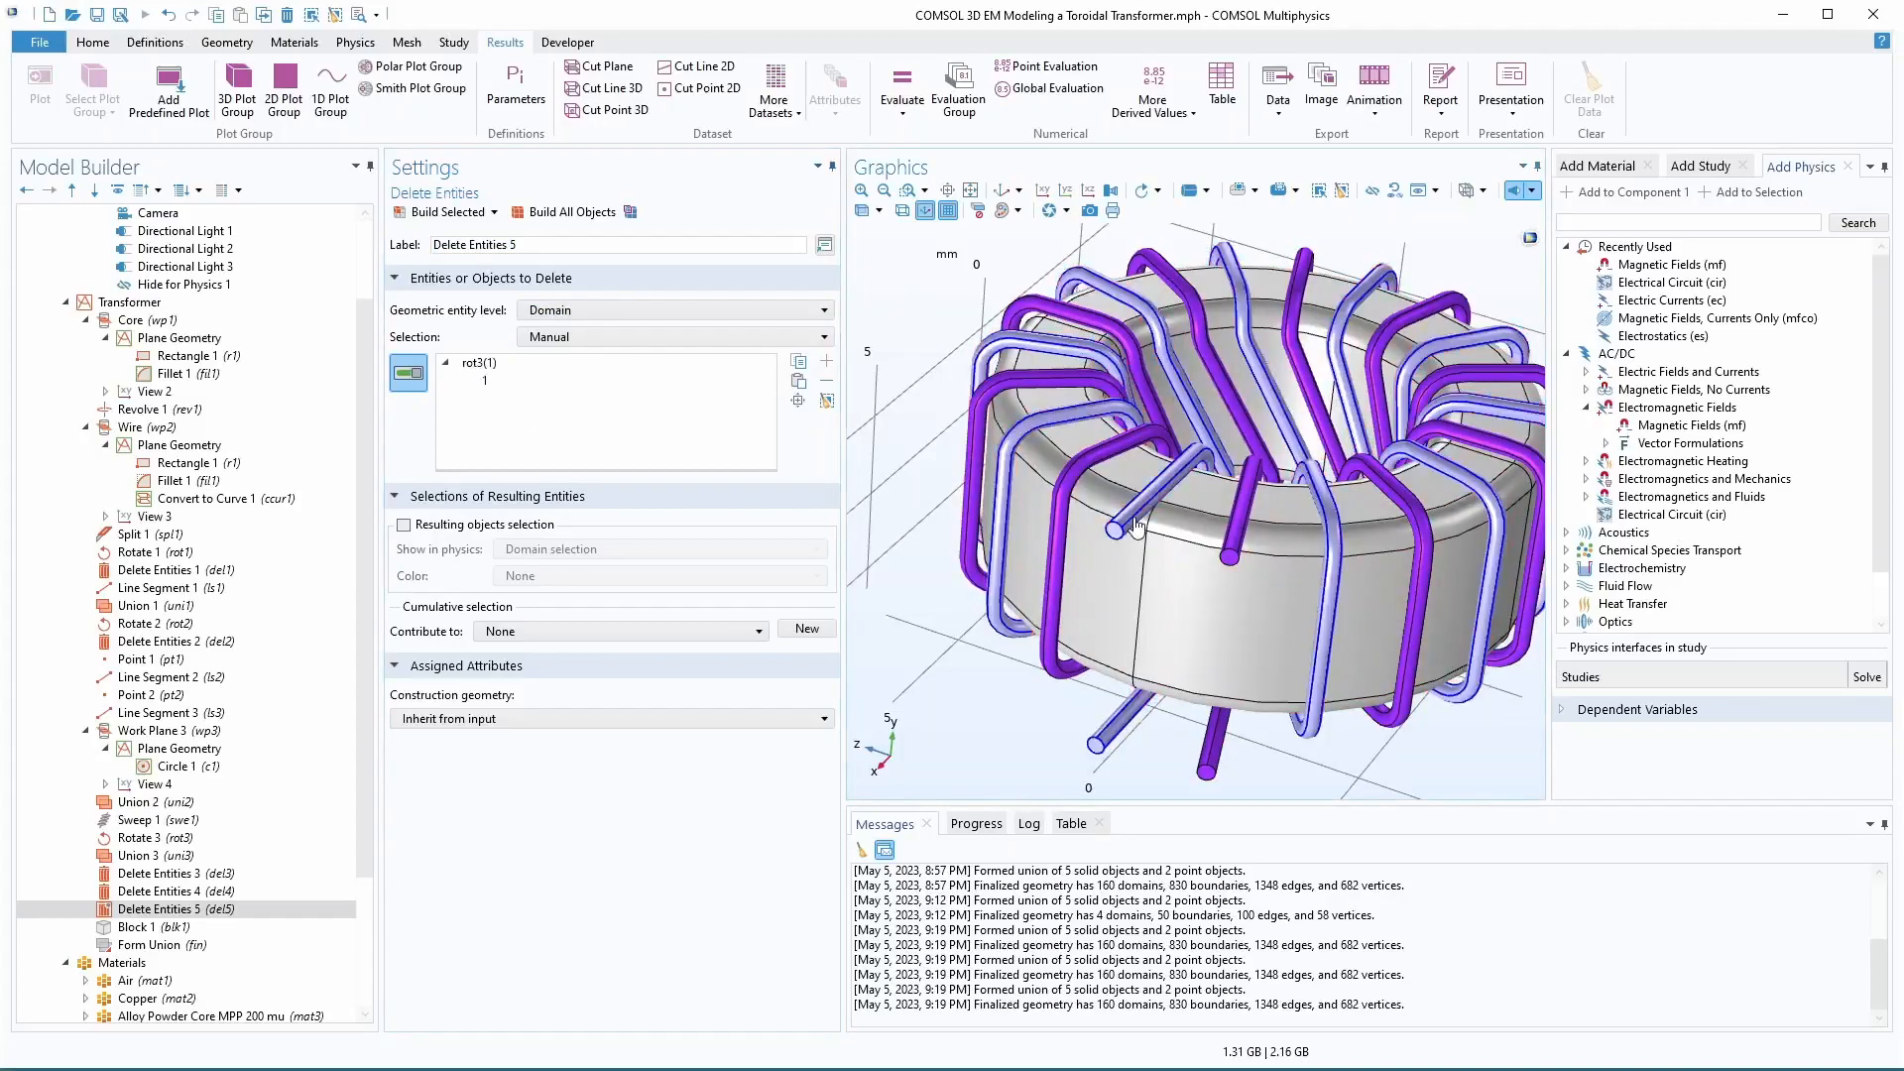
pyautogui.click(417, 211)
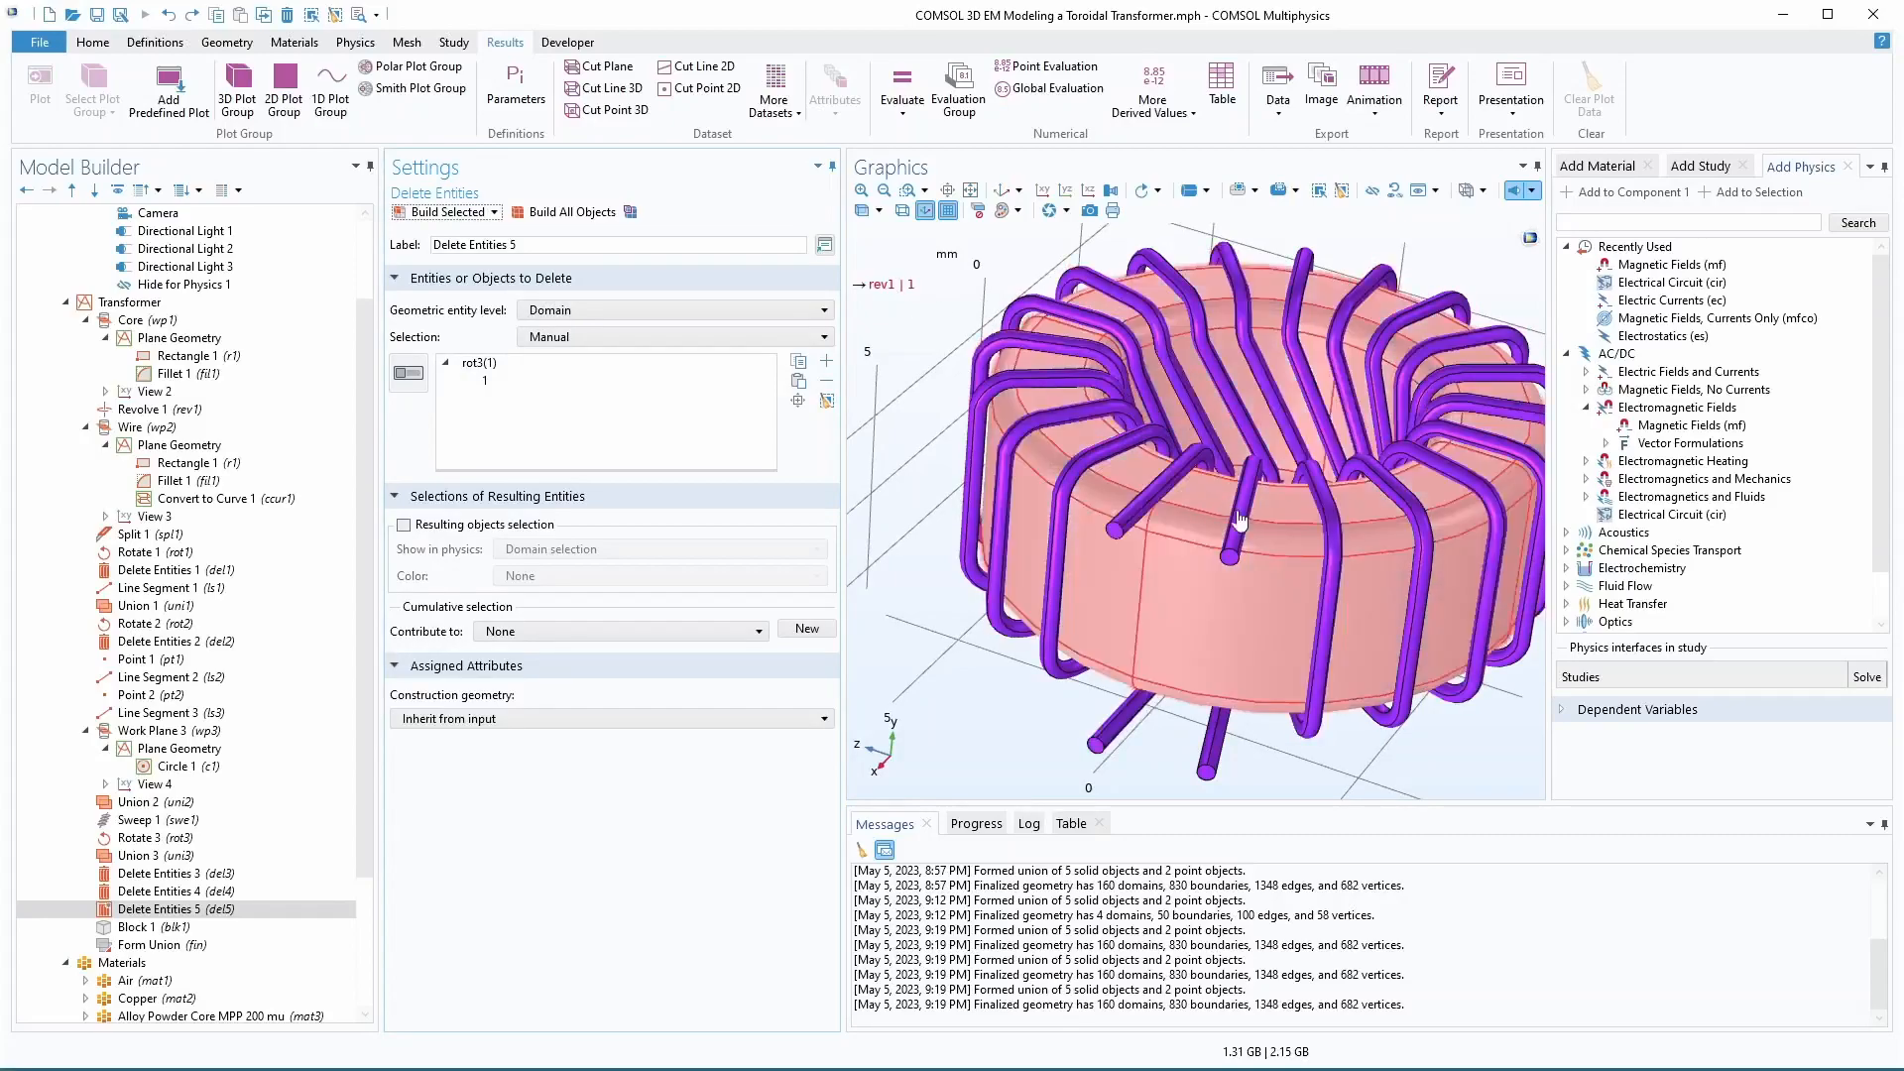
# - Add domain 1 of rot3(3) to the Delete Entities 5 selection and build the feature
pyautogui.click(409, 374)
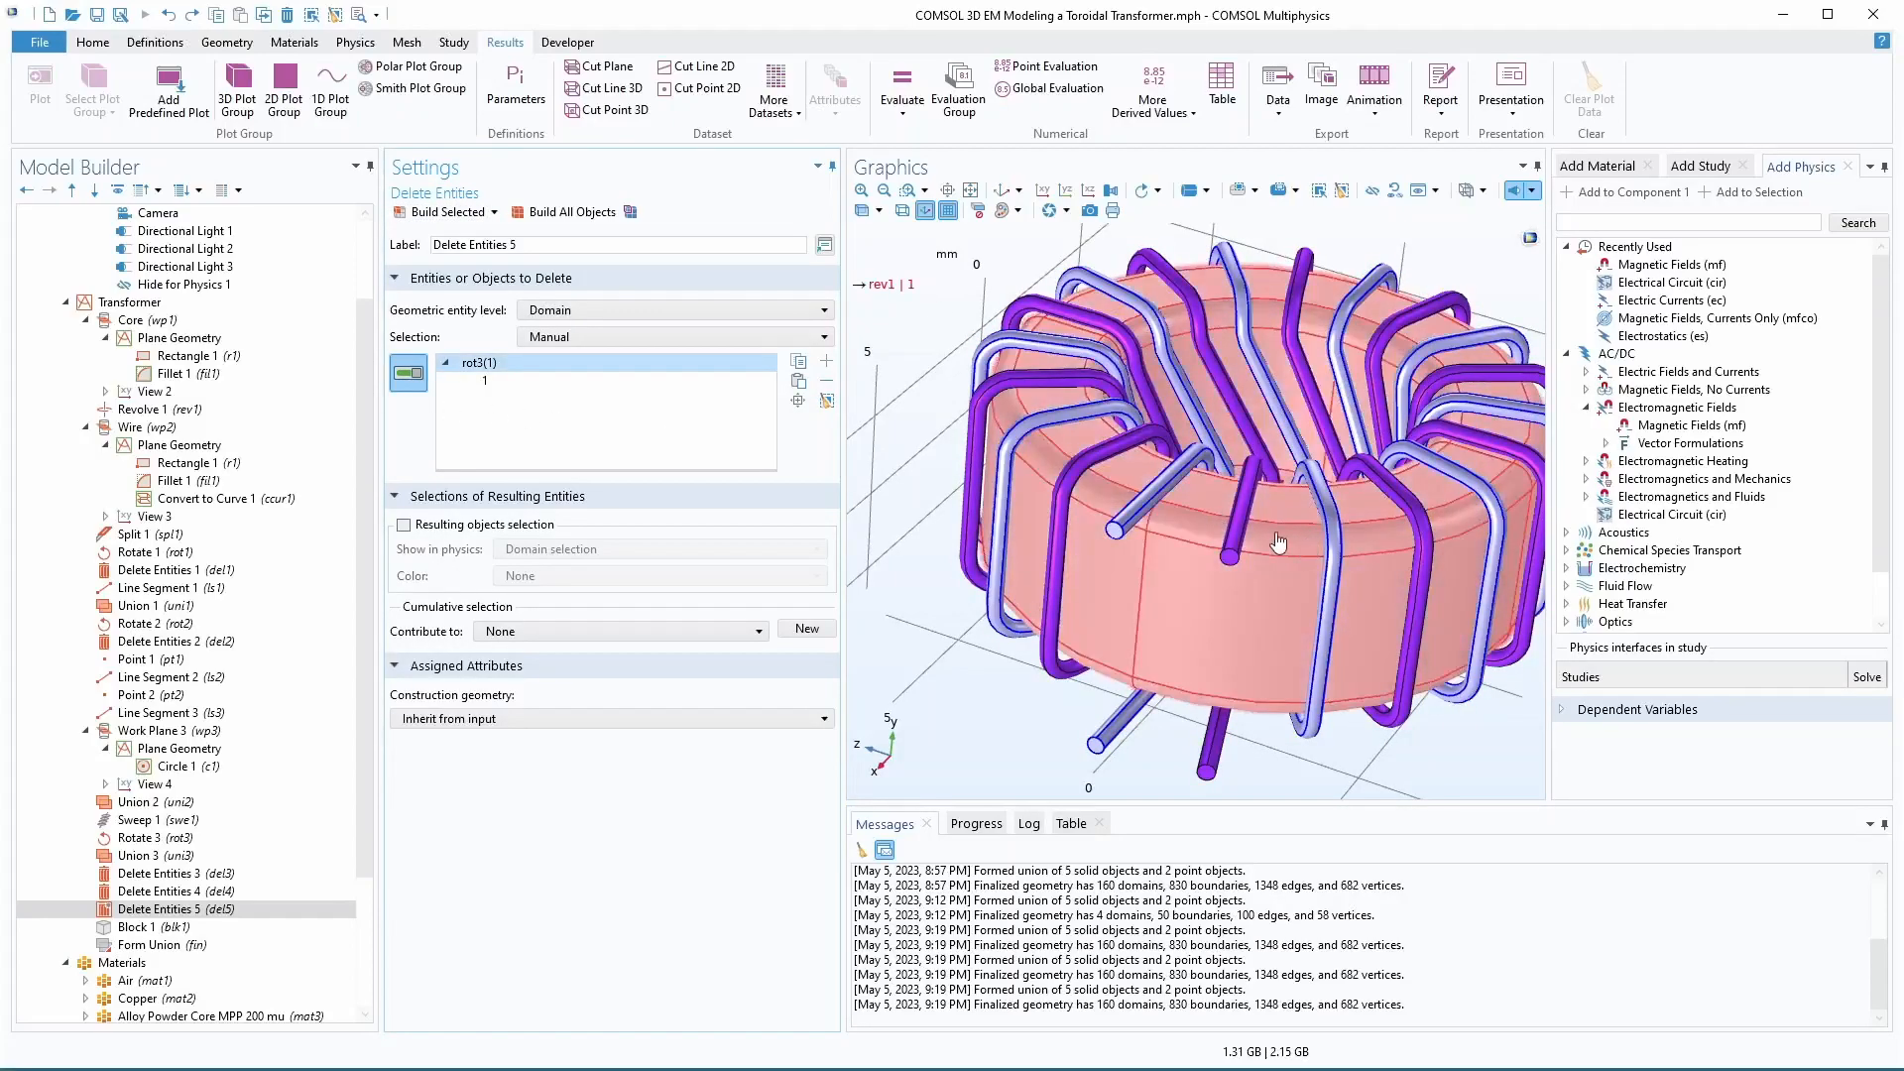
pyautogui.click(1143, 517)
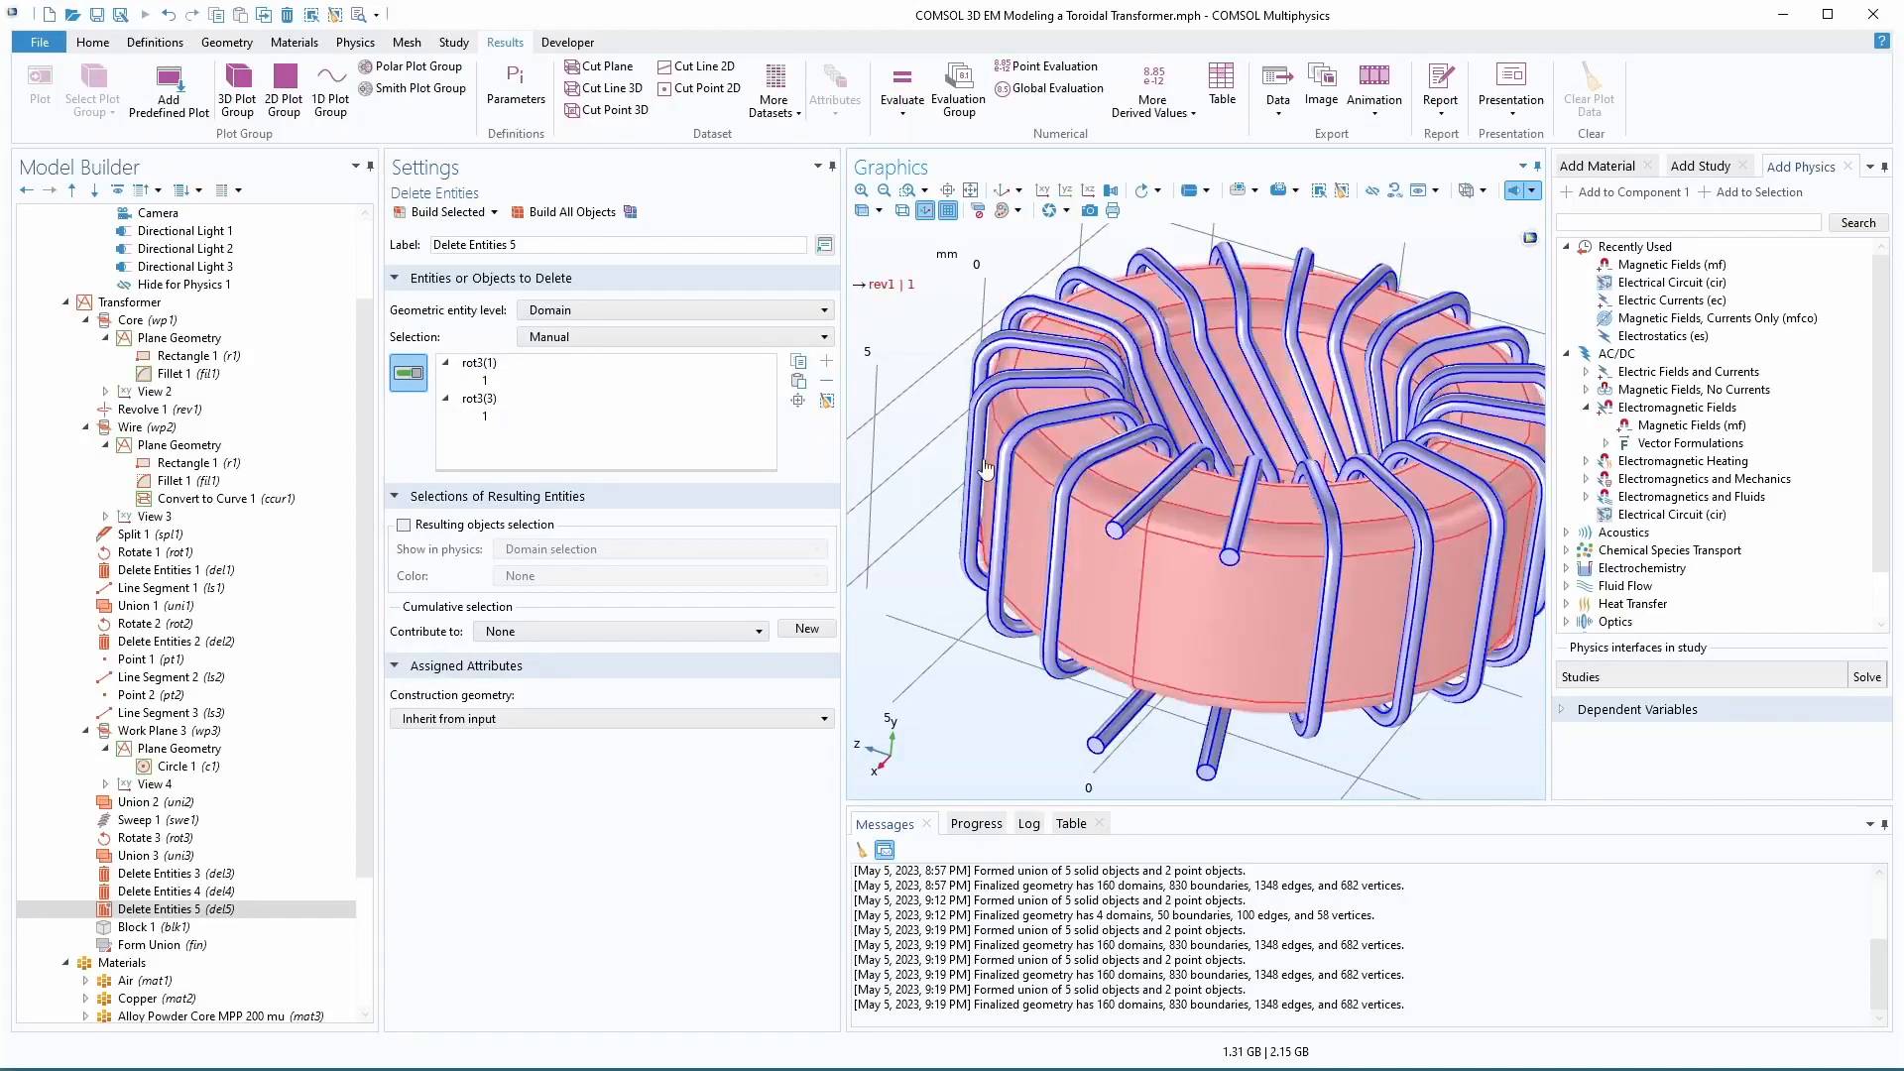
pyautogui.click(451, 212)
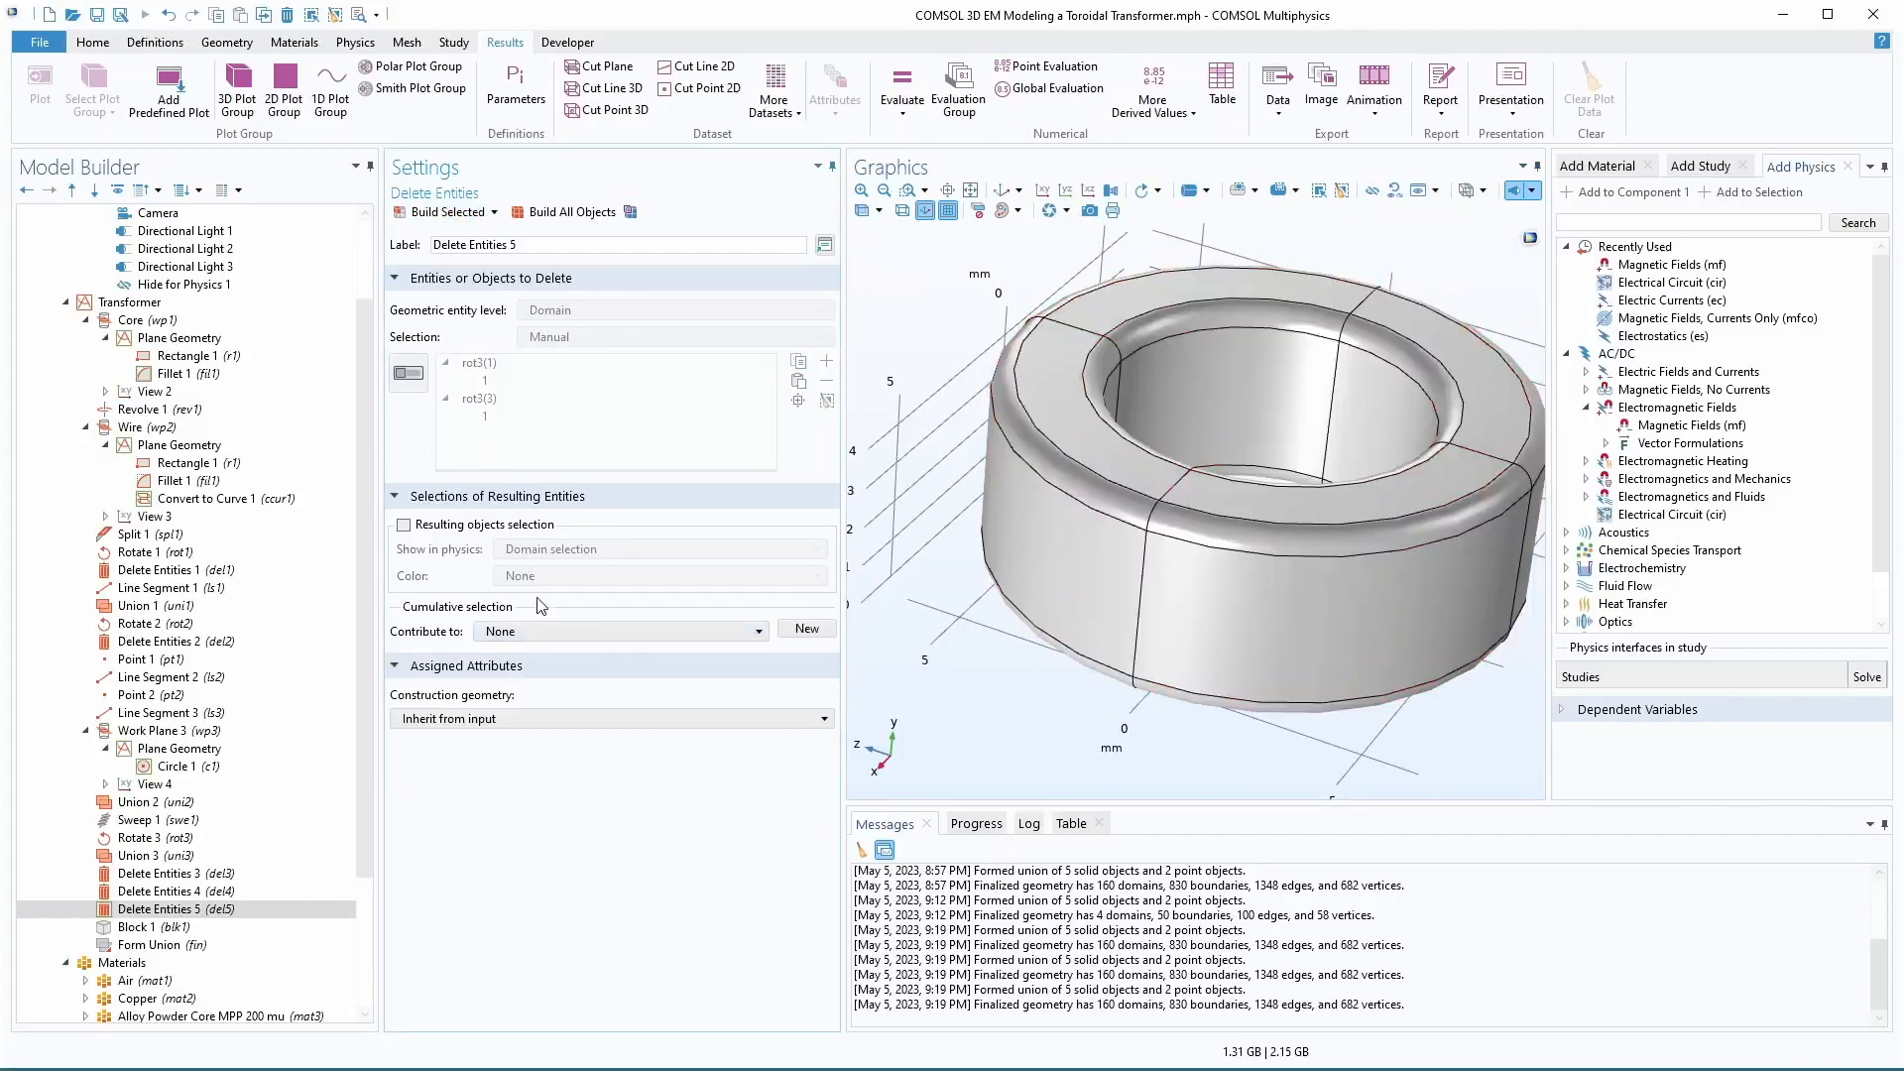
pyautogui.click(165, 910)
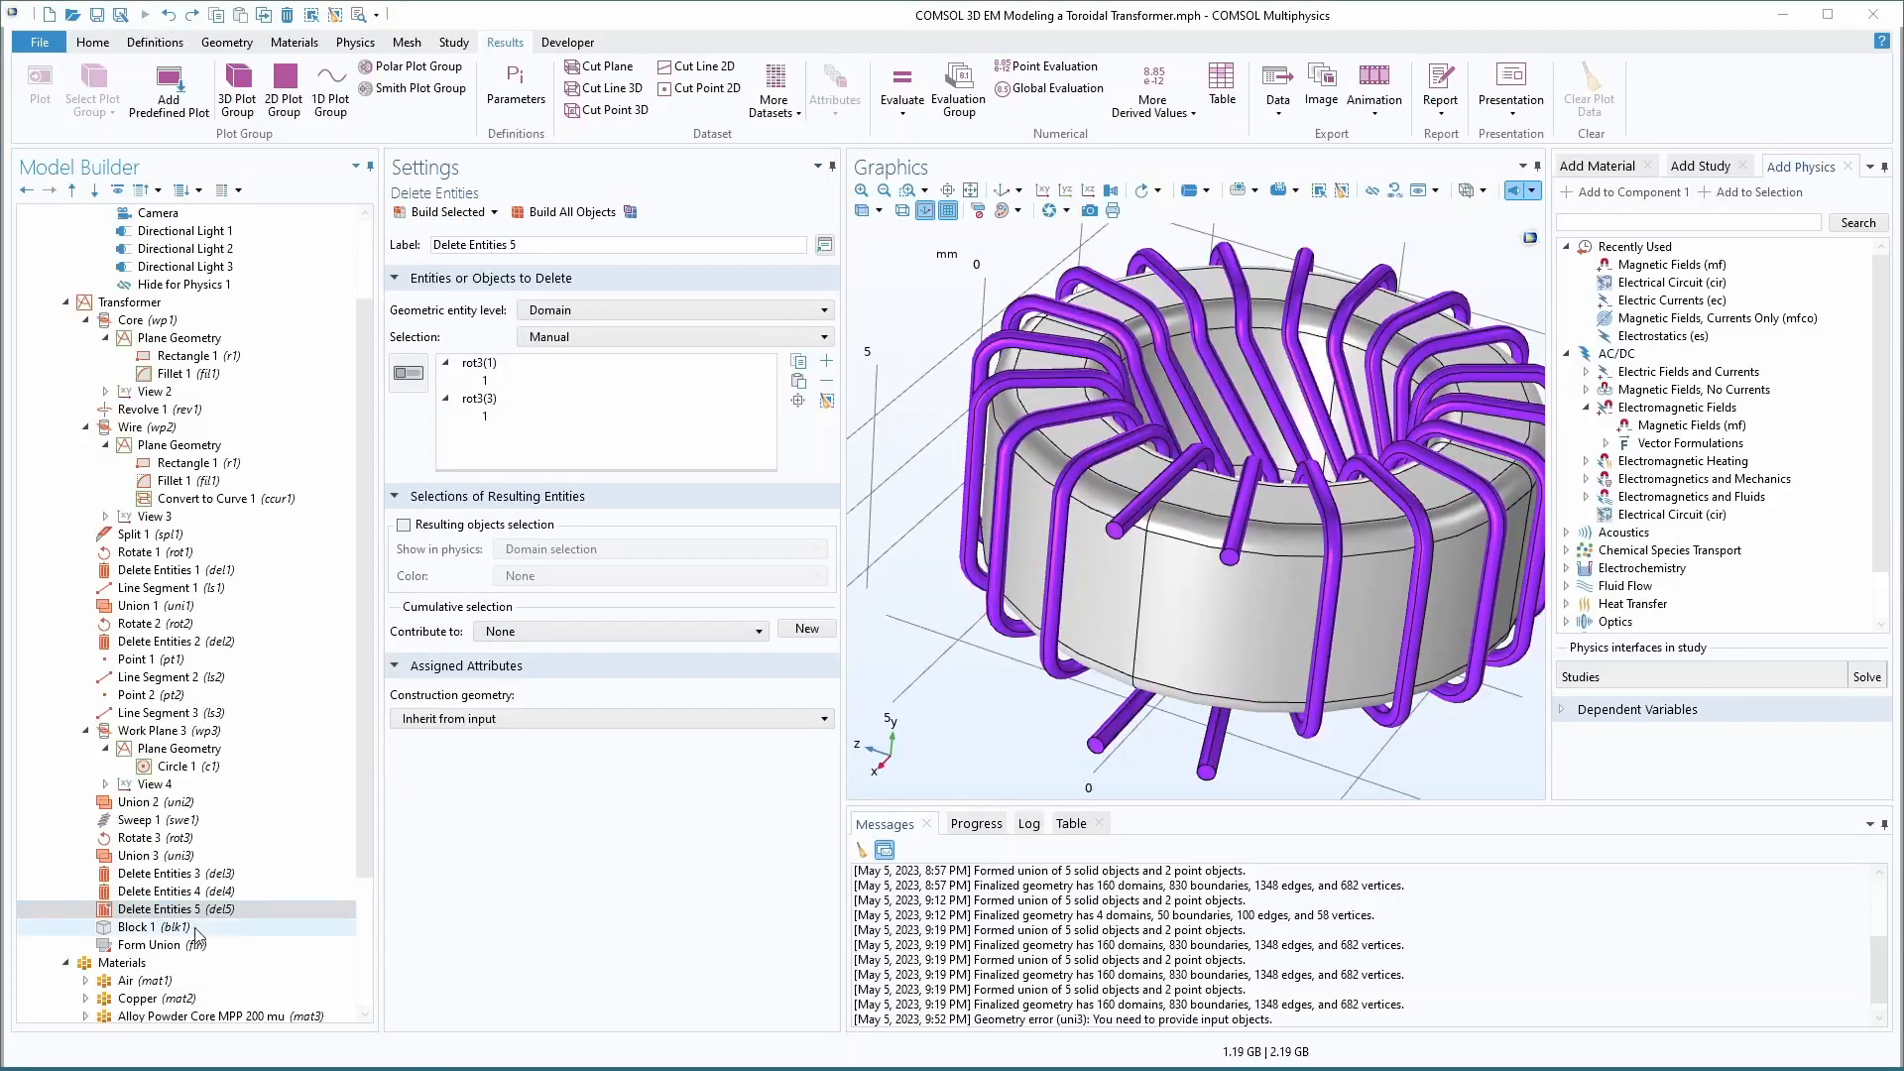
# - Correct the Rotate 3 angle to range(0,360/(2*Np),360/(2*Np)) and build the rotation
pyautogui.click(151, 839)
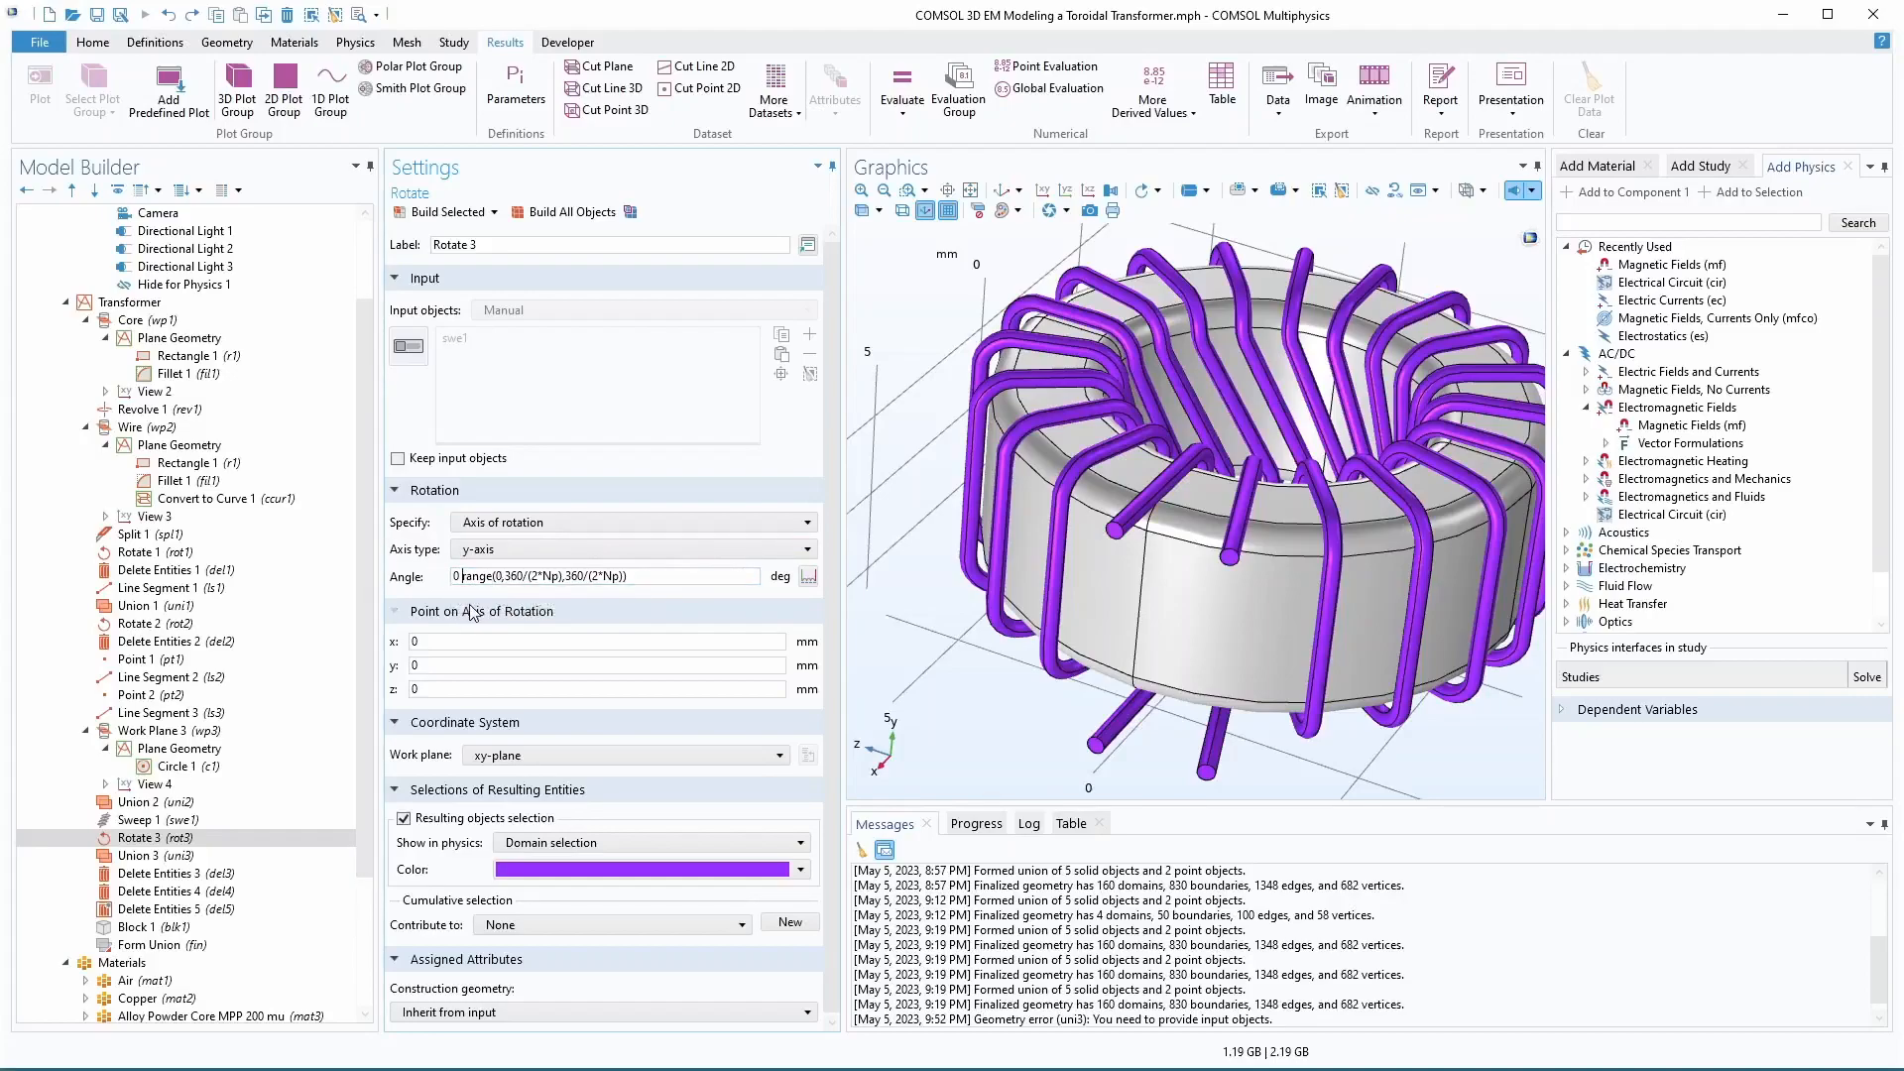
pyautogui.press('Delete')
pyautogui.press('BackSpace')
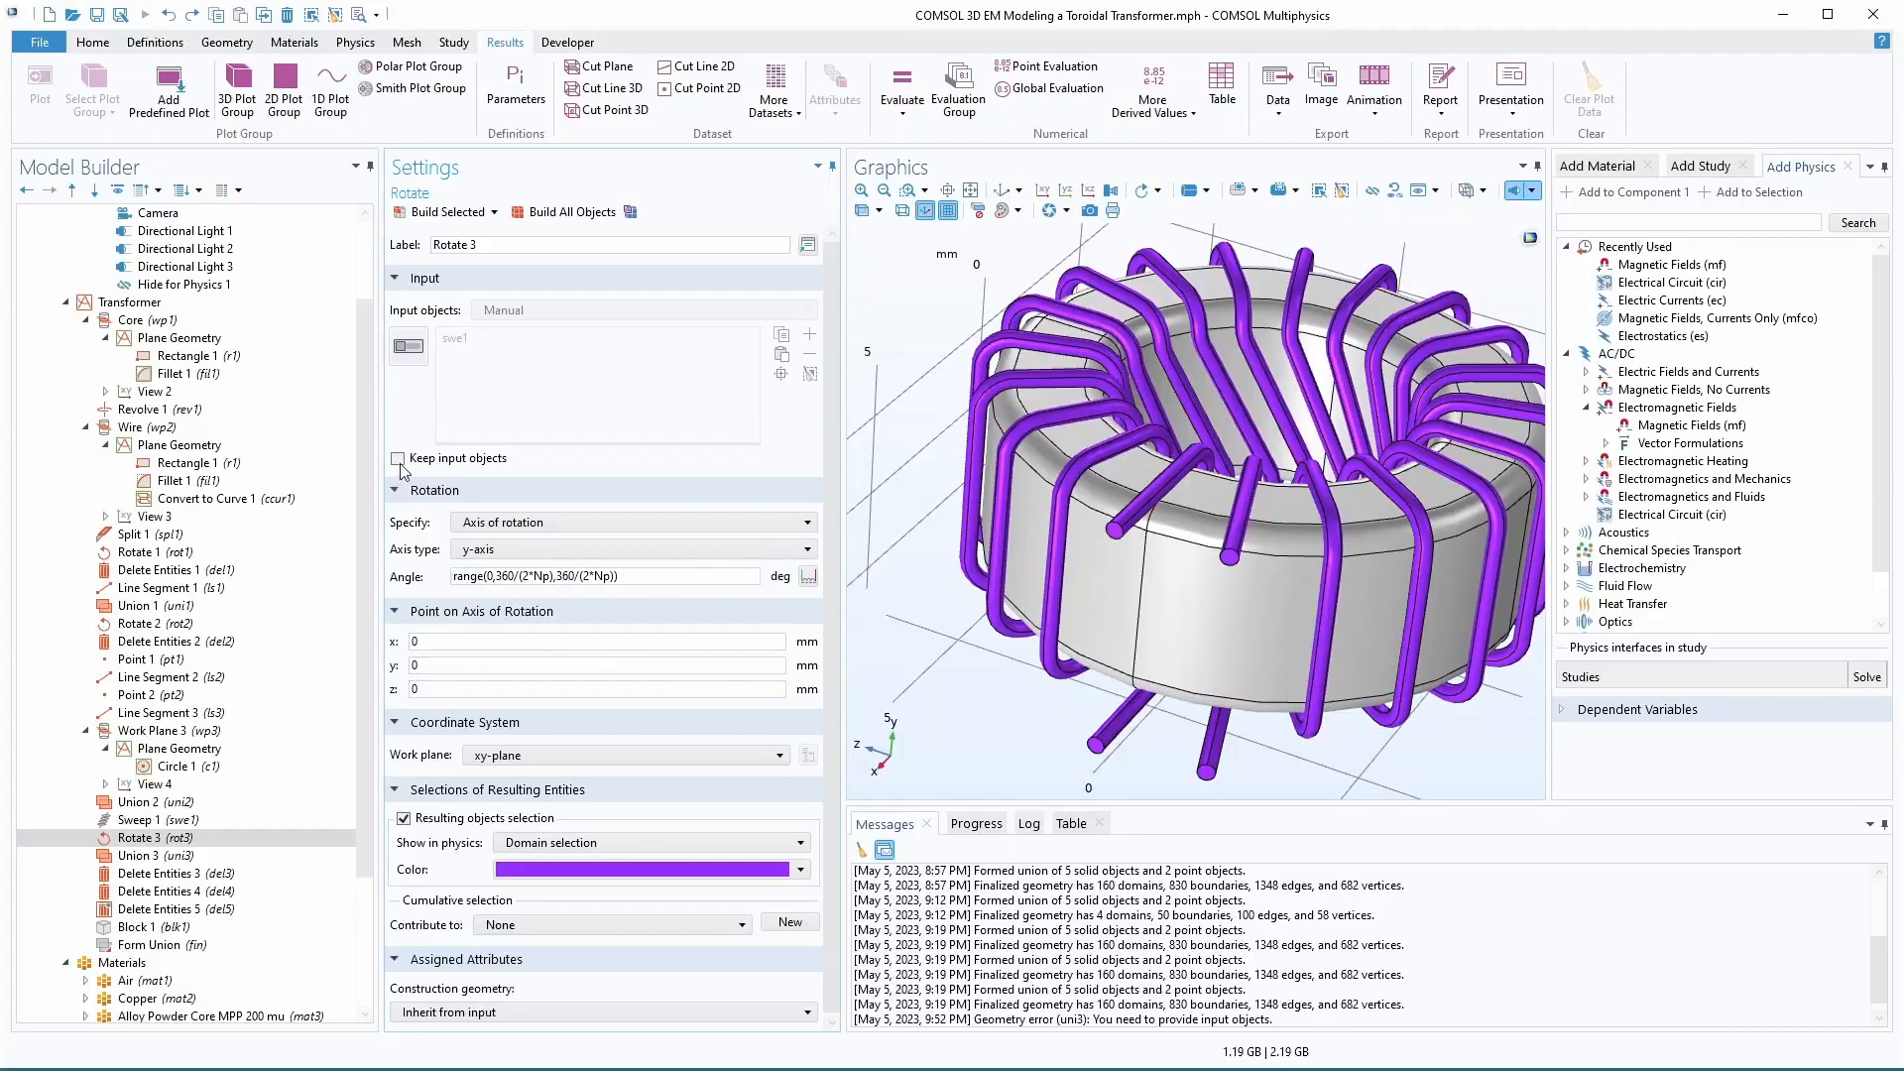
pyautogui.click(425, 213)
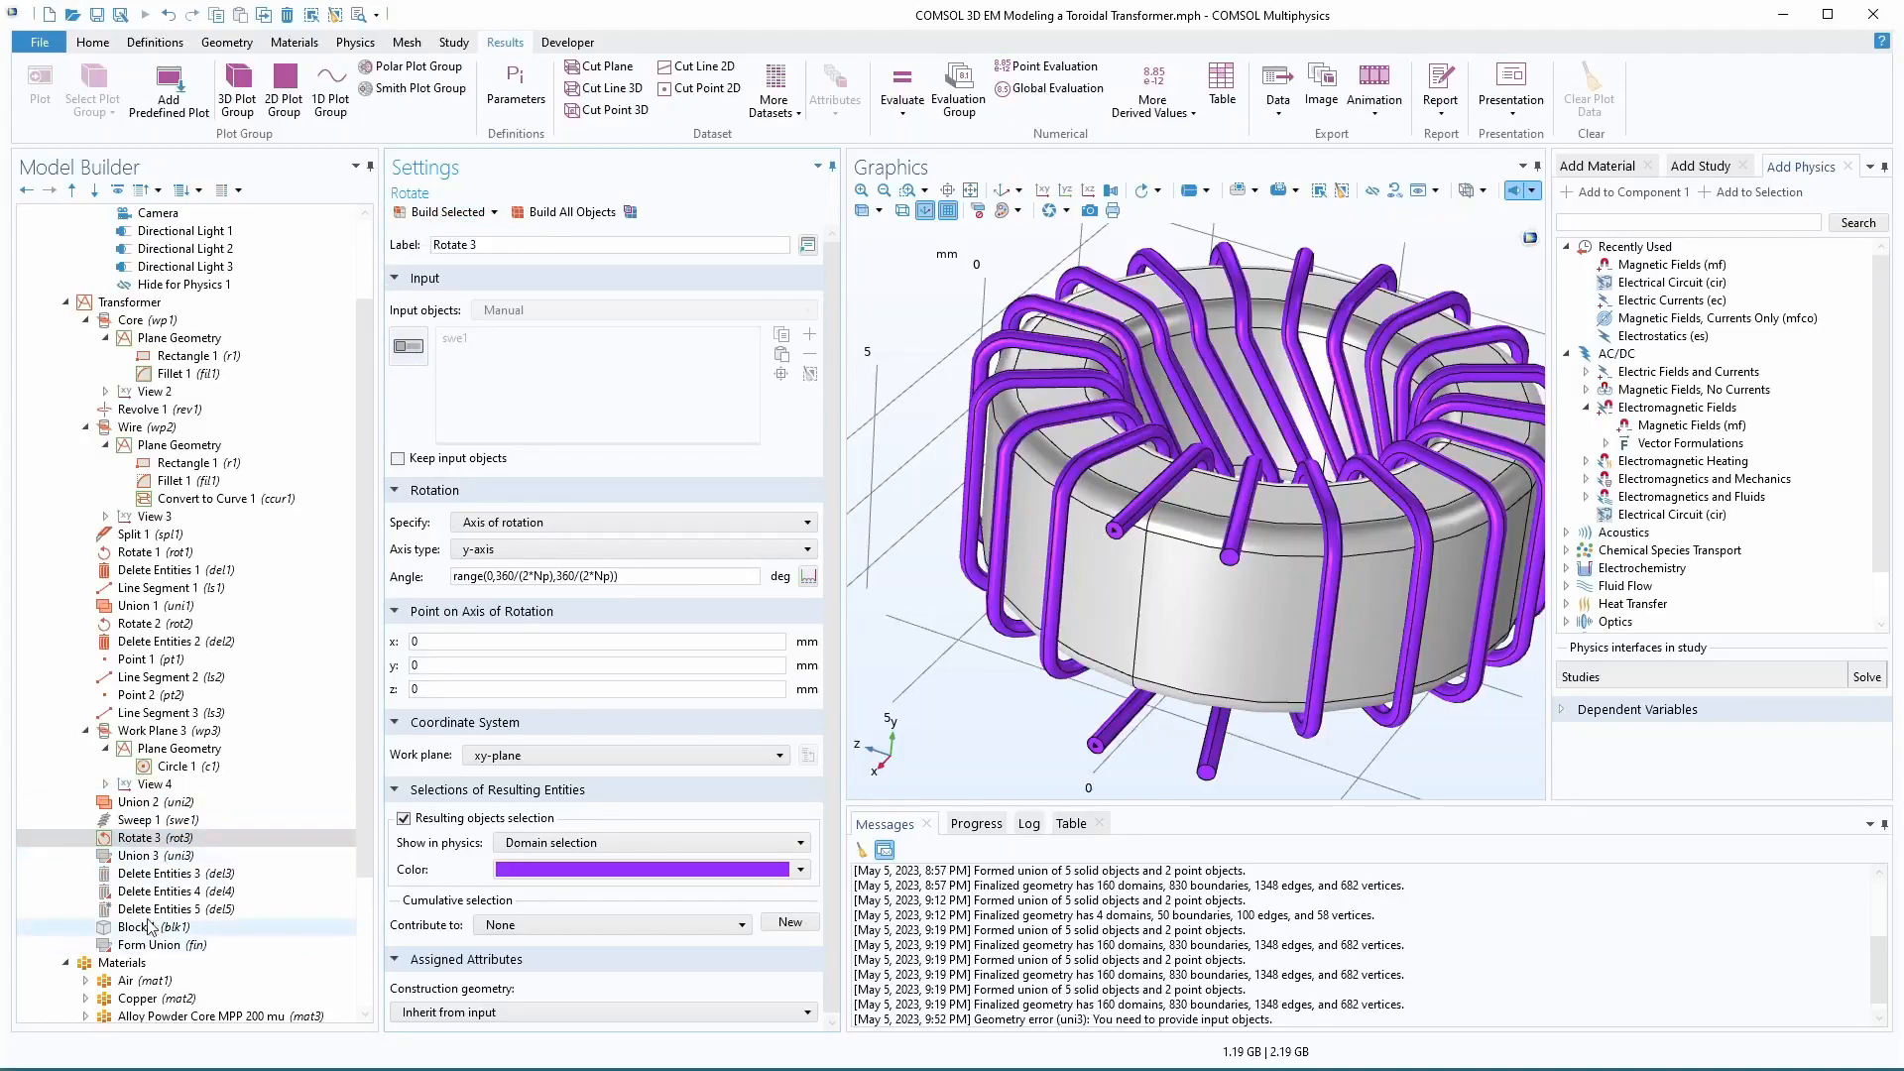
# - Rebuild Union 3 and the Delete Entities 3 feature that removes points pt2 and pt1
pyautogui.click(147, 856)
pyautogui.rightClick(147, 857)
pyautogui.click(128, 857)
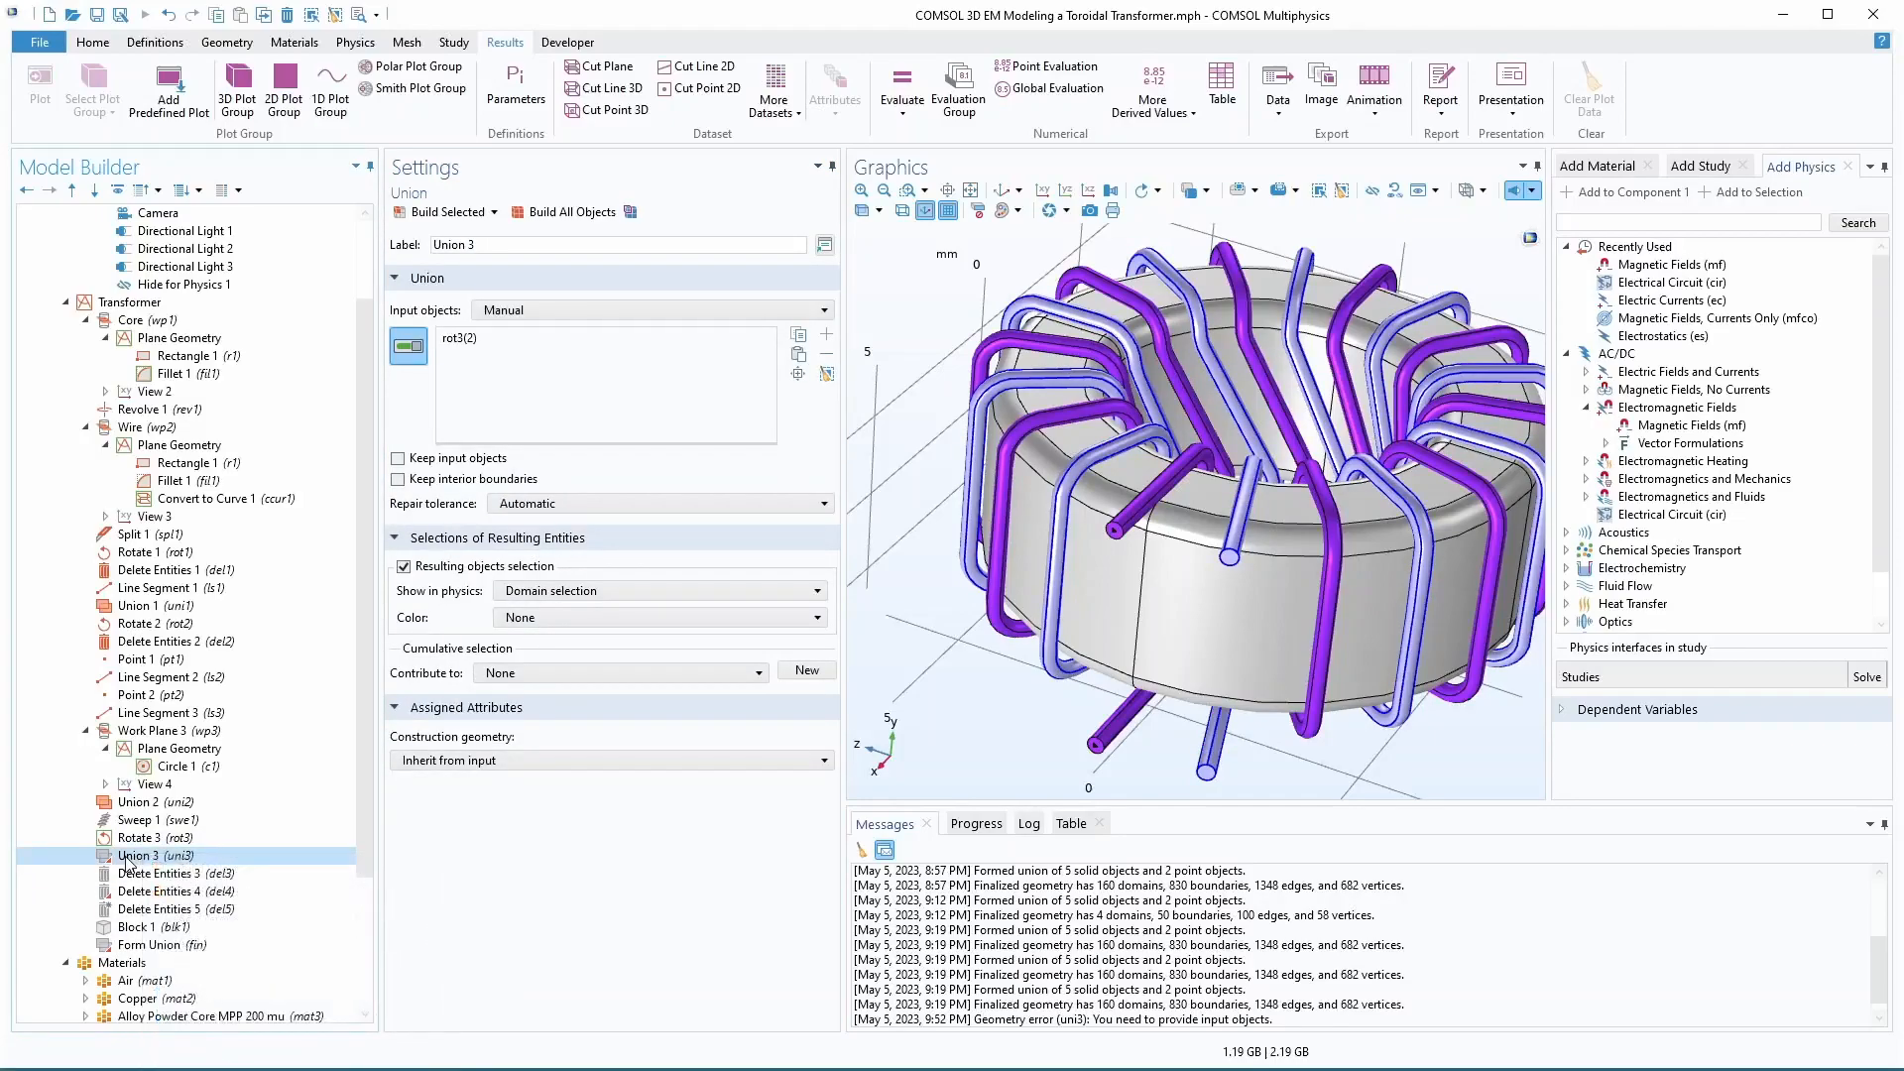
pyautogui.click(181, 874)
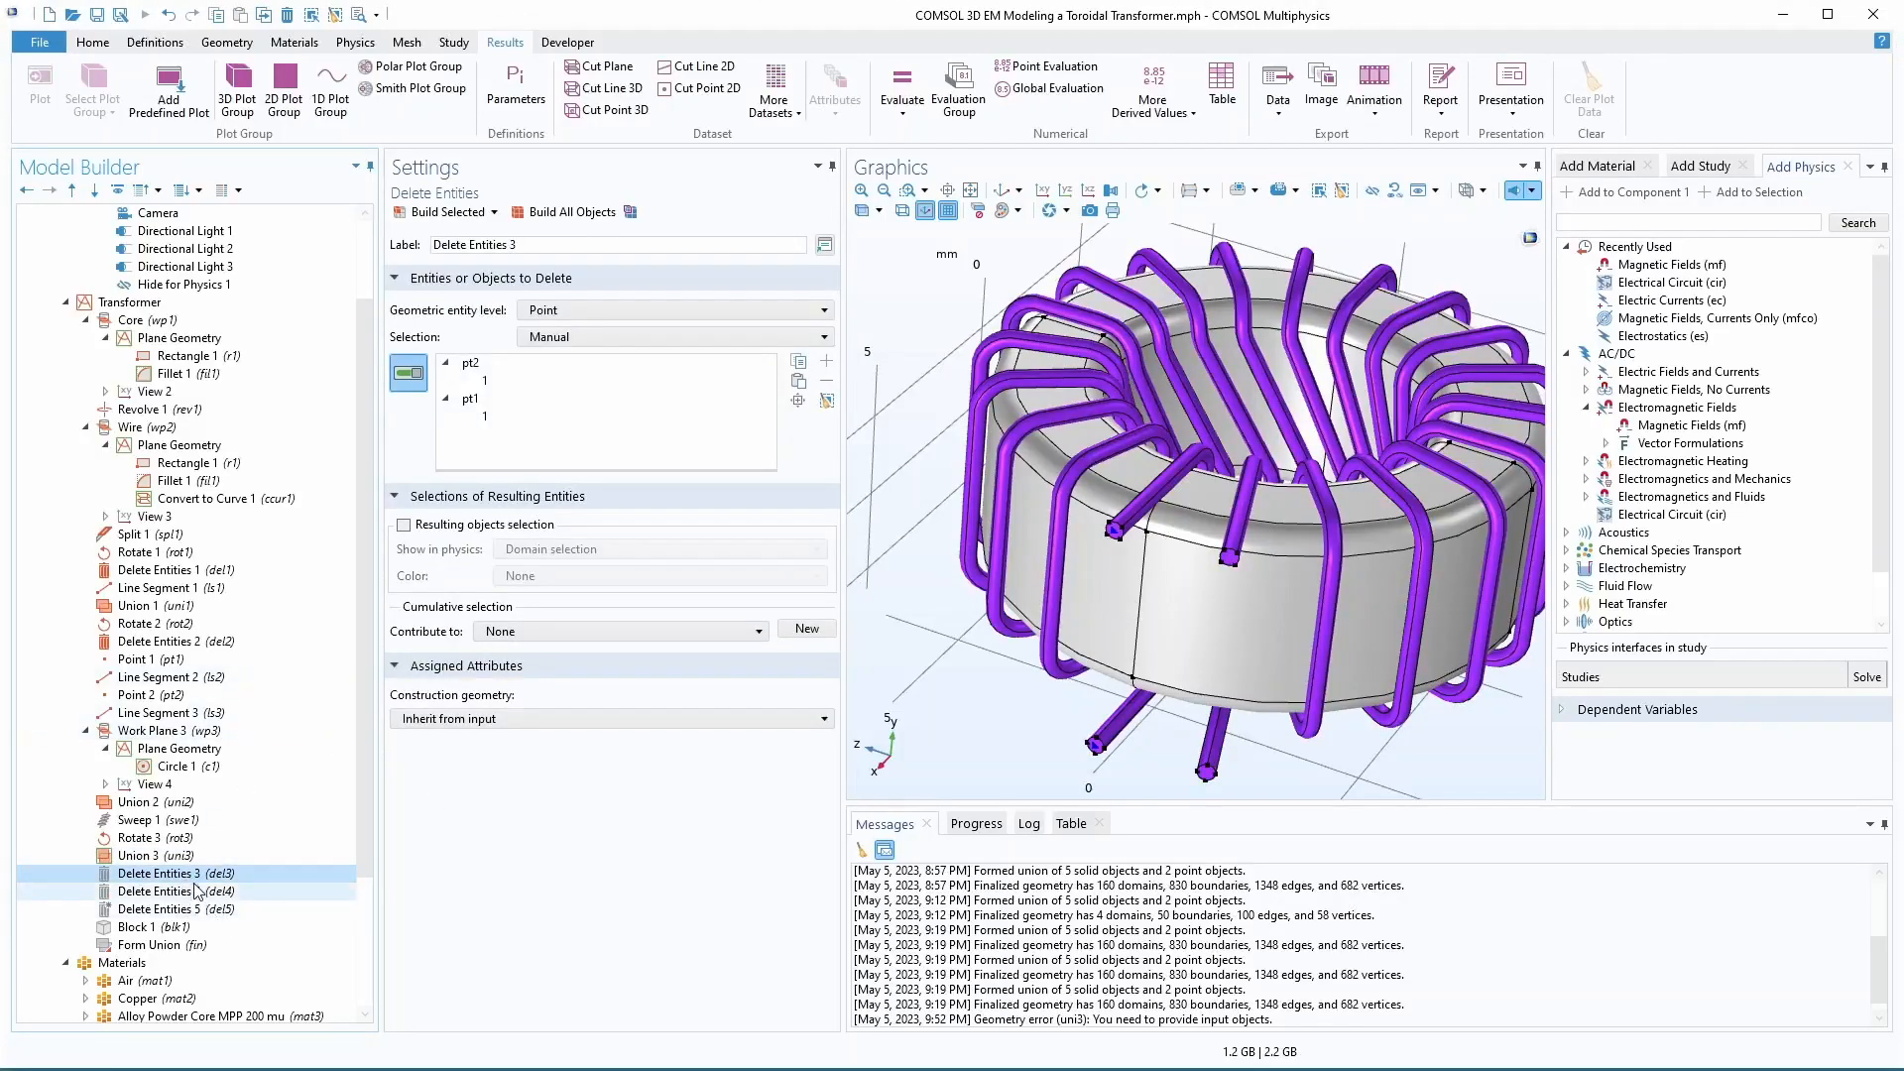
pyautogui.press('F7')
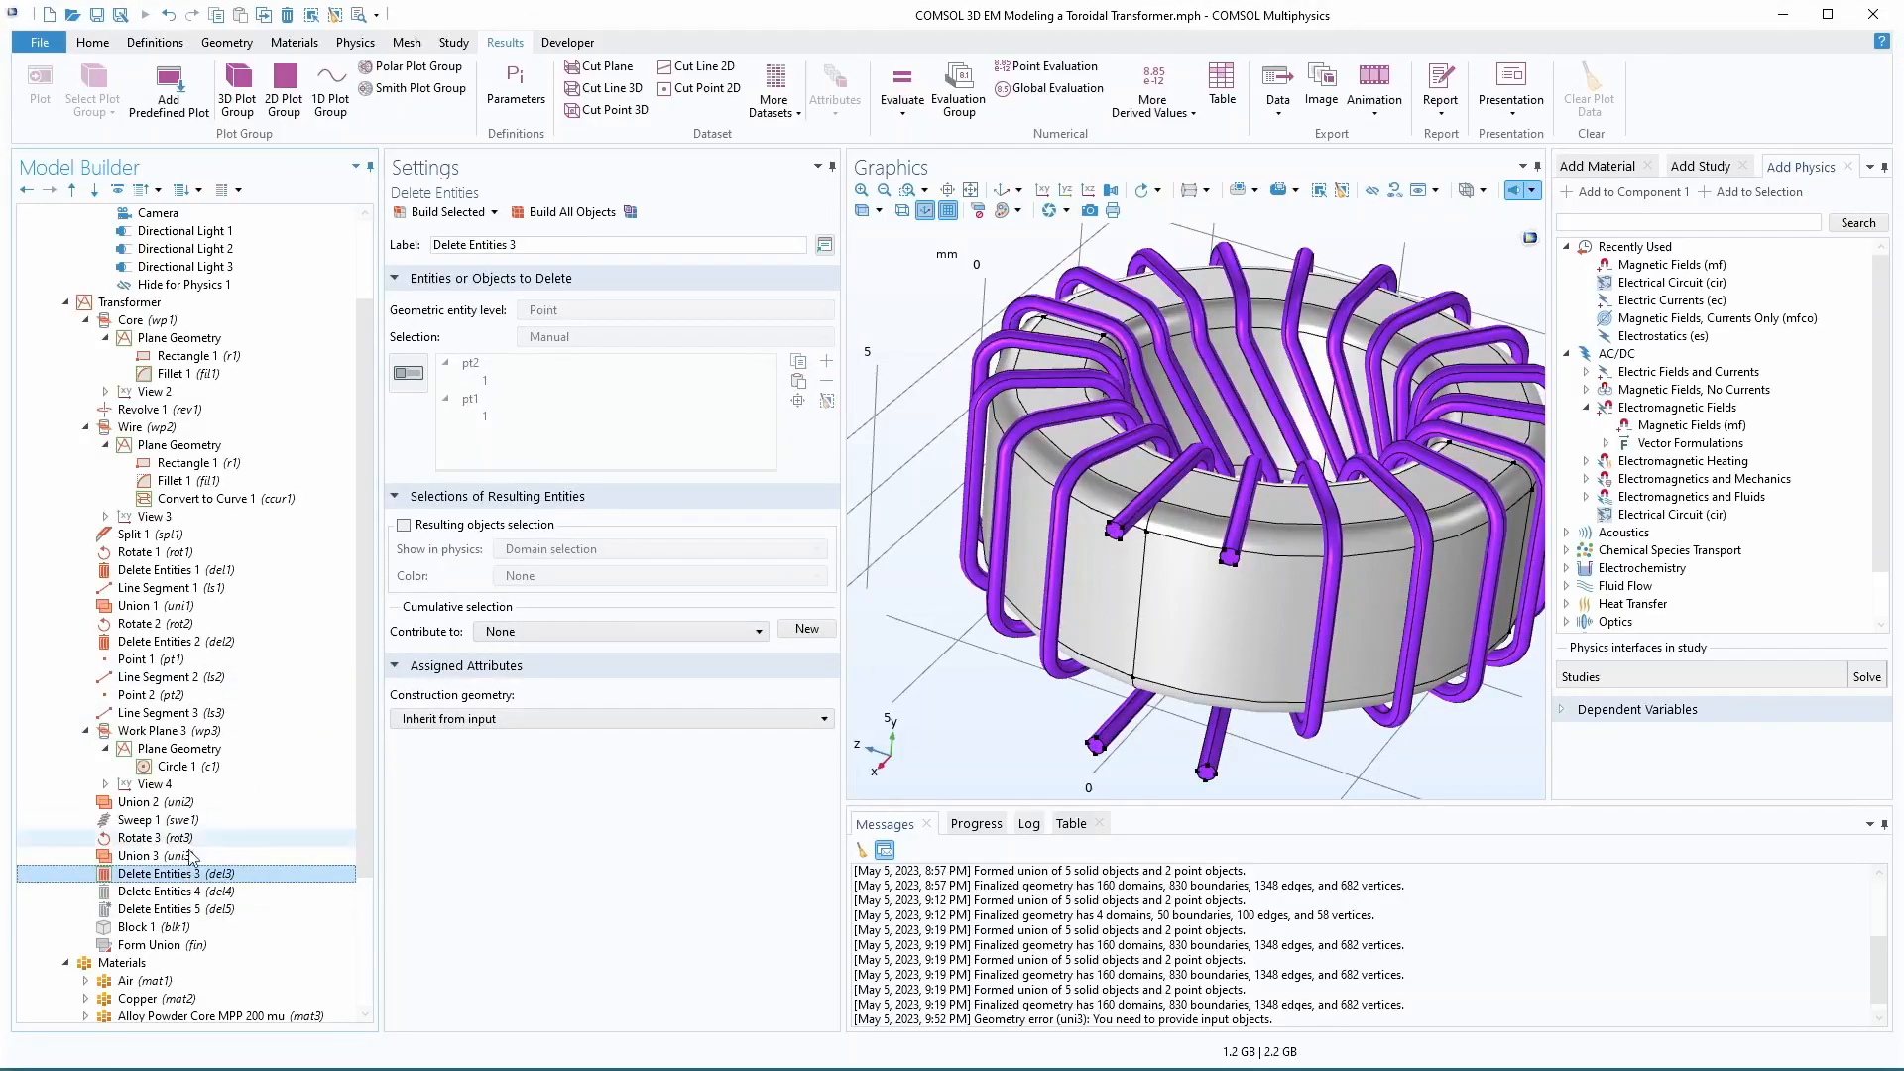
# - Clear the Delete Entities 4 selection, select domain 1 of rot3(1) instead, and build the feature
pyautogui.click(180, 896)
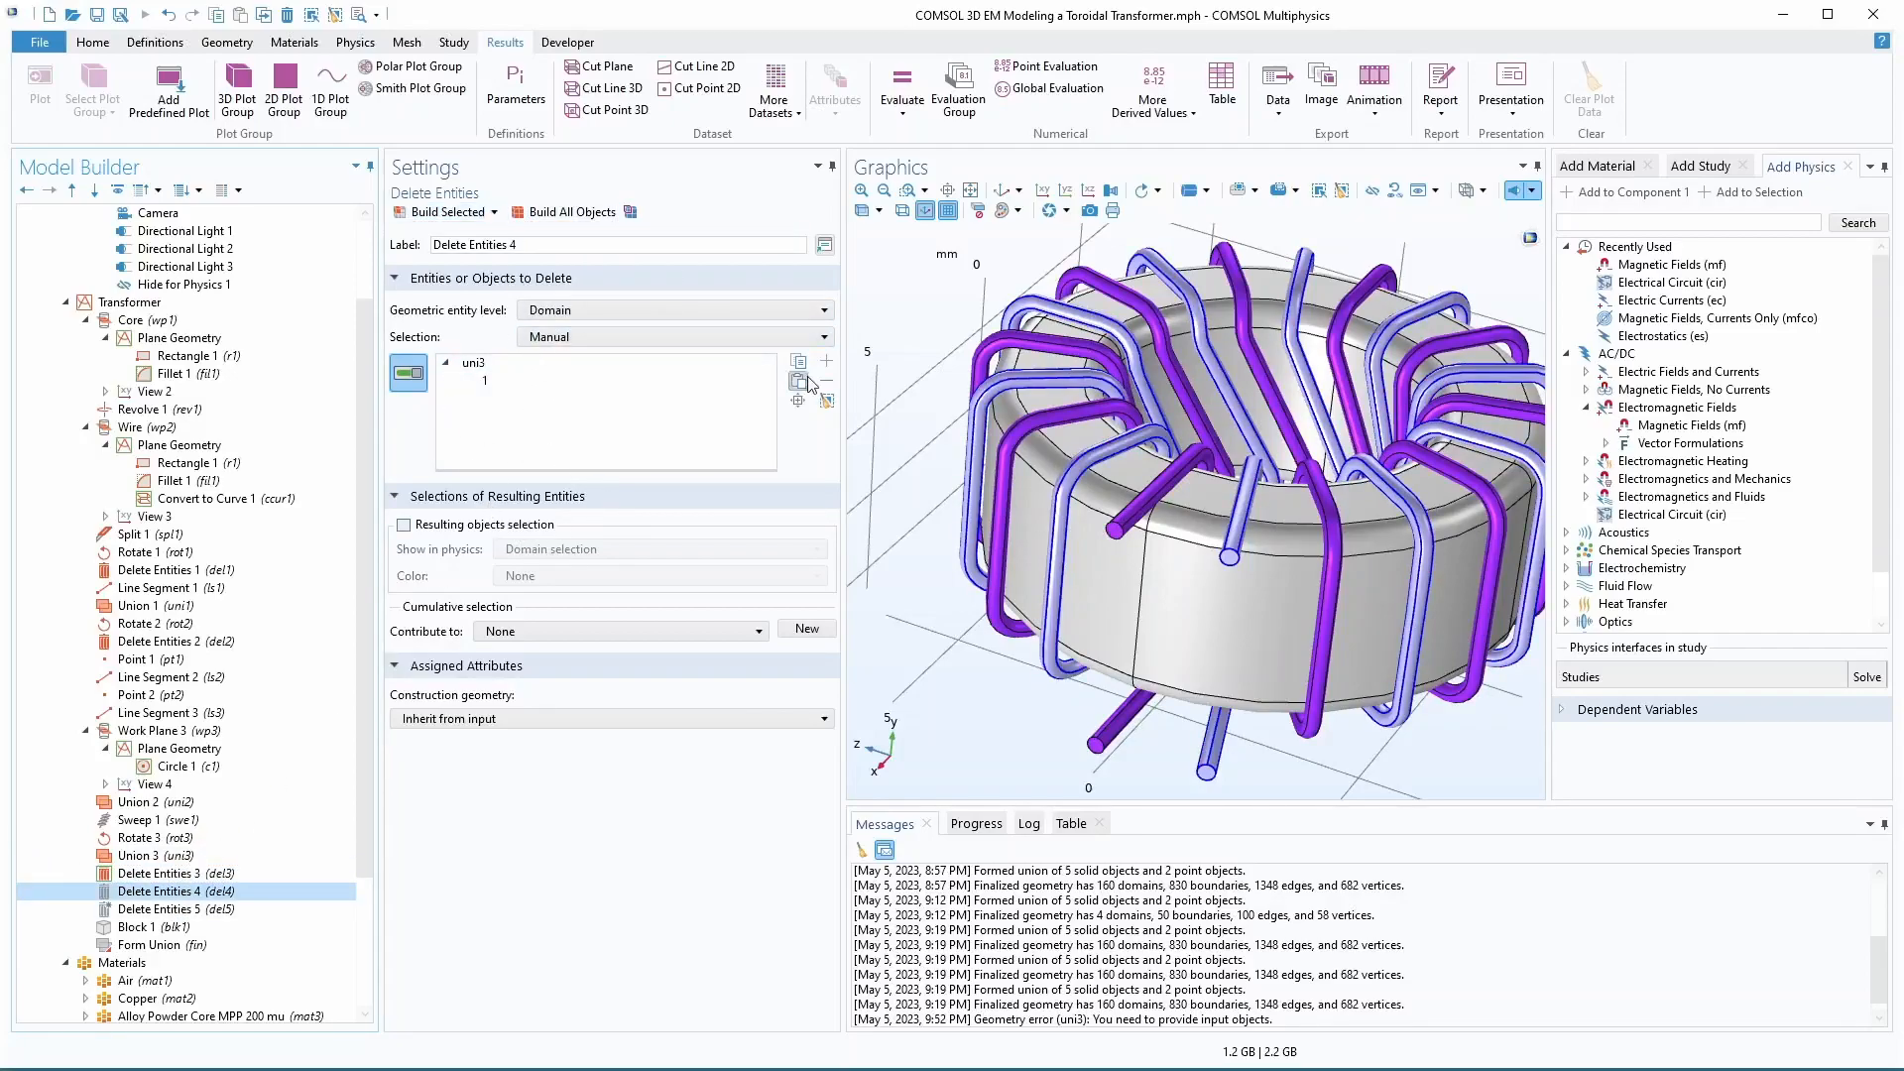
pyautogui.click(826, 400)
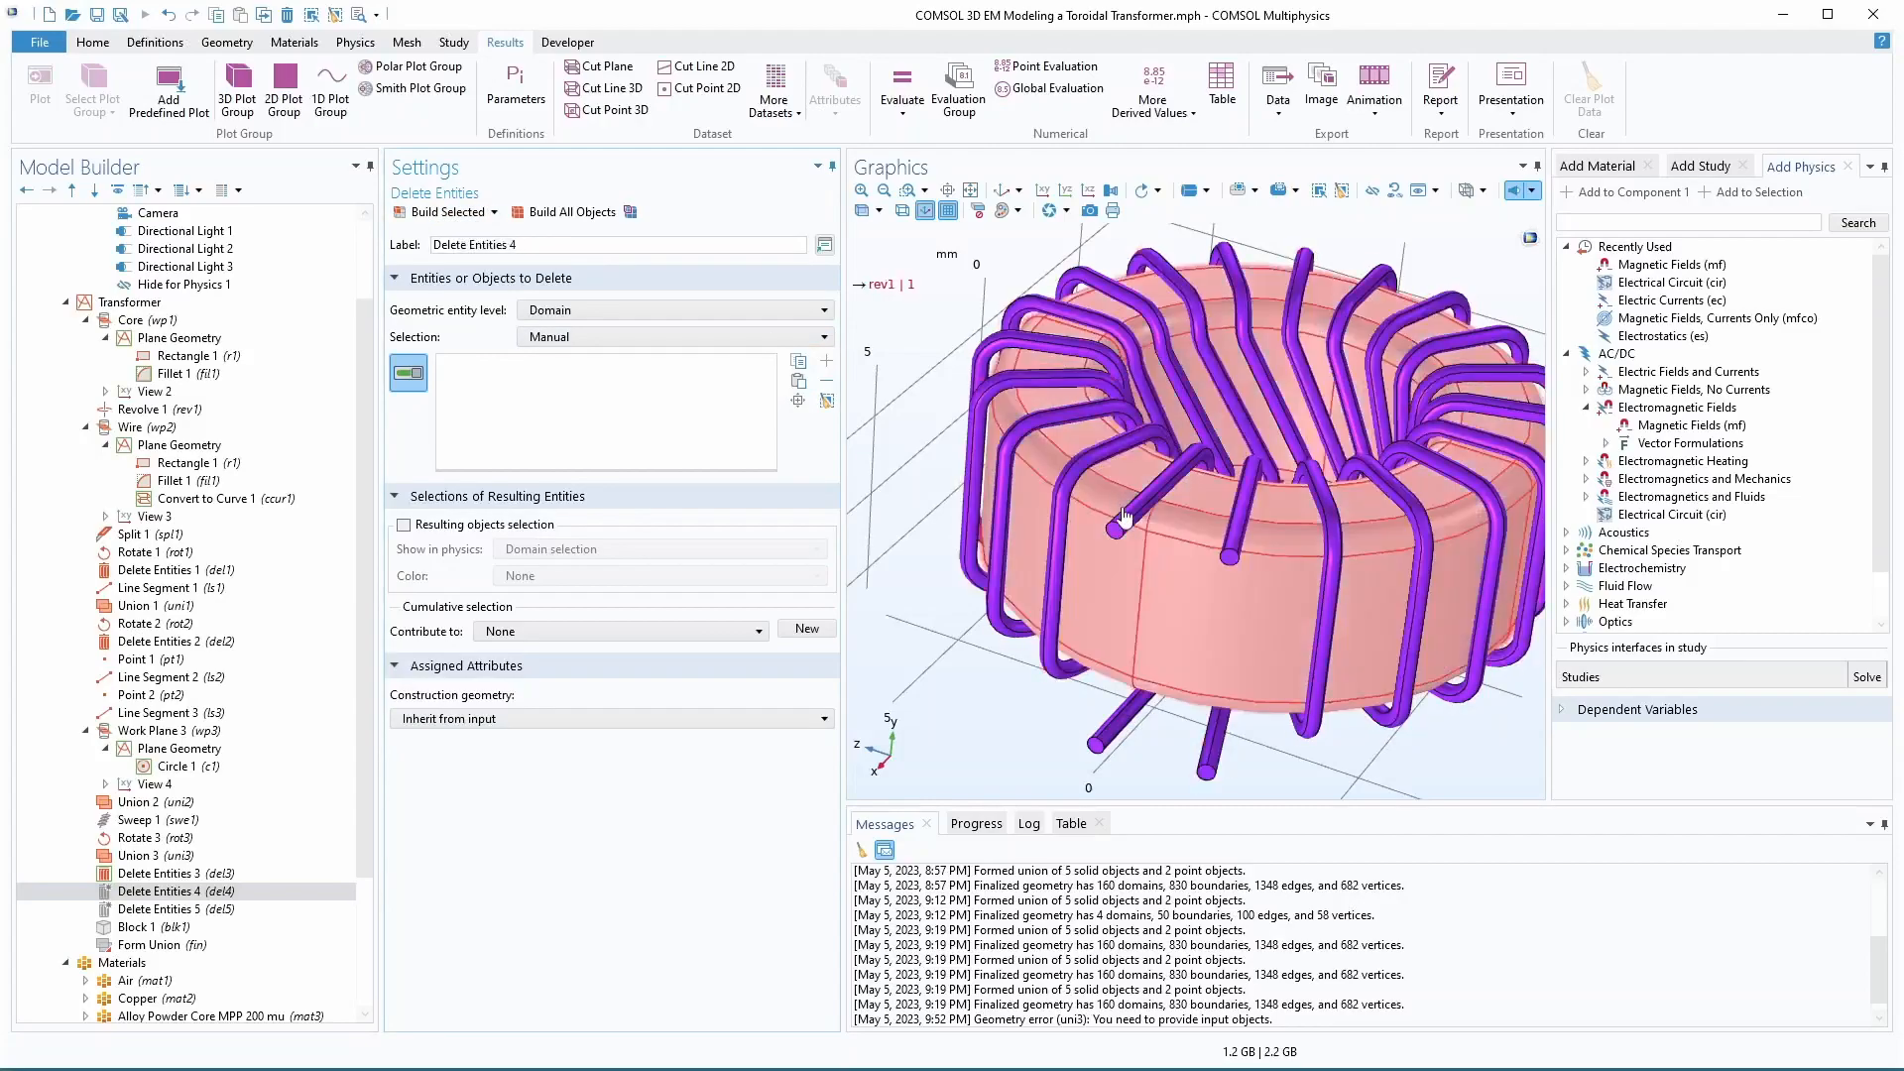
pyautogui.click(1131, 526)
pyautogui.click(446, 212)
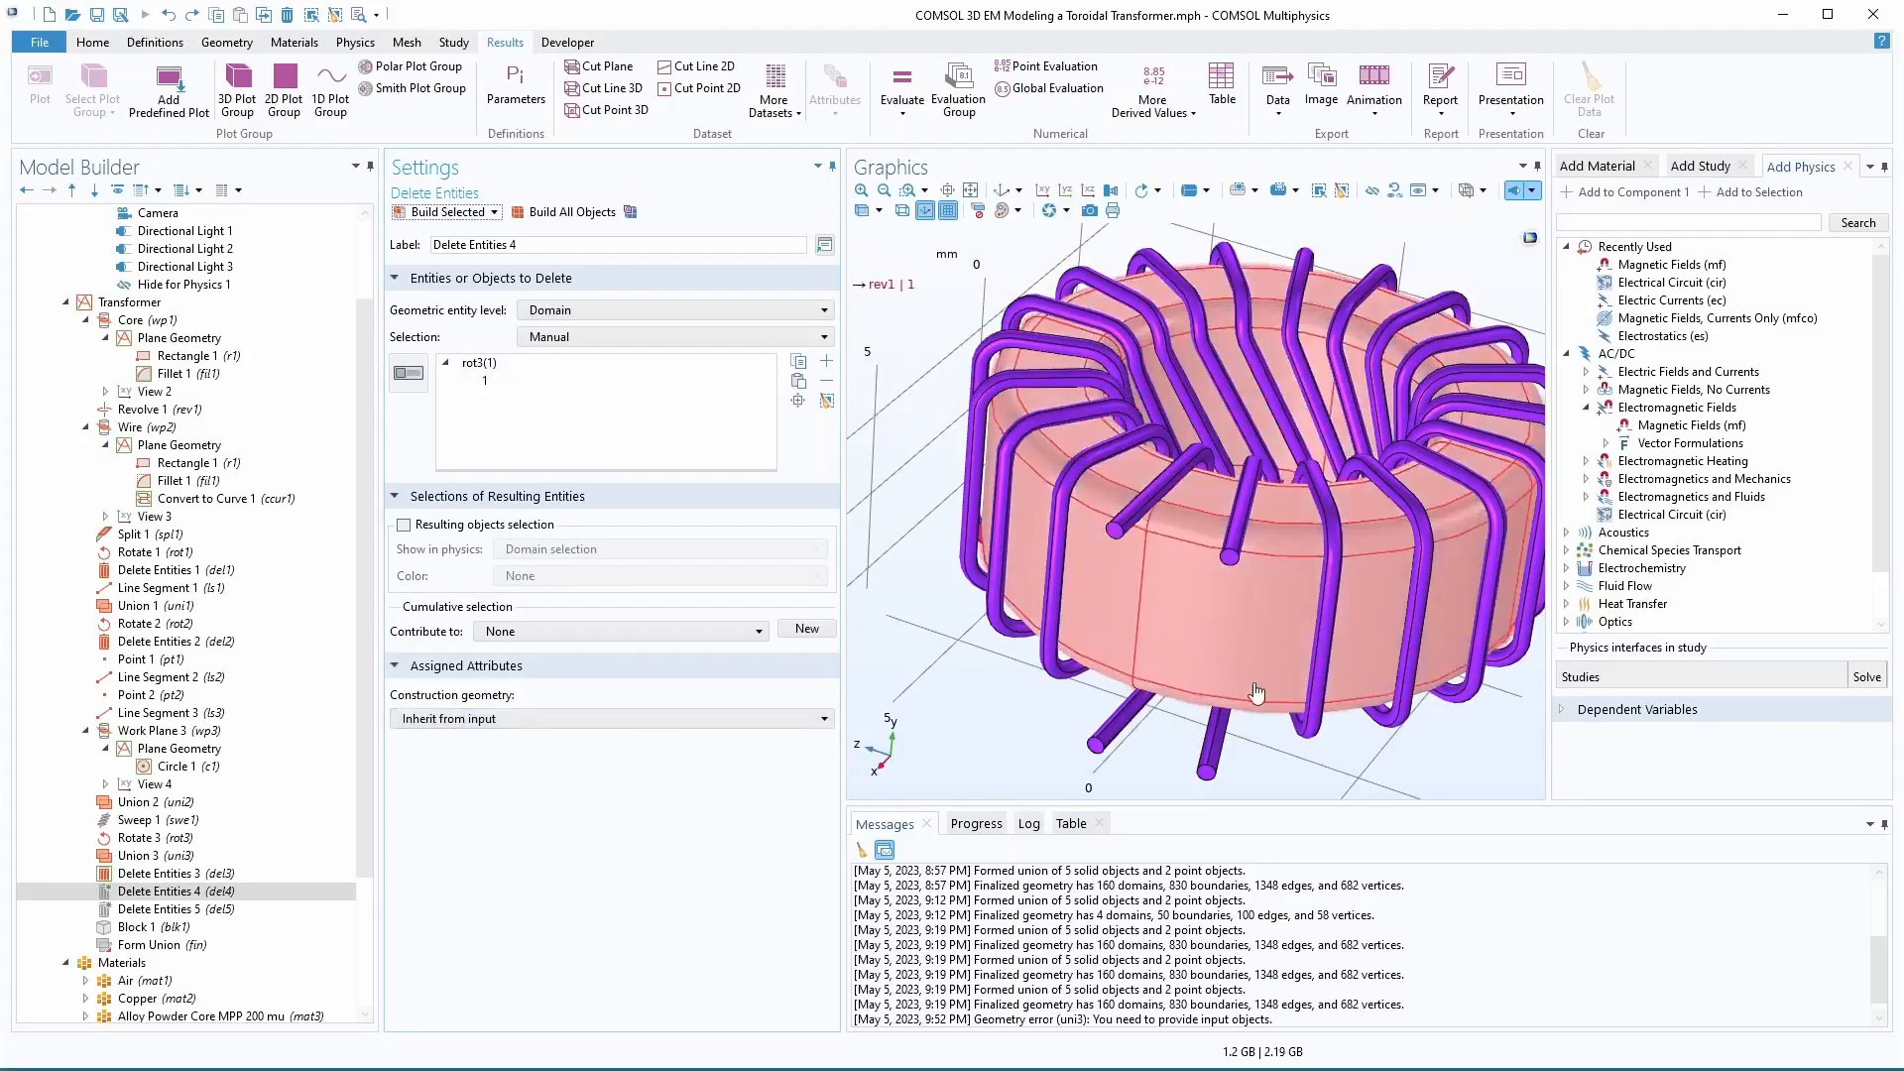
# - Remove the Delete Entities 4 feature from the geometry sequence
pyautogui.click(170, 892)
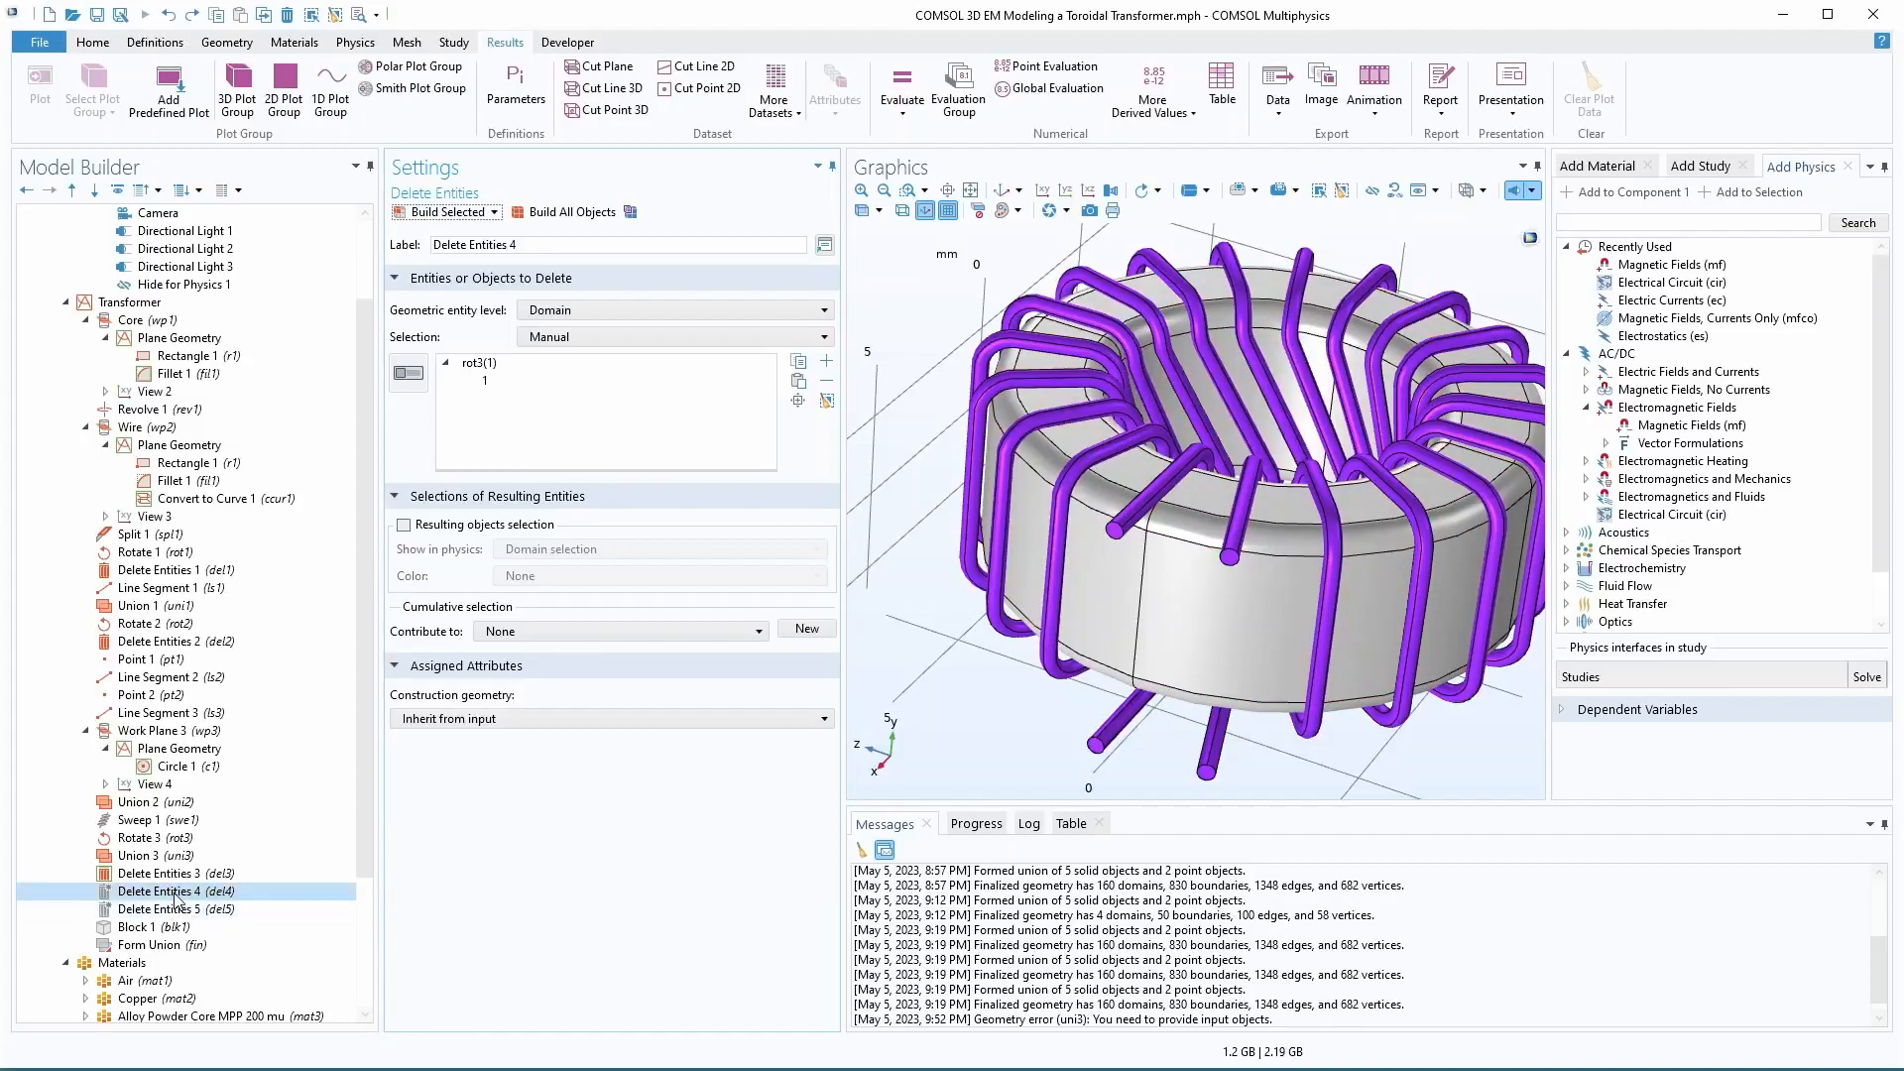
pyautogui.rightClick(178, 894)
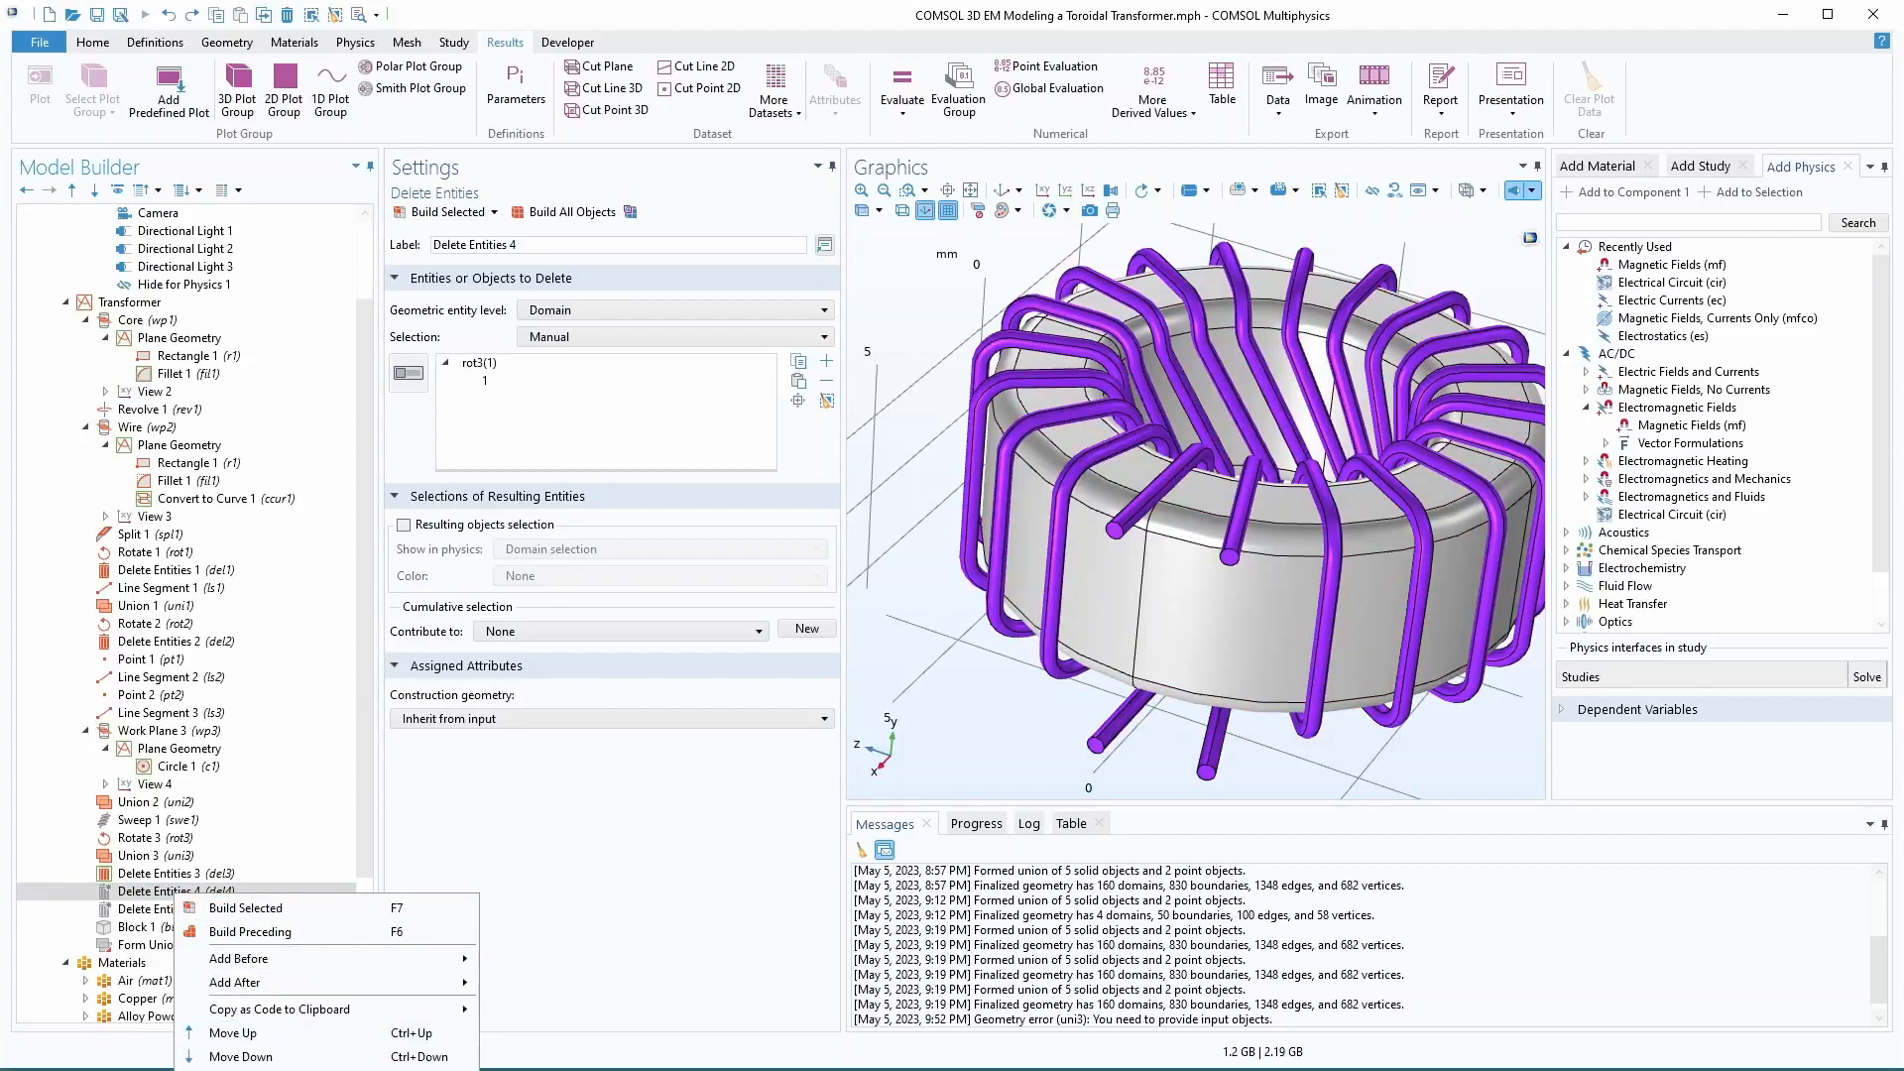
pyautogui.press('Delete')
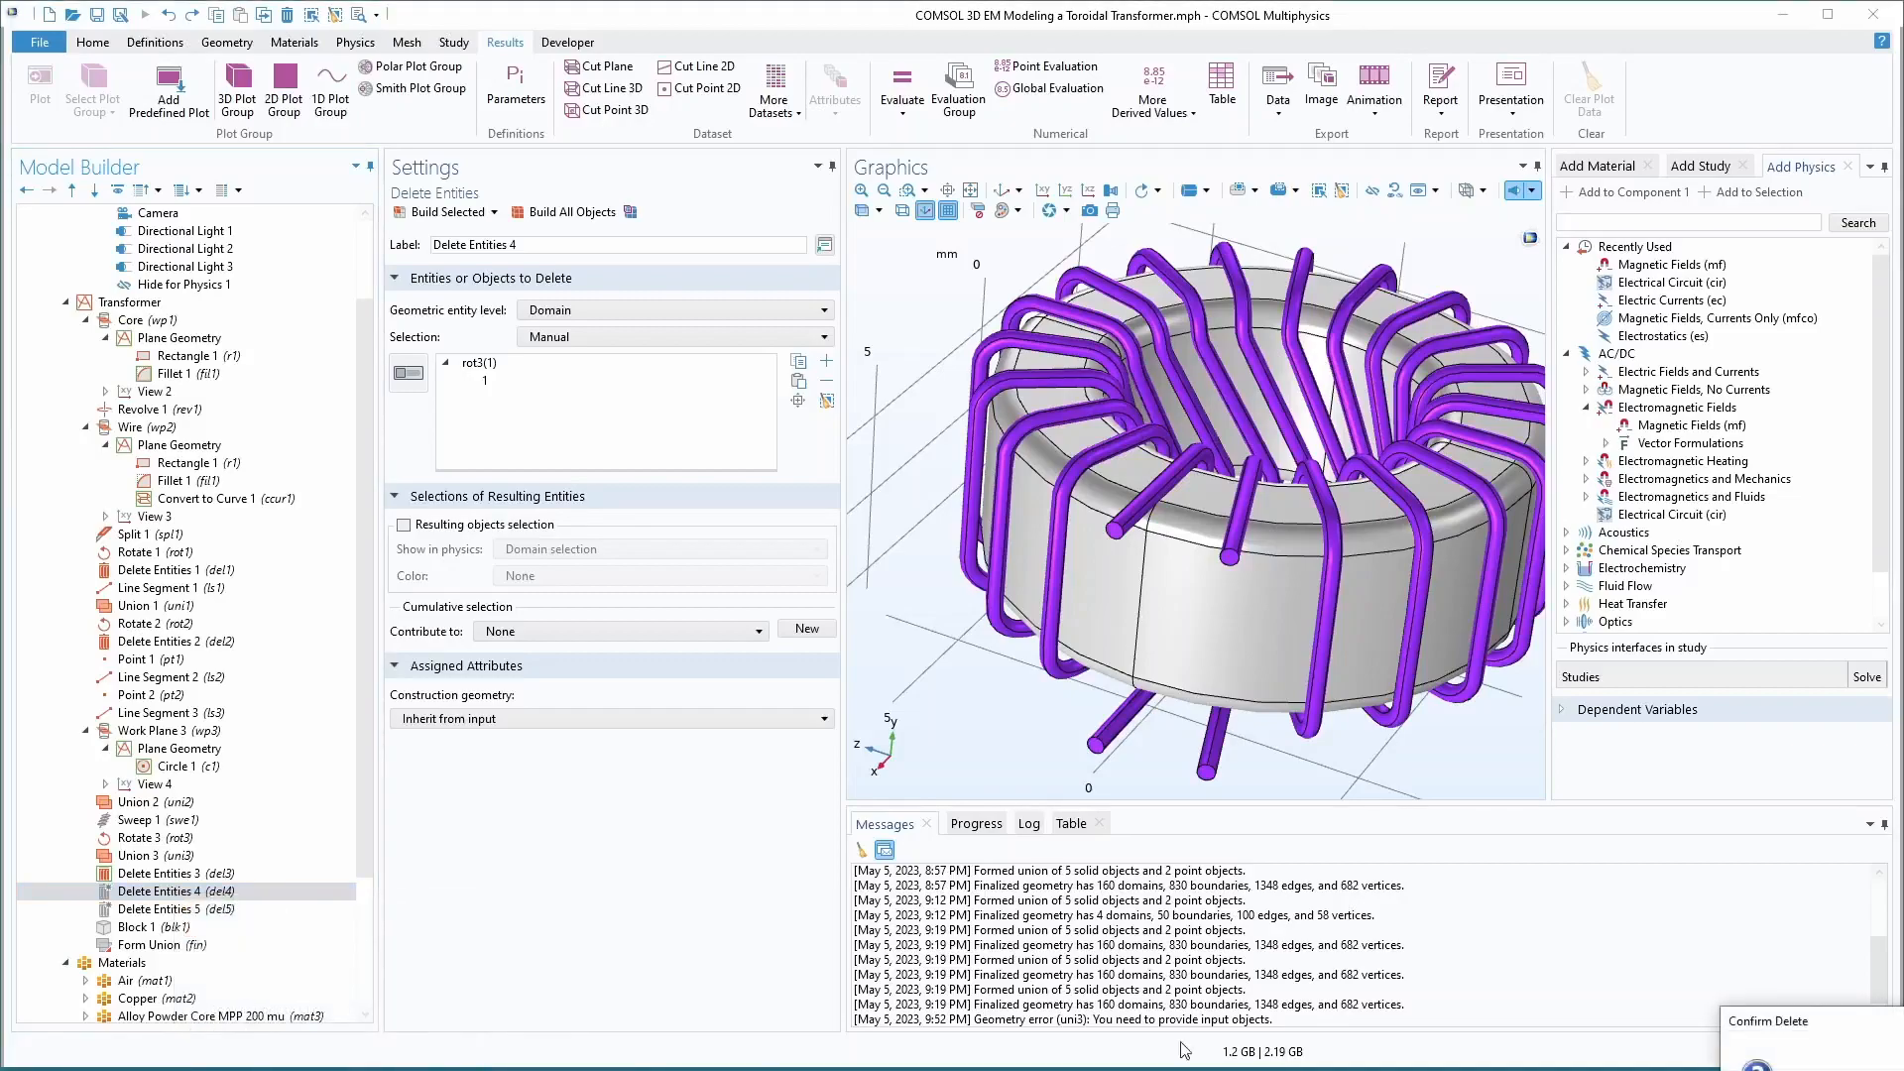
pyautogui.press('Return')
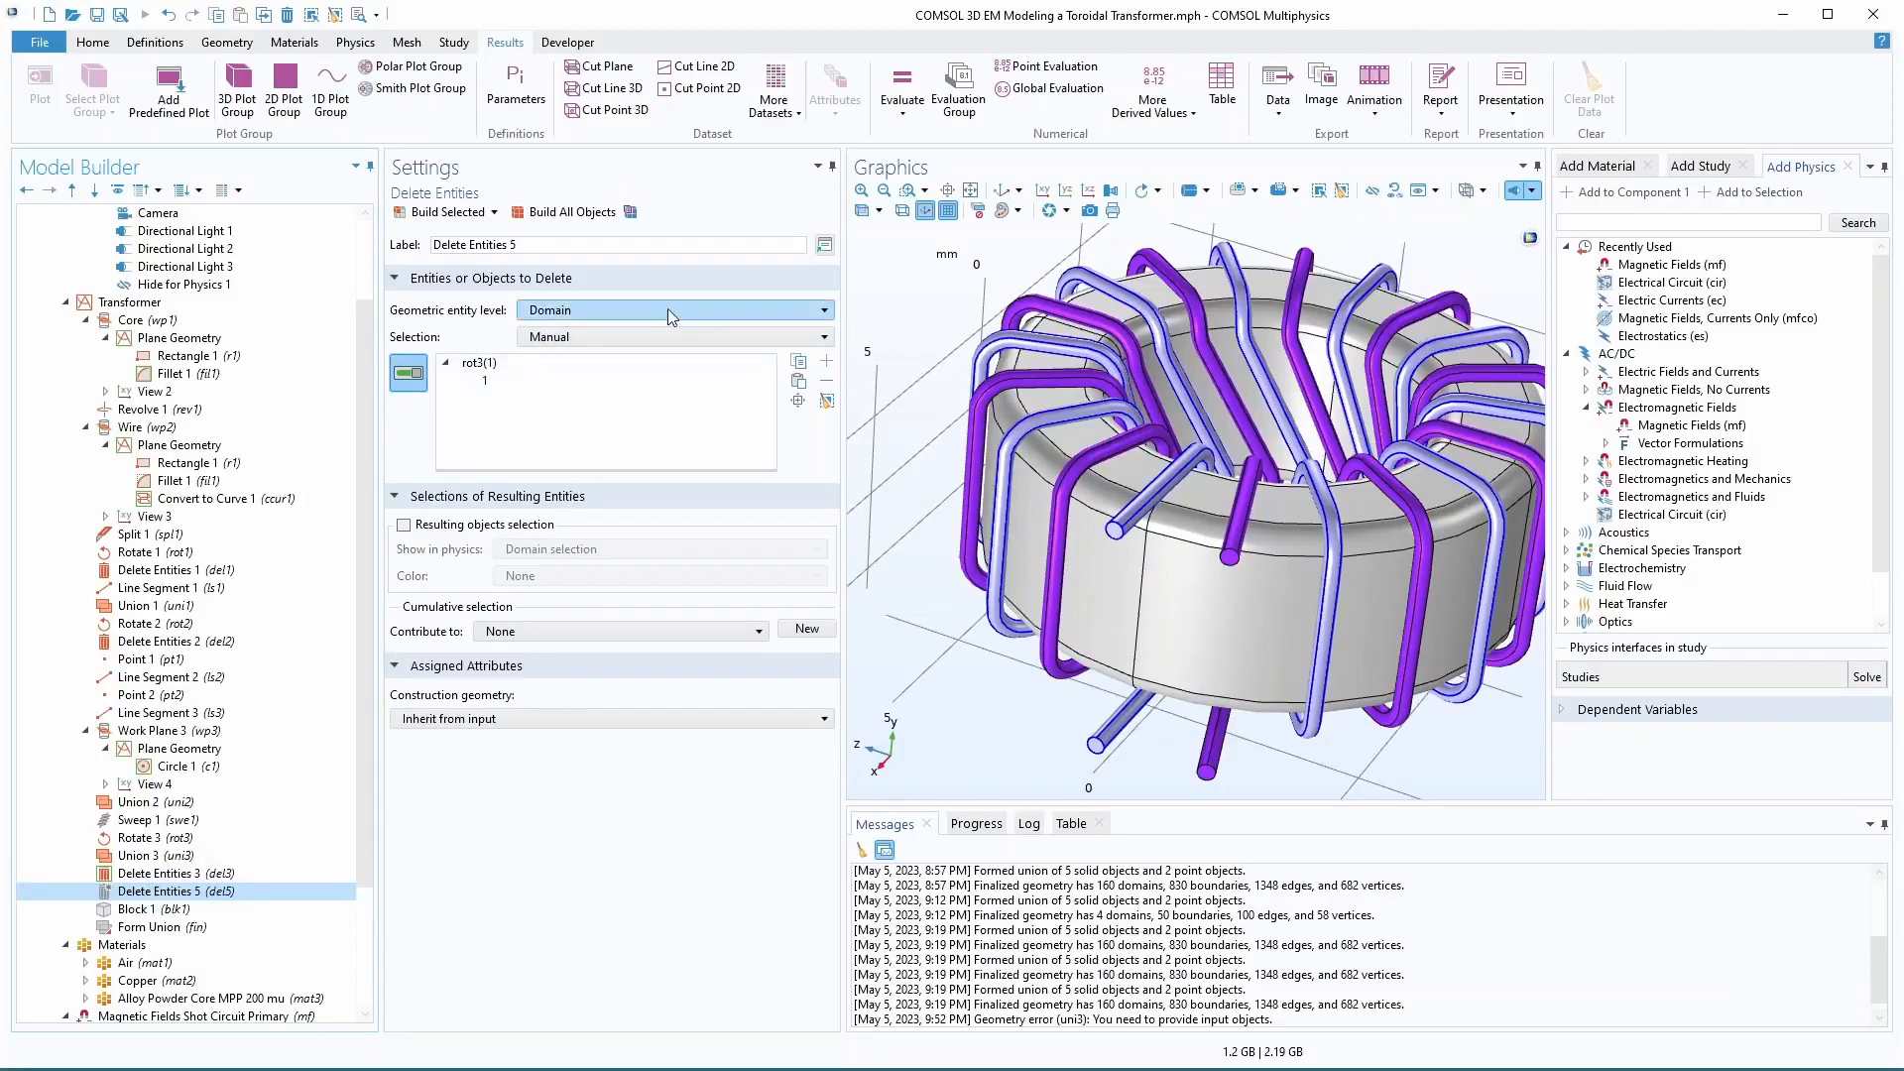
# - Clear the Delete Entities 5 selection, reselect only domain 1 of rot3(1) on the winding, and build the feature
pyautogui.click(827, 401)
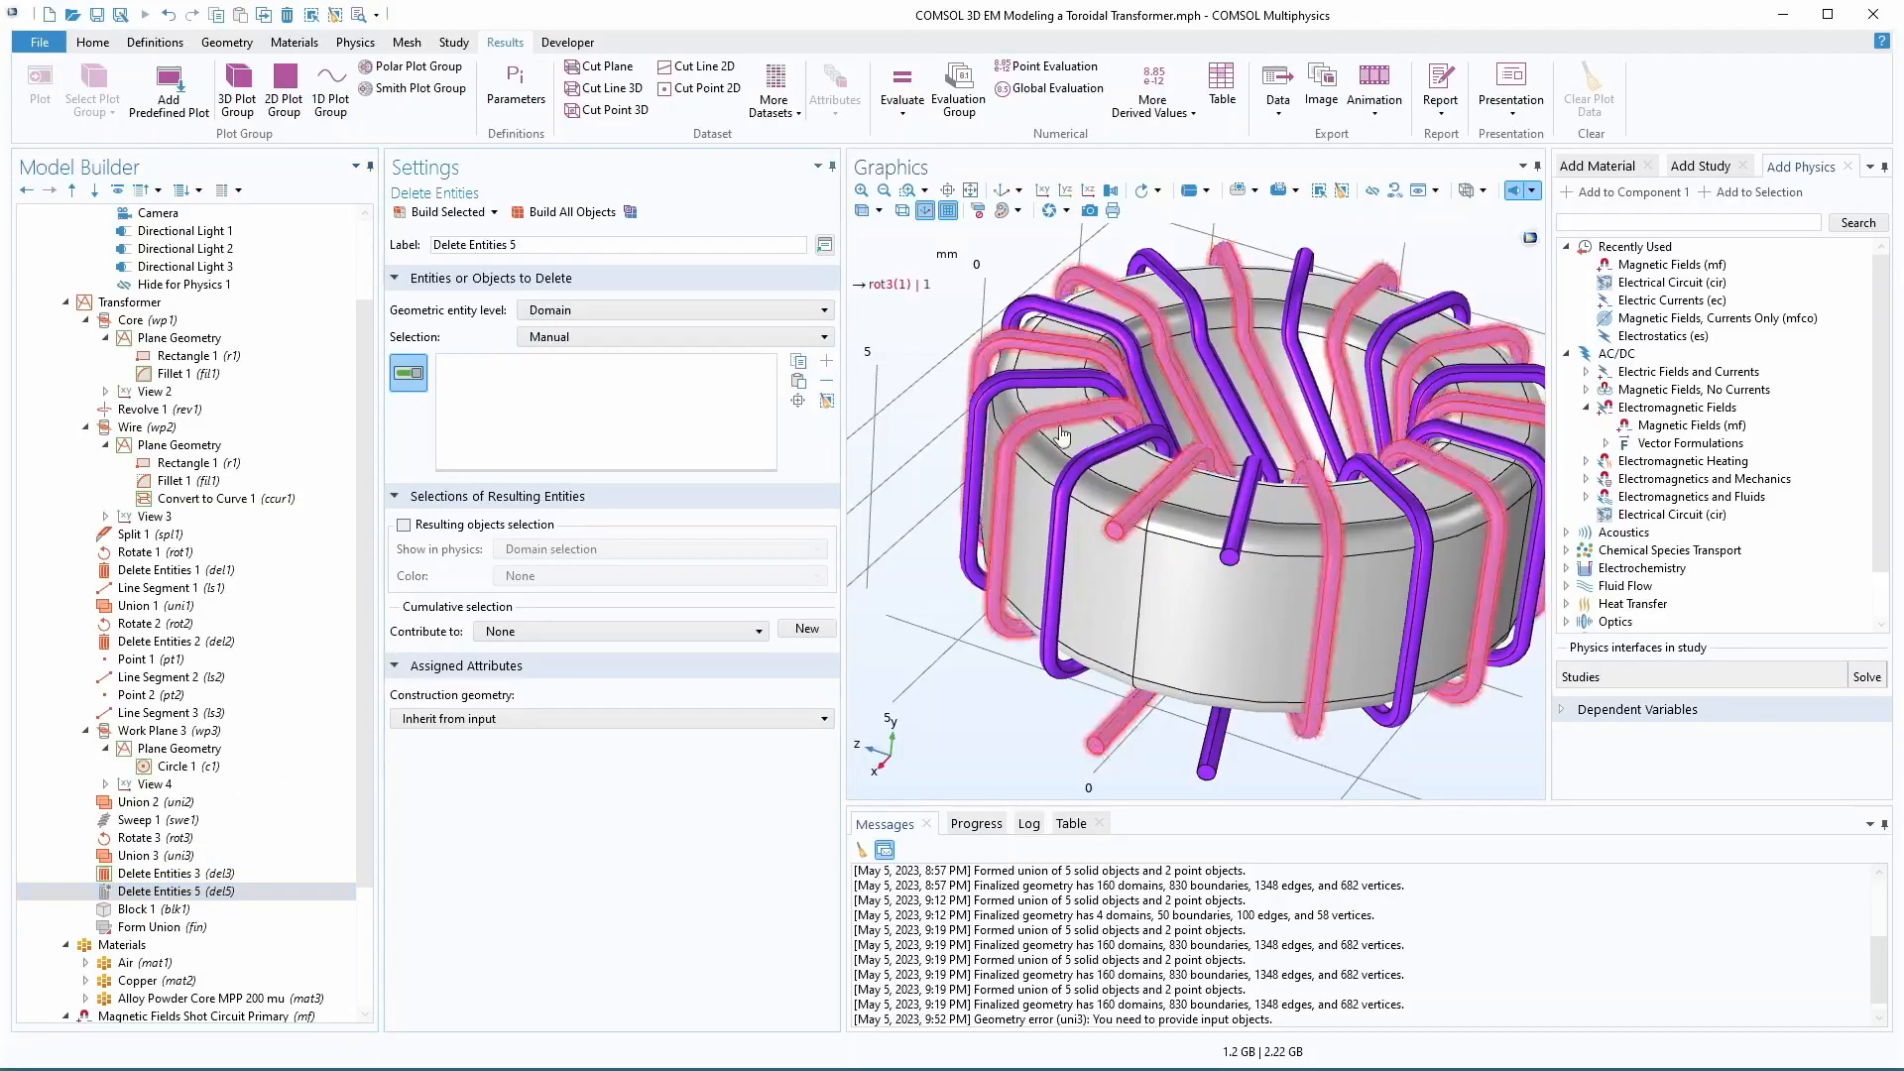
pyautogui.click(1140, 505)
pyautogui.click(449, 212)
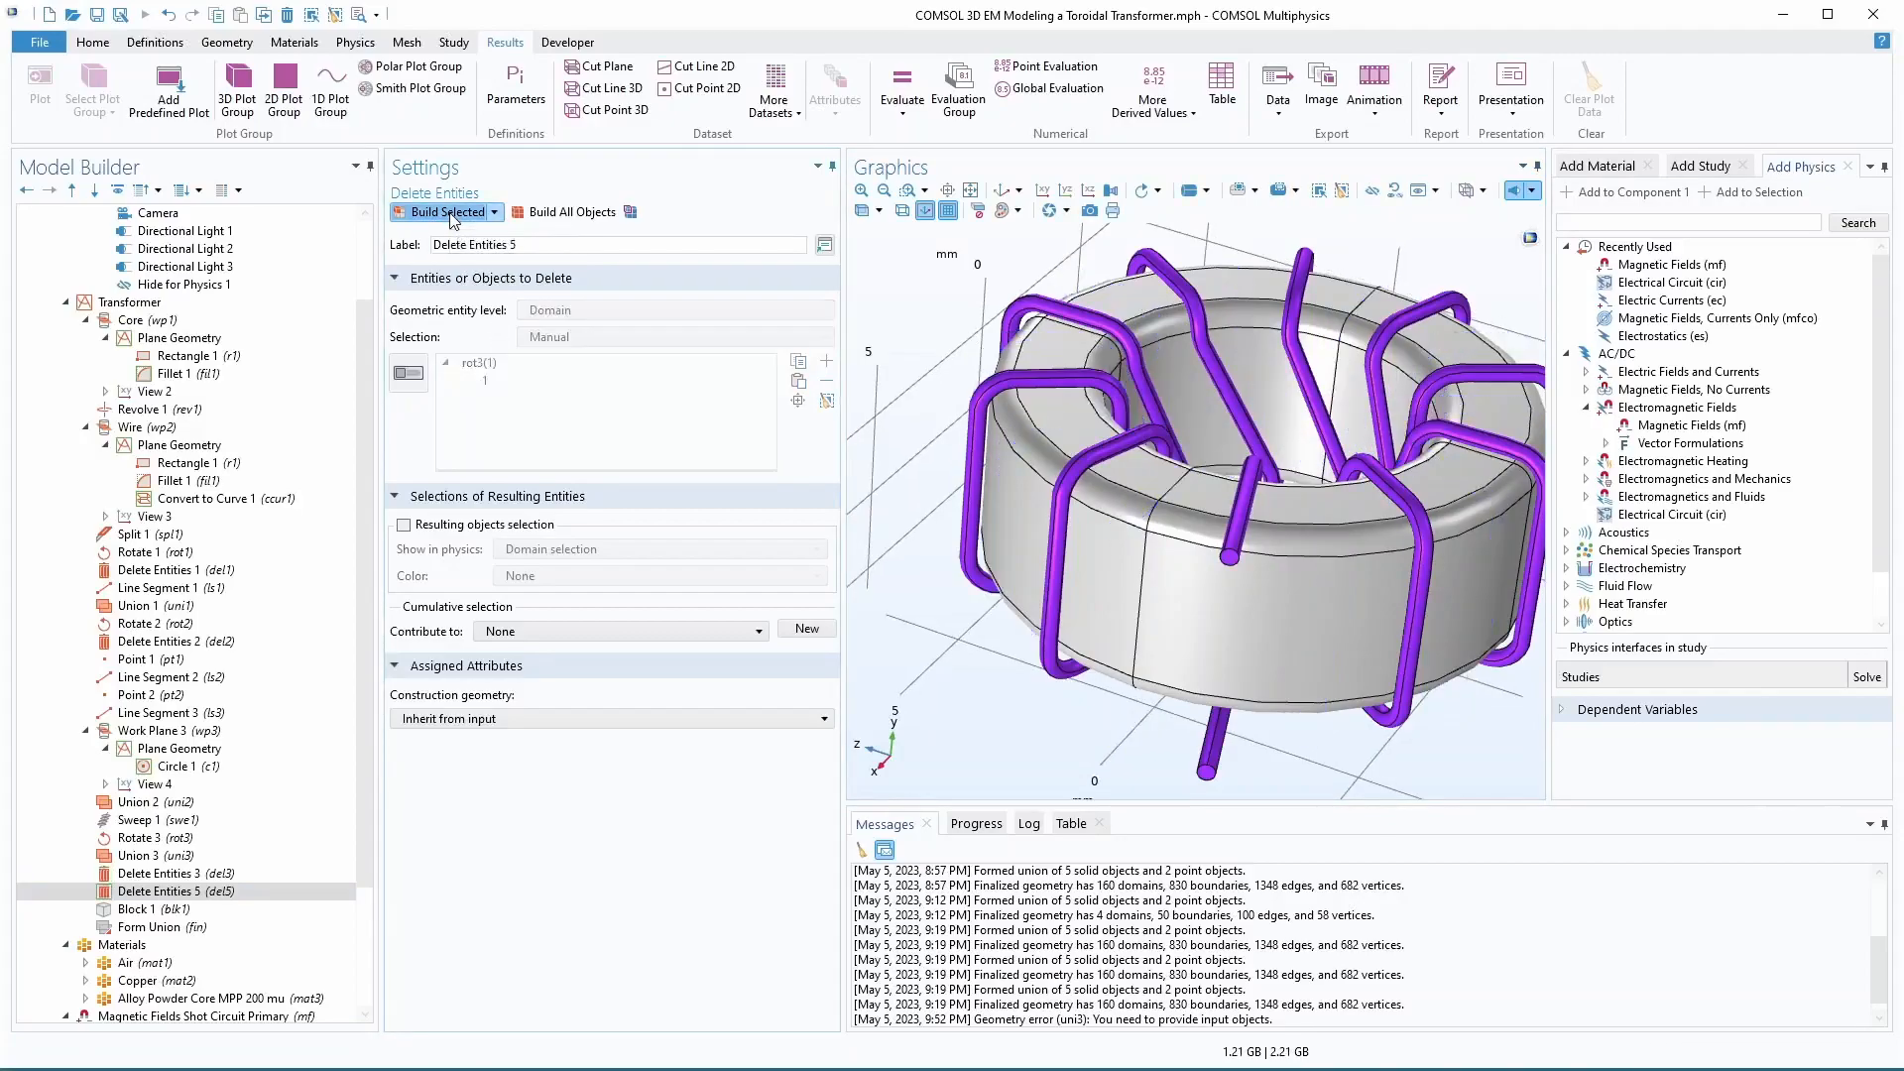
# - Disable the Delete Entities 5 feature in the Transformer geometry sequence
pyautogui.click(190, 892)
pyautogui.rightClick(184, 897)
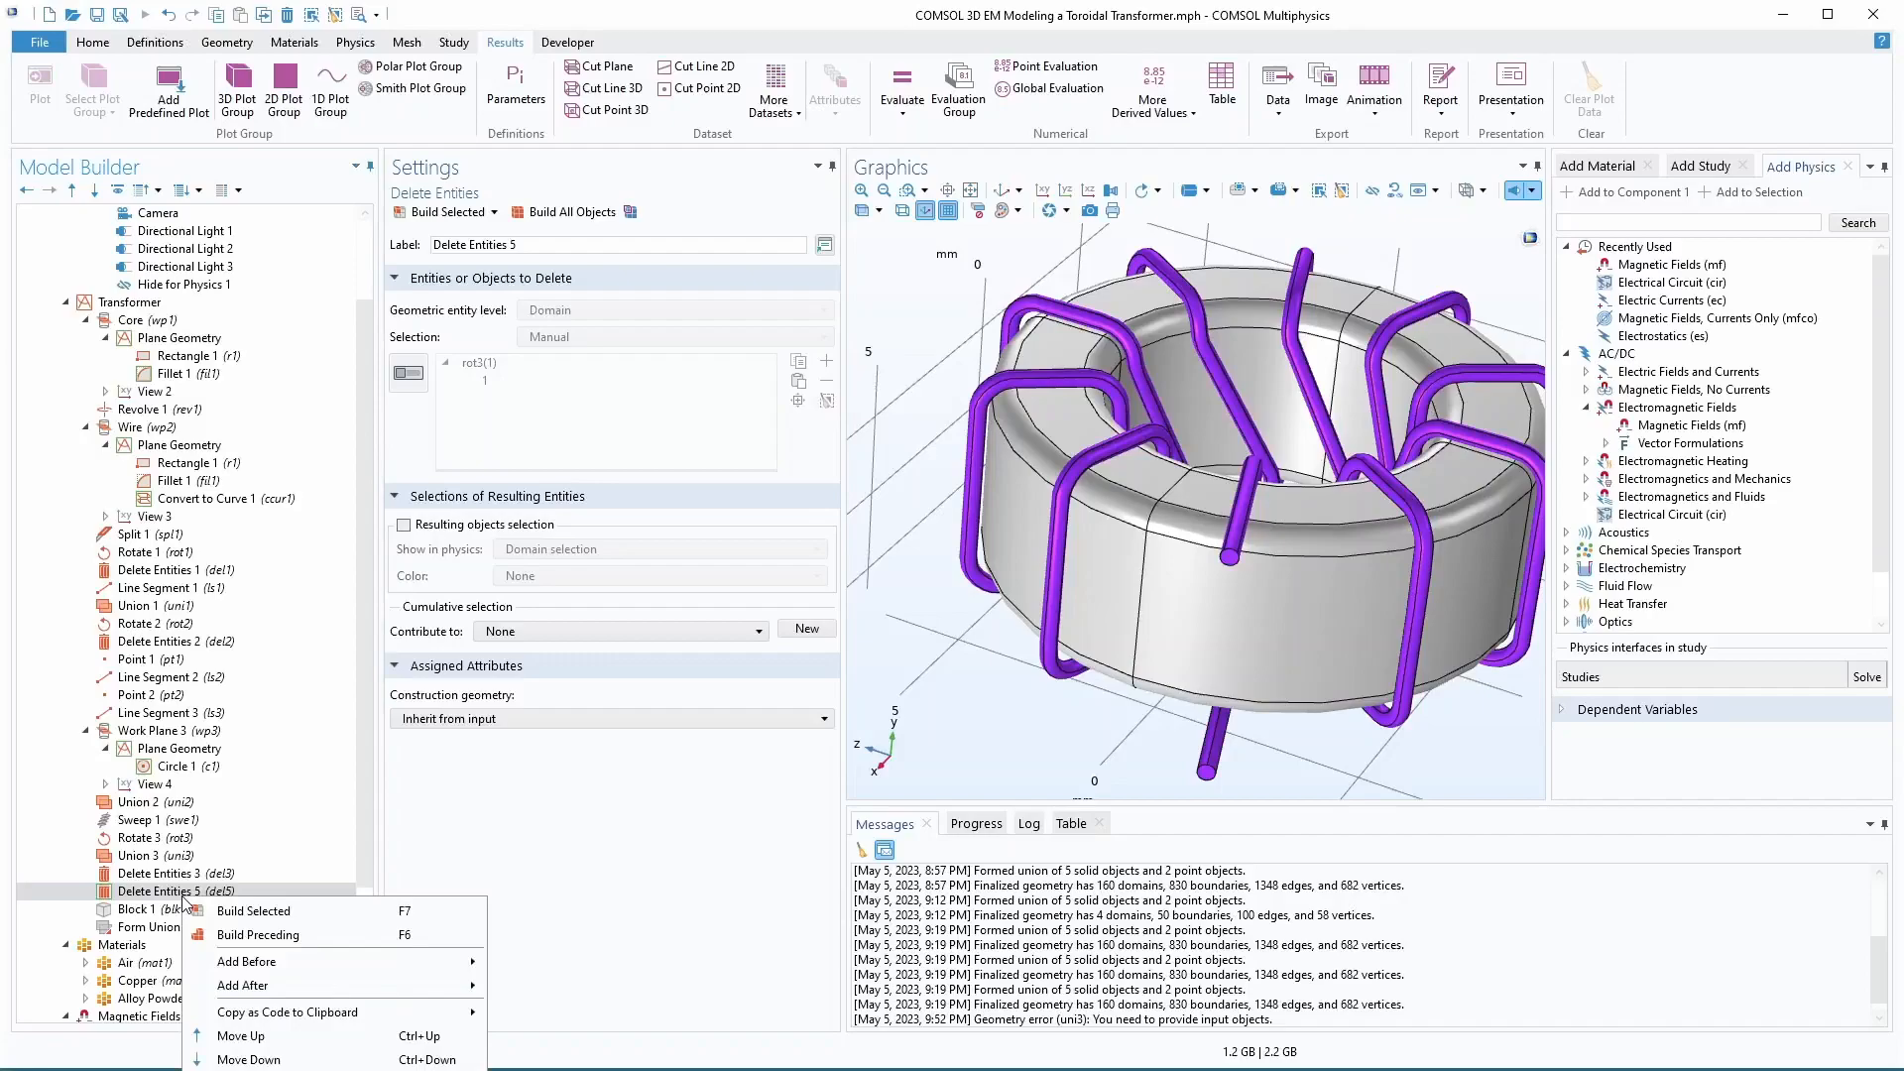
pyautogui.click(165, 890)
pyautogui.rightClick(165, 891)
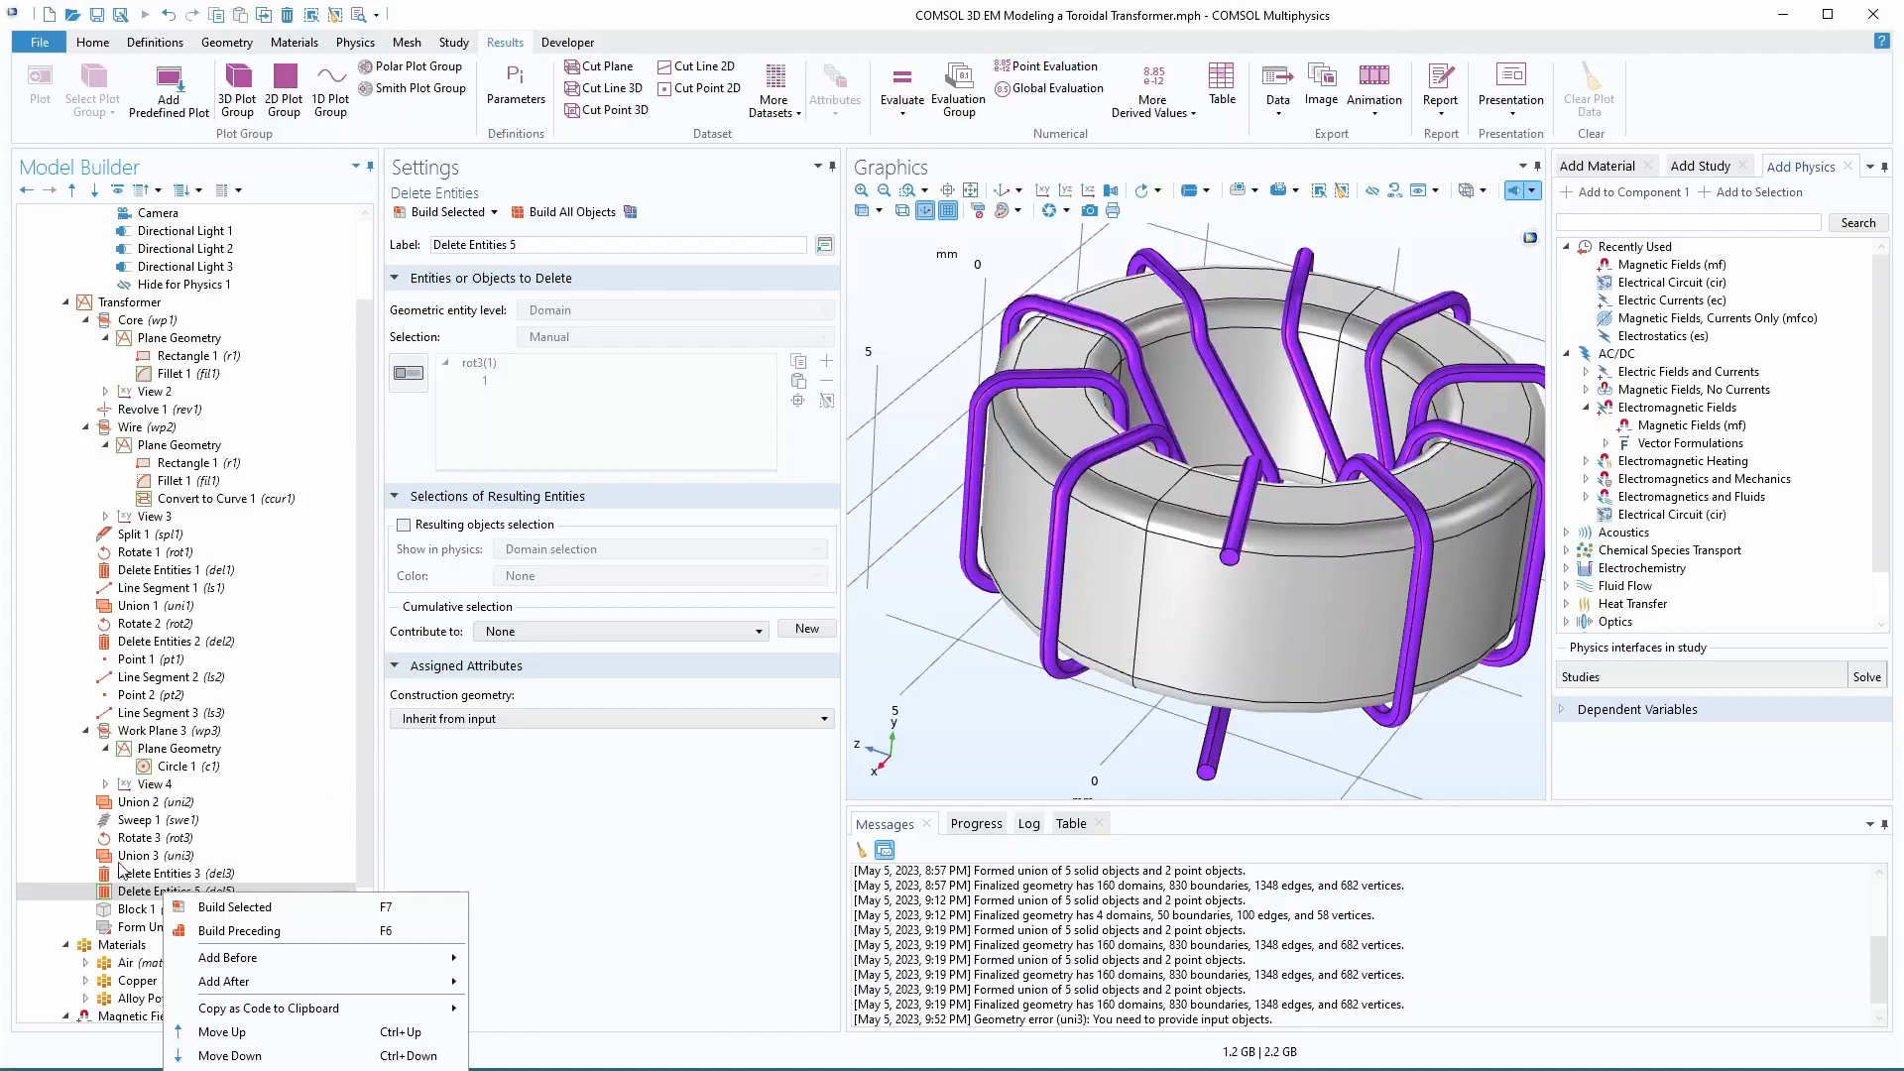
pyautogui.click(149, 873)
pyautogui.scroll(-3, 183, 830)
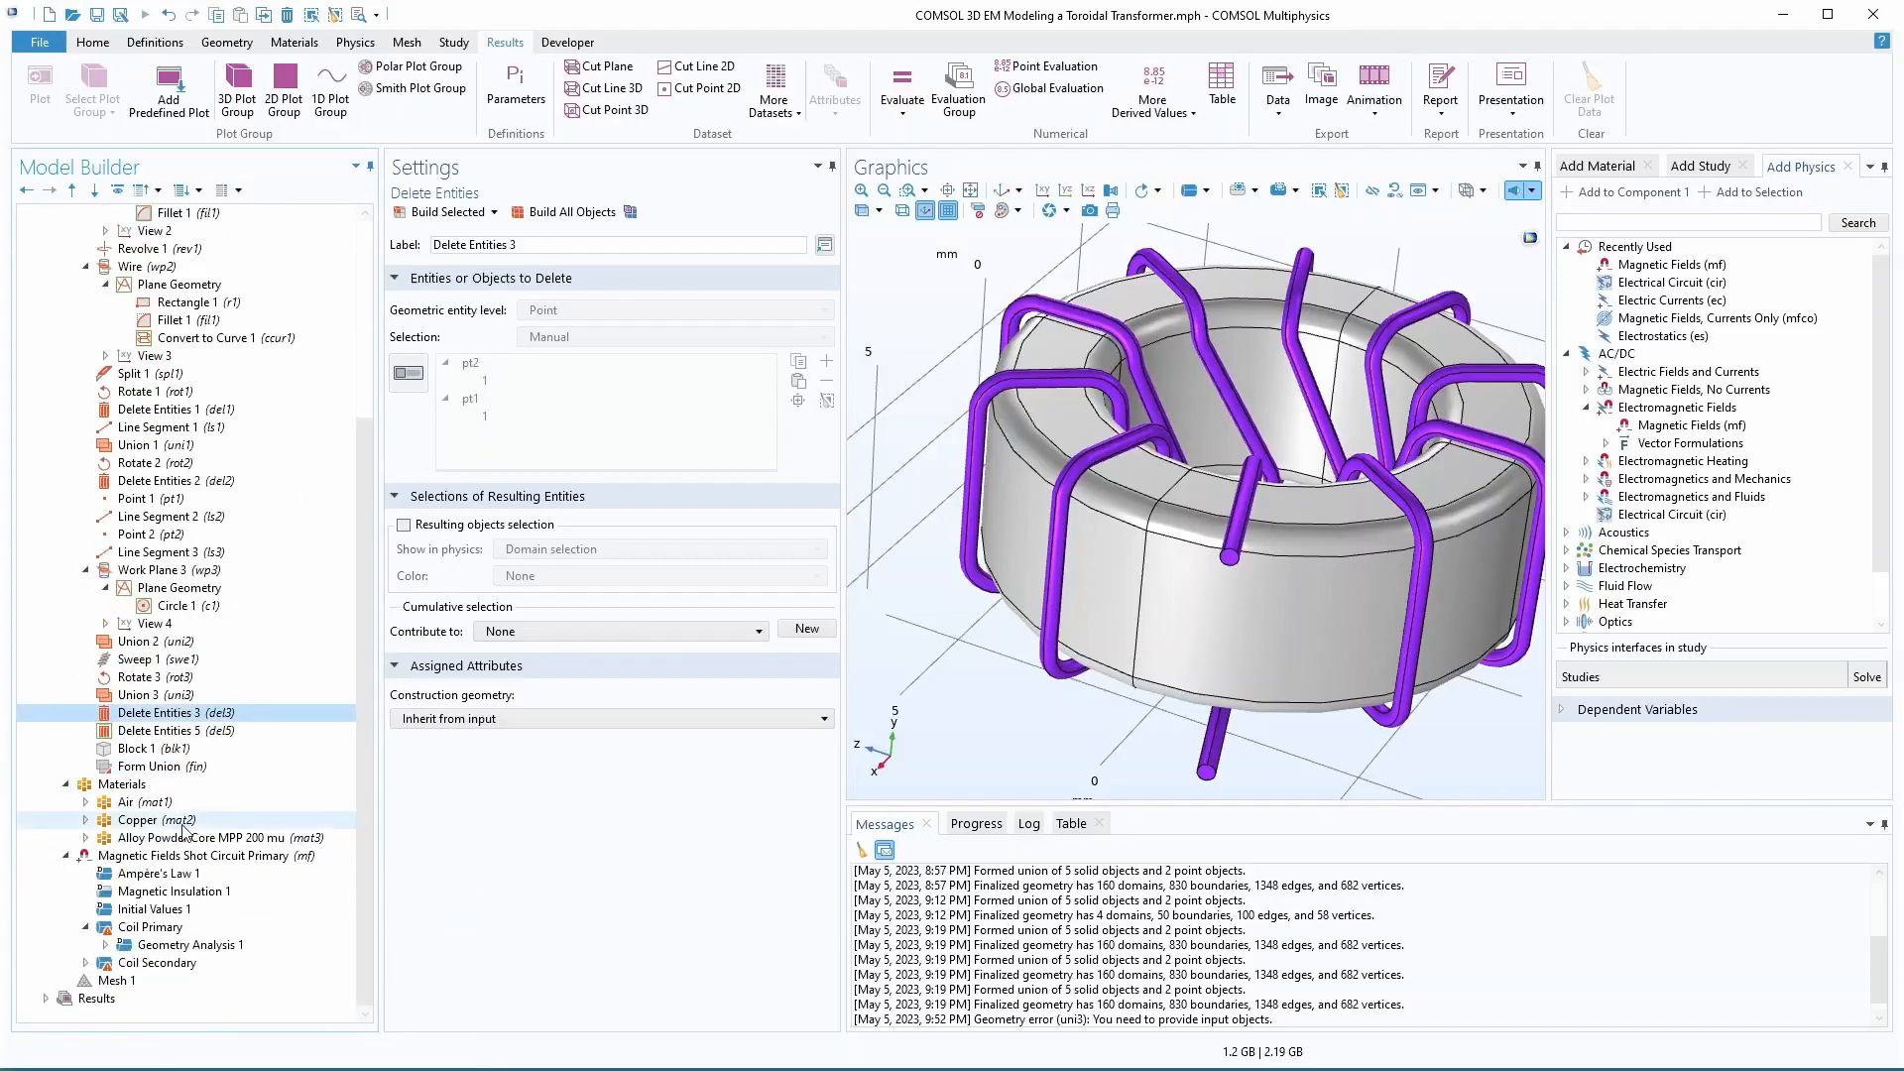
pyautogui.click(162, 742)
pyautogui.rightClick(162, 738)
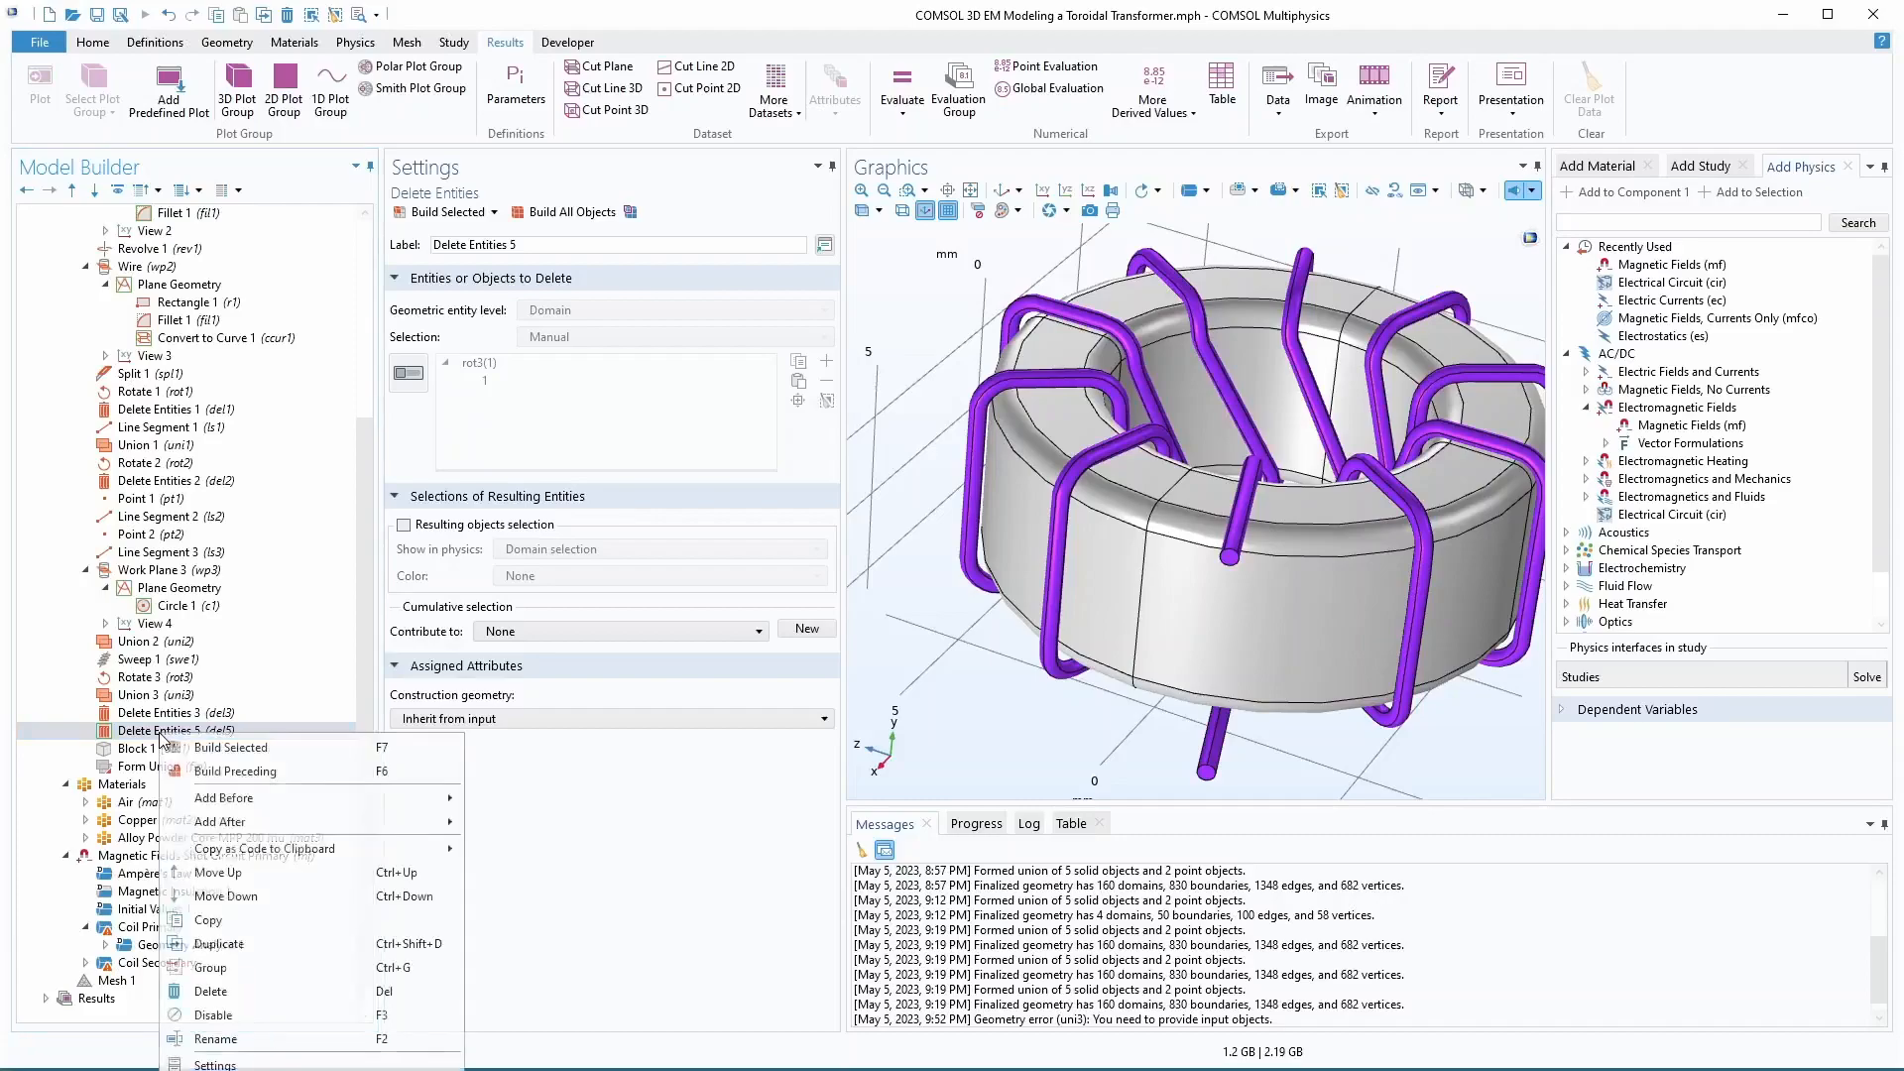
pyautogui.click(245, 1017)
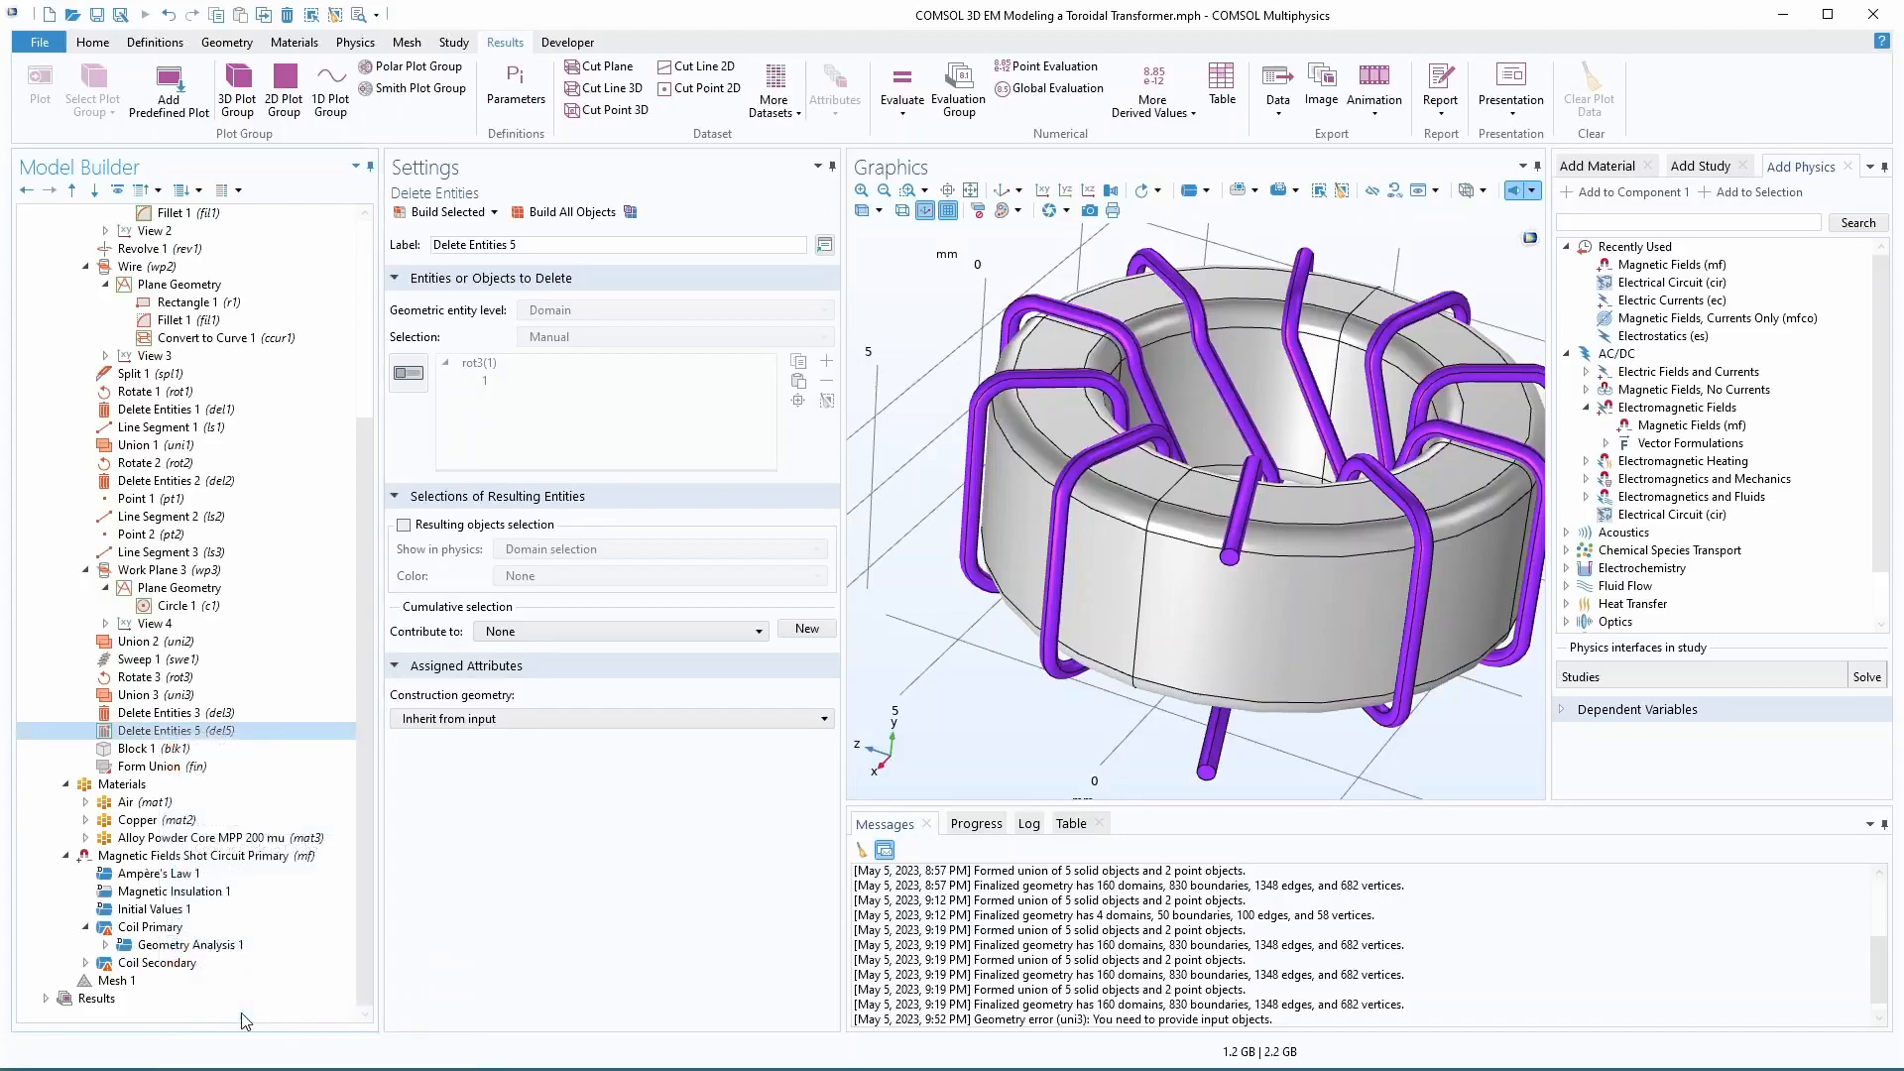
# - Build all the geometry features preceding Block 1, then build Block 1 itself around the transformer
pyautogui.click(150, 750)
pyautogui.rightClick(151, 751)
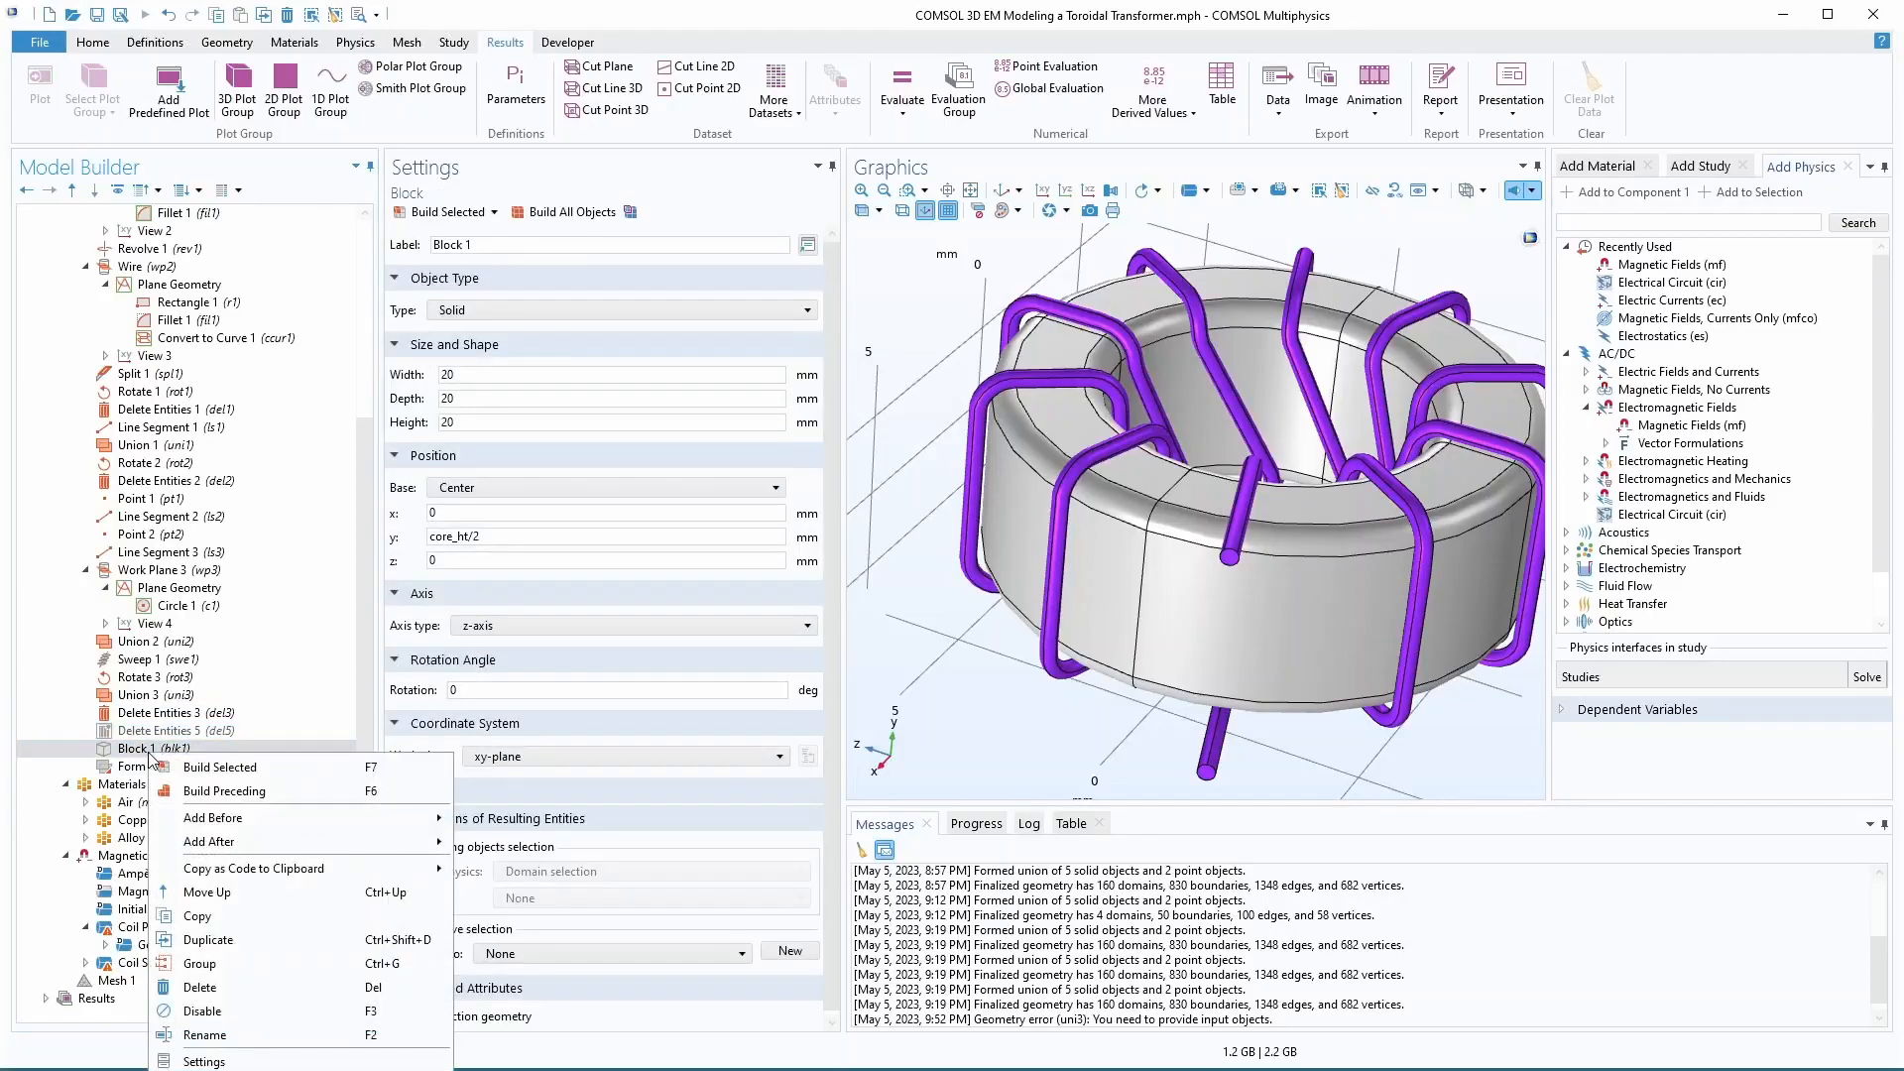
pyautogui.click(224, 794)
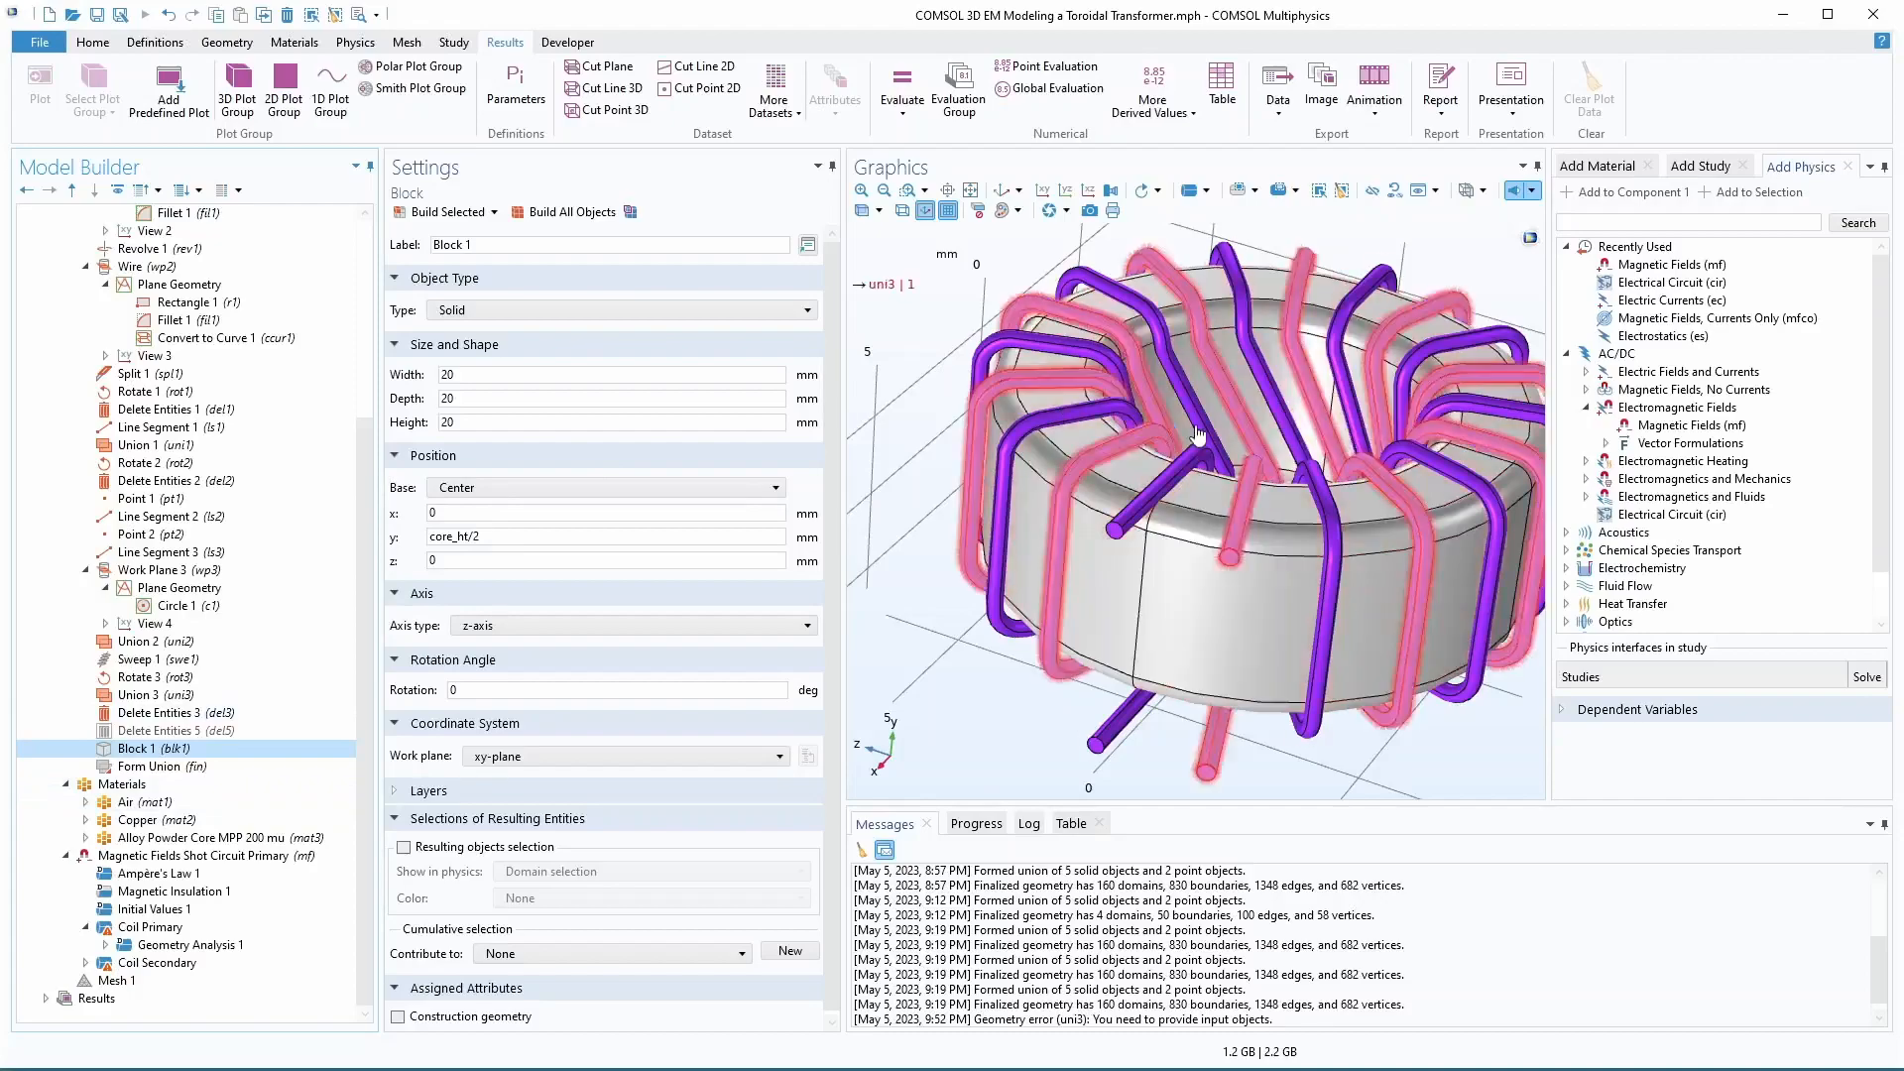
pyautogui.click(139, 751)
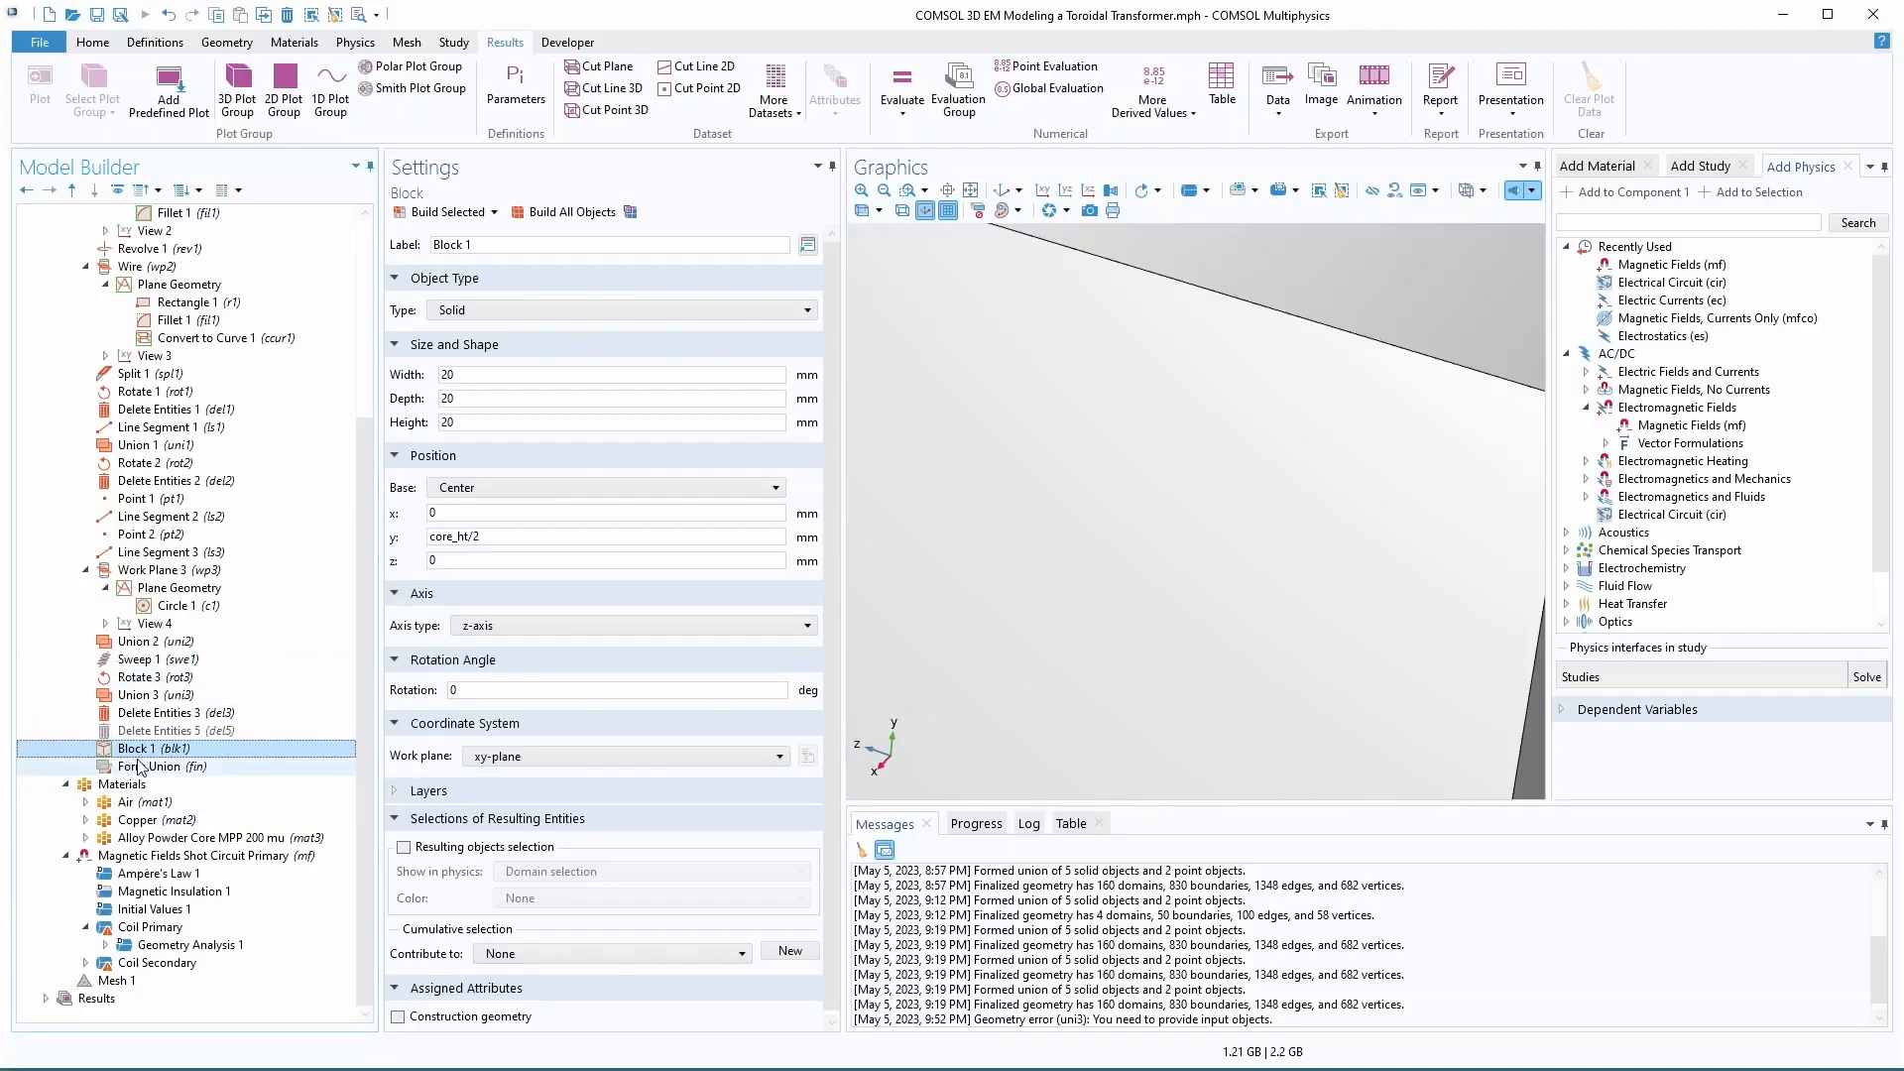
pyautogui.click(1147, 697)
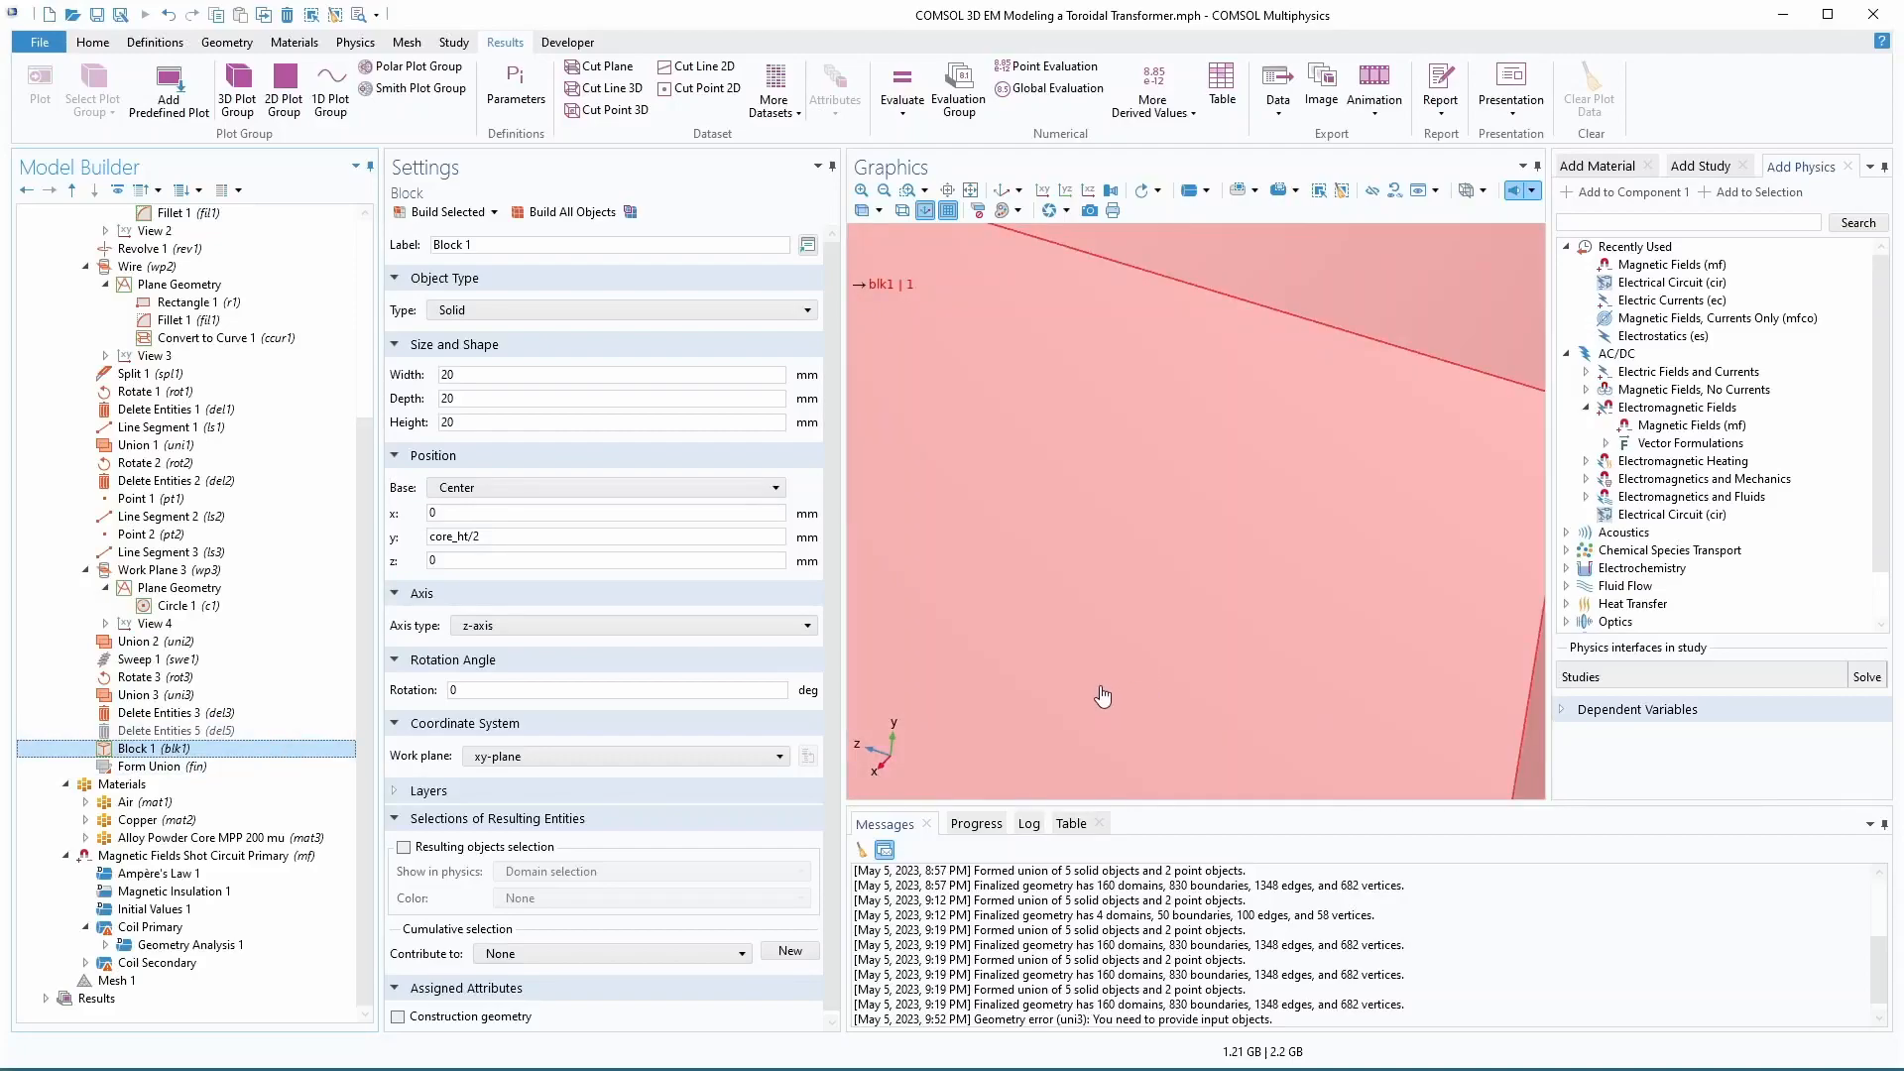
# - Assign the primary winding, domain 4, to the Coil Primary feature
pyautogui.scroll(-3, 1098, 686)
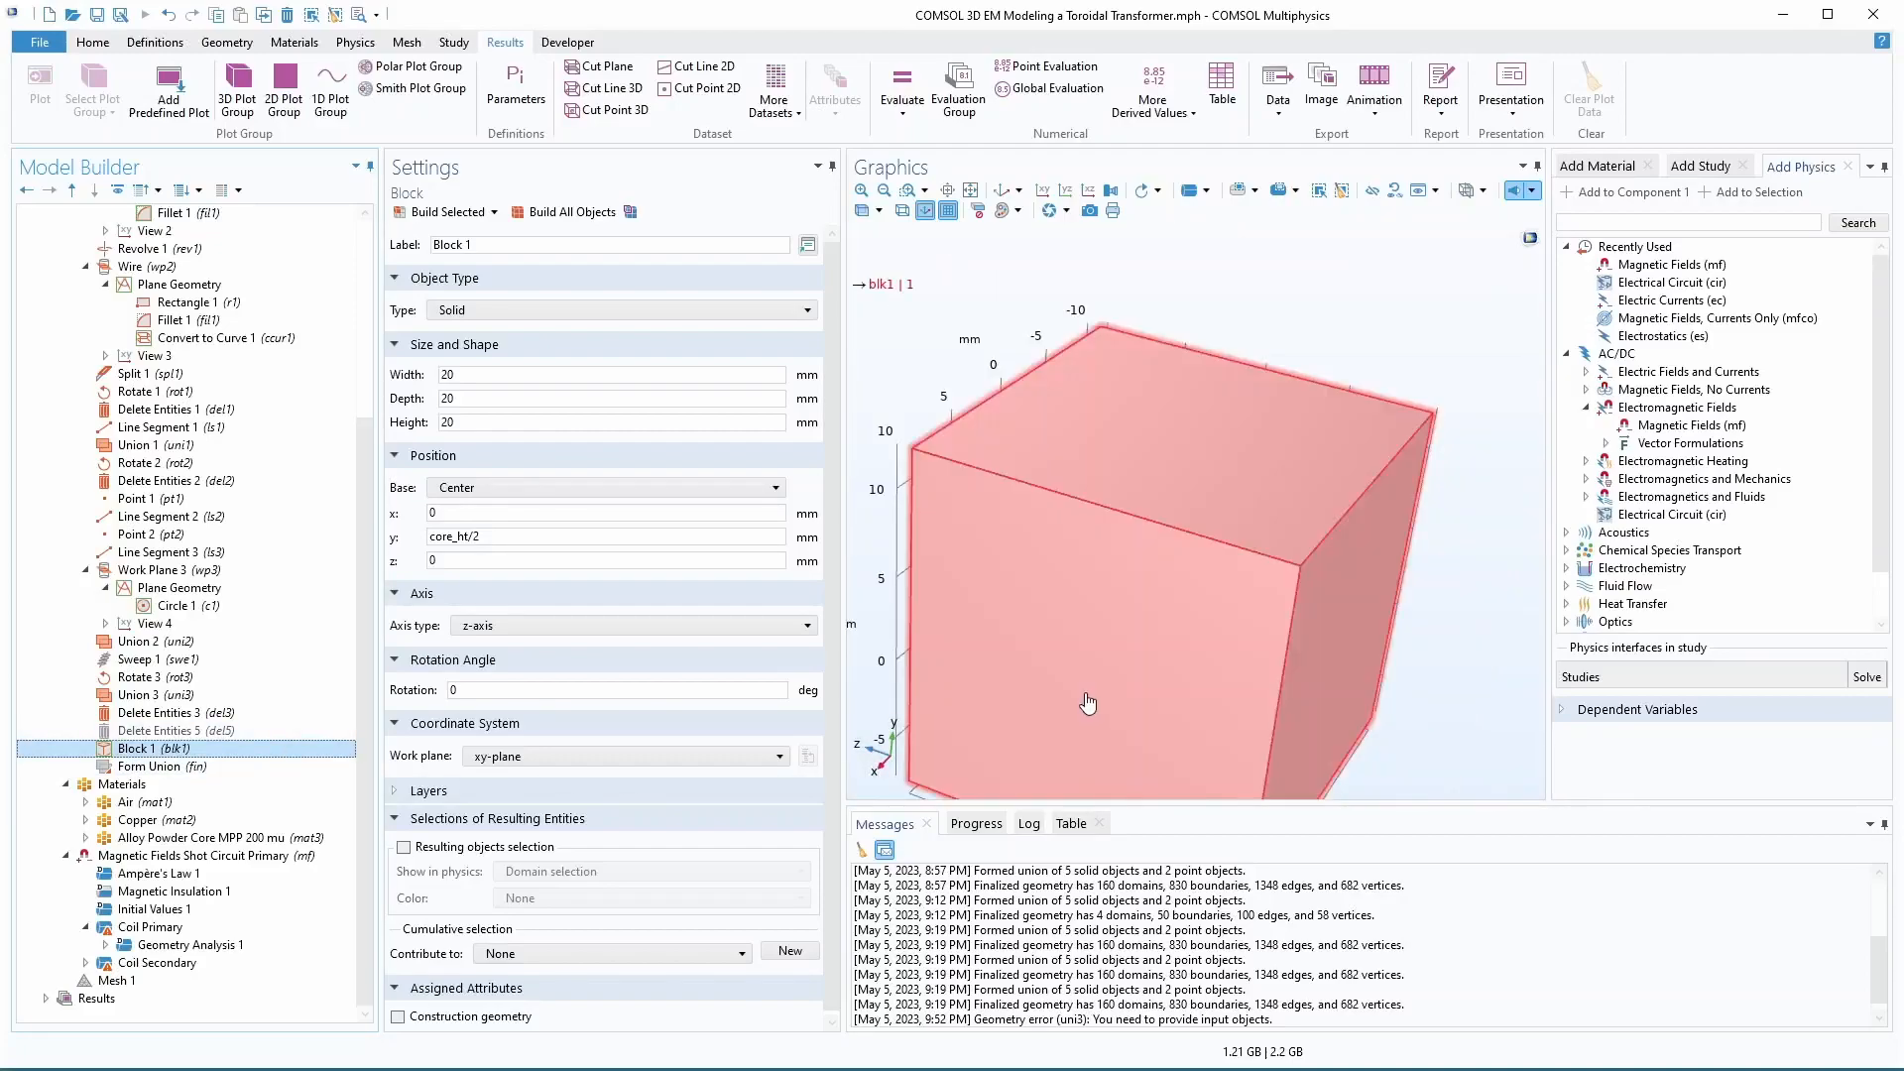
pyautogui.moveTo(1058, 703); pyautogui.dragTo(1059, 662)
pyautogui.moveTo(1059, 661); pyautogui.dragTo(1047, 511, button='right')
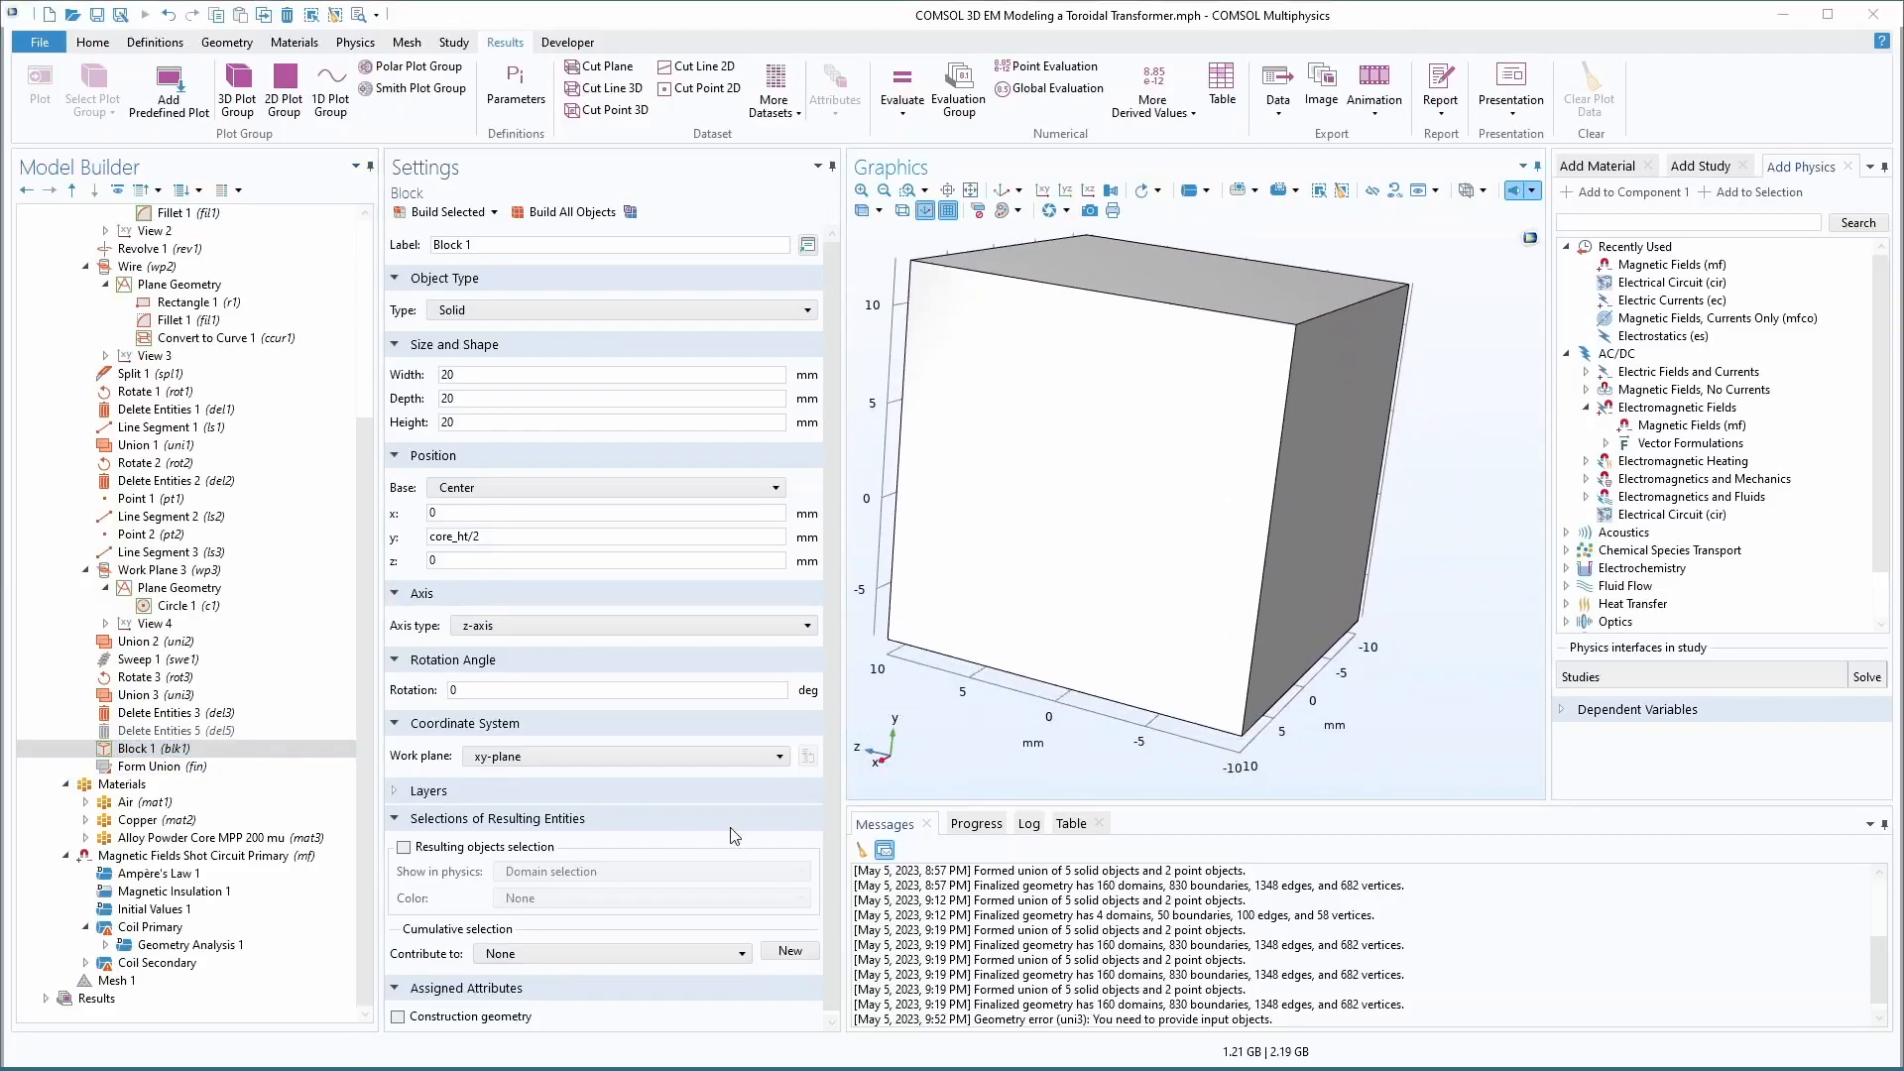
pyautogui.click(168, 930)
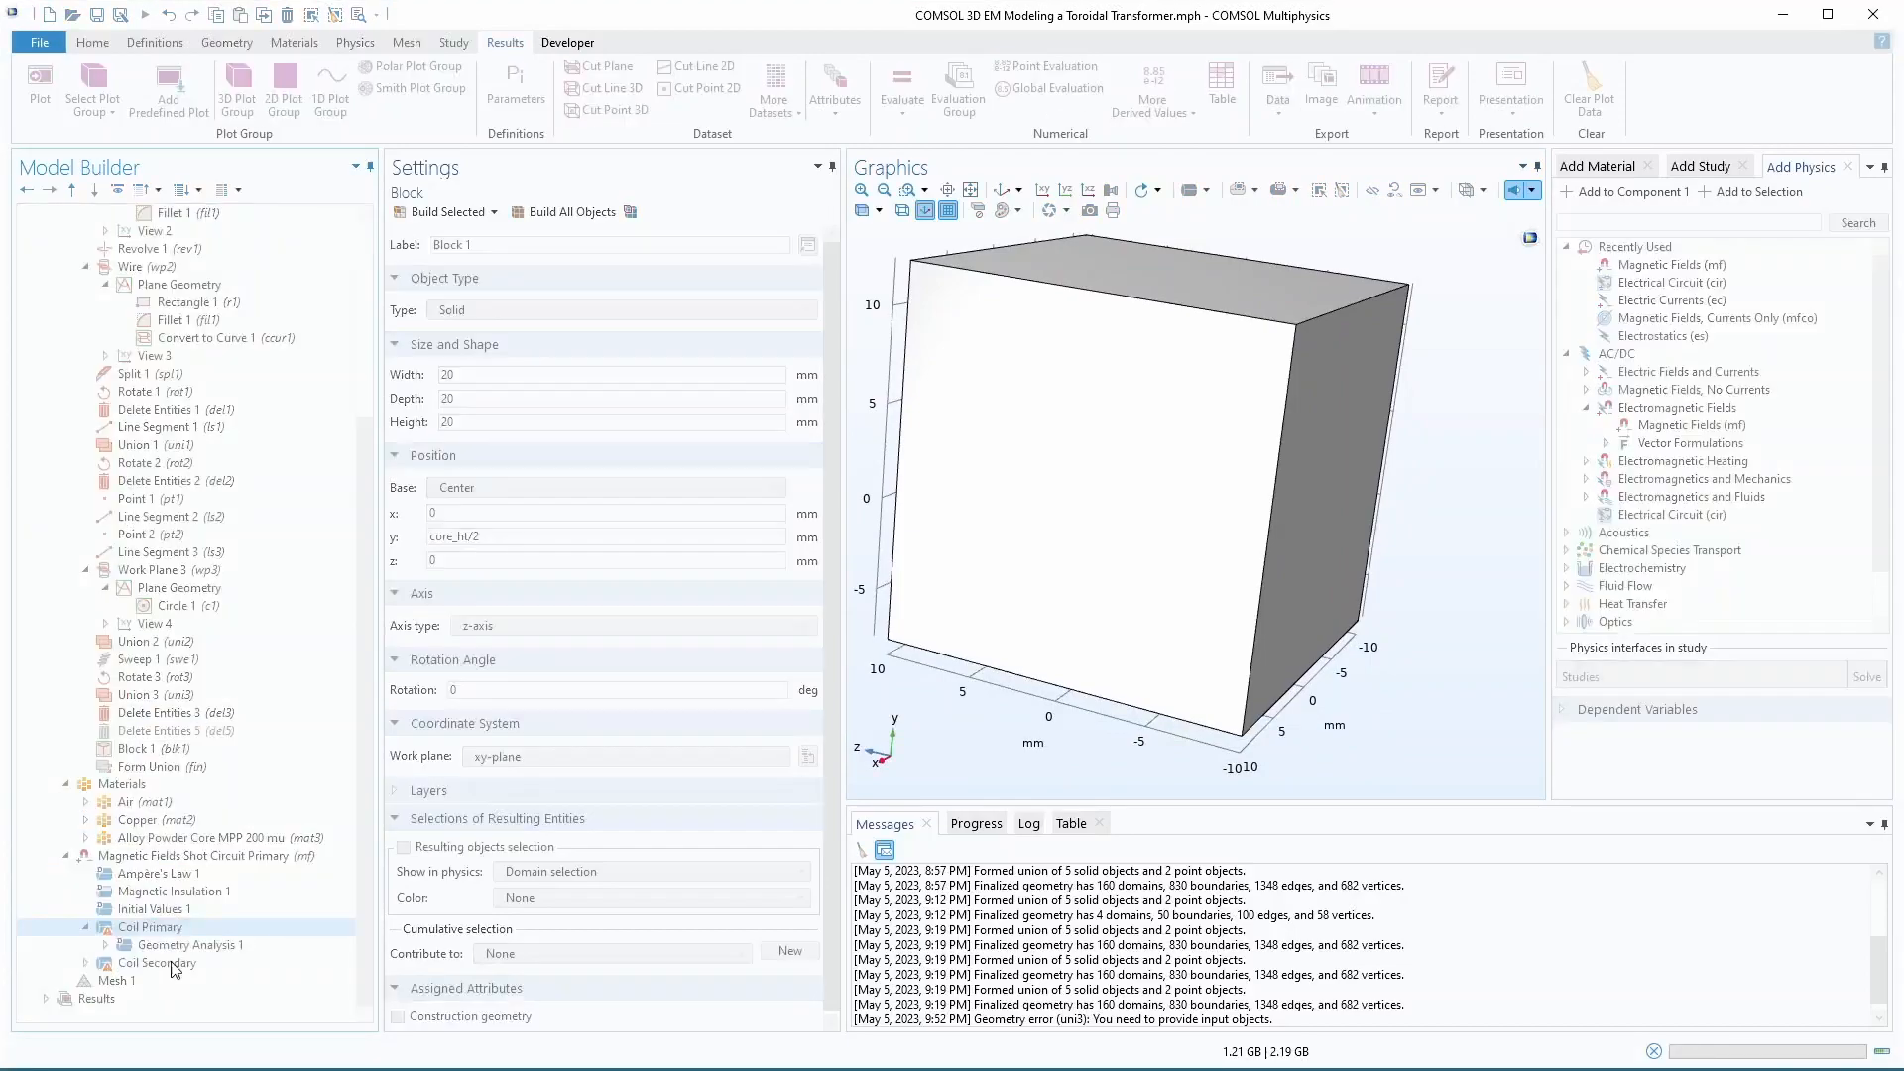
pyautogui.moveTo(938, 575); pyautogui.dragTo(984, 639)
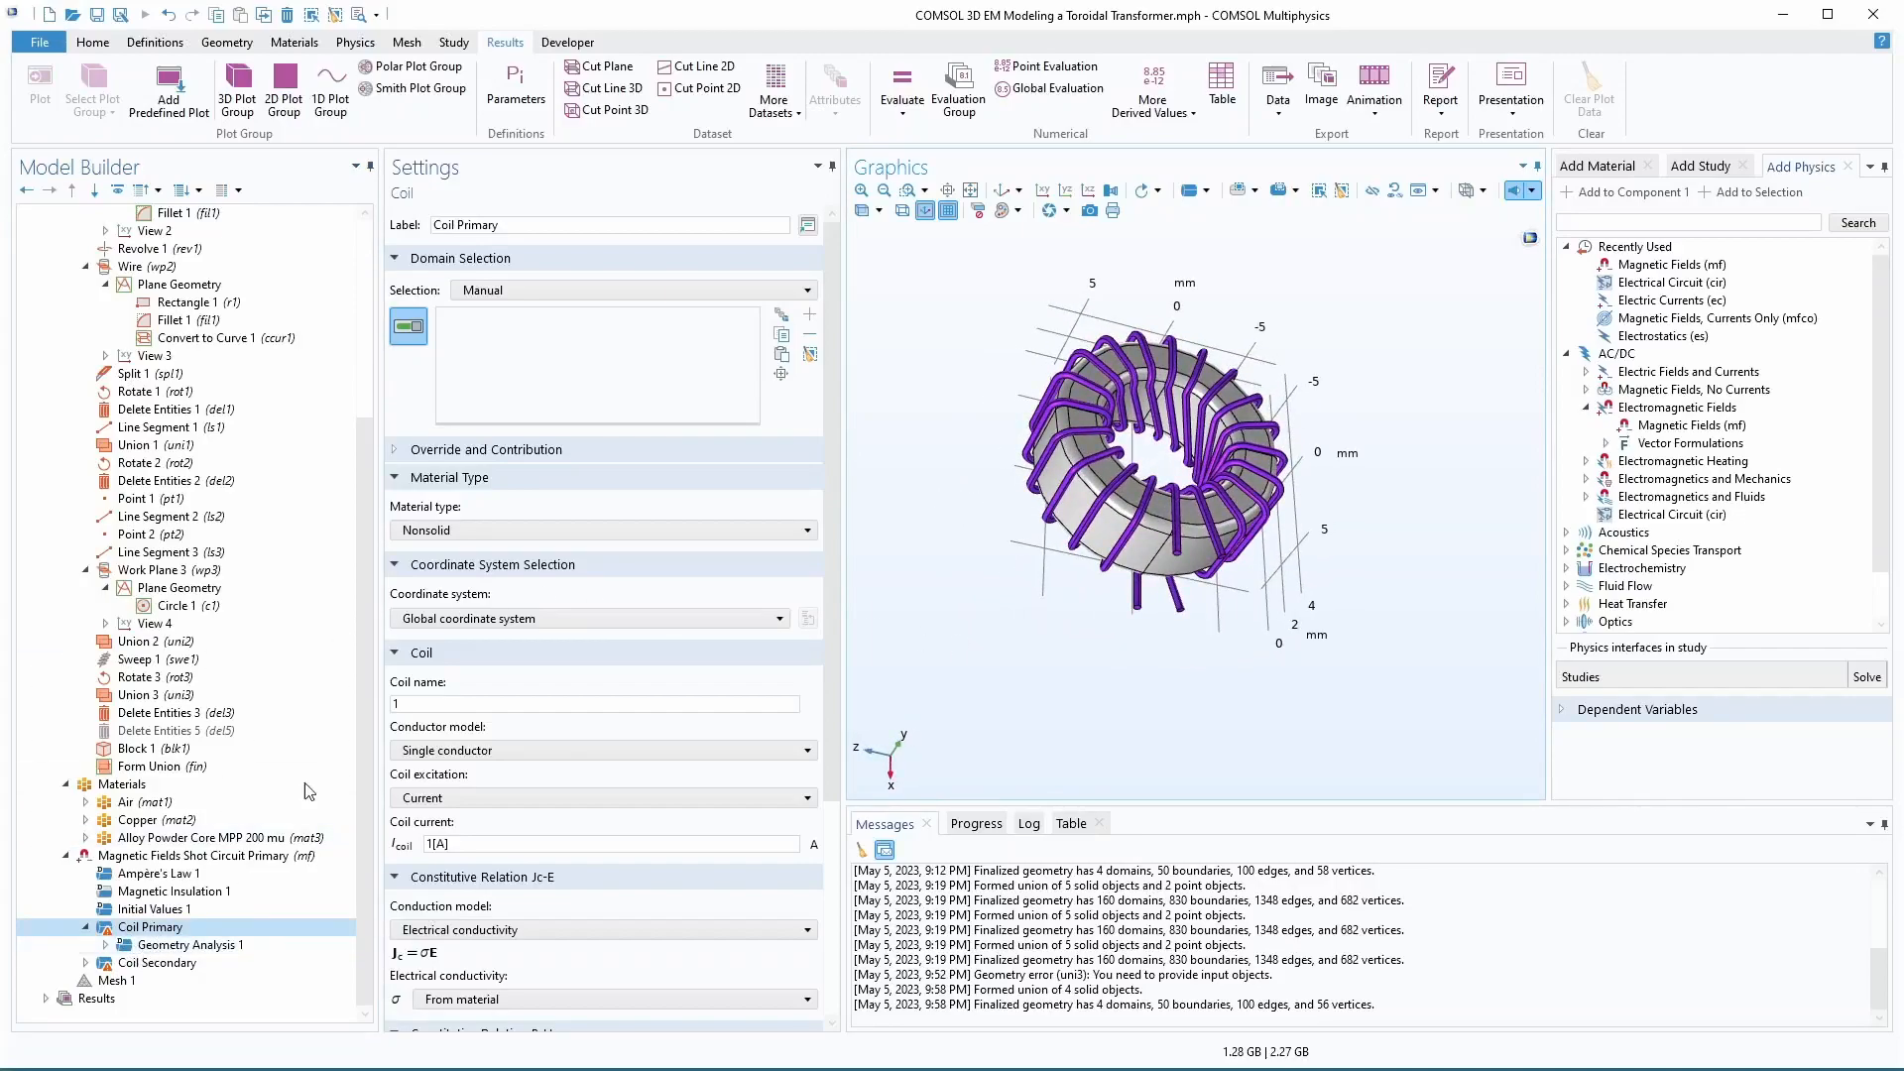
pyautogui.click(1180, 553)
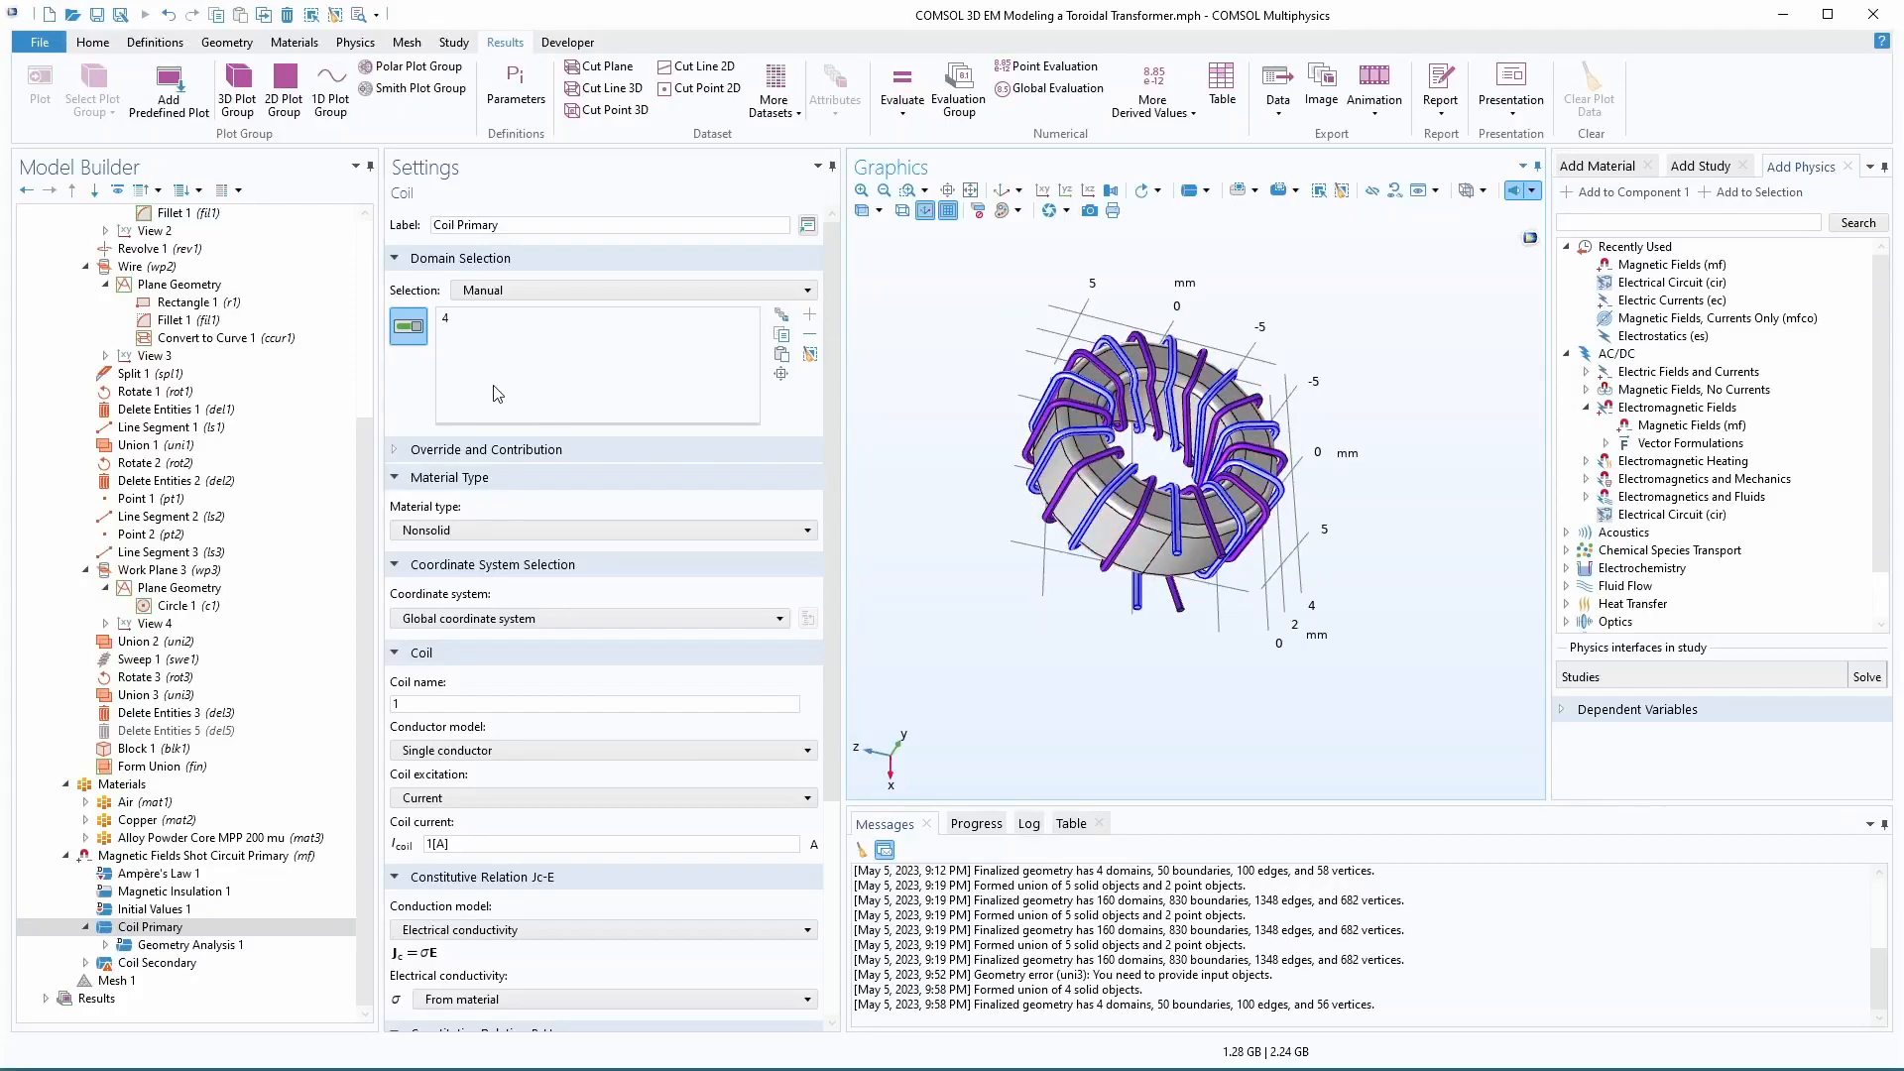
# - Set the Coil Primary material type to From material and name the coil Primary
pyautogui.click(480, 528)
pyautogui.click(458, 581)
pyautogui.doubleClick(409, 705)
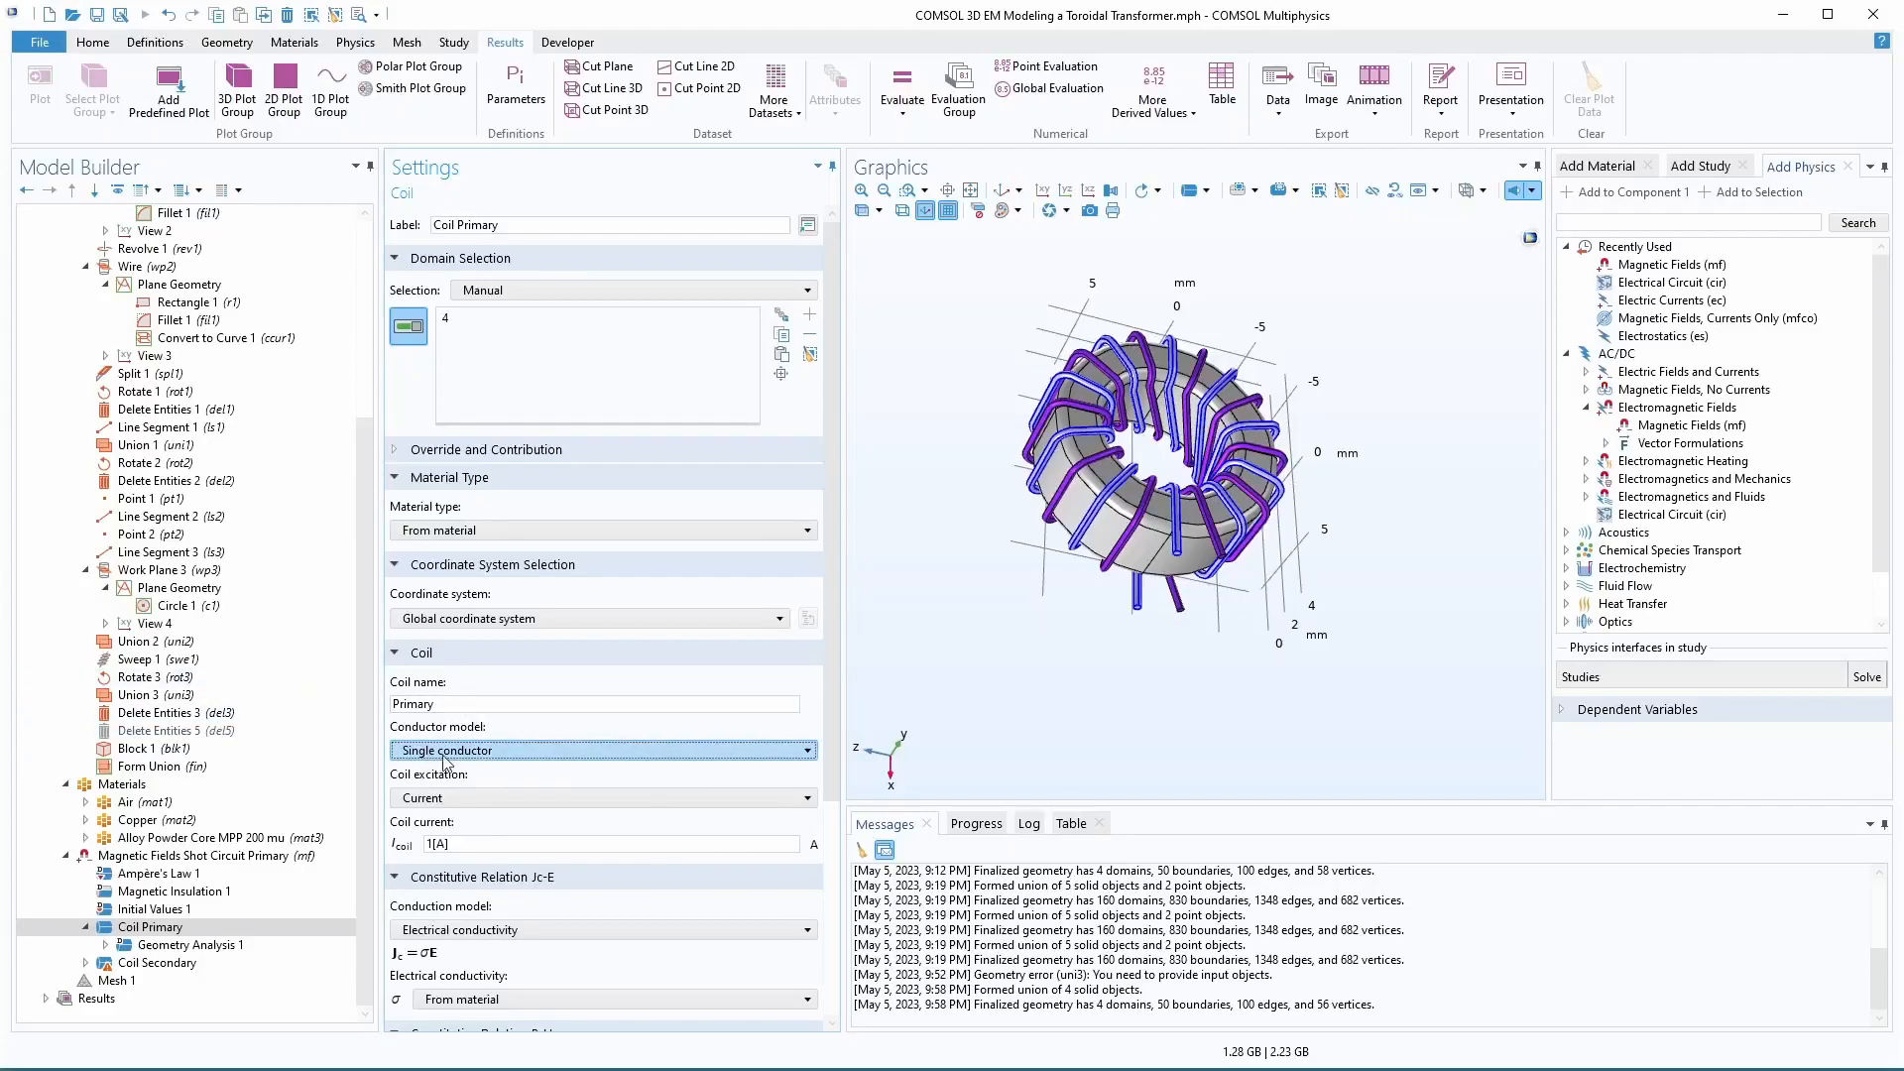
# - Change the Coil Primary excitation to Voltage
pyautogui.scroll(-4, 454, 753)
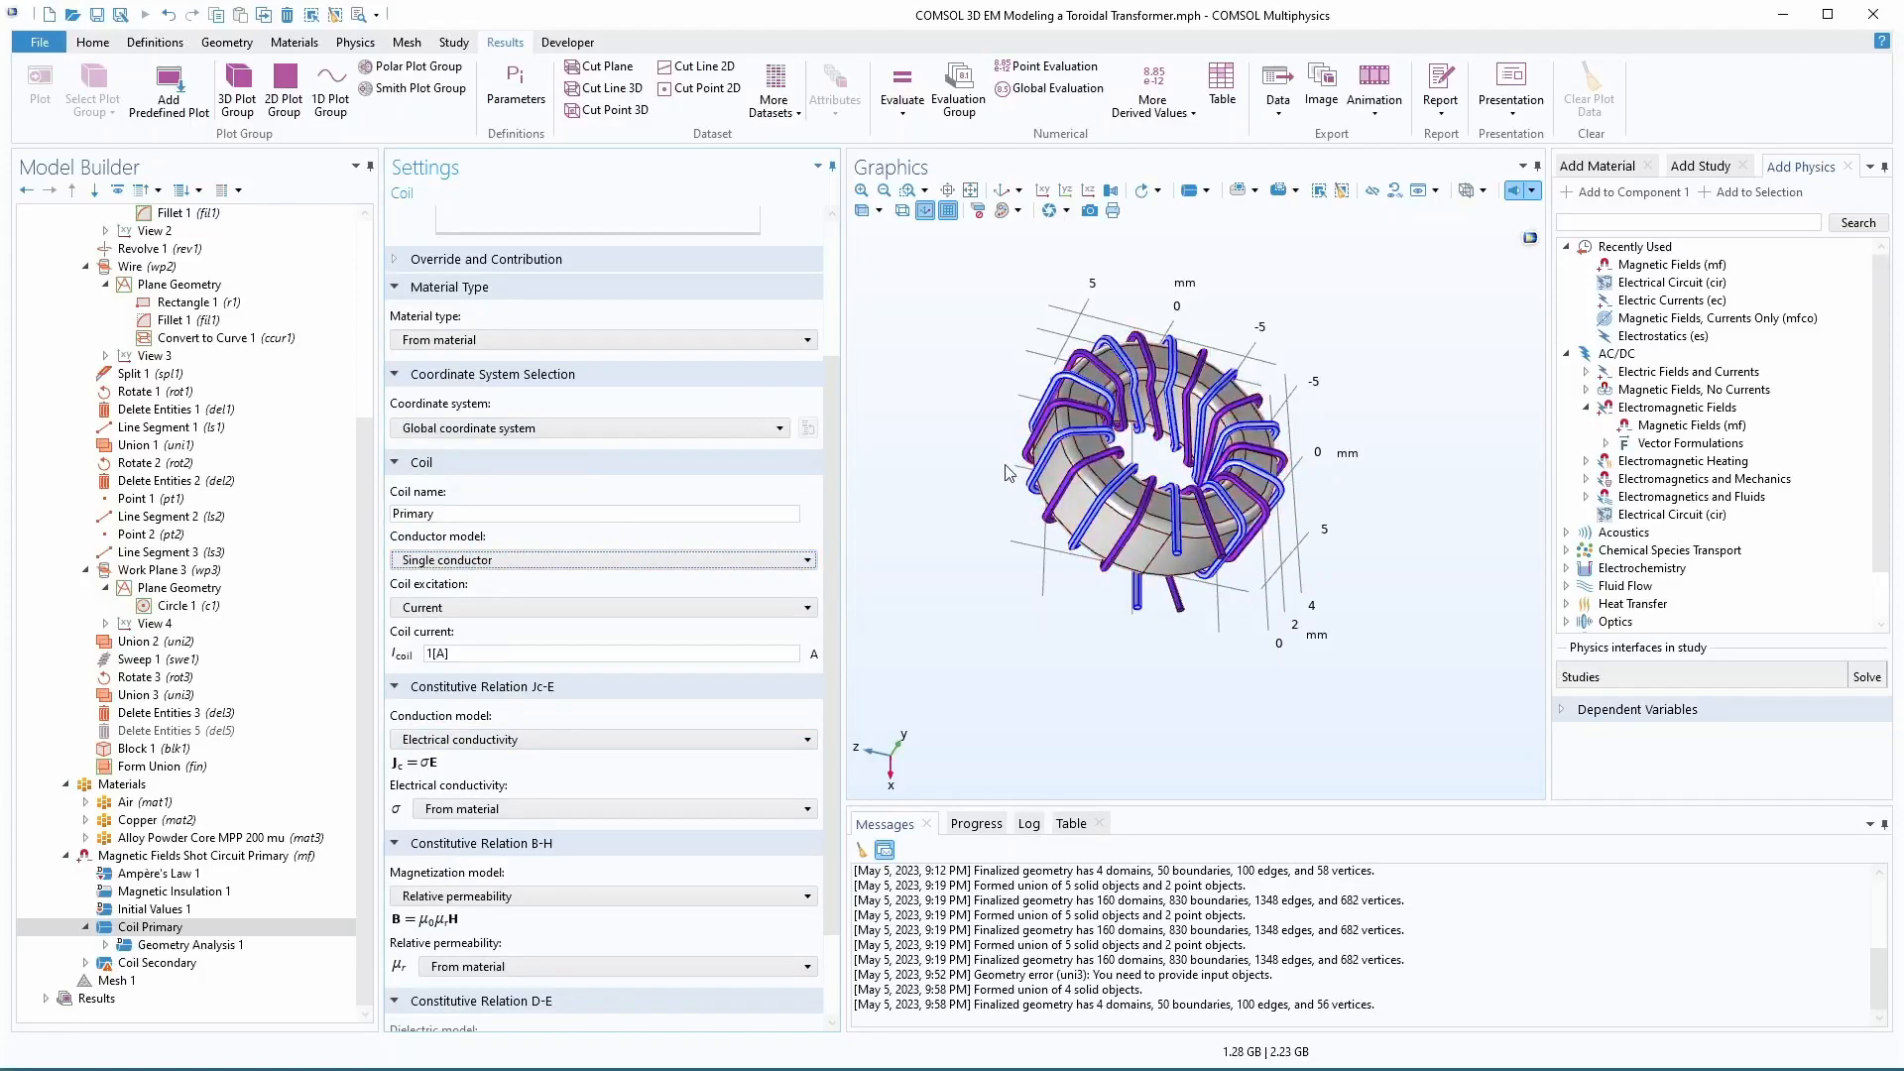
pyautogui.click(426, 611)
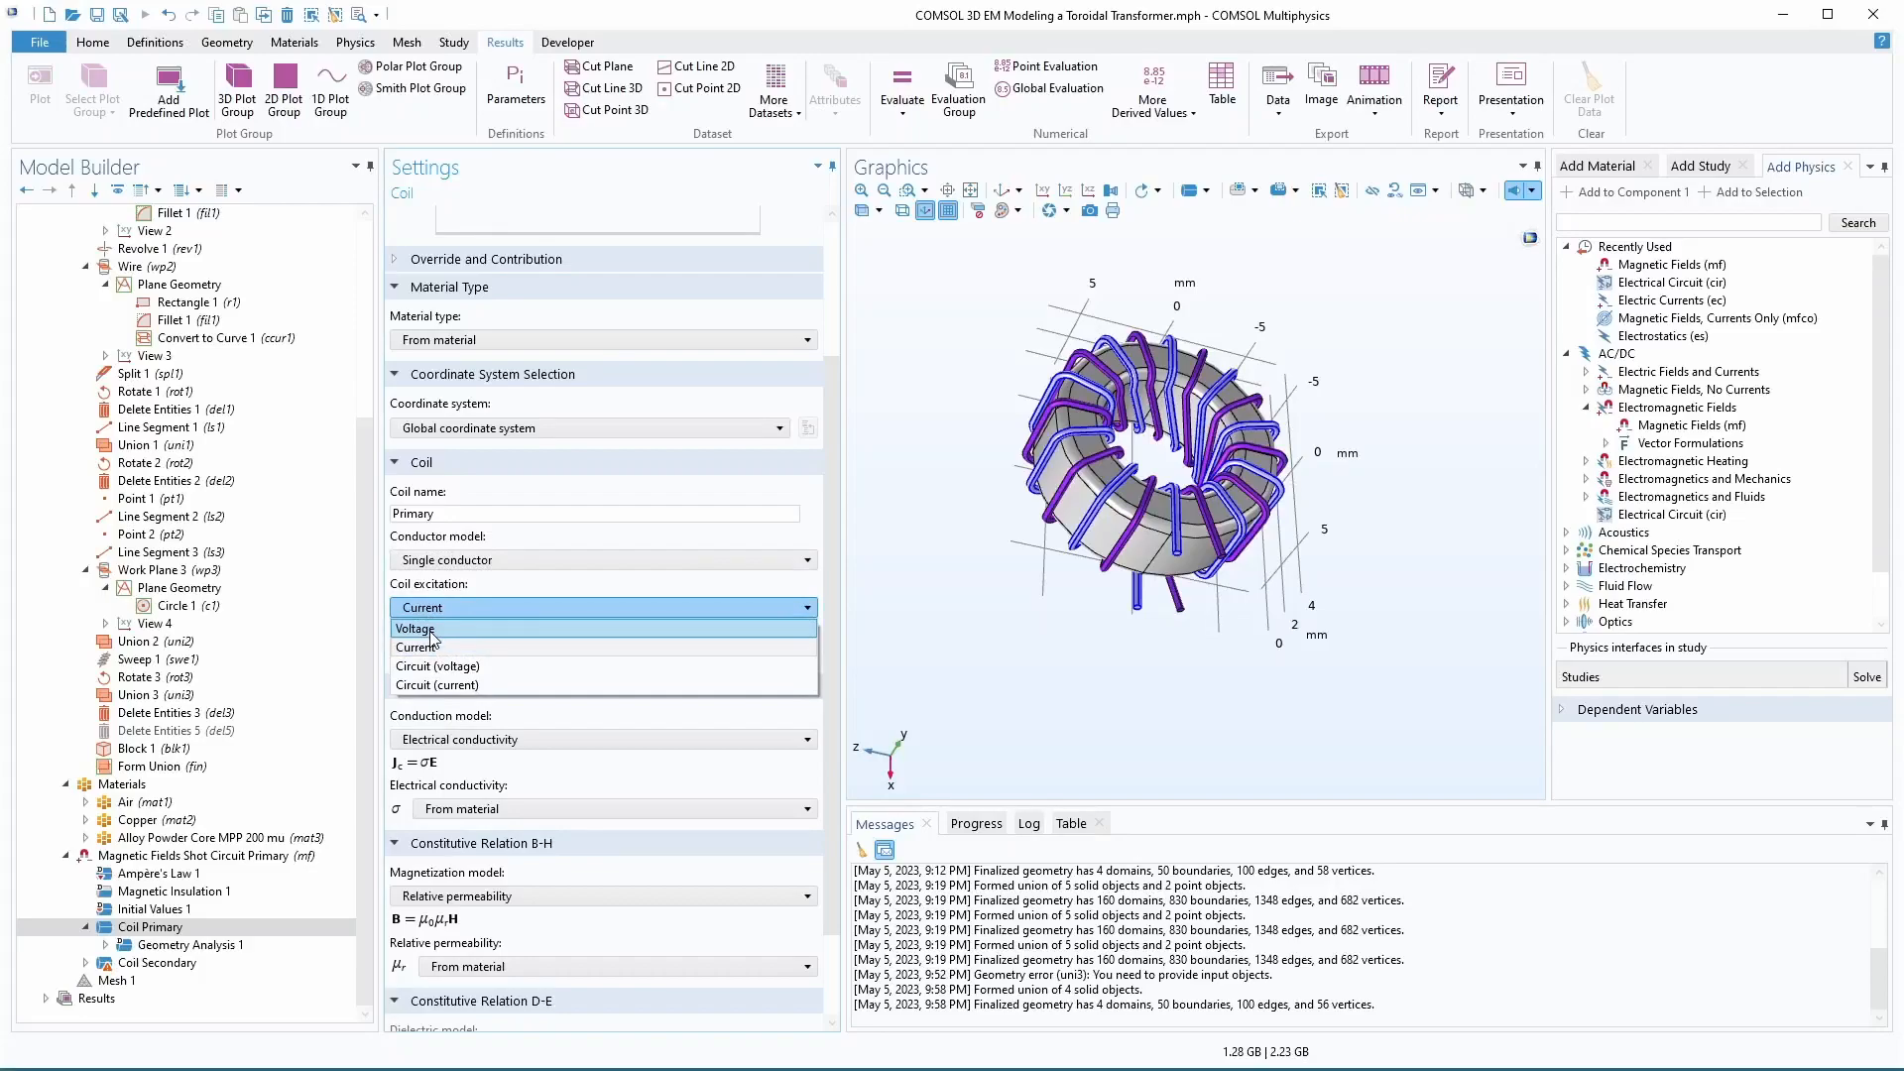
pyautogui.click(432, 632)
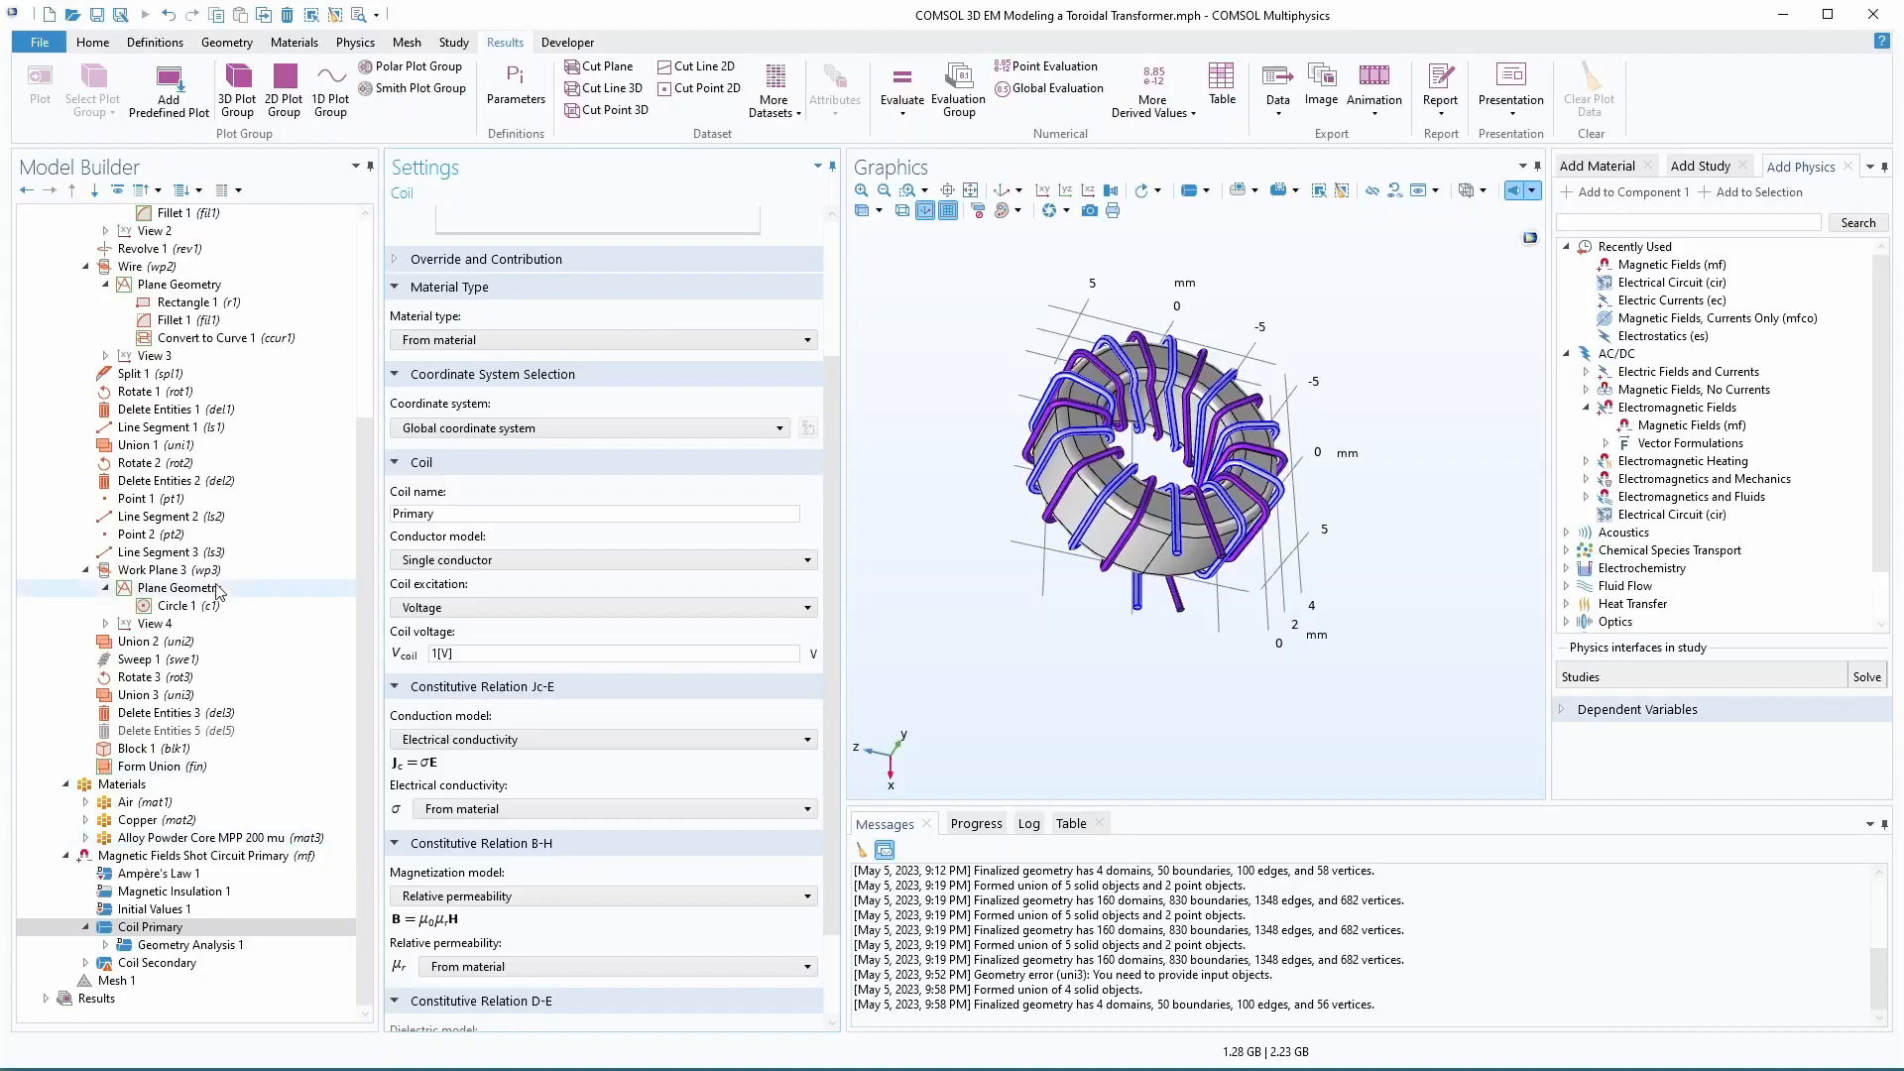
# - Add a global parameter Vpri with expression 10[V] and description Primary Voltage in Parameters 1
pyautogui.scroll(5, 201, 595)
pyautogui.click(65, 408)
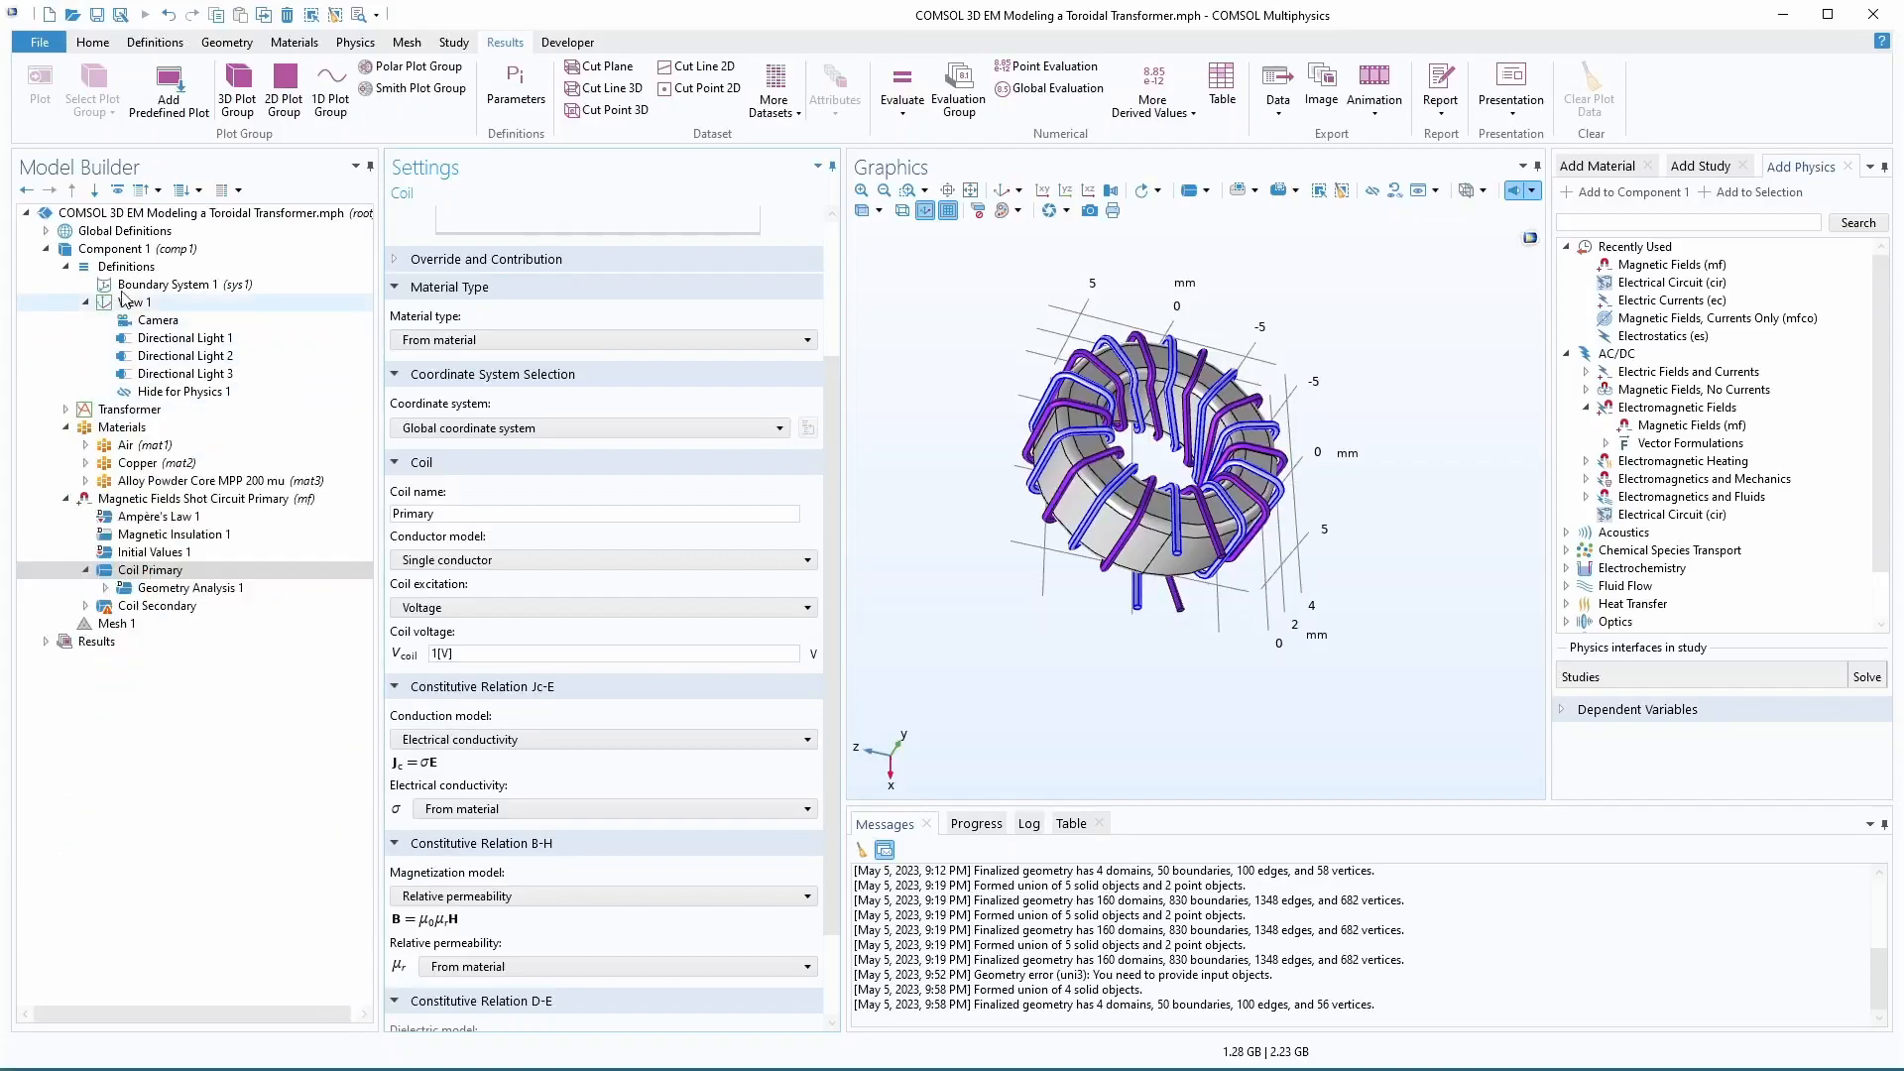
pyautogui.click(136, 231)
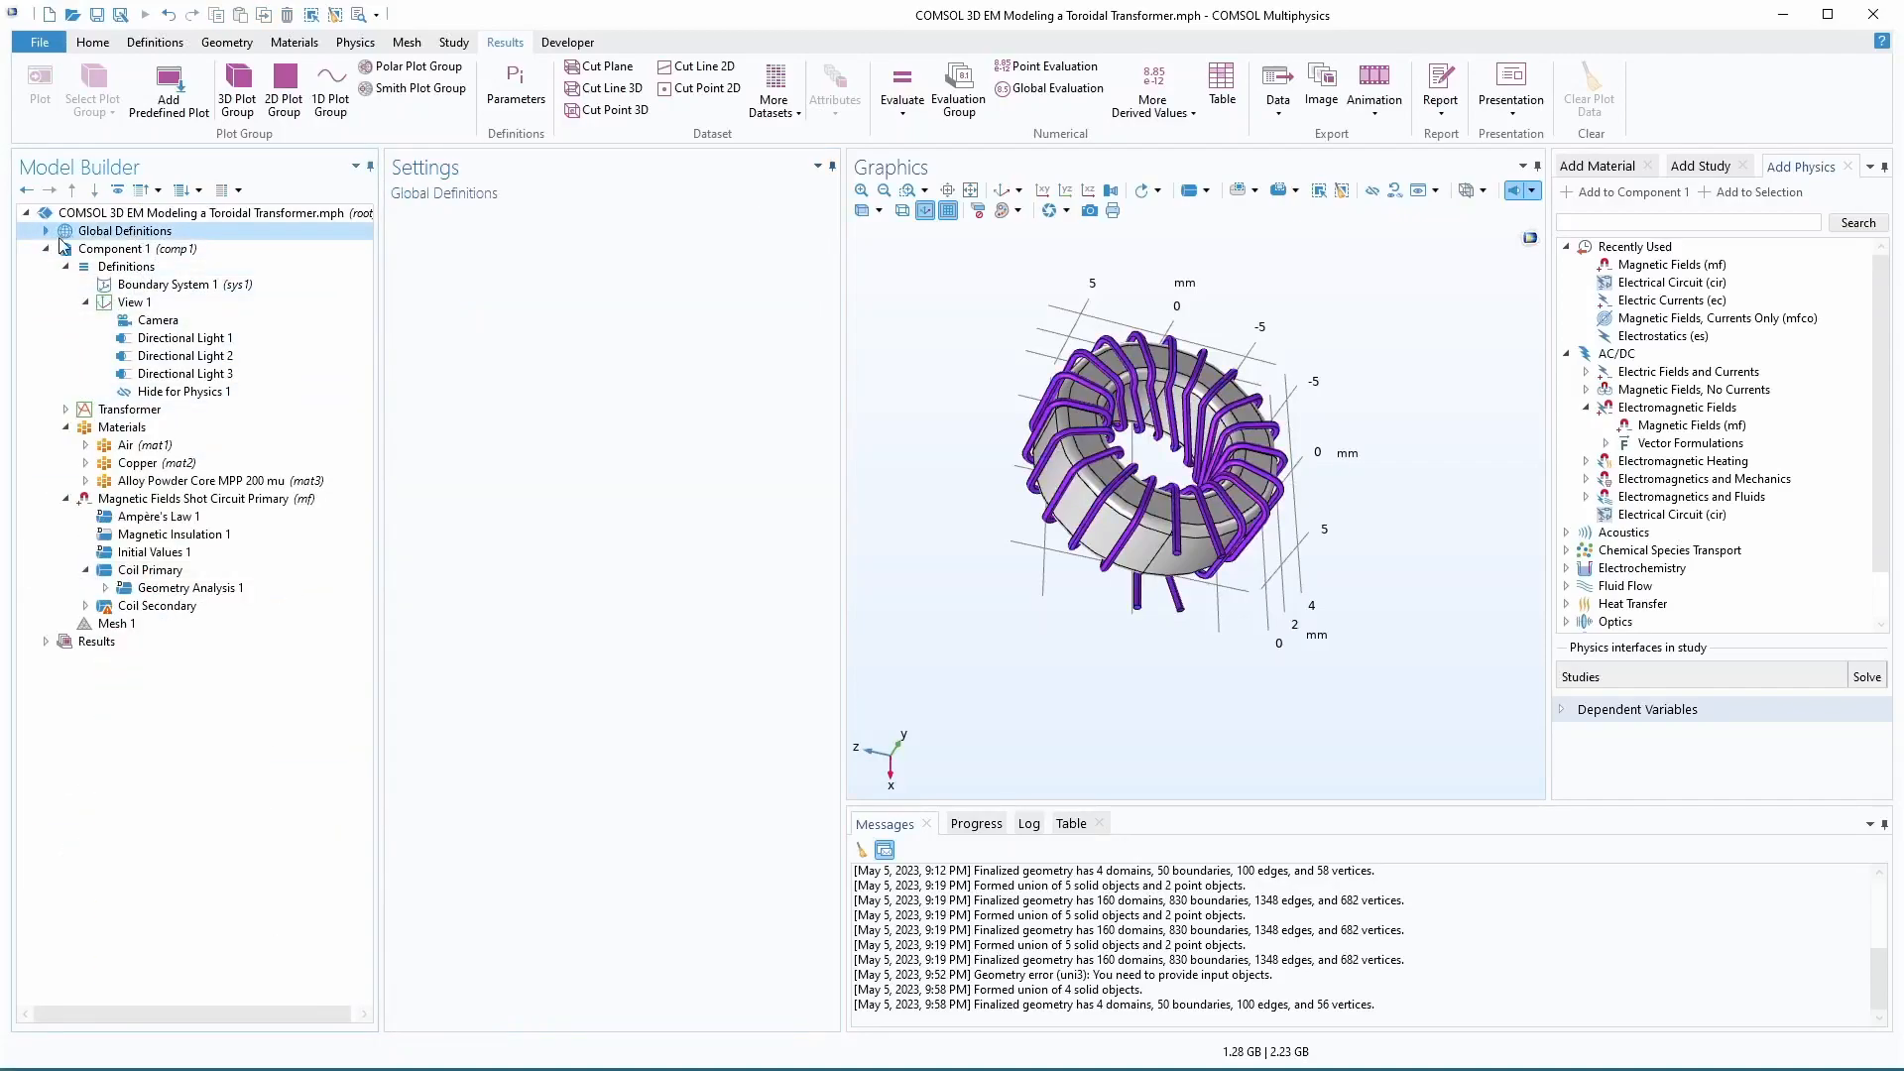
pyautogui.click(46, 231)
pyautogui.click(216, 248)
pyautogui.click(434, 567)
pyautogui.write('Vp')
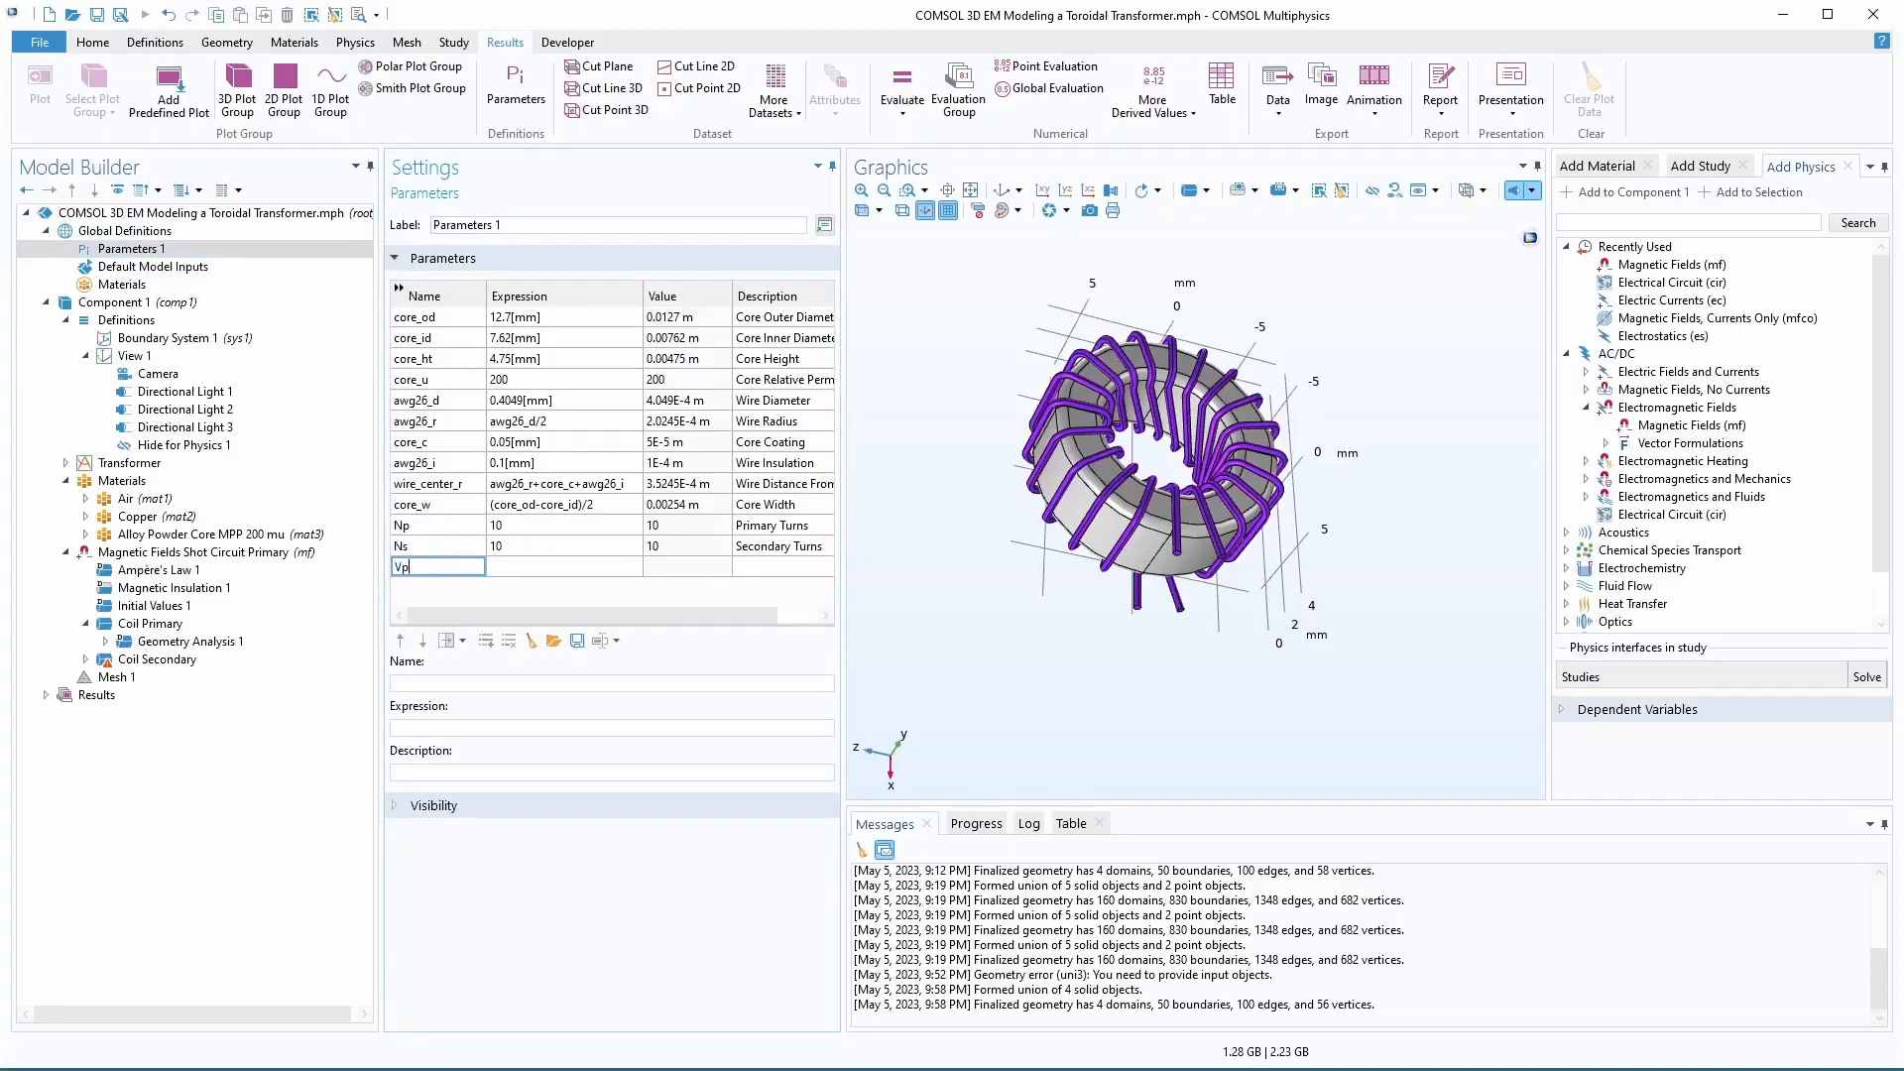
pyautogui.press('Tab')
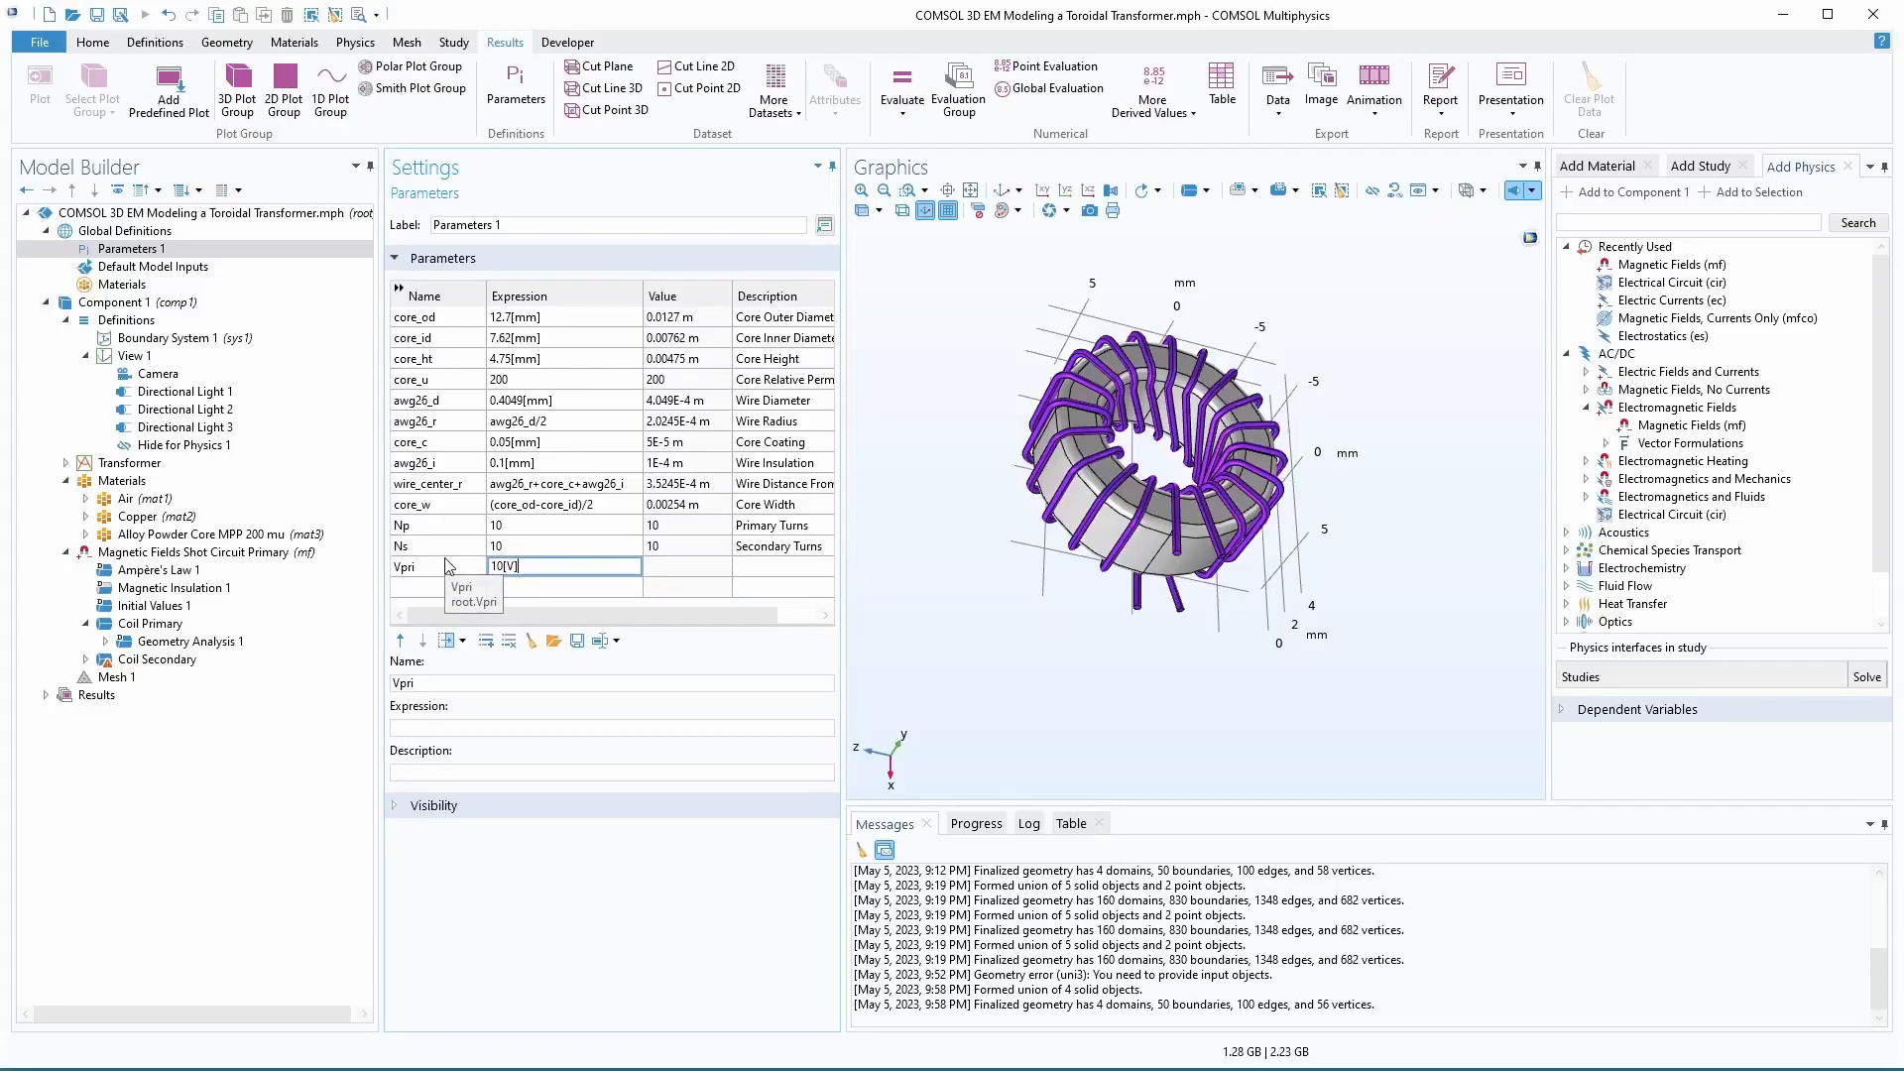
pyautogui.press('Tab')
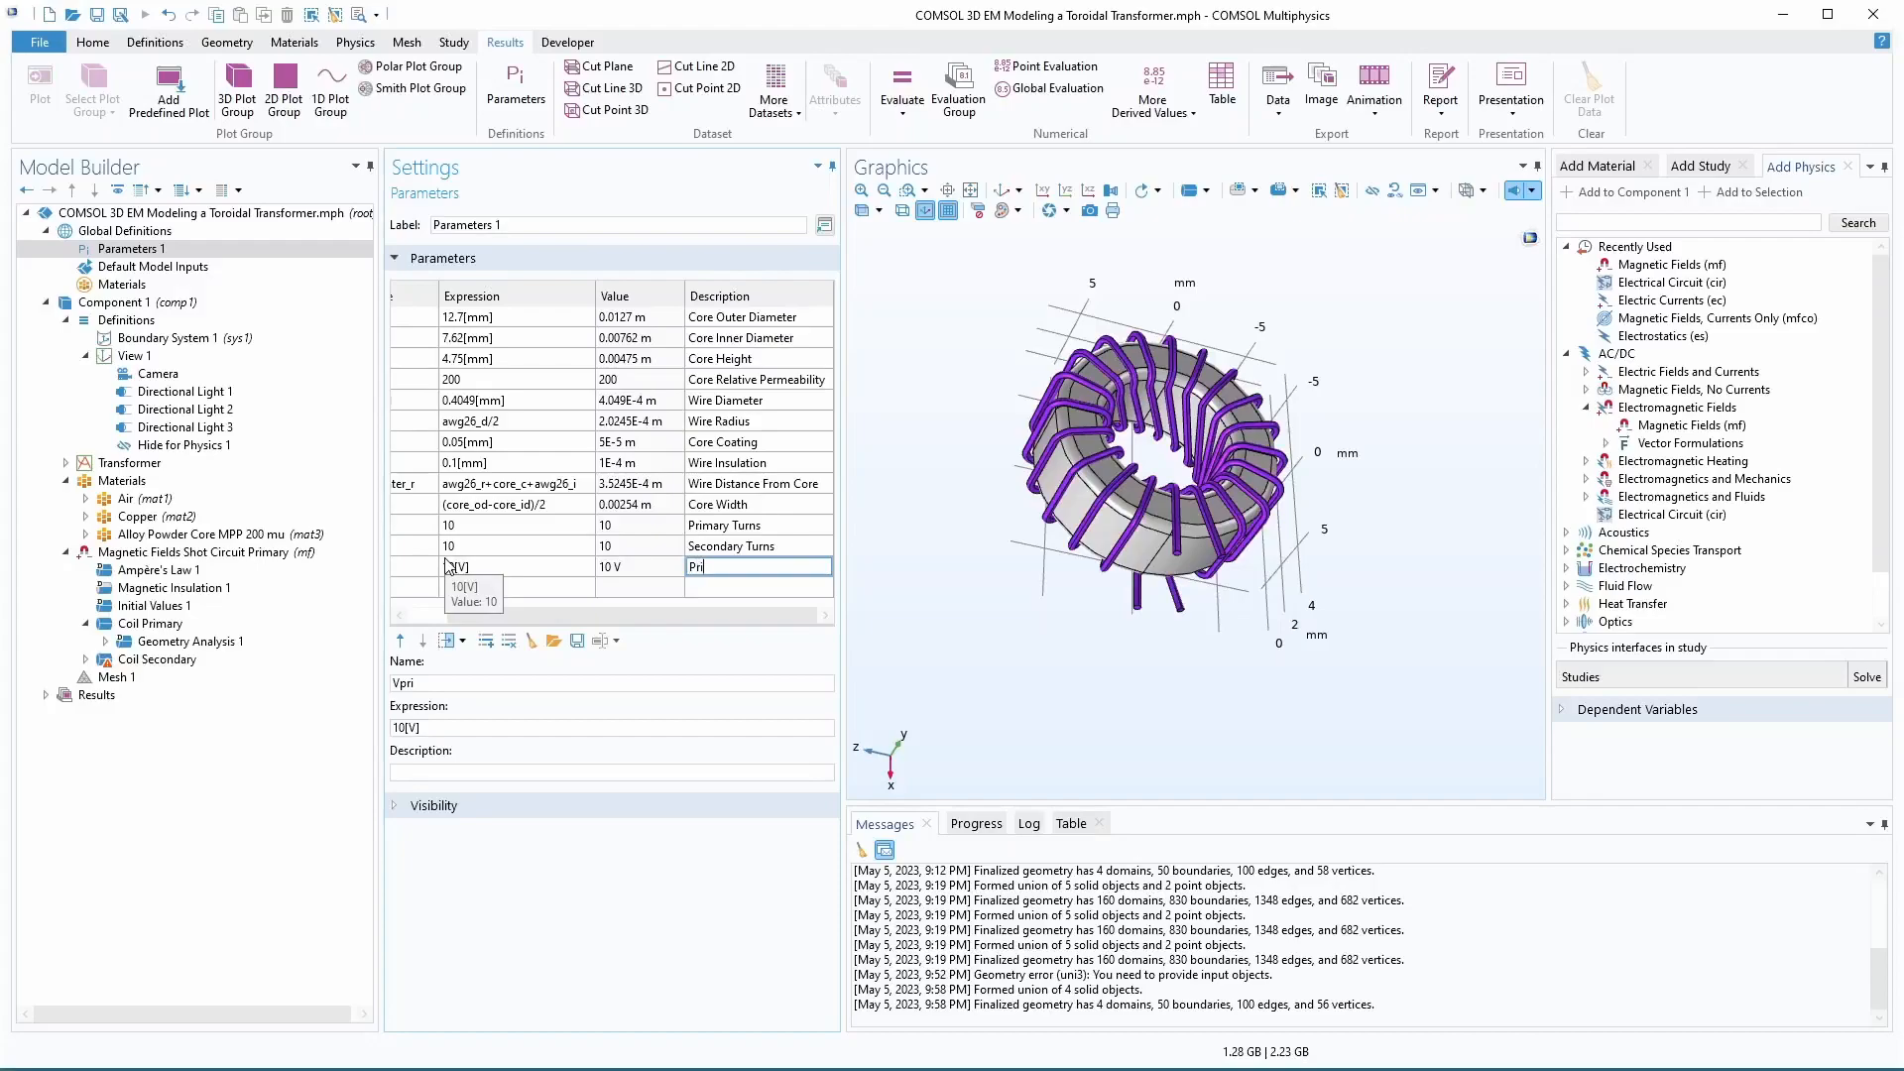
pyautogui.write('Primary Voltage')
pyautogui.press('Tab')
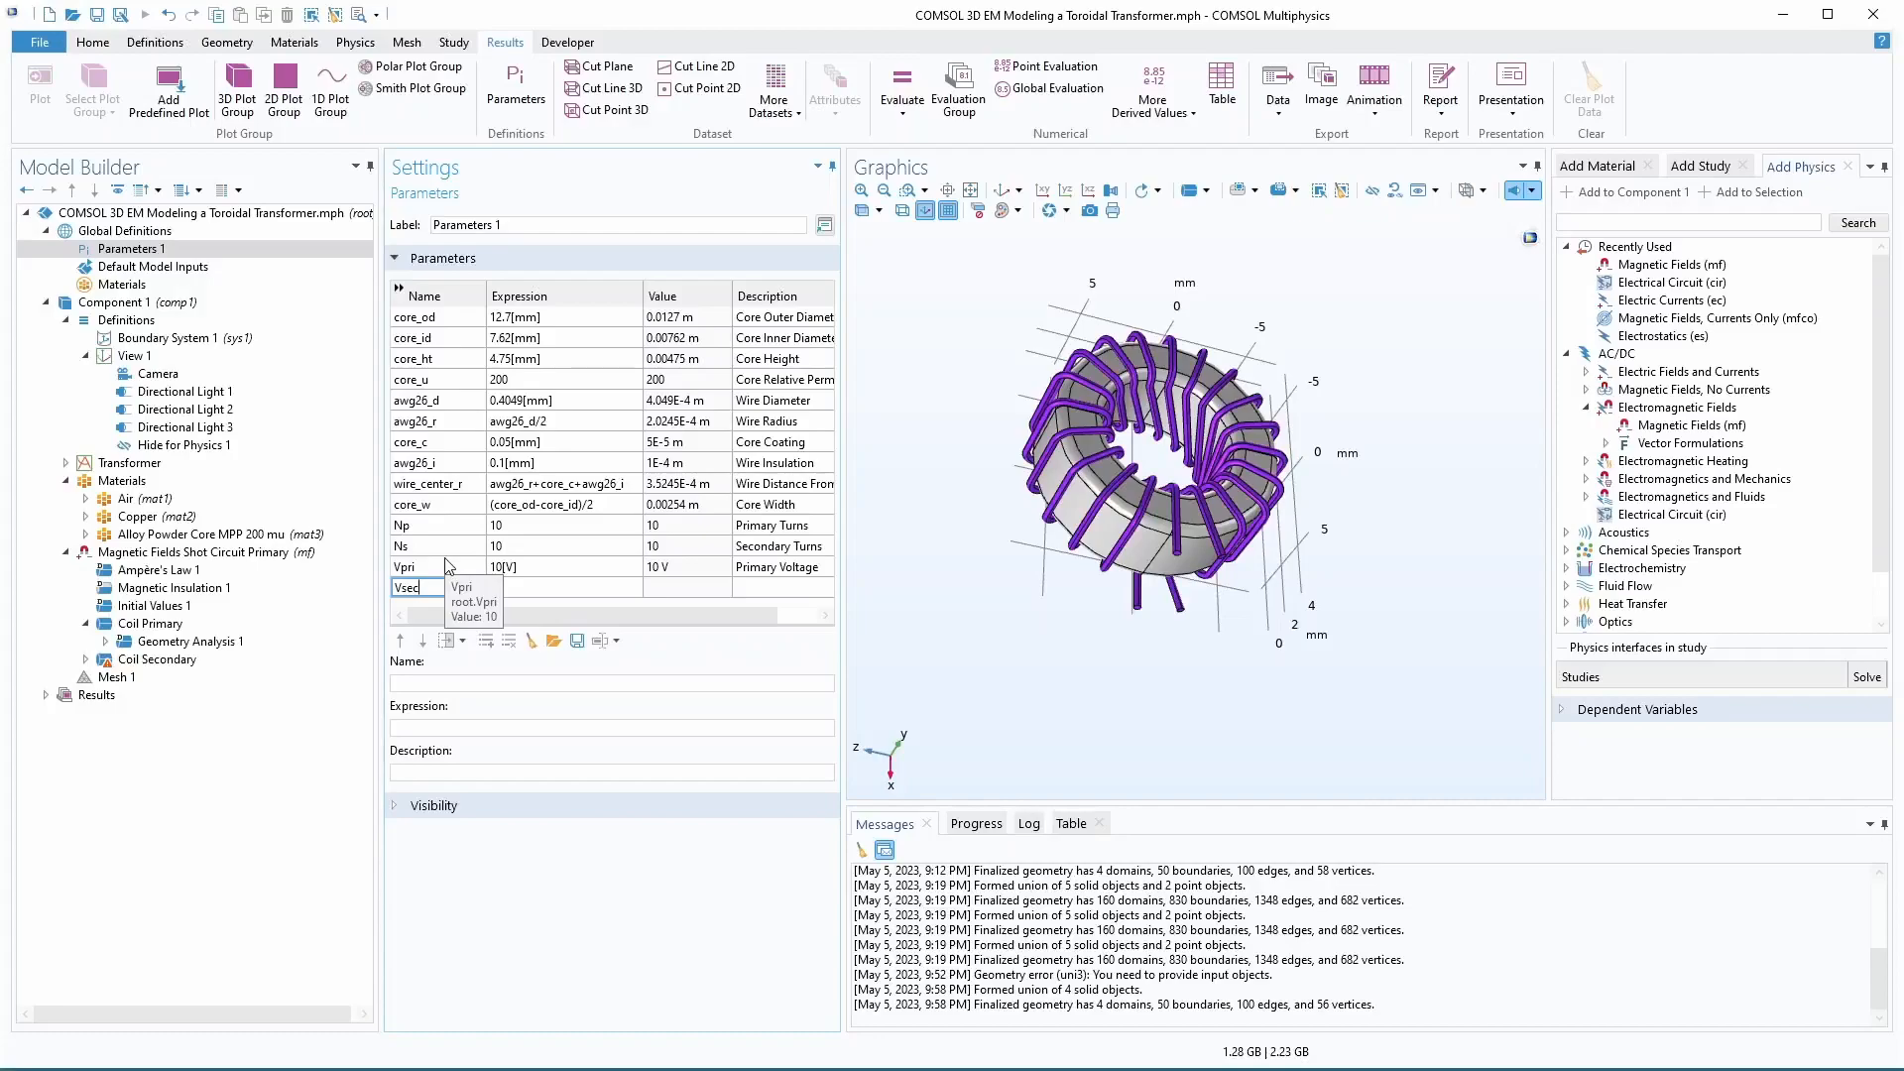
# - Add a global parameter Vsec with expression 10[V] and a secondary voltage description
pyautogui.press('Tab')
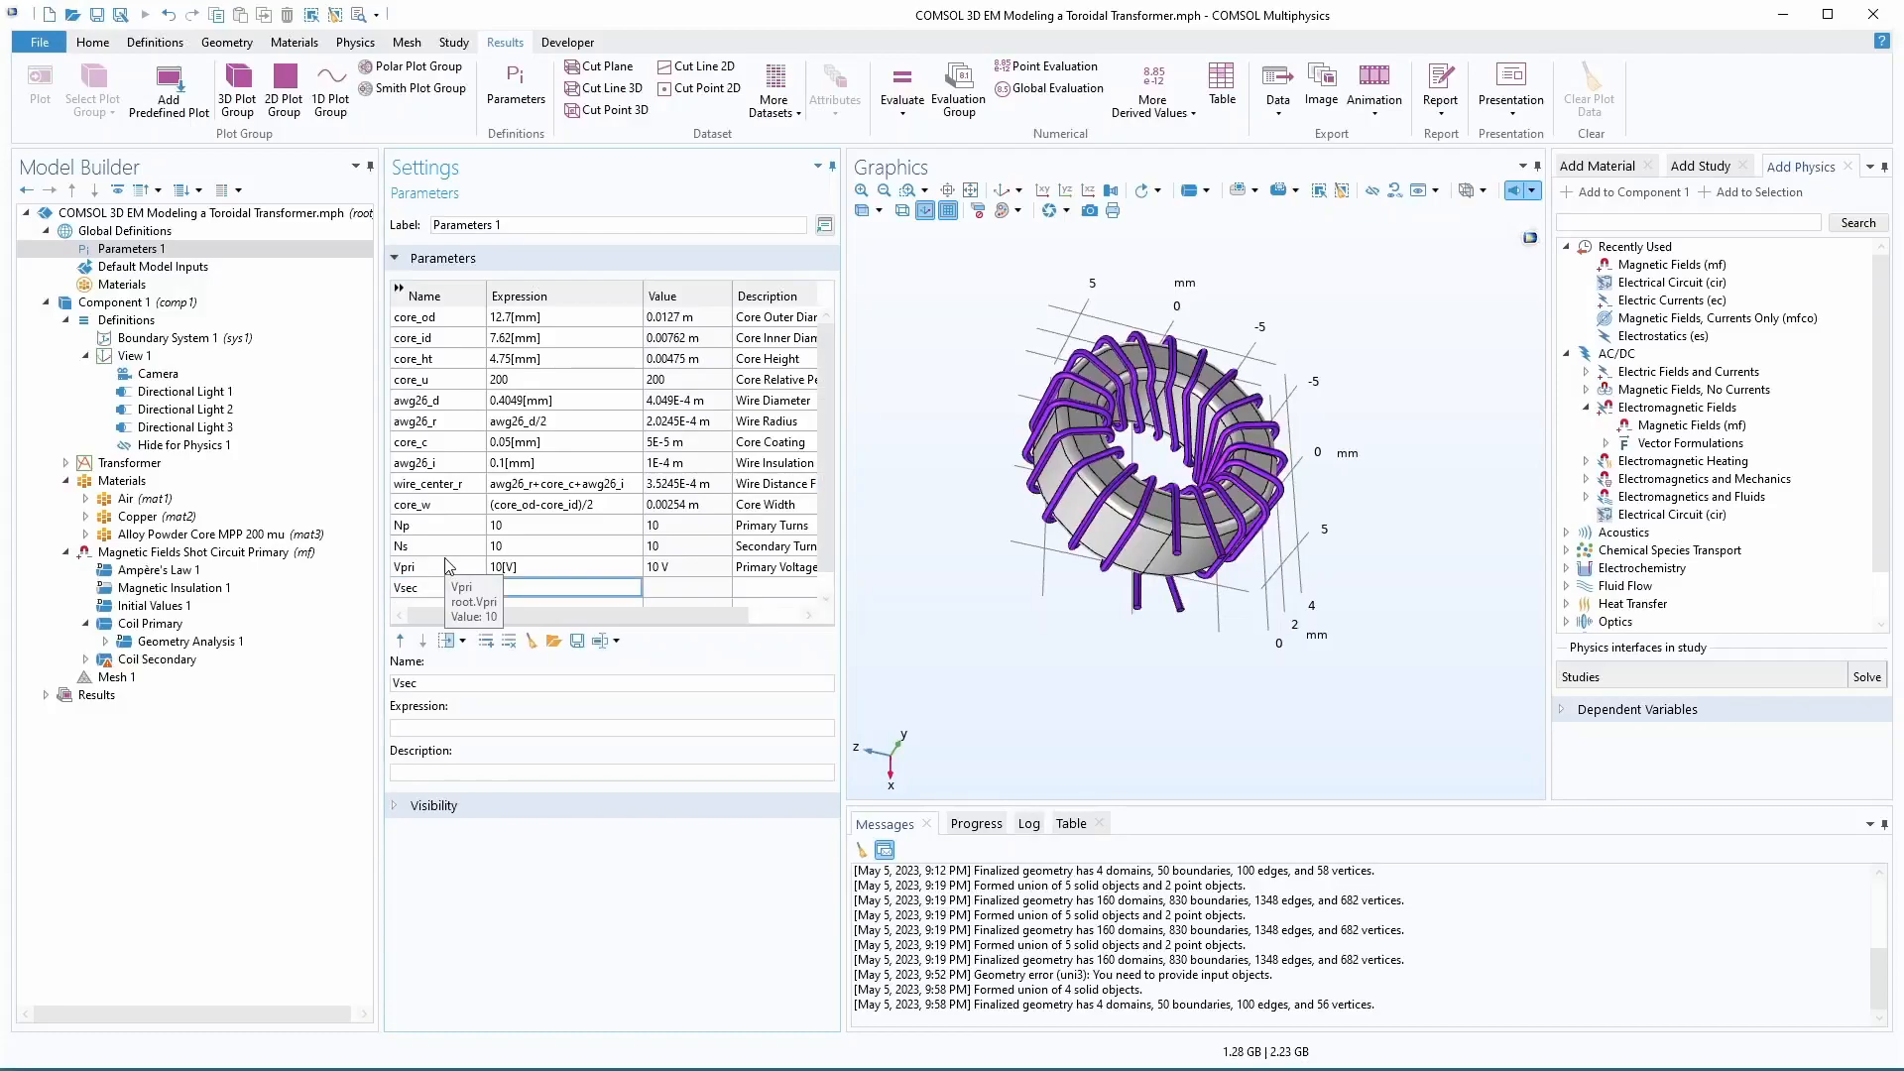
pyautogui.write('10')
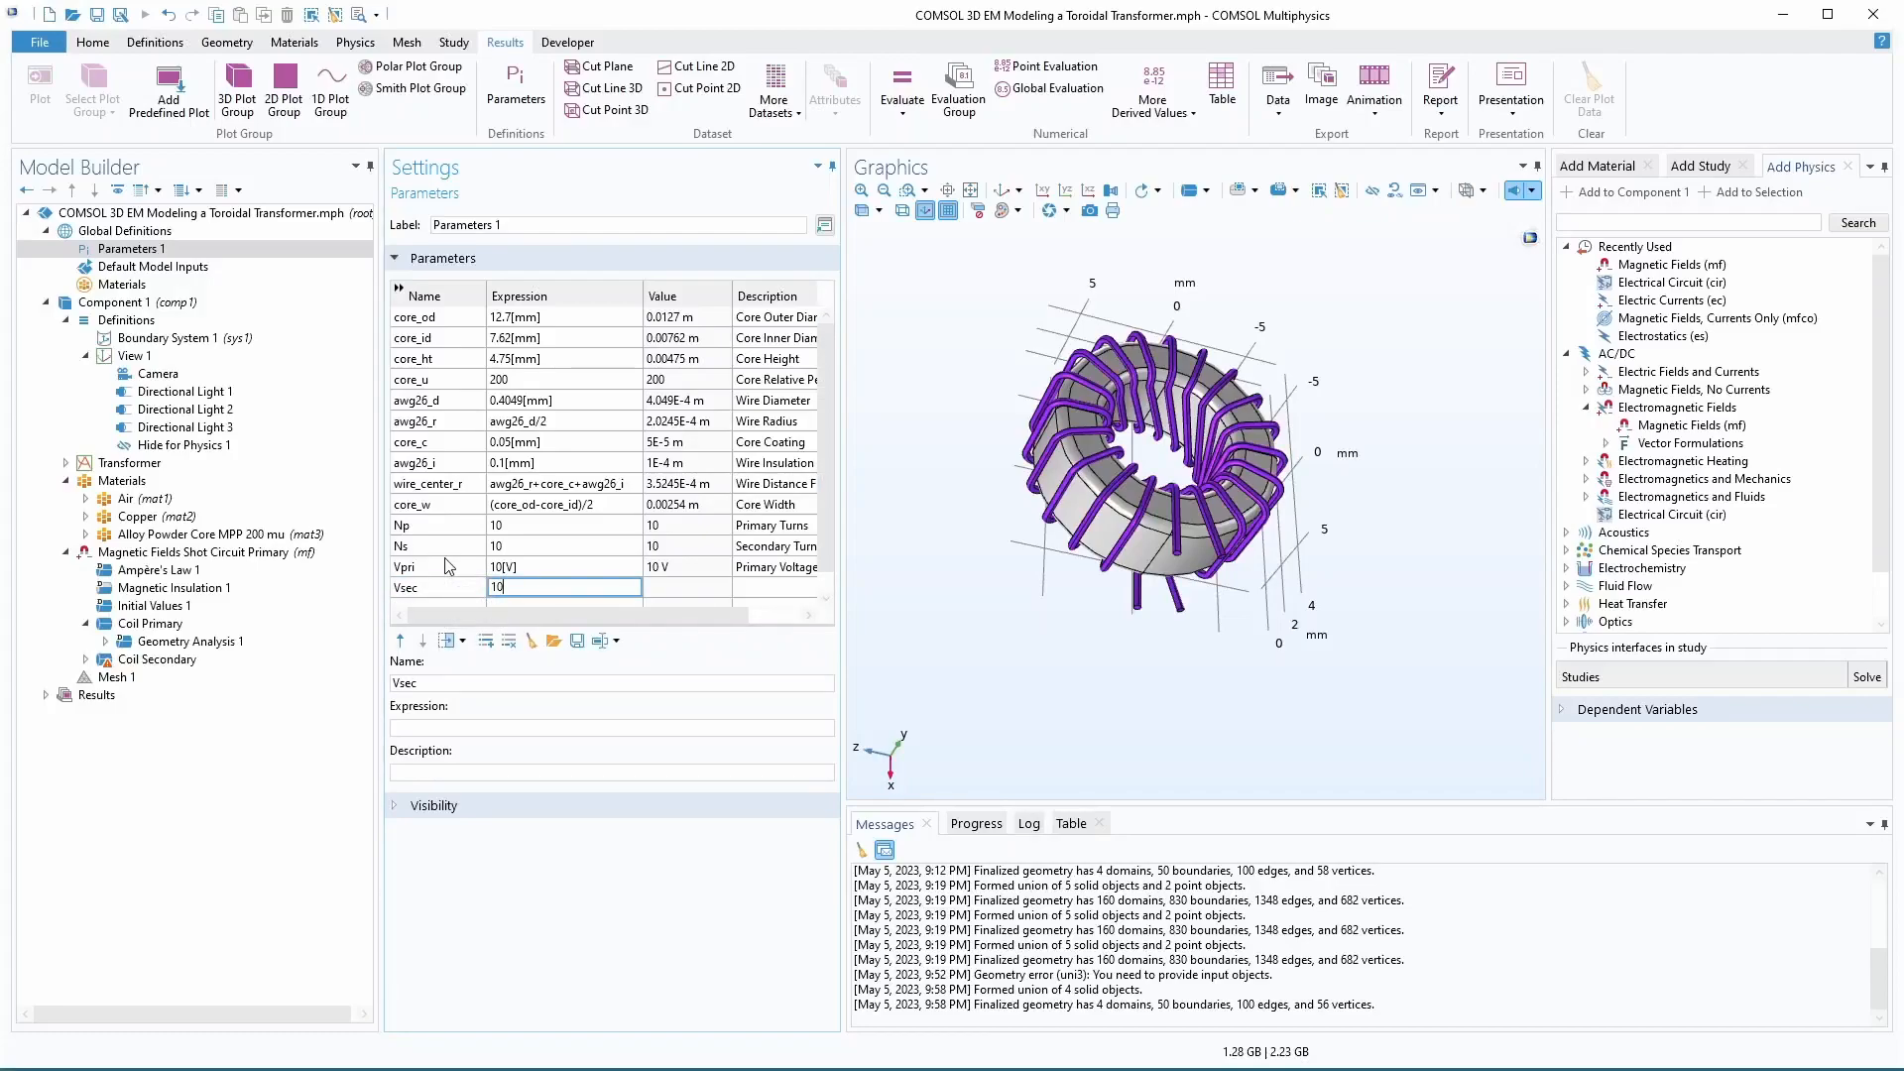
pyautogui.write('[V]')
pyautogui.press('Tab')
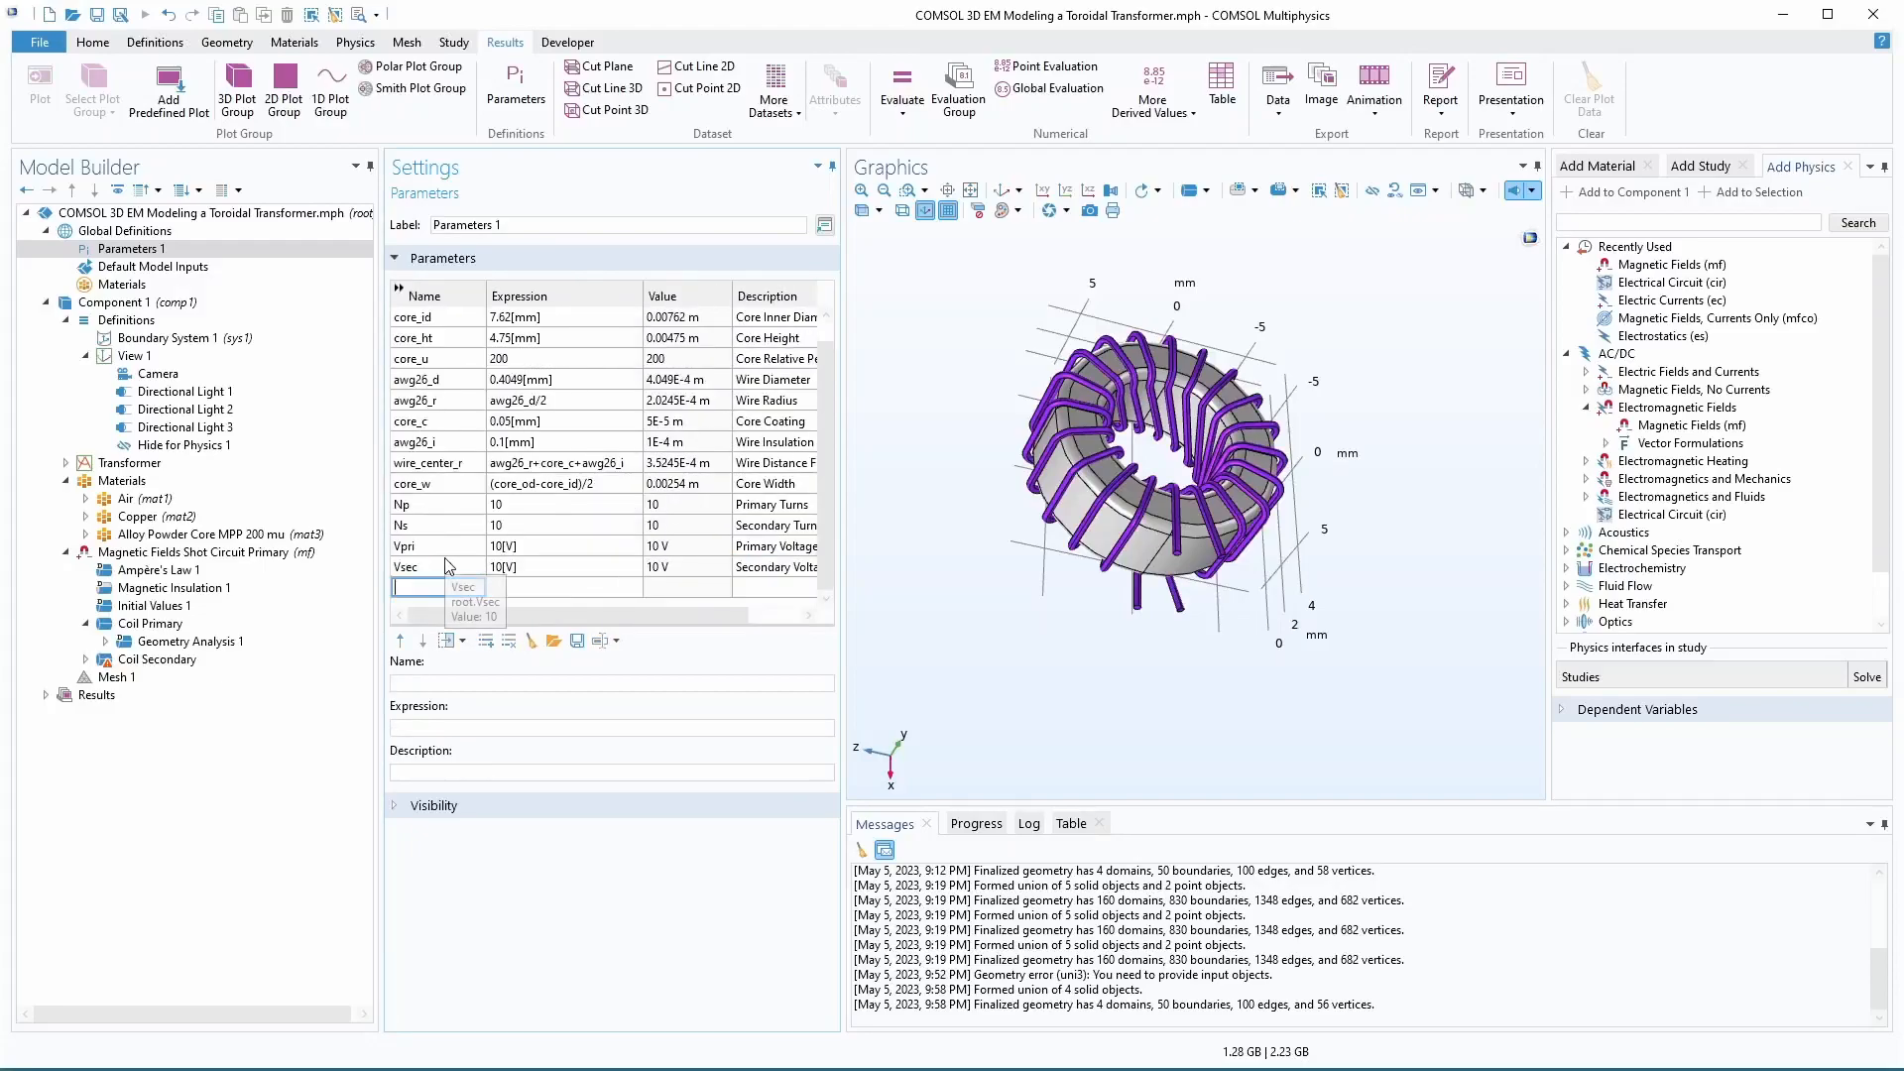
# - Set the Coil Primary coil voltage to the Vpri parameter
pyautogui.click(159, 625)
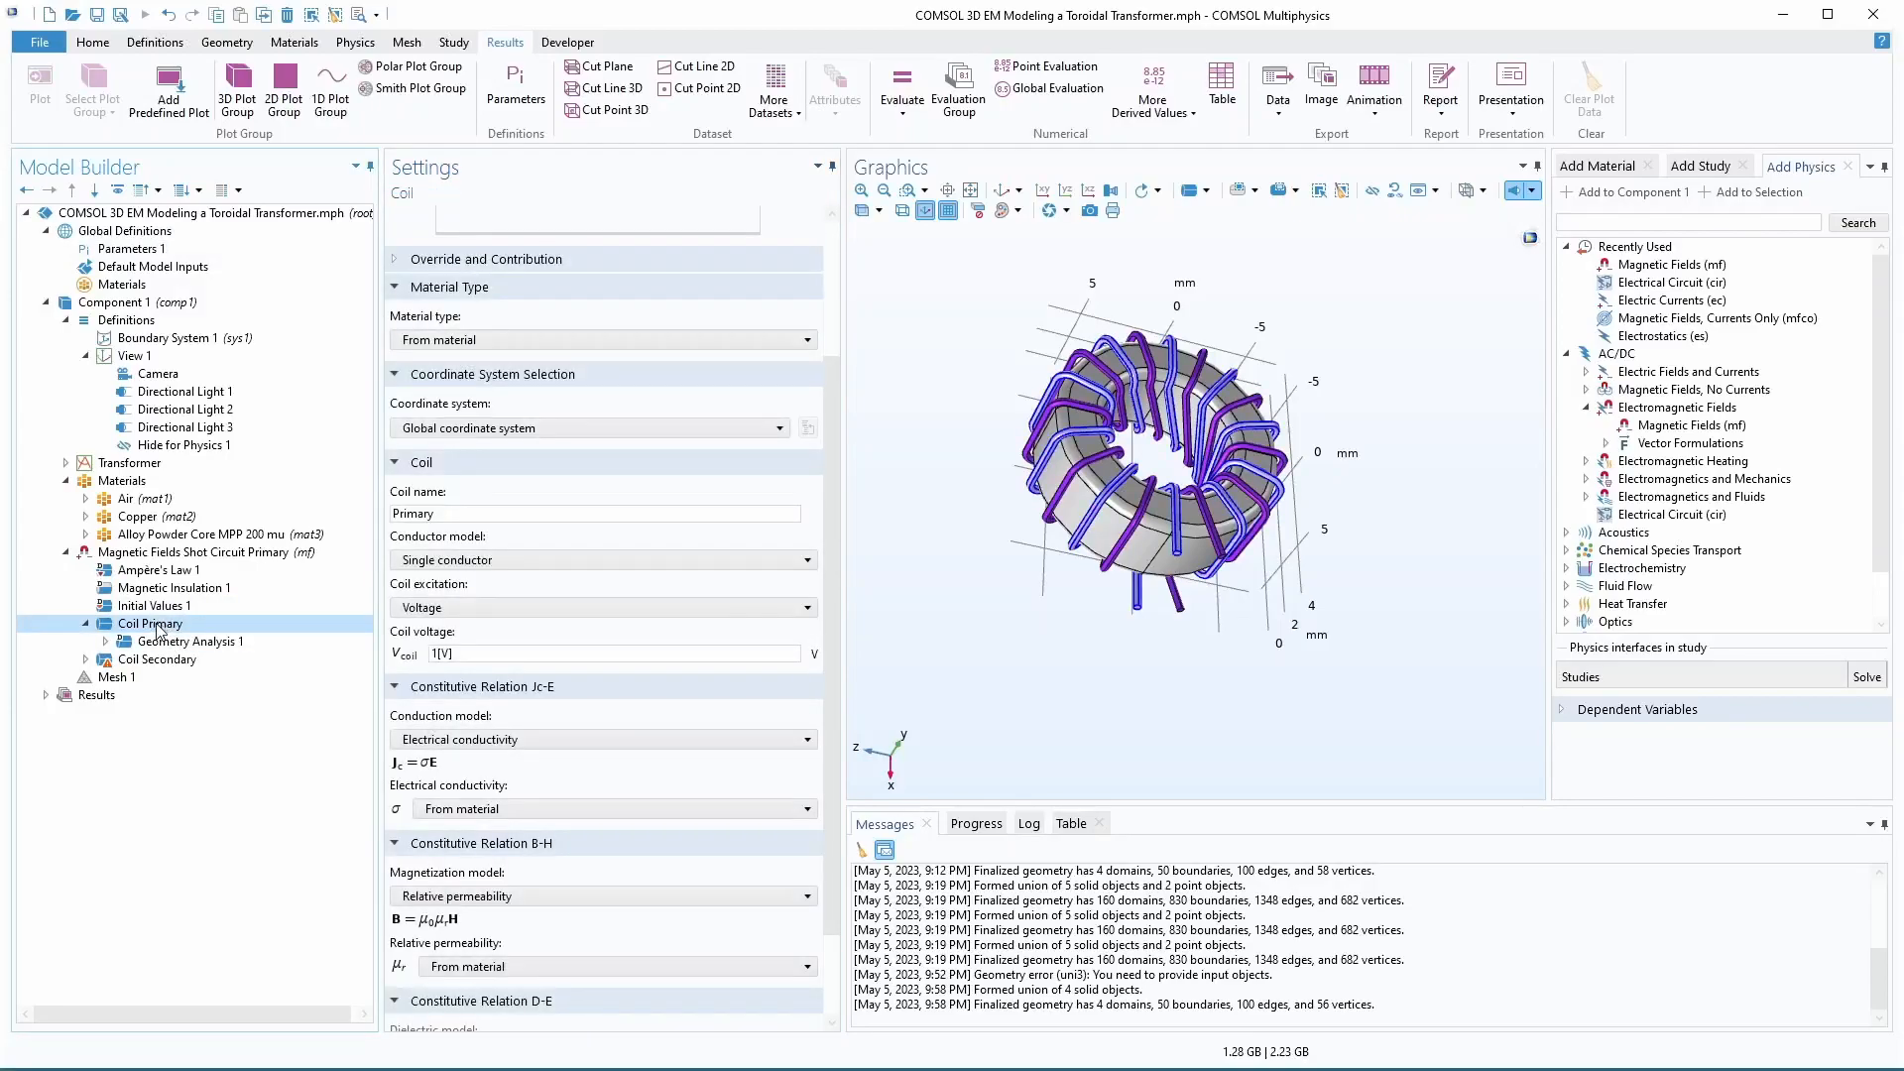
pyautogui.moveTo(457, 654); pyautogui.dragTo(421, 647)
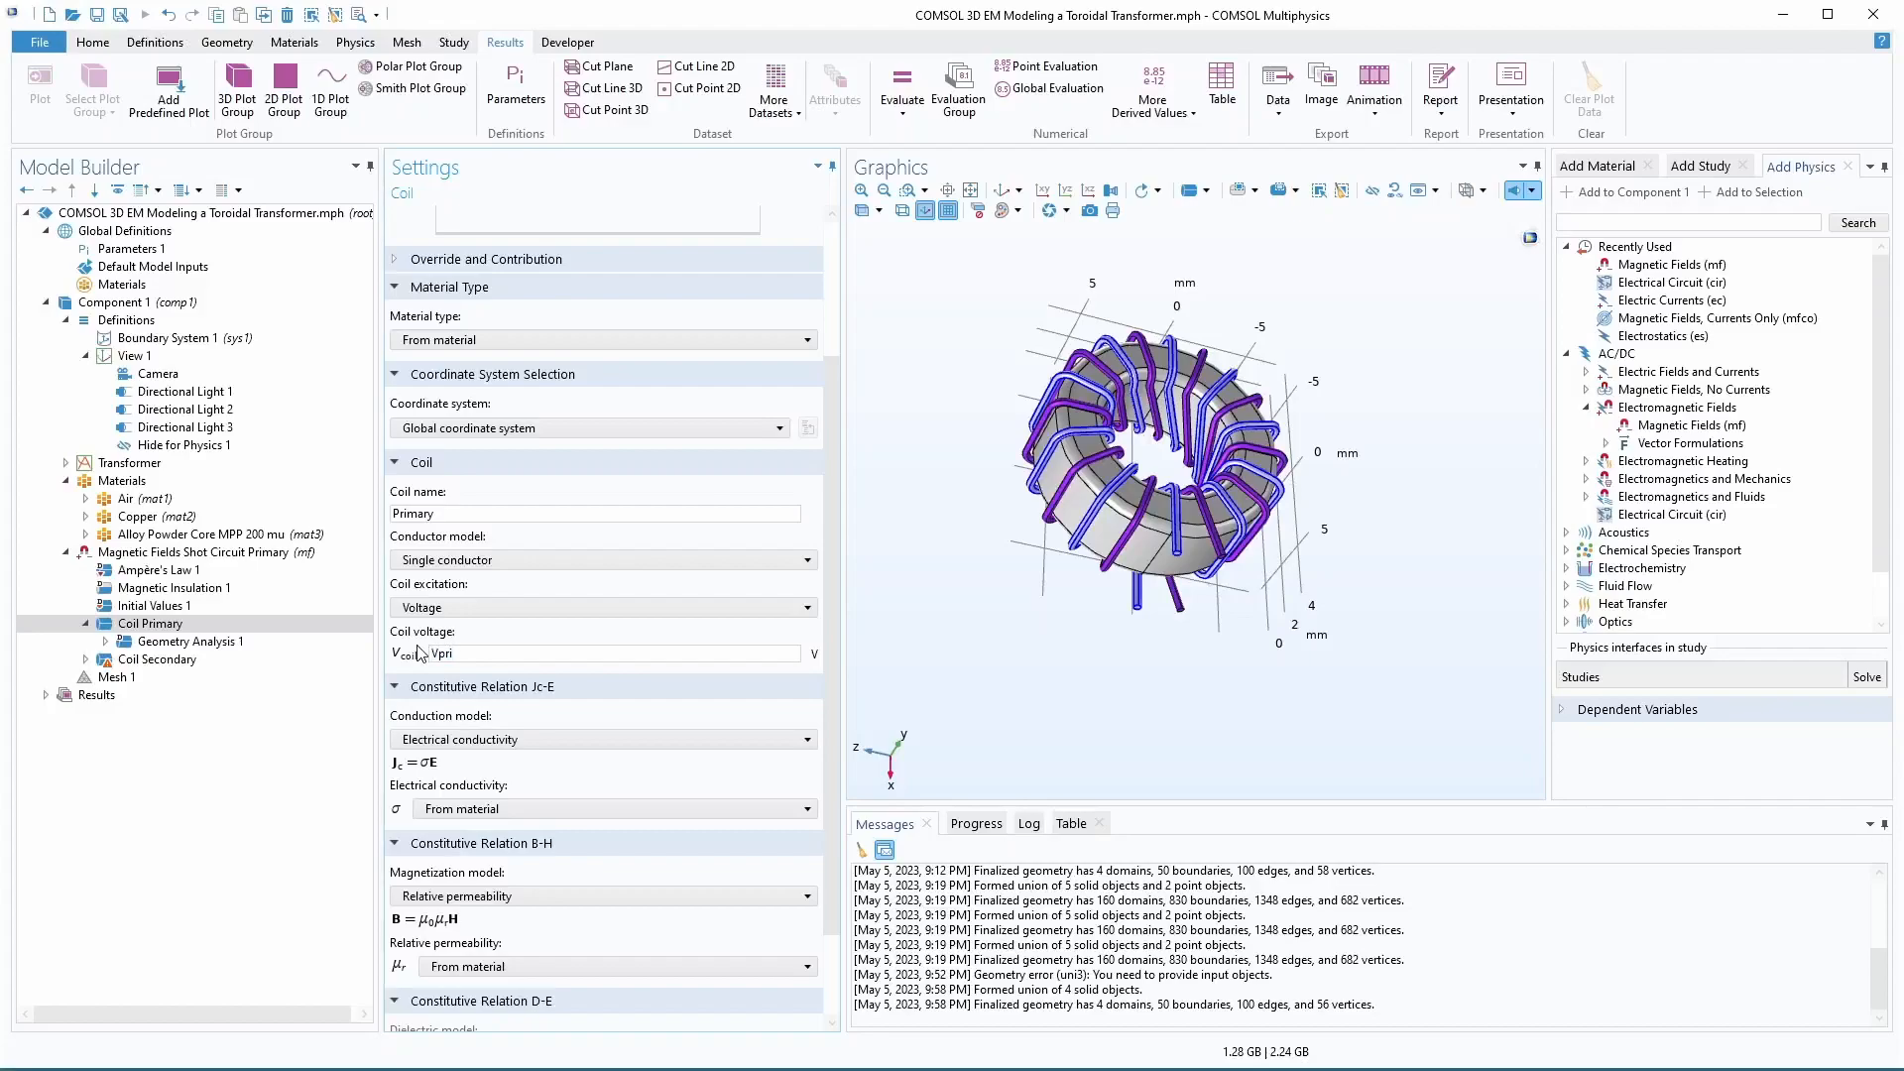
pyautogui.write('Vpri')
pyautogui.scroll(-2, 535, 843)
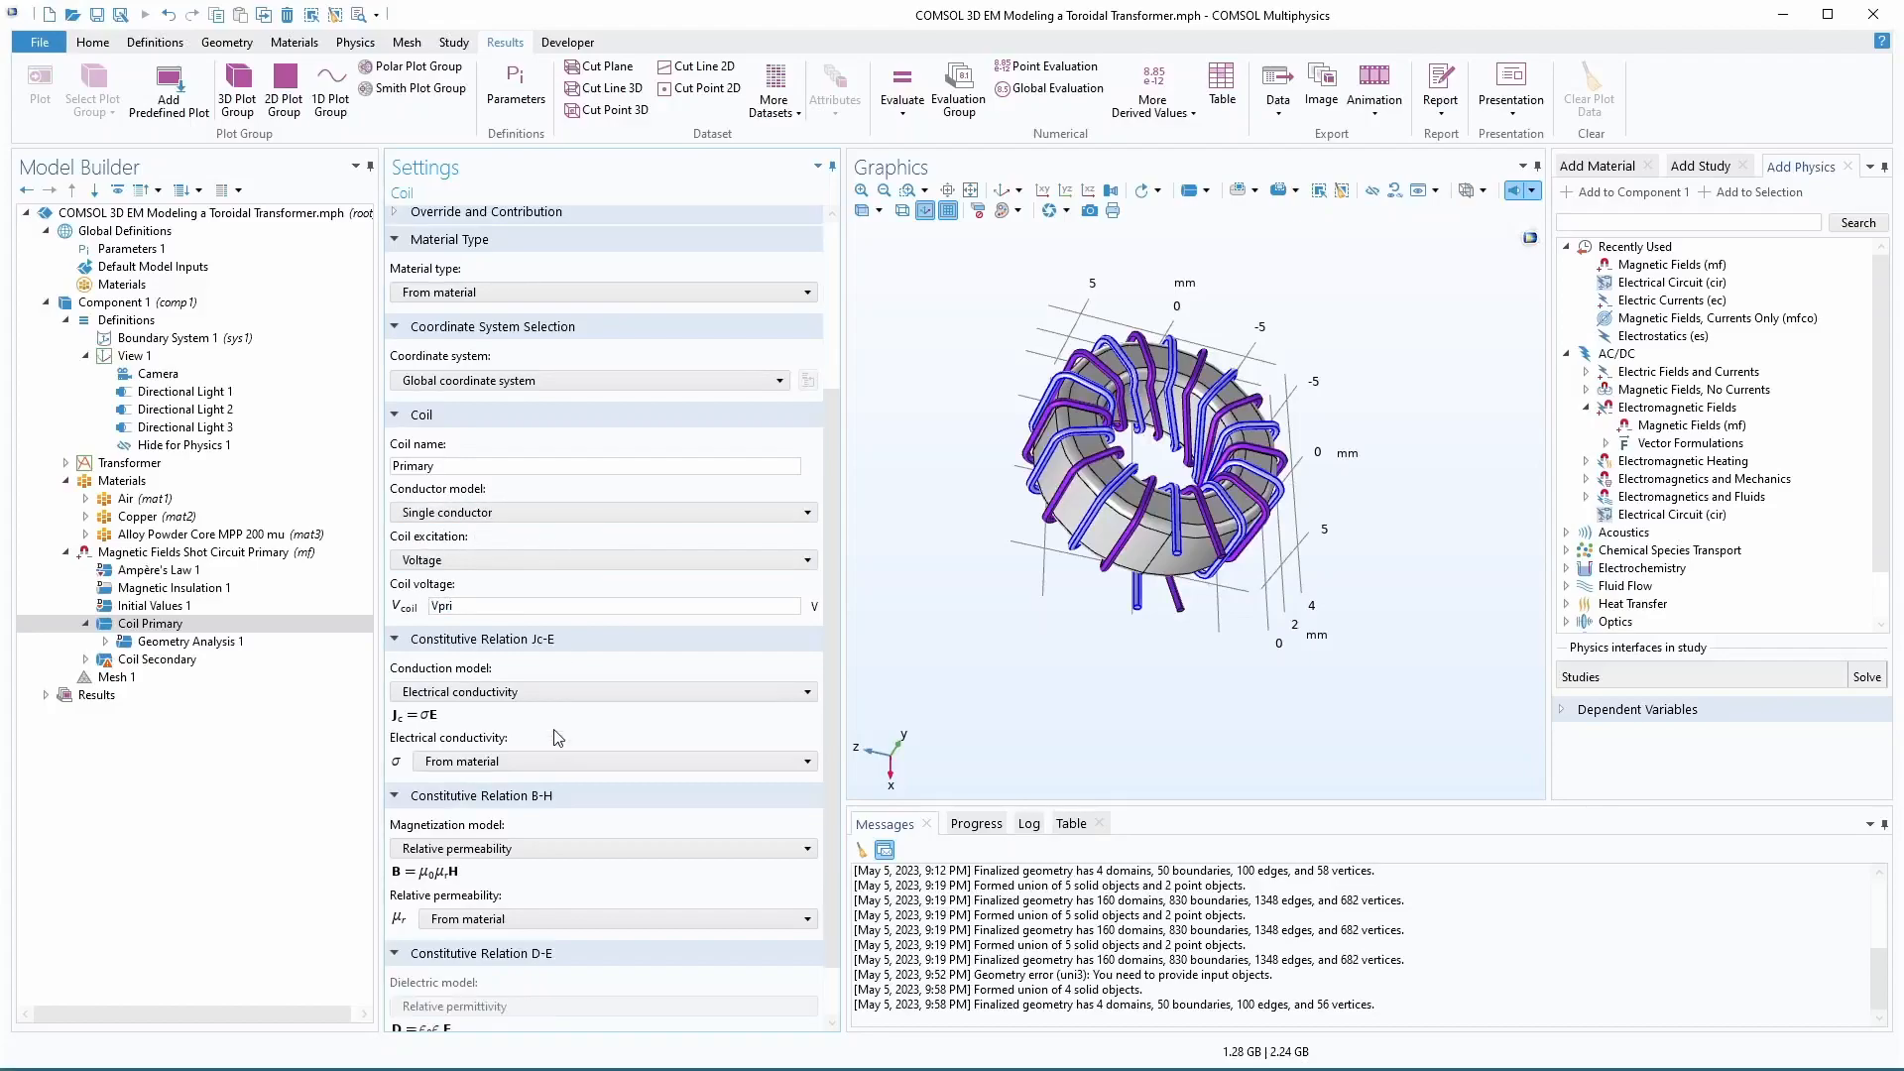
pyautogui.scroll(-1, 555, 882)
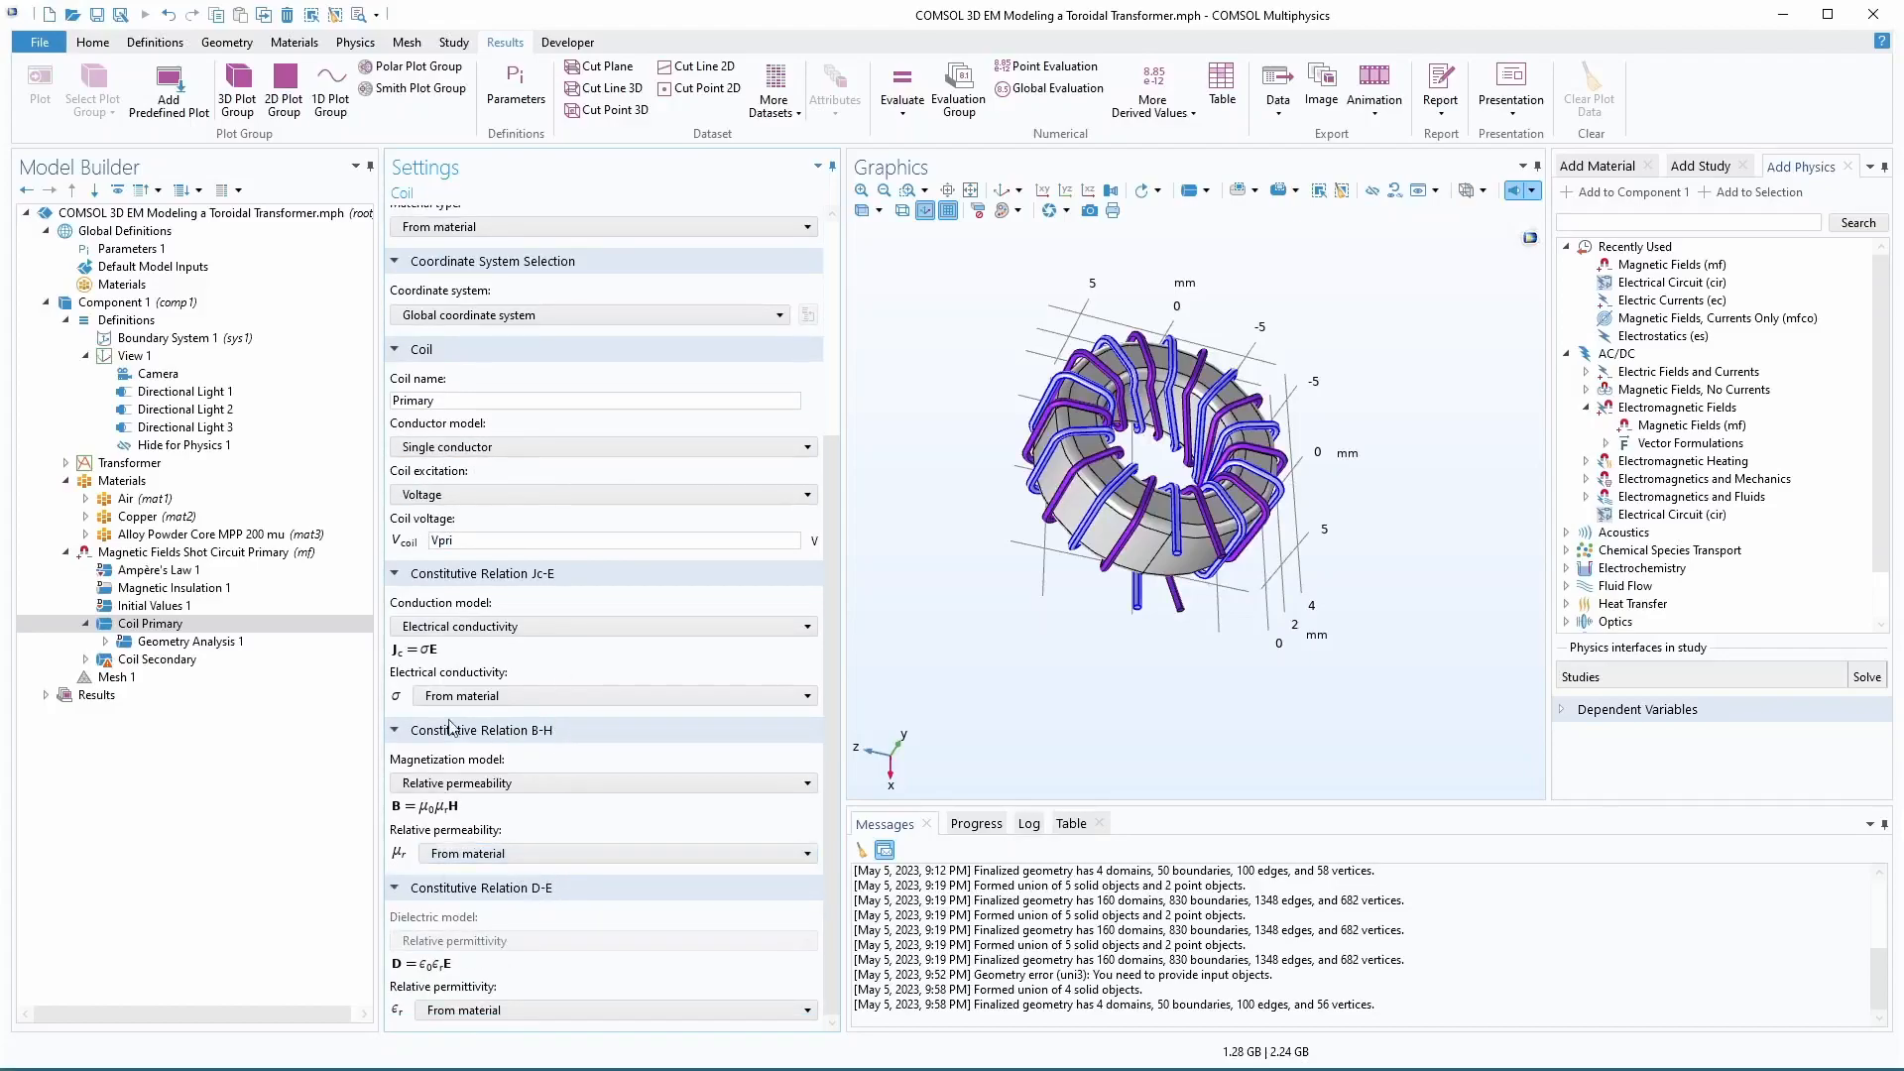
pyautogui.click(509, 540)
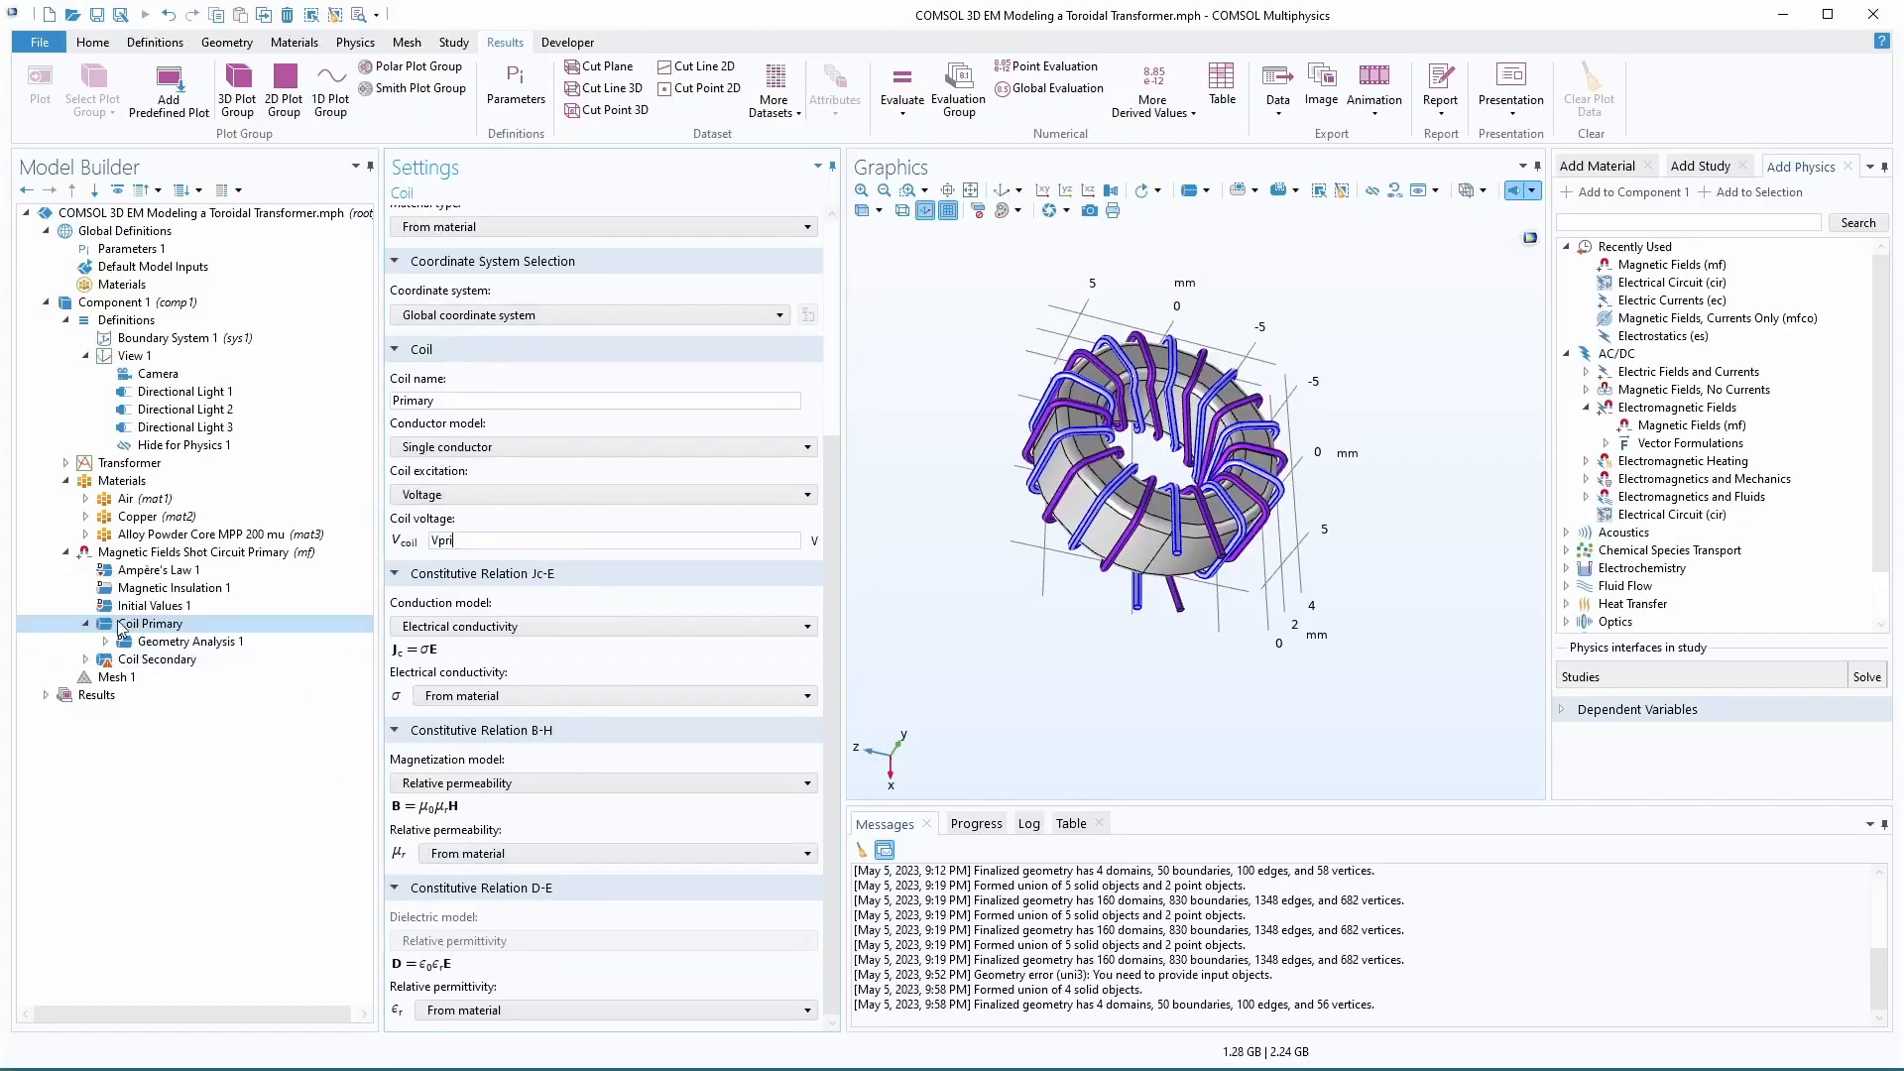
# - Assign the secondary winding, domain 3, to the Coil Secondary feature
pyautogui.click(85, 660)
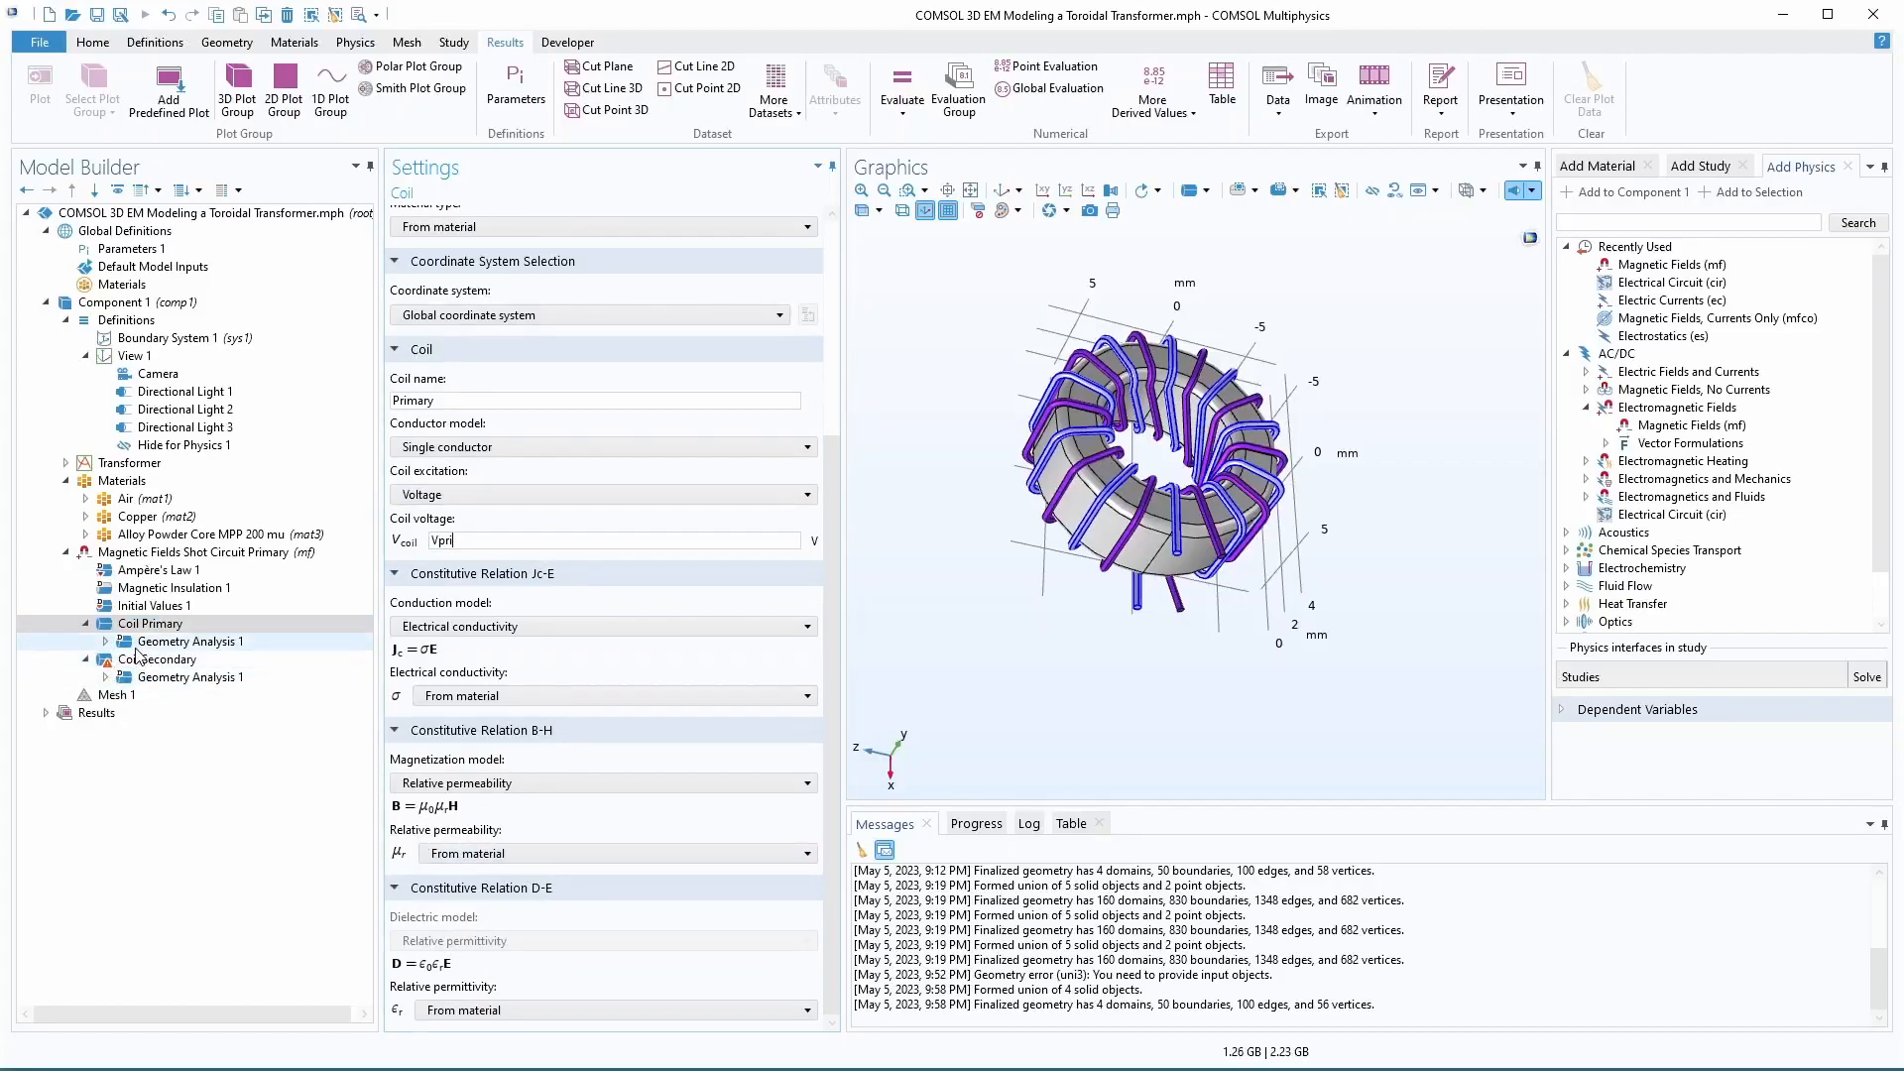
pyautogui.click(144, 662)
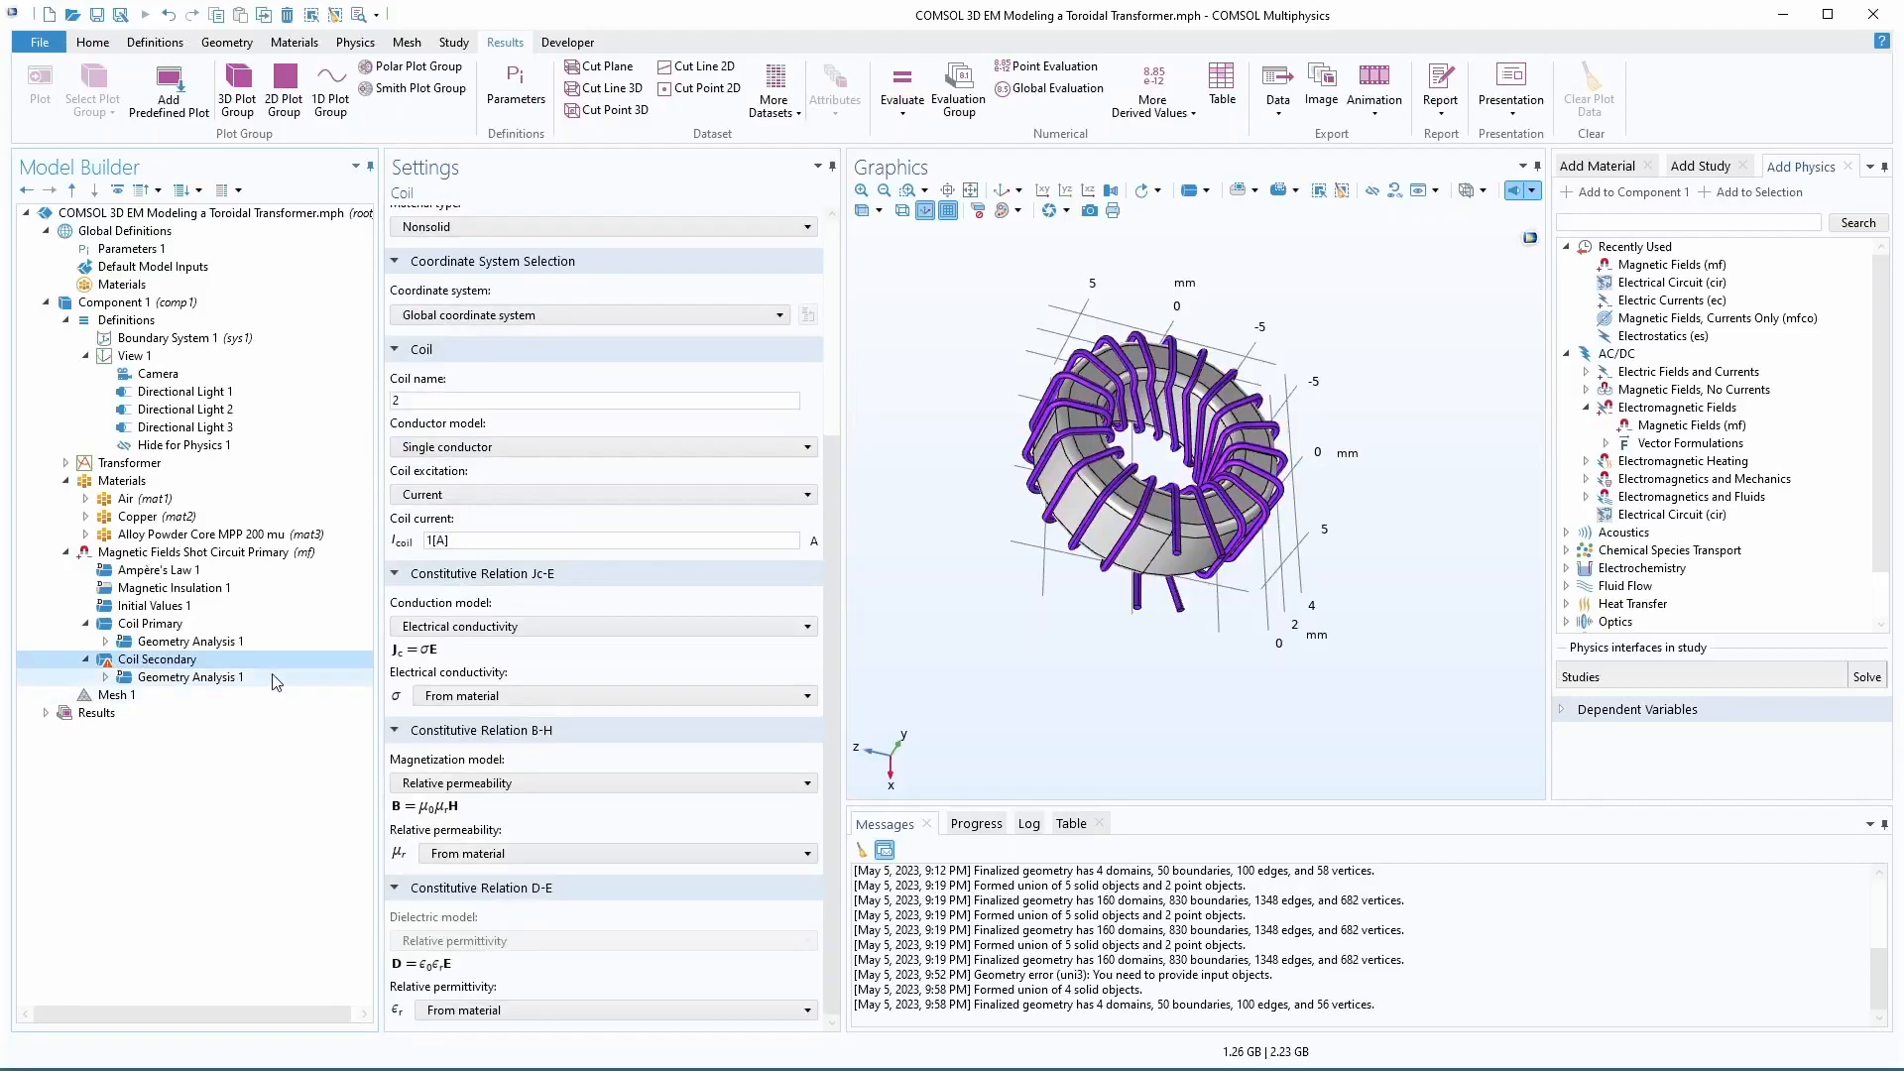
pyautogui.scroll(5, 1215, 525)
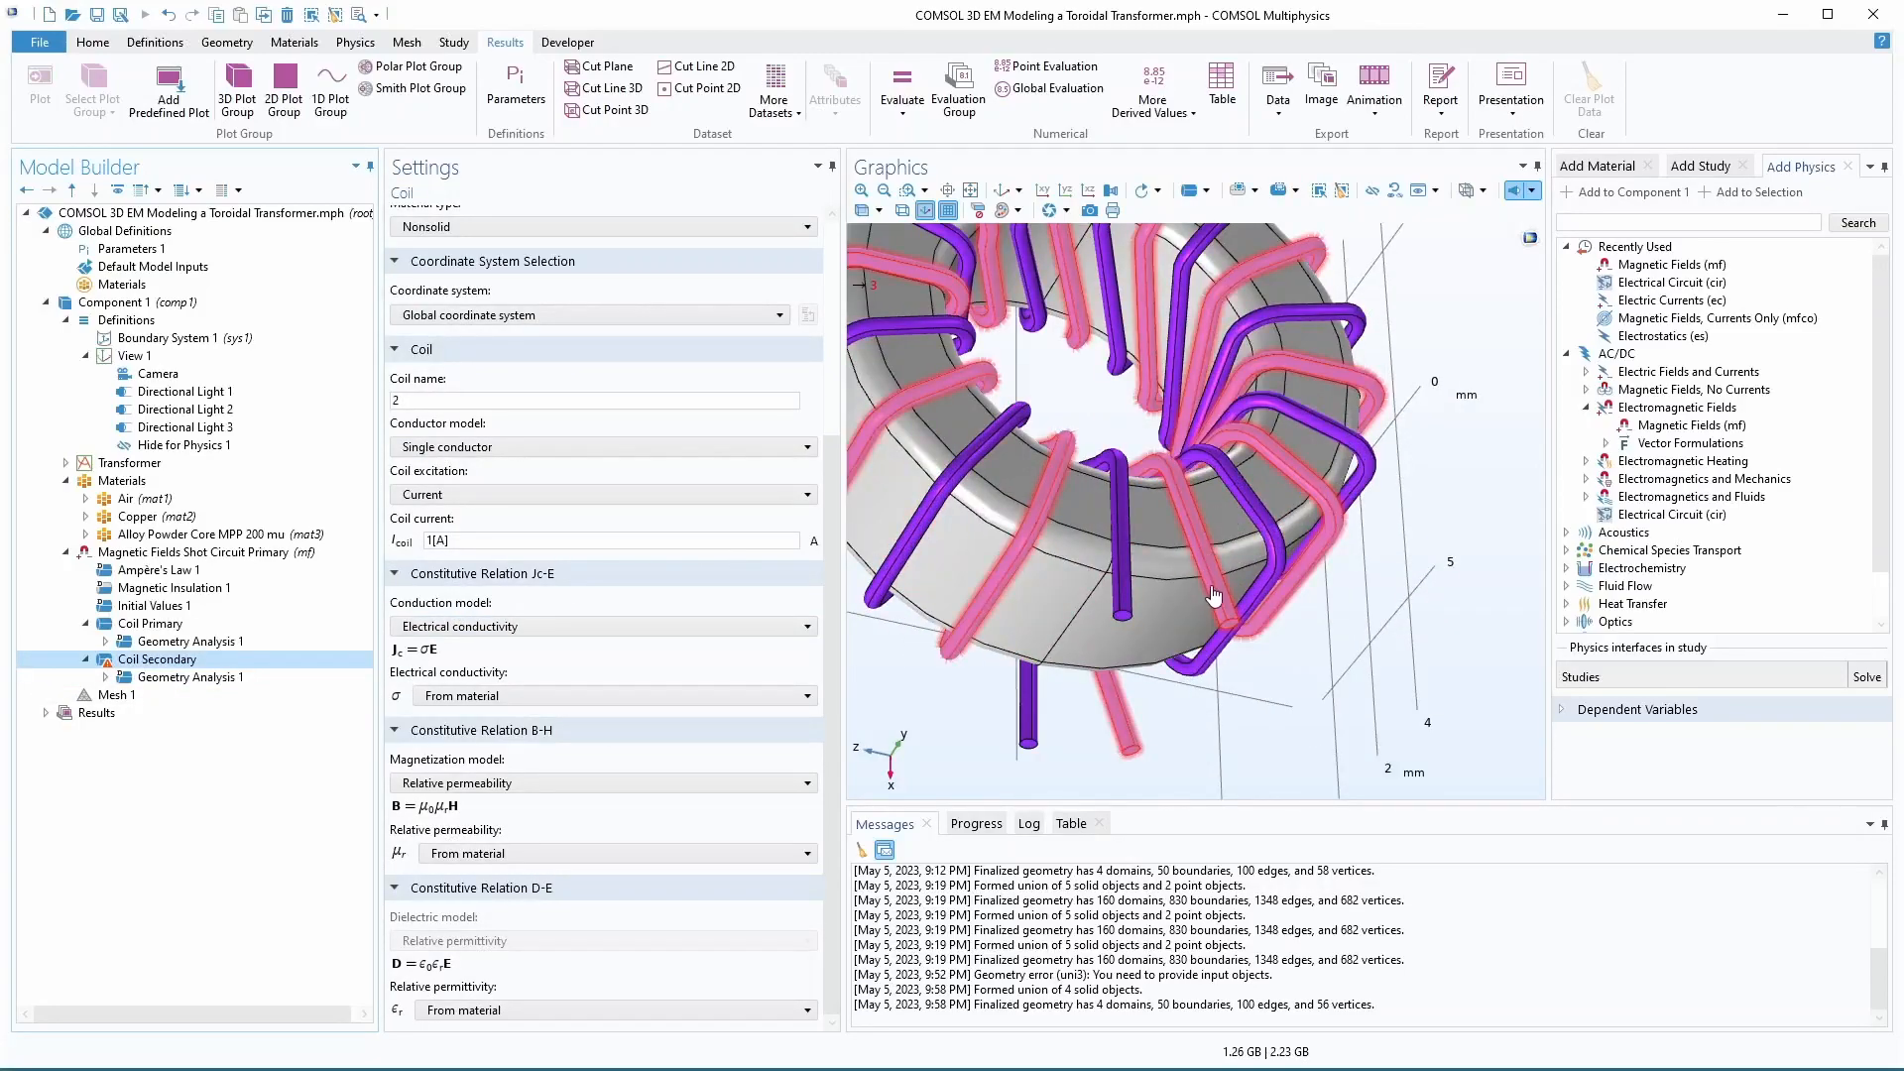
# - Try Vsec as the coil current expression of Coil Secondary
pyautogui.moveTo(462, 540); pyautogui.dragTo(380, 538)
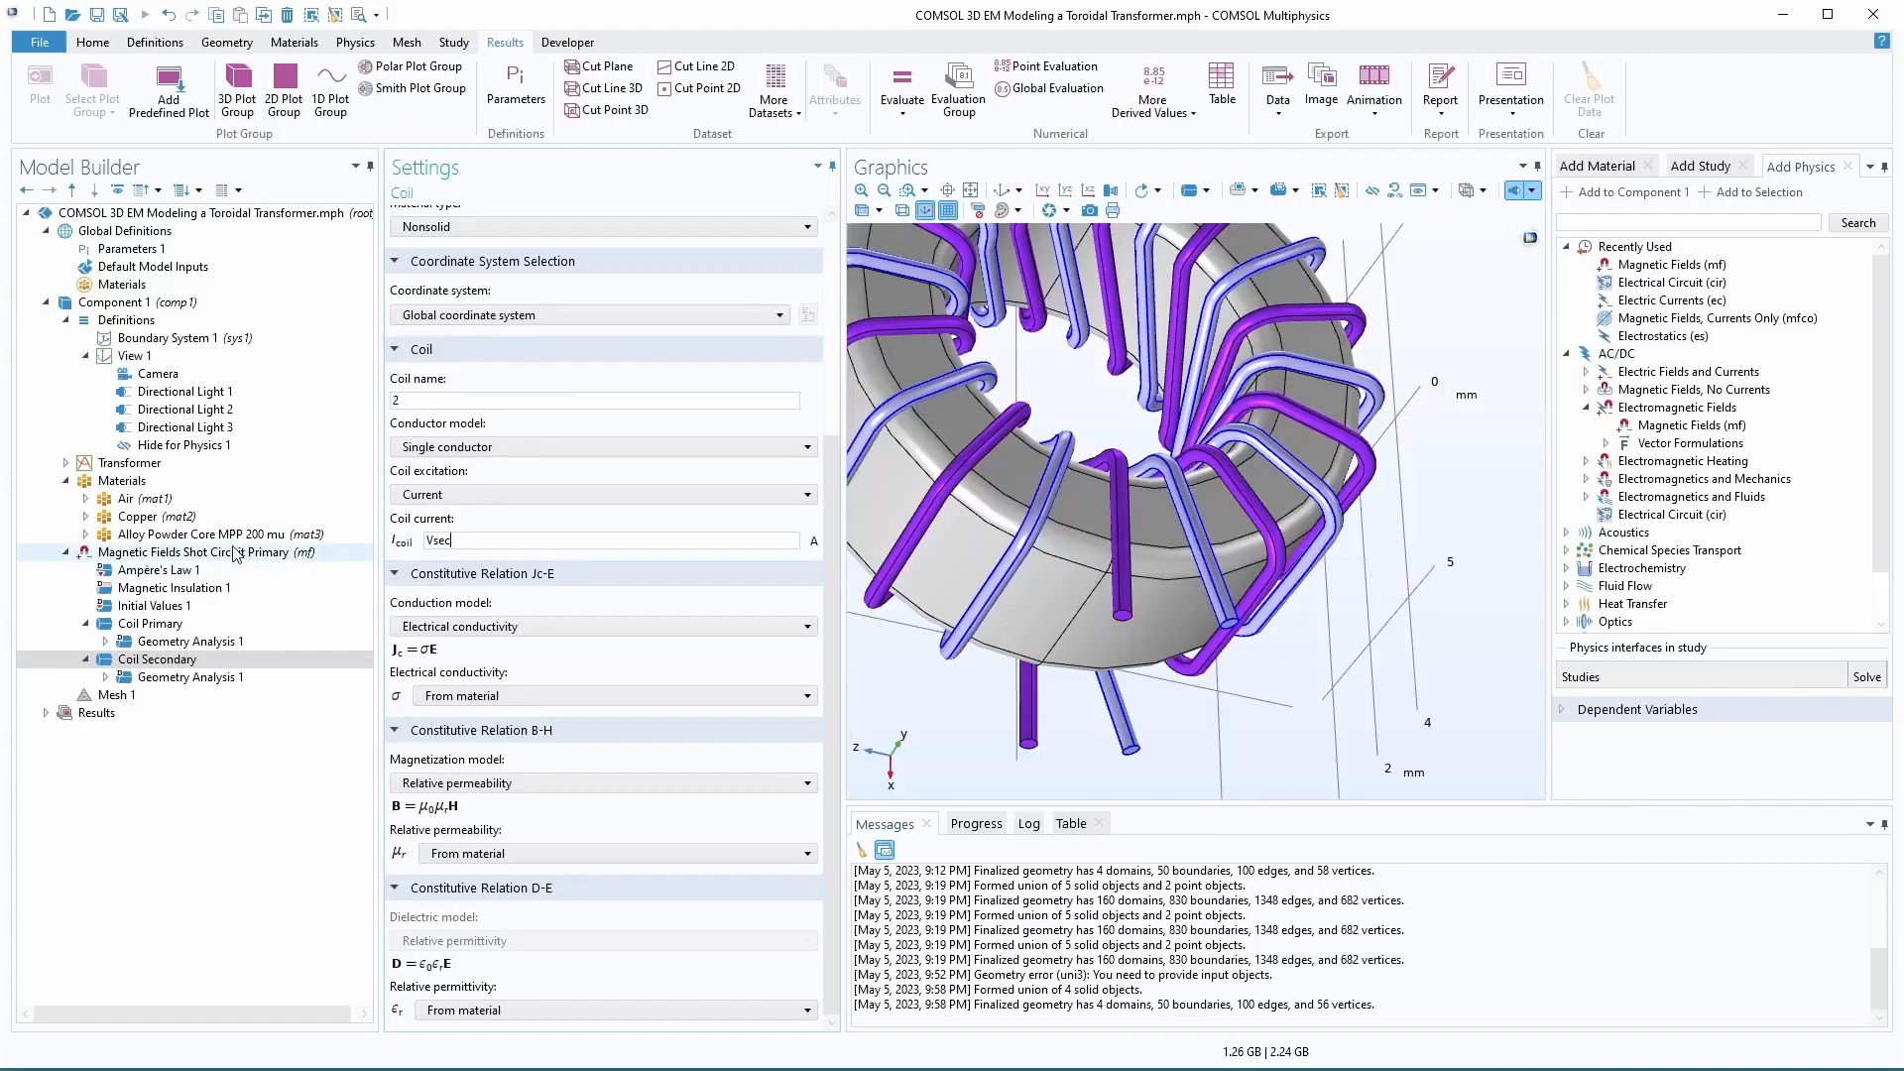
pyautogui.click(430, 547)
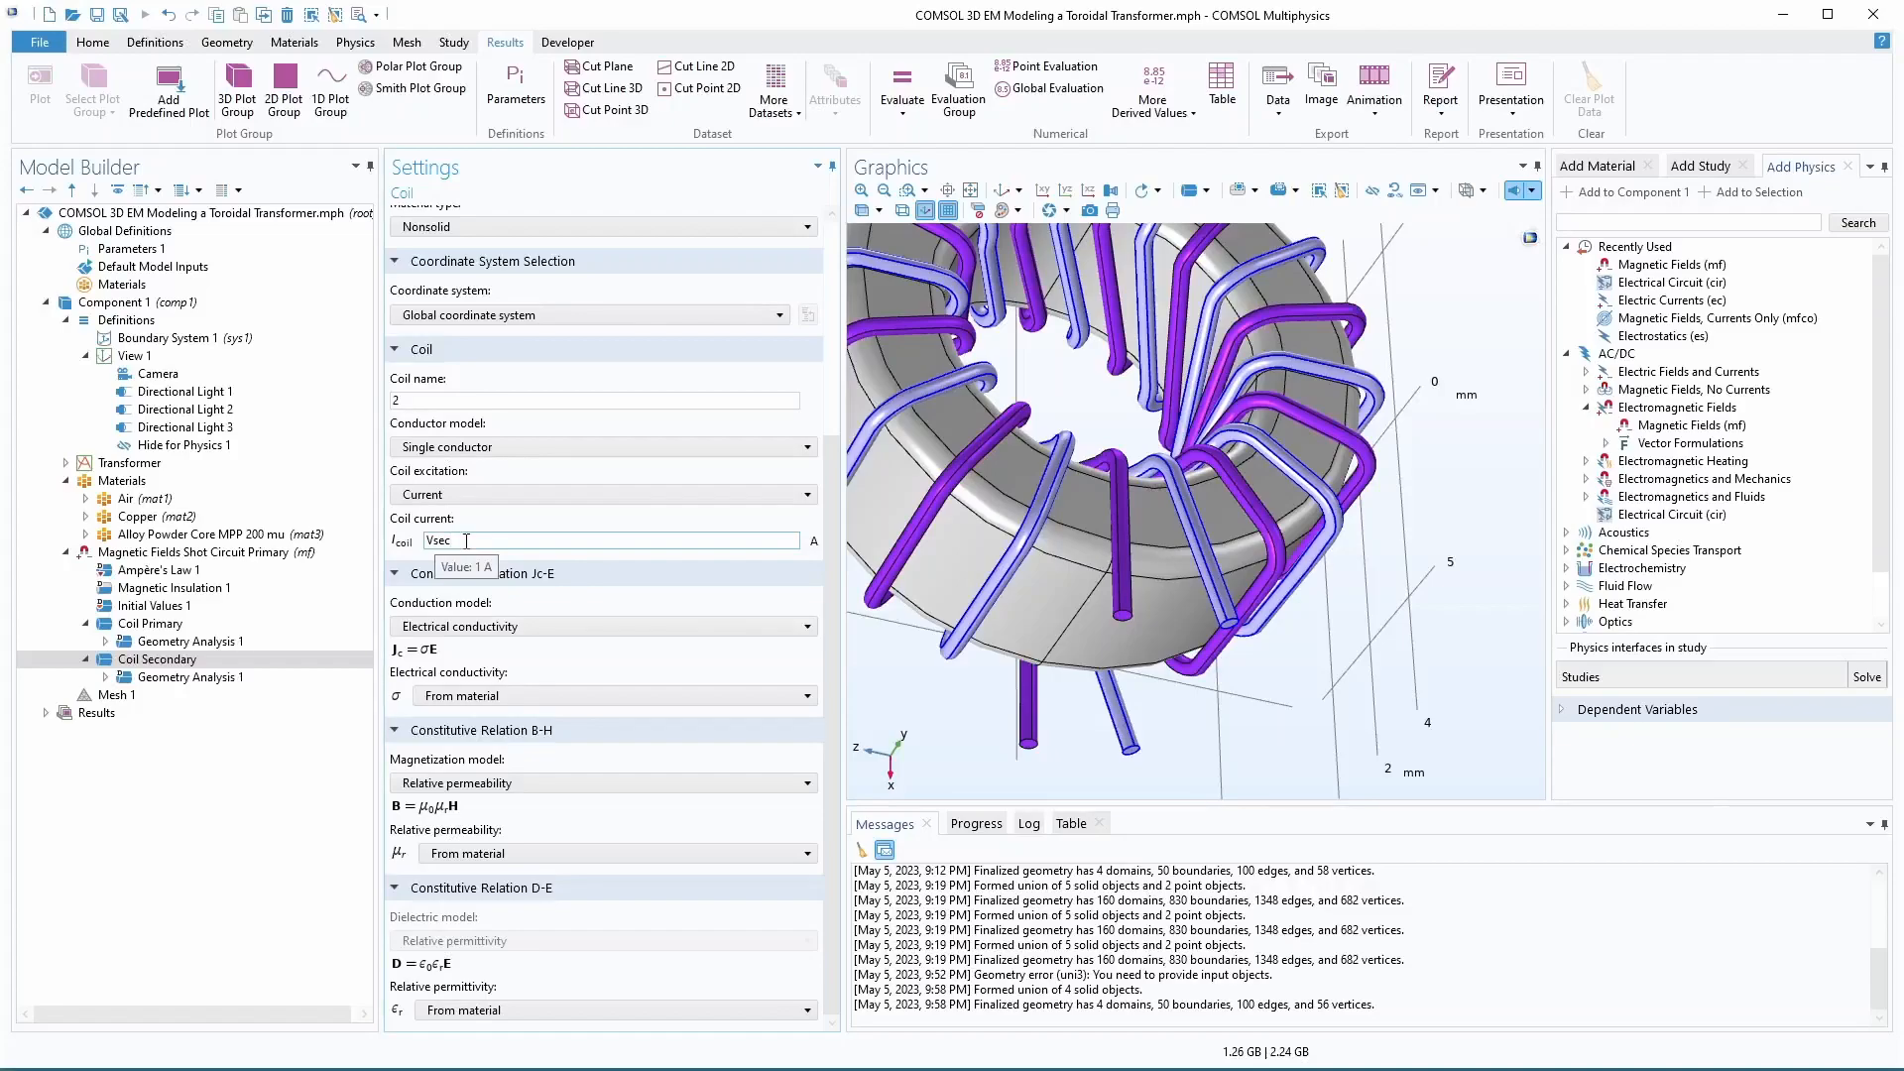
pyautogui.doubleClick(466, 540)
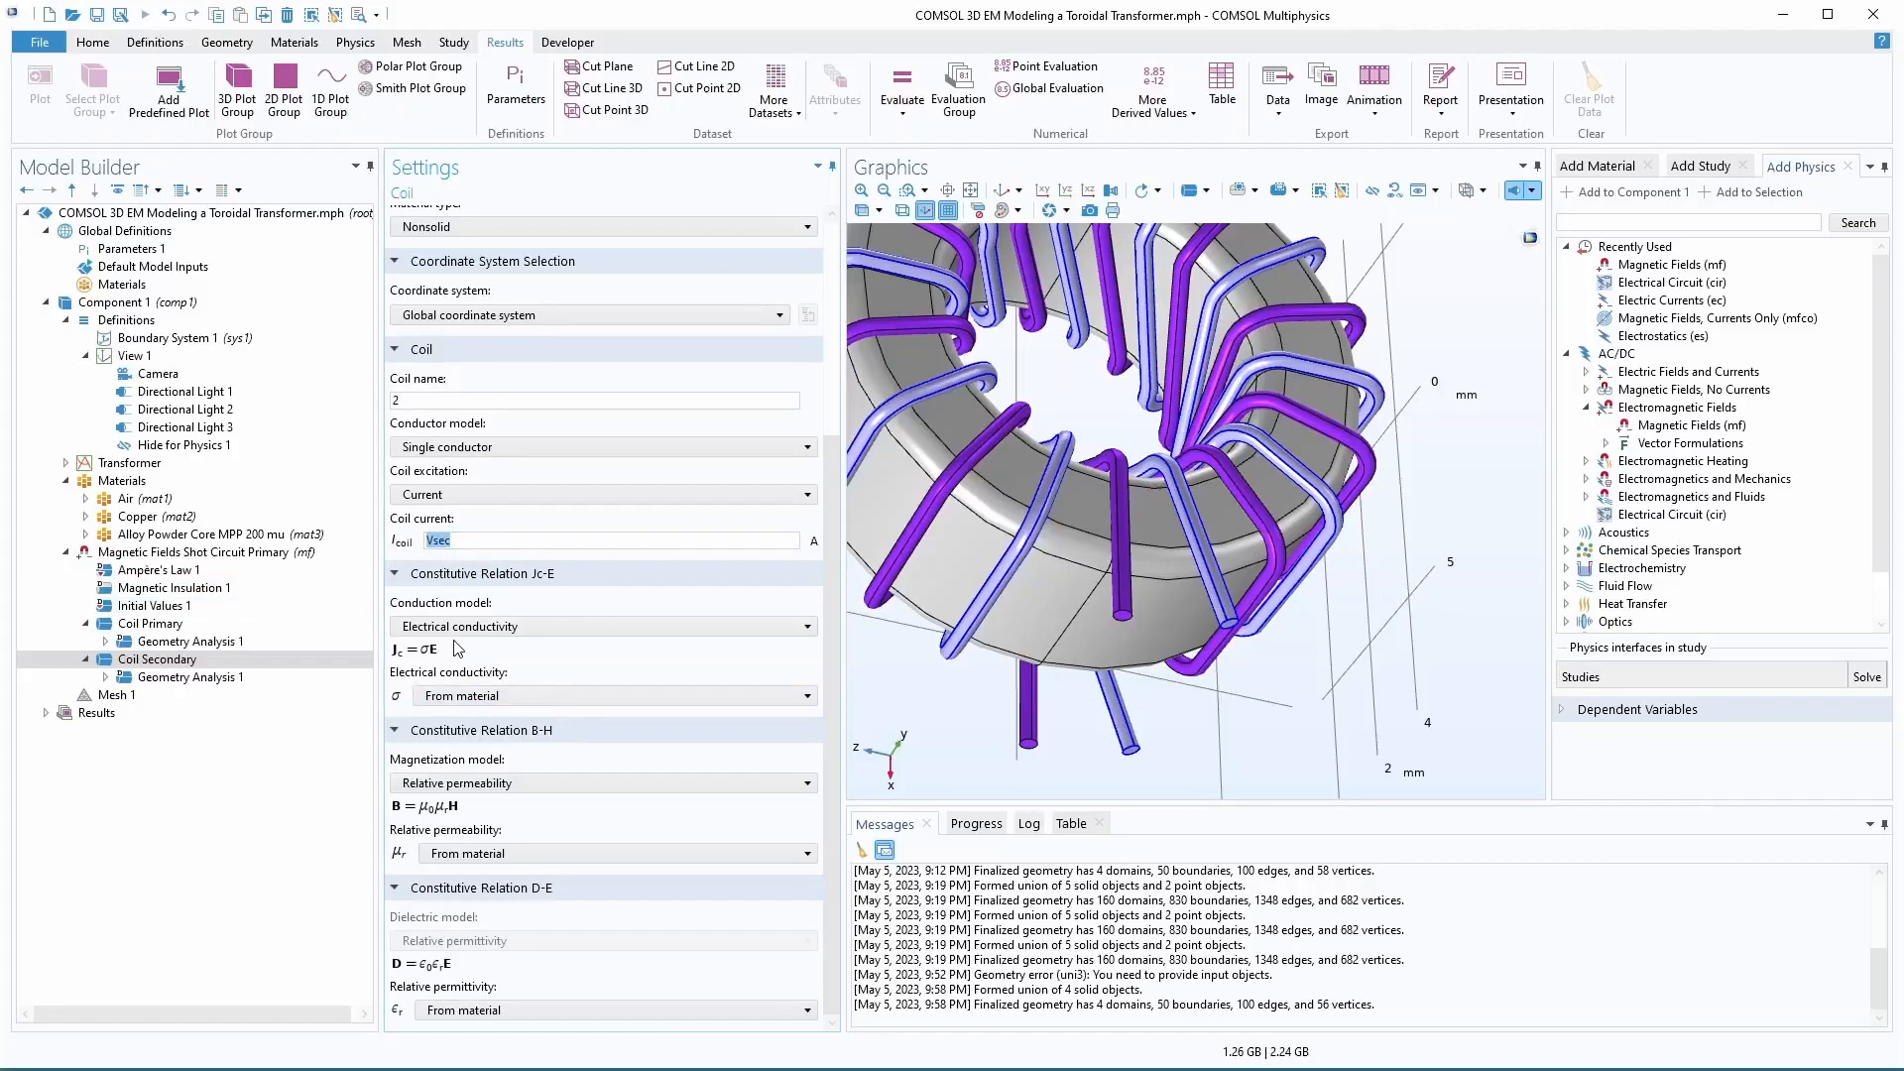
# - Change the Coil Secondary excitation to Voltage with a coil voltage of 0 V
pyautogui.click(481, 494)
pyautogui.click(479, 516)
pyautogui.moveTo(488, 540); pyautogui.dragTo(397, 534)
pyautogui.press('Tab')
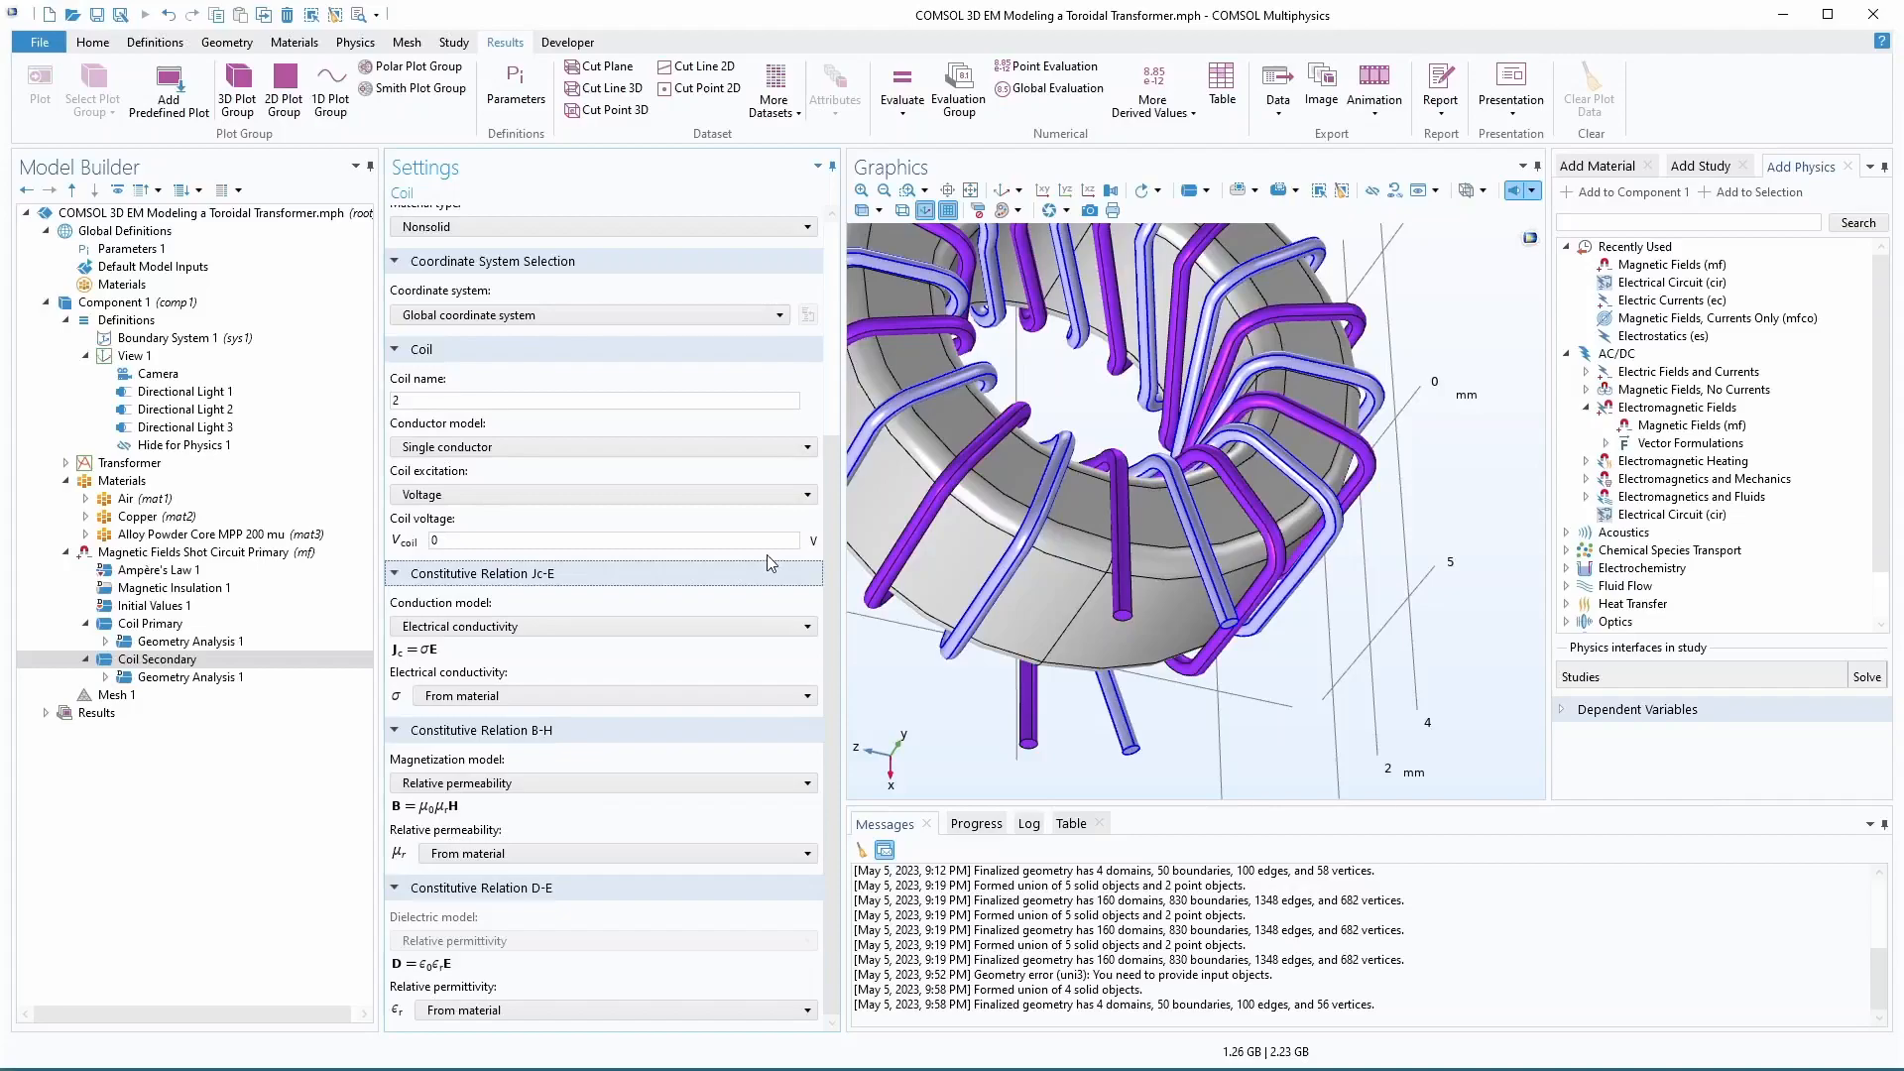
# - Set the coil name of Coil Secondary to Secondary
pyautogui.moveTo(415, 399); pyautogui.dragTo(349, 400)
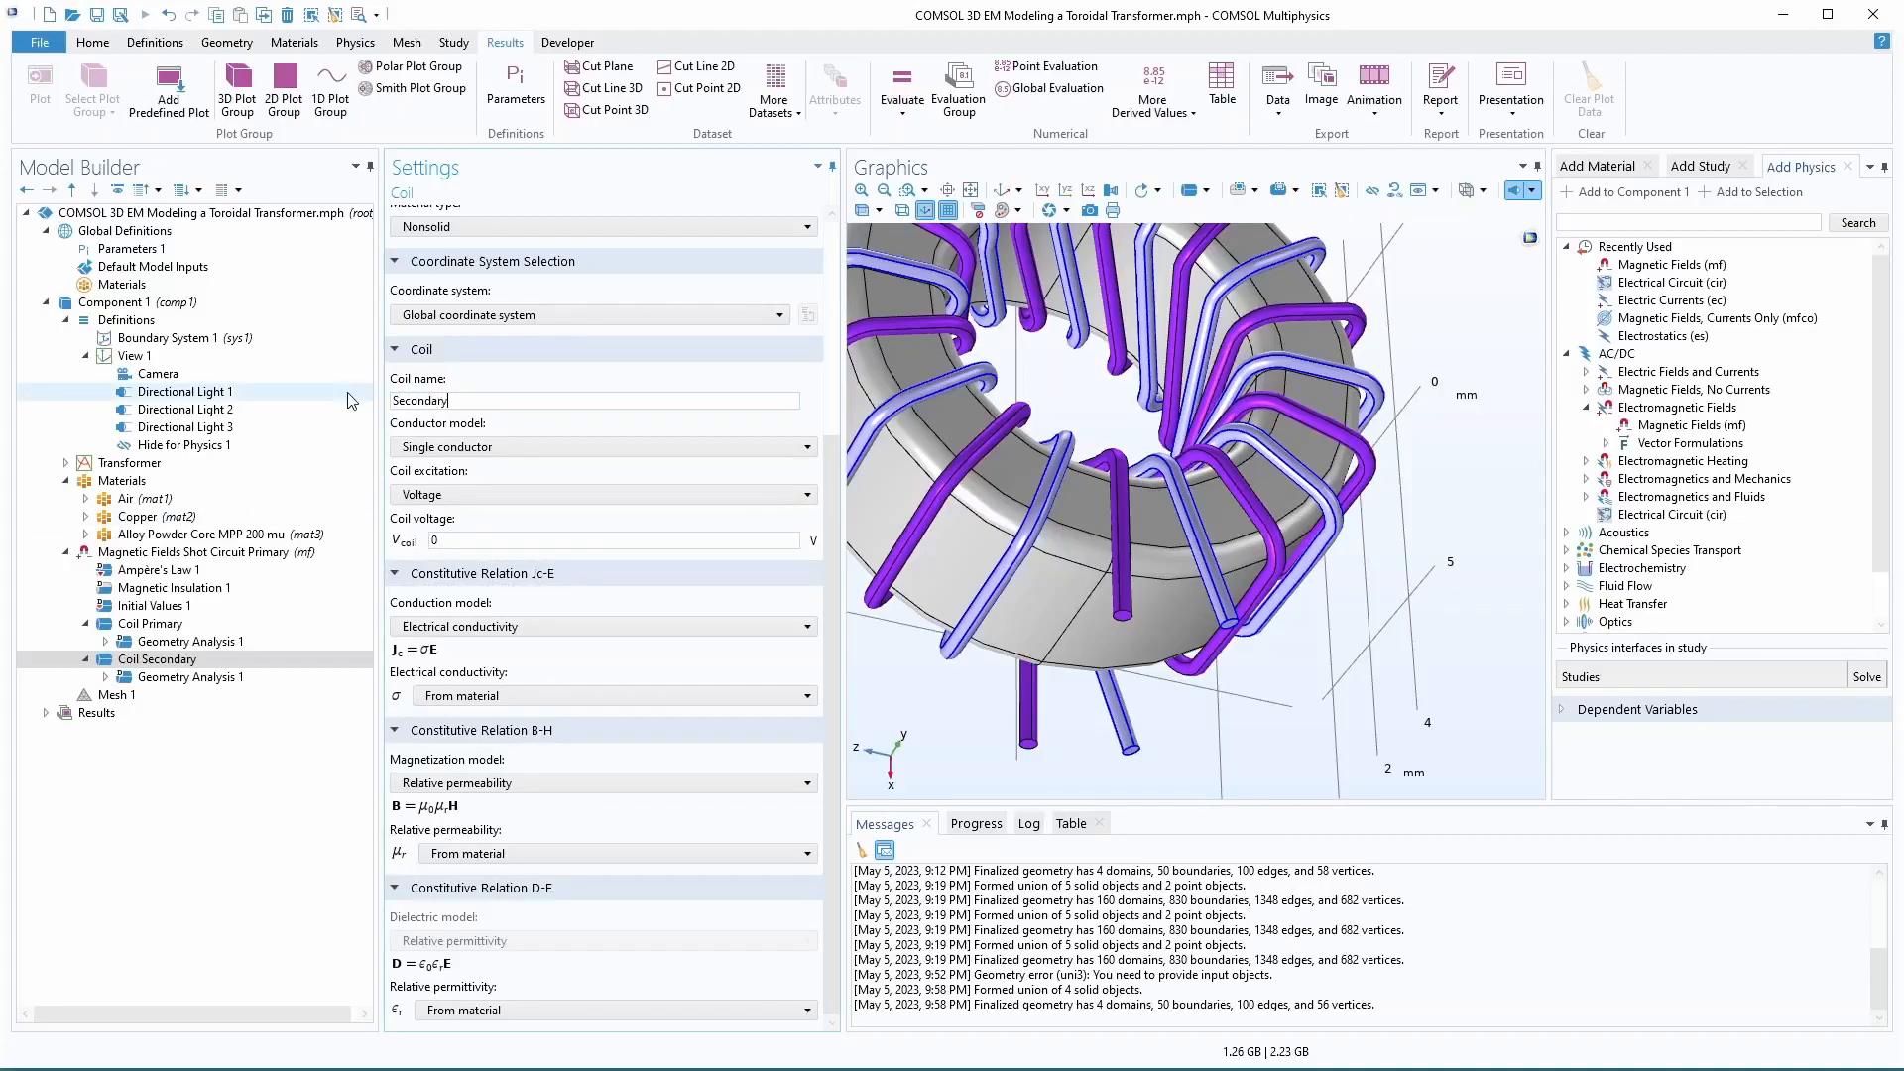
pyautogui.press('Return')
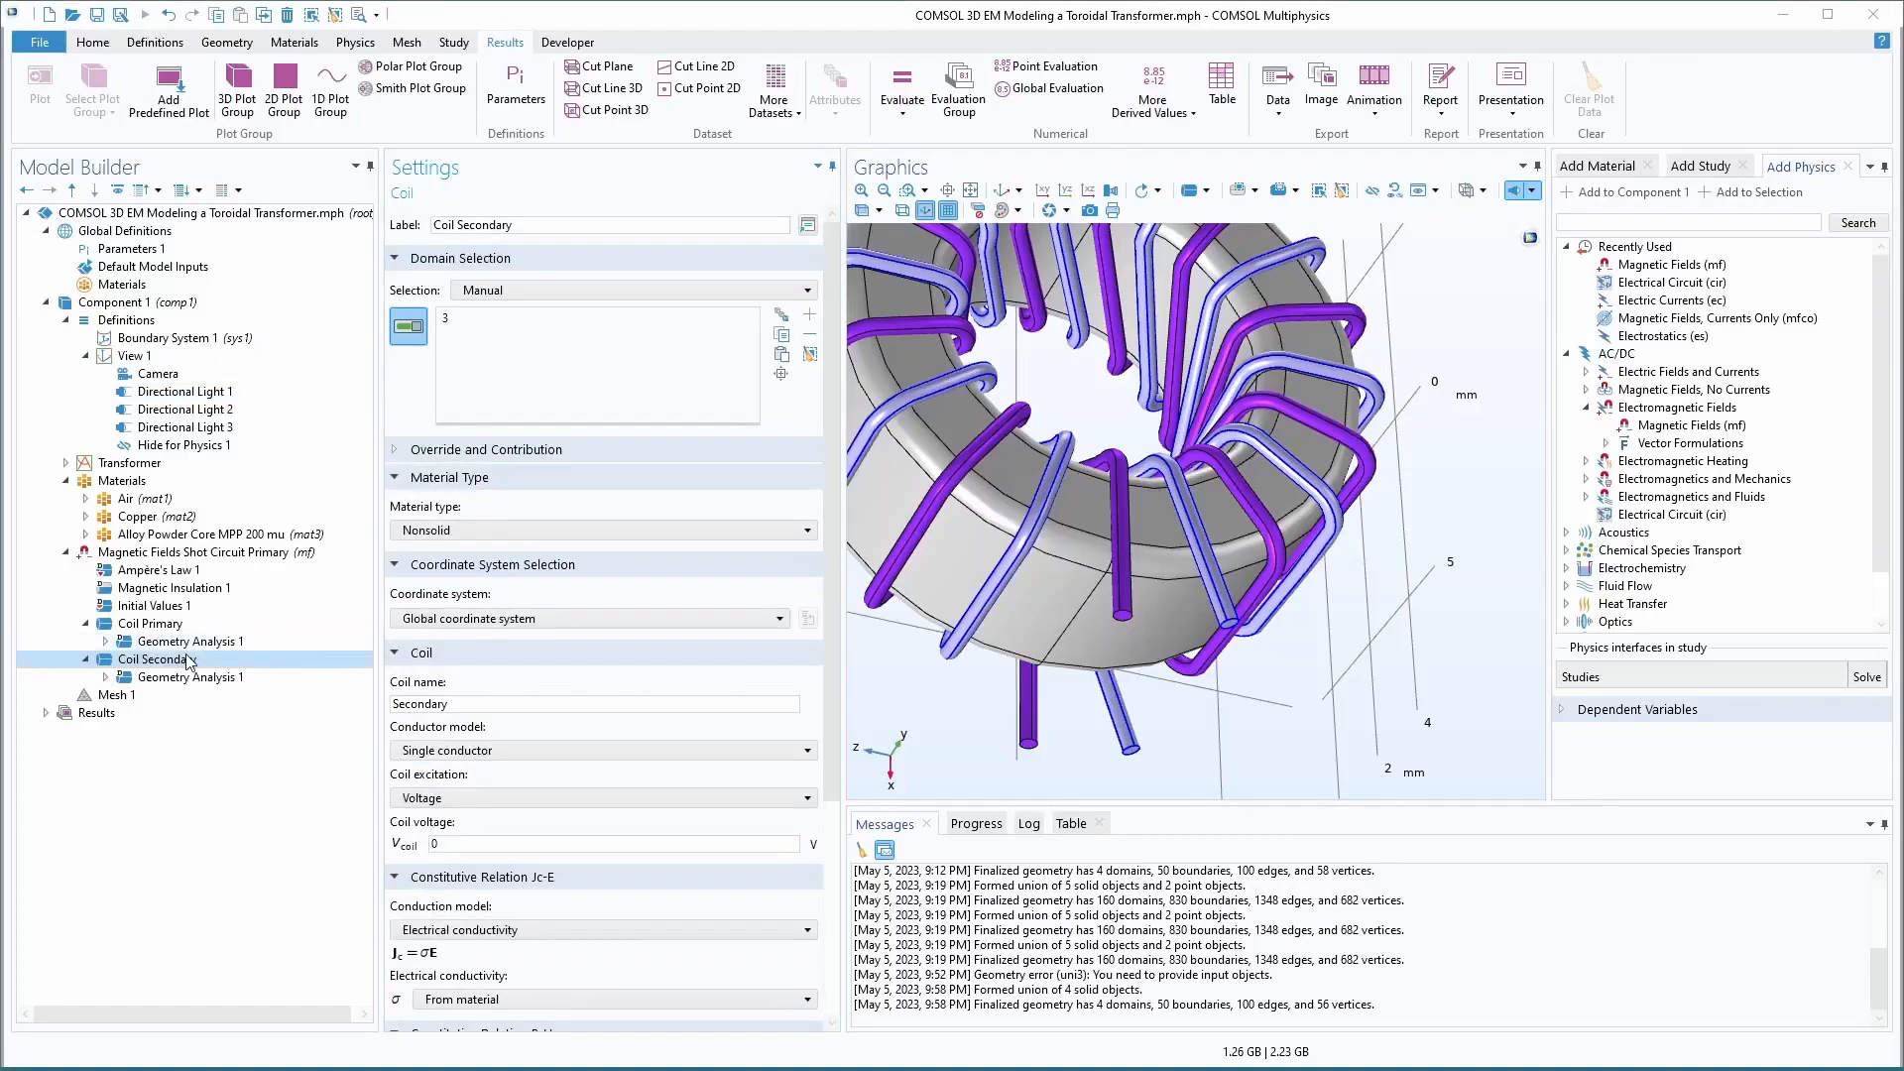
pyautogui.click(147, 661)
# - Assign the end face of the primary winding, boundary 49, to the Input 1 node of Coil Primary
pyautogui.click(105, 641)
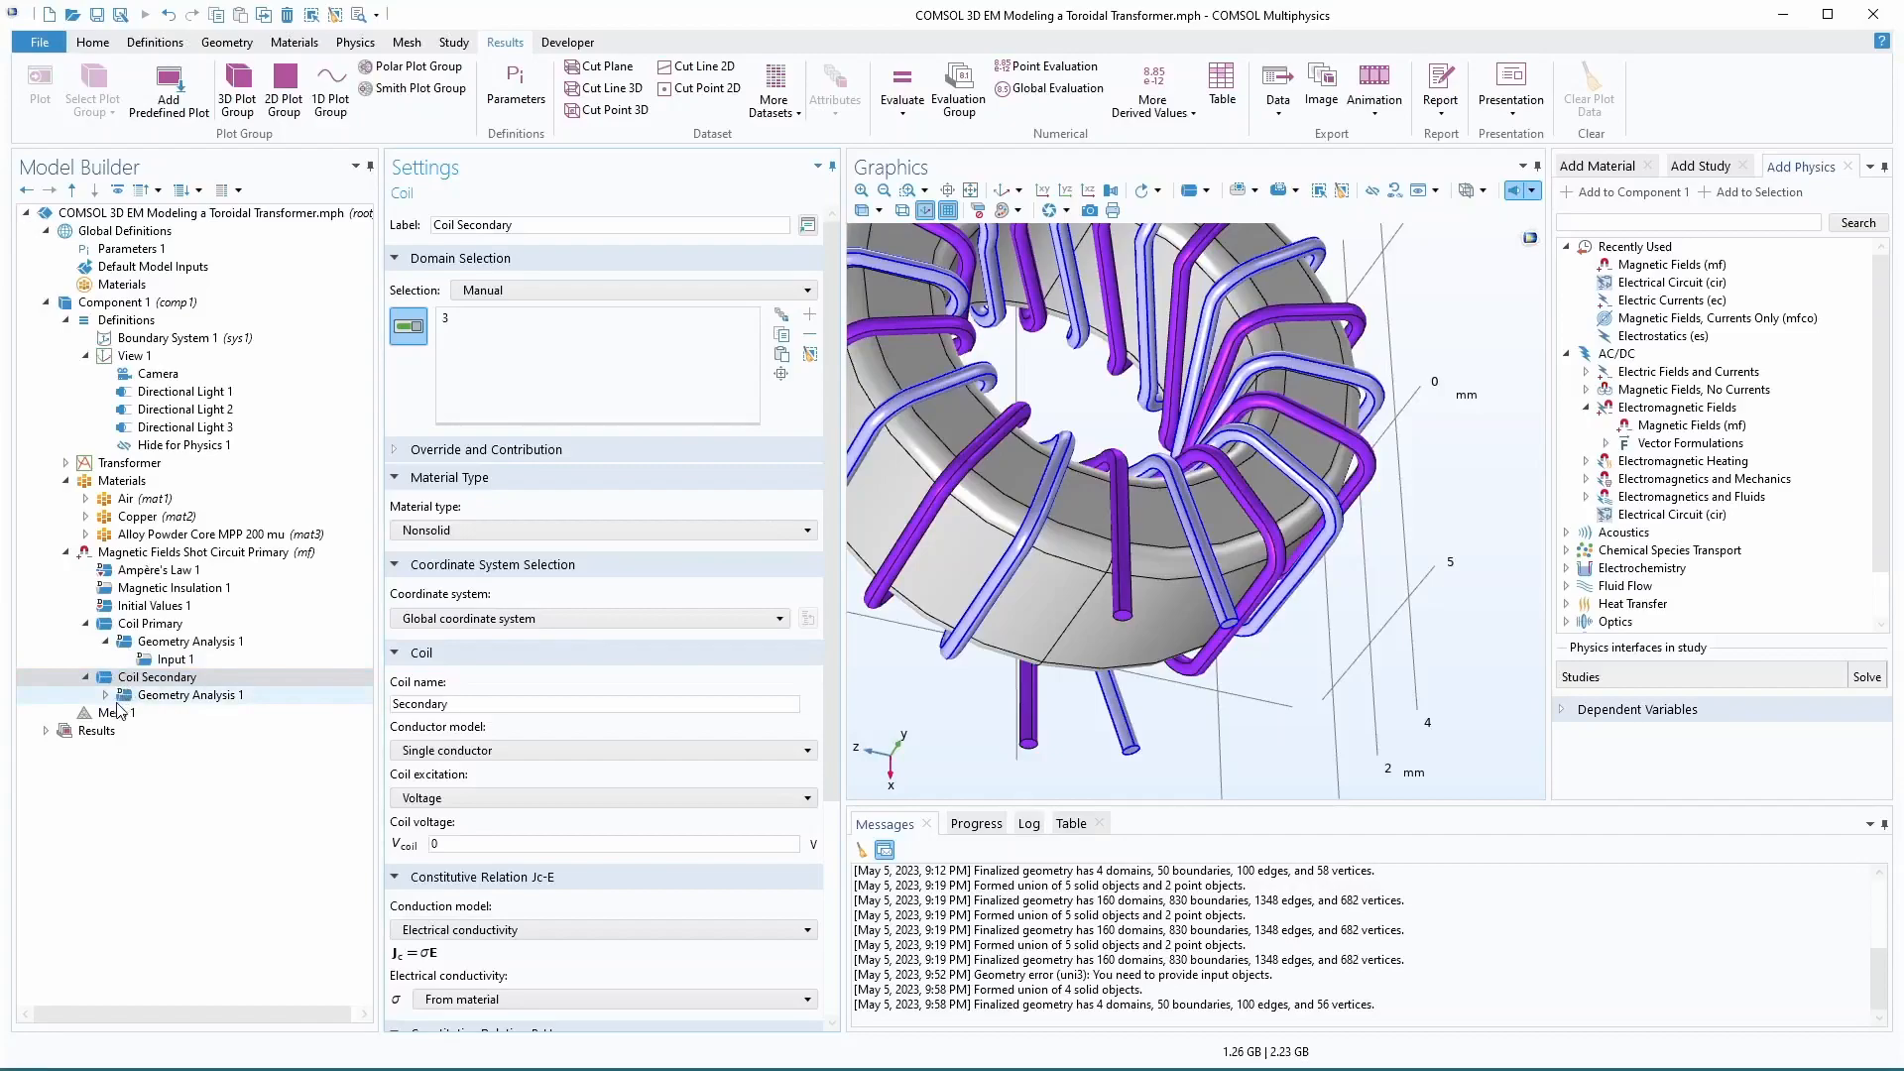
pyautogui.click(105, 695)
pyautogui.click(176, 660)
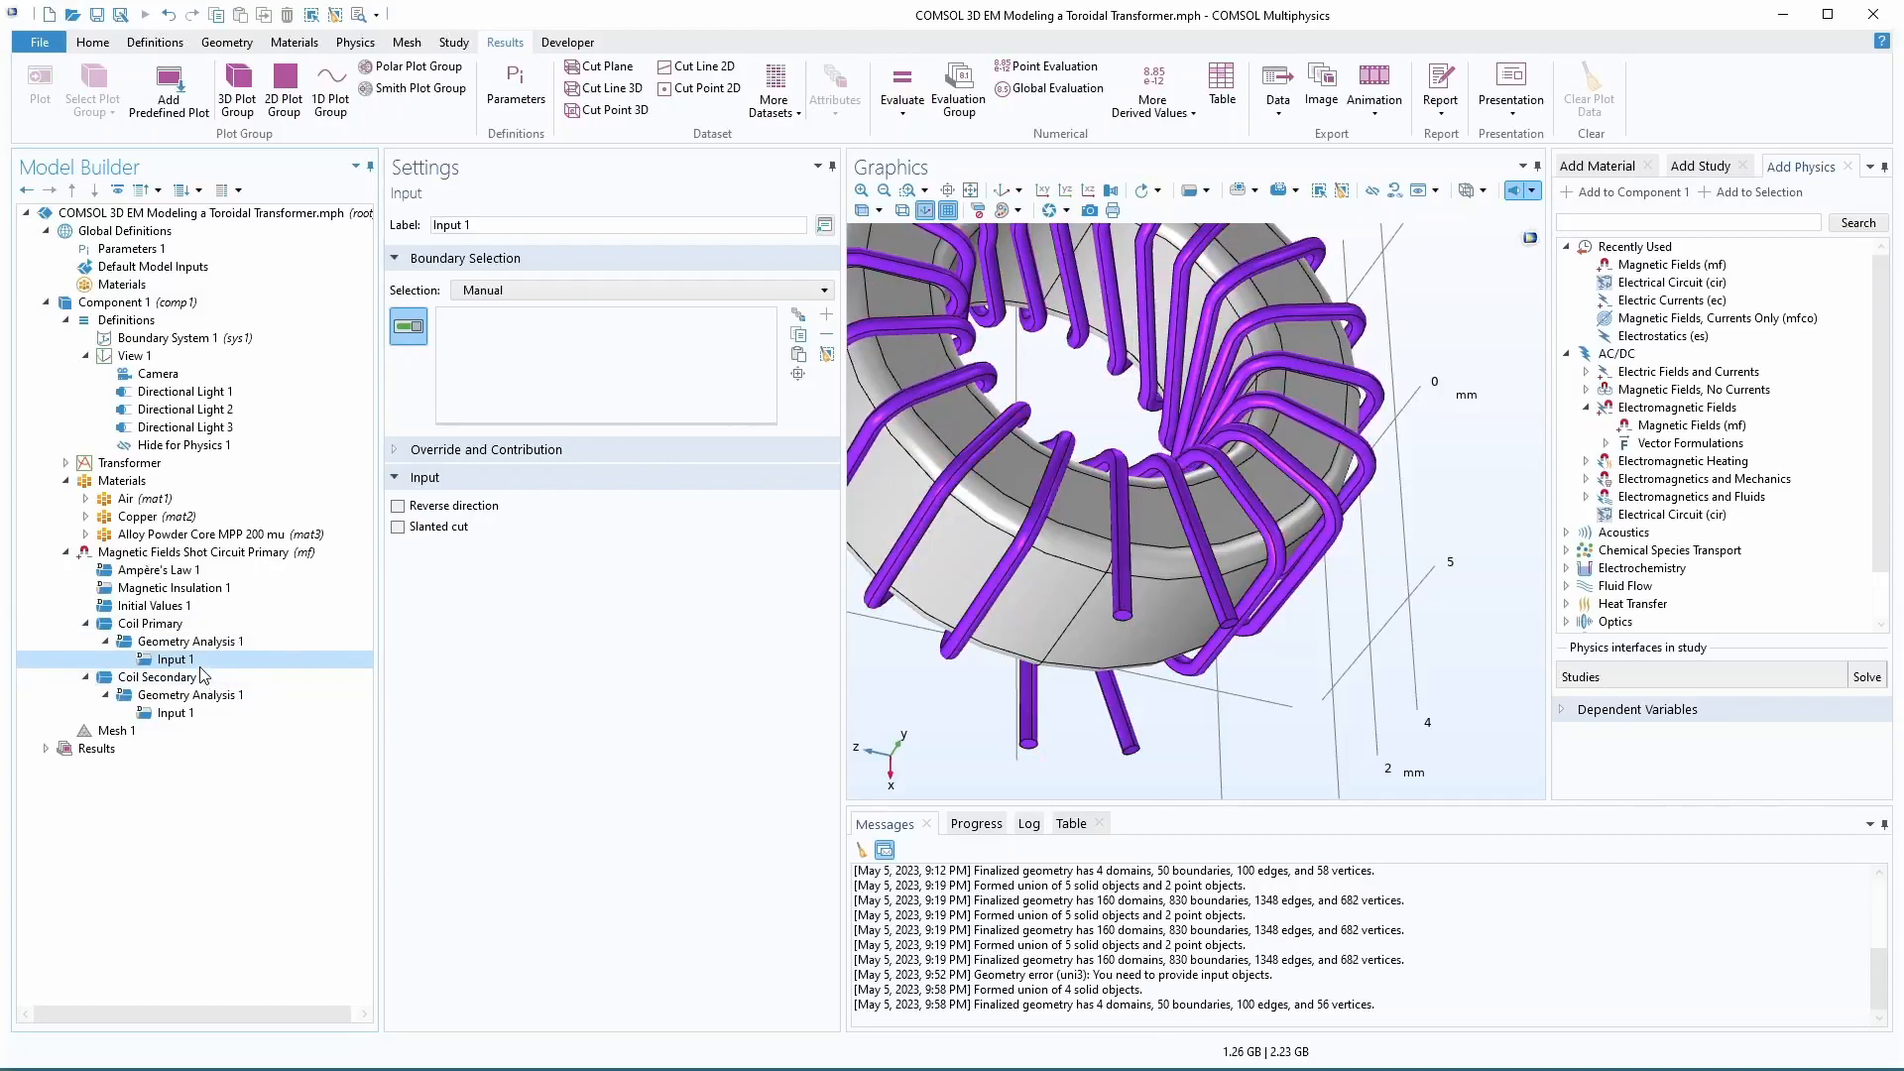
pyautogui.moveTo(1100, 706); pyautogui.dragTo(1041, 649)
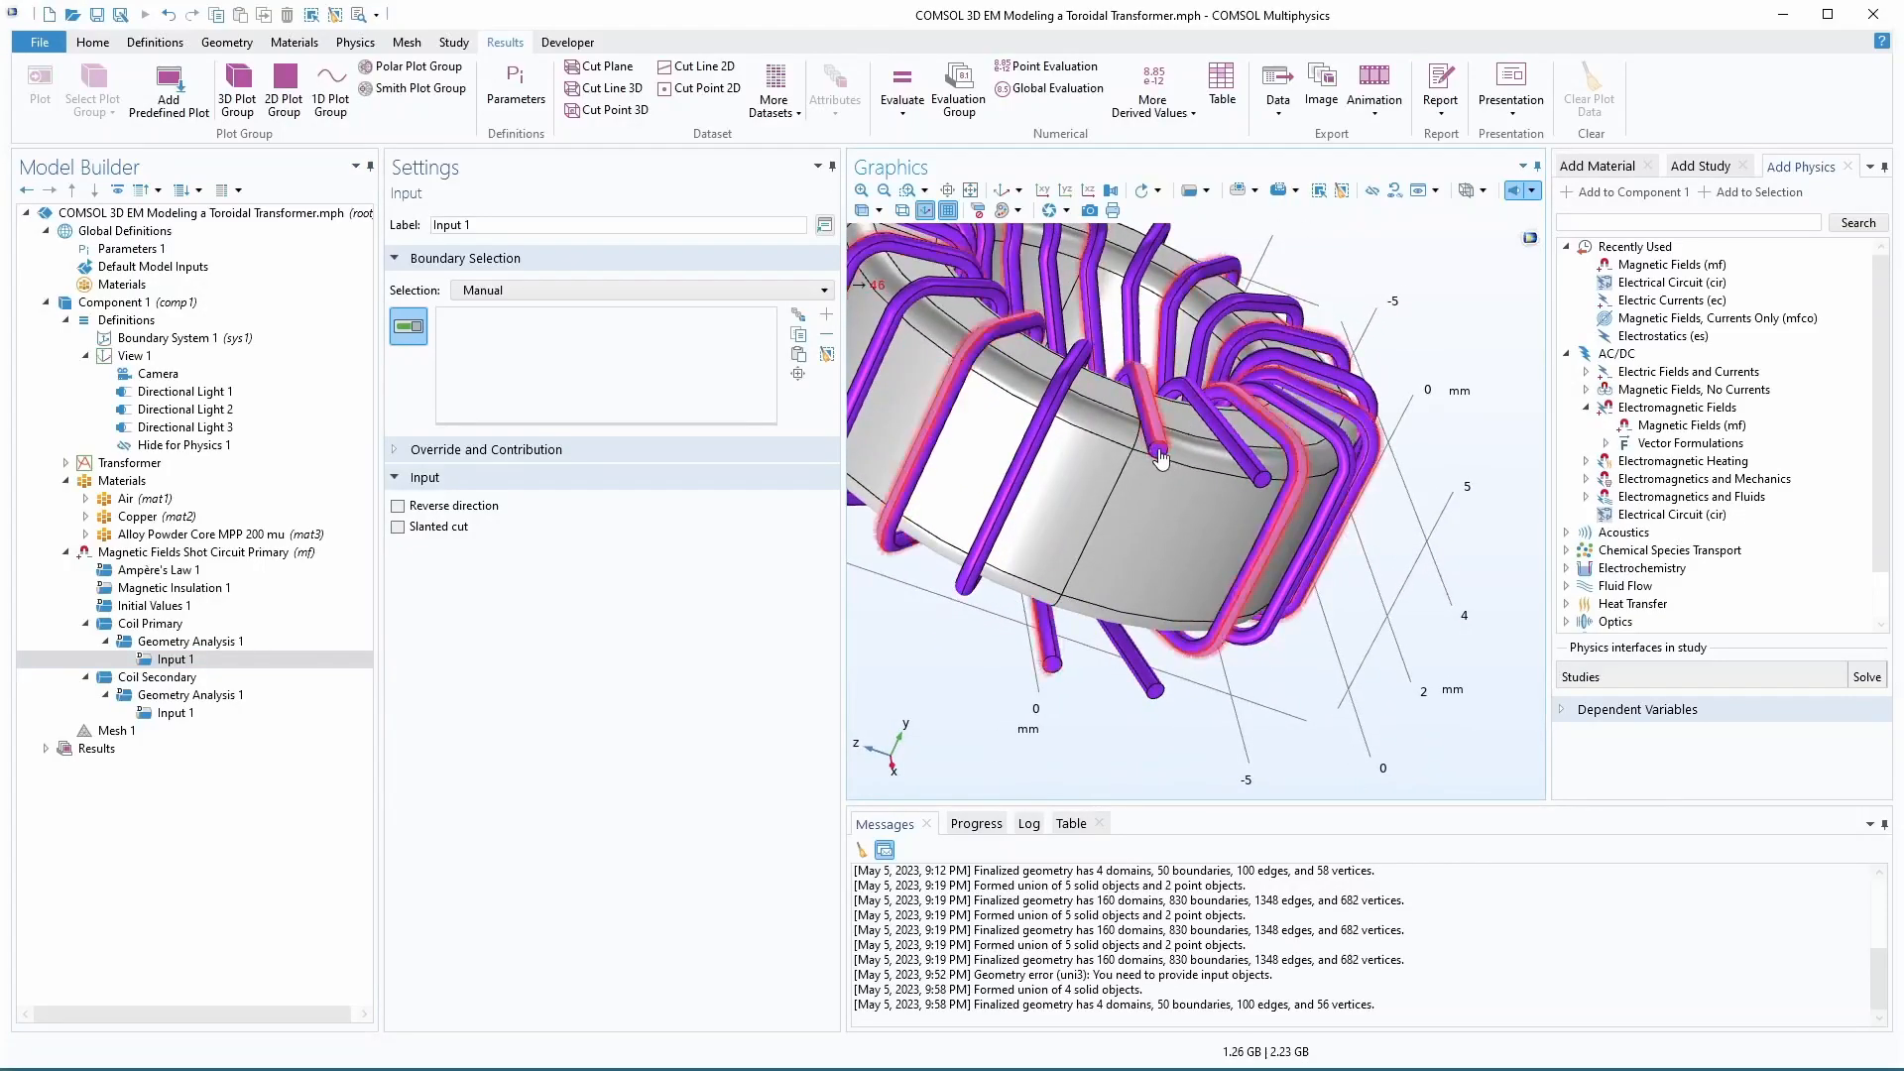
pyautogui.scroll(3, 1128, 450)
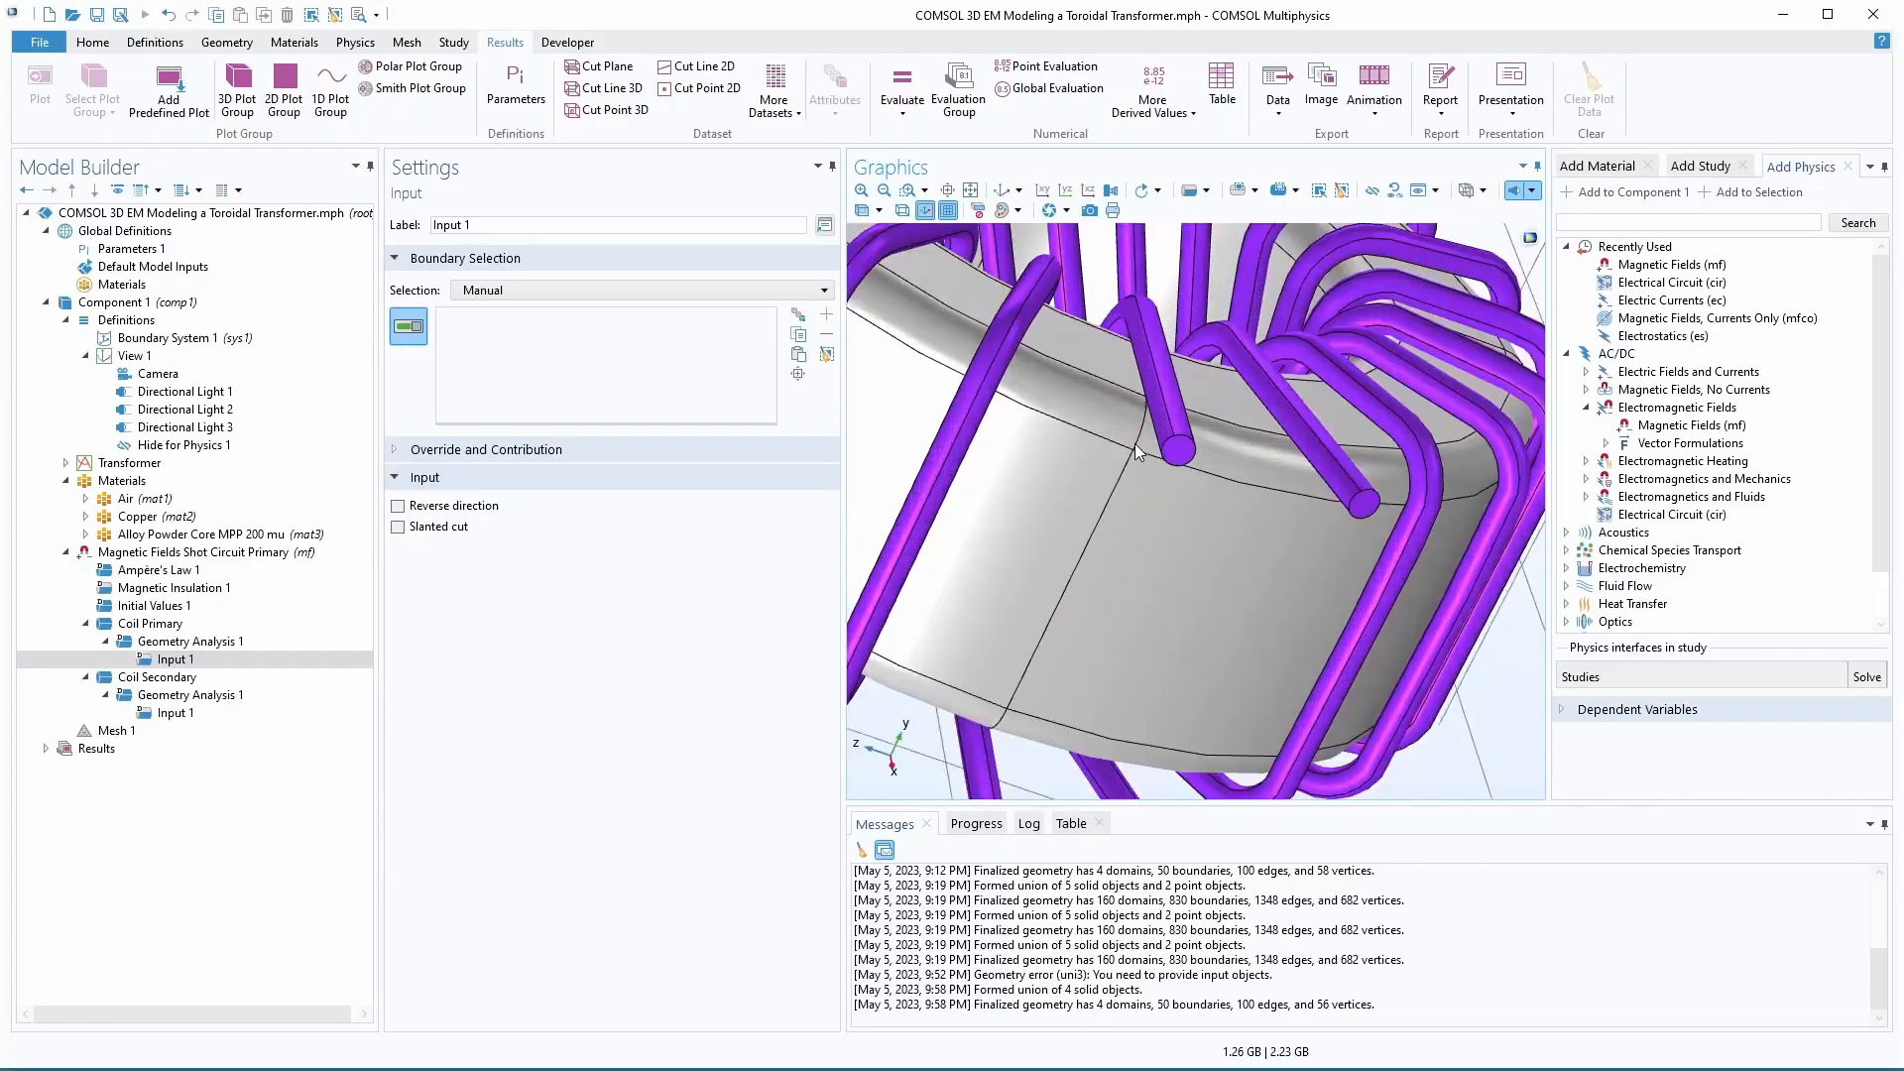
pyautogui.click(1184, 456)
# - Assign the end face of the secondary winding, boundary 41, to the Input 1 node of Coil Secondary
pyautogui.moveTo(1099, 525); pyautogui.dragTo(1160, 543)
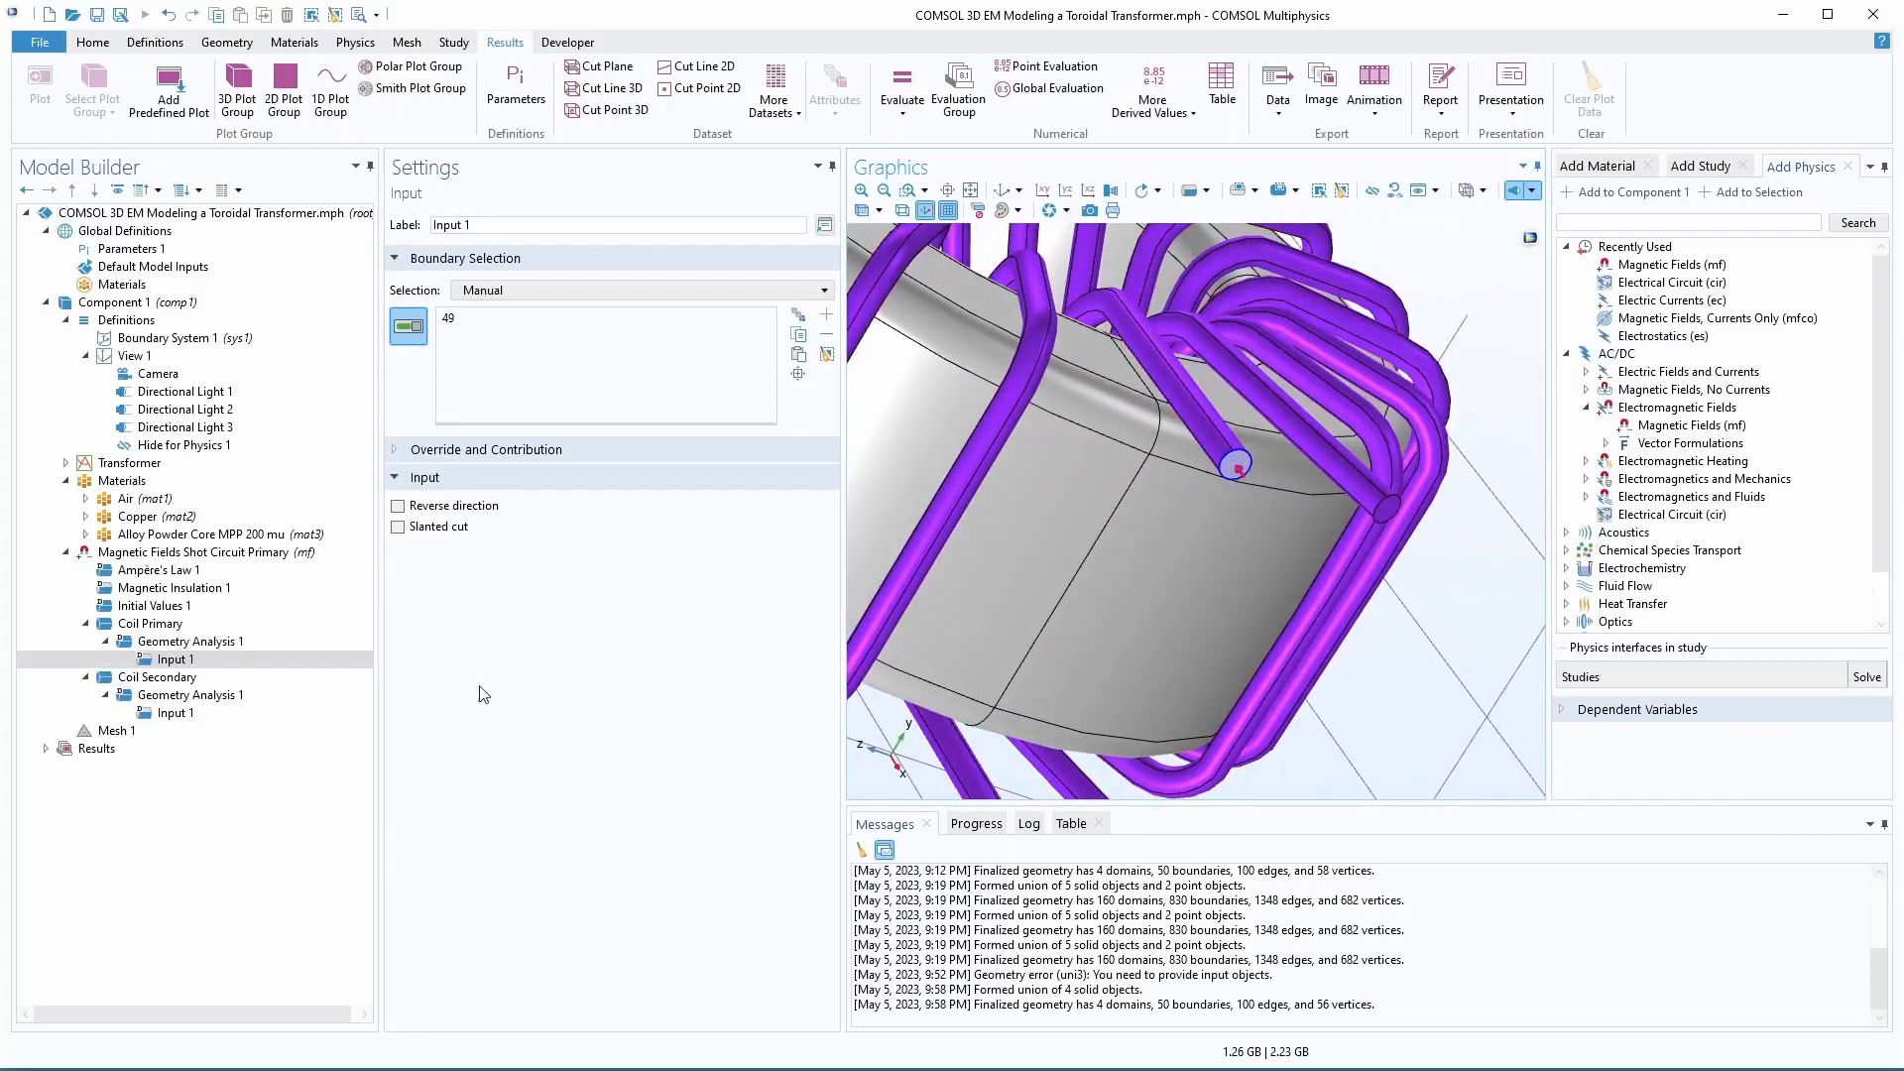
pyautogui.click(184, 714)
pyautogui.click(1385, 509)
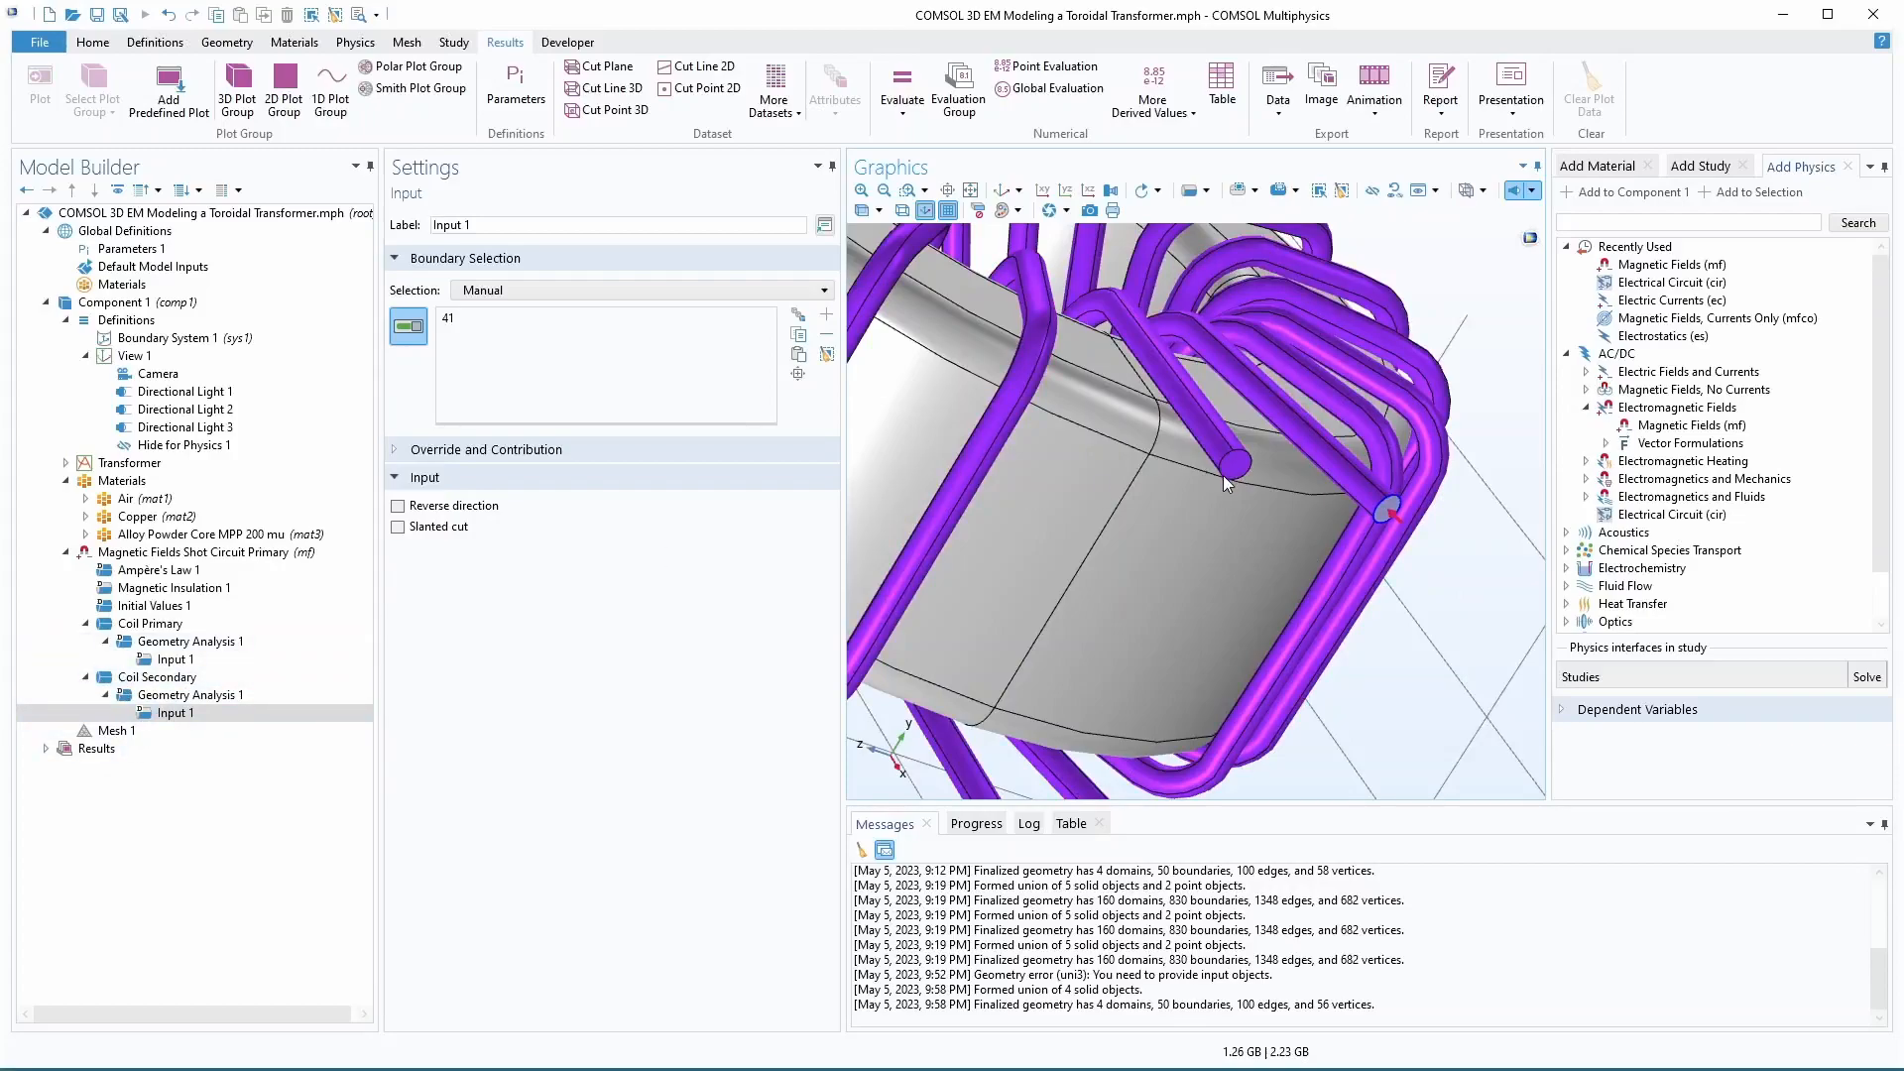
pyautogui.moveTo(1095, 551); pyautogui.dragTo(1162, 561)
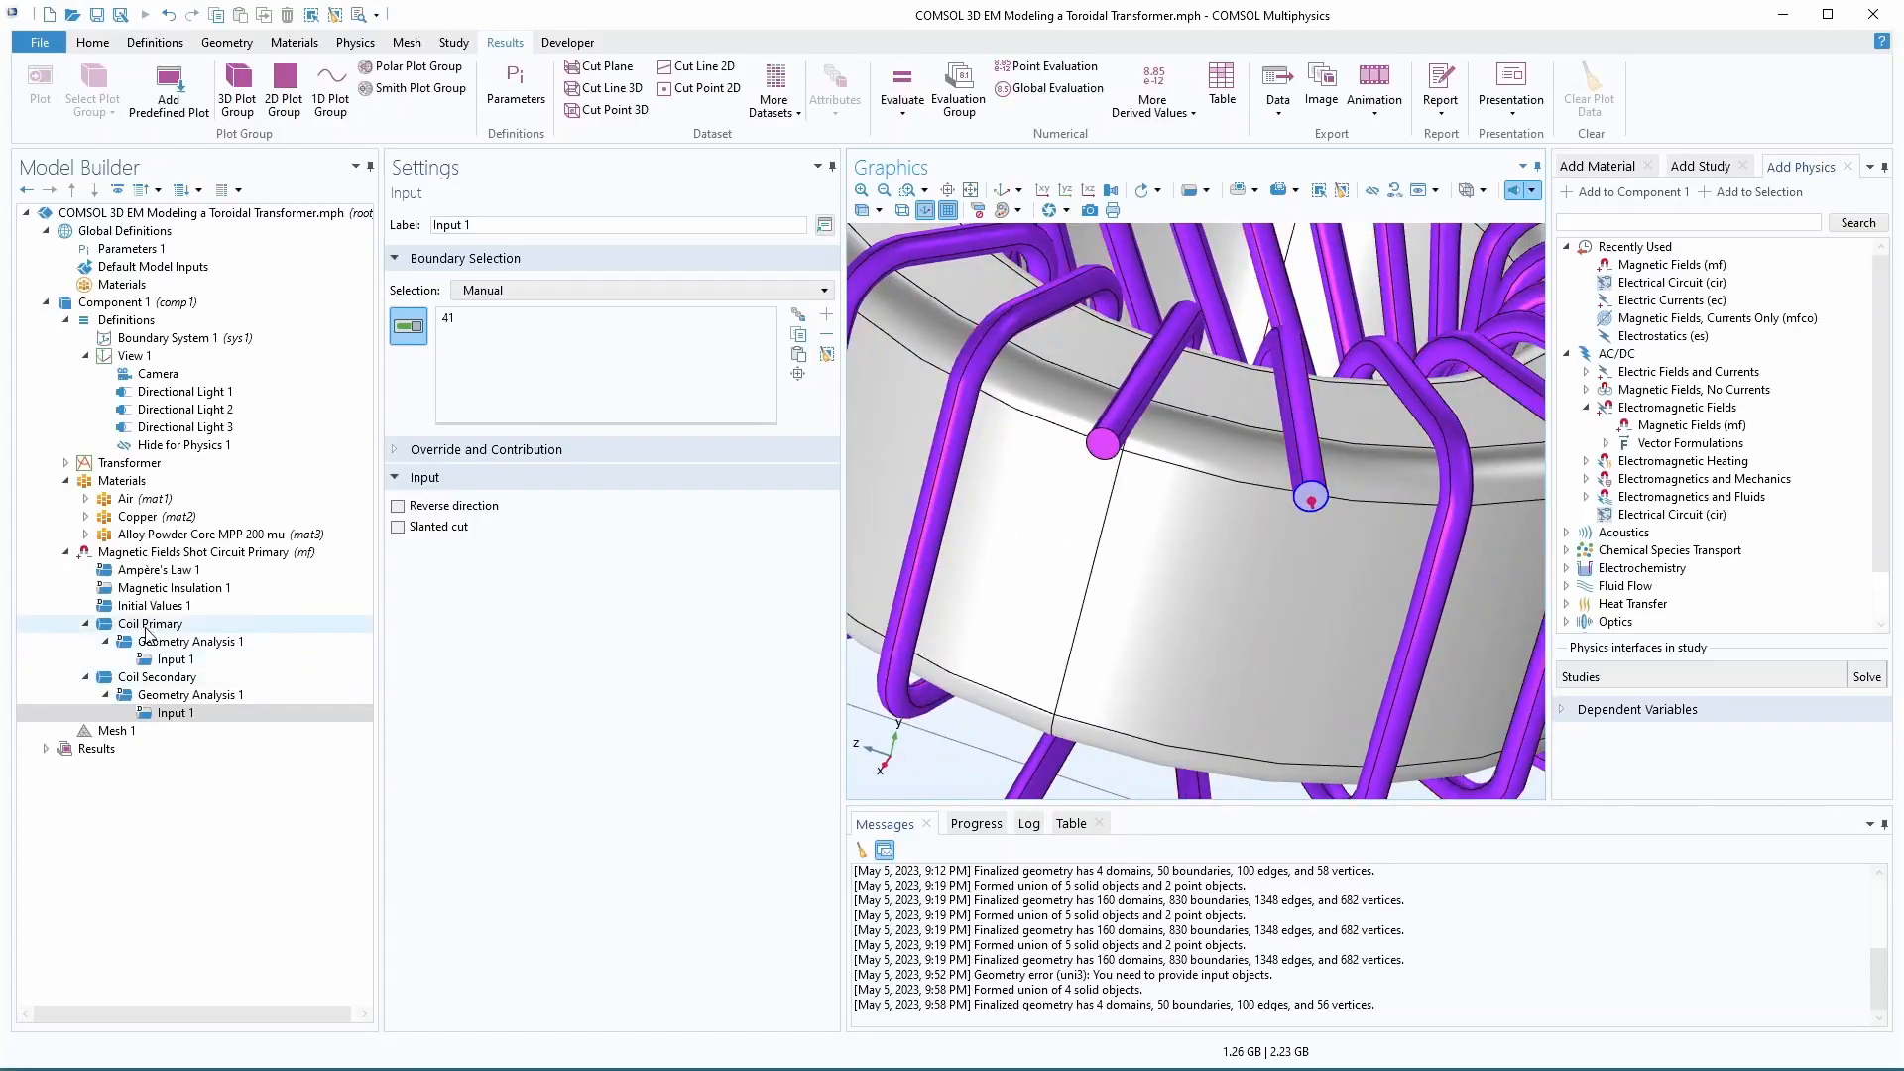
# - Collapse both coil nodes and set the name of the Magnetic Fields Shot Circuit Primary interface to scp
pyautogui.click(151, 572)
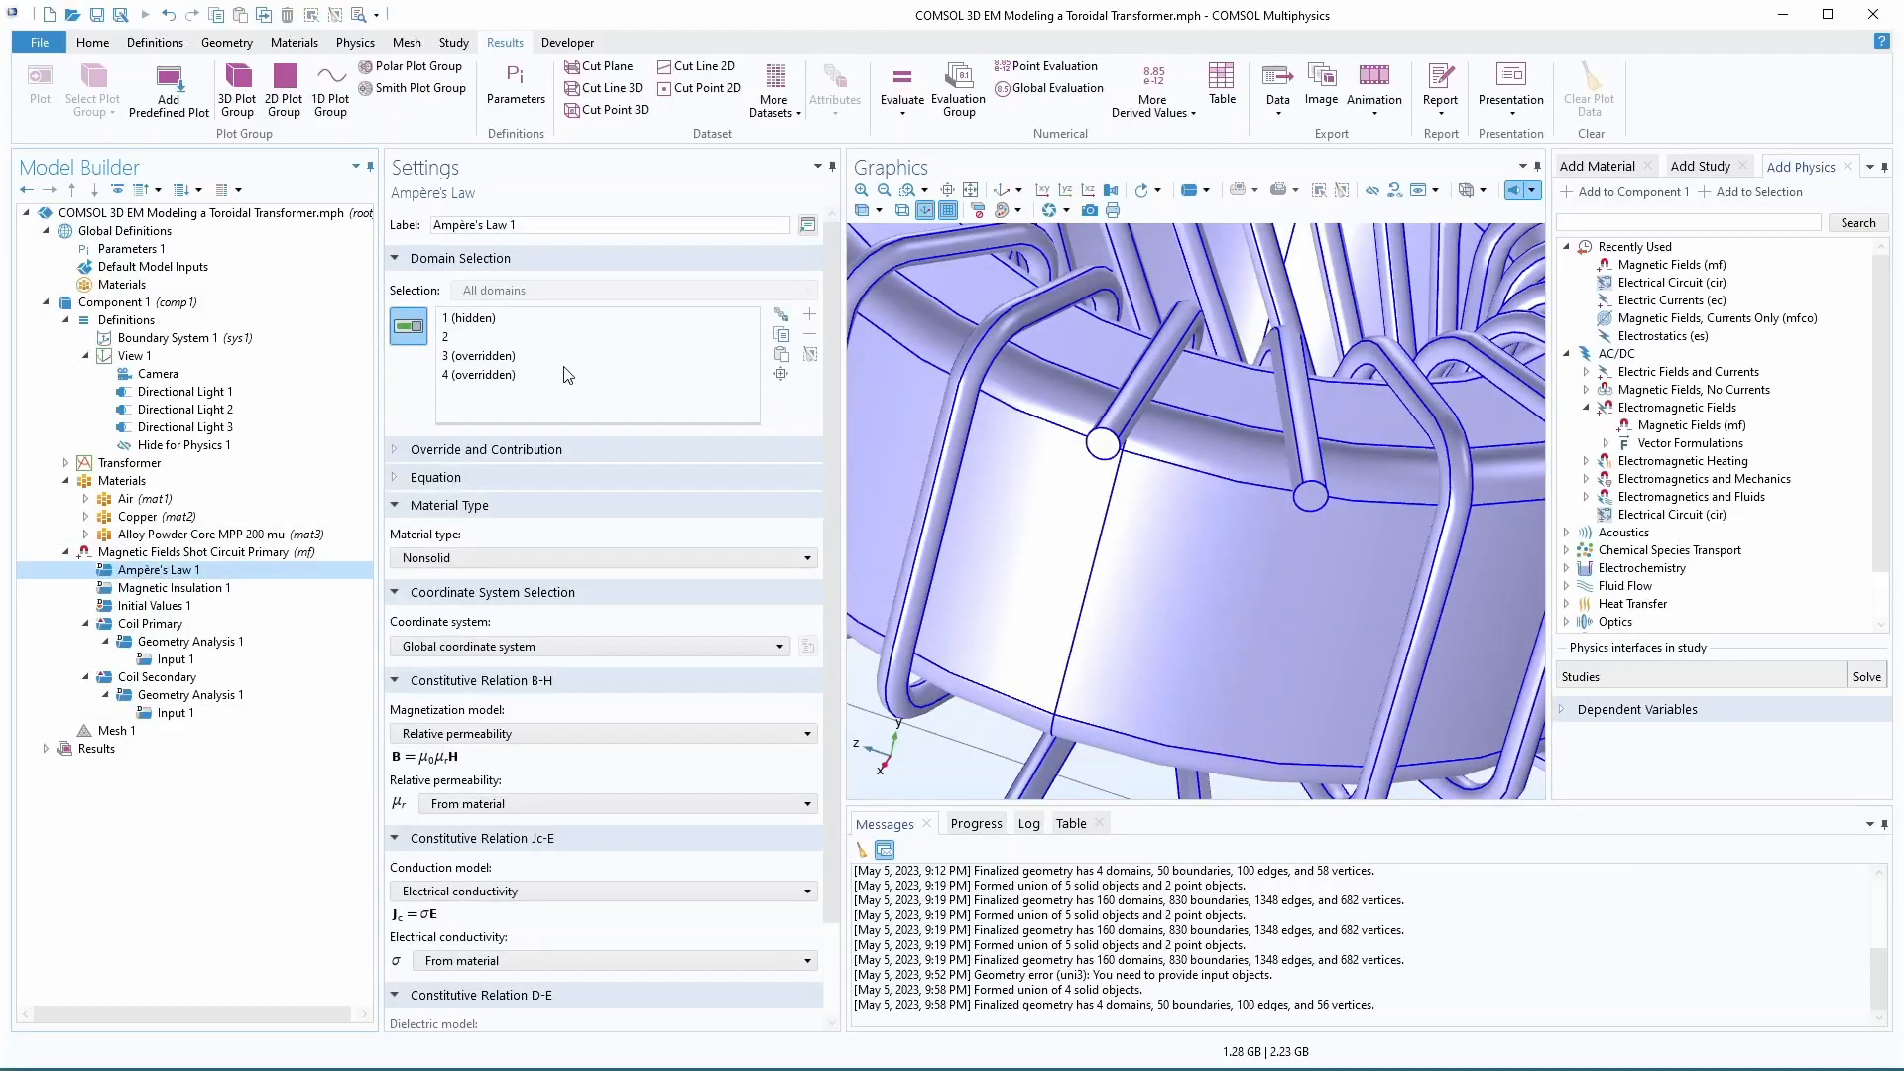
pyautogui.click(86, 624)
pyautogui.click(85, 643)
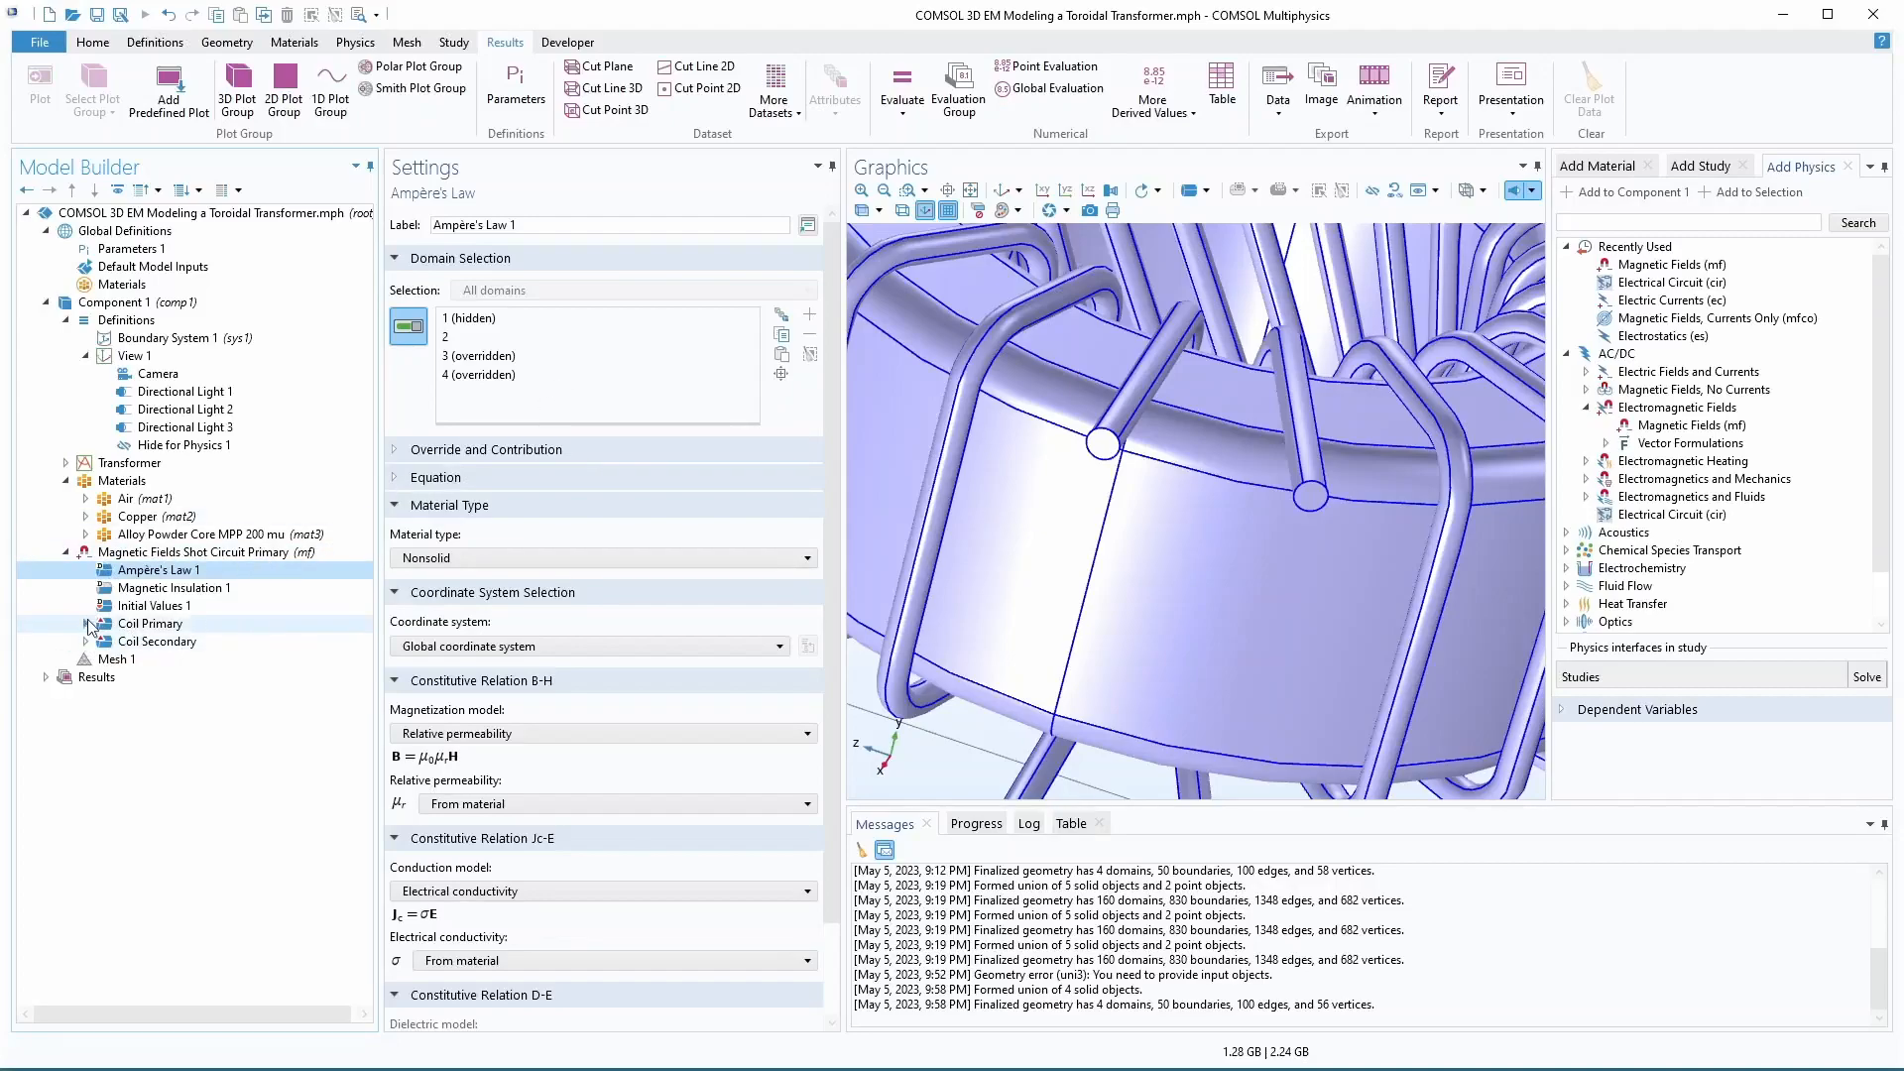
pyautogui.click(236, 552)
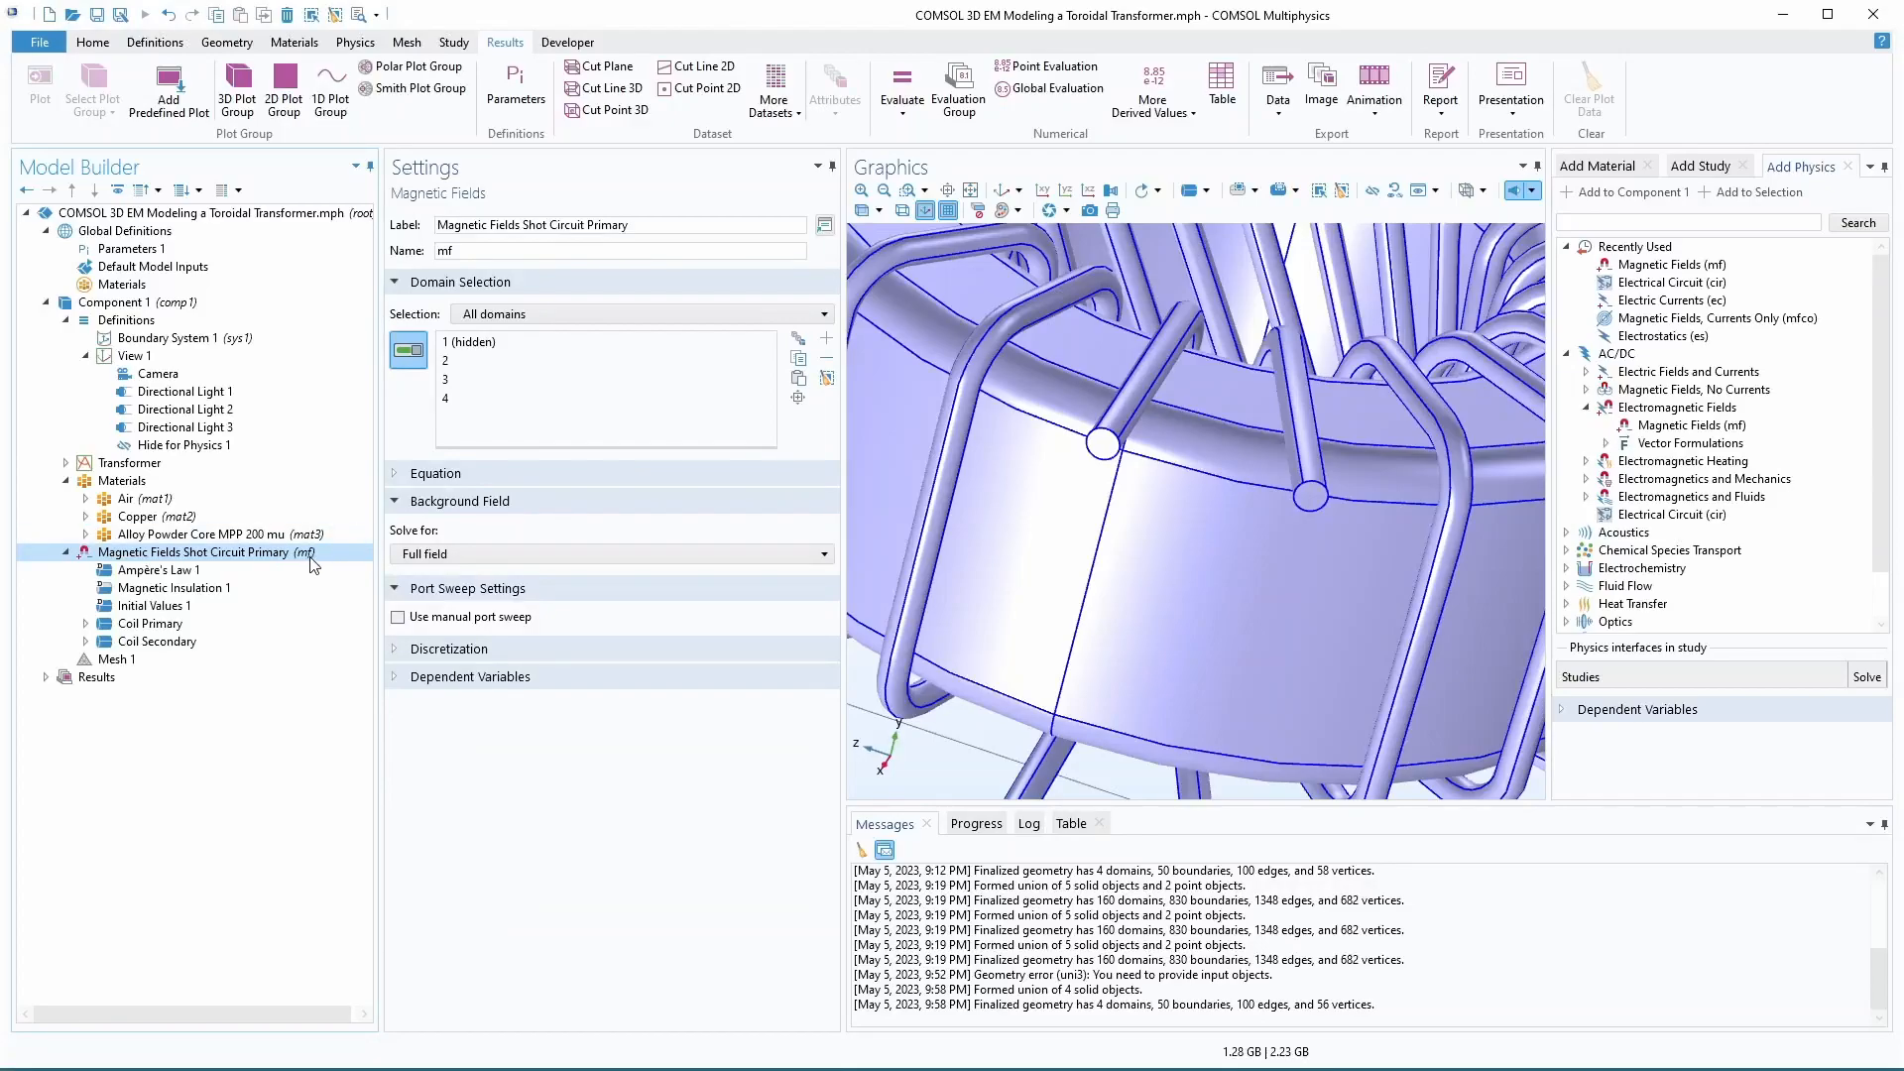
pyautogui.doubleClick(444, 251)
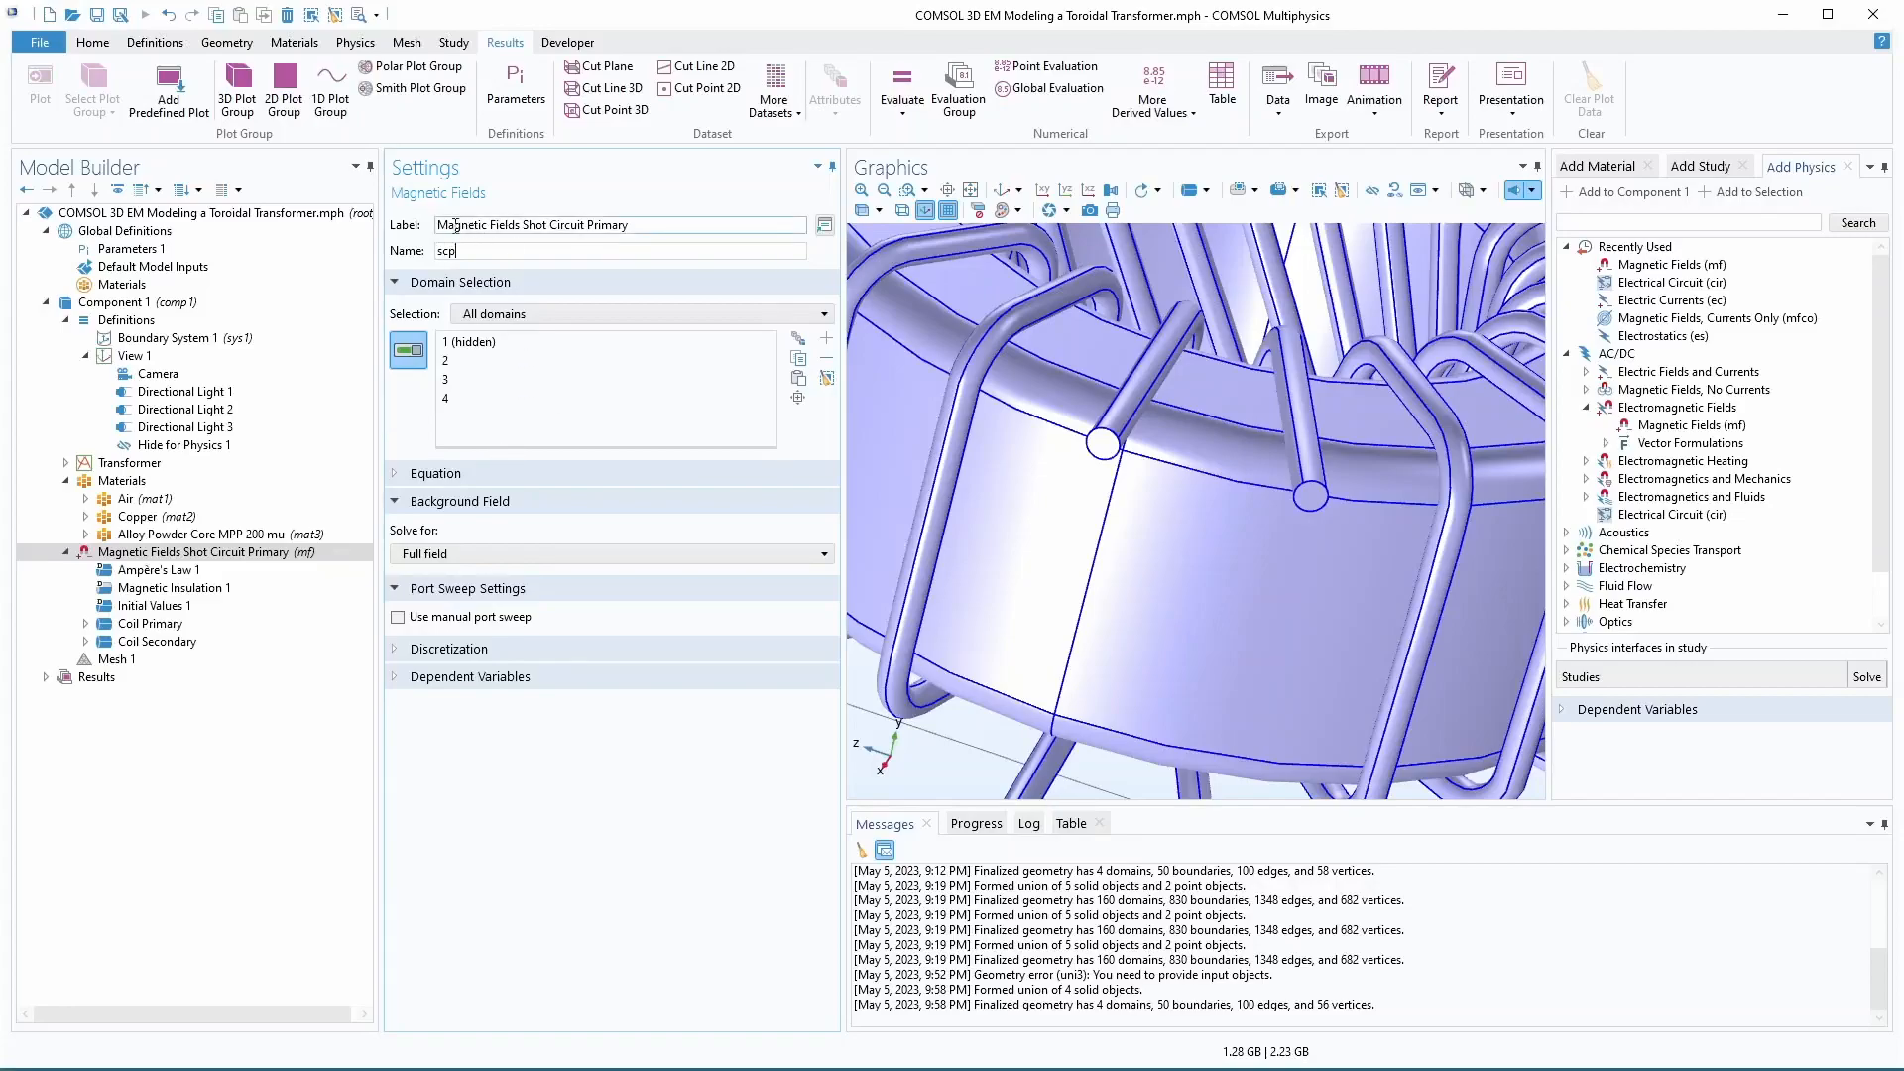
pyautogui.click(151, 573)
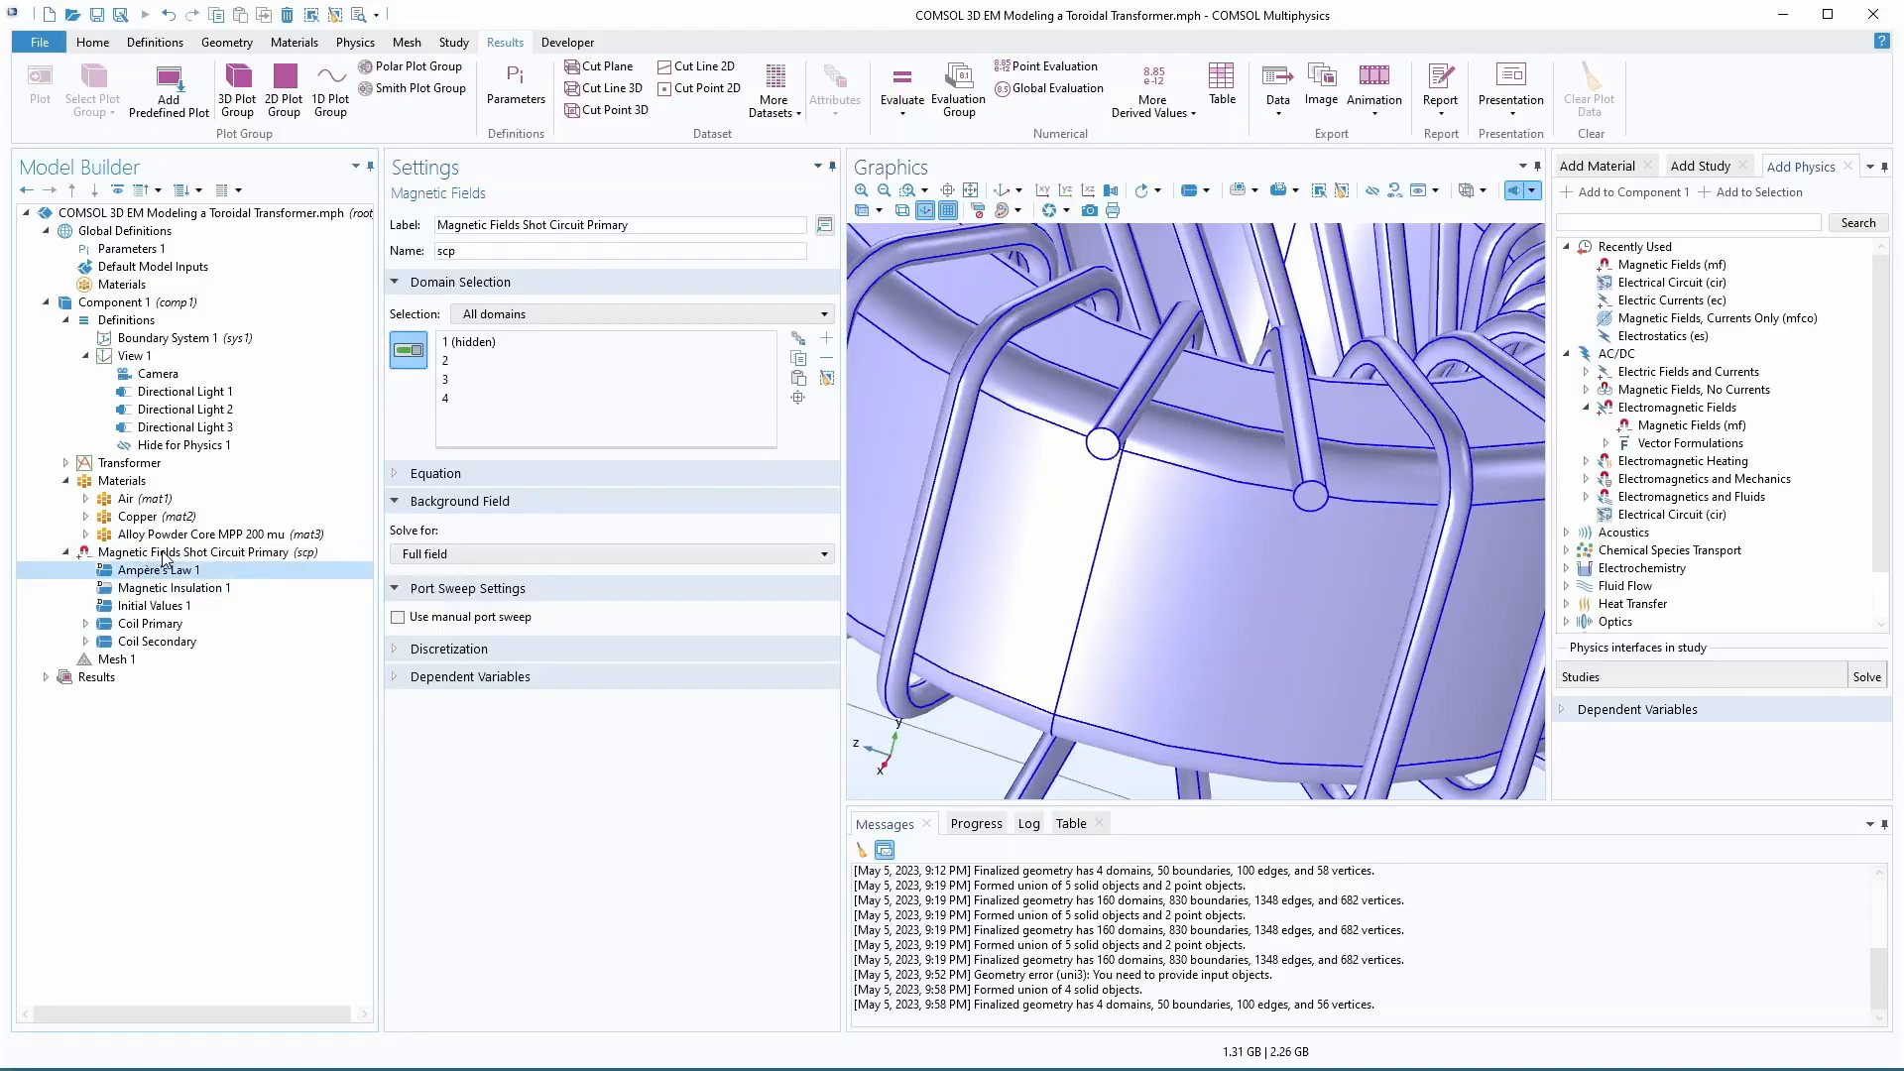
# - Copy the Magnetic Fields Shot Circuit Primary interface and paste it into Component 1, accepting the paste messages
pyautogui.click(160, 553)
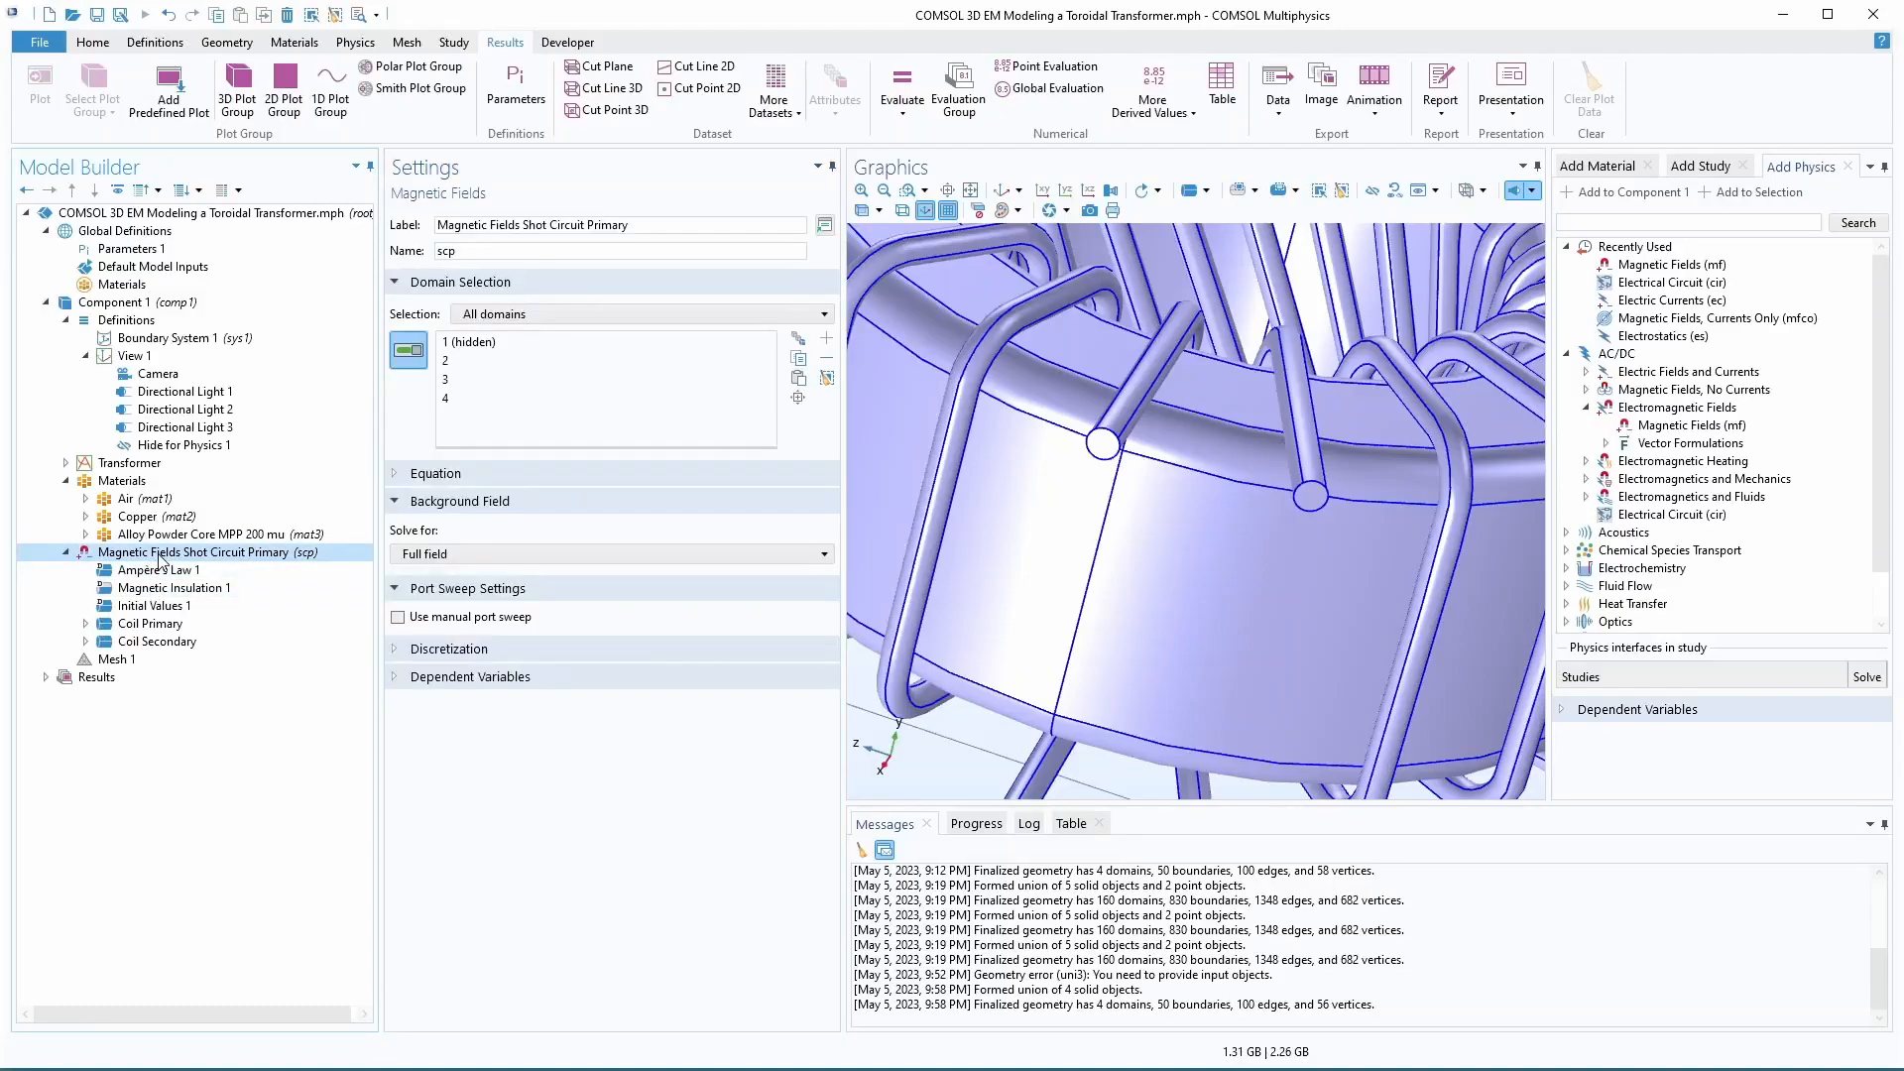
pyautogui.rightClick(161, 555)
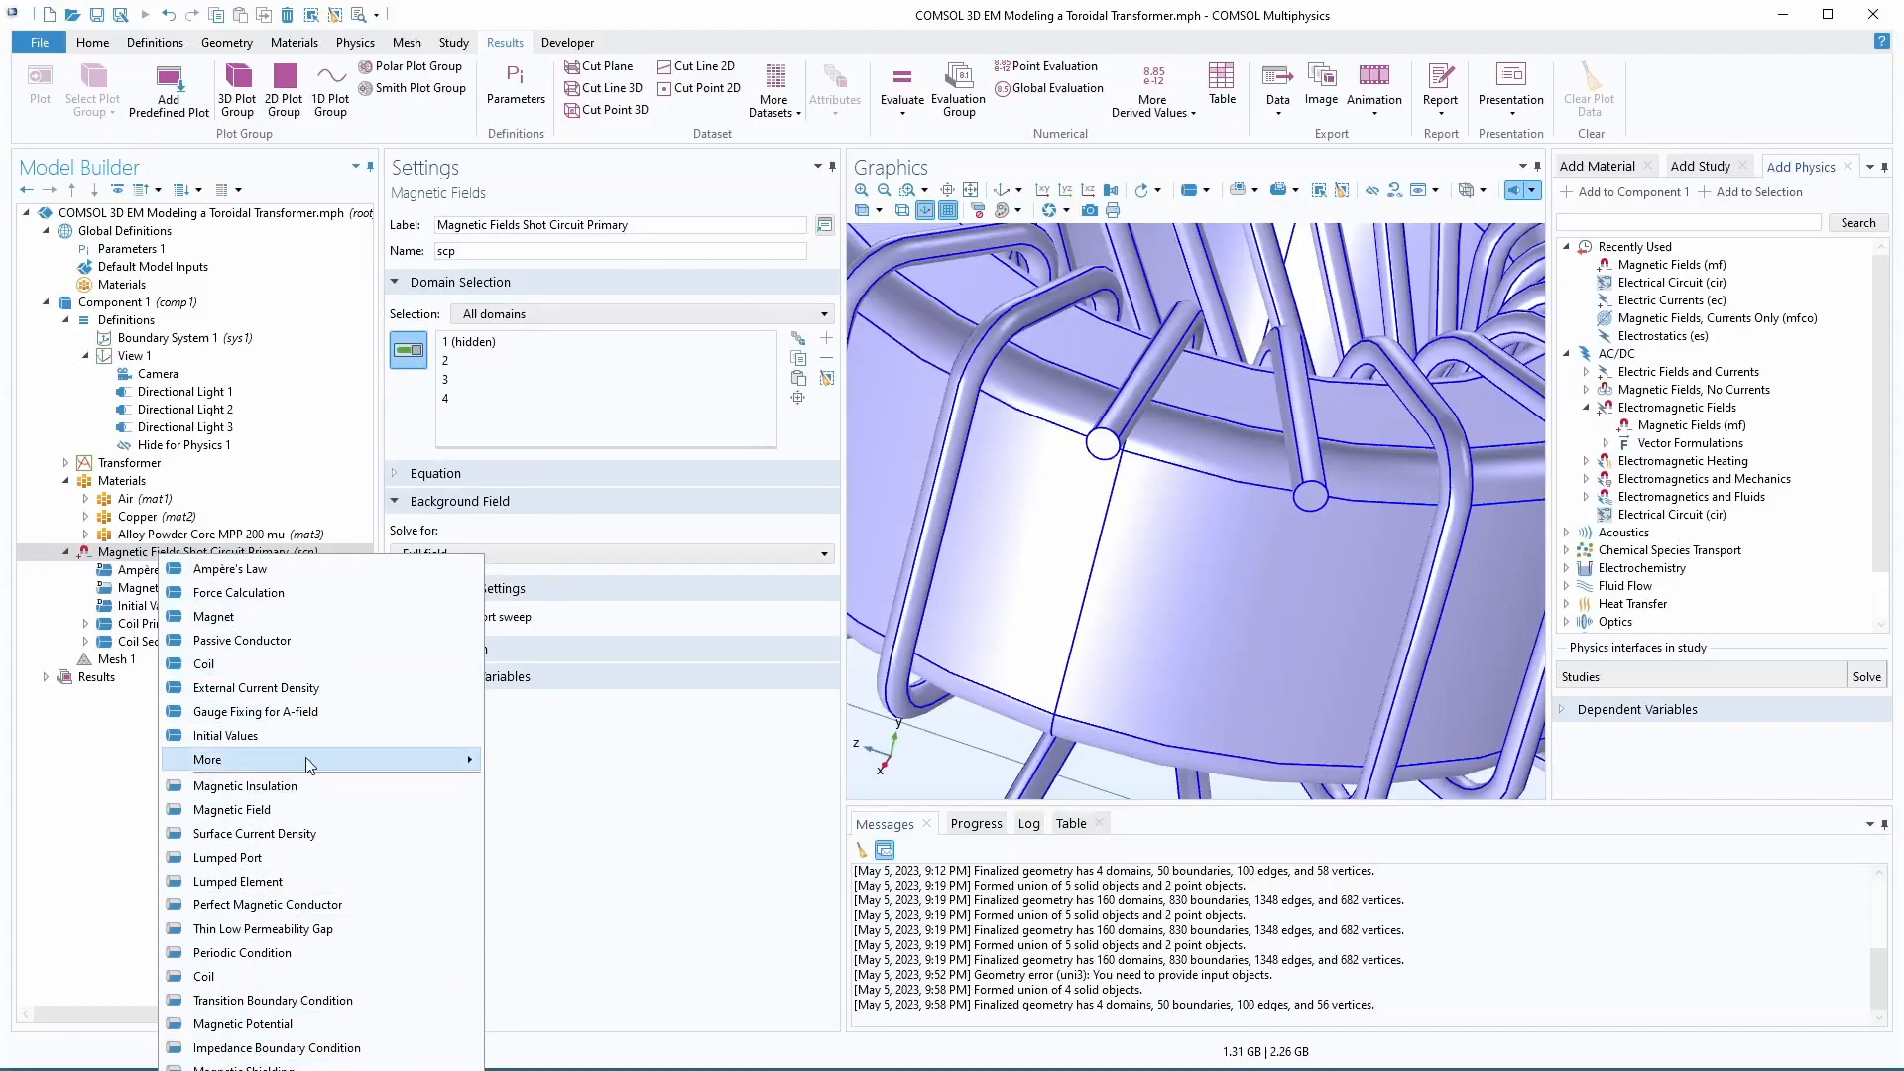
pyautogui.click(135, 762)
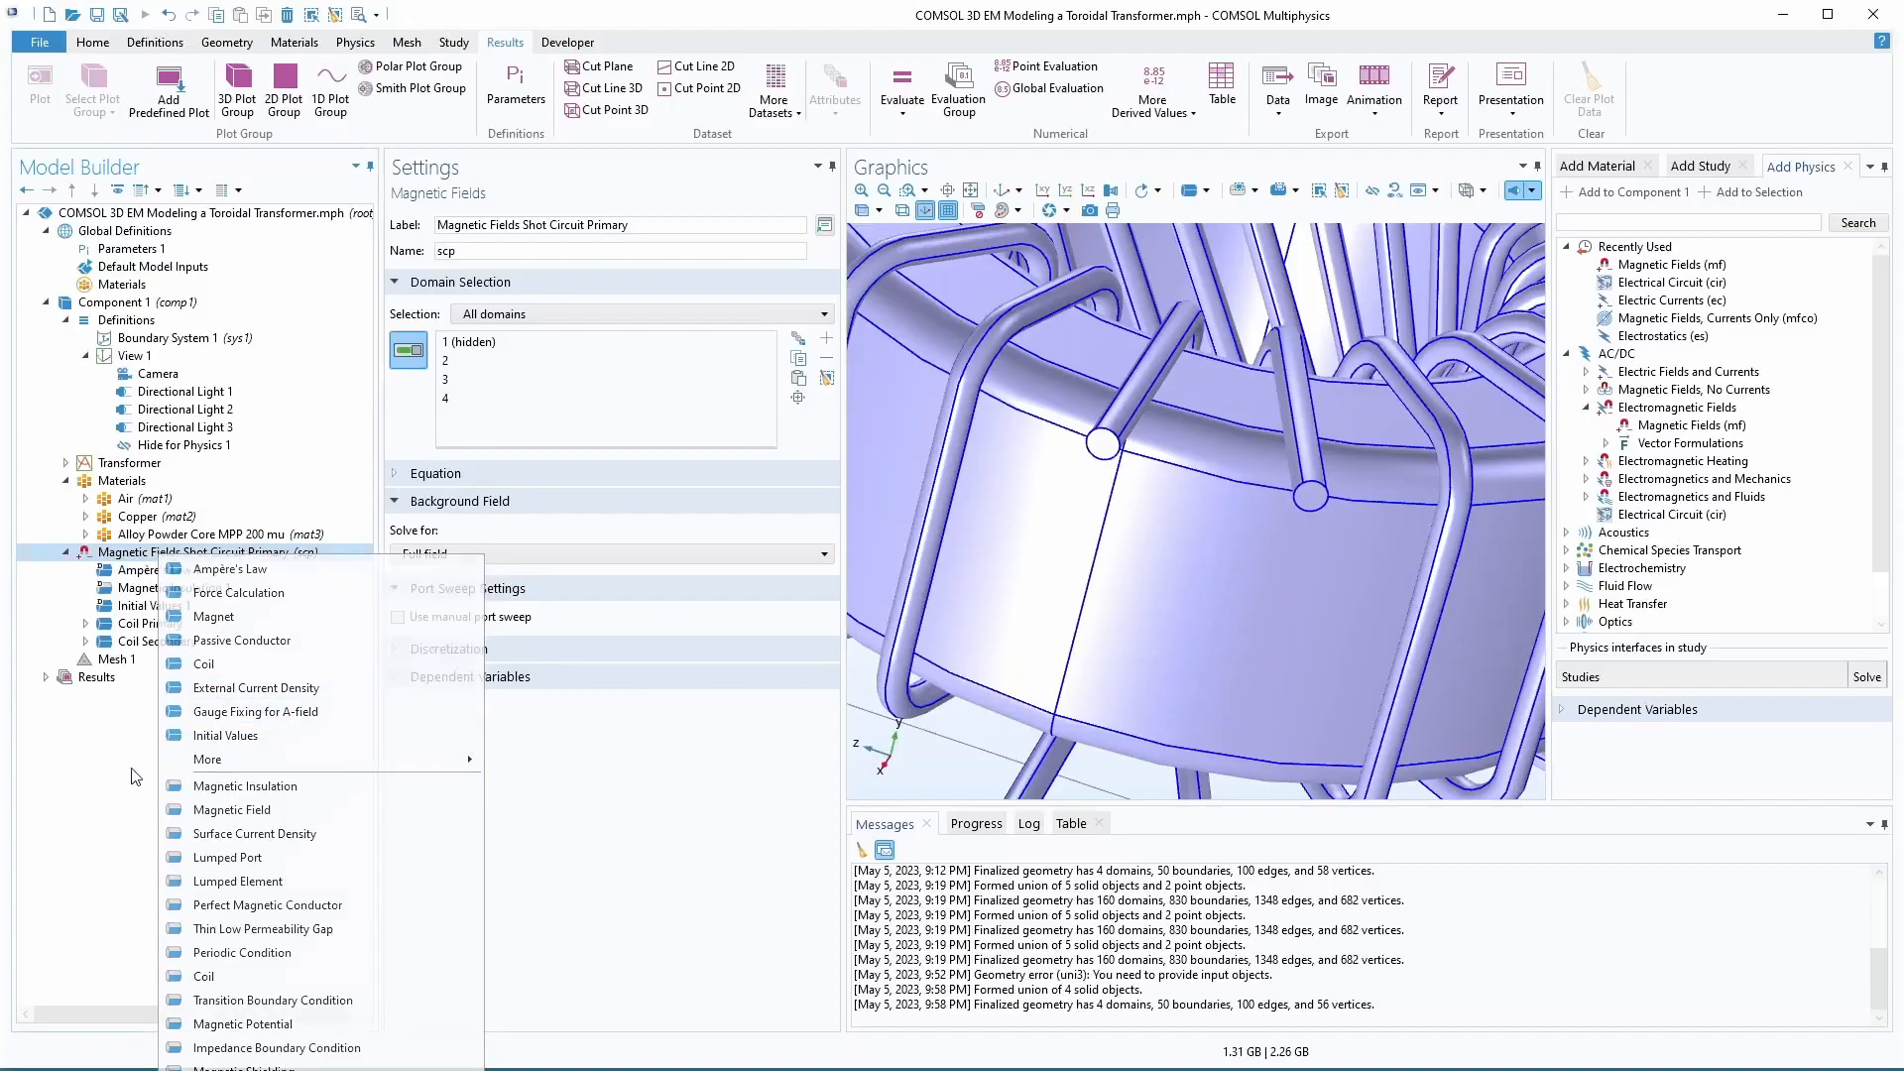
pyautogui.press('F2')
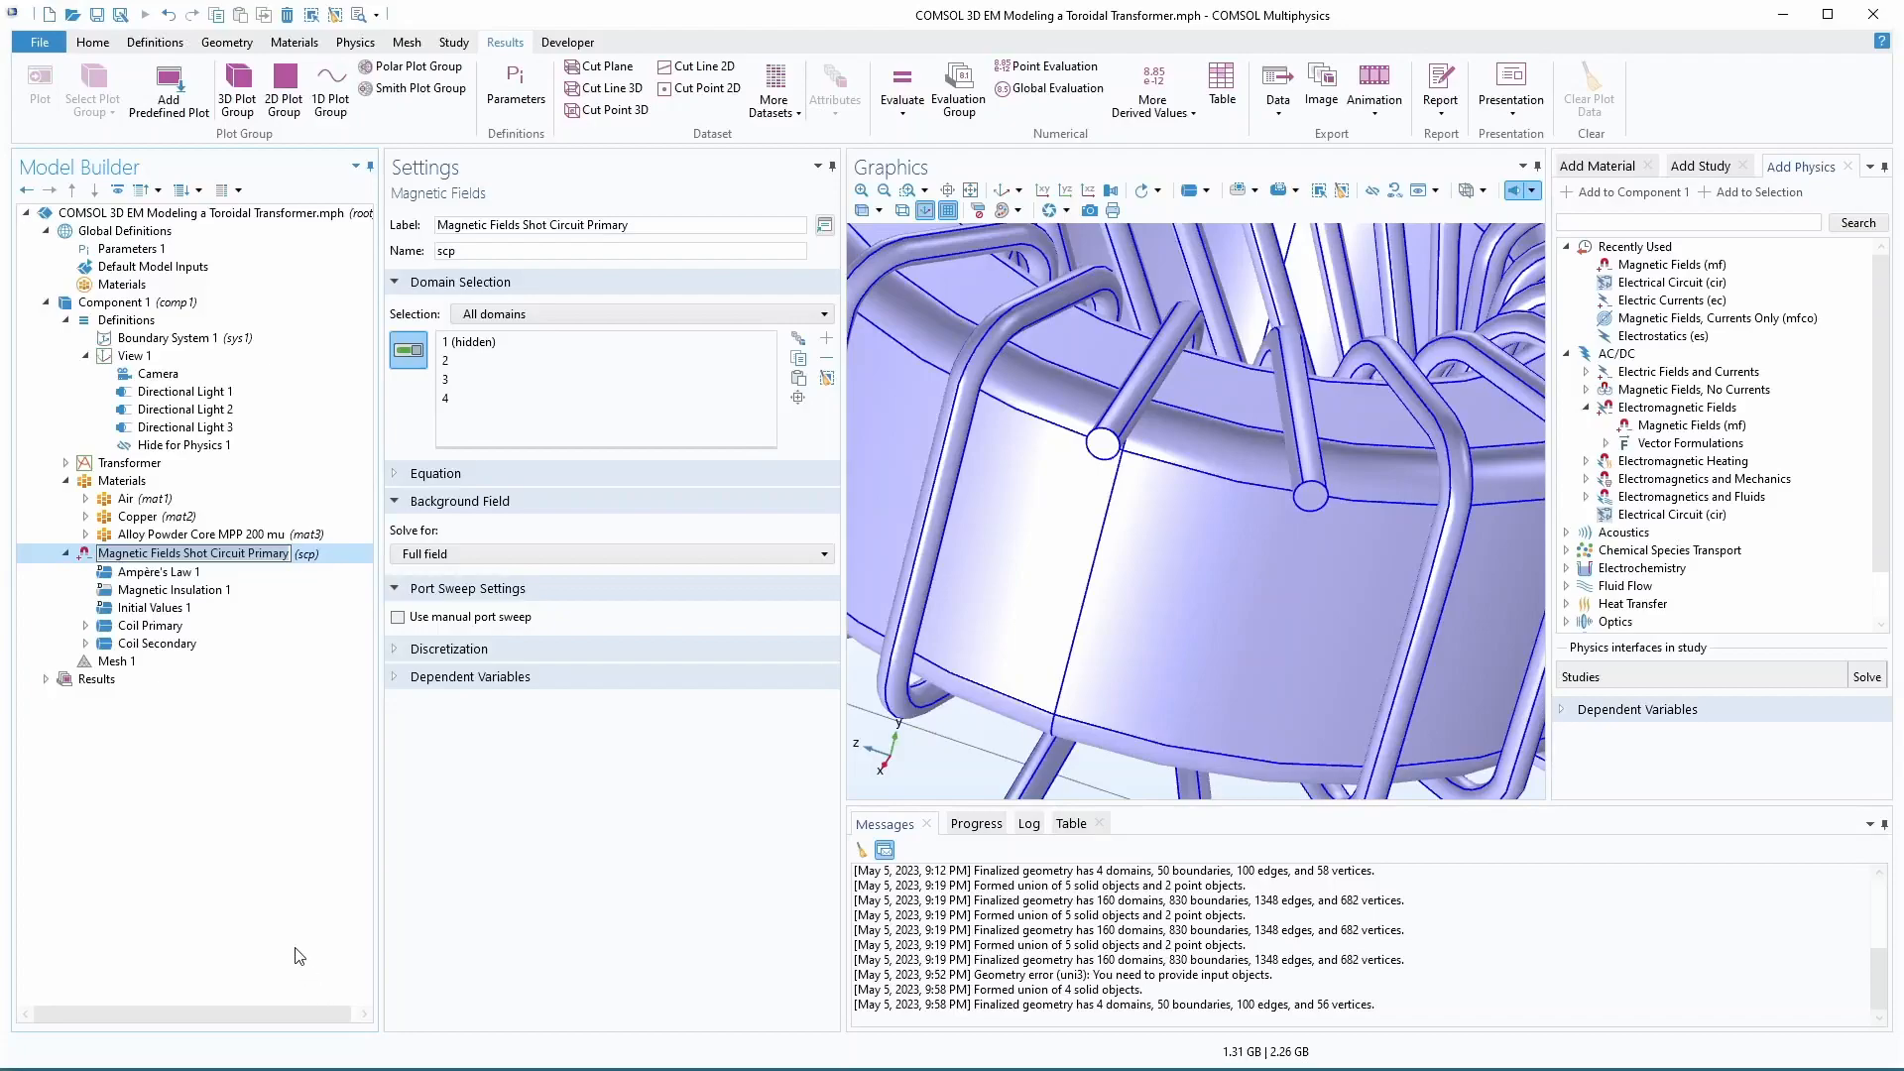
pyautogui.click(290, 680)
pyautogui.rightClick(105, 551)
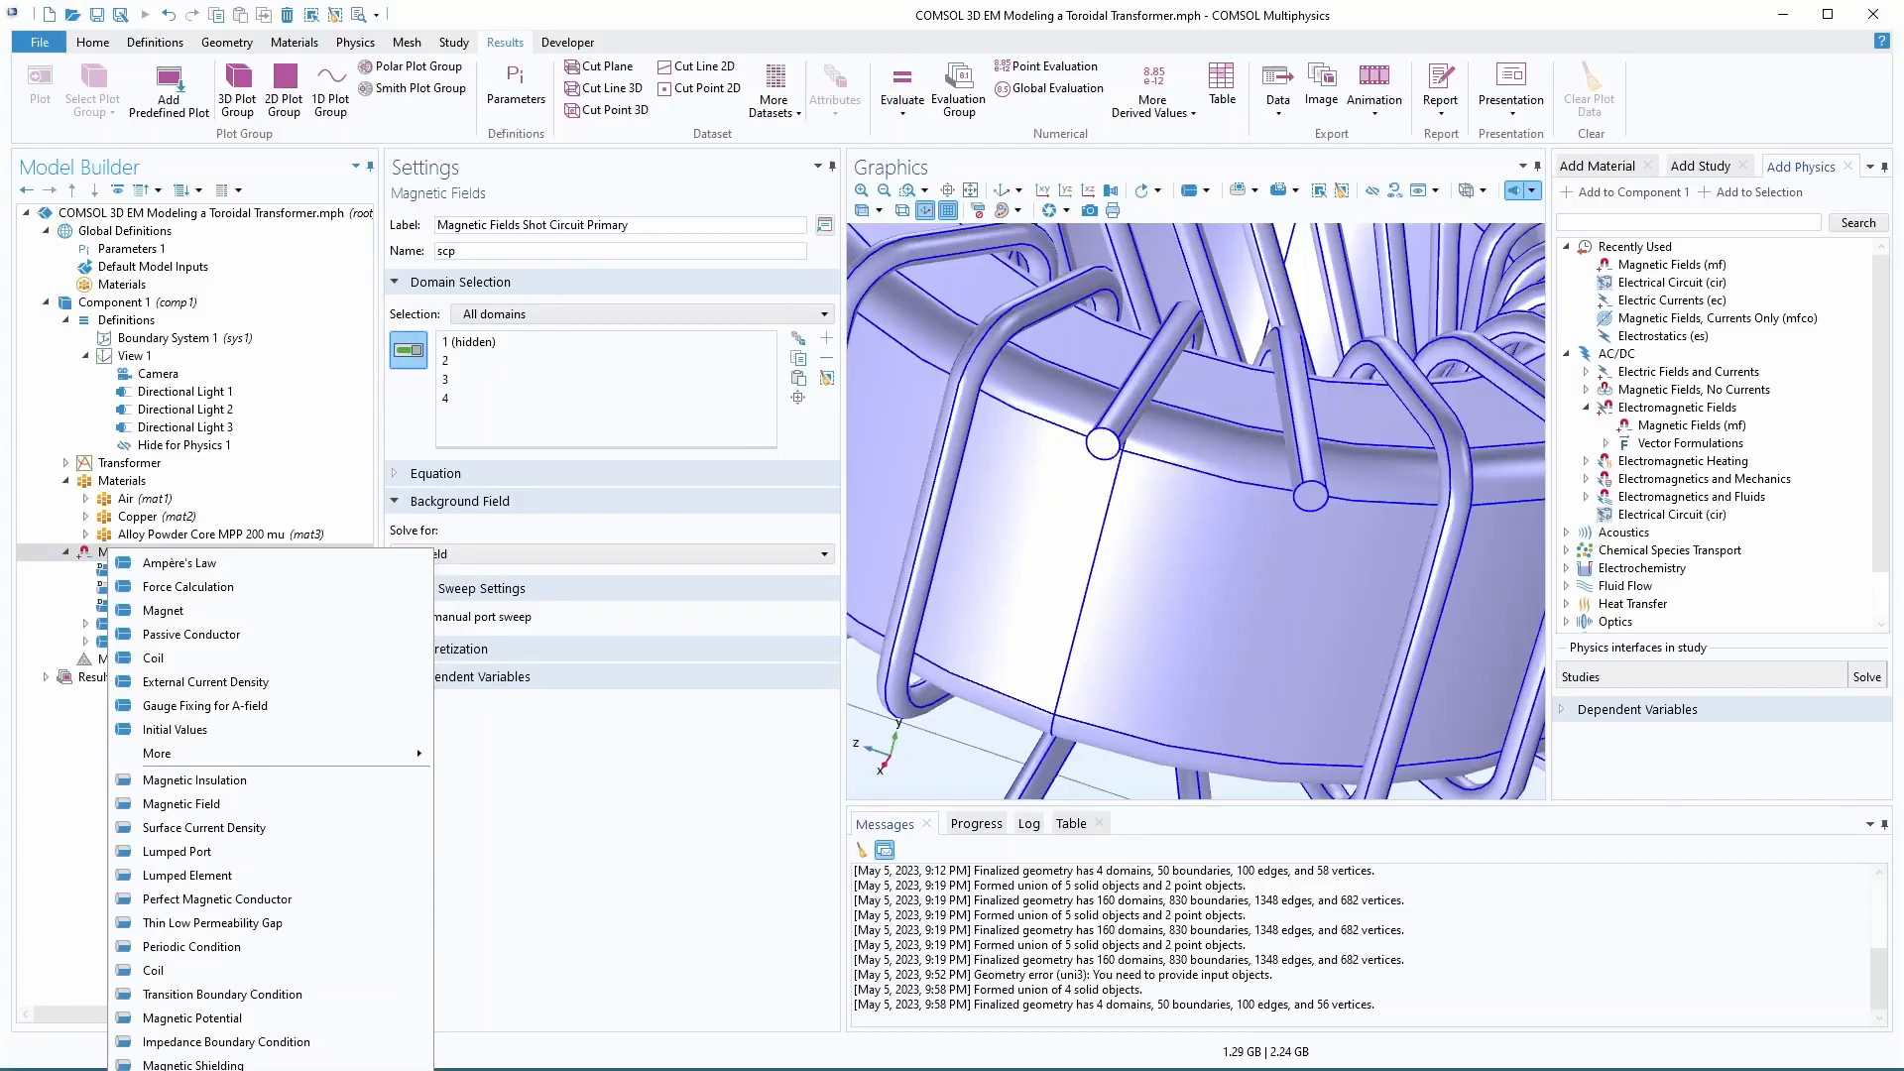
pyautogui.press('Escape')
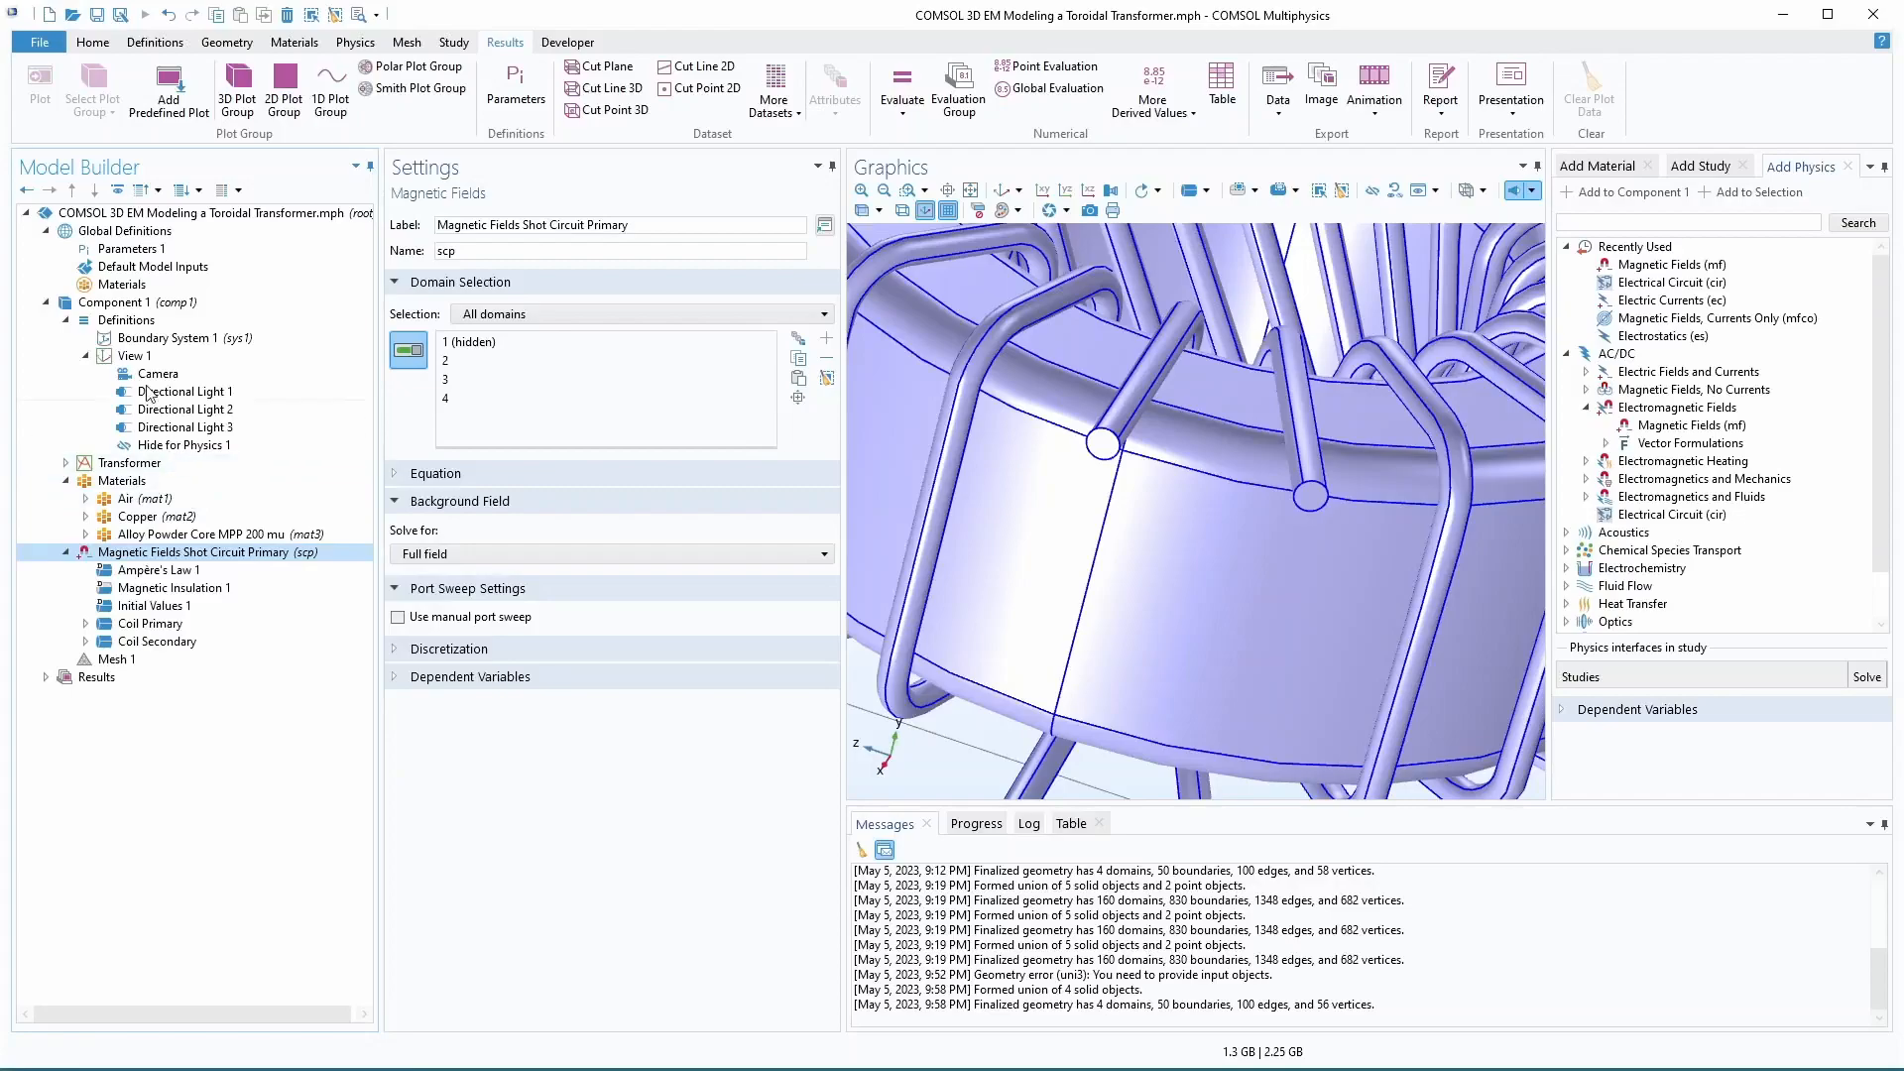
pyautogui.click(91, 301)
pyautogui.rightClick(91, 302)
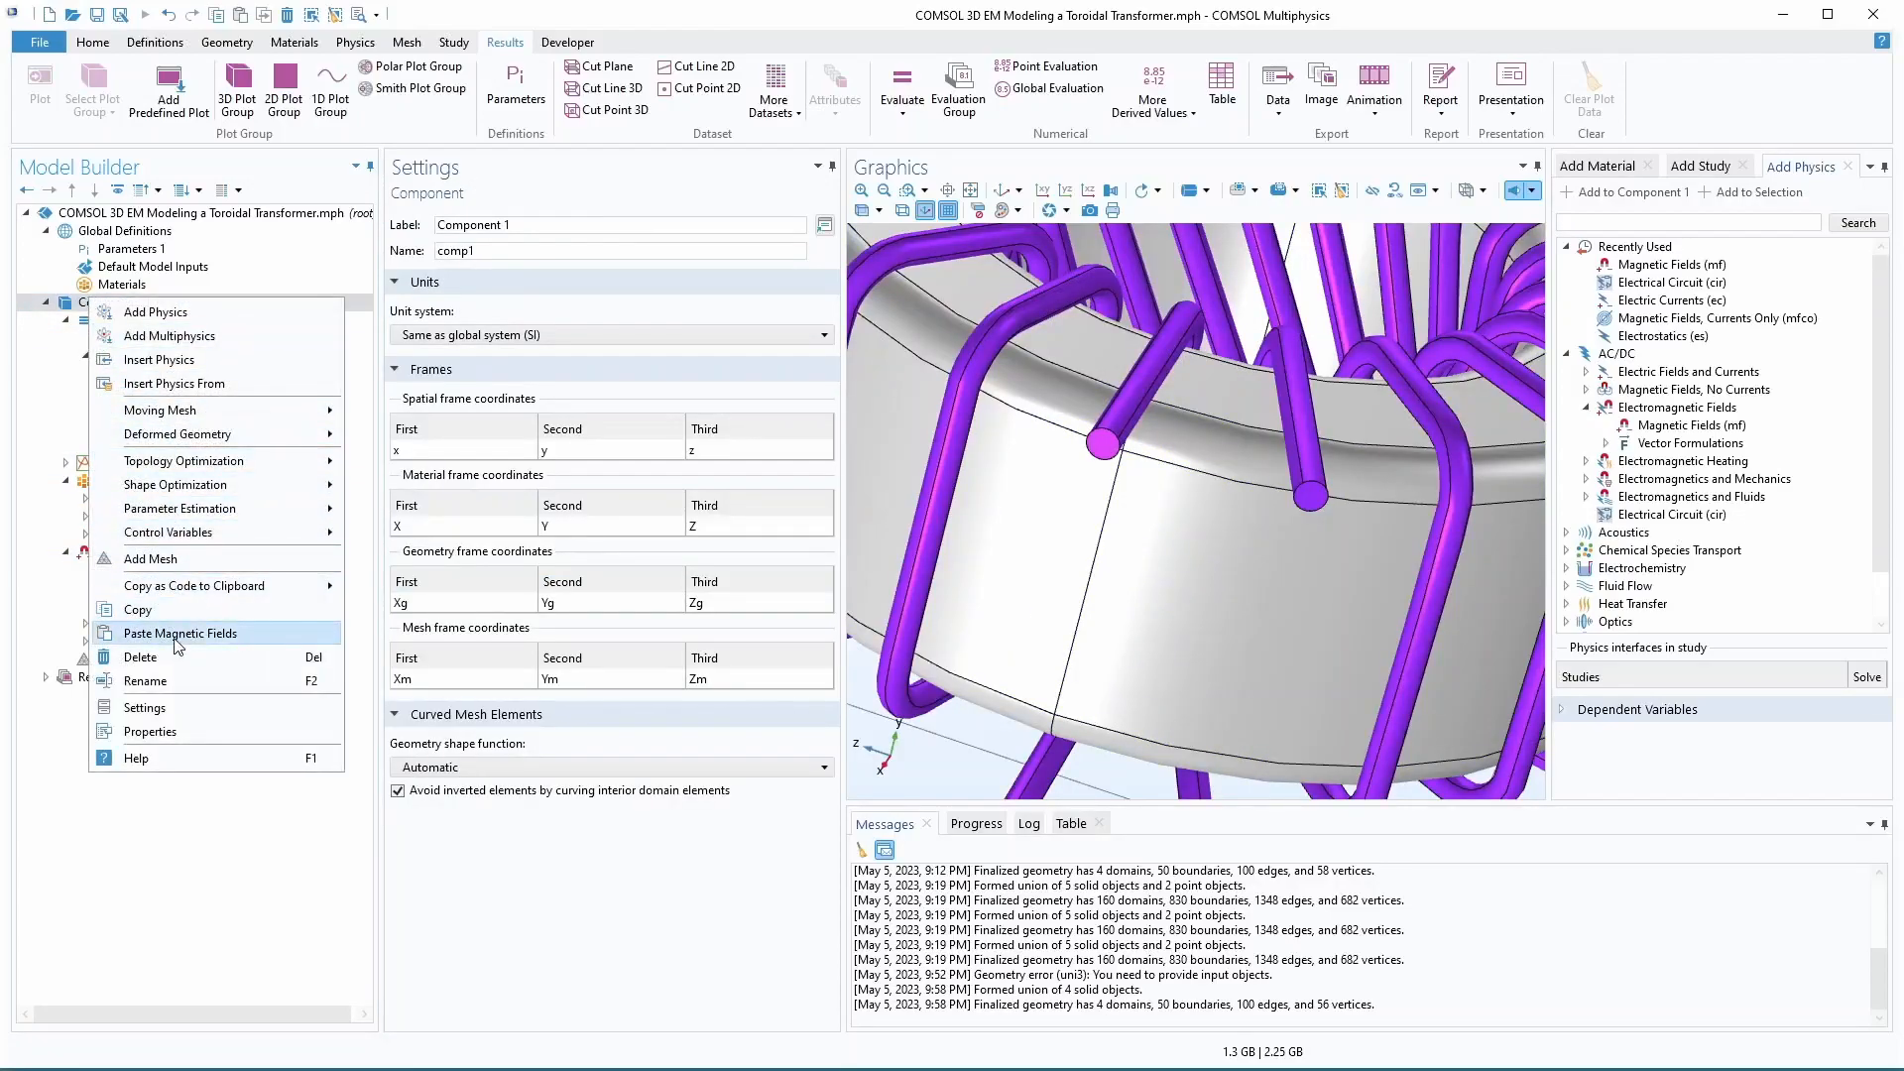
pyautogui.press('Escape')
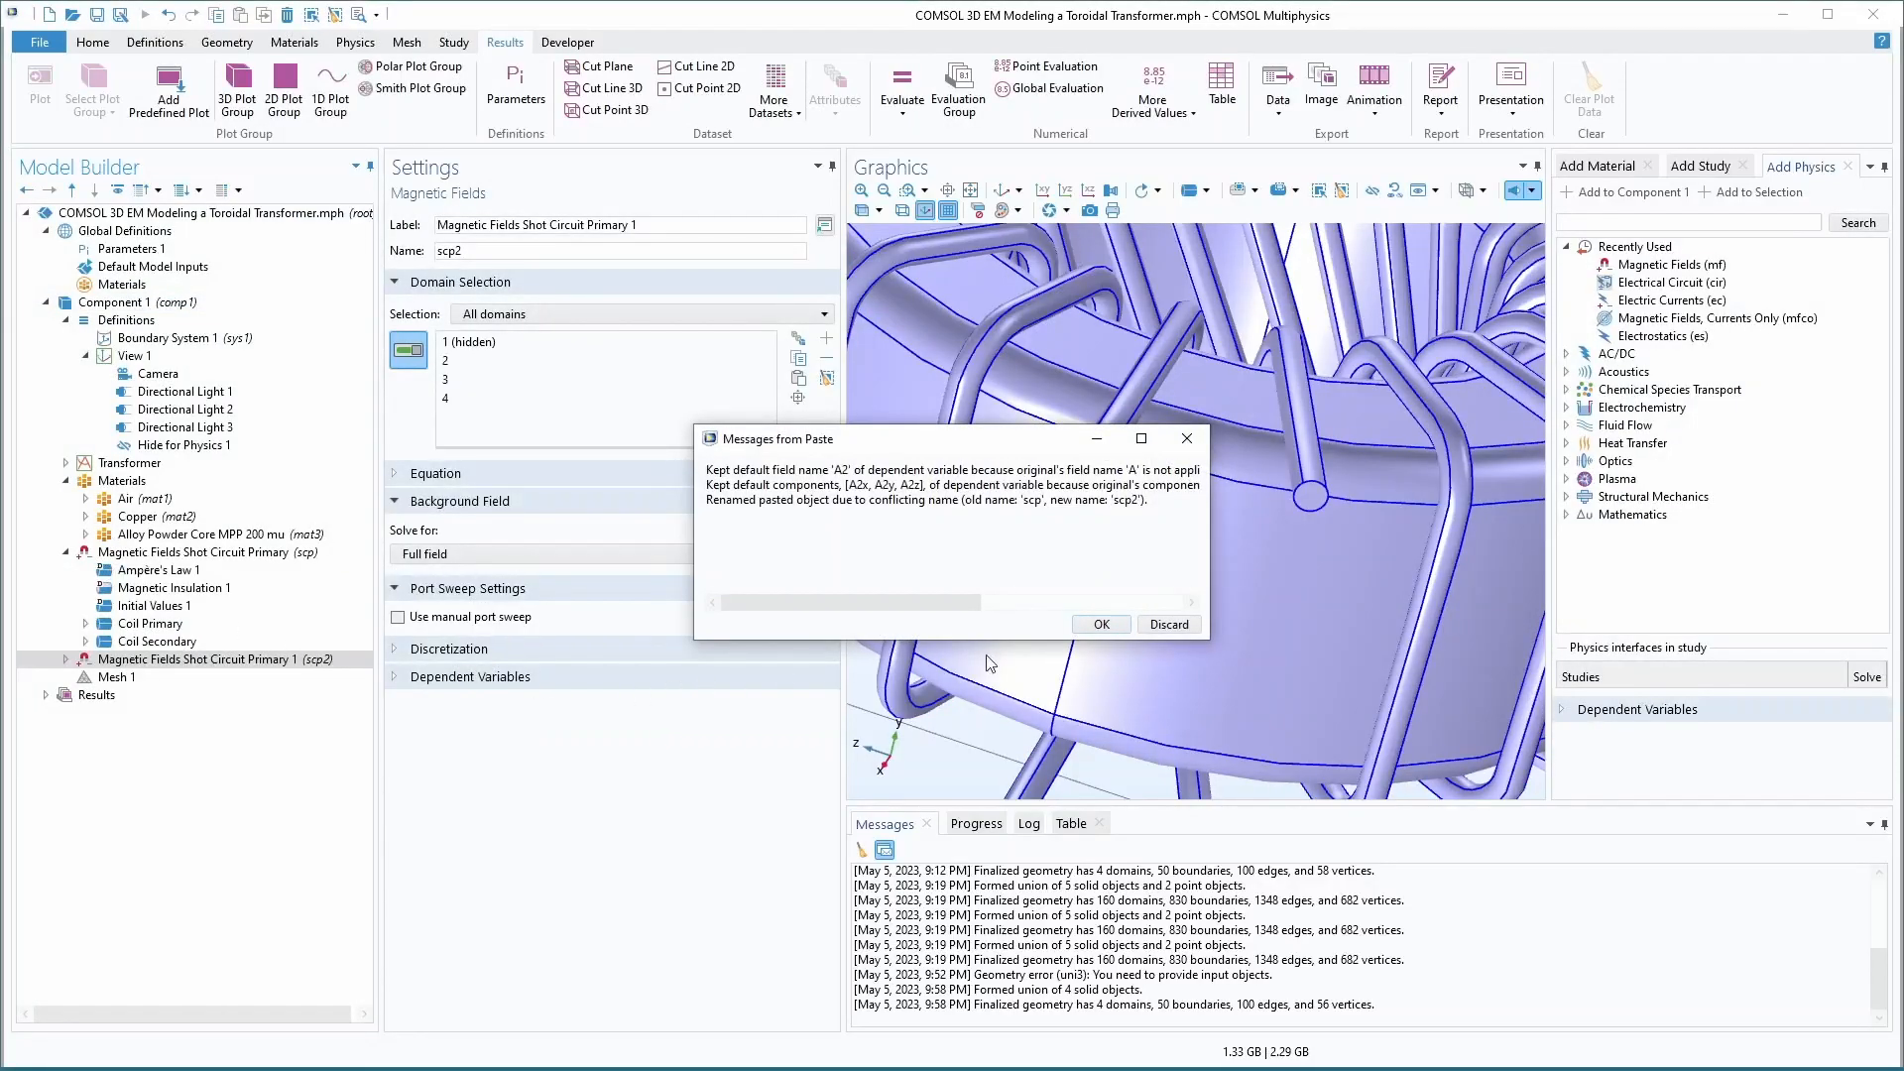
pyautogui.click(1102, 625)
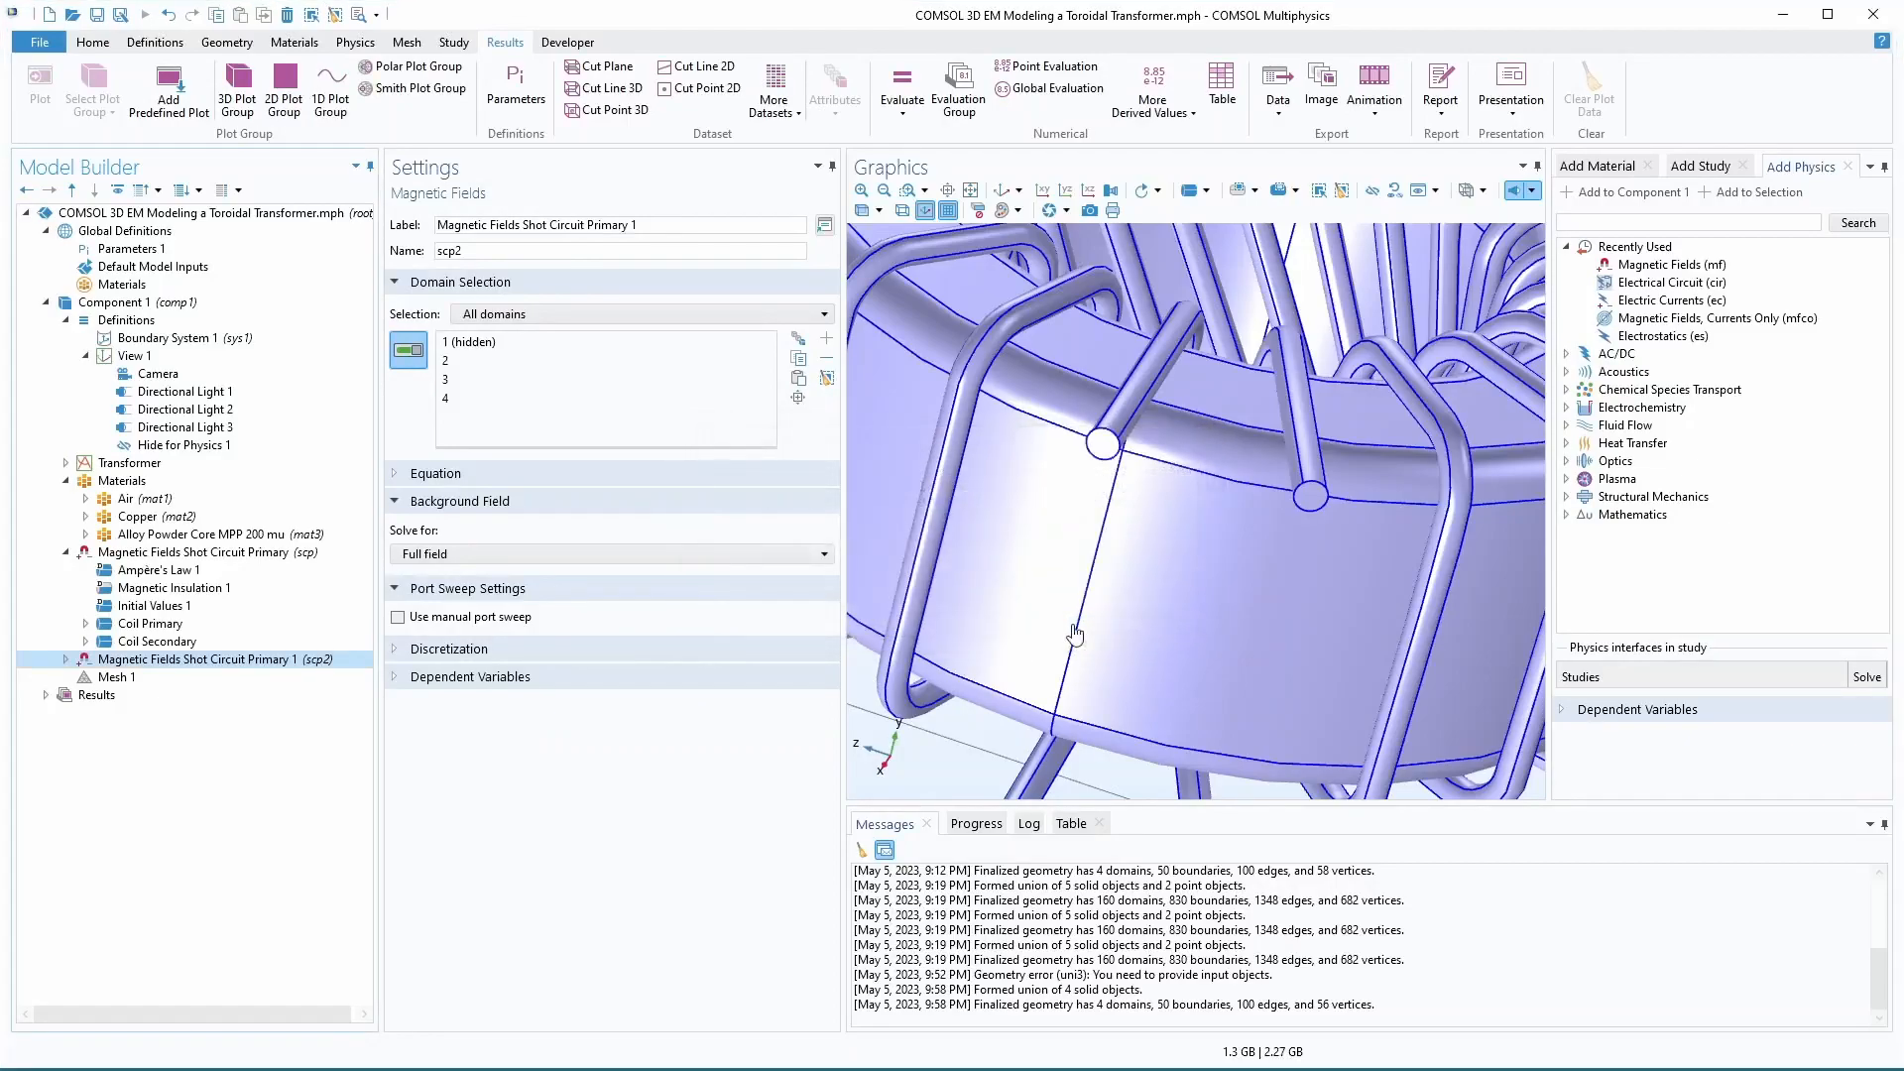
# - Correct the spelling of Shot to Short in the labels of both Magnetic Fields interfaces
pyautogui.click(66, 660)
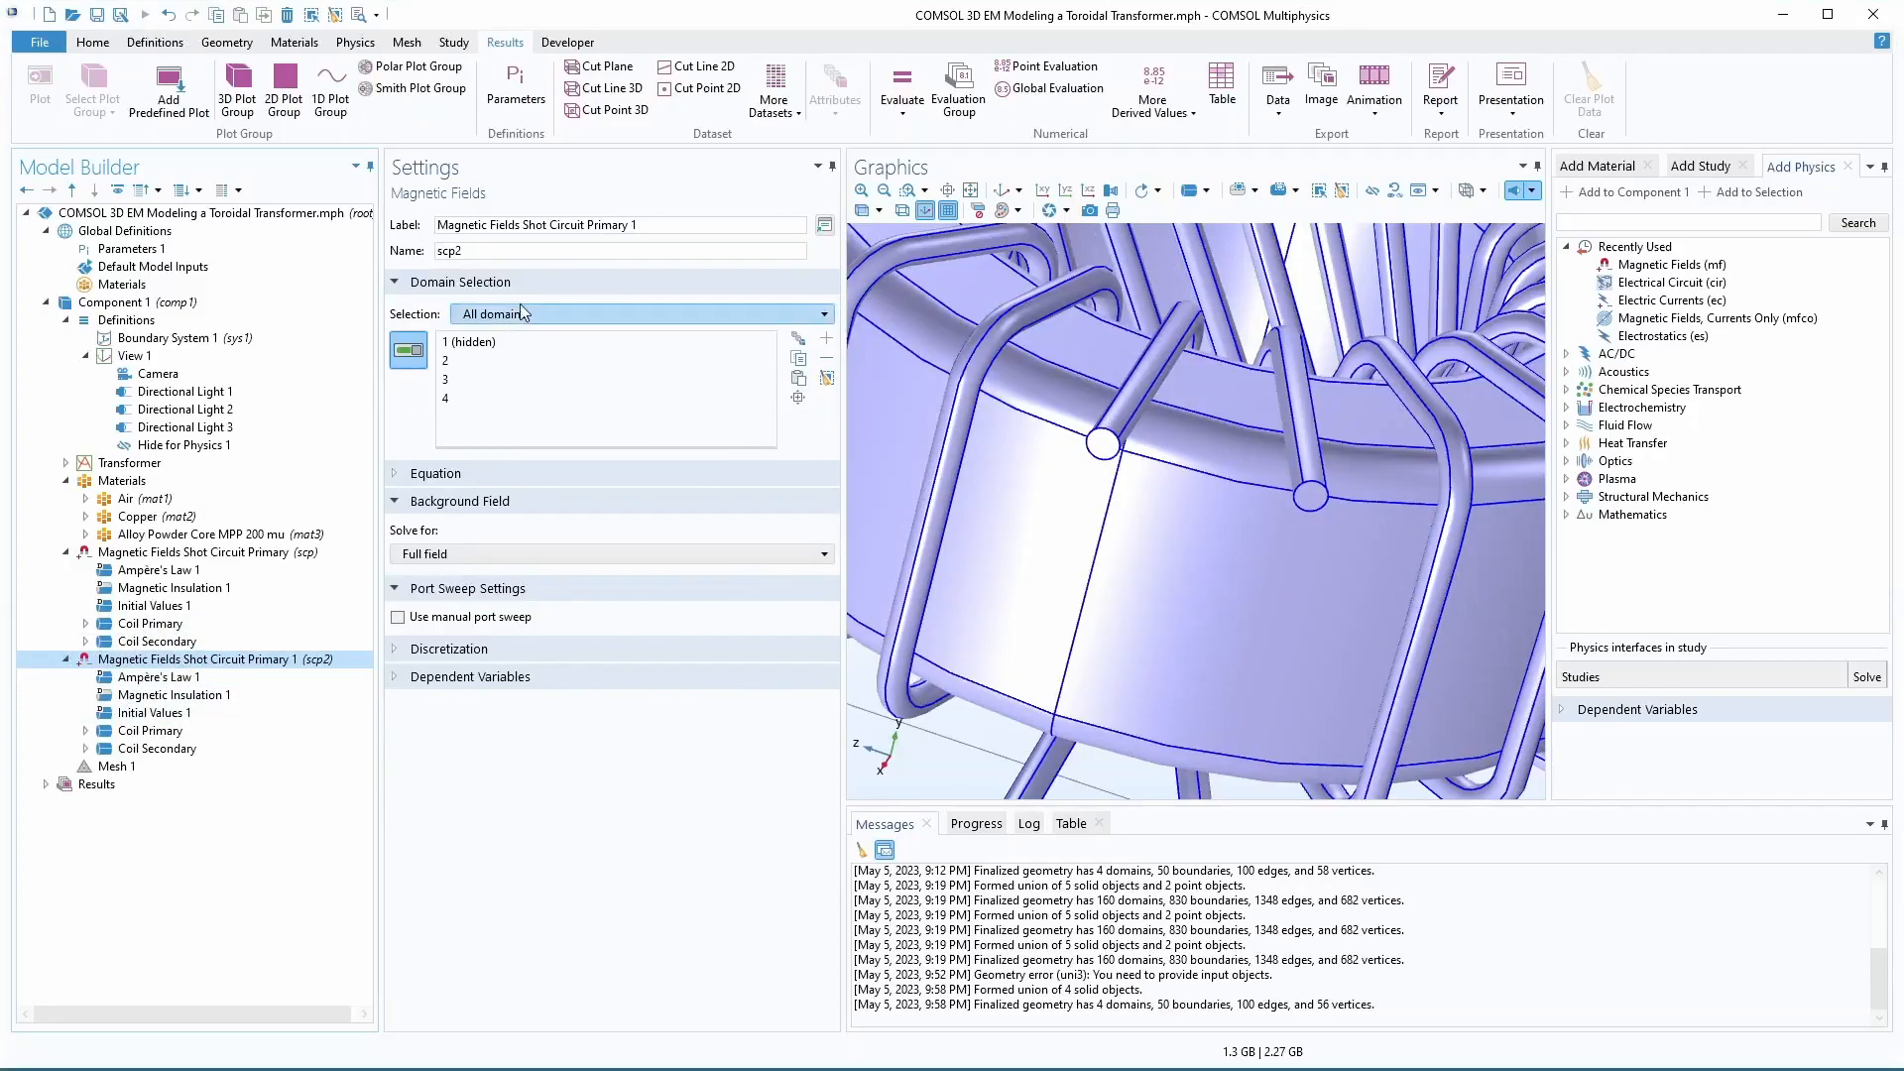
pyautogui.click(542, 225)
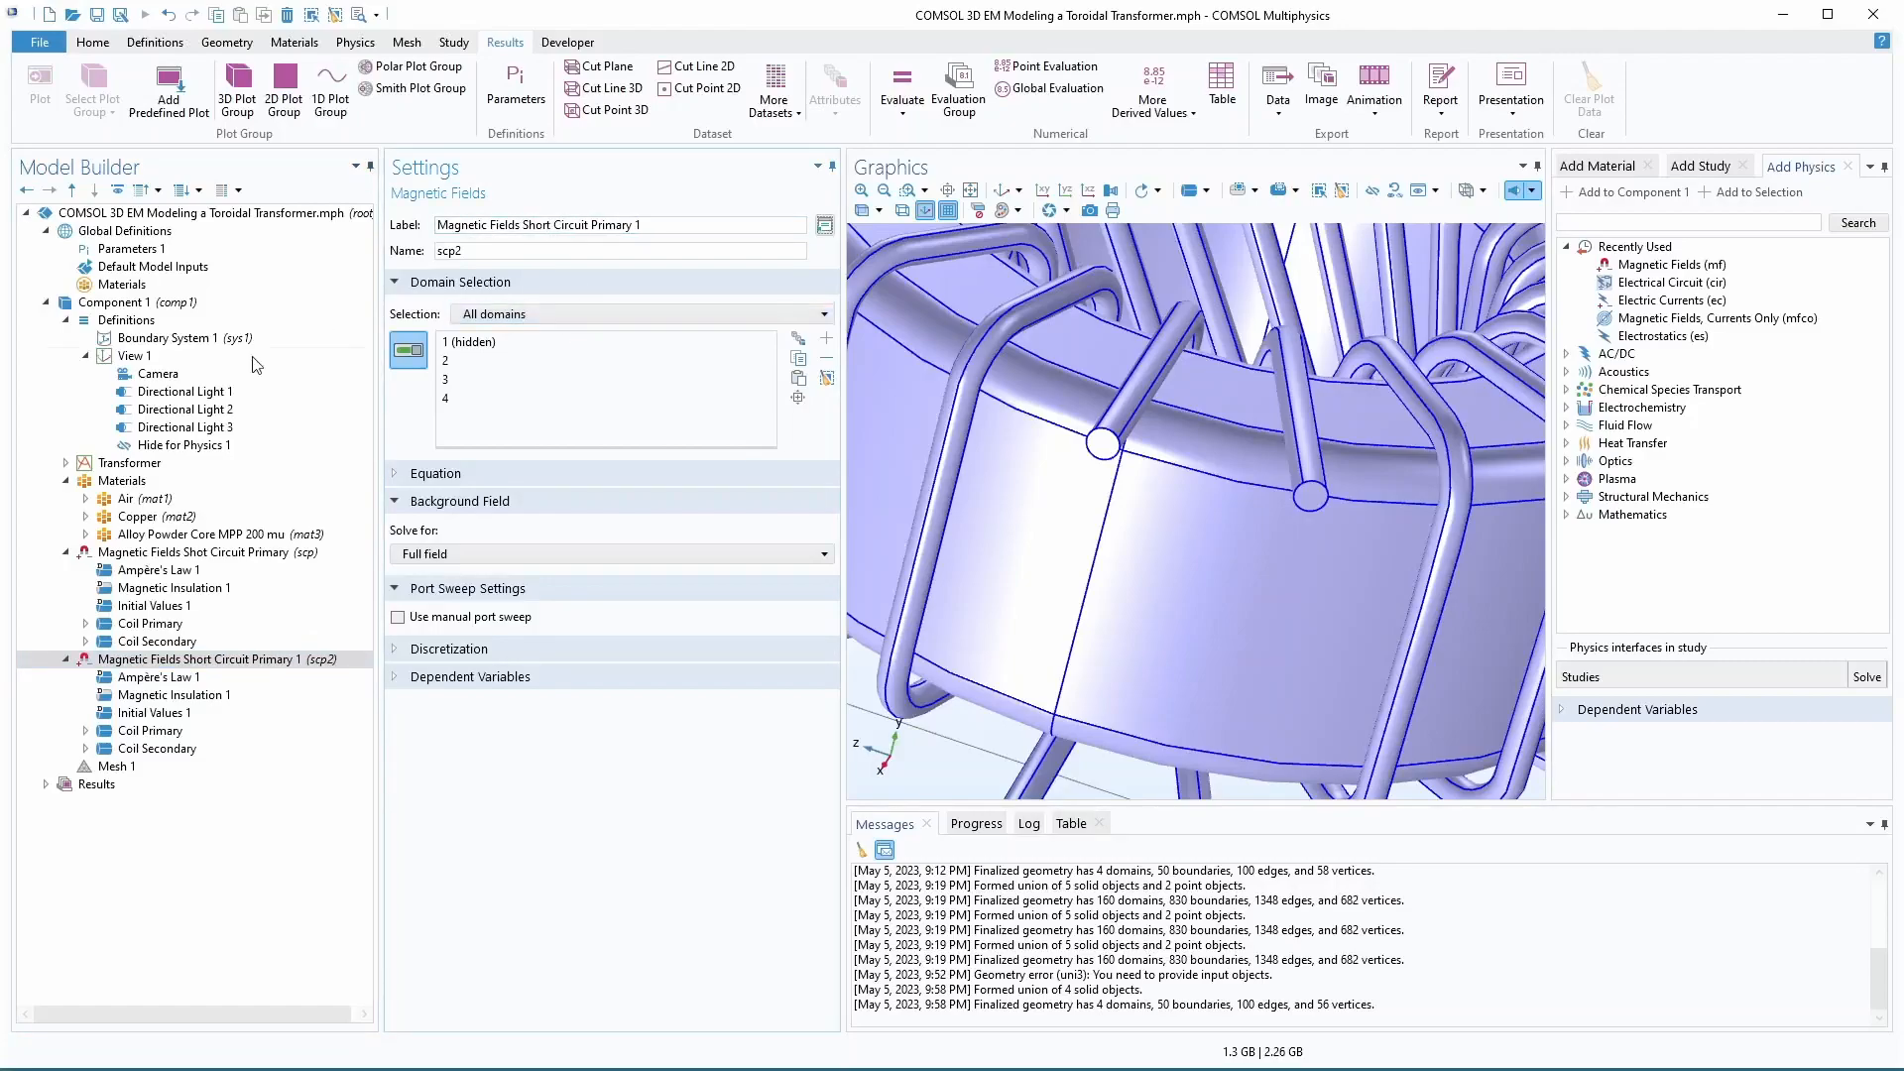
pyautogui.click(222, 553)
pyautogui.write('r')
# - Relabel the pasted interface as Magnetic Fields Short Circuit Secondary and set its name to scs
pyautogui.click(218, 659)
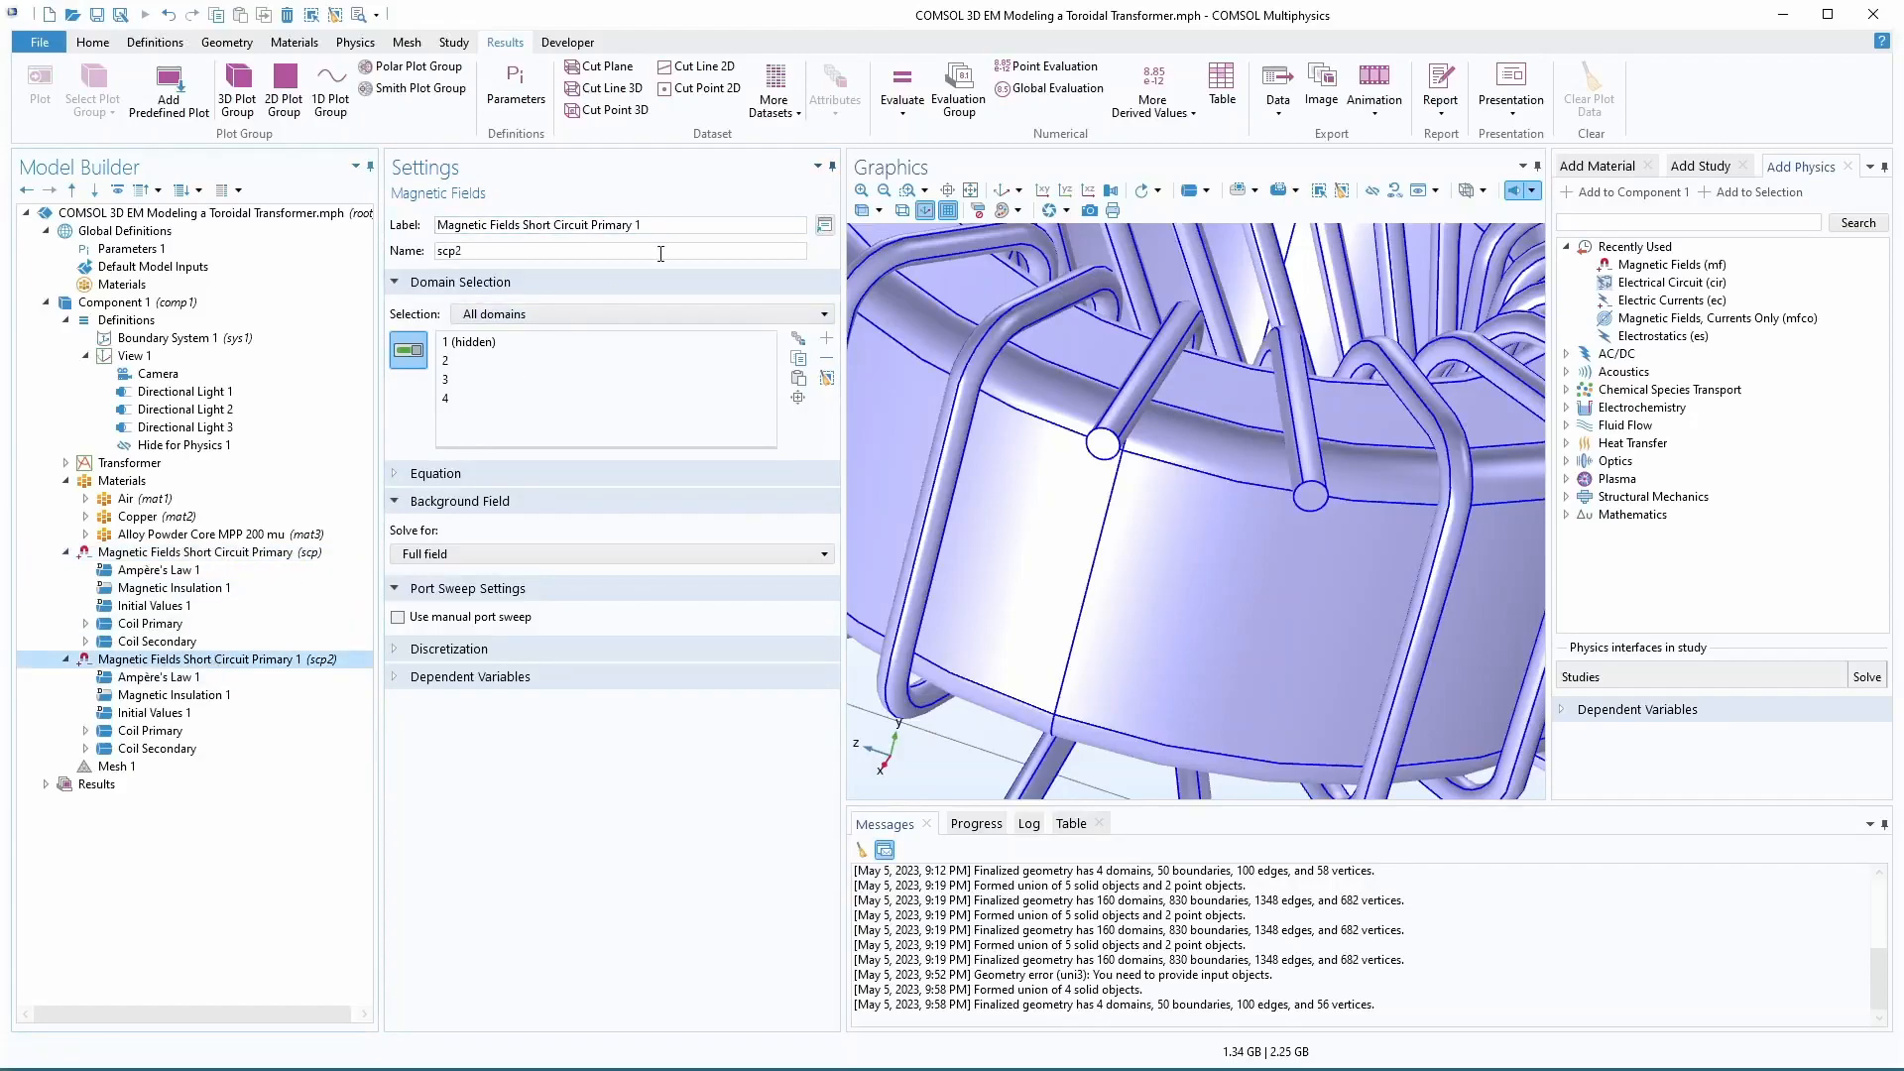
pyautogui.moveTo(643, 225); pyautogui.dragTo(592, 225)
pyautogui.write('Secondary')
pyautogui.press('Return')
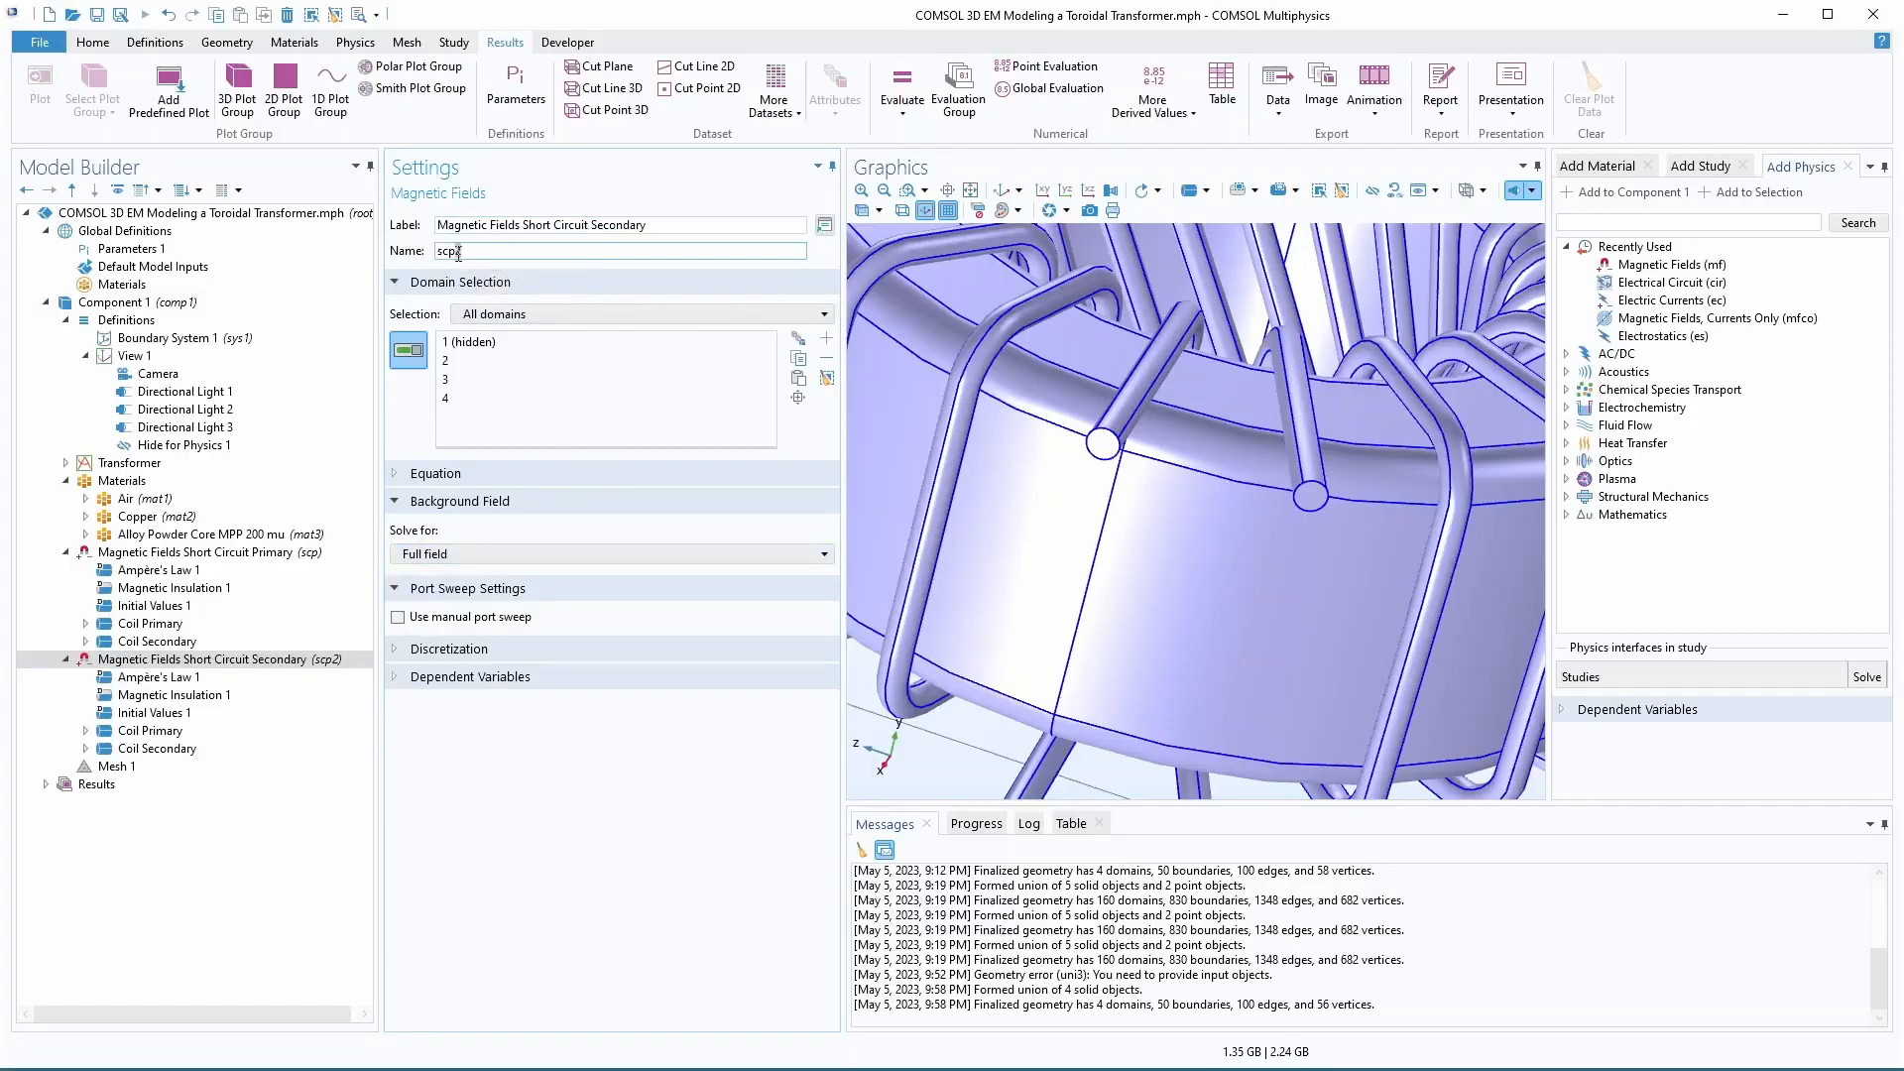
pyautogui.write('s')
pyautogui.press('Tab')
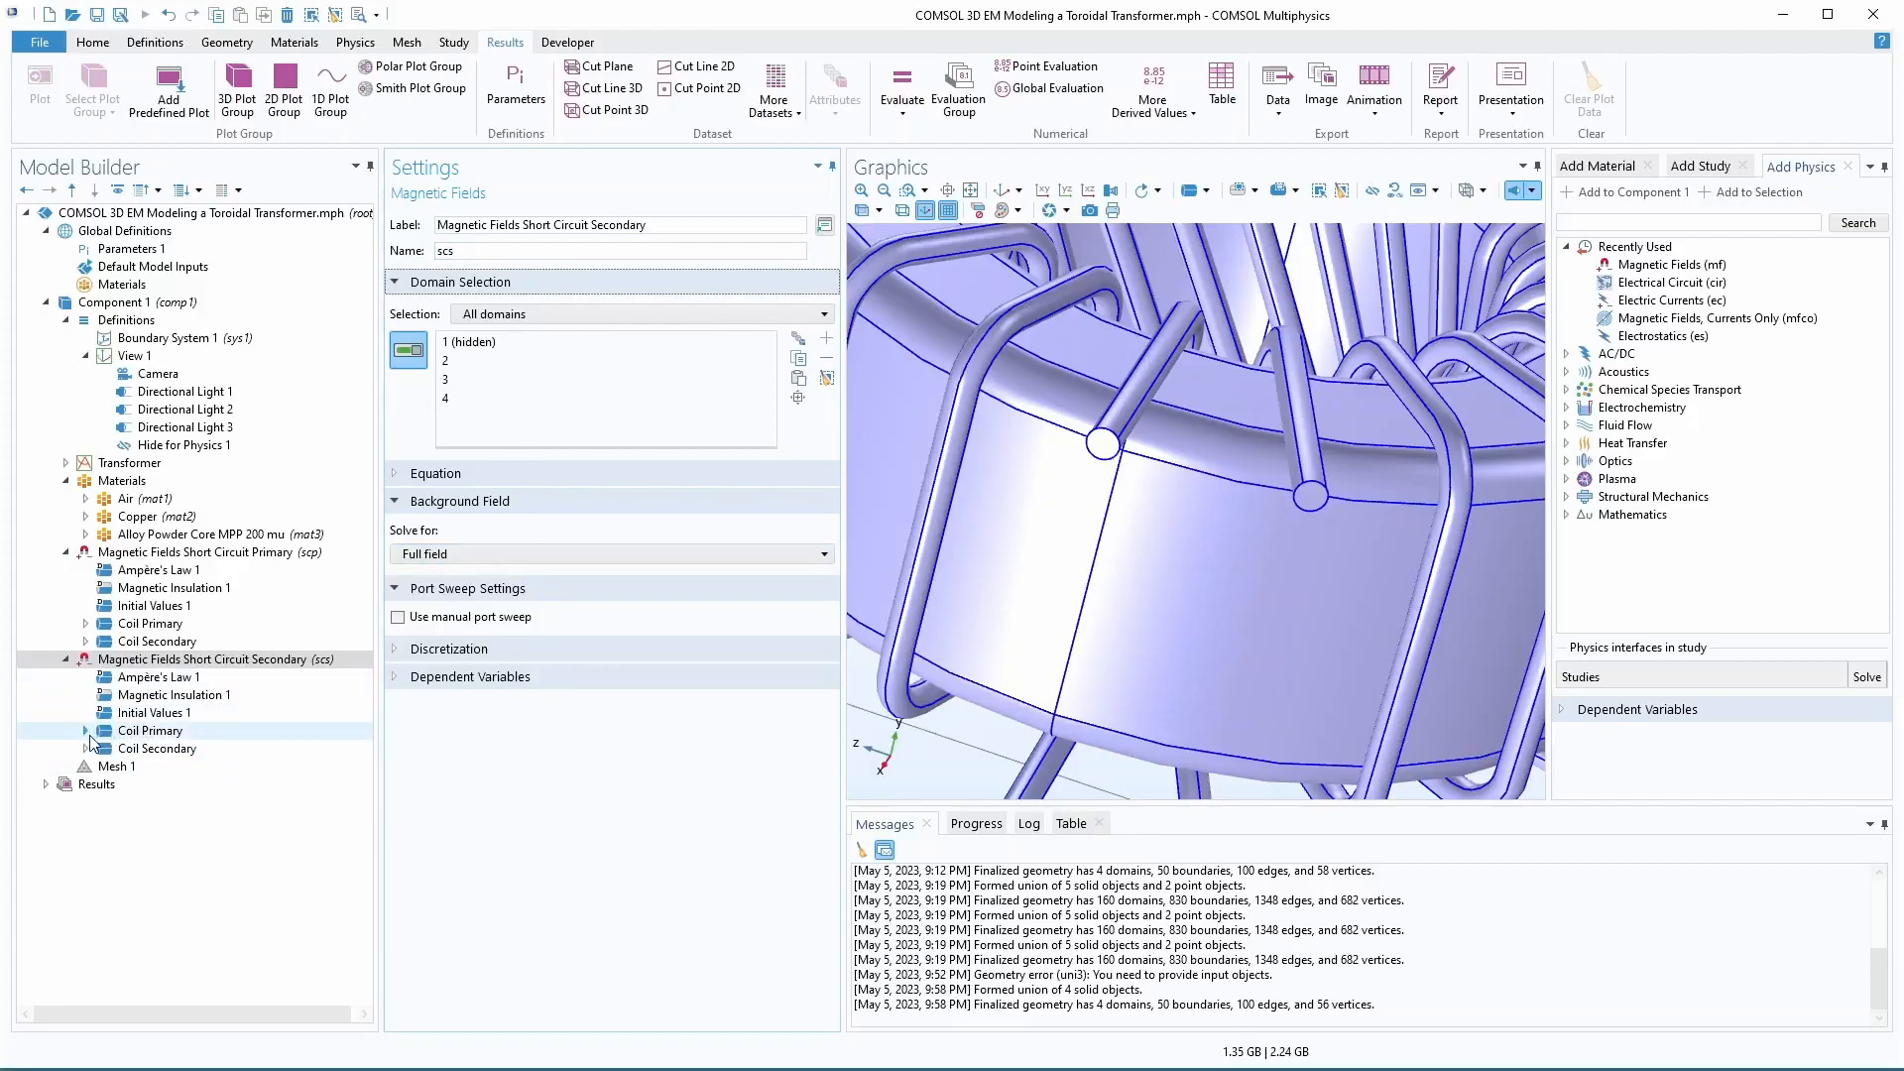
# - In the scs interface, set the coil voltage of Coil Primary to 0 V and of Coil Secondary to Vsec
pyautogui.click(166, 739)
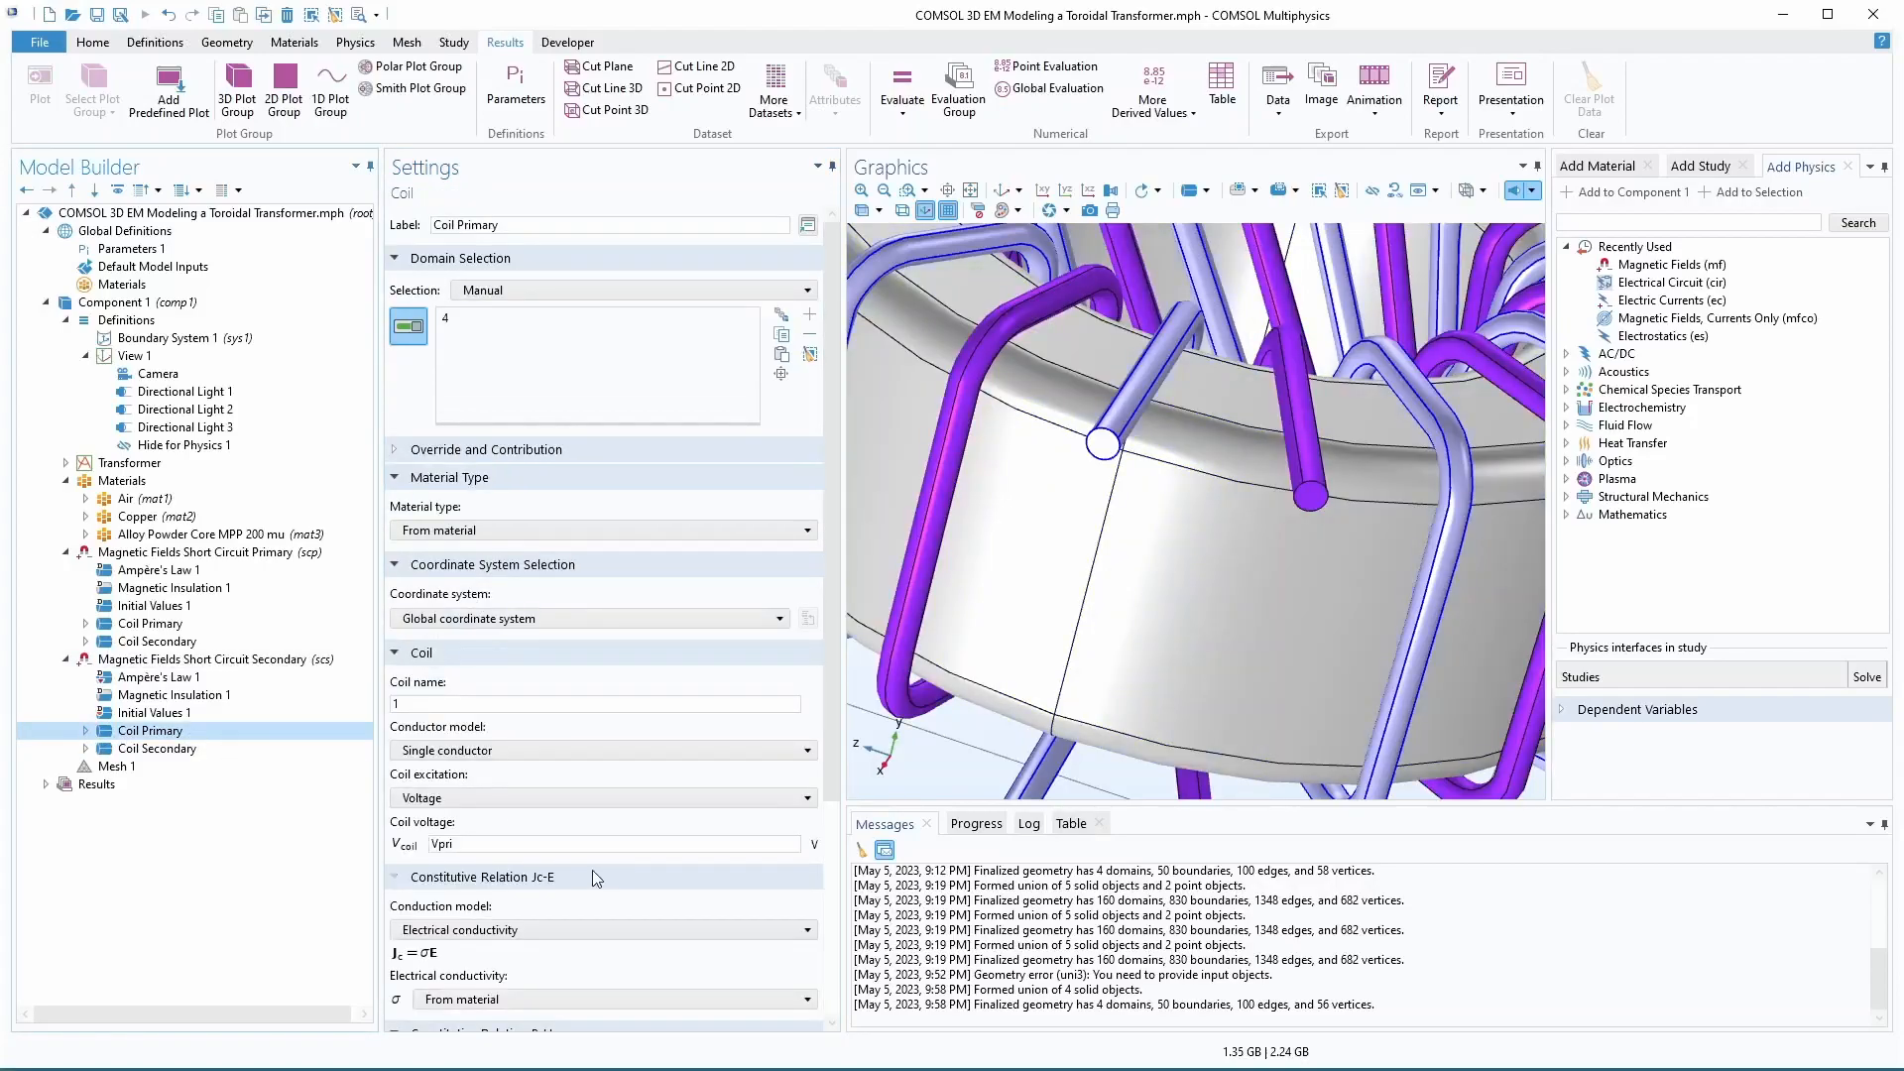
pyautogui.doubleClick(441, 843)
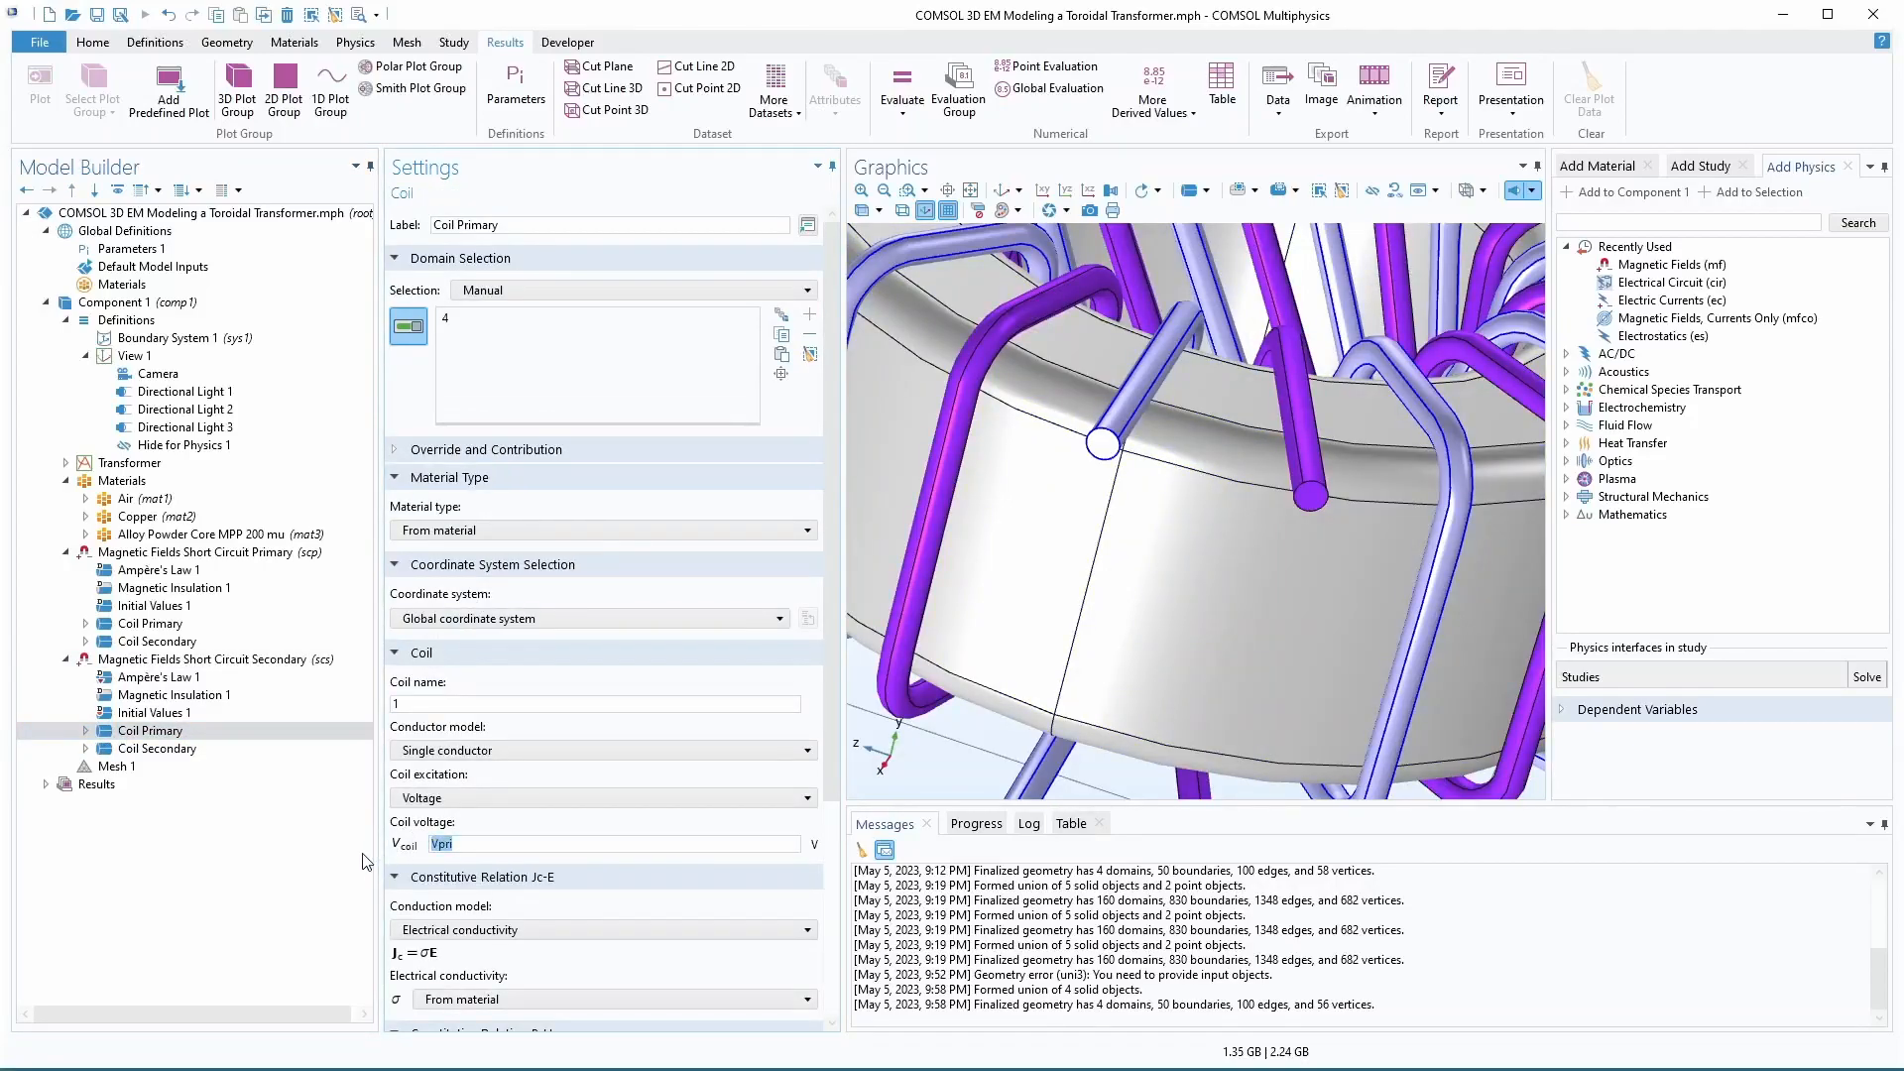
pyautogui.write('0')
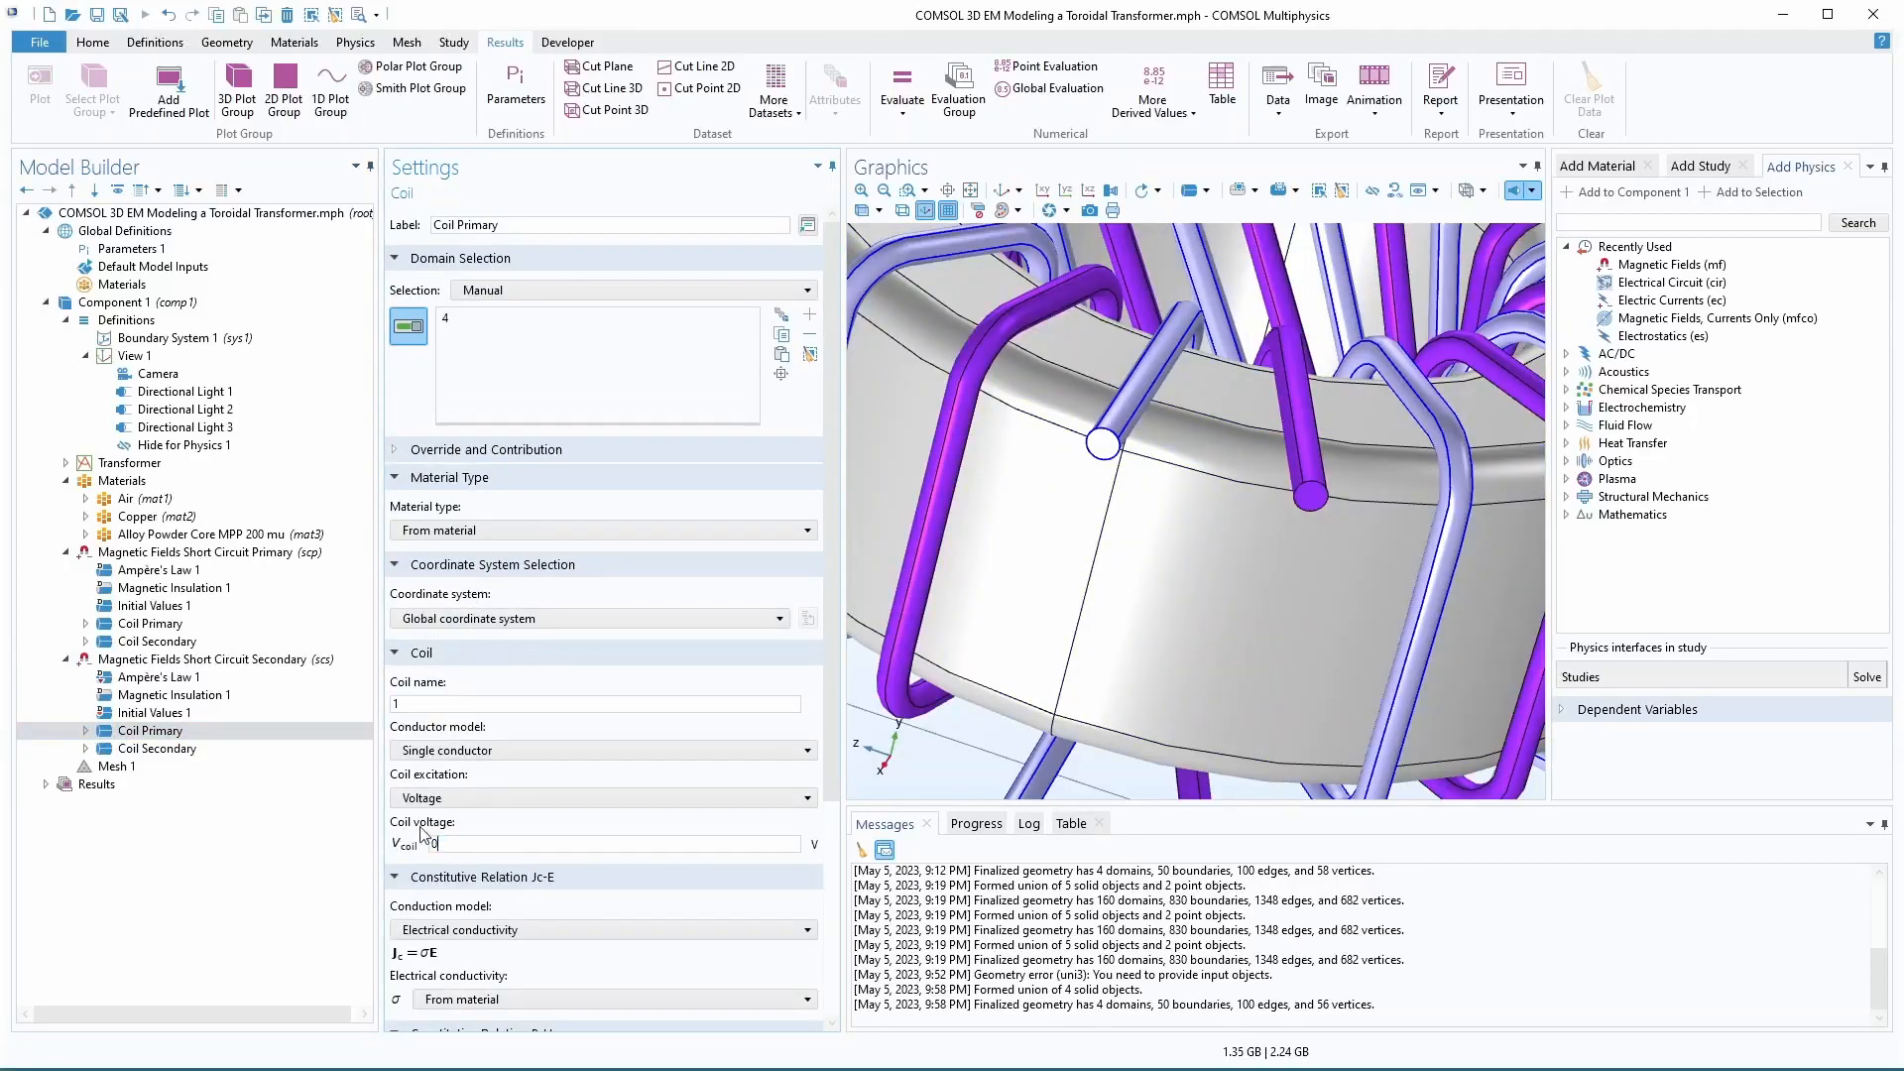
pyautogui.click(196, 749)
pyautogui.doubleClick(434, 844)
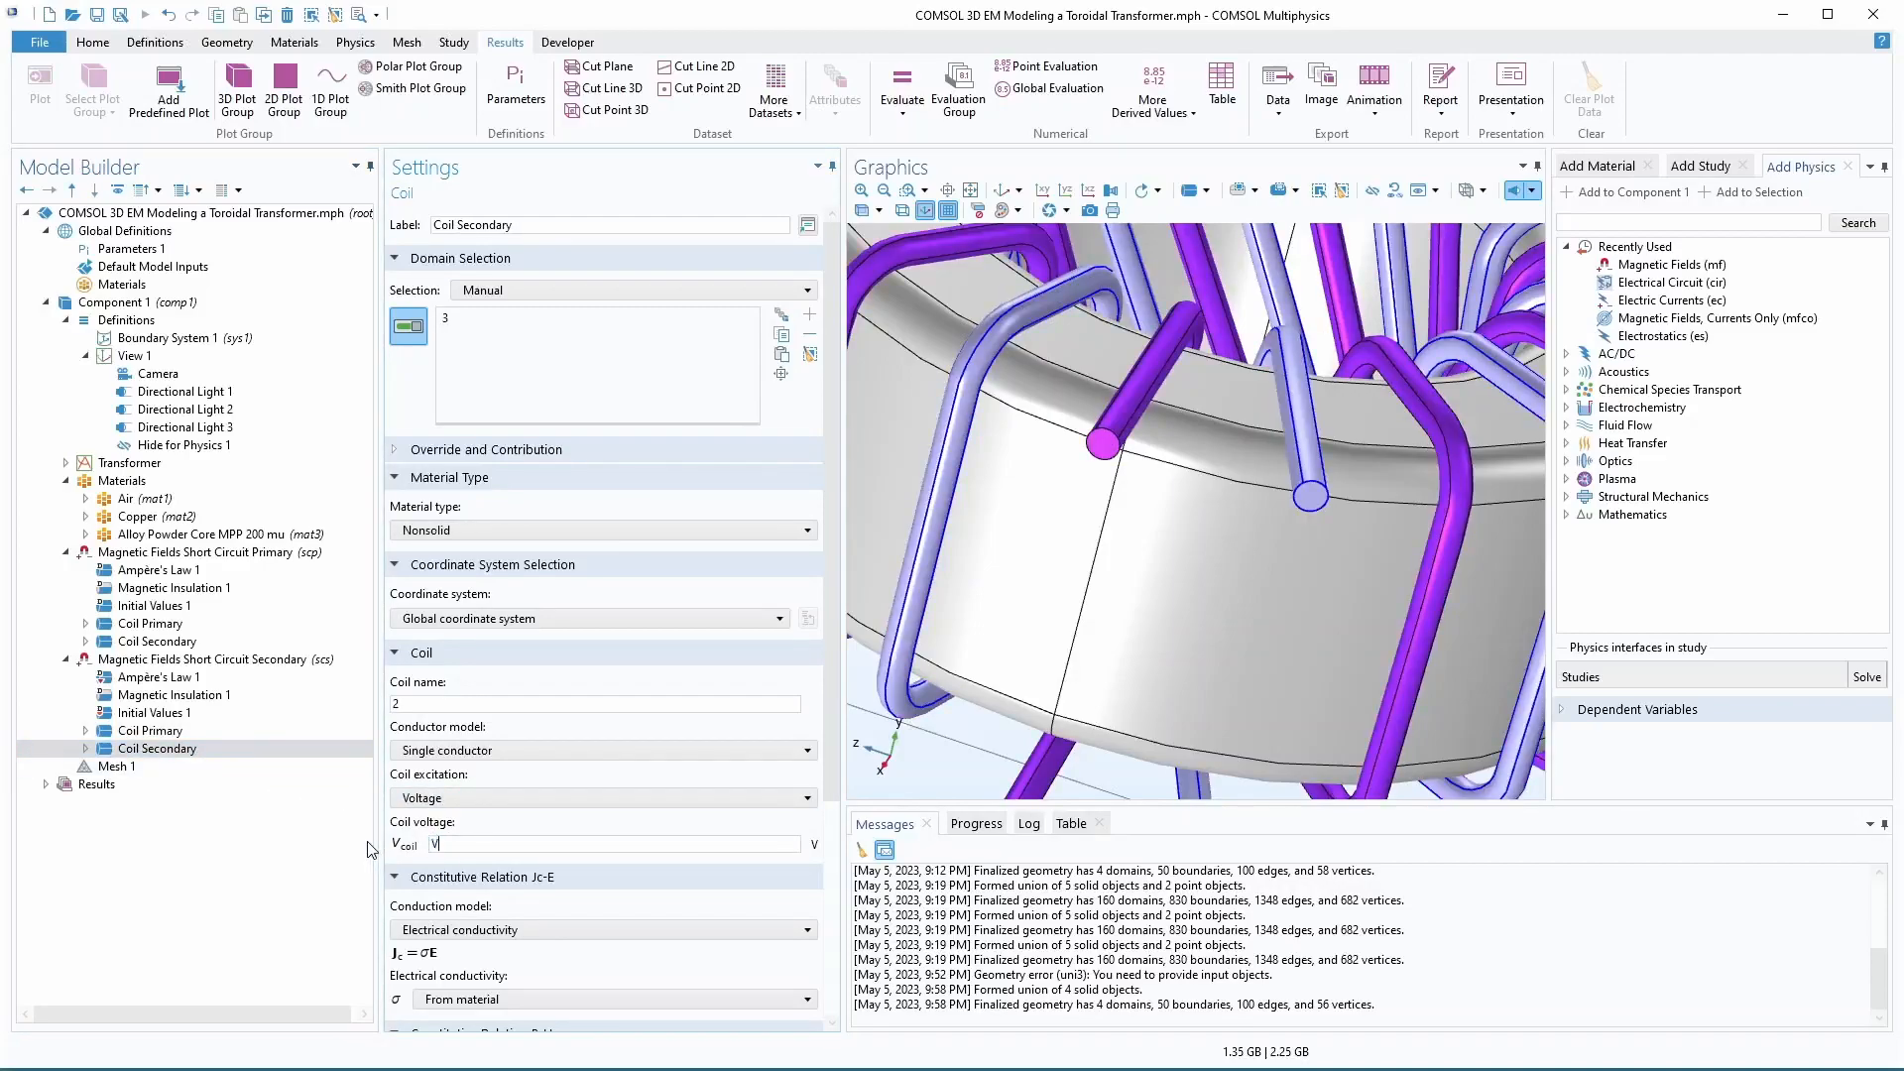
pyautogui.press('Tab')
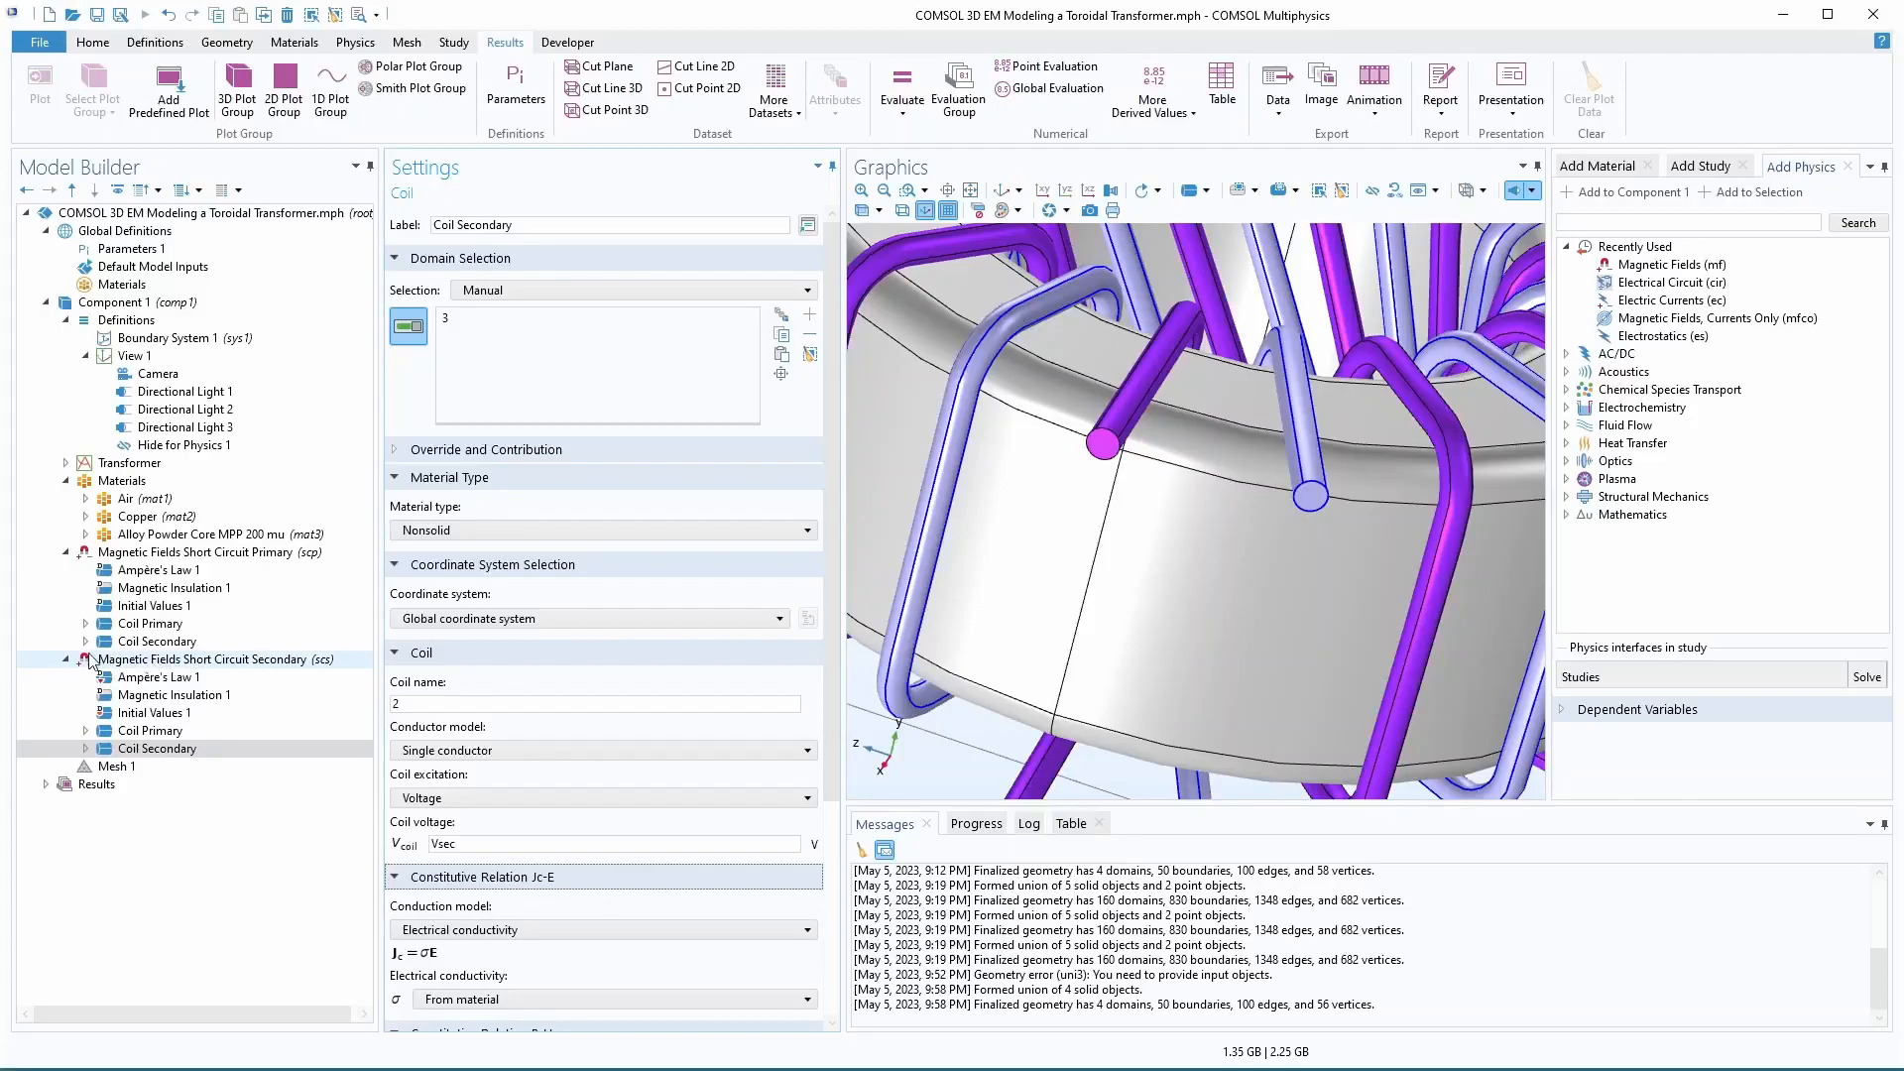
# - Paste another copy of the Magnetic Fields interface into Component 1 and accept the paste messages
pyautogui.rightClick(138, 305)
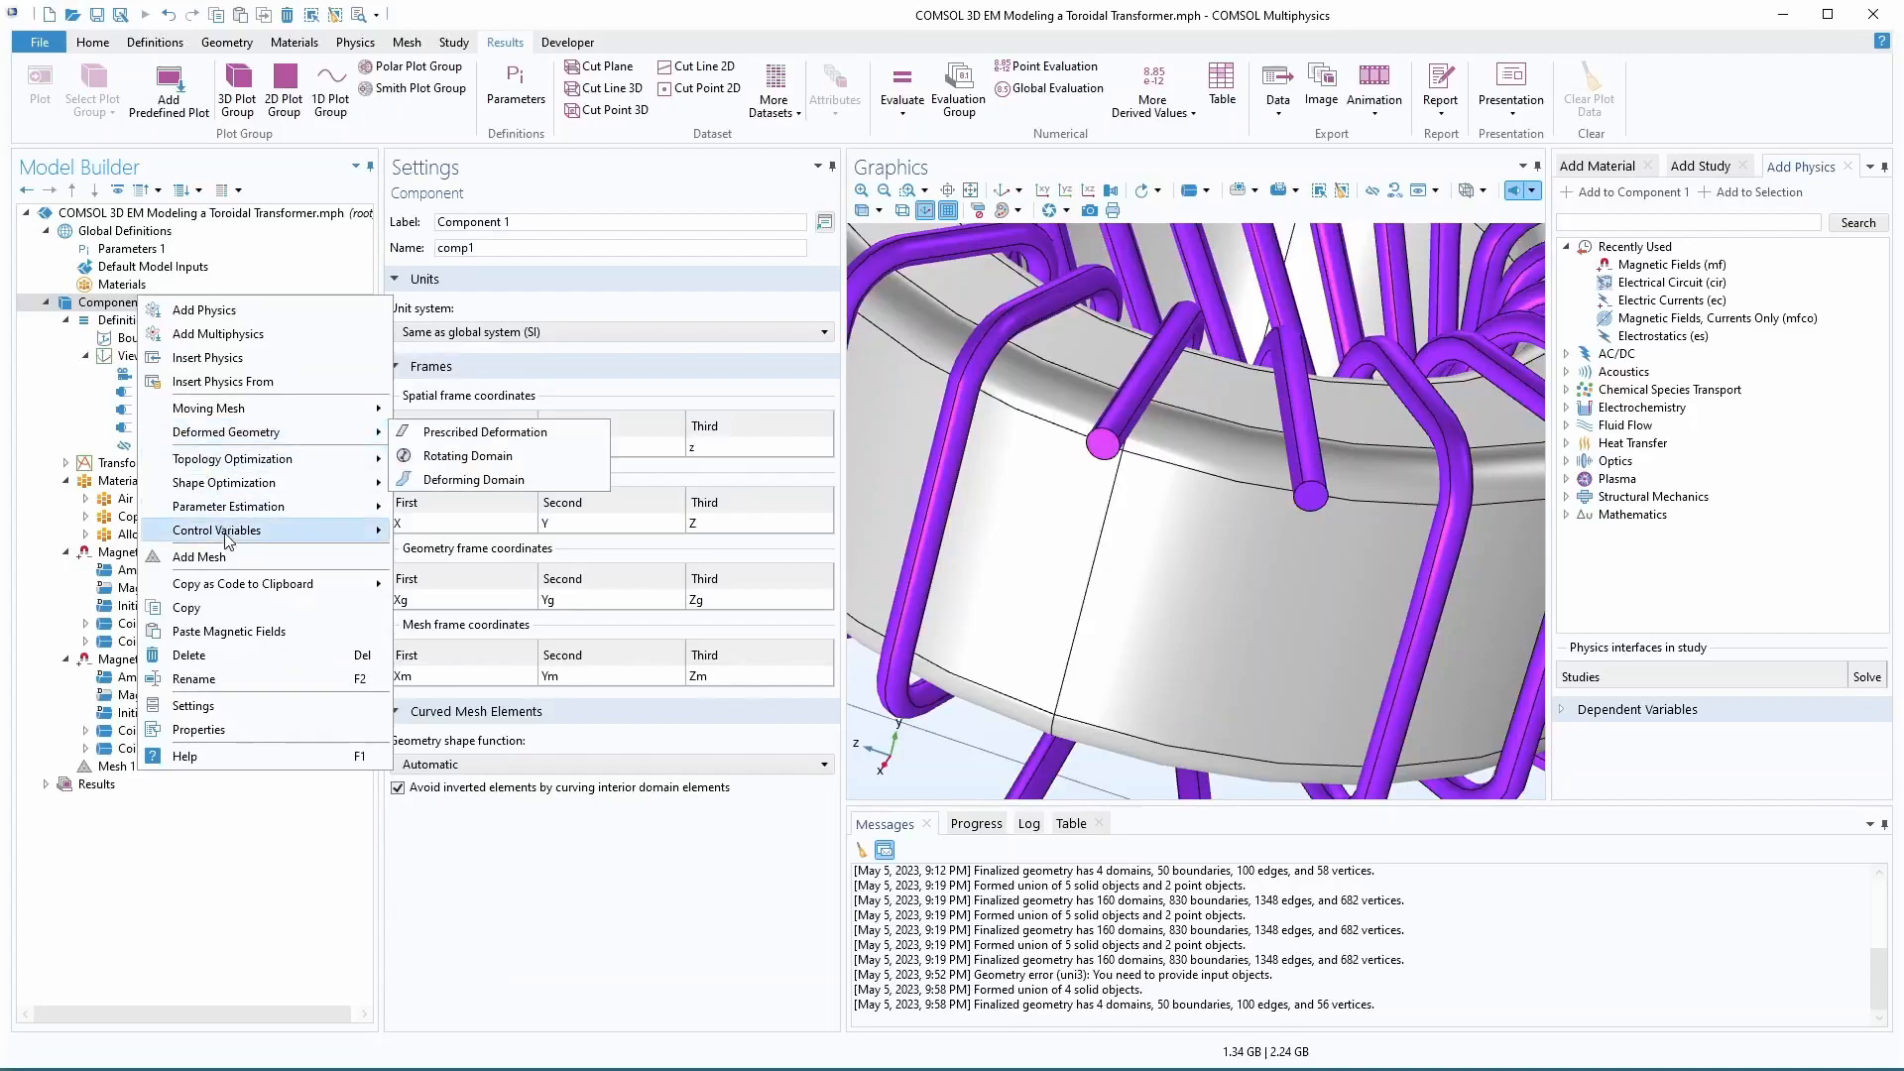
pyautogui.press('Escape')
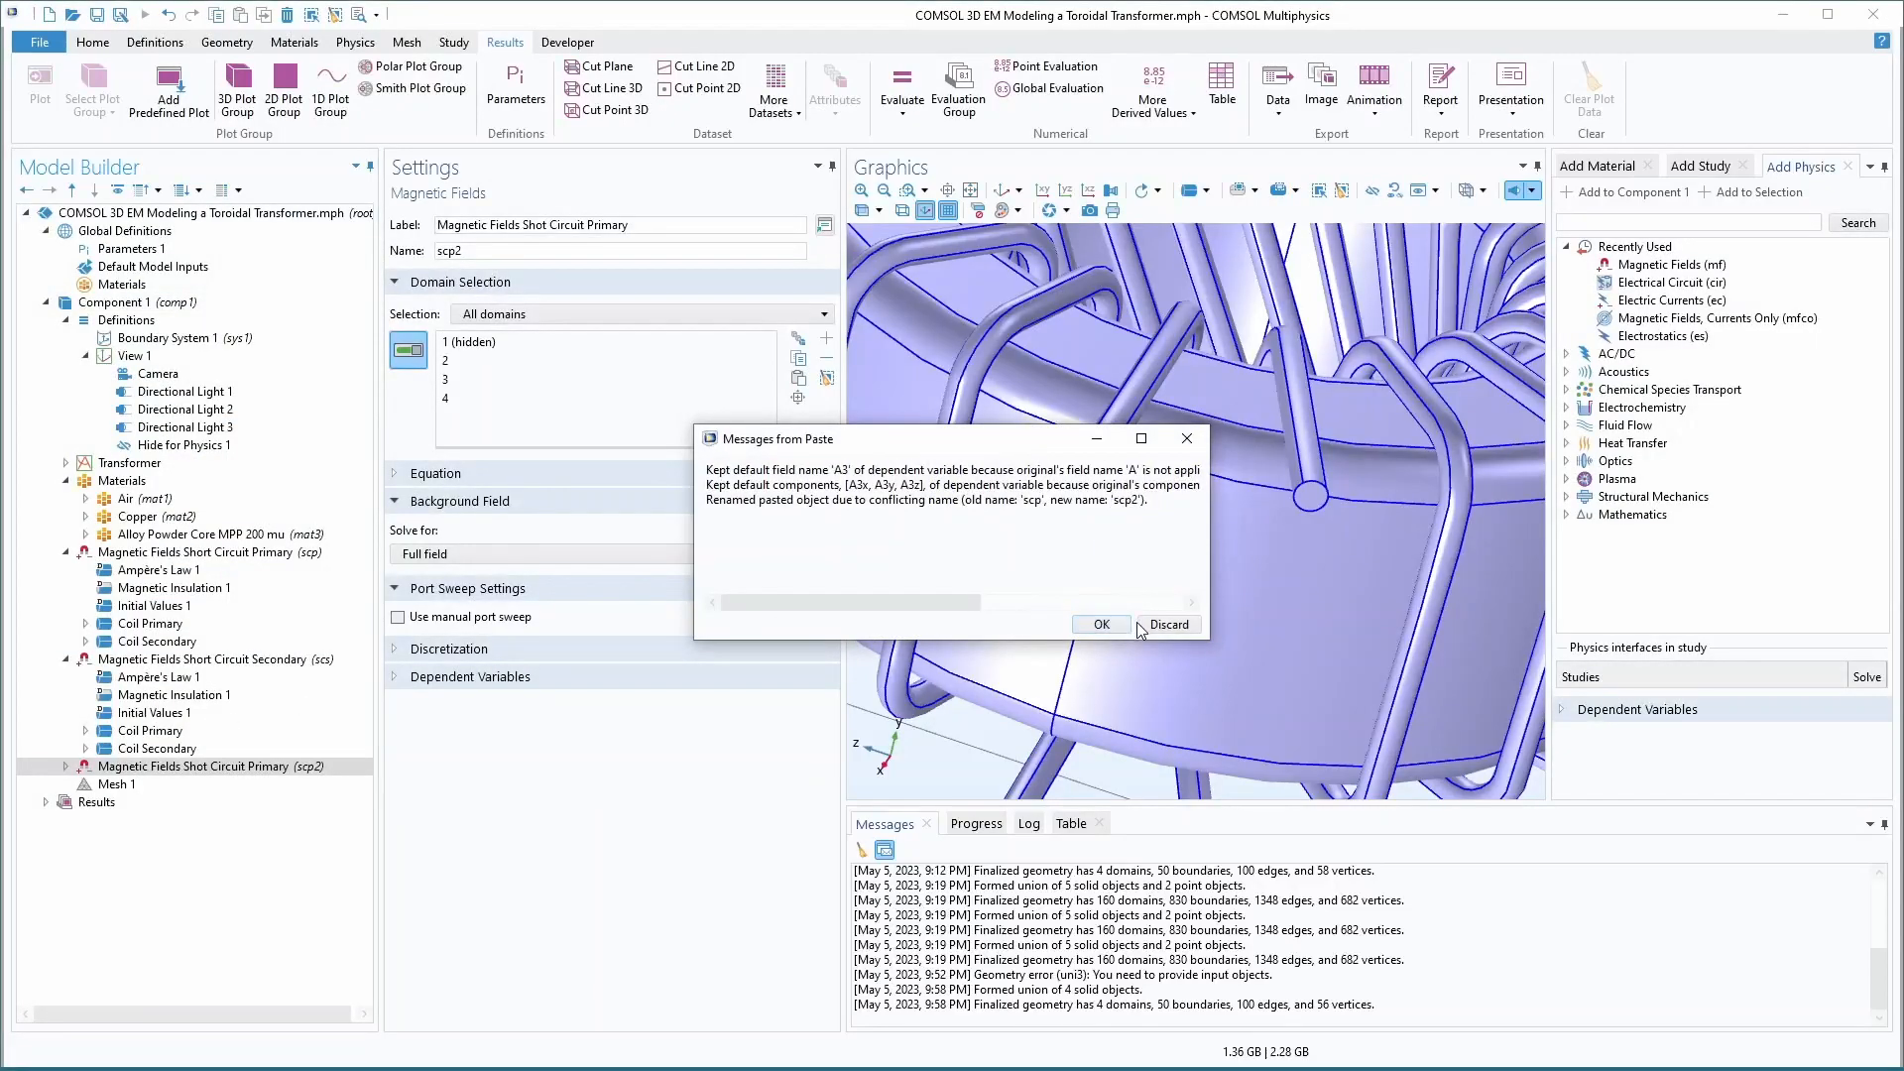
pyautogui.click(1100, 624)
# - Relabel the newly pasted interface as Magnetic Fields Open Circuit Primary
pyautogui.click(67, 766)
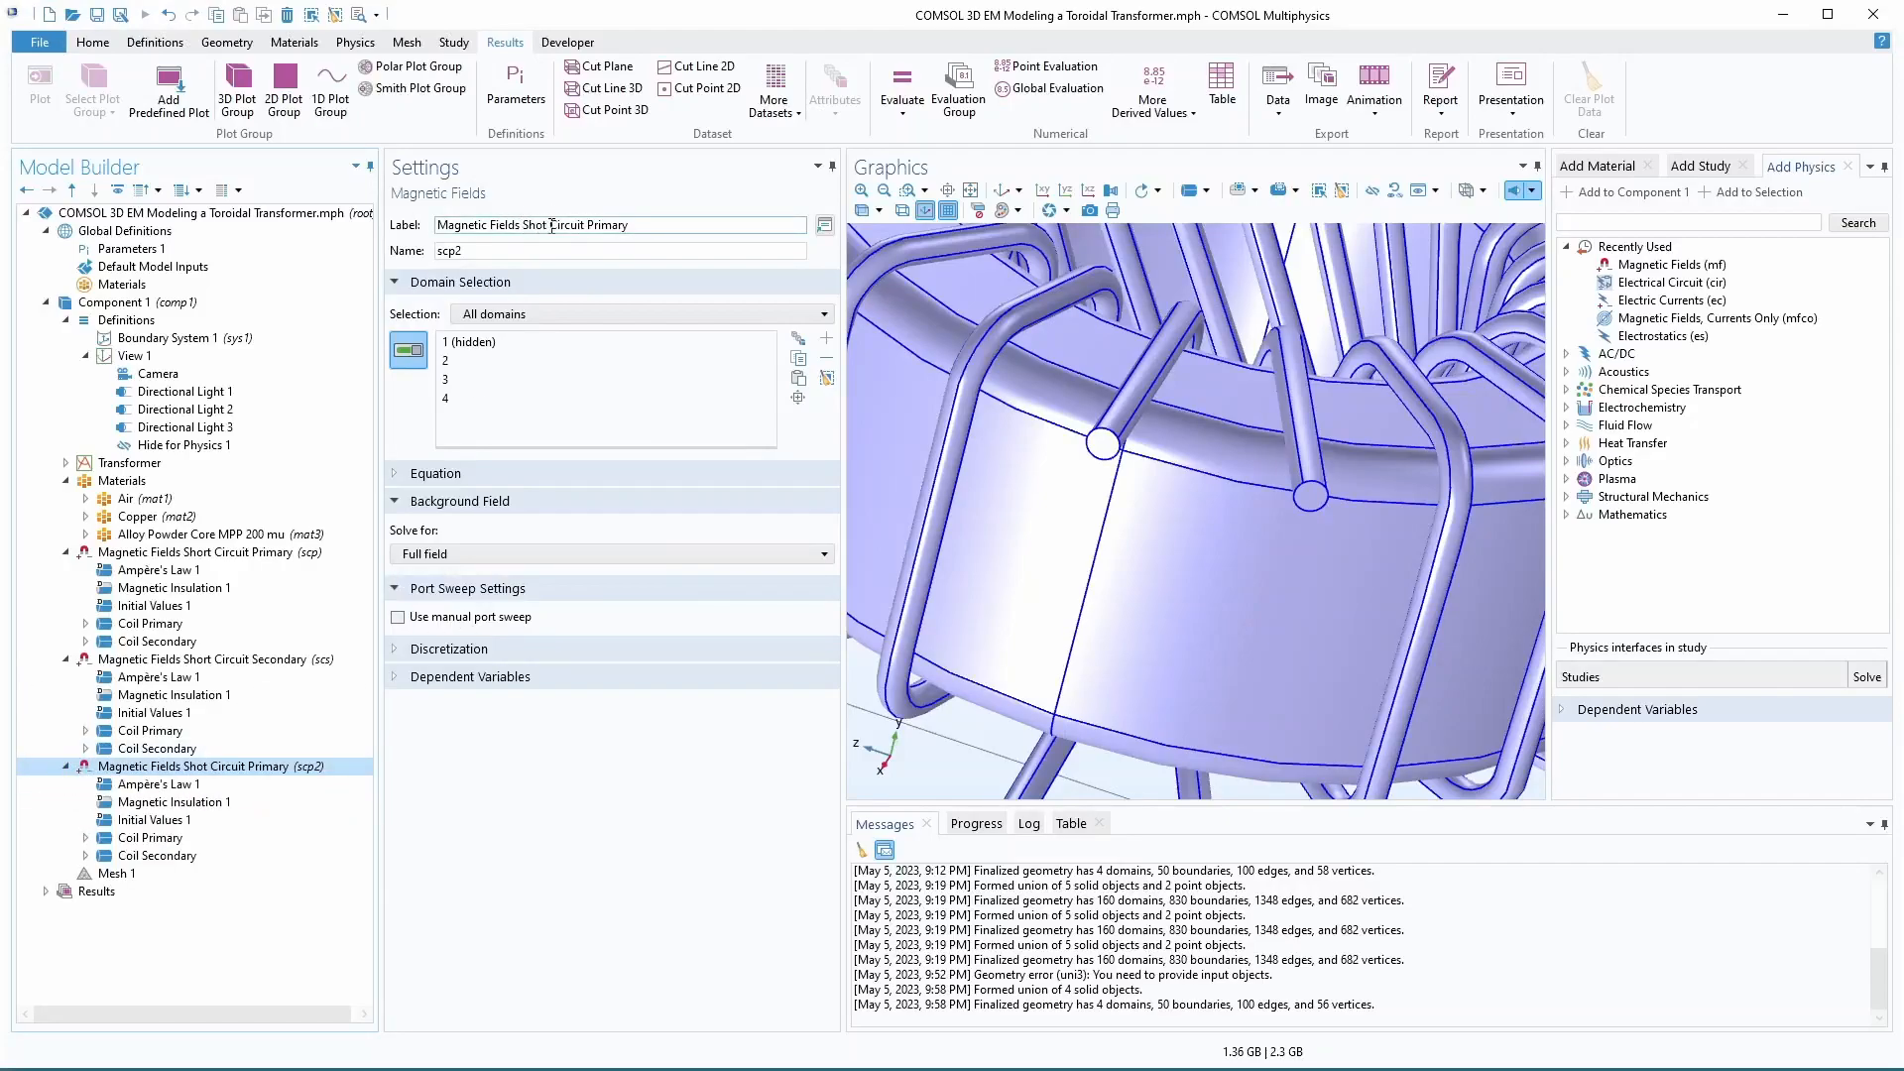
pyautogui.moveTo(647, 229); pyautogui.dragTo(527, 226)
pyautogui.write('Open')
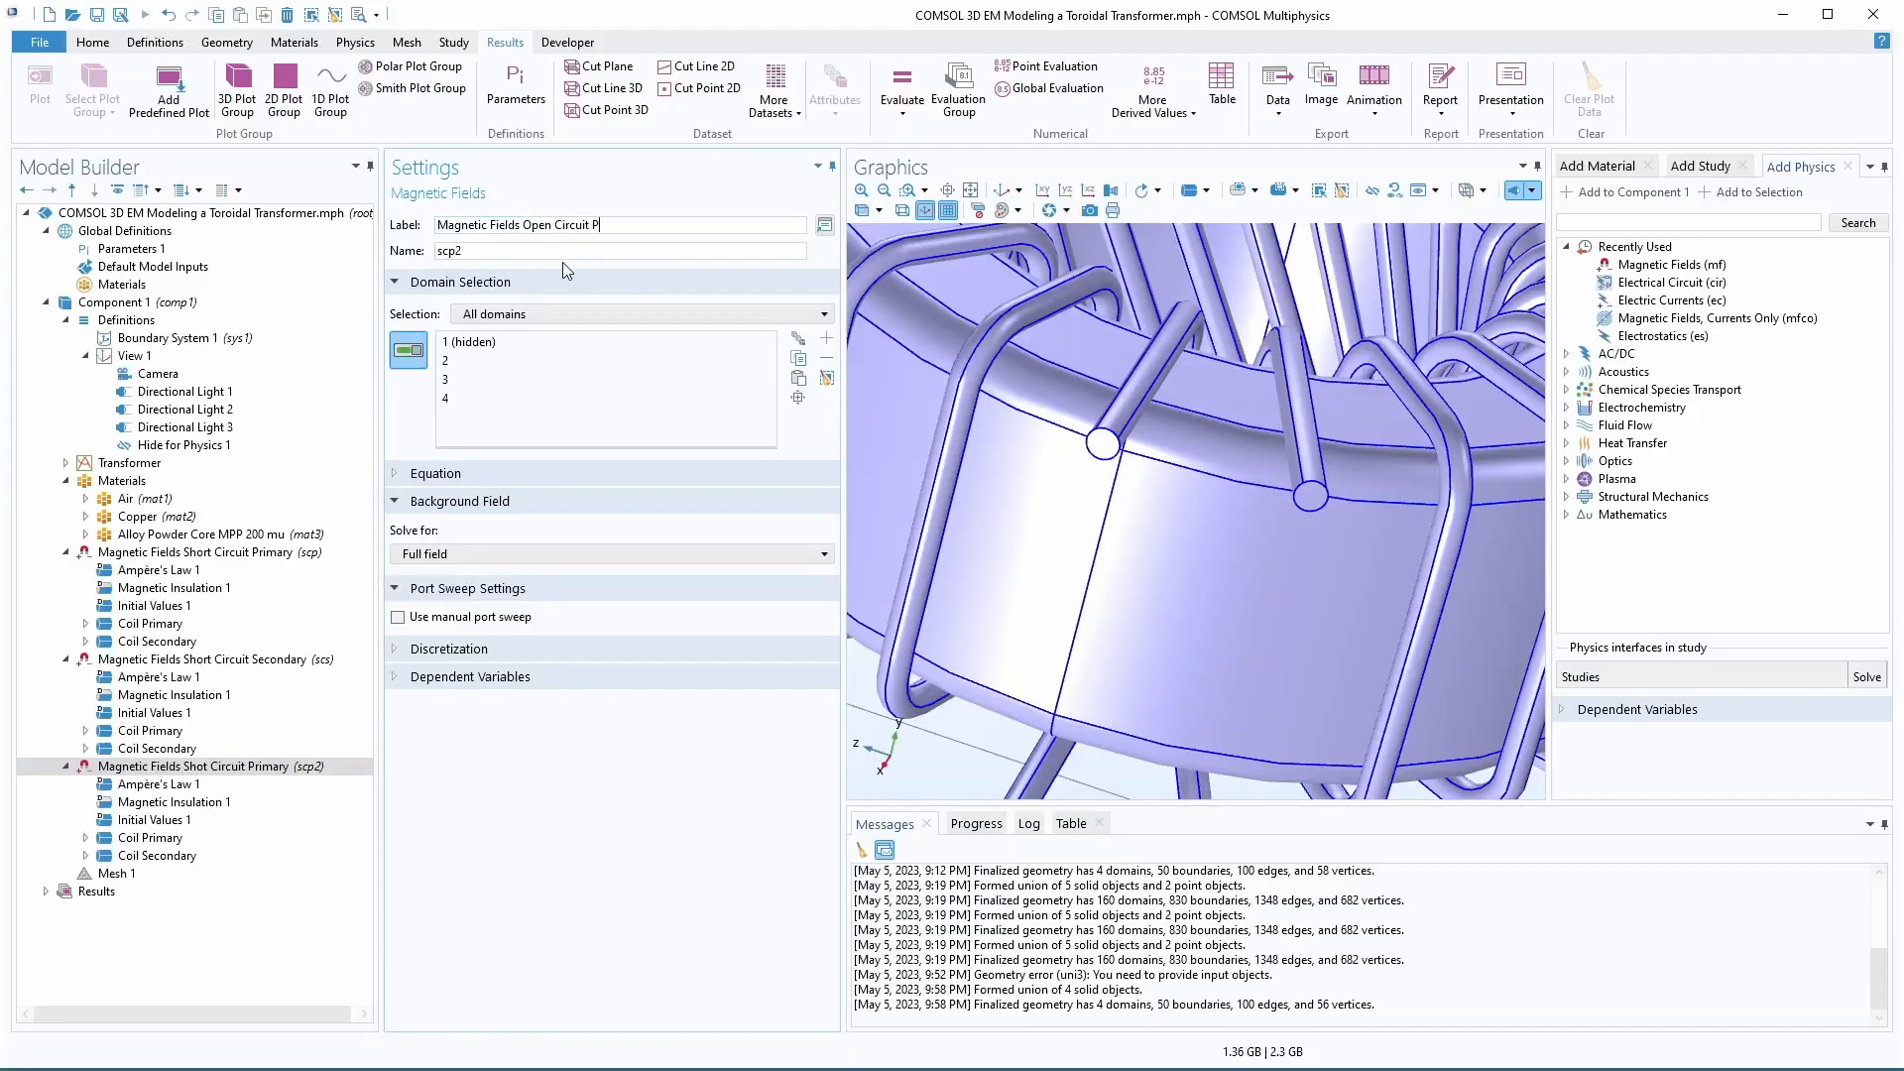
pyautogui.press('Return')
# - Set the coil name to Primary for Coil Primary in both the Short Circuit Secondary and Open Circuit Primary interfaces
pyautogui.click(161, 859)
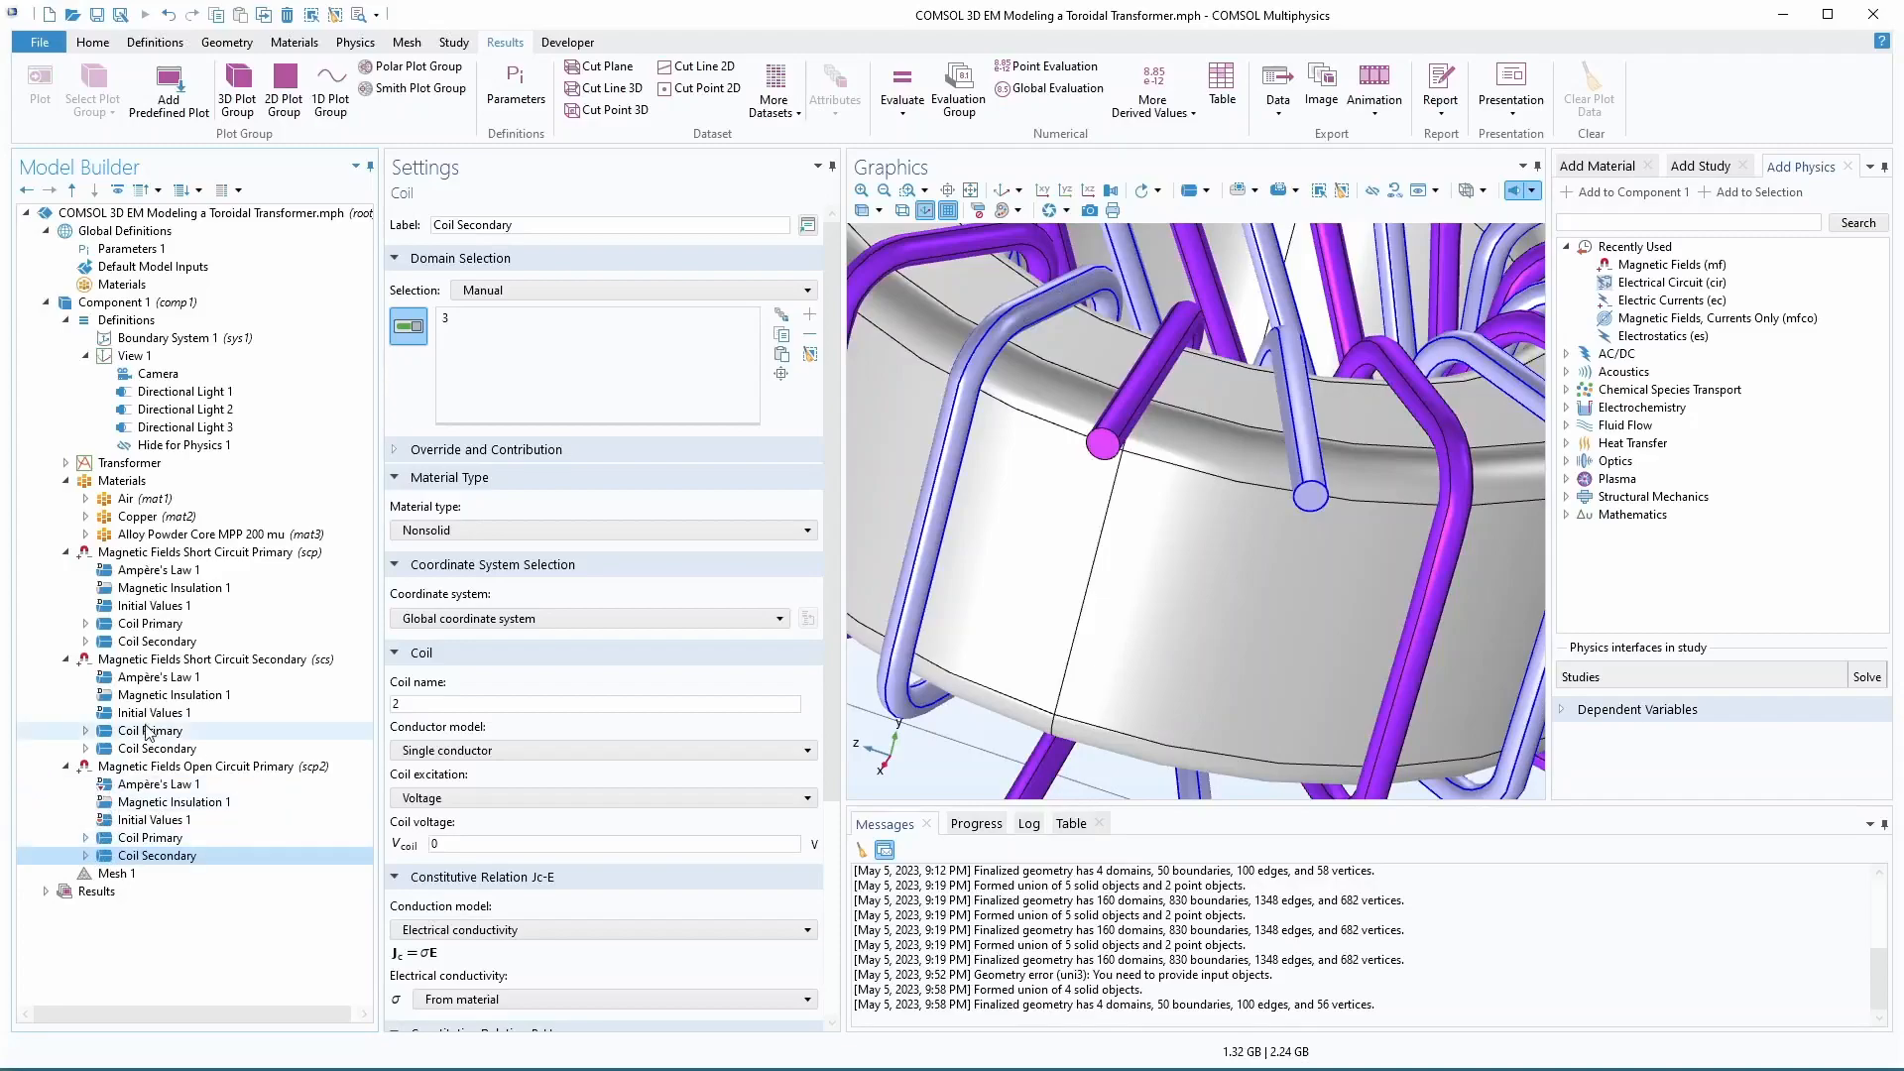
pyautogui.click(170, 625)
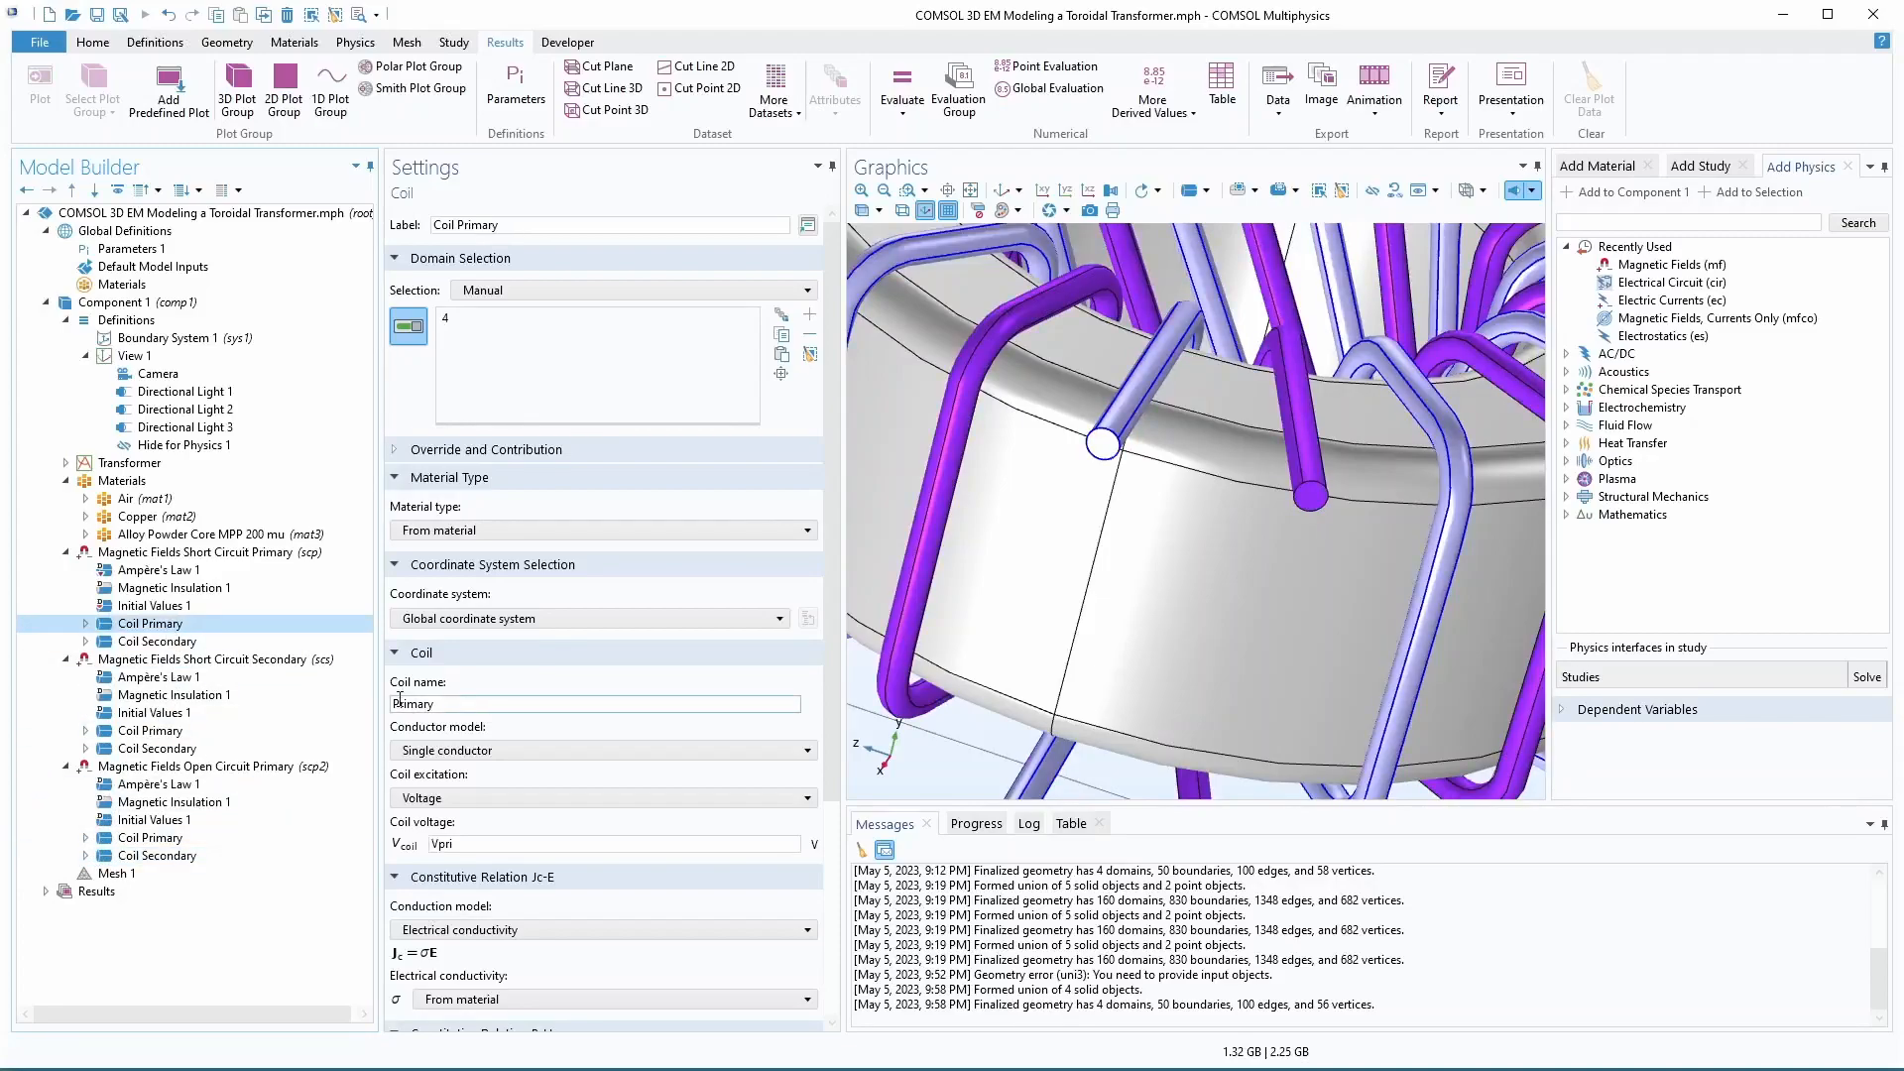
pyautogui.click(158, 641)
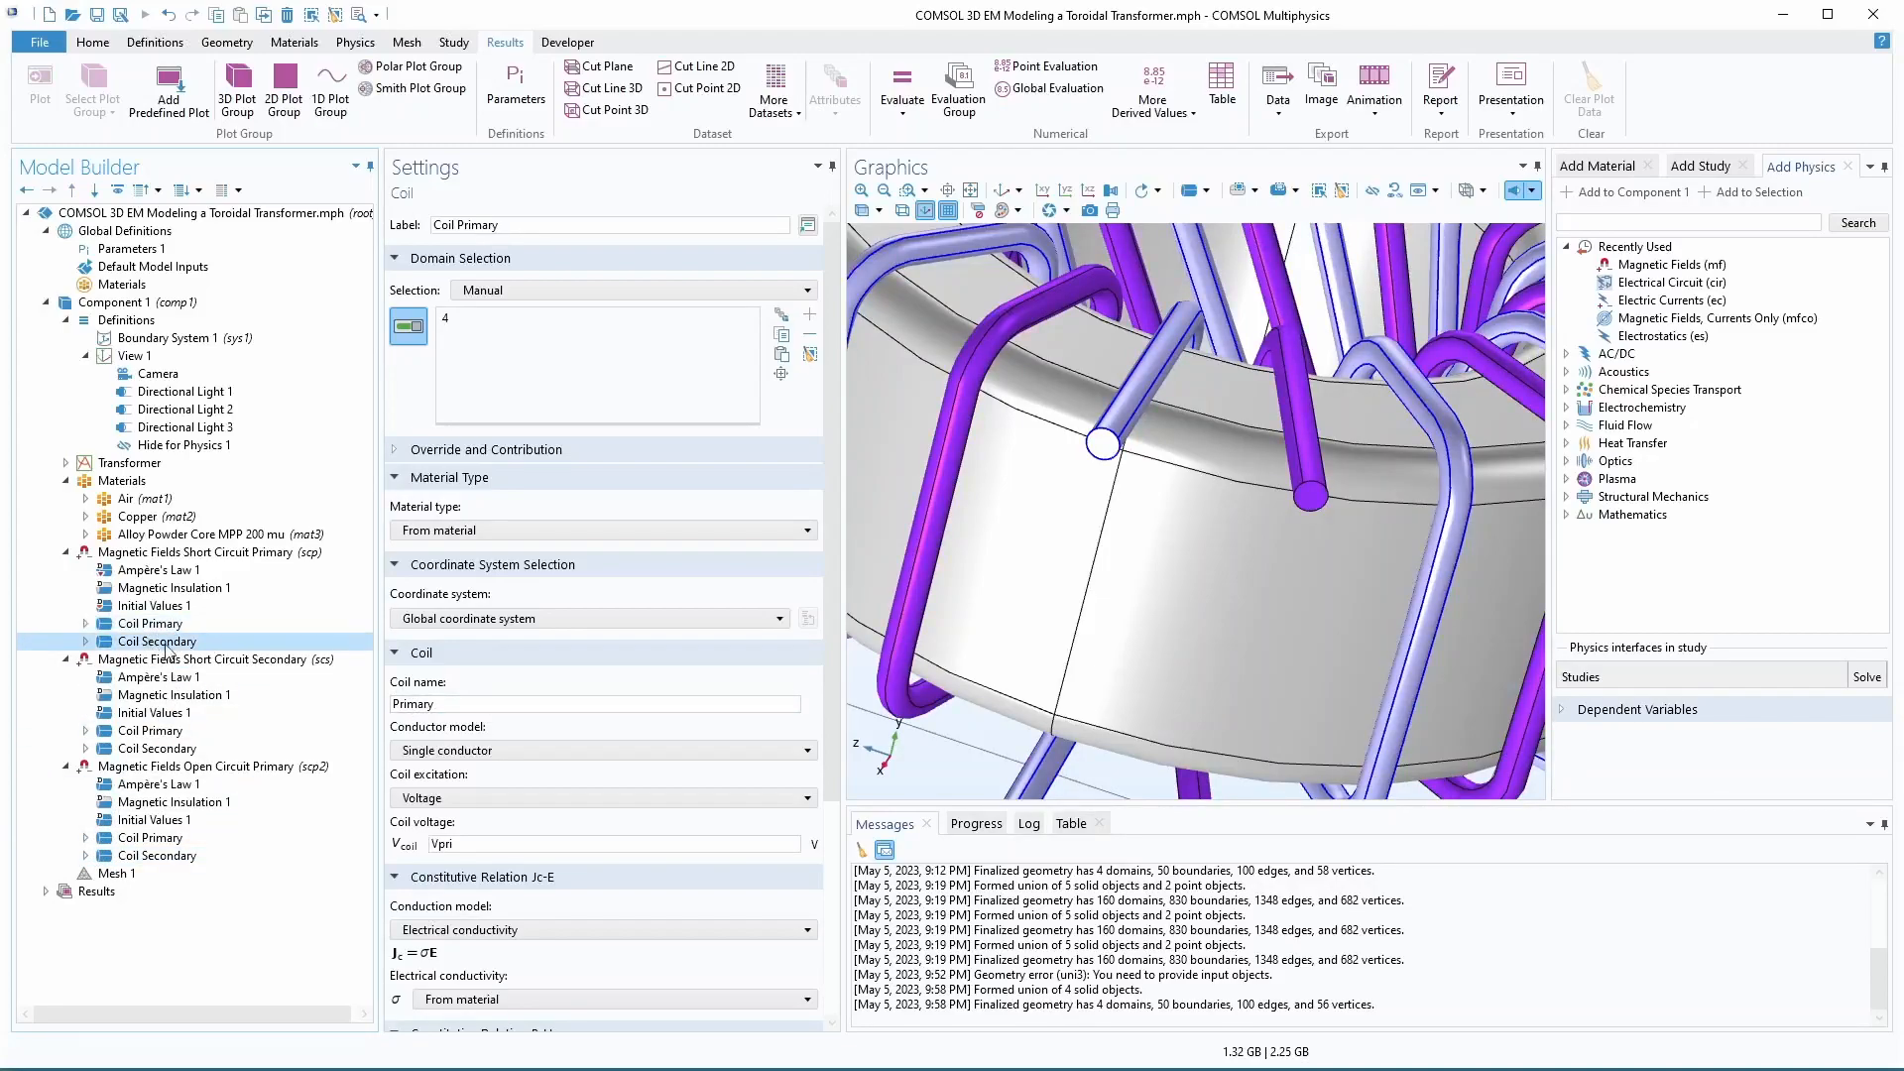
pyautogui.click(146, 731)
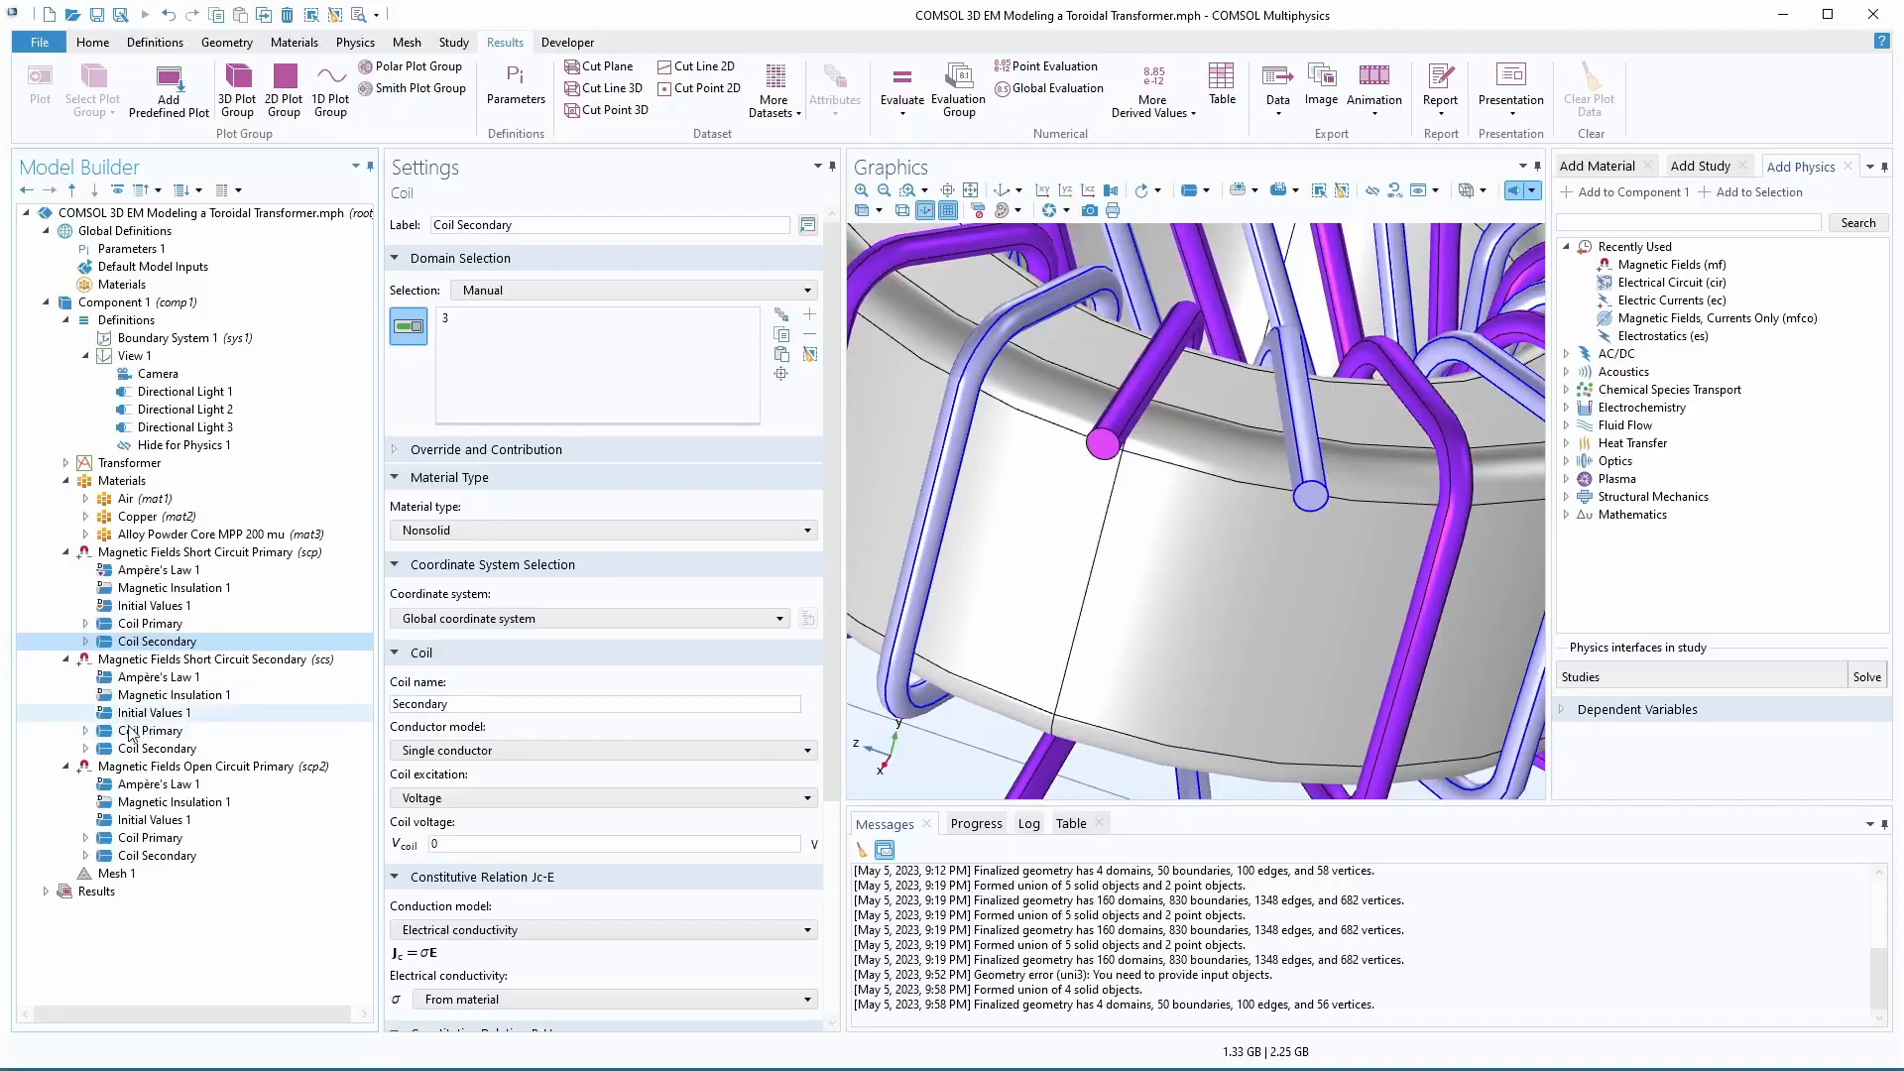
pyautogui.doubleClick(424, 704)
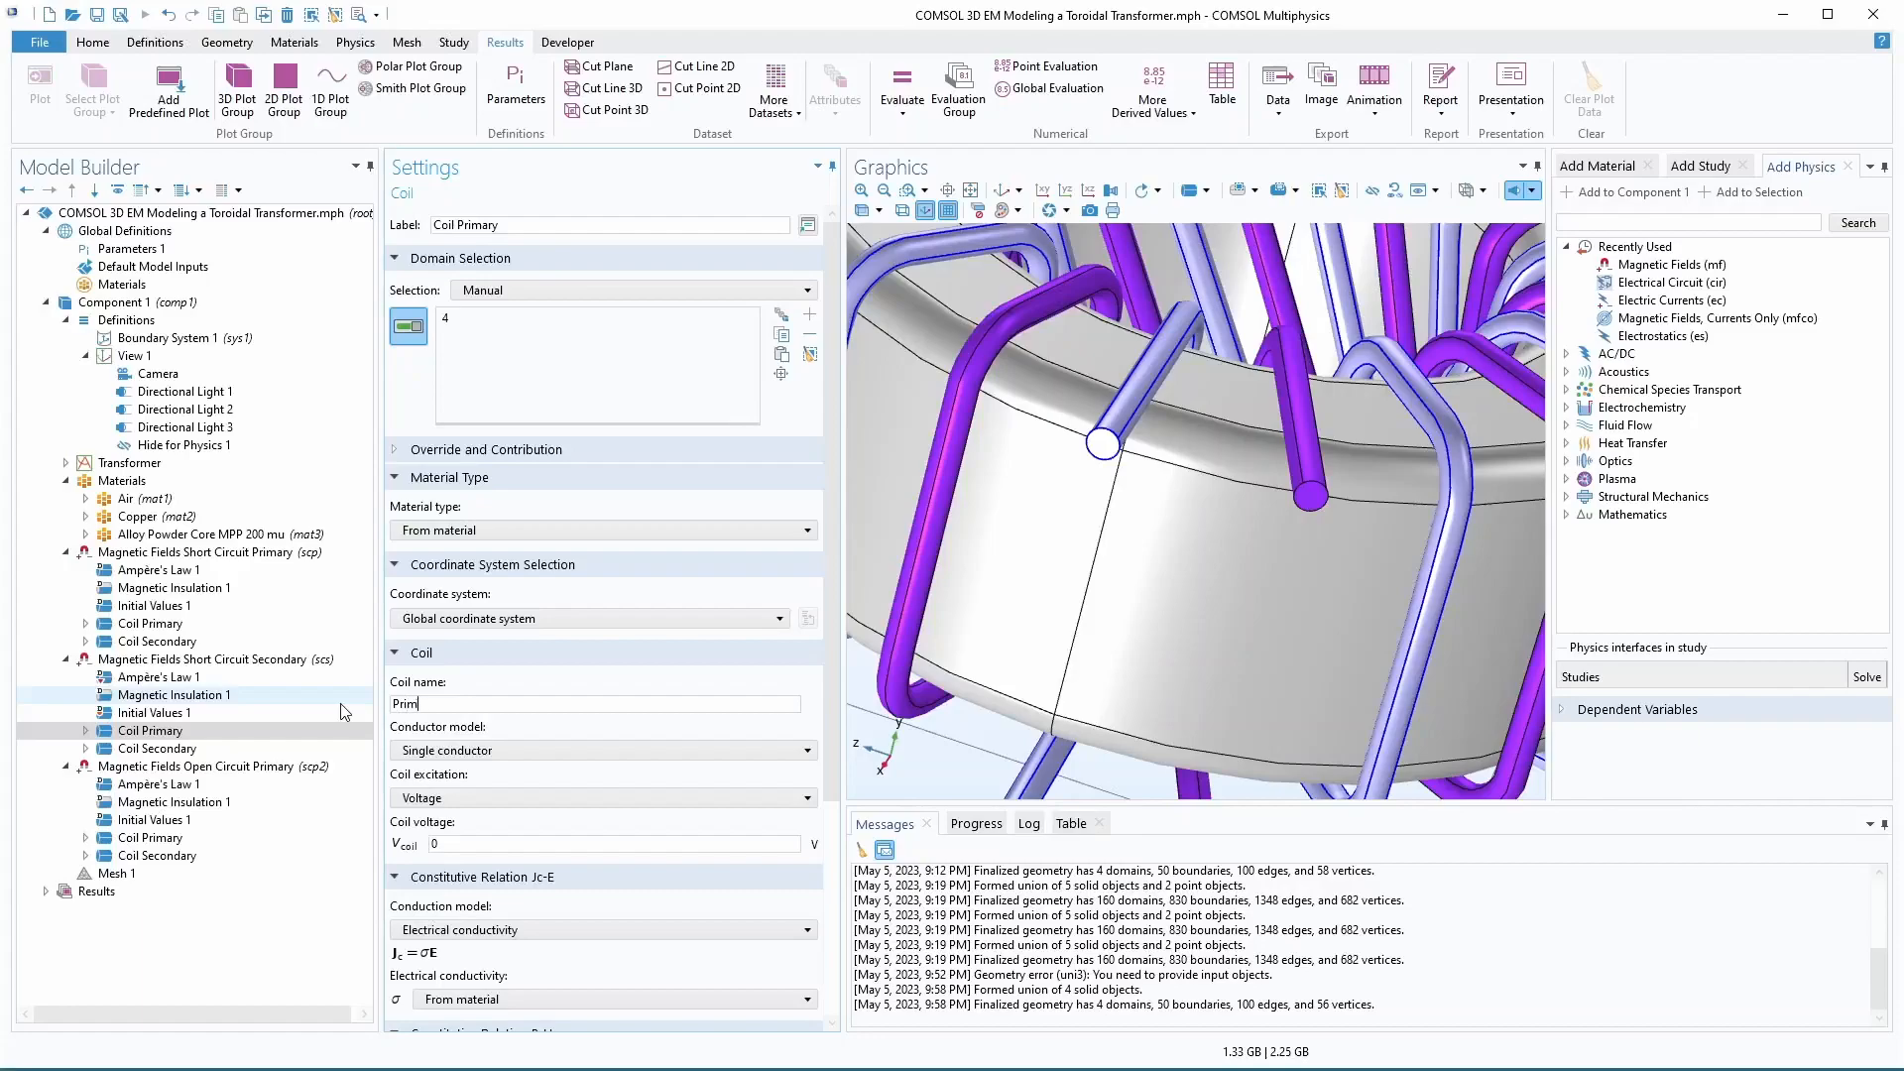
pyautogui.press('Return')
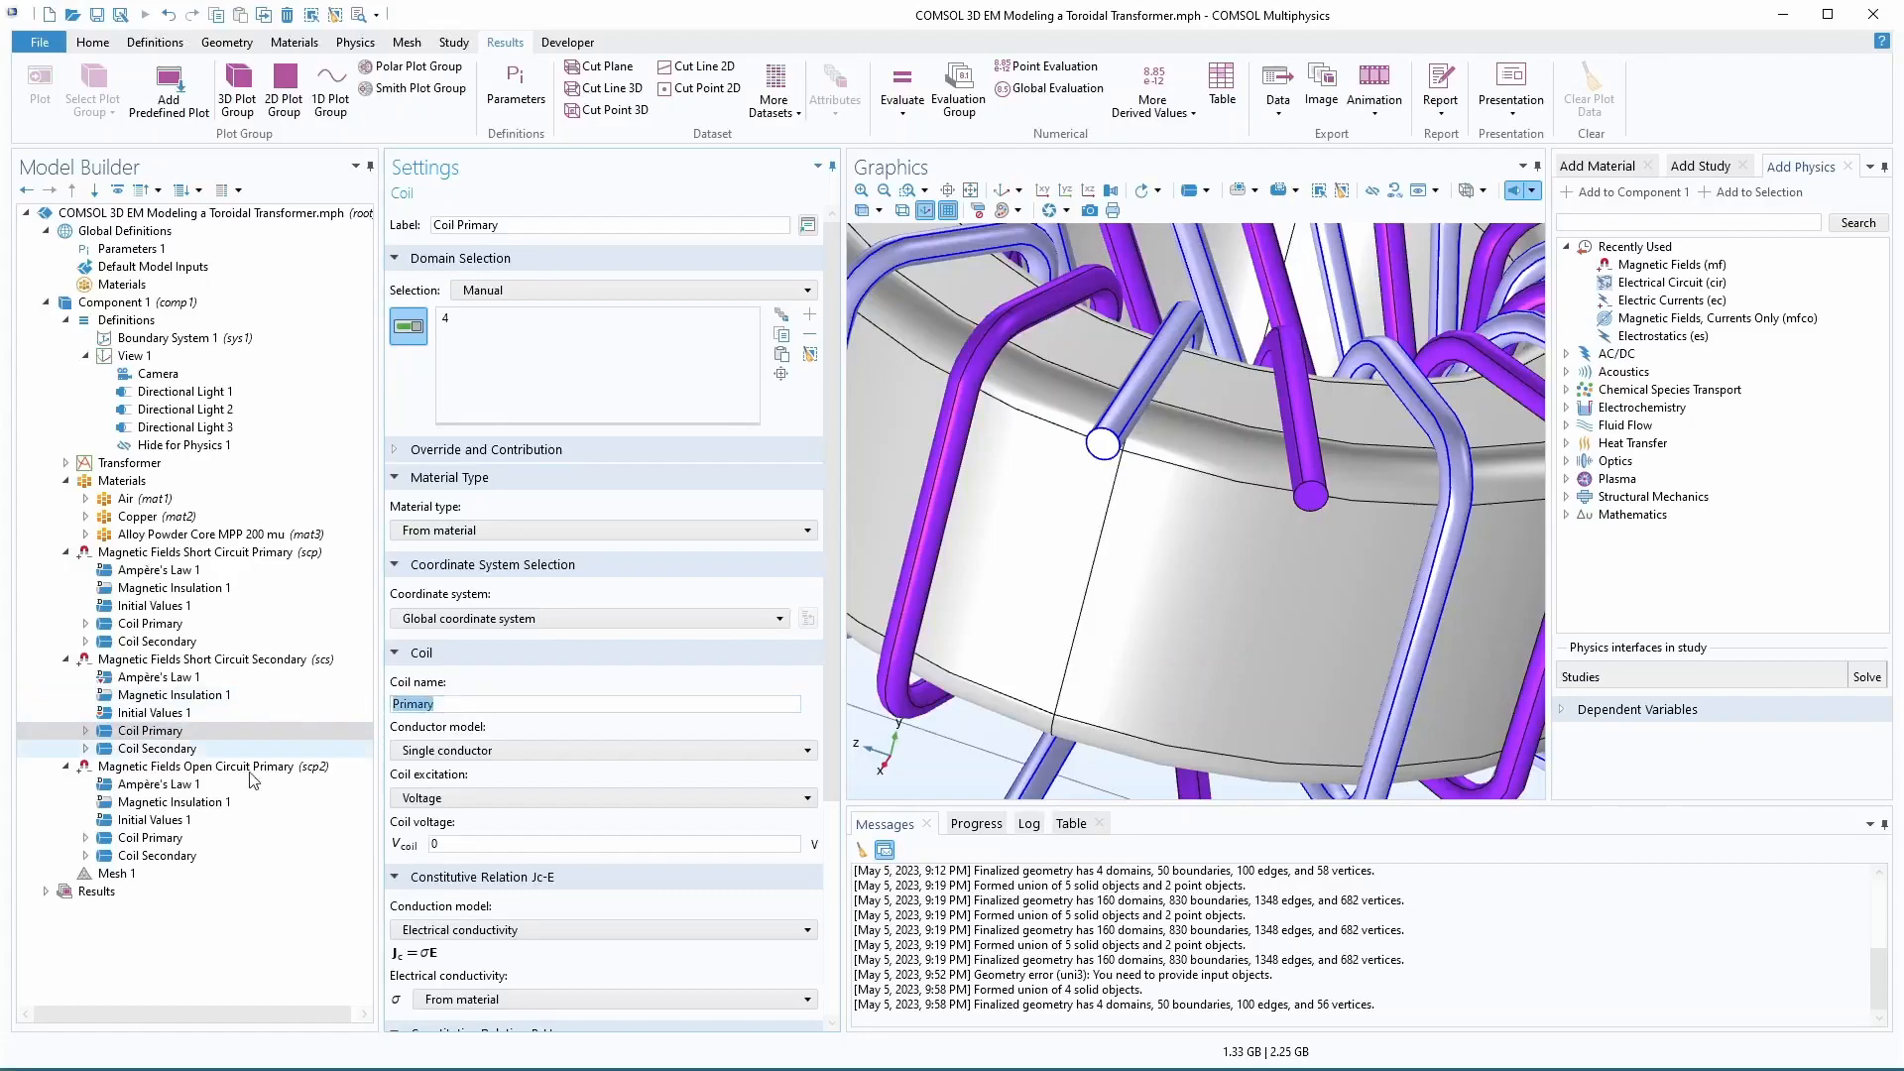
pyautogui.click(146, 838)
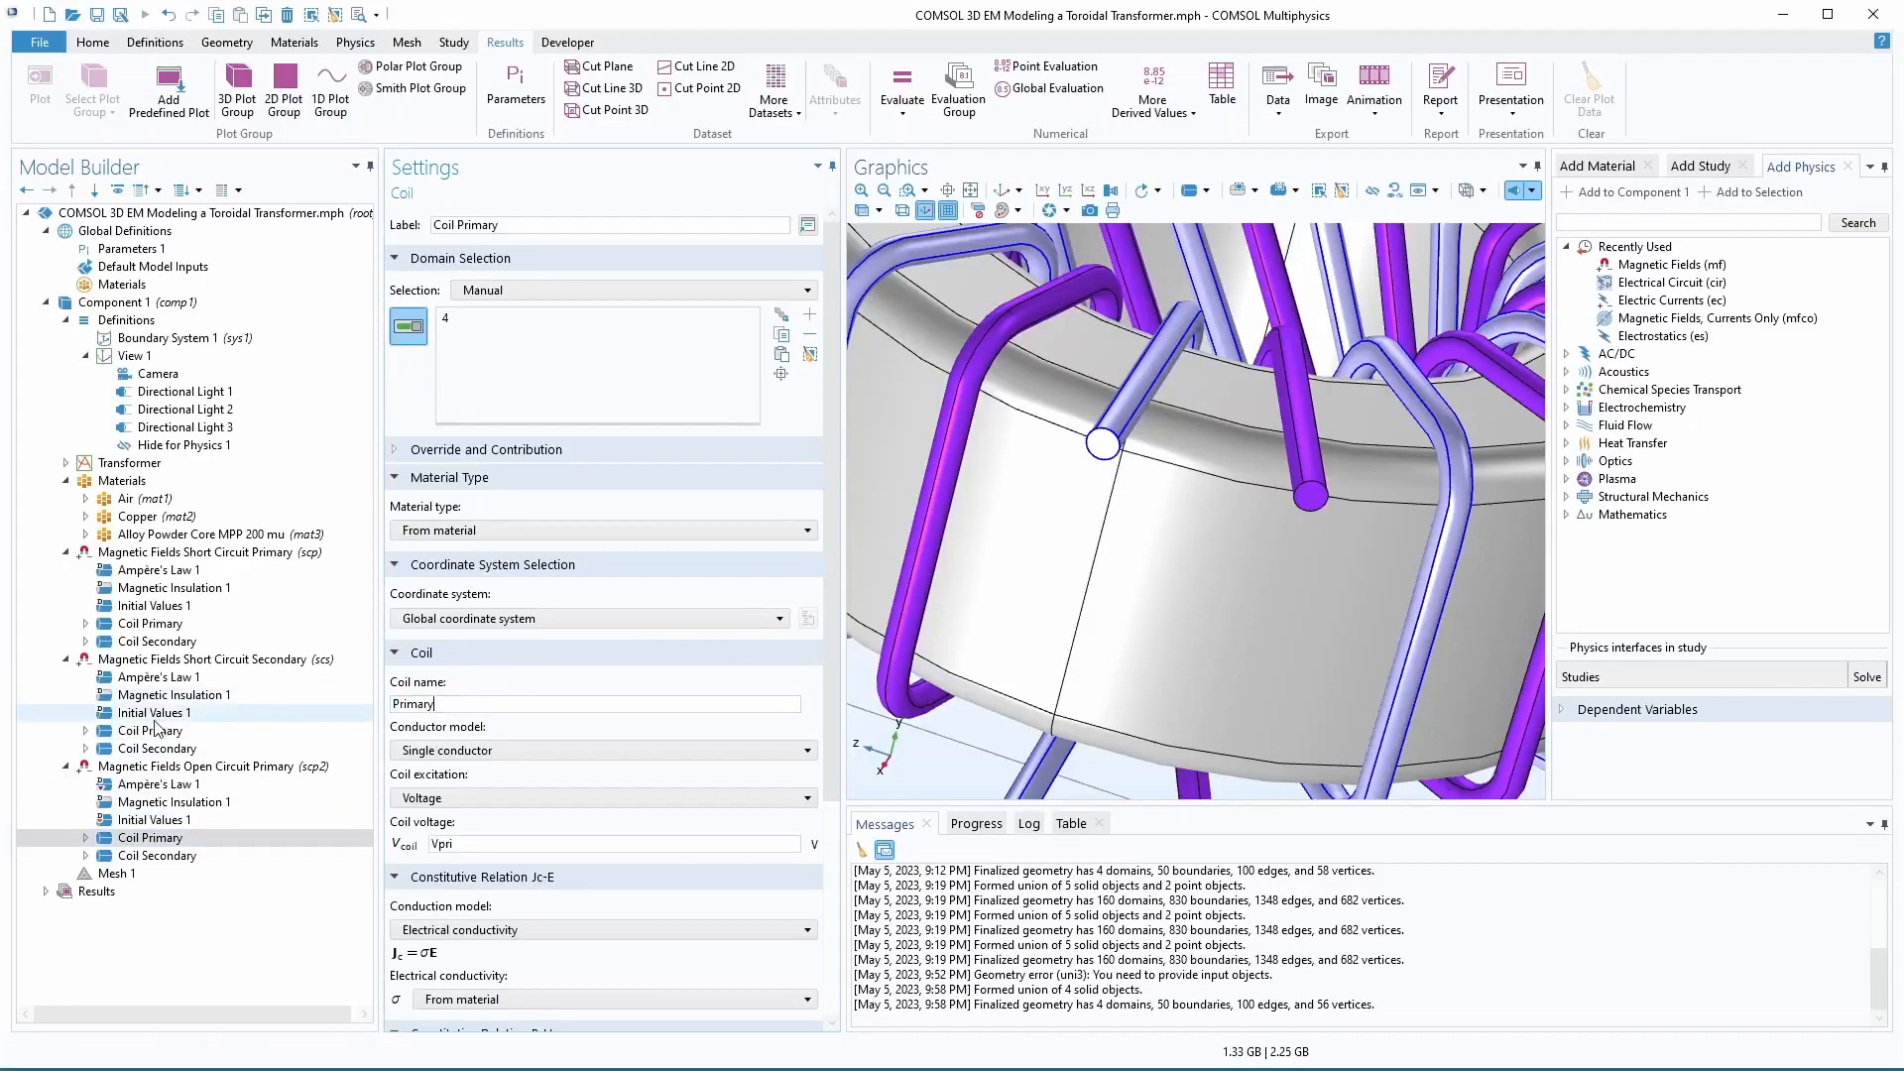
# - Set the coil name to Secondary for Coil Secondary in both the Short Circuit Secondary and Open Circuit Primary interfaces
pyautogui.click(146, 751)
pyautogui.doubleClick(426, 703)
pyautogui.write('S')
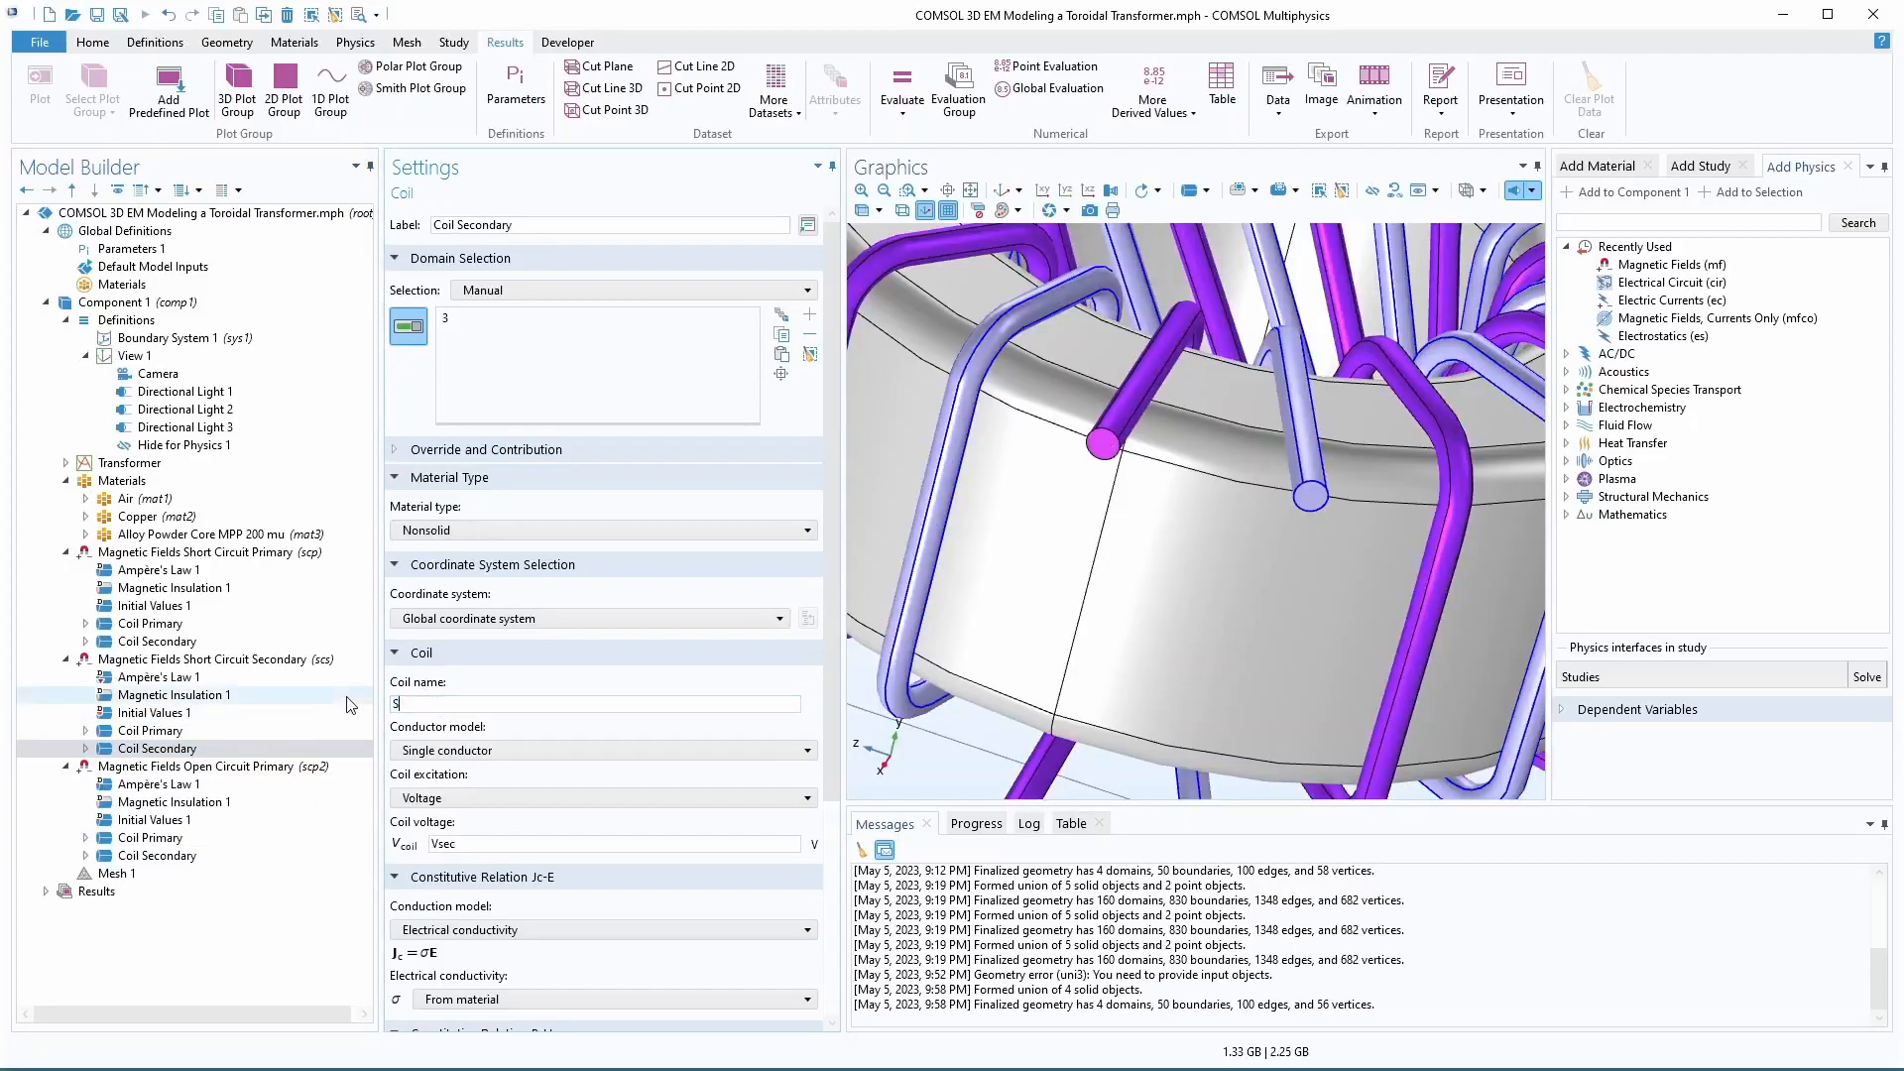
pyautogui.write('econdary')
pyautogui.press('Return')
pyautogui.hotkey('ctrl', 'c')
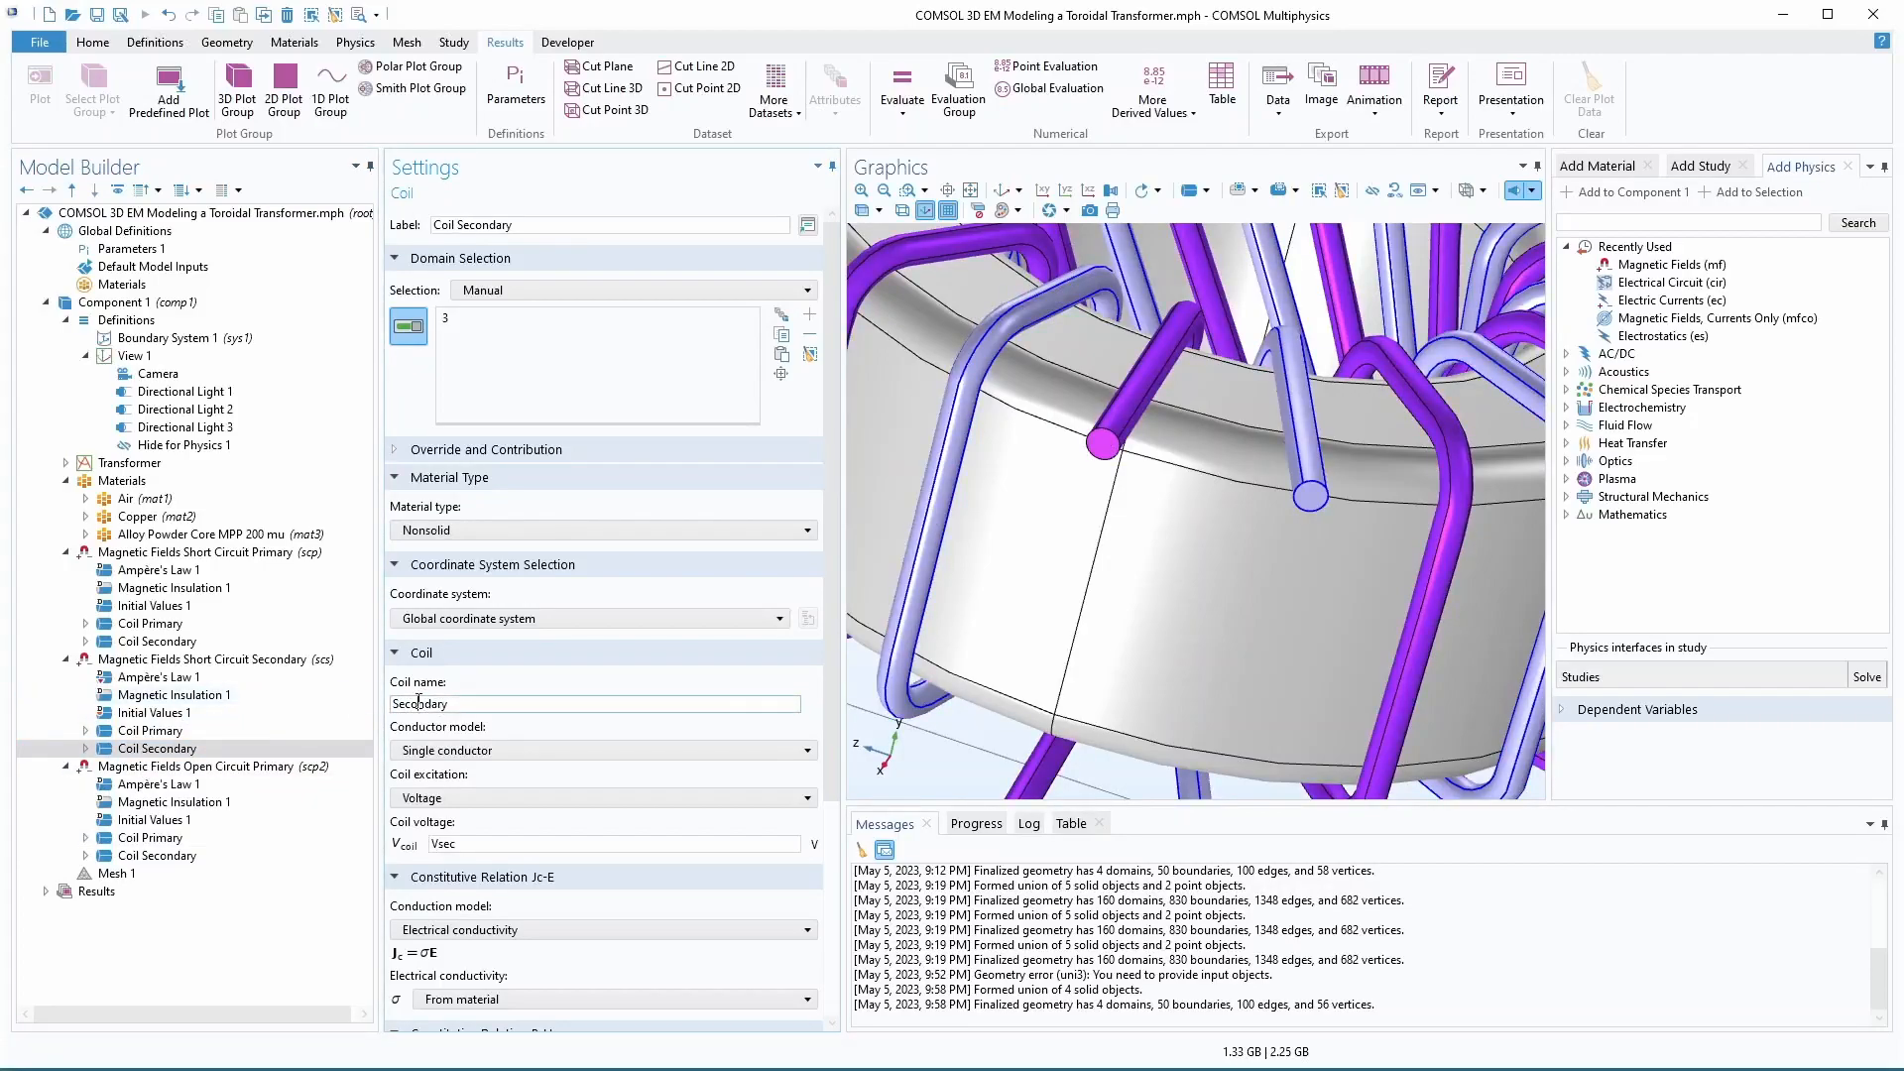
pyautogui.click(156, 855)
pyautogui.moveTo(449, 704); pyautogui.dragTo(301, 697)
pyautogui.hotkey('ctrl', 'v')
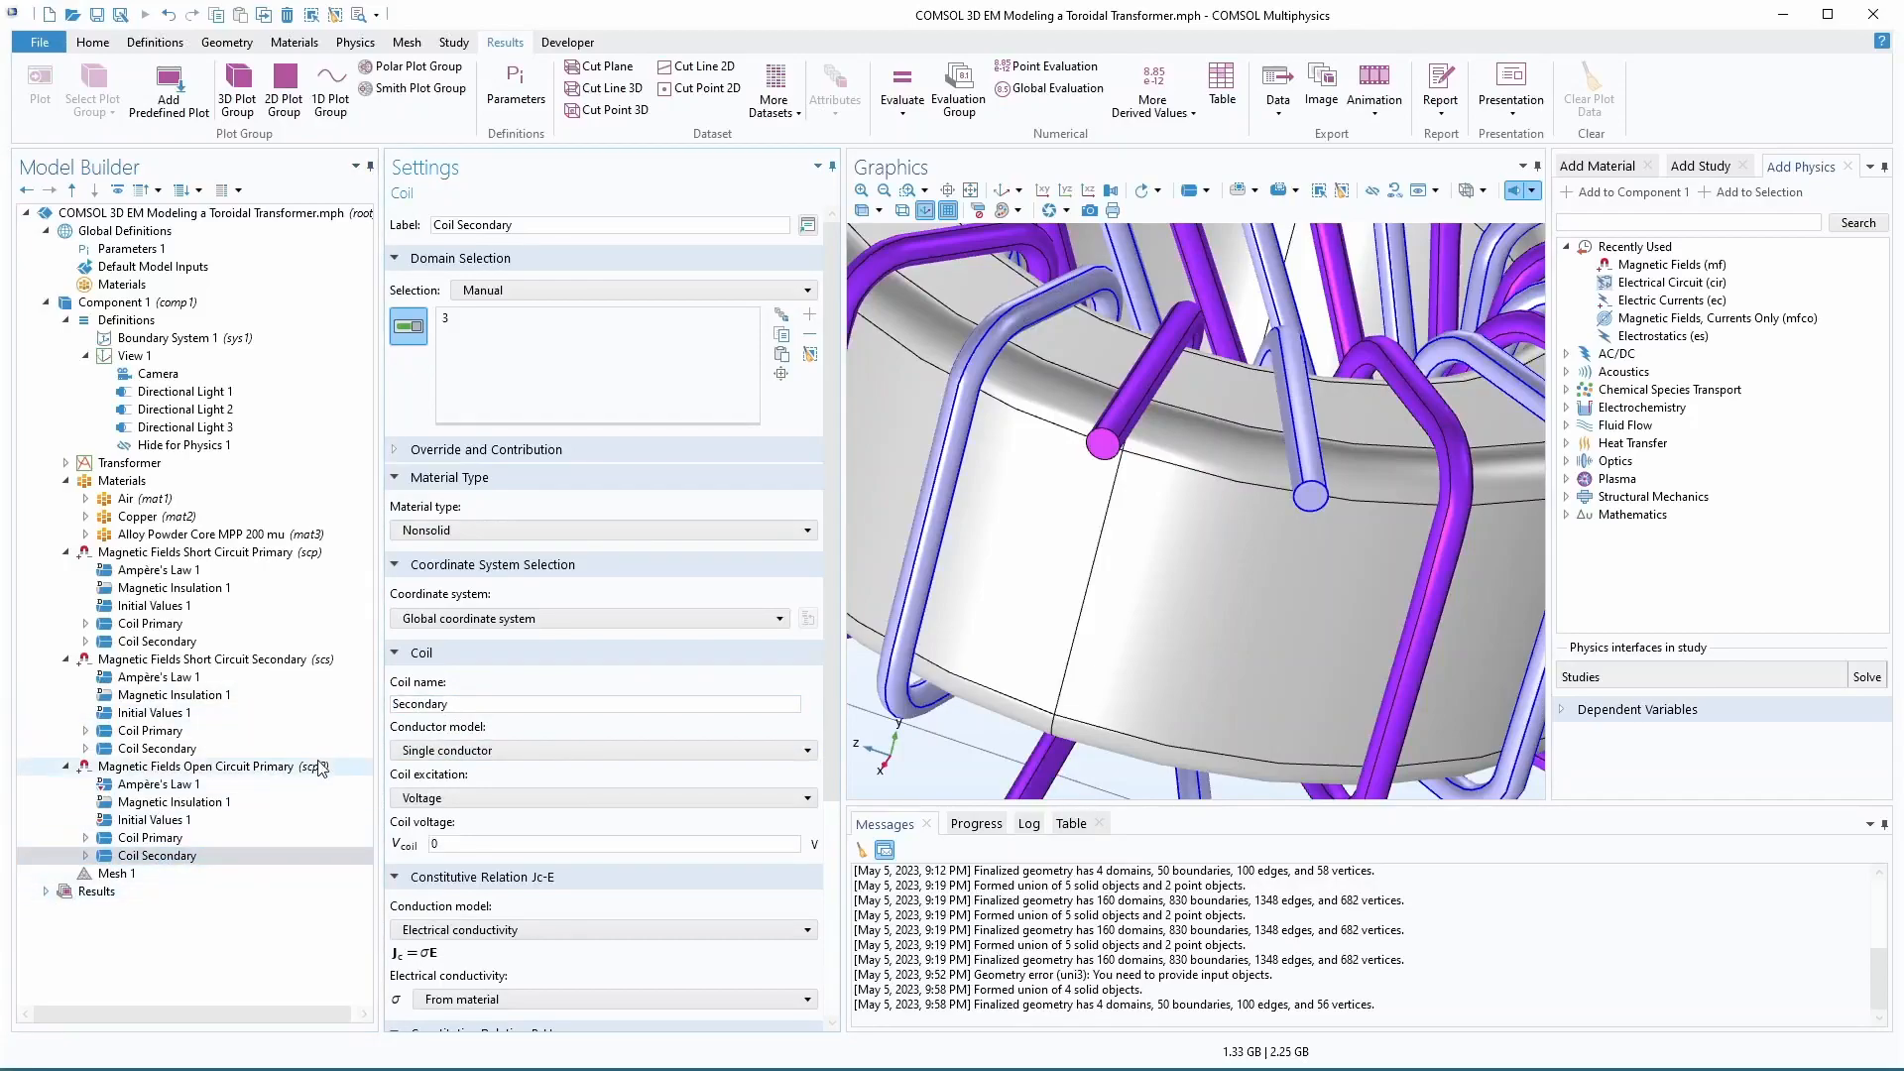
# - In the Open Circuit Primary interface, change Coil Secondary's excitation to Current and set its coil current to 0 A
pyautogui.click(154, 855)
pyautogui.click(145, 838)
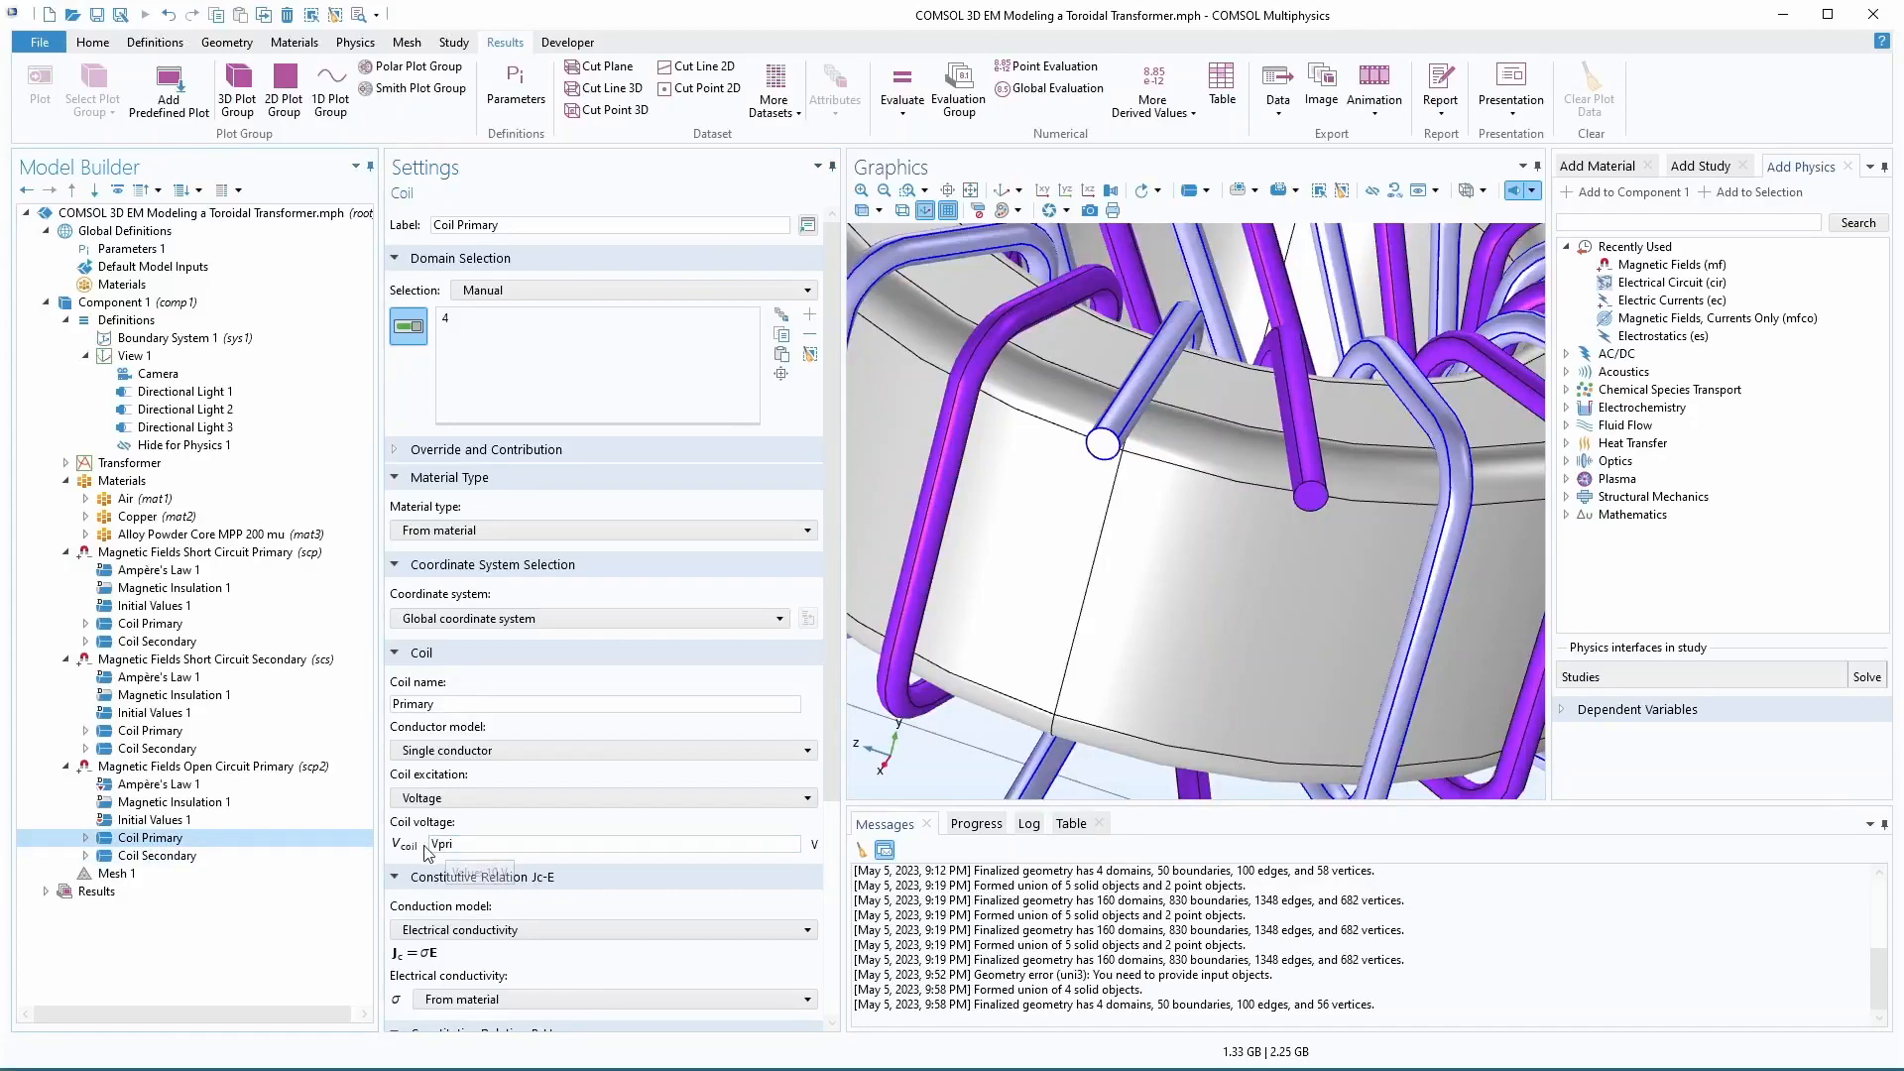
pyautogui.click(154, 855)
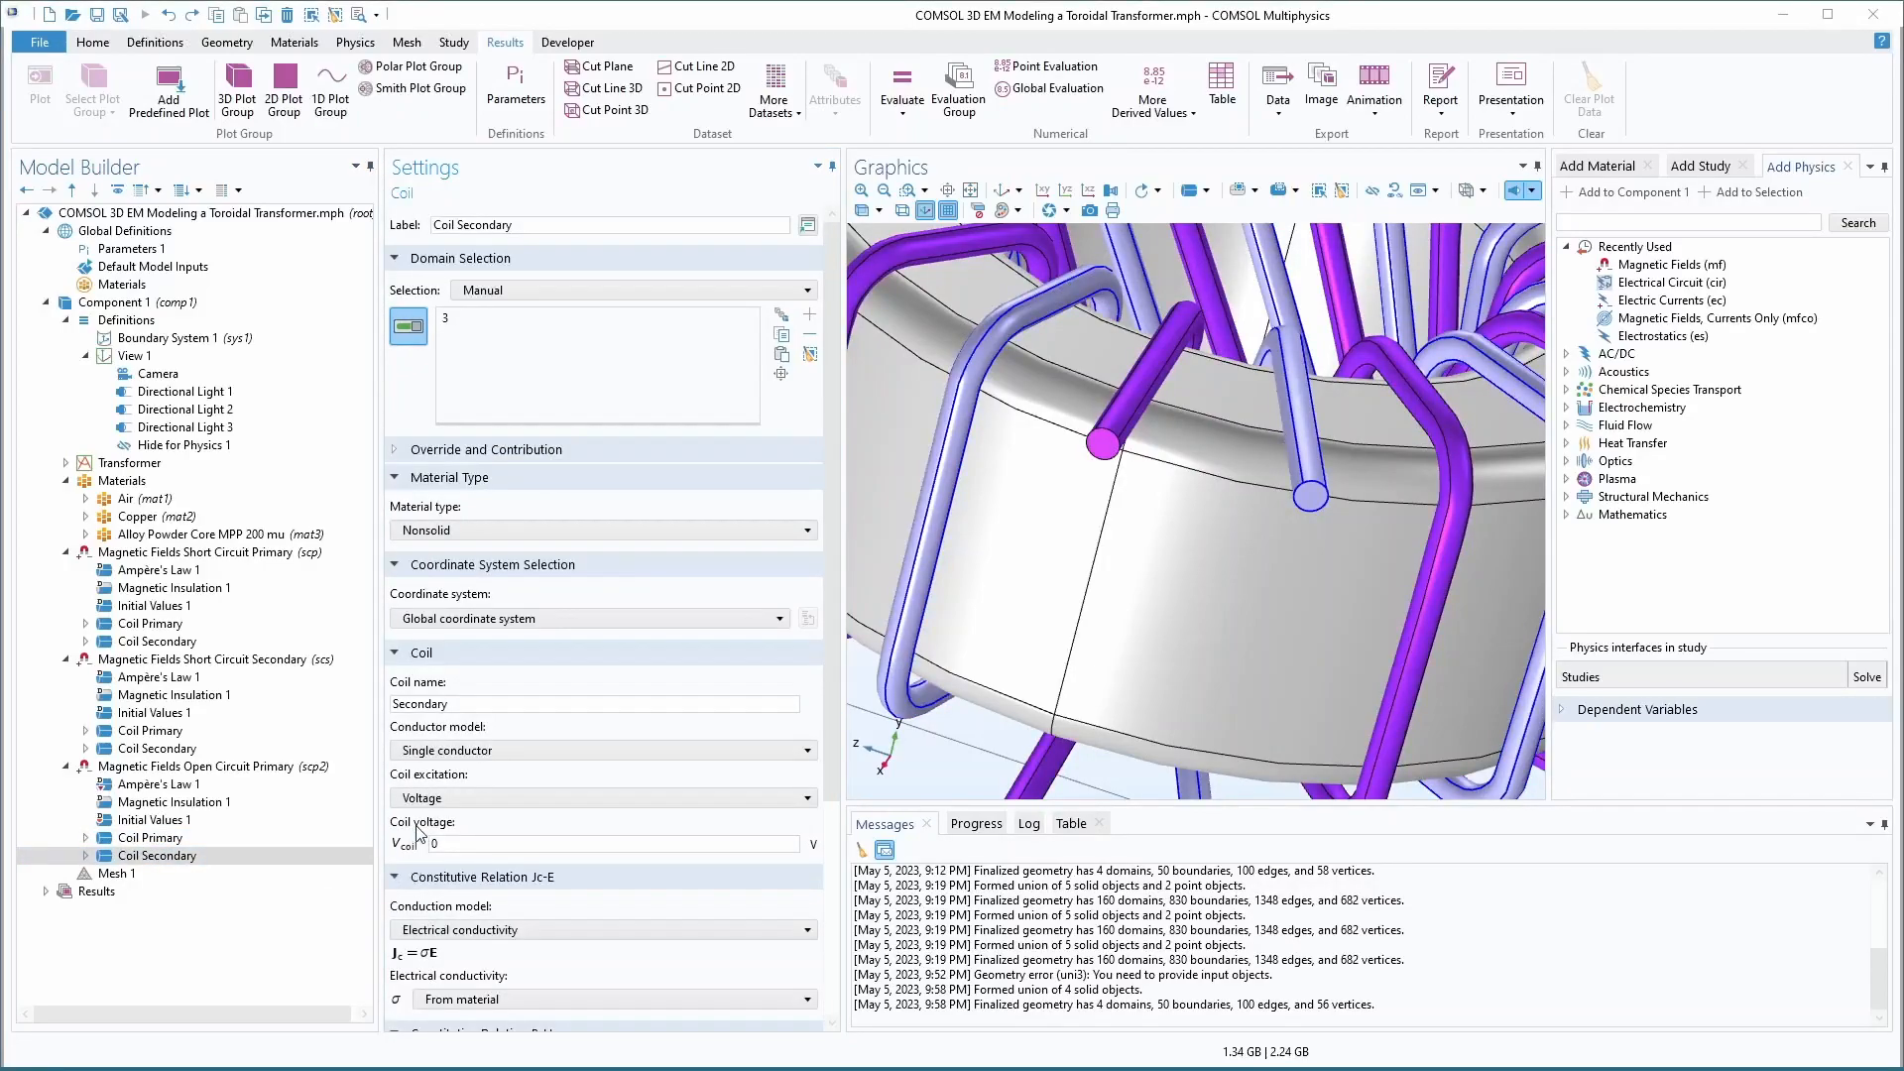
pyautogui.click(442, 801)
pyautogui.click(444, 819)
pyautogui.moveTo(467, 848); pyautogui.dragTo(405, 844)
pyautogui.write('0')
pyautogui.press('Tab')
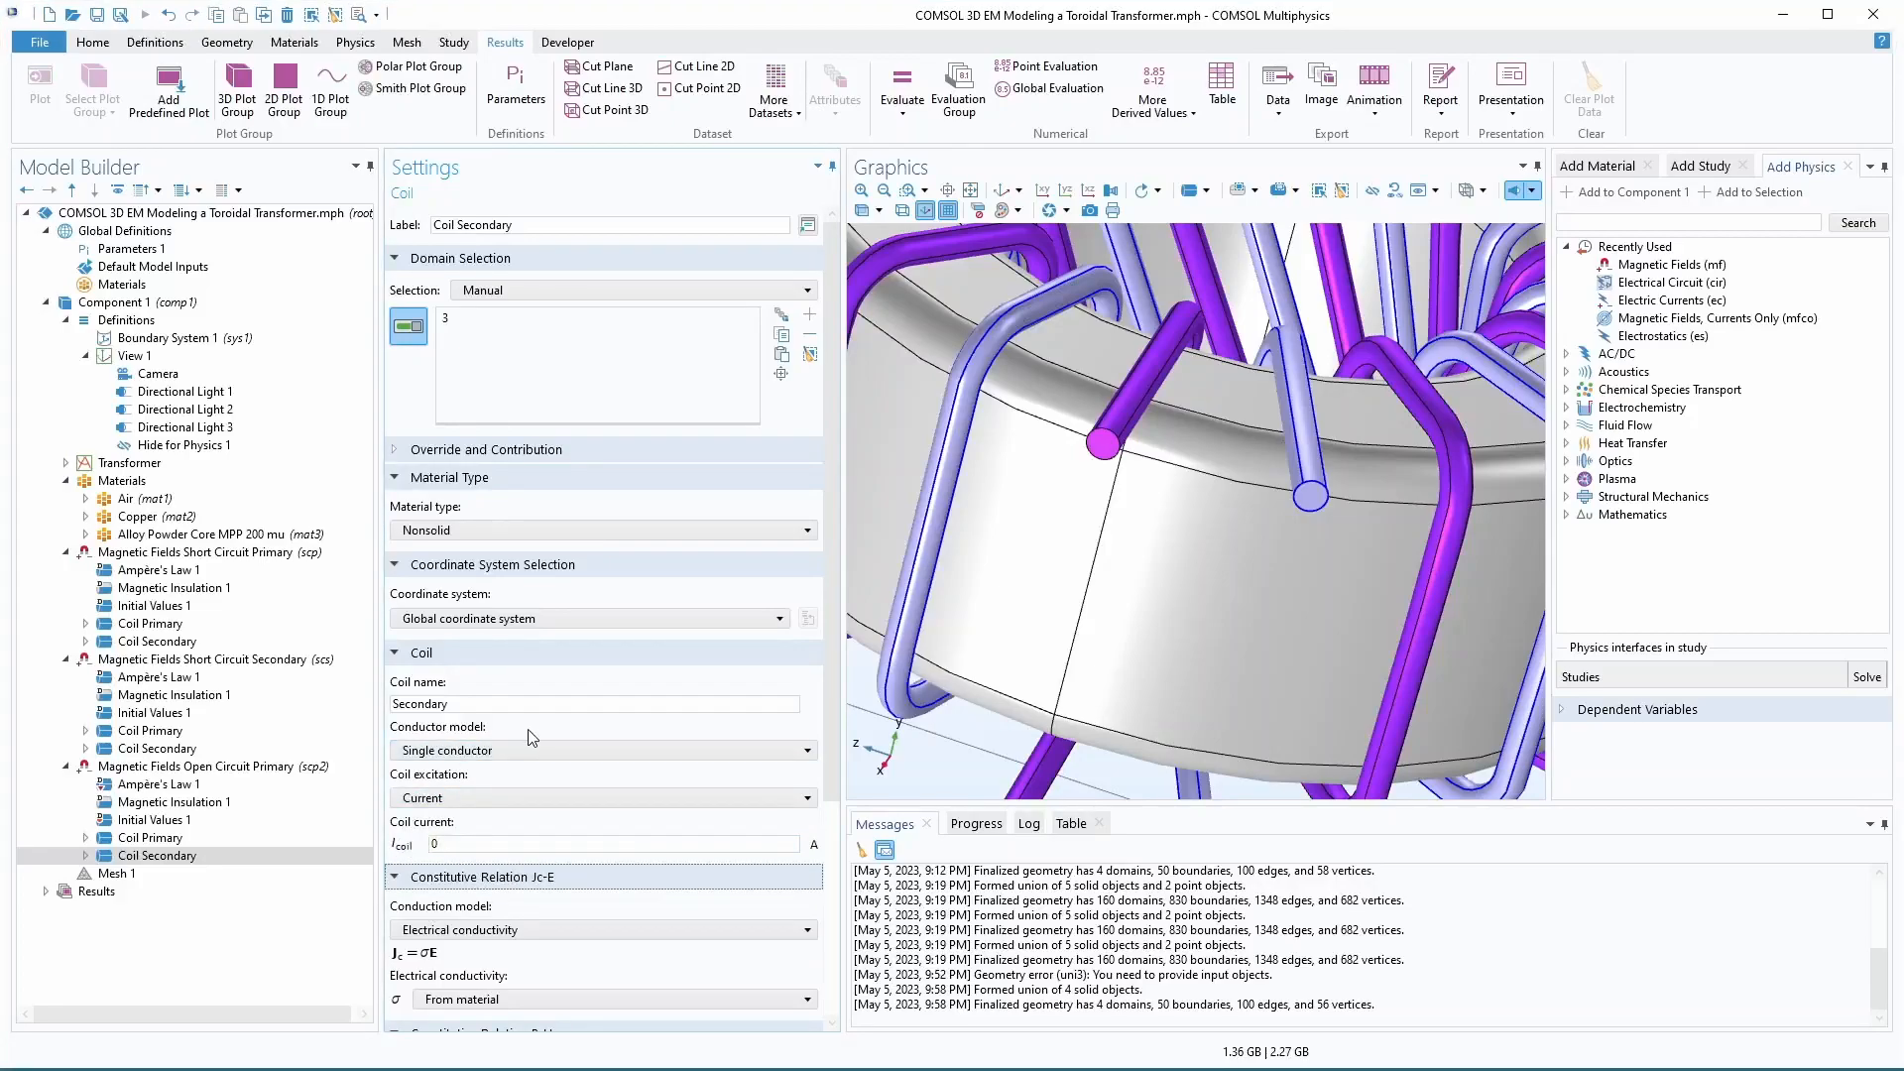
# - Copy the Magnetic Fields Open Circuit Primary interface, paste it into Component 1 and accept the paste messages
pyautogui.click(192, 770)
pyautogui.rightClick(191, 773)
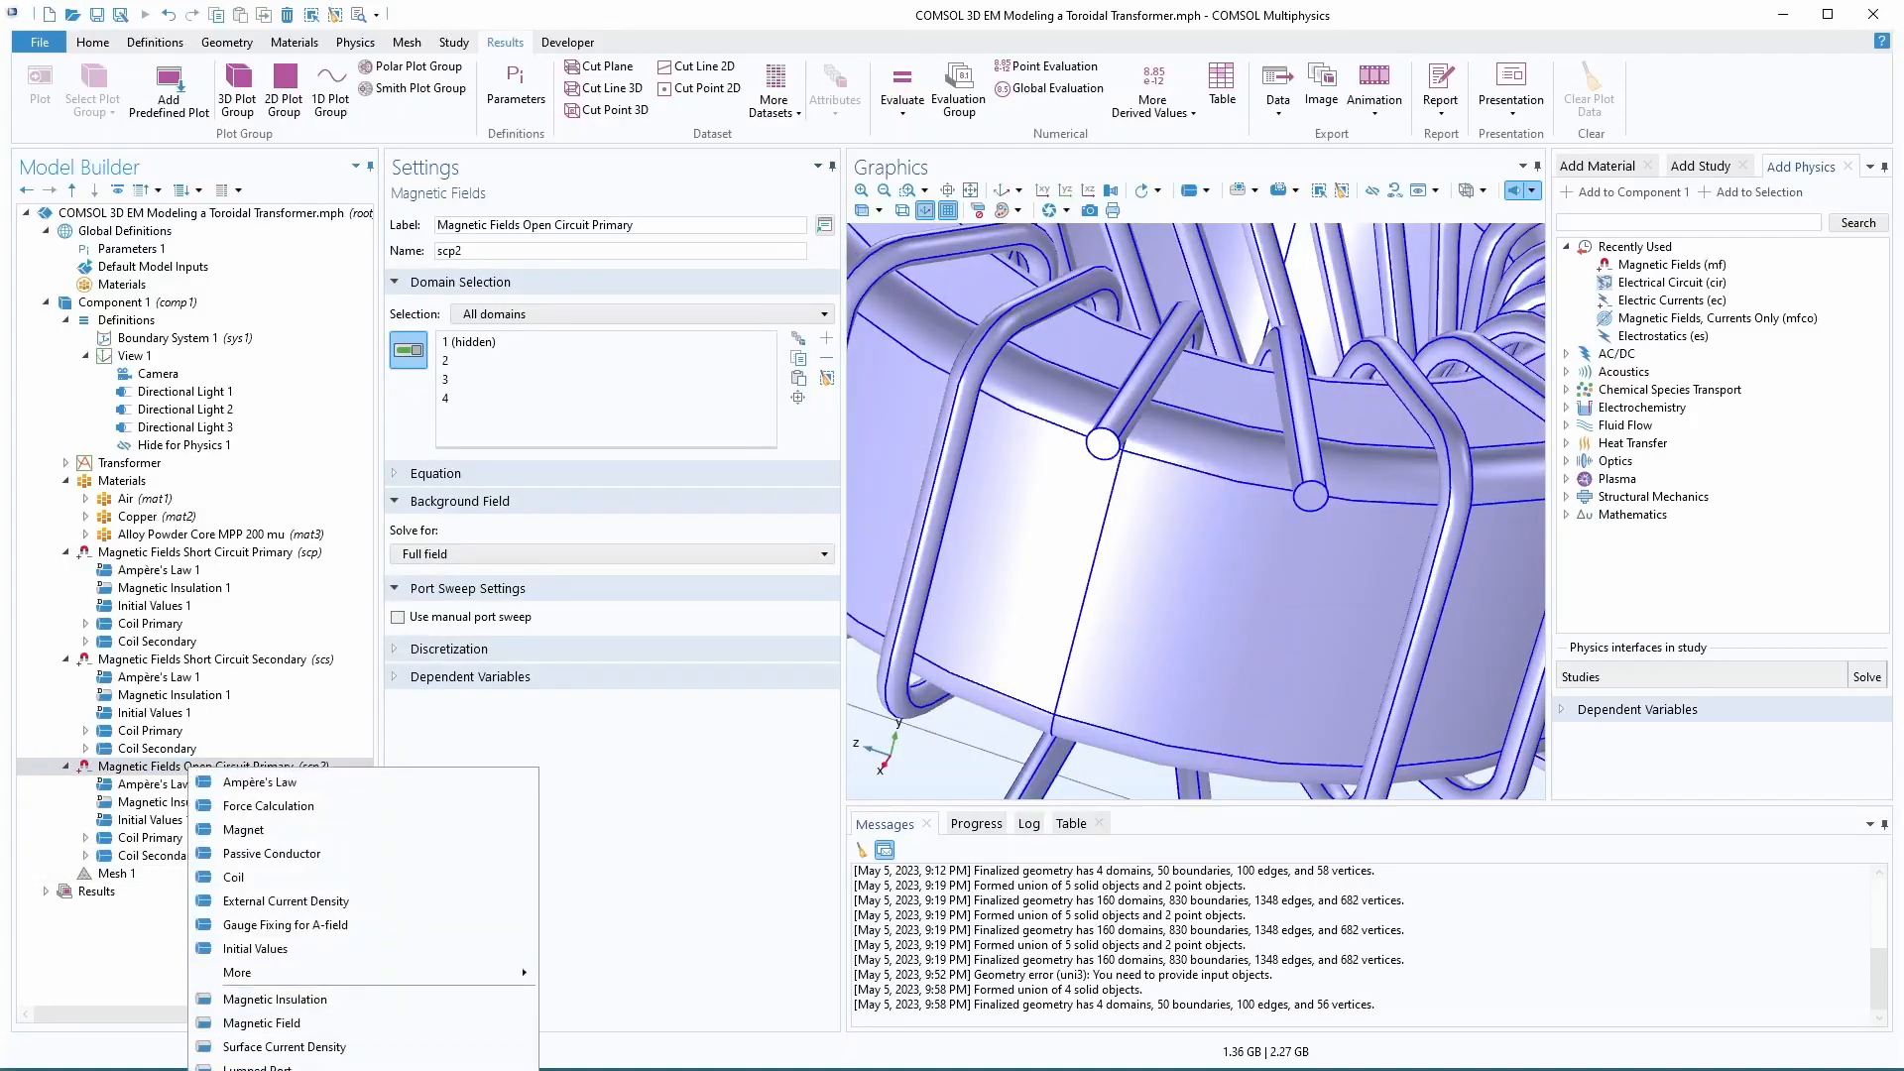
pyautogui.press('Escape')
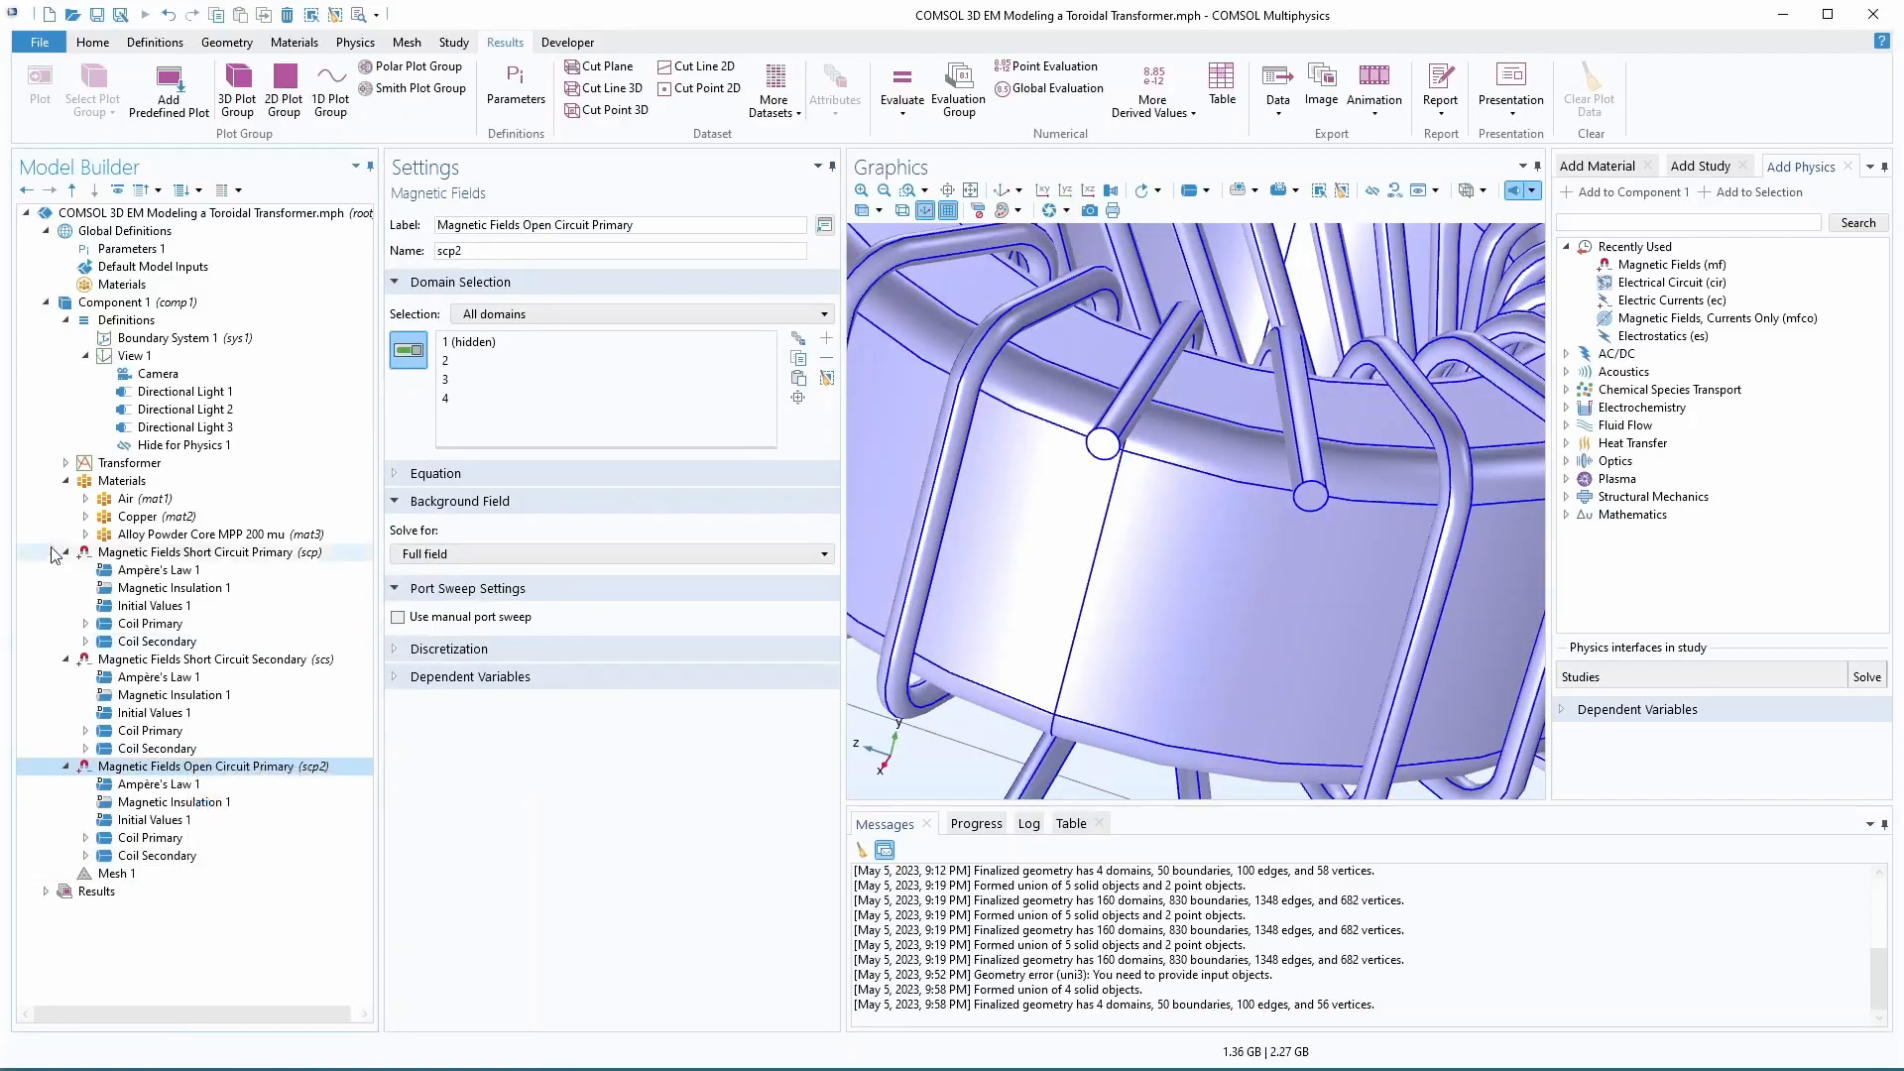
pyautogui.rightClick(118, 298)
pyautogui.click(182, 636)
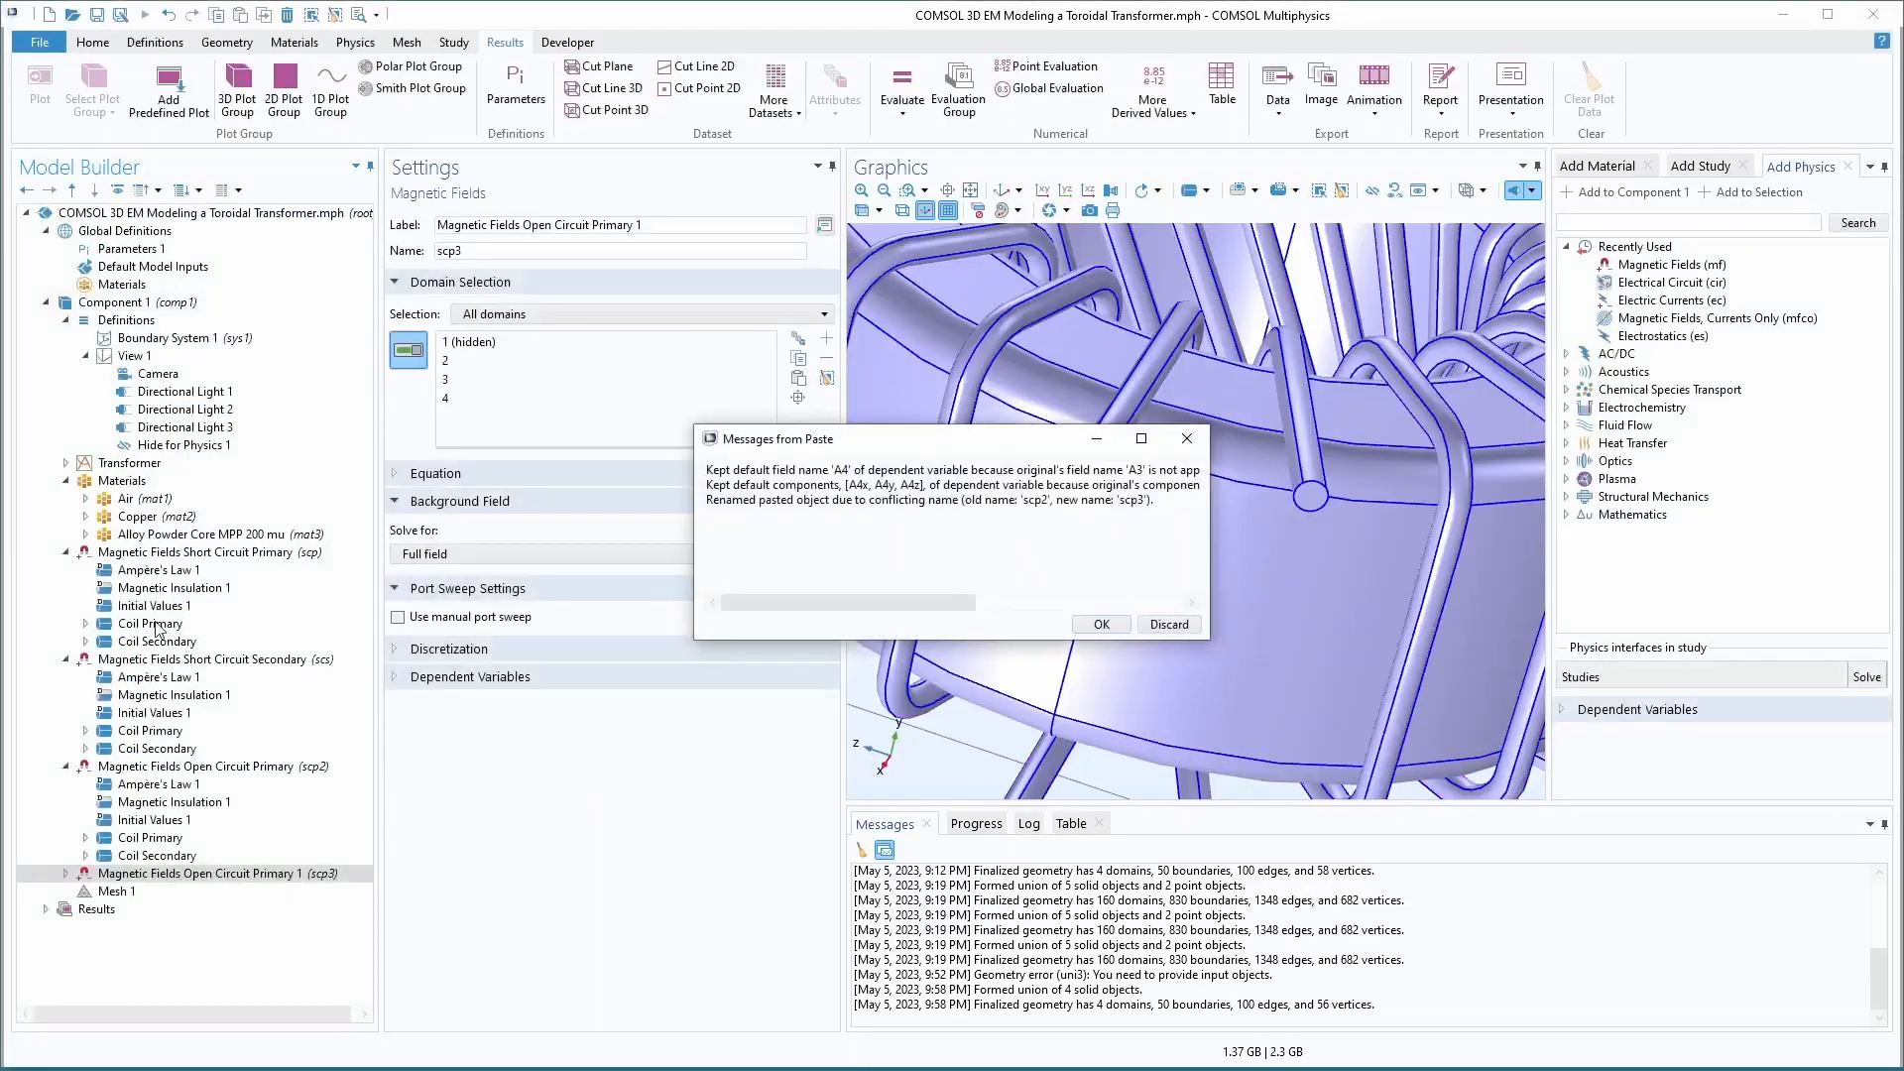
pyautogui.press('Return')
# - Relabel the pasted copy as Magnetic Fields Open Circuit Secondary
pyautogui.moveTo(644, 225); pyautogui.dragTo(586, 226)
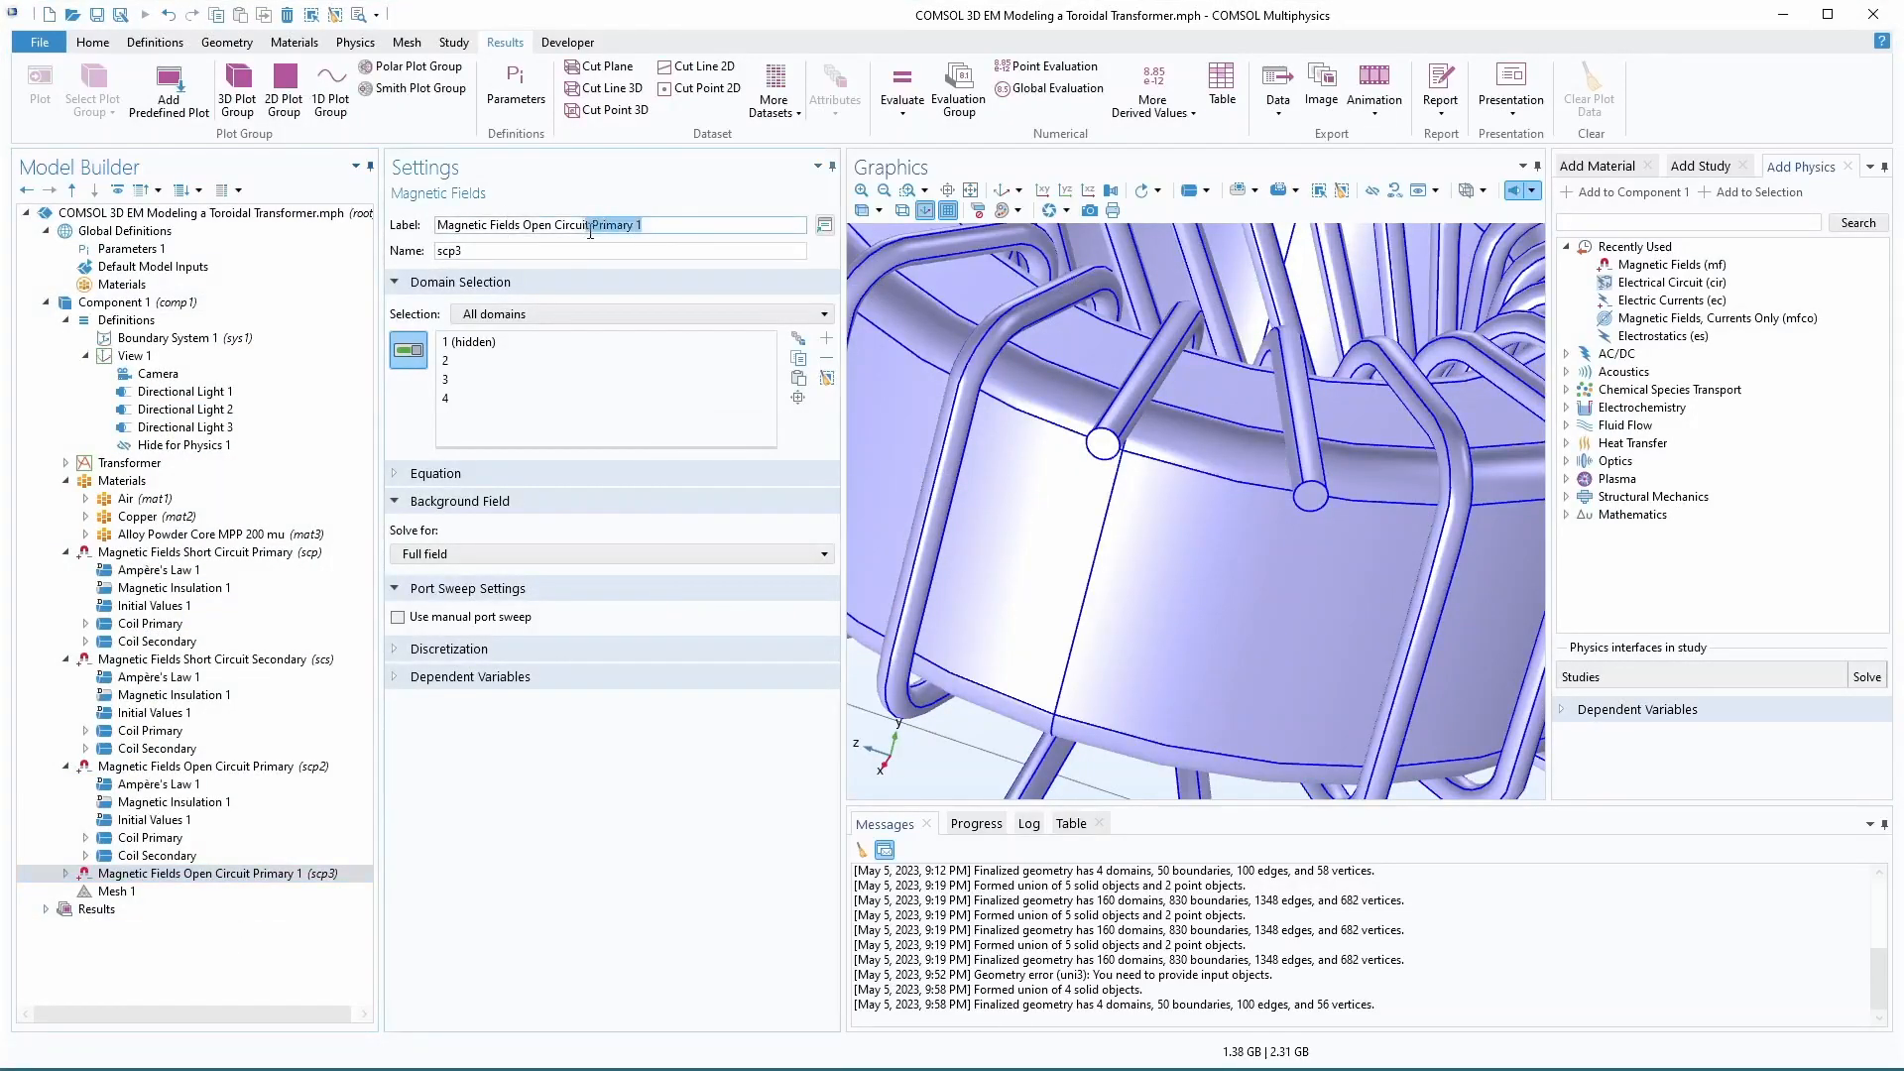
pyautogui.write('Secondary')
pyautogui.press('Return')
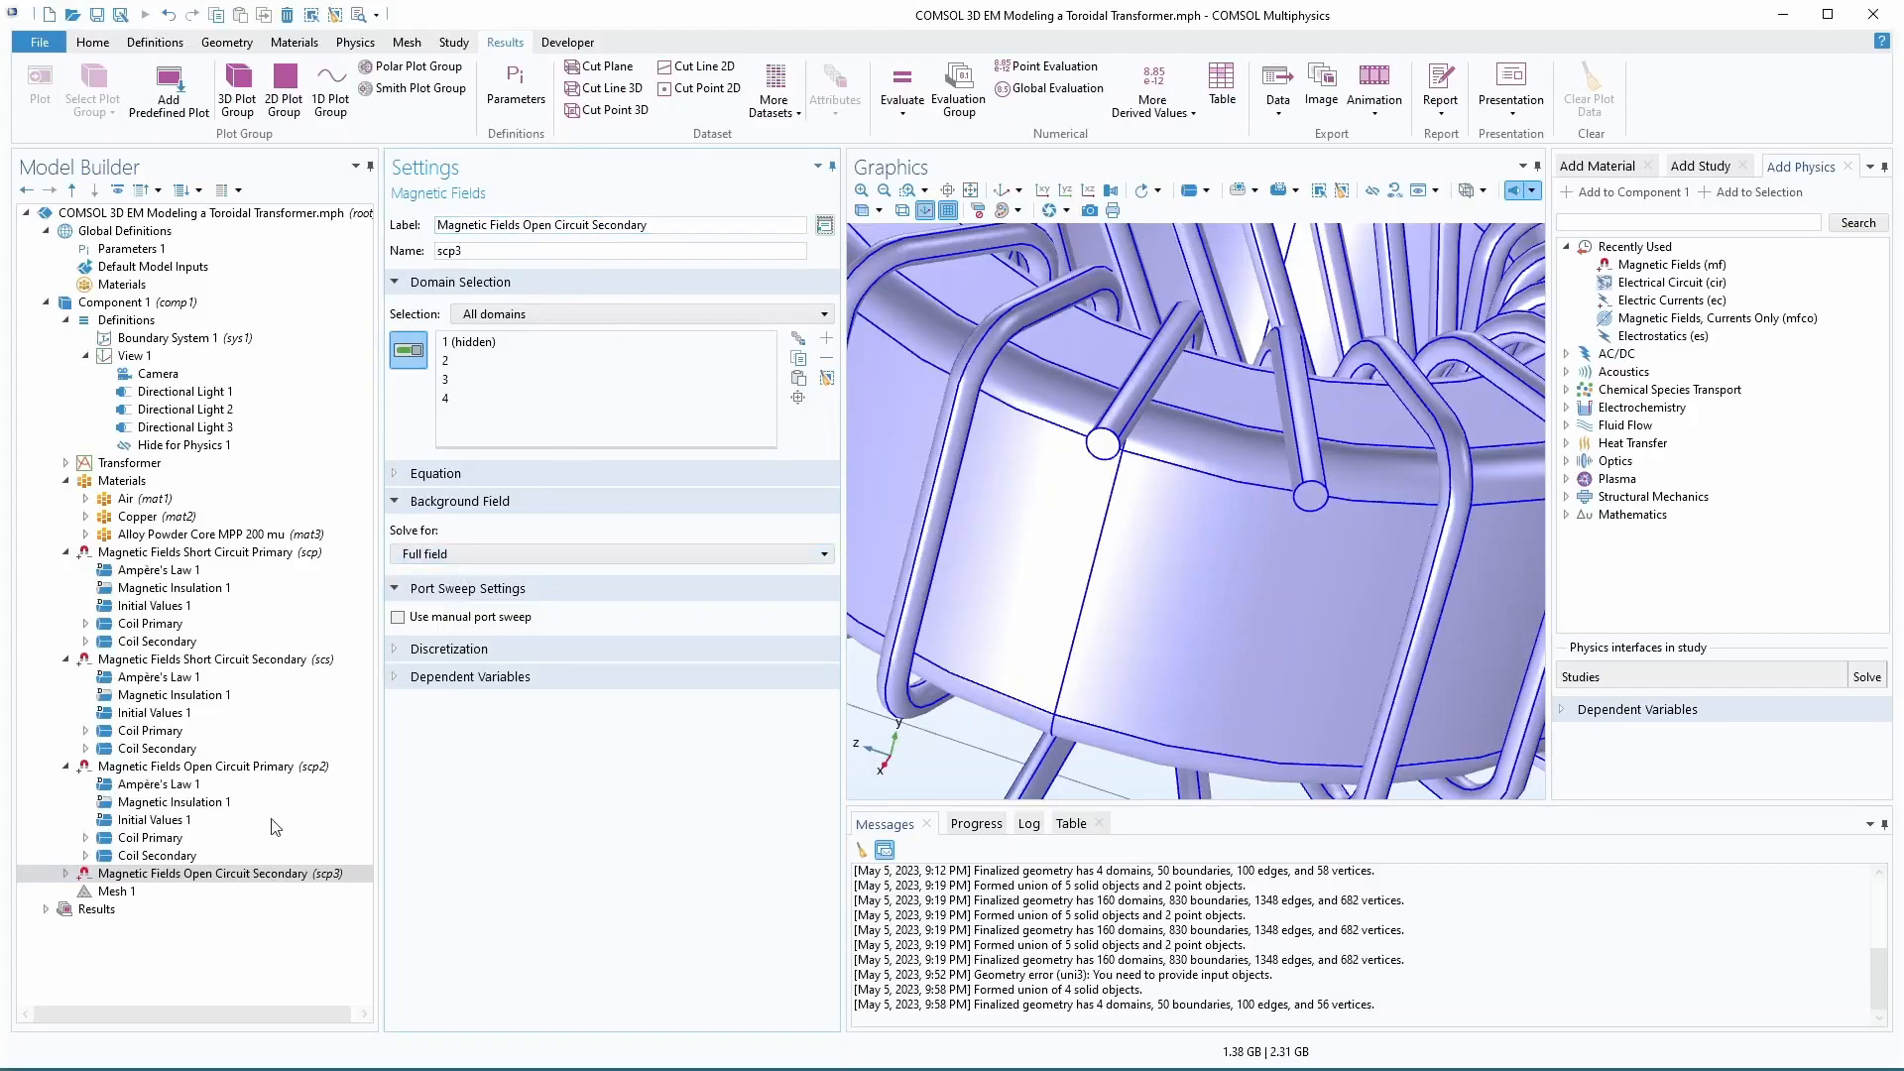
# - In the Open Circuit Secondary interface, set the coil names of the two coils to Primary and Secondary
pyautogui.click(67, 875)
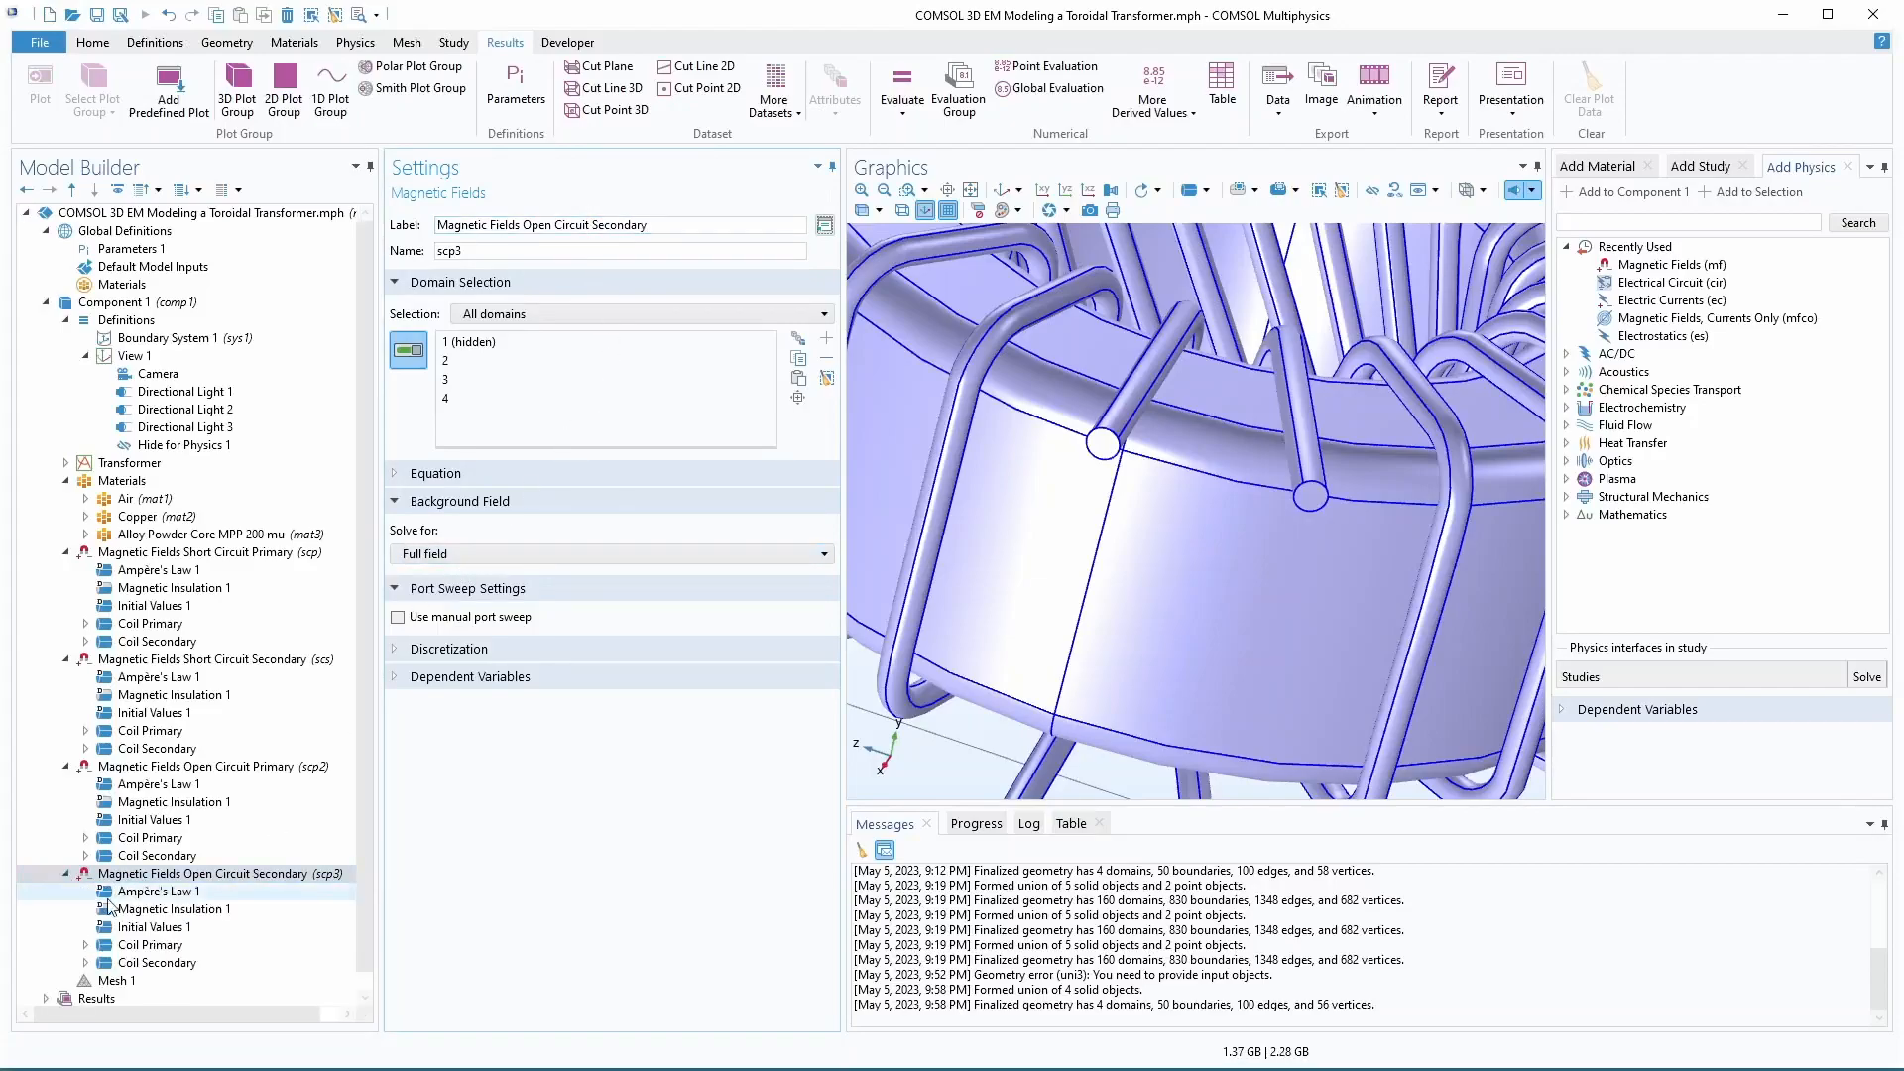
pyautogui.click(132, 841)
pyautogui.doubleClick(413, 703)
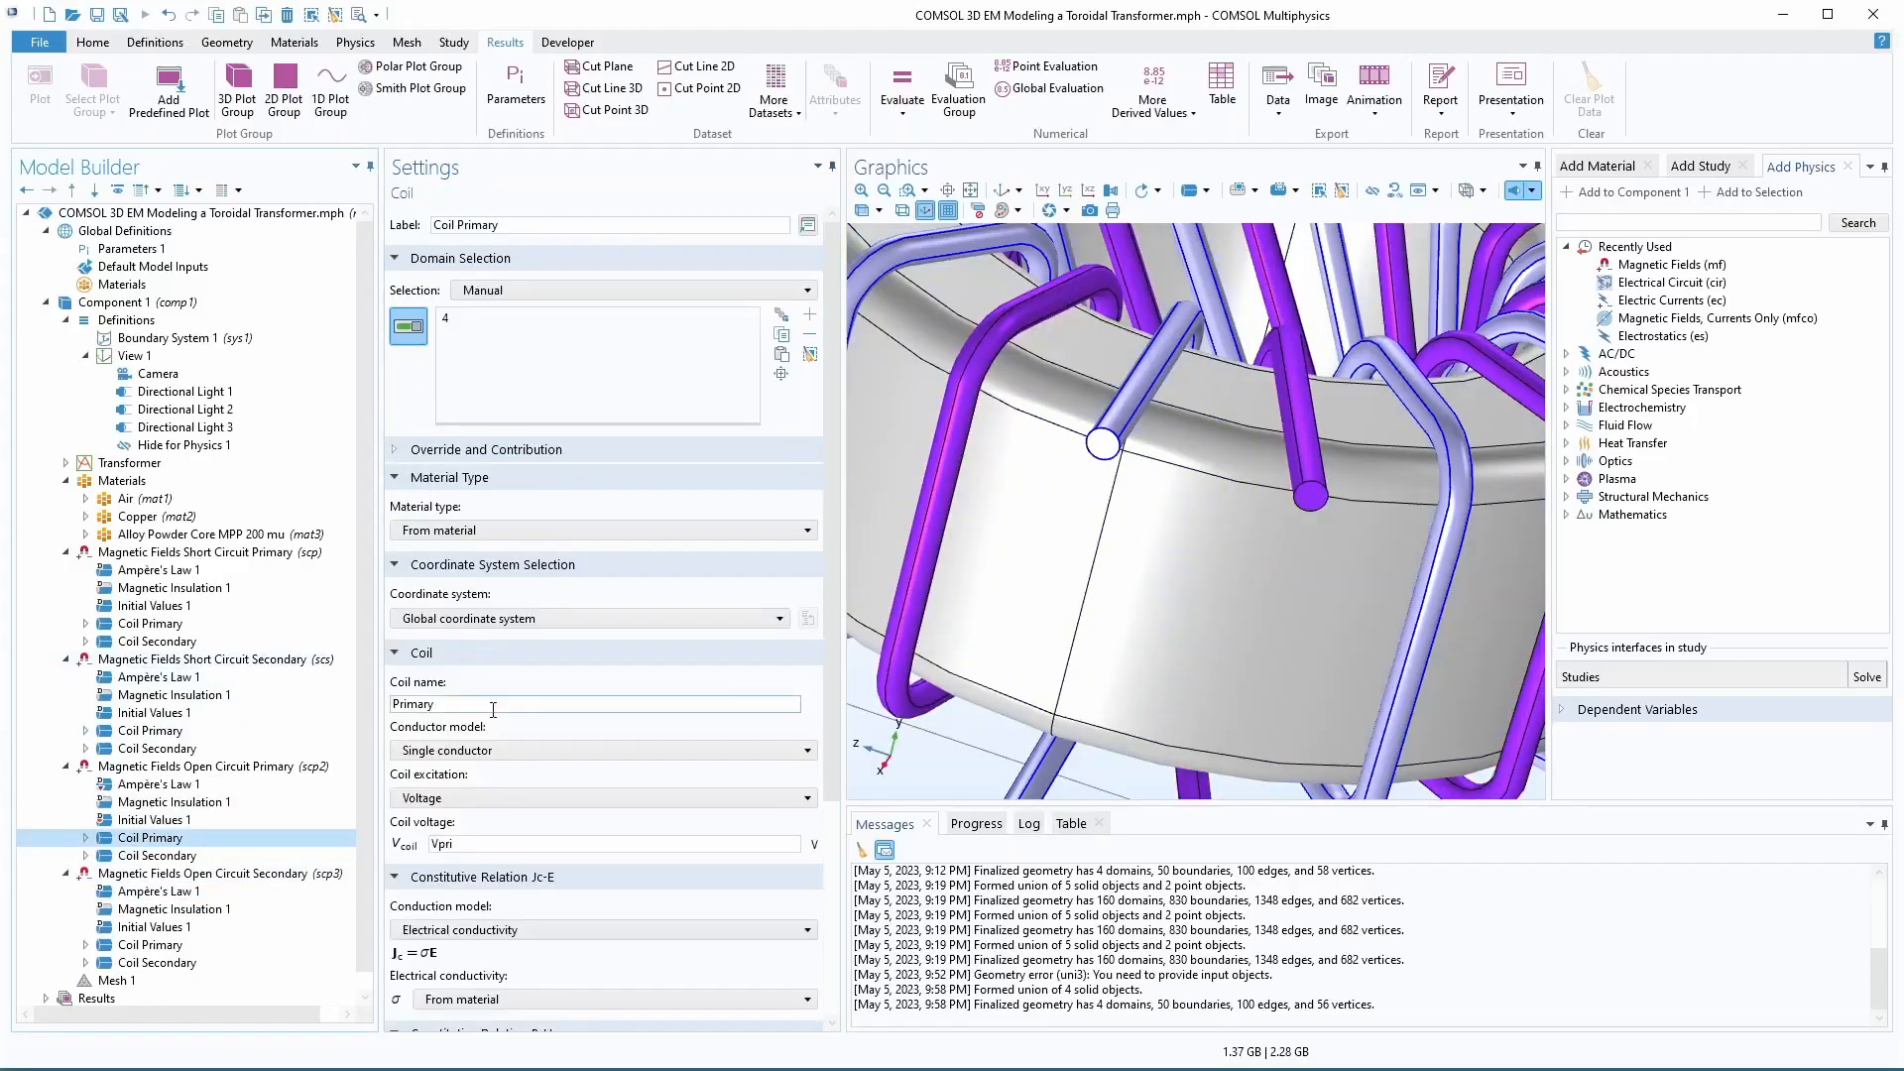
pyautogui.click(149, 944)
pyautogui.doubleClick(396, 703)
pyautogui.click(157, 855)
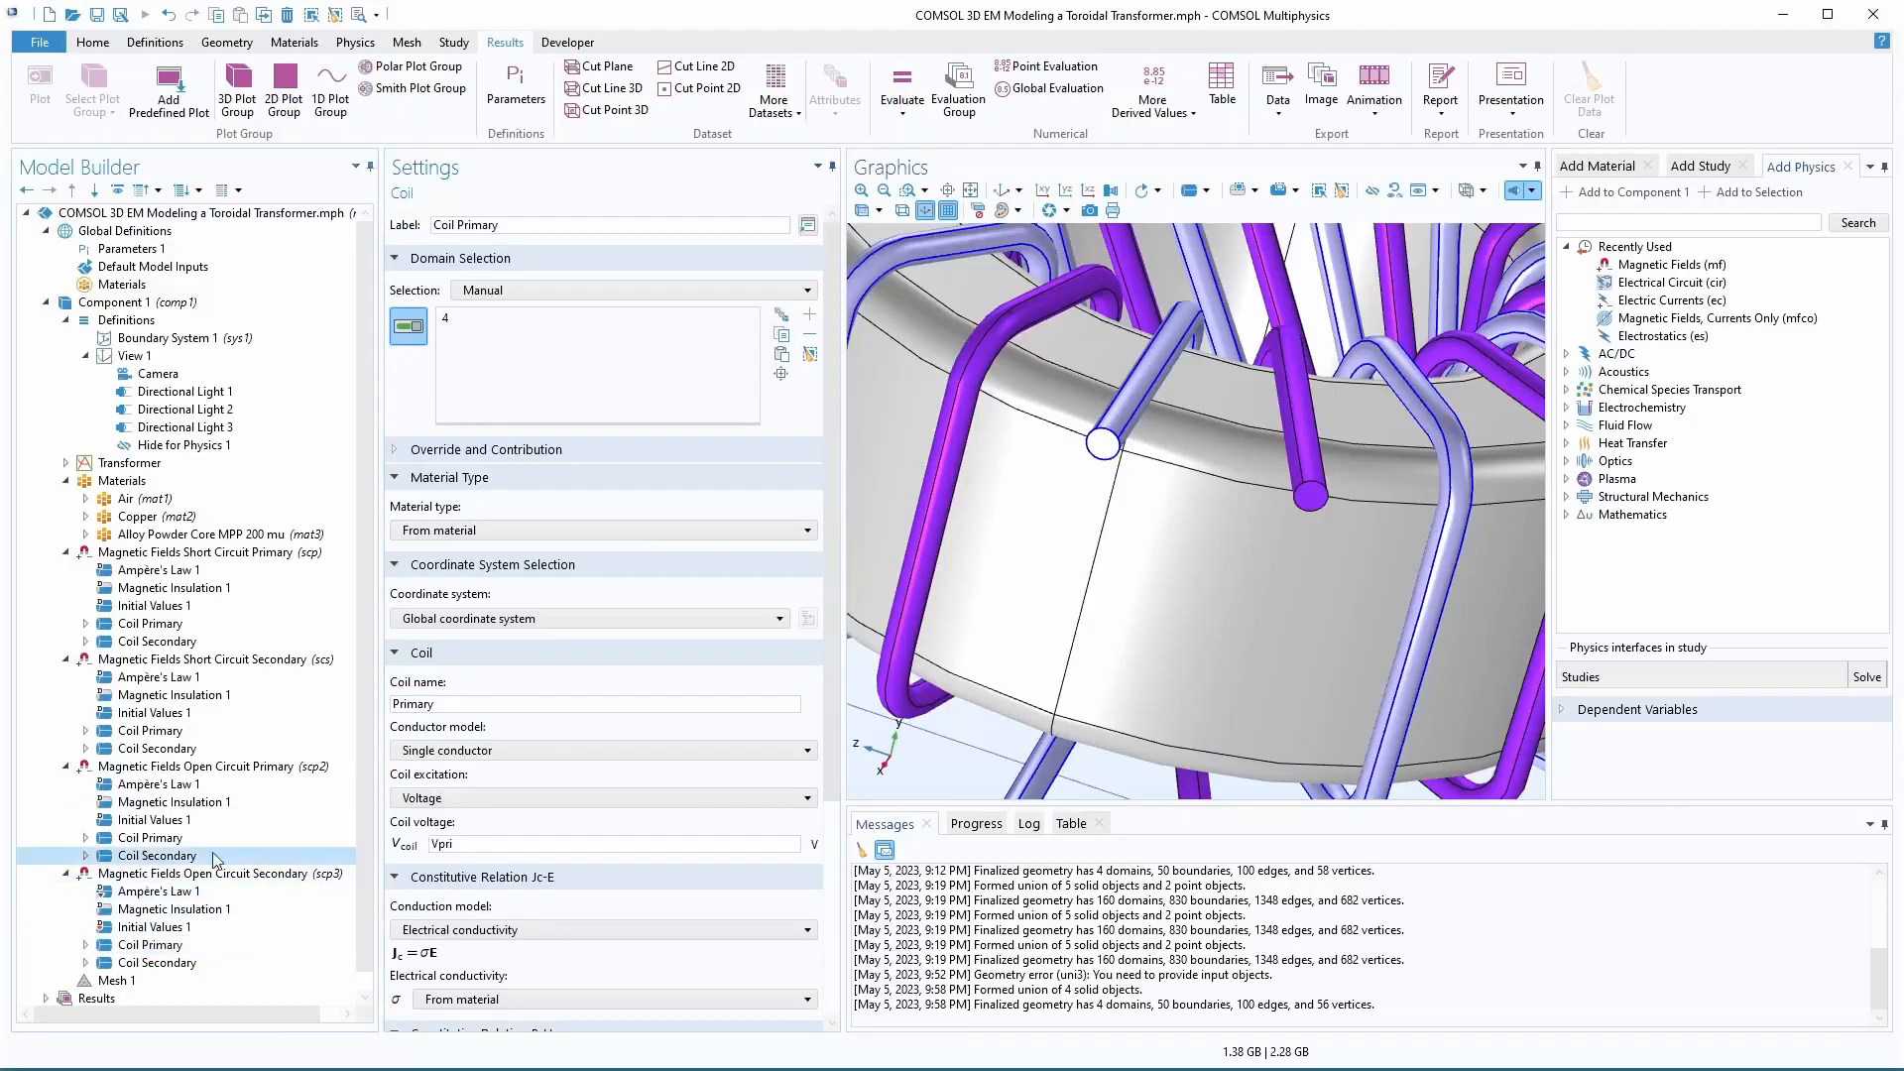
pyautogui.click(233, 962)
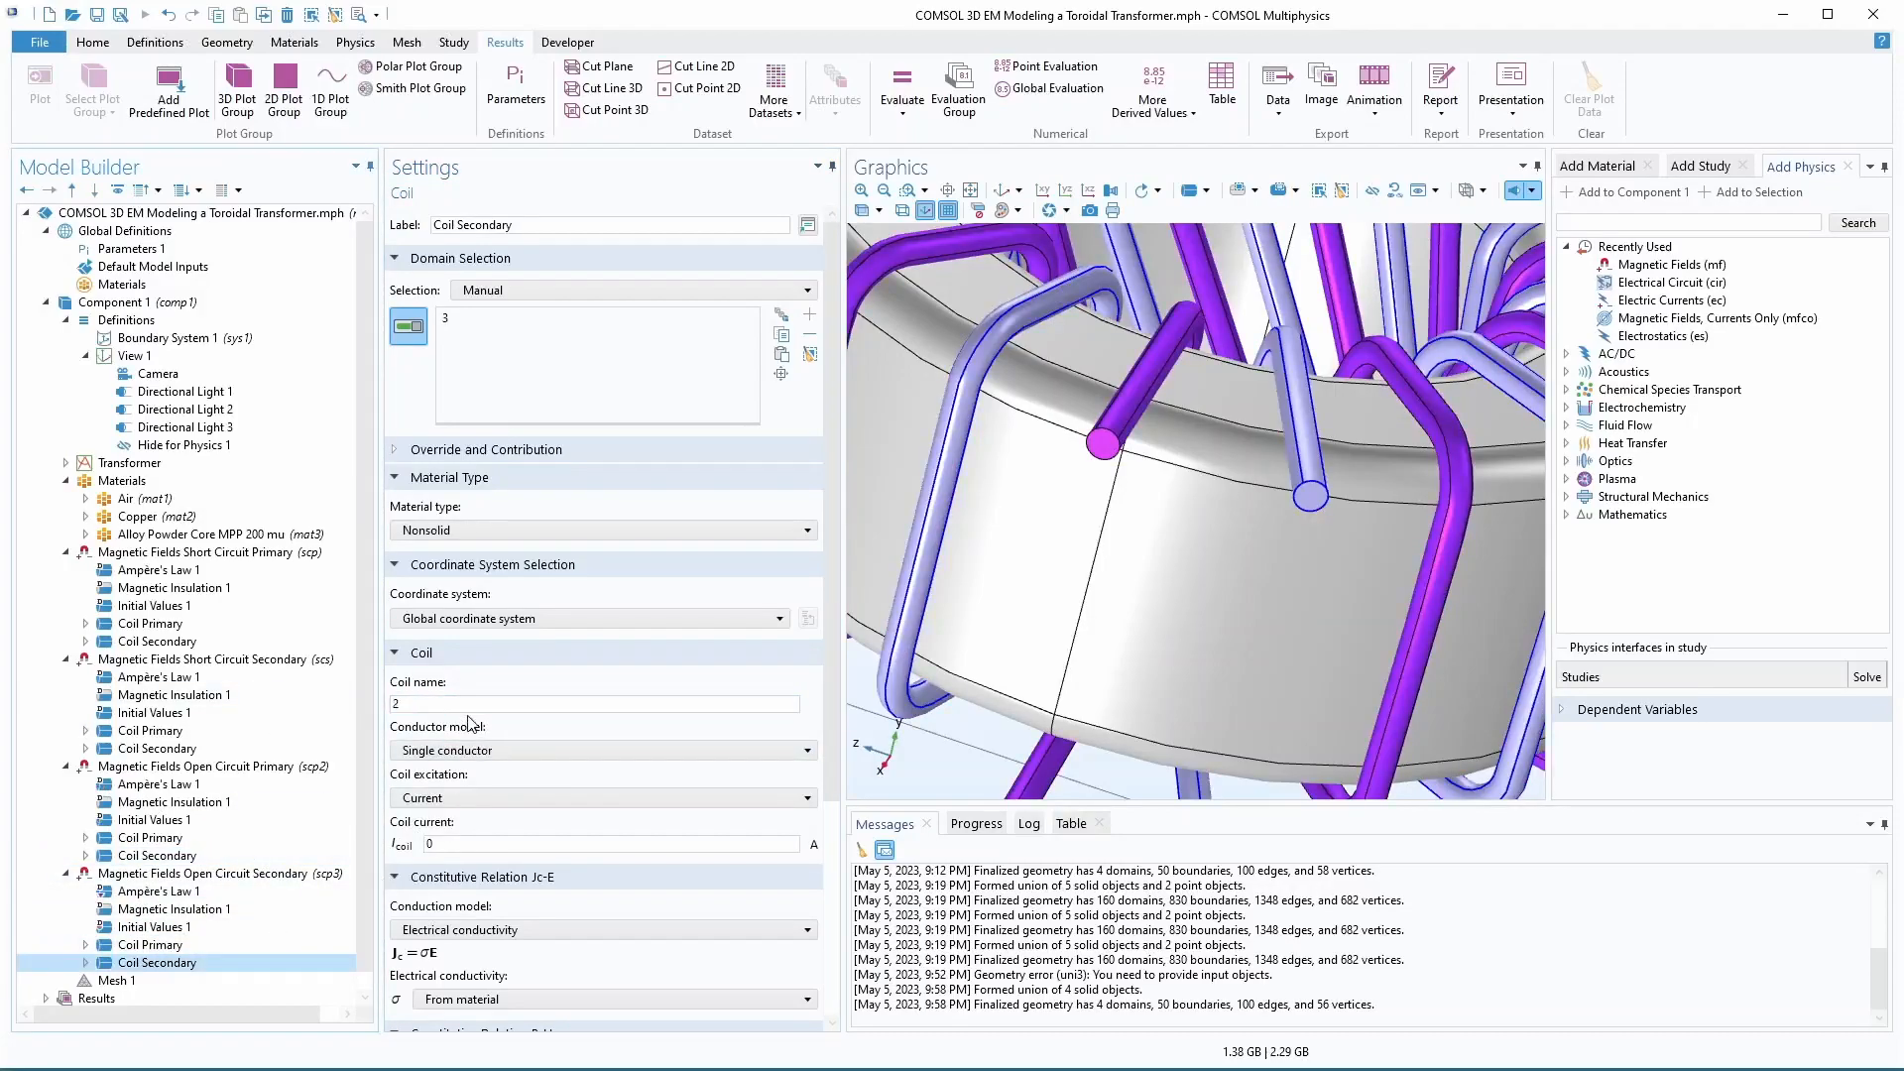
# - In the Open Circuit Secondary interface, set Coil Primary's excitation to Current and Coil Secondary's to Voltage with a coil voltage of Vsec
pyautogui.click(188, 944)
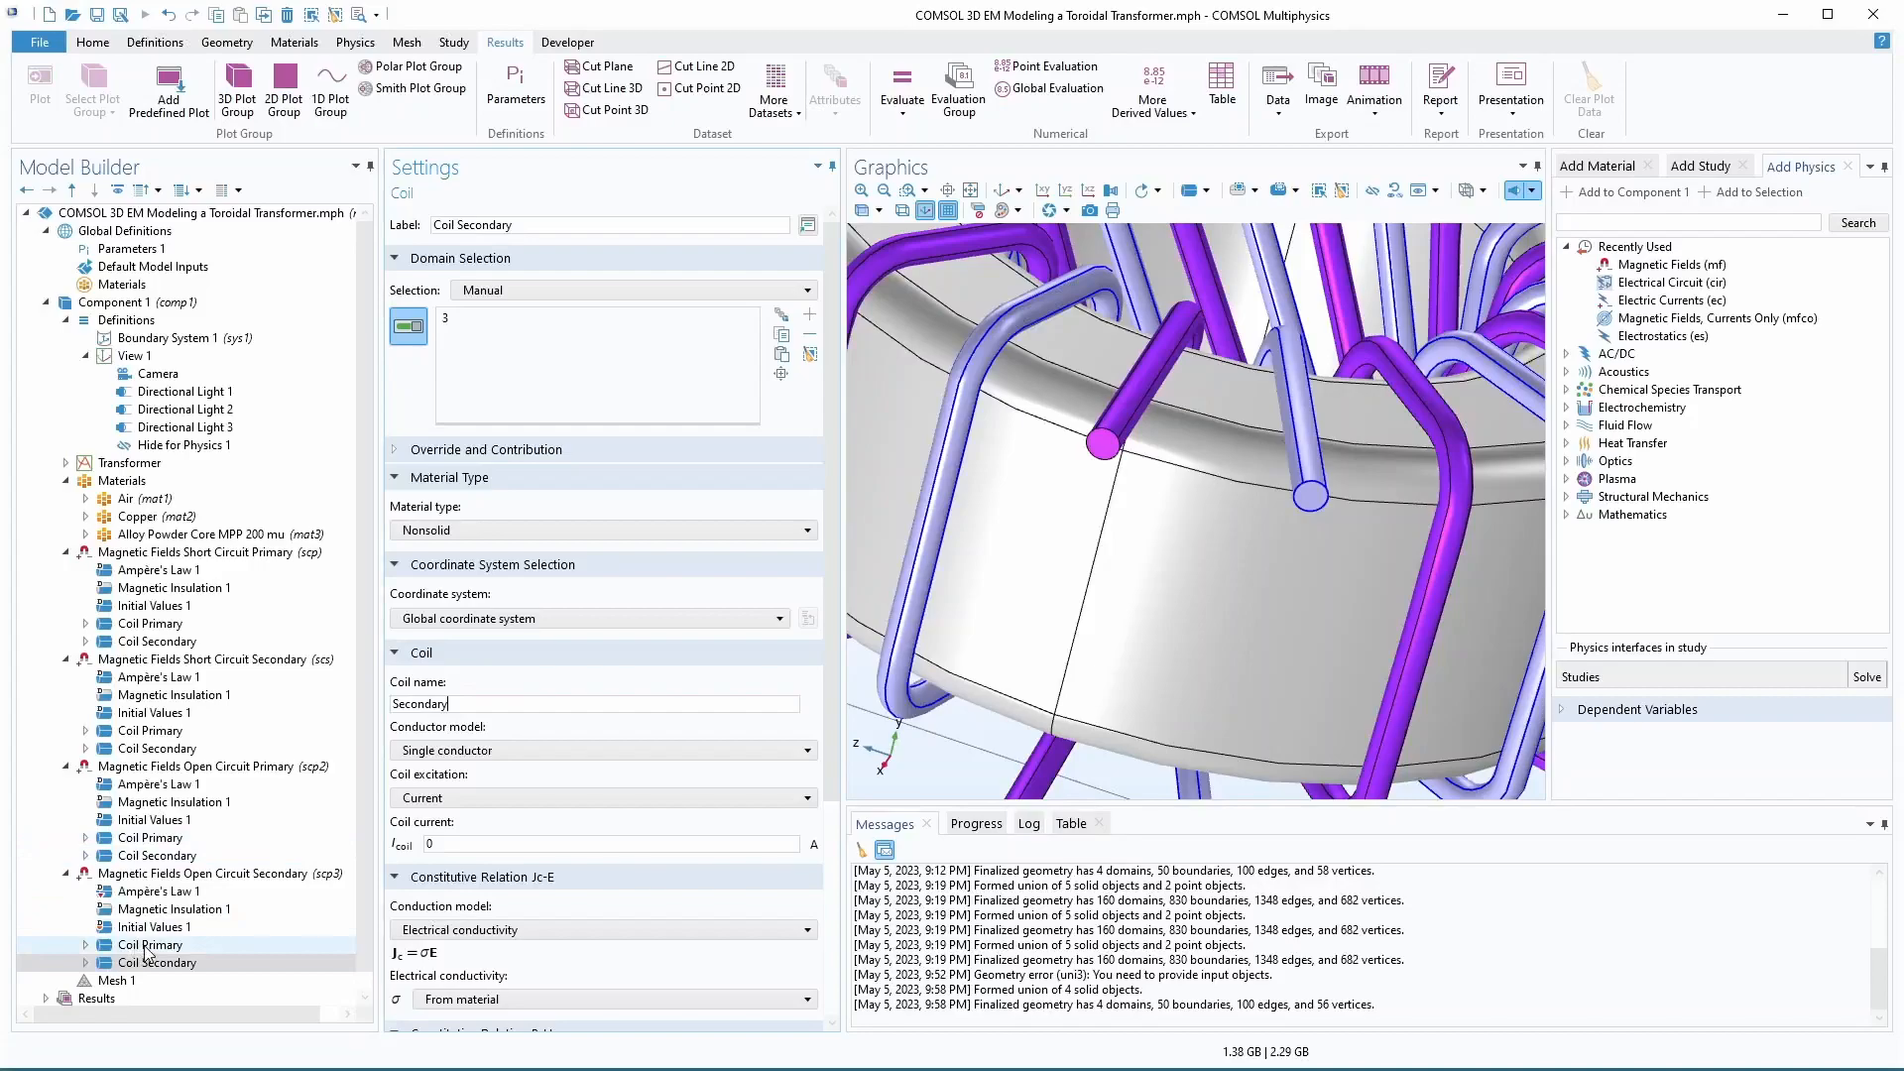
pyautogui.doubleClick(437, 844)
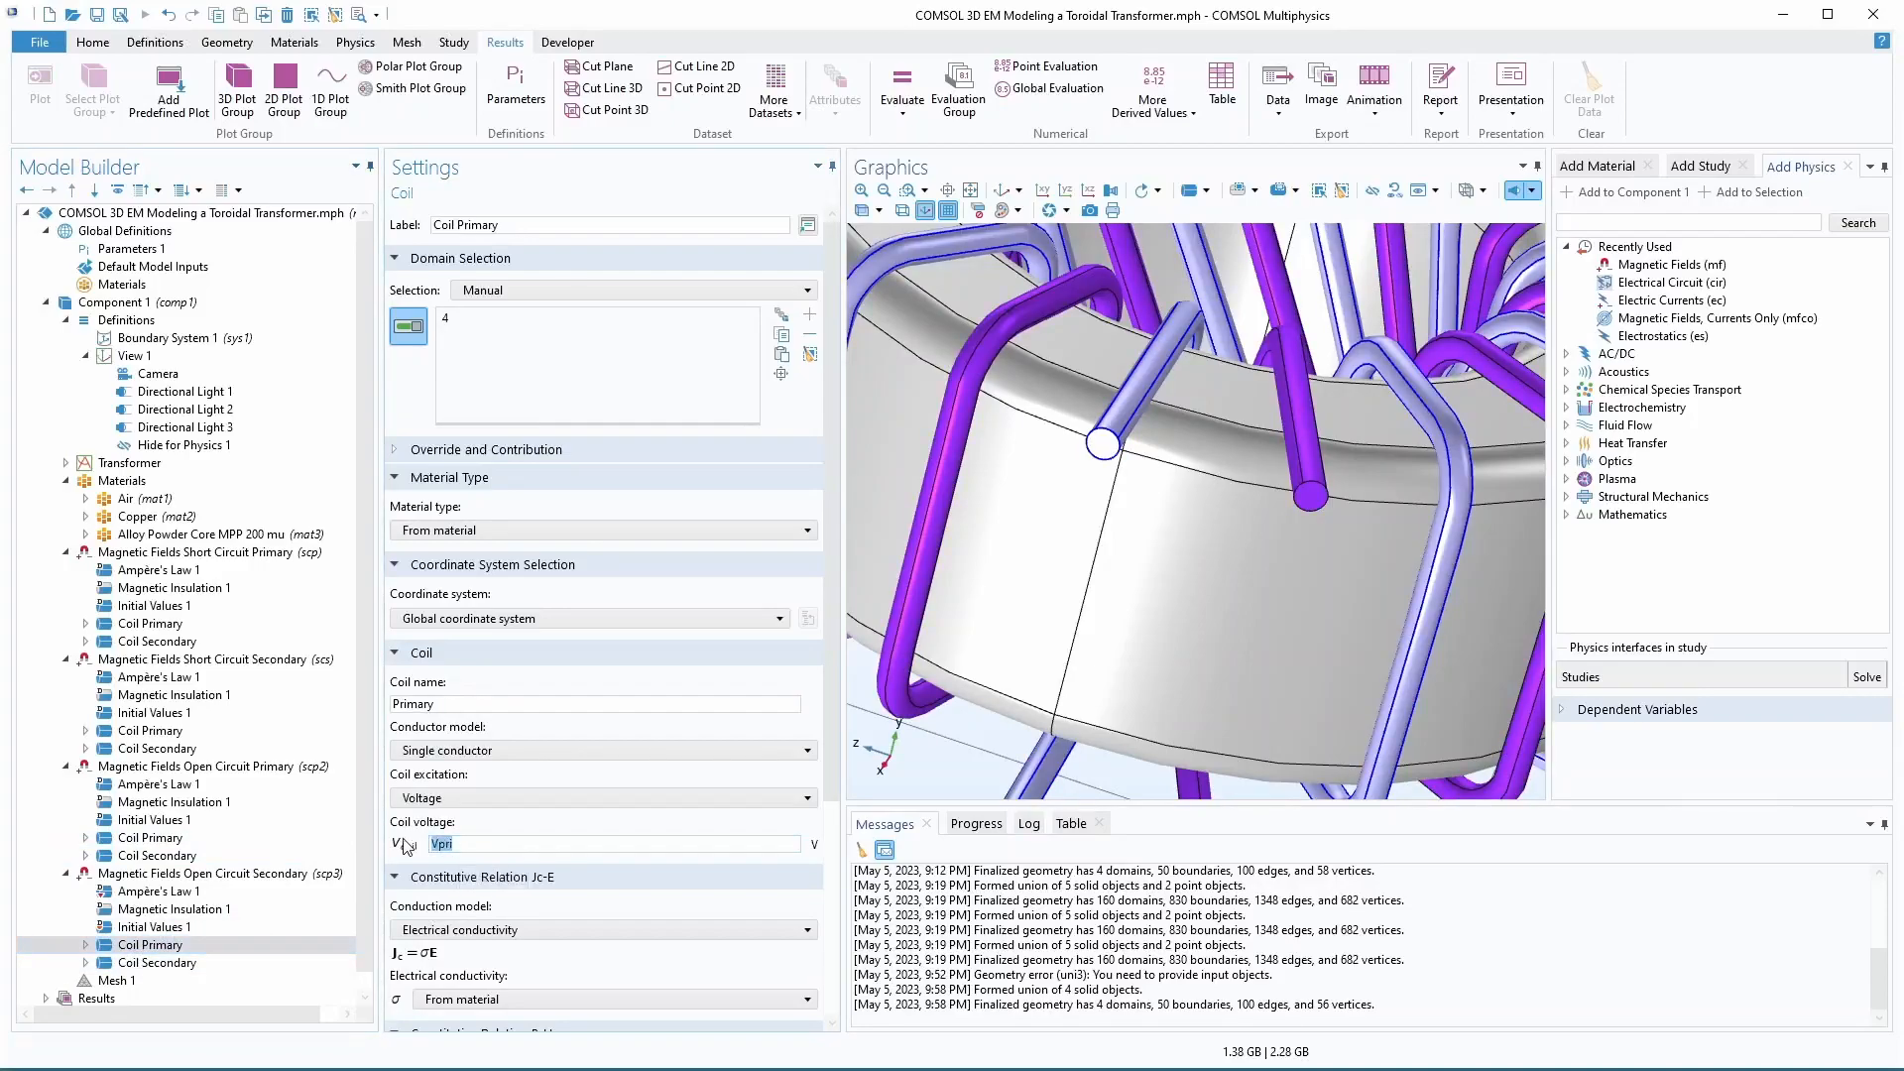
pyautogui.click(448, 799)
pyautogui.click(447, 833)
pyautogui.click(157, 963)
pyautogui.click(446, 799)
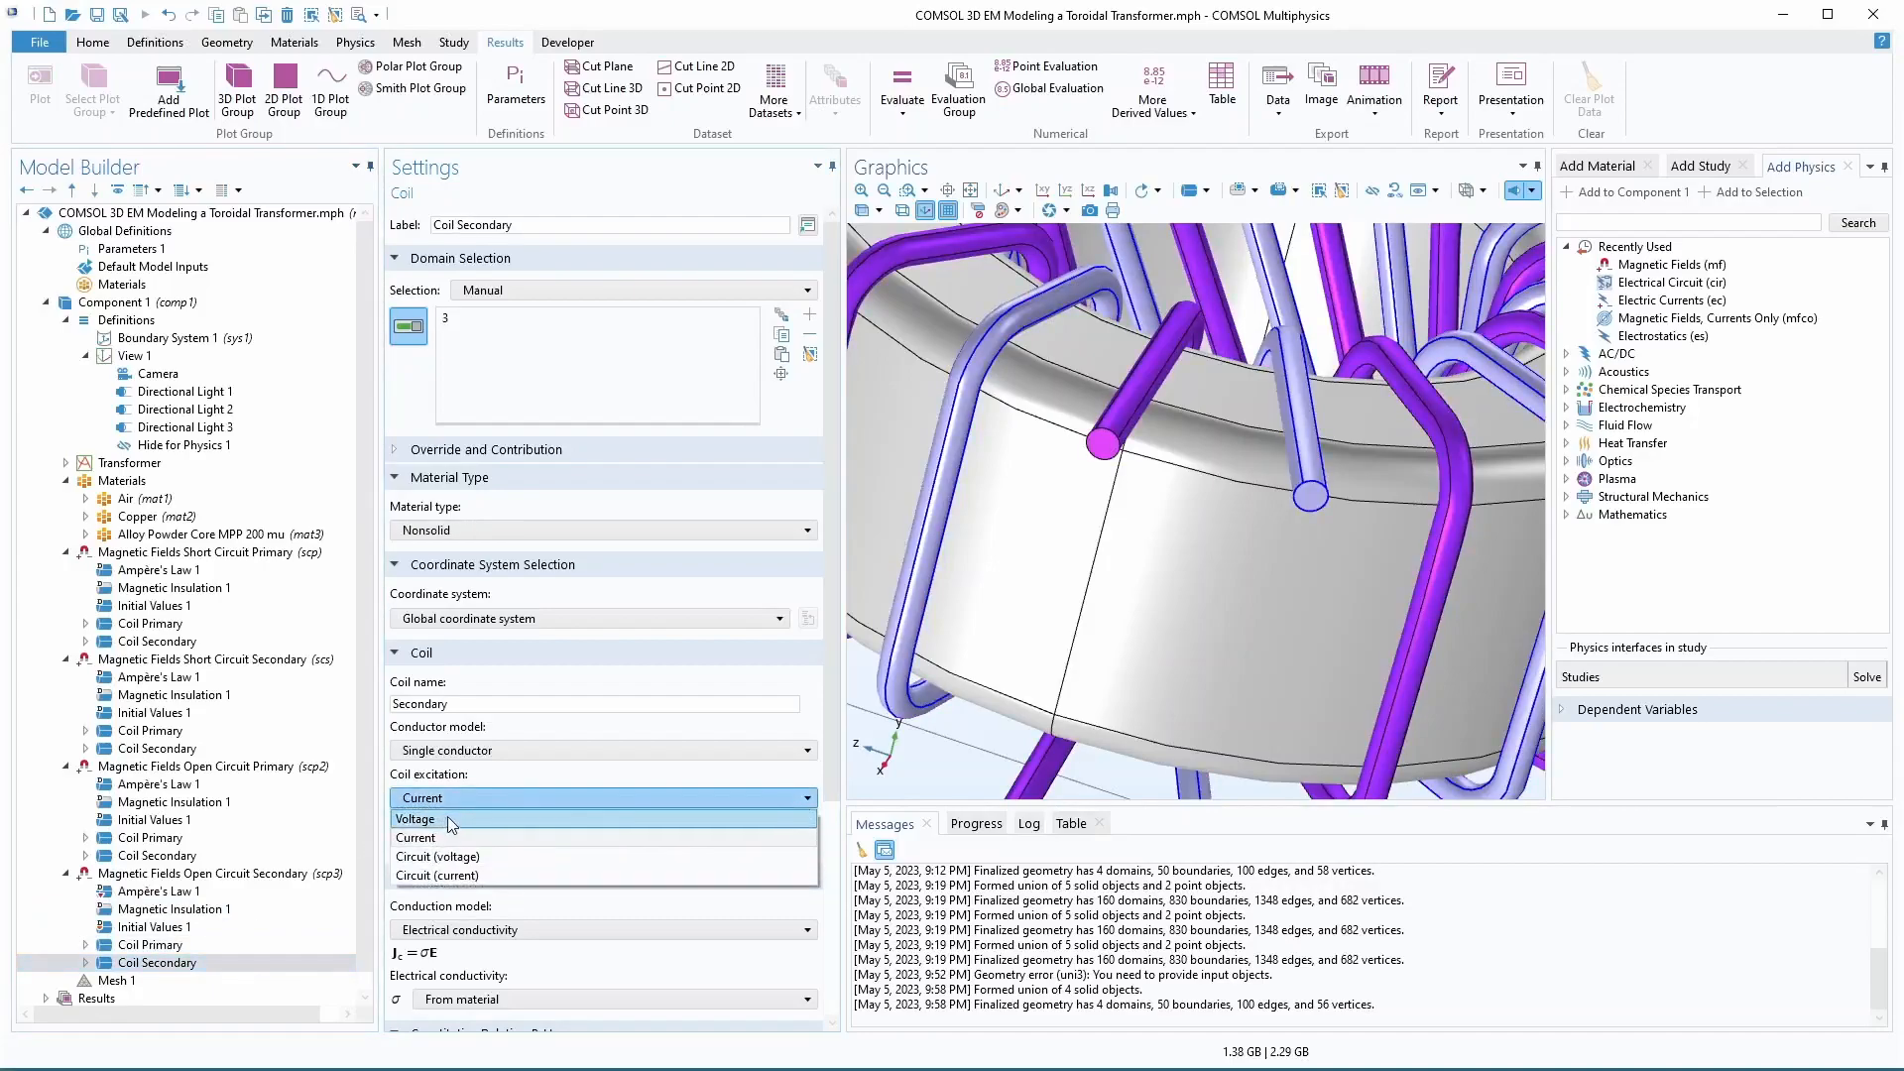
pyautogui.click(443, 822)
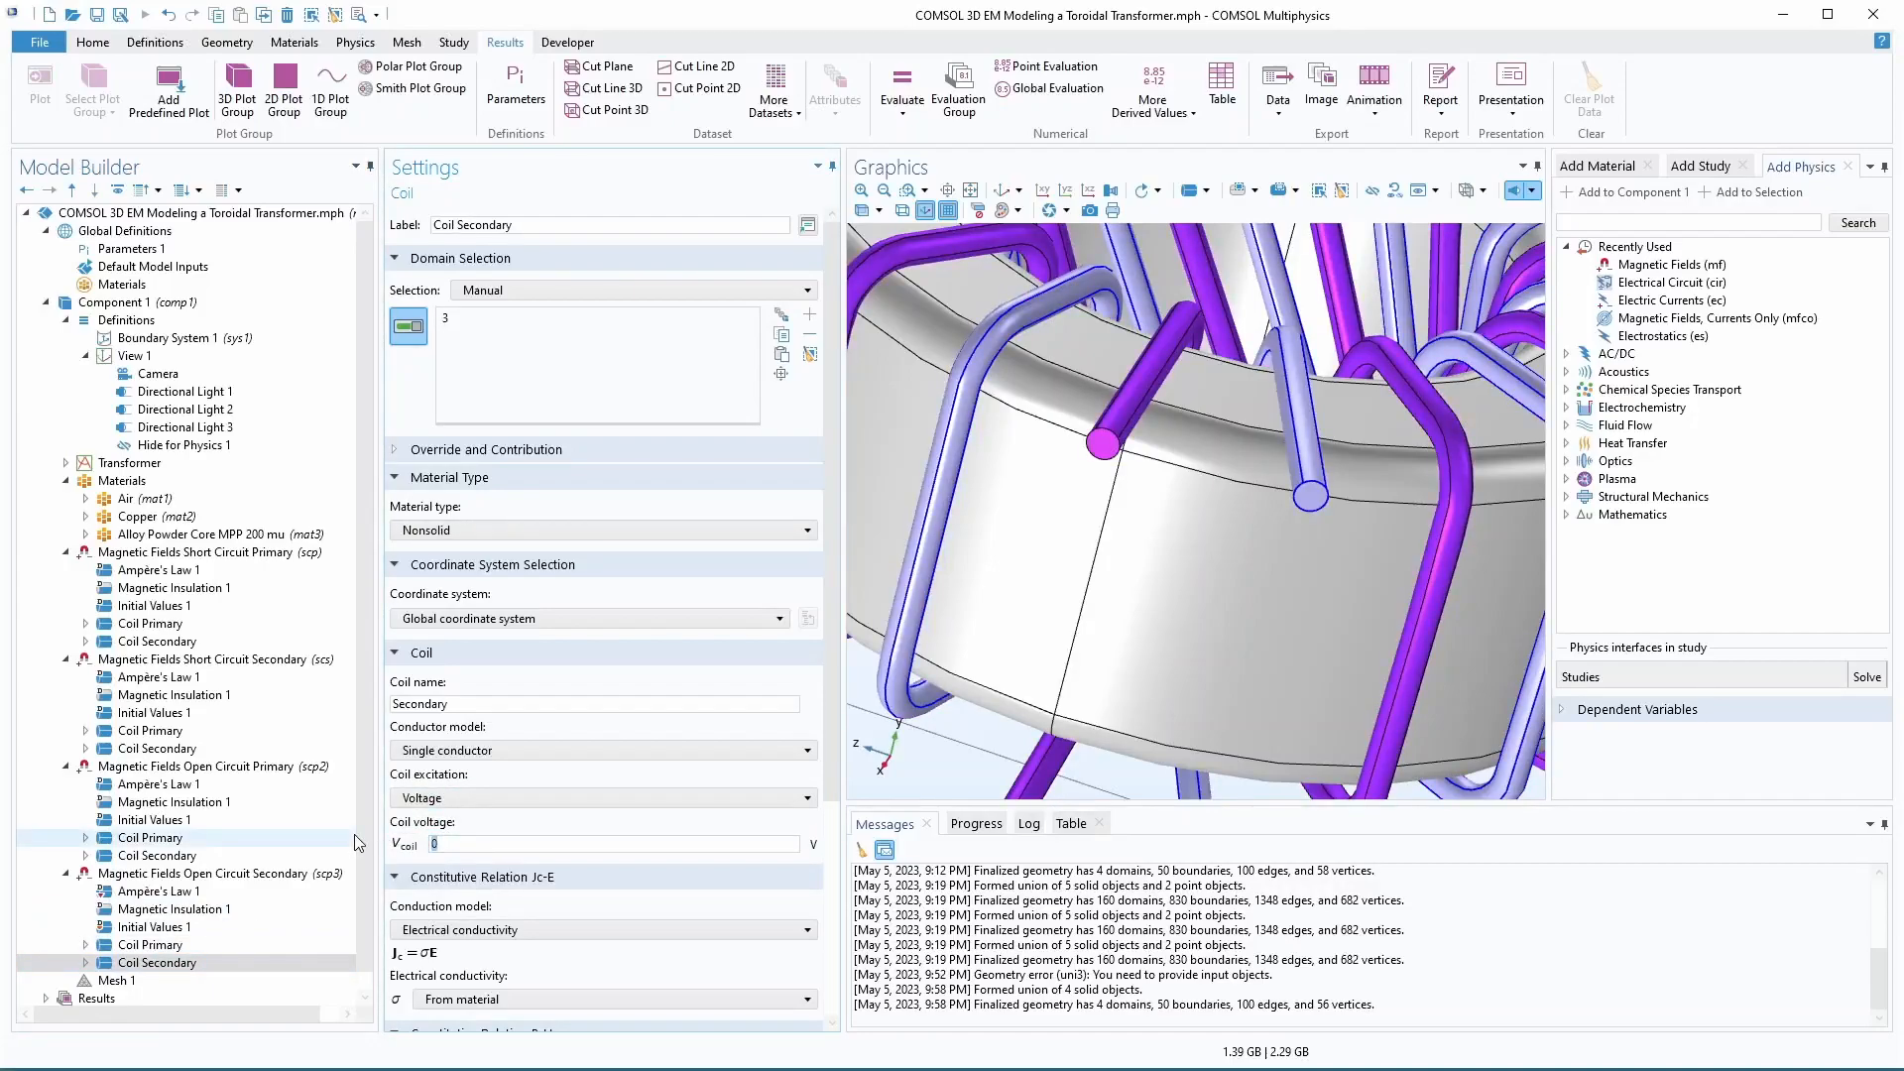
pyautogui.press('Tab')
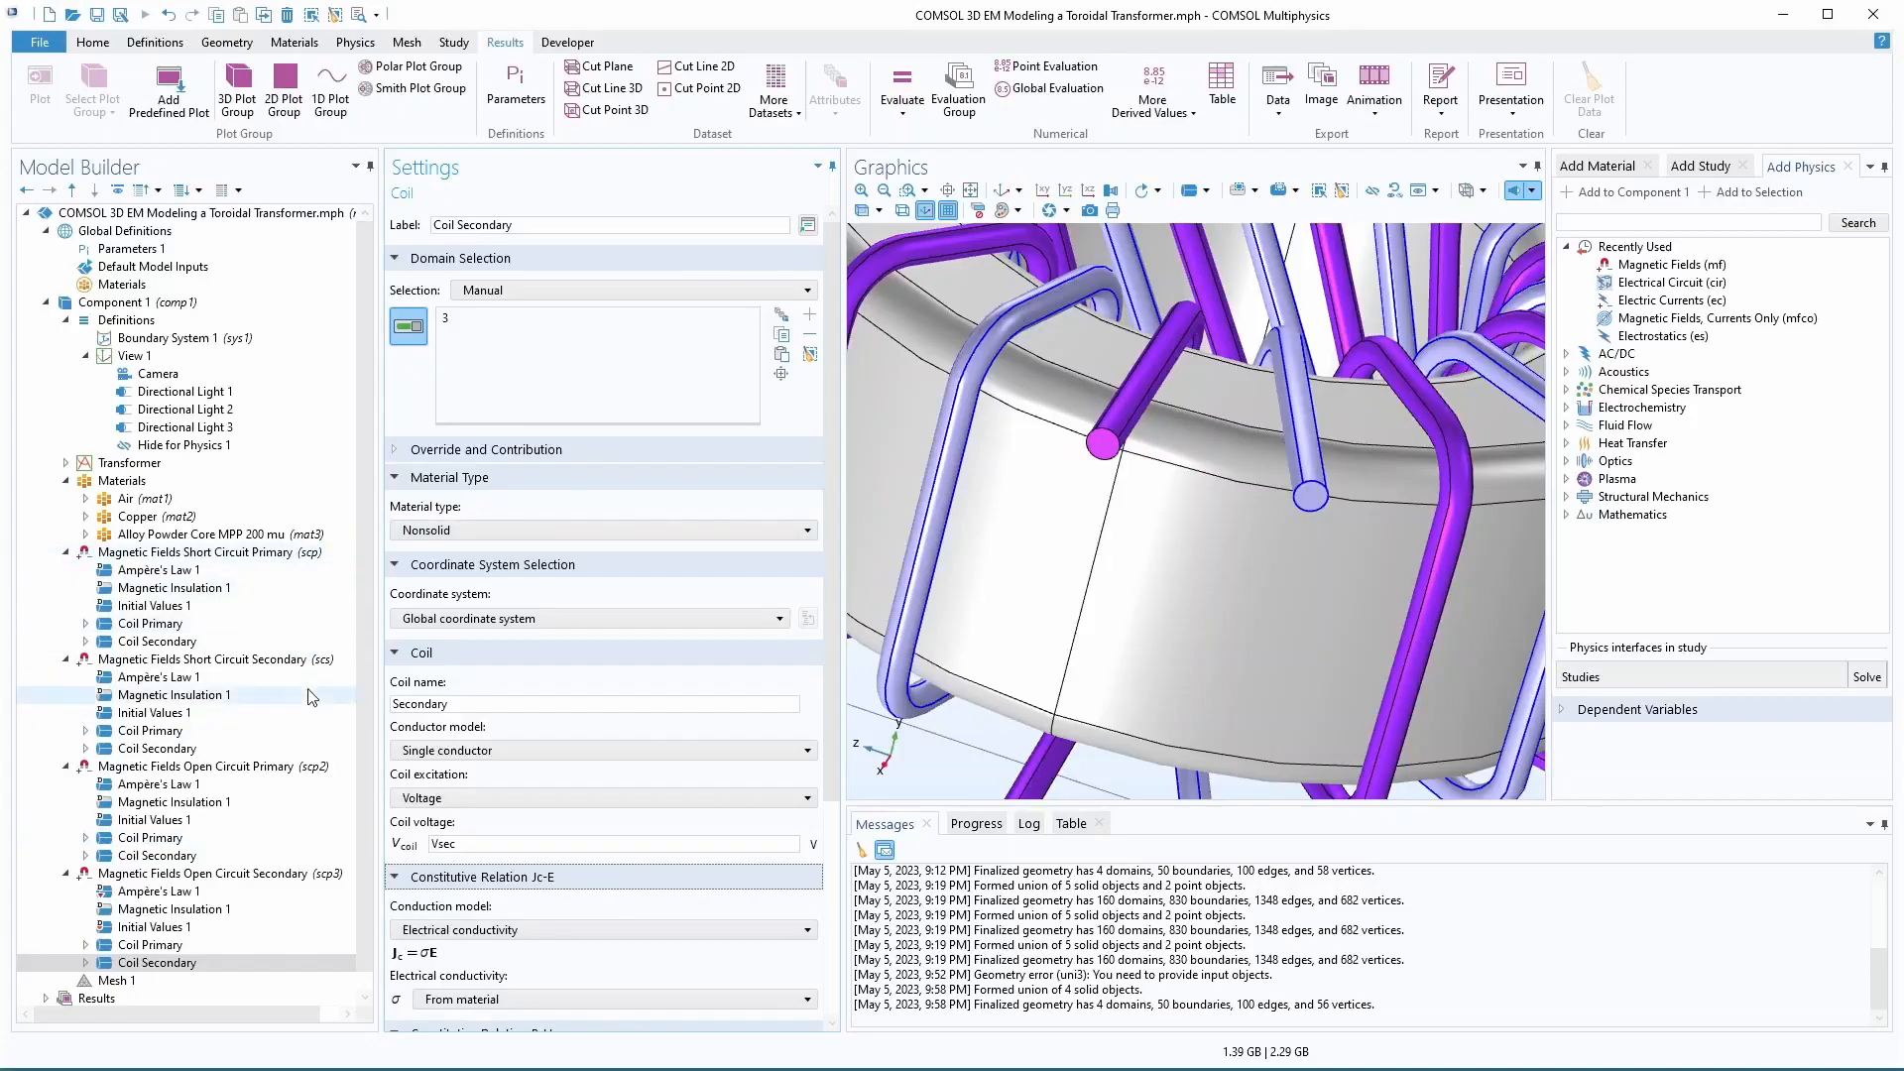
# - Set the name of the Open Circuit Primary interface to ocp and of the Open Circuit Secondary interface to ocs
pyautogui.click(306, 769)
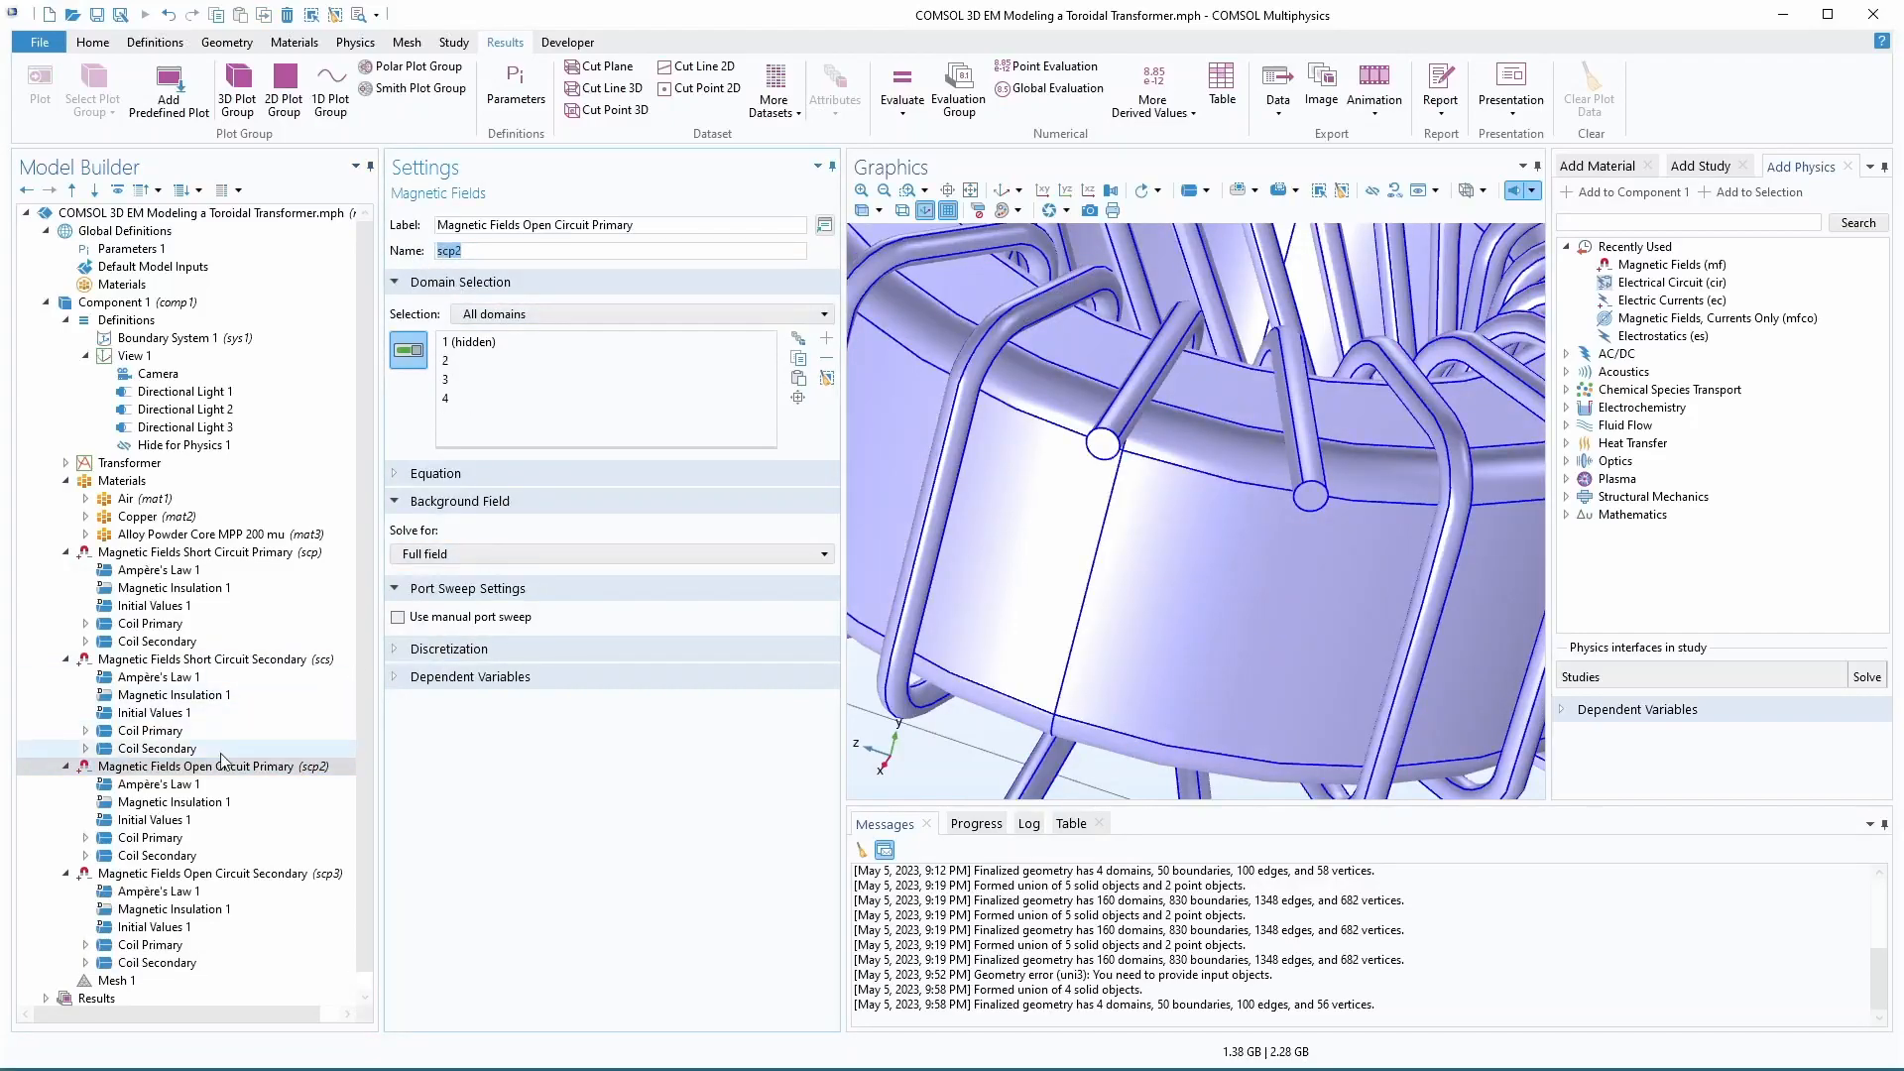
pyautogui.write('oc')
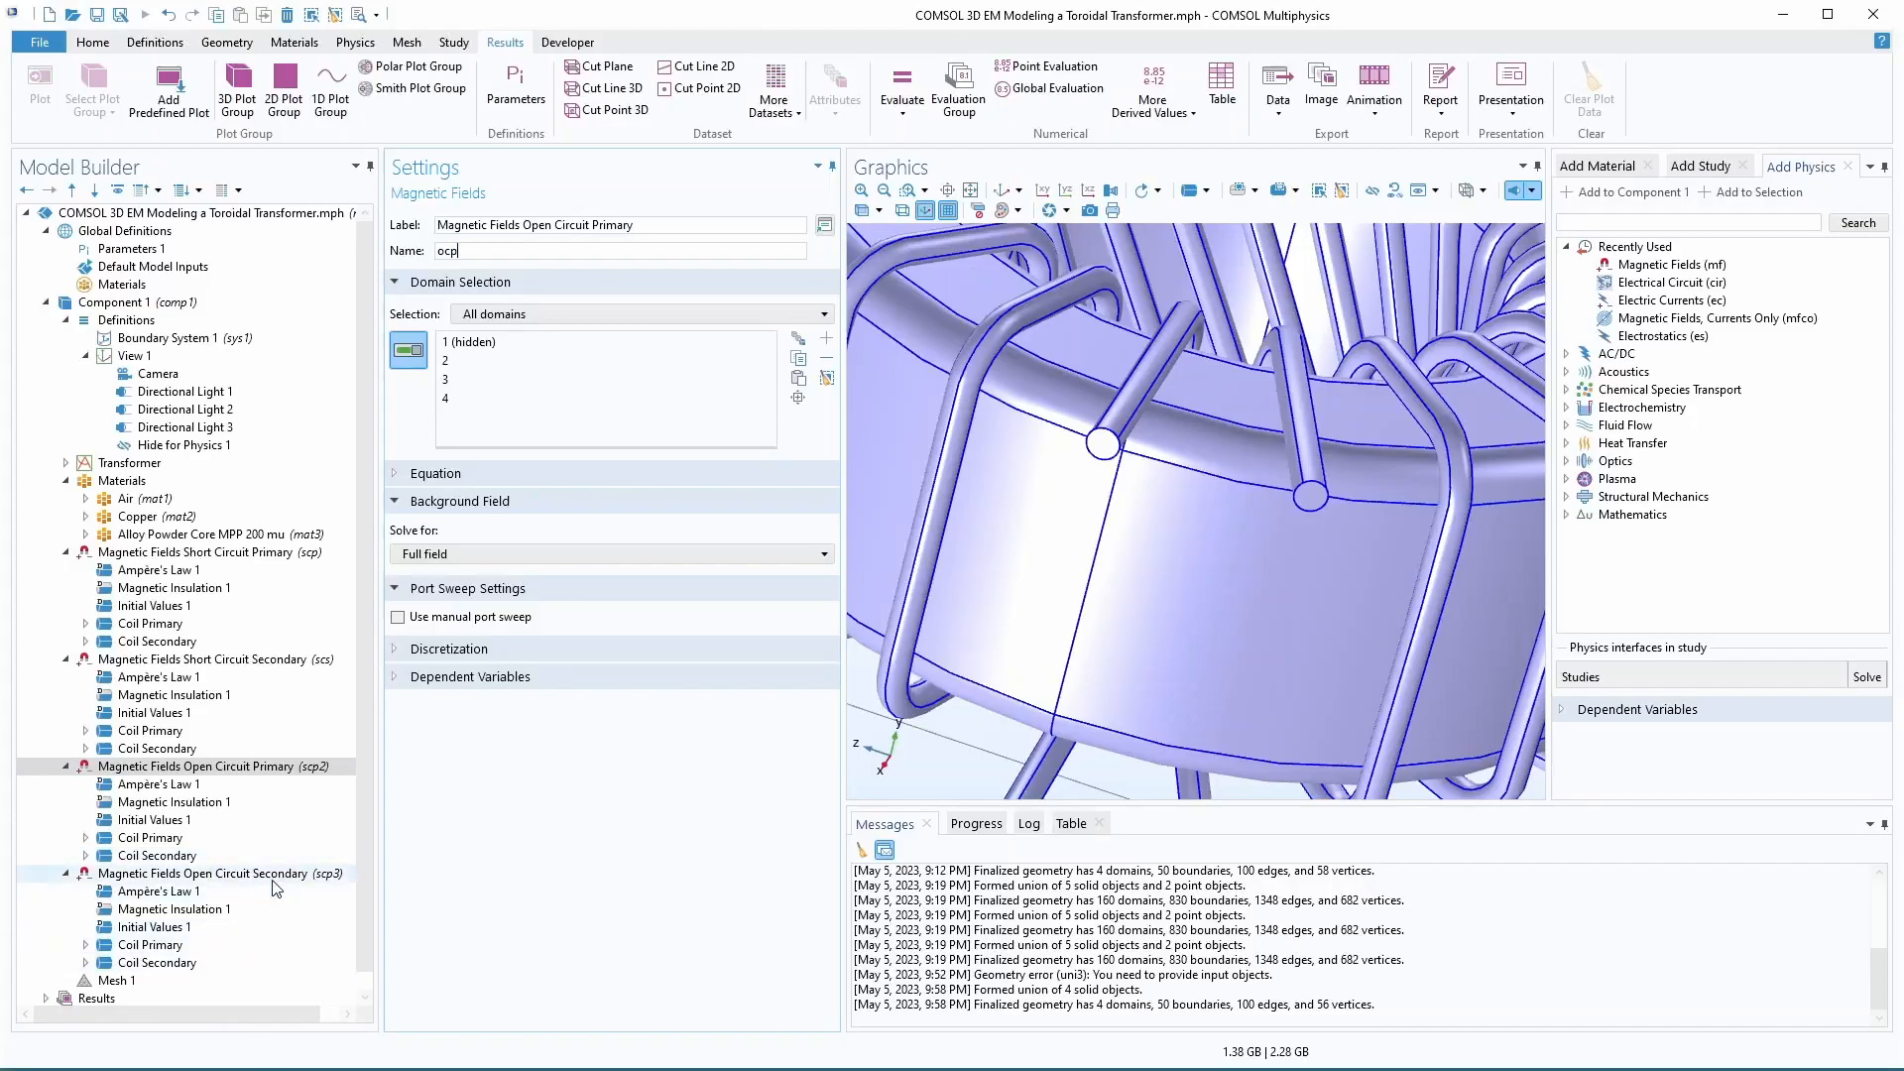
pyautogui.click(219, 873)
pyautogui.doubleClick(451, 252)
pyautogui.write('o')
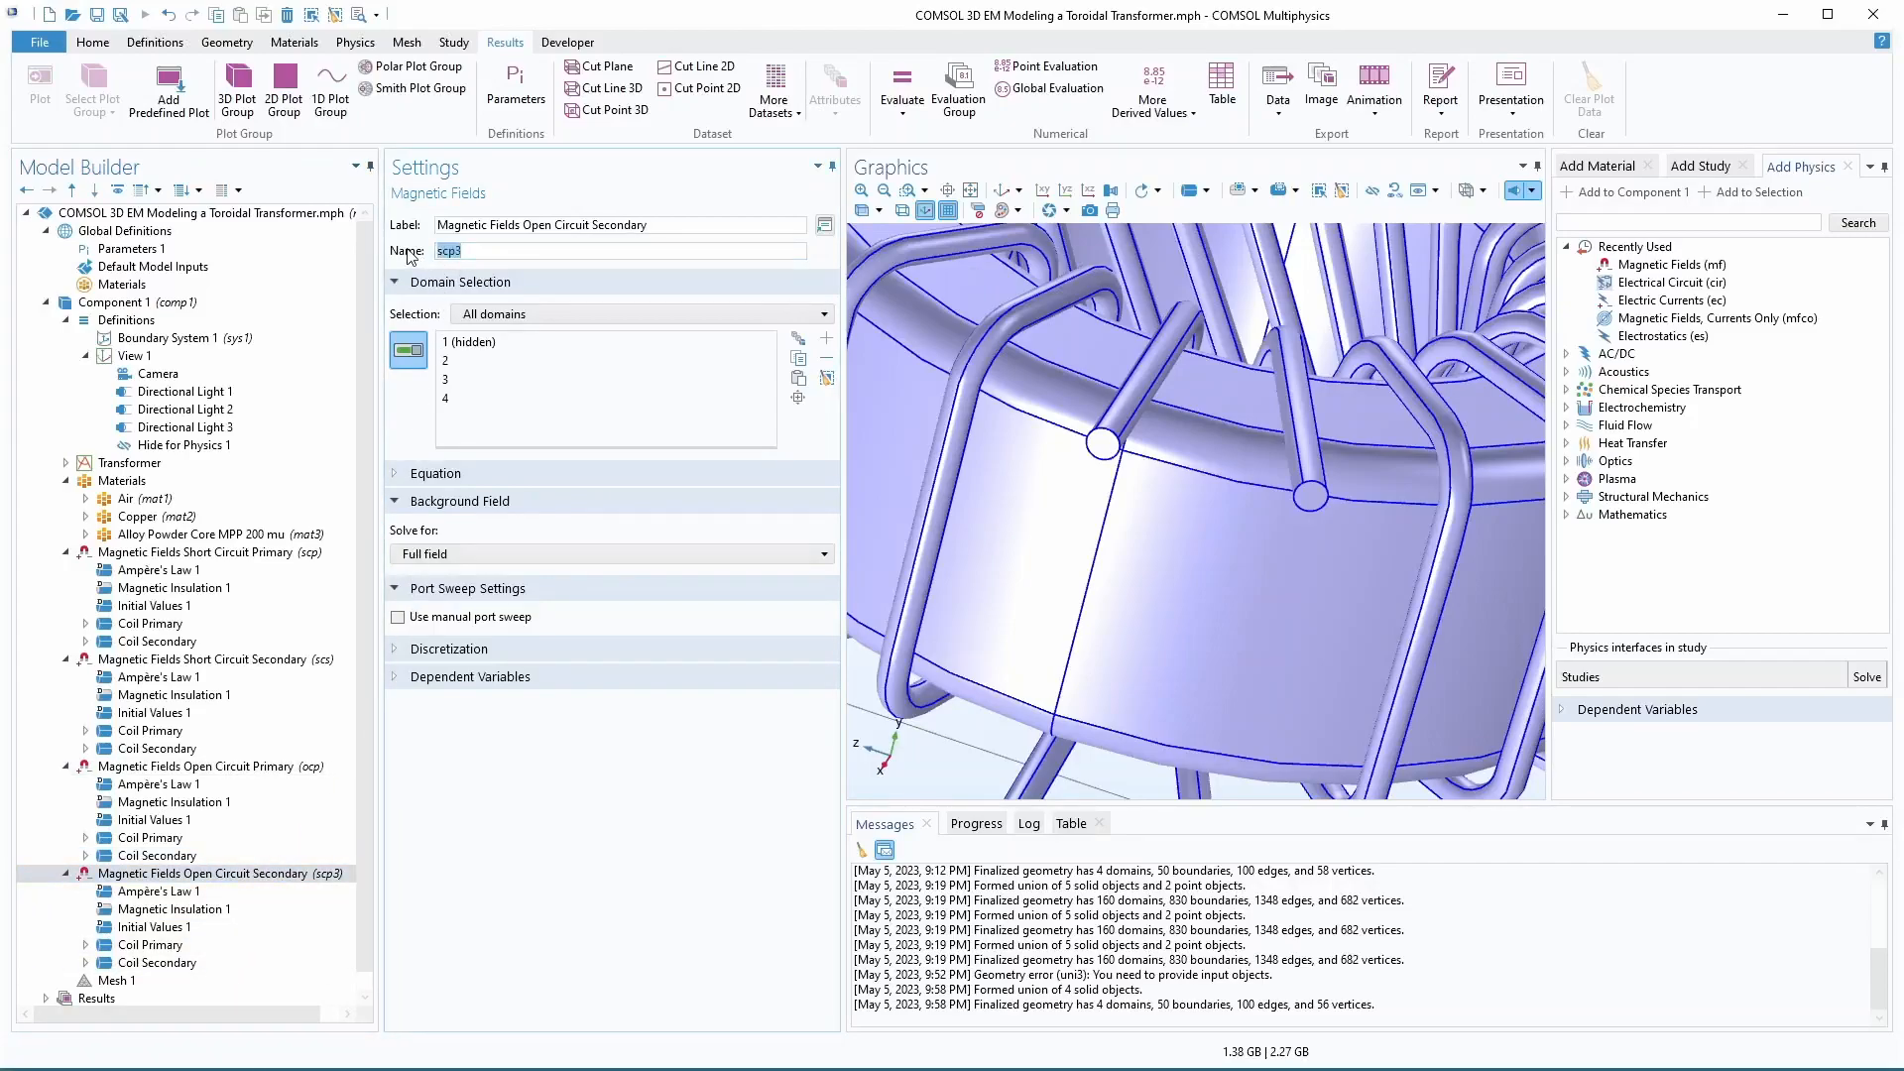
pyautogui.write('cs')
pyautogui.press('Tab')
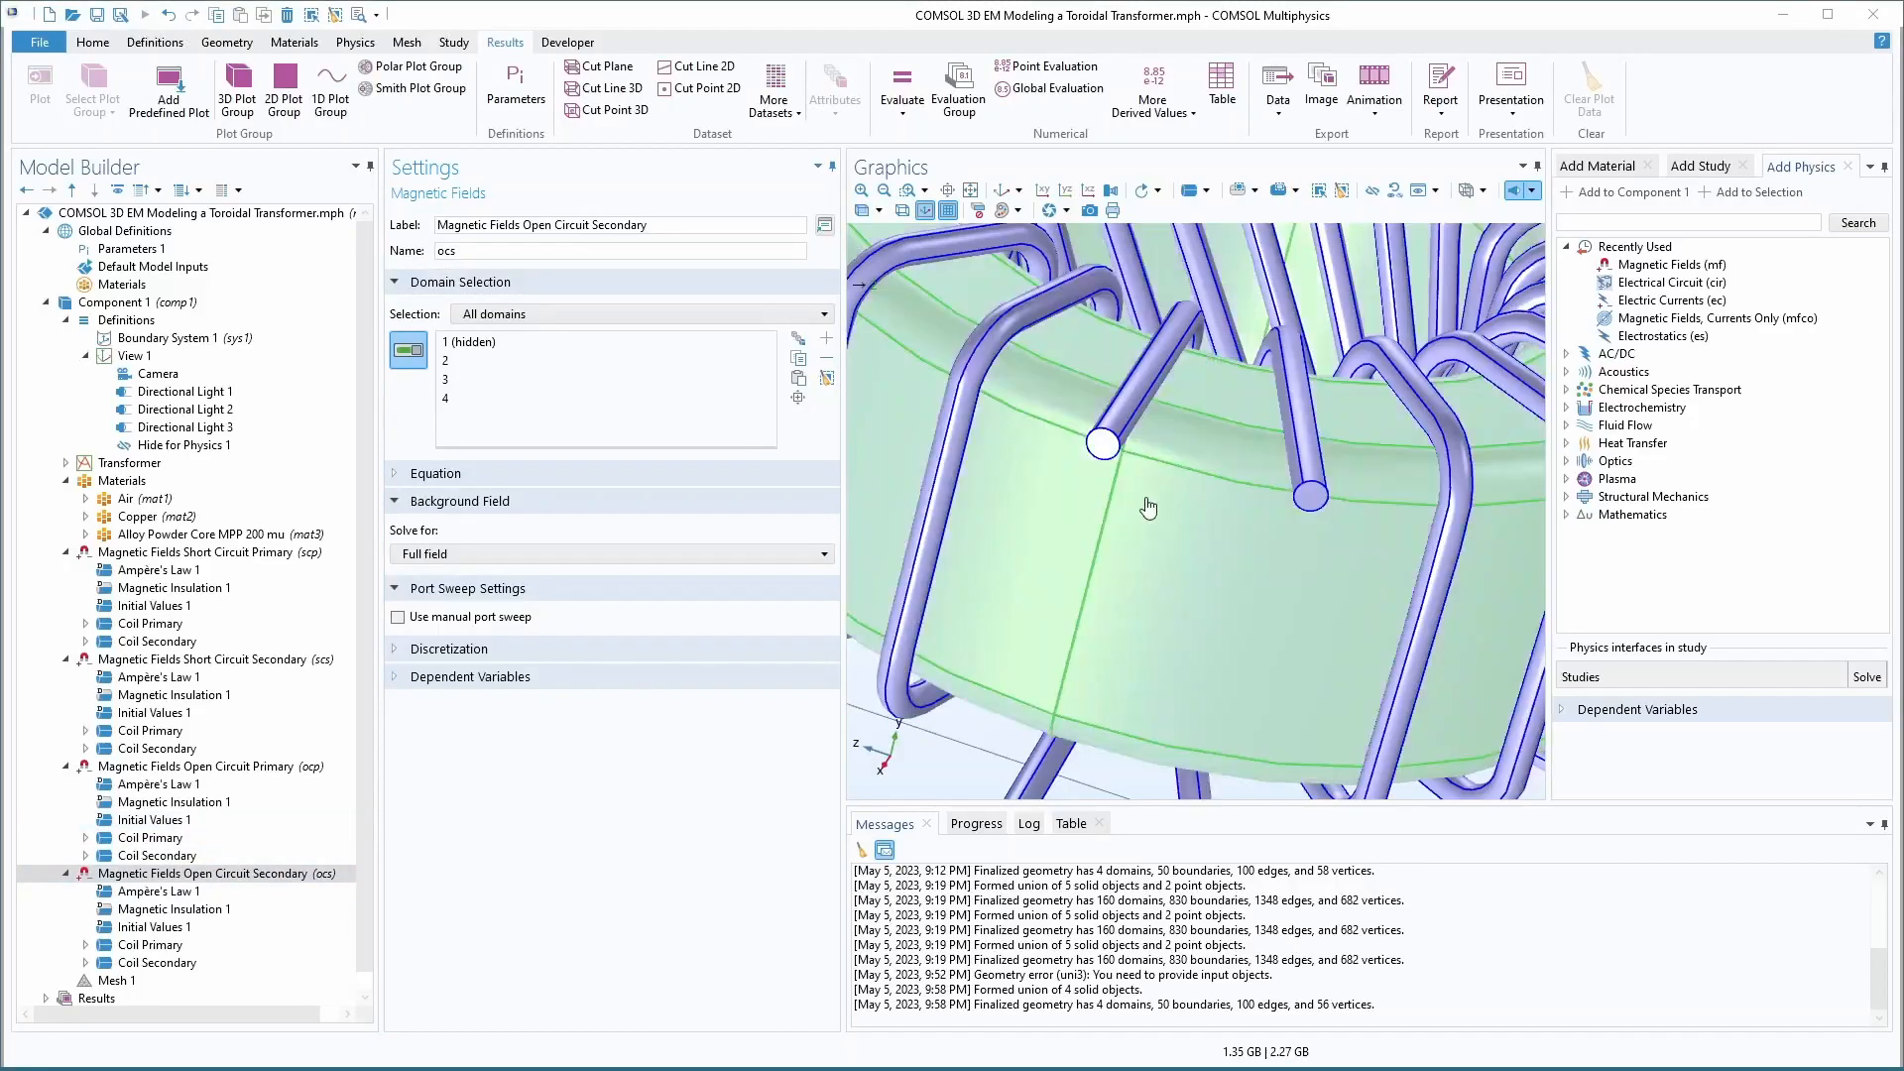
# - Add an Electrostatics interface from the Electric Fields and Currents group to Component 1
pyautogui.click(1566, 354)
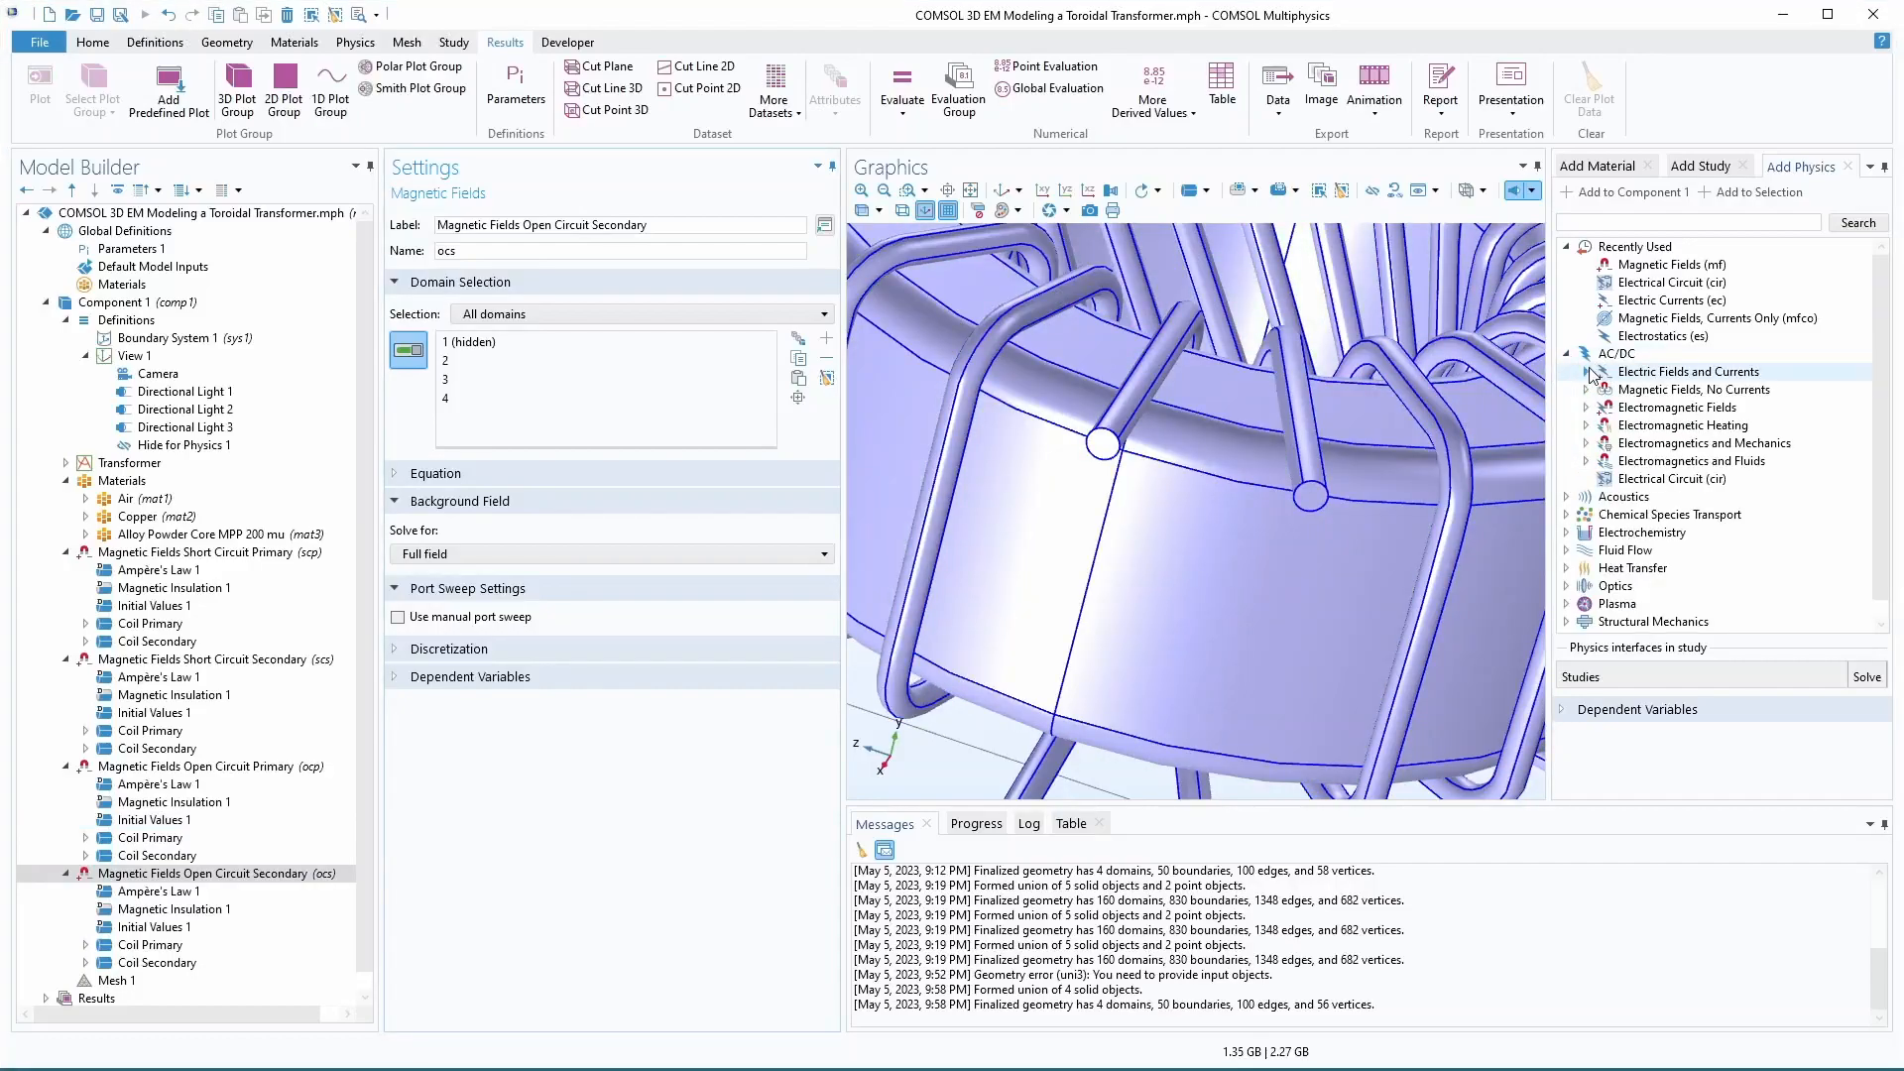
pyautogui.click(1586, 372)
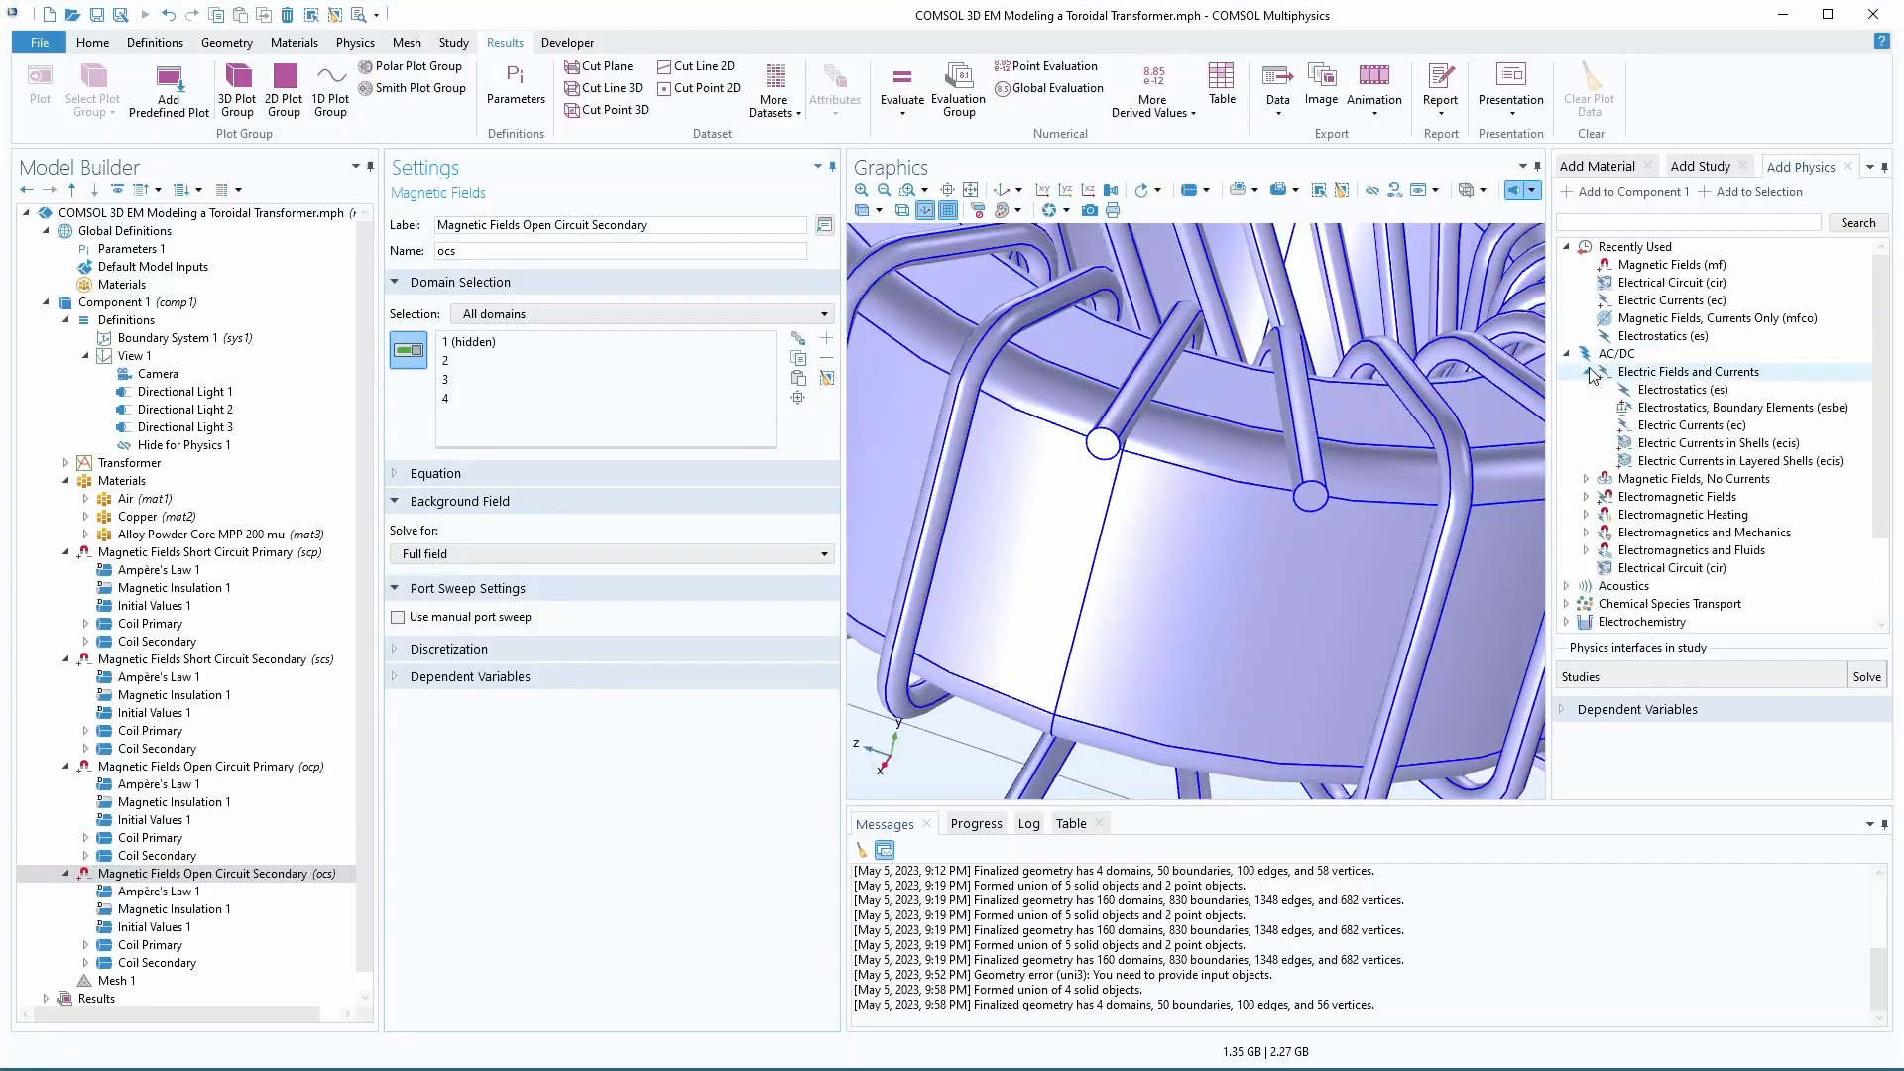
pyautogui.click(1671, 393)
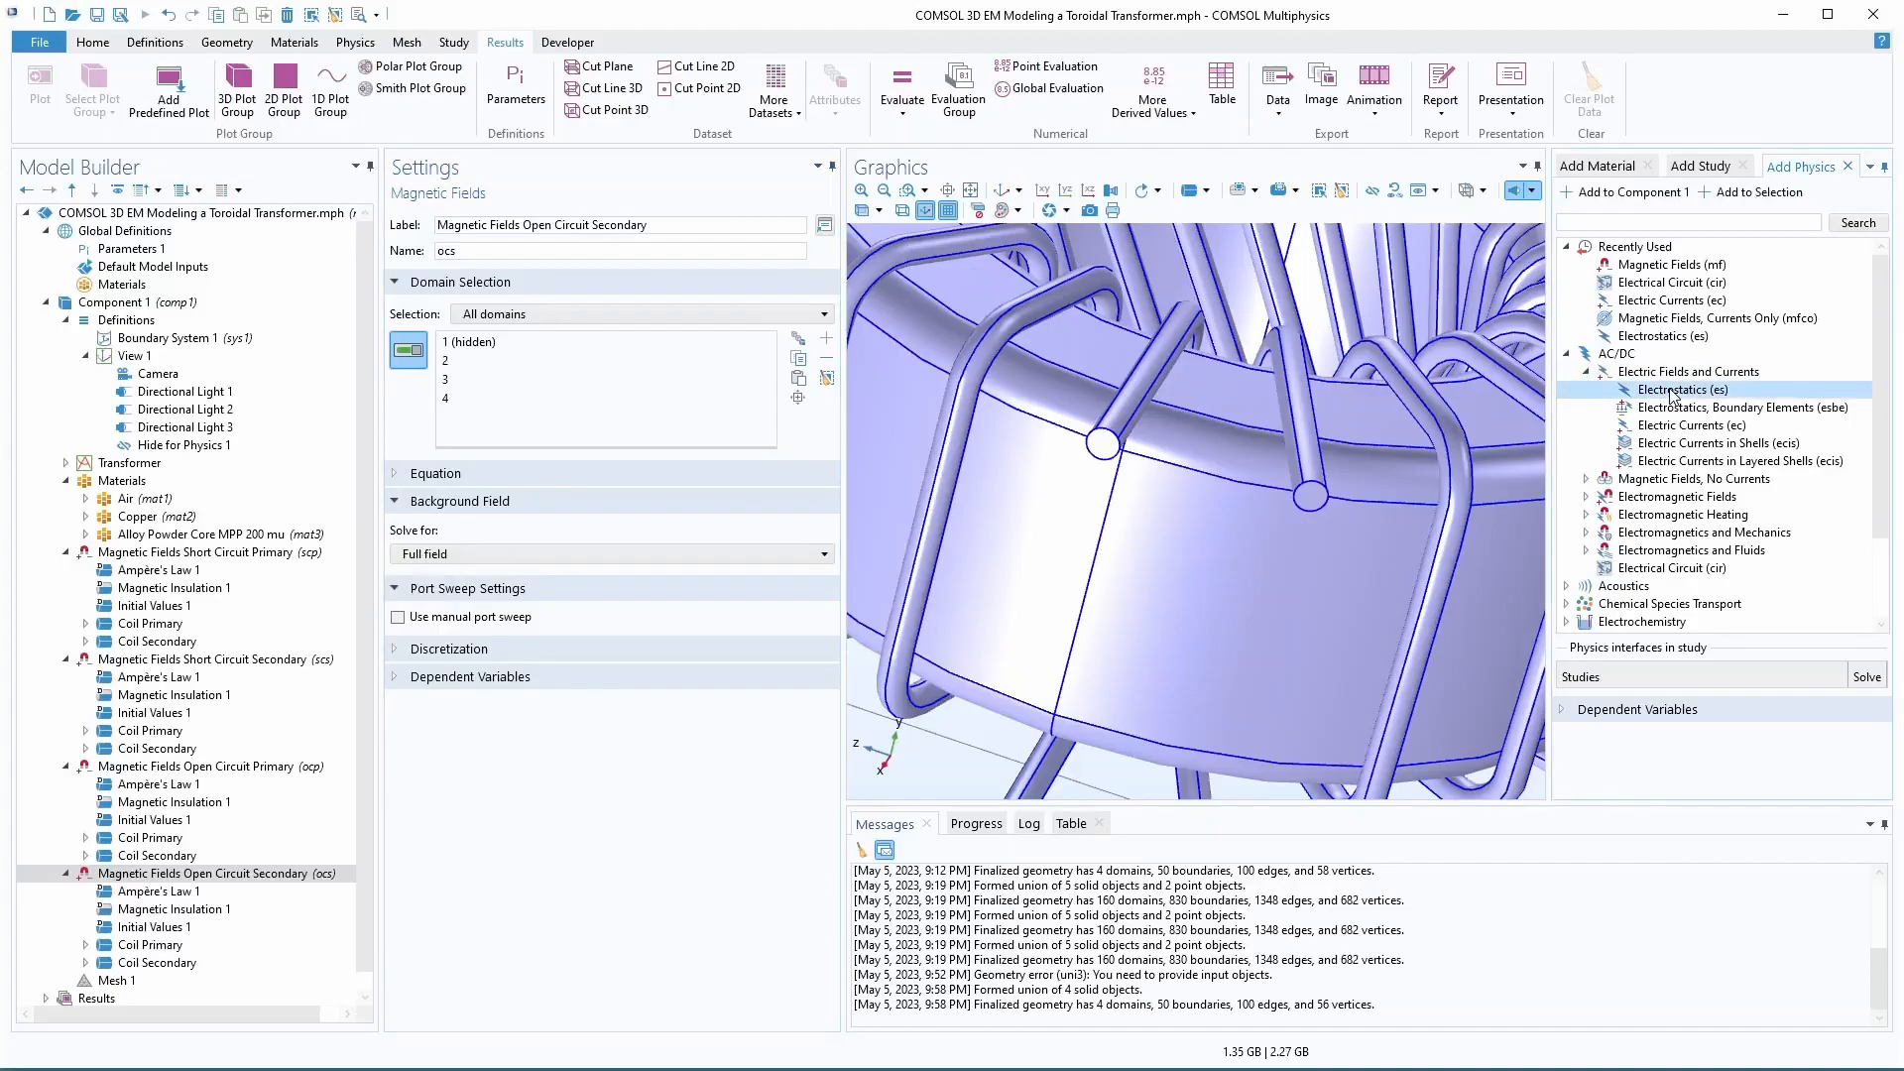
pyautogui.doubleClick(1671, 393)
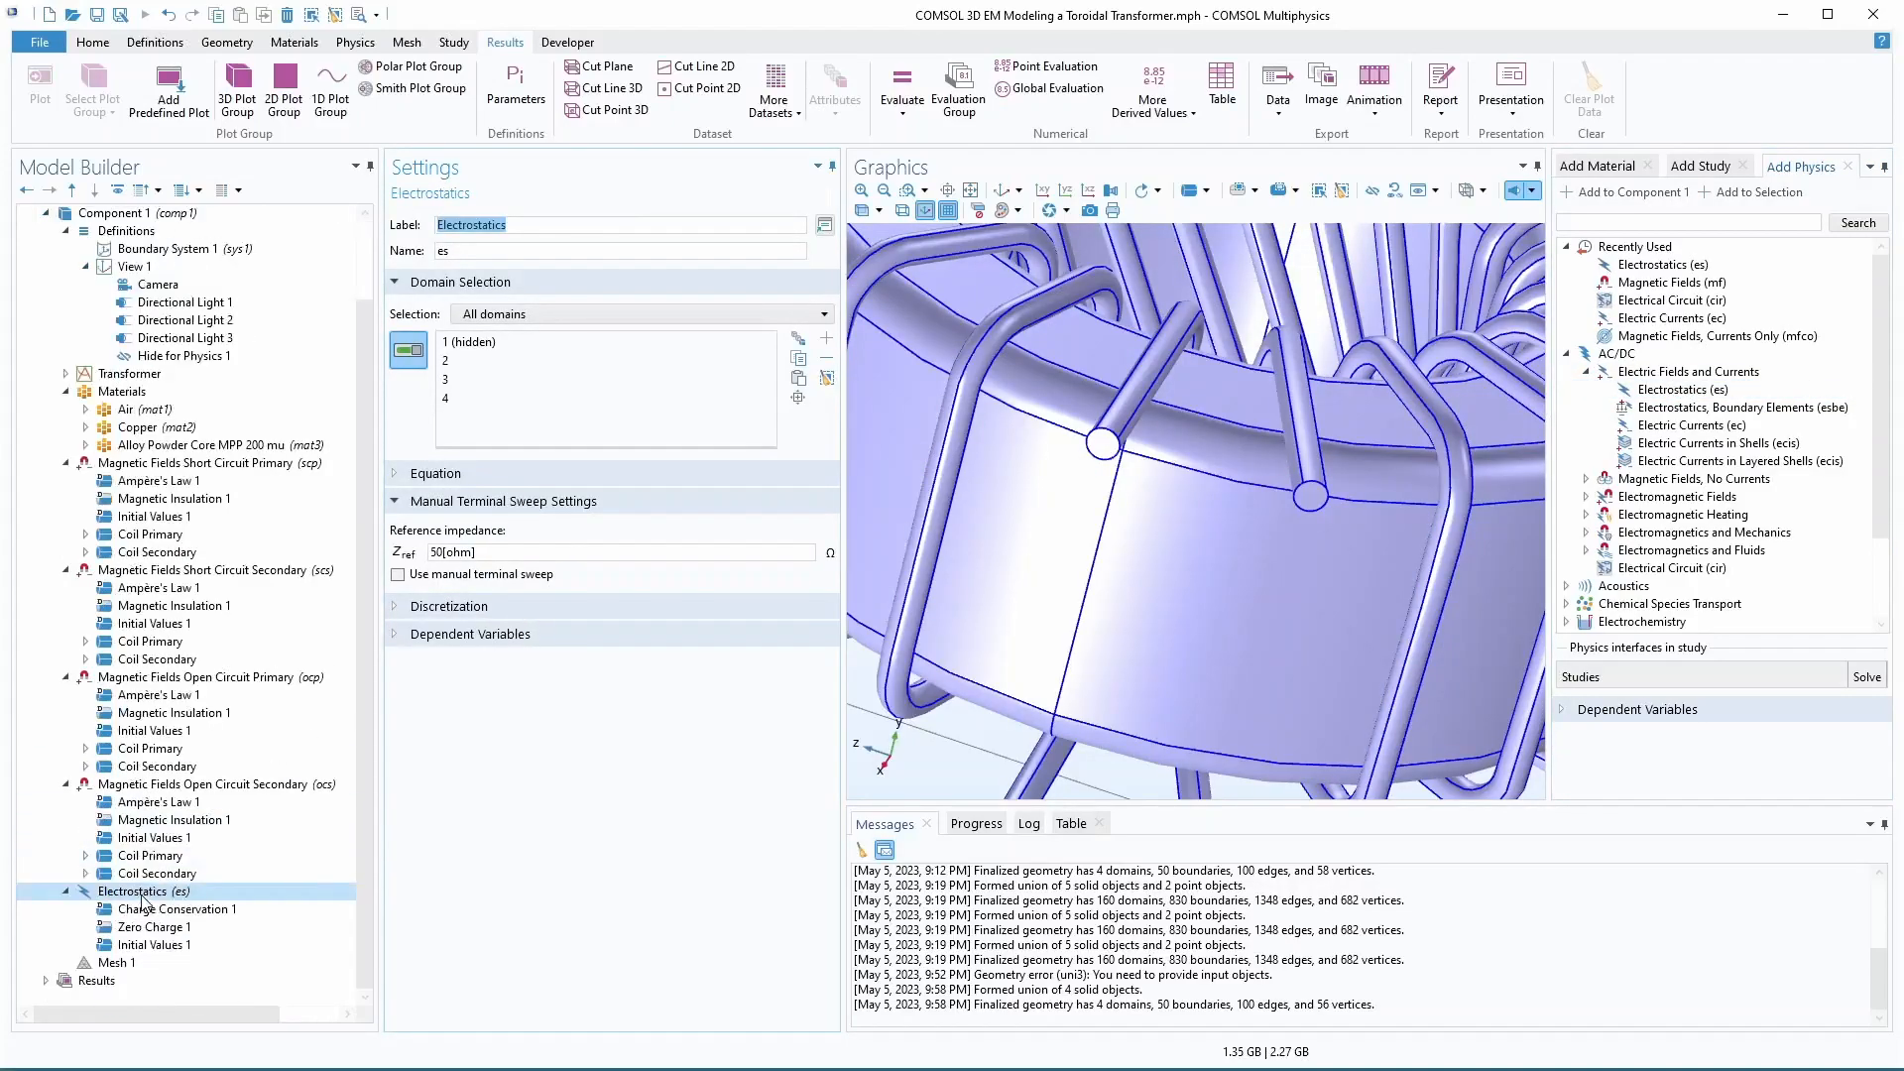
# - Collapse the four Magnetic Fields interfaces, Materials, Definitions and Global Definitions in the model tree
pyautogui.click(65, 784)
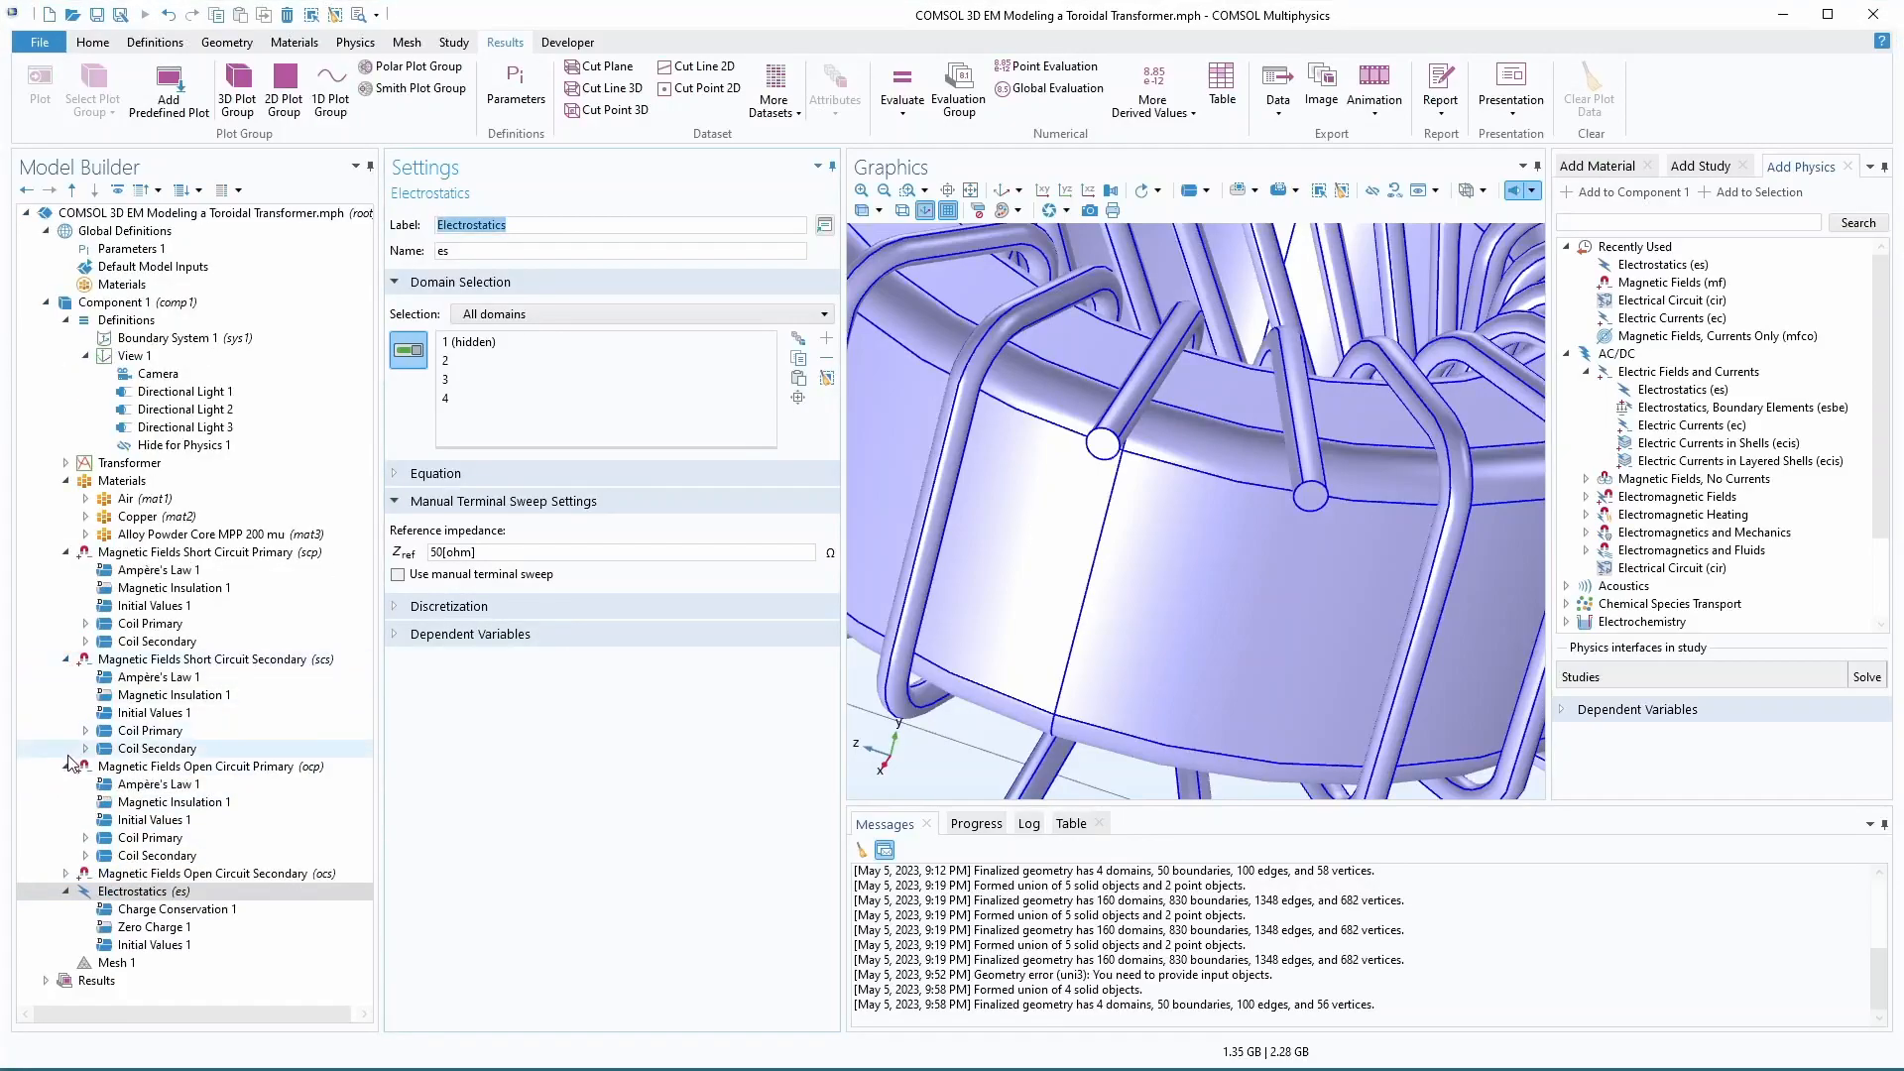
pyautogui.click(66, 765)
pyautogui.click(66, 658)
pyautogui.click(65, 552)
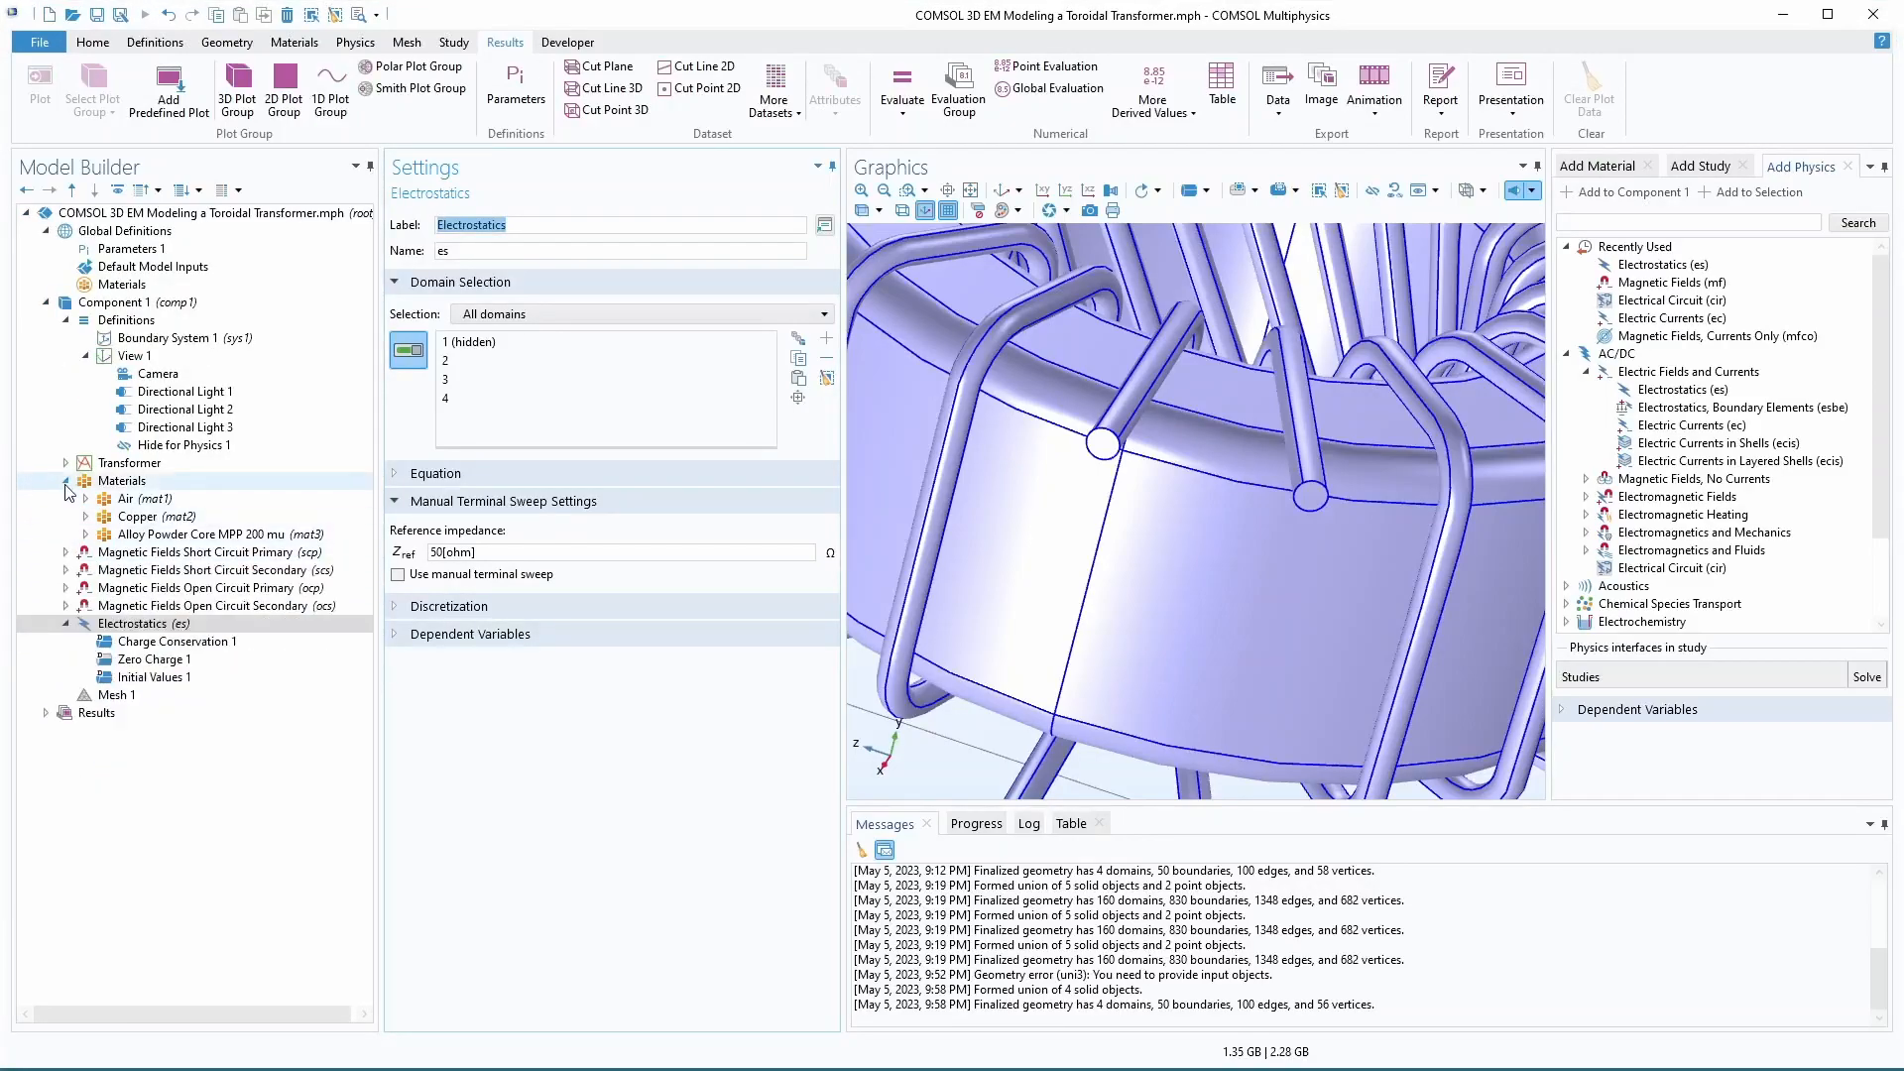
pyautogui.click(65, 480)
pyautogui.click(66, 319)
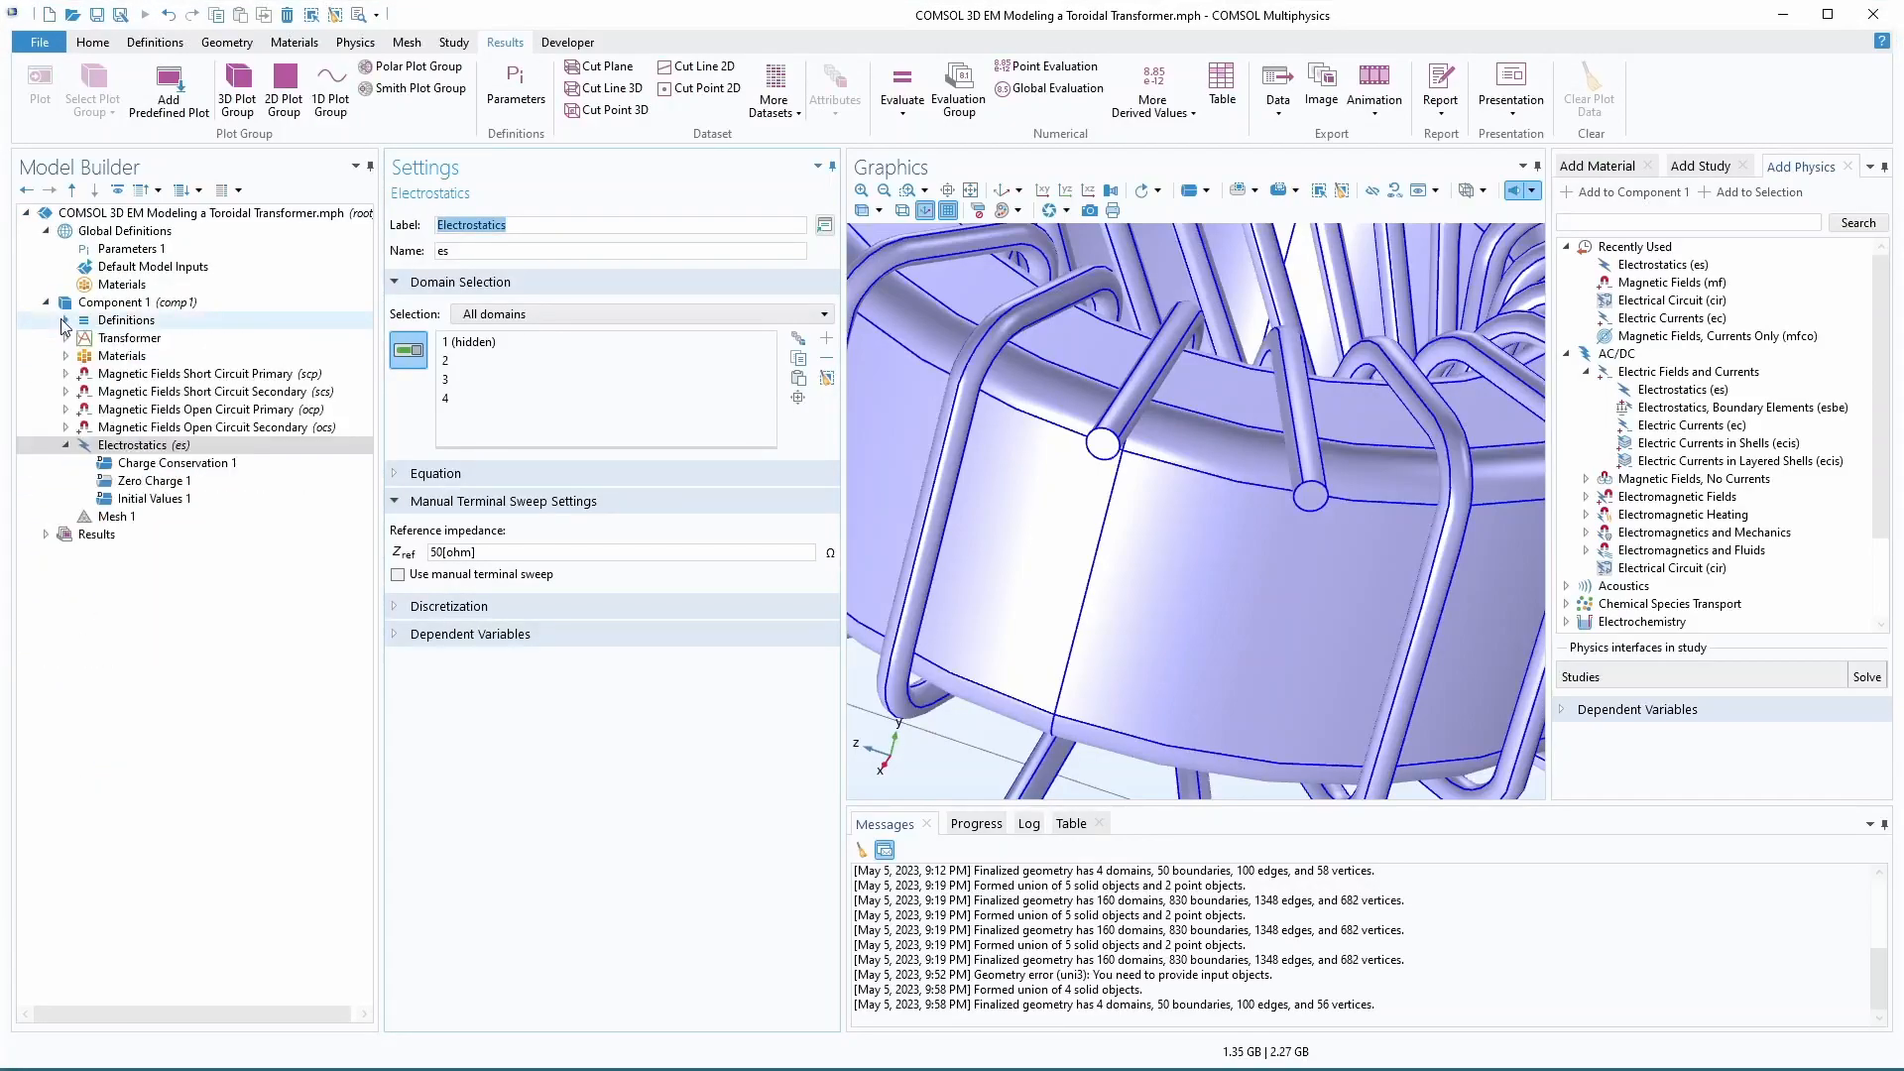
pyautogui.click(46, 232)
# - Add a domain-level Terminal to the Electrostatics interface
pyautogui.click(126, 392)
pyautogui.rightClick(126, 395)
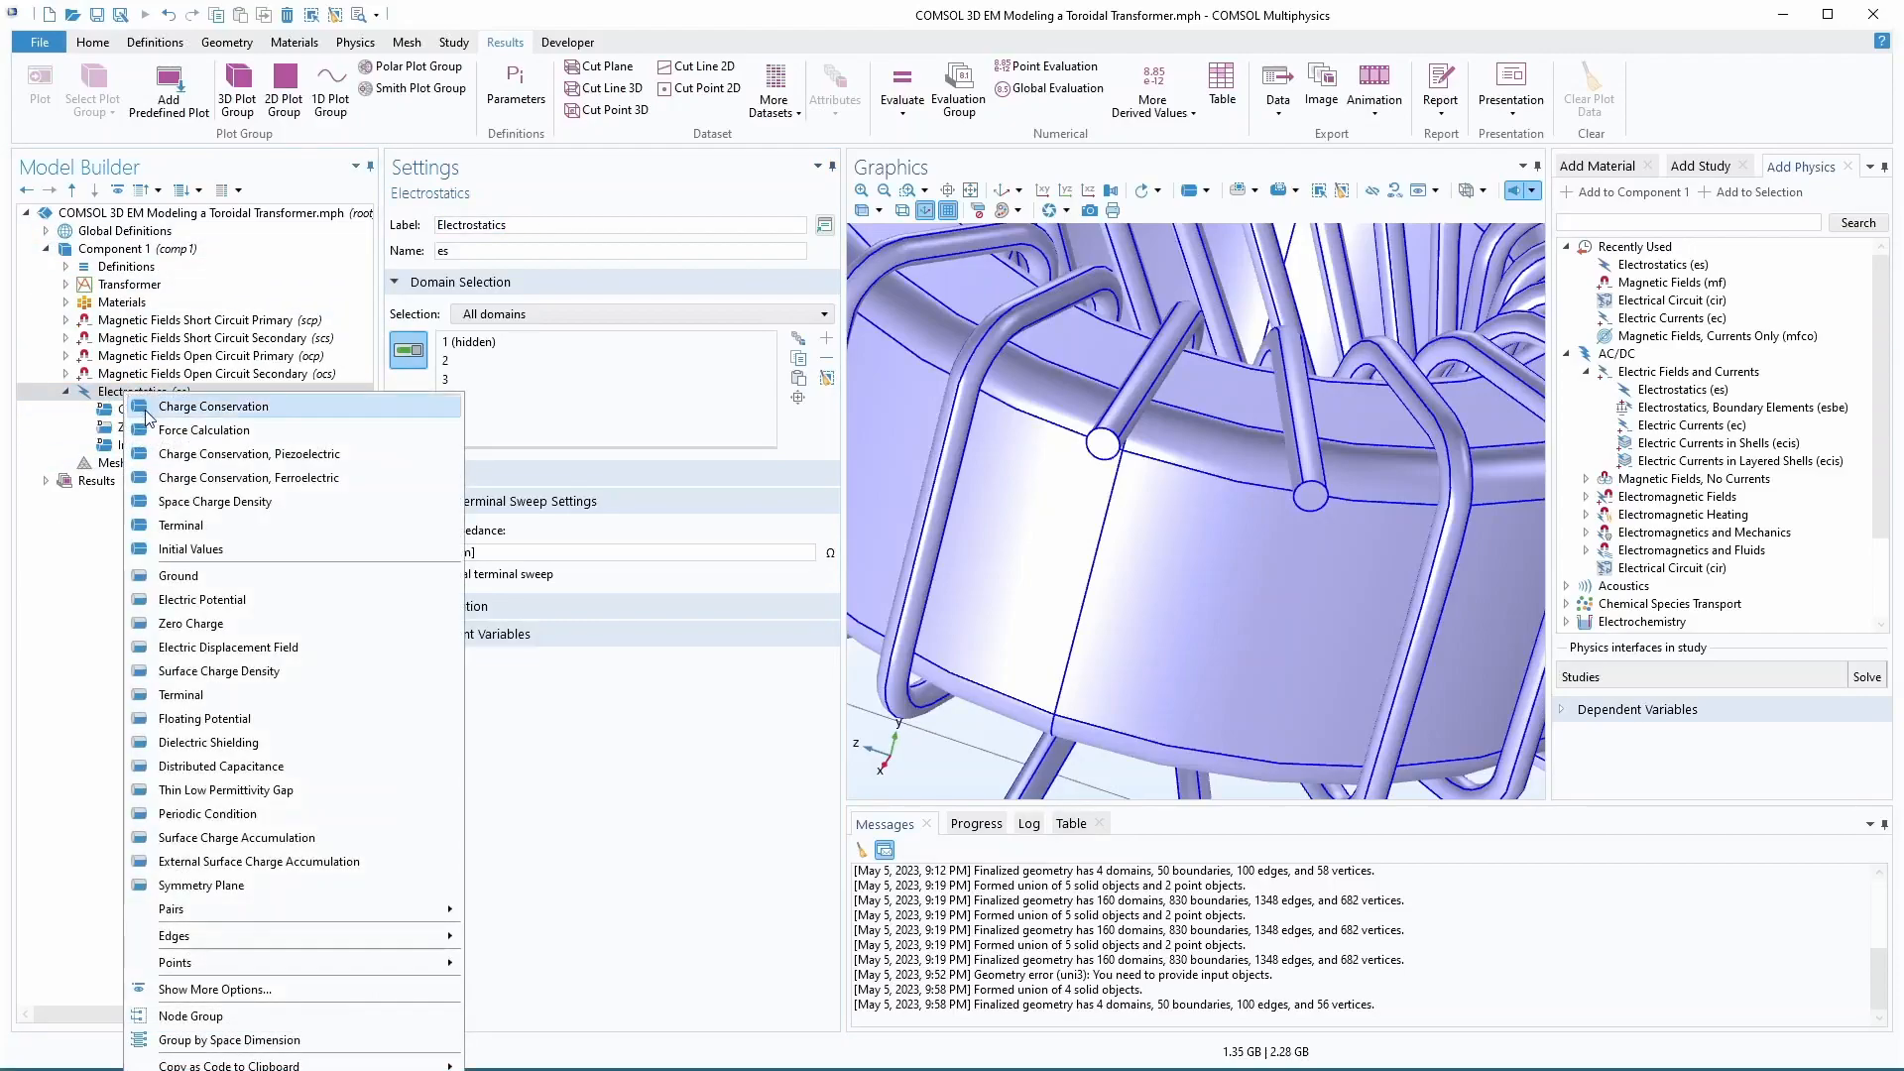
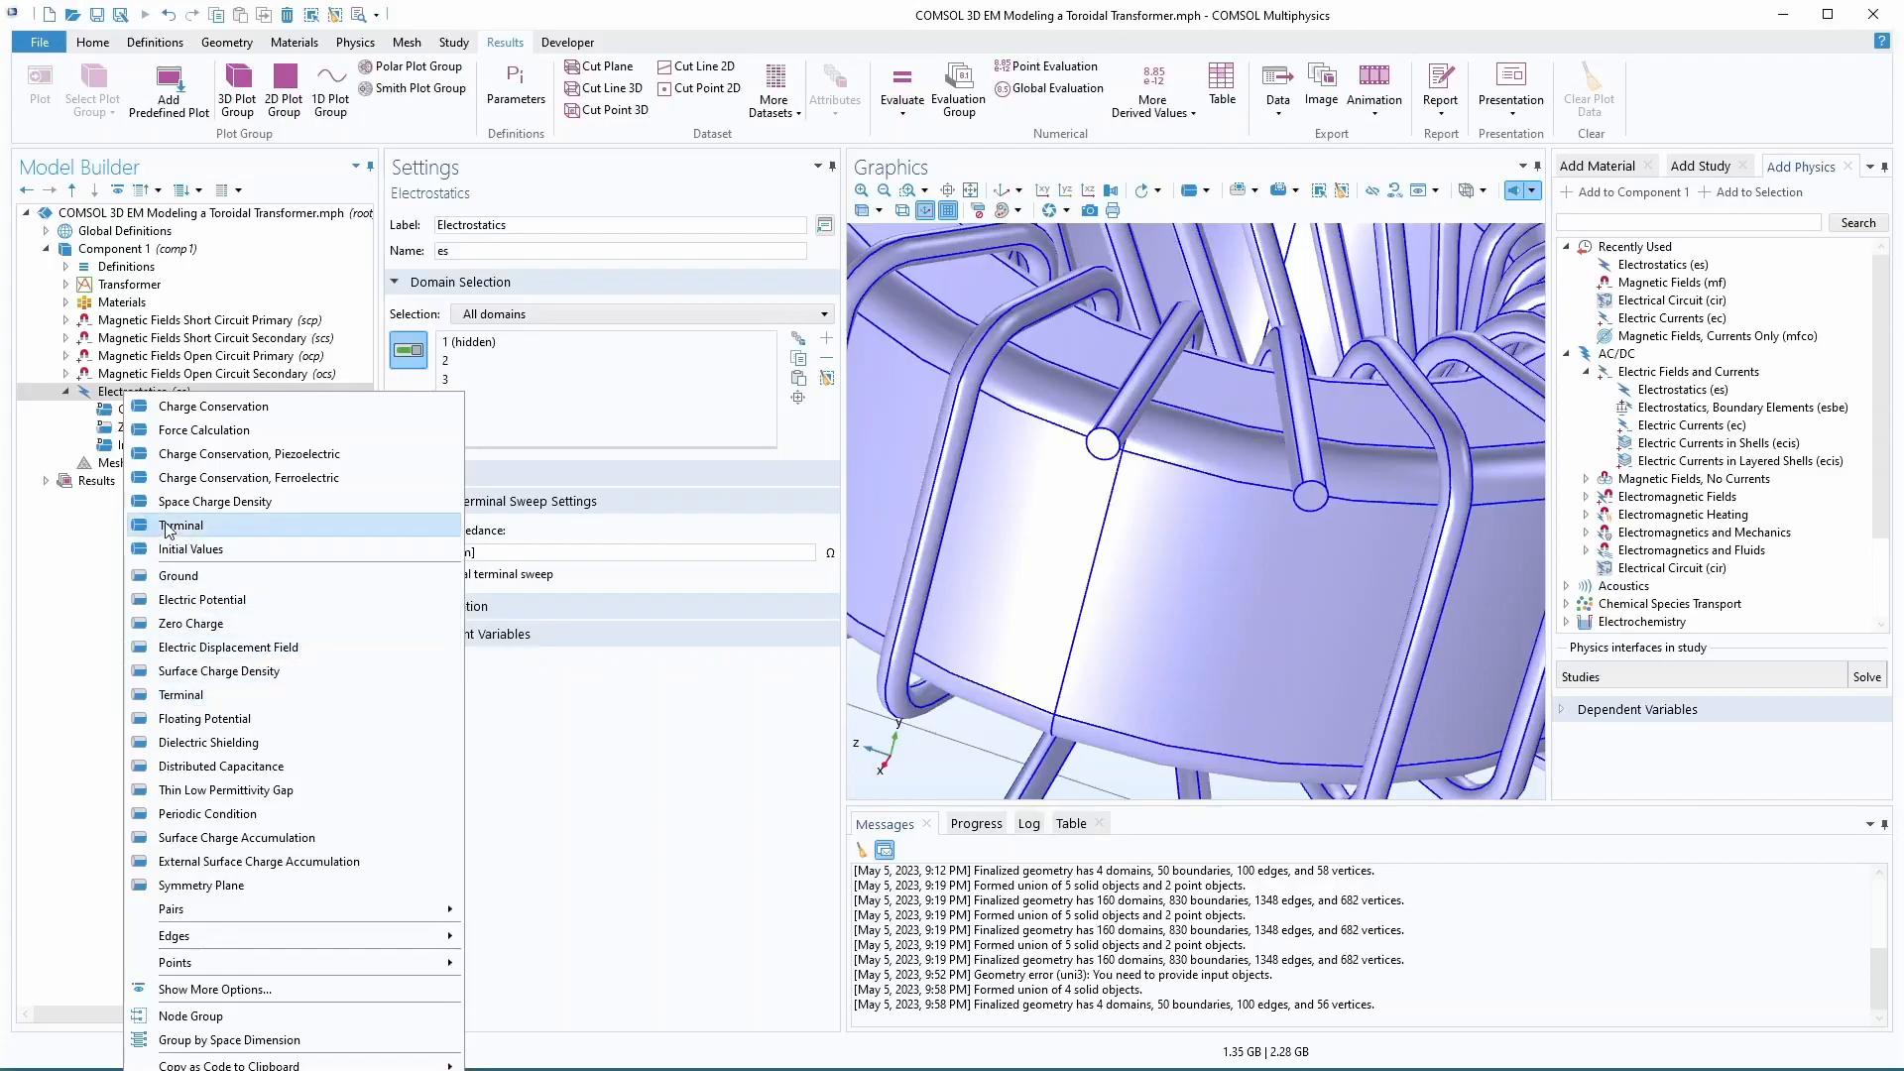
pyautogui.click(179, 528)
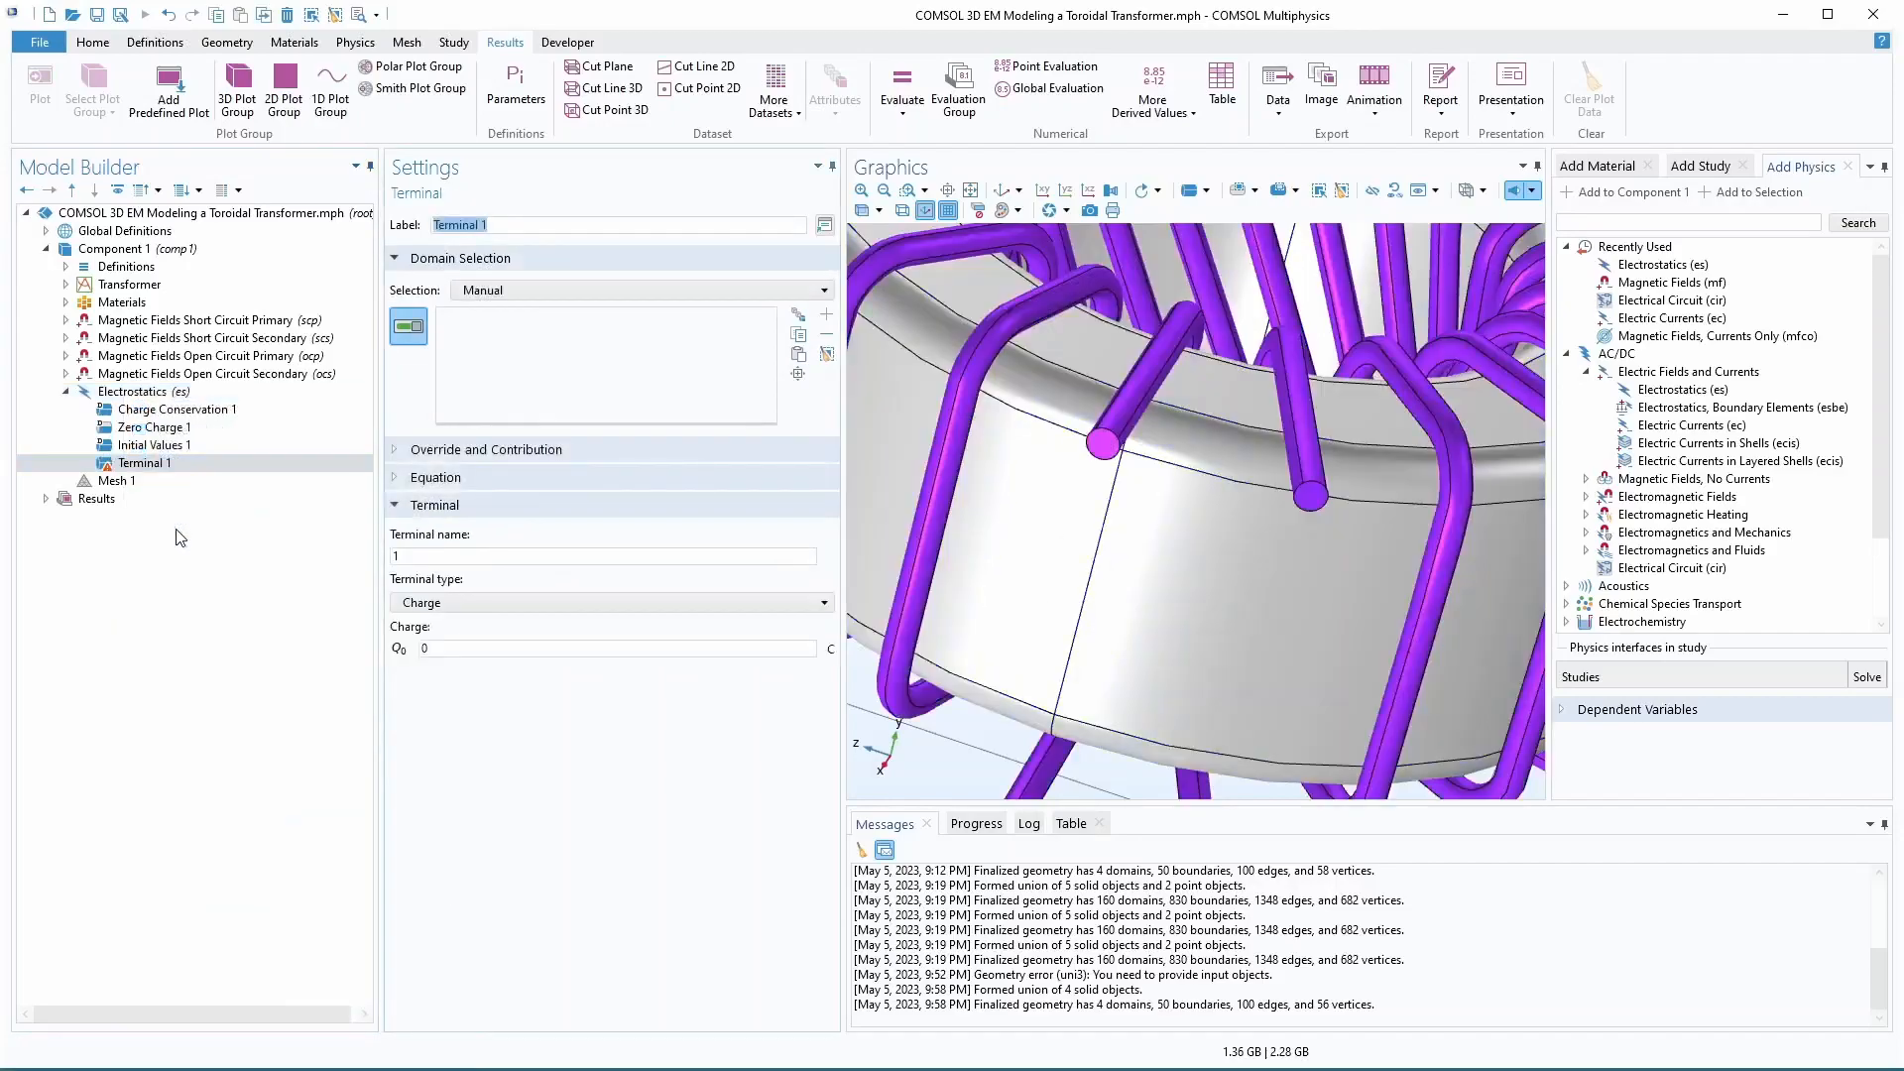
pyautogui.click(1208, 190)
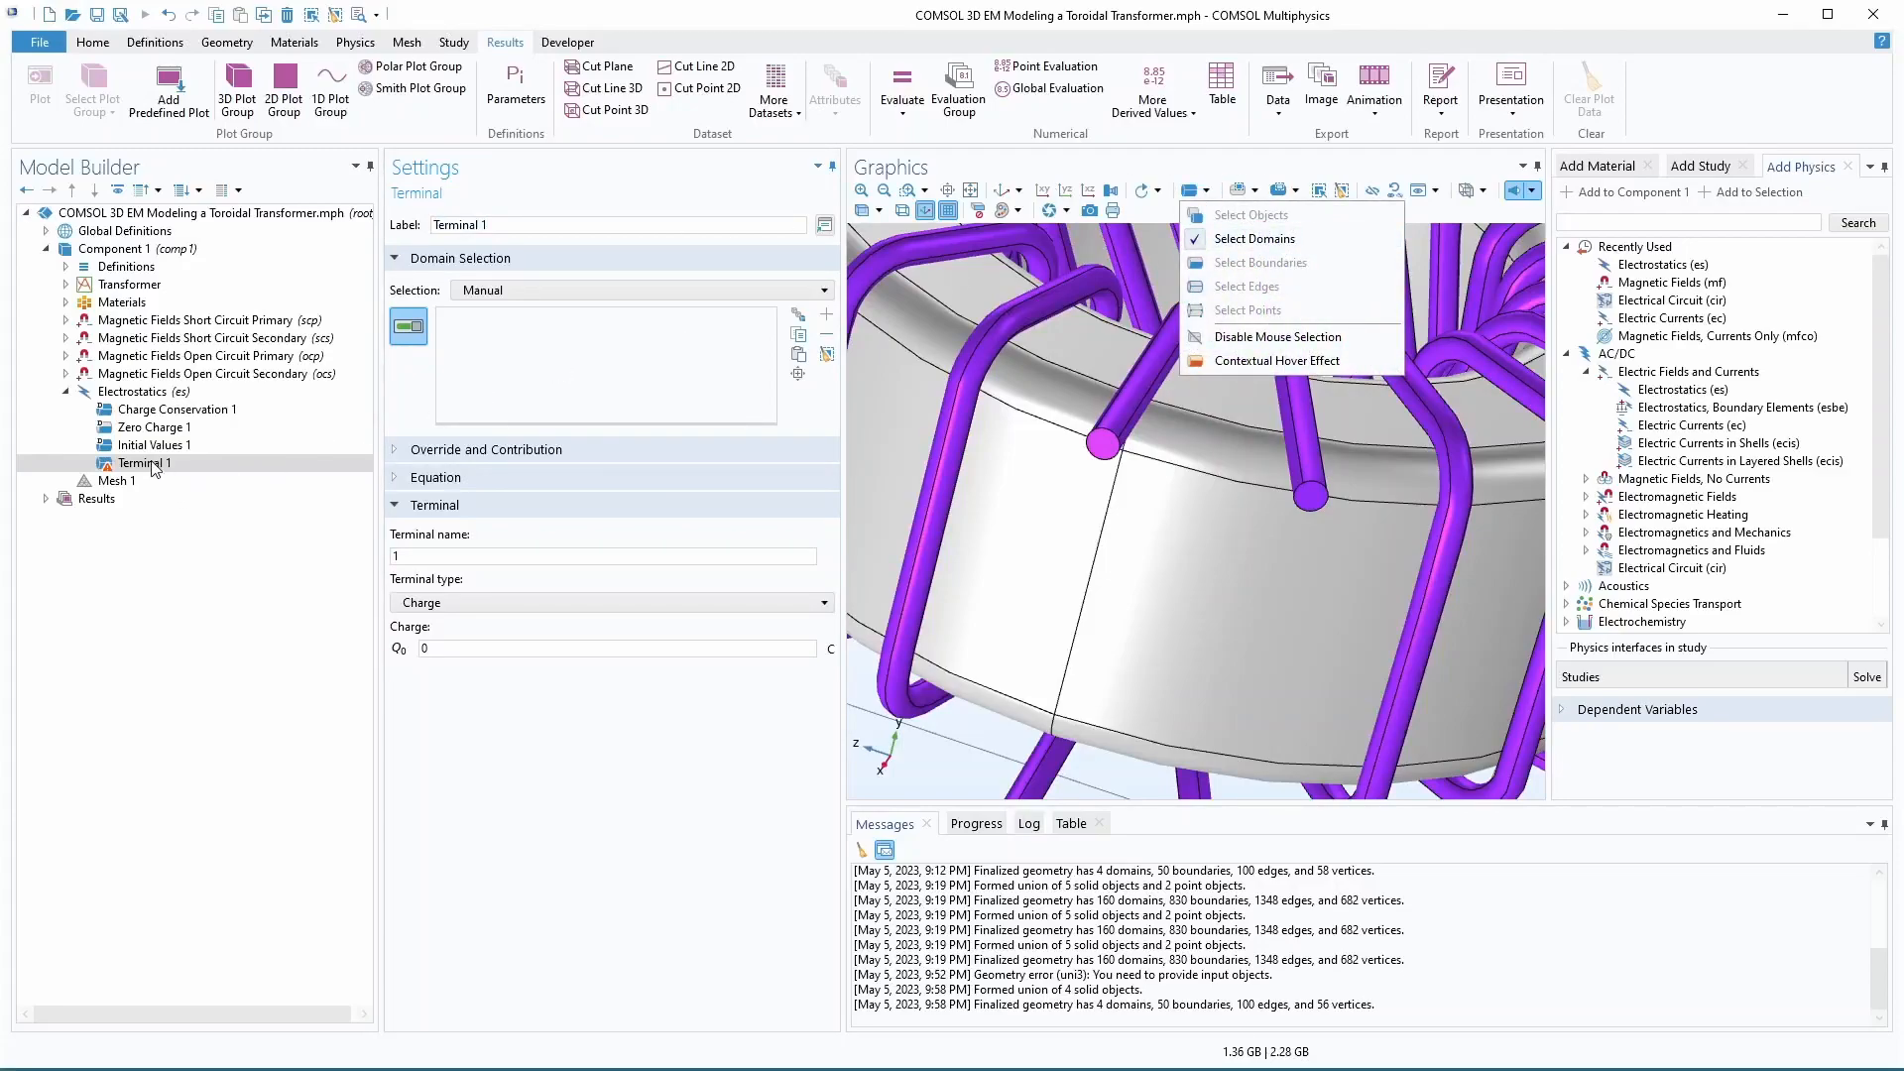
pyautogui.click(143, 464)
pyautogui.rightClick(140, 464)
pyautogui.click(113, 468)
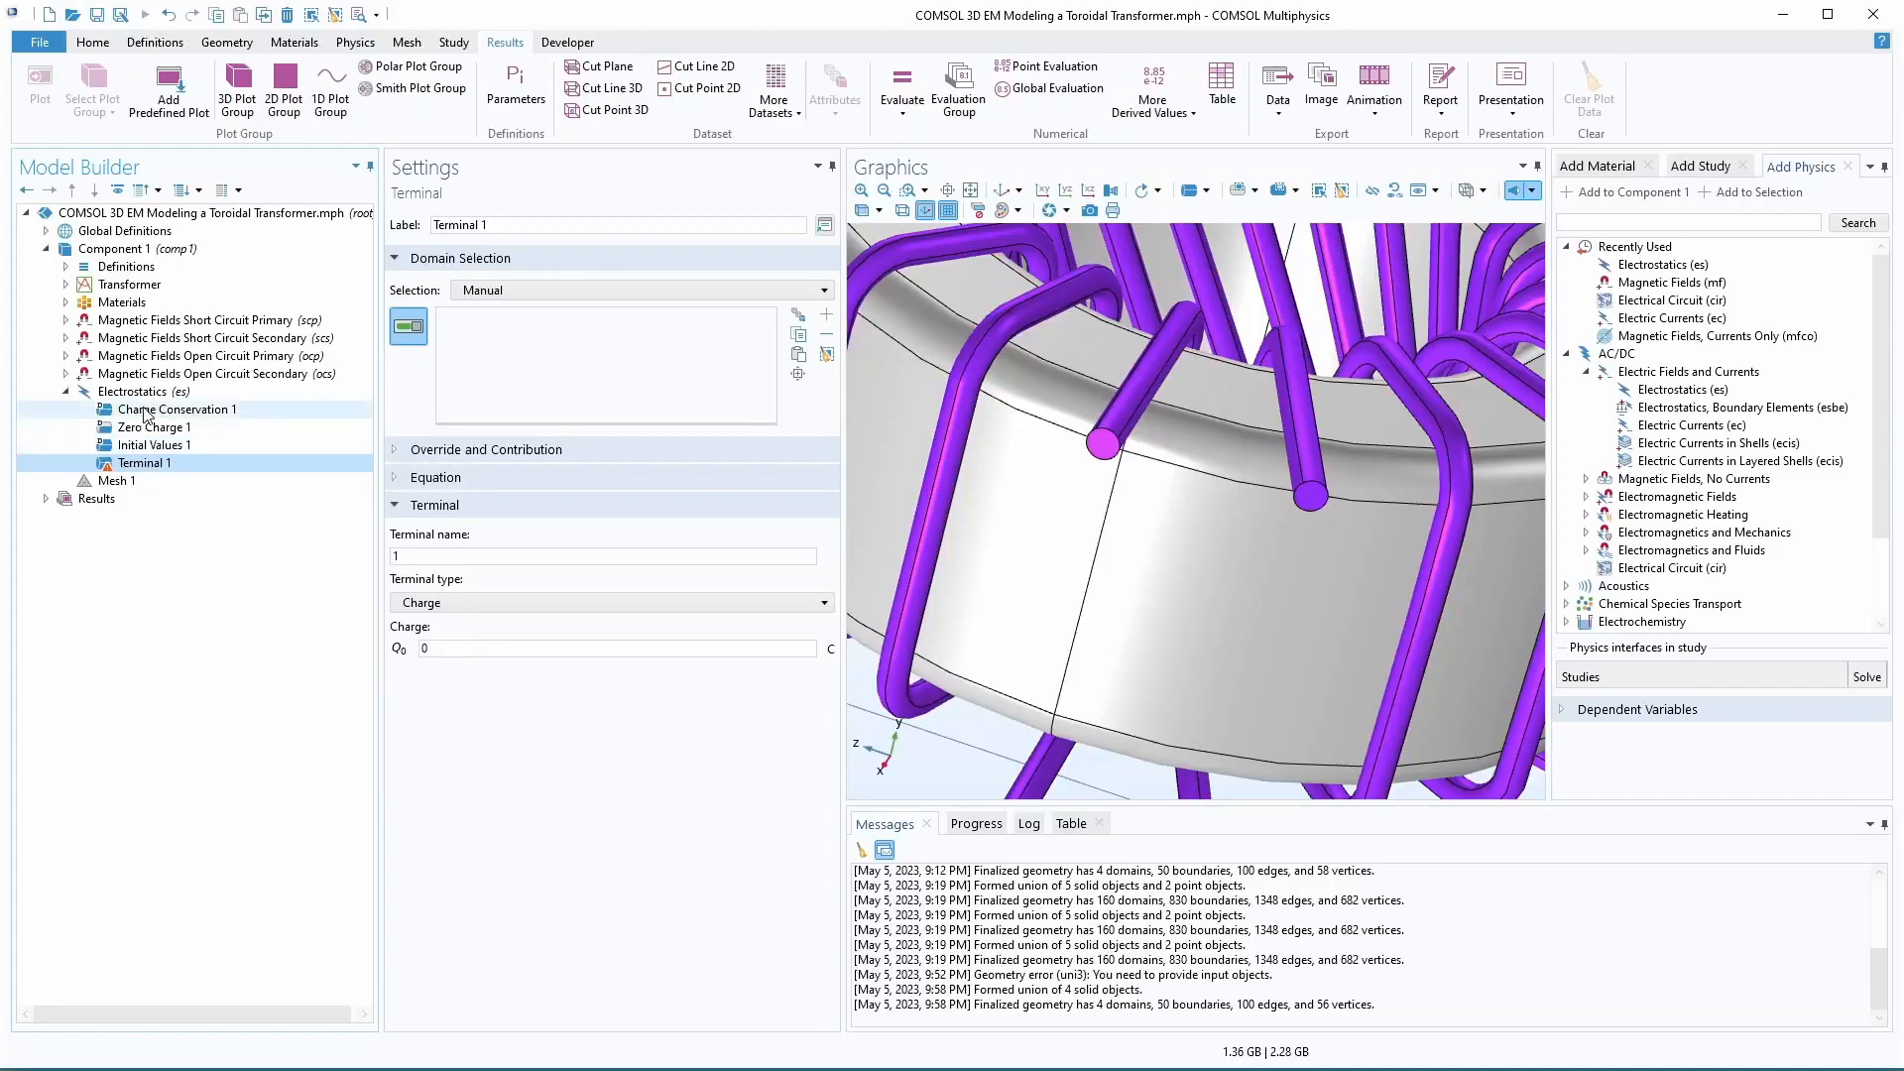
pyautogui.moveTo(118, 466)
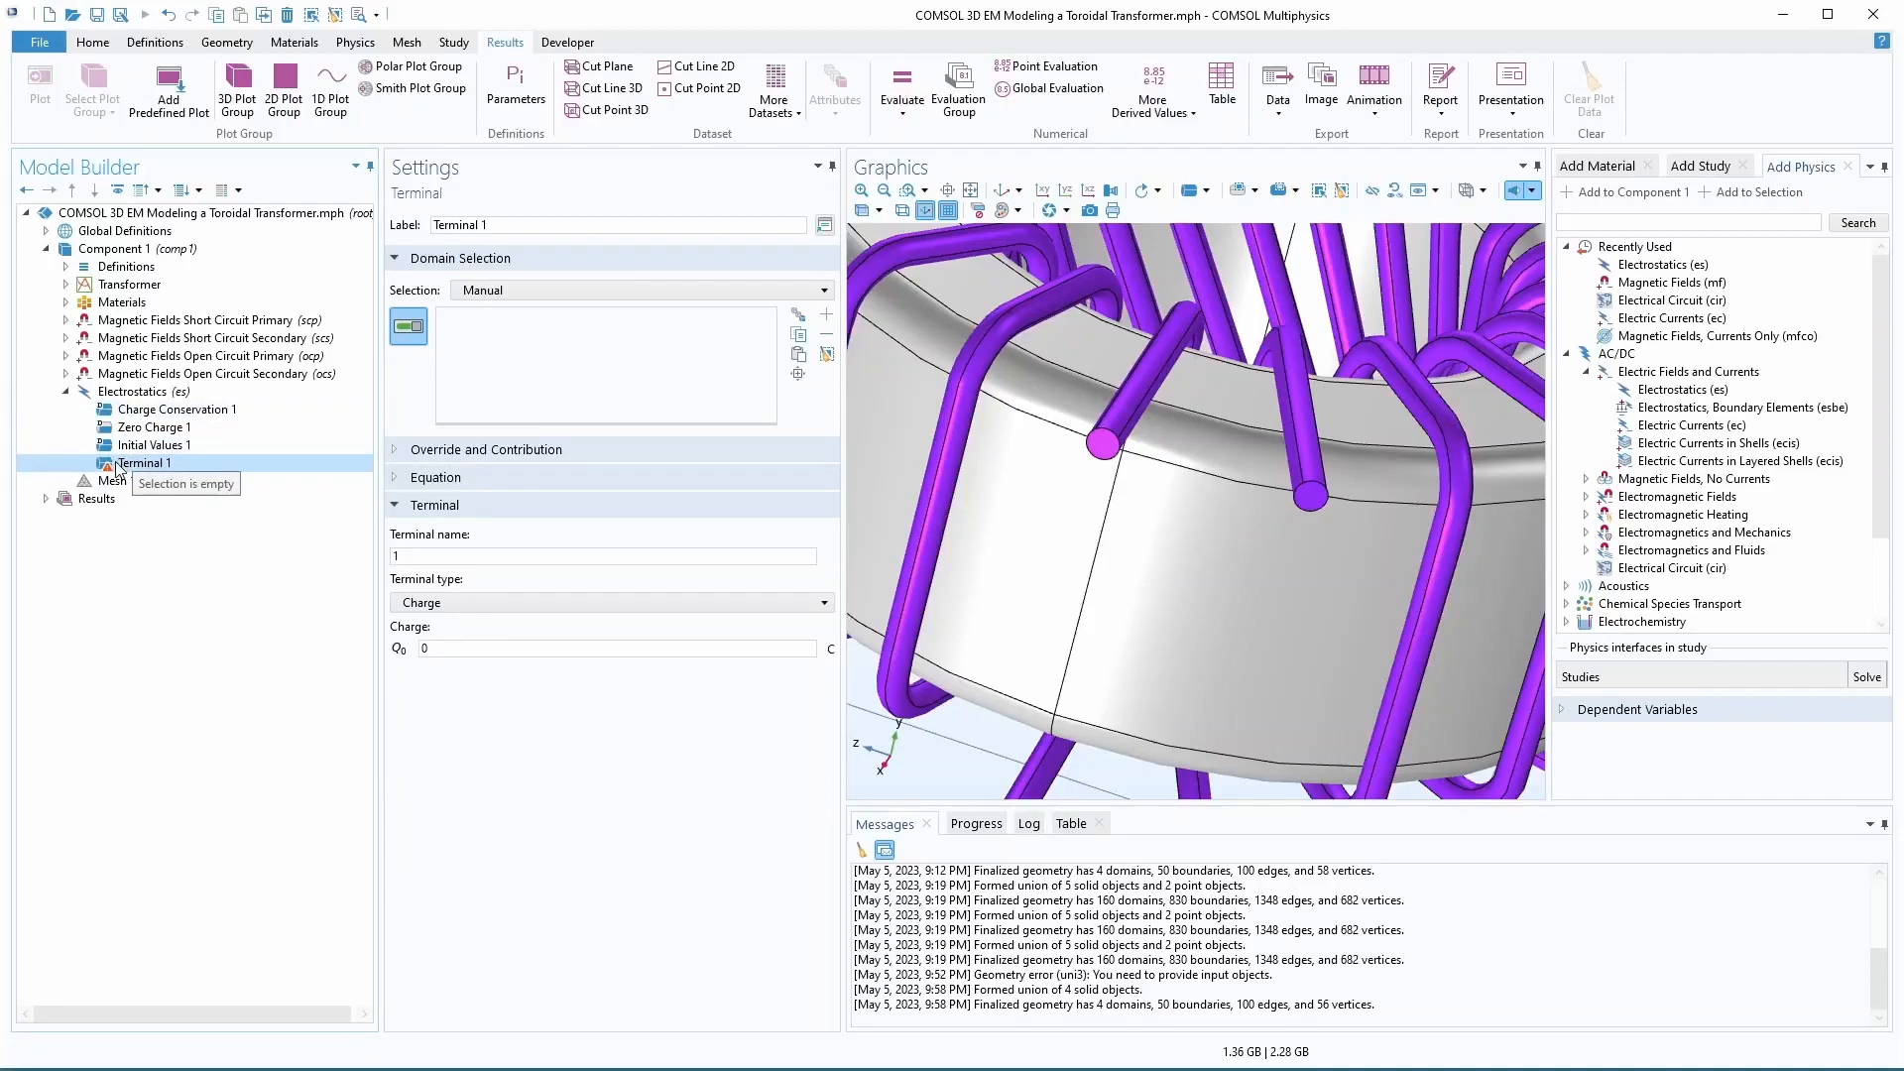
pyautogui.click(161, 410)
pyautogui.rightClick(157, 411)
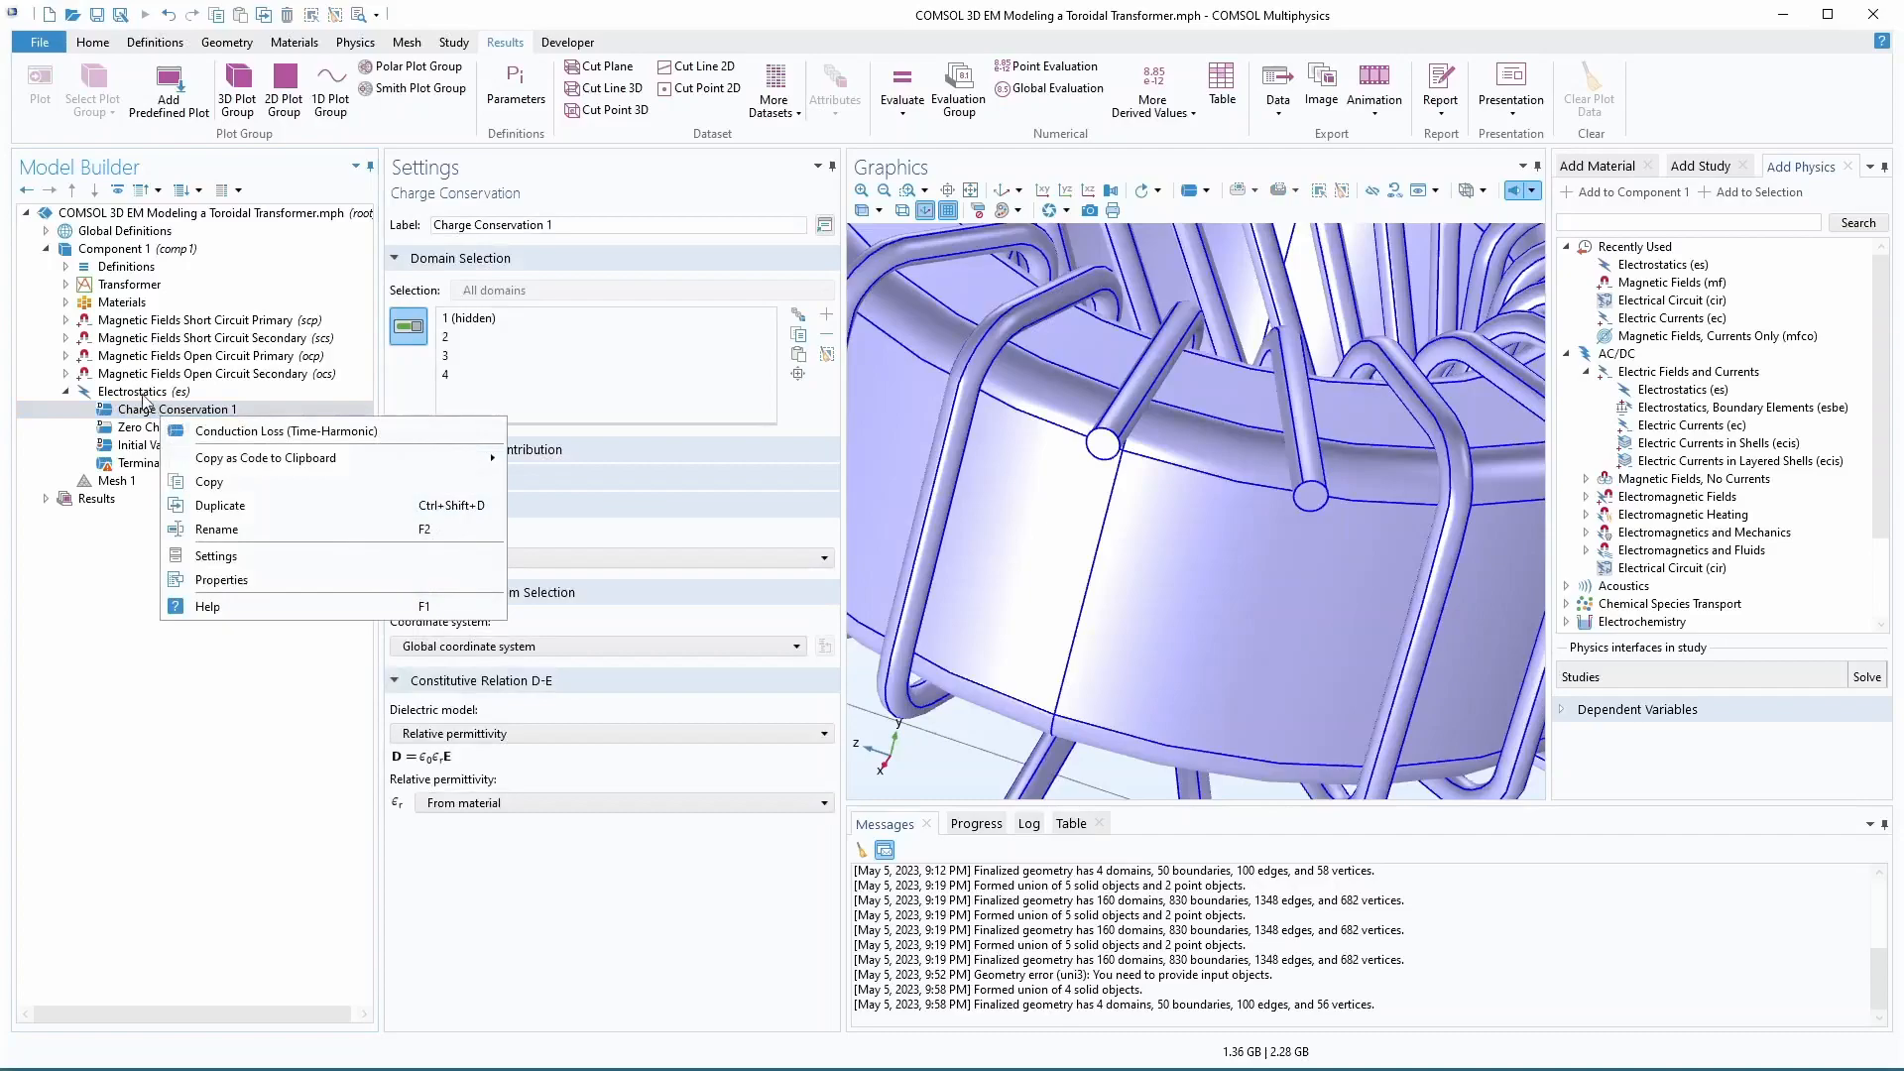
# - Add a second domain-level Terminal to the Electrostatics interface
pyautogui.click(146, 393)
pyautogui.rightClick(147, 397)
pyautogui.click(204, 503)
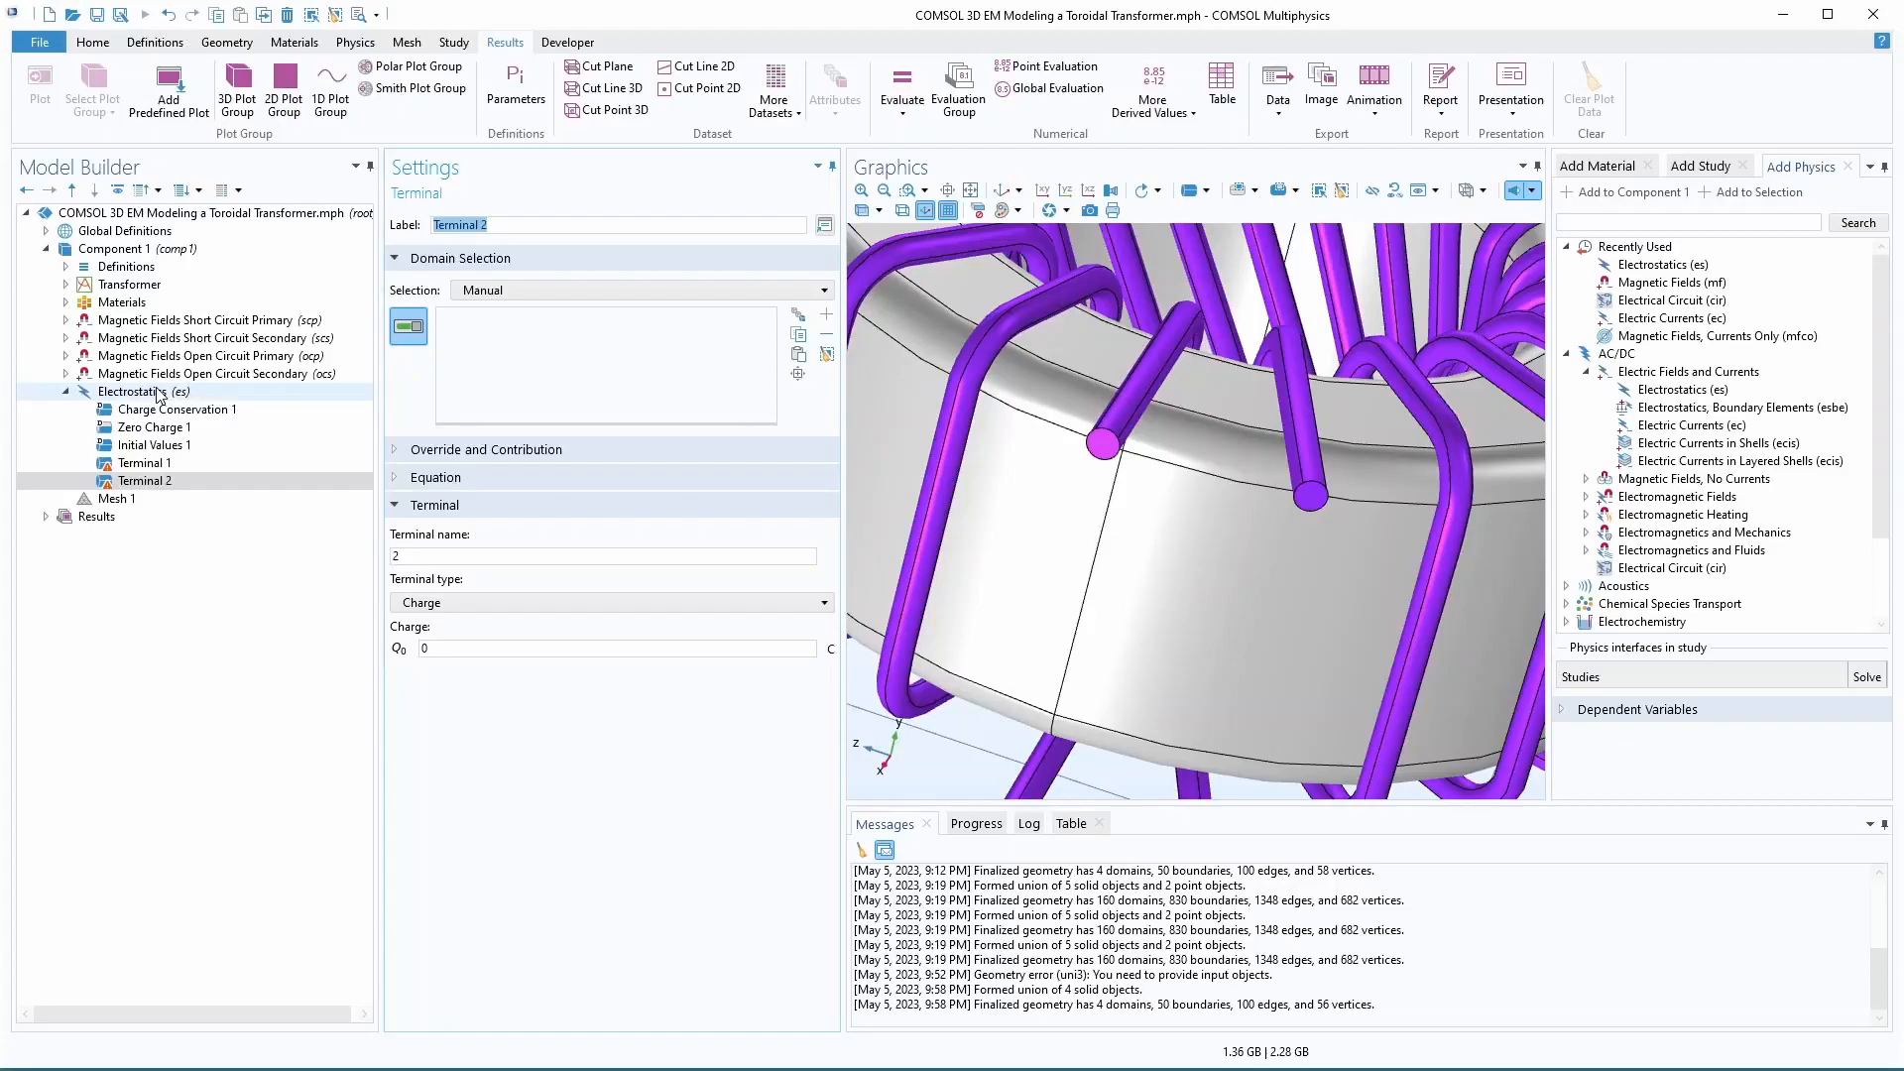
# - Add a Floating Potential and a Ground boundary condition to the Electrostatics interface
pyautogui.rightClick(159, 395)
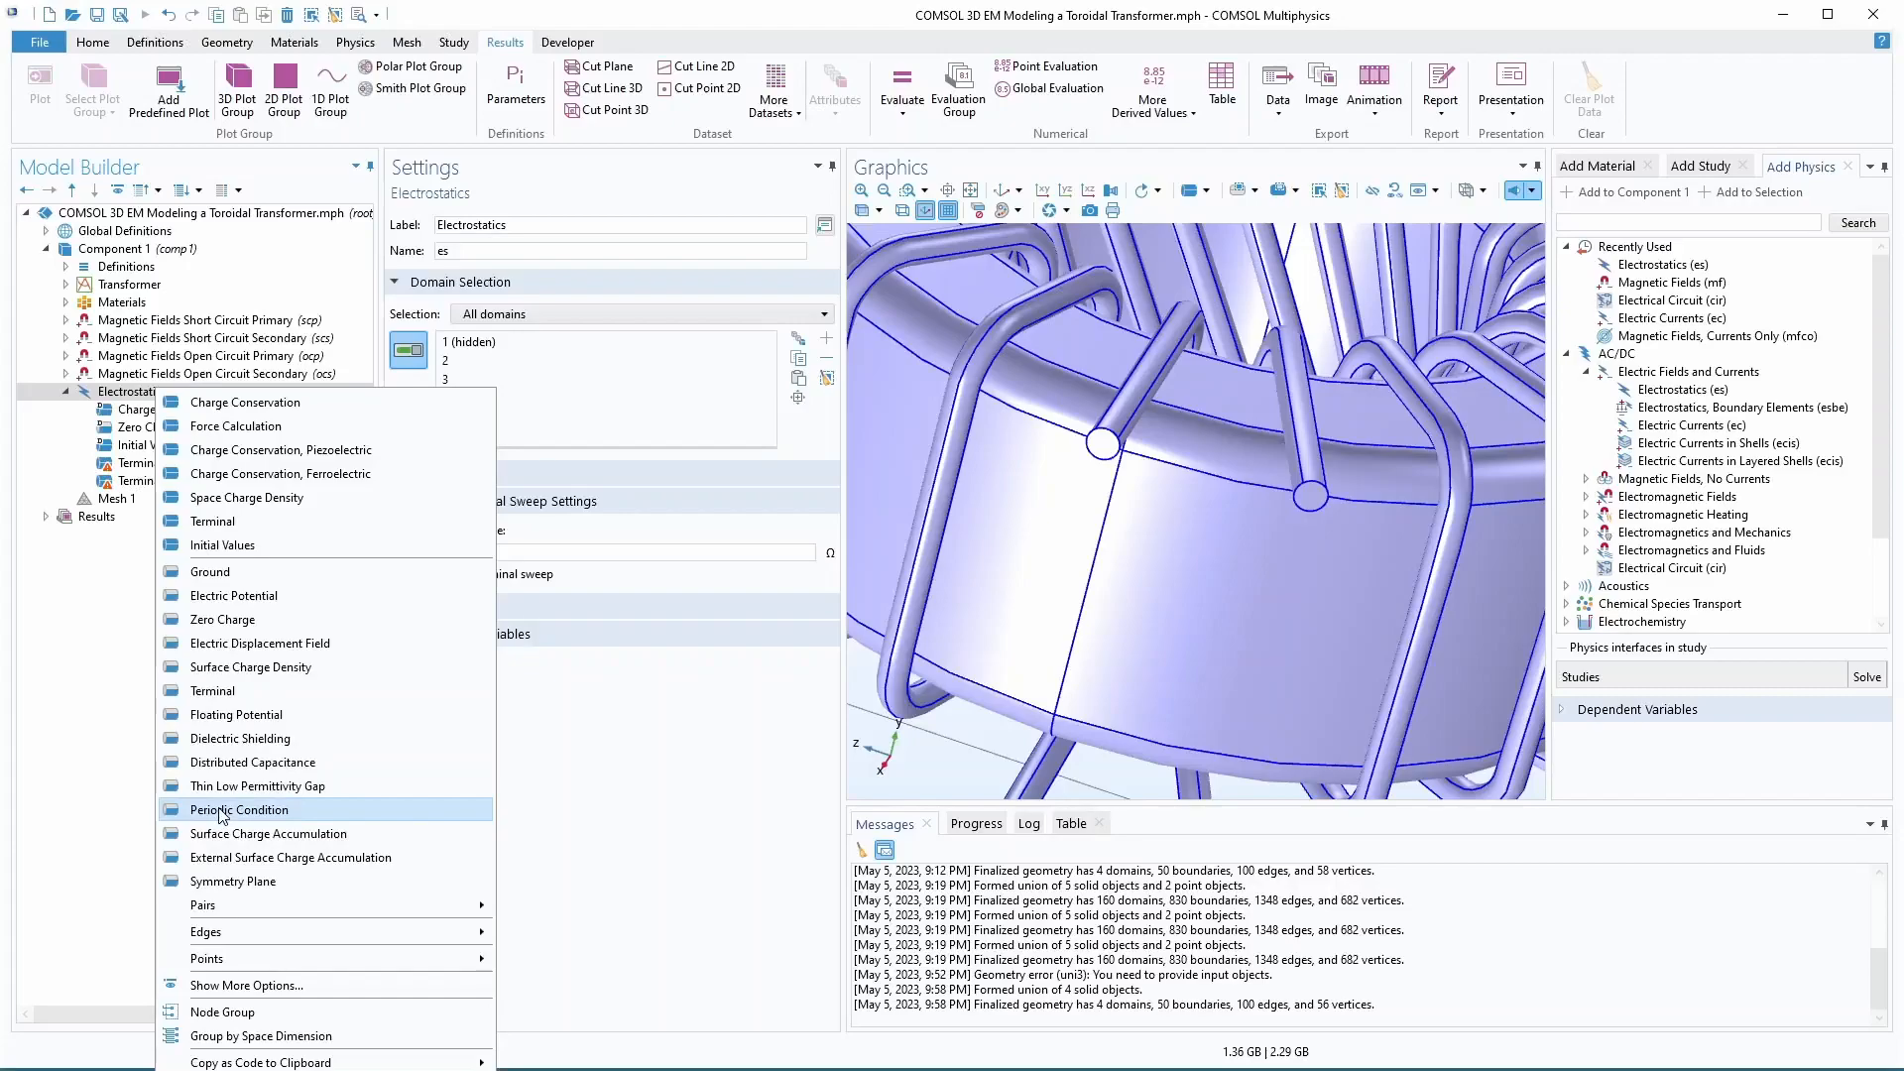
pyautogui.click(236, 713)
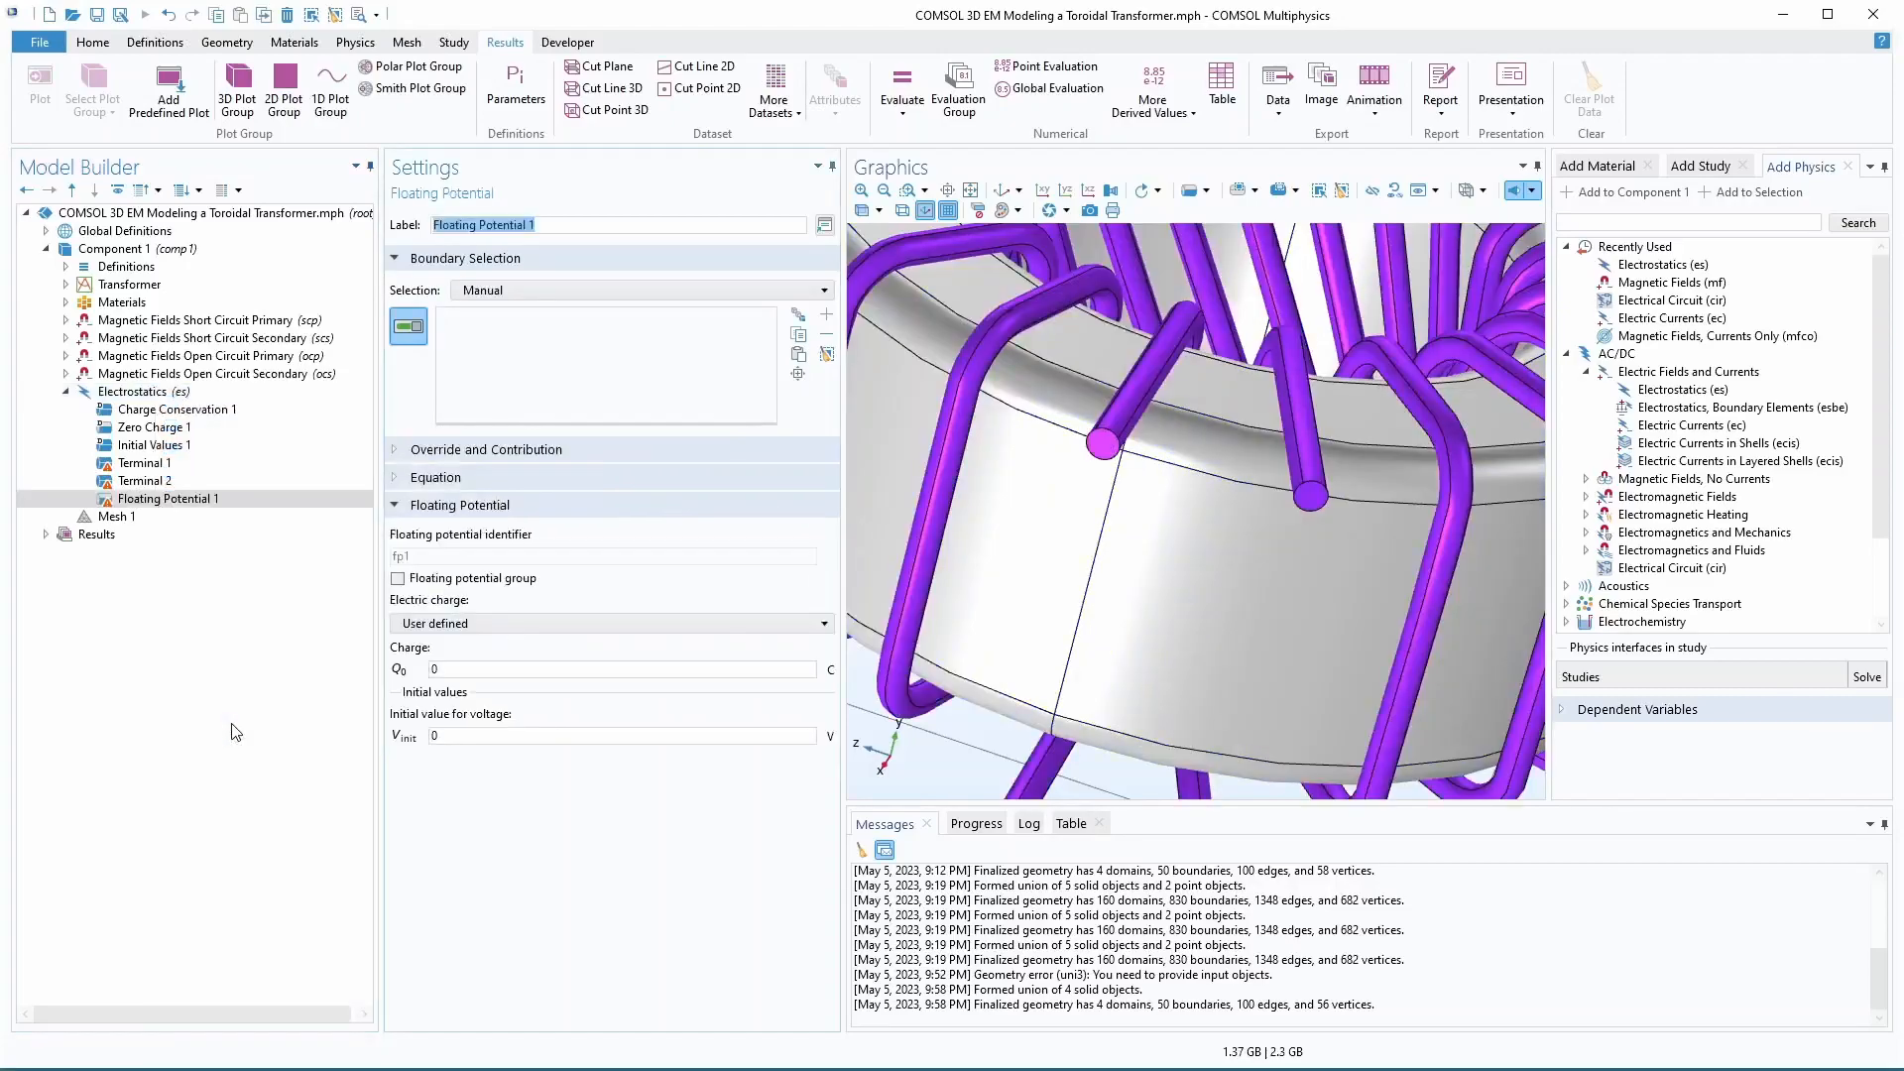
pyautogui.rightClick(154, 390)
pyautogui.click(220, 575)
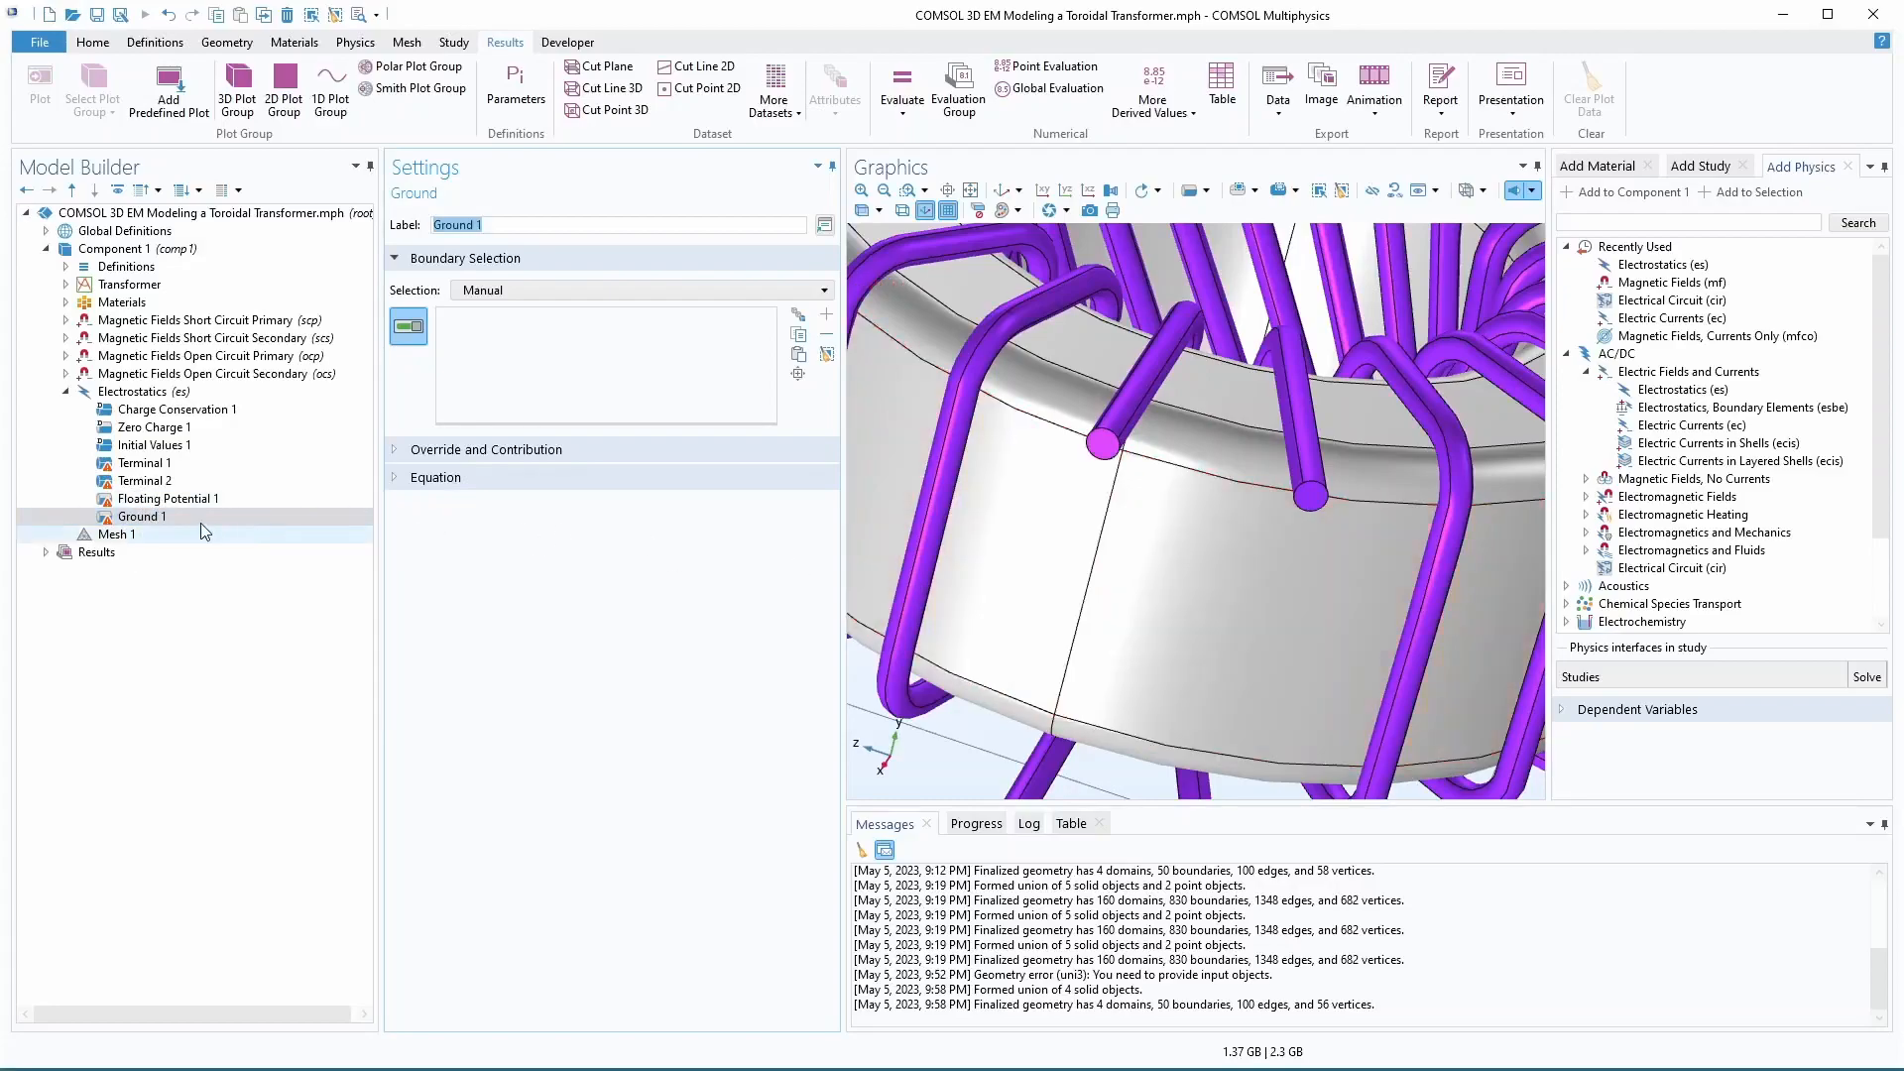
# - Relabel the Electrostatics interface as Electrostatics (Self Capacitance Primary) and set its name to sp
pyautogui.click(139, 392)
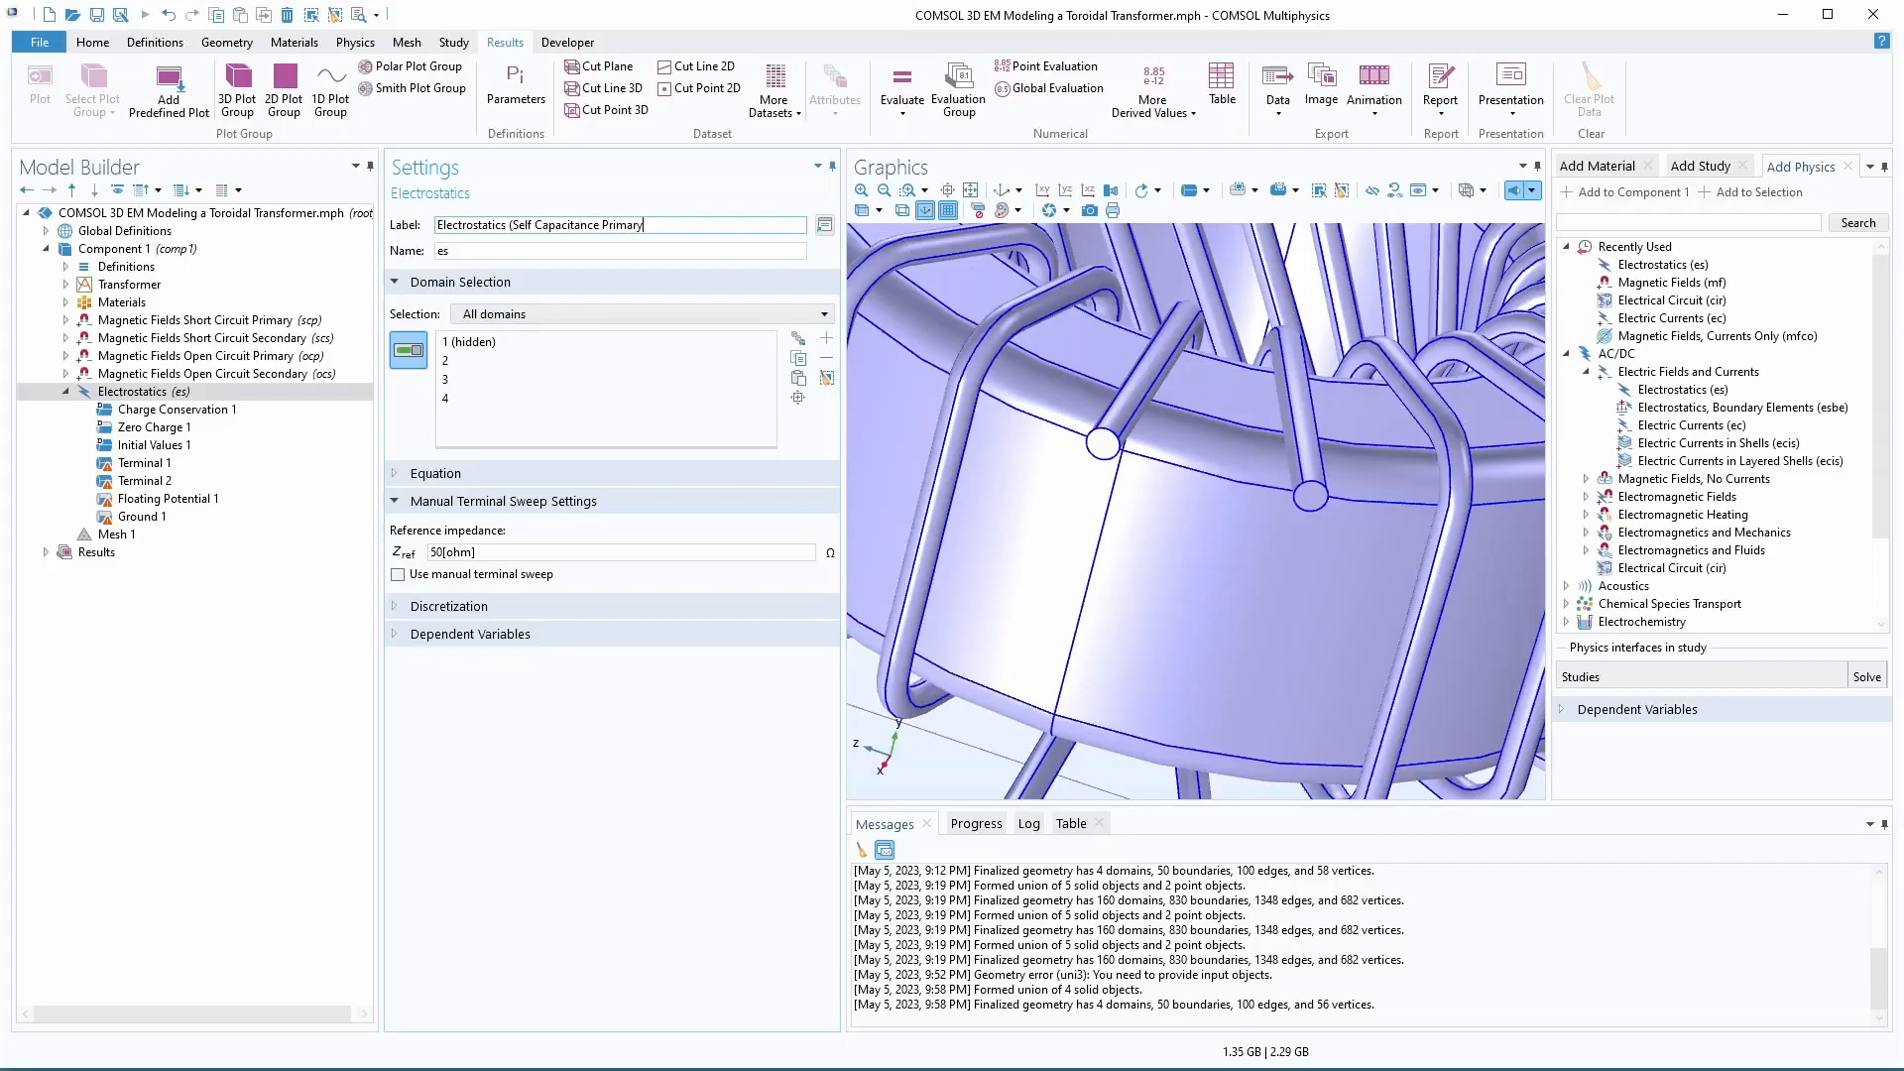
pyautogui.press('Tab')
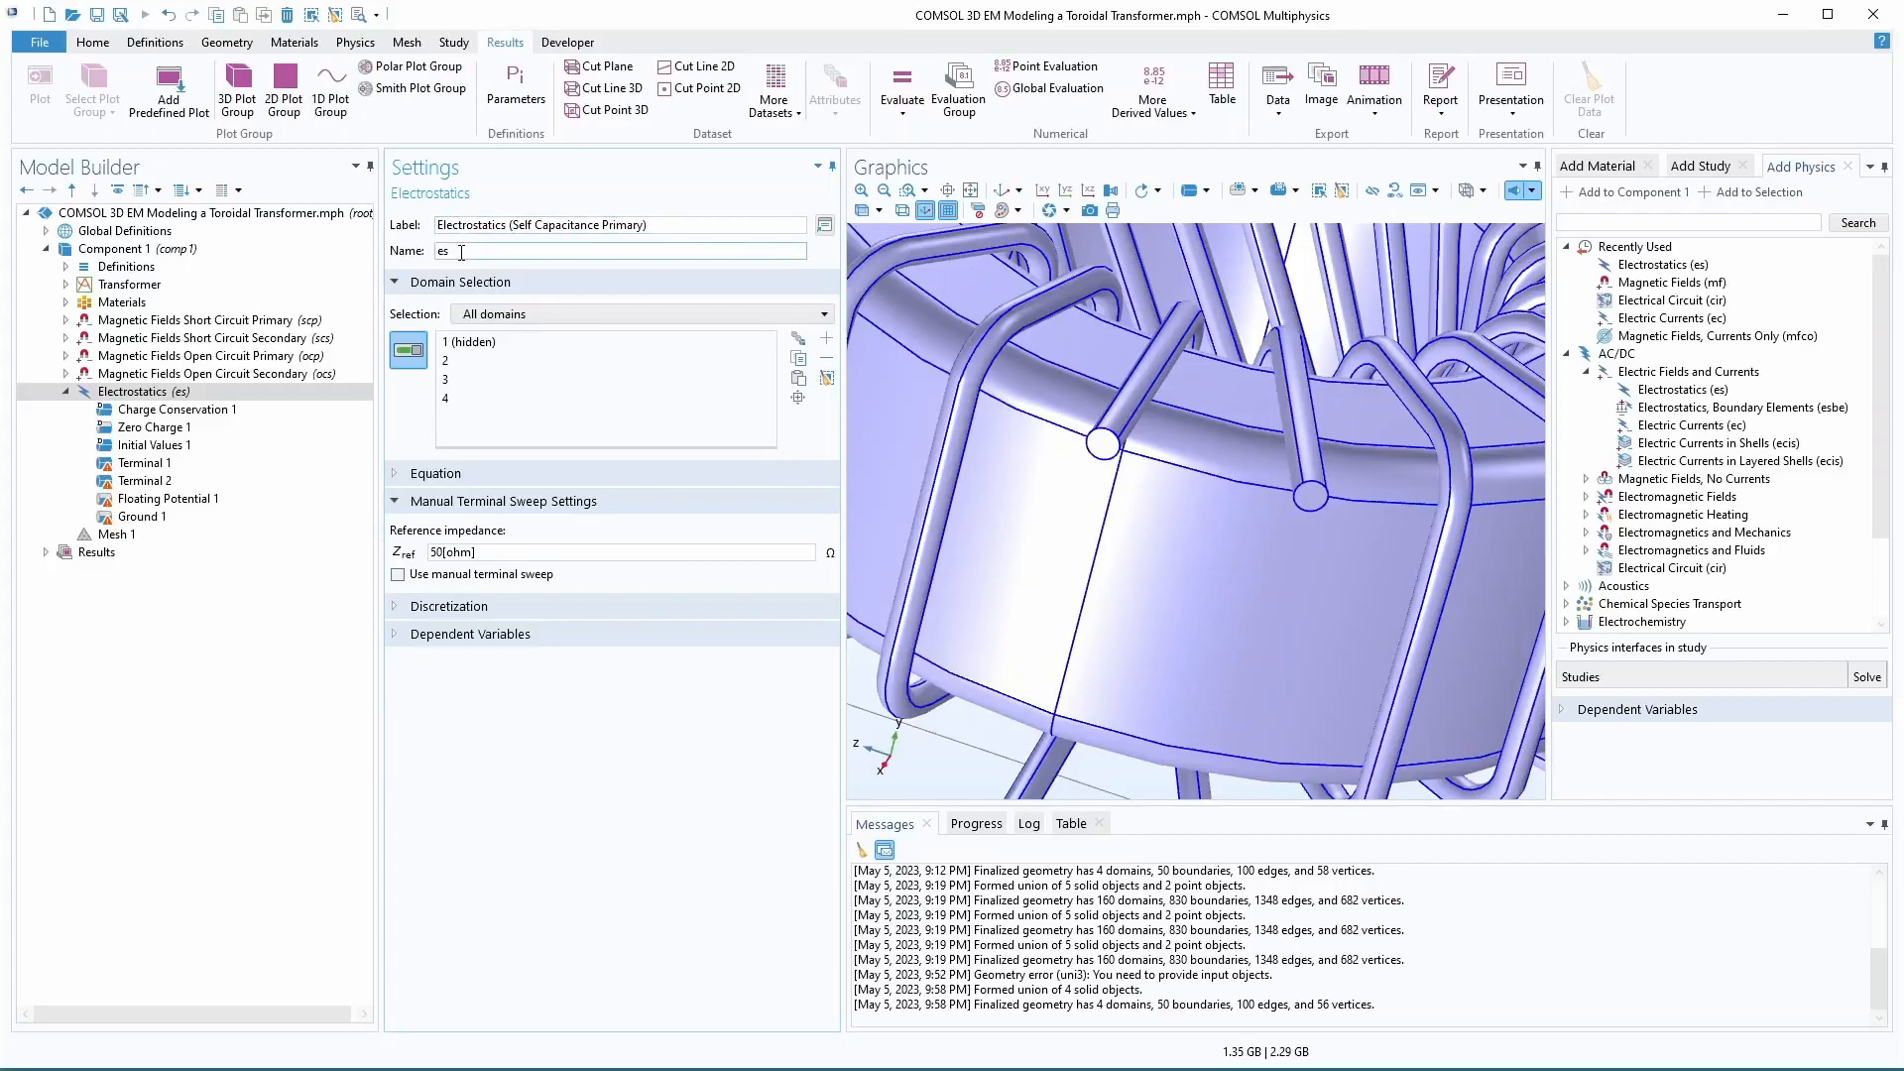
pyautogui.write('s')
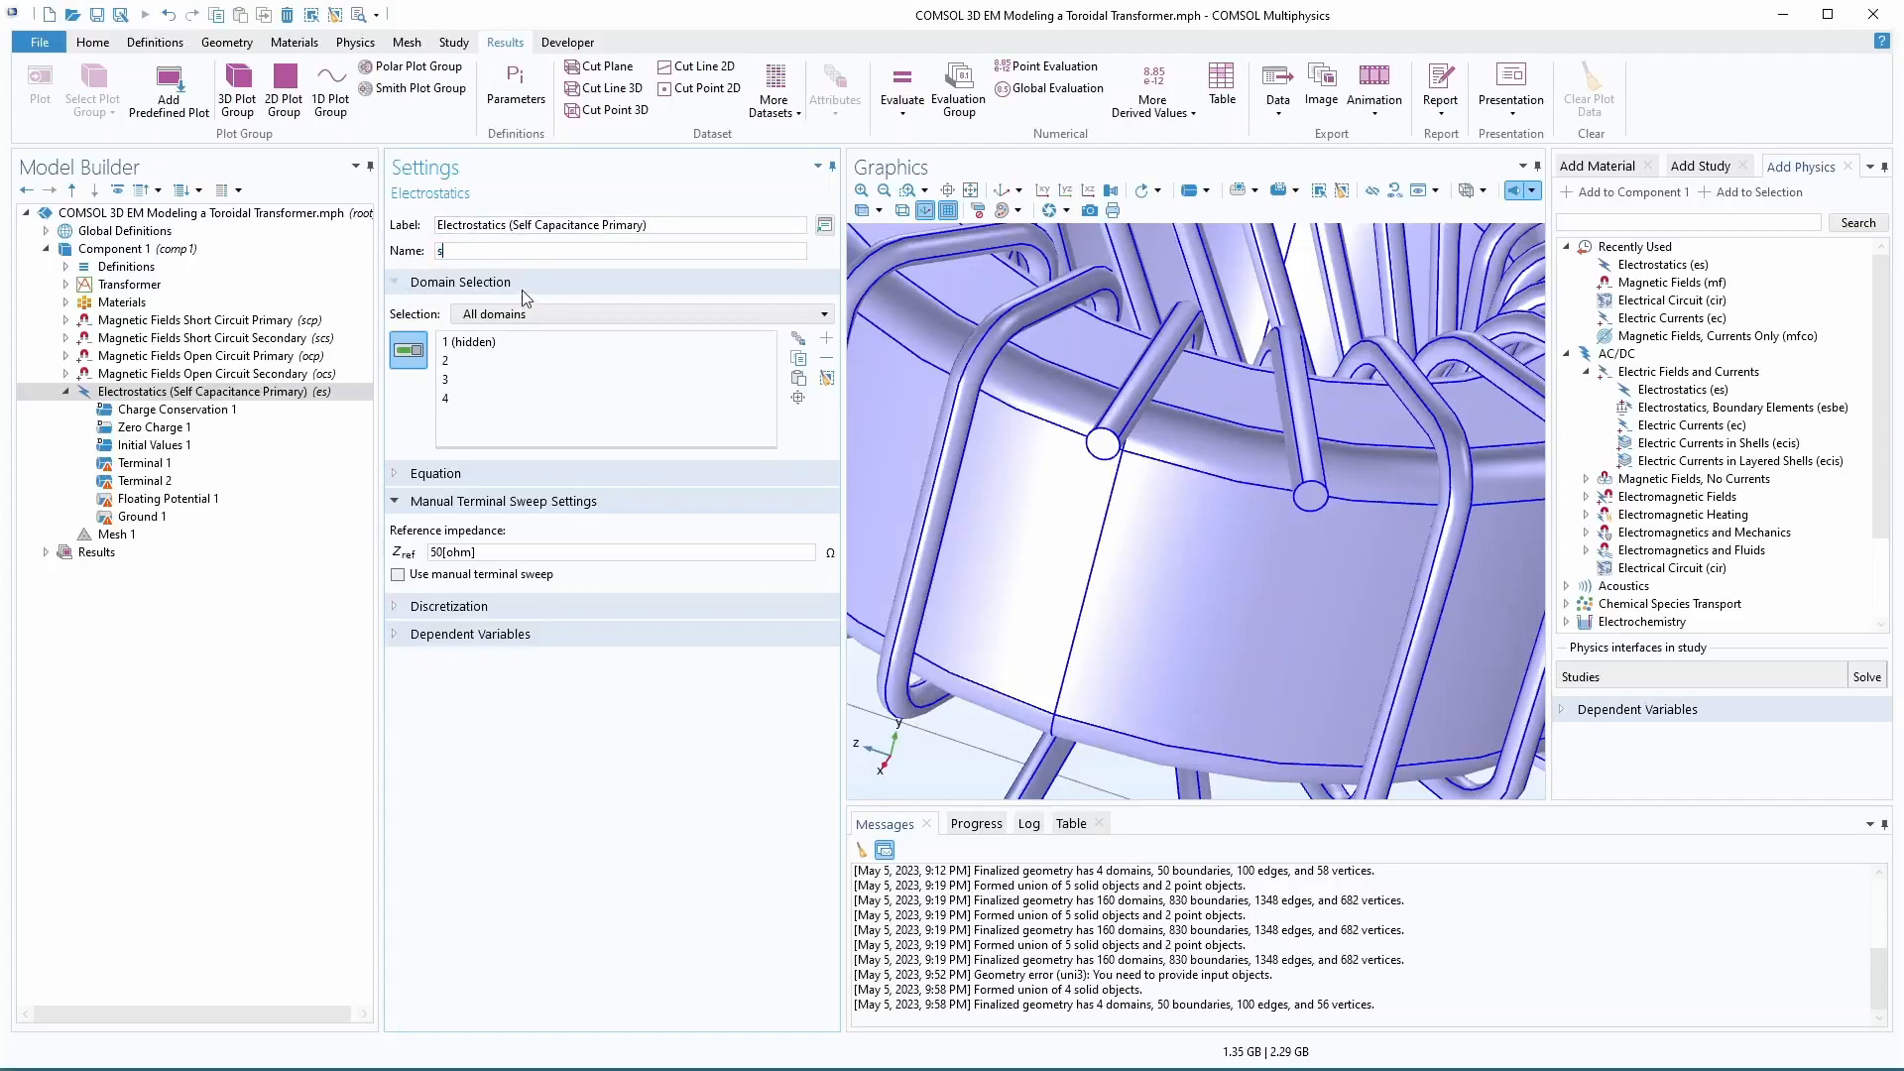
pyautogui.write('cp')
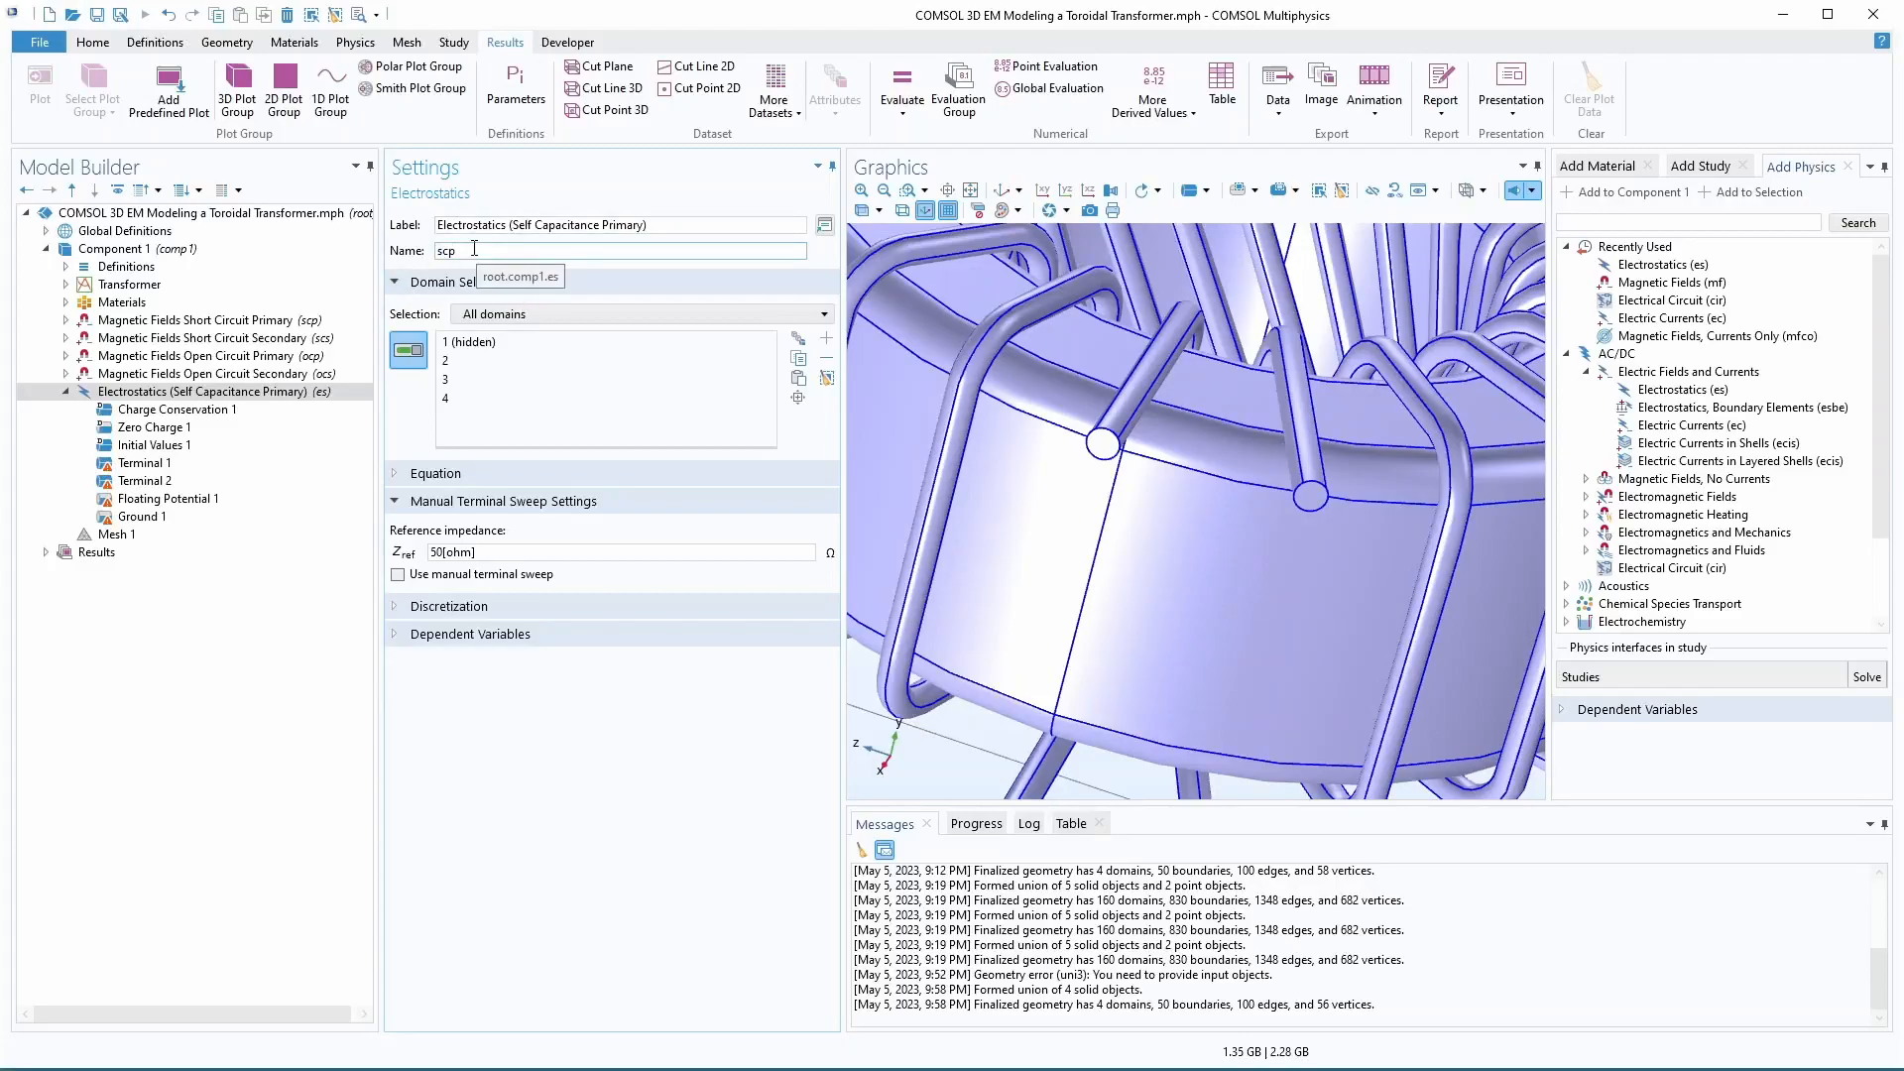
pyautogui.write('p')
pyautogui.press('Tab')
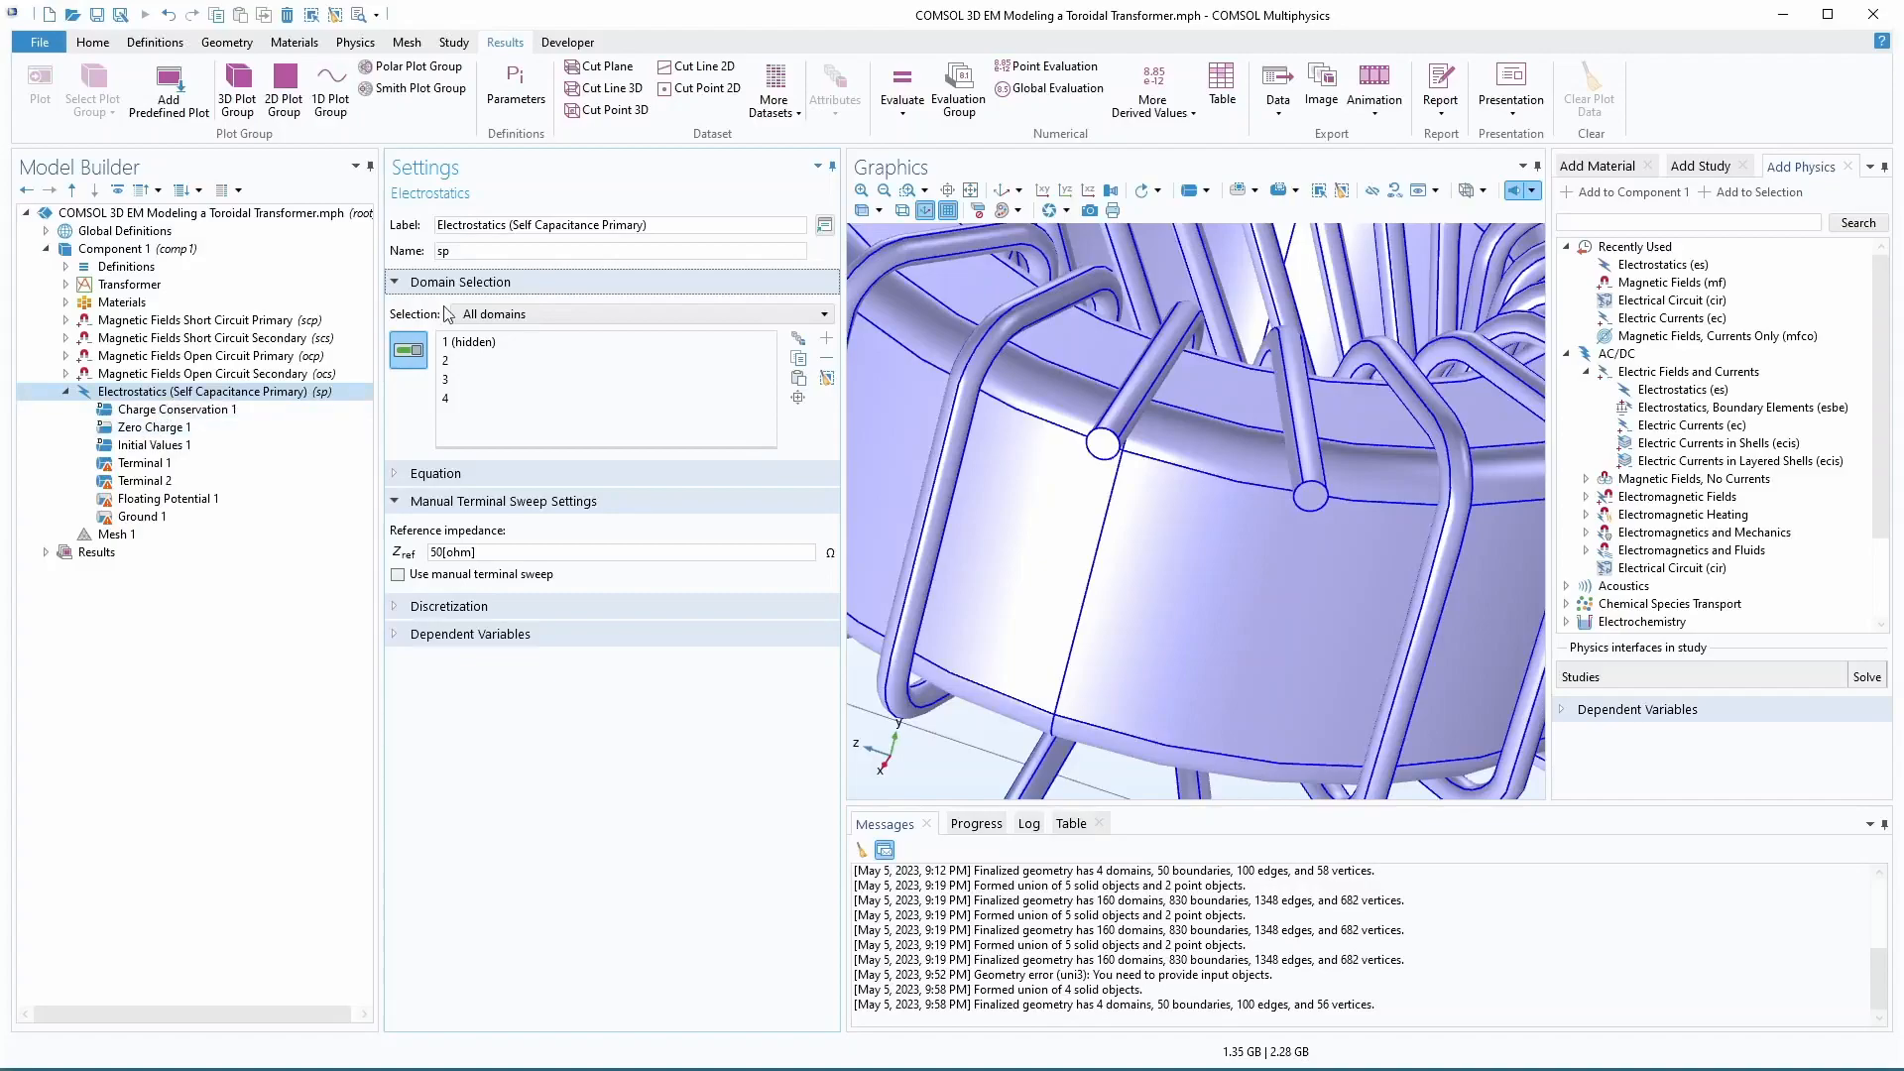
# - Relabel Terminal 1 as Primary and assign coil domain 4 to it
pyautogui.click(203, 410)
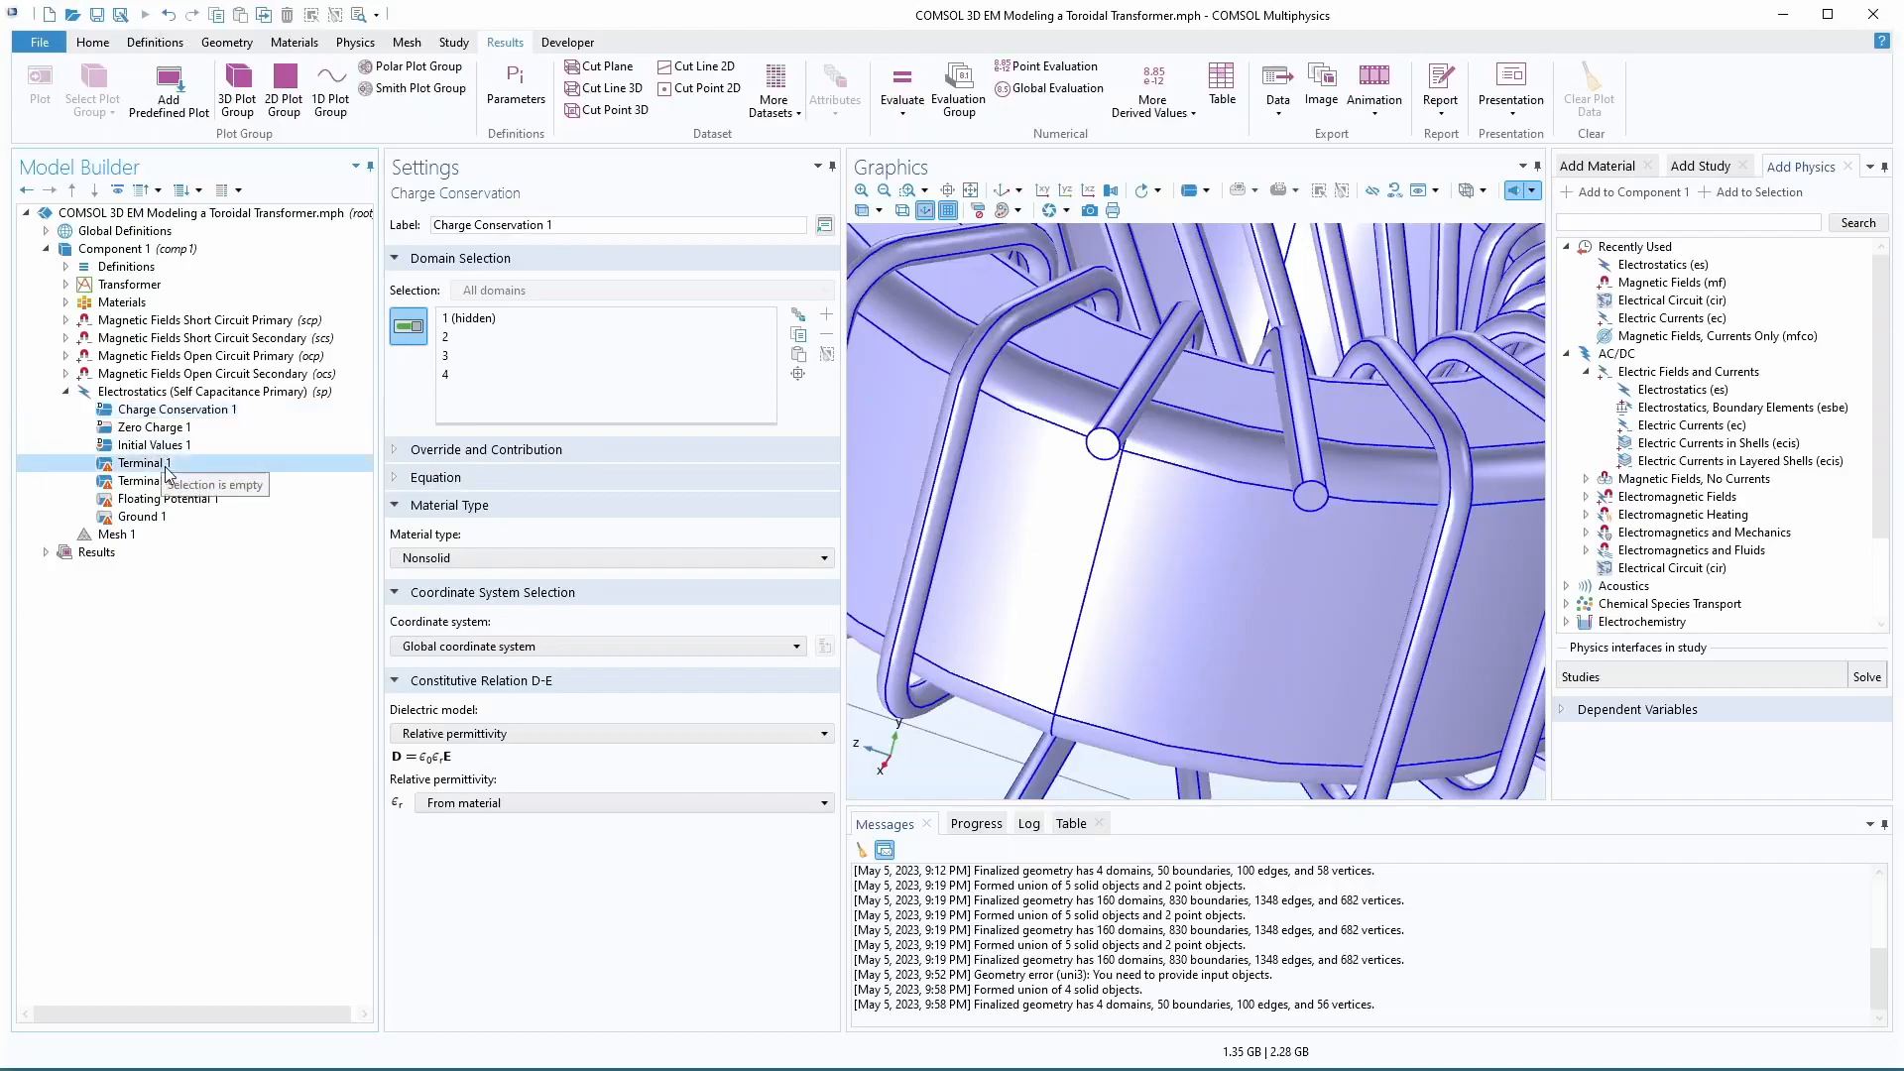
pyautogui.click(147, 462)
pyautogui.press('F2')
pyautogui.write('Primary')
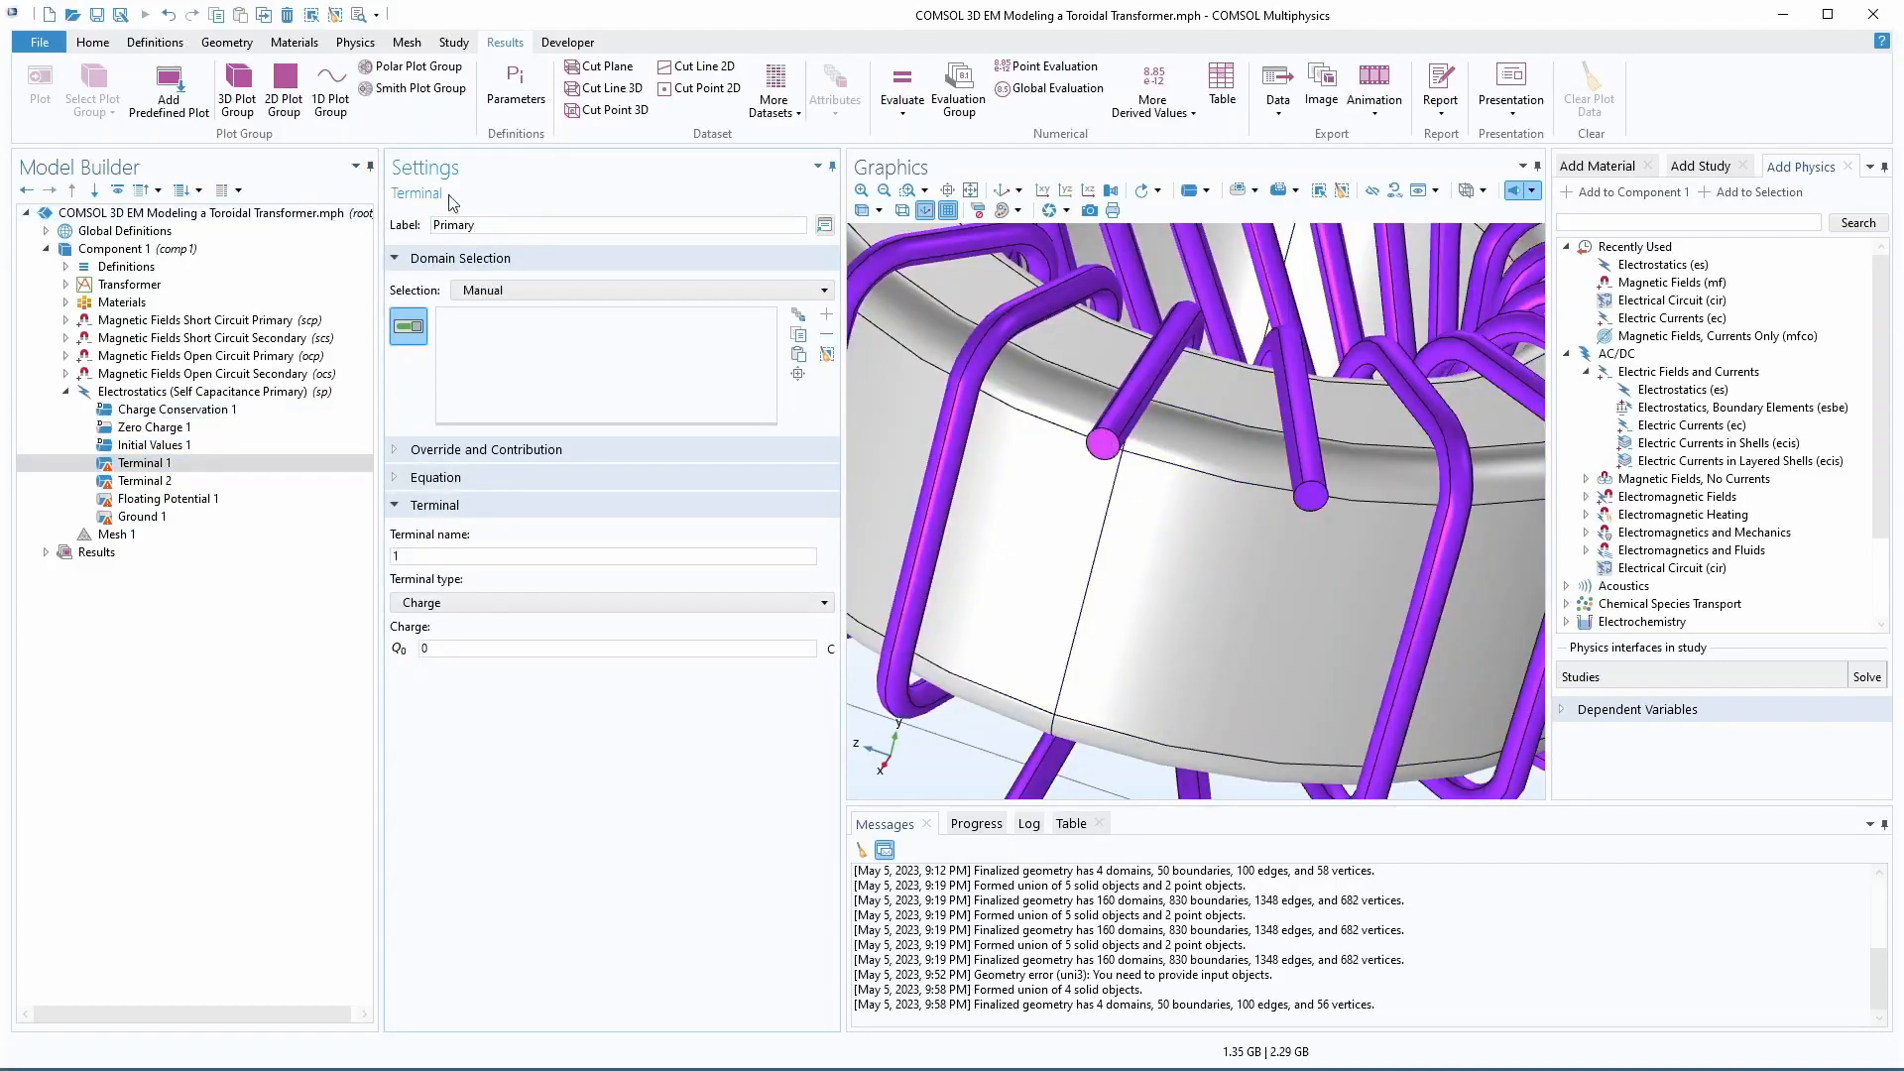
pyautogui.press('Return')
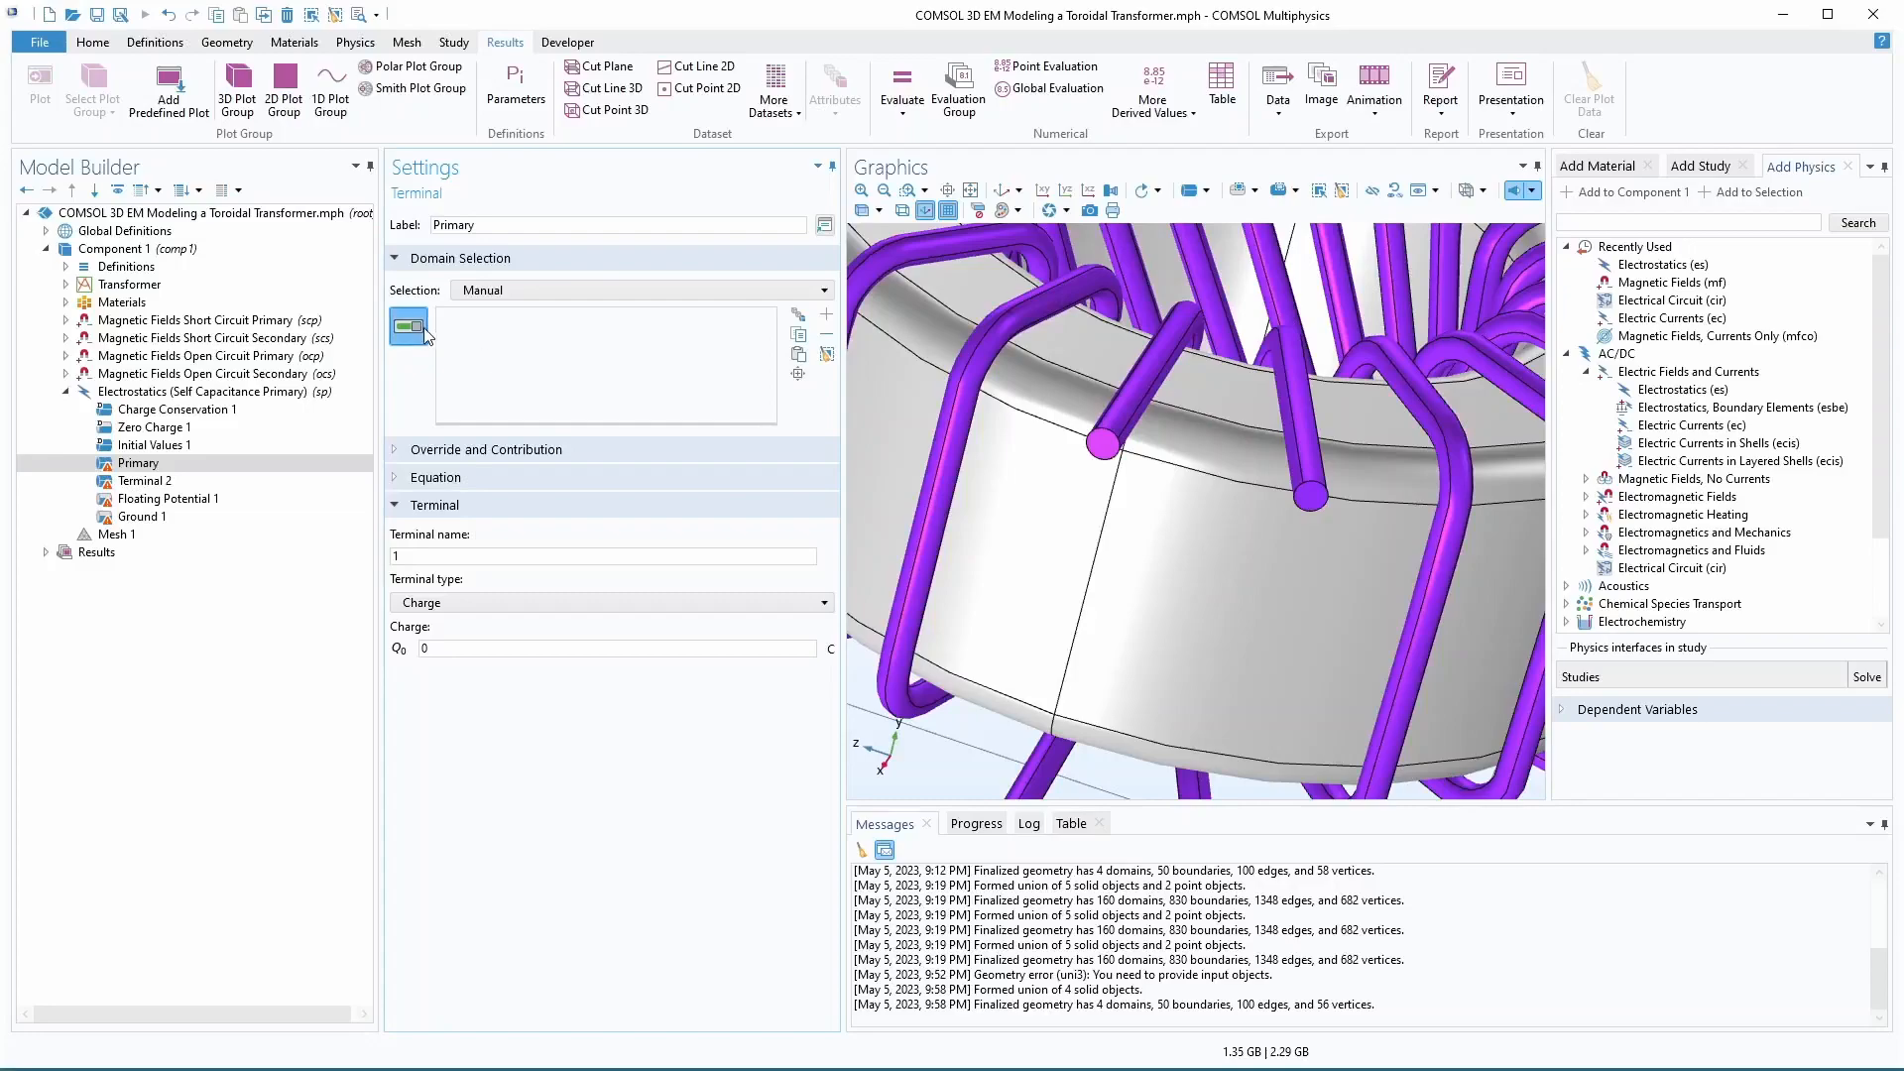
pyautogui.click(1123, 427)
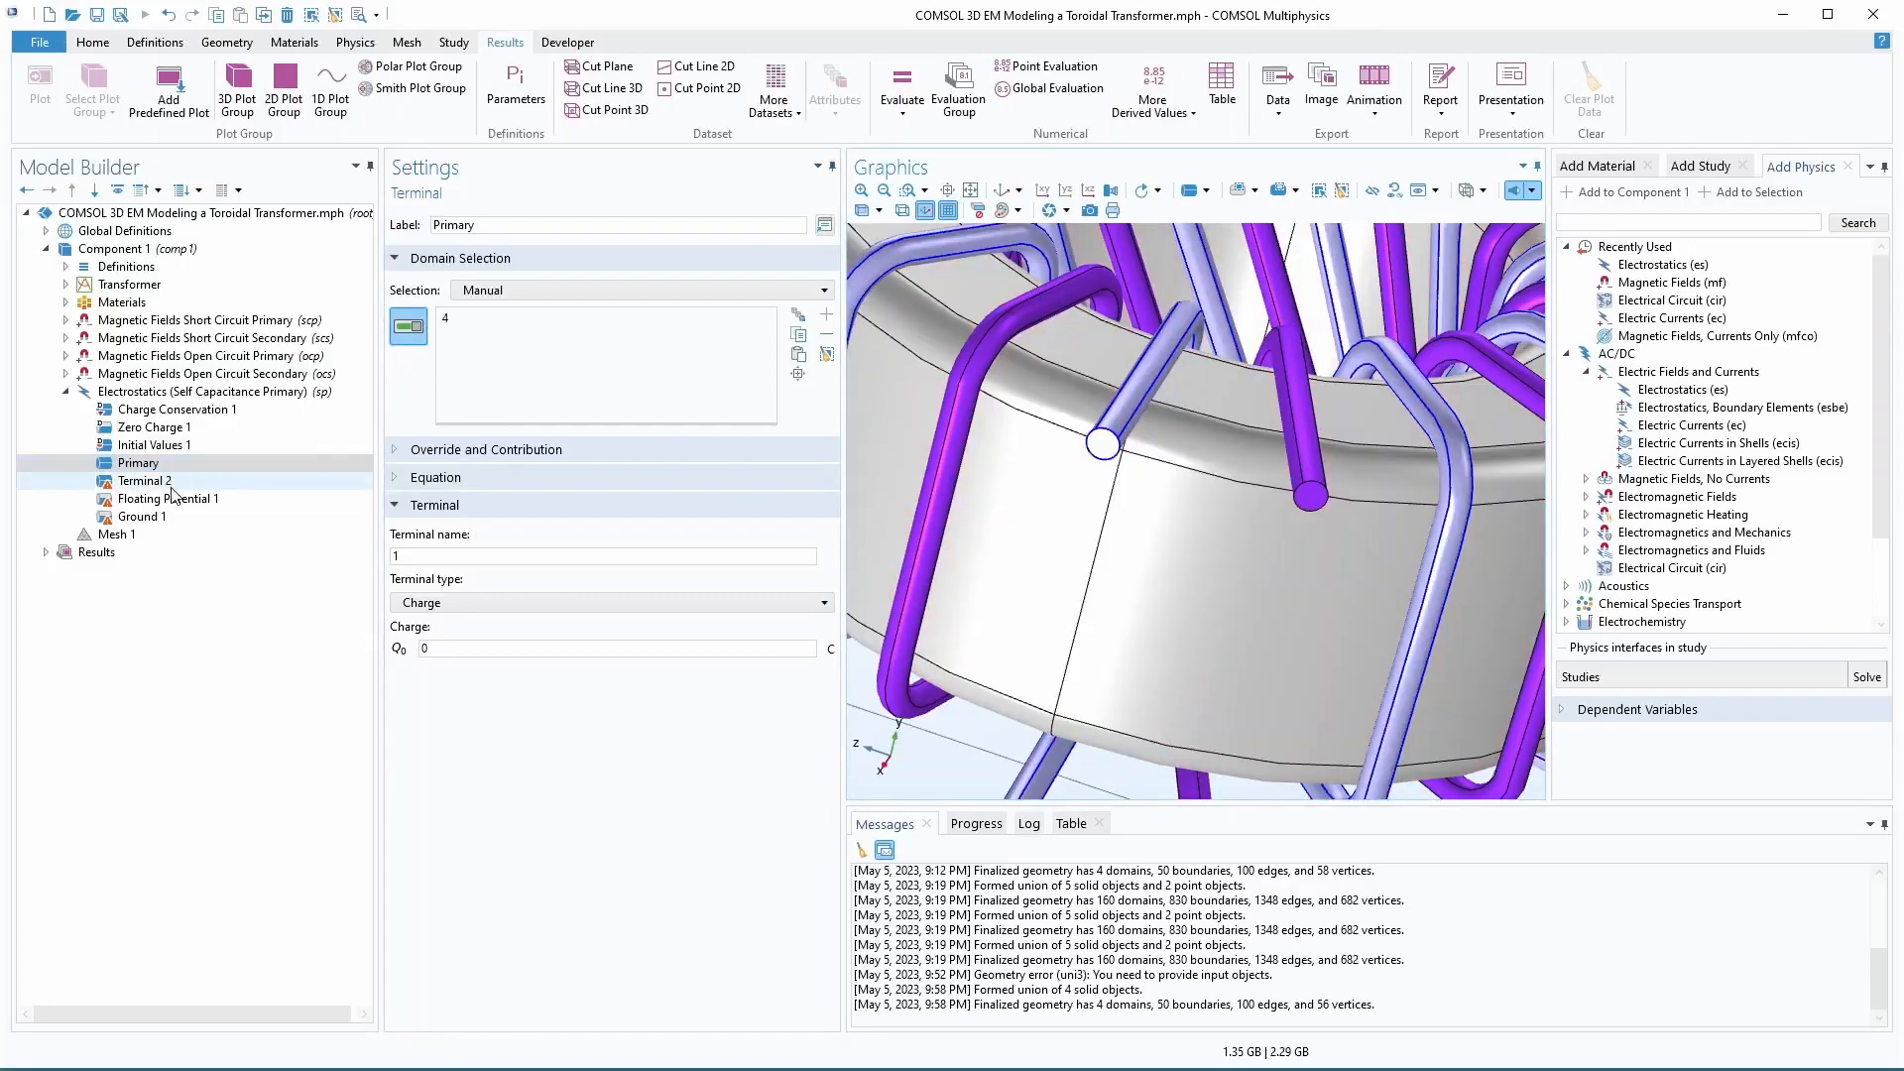
# - Set the Primary terminal's name to Primary and its type to Voltage with a voltage of Vpri
pyautogui.doubleClick(458, 554)
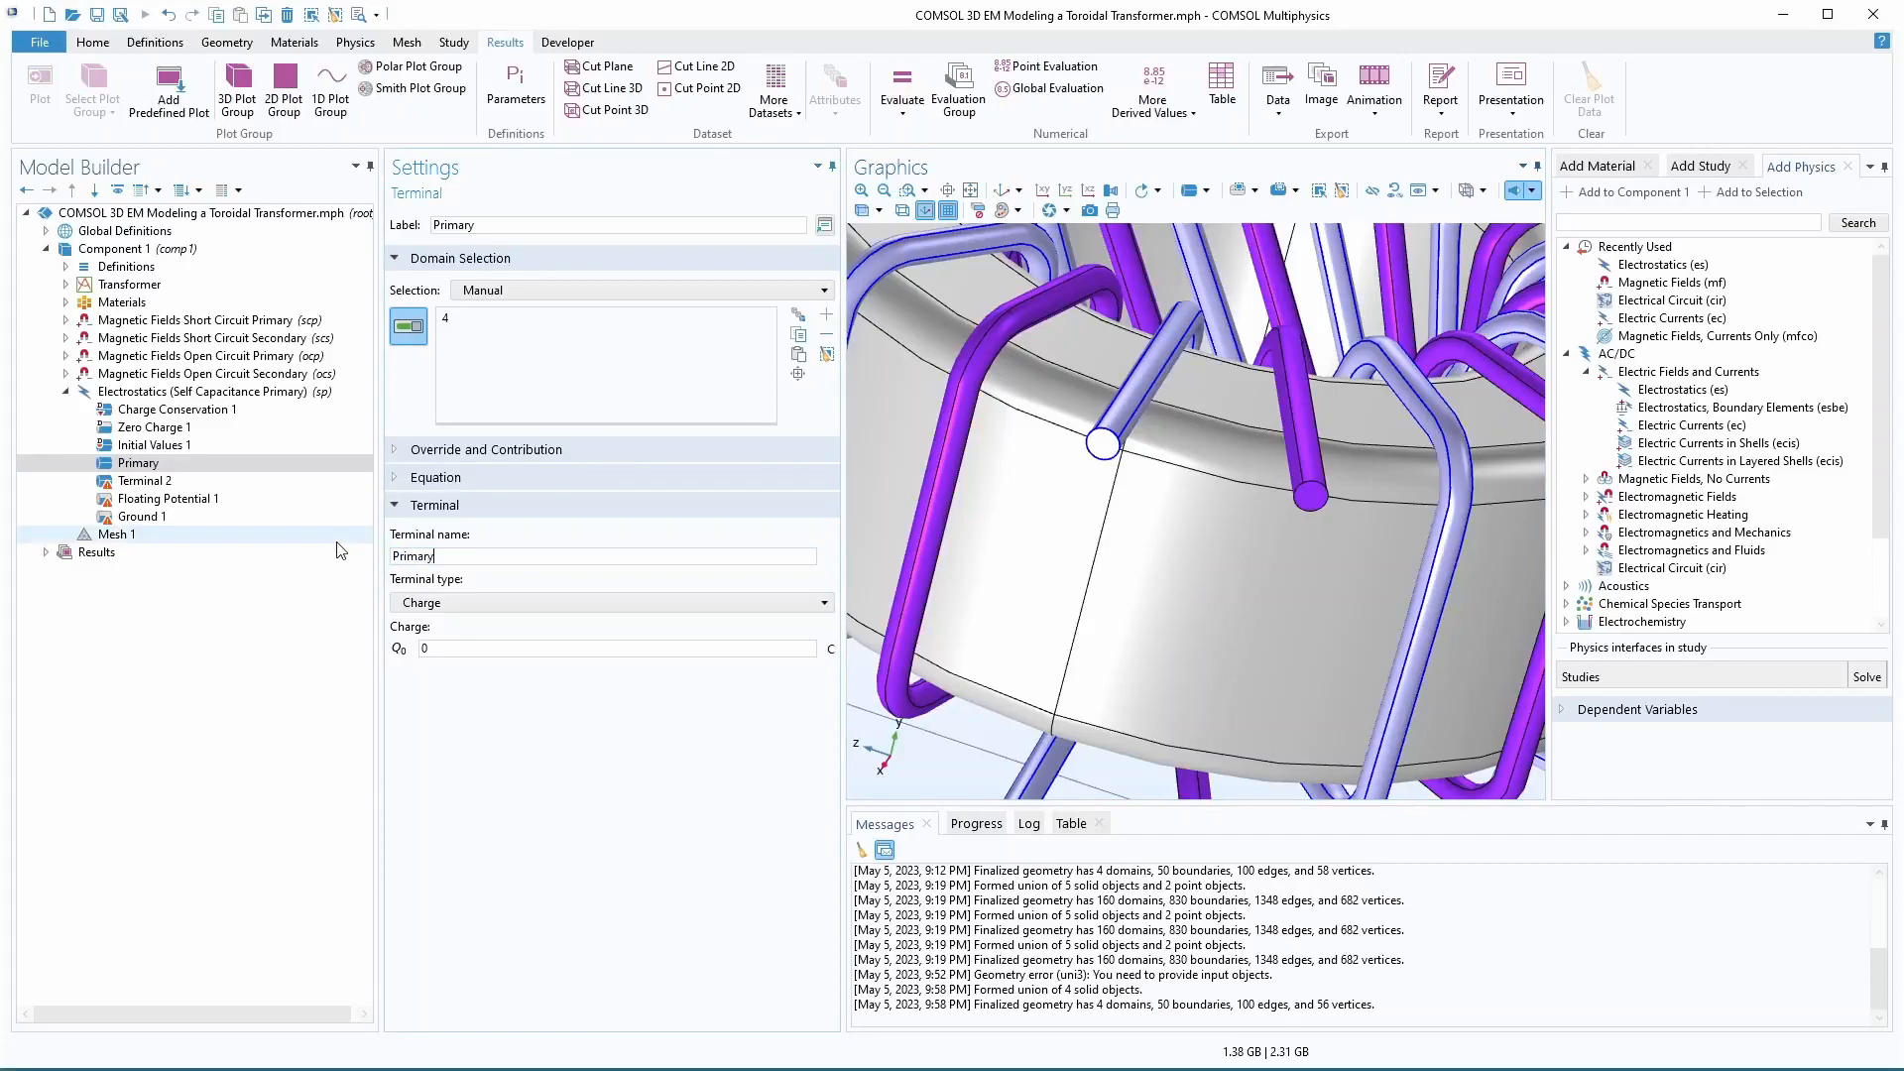
pyautogui.click(464, 599)
pyautogui.click(456, 622)
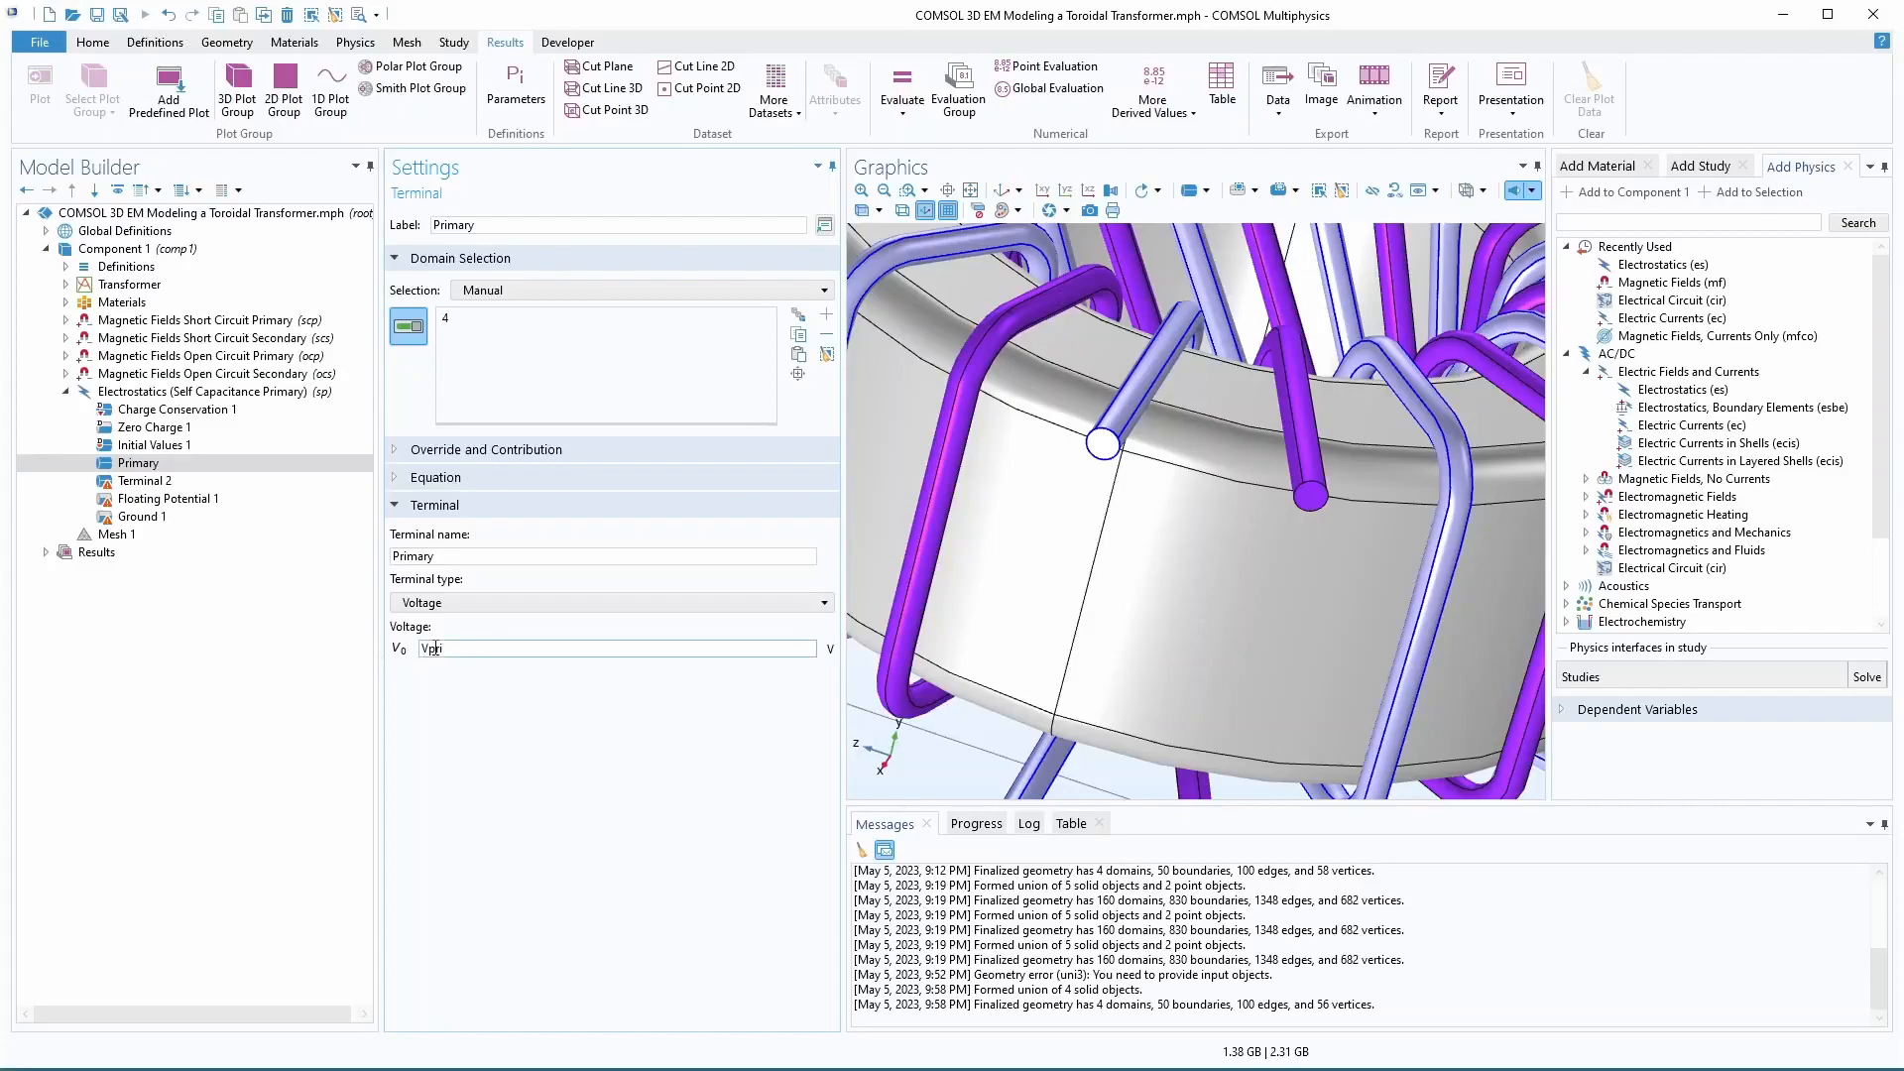
# - Set Terminal 2's type to Voltage and its terminal name to Secondary
pyautogui.click(155, 484)
pyautogui.click(461, 605)
pyautogui.click(455, 624)
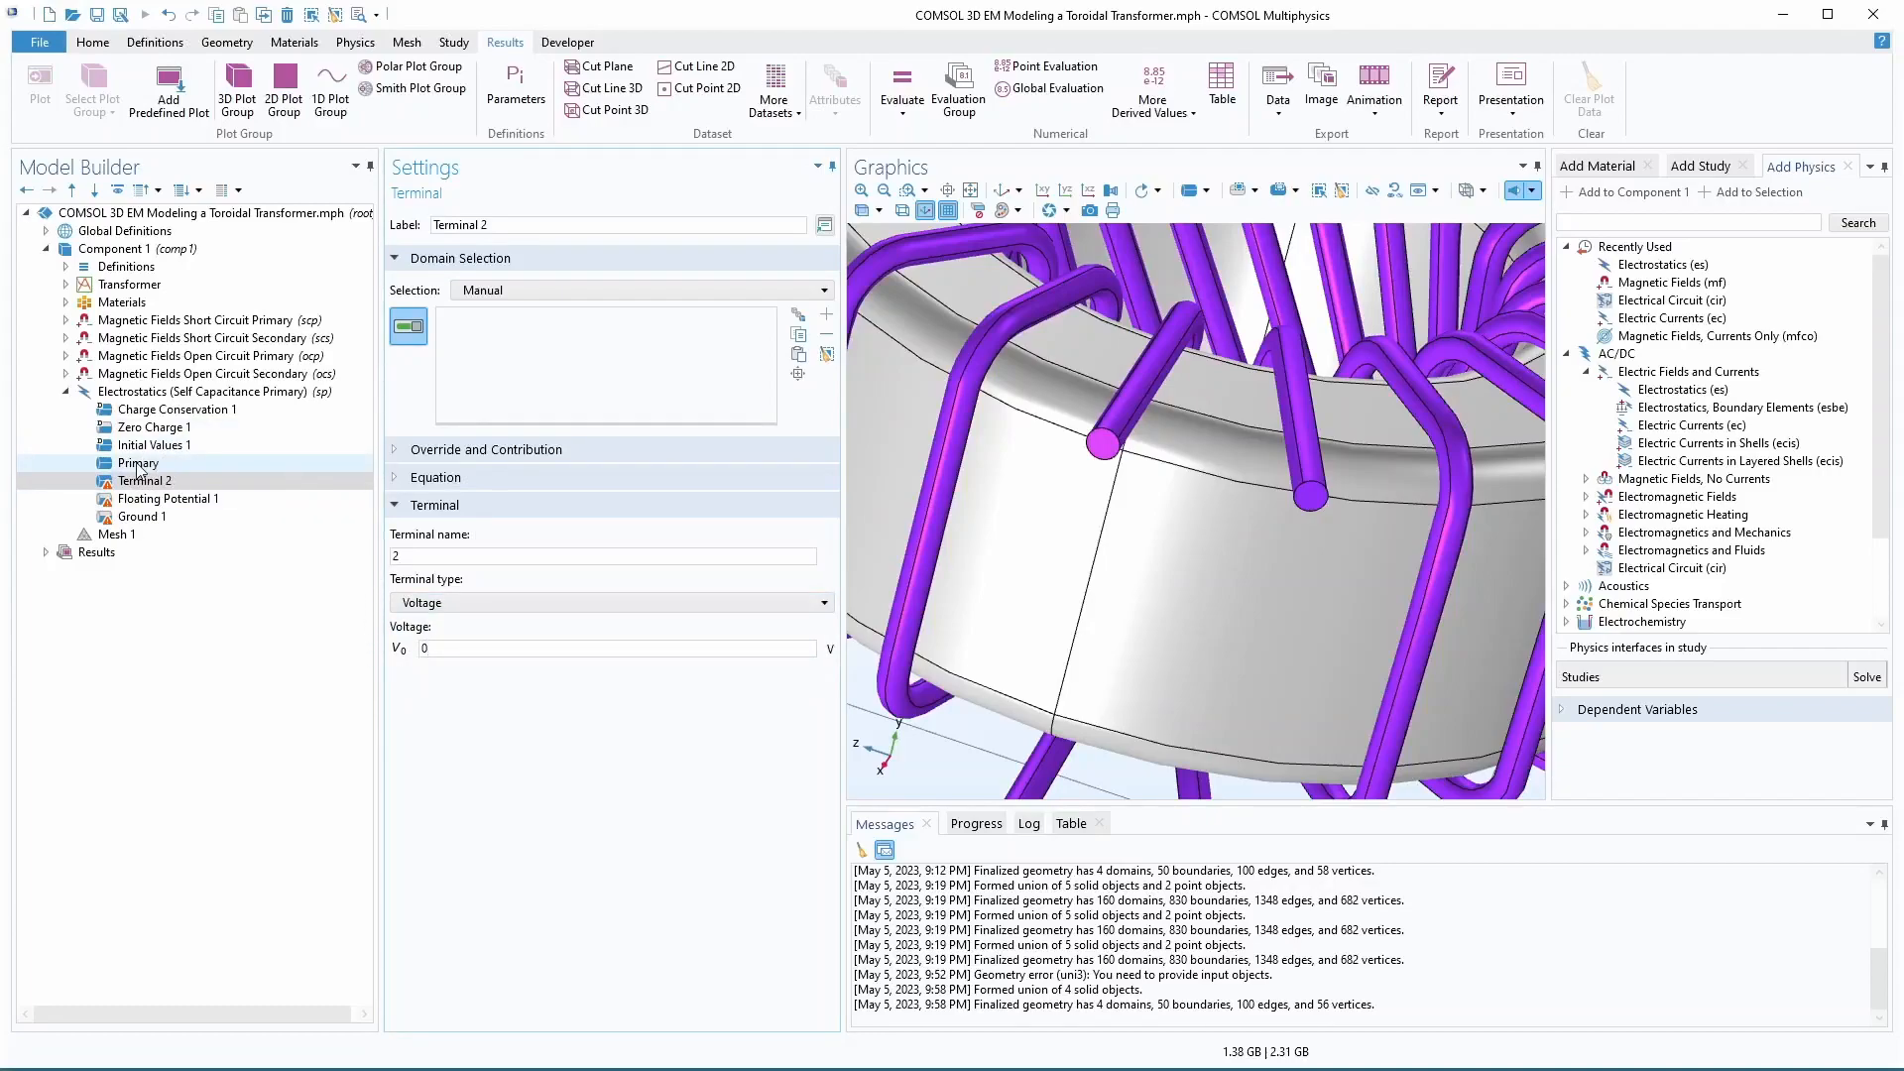
pyautogui.moveTo(403, 555); pyautogui.dragTo(372, 542)
pyautogui.write('Second')
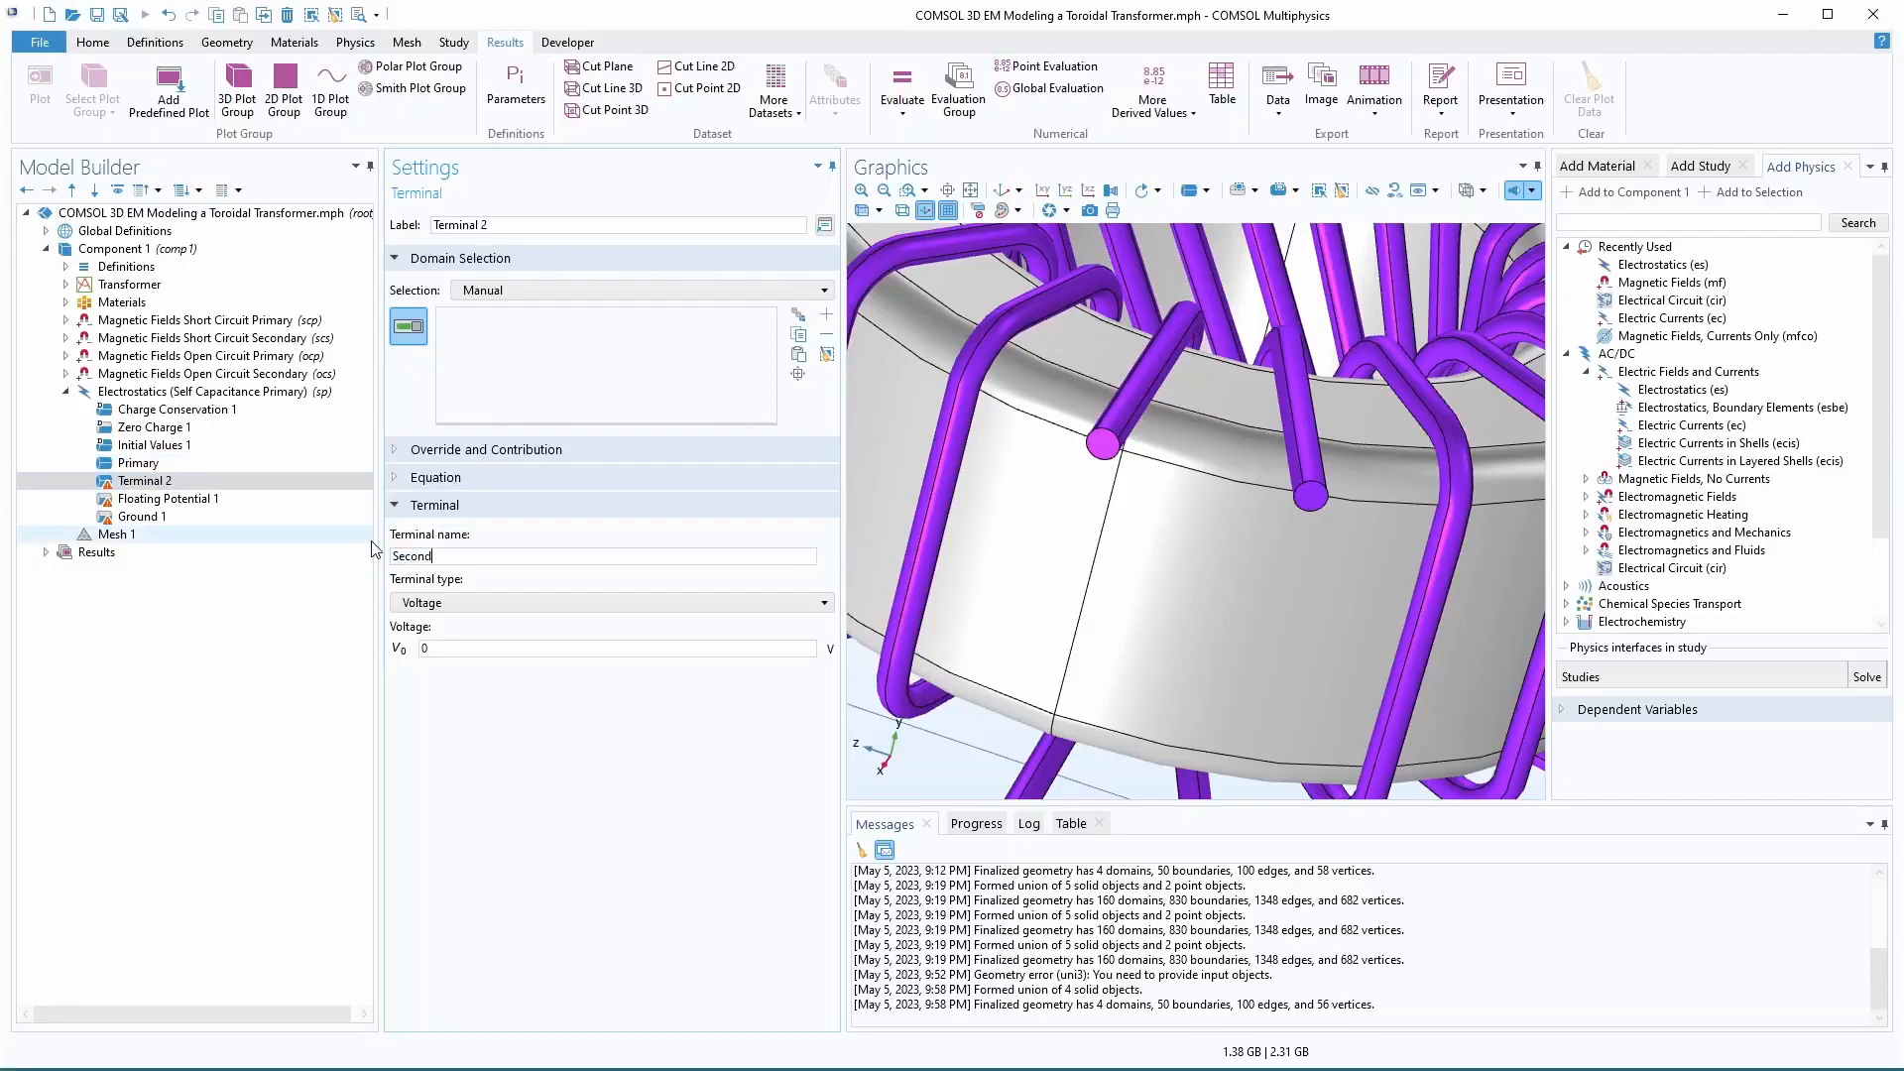
pyautogui.write('ary')
# - Relabel Terminal 2 as Secondary and assign the secondary coil domain to it
pyautogui.moveTo(515, 226); pyautogui.dragTo(382, 234)
pyautogui.write('Secon')
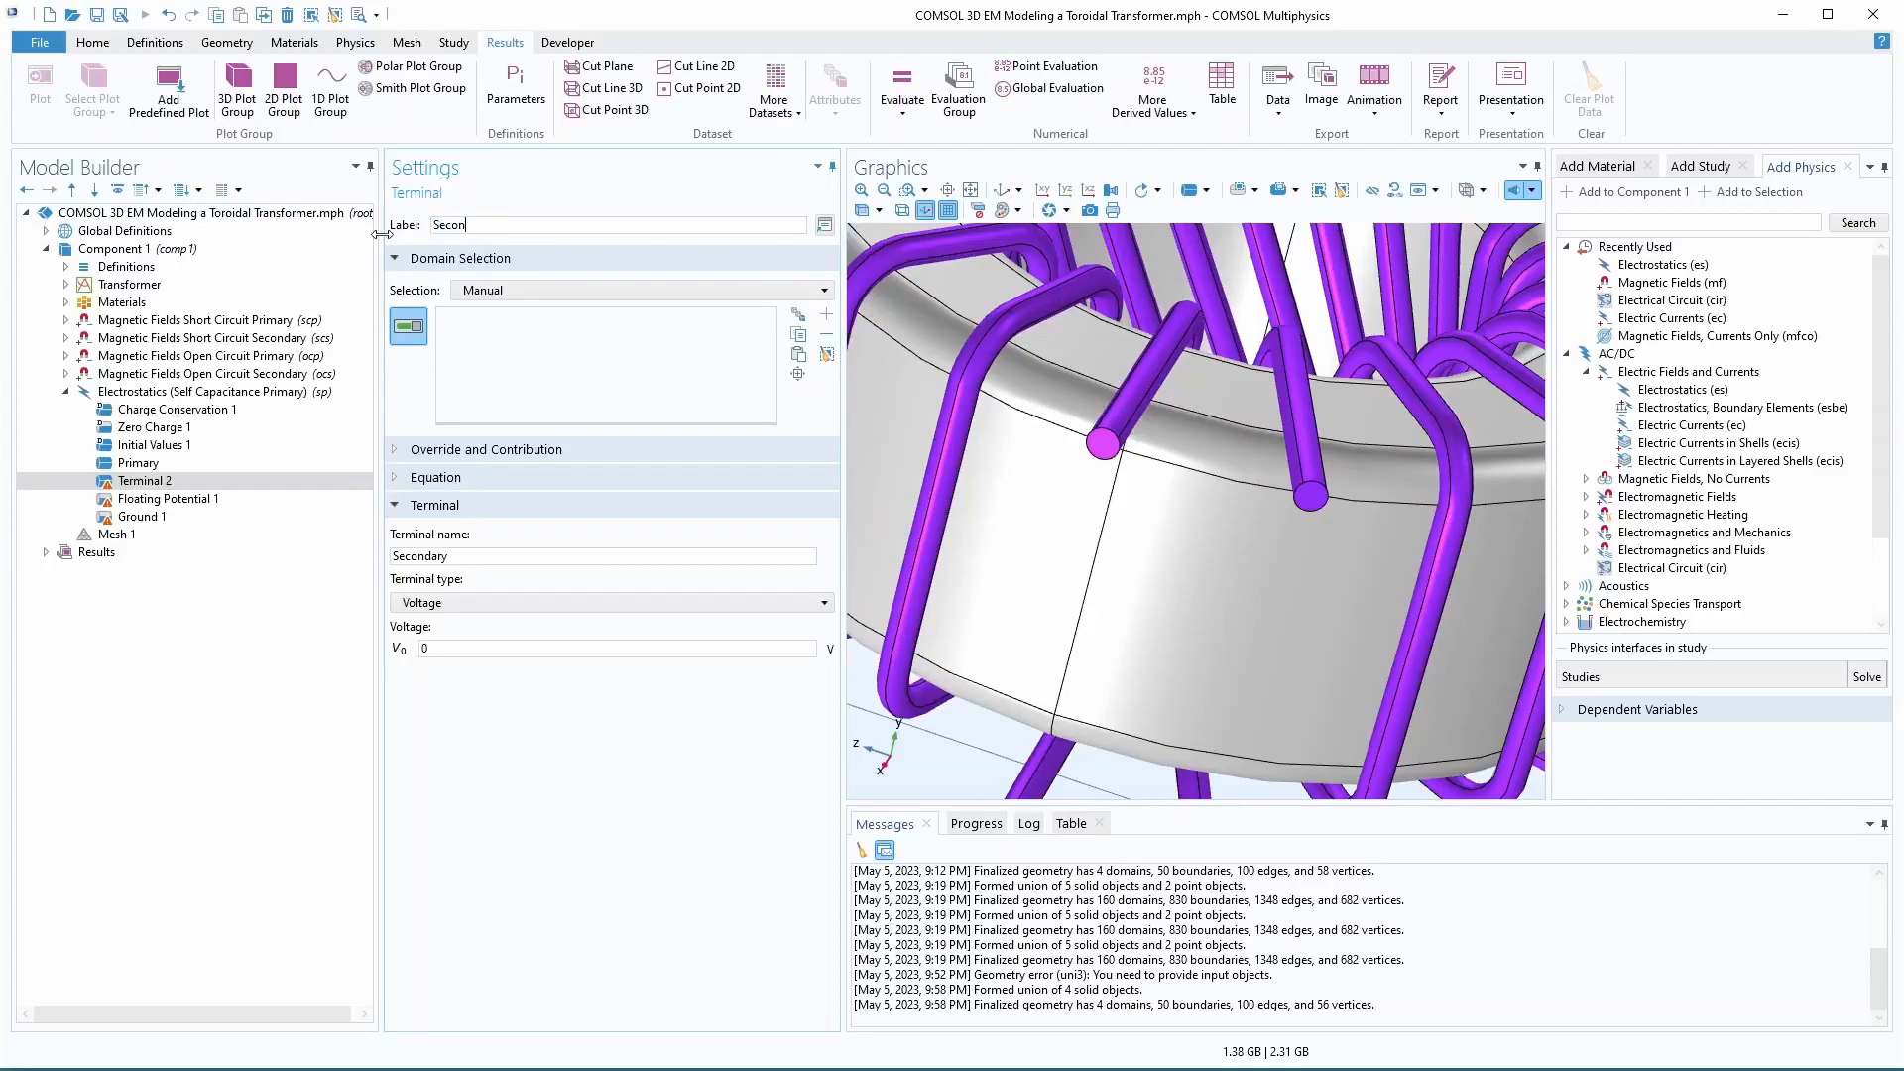
pyautogui.click(1102, 485)
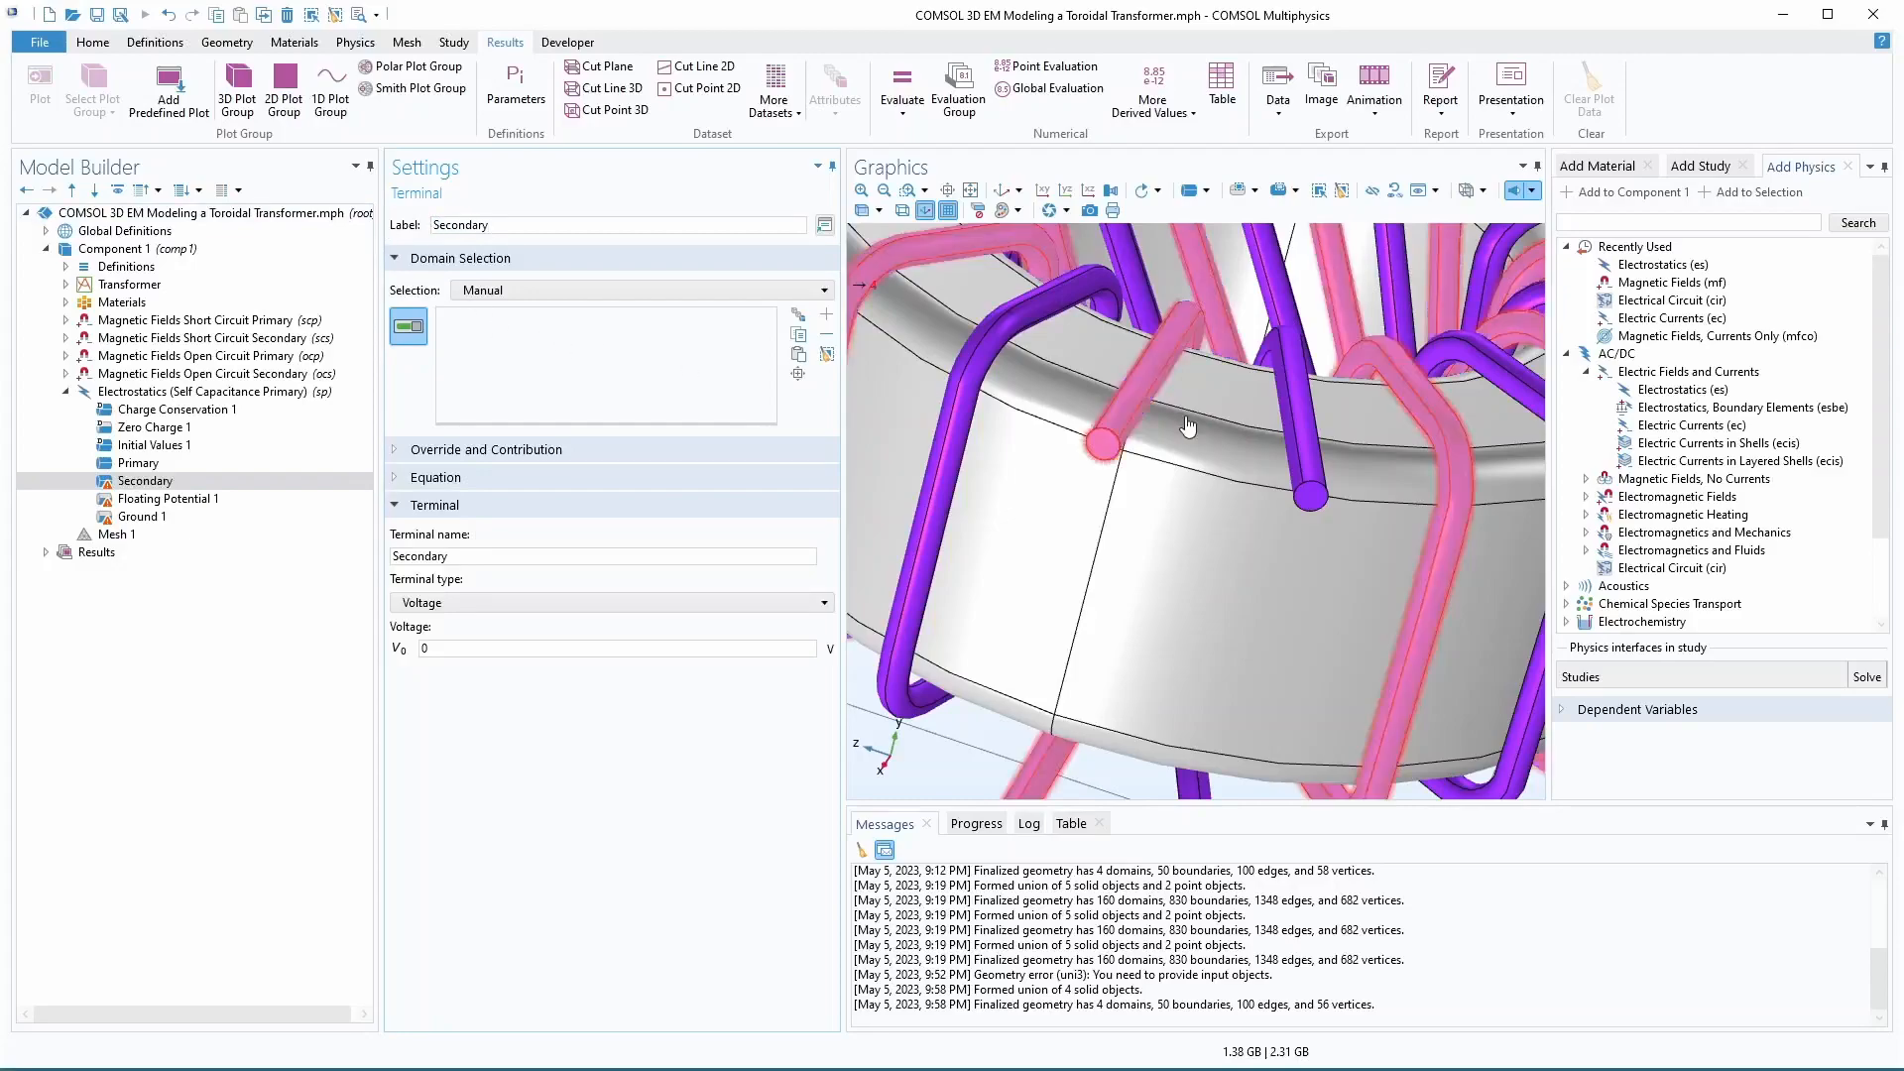
# - Open Floating Potential 1 of the primary self-capacitance Electrostatics interface with its boundary selection set to Manual
pyautogui.click(167, 499)
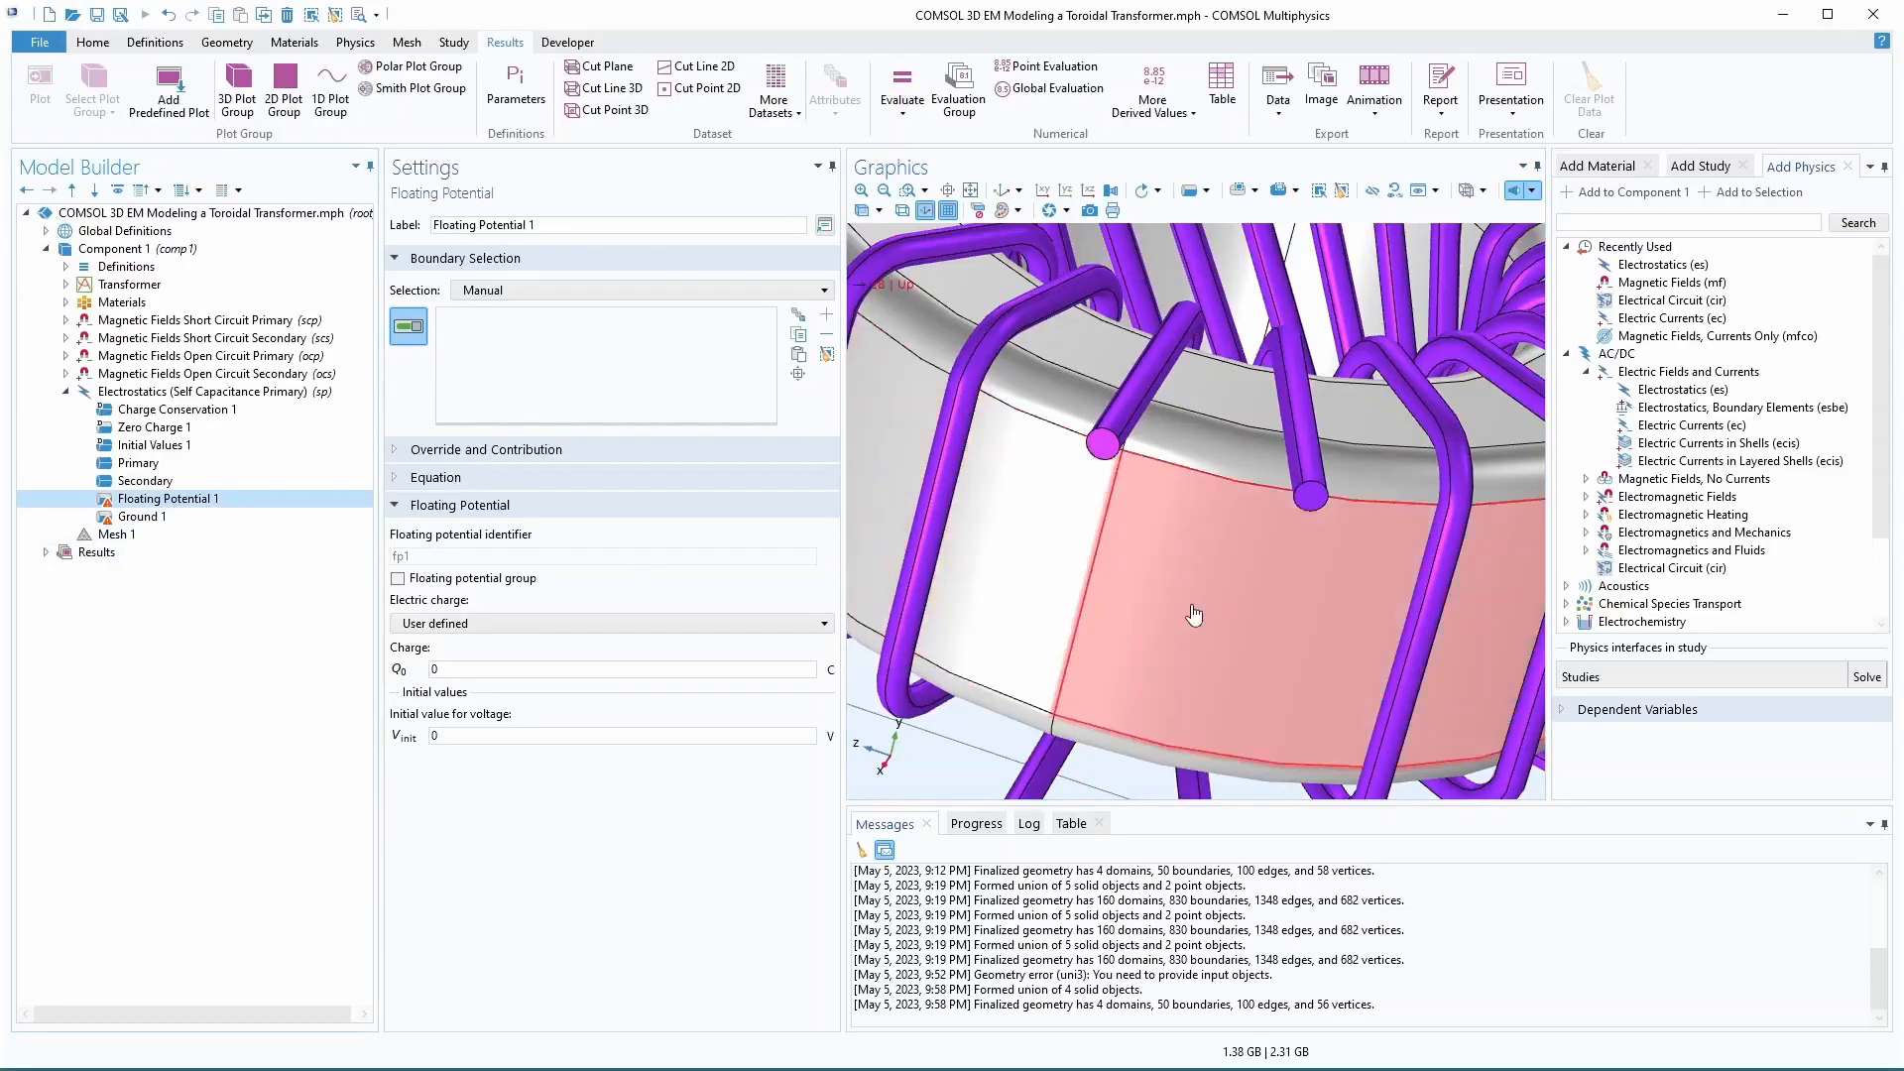
pyautogui.click(587, 290)
pyautogui.click(587, 290)
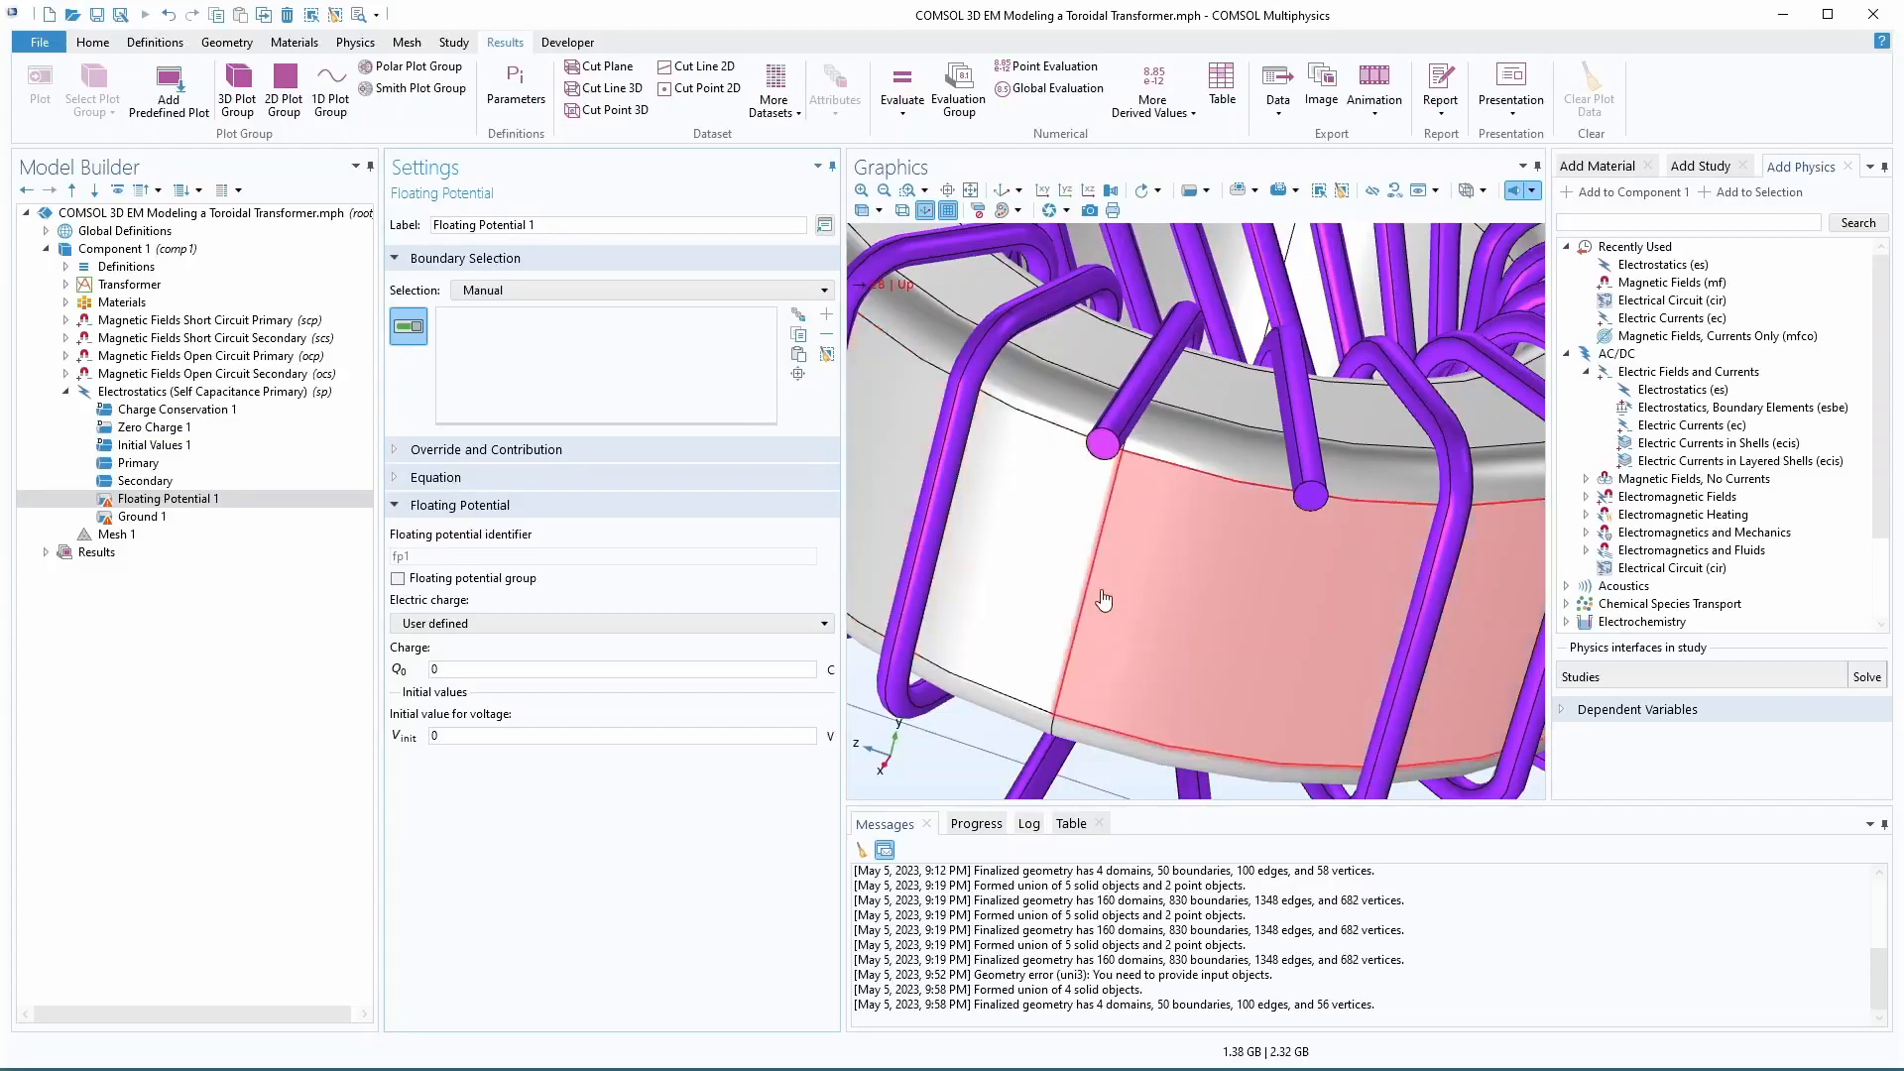
pyautogui.scroll(-3, 1188, 597)
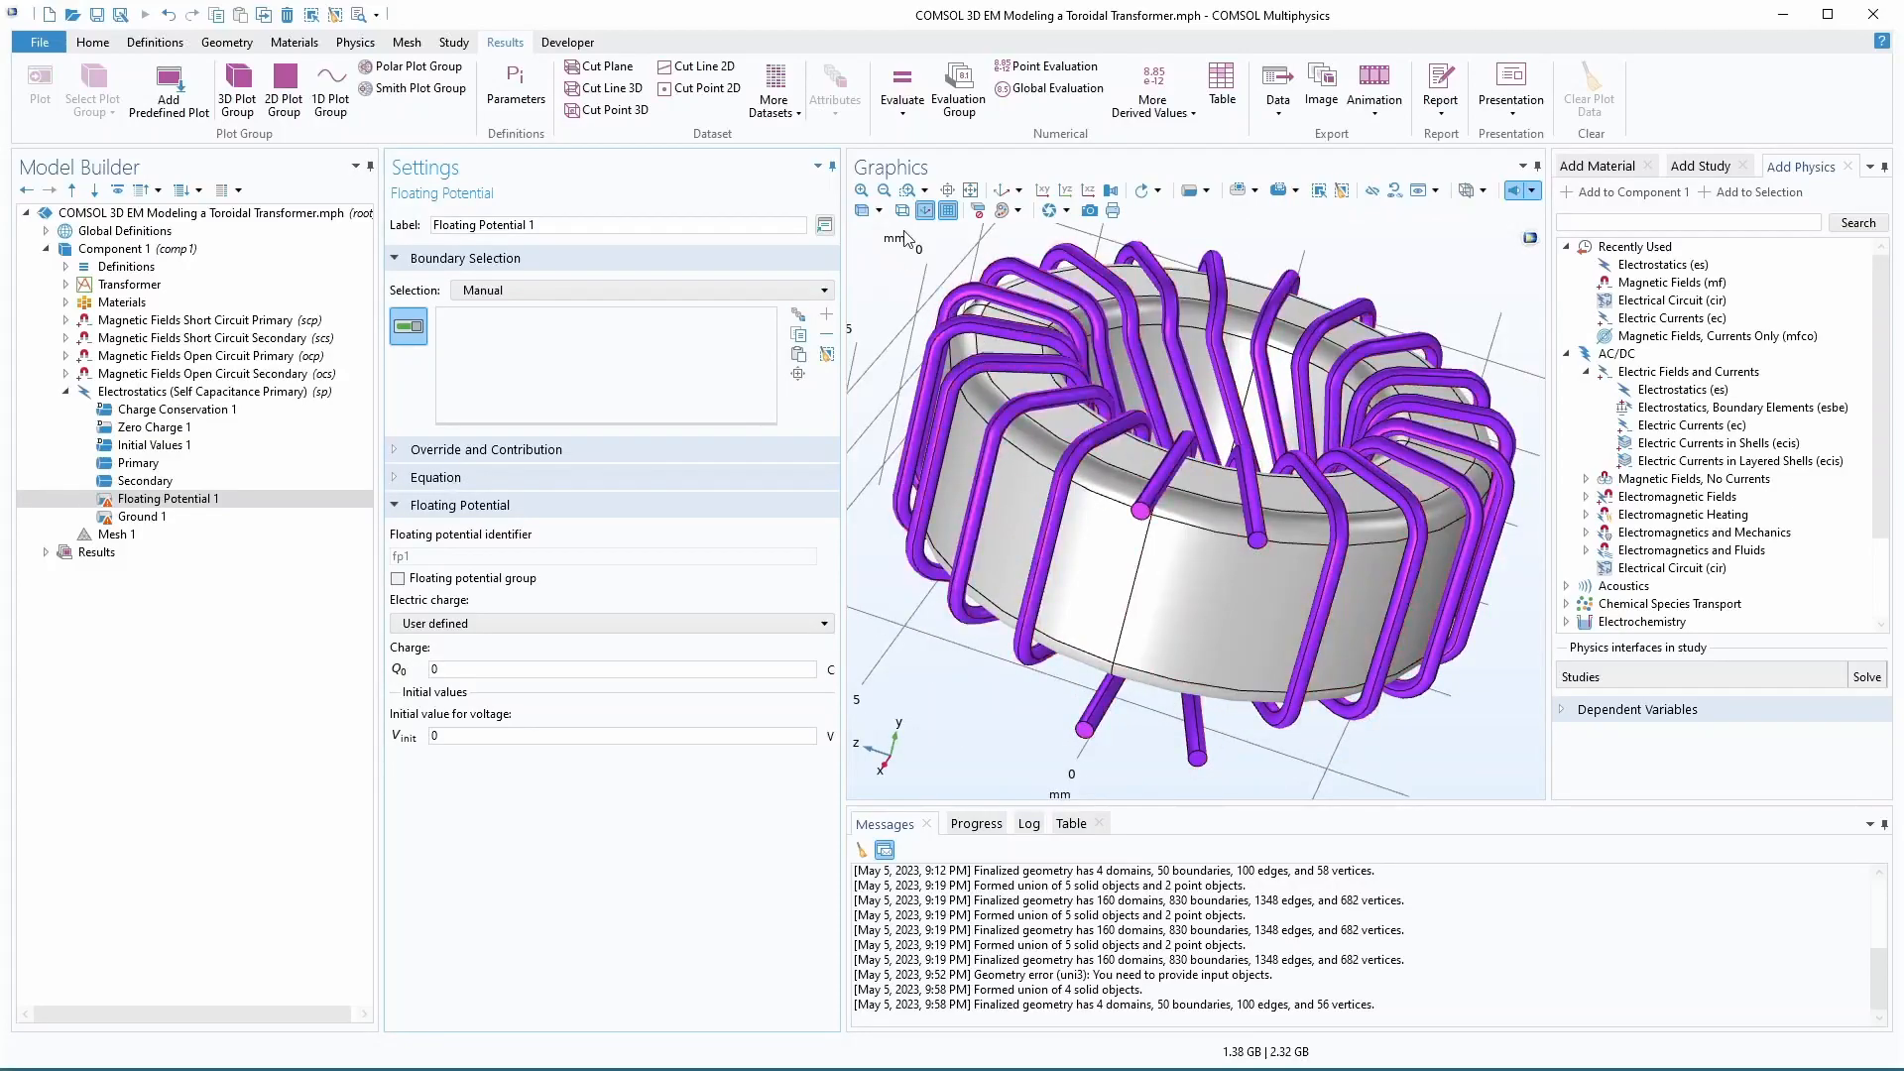
pyautogui.scroll(-2, 1123, 419)
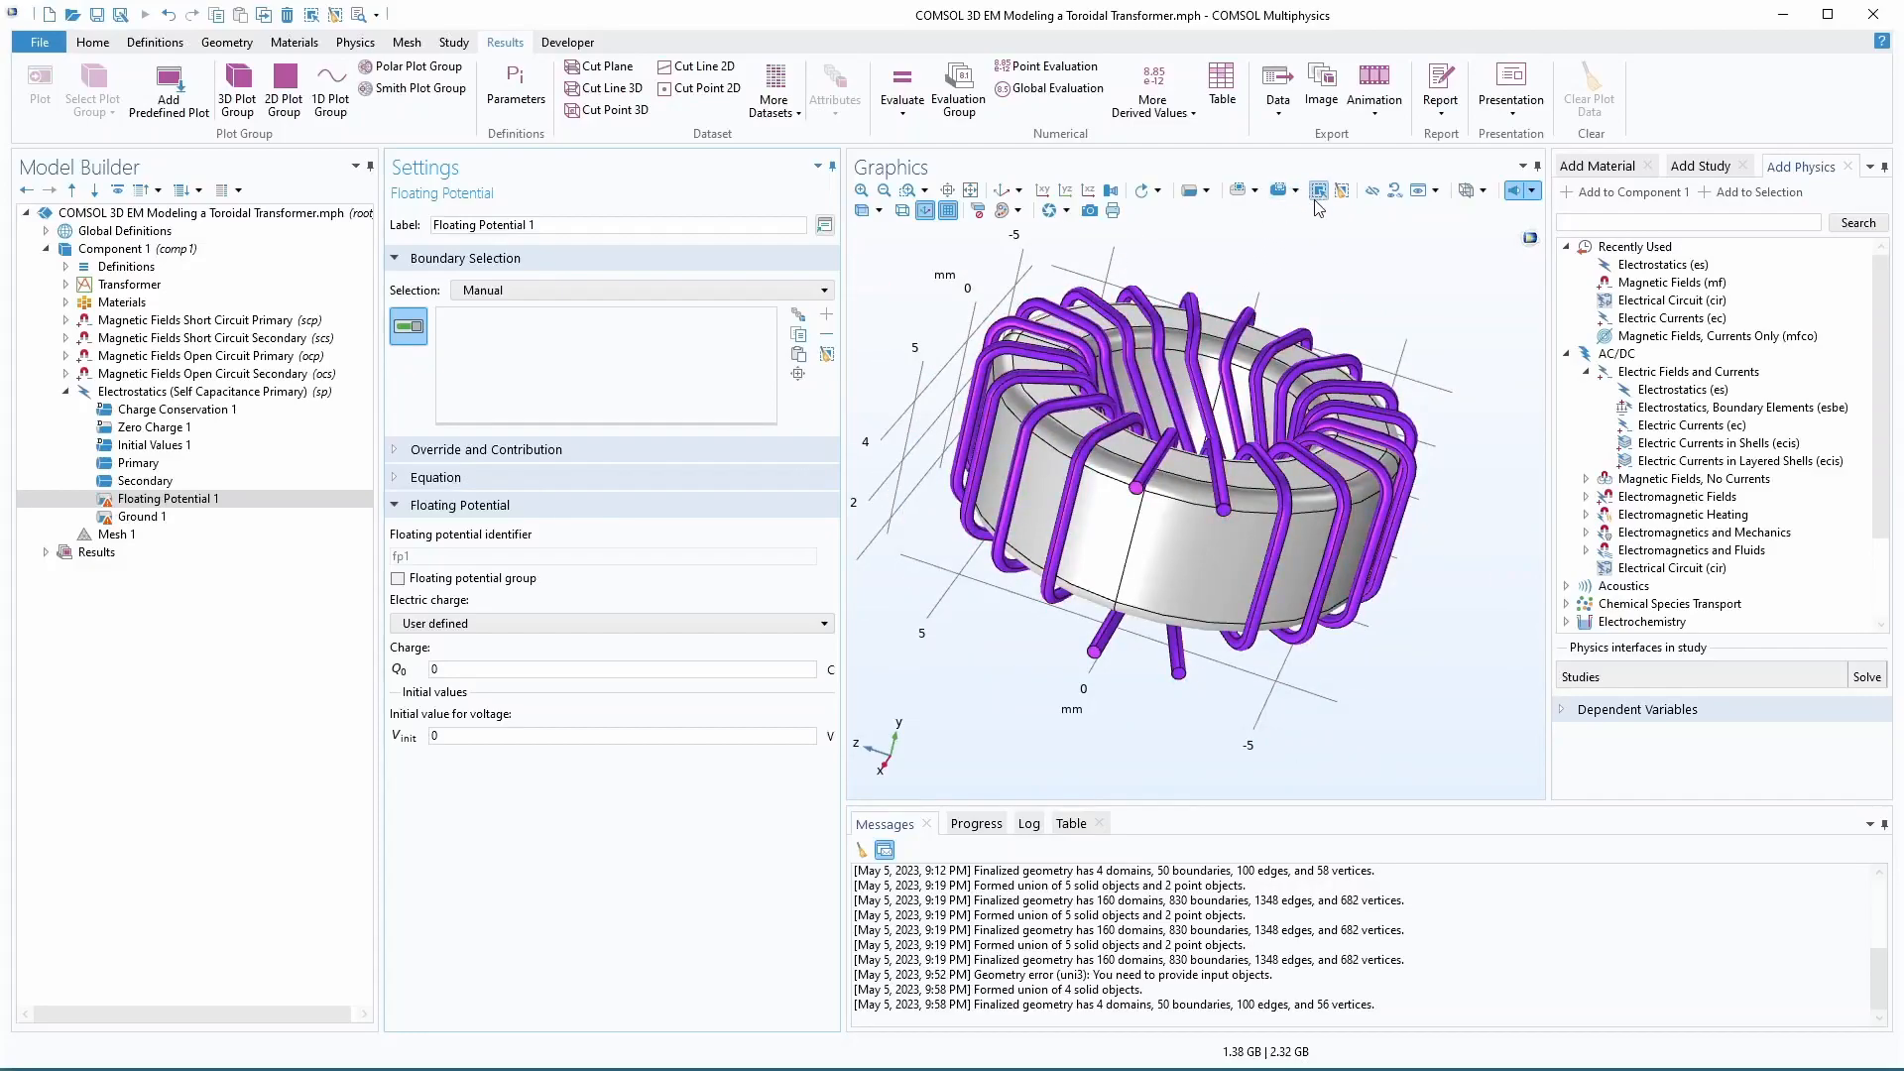
pyautogui.hotkey('ctrl', 'a')
pyautogui.moveTo(936, 255); pyautogui.dragTo(874, 368)
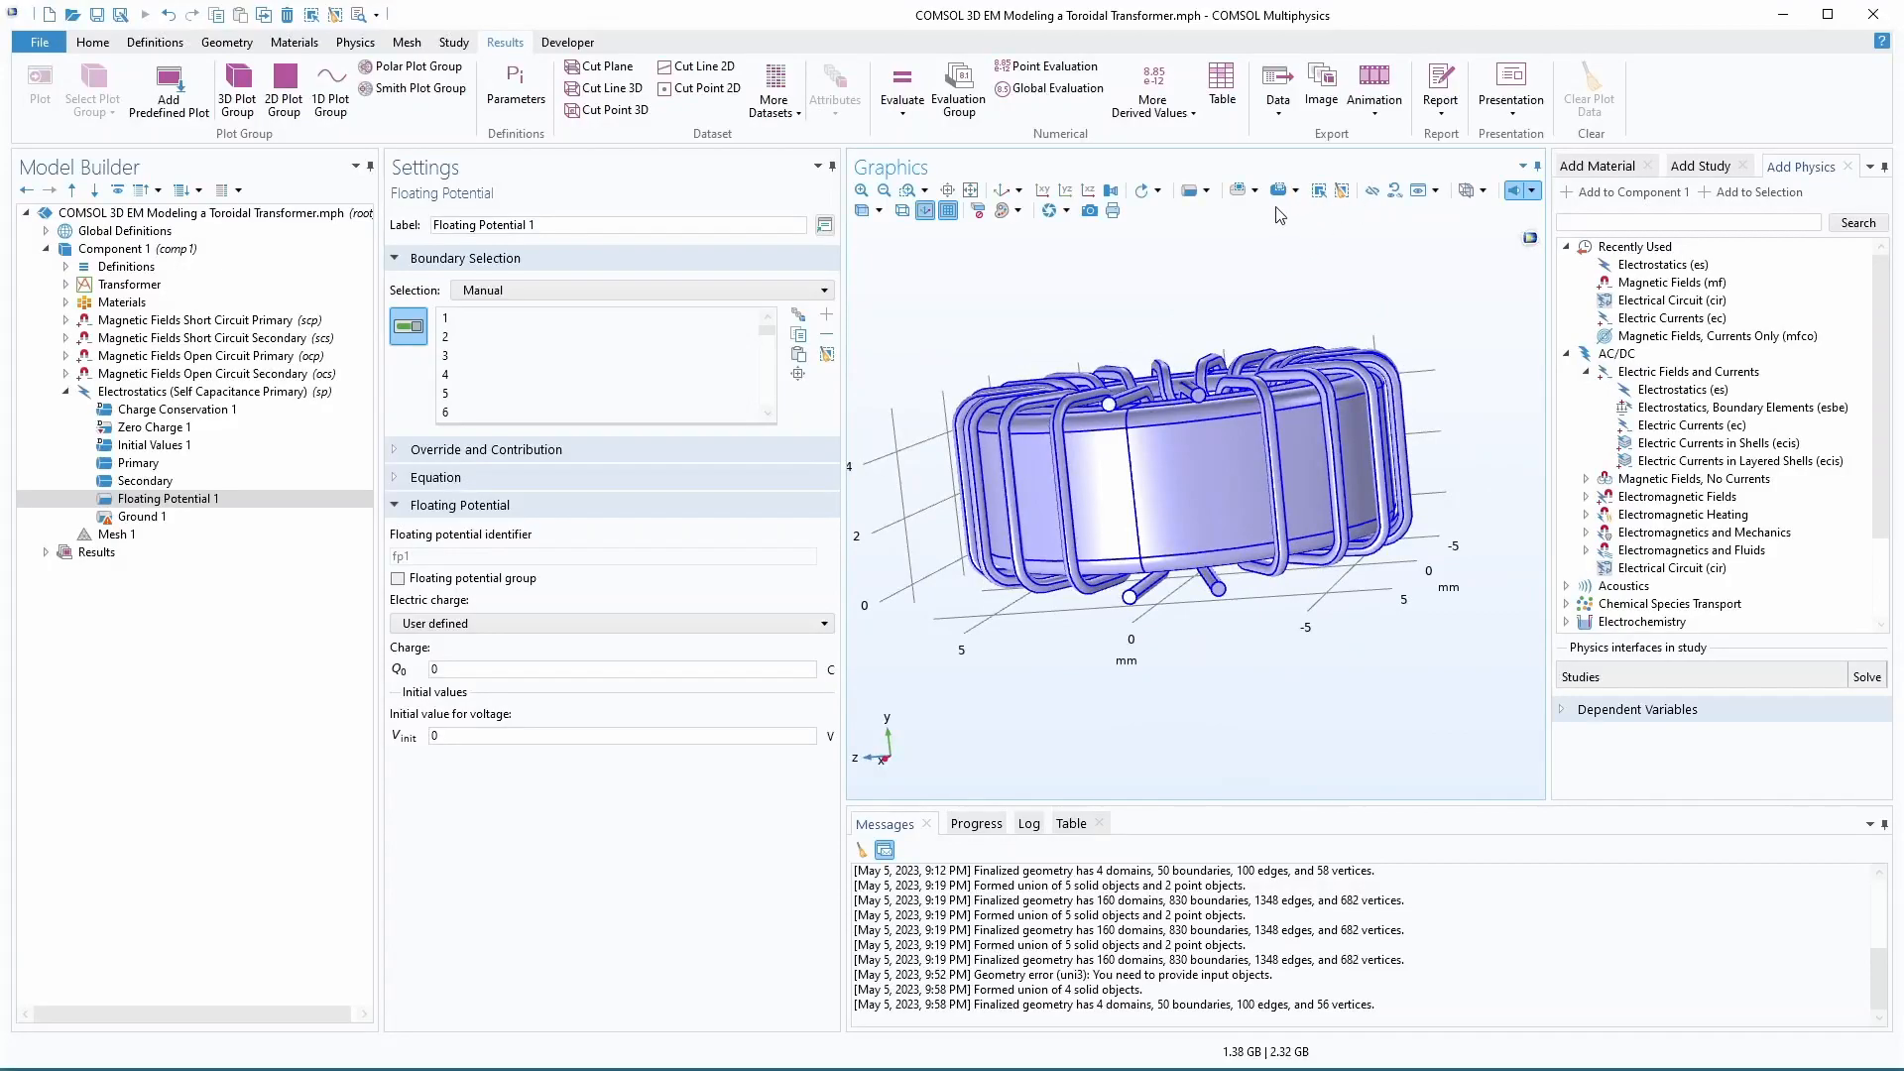
pyautogui.click(1239, 190)
pyautogui.moveTo(951, 302); pyautogui.dragTo(1458, 672)
pyautogui.click(825, 355)
# - Box-select the boundaries of the whole transformer, both core and windings, for Floating Potential 1
pyautogui.click(1239, 191)
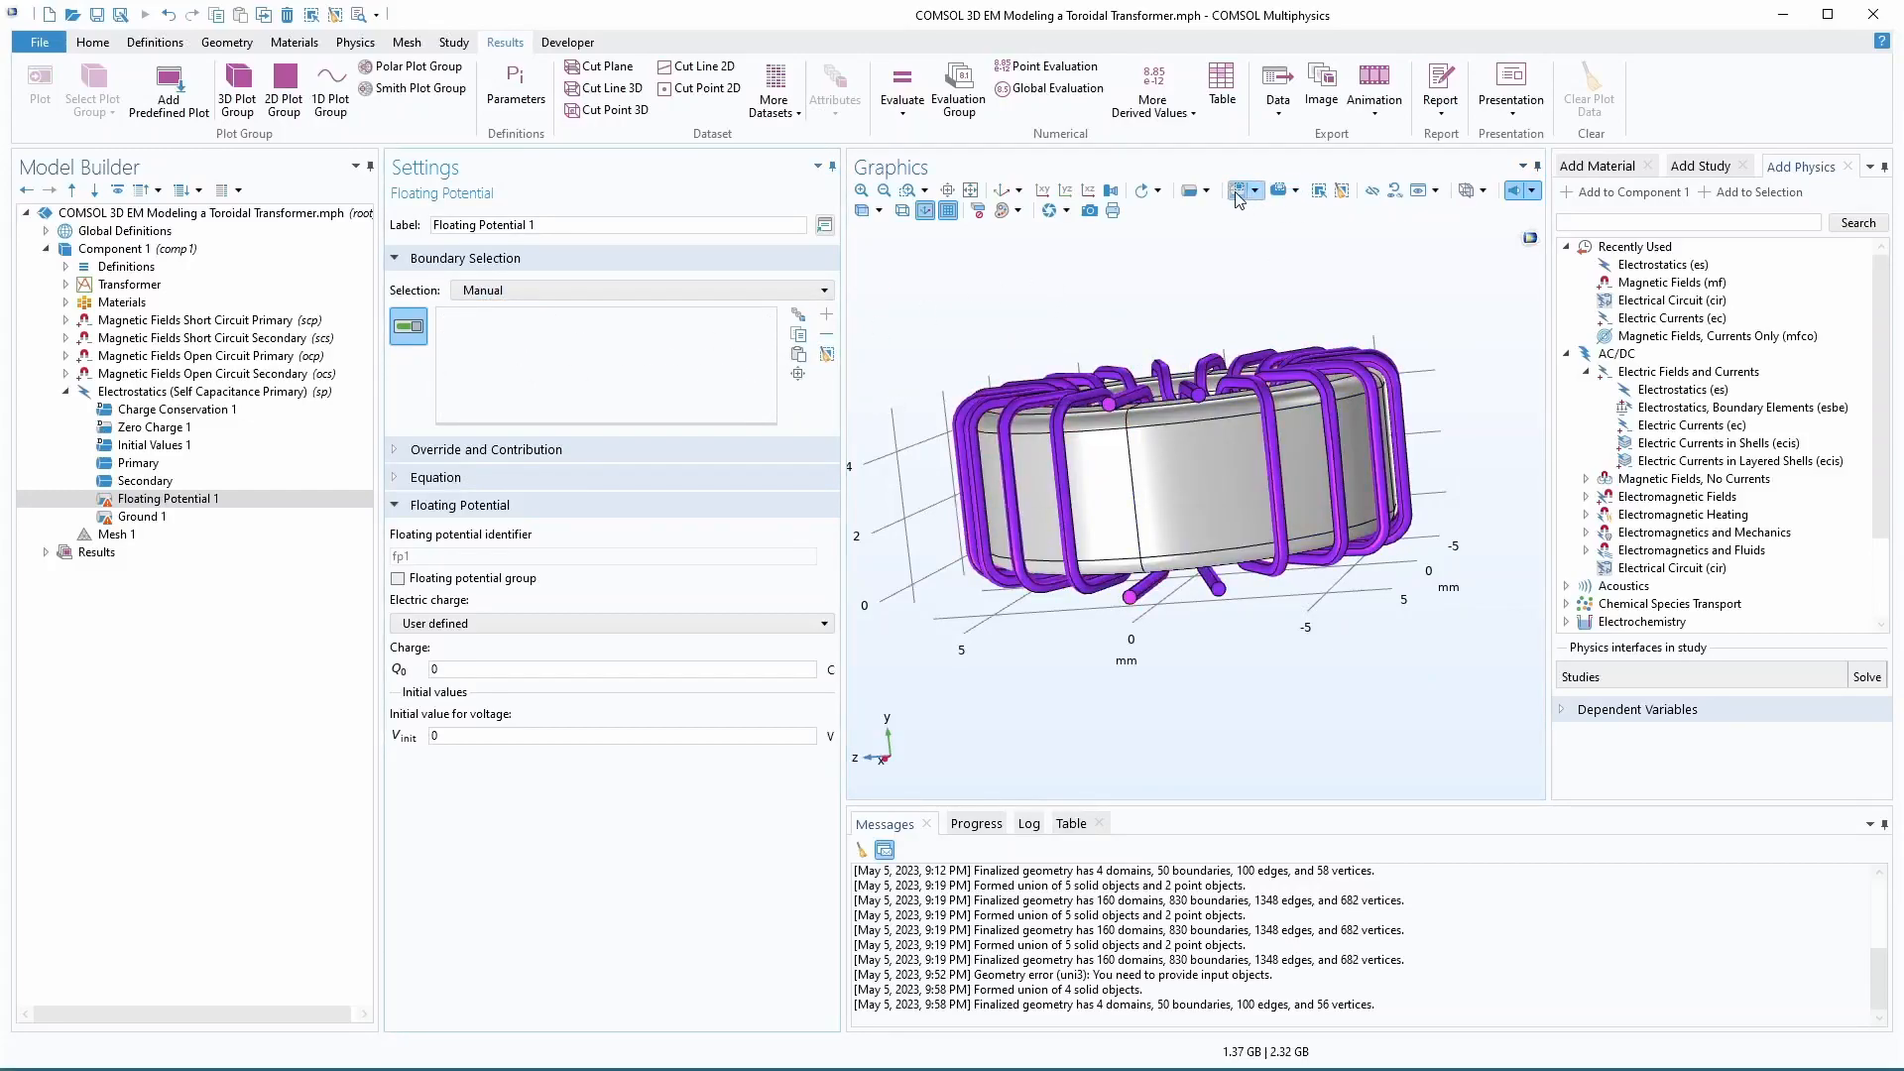
pyautogui.moveTo(903, 281); pyautogui.dragTo(1490, 684)
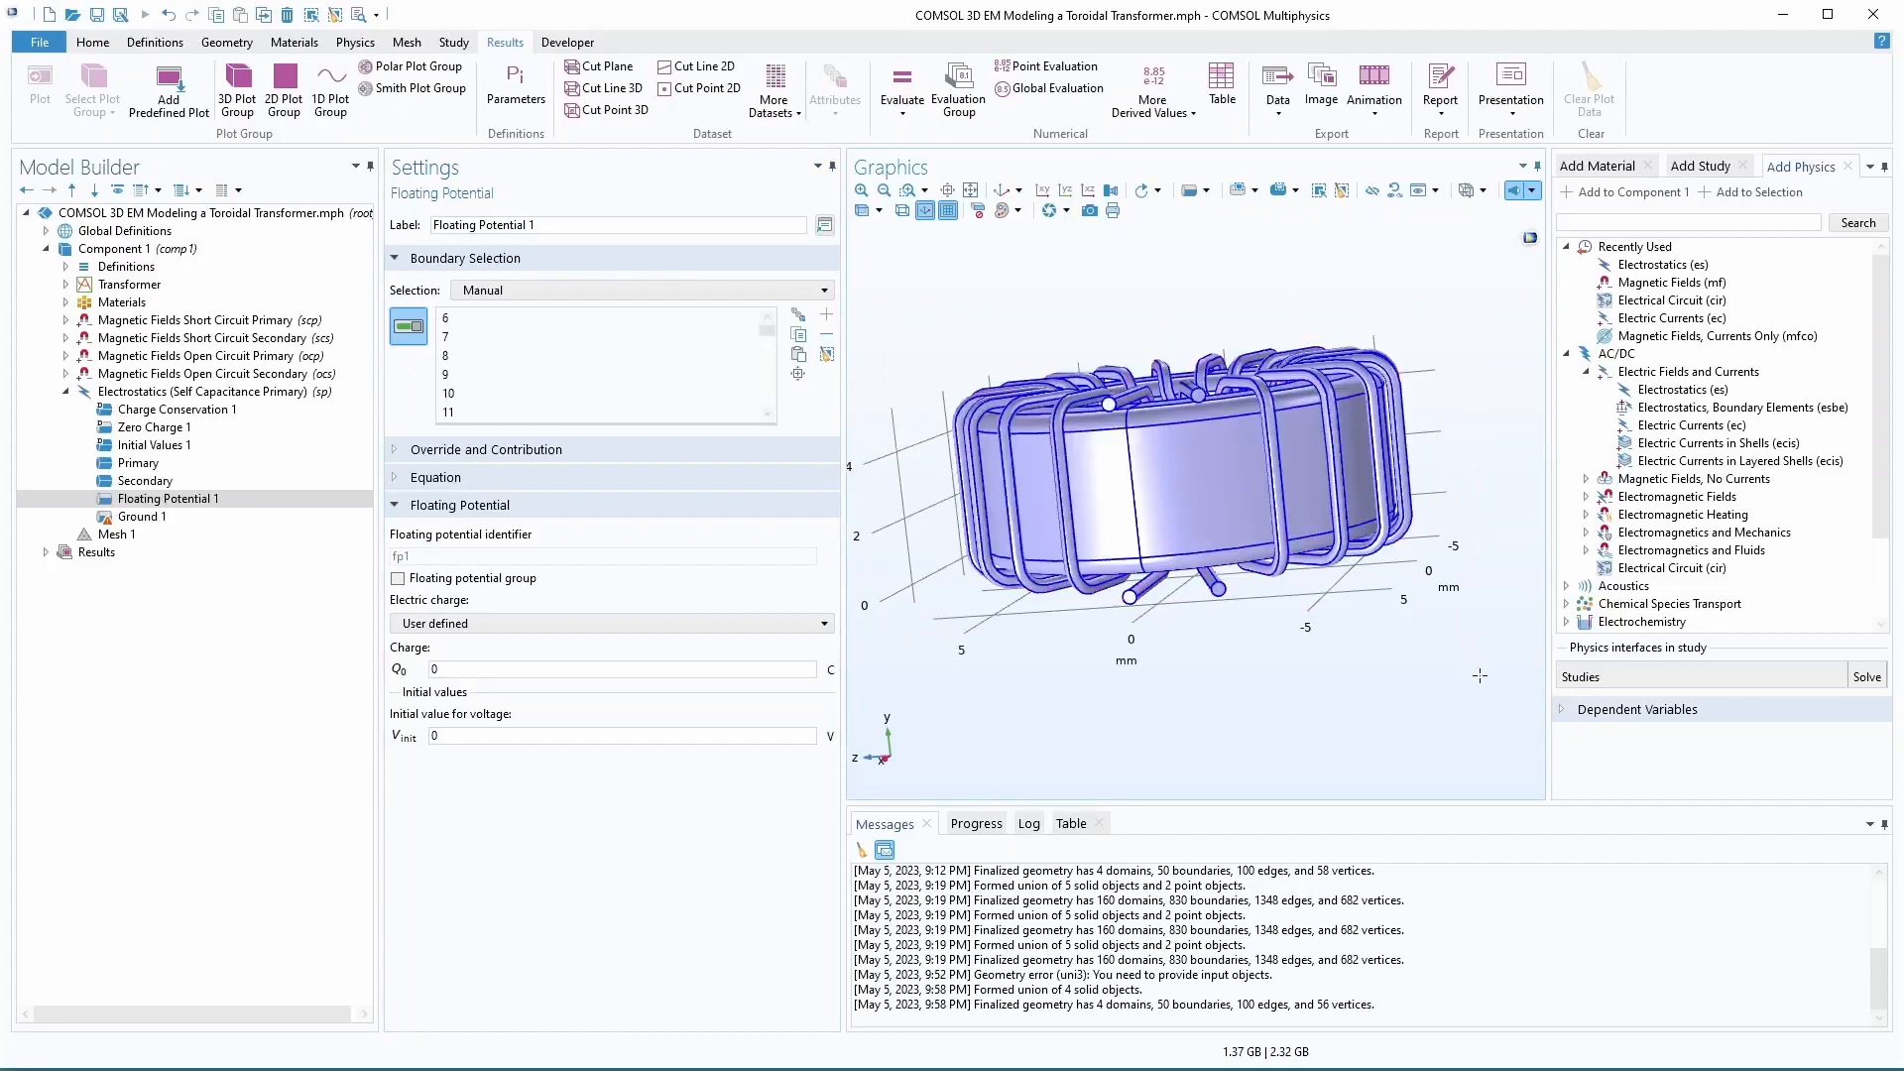
pyautogui.moveTo(1066, 344)
pyautogui.mouseDown(button='right')
pyautogui.moveTo(1084, 319)
pyautogui.moveTo(1045, 311)
pyautogui.moveTo(1066, 314)
pyautogui.mouseUp(button='right')
pyautogui.press('F8')
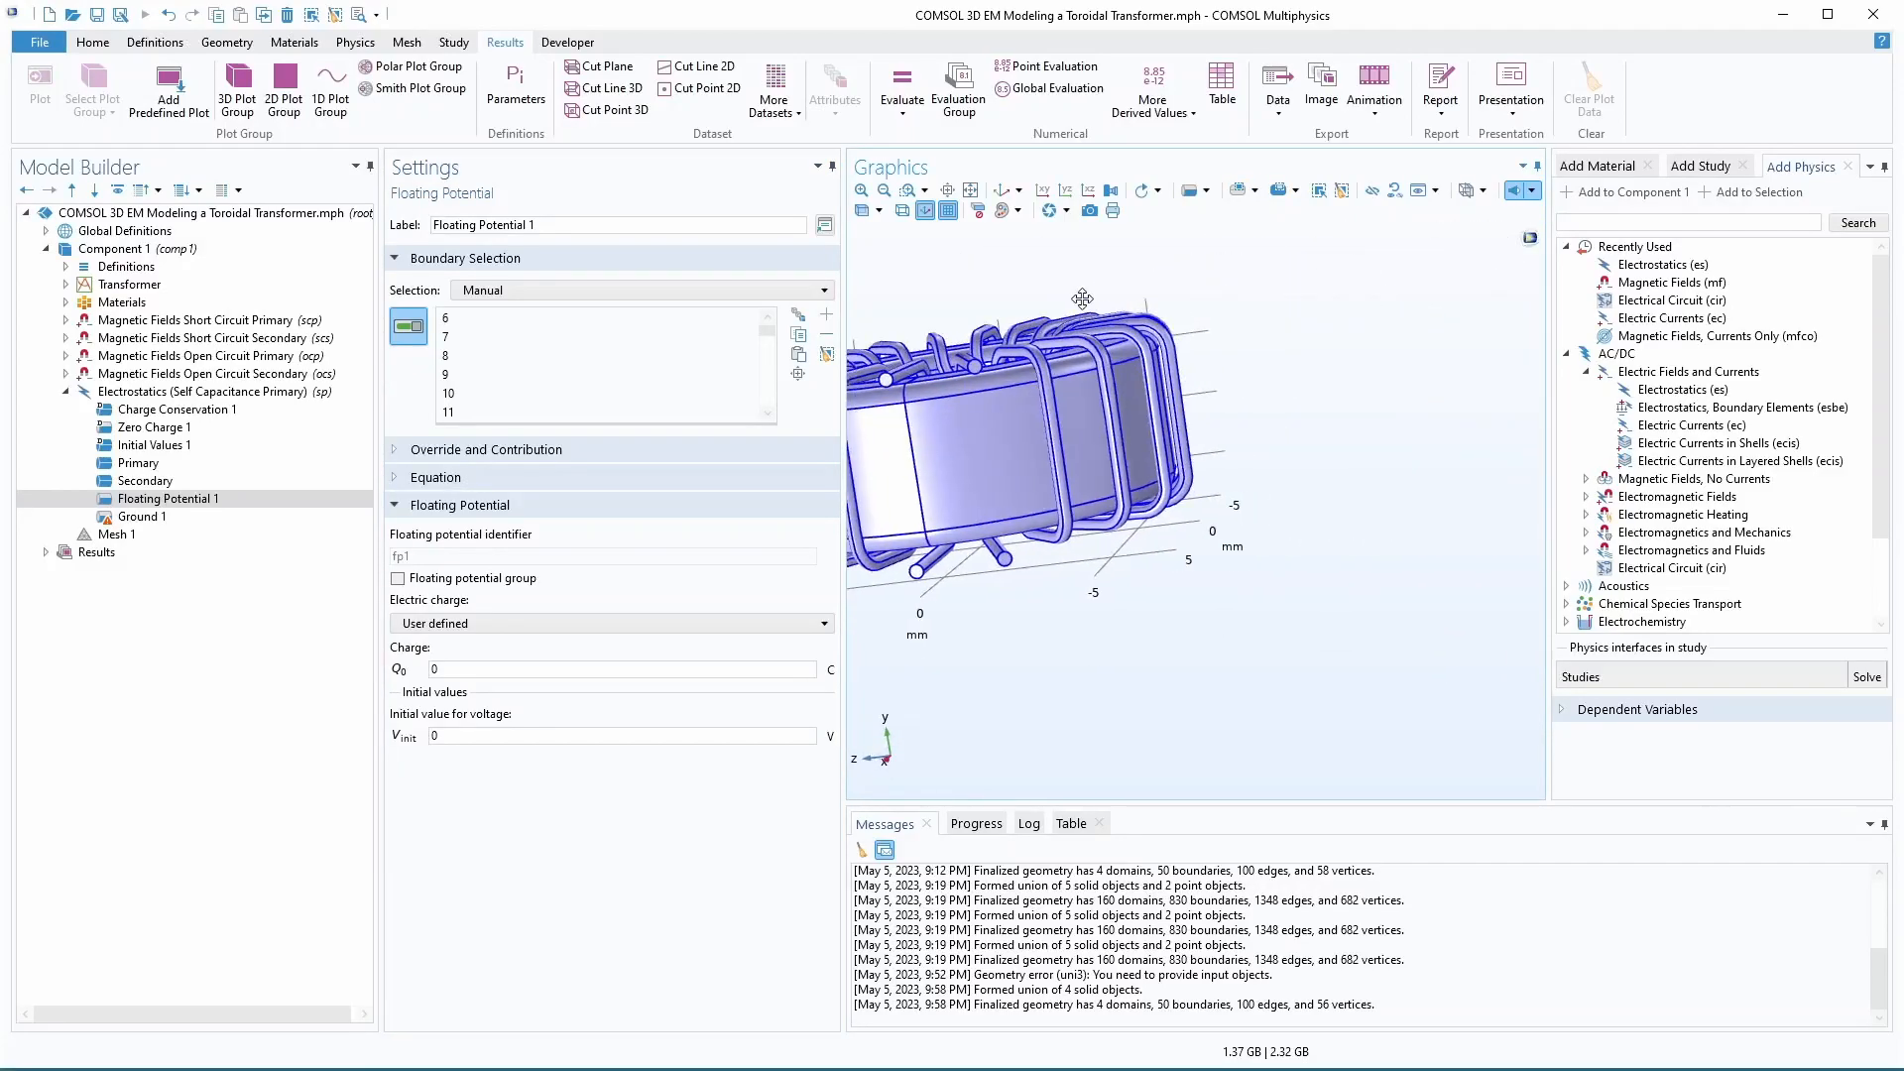
pyautogui.moveTo(1118, 365); pyautogui.dragTo(1107, 440)
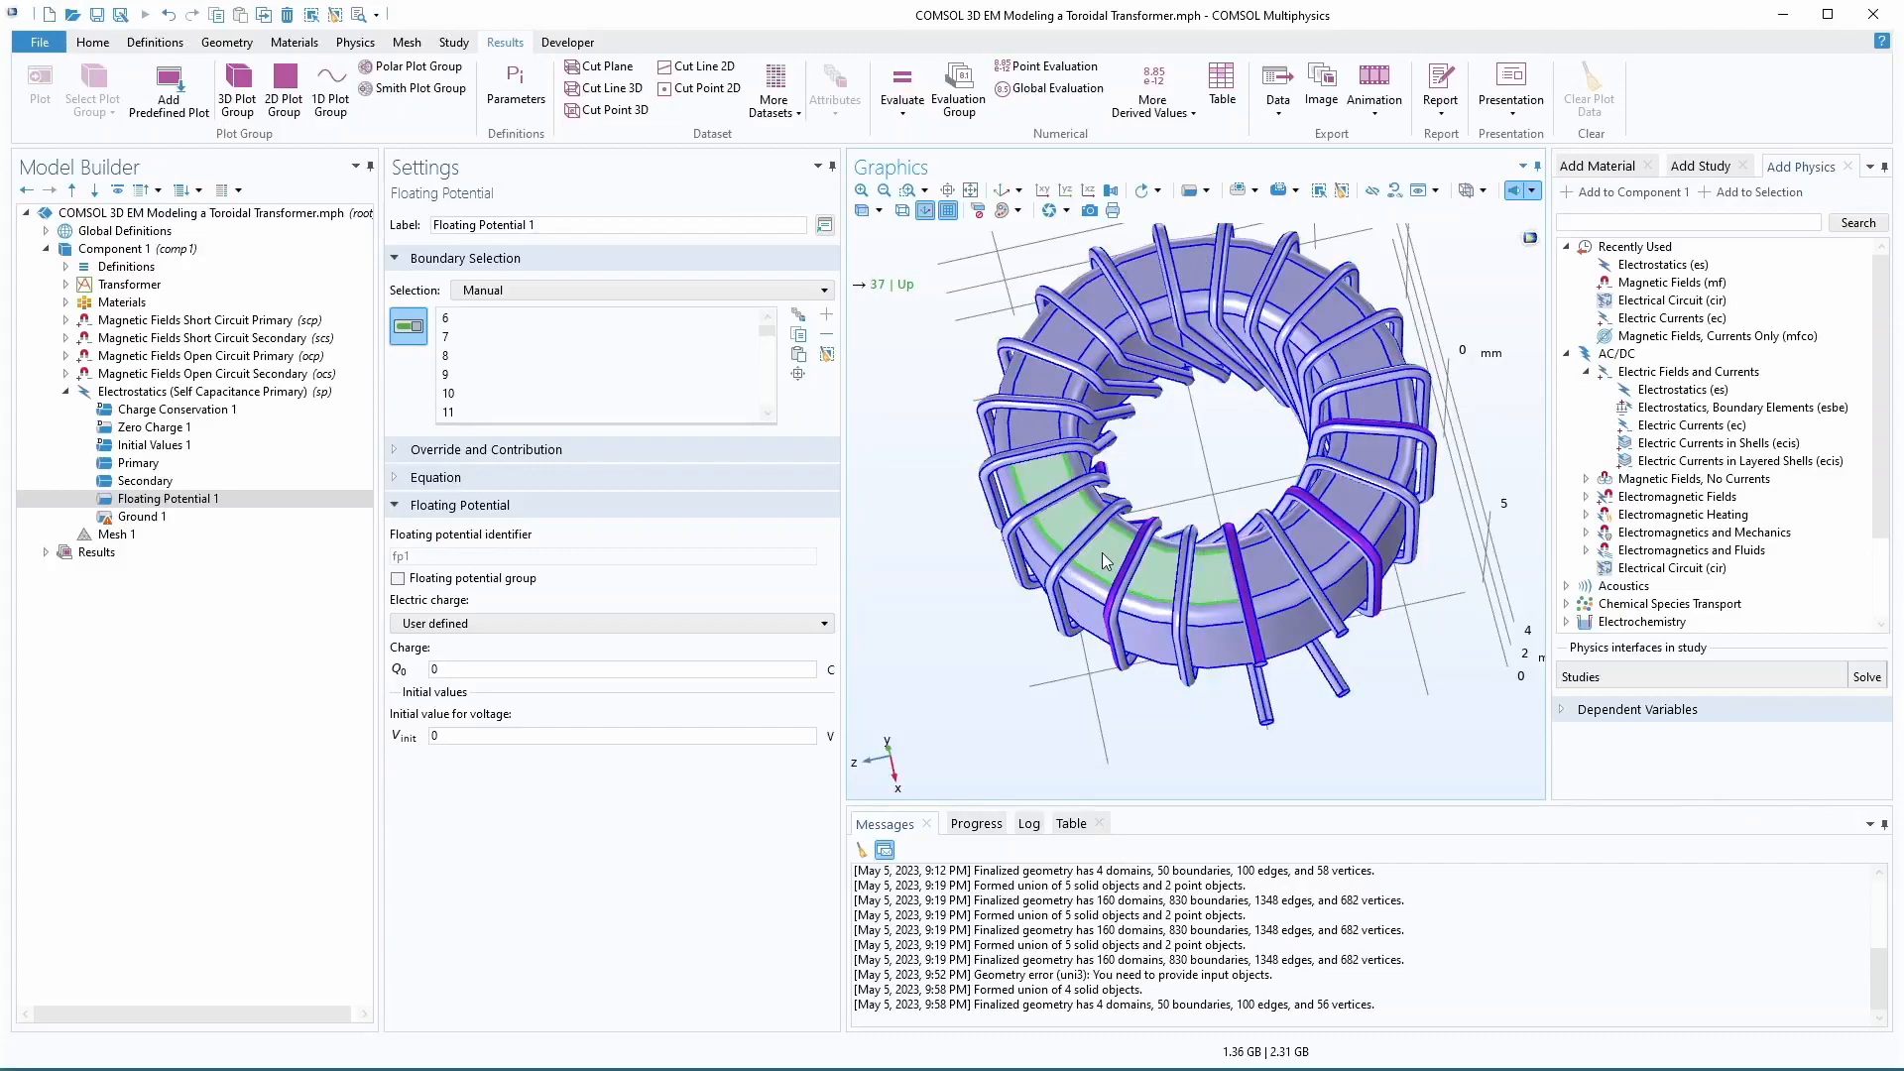
pyautogui.moveTo(1251, 645); pyautogui.dragTo(1236, 488)
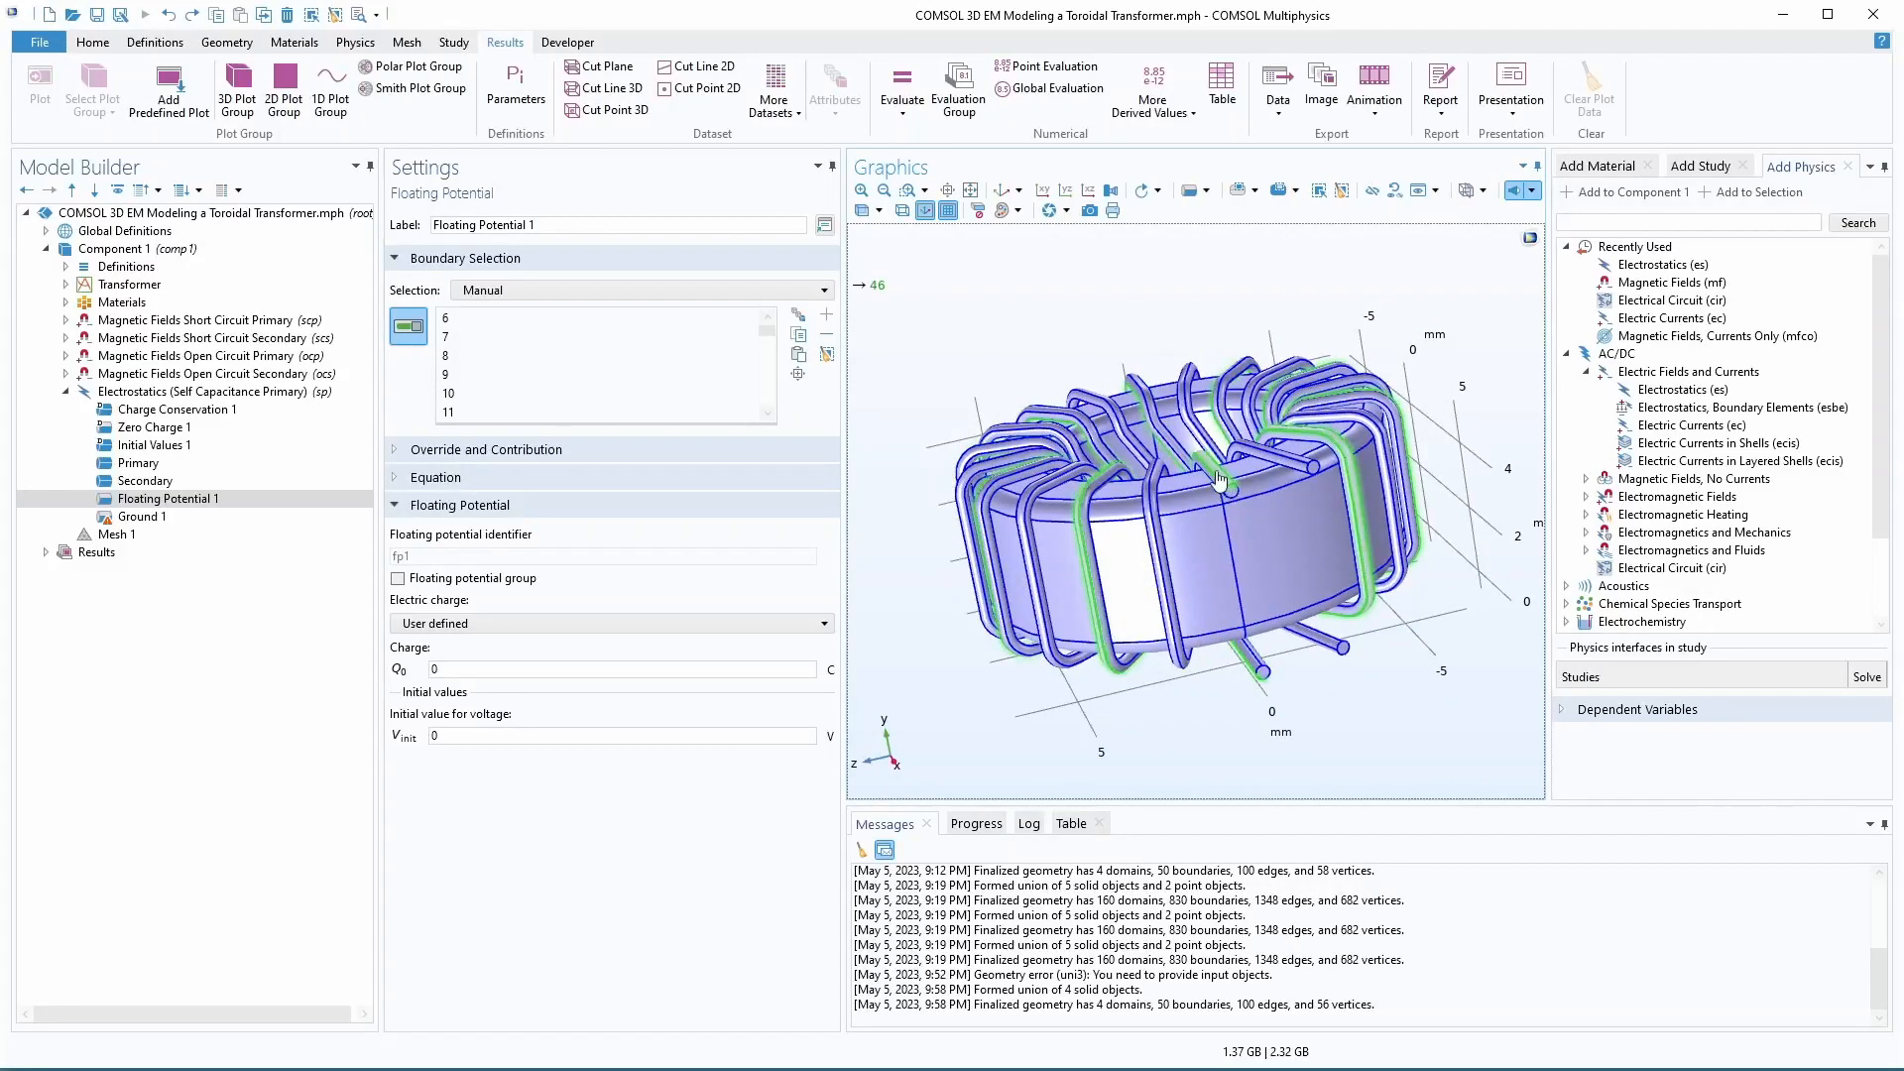
pyautogui.click(1207, 190)
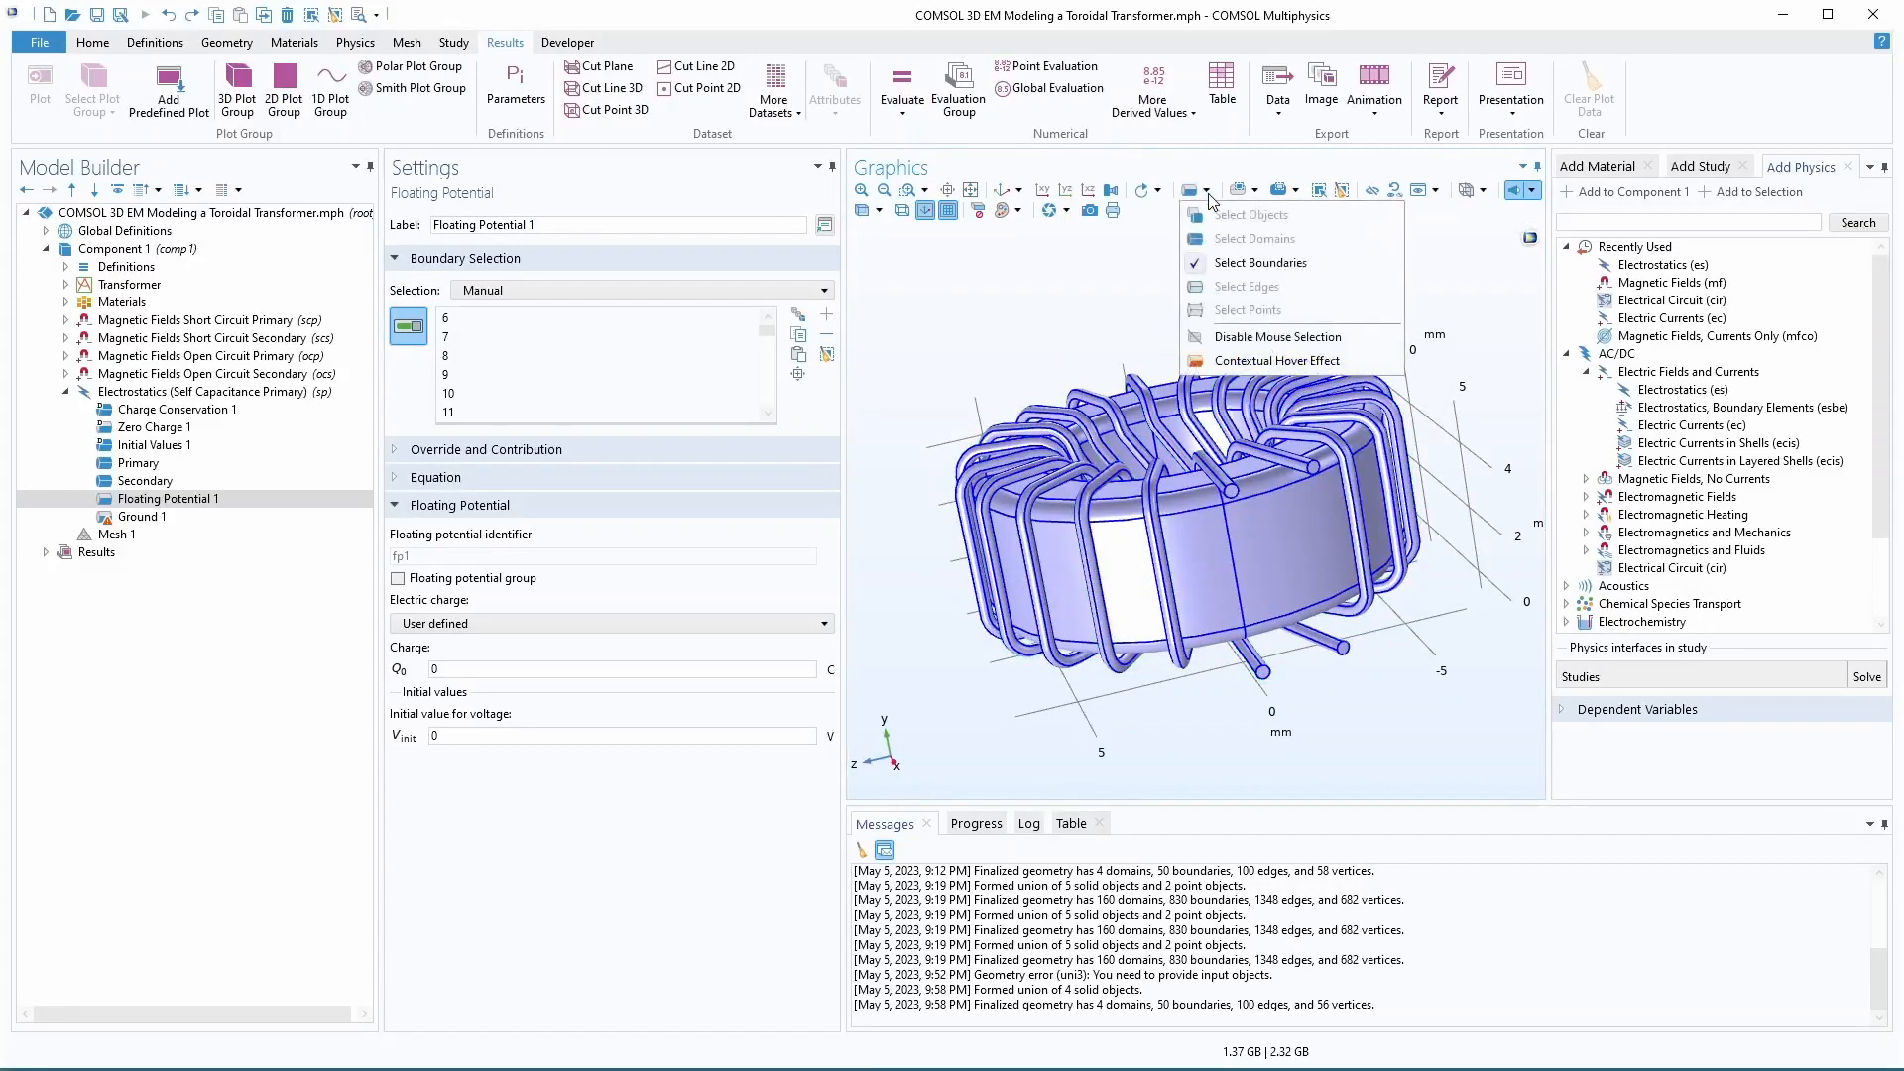
pyautogui.click(1225, 495)
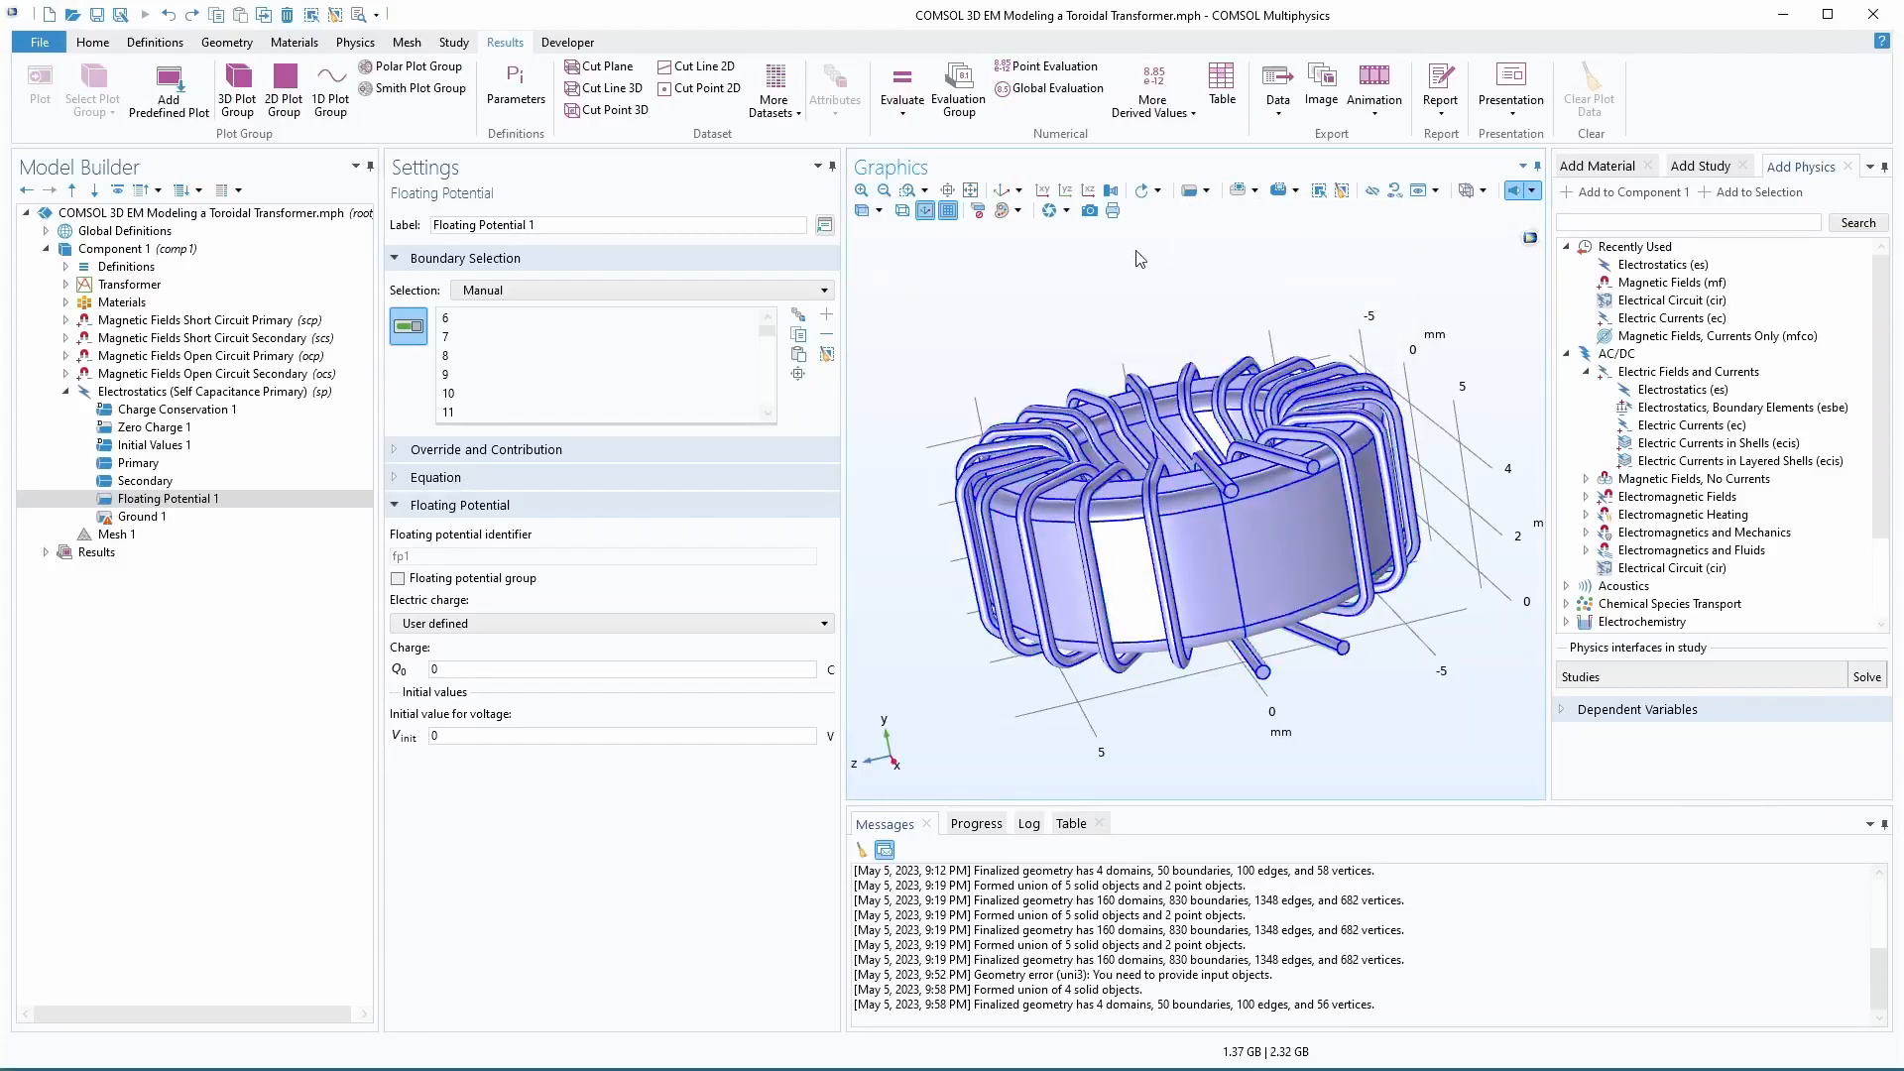
# - Open Hide for Physics 1 under View 1 and turn on transparency to reveal the transformer inside the surrounding box
pyautogui.click(65, 266)
pyautogui.click(141, 393)
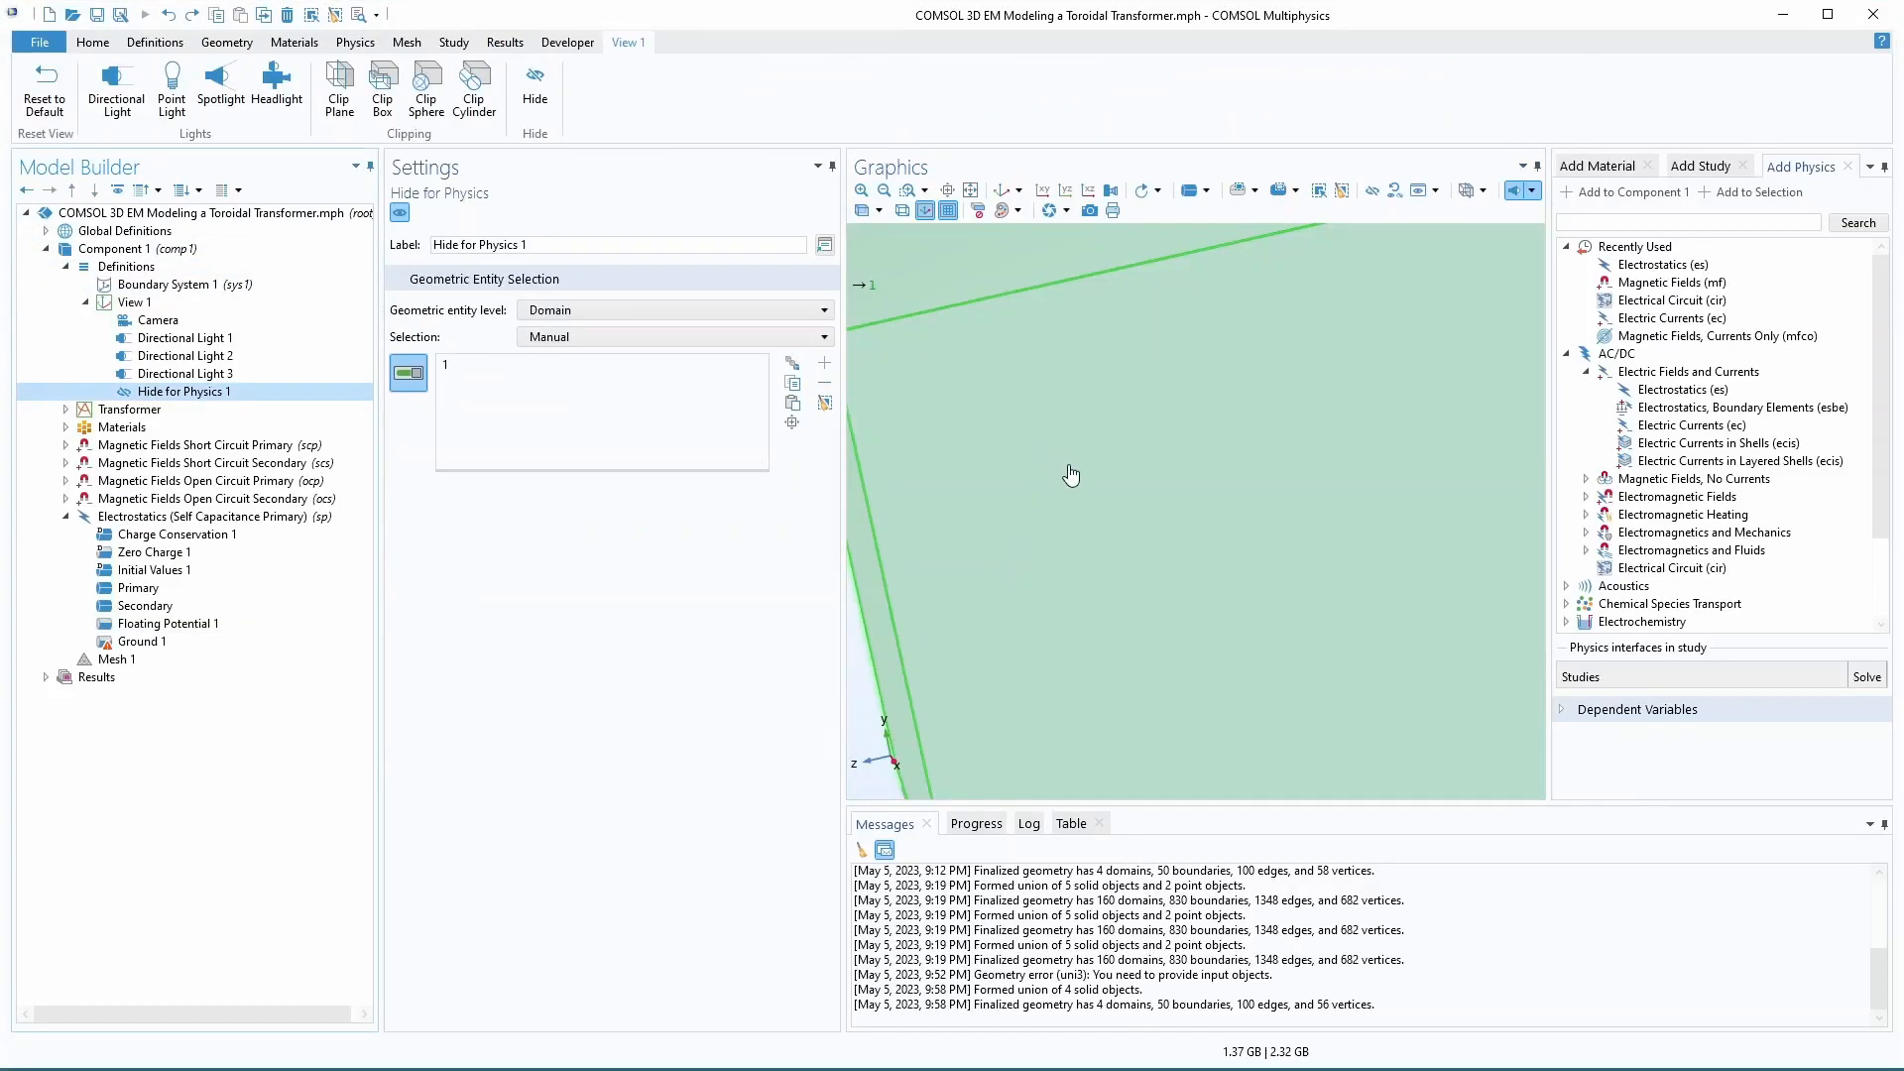
pyautogui.click(860, 211)
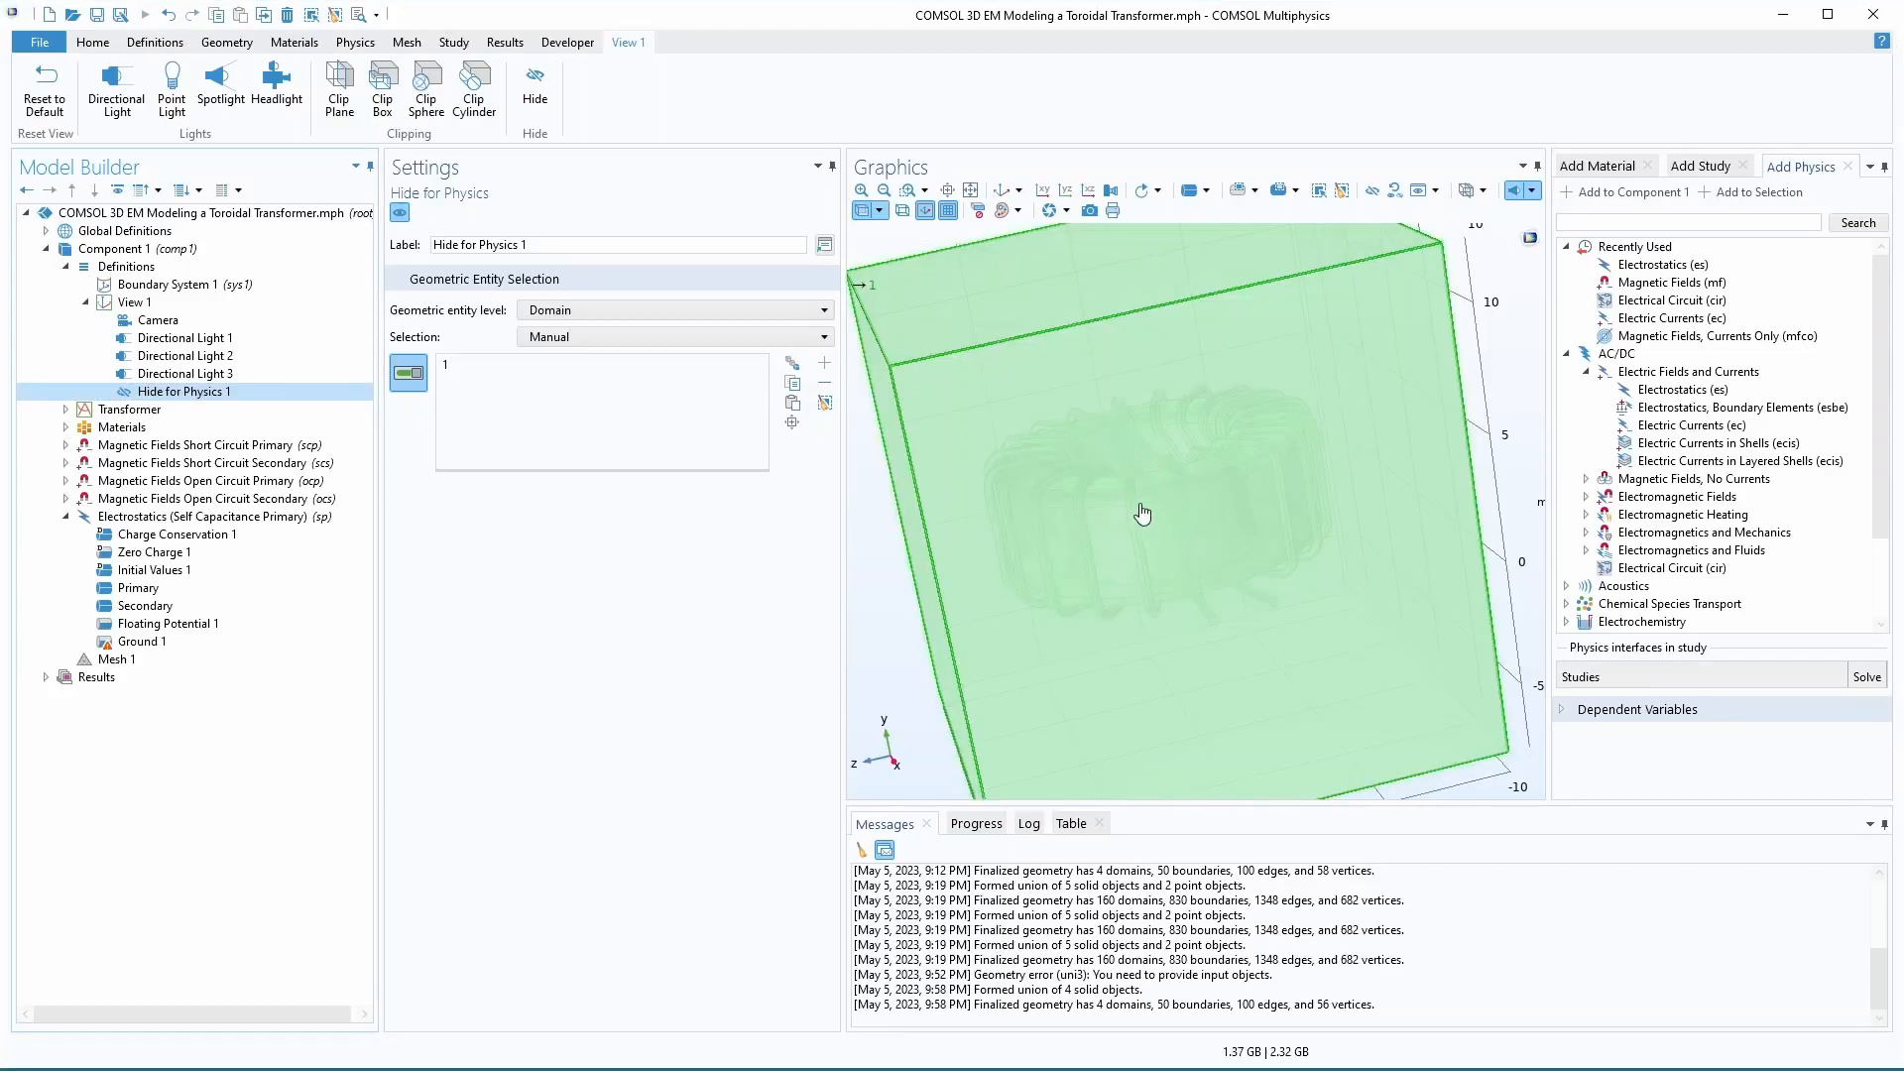
pyautogui.moveTo(1076, 518); pyautogui.dragTo(1092, 589)
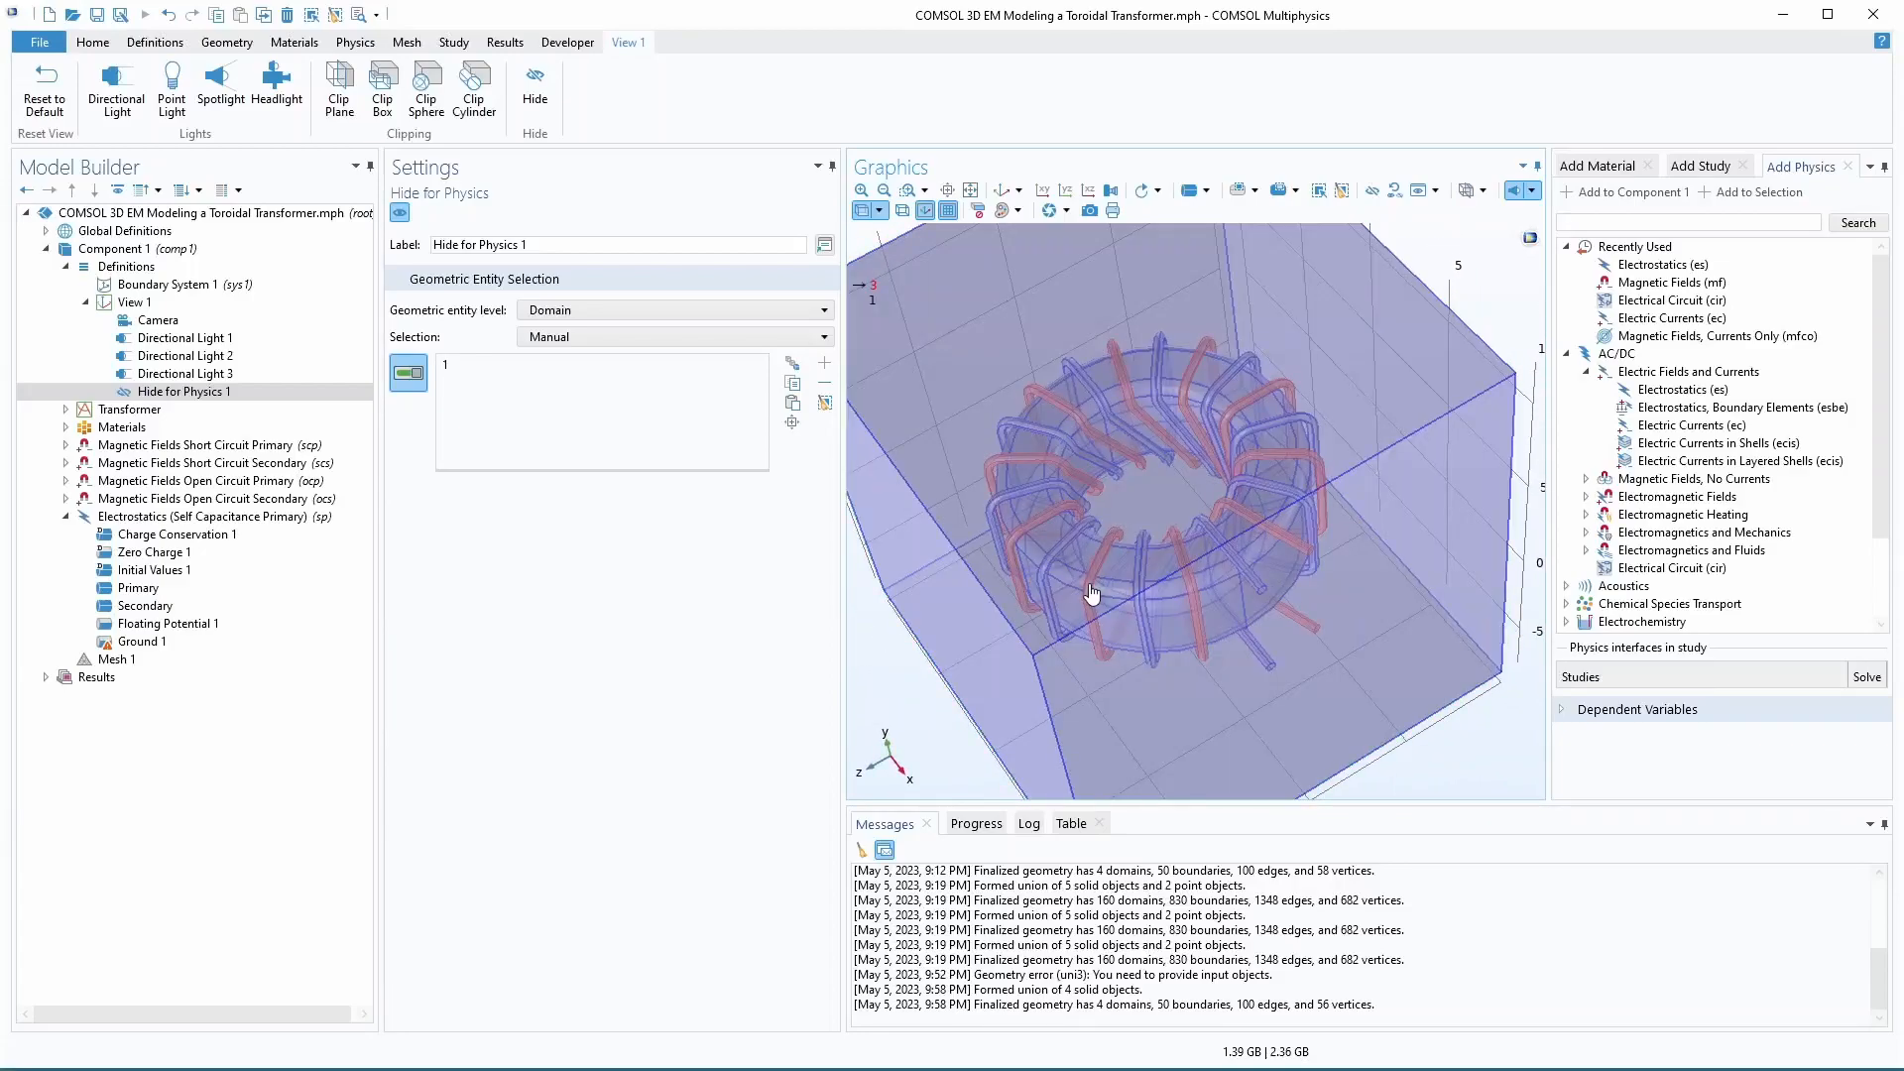
# - Cycle through the overlapping domains and add domain 3, the secondary coil, to the Hide for Physics 1 selection
pyautogui.scroll(-1, 1088, 585)
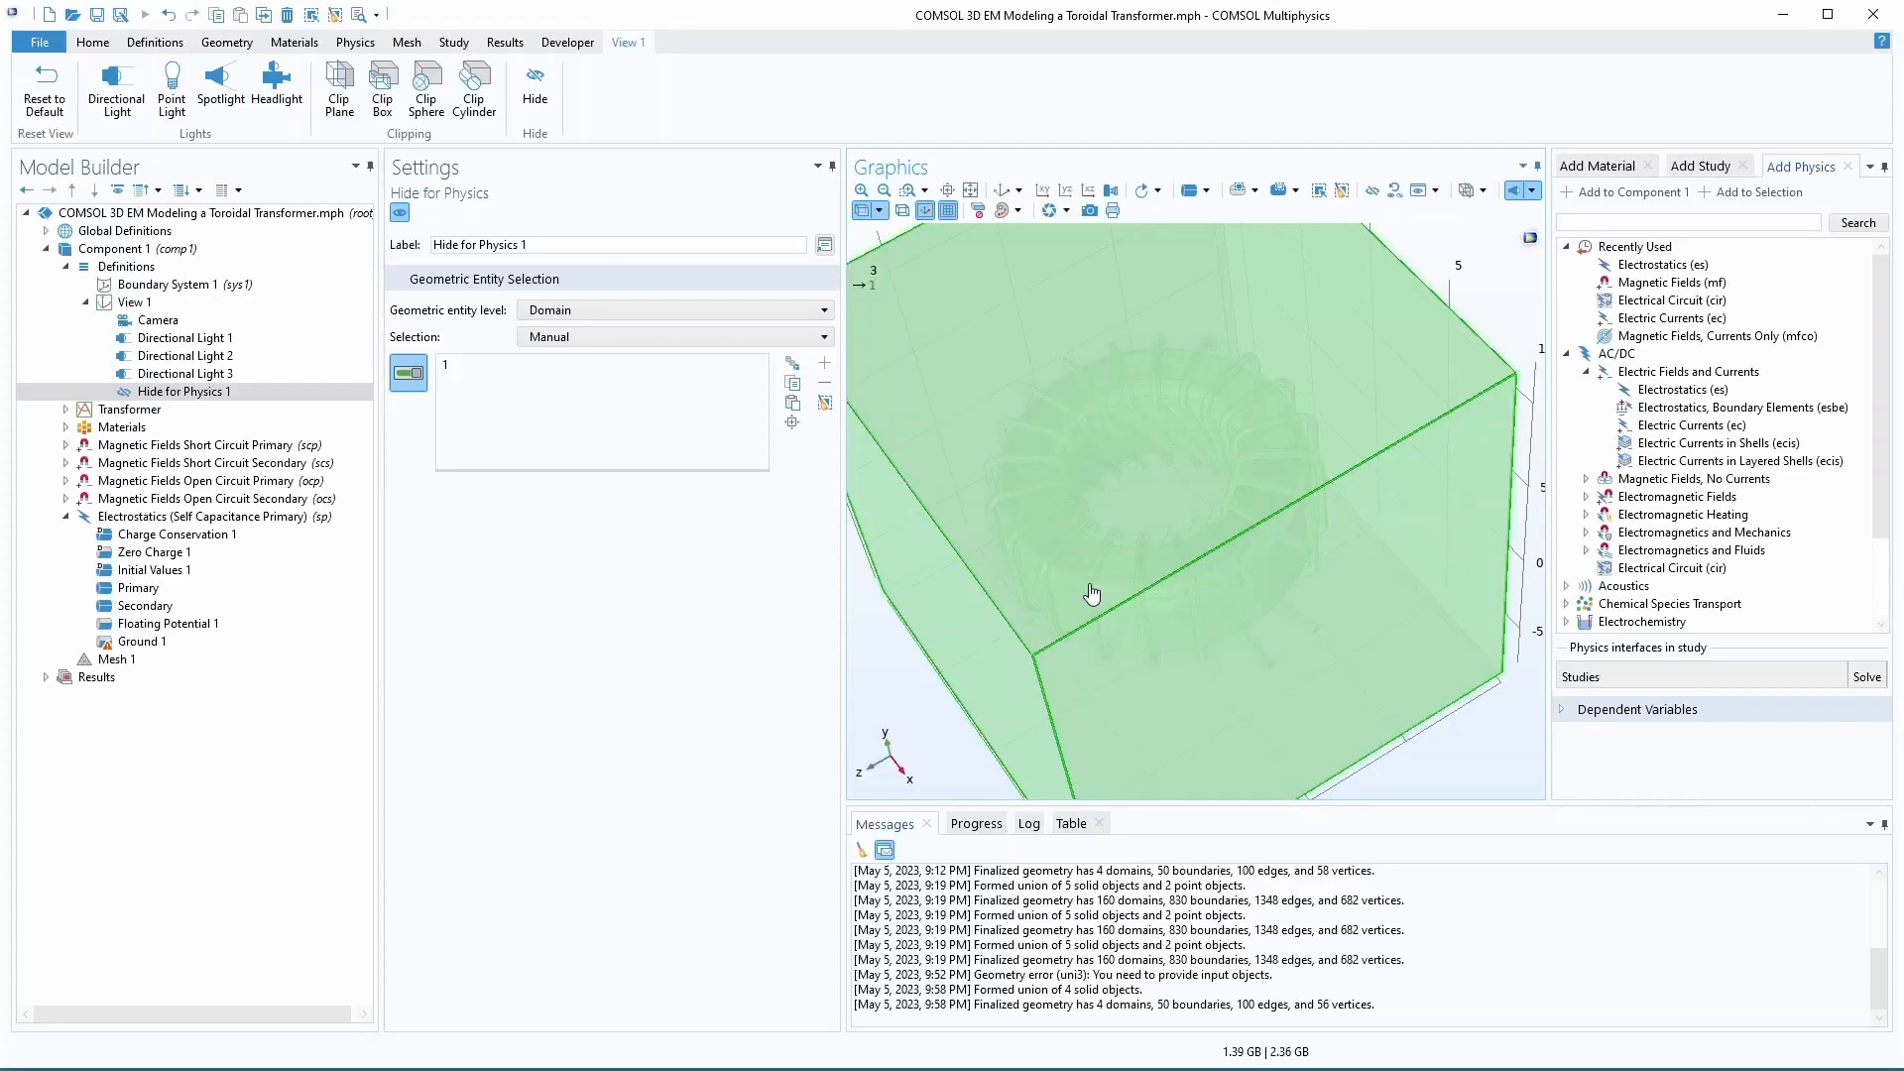
pyautogui.scroll(1, 1092, 593)
pyautogui.scroll(-1, 1092, 593)
pyautogui.scroll(1, 1092, 593)
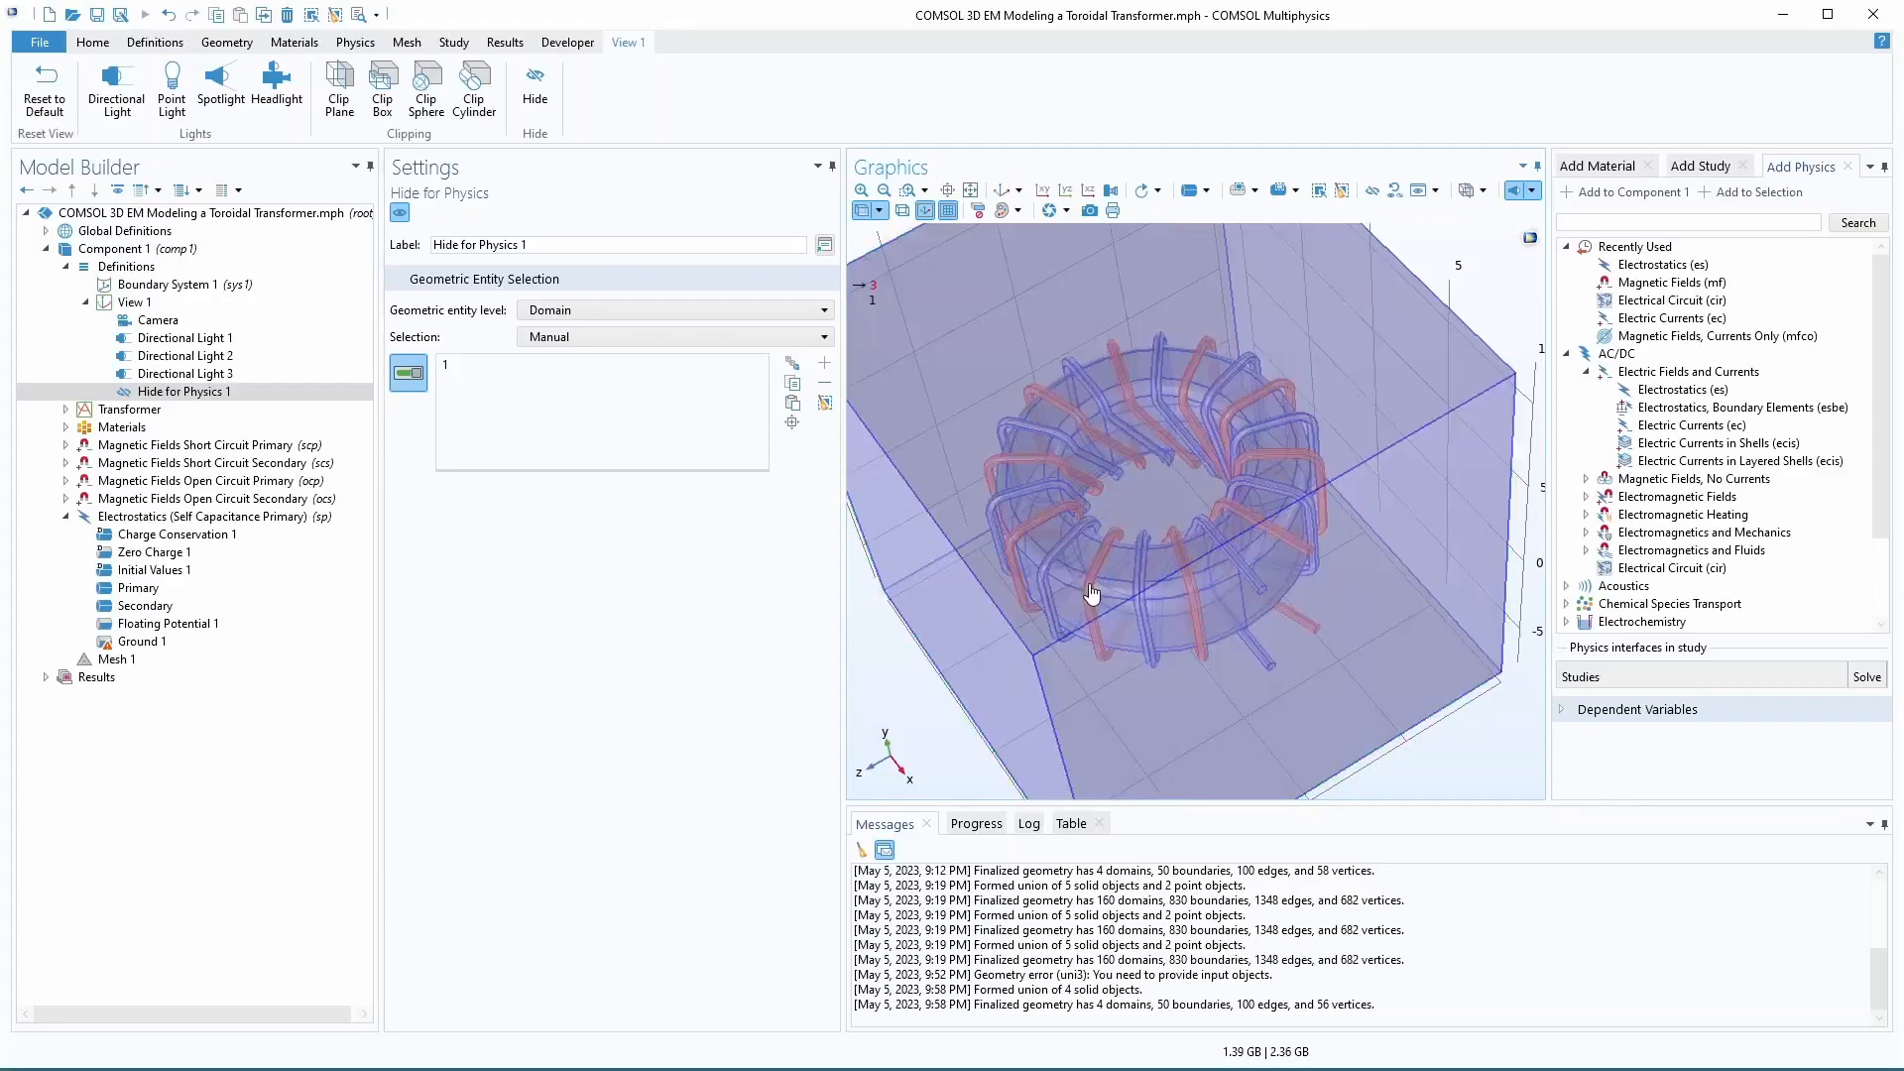
pyautogui.scroll(-1, 1140, 590)
pyautogui.scroll(1, 1139, 576)
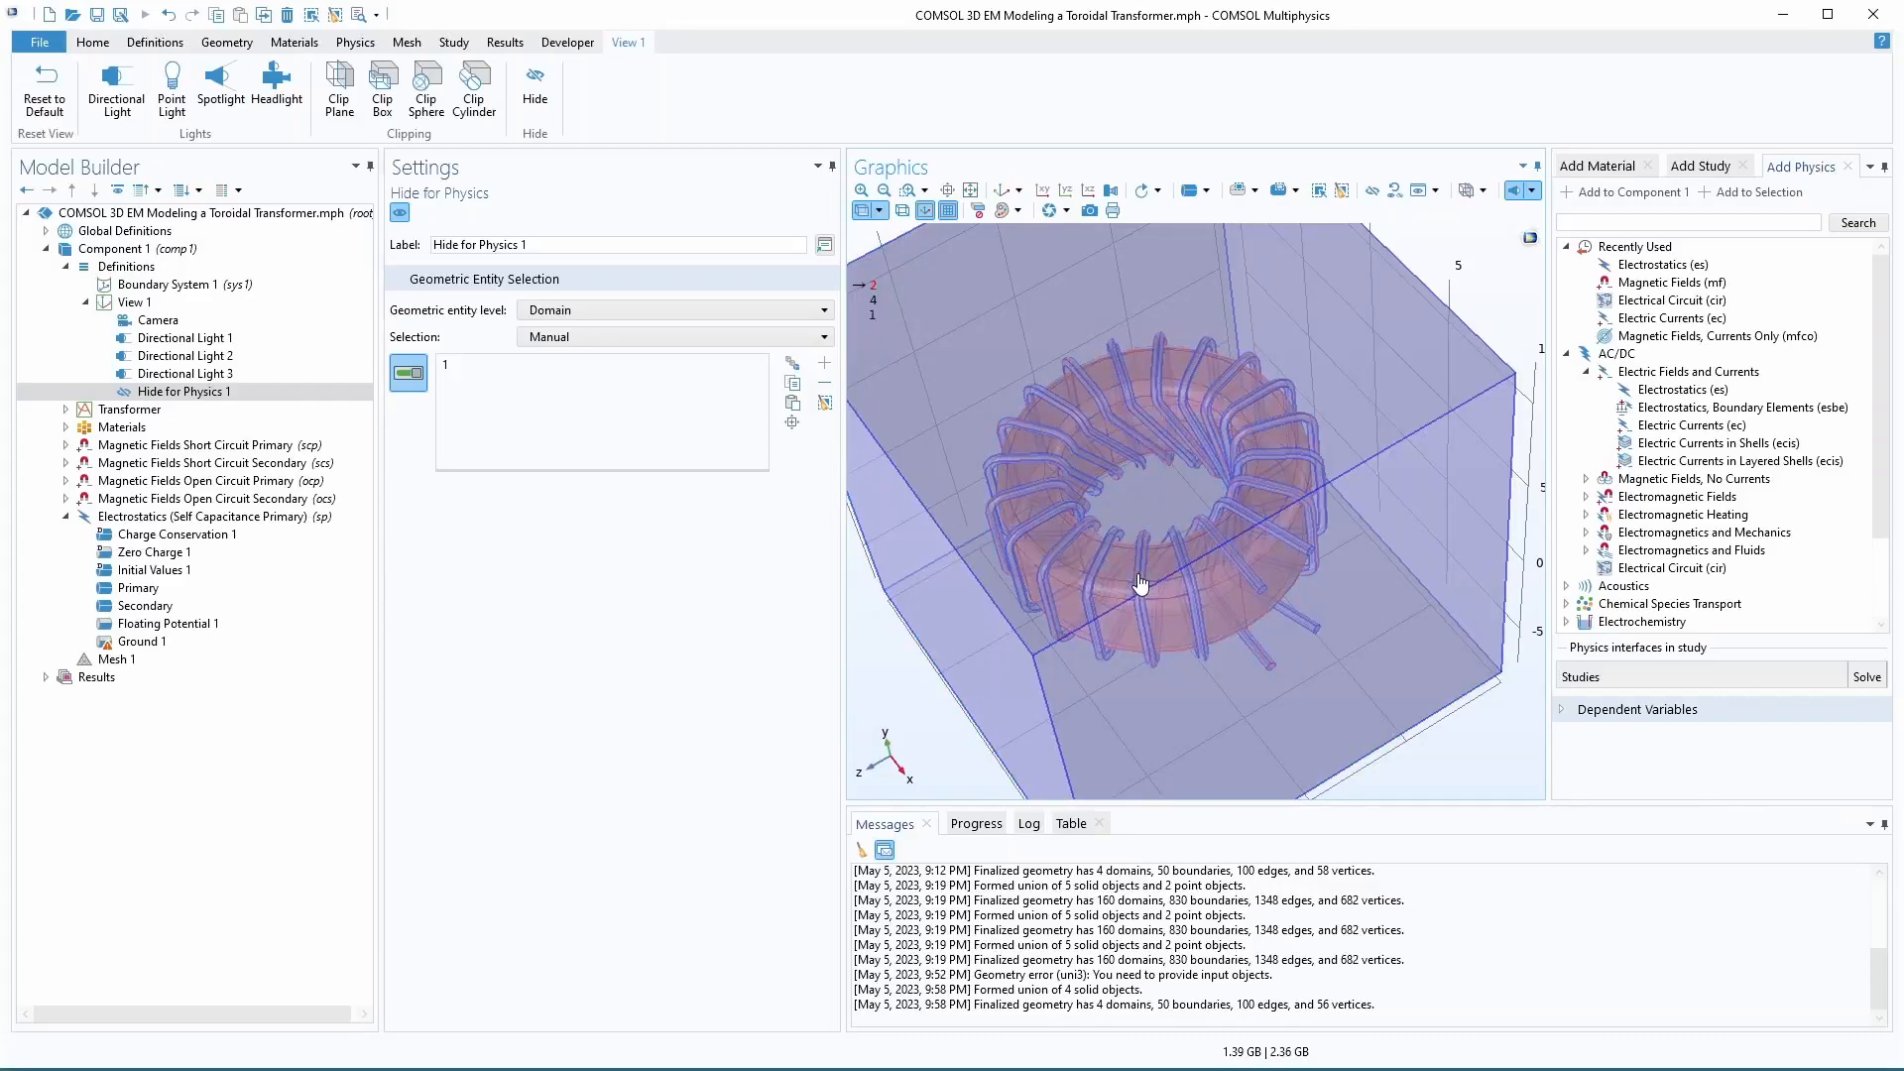
pyautogui.scroll(1, 1140, 583)
pyautogui.scroll(-3, 1140, 583)
pyautogui.scroll(1, 1141, 583)
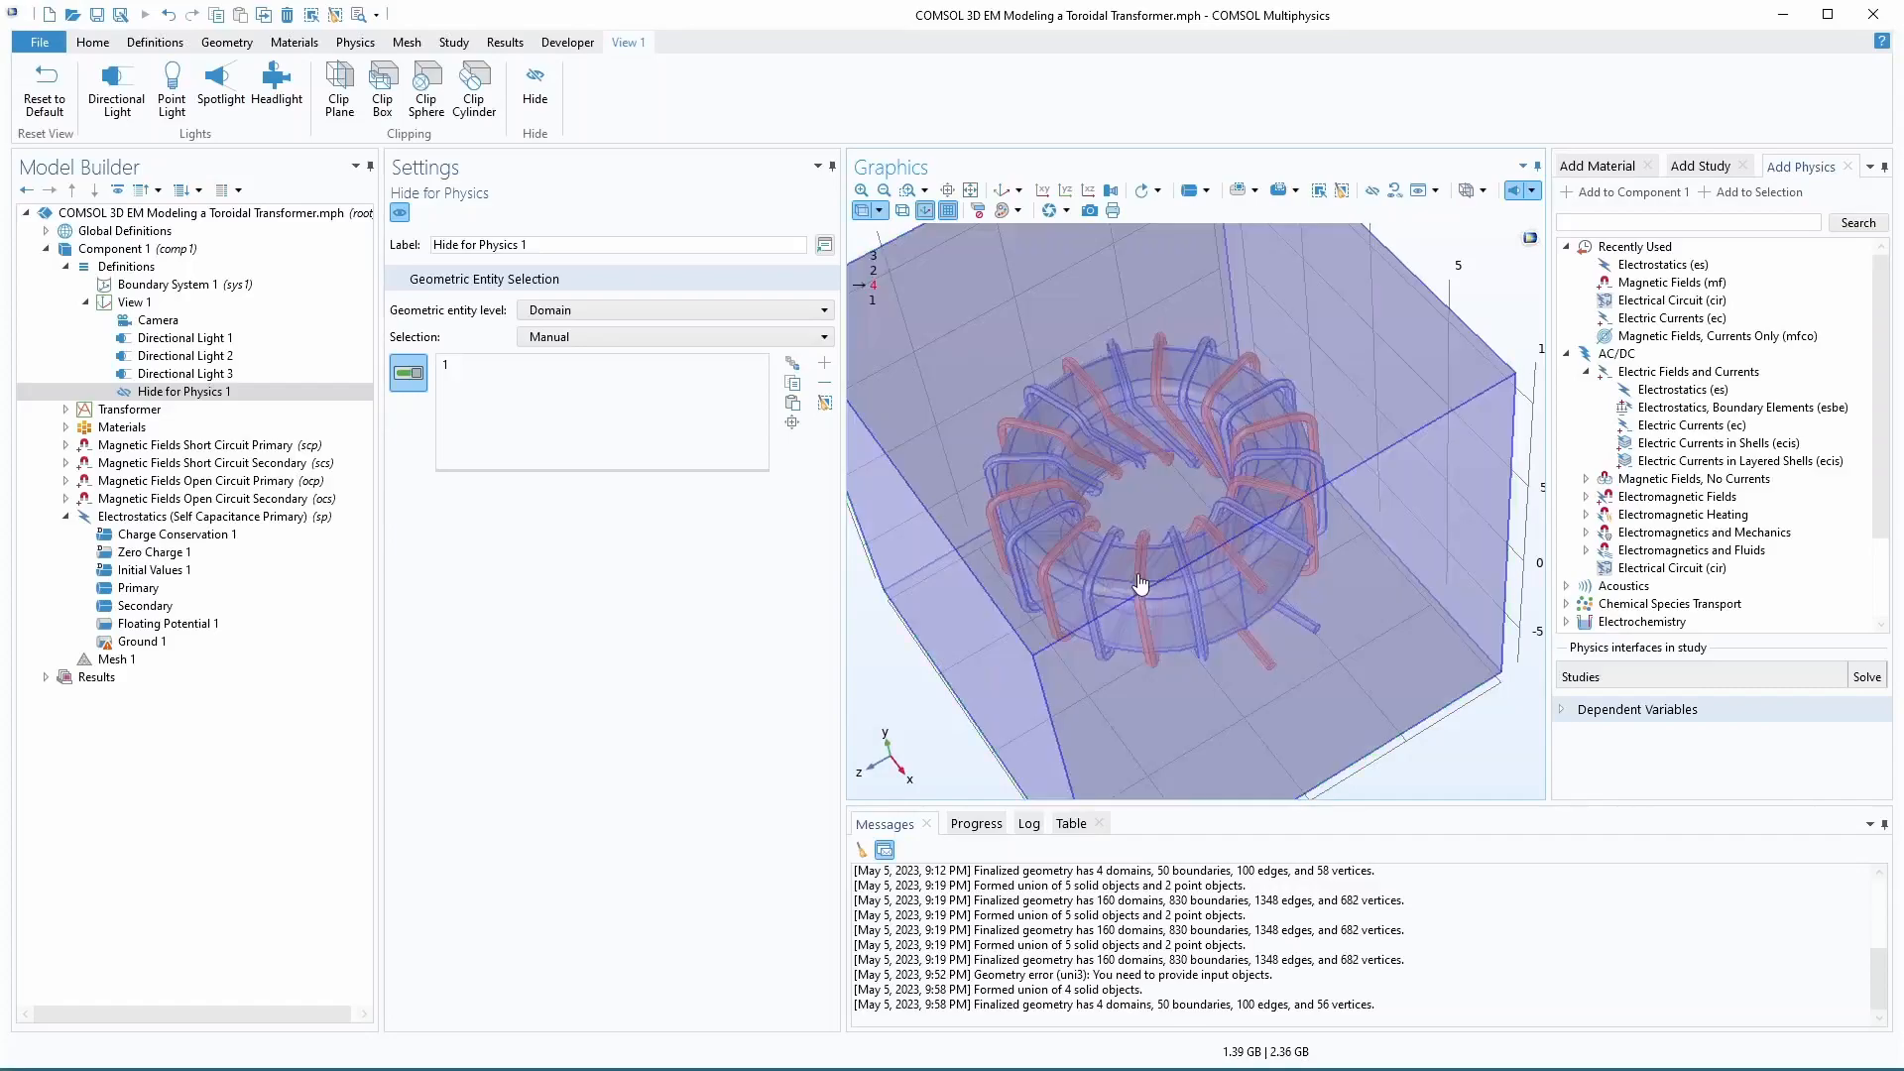
pyautogui.scroll(1, 1140, 583)
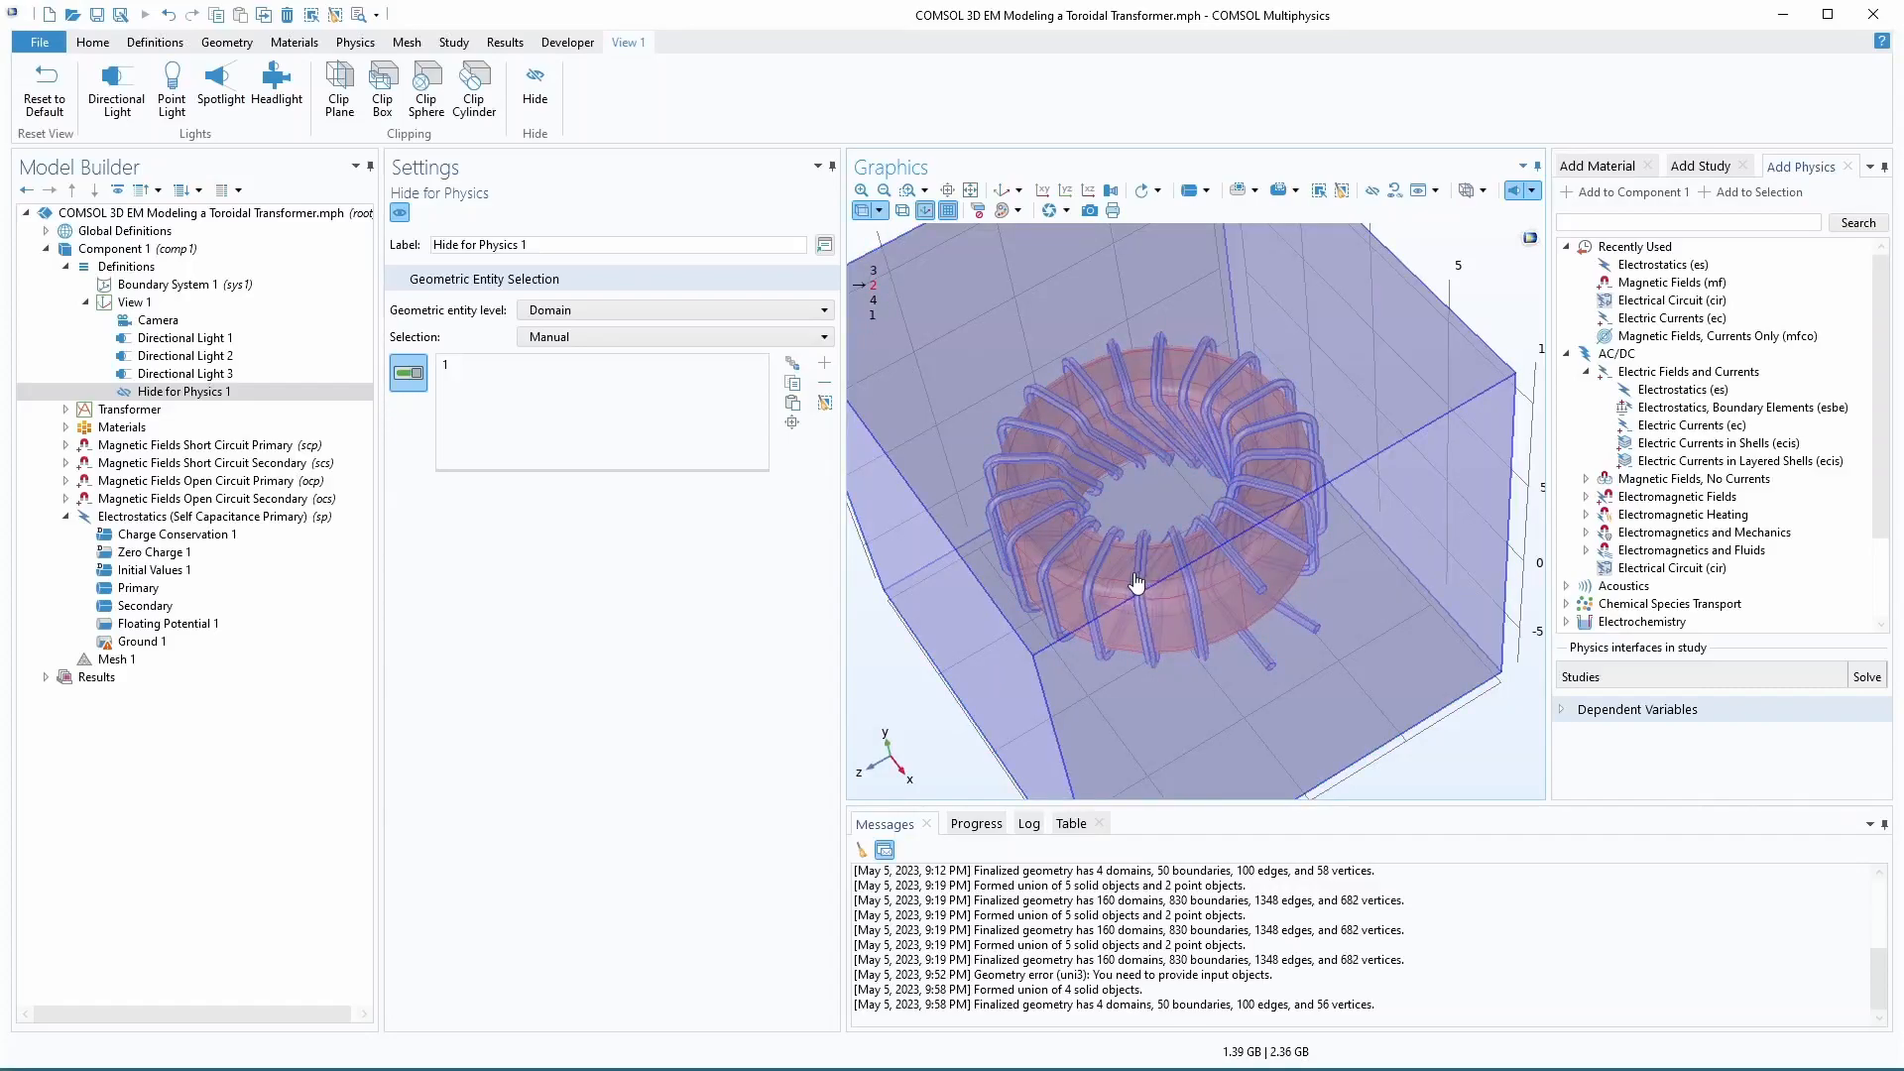
pyautogui.scroll(-2, 1137, 583)
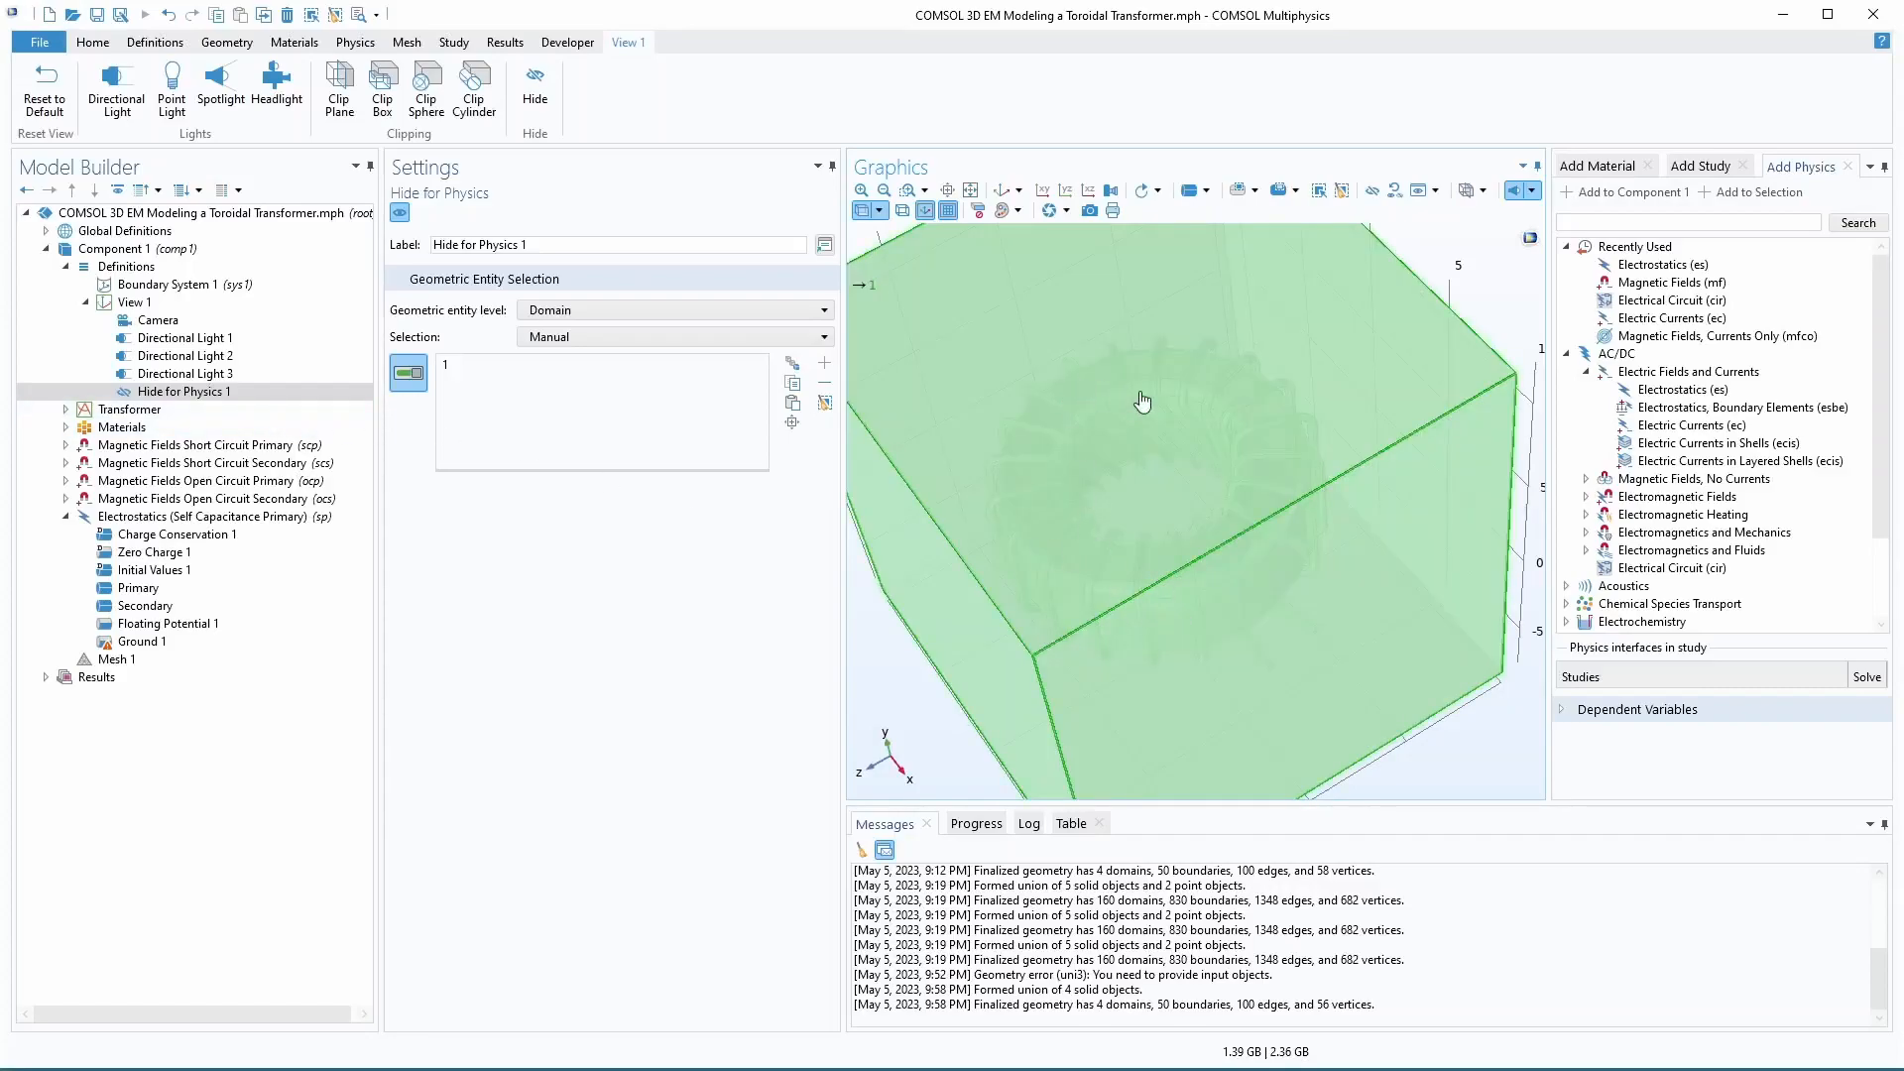
pyautogui.scroll(1, 1183, 619)
pyautogui.scroll(-1, 1185, 601)
pyautogui.scroll(1, 1194, 584)
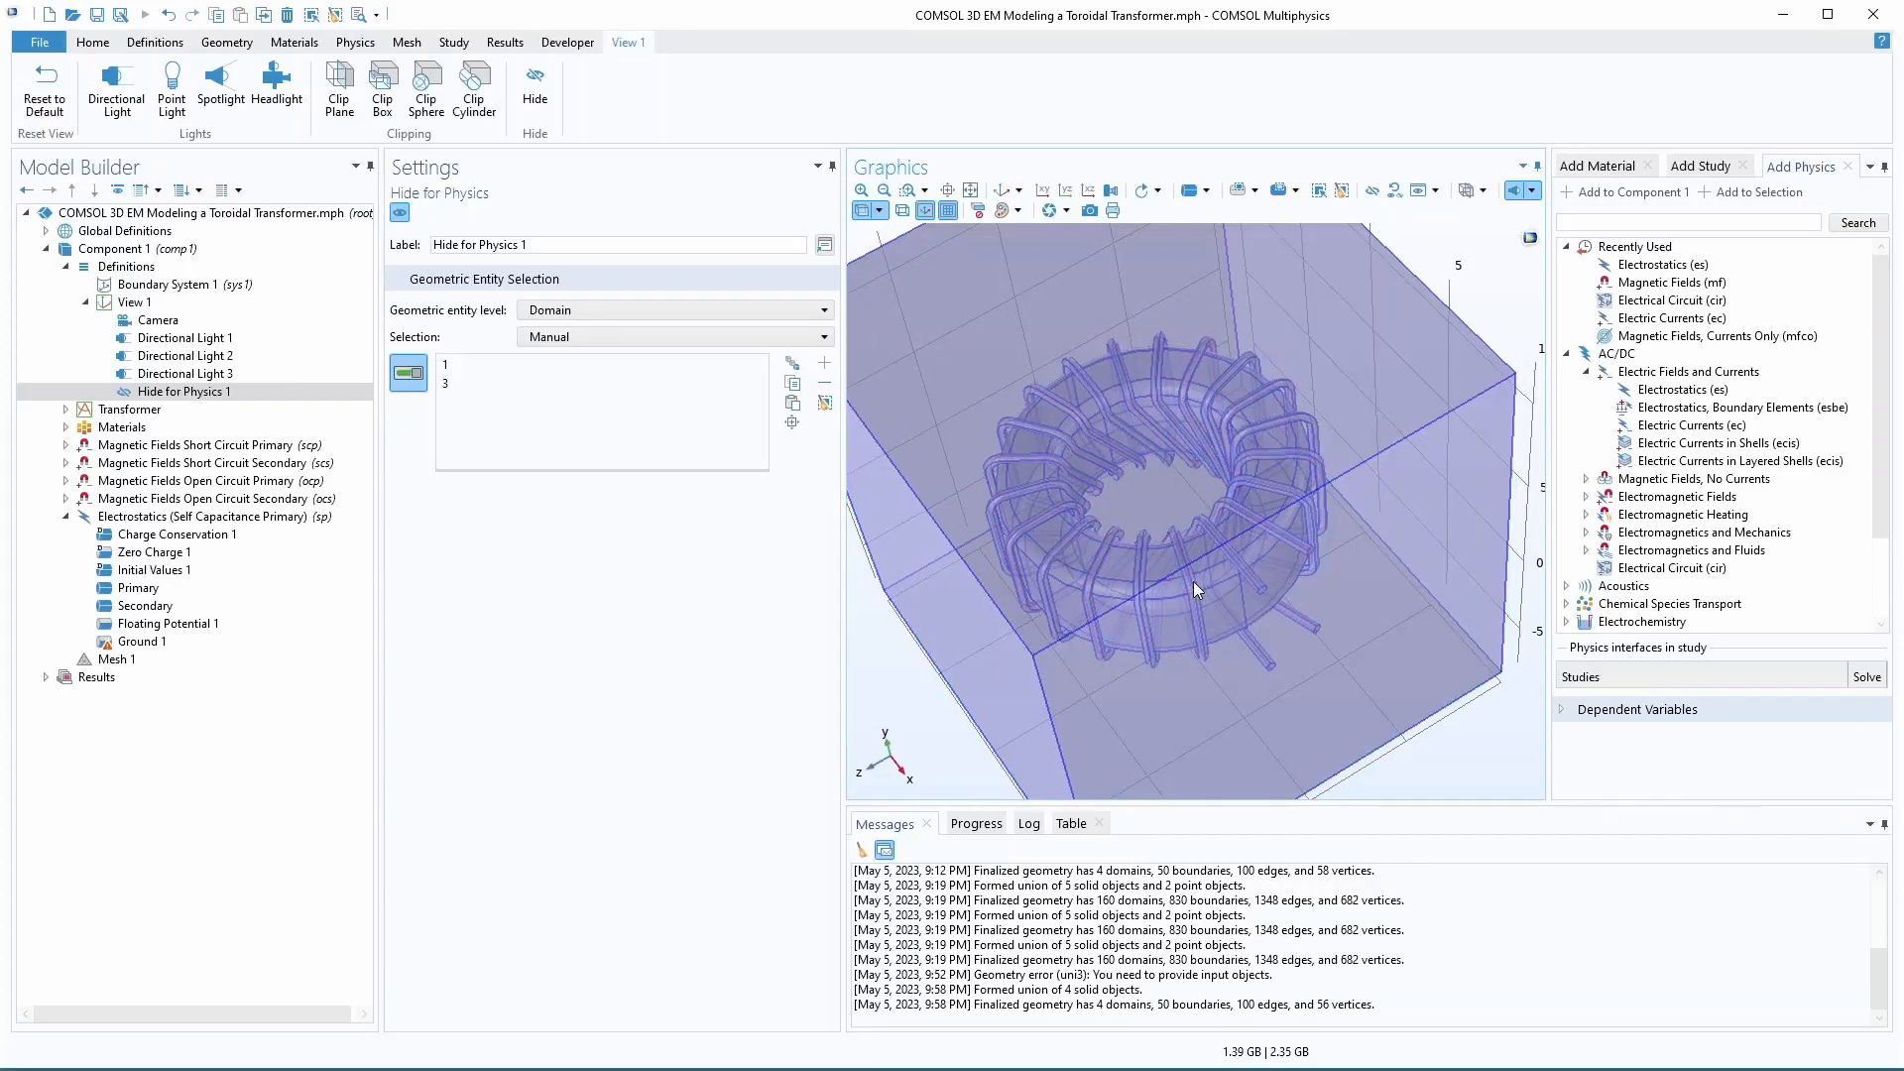
# - Add domain 4 to the hidden domains and assign all boundaries of the toroidal core to Floating Potential 1
pyautogui.scroll(1, 1256, 592)
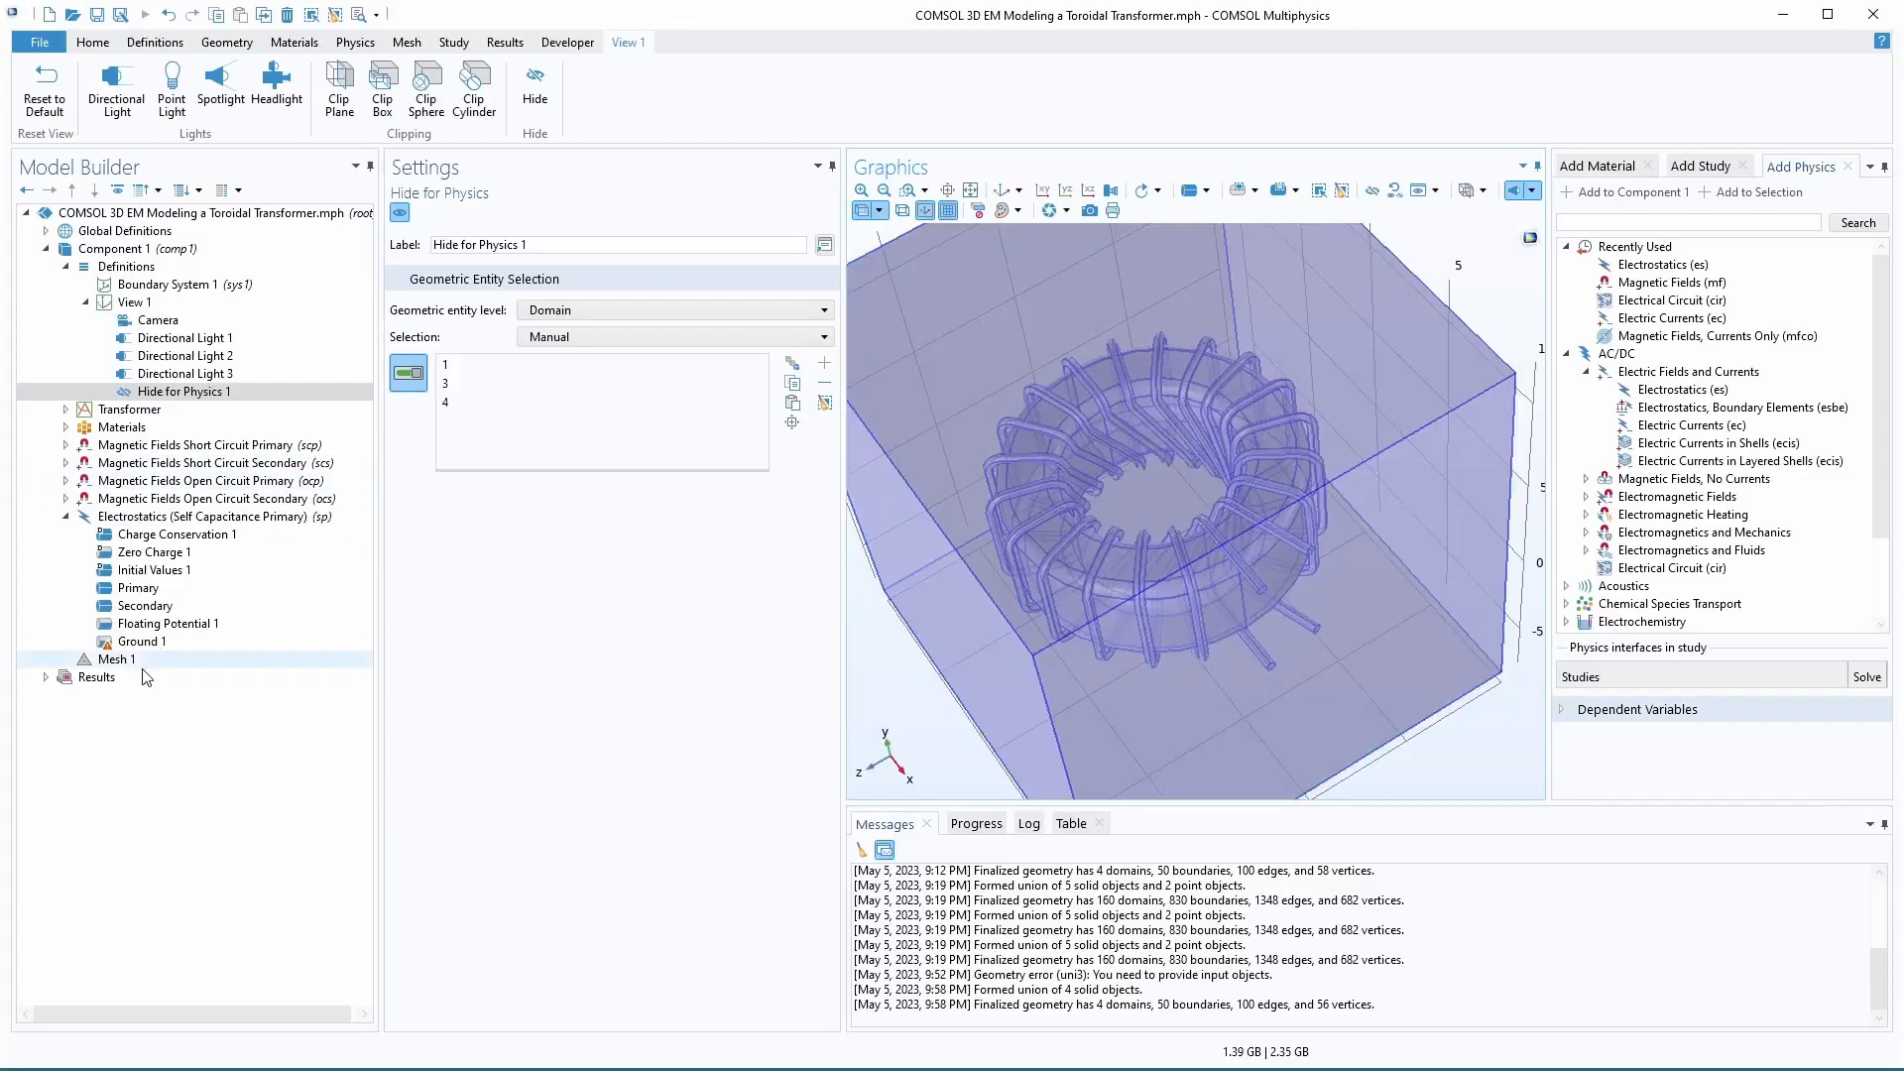
pyautogui.click(159, 624)
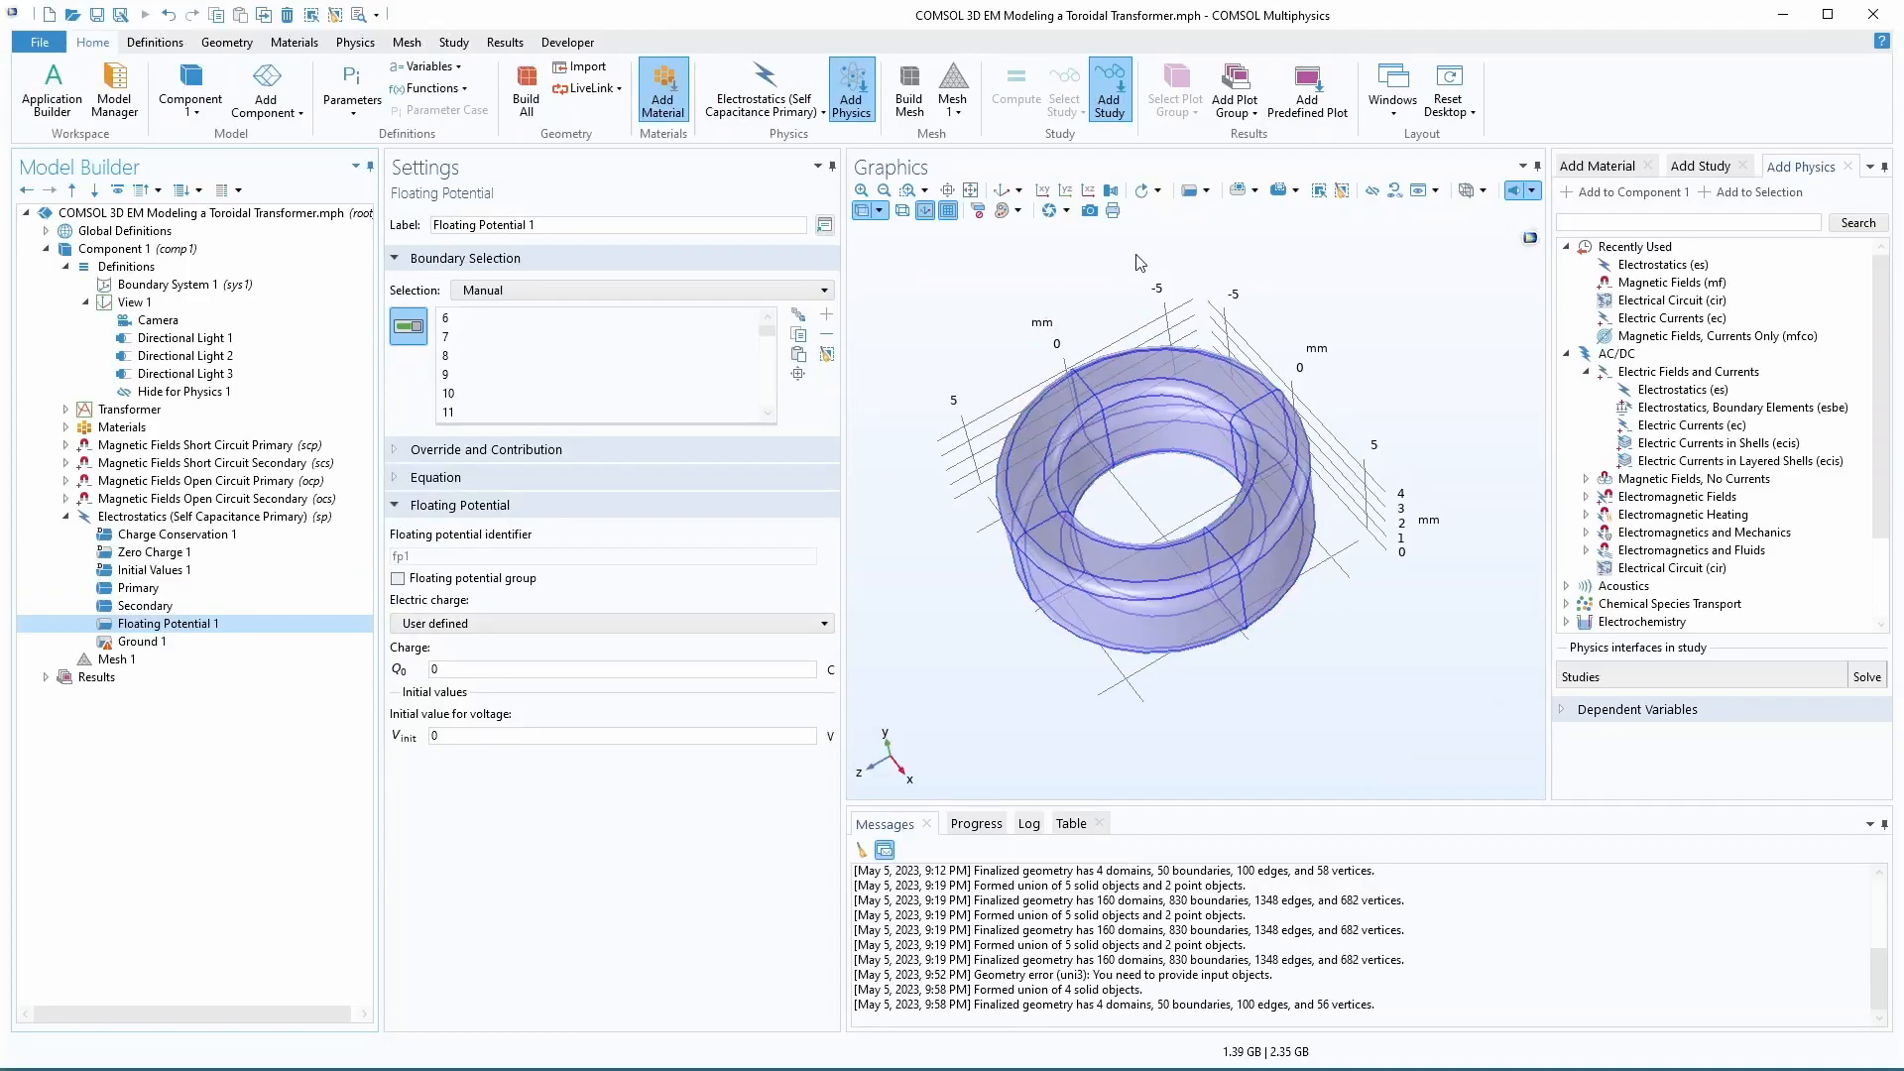
pyautogui.click(1240, 193)
pyautogui.moveTo(950, 305); pyautogui.dragTo(1103, 443)
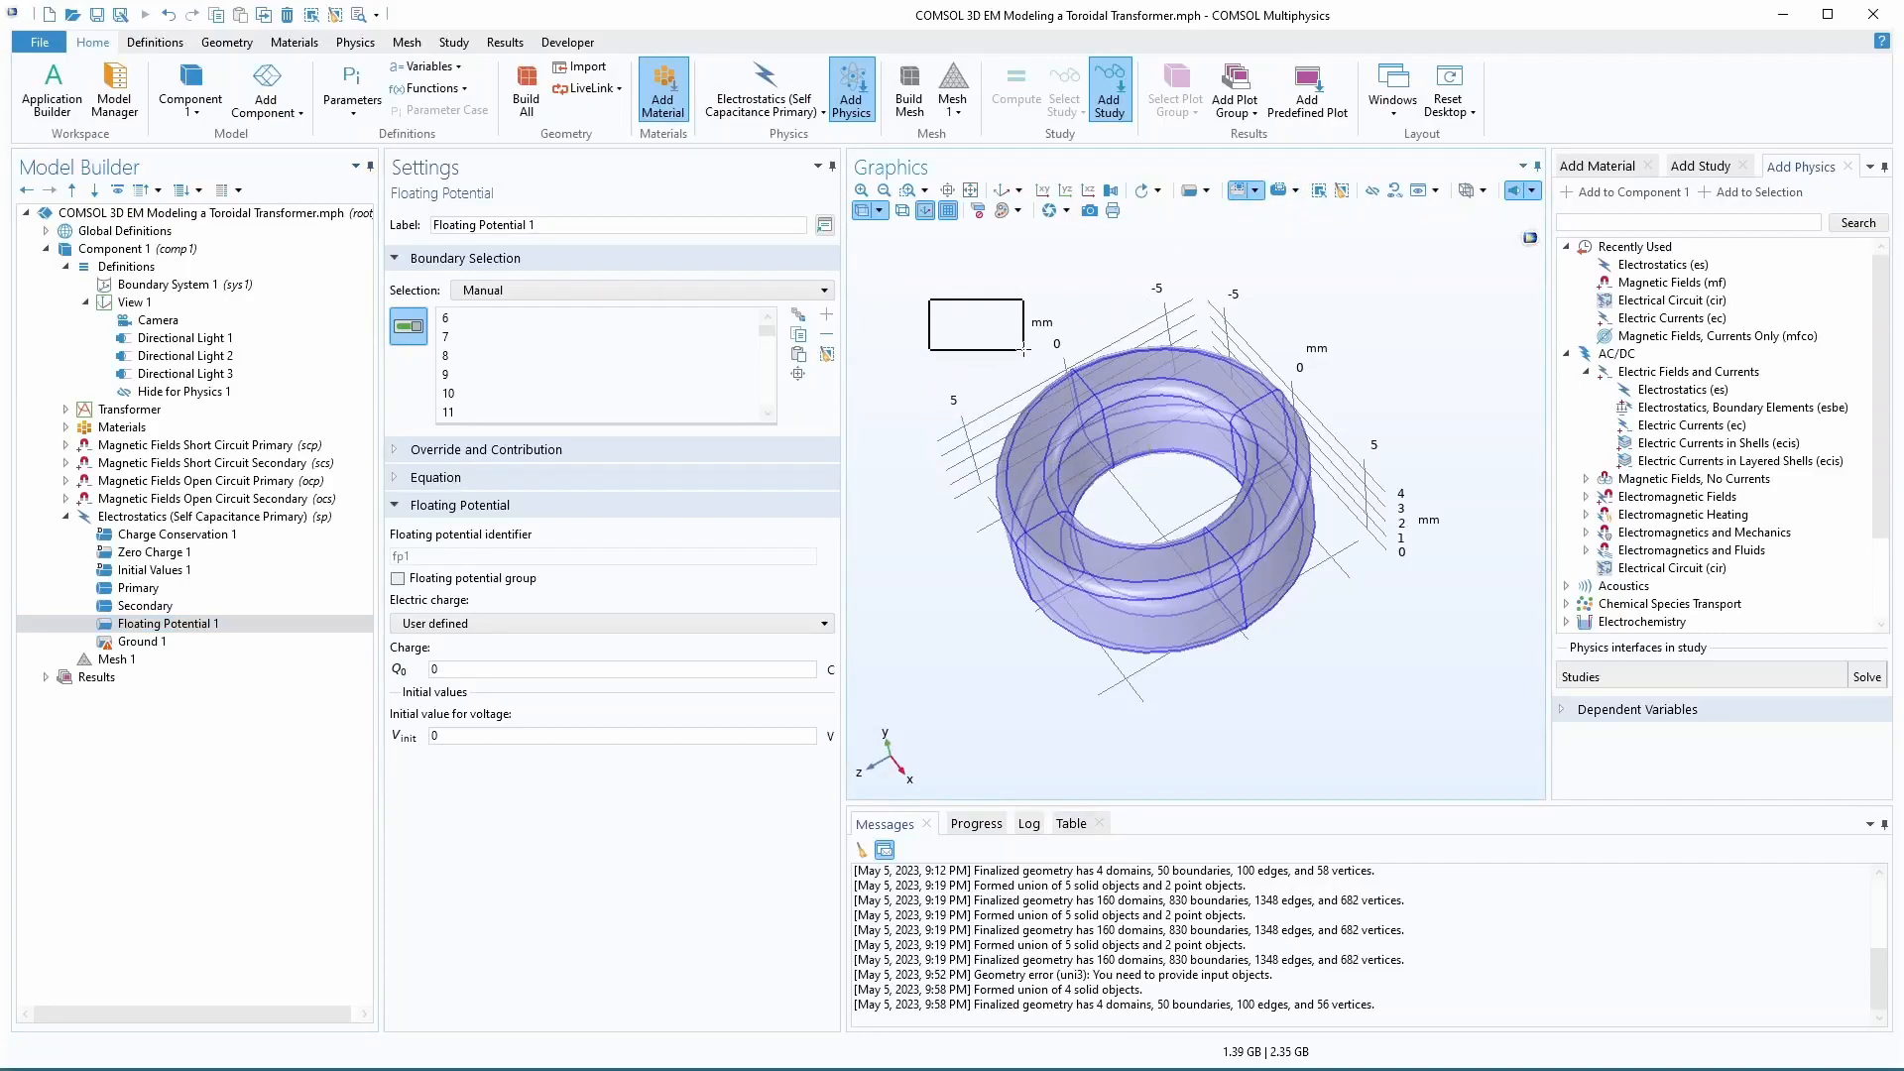
pyautogui.click(826, 355)
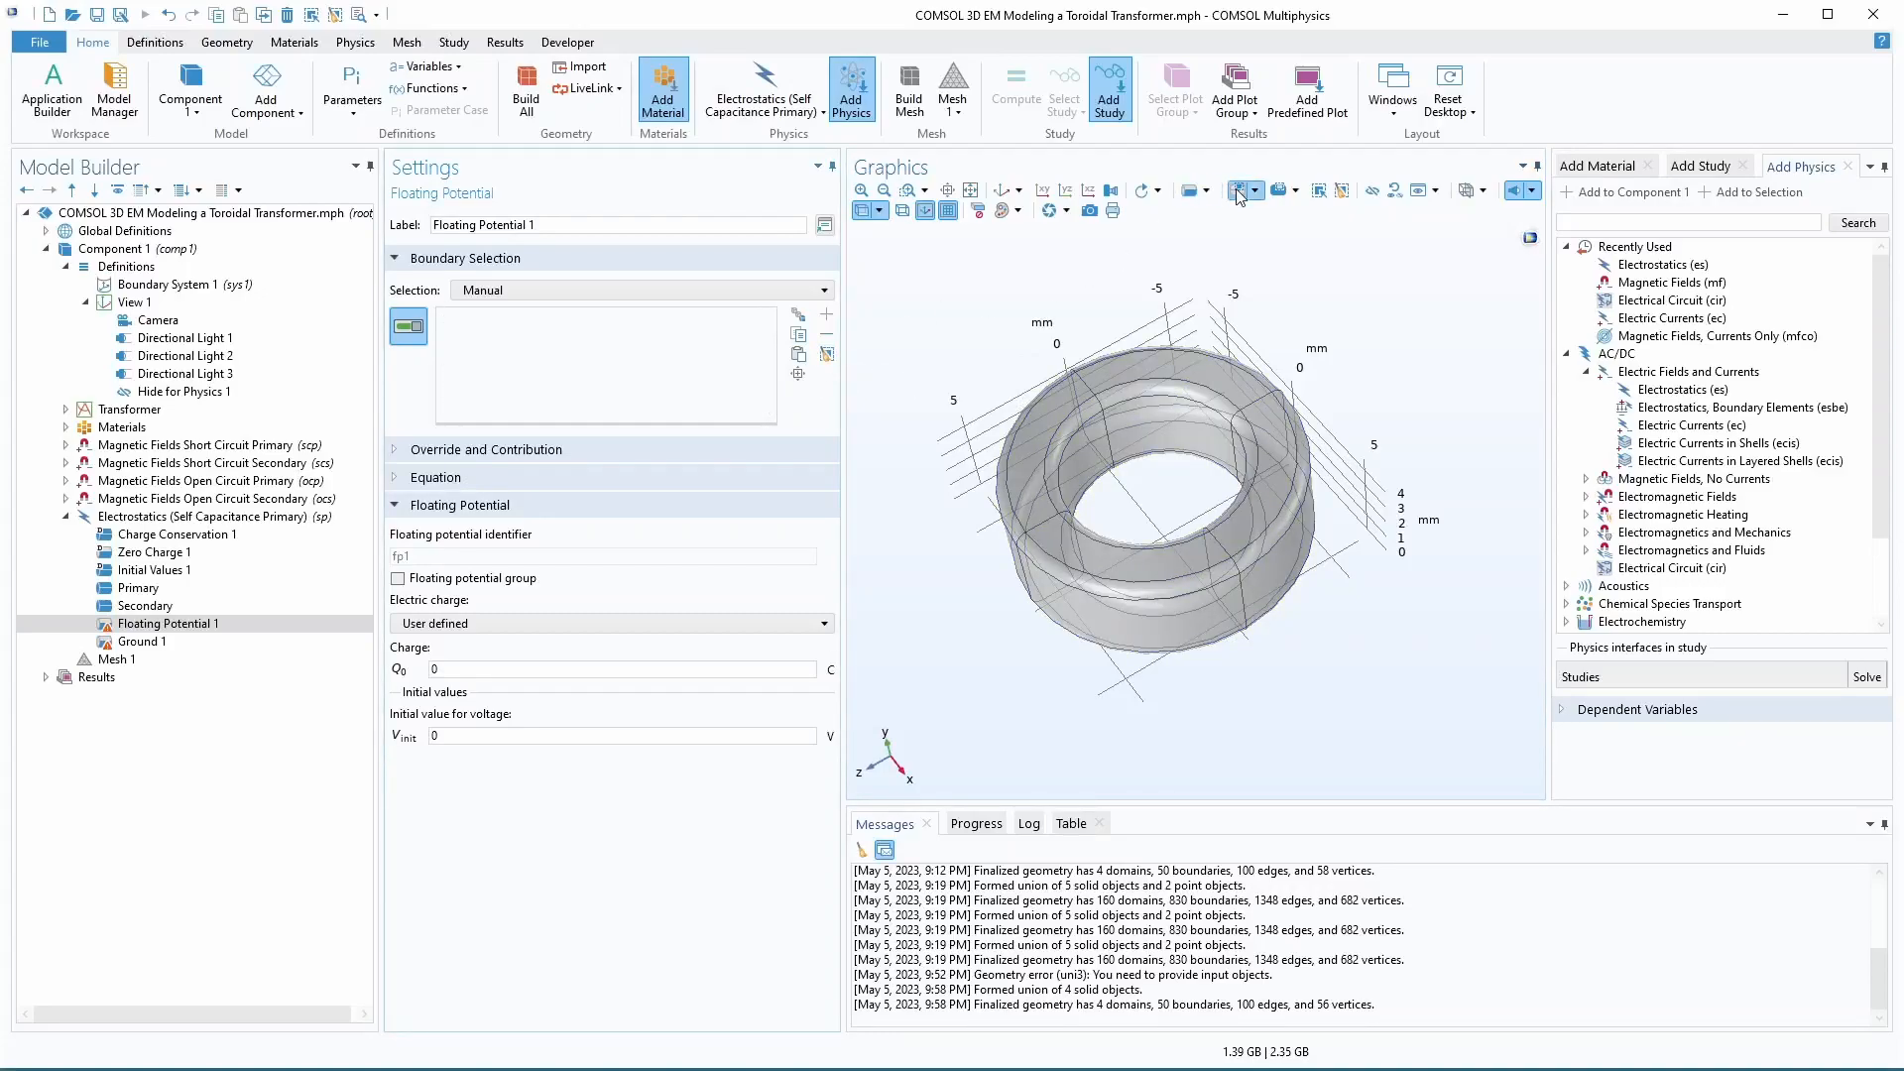
pyautogui.moveTo(971, 311); pyautogui.dragTo(1385, 711)
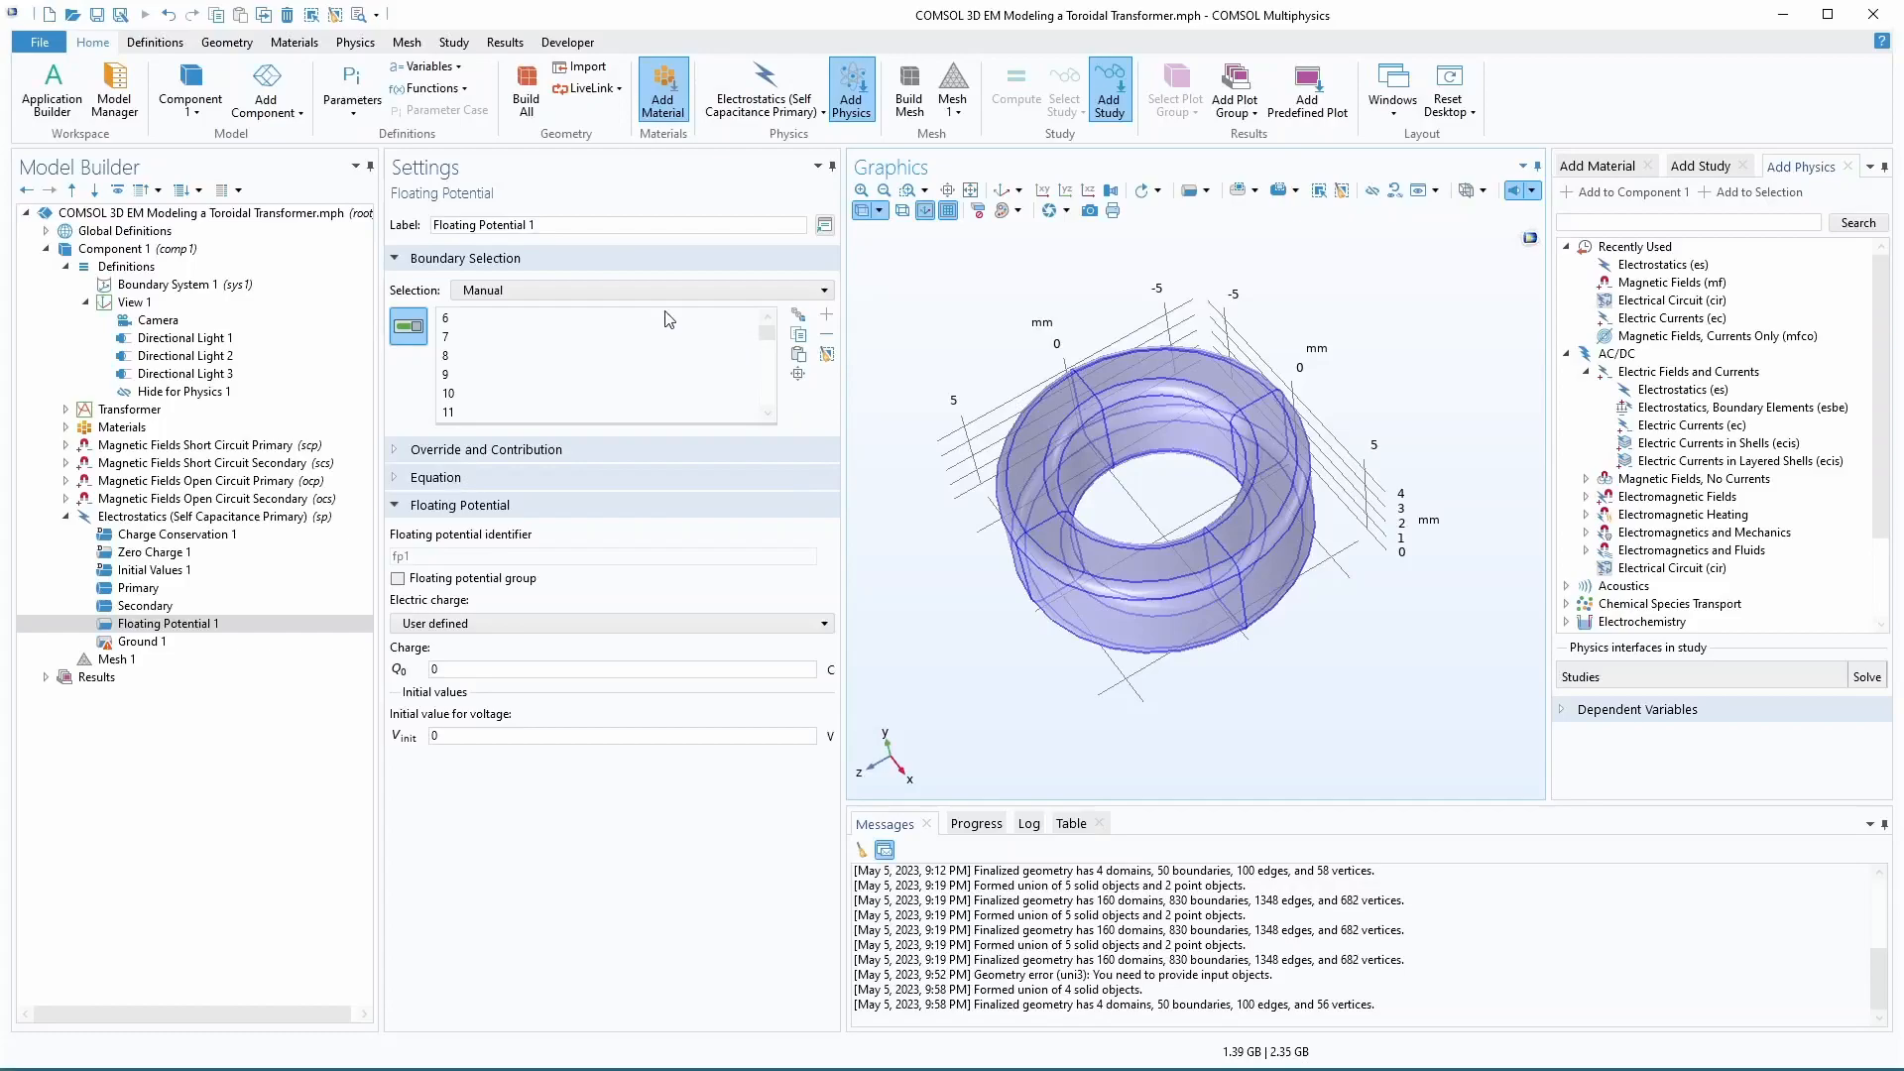
# - Save the floating potential's boundaries as a selection named "Core Boundries" and check it among the component's selections
pyautogui.click(798, 318)
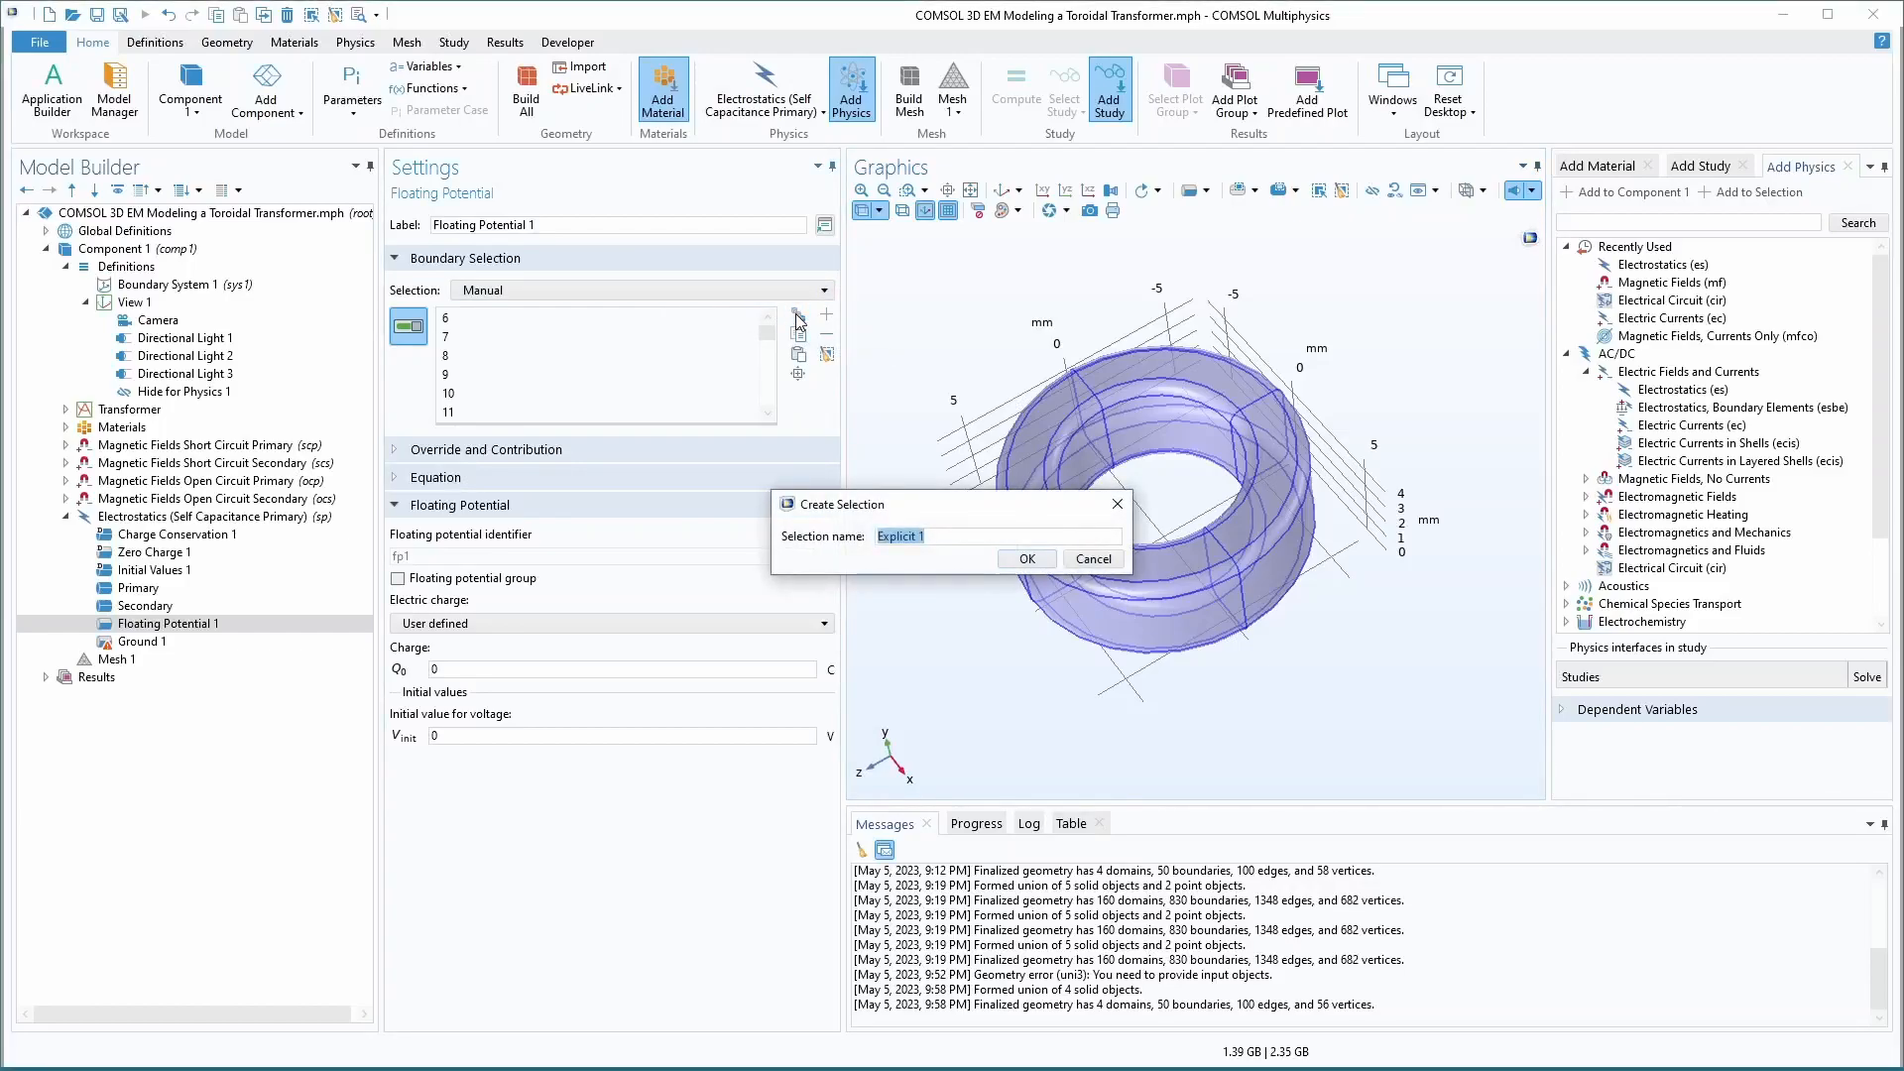
pyautogui.write('Core Boundries')
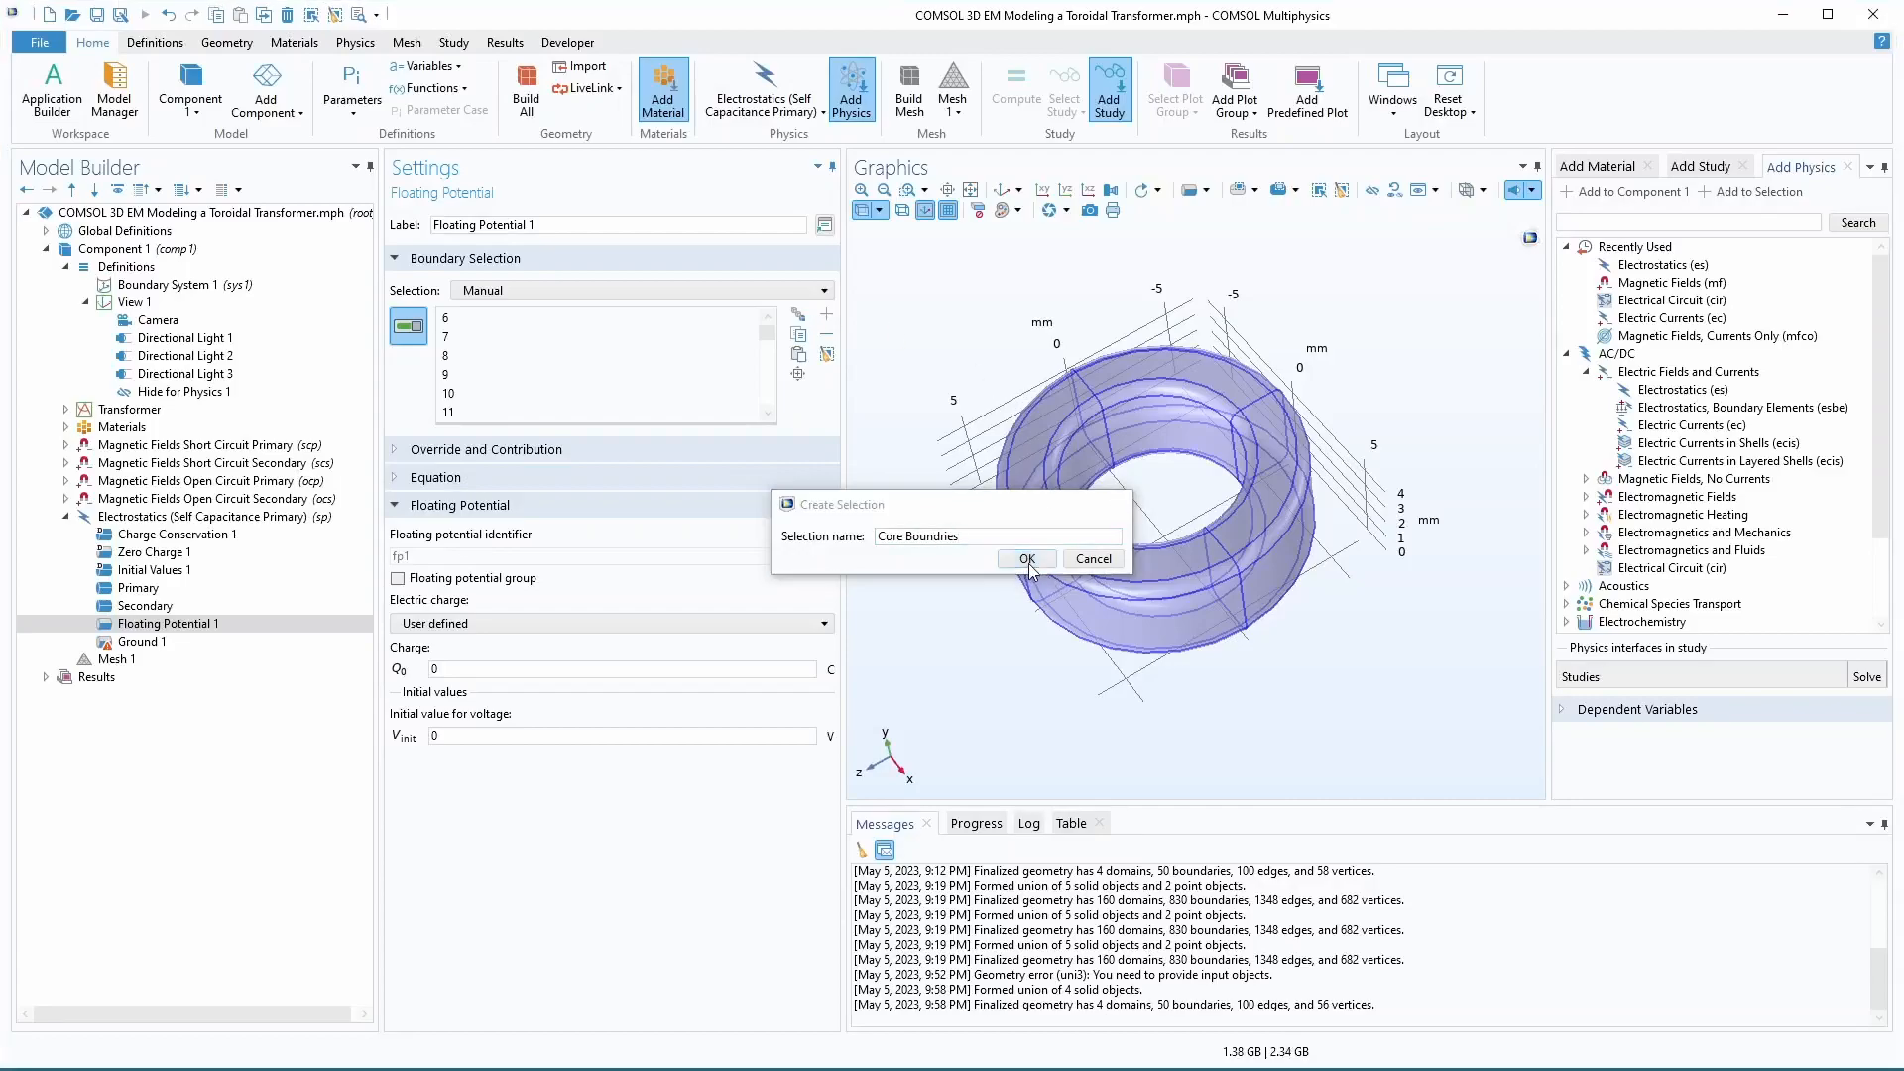
pyautogui.click(1027, 558)
pyautogui.click(1206, 190)
pyautogui.click(943, 300)
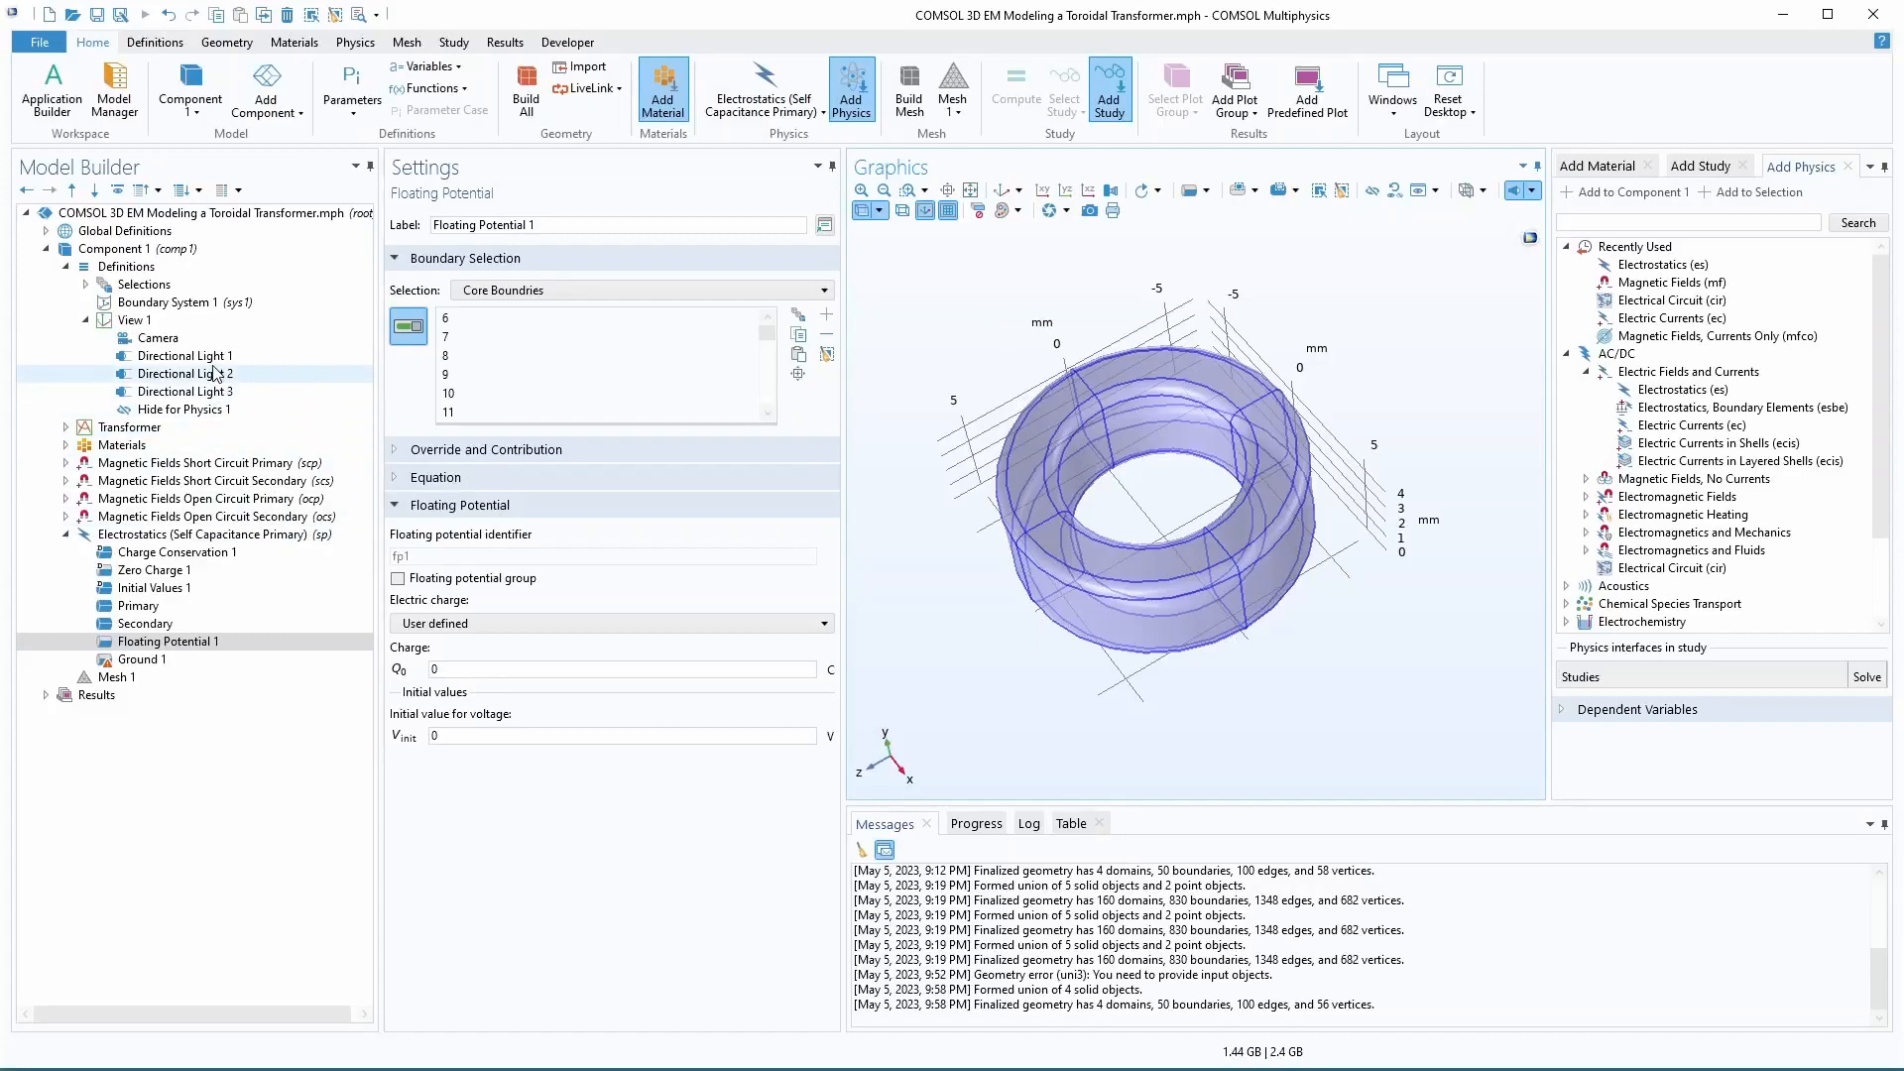
pyautogui.click(746, 294)
pyautogui.click(773, 289)
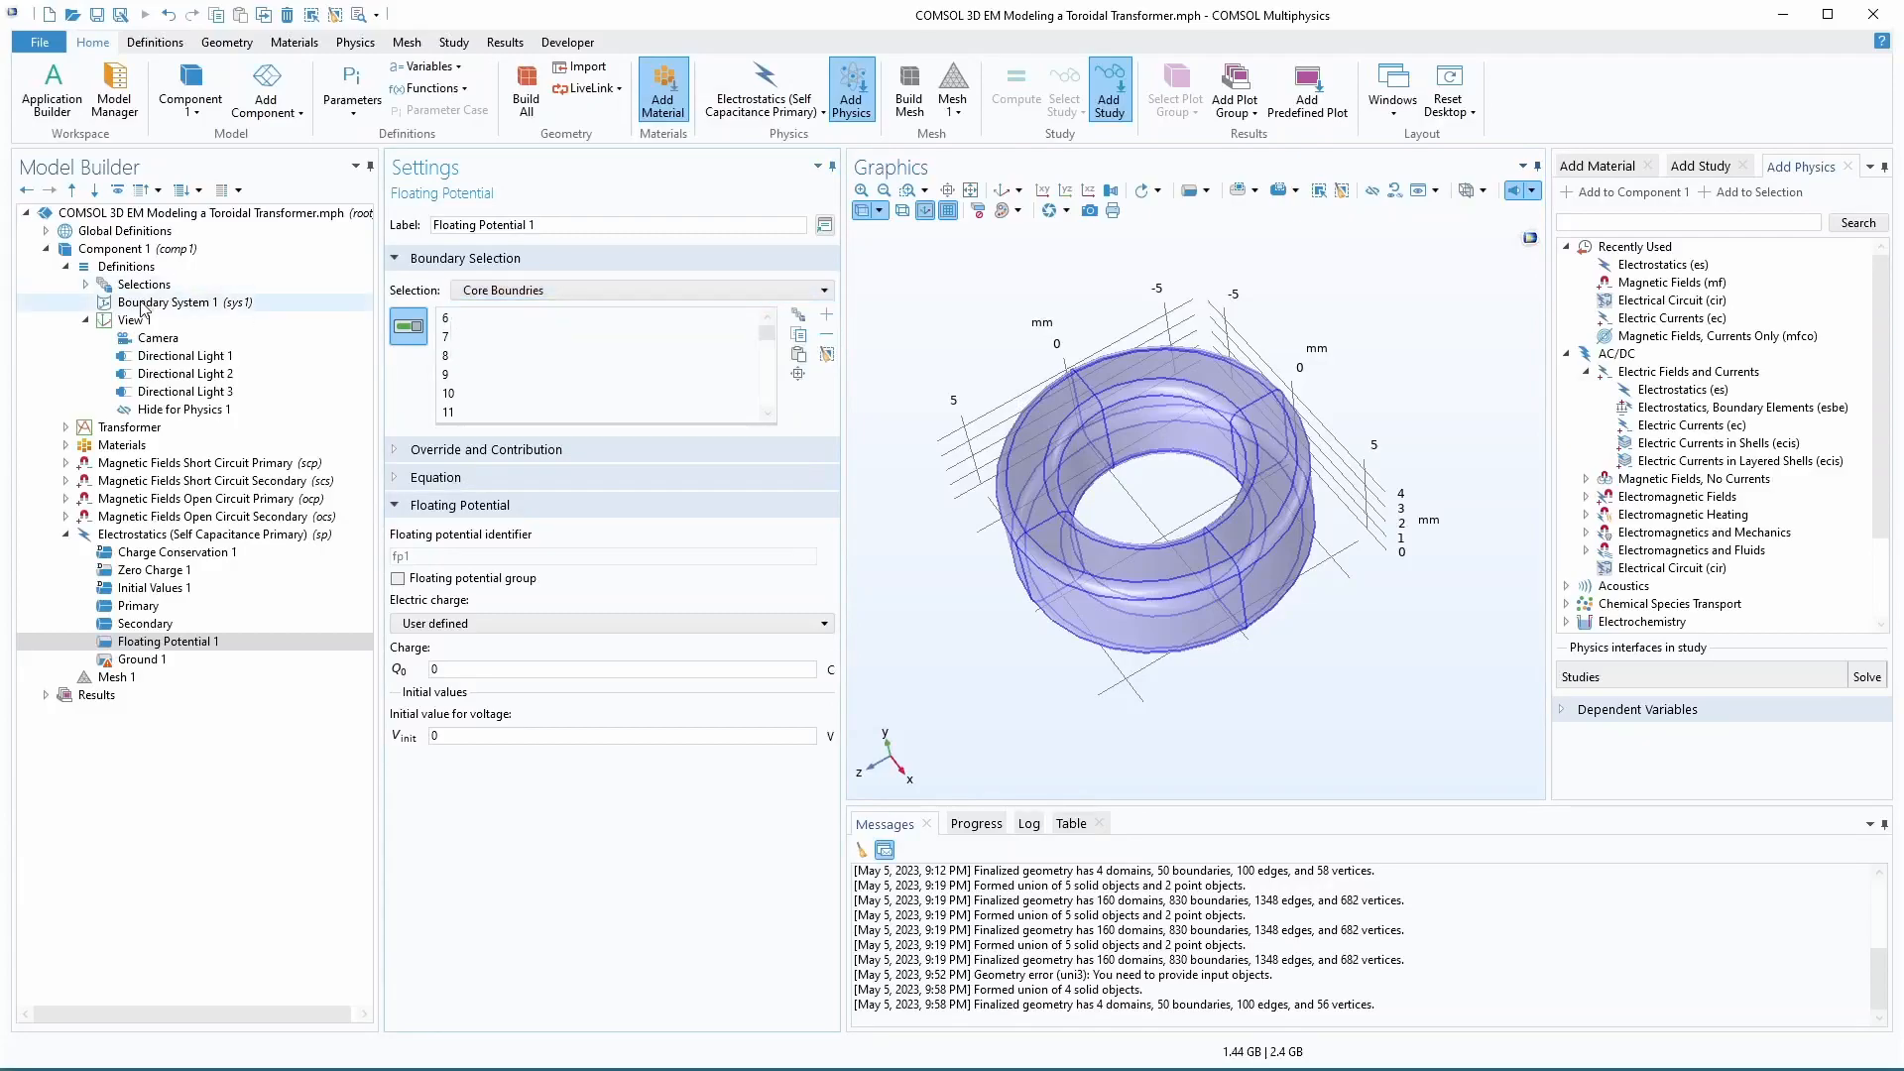
pyautogui.click(85, 284)
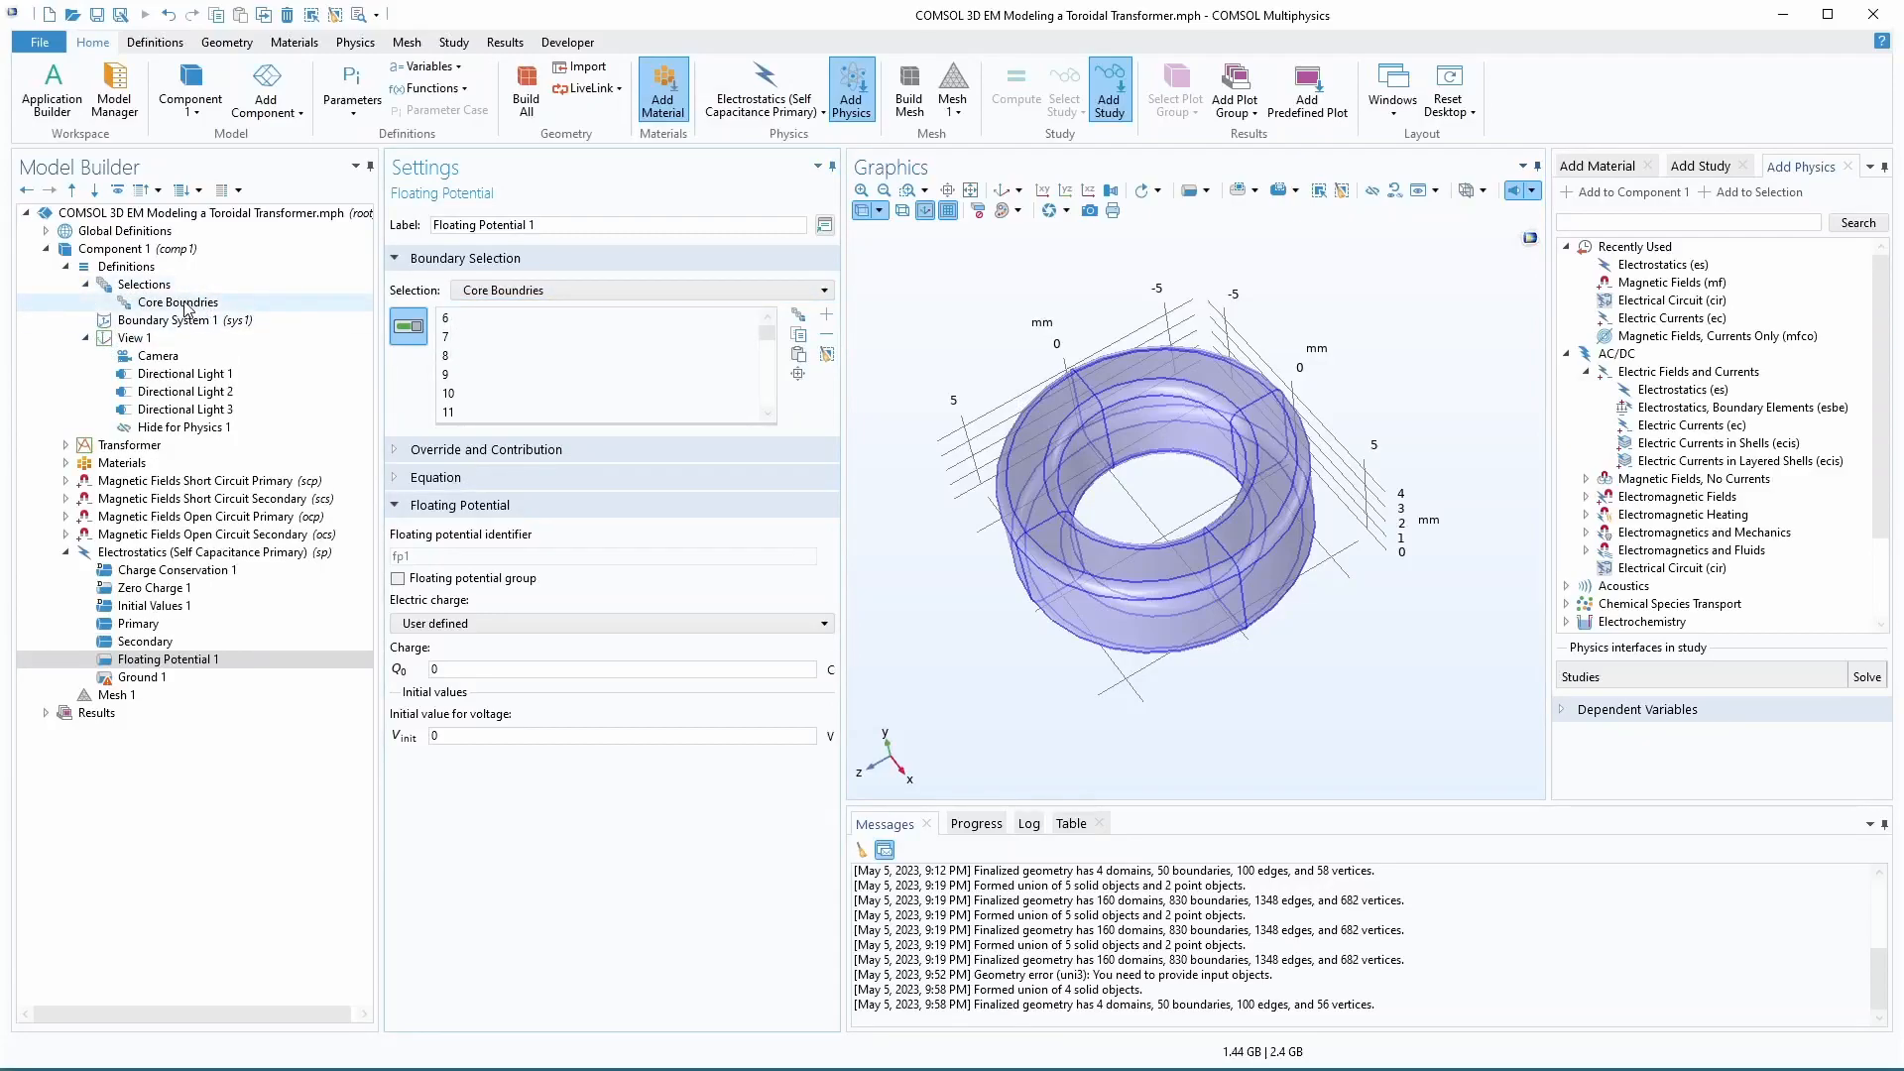
pyautogui.click(85, 285)
# - Remove the air box, domain 1, from Hide for Physics 1, leaving the two winding domains hidden
pyautogui.click(172, 411)
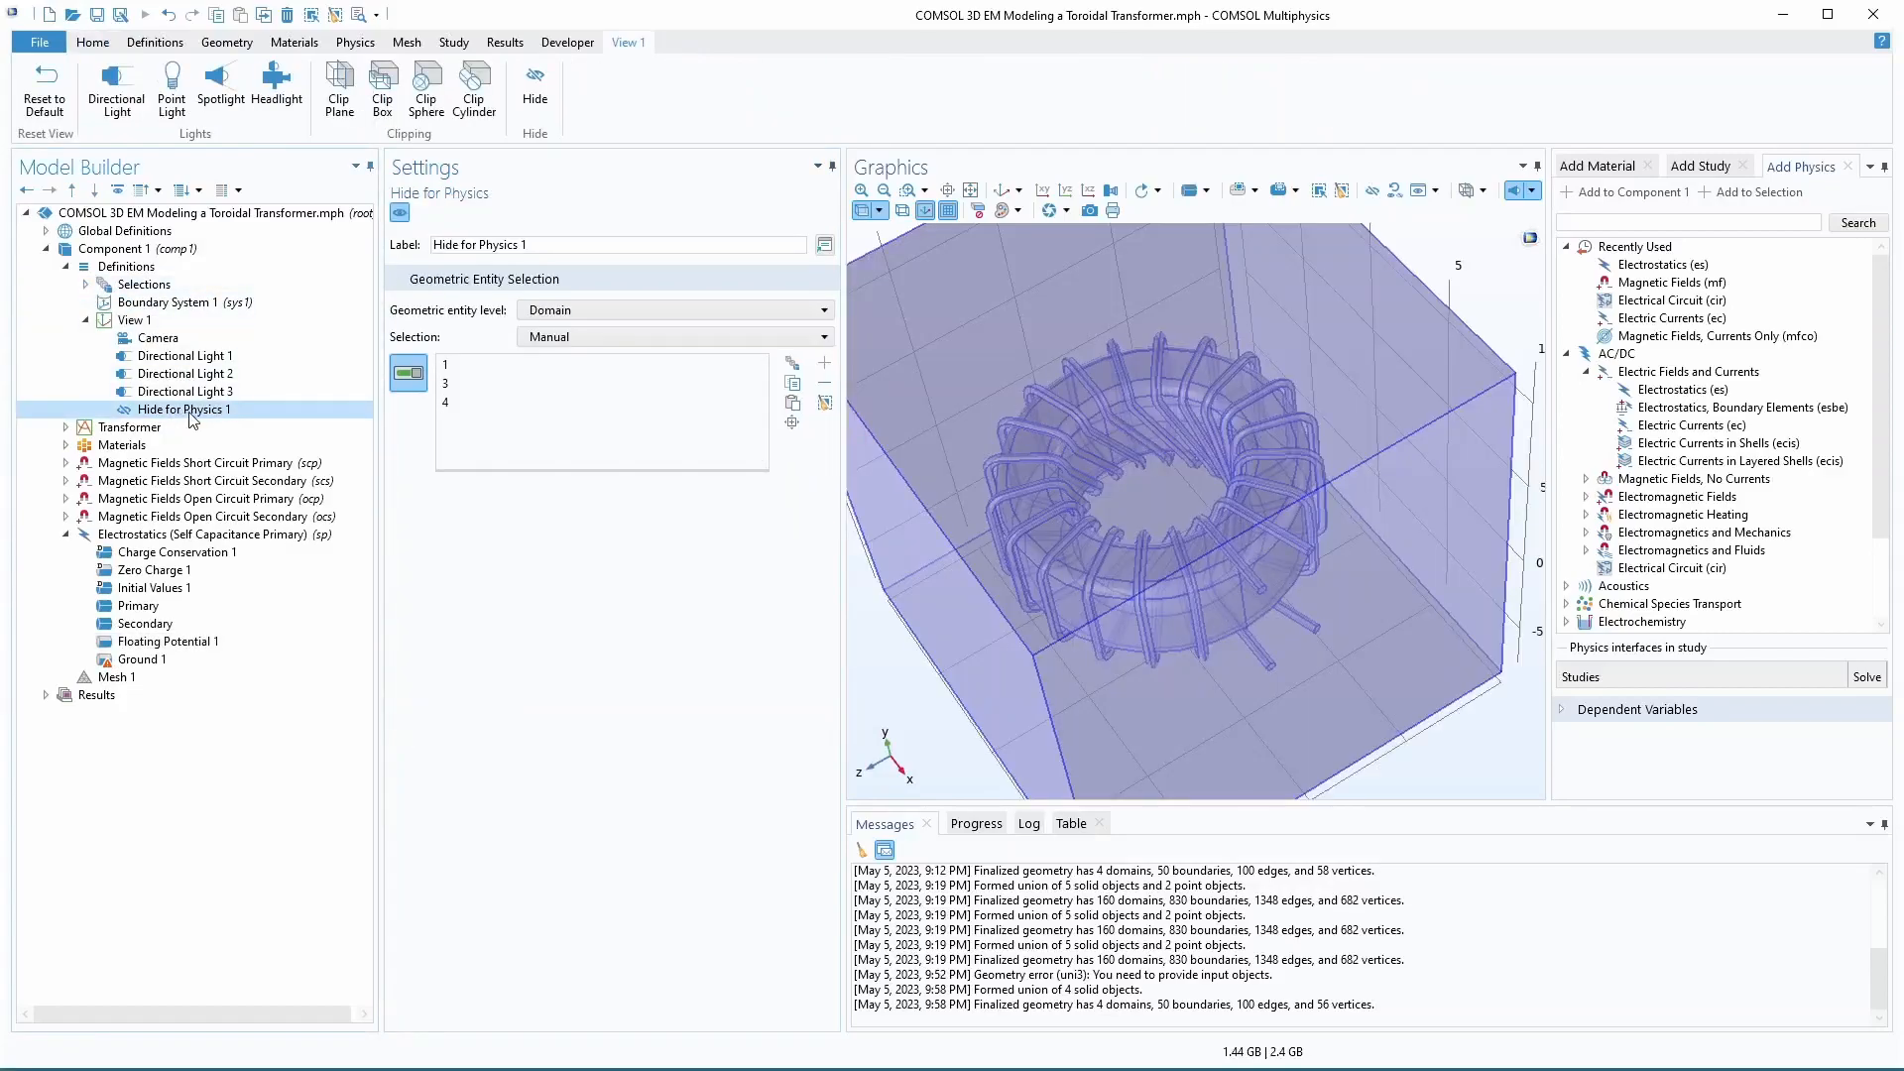
pyautogui.click(458, 405)
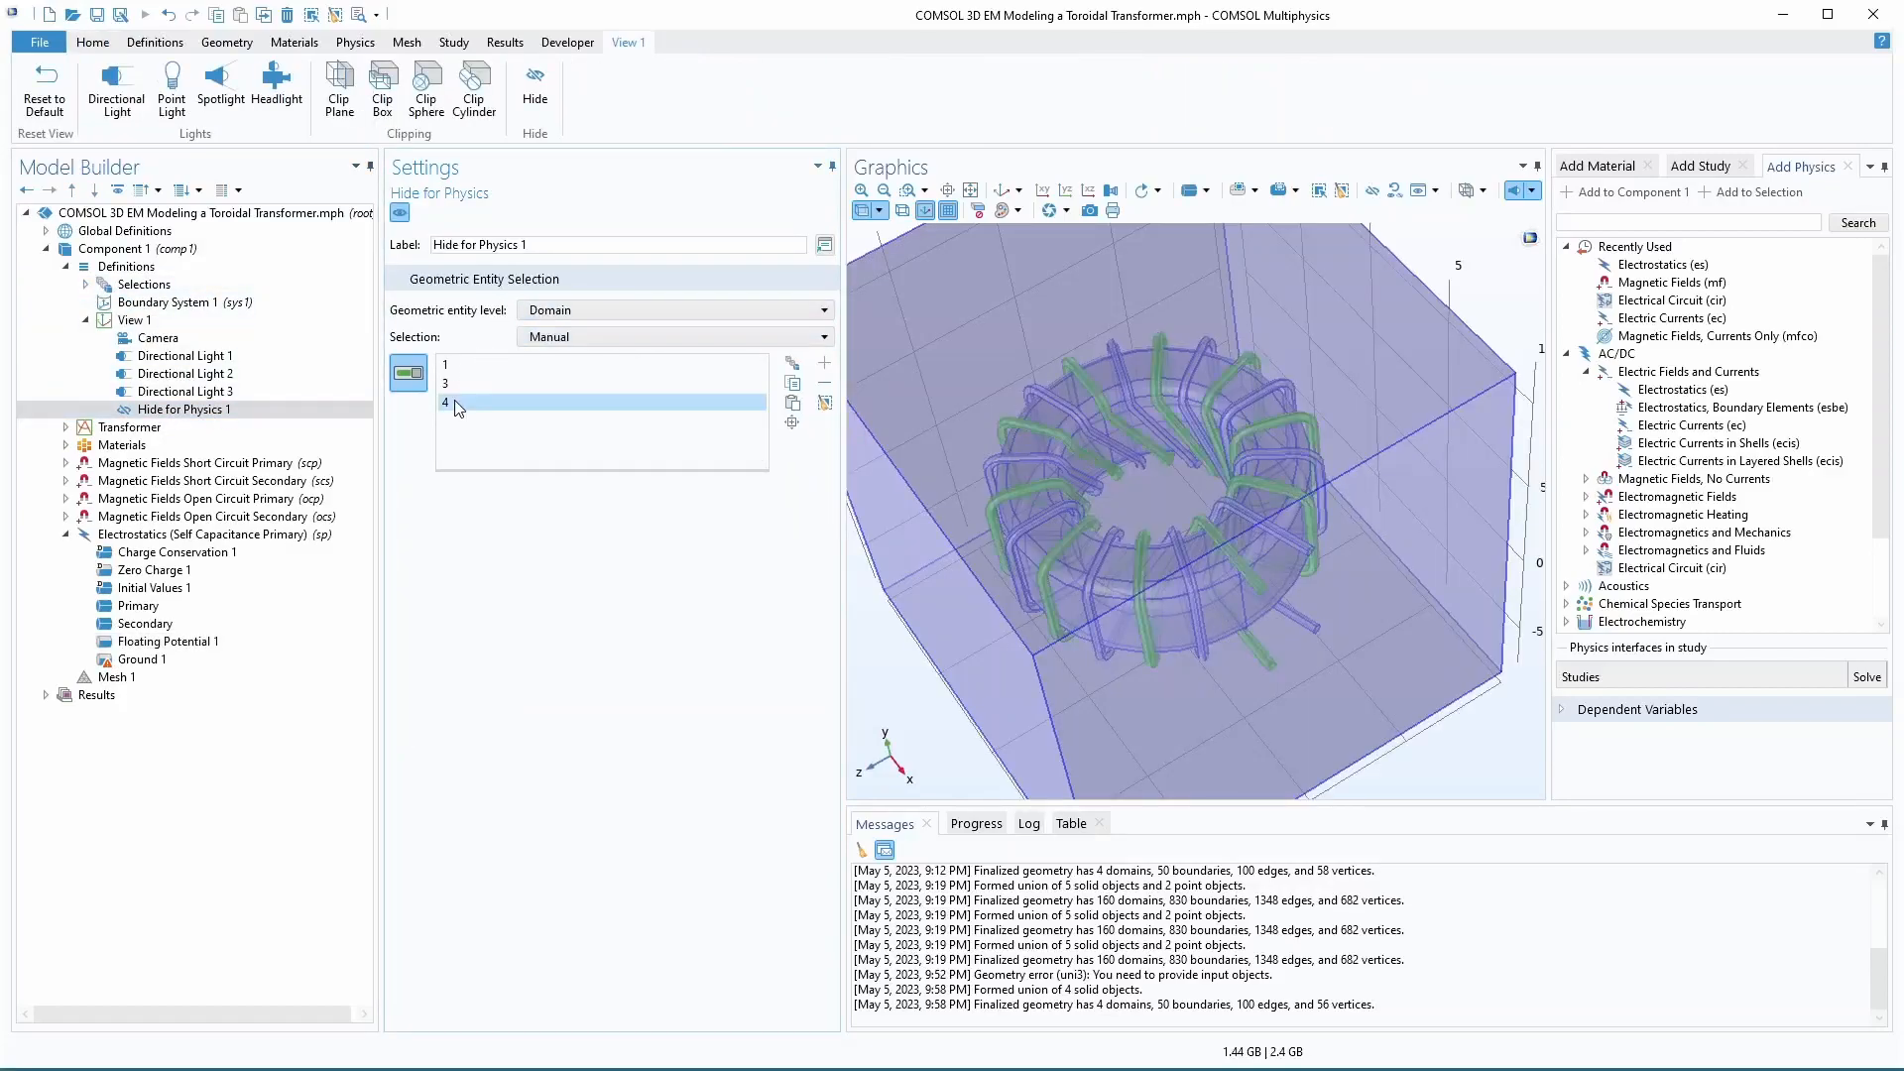
pyautogui.click(454, 381)
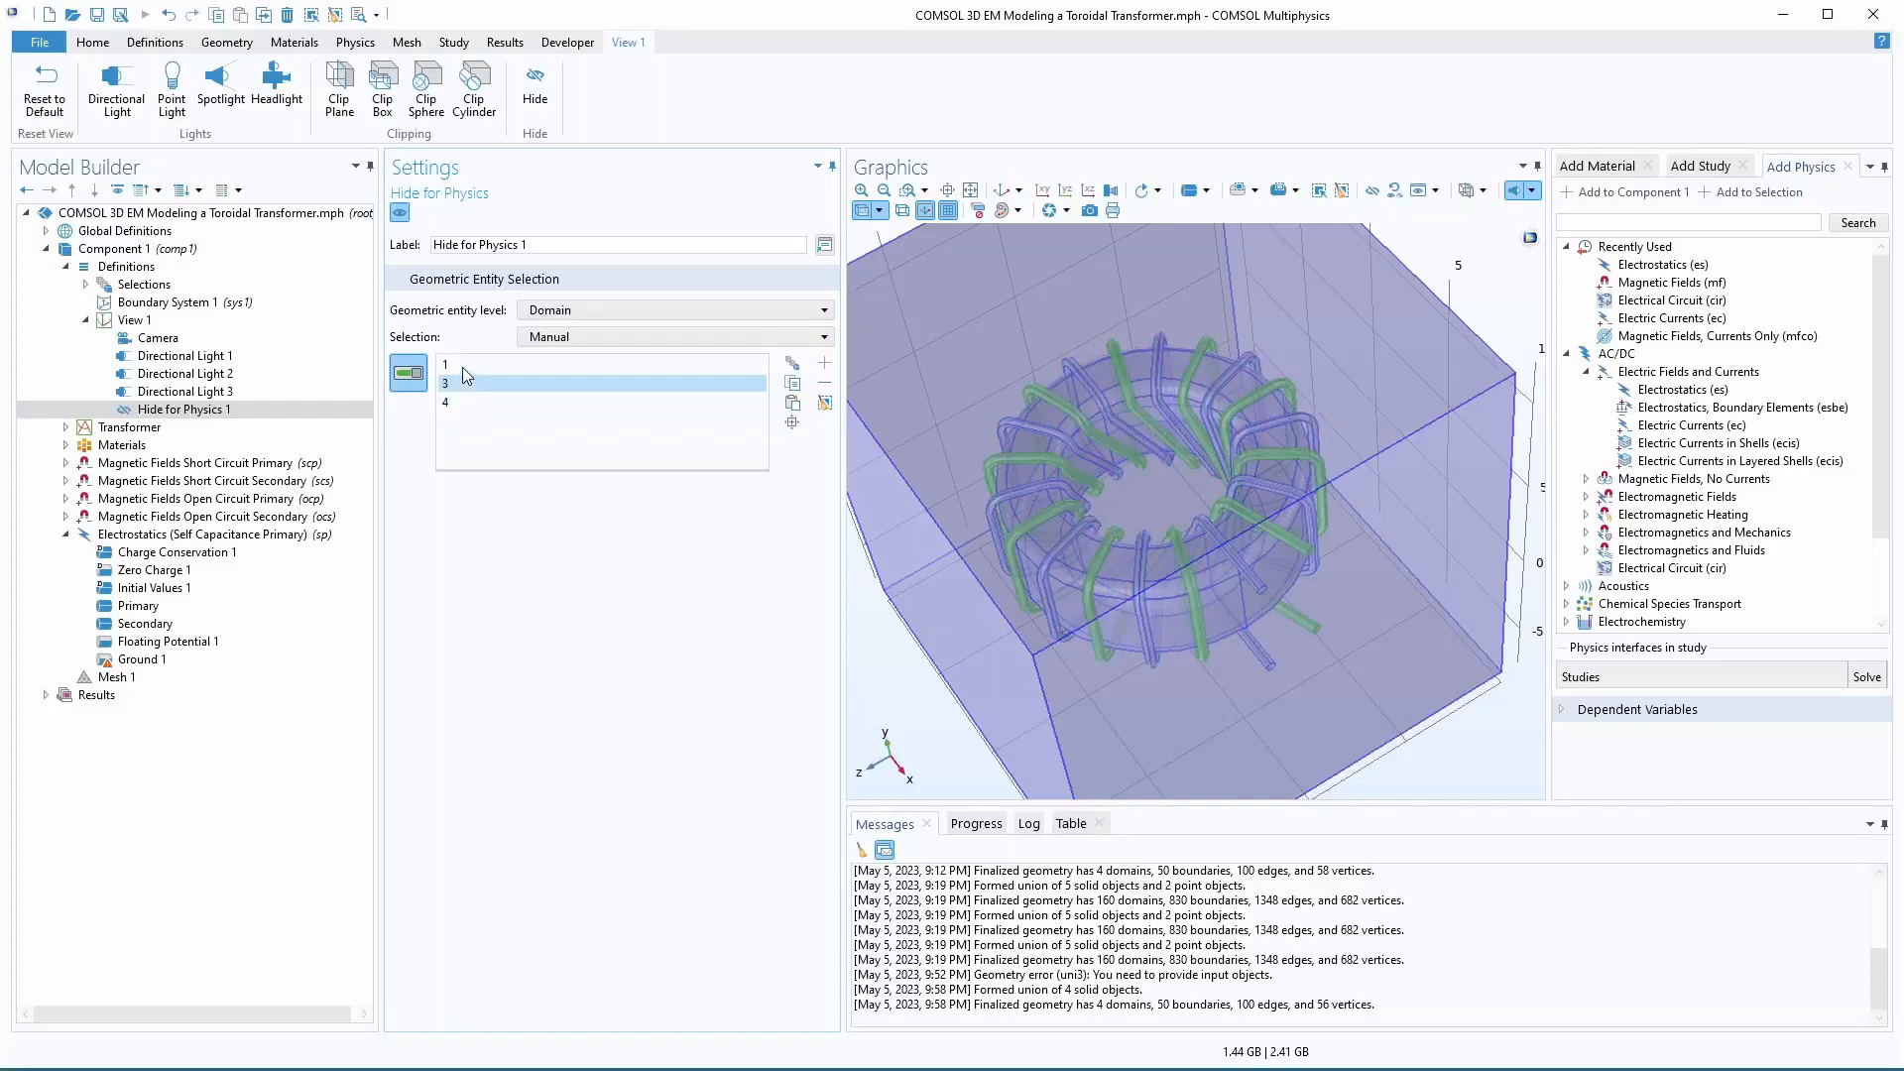
pyautogui.click(462, 366)
pyautogui.click(462, 385)
pyautogui.click(461, 365)
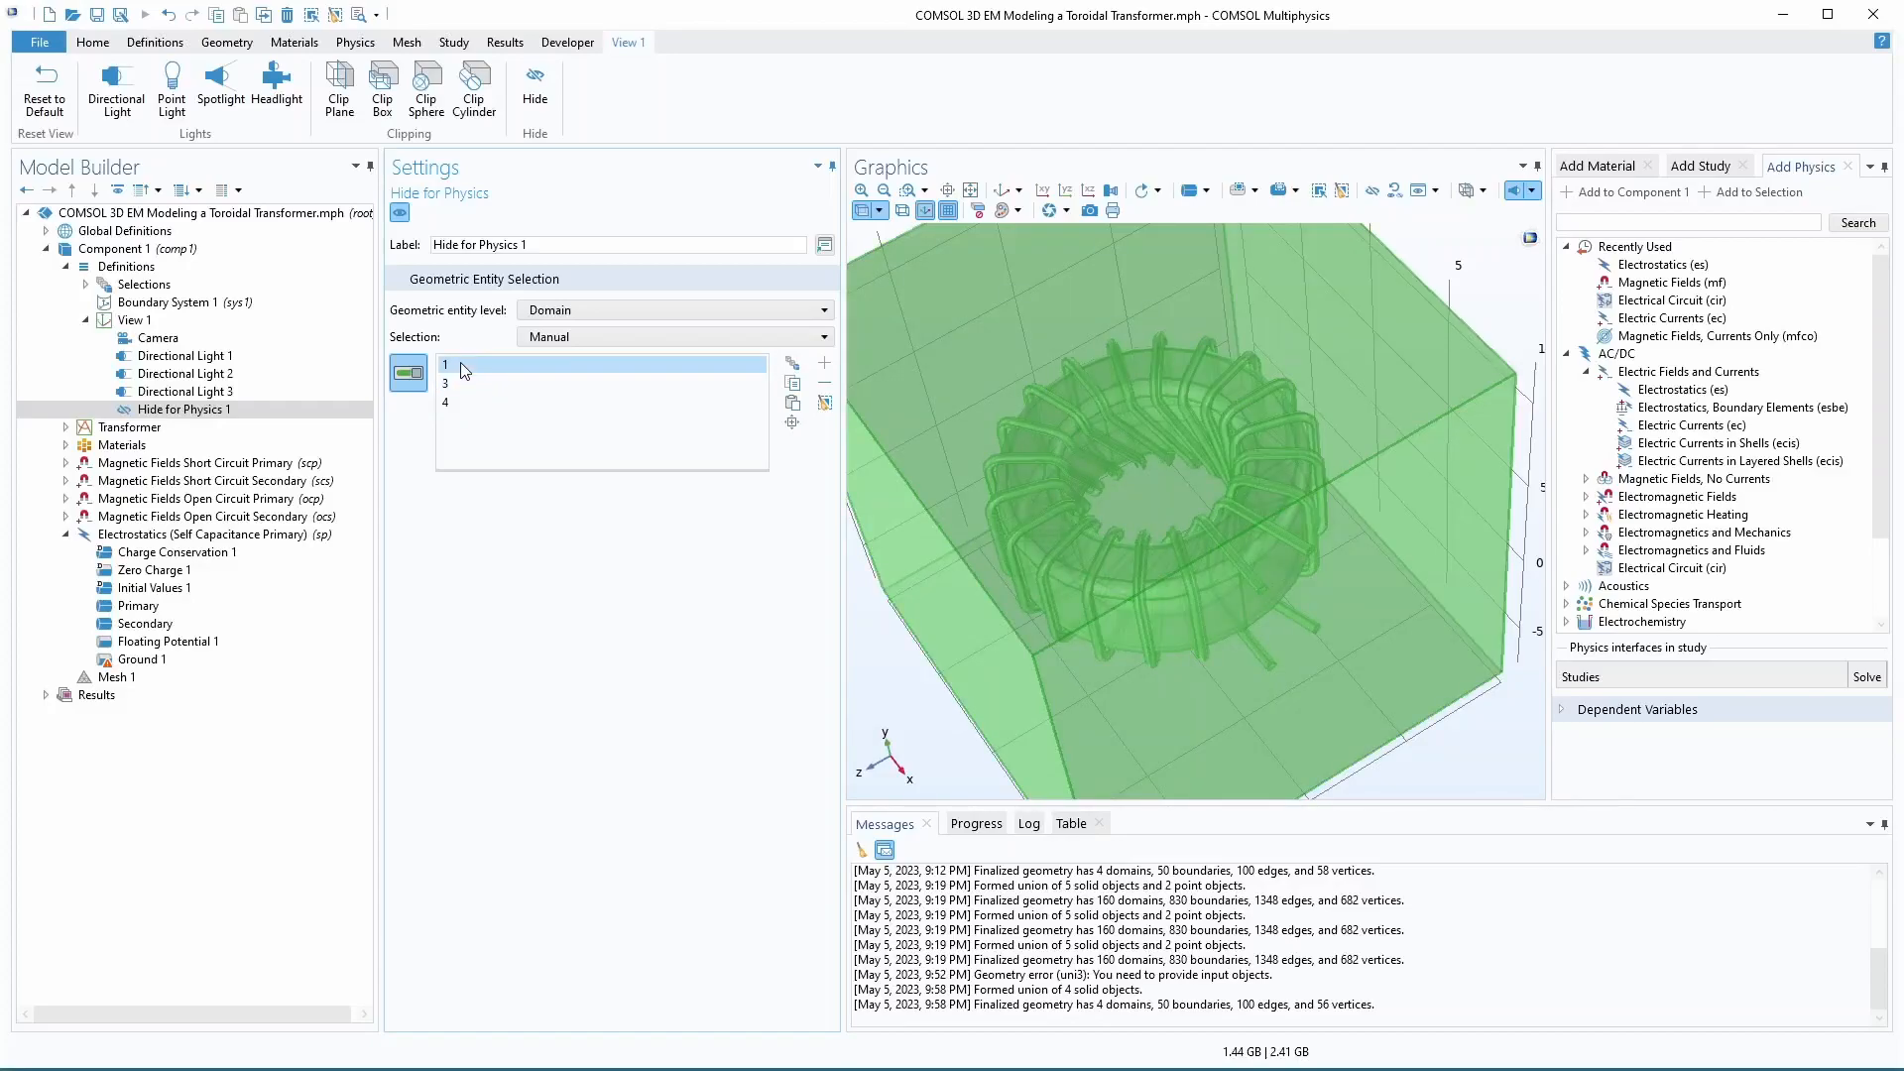
pyautogui.click(826, 384)
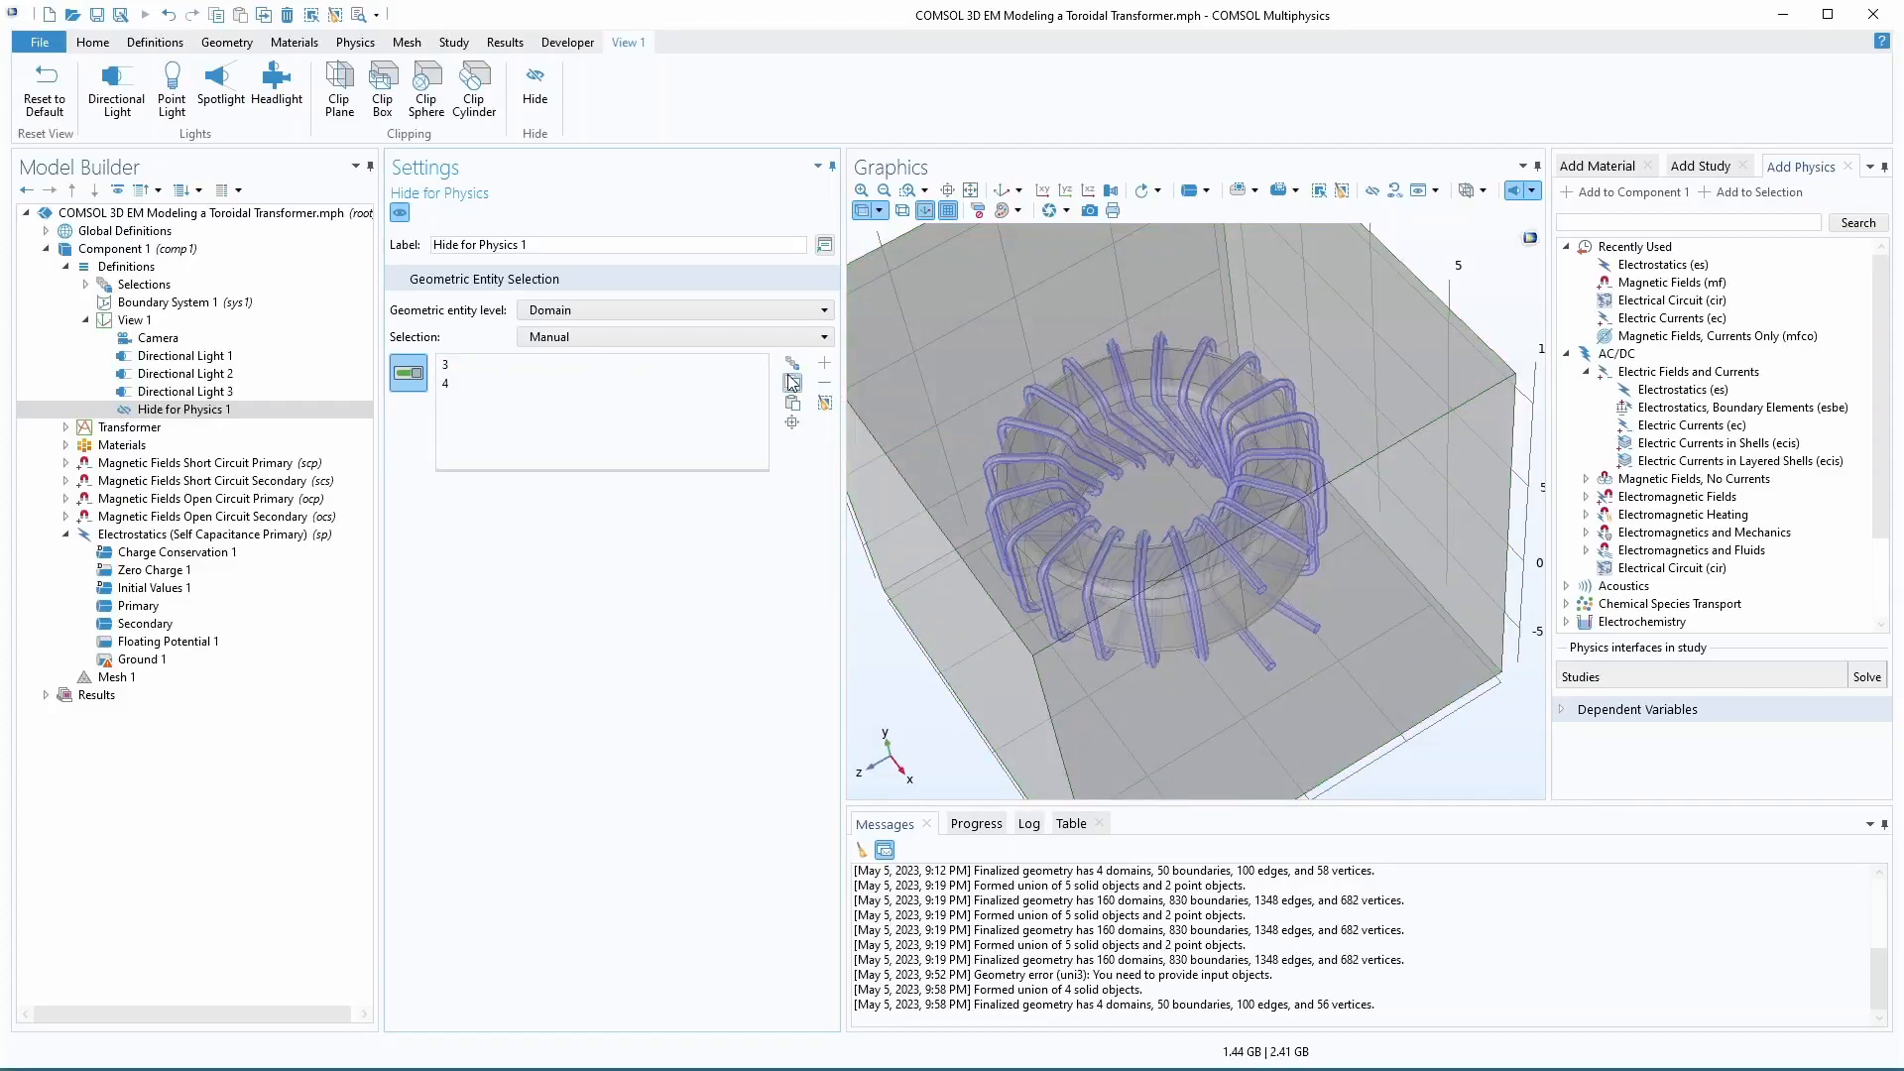
# - Assign the six outer faces of the air box, boundaries 1 to 5 and 50, to Ground 1
pyautogui.click(164, 660)
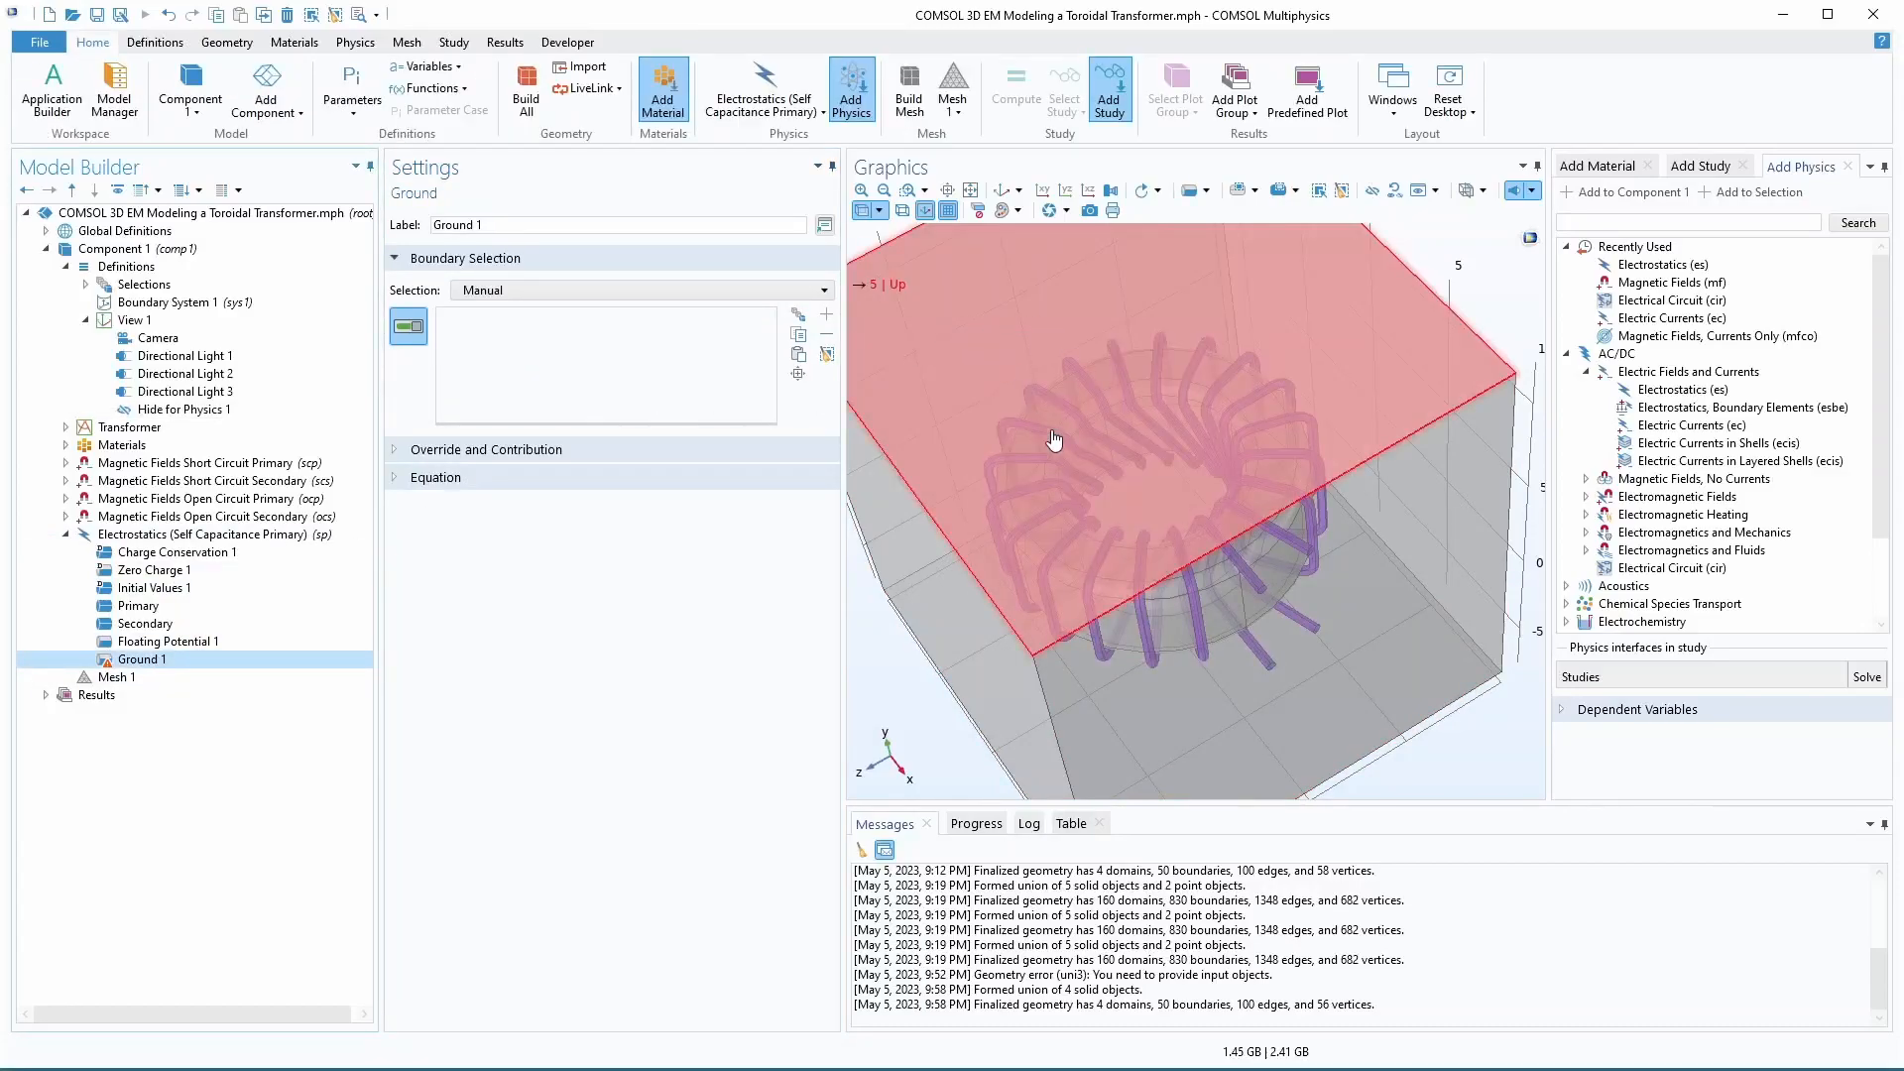
pyautogui.moveTo(1027, 488); pyautogui.dragTo(949, 404)
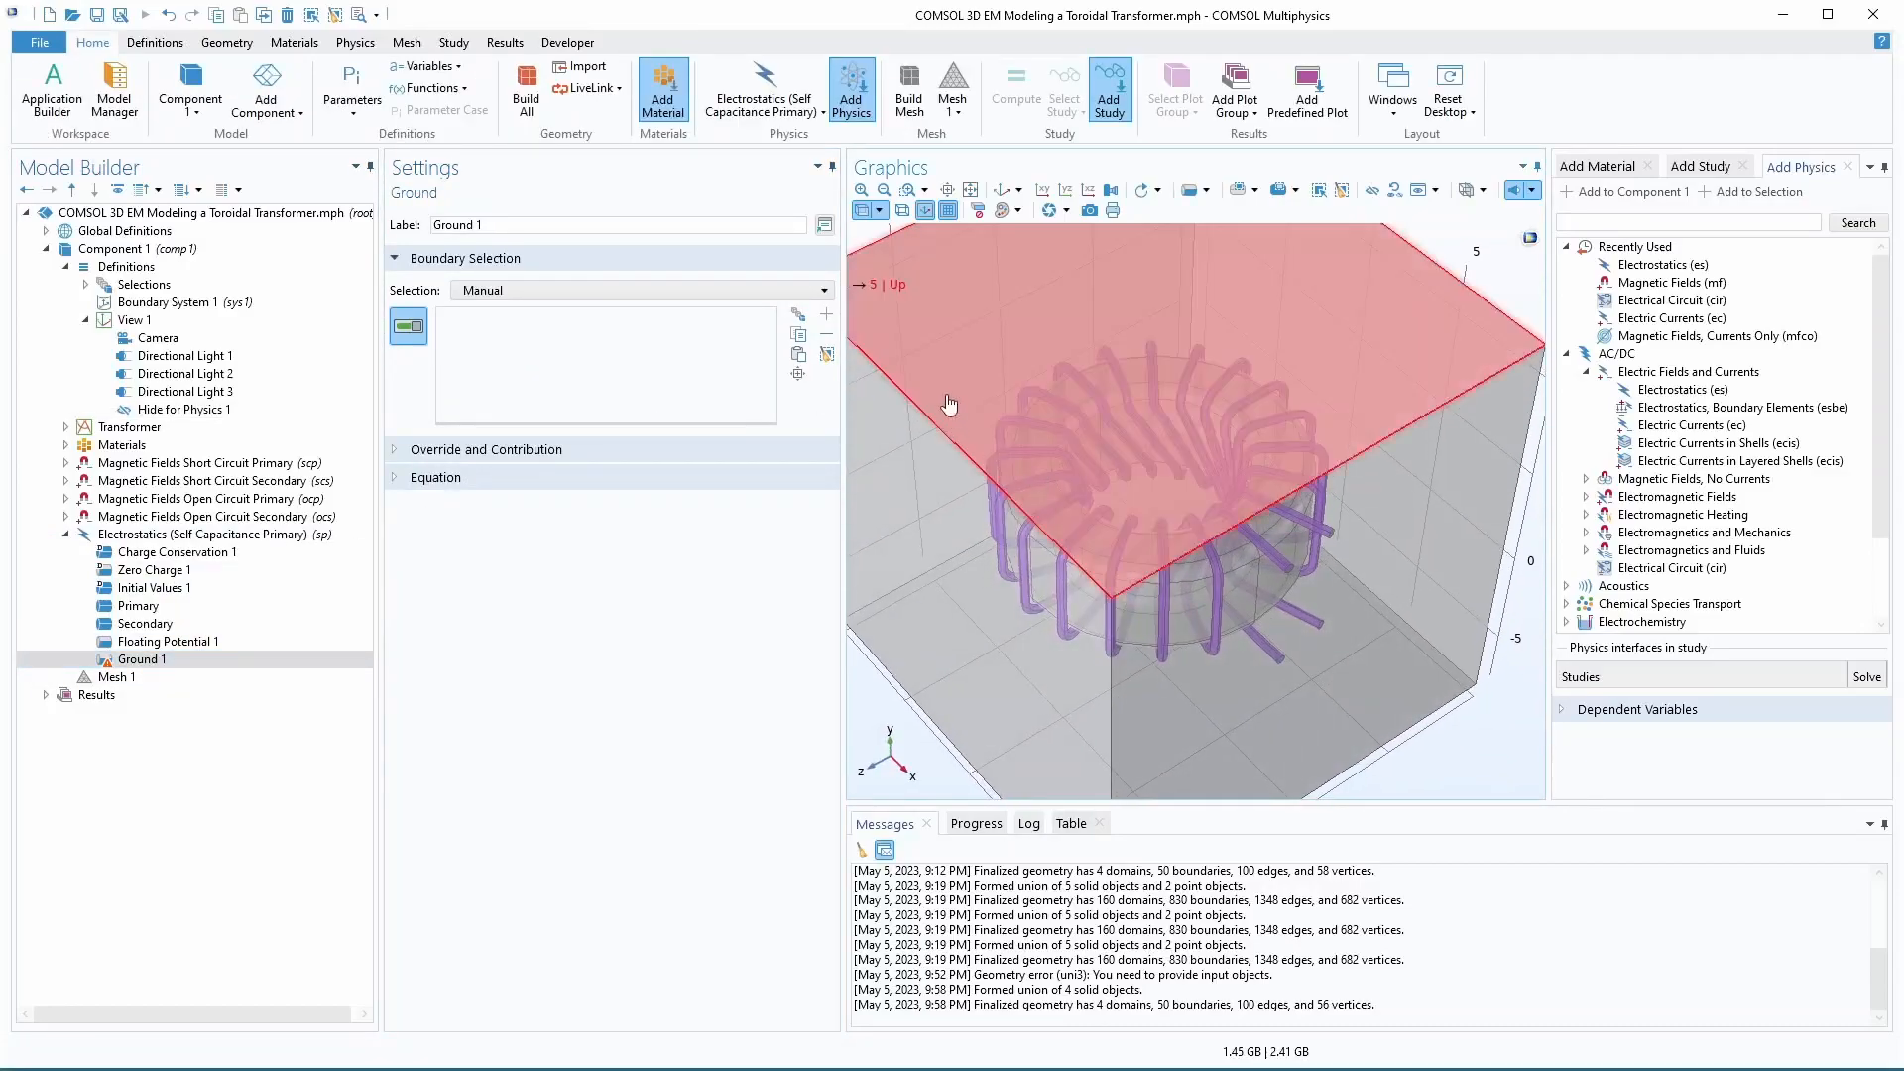
pyautogui.click(978, 272)
pyautogui.click(1081, 675)
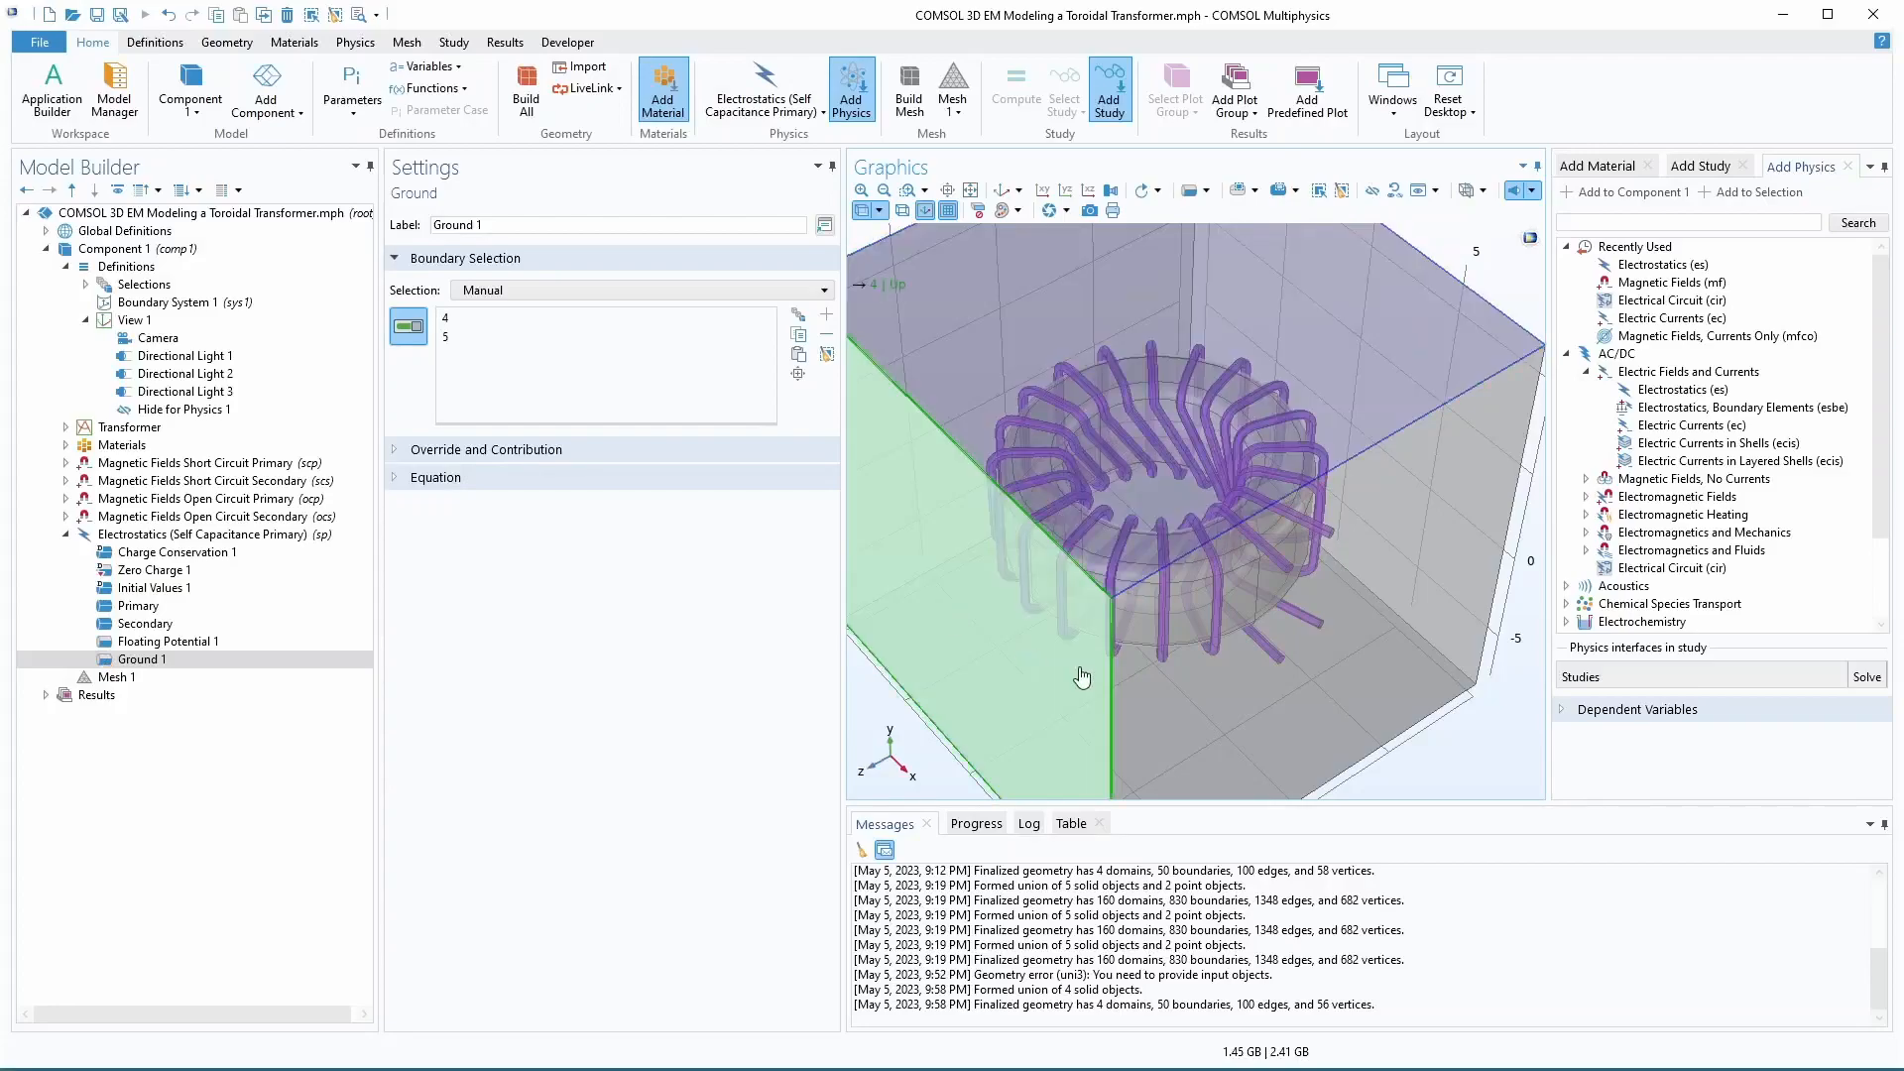
pyautogui.click(1337, 676)
pyautogui.moveTo(1273, 724); pyautogui.dragTo(1253, 555)
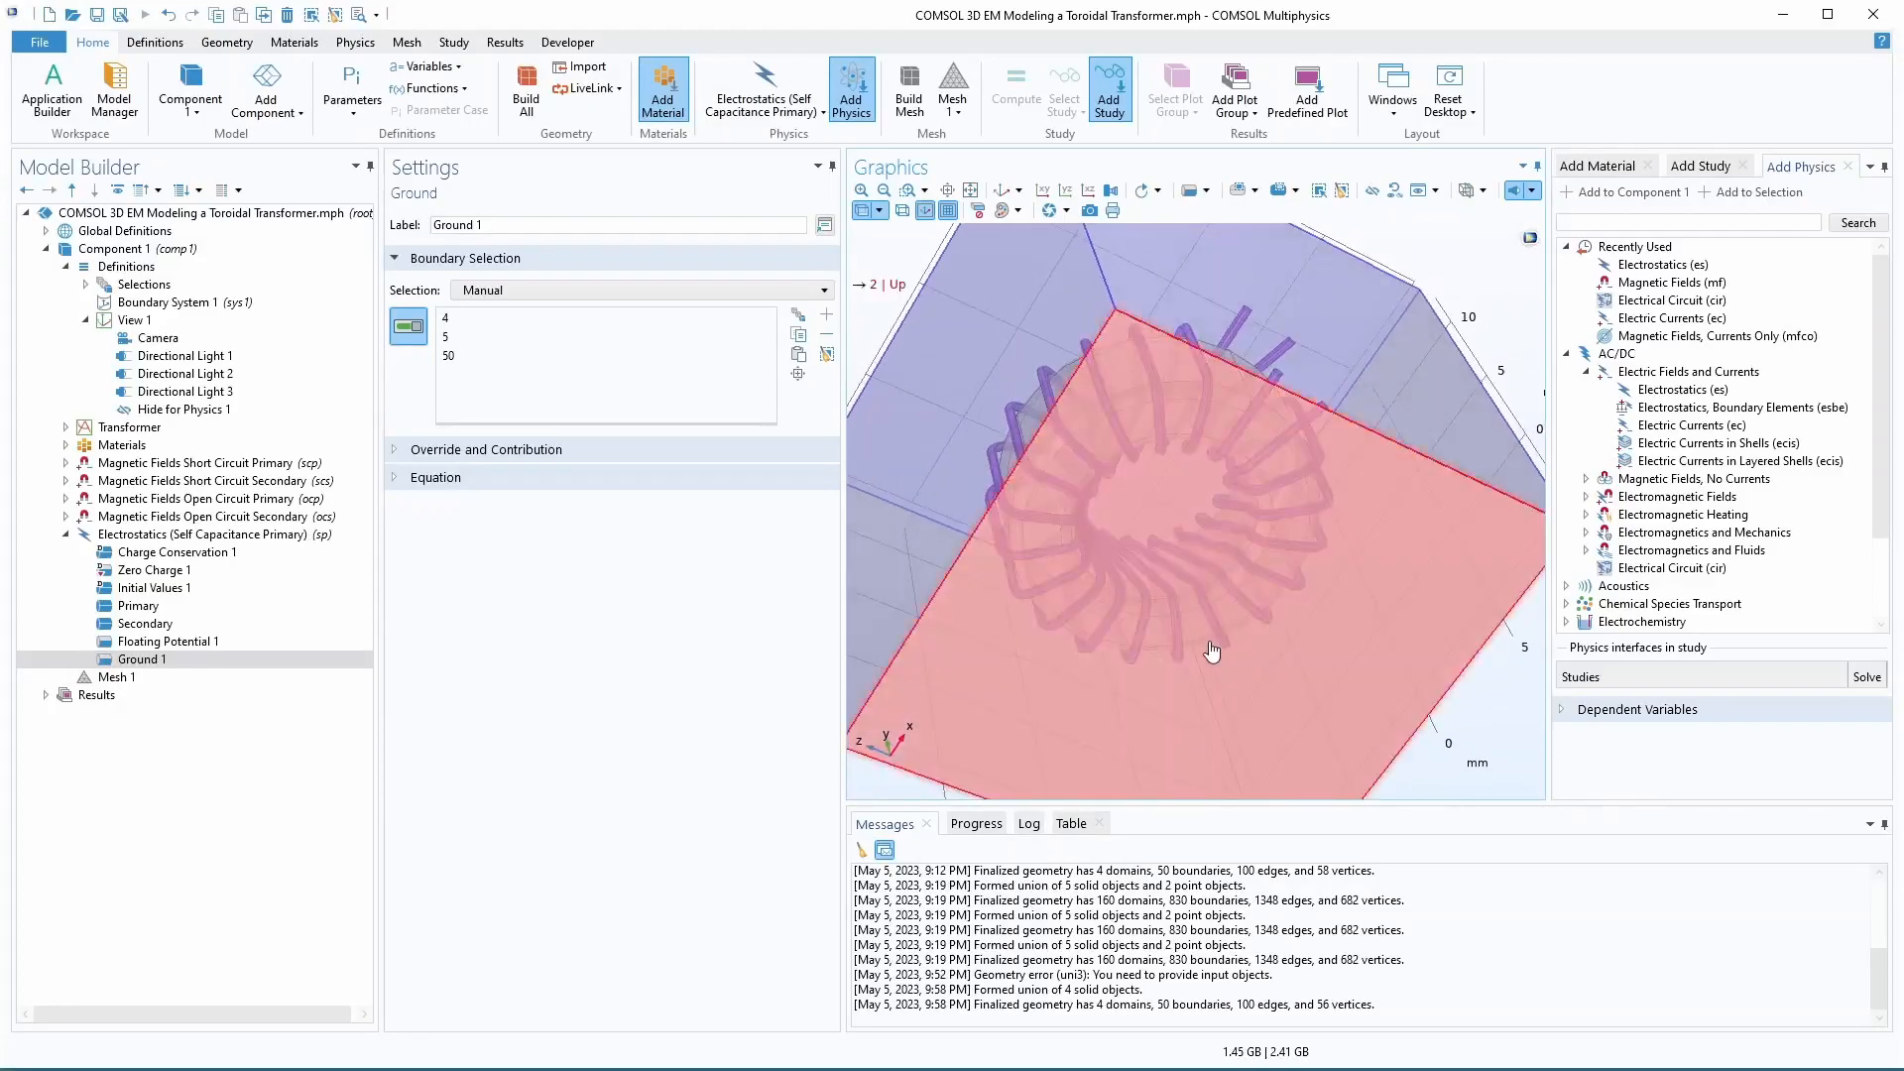
pyautogui.click(1212, 650)
pyautogui.moveTo(1388, 651); pyautogui.dragTo(1322, 641)
pyautogui.click(1247, 599)
pyautogui.click(1159, 479)
pyautogui.moveTo(1159, 479); pyautogui.dragTo(1032, 297)
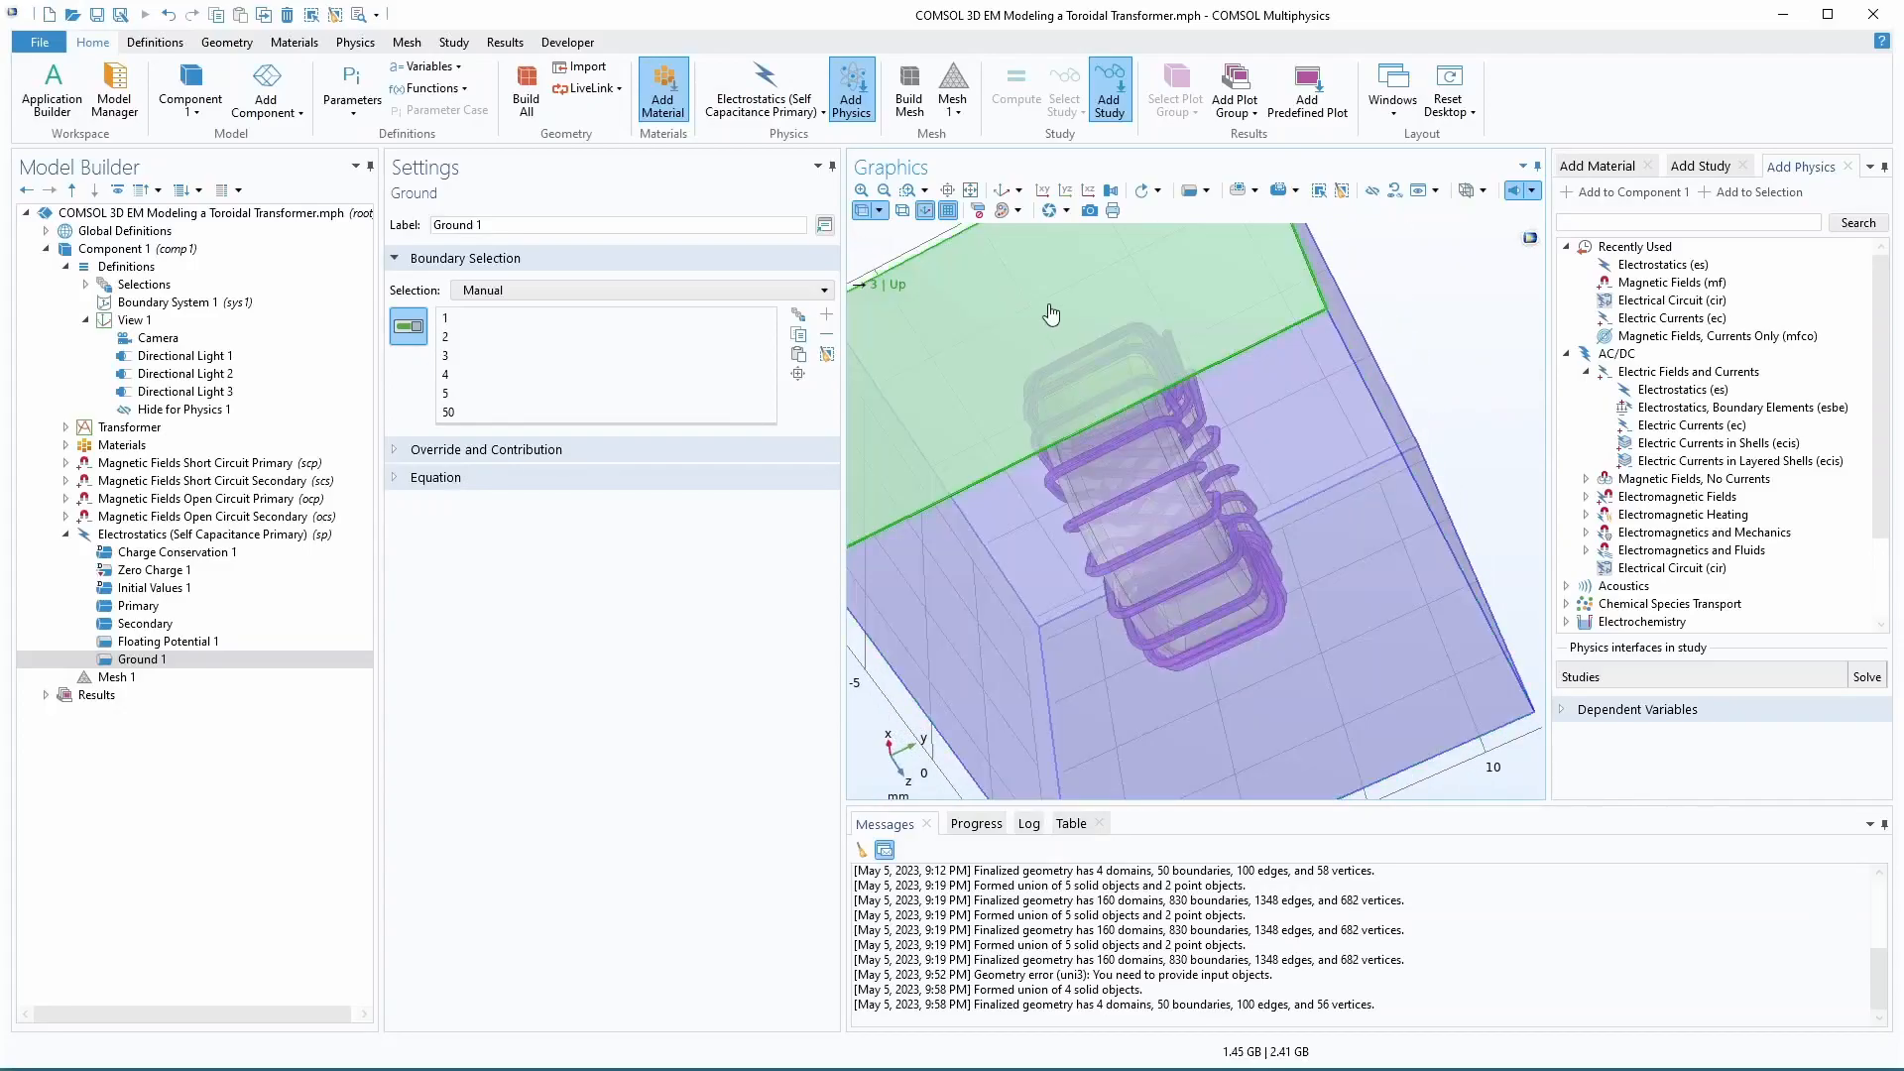
pyautogui.moveTo(1091, 361); pyautogui.dragTo(1309, 566)
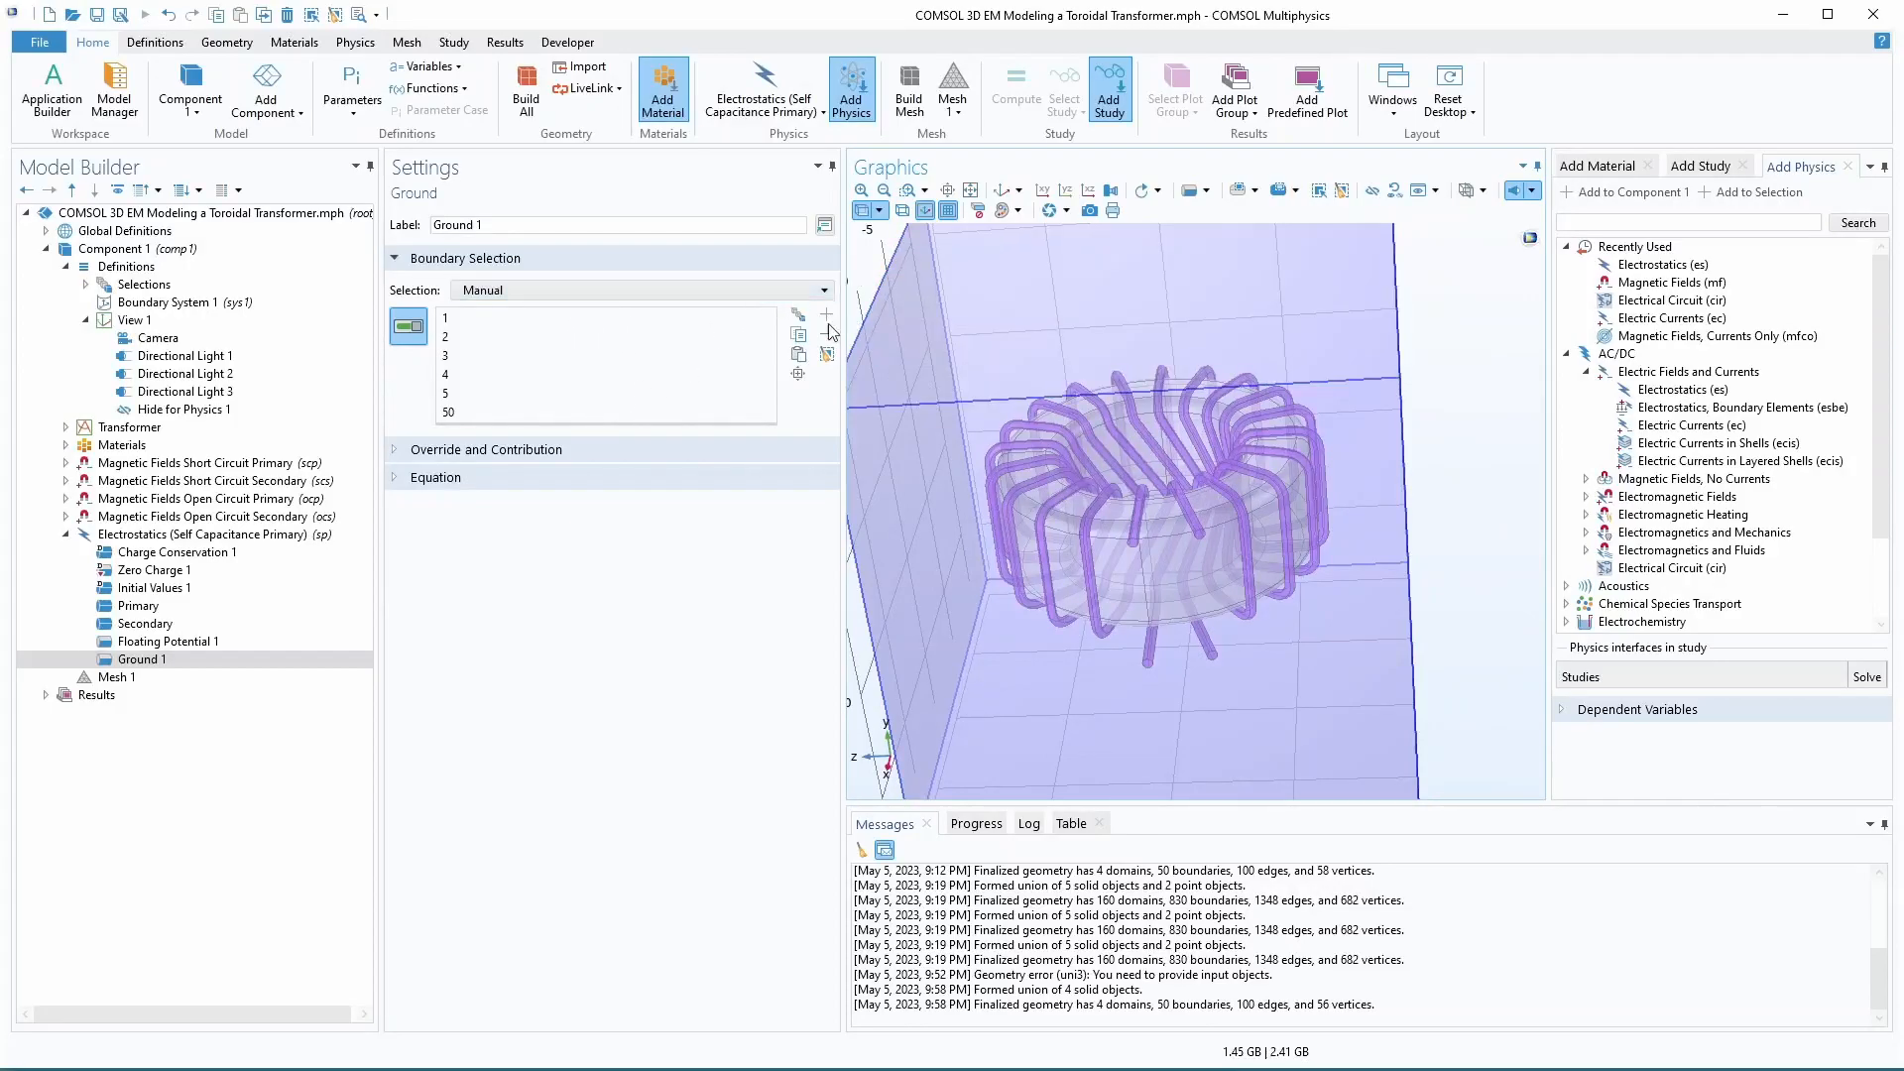
# - Save the ground boundaries as a selection named "Air Box Boundries"
pyautogui.click(799, 316)
pyautogui.write('Air Box Boundries')
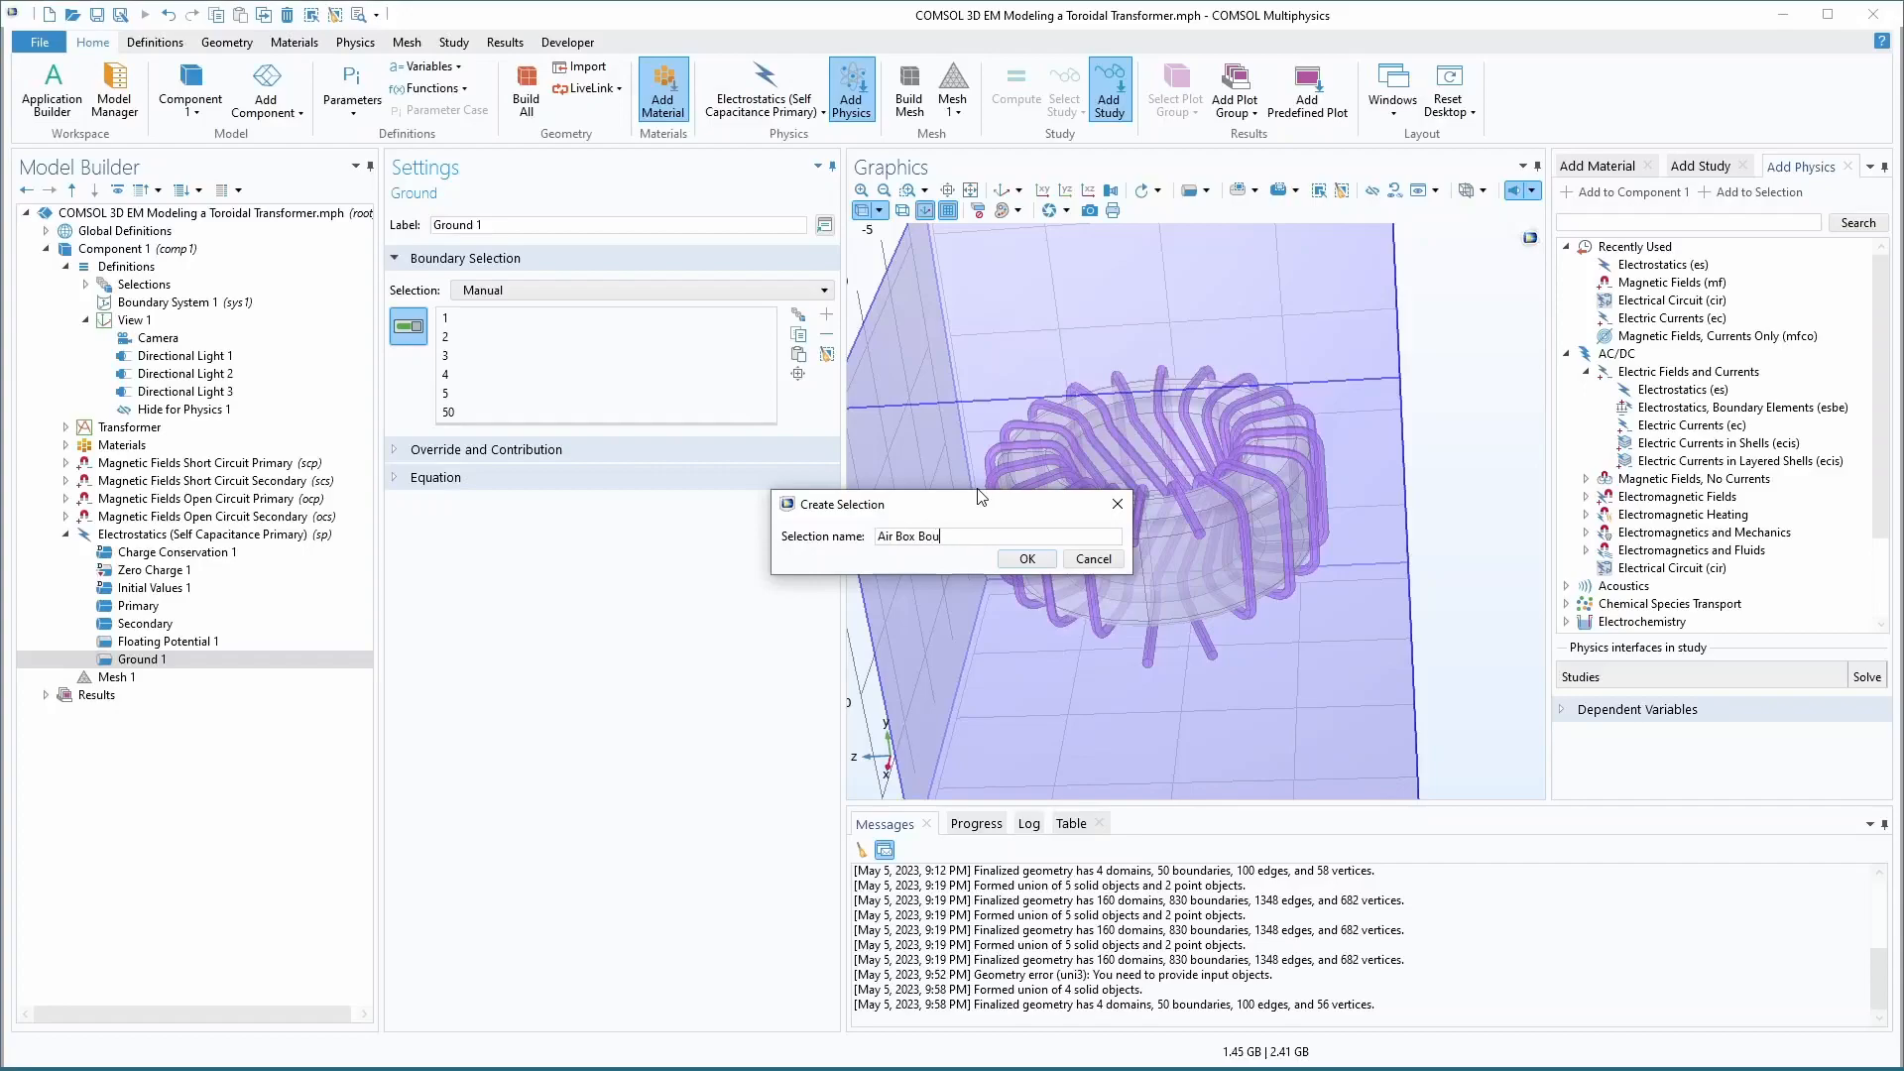
pyautogui.click(1027, 559)
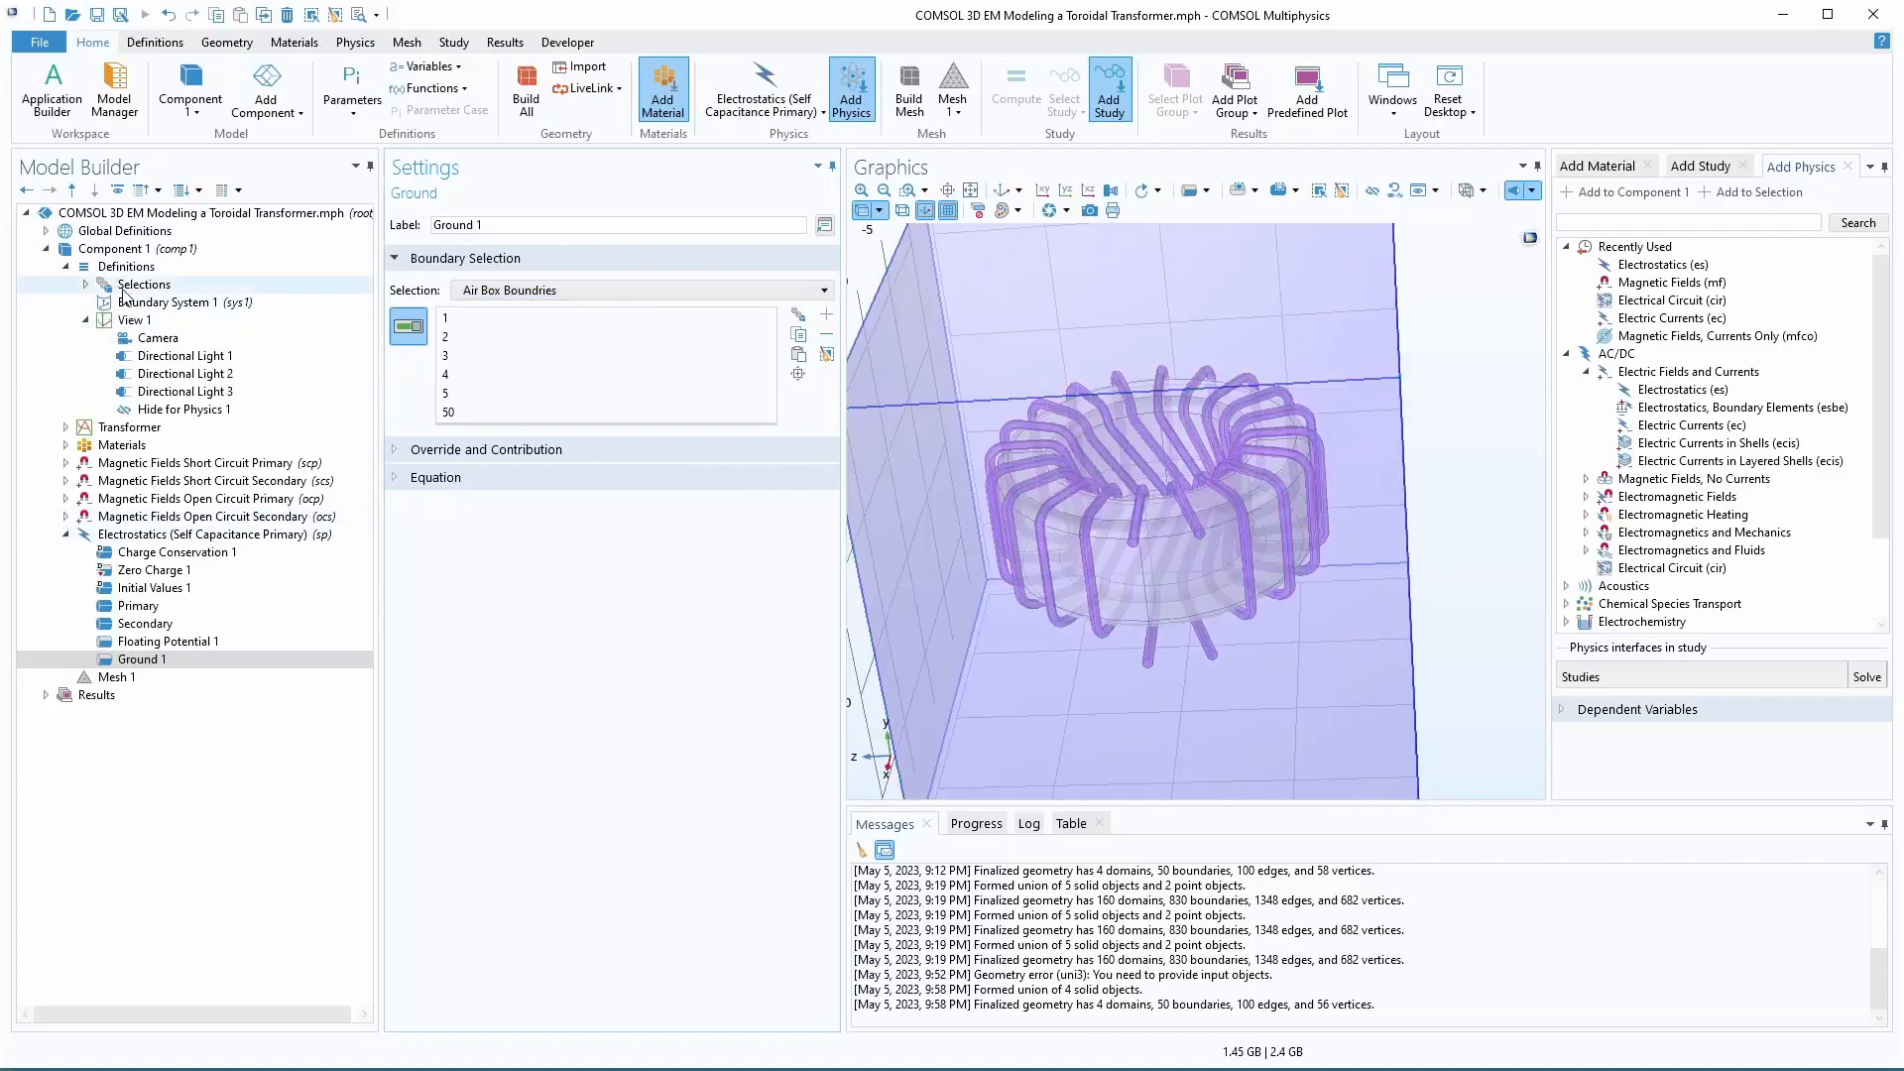
# - Change Hide for Physics 1 to hide only domain 1, the air box, instead of winding domains 3 and 4, and inspect Ground 1
pyautogui.click(147, 410)
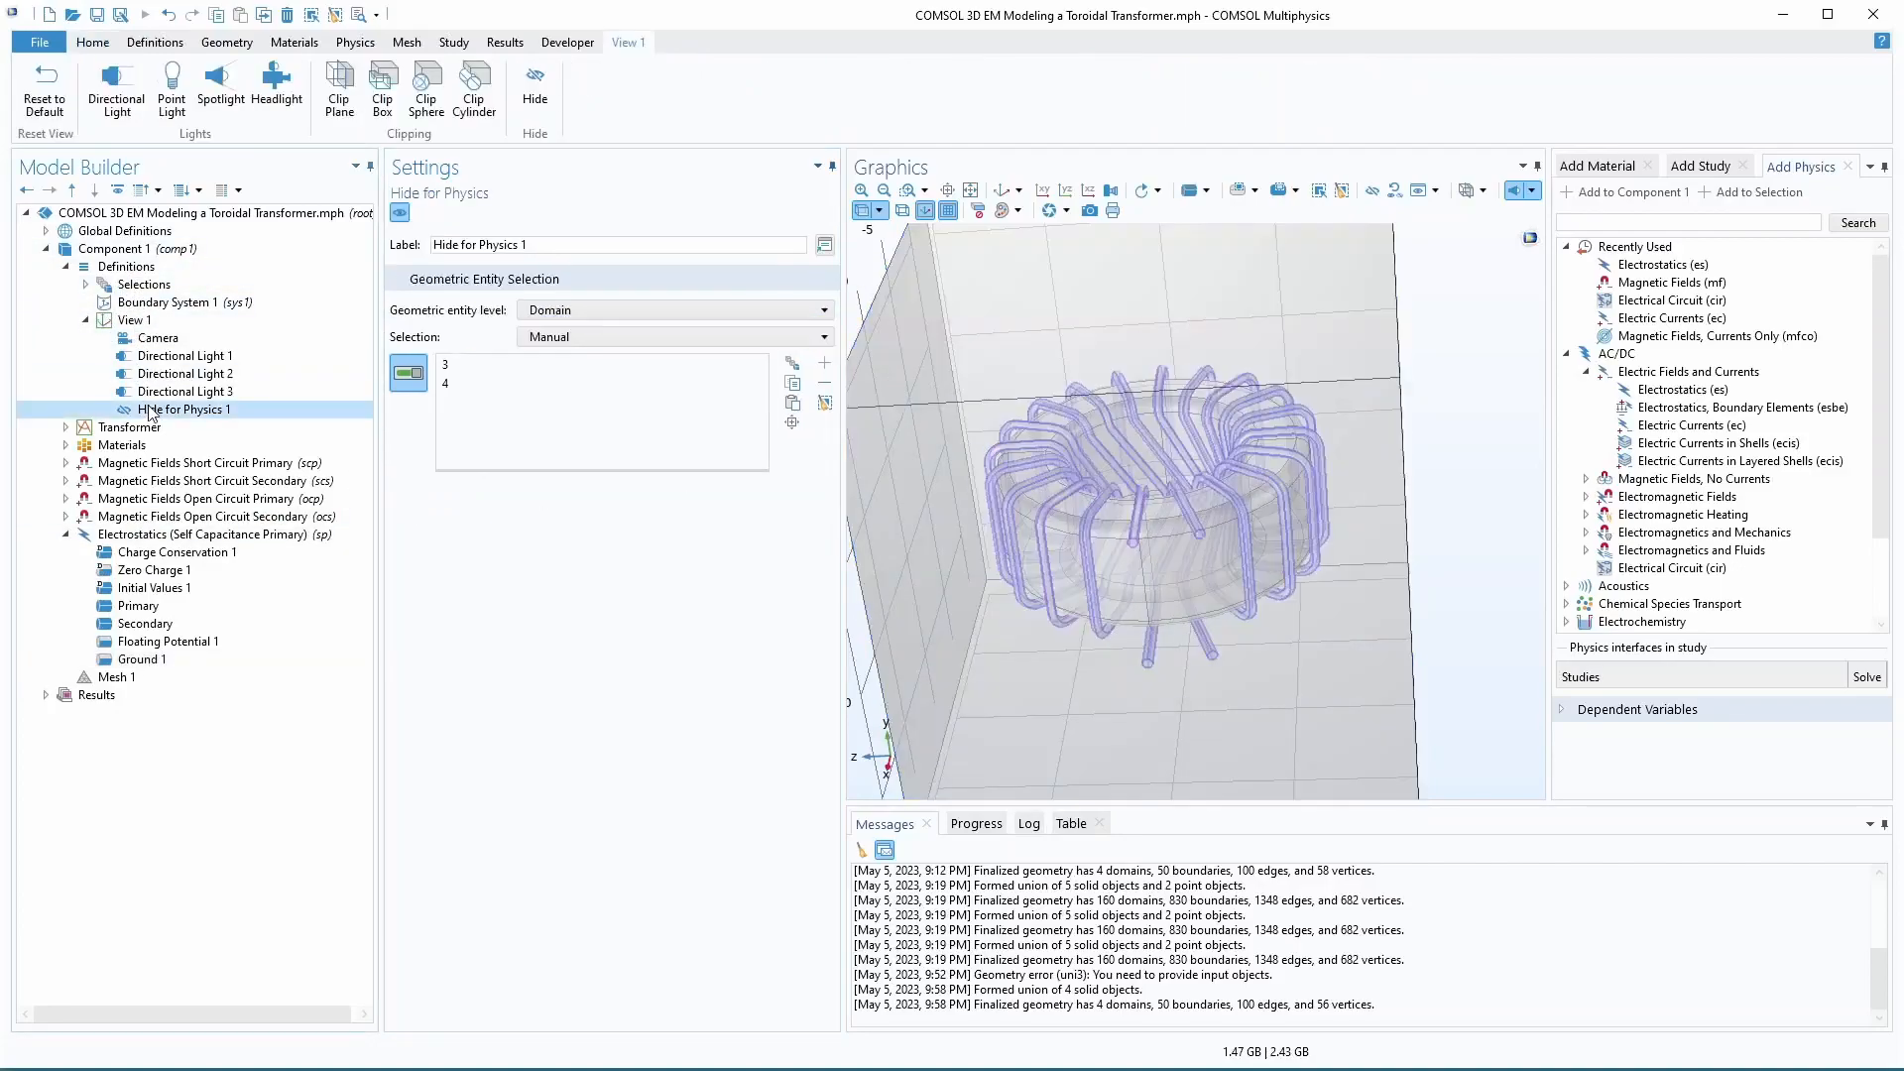
pyautogui.moveTo(1310, 301); pyautogui.dragTo(1341, 281)
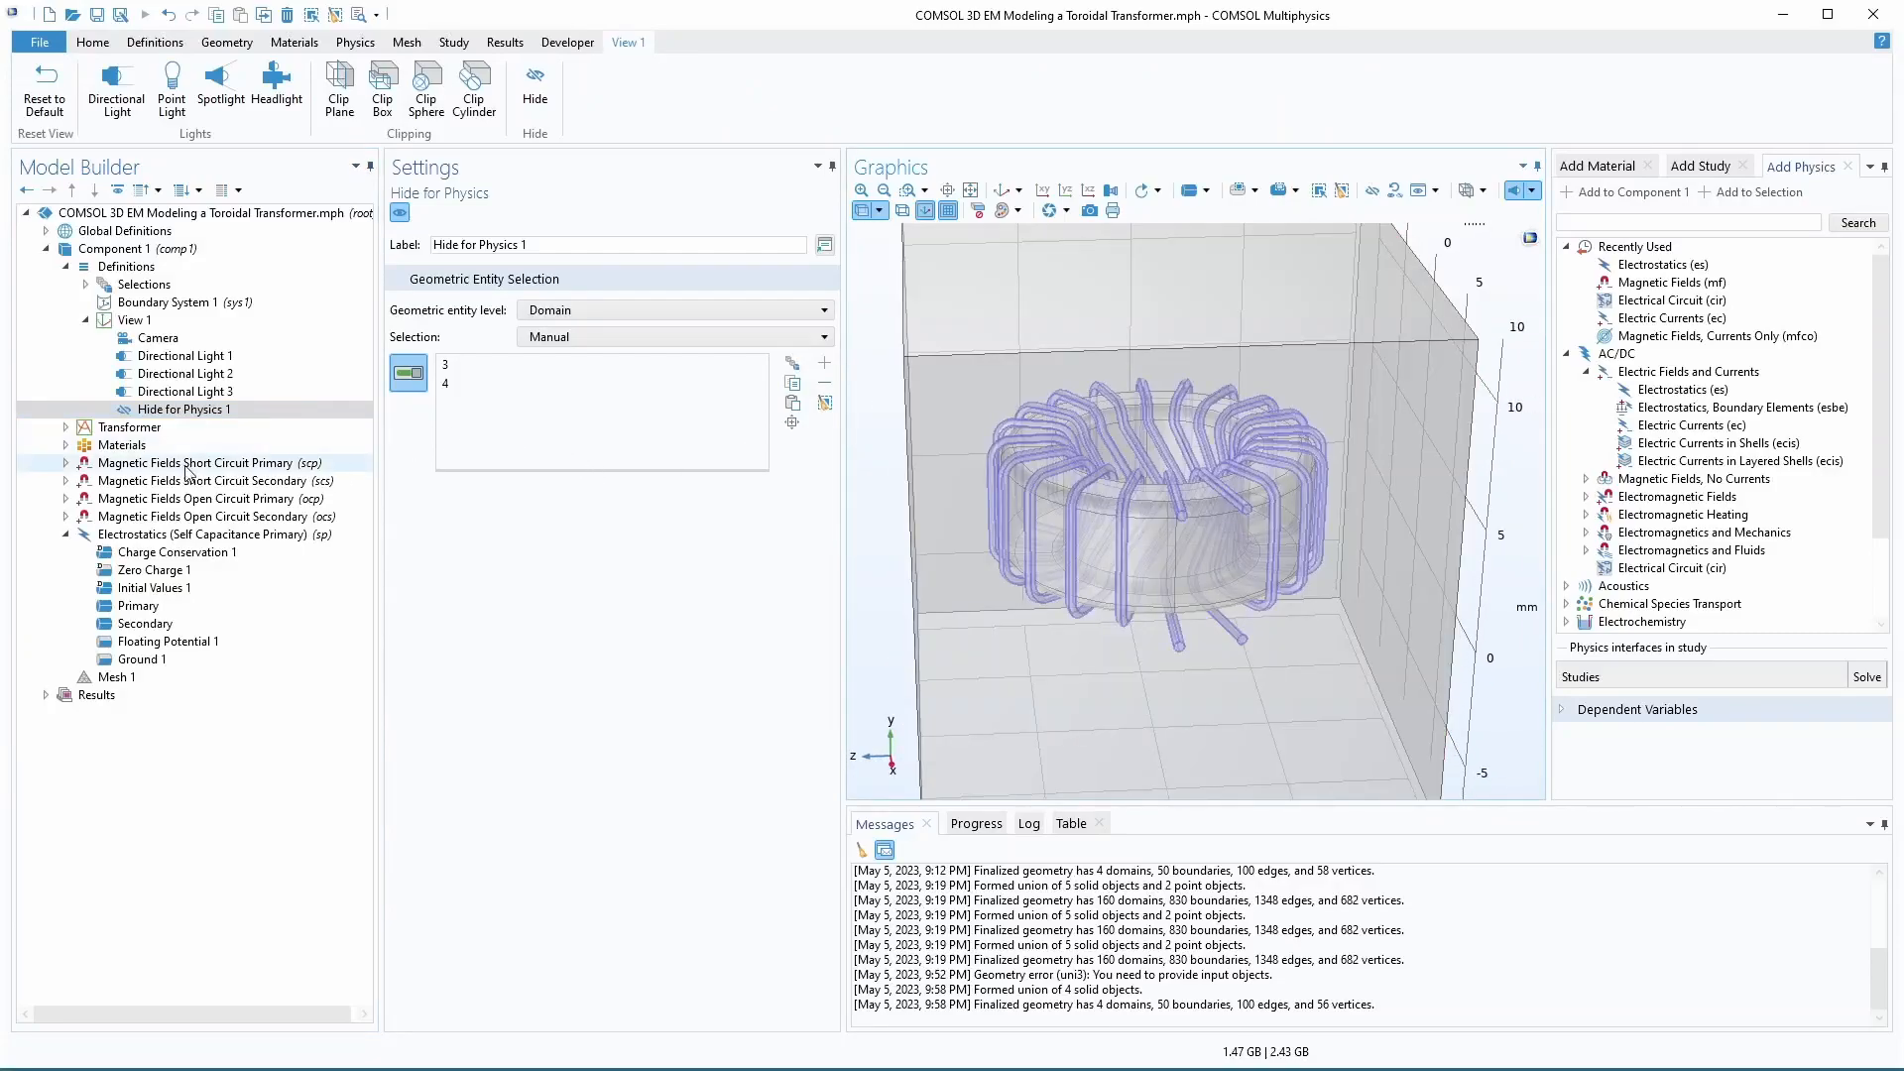
pyautogui.click(462, 385)
pyautogui.click(824, 383)
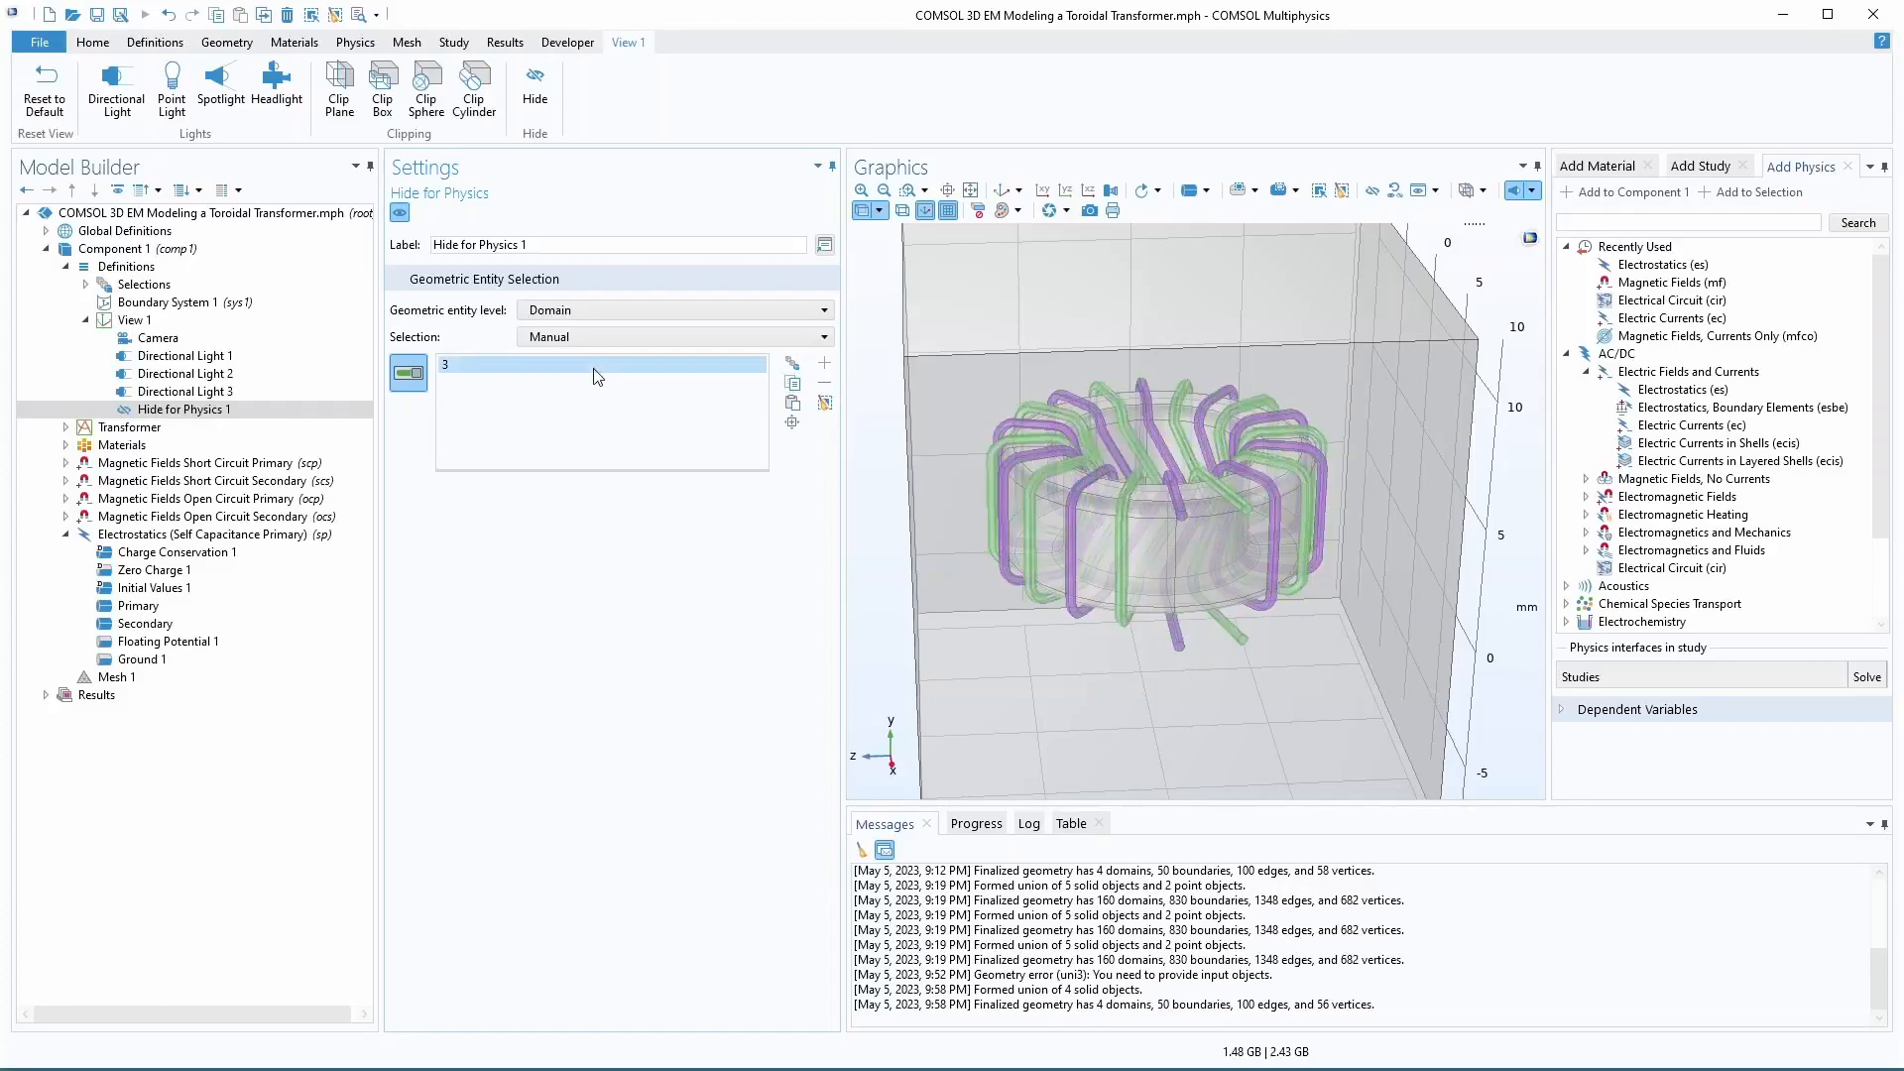
pyautogui.click(825, 383)
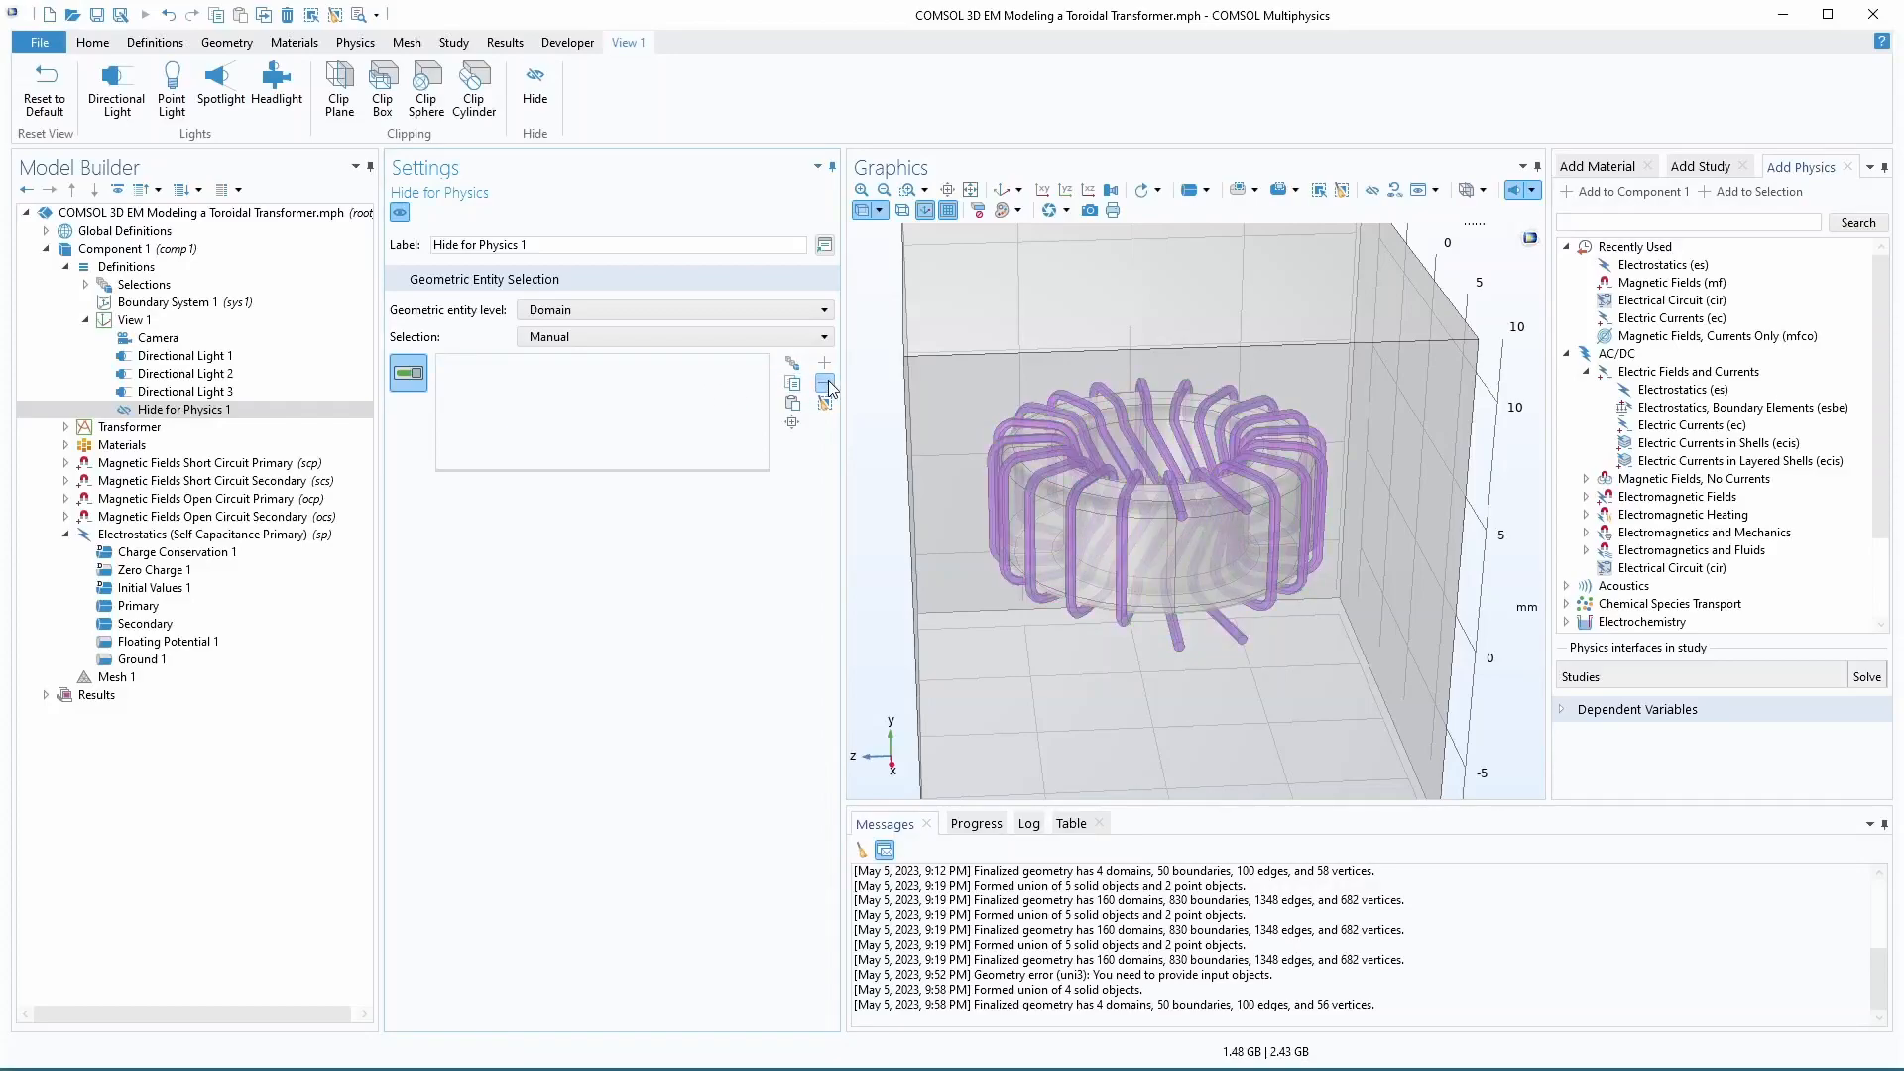
pyautogui.click(657, 310)
pyautogui.click(656, 312)
pyautogui.click(634, 334)
pyautogui.click(632, 330)
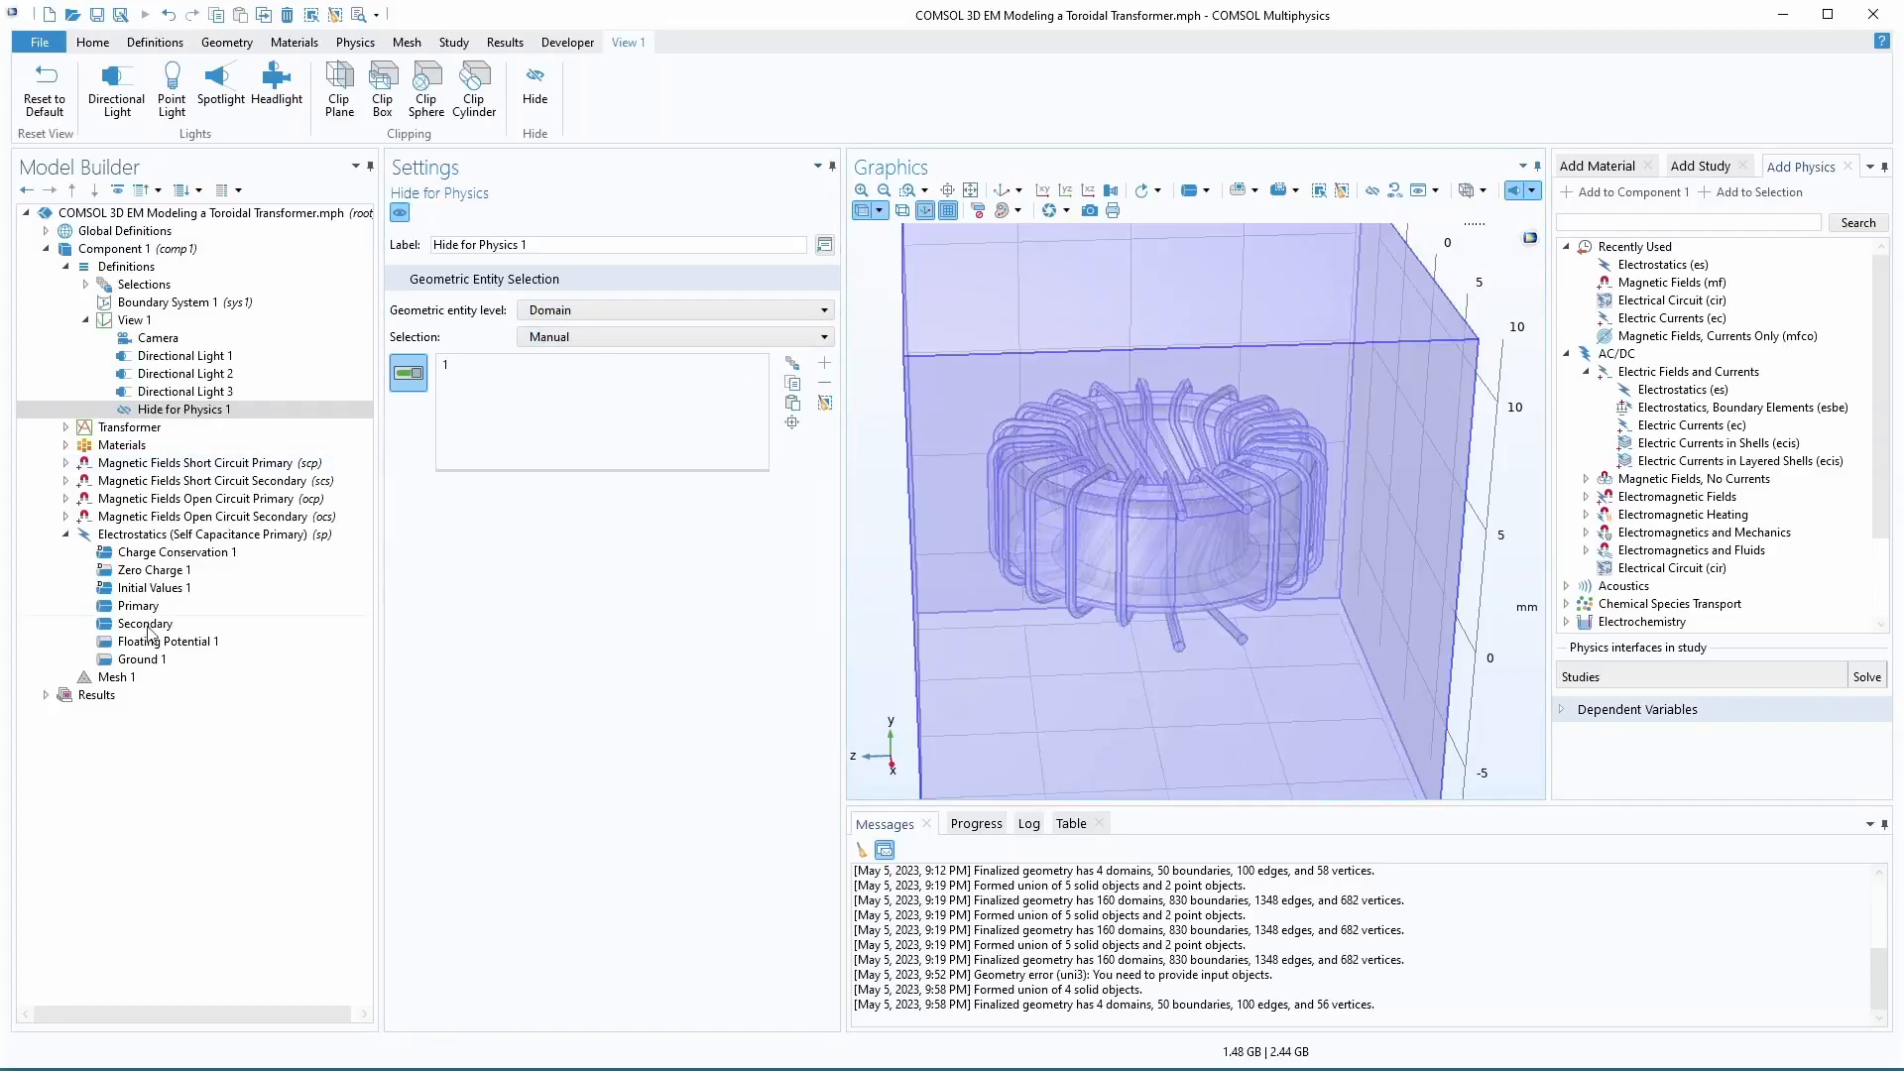
pyautogui.click(131, 663)
pyautogui.moveTo(1426, 697); pyautogui.dragTo(1388, 738)
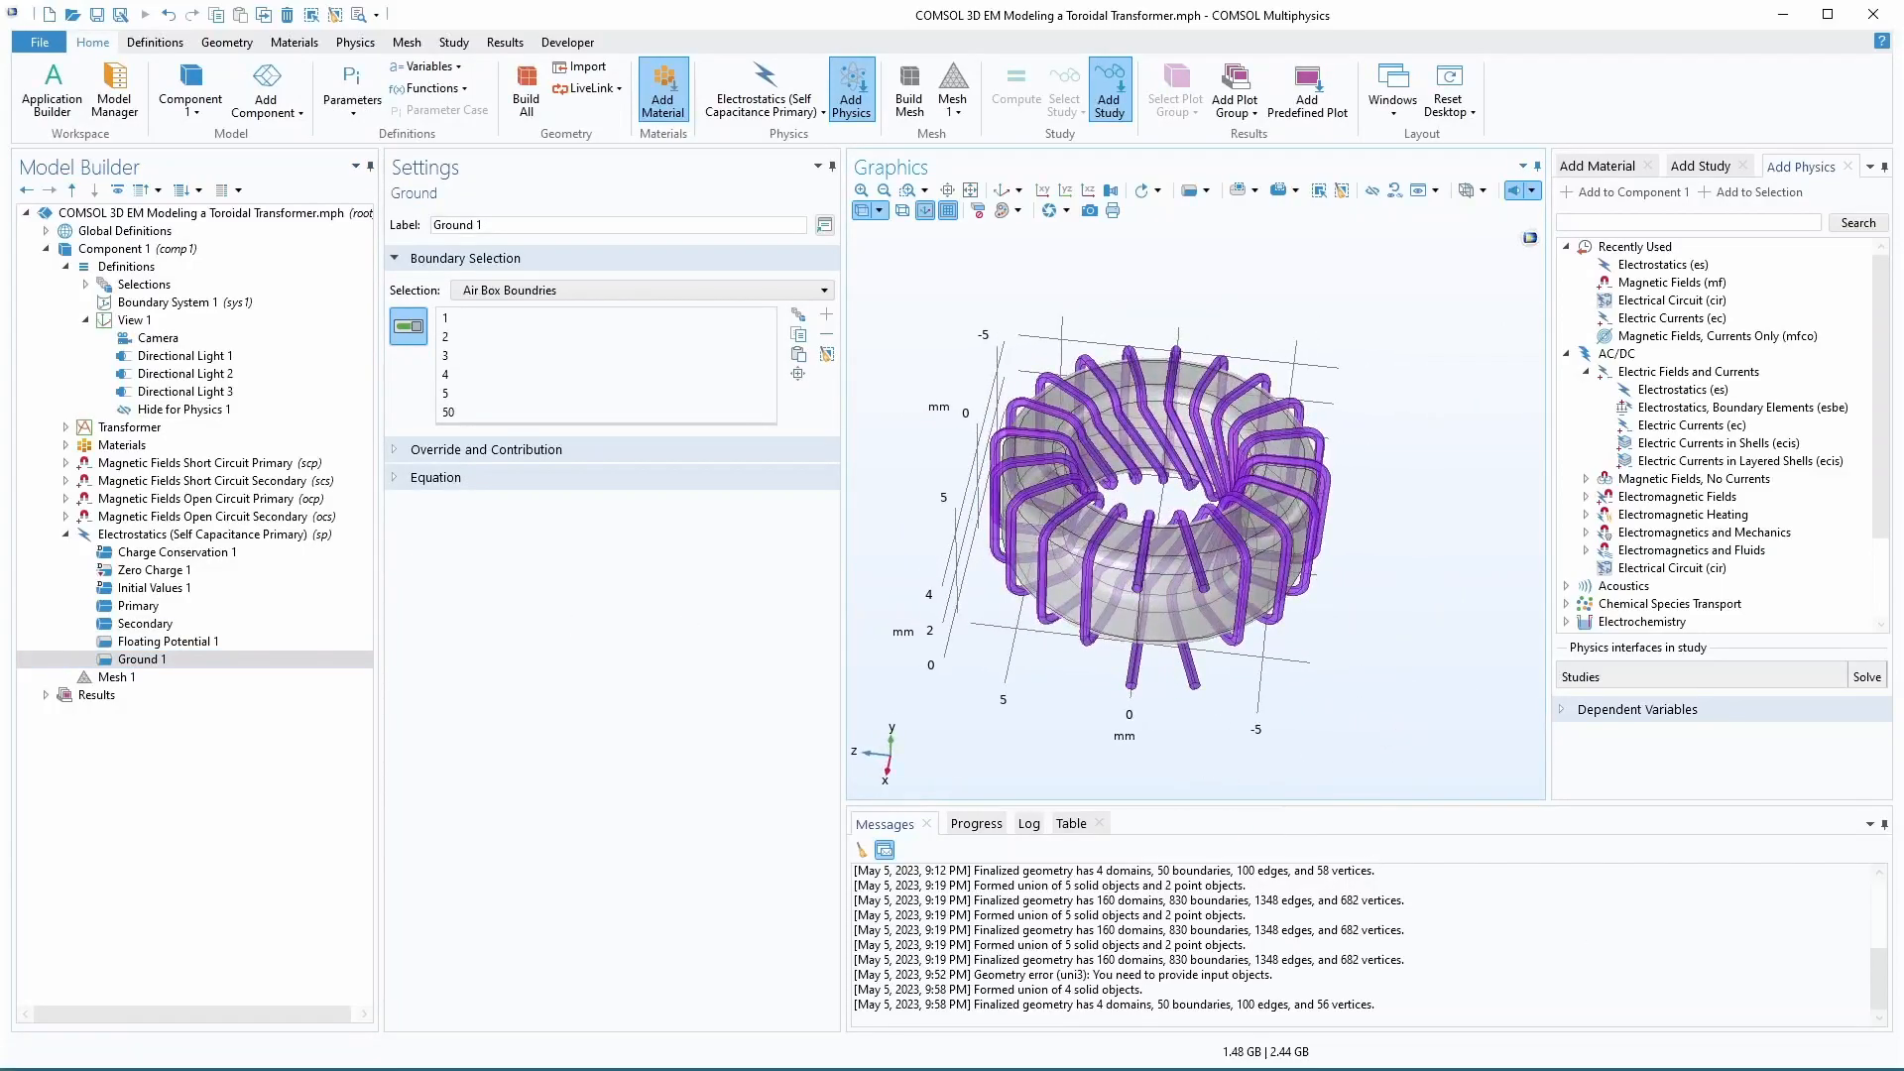
# - Copy the Electrostatics (Self Capacitance Primary) interface and paste it into Component 1, accepting the paste messages
pyautogui.rightClick(155, 535)
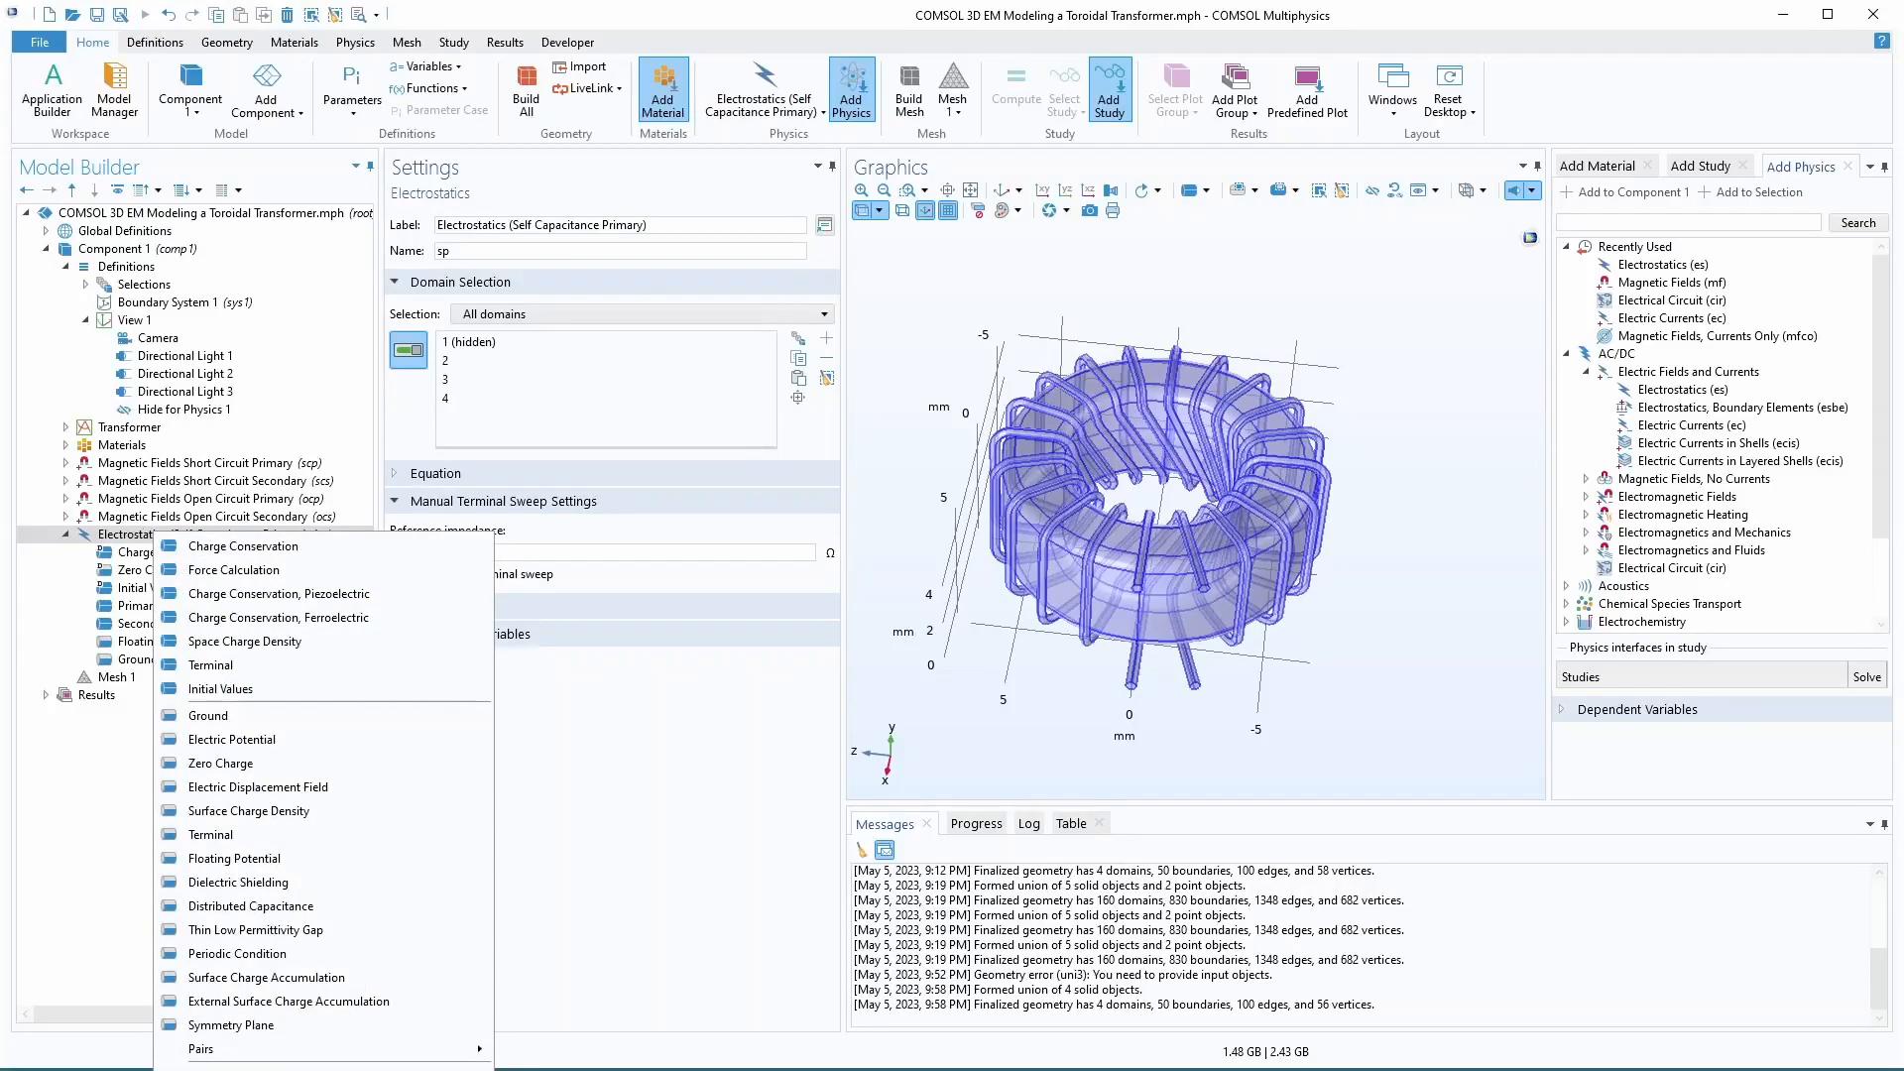
pyautogui.click(149, 869)
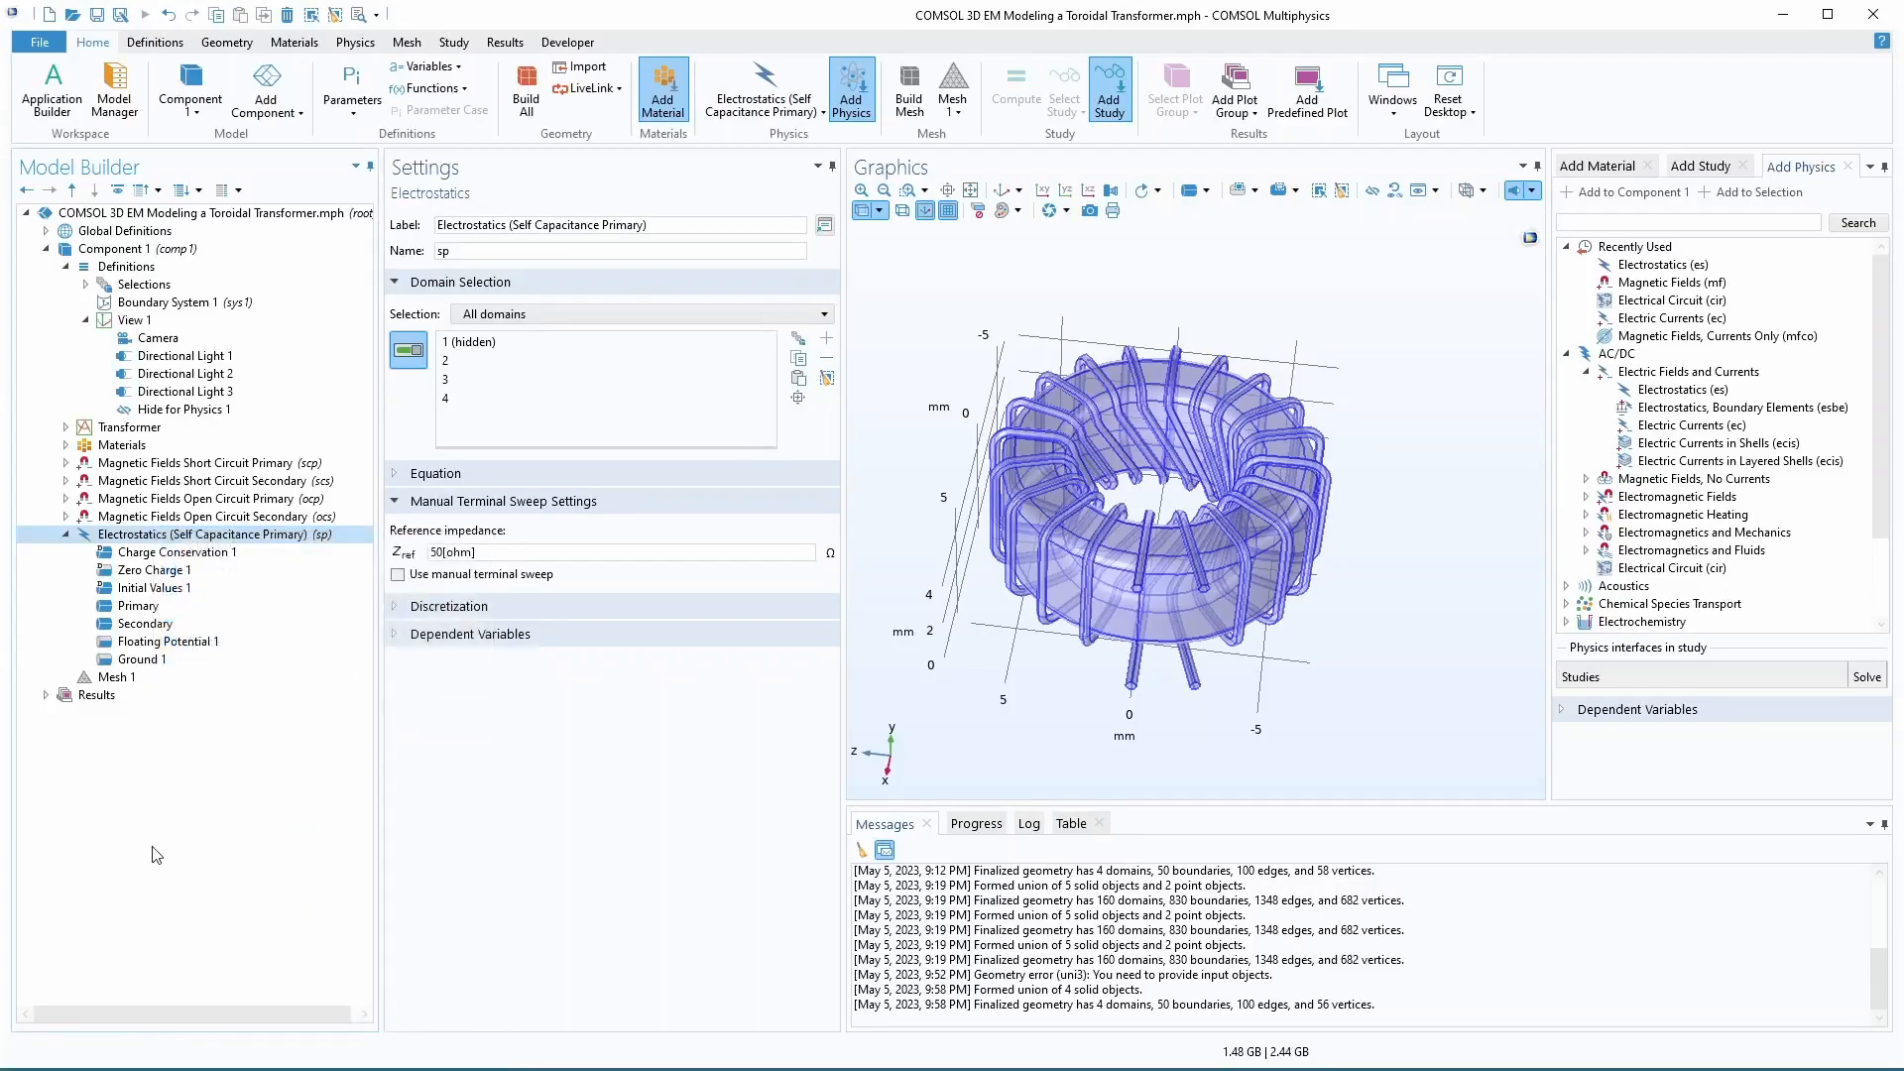
pyautogui.rightClick(108, 249)
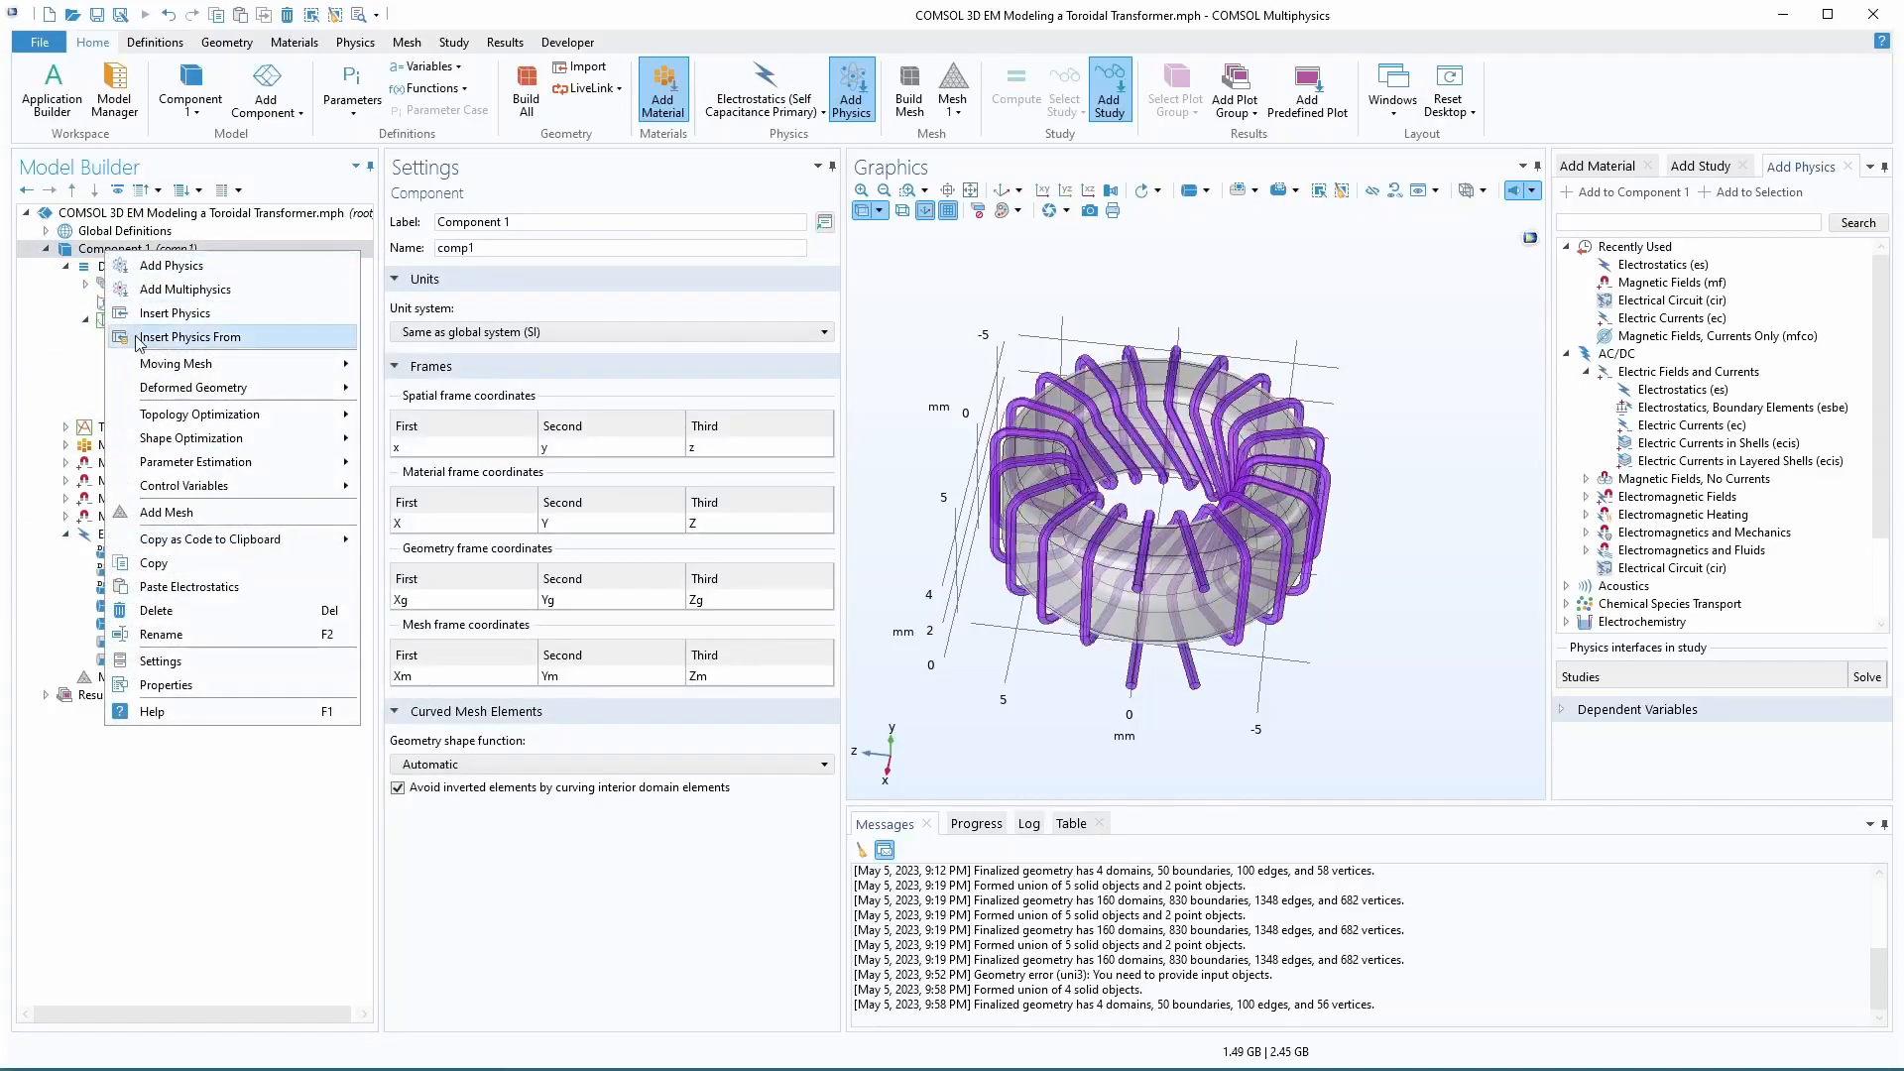
pyautogui.click(166, 591)
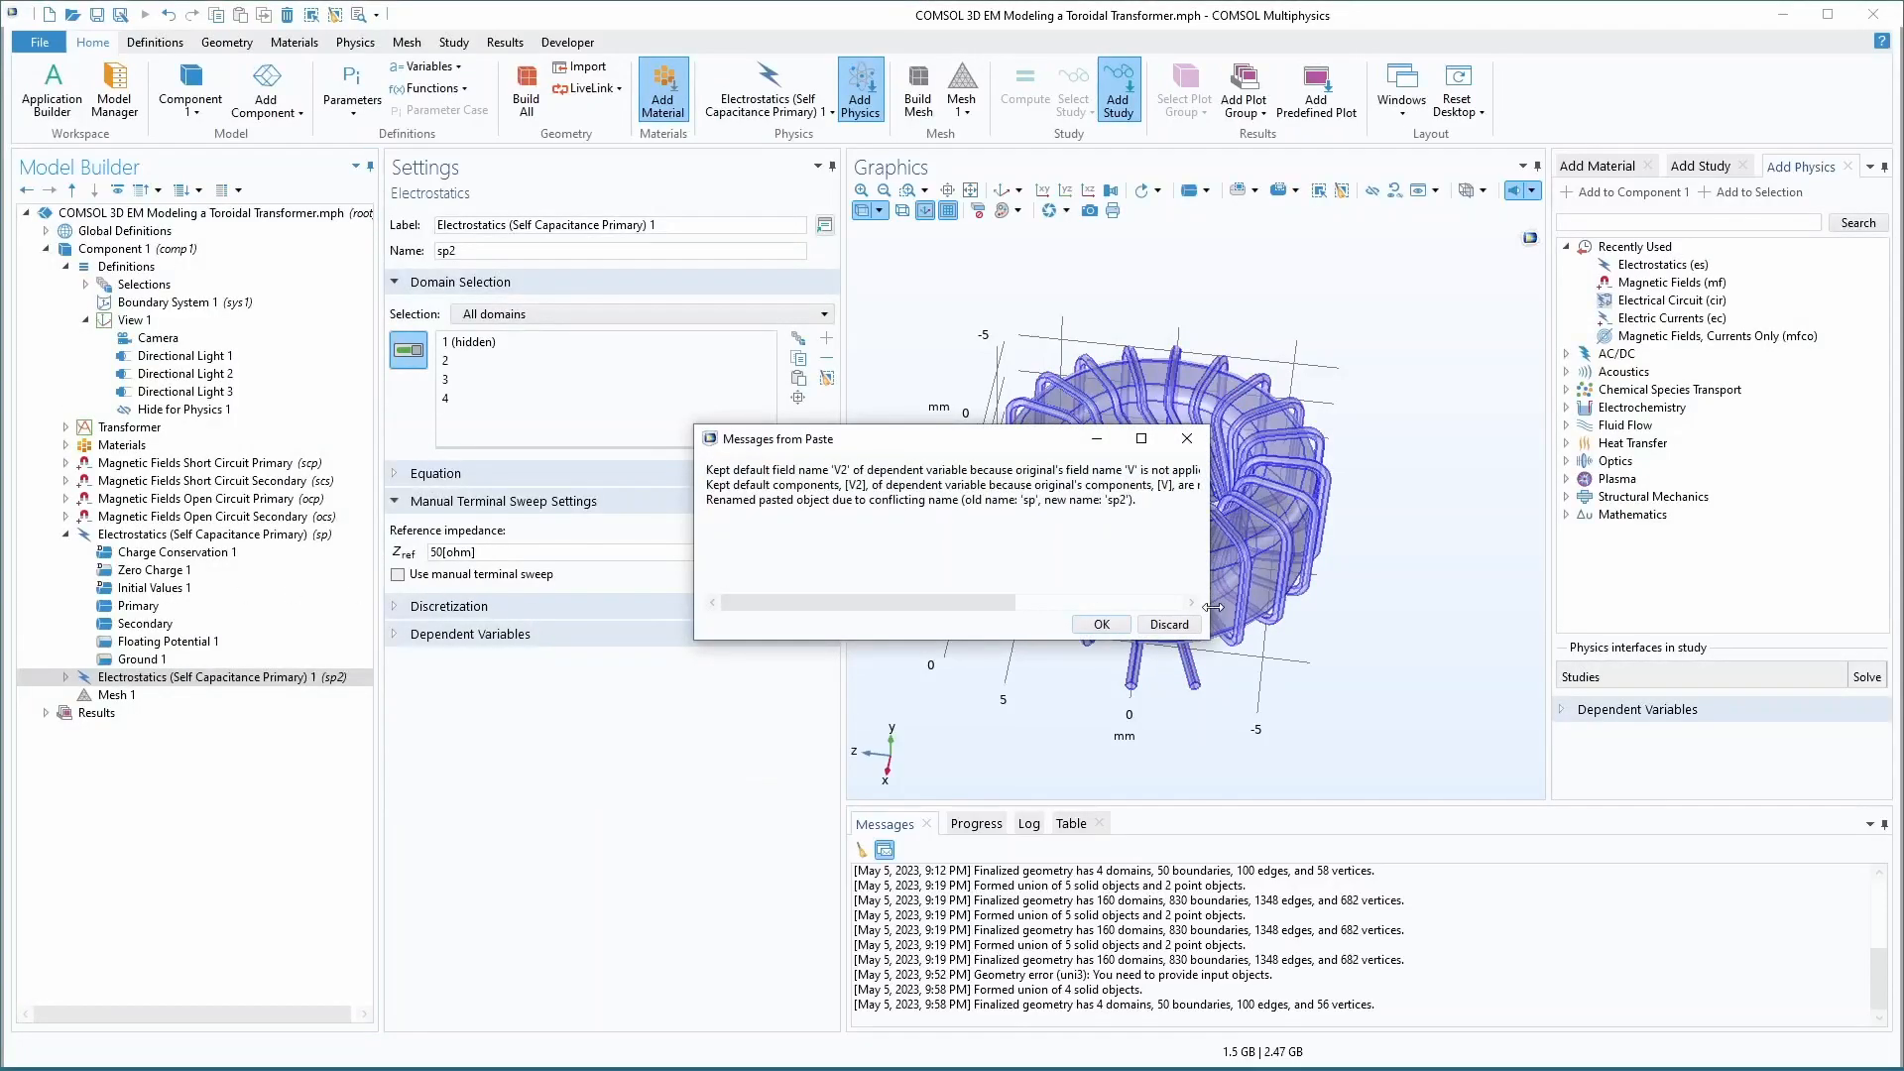
pyautogui.click(1102, 626)
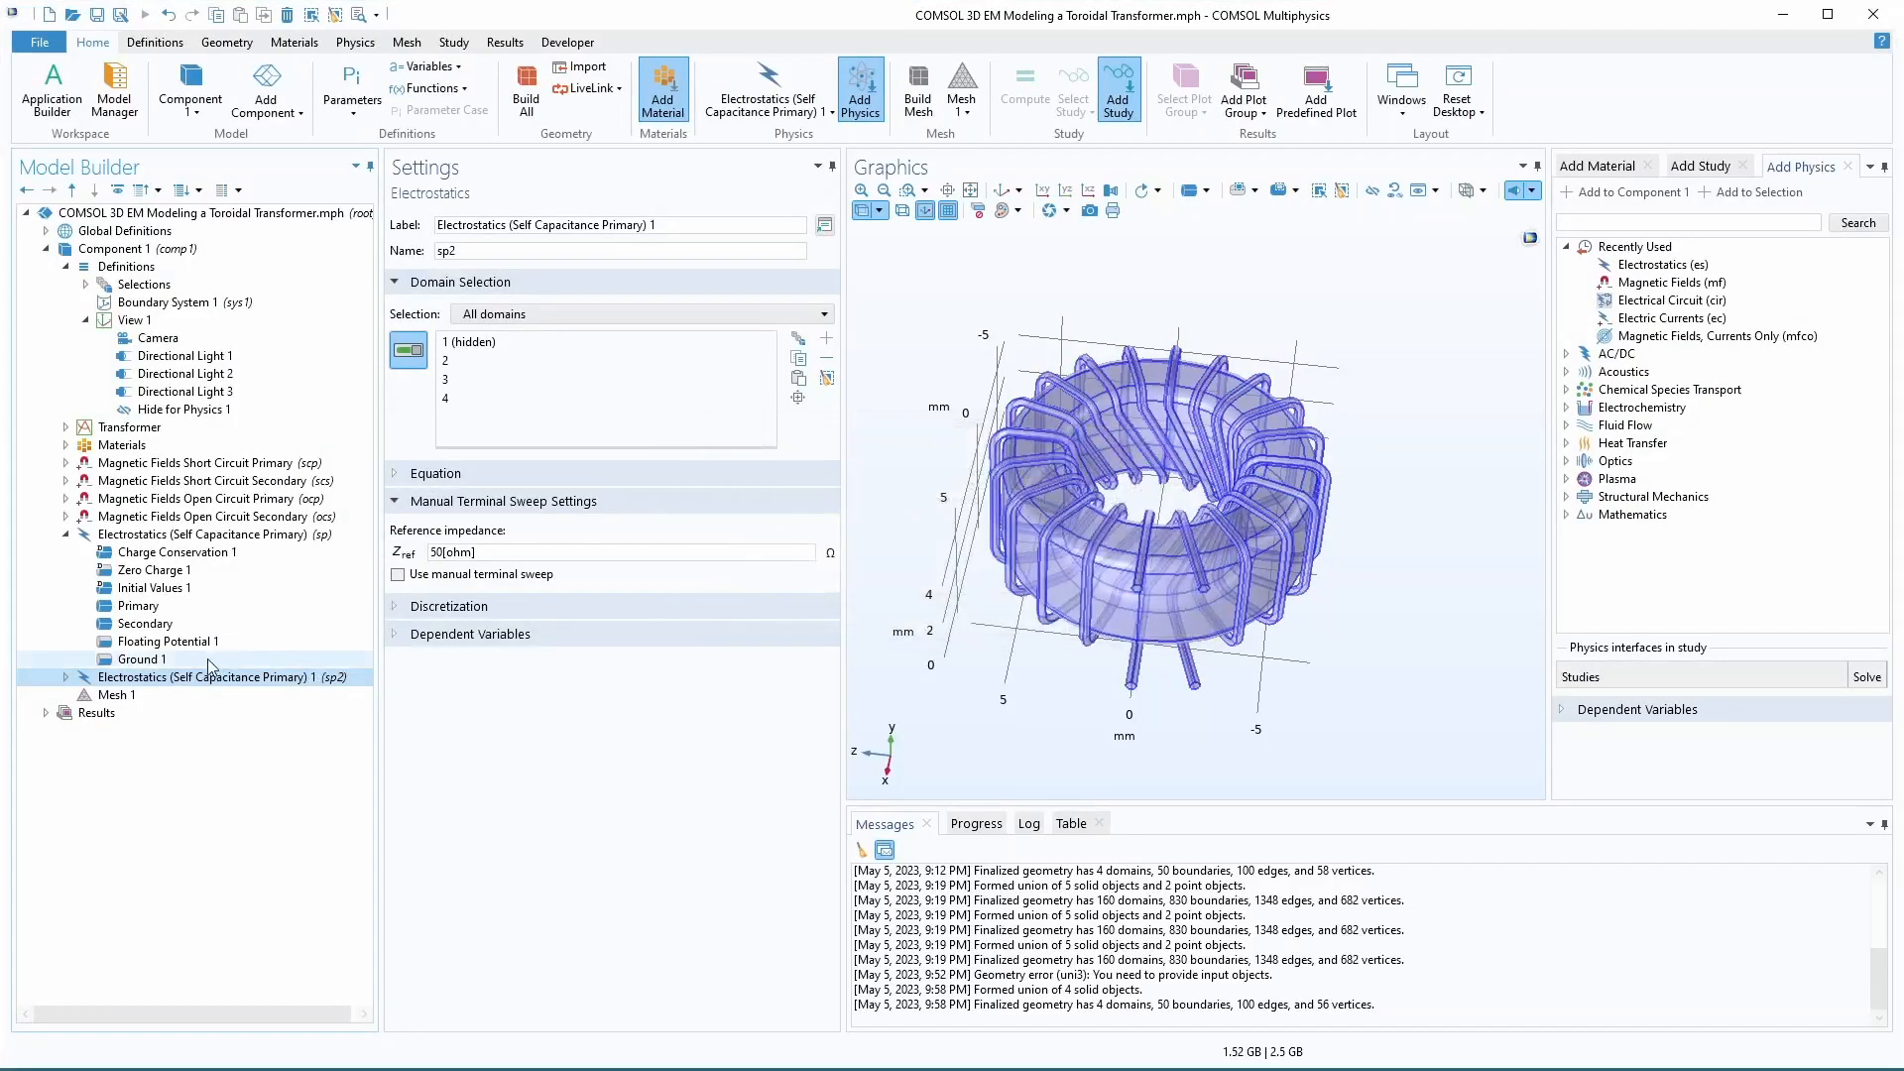
# - Label the pasted electrostatics interface "Electrostatics (Self Capacitance Secondary)" and set its name to ss
pyautogui.moveTo(657, 225); pyautogui.dragTo(611, 226)
pyautogui.write('Second')
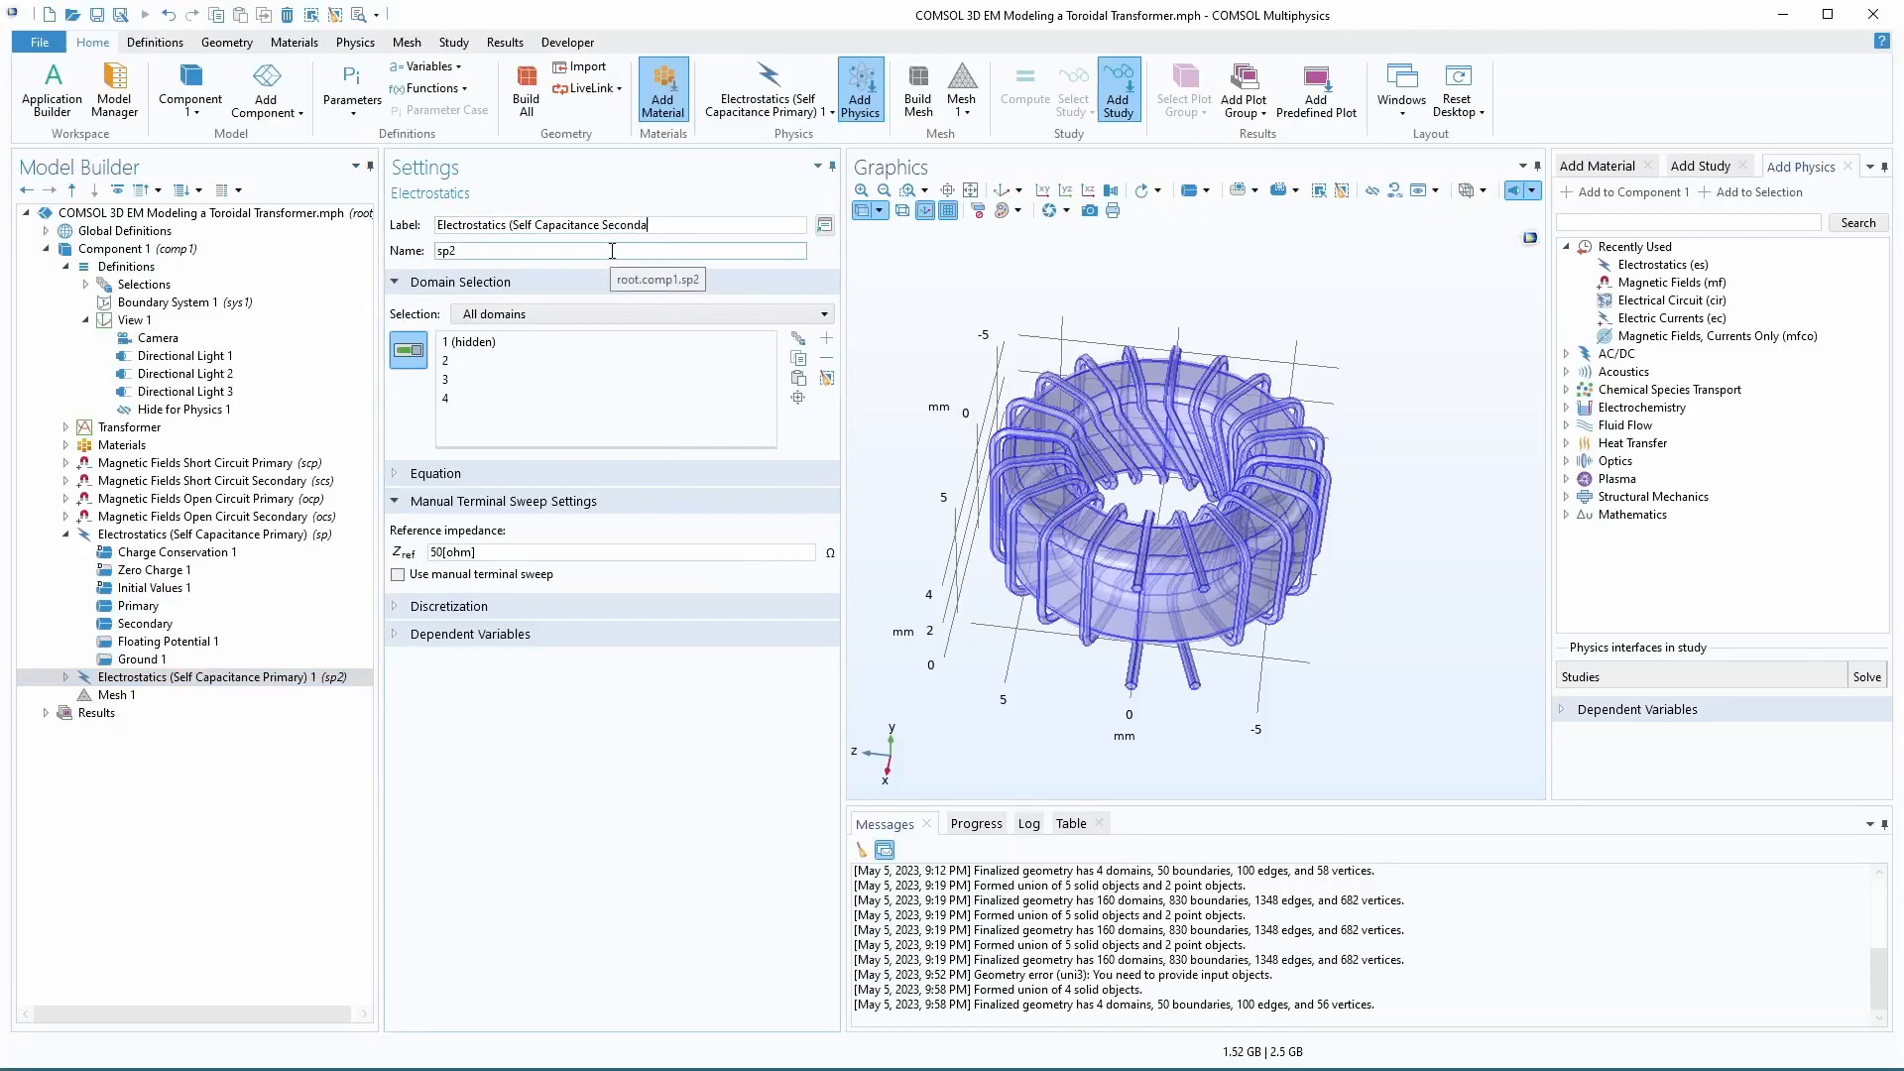
pyautogui.click(457, 250)
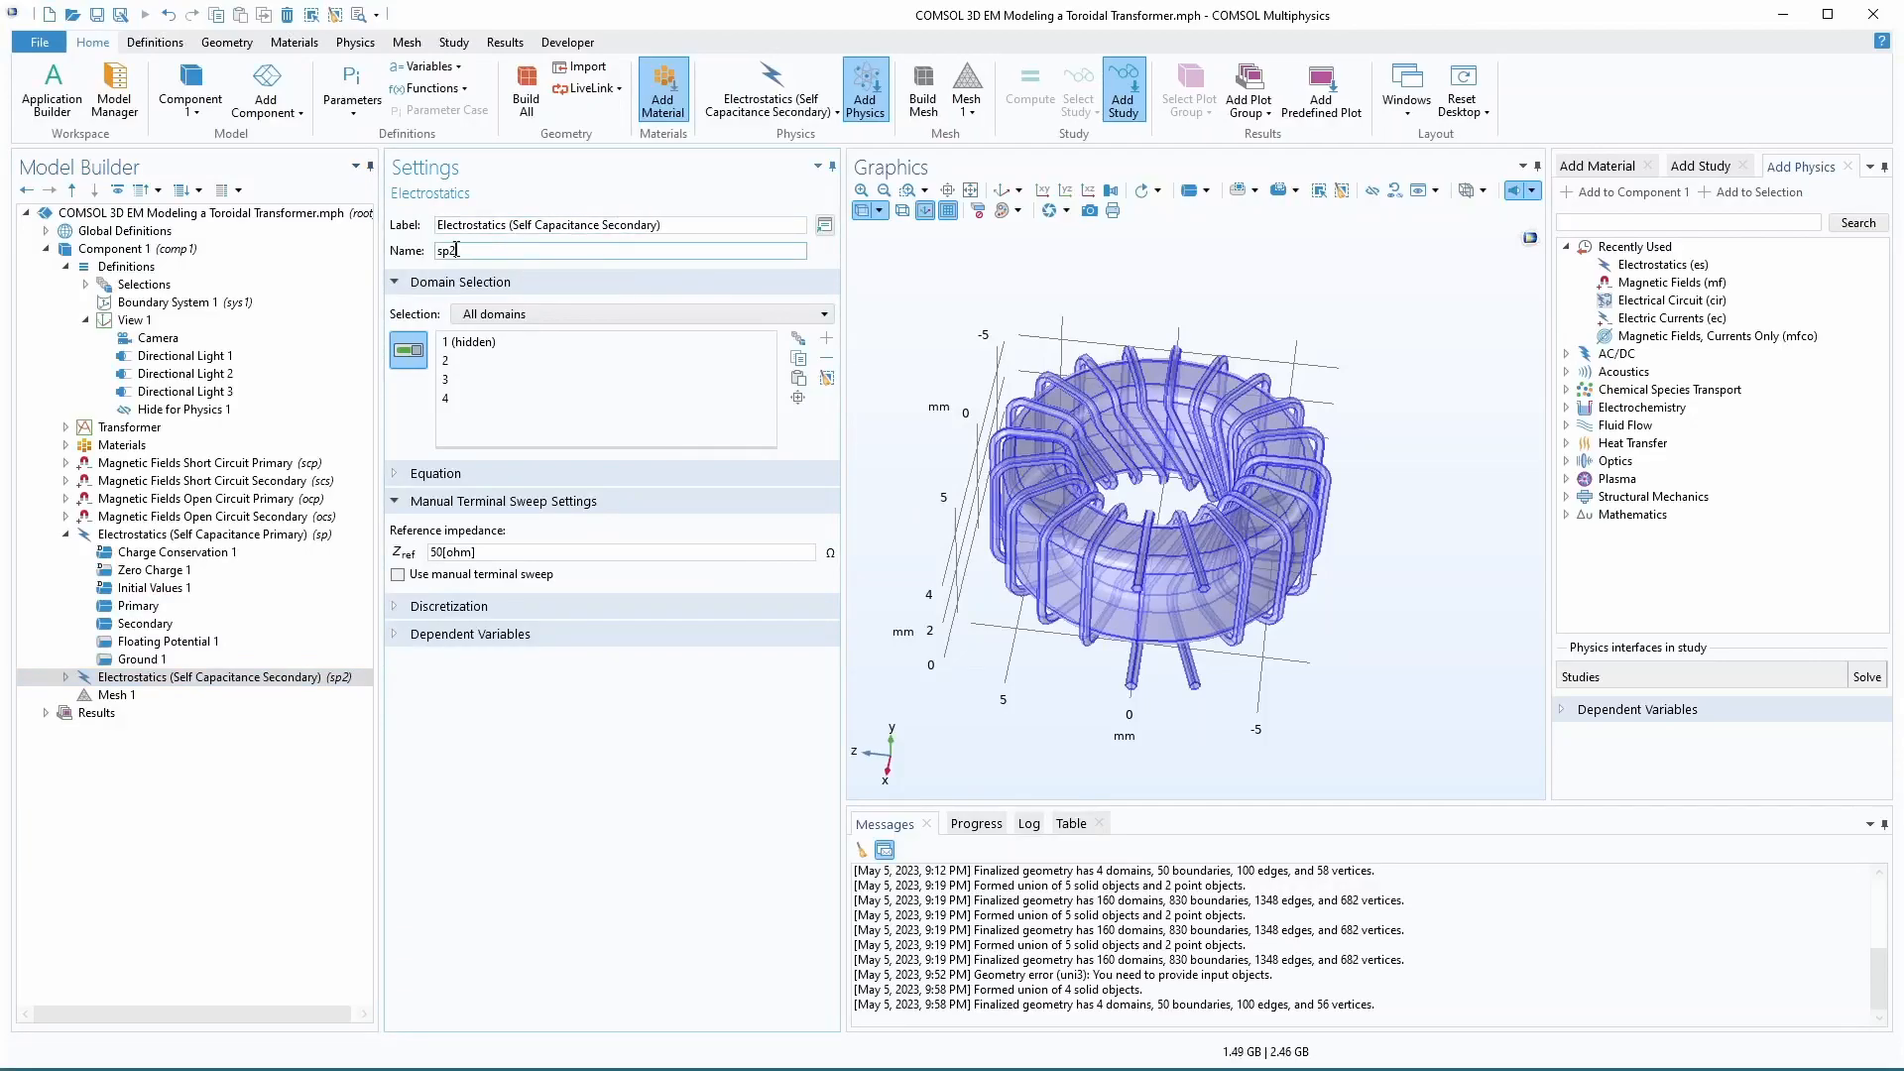
pyautogui.write('ss')
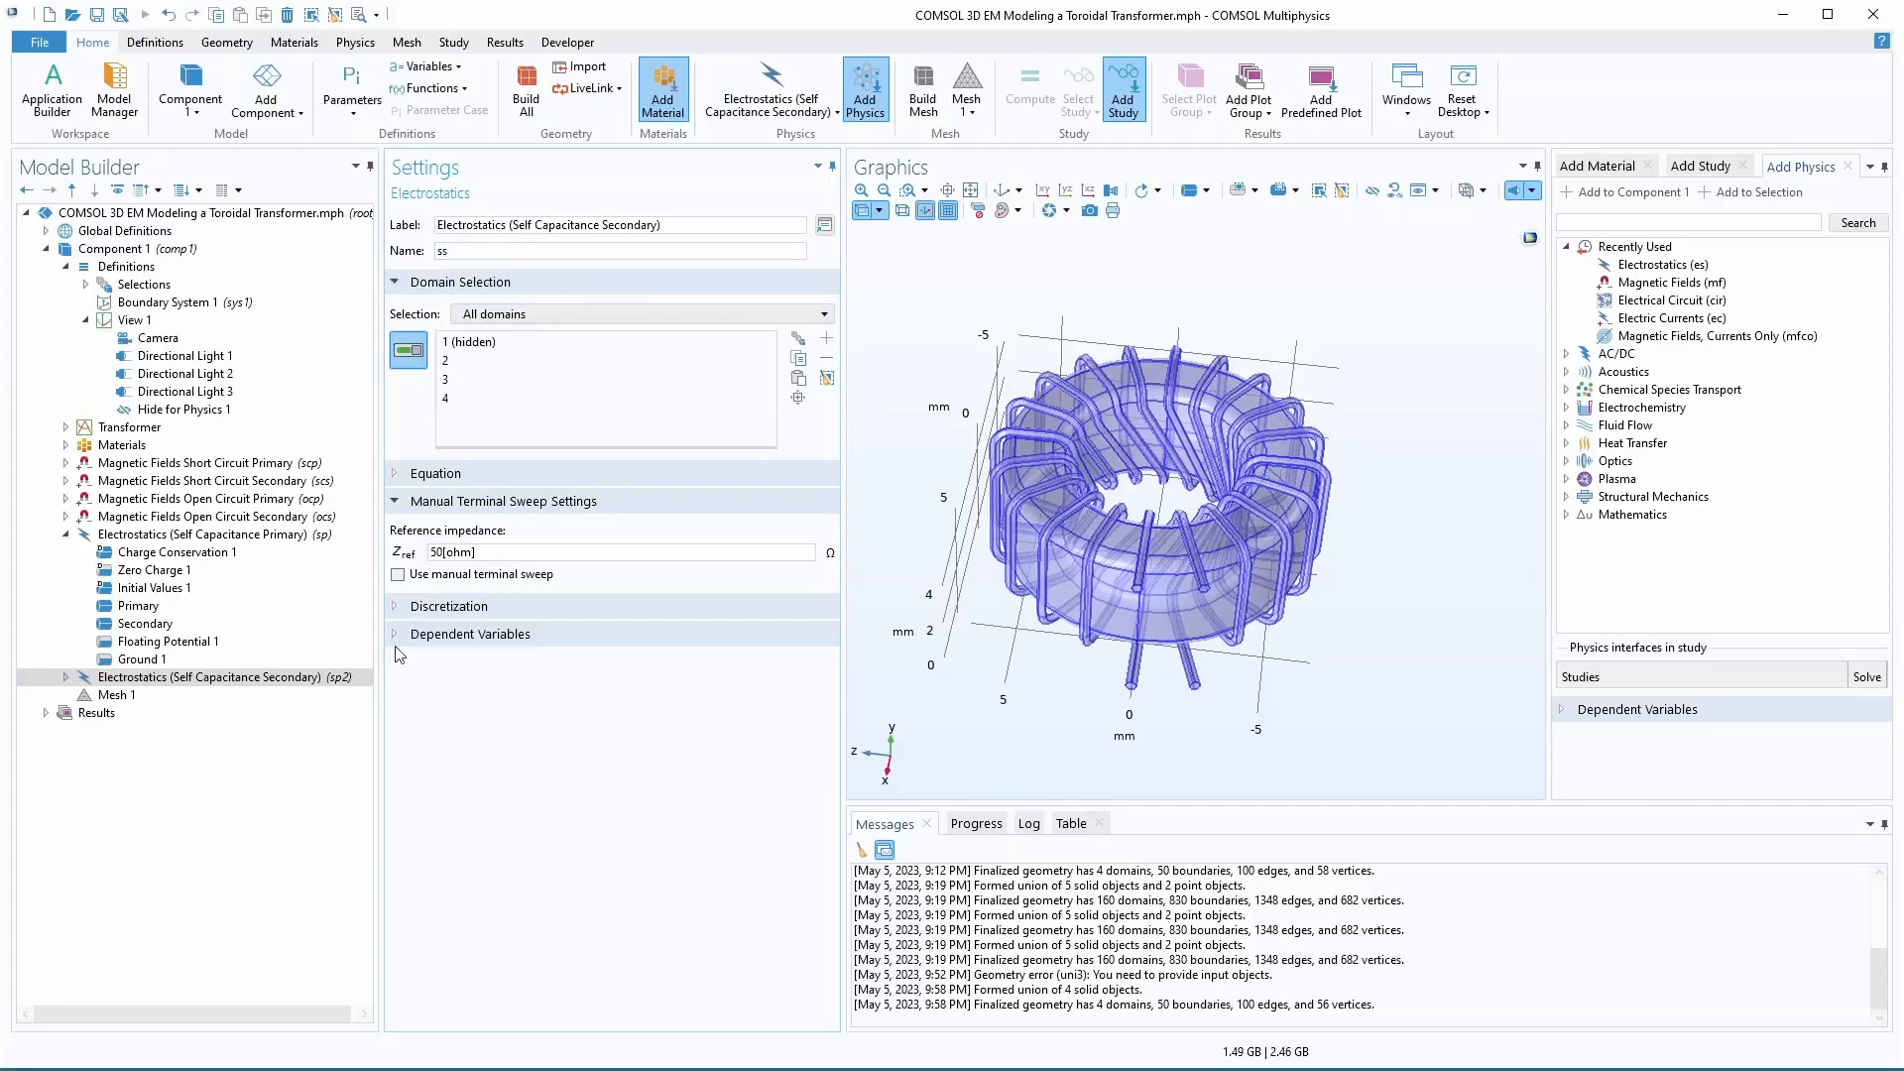
# - In the Self Capacitance Secondary interface, set the Primary terminal's voltage to 0 and its terminal name to "Primary"
pyautogui.click(137, 749)
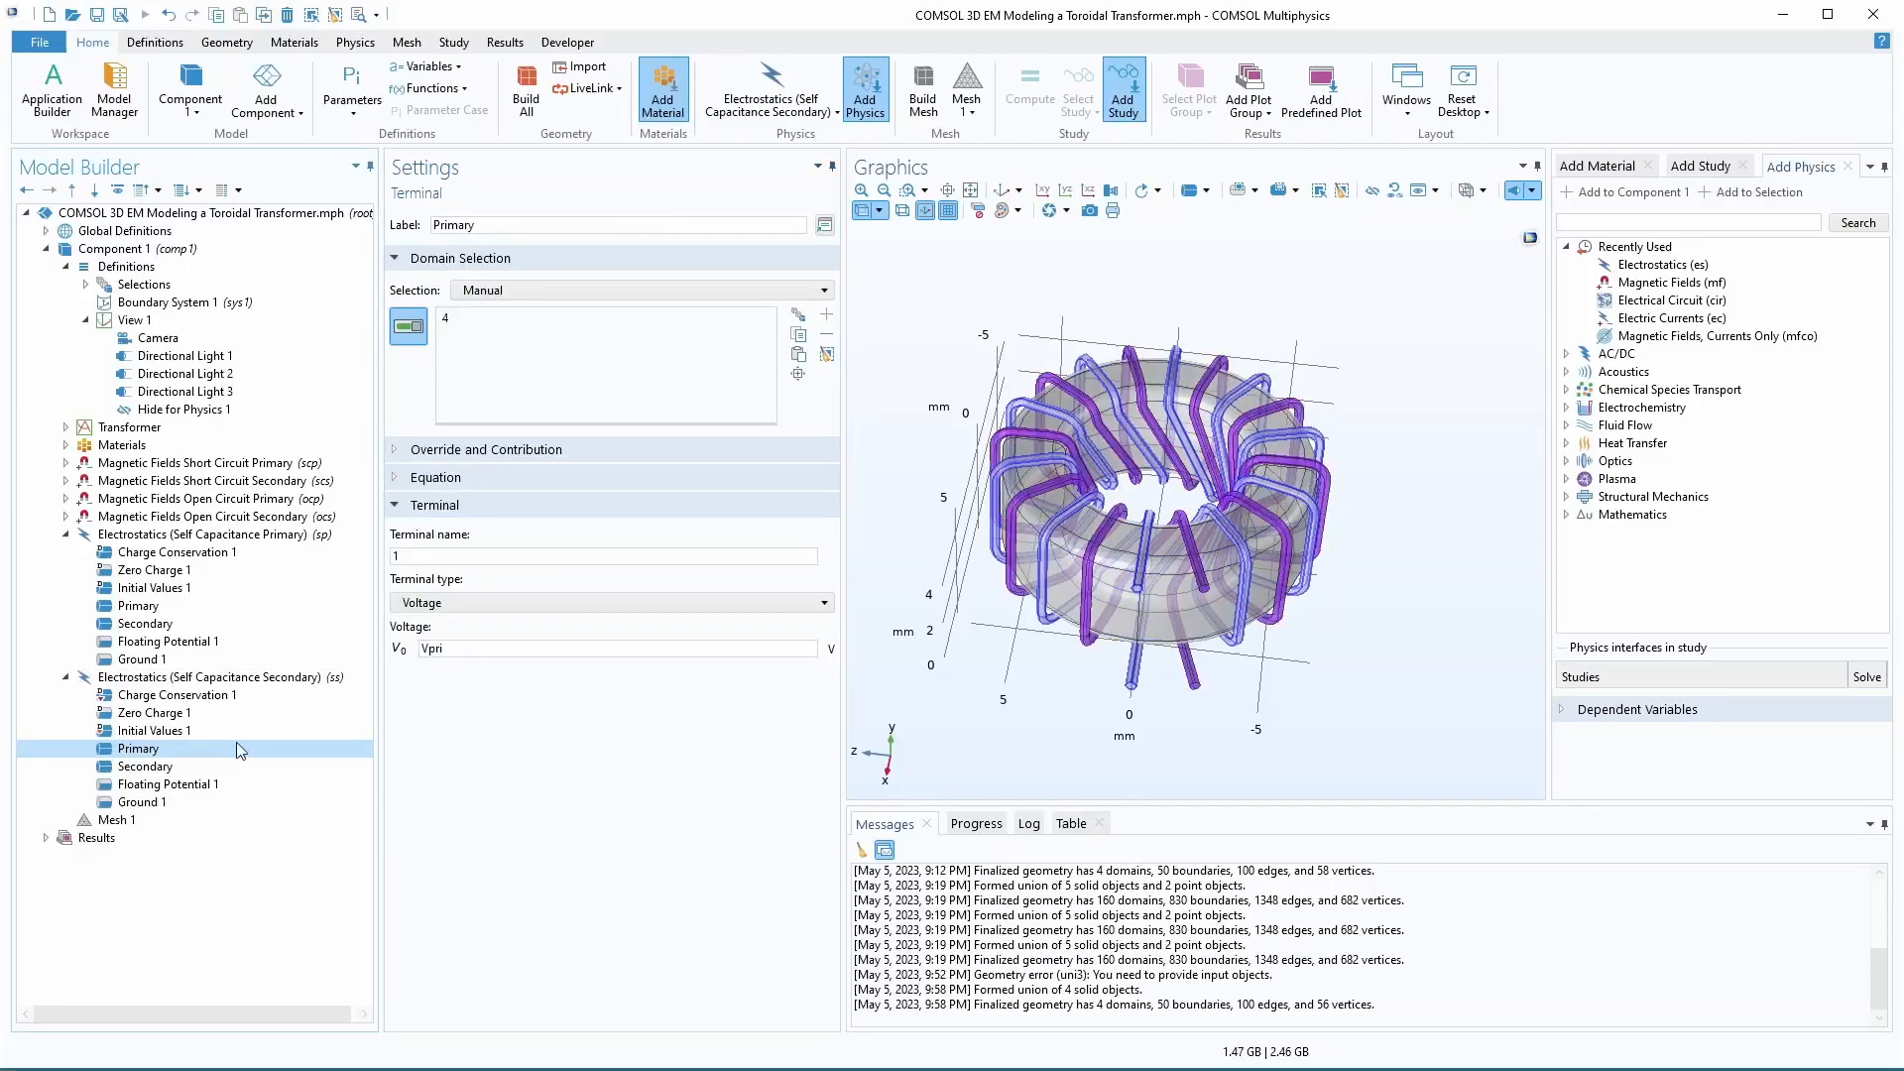
pyautogui.doubleClick(432, 649)
pyautogui.write('0')
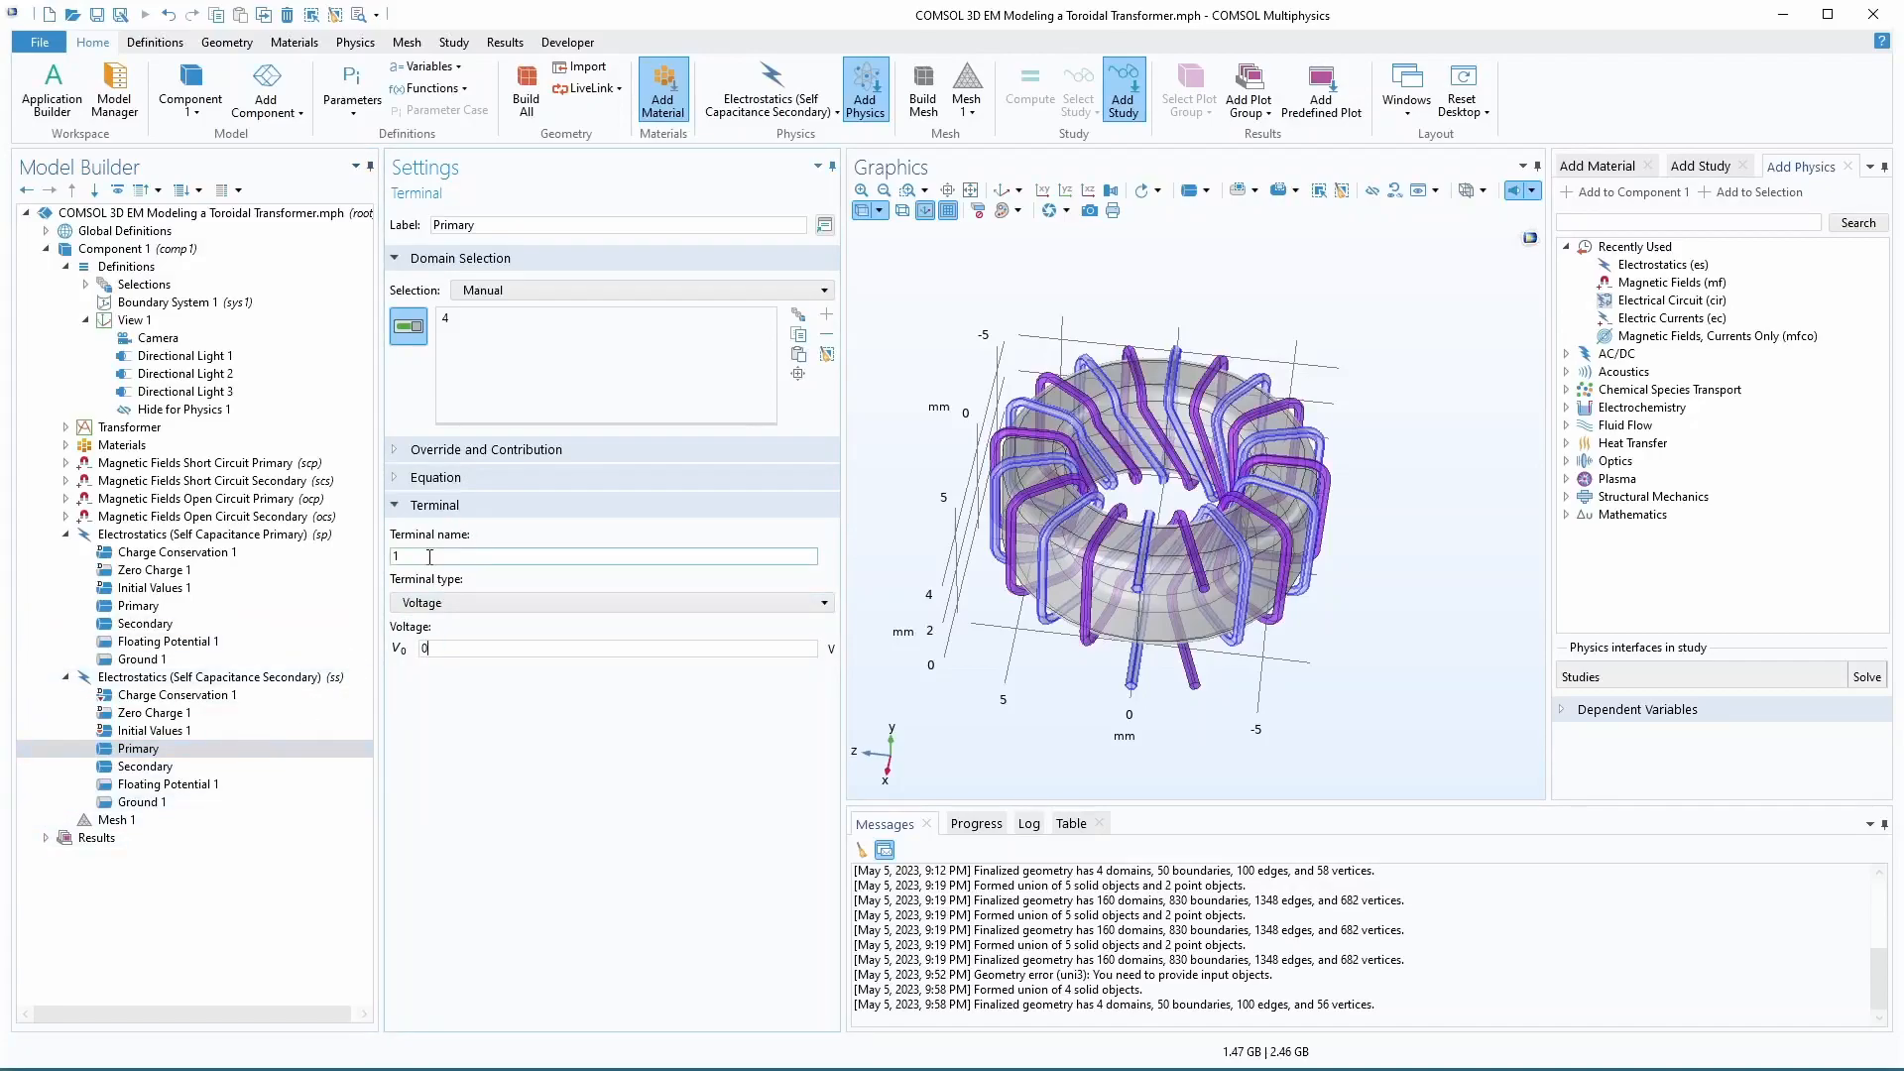
pyautogui.moveTo(427, 555); pyautogui.dragTo(332, 538)
pyautogui.click(138, 605)
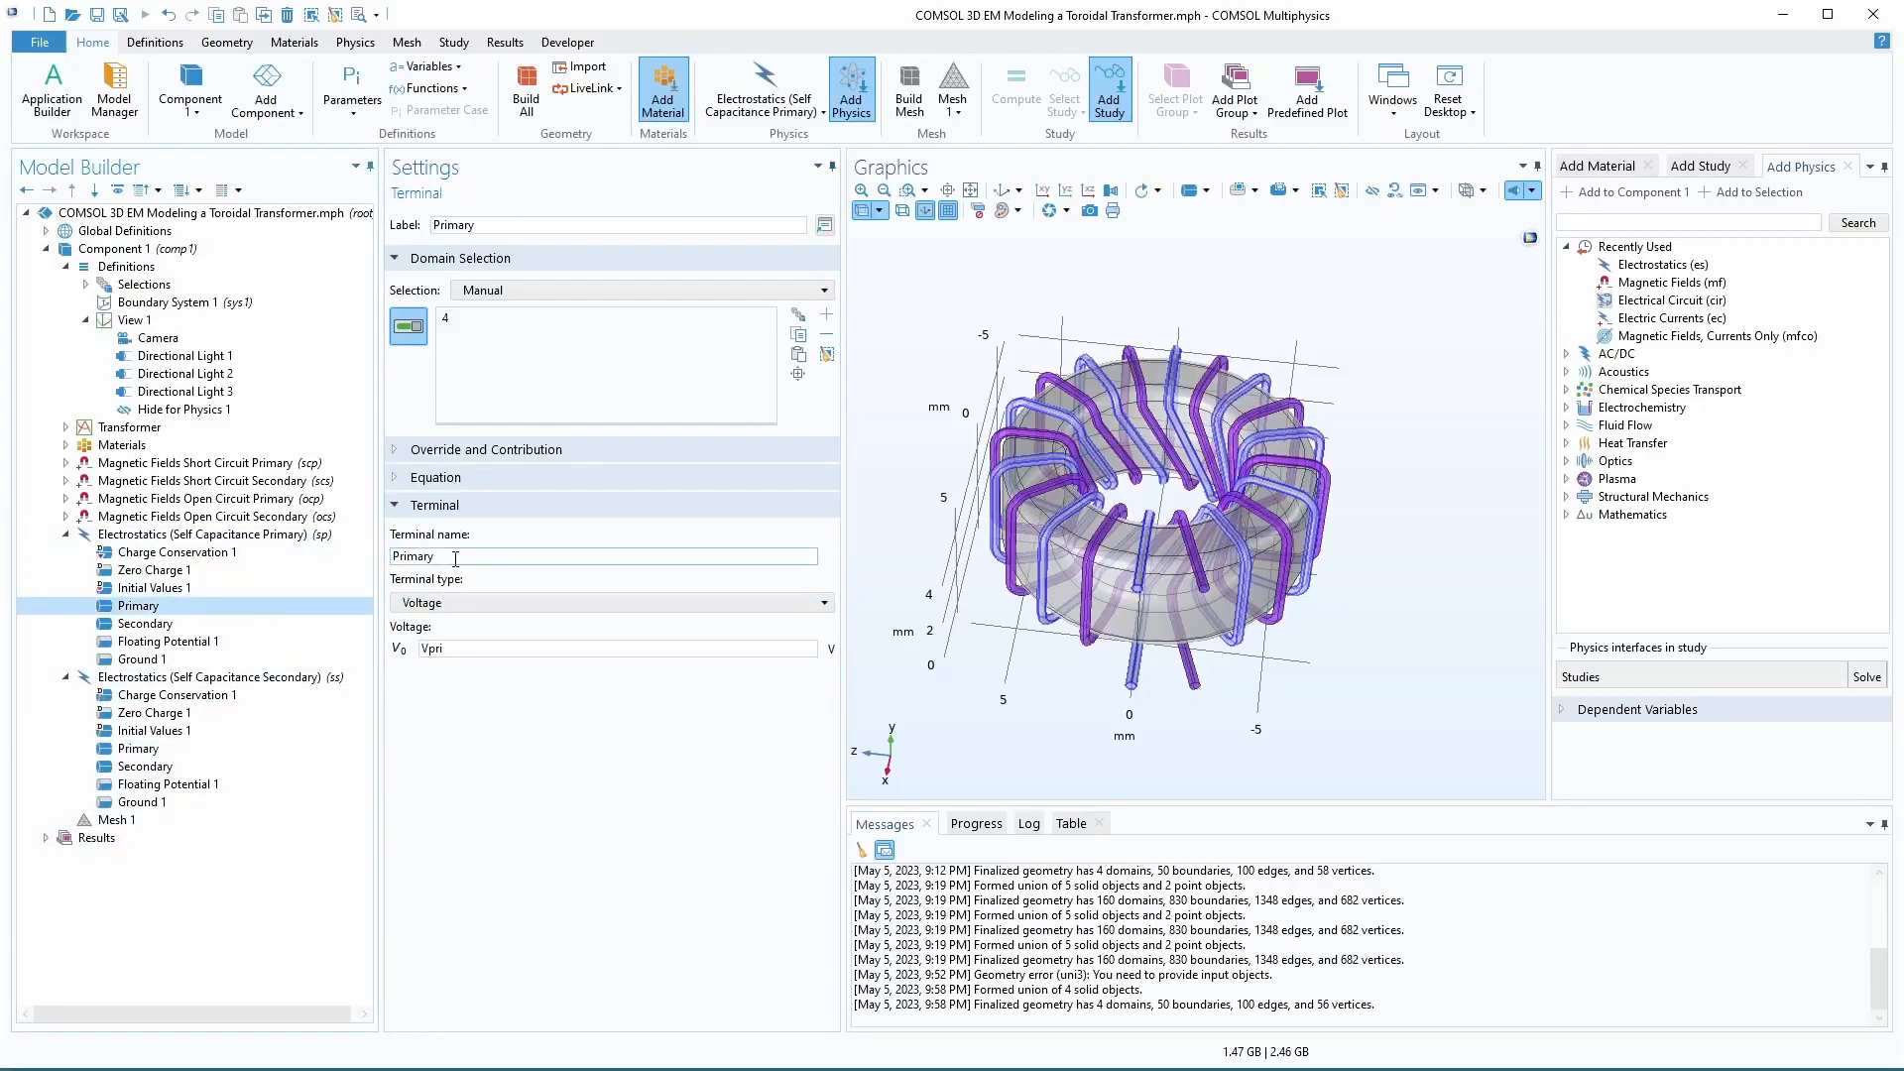
pyautogui.click(144, 749)
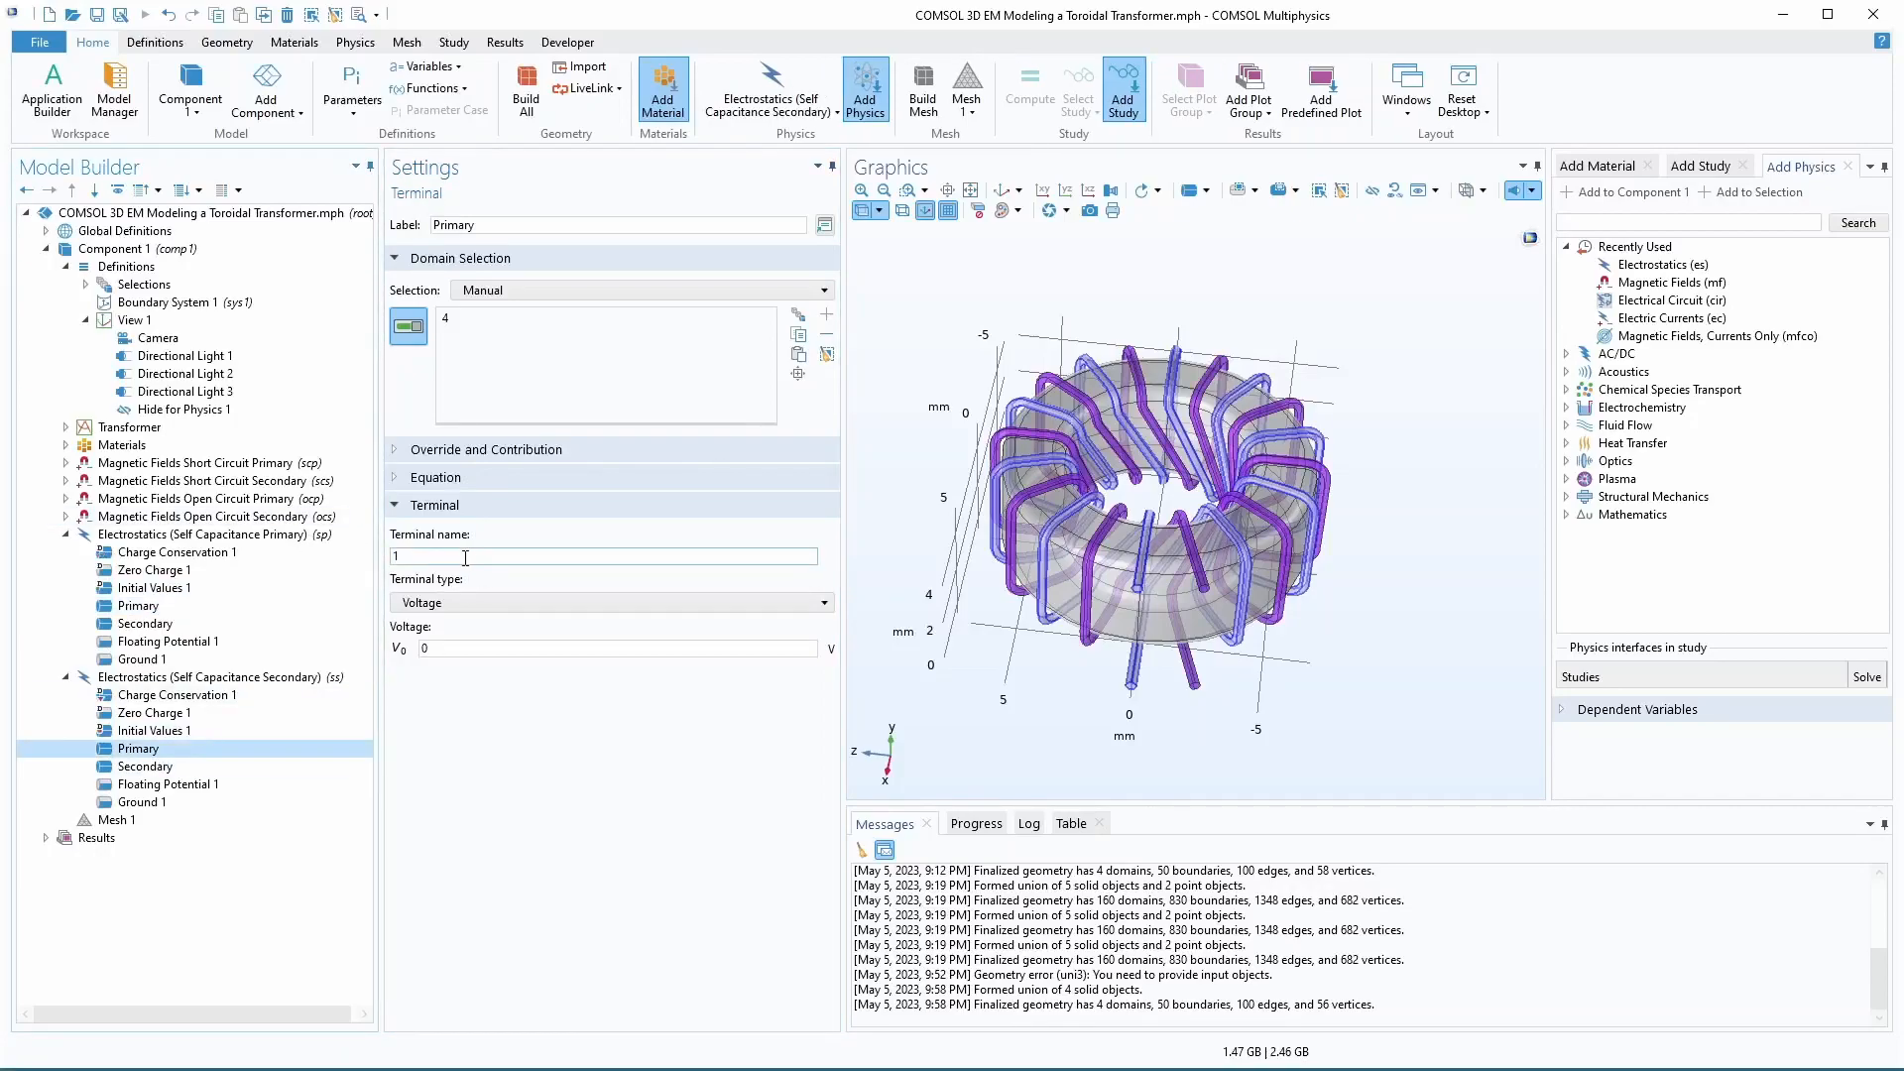
# - Set the ss Secondary terminal's name to "Secondary" and its voltage to Vsec, and check the floating potential, ground and mesh nodes
pyautogui.click(145, 623)
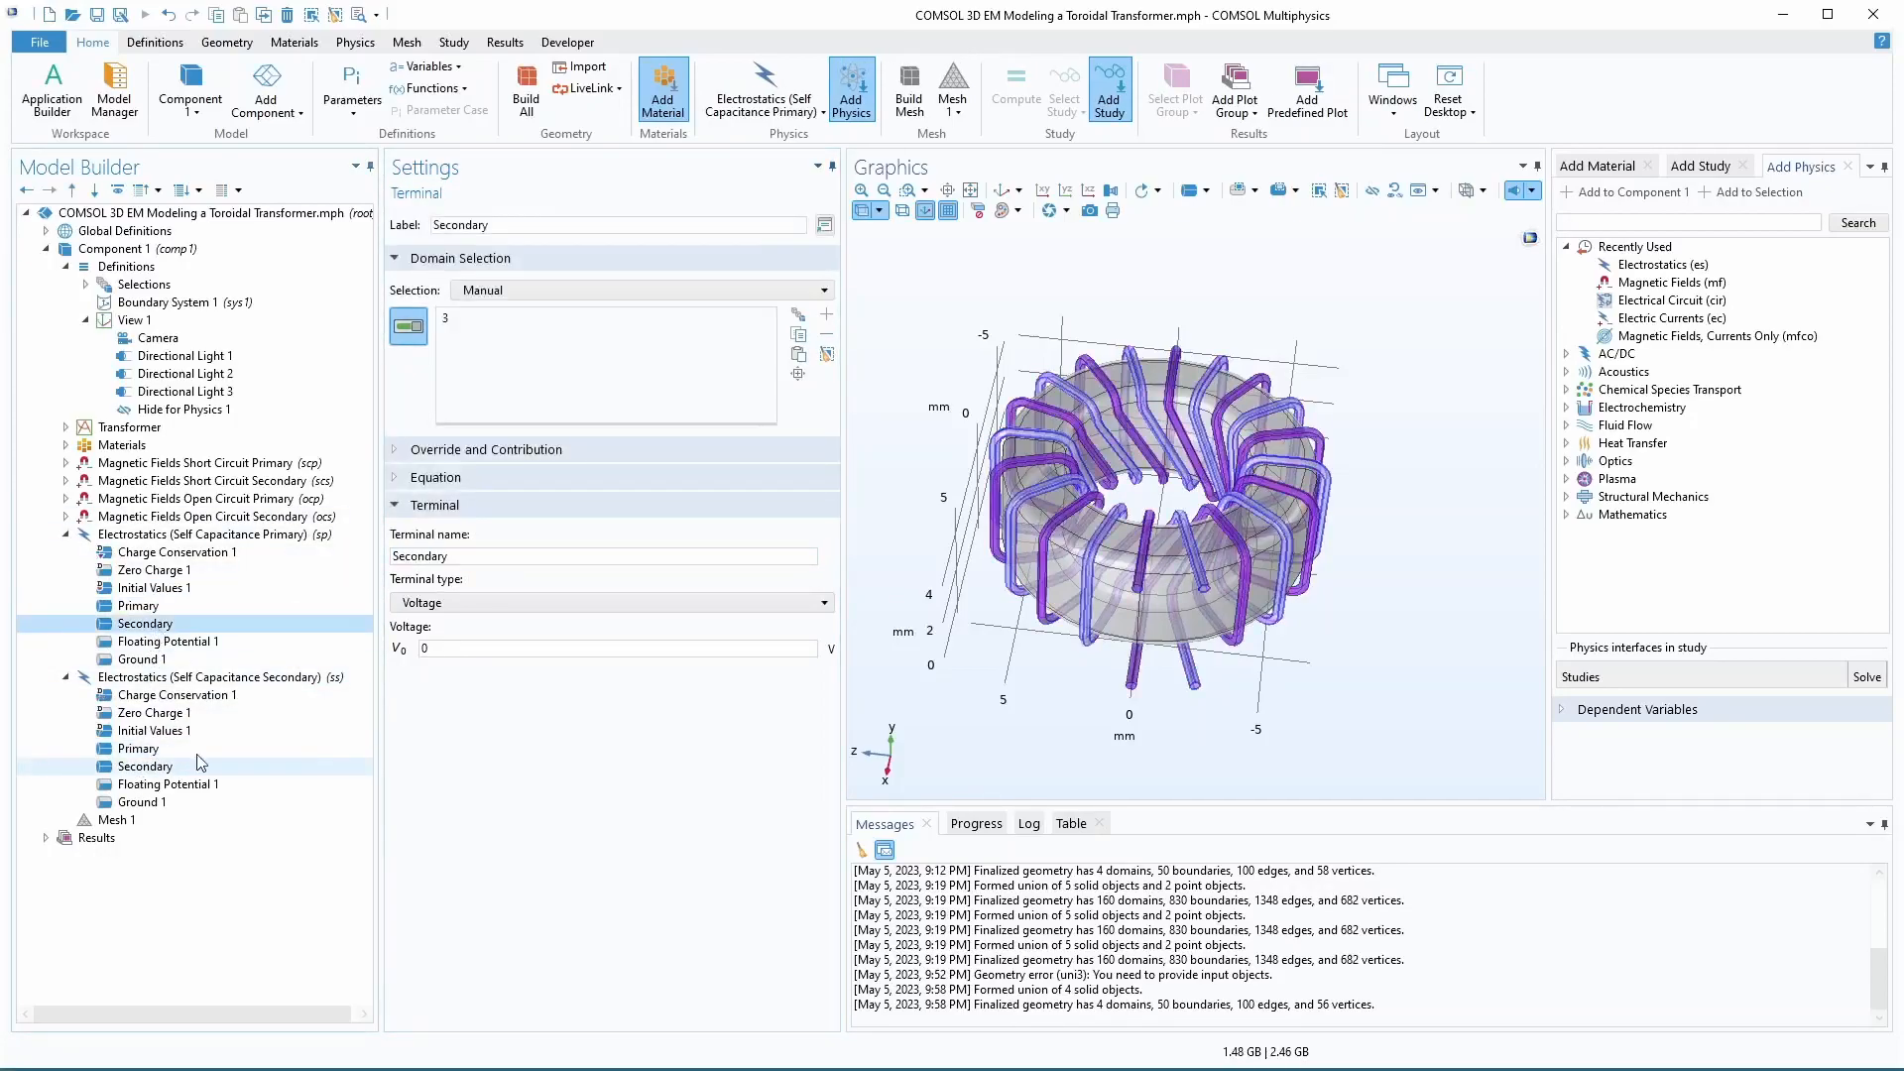
pyautogui.moveTo(451, 556); pyautogui.dragTo(290, 541)
pyautogui.click(144, 765)
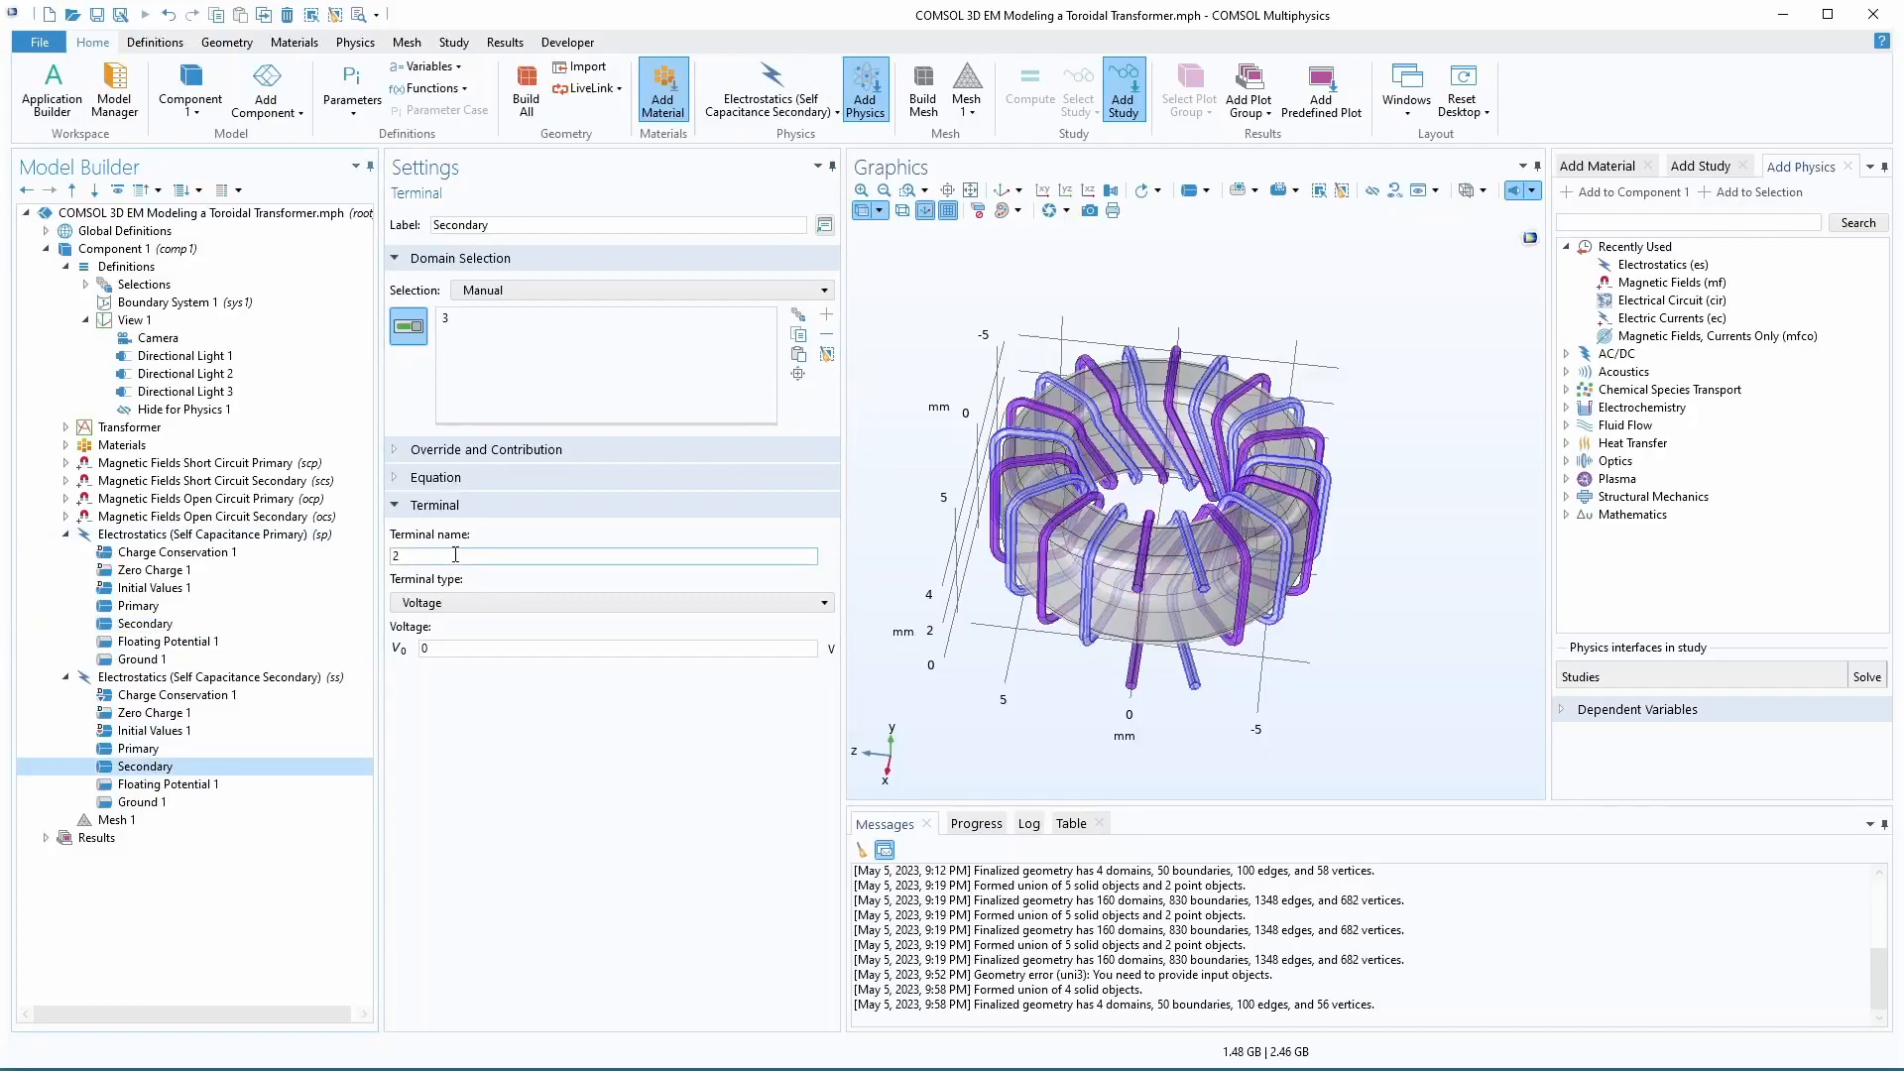
pyautogui.doubleClick(455, 648)
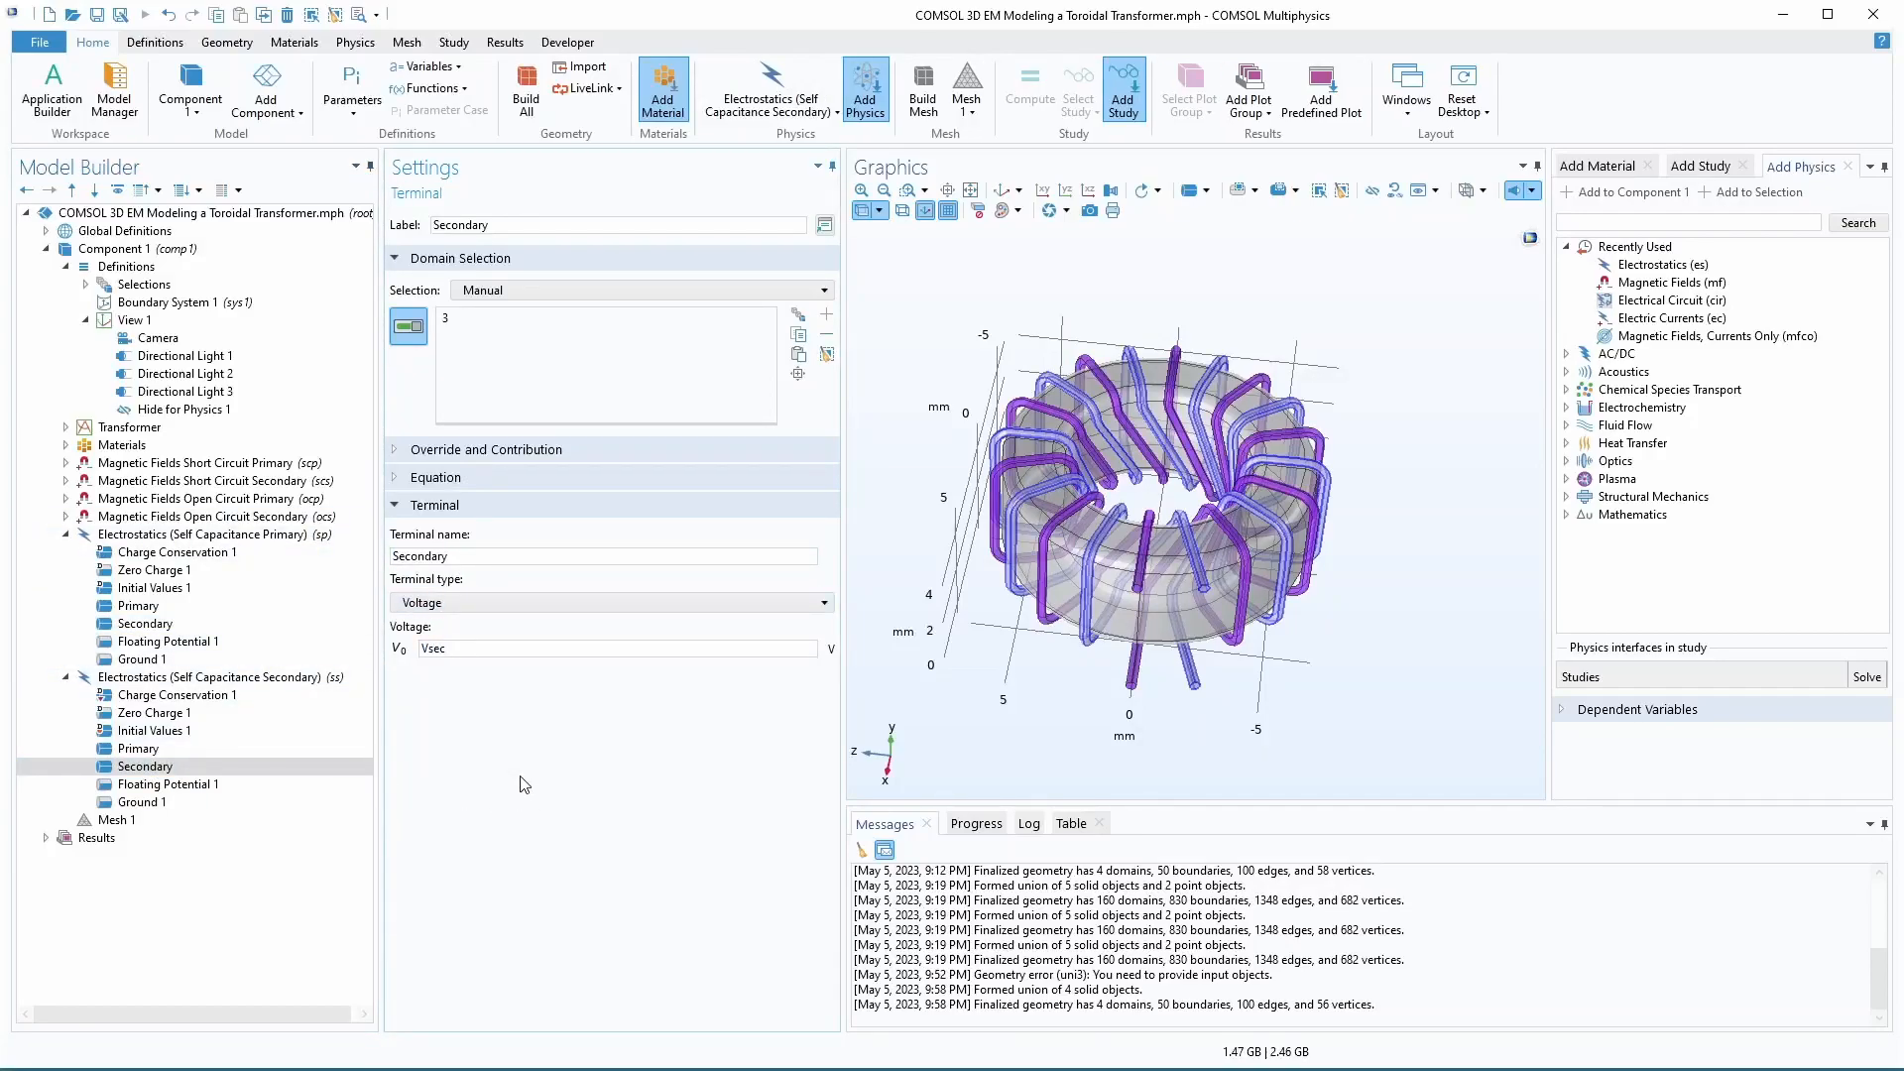
pyautogui.click(194, 791)
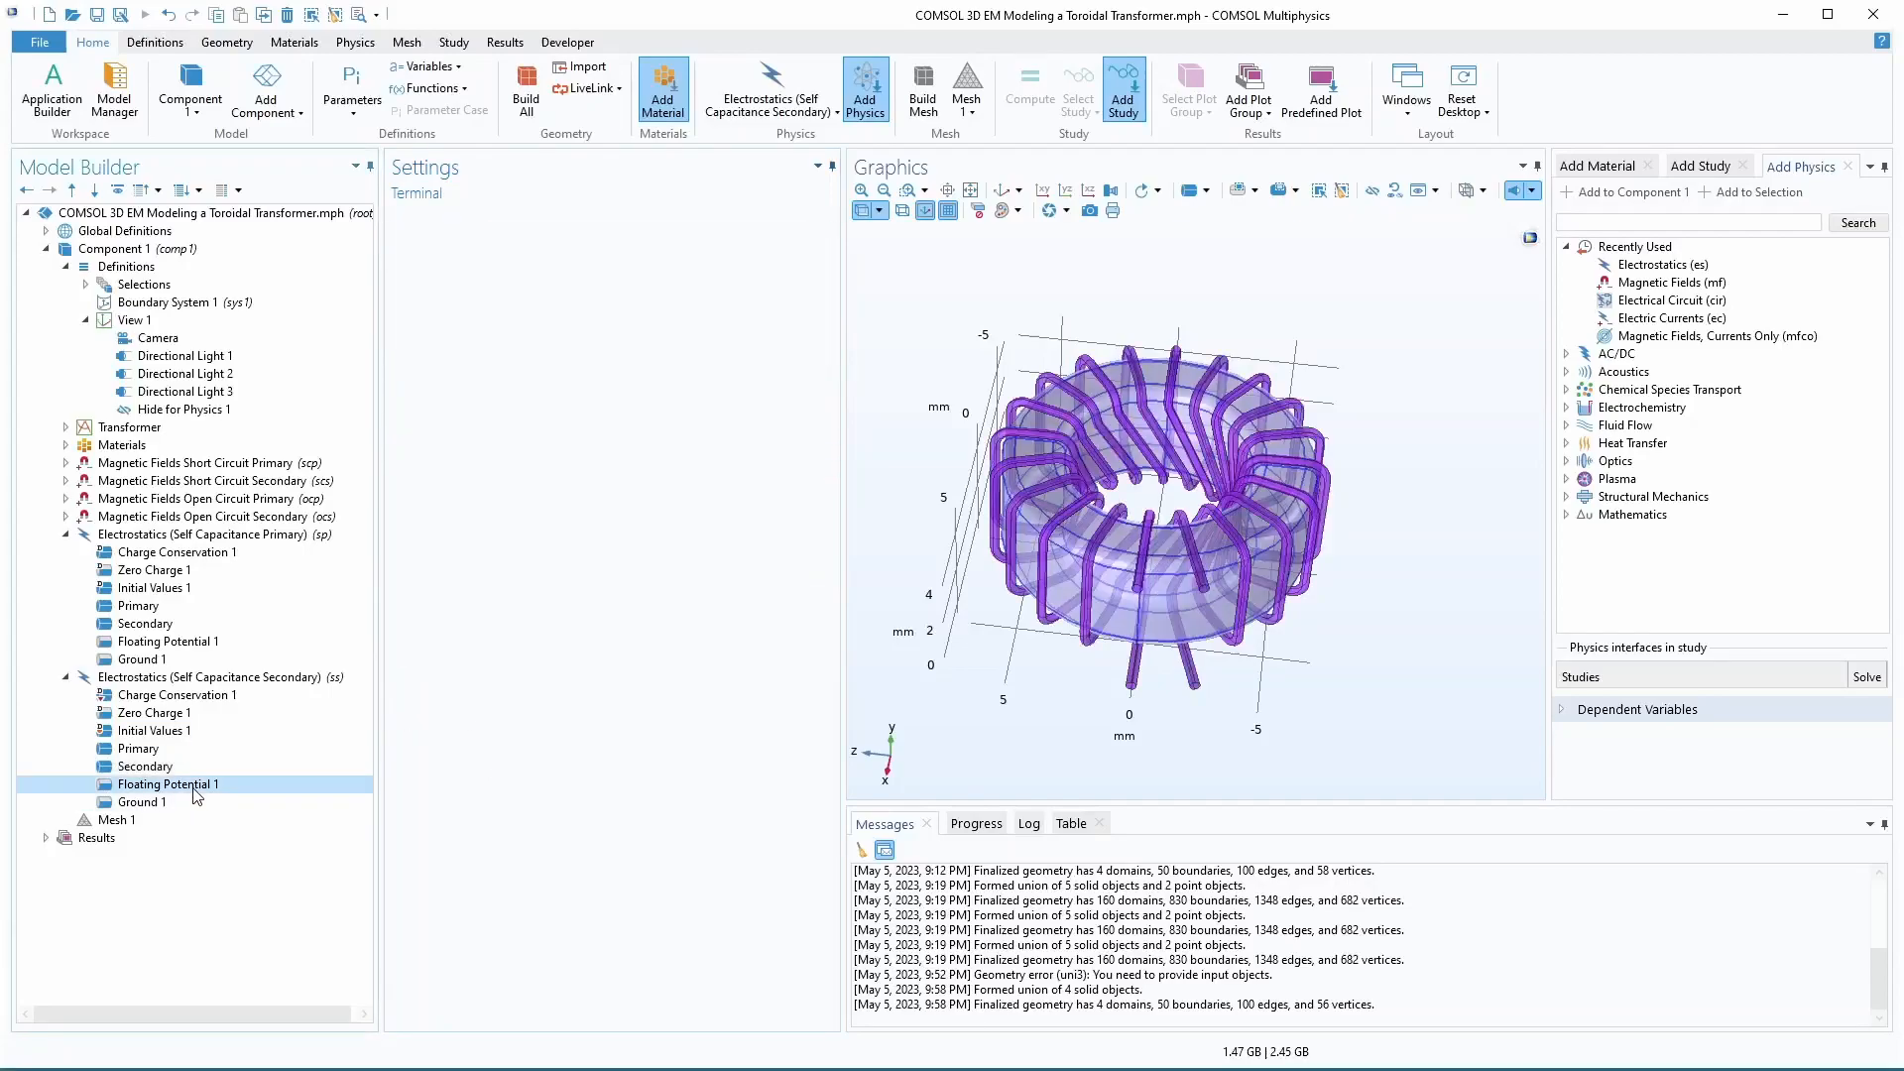
pyautogui.click(173, 802)
pyautogui.click(158, 823)
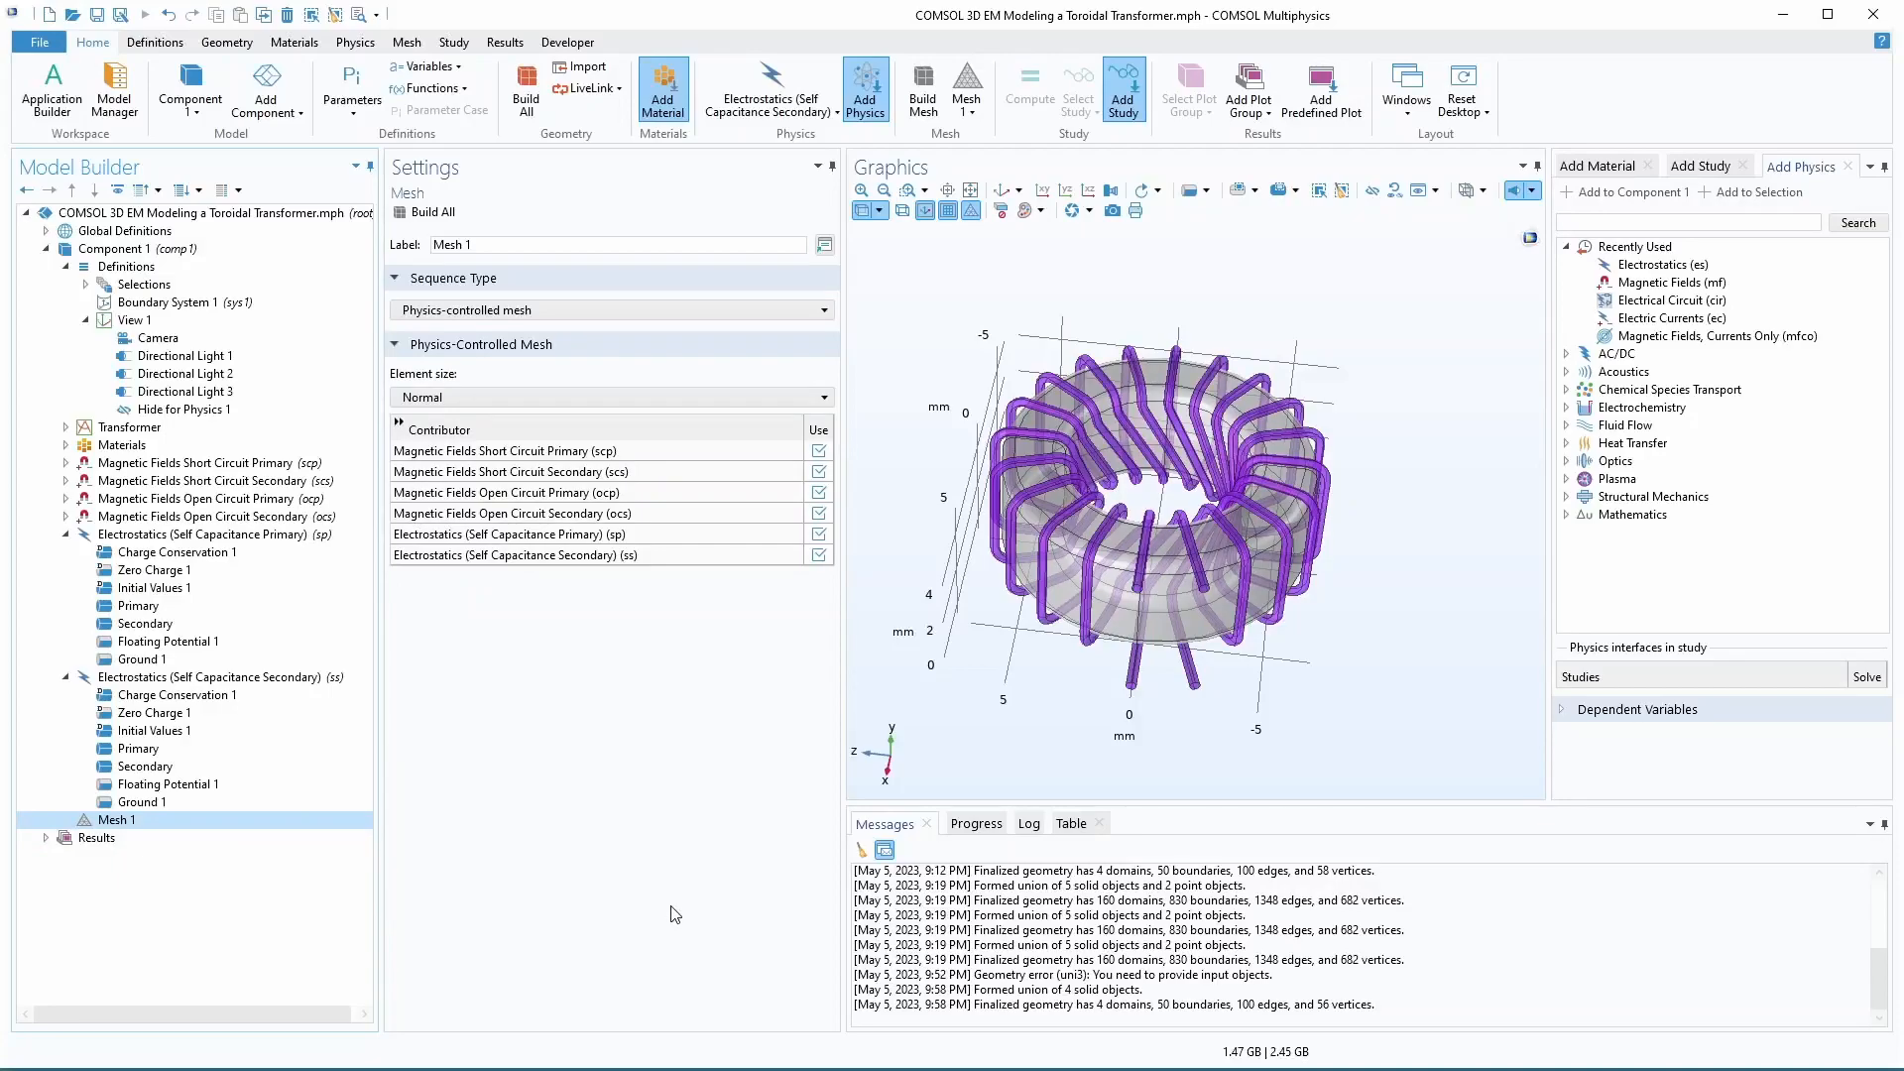
# - Copy the Electrostatics (Self Capacitance Secondary) interface and paste it into Component 1, accepting the paste messages
pyautogui.click(65, 676)
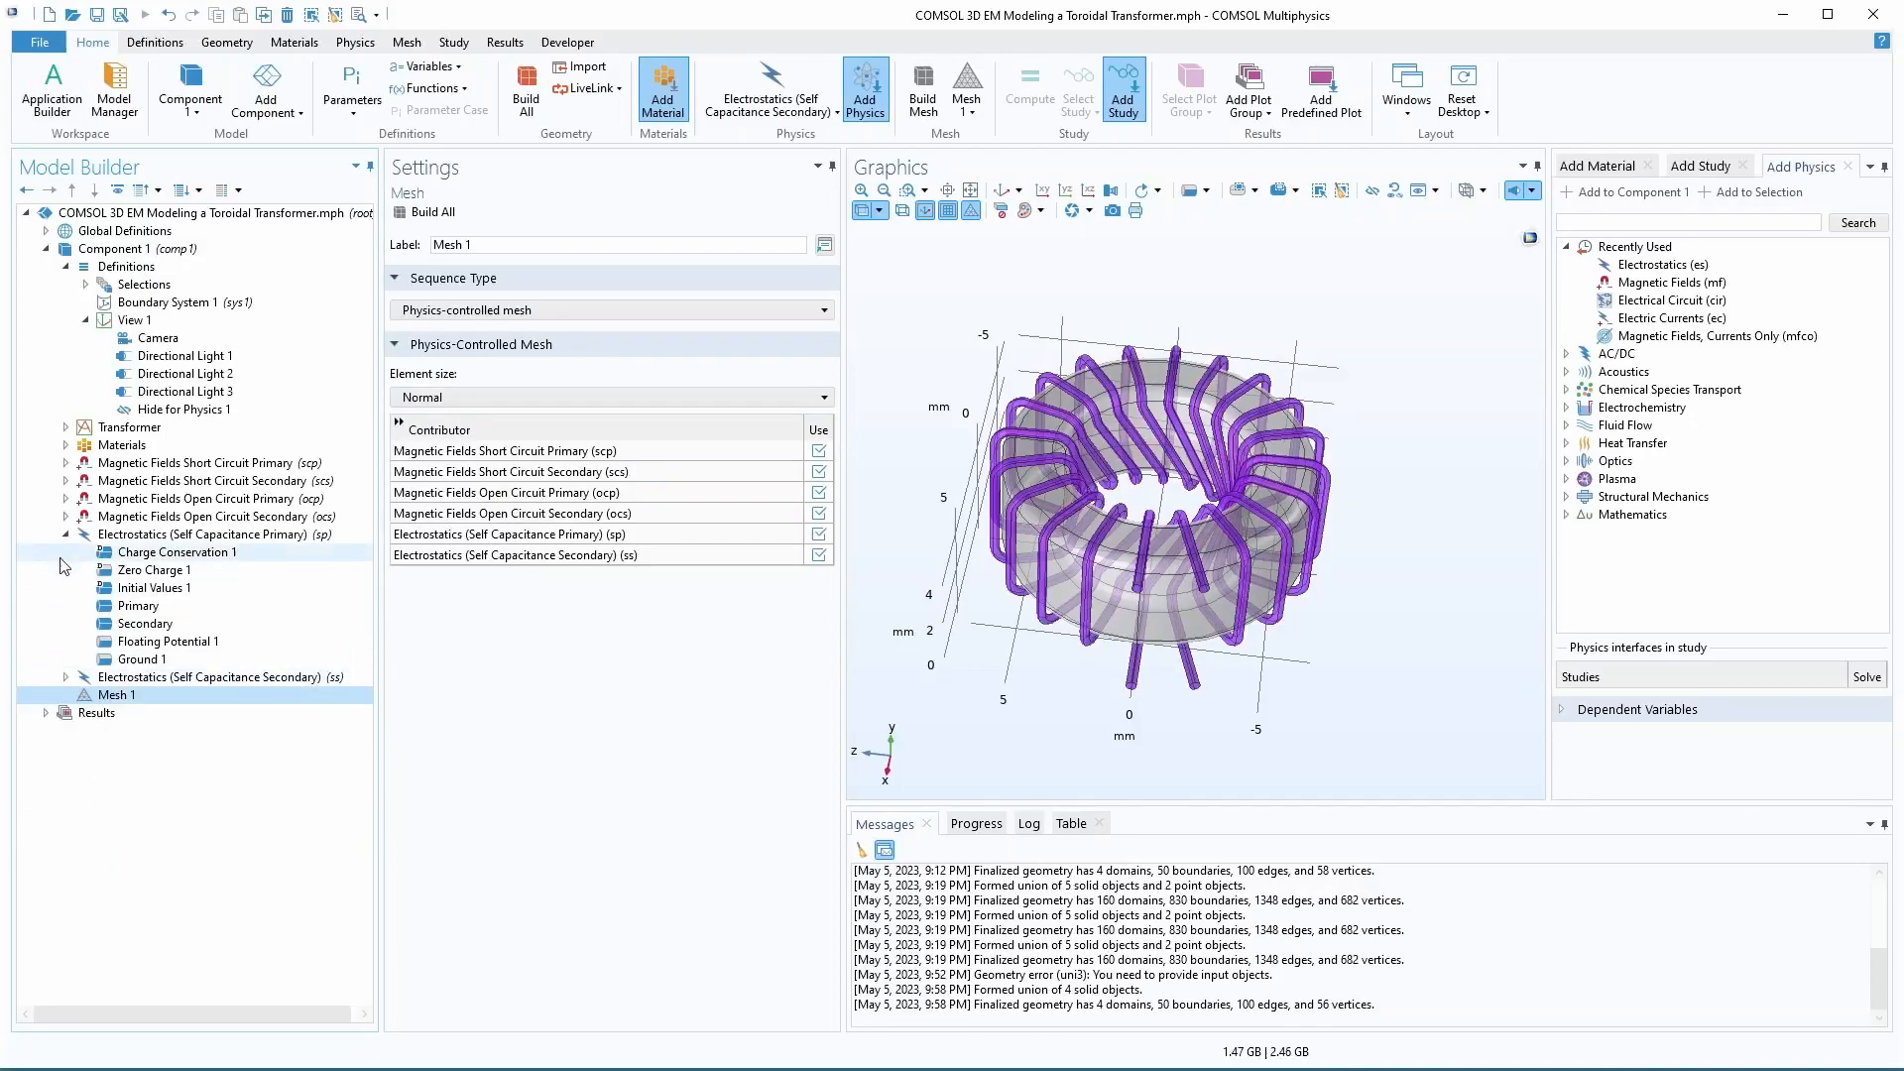
pyautogui.click(66, 535)
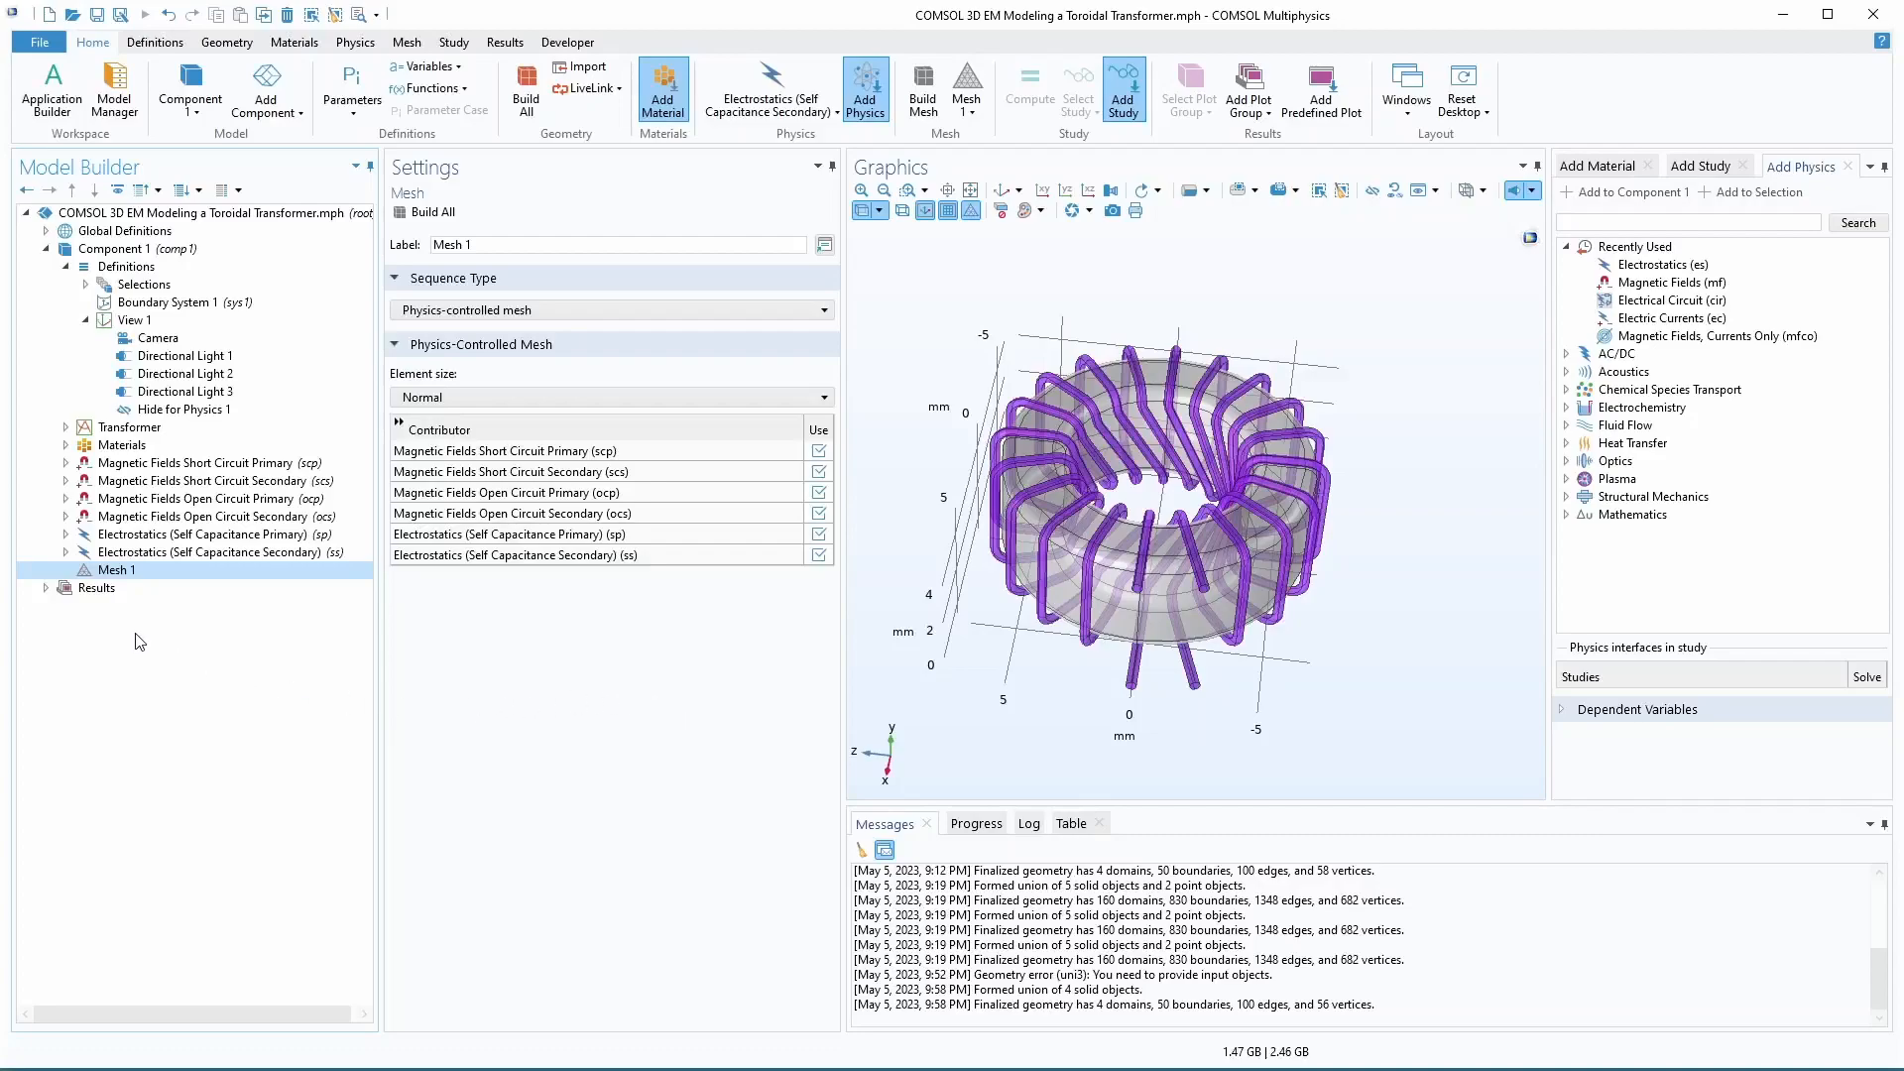
pyautogui.click(149, 552)
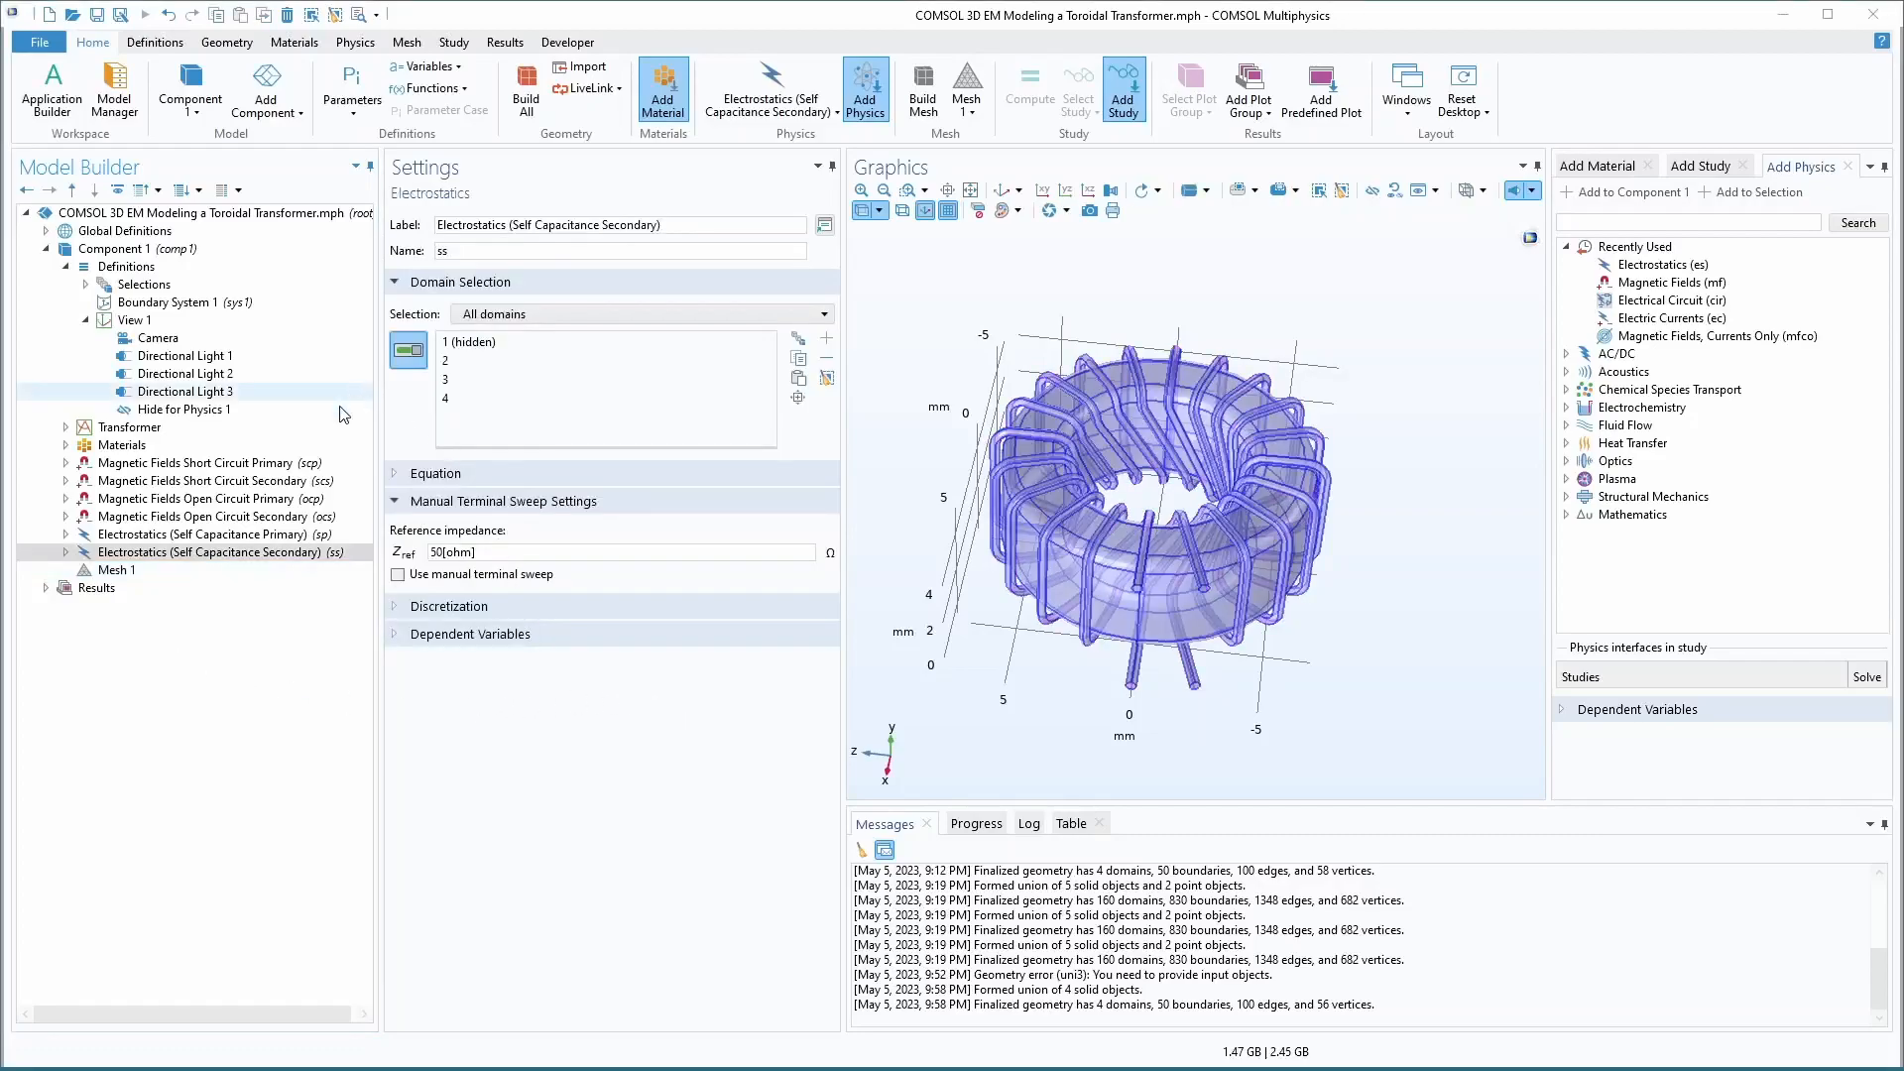
pyautogui.rightClick(149, 553)
pyautogui.hotkey('ctrl', 'c')
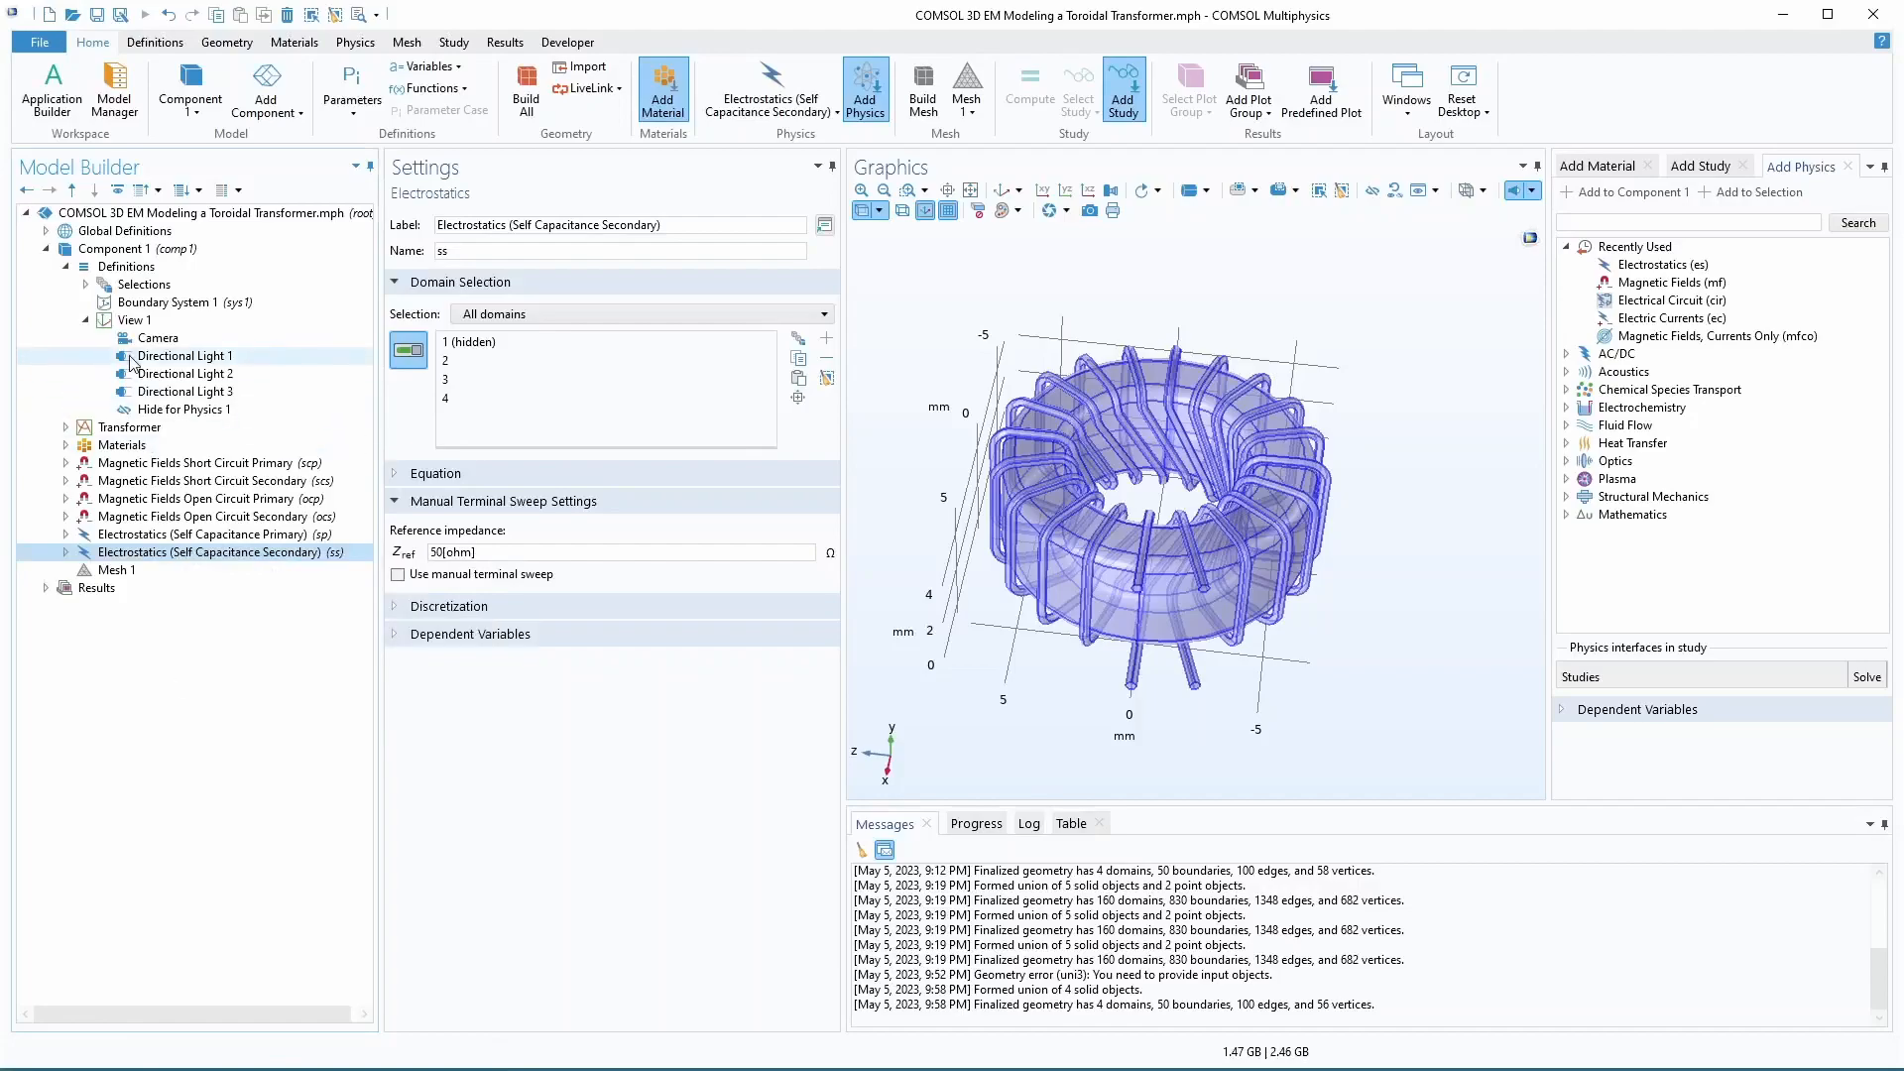
pyautogui.rightClick(127, 248)
pyautogui.click(193, 583)
pyautogui.press('Return')
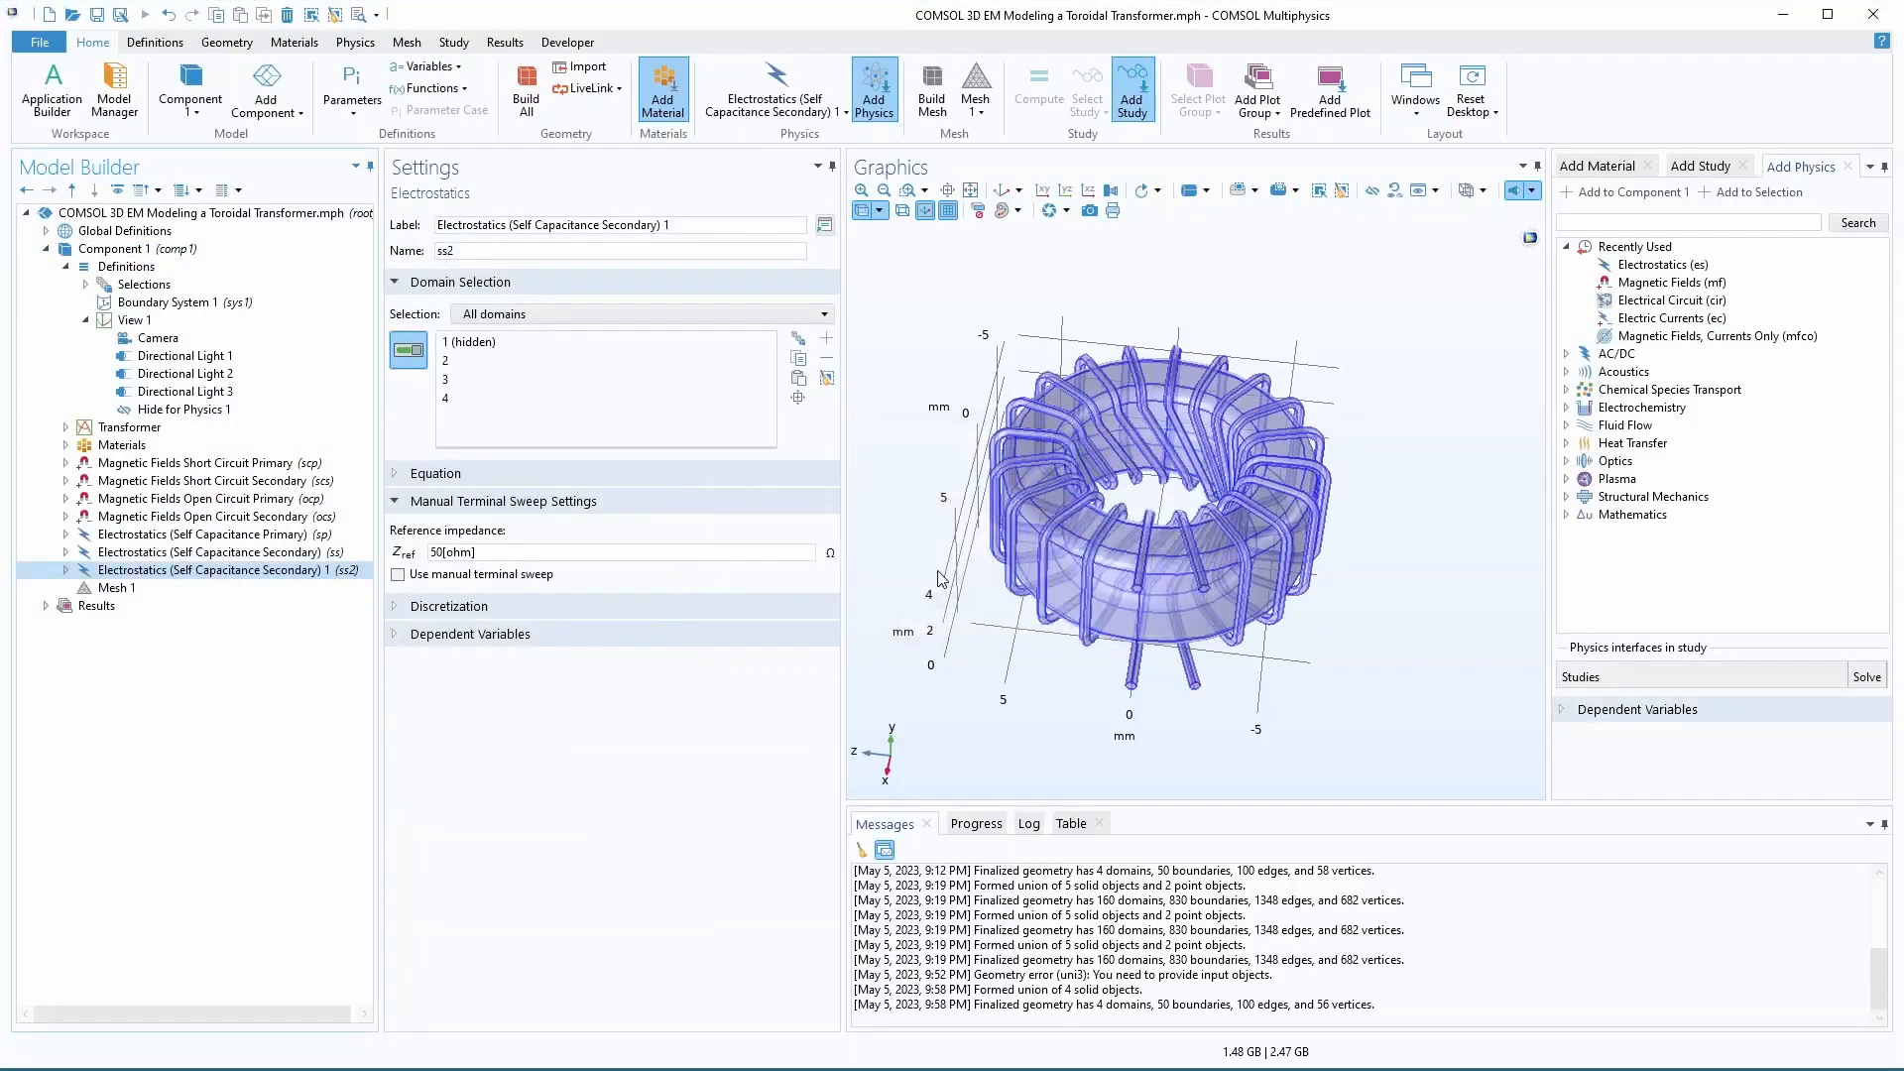
# - Label the new copy "Electrostatics (Mutual Capacitance)" and set its name to mc
pyautogui.doubleClick(521, 225)
pyautogui.write('Mubual')
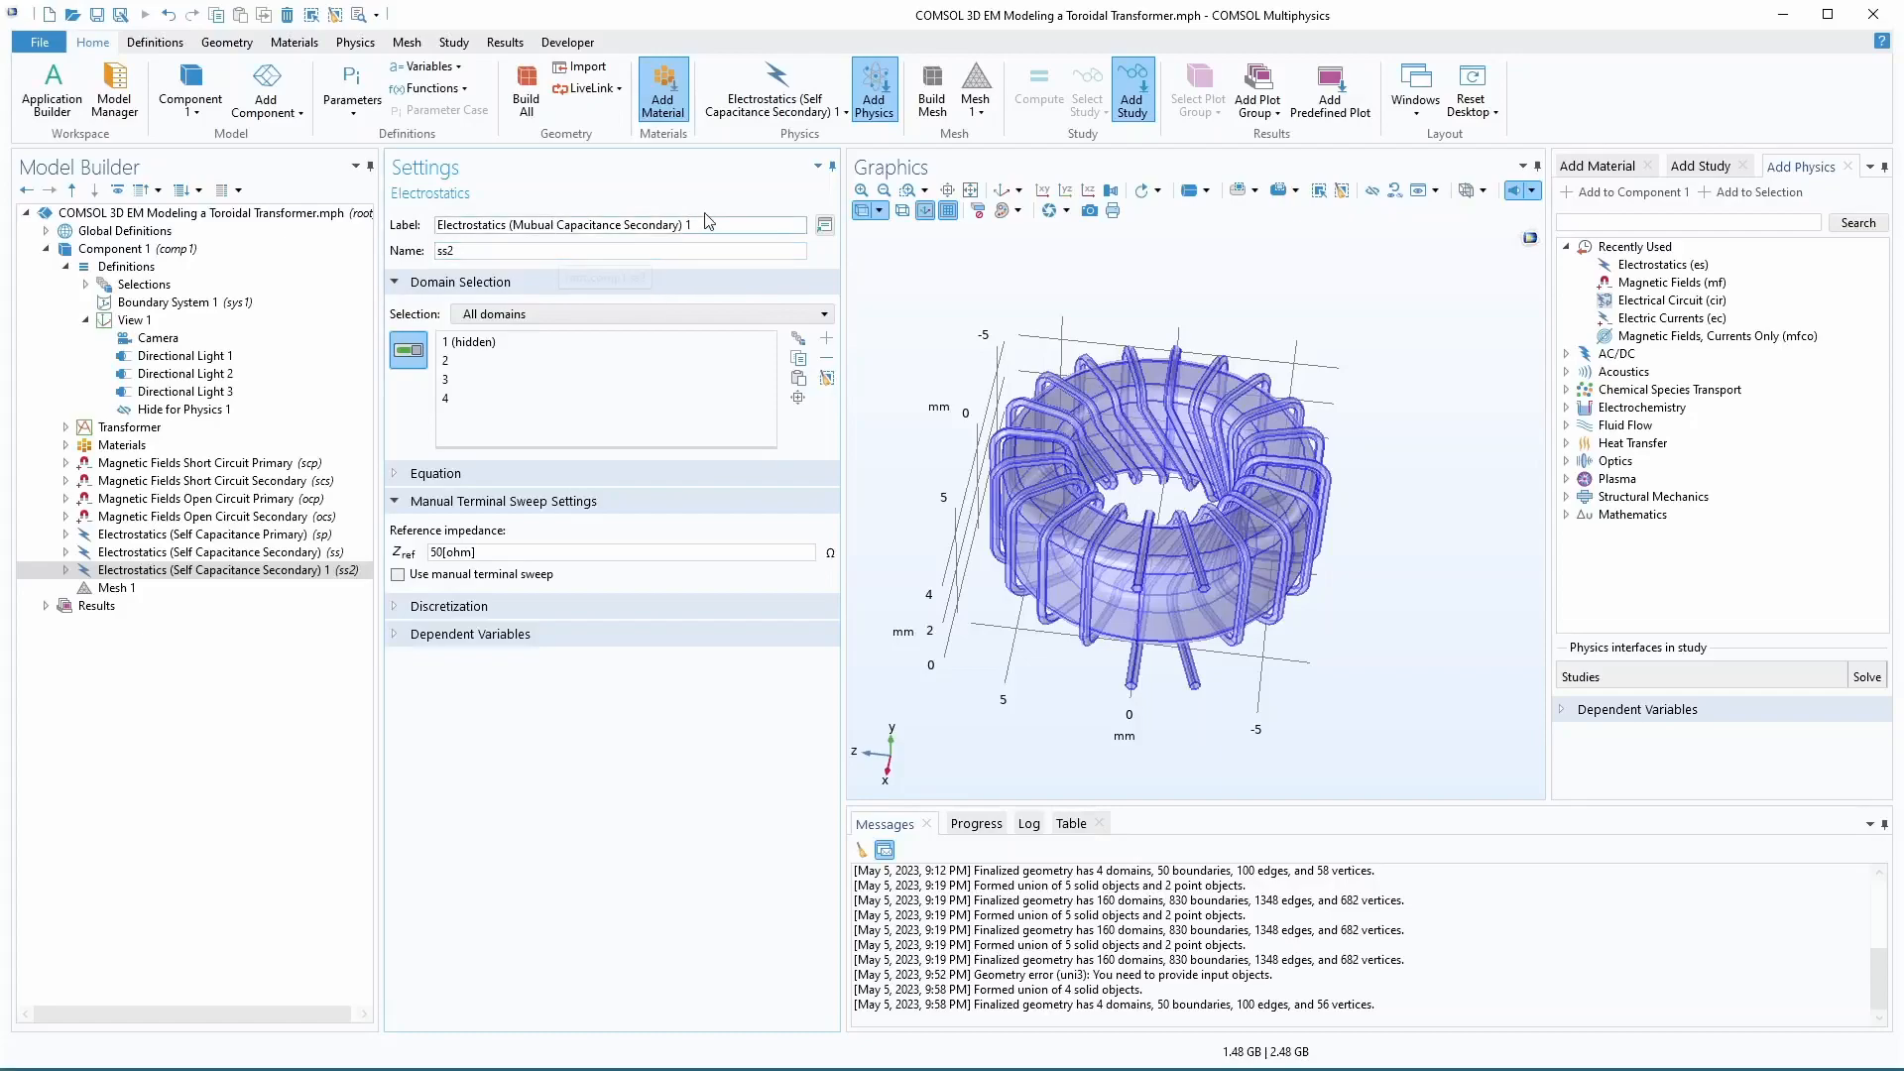
pyautogui.moveTo(699, 226); pyautogui.dragTo(623, 224)
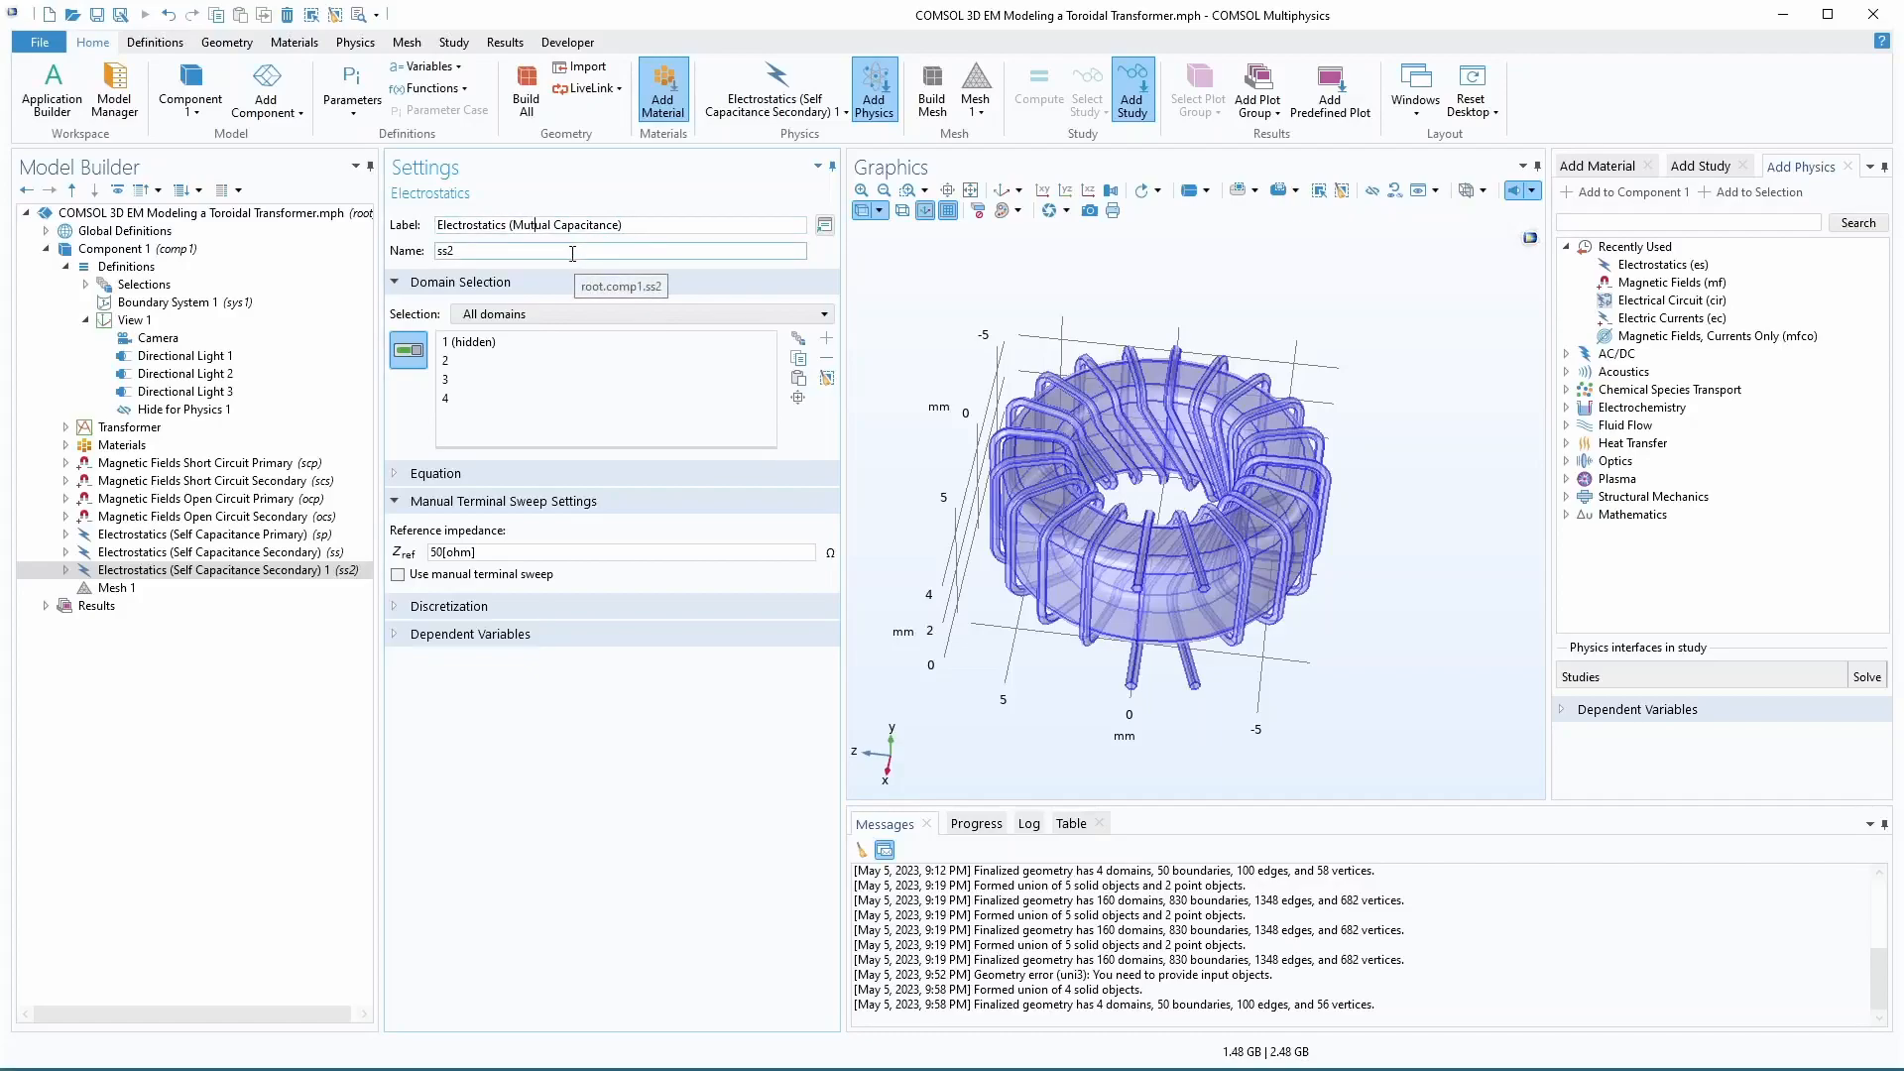
pyautogui.press('Tab')
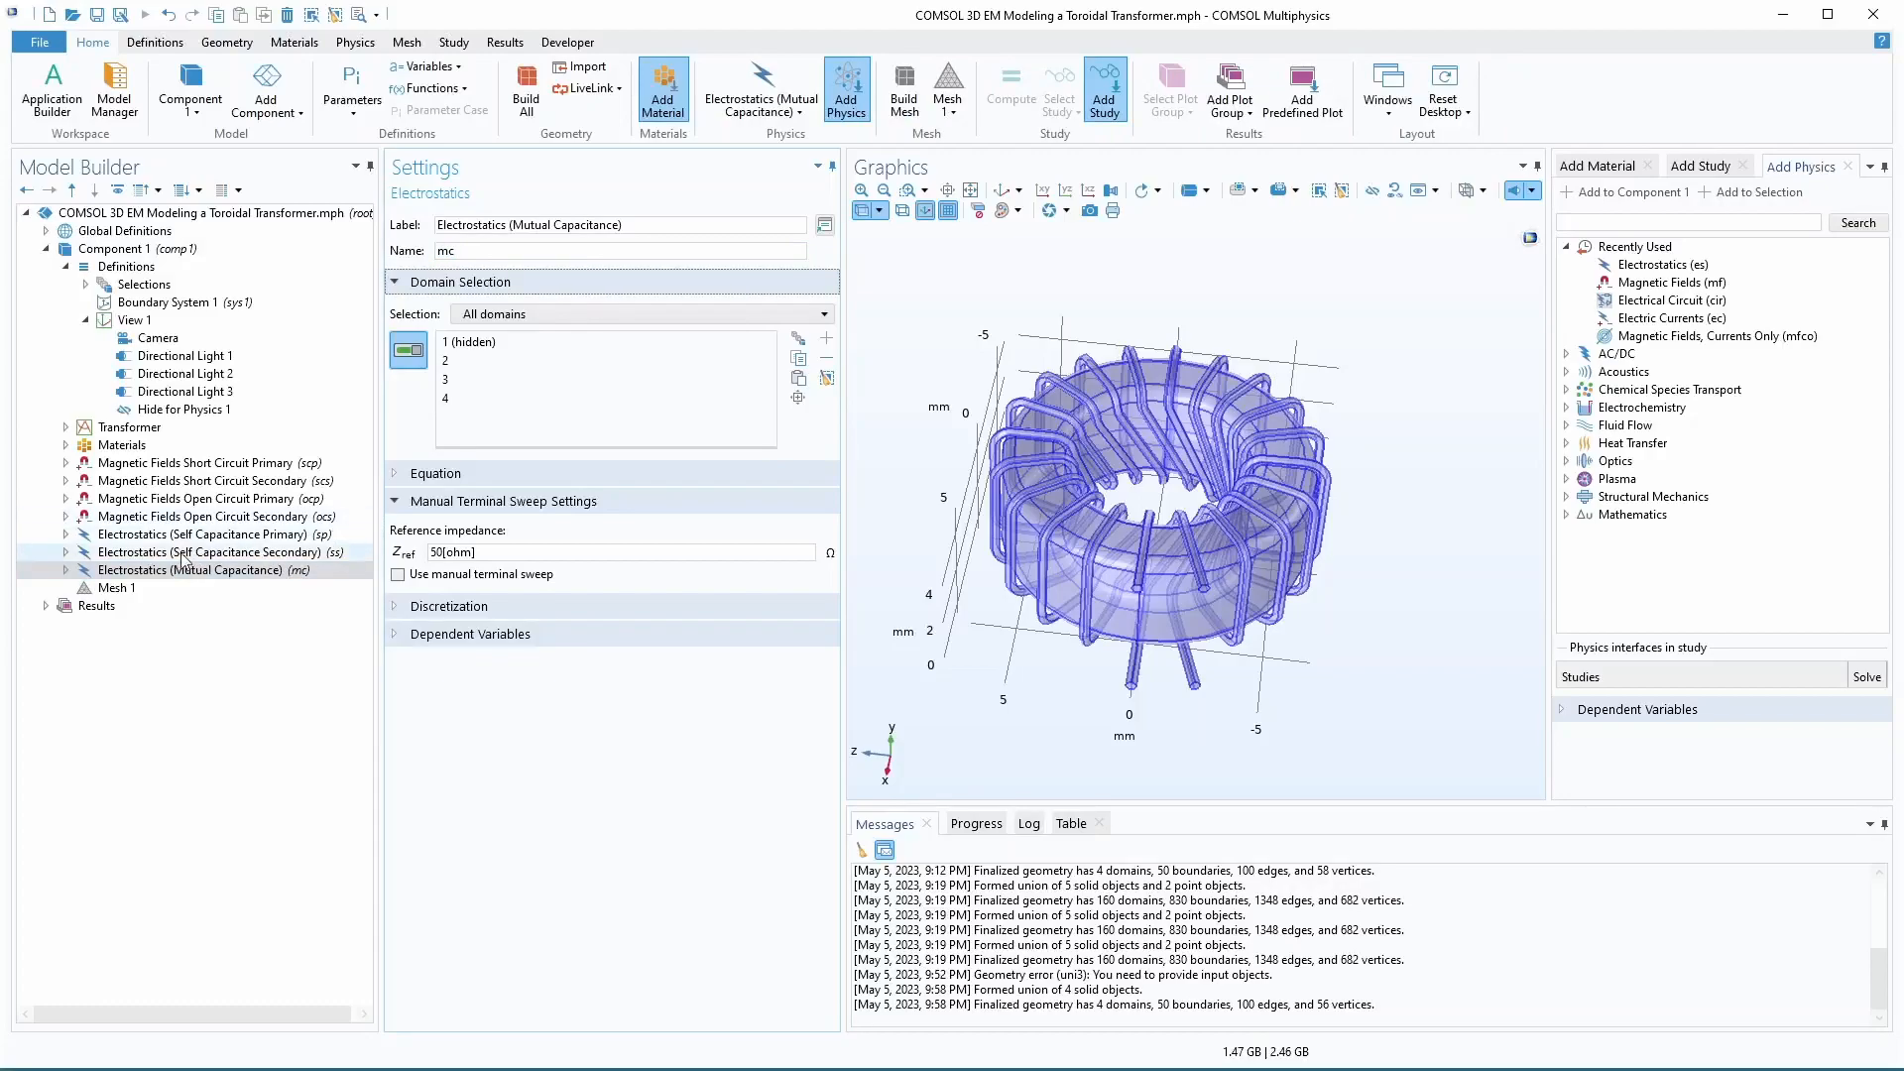
# - Set the terminal type of both the Primary and Secondary terminals in the Mutual Capacitance interface to Charge
pyautogui.click(65, 570)
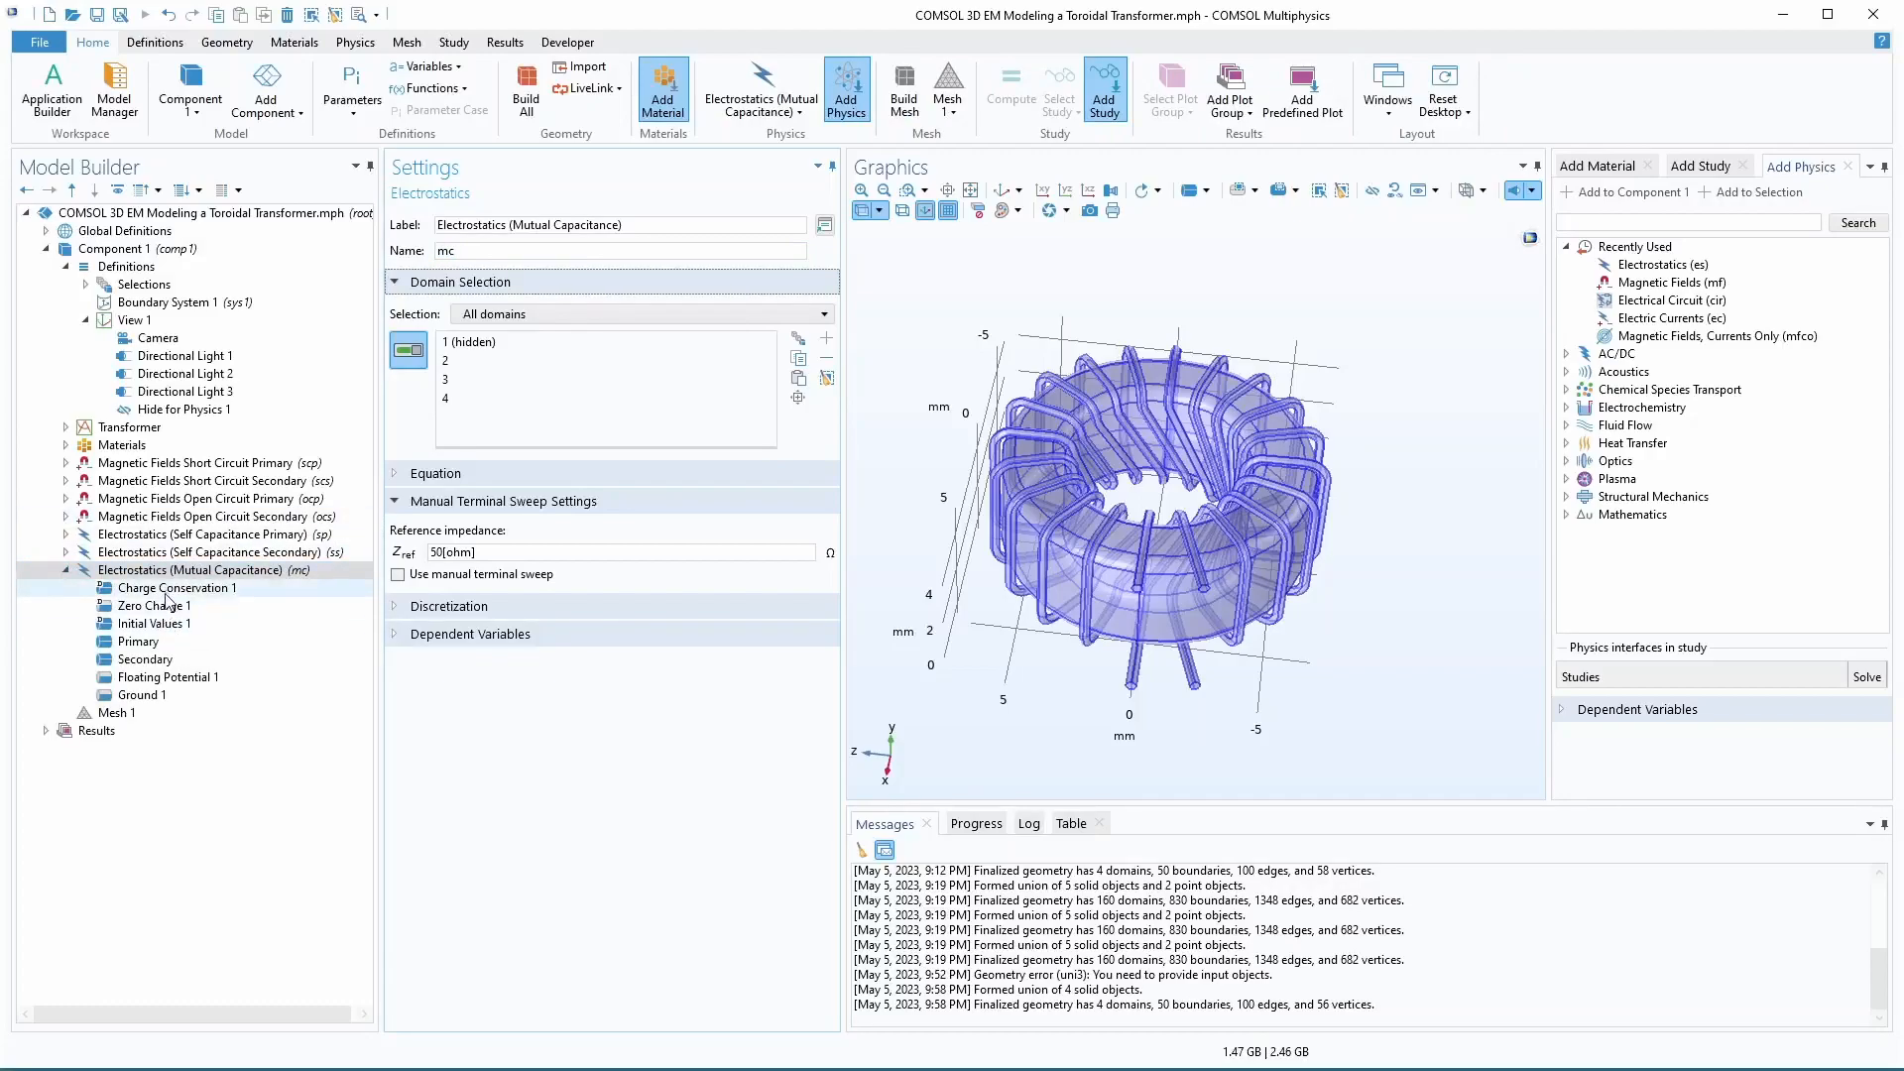
pyautogui.click(149, 623)
pyautogui.click(139, 642)
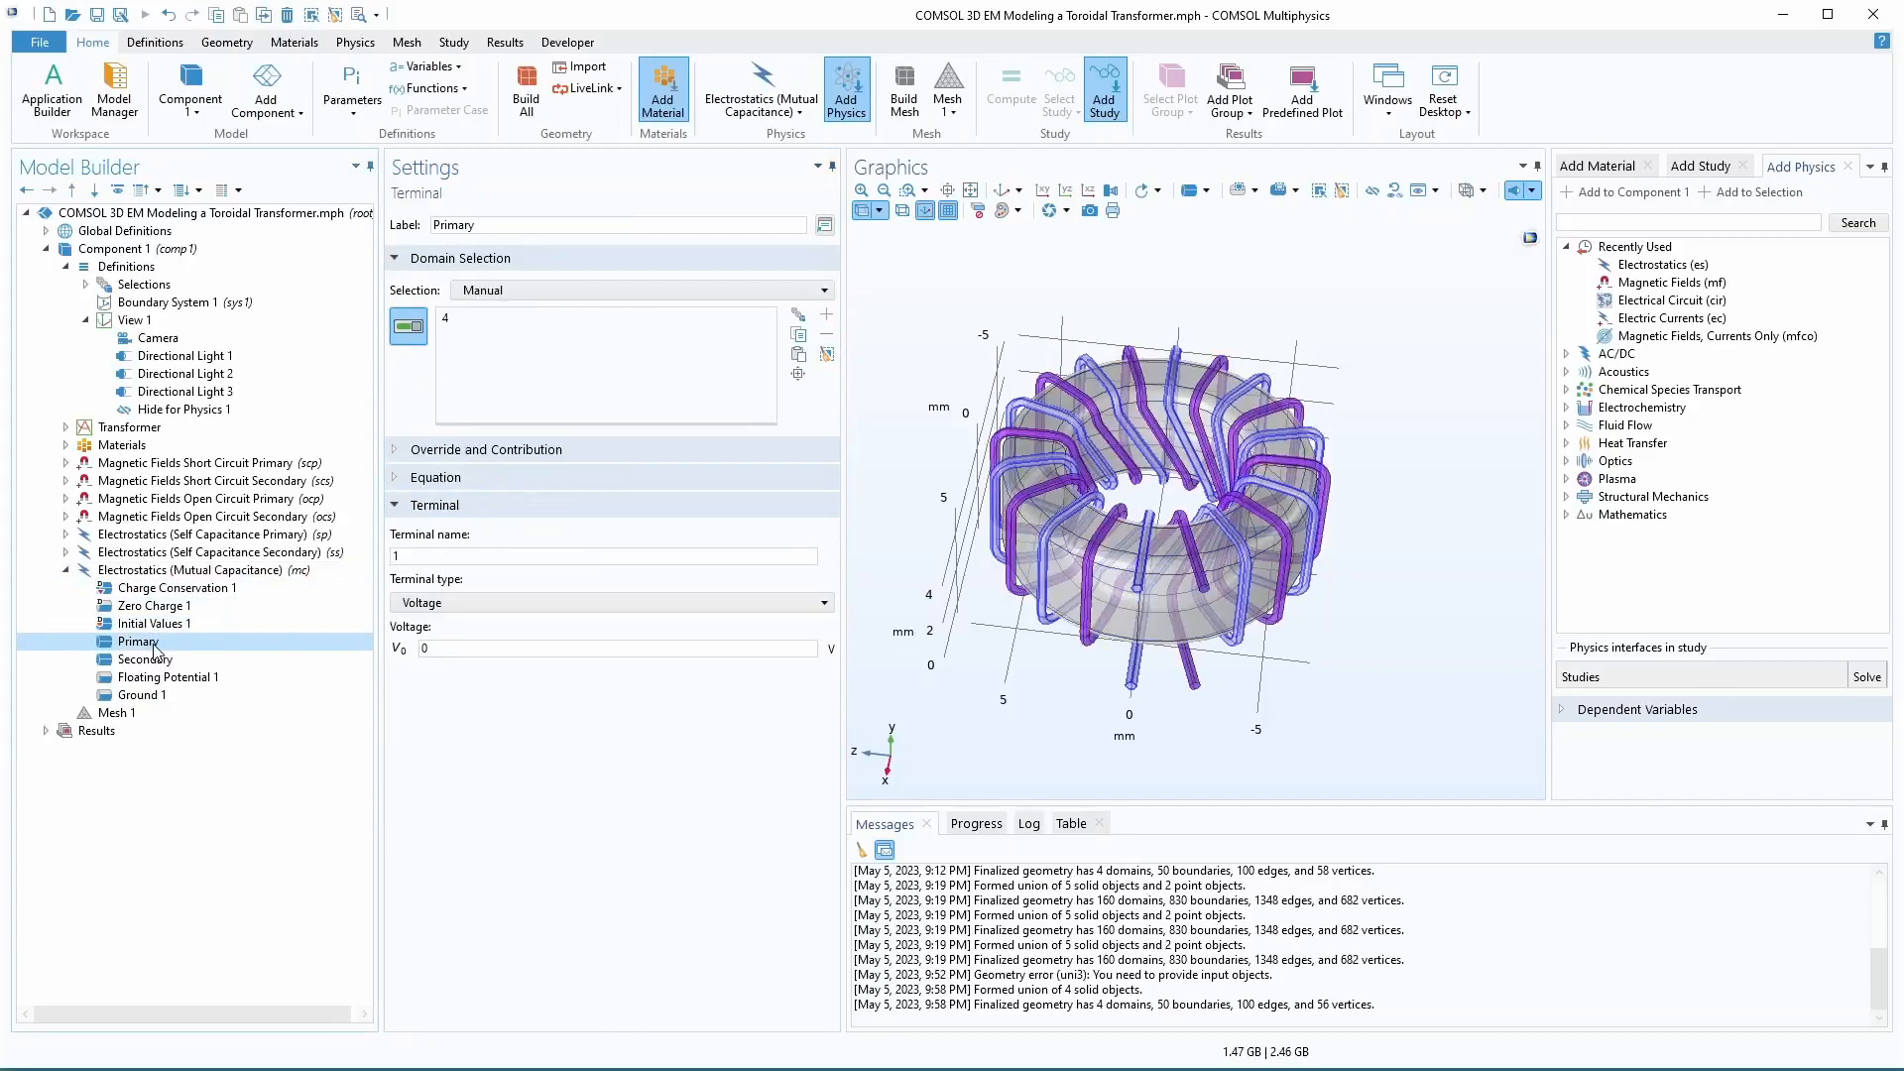
pyautogui.click(450, 602)
pyautogui.click(432, 646)
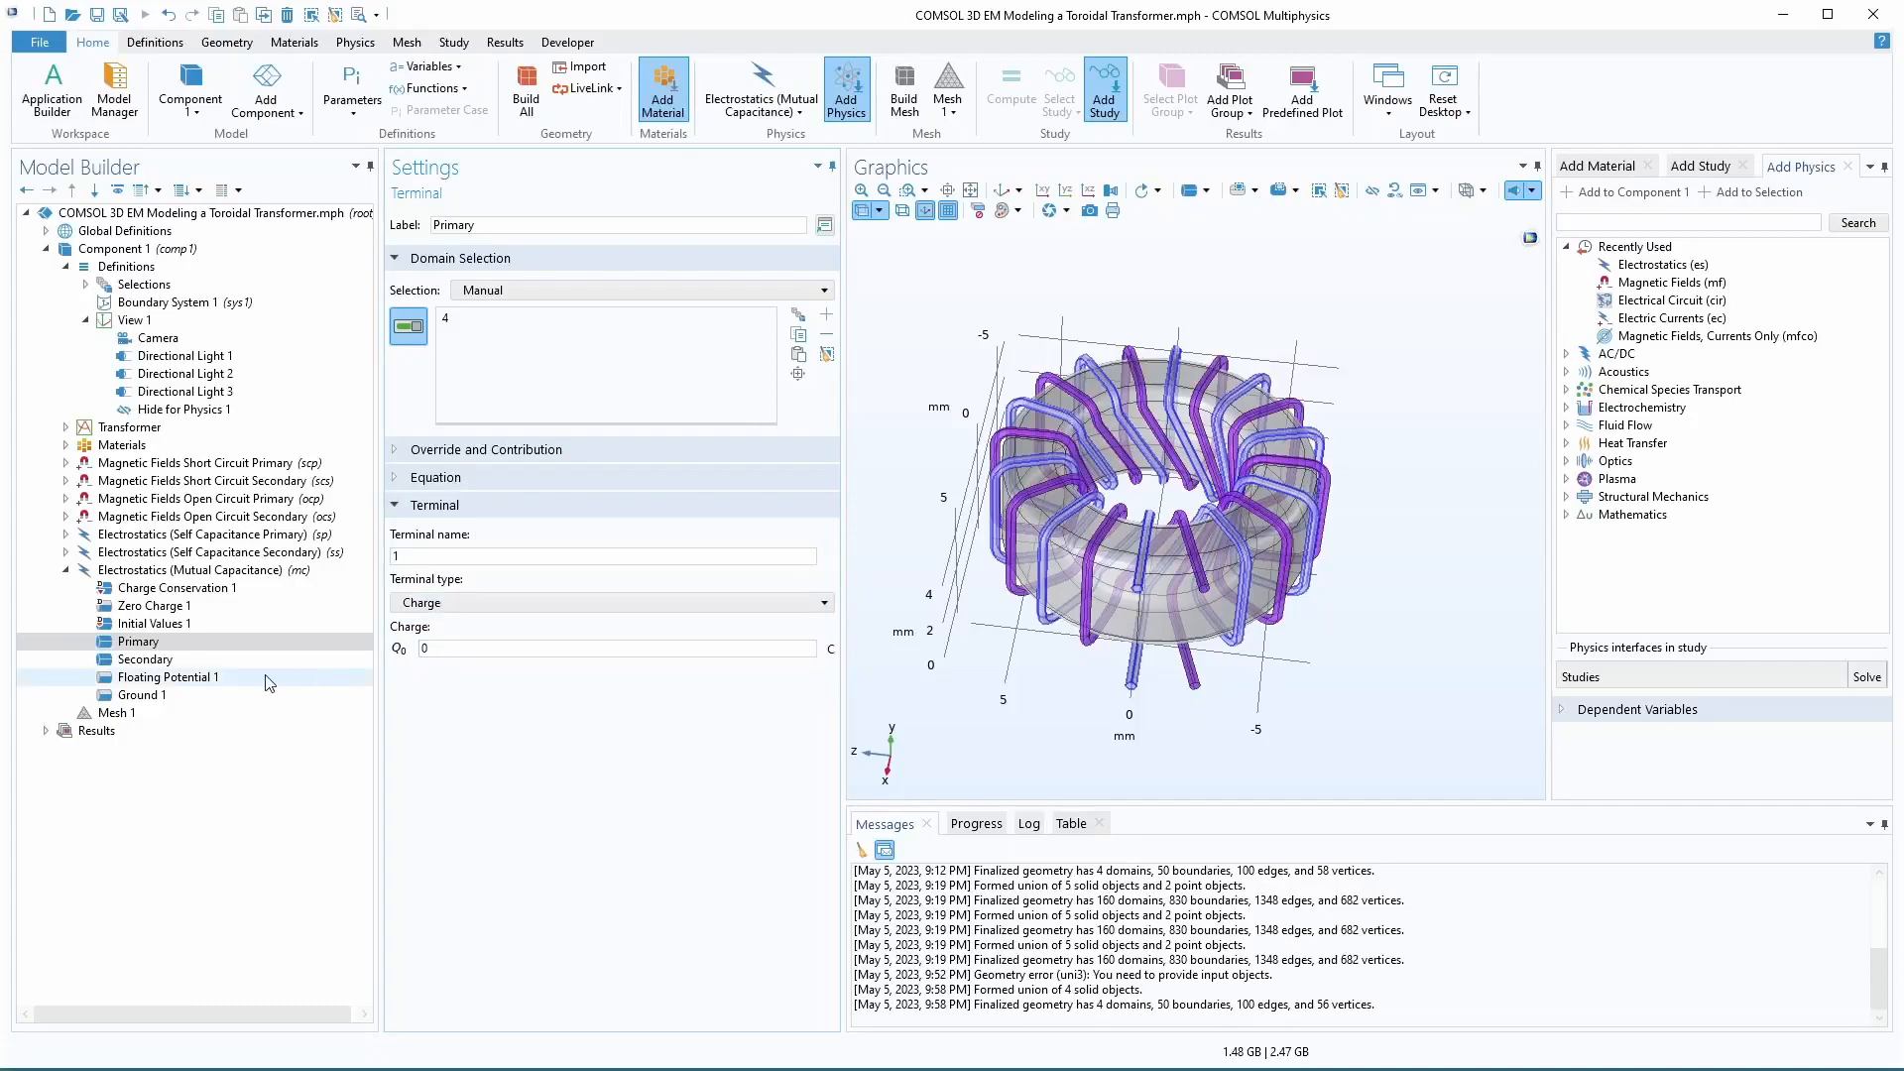
pyautogui.click(144, 660)
pyautogui.click(450, 603)
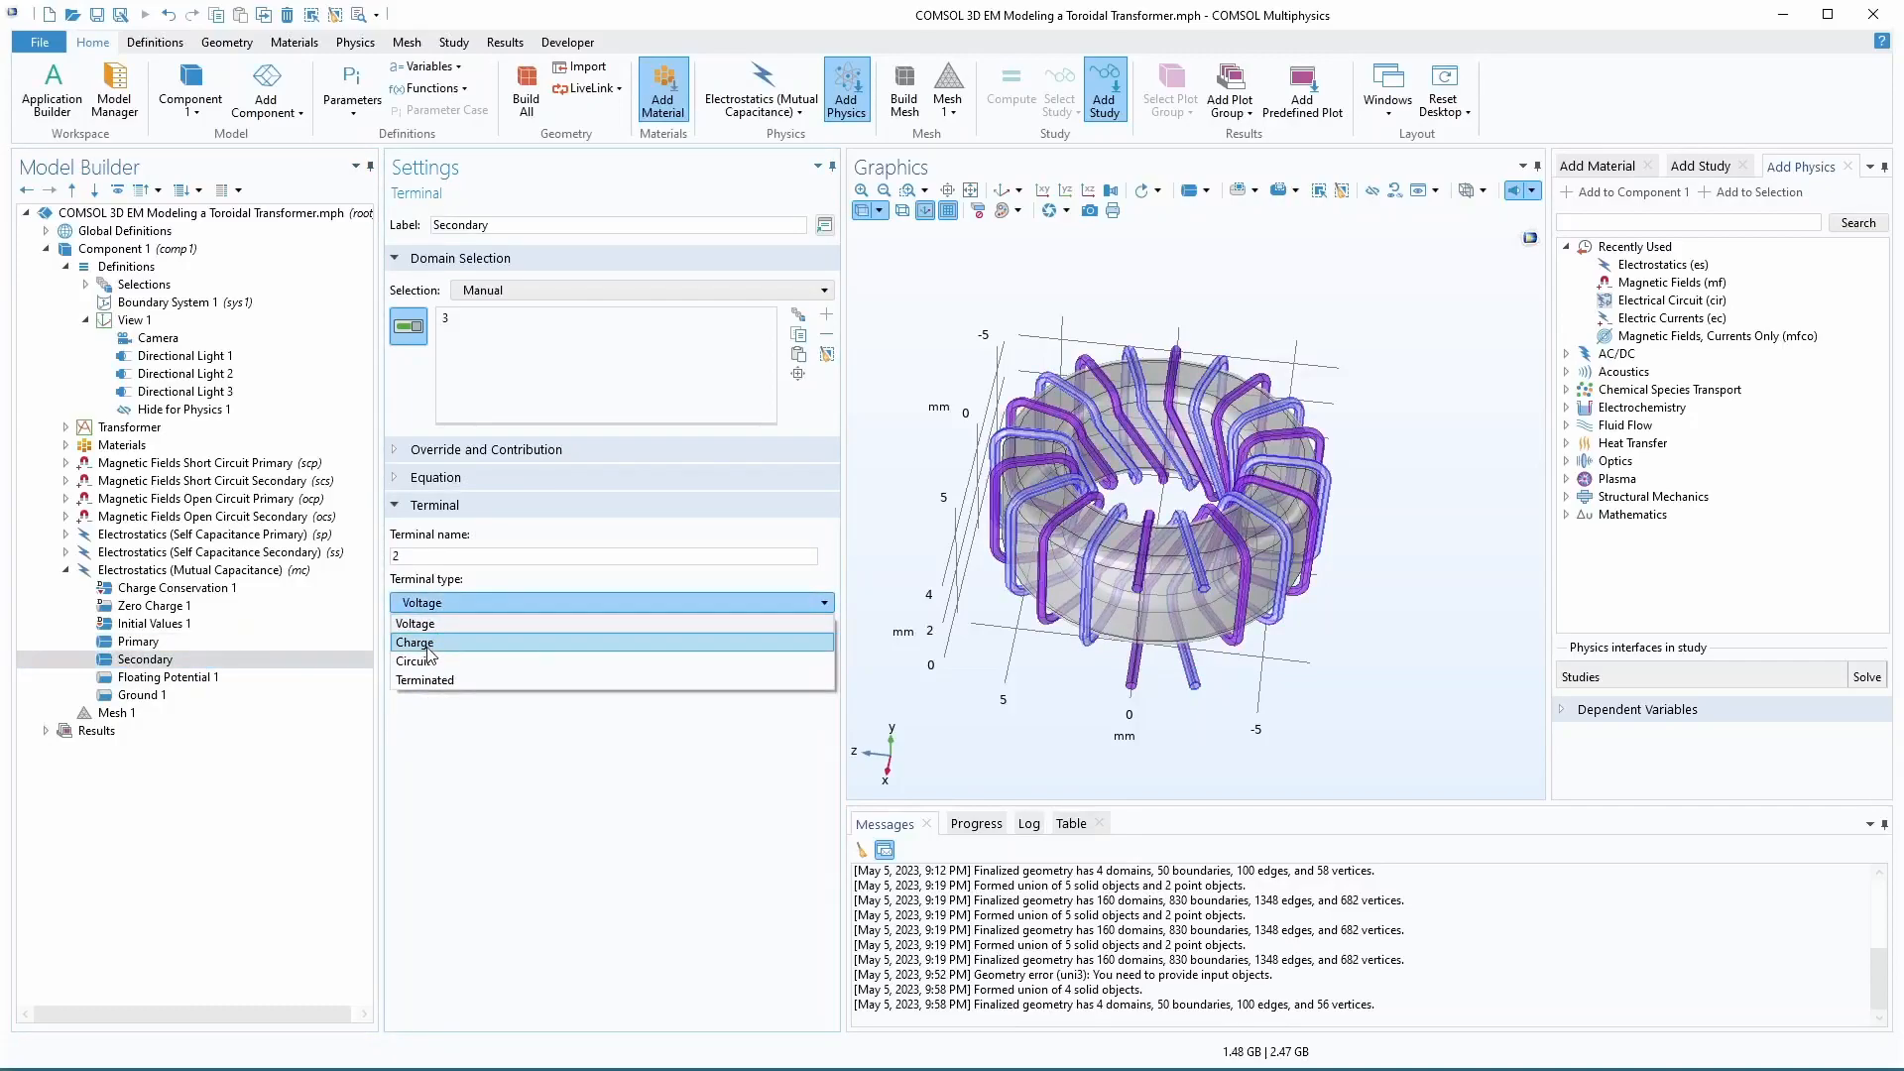
pyautogui.click(429, 645)
# - Copy the terminal names "Primary" and "Secondary" from the Self Capacitance Secondary interface to the matching Mutual Capacitance terminals
pyautogui.click(66, 552)
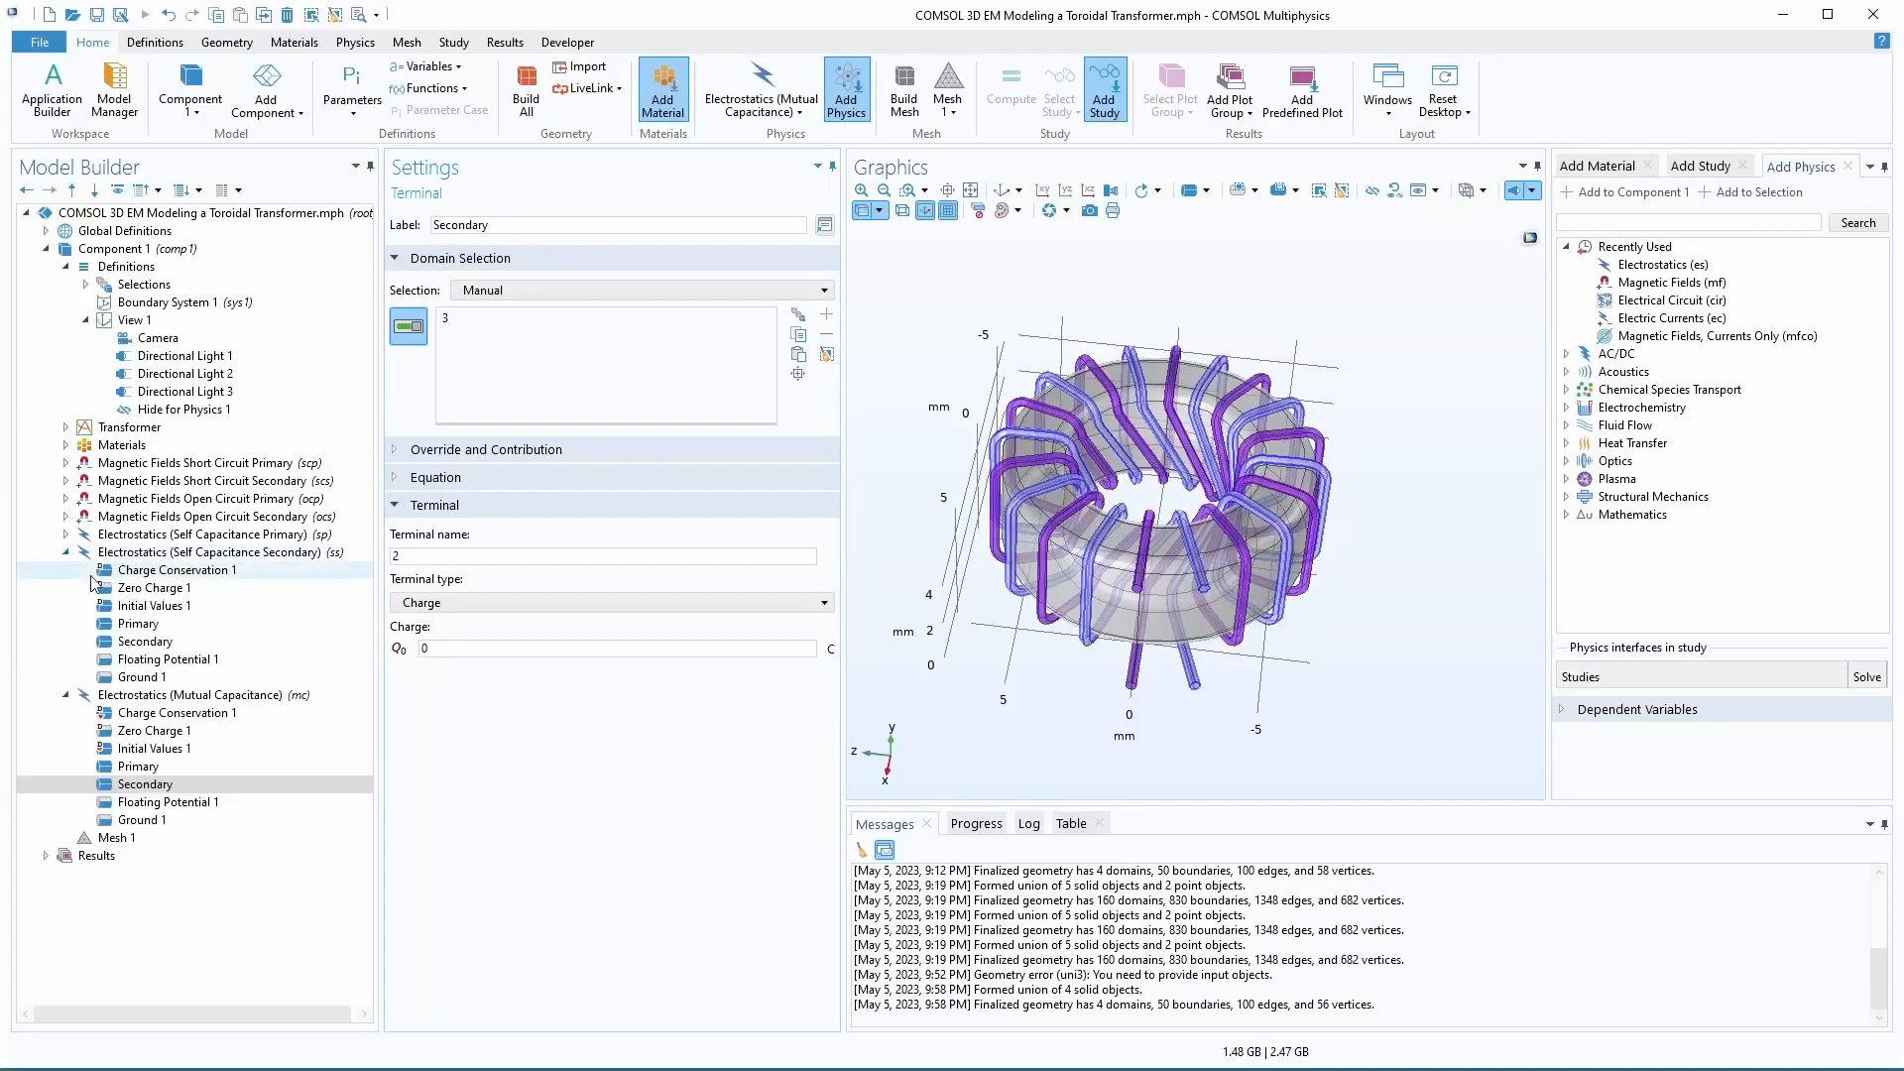
pyautogui.click(138, 623)
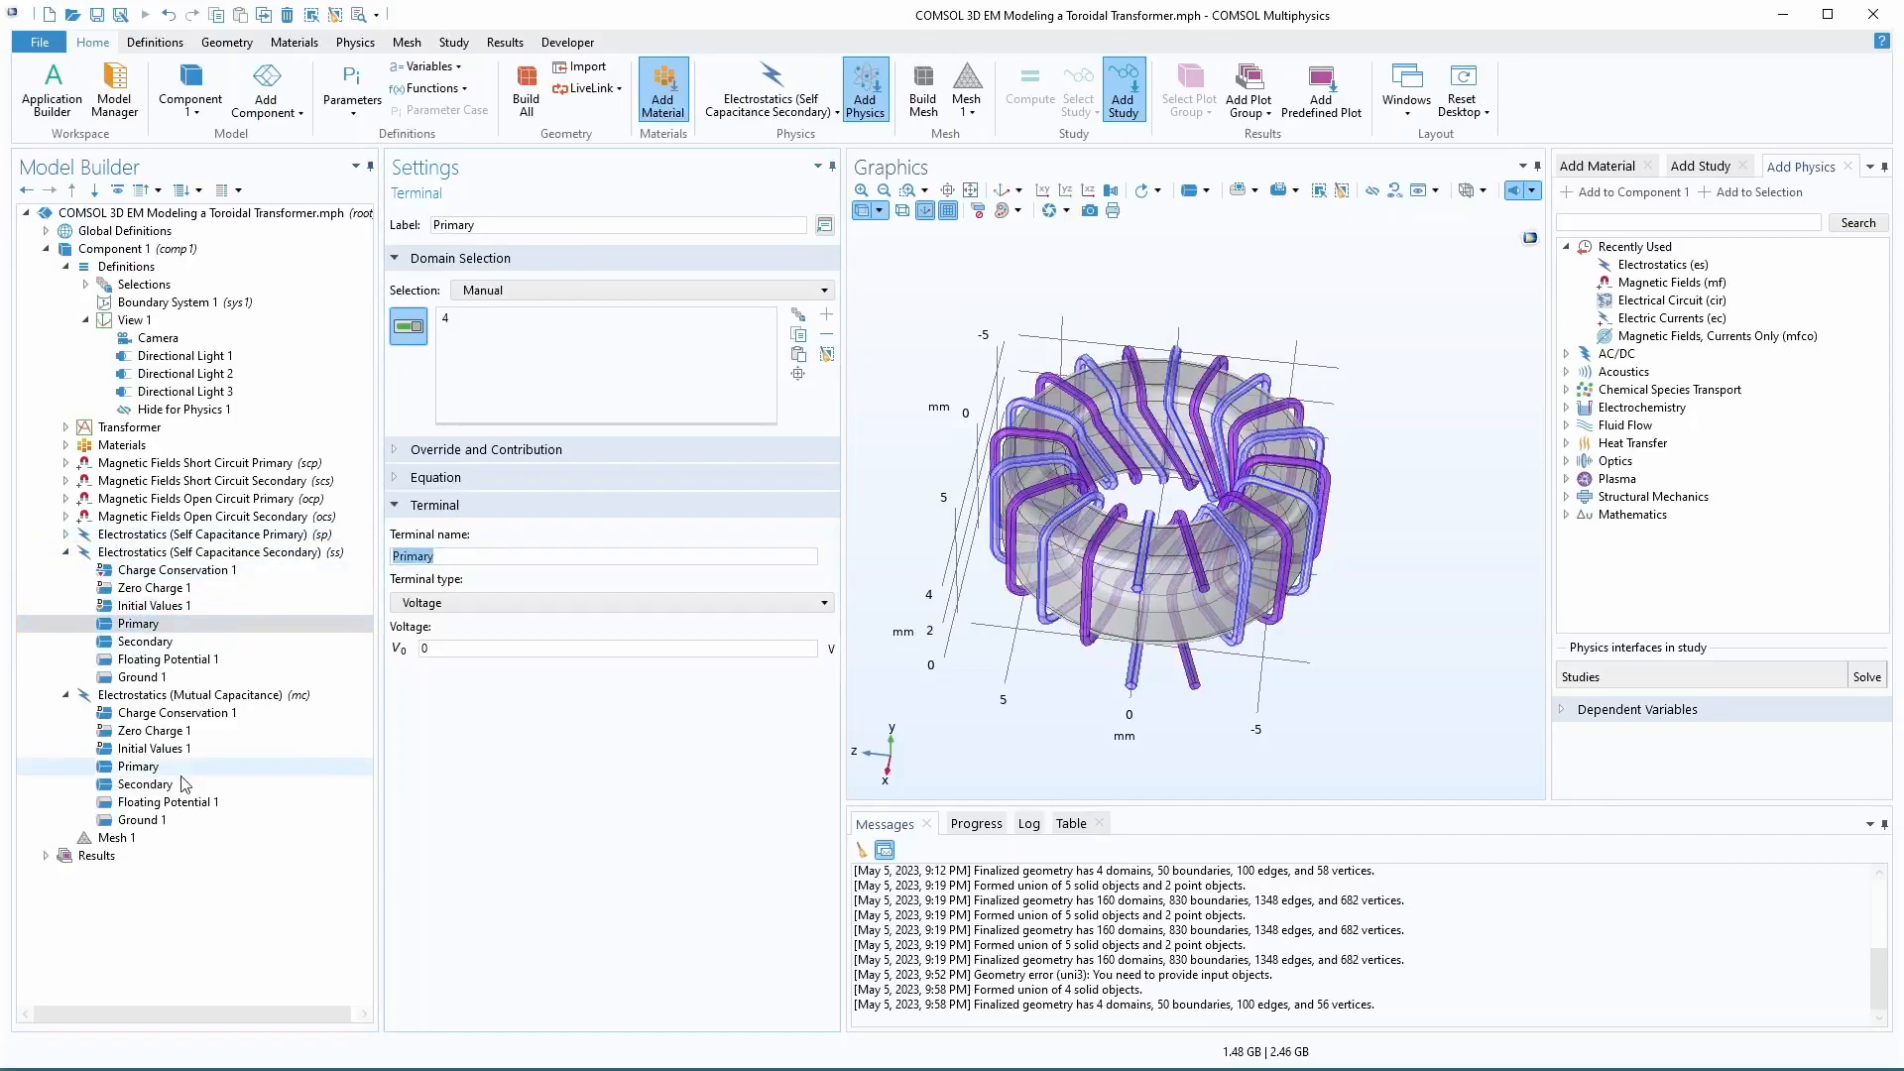
pyautogui.click(137, 765)
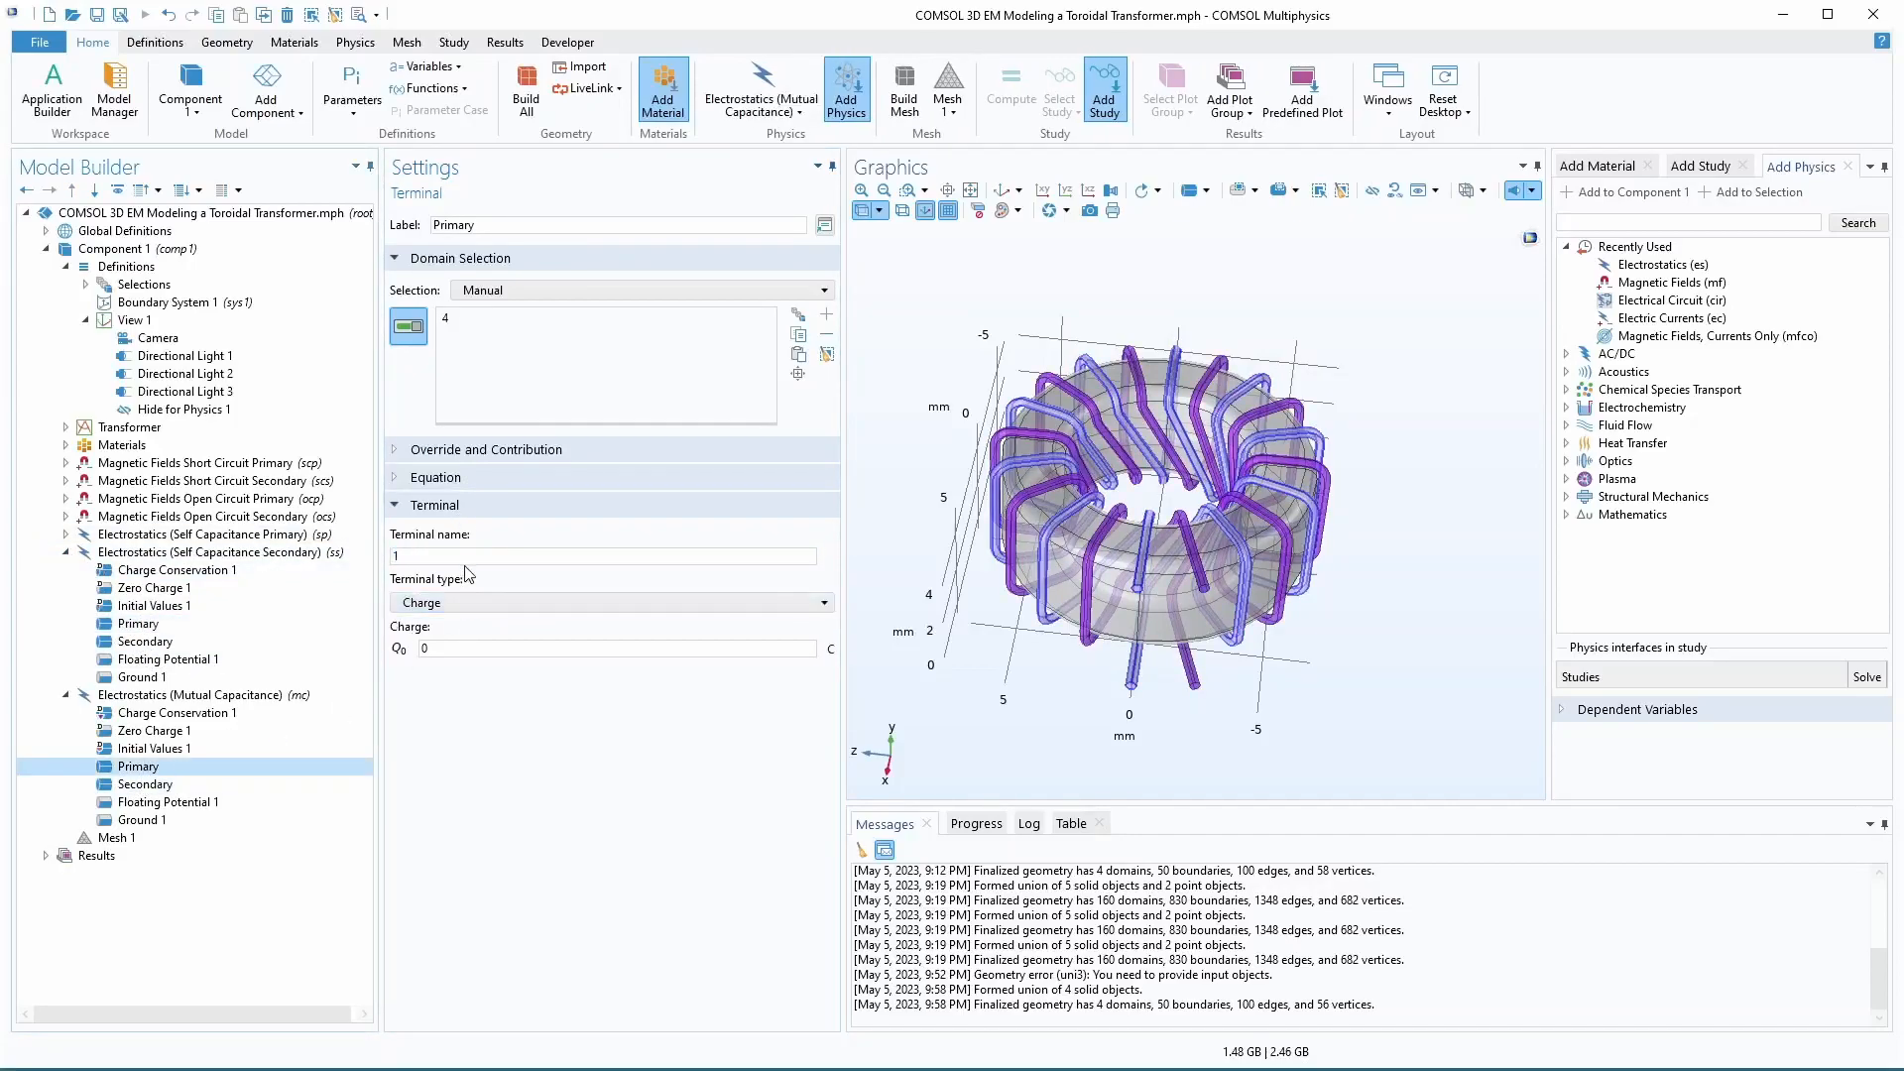
pyautogui.click(134, 641)
pyautogui.click(134, 784)
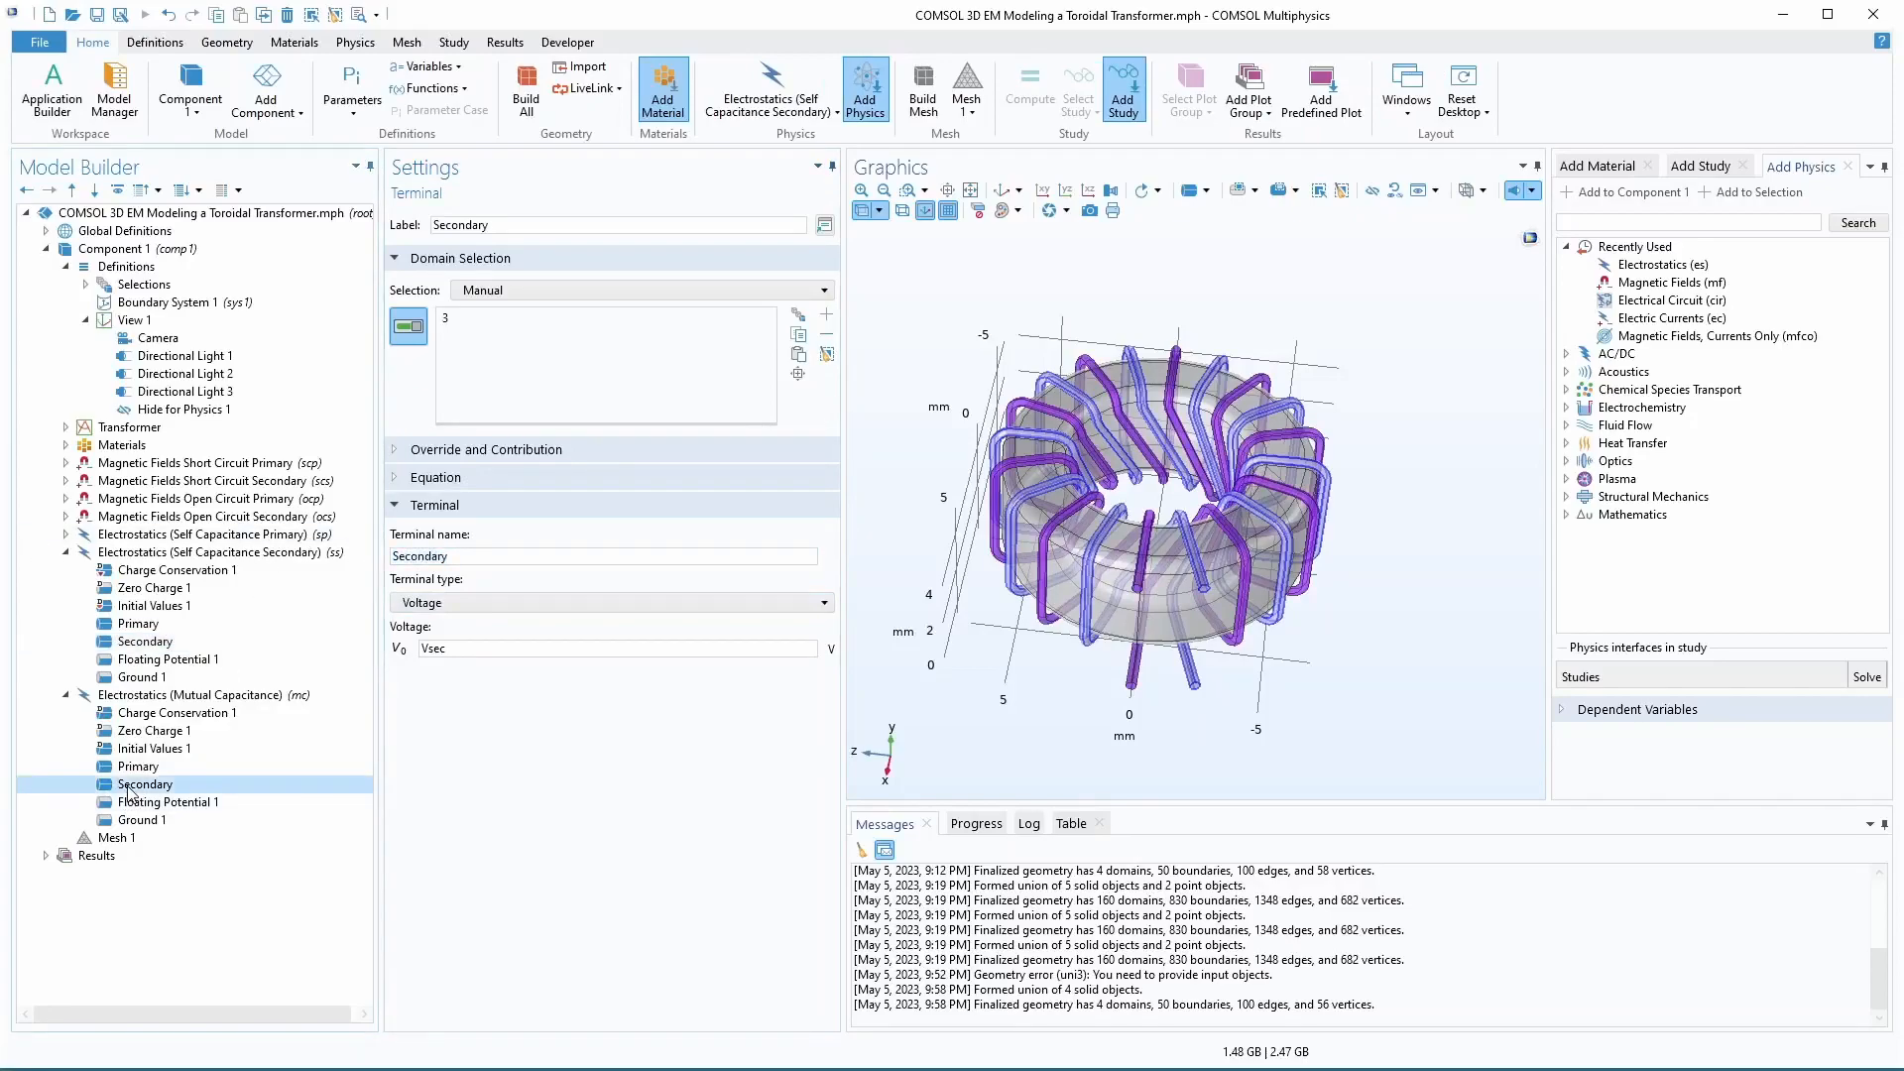
pyautogui.click(65, 694)
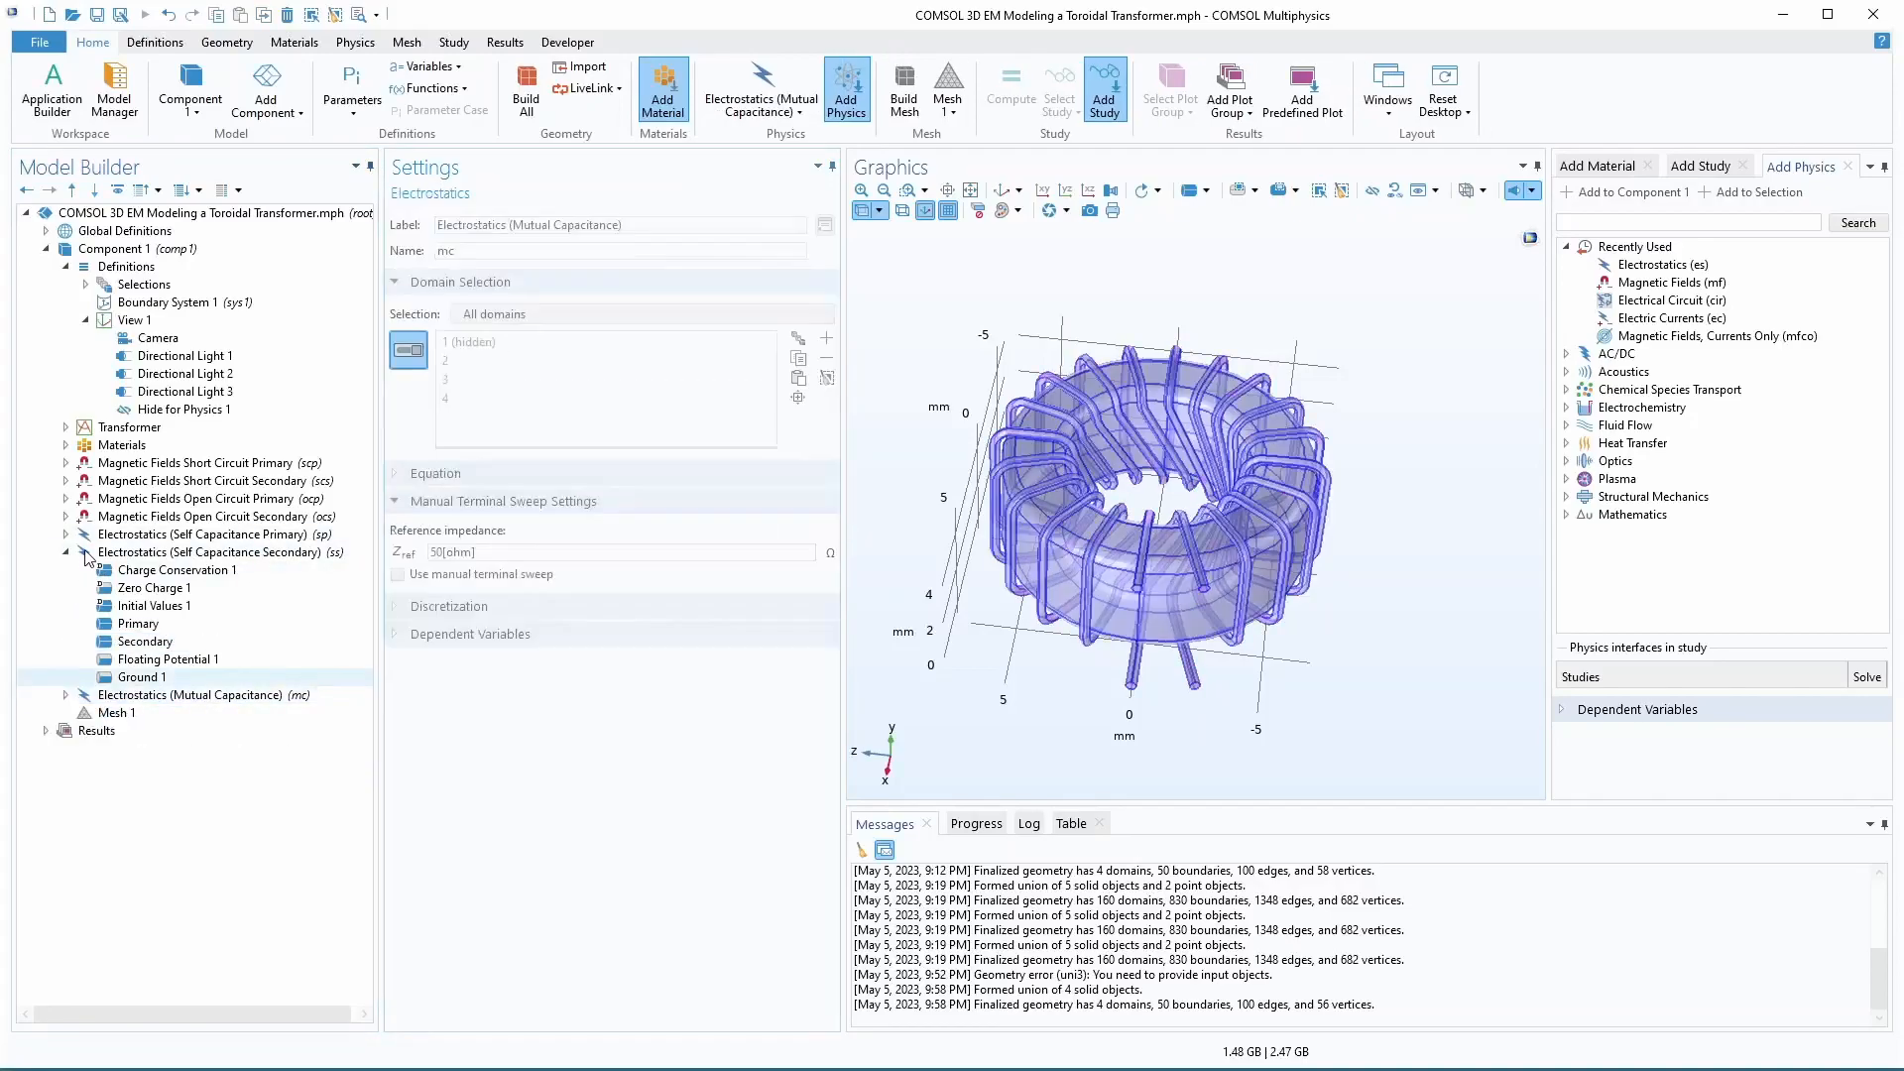
pyautogui.click(66, 552)
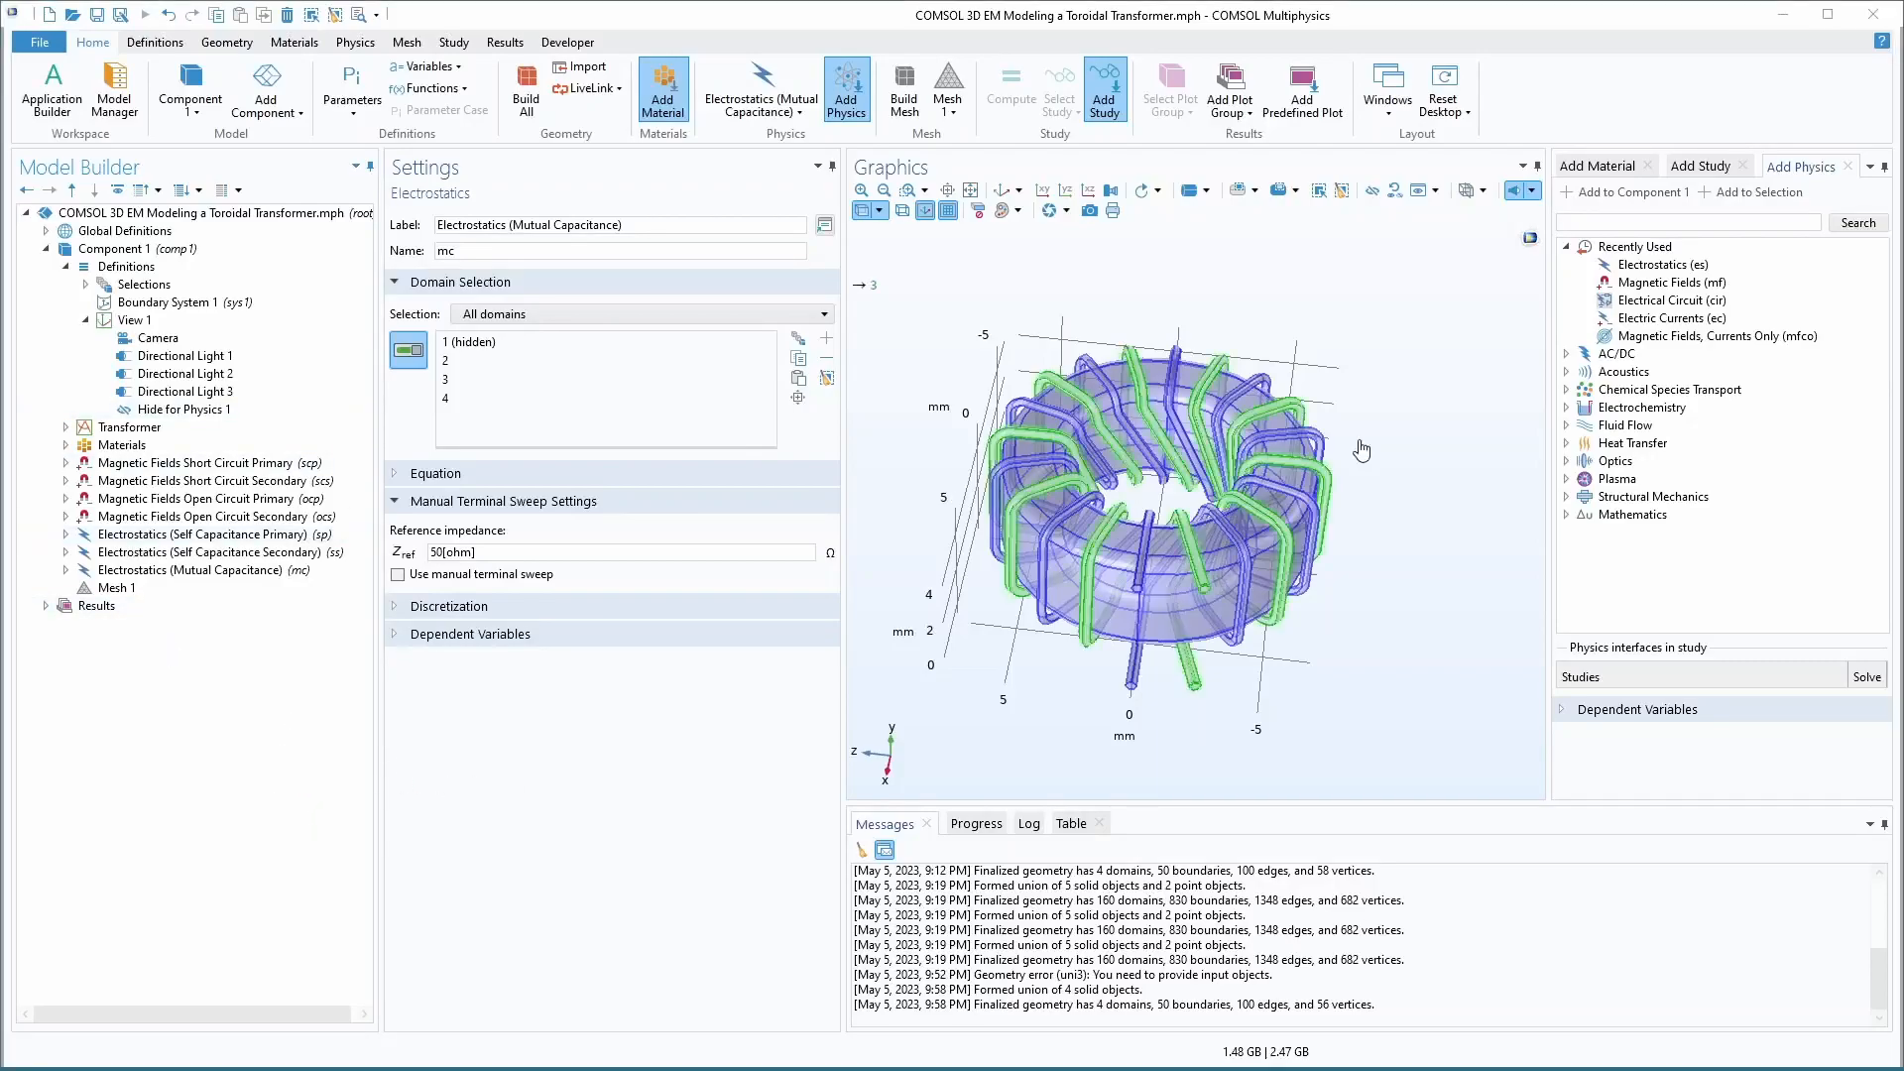
# - Add an Electric Currents (ec) interface from the AC/DC Electric Fields and Currents group to Component 1
pyautogui.click(1568, 353)
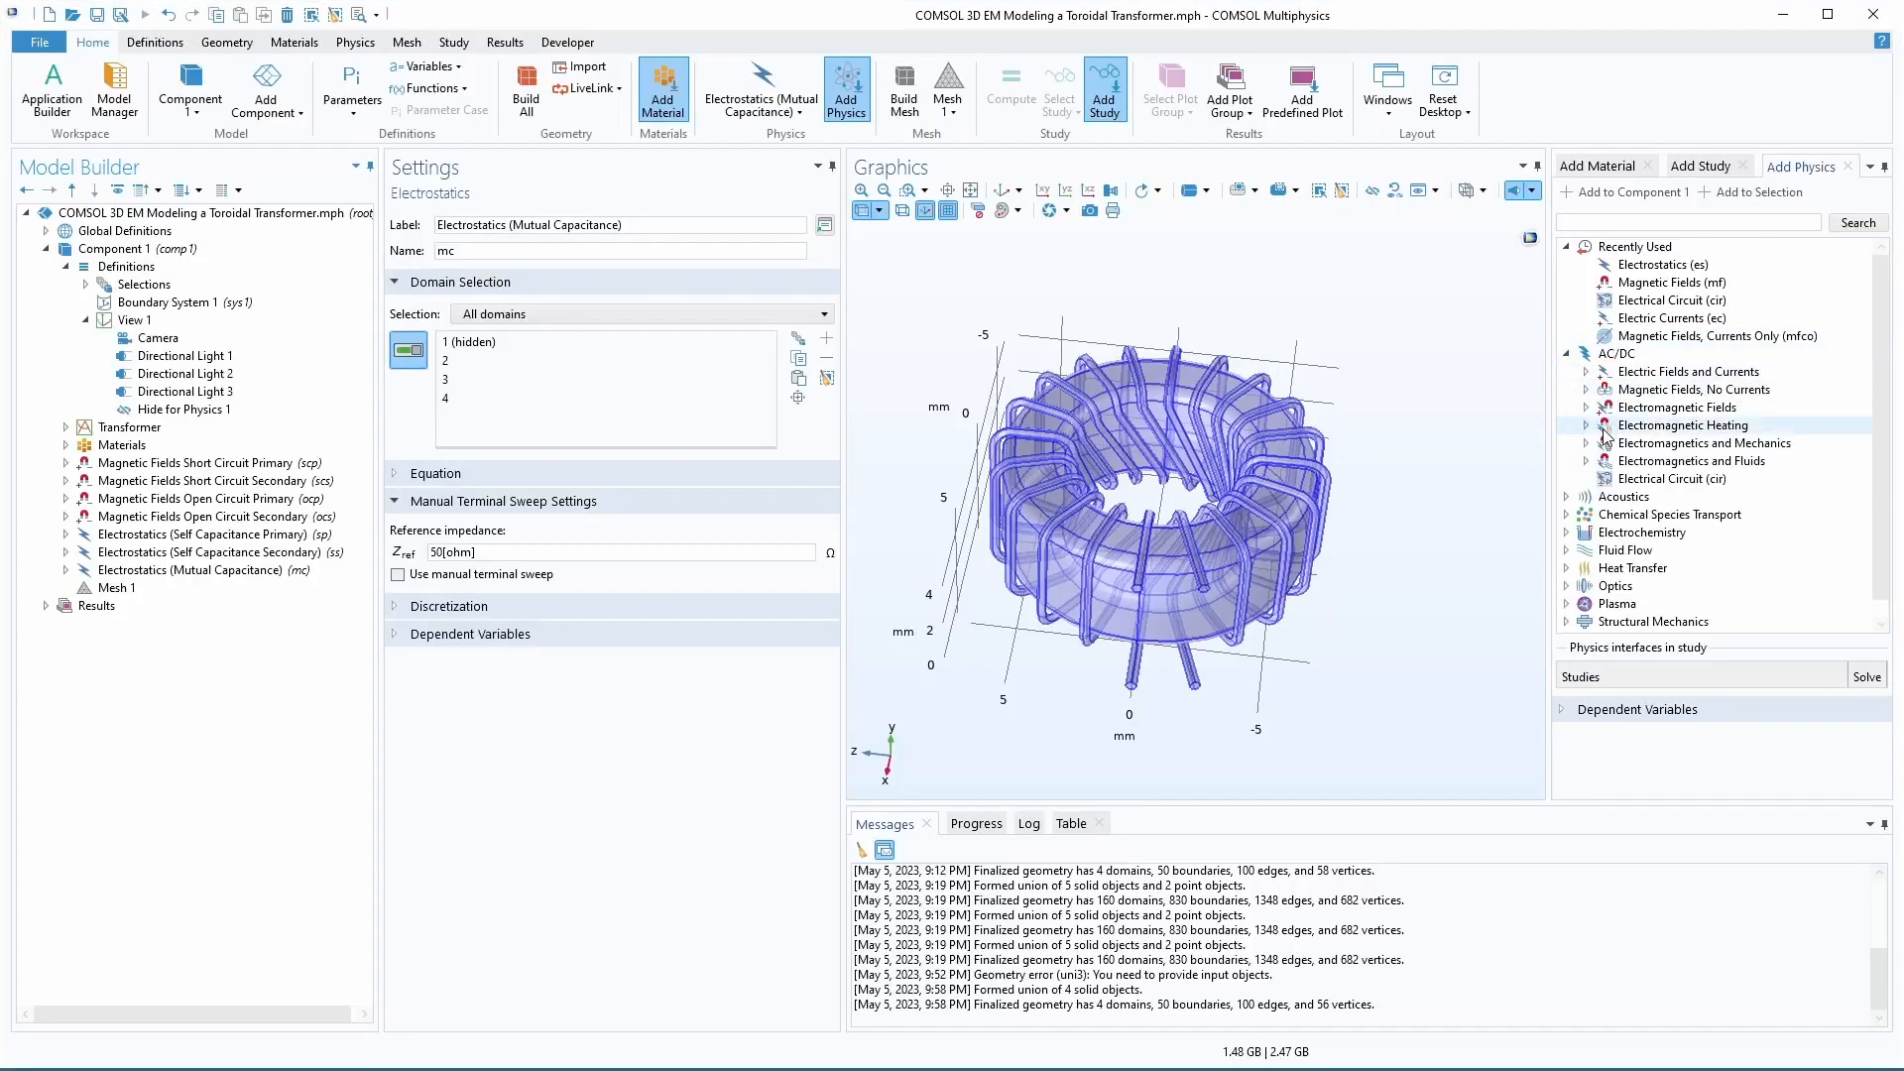
pyautogui.click(1586, 372)
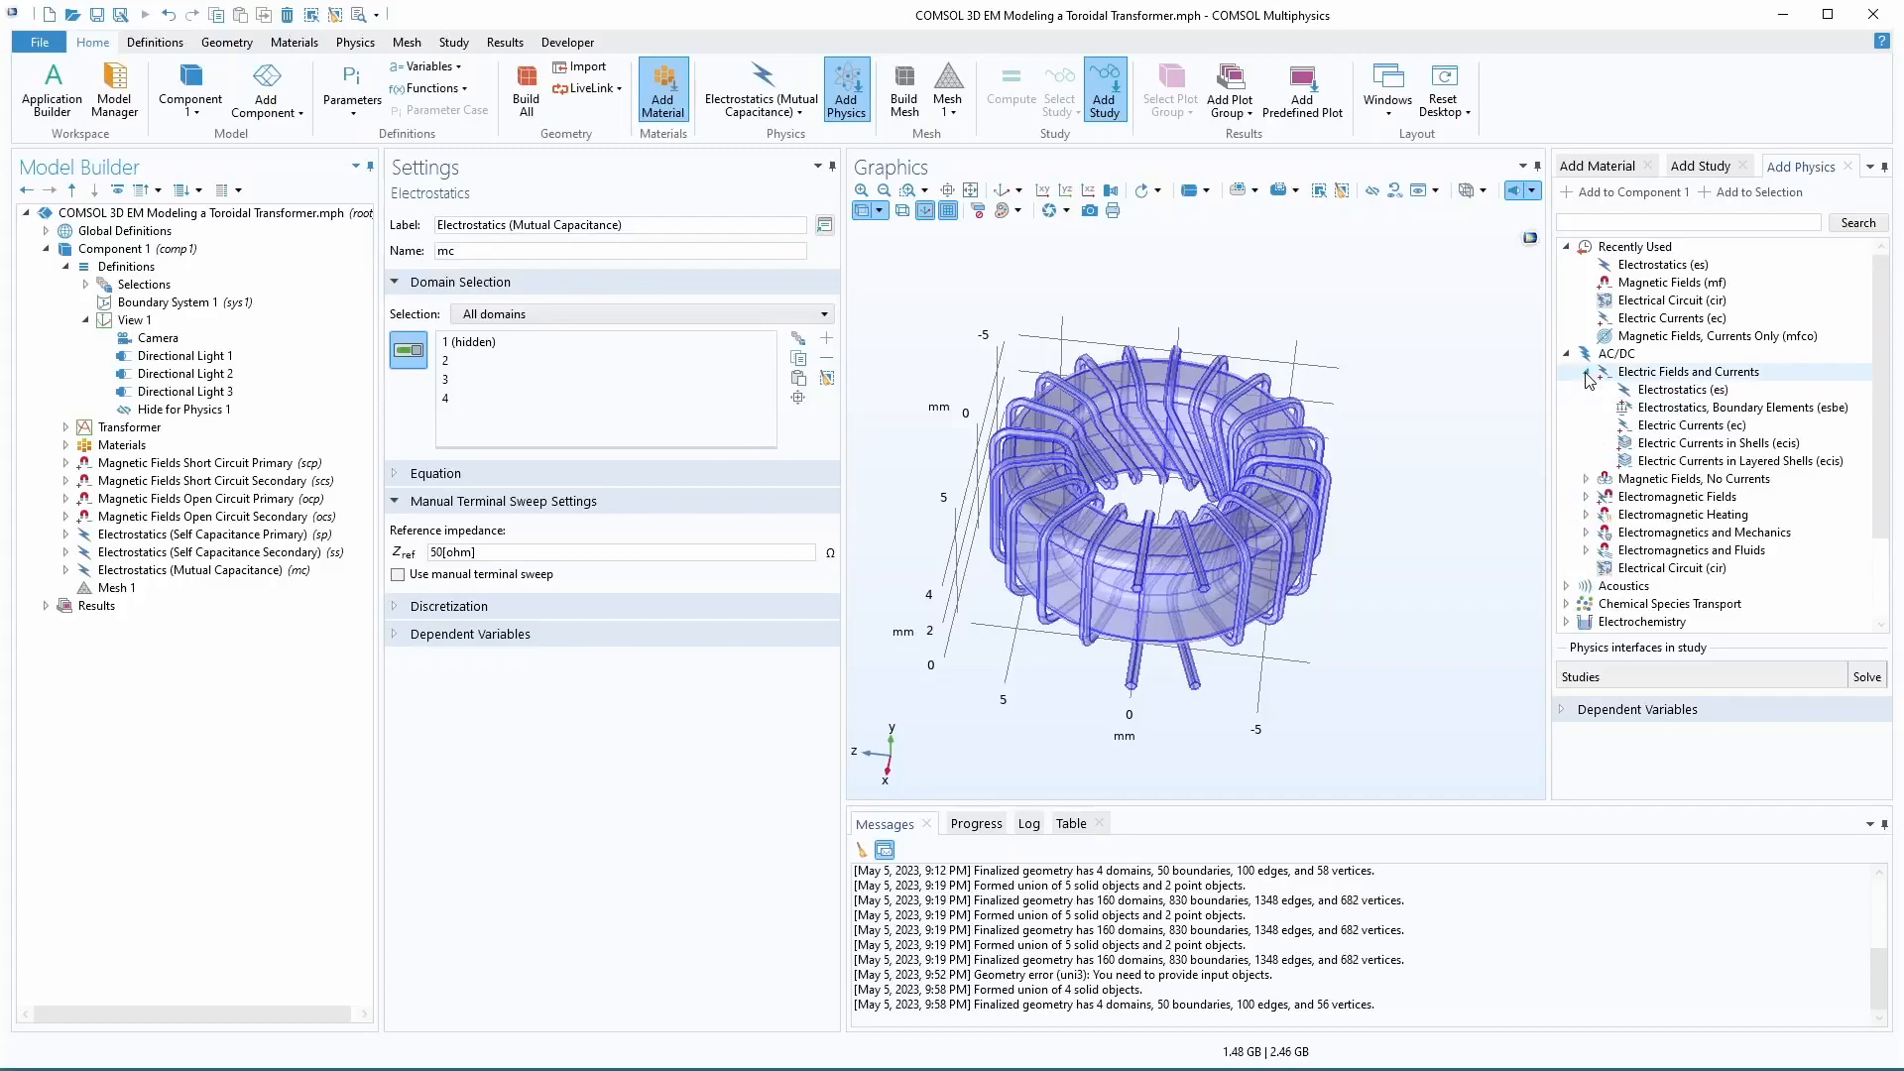
pyautogui.click(1645, 431)
pyautogui.doubleClick(1645, 430)
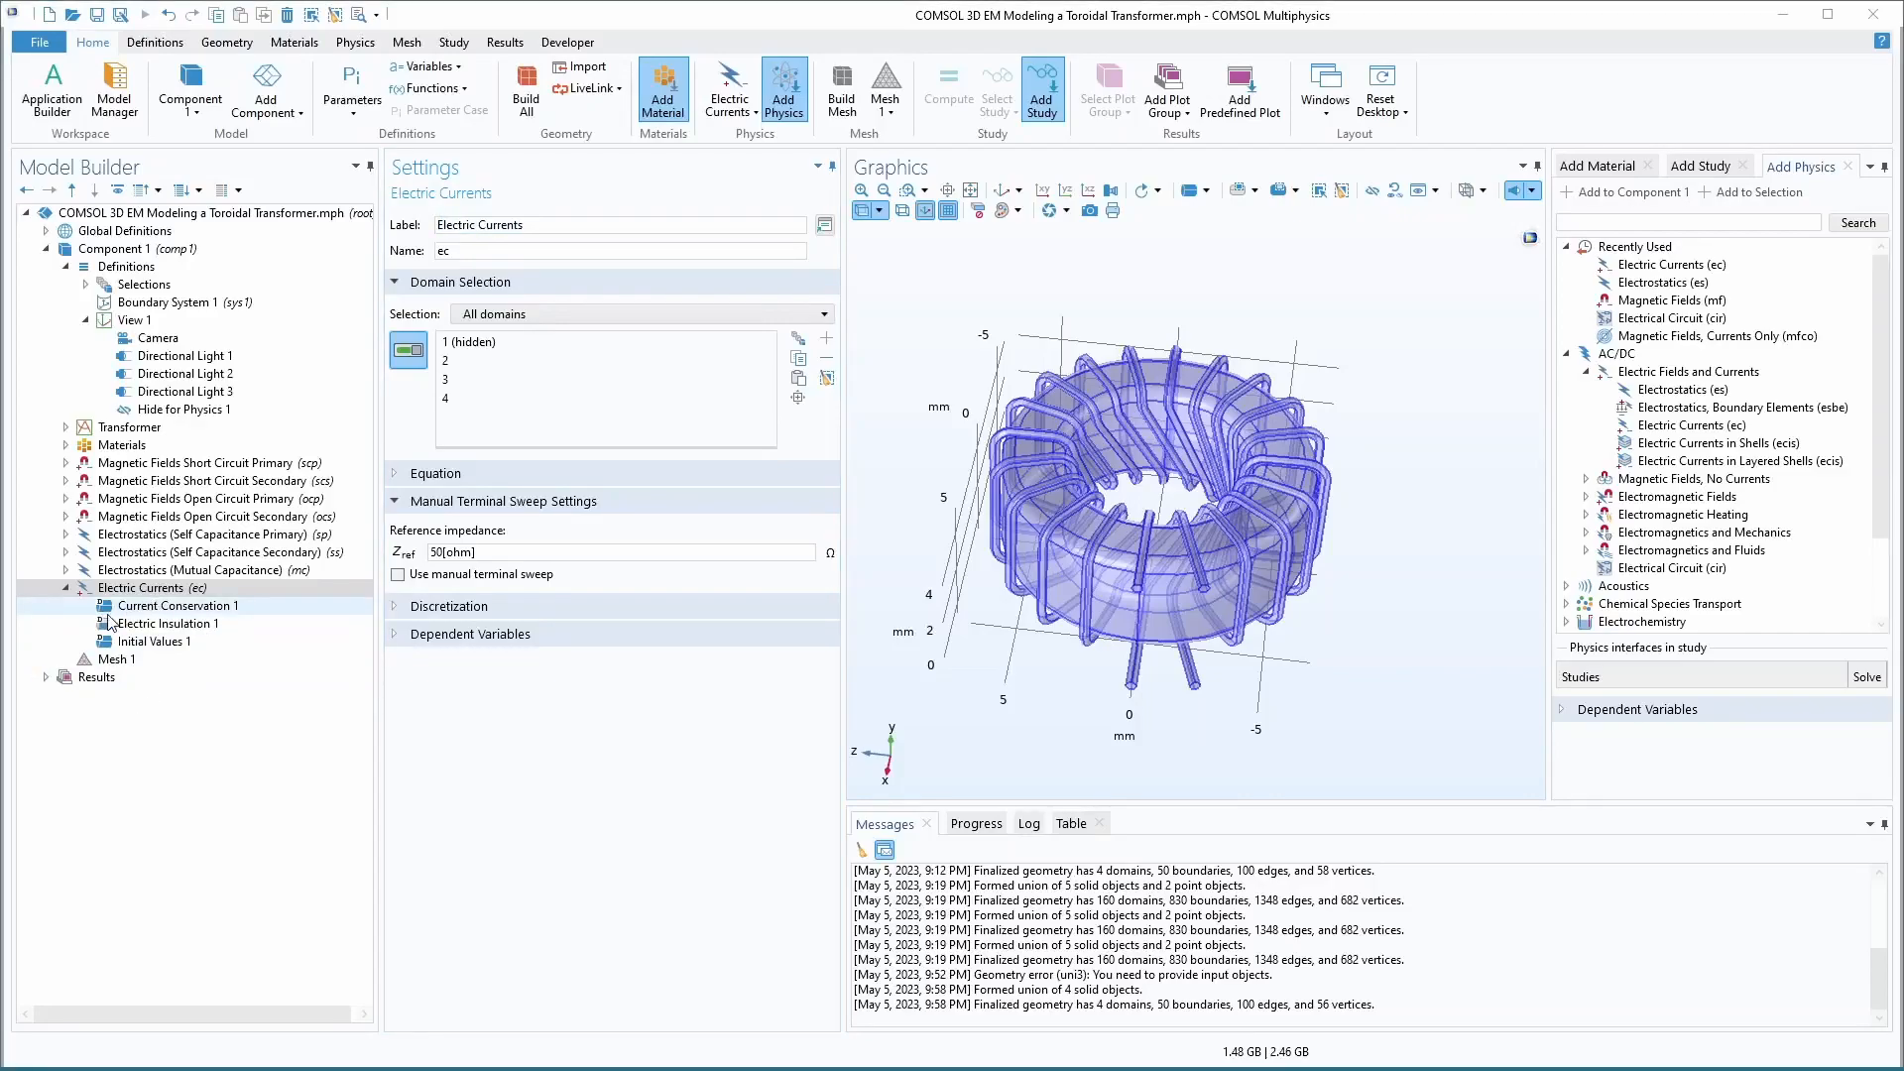
# - Add two boundary Terminal conditions and a Ground condition to the Electric Currents interface
pyautogui.rightClick(130, 591)
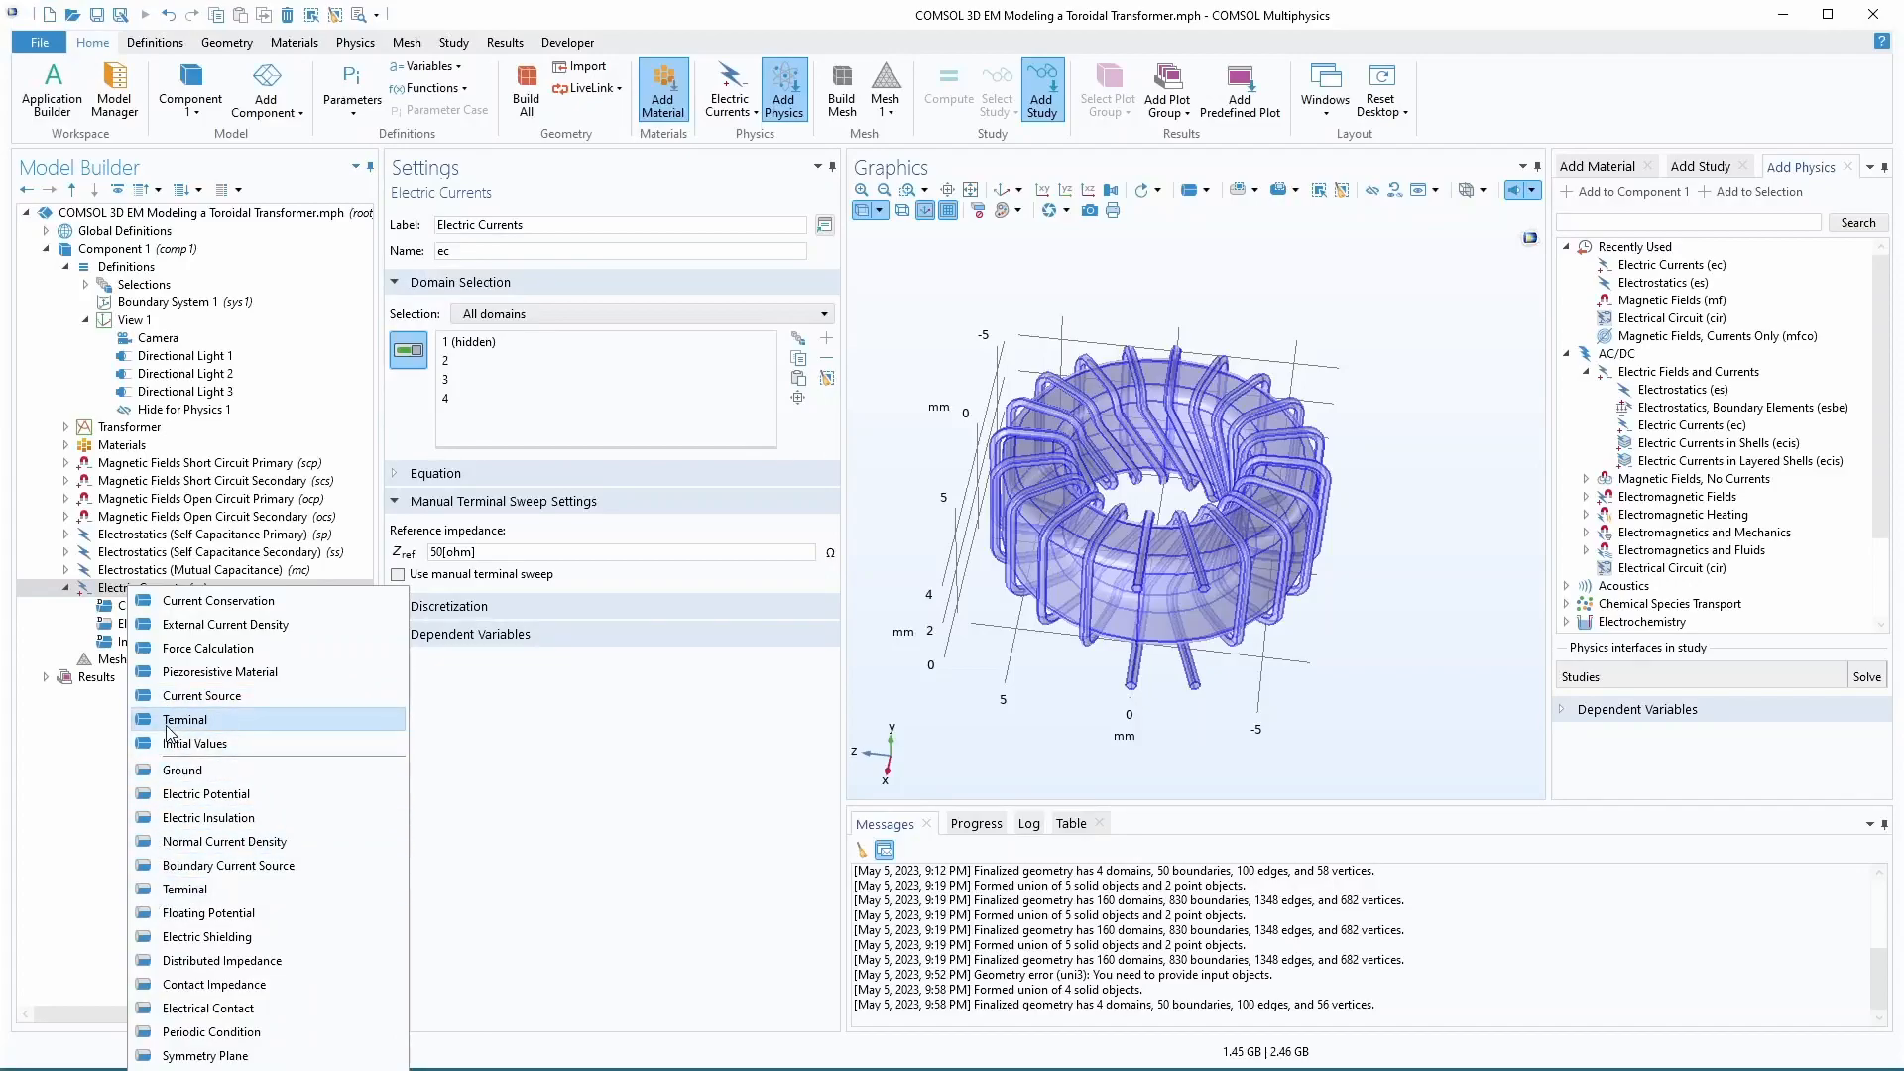
pyautogui.click(183, 889)
pyautogui.rightClick(149, 590)
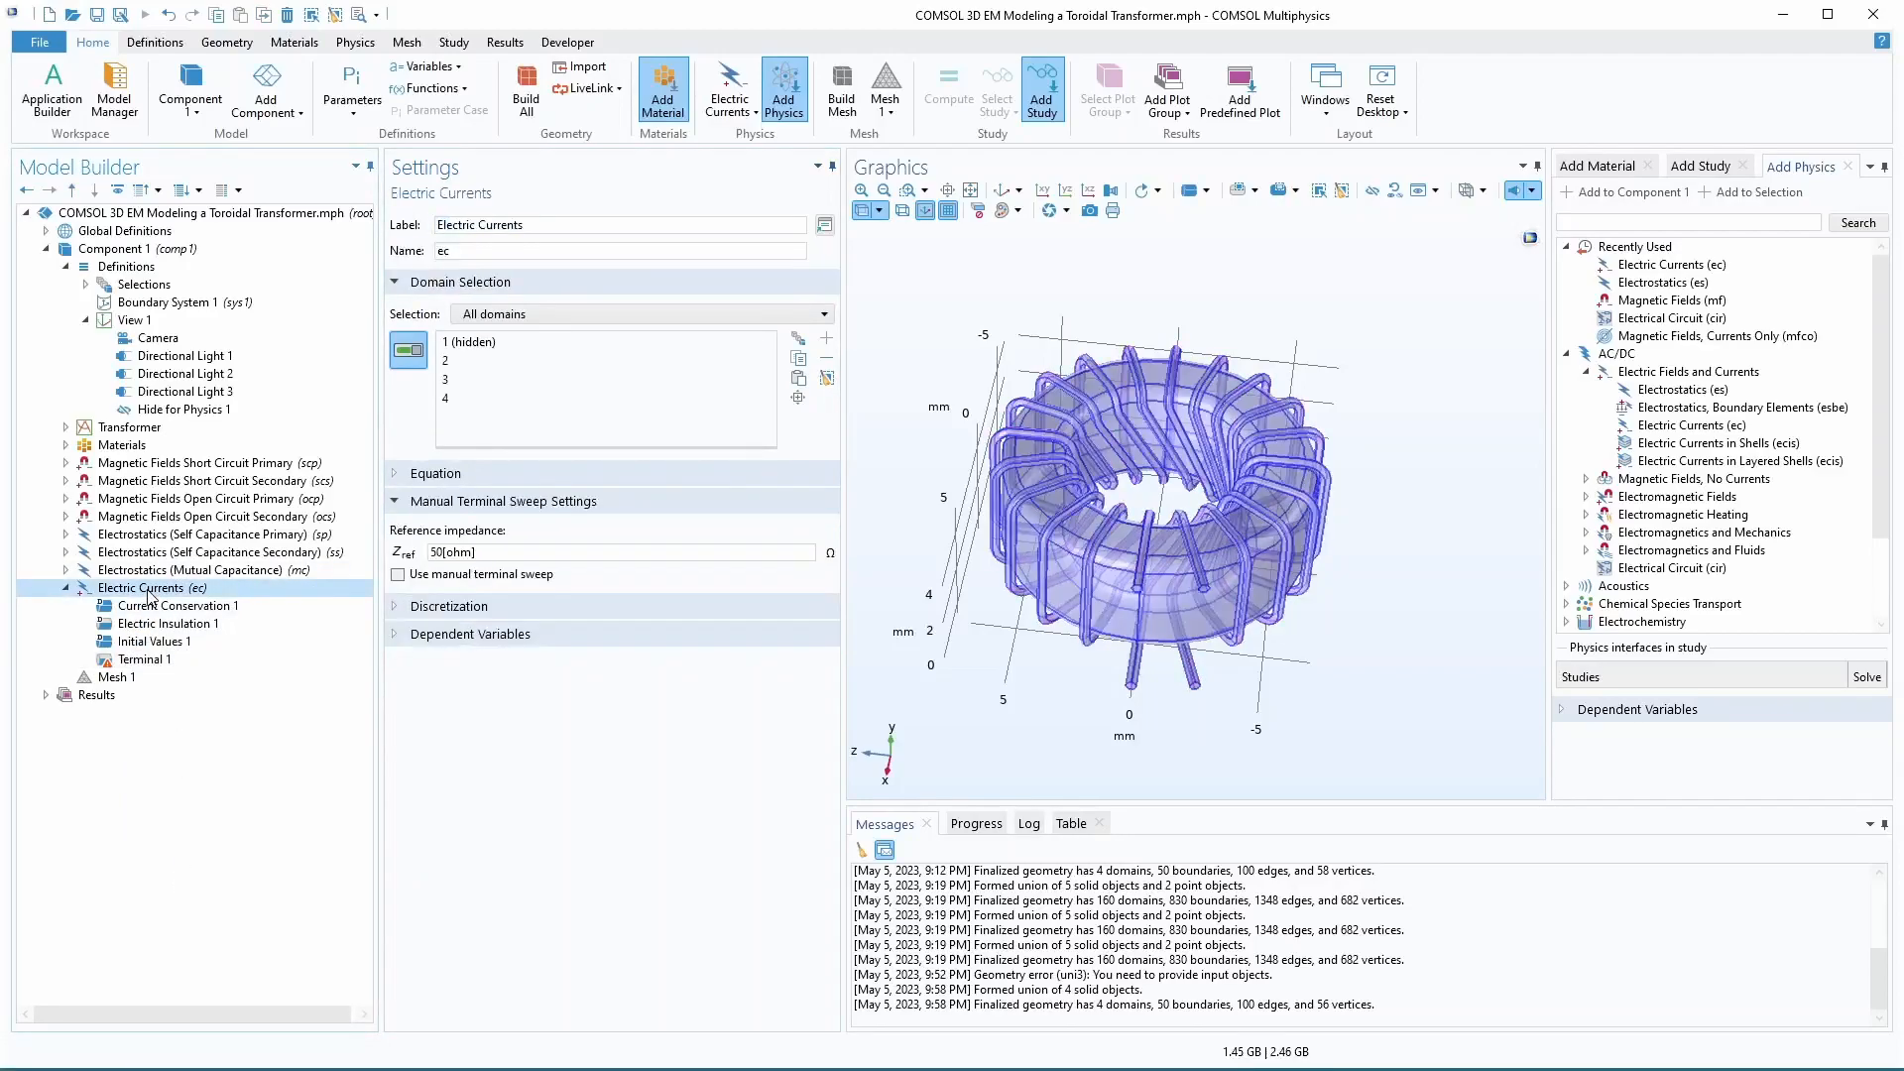
pyautogui.click(205, 892)
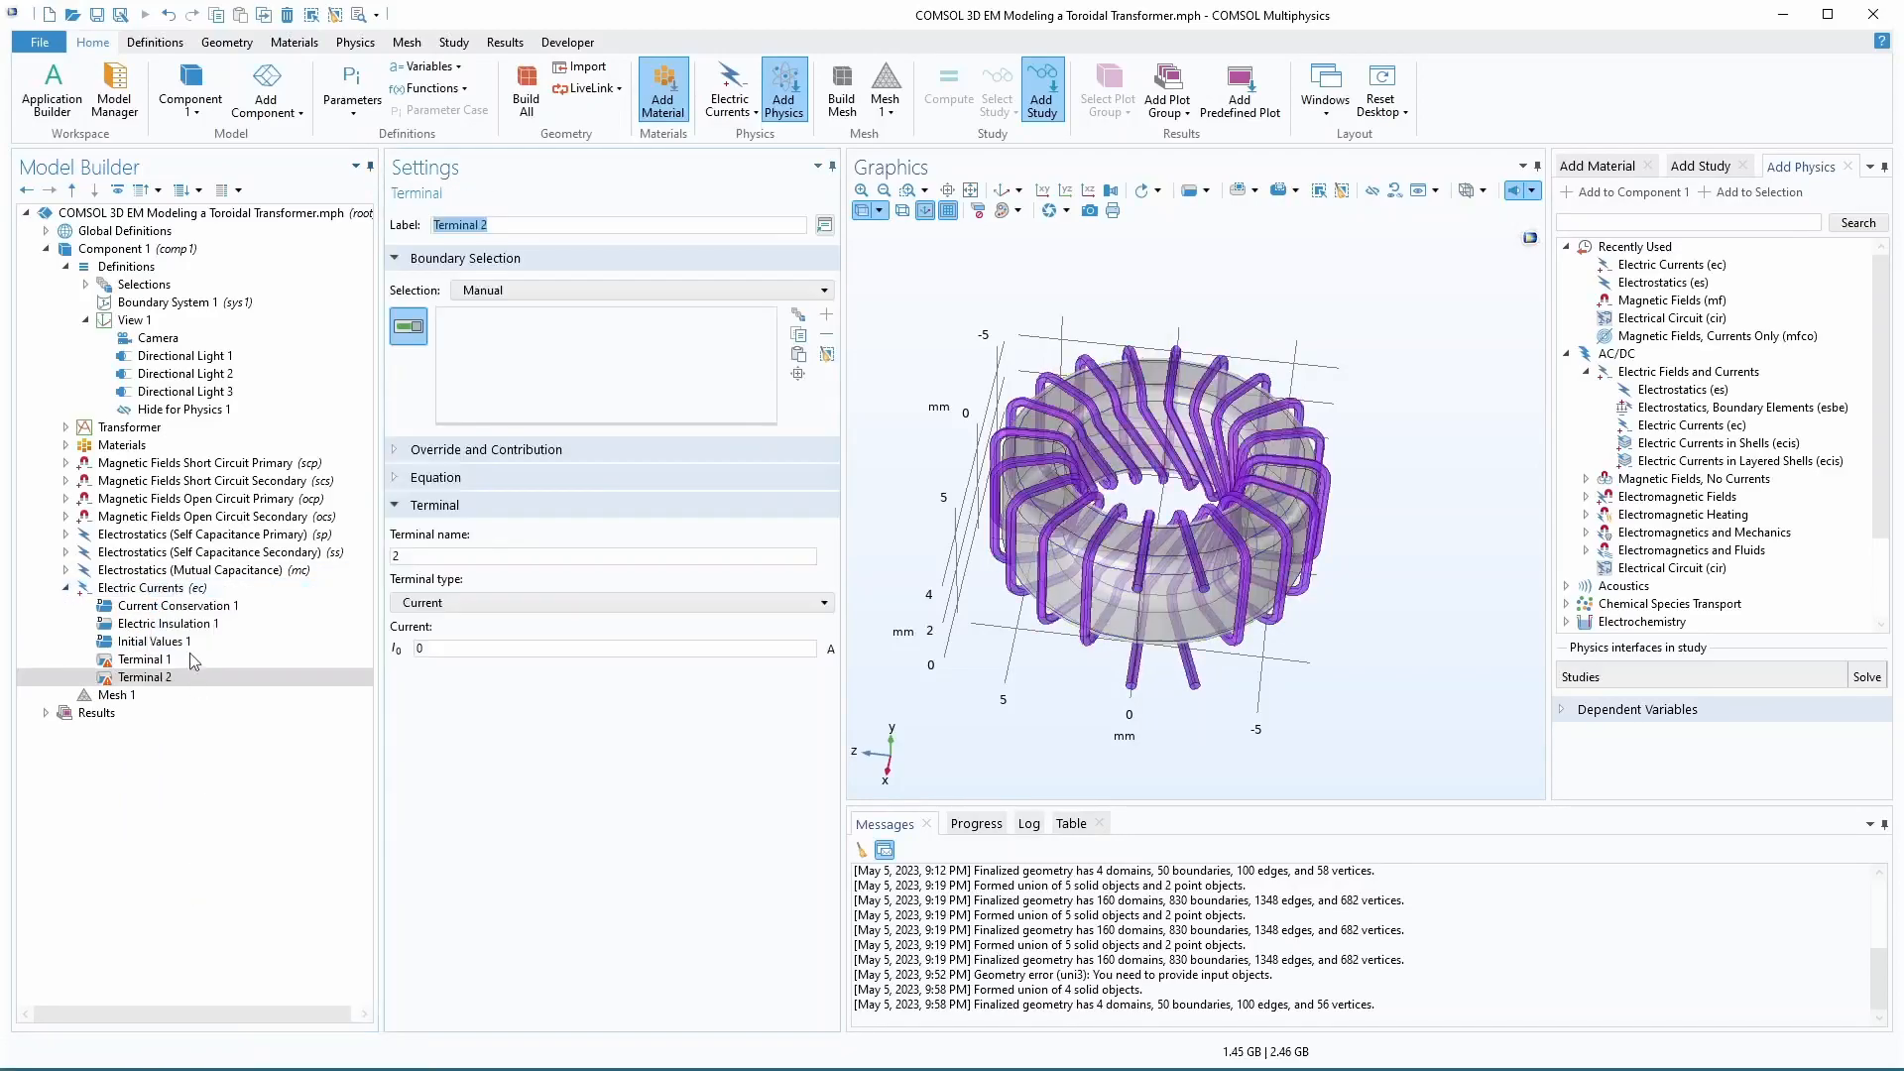
pyautogui.rightClick(164, 589)
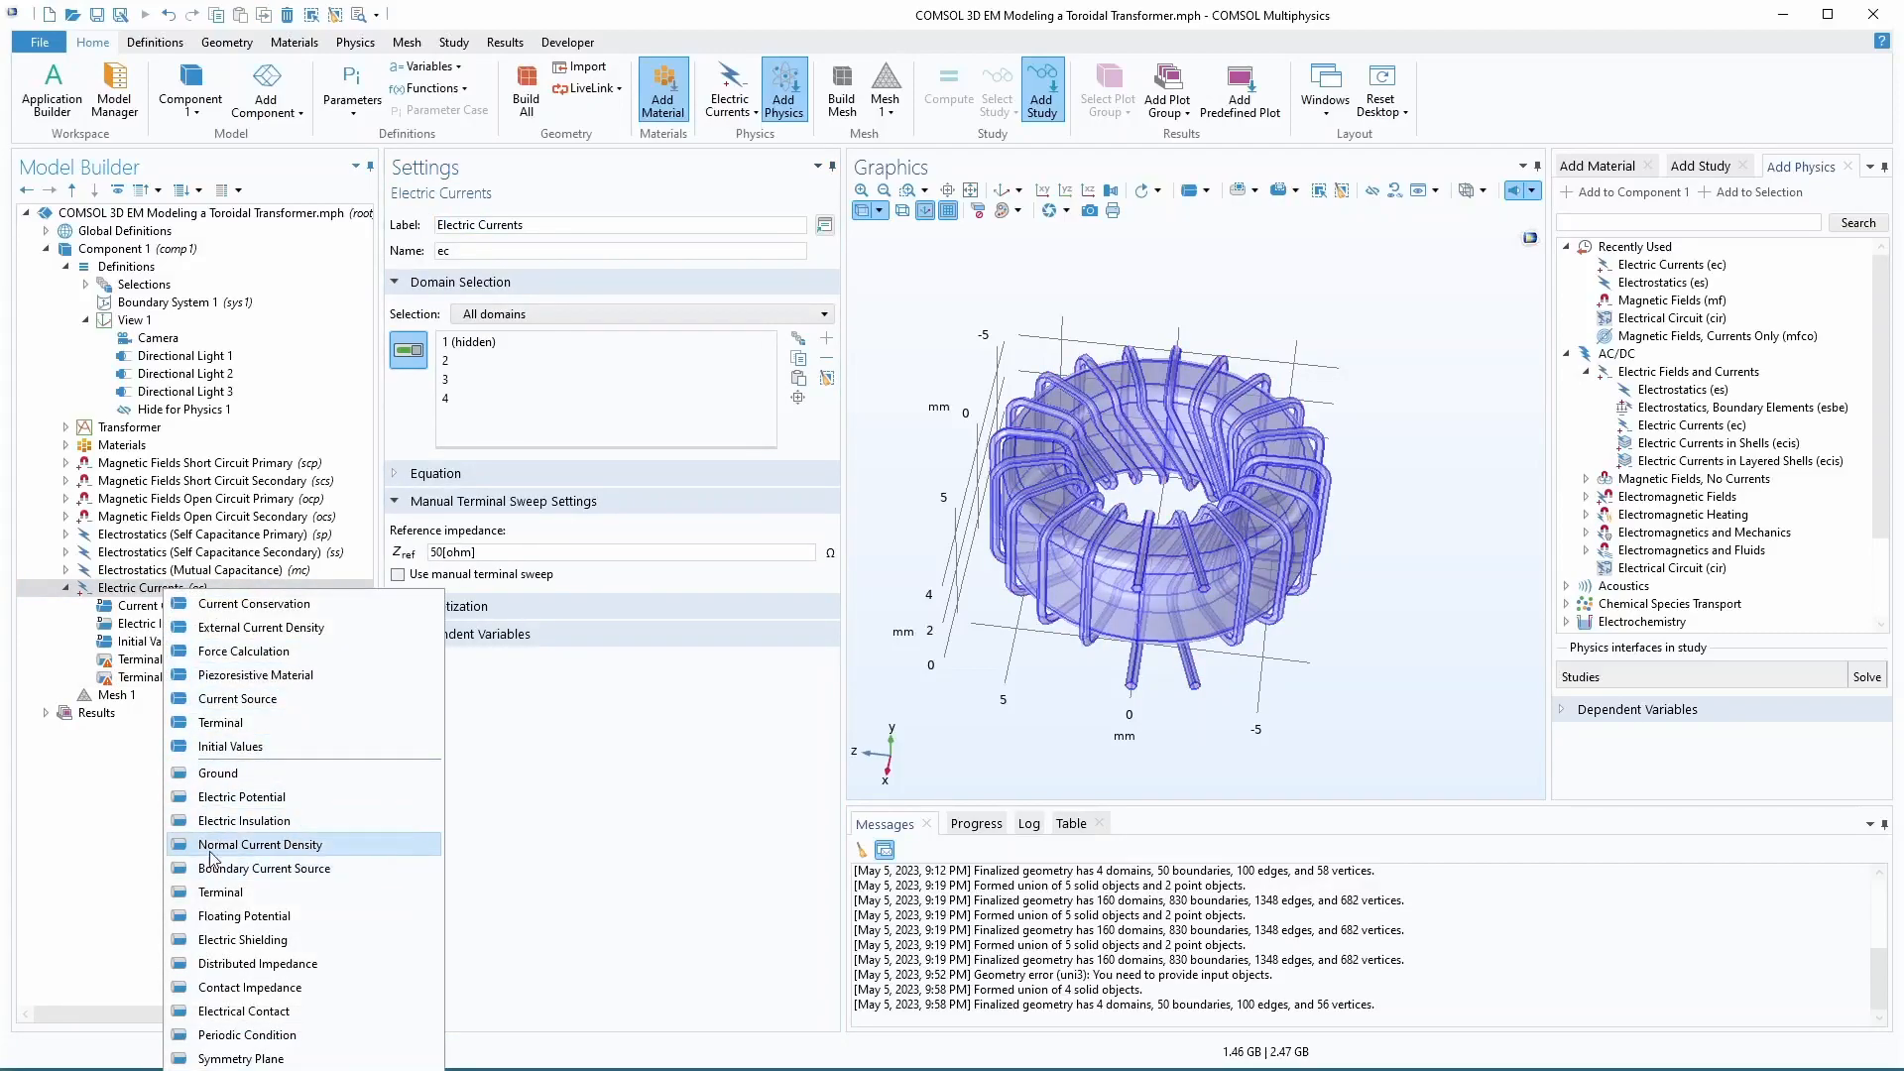
pyautogui.click(218, 779)
# - Assign the two upper wire end faces, boundaries 49 and 41, to Terminal 1 and Terminal 2, and lower end face 44 to Ground 1
pyautogui.click(132, 661)
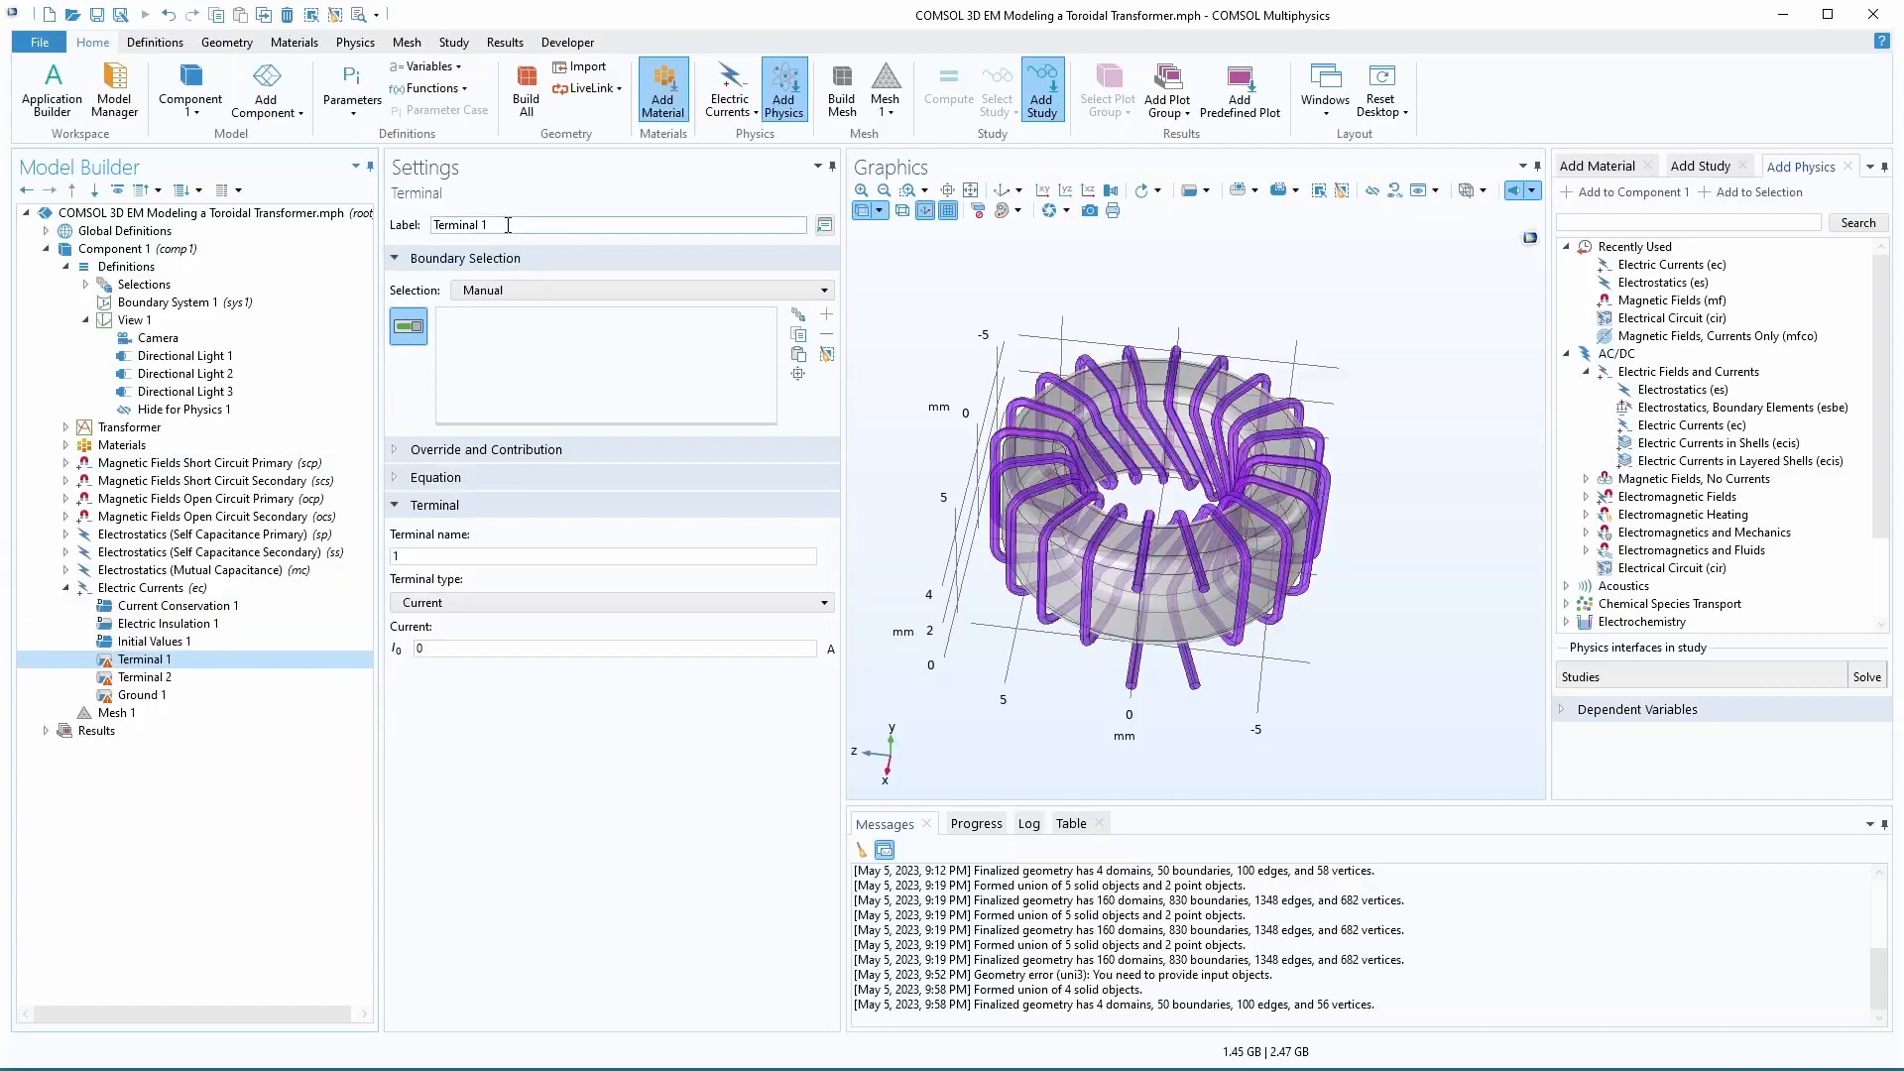
pyautogui.scroll(6, 1111, 645)
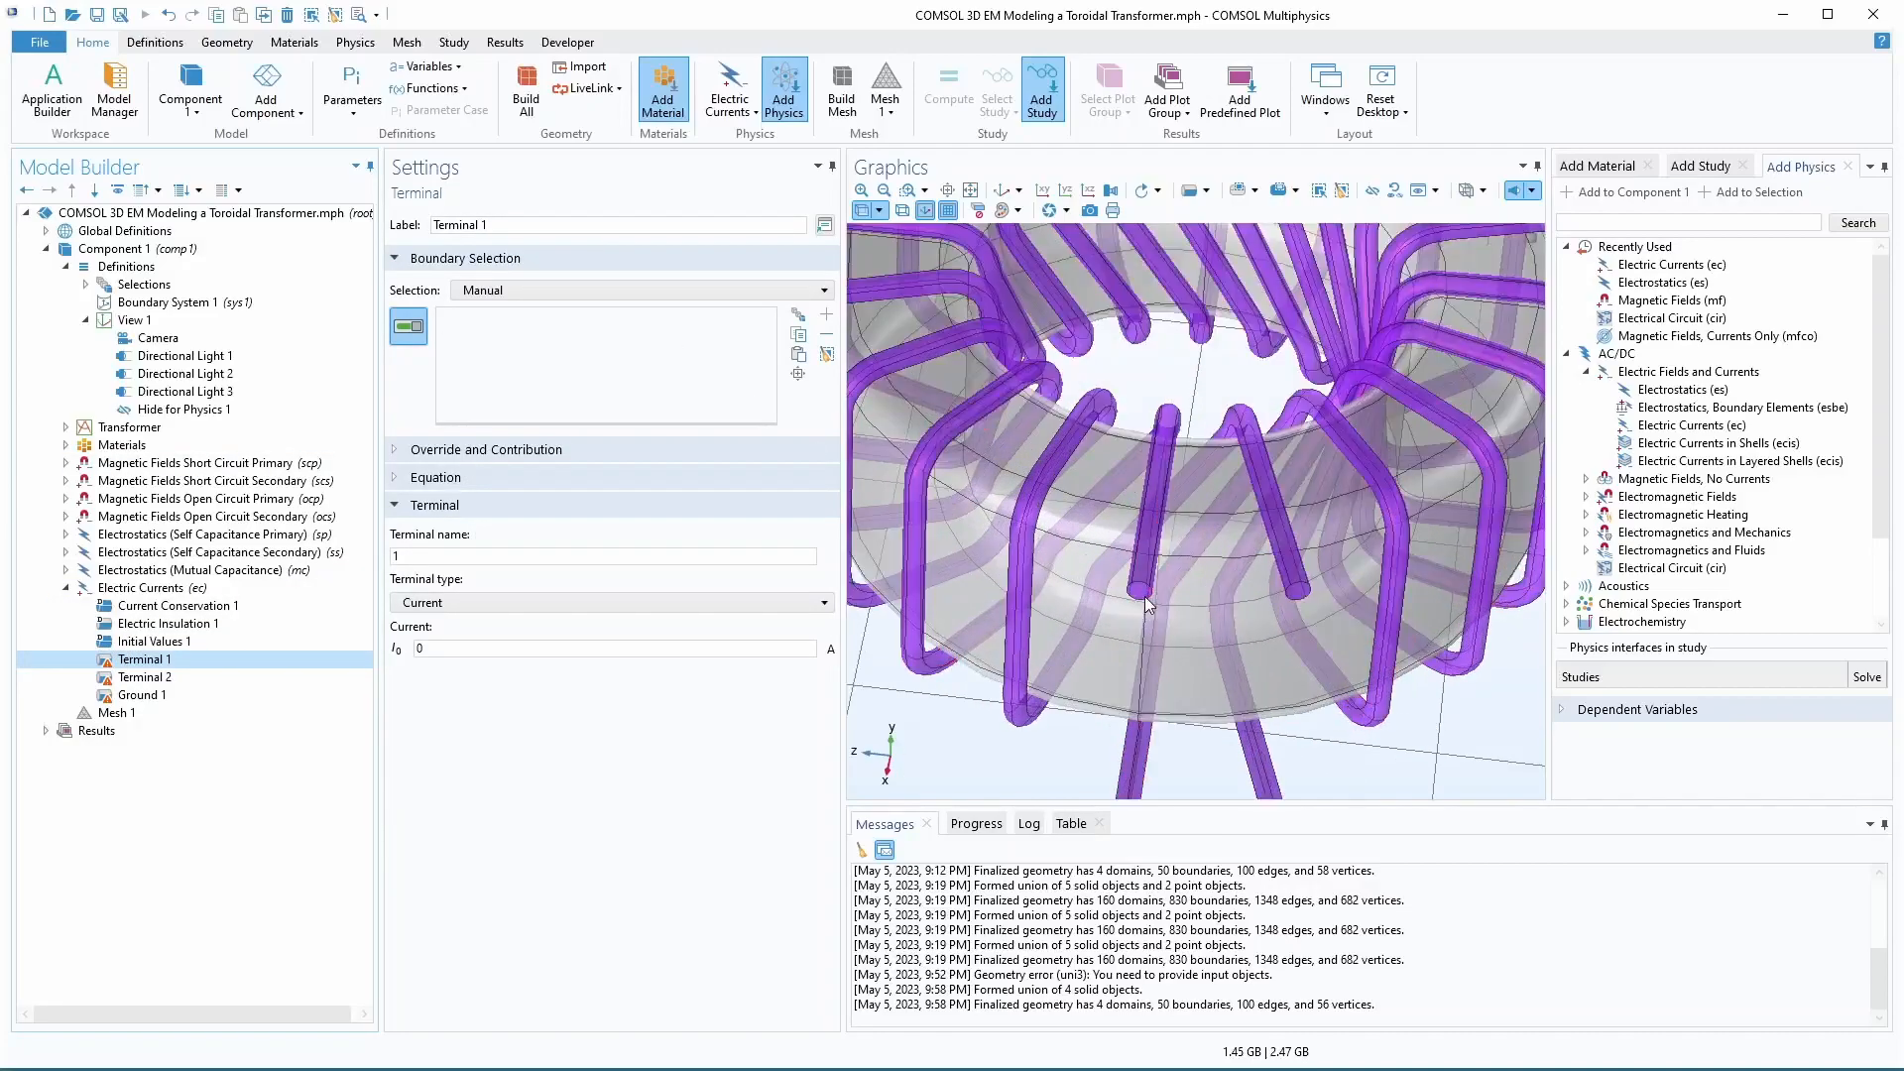
pyautogui.scroll(8, 1194, 630)
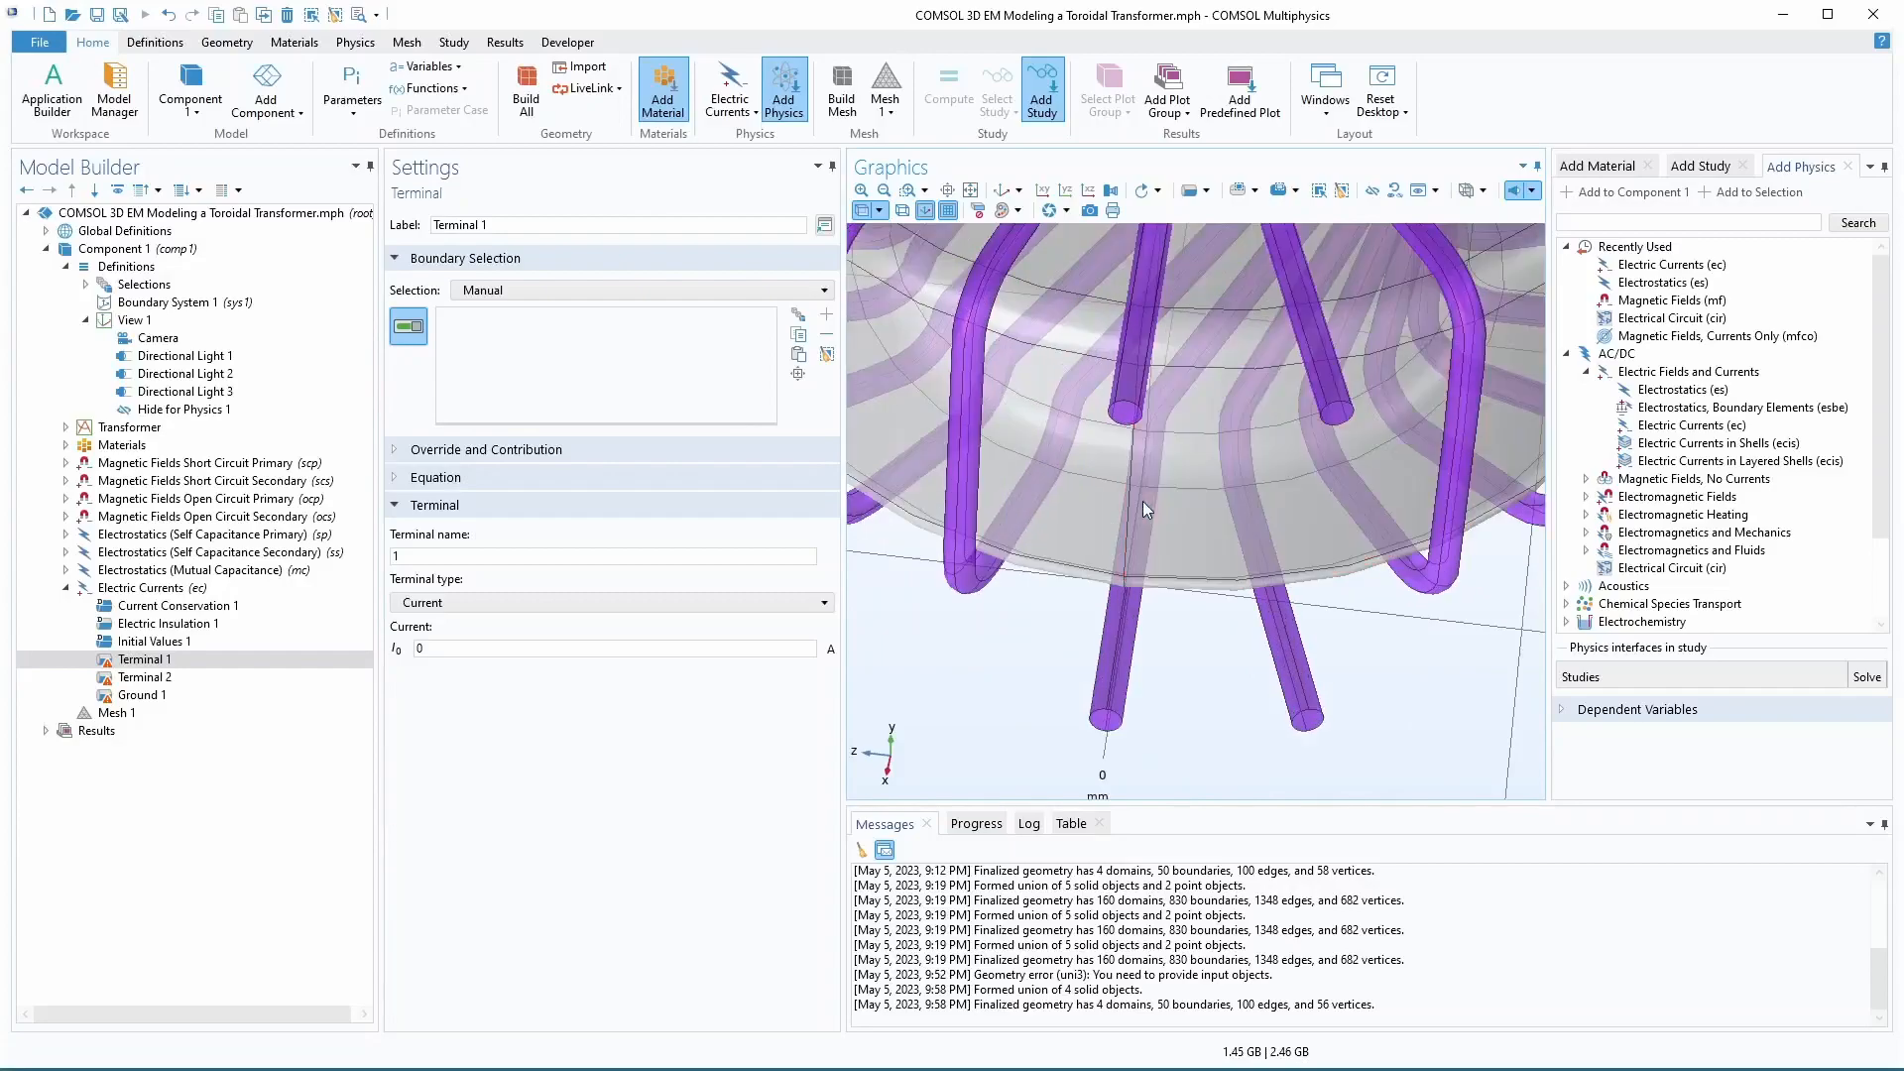
pyautogui.click(1125, 424)
pyautogui.click(145, 676)
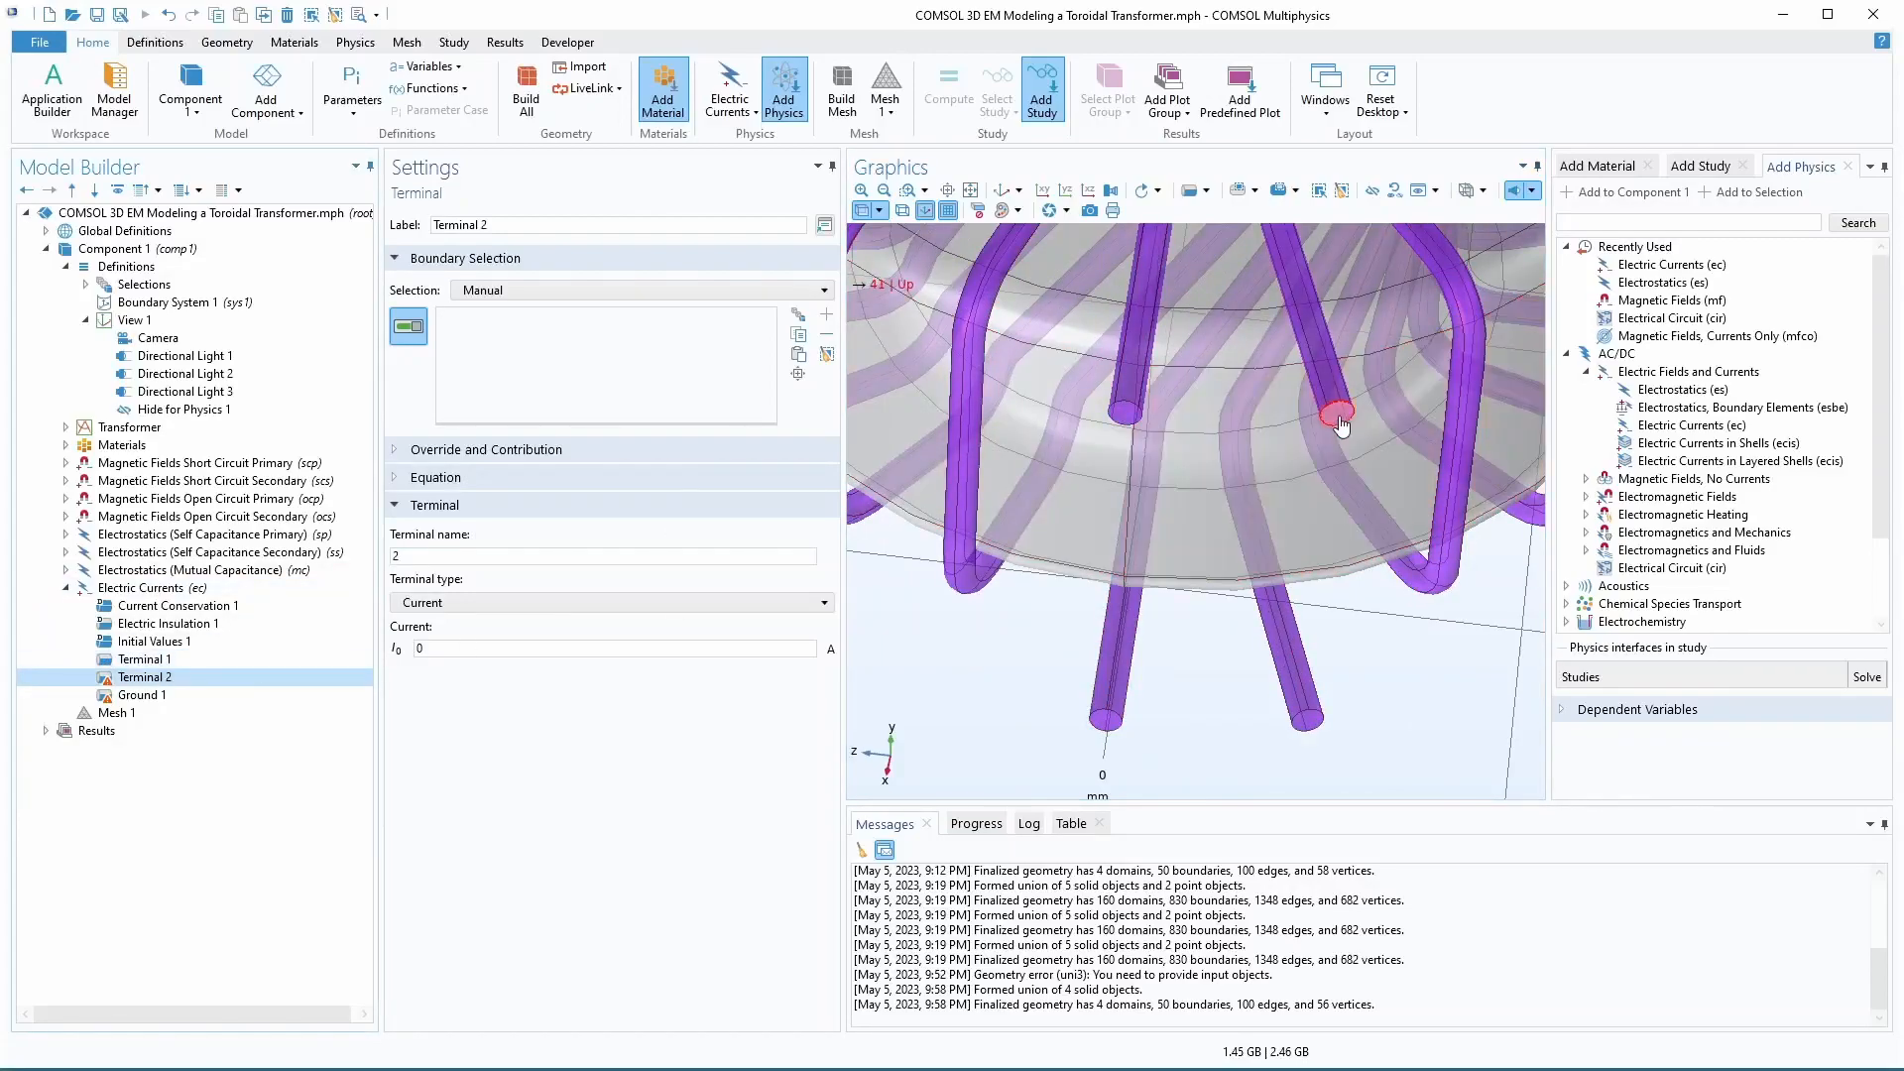
pyautogui.click(139, 694)
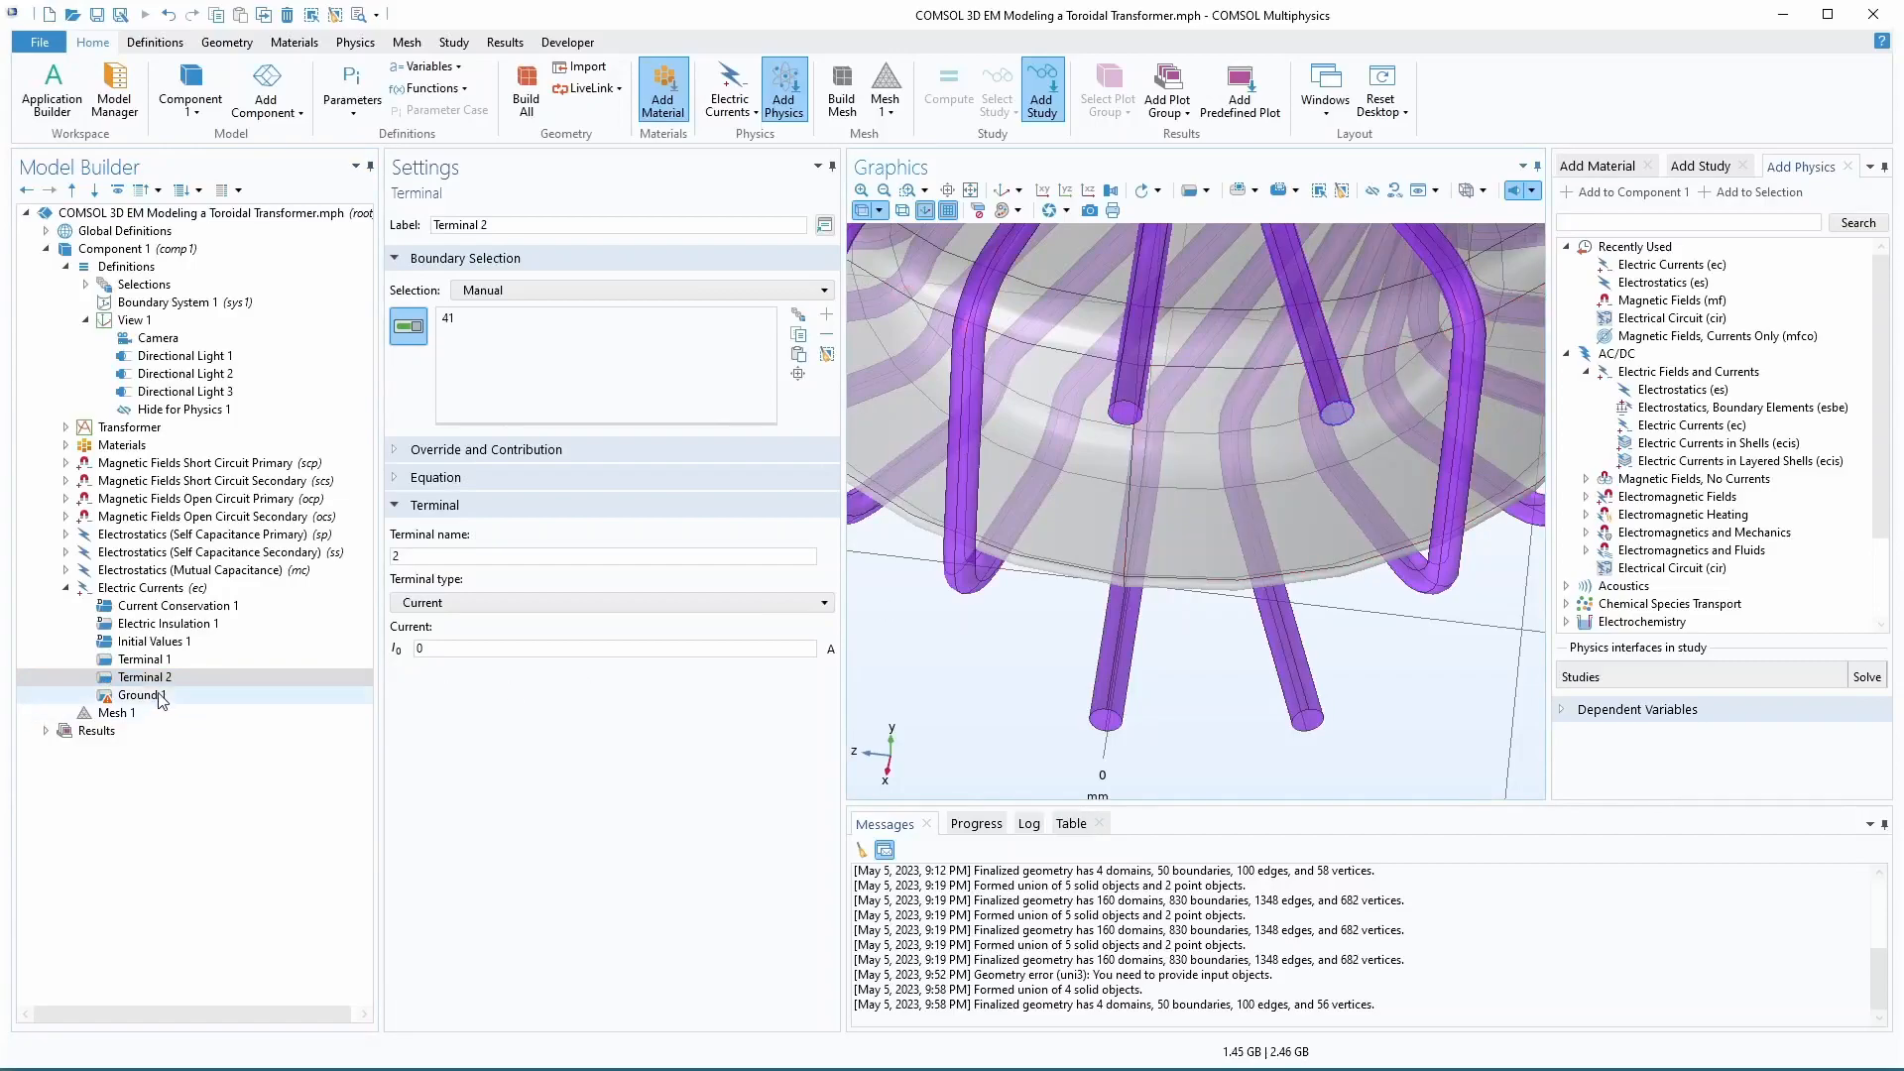
pyautogui.click(1102, 732)
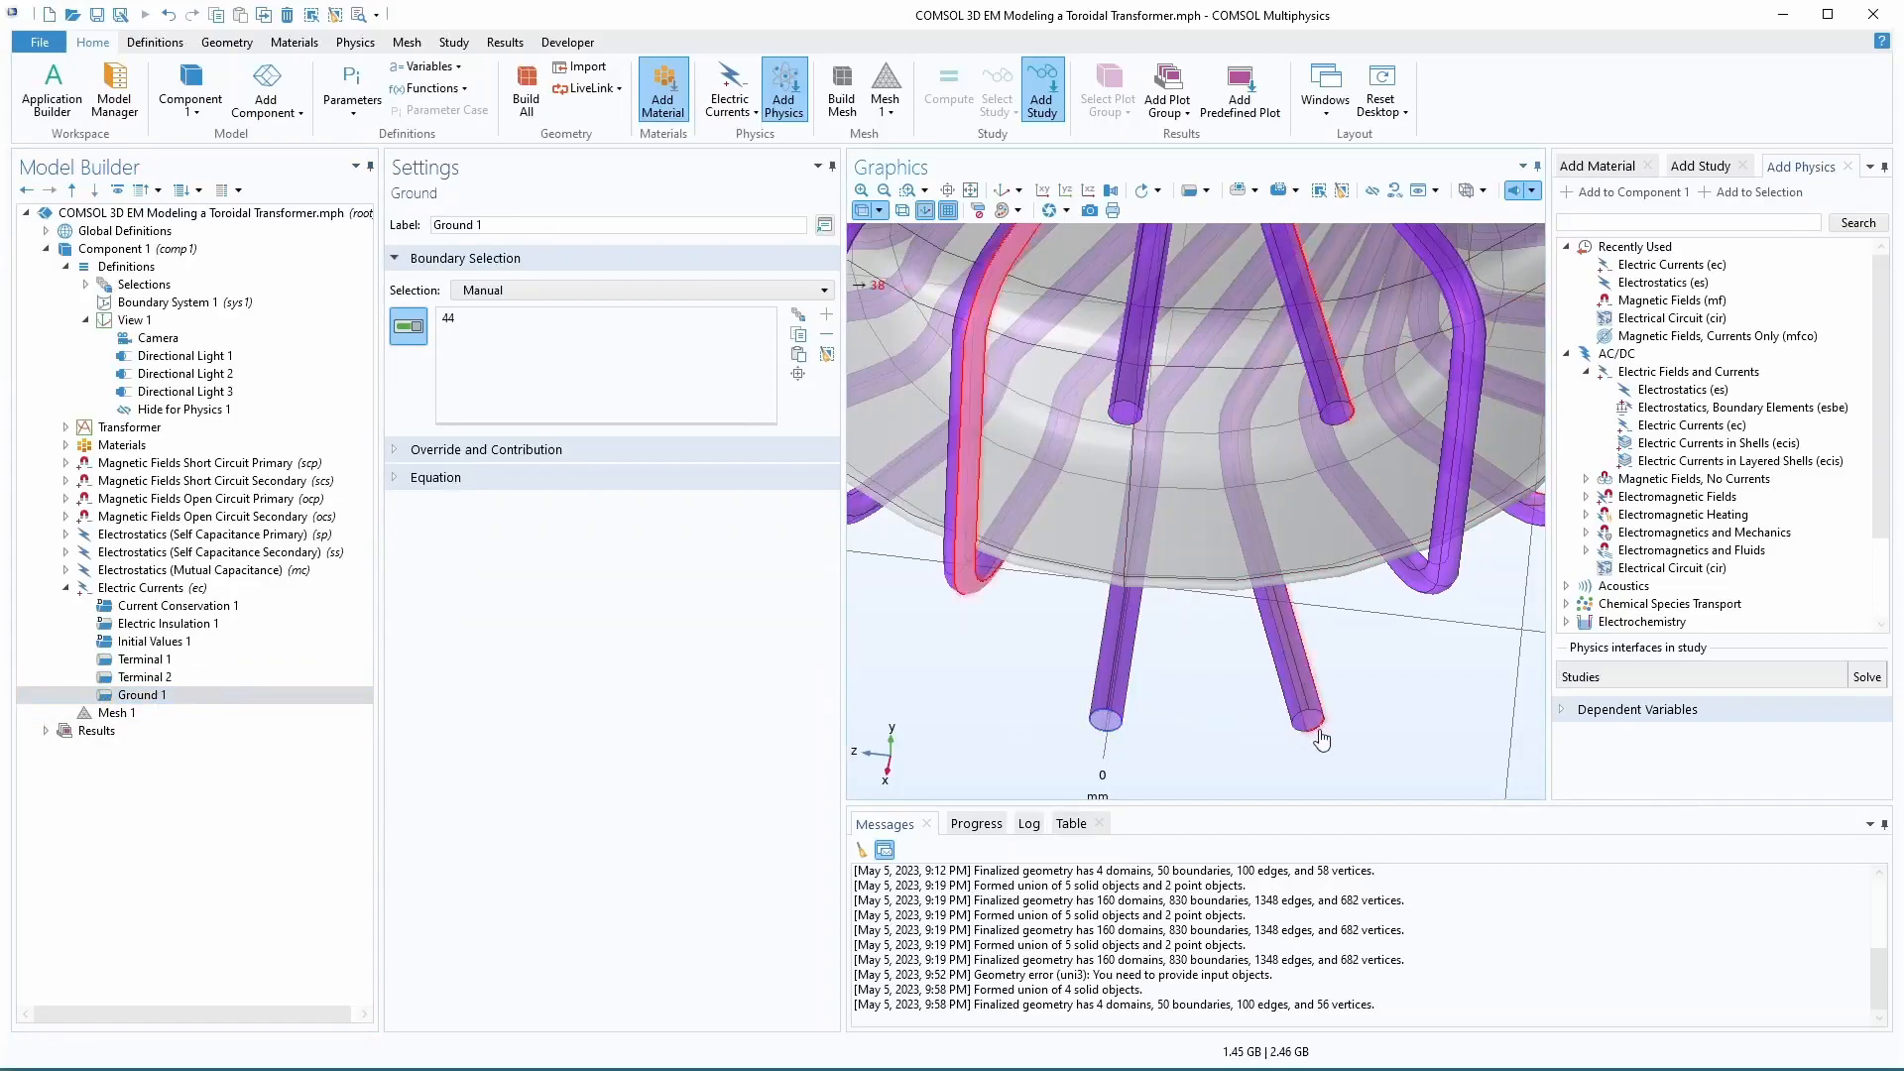
# - Label the two Electric Currents terminals "Primary" and "Secondary"
pyautogui.click(194, 660)
pyautogui.moveTo(496, 225); pyautogui.dragTo(320, 220)
pyautogui.write('Primary')
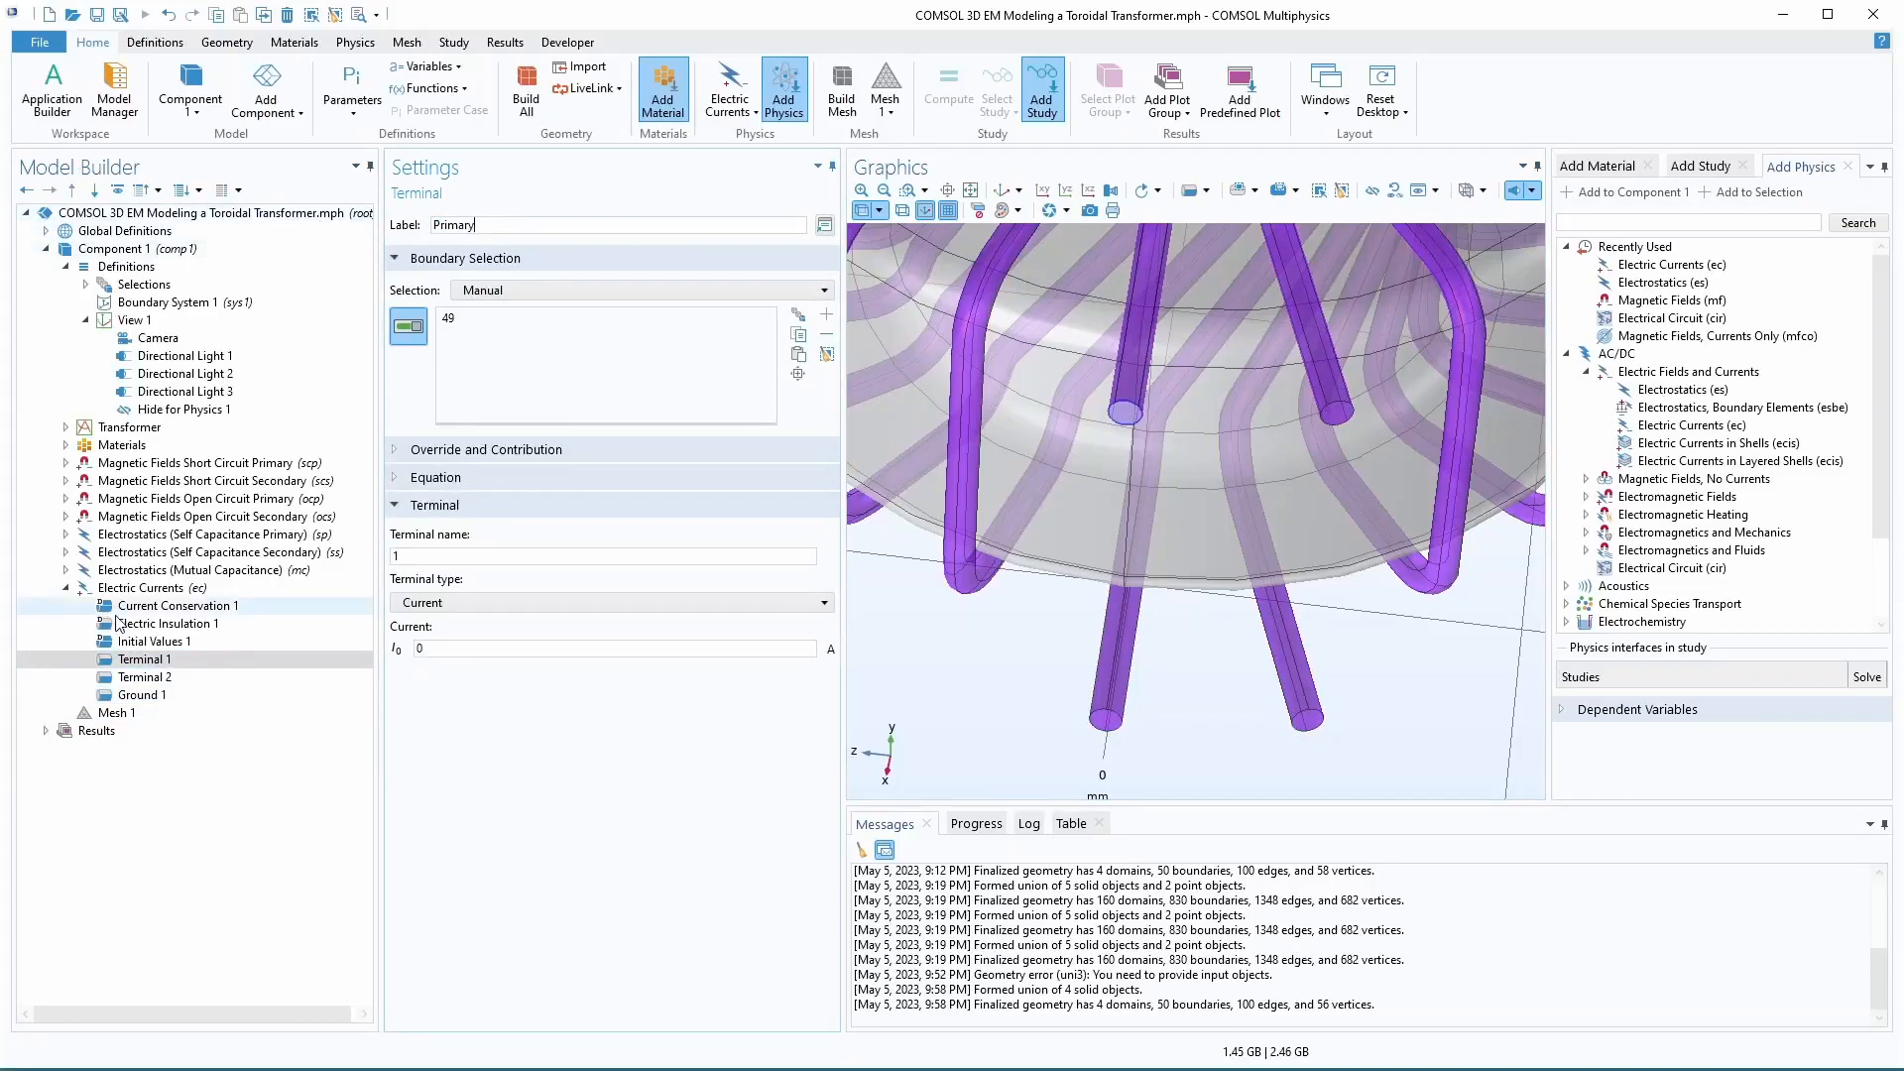
pyautogui.click(147, 678)
pyautogui.moveTo(482, 227); pyautogui.dragTo(398, 230)
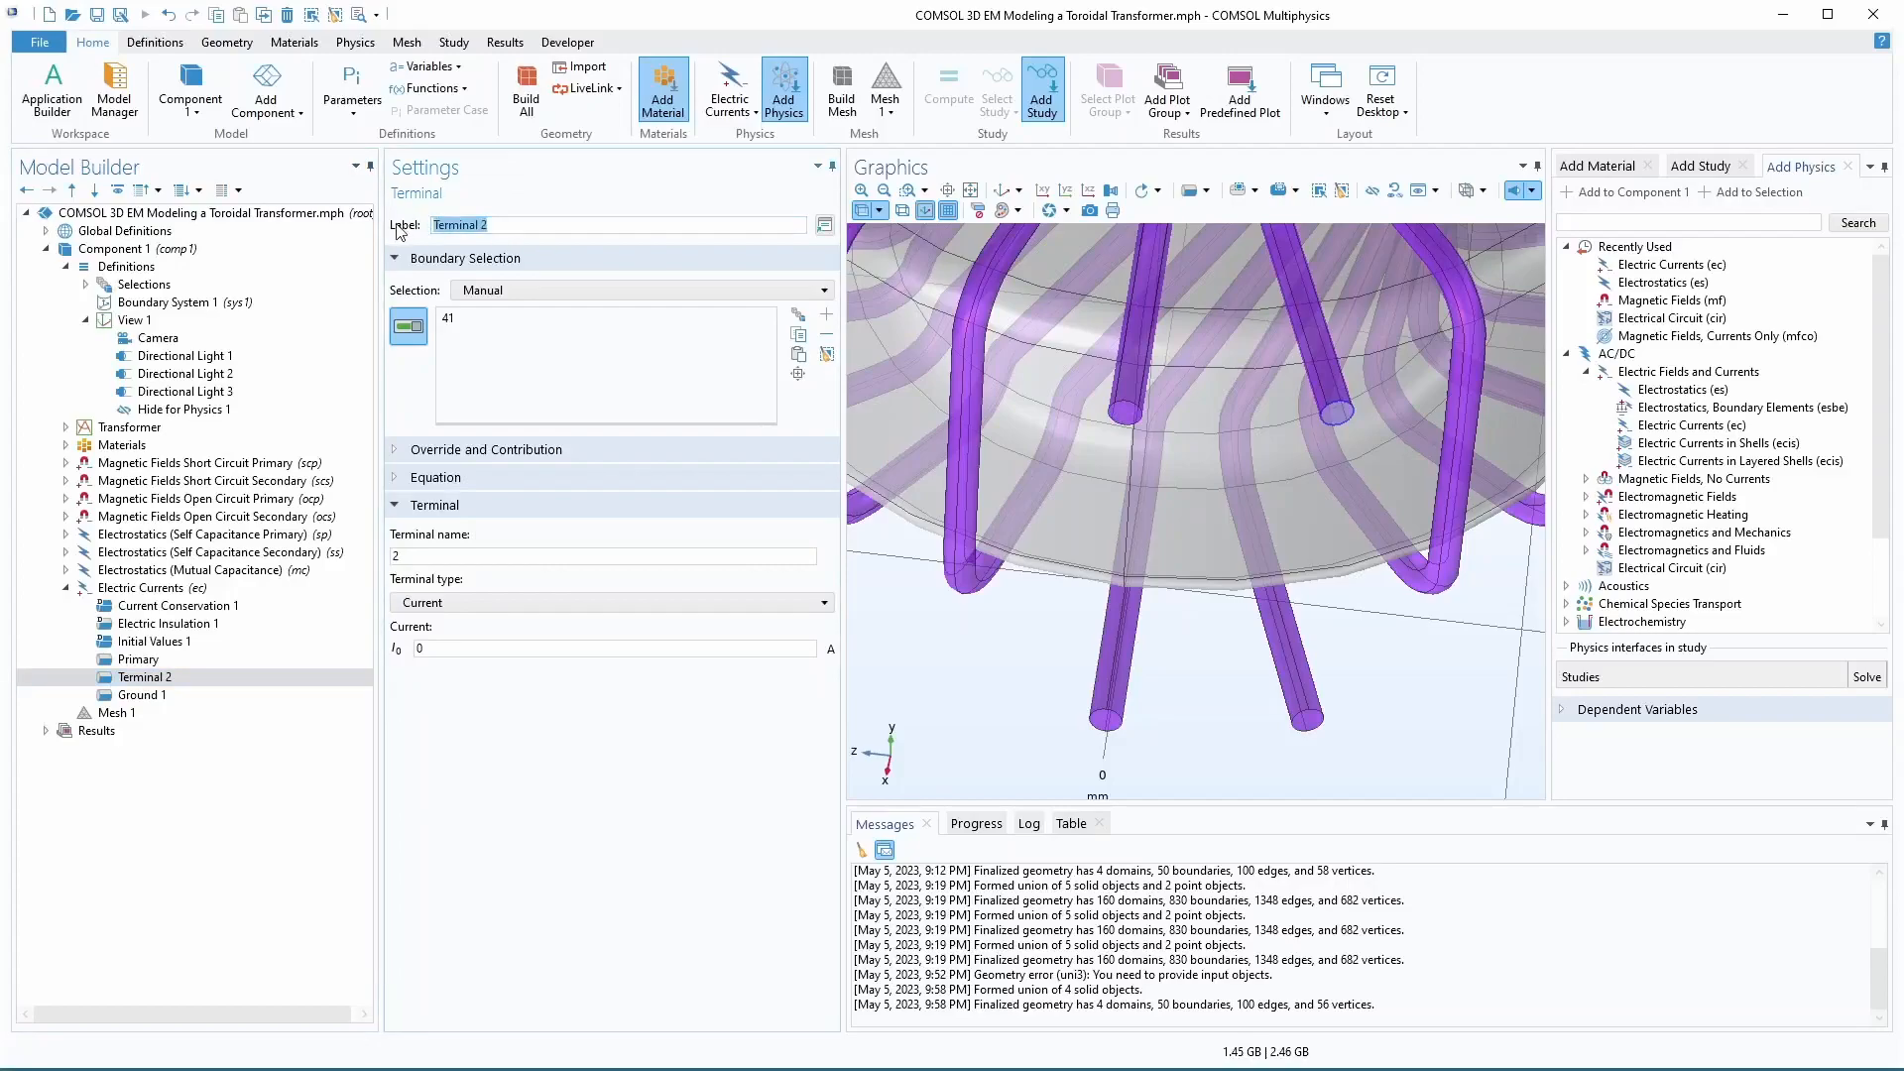
pyautogui.write('Secondary')
pyautogui.press('Return')
# - Set the current of both the Primary and Secondary terminals to 1 A
pyautogui.click(137, 682)
pyautogui.click(143, 660)
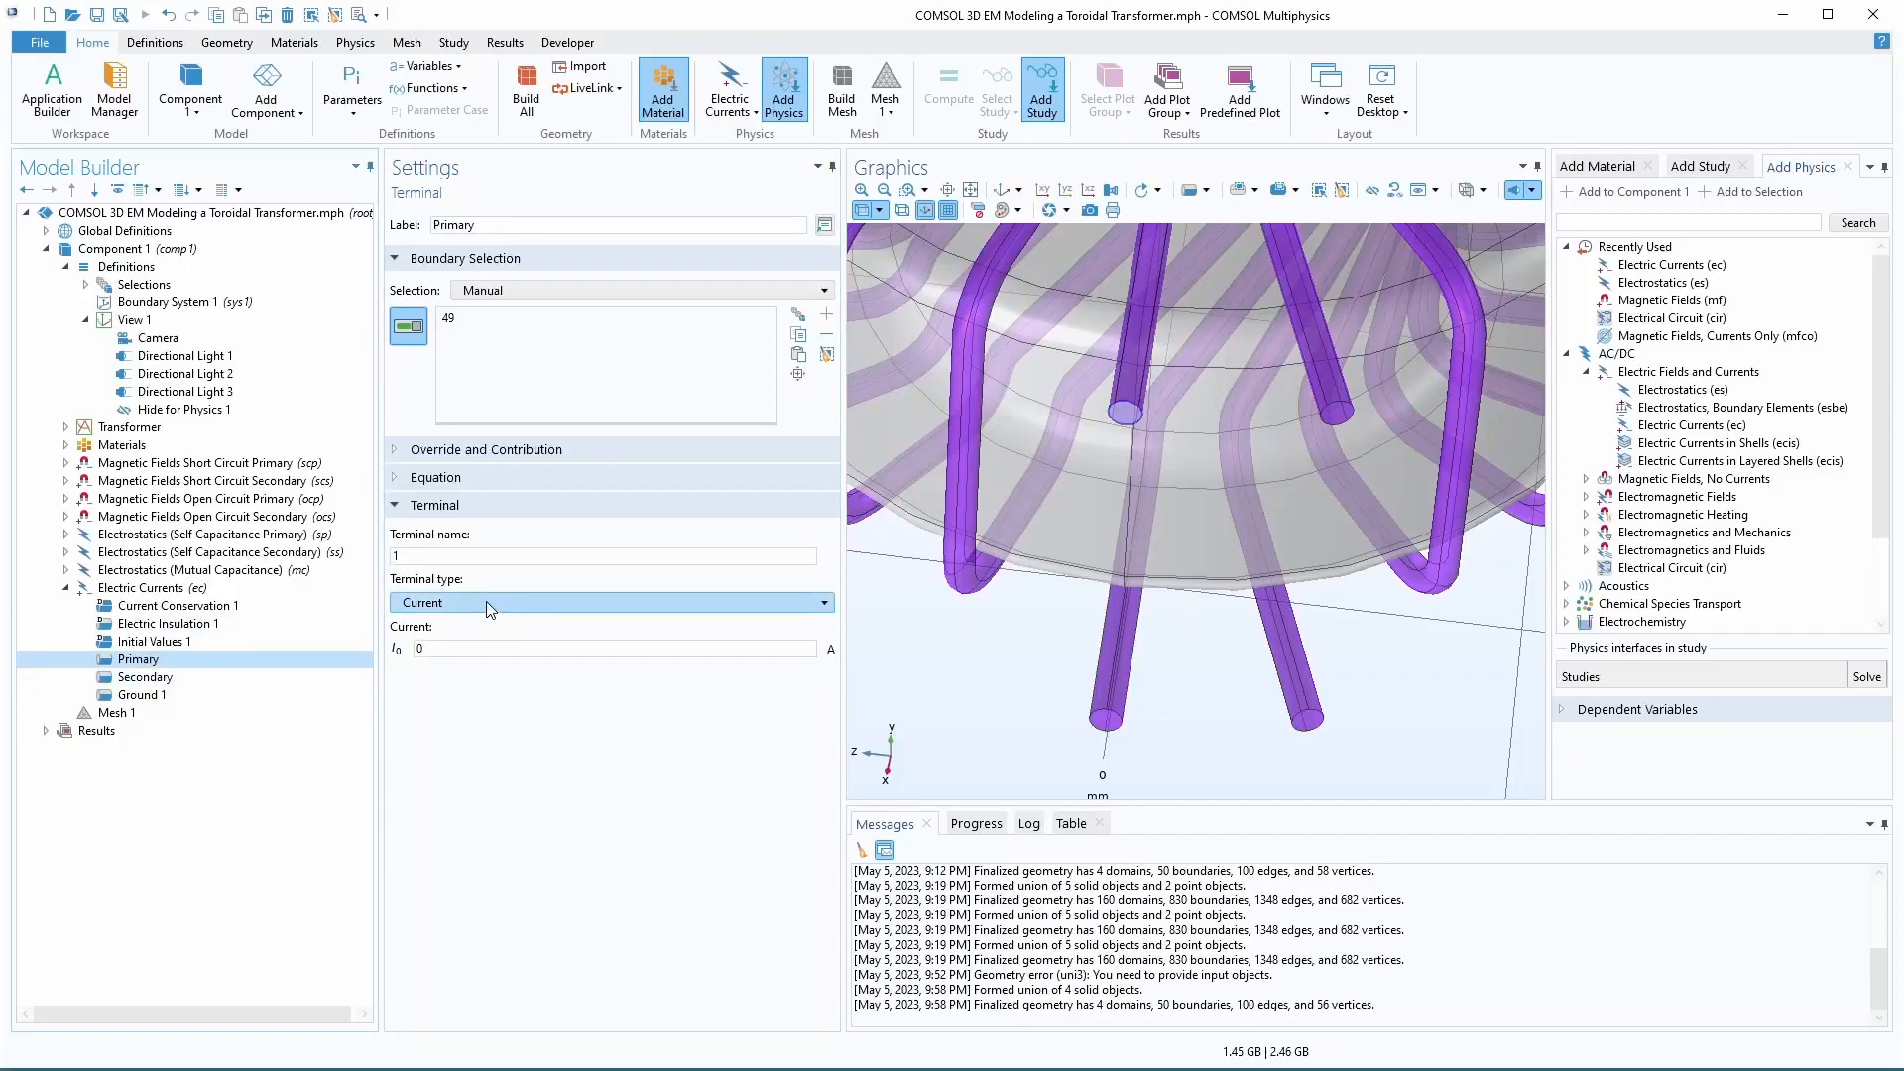
pyautogui.moveTo(446, 649); pyautogui.dragTo(359, 651)
pyautogui.write('1')
pyautogui.click(287, 676)
pyautogui.write('1')
pyautogui.press('Tab')
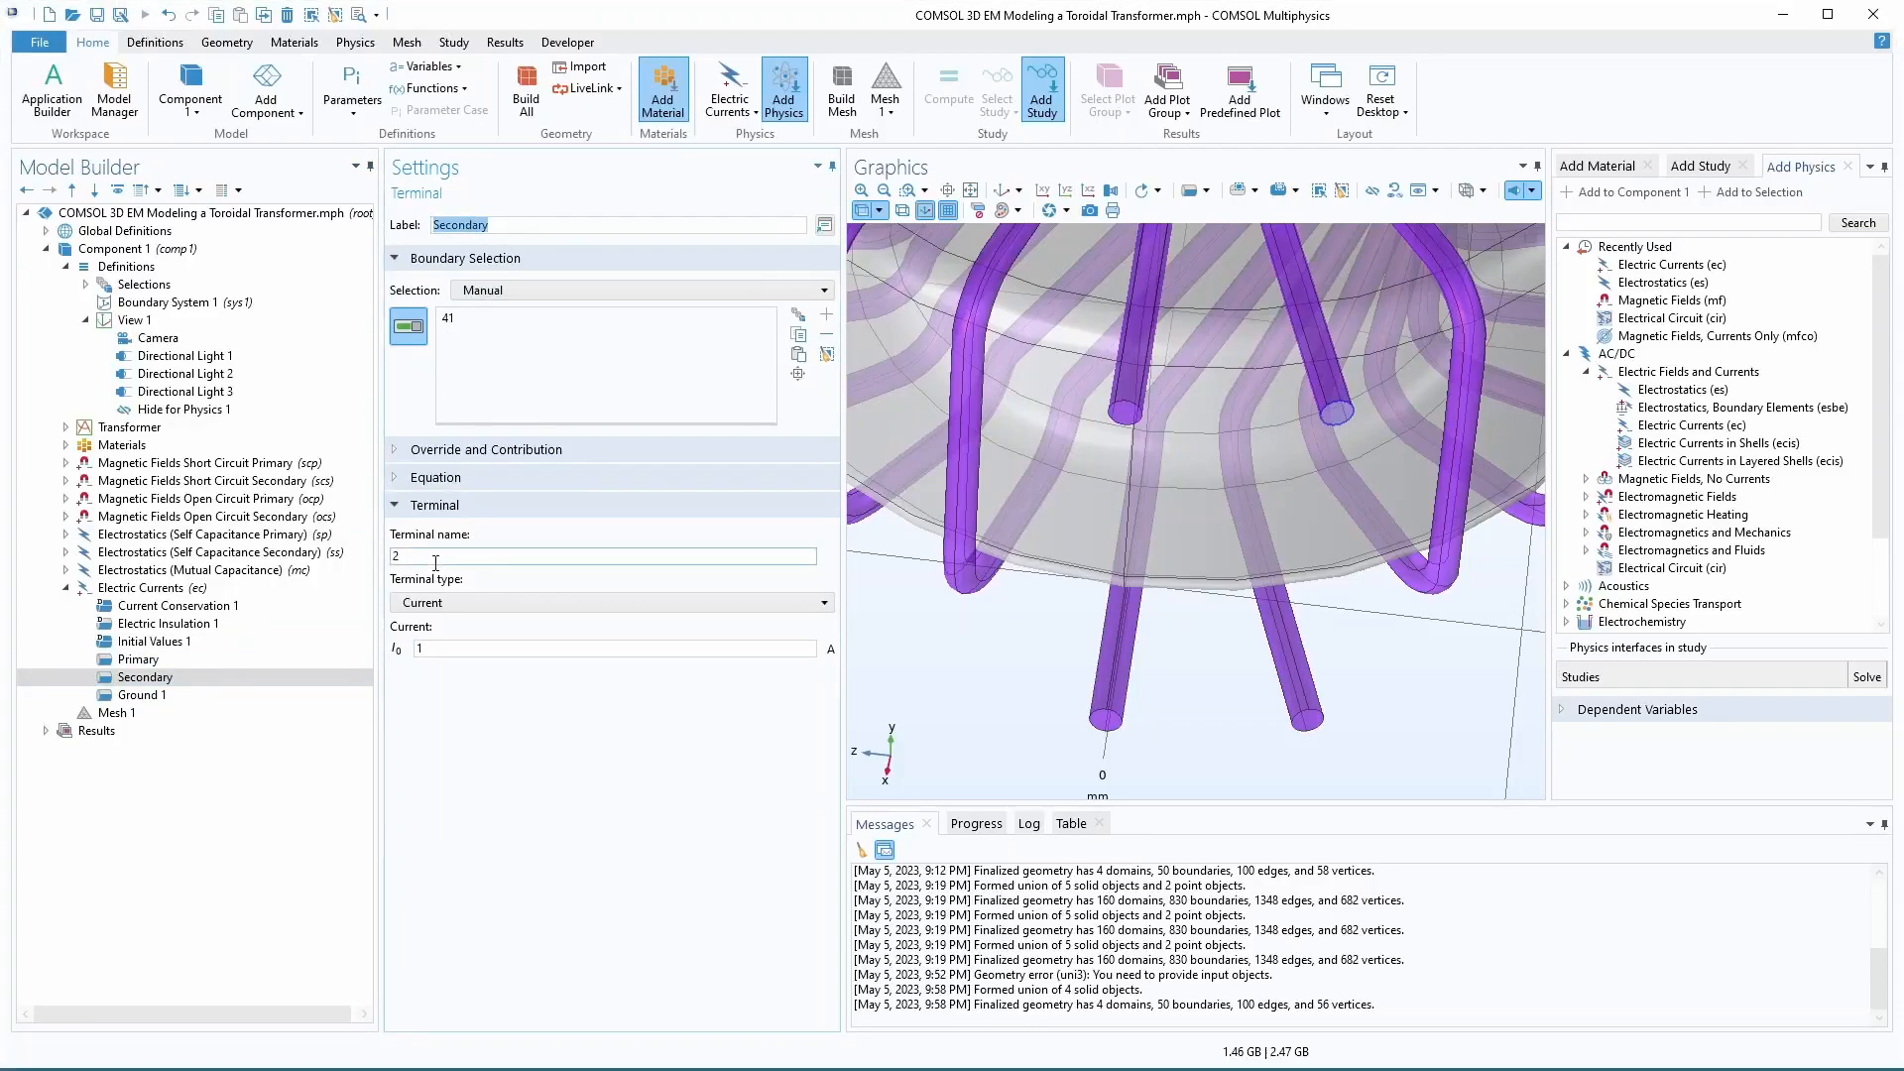
# - Copy the Primary terminal's label into its terminal name so the name reads "Primary"
pyautogui.click(139, 660)
pyautogui.moveTo(478, 225); pyautogui.dragTo(431, 234)
pyautogui.hotkey('ctrl', 'c')
pyautogui.moveTo(420, 556); pyautogui.dragTo(357, 554)
pyautogui.hotkey('ctrl', 'v')
pyautogui.click(505, 649)
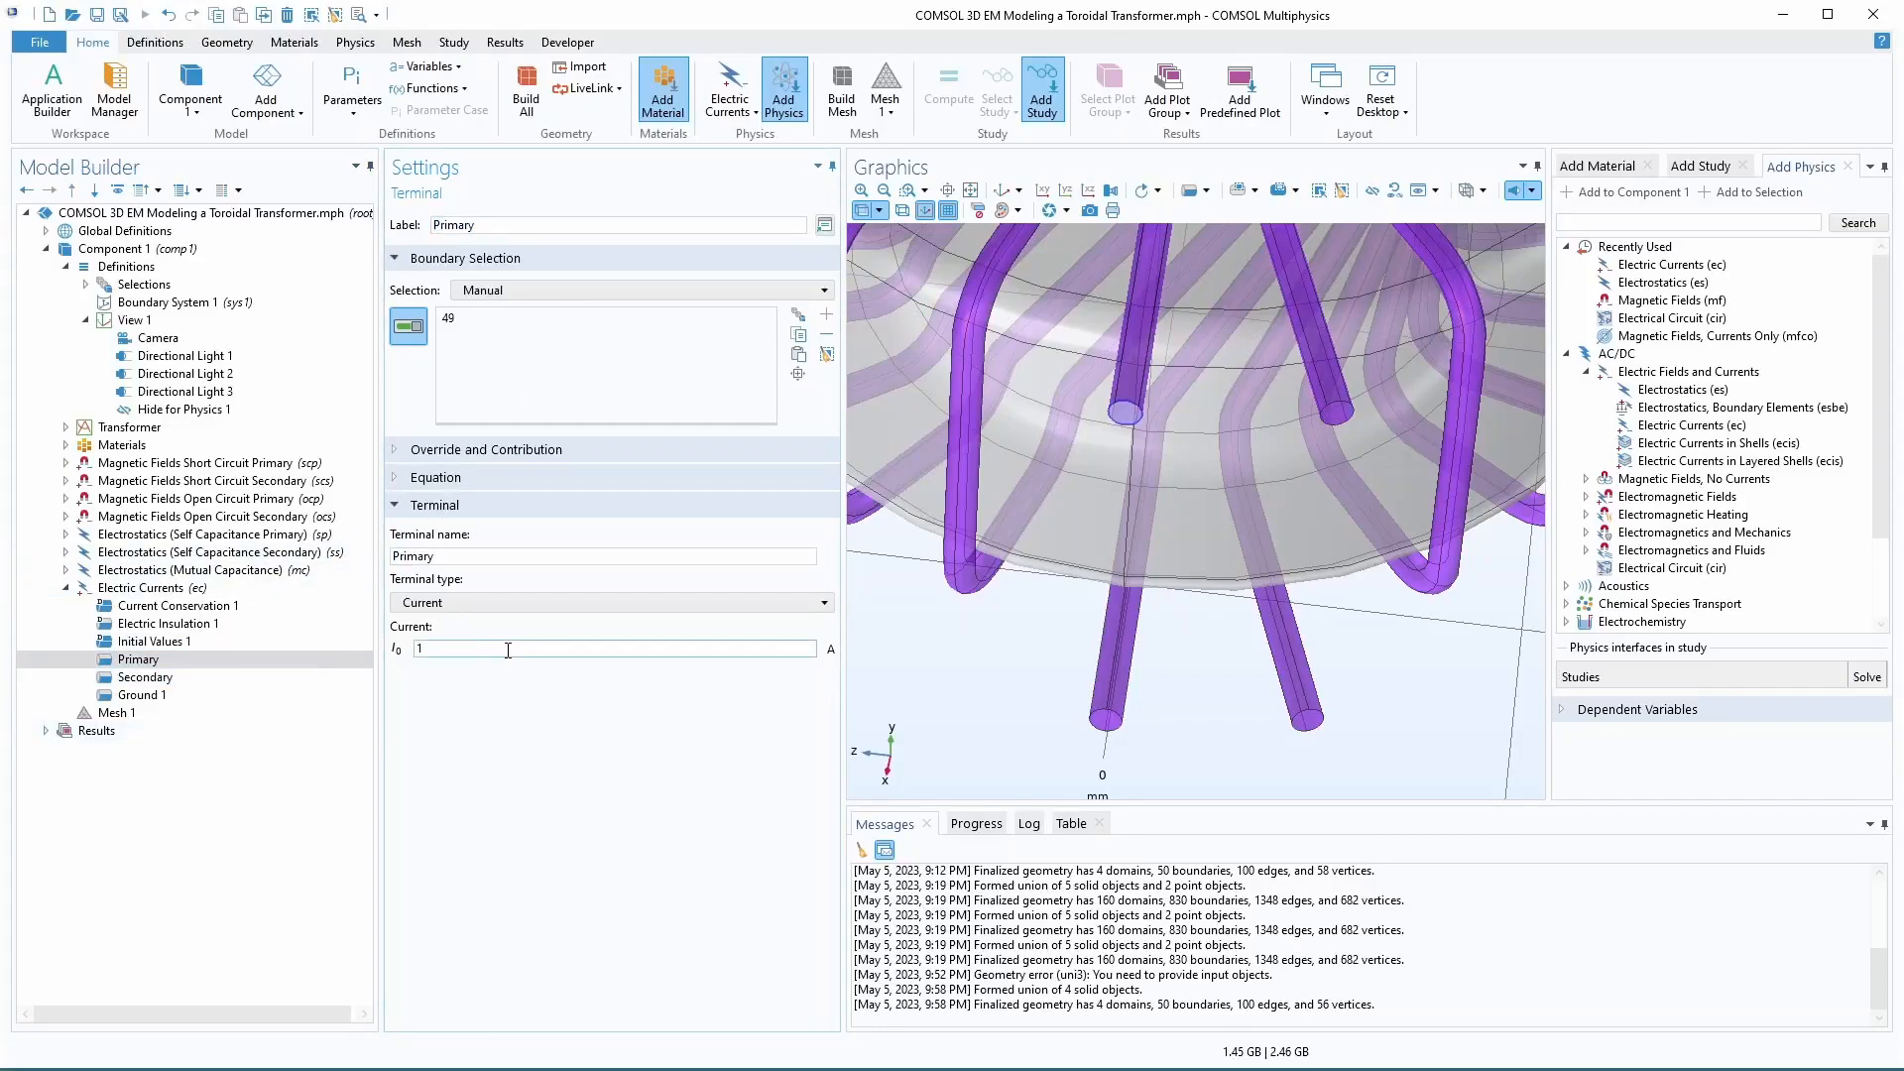
pyautogui.press('Tab')
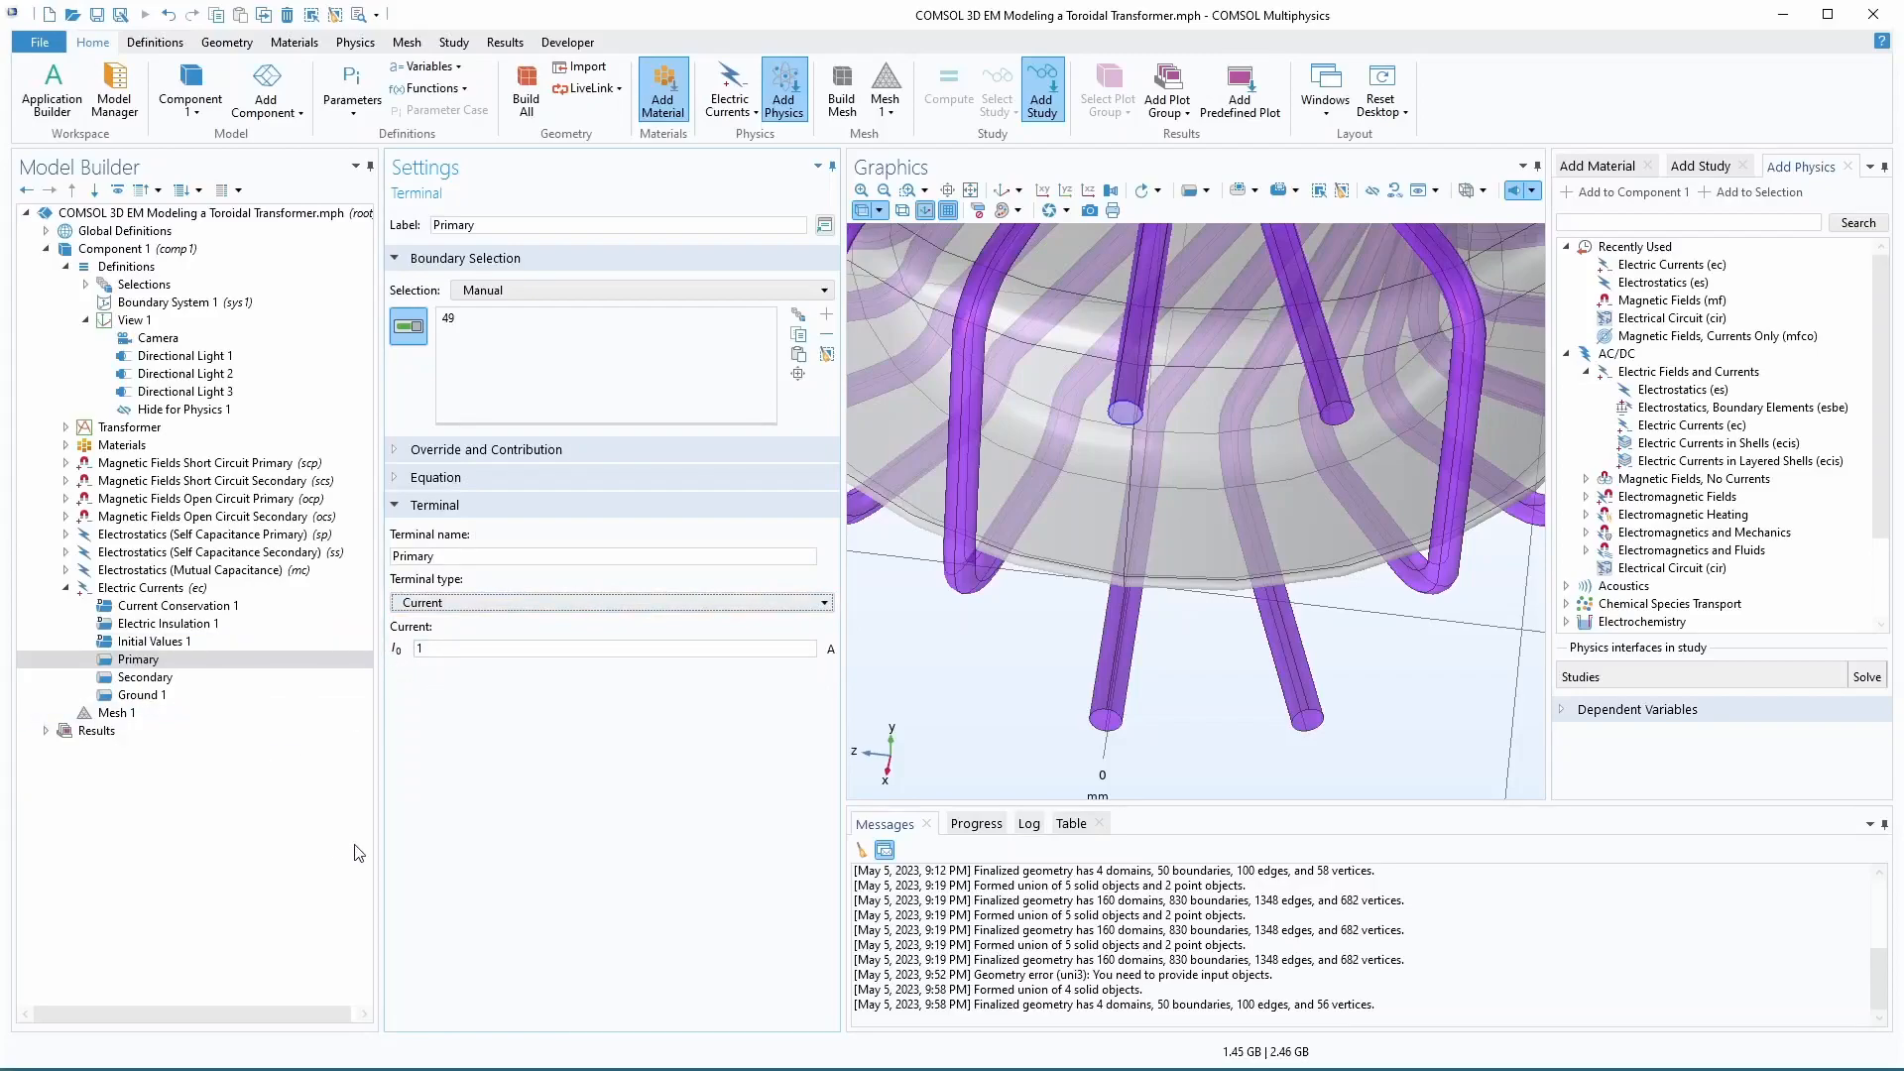
# - Label the Electric Currents interface "Electric Currents (Resistance)" and collapse its node in the model tree
pyautogui.click(149, 587)
pyautogui.click(583, 223)
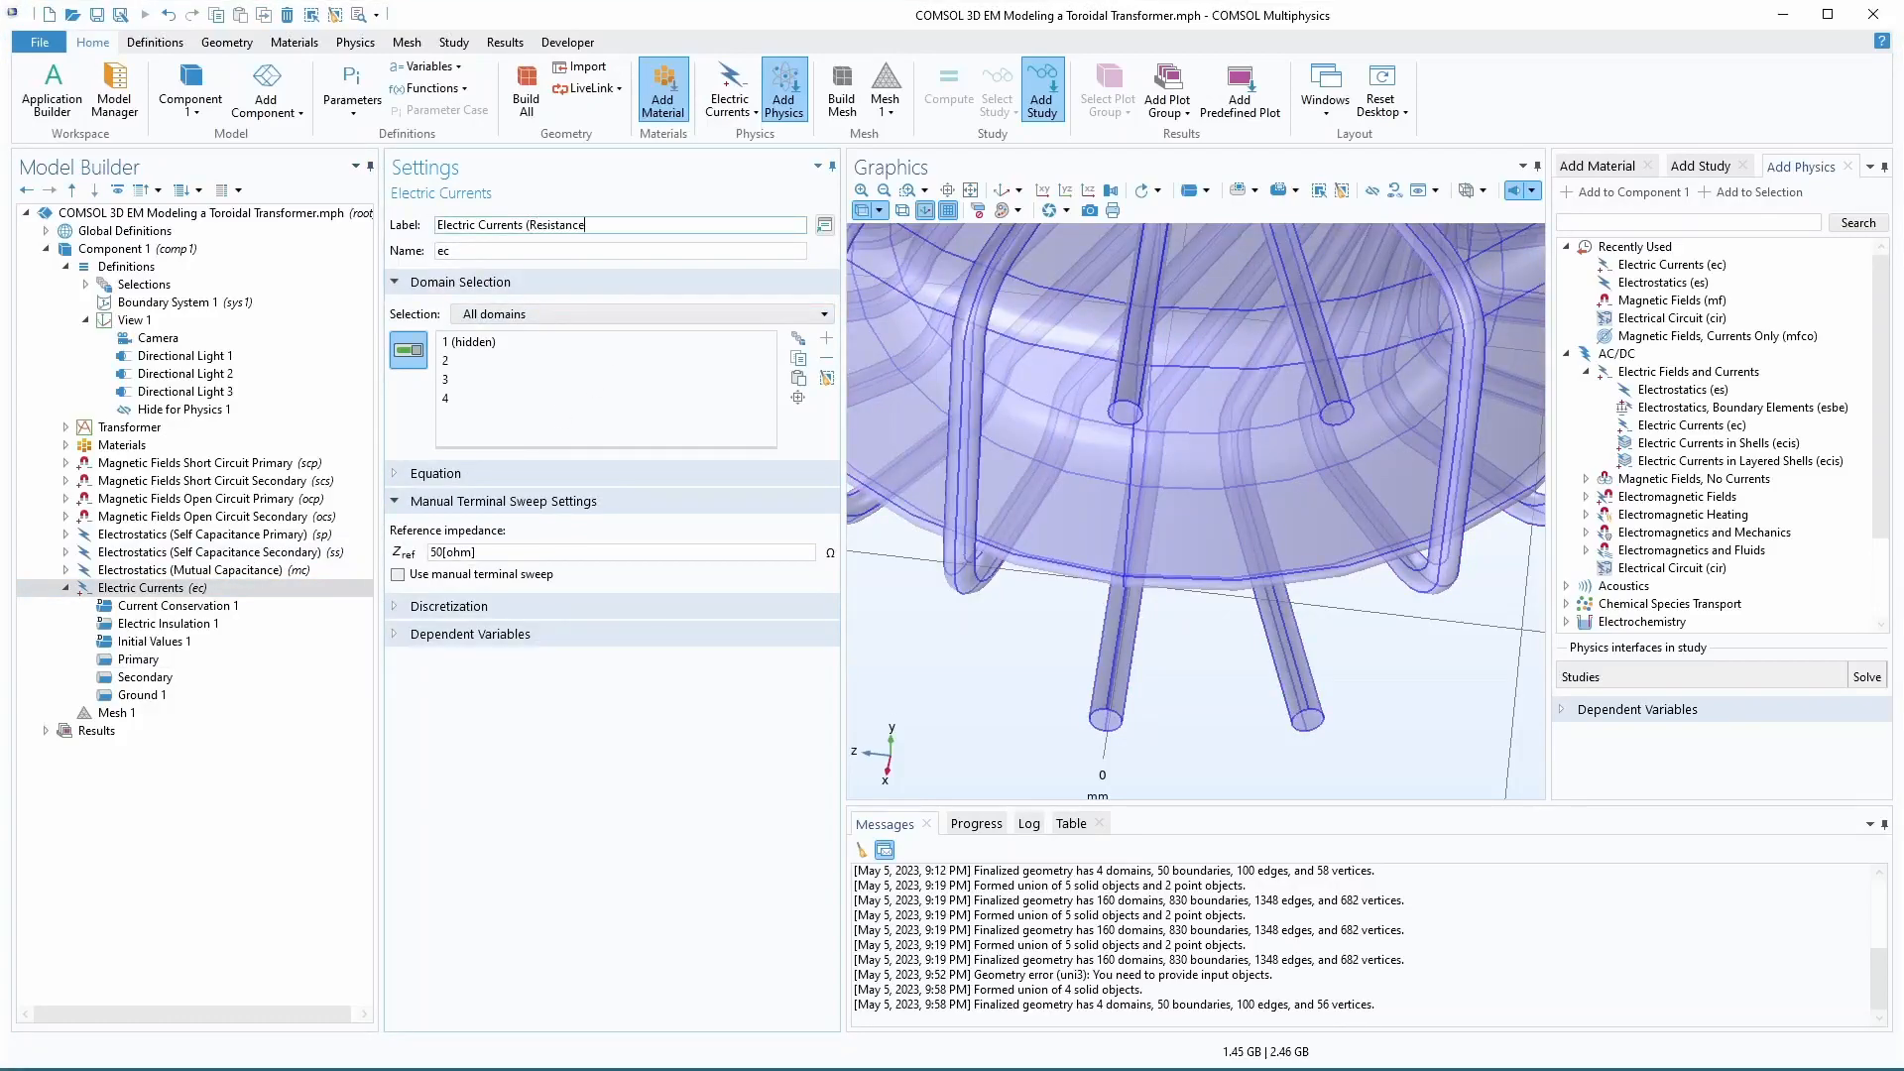
pyautogui.press('Return')
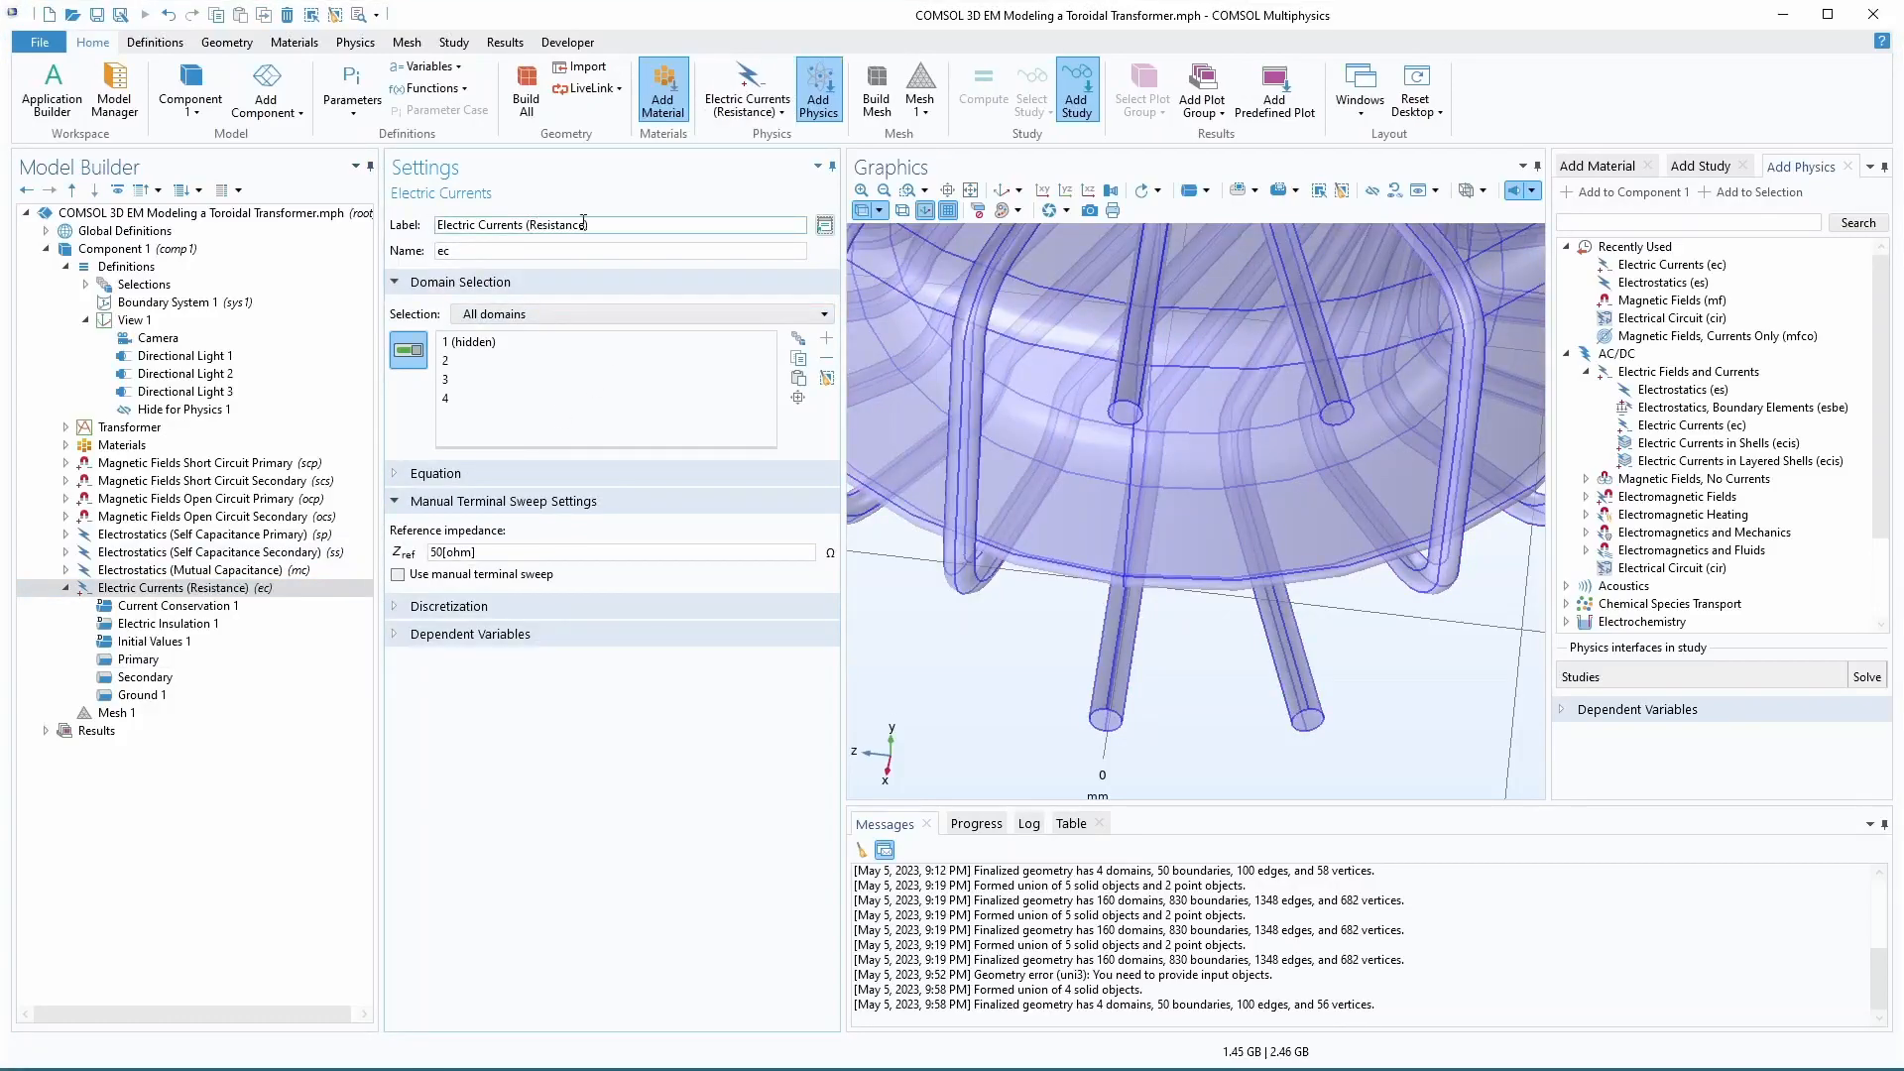
pyautogui.click(65, 587)
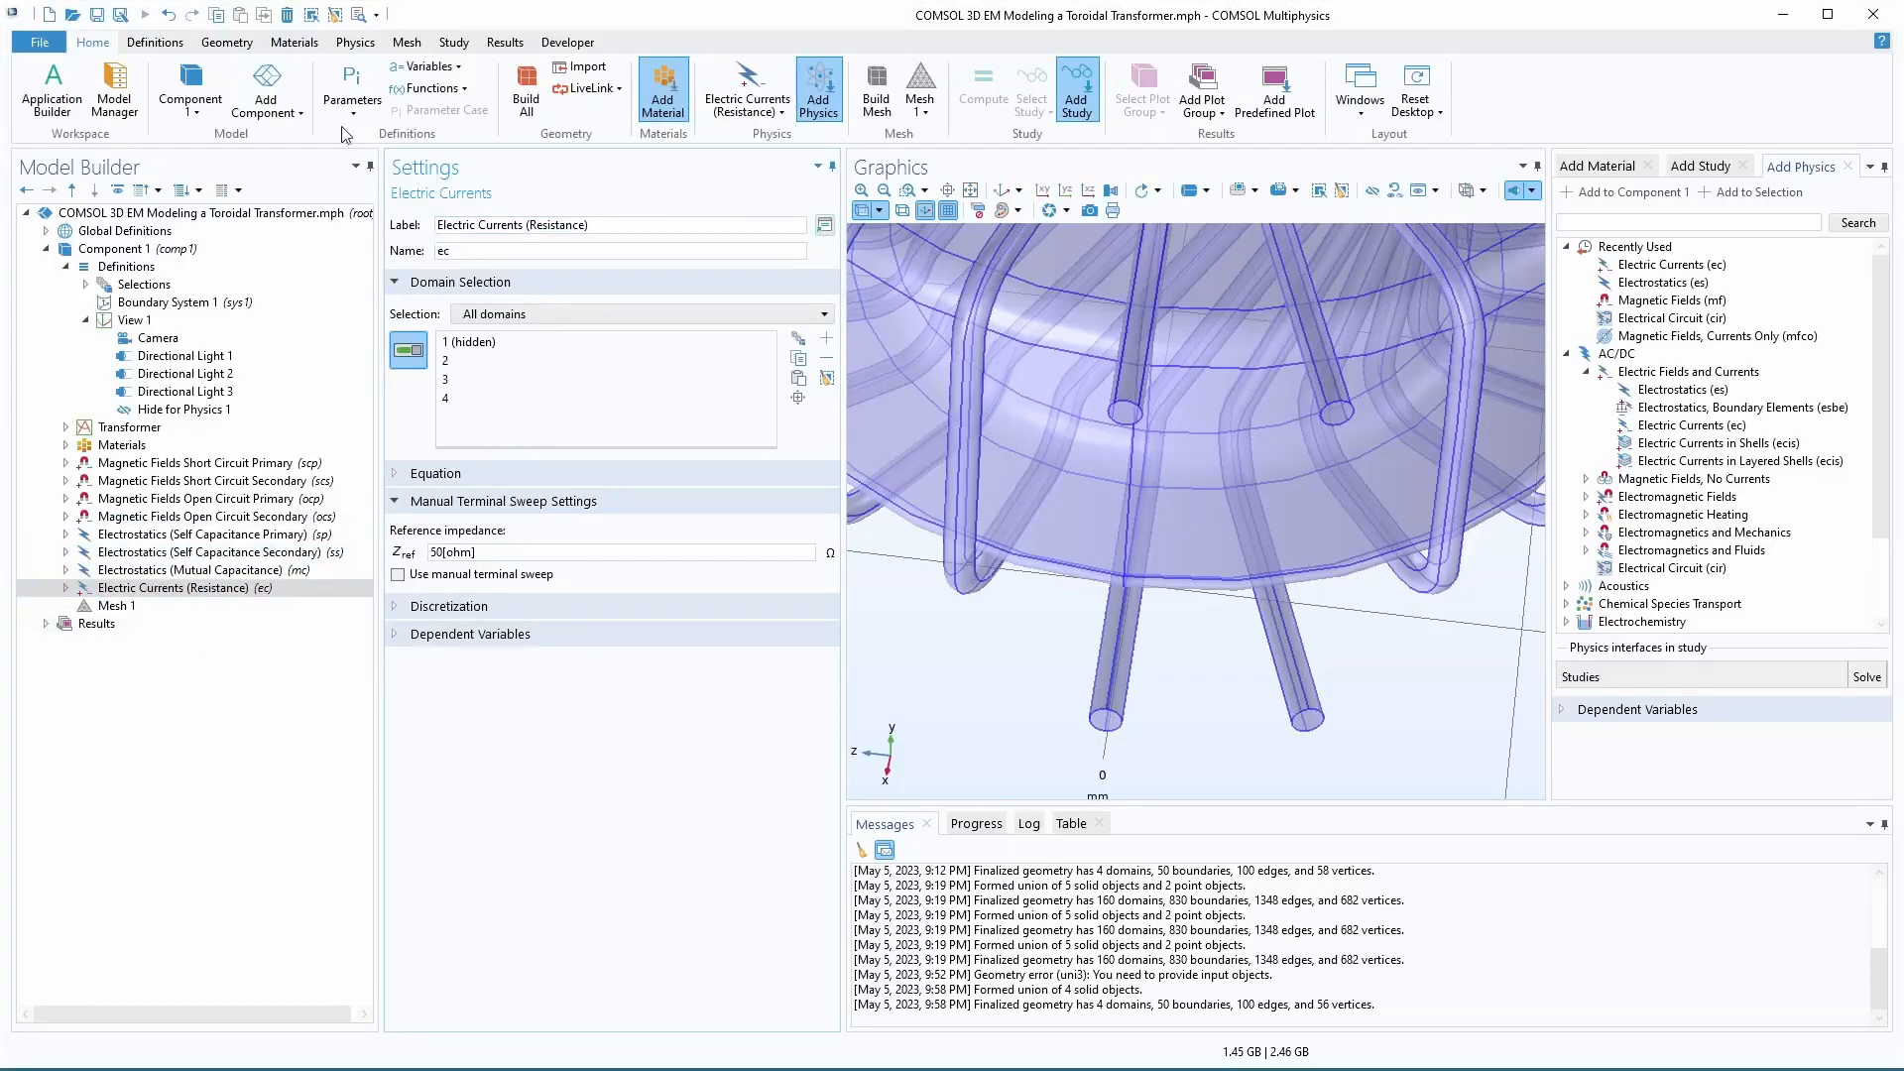
# - Build the physics-controlled mesh with the Normal element size and examine it around the wire ends
pyautogui.click(407, 43)
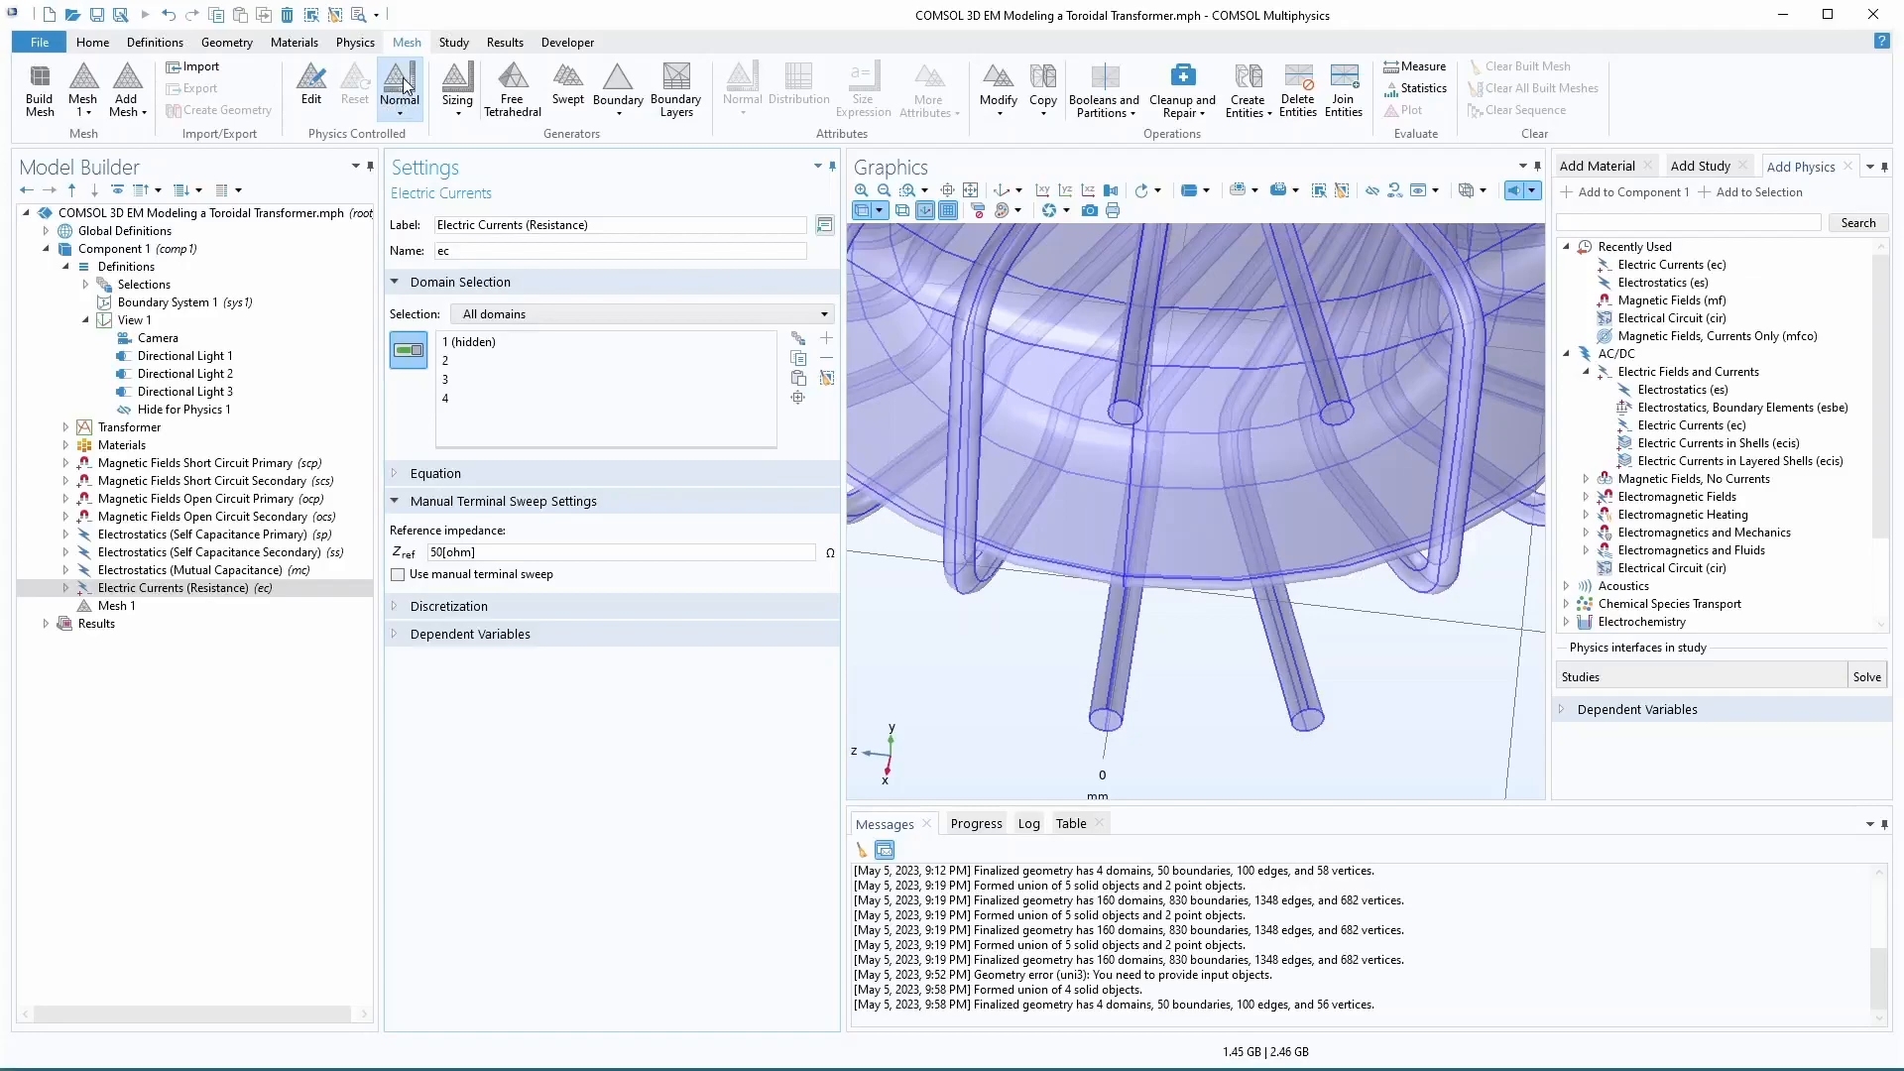
pyautogui.click(400, 112)
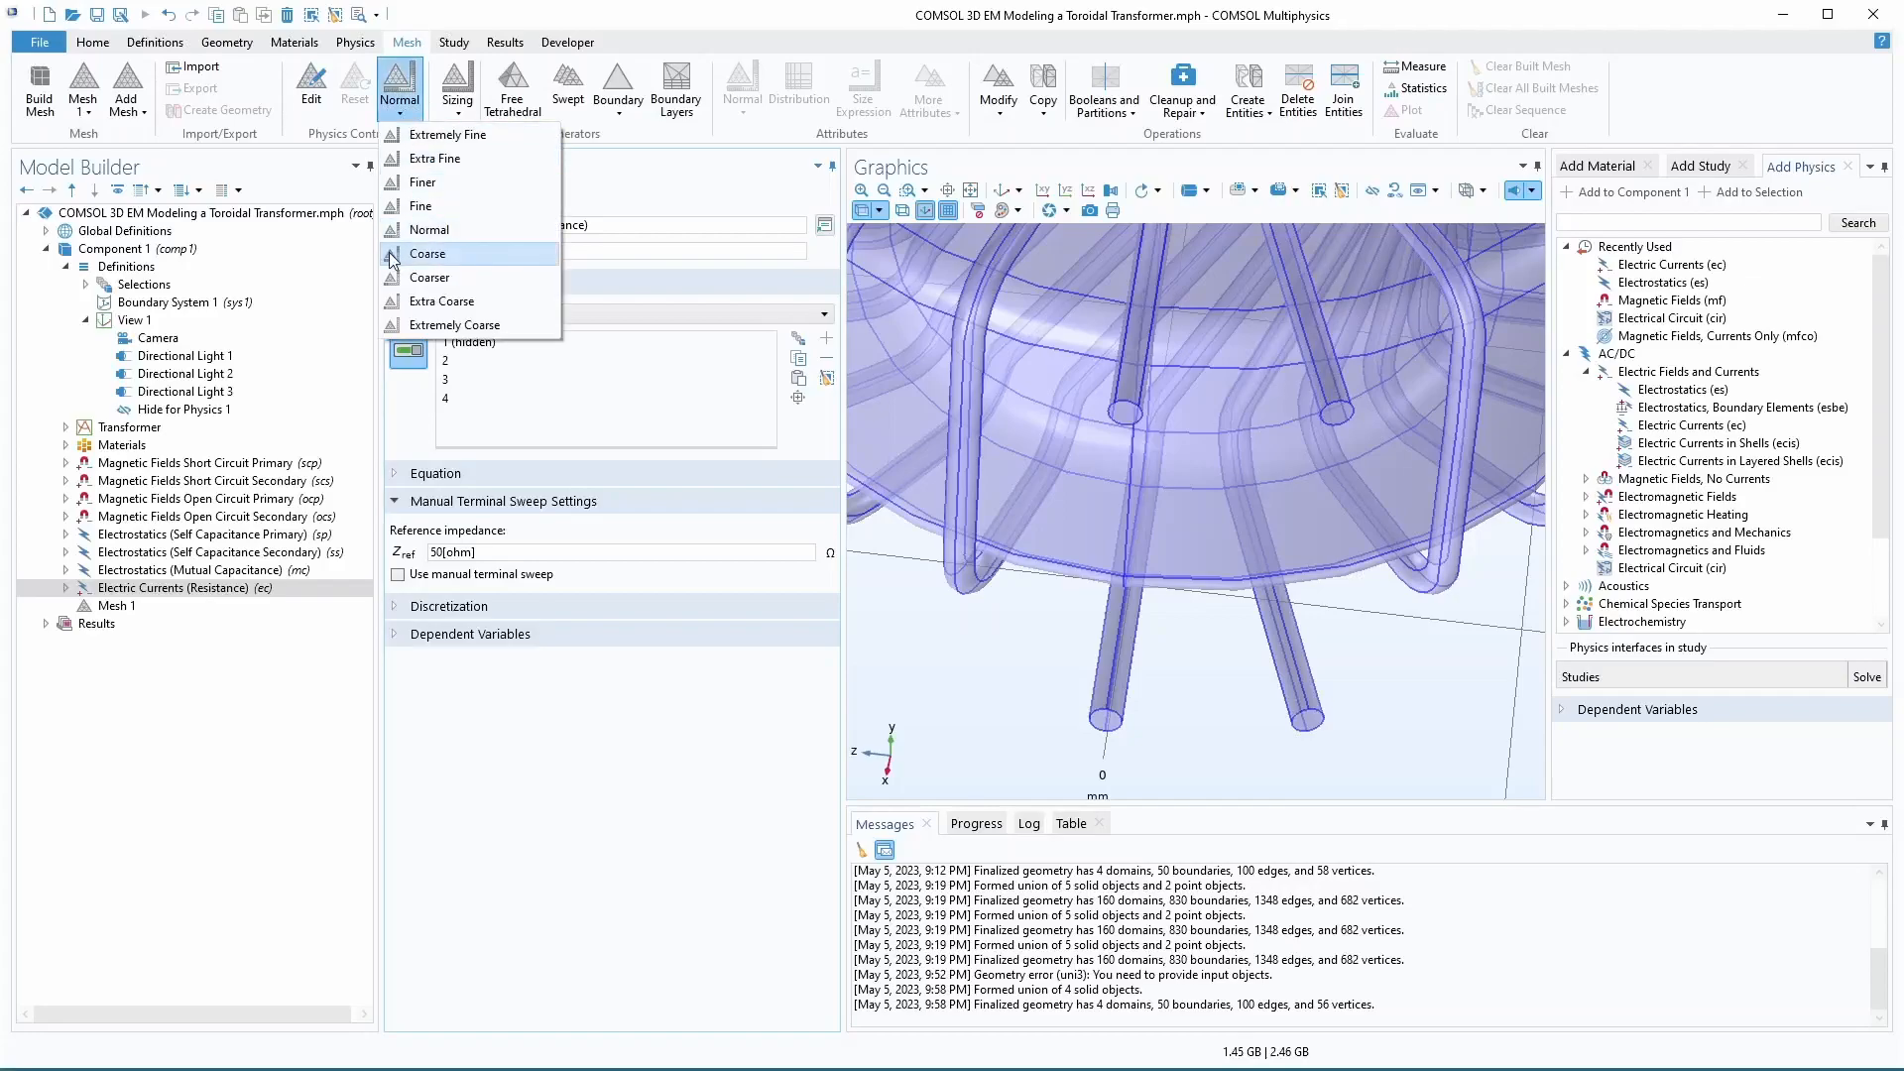
pyautogui.click(395, 112)
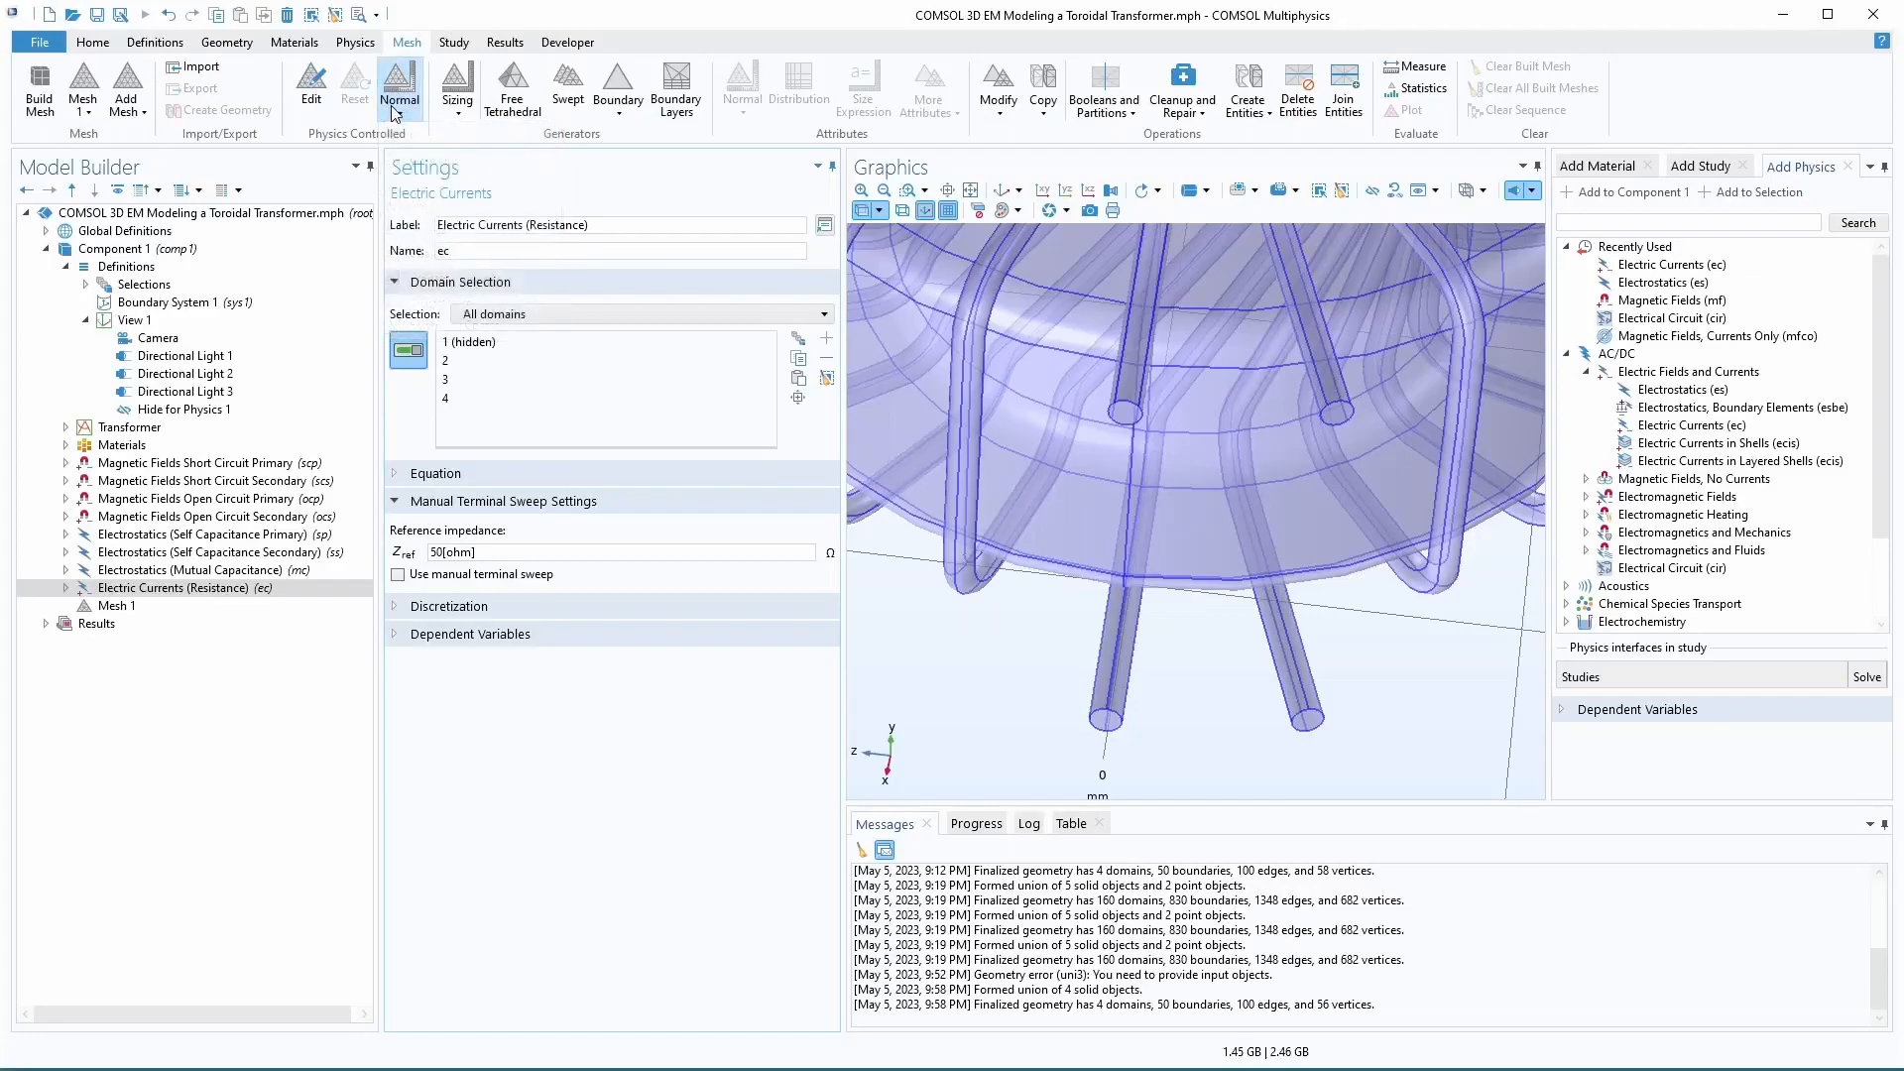
pyautogui.click(36, 111)
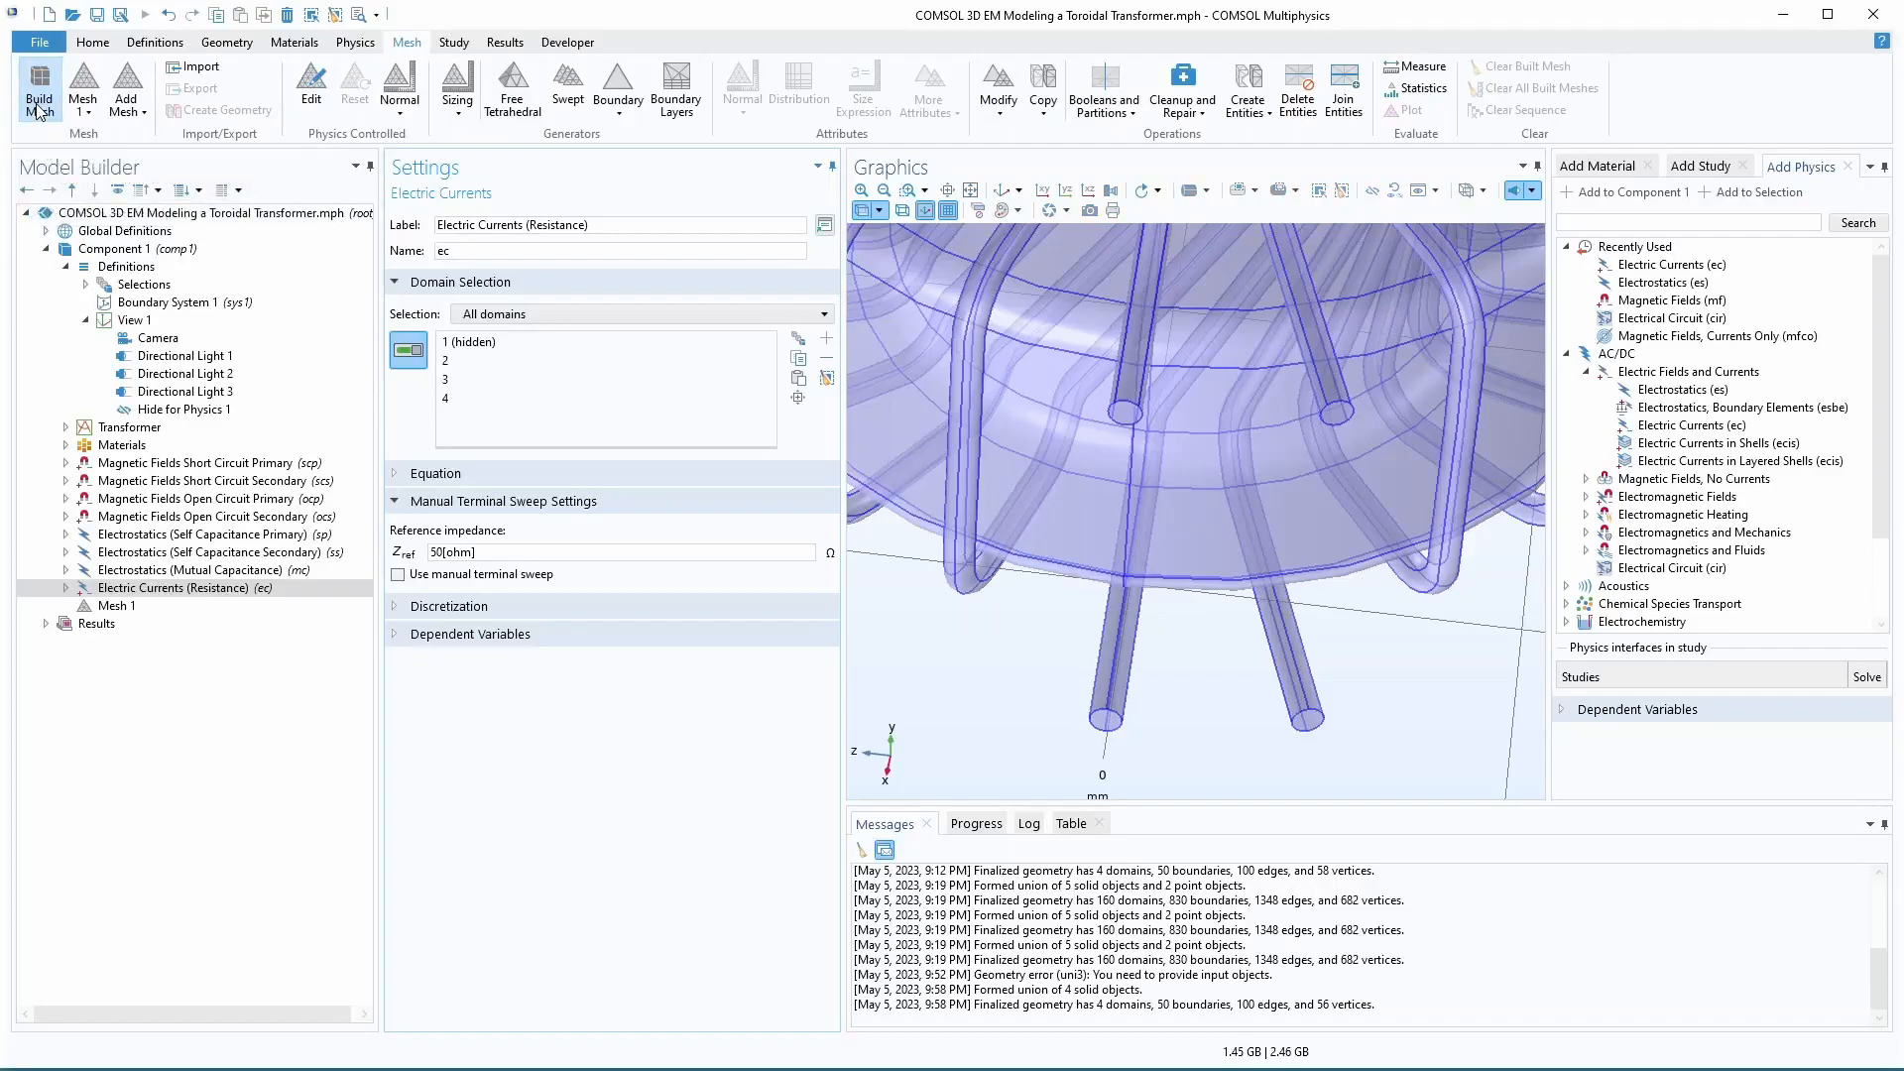
pyautogui.moveTo(1023, 586)
pyautogui.mouseDown()
pyautogui.moveTo(1038, 537)
pyautogui.moveTo(1230, 505)
pyautogui.moveTo(1116, 493)
pyautogui.moveTo(1118, 440)
pyautogui.moveTo(1054, 467)
pyautogui.moveTo(1066, 381)
pyautogui.mouseUp()
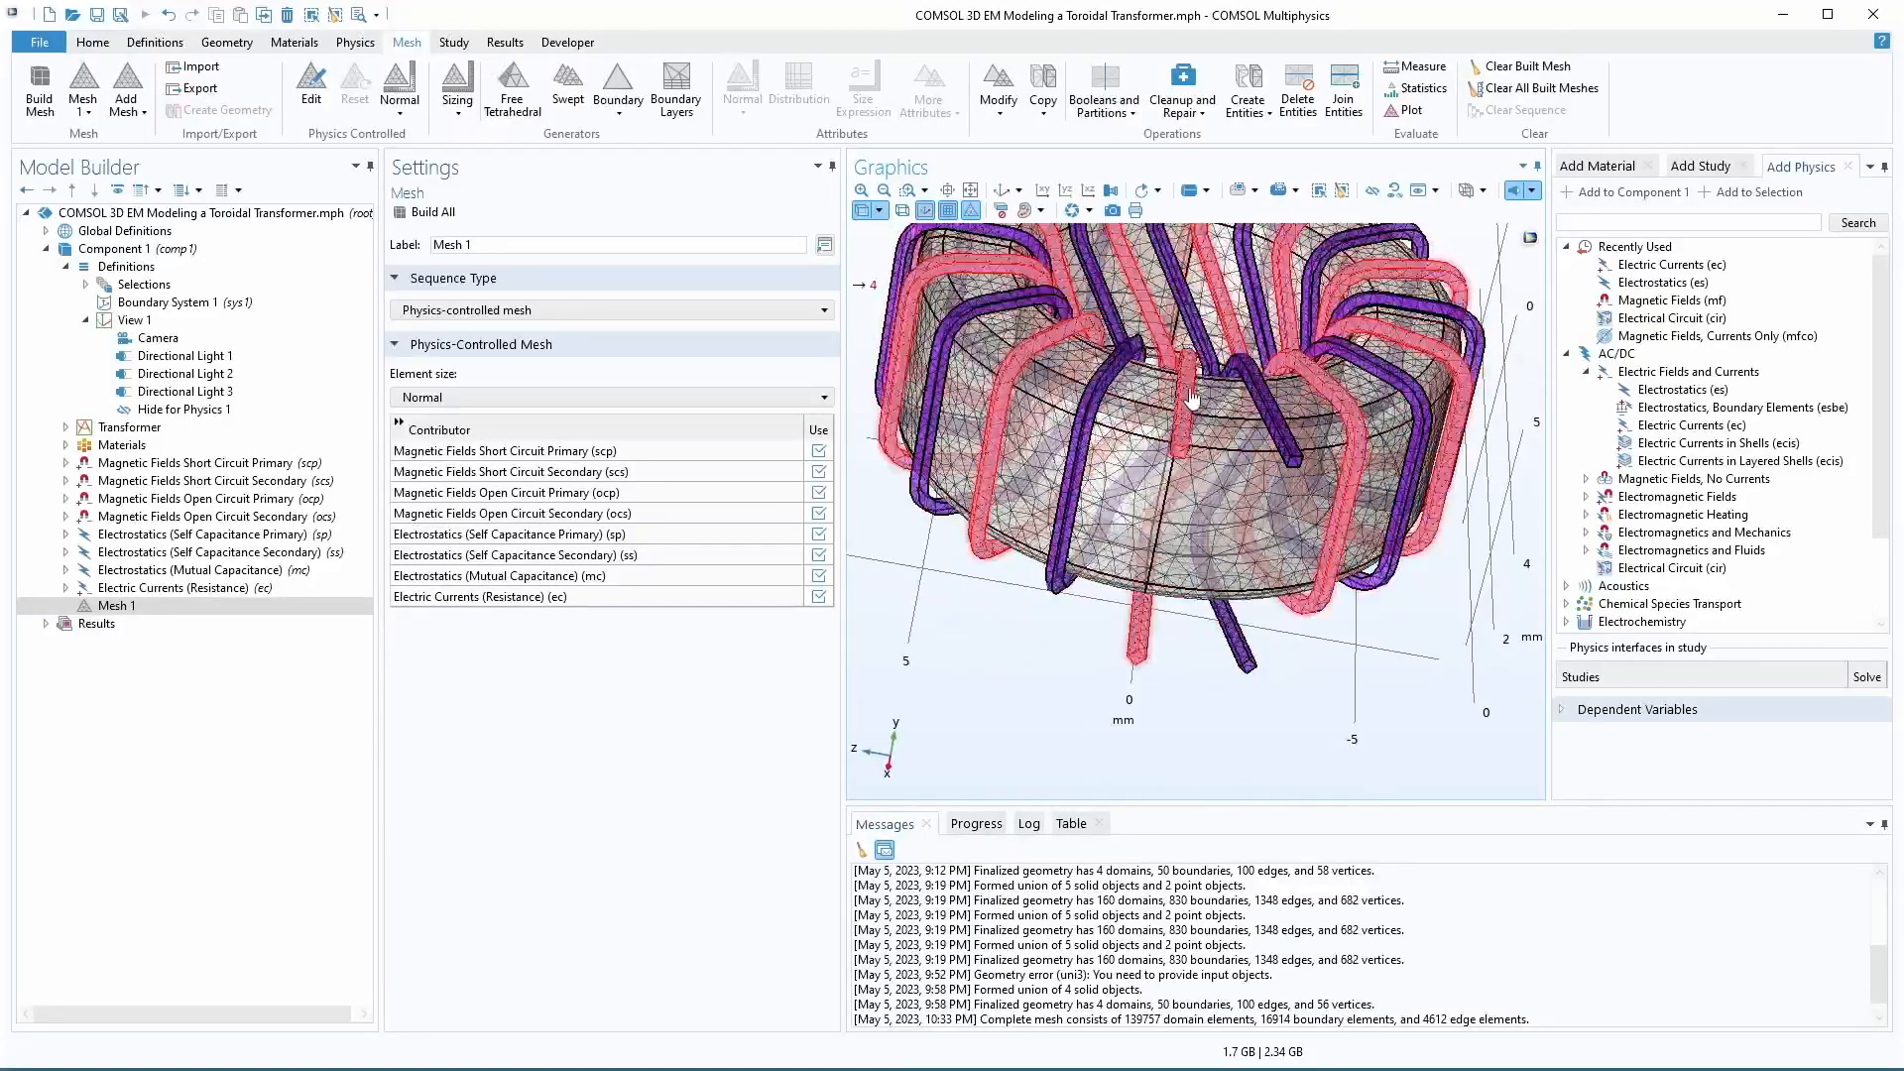
pyautogui.scroll(5, 1176, 431)
pyautogui.moveTo(1178, 437); pyautogui.dragTo(1257, 475, button='right')
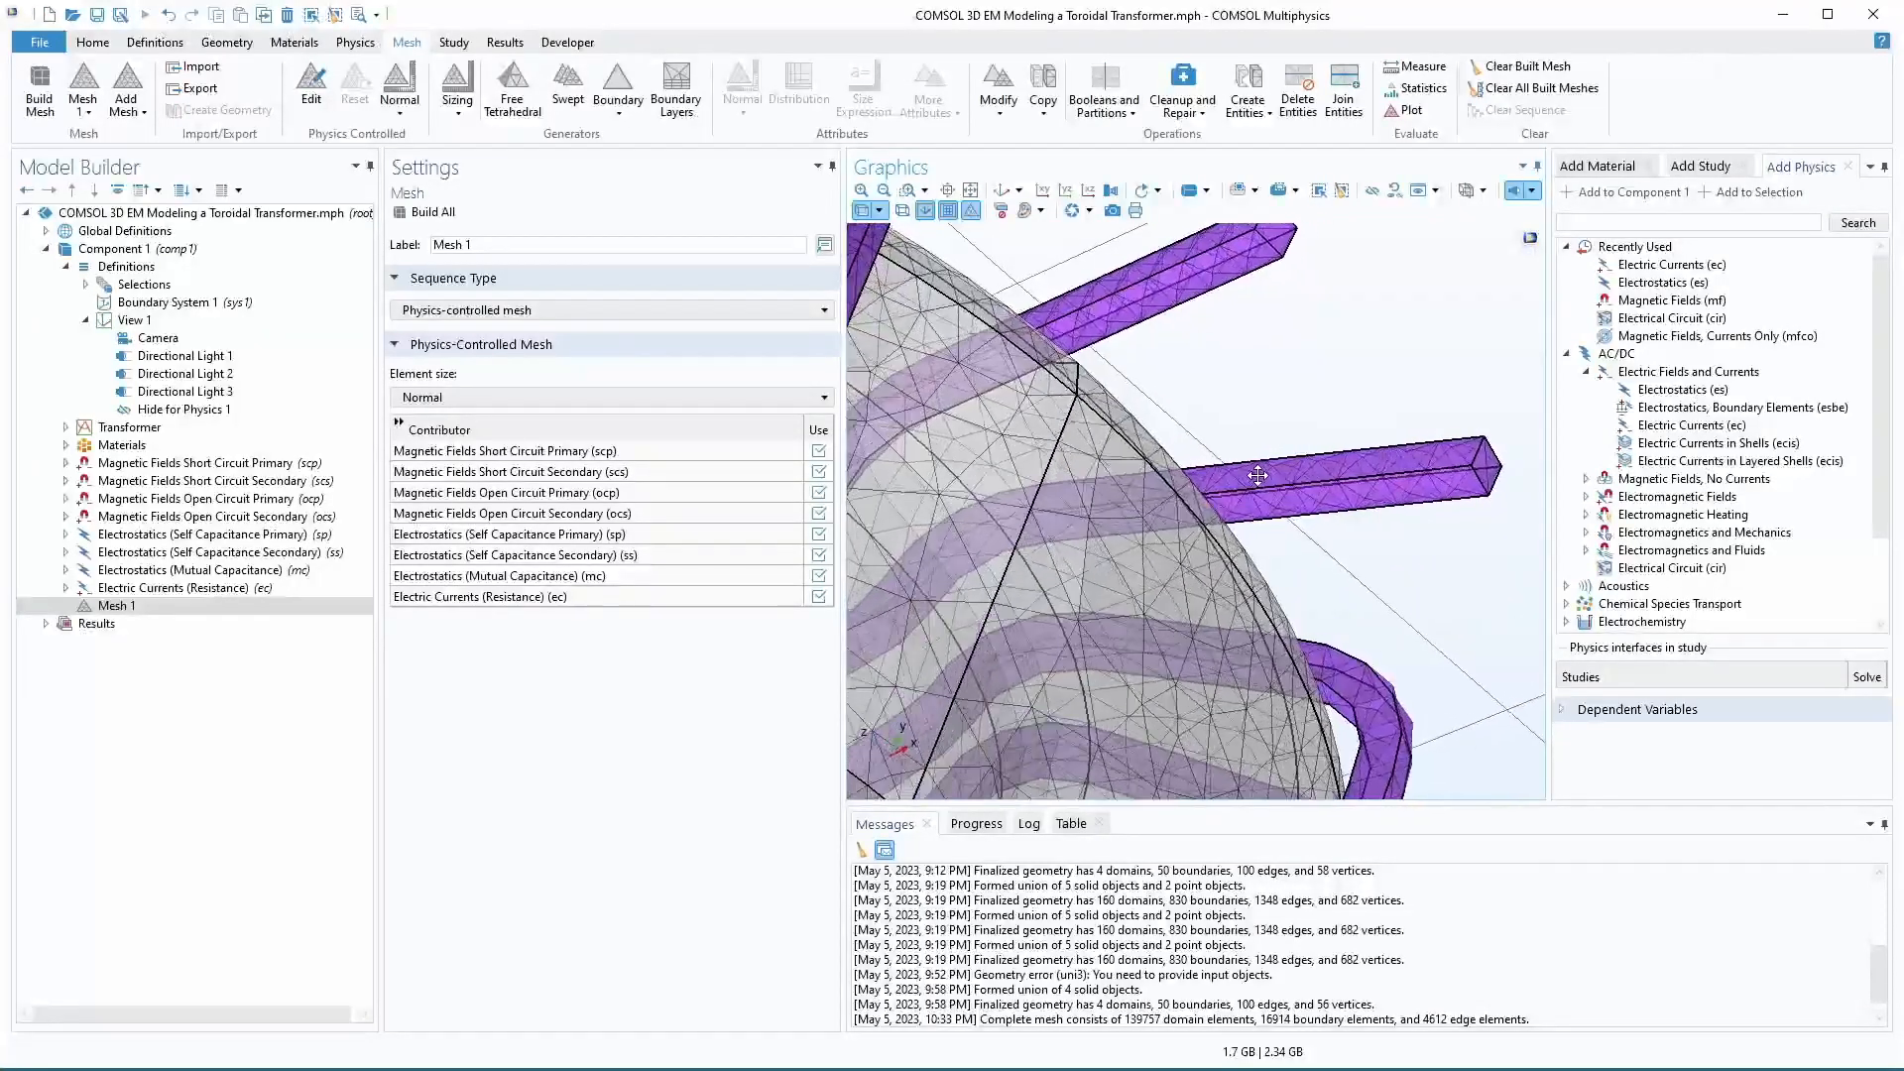
pyautogui.scroll(5, 1111, 493)
pyautogui.moveTo(1112, 493); pyautogui.dragTo(1153, 544)
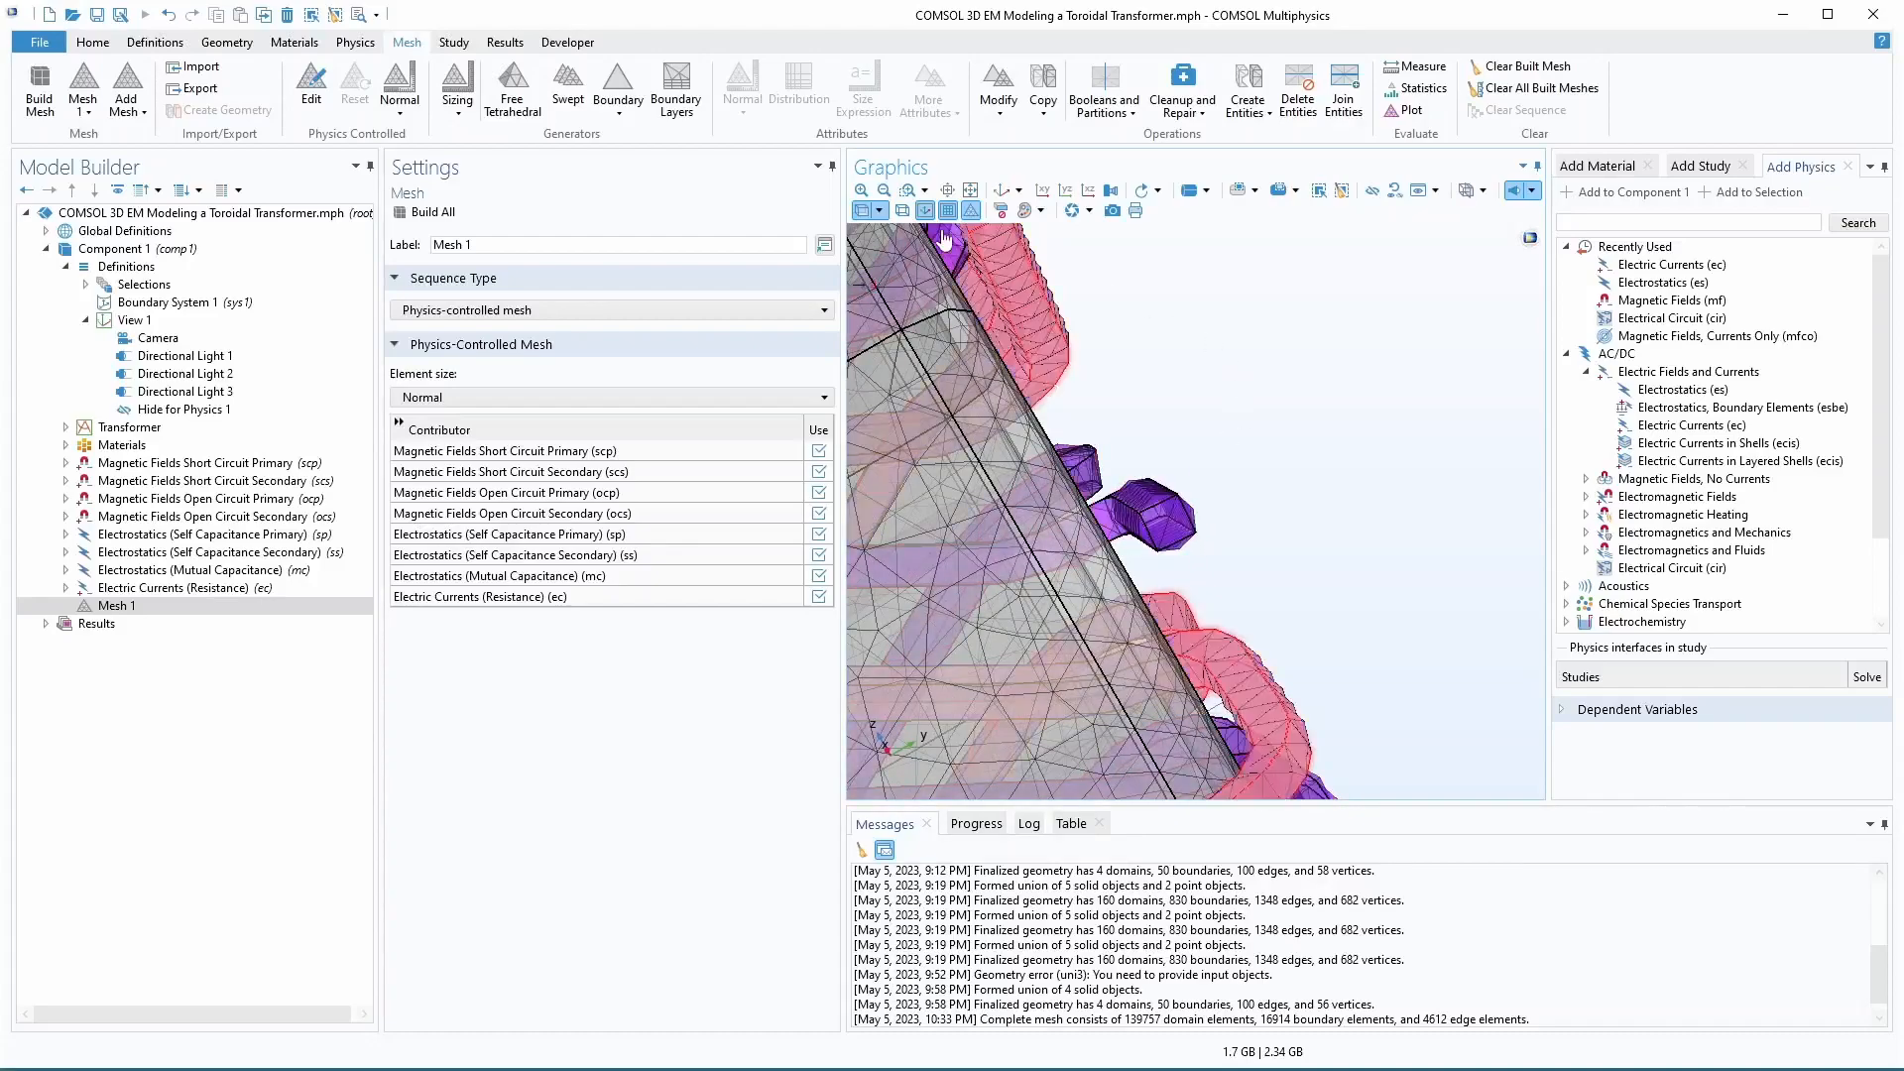
# - Set the physics-controlled mesh's element size to Fine, rebuild the mesh, and inspect the windings and core
pyautogui.click(403, 116)
pyautogui.click(422, 206)
pyautogui.click(39, 104)
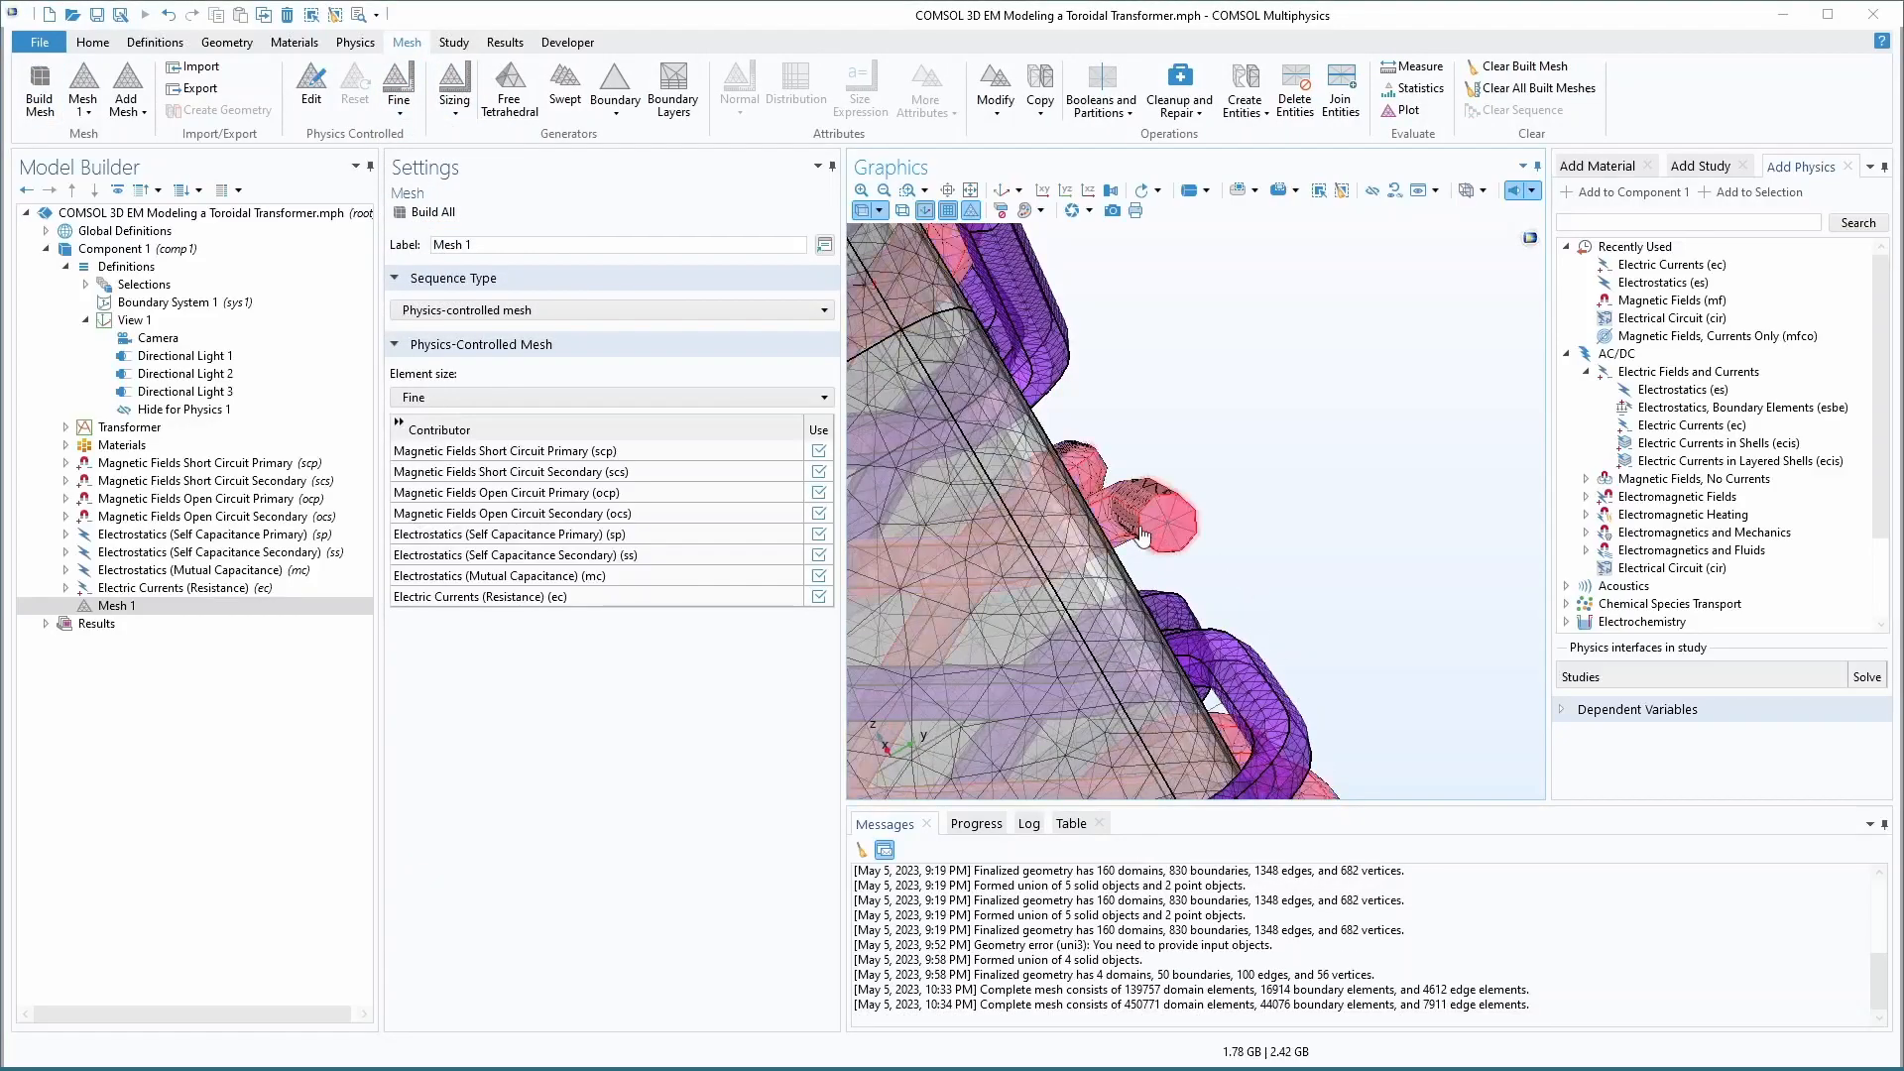
pyautogui.moveTo(1194, 604); pyautogui.dragTo(1162, 558)
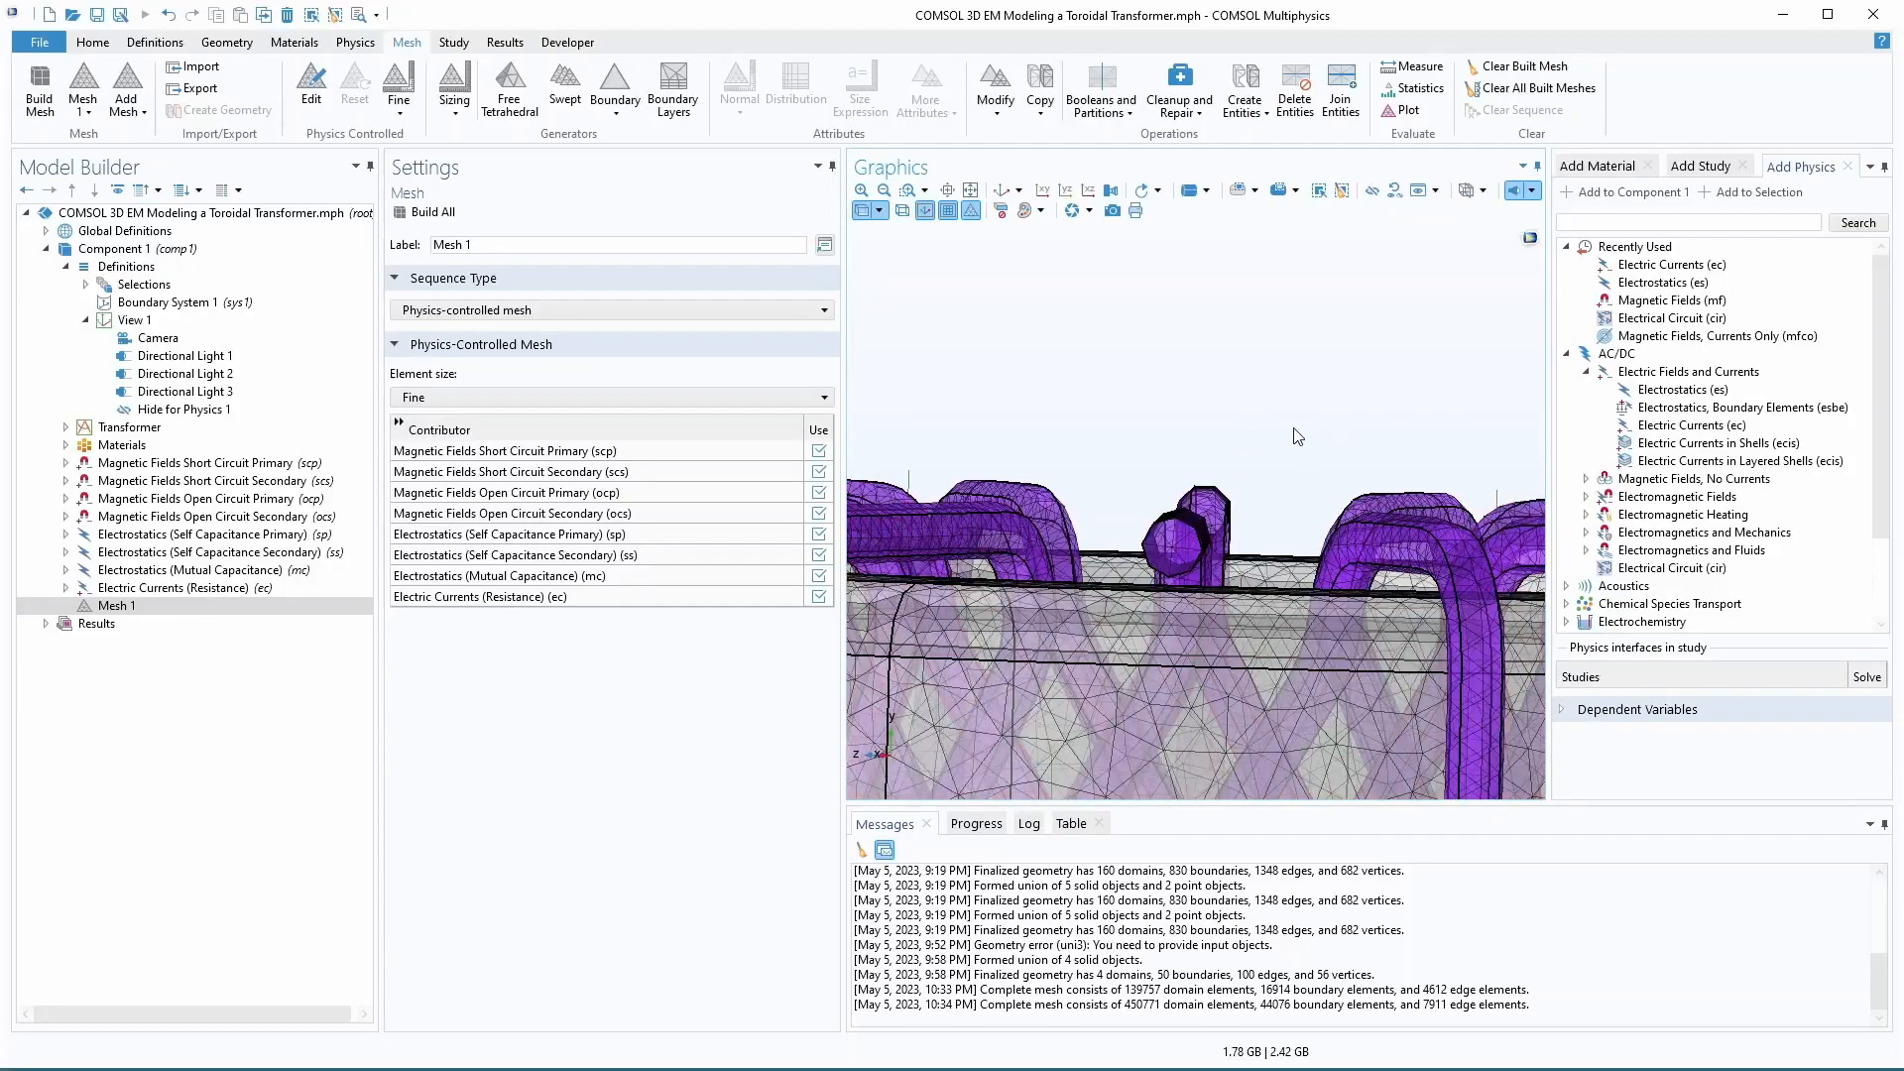
pyautogui.scroll(-4, 1296, 436)
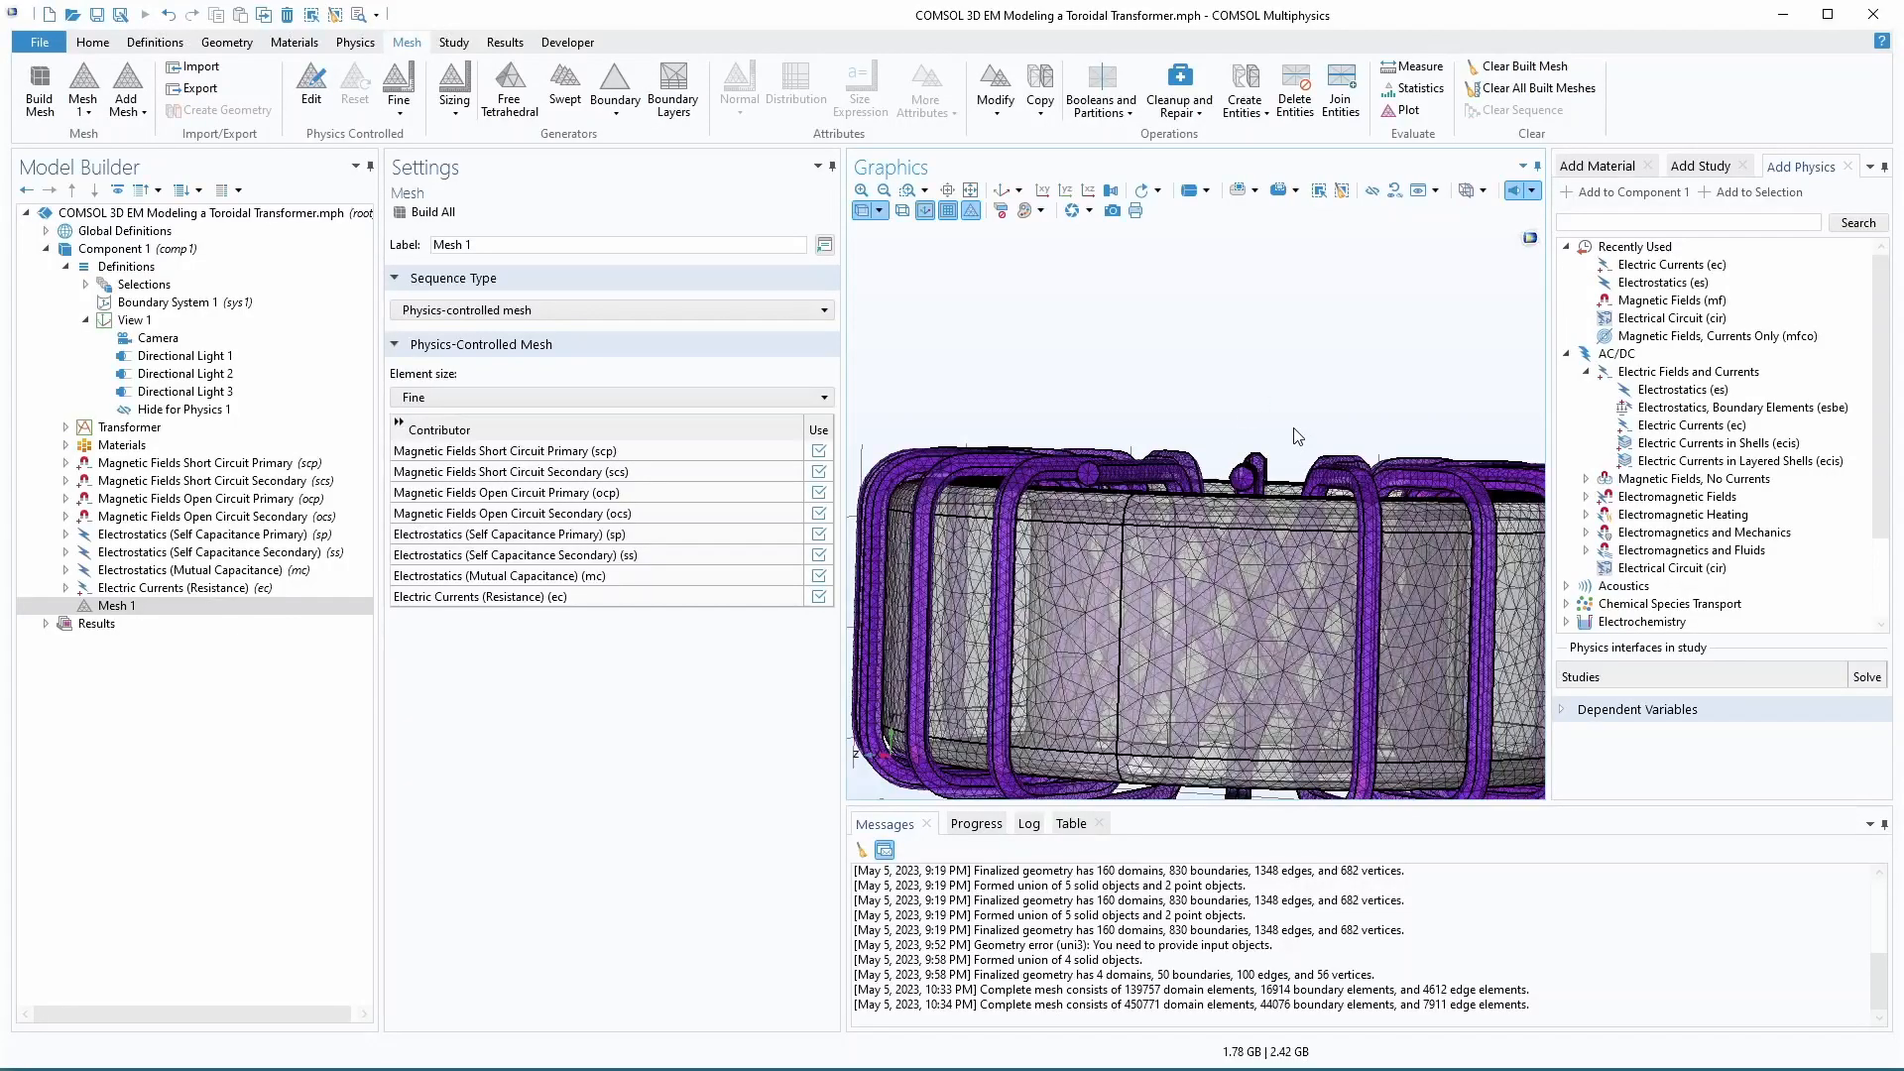
pyautogui.scroll(-2, 1297, 437)
pyautogui.moveTo(919, 556); pyautogui.dragTo(967, 665)
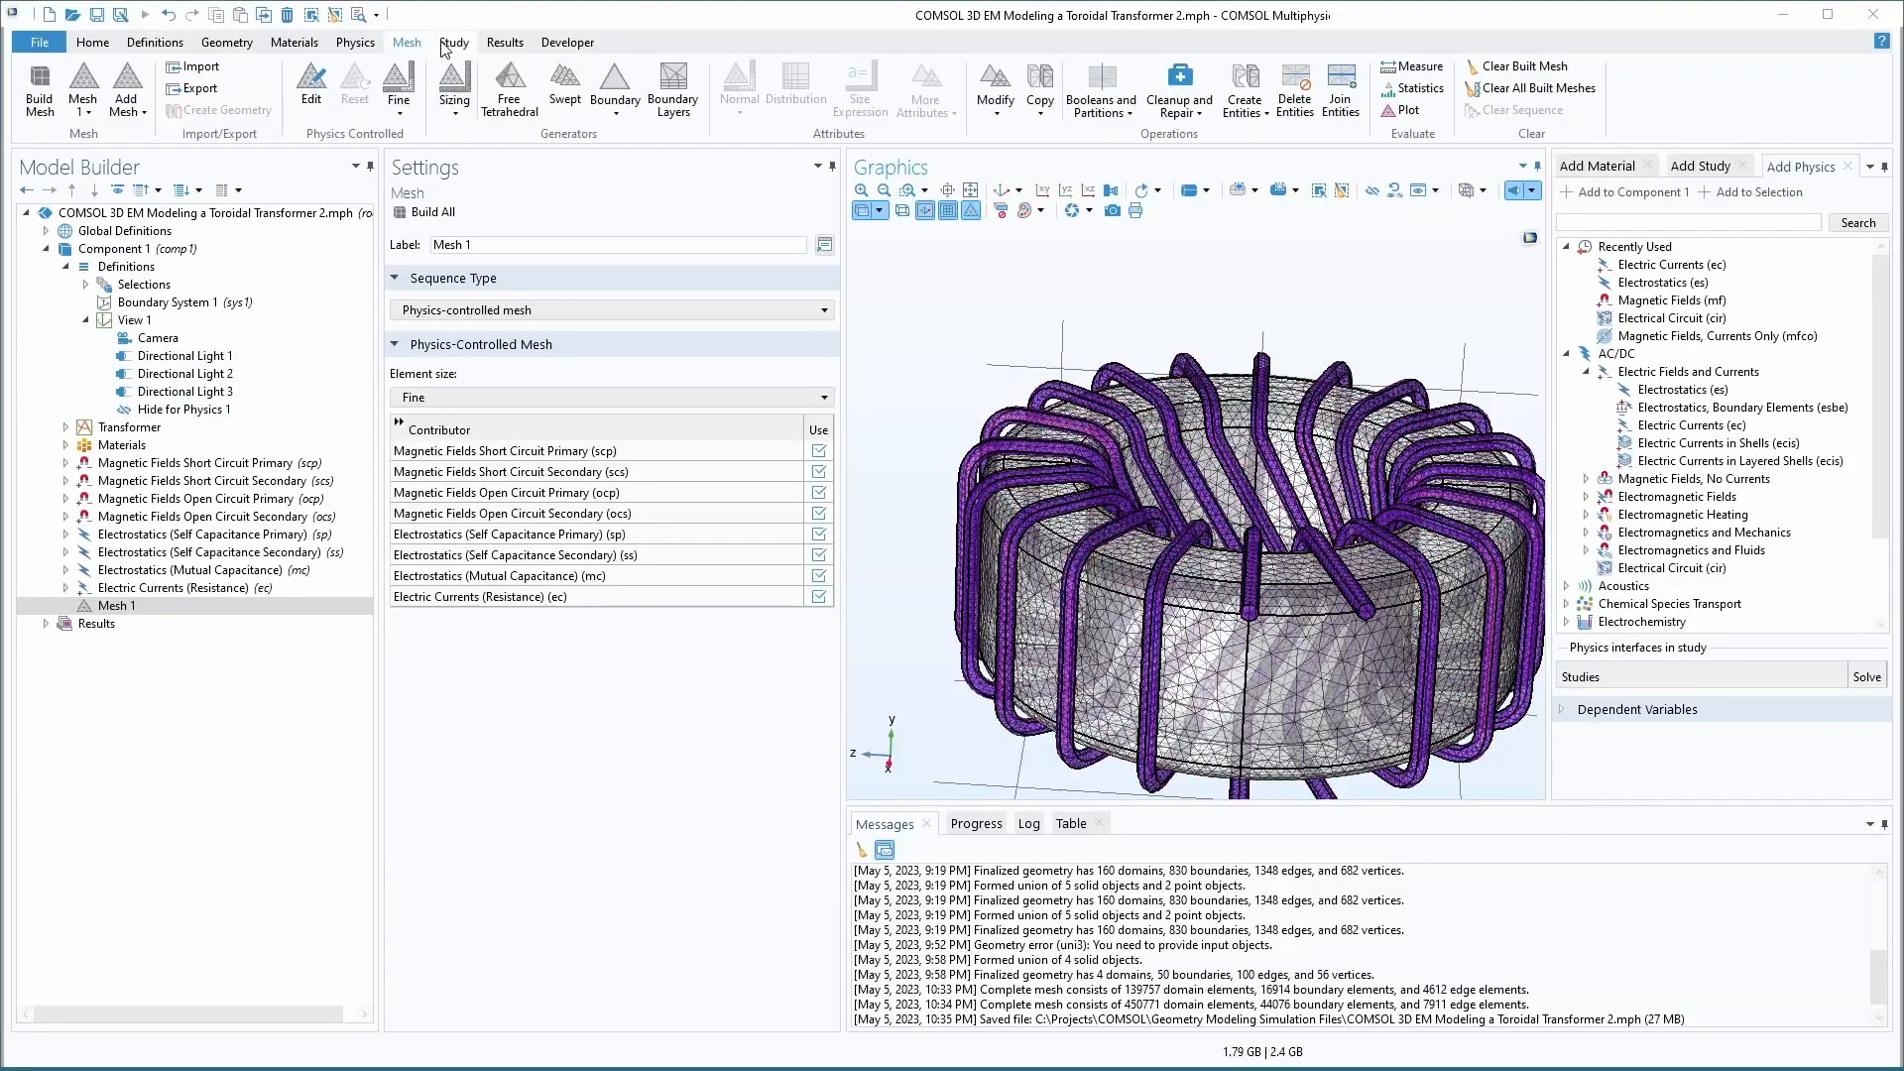
# - Add a Frequency Domain study with all the physics interfaces included
pyautogui.click(456, 43)
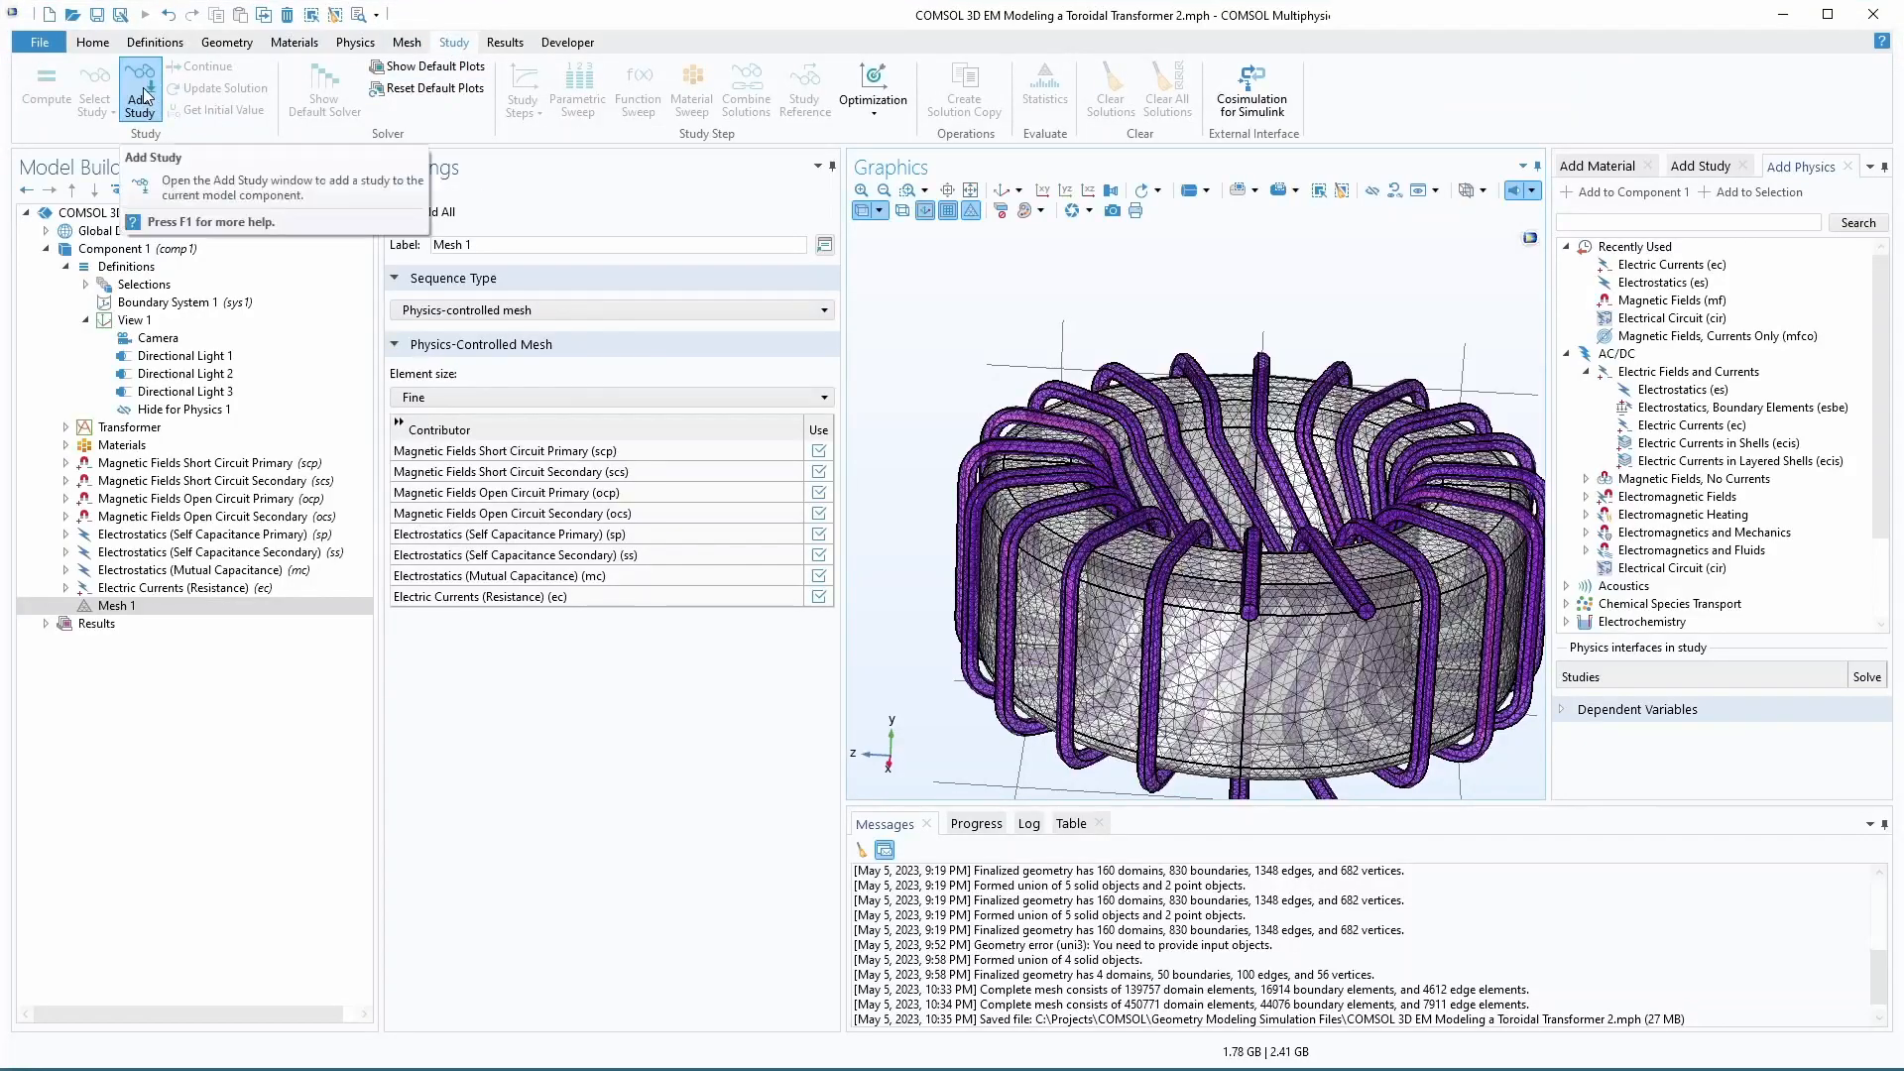
pyautogui.click(1715, 168)
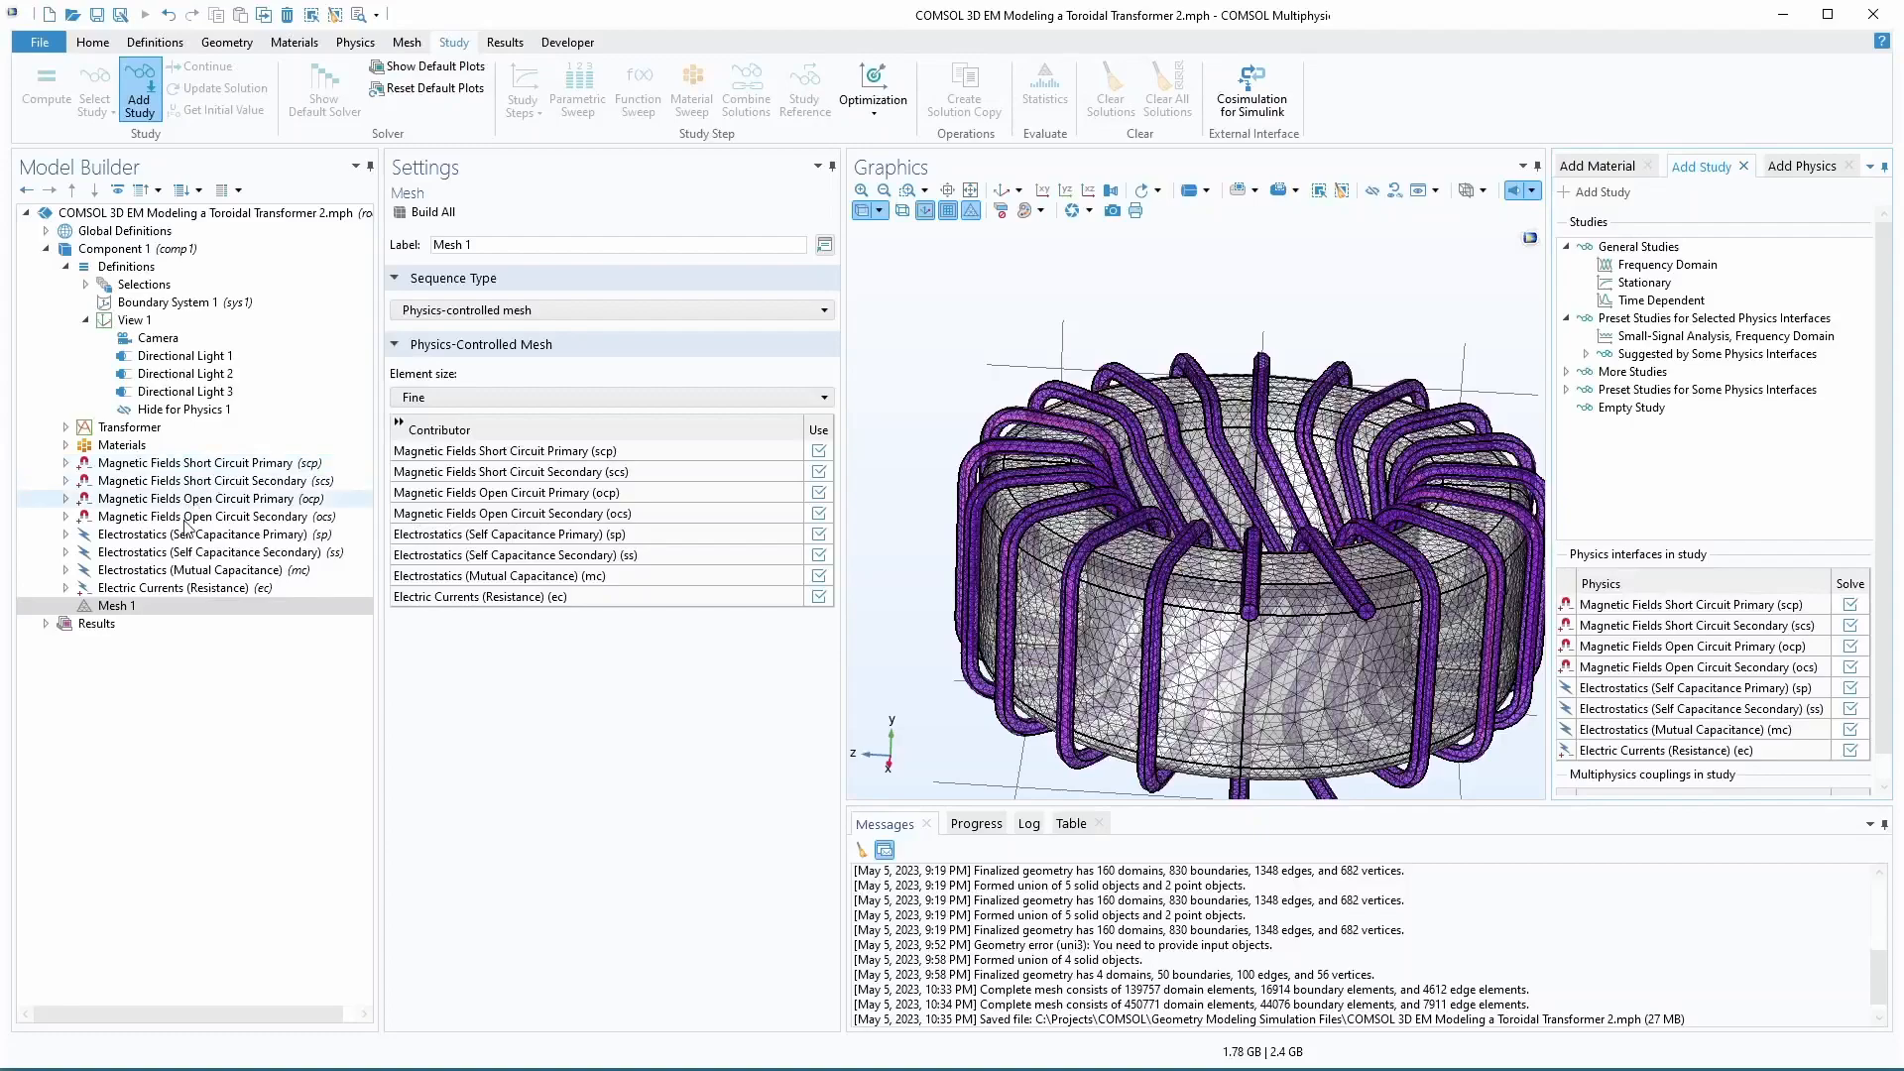
pyautogui.click(1644, 282)
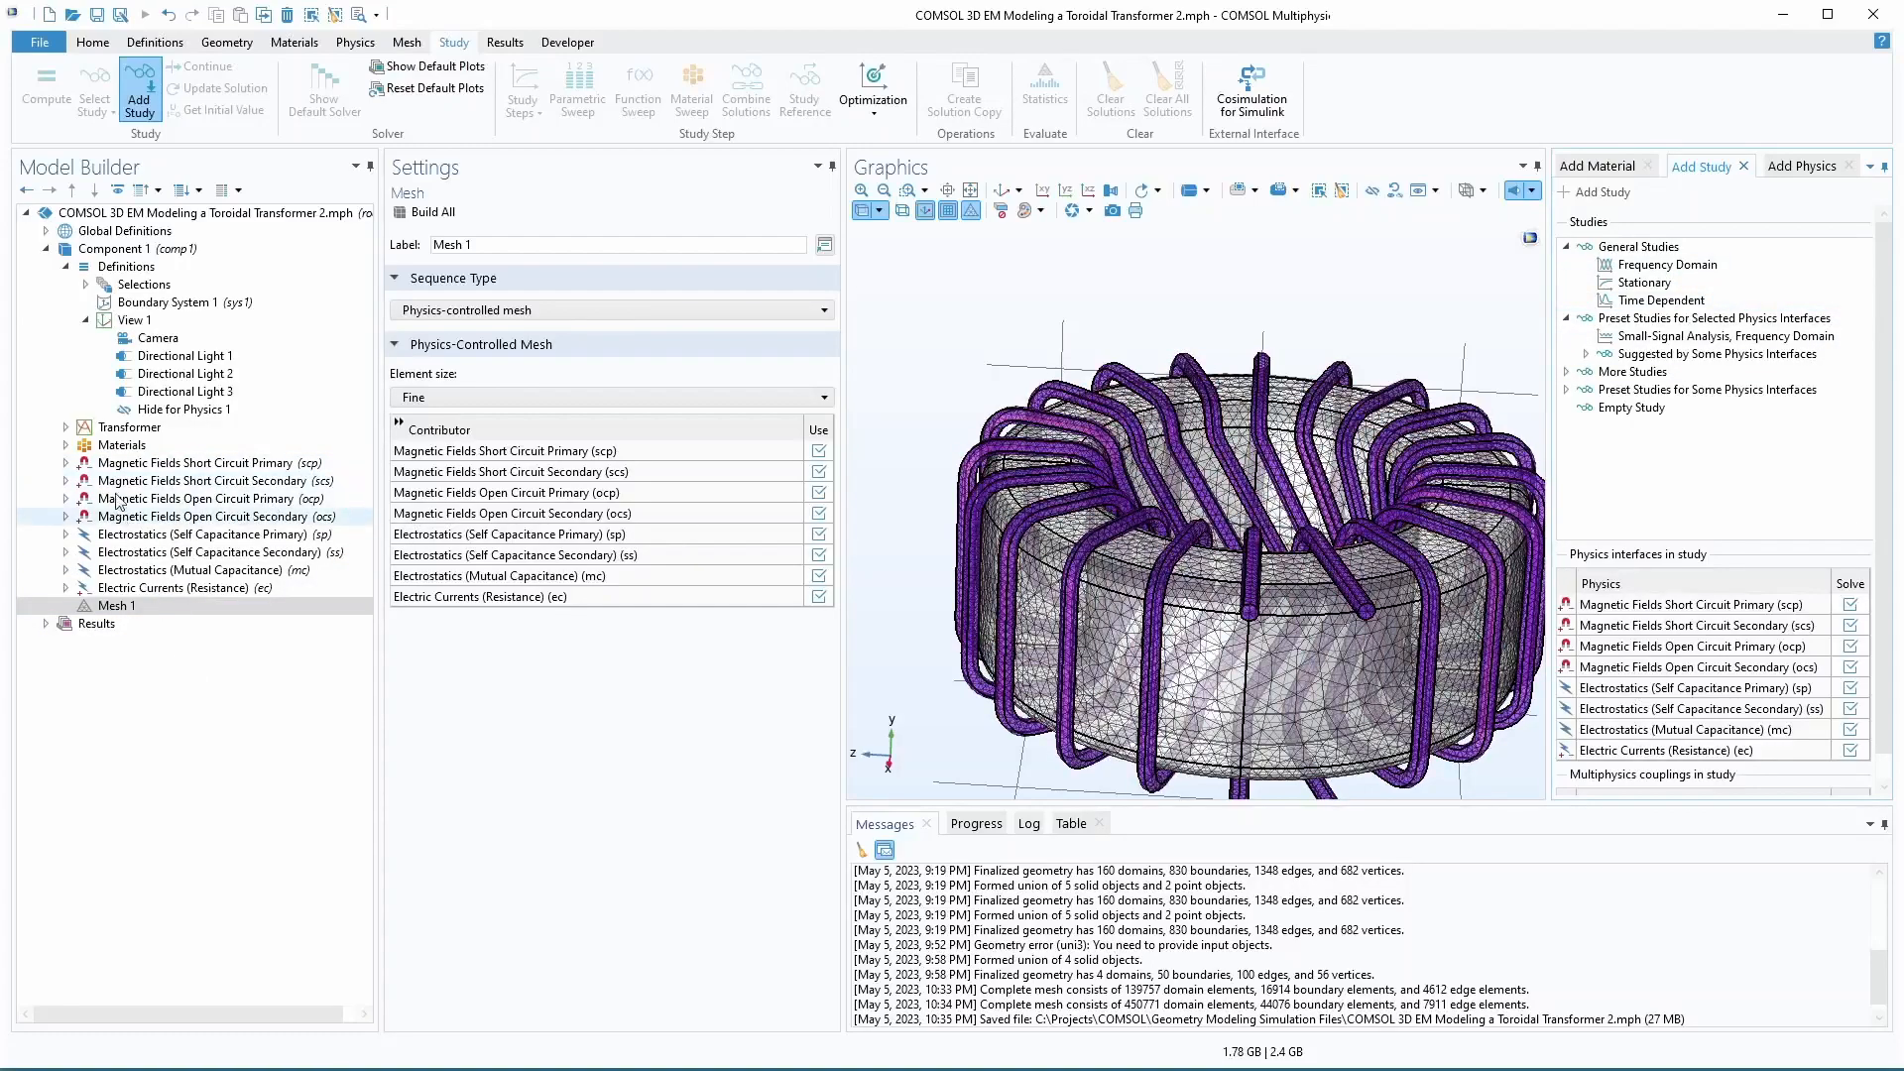
pyautogui.click(1653, 270)
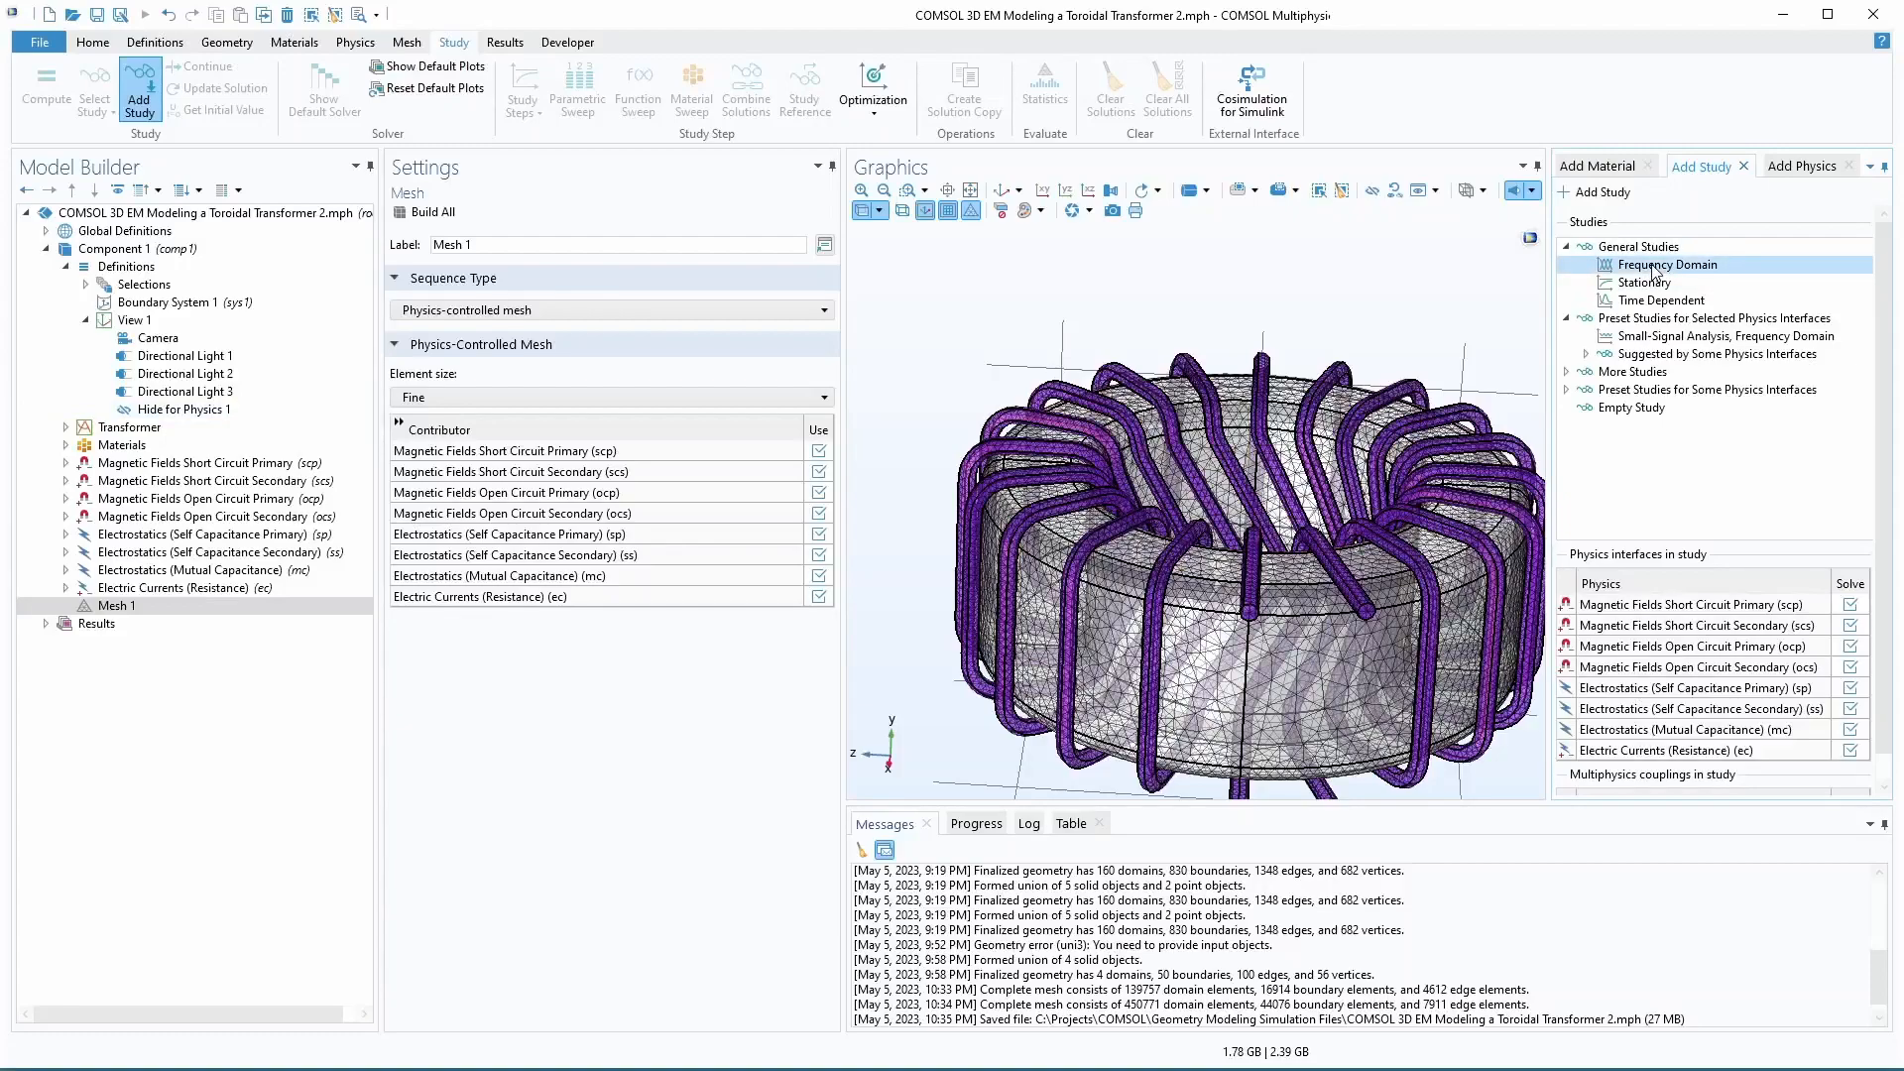
pyautogui.doubleClick(1653, 271)
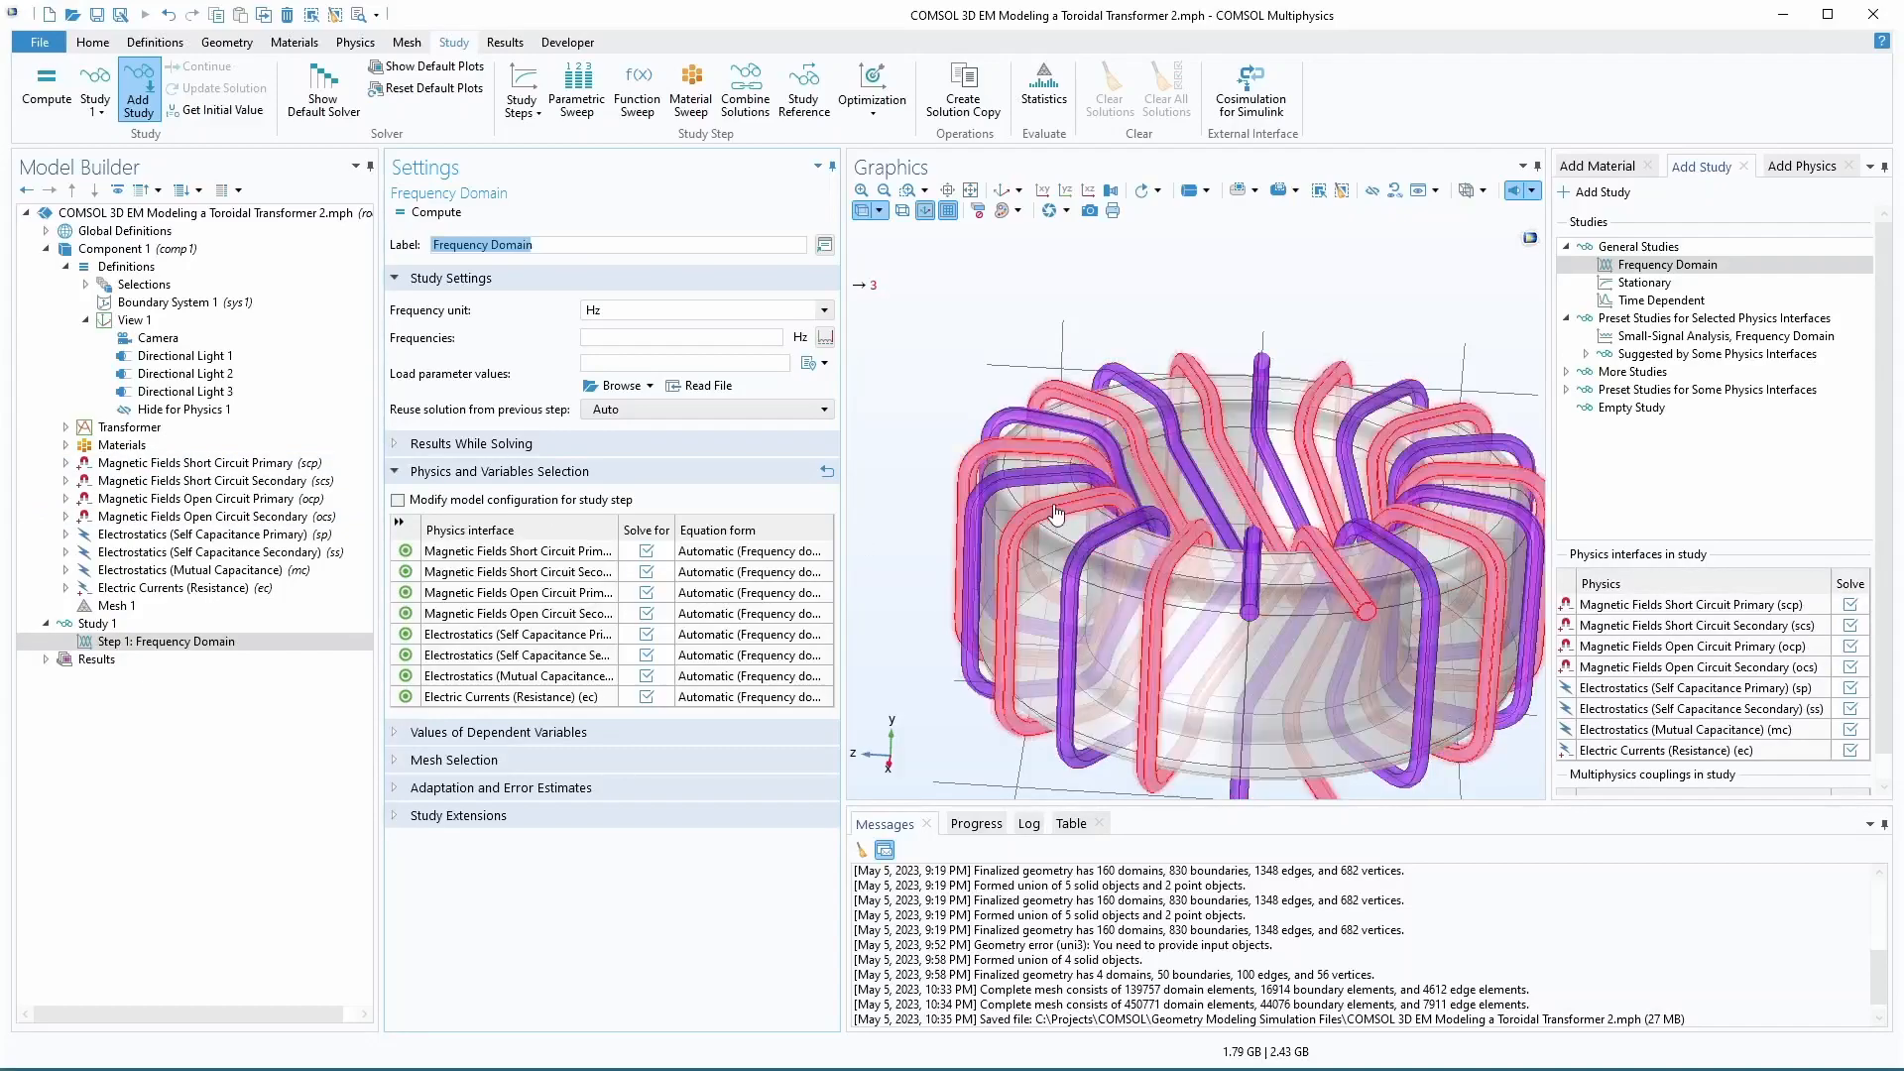
# - Add a Coil Geometry Analysis study and move its step into Study 1, ahead of the Frequency Domain step
pyautogui.click(1567, 372)
pyautogui.click(1568, 408)
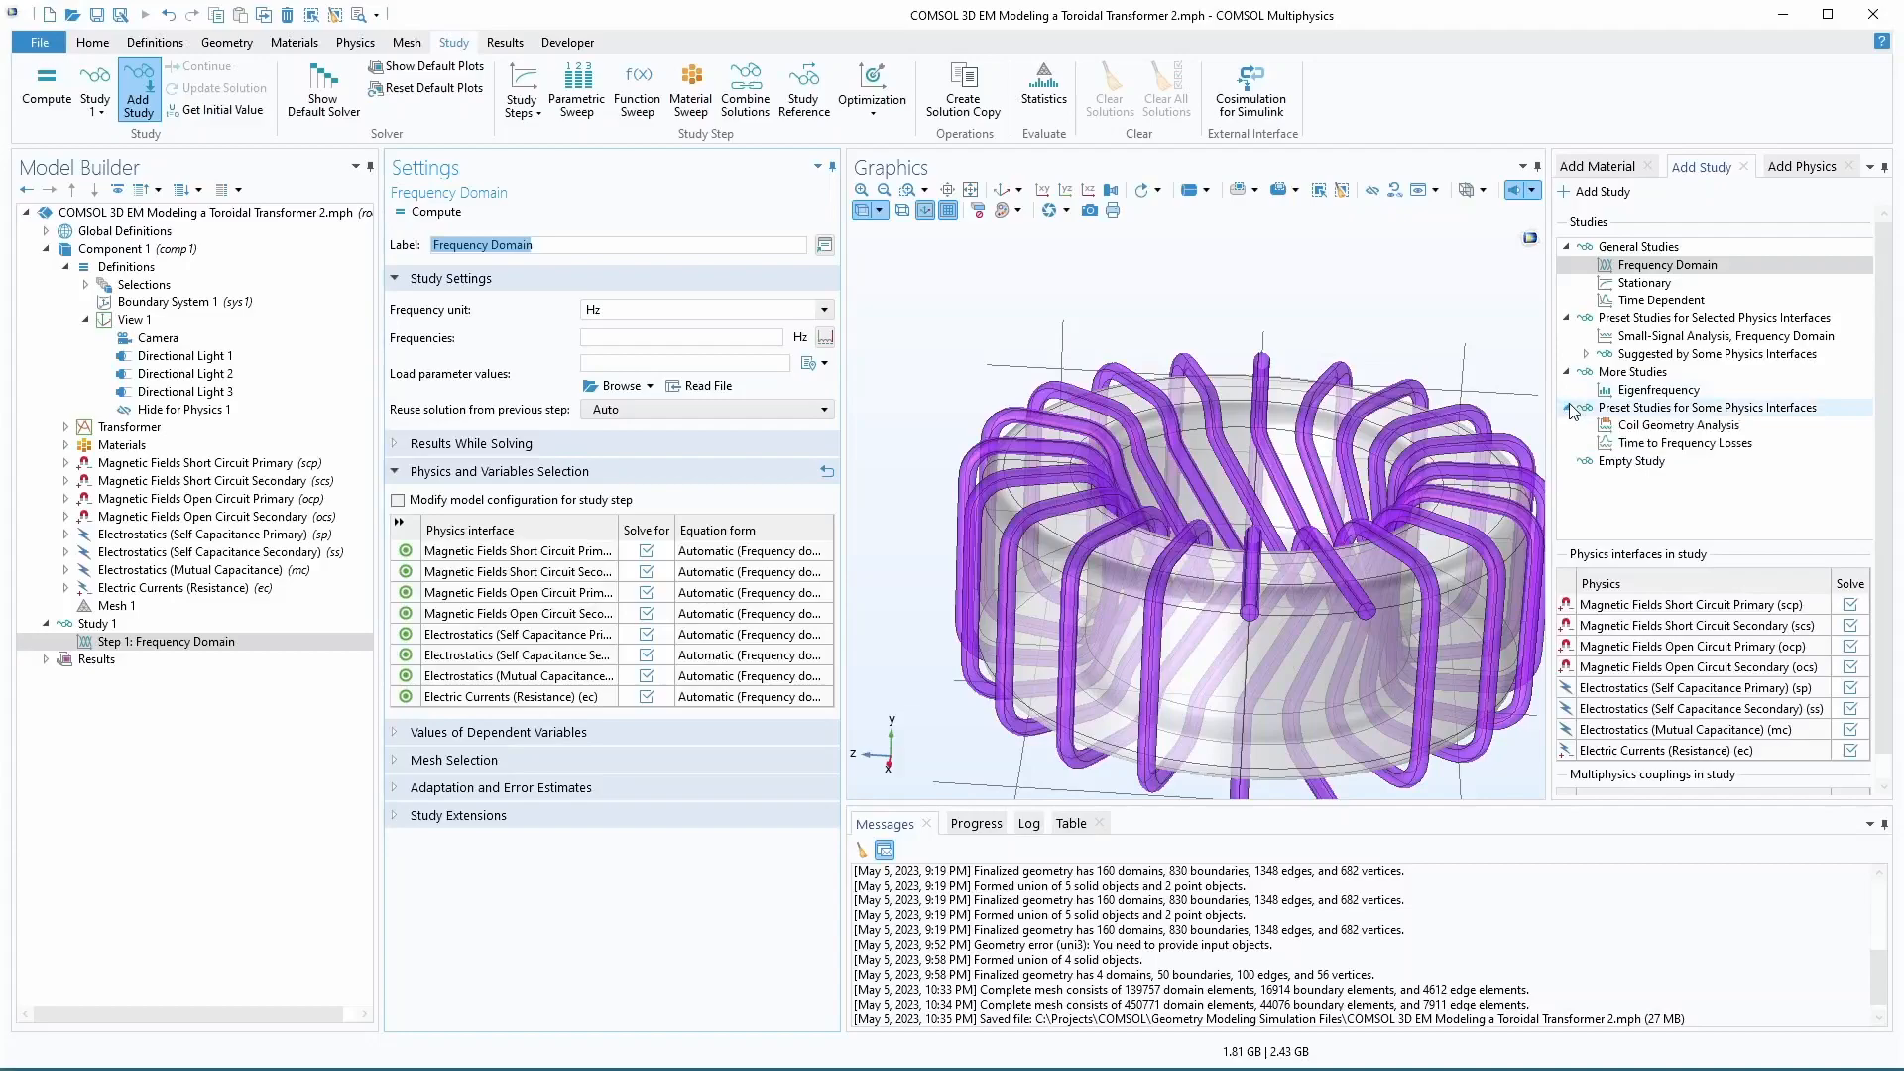
pyautogui.click(1684, 427)
pyautogui.doubleClick(1684, 432)
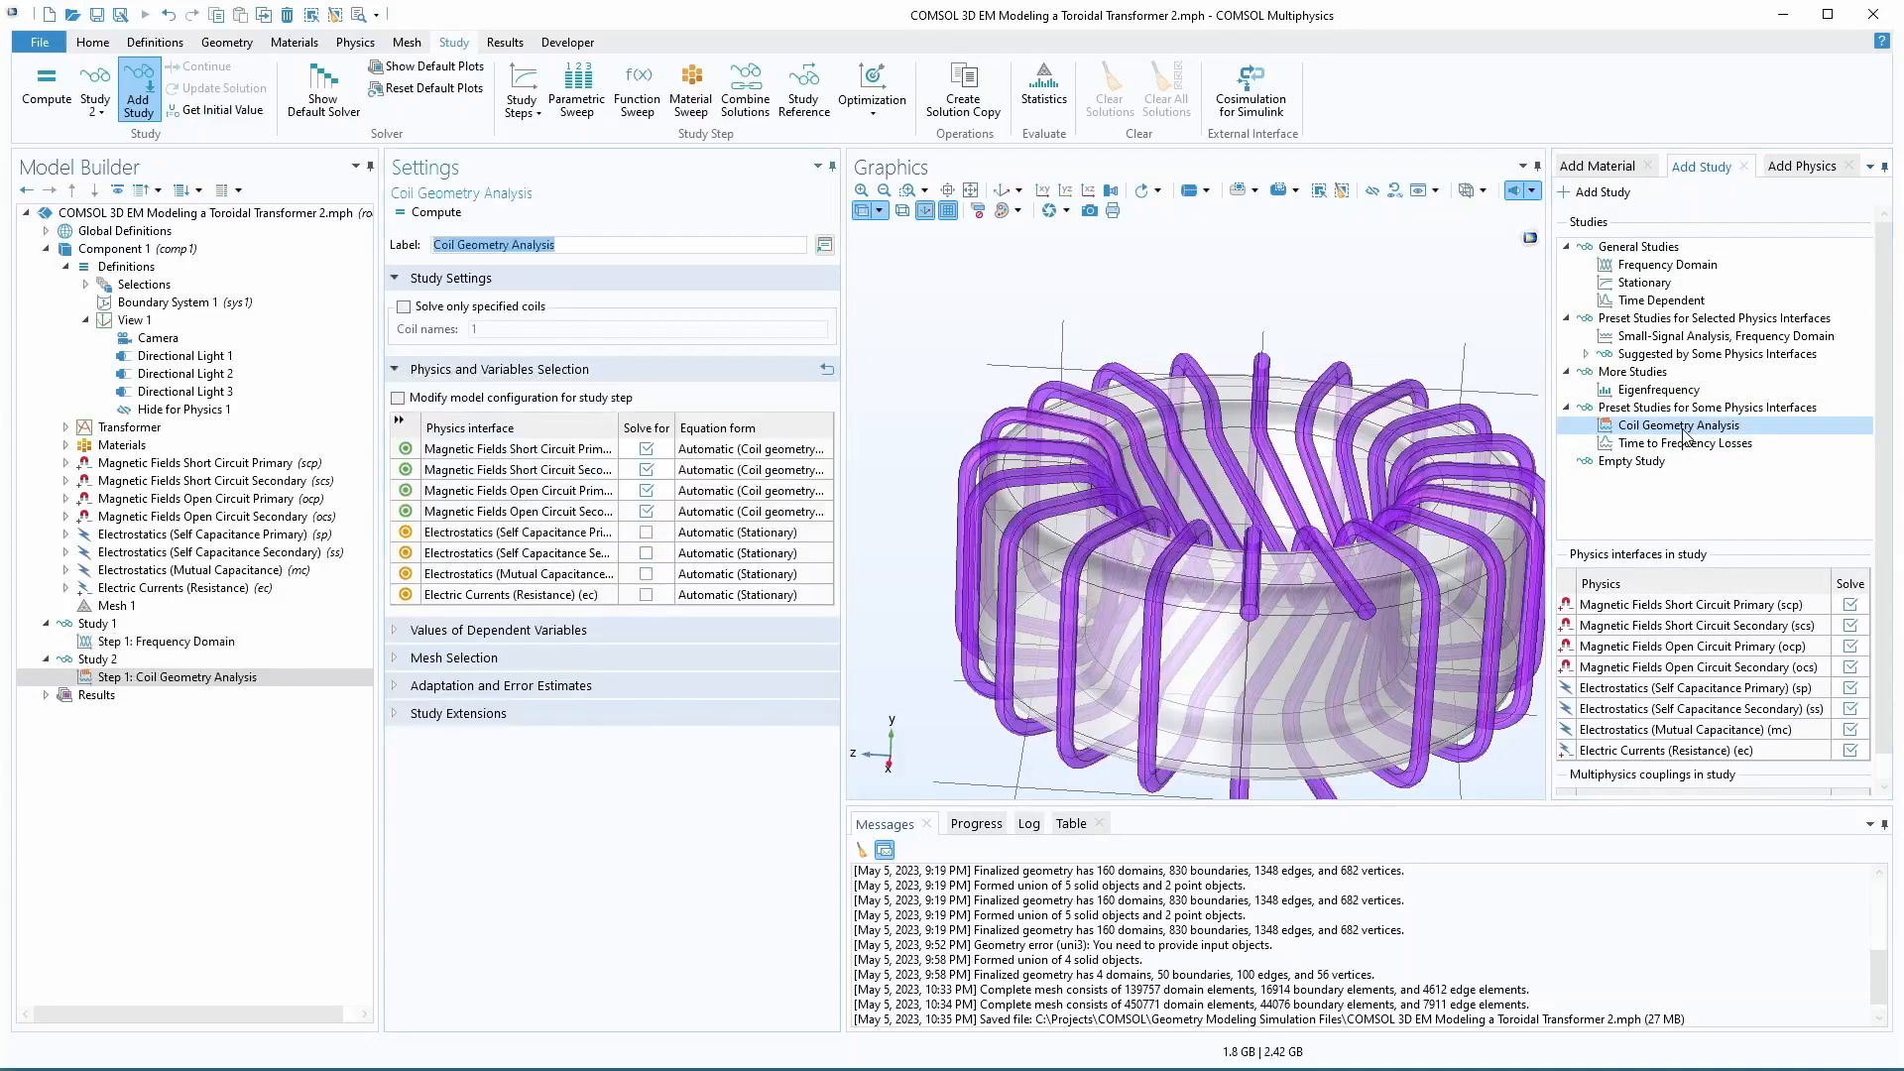
pyautogui.click(114, 679)
pyautogui.moveTo(114, 683); pyautogui.dragTo(117, 645)
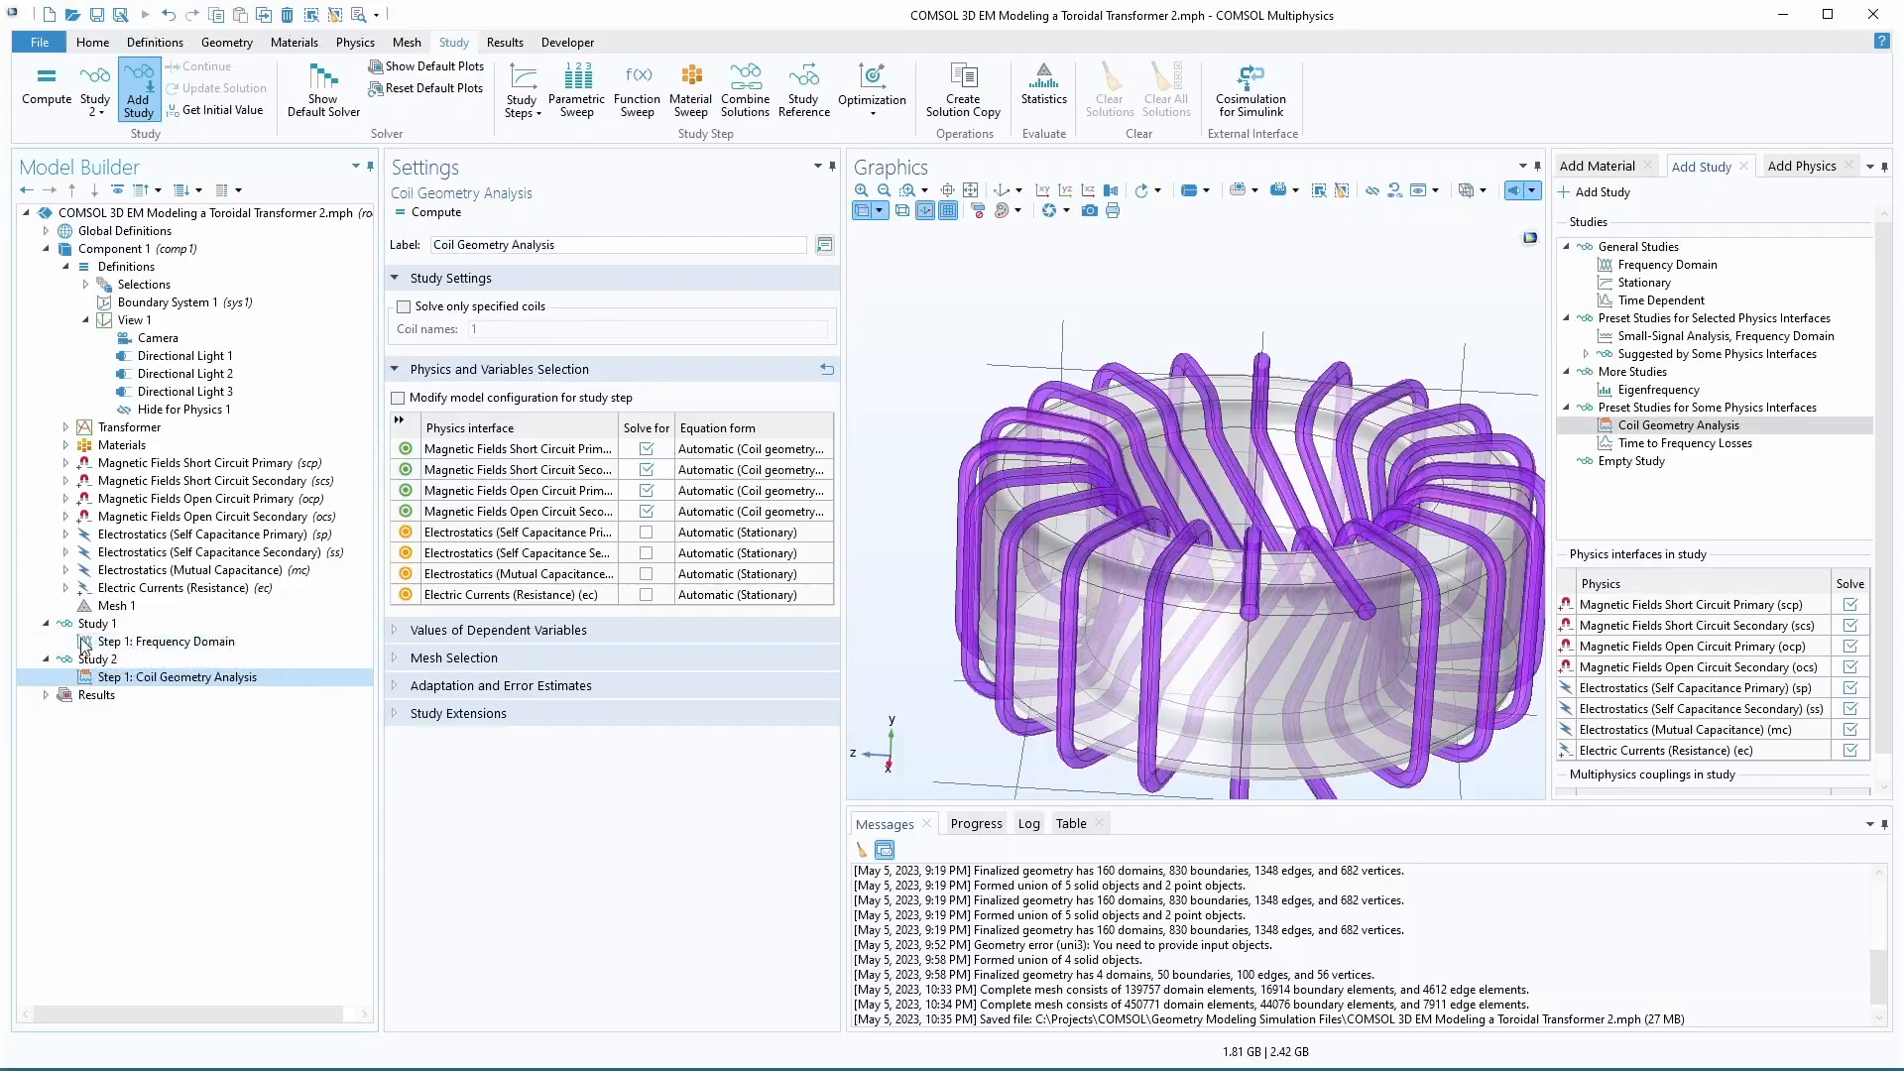
# - Delete the emptied Study 2 from the model tree
pyautogui.click(91, 678)
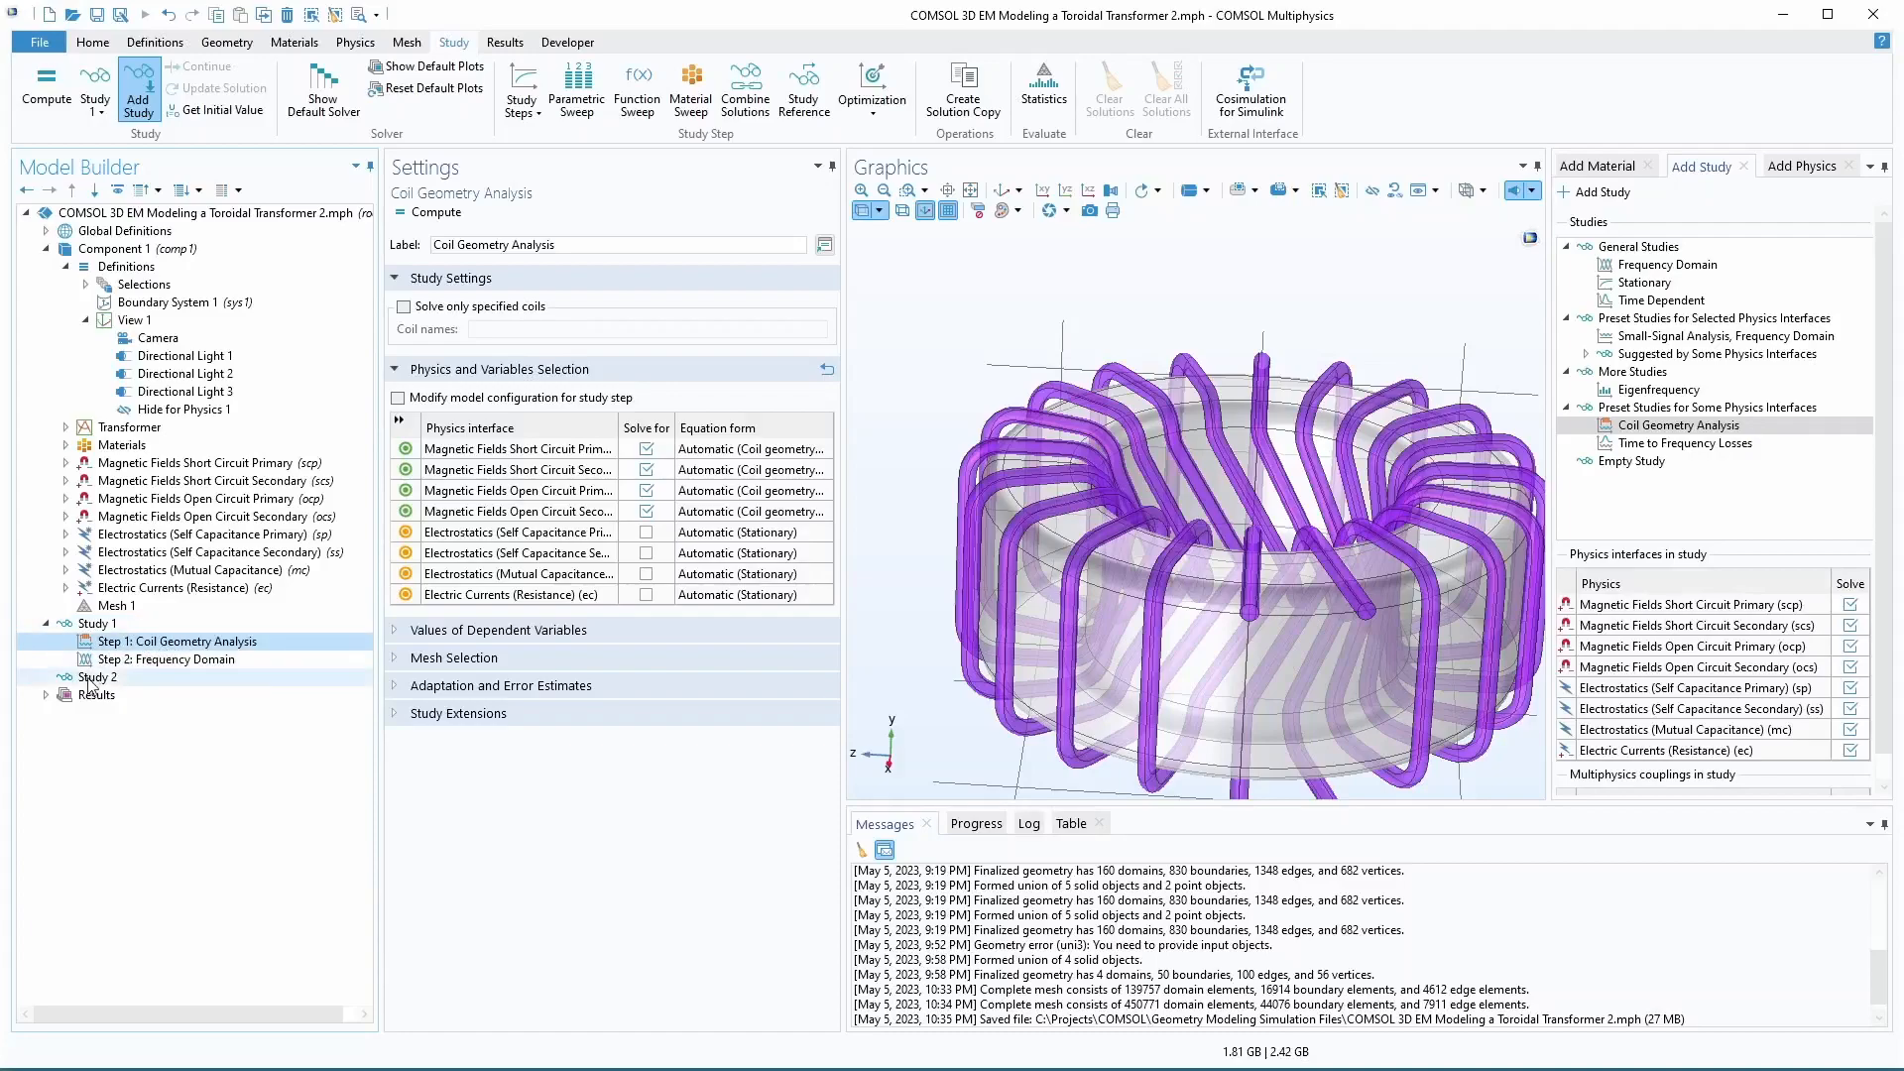
pyautogui.rightClick(90, 679)
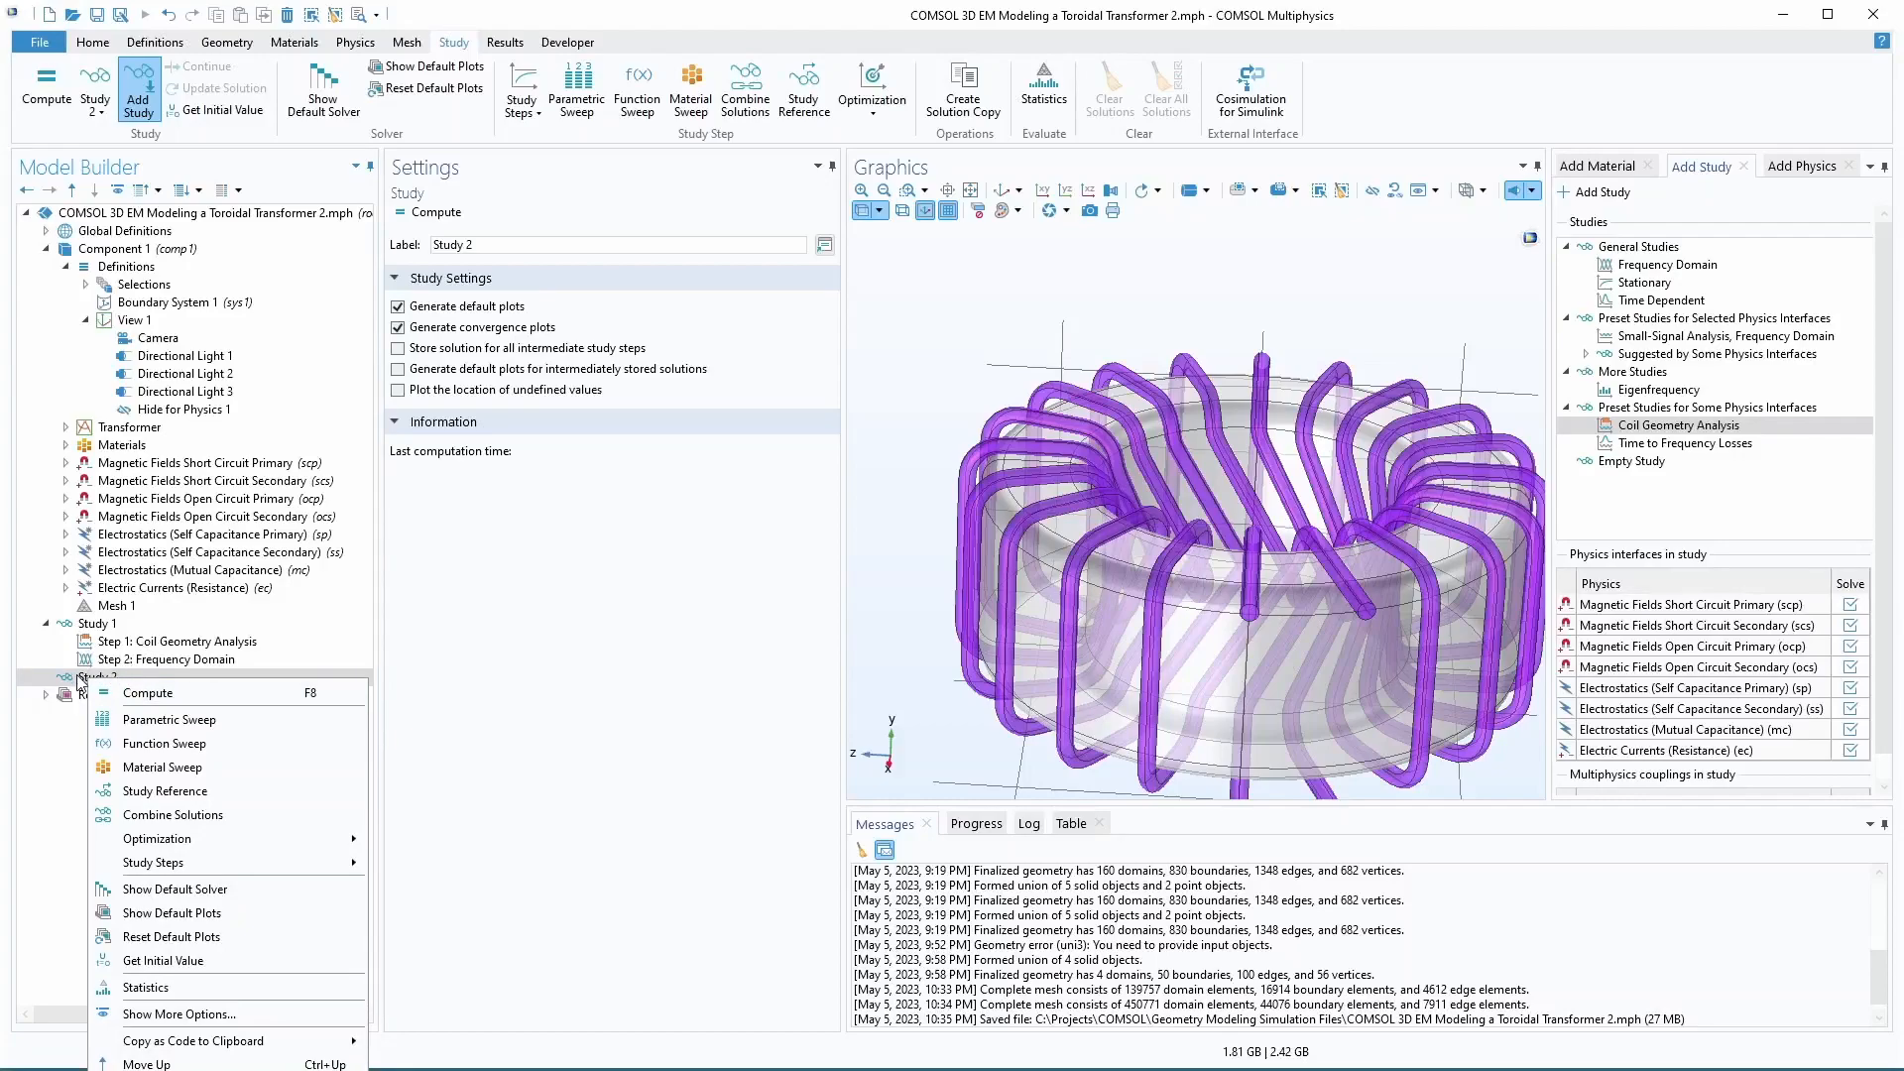
pyautogui.press('Escape')
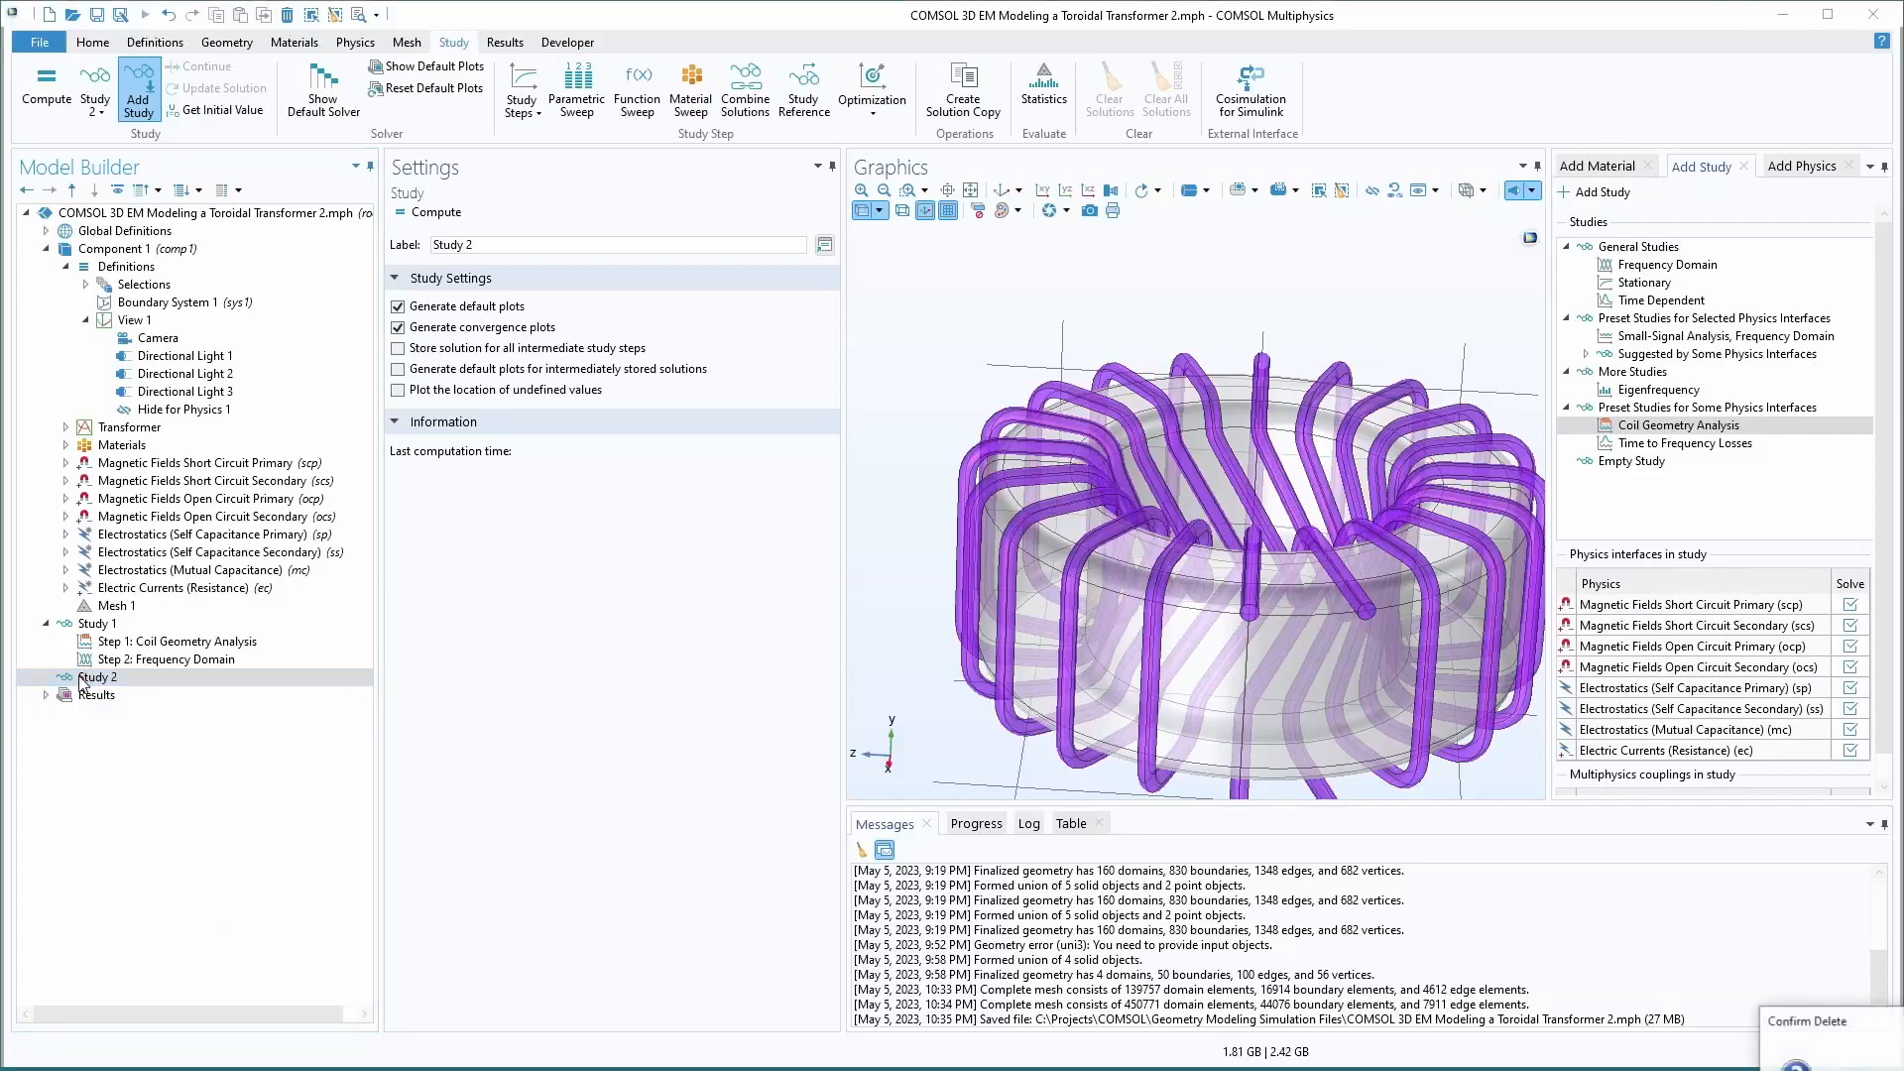
pyautogui.press('Delete')
pyautogui.press('Return')
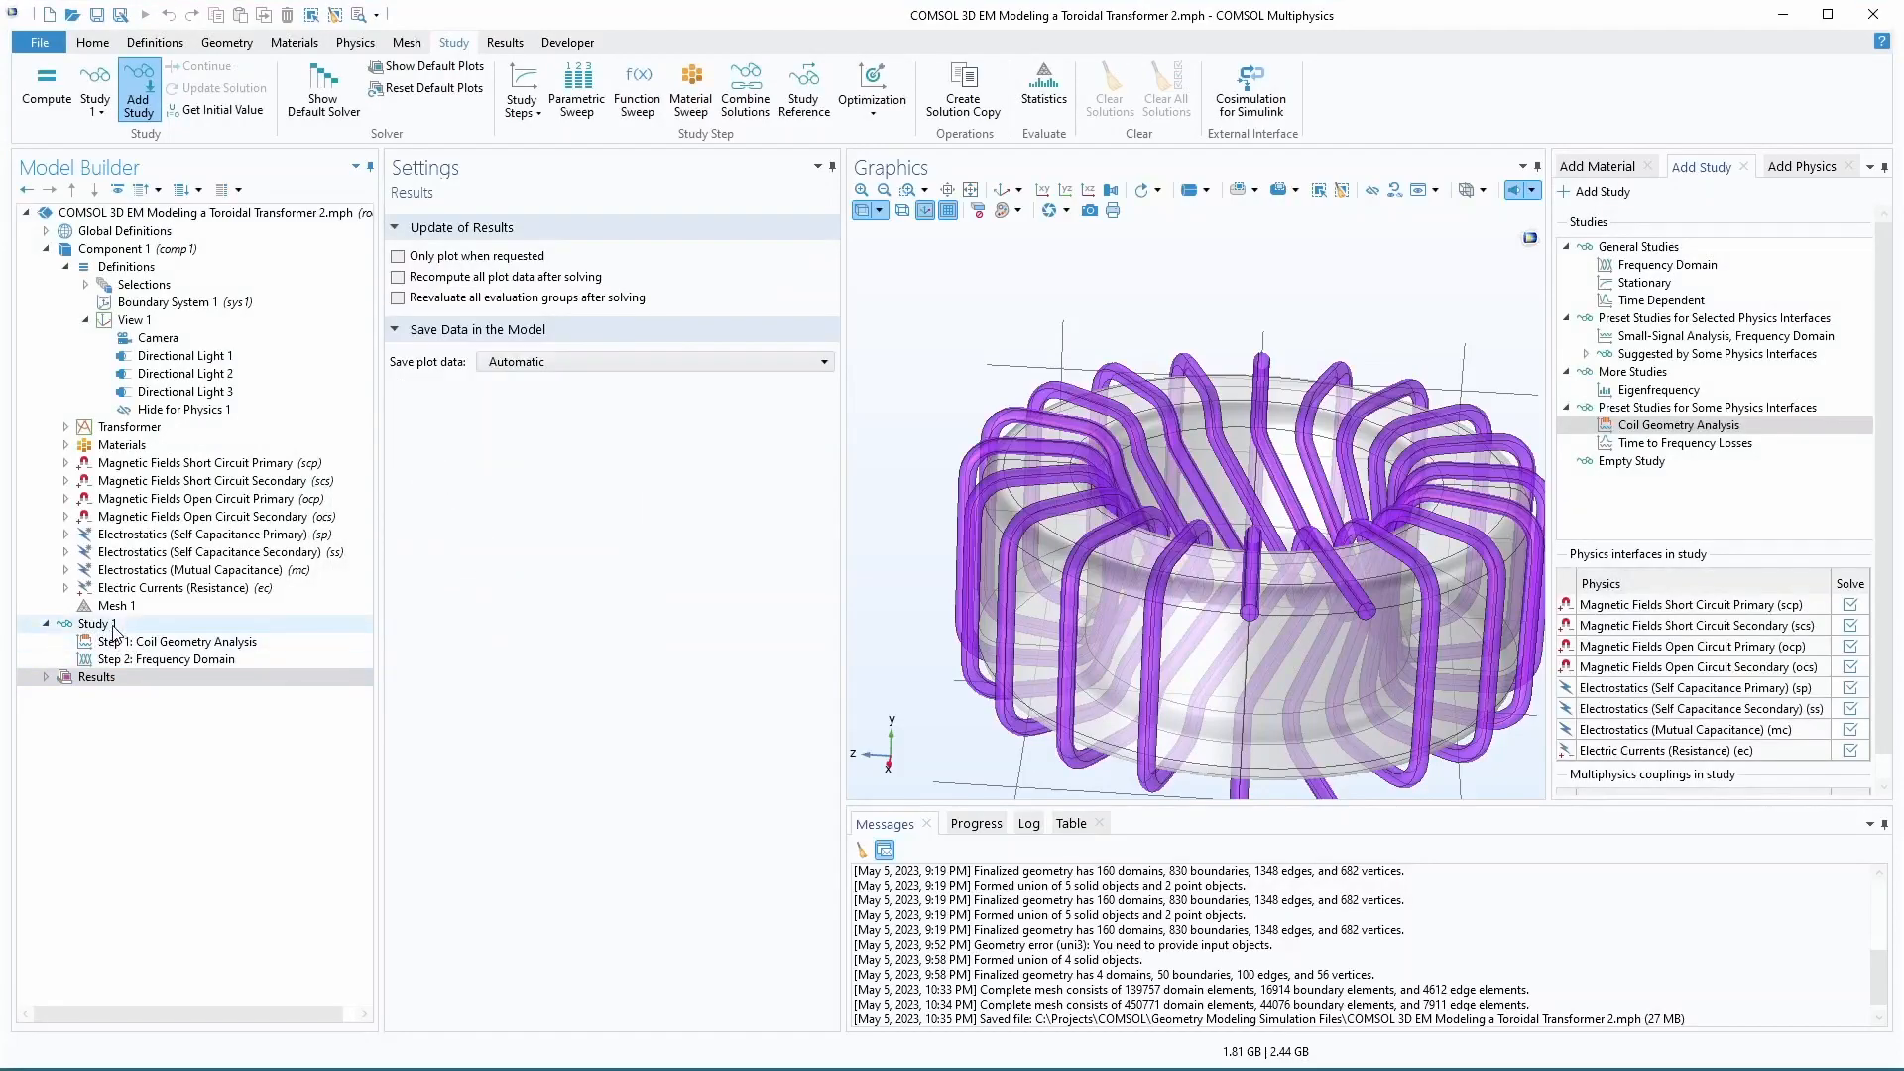
# - Label Study 1 "Short Circuit Primary", reusing the wording from the matching Magnetic Fields interface's label
pyautogui.click(165, 644)
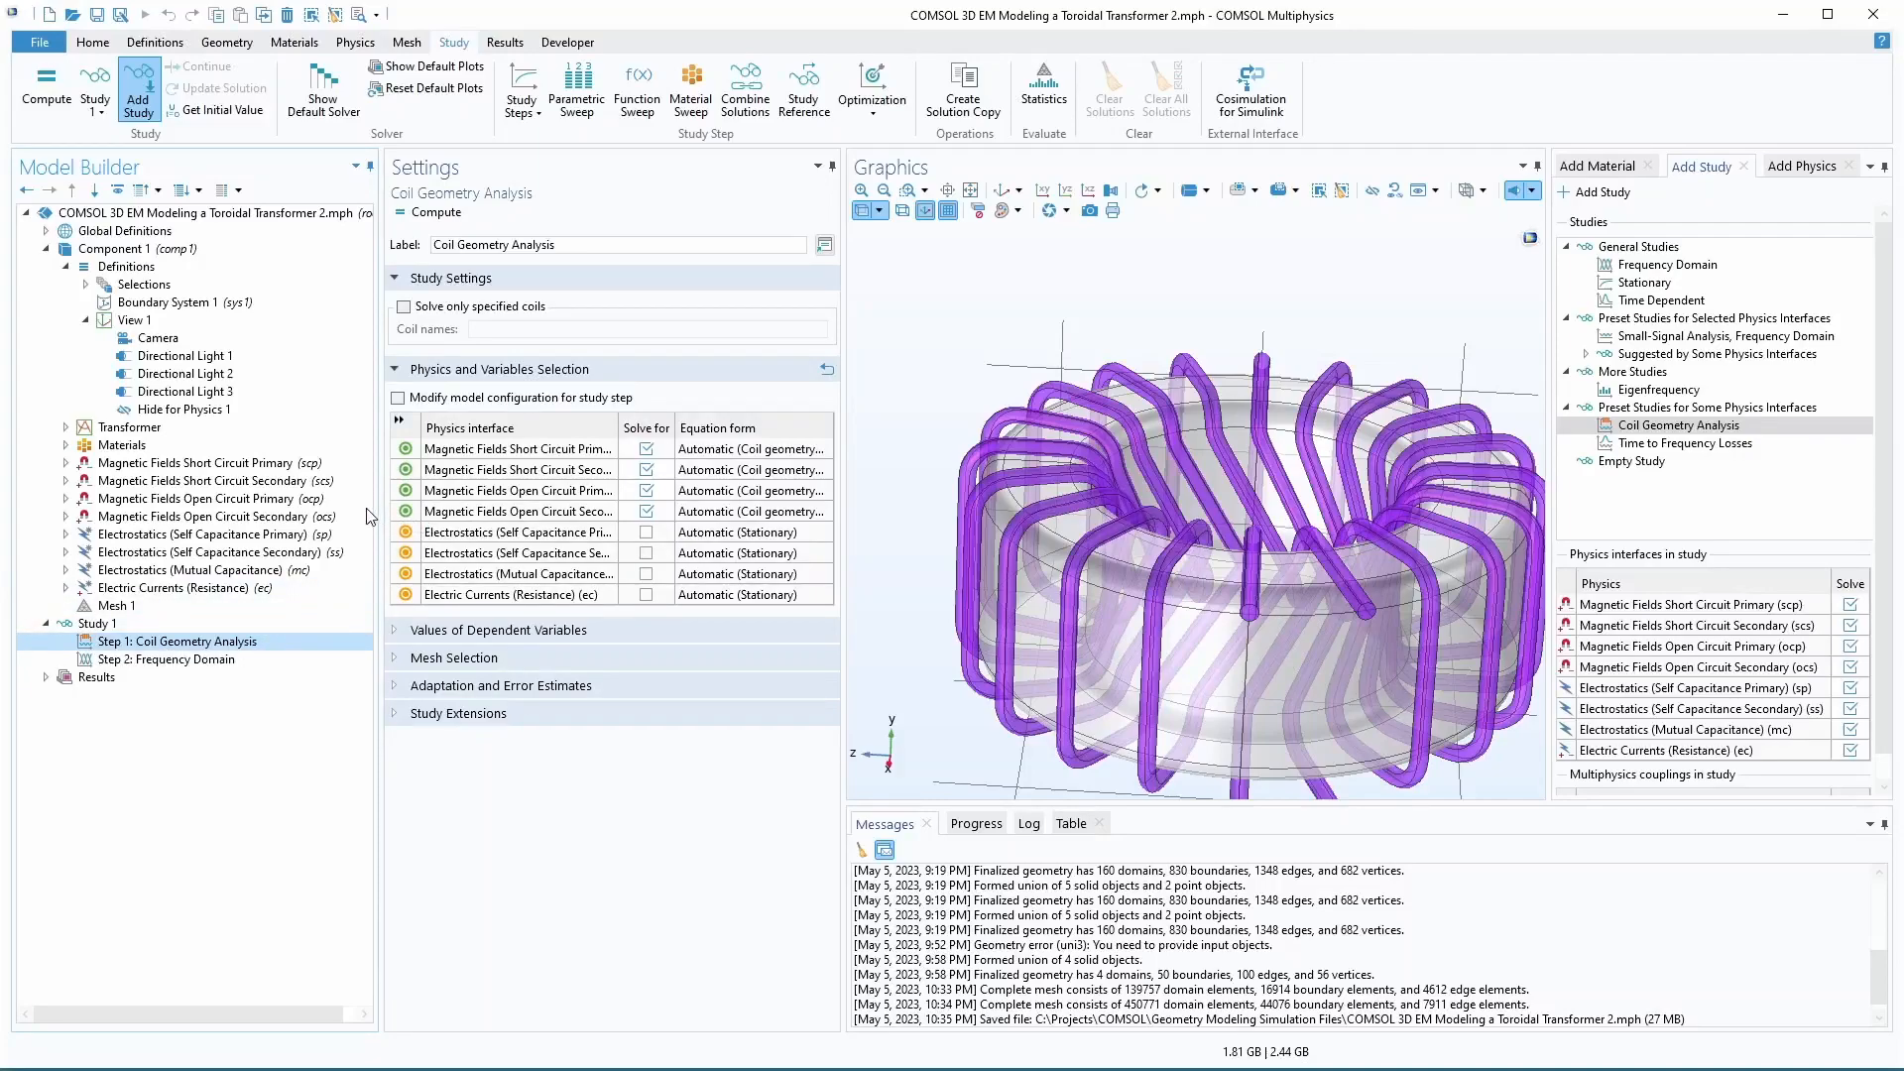
pyautogui.click(84, 624)
pyautogui.moveTo(488, 245); pyautogui.dragTo(383, 245)
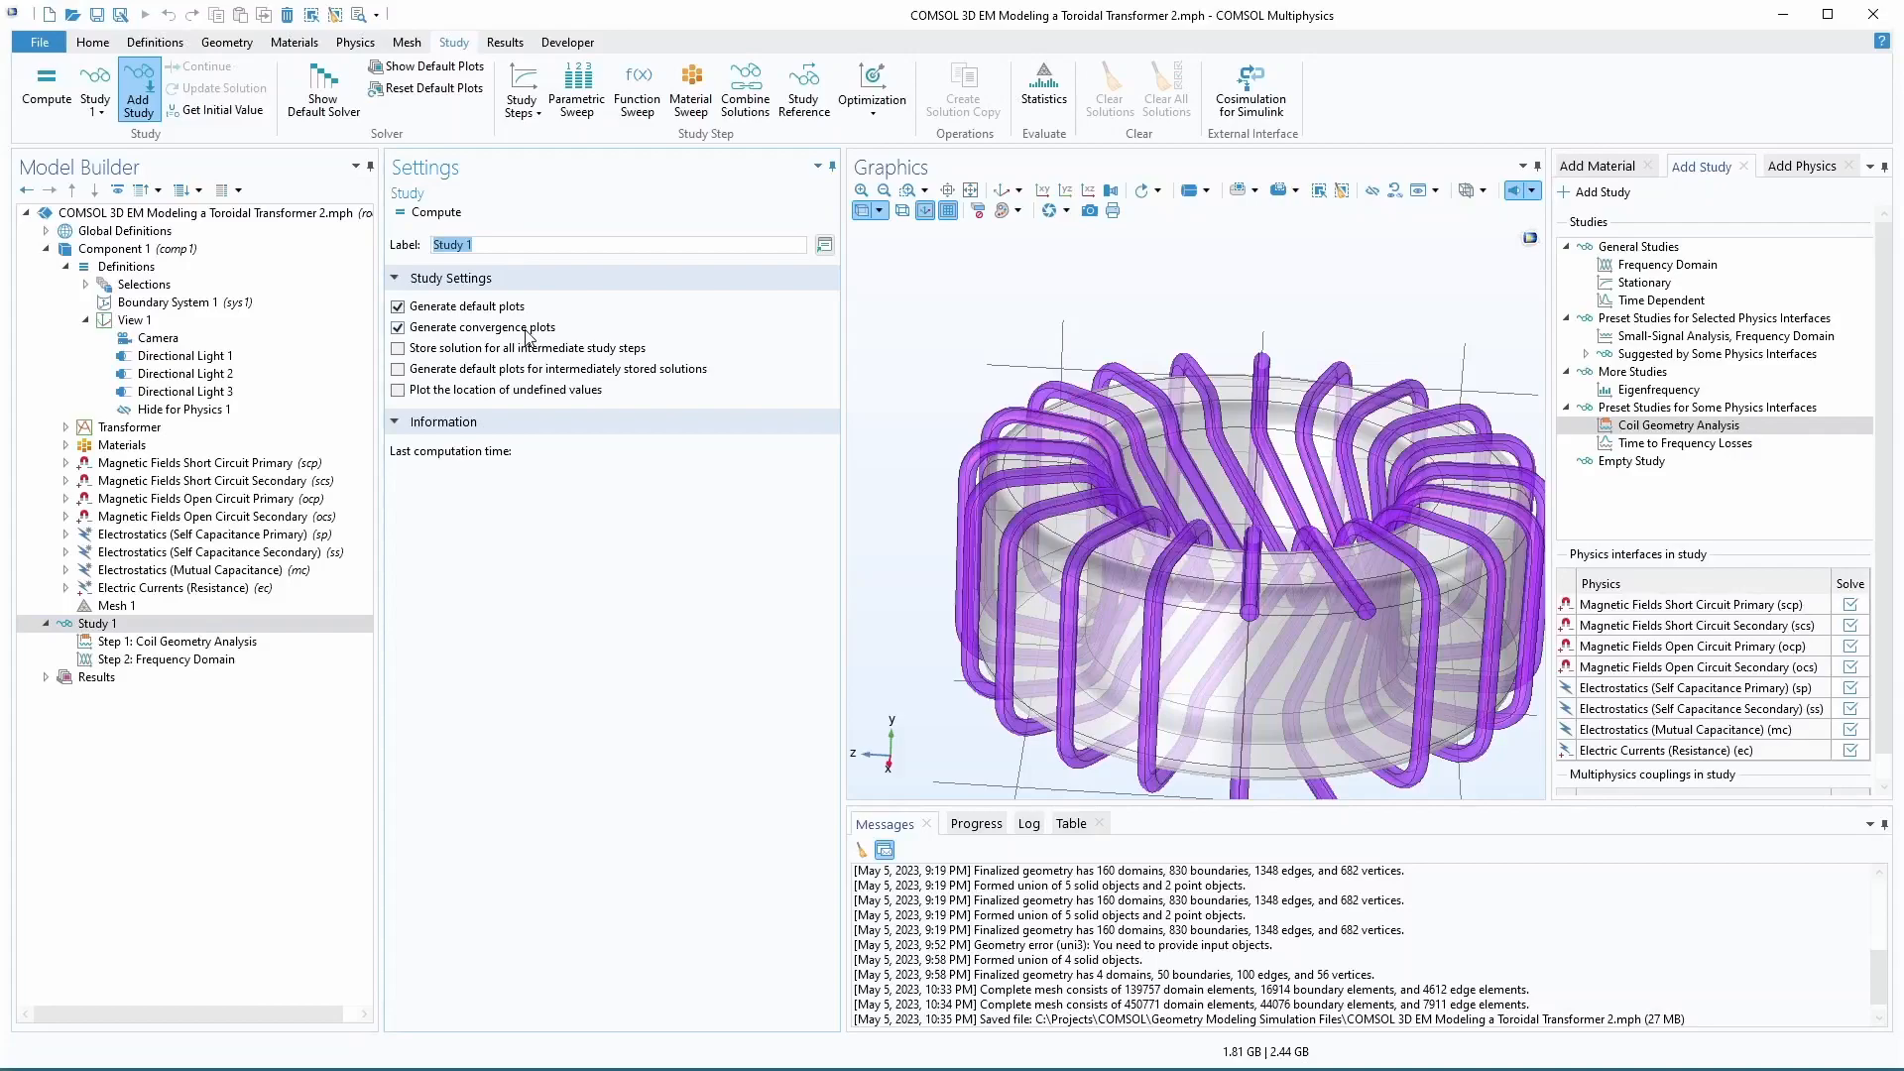
pyautogui.click(297, 463)
pyautogui.moveTo(635, 225); pyautogui.dragTo(515, 230)
pyautogui.hotkey('ctrl', 'c')
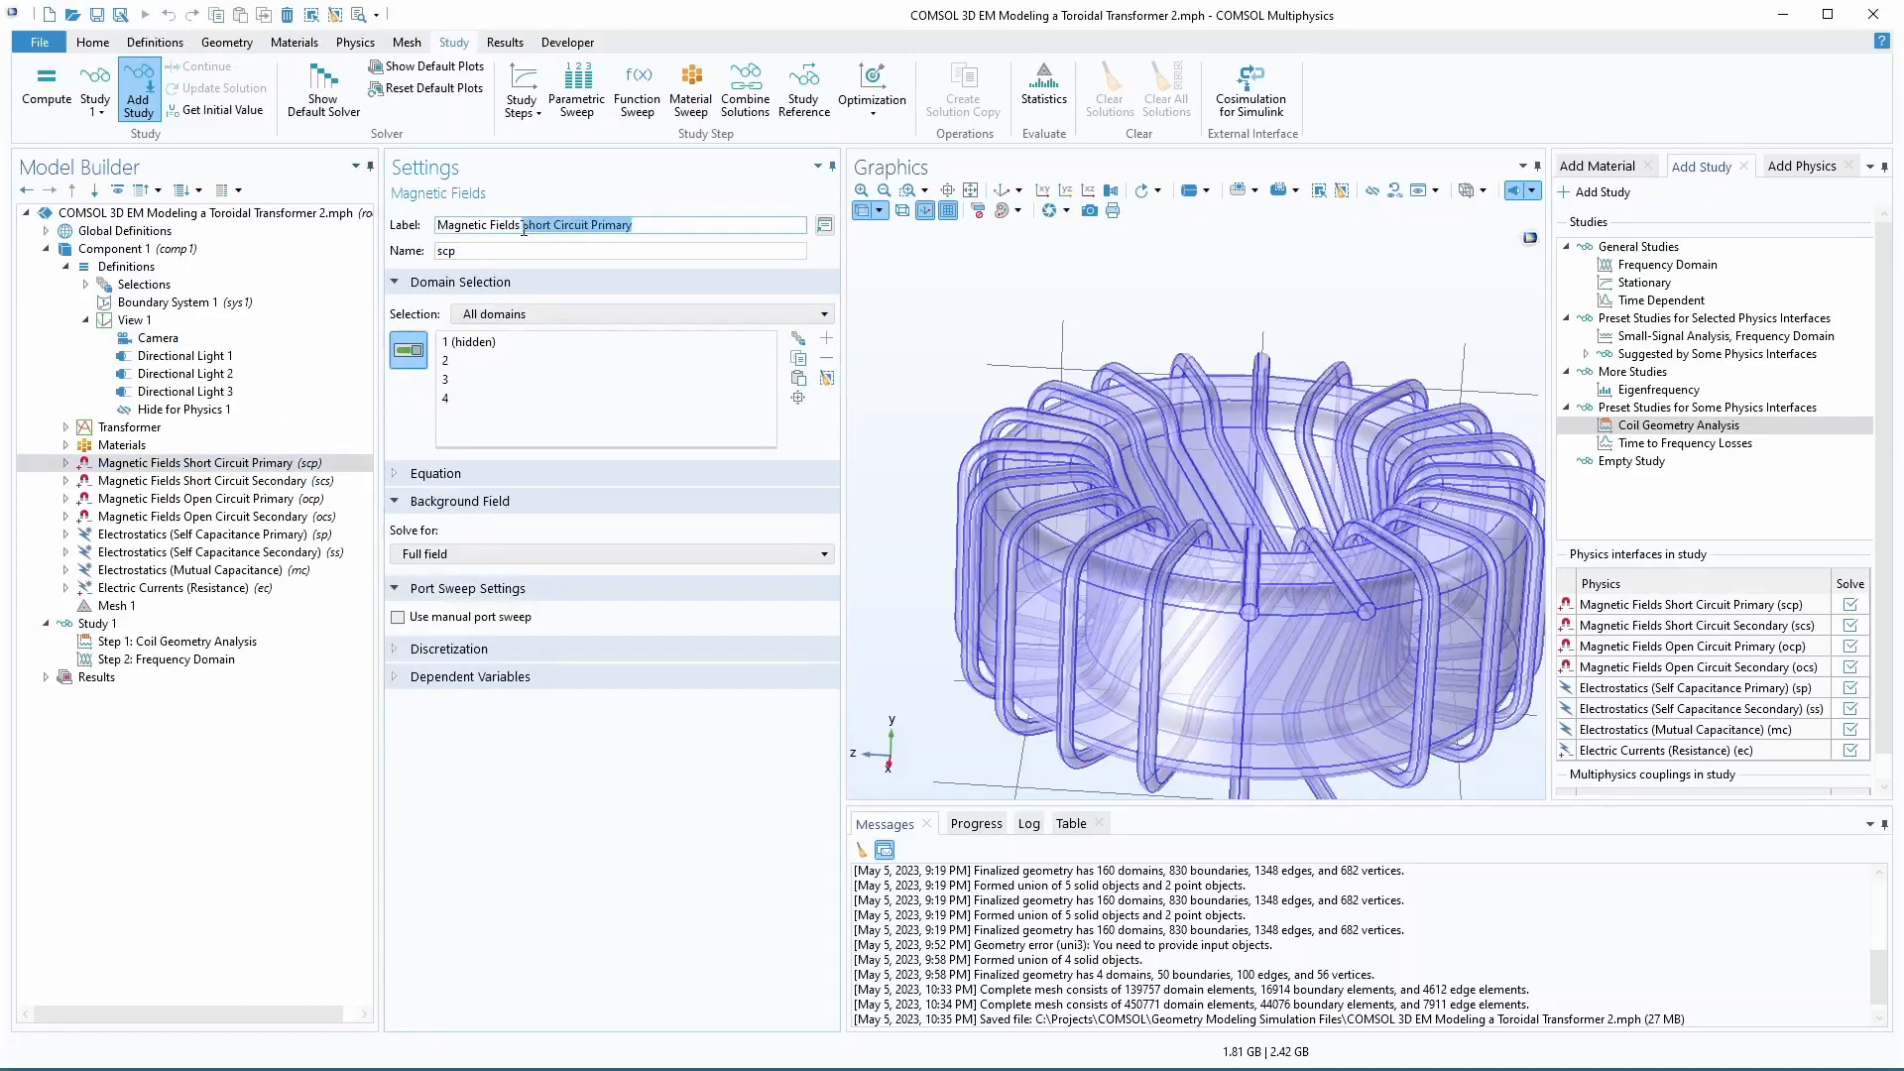
pyautogui.click(159, 641)
pyautogui.click(100, 622)
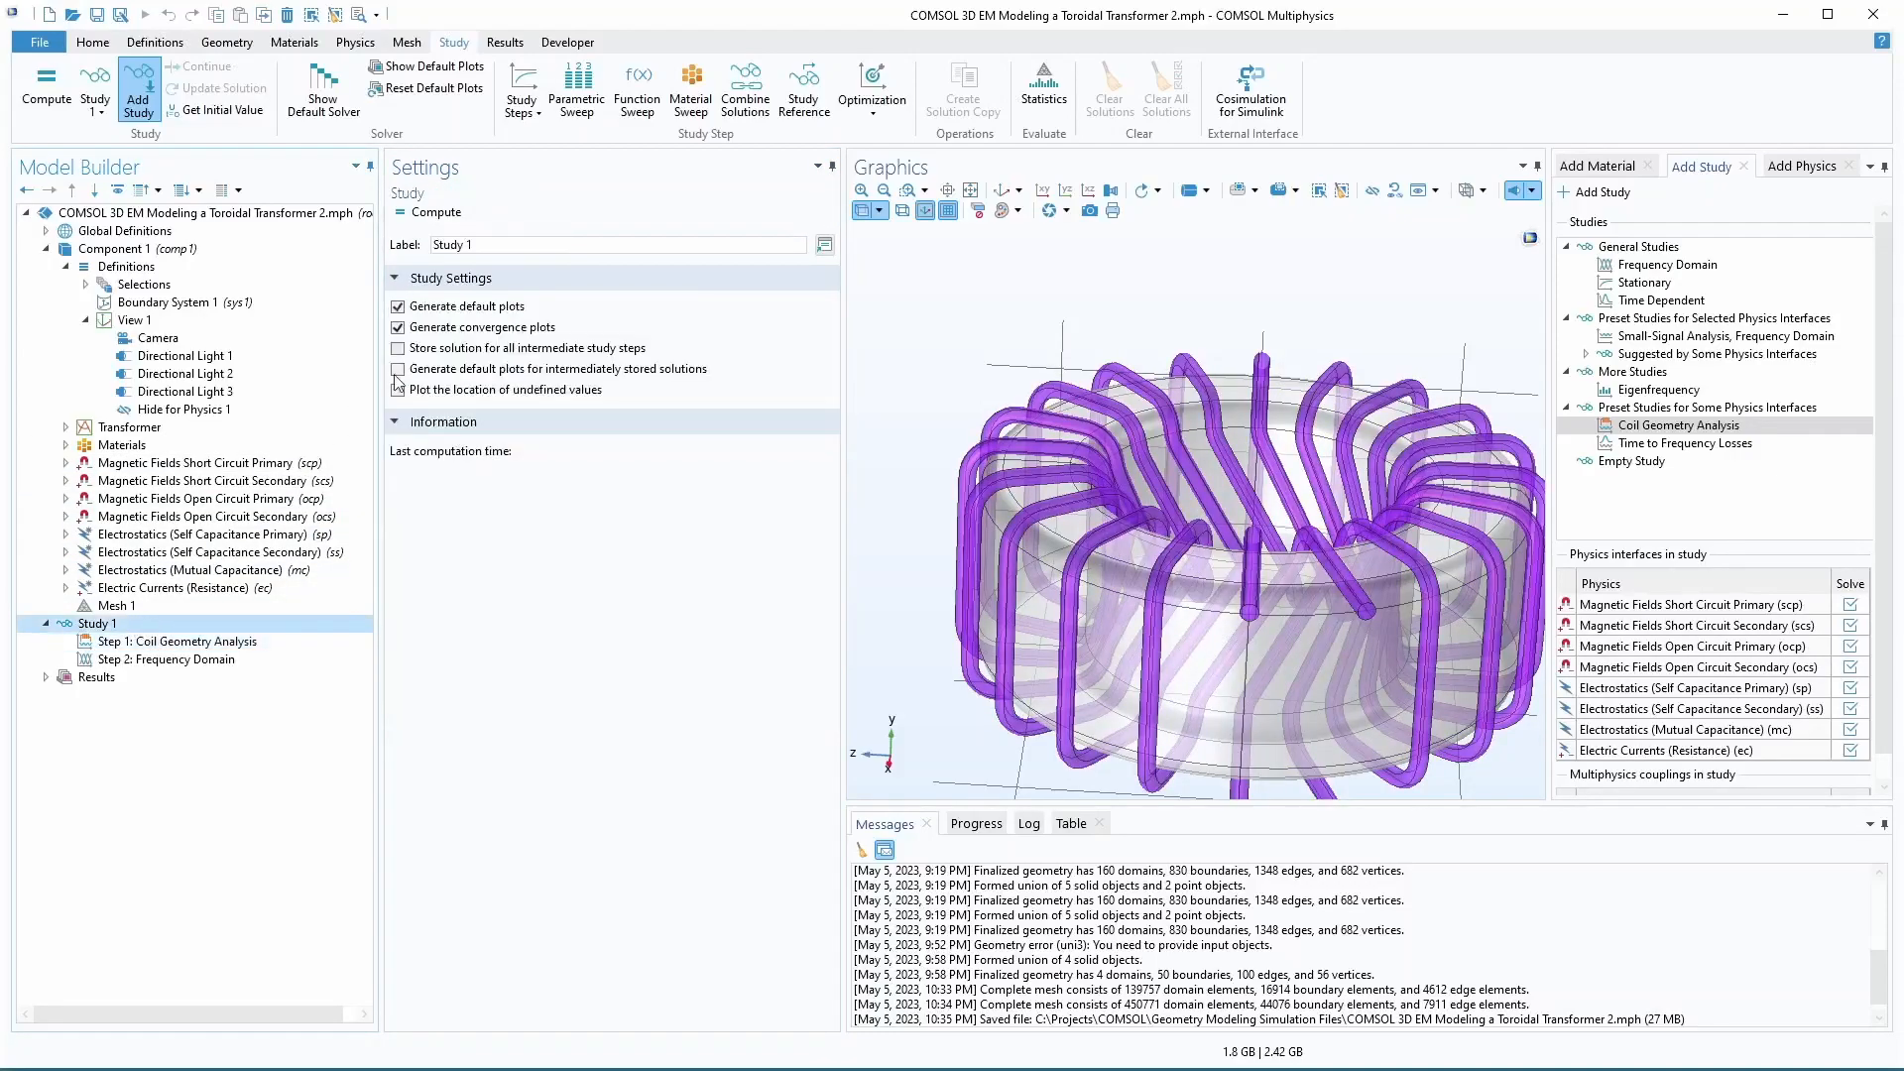
pyautogui.moveTo(480, 247); pyautogui.dragTo(402, 251)
pyautogui.hotkey('ctrl', 'v')
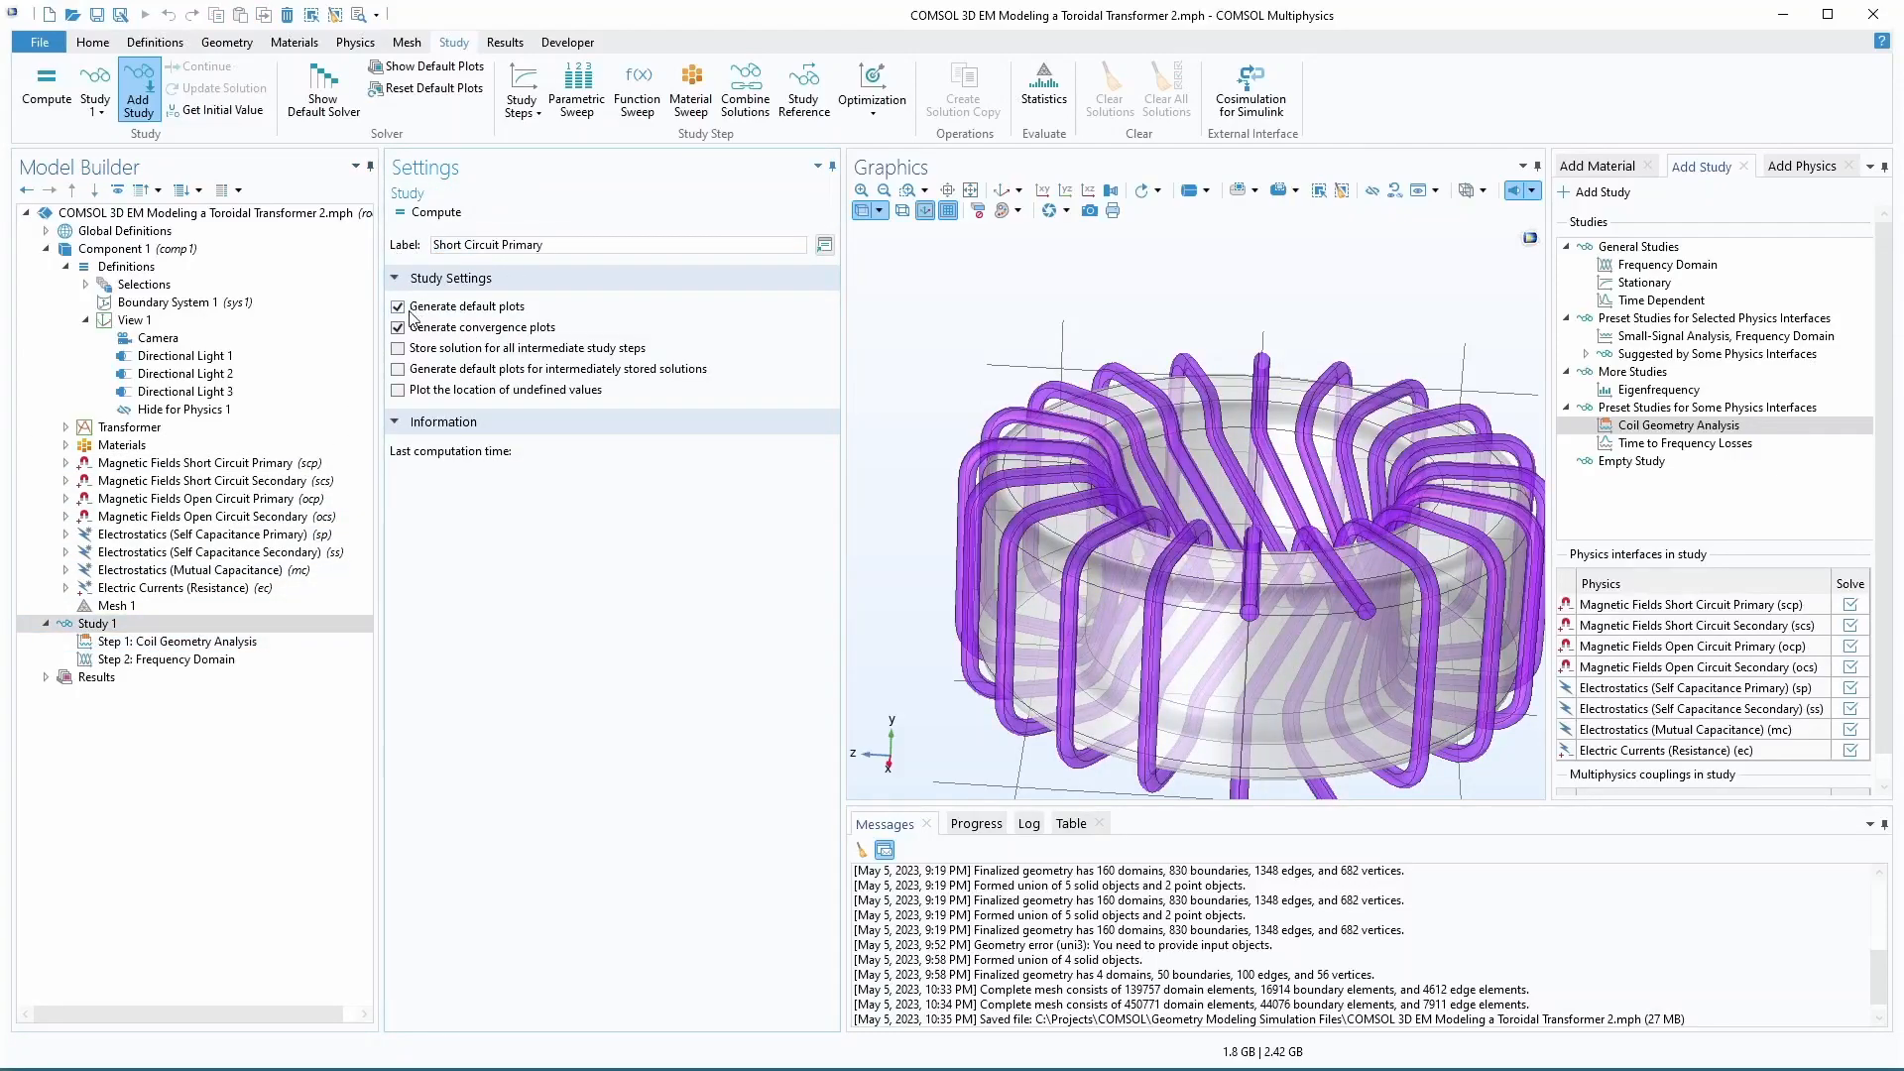
# - Make the Coil Geometry Analysis step solve only for Magnetic Fields Short Circuit Primary
pyautogui.click(159, 645)
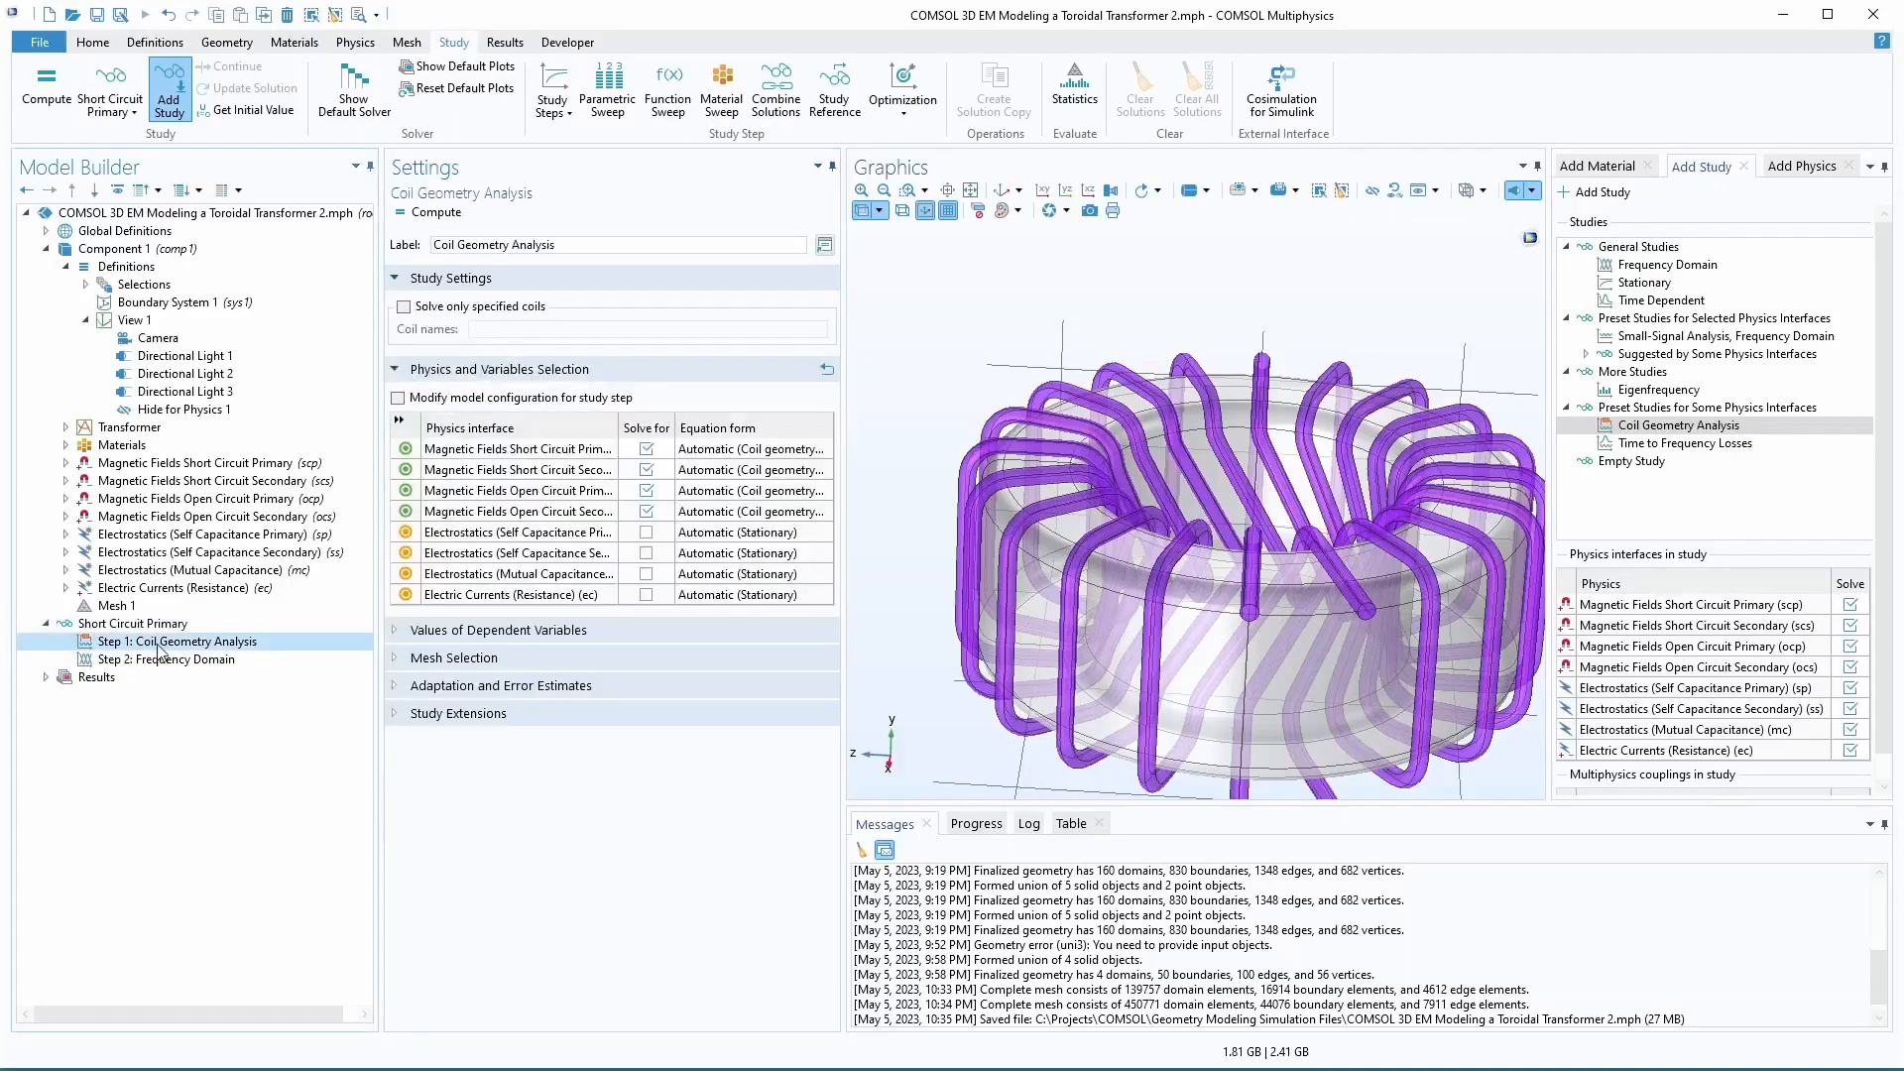
pyautogui.click(646, 469)
pyautogui.click(645, 489)
pyautogui.click(646, 511)
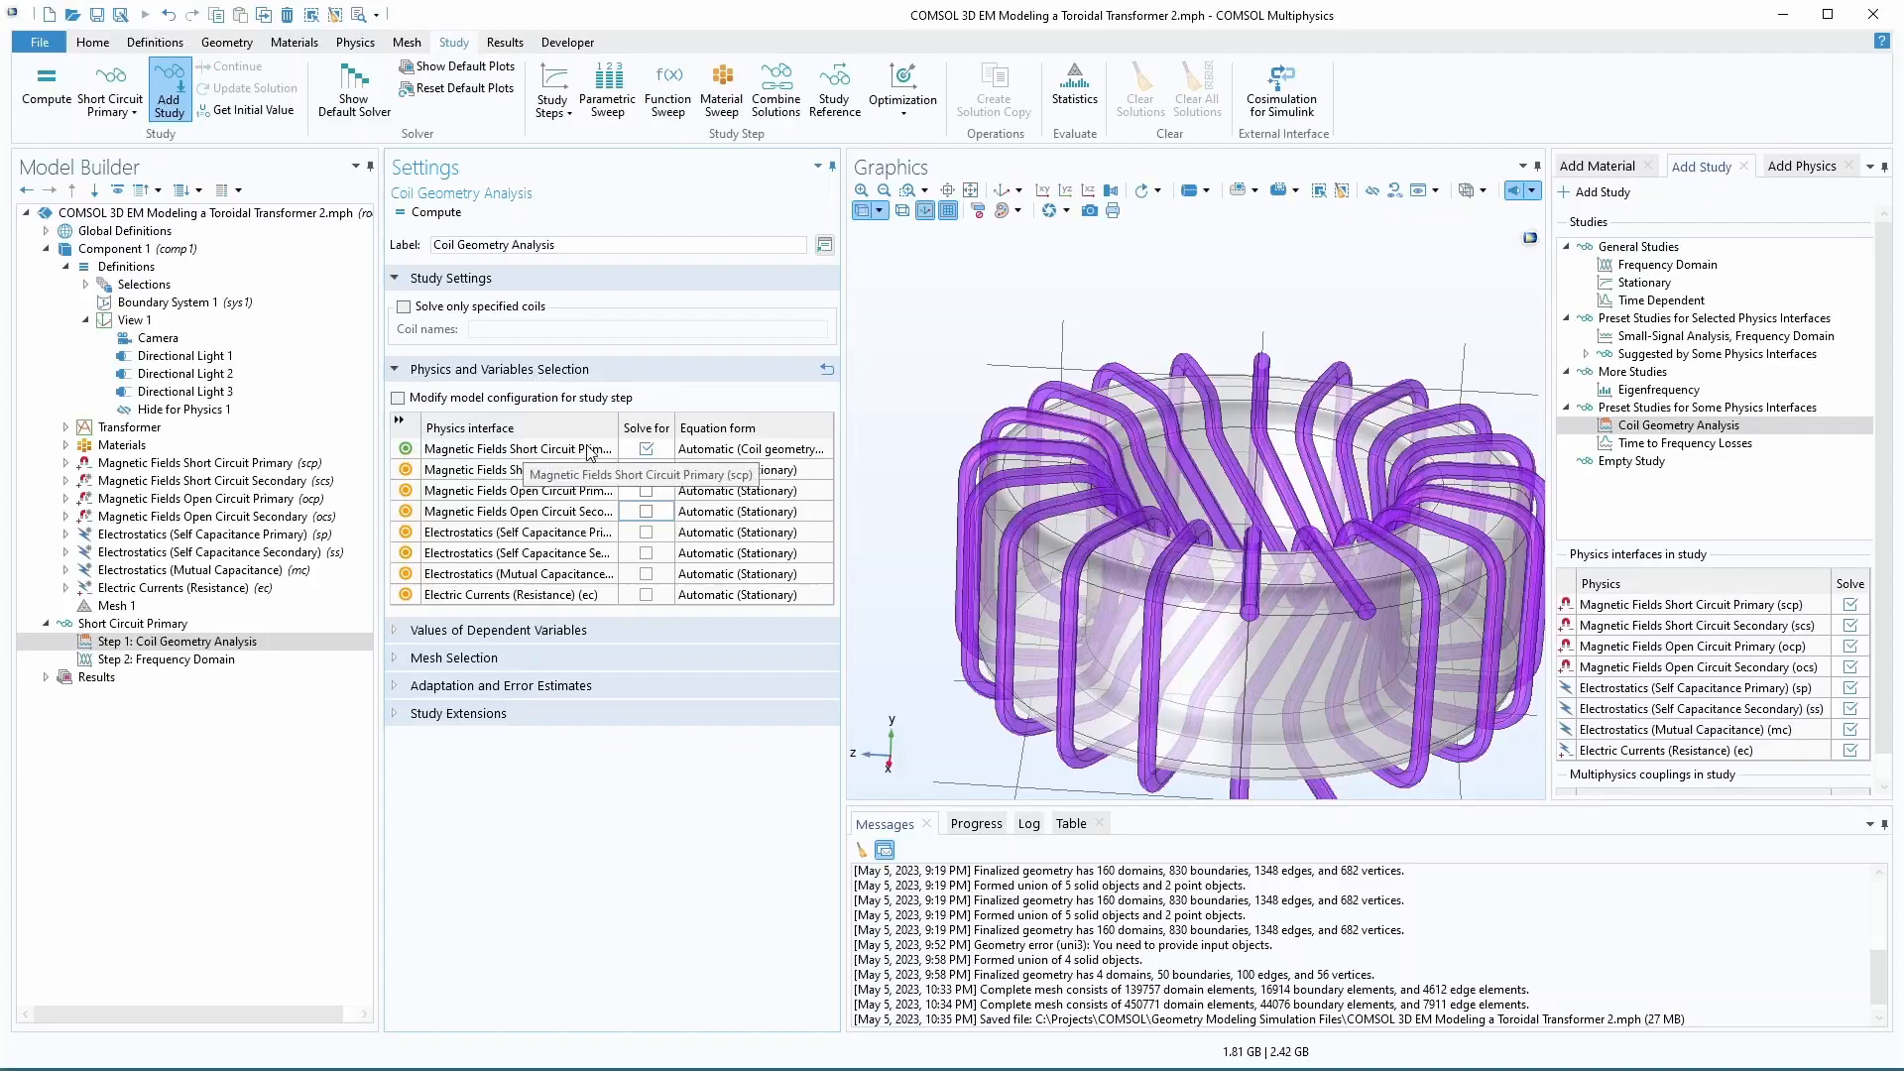
# - Make the Frequency Domain step of the Short Circuit Primary study solve only for Magnetic Fields Short Circuit Primary
pyautogui.click(160, 660)
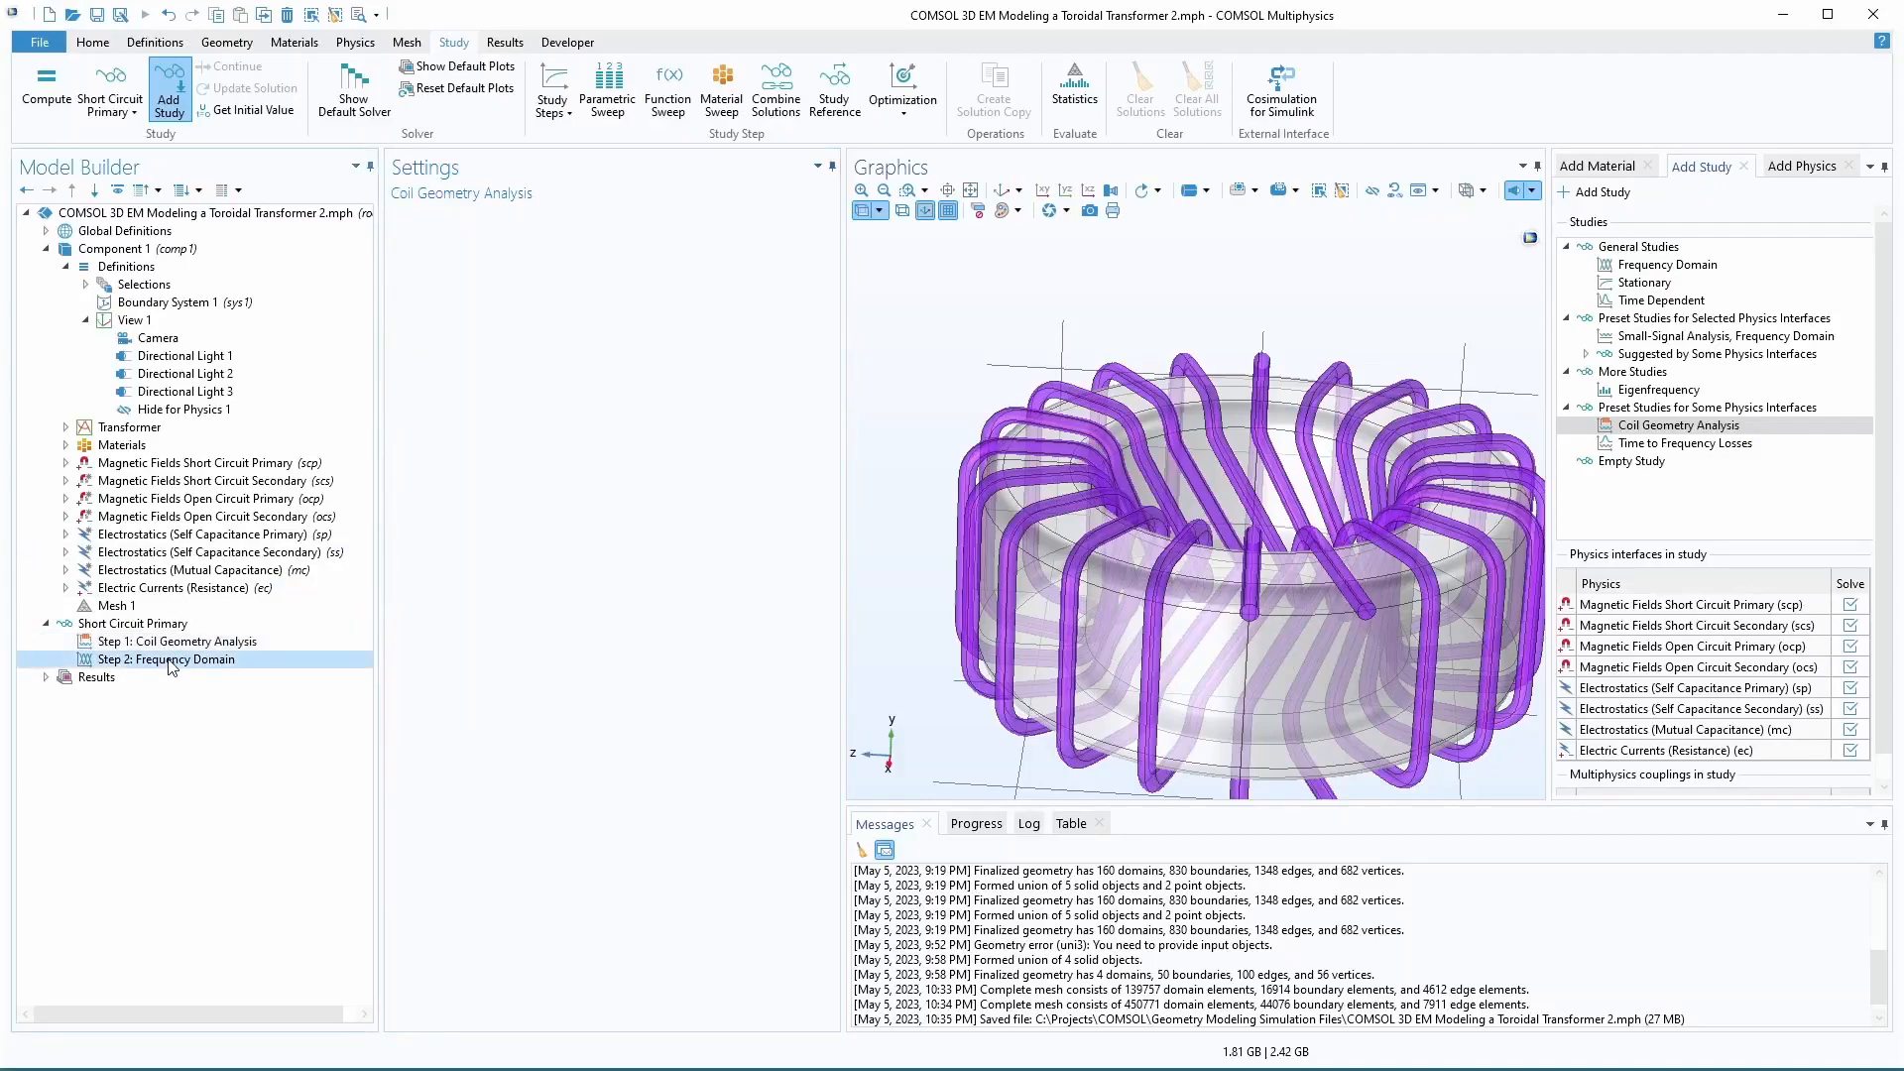
pyautogui.click(646, 696)
pyautogui.click(646, 675)
pyautogui.click(645, 654)
pyautogui.click(645, 633)
pyautogui.click(645, 613)
pyautogui.click(646, 592)
pyautogui.click(645, 572)
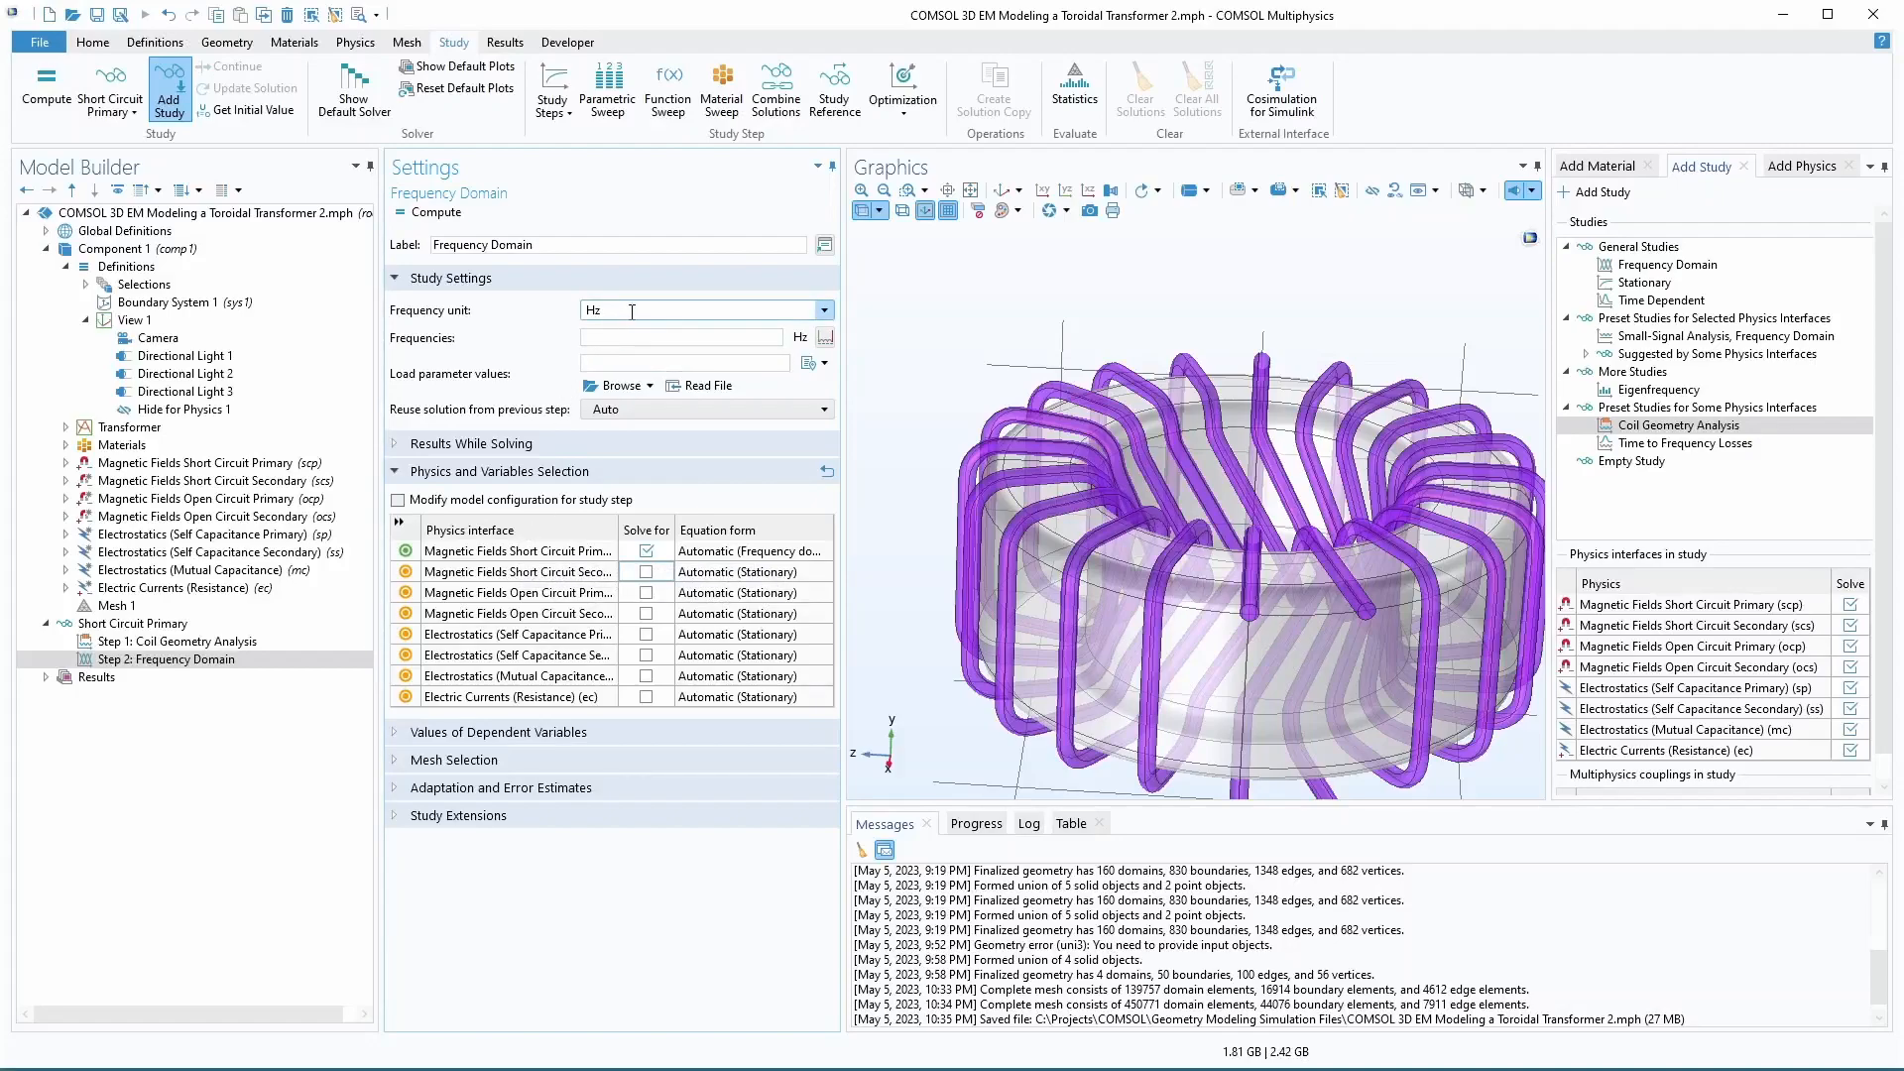
# - Set the Frequency Domain step's unit to kHz and its frequencies to 1, 10, 300
pyautogui.click(824, 310)
pyautogui.click(622, 416)
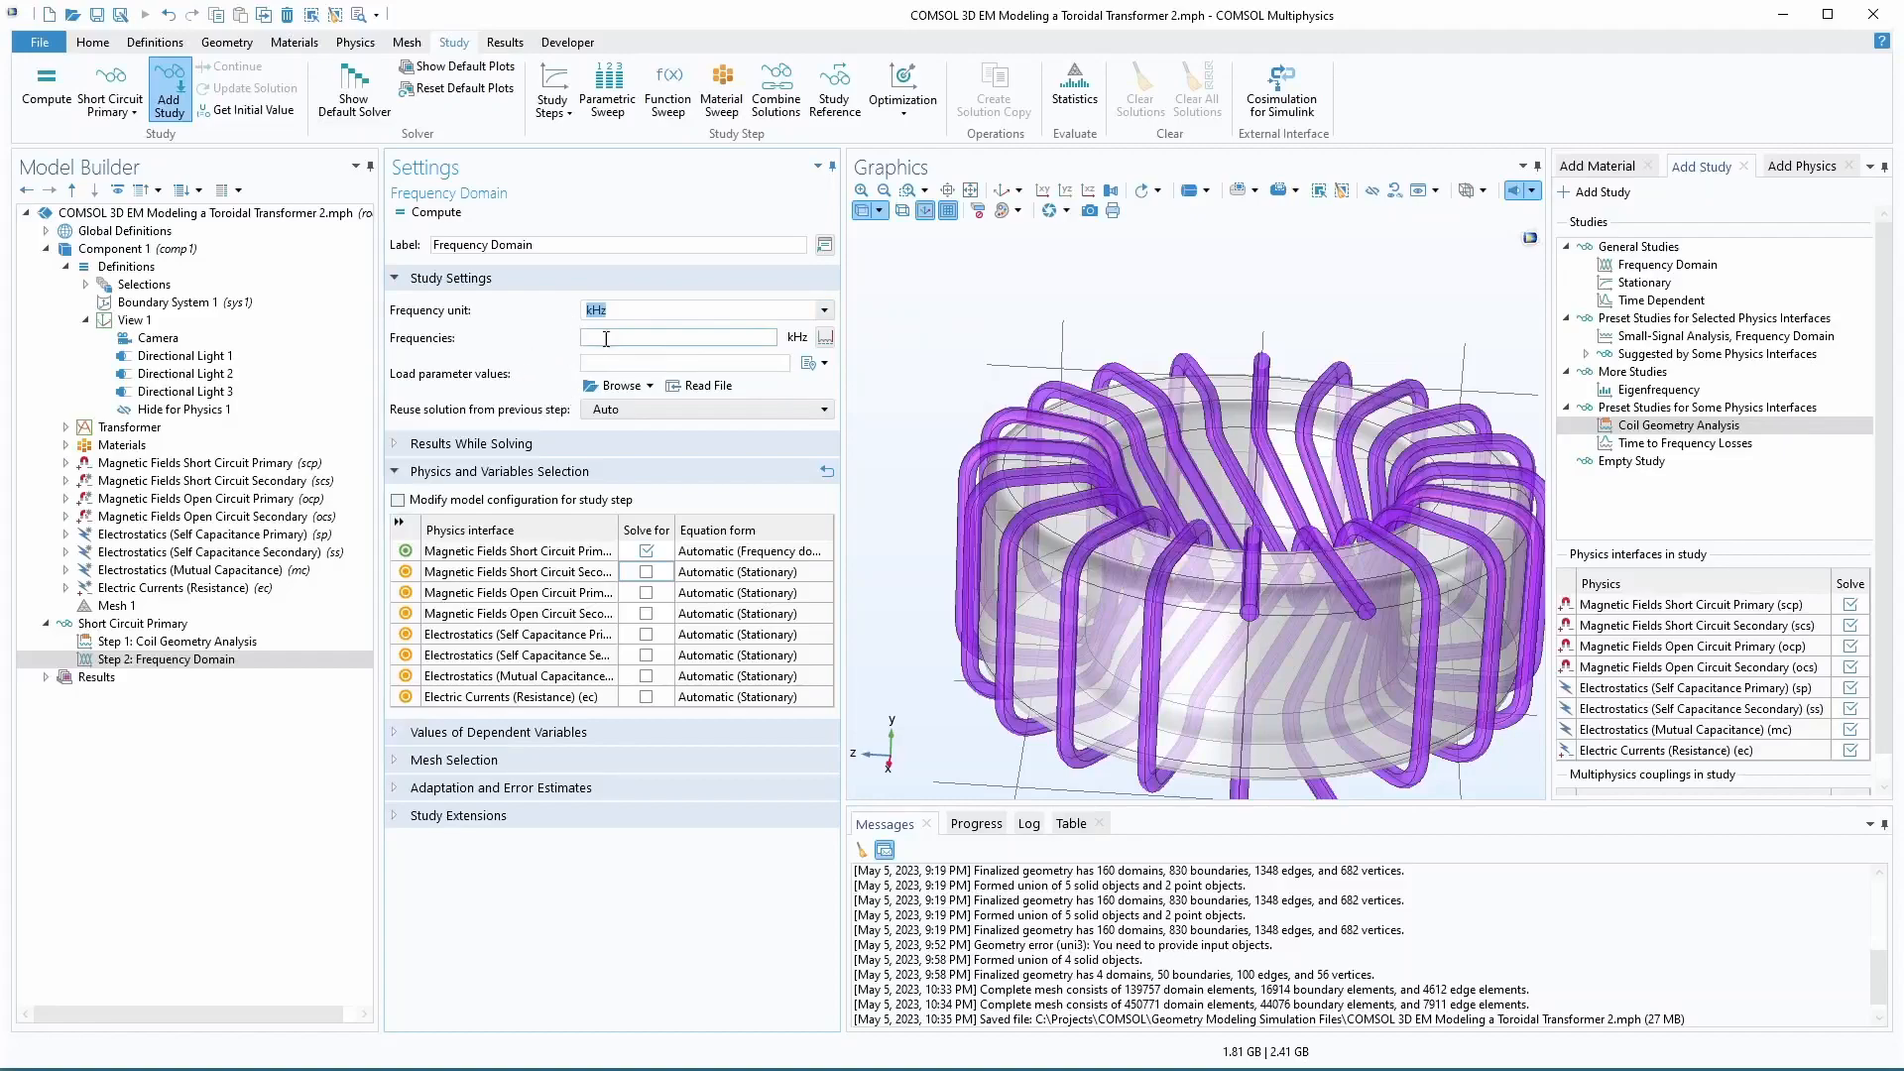
pyautogui.click(699, 338)
pyautogui.write('0, 300')
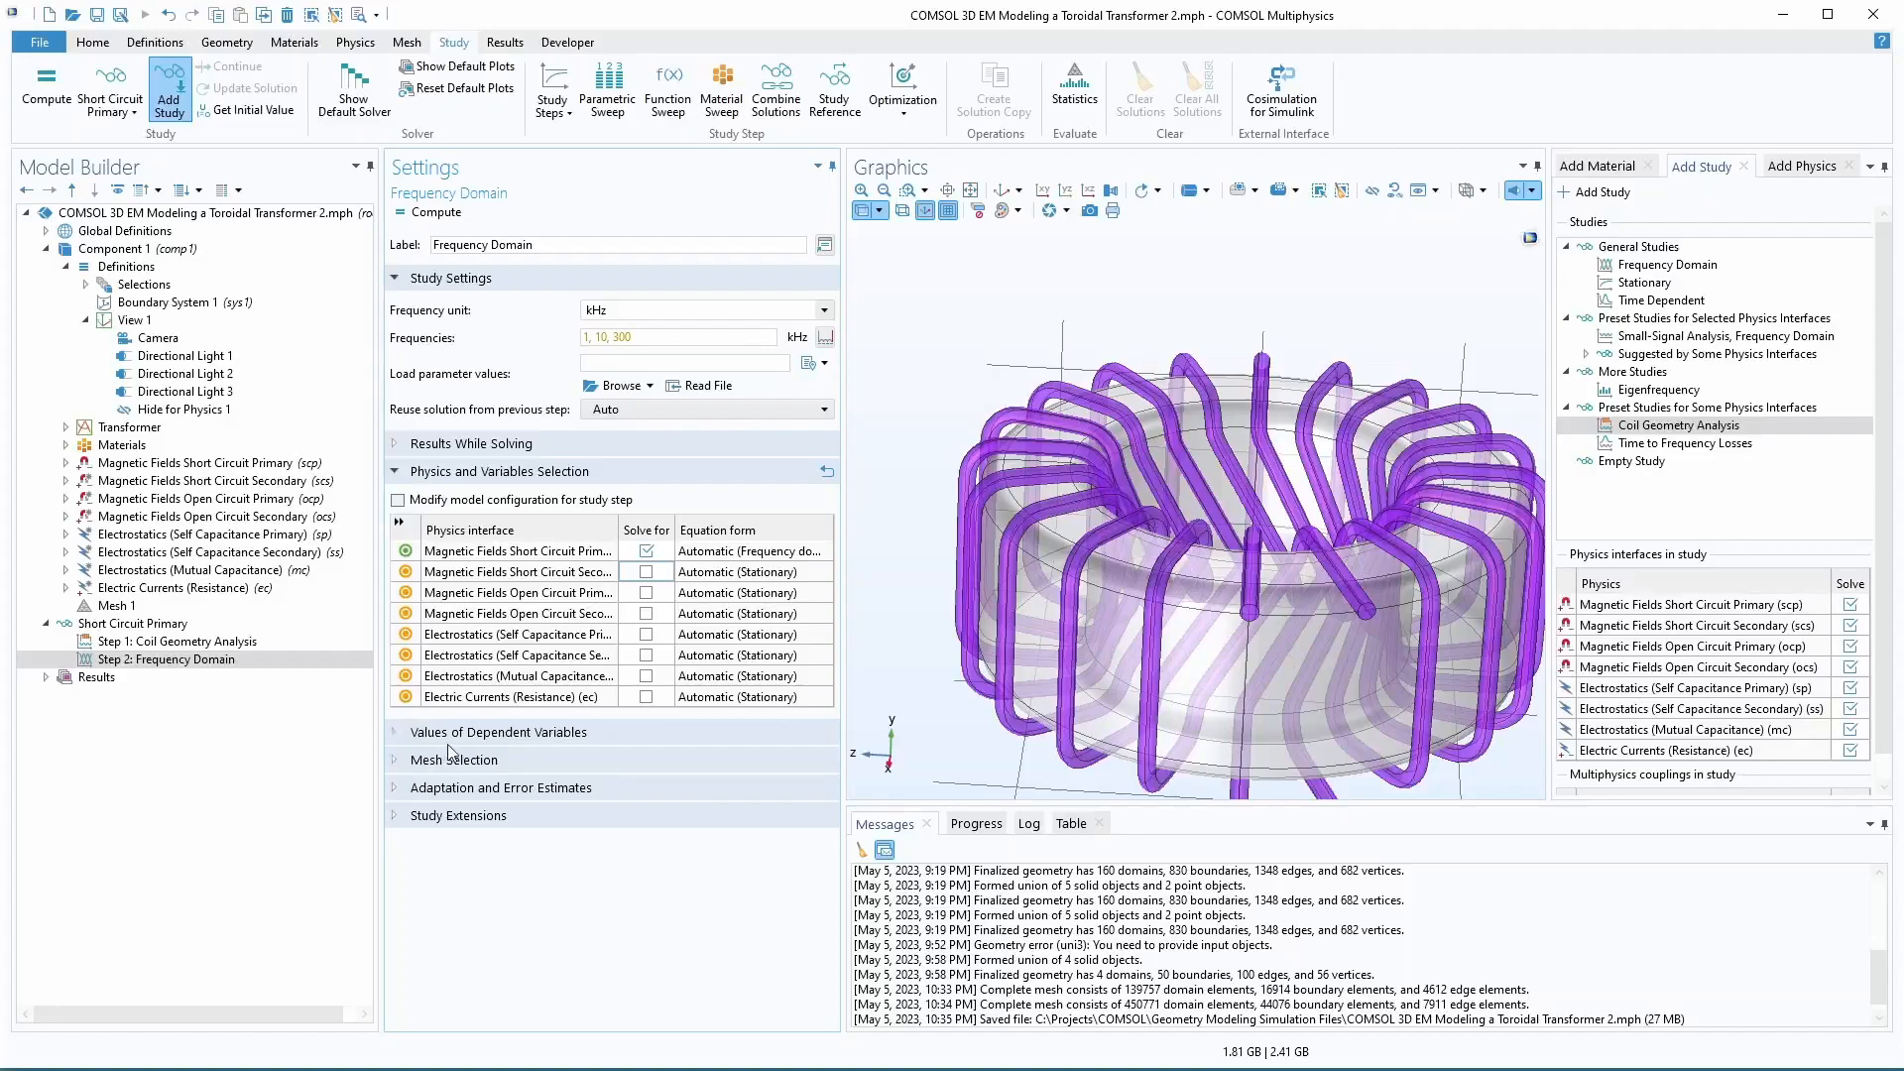
pyautogui.rightClick(113, 624)
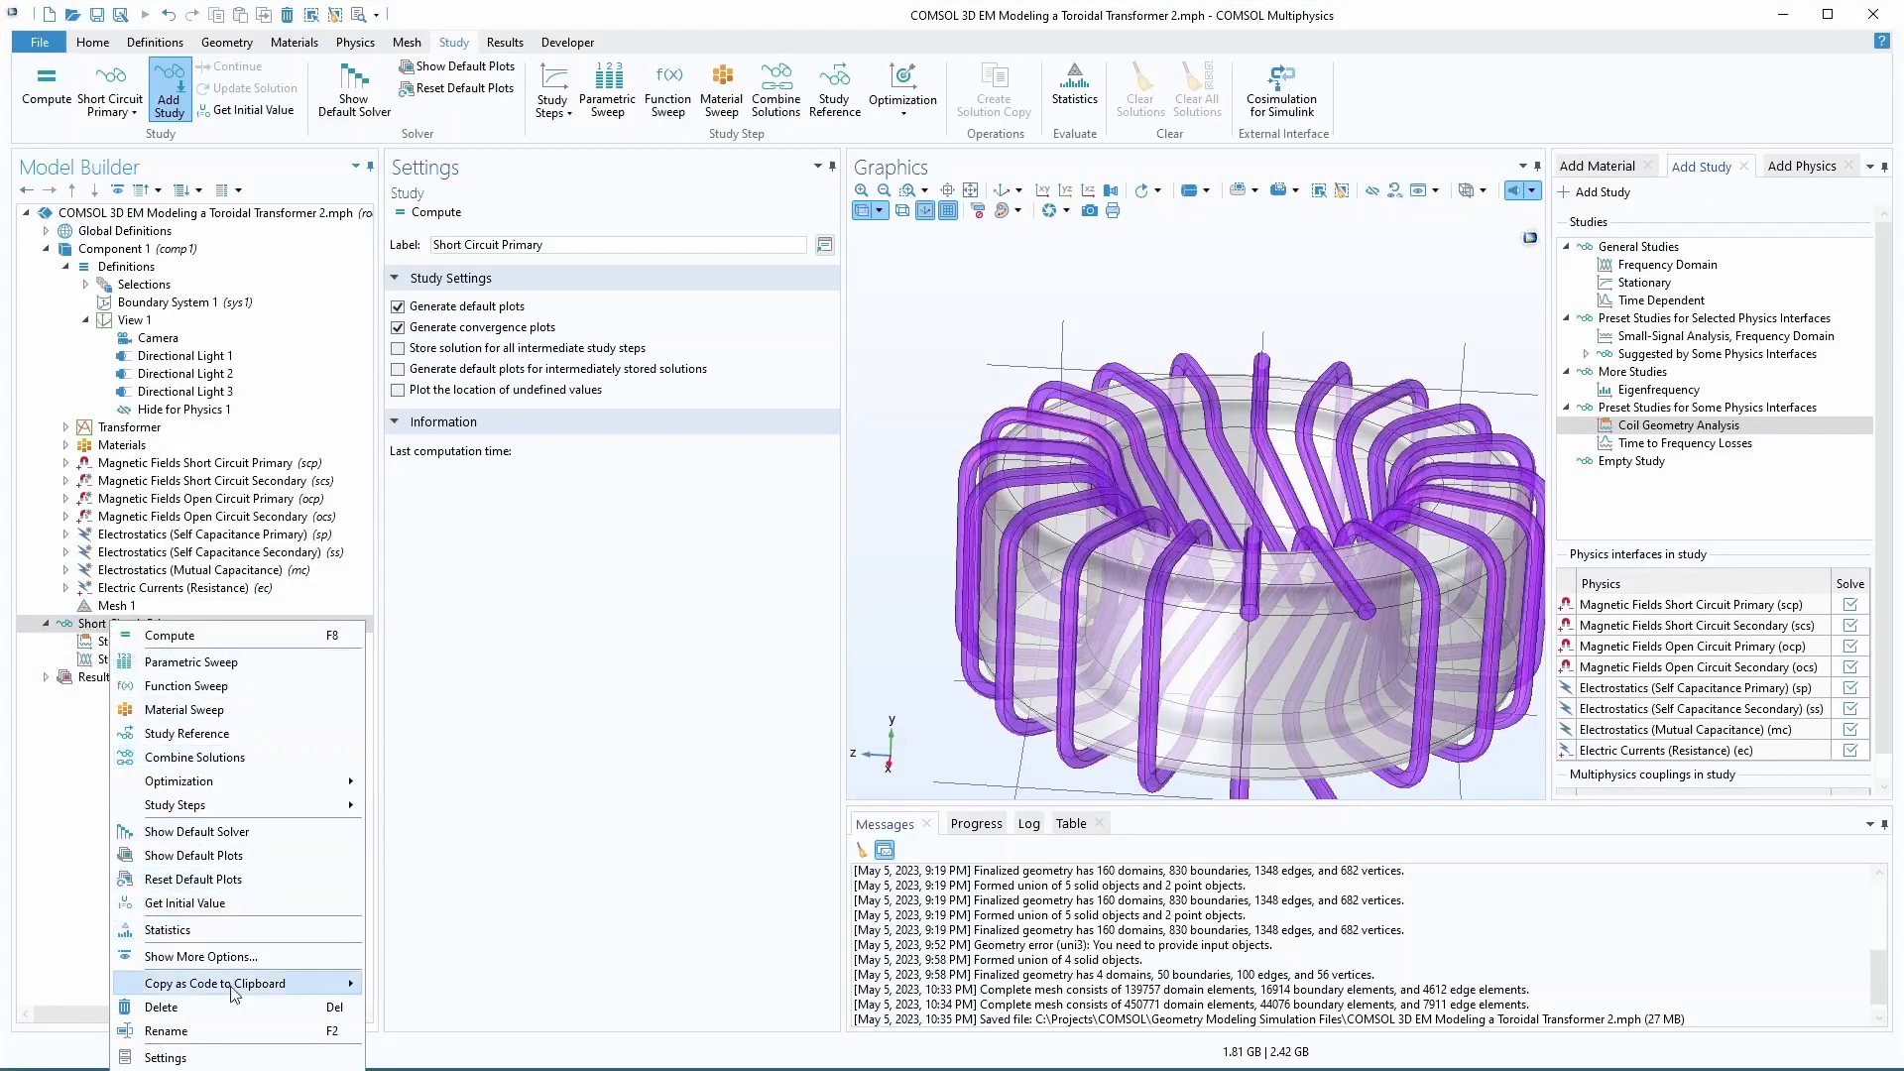
pyautogui.moveTo(185, 982)
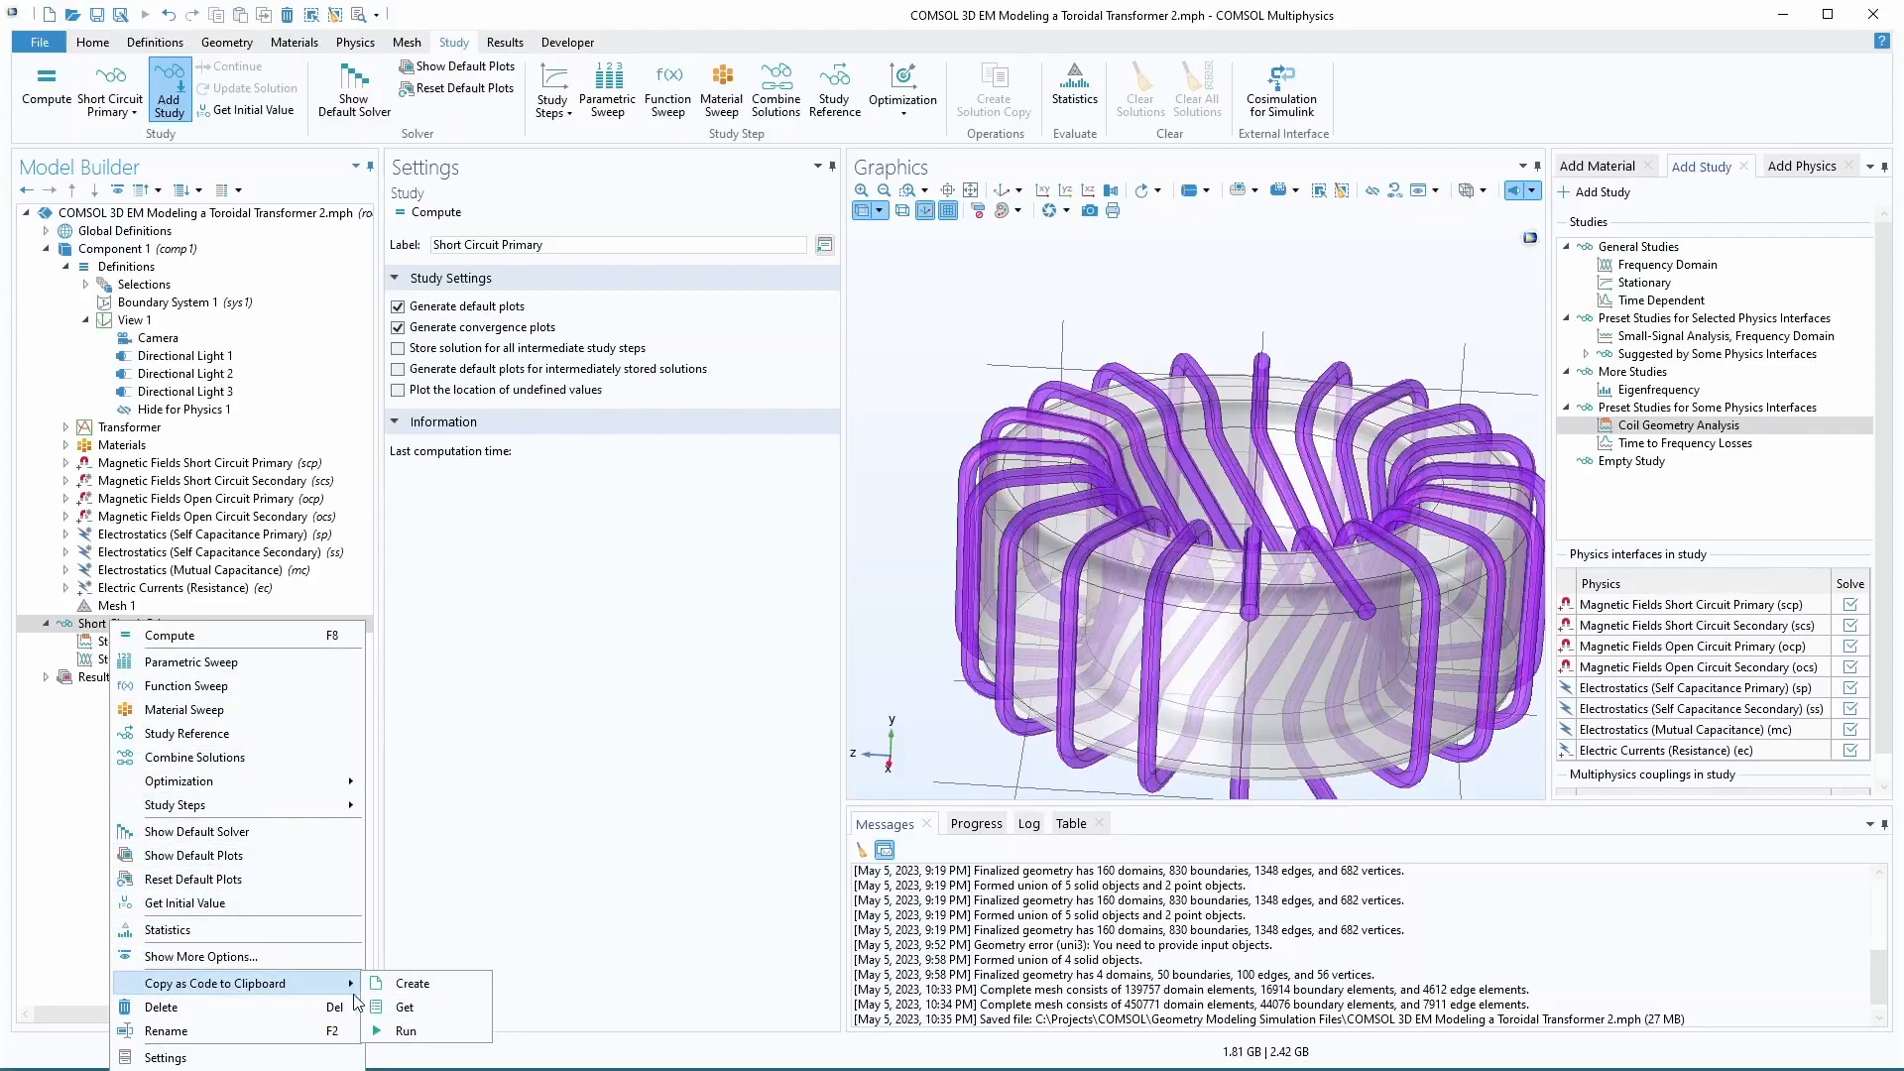
pyautogui.click(78, 623)
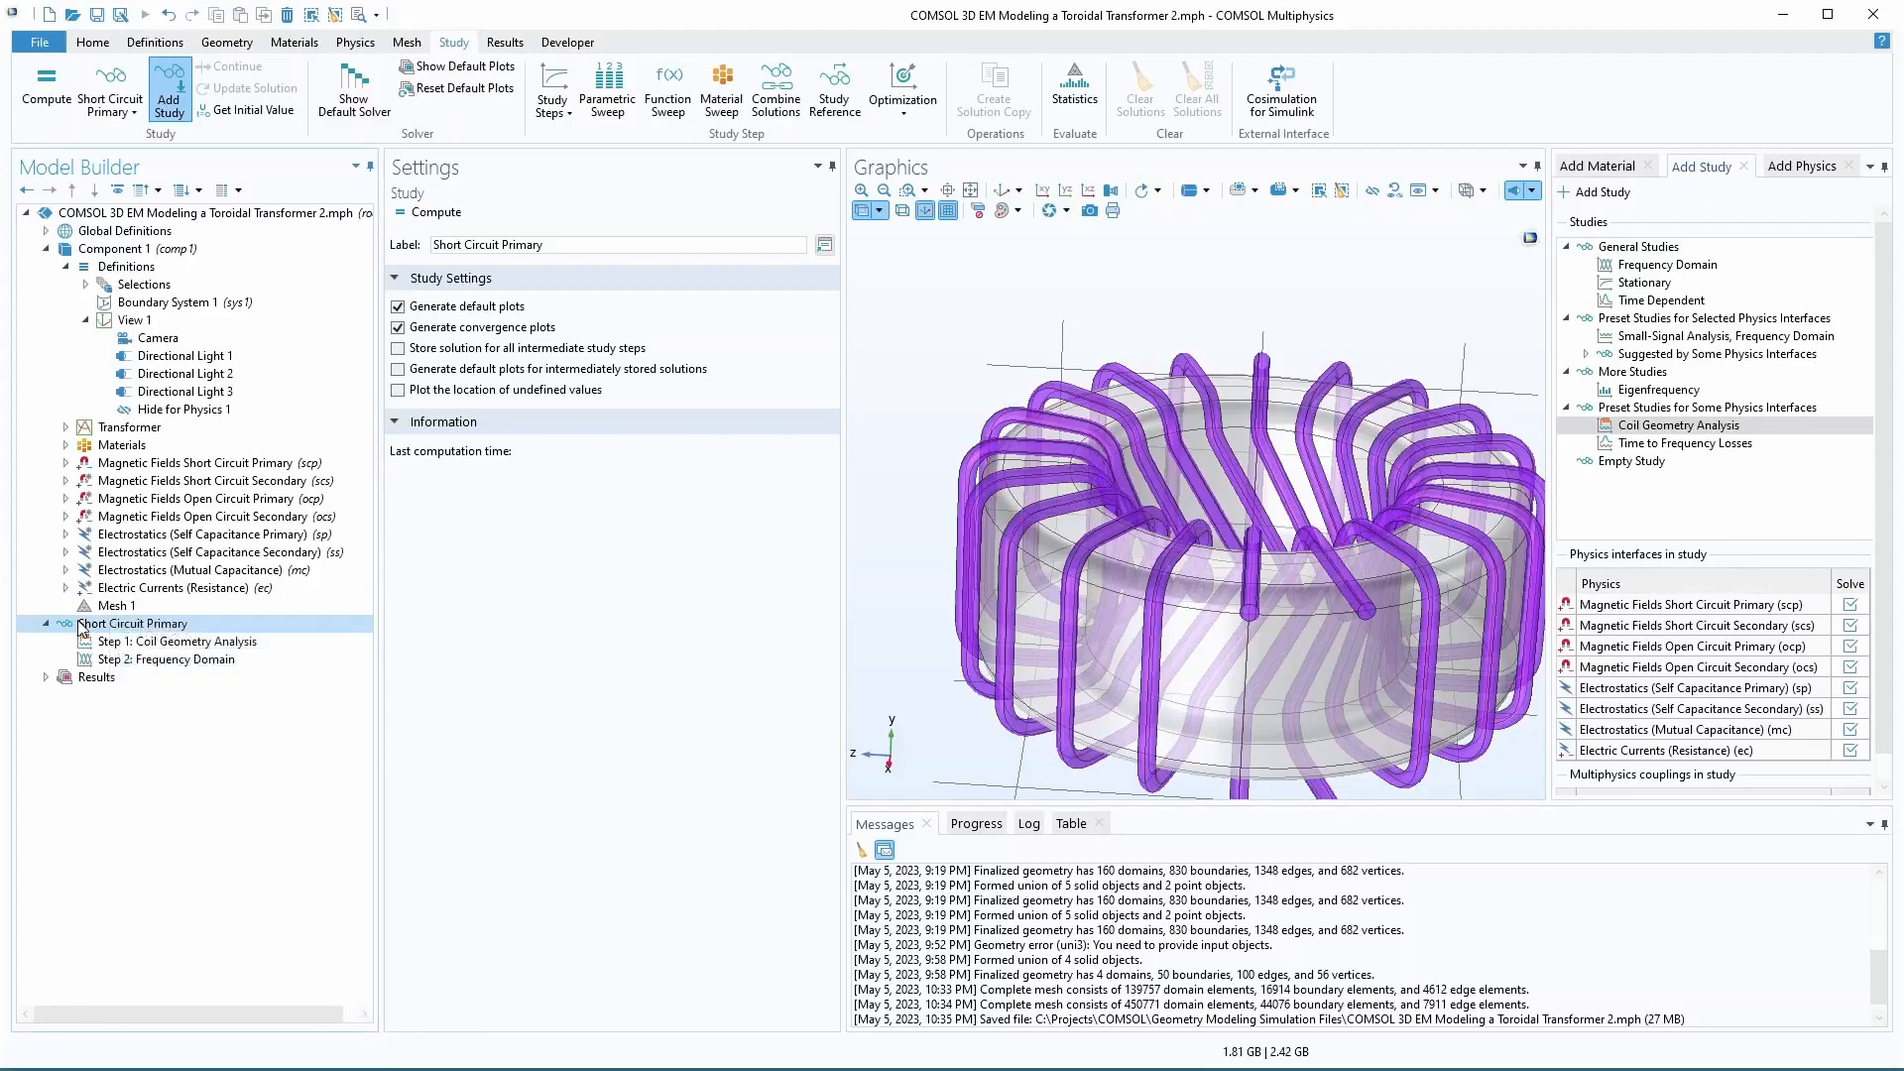
# - Add an empty study and paste copies of the Short Circuit Primary study's Coil Geometry Analysis and Frequency Domain steps into it
pyautogui.doubleClick(1616, 462)
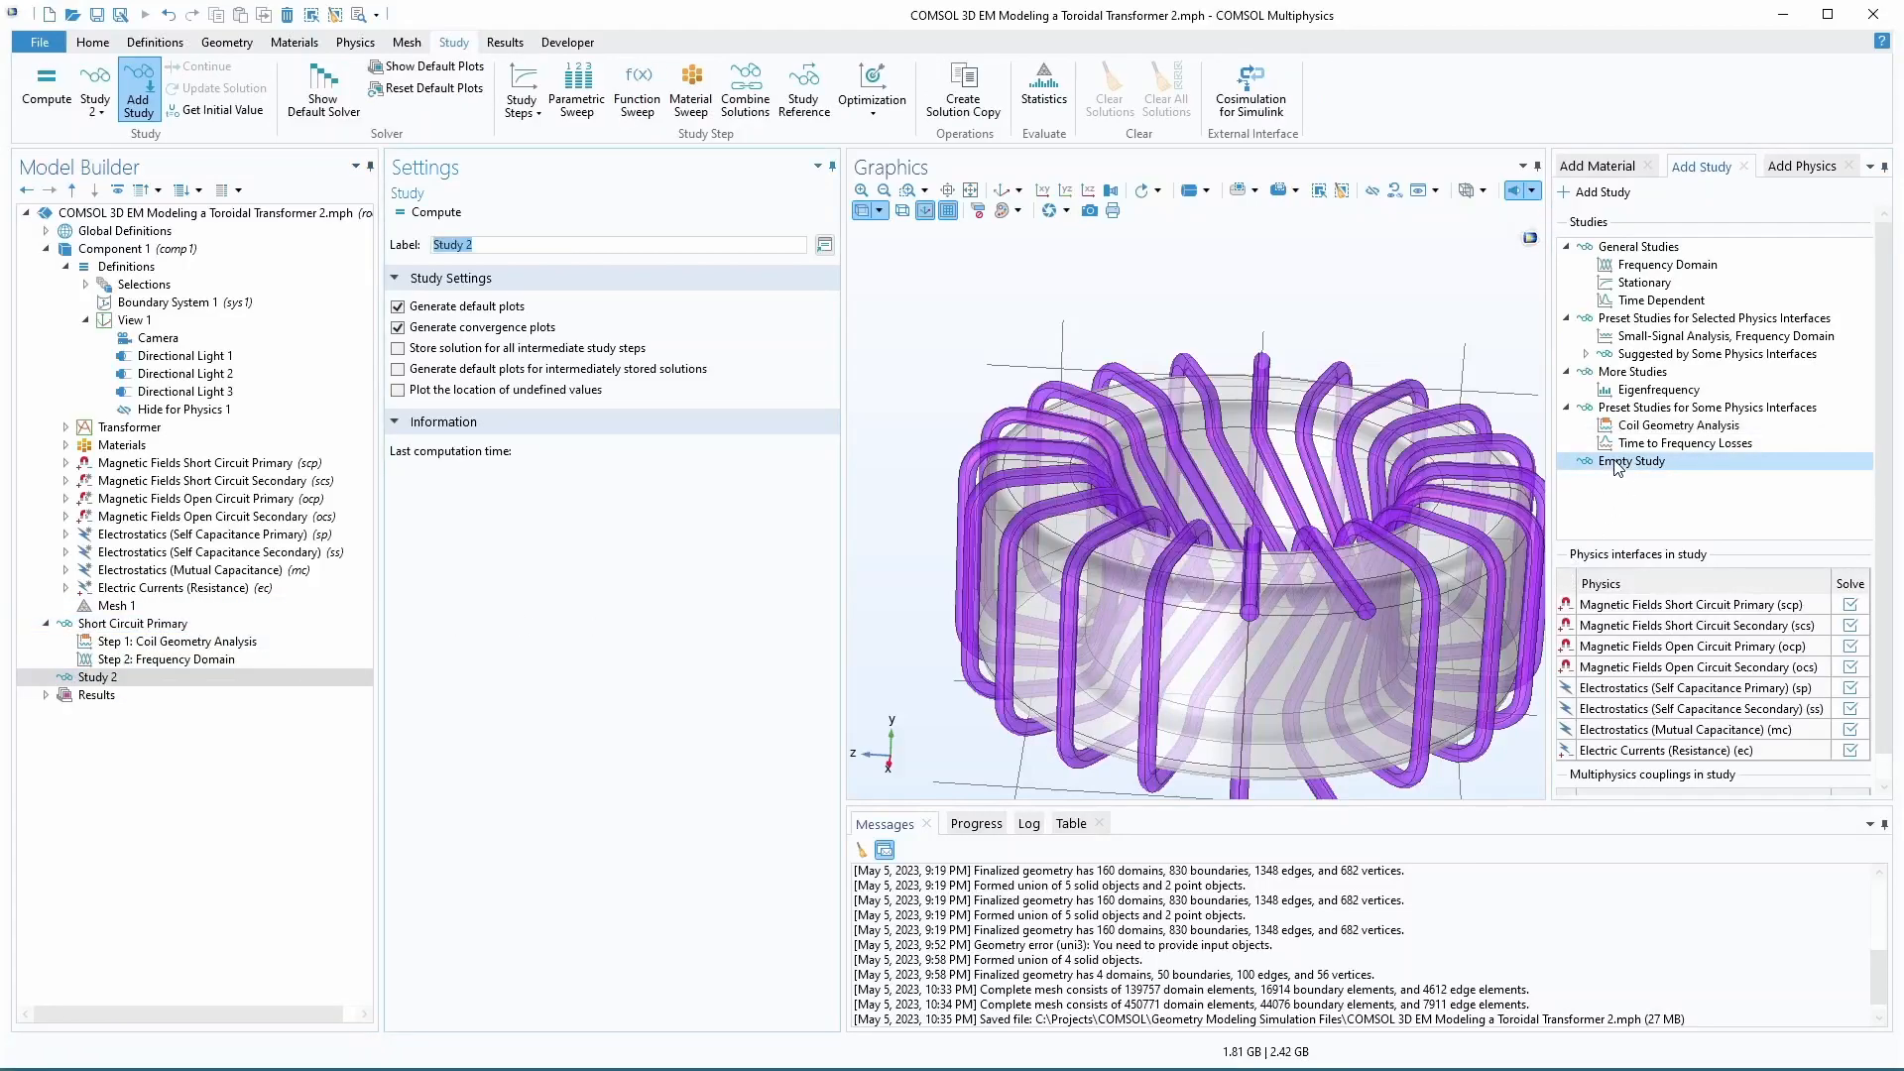
pyautogui.click(159, 641)
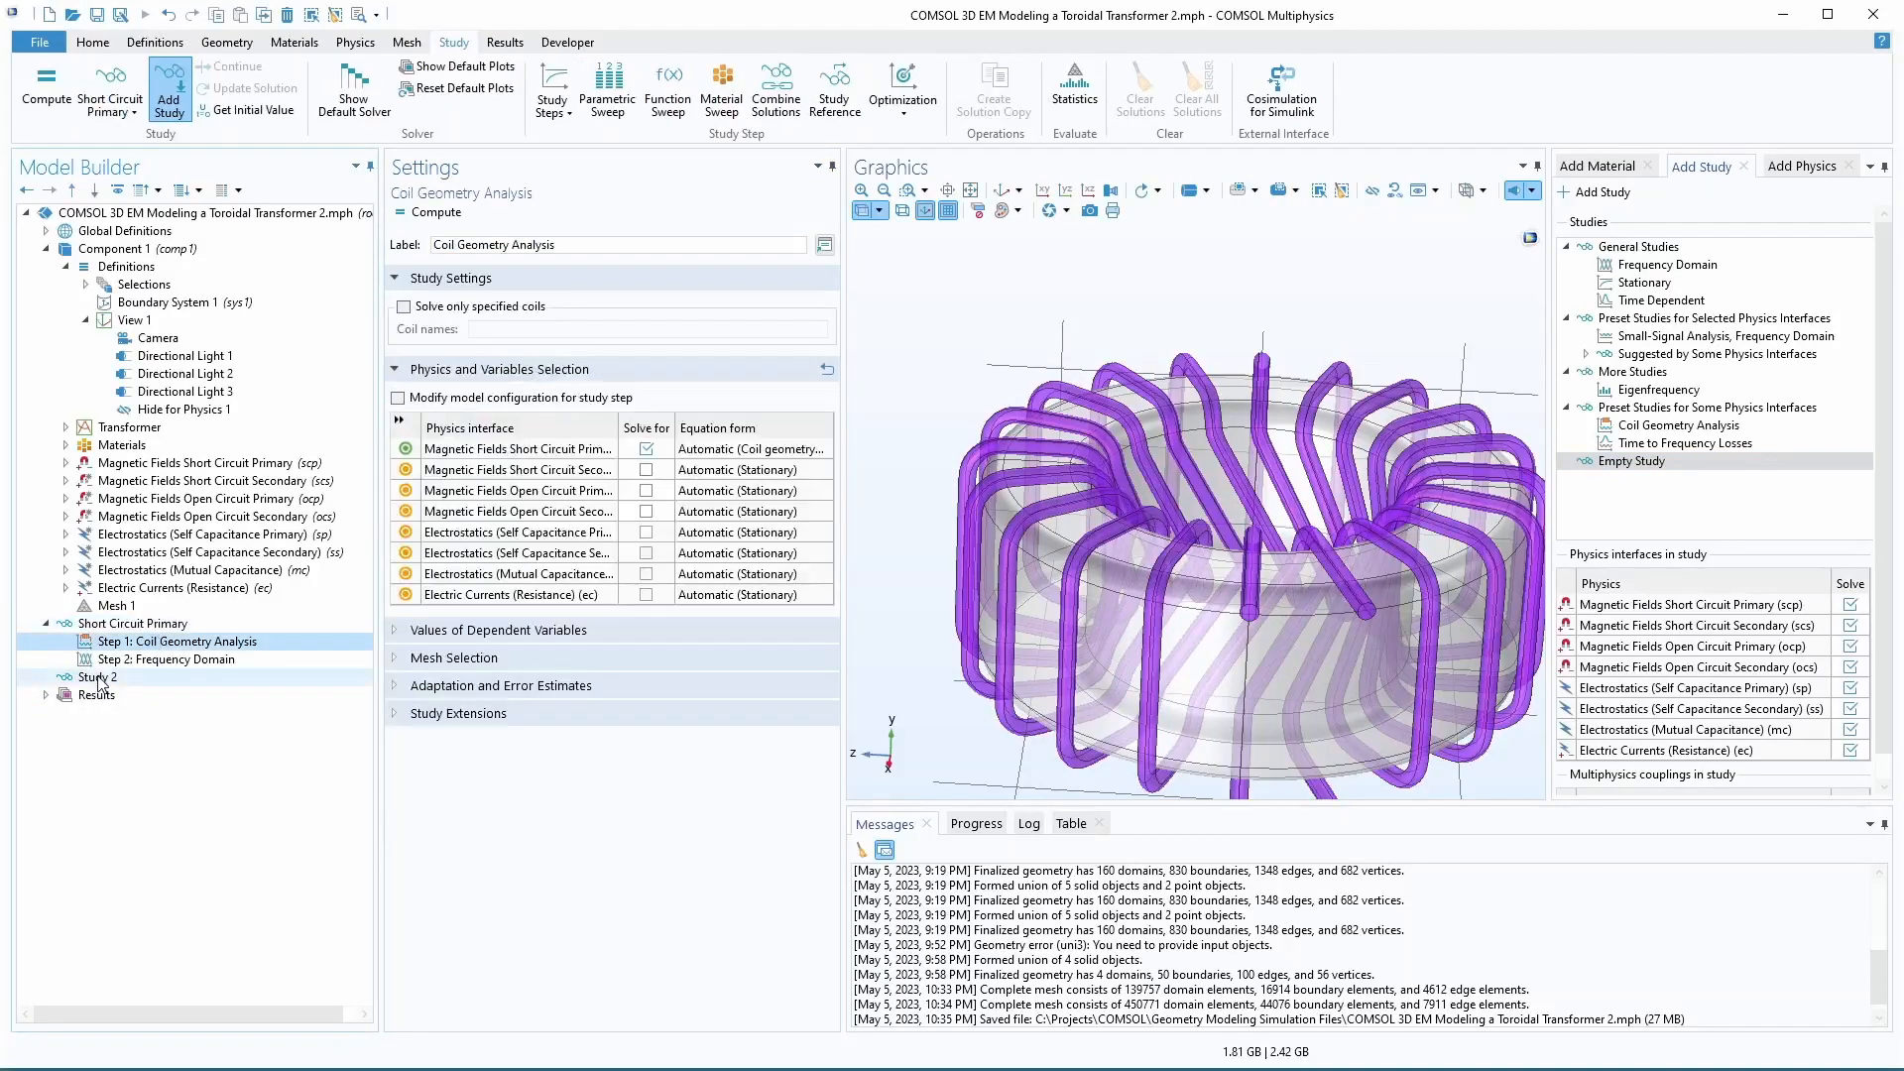
pyautogui.keyDown('ctrl'); pyautogui.click(139, 659); pyautogui.keyUp('ctrl')
pyautogui.rightClick(145, 648)
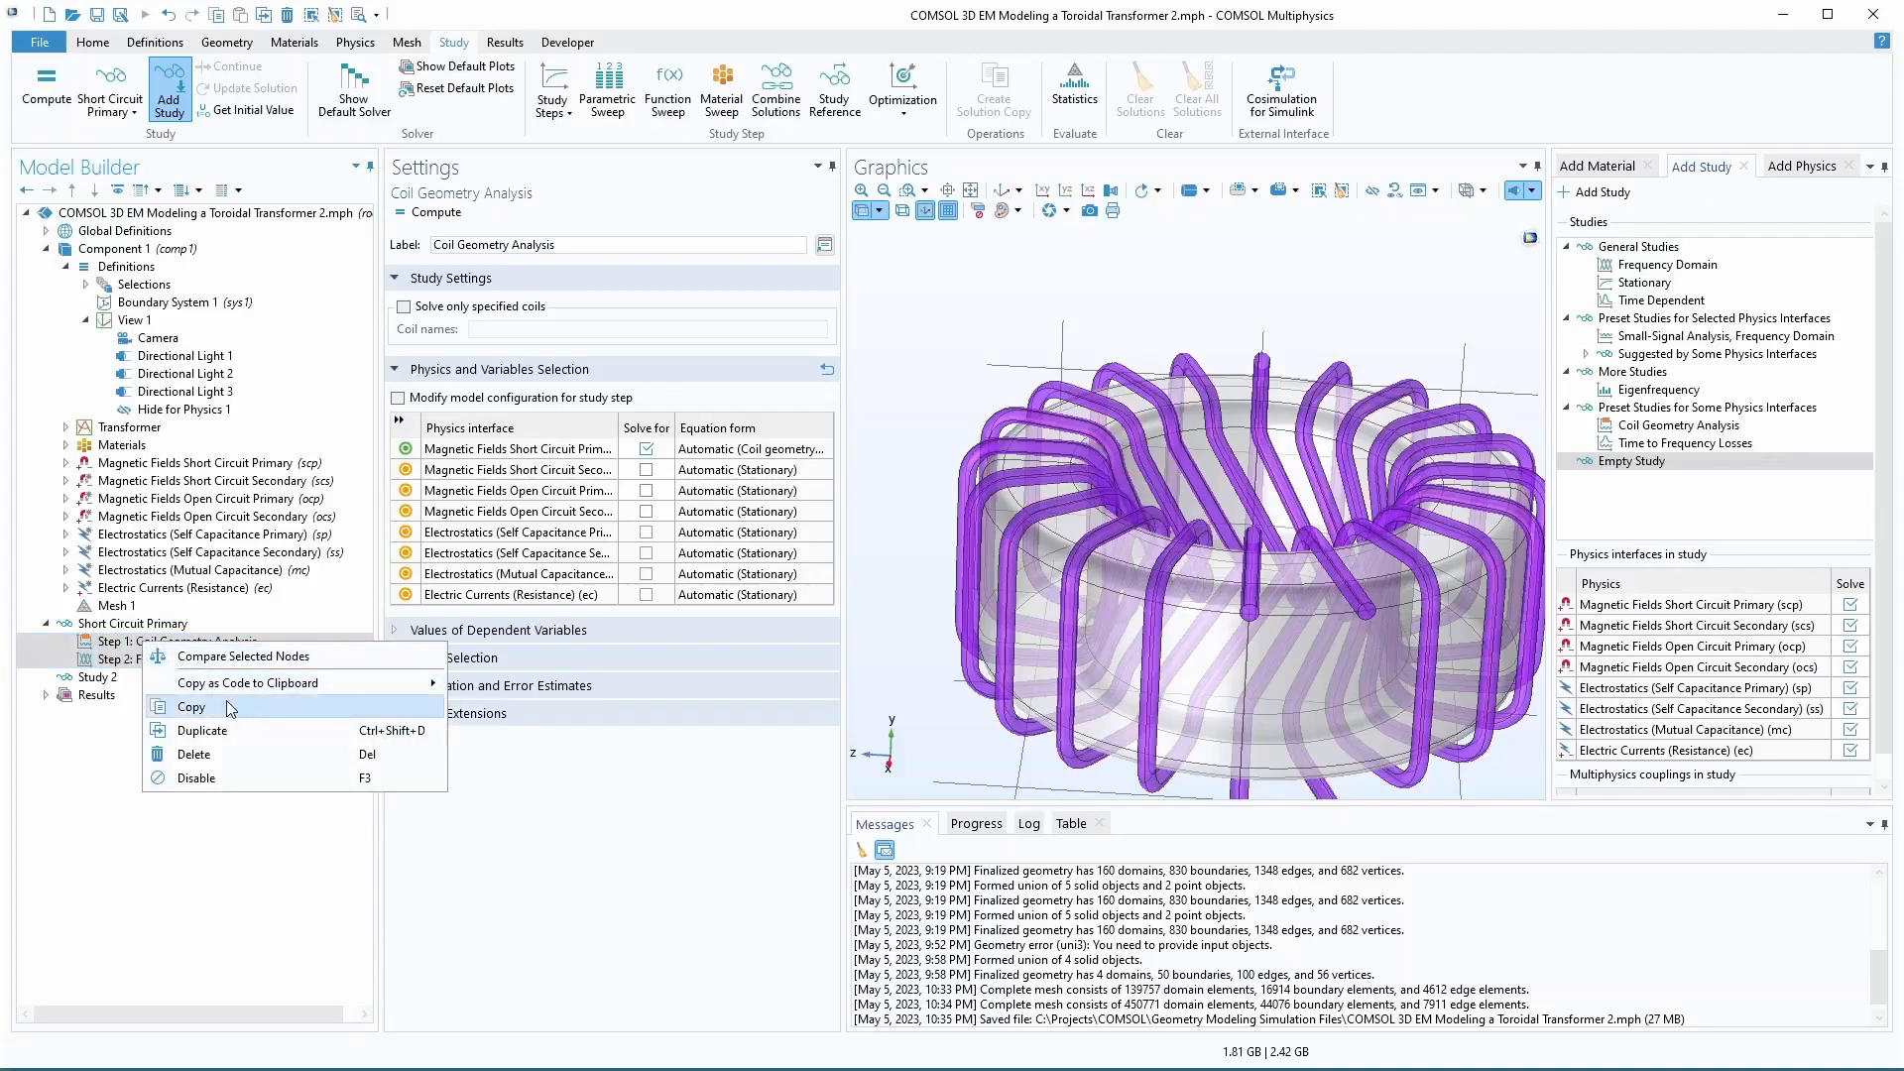
pyautogui.click(190, 707)
pyautogui.rightClick(95, 676)
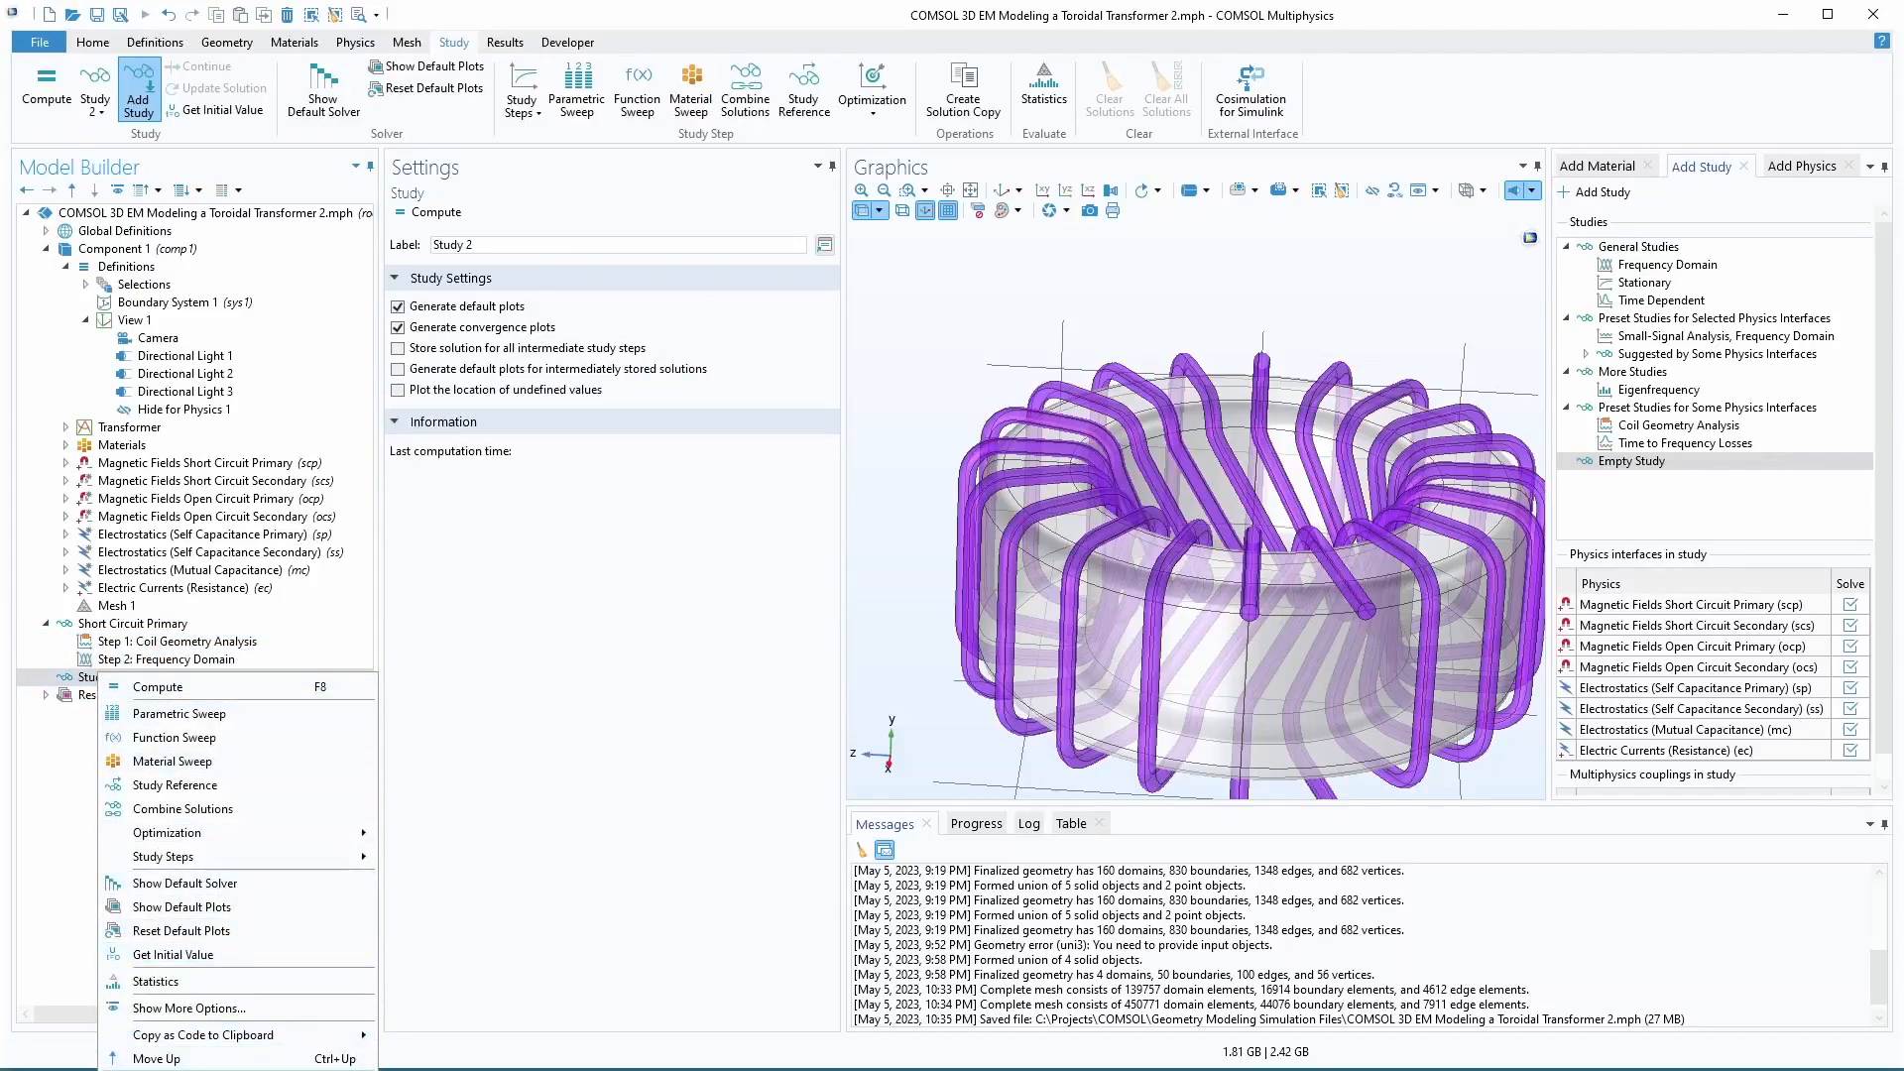
pyautogui.click(189, 1069)
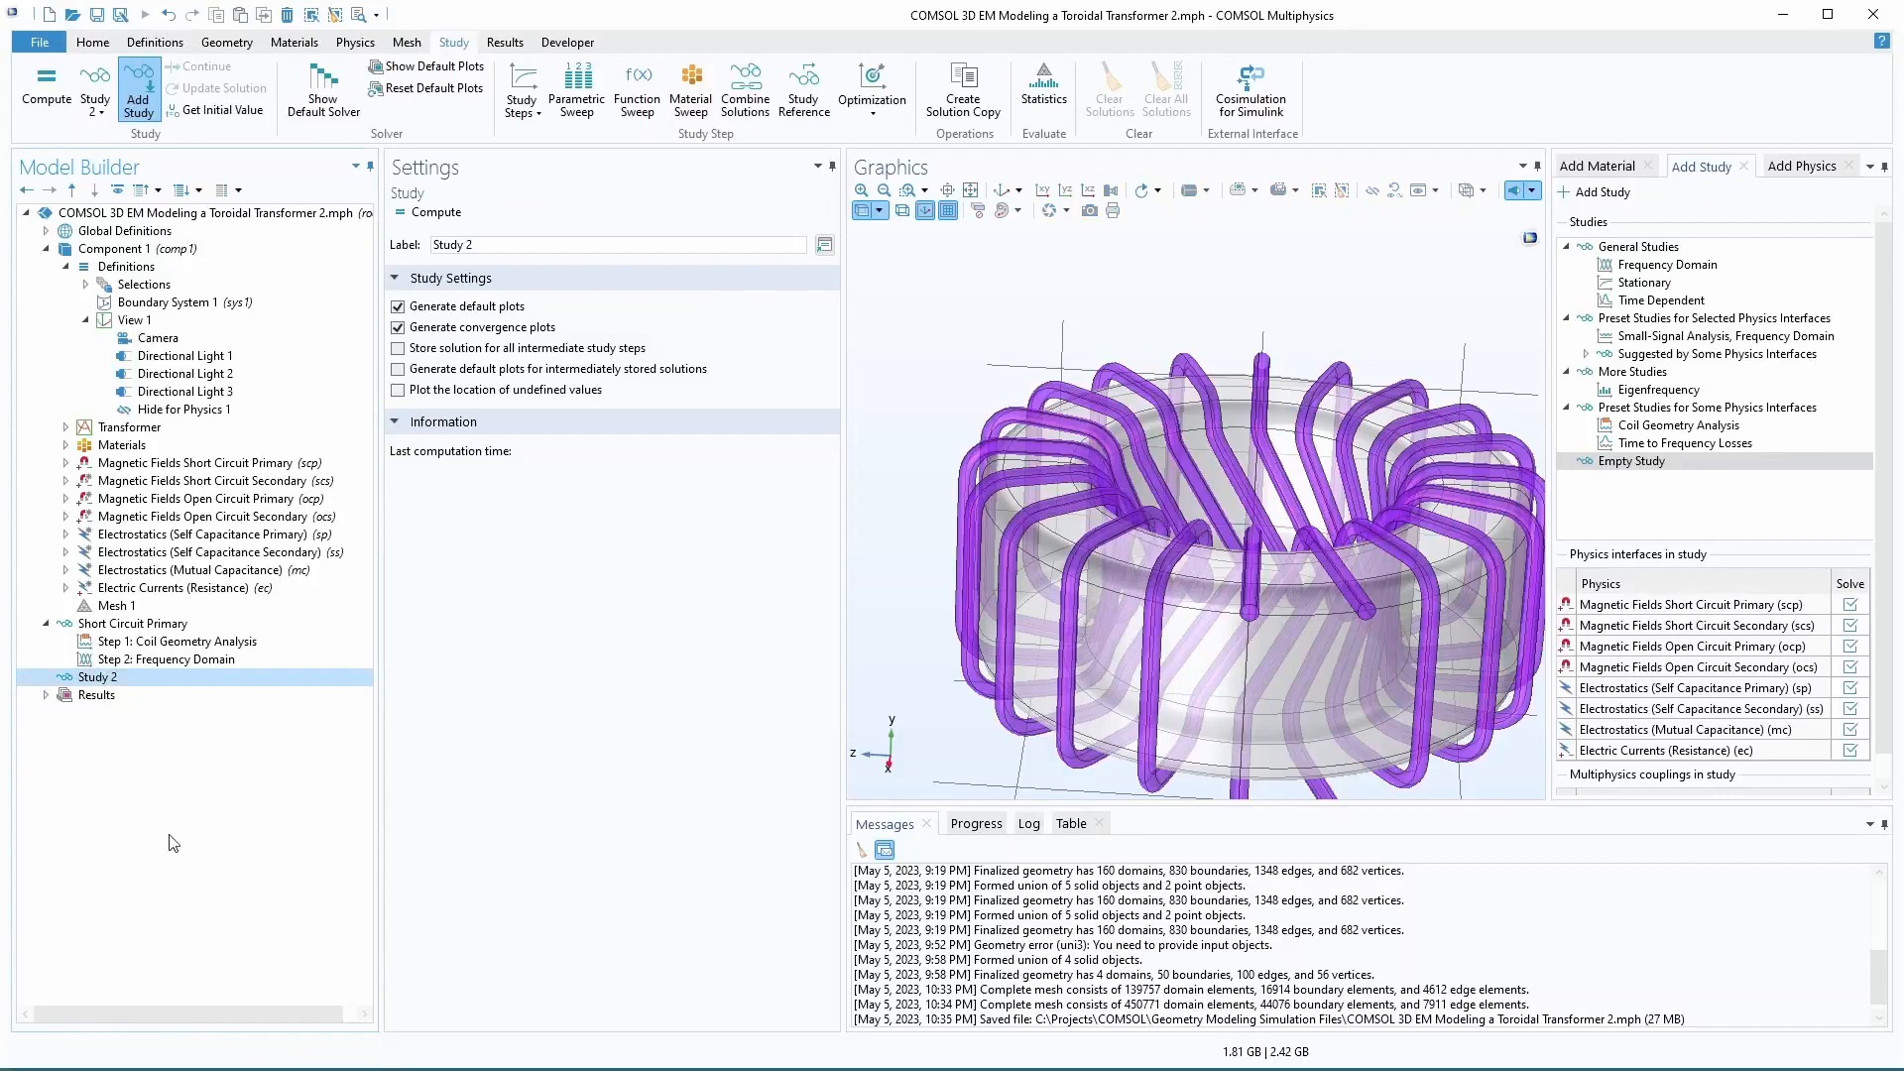
pyautogui.click(138, 625)
pyautogui.rightClick(138, 626)
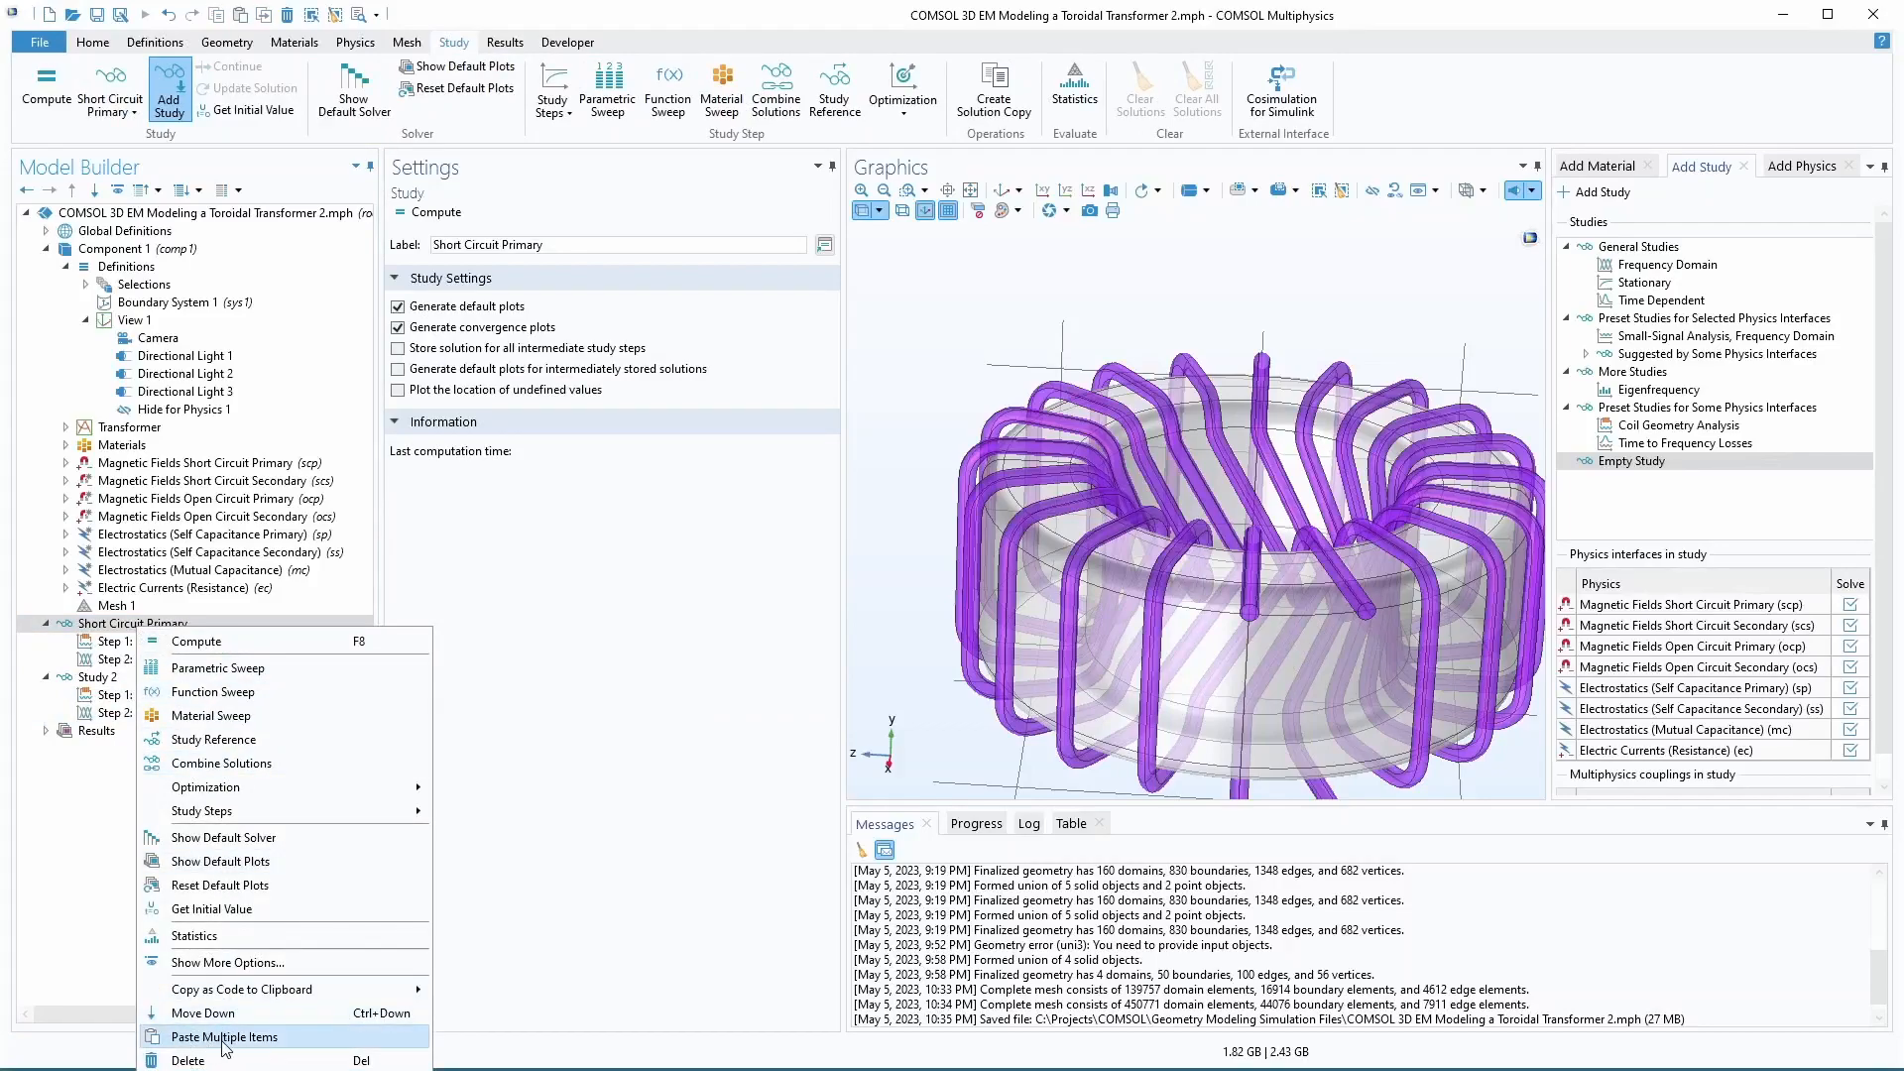
pyautogui.click(76, 848)
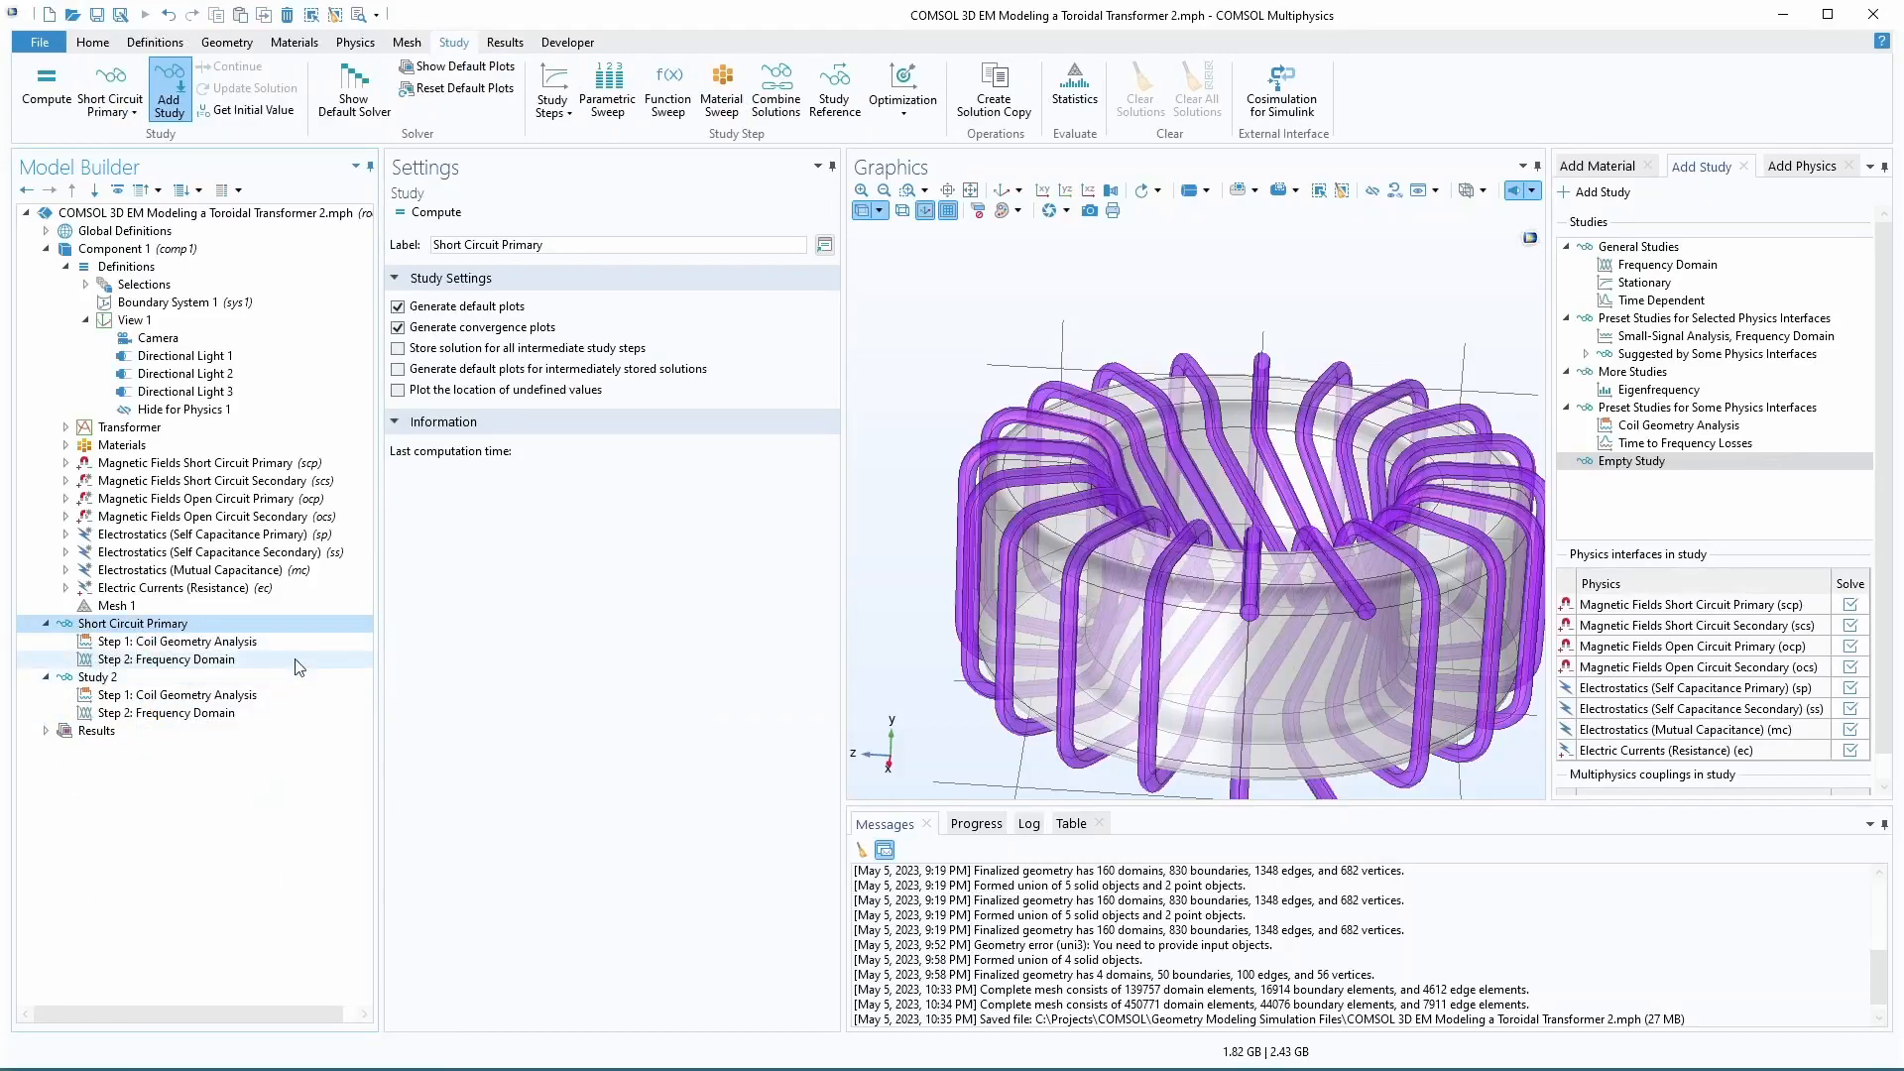
pyautogui.click(108, 678)
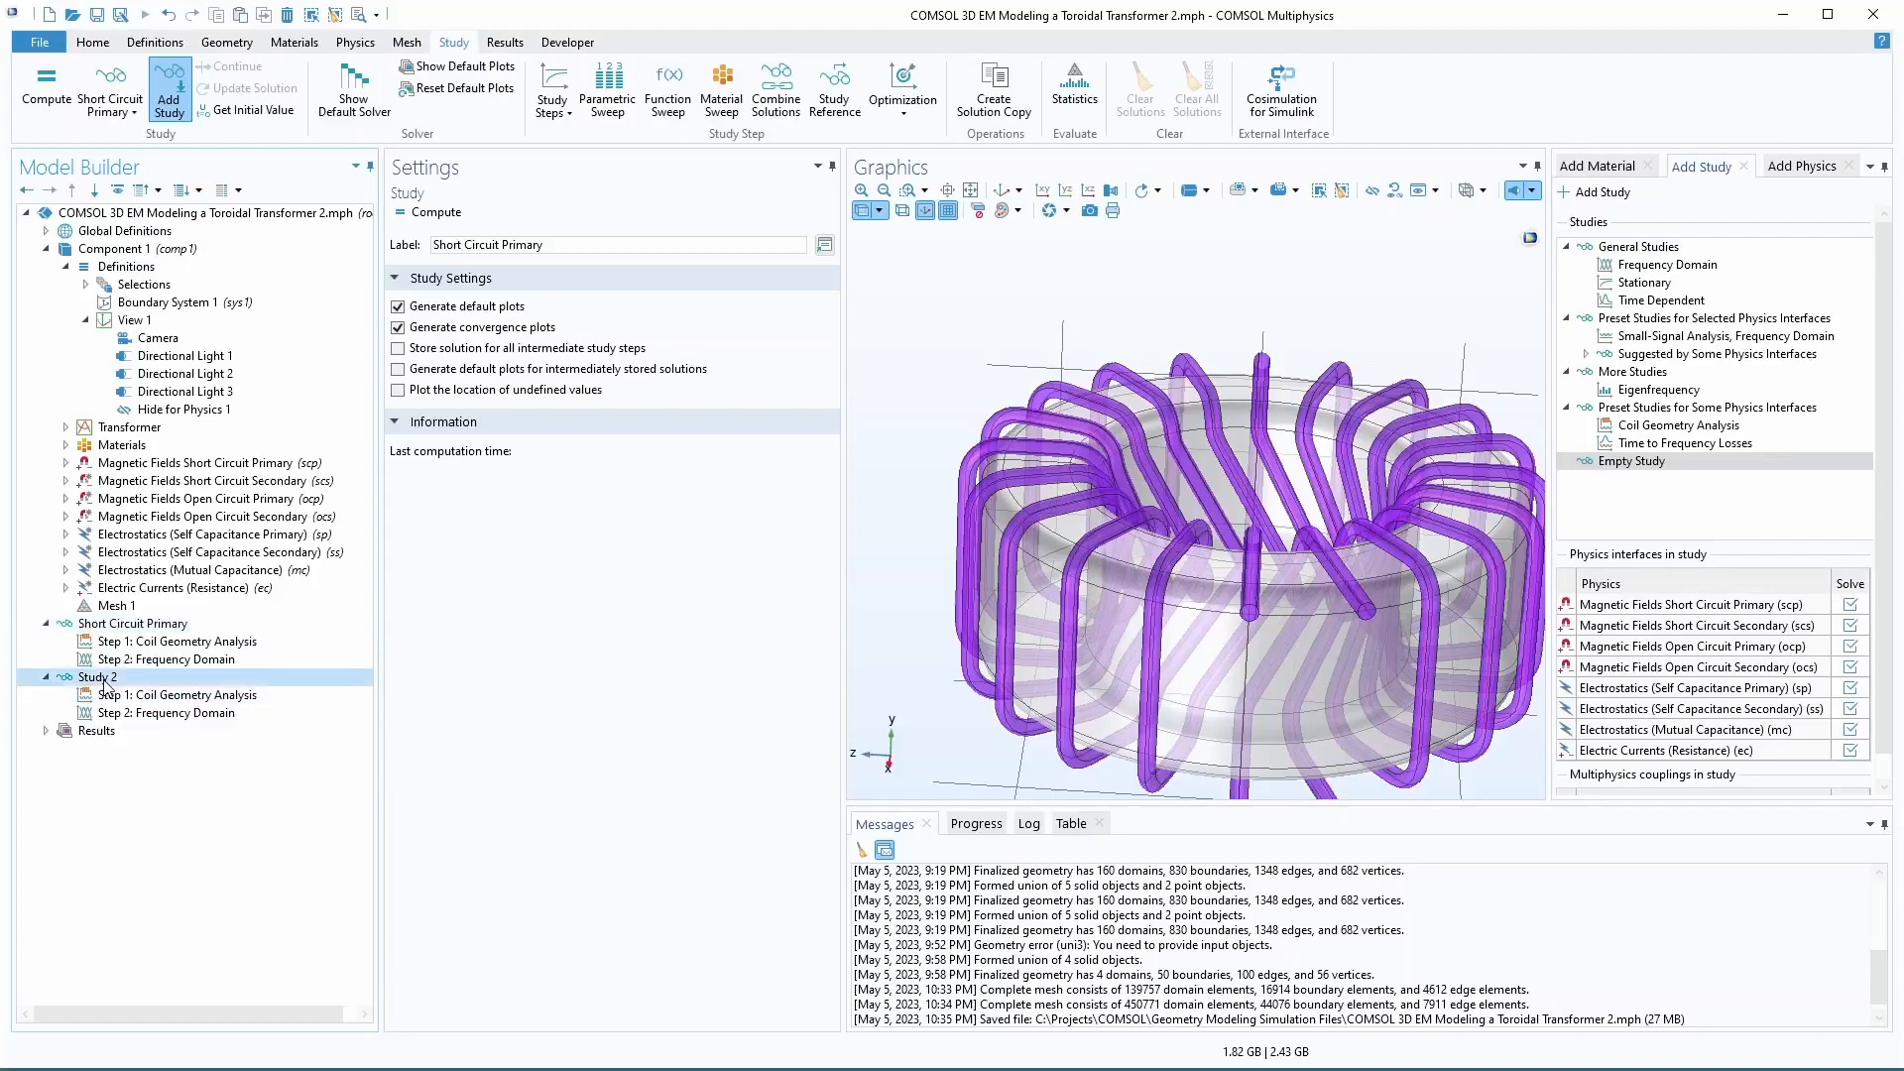
pyautogui.click(126, 625)
# - Label Study 2 "Short Circuit Secondary", reusing the wording from the matching Magnetic Fields interface's label
pyautogui.click(238, 481)
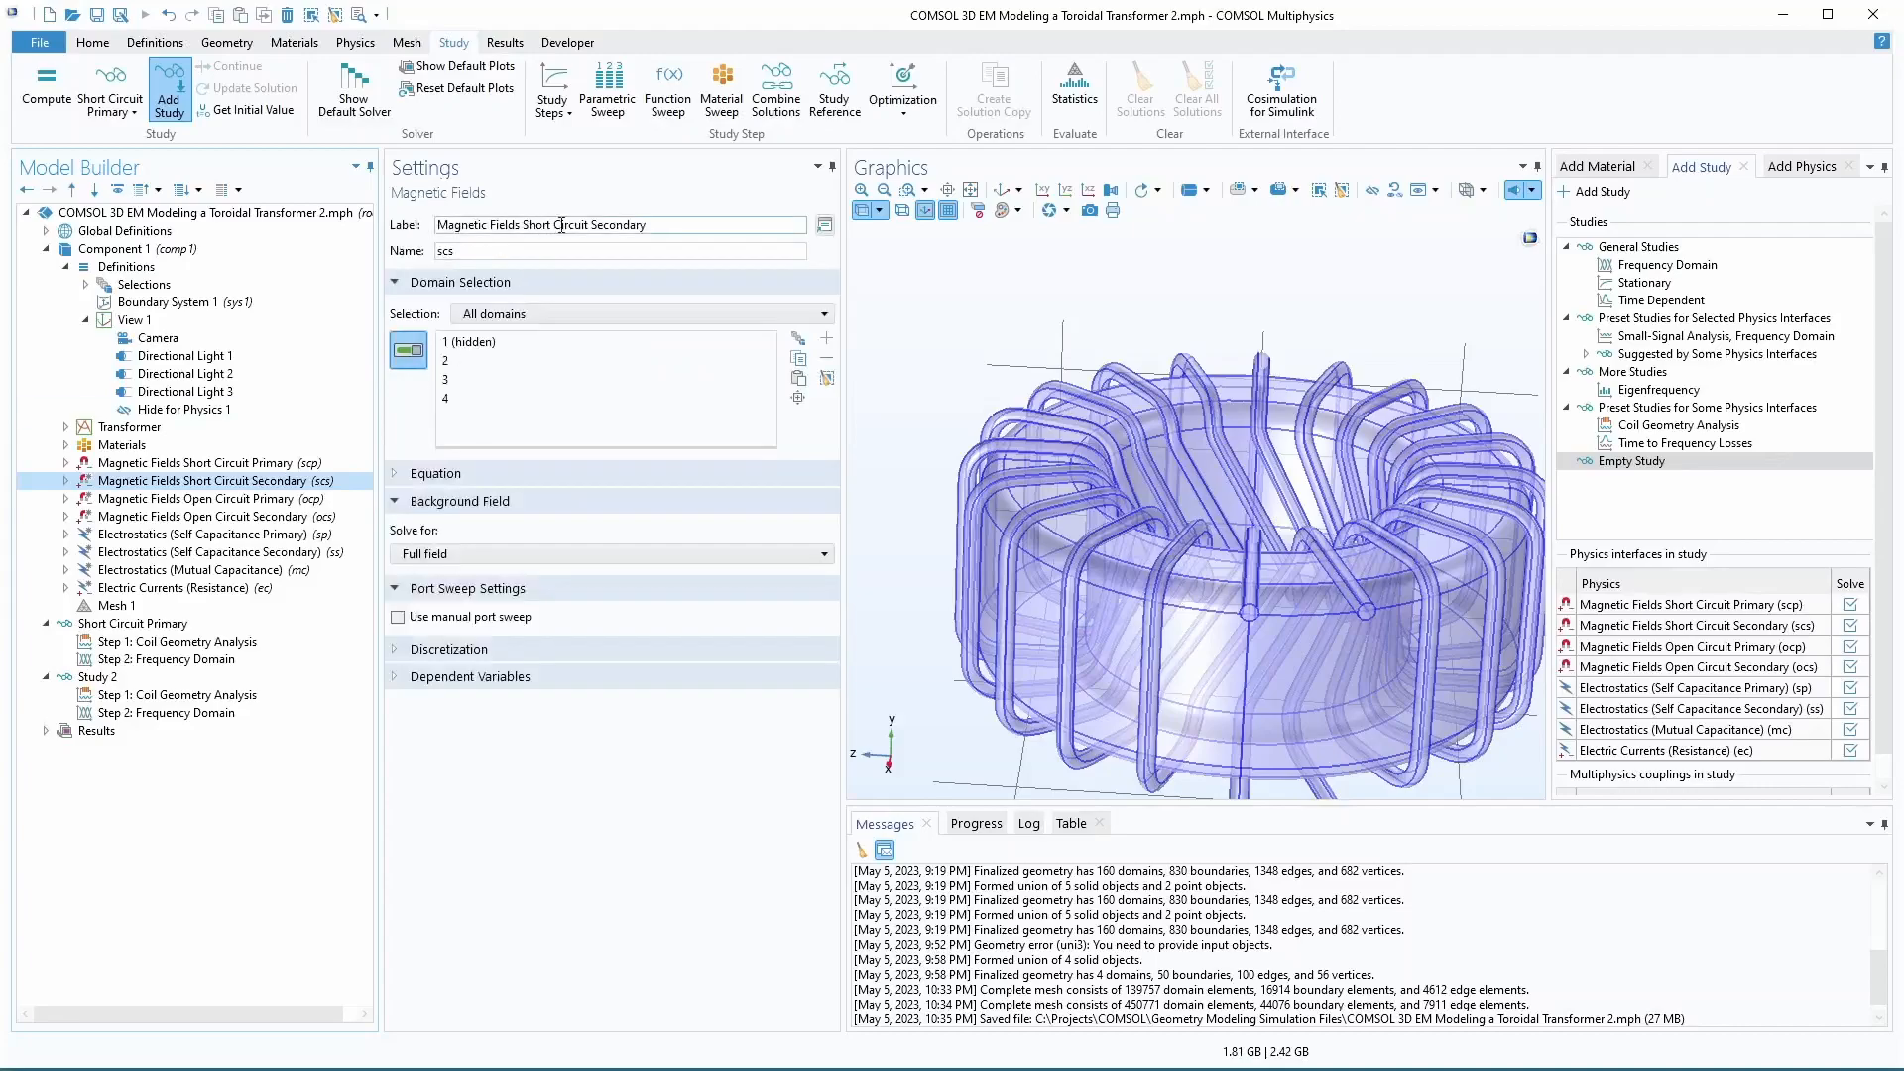
pyautogui.click(133, 678)
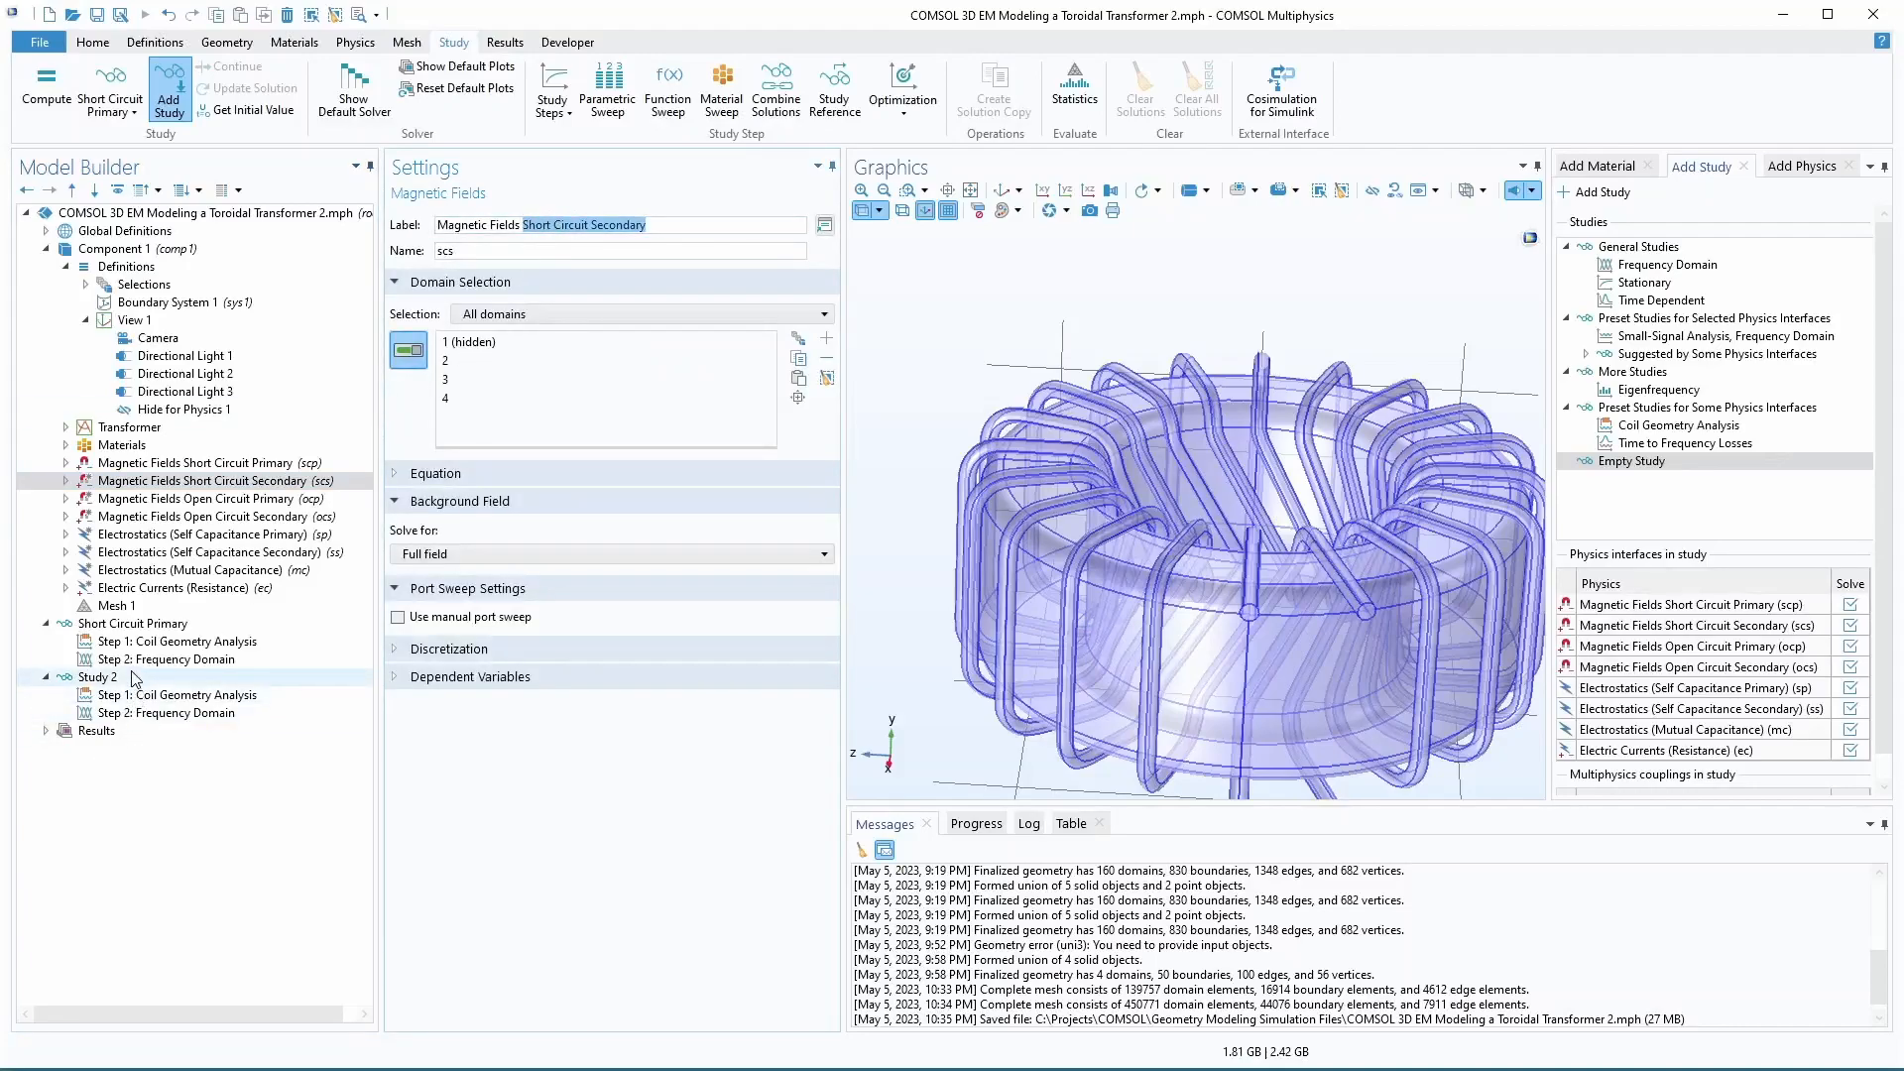
pyautogui.tripleClick(530, 244)
pyautogui.write('Short Circuit Secondary')
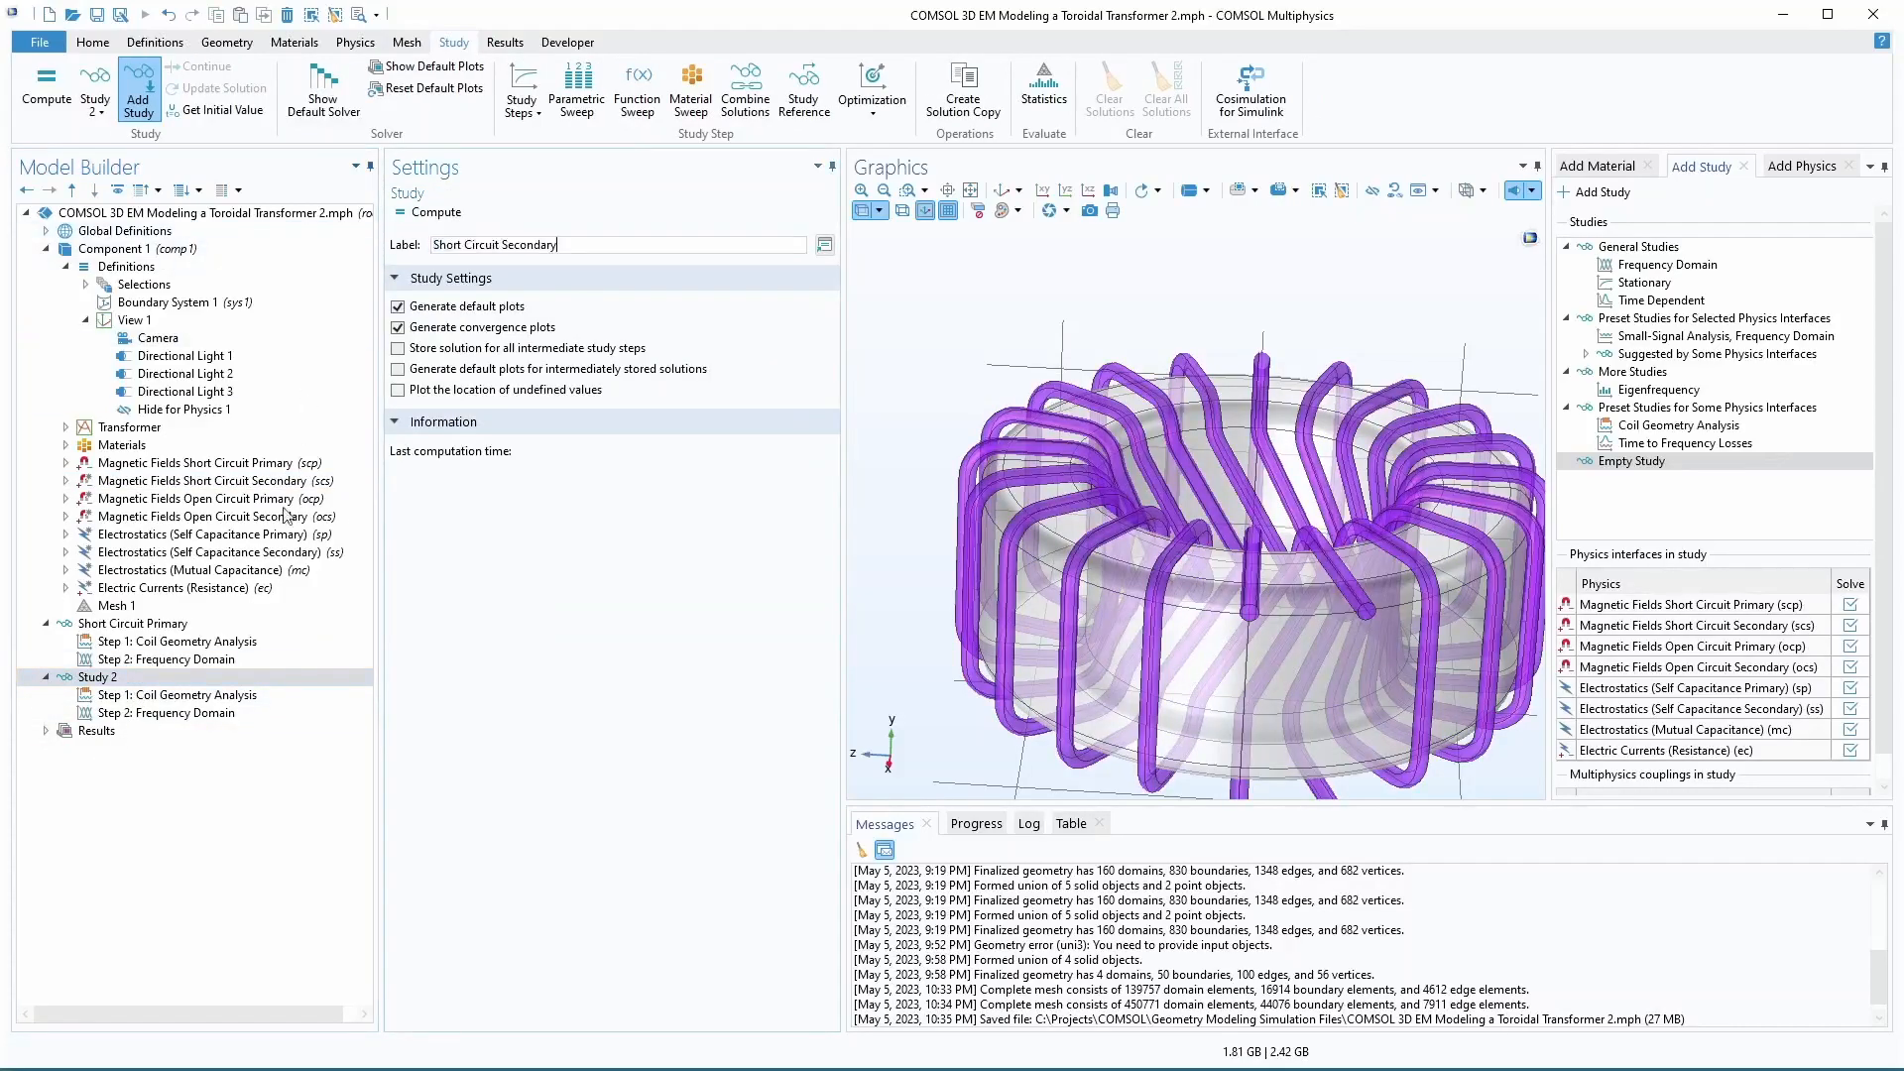
# - Make both steps of the Short Circuit Secondary study solve only for Magnetic Fields Short Circuit Secondary
pyautogui.click(150, 698)
pyautogui.click(646, 449)
pyautogui.click(646, 470)
pyautogui.click(174, 713)
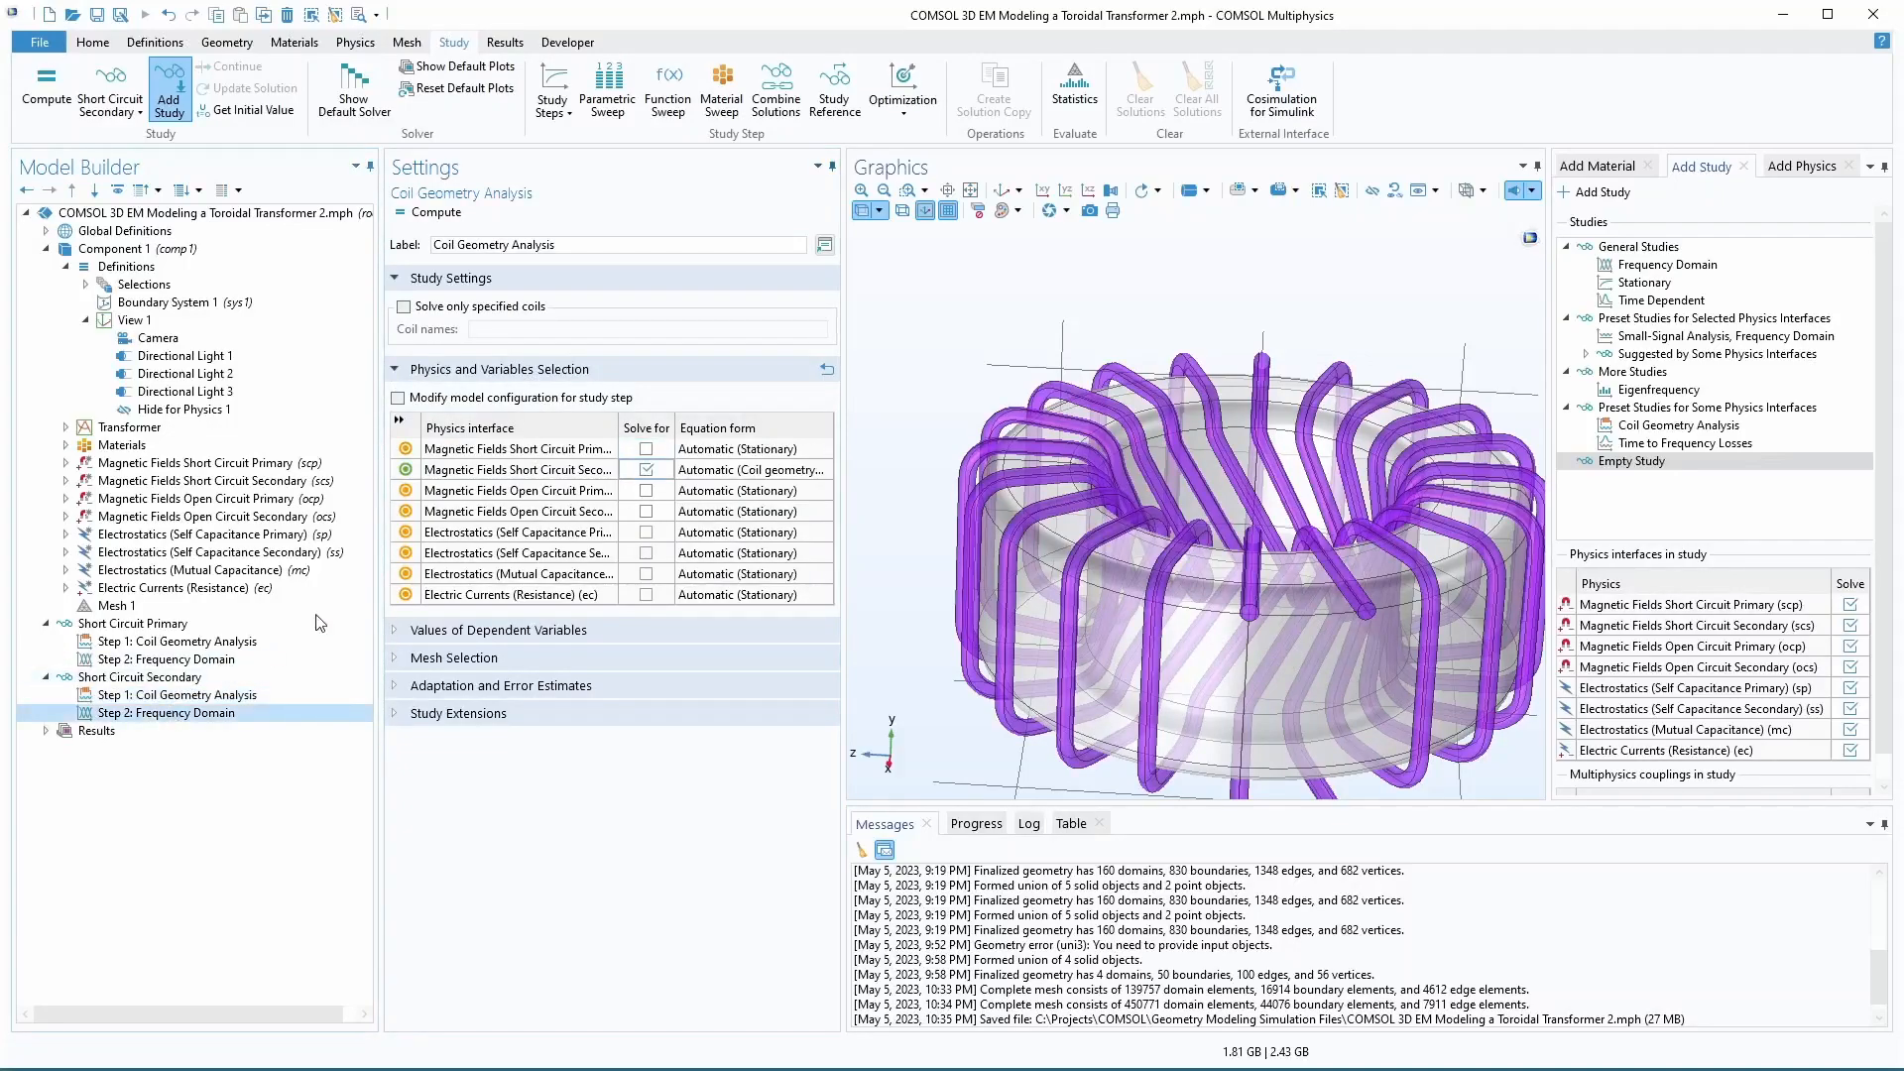
pyautogui.click(645, 550)
pyautogui.click(645, 571)
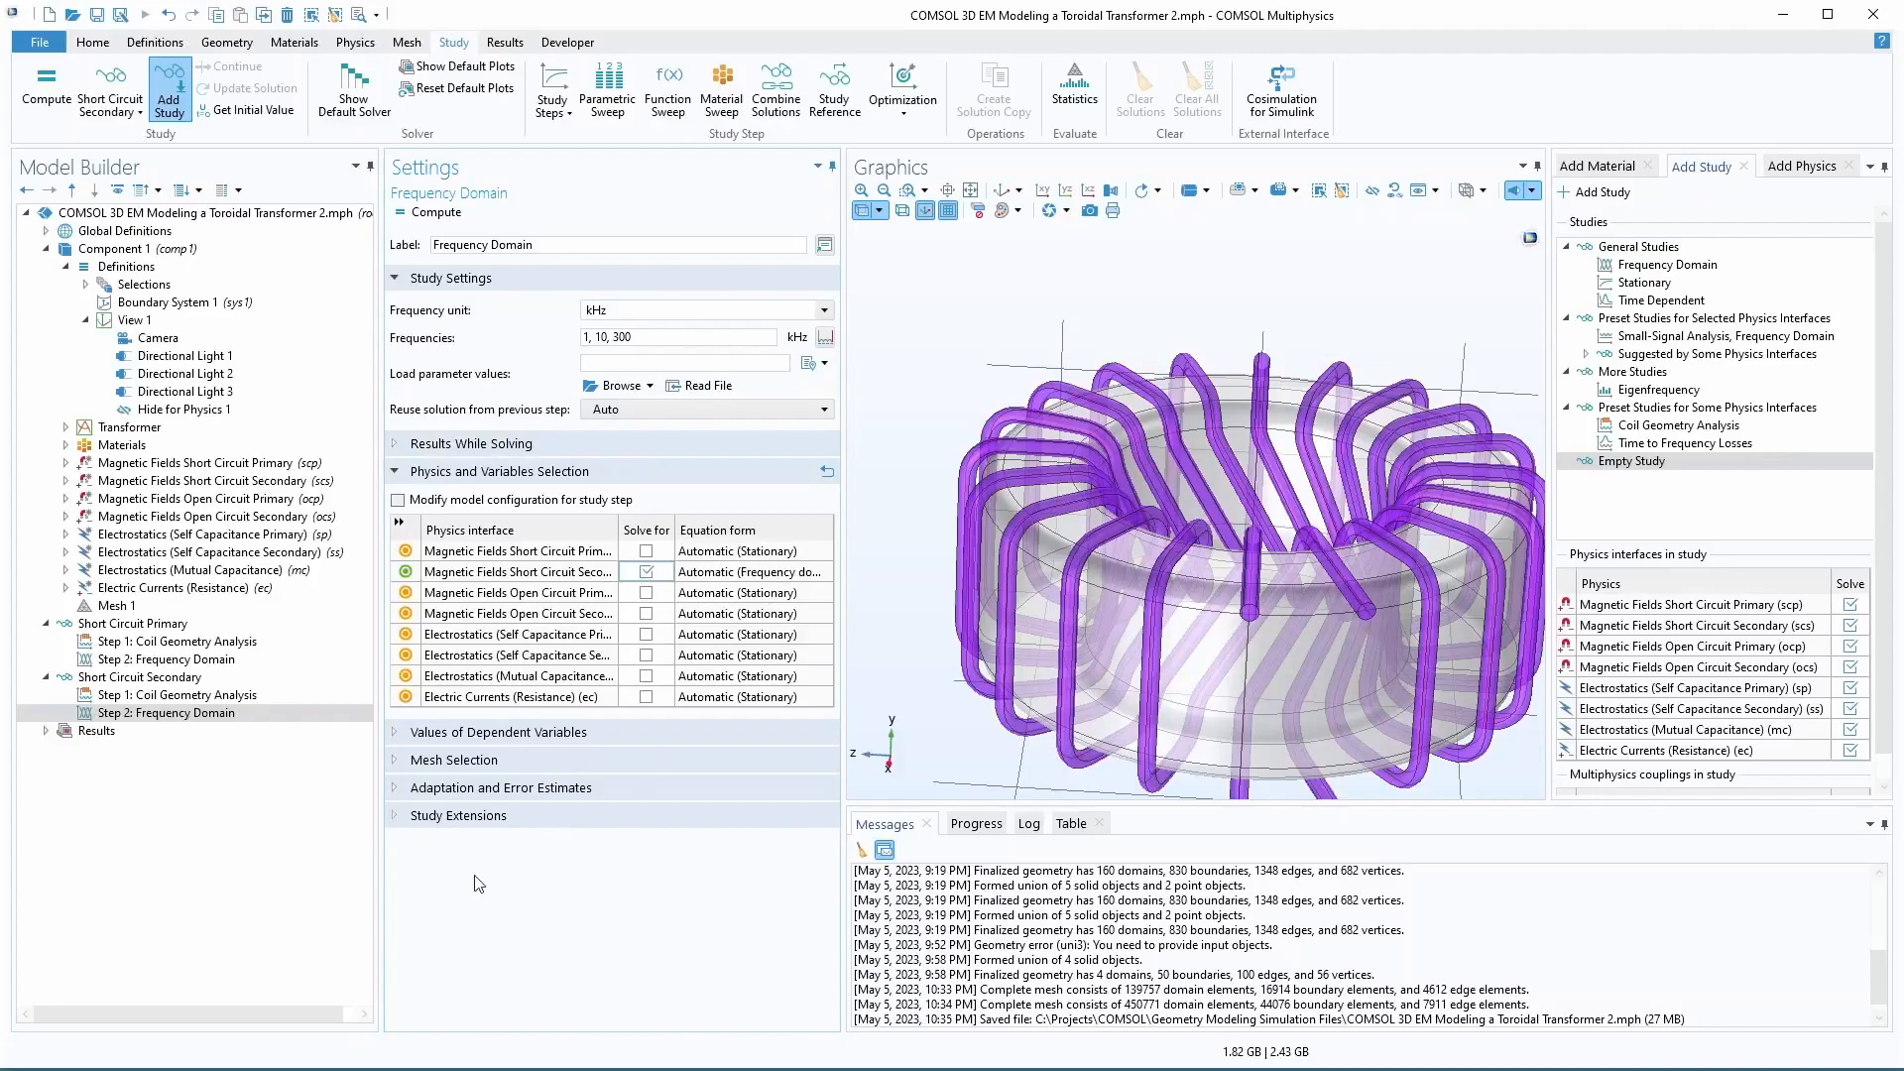
# - Copy the Short Circuit Secondary study's Coil Geometry Analysis and Frequency Domain steps into Study 3 and Study 4
pyautogui.click(176, 694)
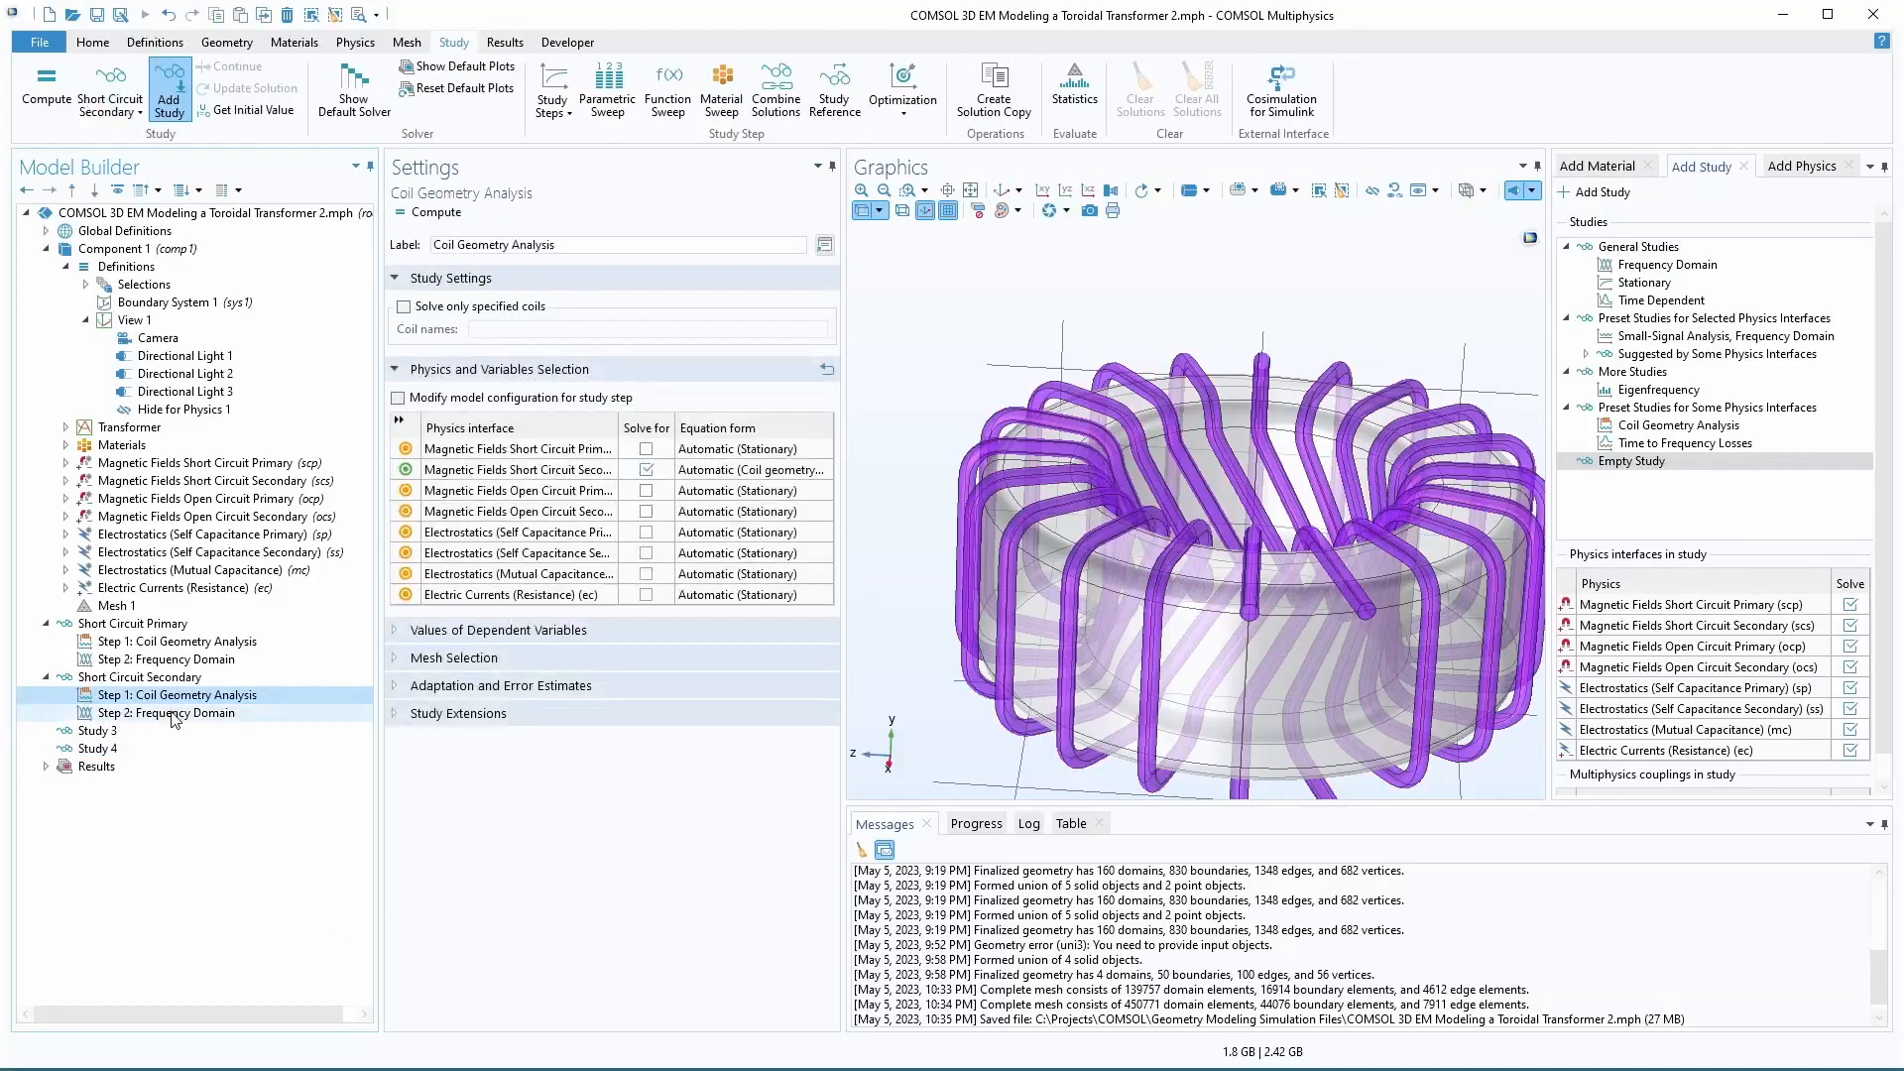
pyautogui.keyDown('ctrl'); pyautogui.click(171, 713); pyautogui.keyUp('ctrl')
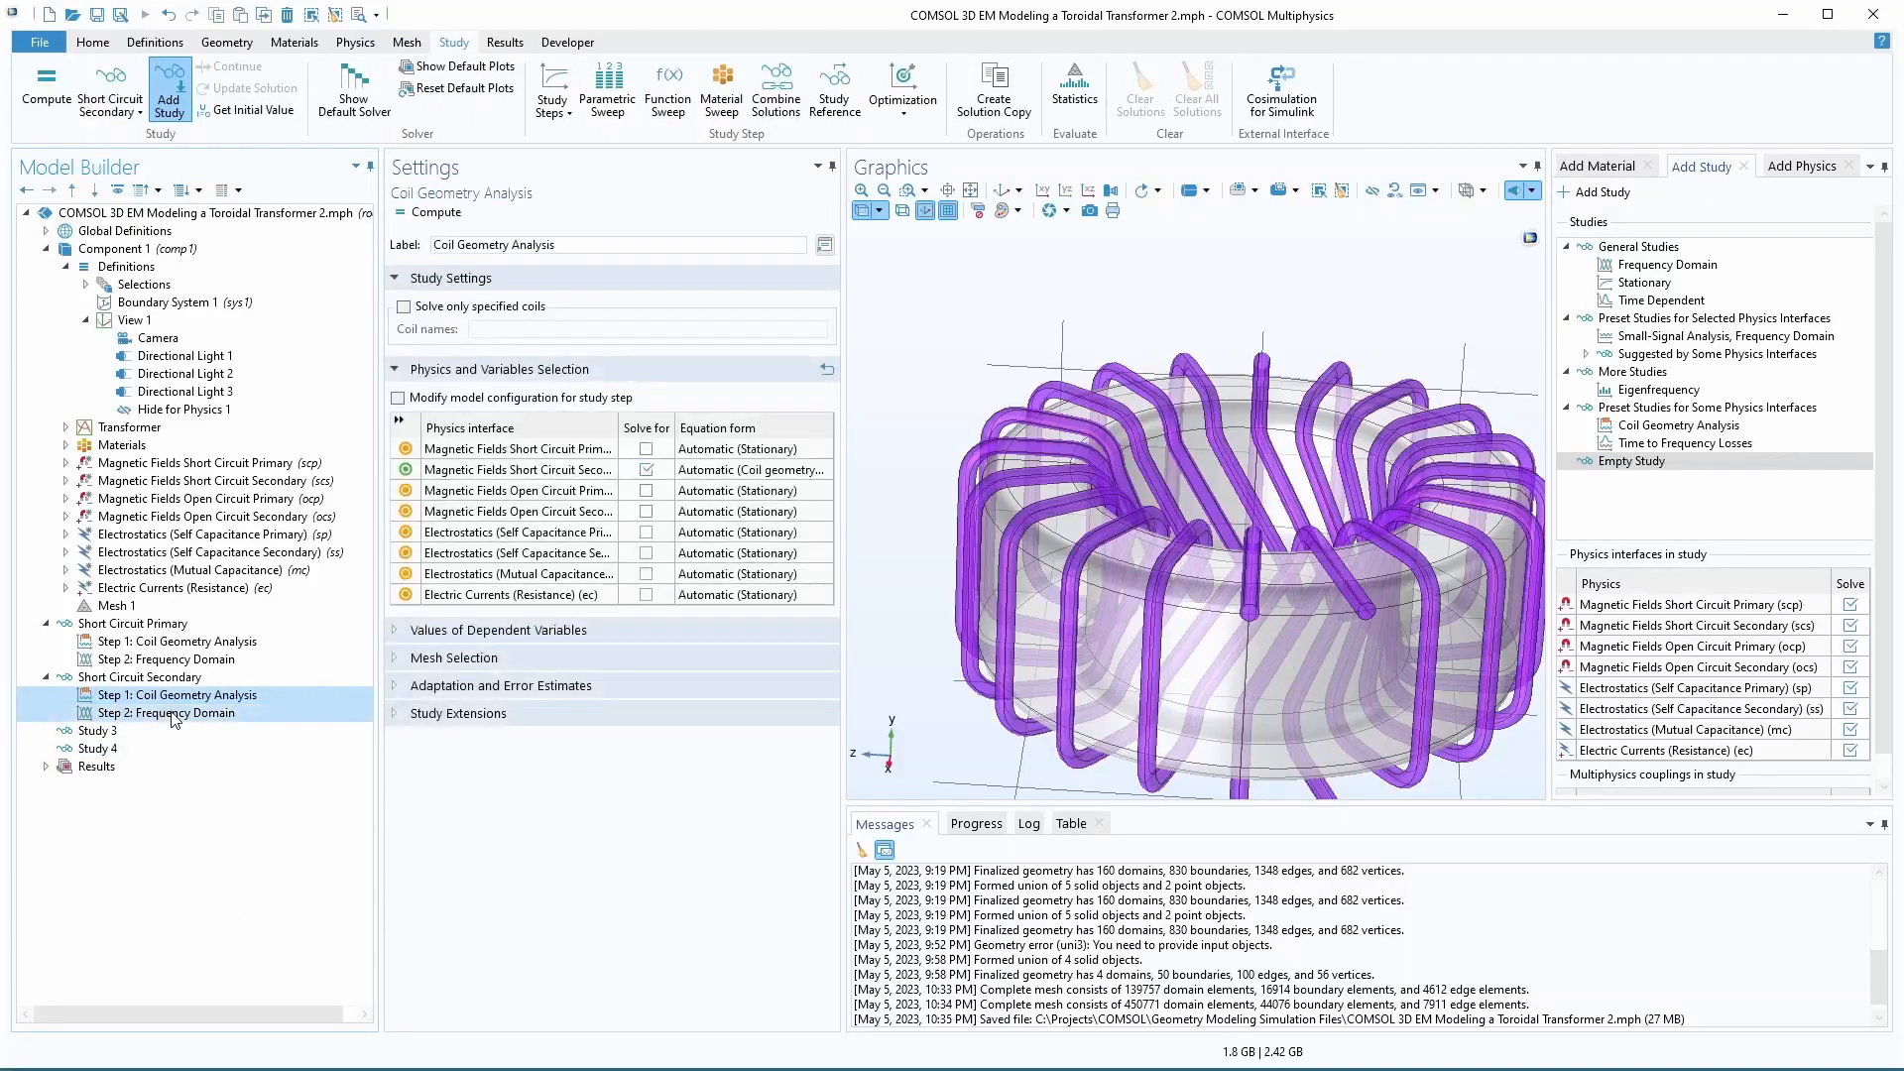
pyautogui.rightClick(112, 735)
pyautogui.click(188, 1068)
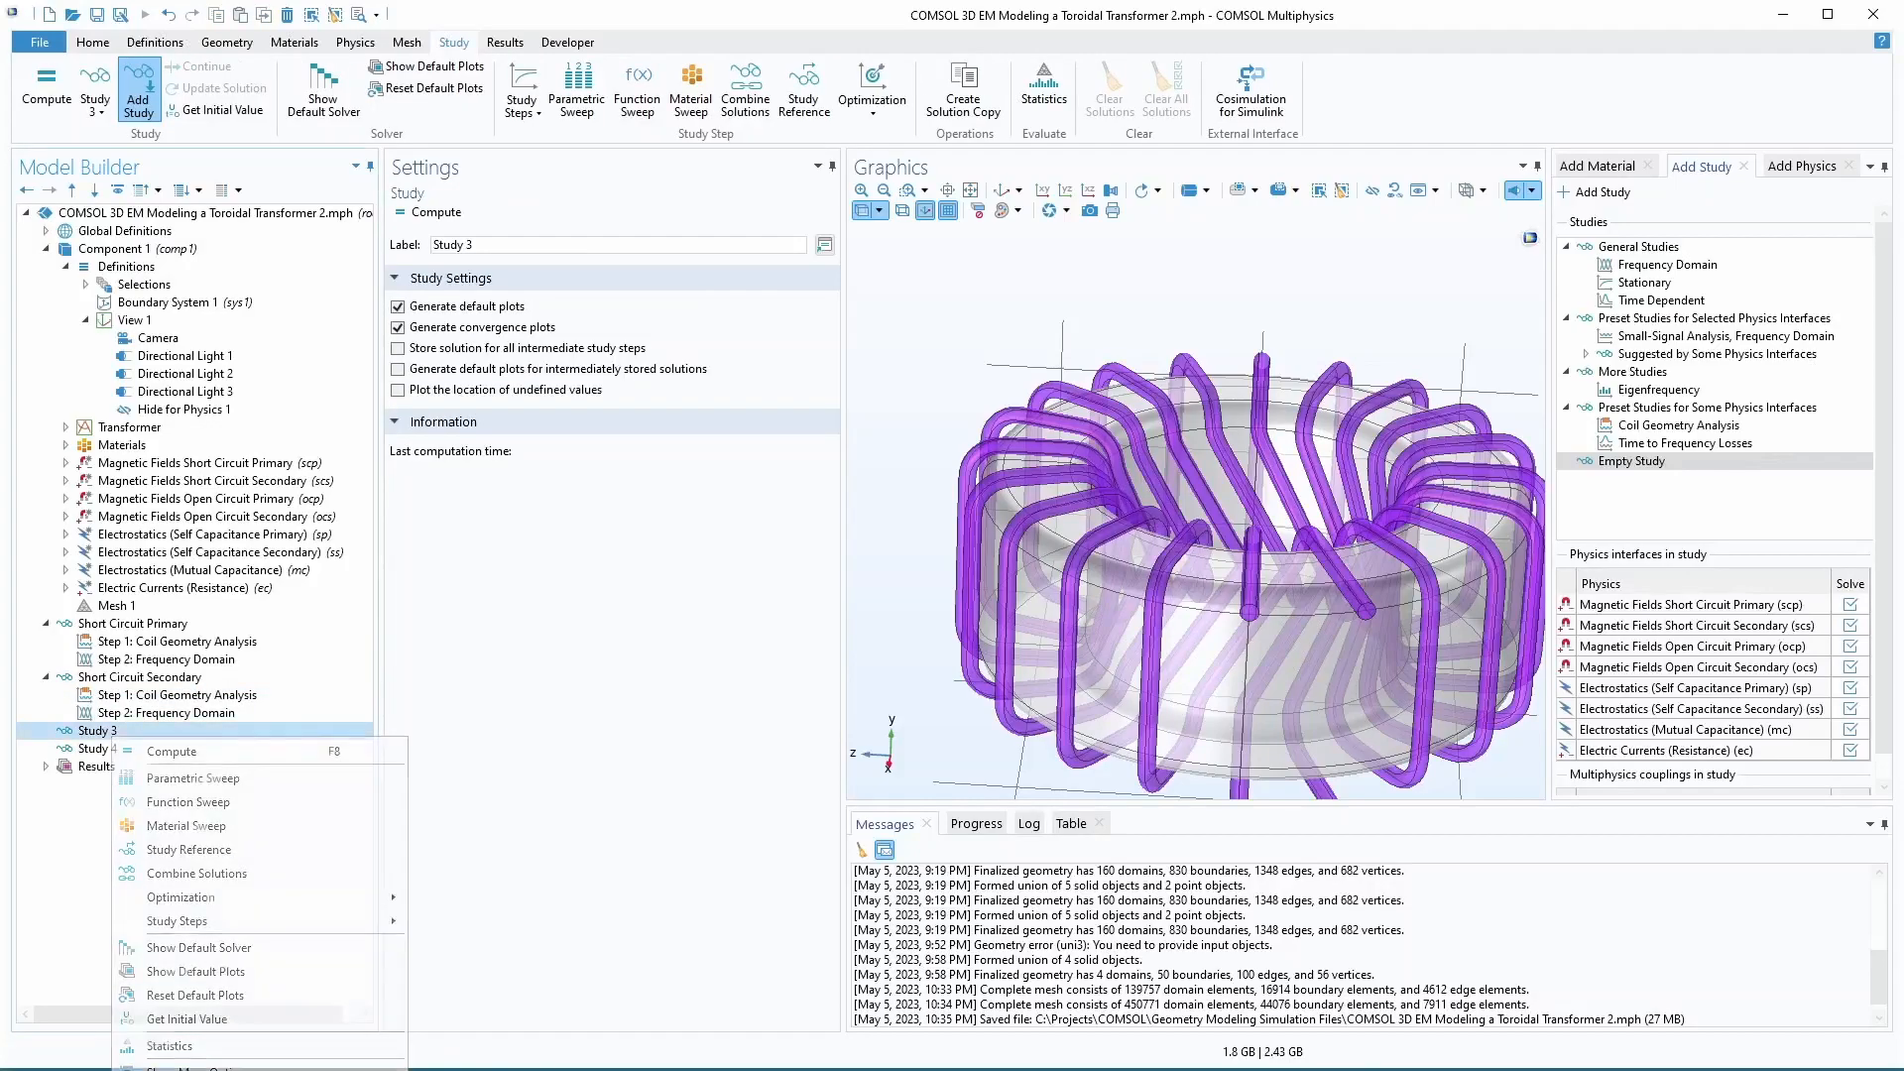
pyautogui.rightClick(105, 782)
pyautogui.click(198, 1069)
# - Label Study 3 "Open Circuit Primary", reusing the wording from the matching Magnetic Fields interface's label
pyautogui.click(287, 499)
pyautogui.moveTo(645, 224); pyautogui.dragTo(420, 245)
pyautogui.hotkey('ctrl', 'c')
pyautogui.click(130, 732)
pyautogui.hotkey('ctrl', 'v')
# - Label Study 4 "Open Circuit Secondary", reusing the wording from the matching Magnetic Fields interface's label
pyautogui.click(198, 515)
pyautogui.moveTo(644, 224); pyautogui.dragTo(426, 245)
pyautogui.hotkey('ctrl', 'c')
pyautogui.click(176, 785)
pyautogui.hotkey('ctrl', 'v')
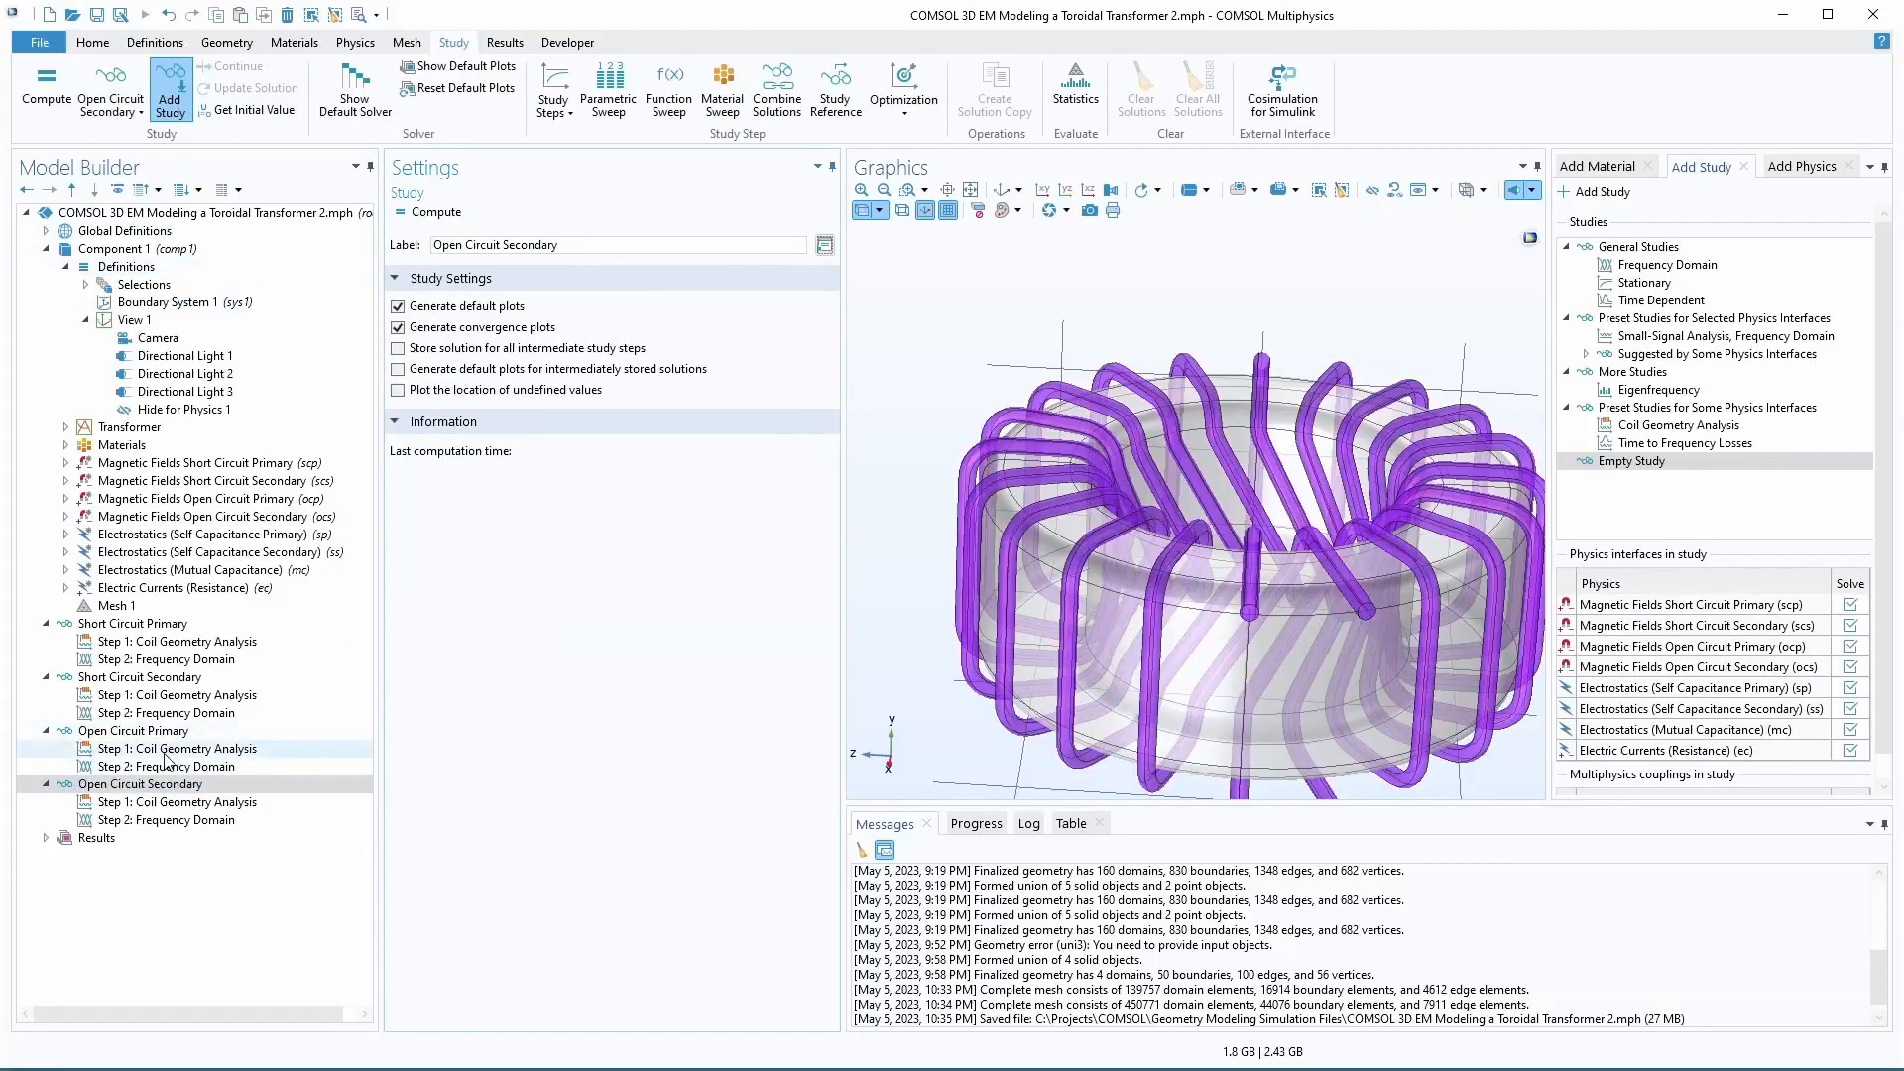
# - Make both steps of the Open Circuit Primary study solve only for Magnetic Fields Open Circuit Primary
pyautogui.click(162, 751)
pyautogui.click(644, 453)
pyautogui.click(645, 493)
pyautogui.click(189, 768)
pyautogui.click(644, 550)
pyautogui.click(645, 591)
# - Make both steps of the Open Circuit Secondary study solve only for Magnetic Fields Open Circuit Secondary
pyautogui.click(198, 801)
pyautogui.click(646, 449)
pyautogui.click(646, 510)
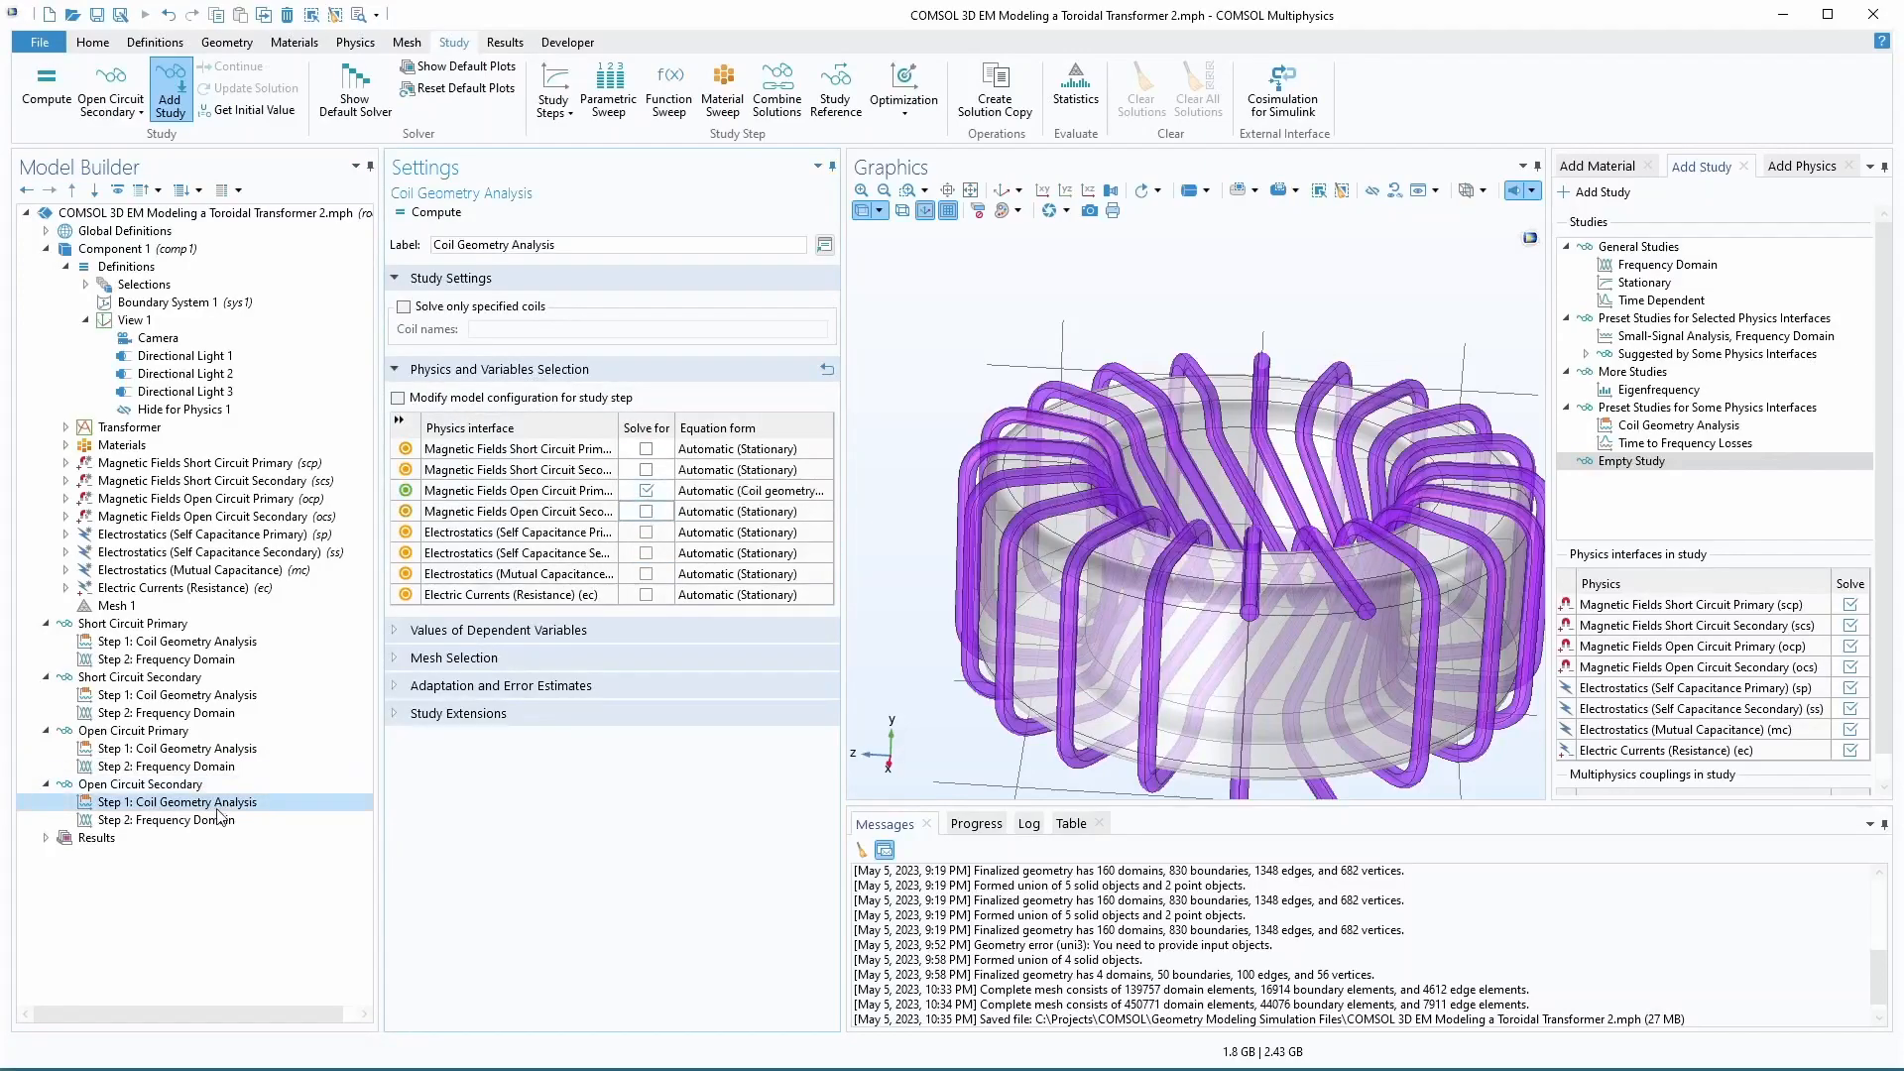
pyautogui.click(185, 819)
pyautogui.click(645, 550)
pyautogui.click(646, 613)
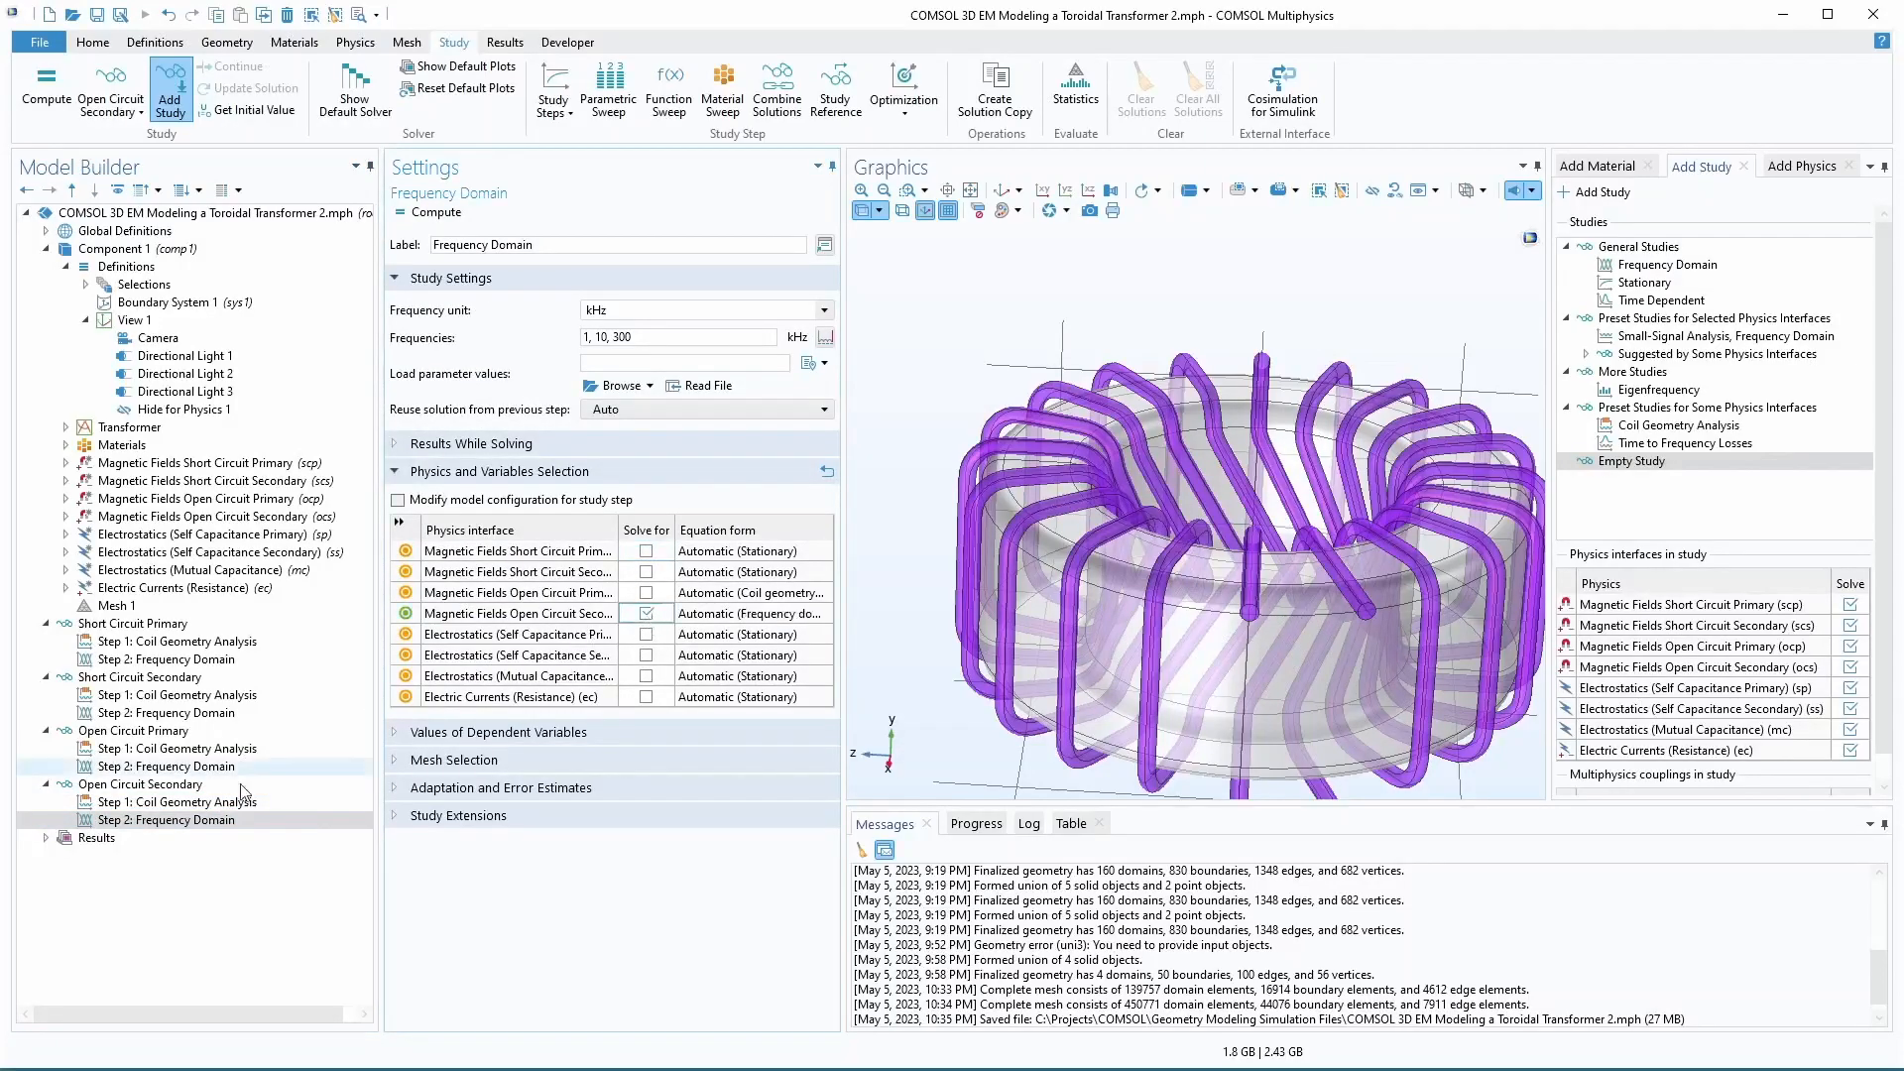
pyautogui.click(197, 802)
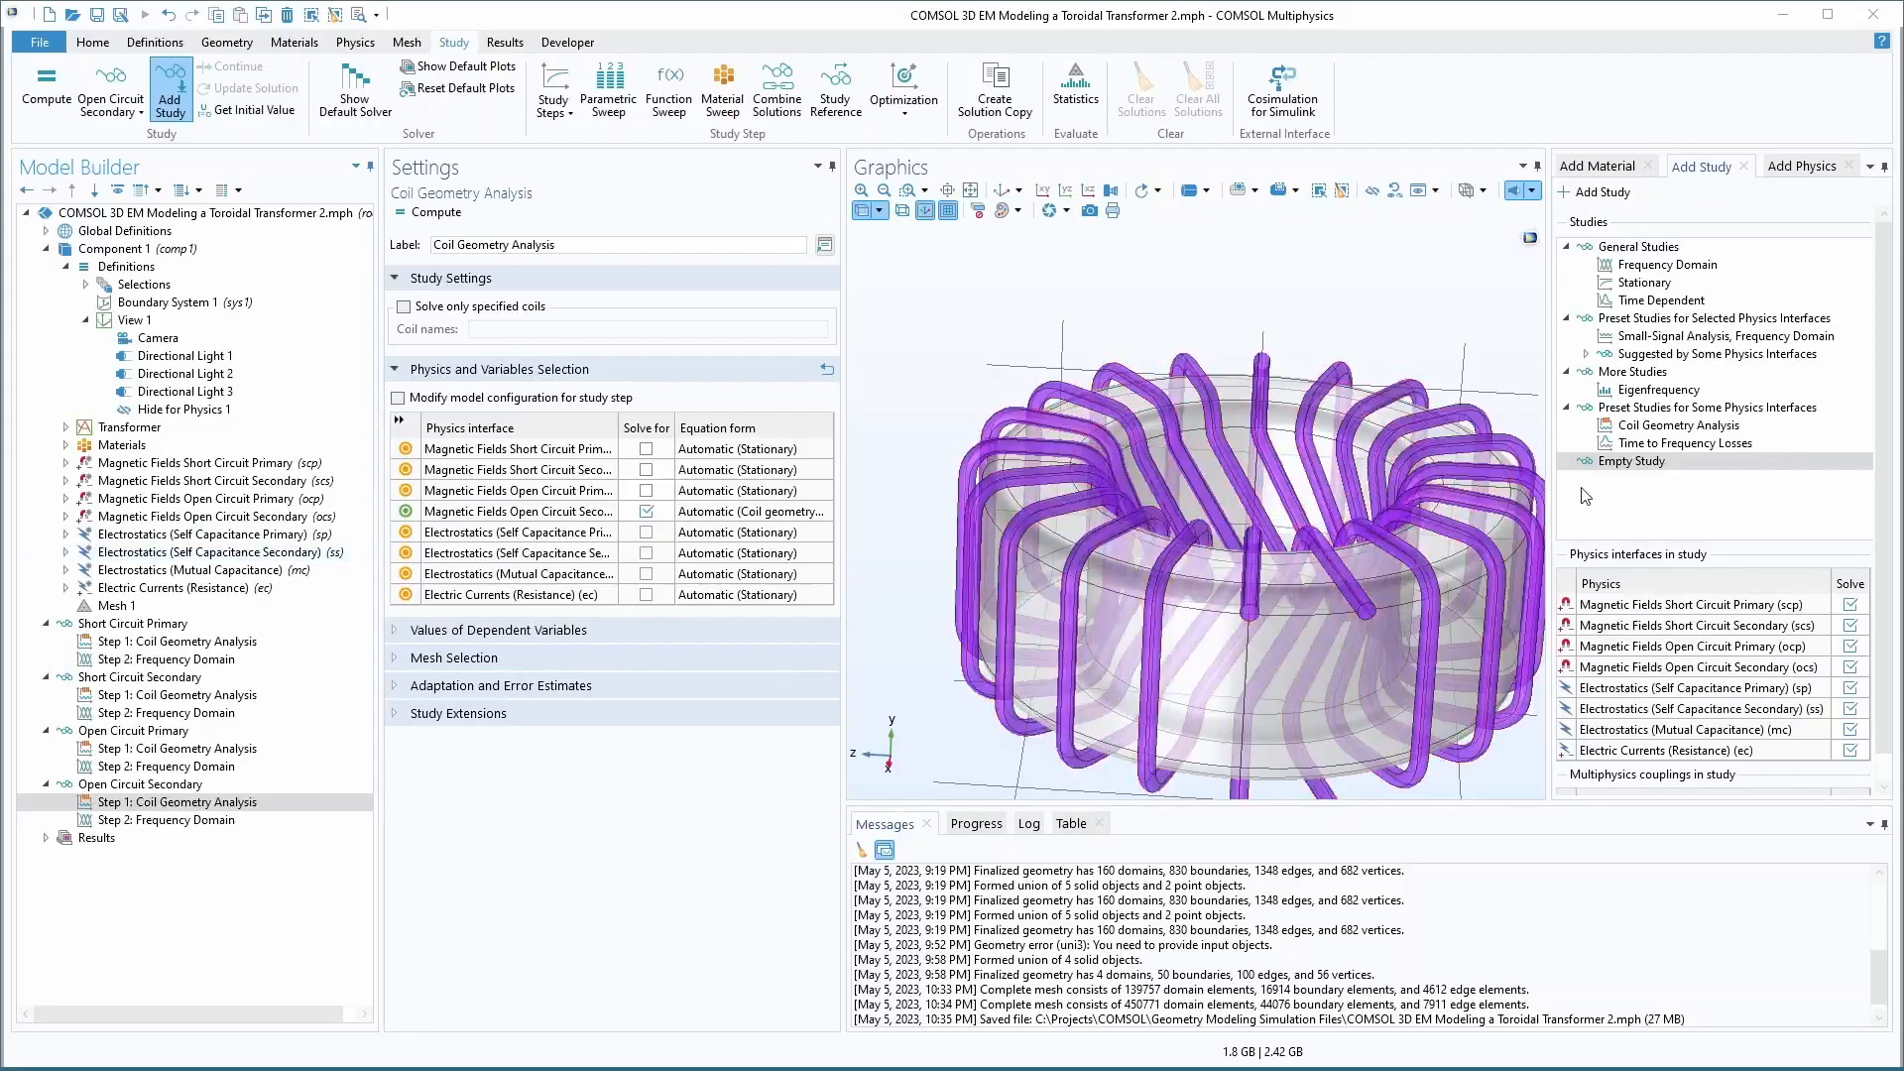
# - Add two Stationary studies, a Stationary Source Sweep study and one more Stationary study, in that order
pyautogui.doubleClick(1641, 284)
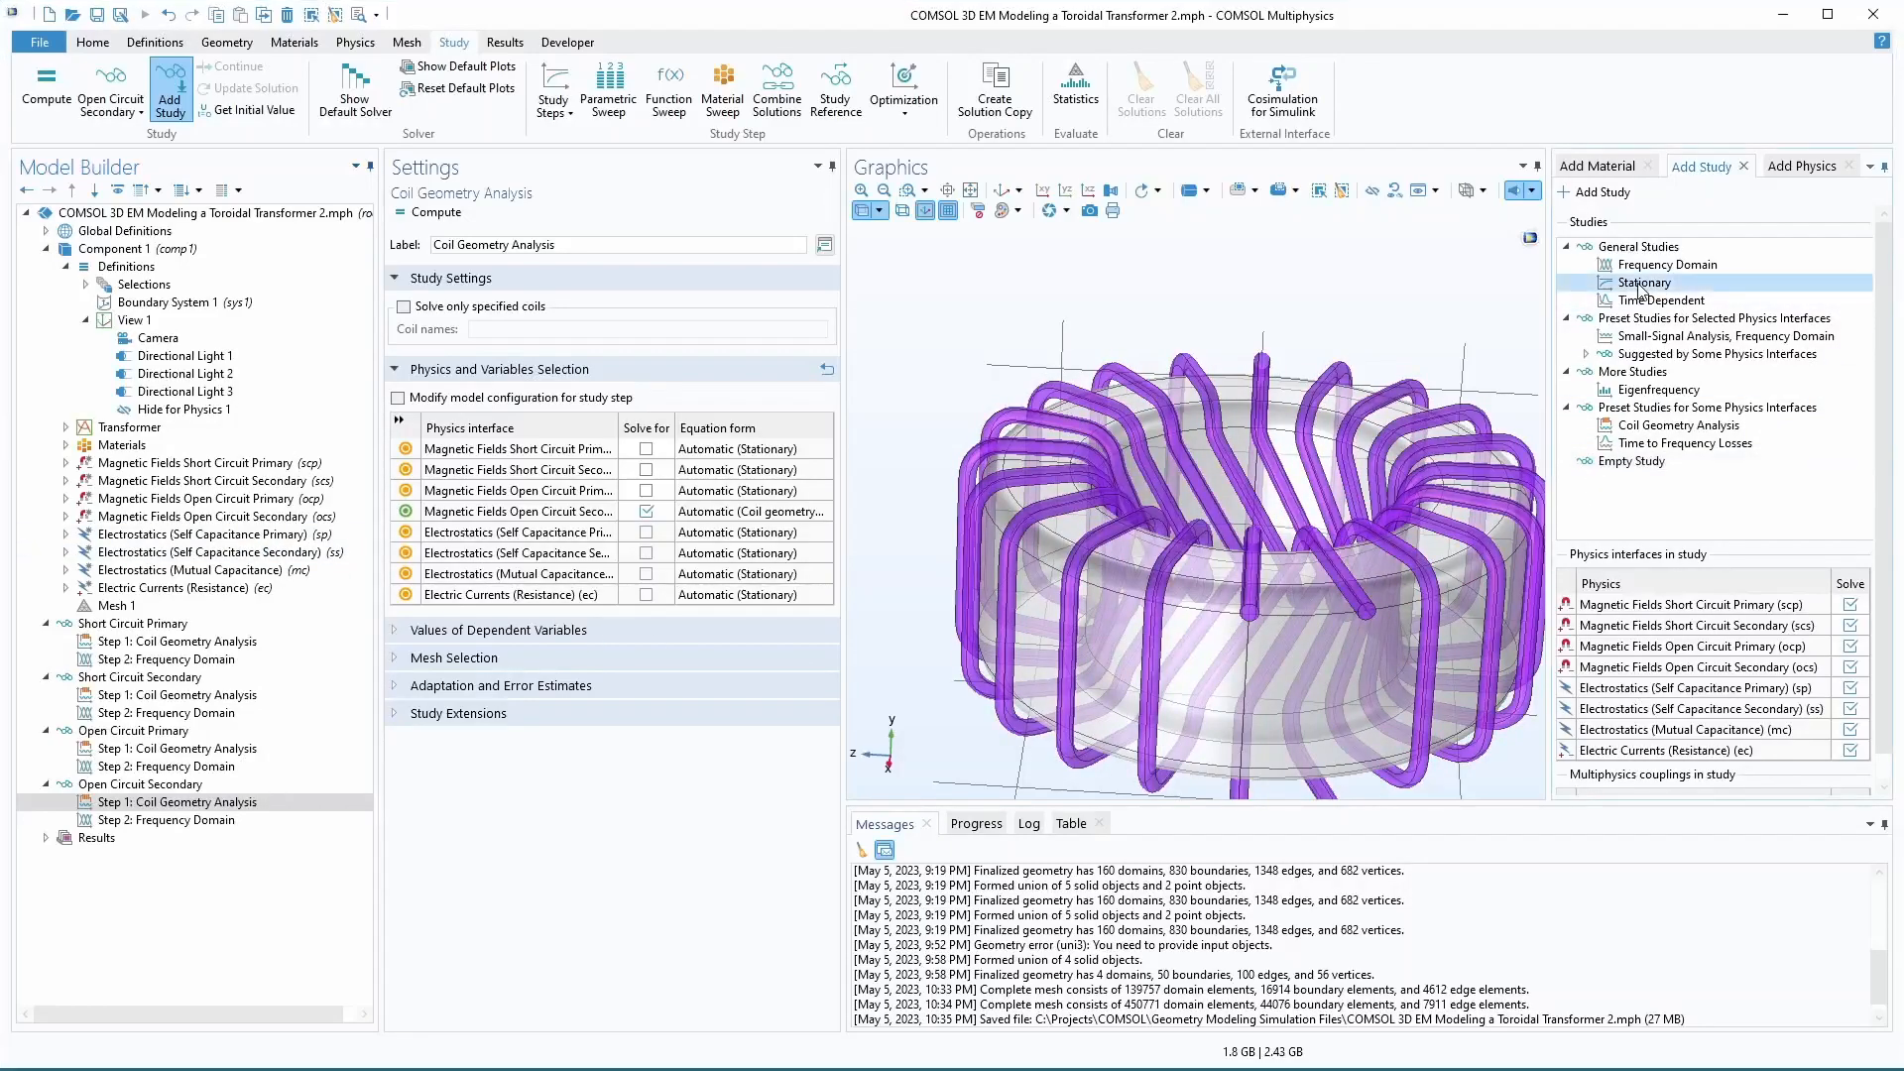
pyautogui.doubleClick(1641, 284)
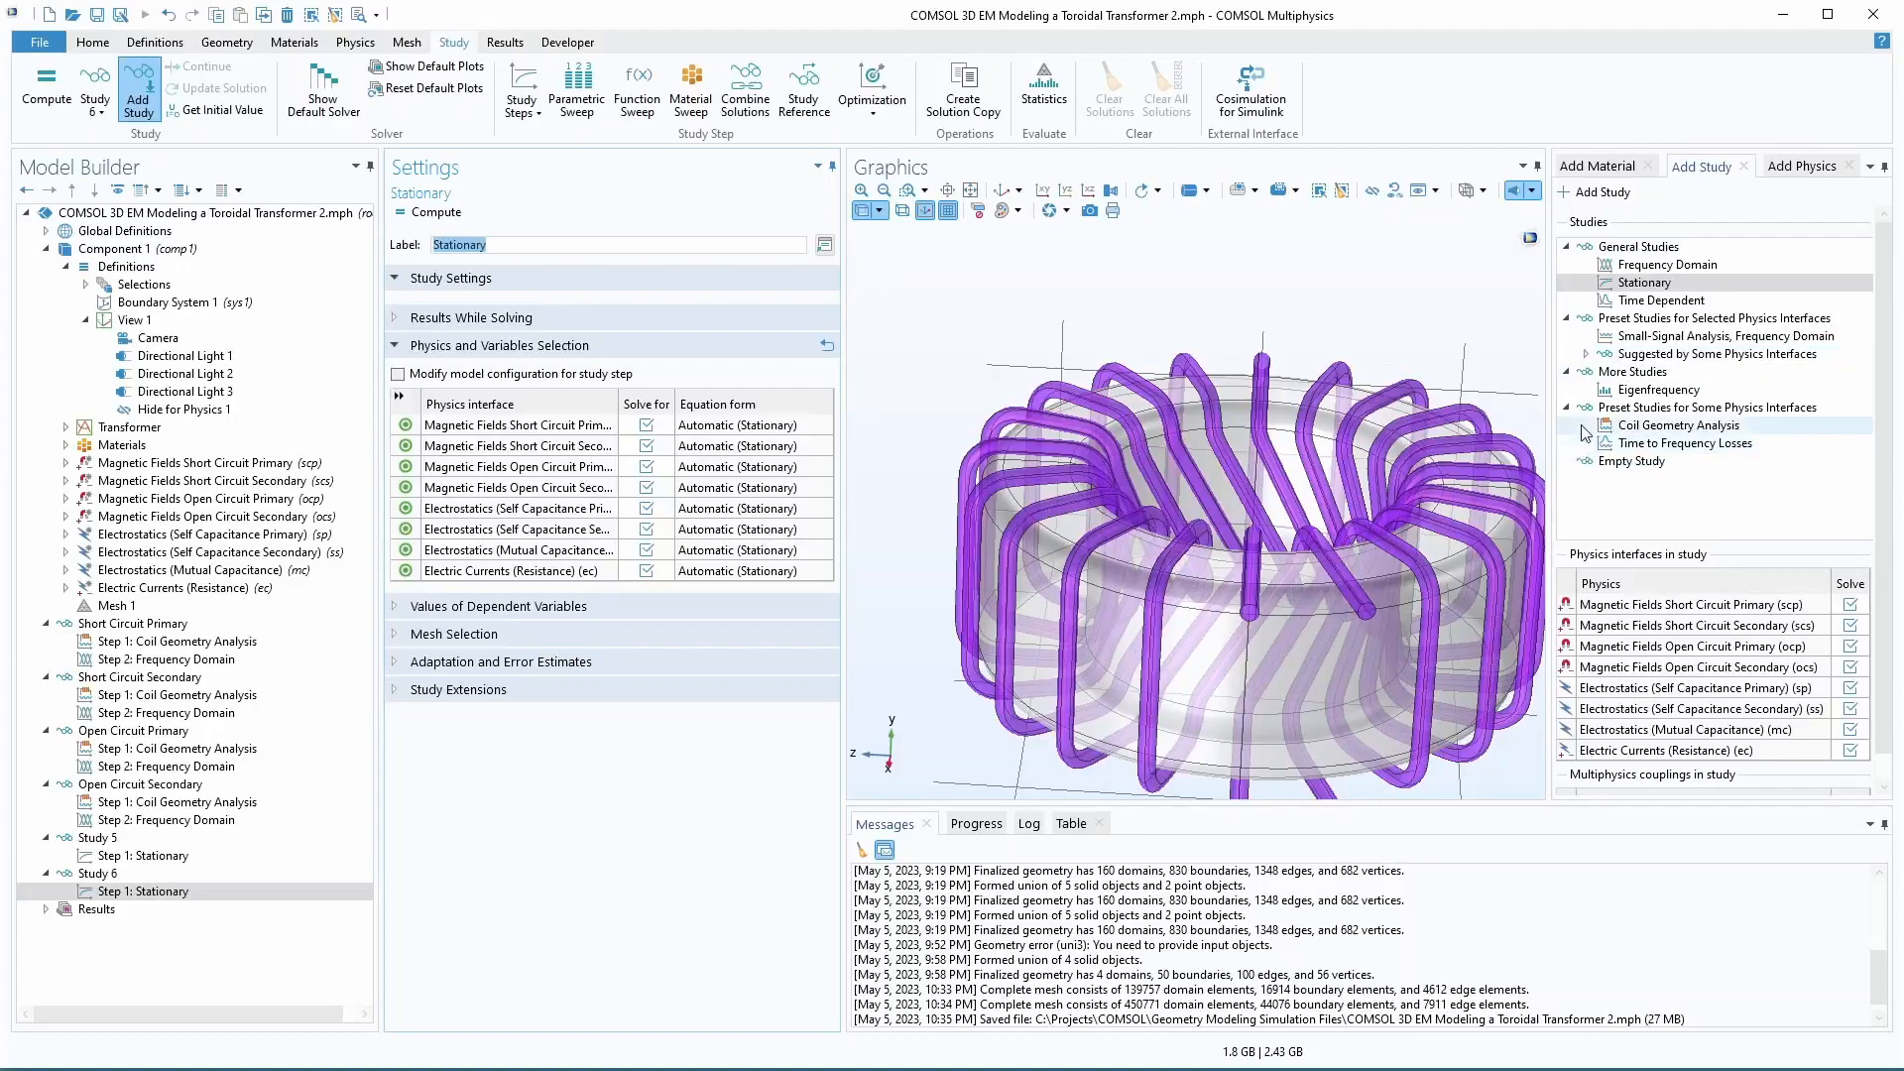
pyautogui.click(1587, 355)
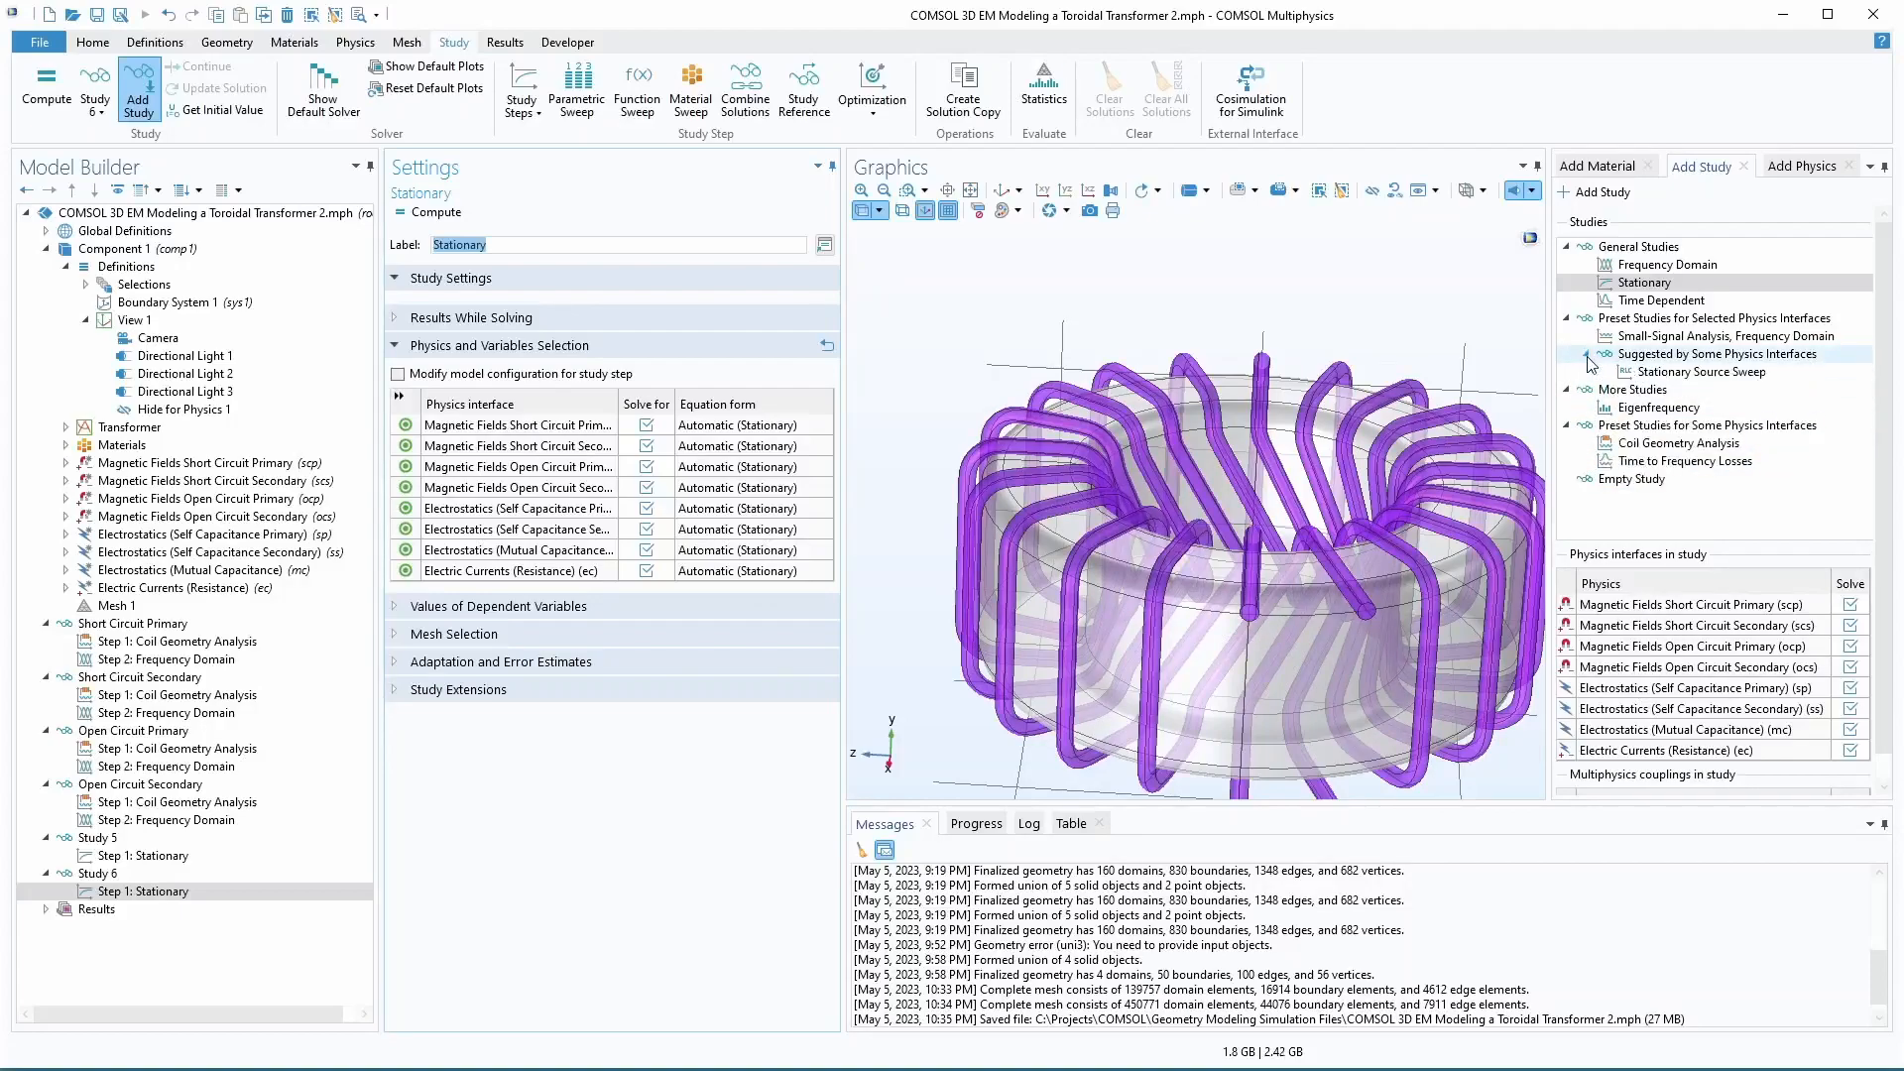
pyautogui.doubleClick(1689, 375)
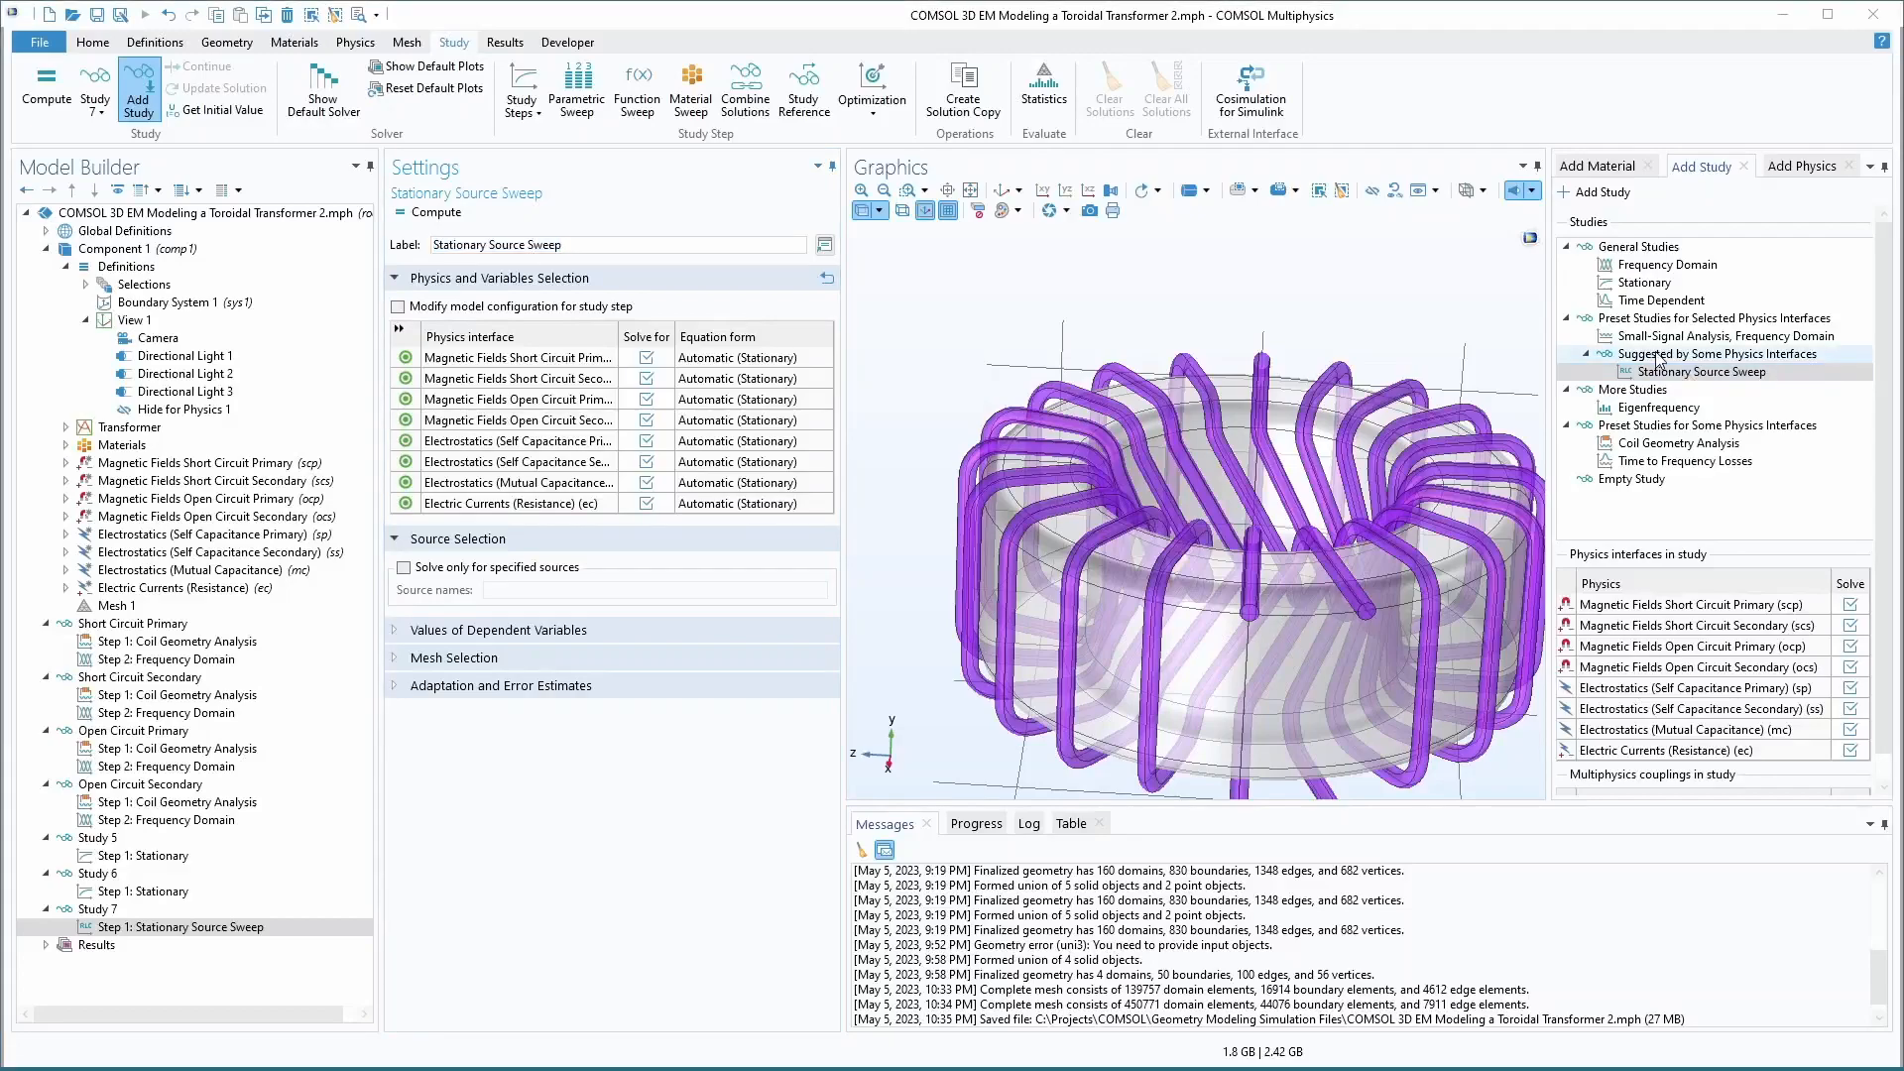
pyautogui.doubleClick(1644, 284)
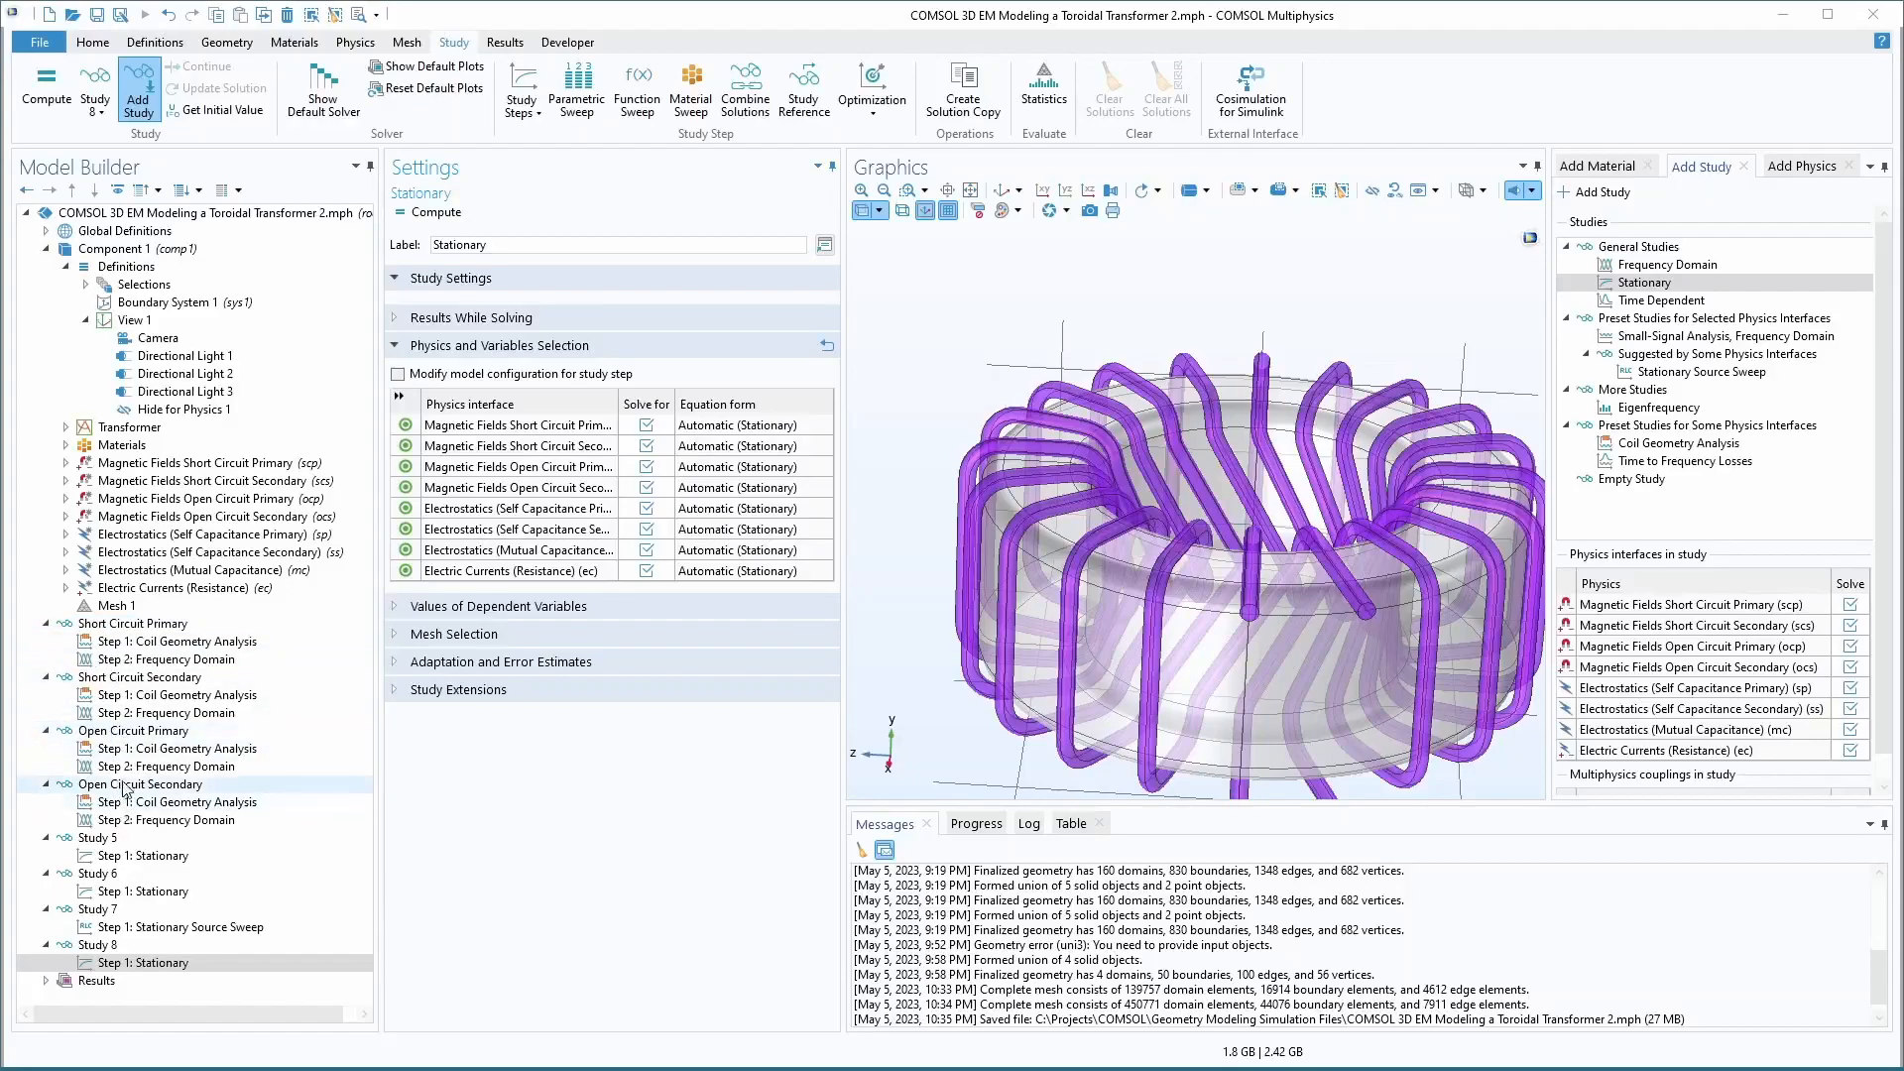
# - Label Study 5 "Self Capacitance Primary", reusing the wording from the matching Electrostatics interface's label
pyautogui.click(199, 534)
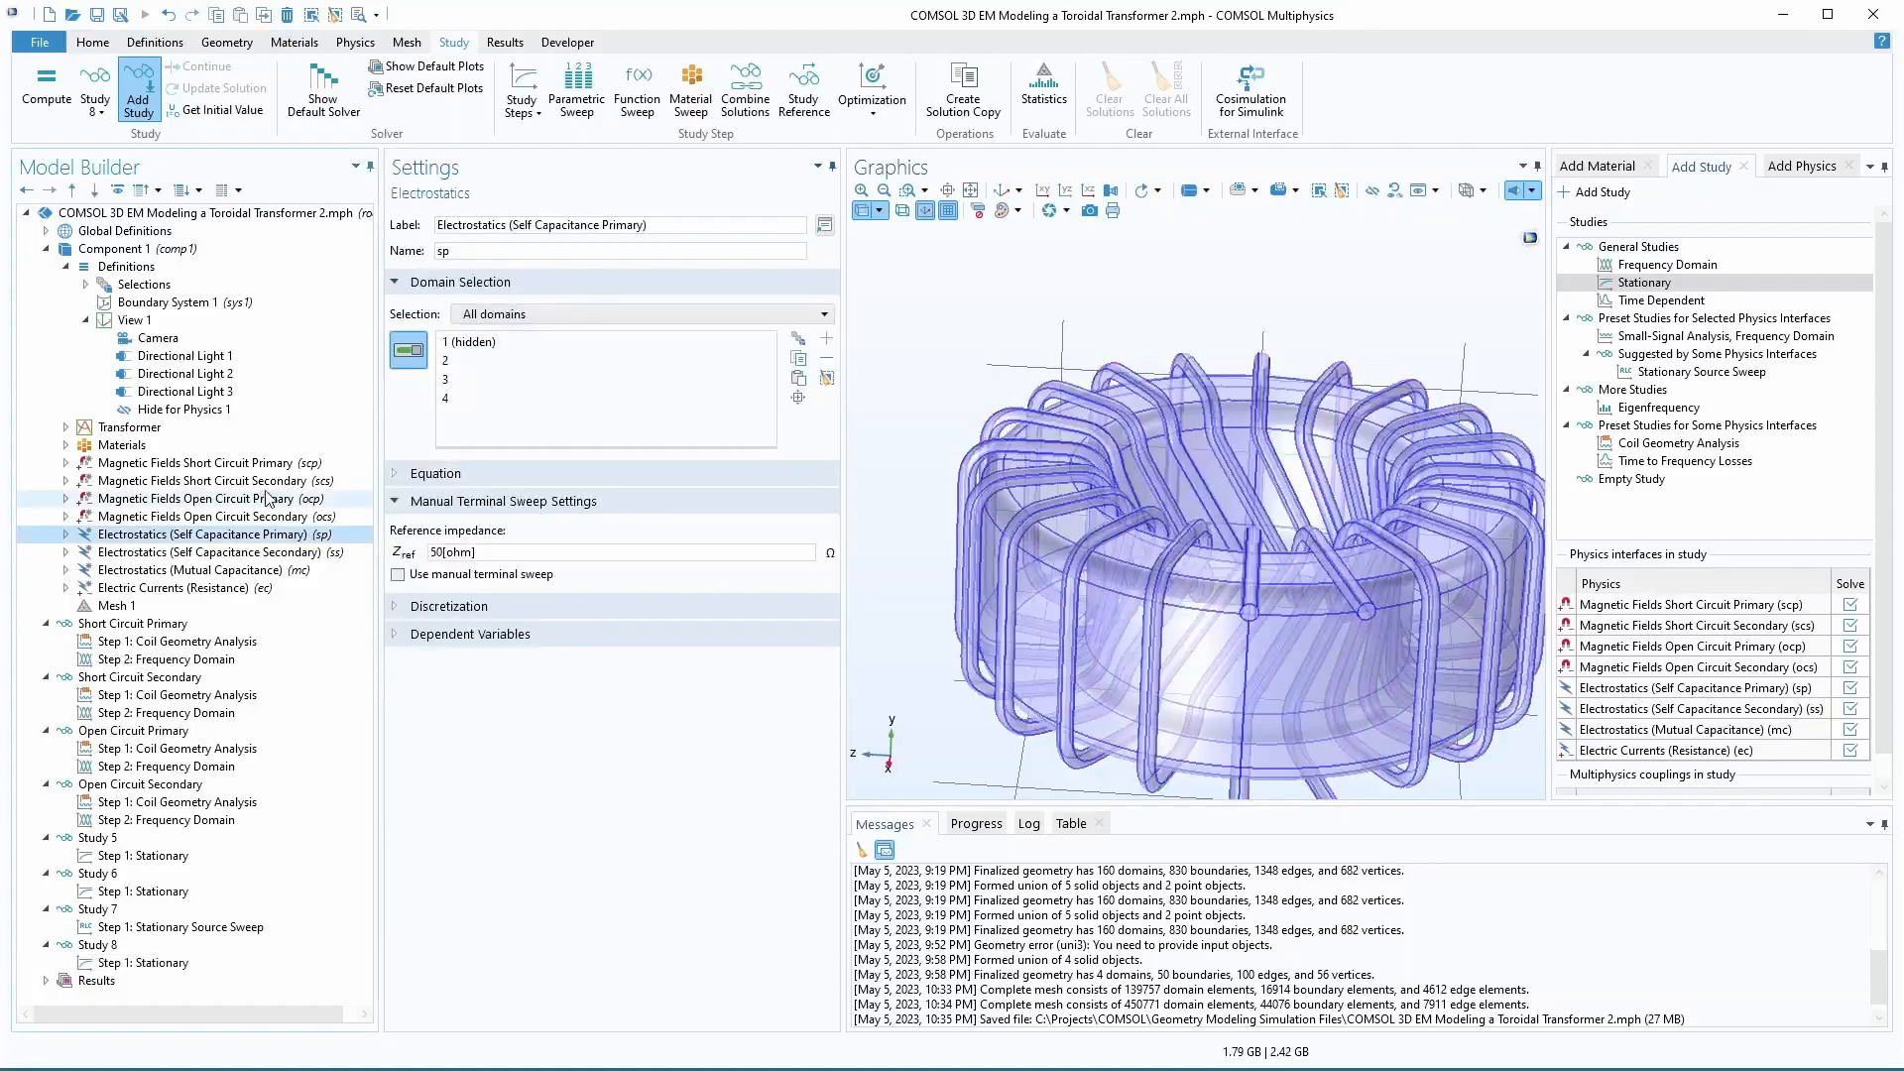
pyautogui.moveTo(513, 224); pyautogui.dragTo(643, 224)
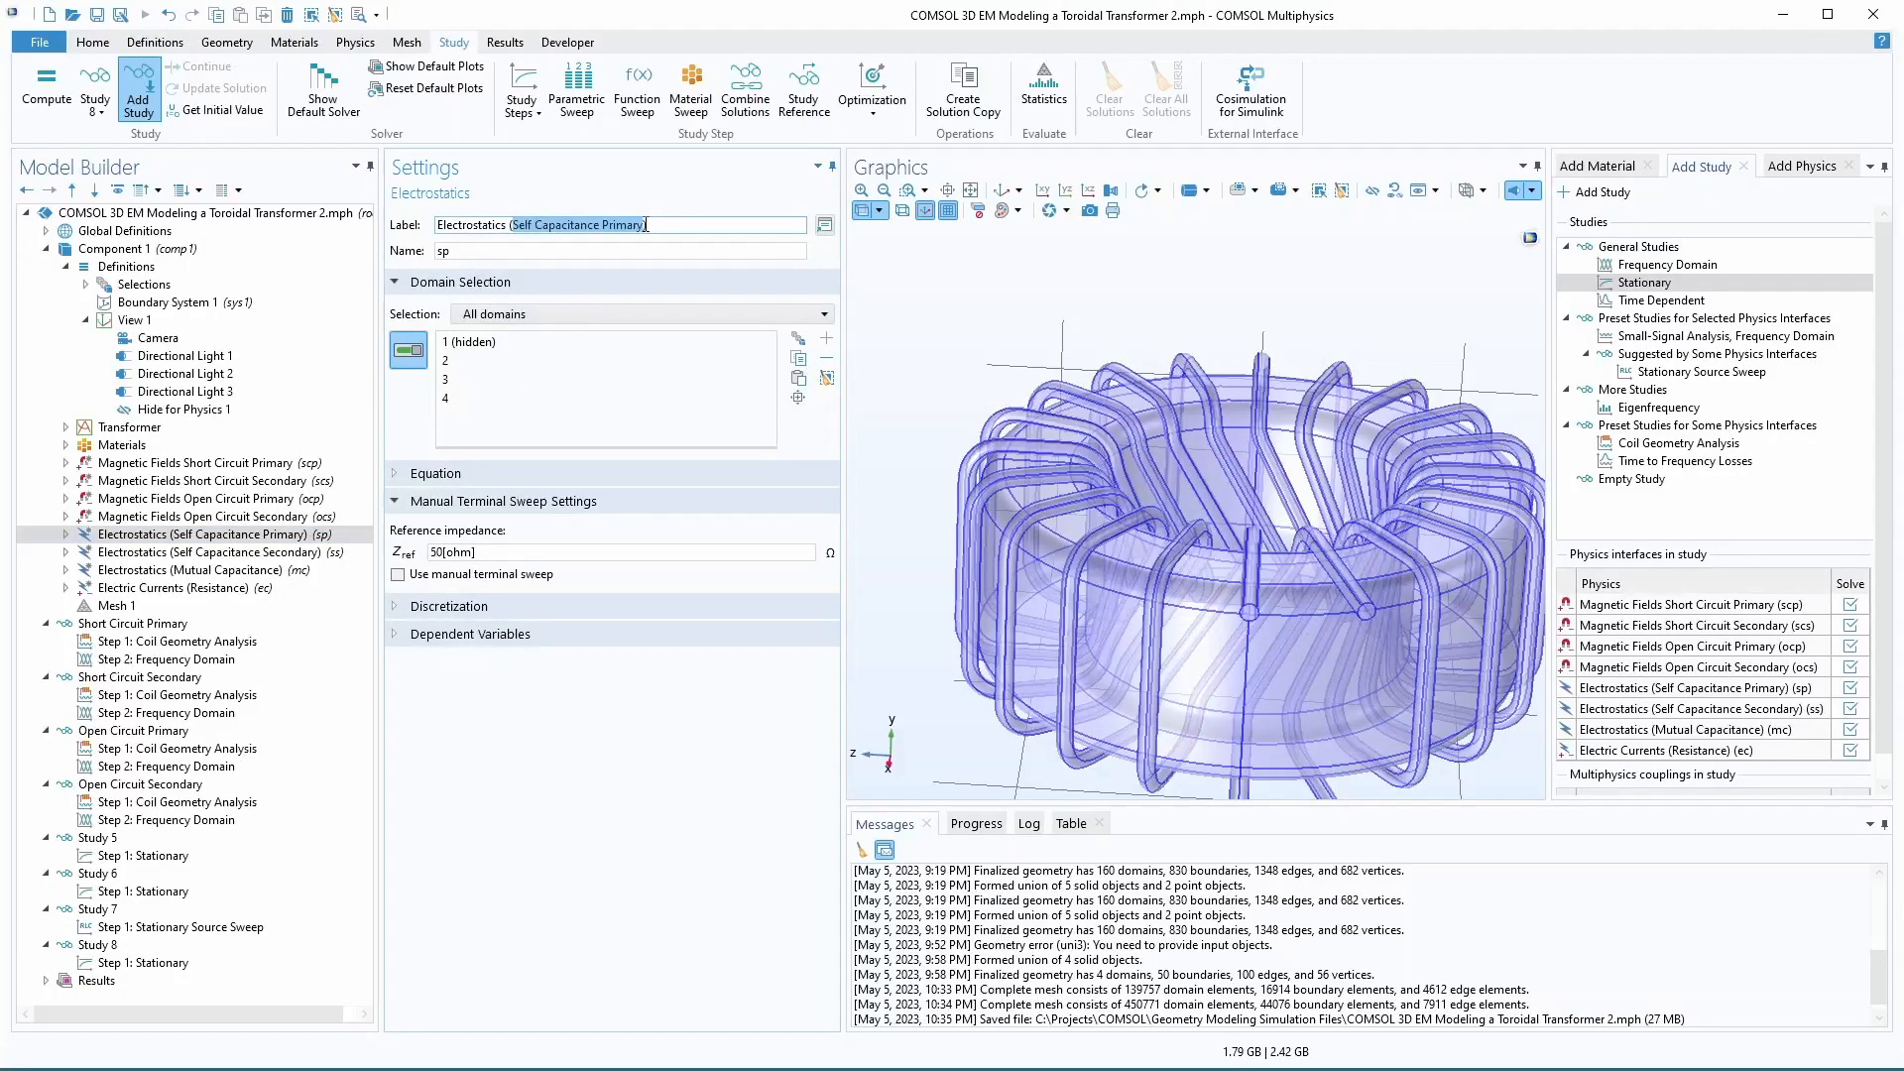
pyautogui.click(97, 837)
pyautogui.tripleClick(529, 243)
pyautogui.hotkey('ctrl', 'v')
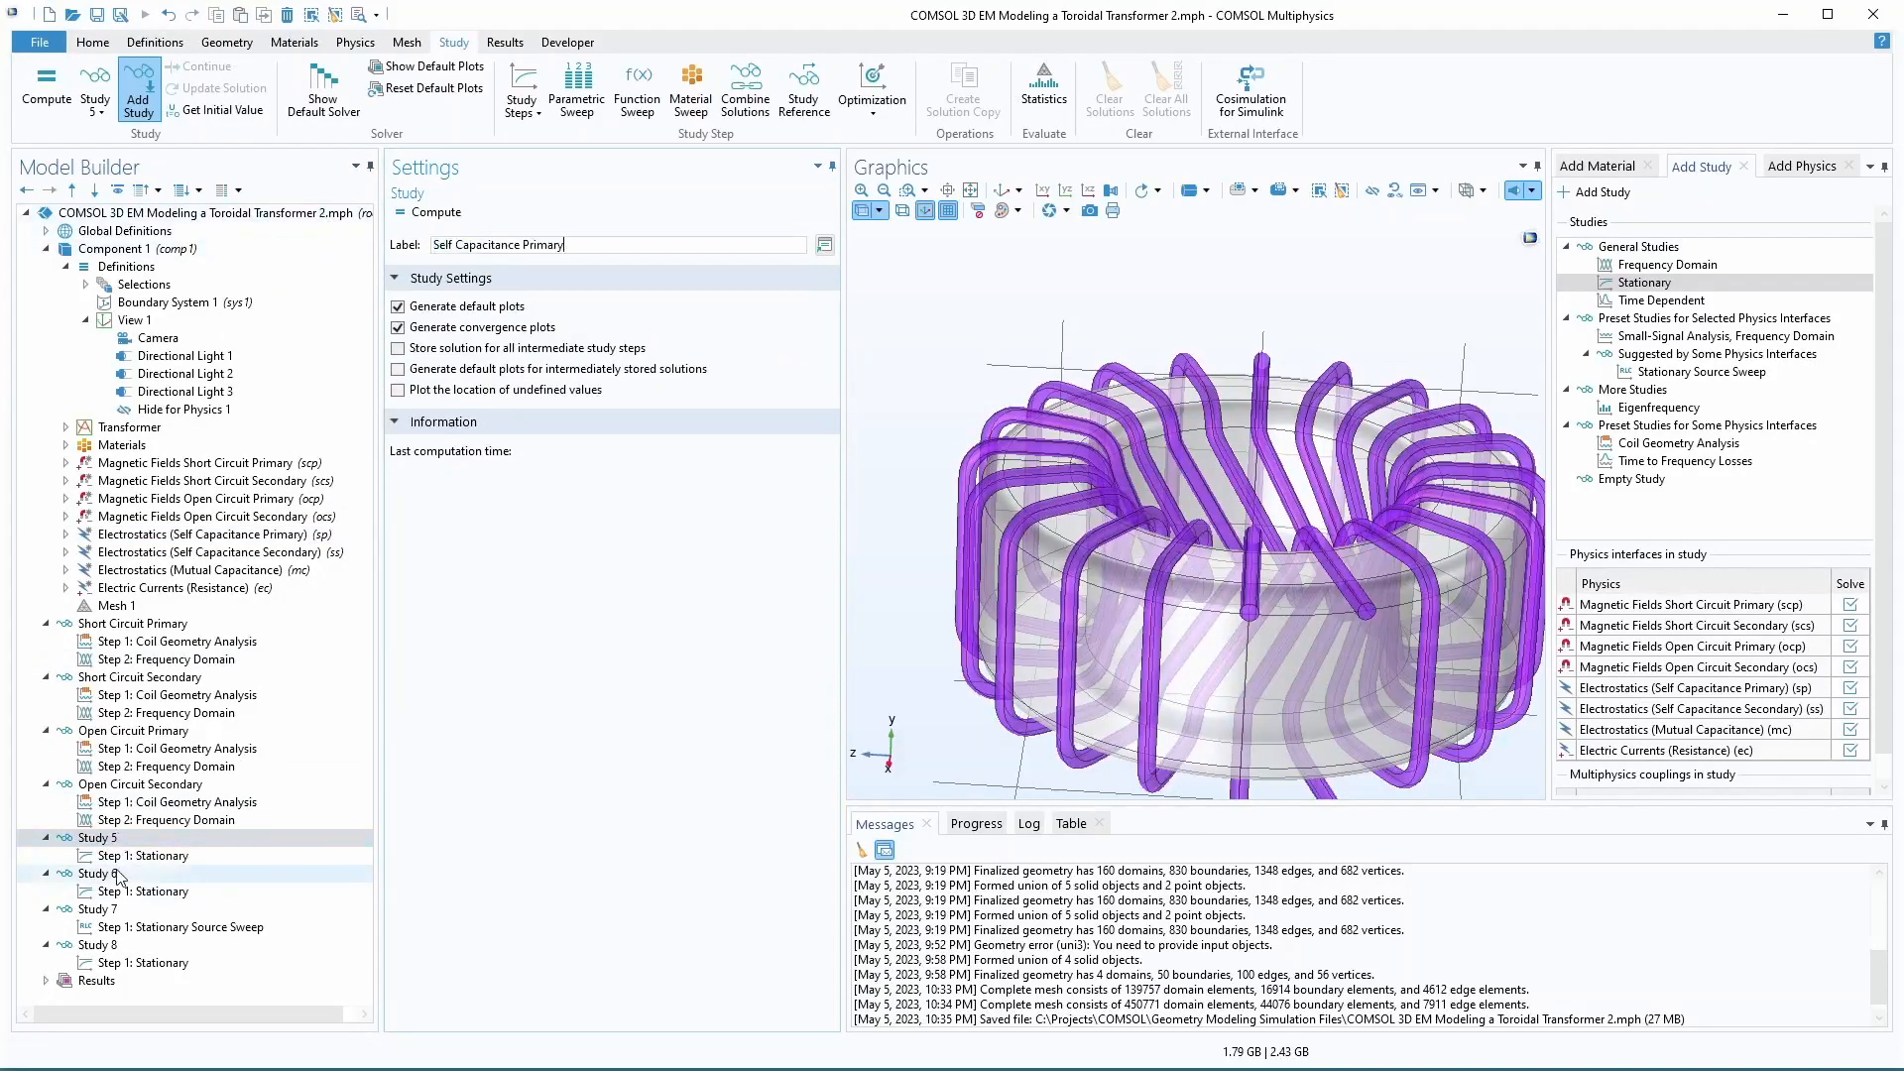
# - Label Study 6 "Self Capacitance Secondary", reusing the wording from the matching Electrostatics interface's label
pyautogui.click(199, 551)
pyautogui.moveTo(513, 224); pyautogui.dragTo(660, 224)
pyautogui.click(97, 873)
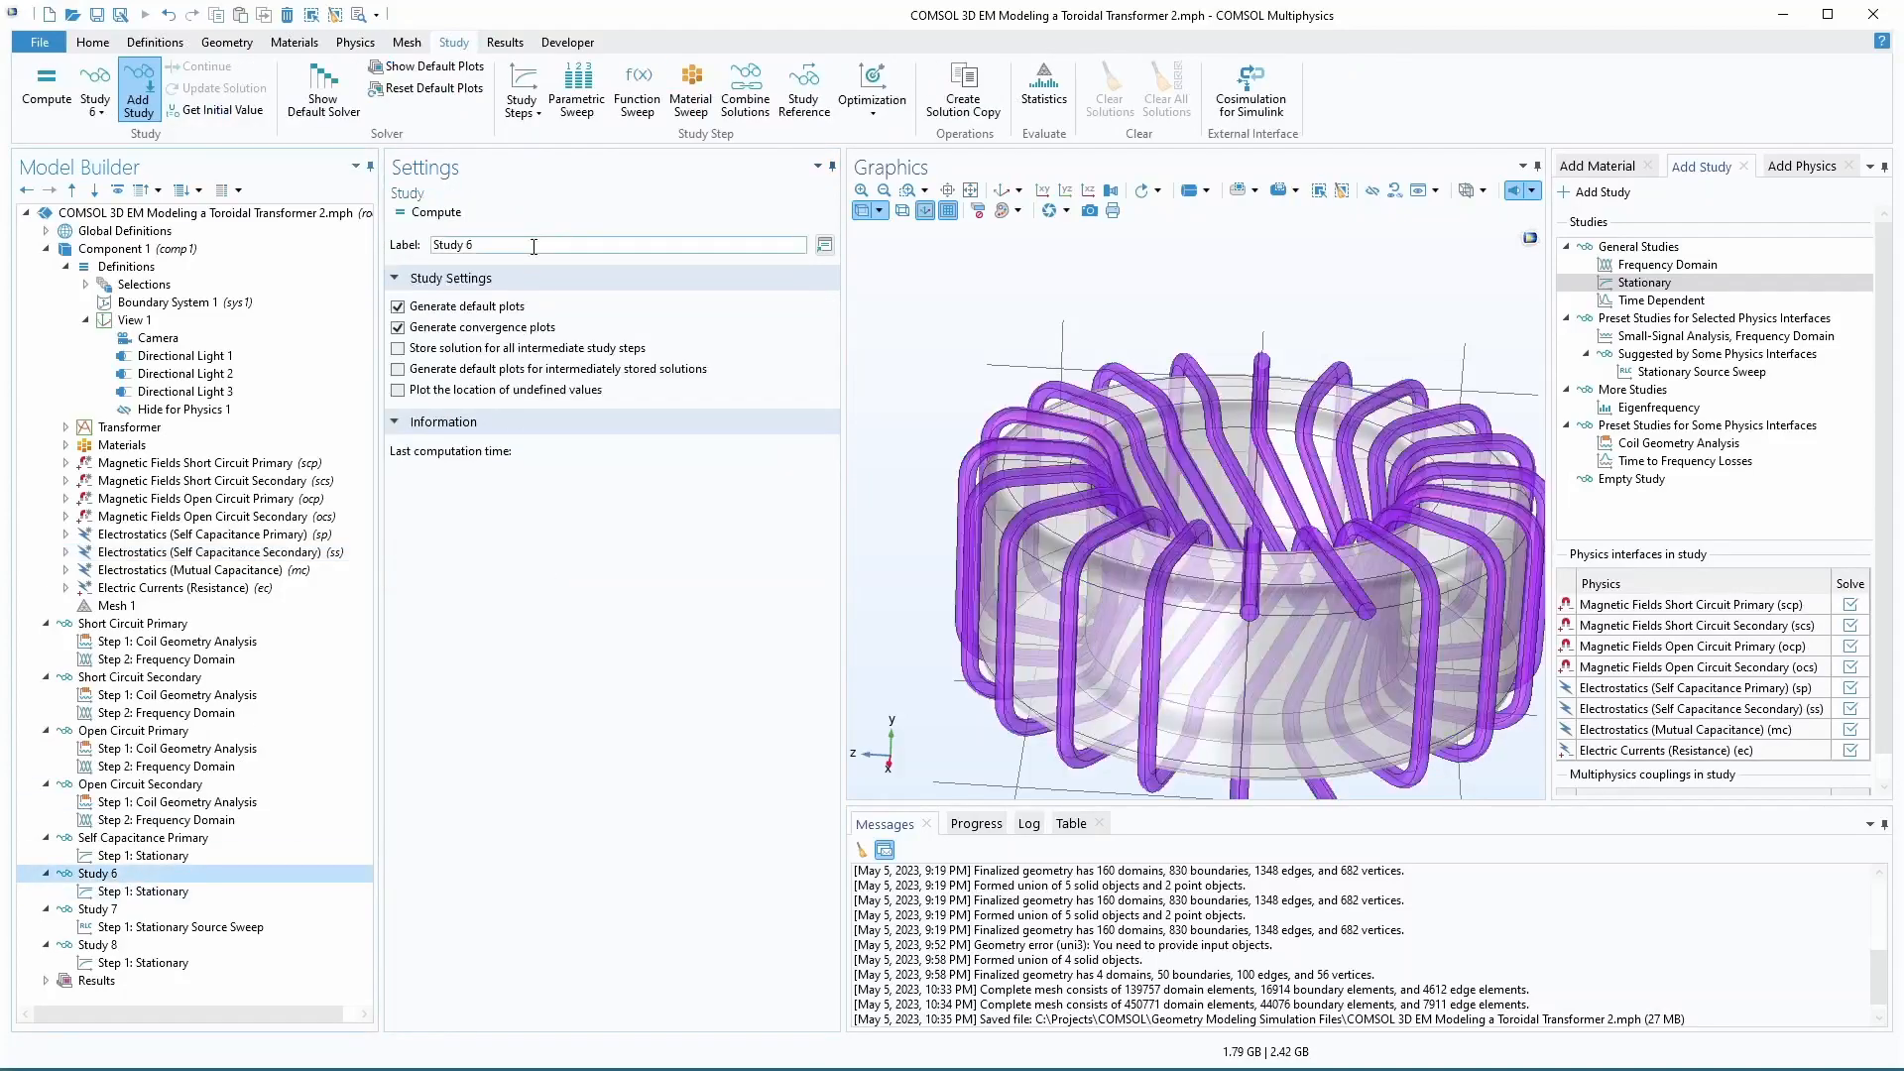
pyautogui.tripleClick(530, 244)
pyautogui.hotkey('ctrl', 'v')
# - Label Study 7 "Mutual Capacitance", reusing the wording from the matching Electrostatics interface's label
pyautogui.click(199, 569)
pyautogui.moveTo(512, 224); pyautogui.dragTo(587, 225)
pyautogui.click(98, 909)
pyautogui.tripleClick(530, 244)
pyautogui.hotkey('ctrl', 'v')
# - Label Study 8 "Resistance", reusing the wording from the Electric Currents interface's label
pyautogui.click(198, 587)
pyautogui.click(97, 945)
pyautogui.tripleClick(529, 244)
pyautogui.hotkey('ctrl', 'v')
# - Make the Stationary step of the Self Capacitance Primary study solve only for Electrostatics (Self Capacitance Primary)
pyautogui.click(139, 854)
pyautogui.click(645, 425)
pyautogui.click(645, 446)
pyautogui.click(646, 510)
pyautogui.click(646, 529)
pyautogui.click(647, 550)
pyautogui.click(647, 571)
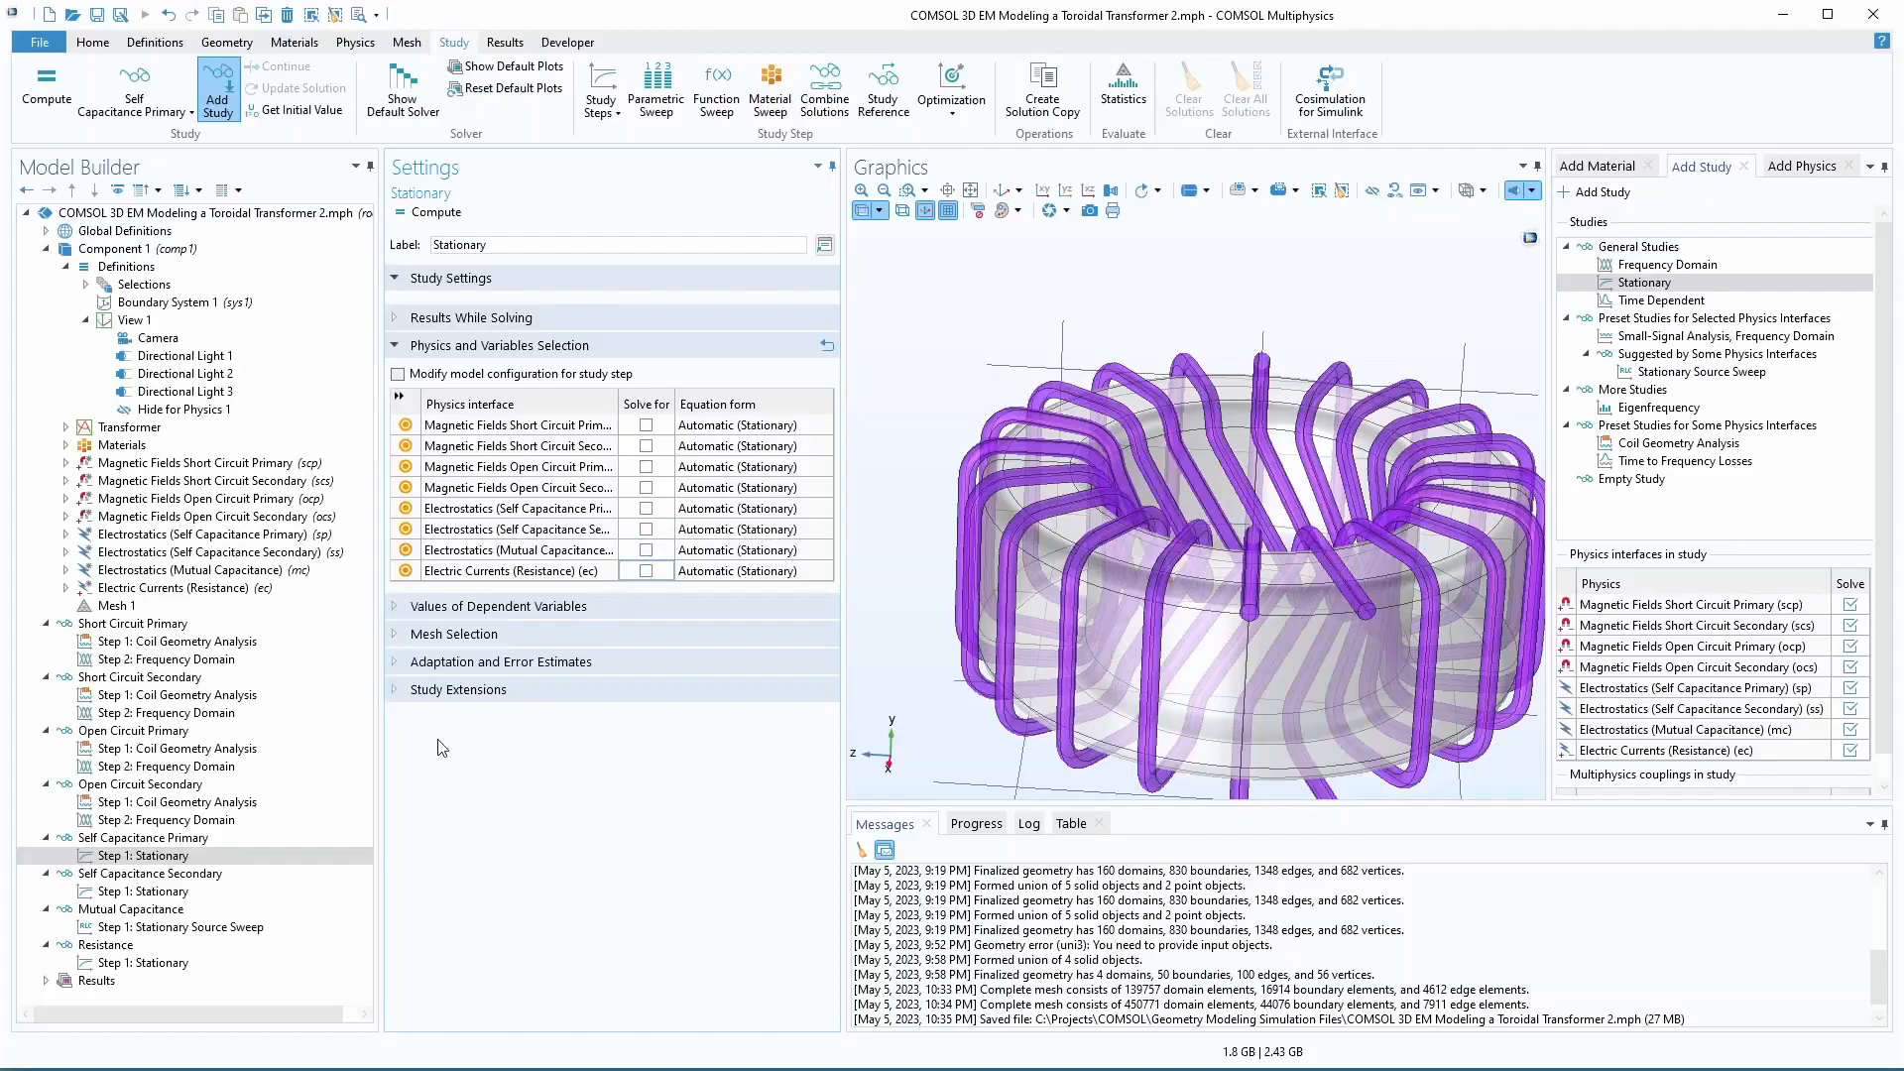
pyautogui.click(646, 529)
# - Make the steps of the Self Capacitance Secondary, Mutual Capacitance and Resistance studies each solve only for their matching physics interface
pyautogui.click(178, 891)
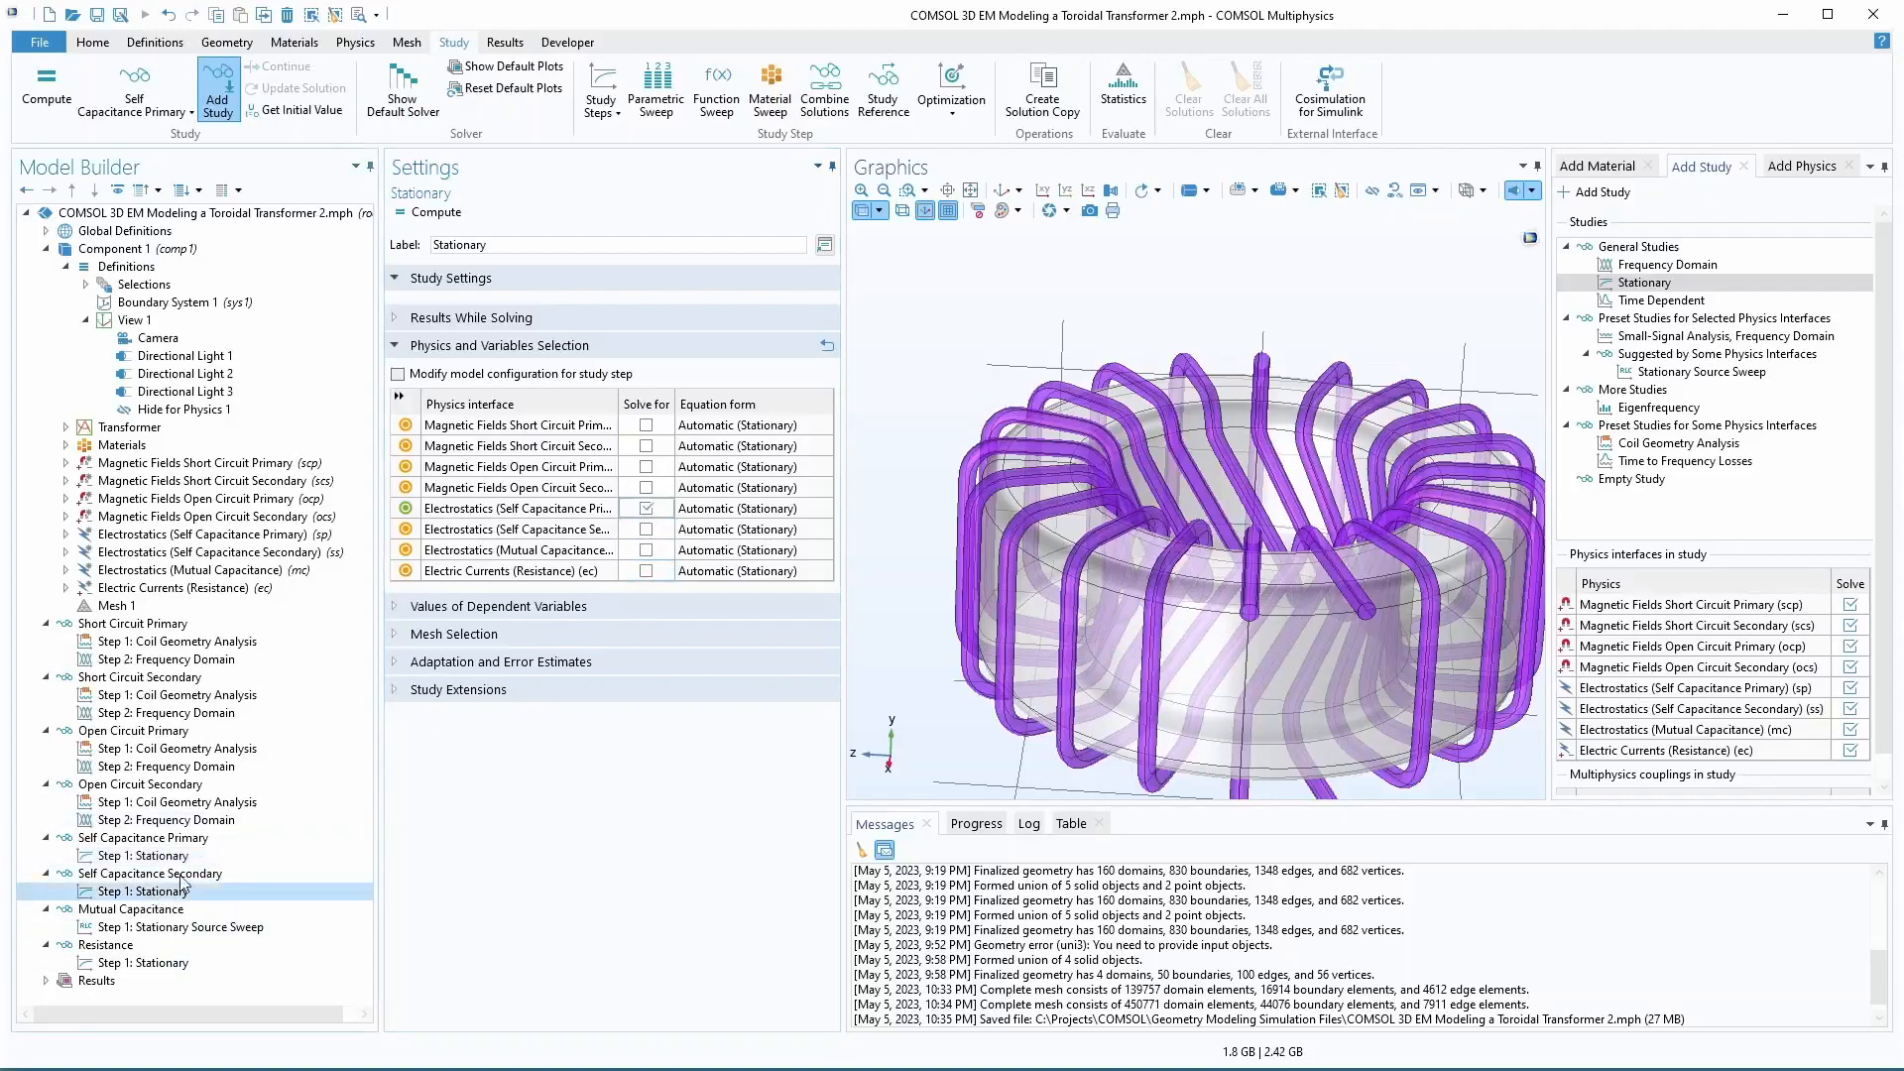
pyautogui.click(203, 927)
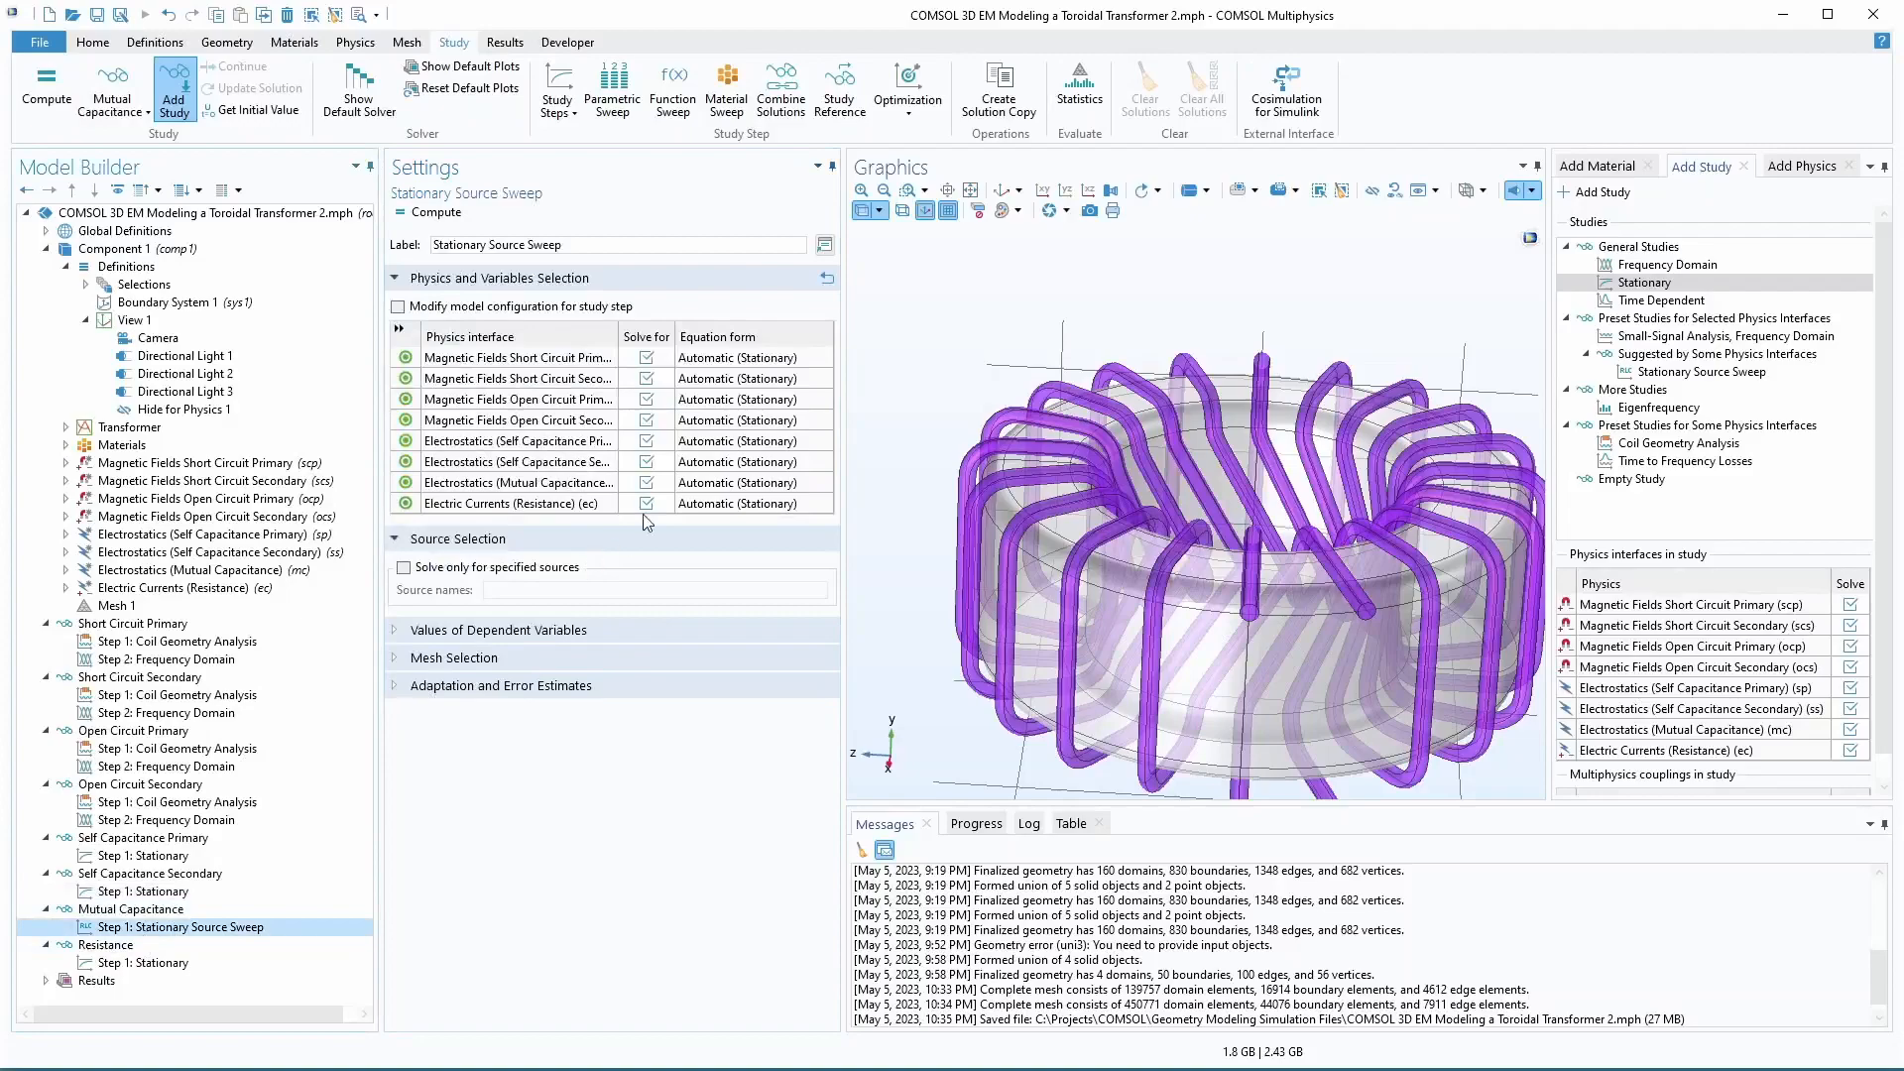
pyautogui.click(121, 962)
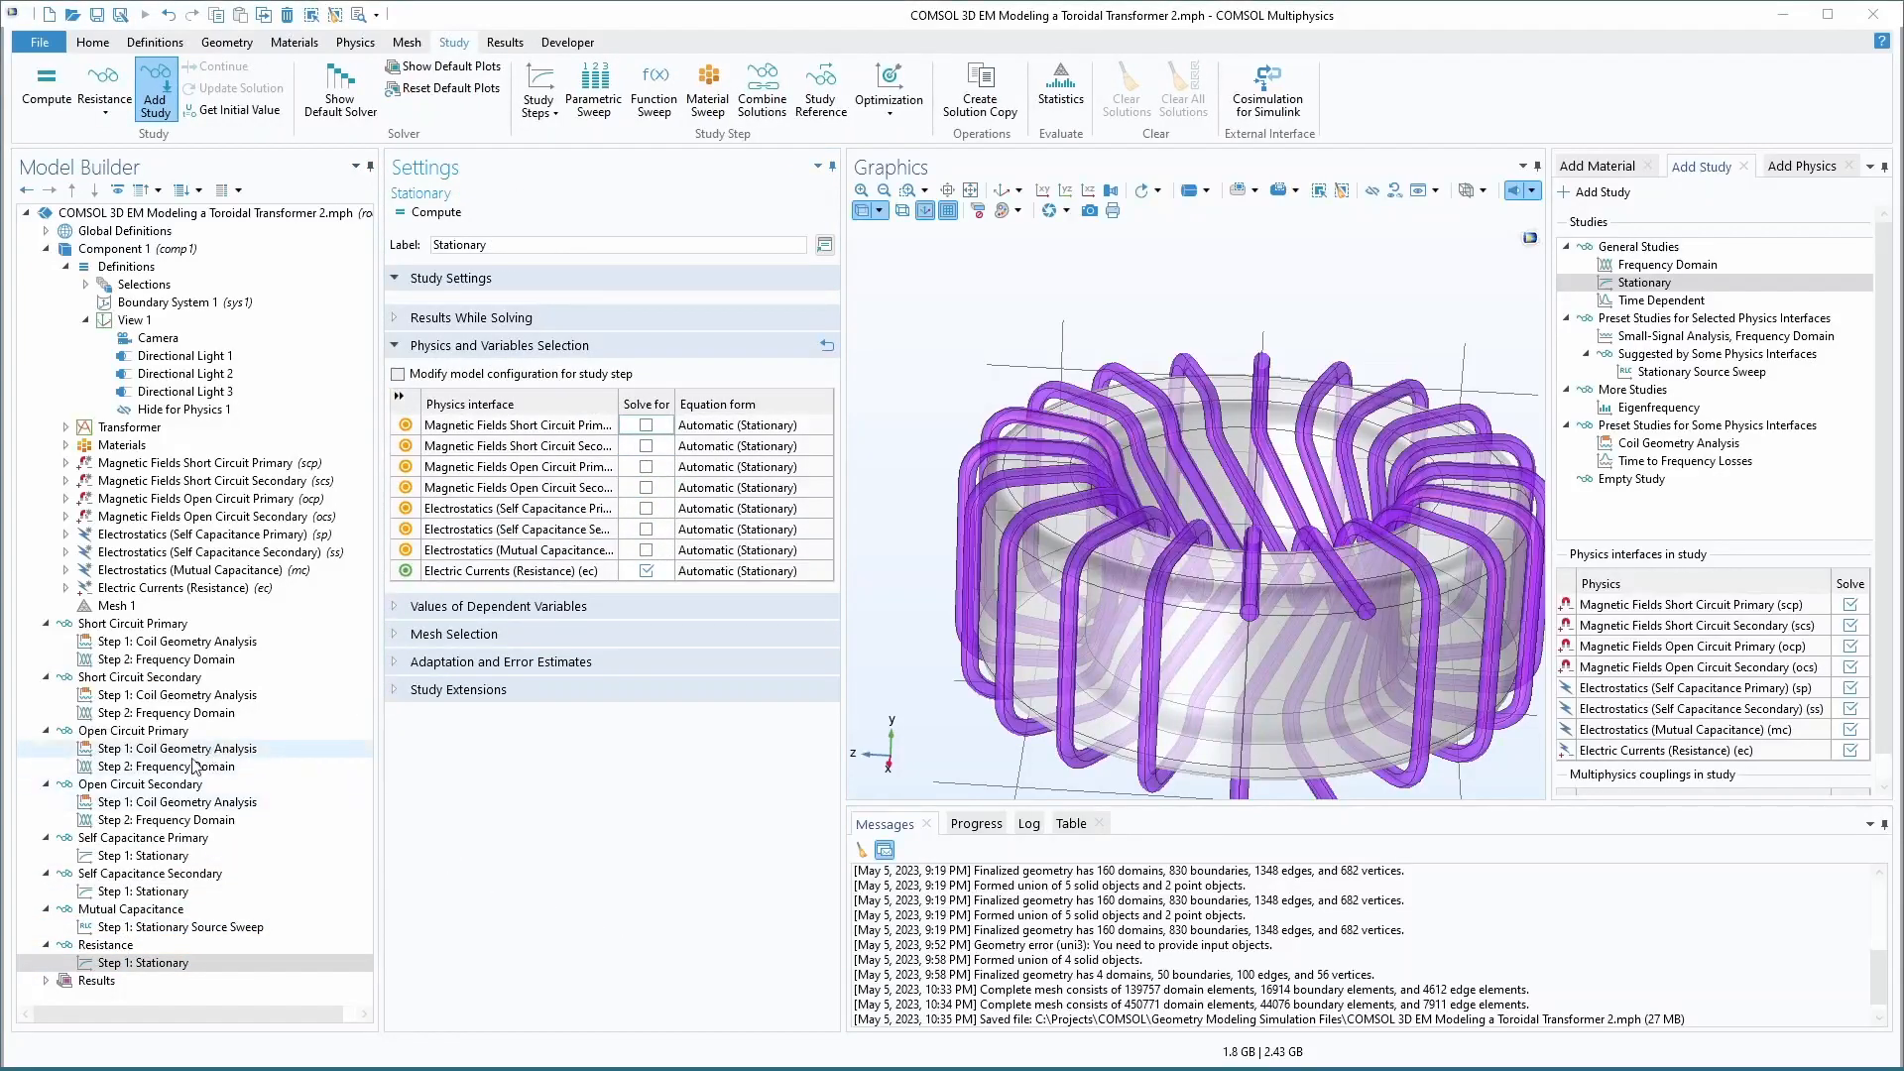
# - Add an empty study, move it above the Short Circuit Primary study and label it "Multirun"
pyautogui.doubleClick(1608, 480)
pyautogui.moveTo(97, 979); pyautogui.dragTo(105, 626)
pyautogui.click(398, 248)
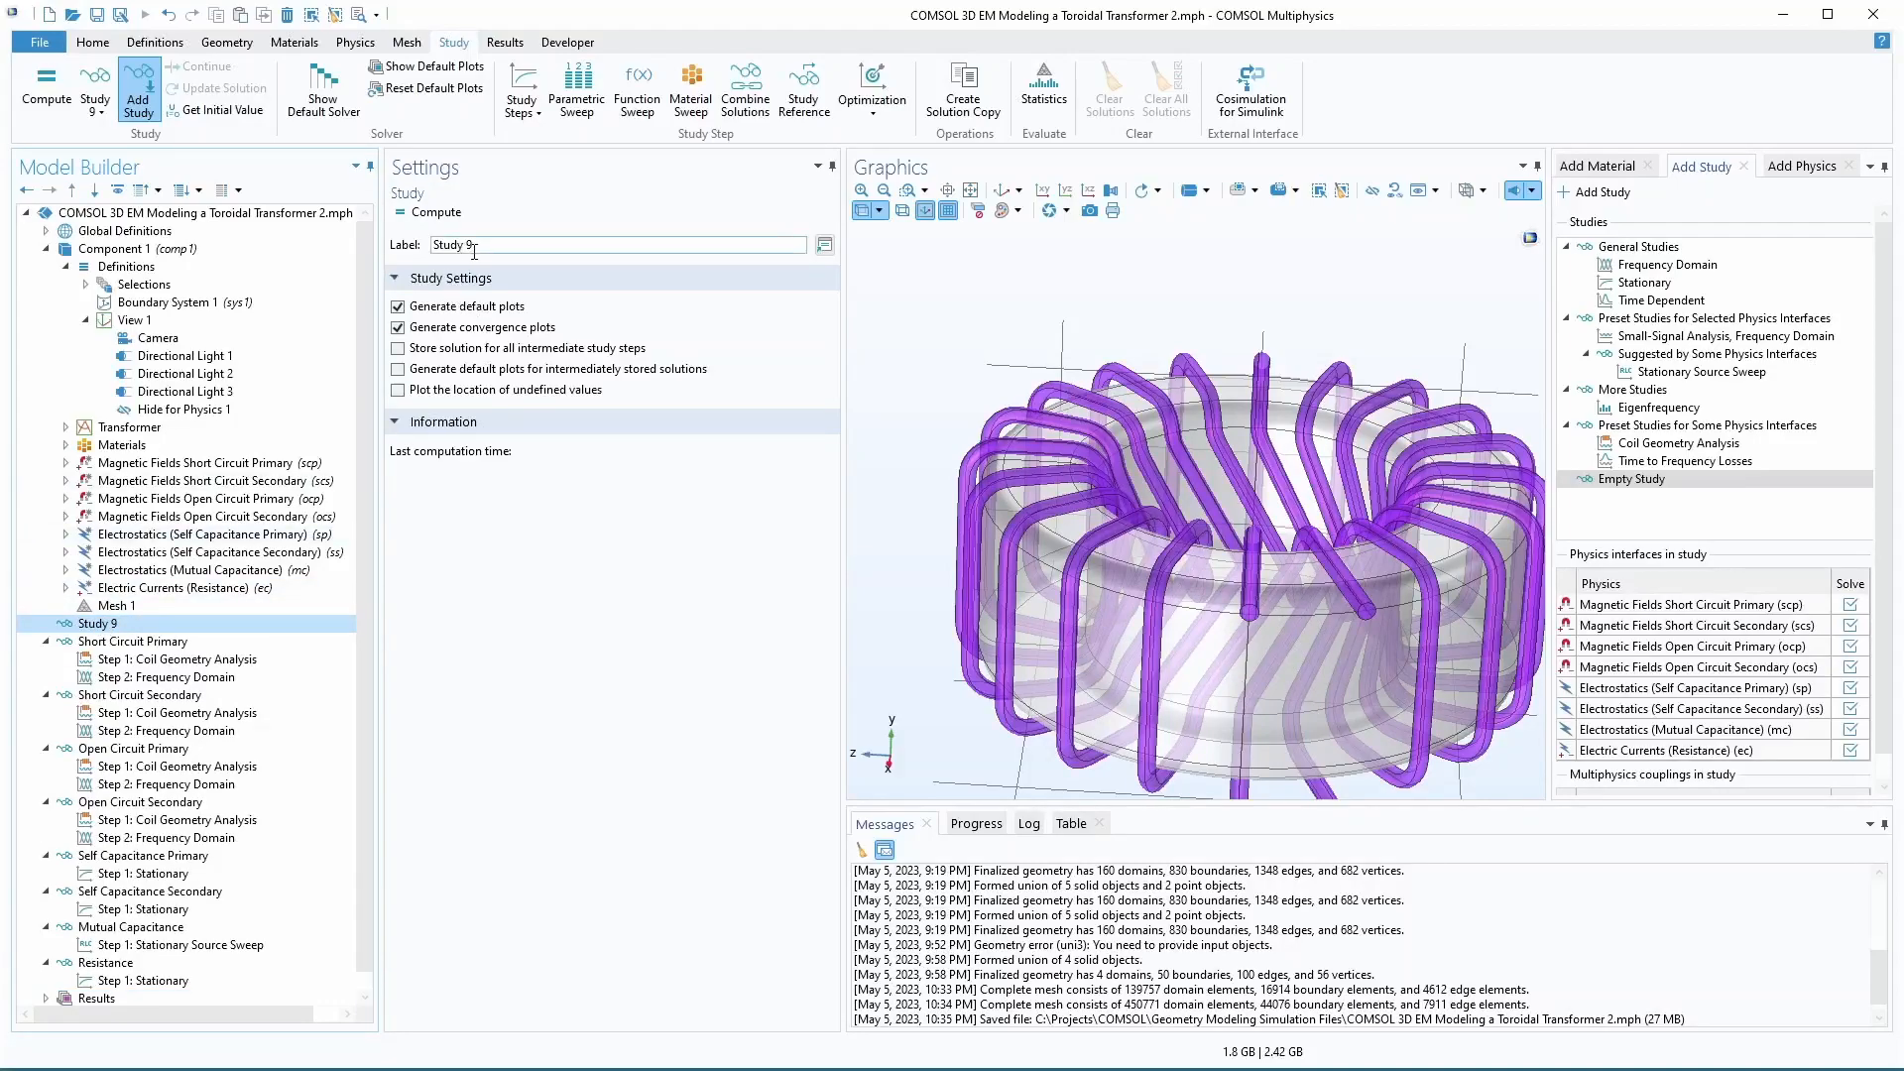
pyautogui.write('Multirun')
pyautogui.press('Return')
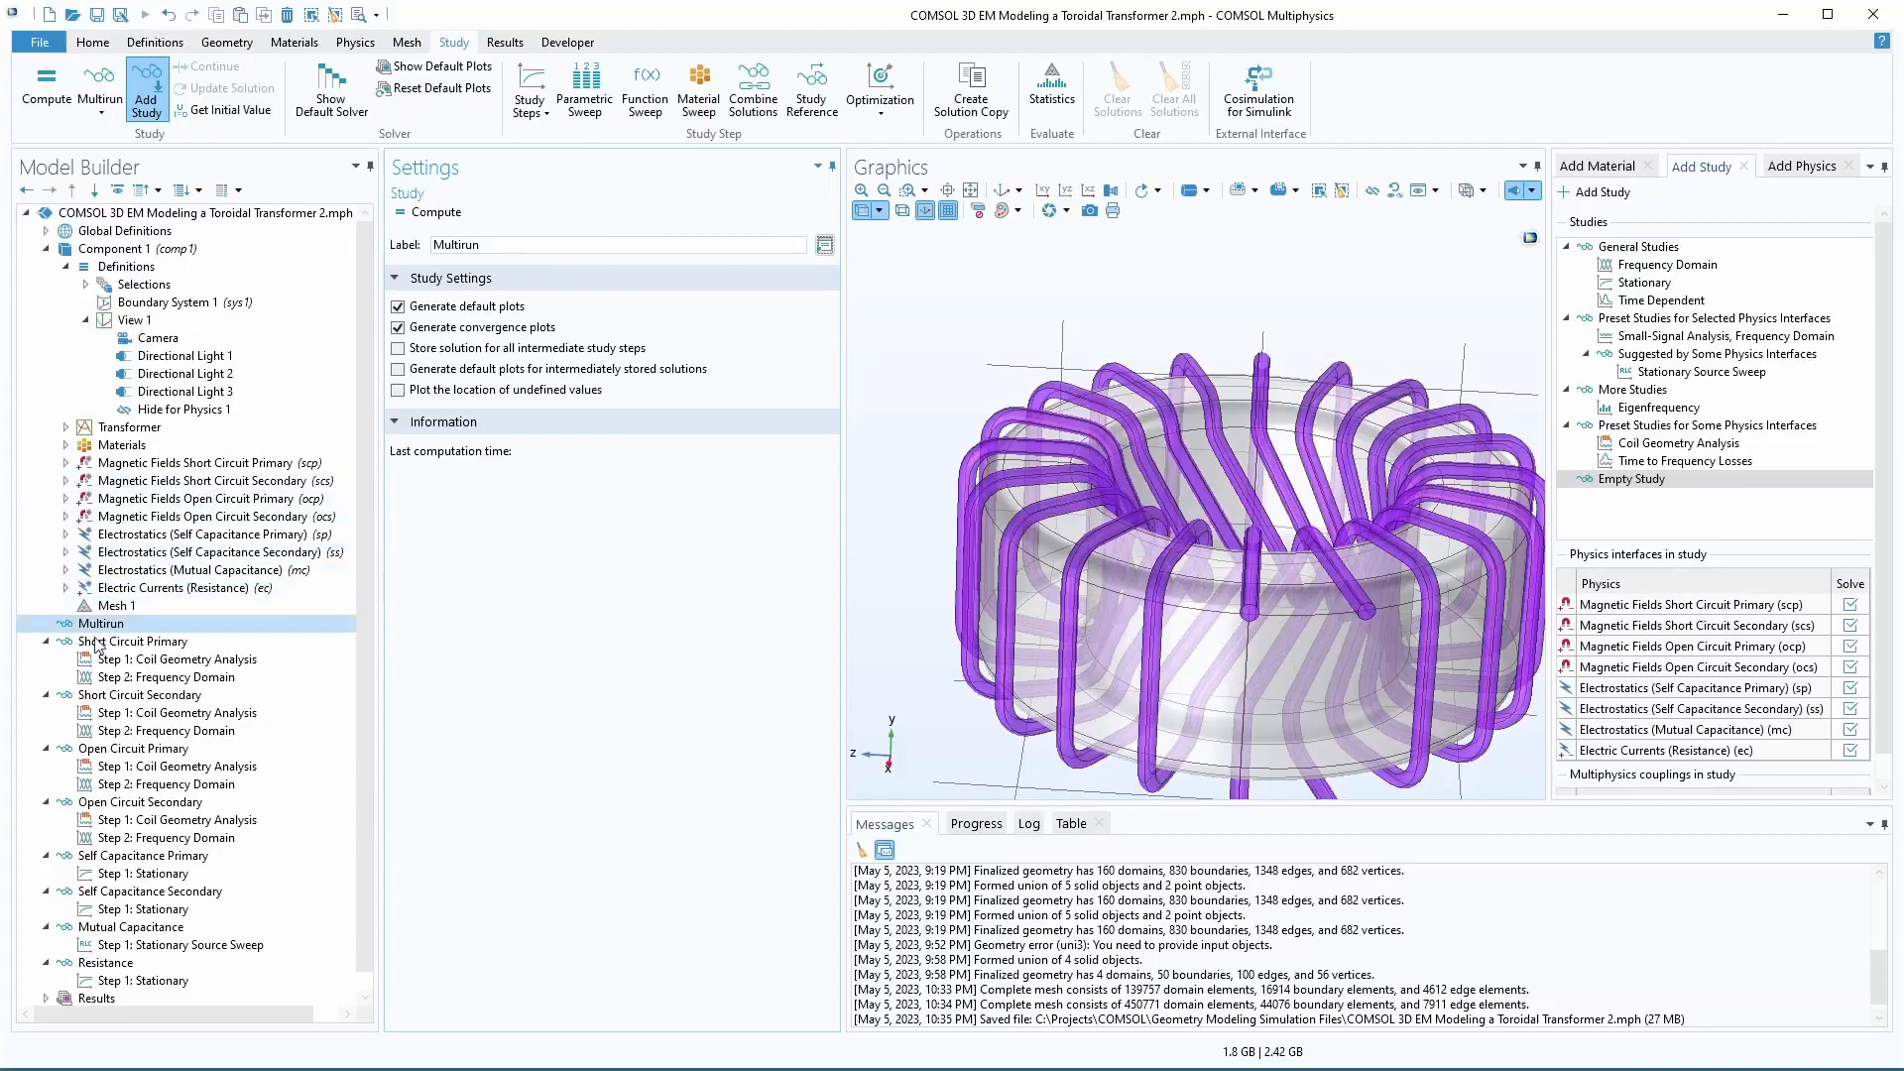
# - Add a Study Reference to the Multirun study and collapse the other study nodes in the model tree
pyautogui.rightClick(101, 629)
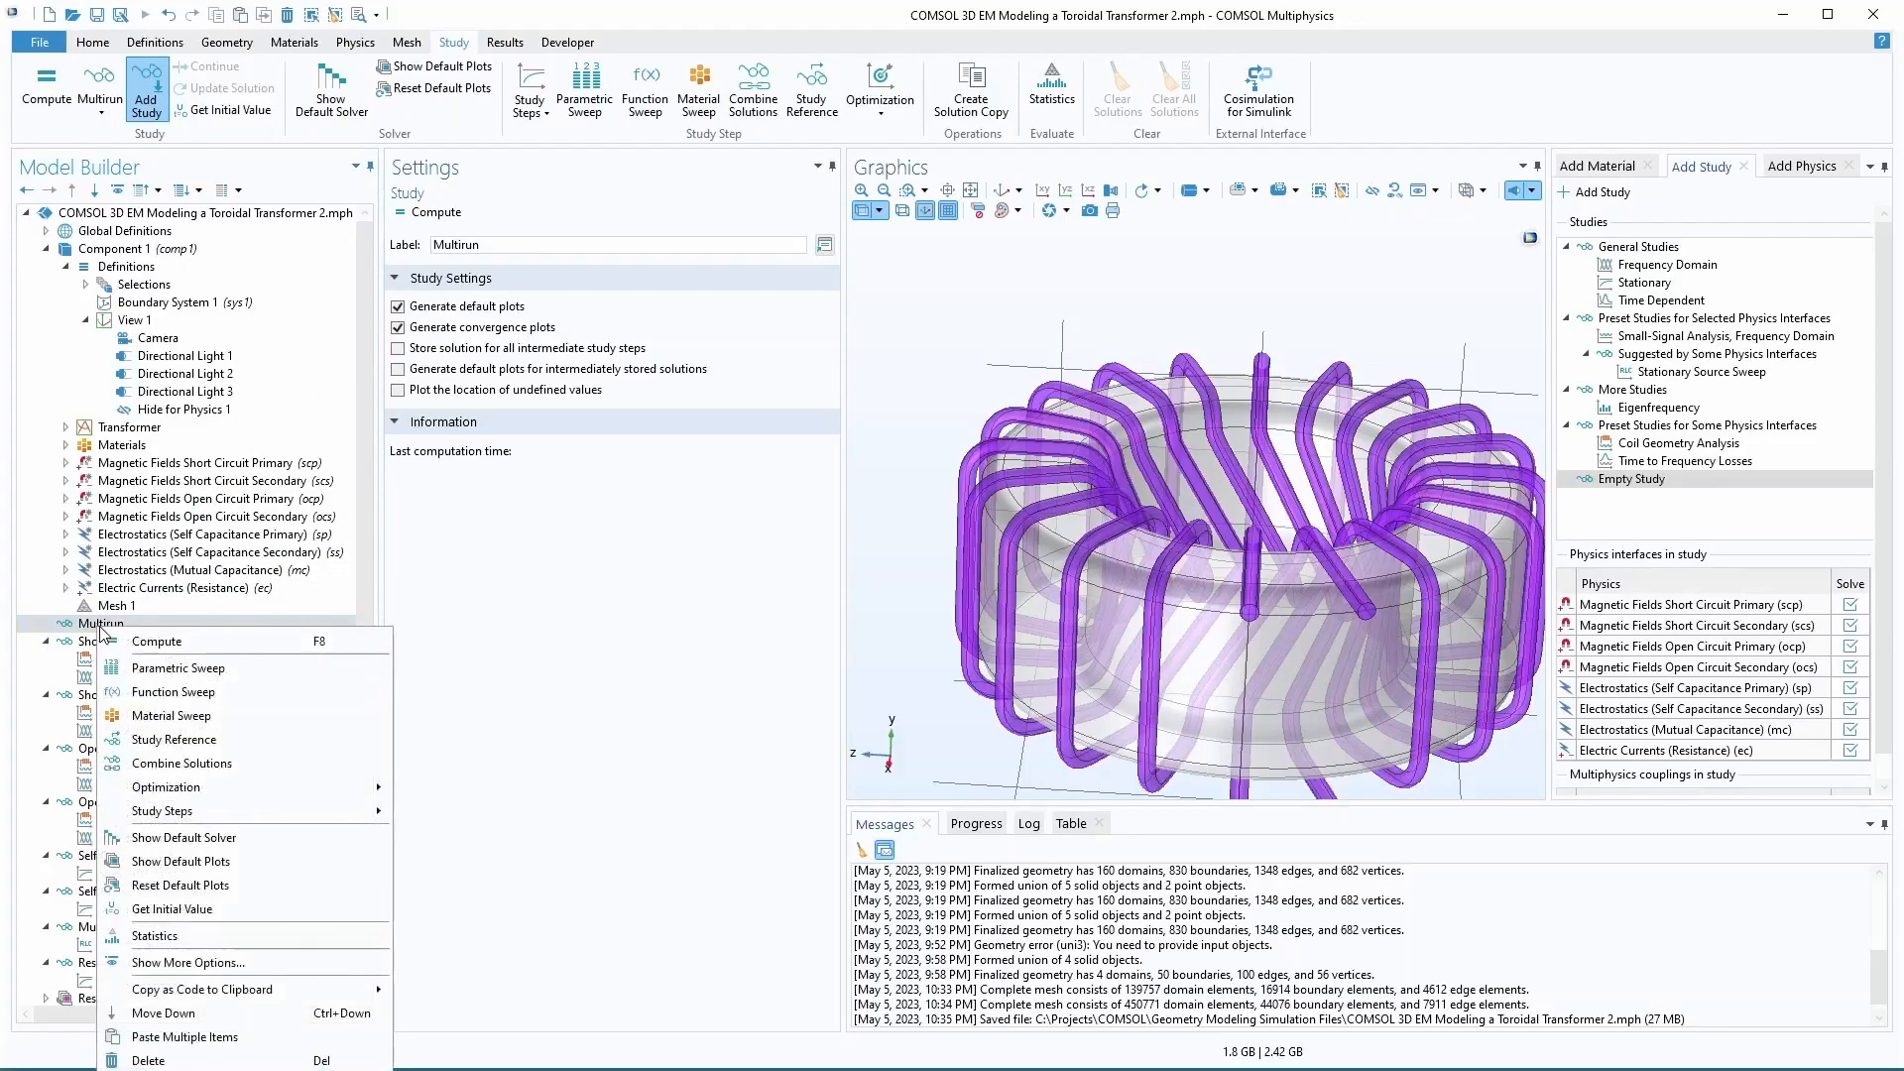
pyautogui.click(174, 739)
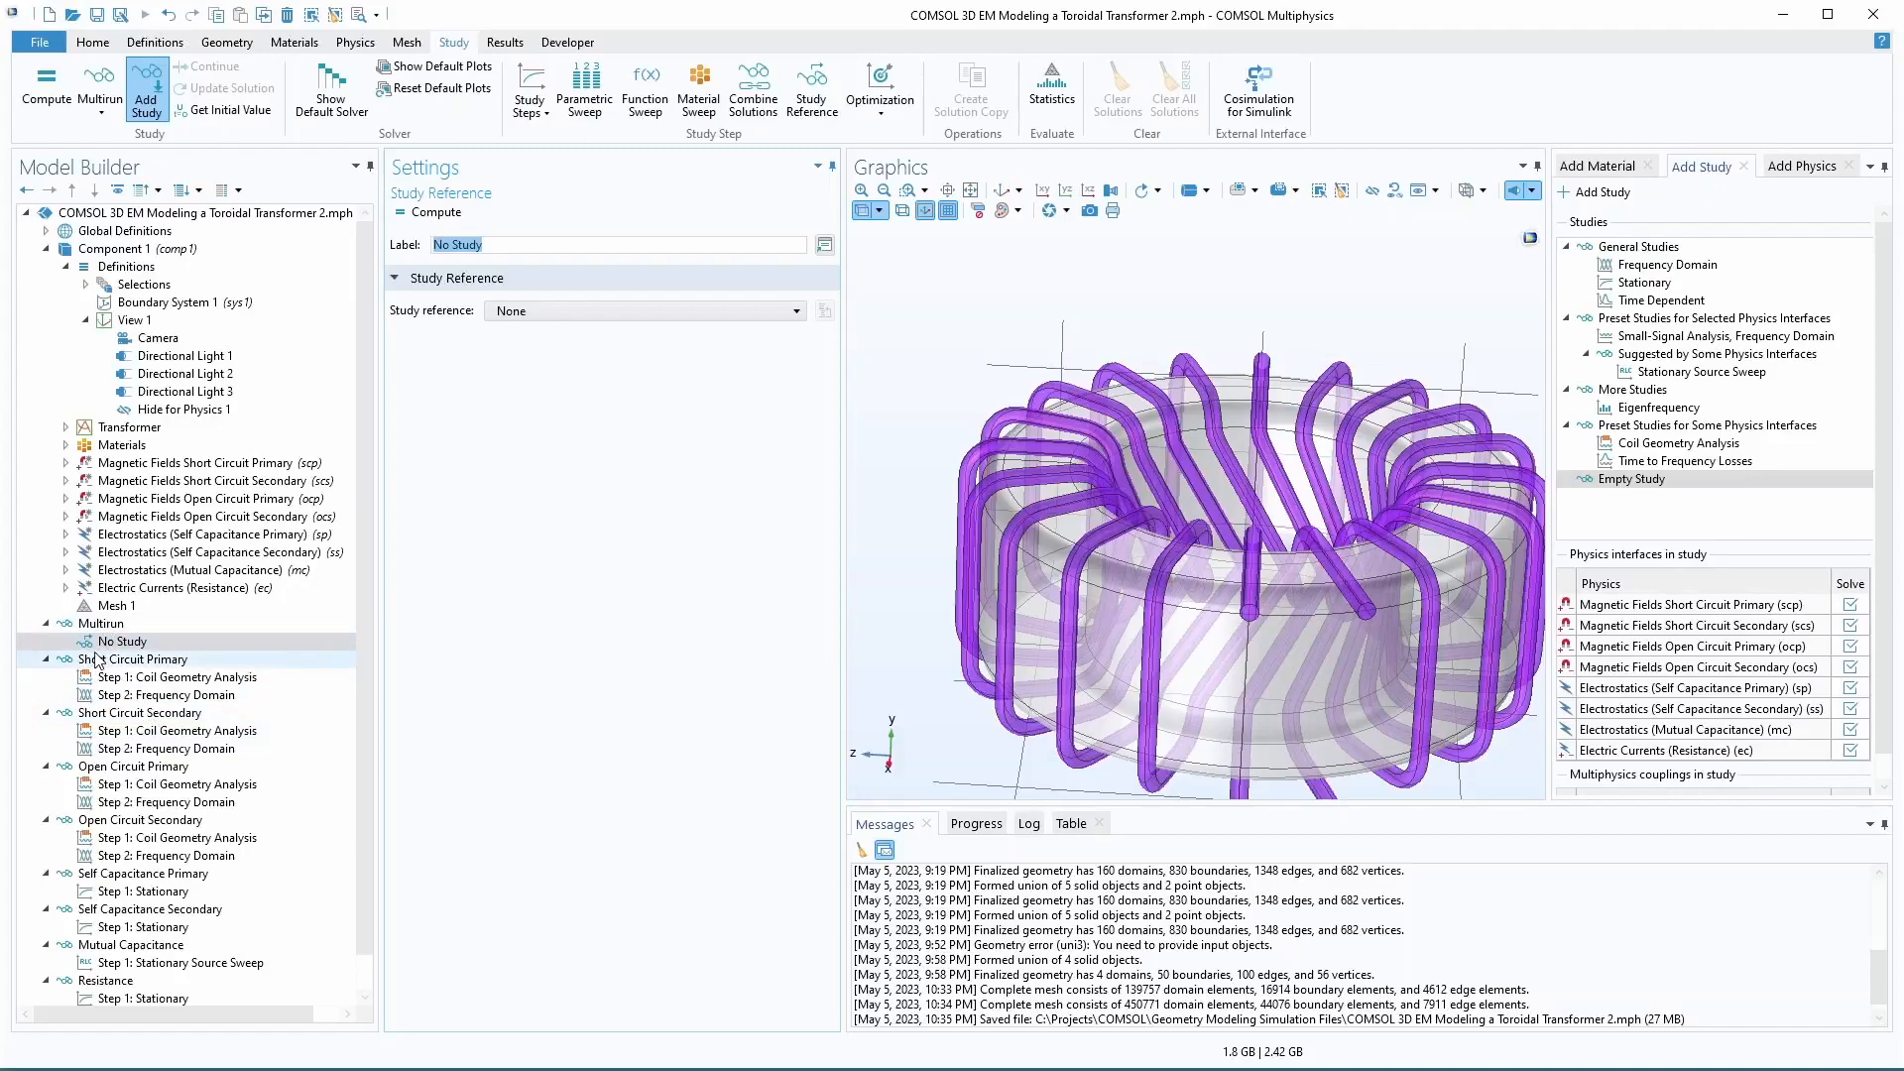
pyautogui.click(45, 658)
pyautogui.click(46, 676)
pyautogui.click(46, 694)
pyautogui.click(46, 712)
pyautogui.click(45, 729)
pyautogui.click(46, 748)
pyautogui.click(46, 765)
pyautogui.click(104, 784)
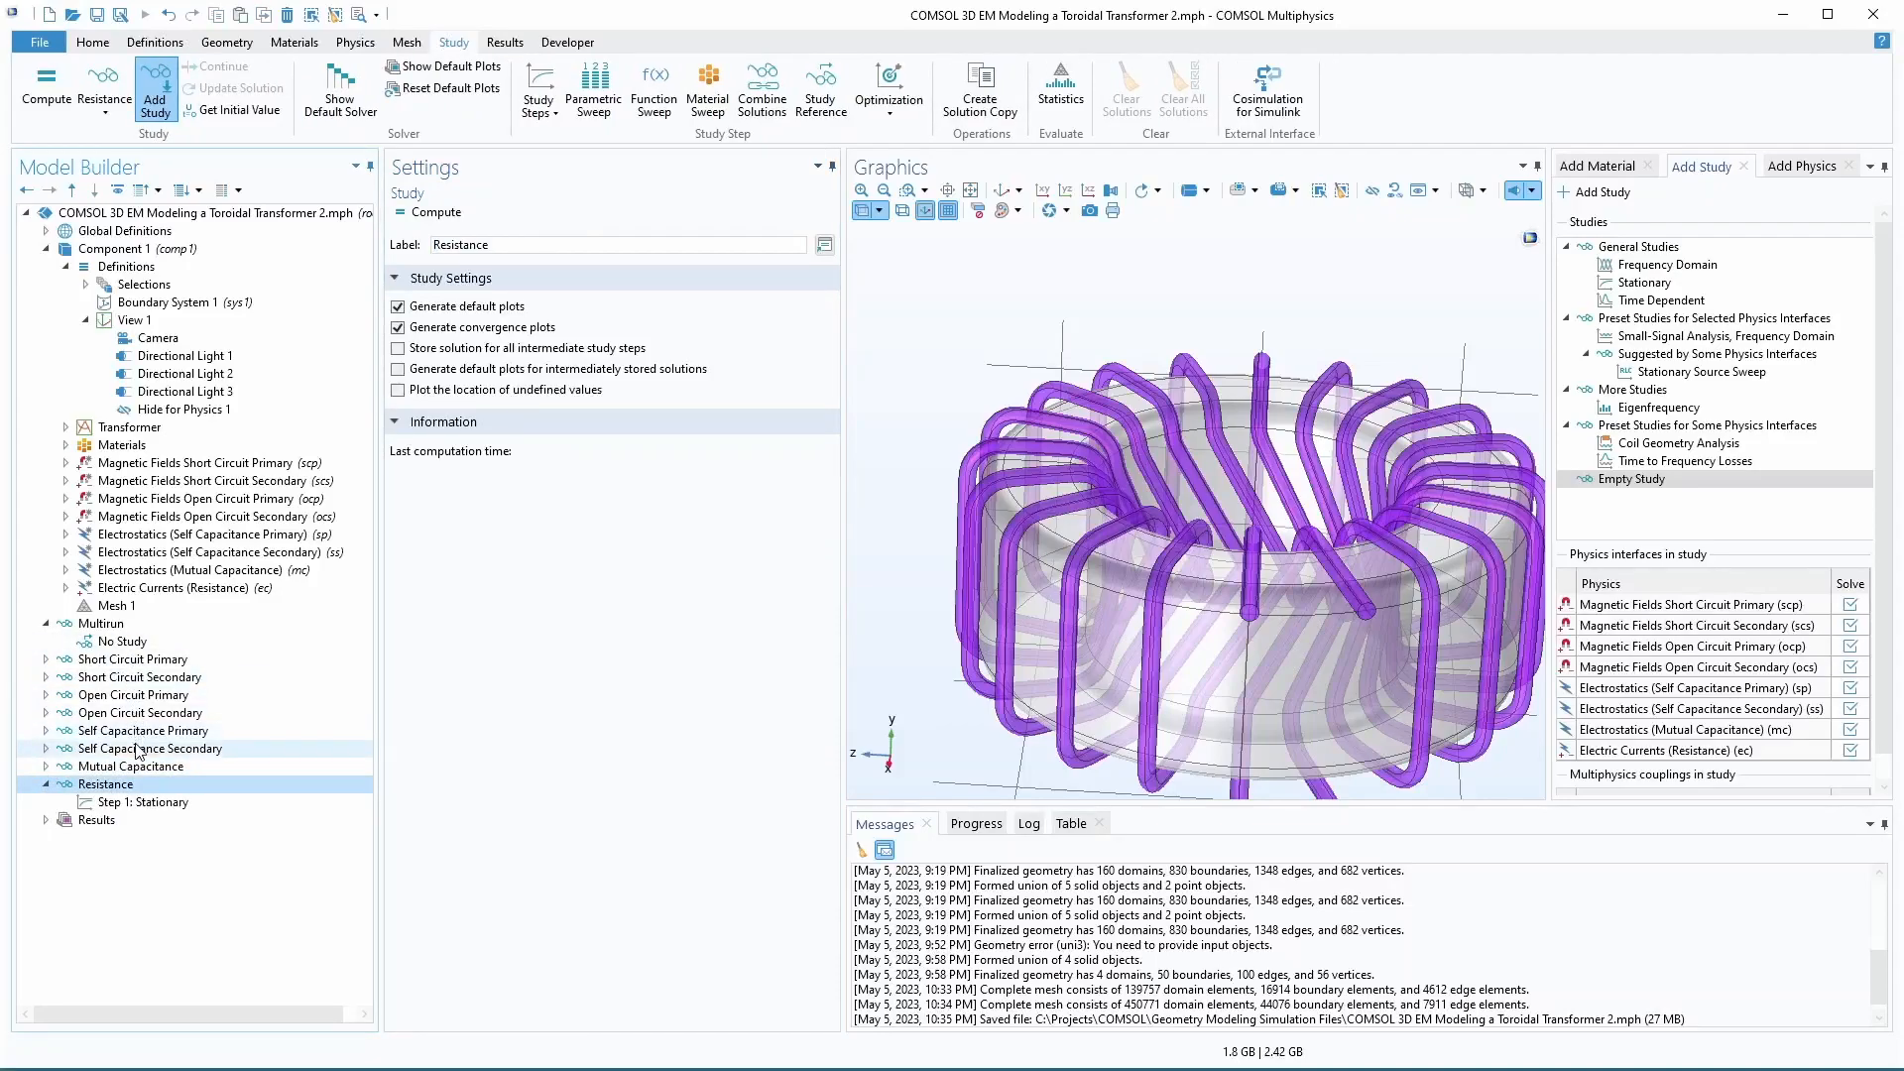
pyautogui.click(46, 783)
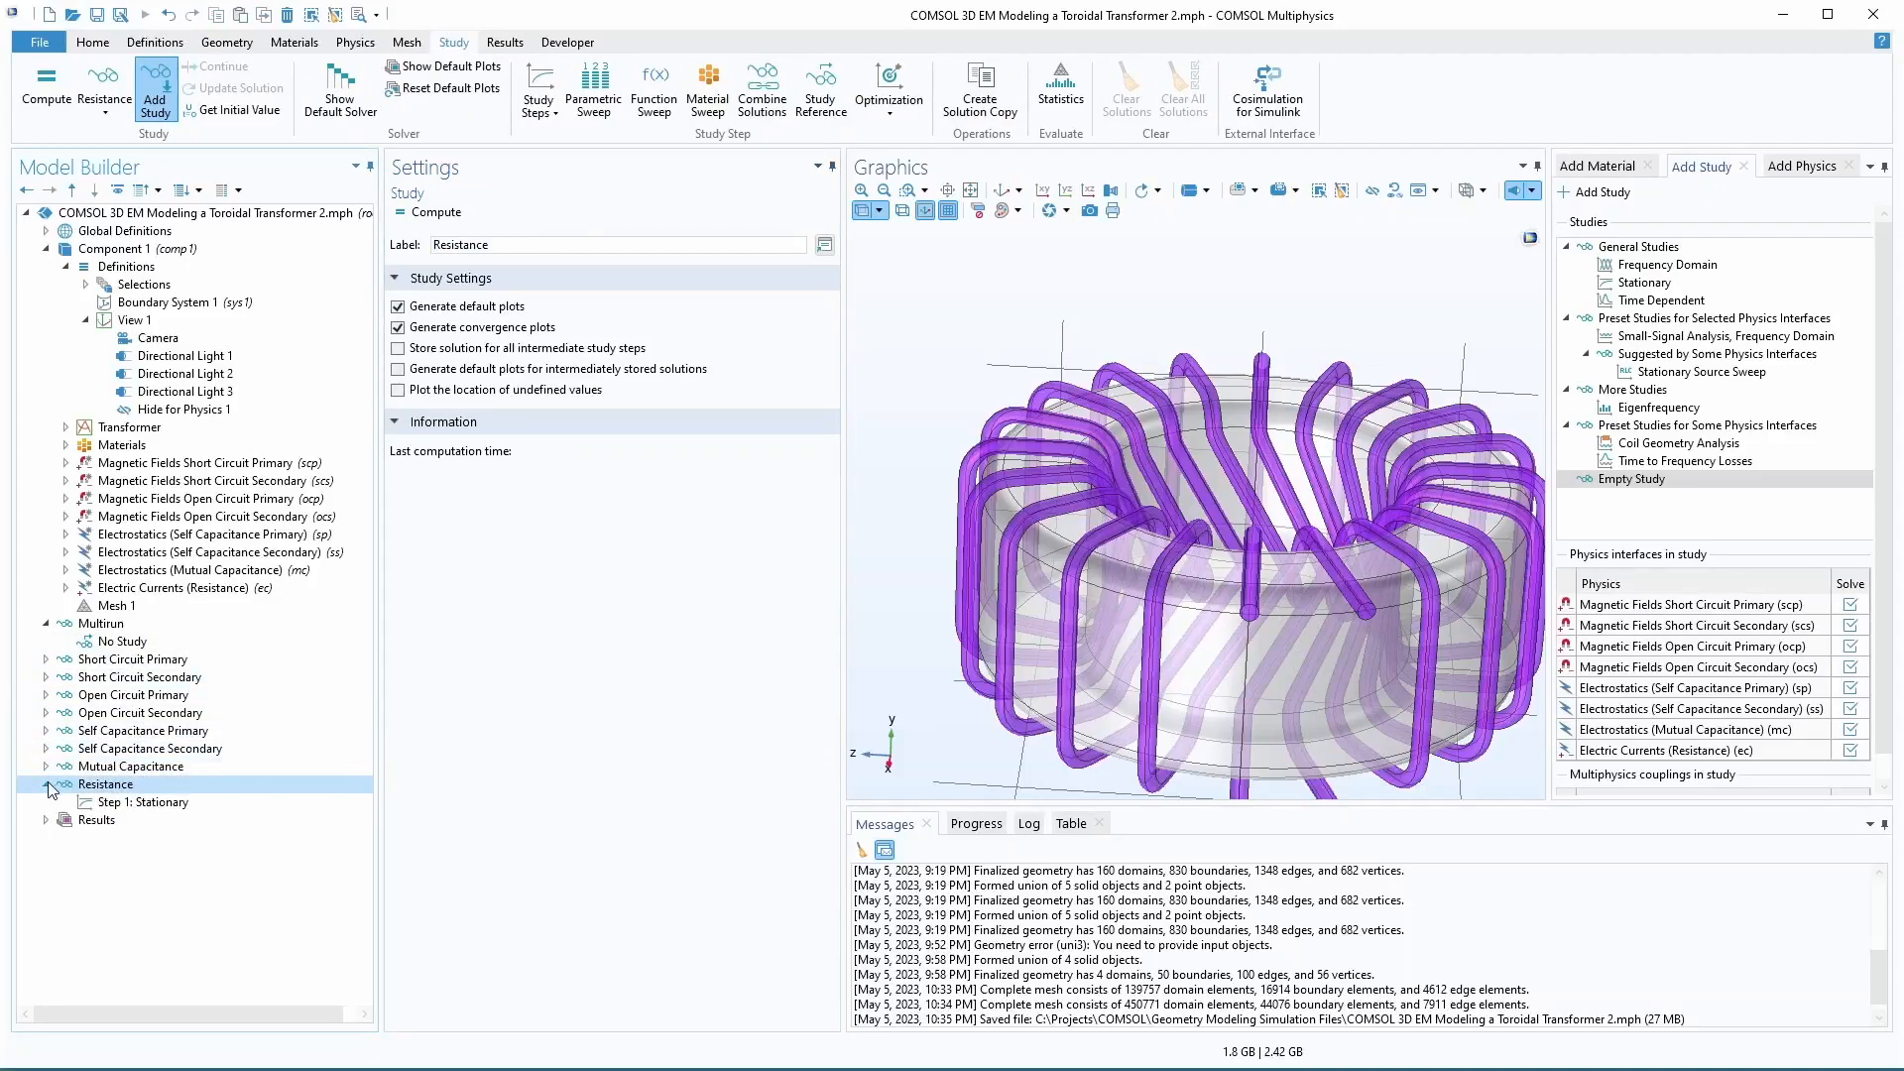
# - Add seven more Study References to the Multirun study
pyautogui.click(111, 640)
pyautogui.rightClick(117, 625)
pyautogui.click(186, 738)
pyautogui.rightClick(110, 624)
pyautogui.click(158, 737)
pyautogui.rightClick(107, 625)
pyautogui.click(150, 740)
pyautogui.rightClick(108, 626)
pyautogui.click(164, 746)
pyautogui.rightClick(110, 625)
pyautogui.click(159, 741)
pyautogui.rightClick(111, 625)
pyautogui.click(169, 735)
pyautogui.rightClick(115, 623)
pyautogui.click(203, 731)
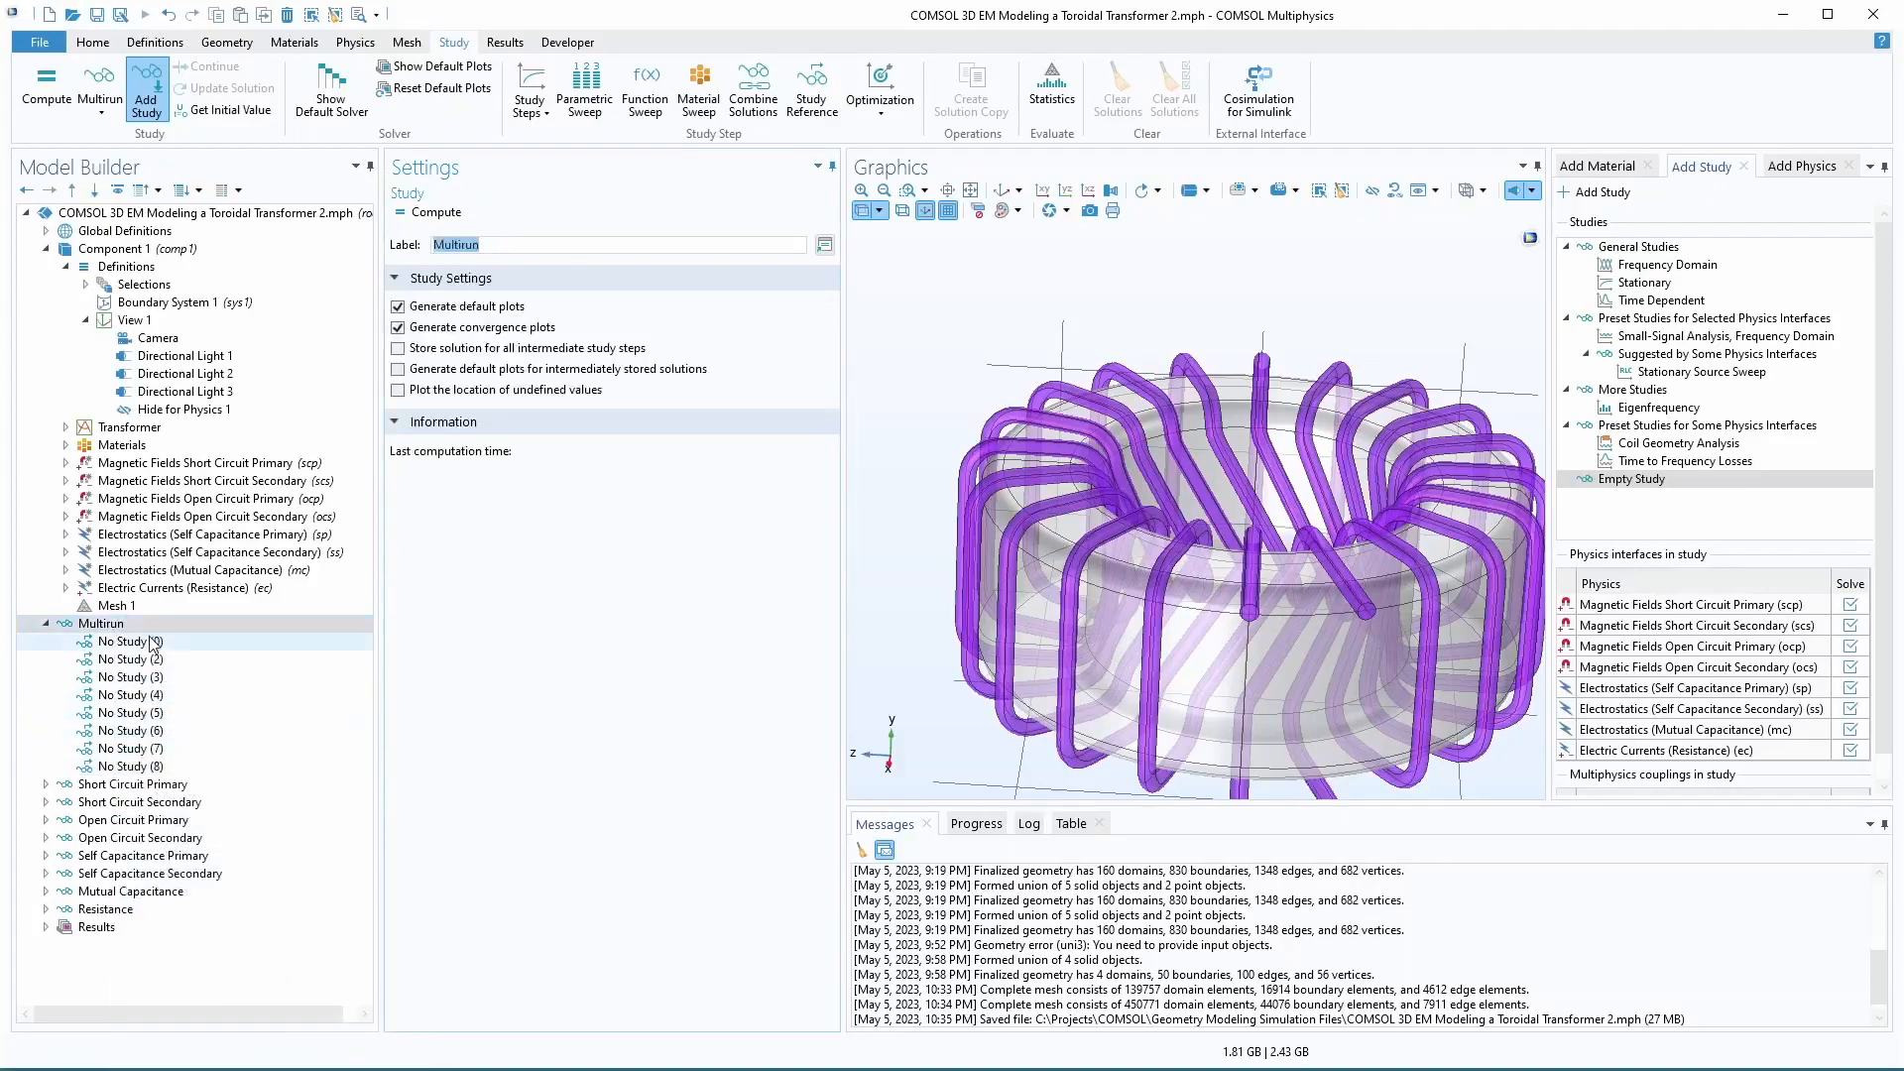
# - Point the first four Multirun references to Short Circuit Primary, Short Circuit Secondary, Open Circuit Primary and Open Circuit Secondary
pyautogui.click(148, 641)
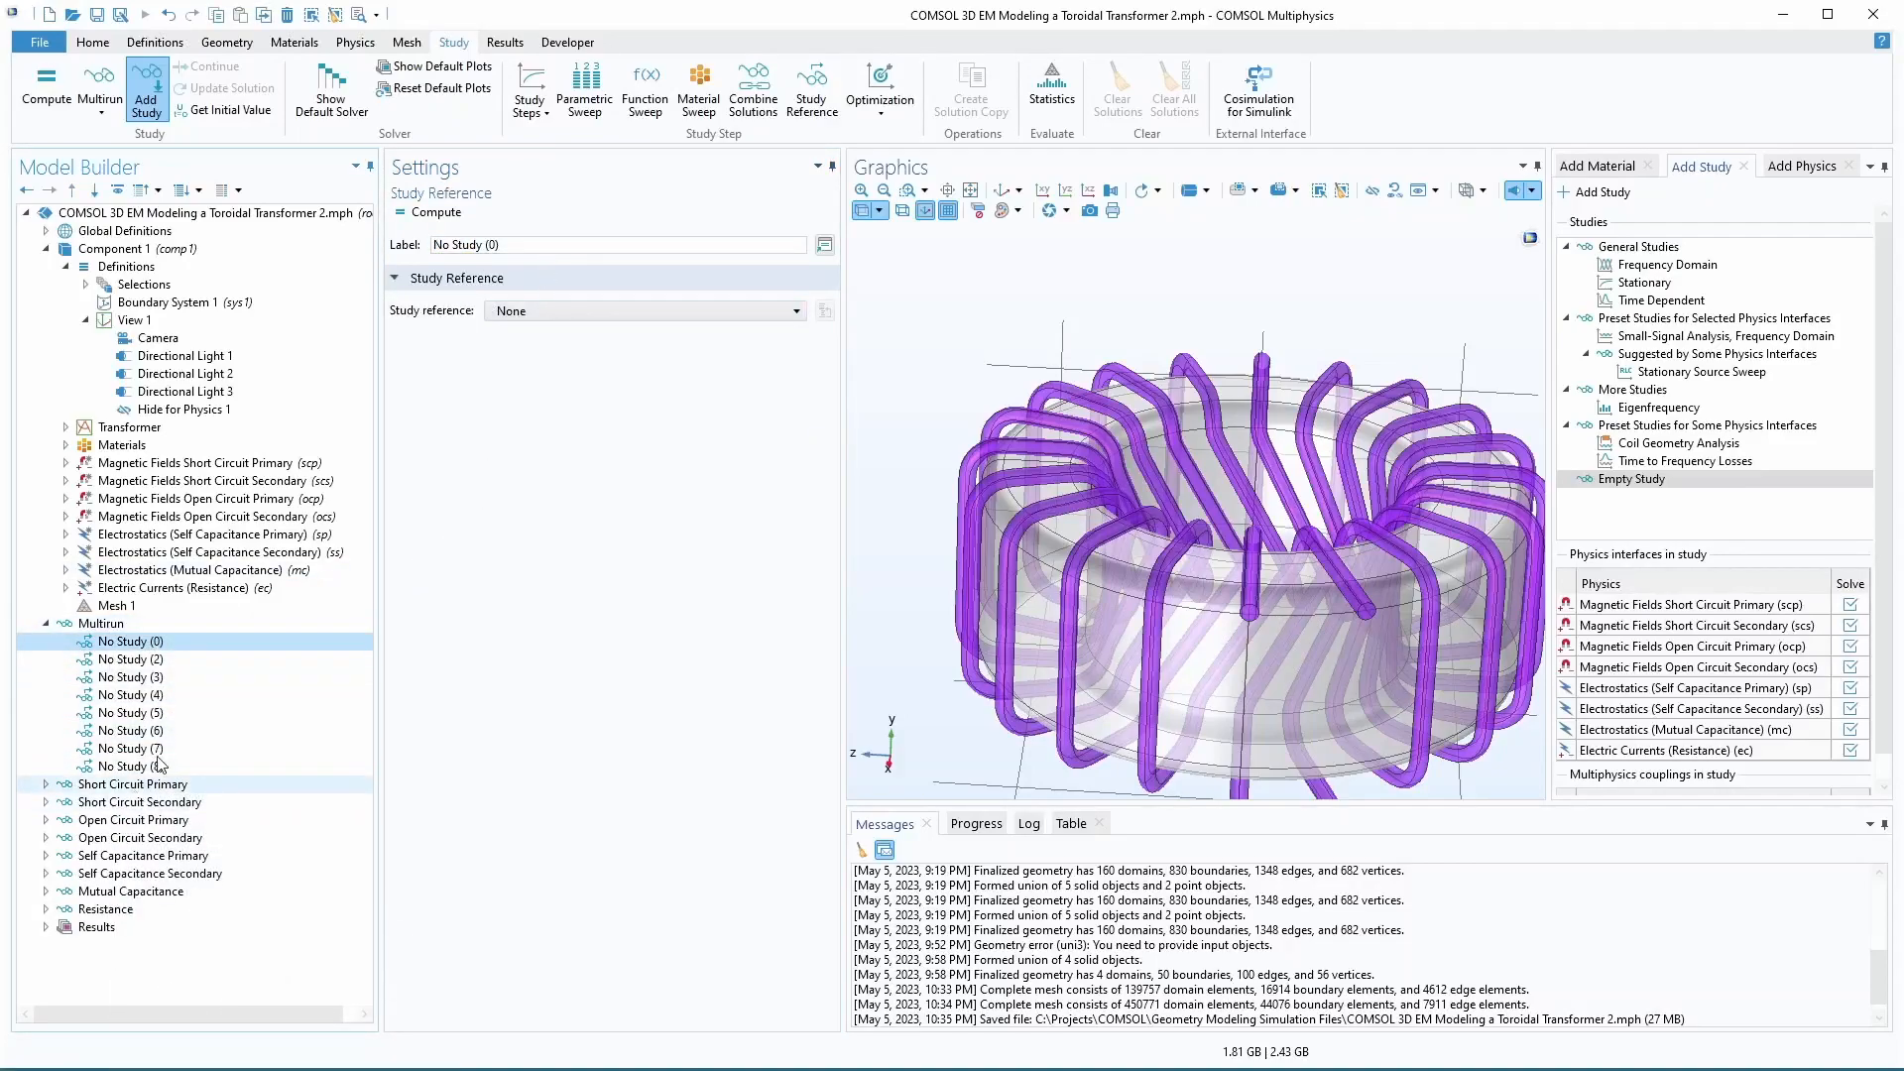
pyautogui.click(544, 311)
pyautogui.click(550, 351)
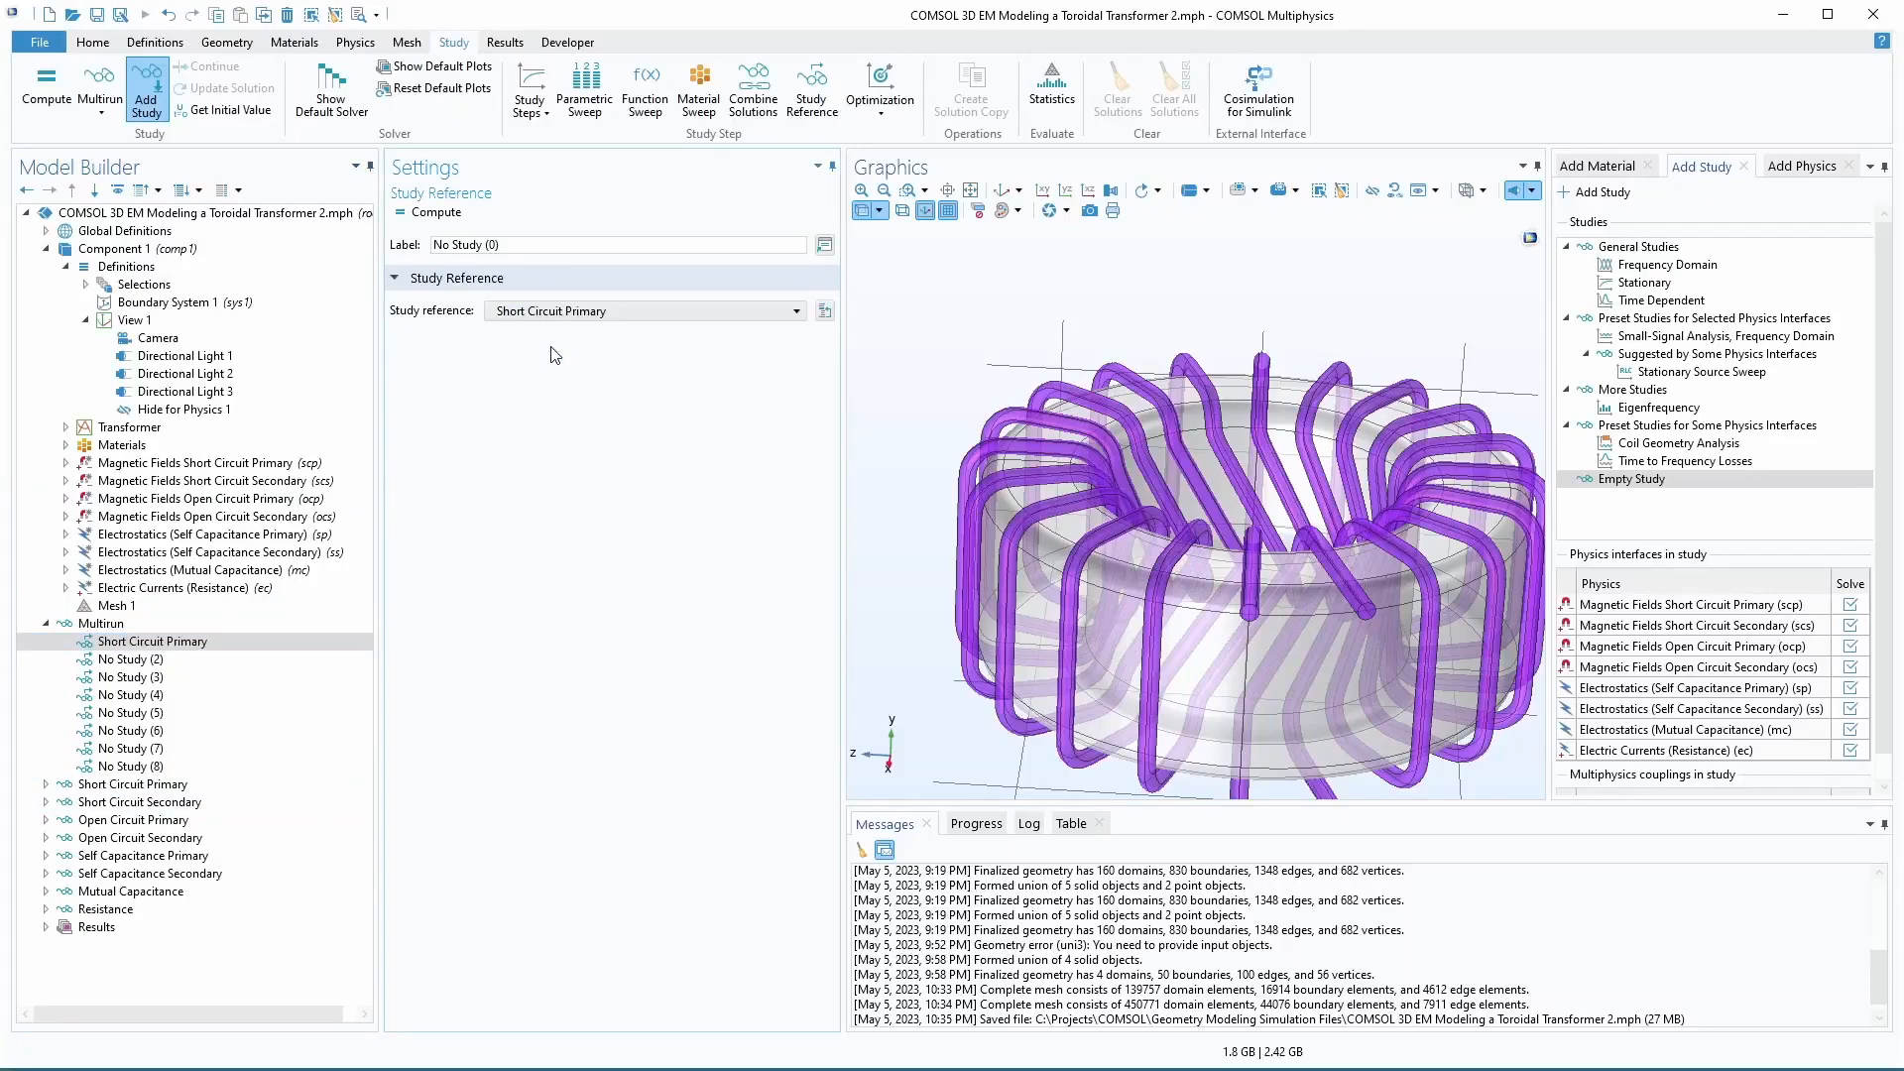
pyautogui.click(160, 662)
pyautogui.click(565, 312)
pyautogui.click(569, 369)
pyautogui.click(159, 677)
pyautogui.click(573, 312)
pyautogui.click(582, 394)
pyautogui.click(158, 695)
pyautogui.click(582, 316)
pyautogui.click(583, 408)
# - Point the remaining four Multirun references to Self Capacitance Primary, Self Capacitance Secondary, Mutual Capacitance and Resistance
pyautogui.click(159, 713)
pyautogui.click(593, 316)
pyautogui.click(585, 389)
pyautogui.click(585, 314)
pyautogui.click(570, 426)
pyautogui.click(130, 731)
pyautogui.click(585, 312)
pyautogui.click(561, 446)
pyautogui.click(123, 748)
pyautogui.click(585, 311)
pyautogui.click(544, 464)
pyautogui.click(123, 767)
pyautogui.click(585, 311)
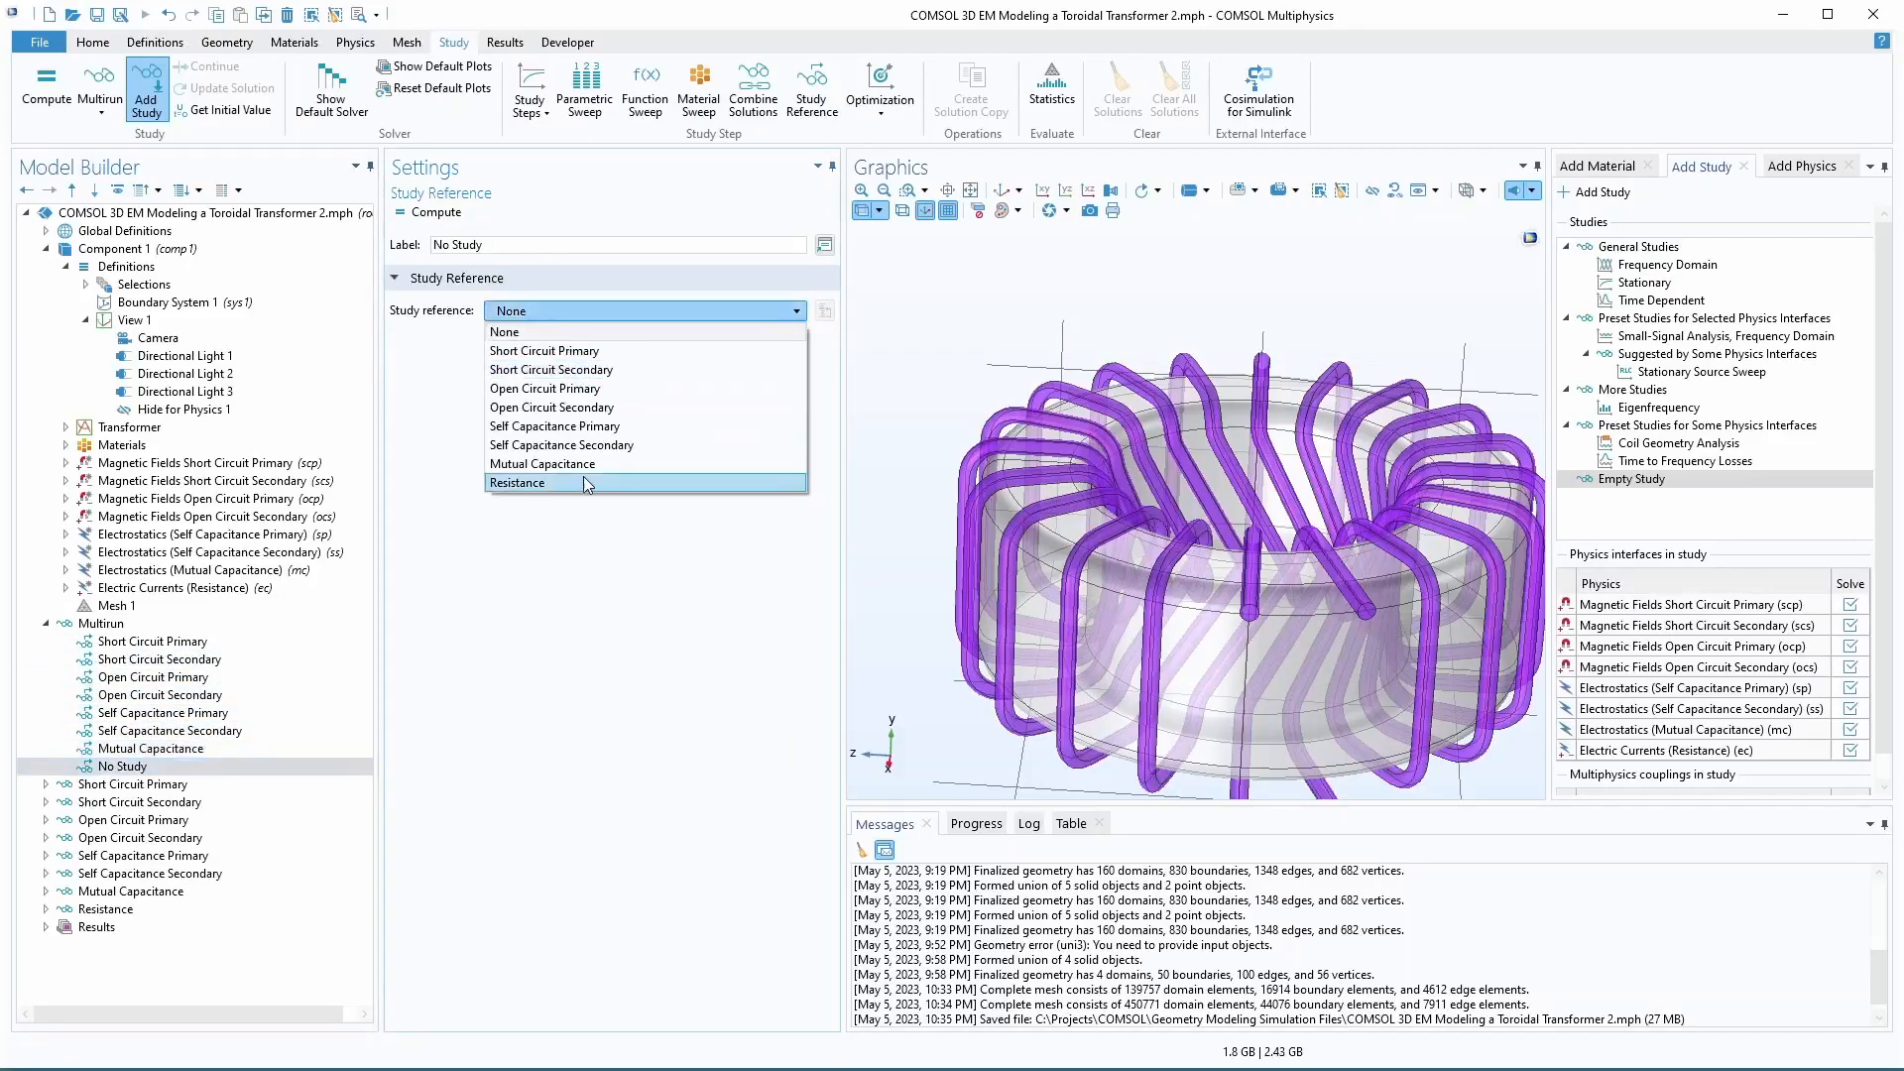
pyautogui.click(550, 482)
pyautogui.click(160, 660)
pyautogui.click(108, 786)
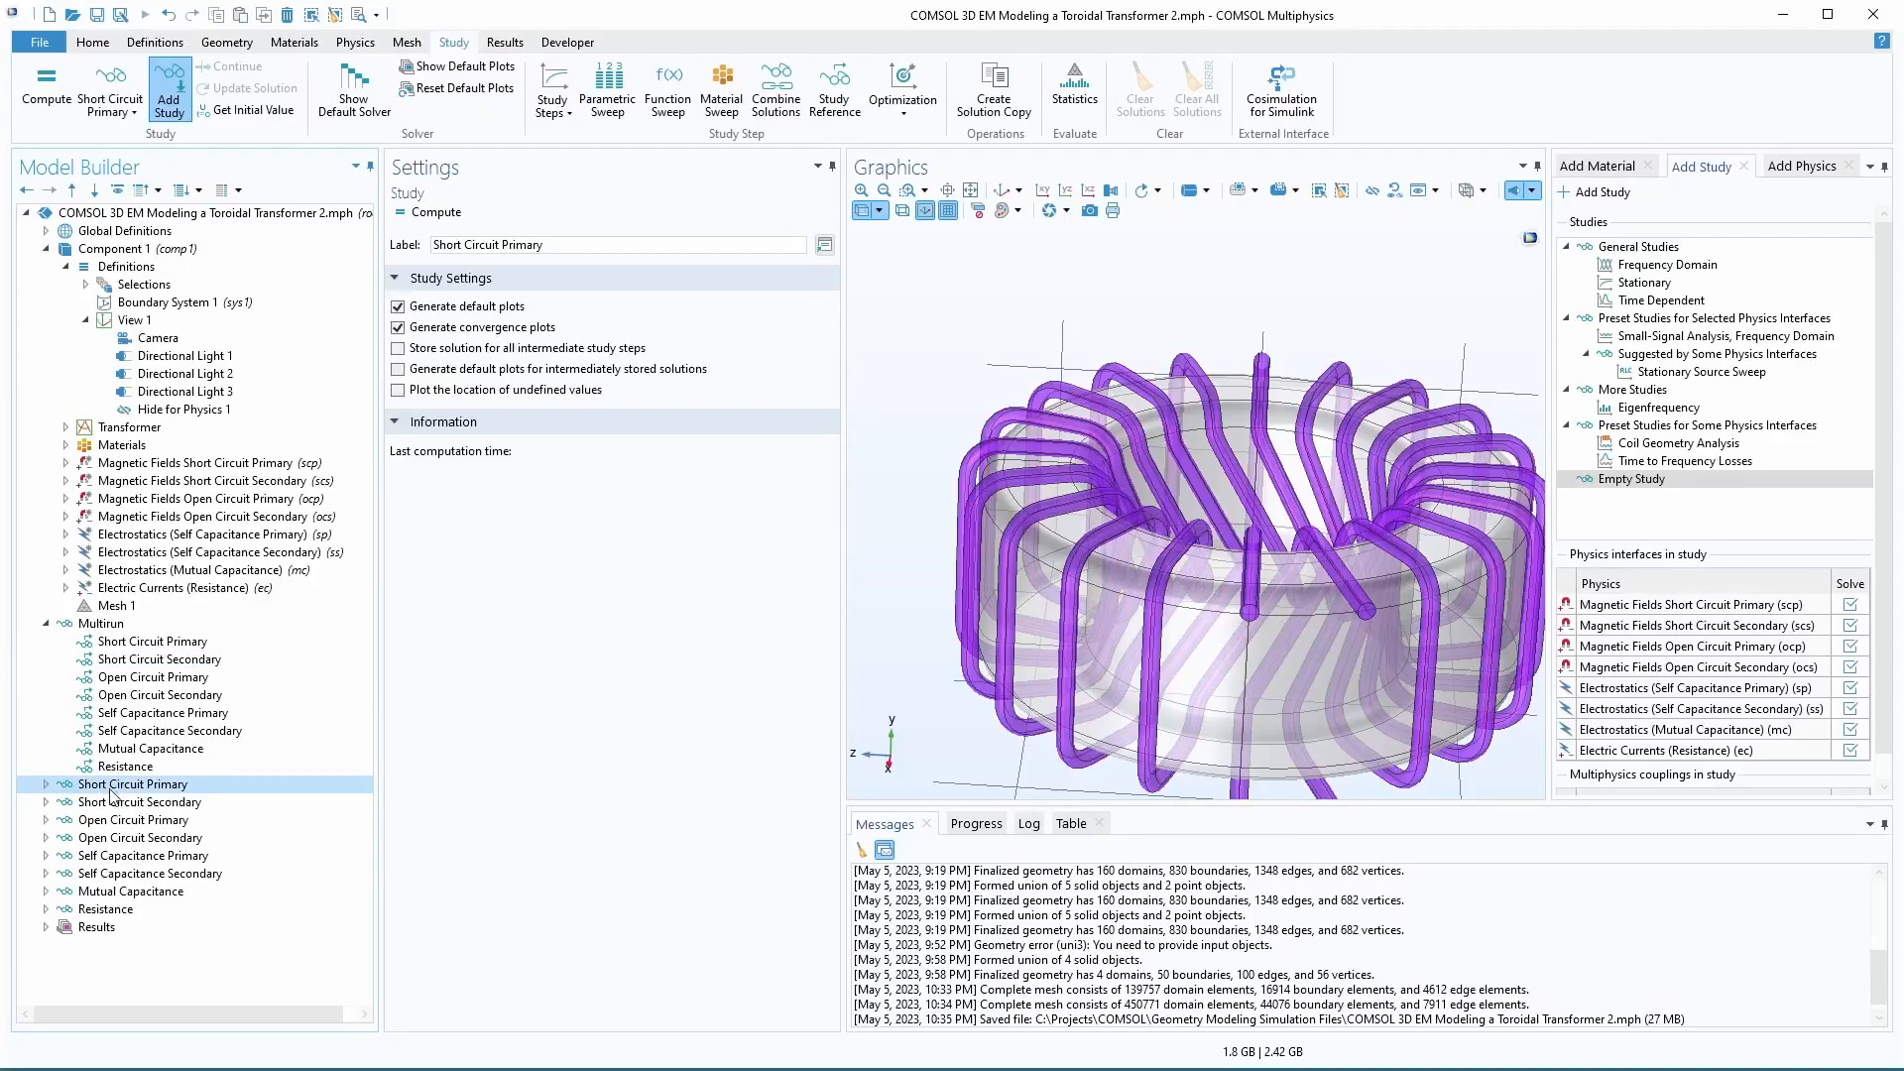
pyautogui.click(102, 624)
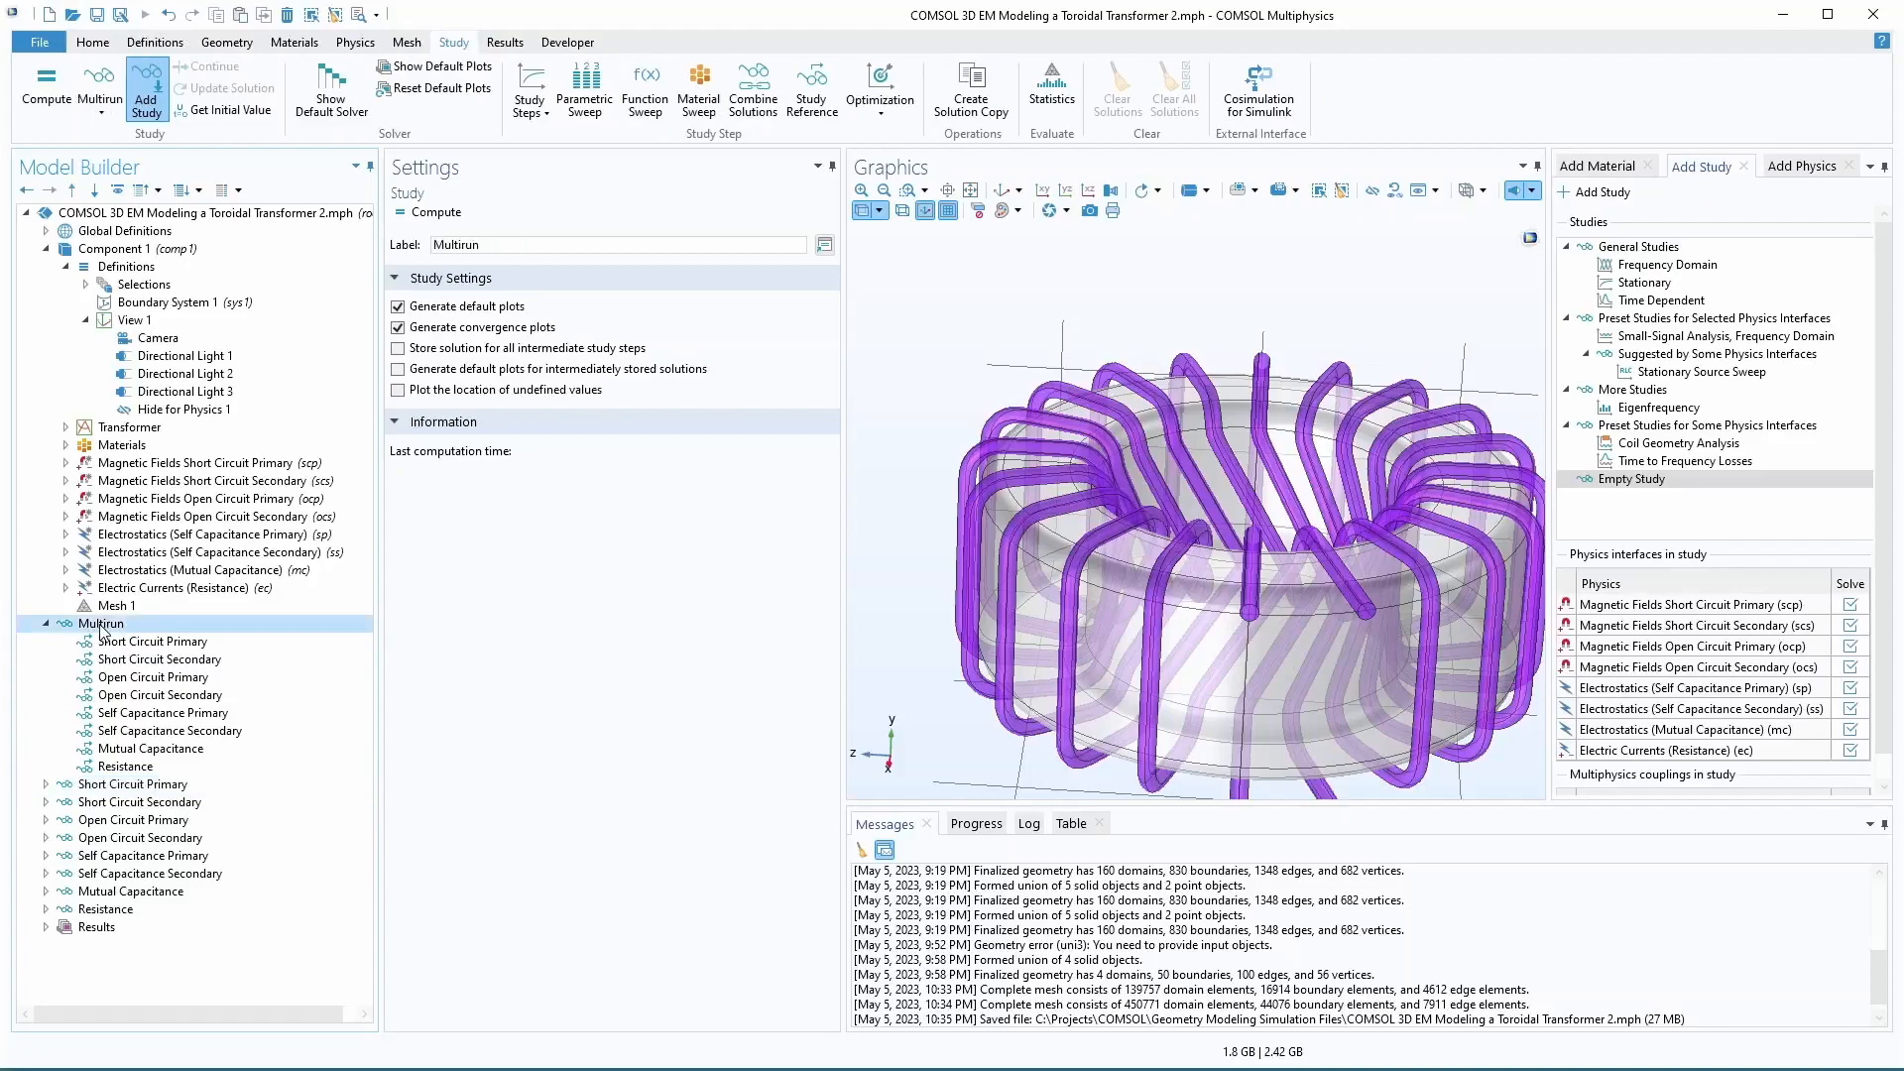
# - Disable the Self Capacitance Primary, Self Capacitance Secondary, Mutual Capacitance and Resistance references in the Multirun study
pyautogui.click(136, 713)
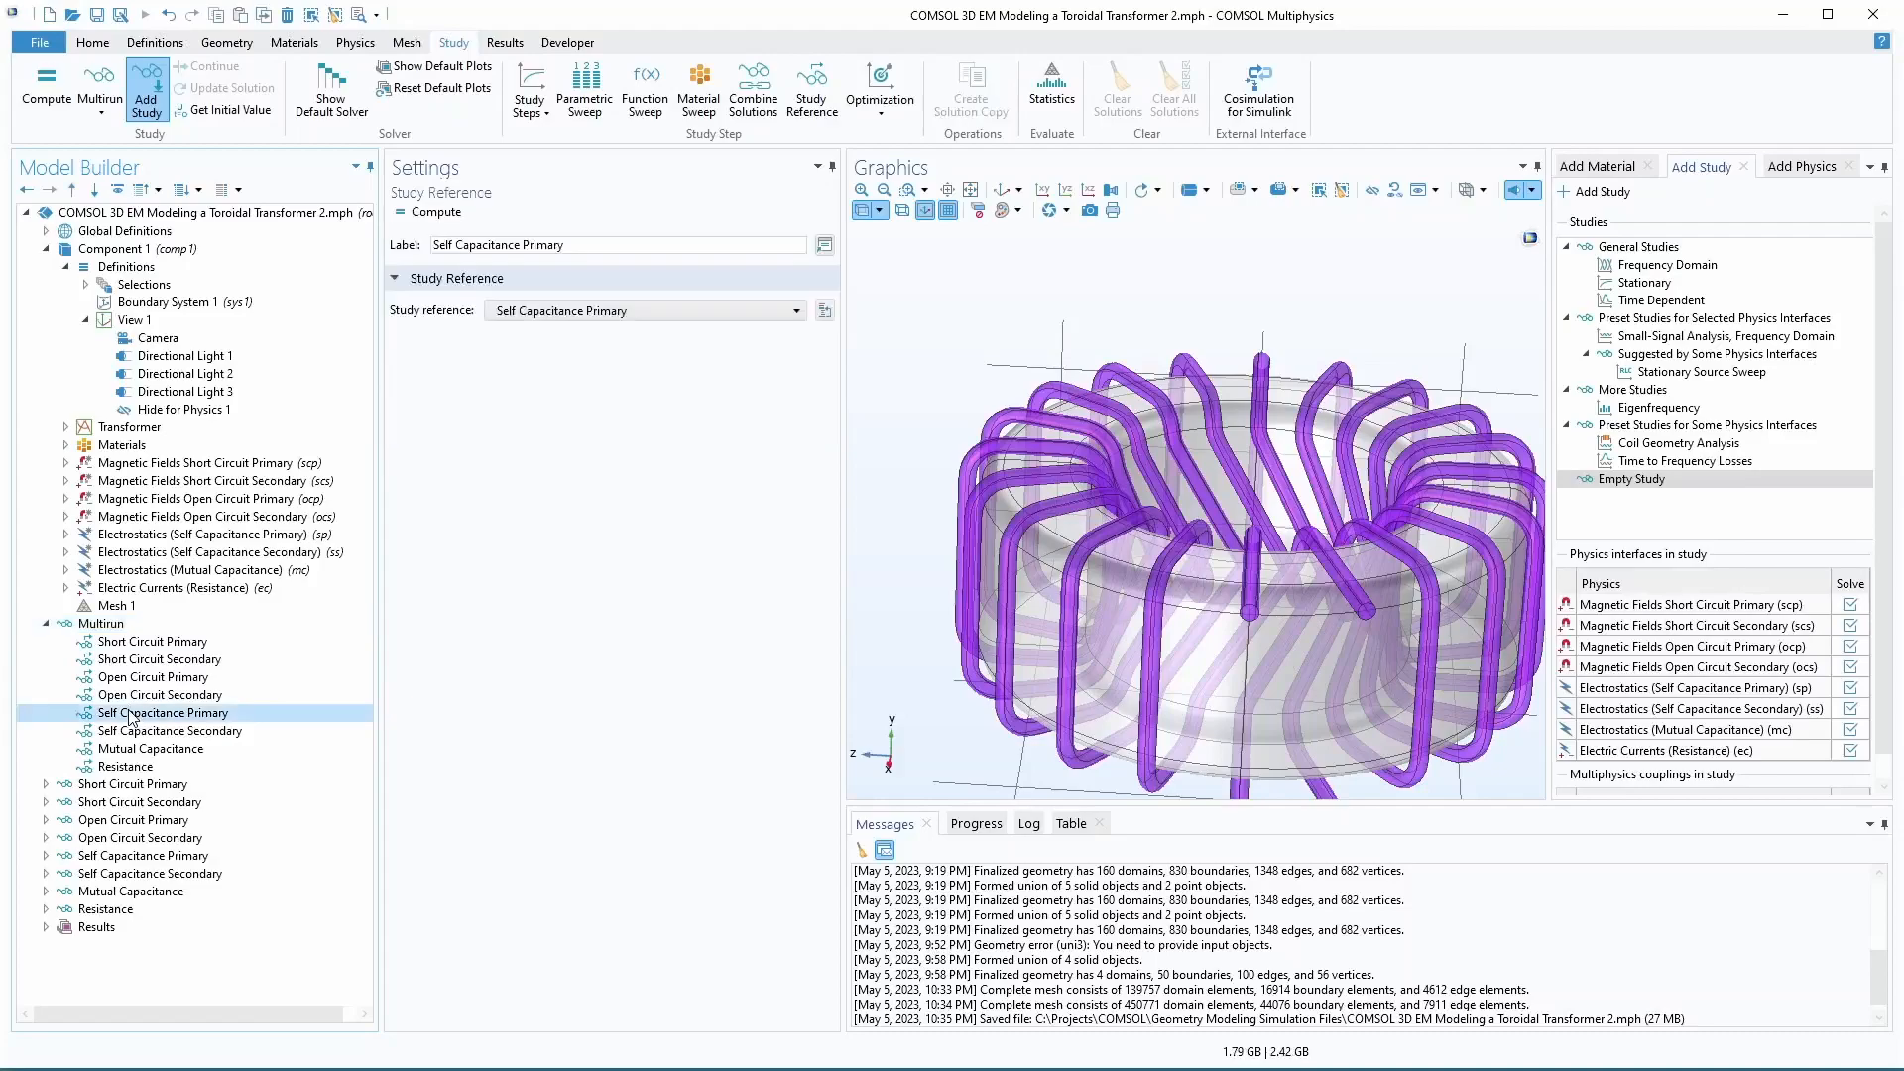
pyautogui.keyDown('shift'); pyautogui.click(141, 771); pyautogui.keyUp('shift')
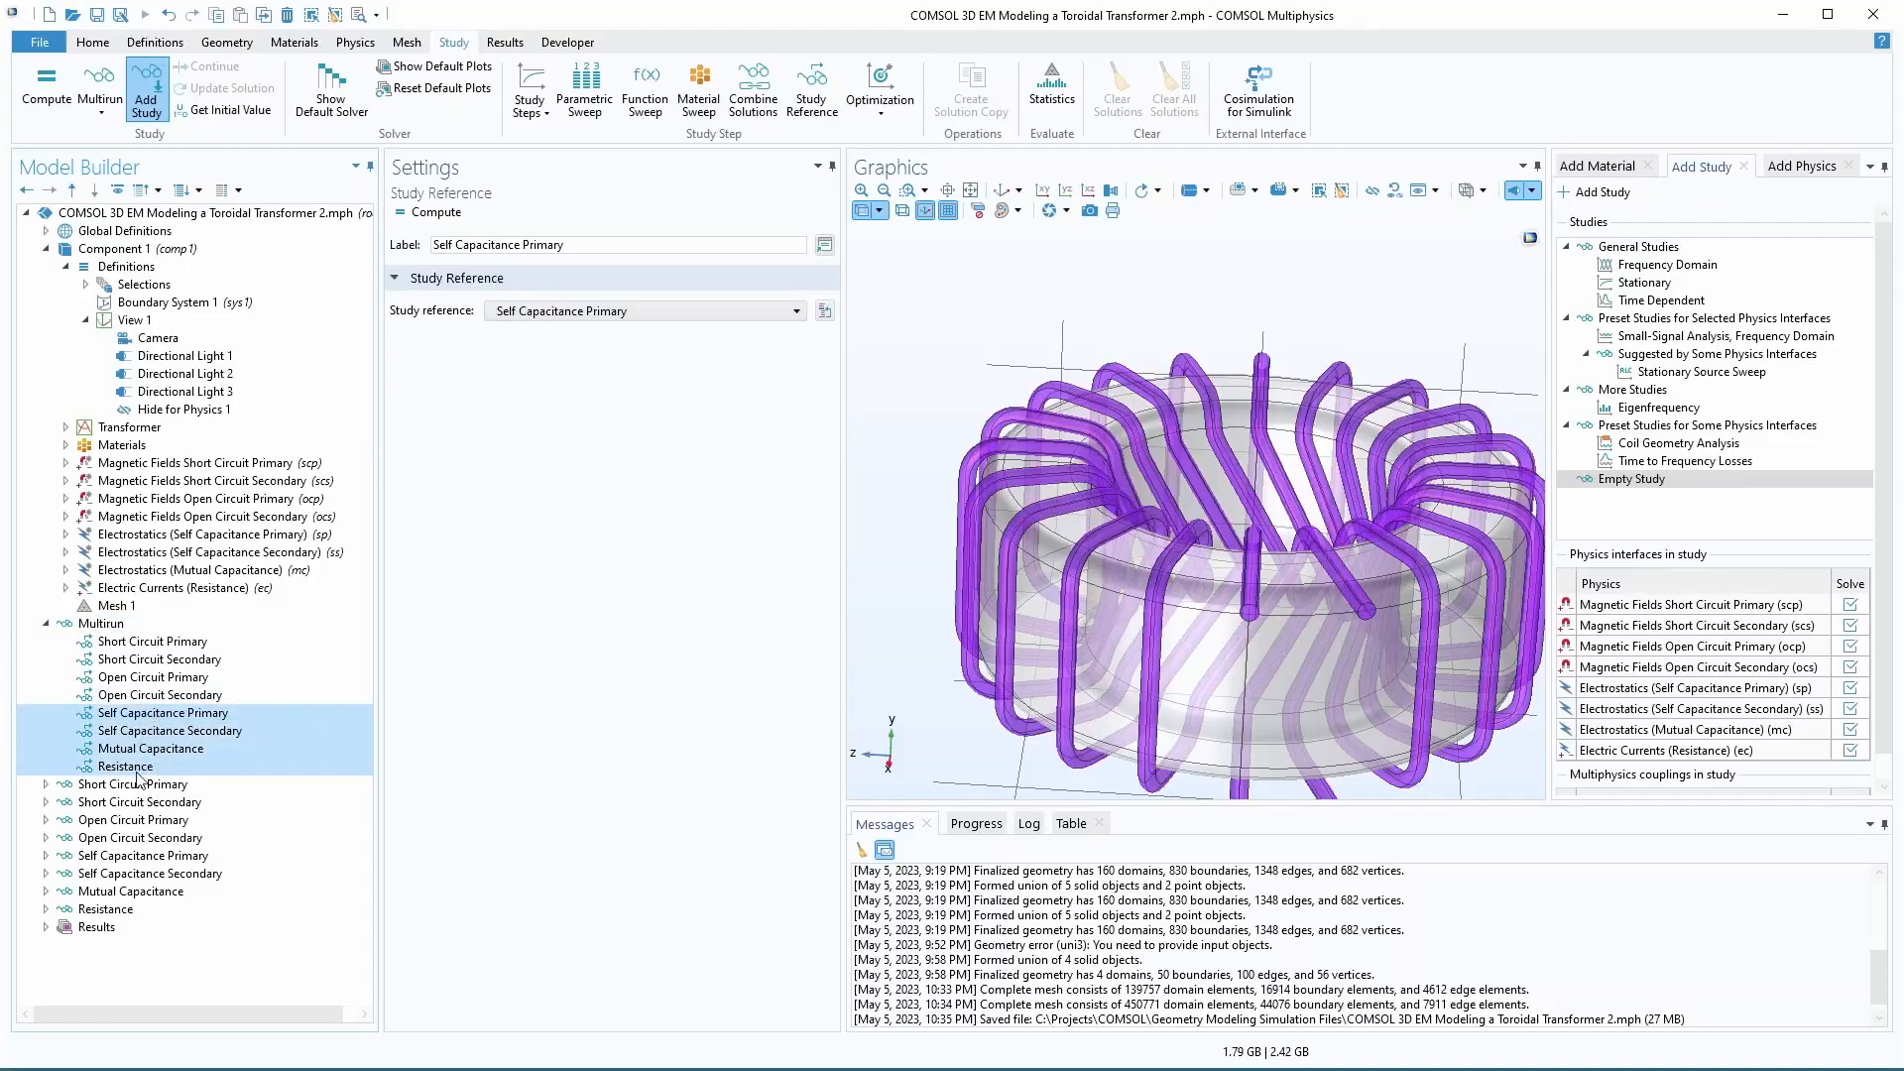
pyautogui.rightClick(150, 734)
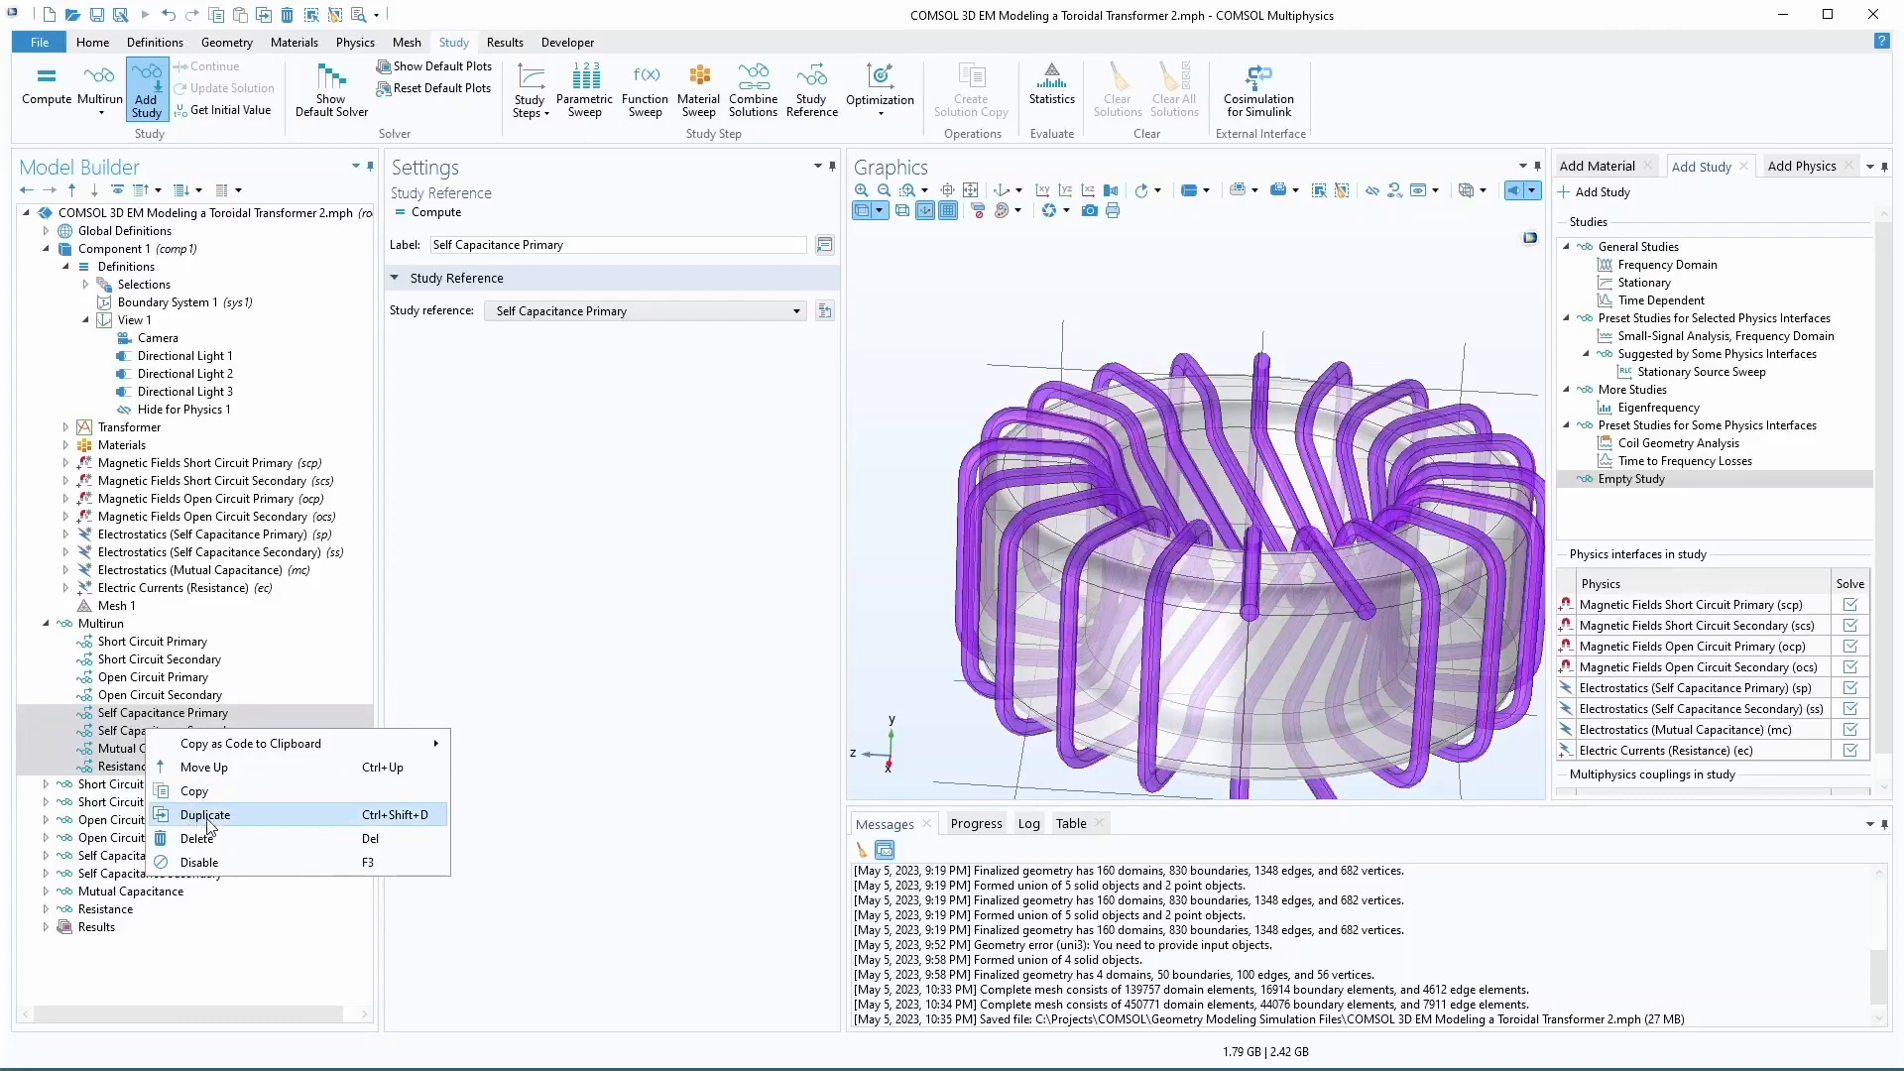
pyautogui.click(217, 868)
pyautogui.click(149, 748)
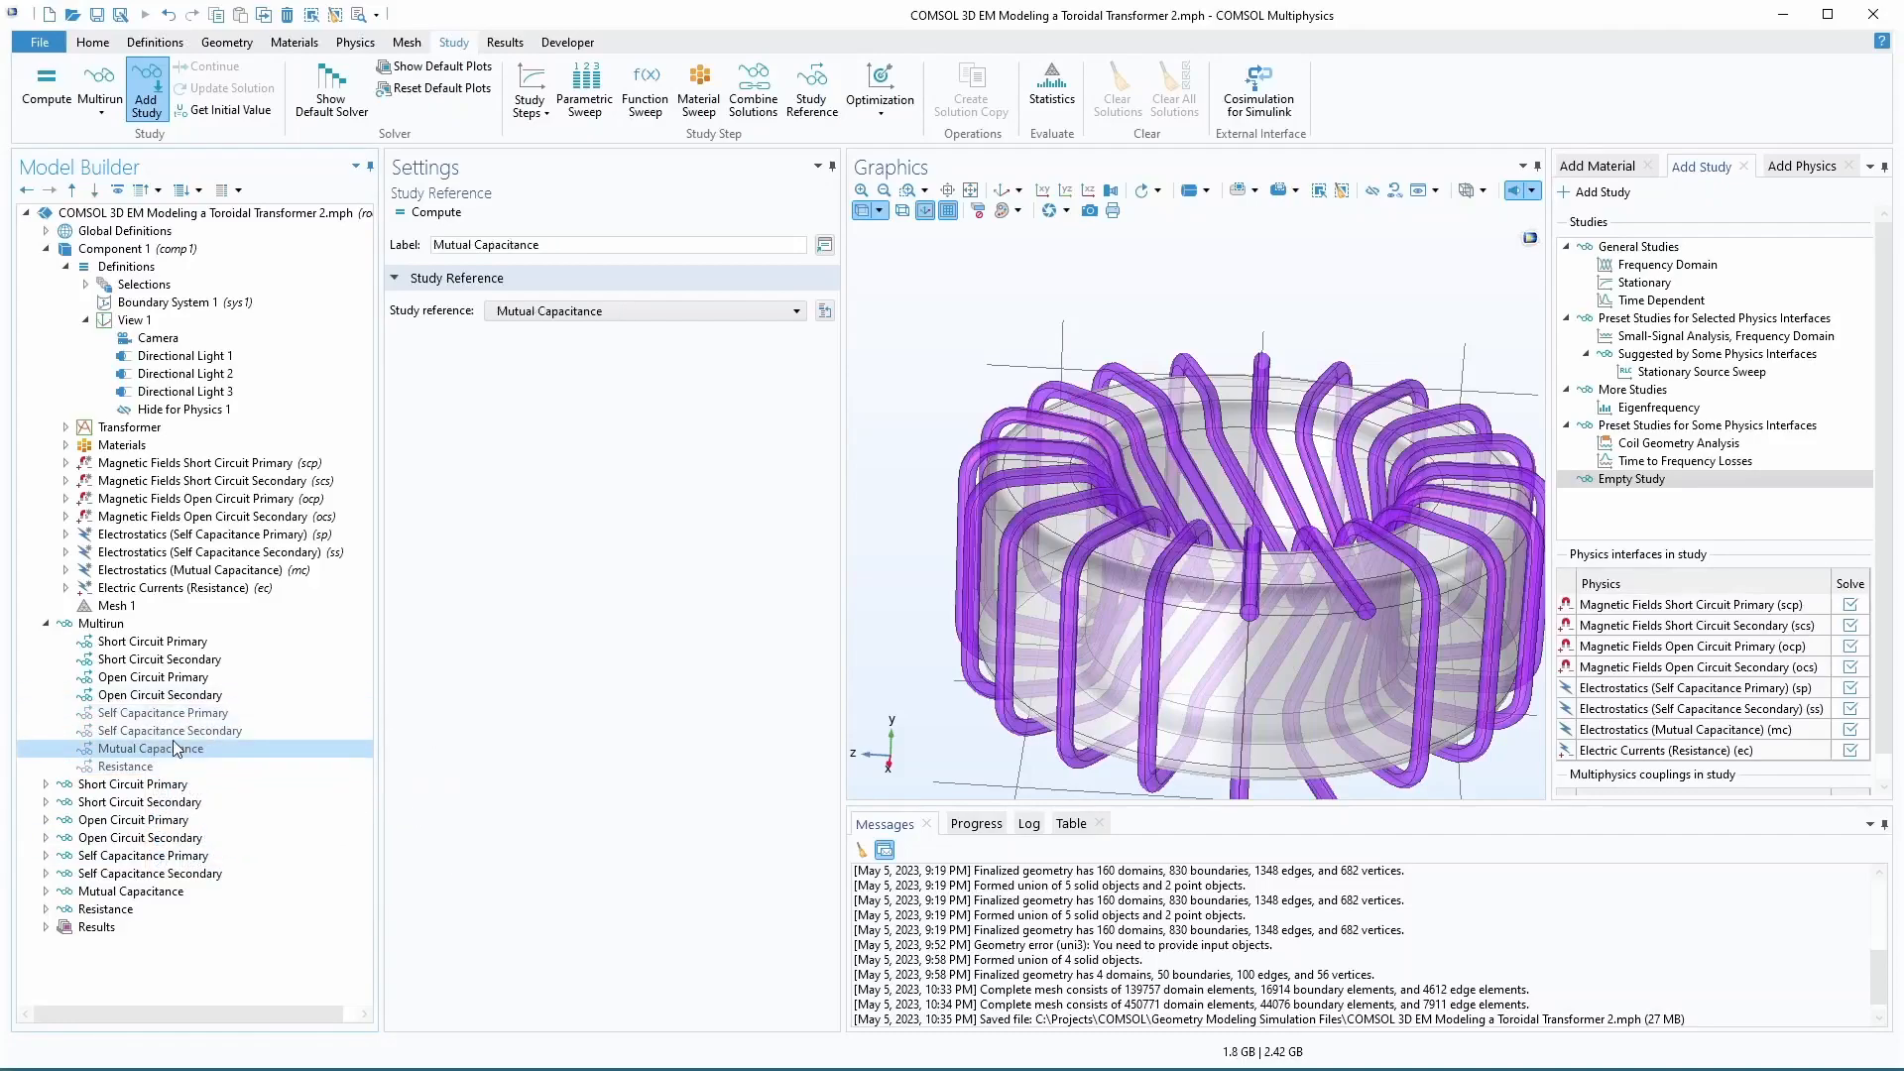
pyautogui.click(117, 625)
pyautogui.rightClick(117, 626)
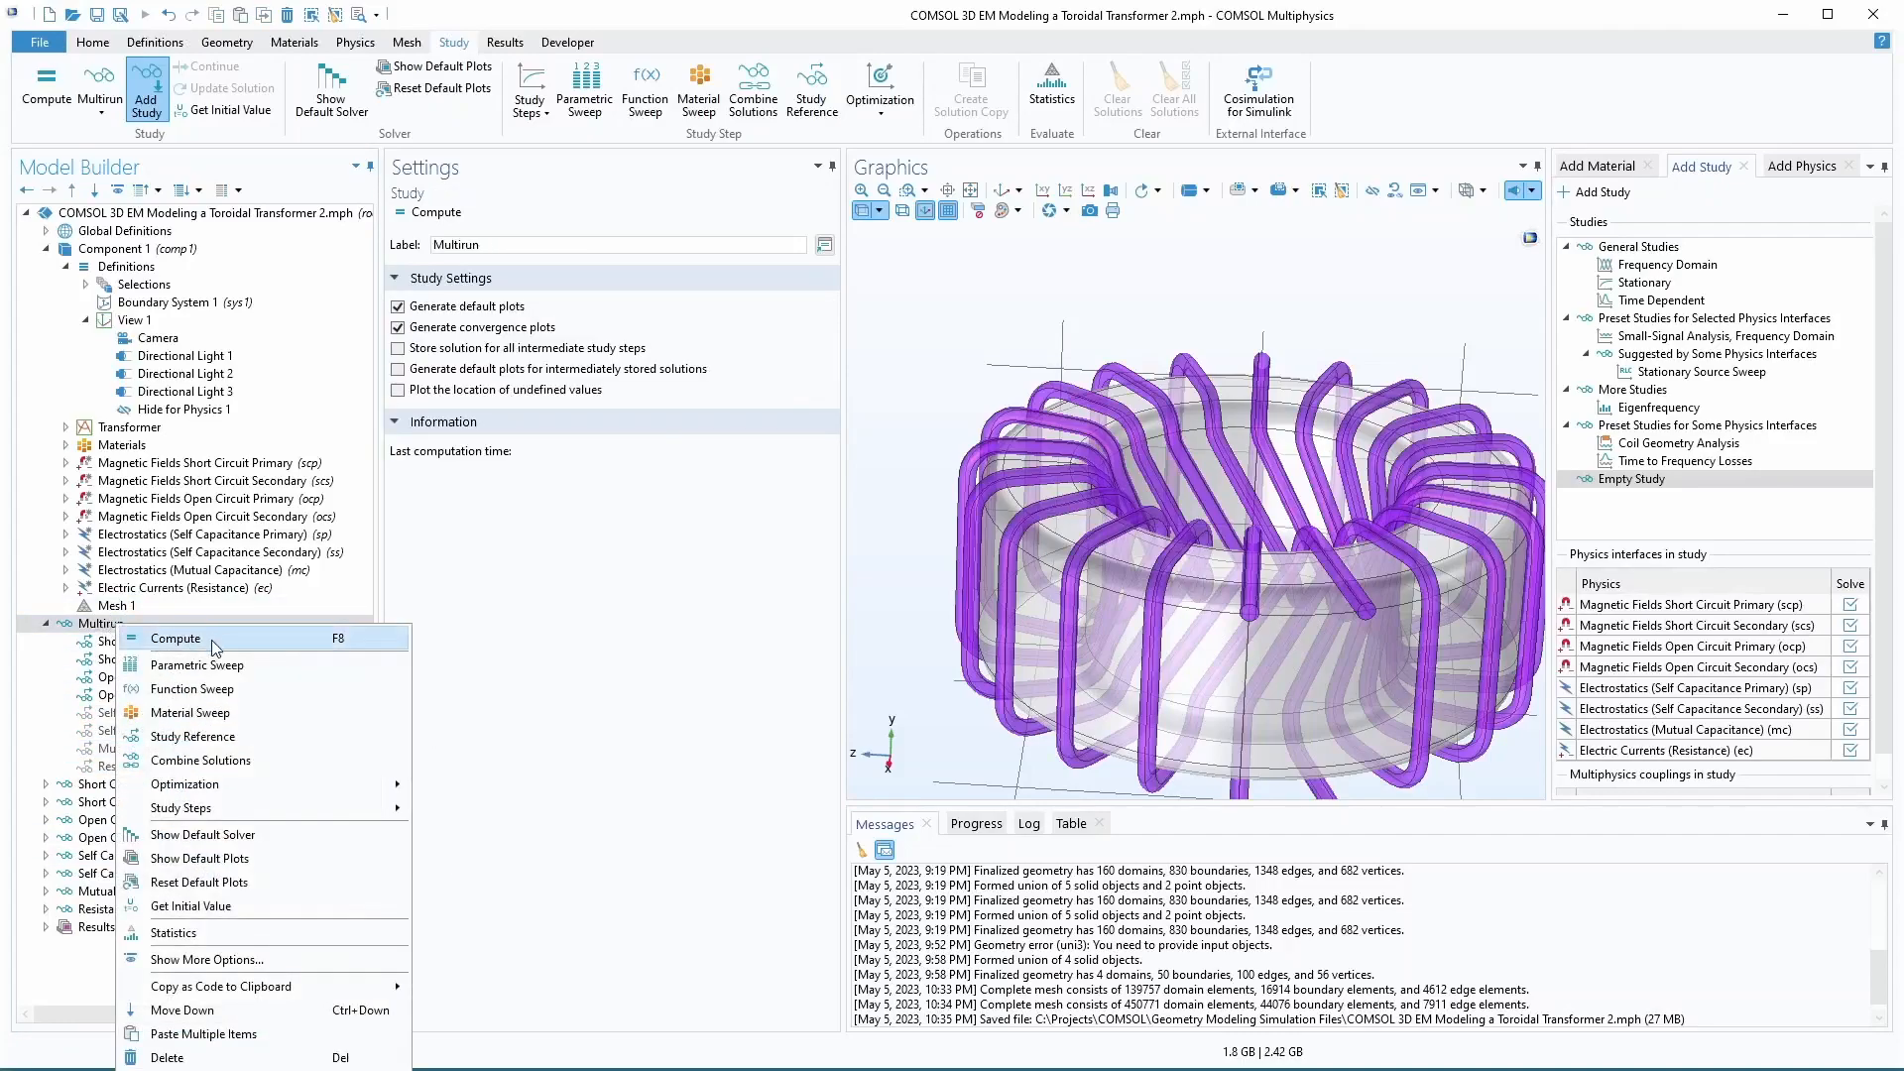
pyautogui.click(81, 695)
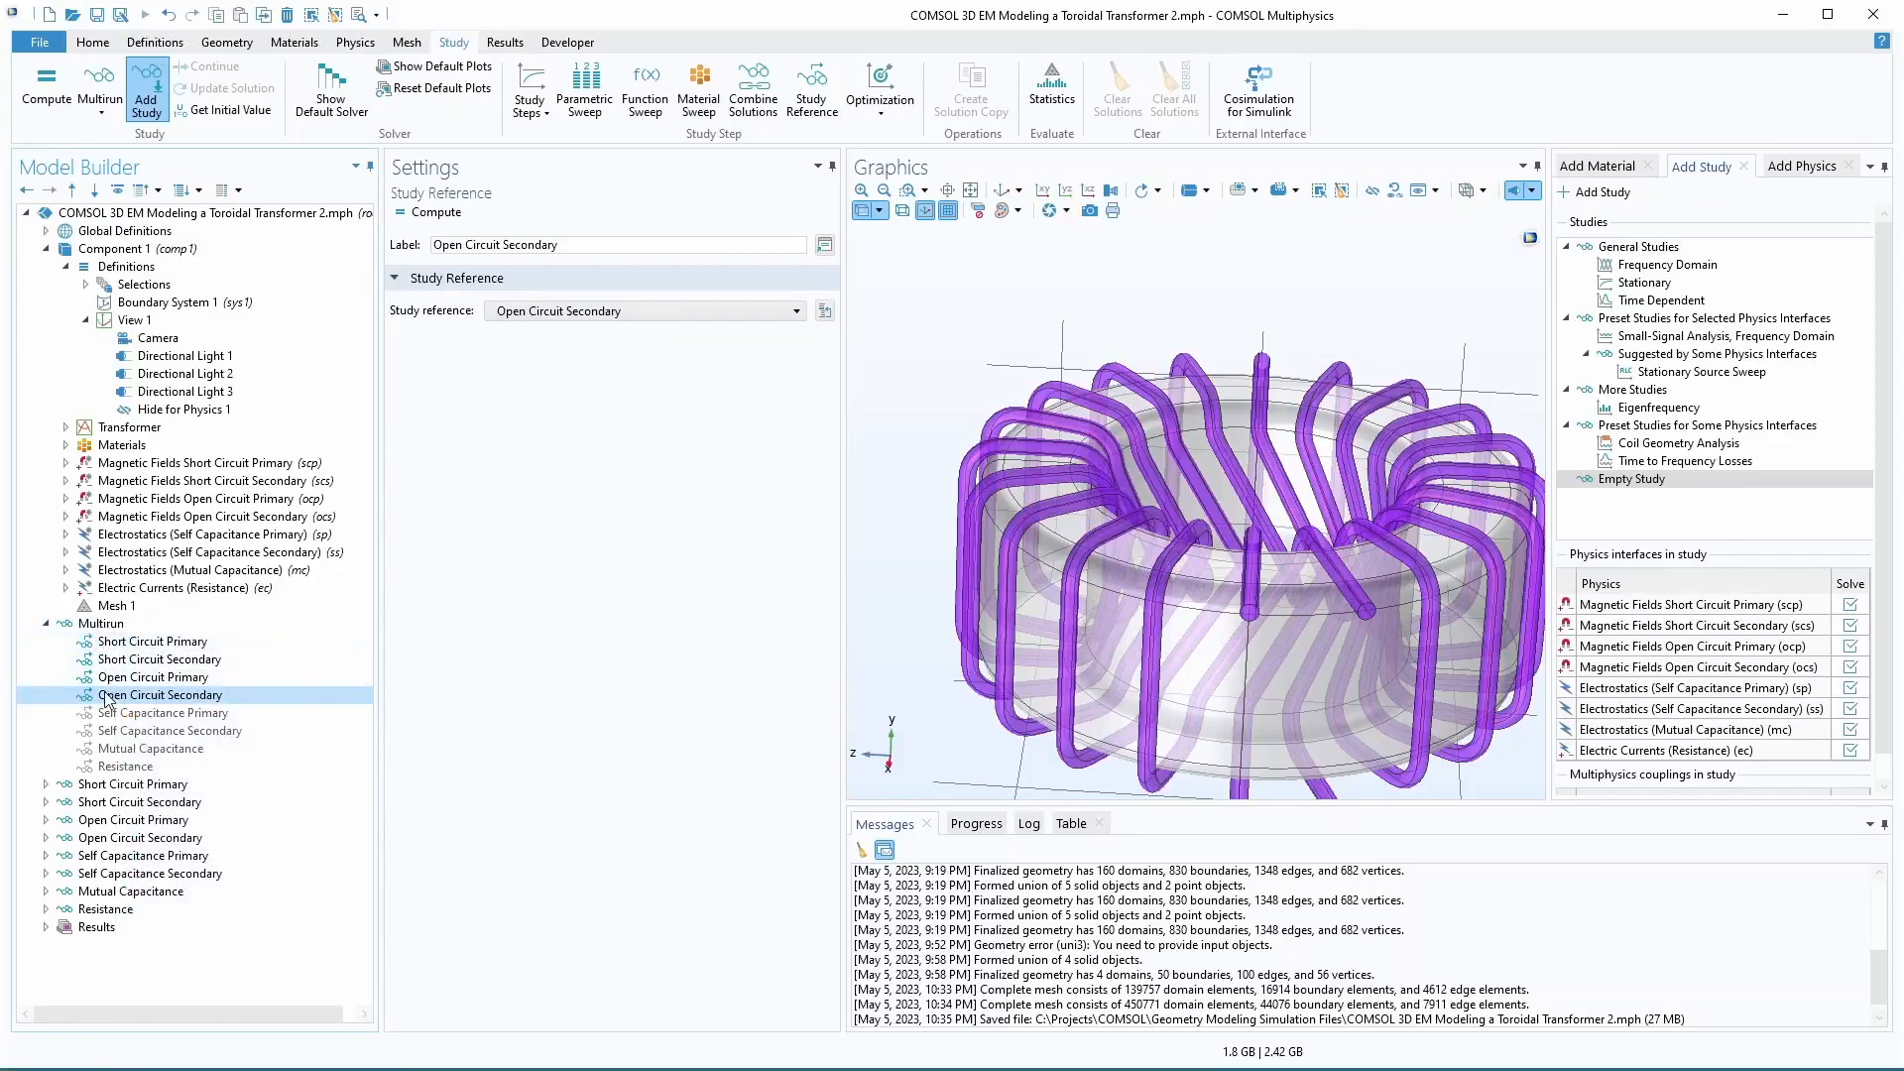
# - Compute the Short Circuit Primary study and display its convergence plot
pyautogui.click(45, 623)
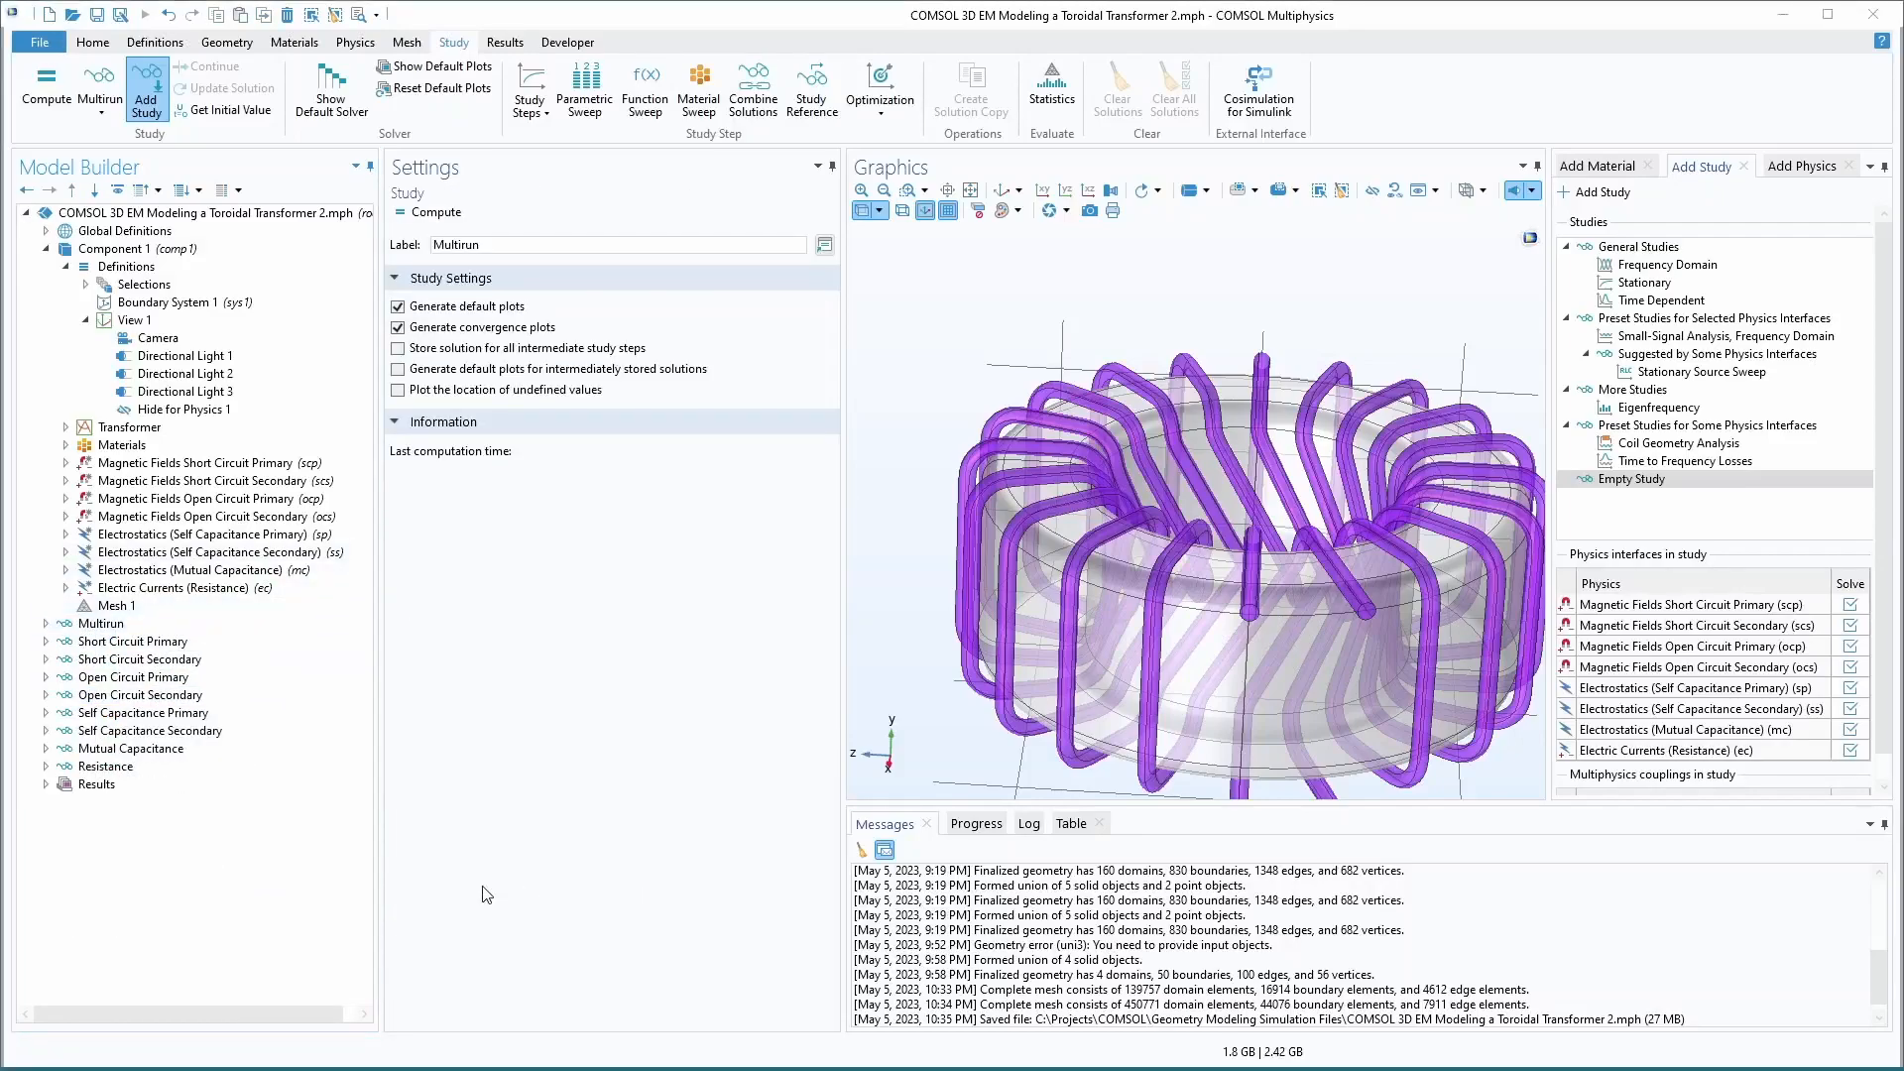
pyautogui.click(140, 641)
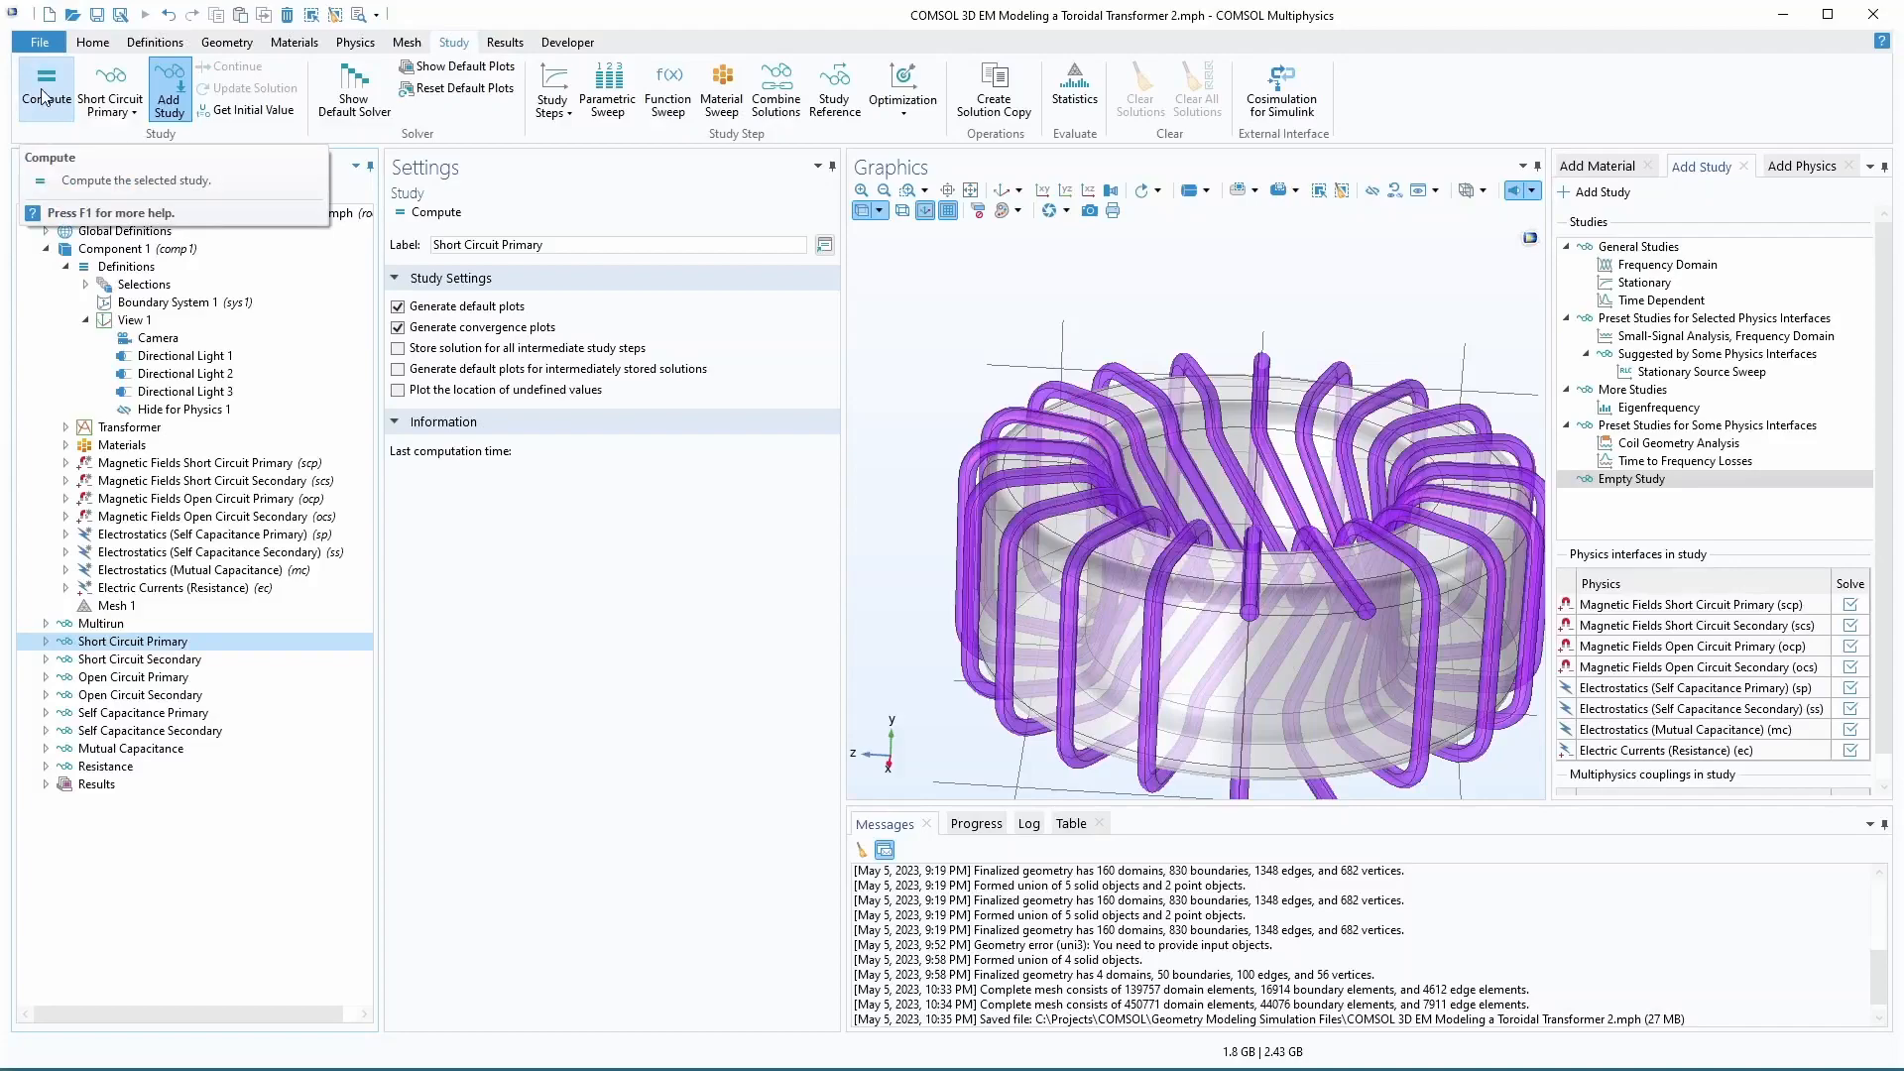
pyautogui.rightClick(116, 641)
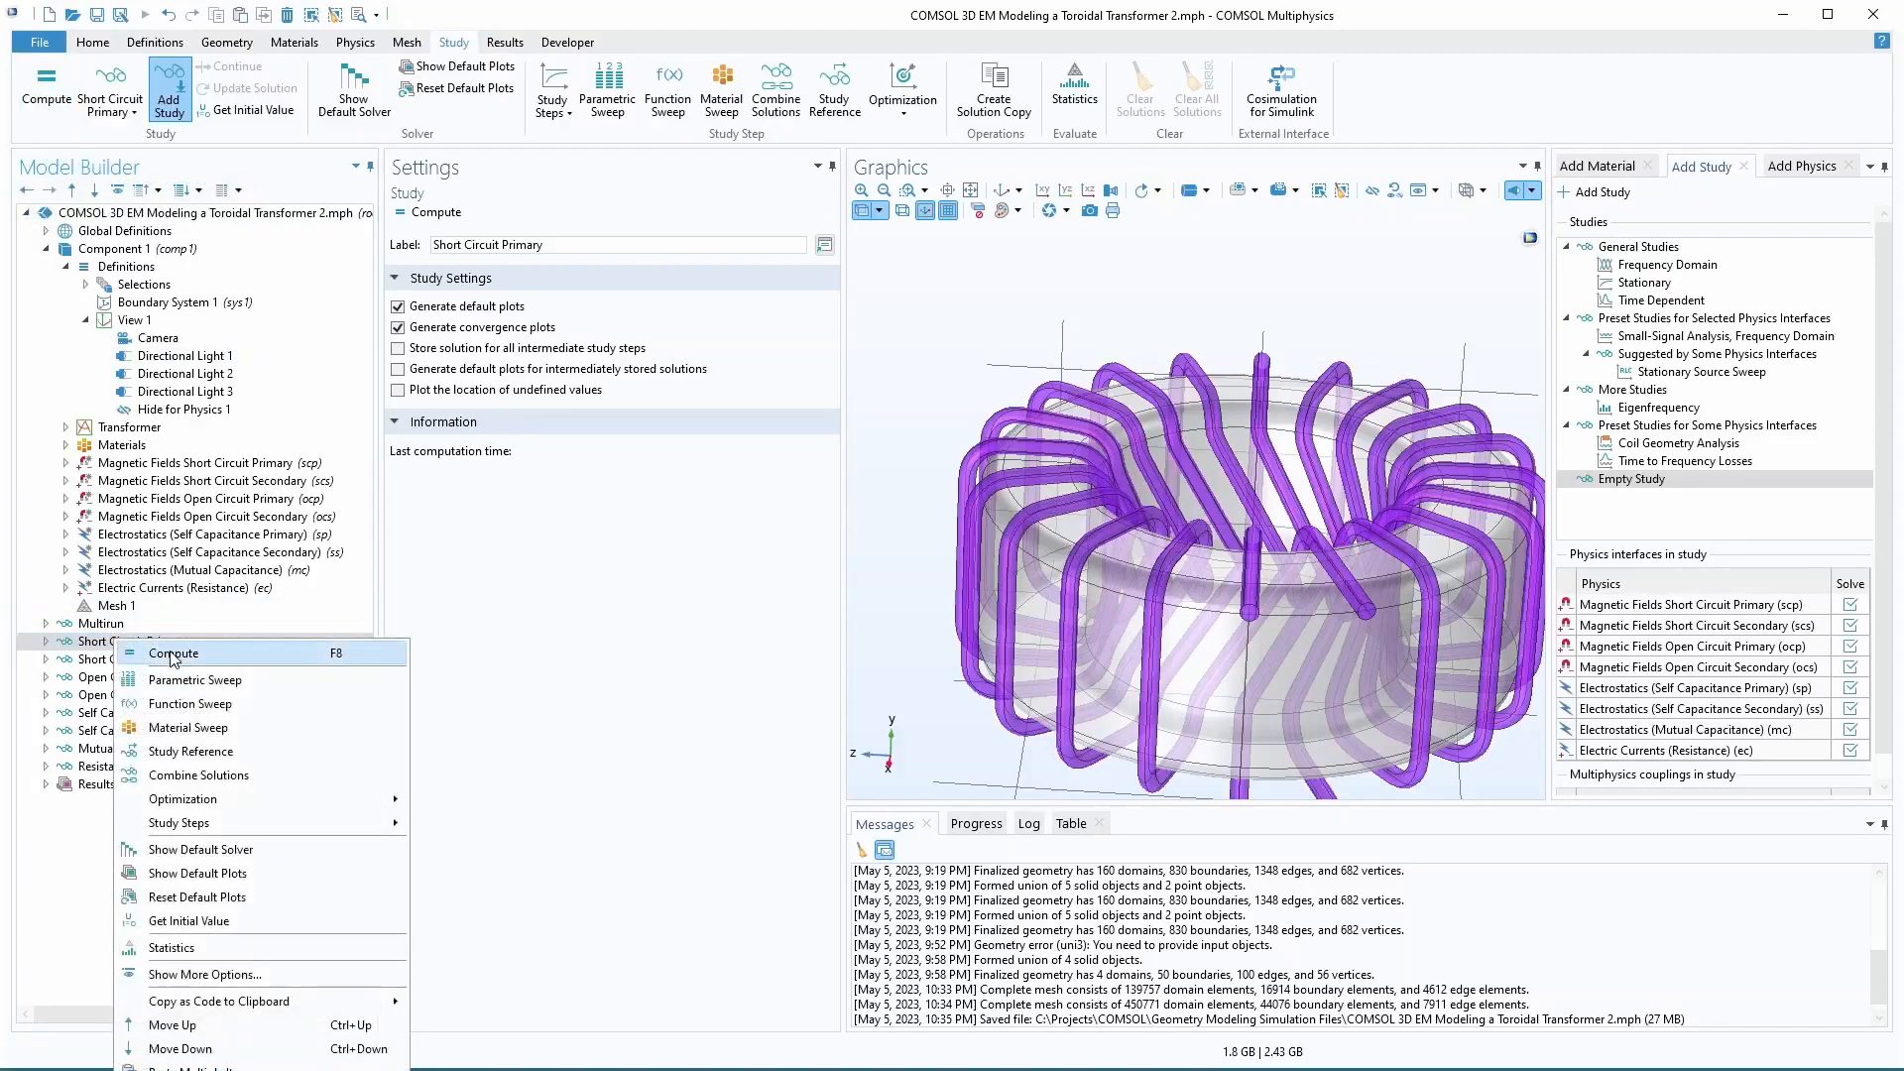
pyautogui.click(172, 654)
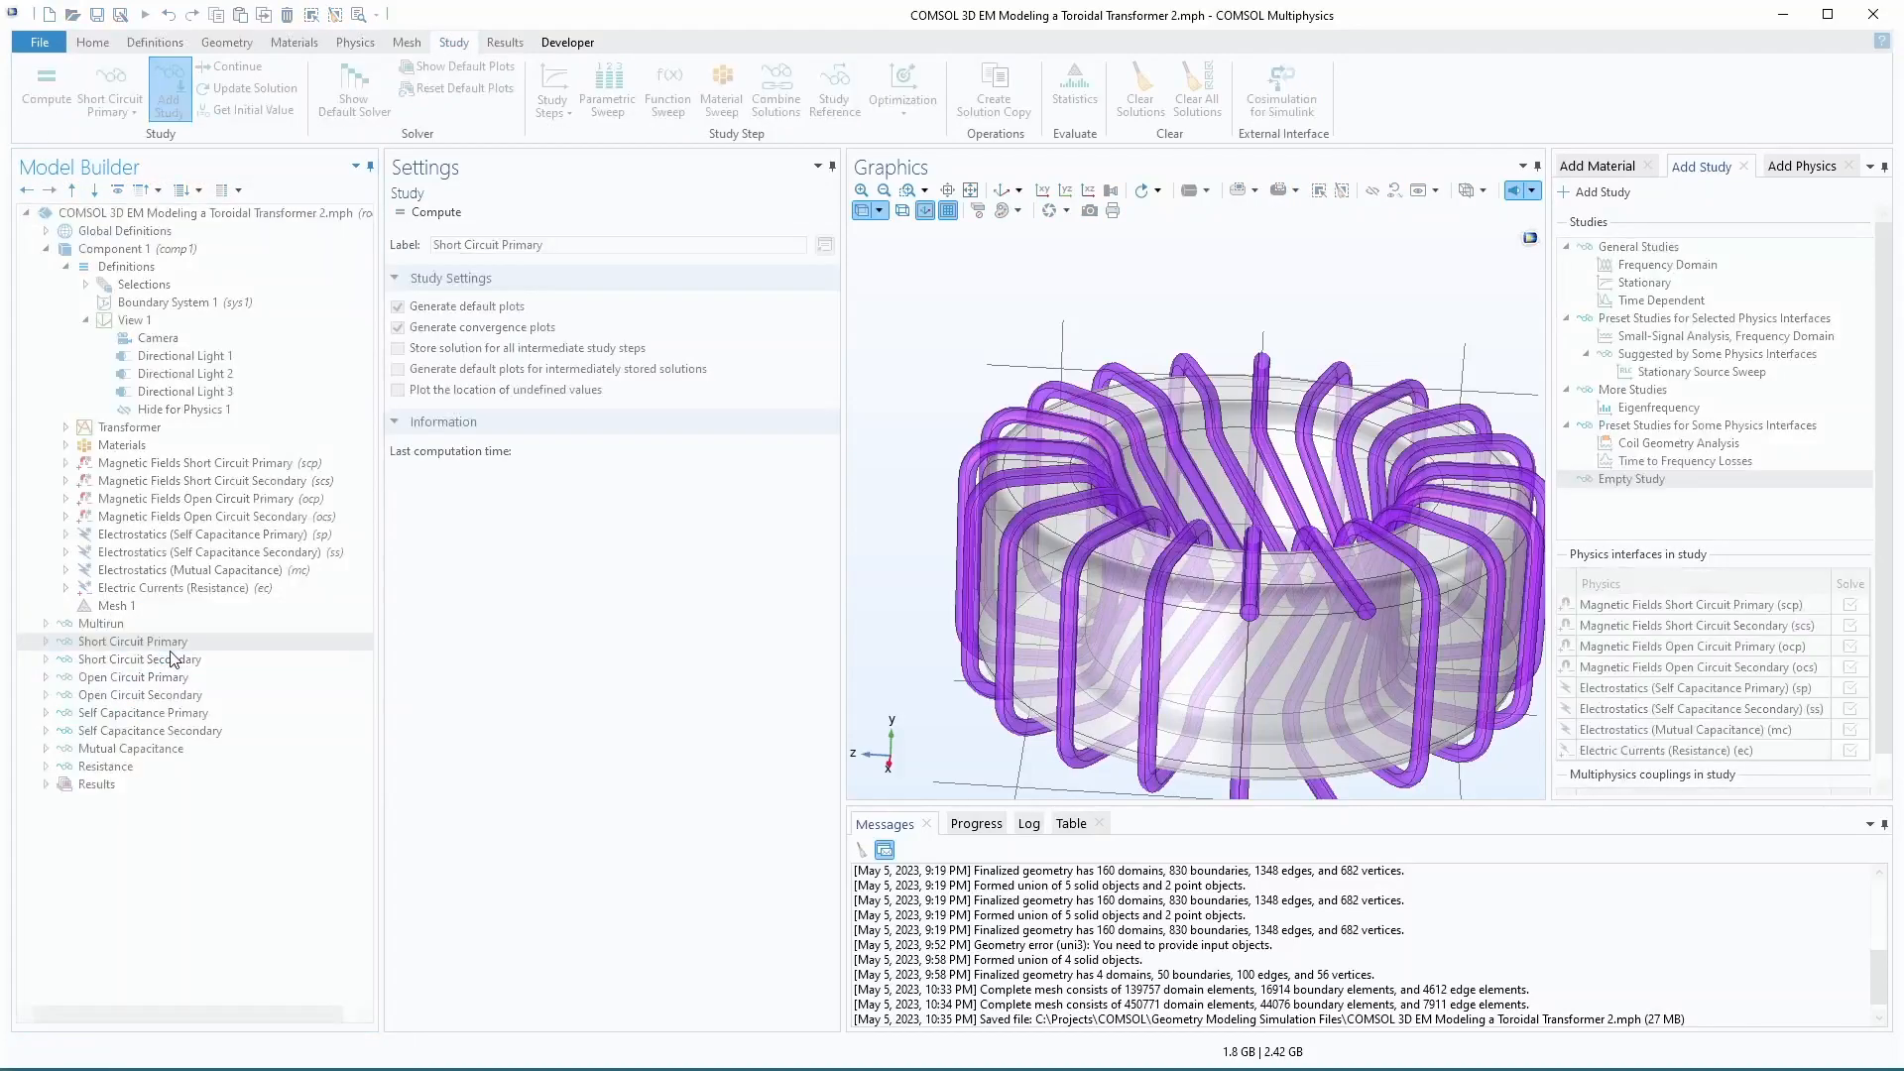
pyautogui.click(976, 825)
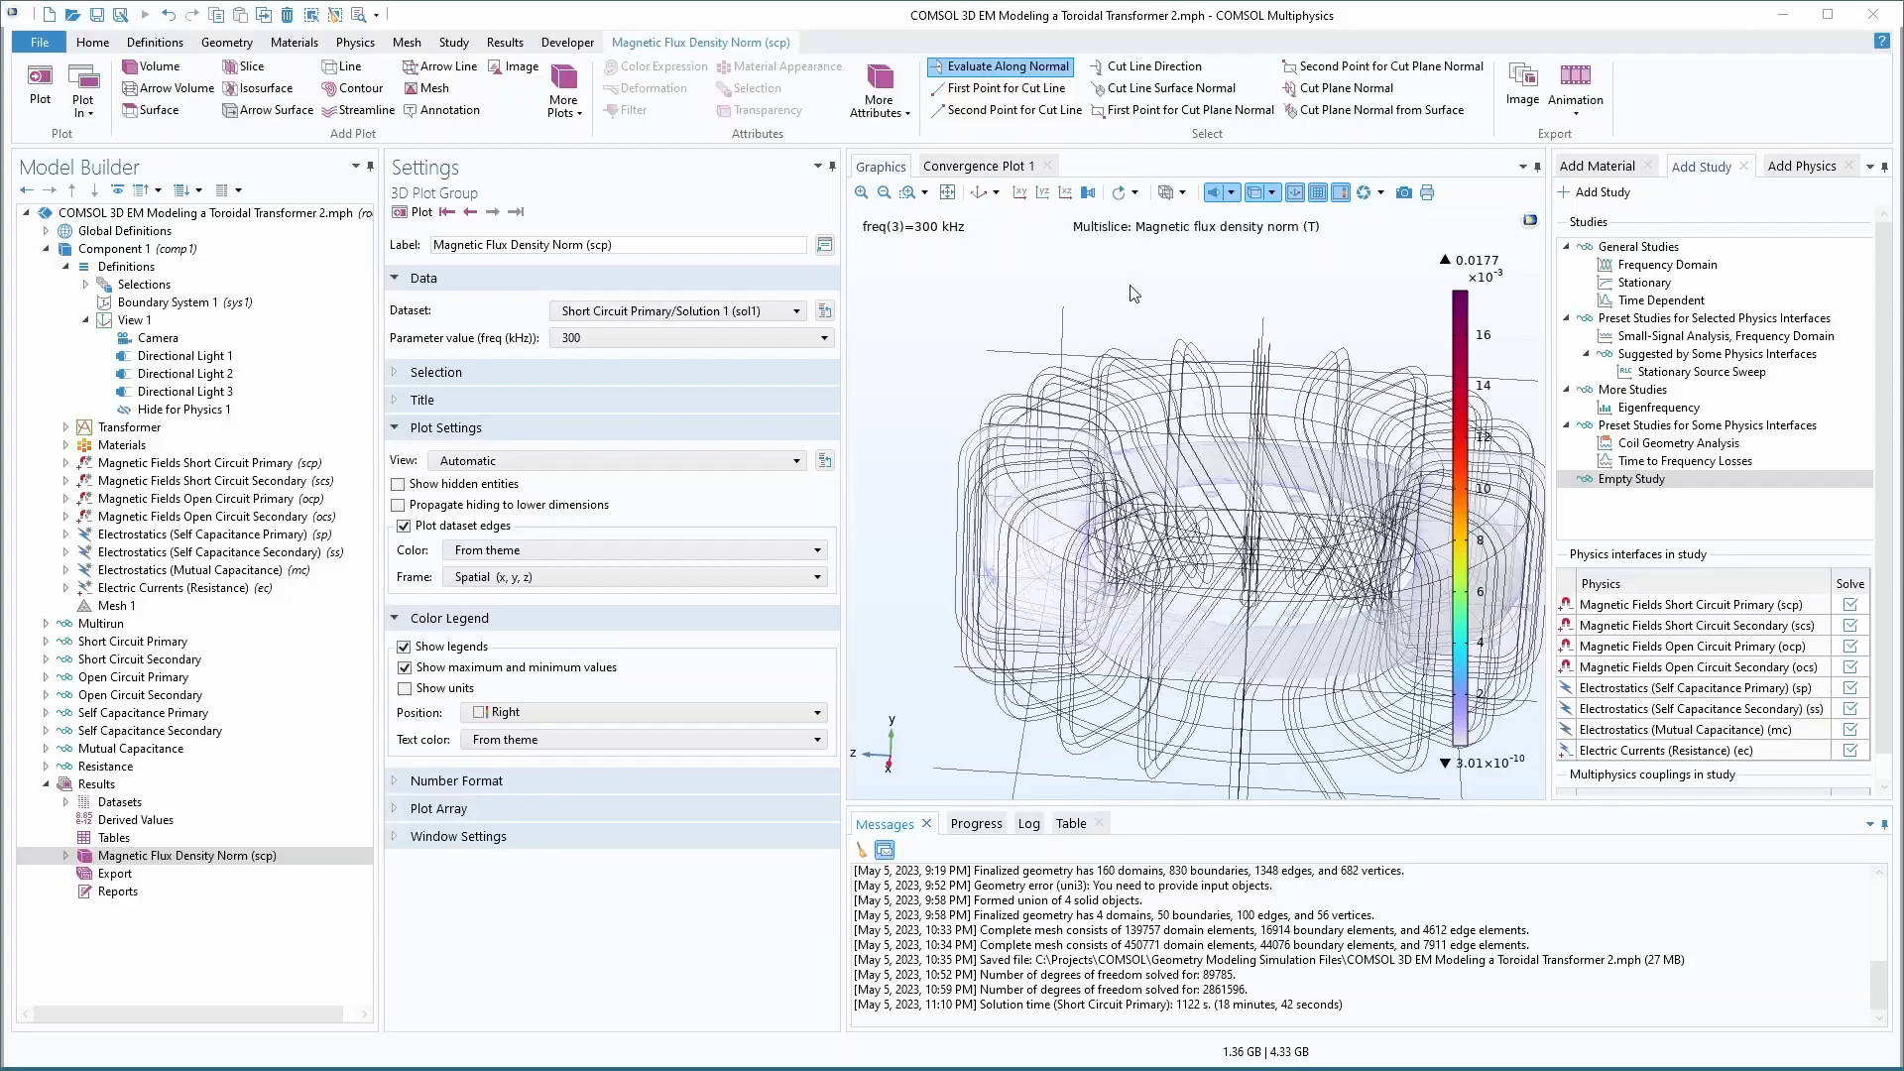
pyautogui.click(980, 167)
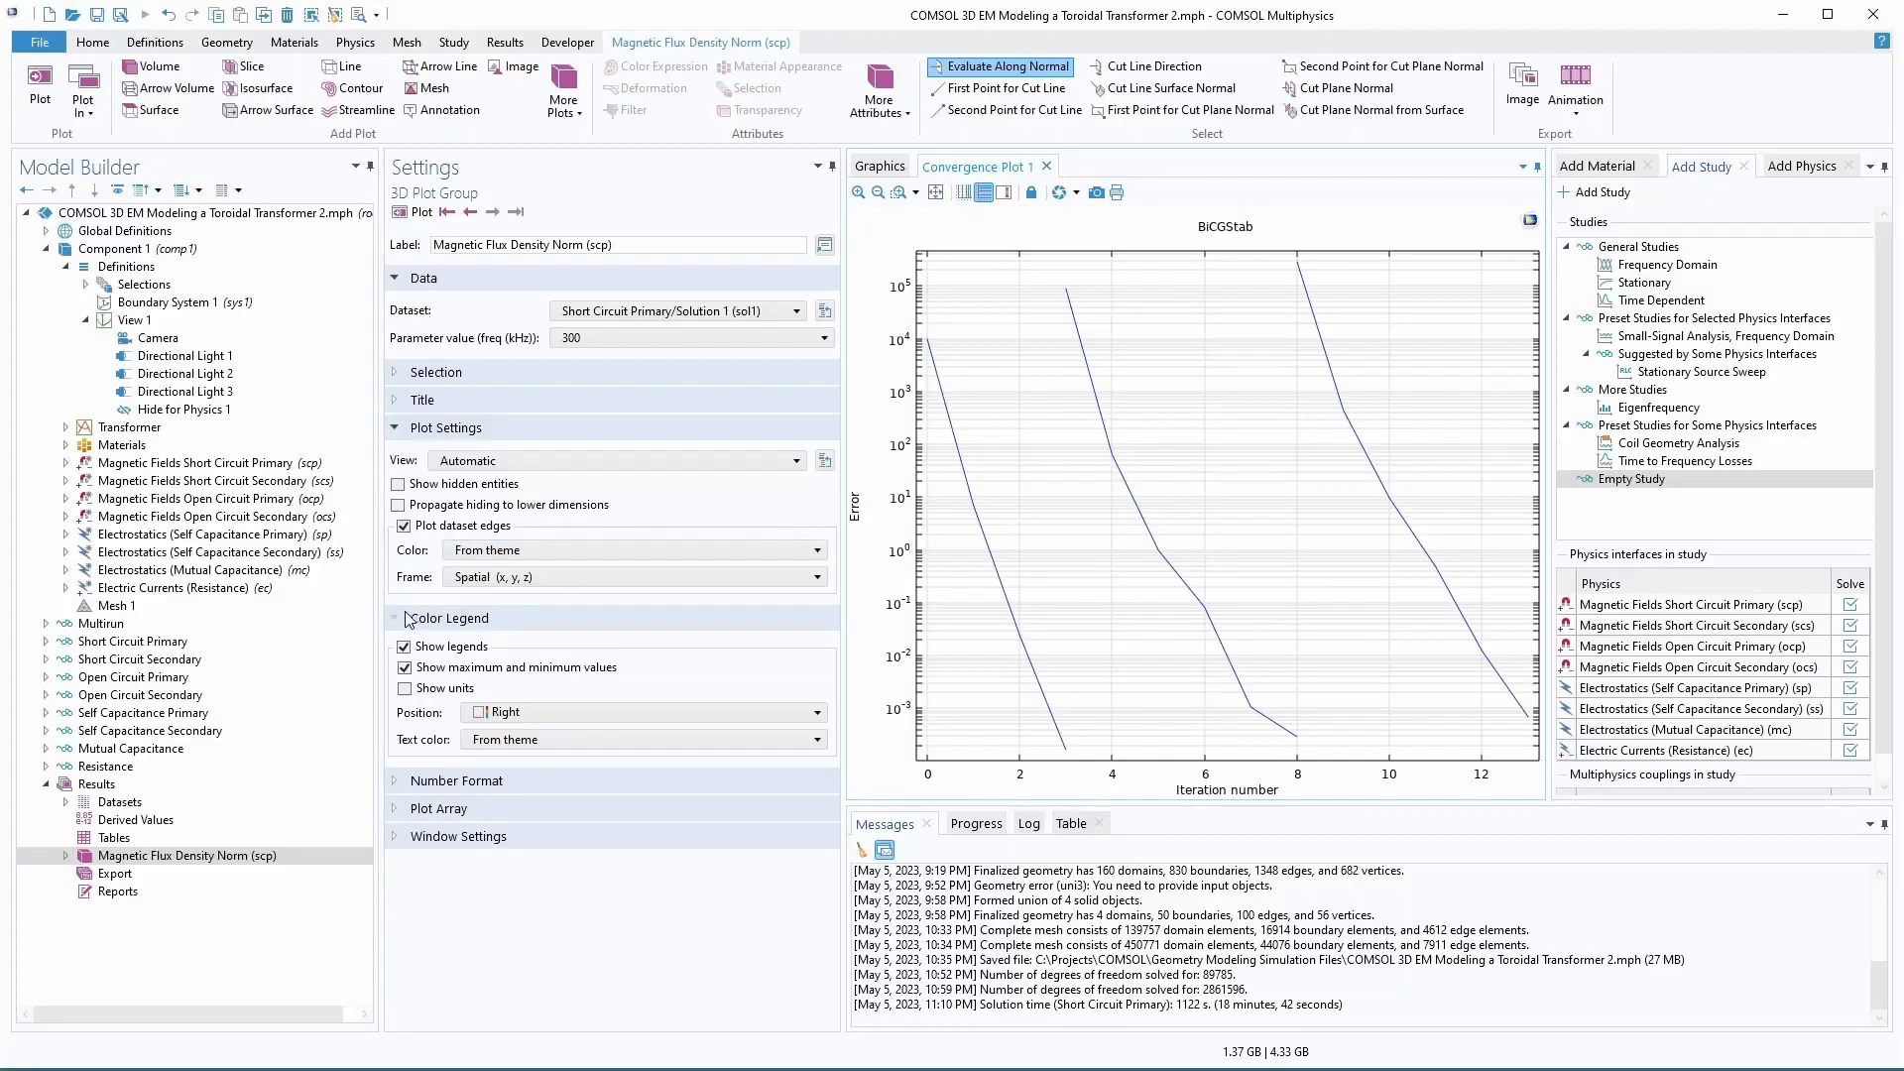
# - Enable the two Self Capacitance references and the Mutual Capacitance and Resistance references under Multirun again
pyautogui.click(92, 625)
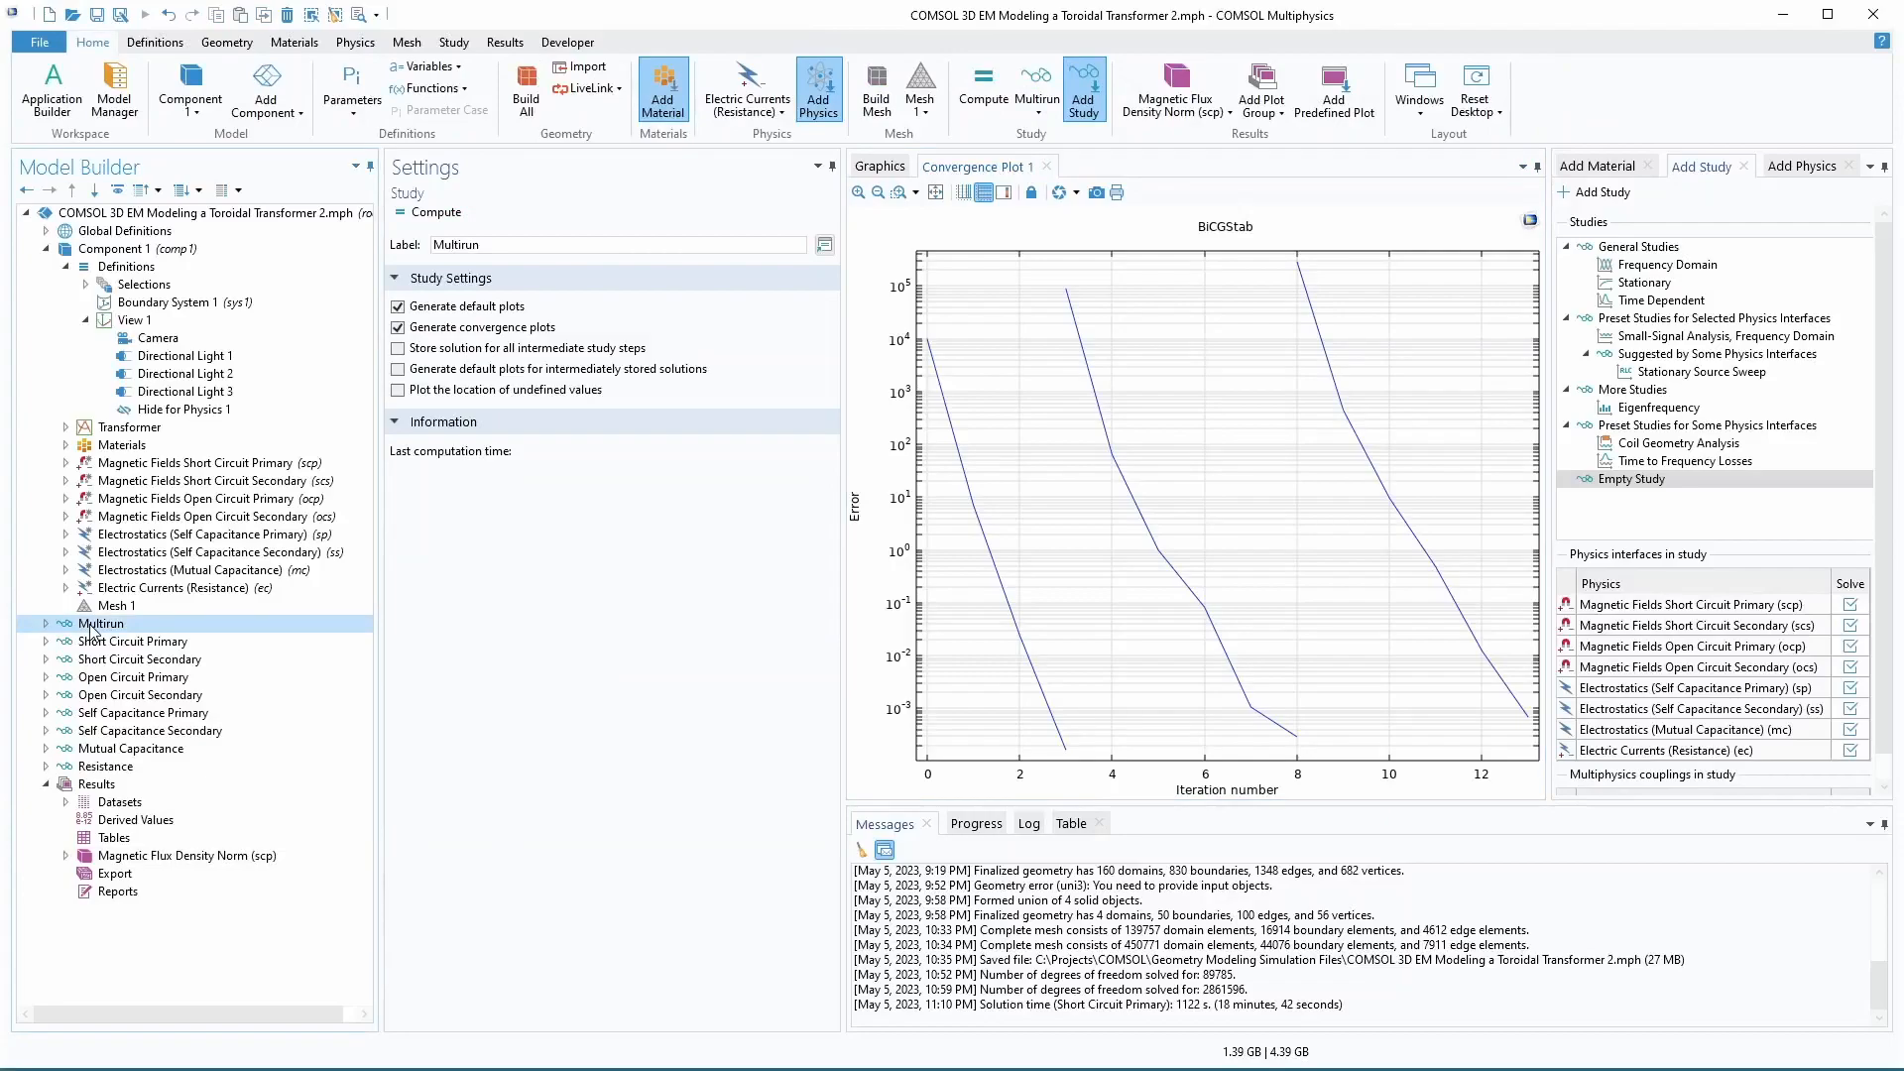
pyautogui.click(46, 624)
pyautogui.click(134, 713)
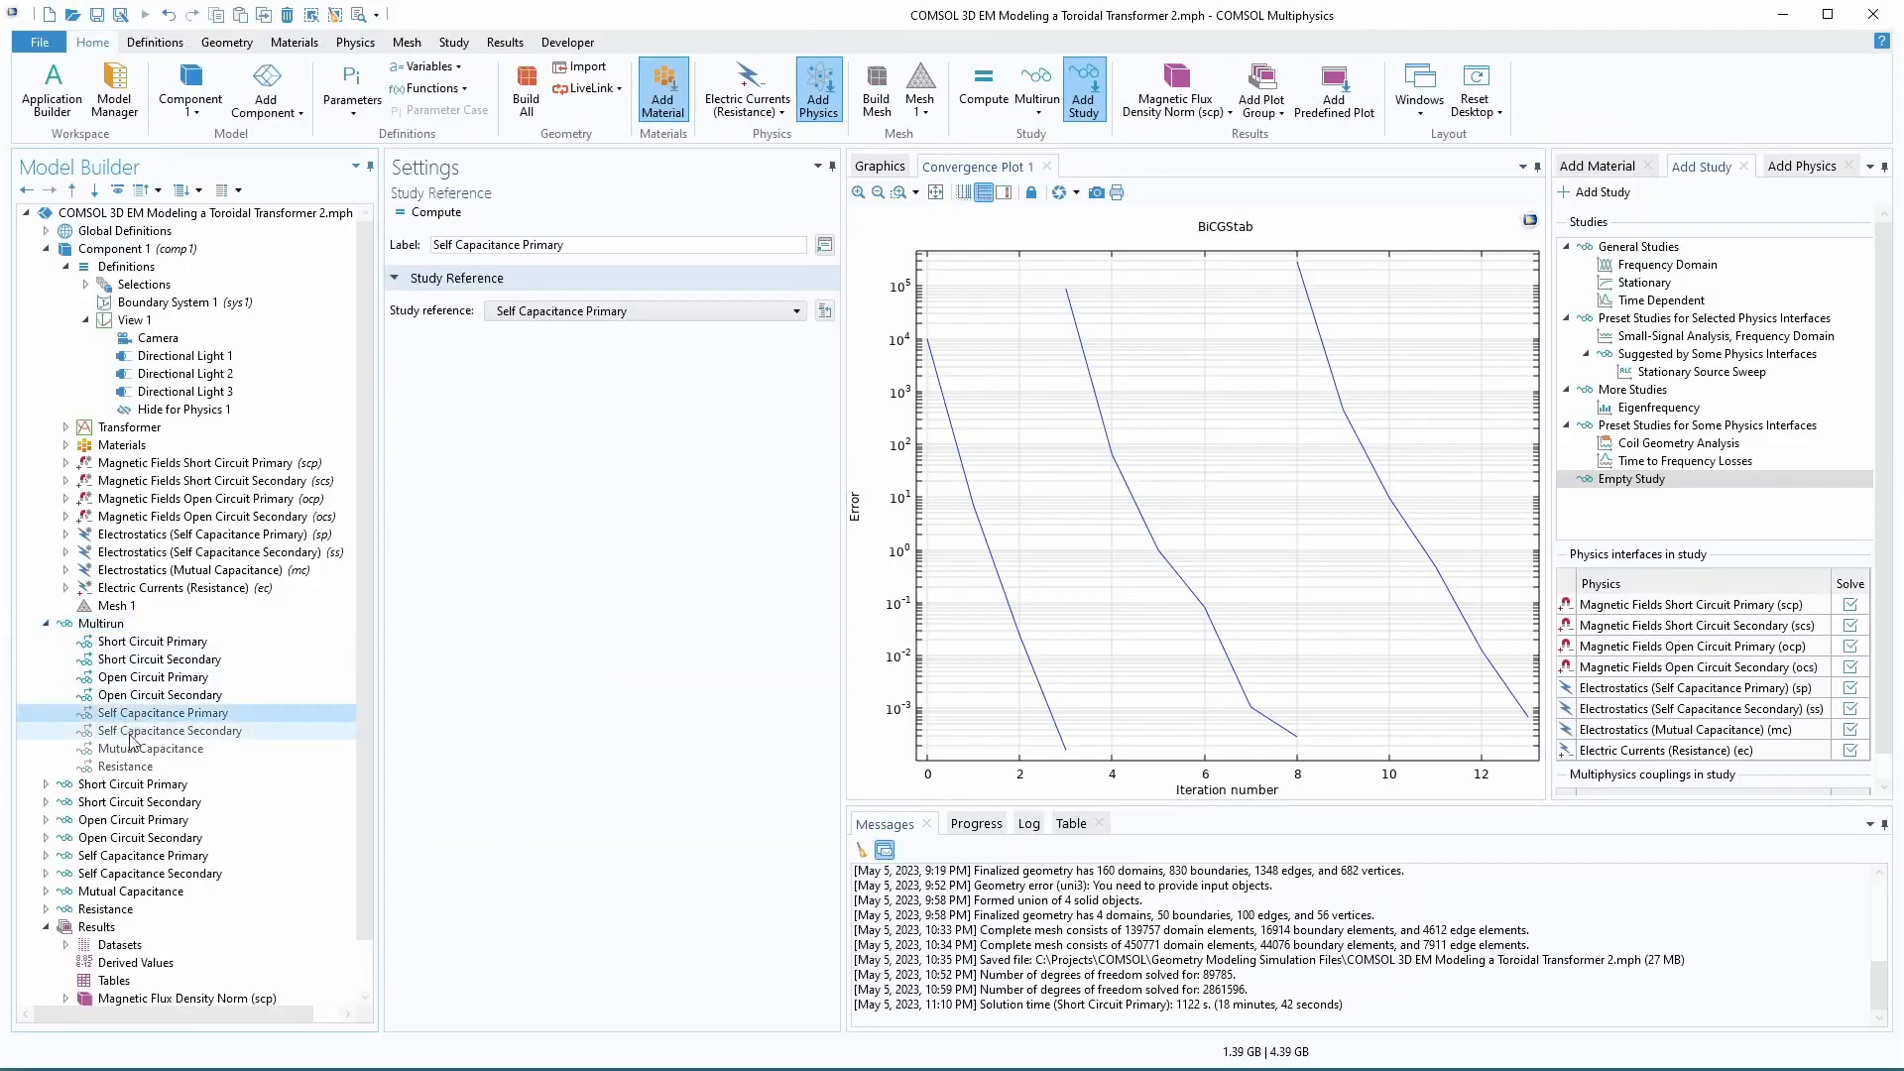
pyautogui.keyDown('shift'); pyautogui.click(137, 767); pyautogui.keyUp('shift')
pyautogui.rightClick(137, 766)
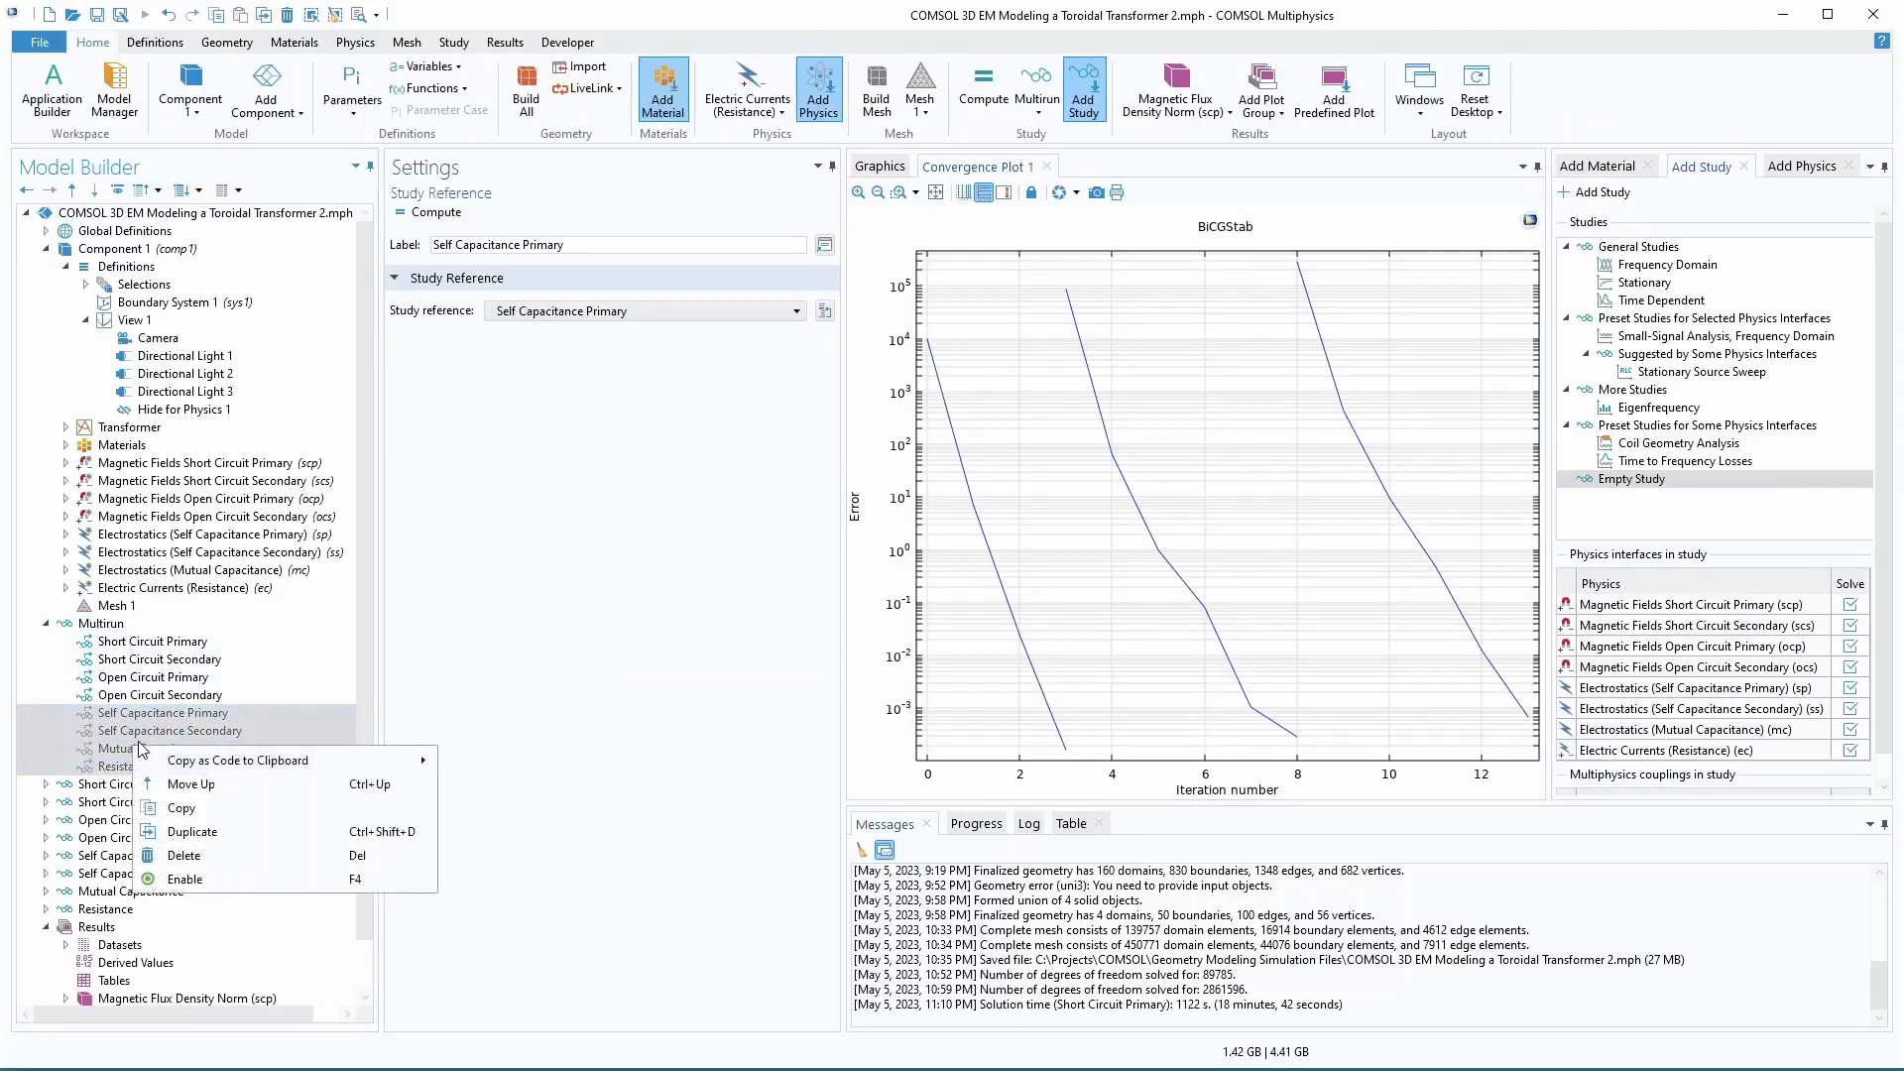
pyautogui.click(209, 876)
# - Disable the Short Circuit Primary reference in the Multirun study and save the model
pyautogui.rightClick(163, 642)
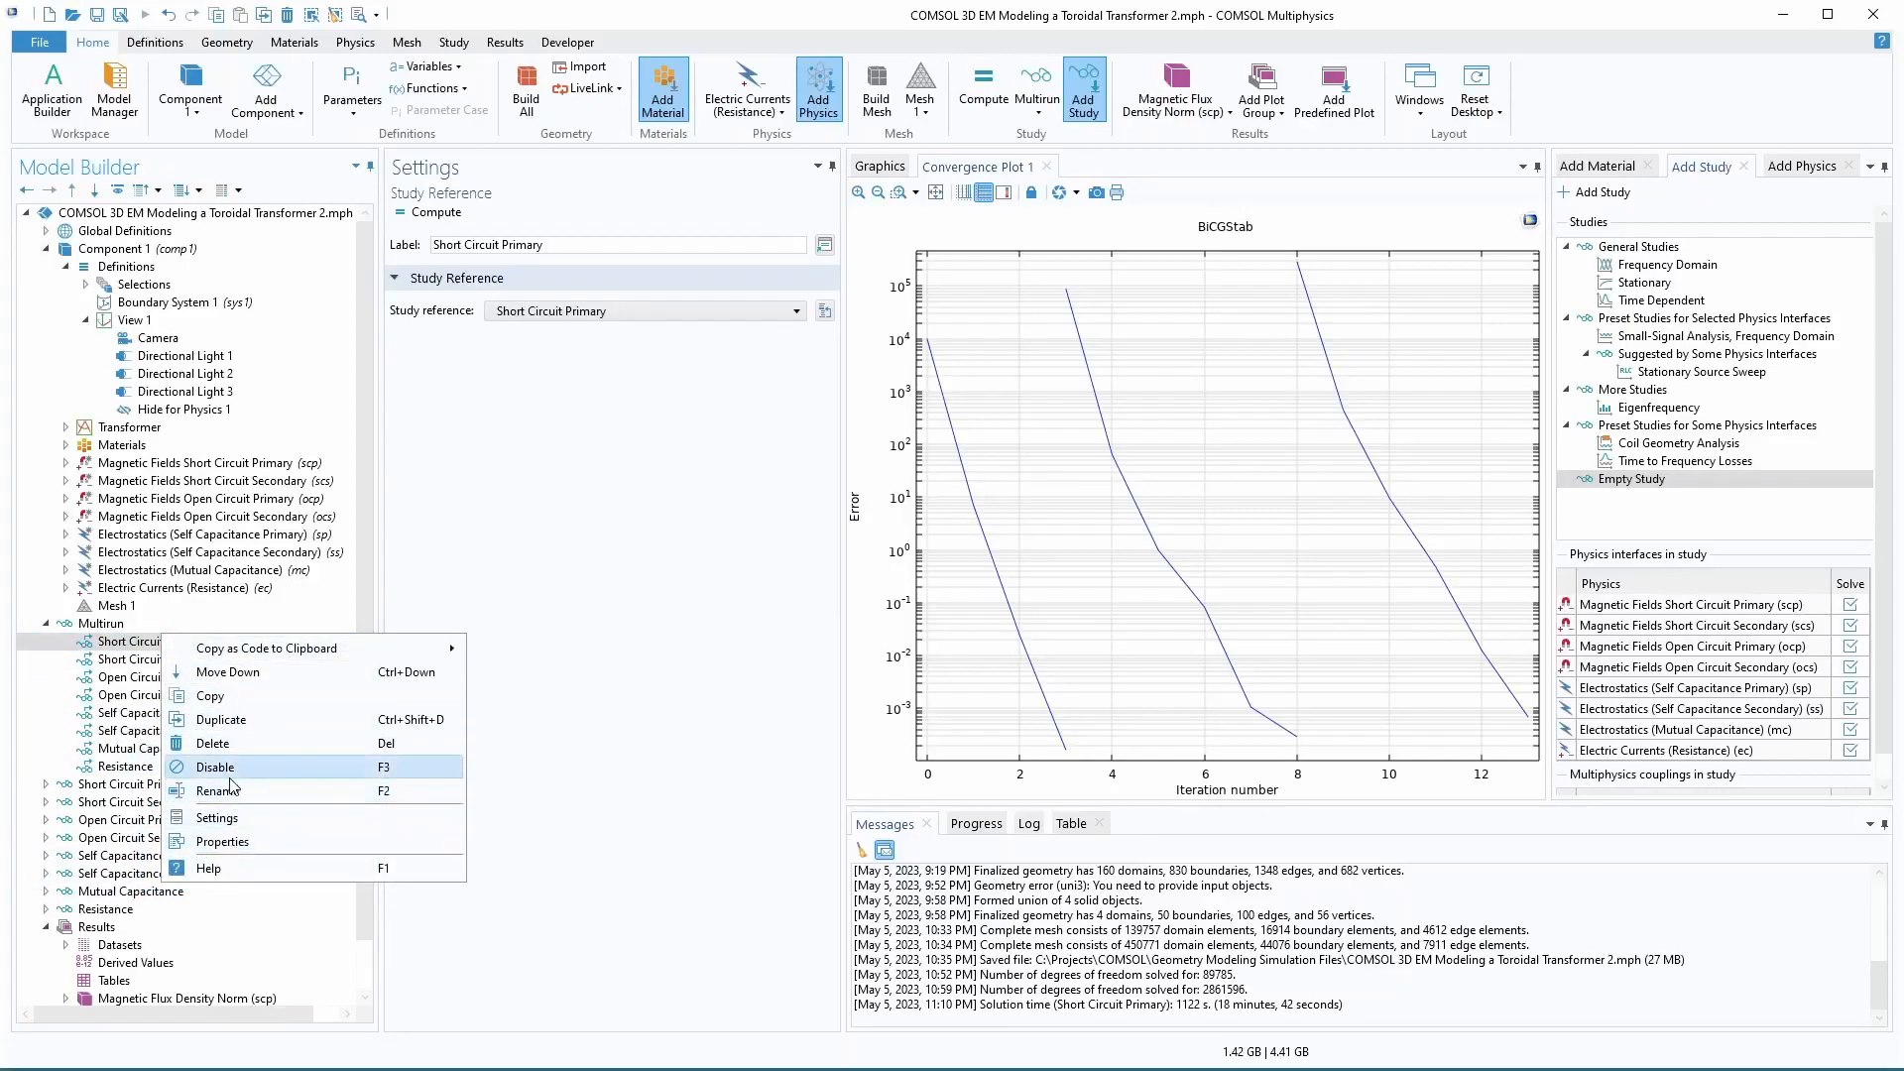
pyautogui.click(266, 768)
pyautogui.click(172, 680)
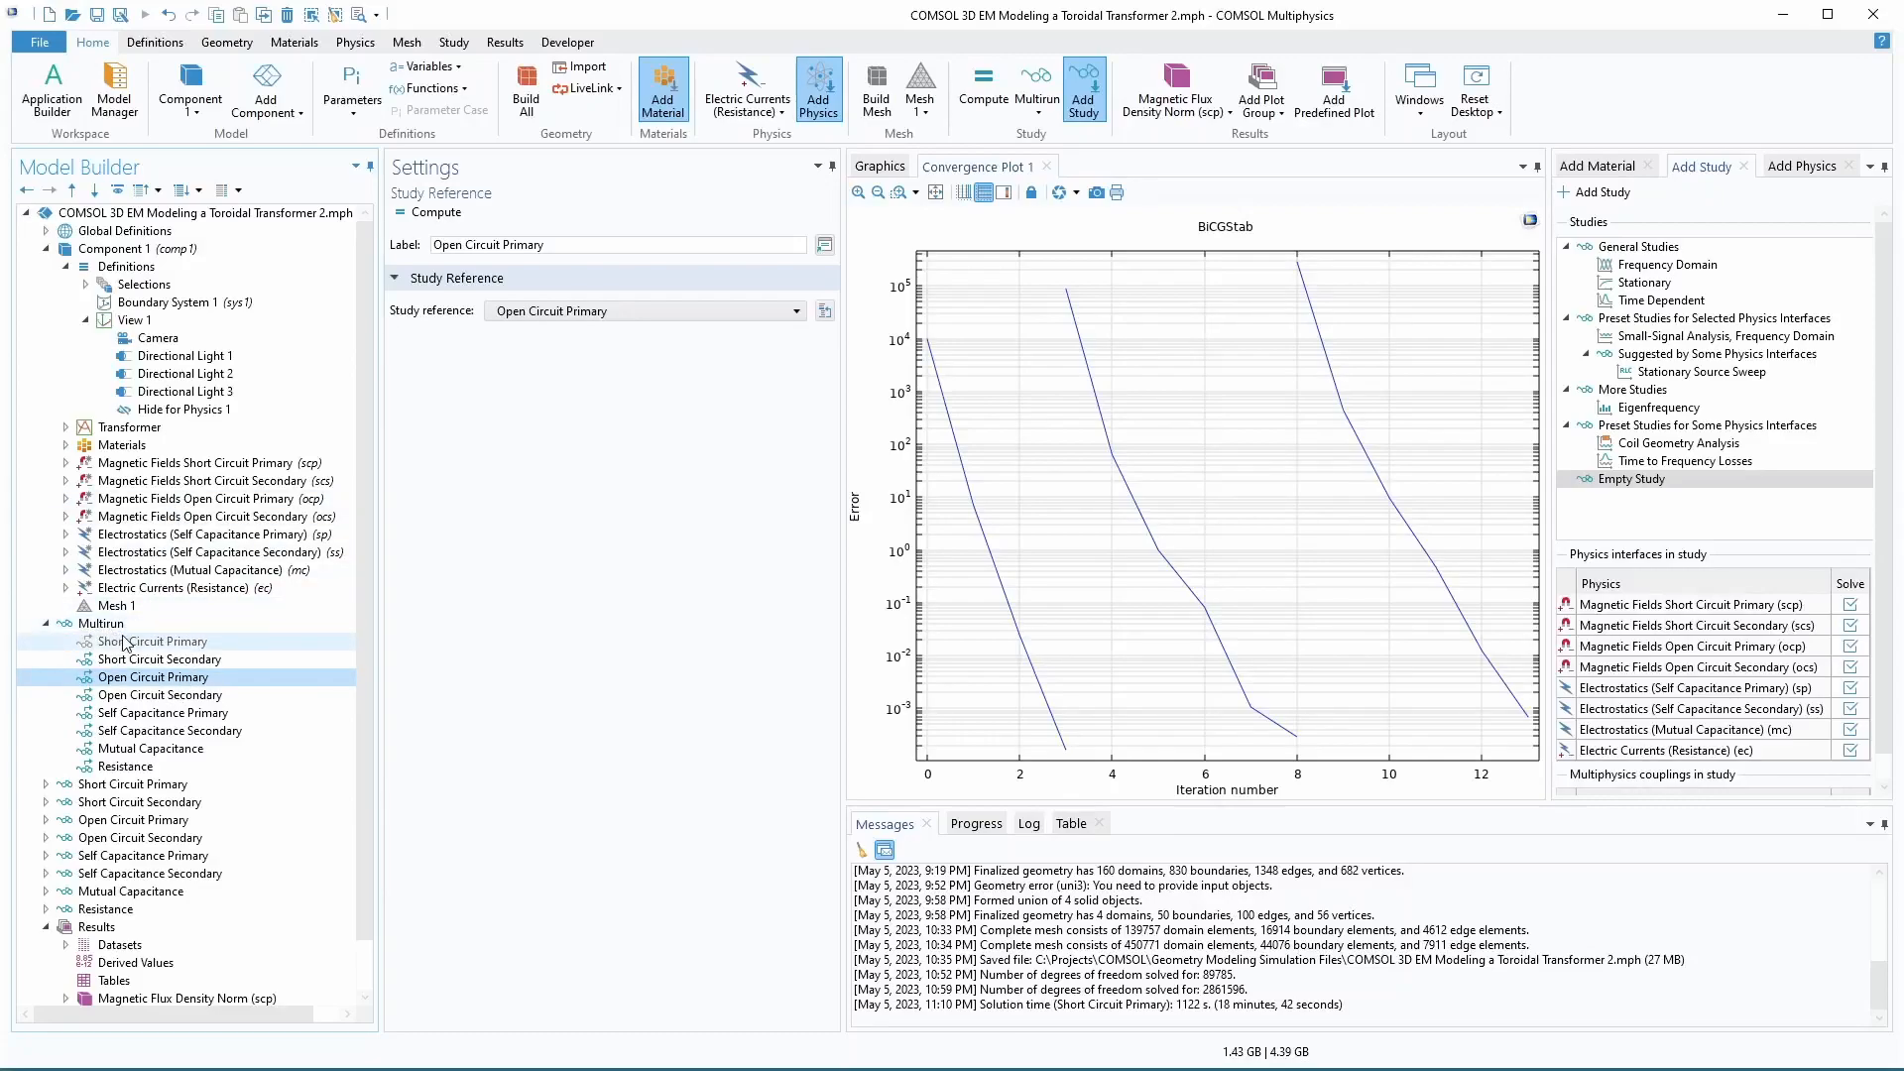
pyautogui.hotkey('ctrl', 's')
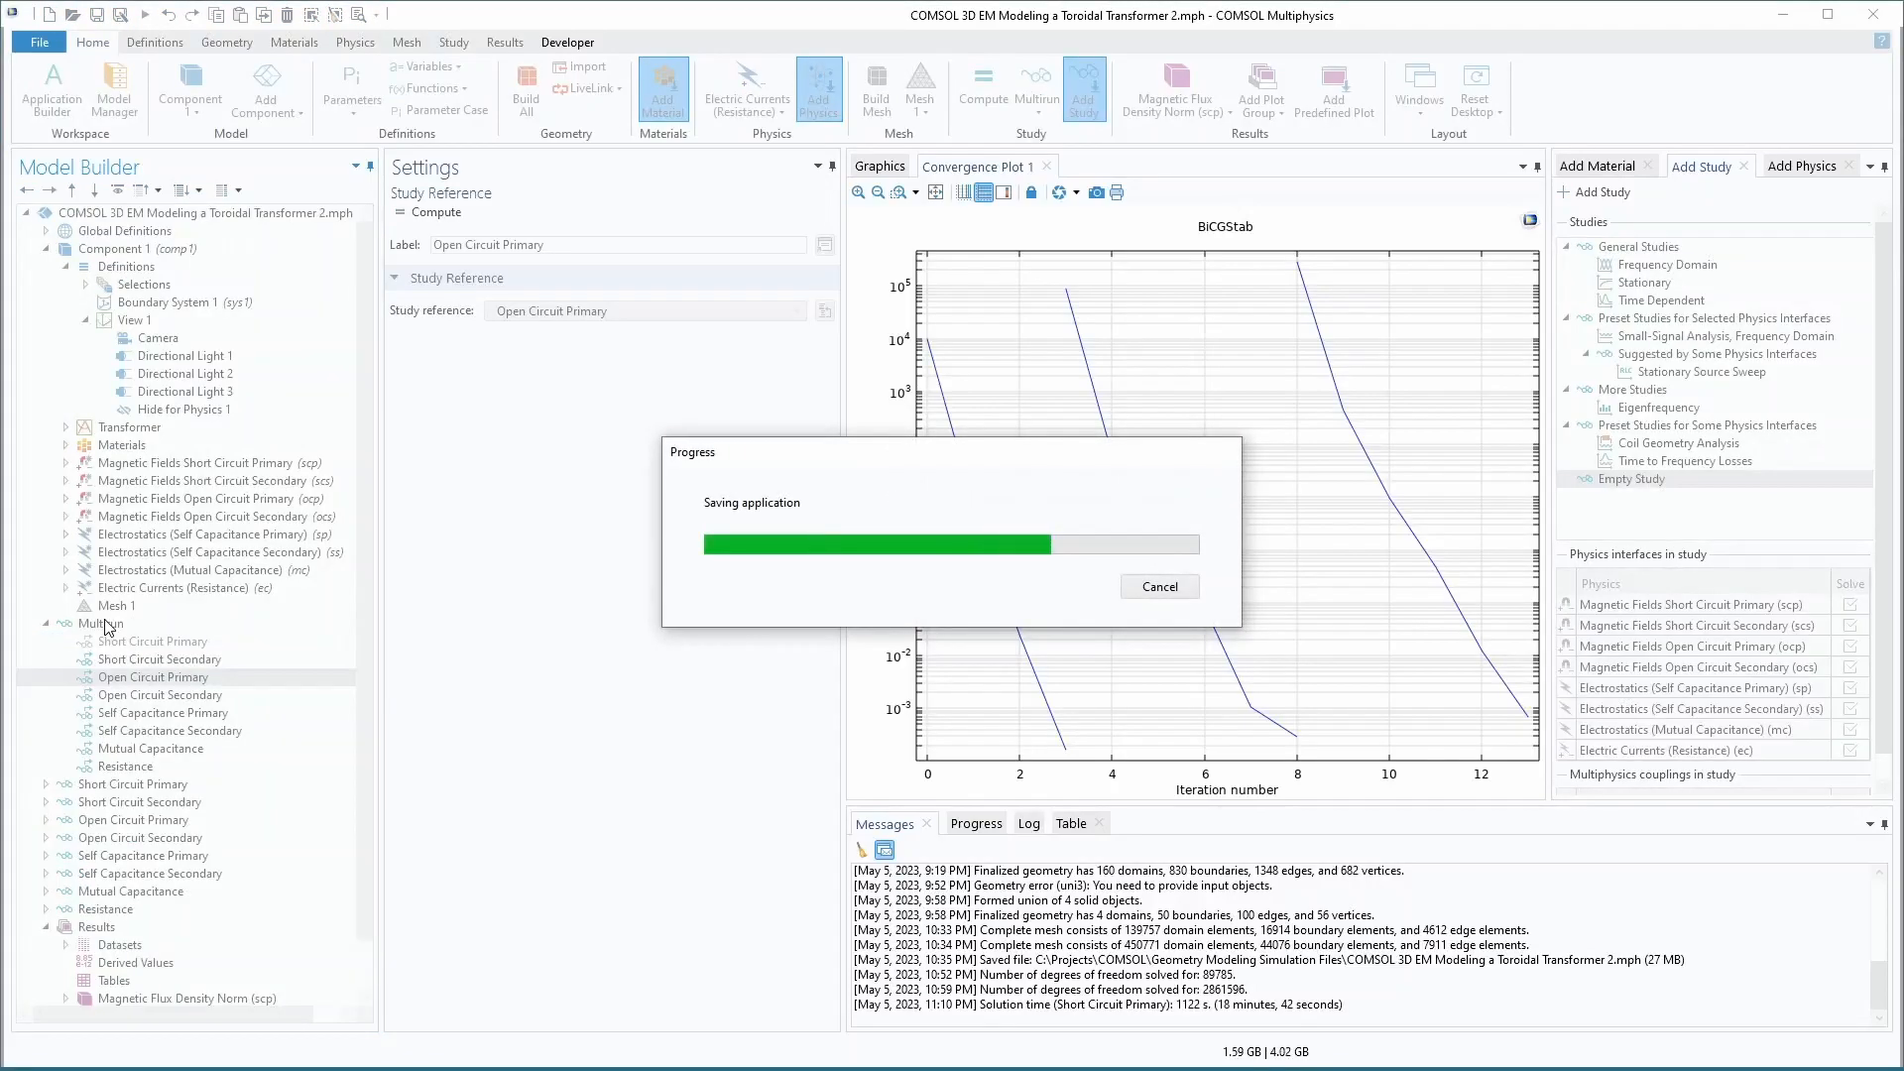
# - Try to compute the Multirun study with the remaining enabled references
pyautogui.click(104, 625)
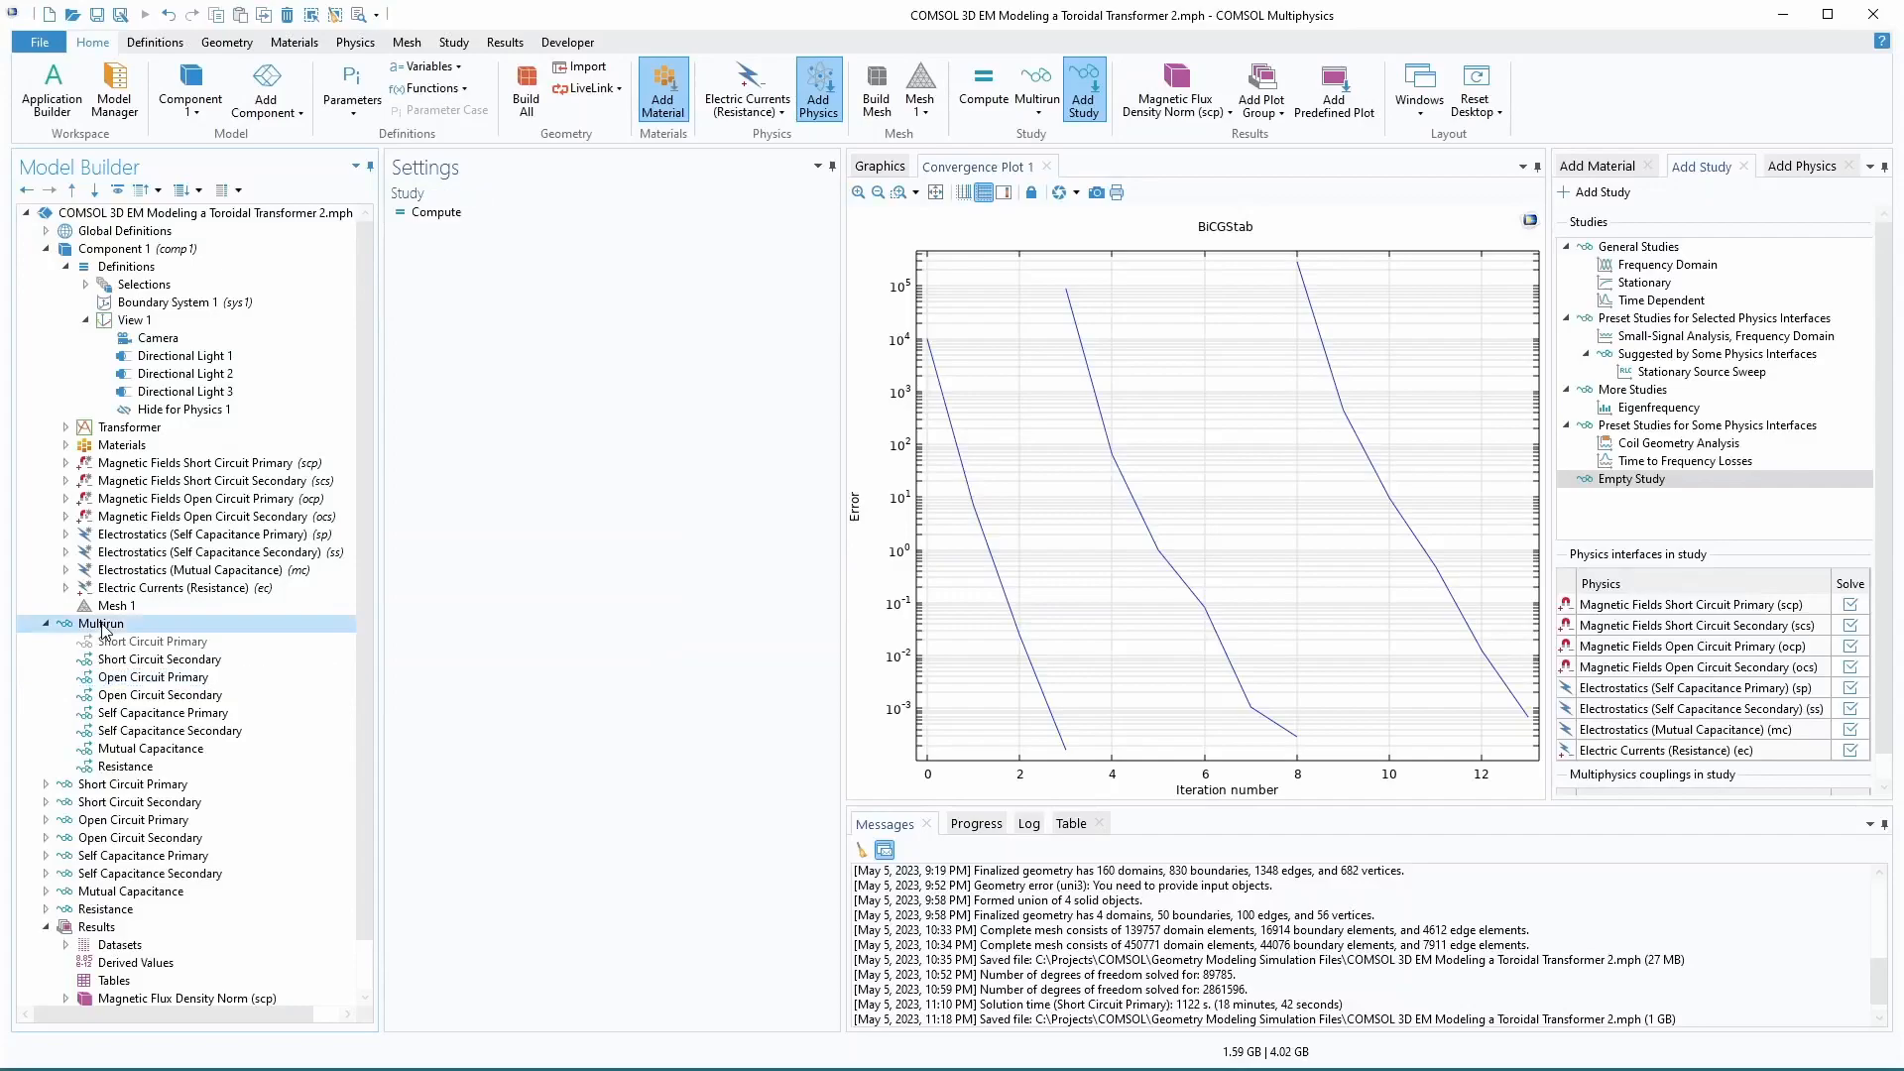
pyautogui.rightClick(103, 626)
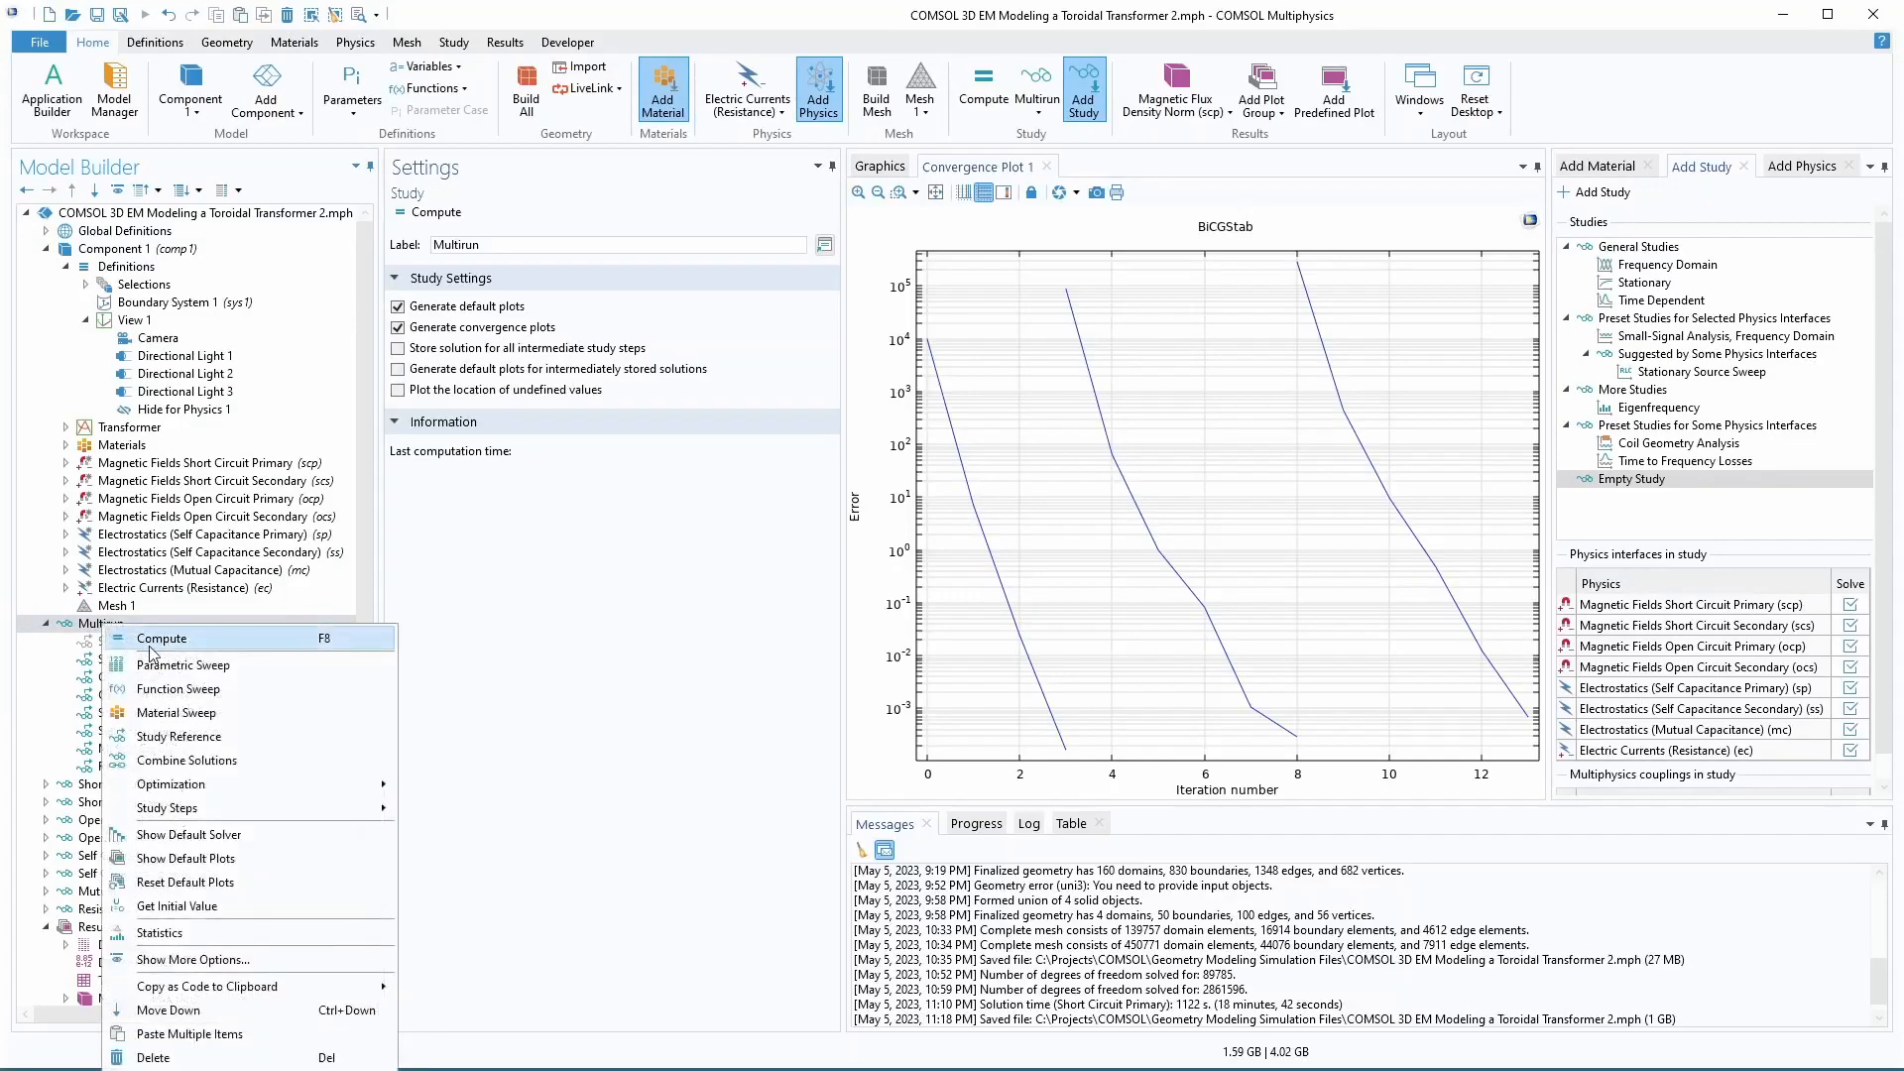
pyautogui.click(155, 642)
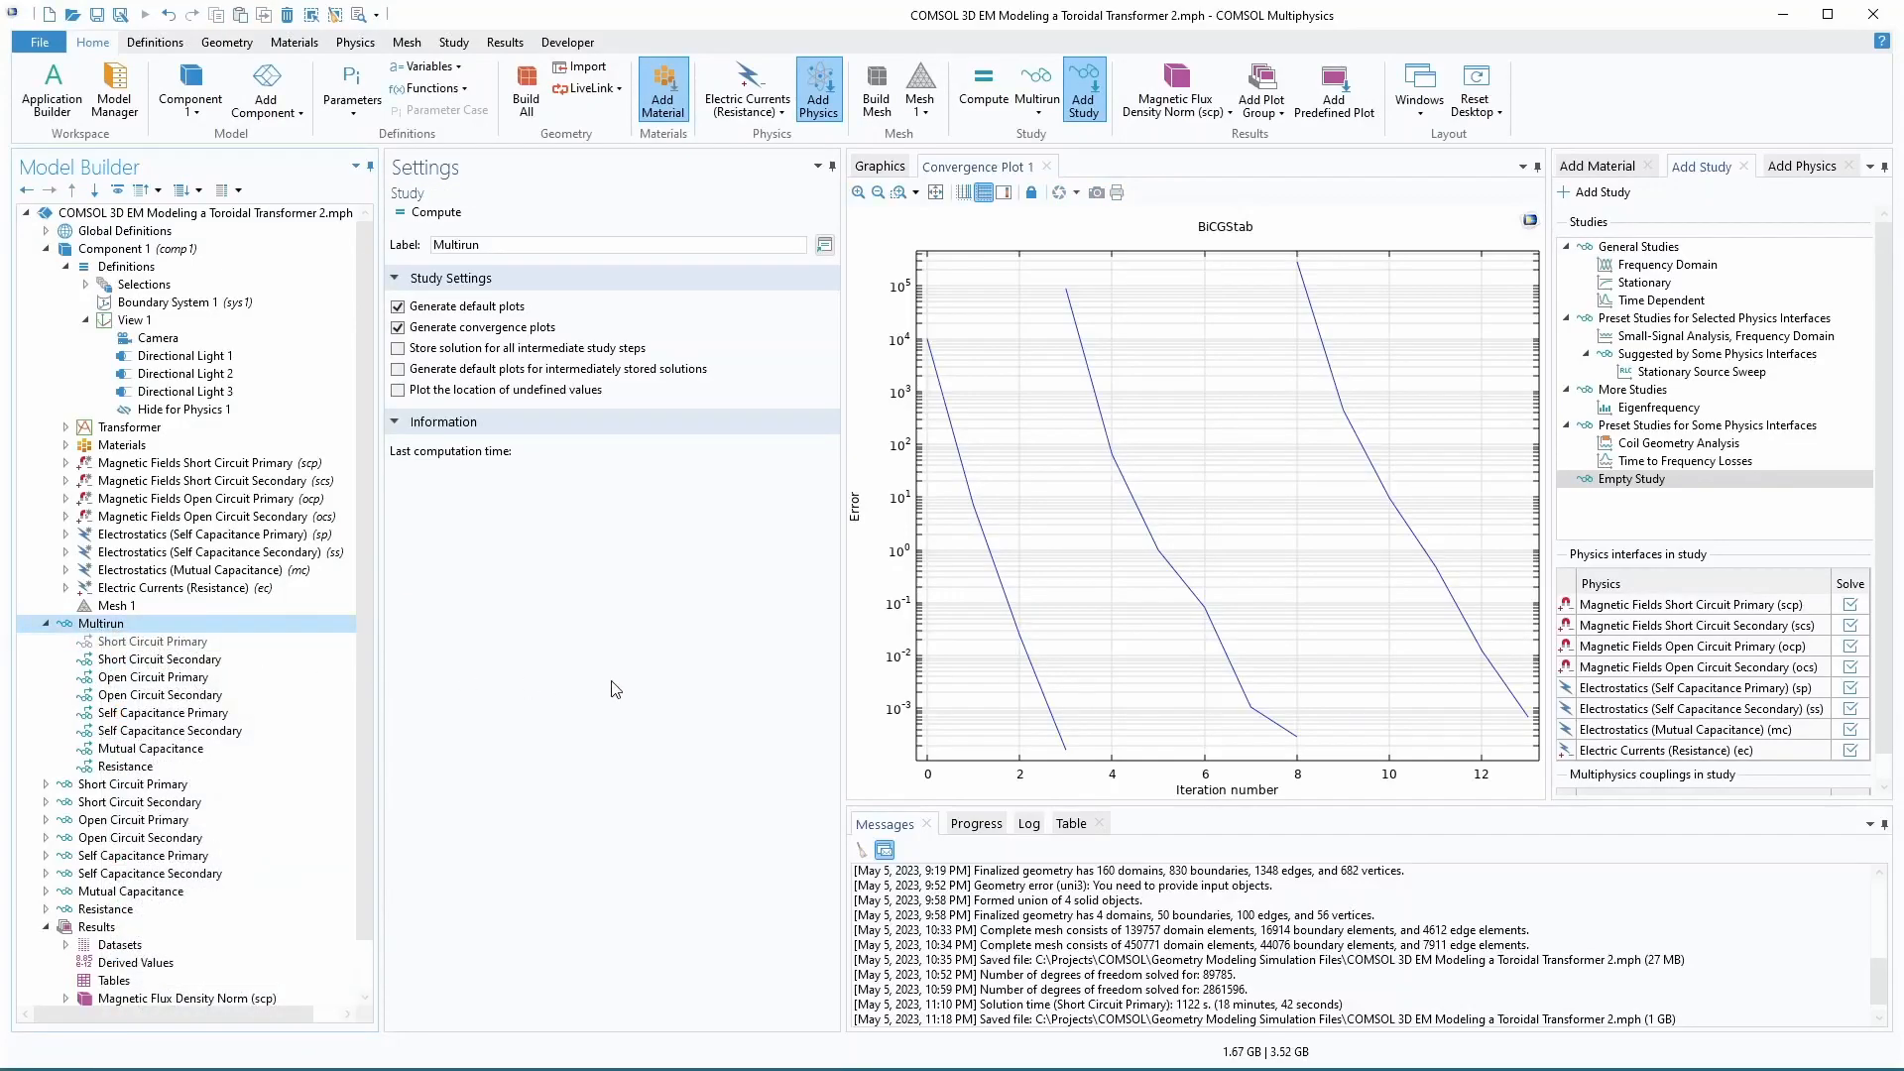
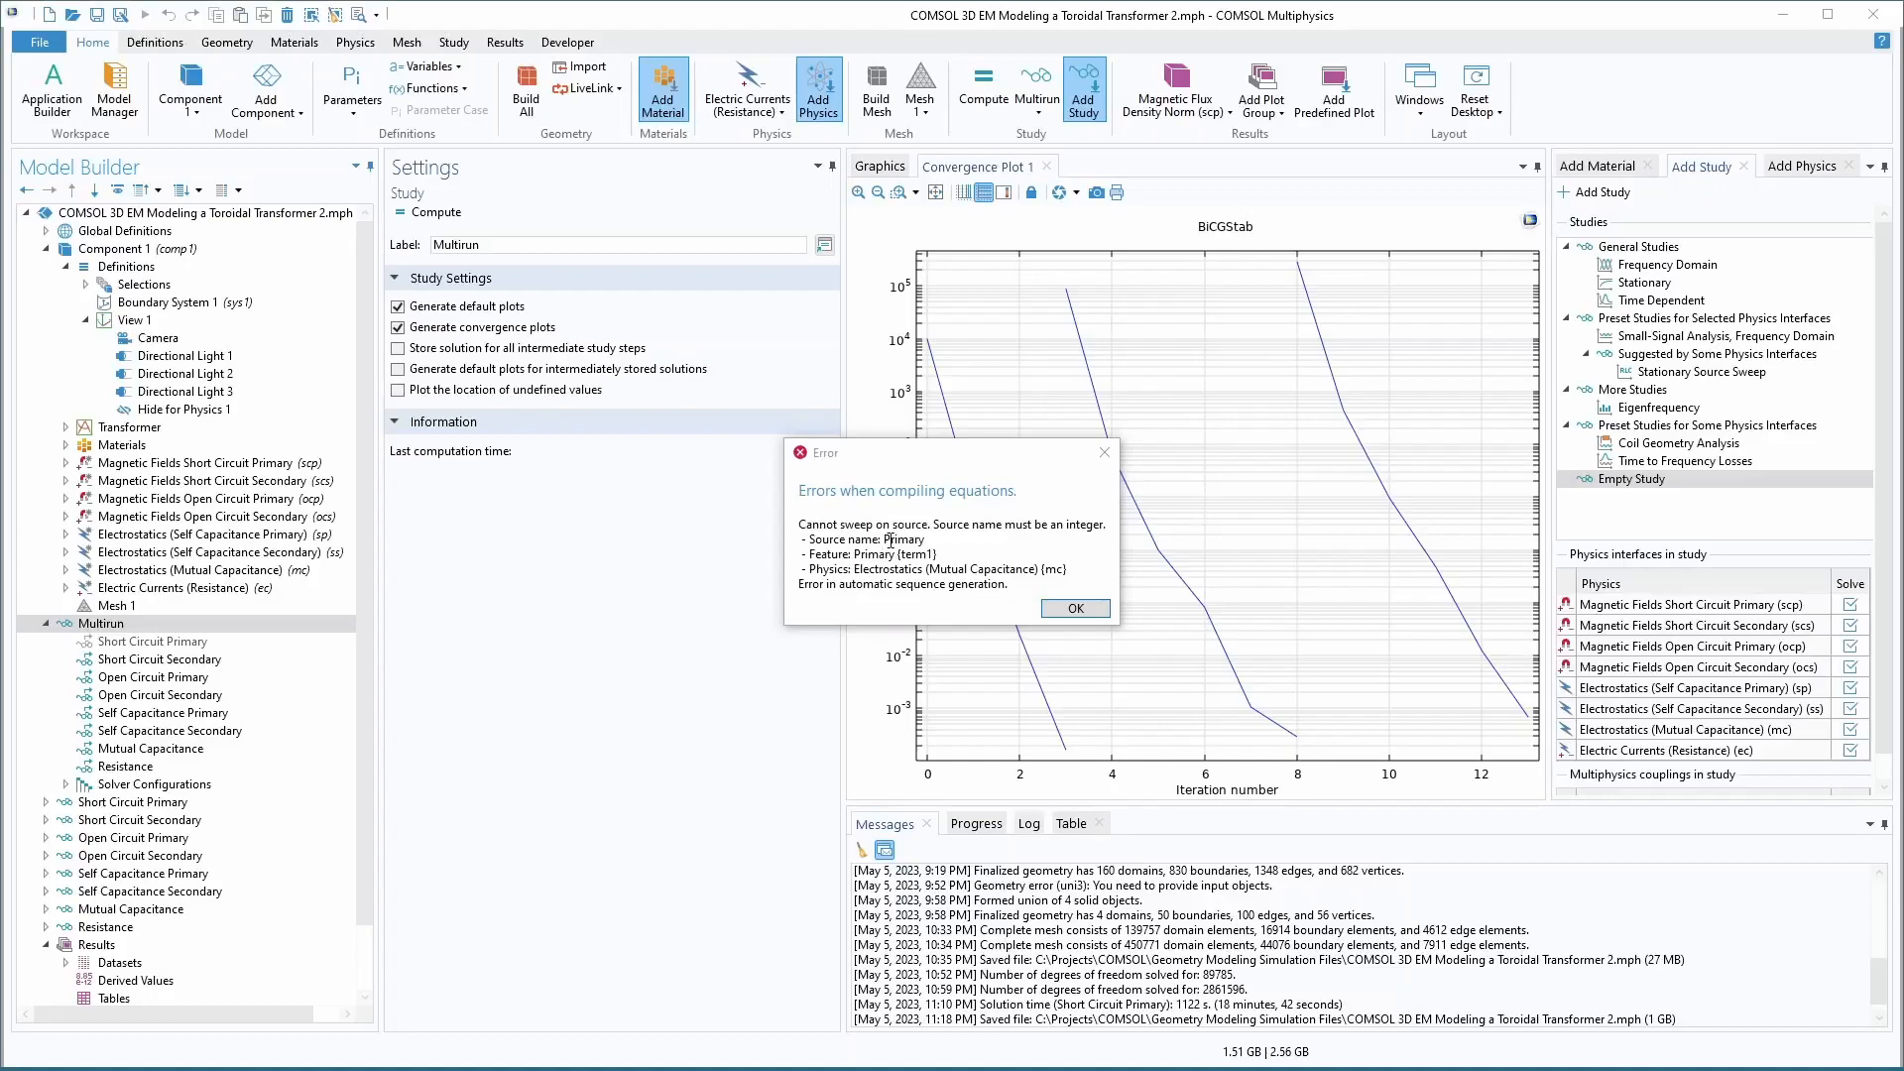
pyautogui.click(1075, 608)
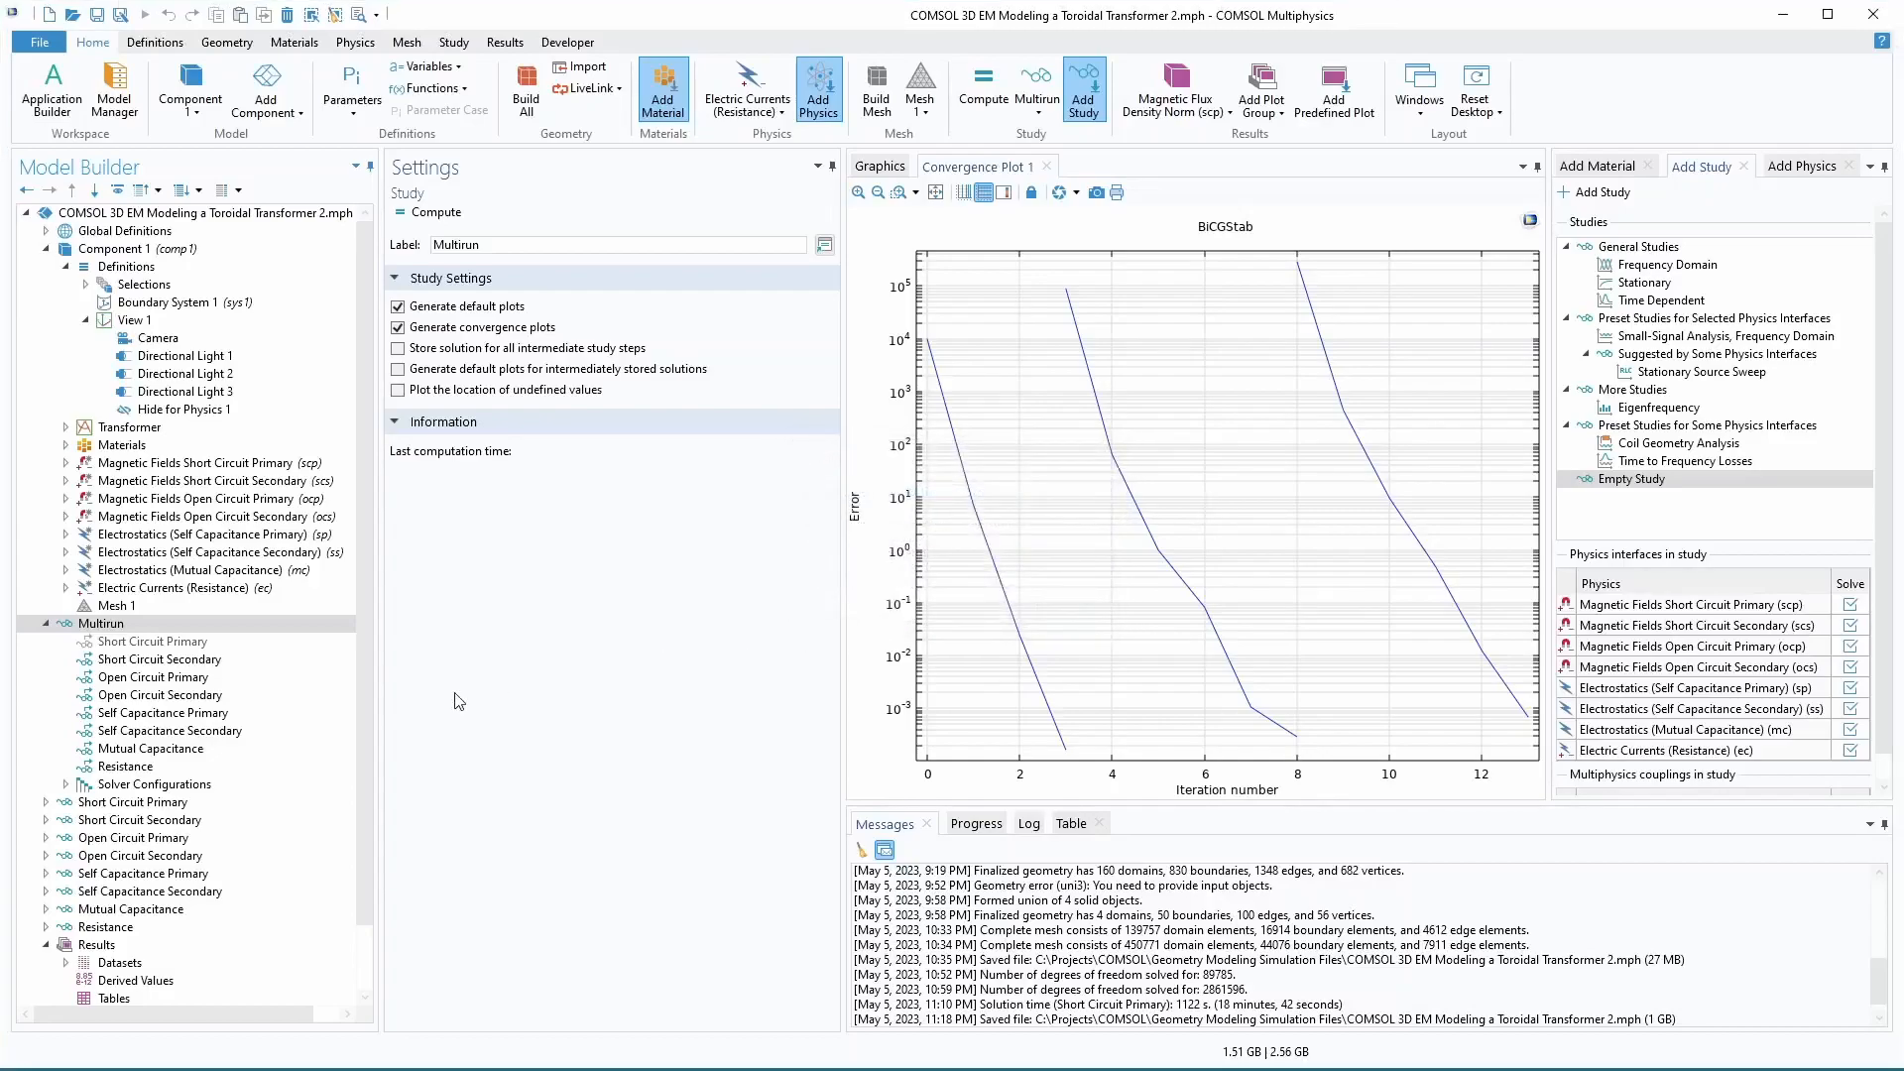
# - Set the terminal name of the Primary terminal in Electrostatics (Mutual Capacitance) to 1
pyautogui.click(93, 571)
pyautogui.click(67, 571)
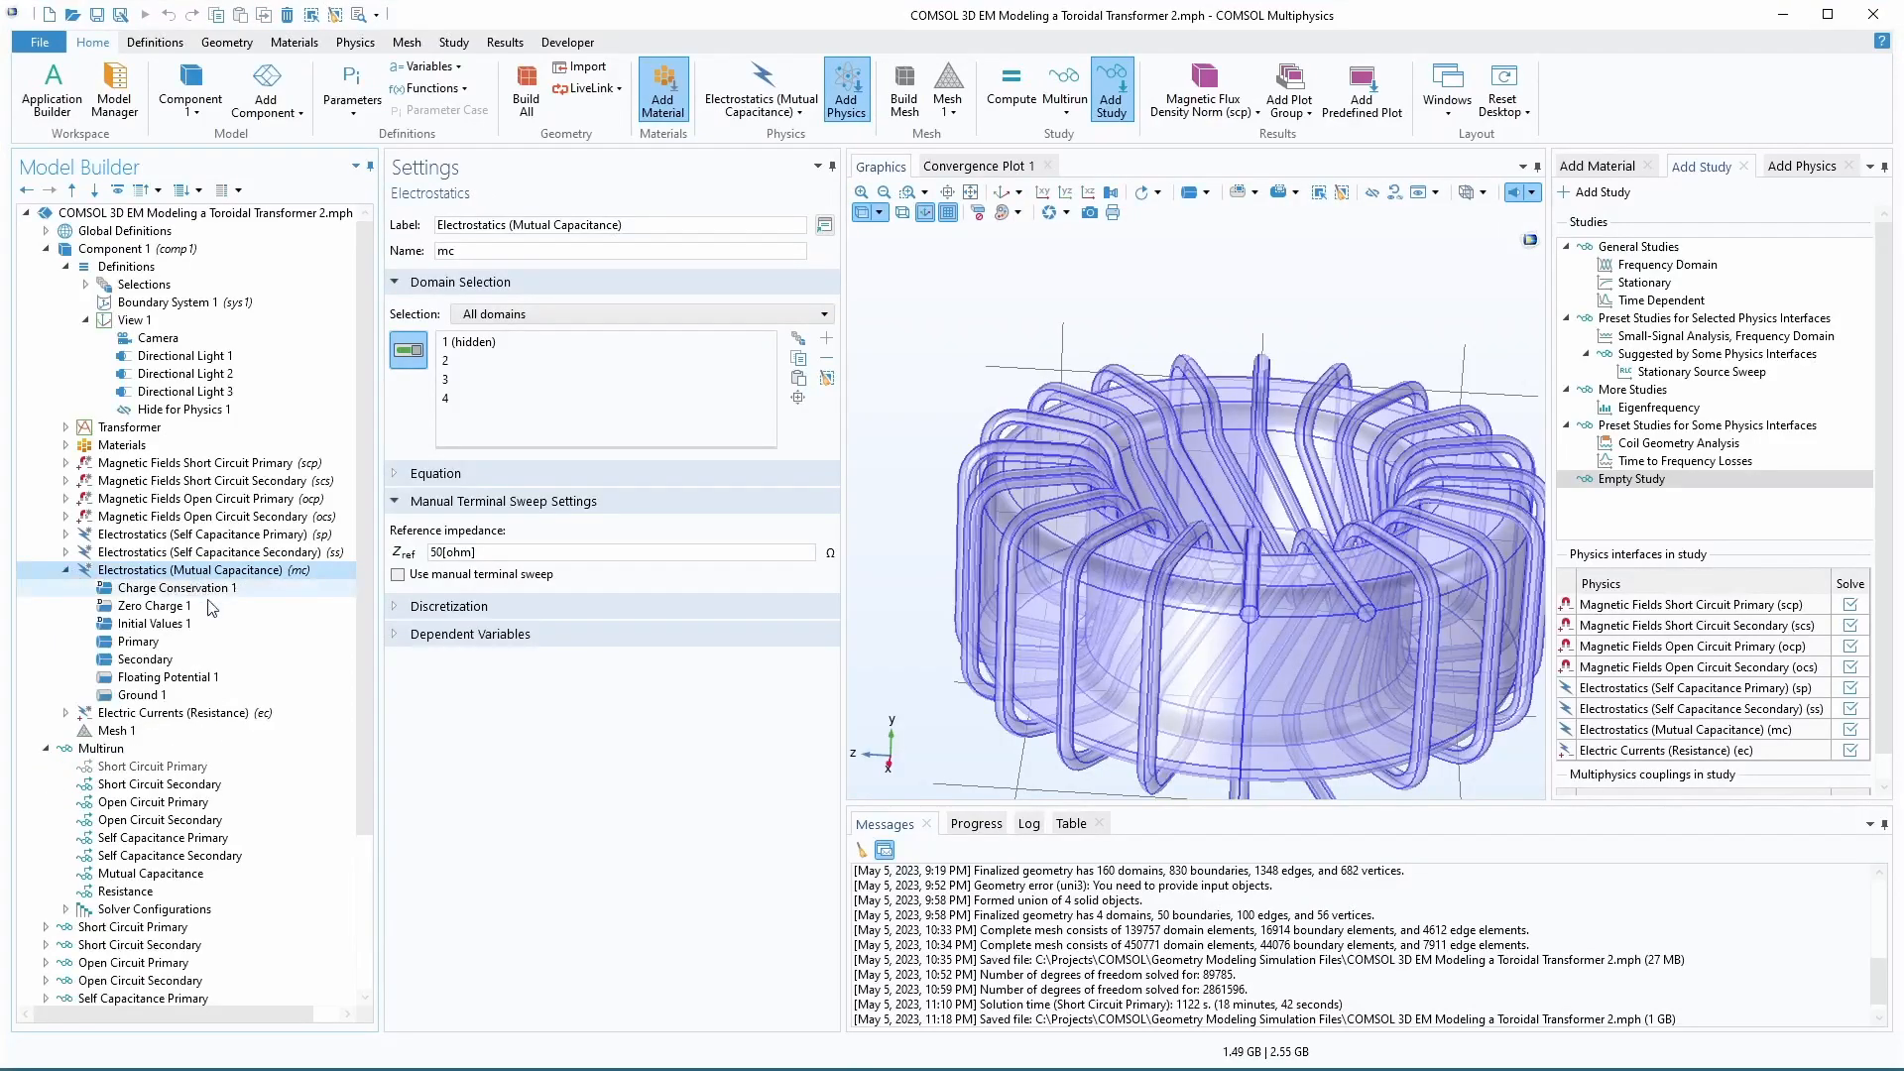
pyautogui.click(167, 644)
pyautogui.doubleClick(453, 556)
pyautogui.write('1')
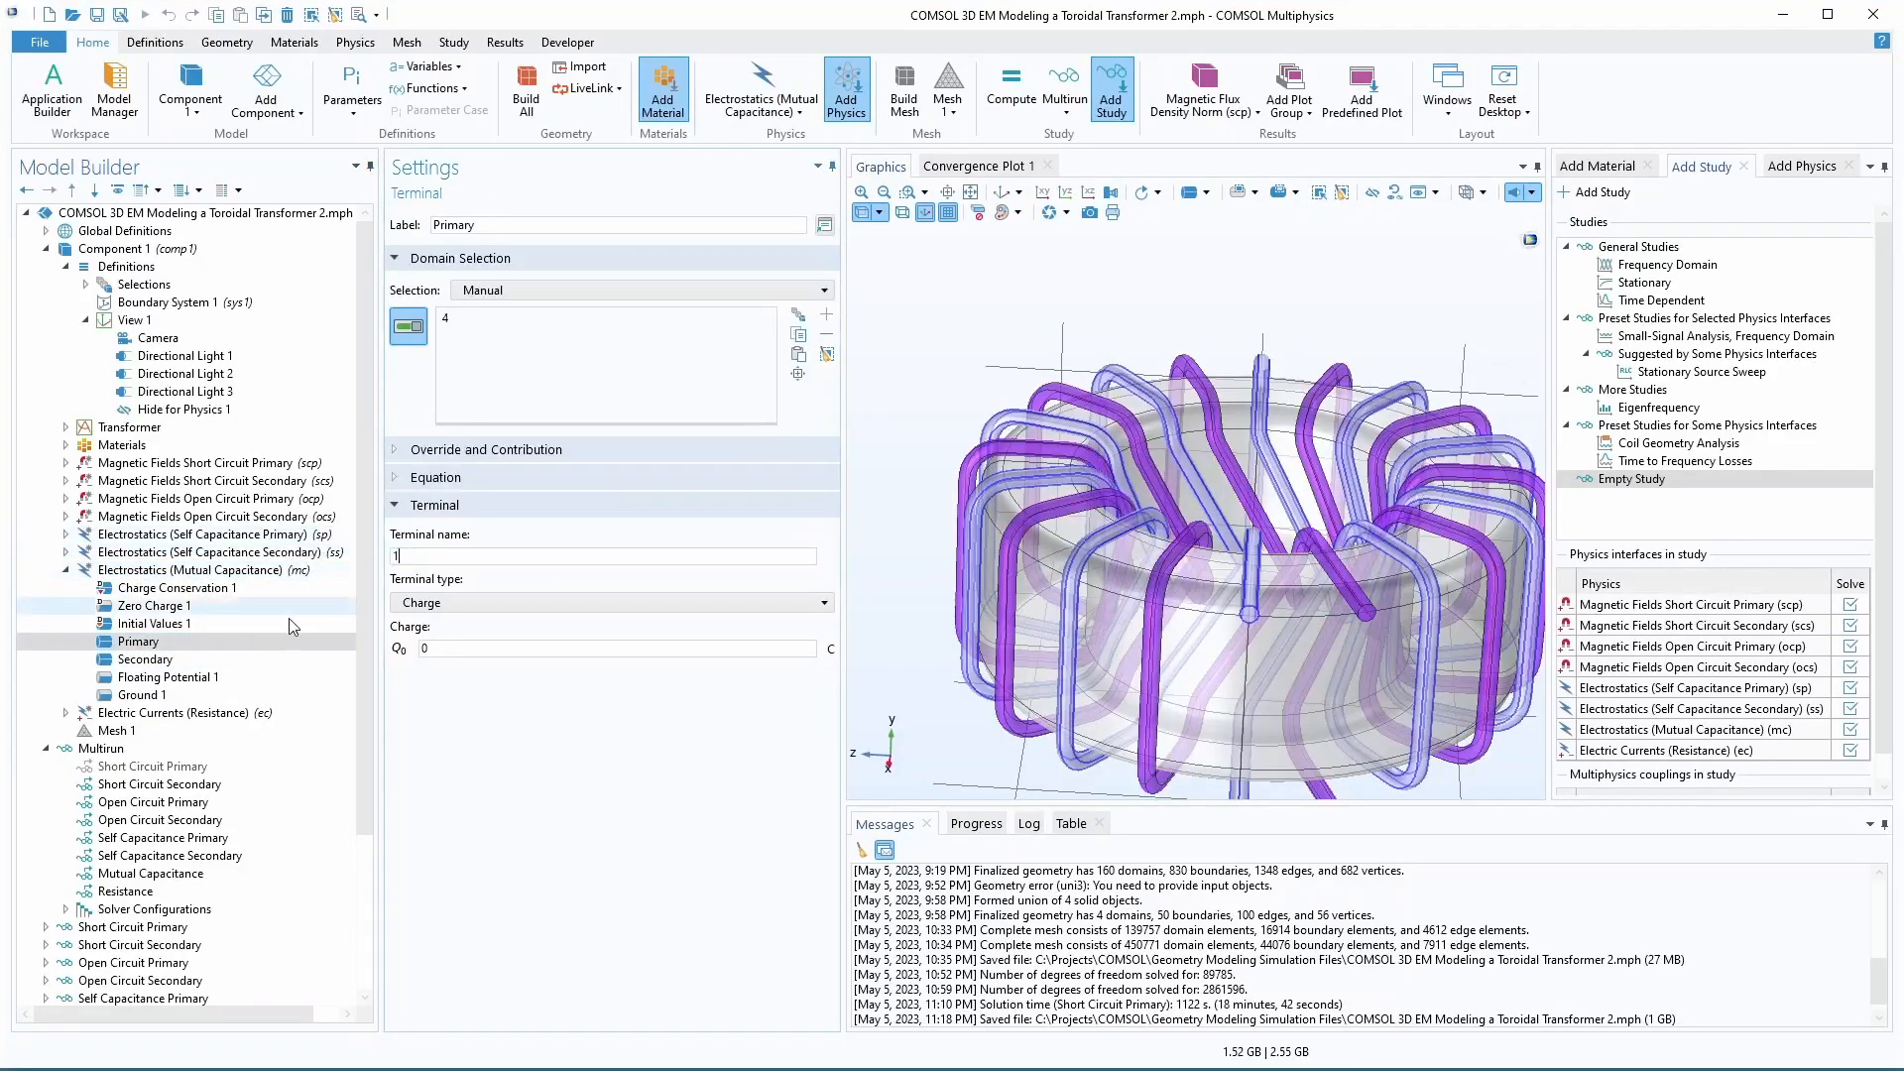
# - Set the terminal name of the Secondary terminal in the Mutual Capacitance interface to 2 and save the model
pyautogui.click(198, 660)
pyautogui.doubleClick(452, 557)
pyautogui.write('2')
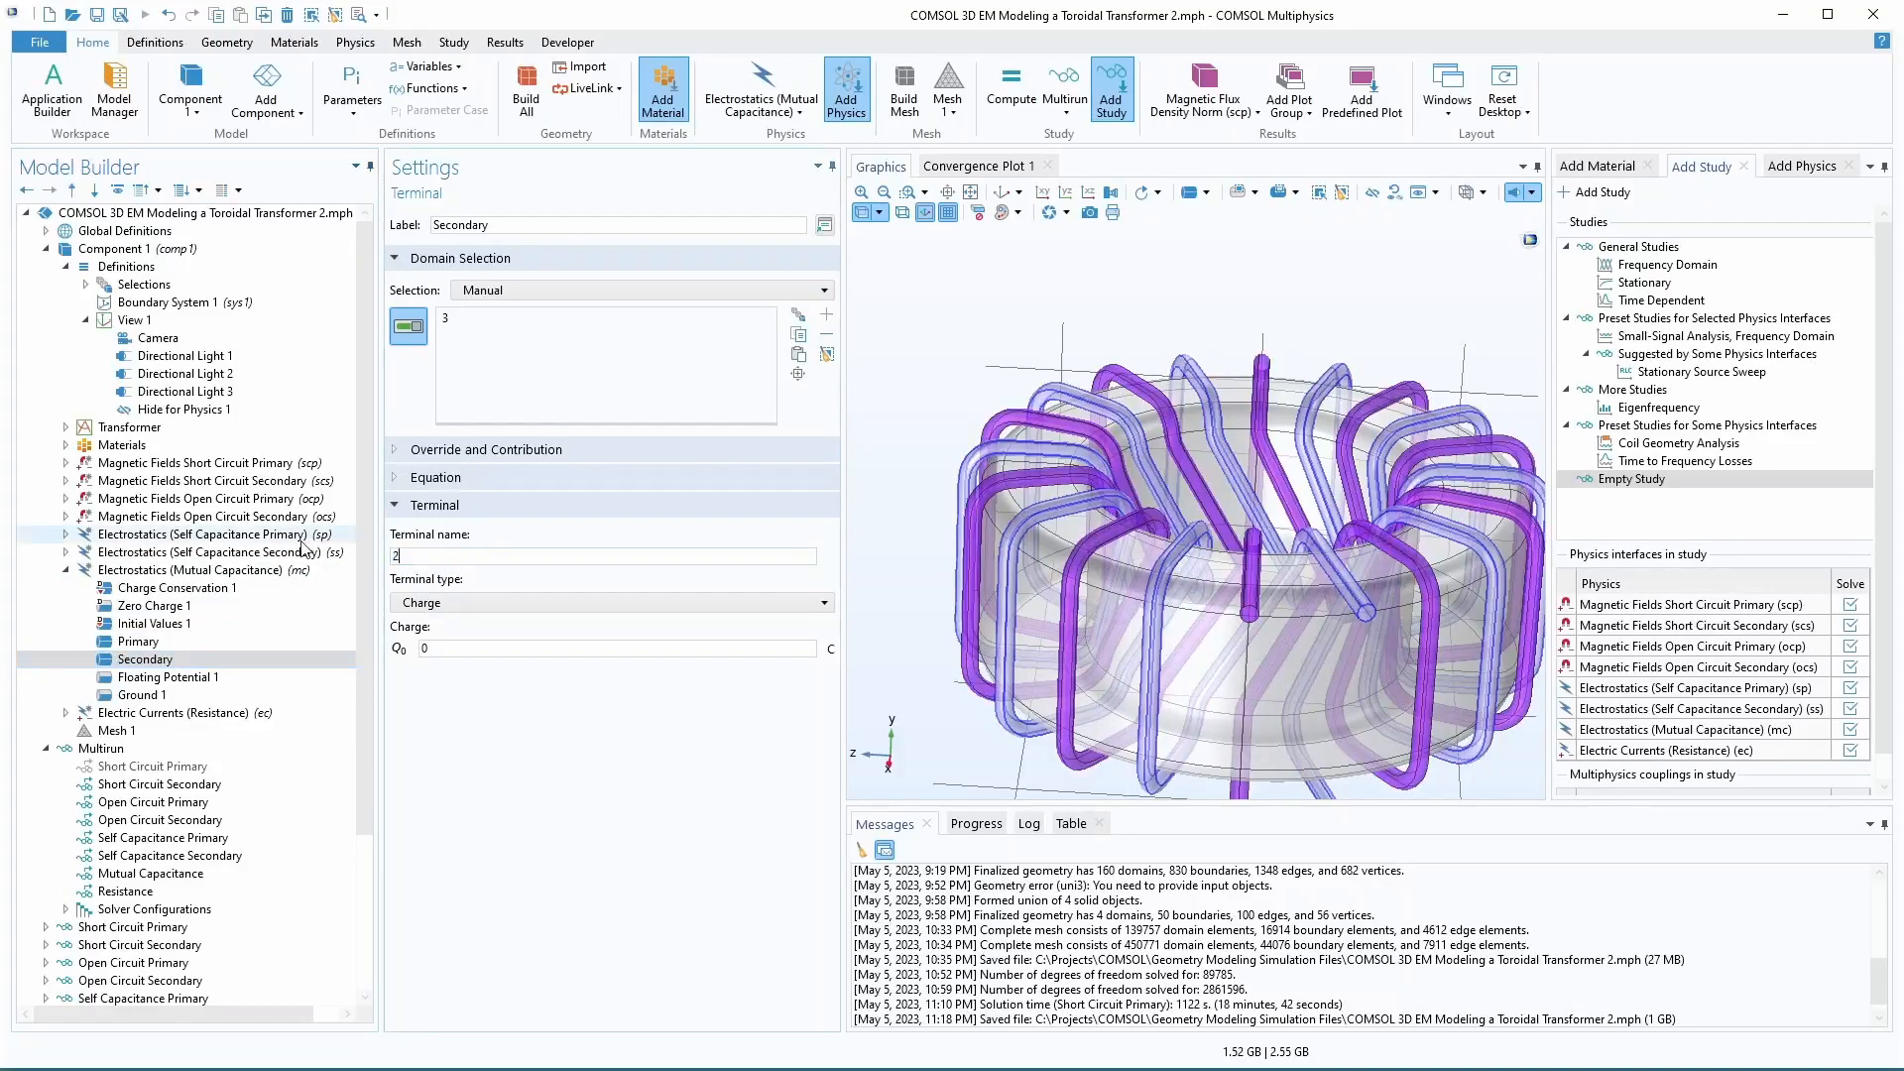
pyautogui.click(222, 644)
pyautogui.click(212, 658)
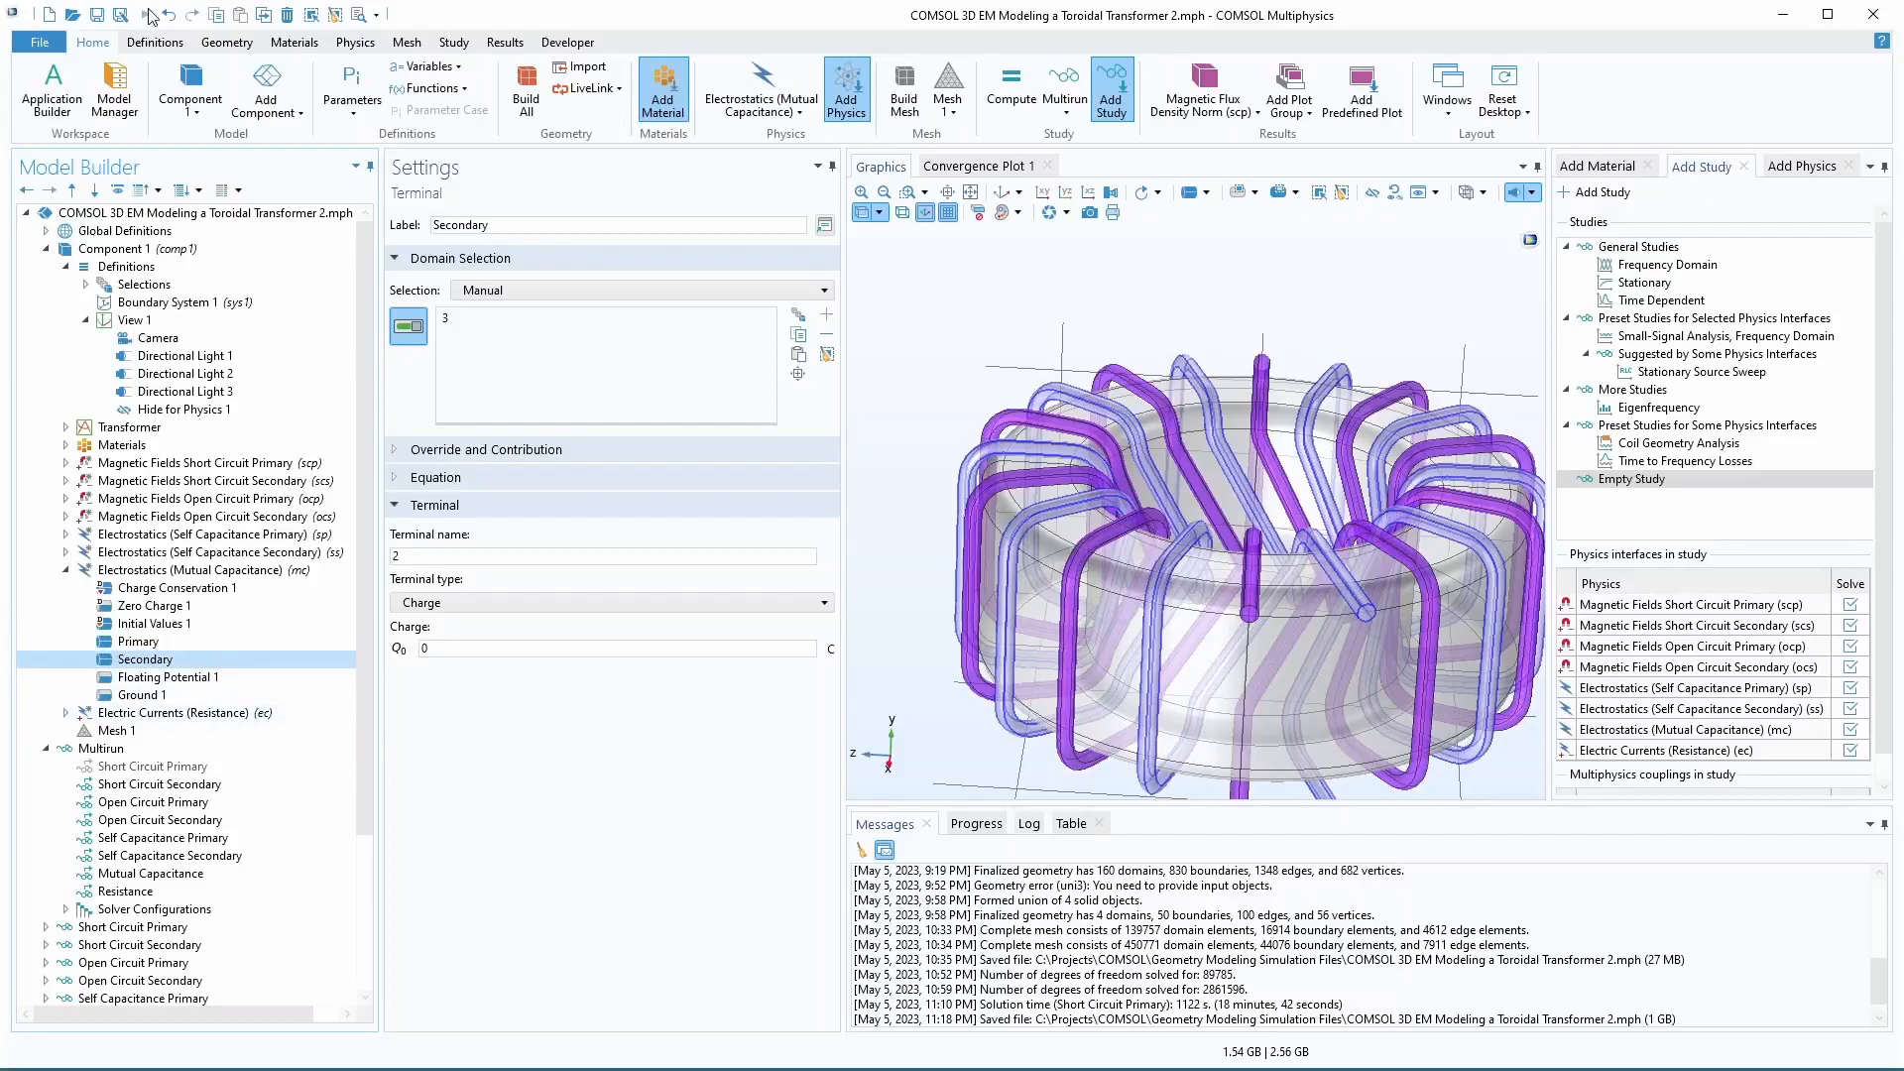
pyautogui.click(100, 16)
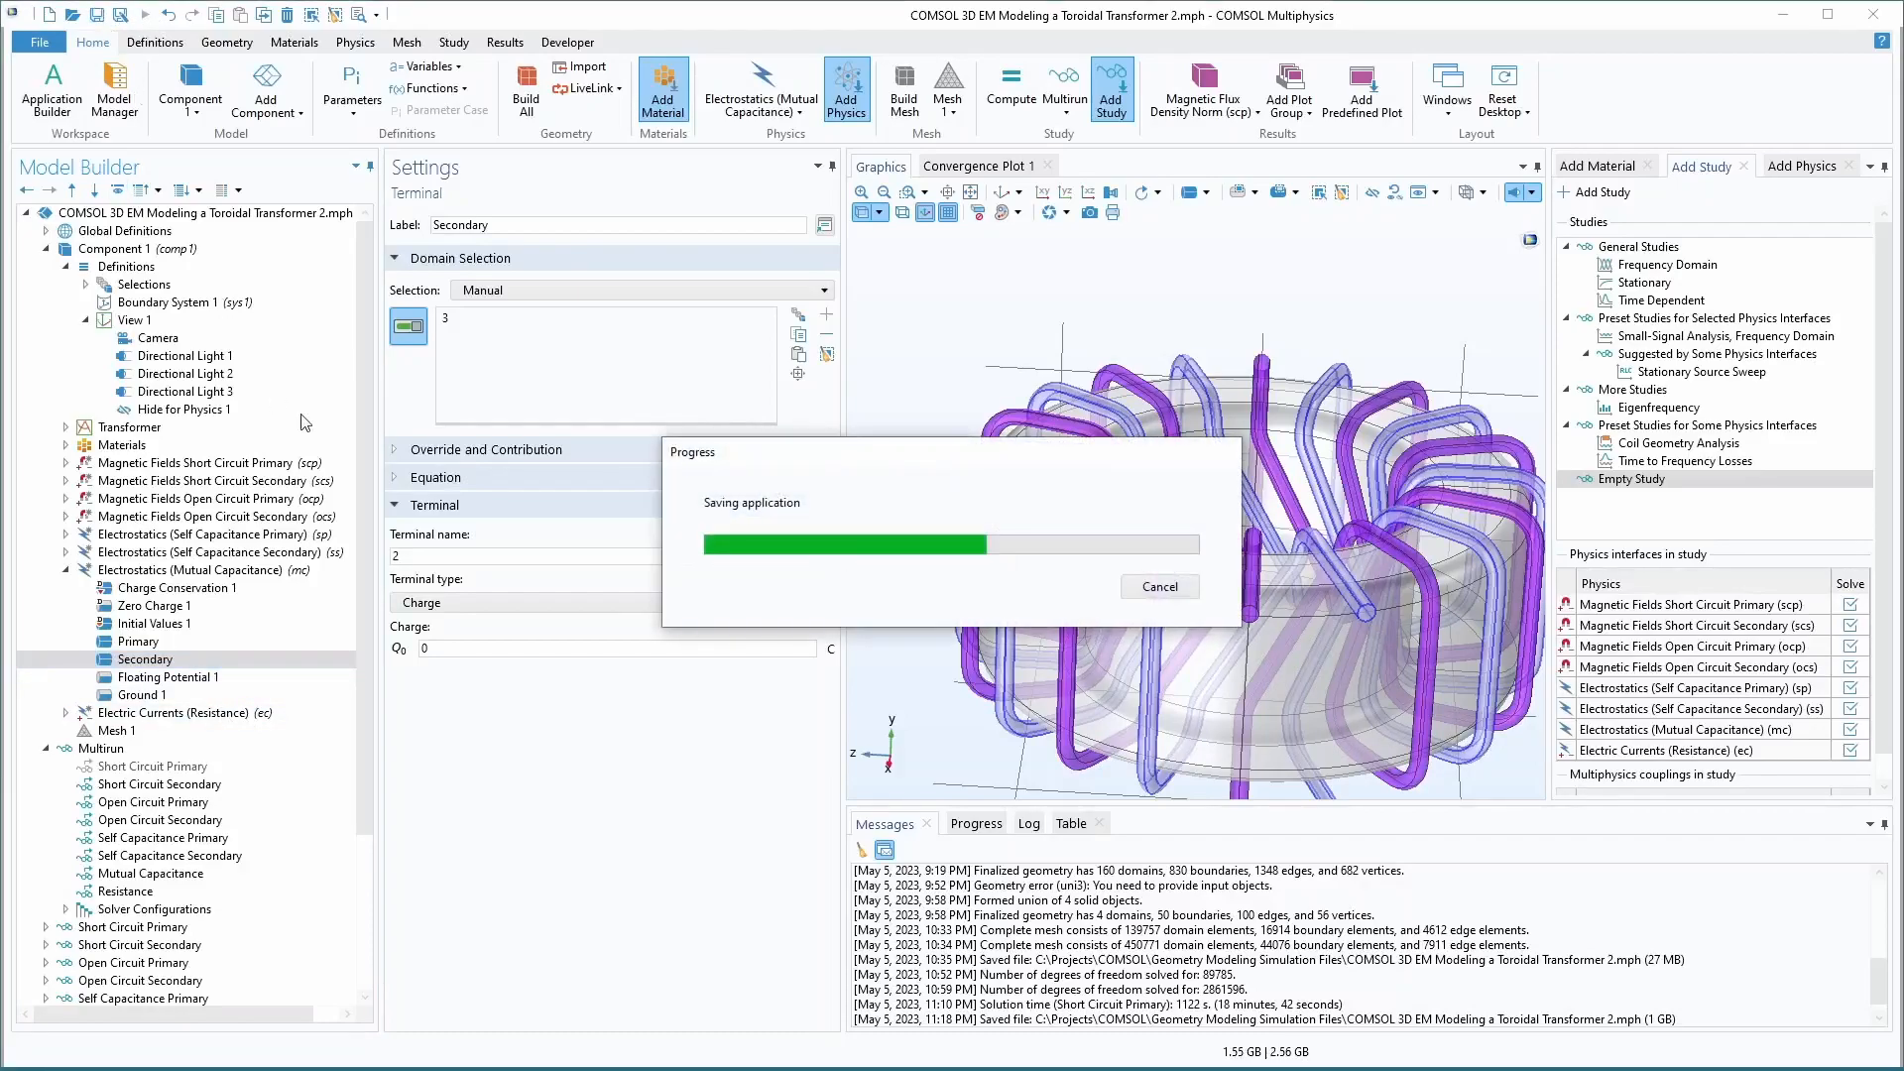
# - Collapse the Mutual Capacitance interface and compute the Mutual Capacitance study
pyautogui.rightClick(166, 573)
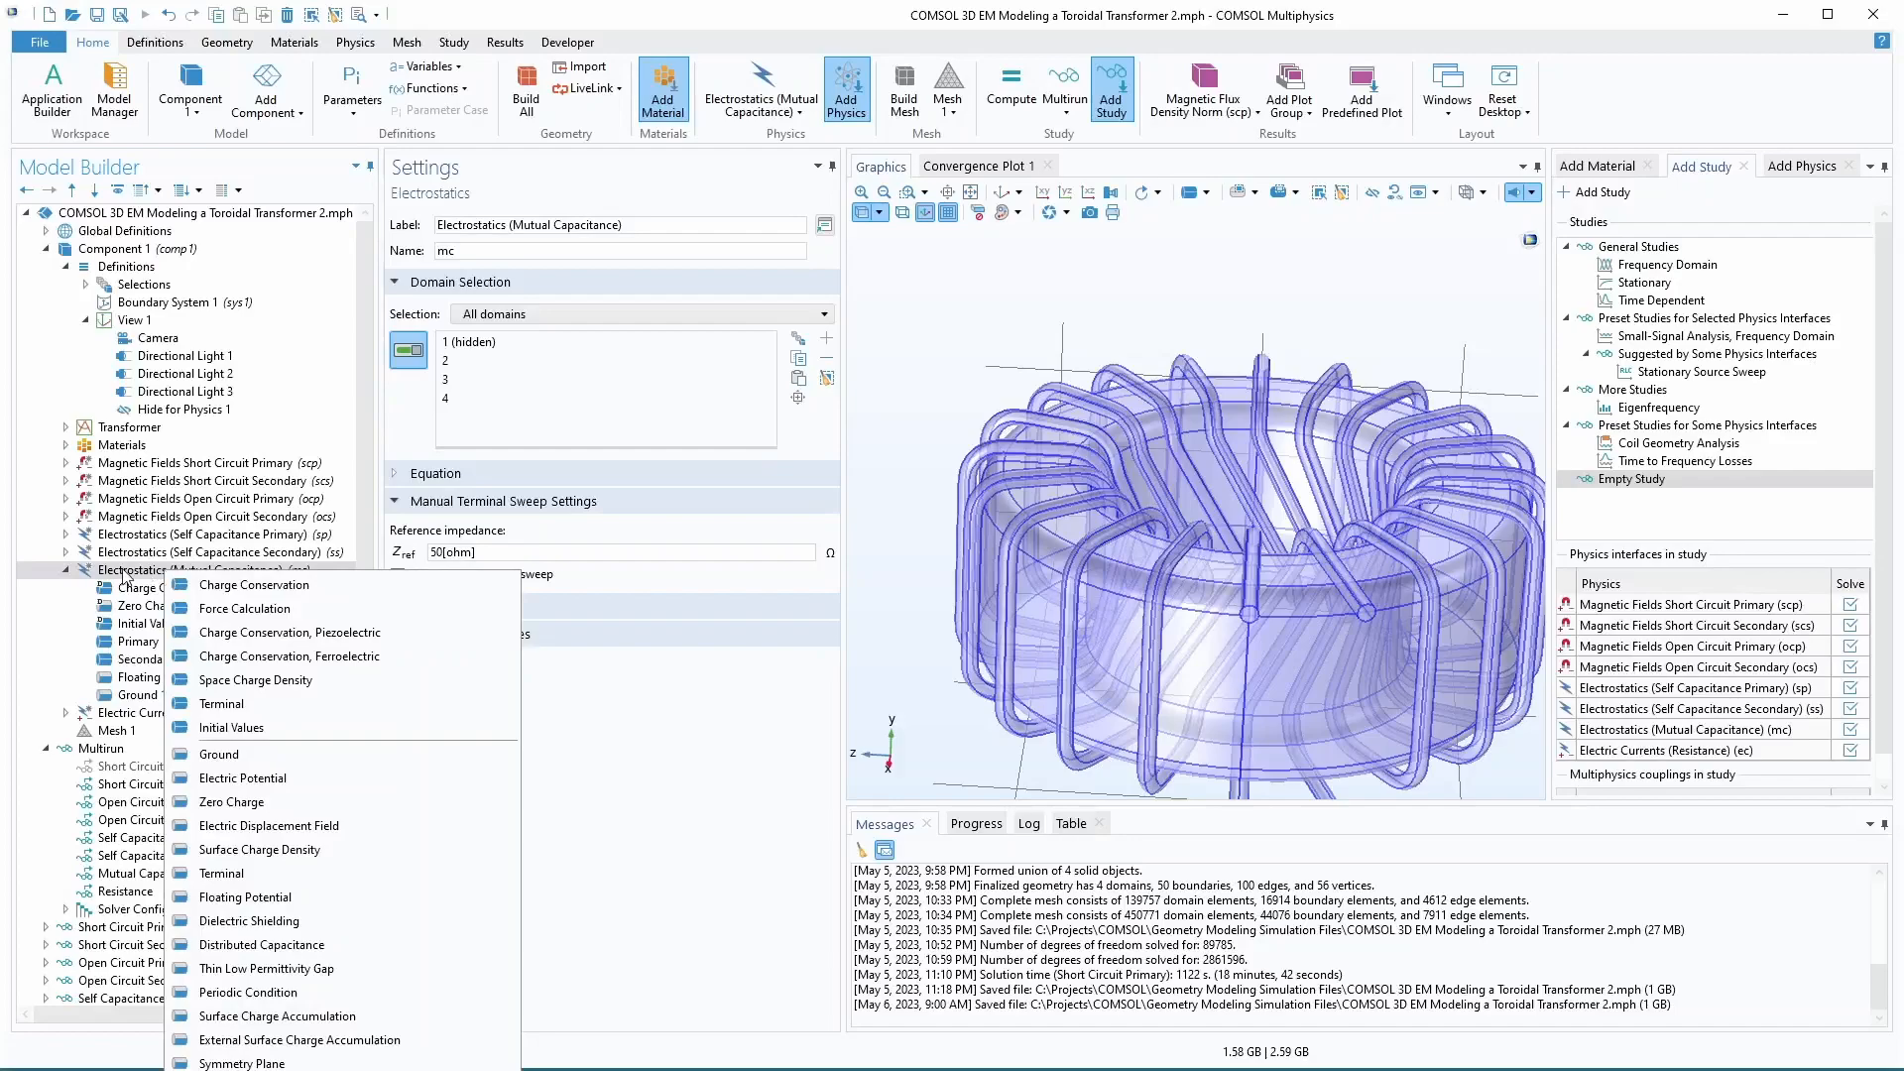
pyautogui.press('Escape')
pyautogui.click(66, 570)
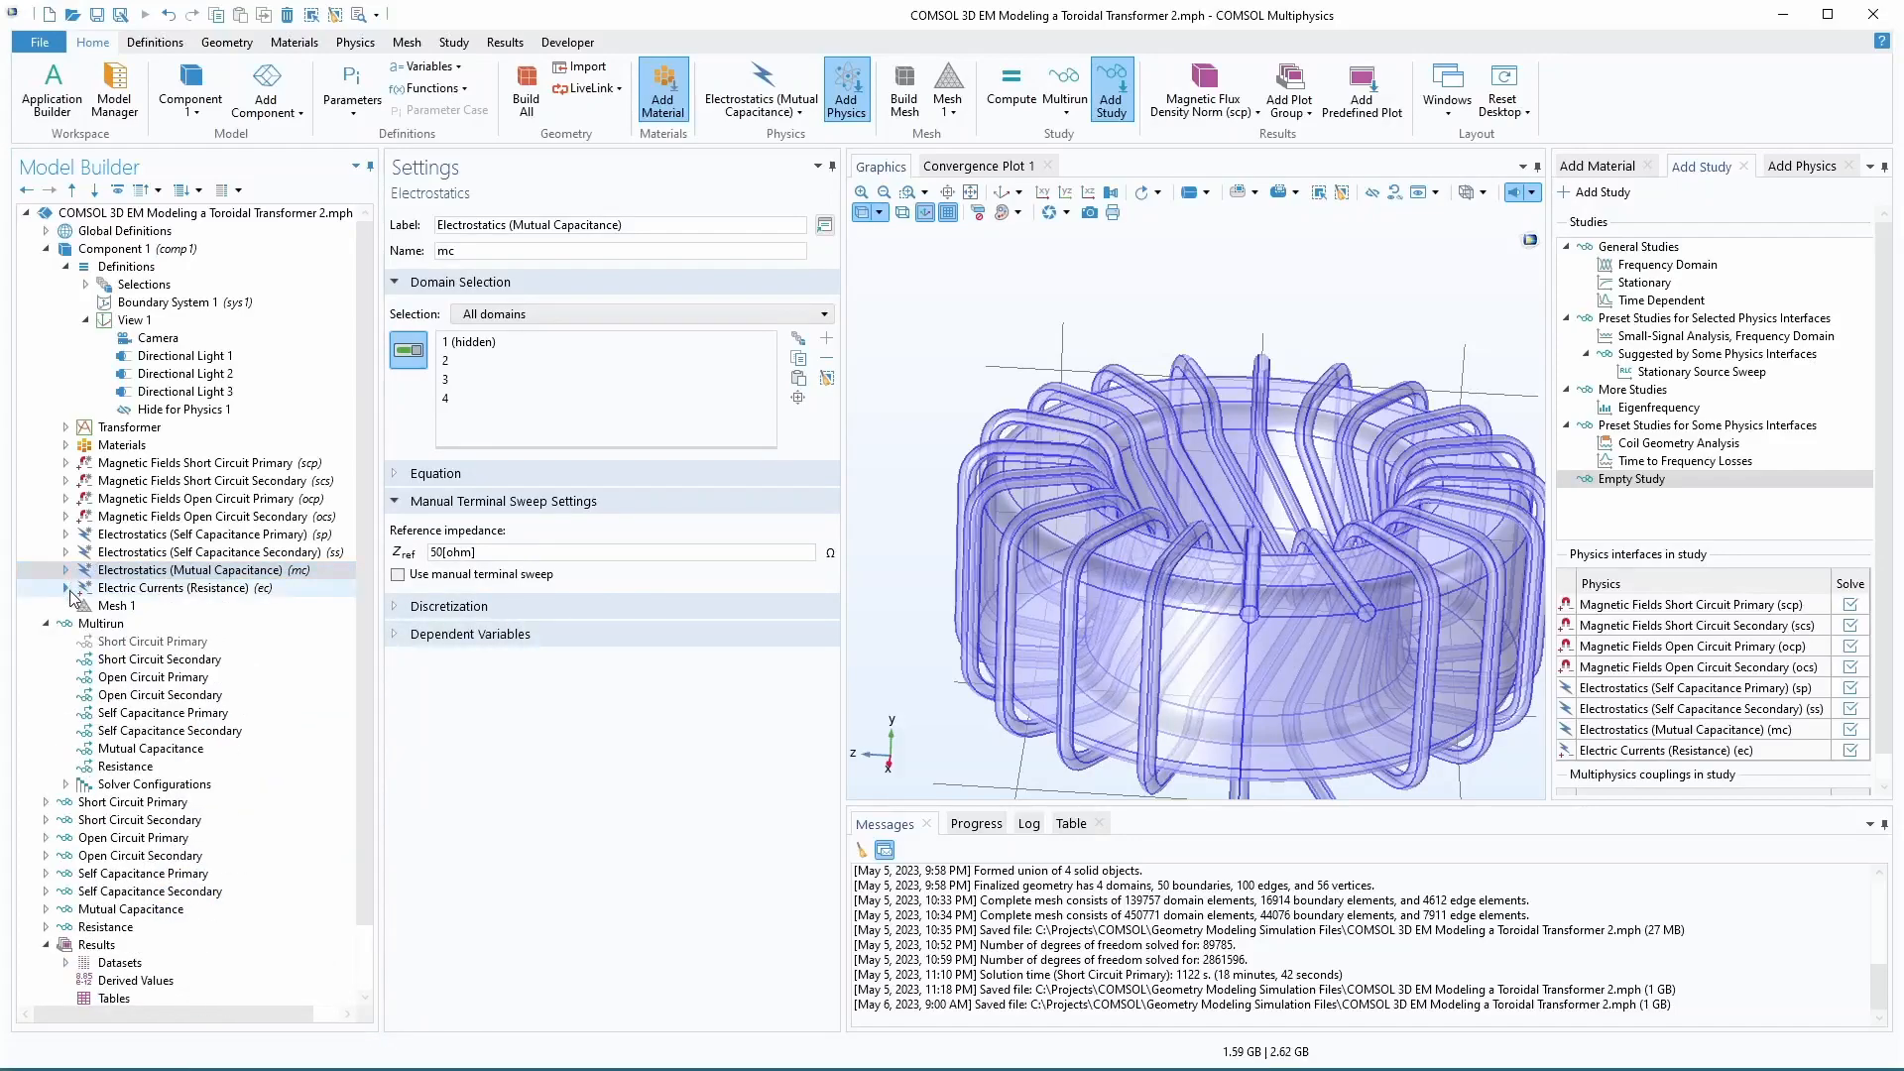
pyautogui.scroll(-1, 116, 845)
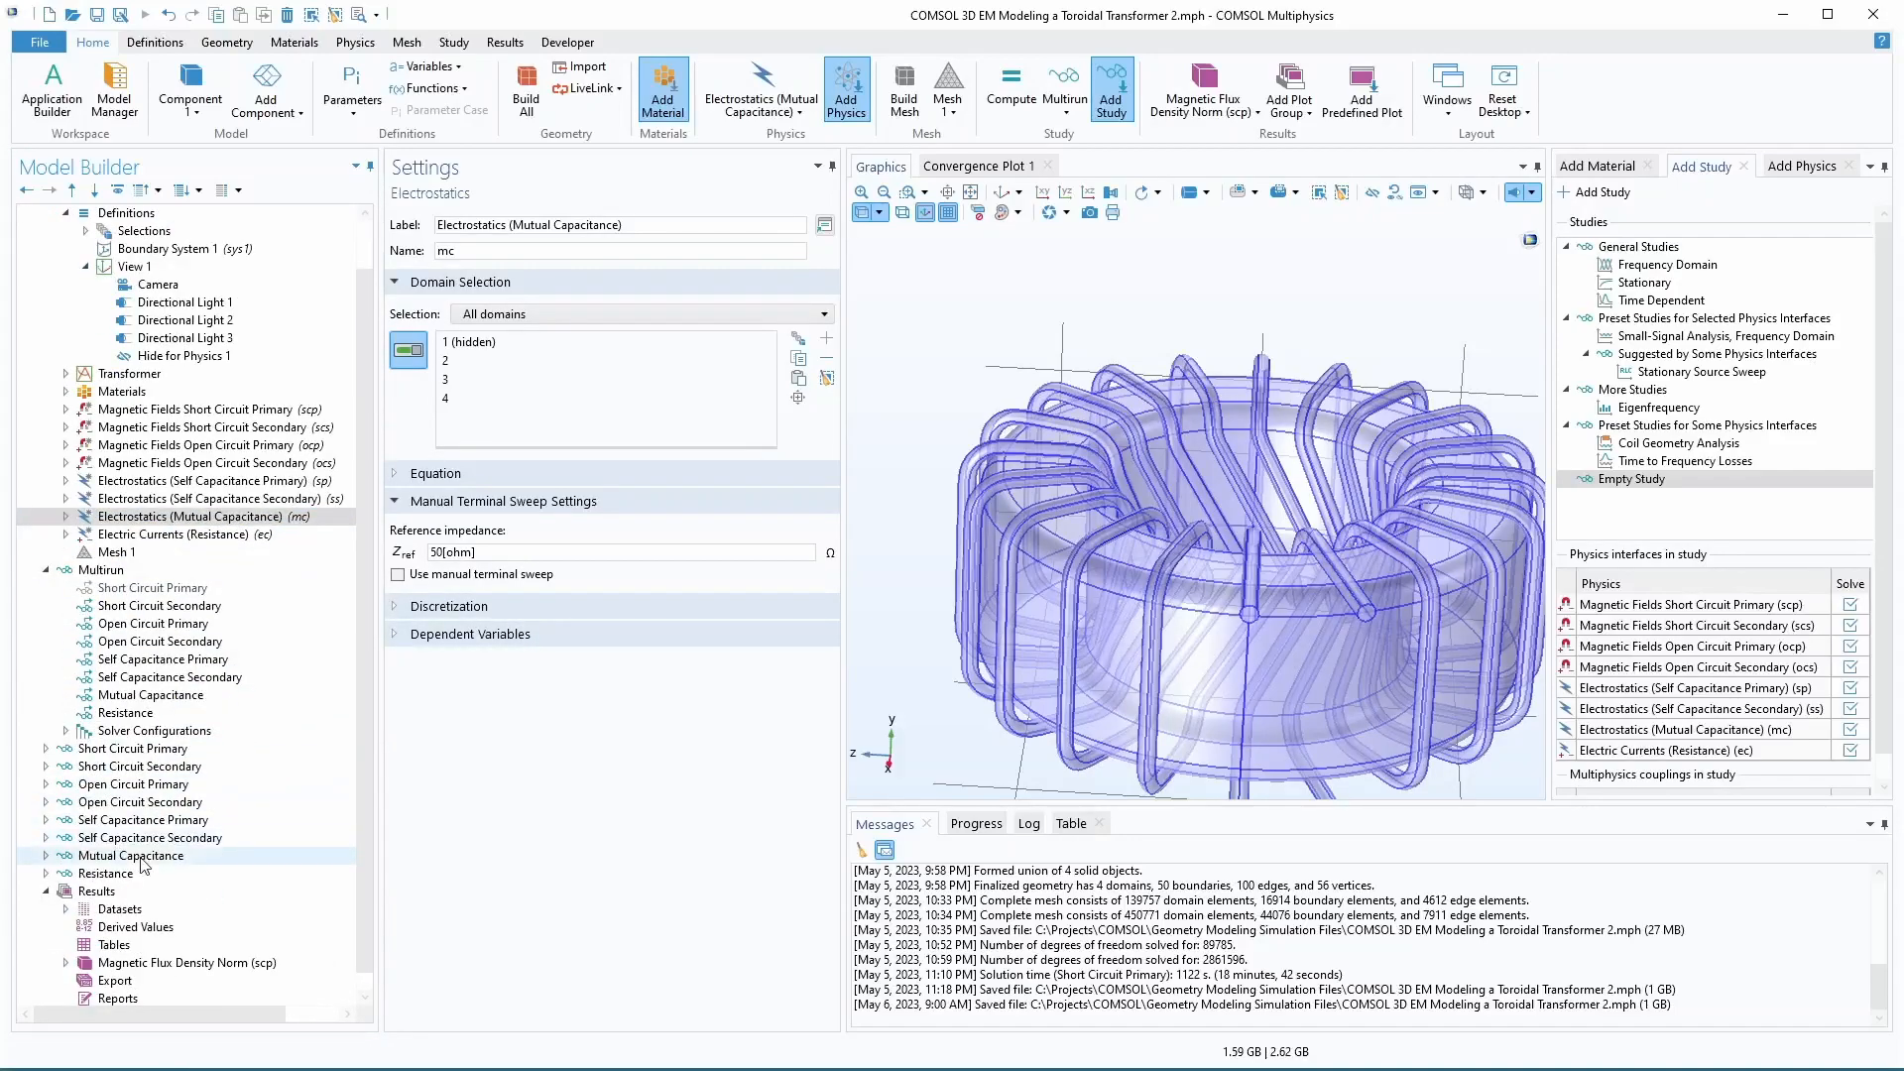
pyautogui.click(110, 856)
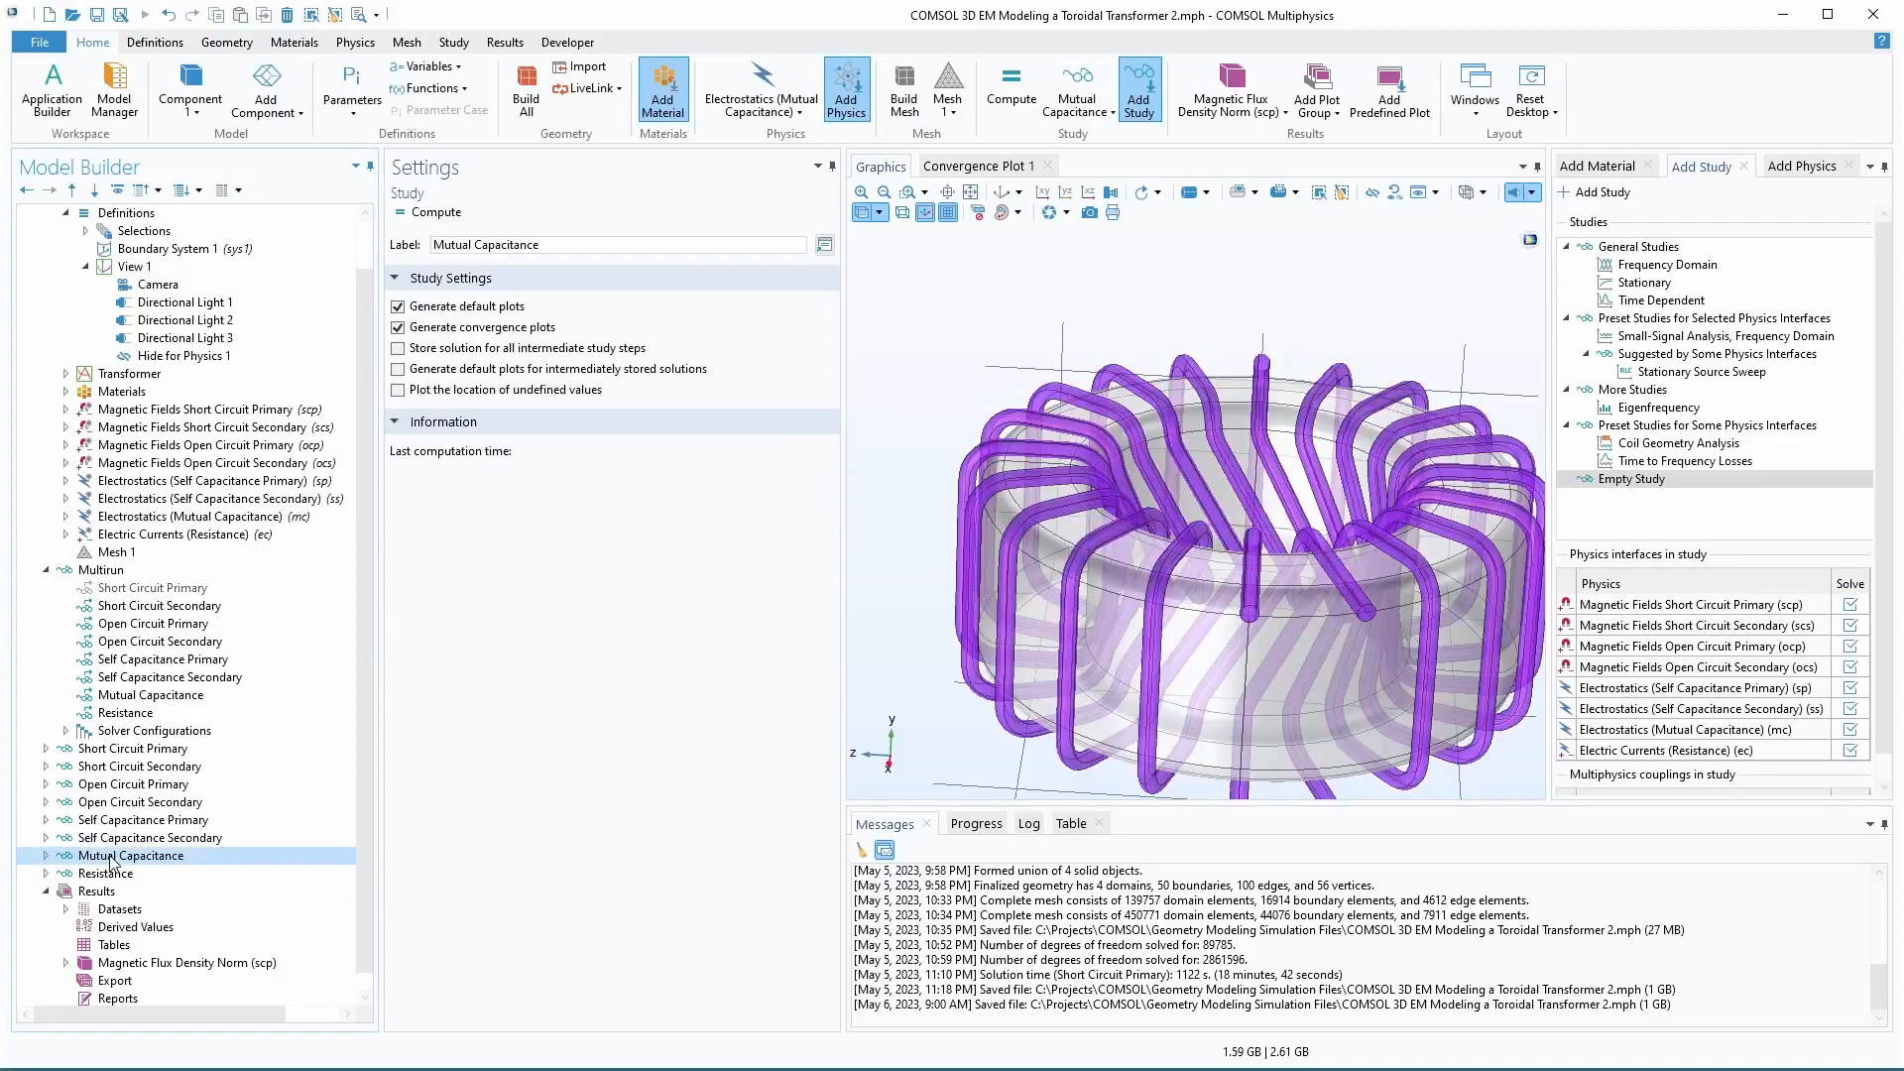
pyautogui.rightClick(110, 857)
pyautogui.press('Escape')
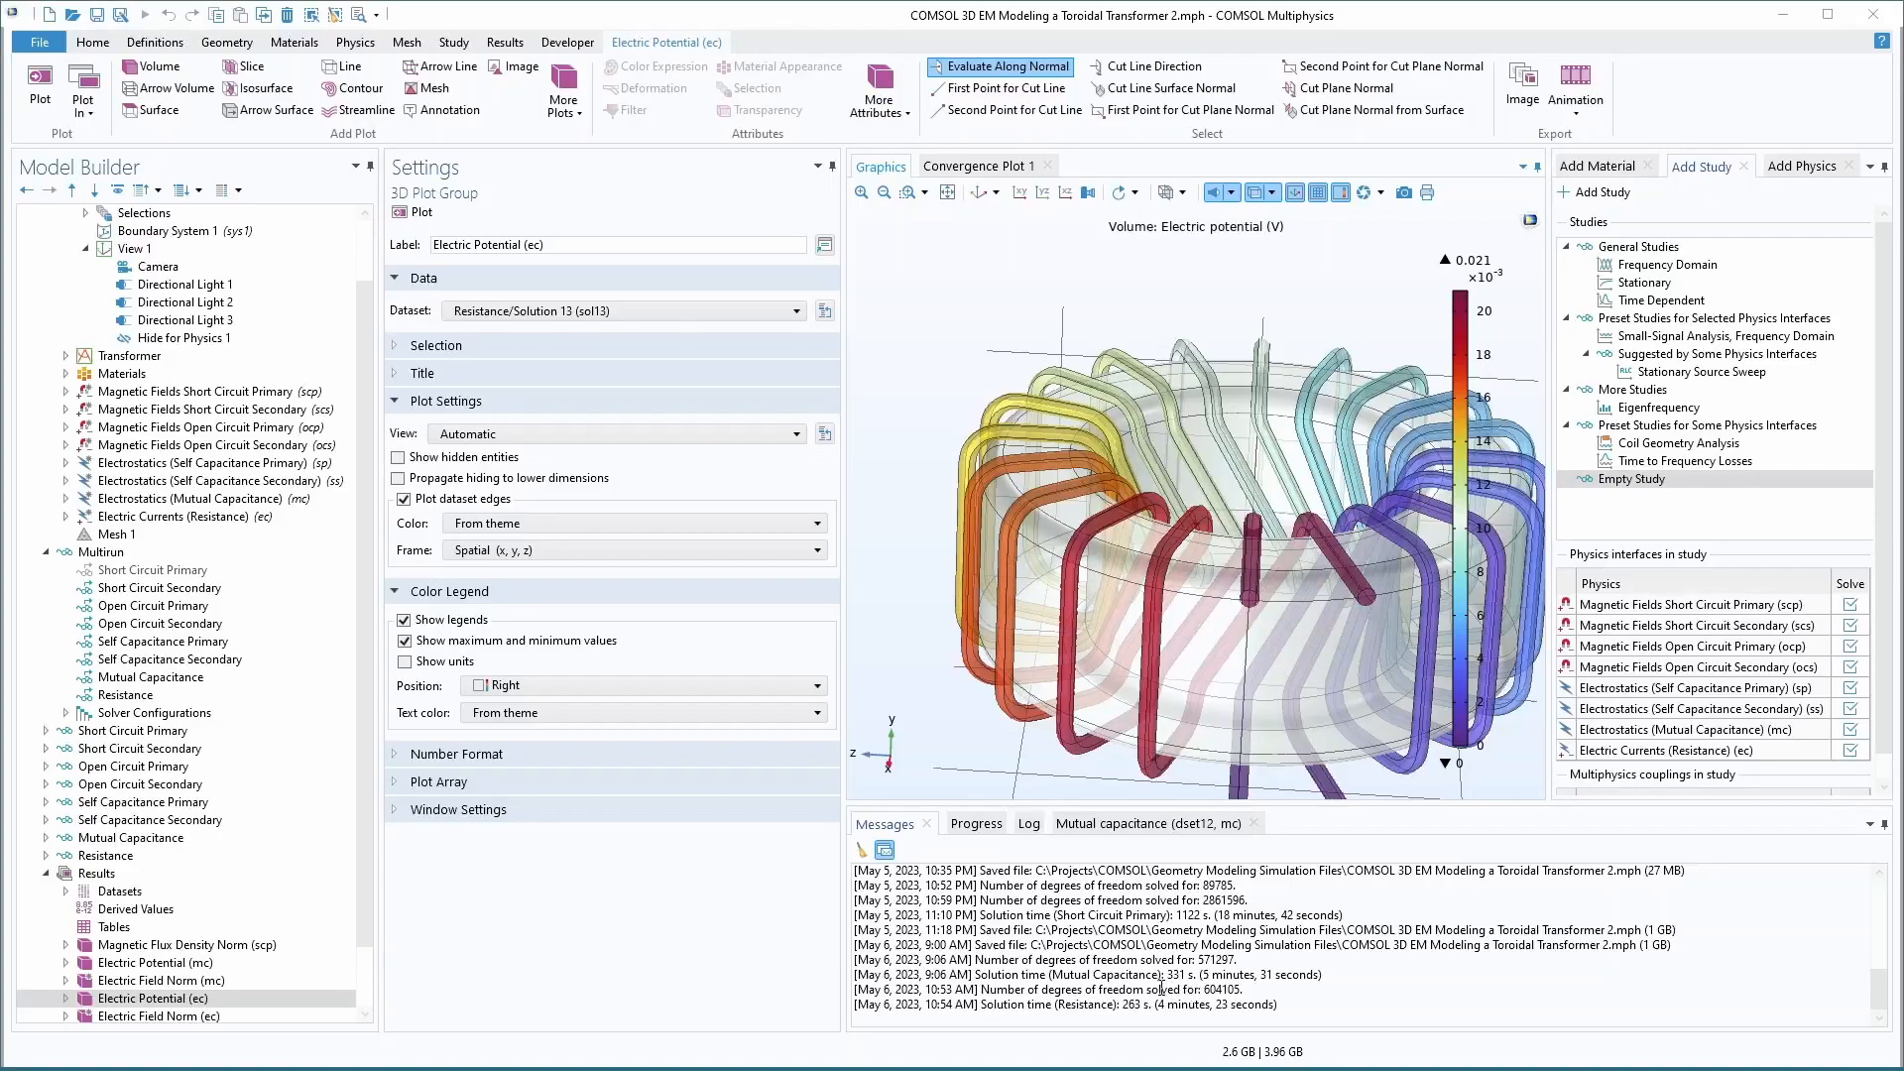
# - Review the solution times of the Mutual Capacitance and Resistance studies in the message log
pyautogui.moveTo(1200, 974); pyautogui.dragTo(1254, 975)
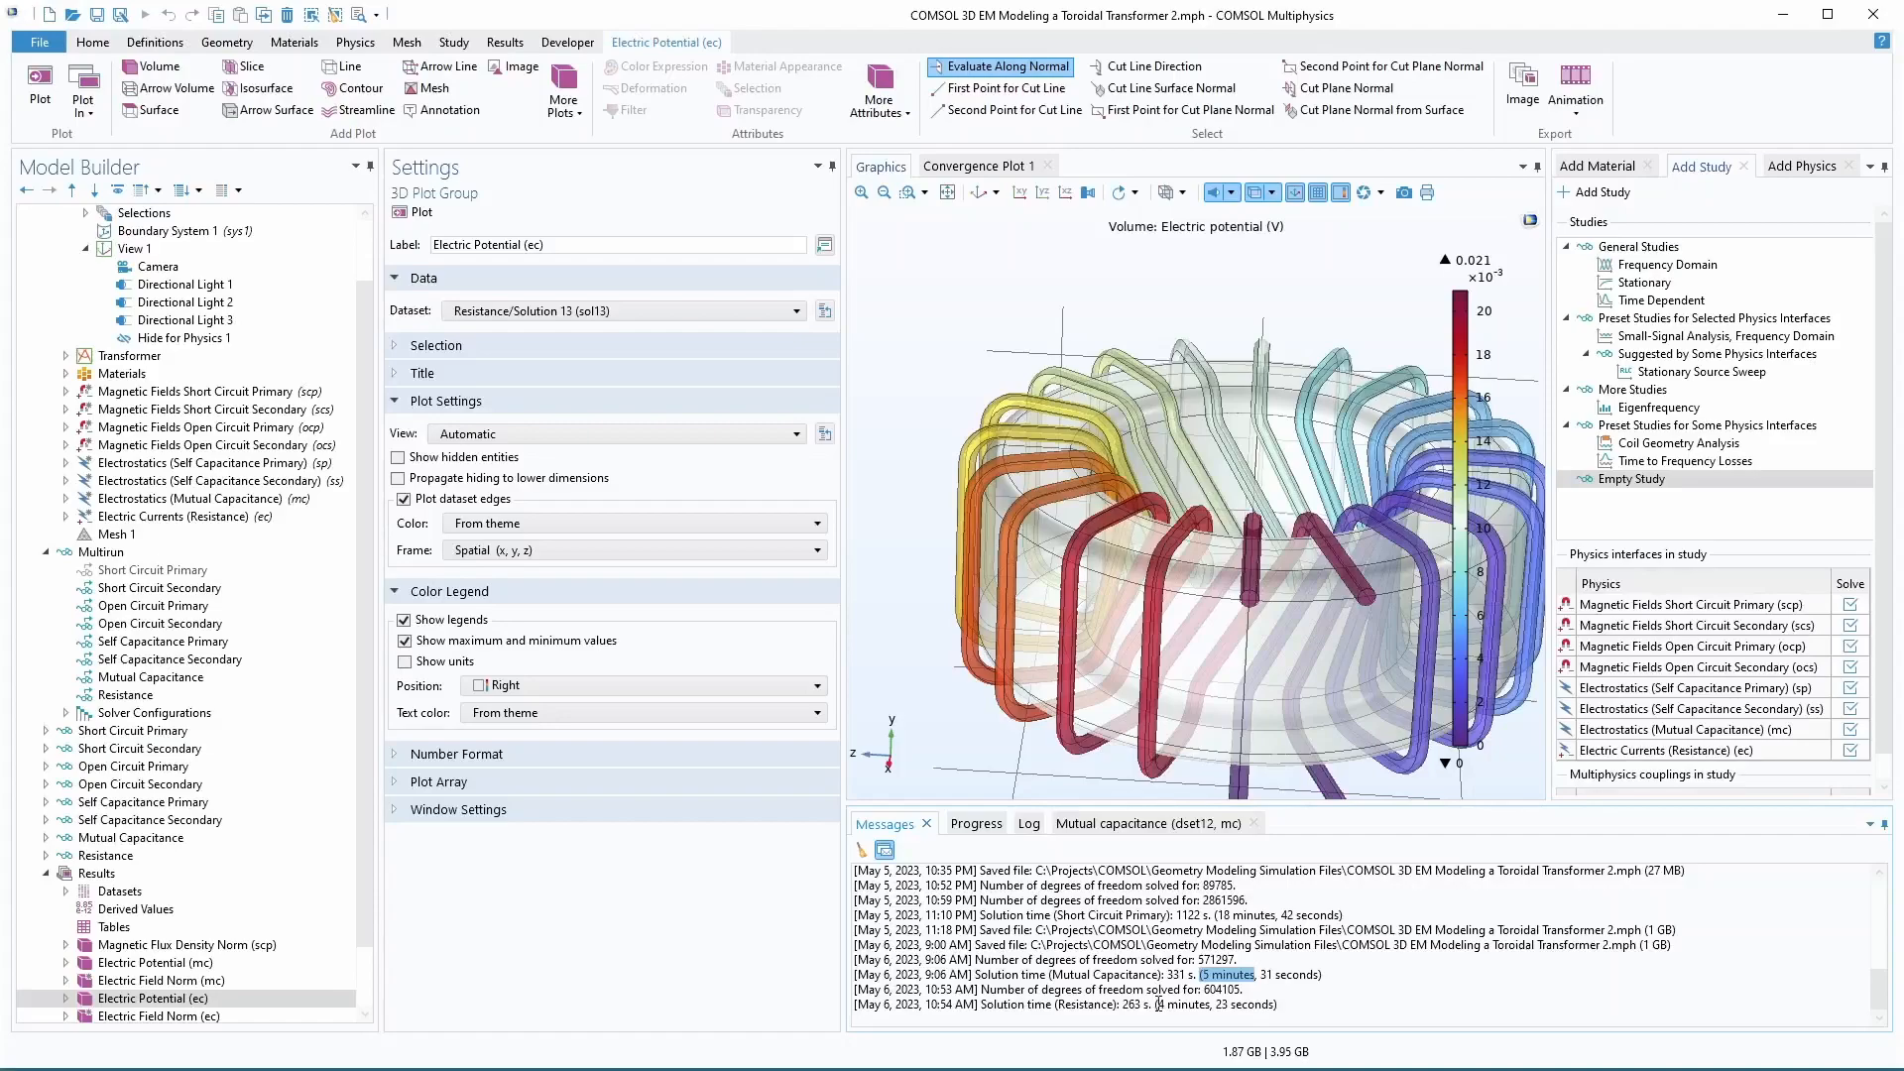
pyautogui.moveTo(1156, 1004); pyautogui.dragTo(1211, 1004)
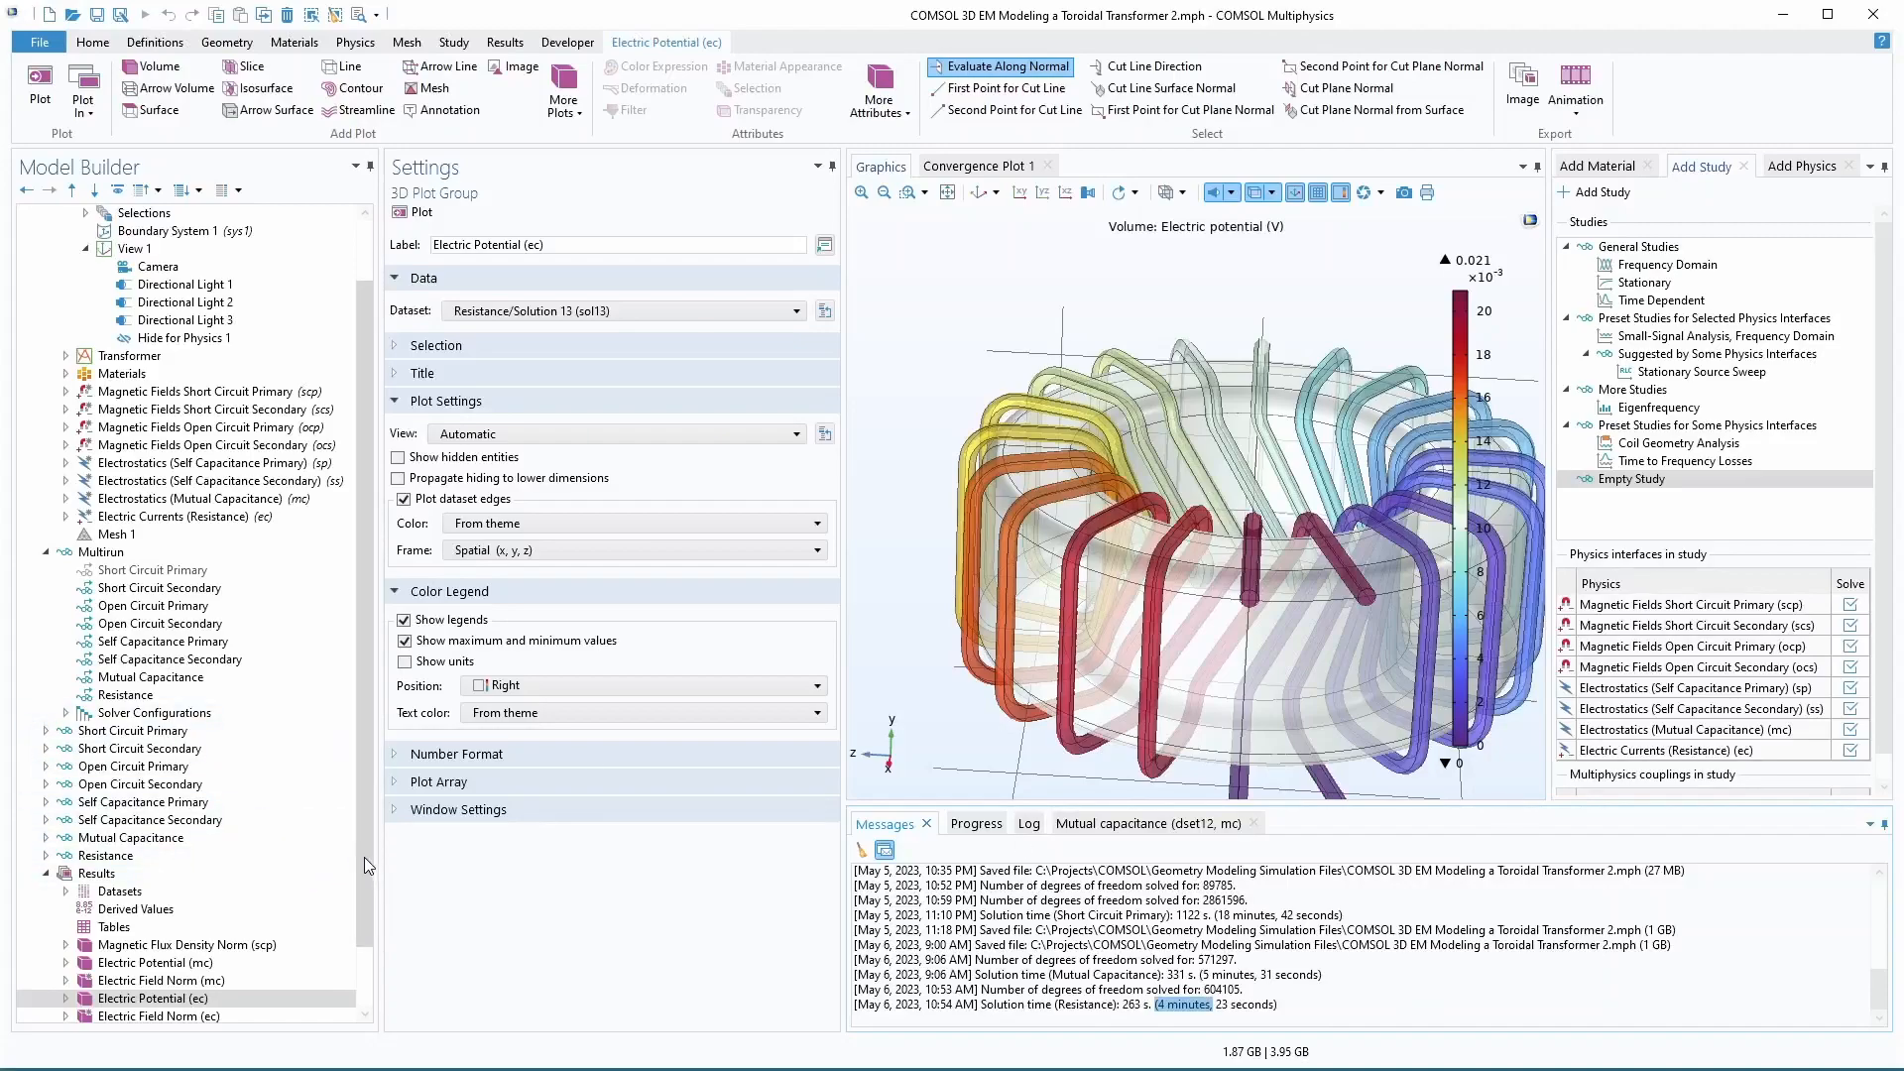
# - Add four evaluation groups under Results and collapse the Multirun study in the model tree
pyautogui.scroll(-2, 368, 939)
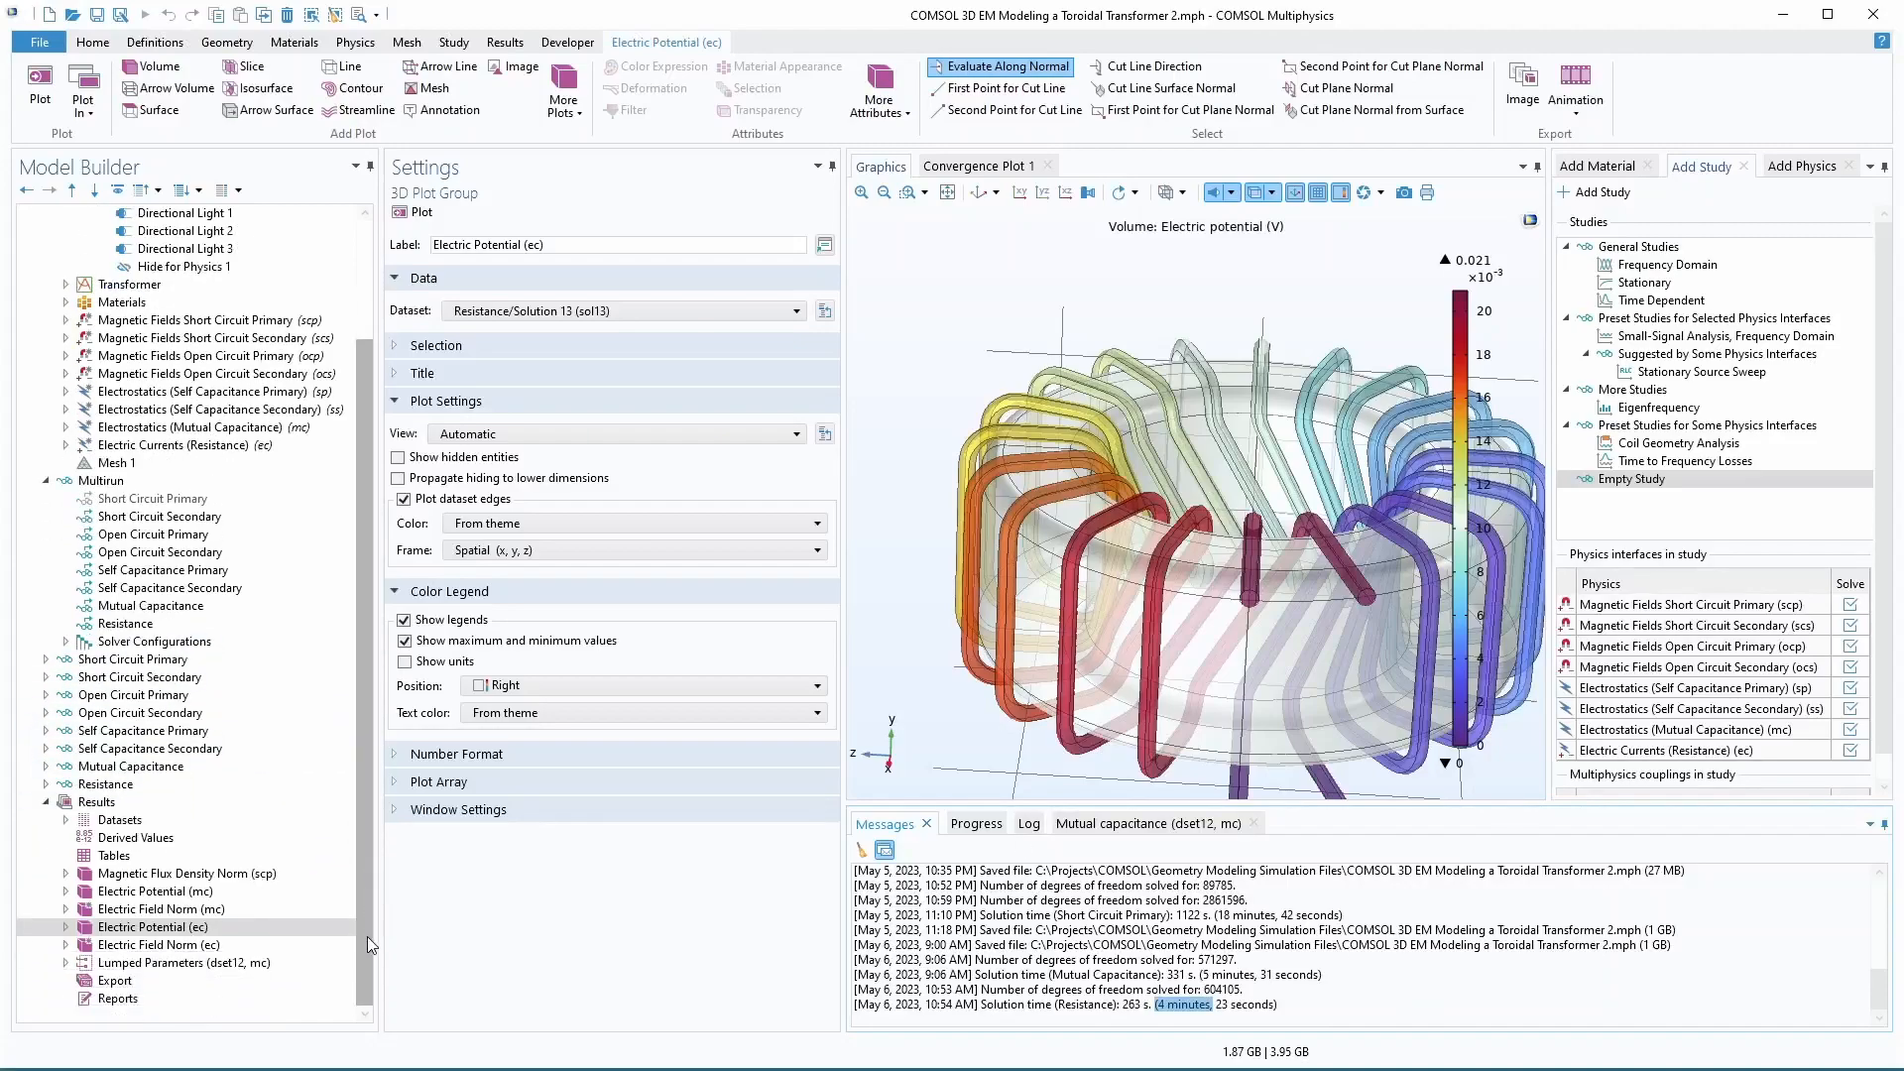
pyautogui.click(99, 805)
pyautogui.rightClick(100, 806)
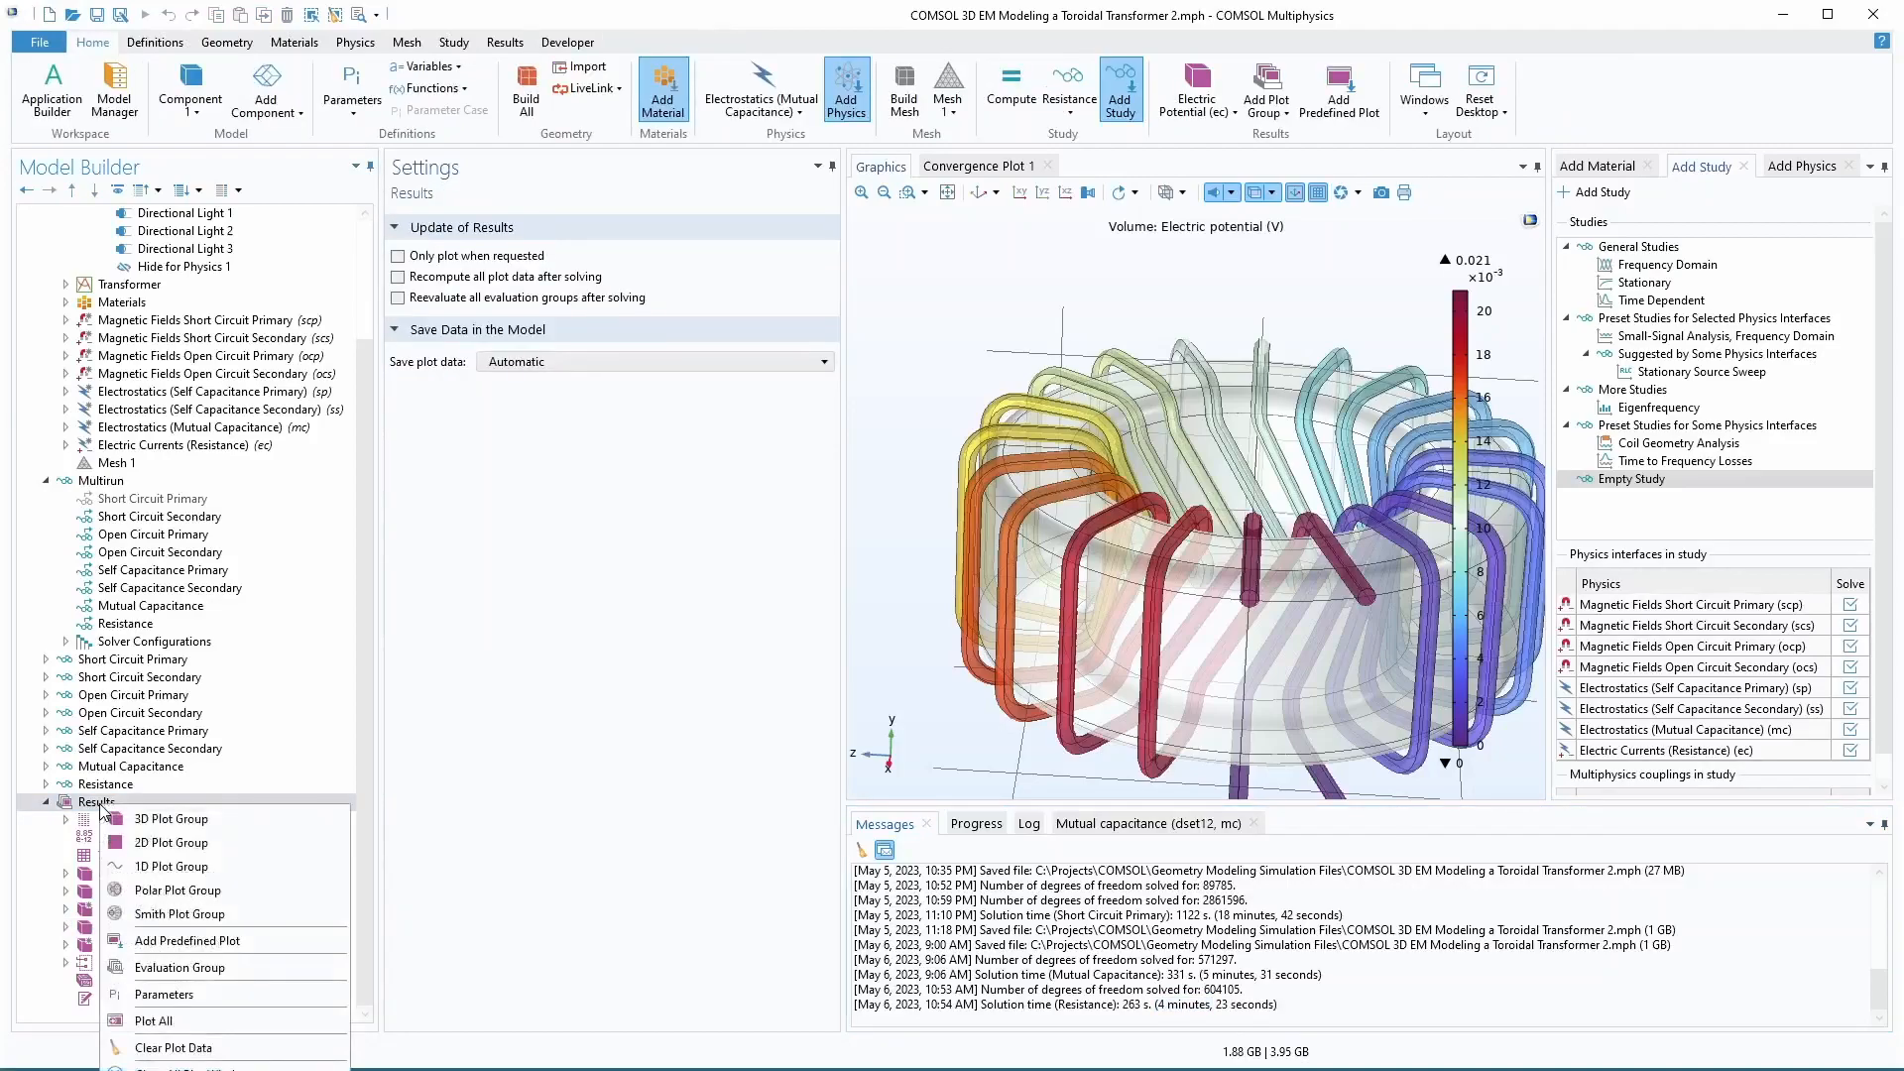
pyautogui.click(175, 969)
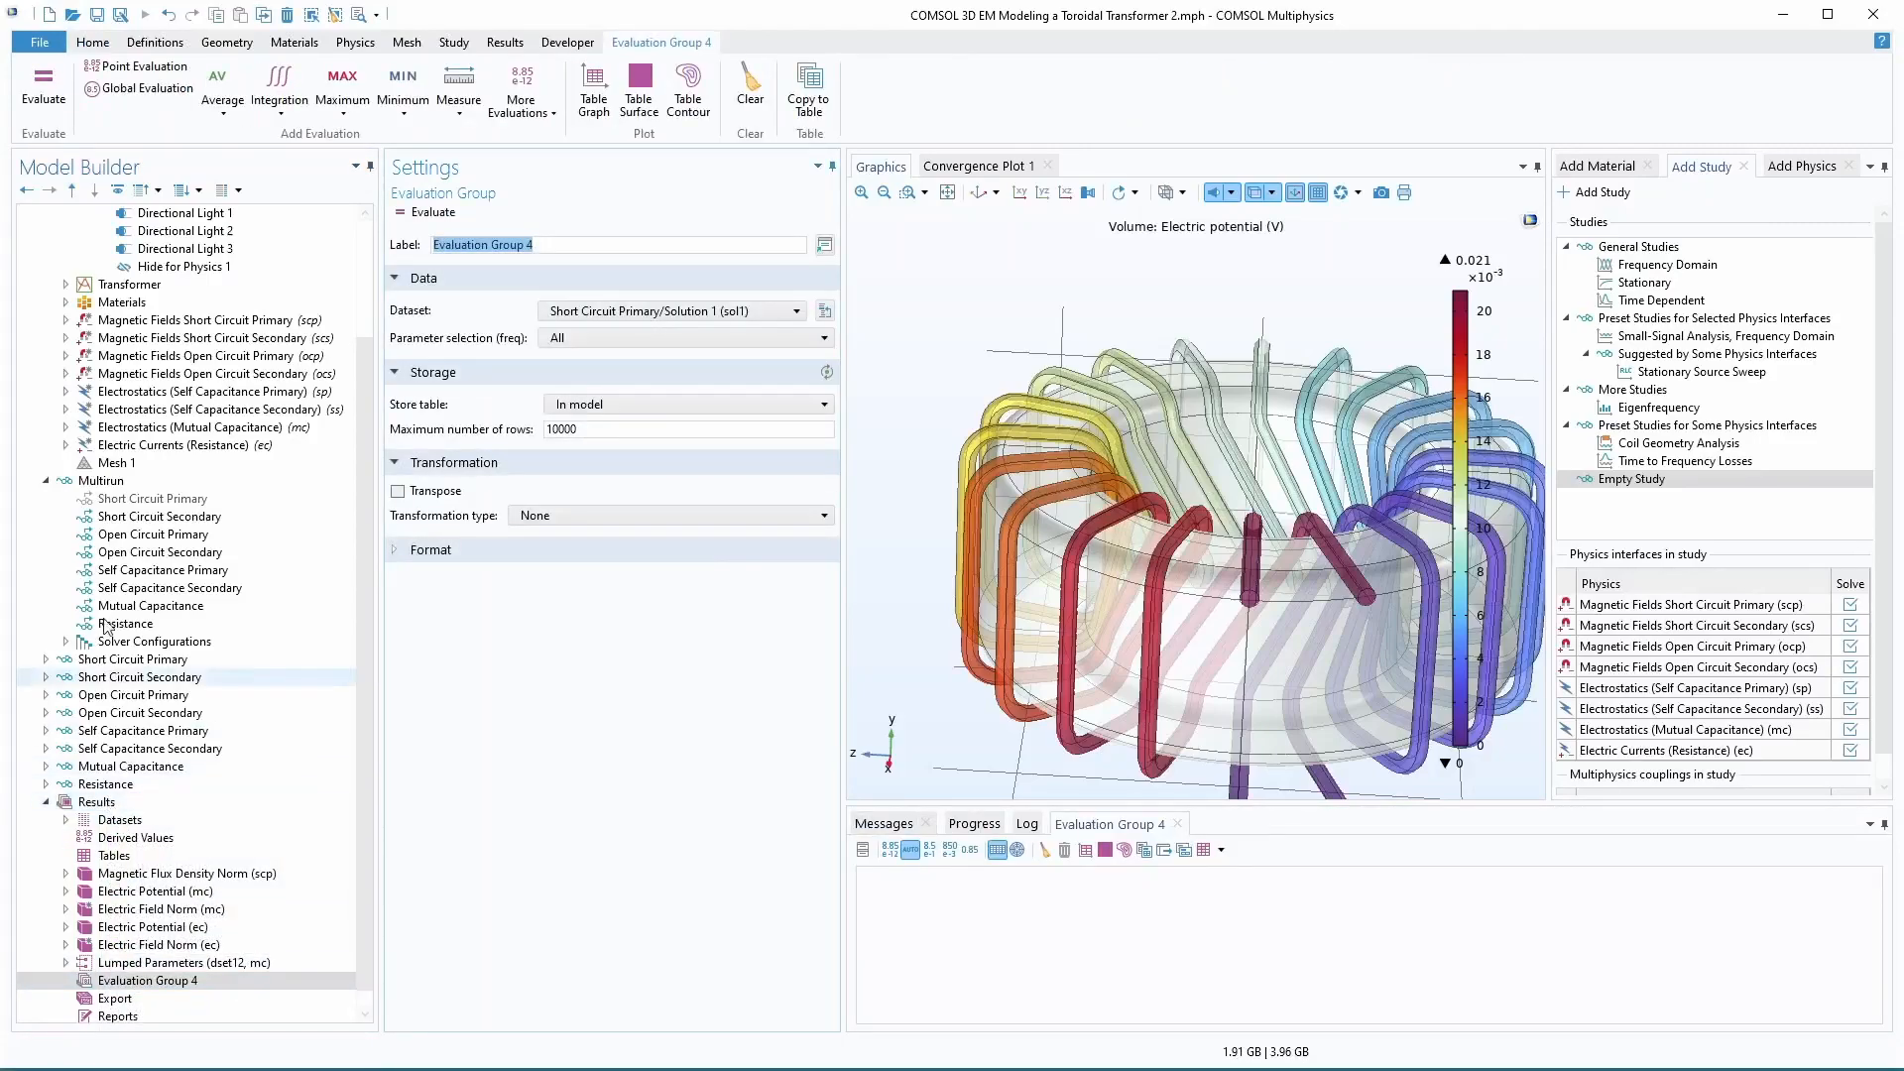
pyautogui.click(45, 480)
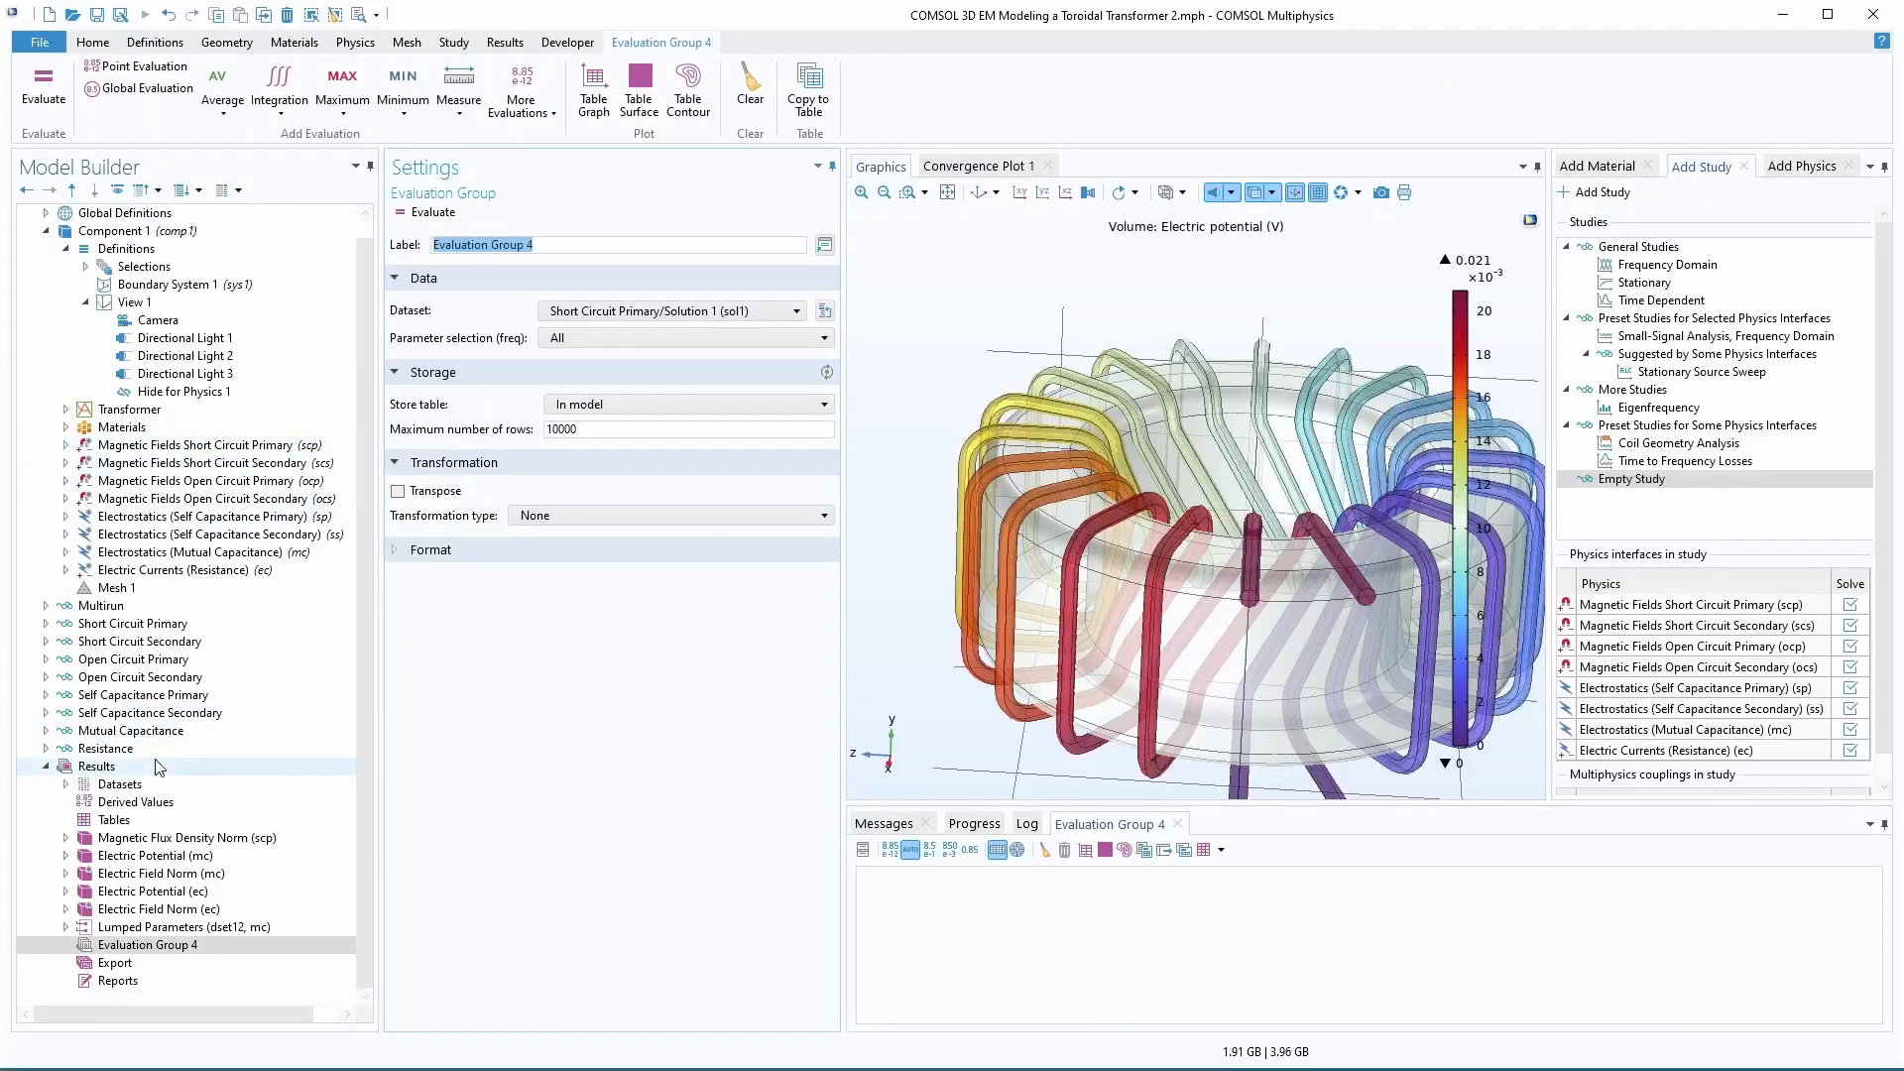
pyautogui.rightClick(96, 766)
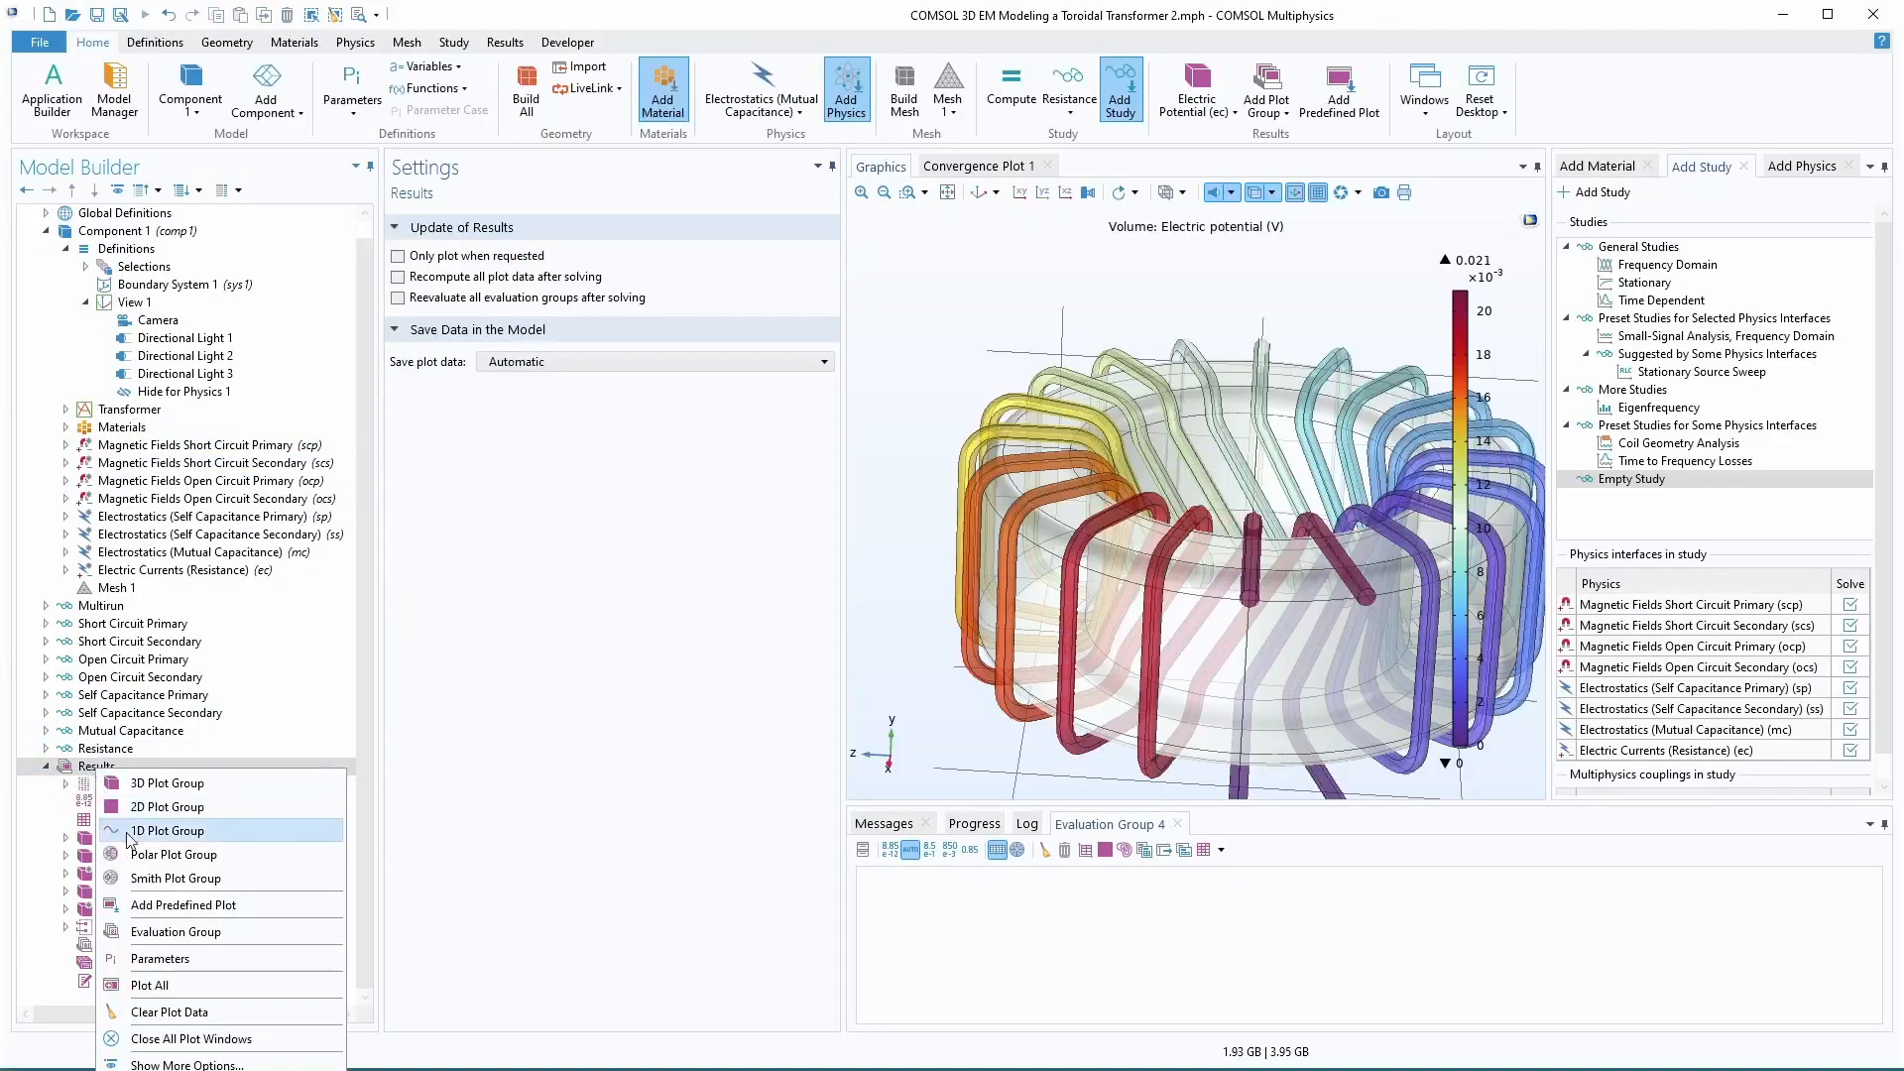
pyautogui.click(184, 931)
pyautogui.rightClick(114, 767)
pyautogui.click(188, 929)
pyautogui.rightClick(109, 769)
pyautogui.click(188, 929)
# - Rename the first new evaluation group as Open Circuit and the second as Short Circuit
pyautogui.click(178, 910)
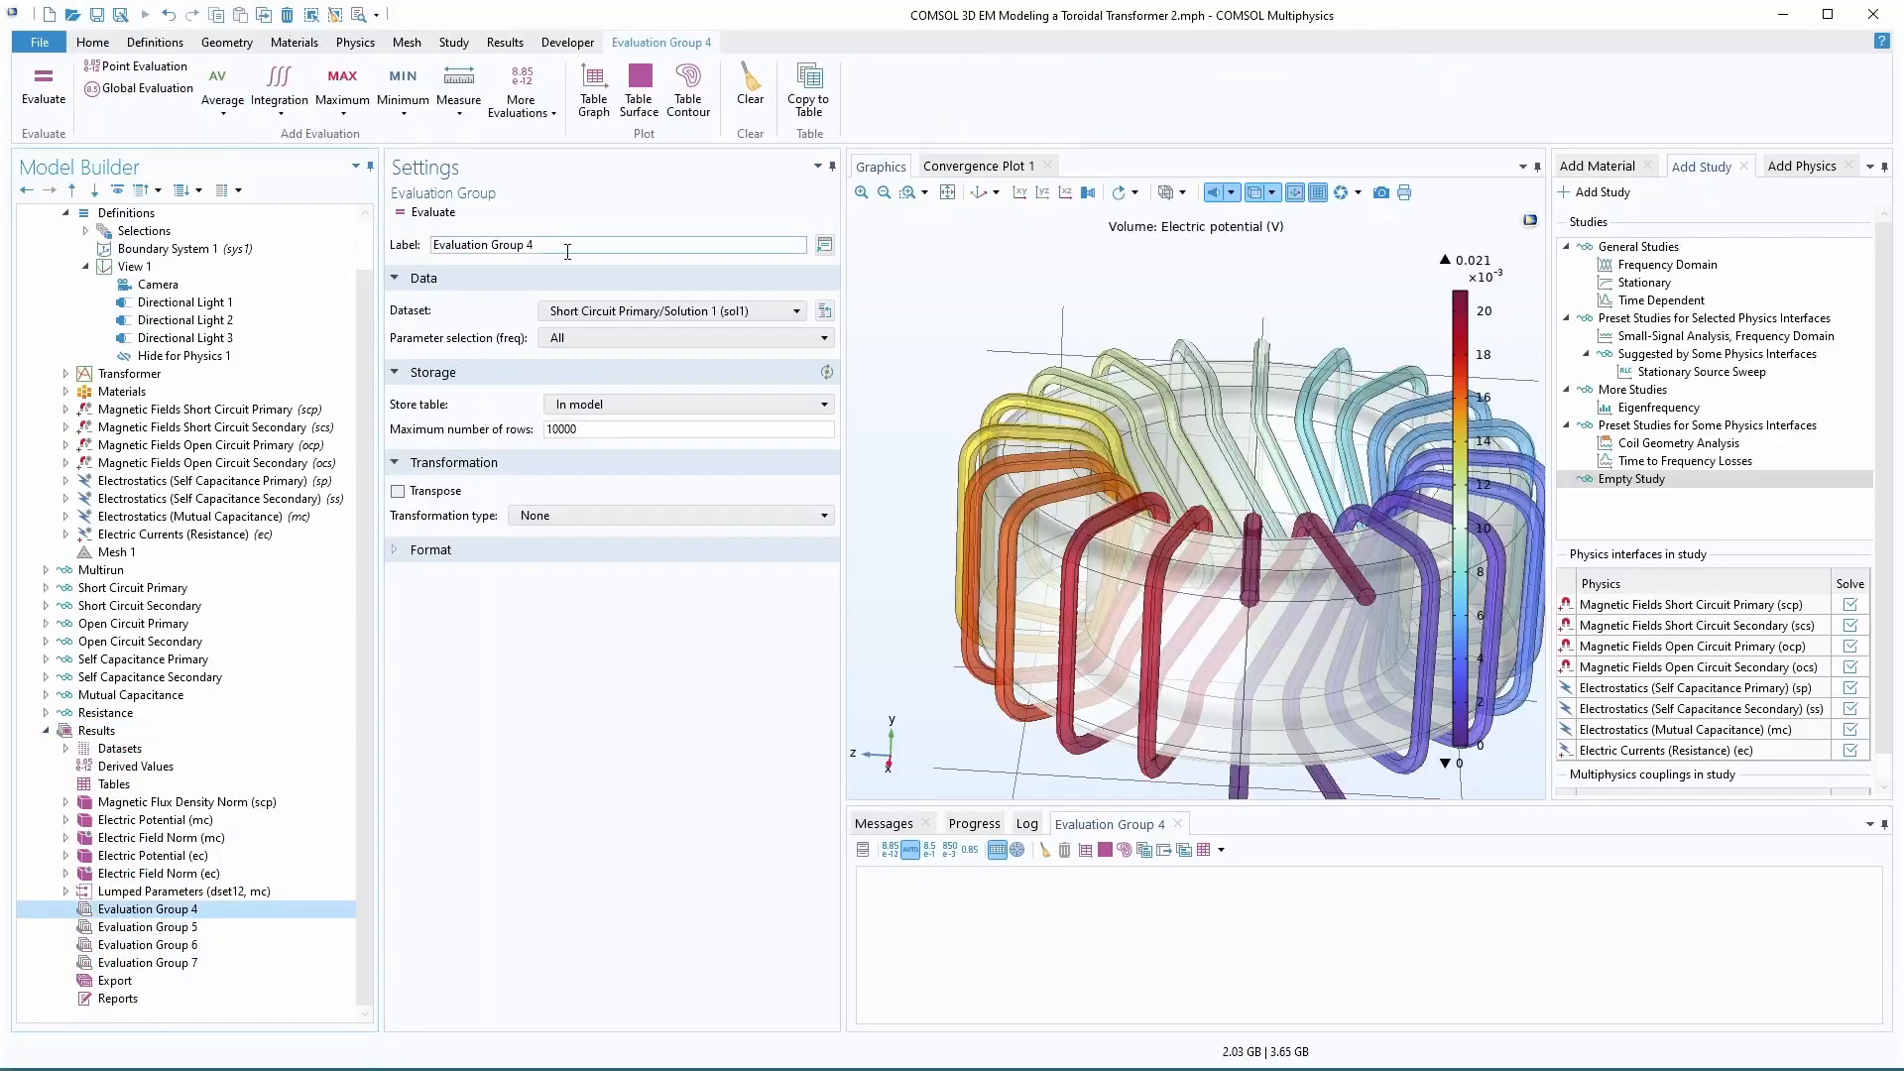
pyautogui.moveTo(569, 245); pyautogui.dragTo(431, 245)
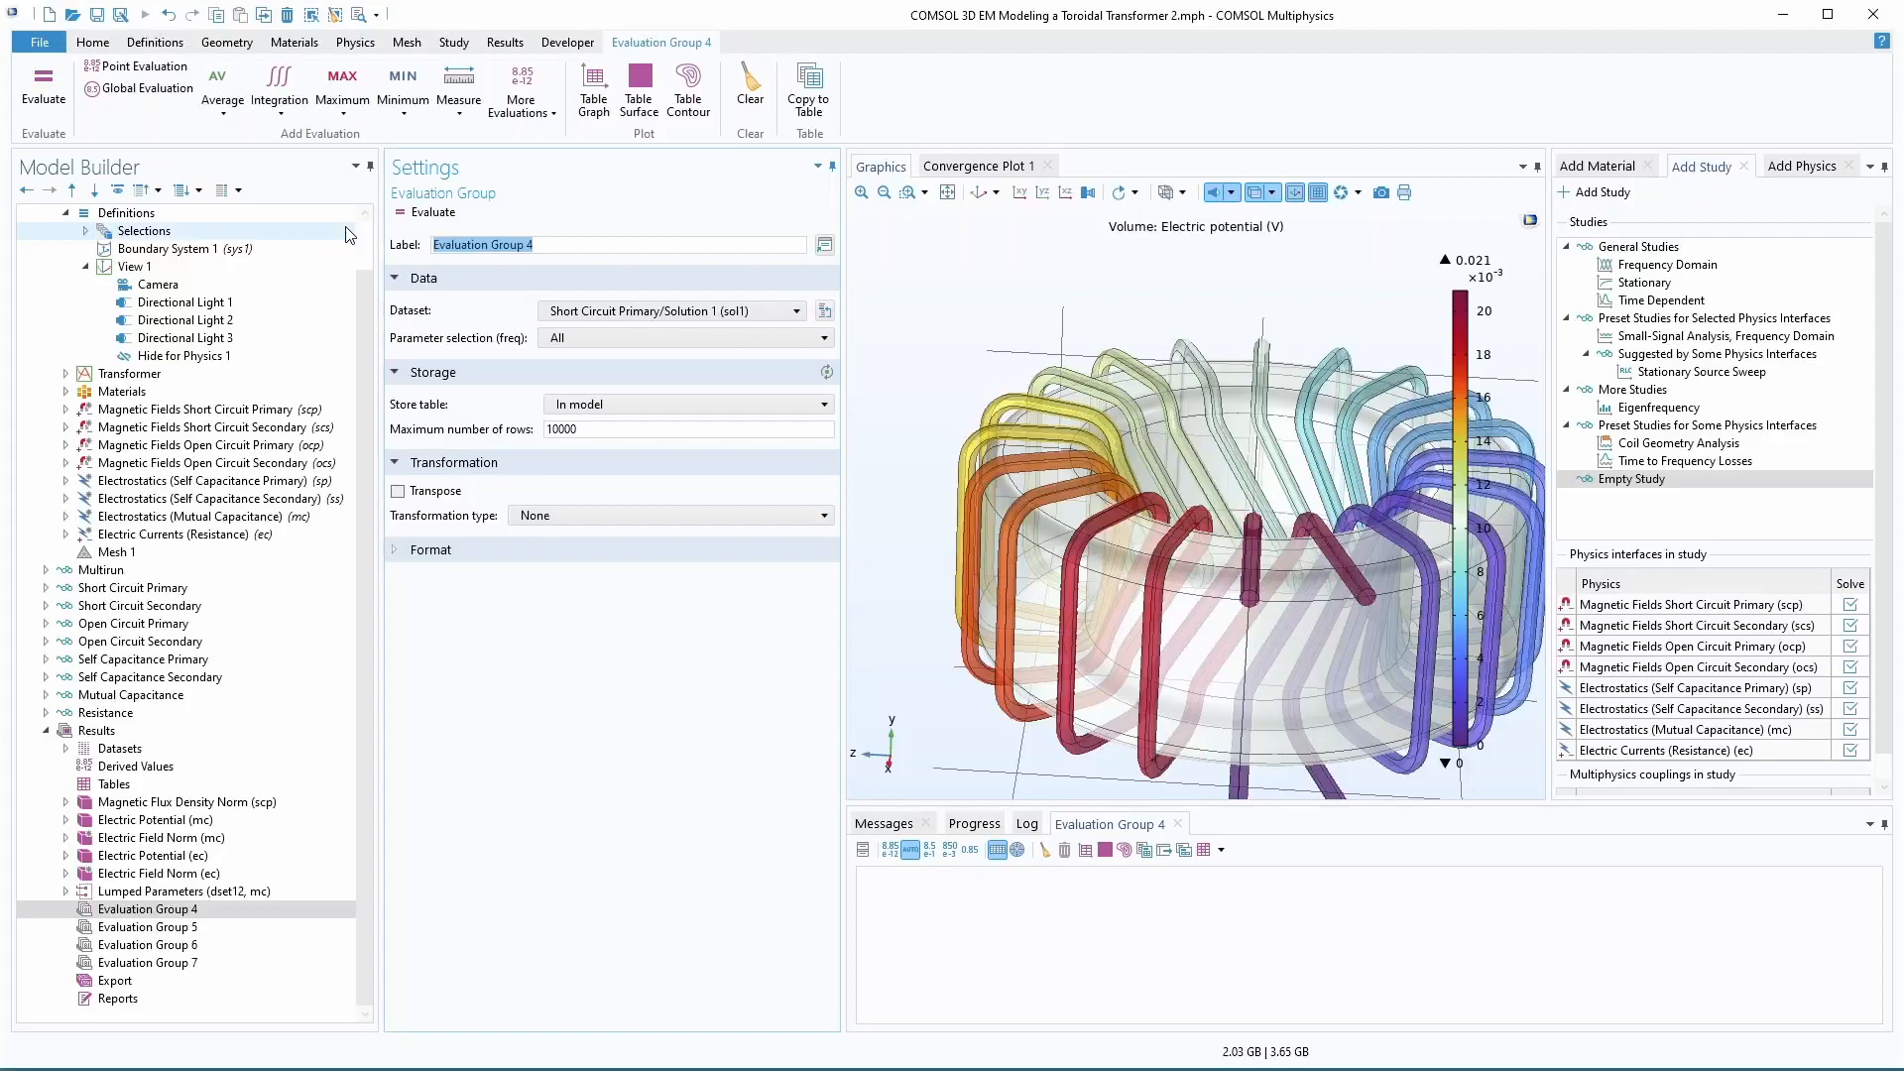
pyautogui.write('Open Circuit')
pyautogui.press('Return')
pyautogui.click(149, 927)
pyautogui.tripleClick(562, 245)
pyautogui.write('Short Circu')
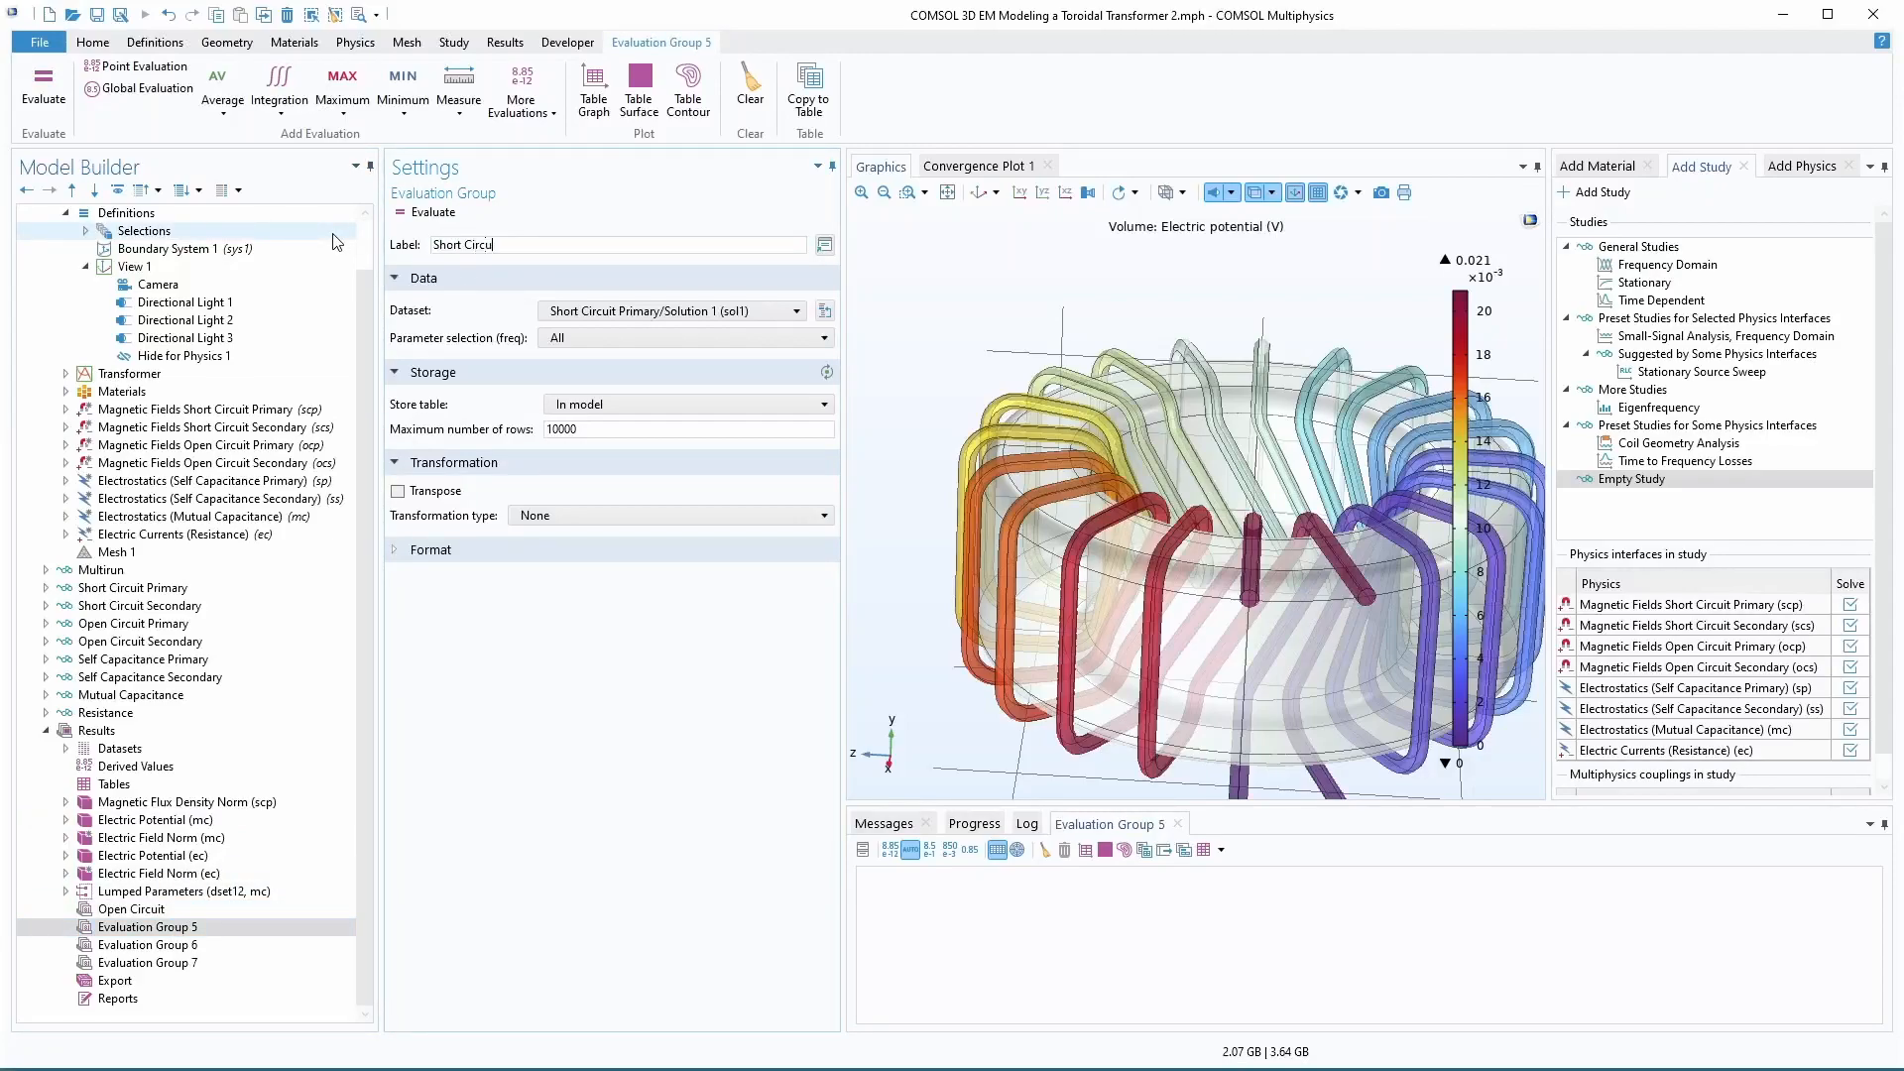
pyautogui.press('Return')
# - Rename the third new evaluation group as Self Capacitance and the fourth as DC Resistance
pyautogui.press('Down')
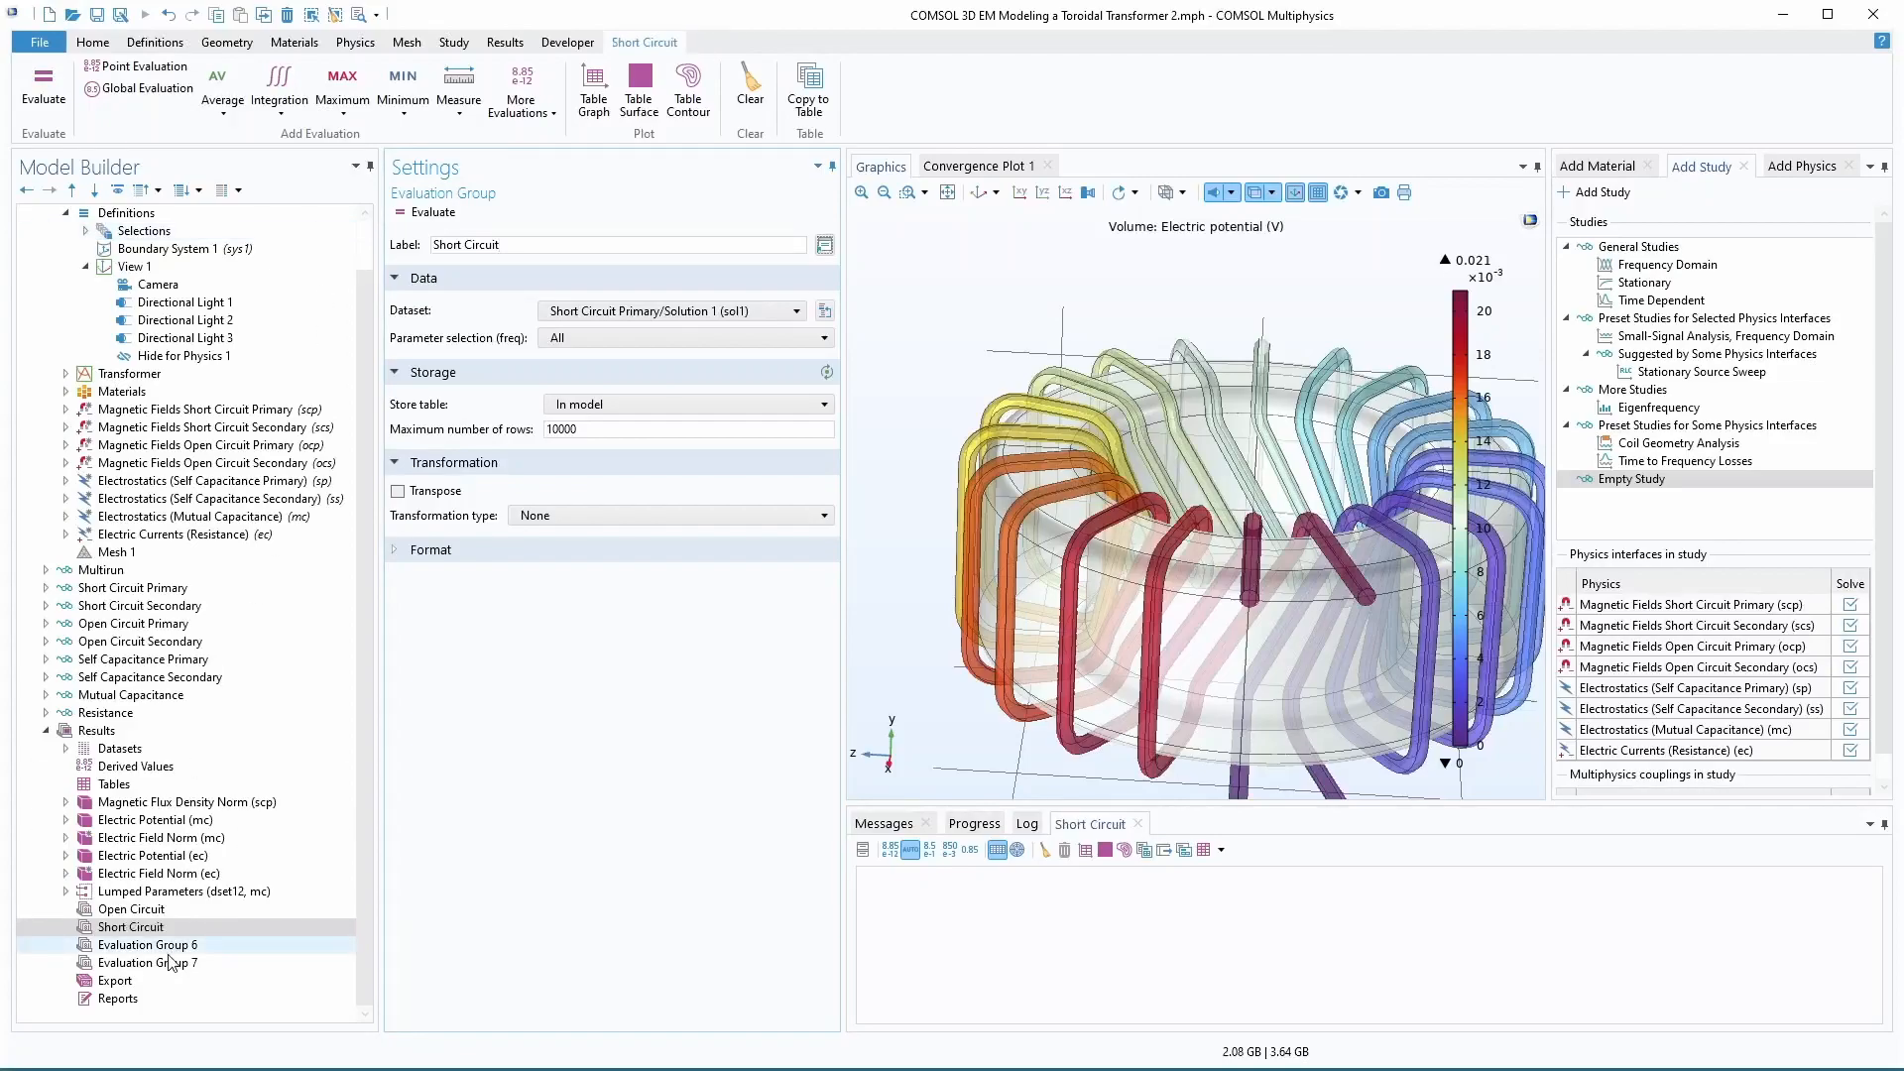
pyautogui.write('InSelf Ca')
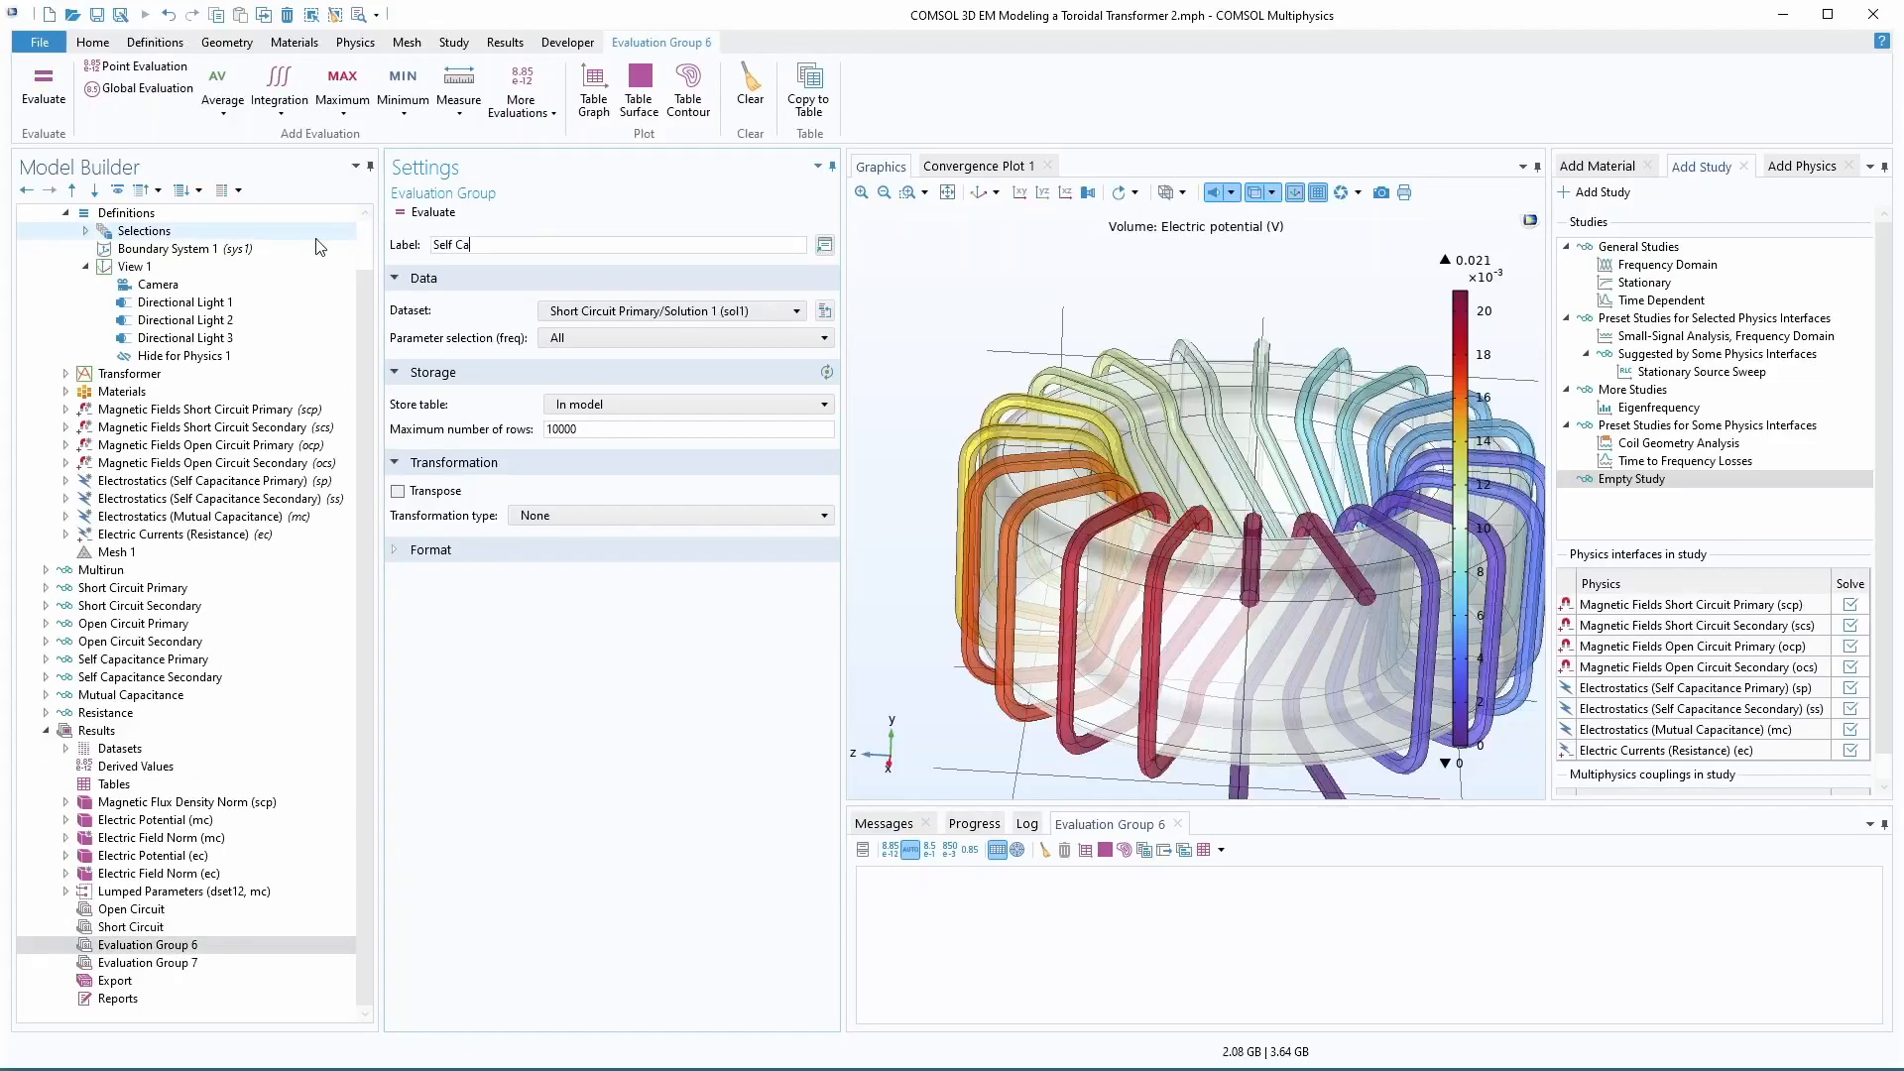
pyautogui.write('pacitance')
pyautogui.press('Return')
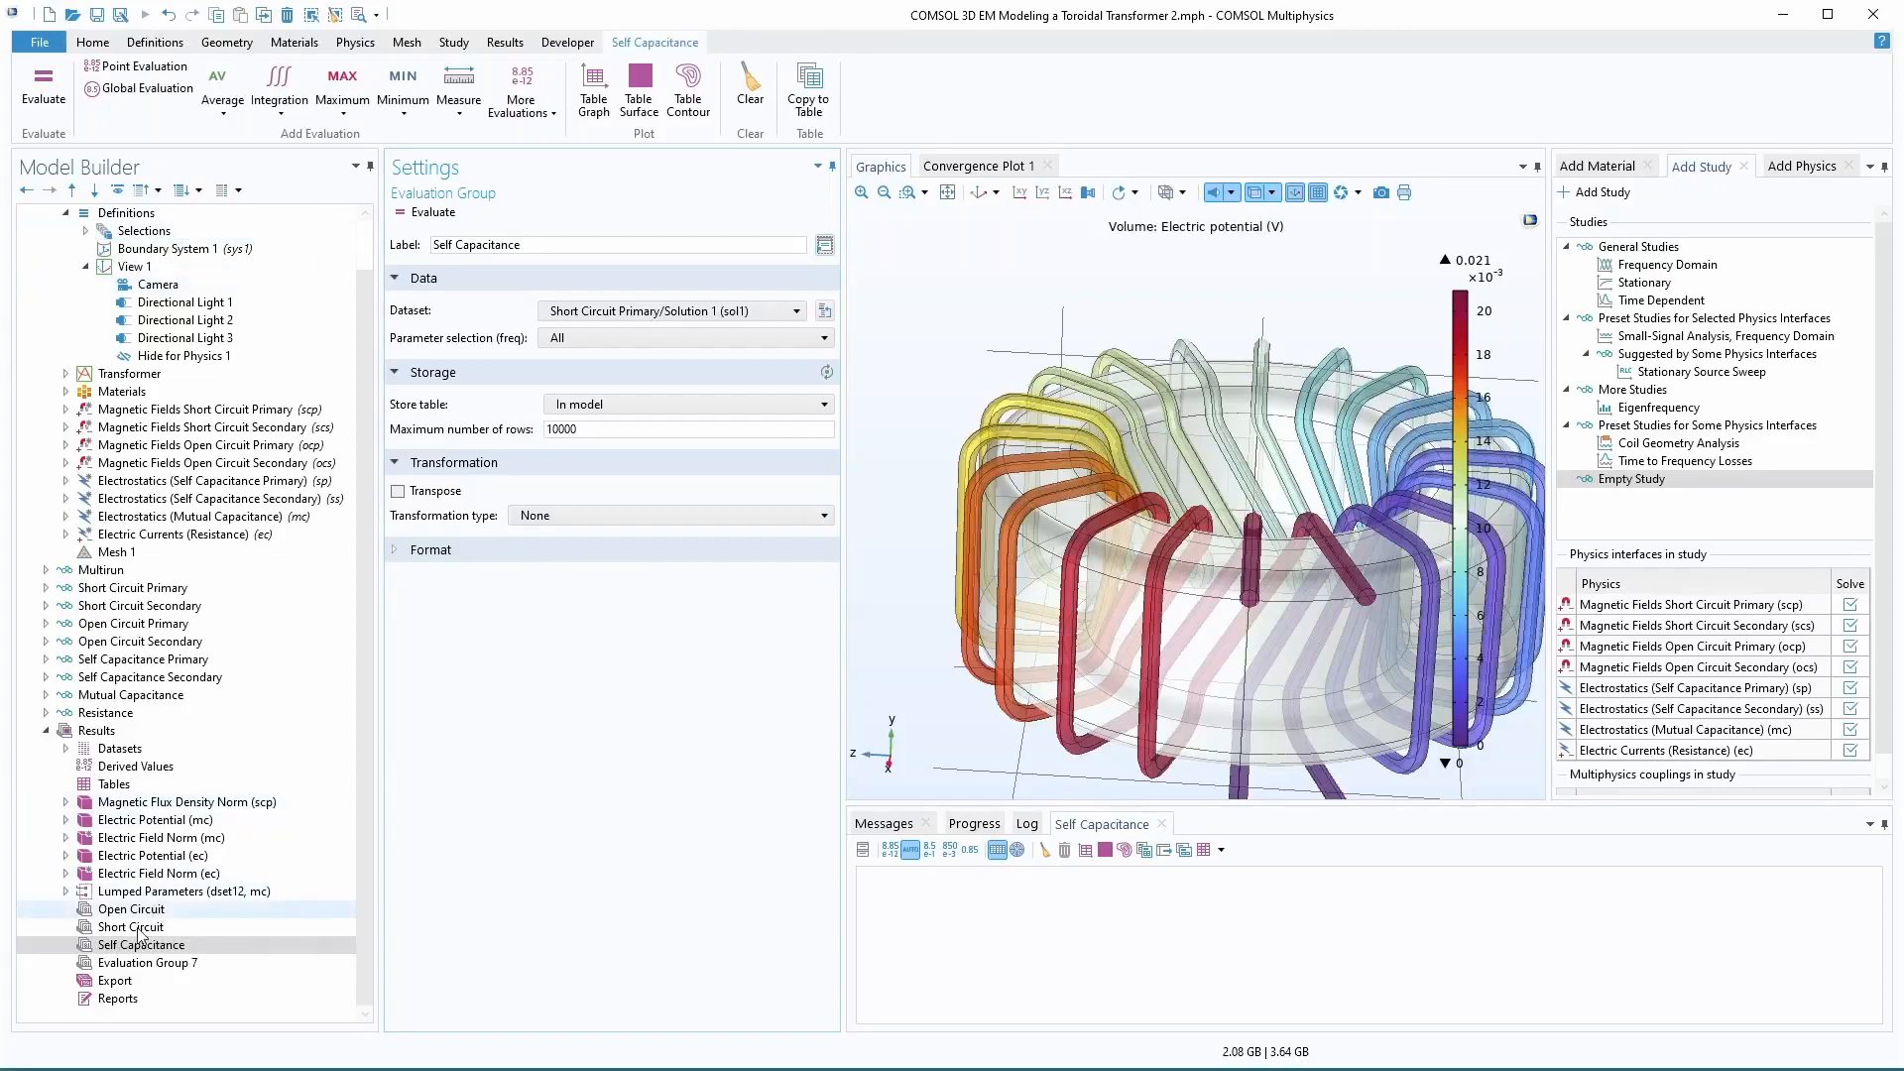
pyautogui.click(148, 961)
pyautogui.press('F2')
pyautogui.write('D')
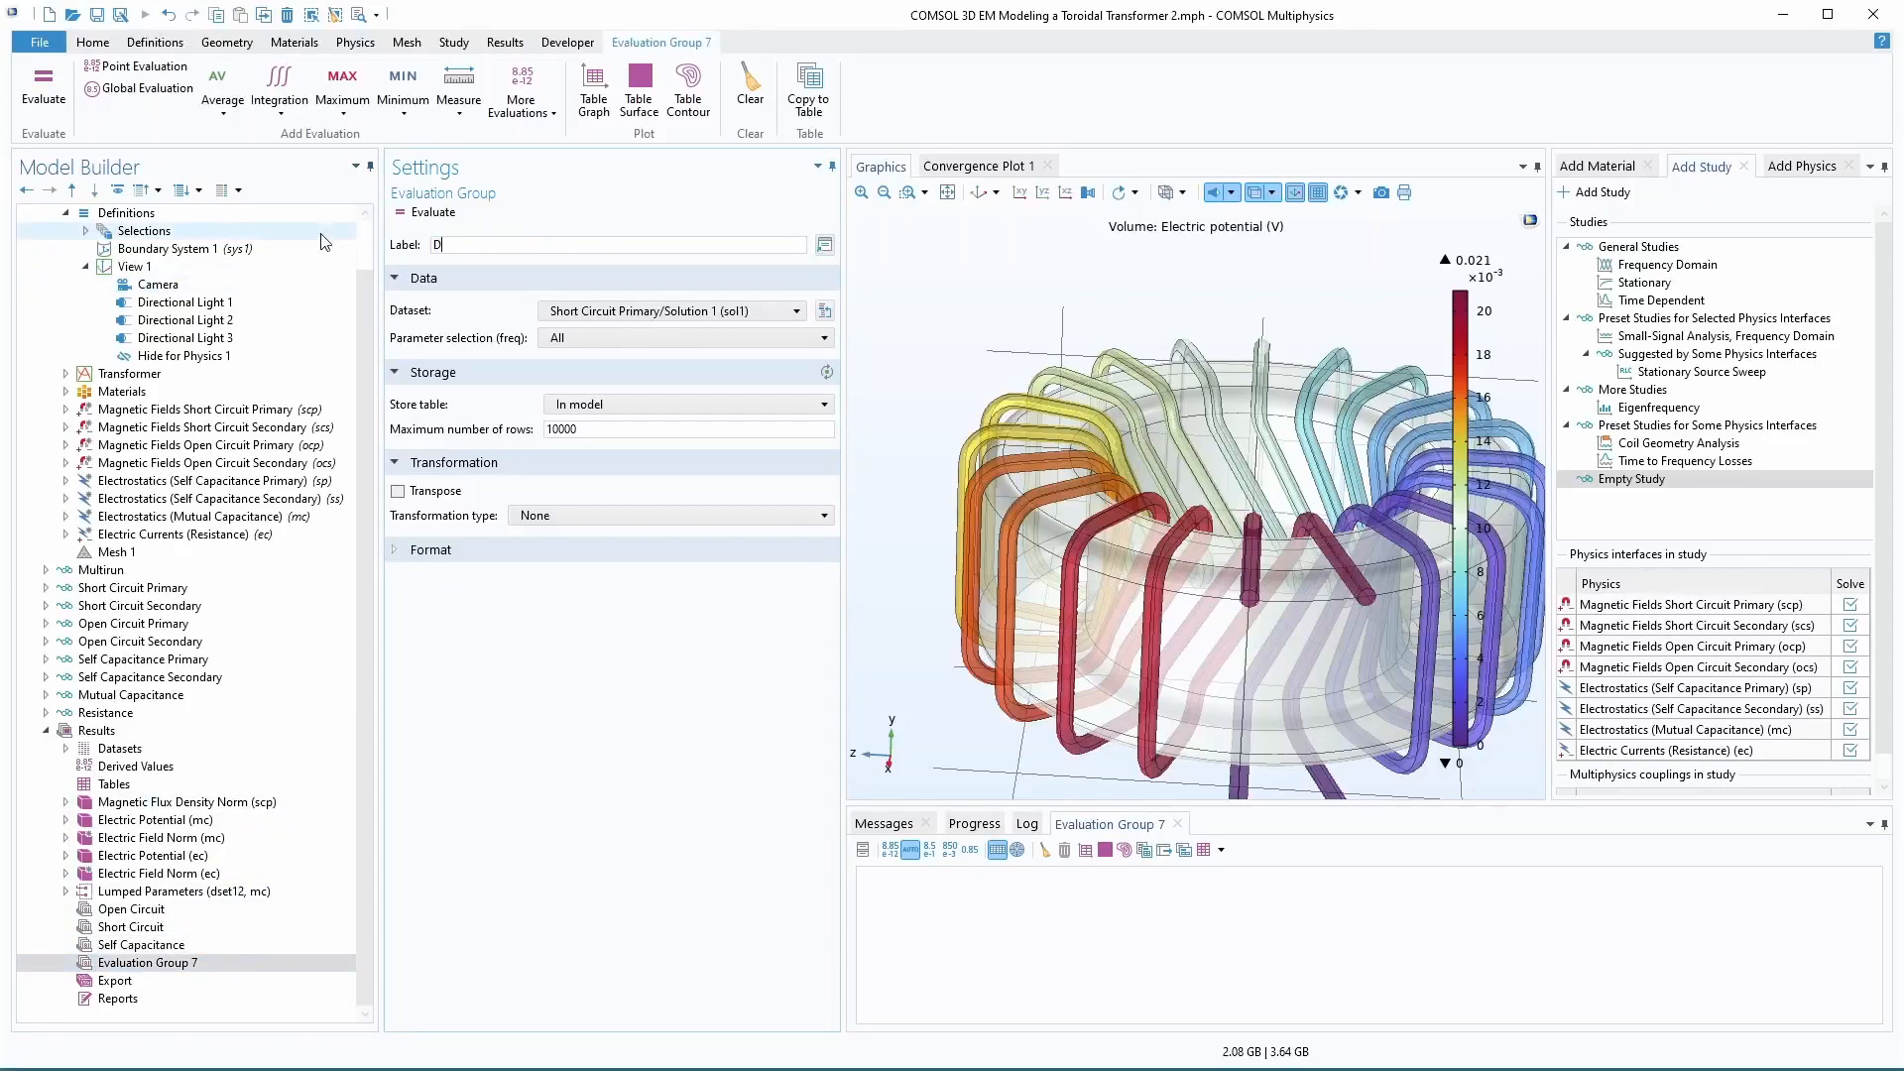
pyautogui.write('C Resistance')
pyautogui.press('Return')
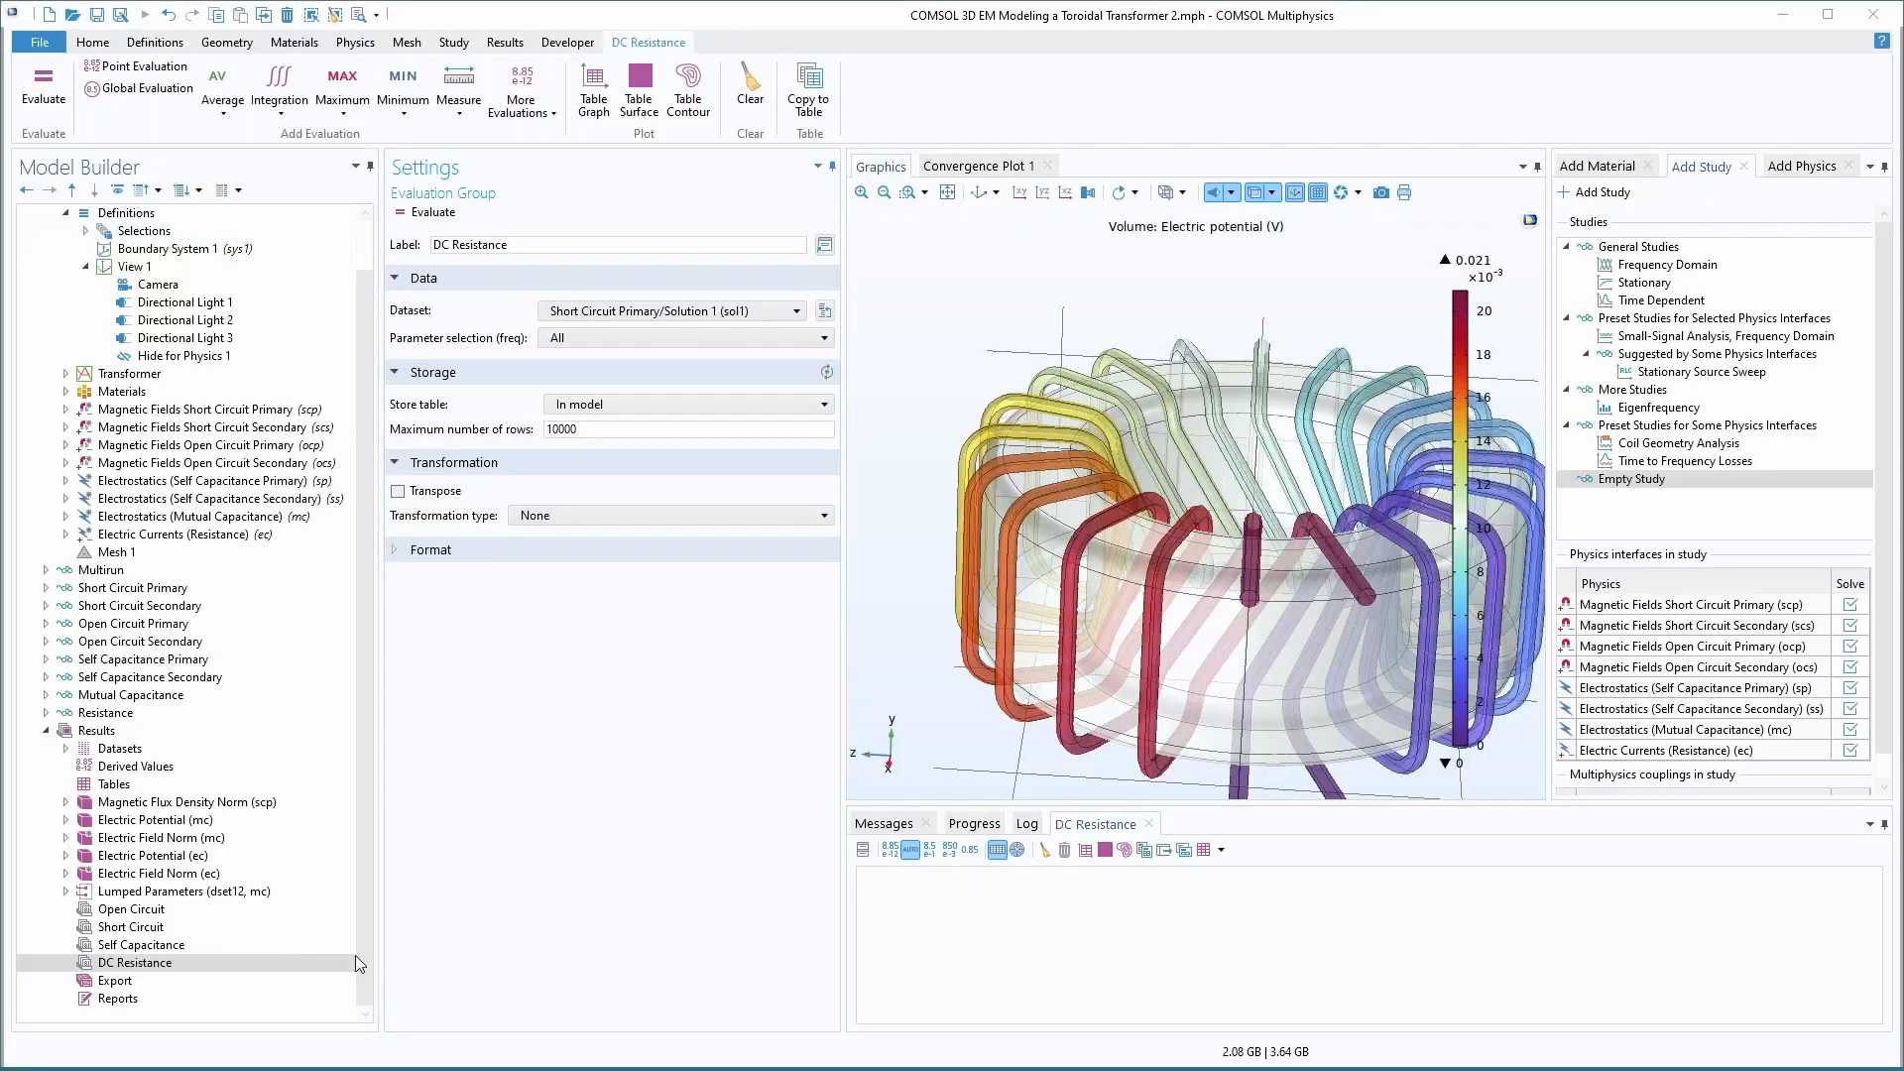
# - Extend the Open Circuit evaluation group's label to "Magnetizing Inductace (Open Circuit)"
pyautogui.click(134, 909)
pyautogui.click(438, 244)
pyautogui.write('Magnetizing Inductacne')
pyautogui.press('BackSpace')
pyautogui.press('BackSpace')
pyautogui.write('e (Open Circuit')
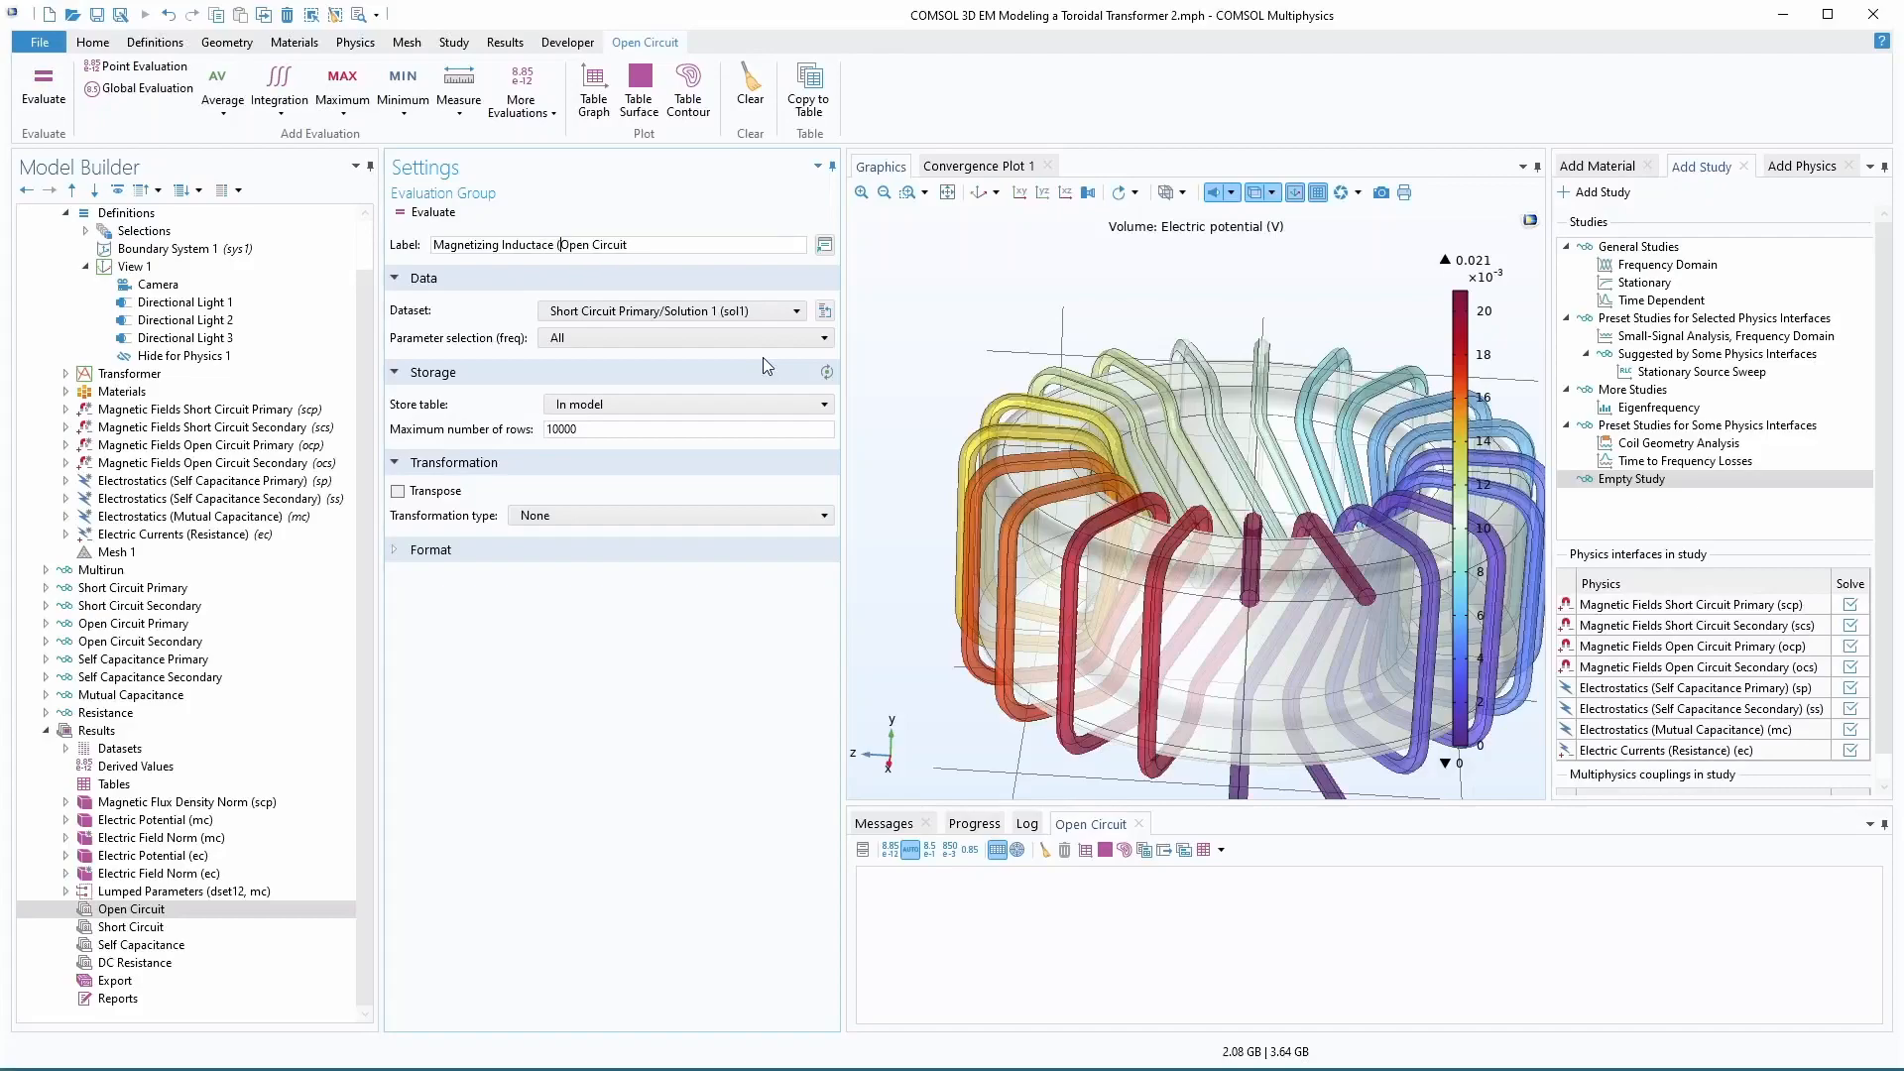
pyautogui.write(')')
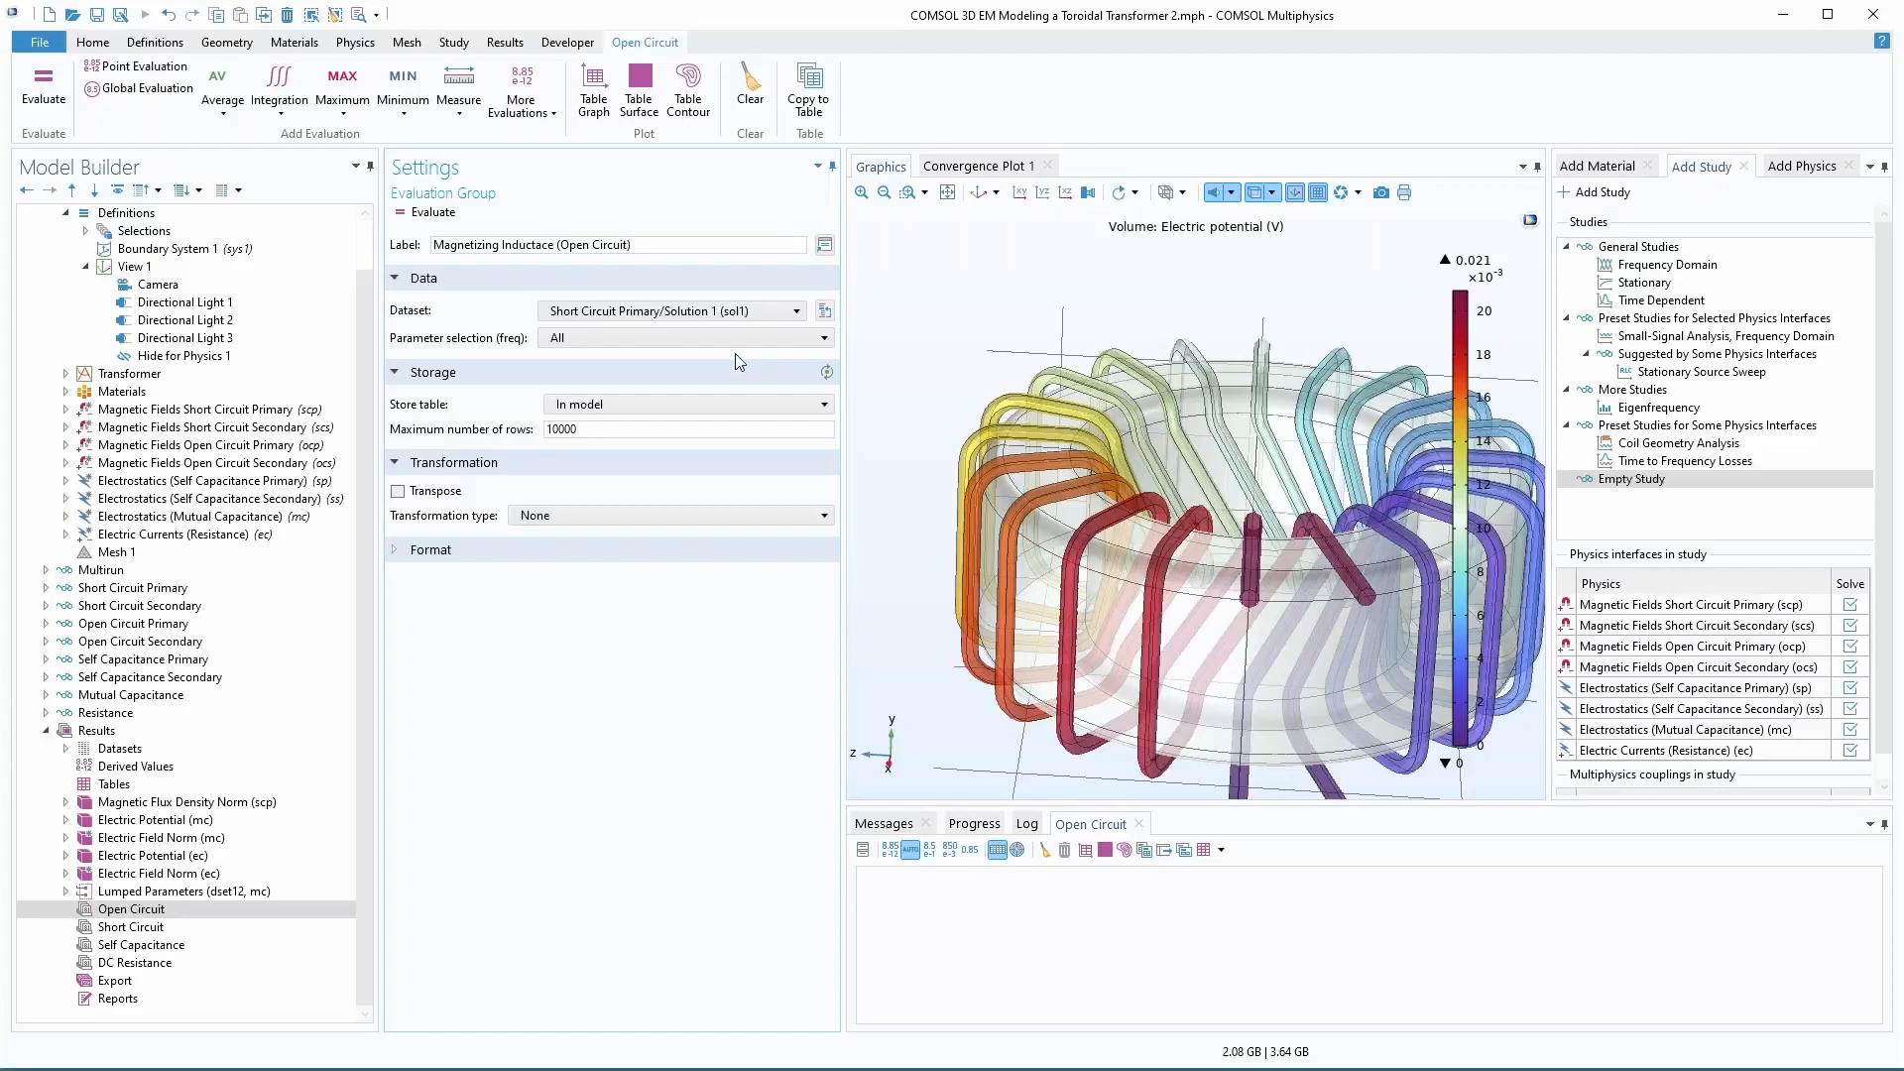
# - Extend the Short Circuit evaluation group's label to "Leakage Inductance (Short Circuit)"
pyautogui.click(131, 926)
pyautogui.click(433, 245)
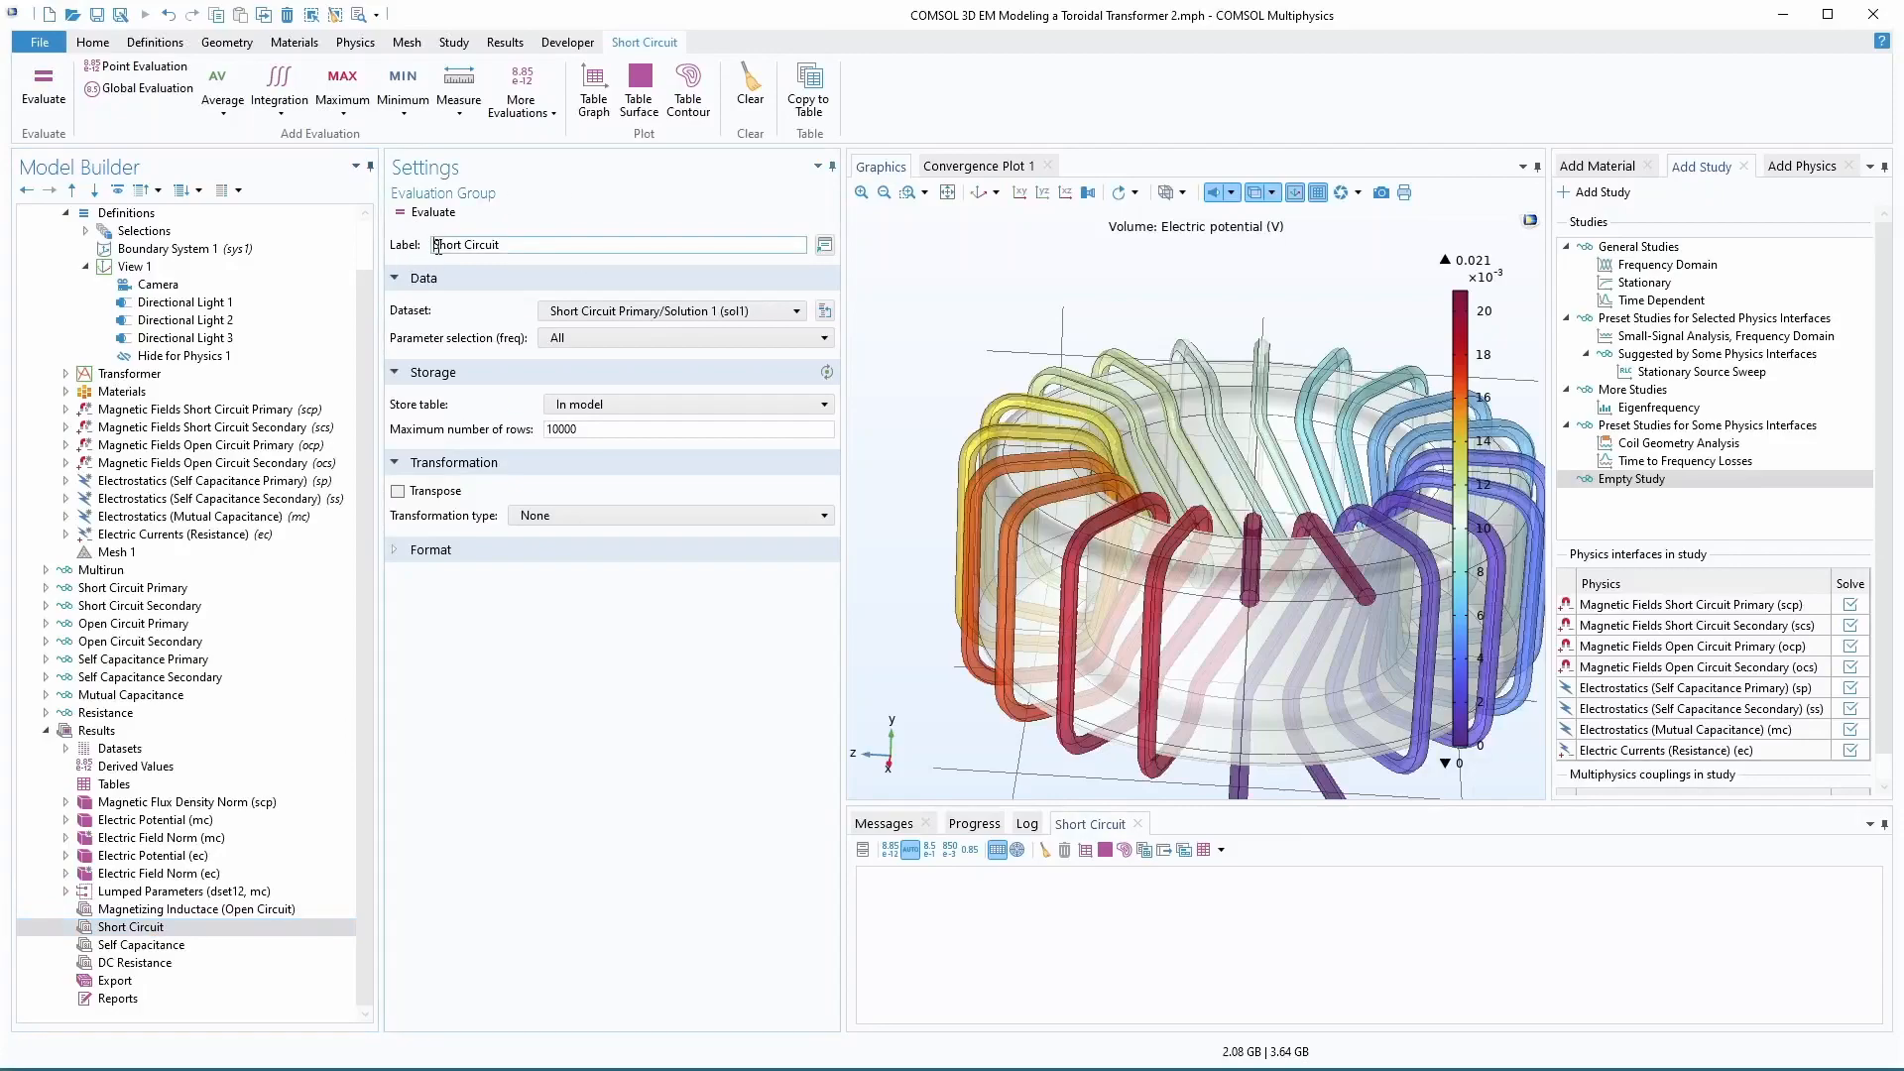
pyautogui.write('Leakage Inductance (')
# - Add two Global Evaluation nodes to the open circuit evaluation group
pyautogui.click(165, 909)
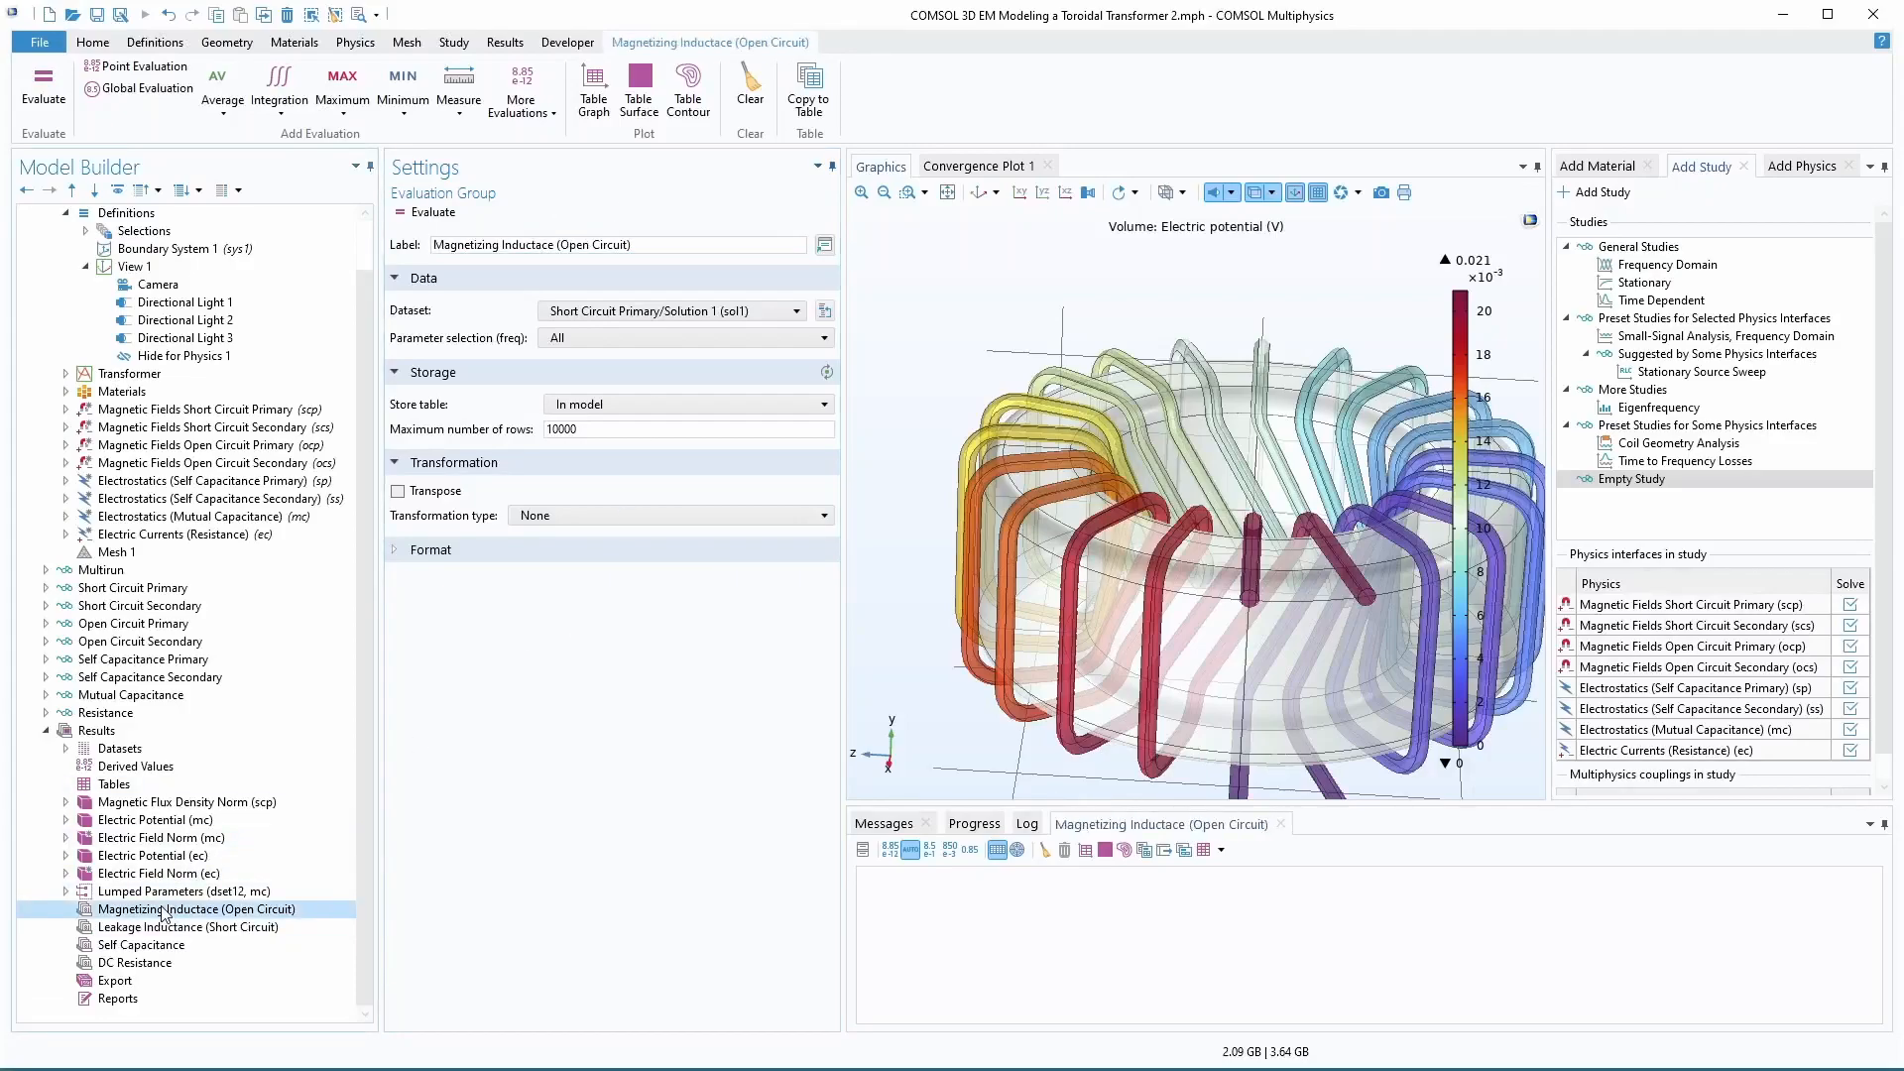
pyautogui.rightClick(205, 909)
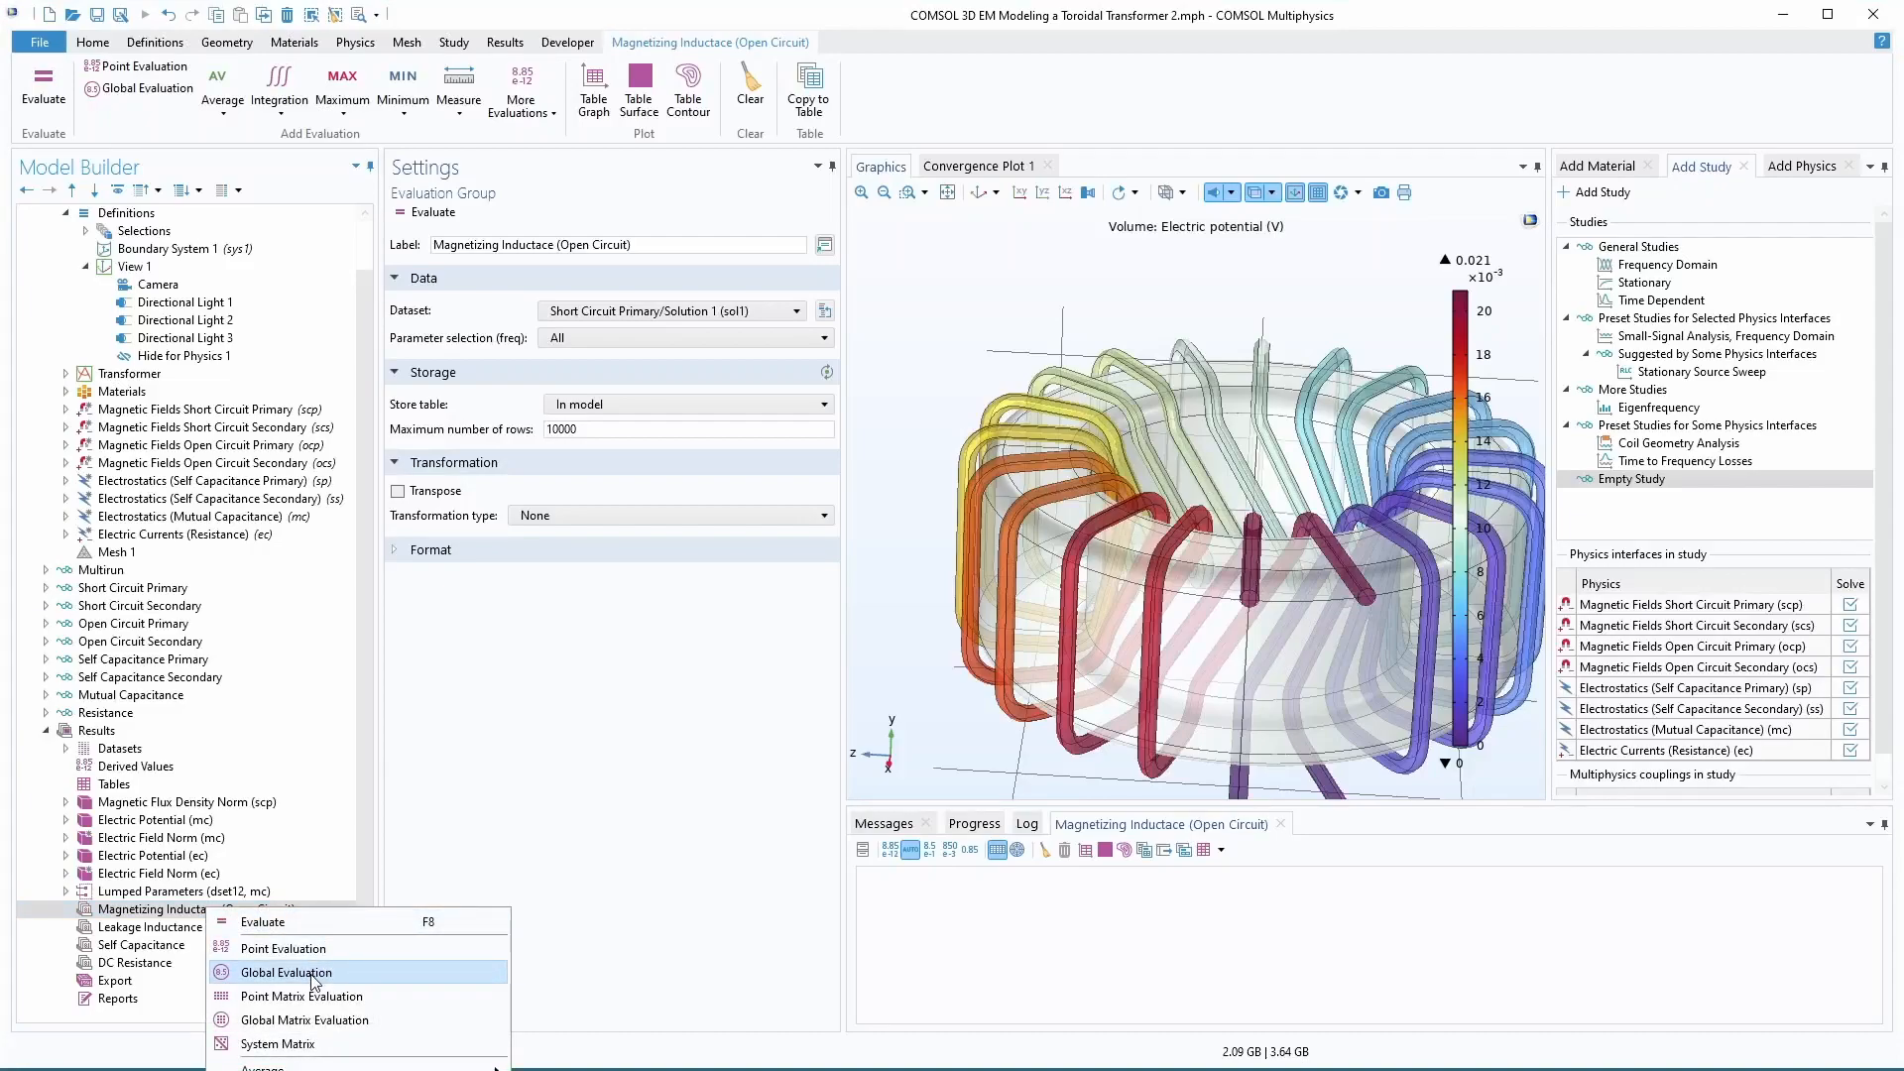
pyautogui.click(312, 973)
pyautogui.rightClick(217, 909)
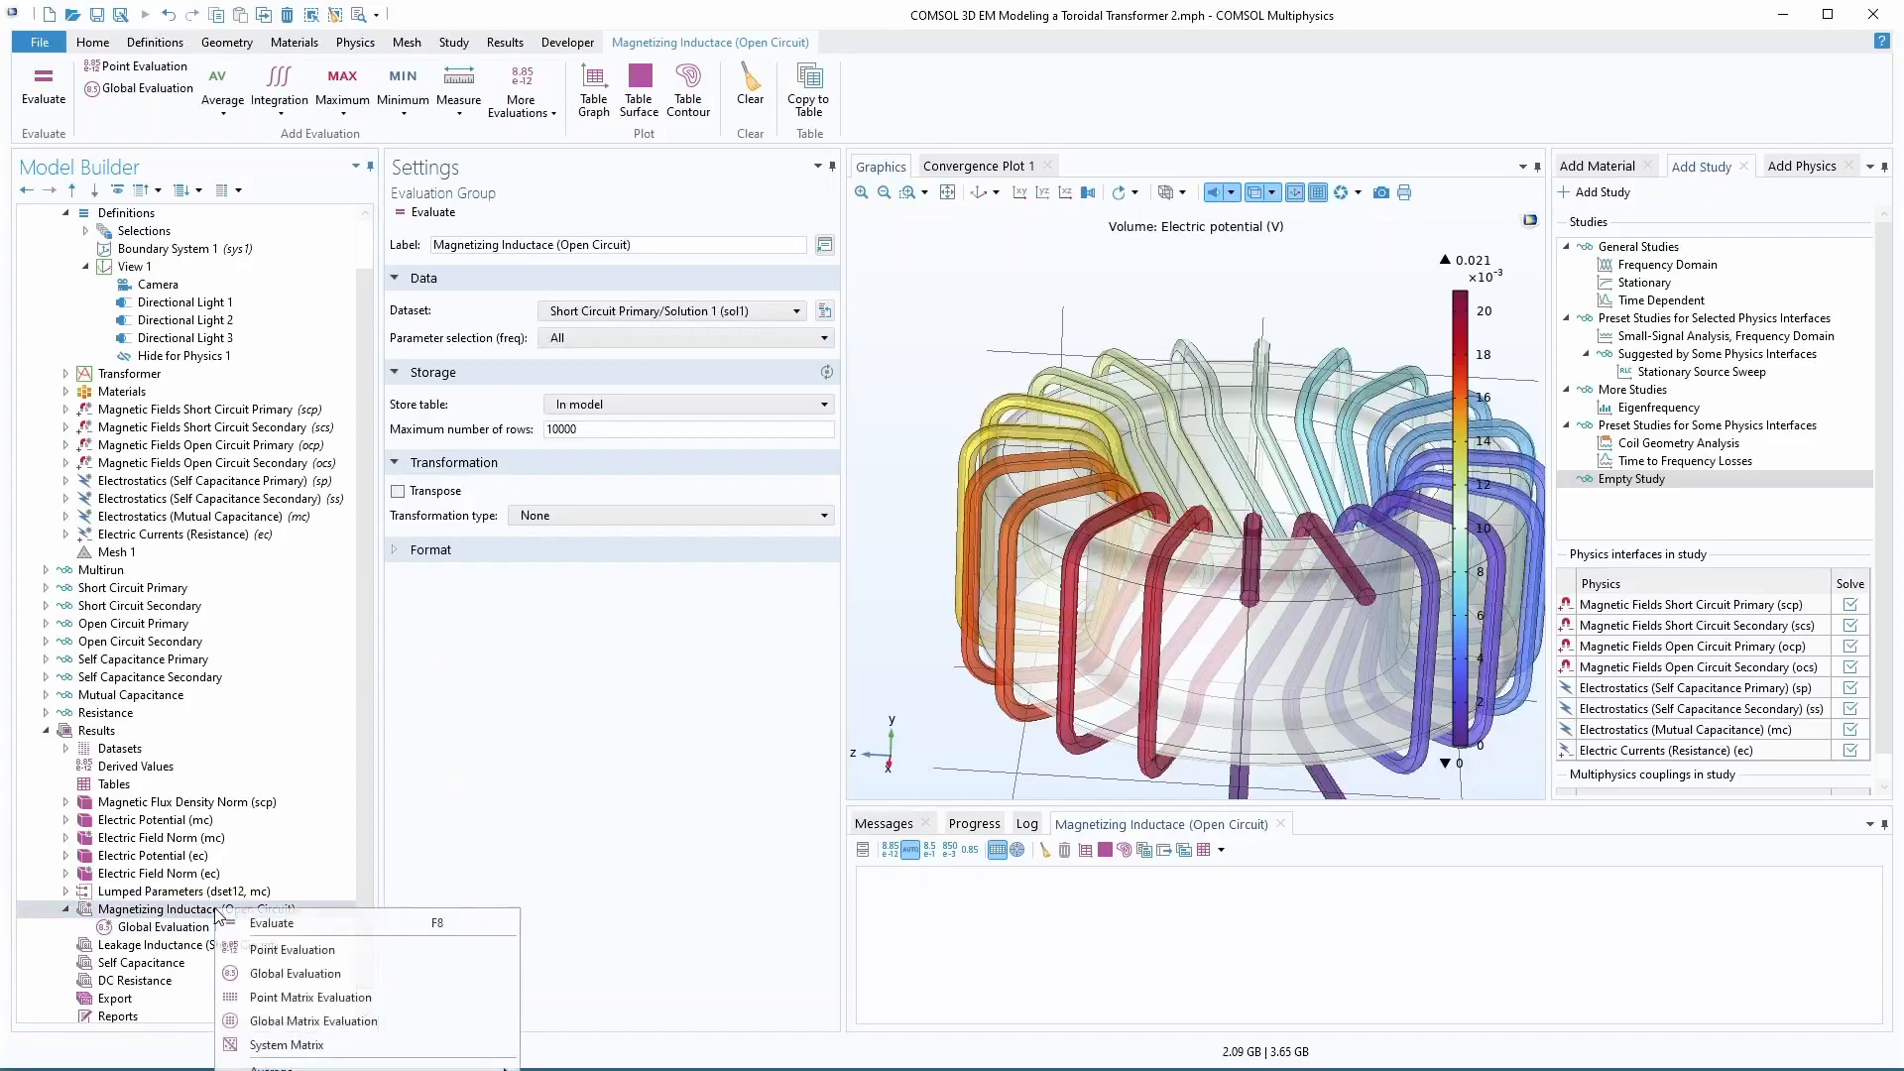
pyautogui.click(164, 926)
pyautogui.click(188, 909)
pyautogui.rightClick(201, 908)
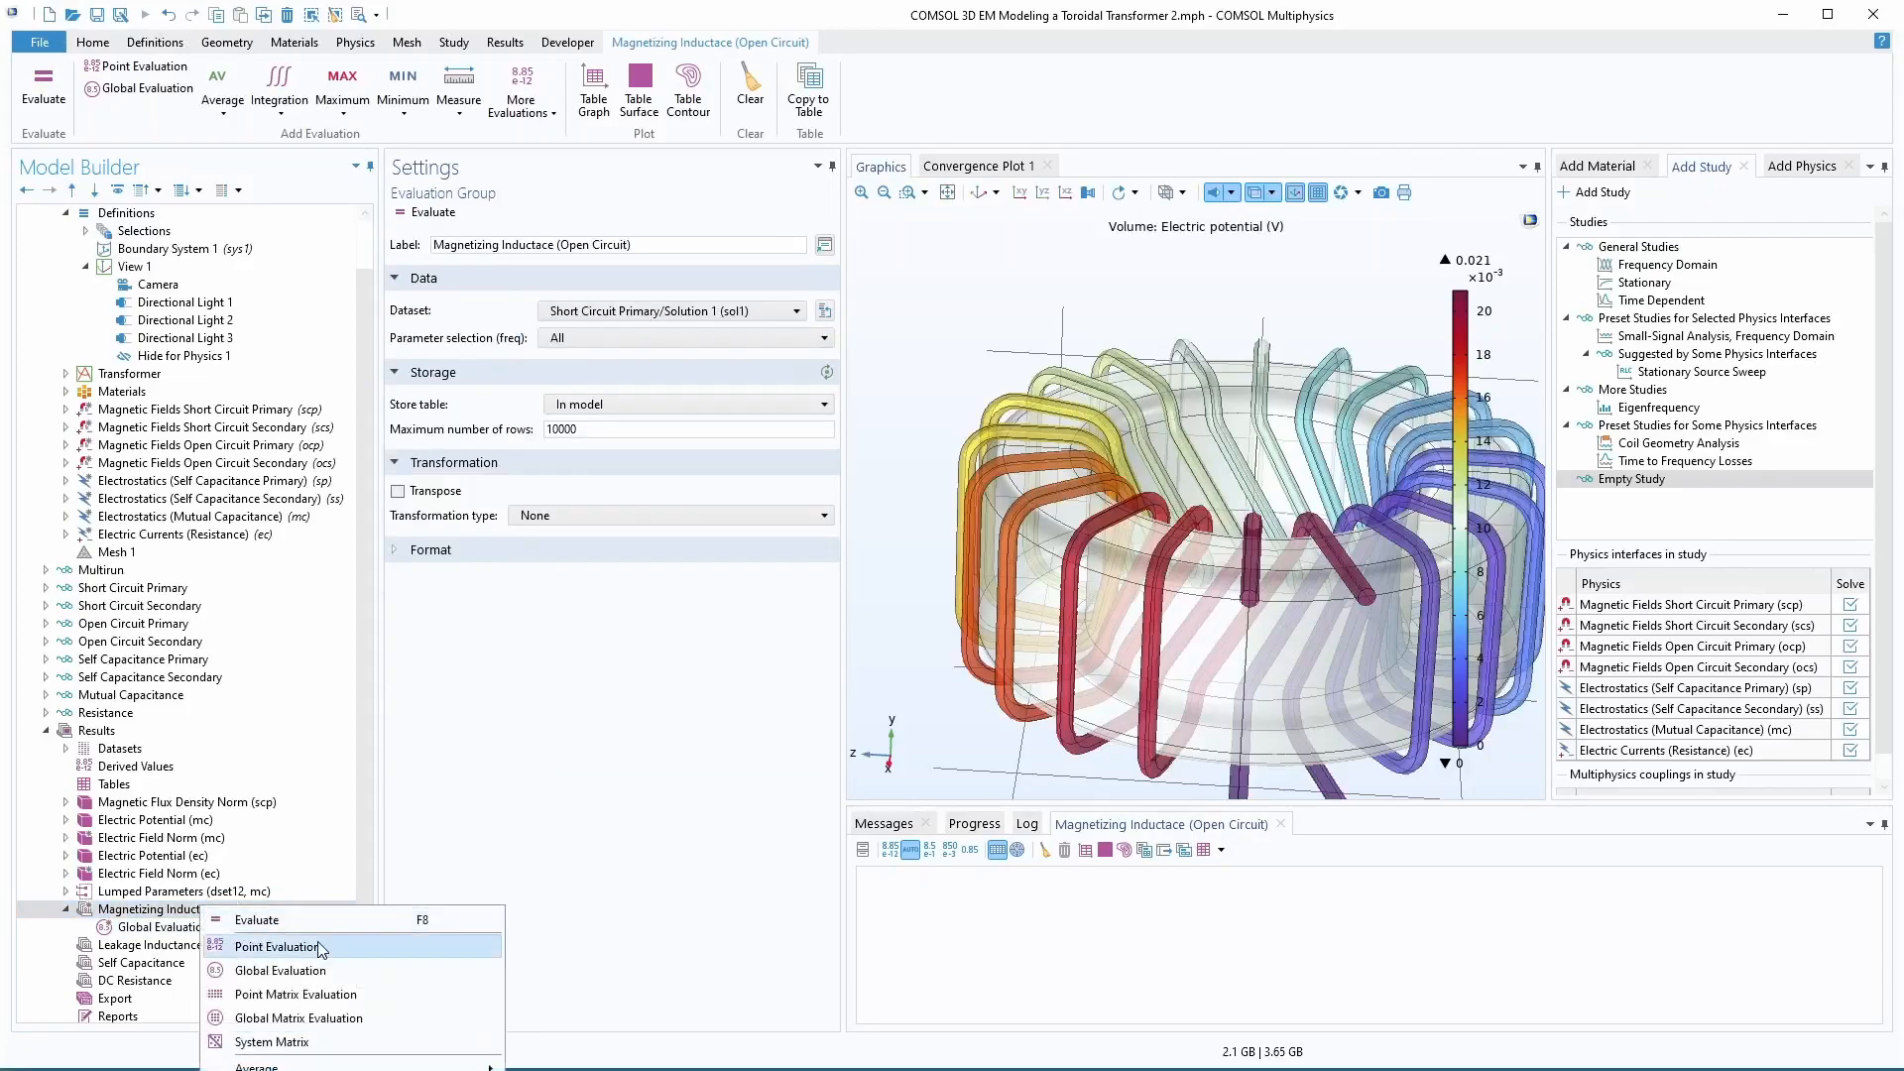
pyautogui.click(342, 976)
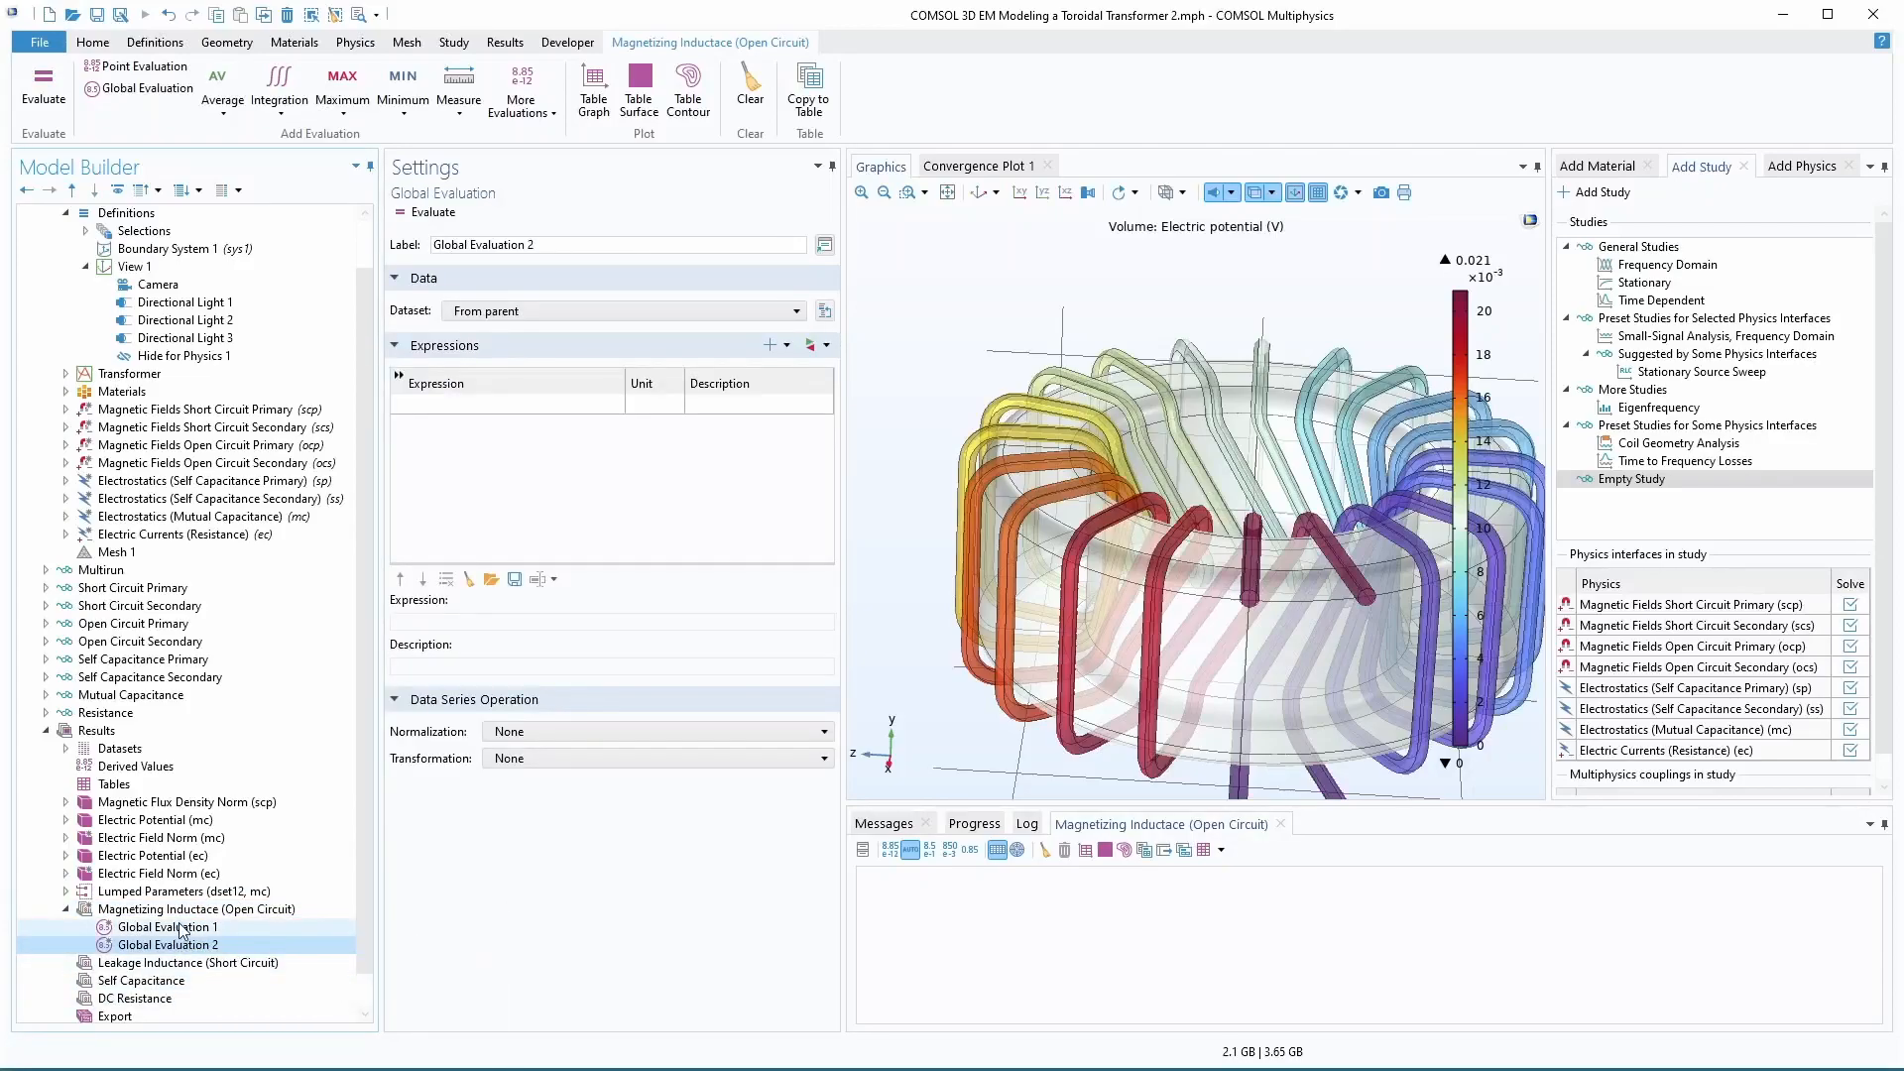
# - Examine the dataset choices for Global Evaluation 1 and the contents of the Short Circuit Primary and Short Circuit Secondary studies
pyautogui.click(181, 928)
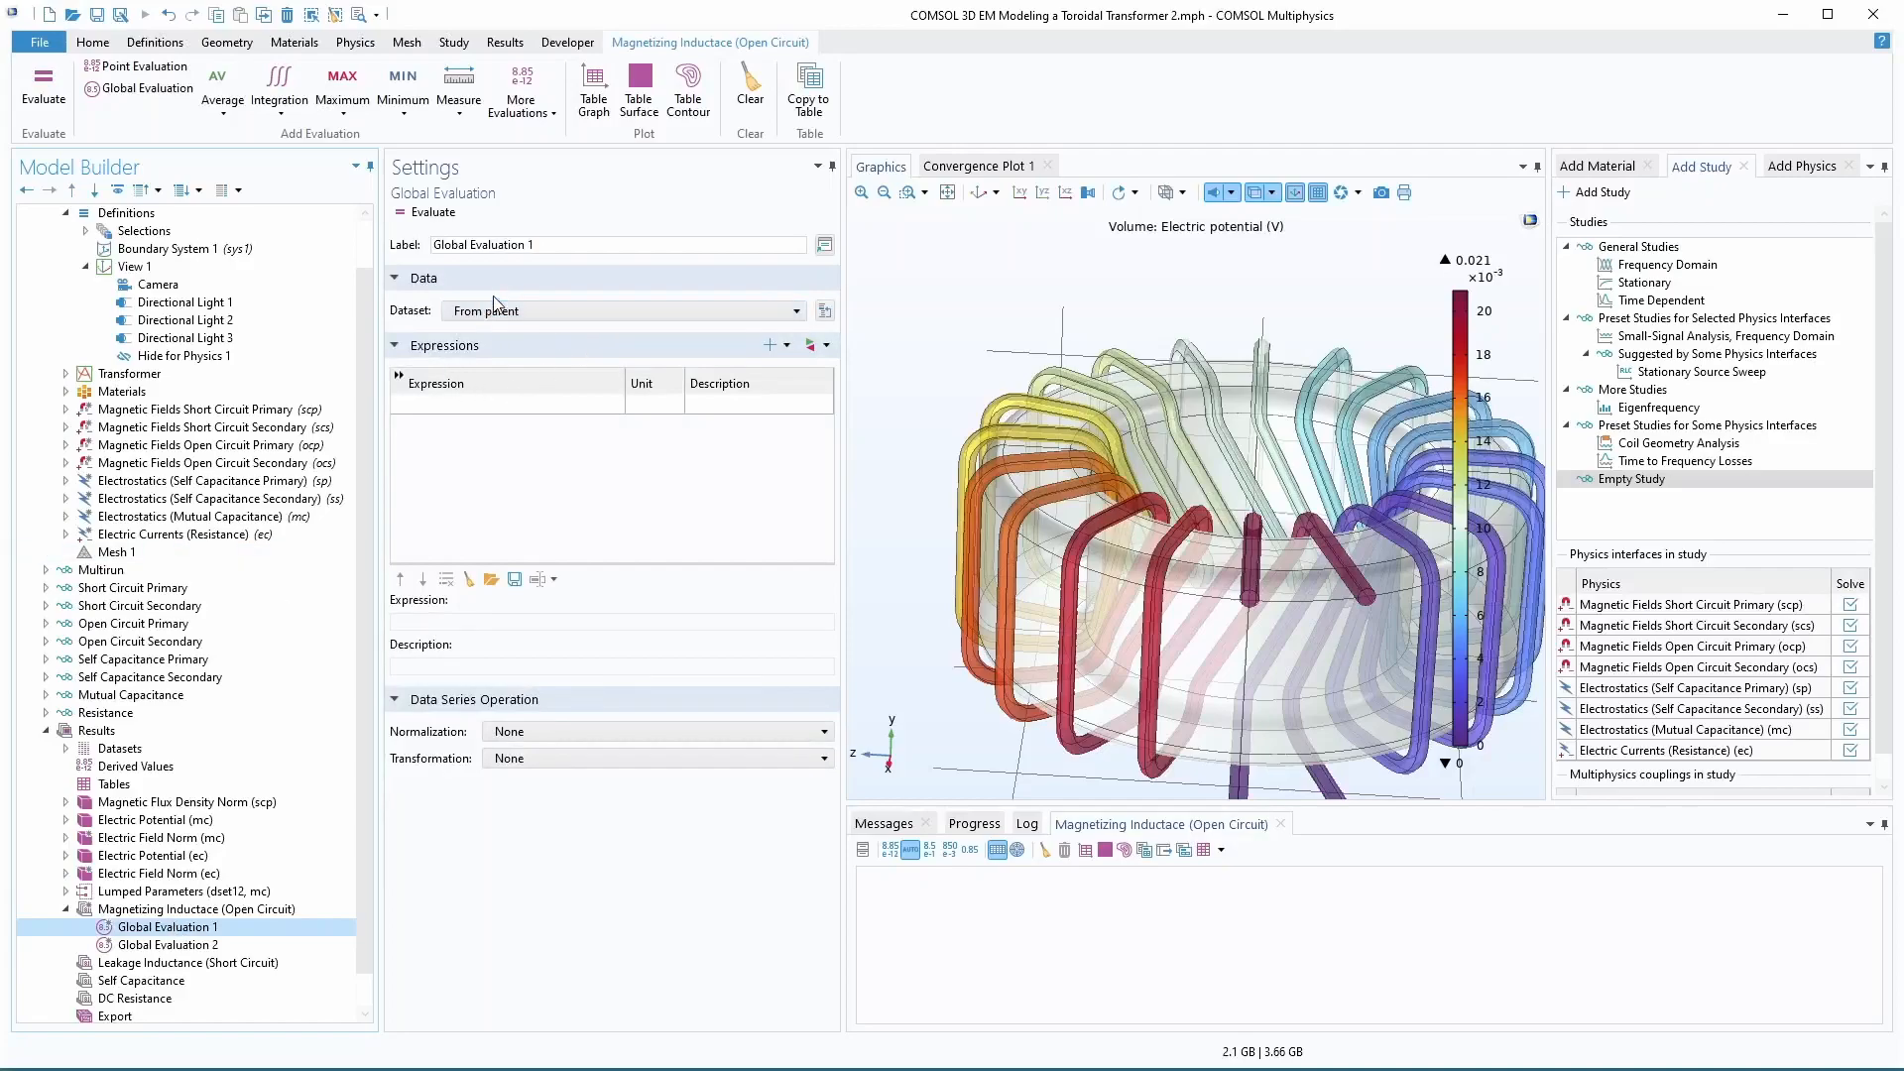
pyautogui.click(559, 311)
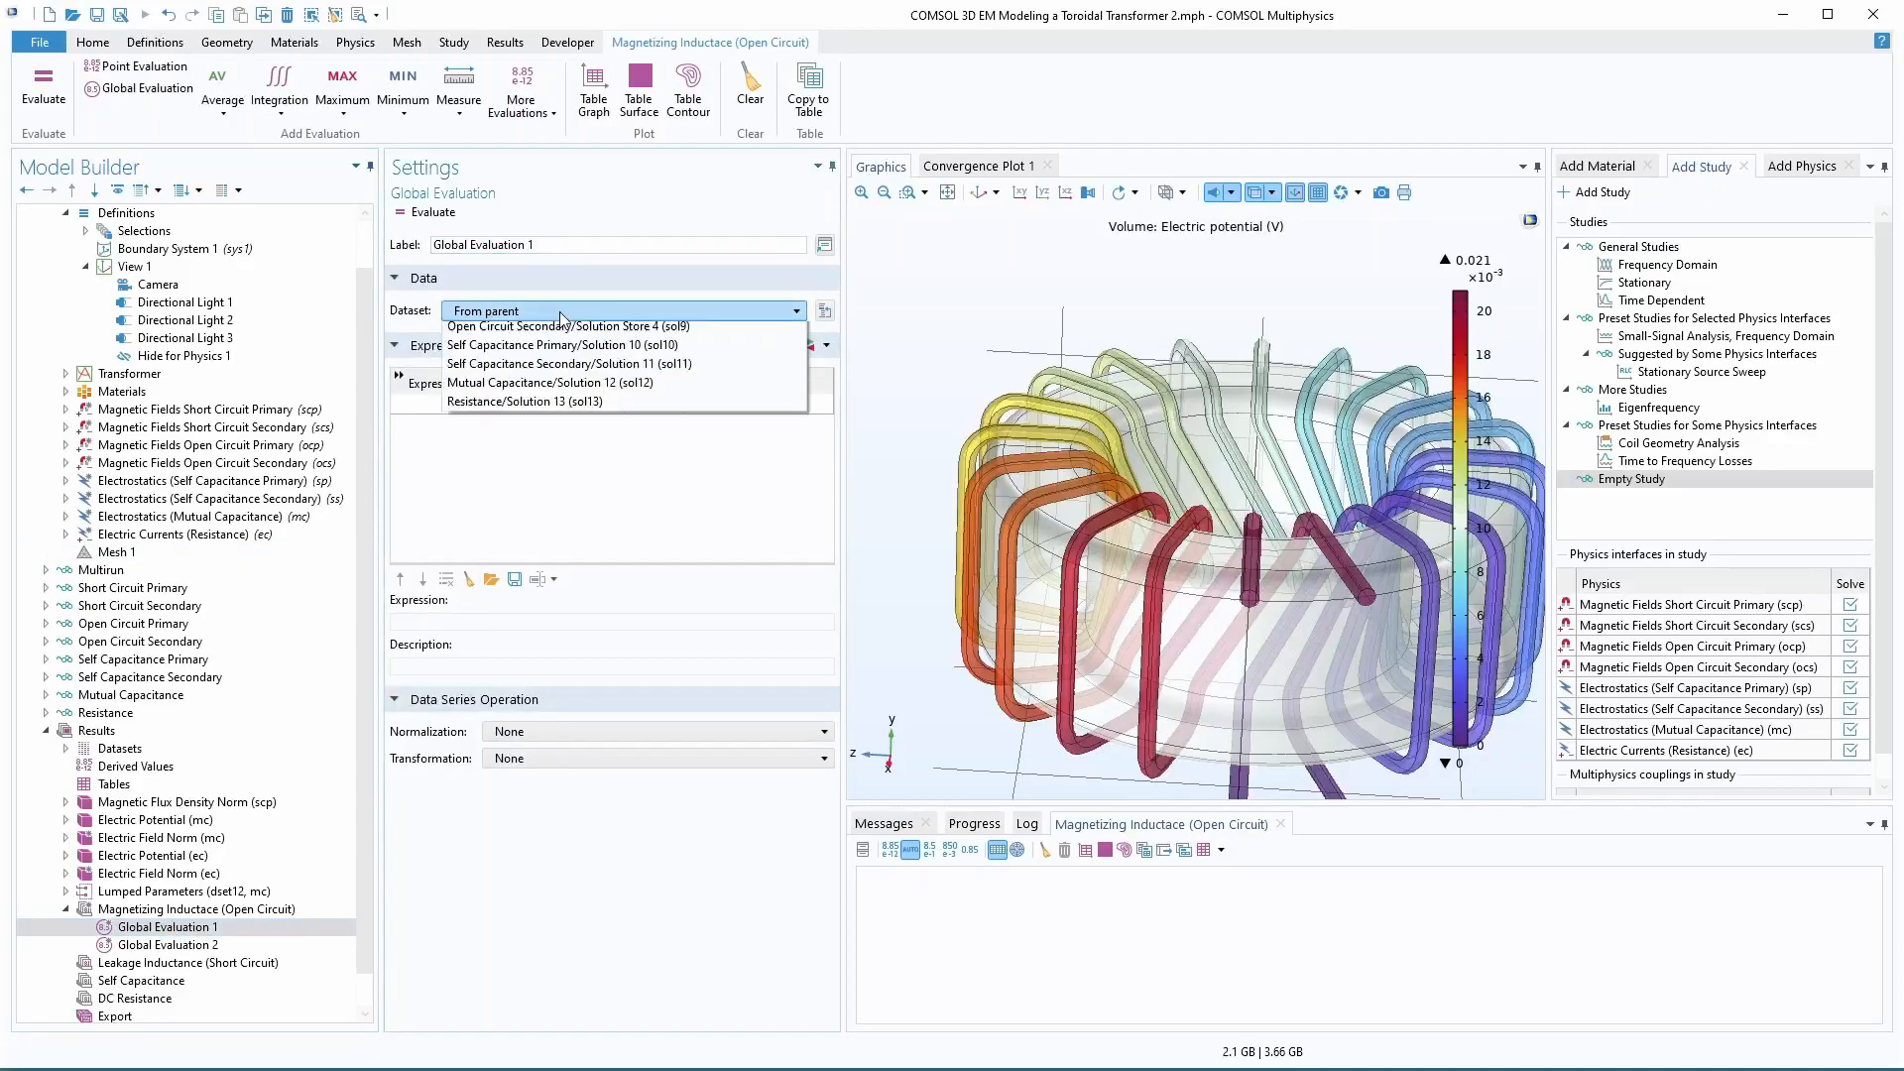
pyautogui.click(561, 312)
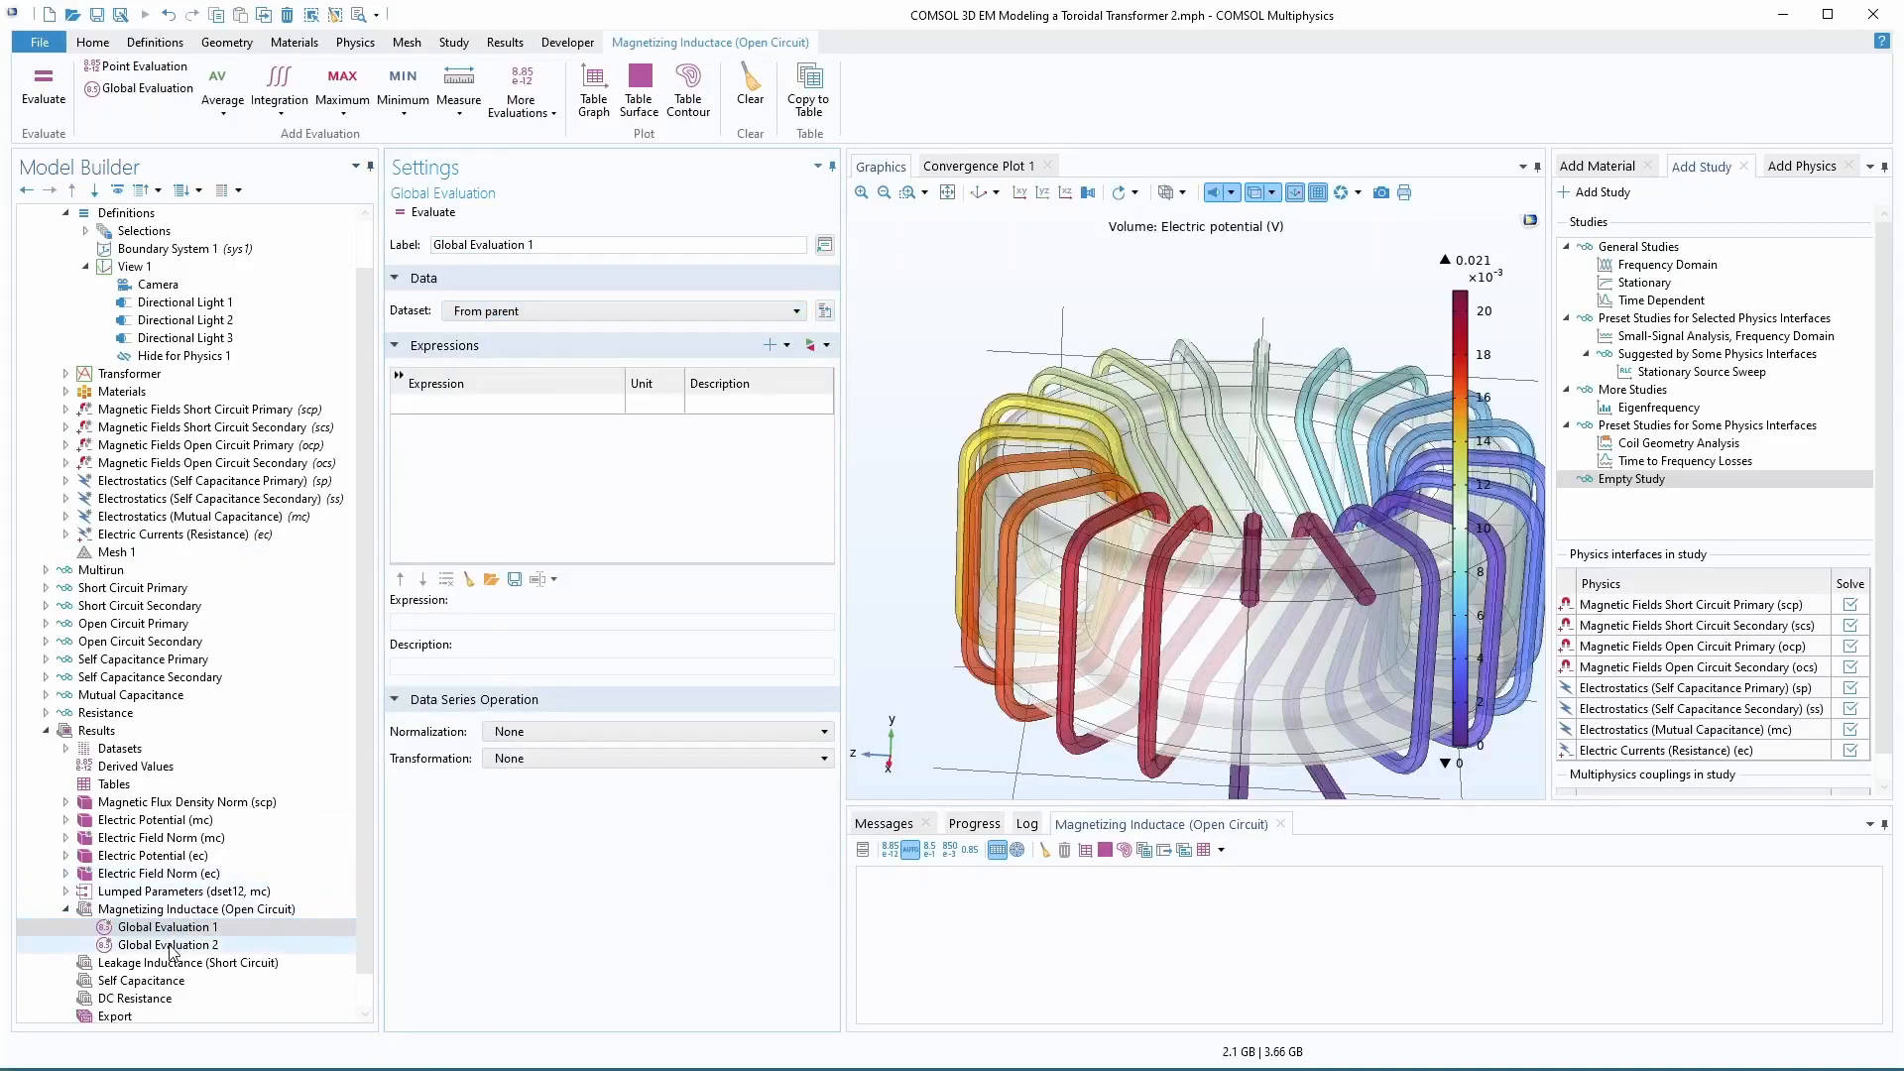
pyautogui.scroll(-1, 207, 373)
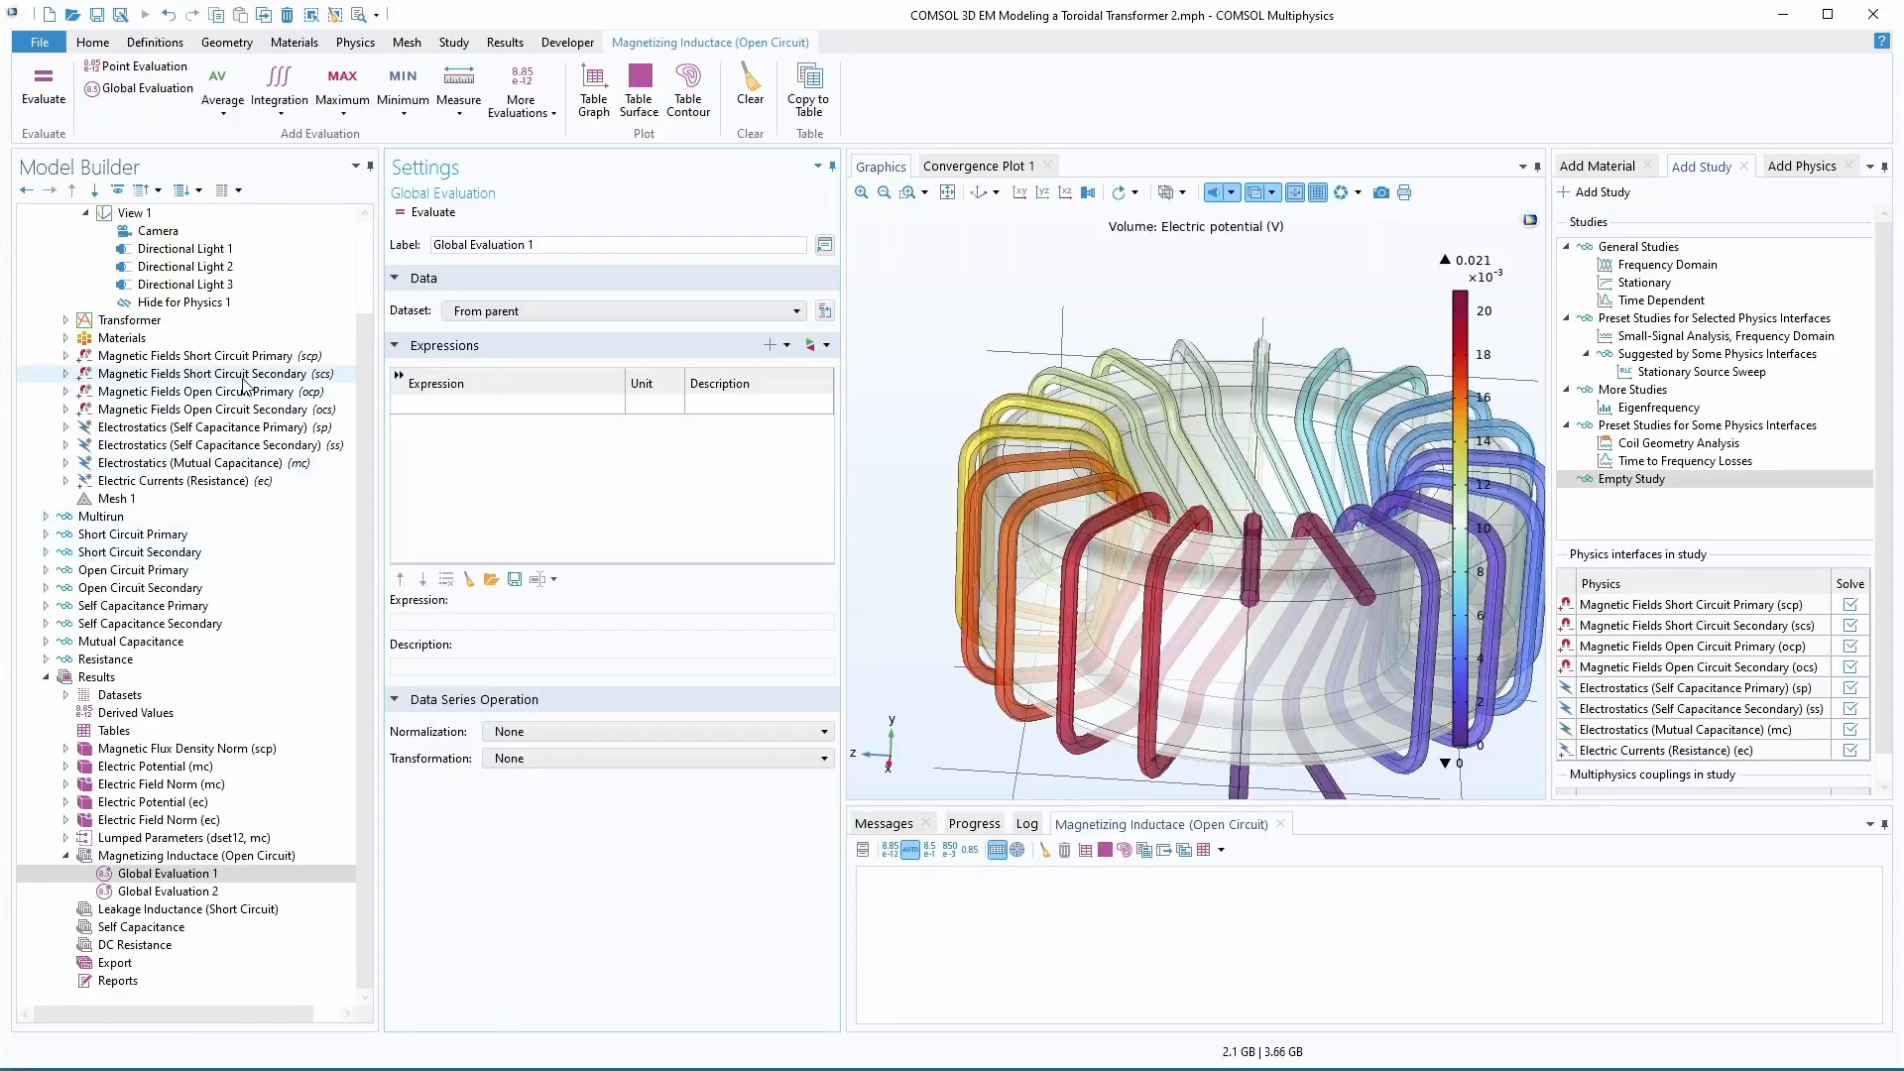
pyautogui.click(223, 376)
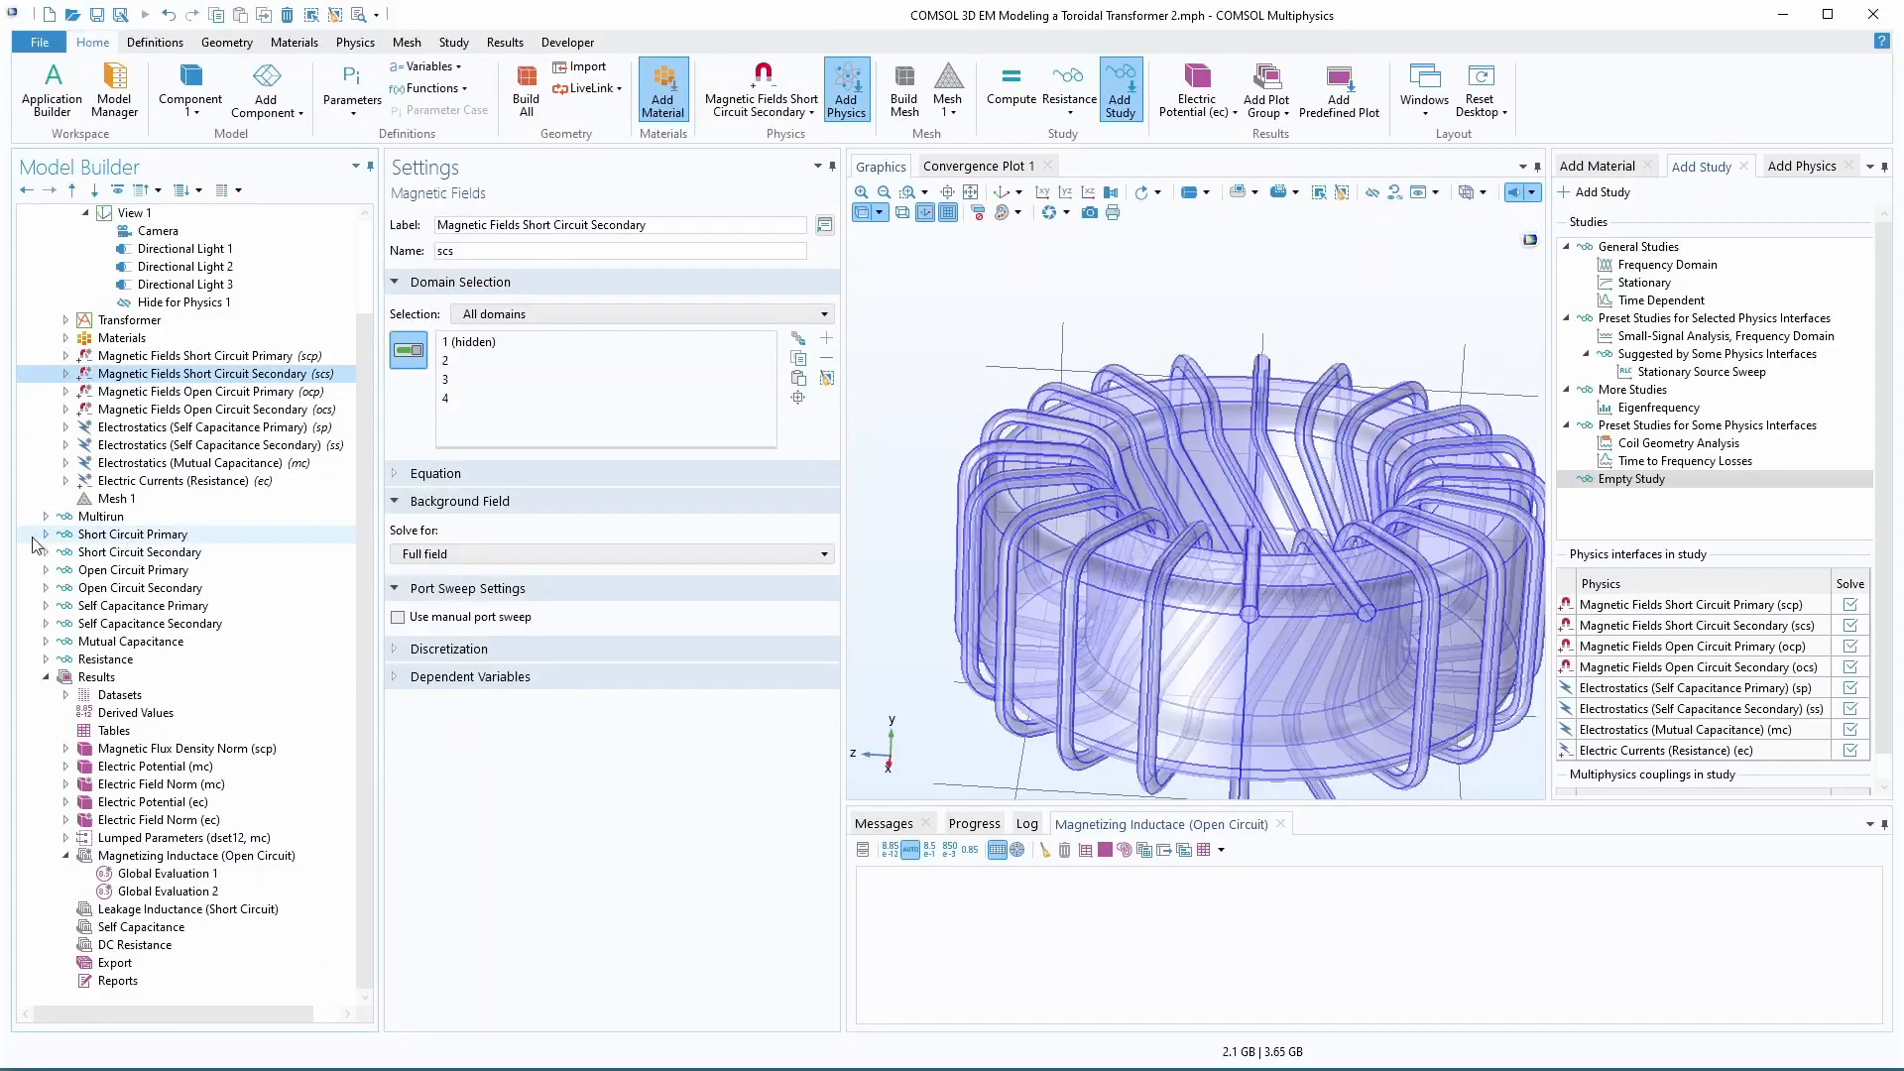
pyautogui.click(45, 534)
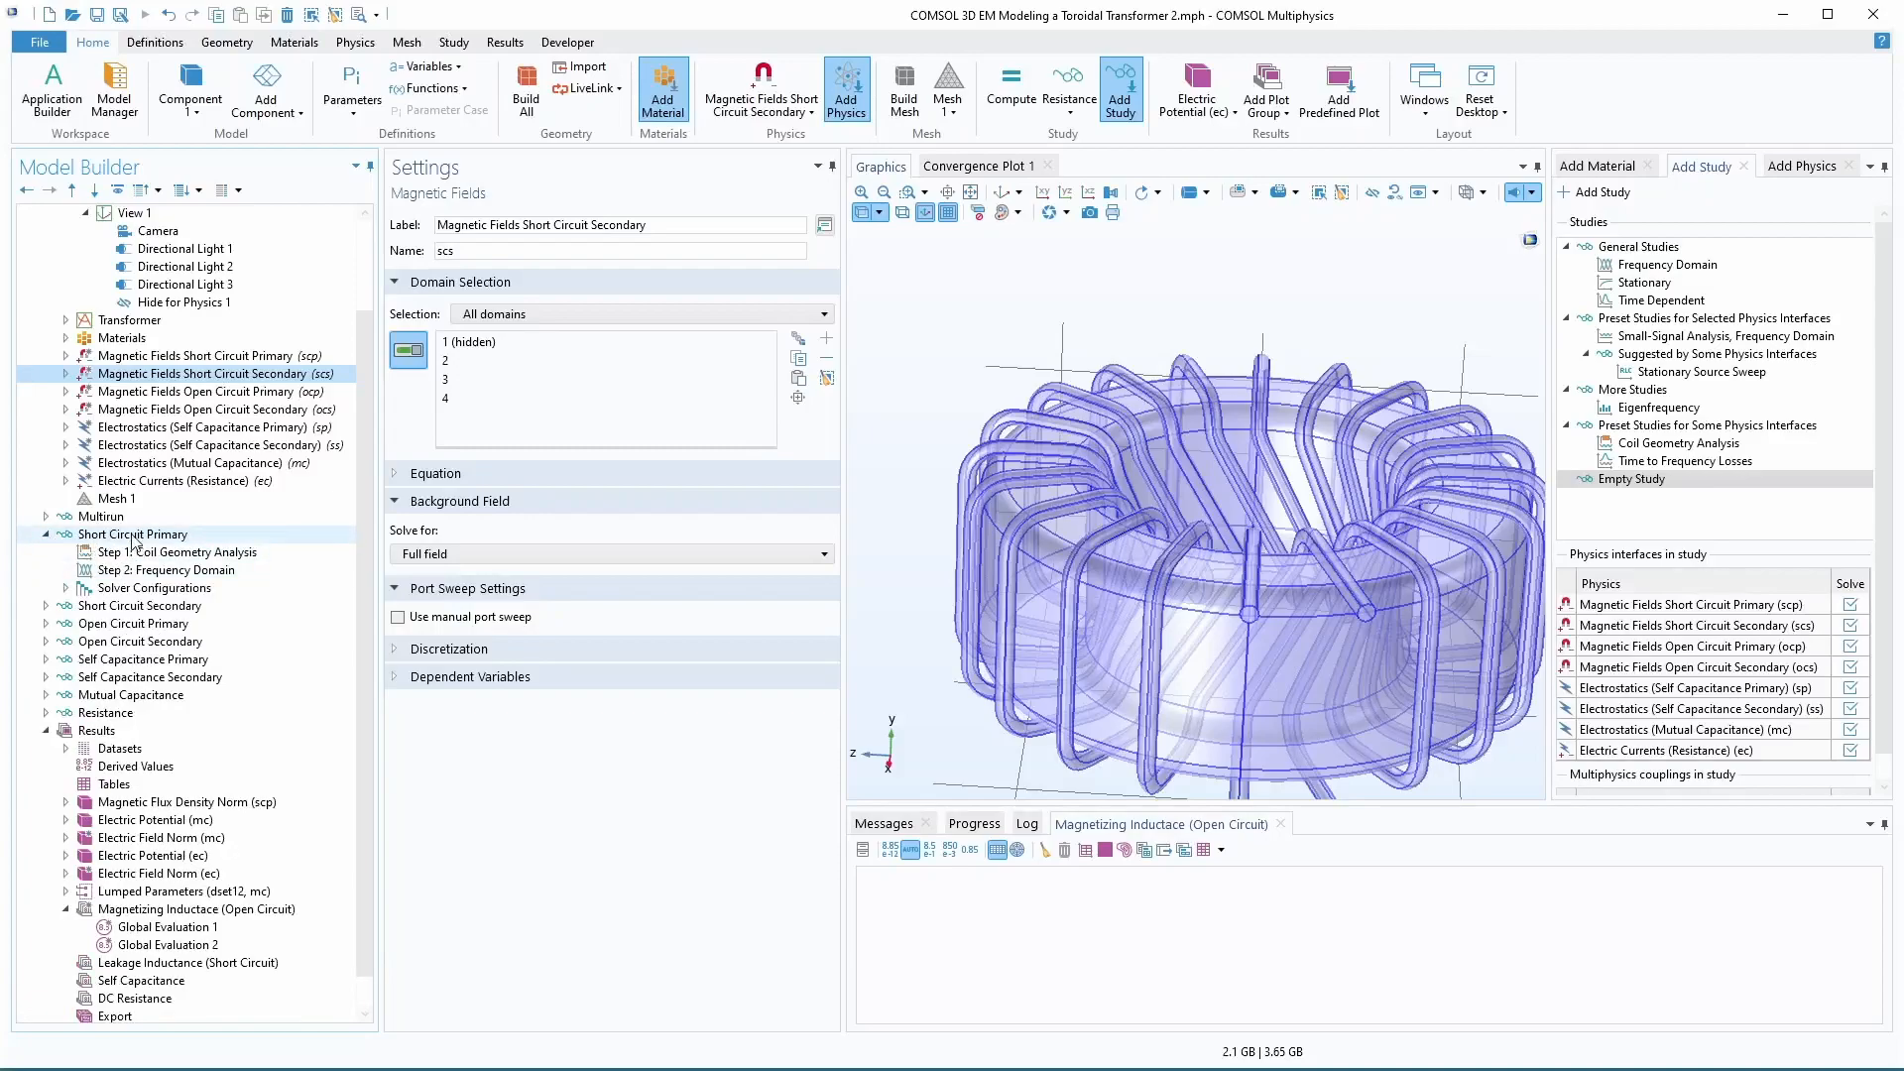
pyautogui.click(46, 606)
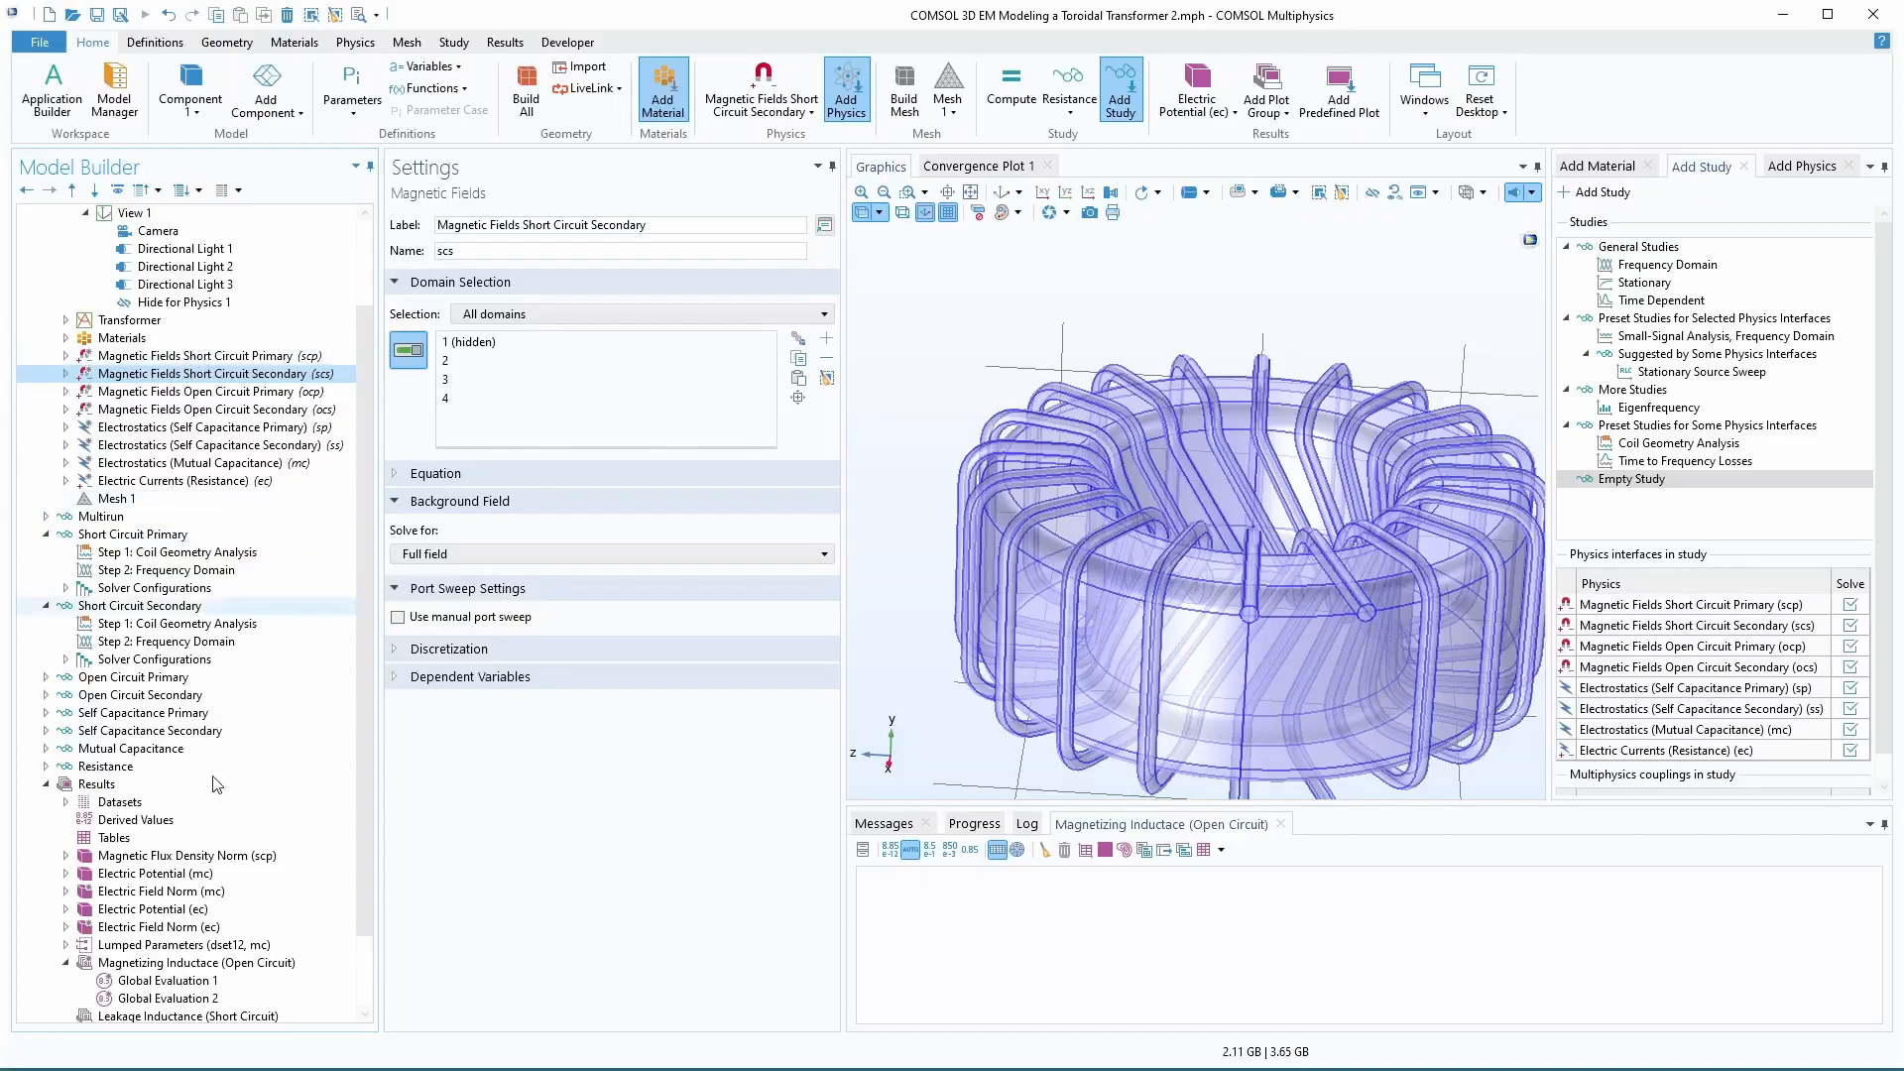
pyautogui.scroll(-1, 184, 922)
# - Set the dataset of Global Evaluation 1 to Short Circuit Primary/Solution 1 (sol1)
pyautogui.click(183, 927)
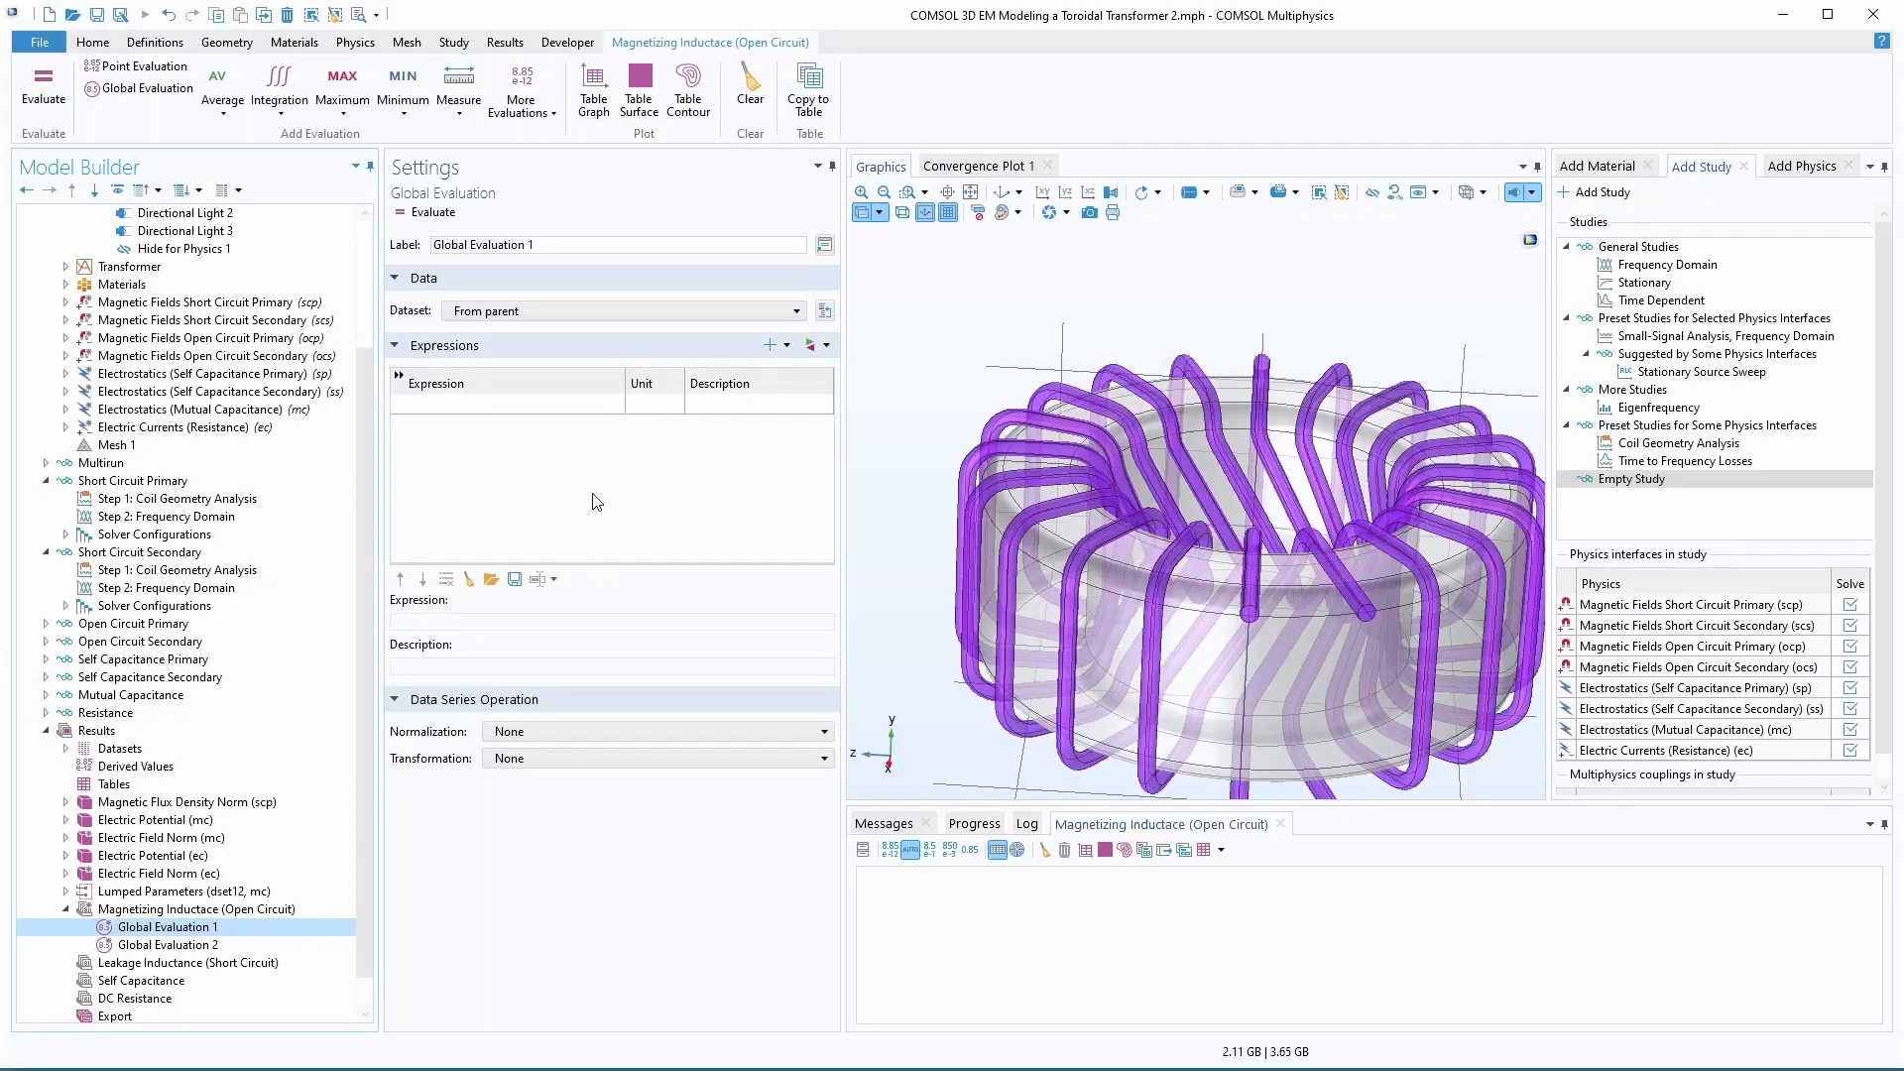
pyautogui.click(611, 311)
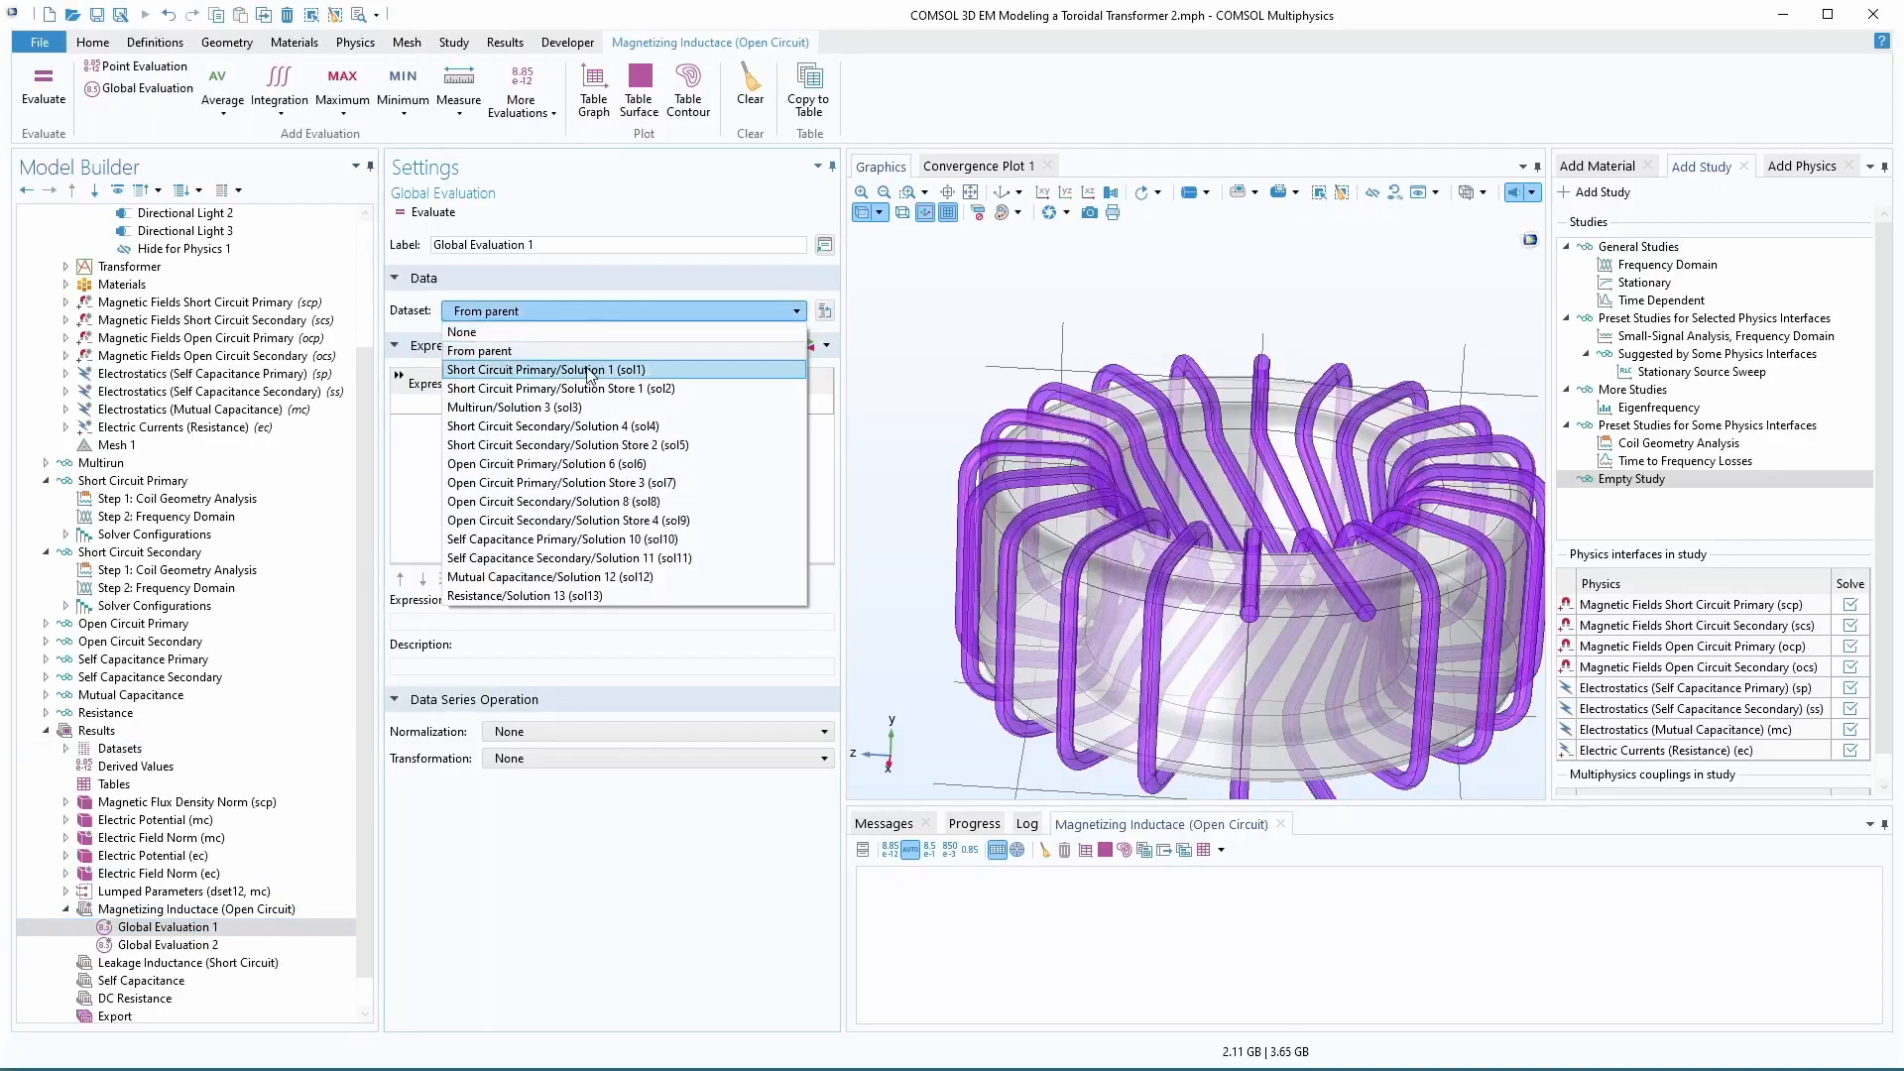
pyautogui.click(517, 374)
# - Set the dataset of Global Evaluation 2 to Short Circuit Secondary/Solution 4 (sol4) and check both evaluations
pyautogui.click(163, 944)
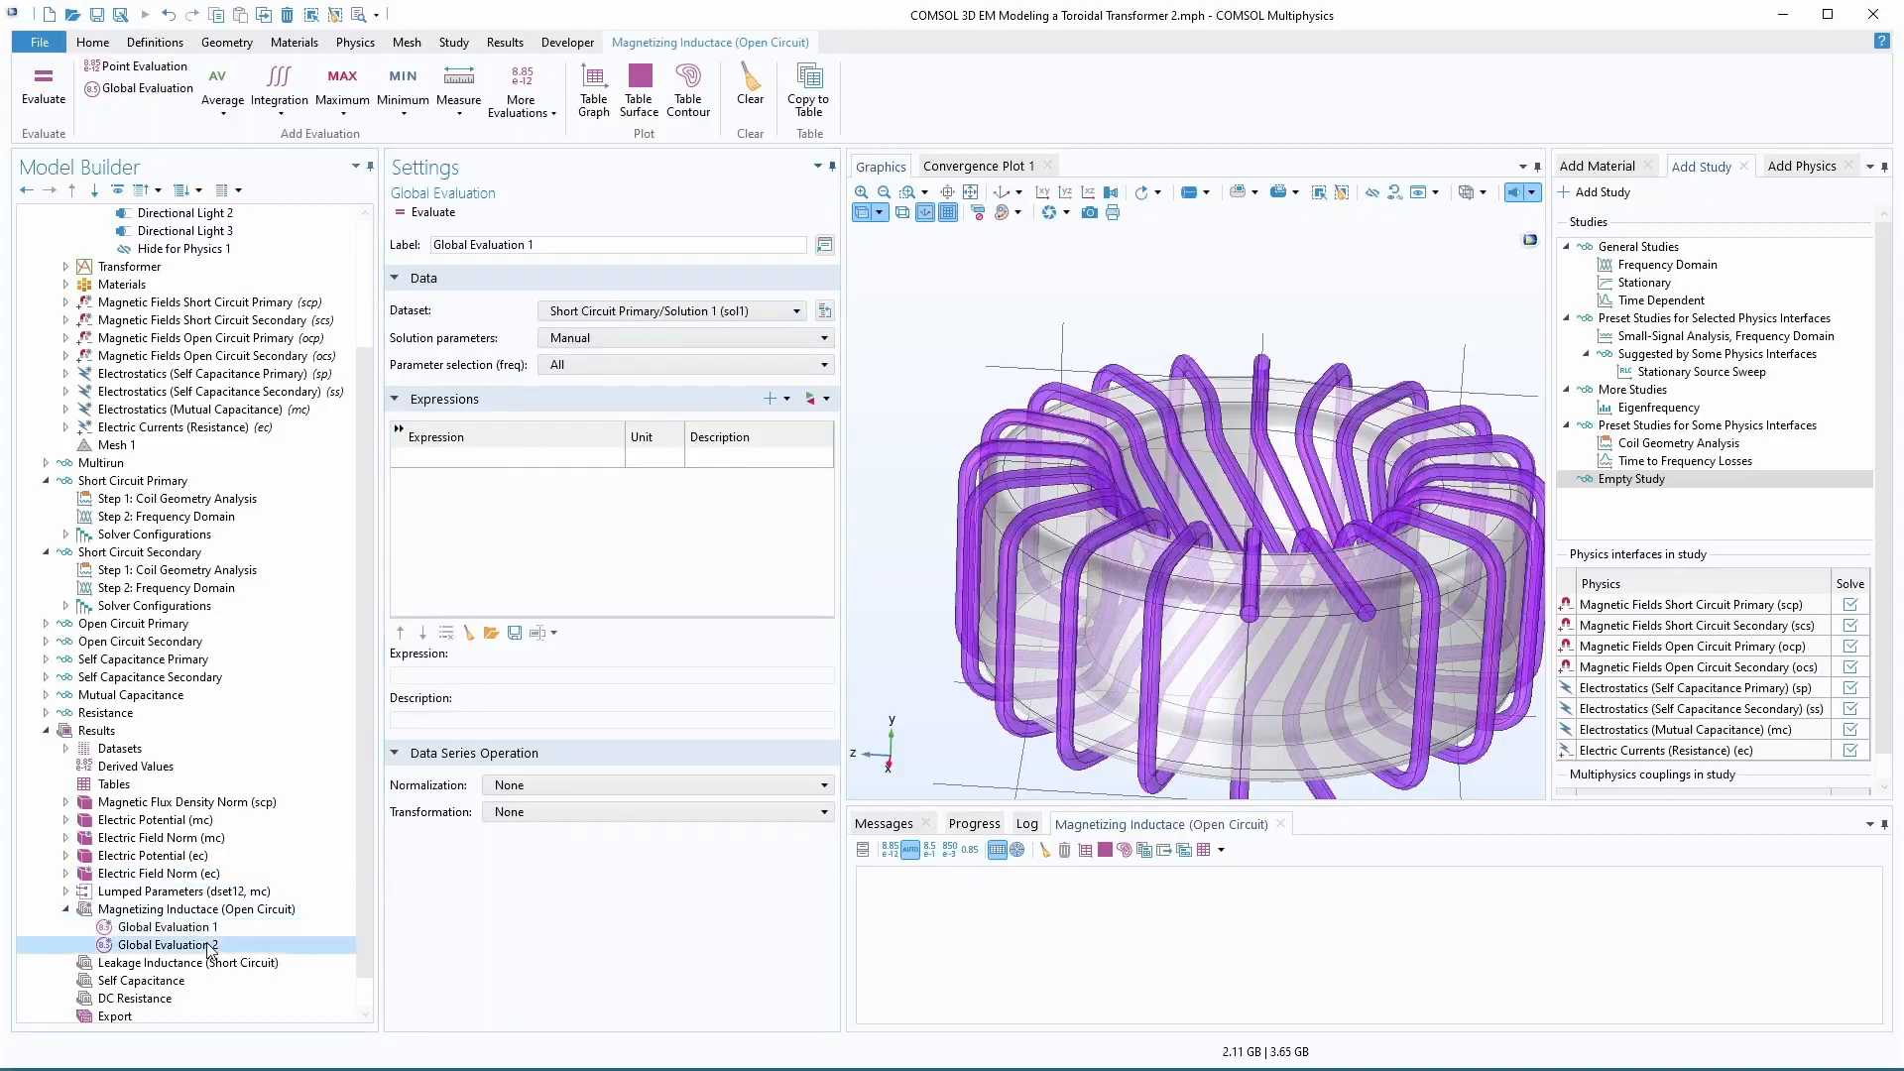
pyautogui.click(573, 310)
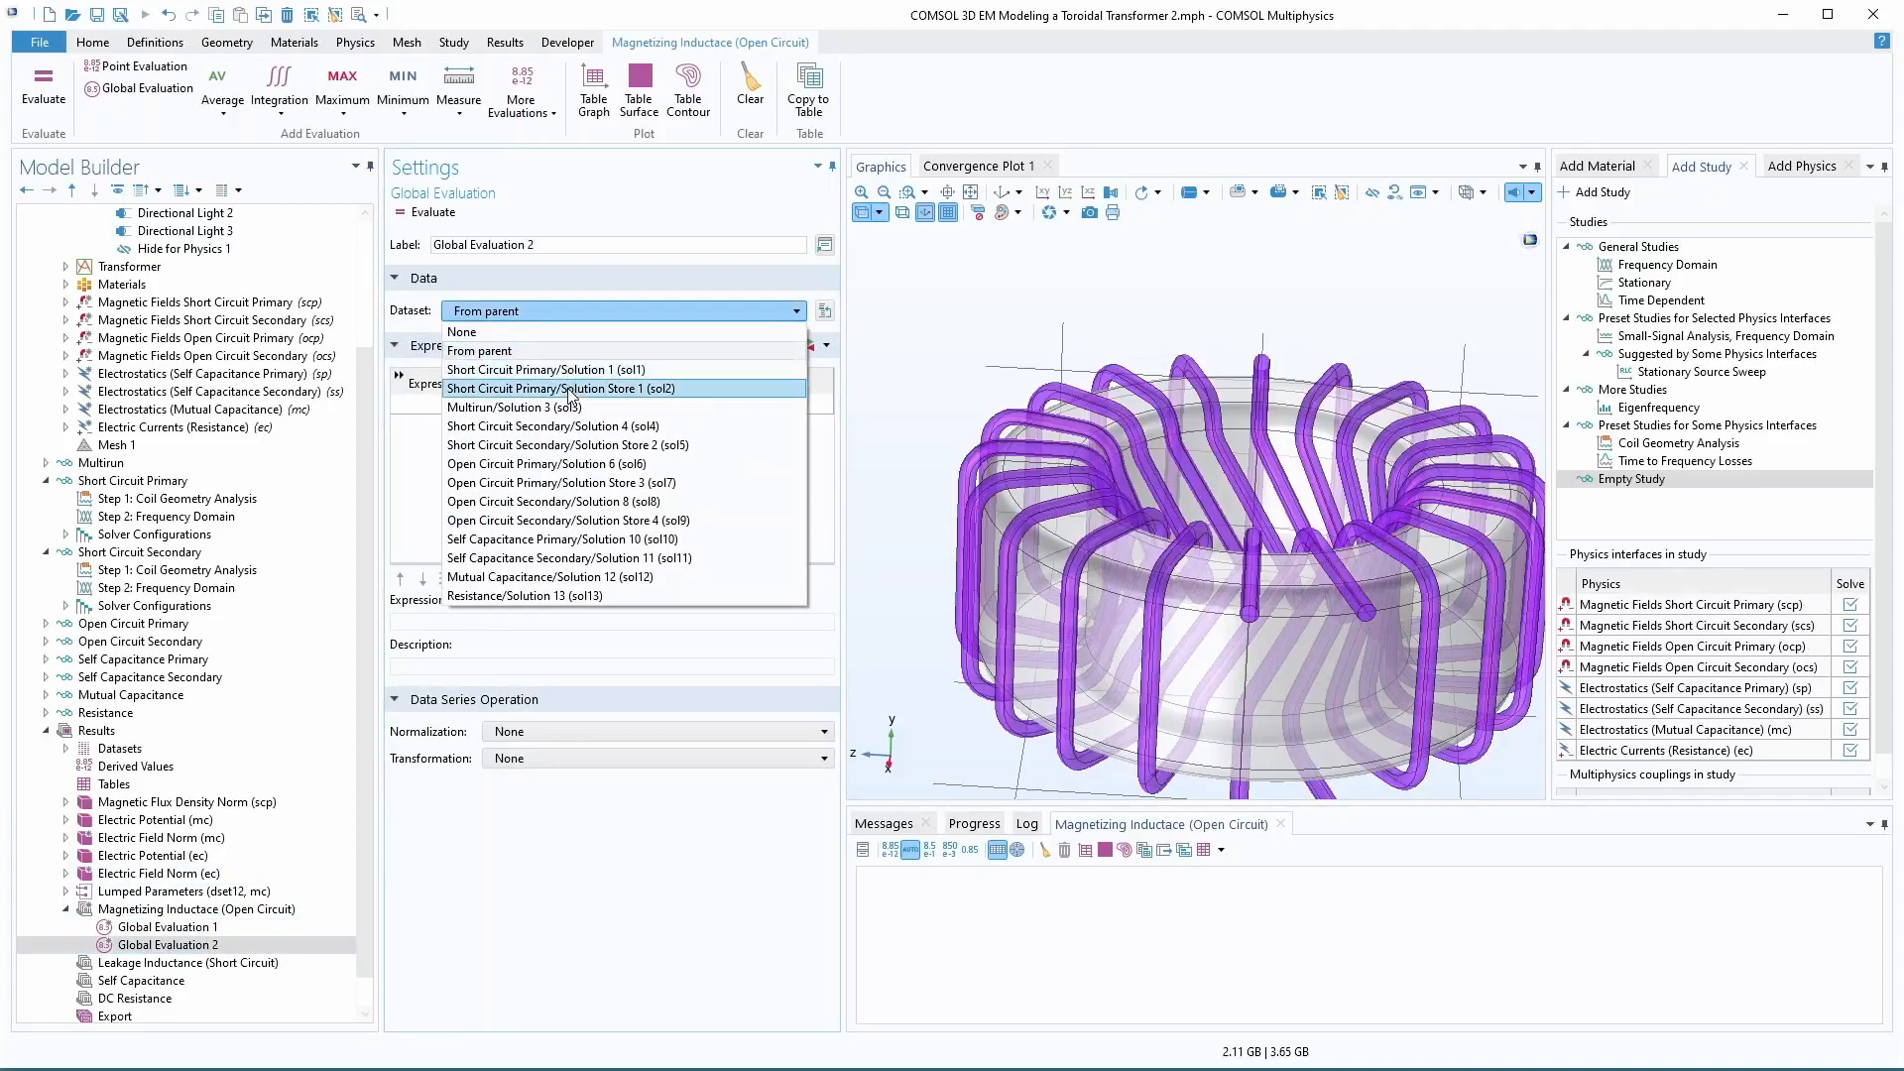
pyautogui.click(551, 428)
pyautogui.click(168, 926)
pyautogui.click(169, 944)
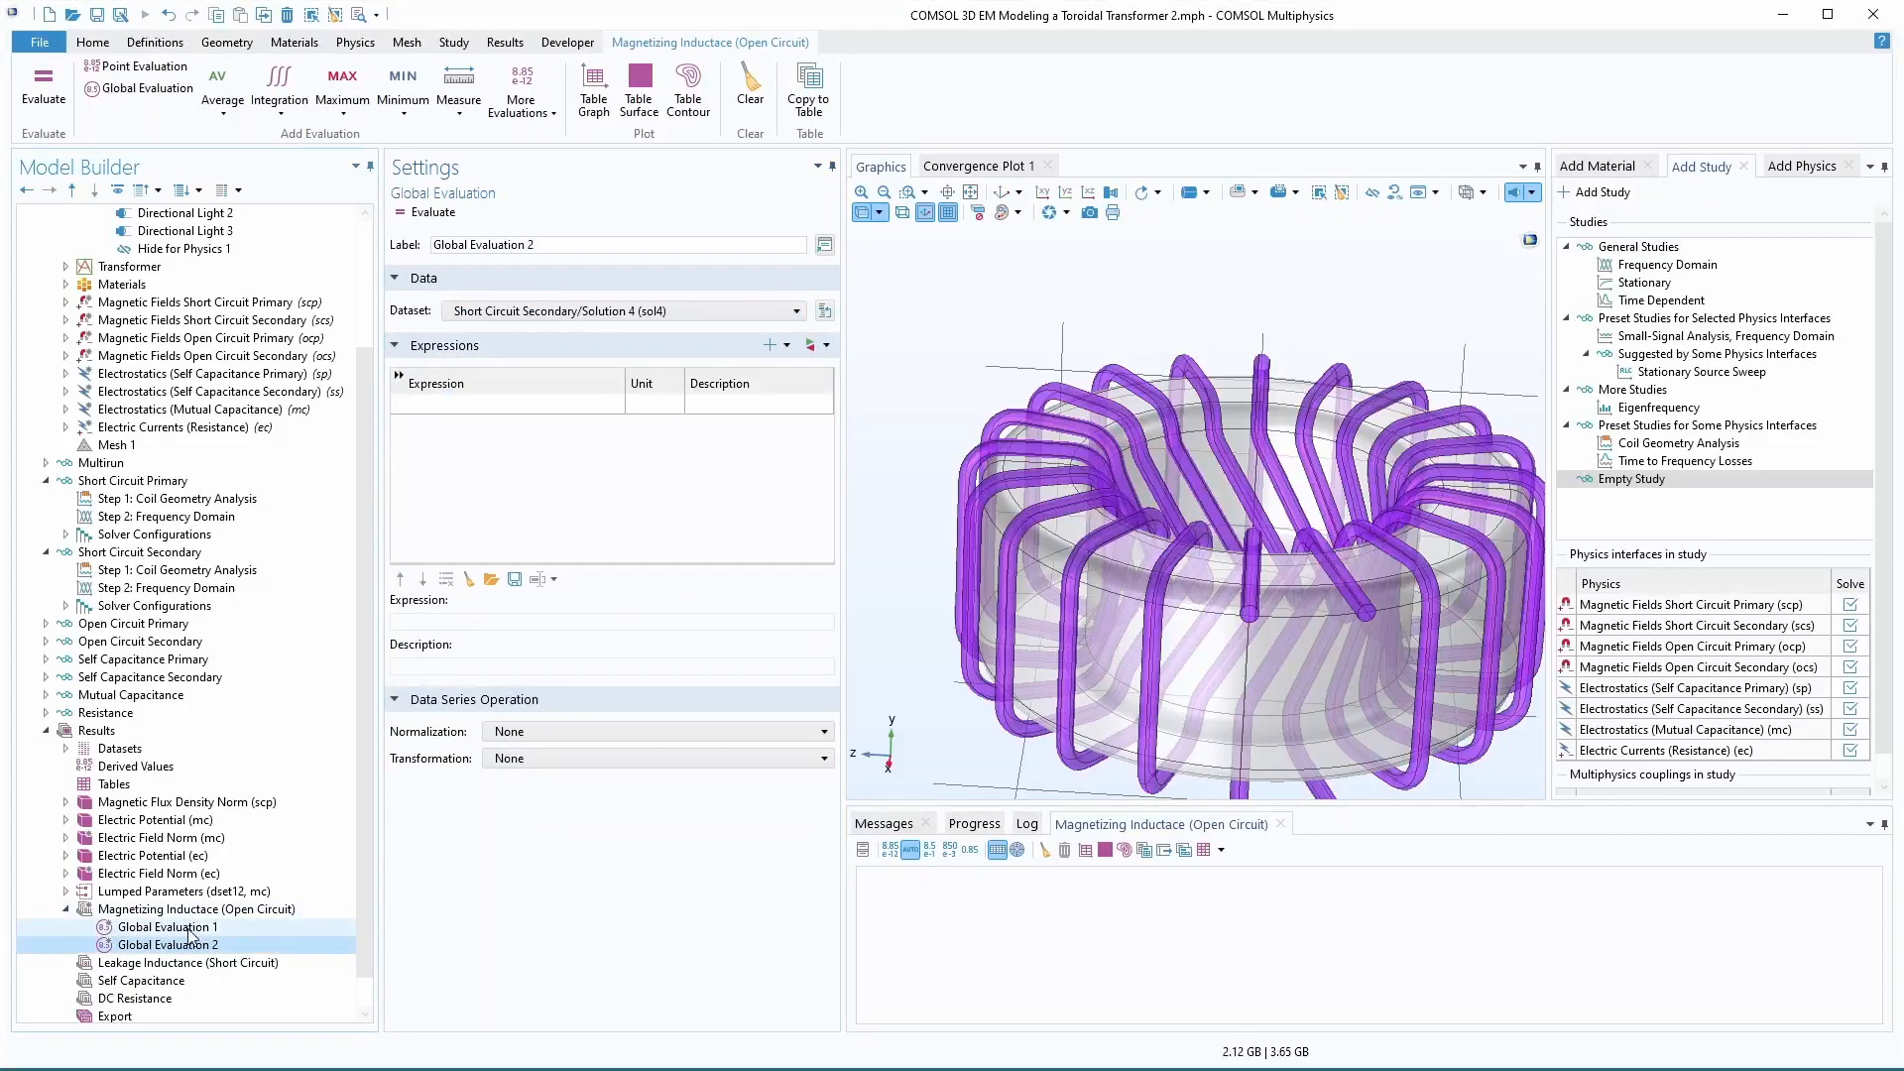
# - Rename Global Evaluation 1 as Primary and Global Evaluation 2 as Secondary
pyautogui.click(189, 930)
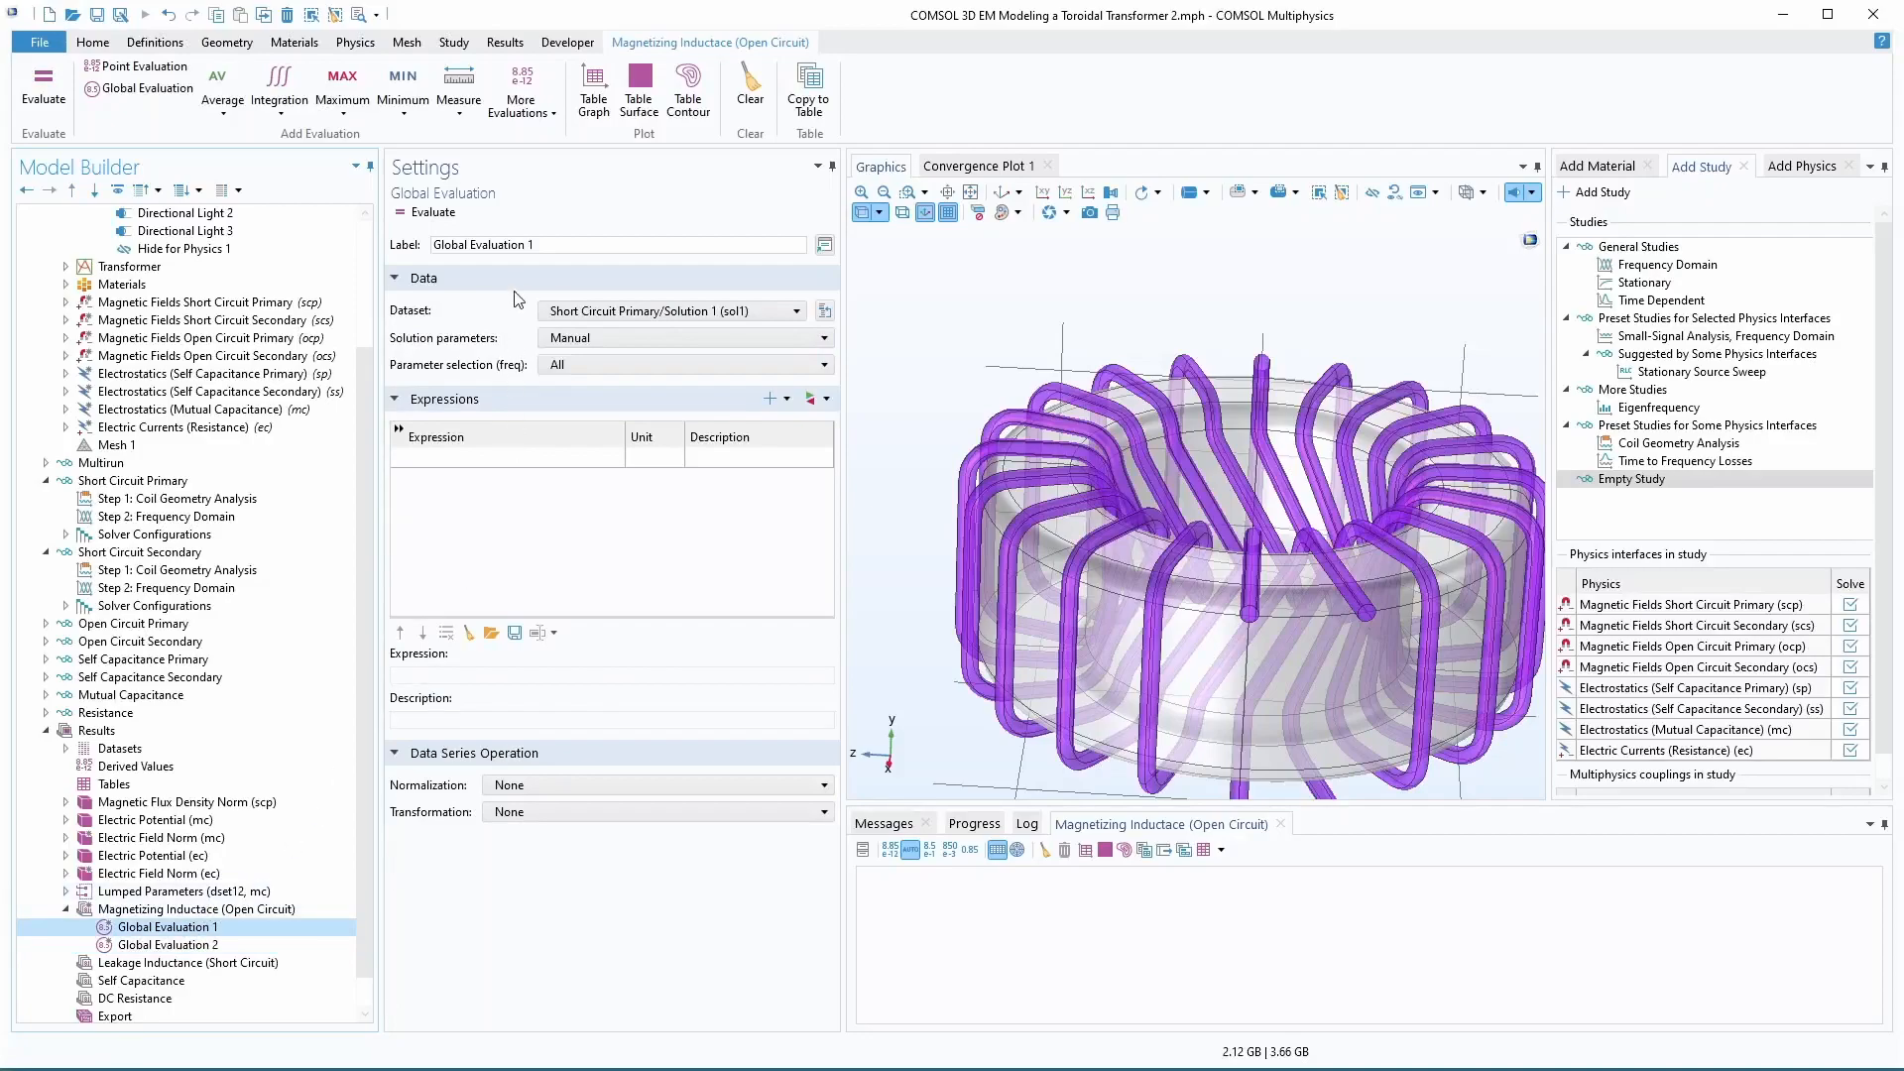
pyautogui.click(583, 244)
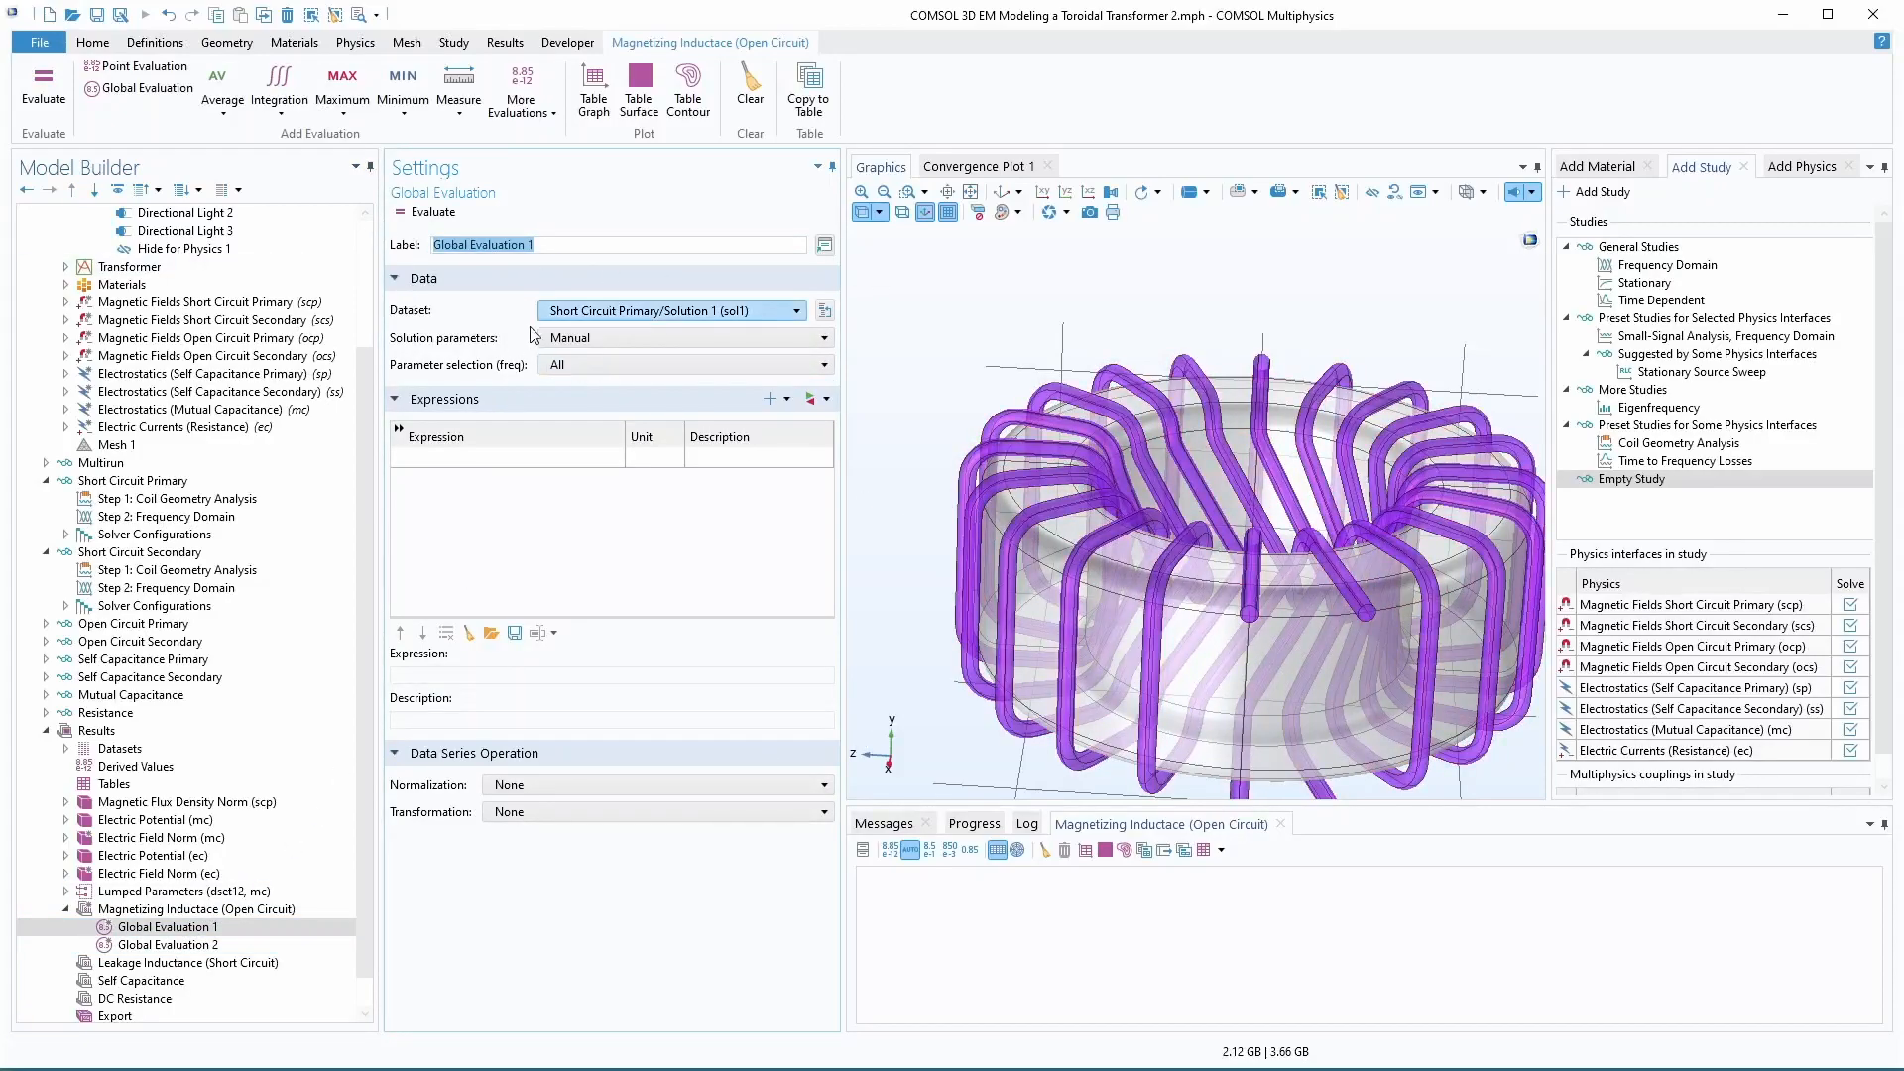
pyautogui.write('Primary')
pyautogui.press('Return')
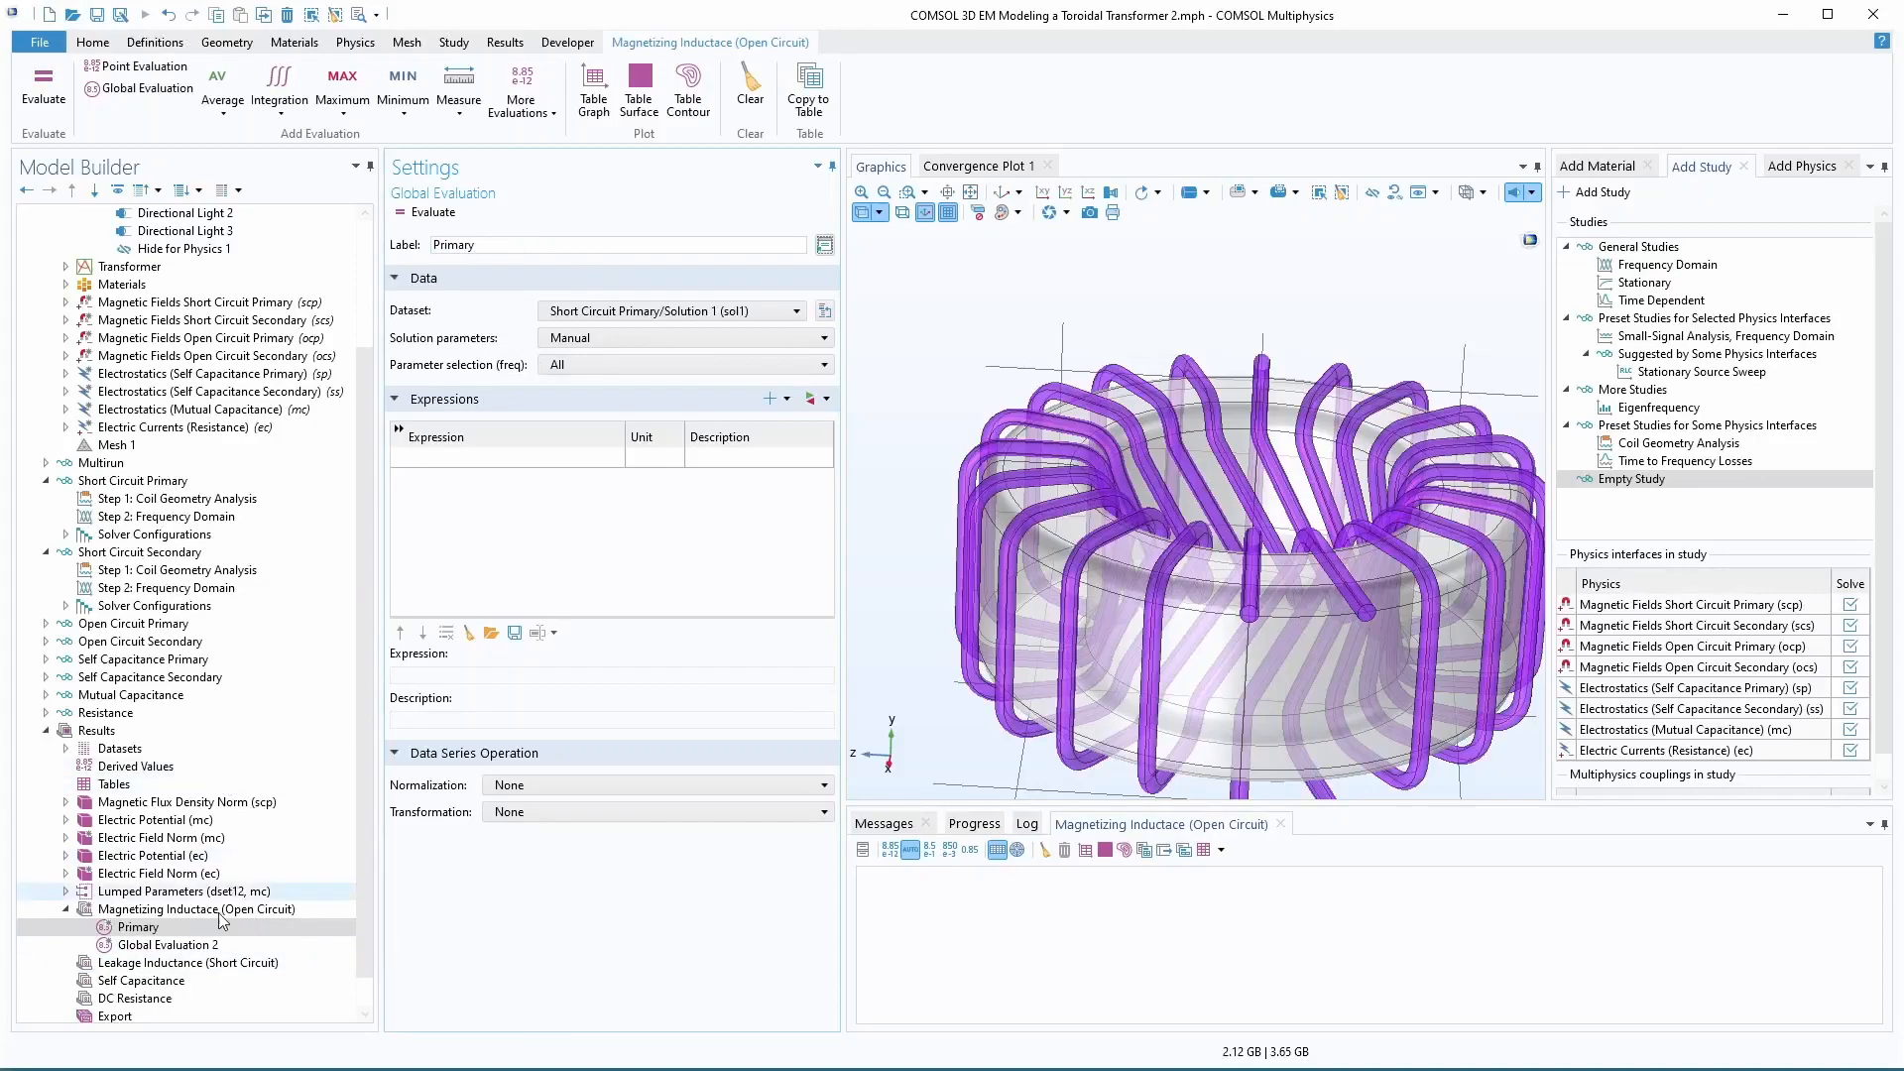
pyautogui.click(163, 943)
pyautogui.tripleClick(552, 245)
pyautogui.write('Secondary')
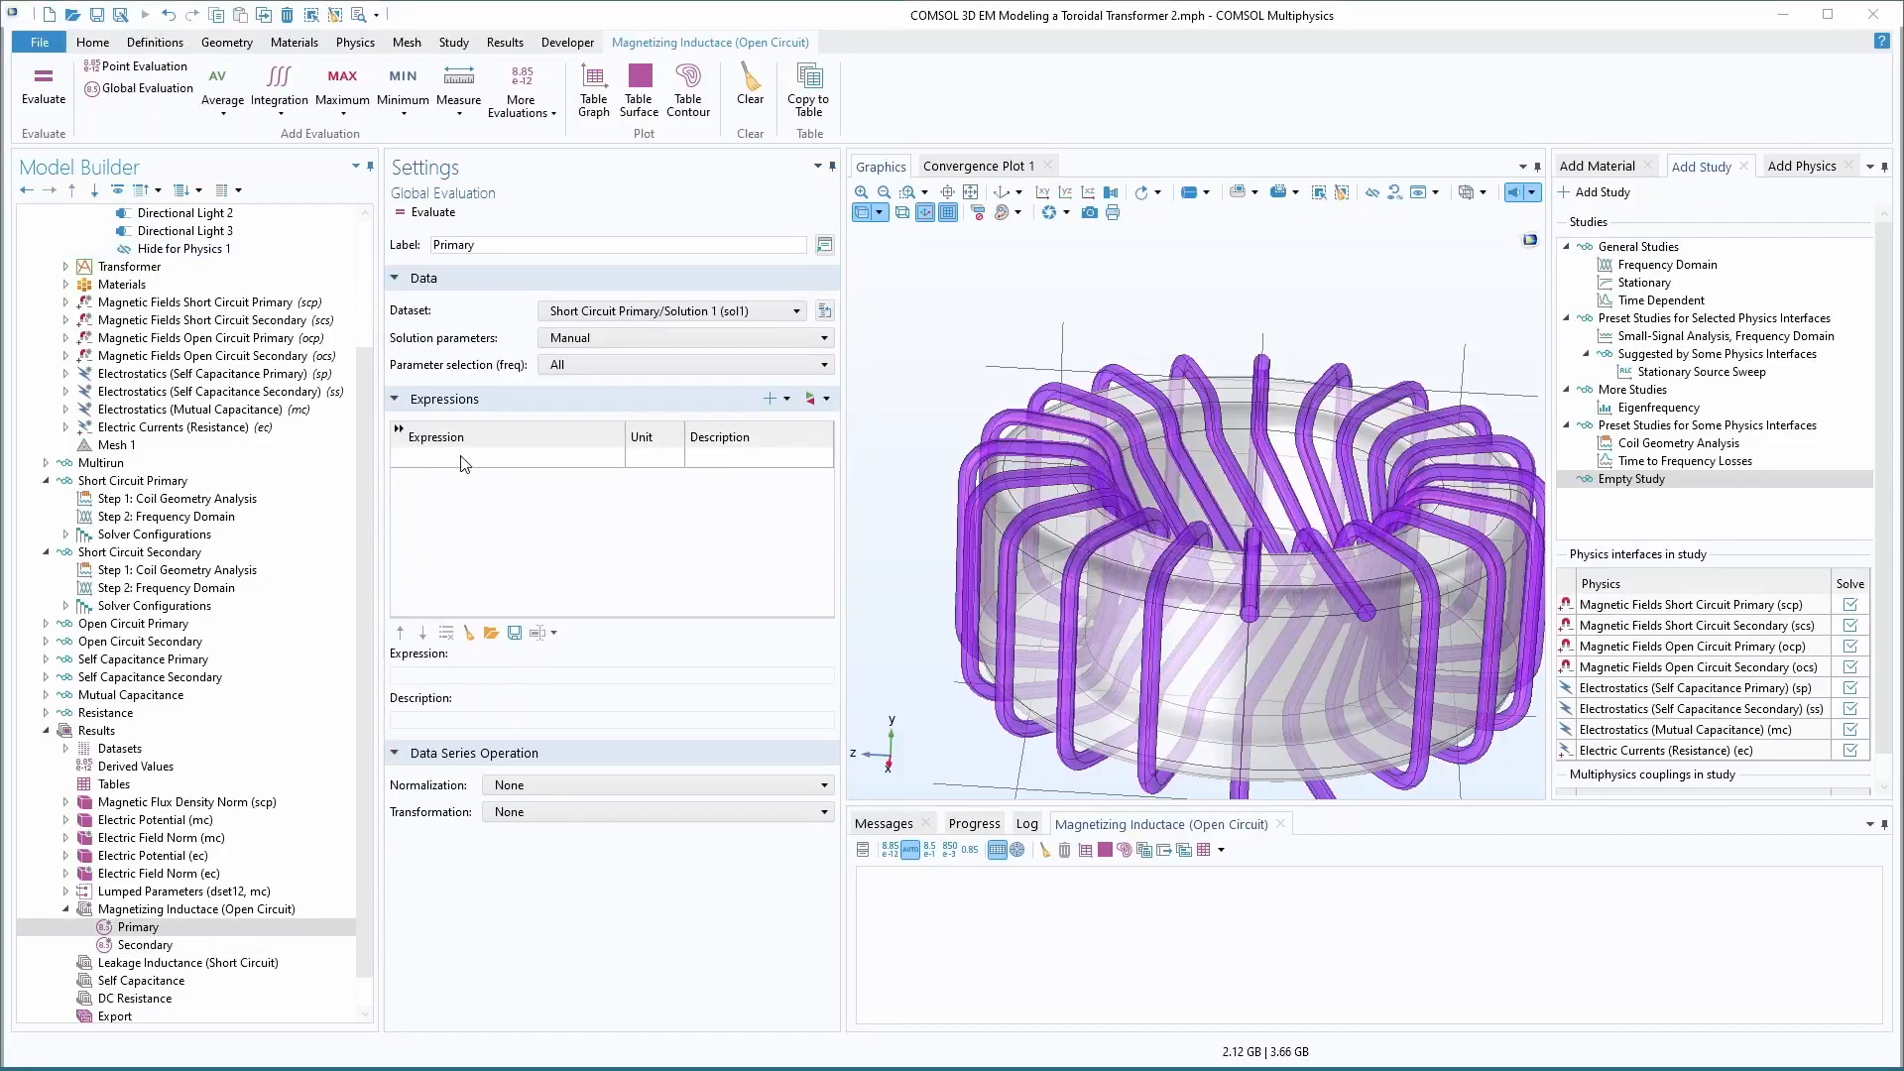
# - Enter (Vpri/Ipri)/(2*pi*freq) as the expression of the Primary evaluation
pyautogui.click(441, 457)
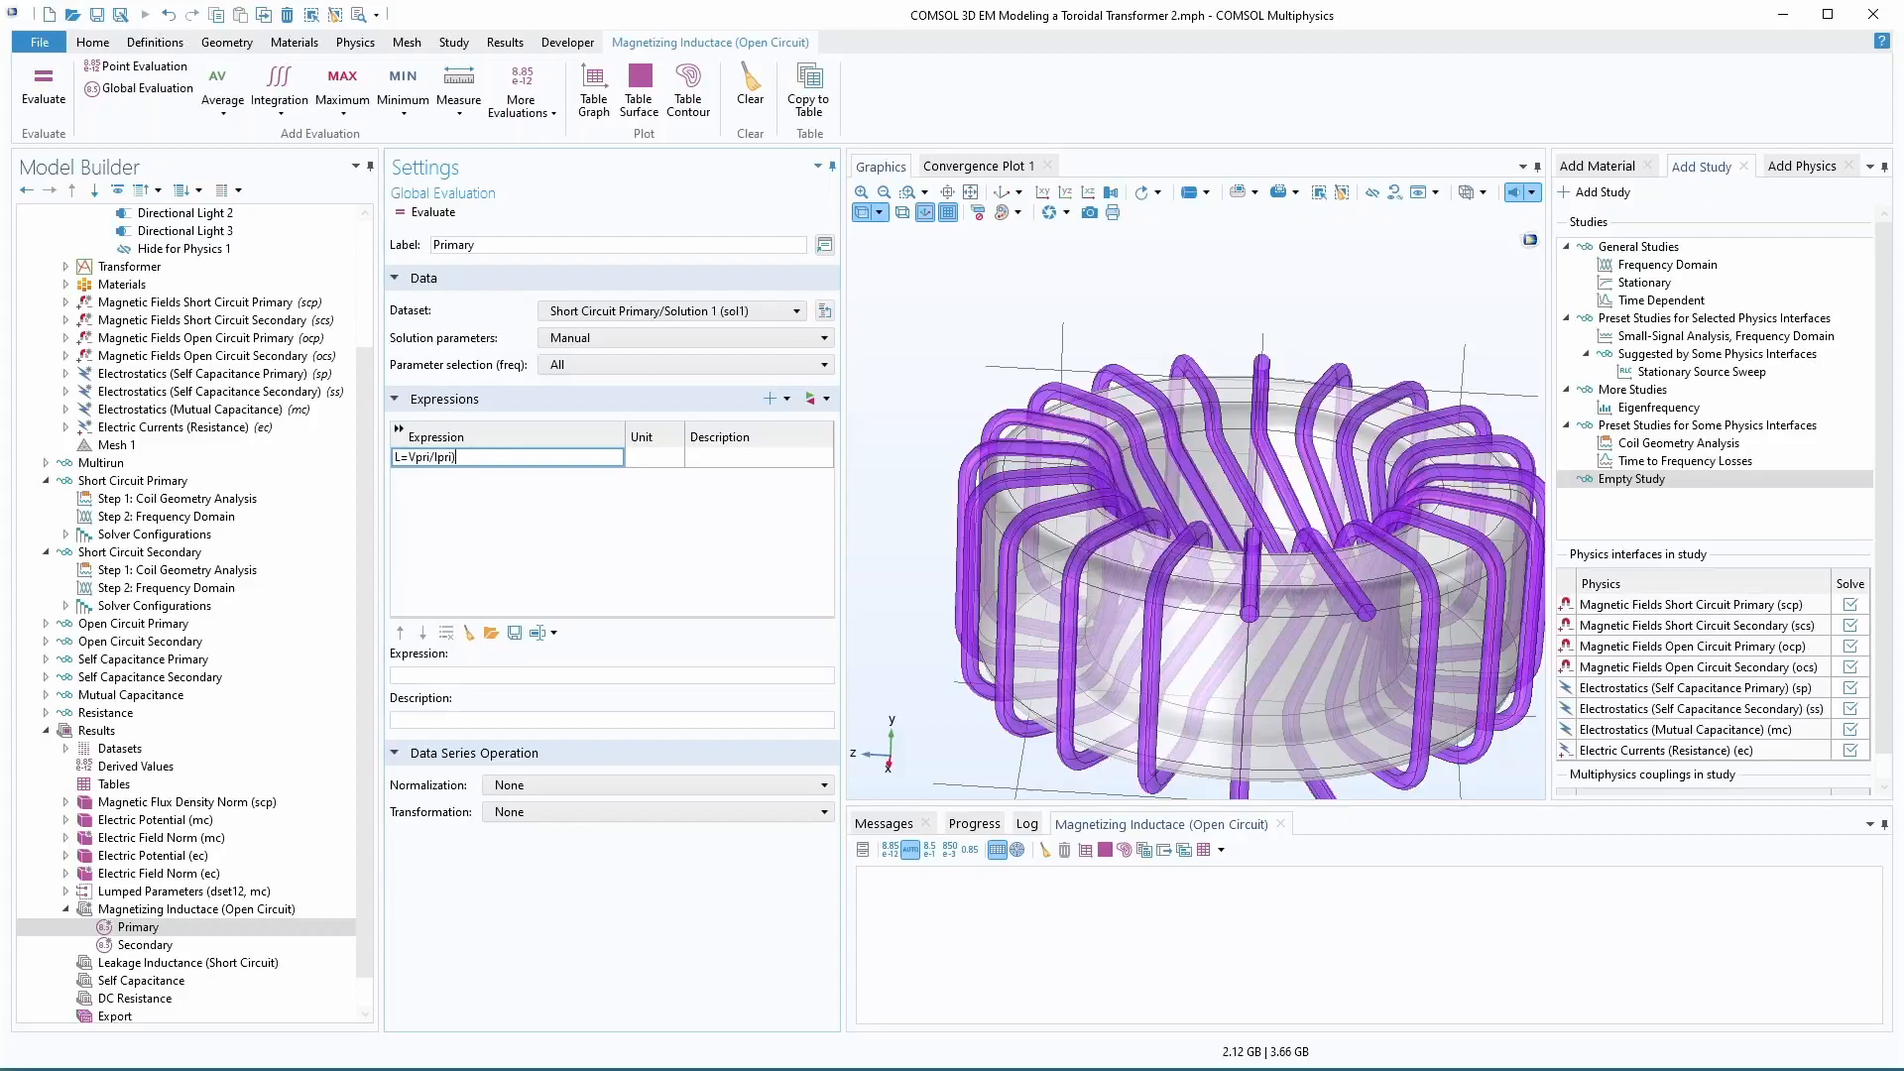
pyautogui.write('(')
pyautogui.click(516, 459)
pyautogui.moveTo(408, 458); pyautogui.dragTo(372, 462)
pyautogui.press('BackSpace')
pyautogui.scroll(1, 312, 367)
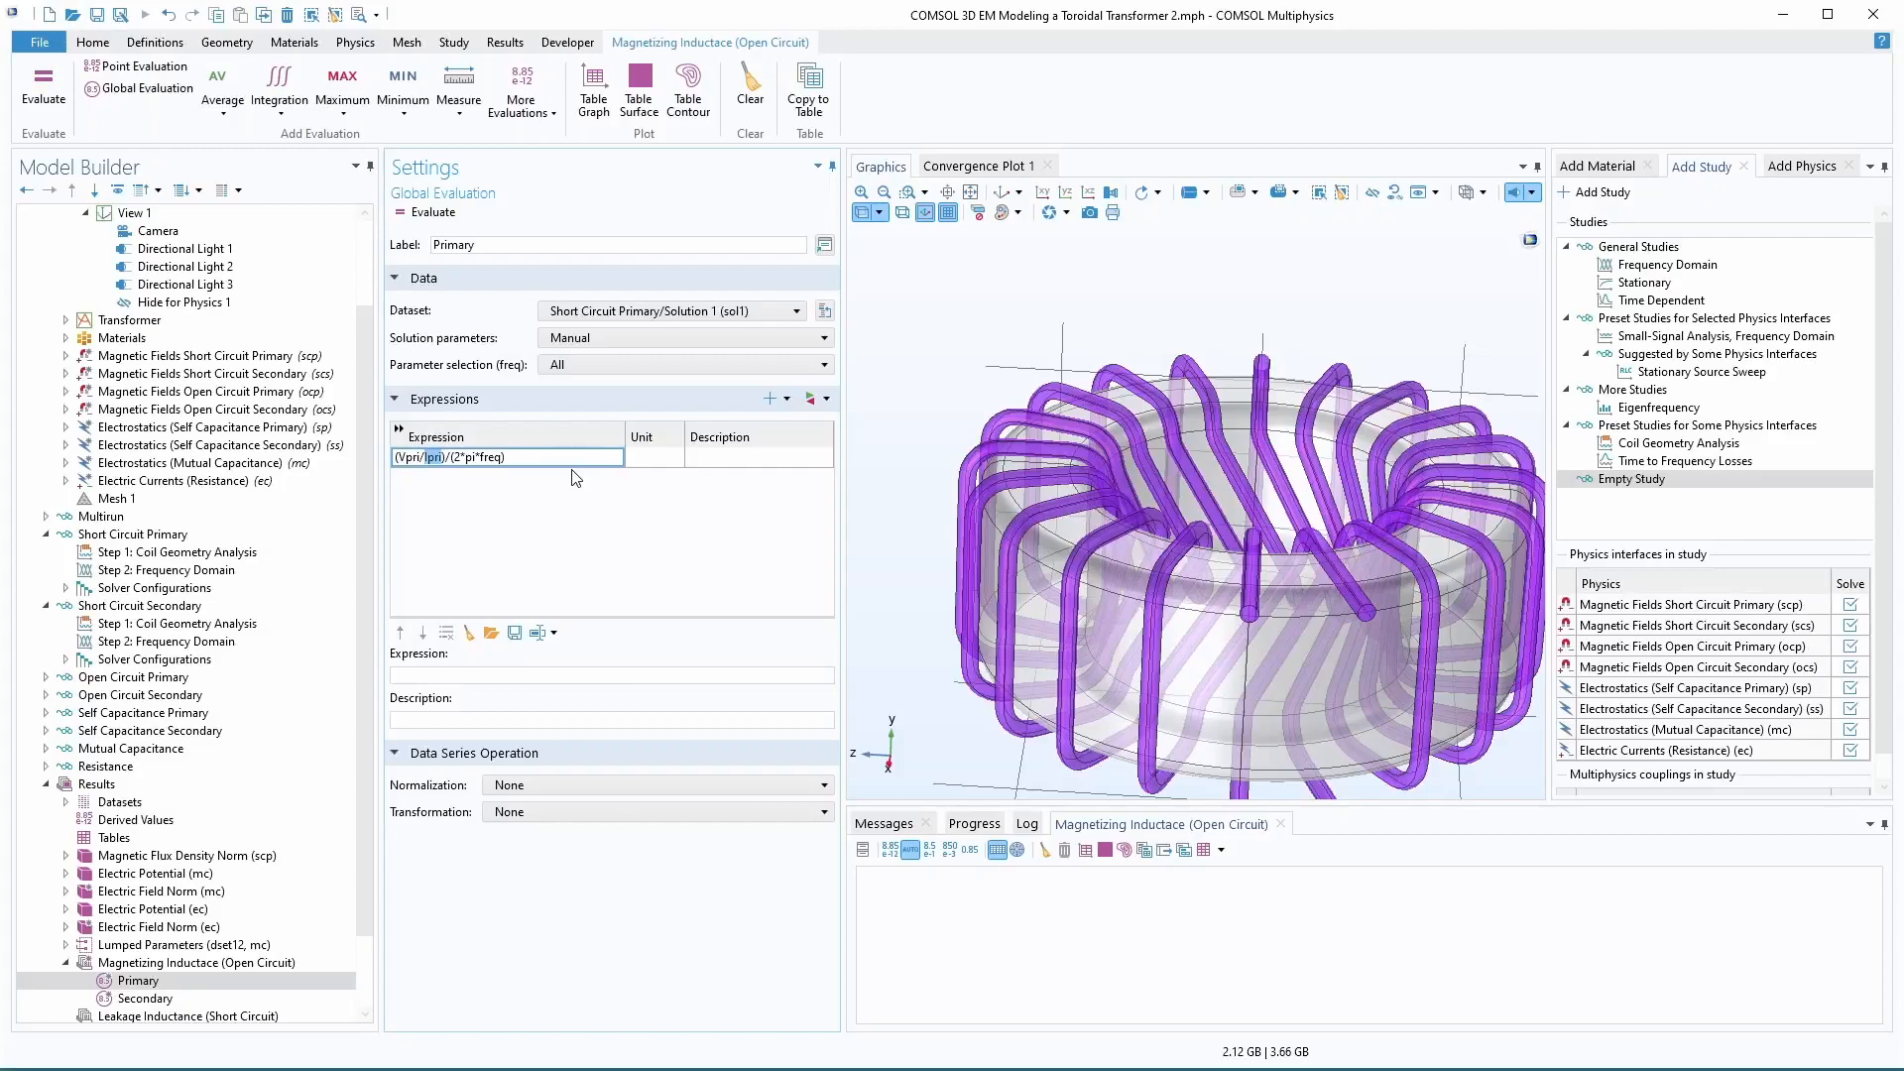
# - Replace Ipri in the expression with the coil current scp.ICoil_Primary from Magnetic Fields Short Circuit Primary
pyautogui.press('BackSpace')
pyautogui.hotkey('ctrl', 'space')
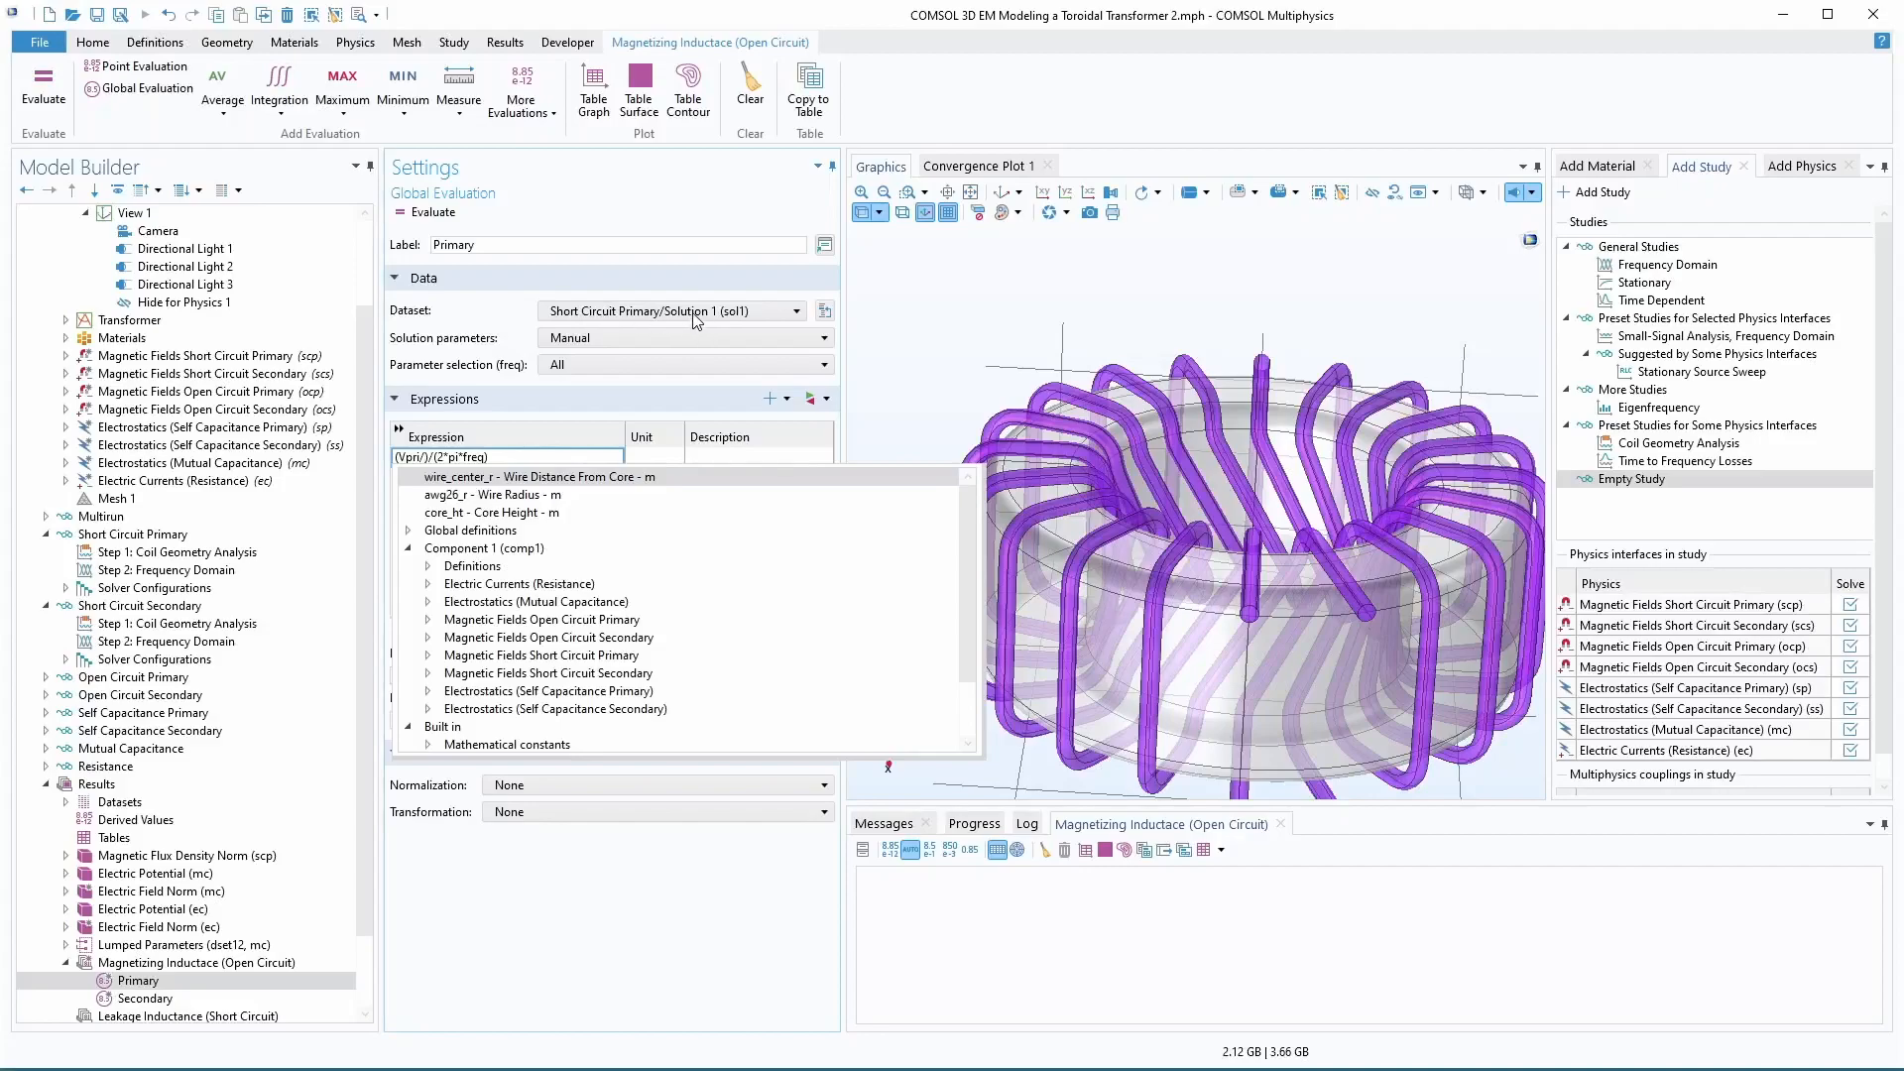
pyautogui.click(427, 657)
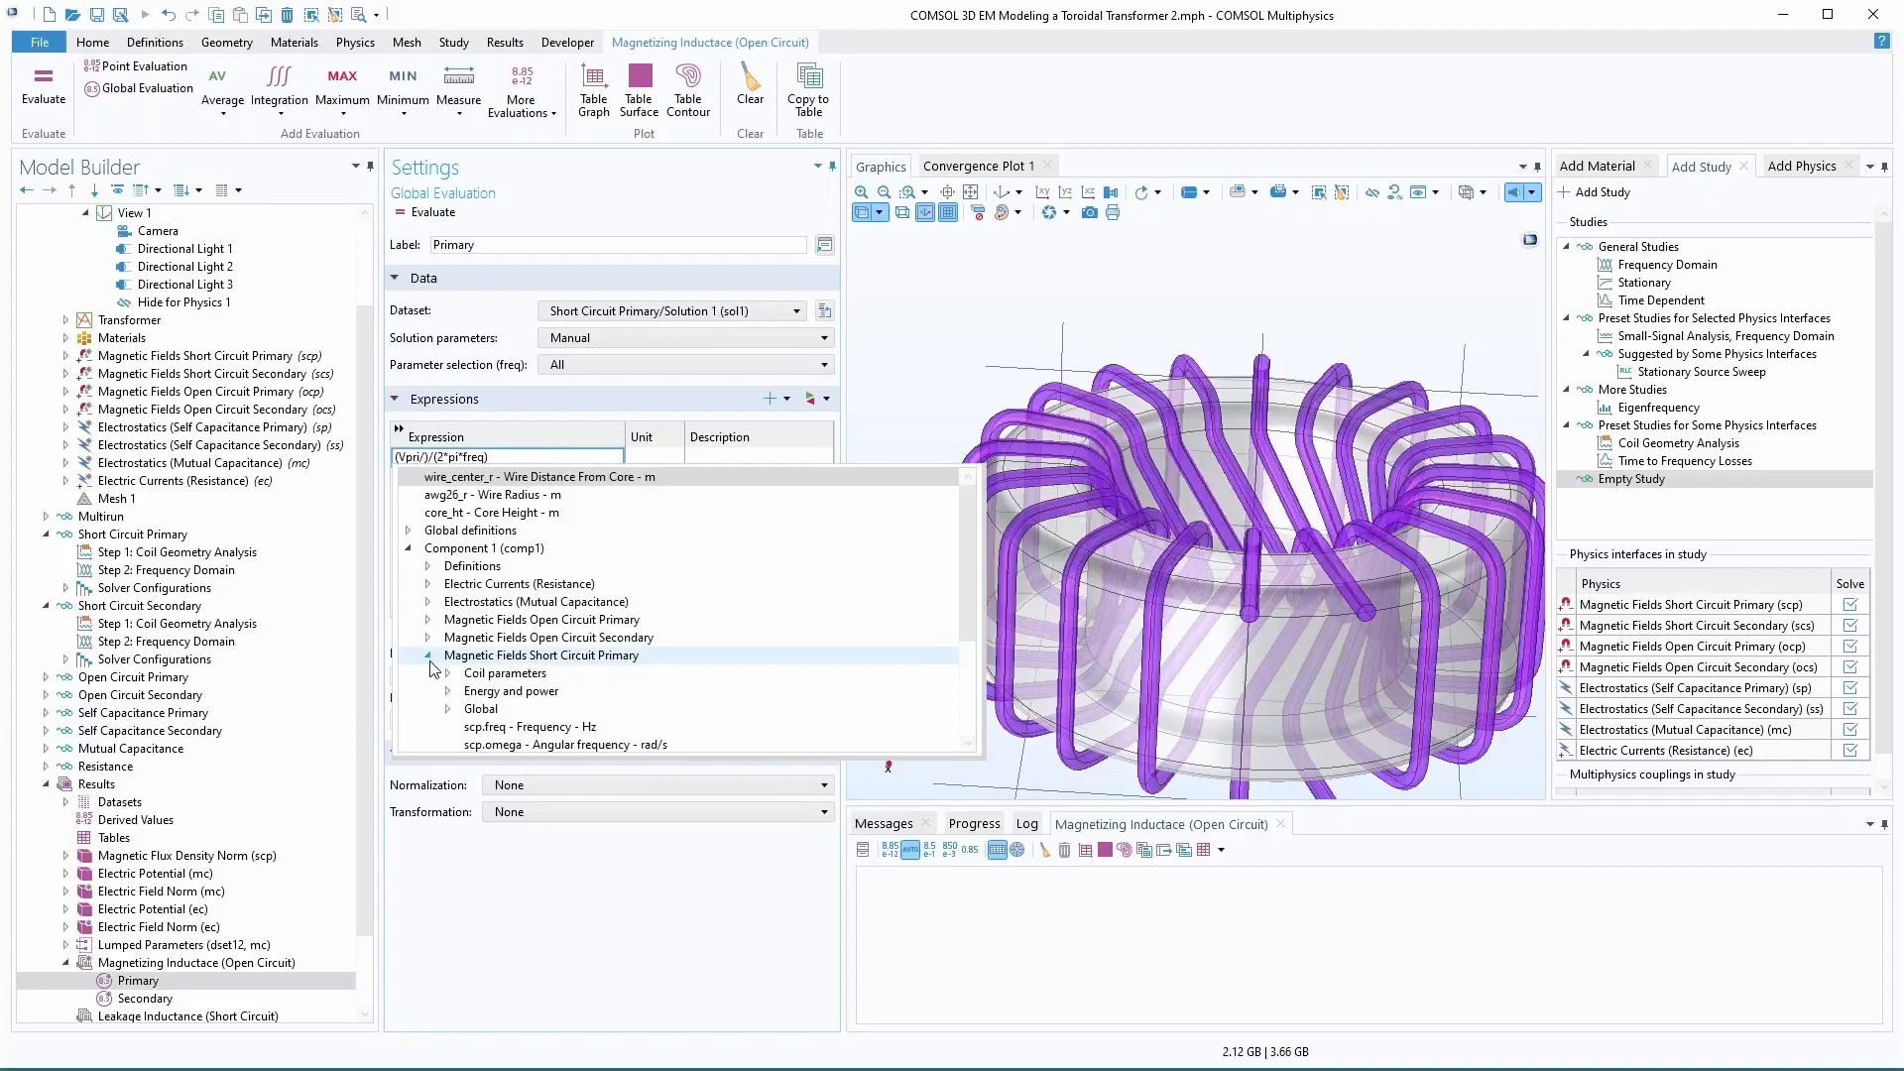
pyautogui.click(447, 673)
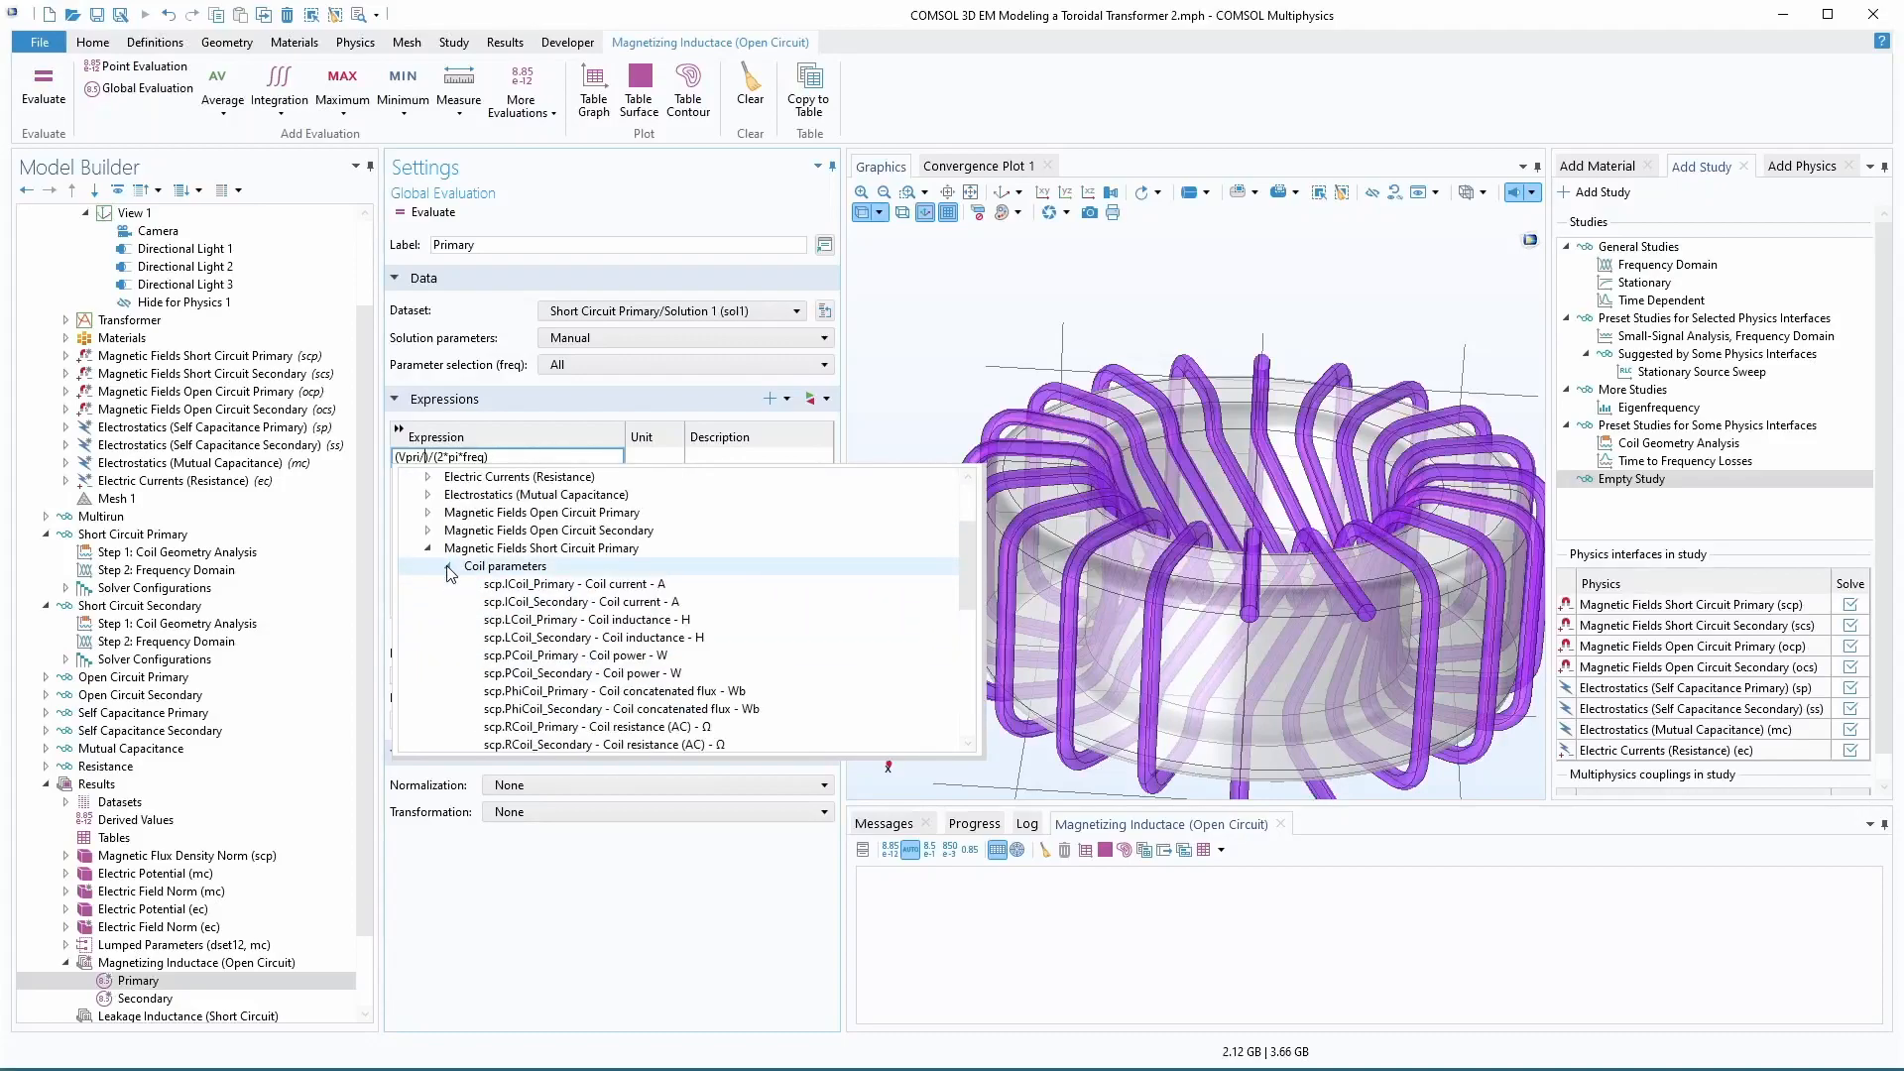
pyautogui.write('s')
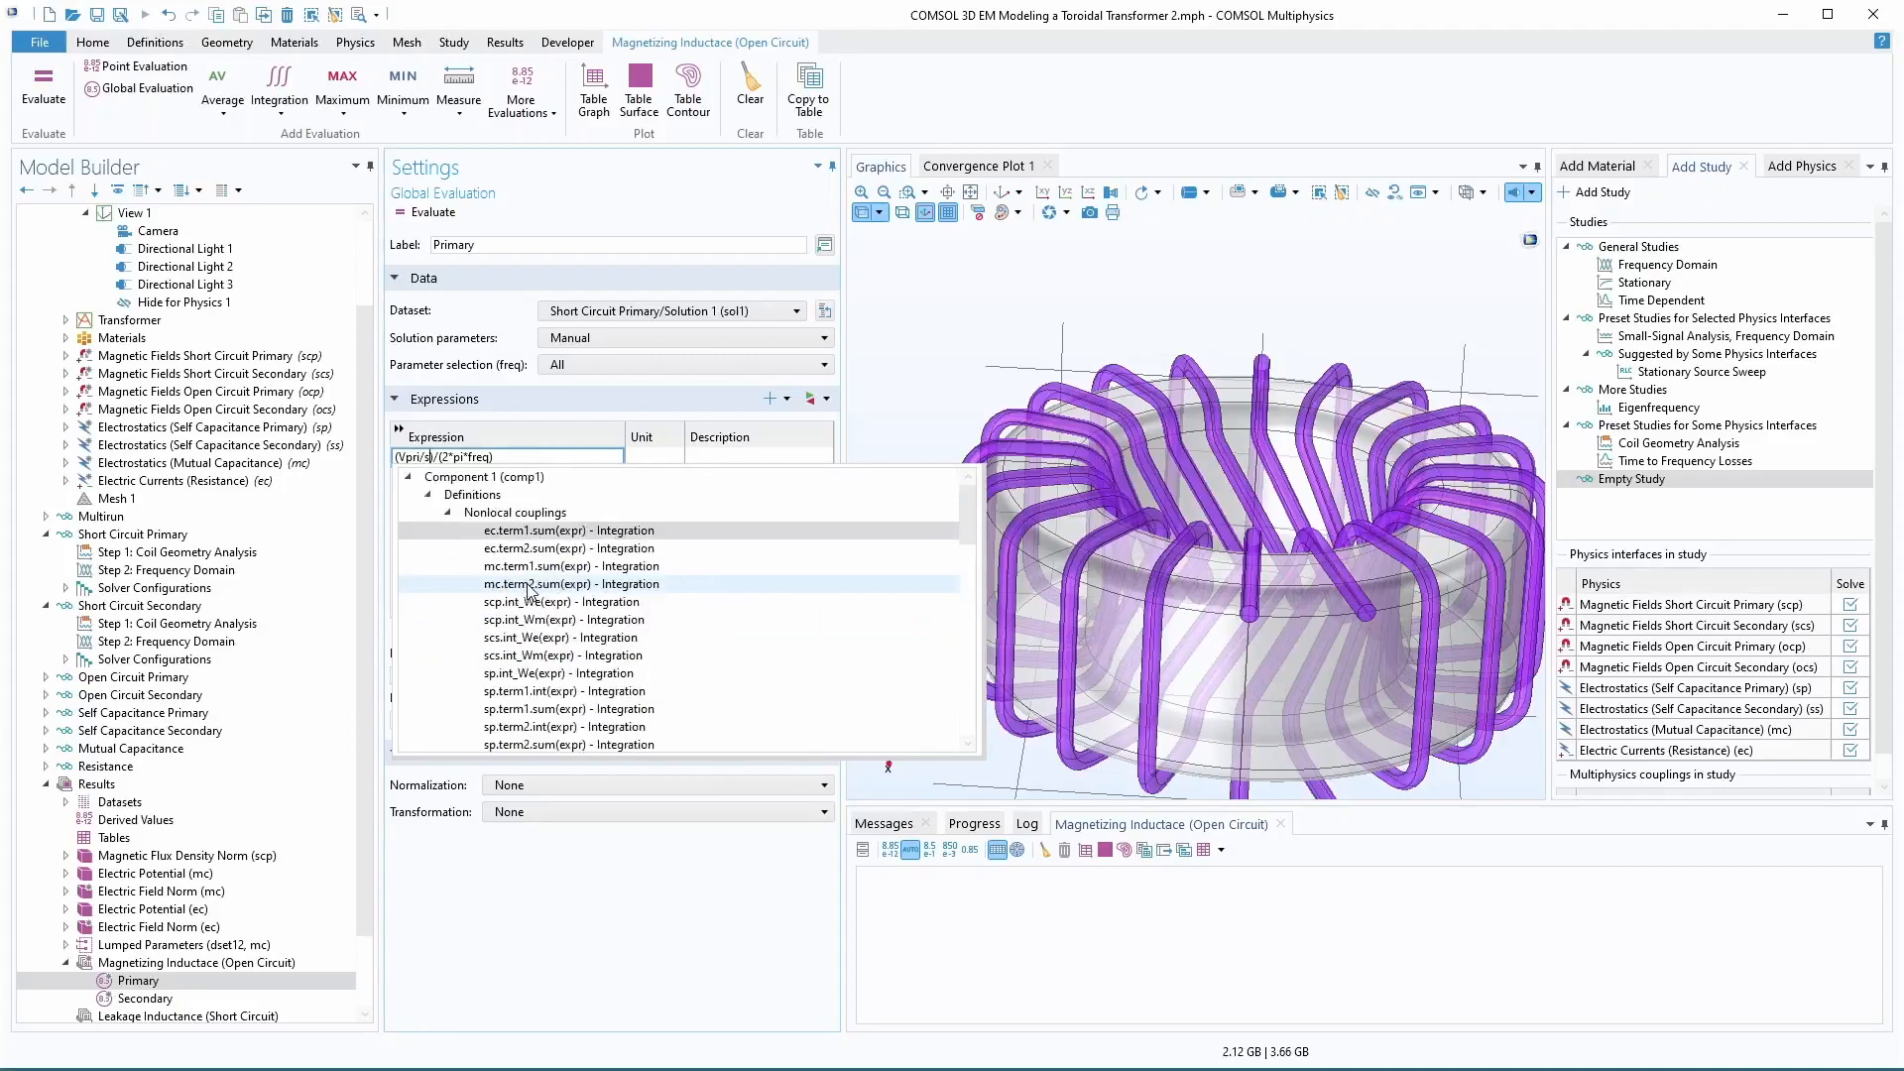
pyautogui.write('cp.I')
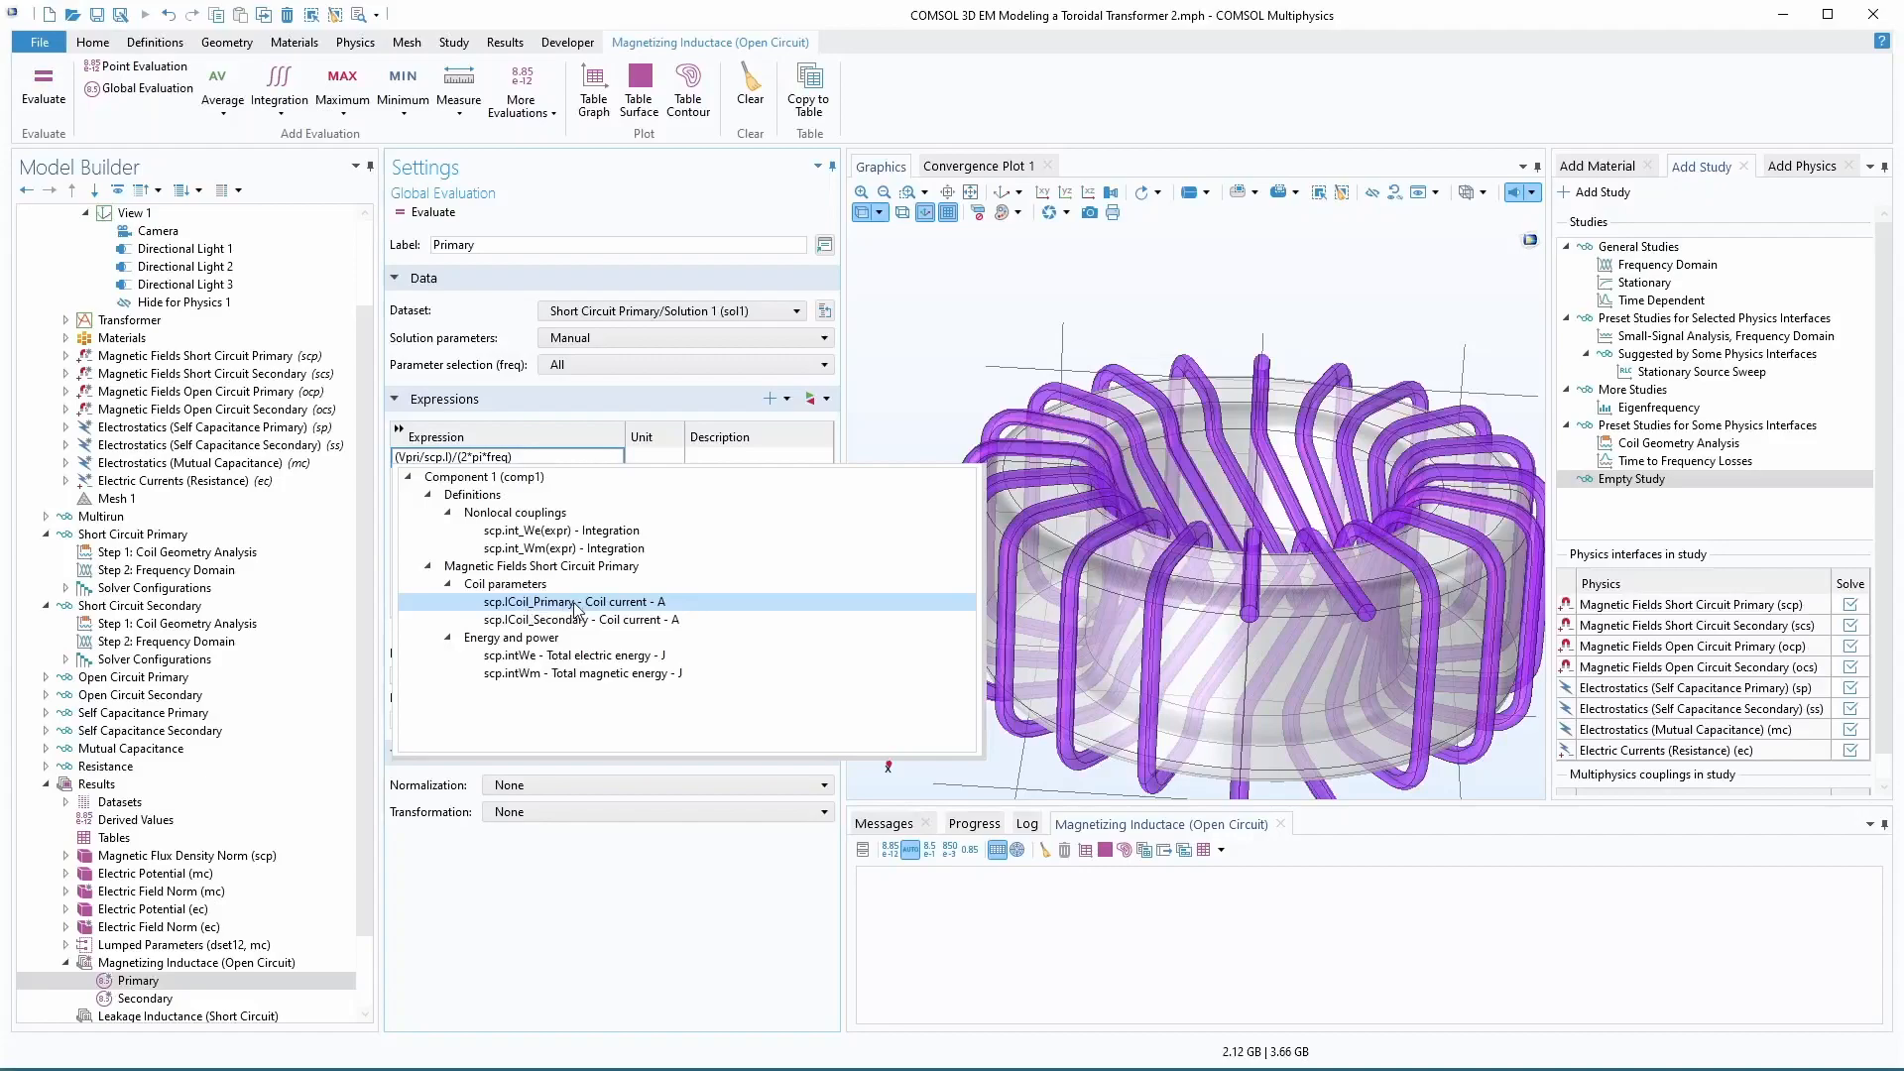
pyautogui.doubleClick(627, 603)
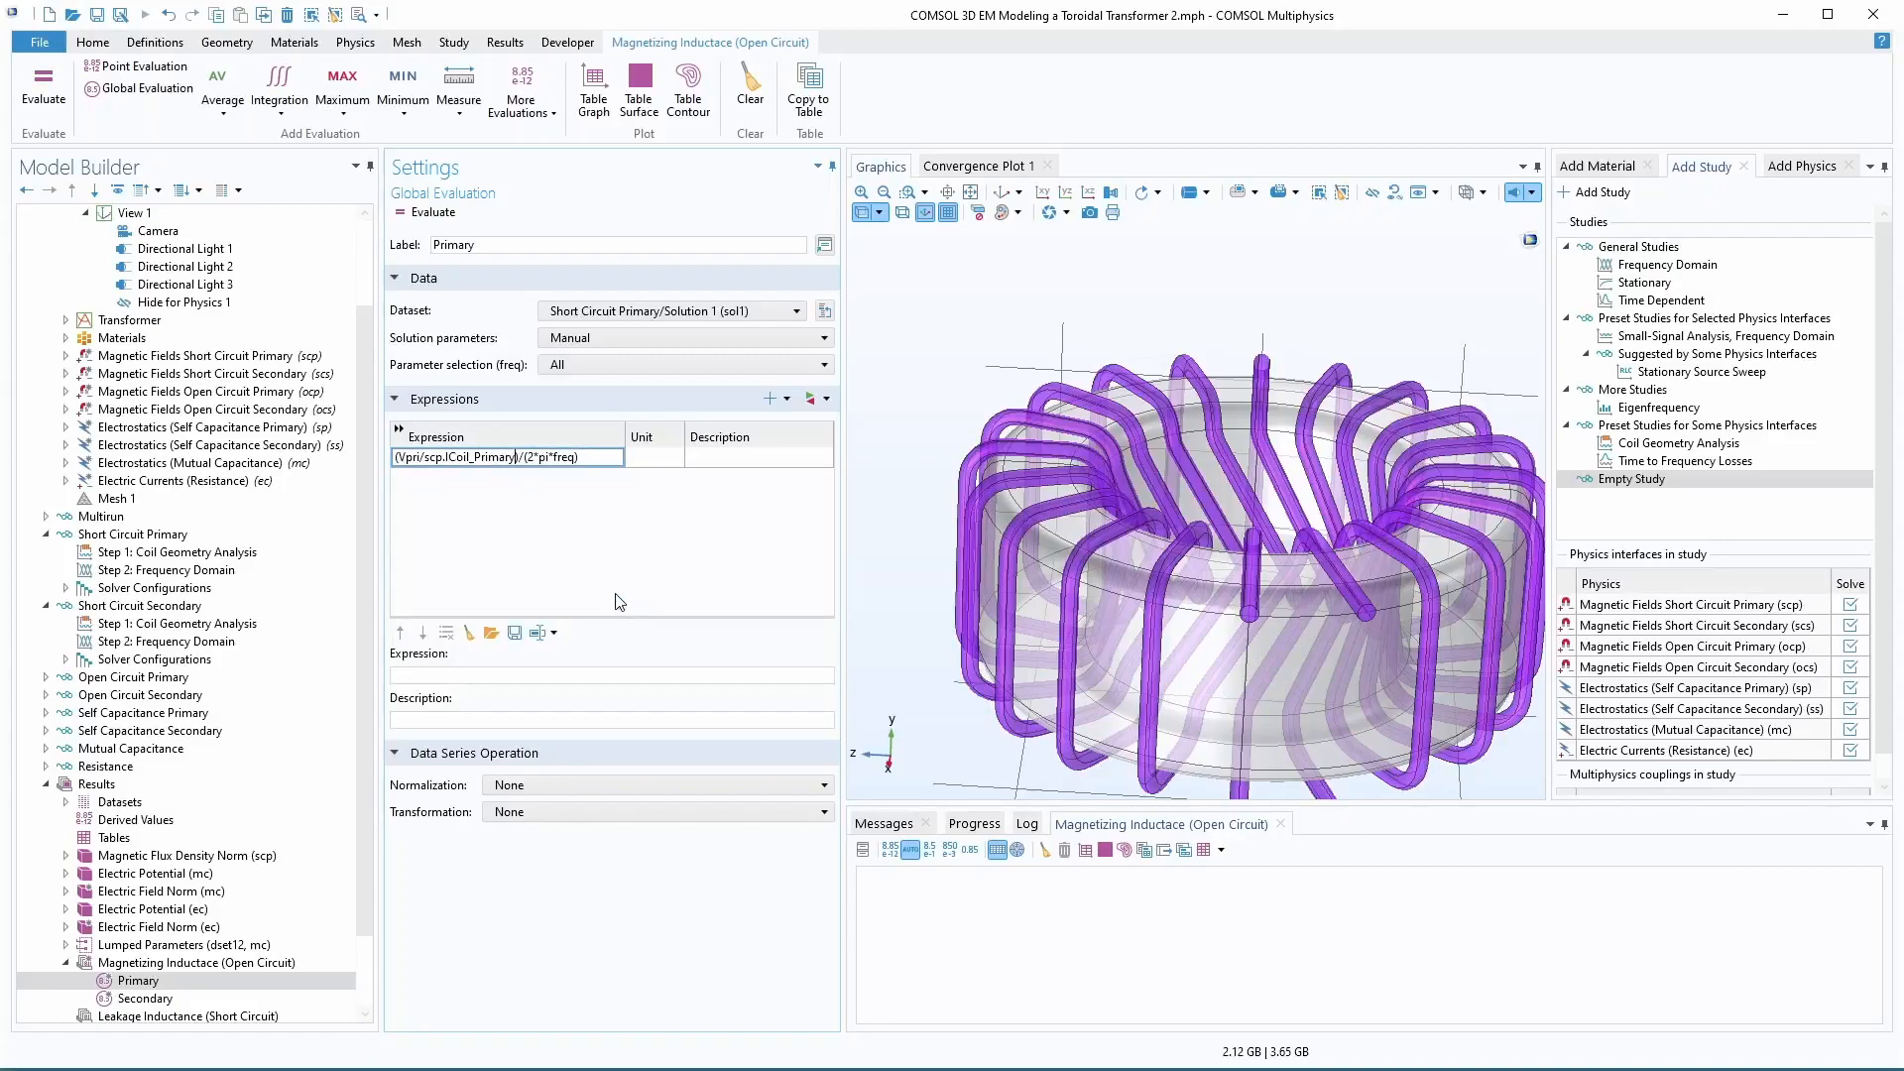
# - Set the expression's unit to H and its description to Primary Magnetizing Inductance
pyautogui.press('Tab')
pyautogui.write('H')
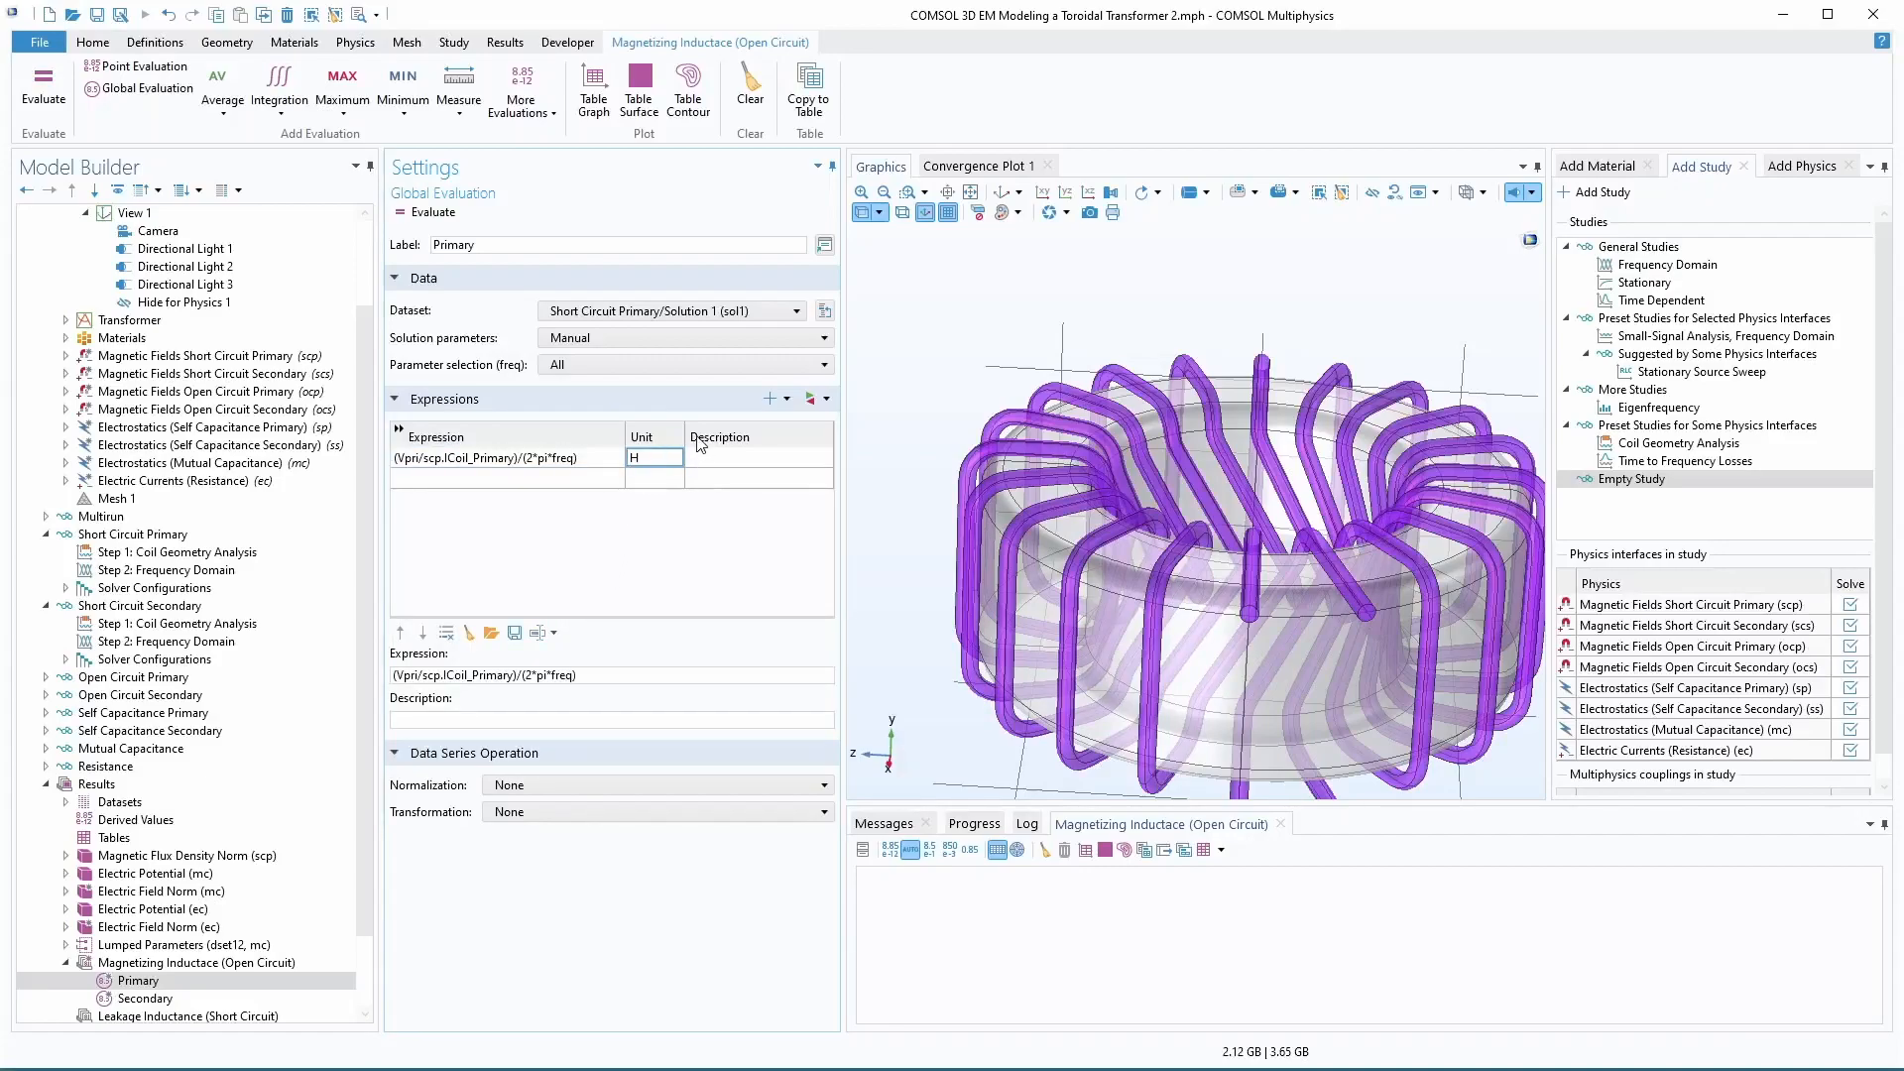
pyautogui.click(727, 461)
pyautogui.write('Primary Magnetiz')
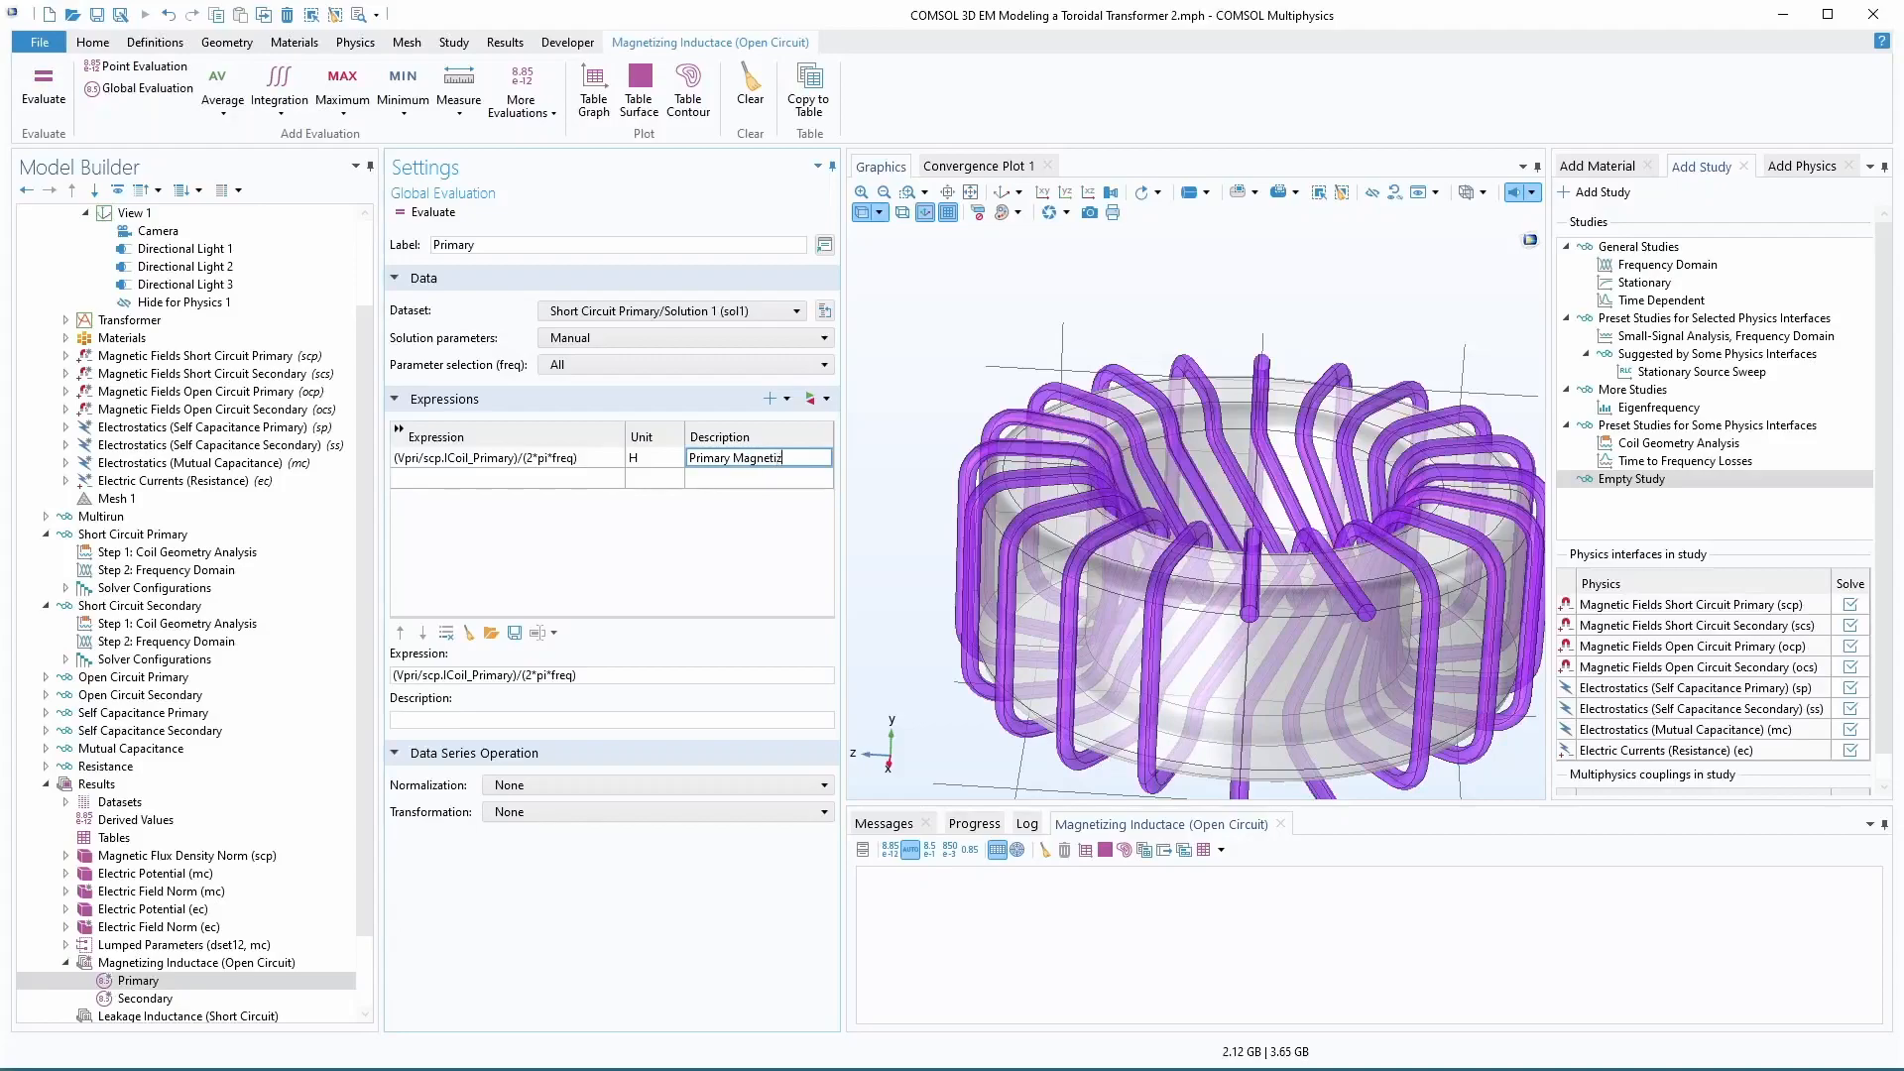
pyautogui.write('ing Inductance')
pyautogui.press('Tab')
# - Evaluate the Primary node and change its expression to imag(Vpri/scp.ICoil_Primary)/(2*pi*freq)
pyautogui.click(420, 212)
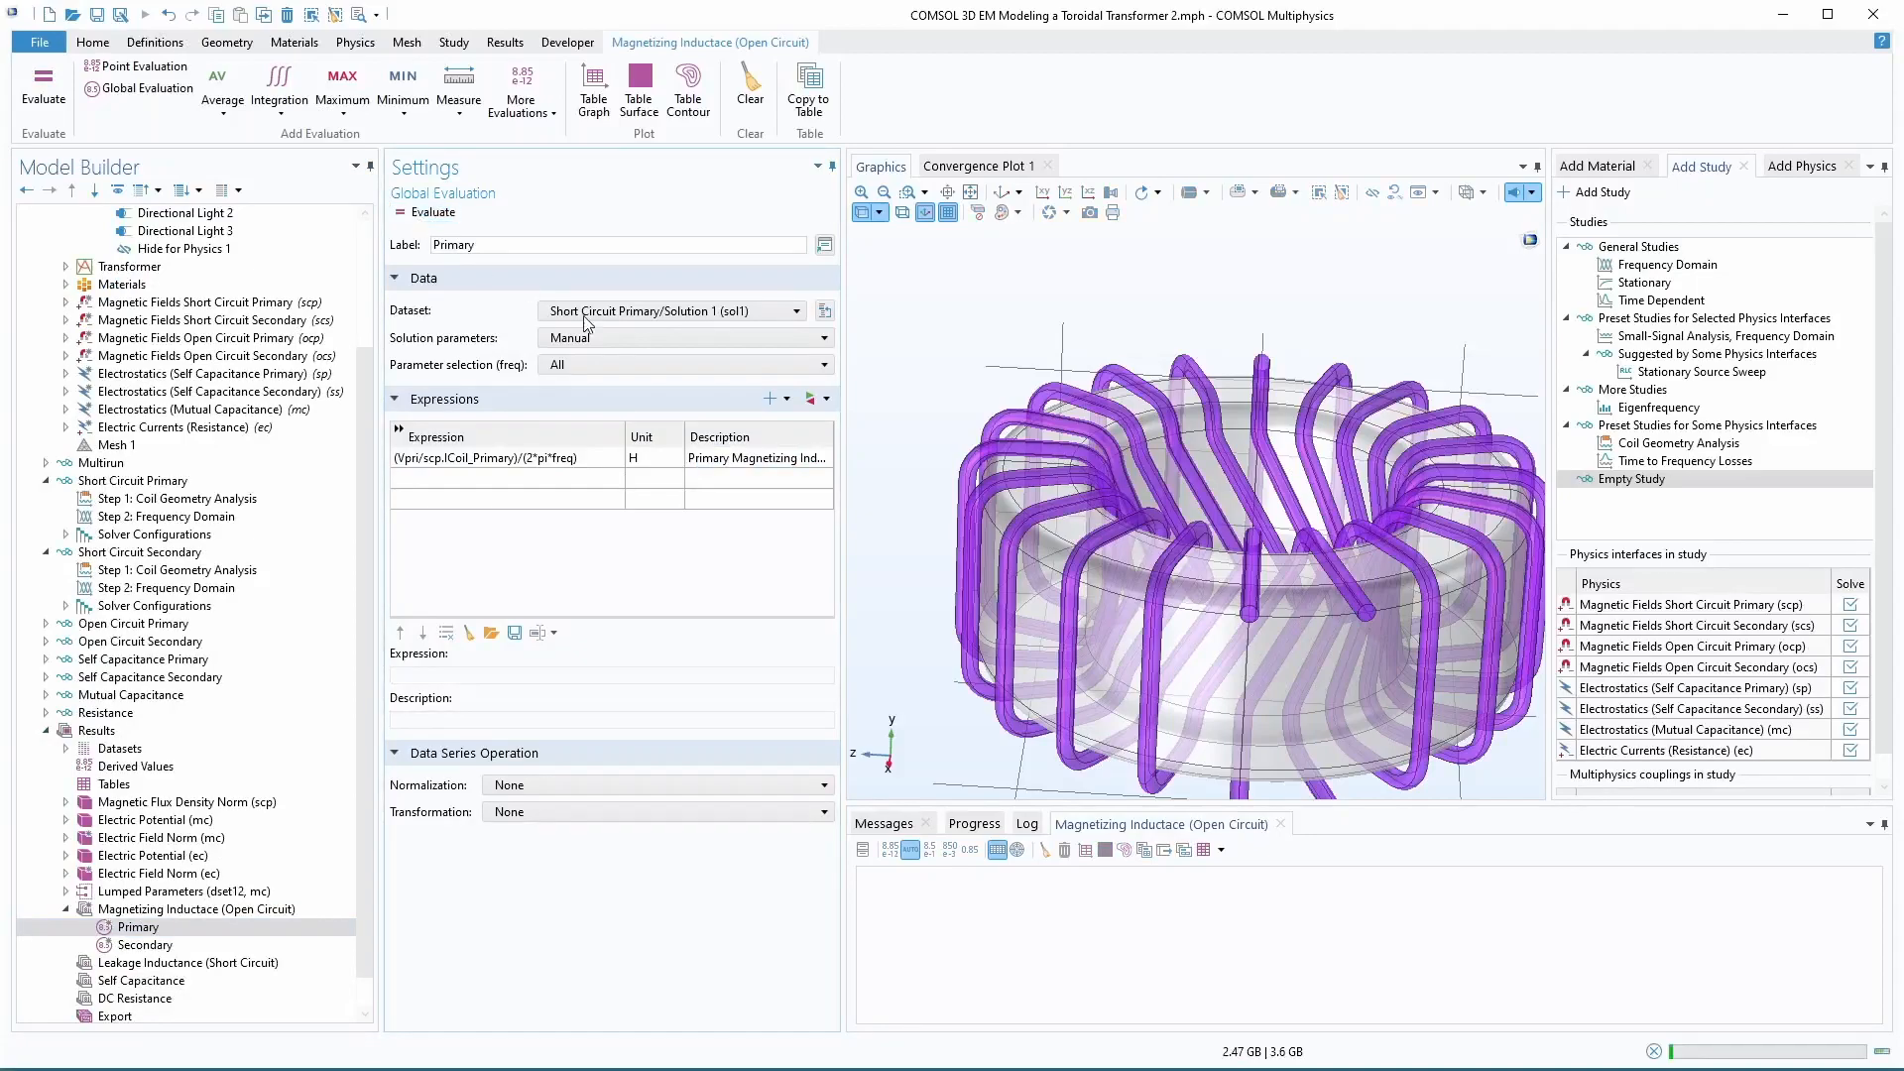
pyautogui.click(396, 458)
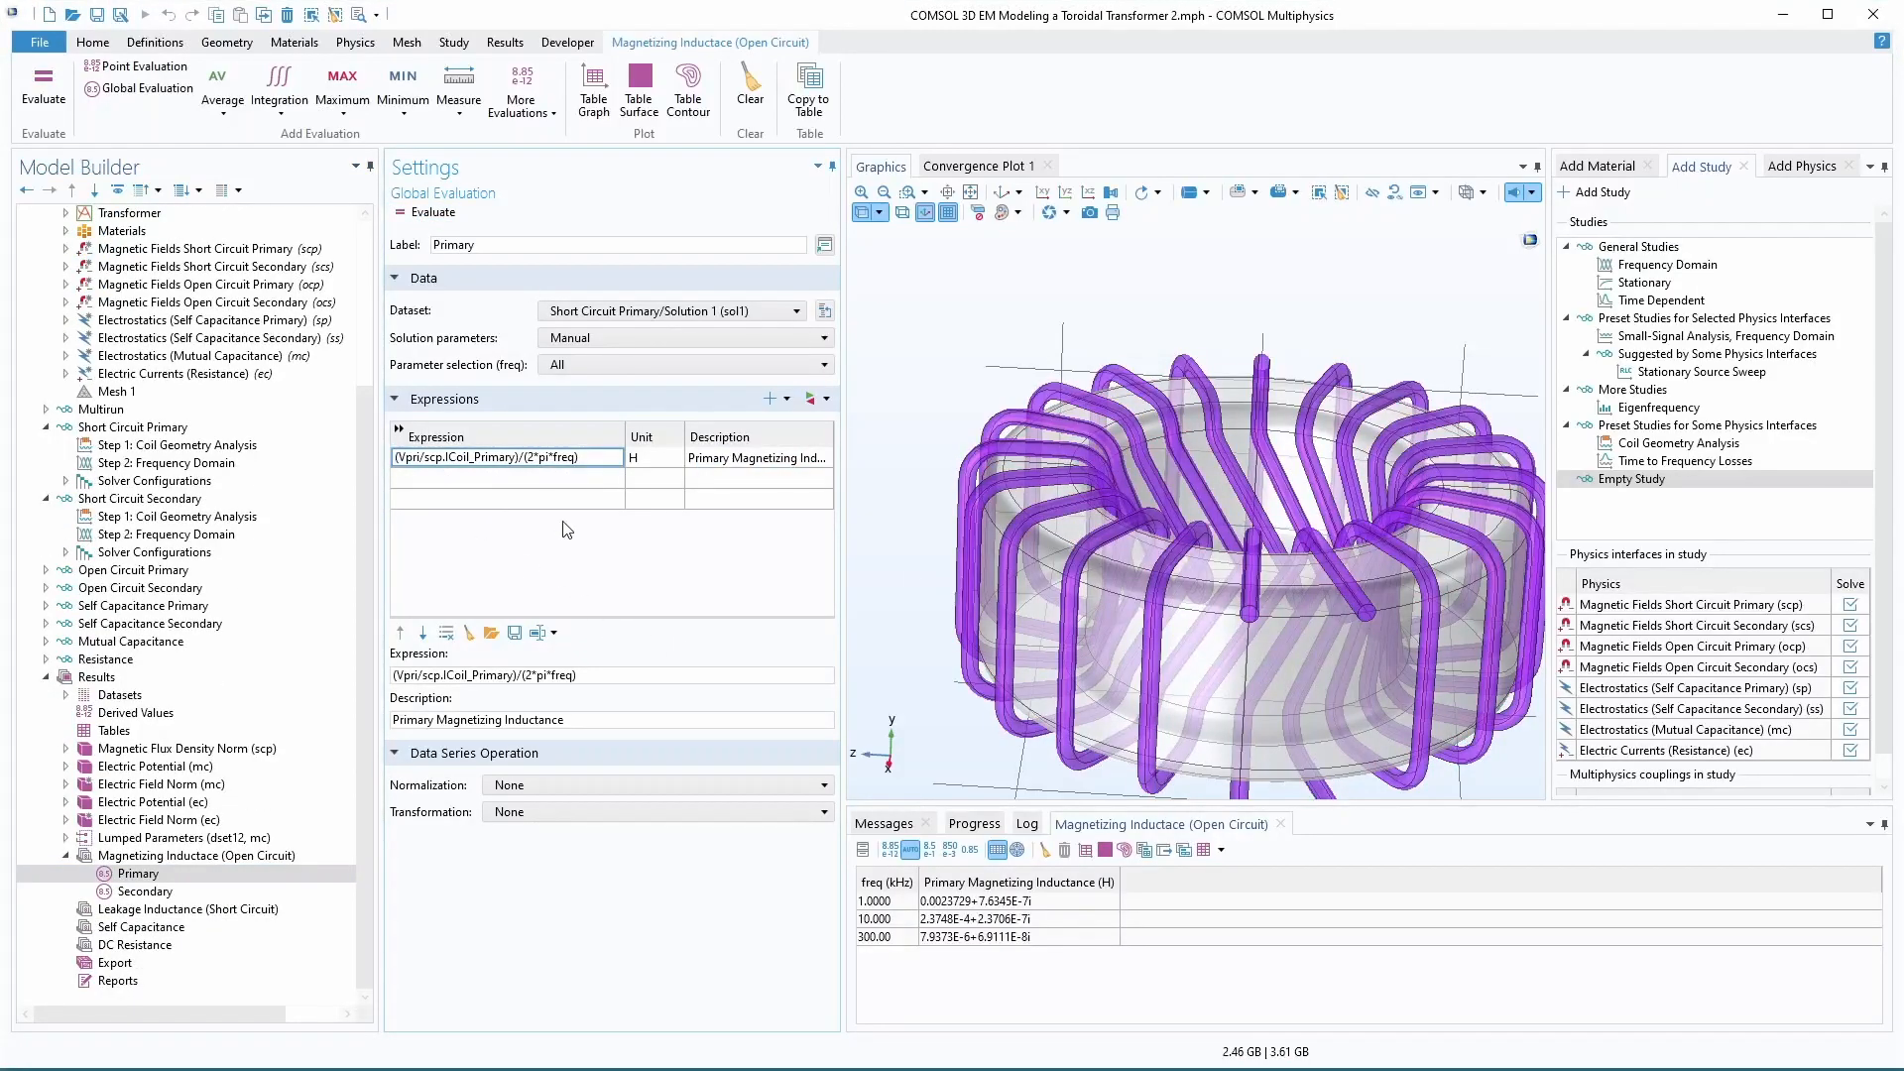
pyautogui.write('imag')
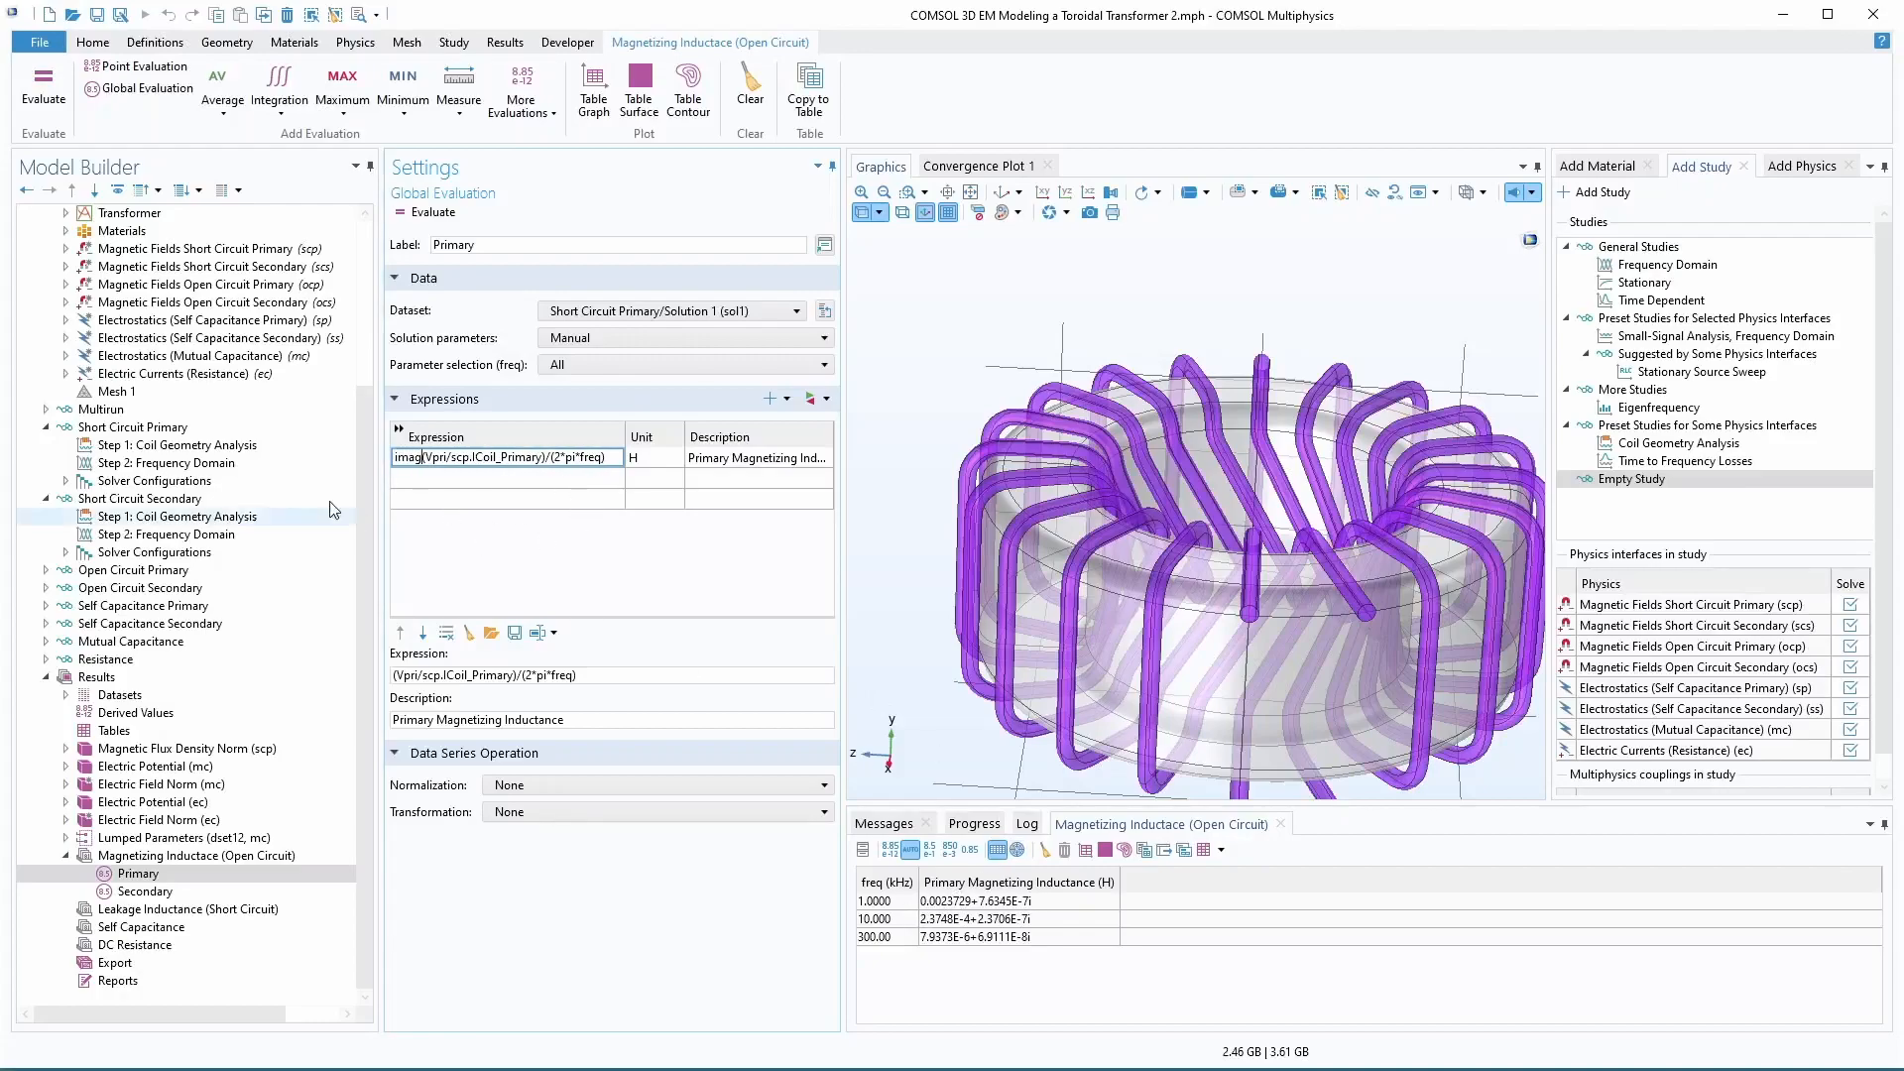
# - Duplicate the Primary evaluation and rename the copy as Secondary
pyautogui.rightClick(138, 874)
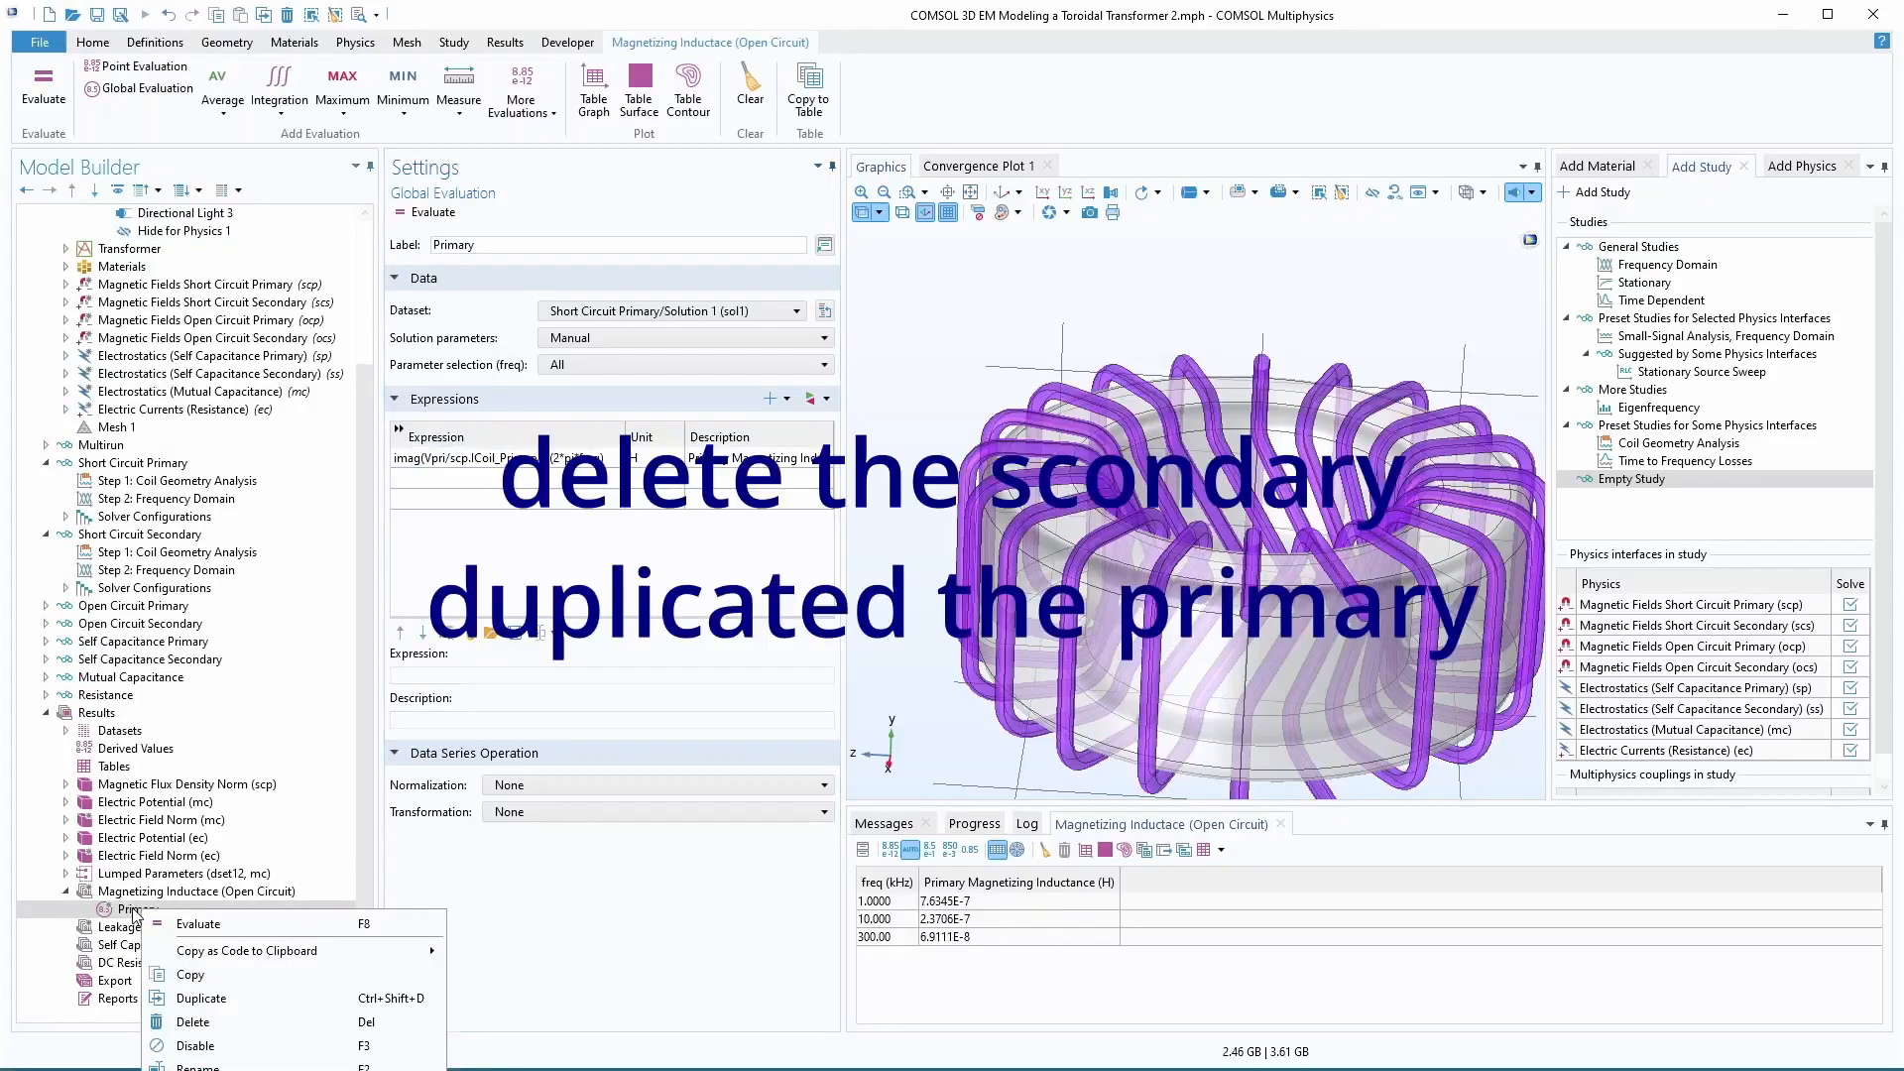
pyautogui.click(169, 1003)
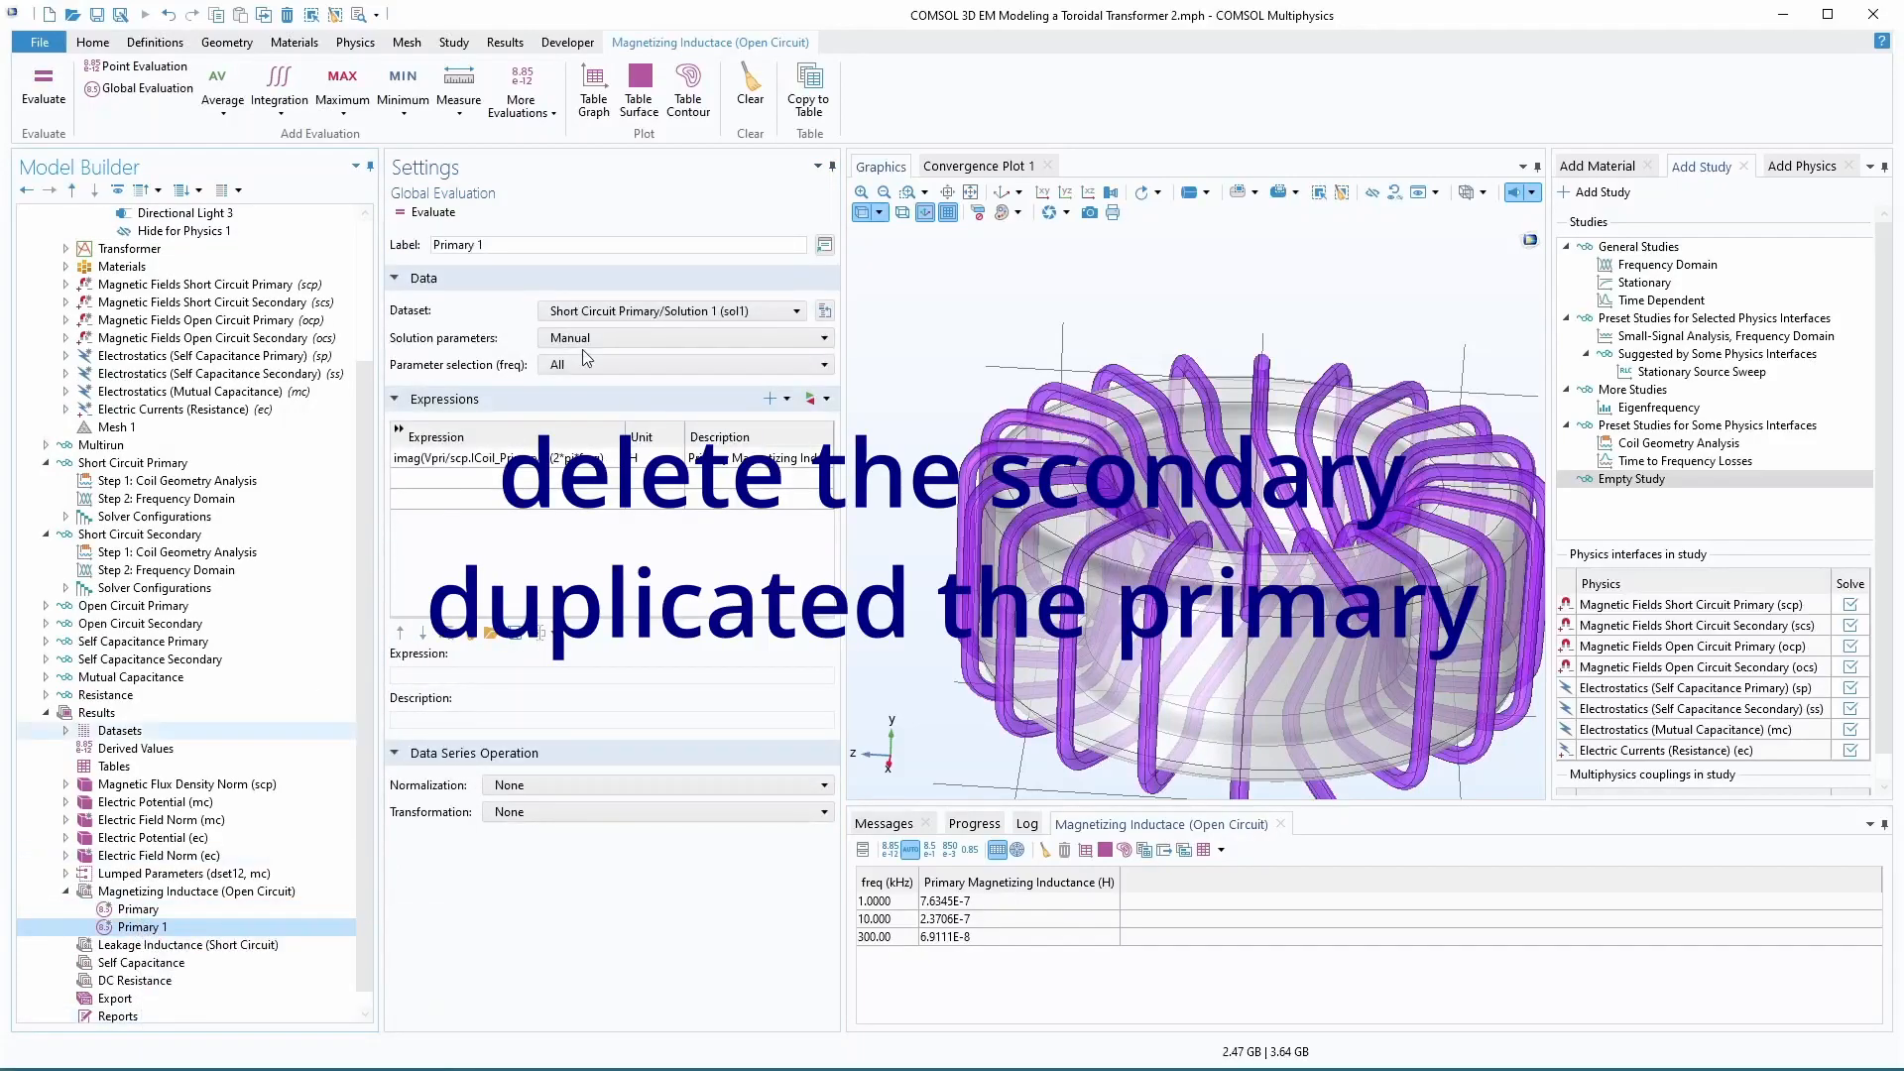
pyautogui.tripleClick(506, 244)
pyautogui.write('Secondary')
pyautogui.press('Return')
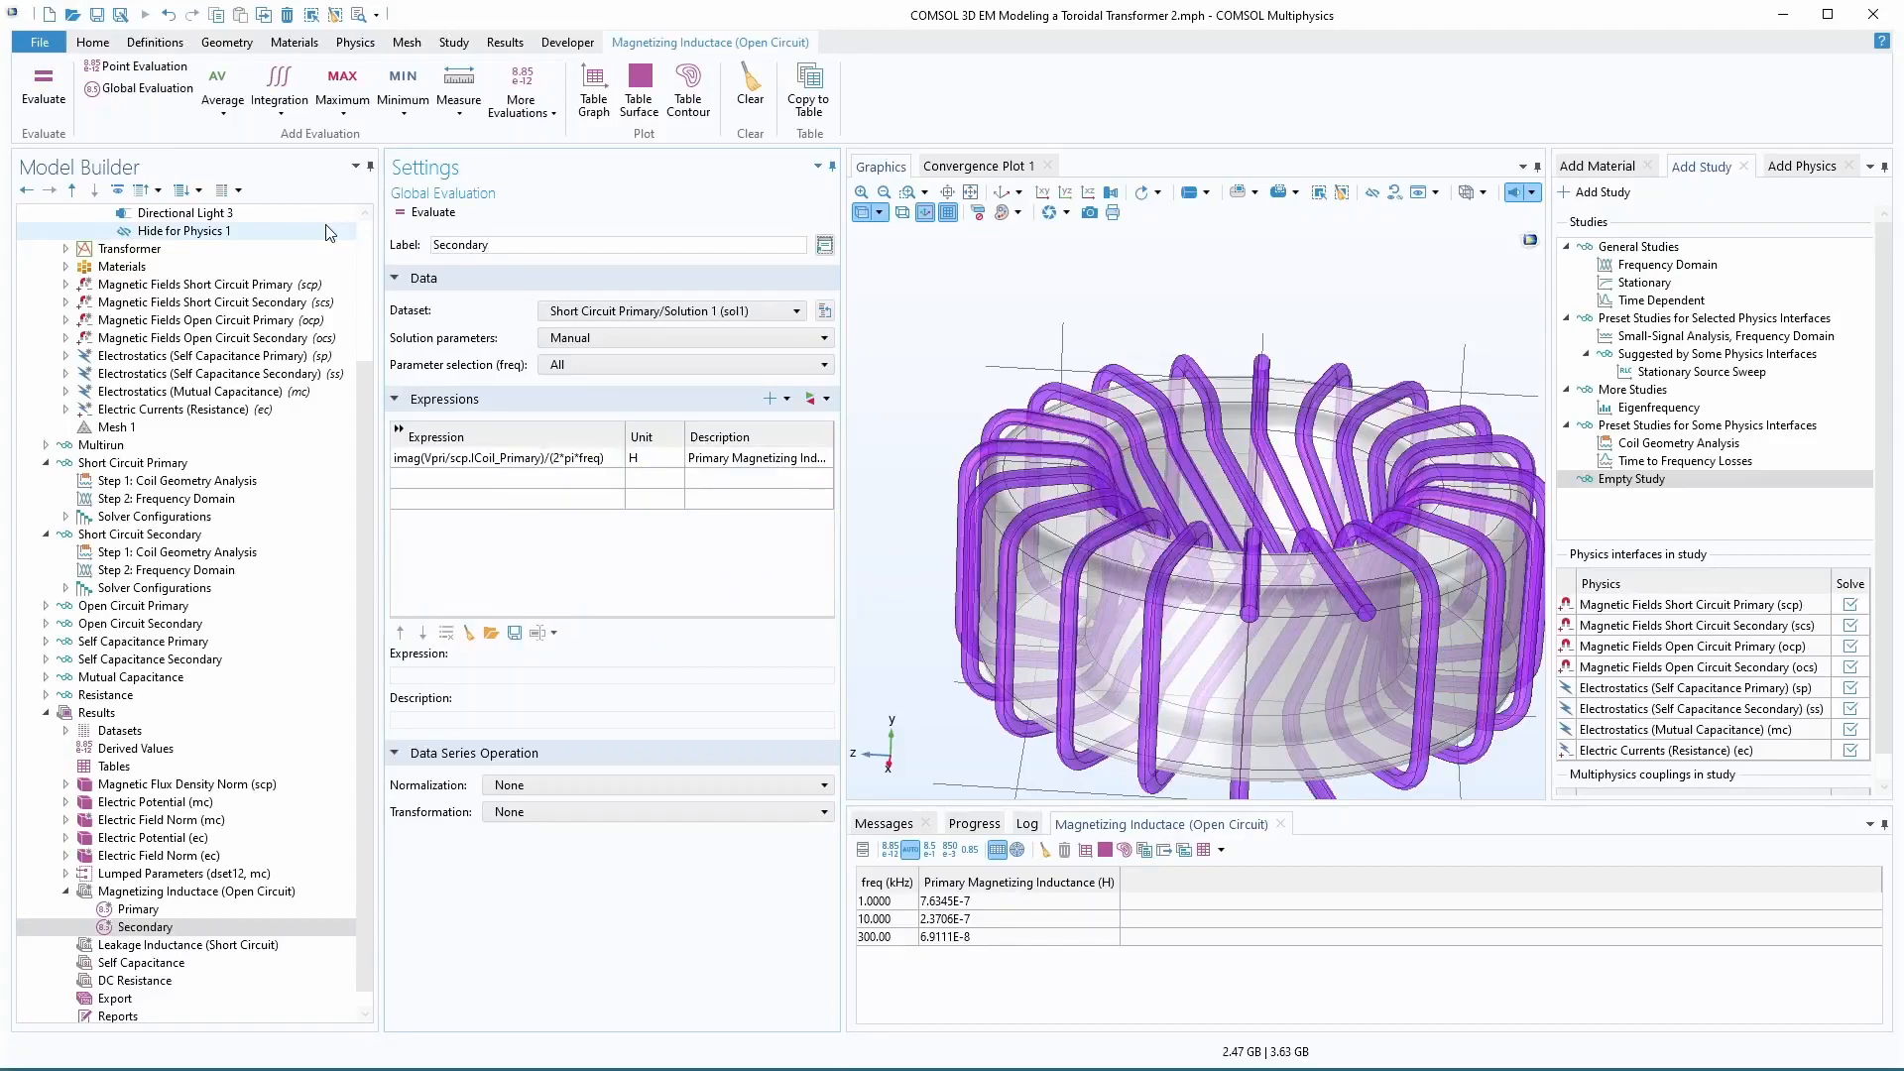
# - Change the Secondary evaluation's expression to imag(Vpri/scs.ICoil_Secondary)/(2*pi*freq)
pyautogui.click(610, 461)
pyautogui.click(610, 461)
pyautogui.click(462, 457)
pyautogui.press('BackSpace')
pyautogui.write('s')
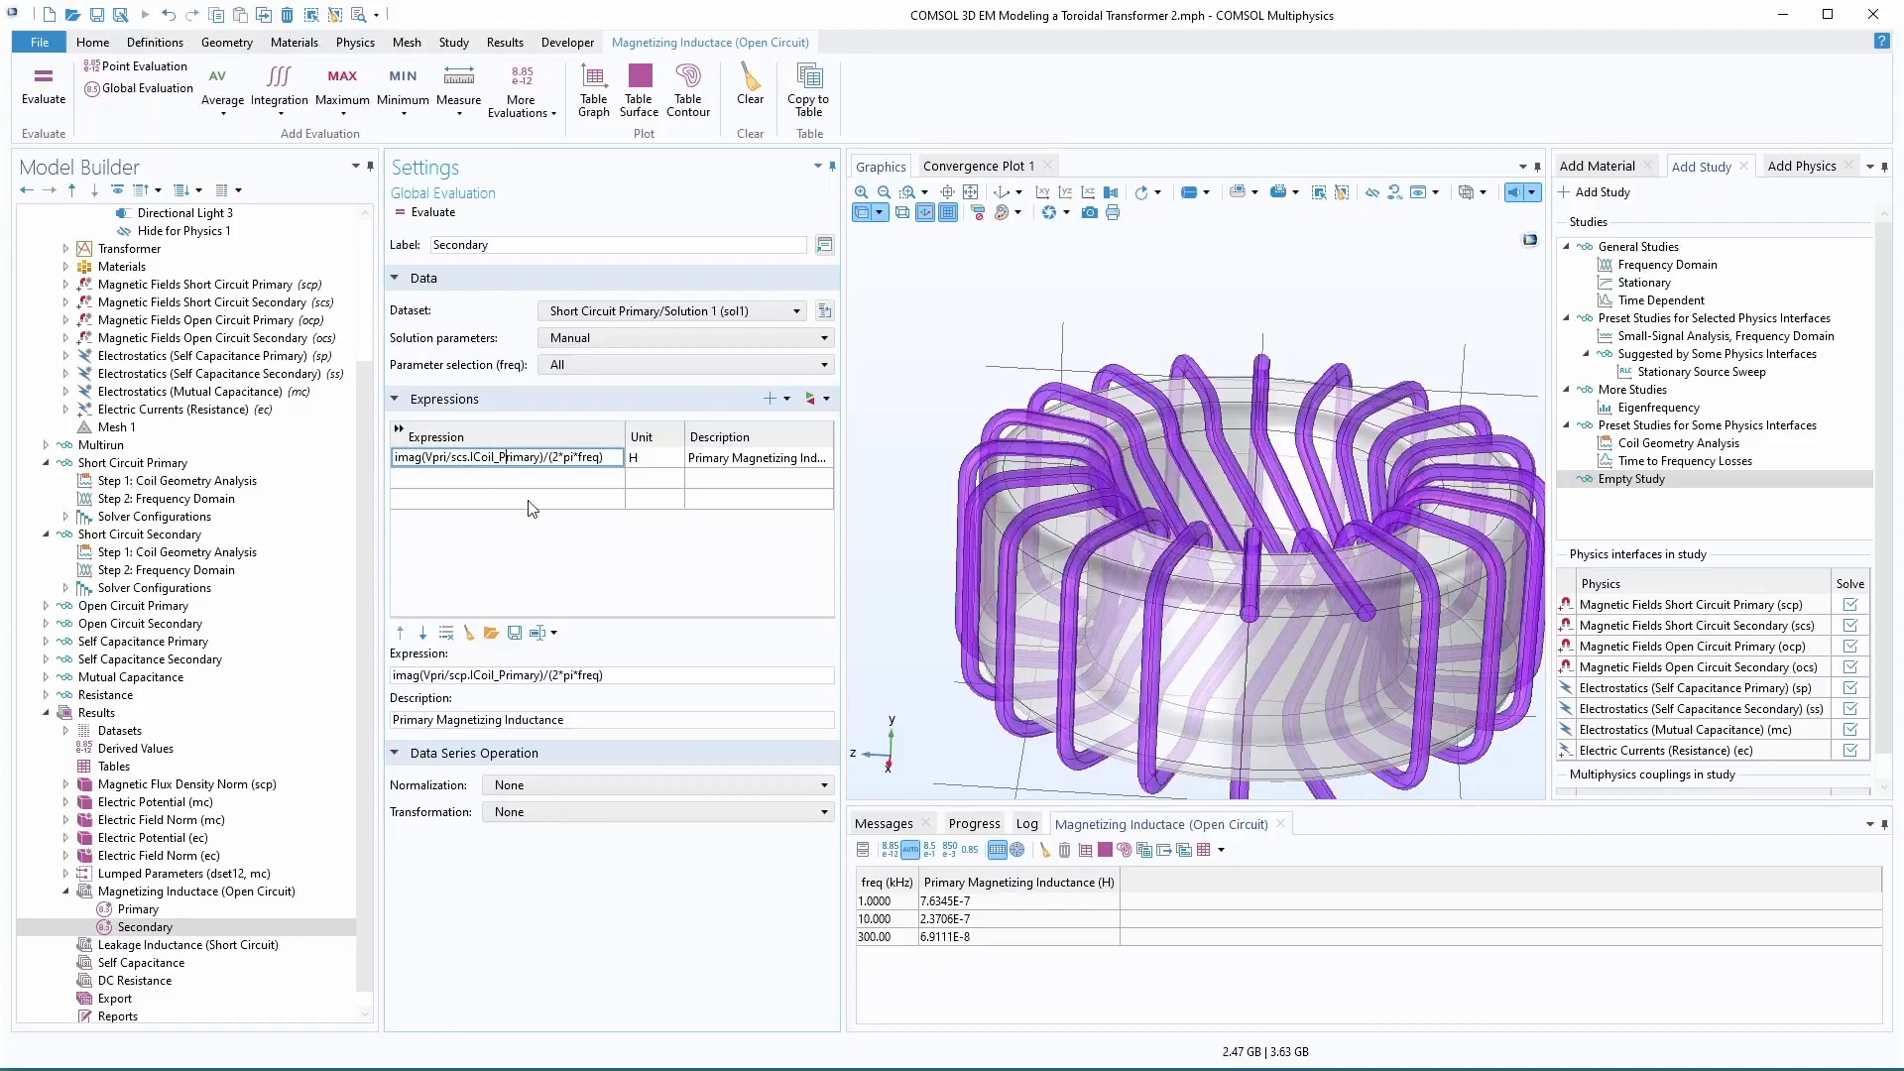
pyautogui.hotkey('shift', 'Right')
pyautogui.hotkey('shift', 'Right')
pyautogui.hotkey('shift', 'Right')
pyautogui.hotkey('shift', 'Right')
pyautogui.hotkey('shift', 'Right')
pyautogui.write('Secondary')
pyautogui.press('Return')
# - Change the description of the Secondary expression to Secondary Magnetizing Inductance
pyautogui.click(721, 460)
pyautogui.doubleClick(729, 460)
pyautogui.write('Secondary')
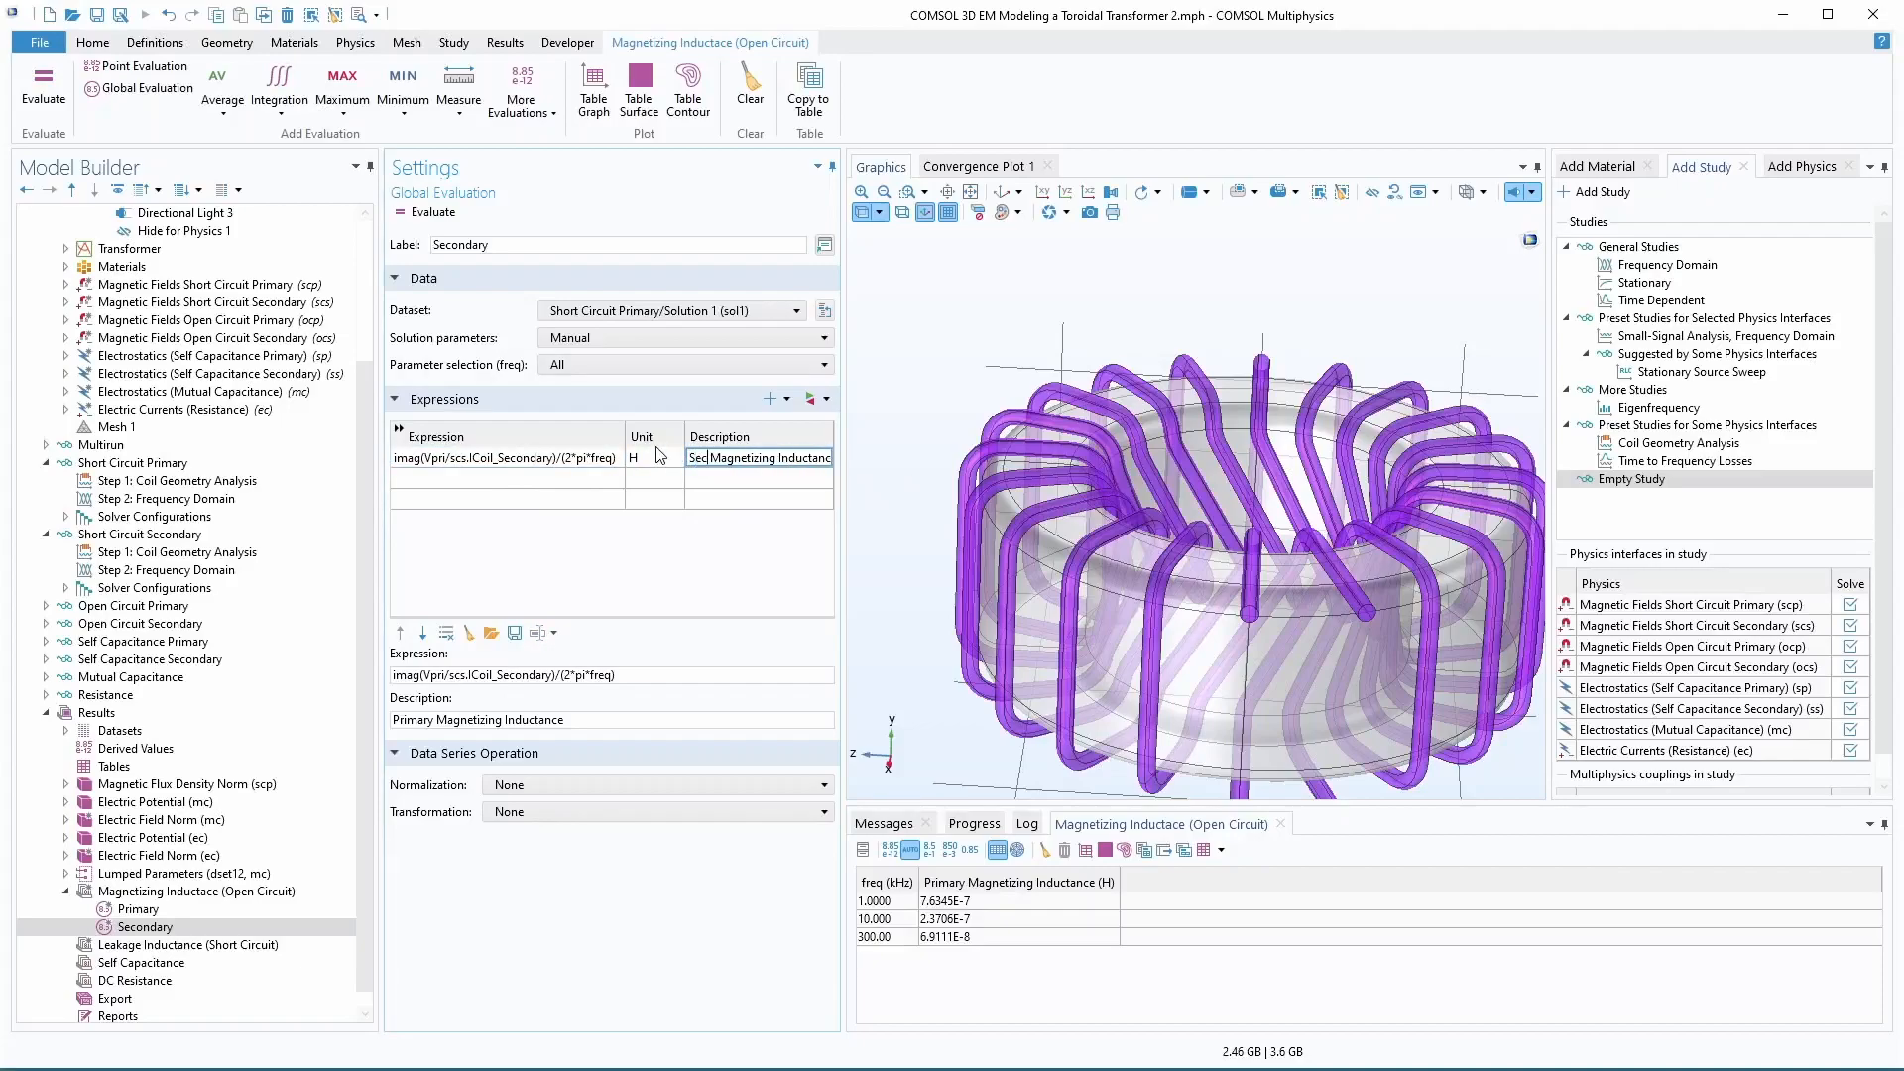
pyautogui.press('Return')
# - Evaluate Secondary with dataset Short Circuit Secondary/Solution 4 (sol4) and move the node into the Leakage Inductance (Short Circuit) group
pyautogui.click(710, 311)
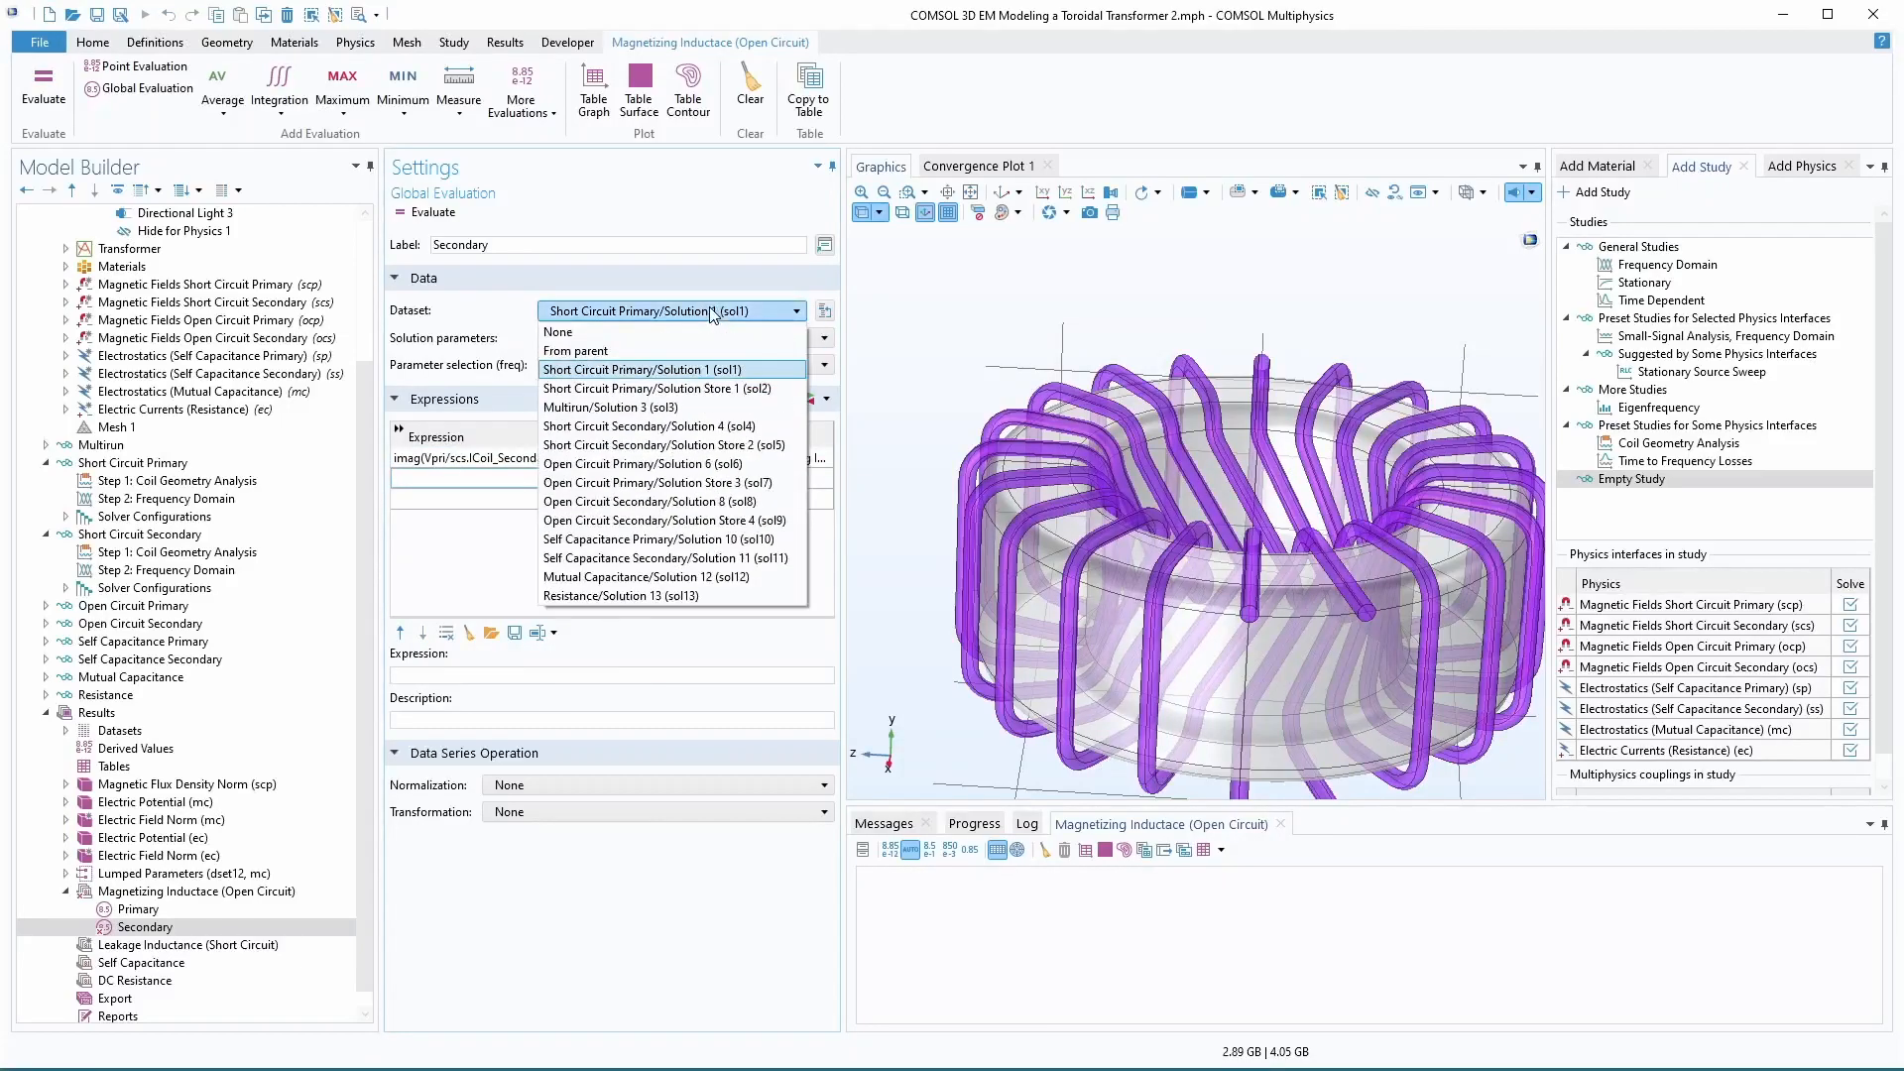
pyautogui.click(691, 426)
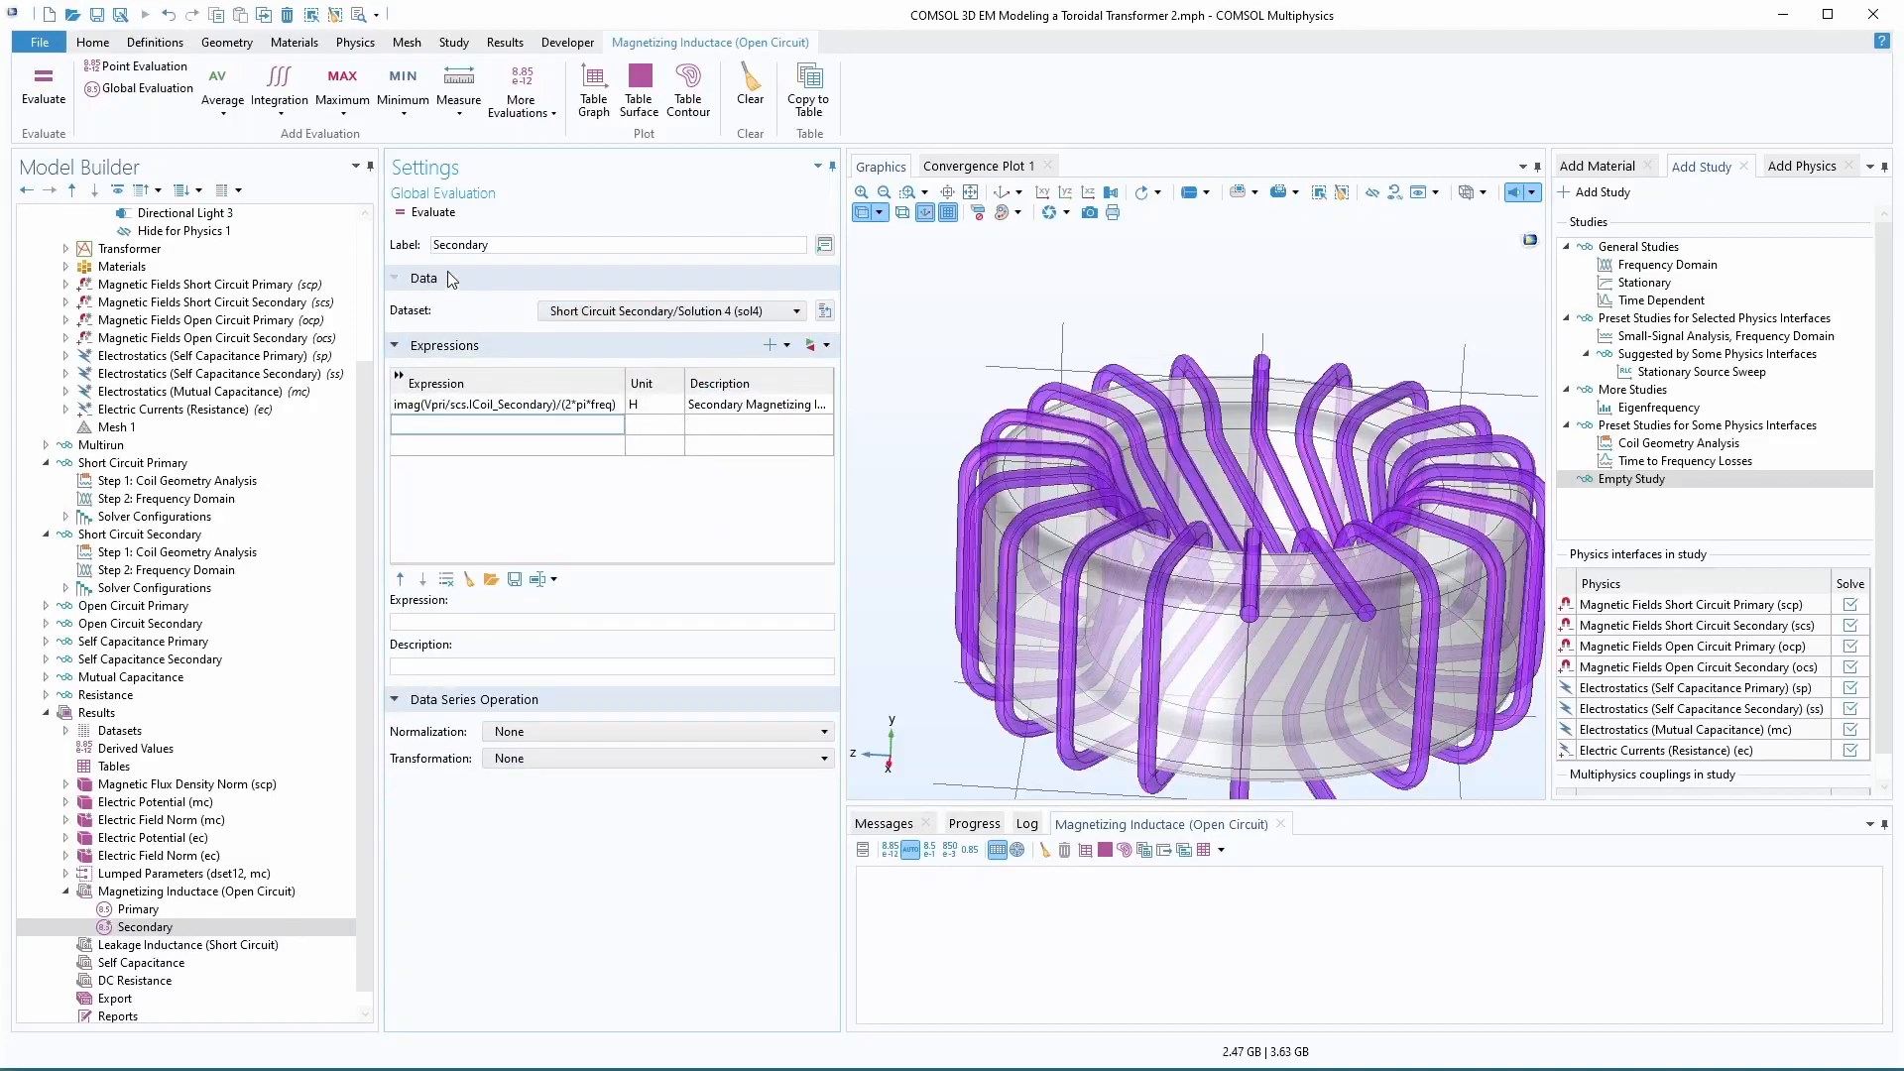
pyautogui.click(420, 210)
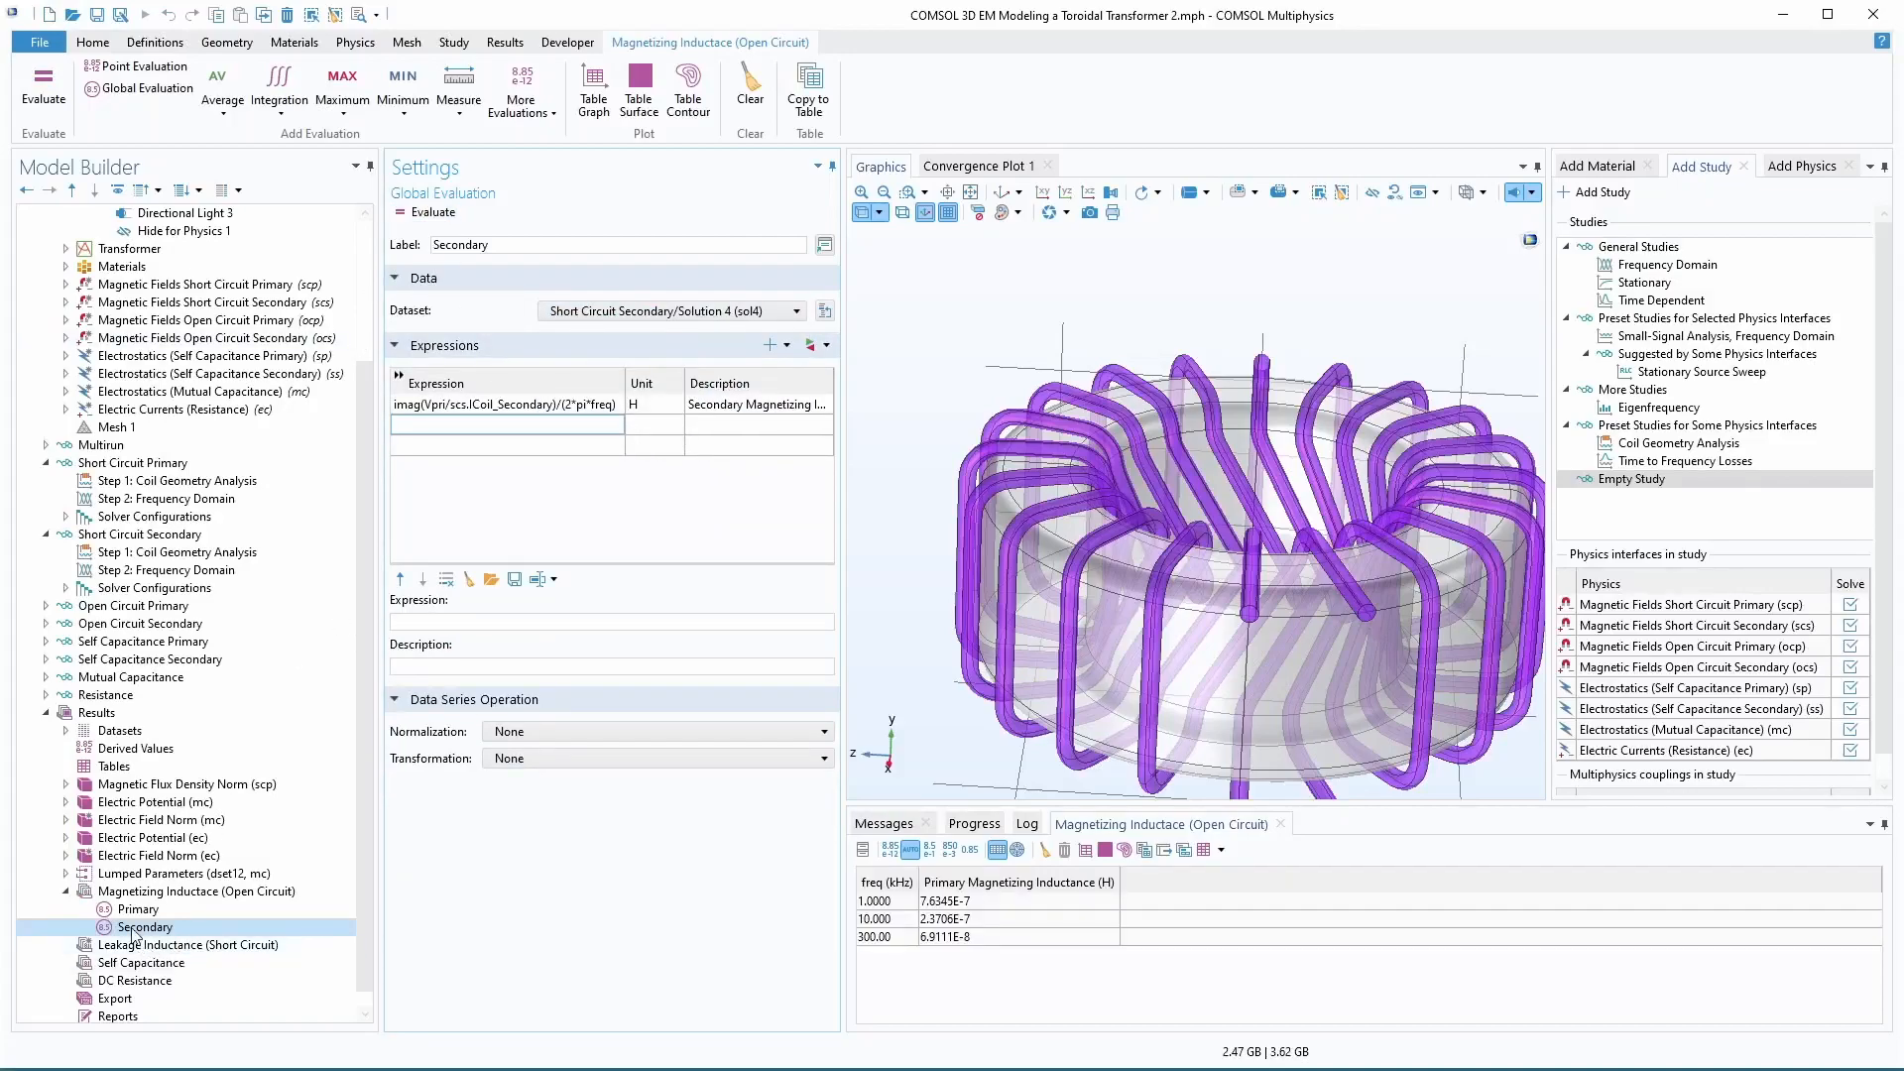
pyautogui.moveTo(140, 928); pyautogui.dragTo(149, 947)
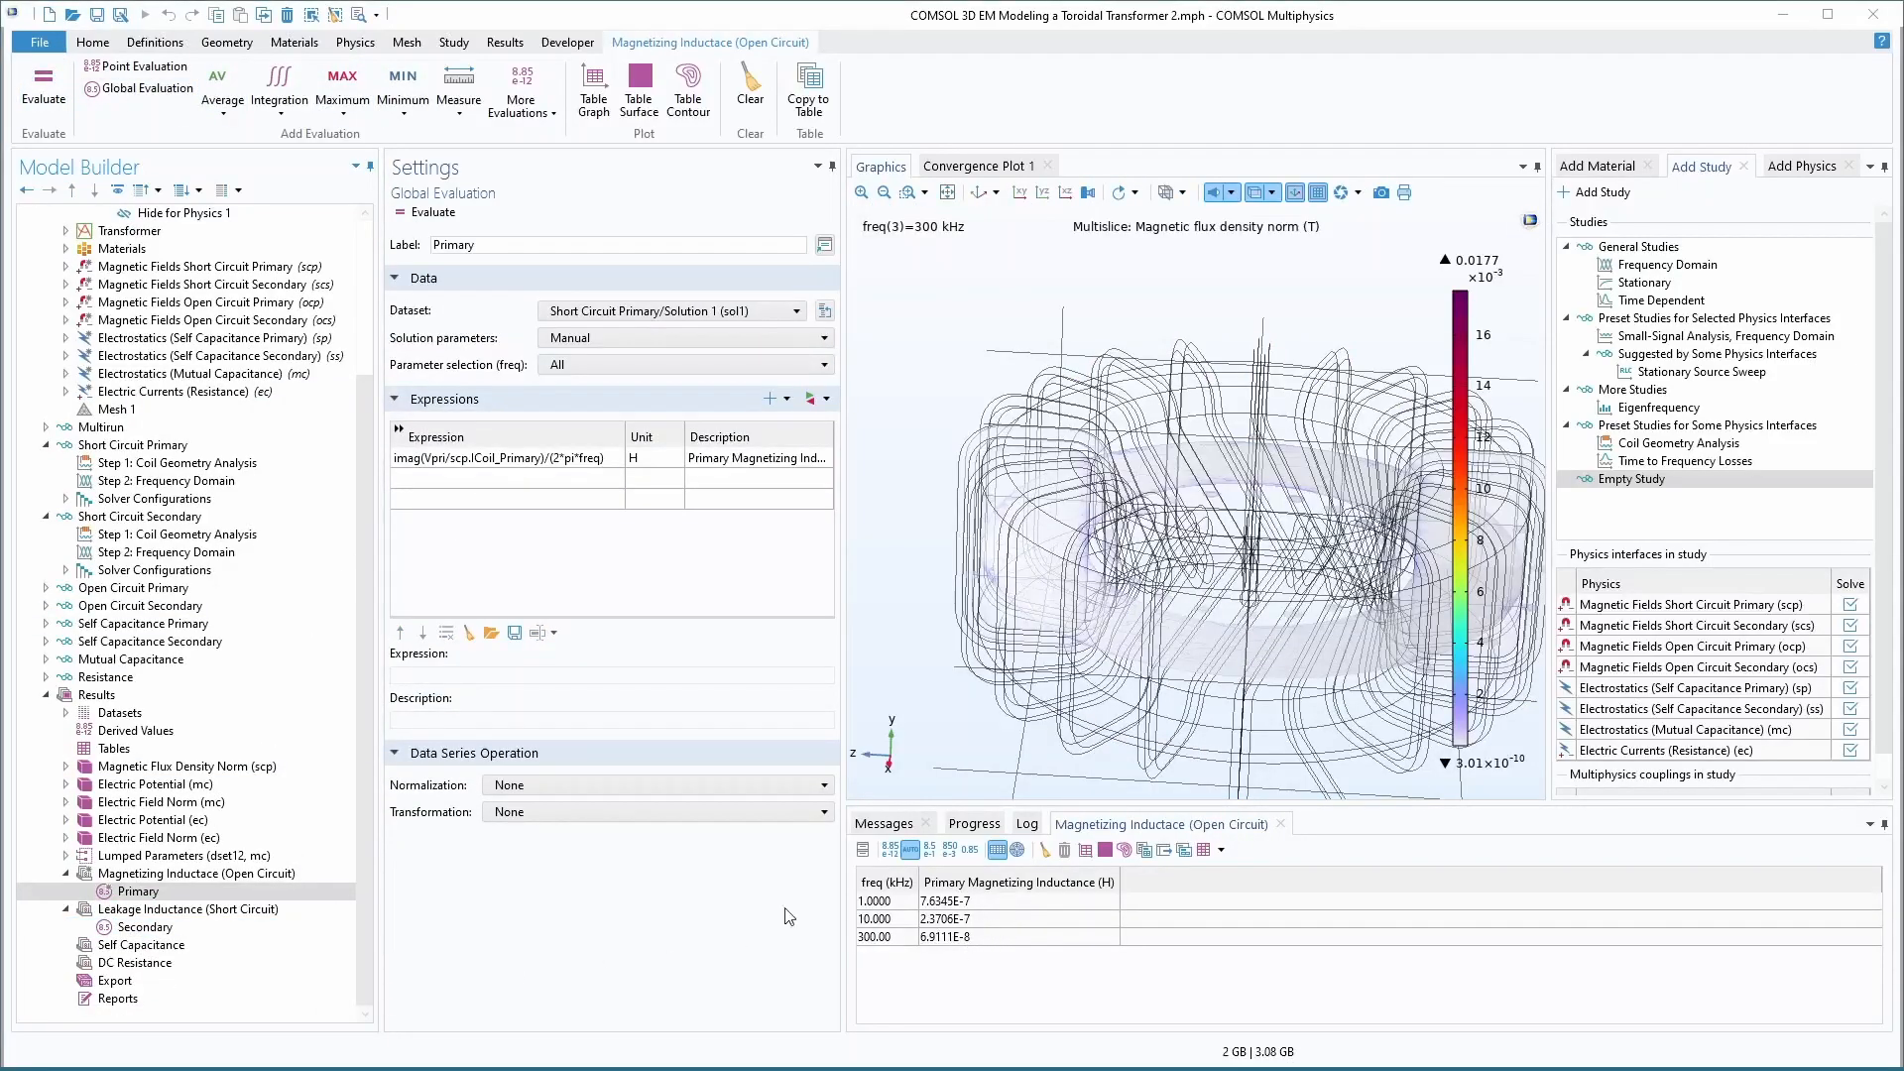
# - Examine the Magnetic Flux Density Norm (scp) plot group and the studies referenced by the Multirun study
pyautogui.click(182, 769)
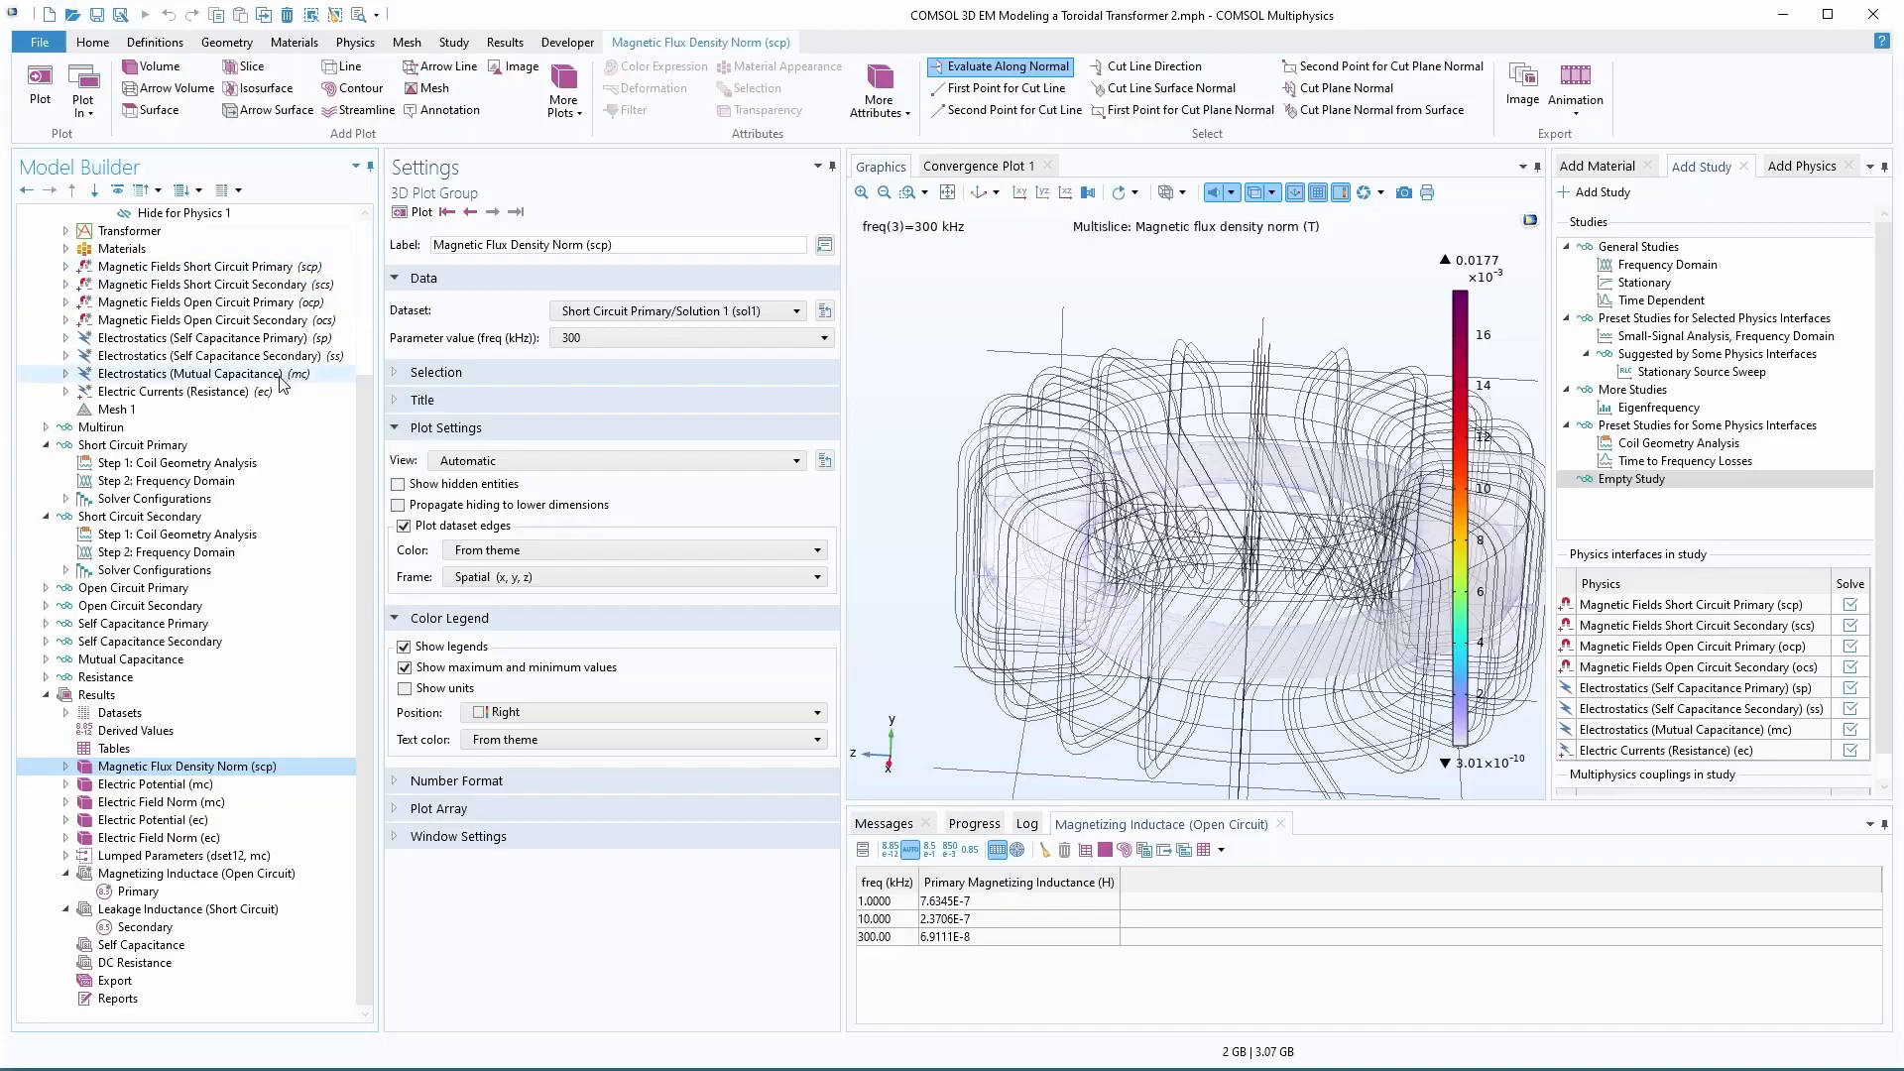
pyautogui.scroll(4, 280, 384)
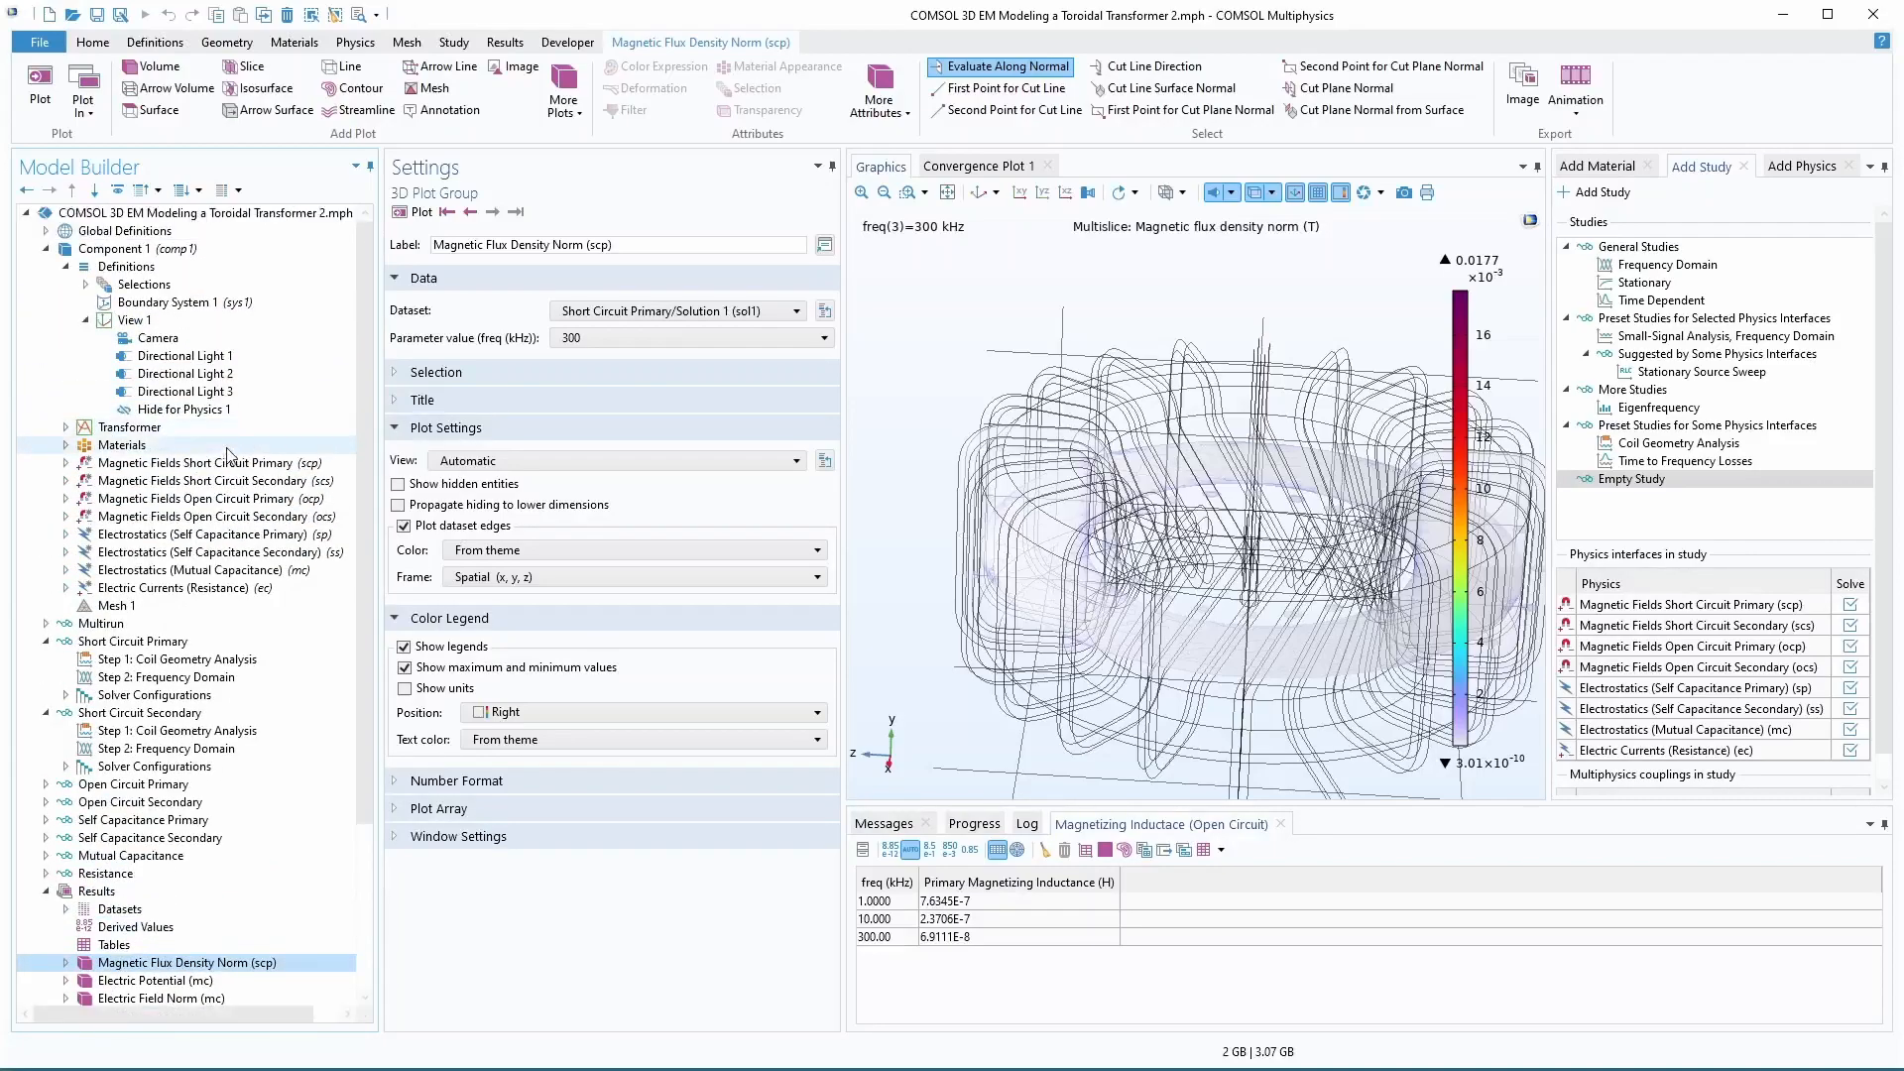
pyautogui.click(47, 642)
pyautogui.click(47, 660)
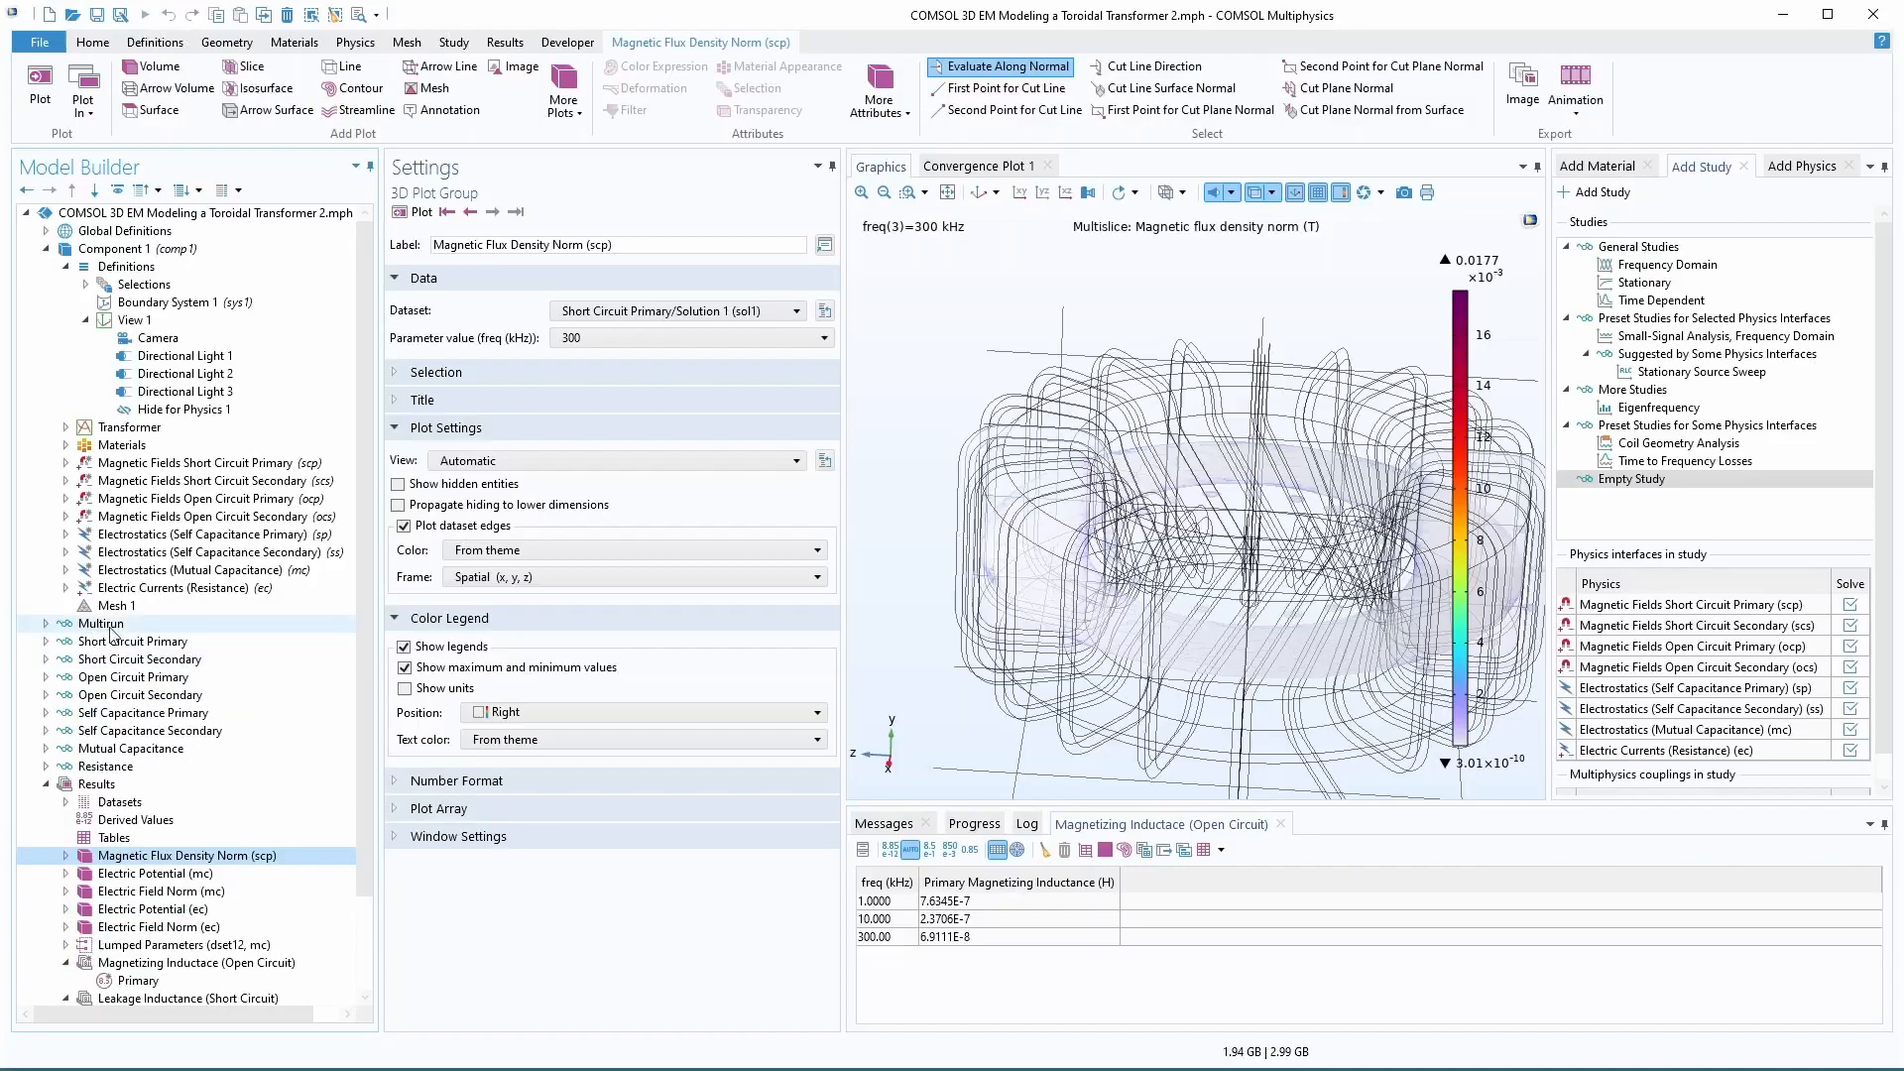
pyautogui.click(109, 626)
pyautogui.click(45, 623)
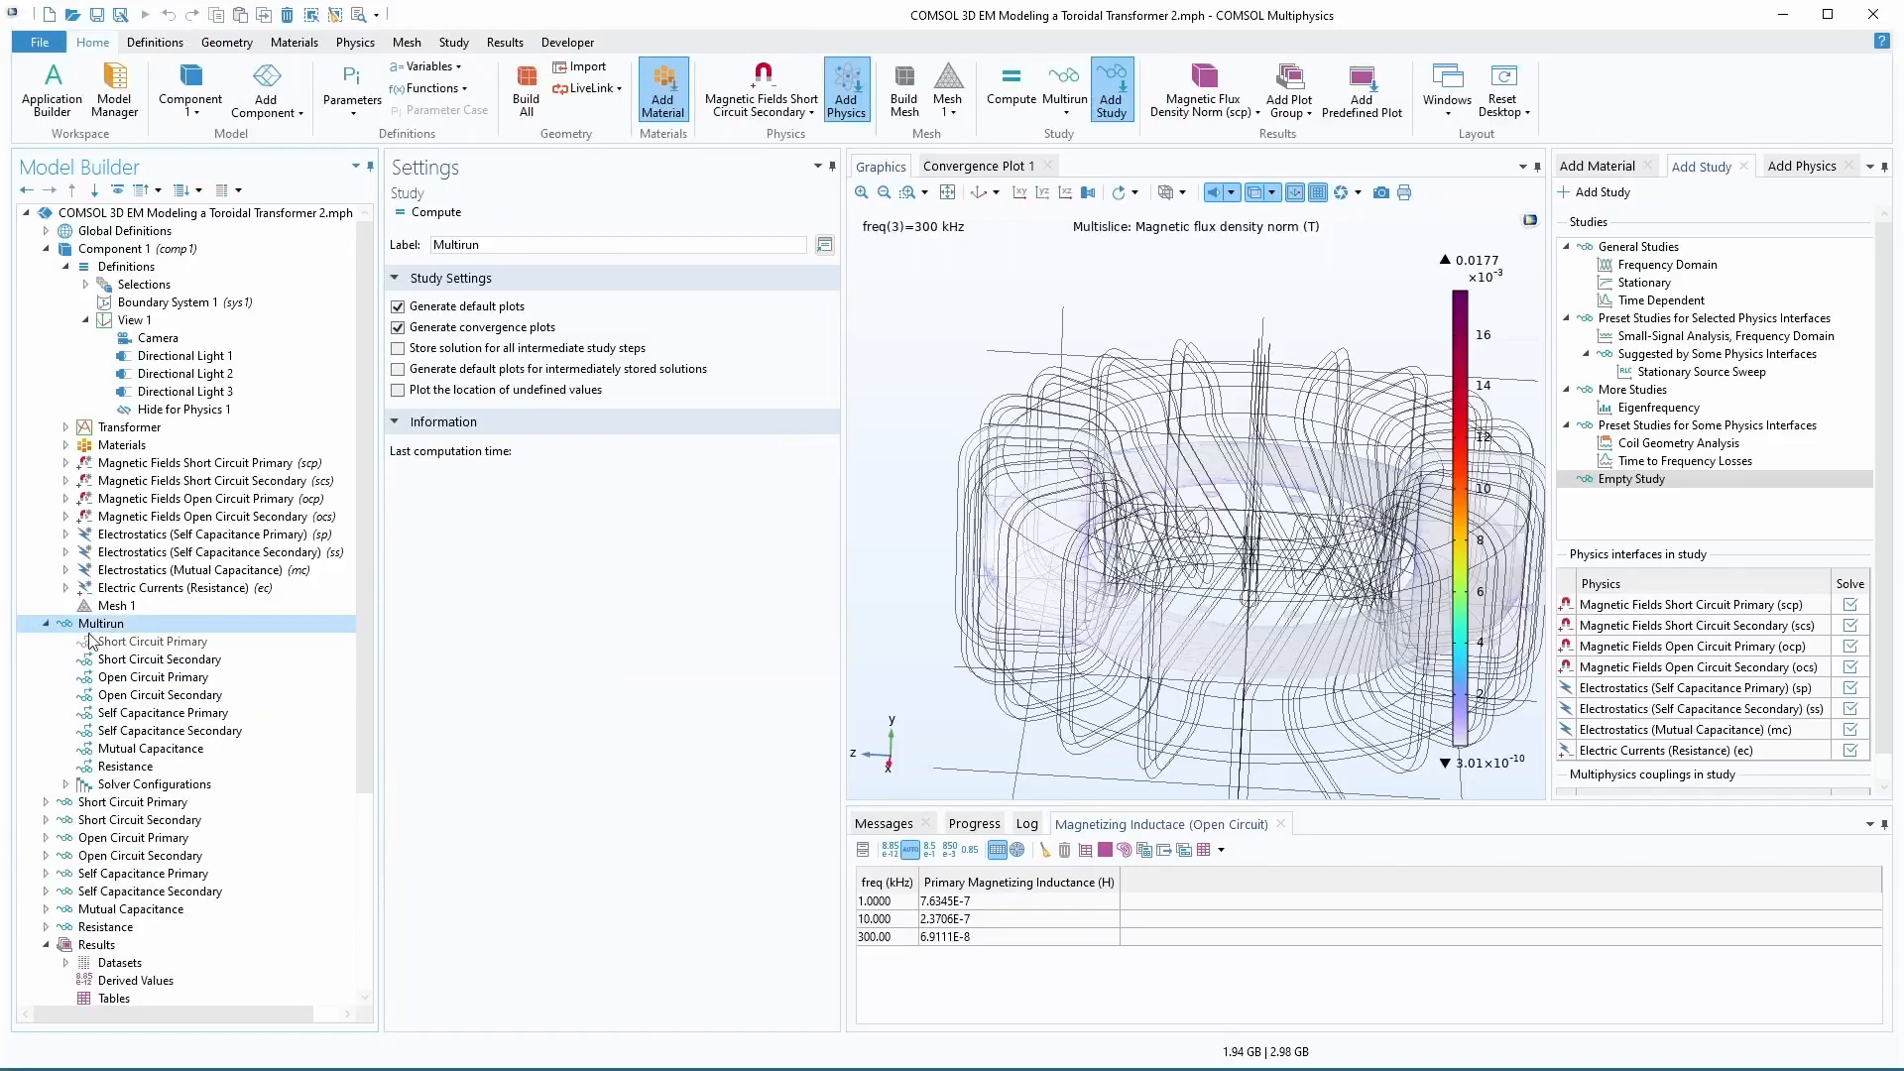
pyautogui.click(46, 623)
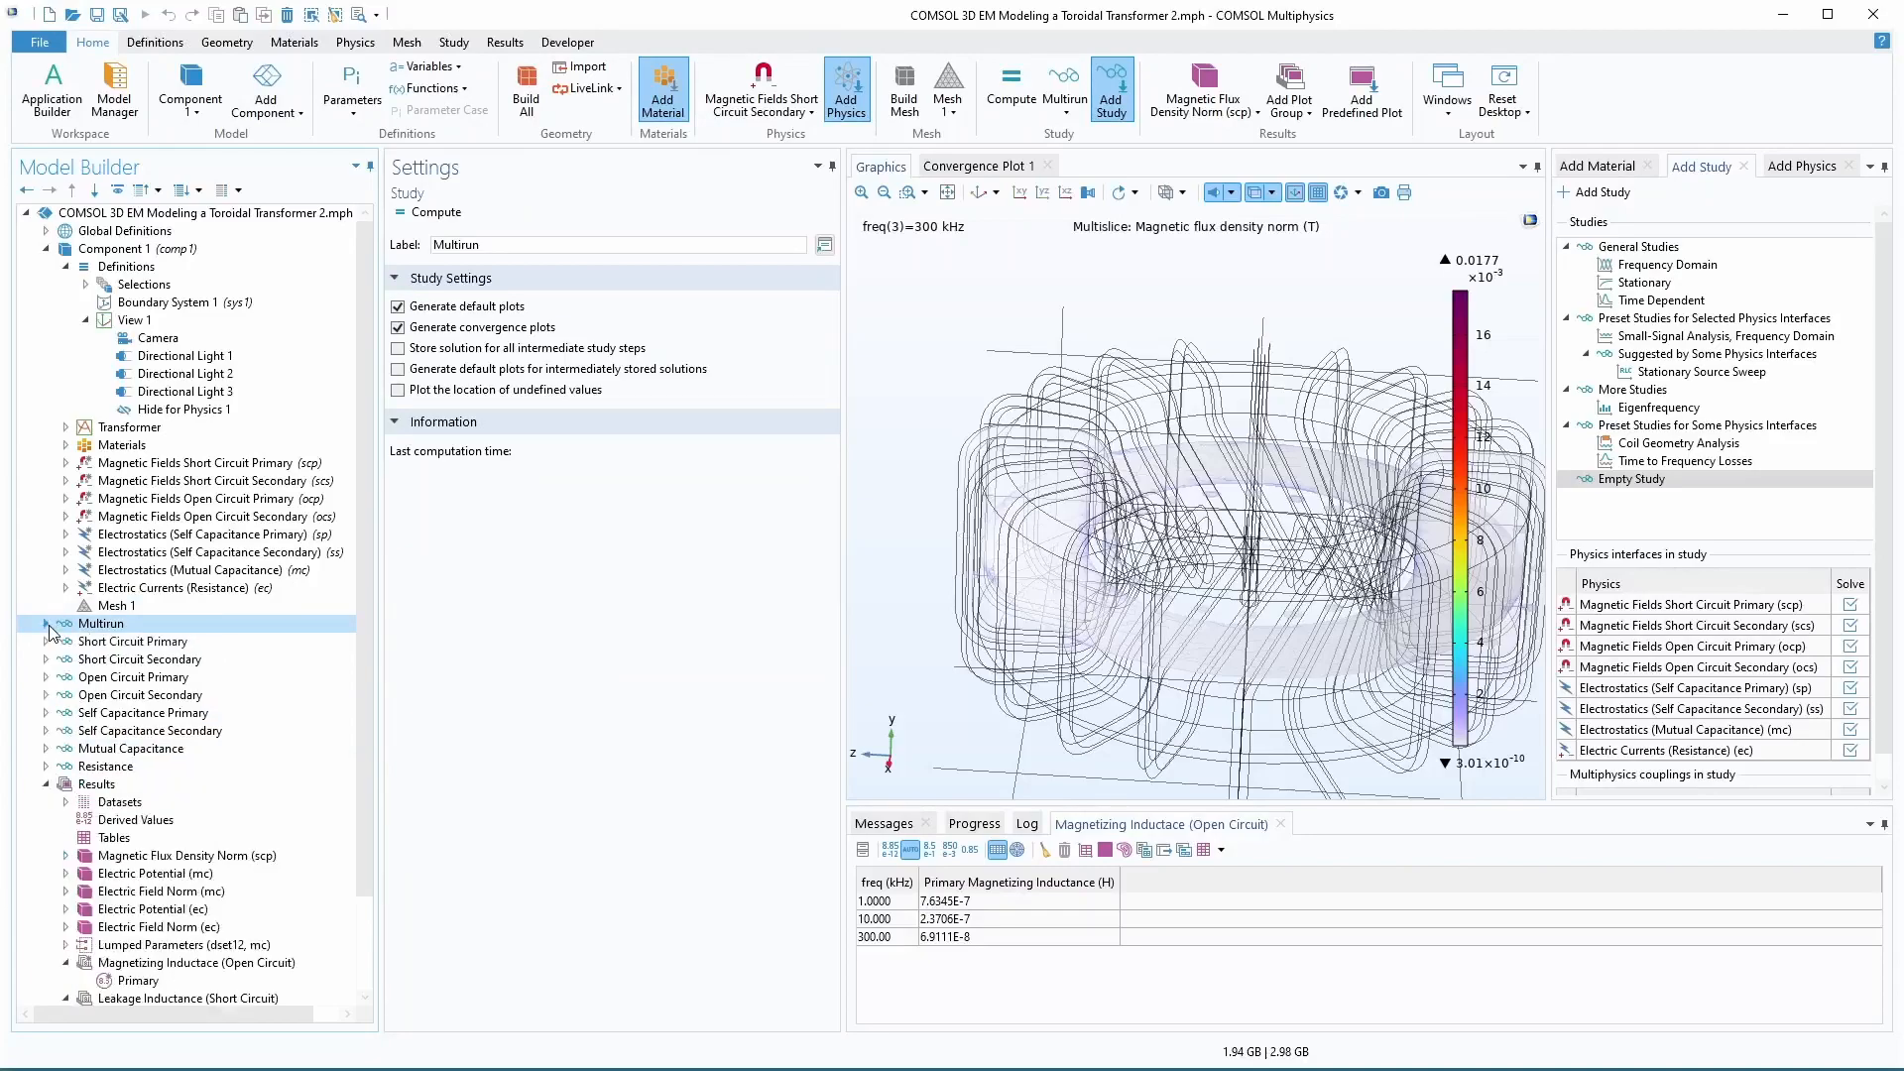
# - Read through the solver log for the solution times and memory use of the computed studies
pyautogui.click(1028, 826)
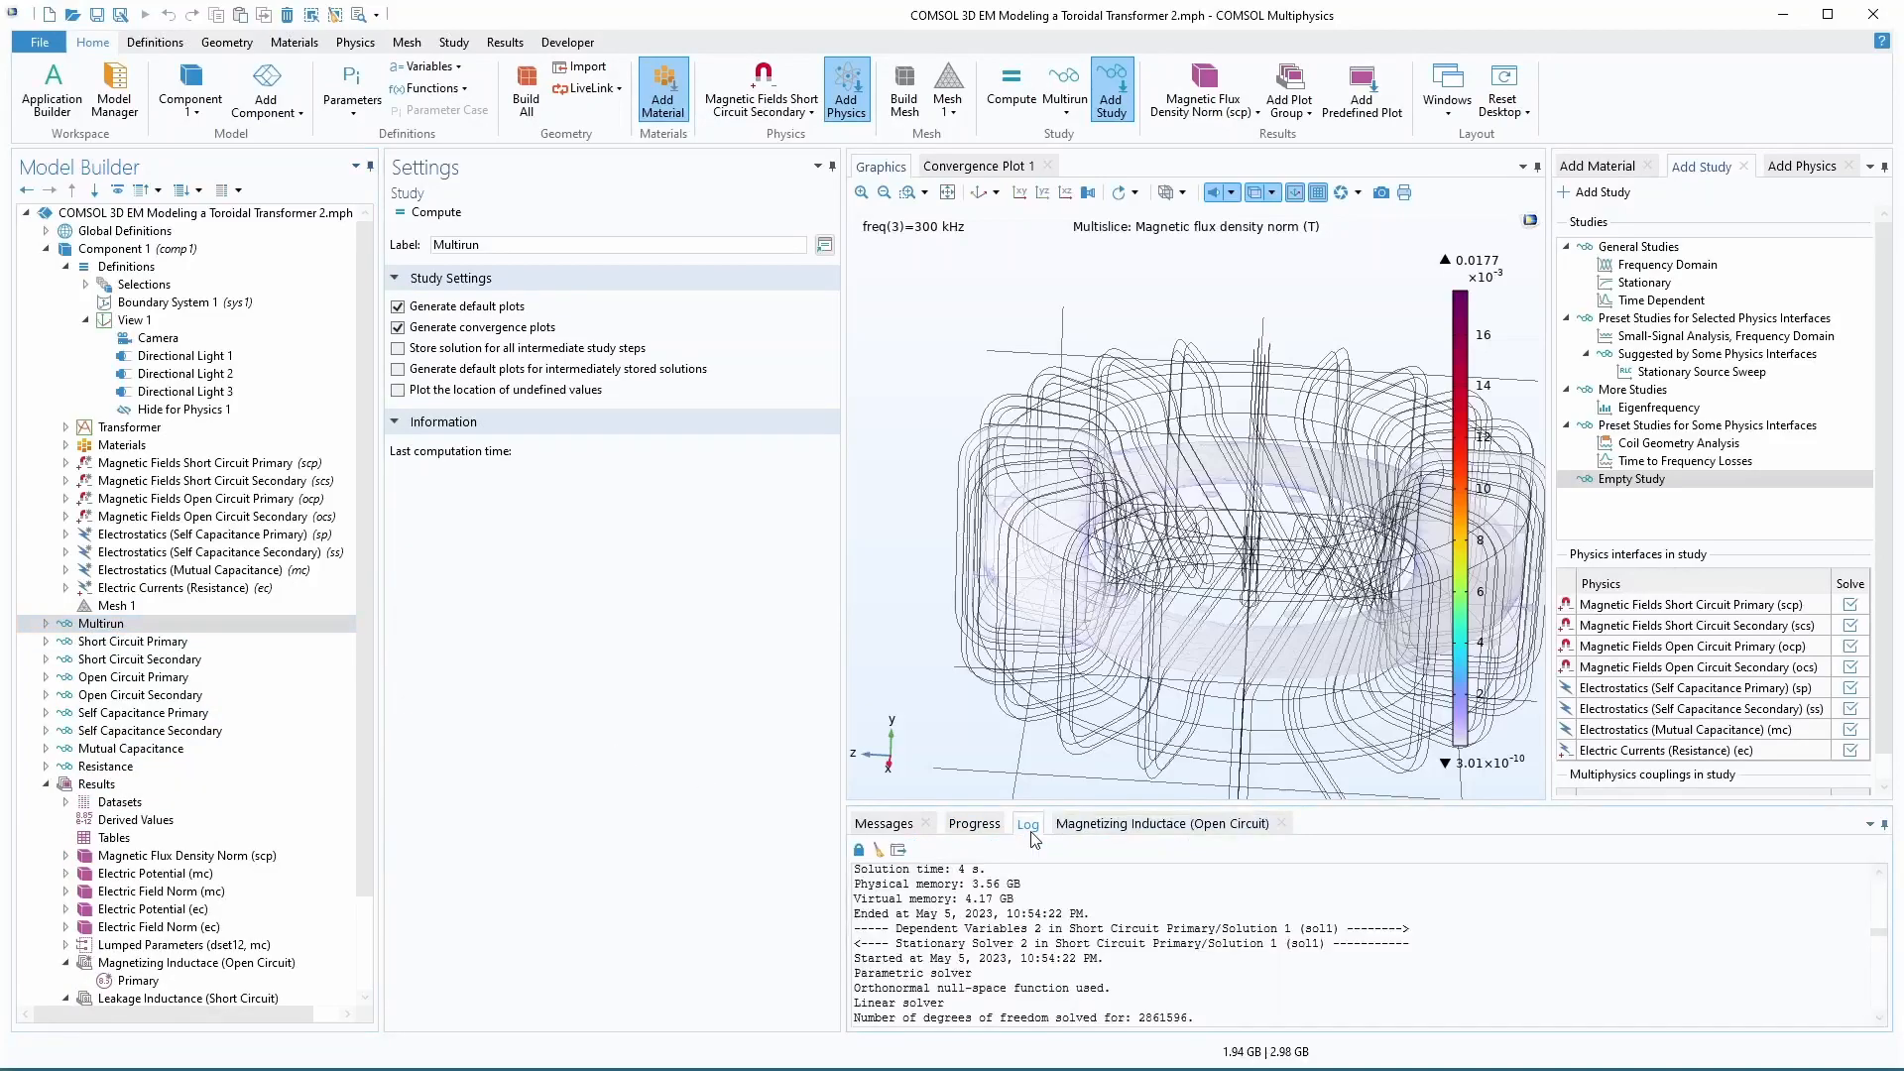
pyautogui.scroll(10, 1099, 908)
pyautogui.scroll(2, 1098, 914)
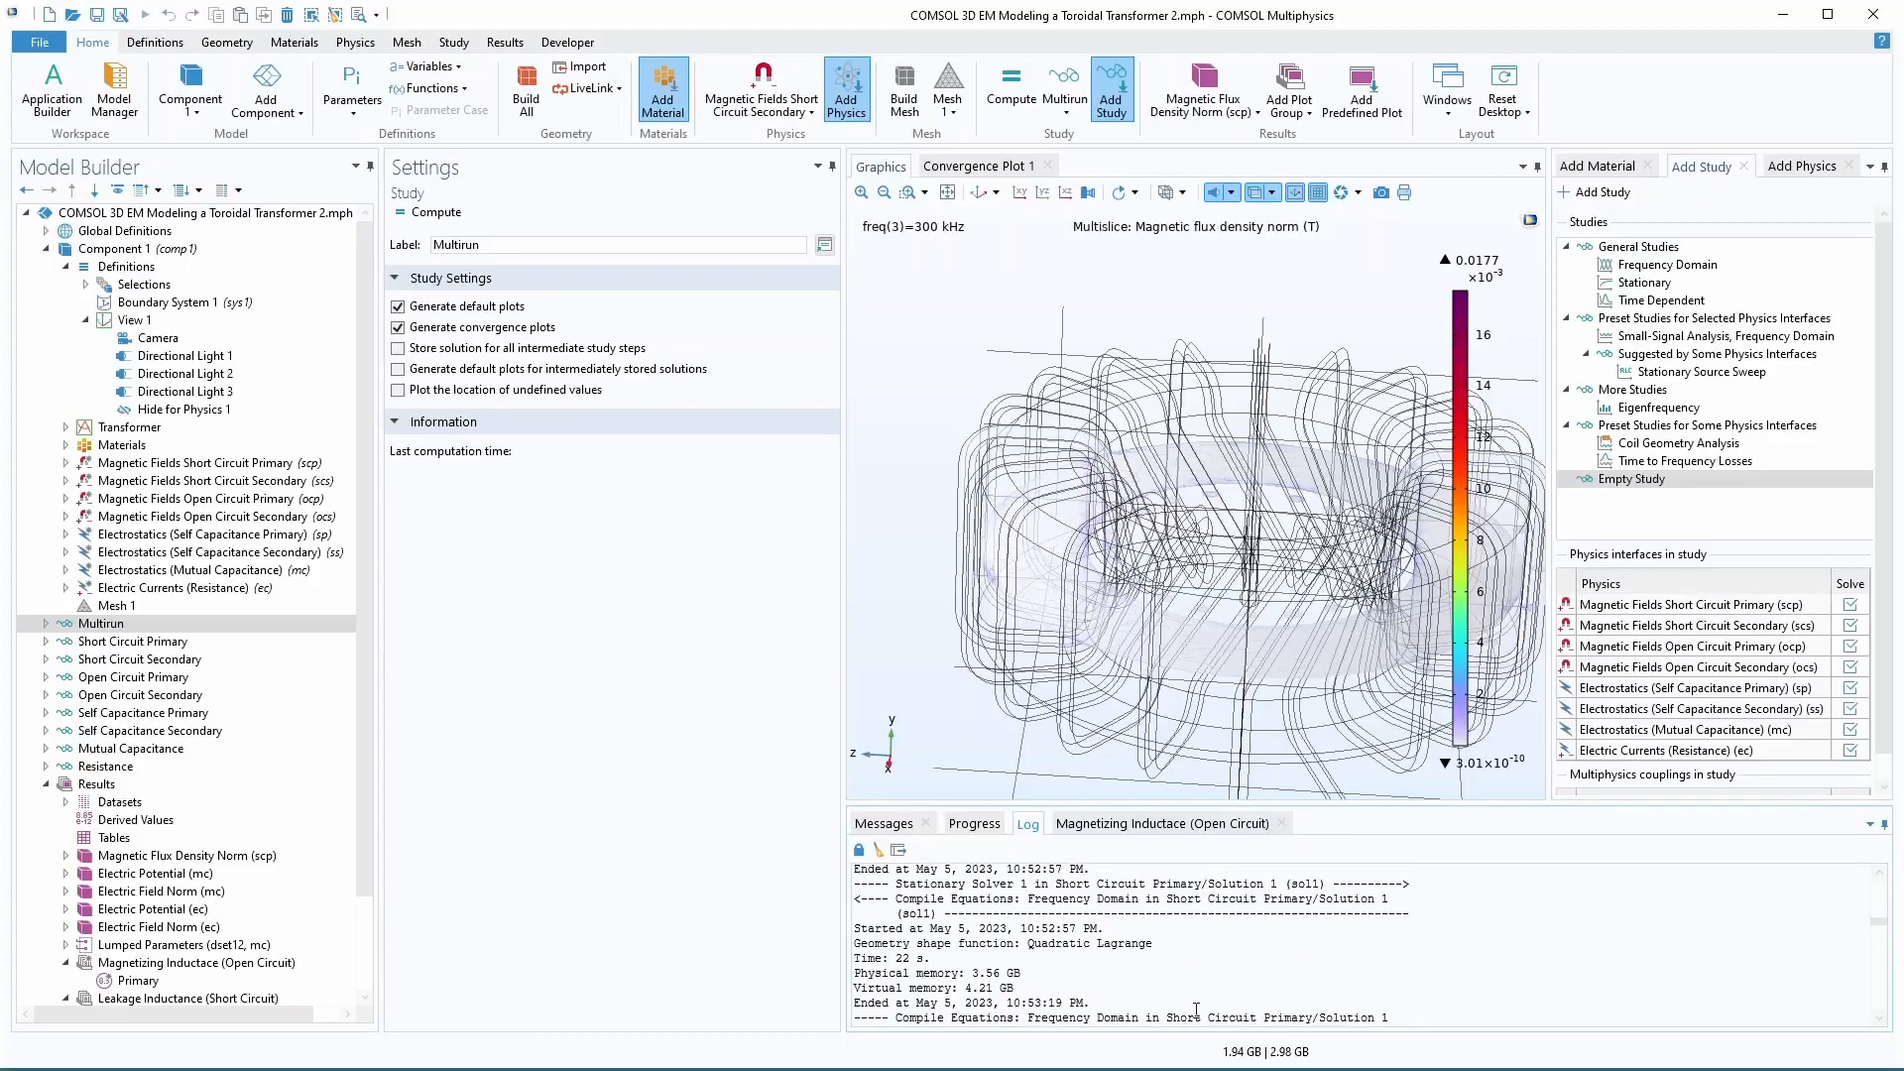
pyautogui.scroll(-15, 1251, 972)
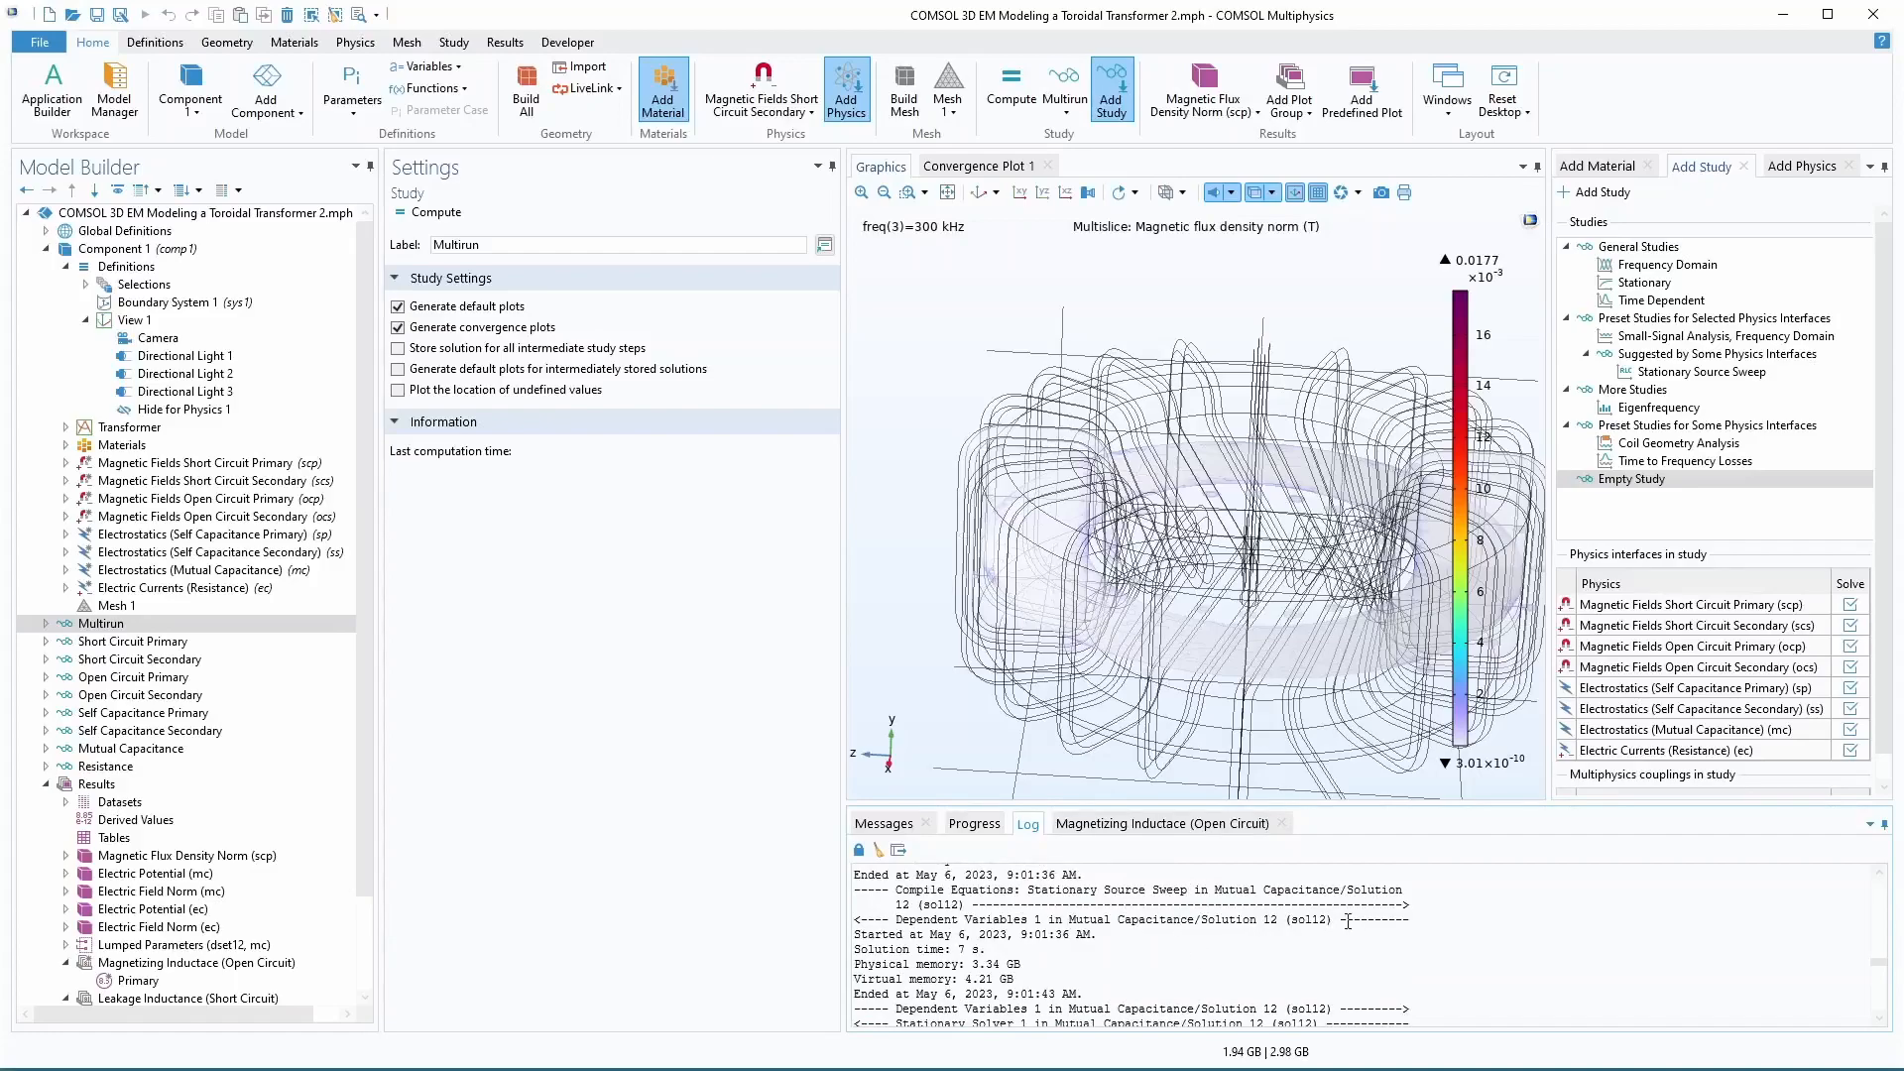
pyautogui.scroll(-6, 1318, 932)
pyautogui.scroll(-2, 1286, 945)
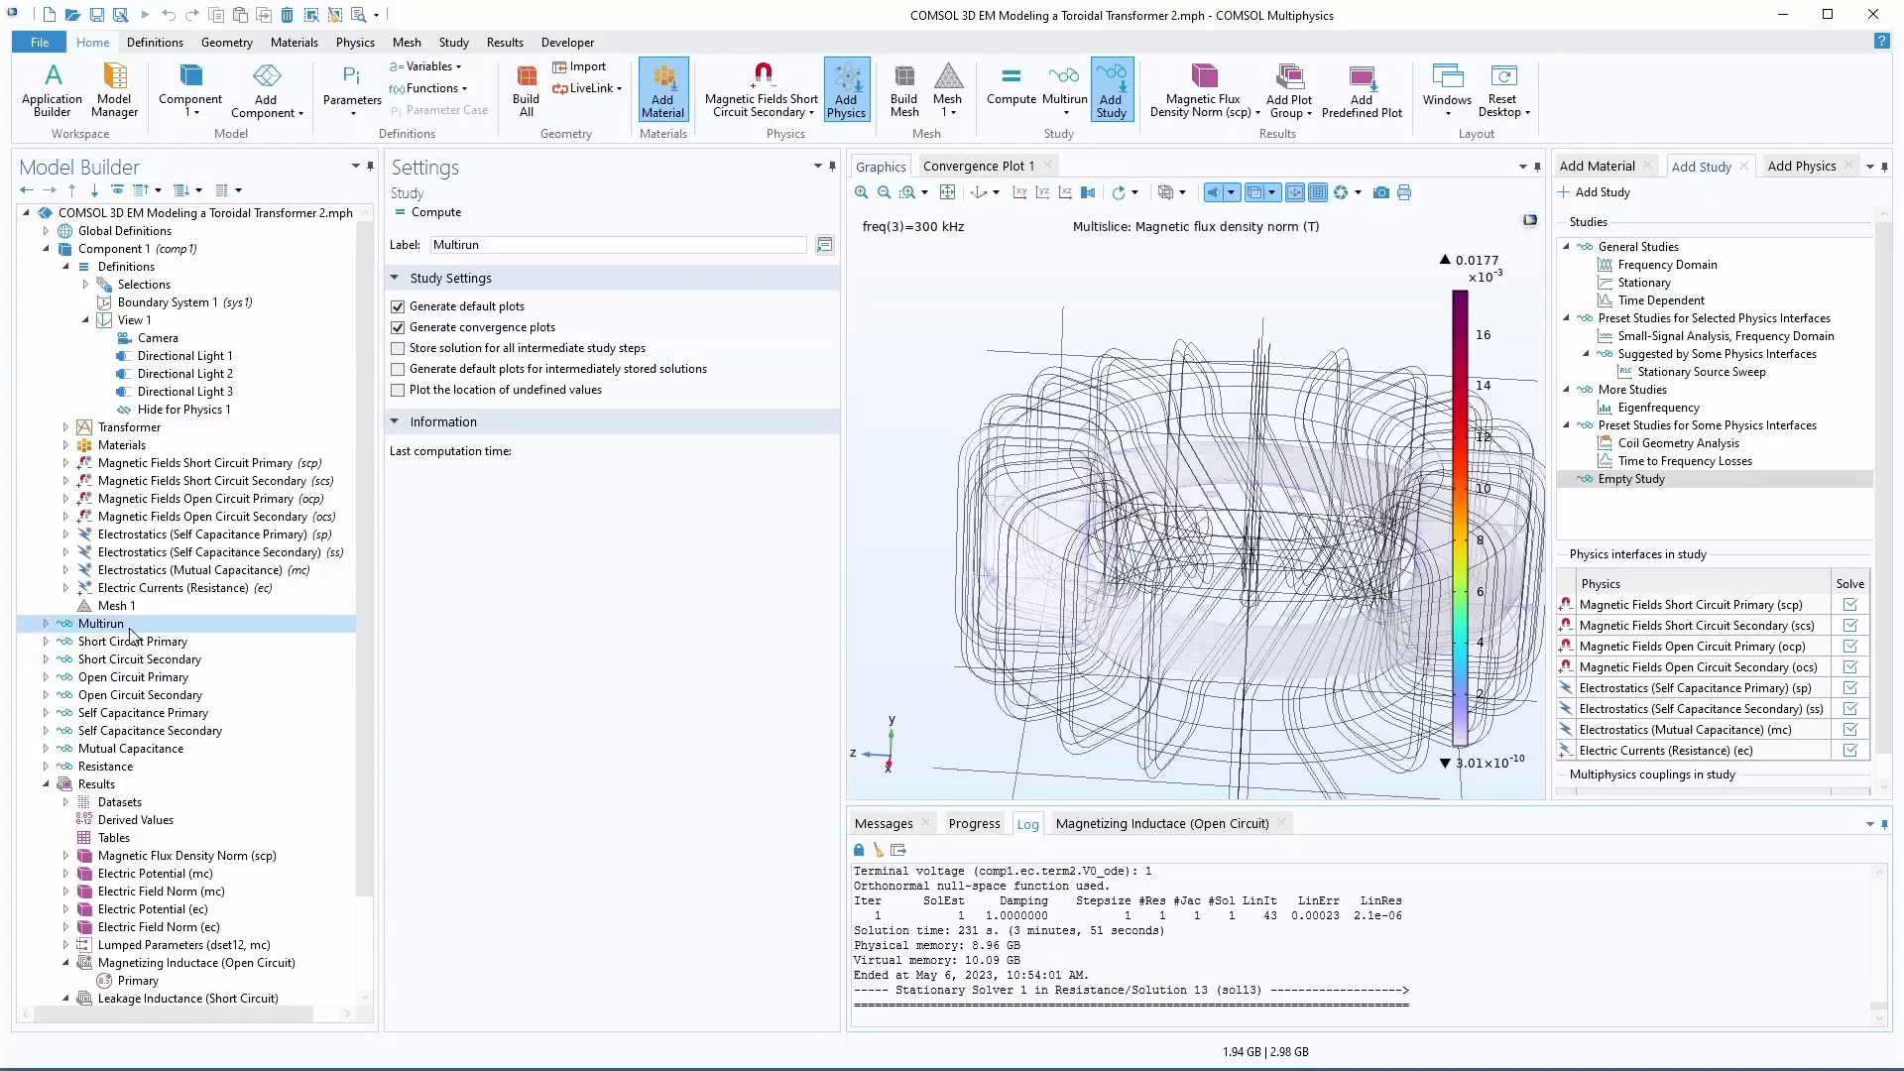
# - Examine the studies referenced by the Multirun study and the individual studies from Short Circuit Secondary to Self Capacitance Secondary
pyautogui.click(46, 624)
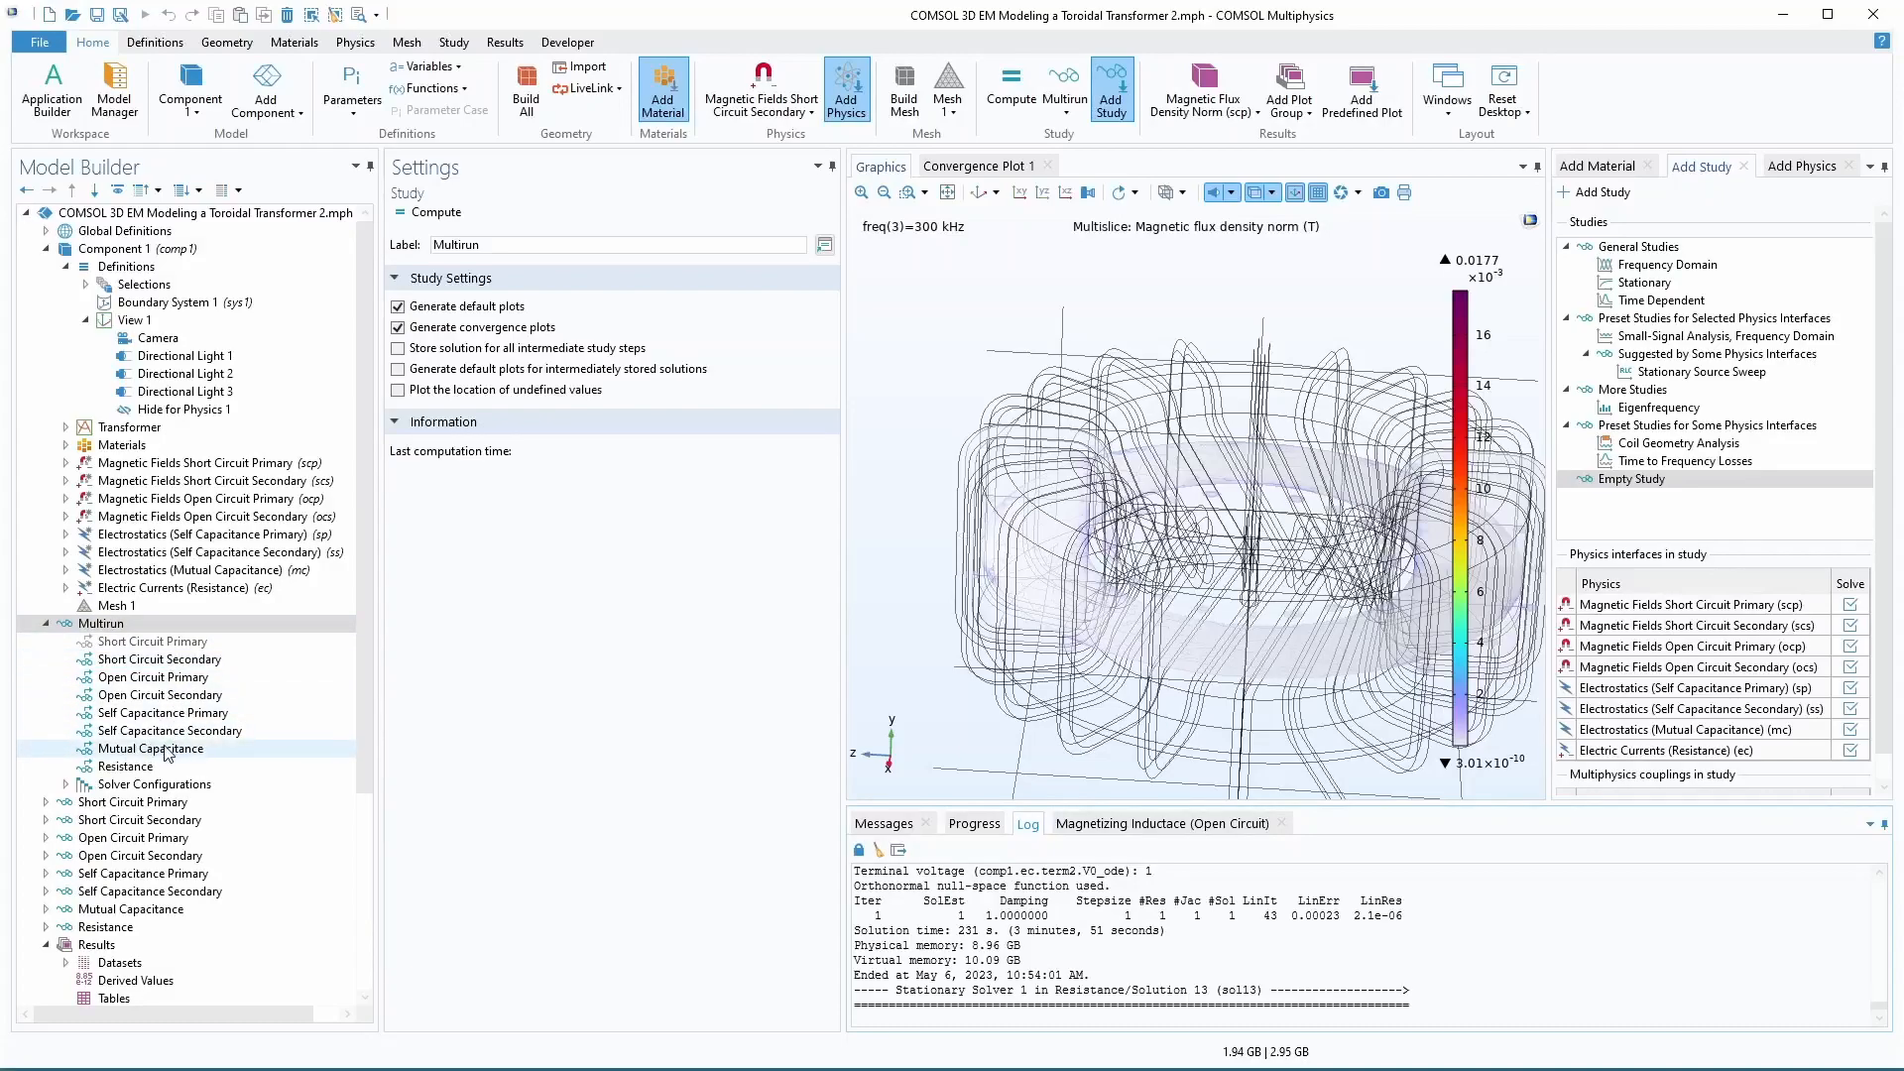
pyautogui.click(46, 623)
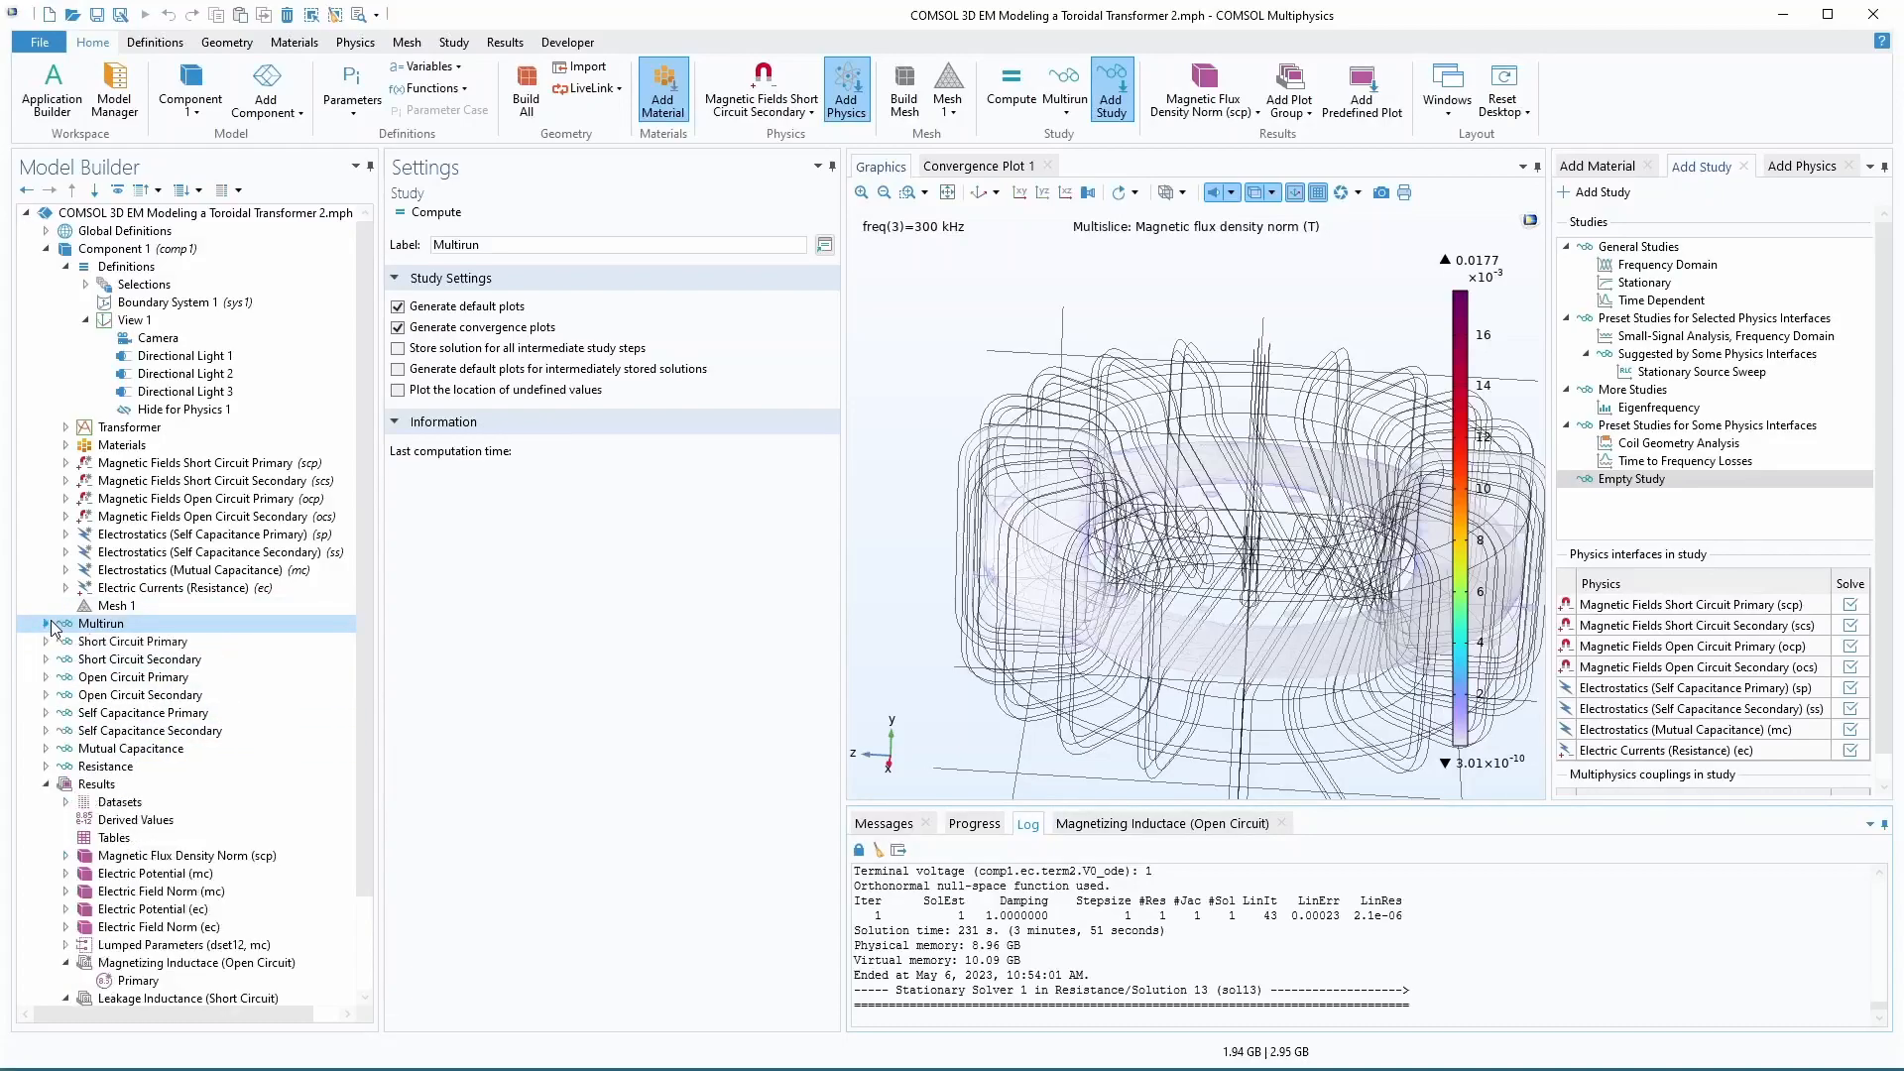
pyautogui.click(123, 660)
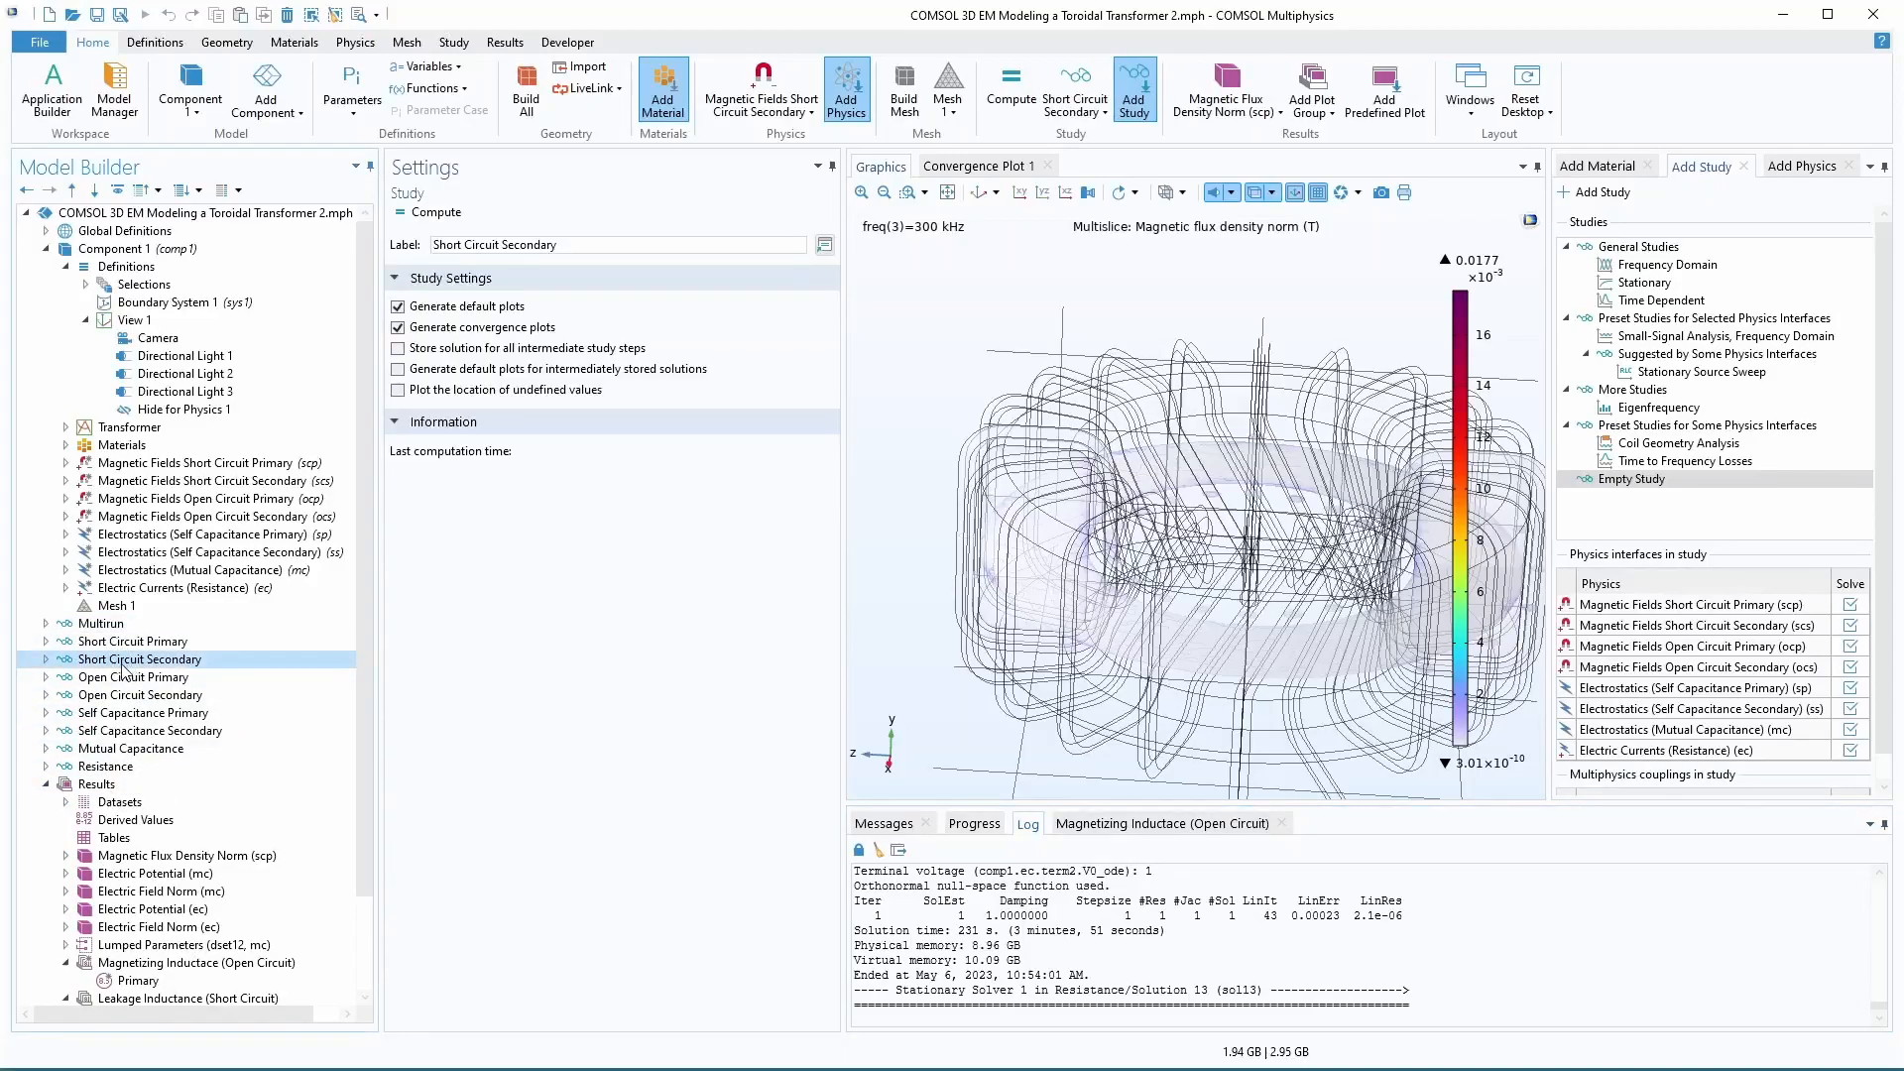
pyautogui.keyDown('shift'); pyautogui.click(143, 716); pyautogui.keyUp('shift')
pyautogui.keyDown('shift'); pyautogui.click(178, 731); pyautogui.keyUp('shift')
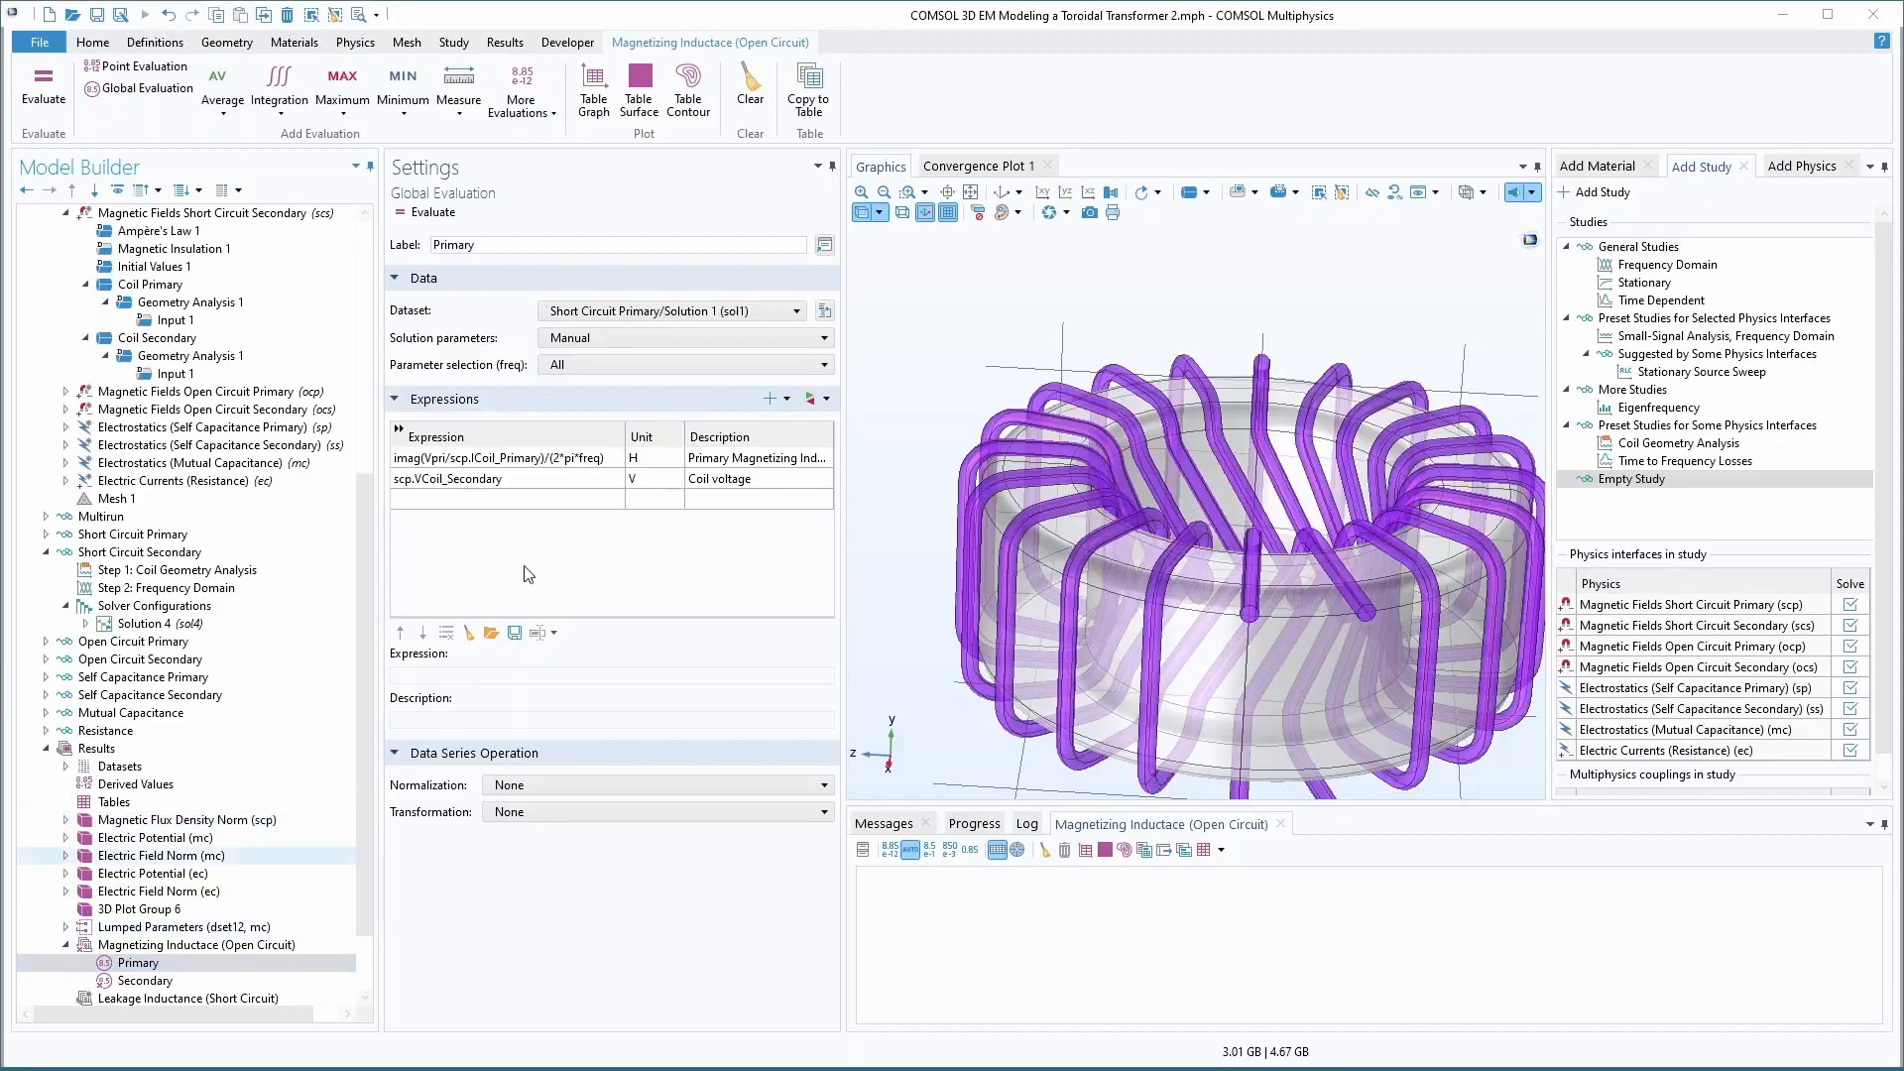
# - Try to evaluate the Primary node's inductance expression and scp.VCoil_Secondary with dataset Short Circuit Primary/Solution 1 (sol1)
pyautogui.click(529, 482)
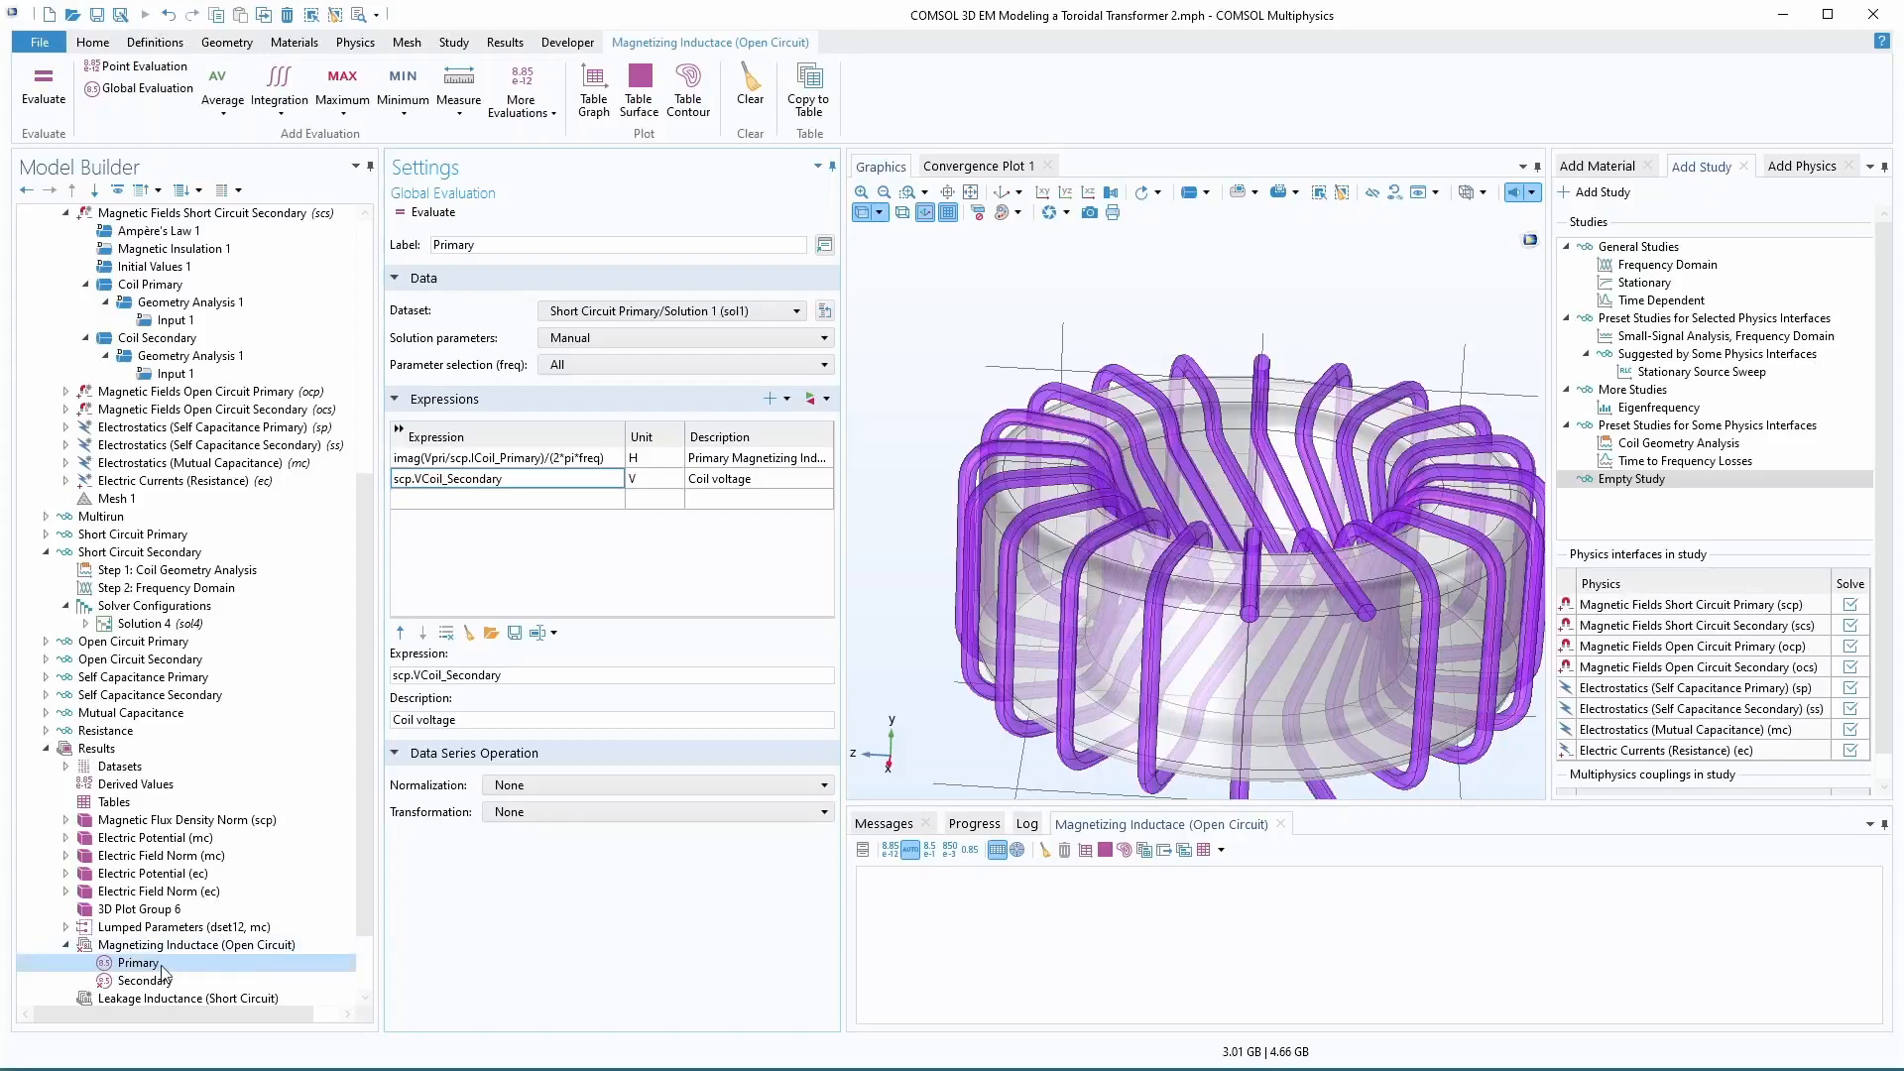
pyautogui.click(35, 95)
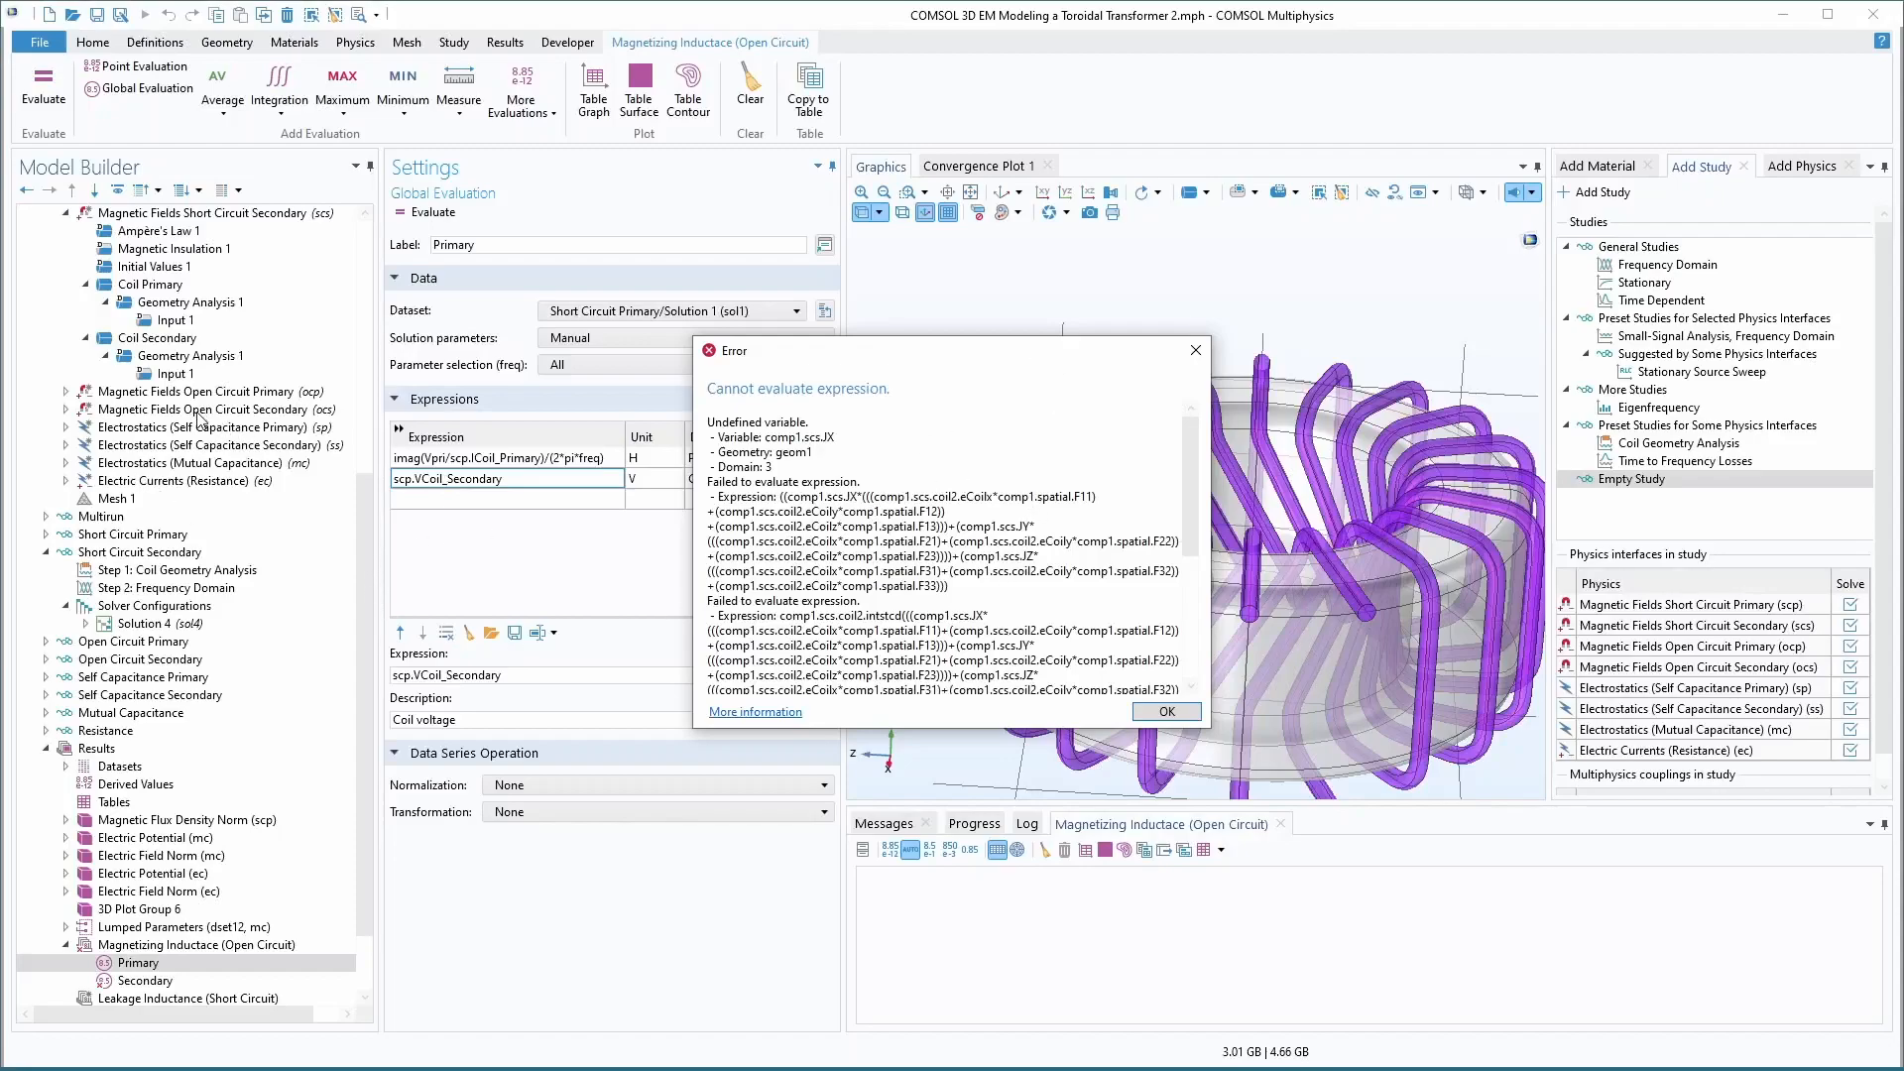
pyautogui.click(1166, 712)
# - Review the Short Circuit Secondary study and the coil settings of the Magnetic Fields Short Circuit Secondary (scs) interface
pyautogui.scroll(3, 149, 602)
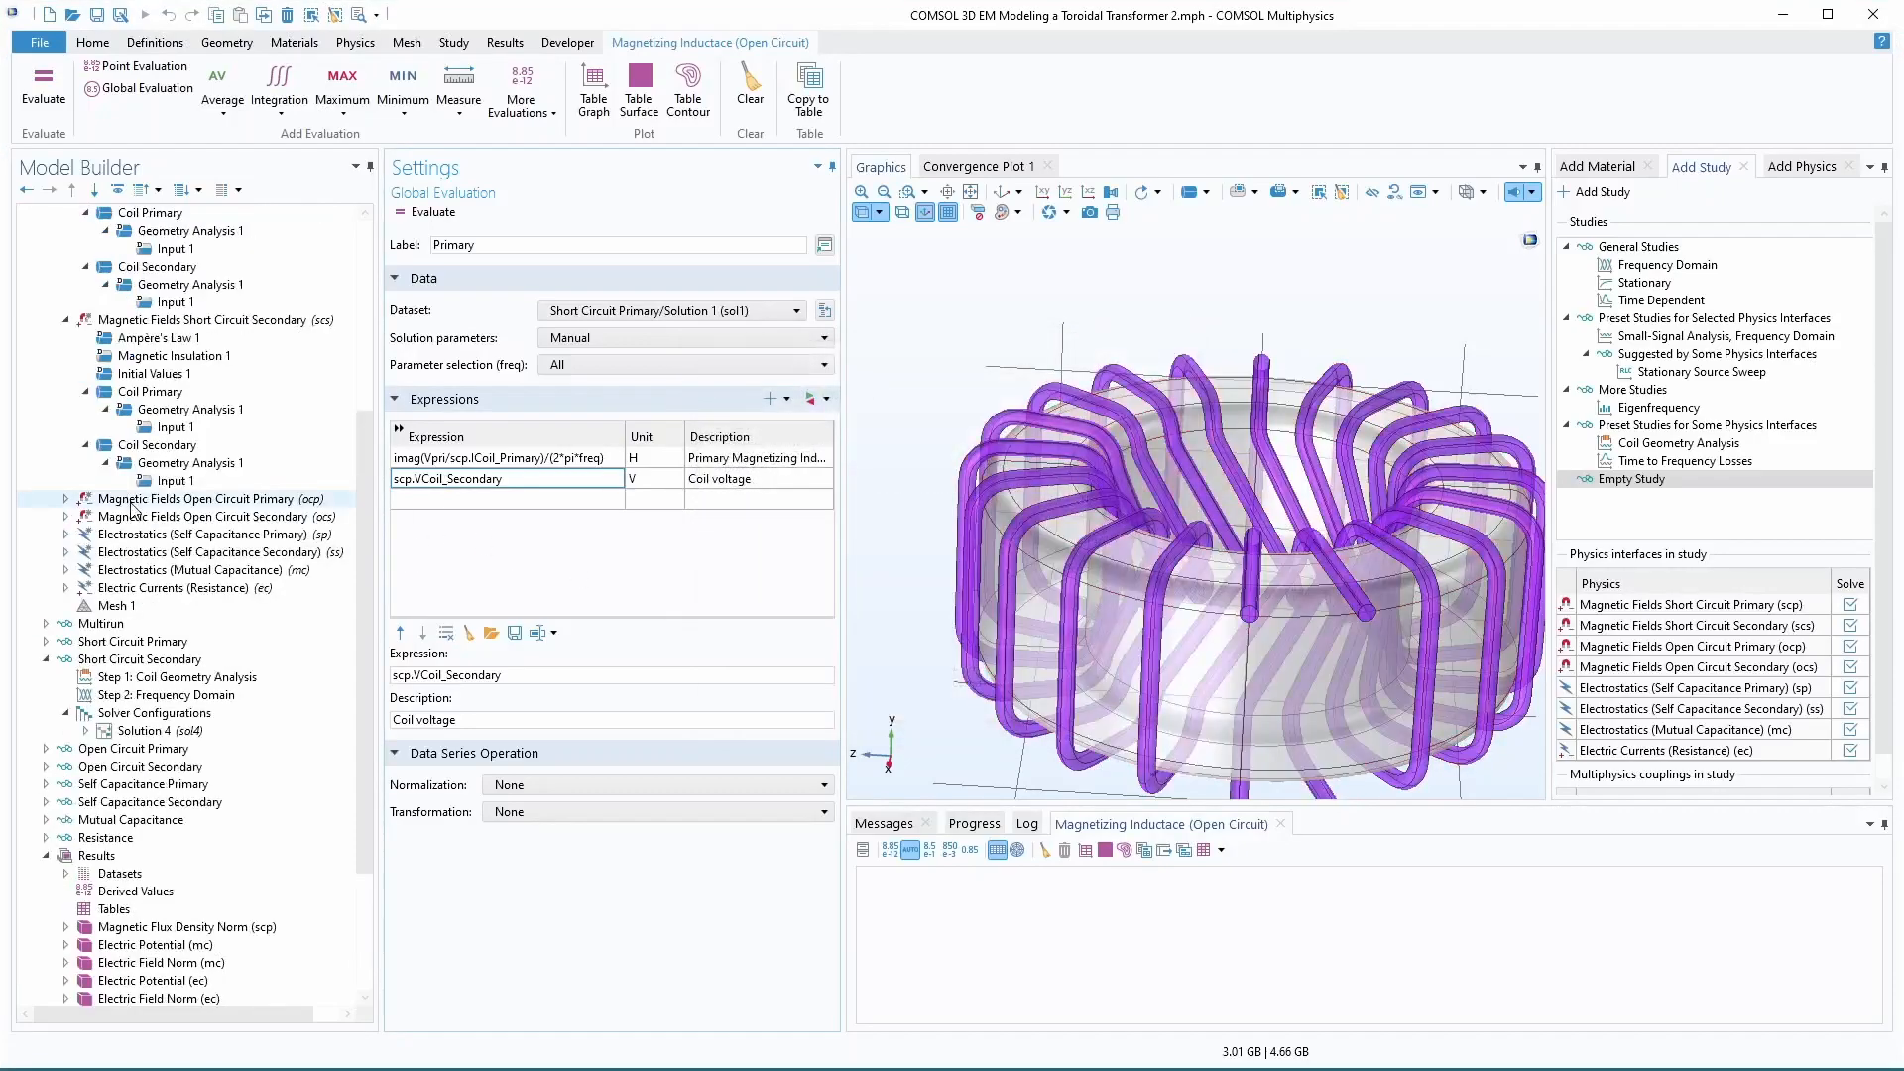
pyautogui.click(183, 606)
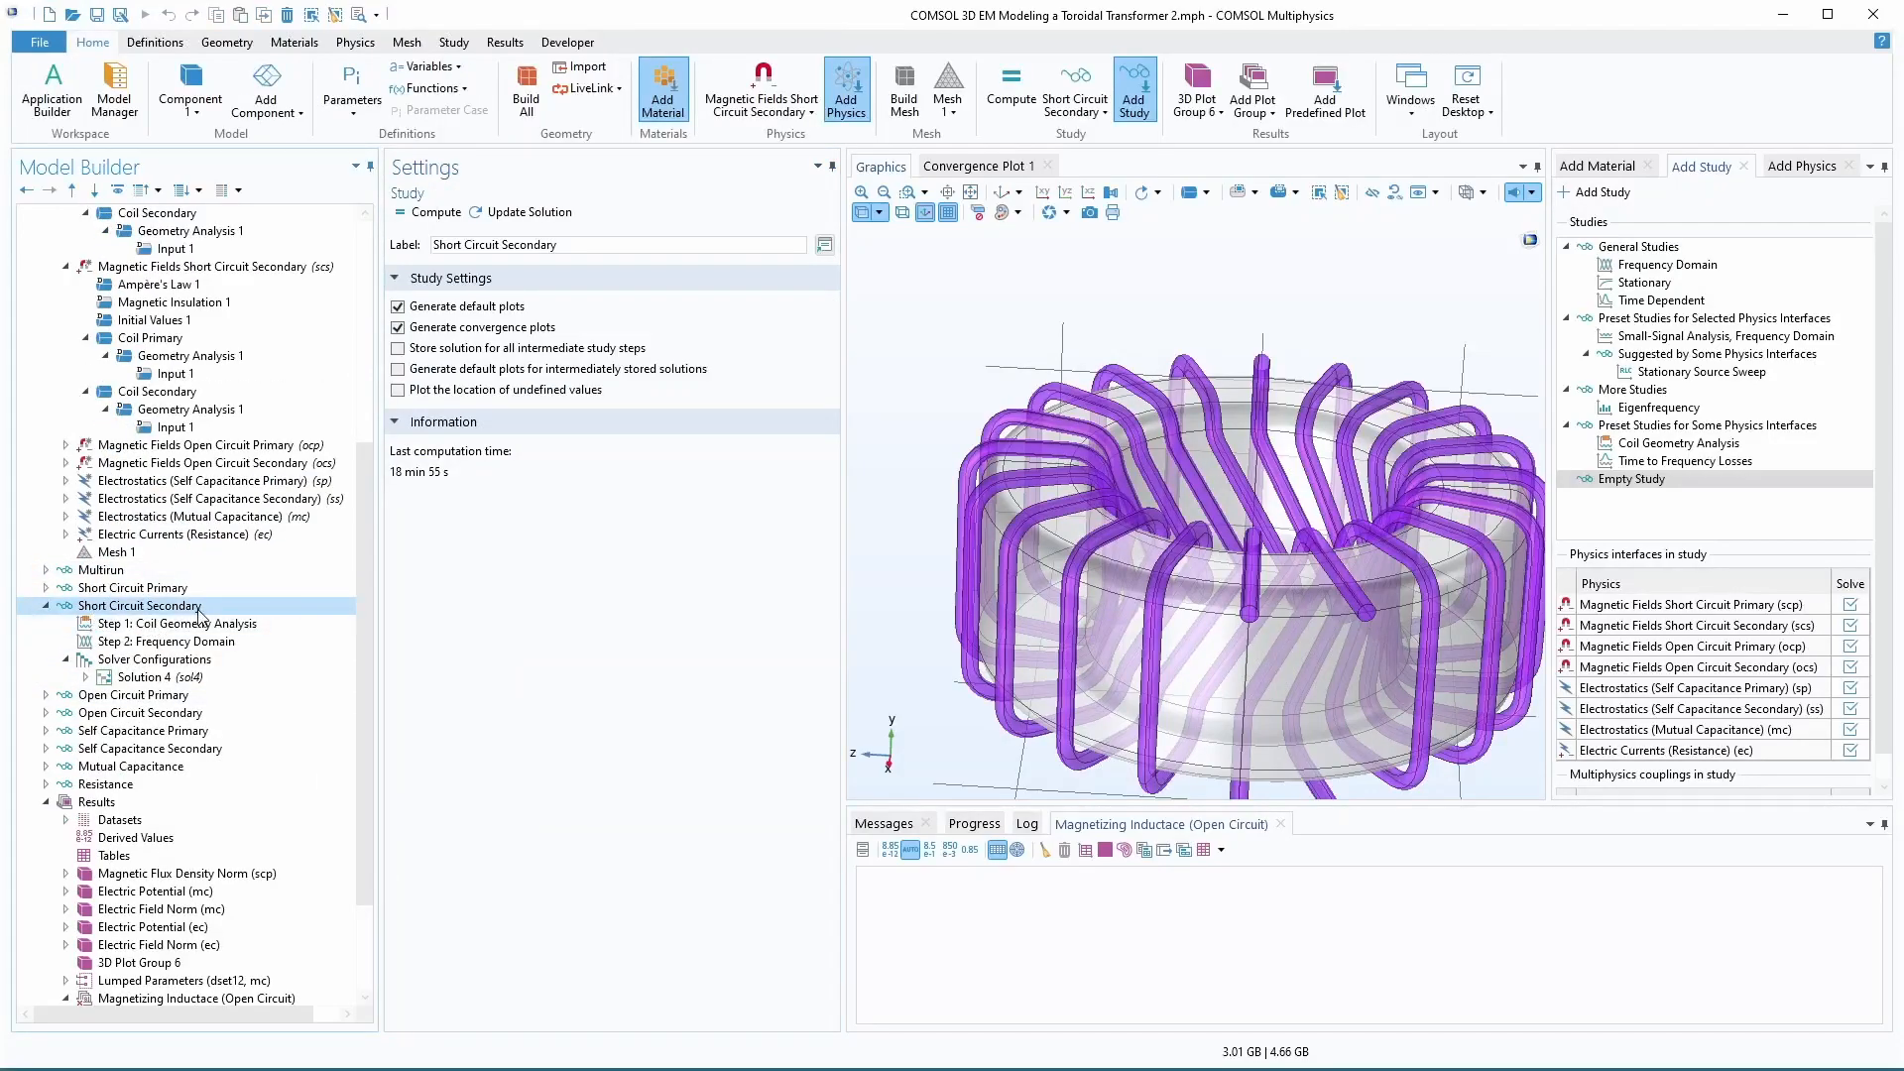
pyautogui.scroll(7, 188, 604)
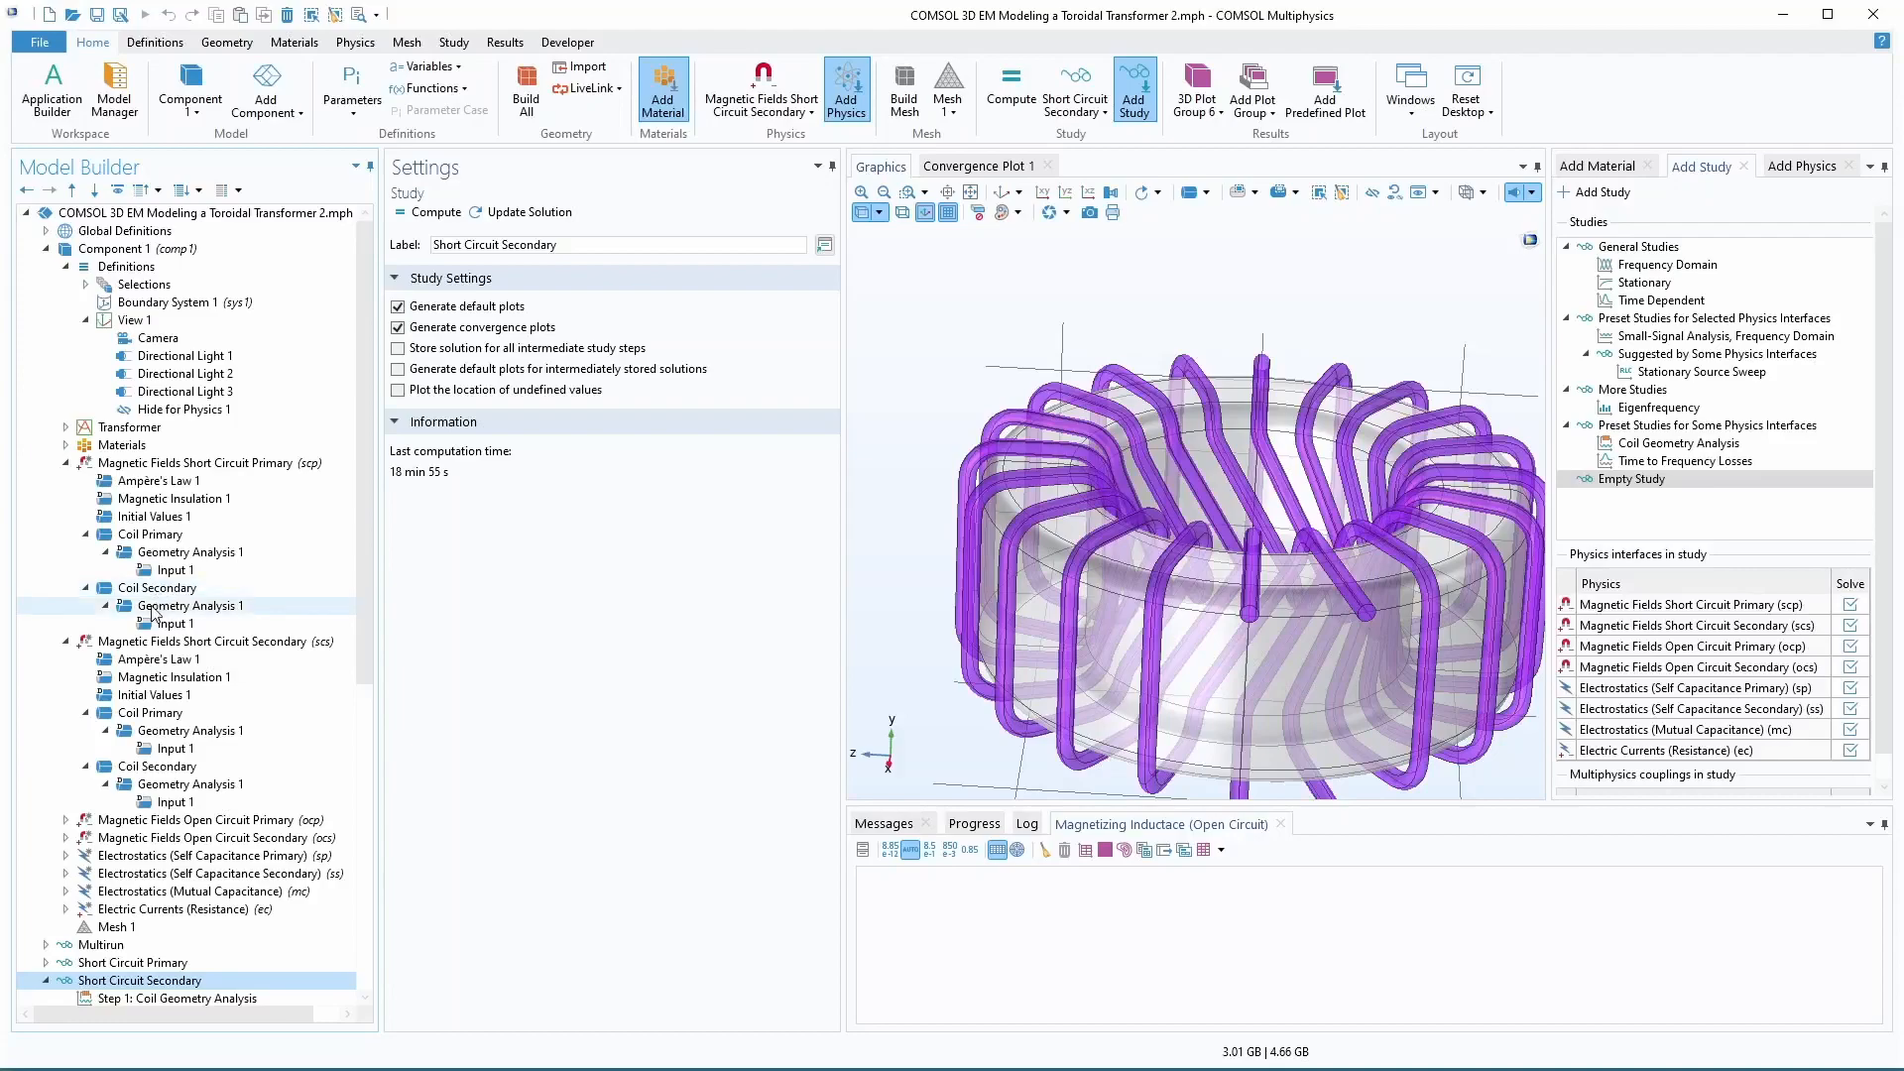
pyautogui.click(149, 642)
pyautogui.click(156, 714)
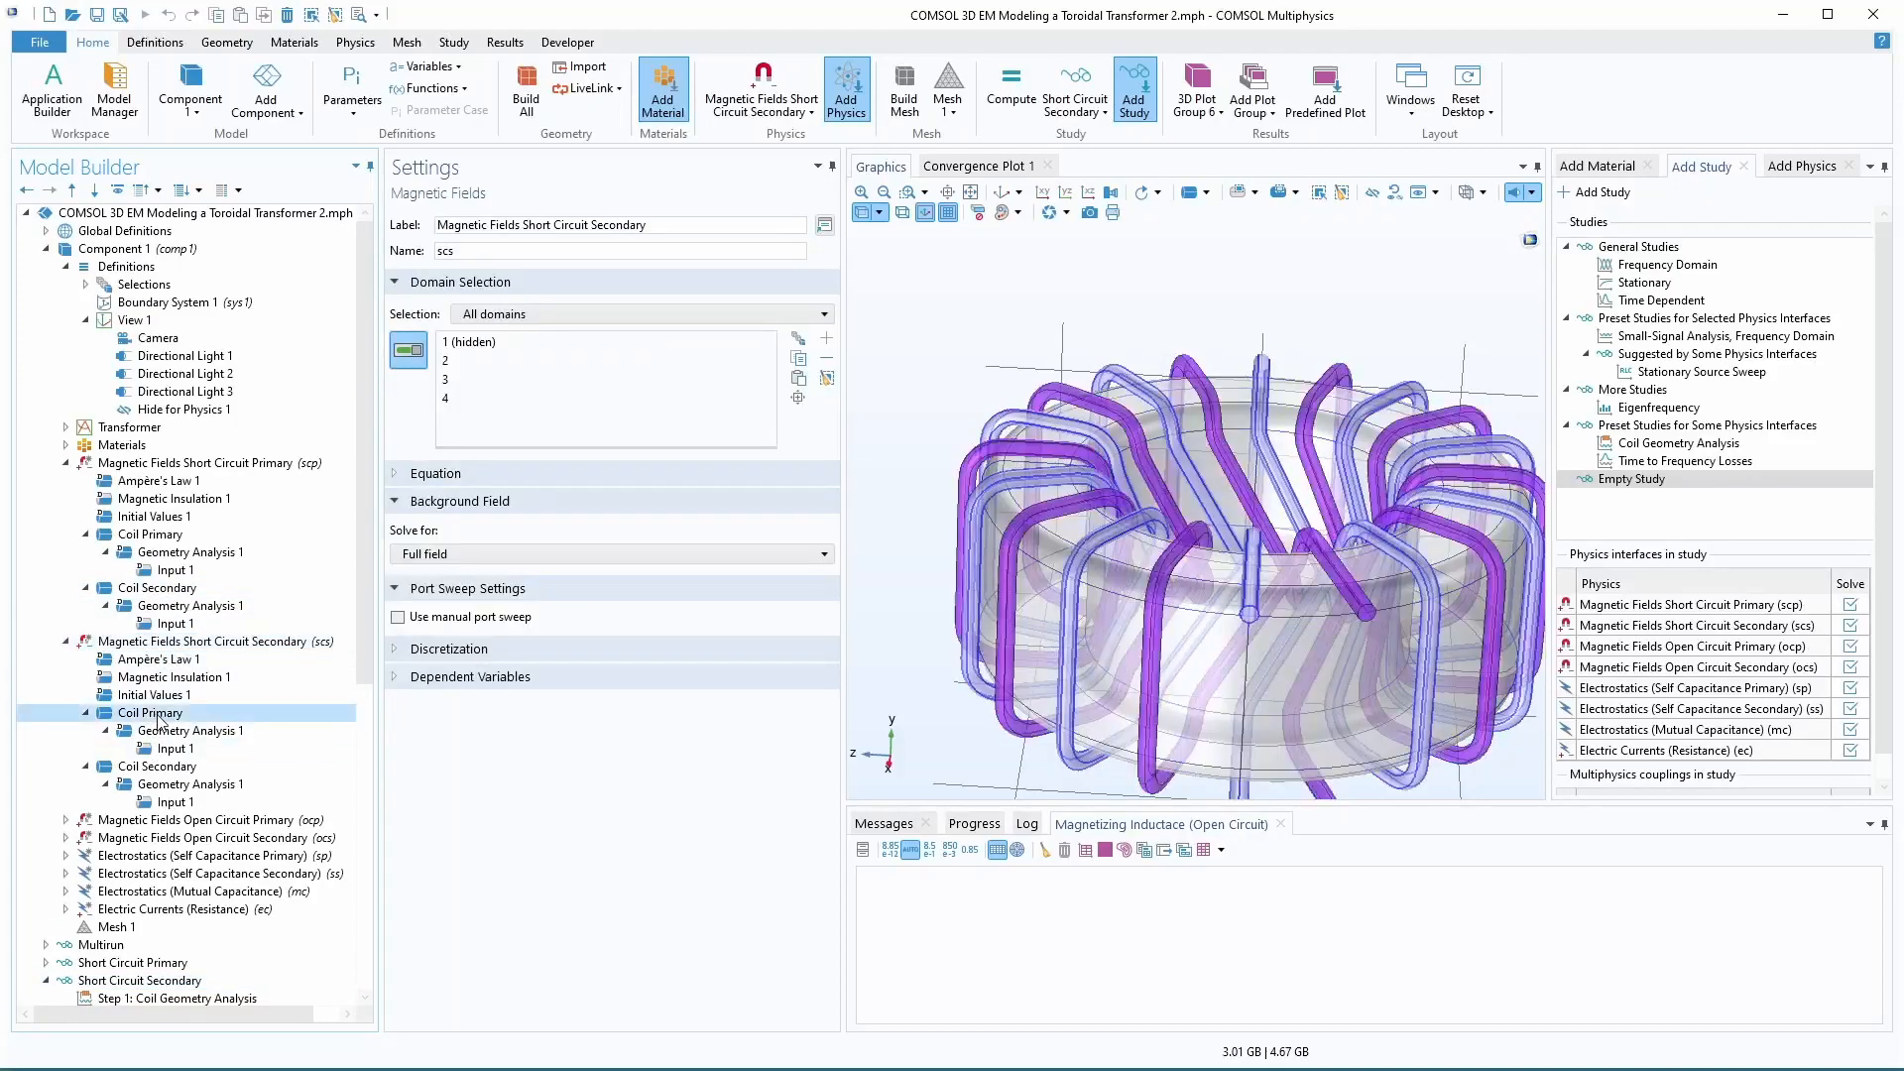
pyautogui.click(156, 767)
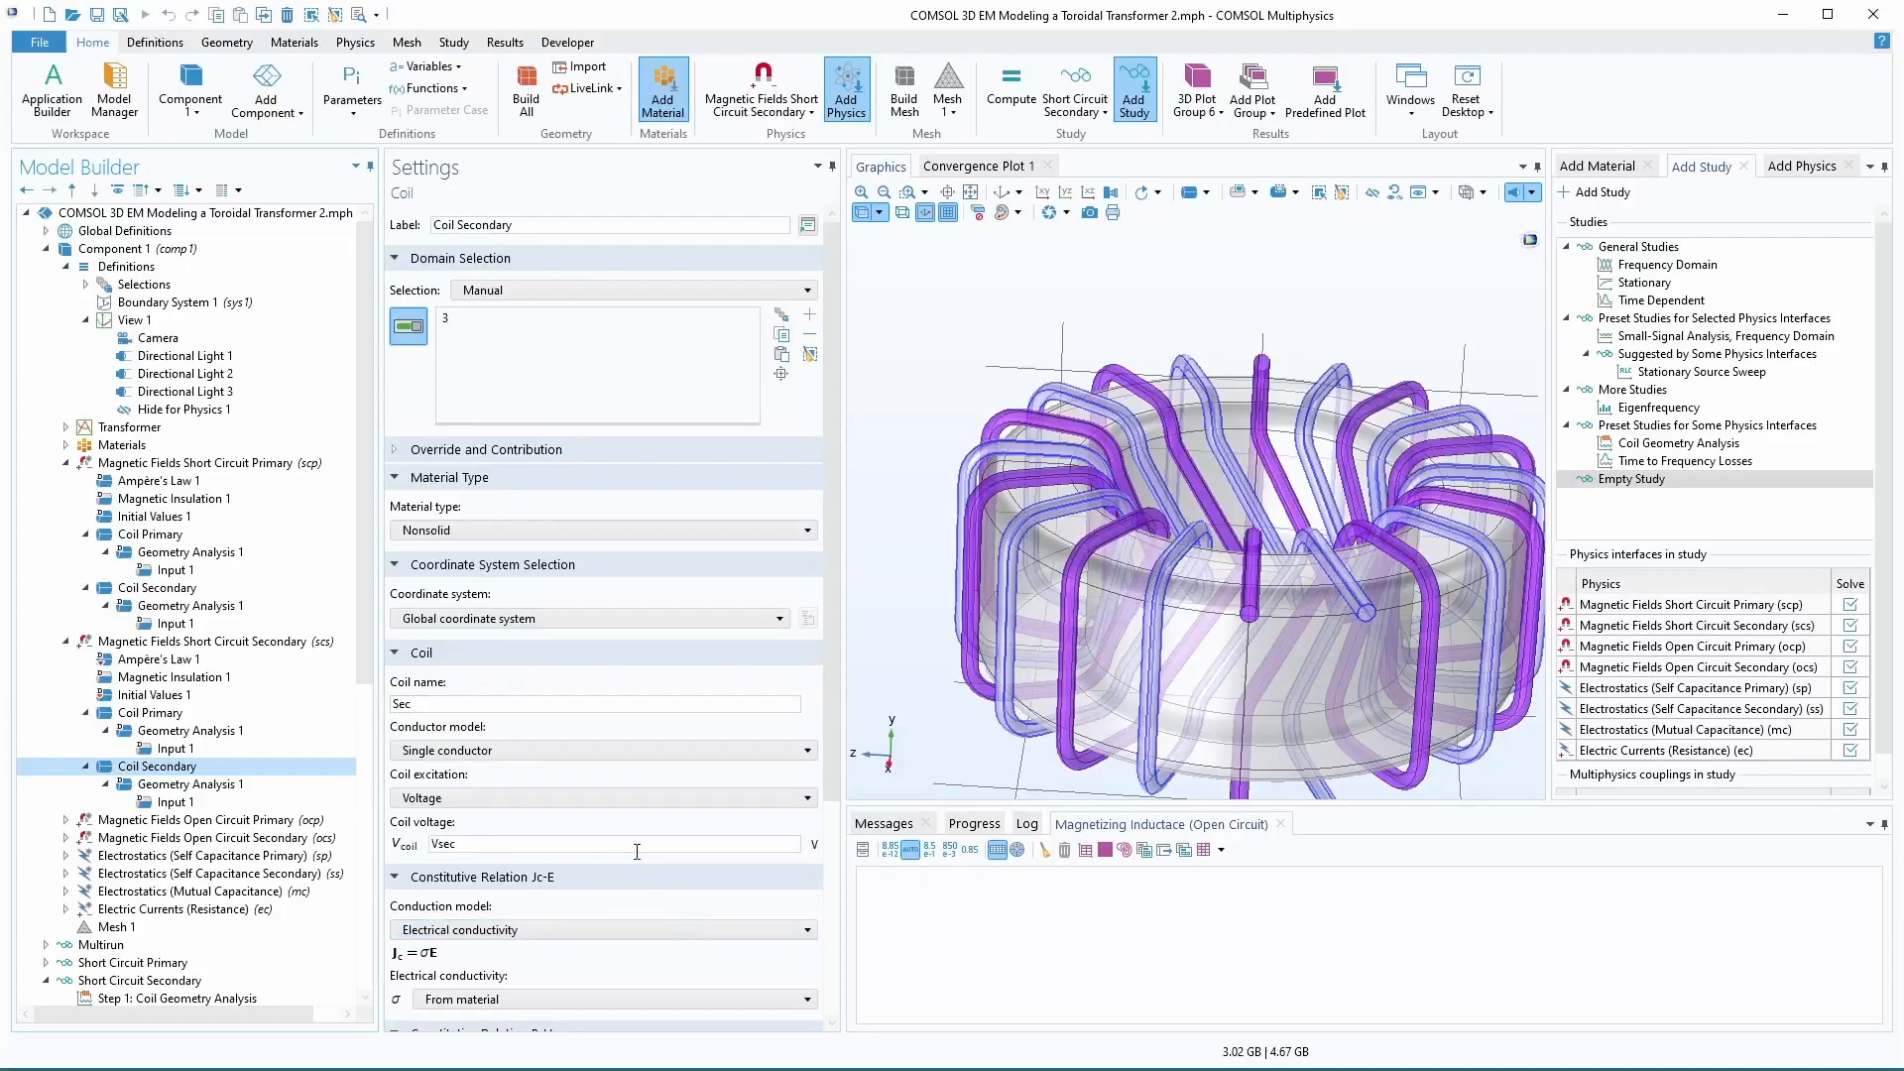
pyautogui.scroll(-4, 290, 865)
pyautogui.scroll(4, 289, 866)
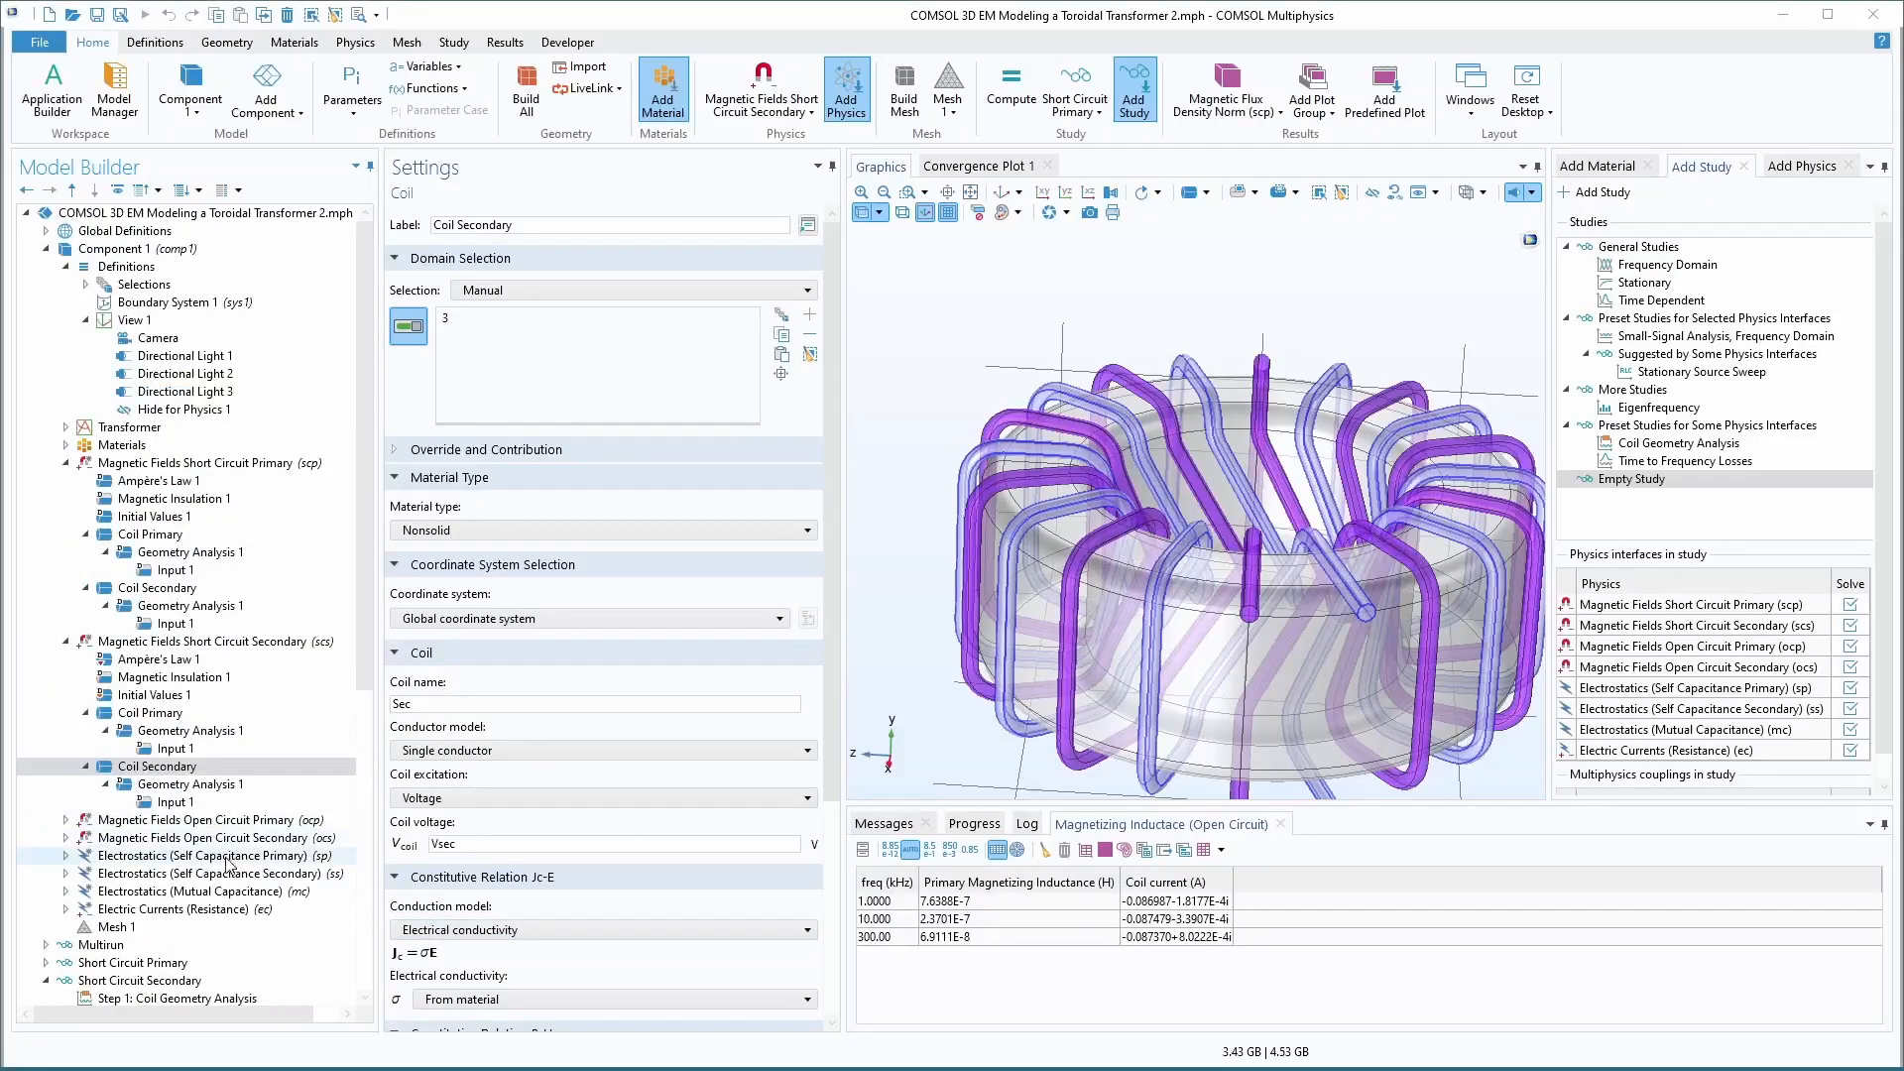
# - Compare the material type and coil excitation settings of Coil Primary and Coil Secondary in Magnetic Fields Short Circuit Secondary (scs)
pyautogui.click(195, 767)
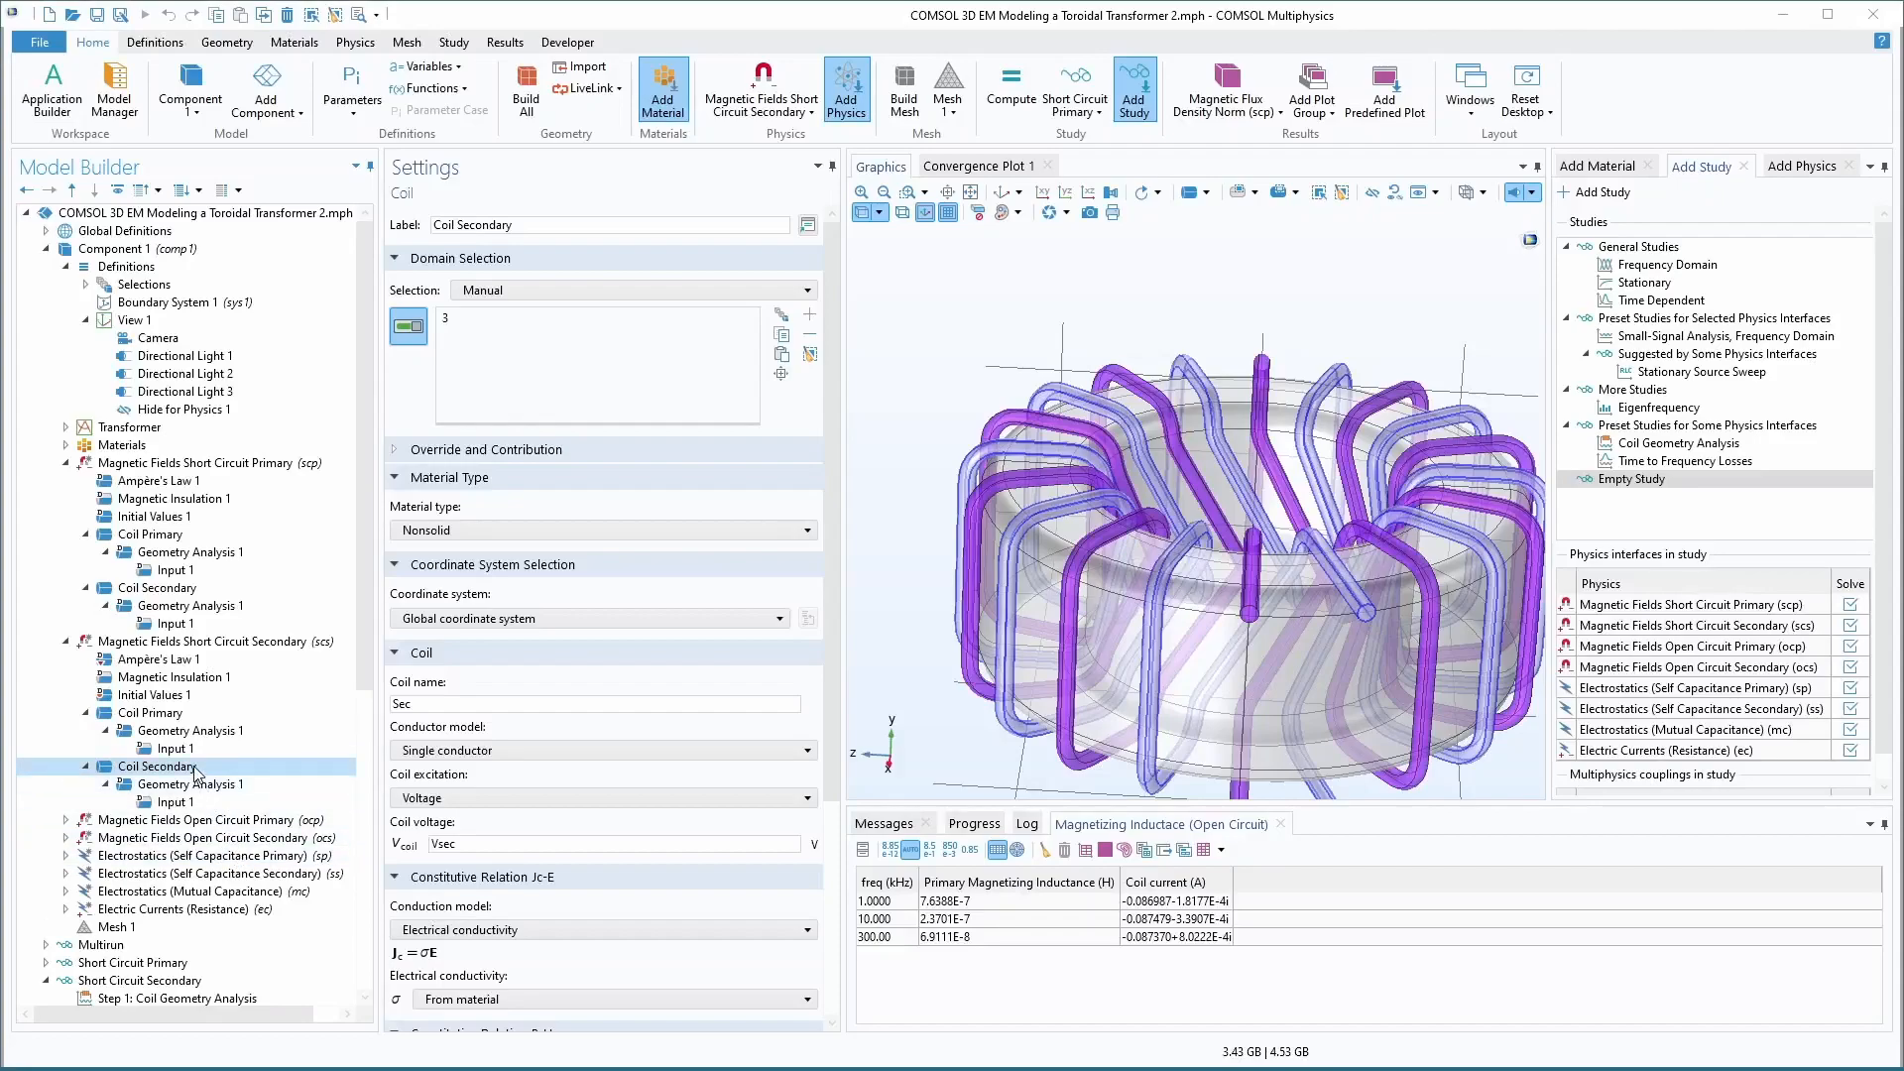
pyautogui.click(151, 714)
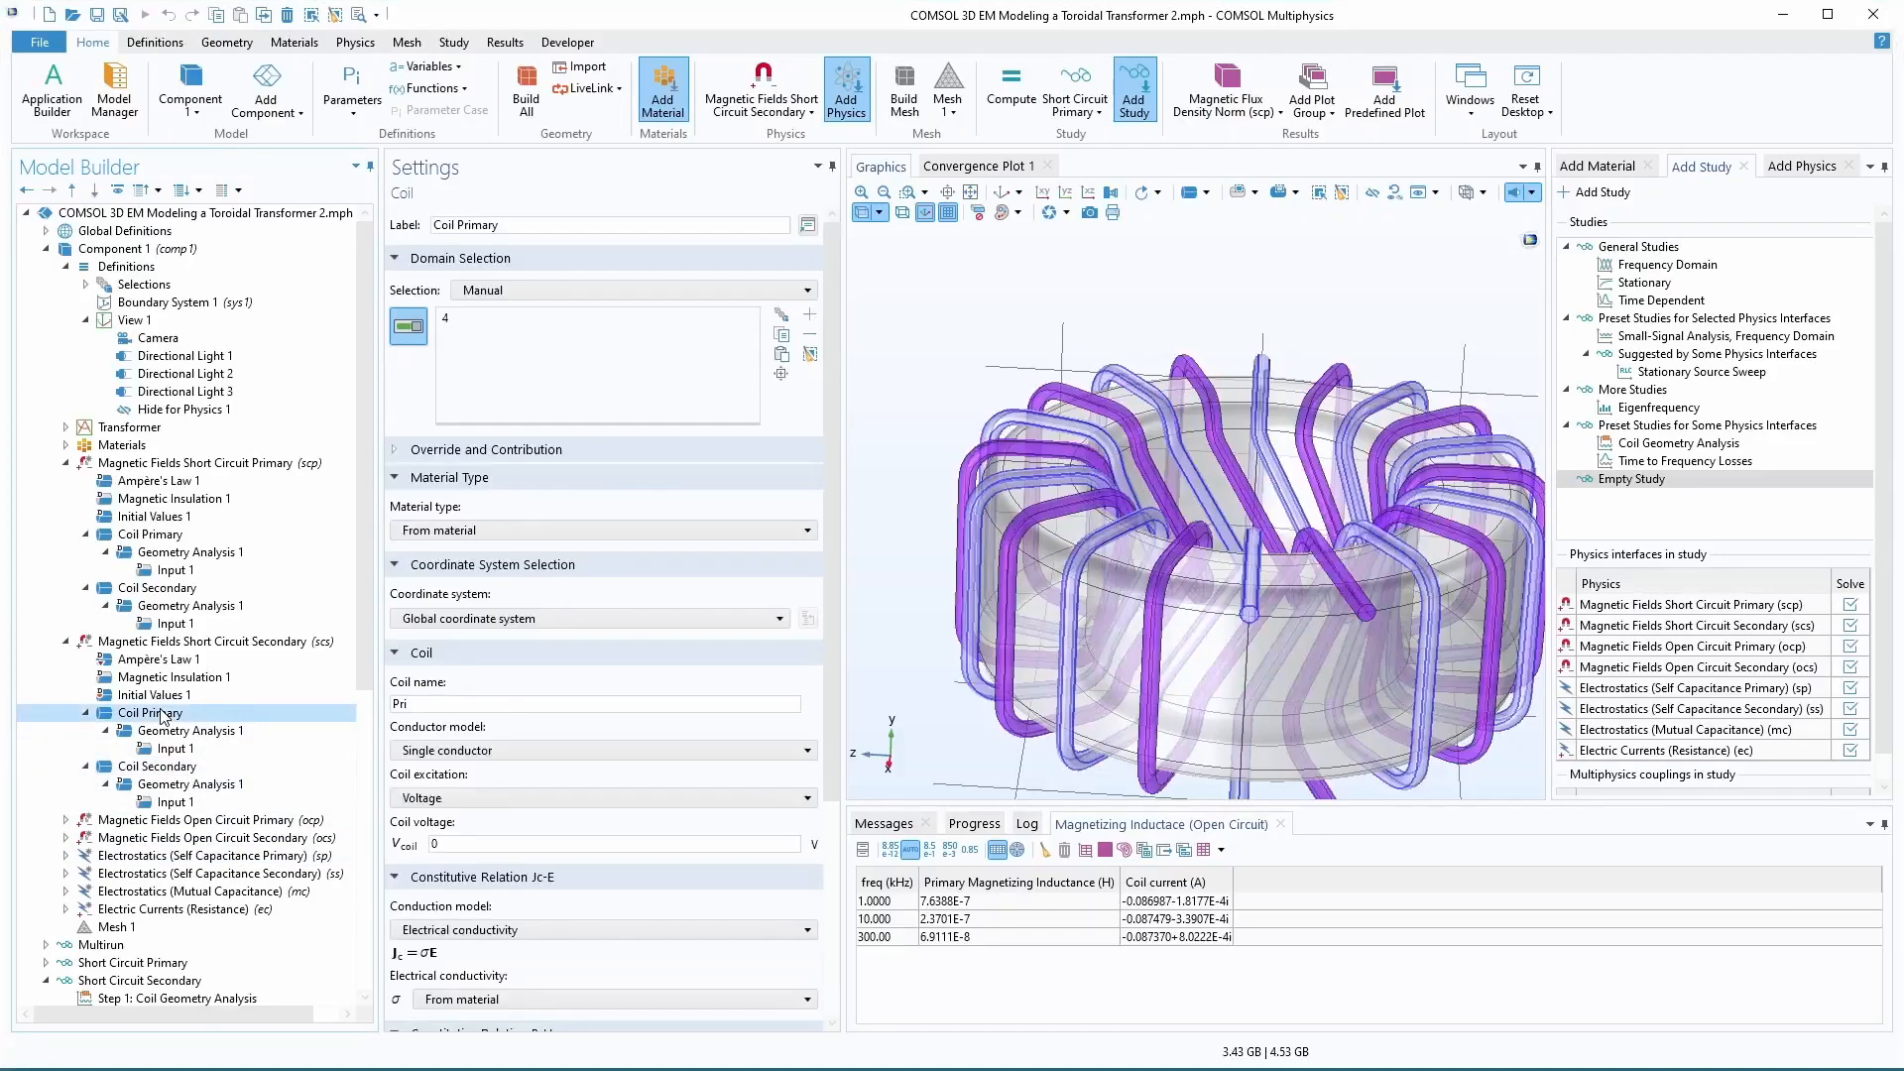
pyautogui.click(175, 771)
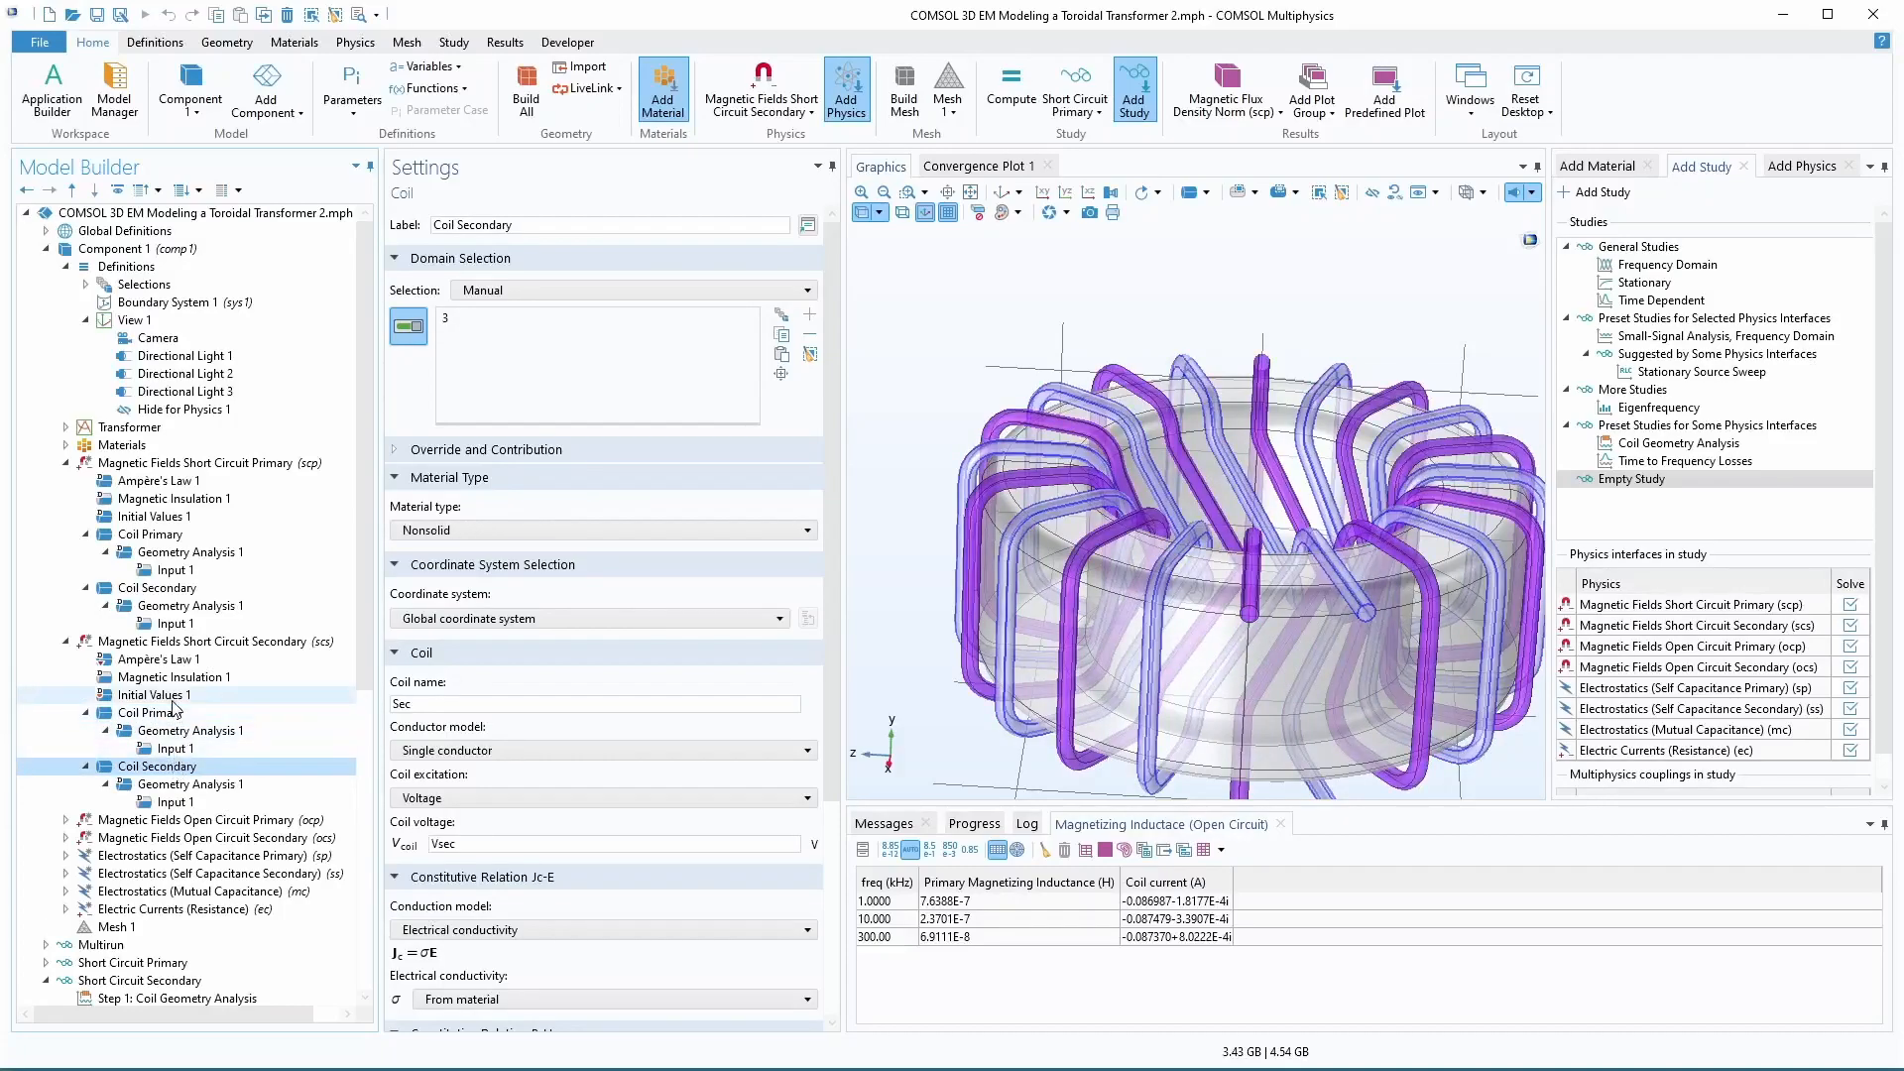
pyautogui.click(171, 716)
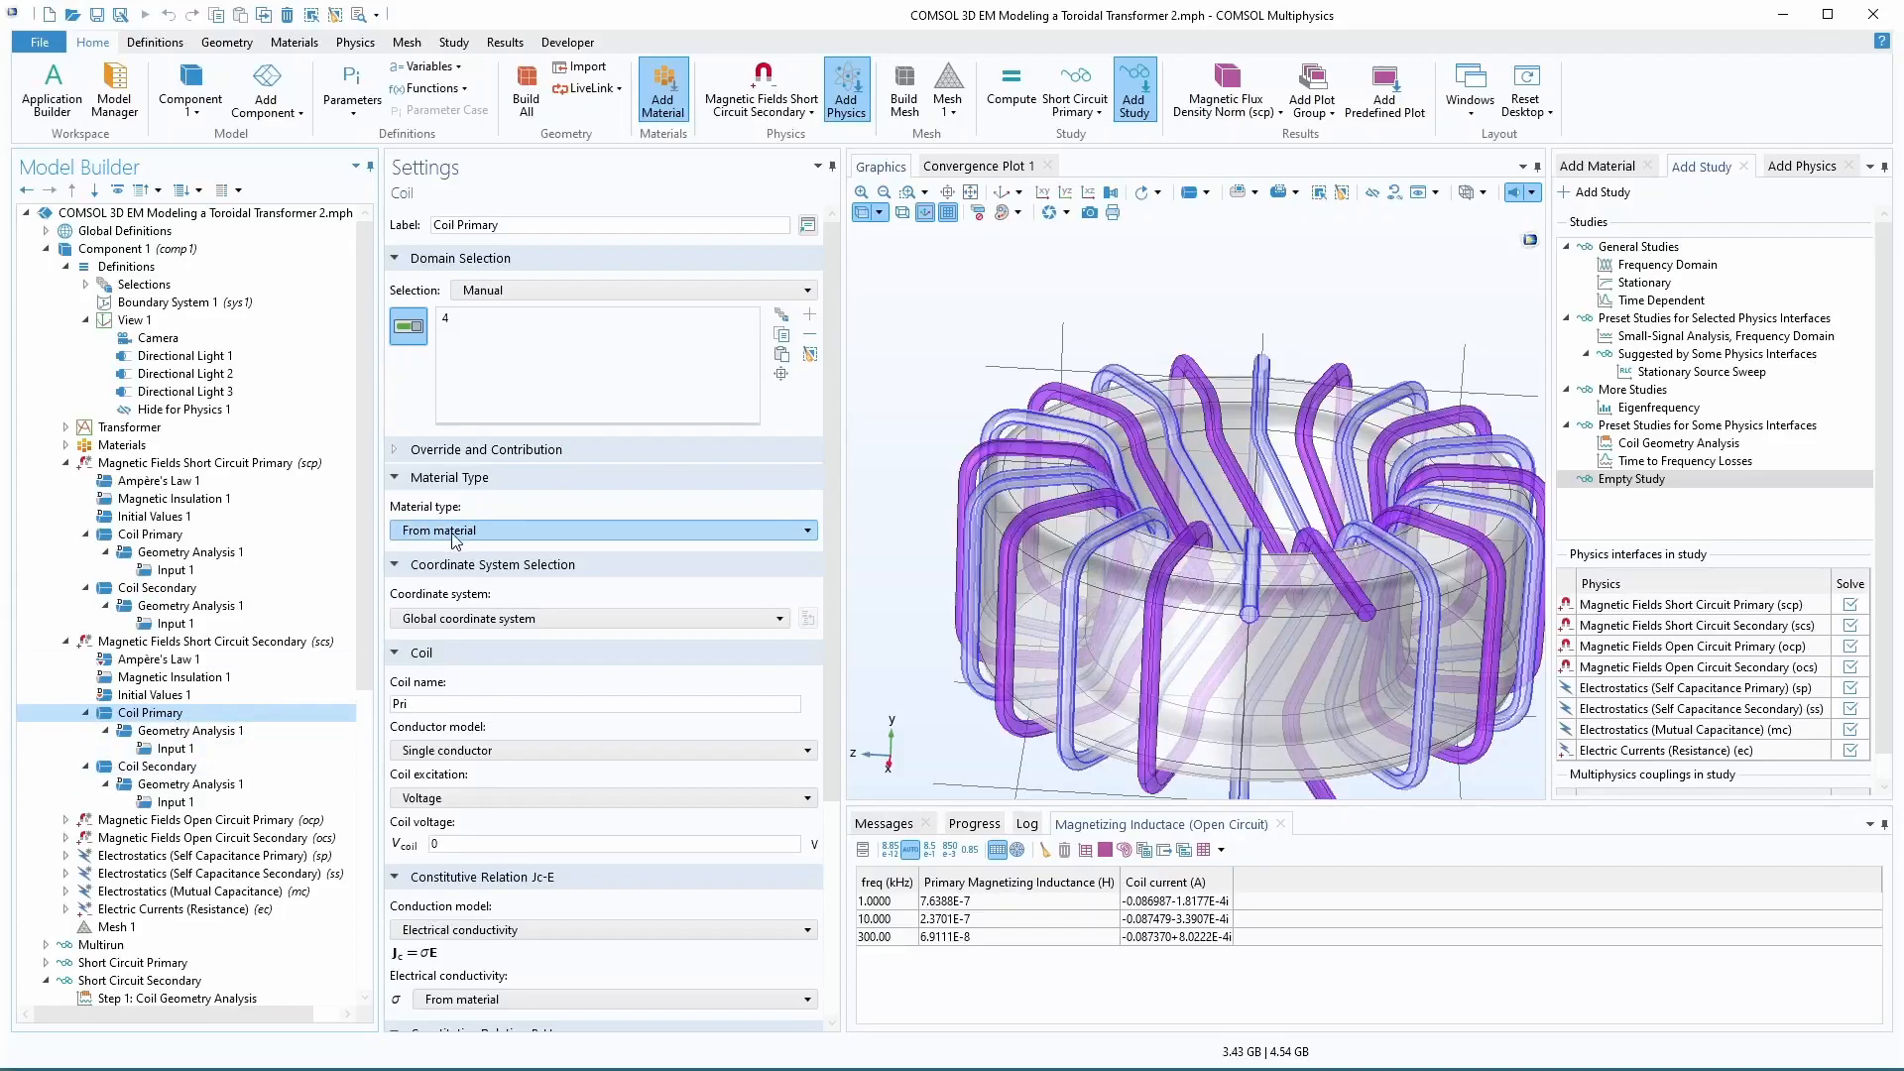
# - Open the material type options of Coil Secondary in Magnetic Fields Short Circuit Secondary (scs)
pyautogui.click(158, 767)
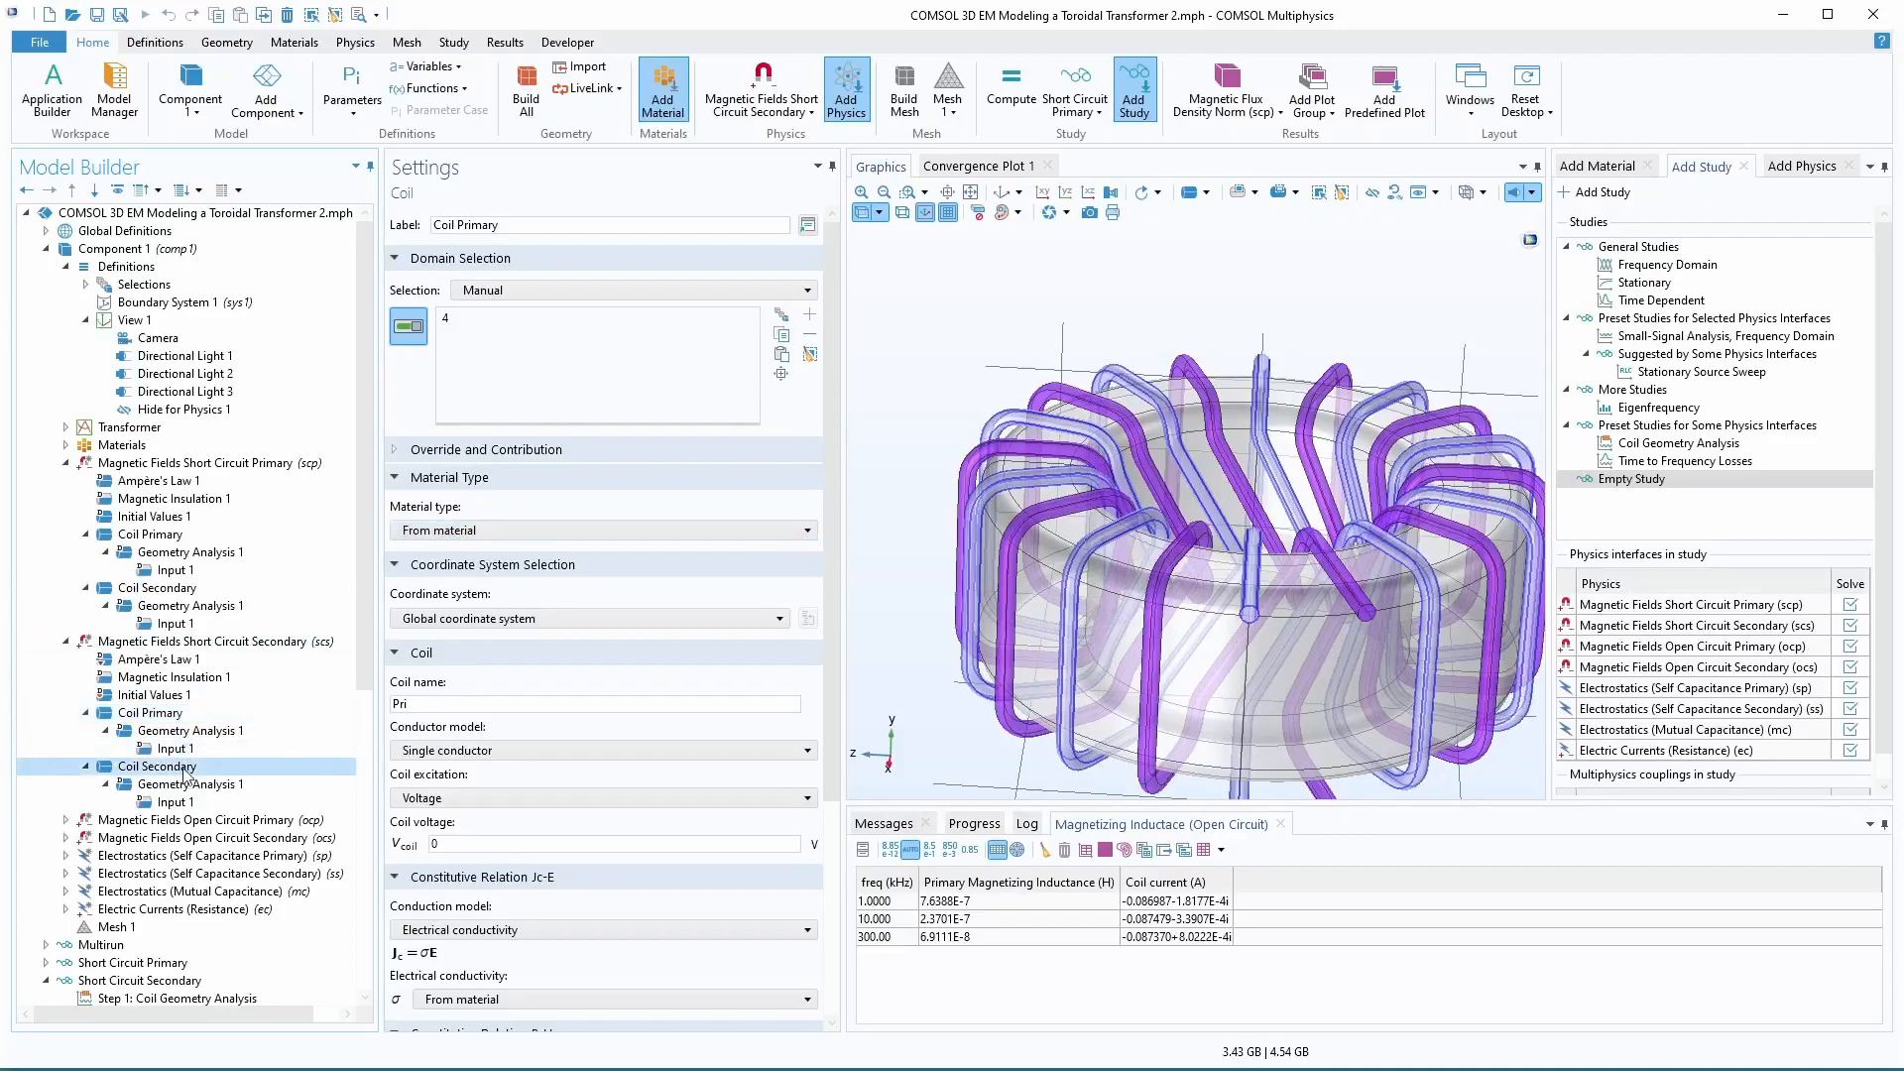
pyautogui.click(462, 533)
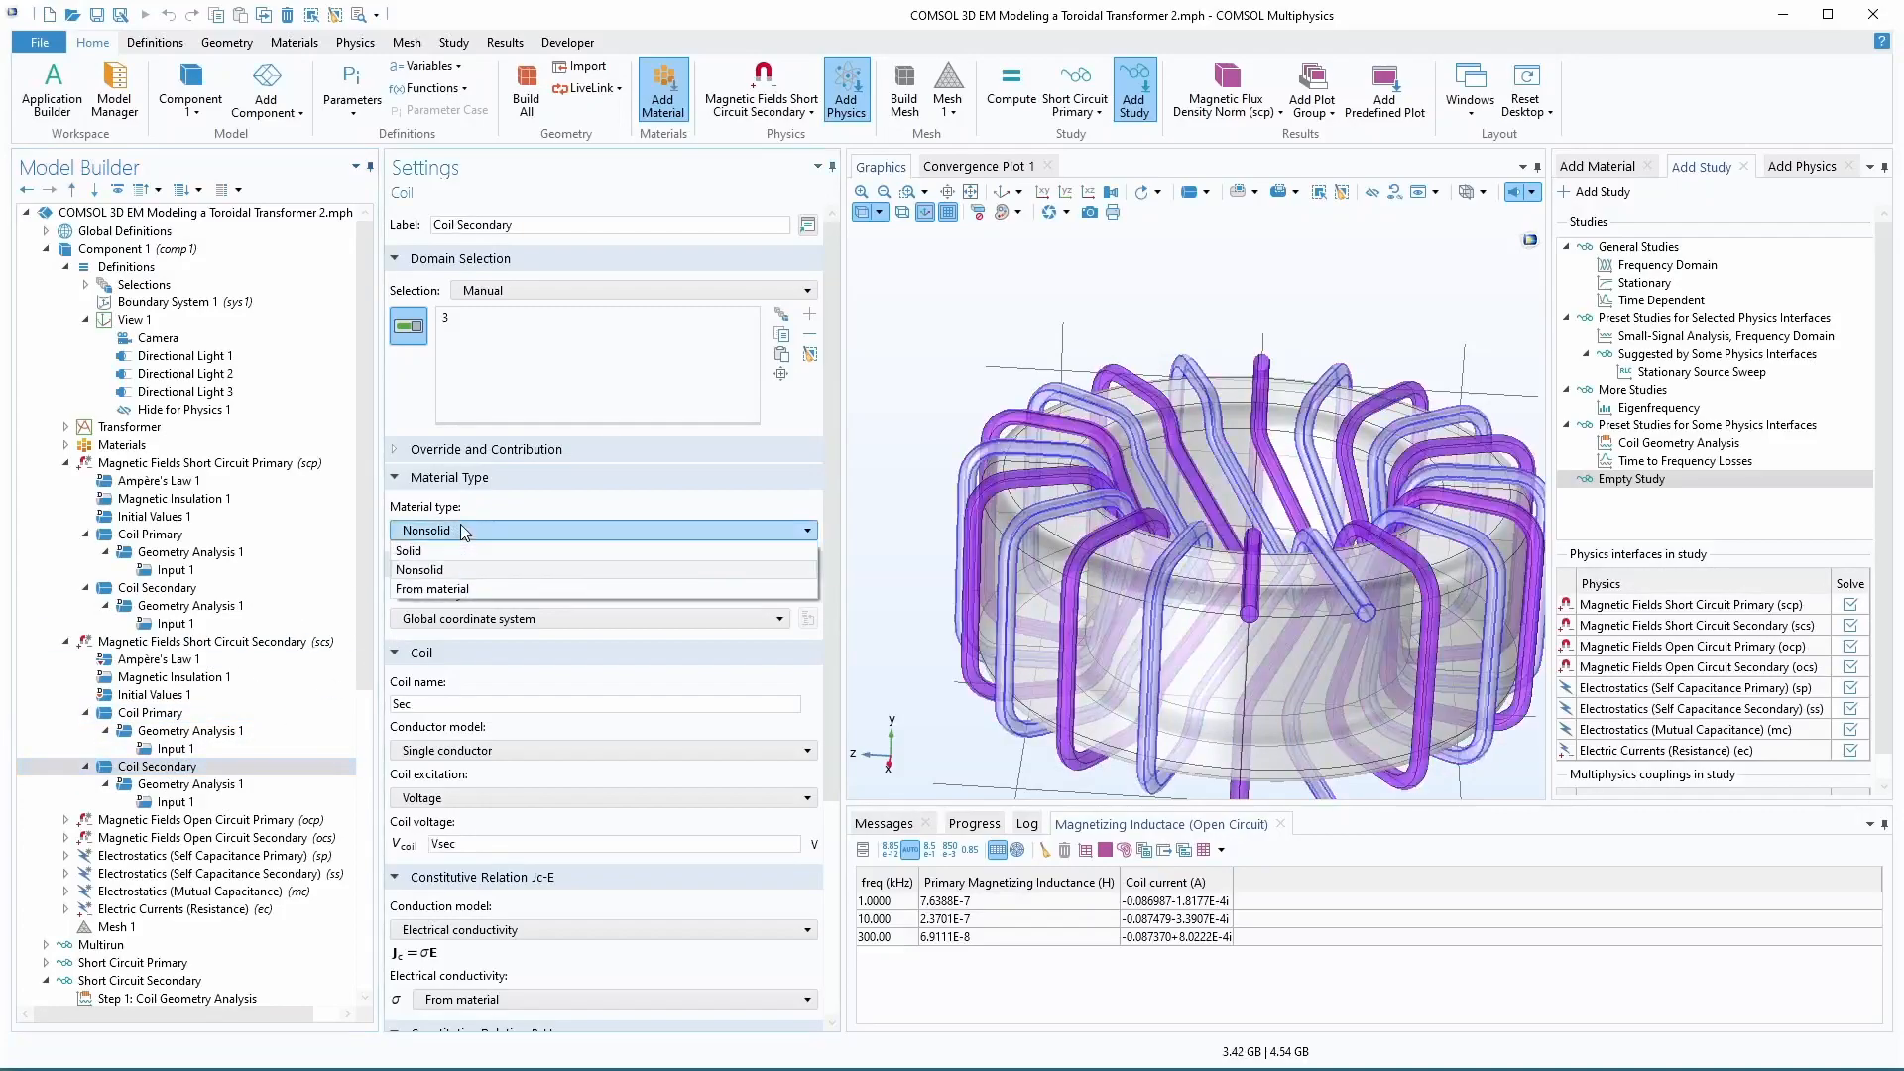
# - Set the Short Circuit Secondary interface's secondary coil material type to From material and name its coils Primary and Secondary
pyautogui.click(443, 589)
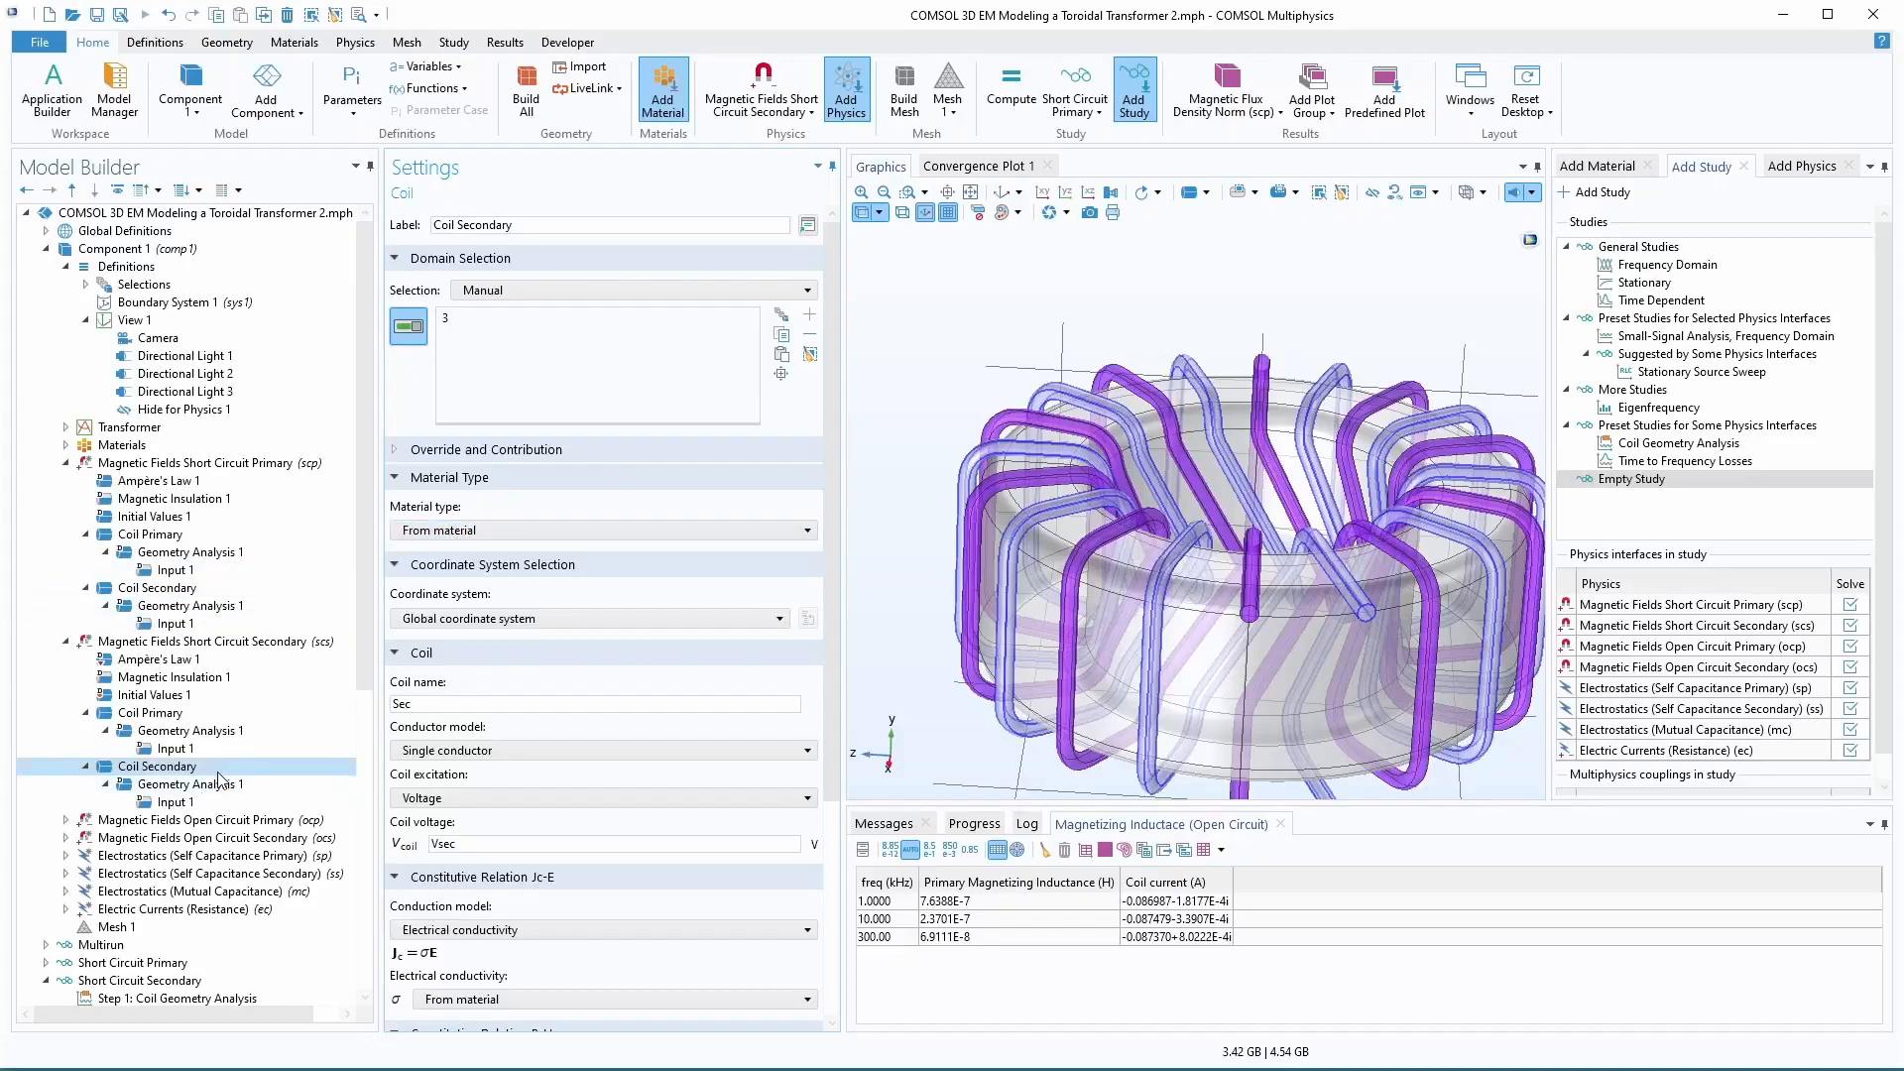
pyautogui.click(163, 589)
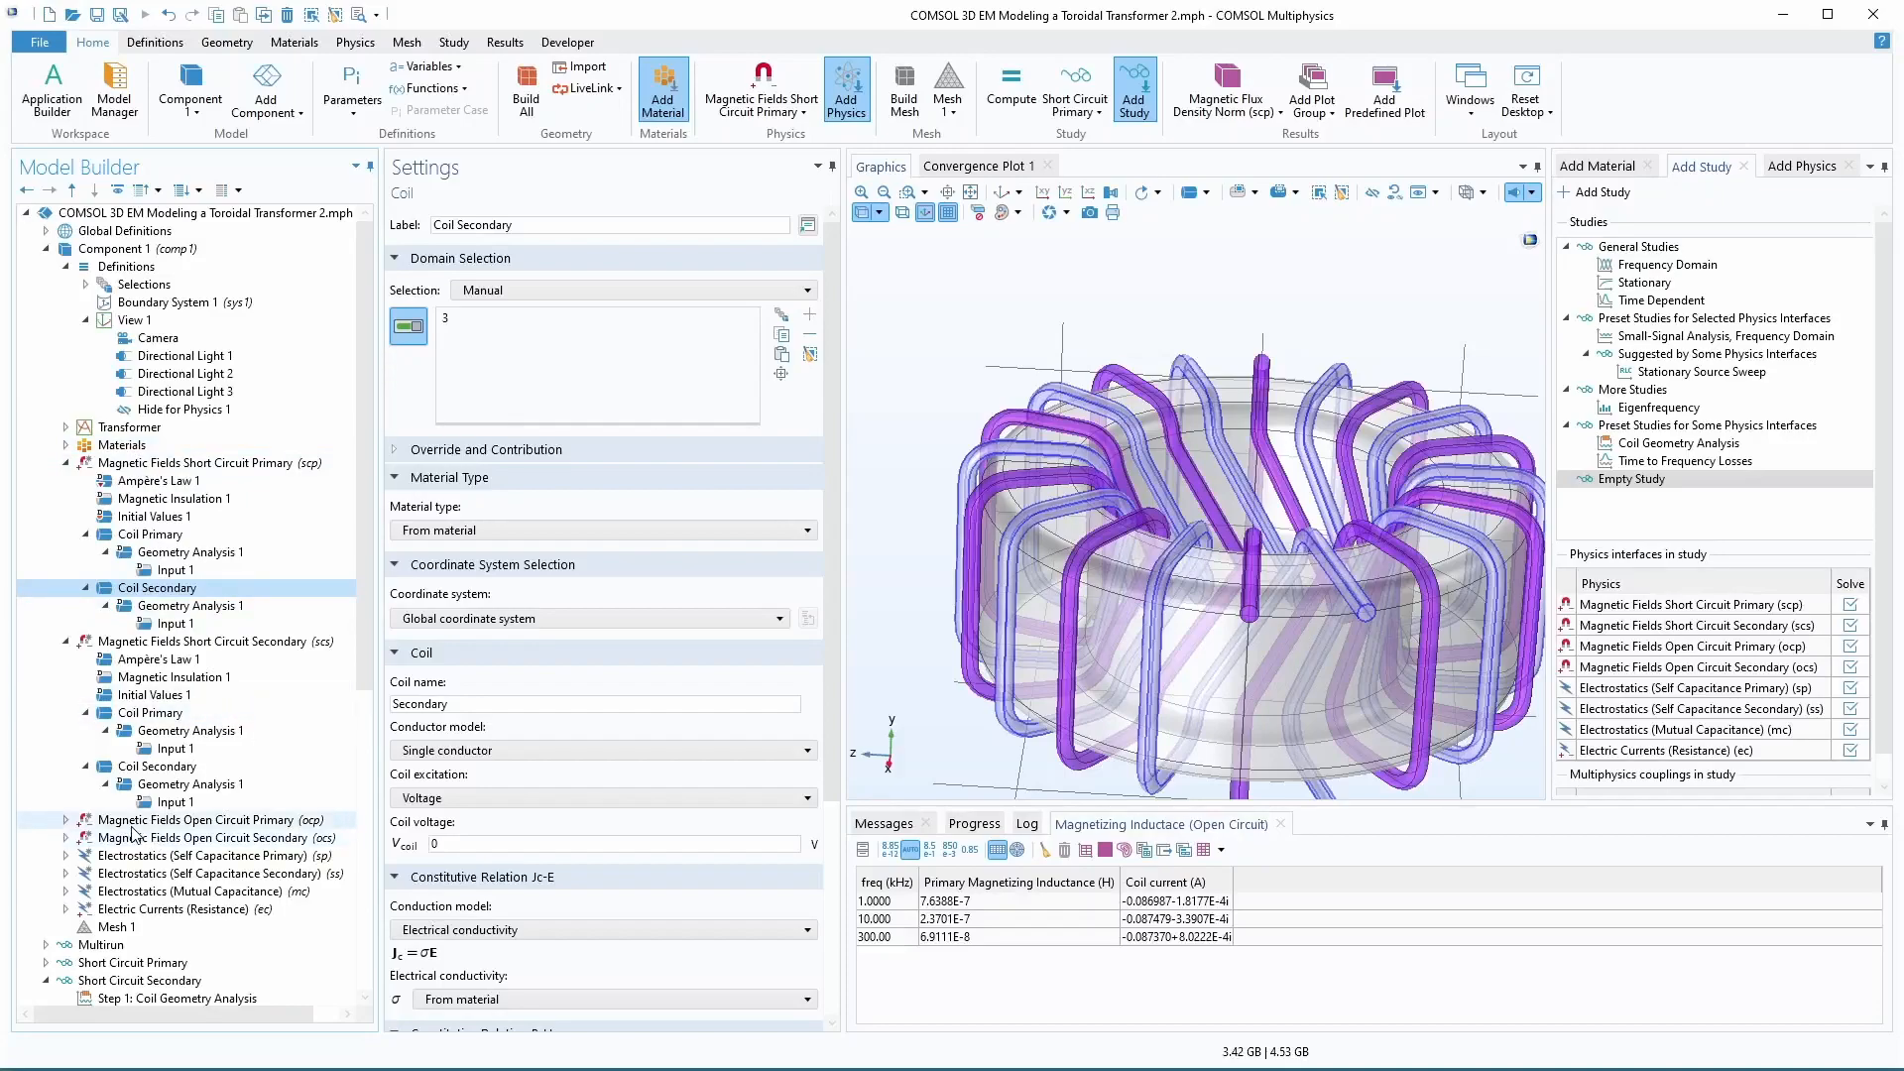
pyautogui.click(65, 820)
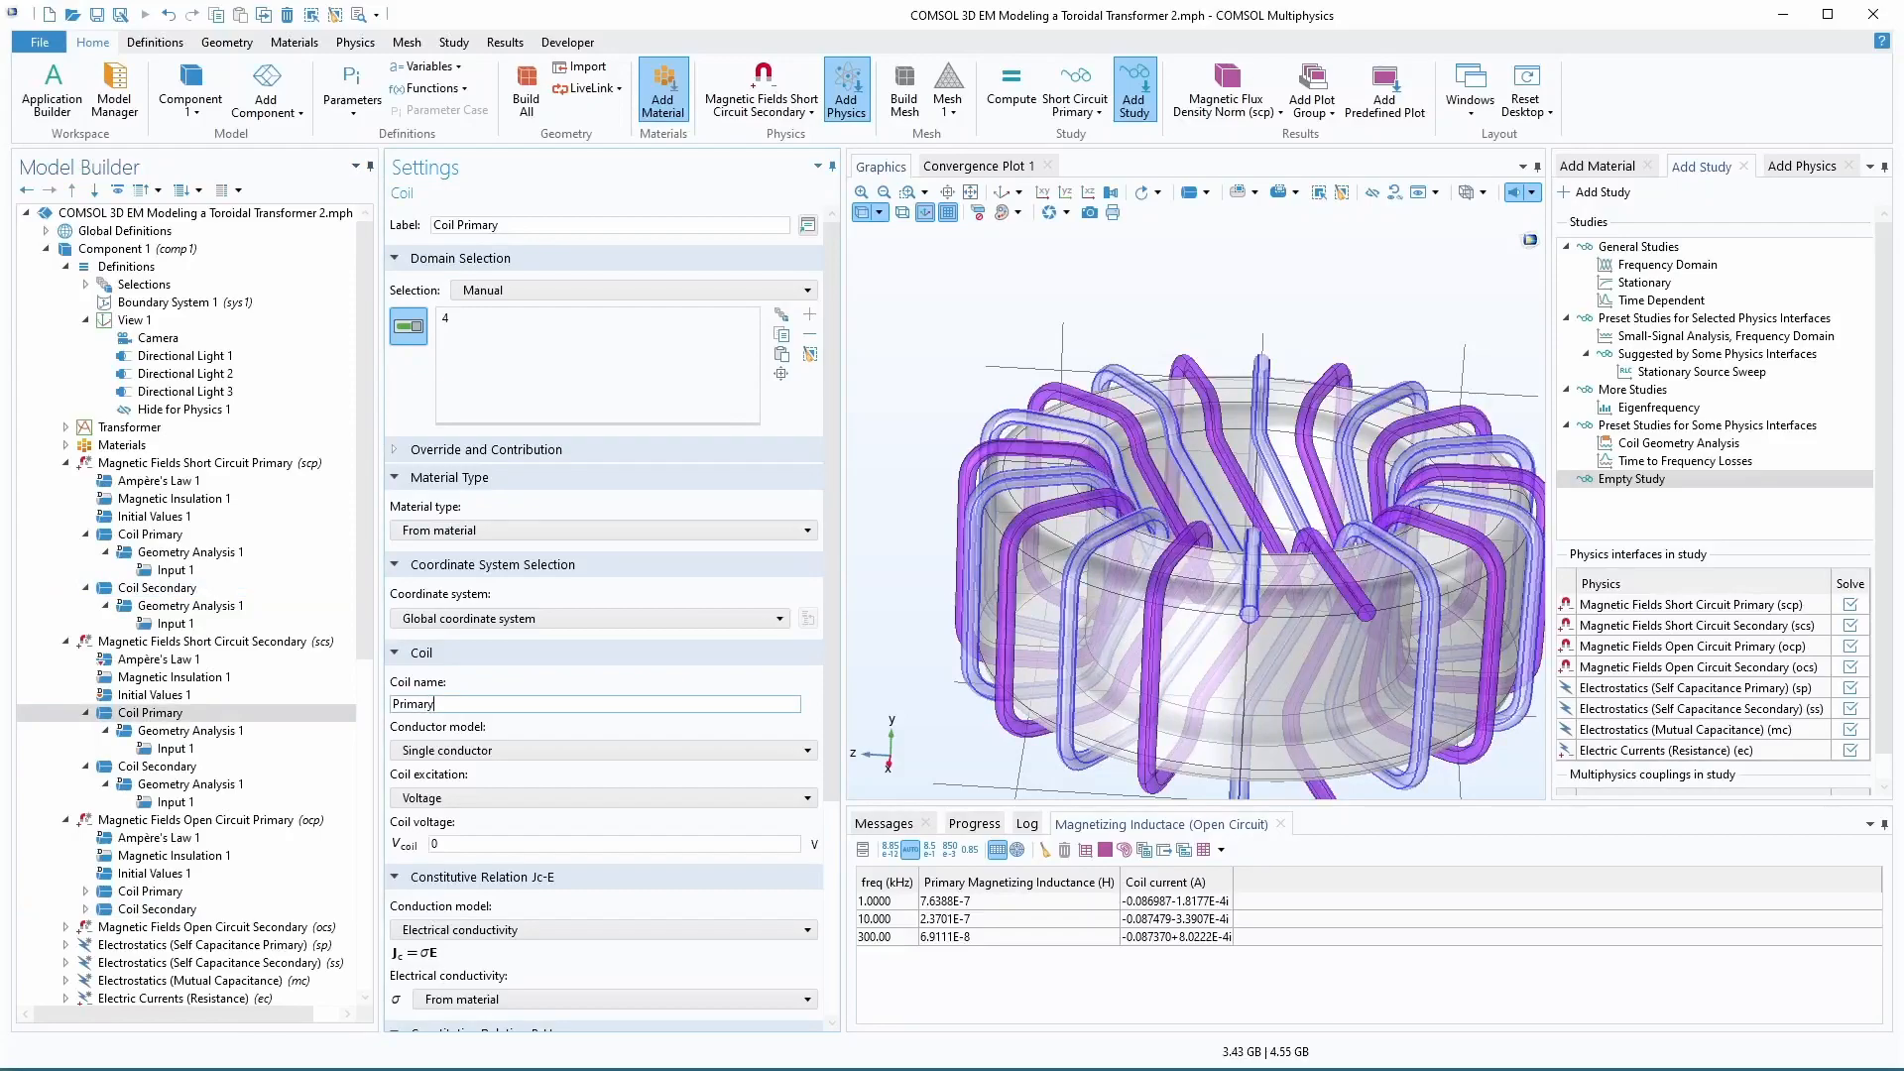
pyautogui.click(186, 769)
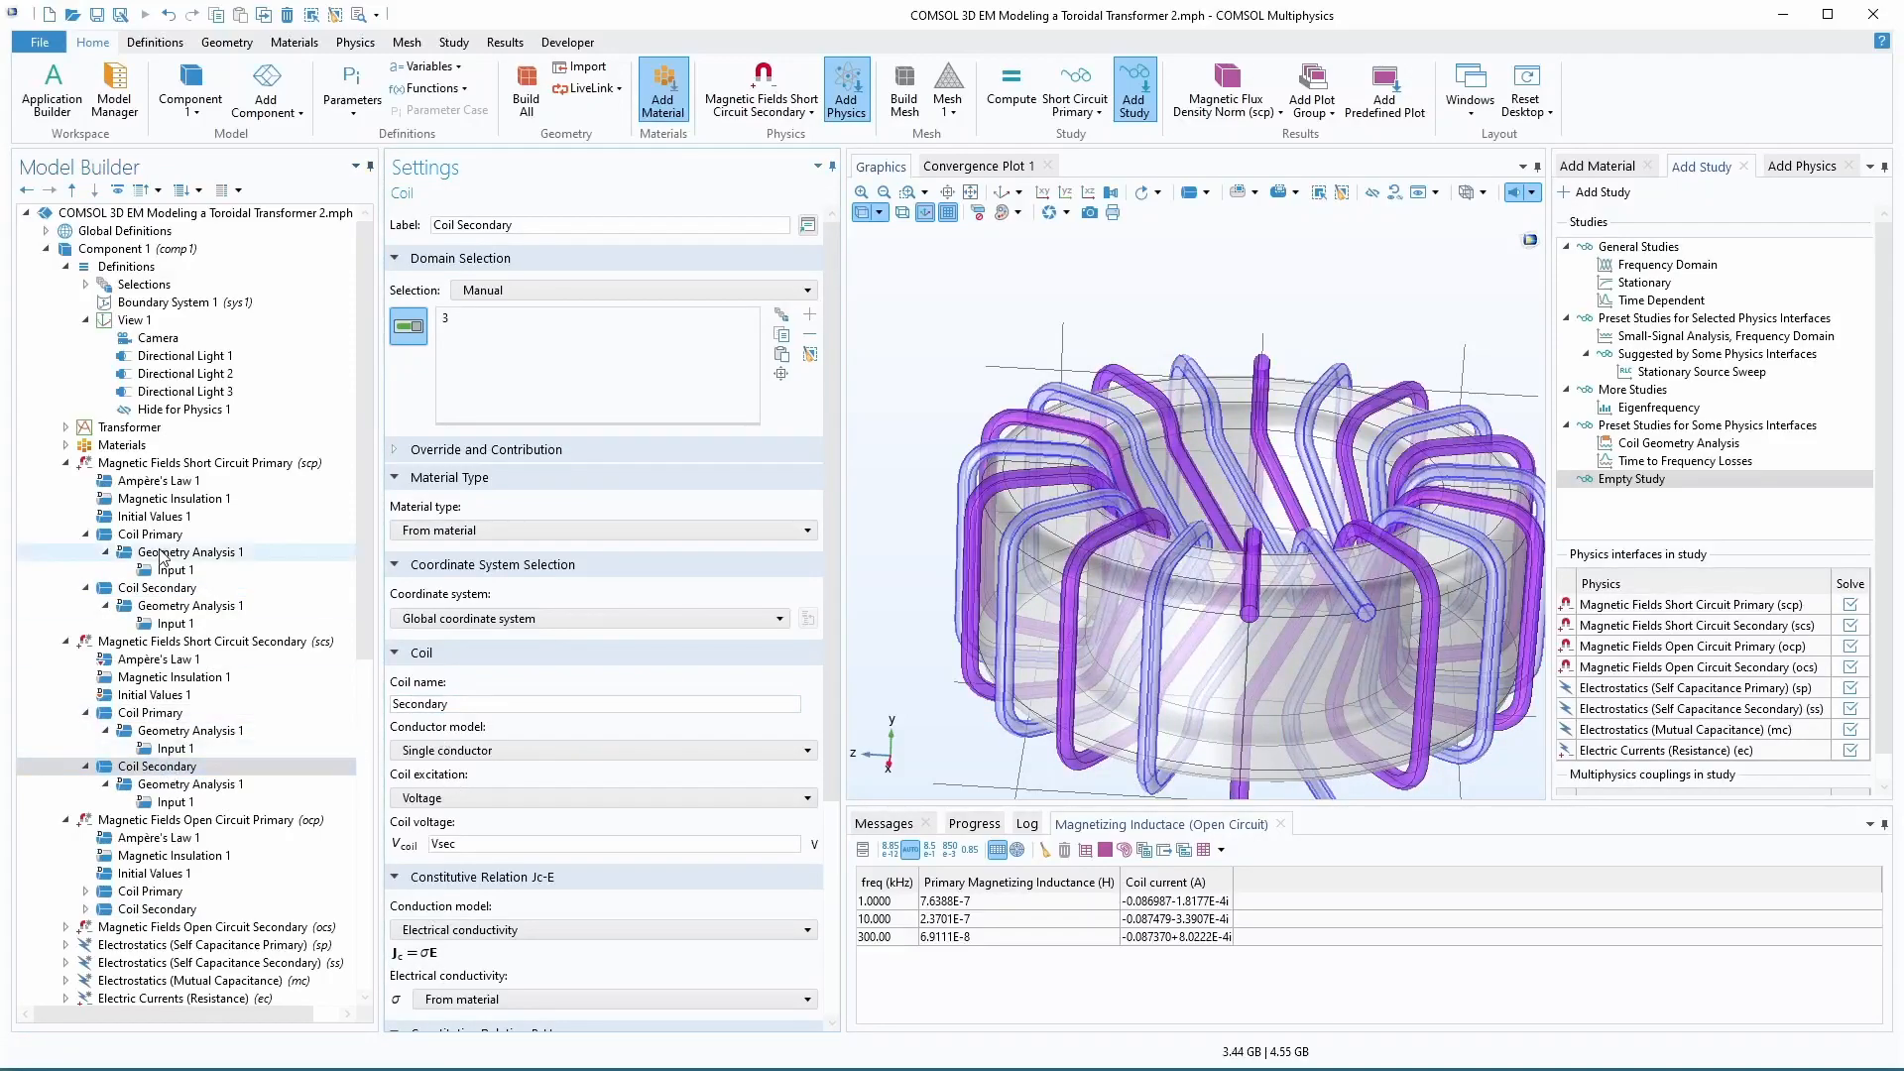
# - Review the primary and secondary coil settings across the short-circuit and open-circuit magnetic fields interfaces, and collapse the physics nodes
pyautogui.click(149, 534)
pyautogui.click(164, 587)
pyautogui.click(144, 890)
pyautogui.click(131, 909)
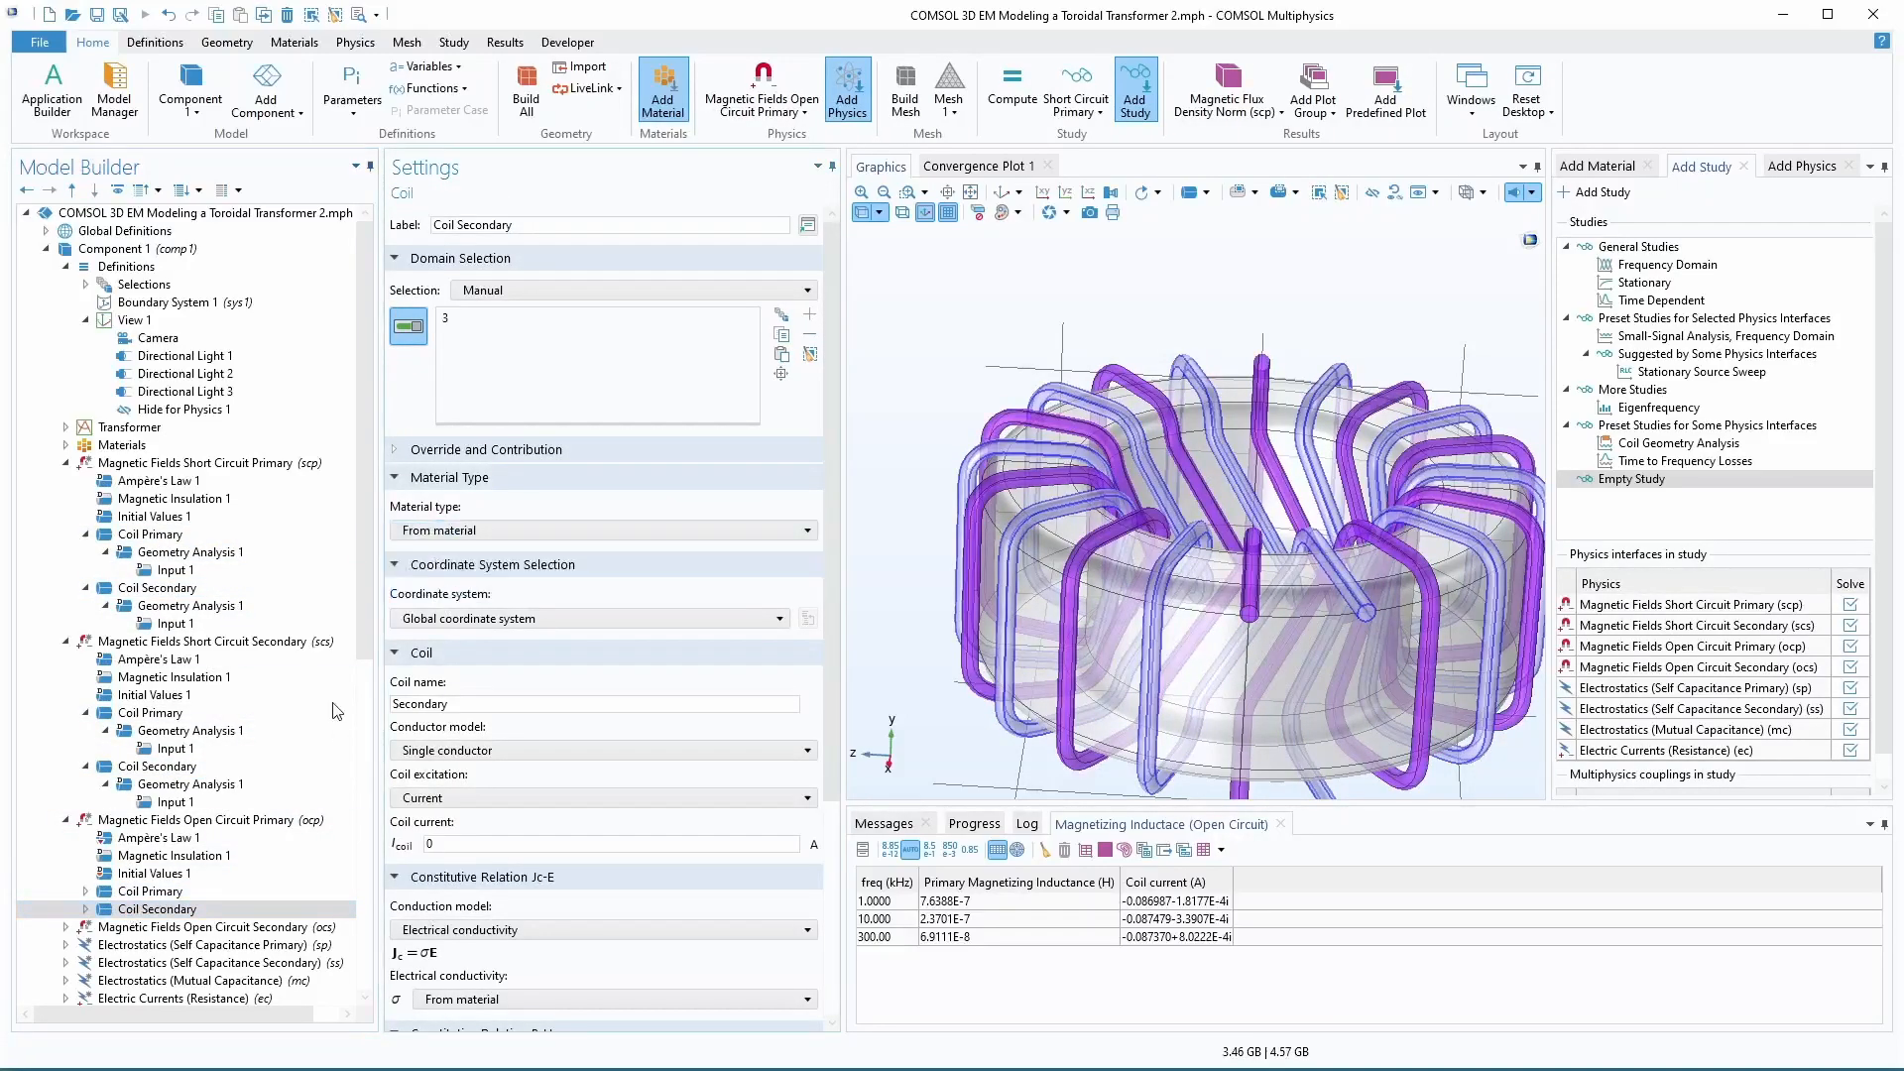
pyautogui.scroll(-4, 131, 893)
pyautogui.click(149, 784)
pyautogui.click(154, 801)
pyautogui.click(65, 819)
pyautogui.click(139, 890)
pyautogui.click(151, 909)
pyautogui.click(65, 819)
pyautogui.click(65, 712)
pyautogui.click(65, 605)
pyautogui.click(65, 426)
pyautogui.click(65, 355)
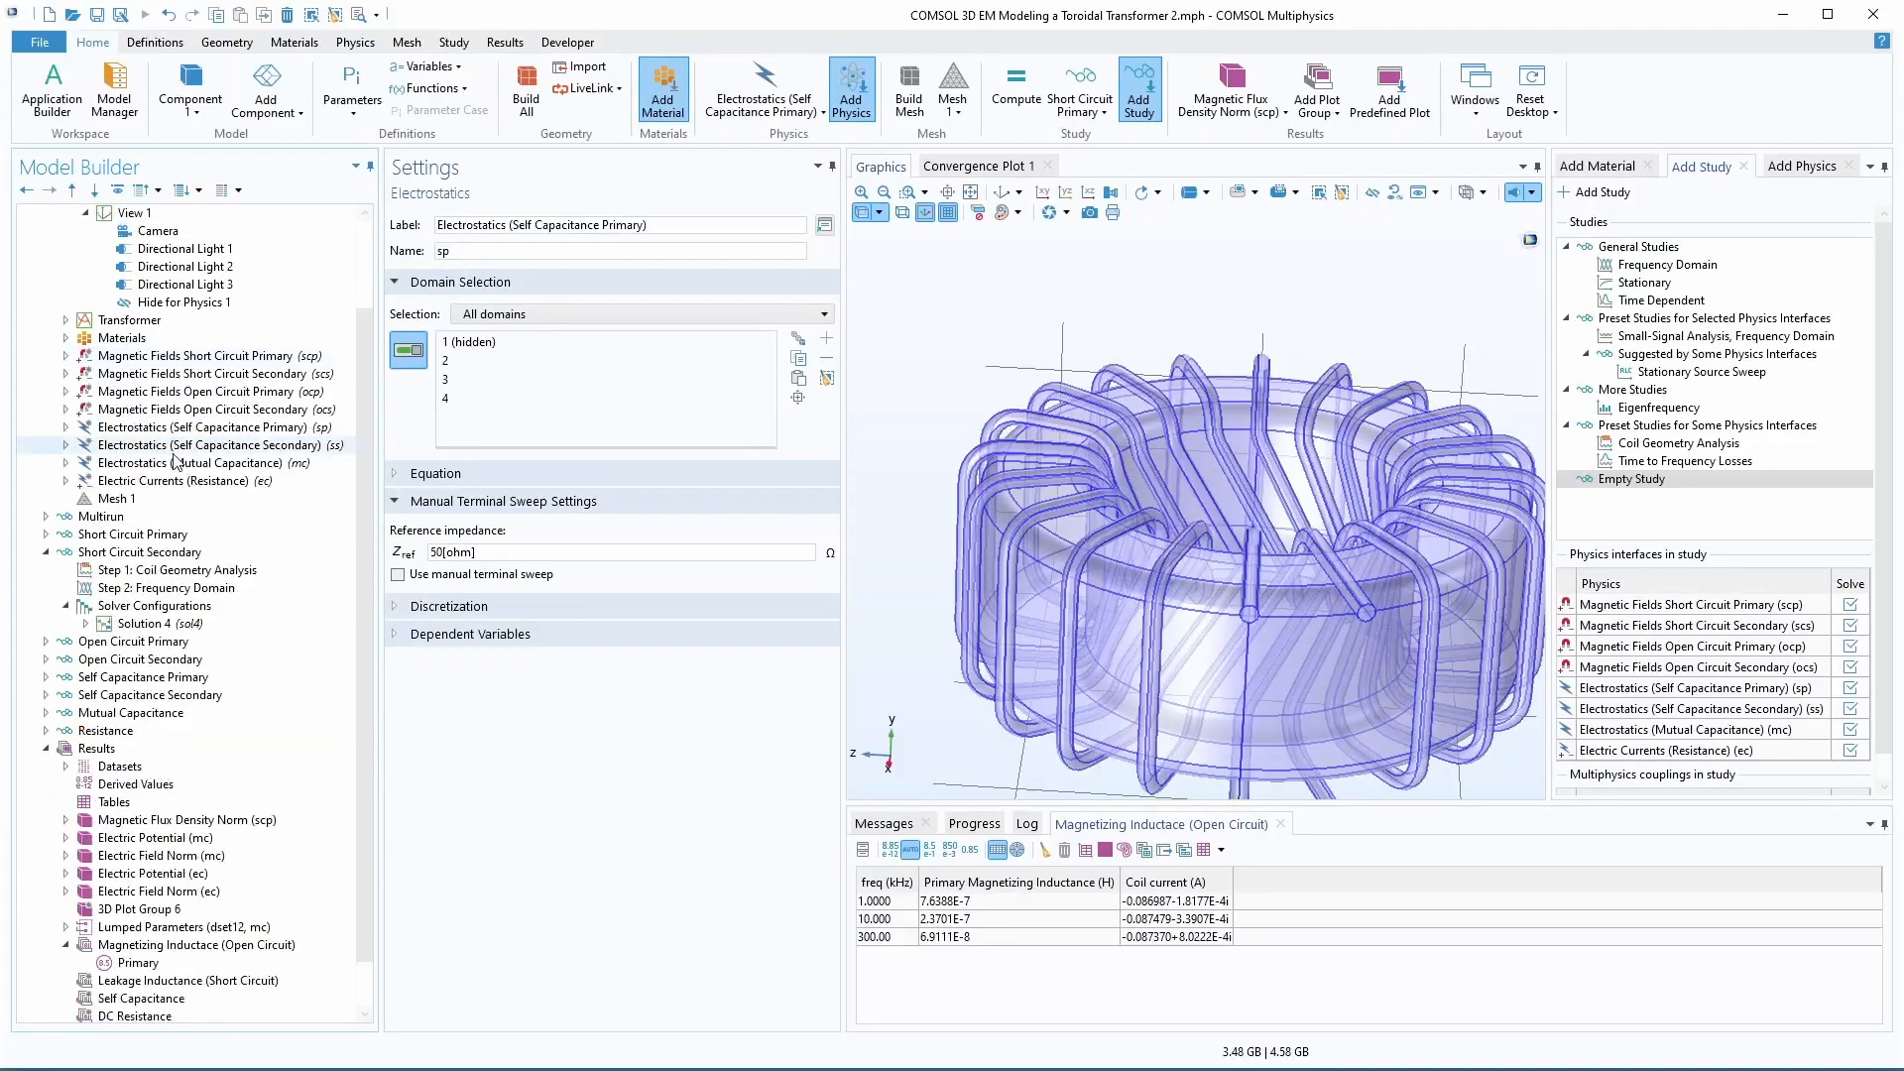
# - Disable the Multirun study references from Self Capacitance Primary through Resistance
pyautogui.scroll(2, 178, 459)
pyautogui.click(46, 658)
pyautogui.click(46, 622)
pyautogui.scroll(-2, 242, 555)
pyautogui.click(162, 605)
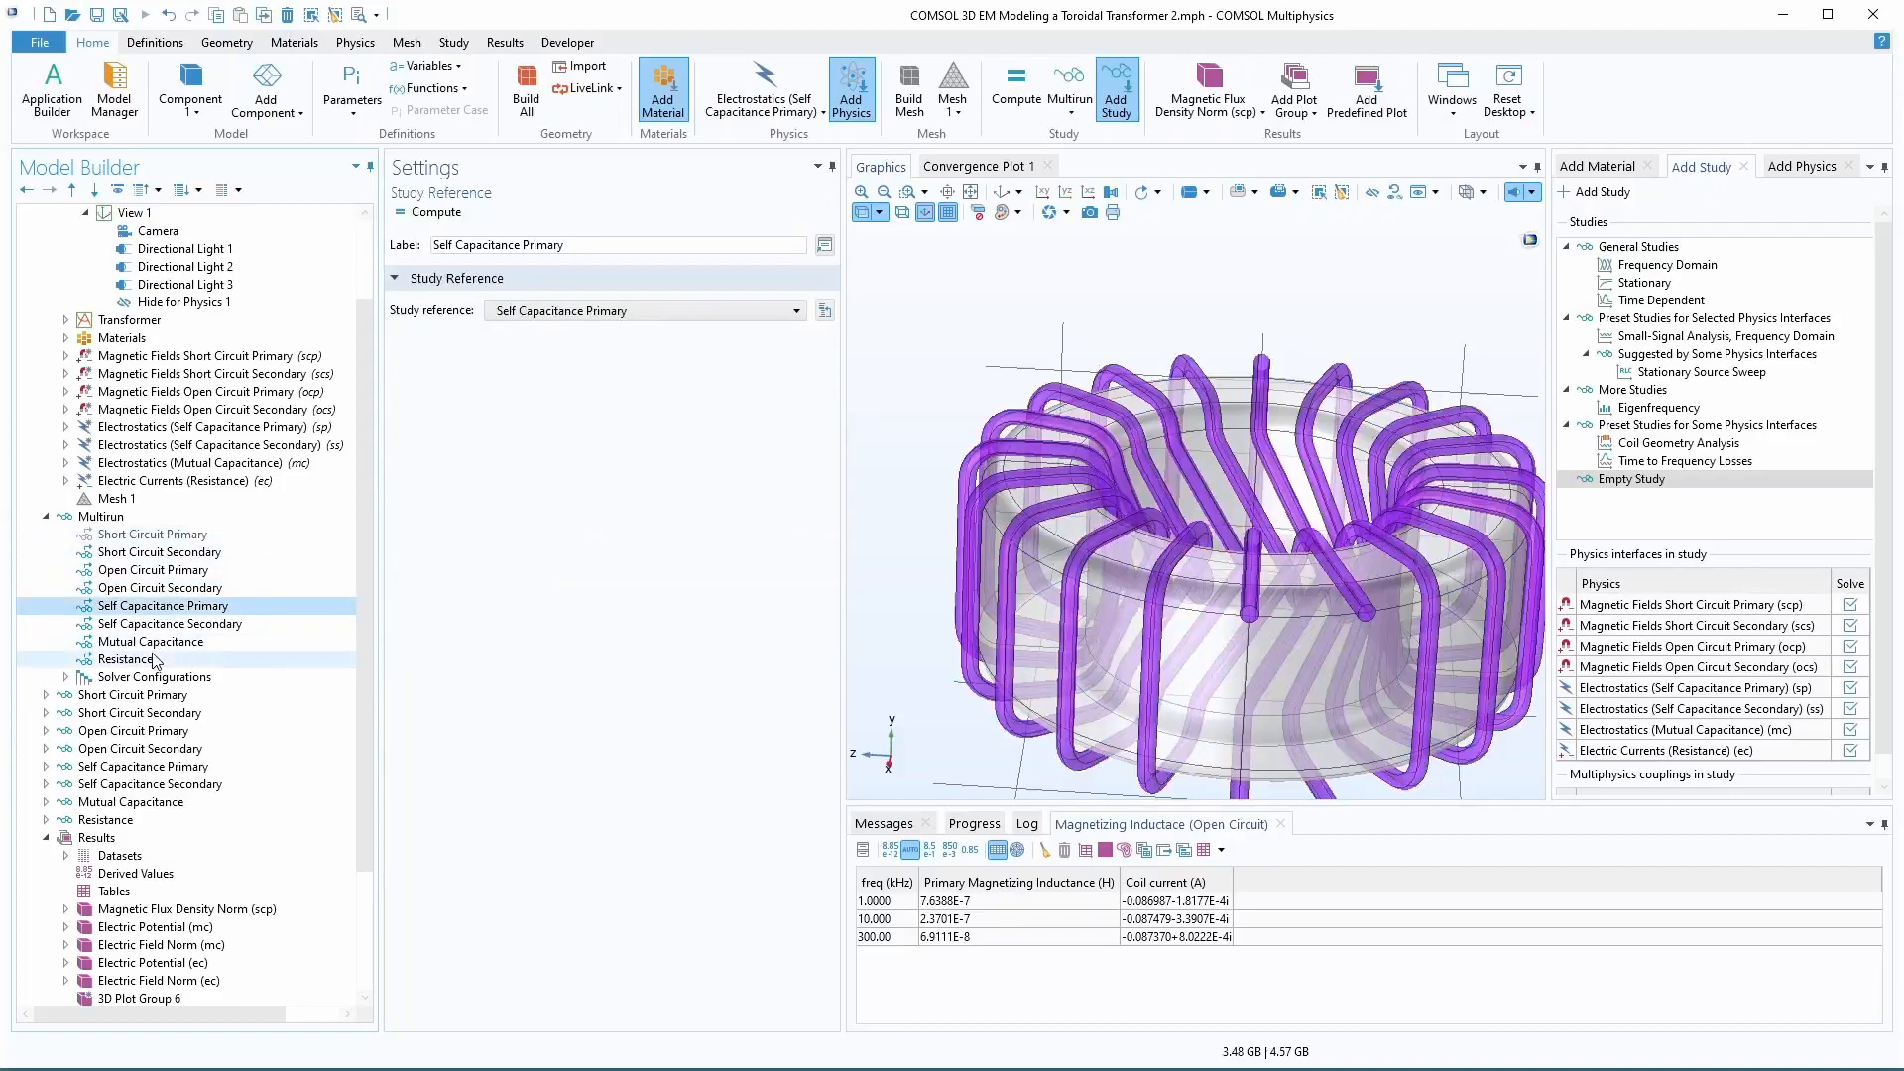
pyautogui.keyDown('shift'); pyautogui.click(125, 659); pyautogui.keyUp('shift')
pyautogui.rightClick(156, 629)
pyautogui.click(208, 757)
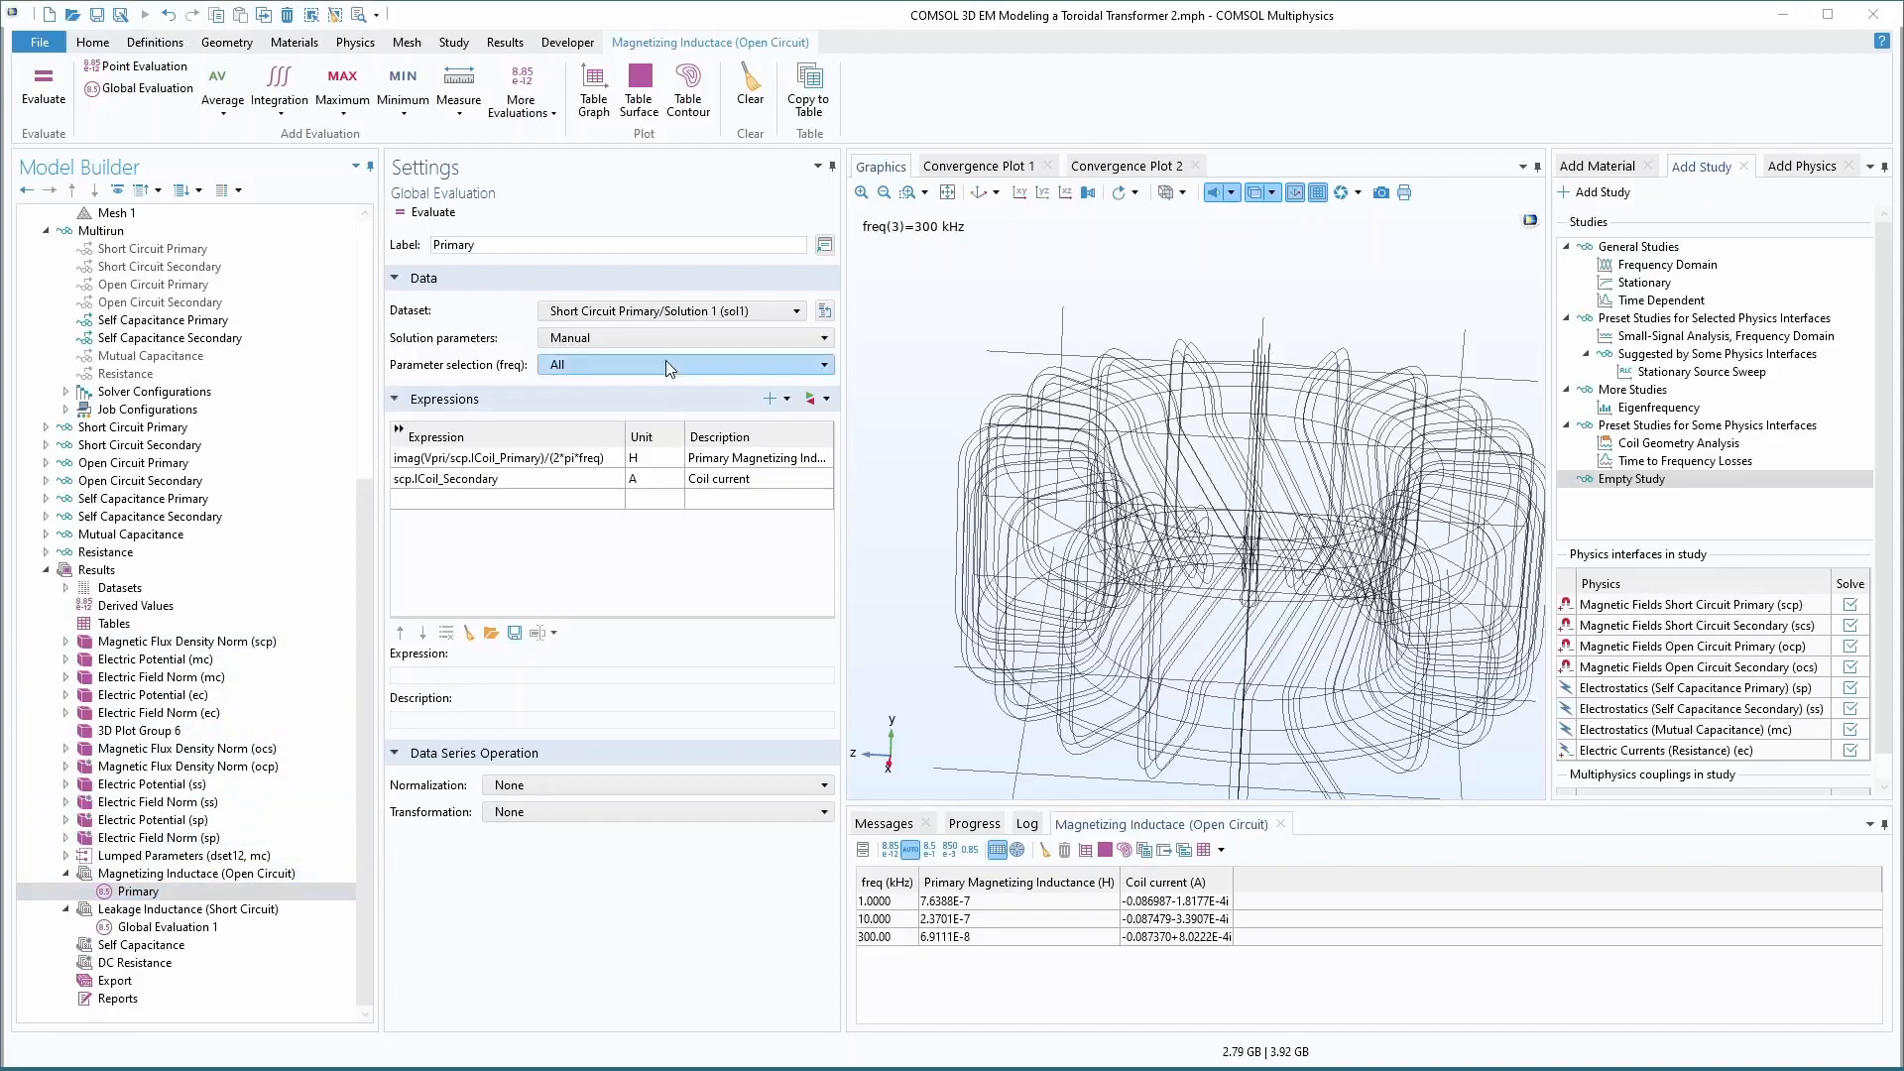
# - Set the dataset of the Magnetizing Inductace (Open Circuit) group and its Primary evaluation to Open Circuit Primary/Solution 6 (sol6)
pyautogui.click(179, 871)
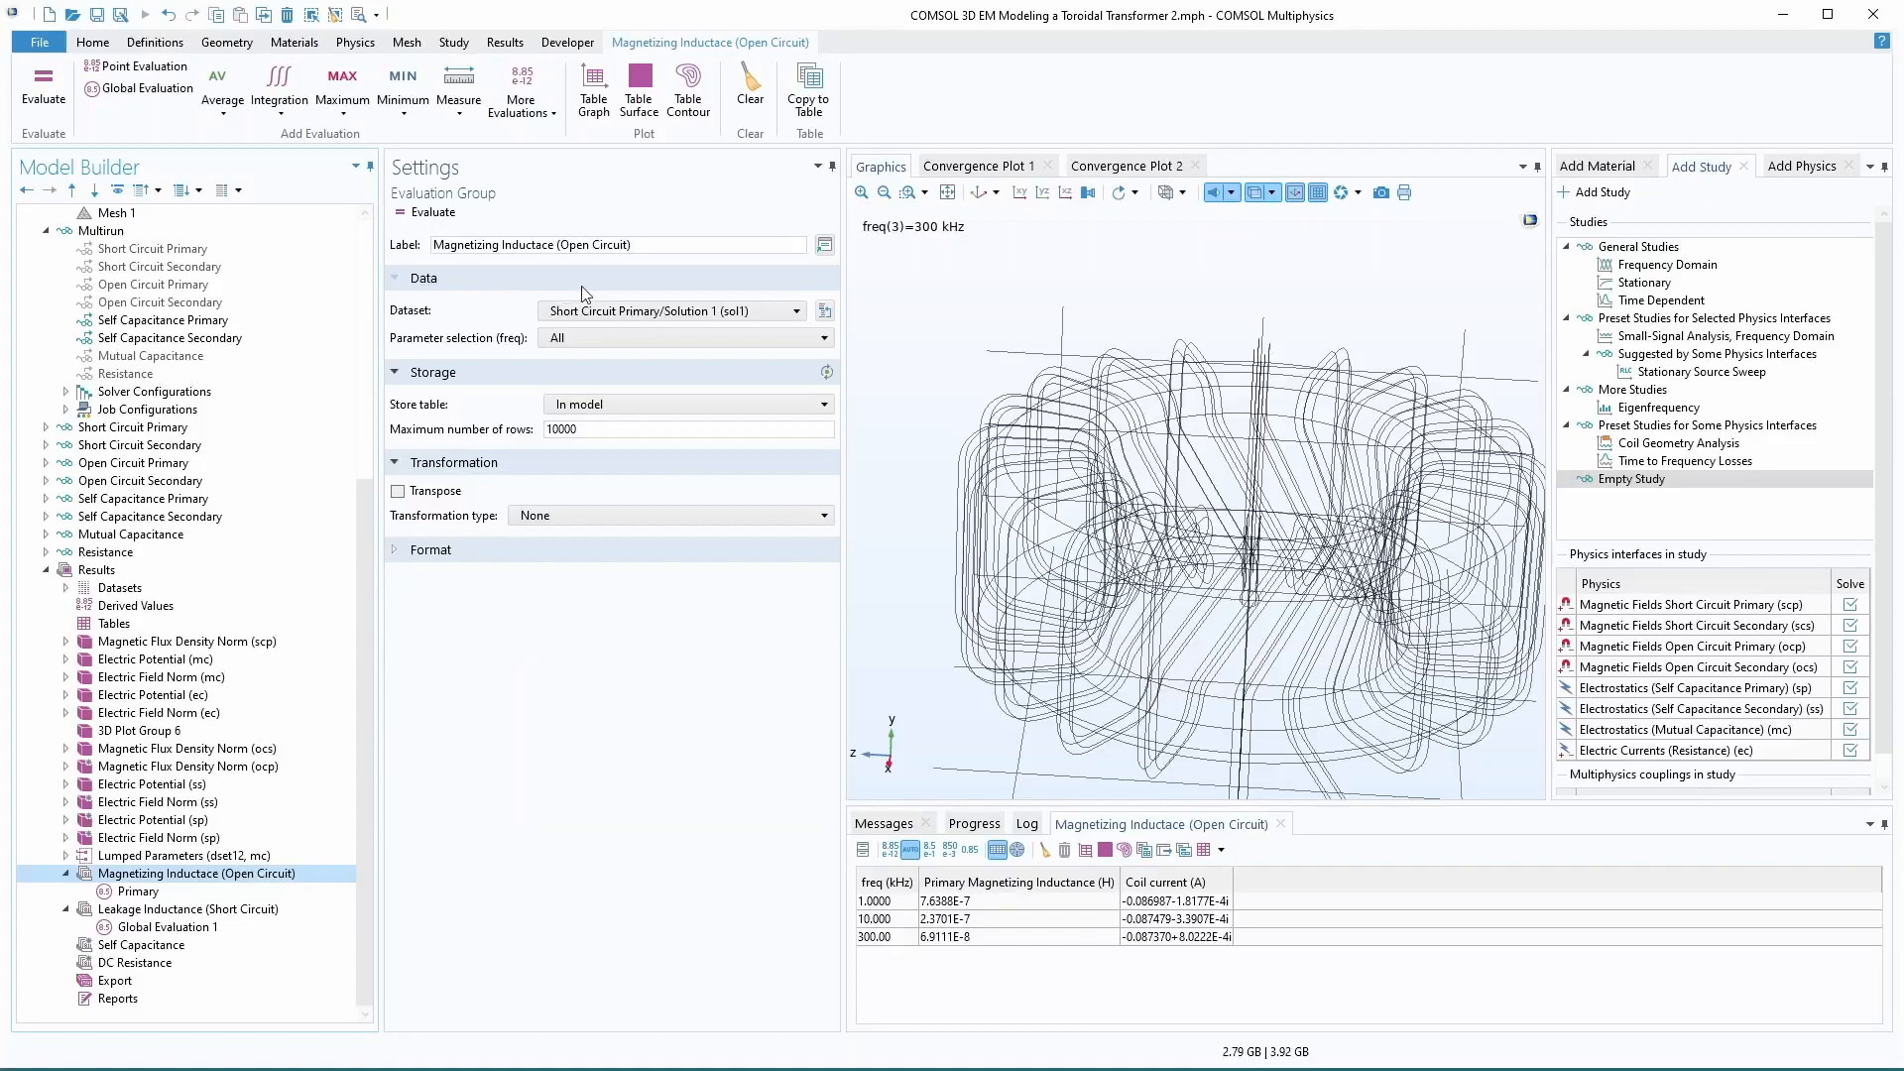
pyautogui.click(635, 311)
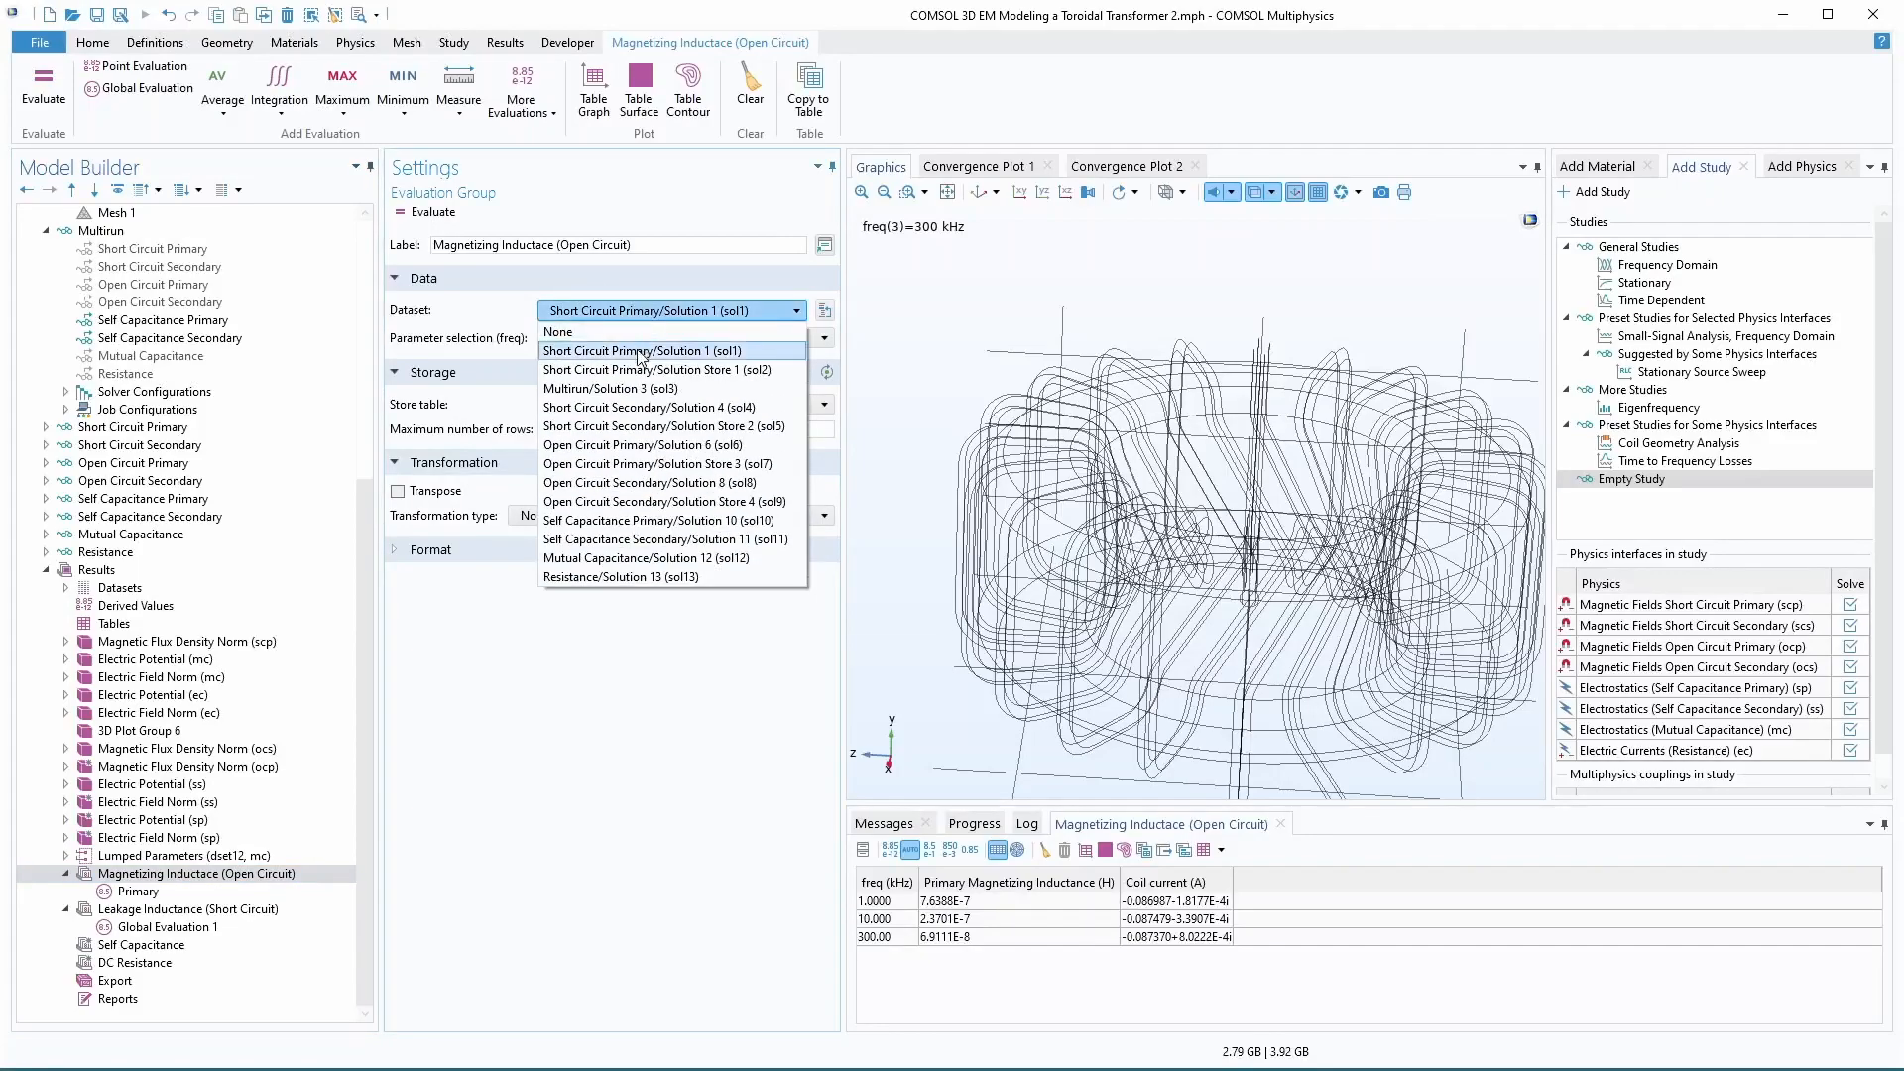
pyautogui.click(688, 449)
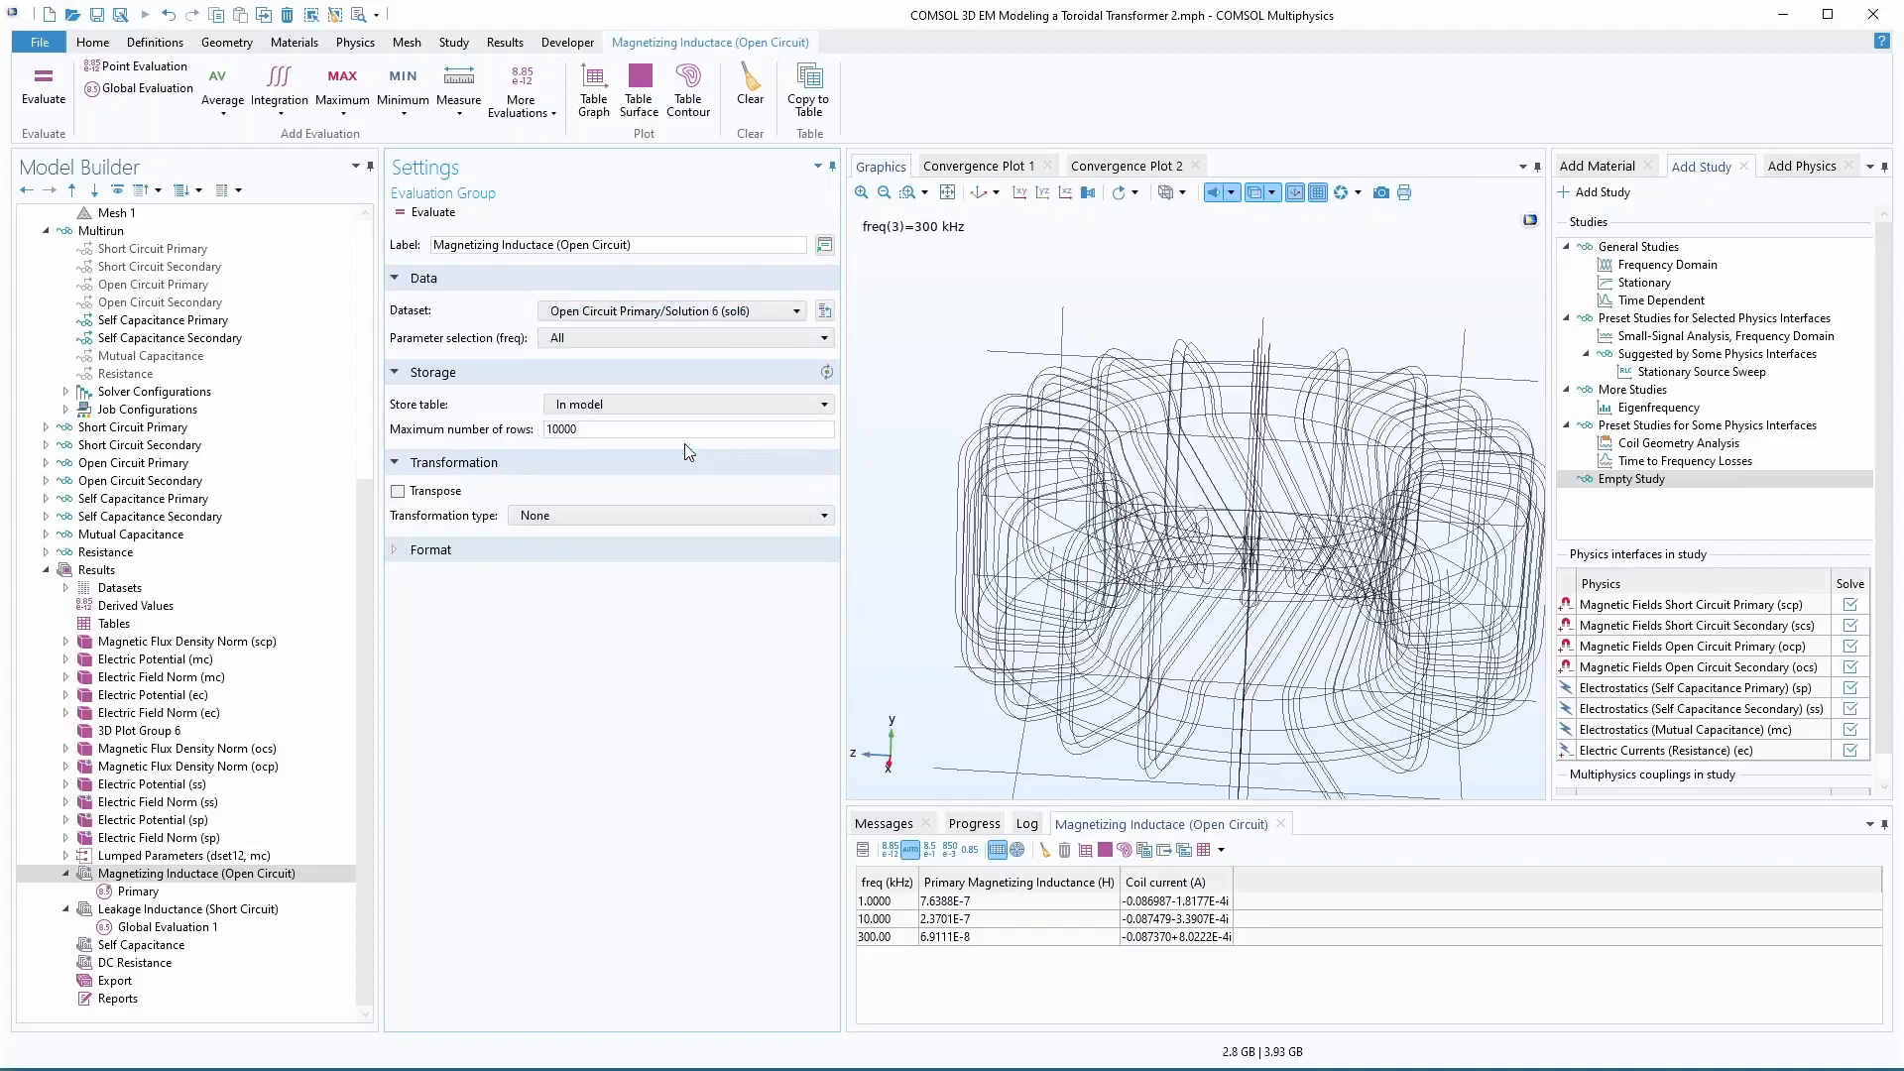
pyautogui.click(138, 891)
pyautogui.click(672, 314)
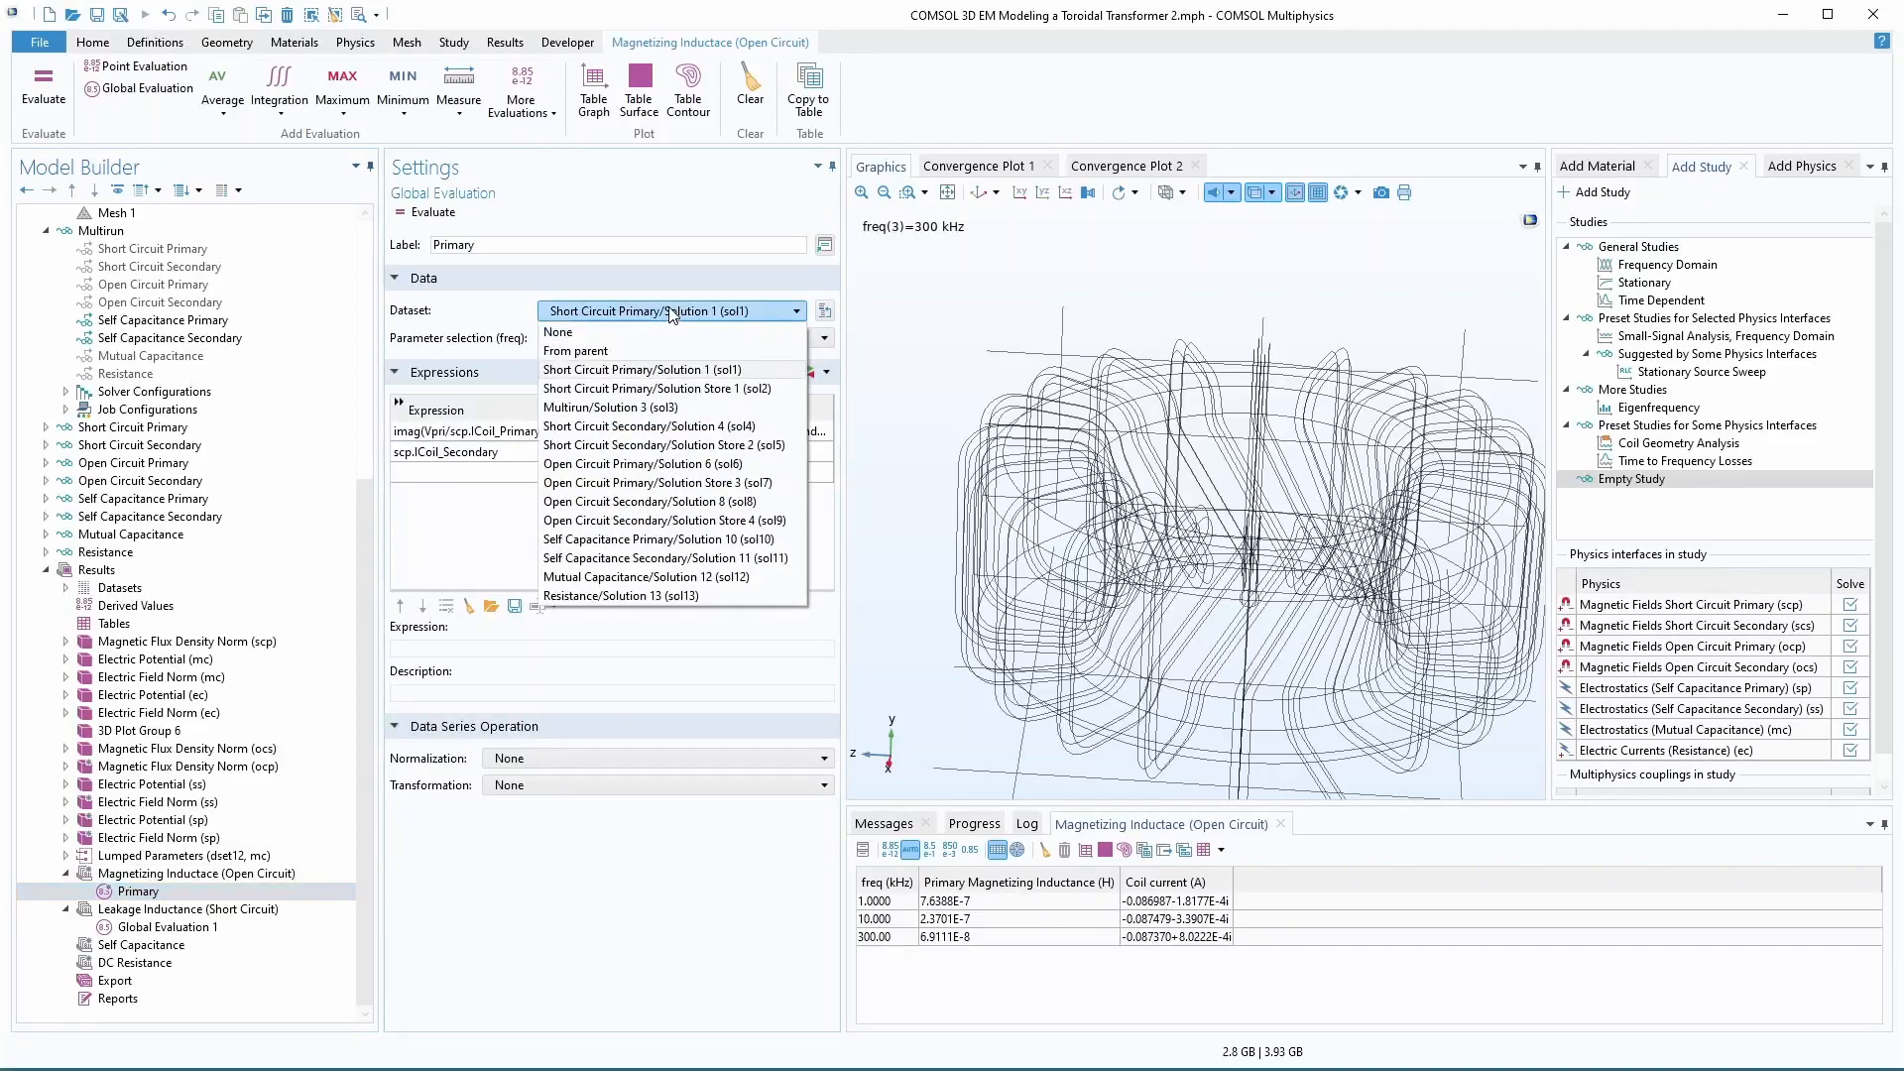
pyautogui.click(639, 466)
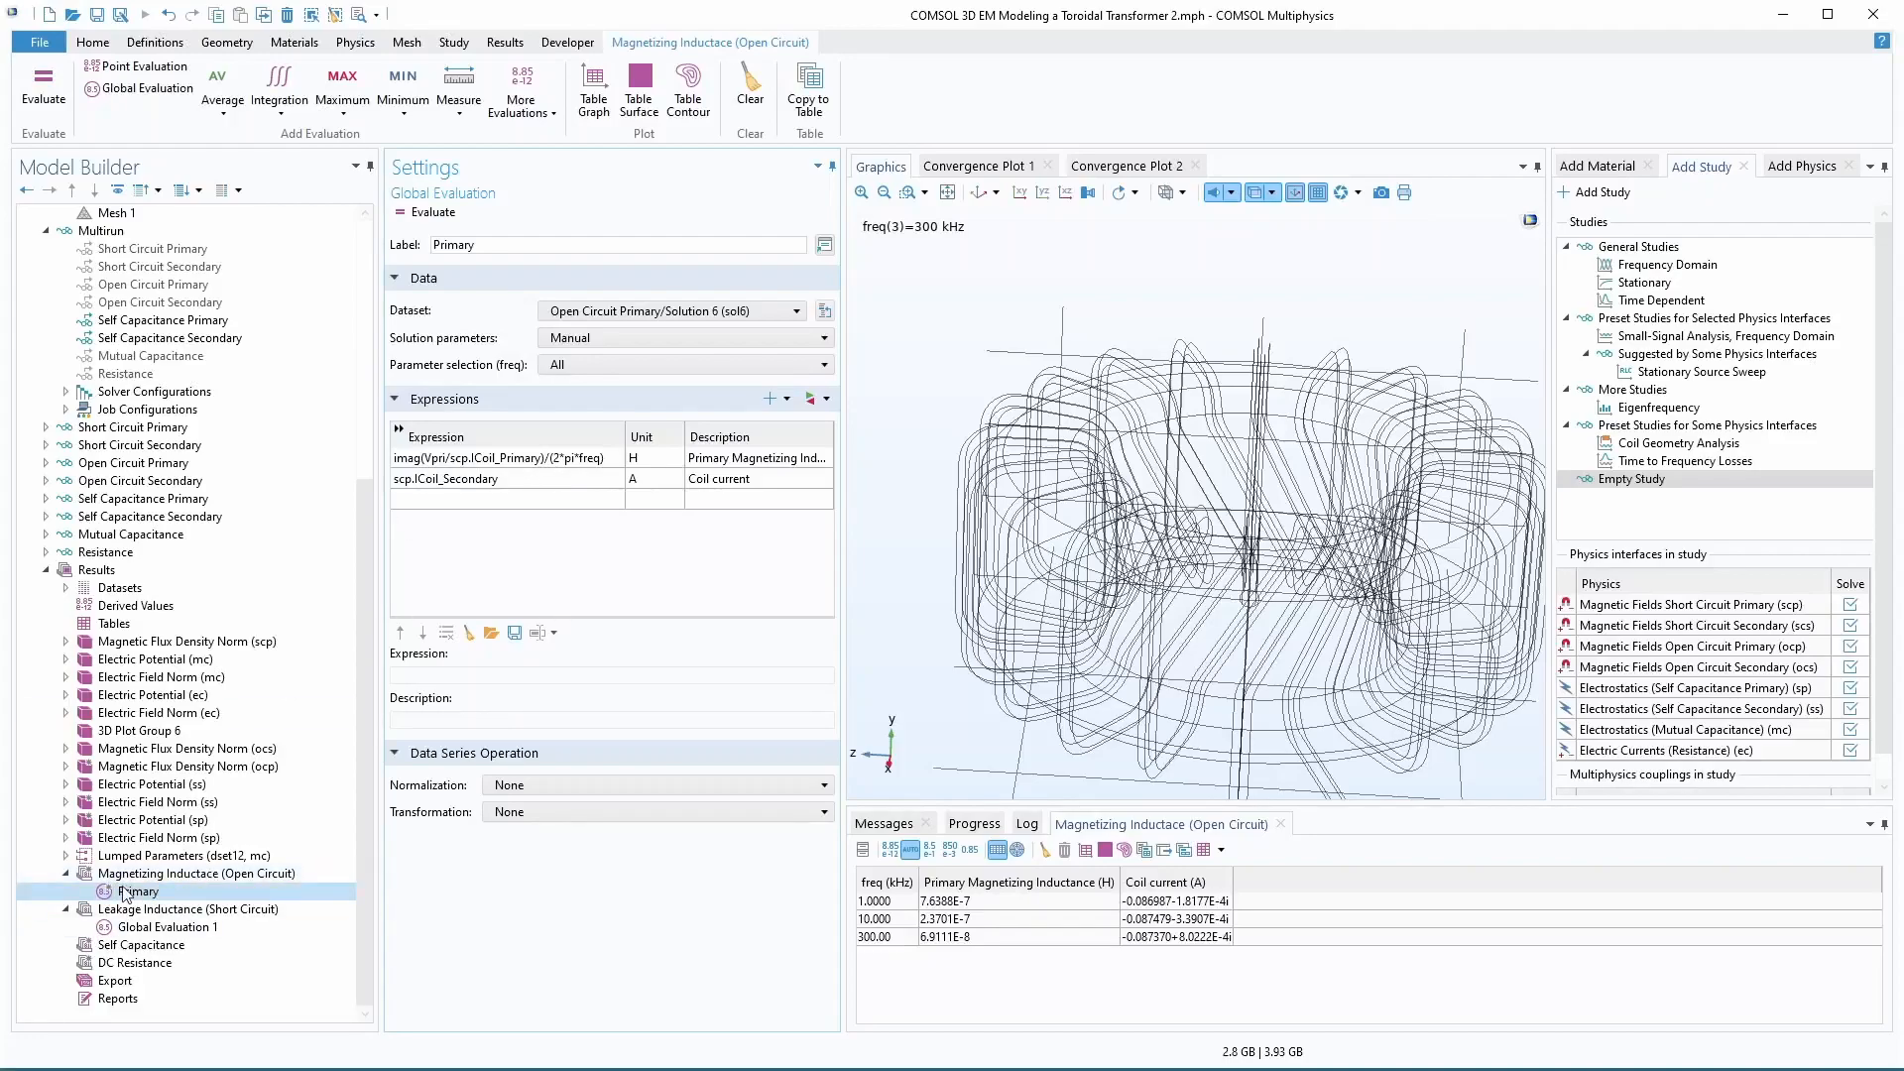
# - Remove the scp.ICoil_Secondary expression from the Primary global evaluation
pyautogui.click(533, 478)
pyautogui.rightClick(532, 478)
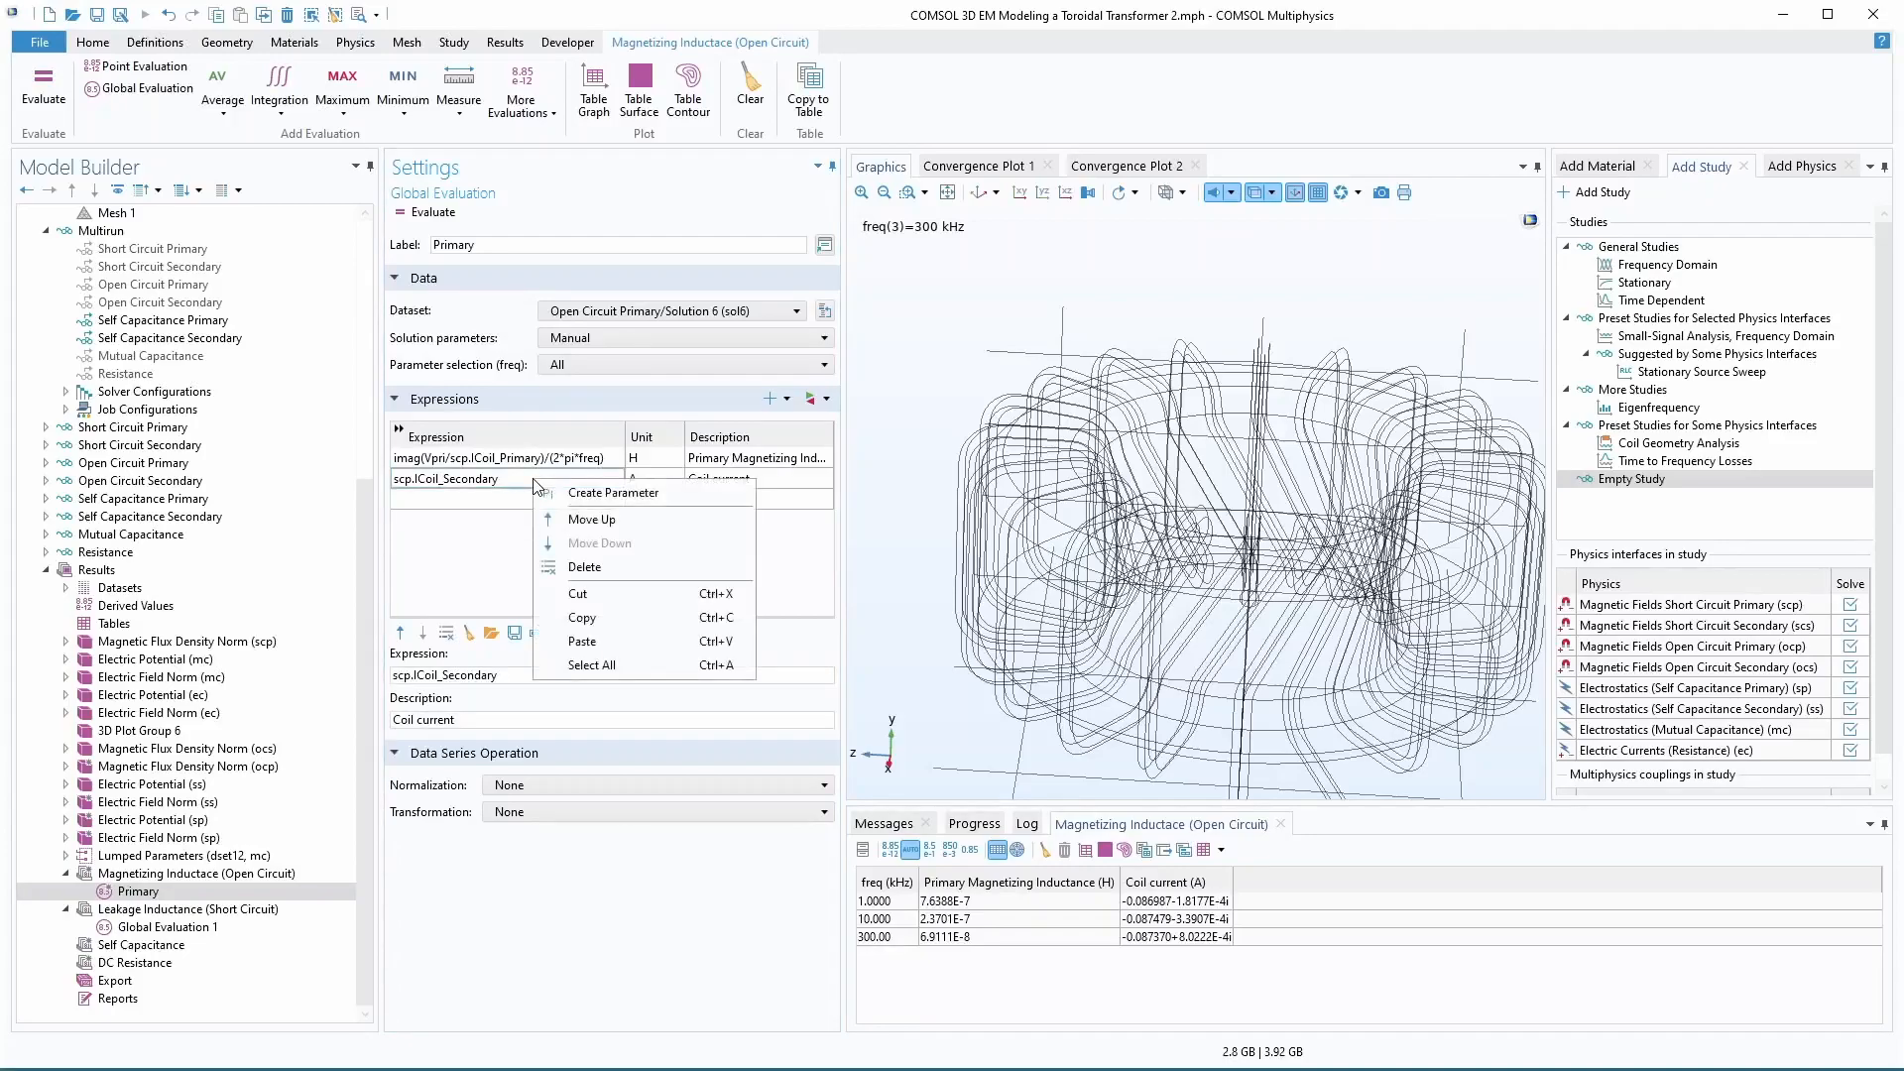
pyautogui.click(612, 583)
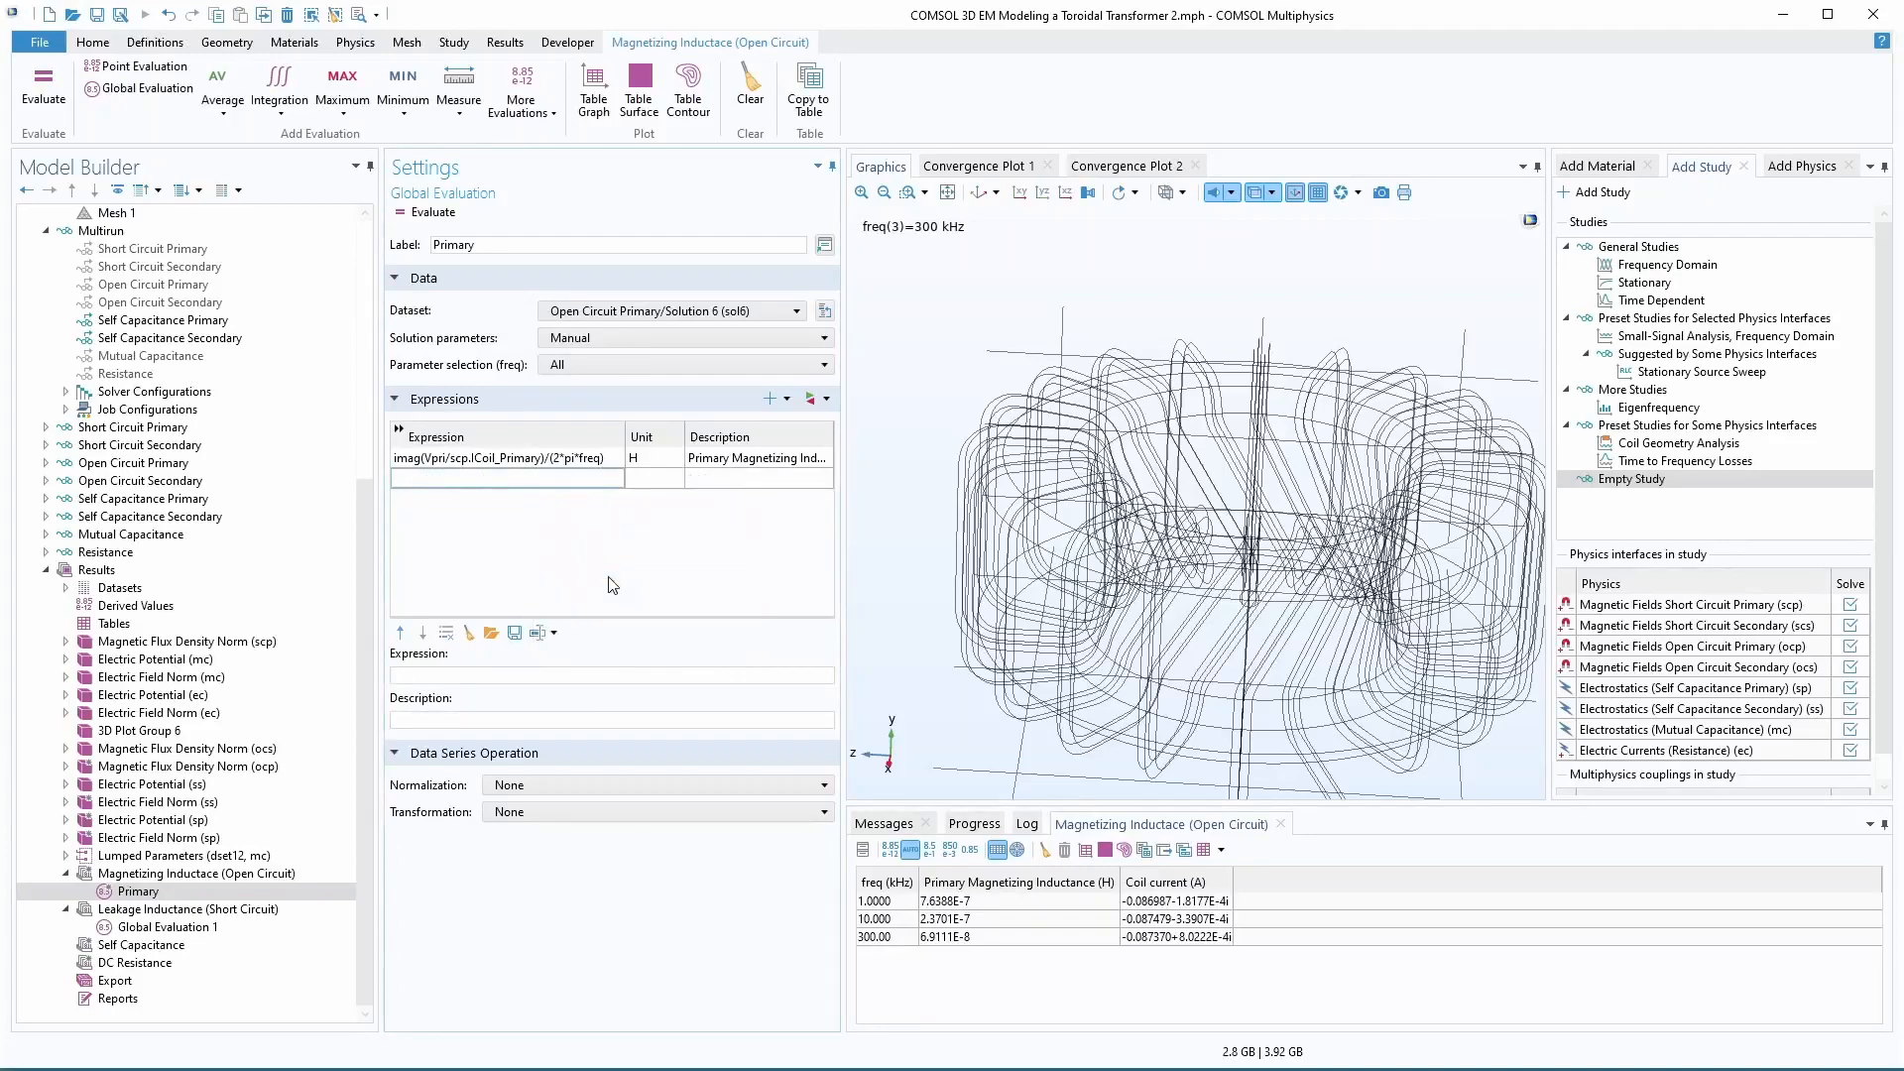
# - Duplicate the Primary global evaluation and label the copy Secondary
pyautogui.rightClick(152, 895)
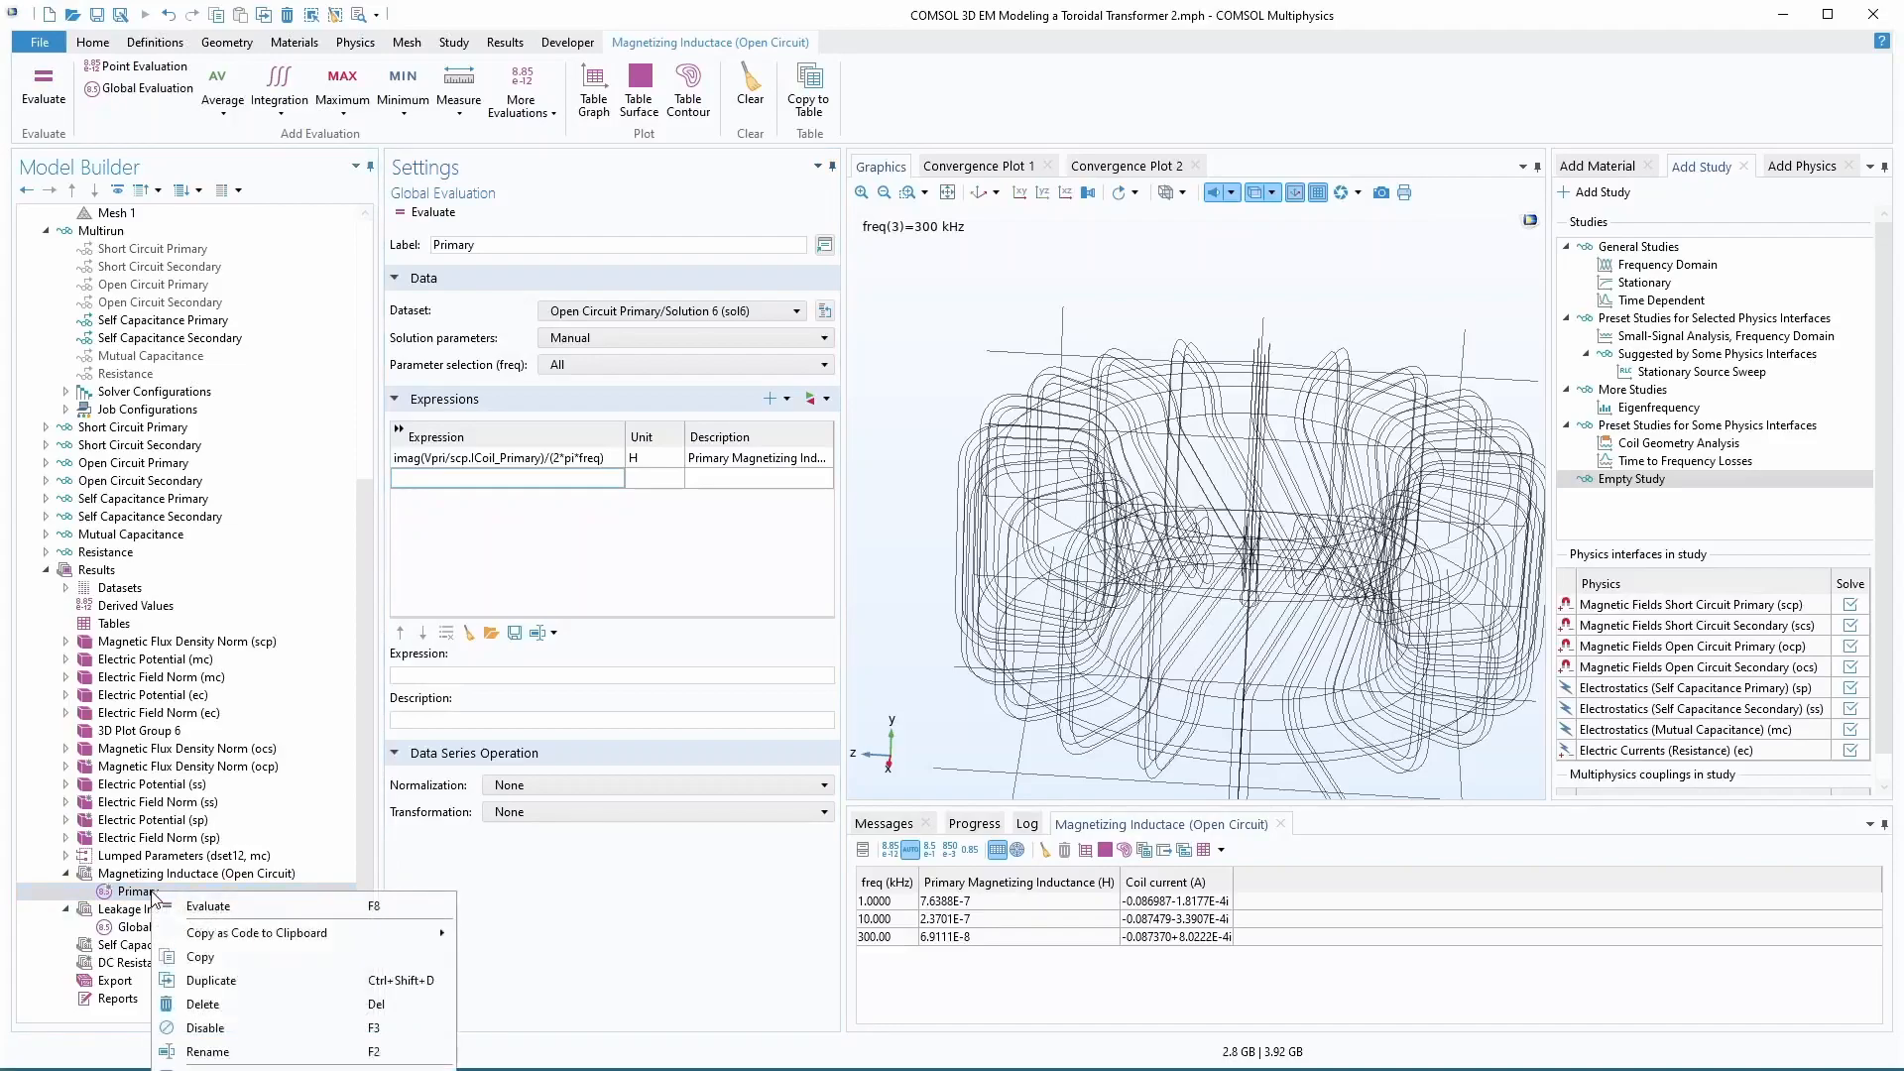
pyautogui.click(218, 978)
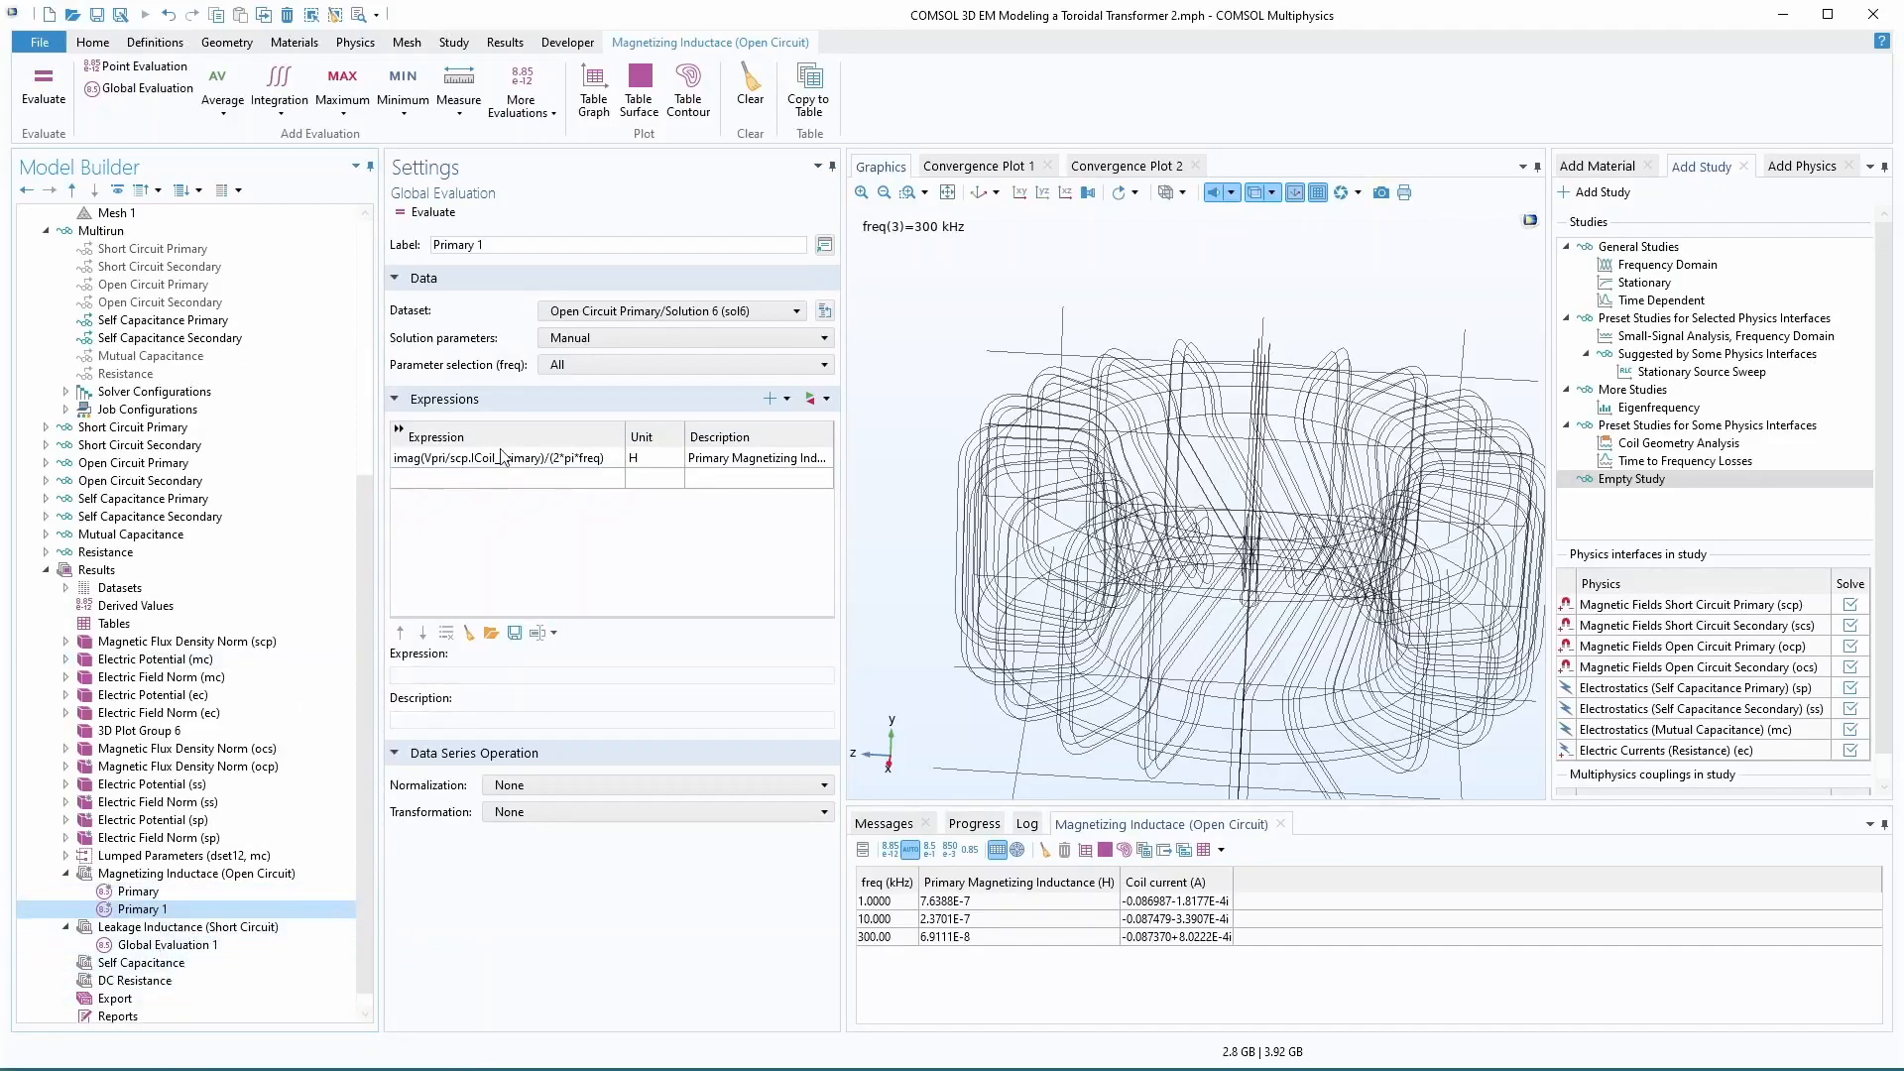
pyautogui.moveTo(486, 245); pyautogui.dragTo(328, 241)
pyautogui.write('Seco')
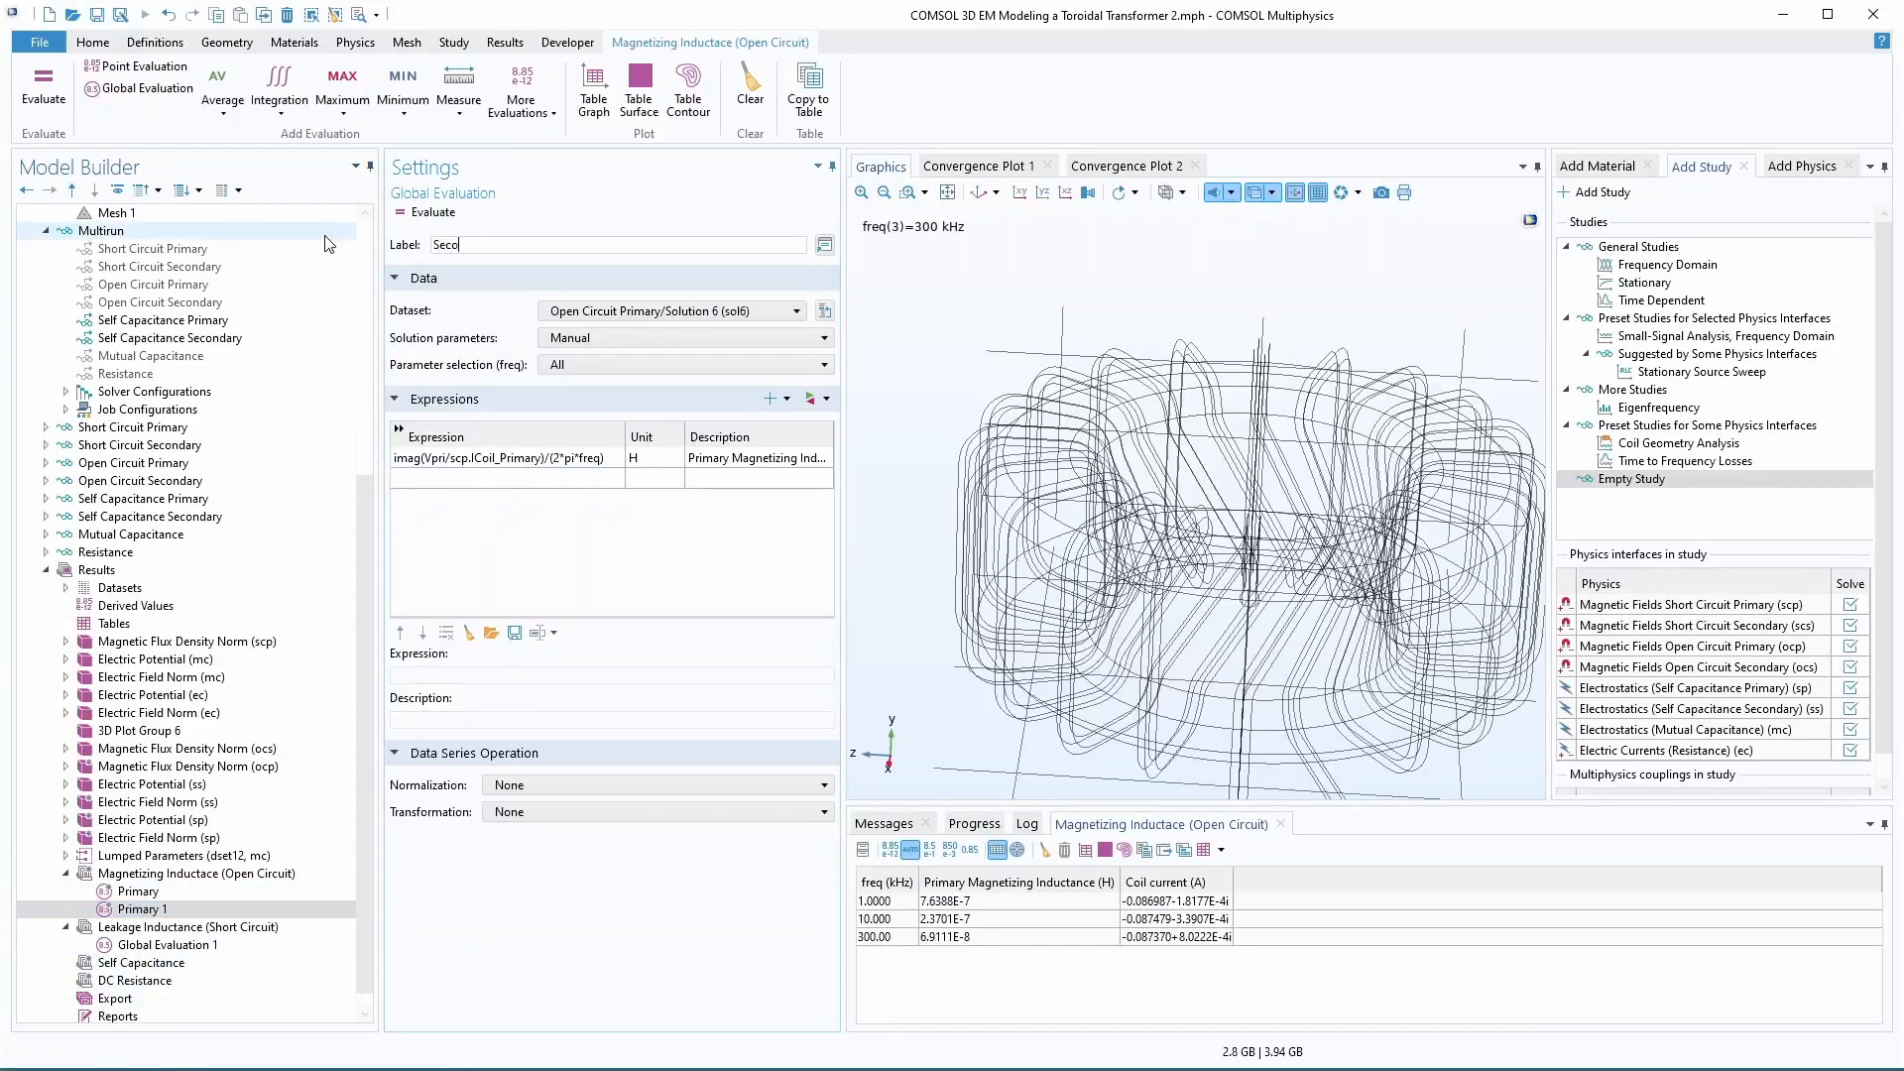
pyautogui.press('Return')
# - Set the Secondary evaluation's dataset to Open Circuit Secondary/Solution 8 (sol8)
pyautogui.click(153, 896)
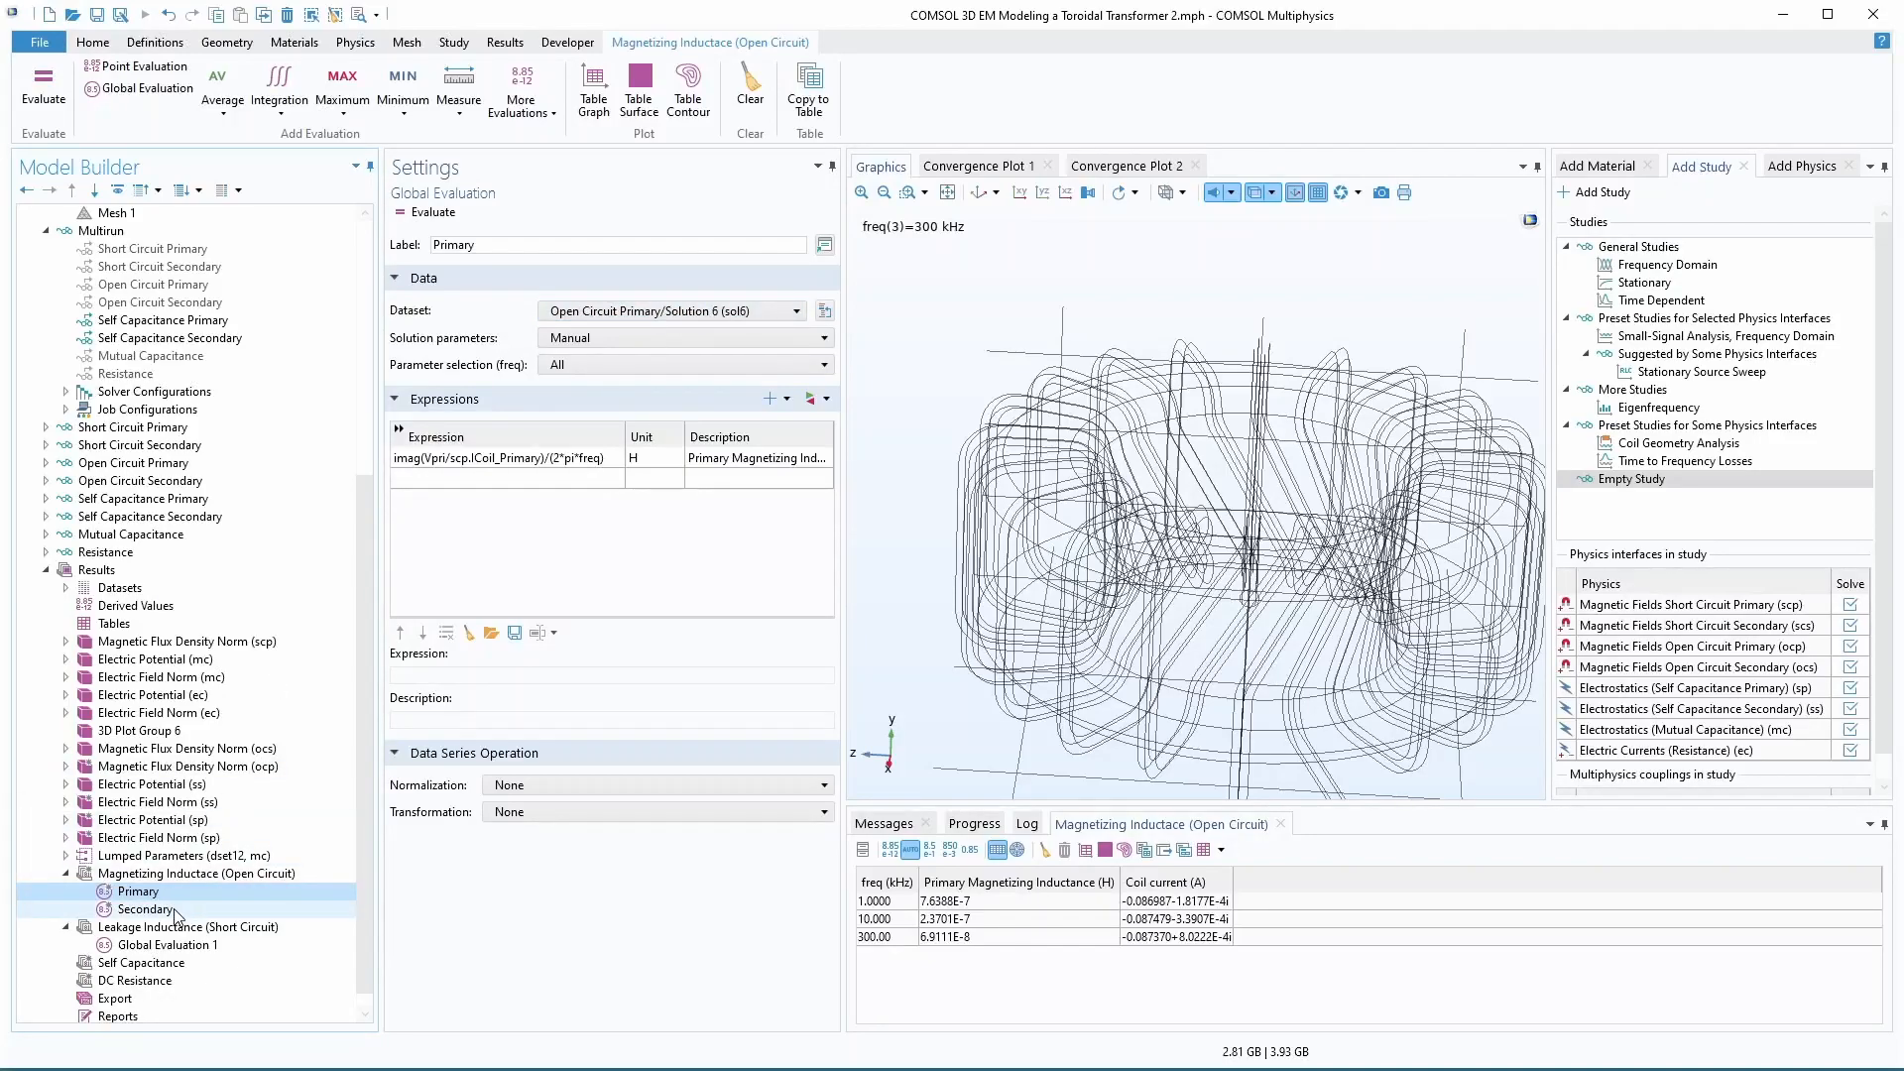
pyautogui.click(149, 910)
pyautogui.click(702, 311)
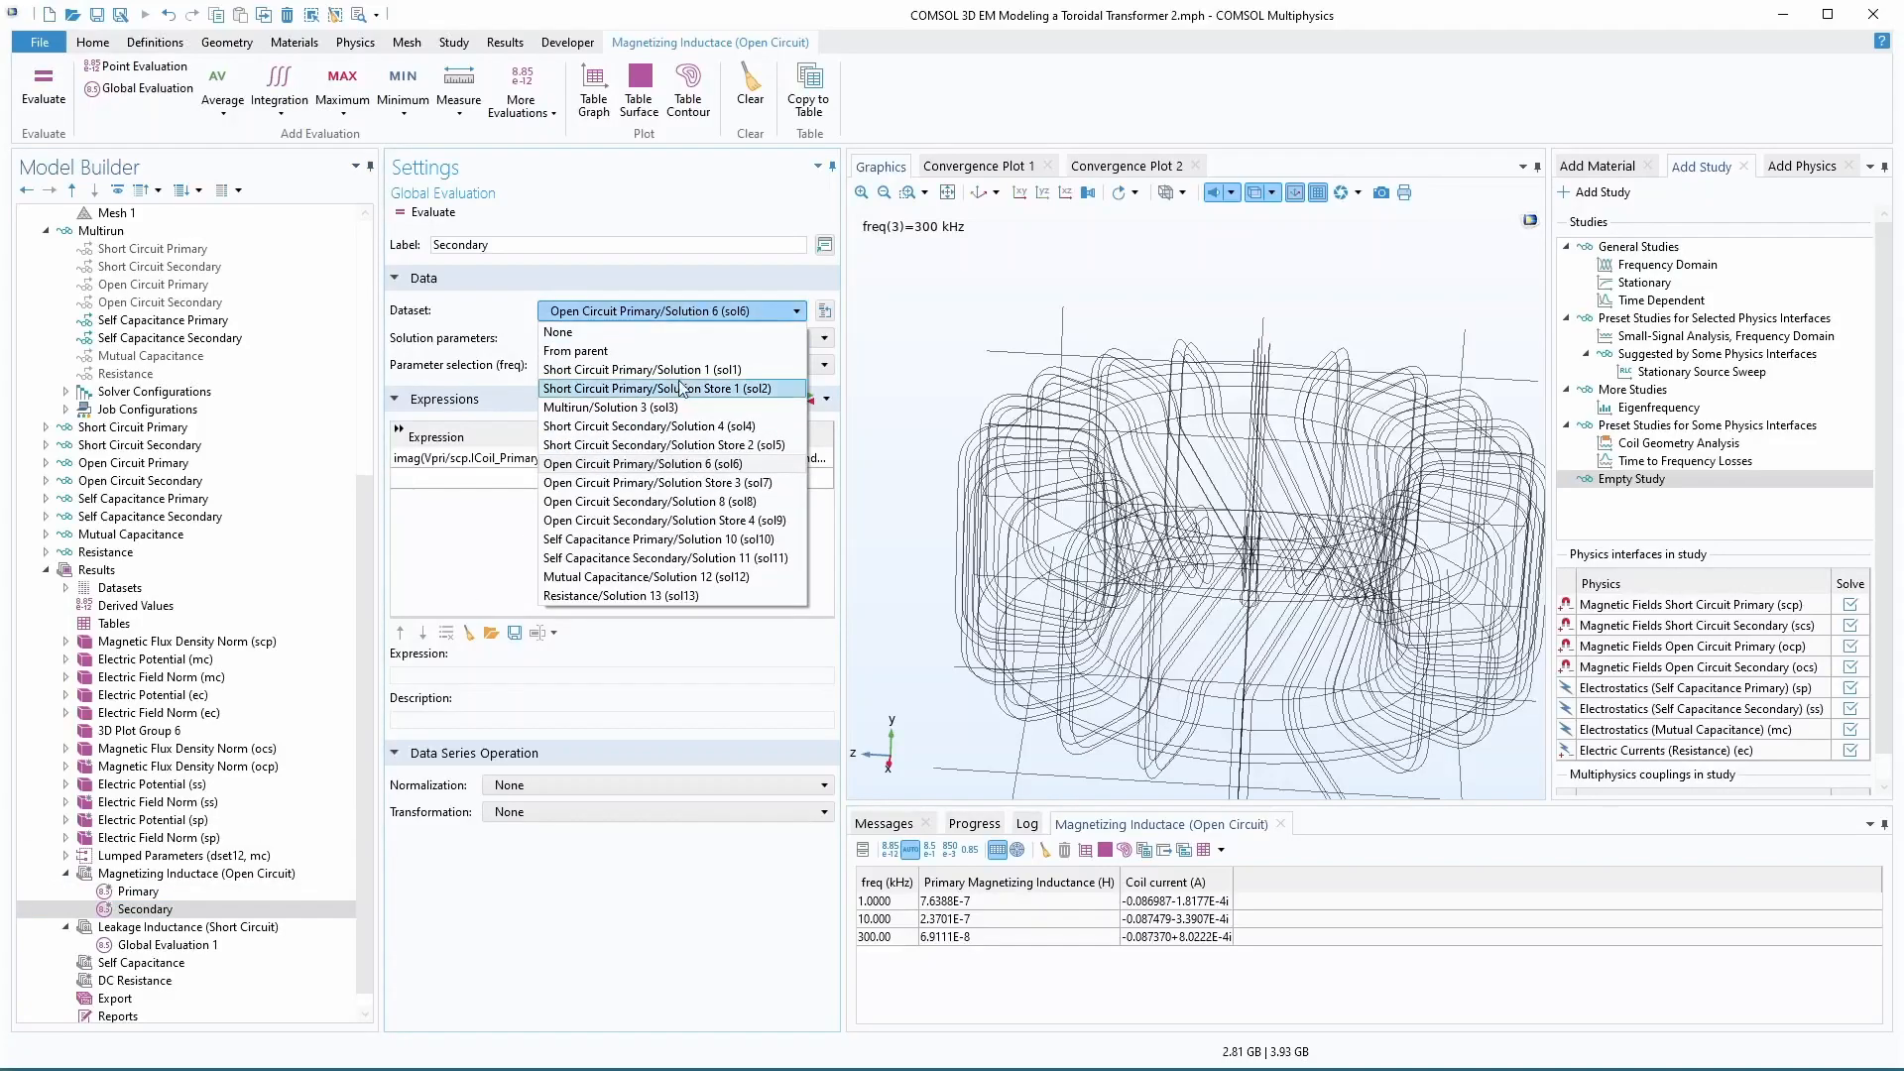
pyautogui.click(670, 503)
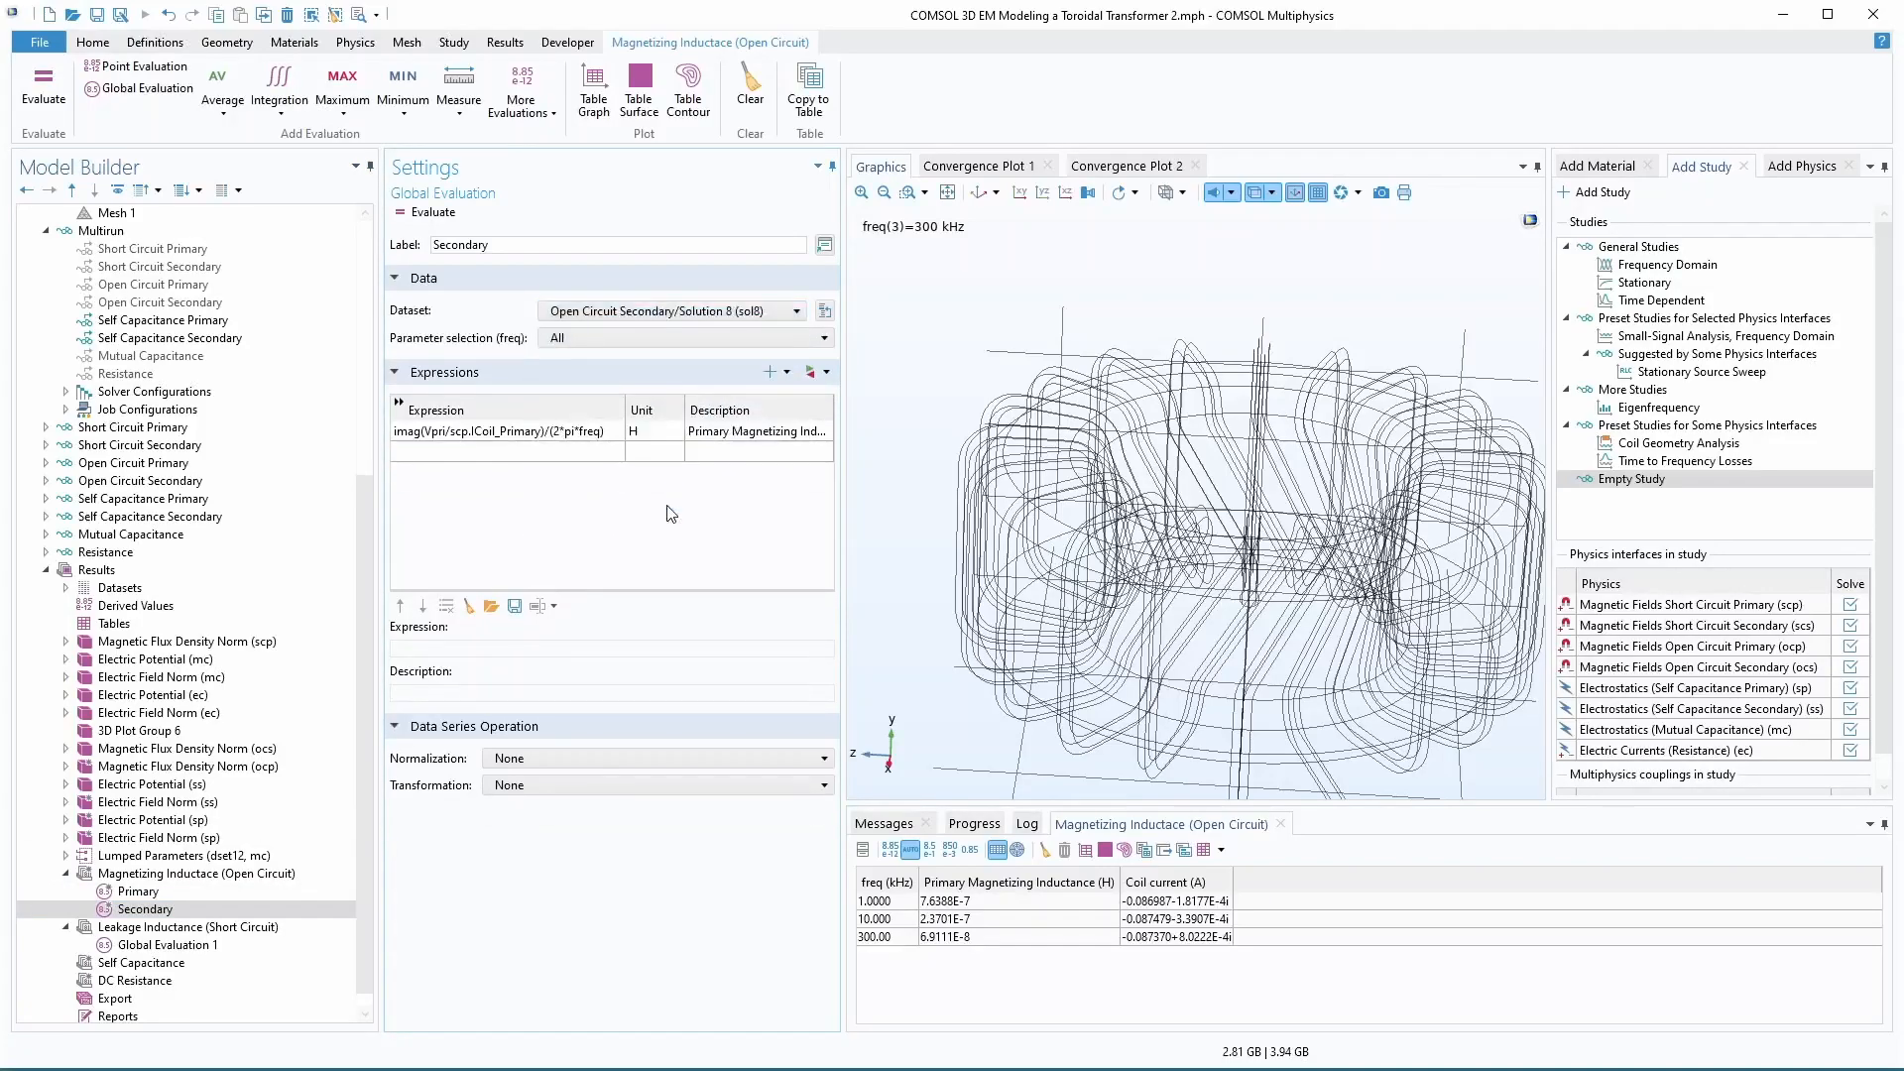
# - Change the Secondary evaluation's expression description to Secondary Magnetizing Inductance
pyautogui.click(139, 892)
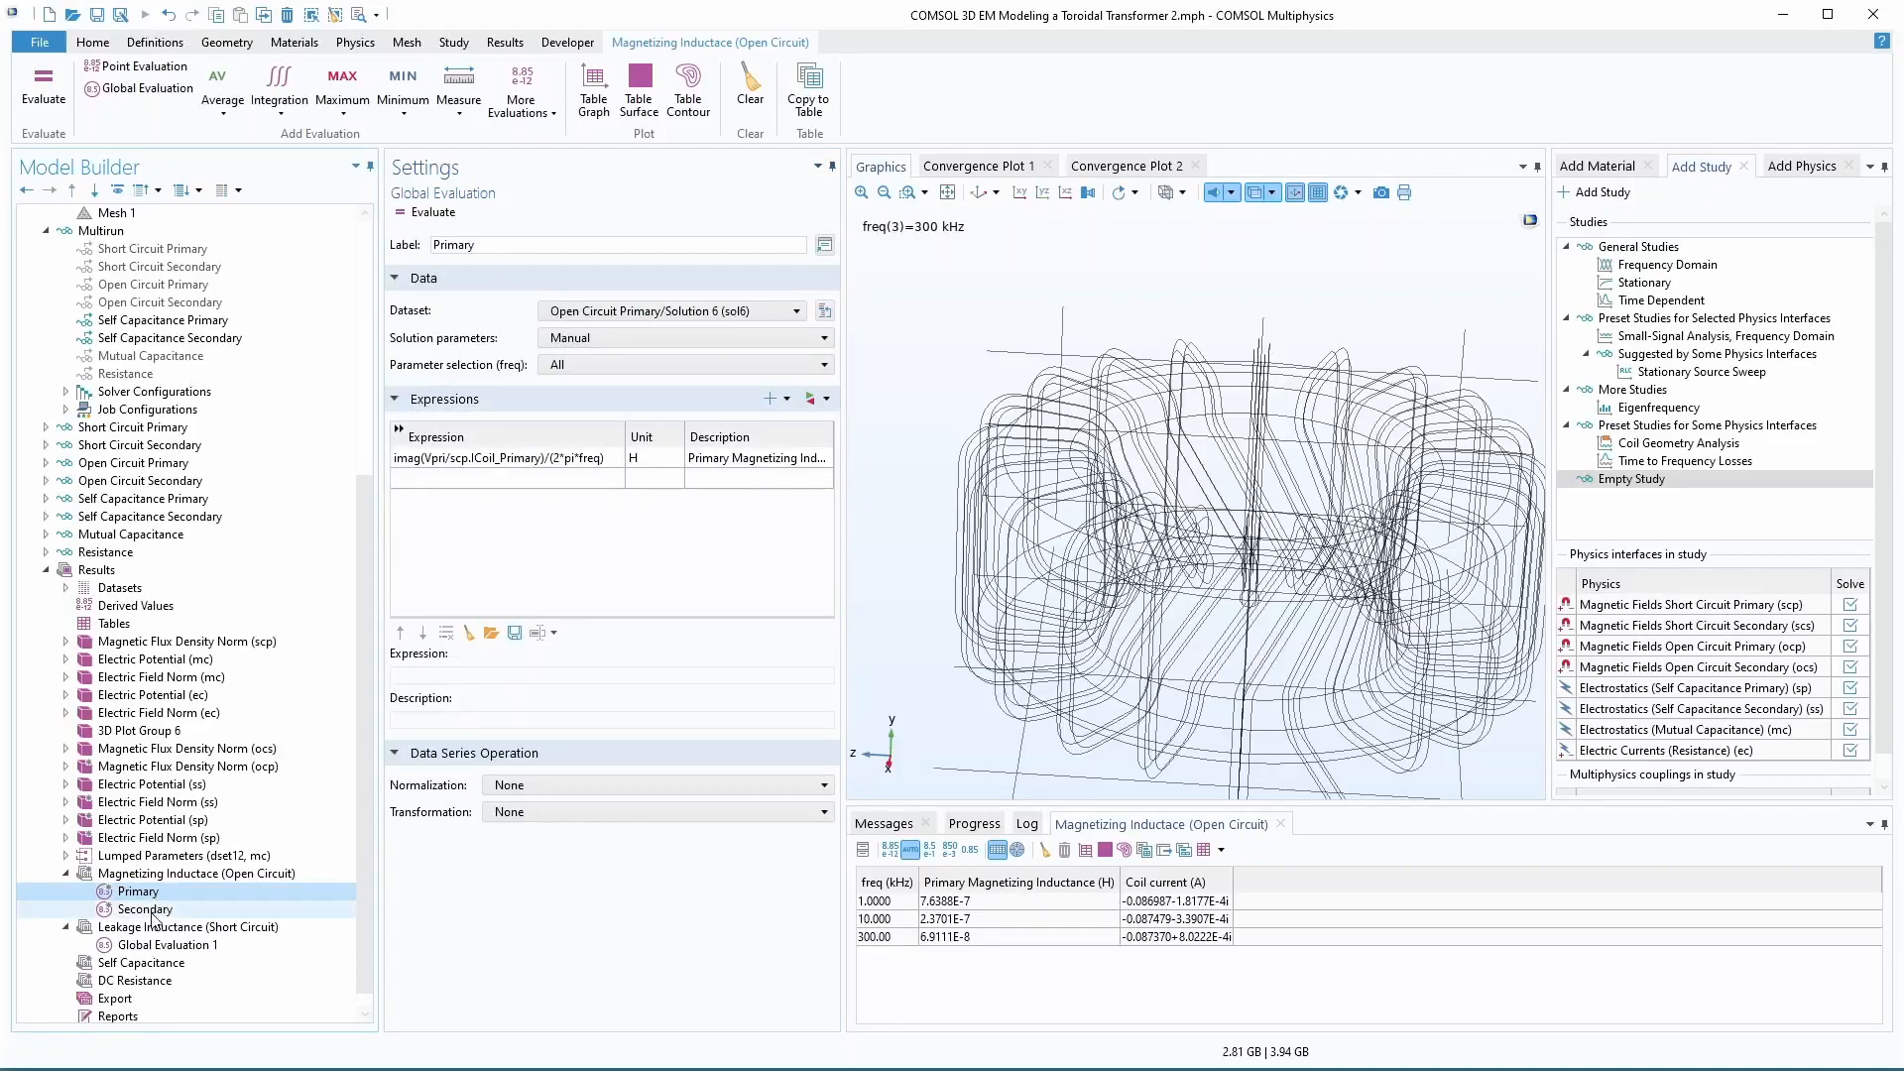
pyautogui.click(145, 909)
pyautogui.click(749, 436)
pyautogui.doubleClick(731, 440)
pyautogui.click(728, 433)
pyautogui.moveTo(730, 432); pyautogui.dragTo(676, 438)
pyautogui.write('Secondary')
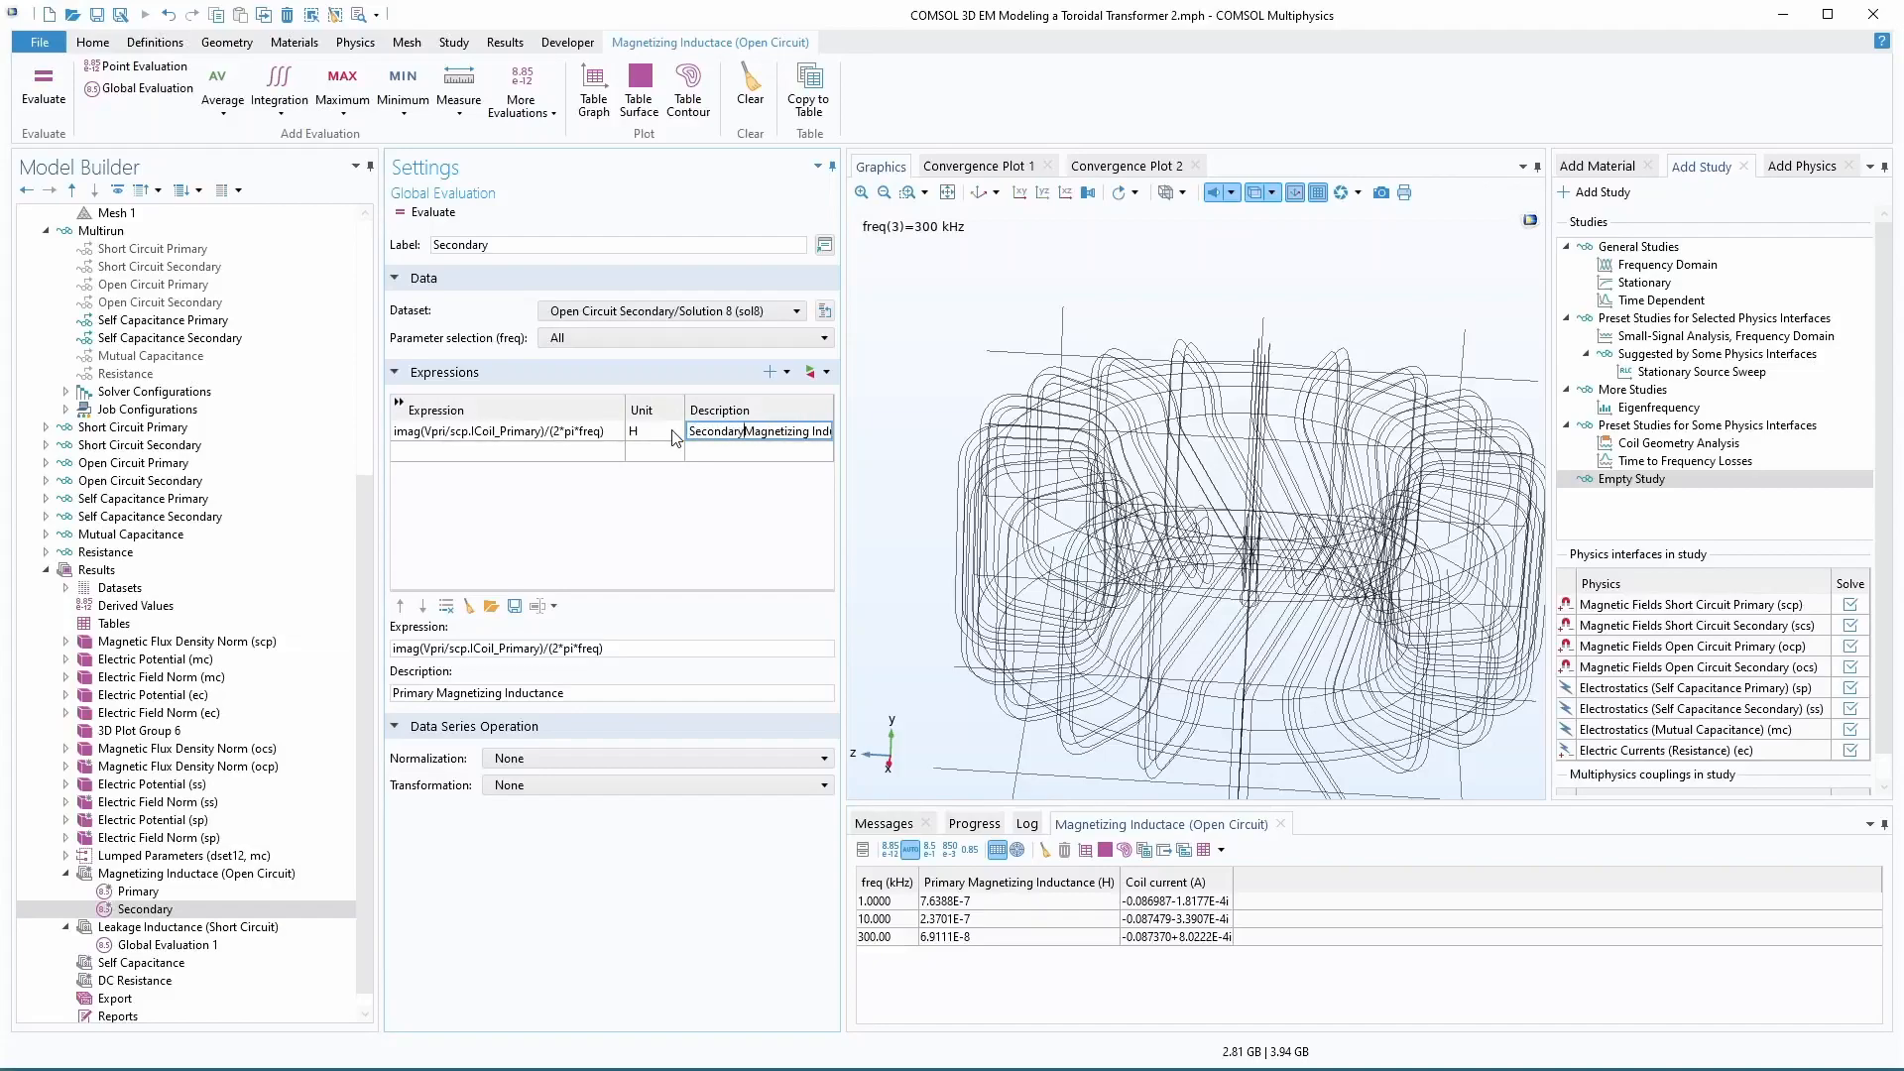
# - Set the Secondary evaluation's expression to imag(Vsec/scs.ICoil_Secondary)/(2*pi*freq) and evaluate the Magnetizing Inductace (Open Circuit) group
pyautogui.doubleClick(445, 432)
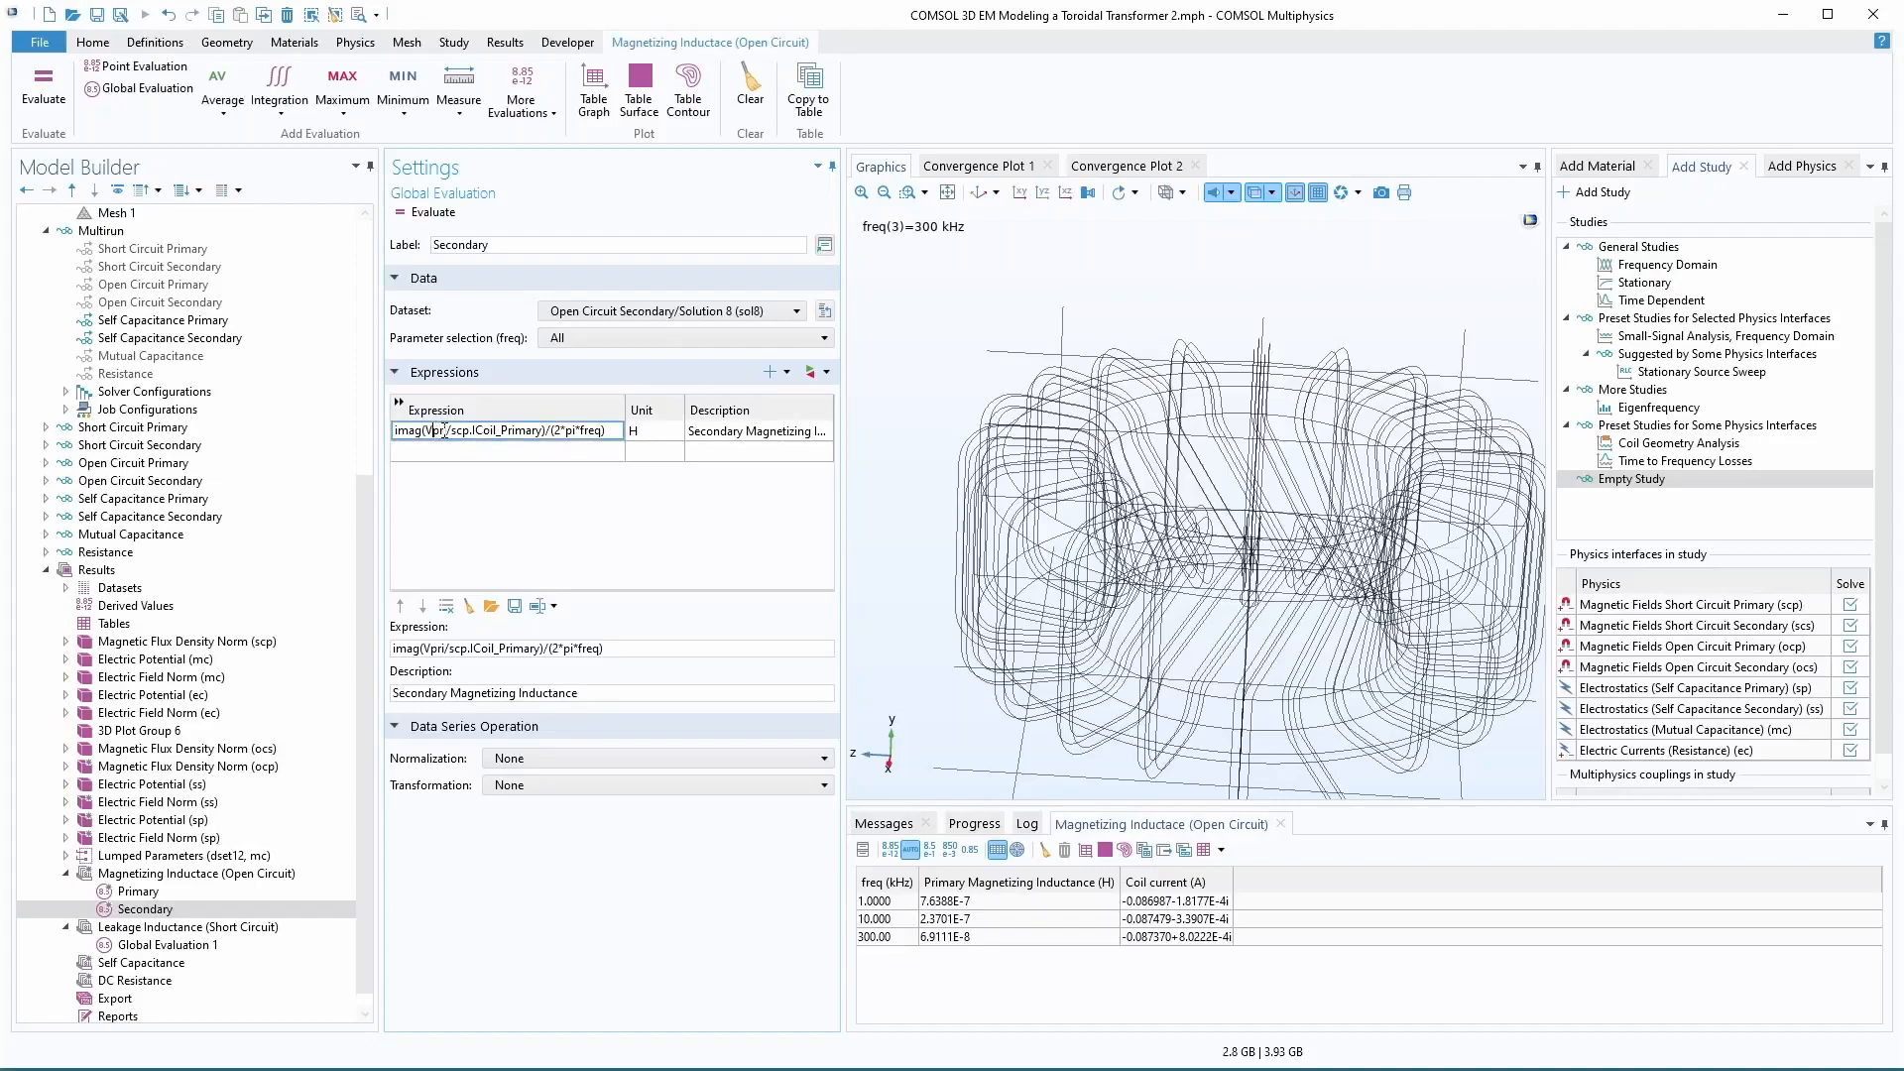
pyautogui.press('BackSpace')
pyautogui.press('BackSpace')
pyautogui.press('BackSpace')
pyautogui.write('sec')
pyautogui.press('BackSpace')
pyautogui.write('s')
pyautogui.moveTo(543, 432); pyautogui.dragTo(503, 431)
pyautogui.write('Secondary')
pyautogui.press('Tab')
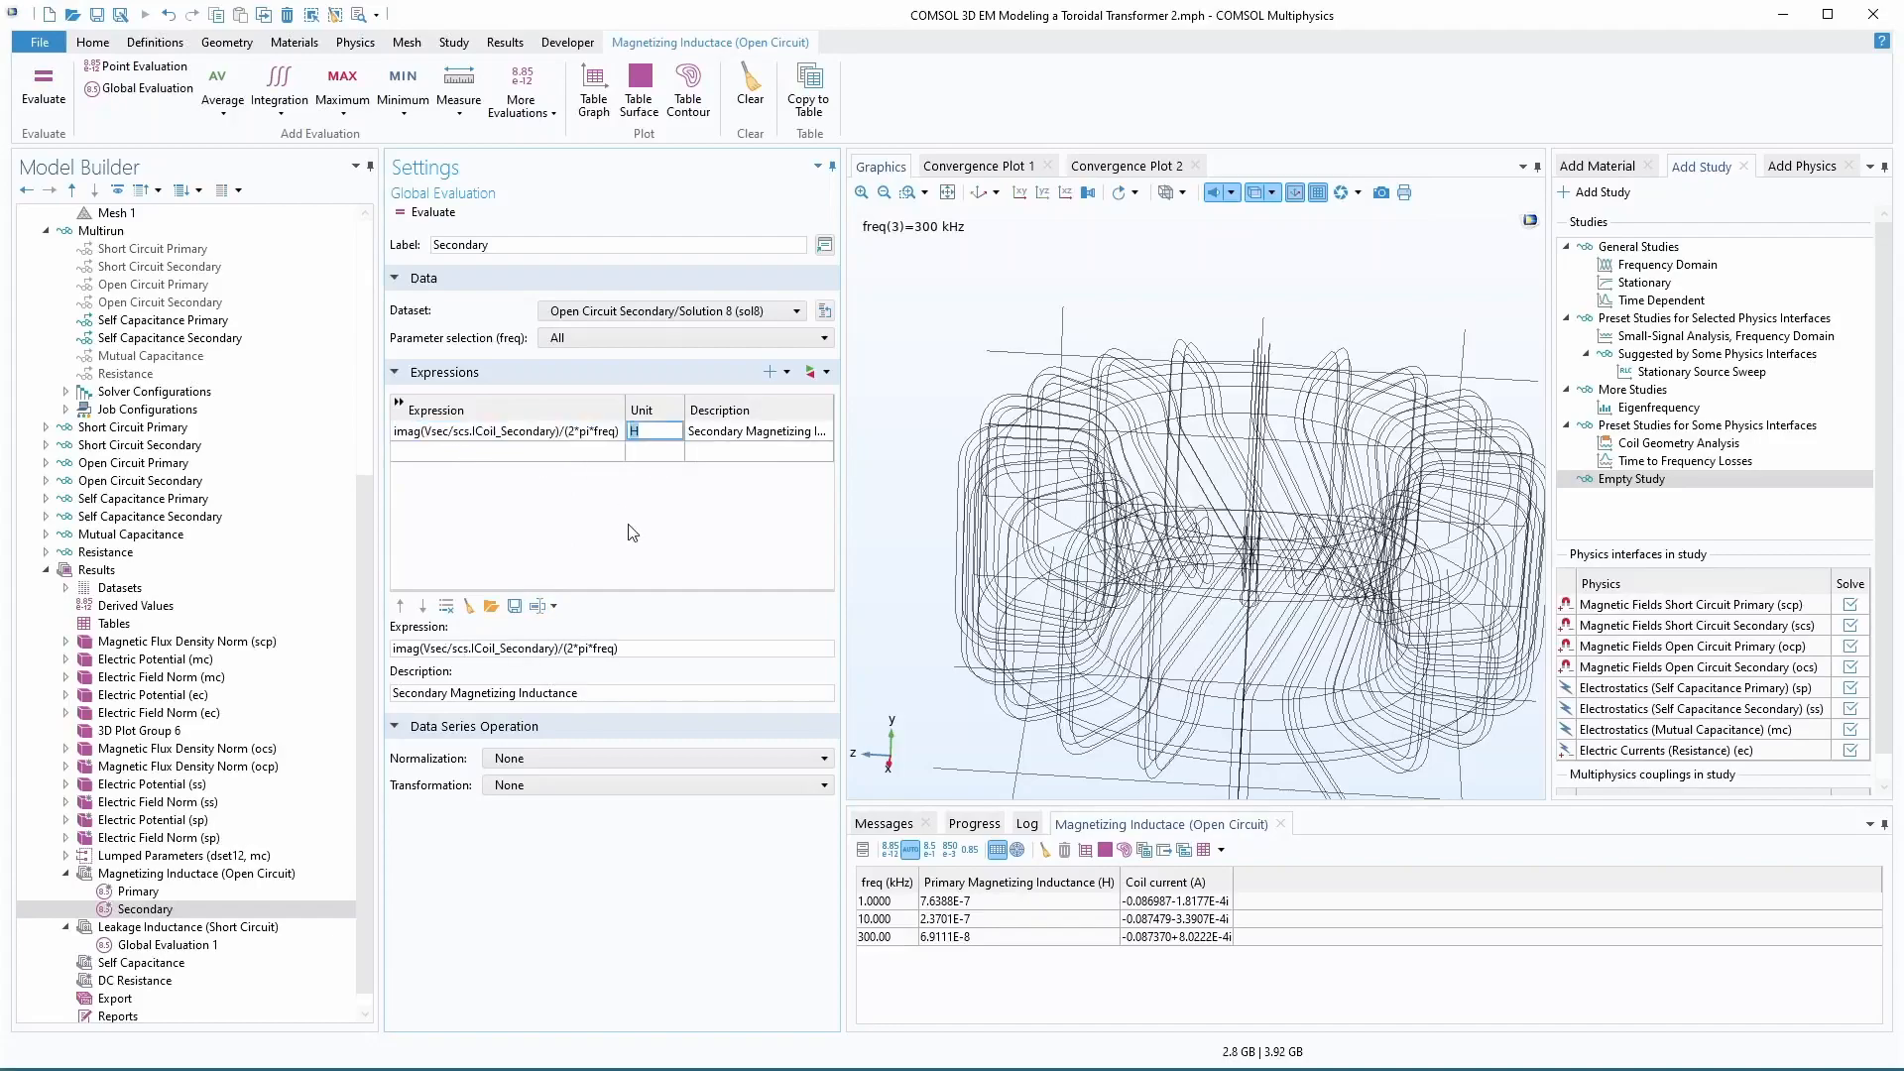
pyautogui.click(188, 873)
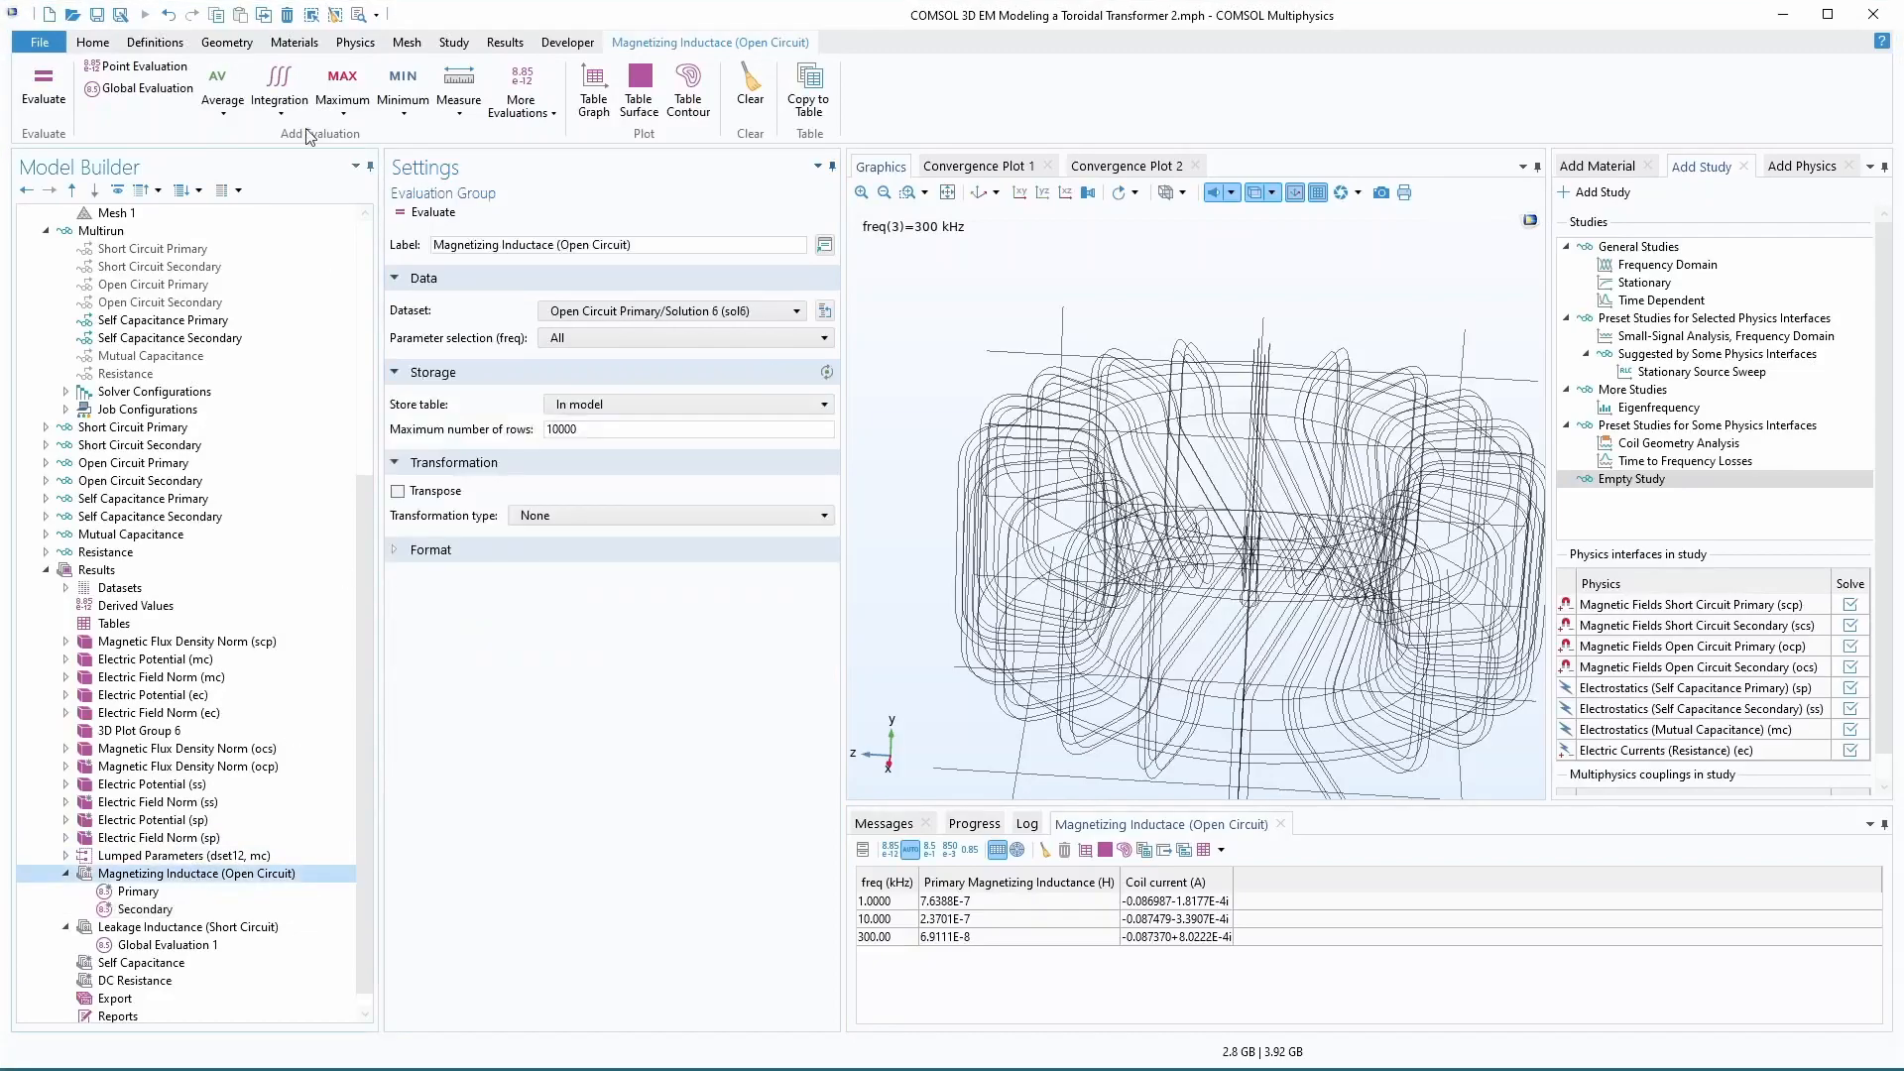
pyautogui.click(38, 83)
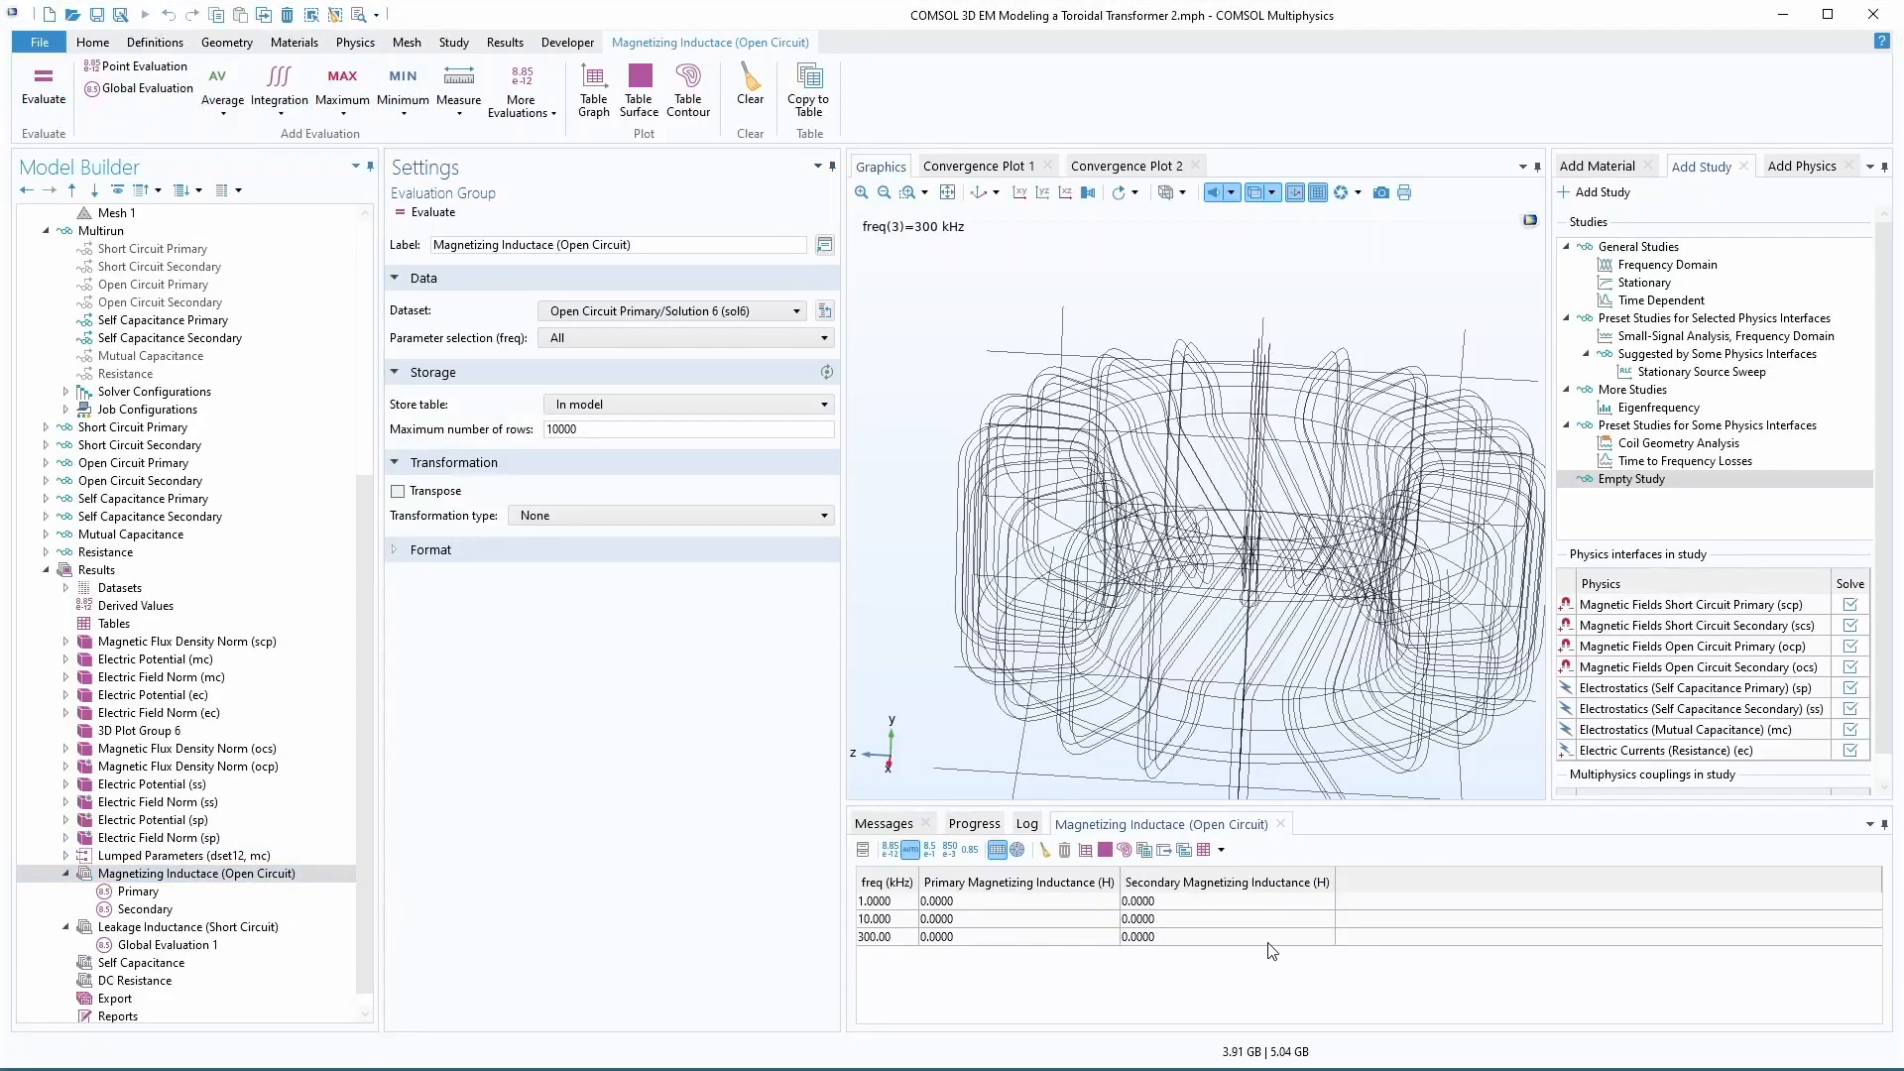
# - Set the Primary evaluation's expression to imag(Vpri/ocp.ICoil_Primary)/(2*pi*freq)
pyautogui.press('Down')
pyautogui.click(461, 464)
pyautogui.click(461, 464)
pyautogui.press('BackSpace')
pyautogui.write('ocp.ICoil_Primary)/(2*pi*freq)')
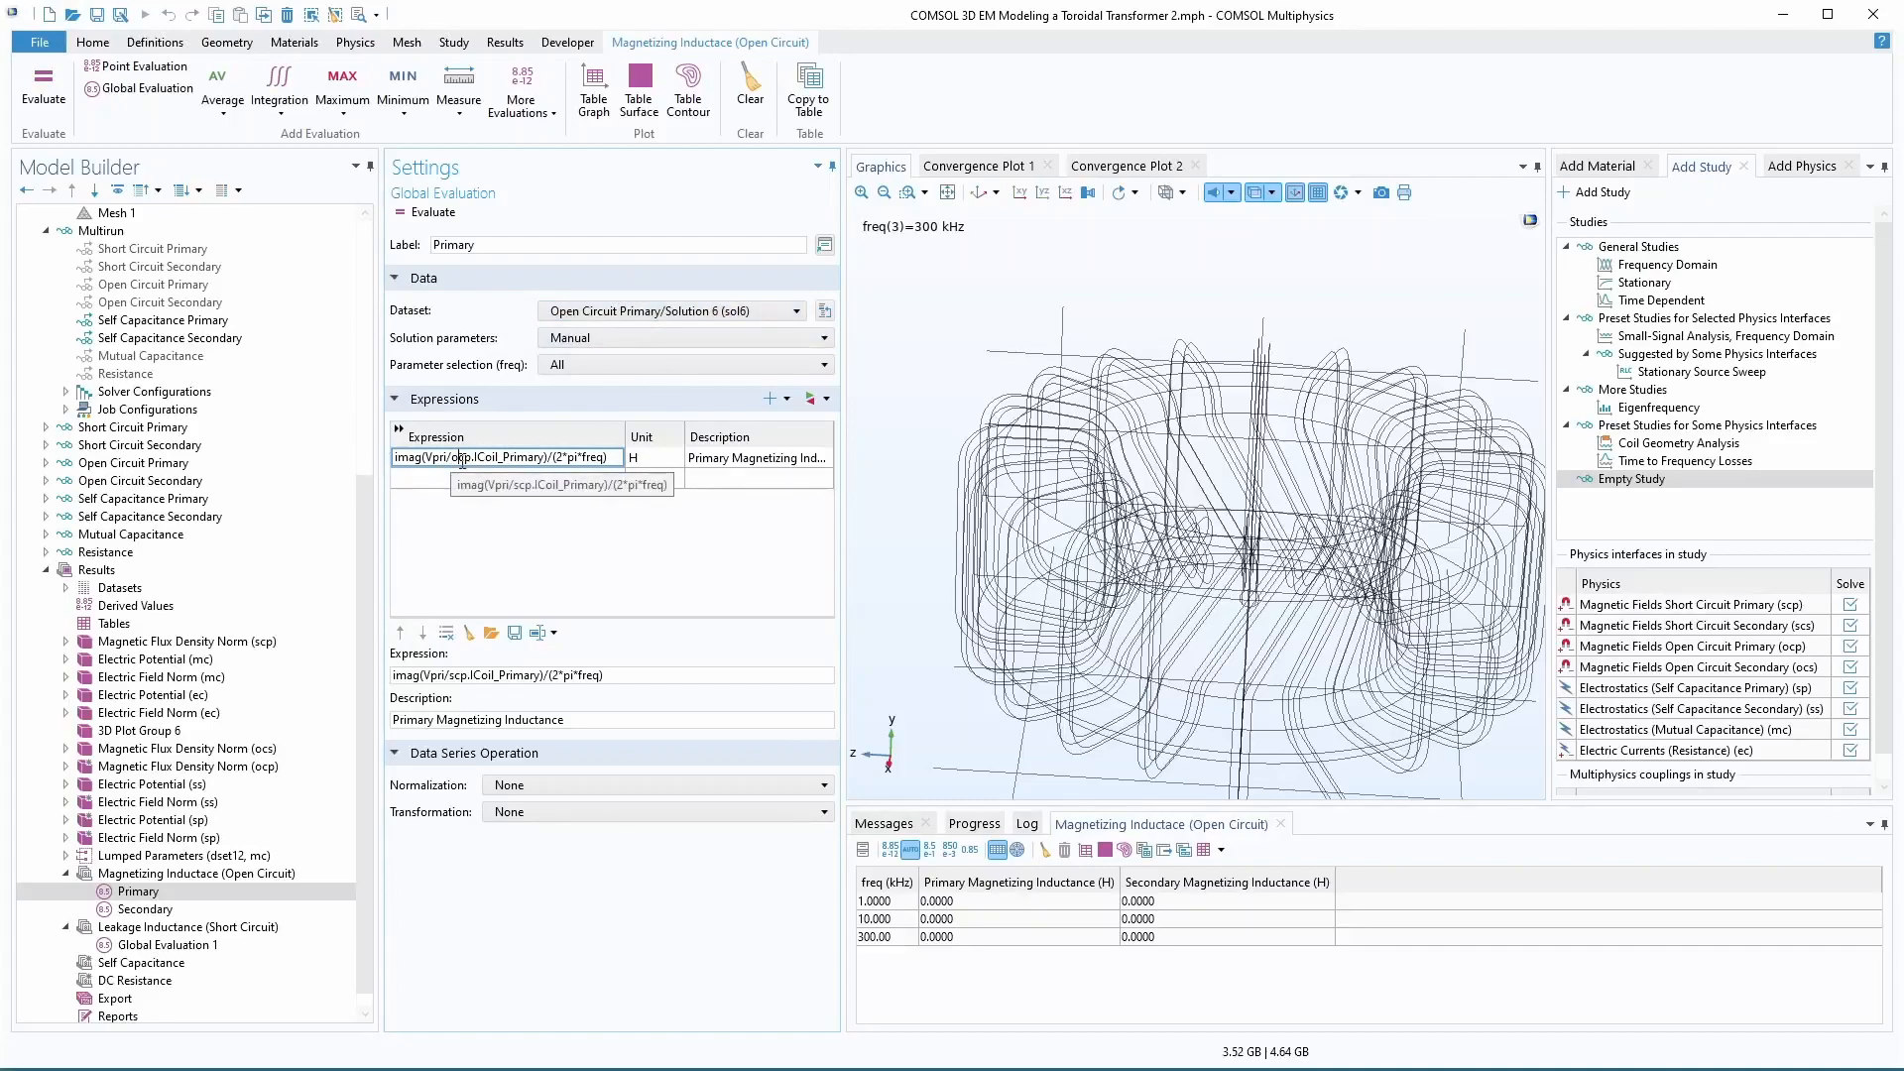
# - Set the Secondary evaluation's expression to imag(Vsec/ocs.ICoil_Secondary)/(2*pi*freq) and re-evaluate the Magnetizing Inductace (Open Circuit) group
pyautogui.click(139, 908)
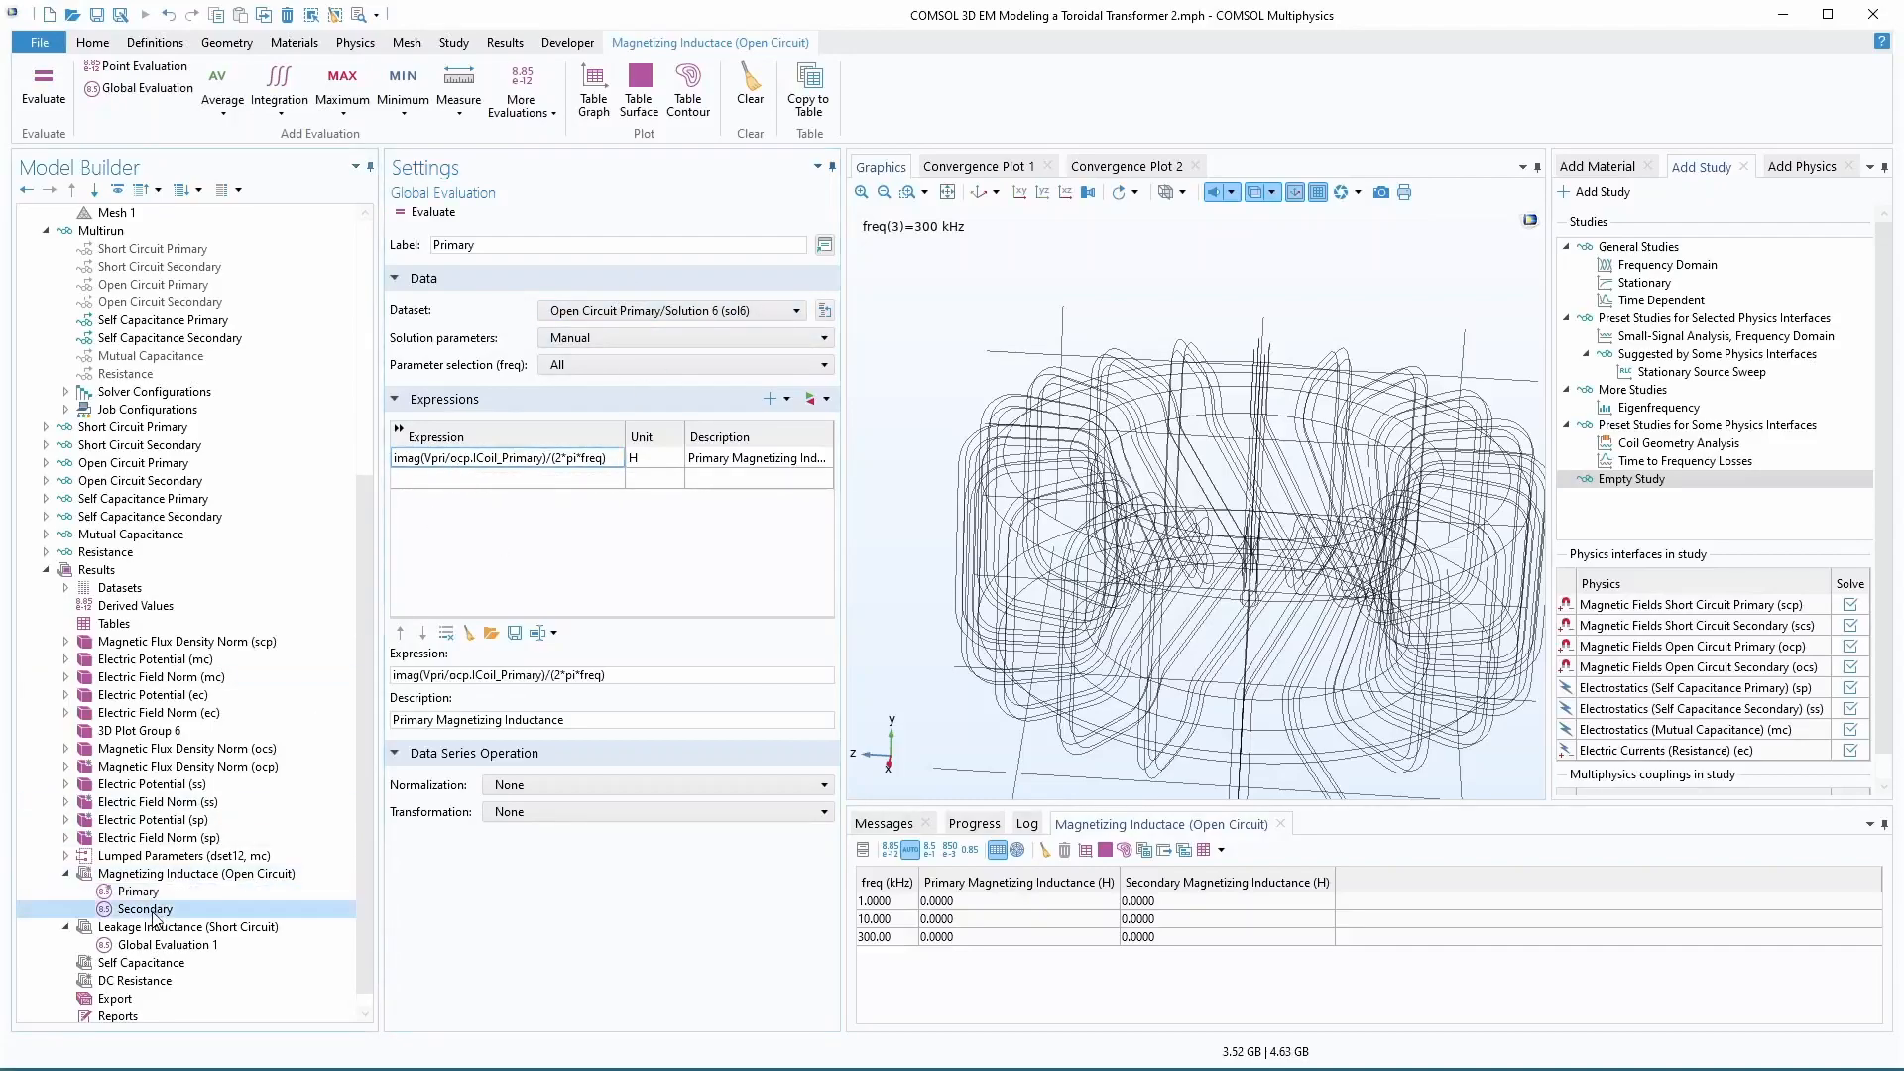
pyautogui.click(467, 433)
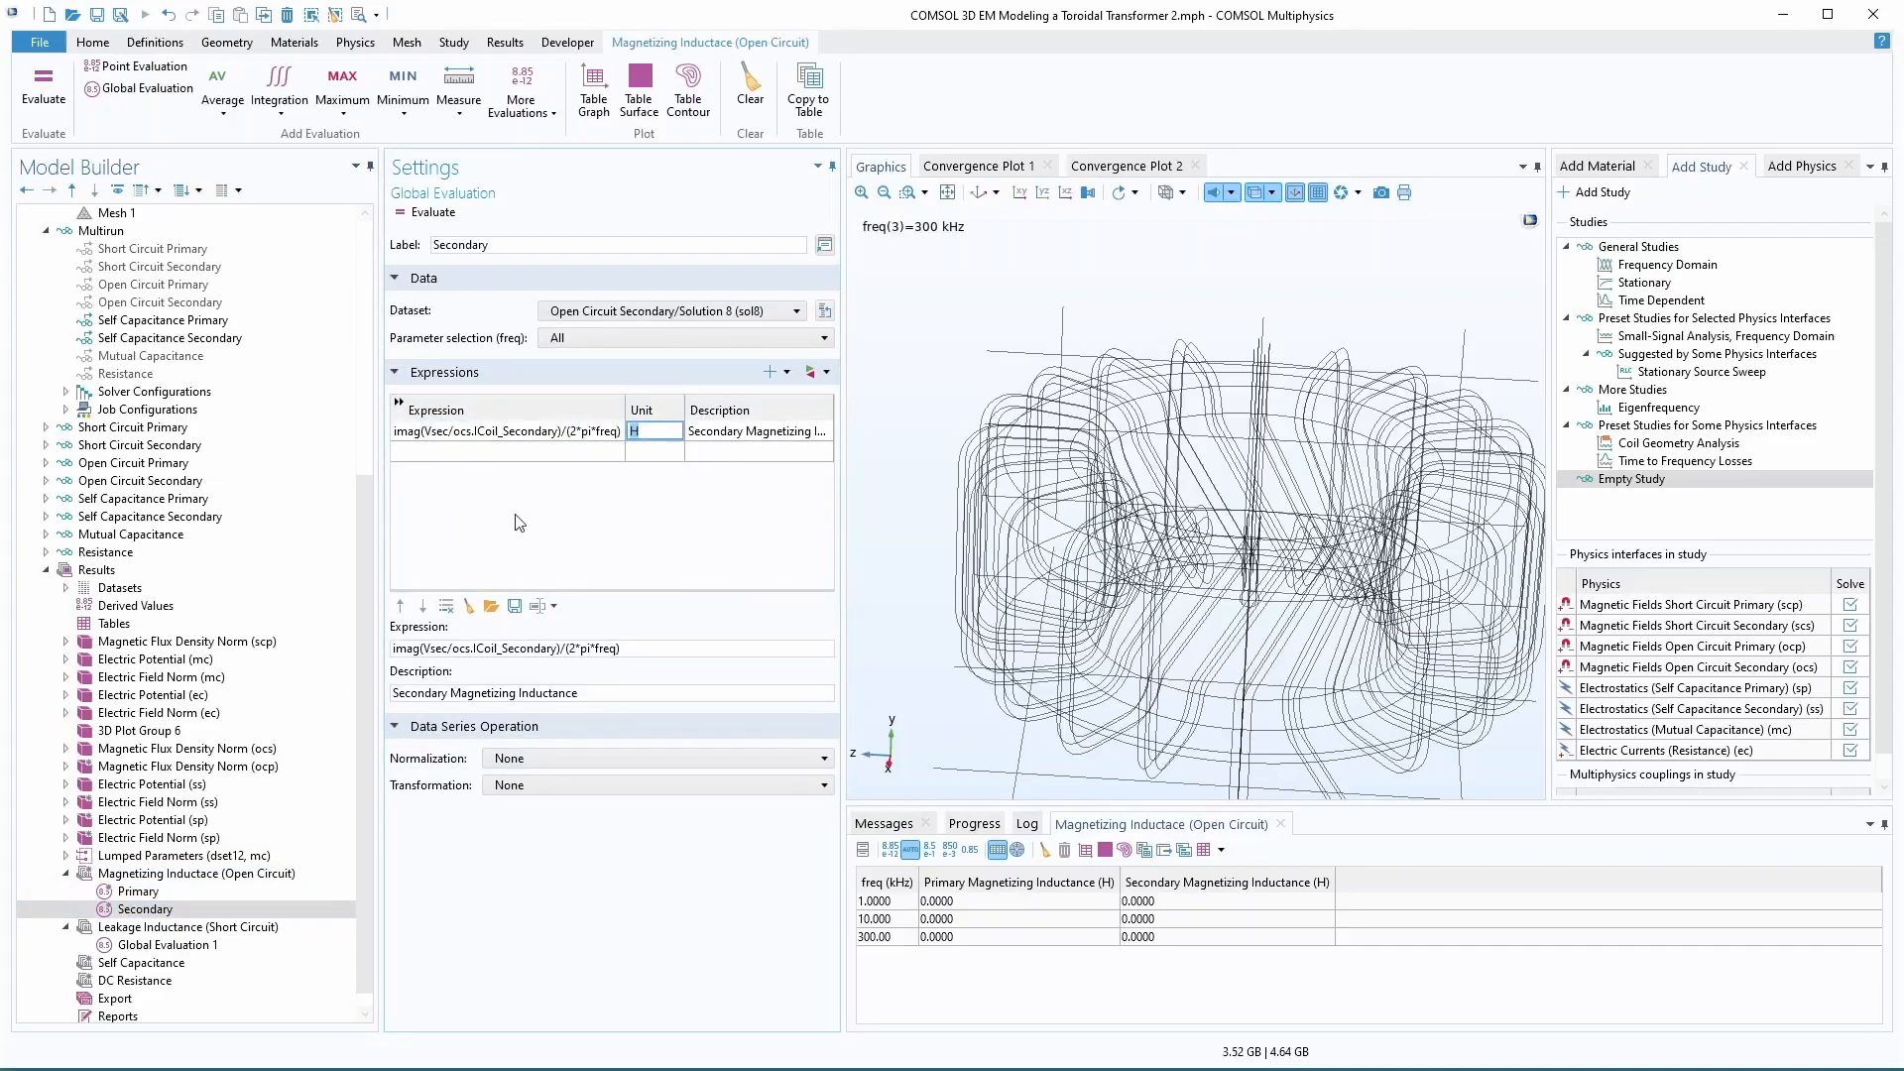
pyautogui.click(118, 873)
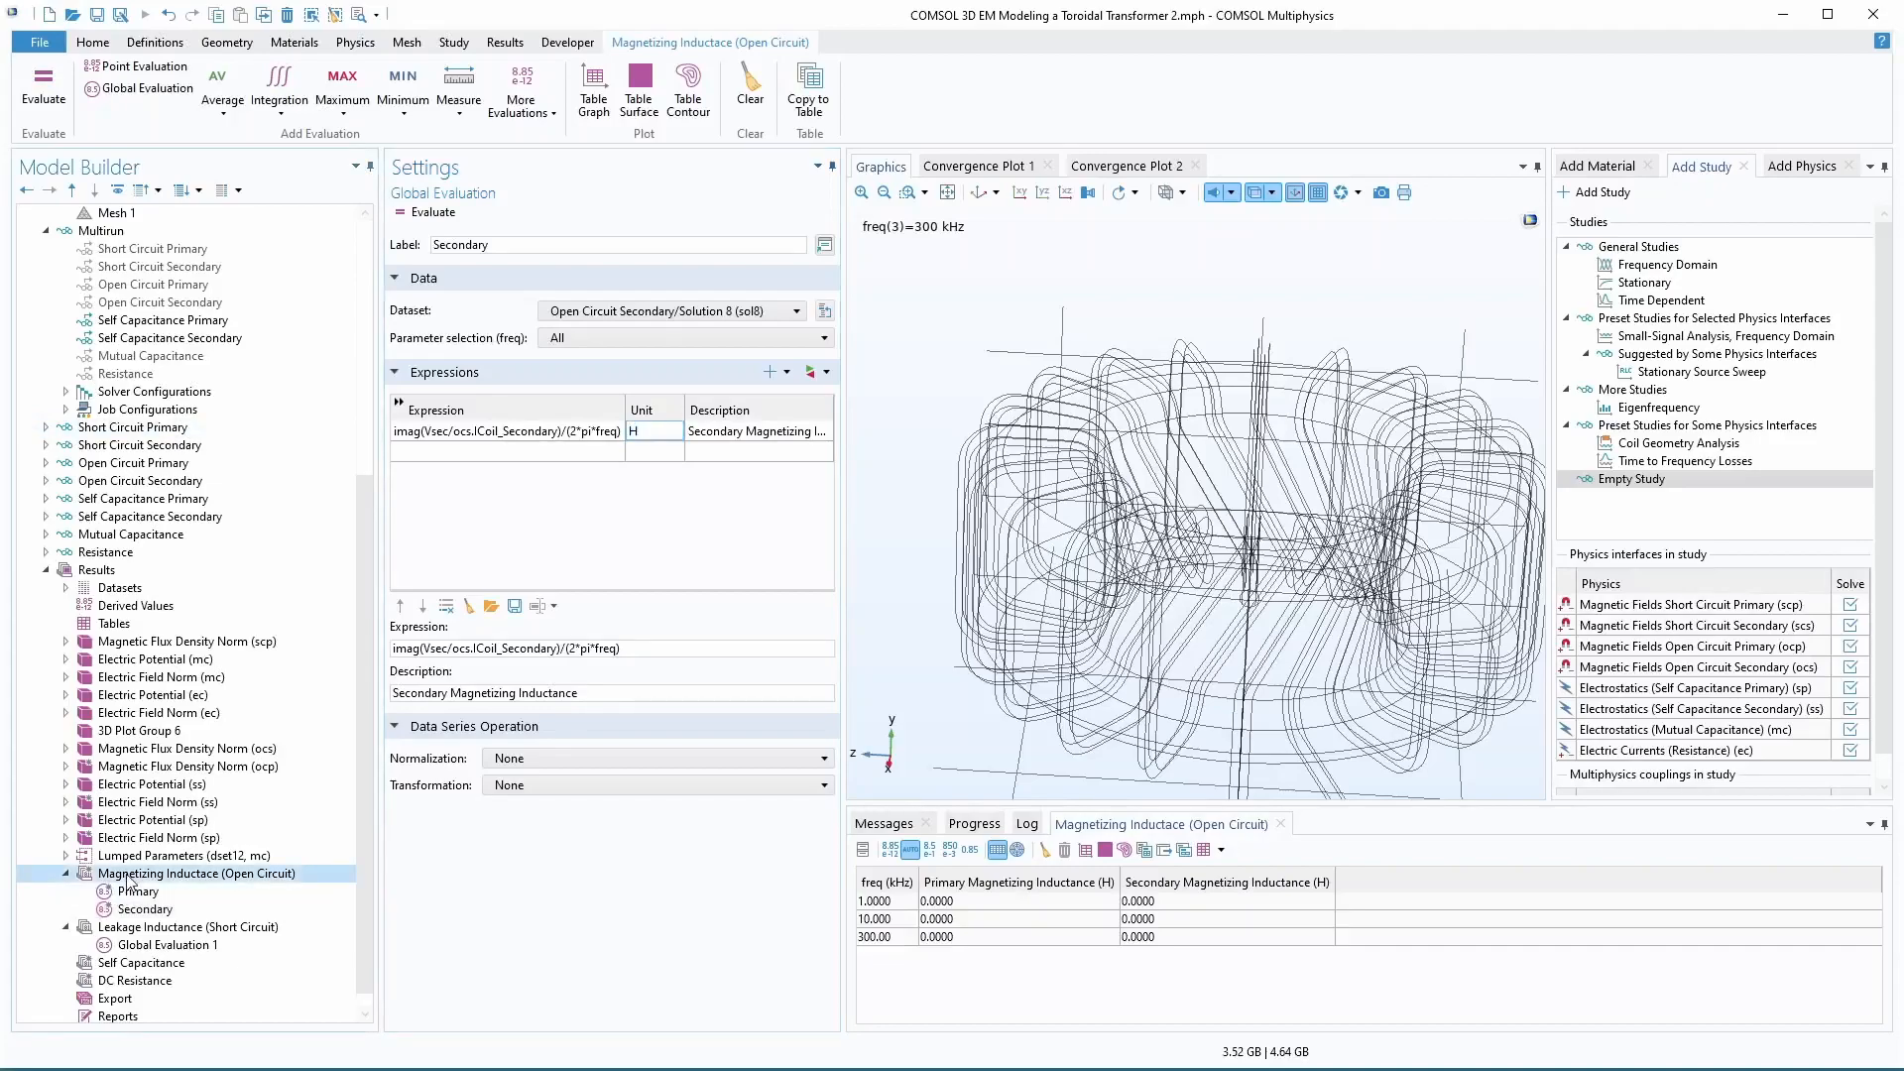
pyautogui.click(43, 87)
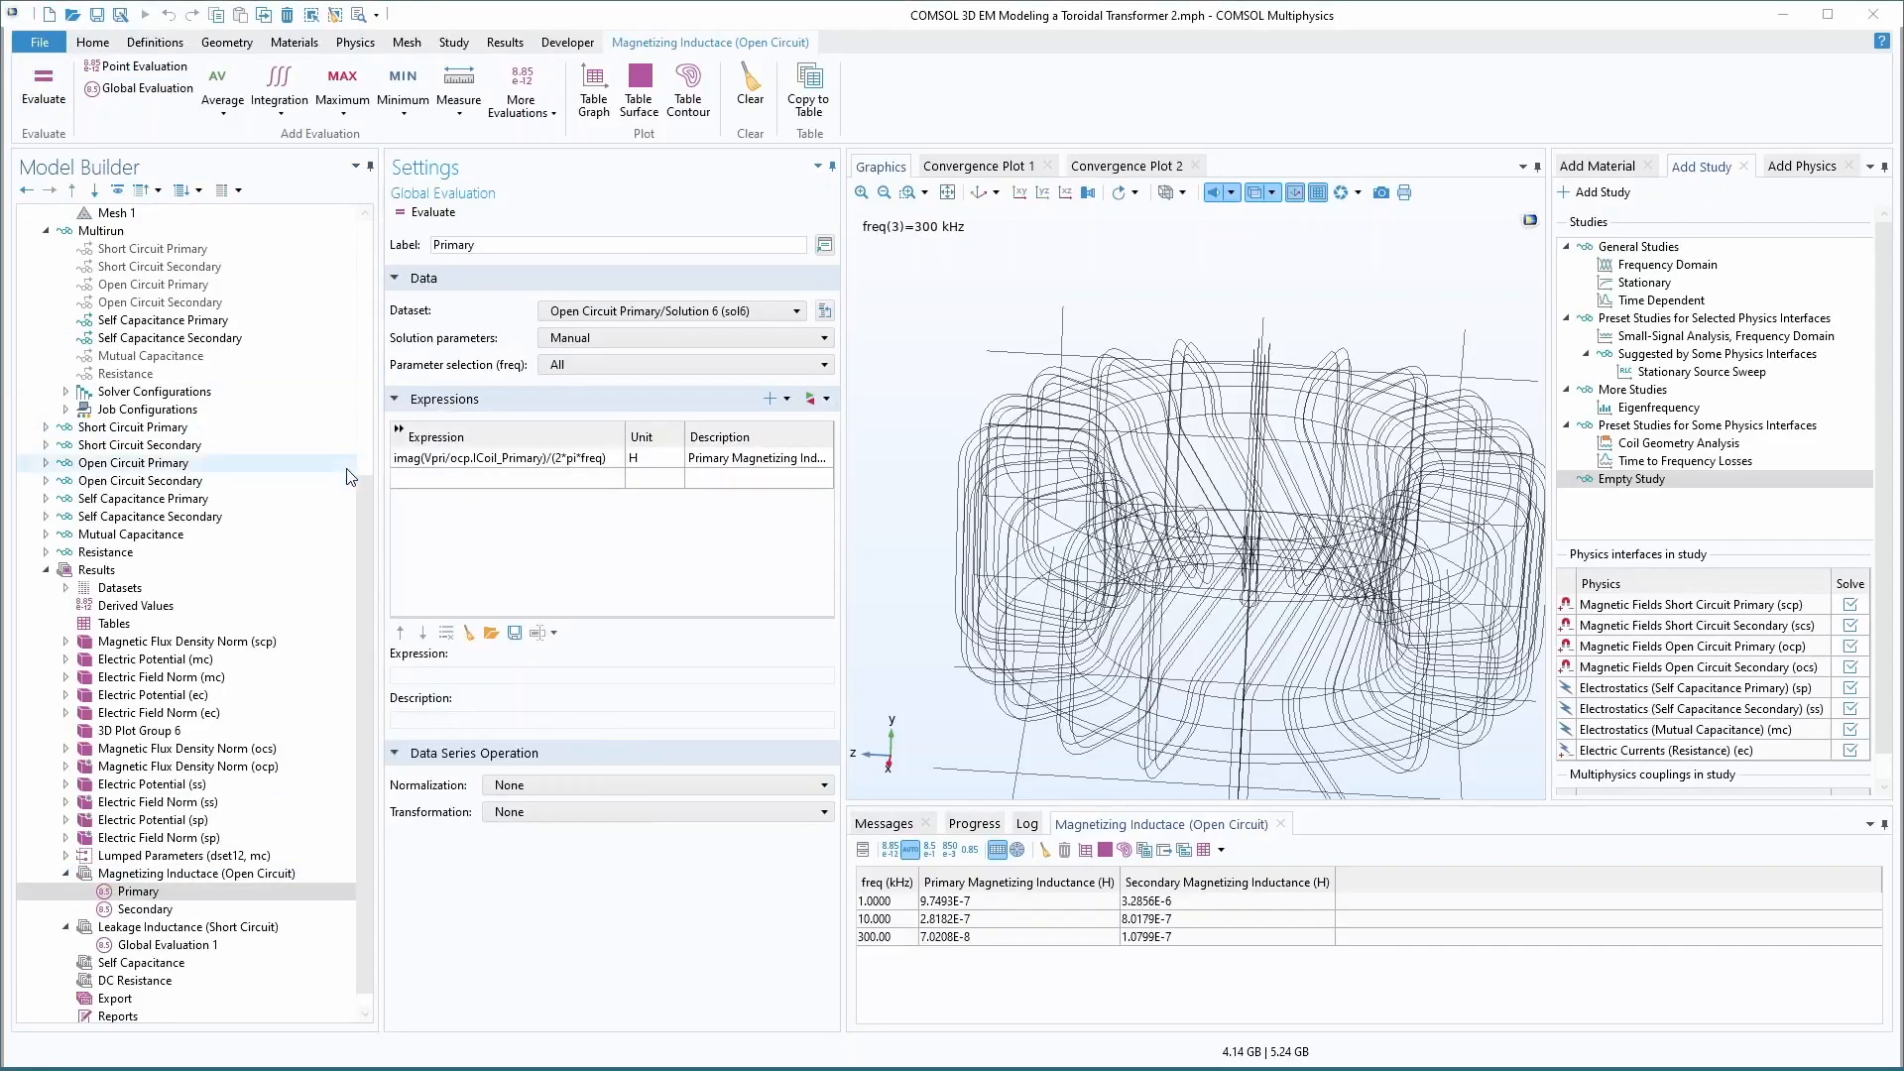
# - Compare the 1 kHz magnetizing inductances with the core's AL value in the C055047A2.pdf datasheet in Adobe Acrobat Reader
pyautogui.click(982, 905)
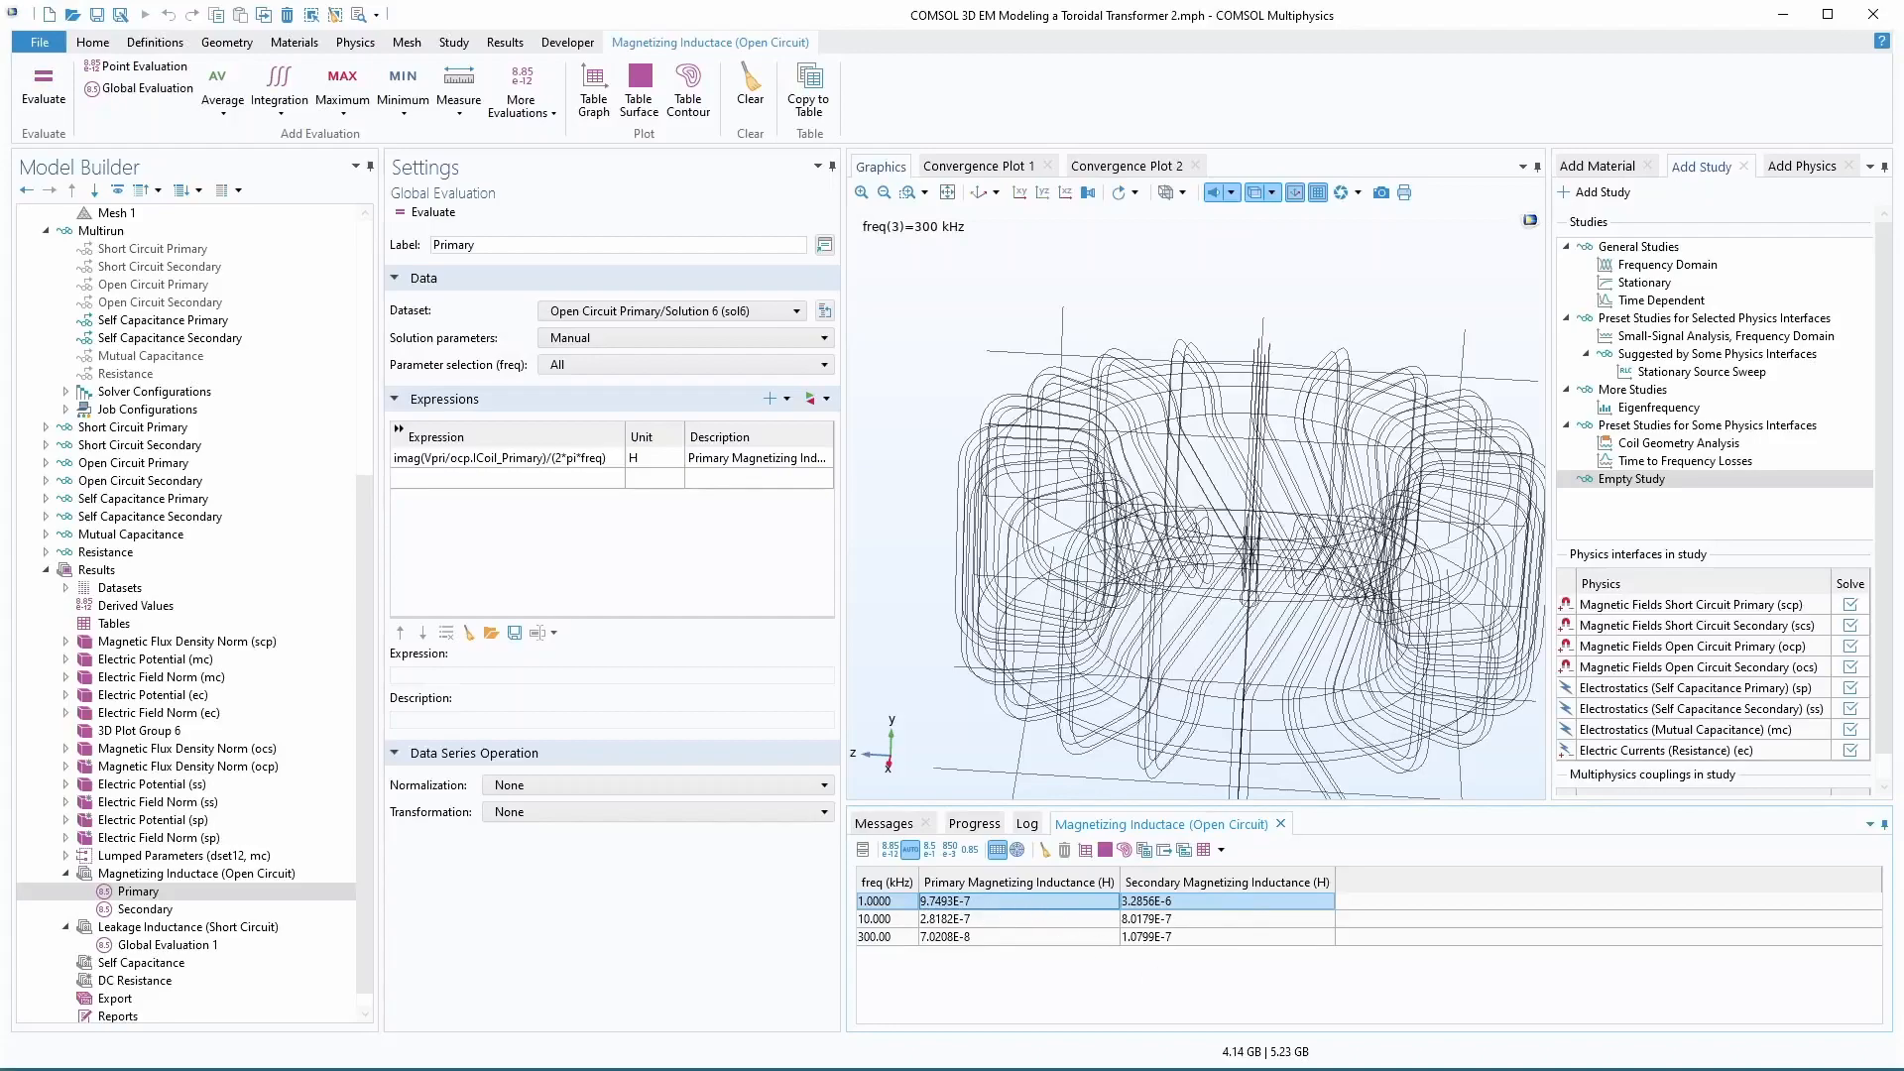
pyautogui.moveTo(1785, 1069); pyautogui.dragTo(1041, 227)
pyautogui.moveTo(1044, 705); pyautogui.dragTo(1115, 703)
pyautogui.click(1054, 699)
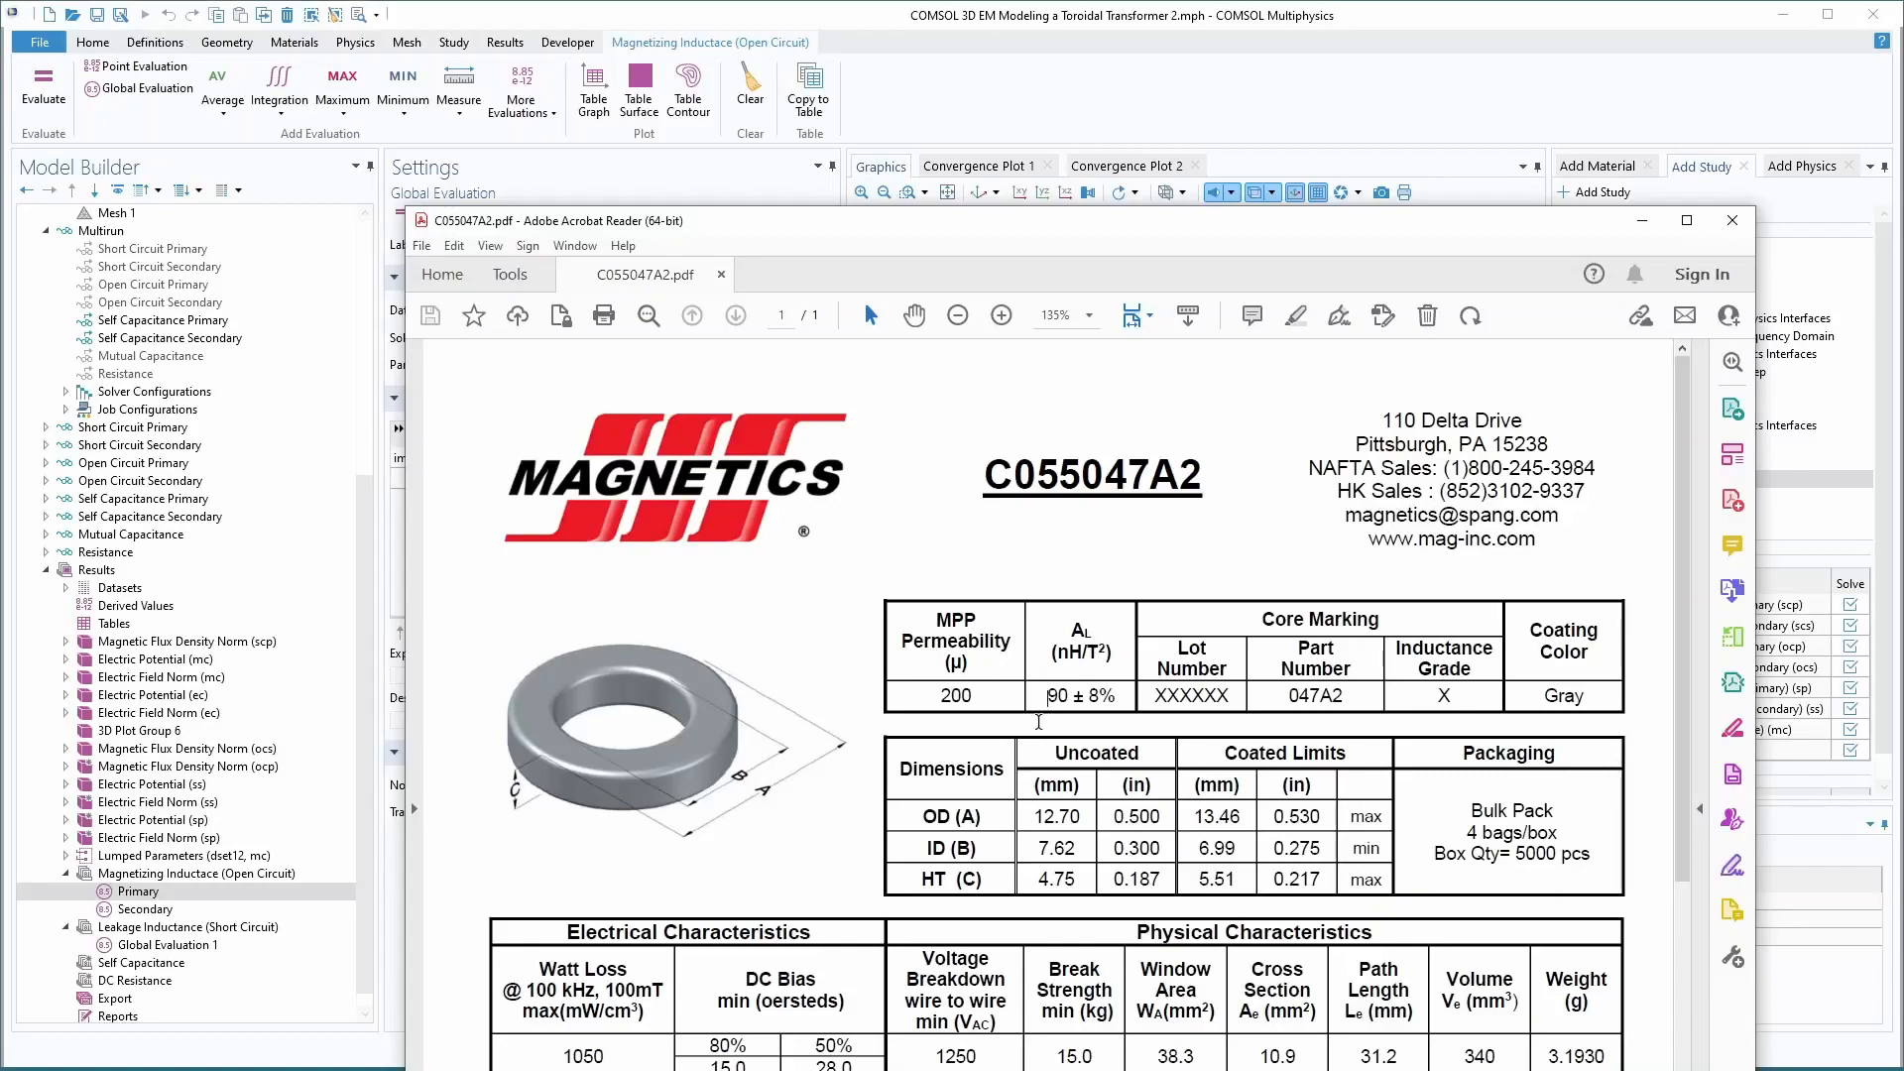
pyautogui.moveTo(1223, 218); pyautogui.dragTo(1626, 1070)
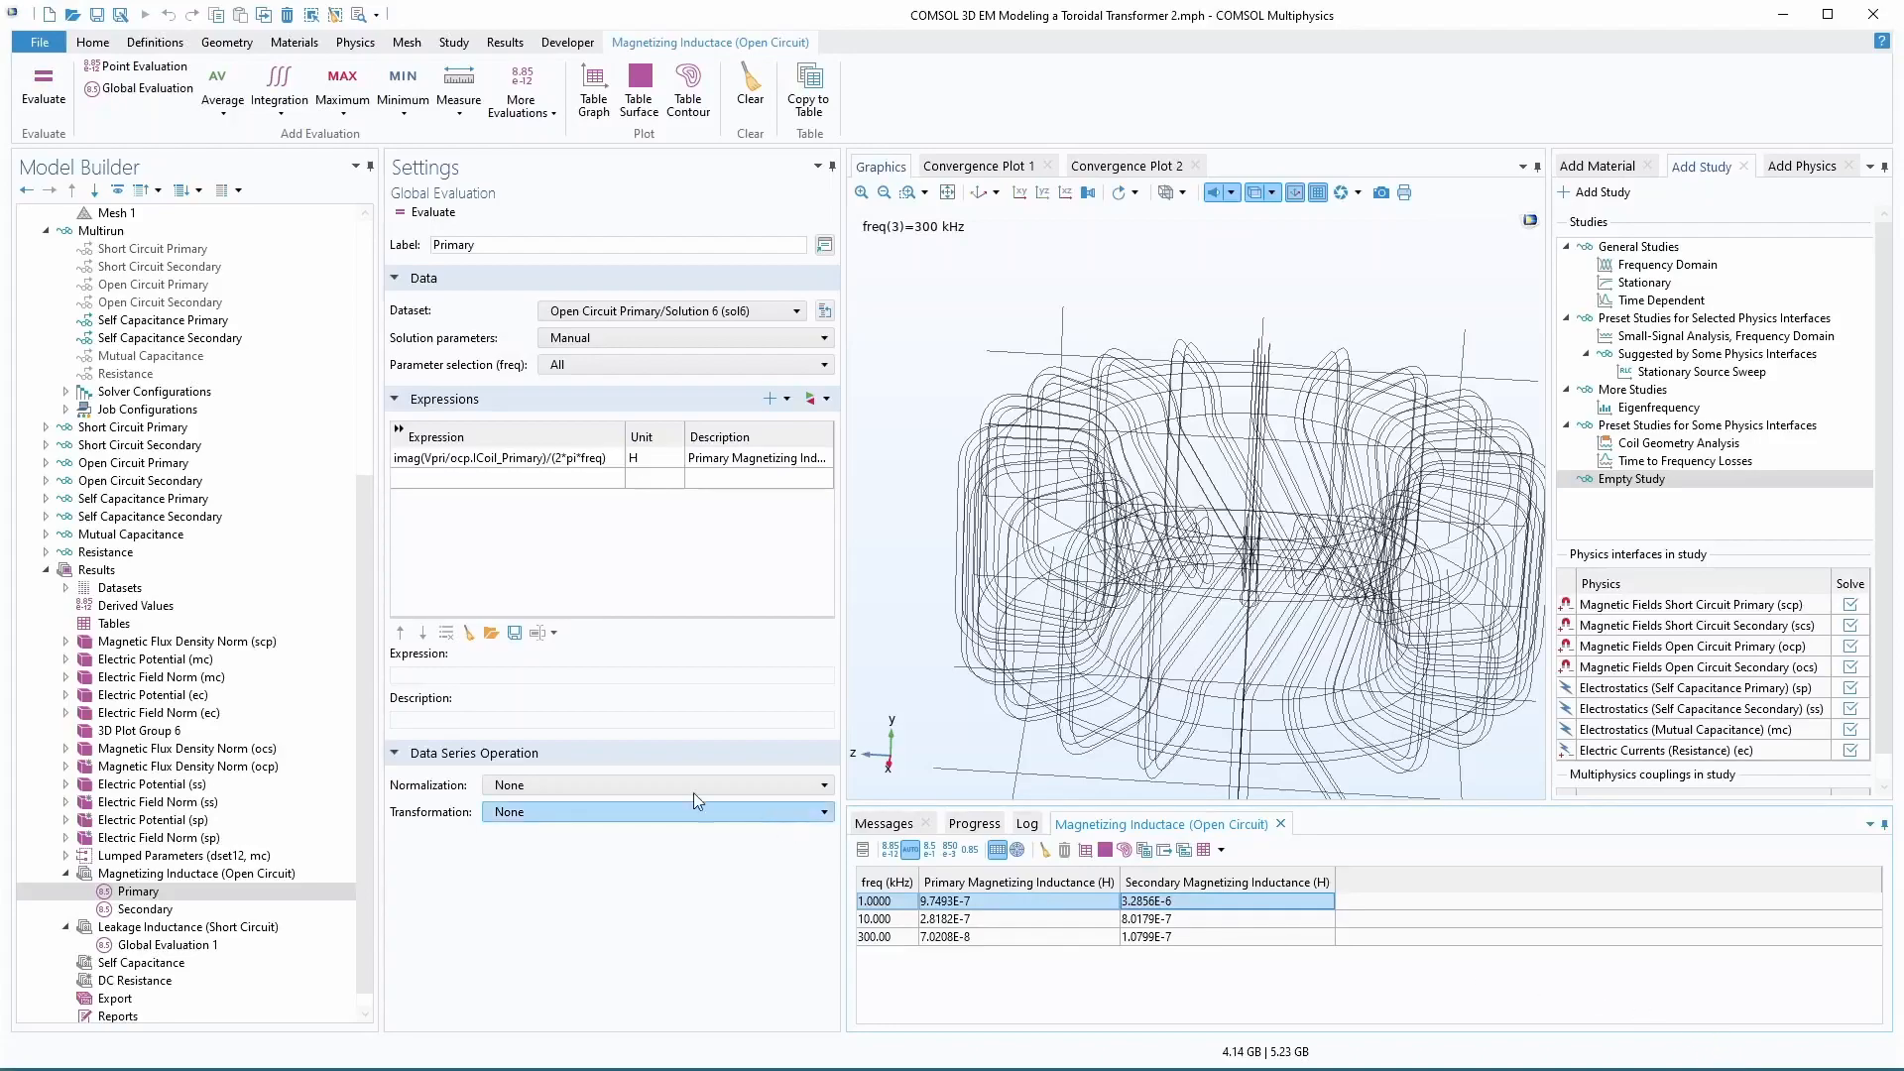
# - Set the dataset of the Magnetizing Inductace (Open Circuit) evaluation group to None
pyautogui.click(134, 875)
pyautogui.click(734, 309)
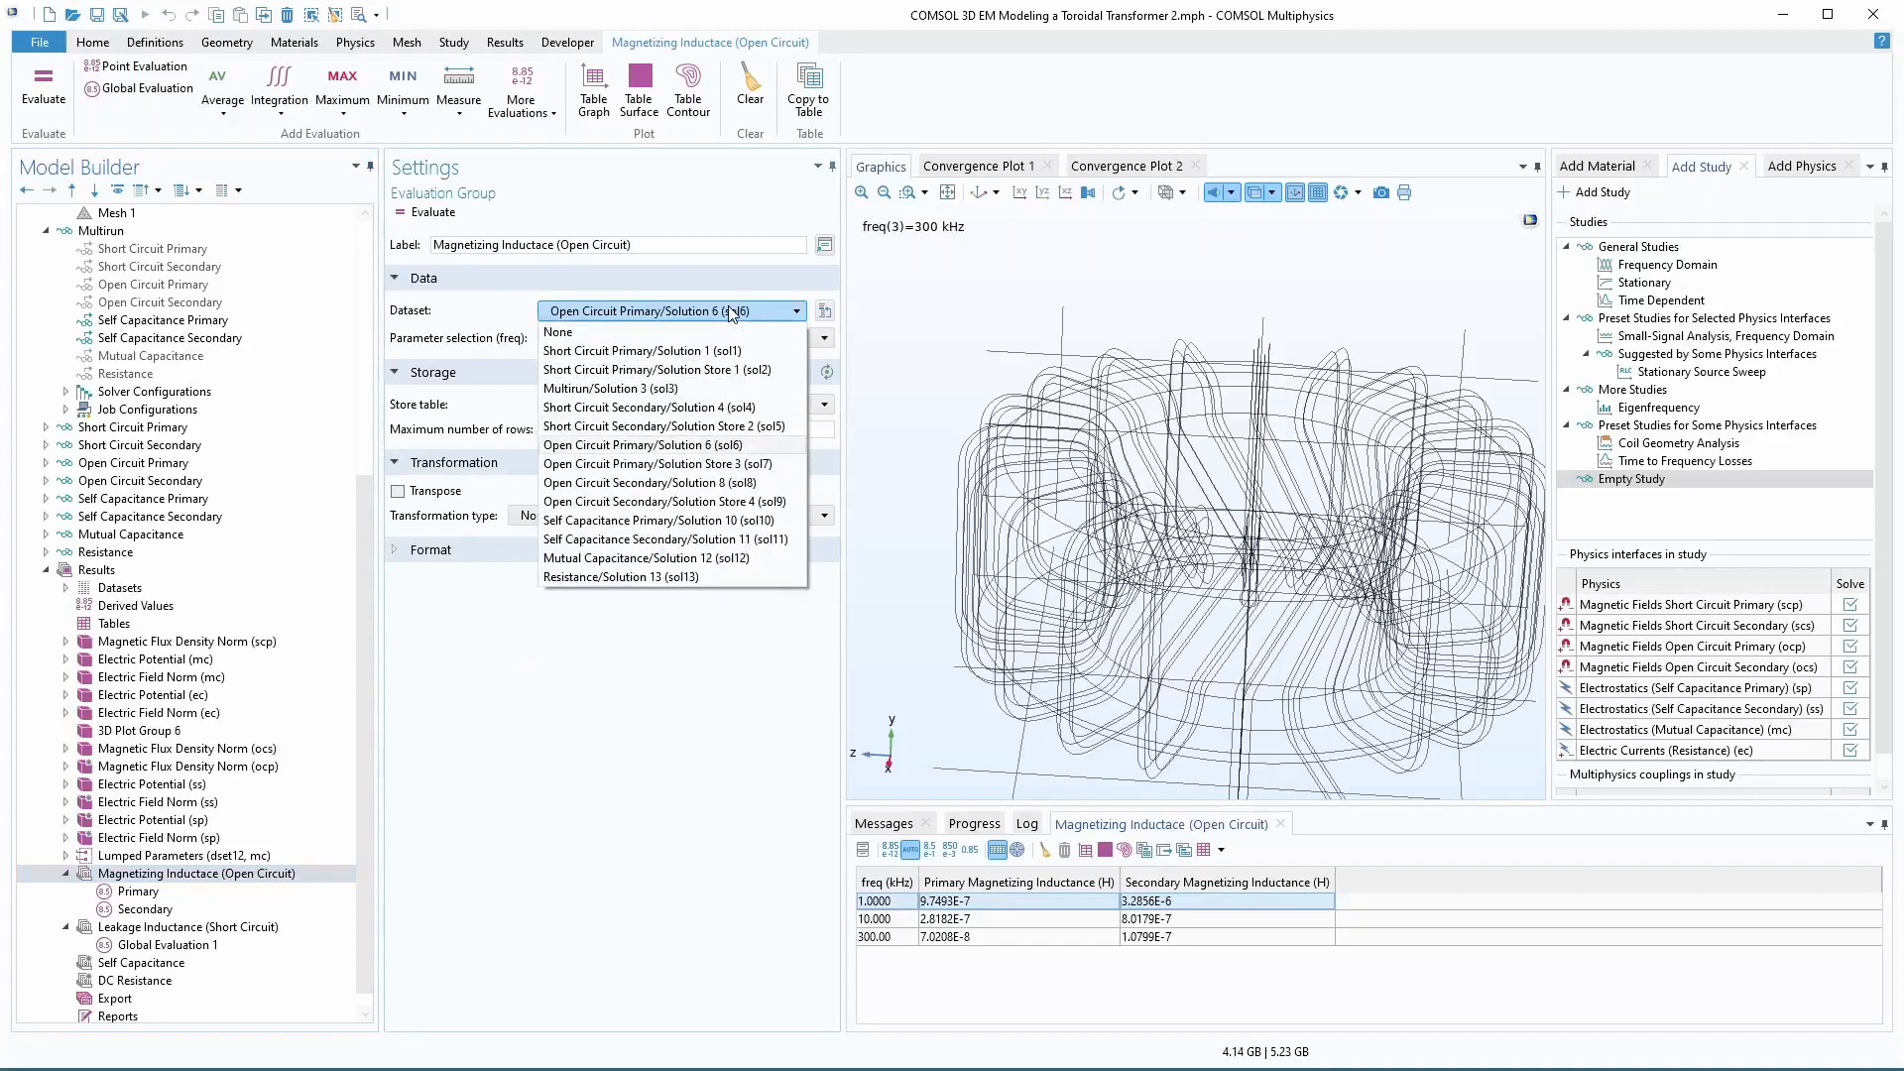
pyautogui.click(674, 325)
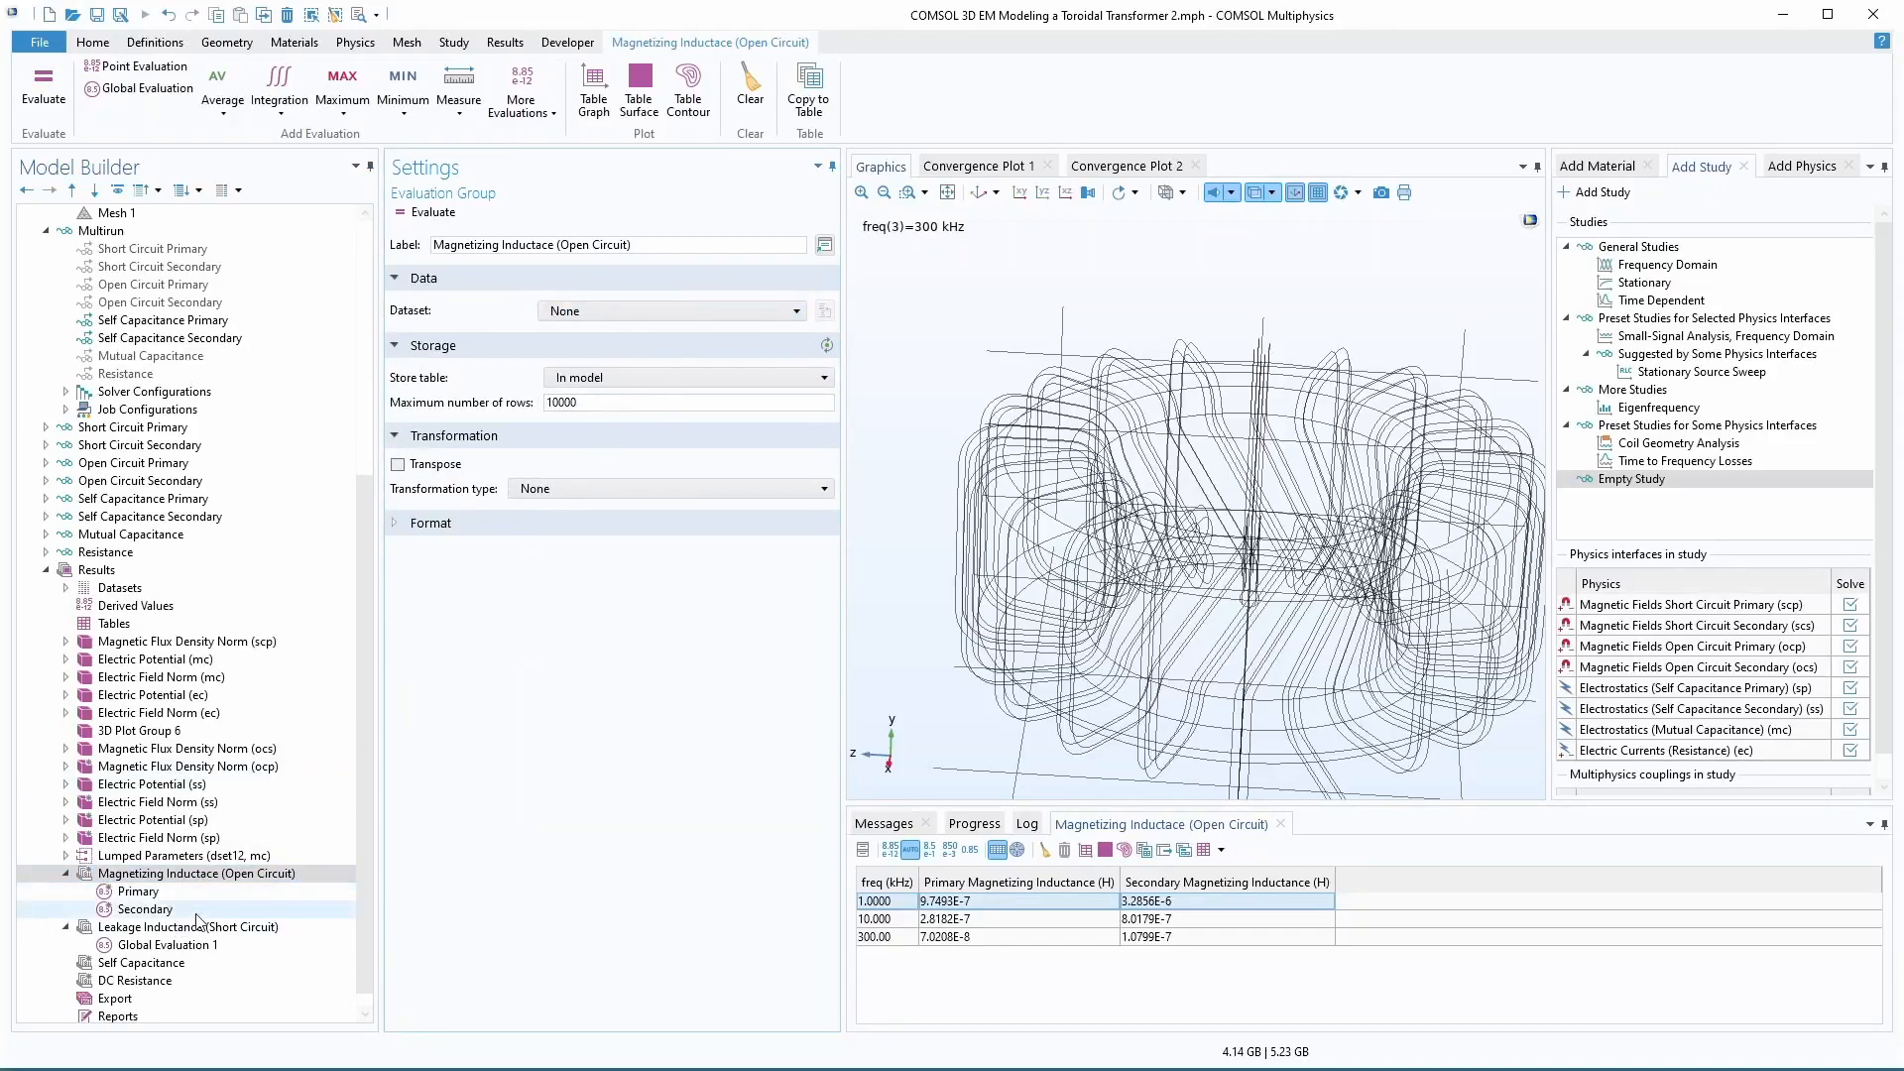
# - Try evaluating the Primary magnetizing inductance from the Multirun/Solution 3 (sol3) dataset
pyautogui.click(136, 892)
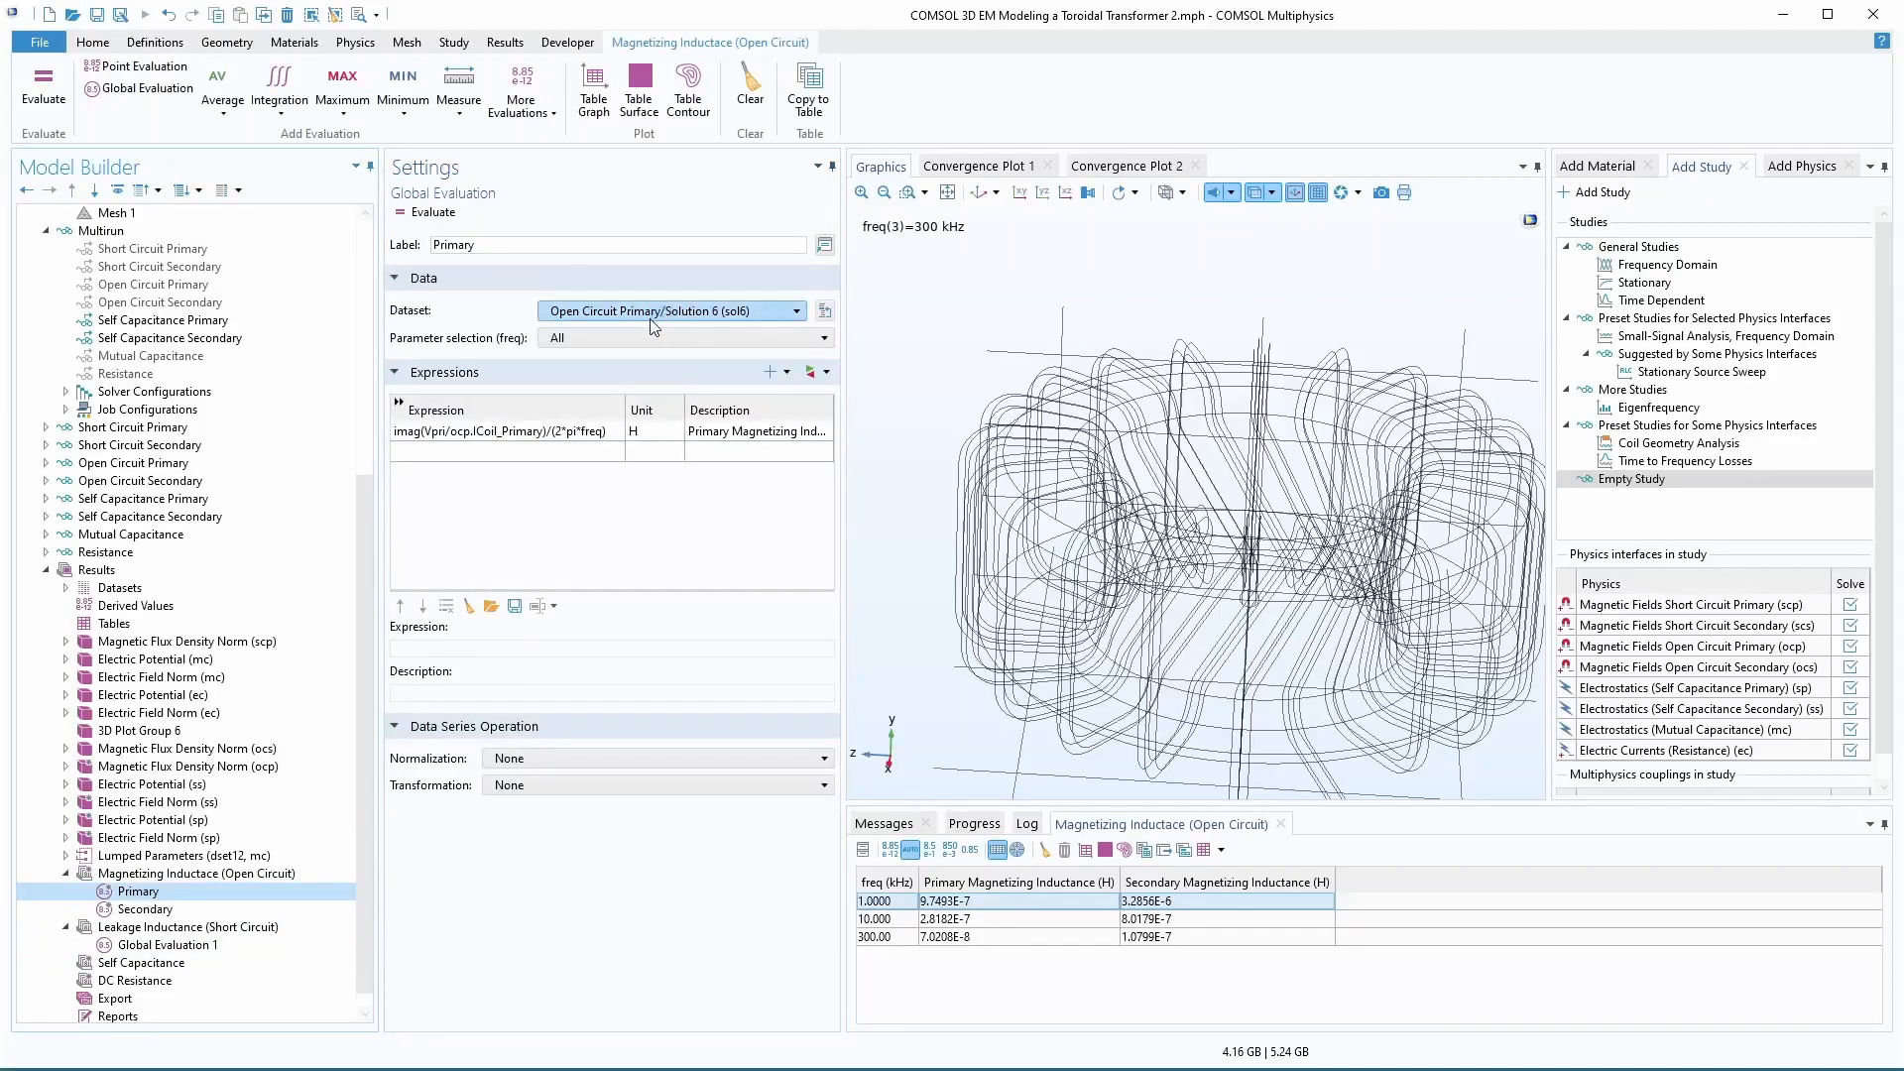
pyautogui.click(592, 317)
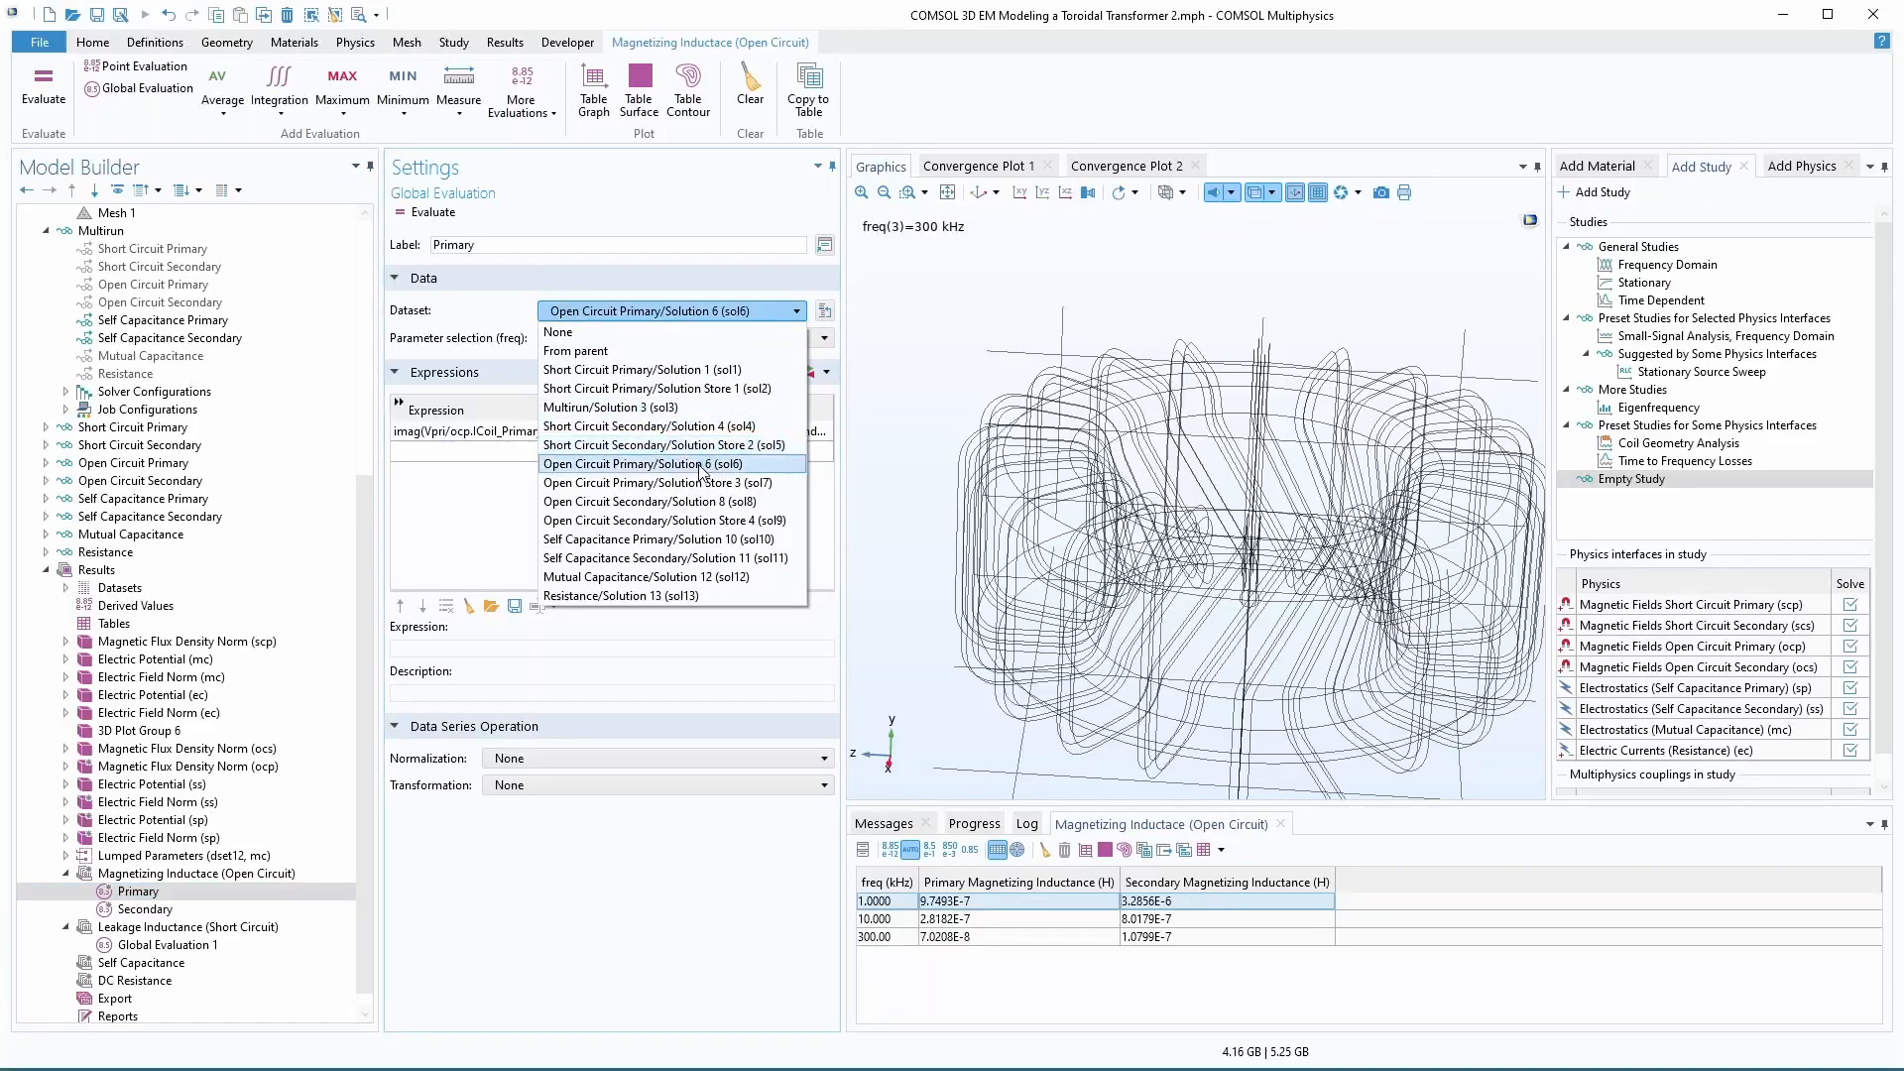
pyautogui.click(617, 407)
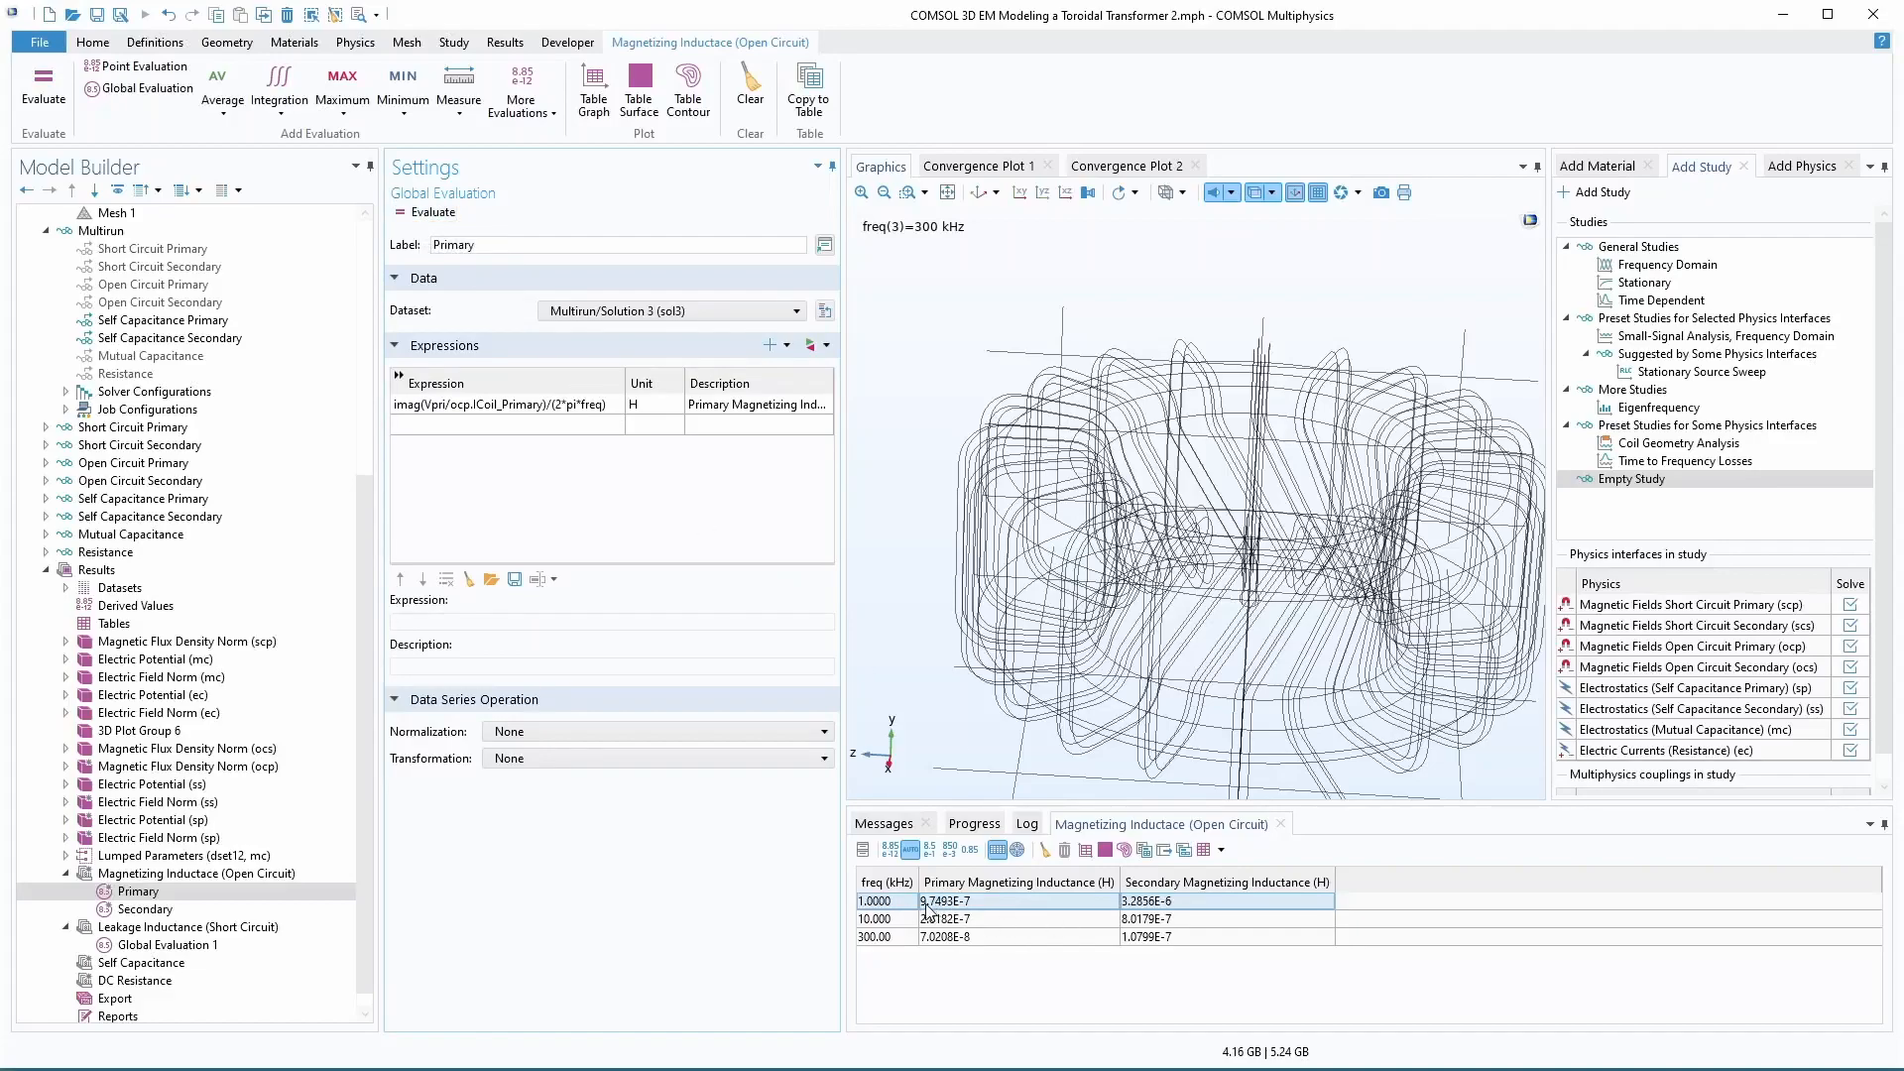
pyautogui.click(443, 215)
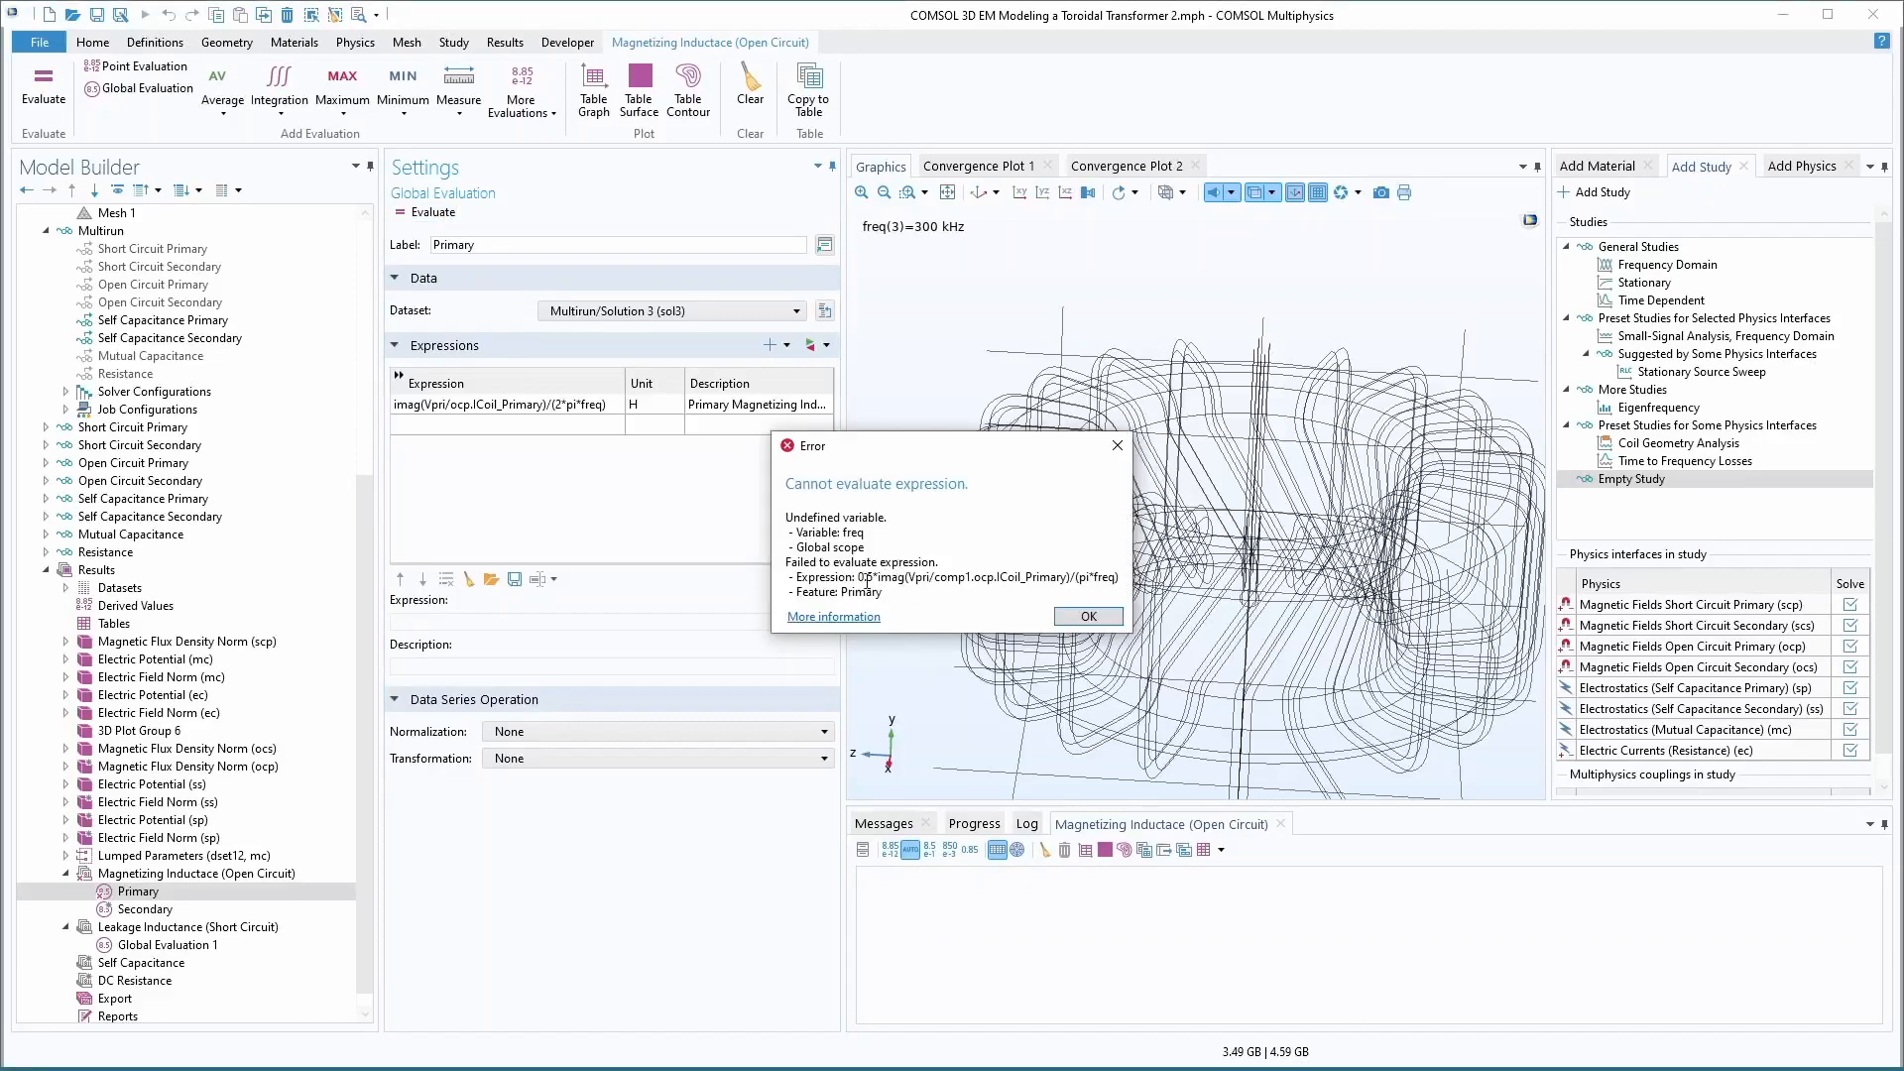
pyautogui.click(1085, 621)
# - Return the Primary evaluation's dataset to Open Circuit Primary/Solution 6 (sol6) and evaluate it
pyautogui.click(711, 311)
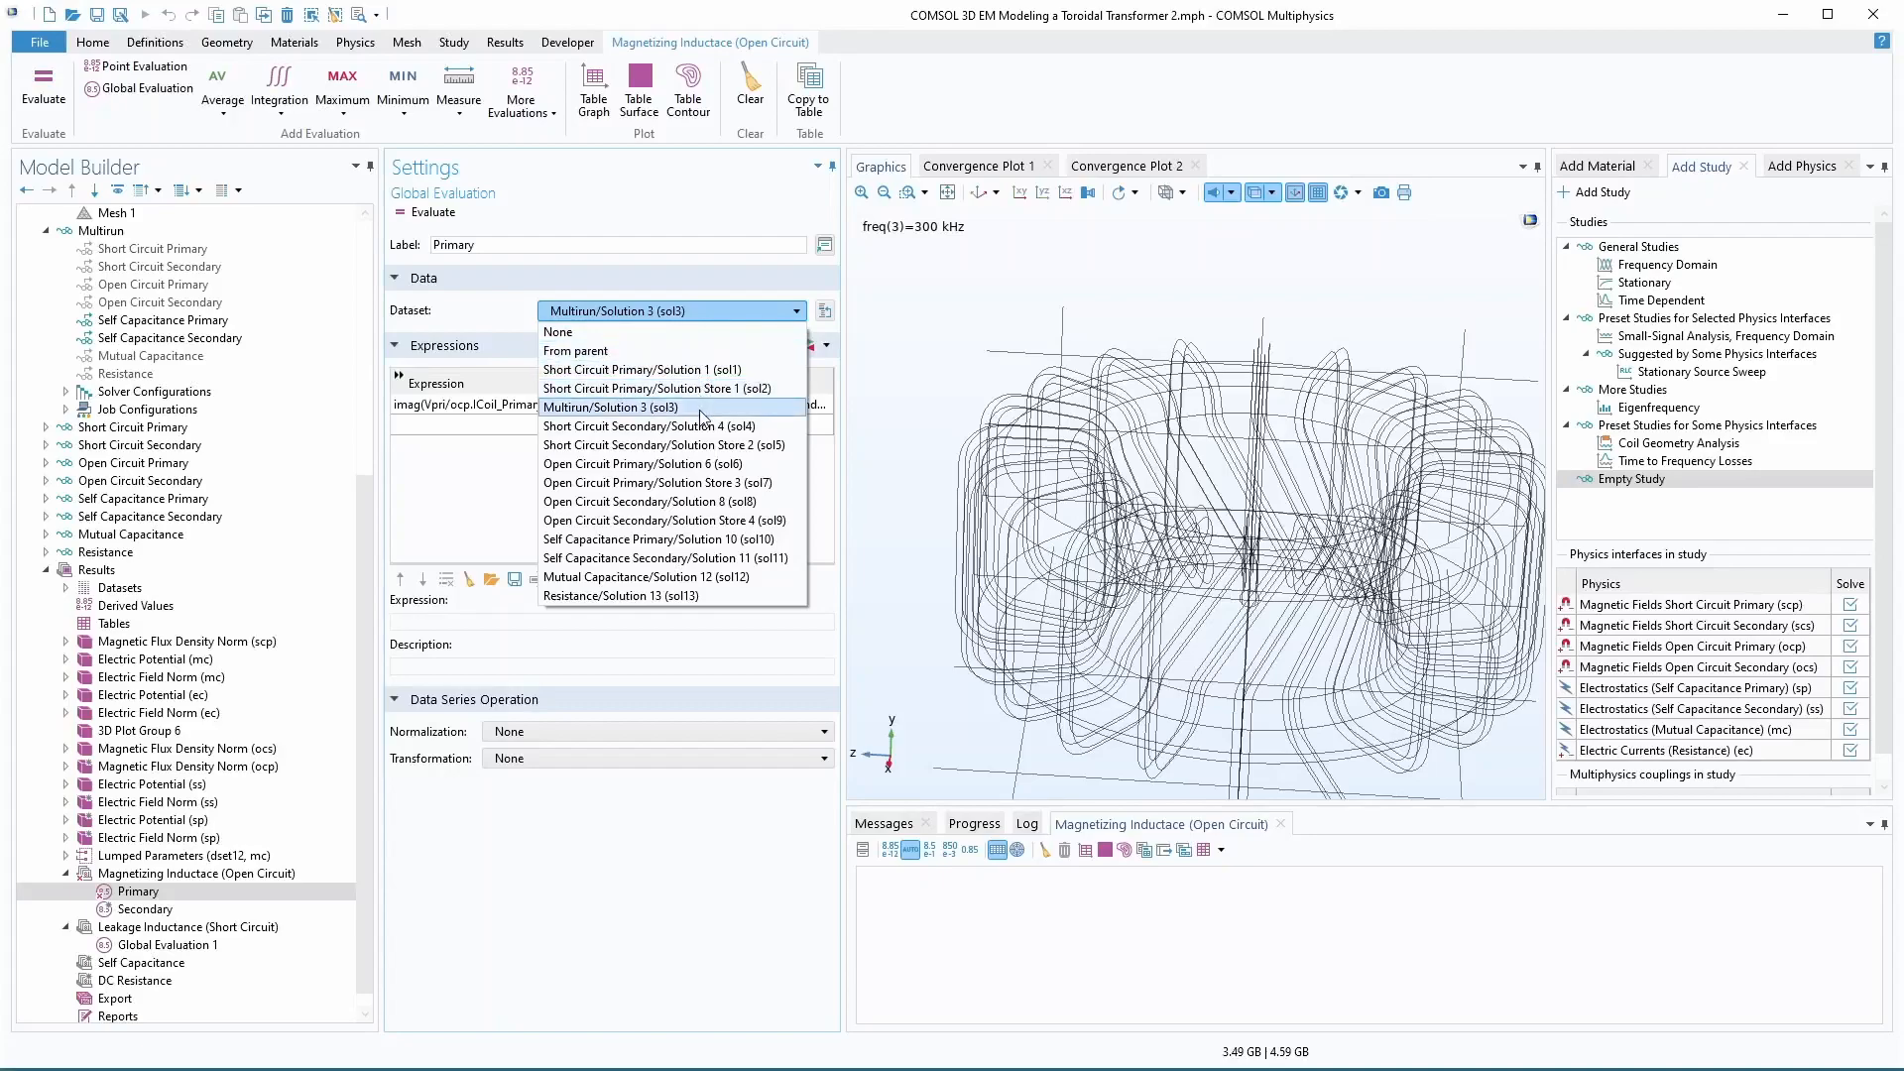
pyautogui.click(679, 468)
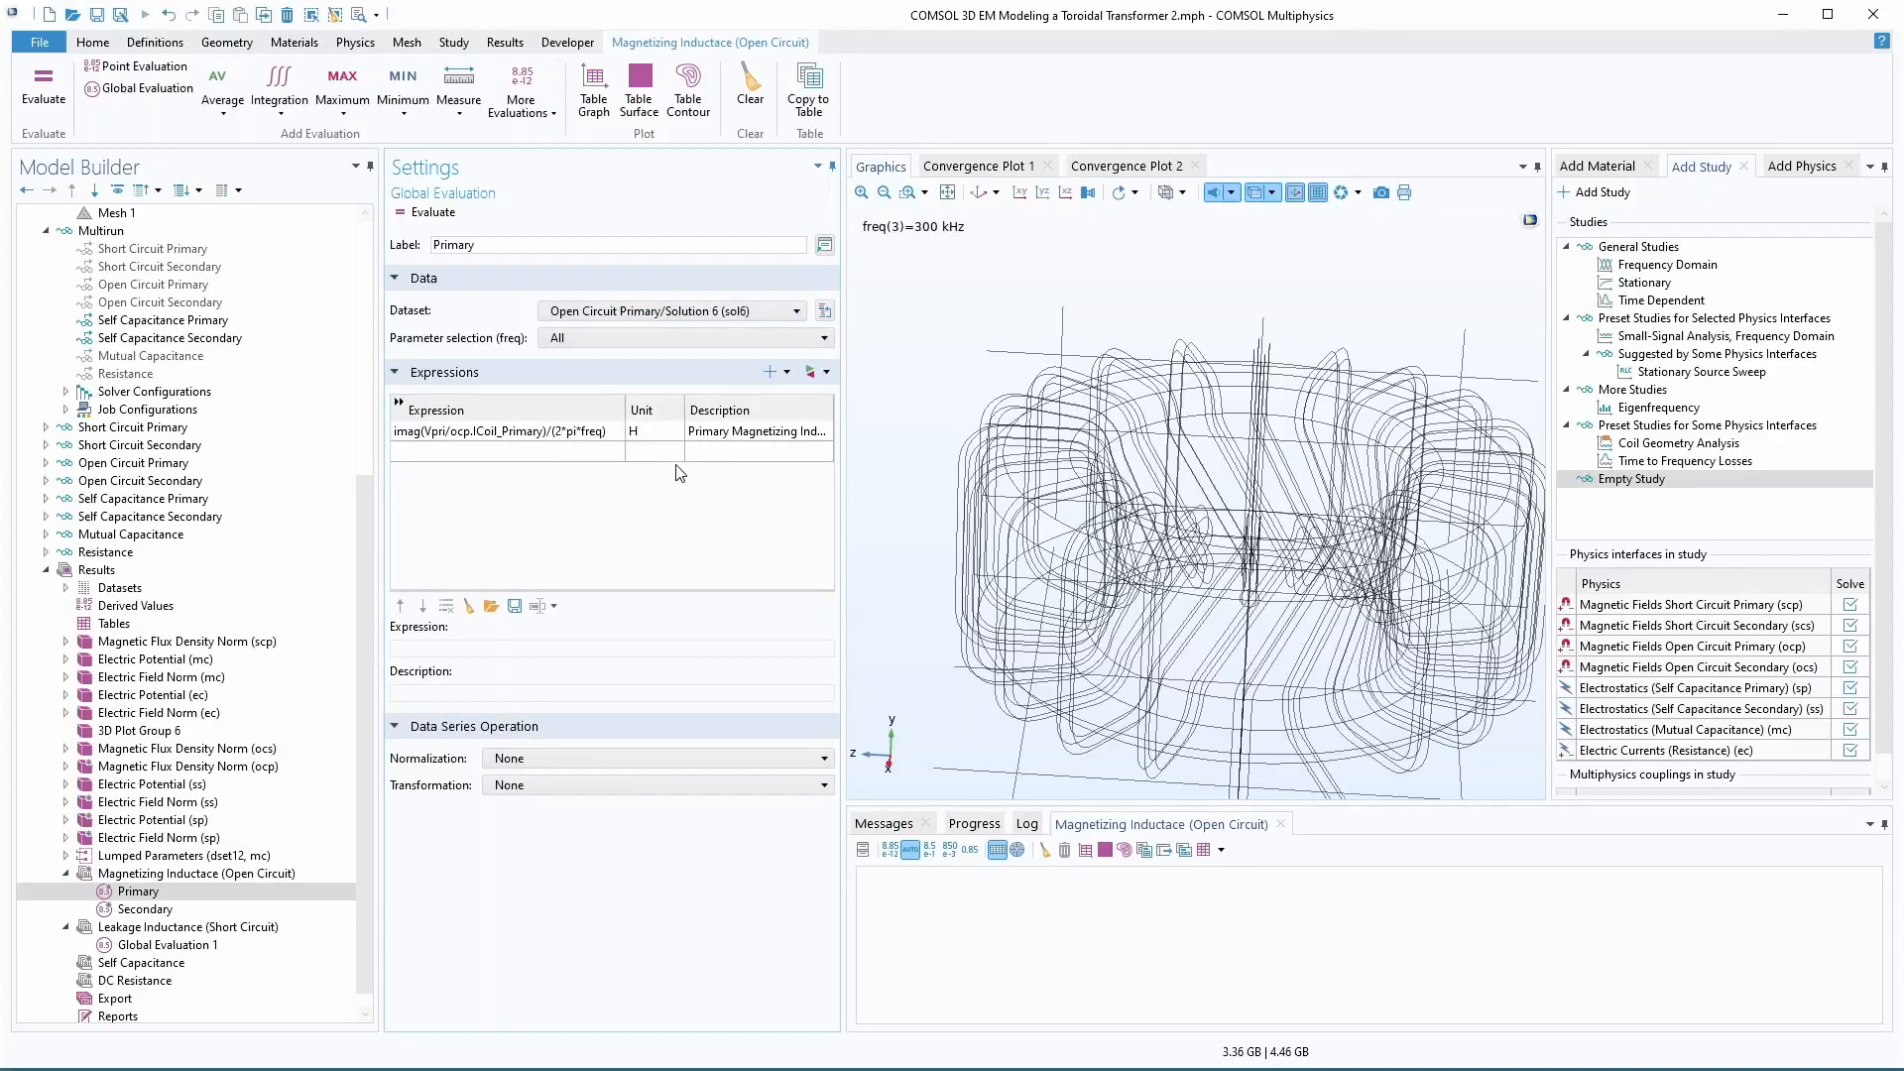
pyautogui.click(424, 214)
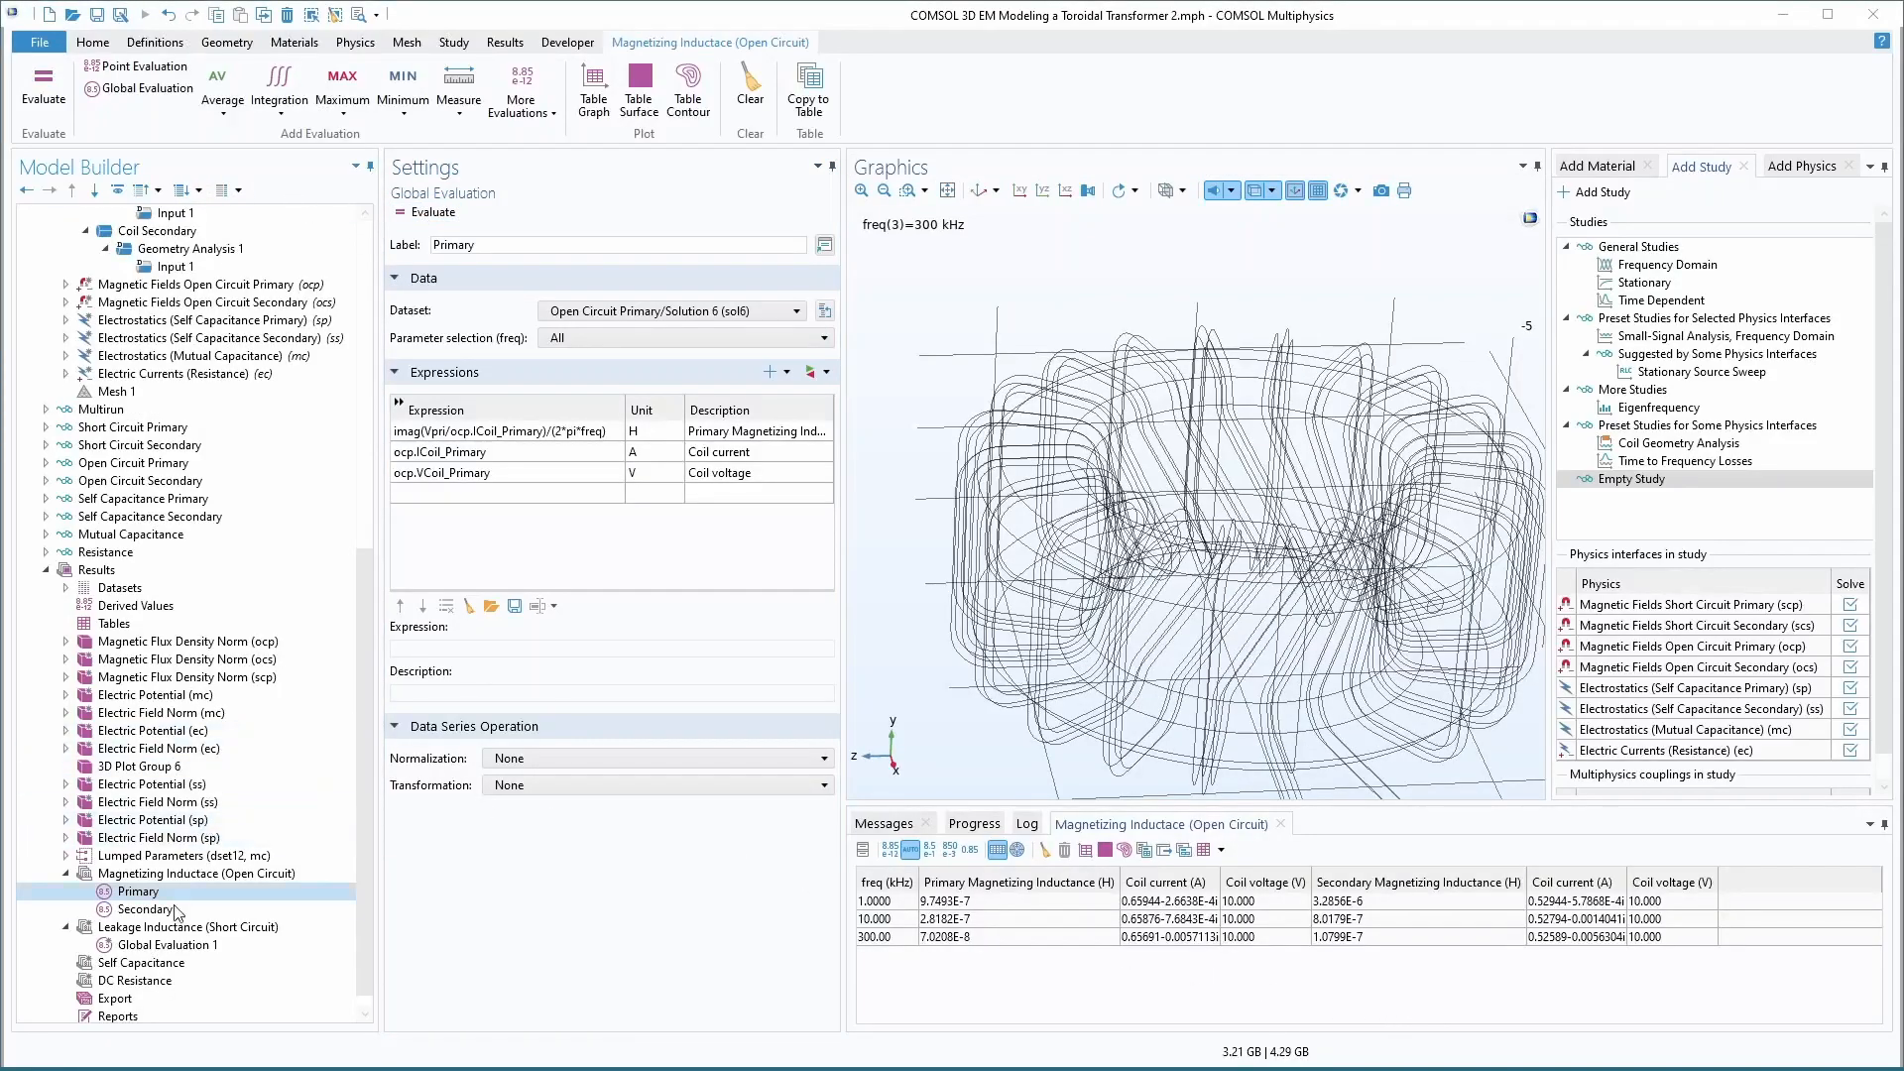
# - Set the dataset of the Leakage Inductance (Short Circuit) evaluation group to None
pyautogui.scroll(-1, 178, 910)
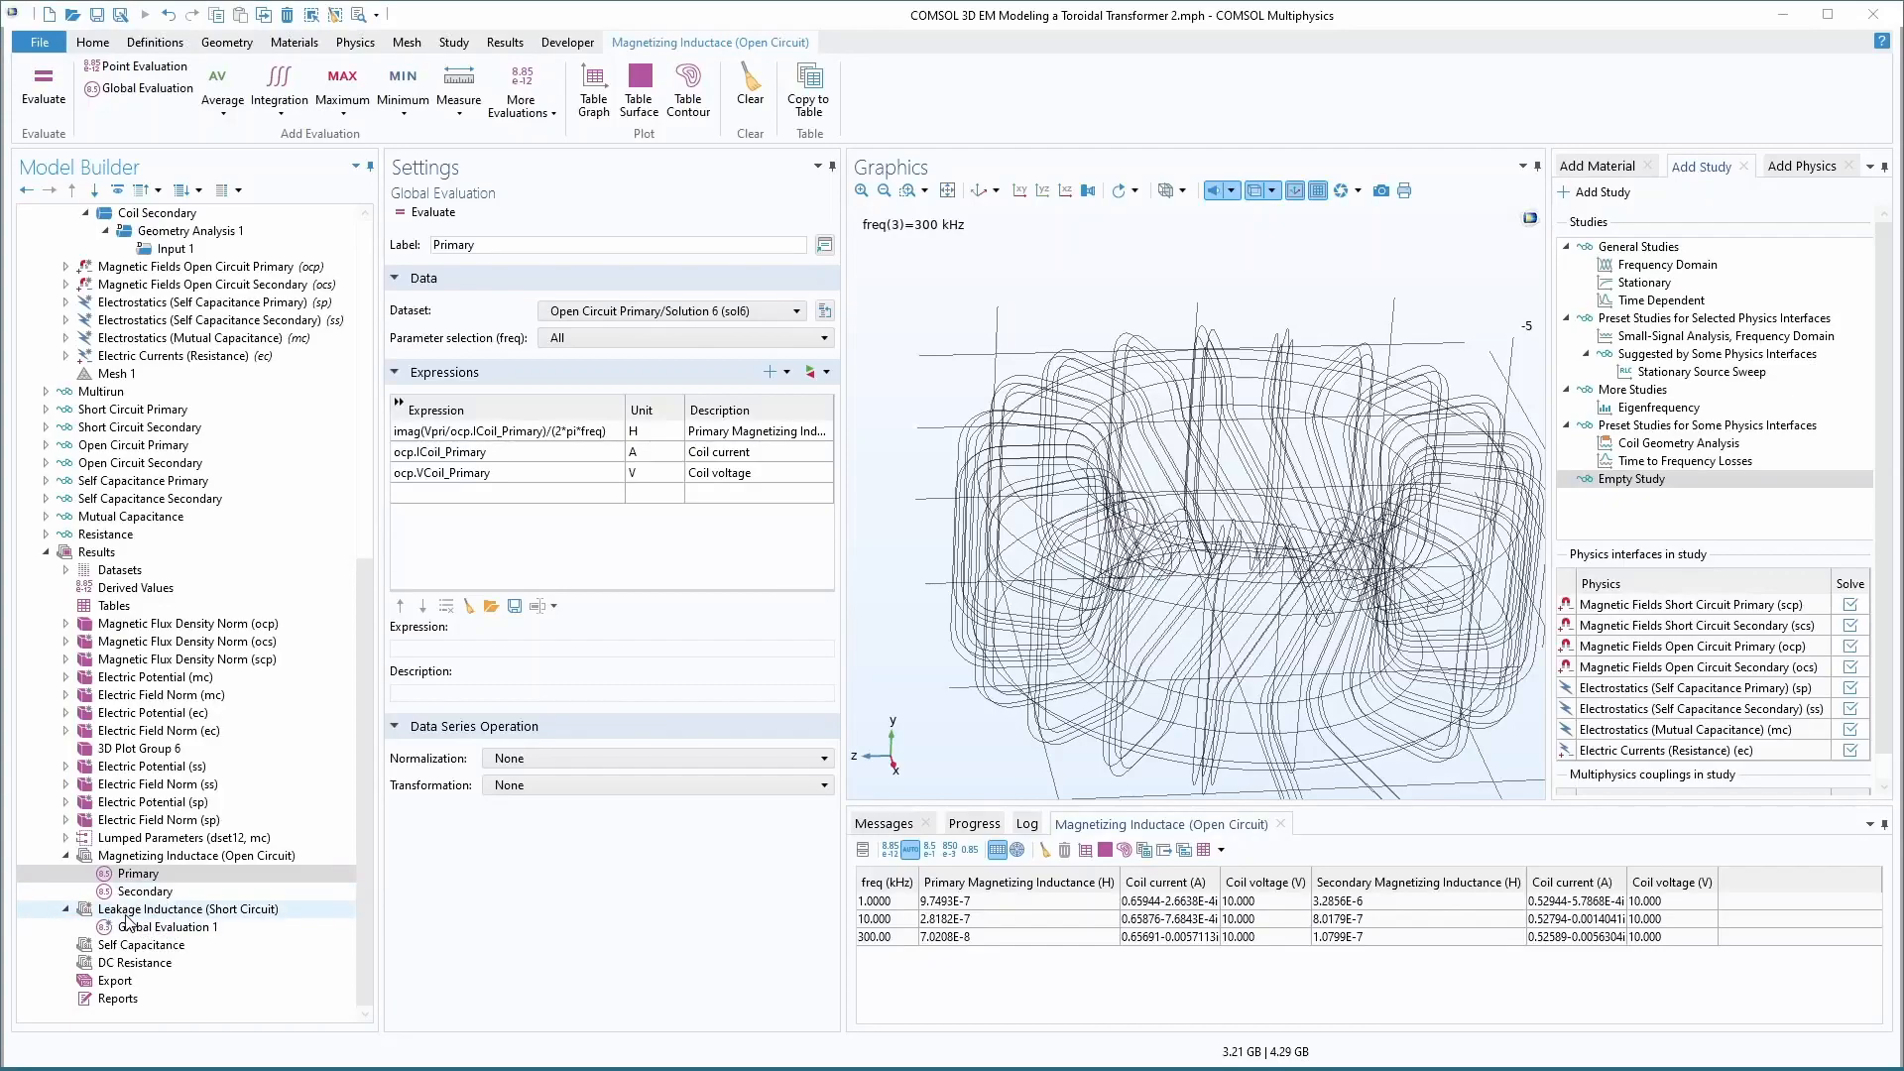
pyautogui.click(124, 910)
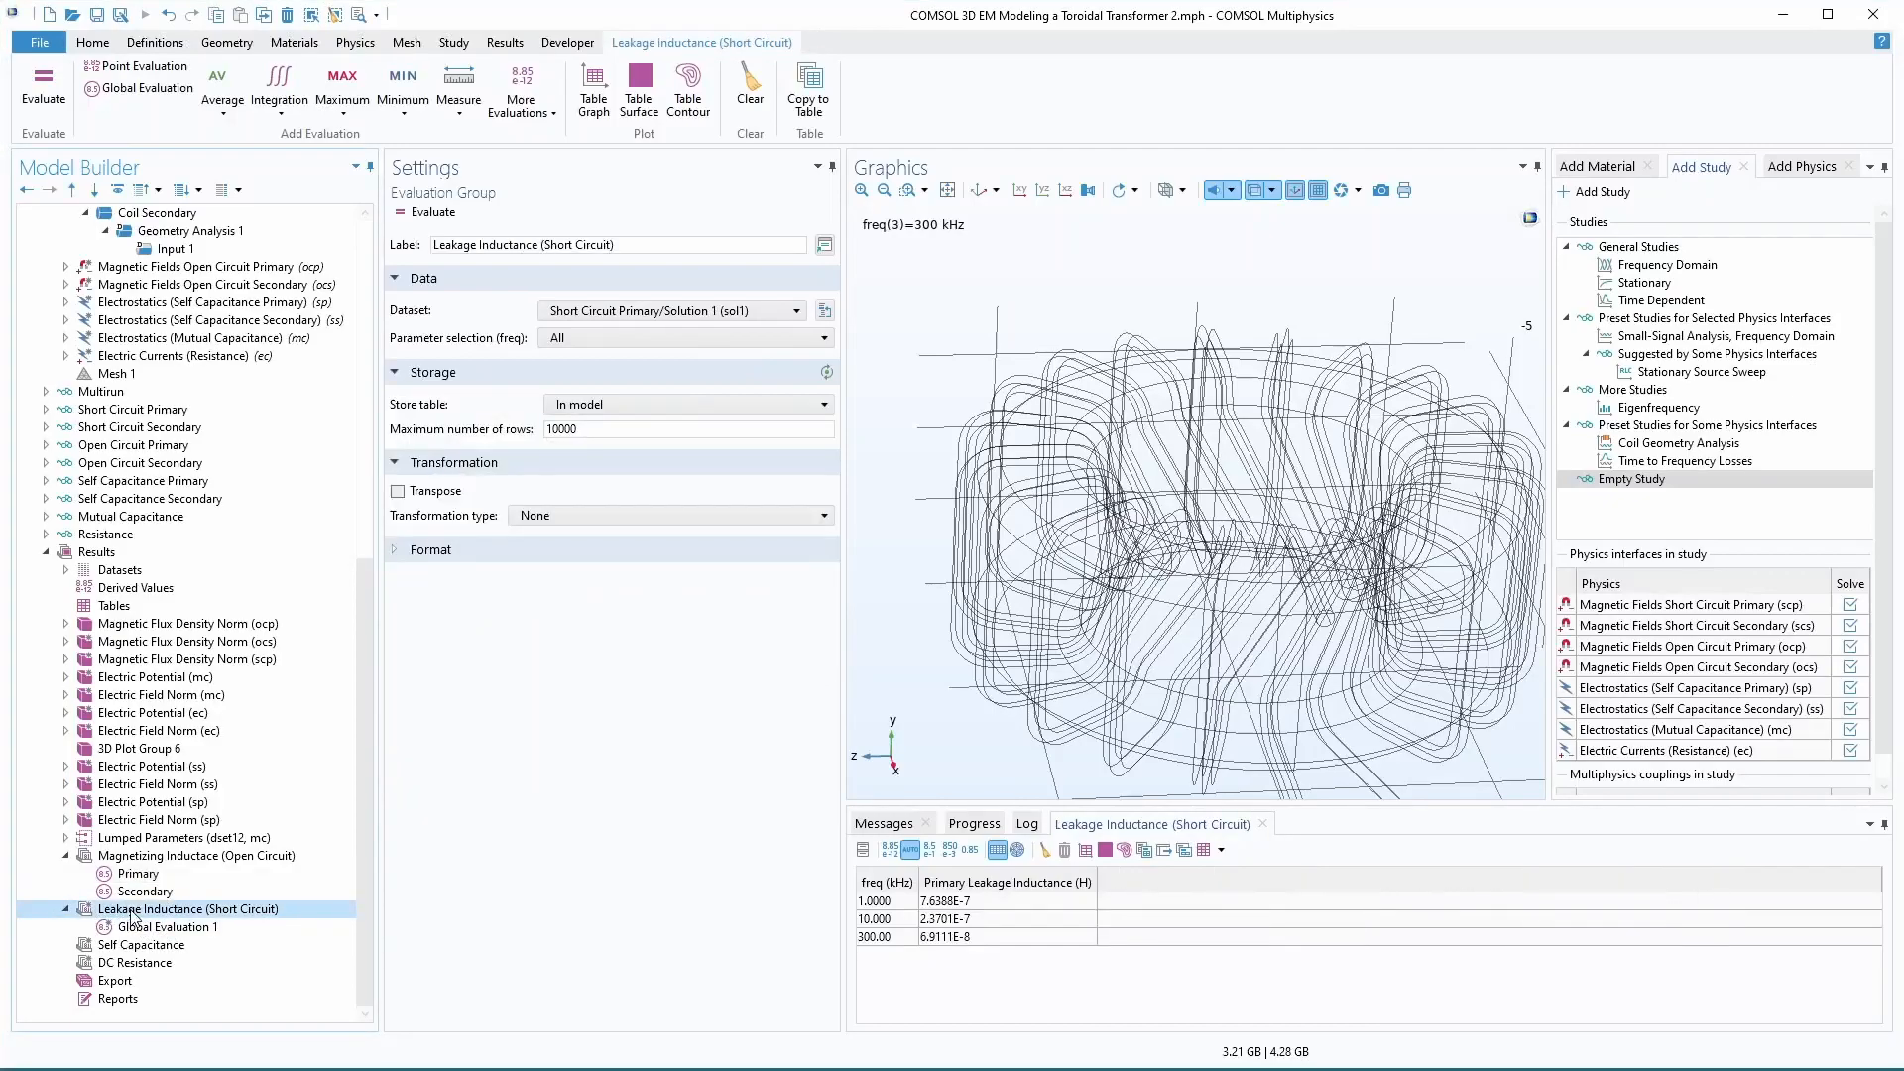
pyautogui.click(734, 311)
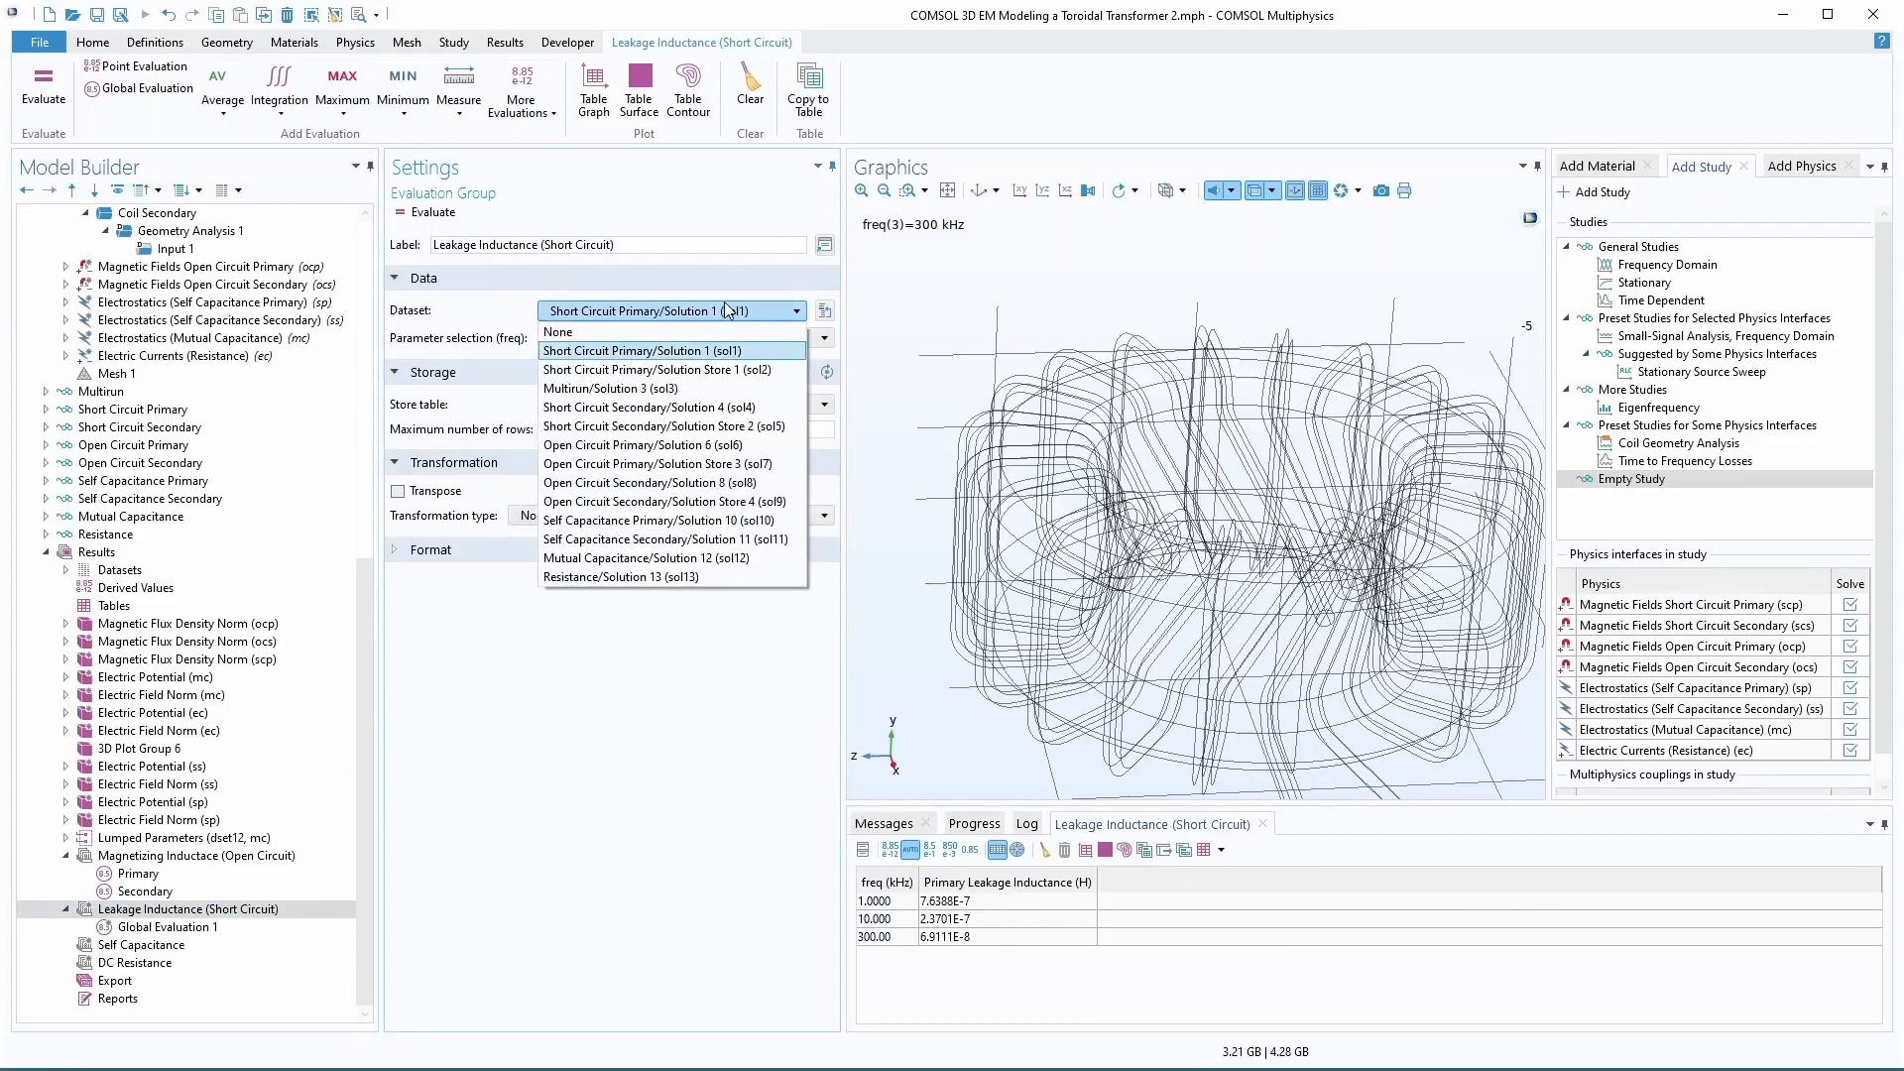
pyautogui.click(558, 332)
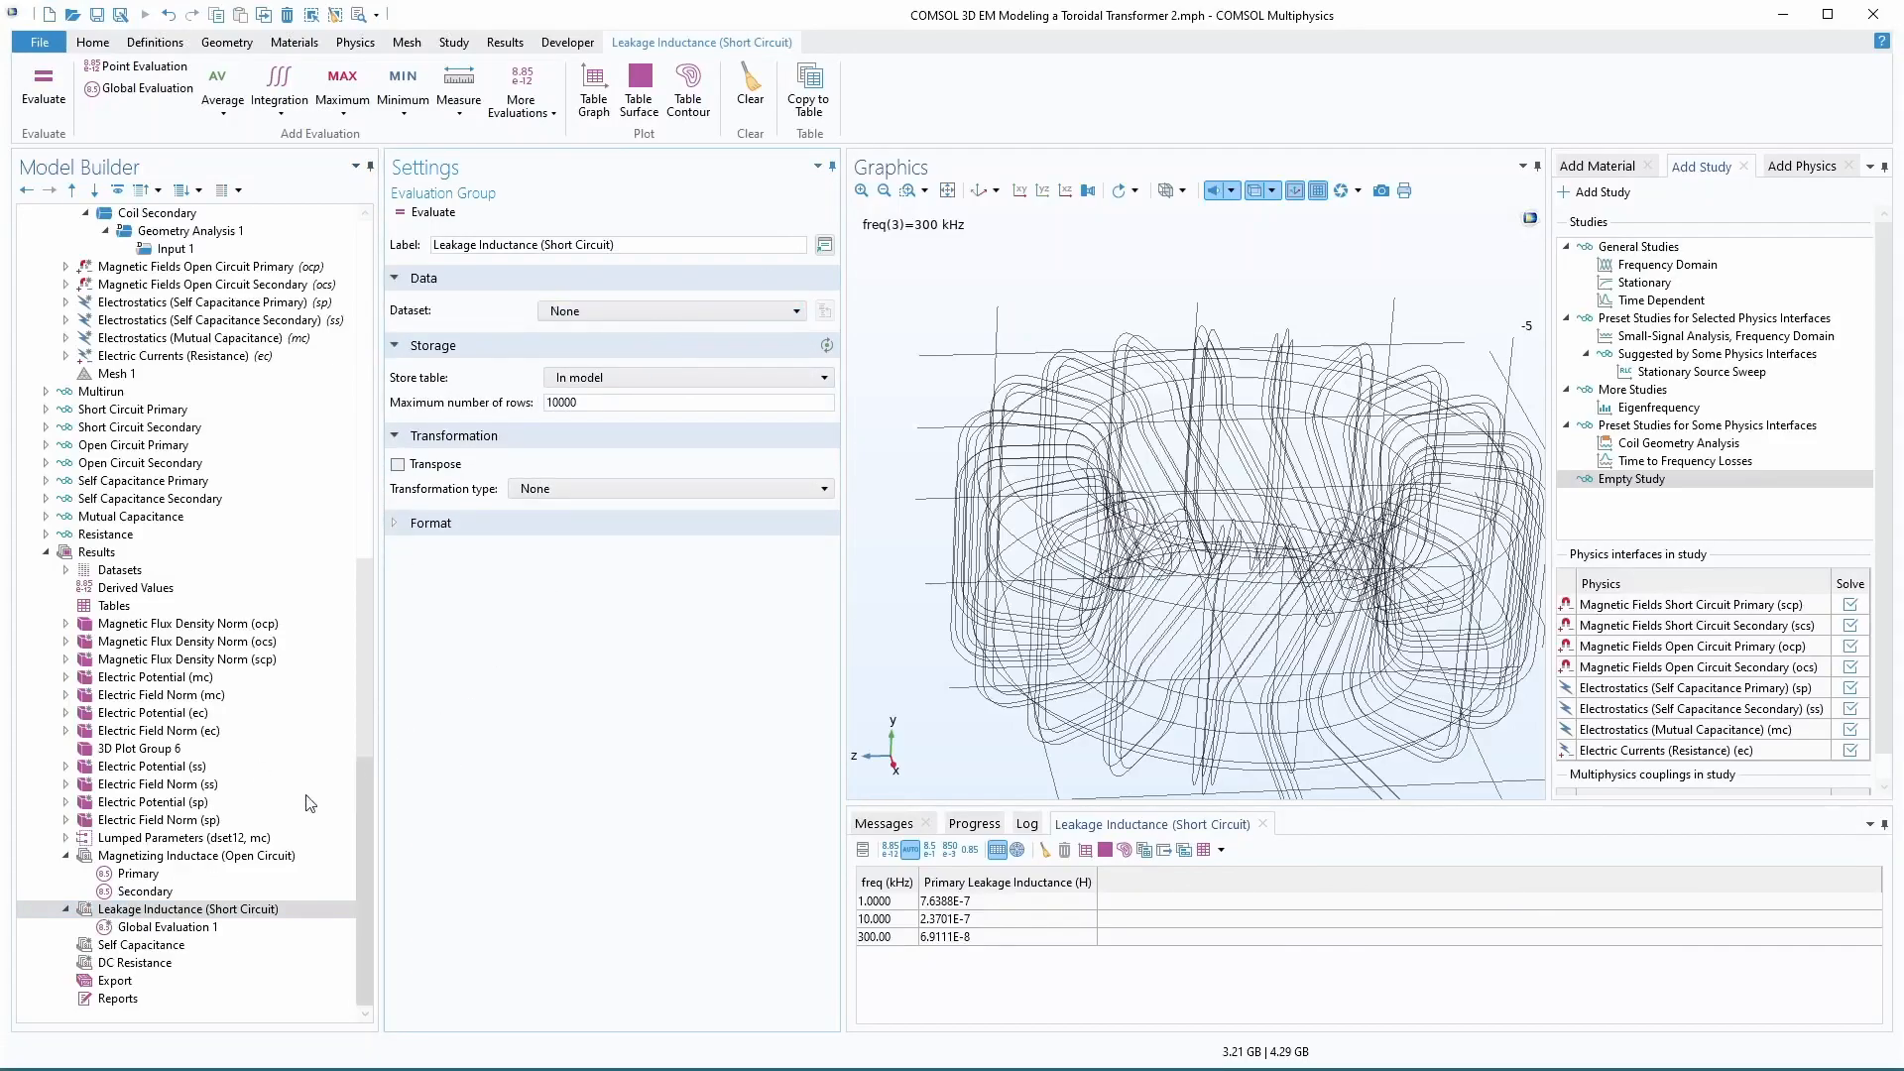
# - Select Short Circuit Primary/Solution 1 (sol1) as the dataset of Global Evaluation 1 in the Leakage Inductance group
pyautogui.click(163, 927)
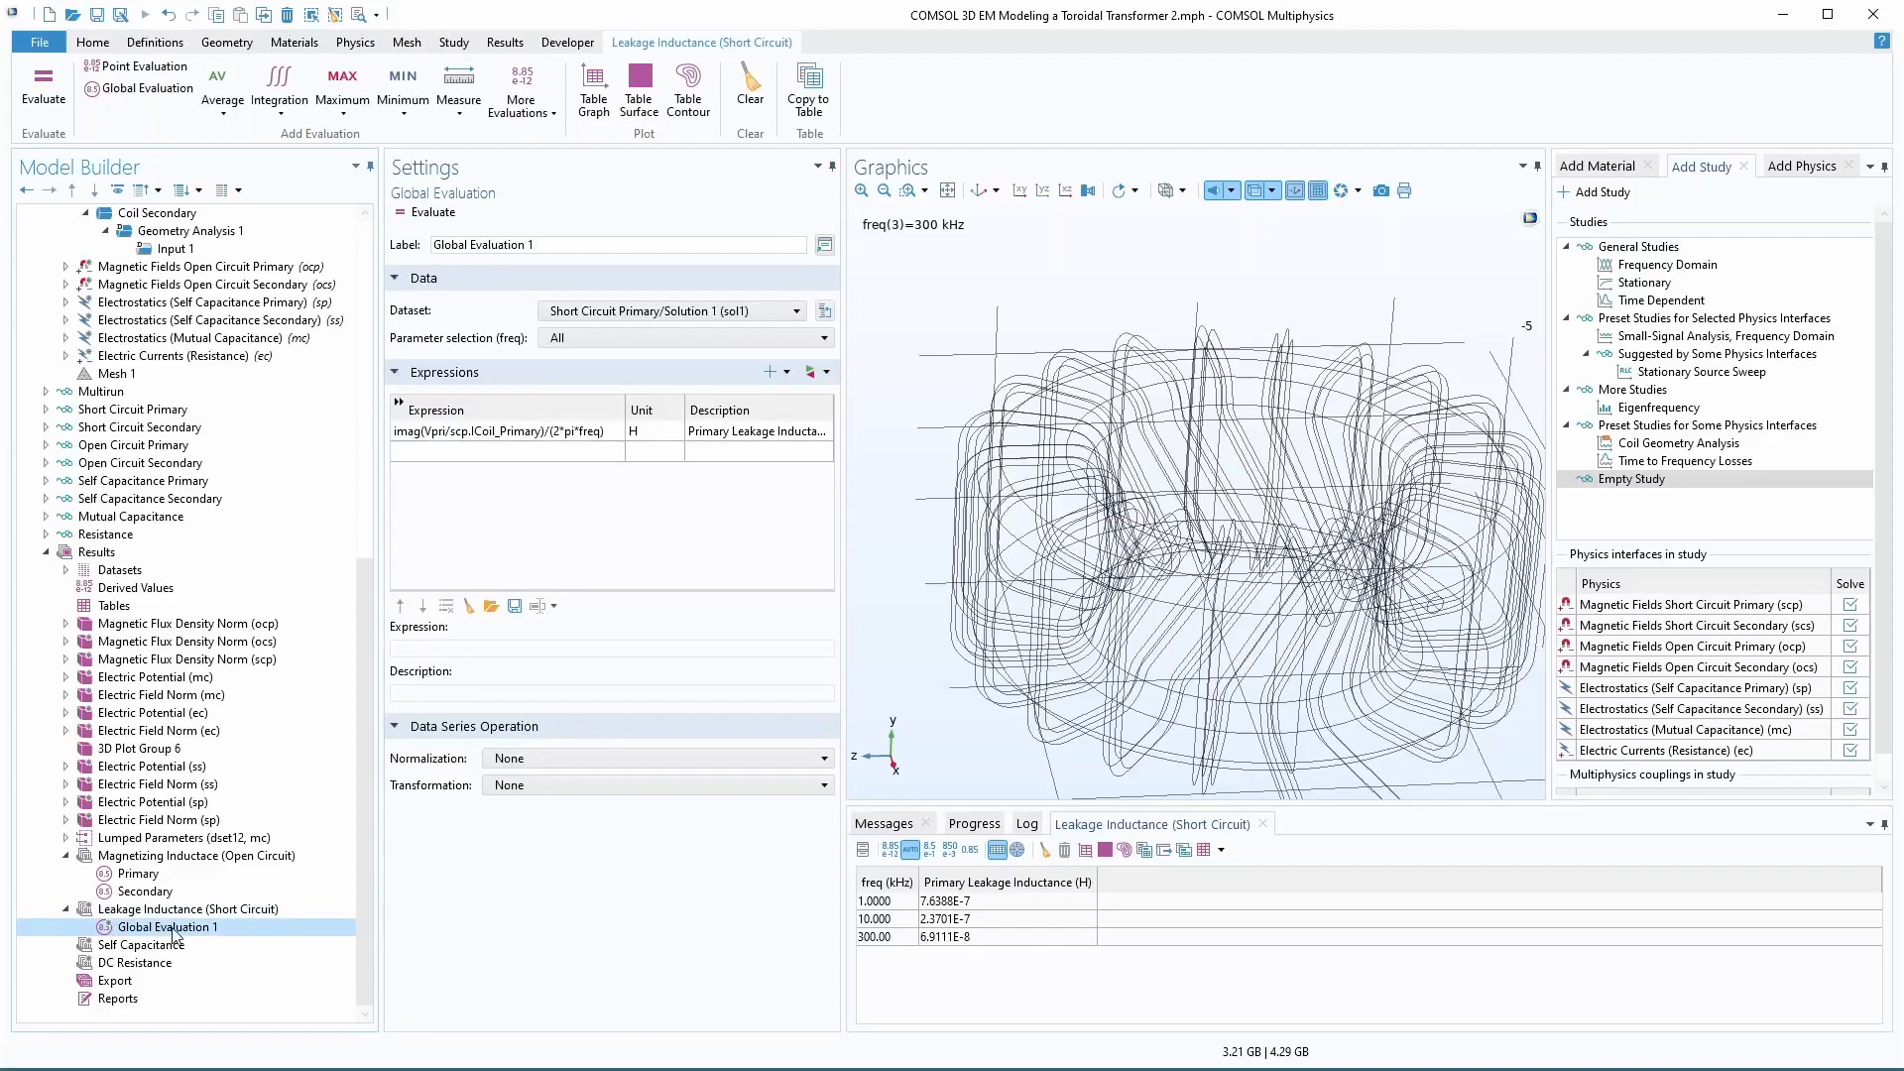
pyautogui.click(652, 316)
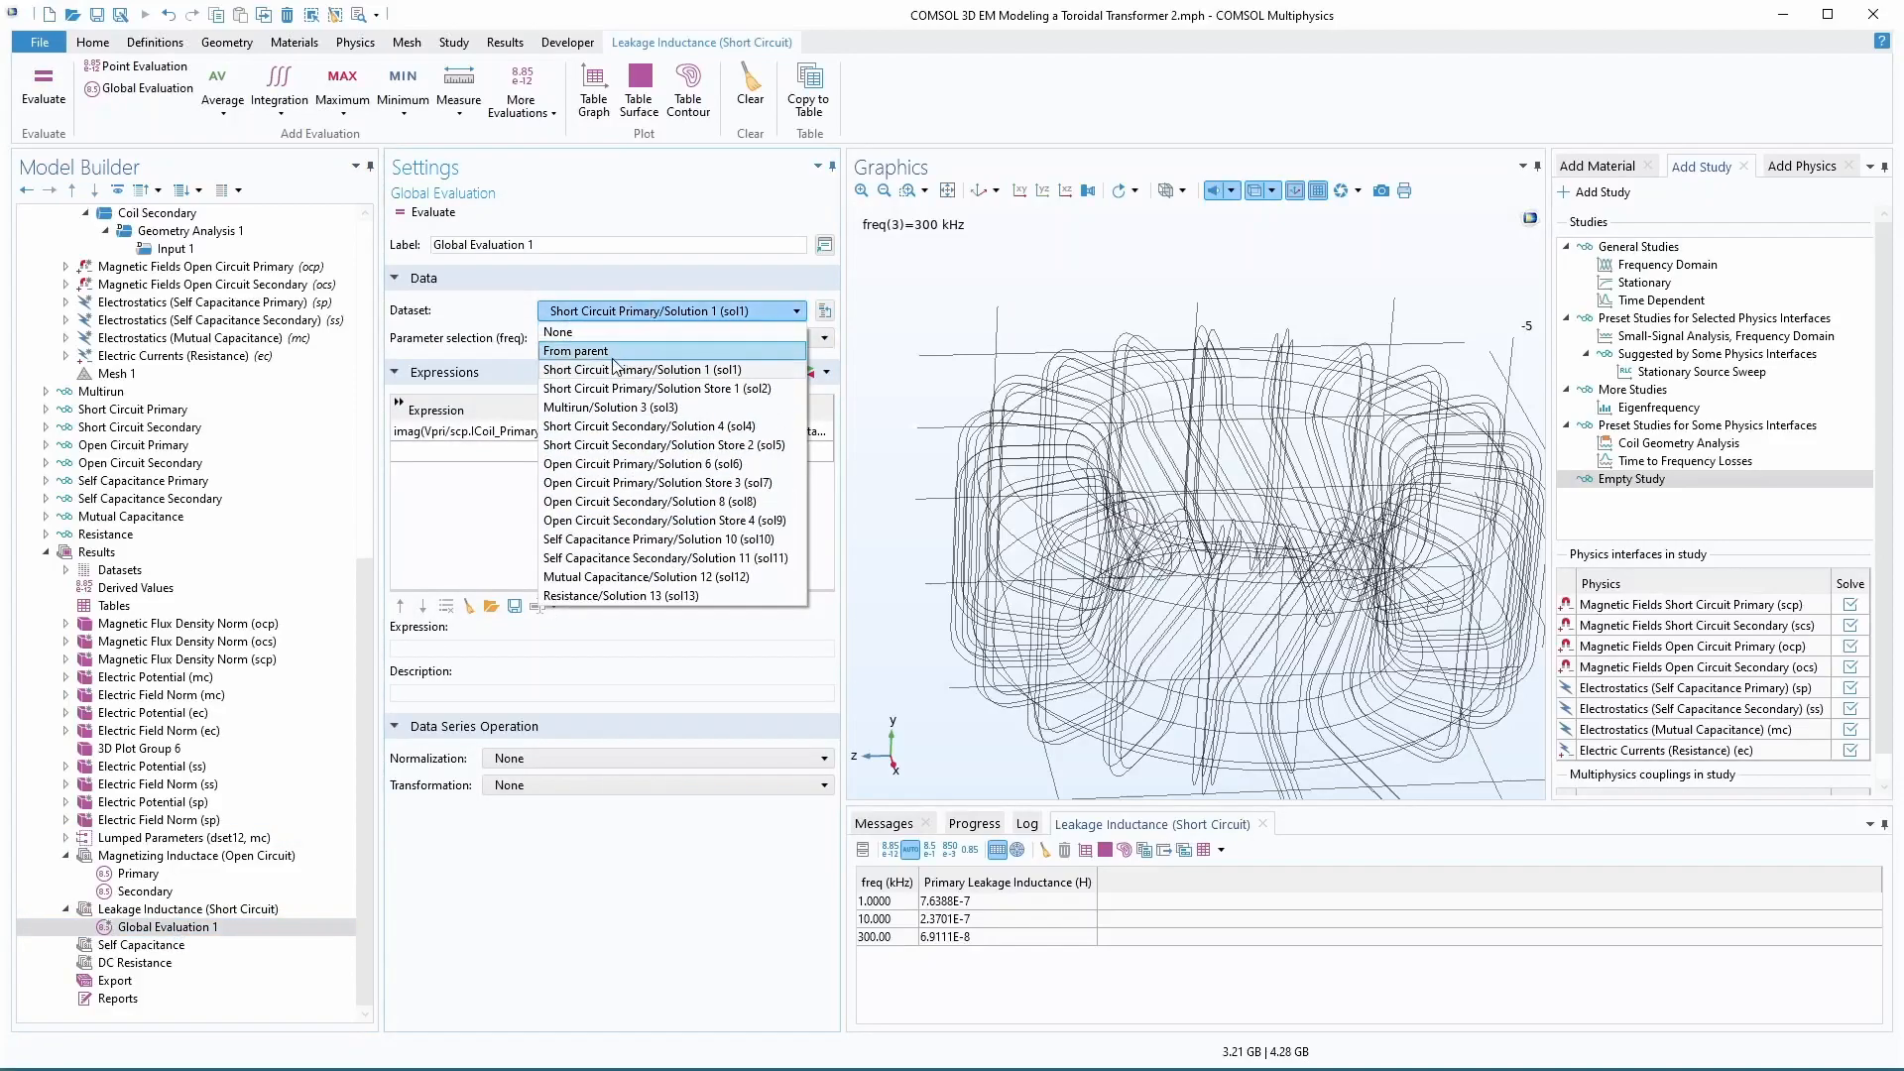
pyautogui.click(188, 909)
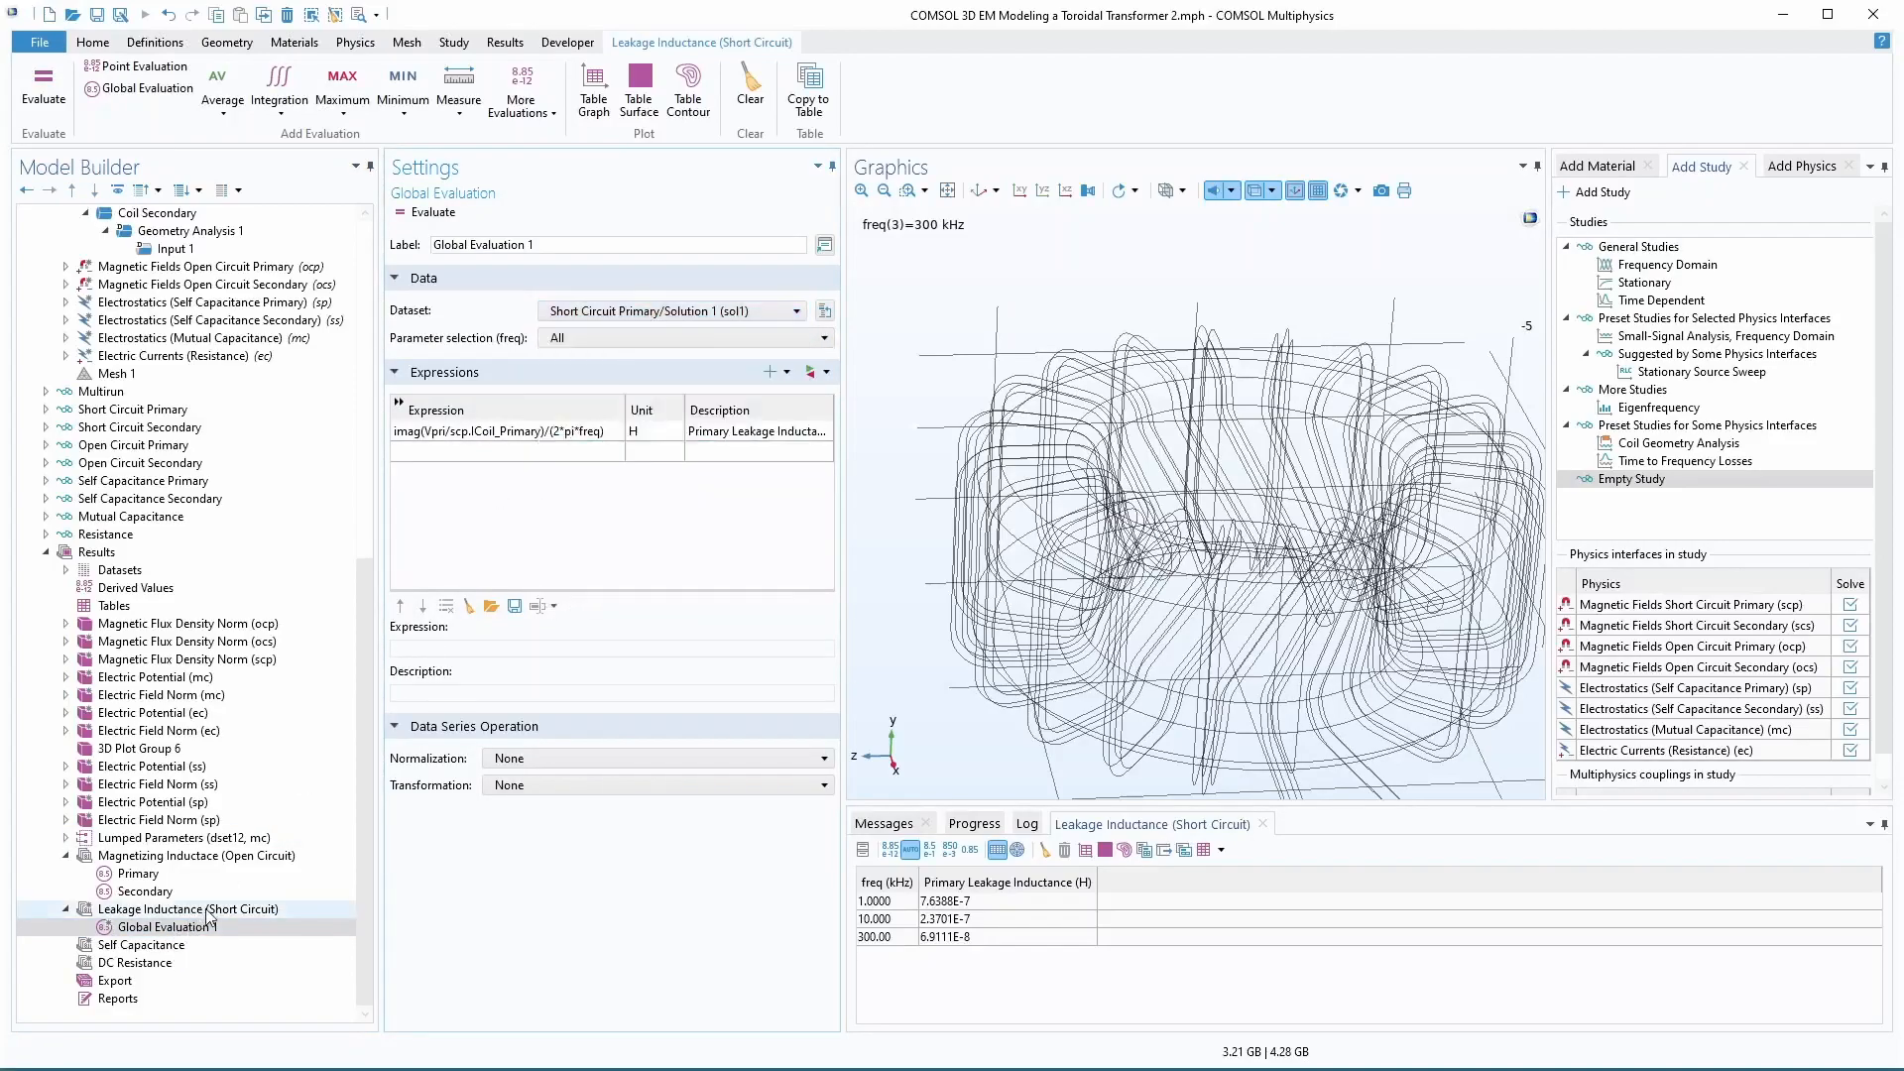
pyautogui.press('Down')
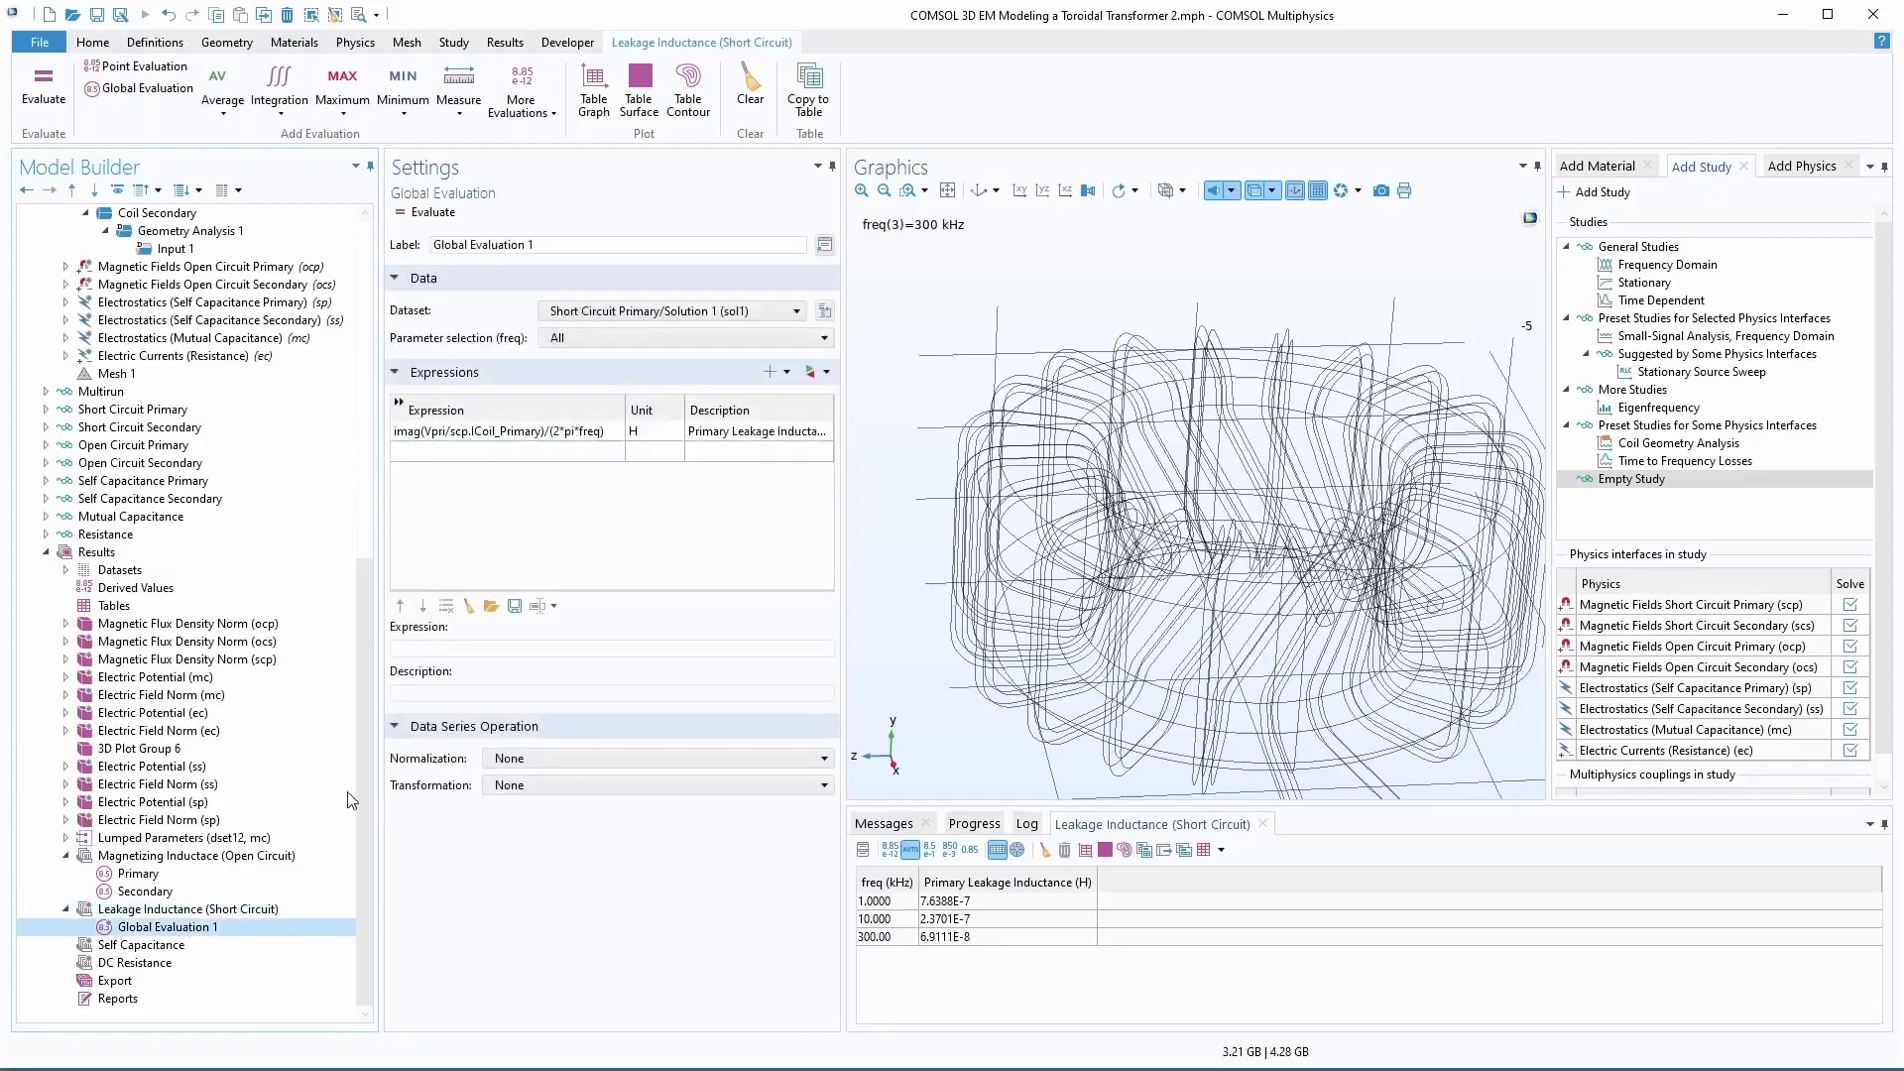
pyautogui.click(662, 311)
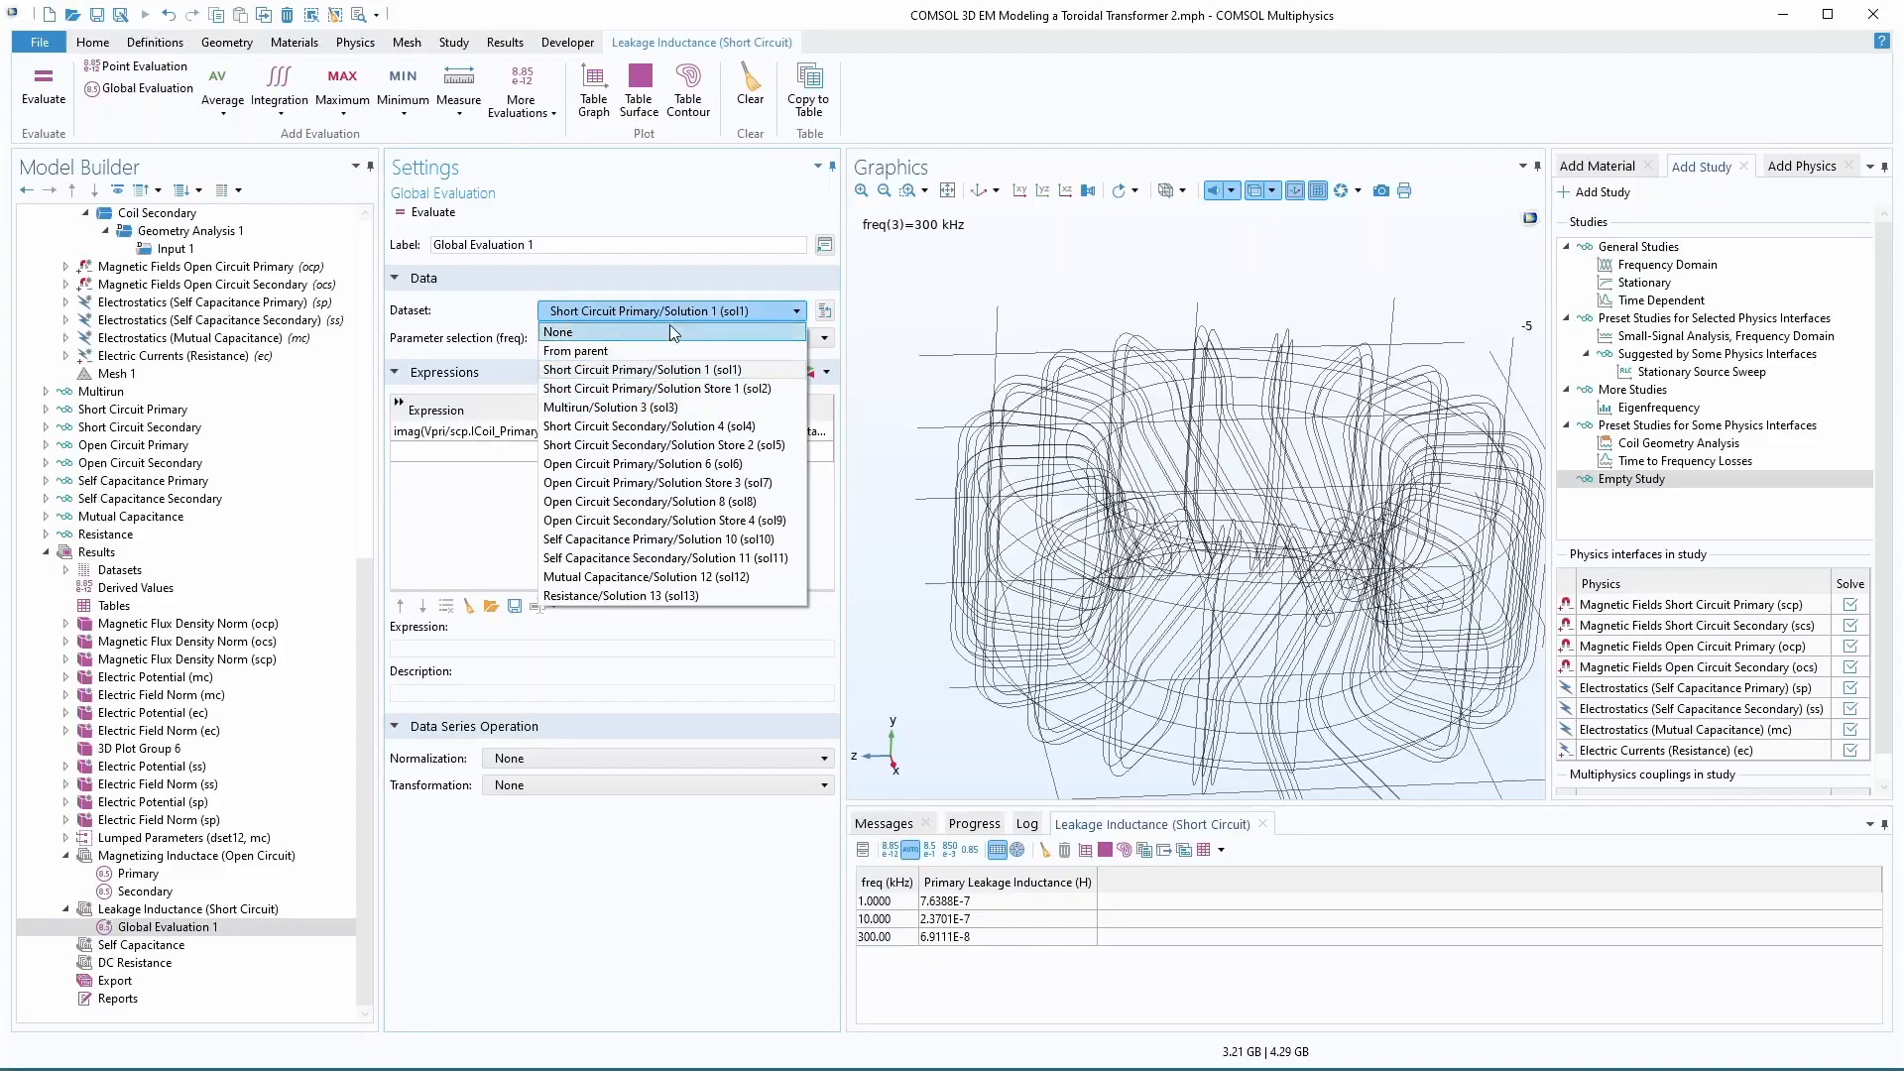
pyautogui.click(670, 370)
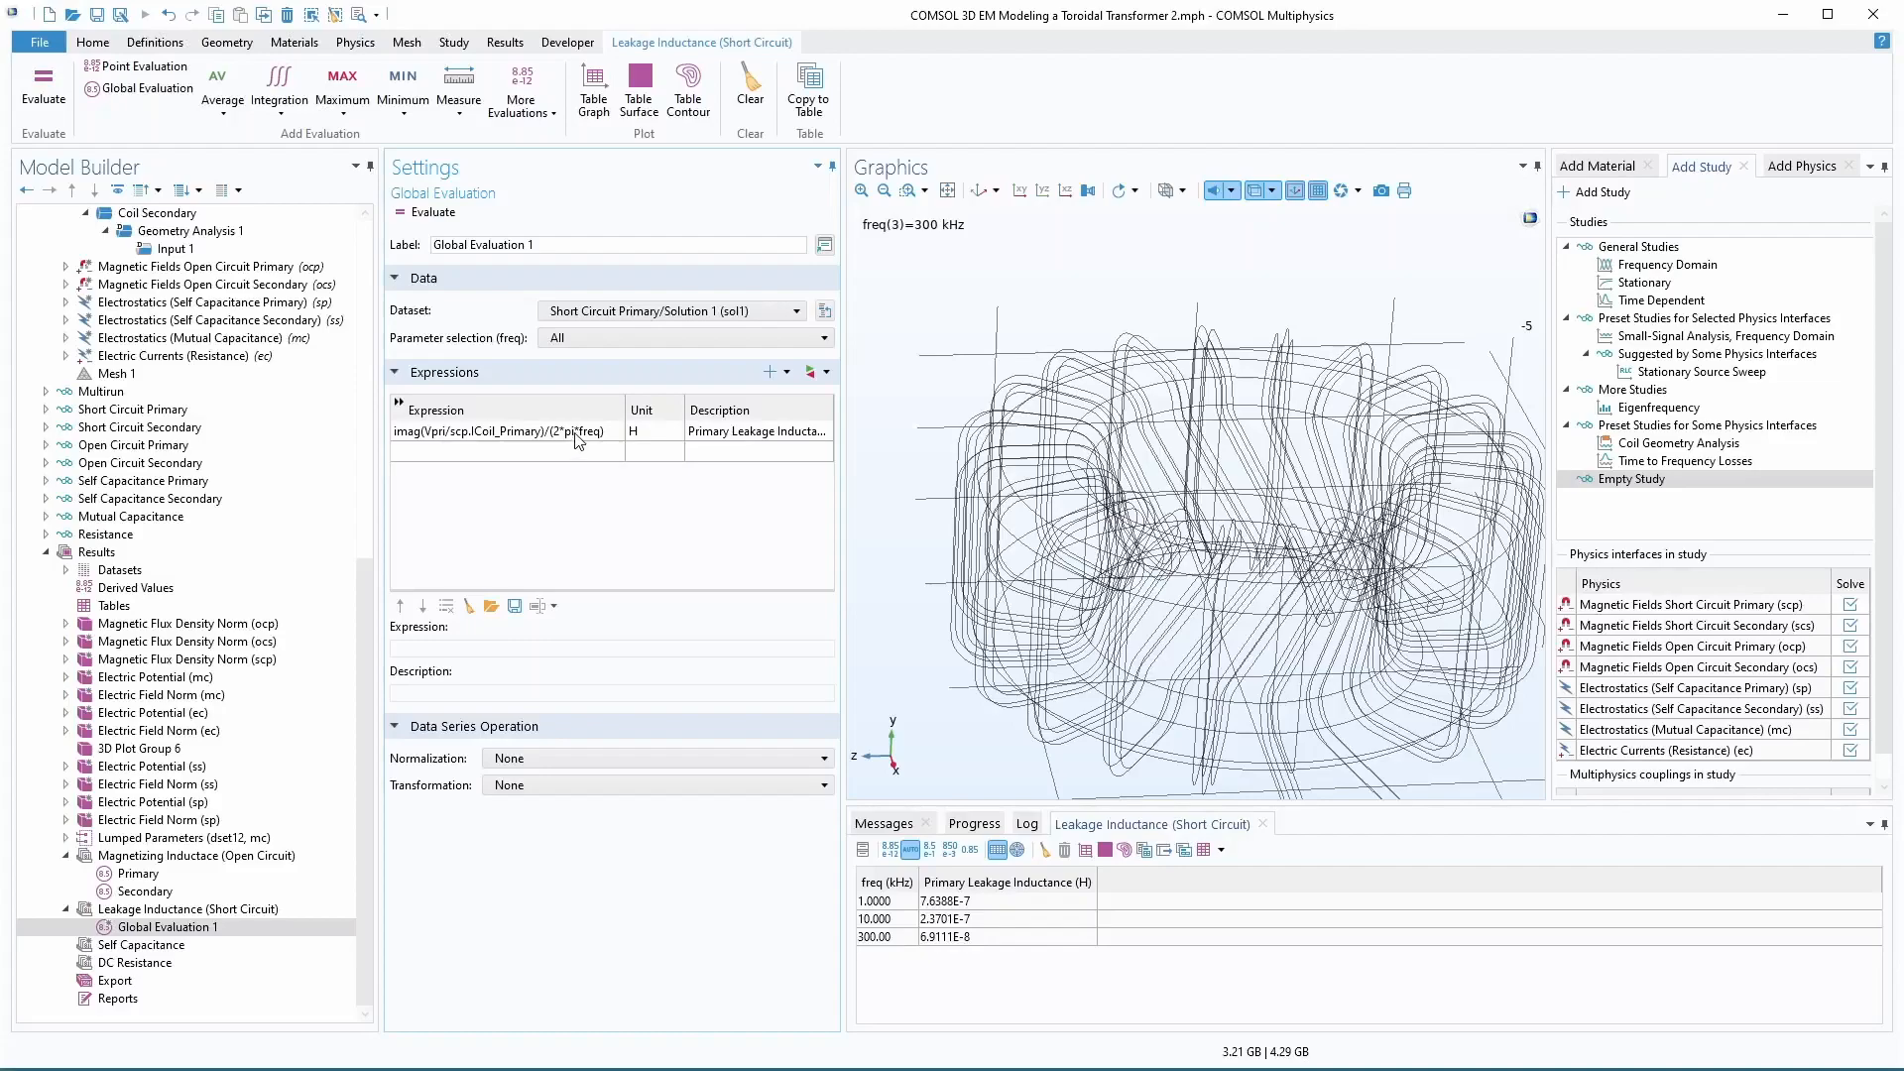
# - Rename Global Evaluation 1 in the Leakage Inductance (Short Circuit) group as Primary
pyautogui.rightClick(198, 933)
pyautogui.click(178, 931)
pyautogui.press('F2')
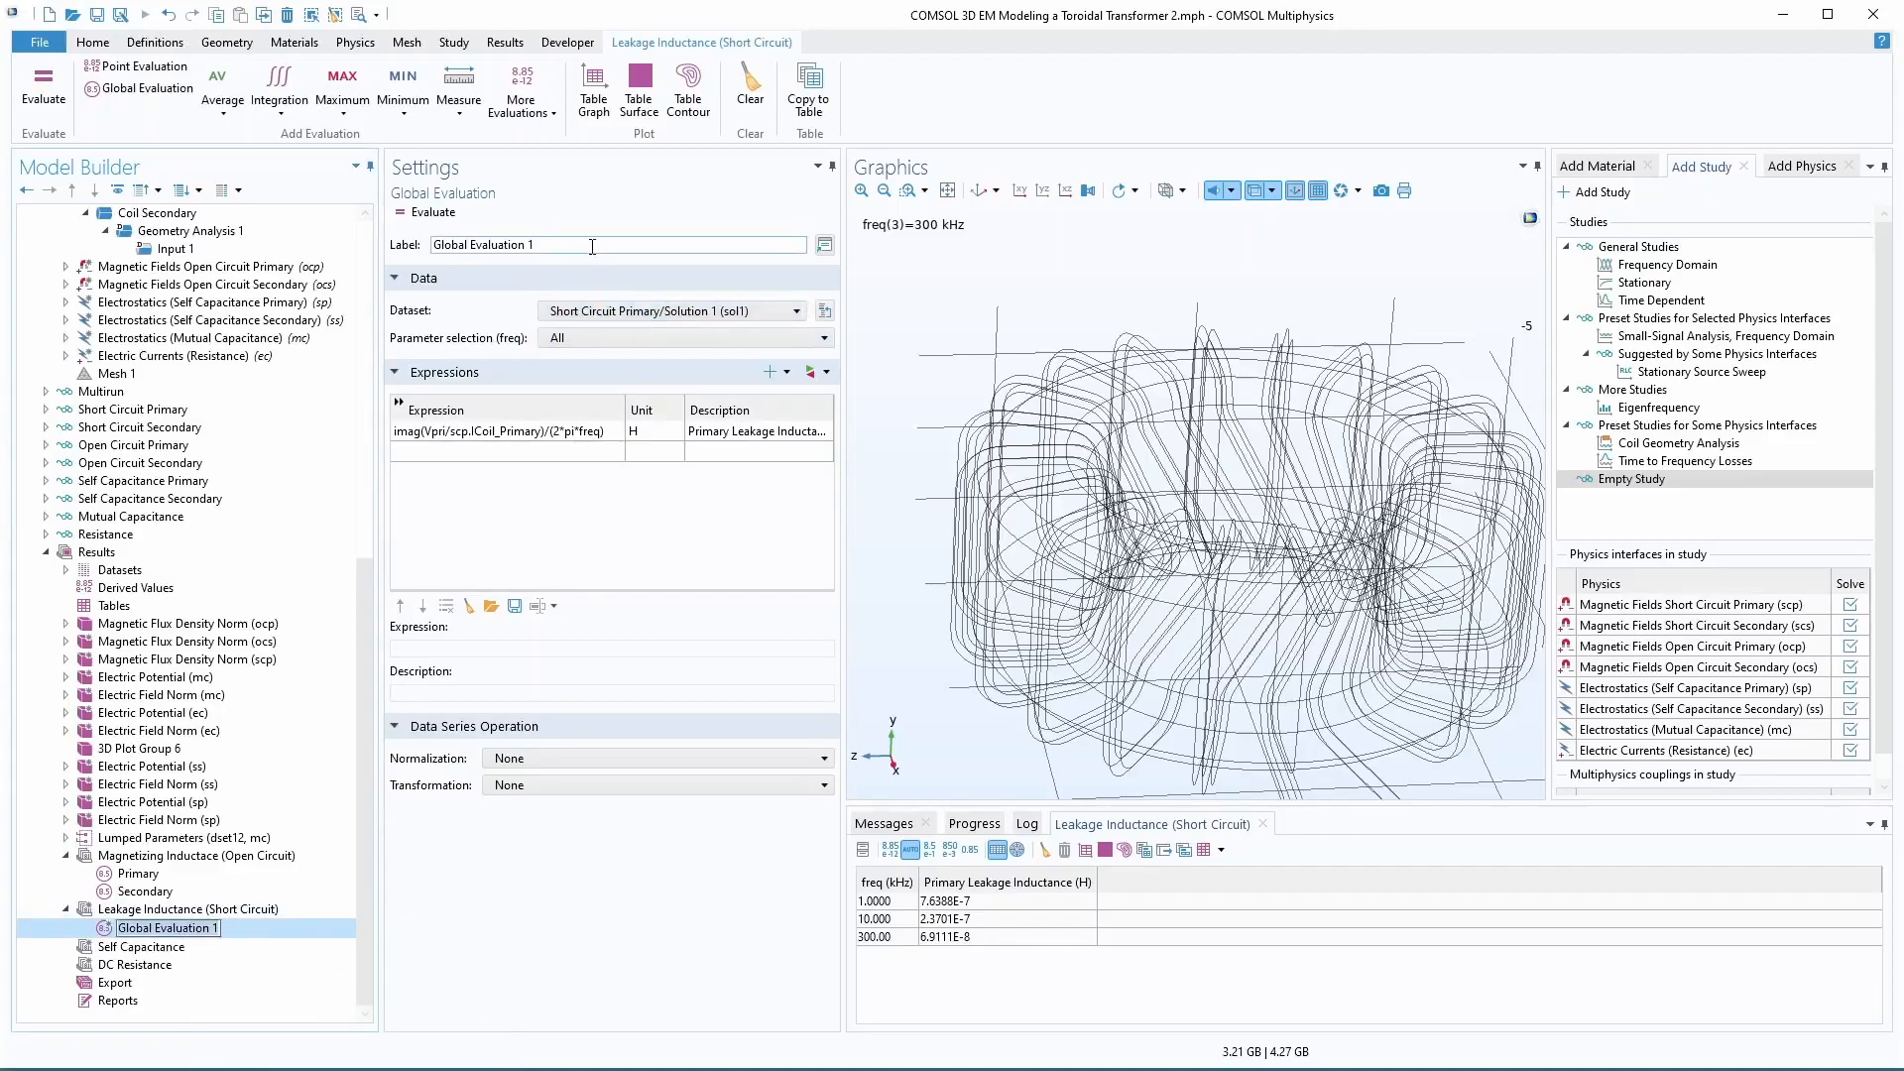
pyautogui.moveTo(592, 247); pyautogui.dragTo(326, 248)
pyautogui.write('Pr')
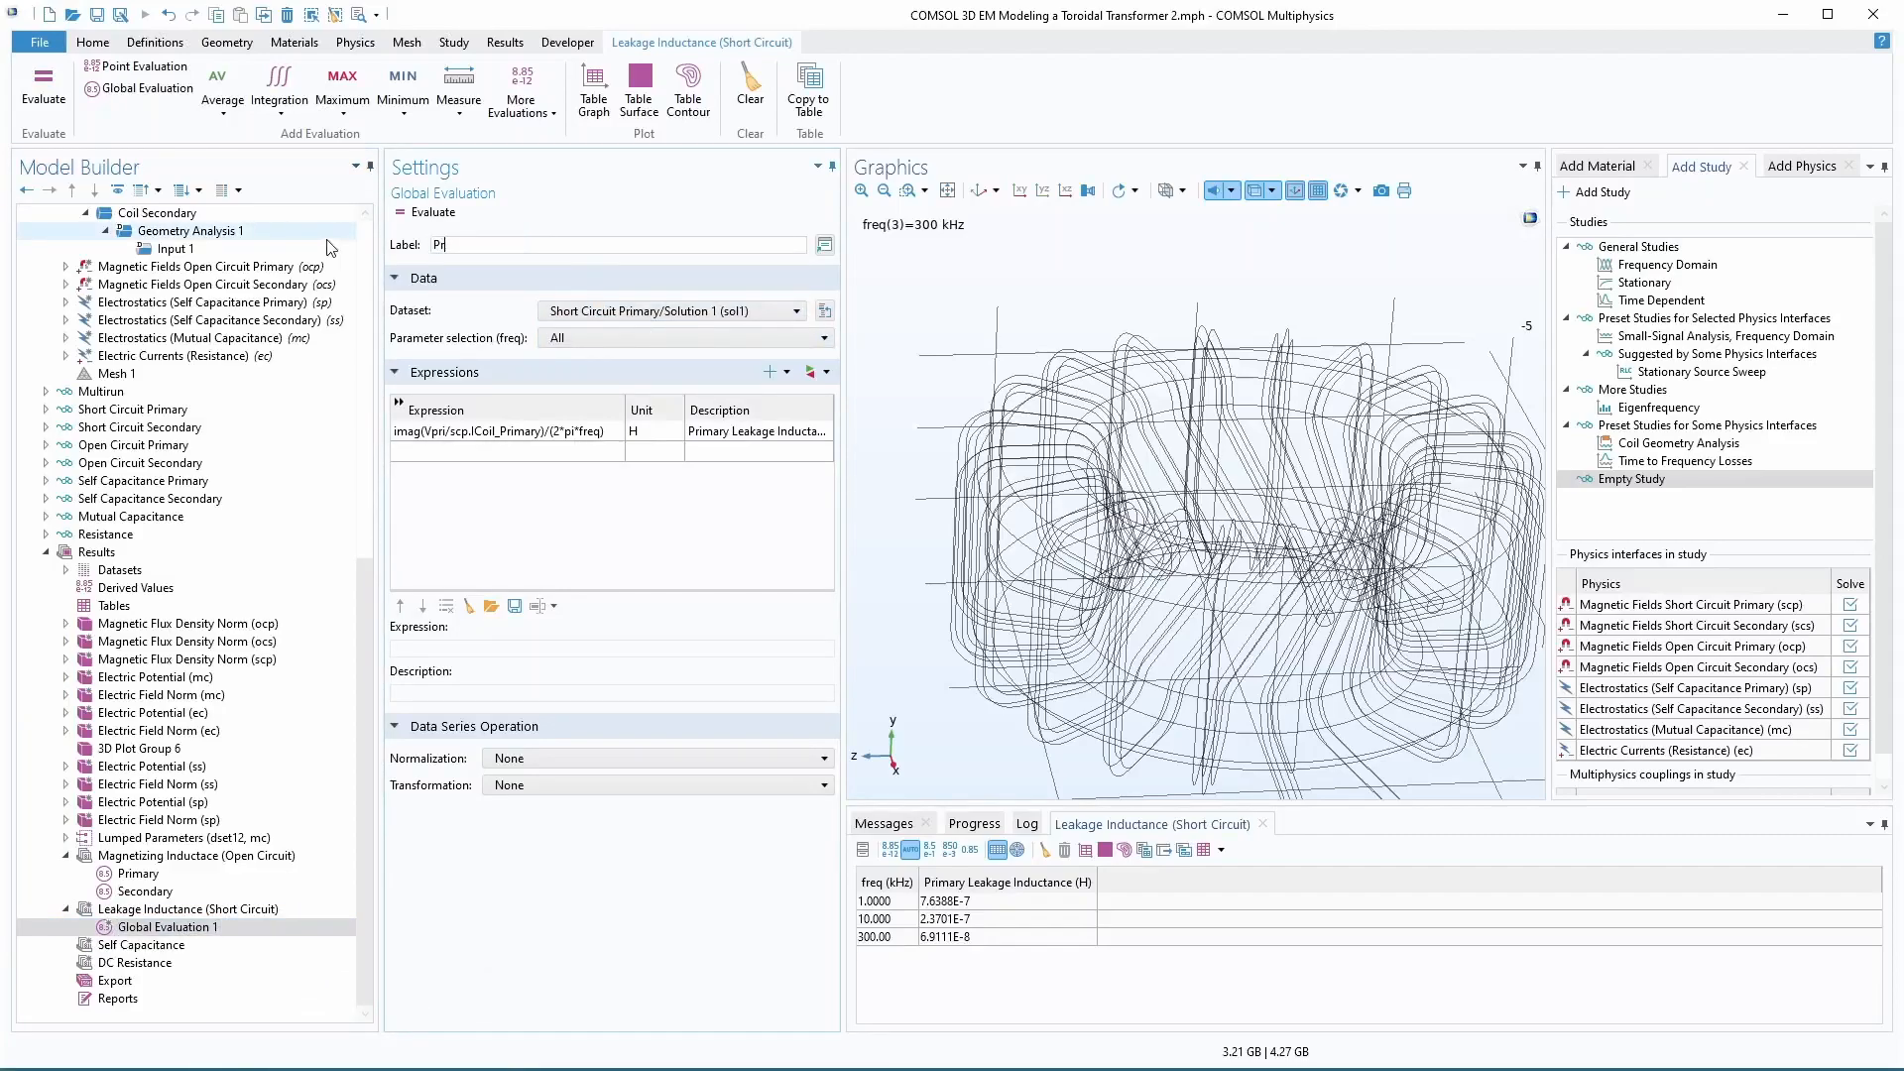
pyautogui.write('imary')
pyautogui.press('Return')
# - Duplicate the Primary leakage evaluation and label the copy Secondary
pyautogui.rightClick(170, 932)
pyautogui.click(230, 1016)
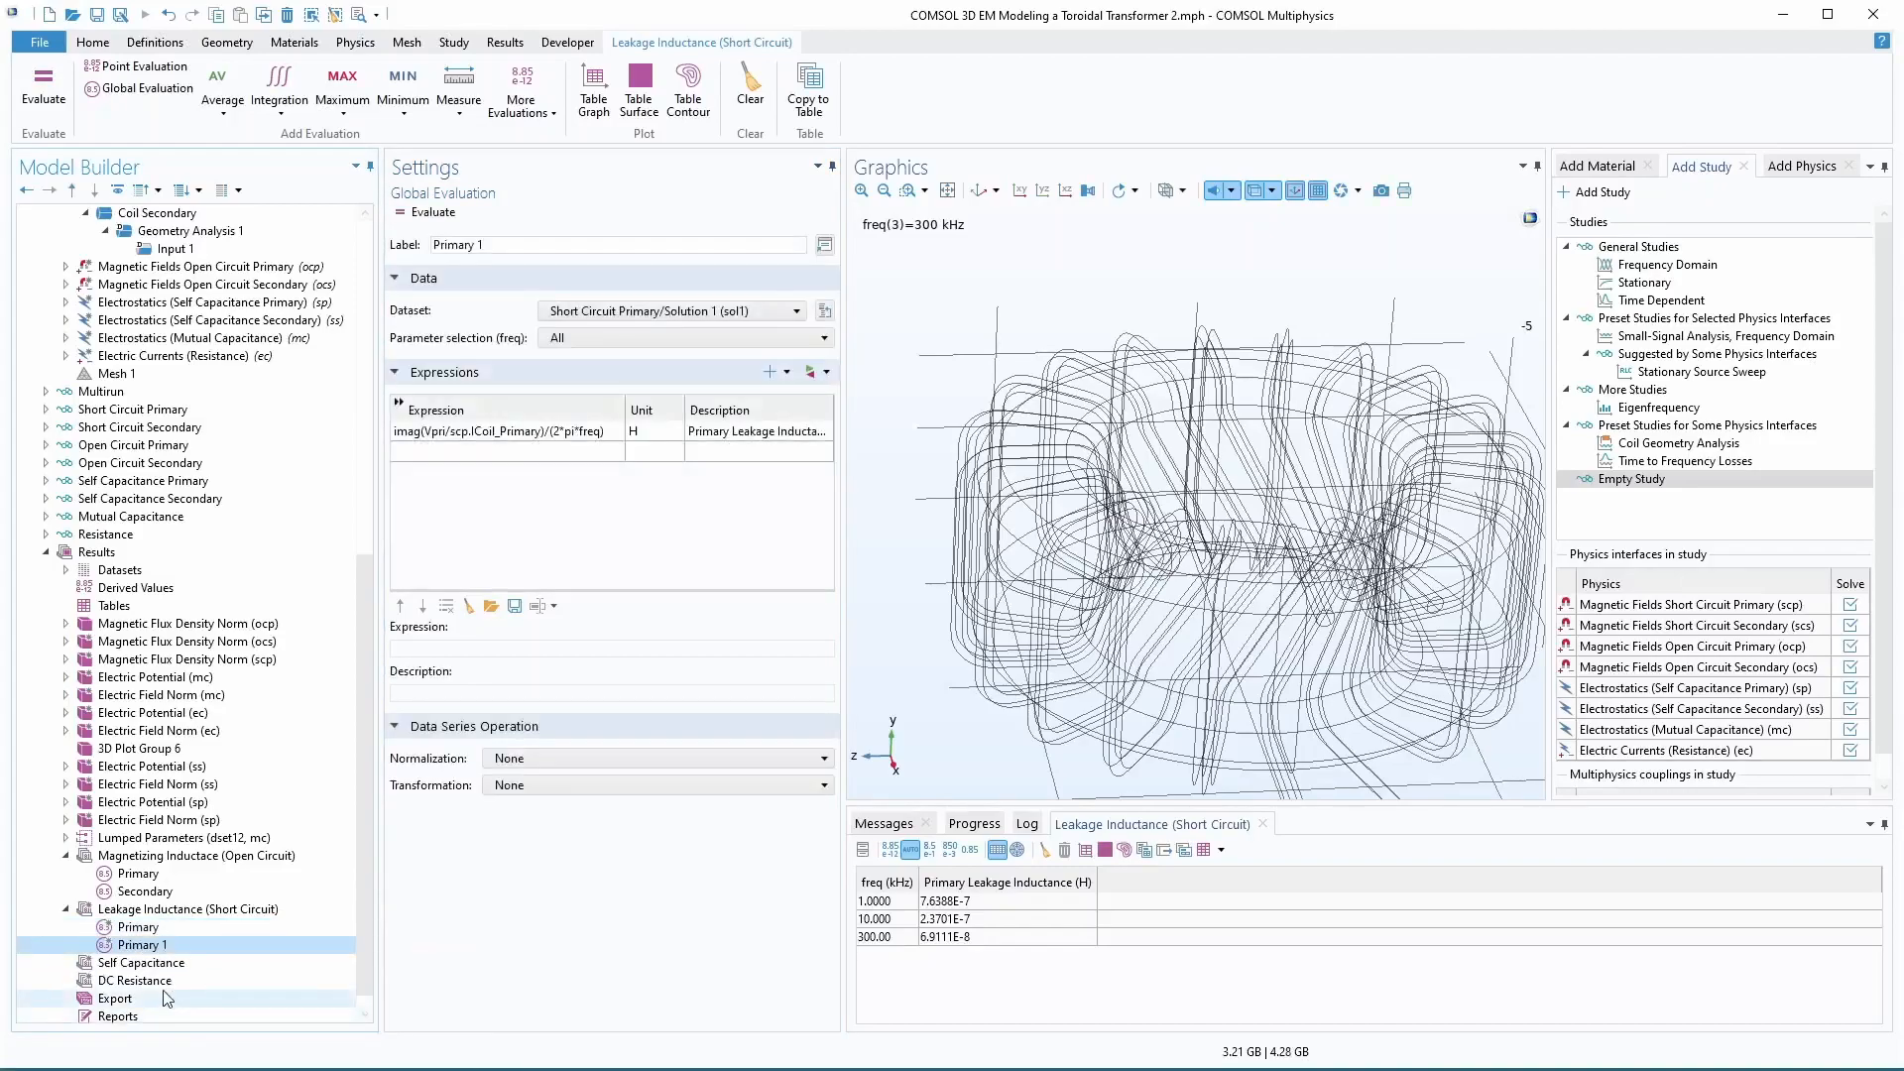
pyautogui.tripleClick(506, 244)
pyautogui.write('Secondary')
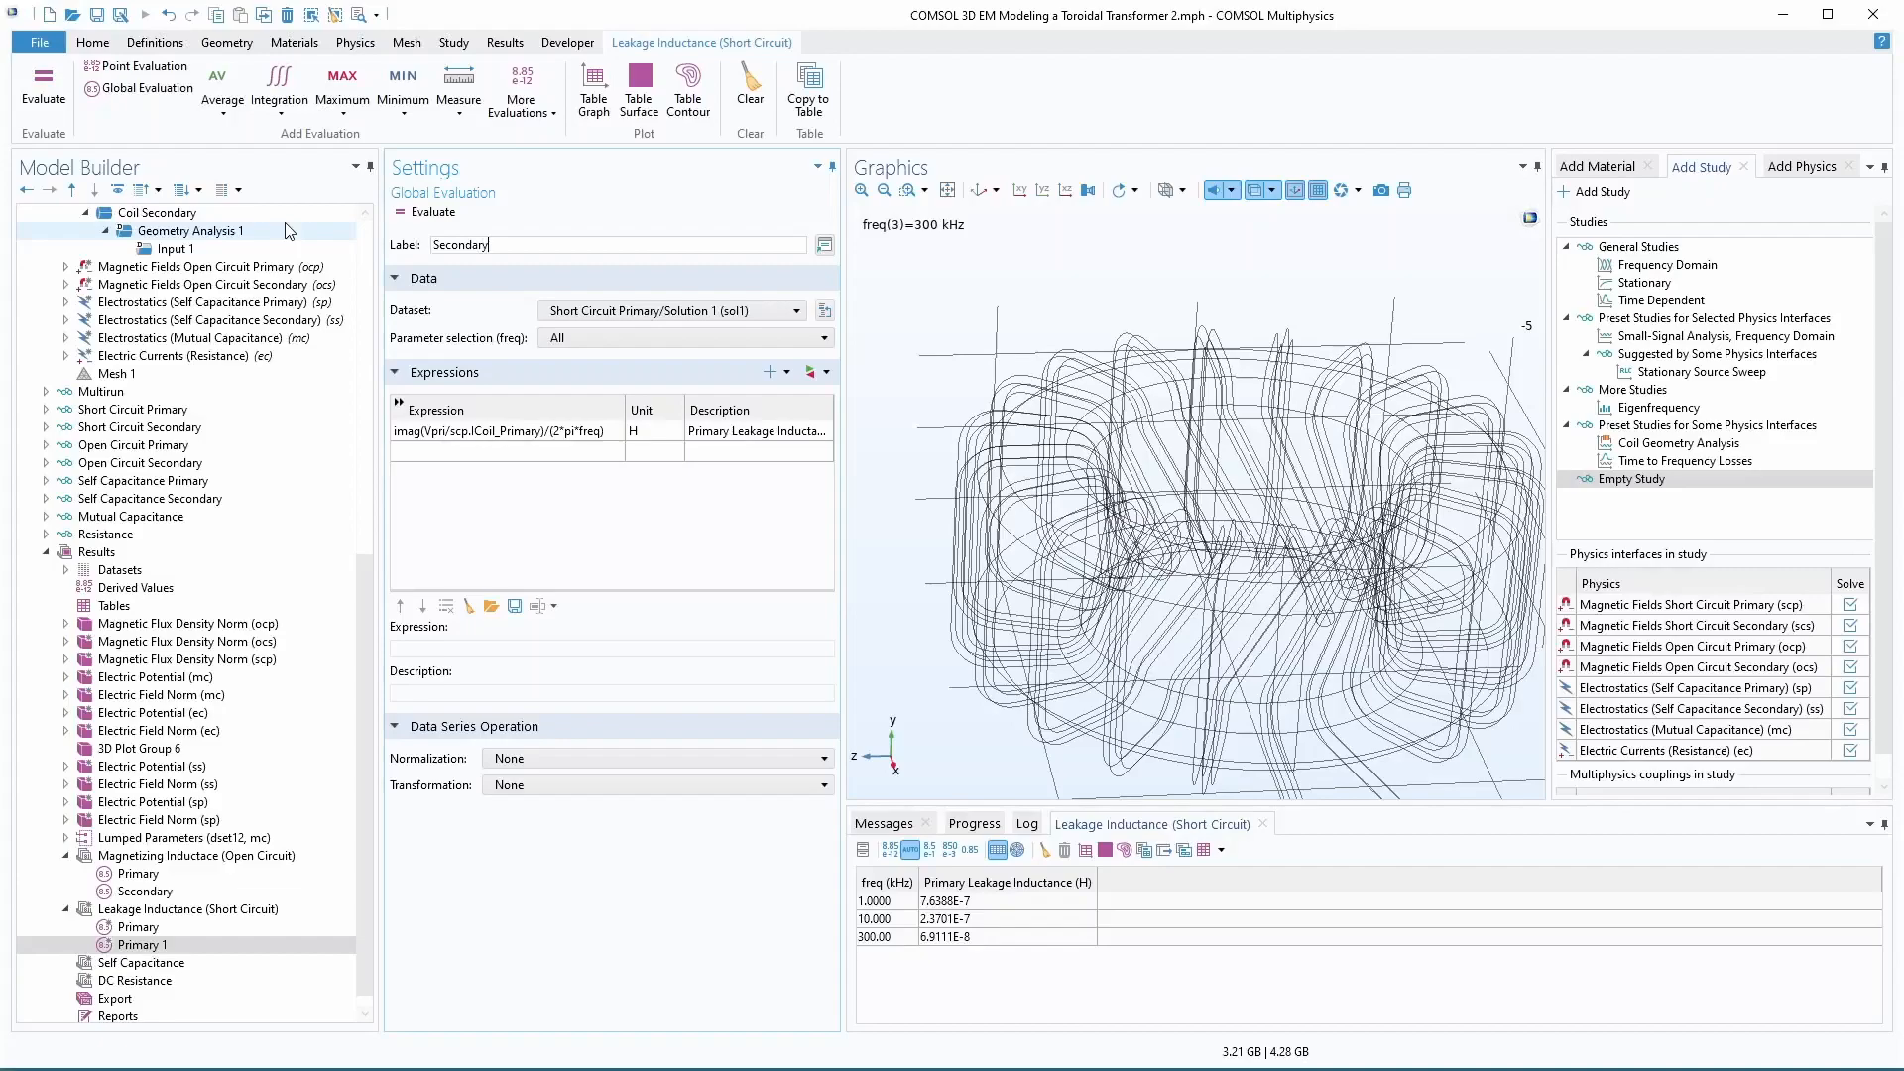
pyautogui.press('Return')
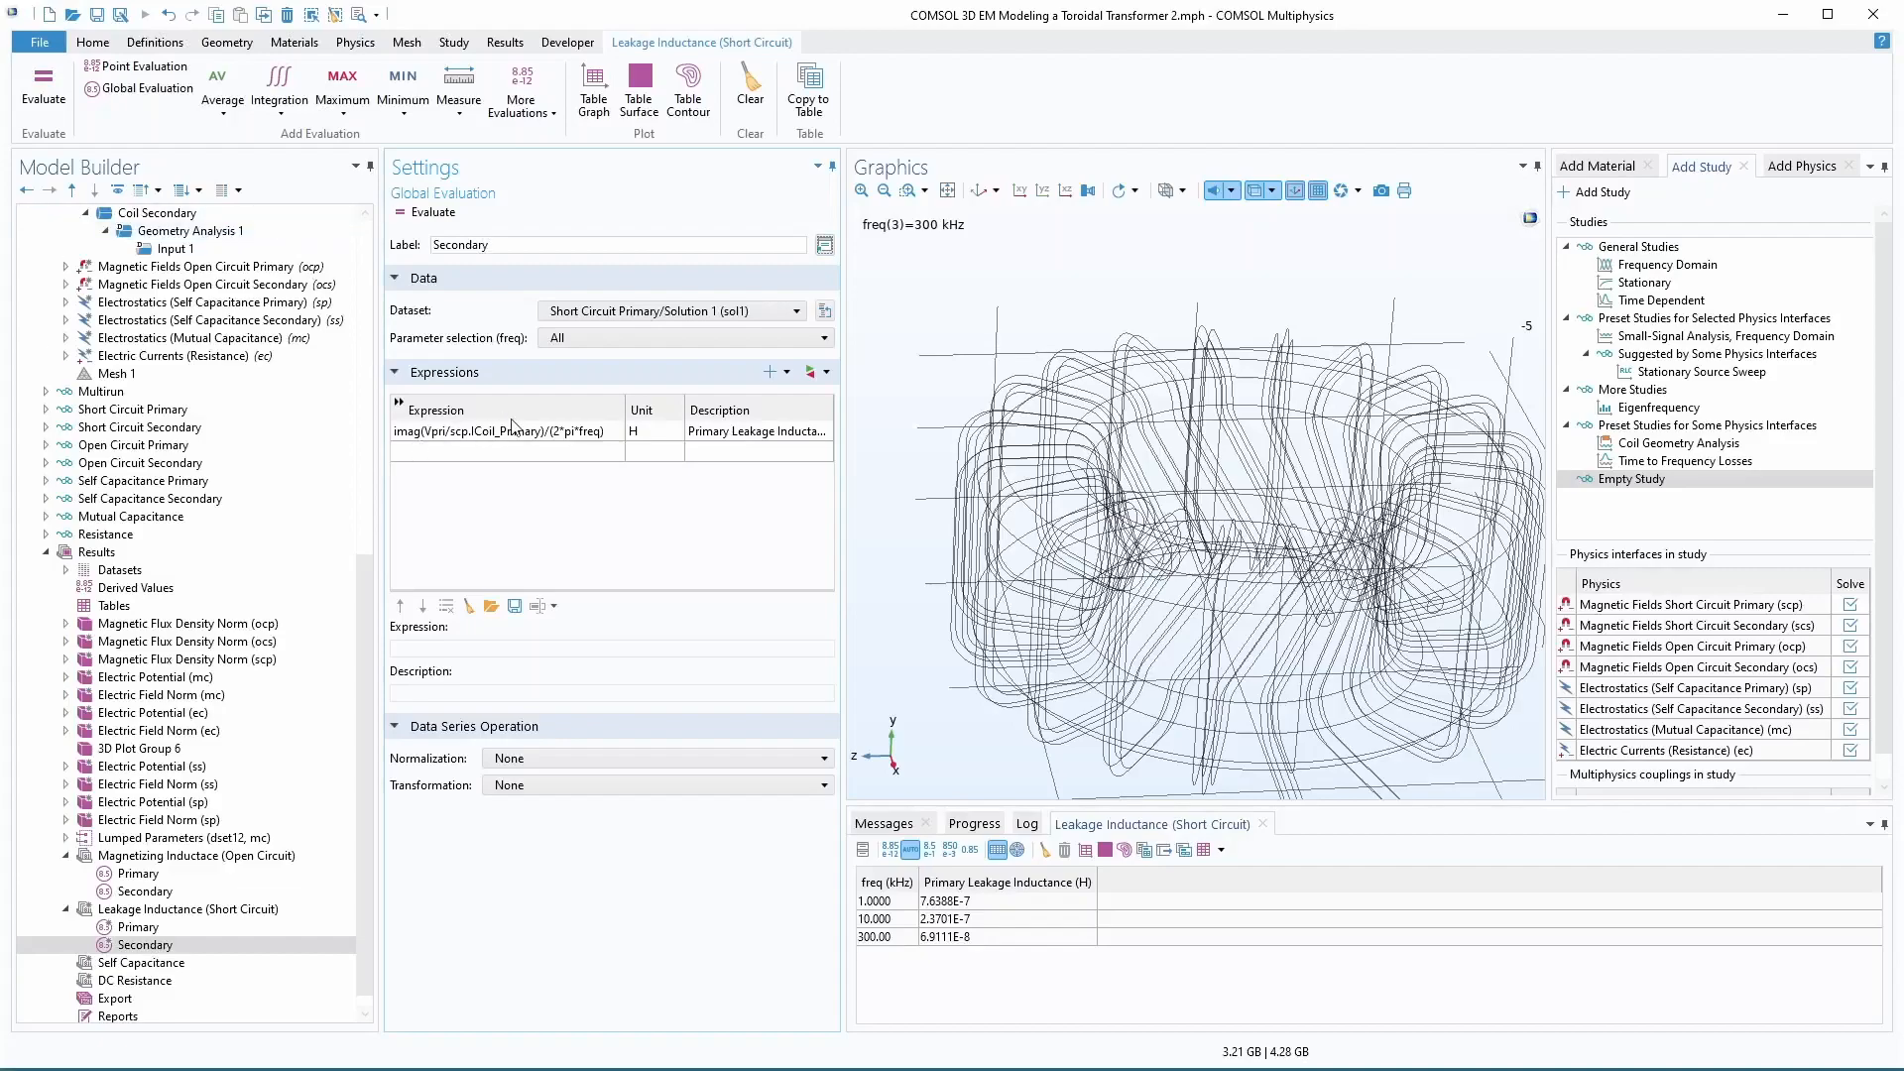
# - Set the Secondary leakage evaluation's dataset to Short Circuit Secondary/Solution 4 (sol4) and its expression to imag(Vsec/scs.ICoil_Secondary)/(2*pi*freq)
pyautogui.click(615, 312)
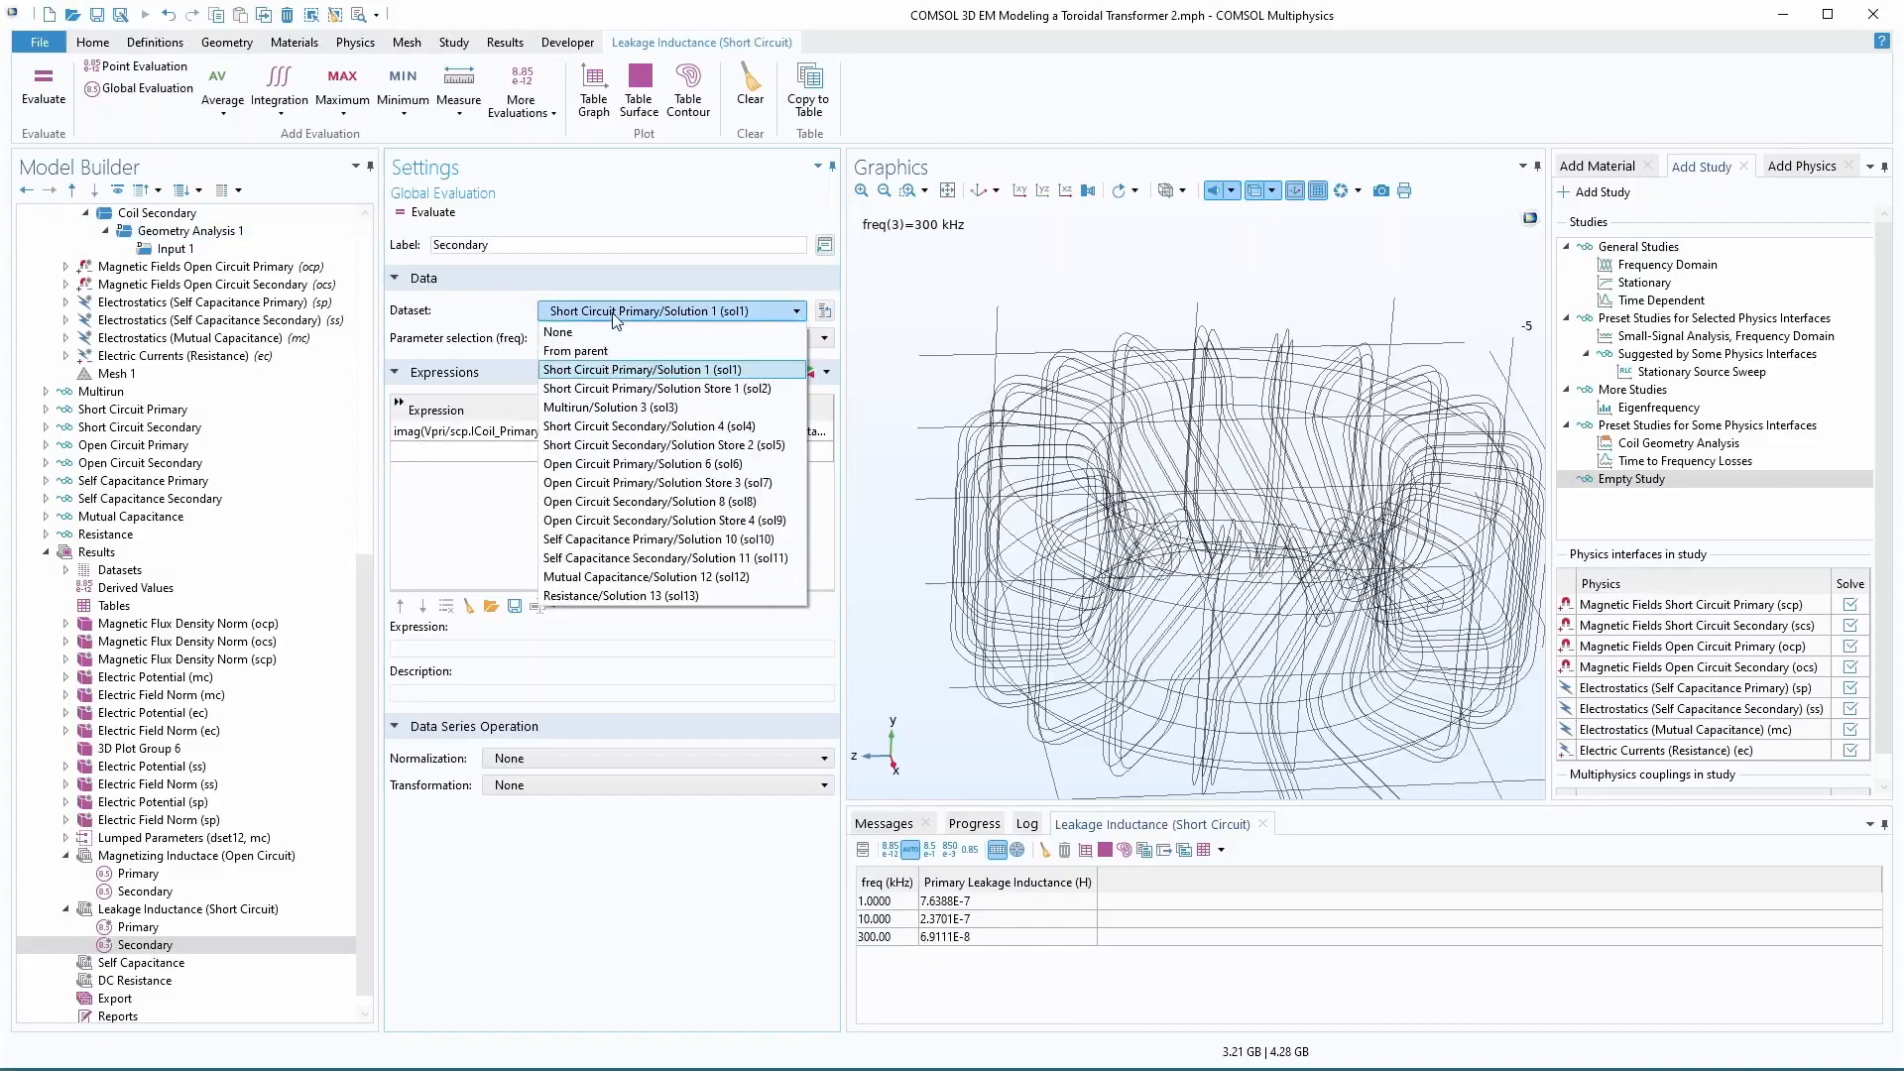
pyautogui.click(626, 432)
pyautogui.click(583, 434)
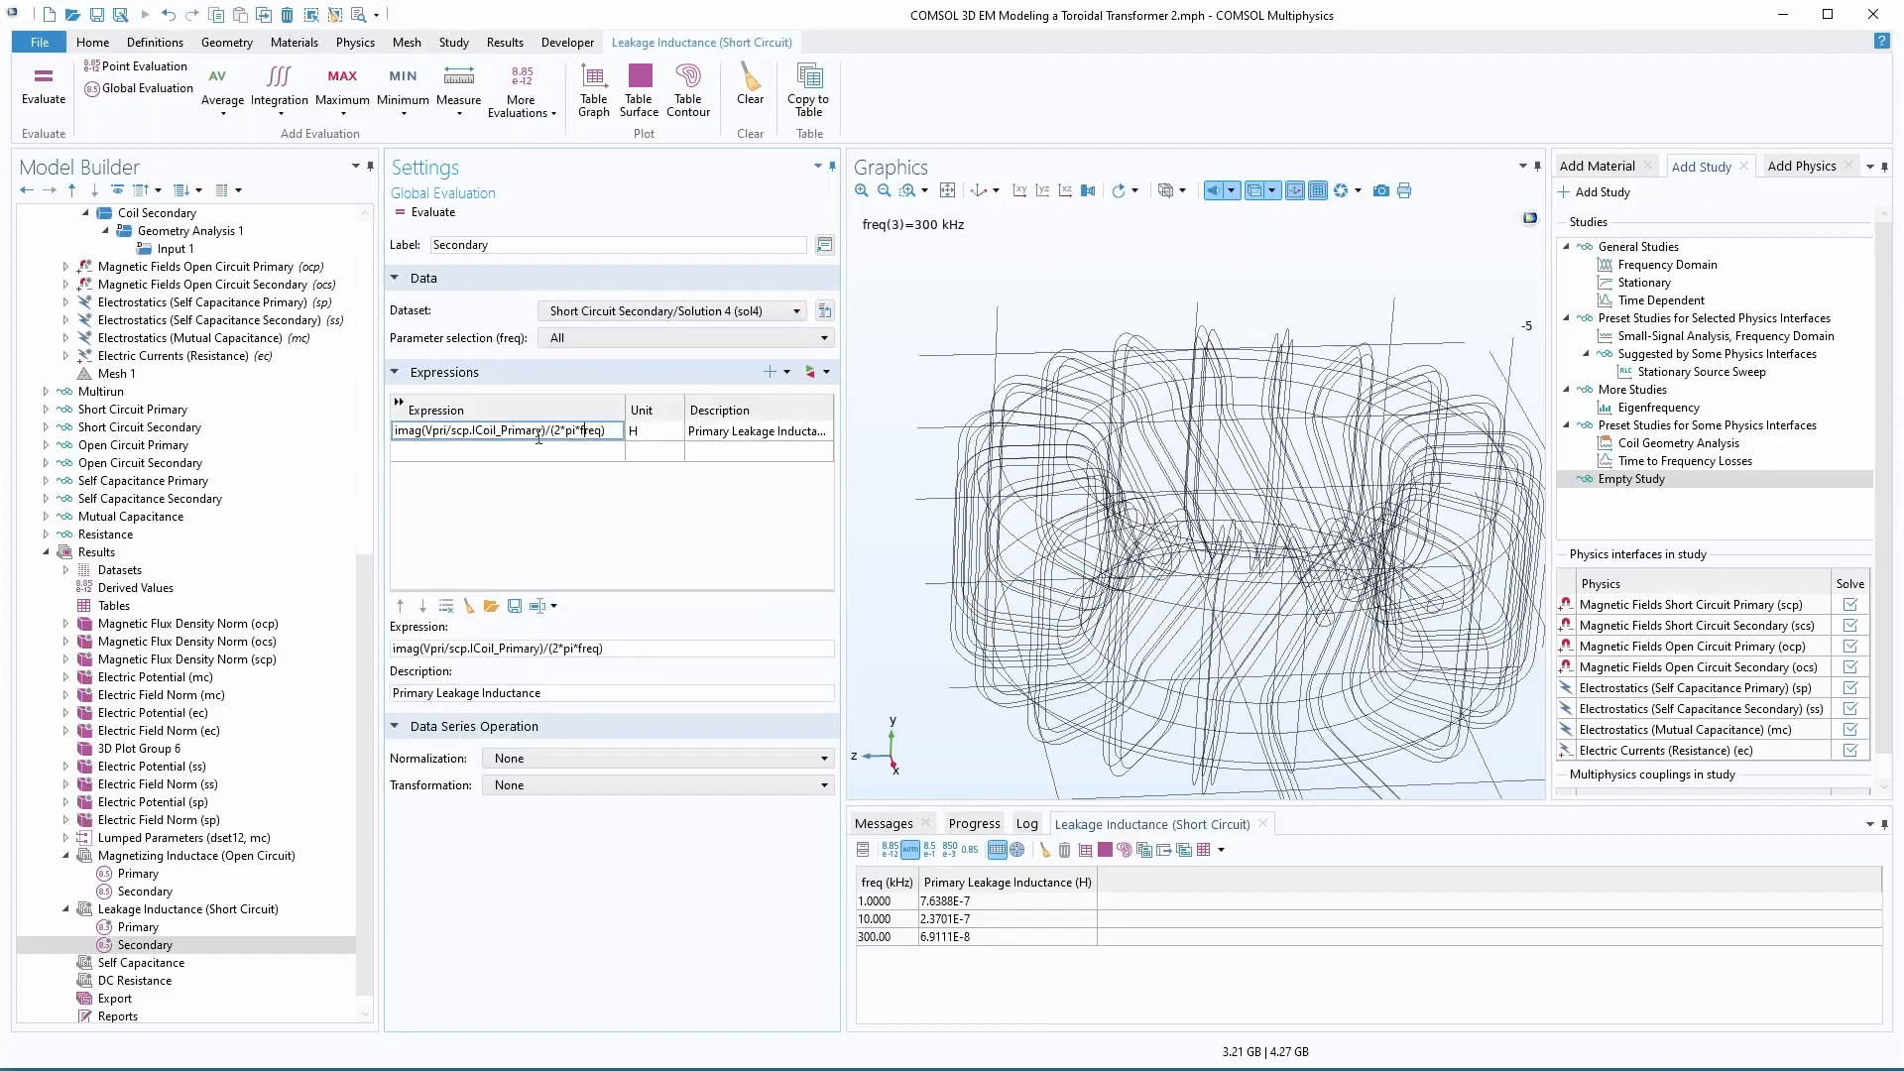
pyautogui.click(470, 431)
pyautogui.press('BackSpace')
pyautogui.write('s')
pyautogui.click(446, 431)
pyautogui.press('BackSpace')
pyautogui.press('BackSpace')
pyautogui.press('BackSpace')
pyautogui.write('sec')
pyautogui.doubleClick(543, 430)
pyautogui.write('Secondary')
# - Change the expression's description to Secondary Leakage Inductance and evaluate the Leakage Inductance (Short Circuit) group
pyautogui.doubleClick(708, 431)
pyautogui.write('Secondary')
pyautogui.click(188, 908)
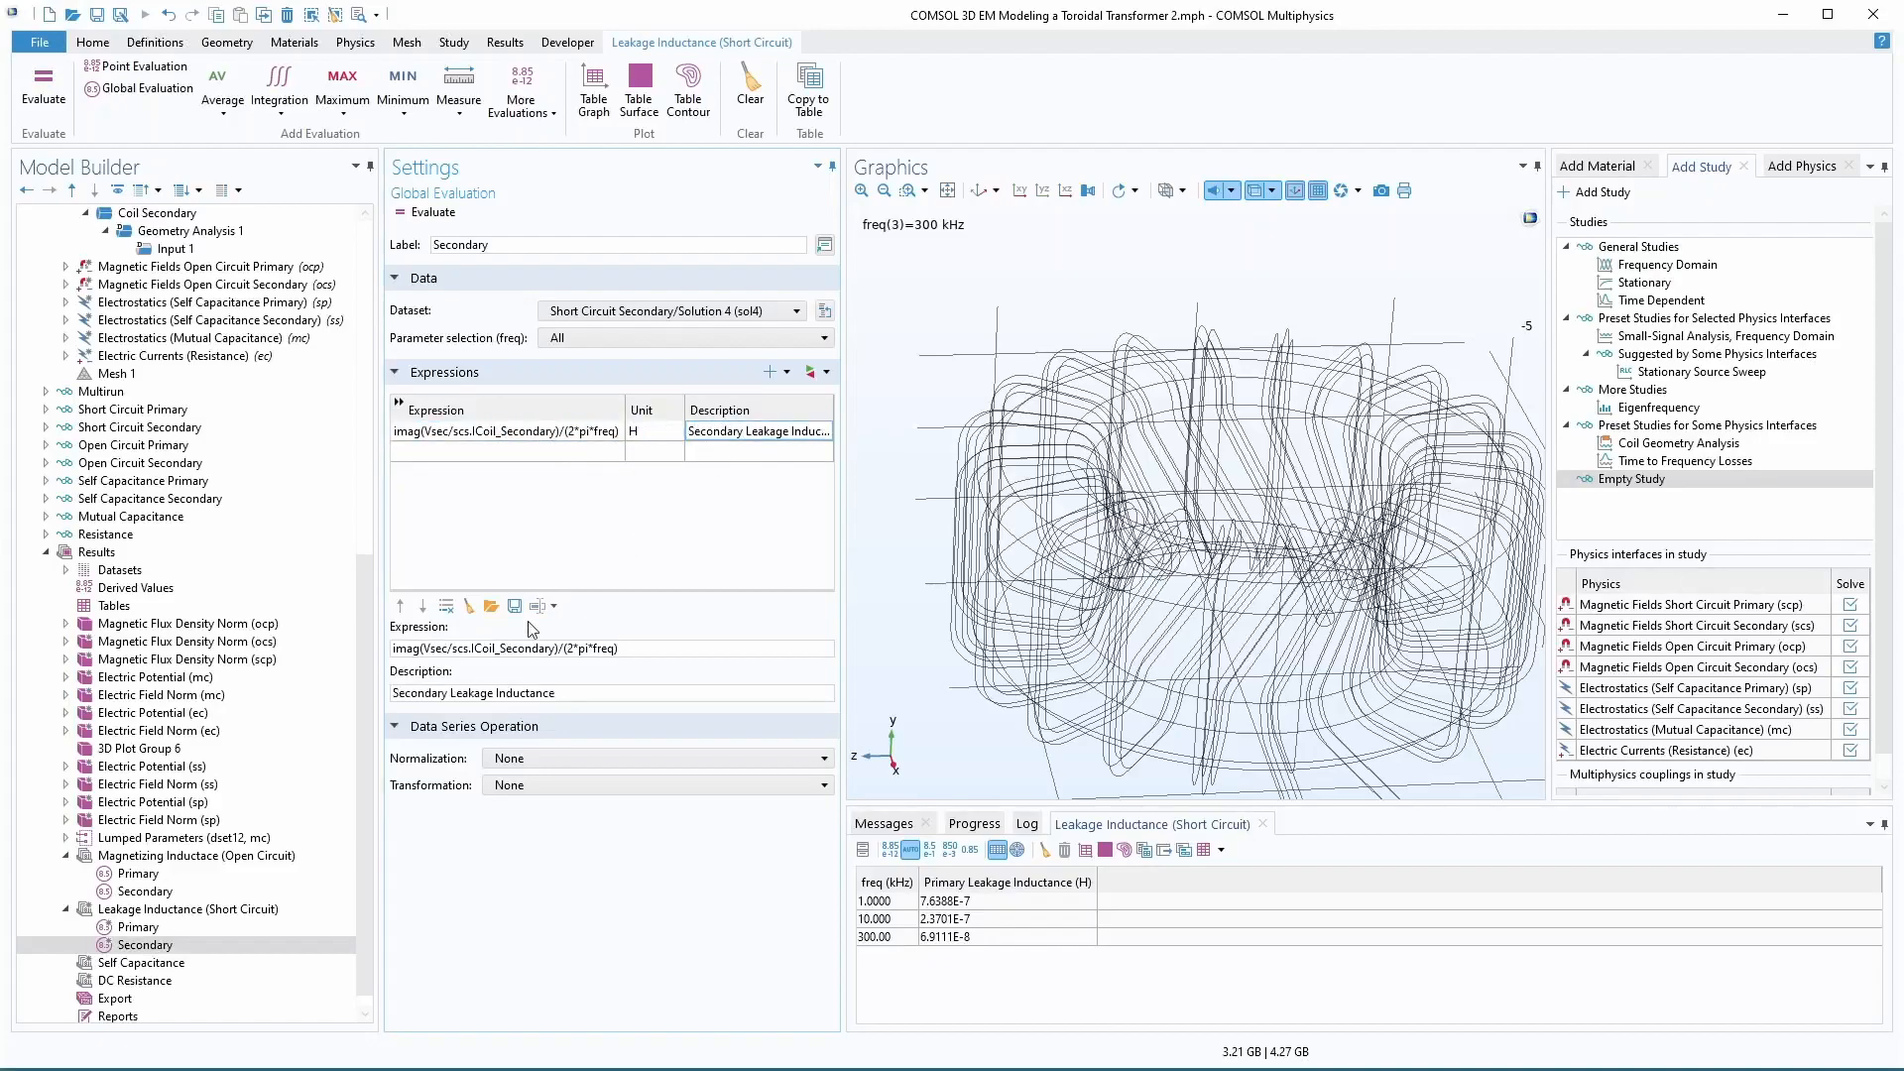
pyautogui.click(44, 87)
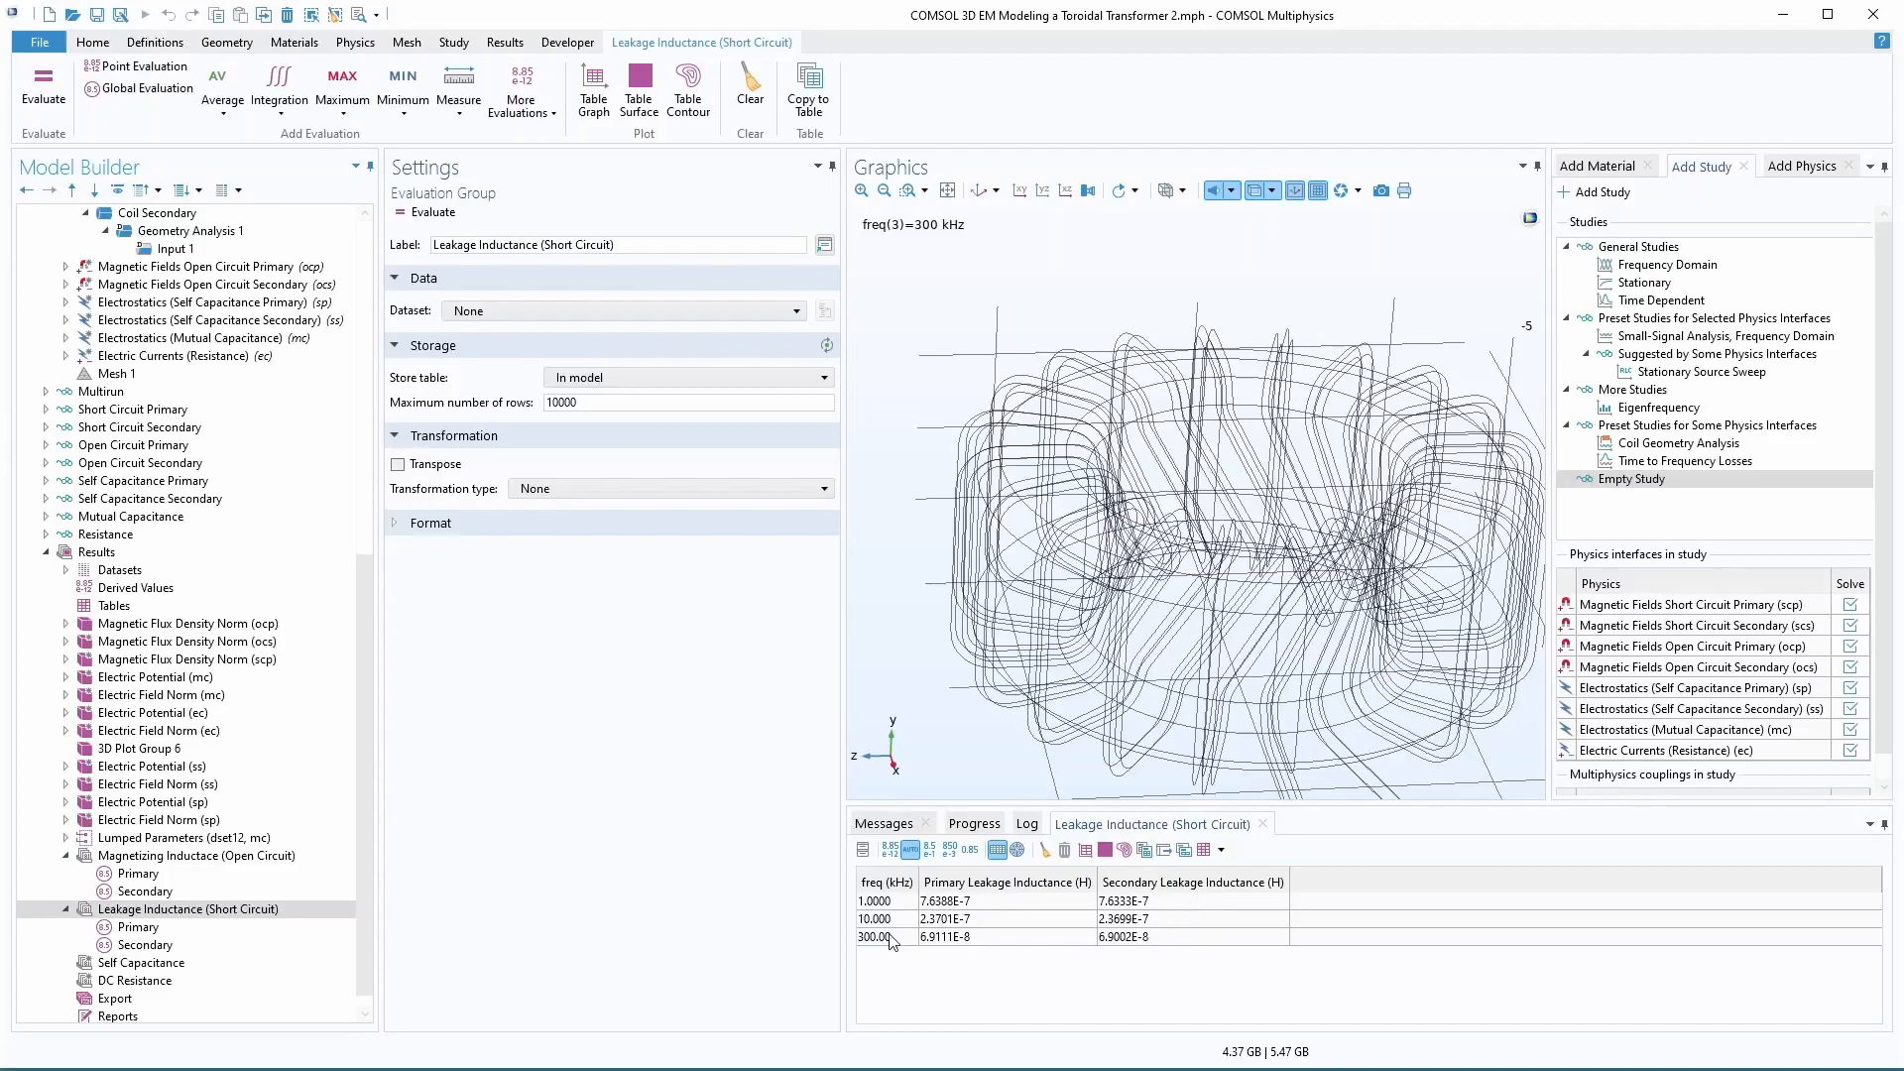
# - Add a Global Evaluation to the Self Capacitance group and set the group's dataset to None
pyautogui.click(92, 965)
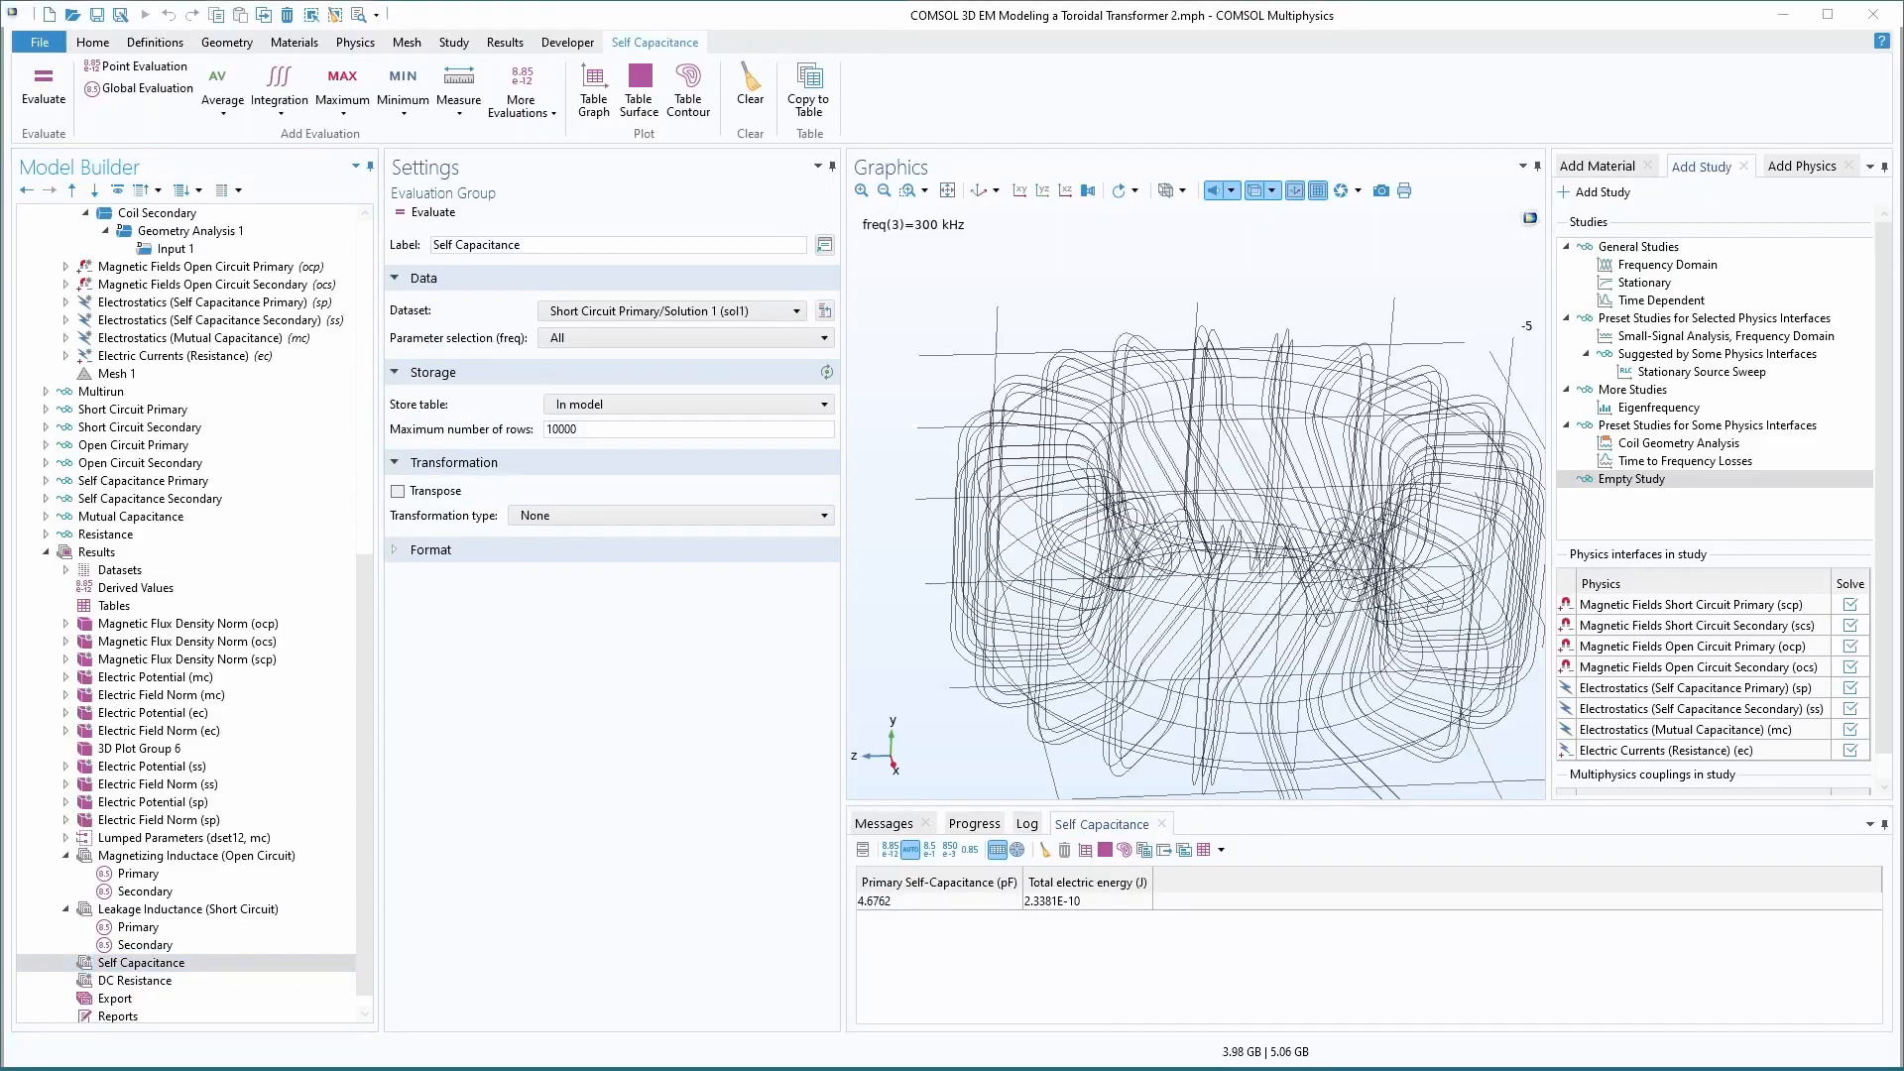
pyautogui.rightClick(132, 969)
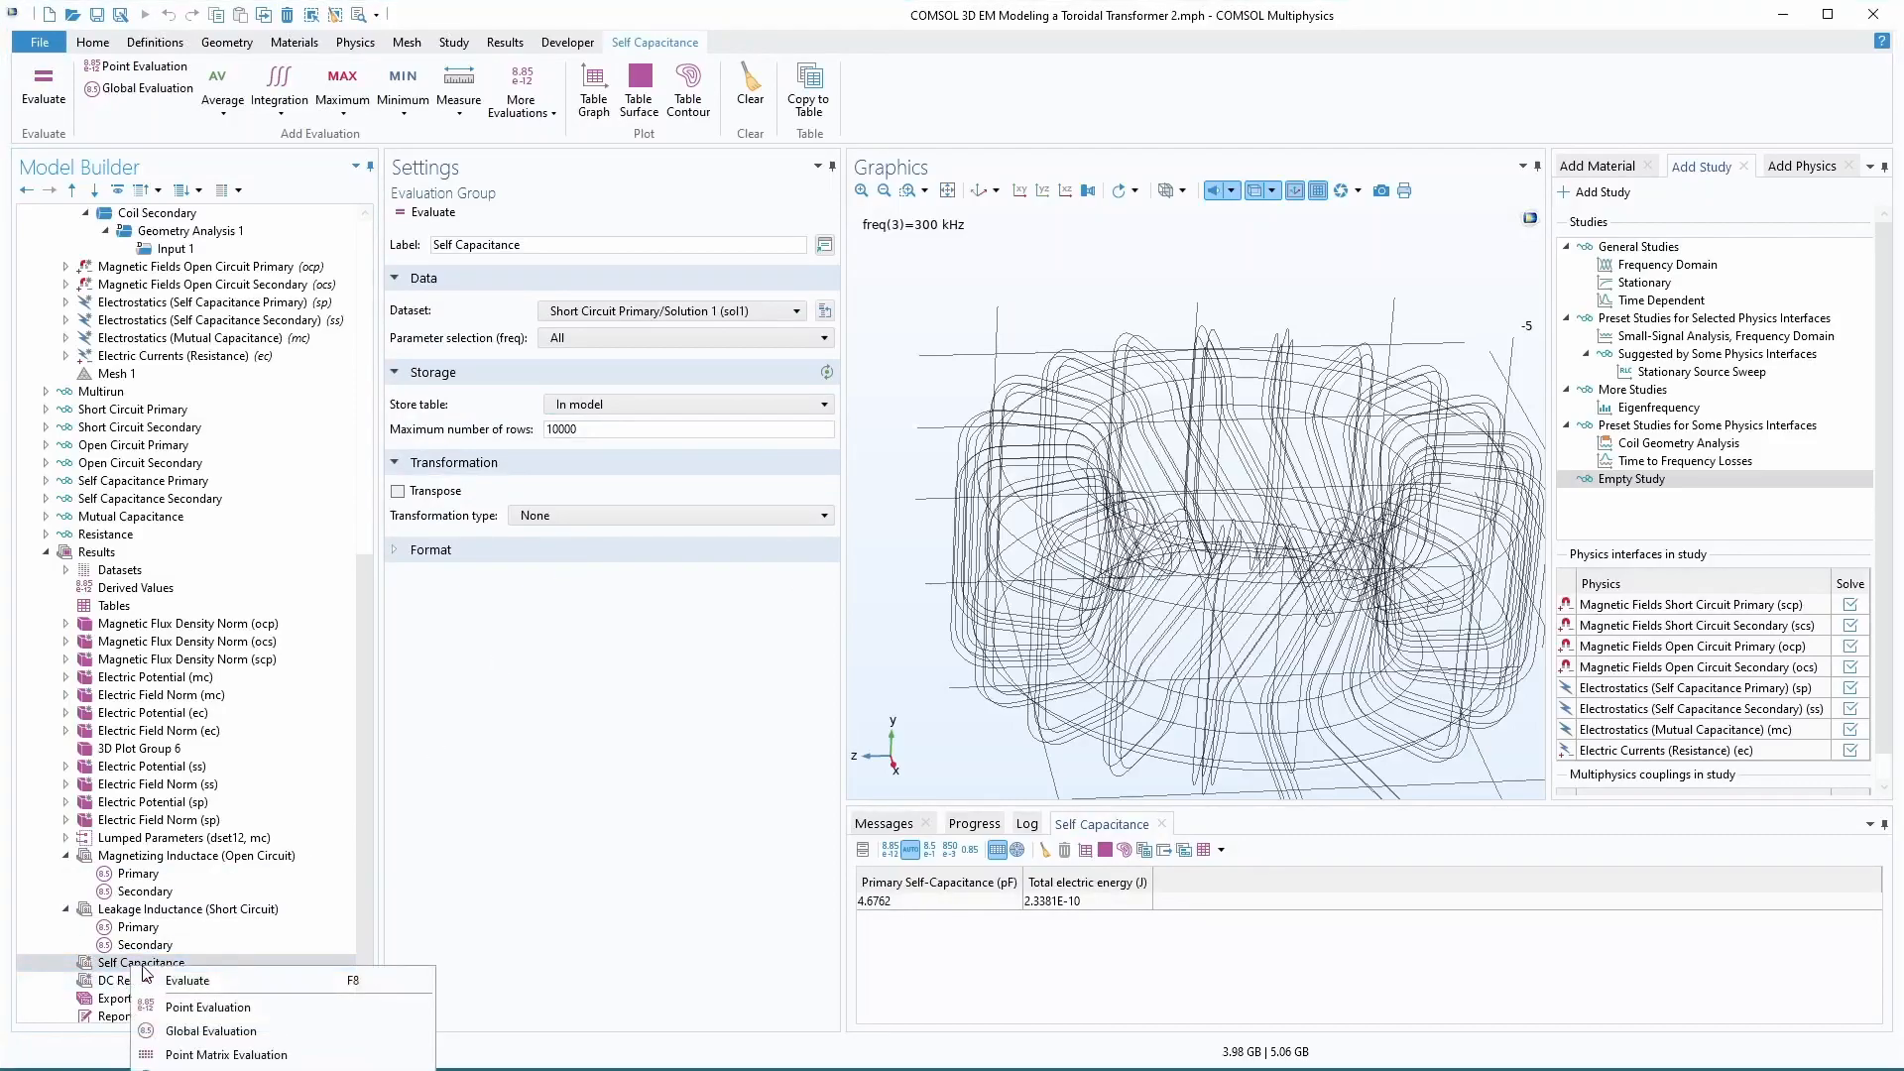
pyautogui.click(190, 1032)
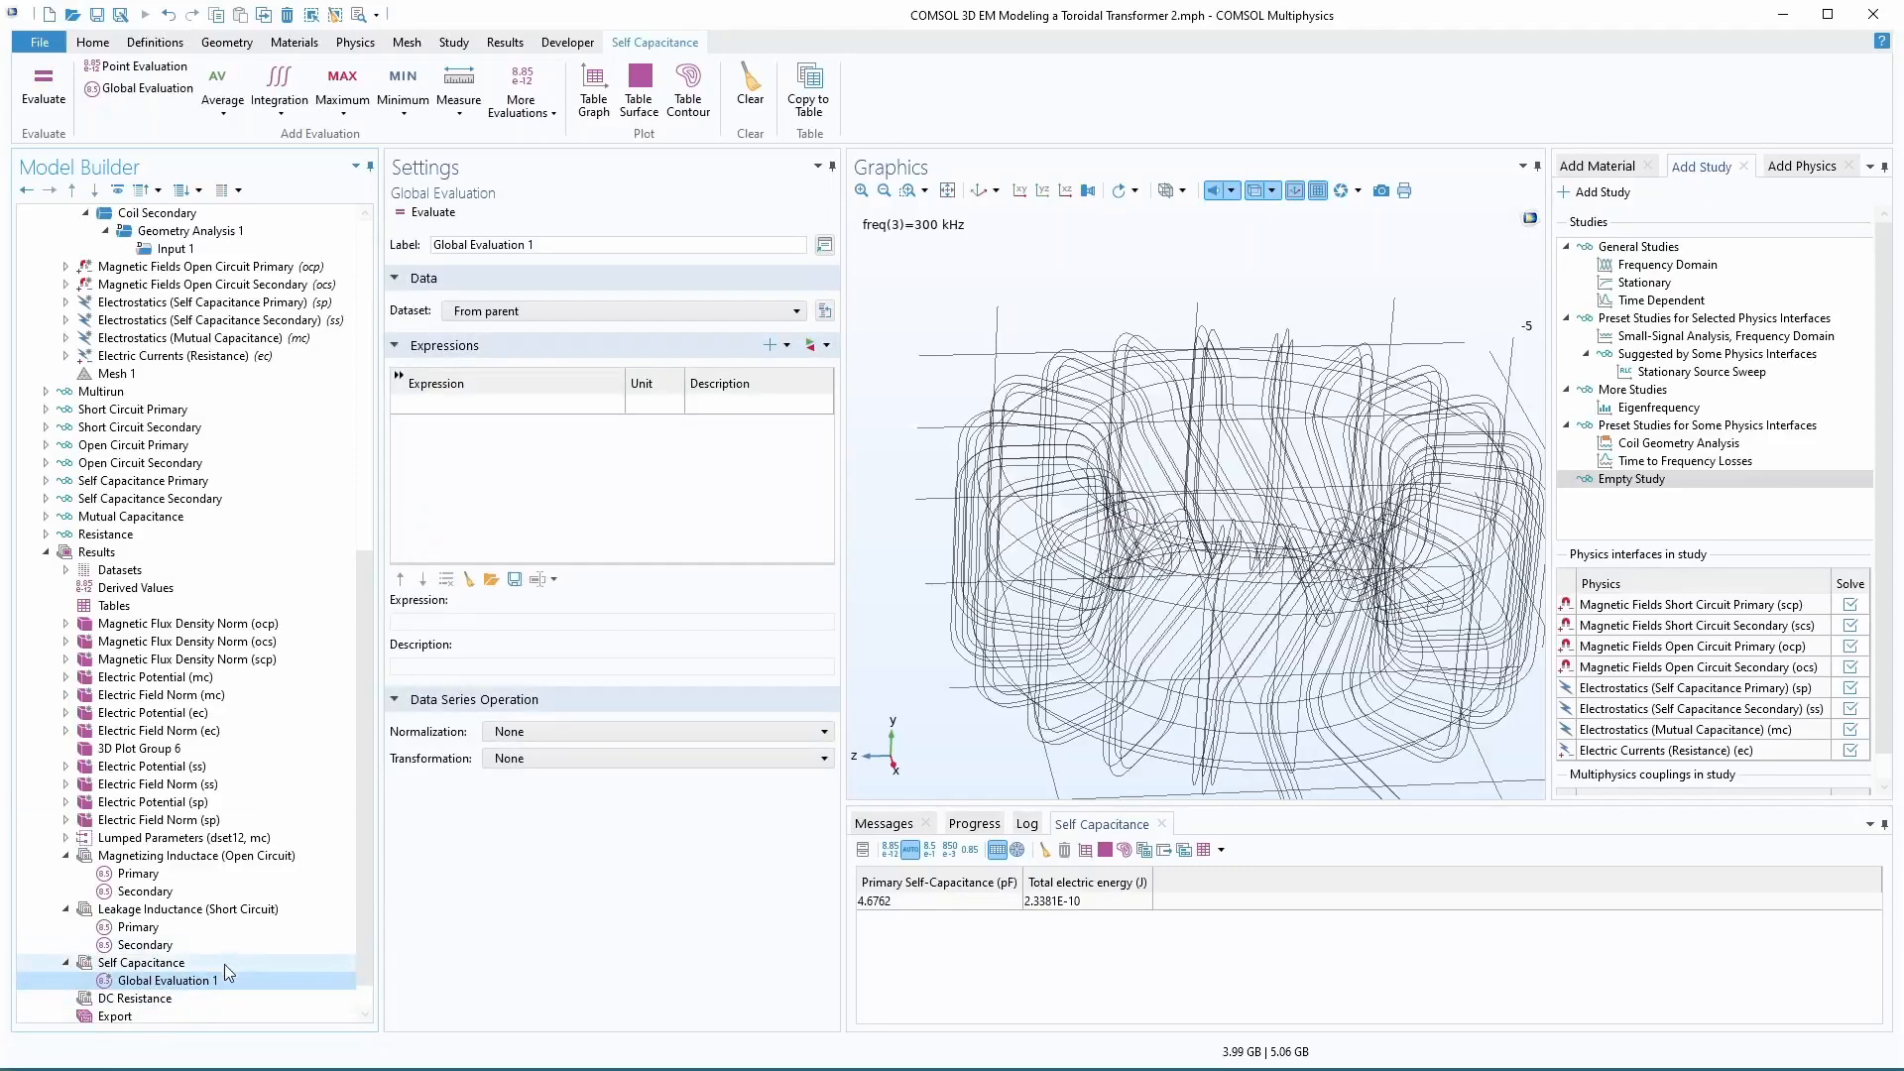
pyautogui.click(141, 961)
pyautogui.click(639, 320)
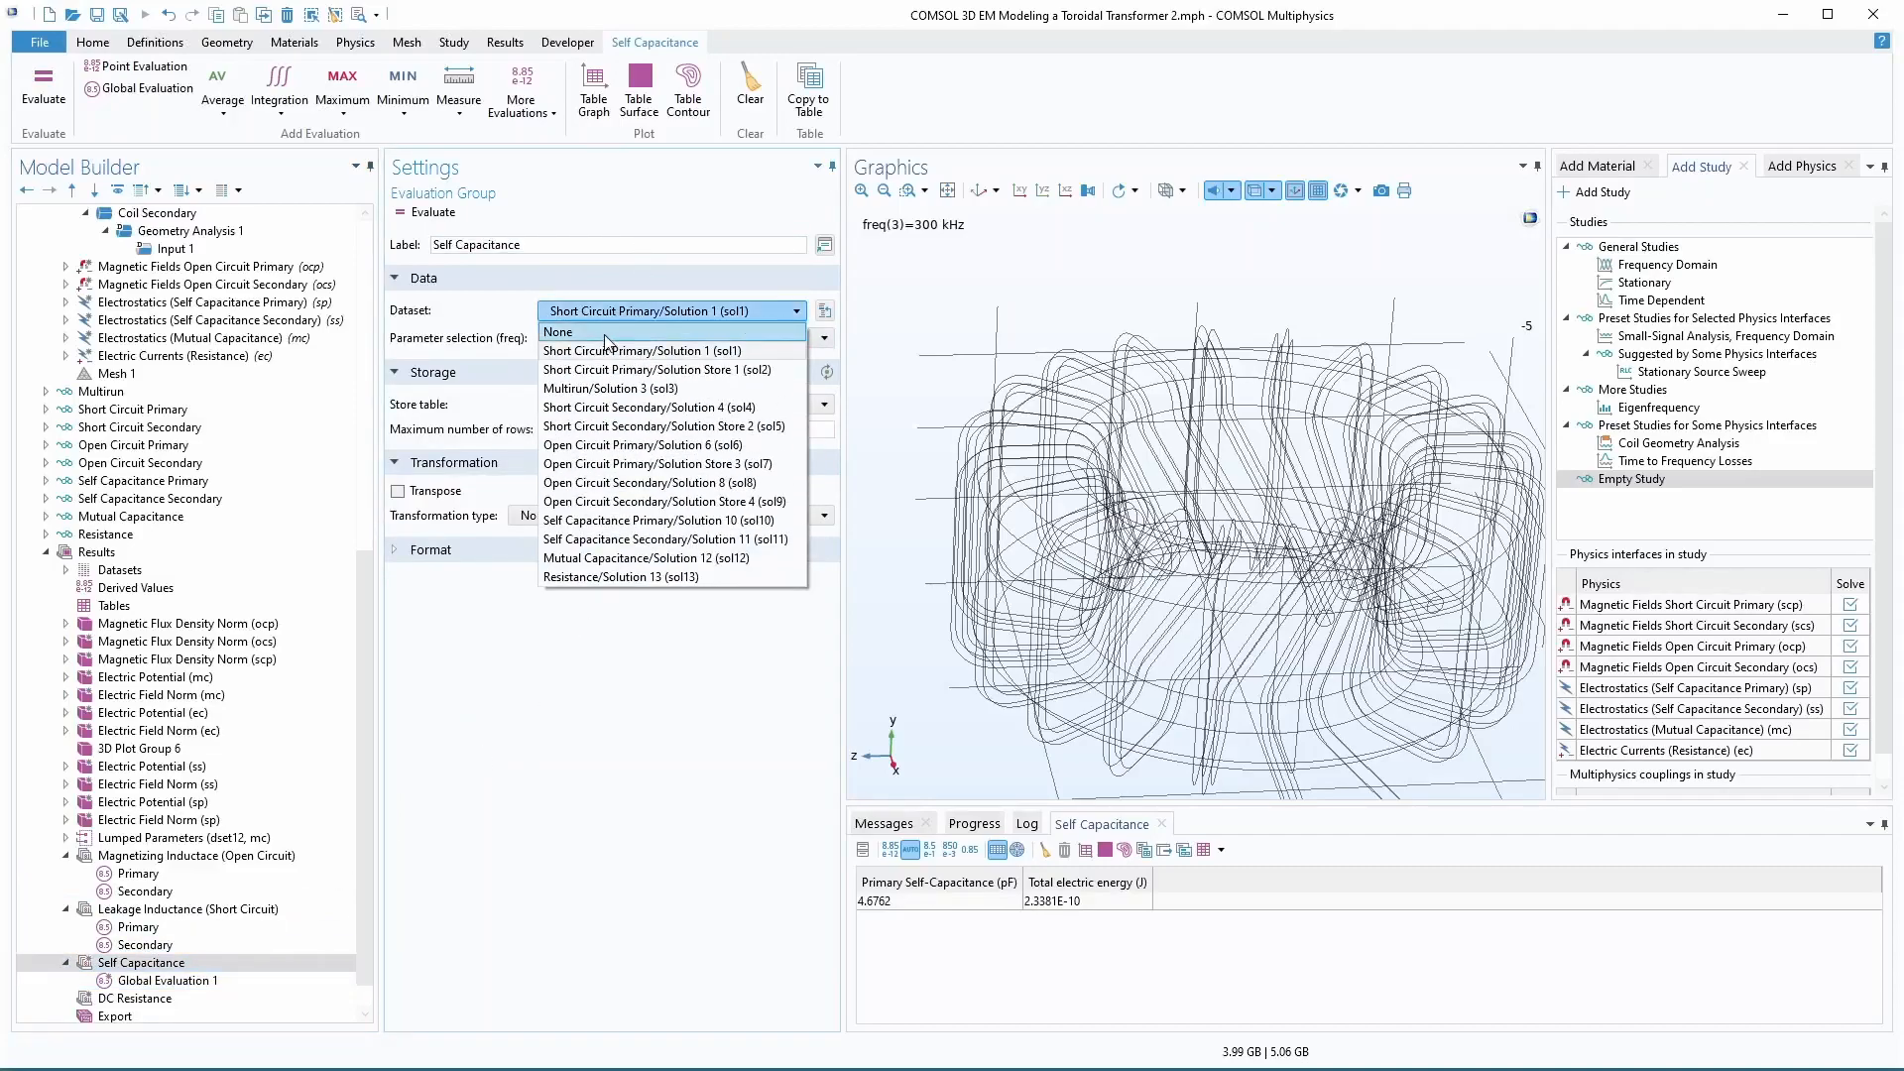
pyautogui.click(595, 328)
# - Set the dataset of the Self Capacitance group's Global Evaluation 1 to Self Capacitance Primary/Solution 10 (sol10)
pyautogui.click(192, 980)
pyautogui.click(633, 313)
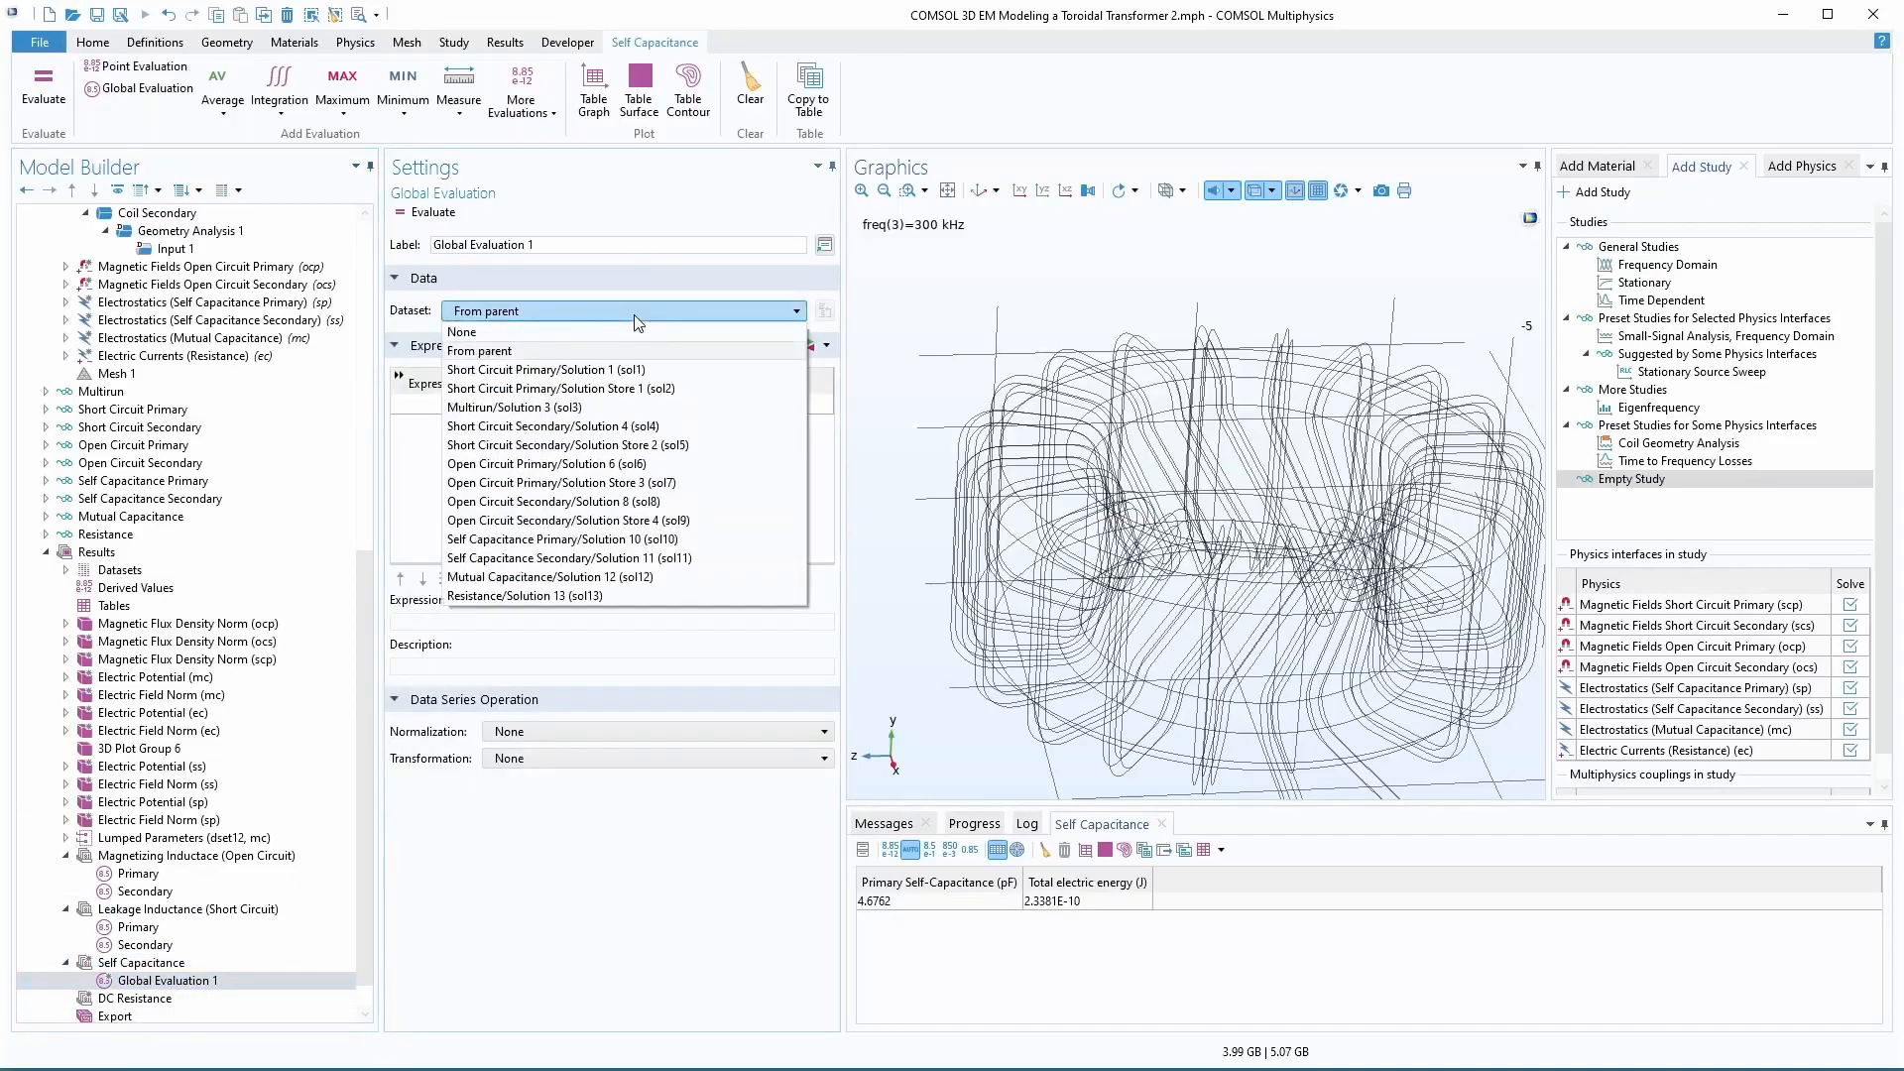
pyautogui.click(576, 544)
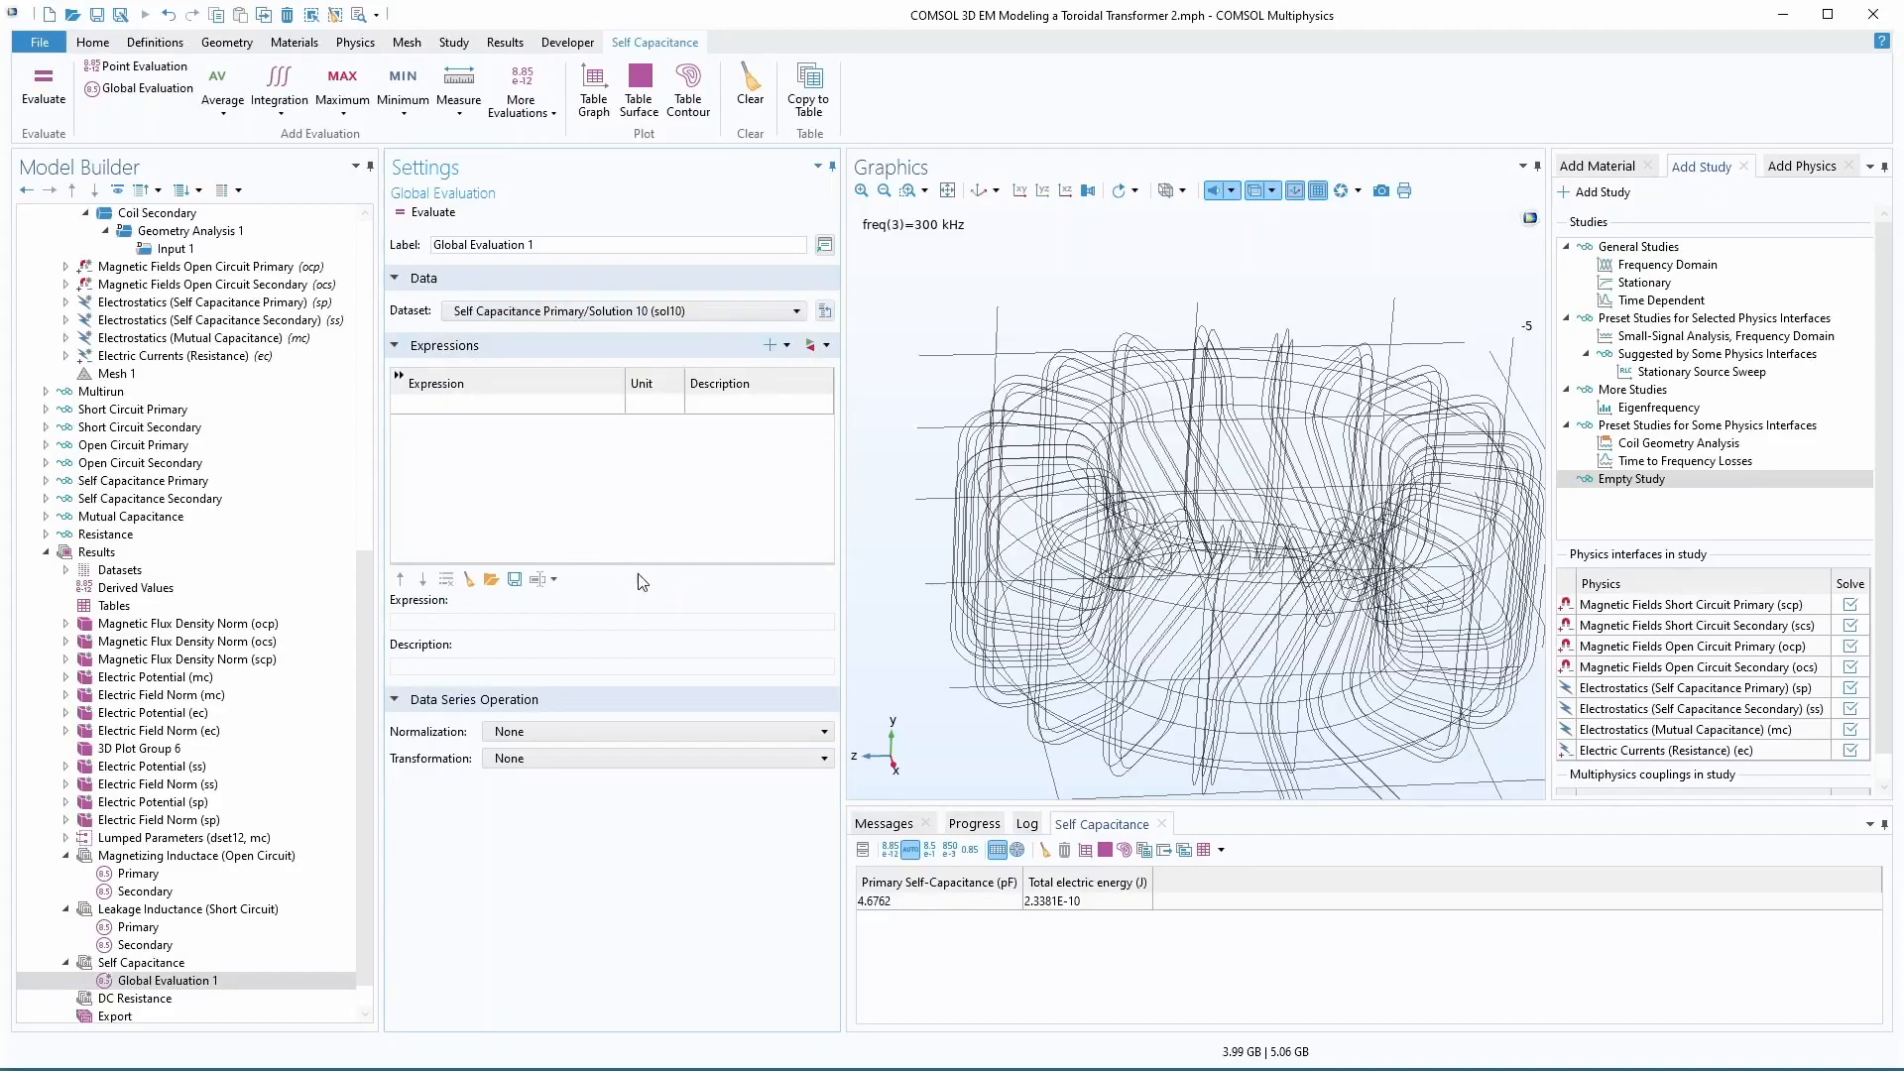
# - Set Global Evaluation 1's expression to 2*sp.intWe/Vpri^2, using the total electric energy of Electrostatics (Self Capacitance Primary)
pyautogui.click(483, 406)
pyautogui.hotkey('ctrl', 'space')
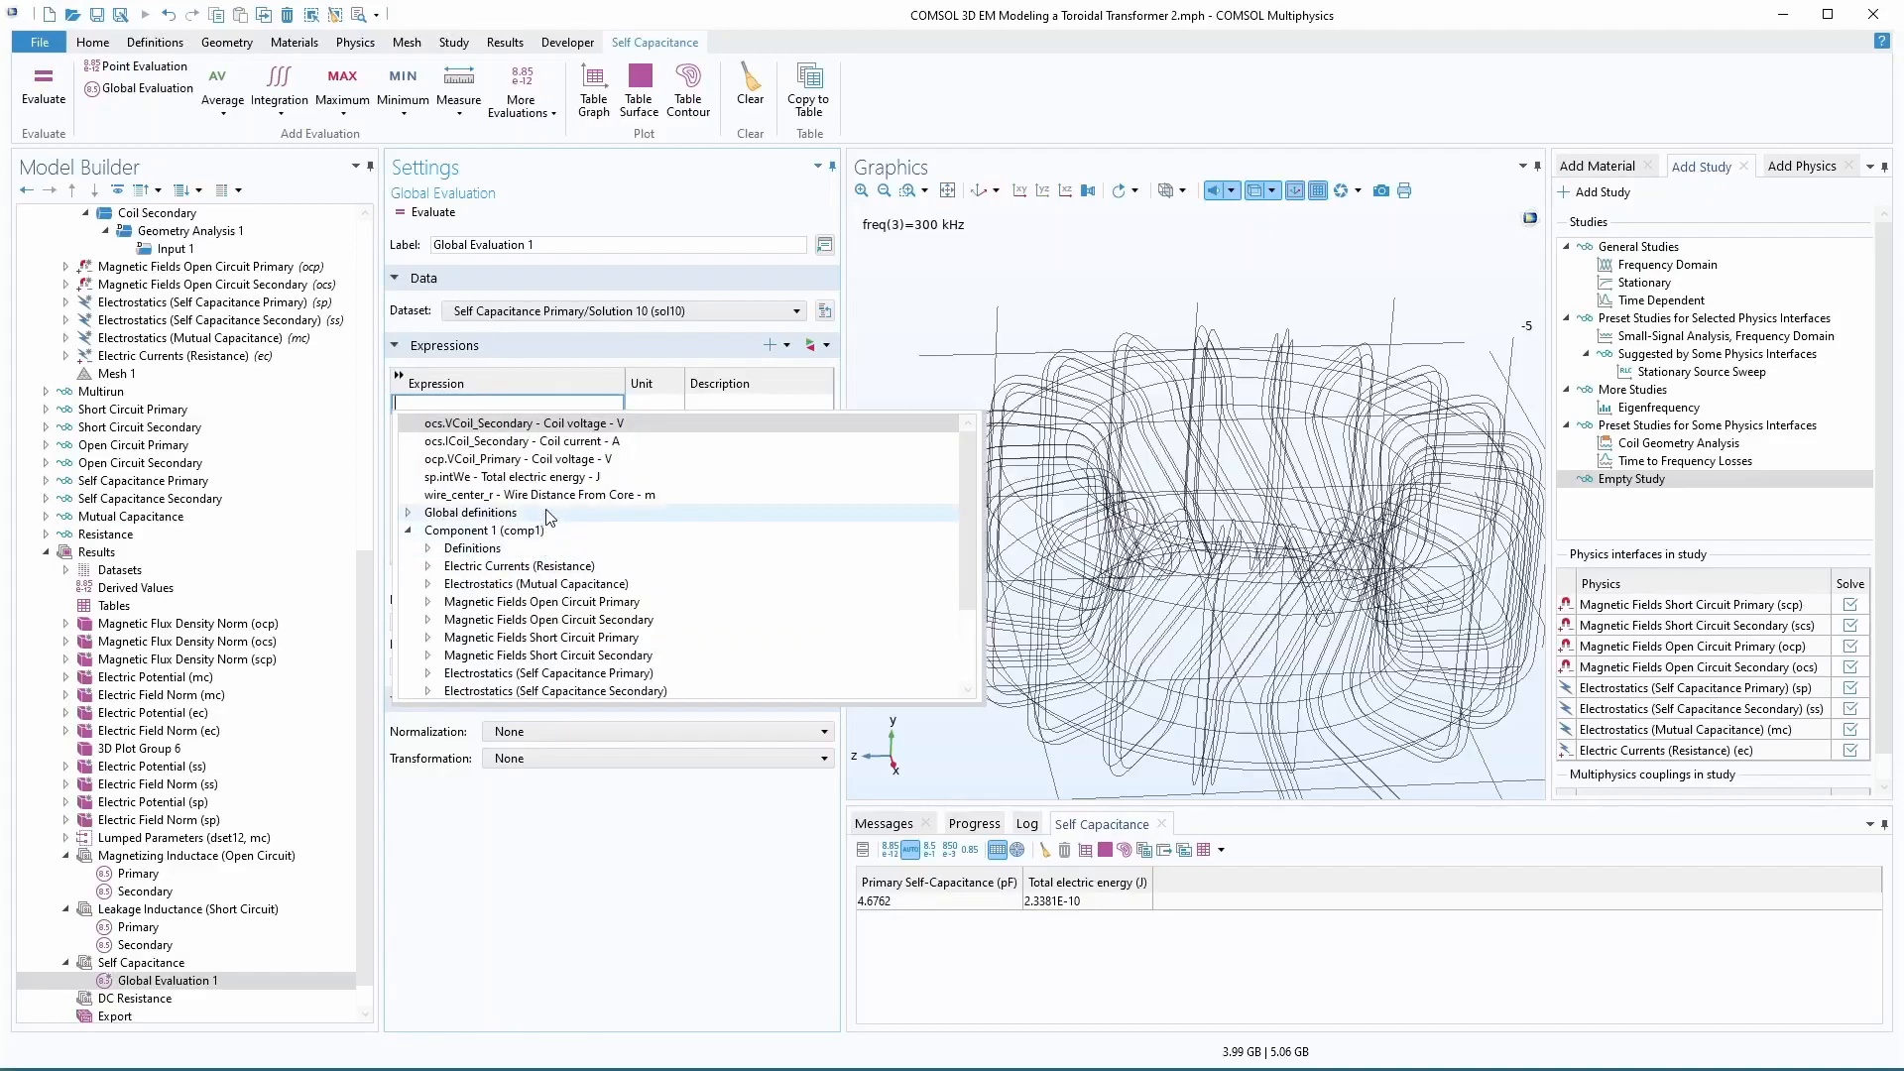
pyautogui.scroll(-2, 548, 548)
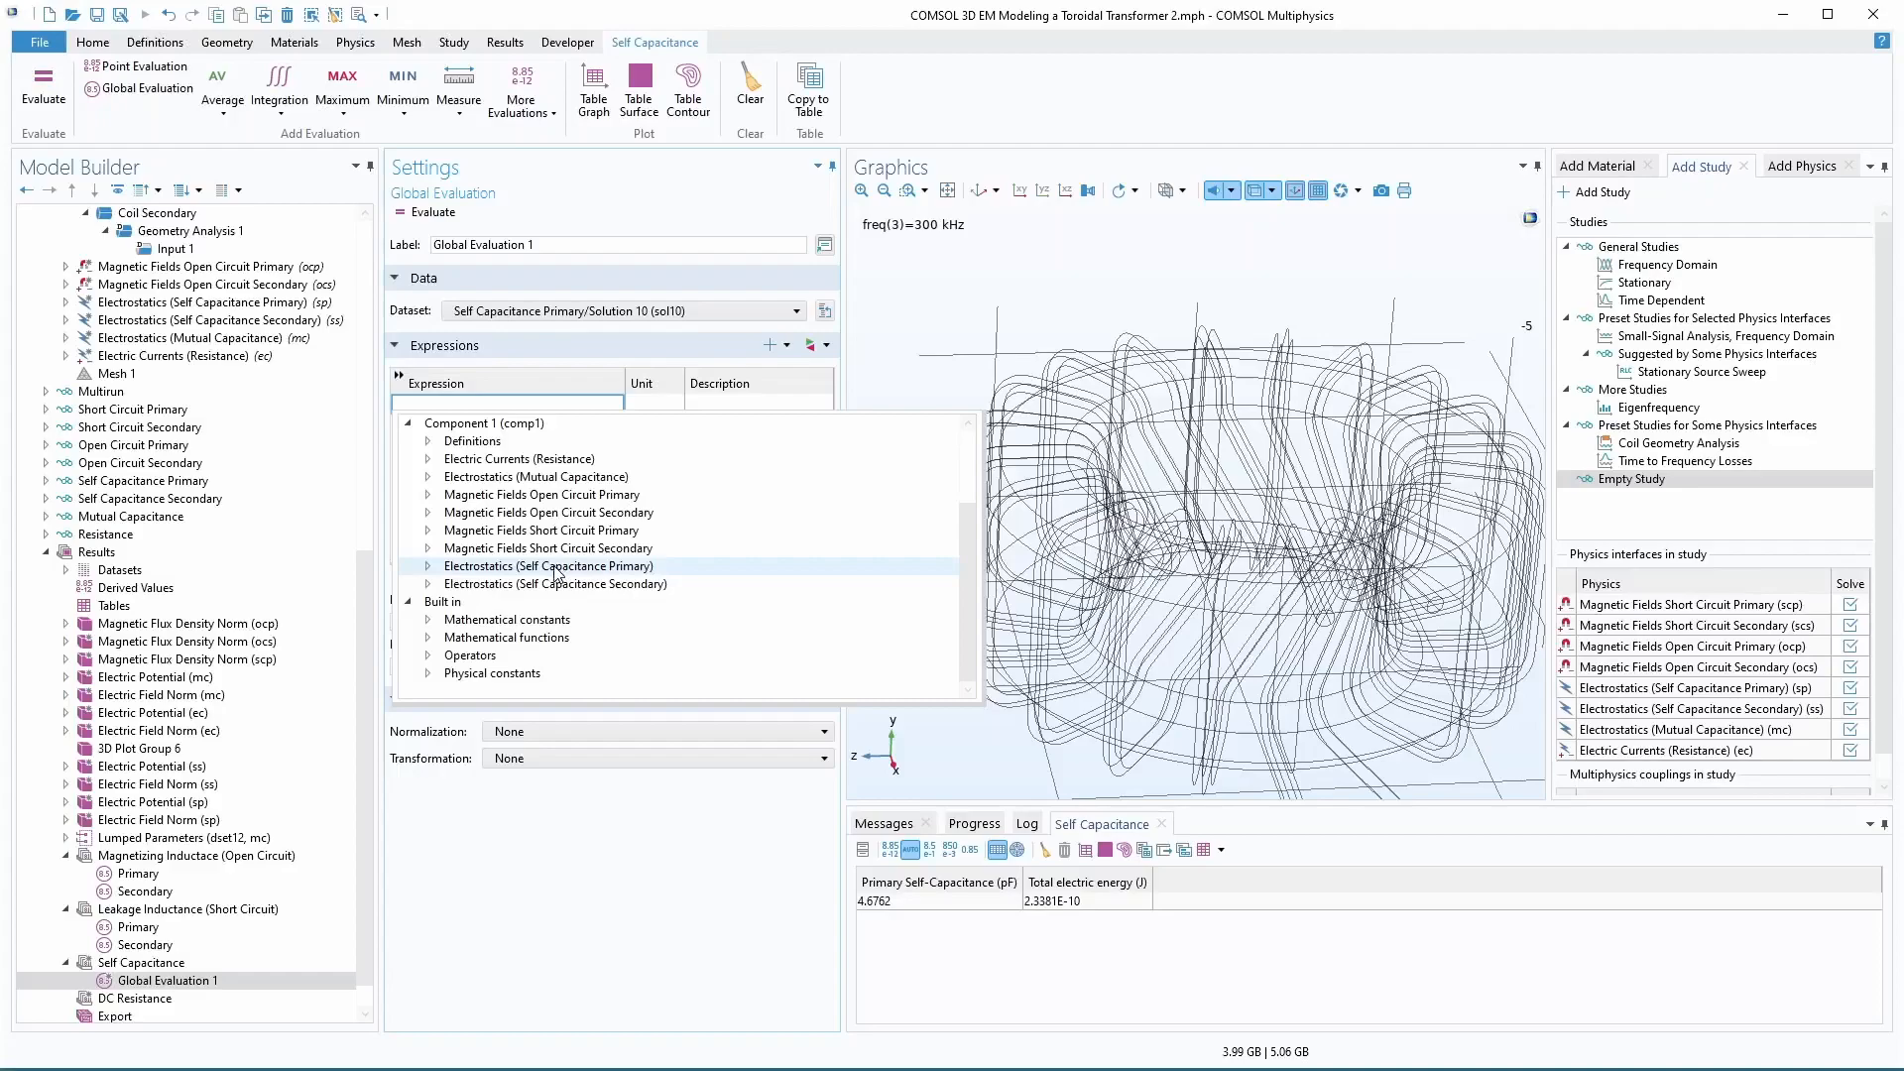
pyautogui.click(429, 567)
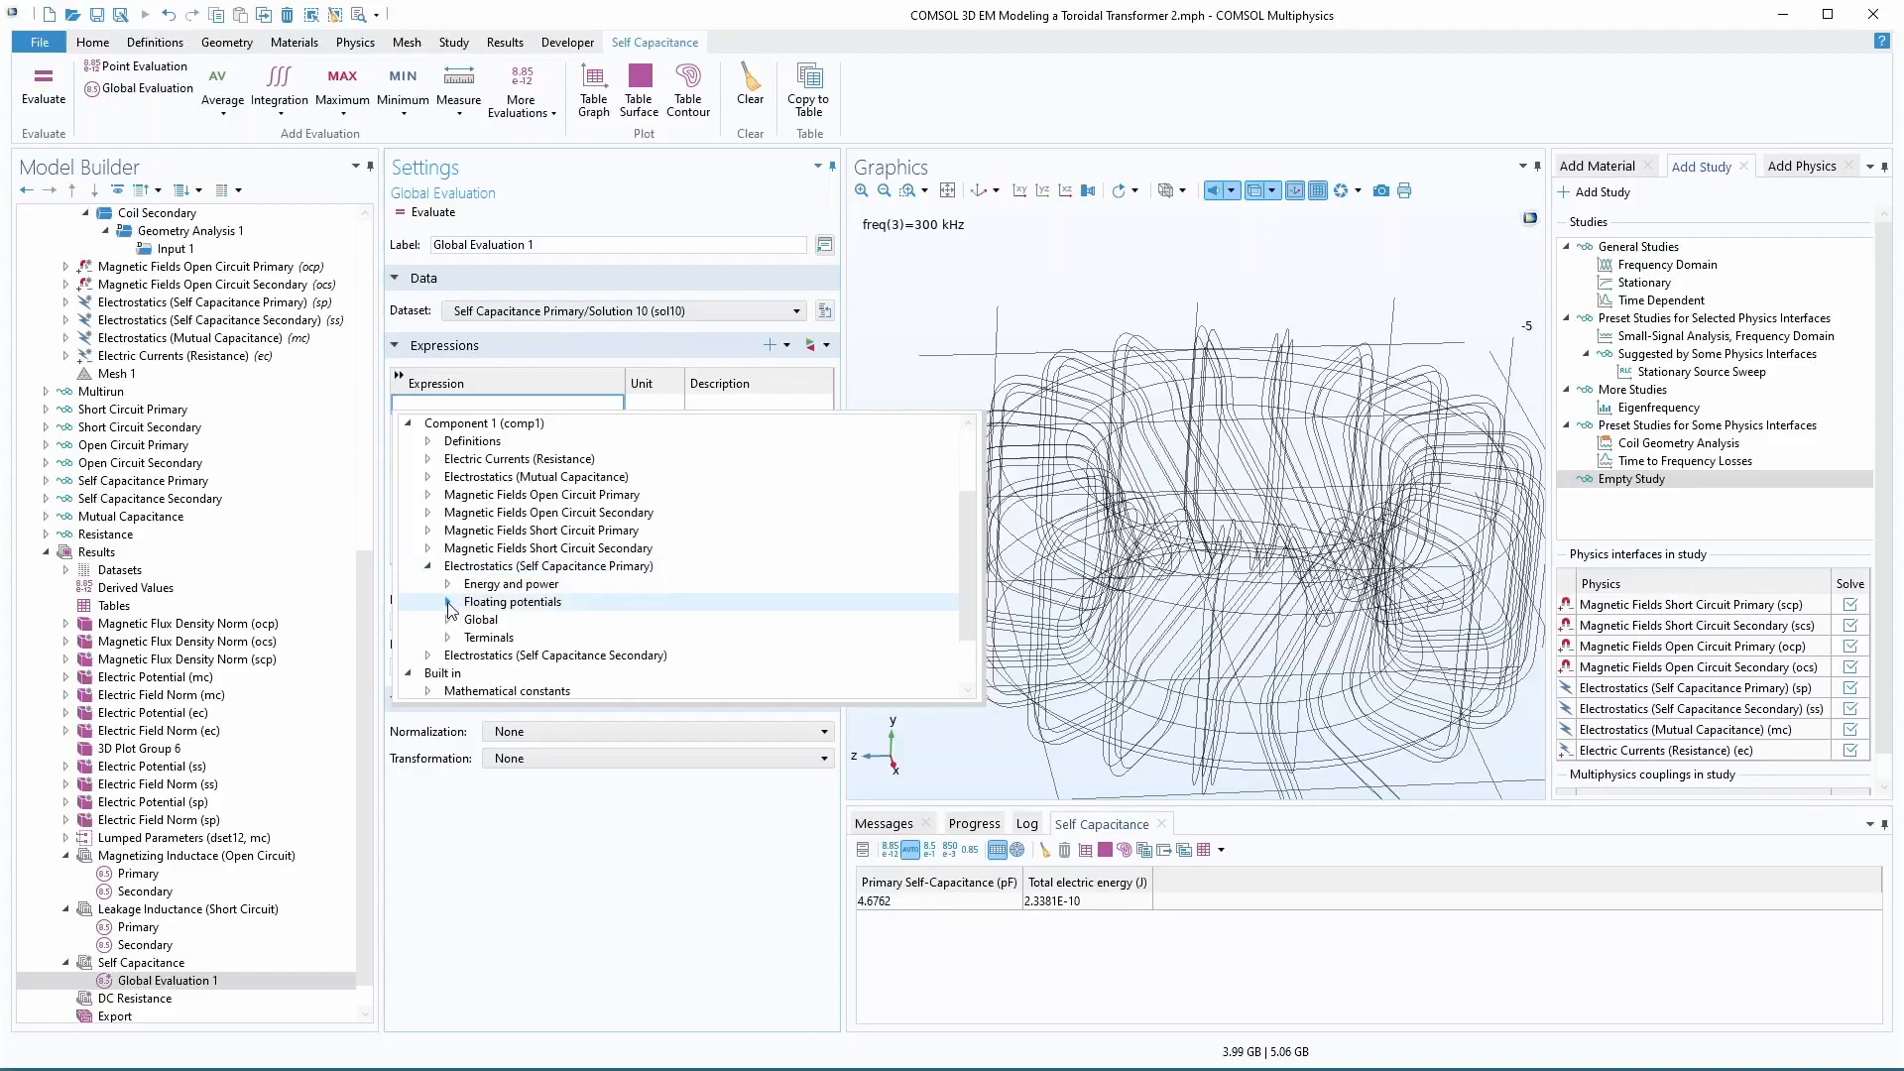
pyautogui.click(447, 584)
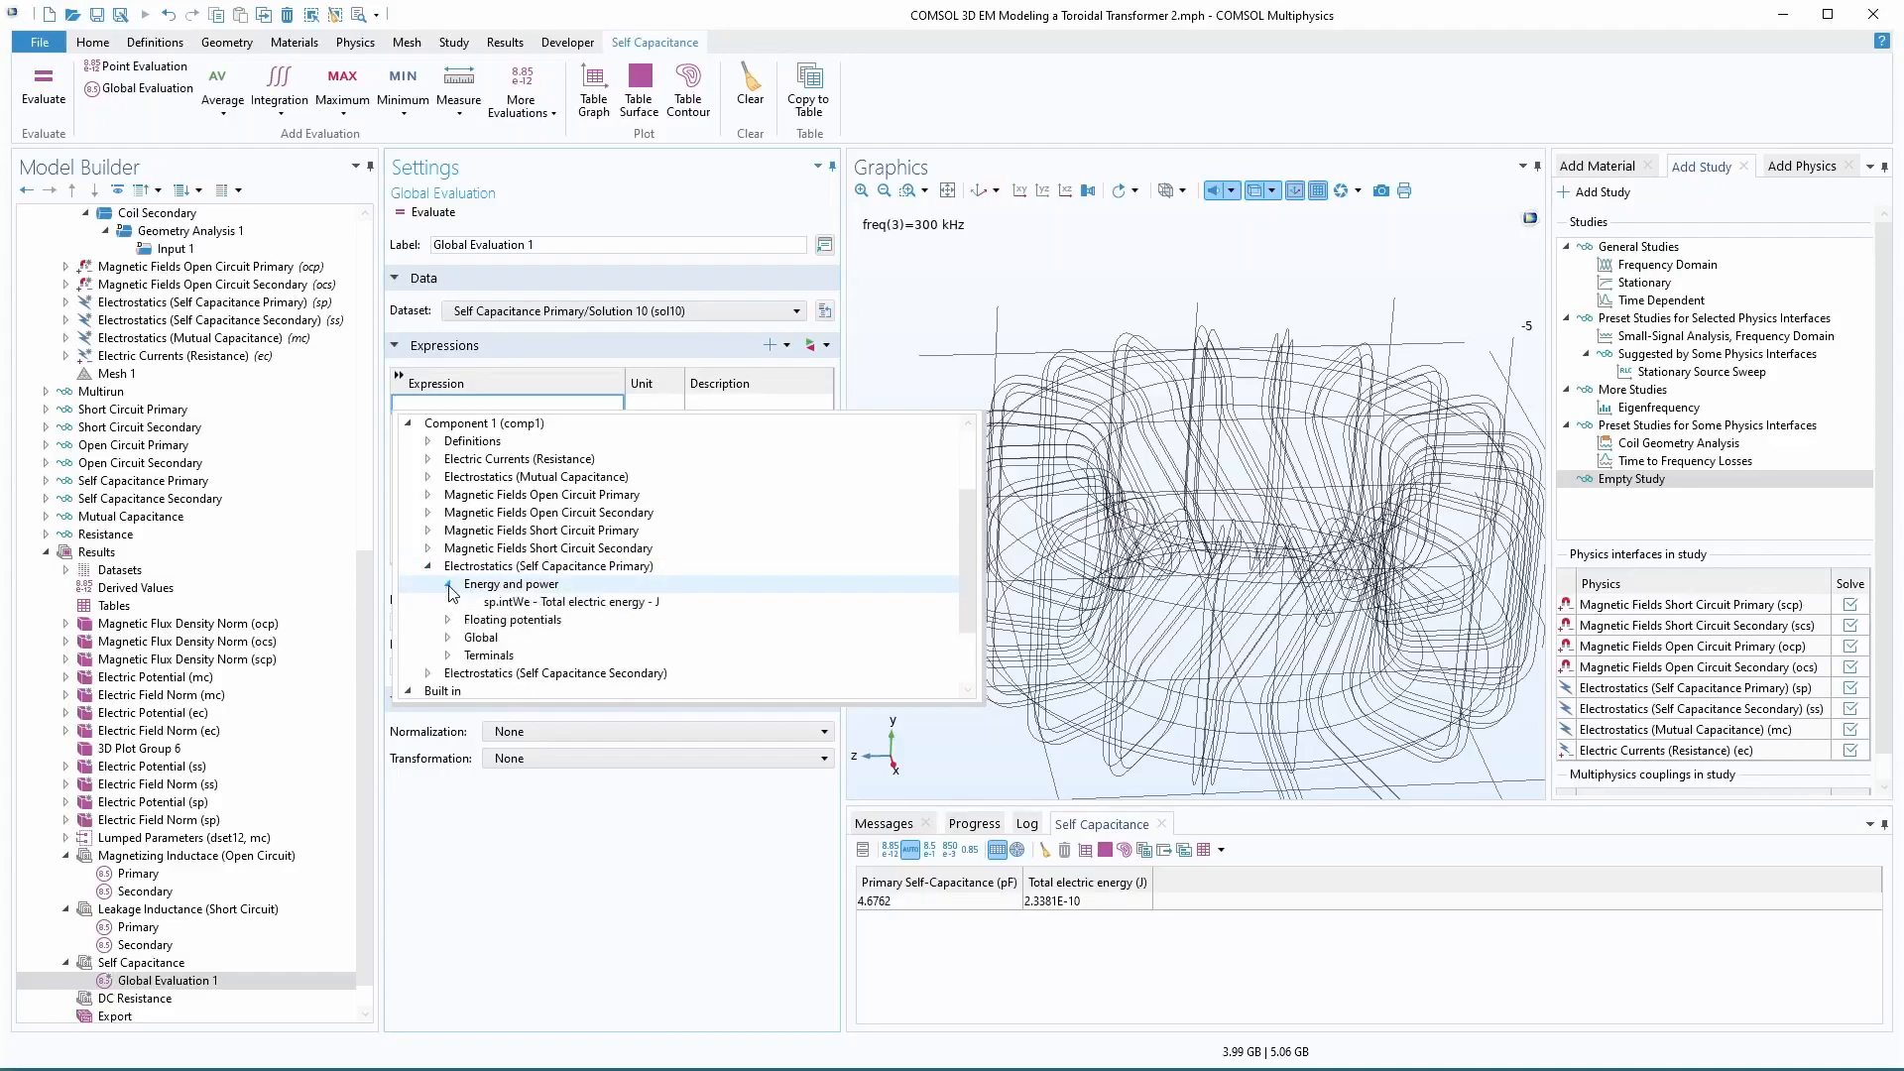
pyautogui.doubleClick(587, 604)
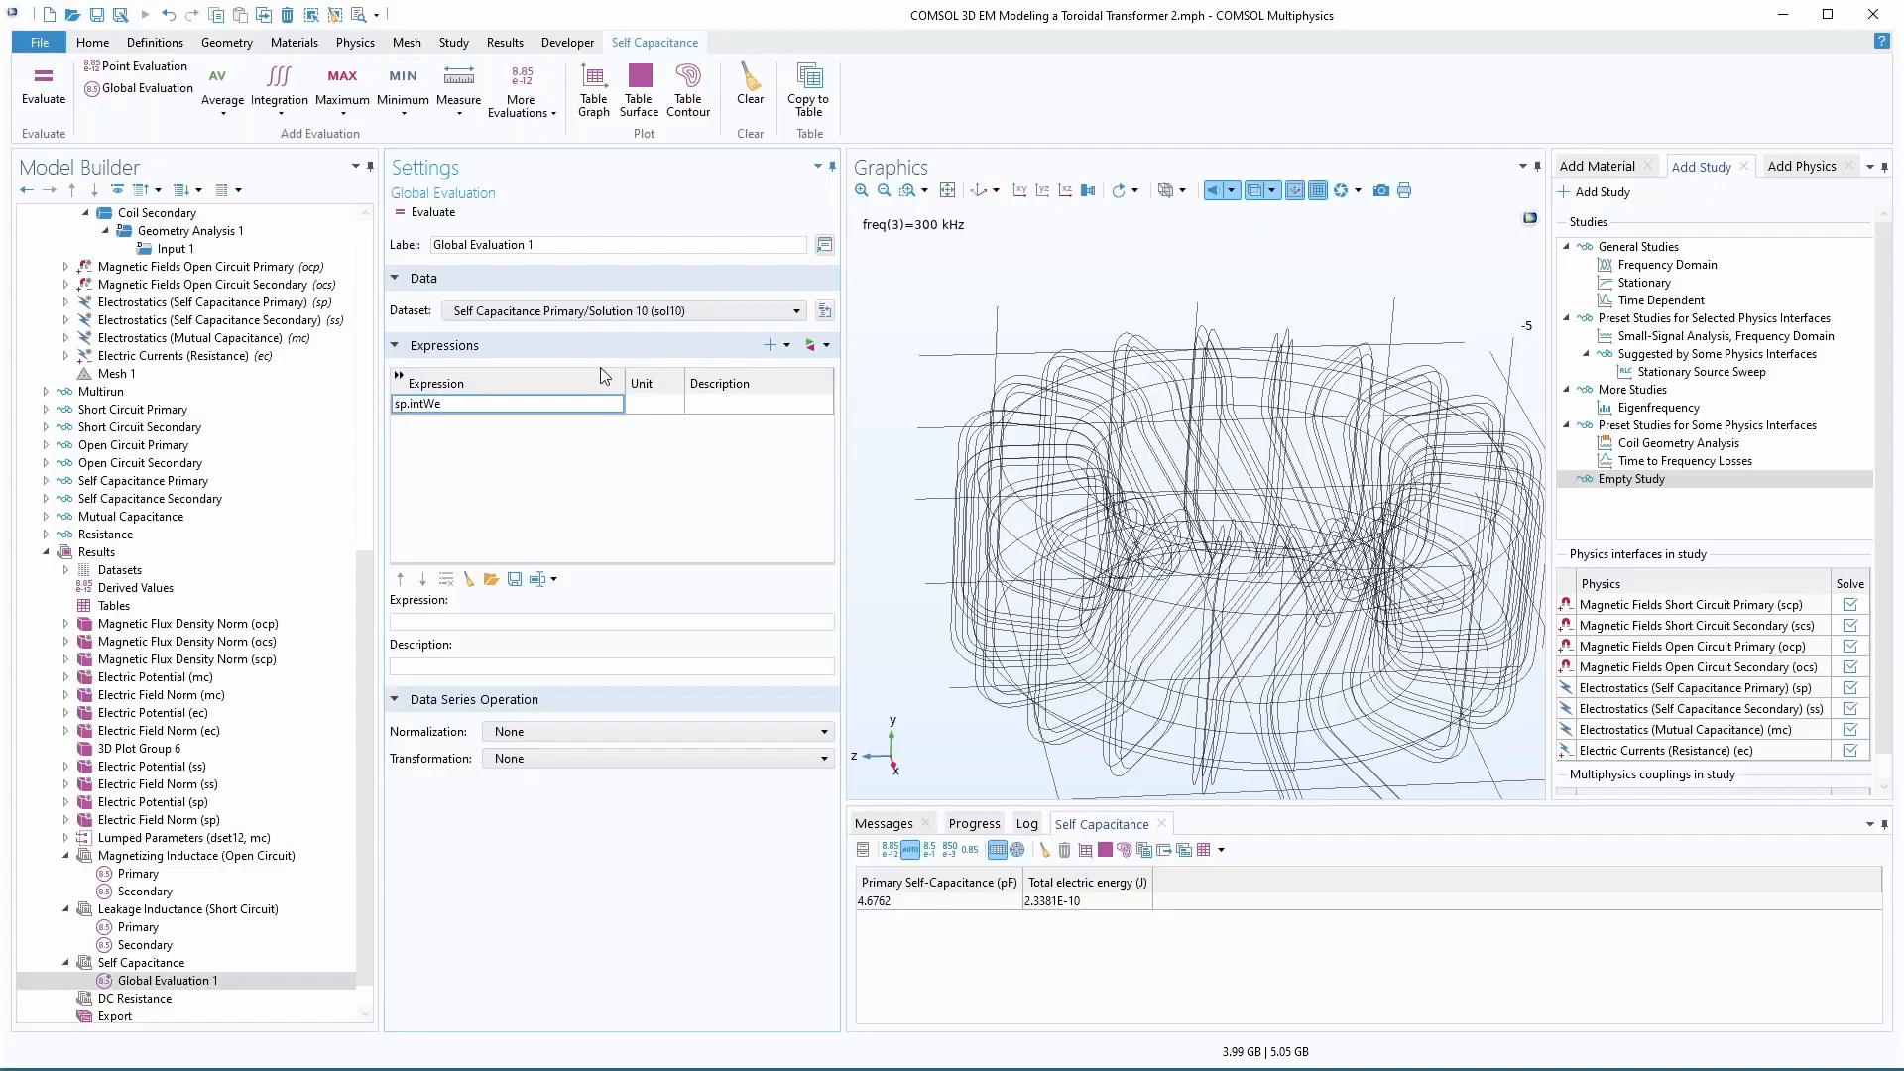
pyautogui.write('2*')
# - Give the expression the unit F and the description Primary Self Capacitance, and evaluate it
pyautogui.click(650, 403)
pyautogui.write('F')
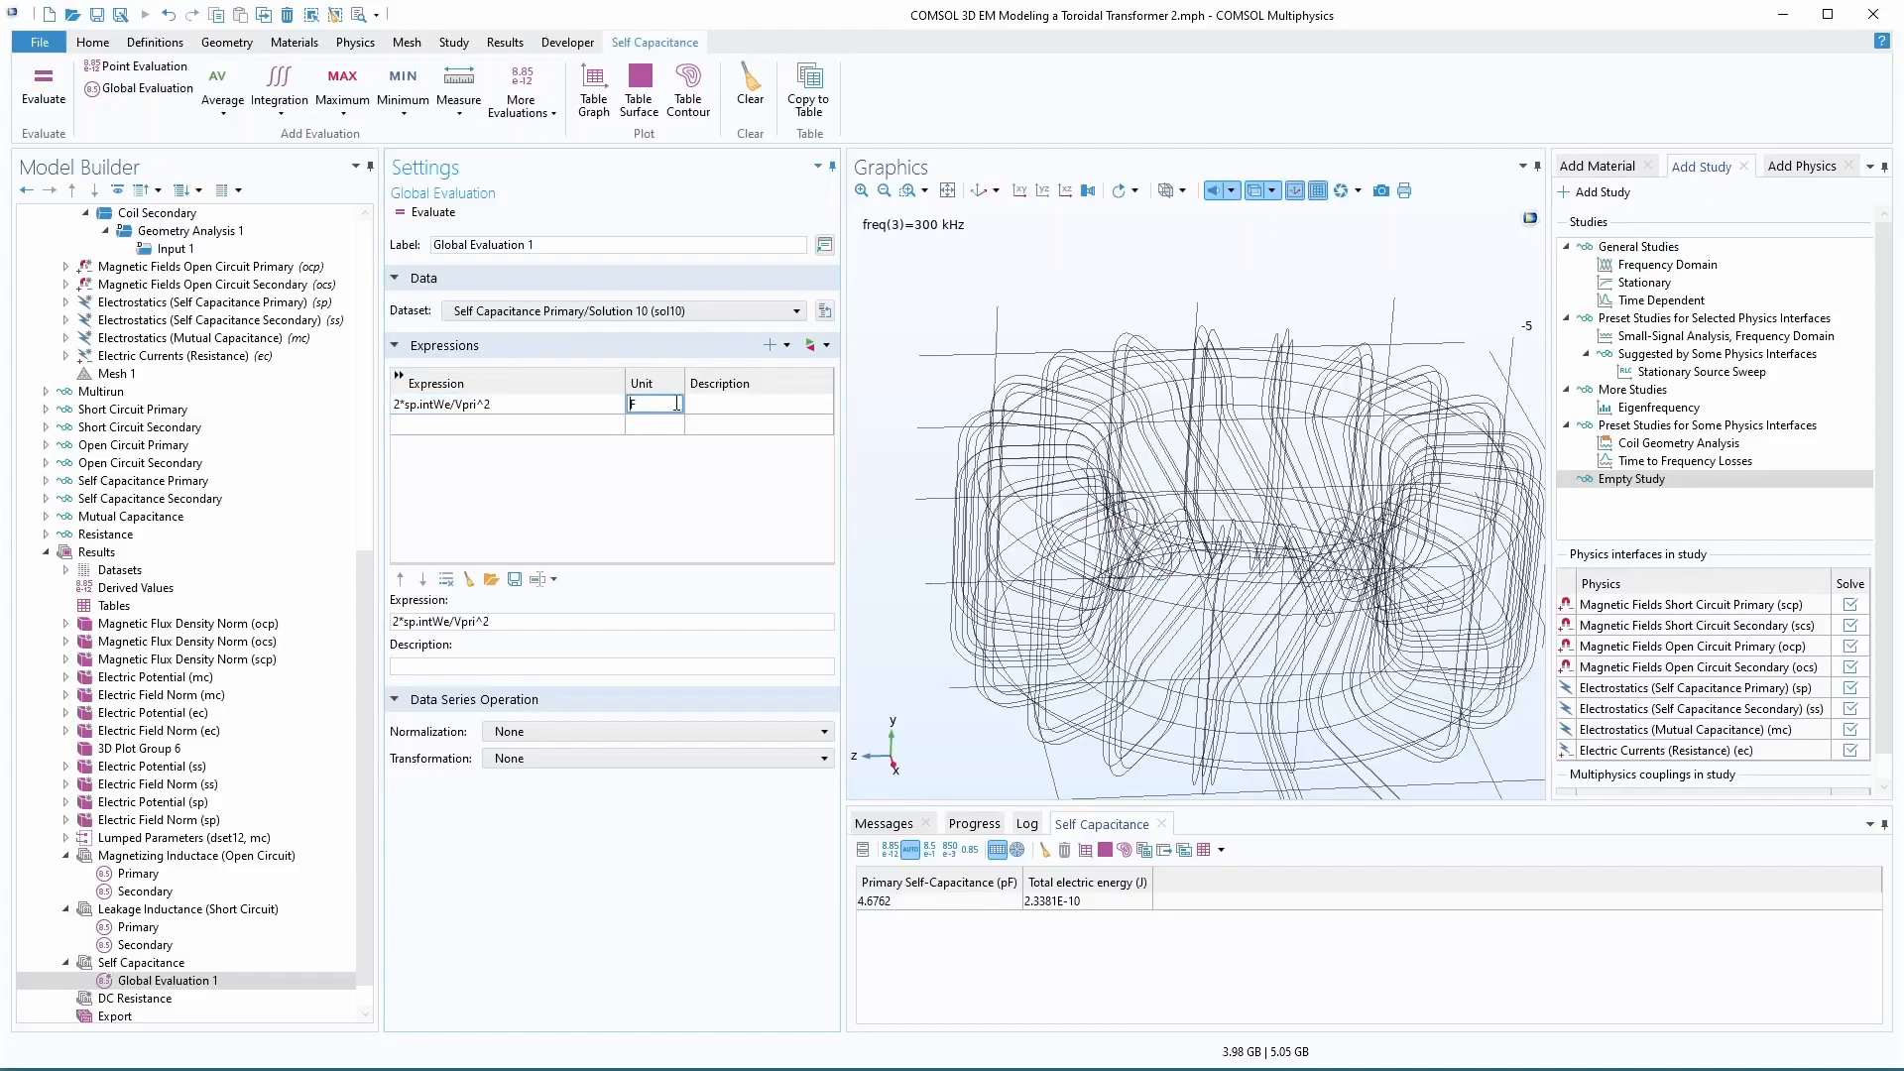
pyautogui.click(759, 404)
pyautogui.write('Primary Self Capacitance')
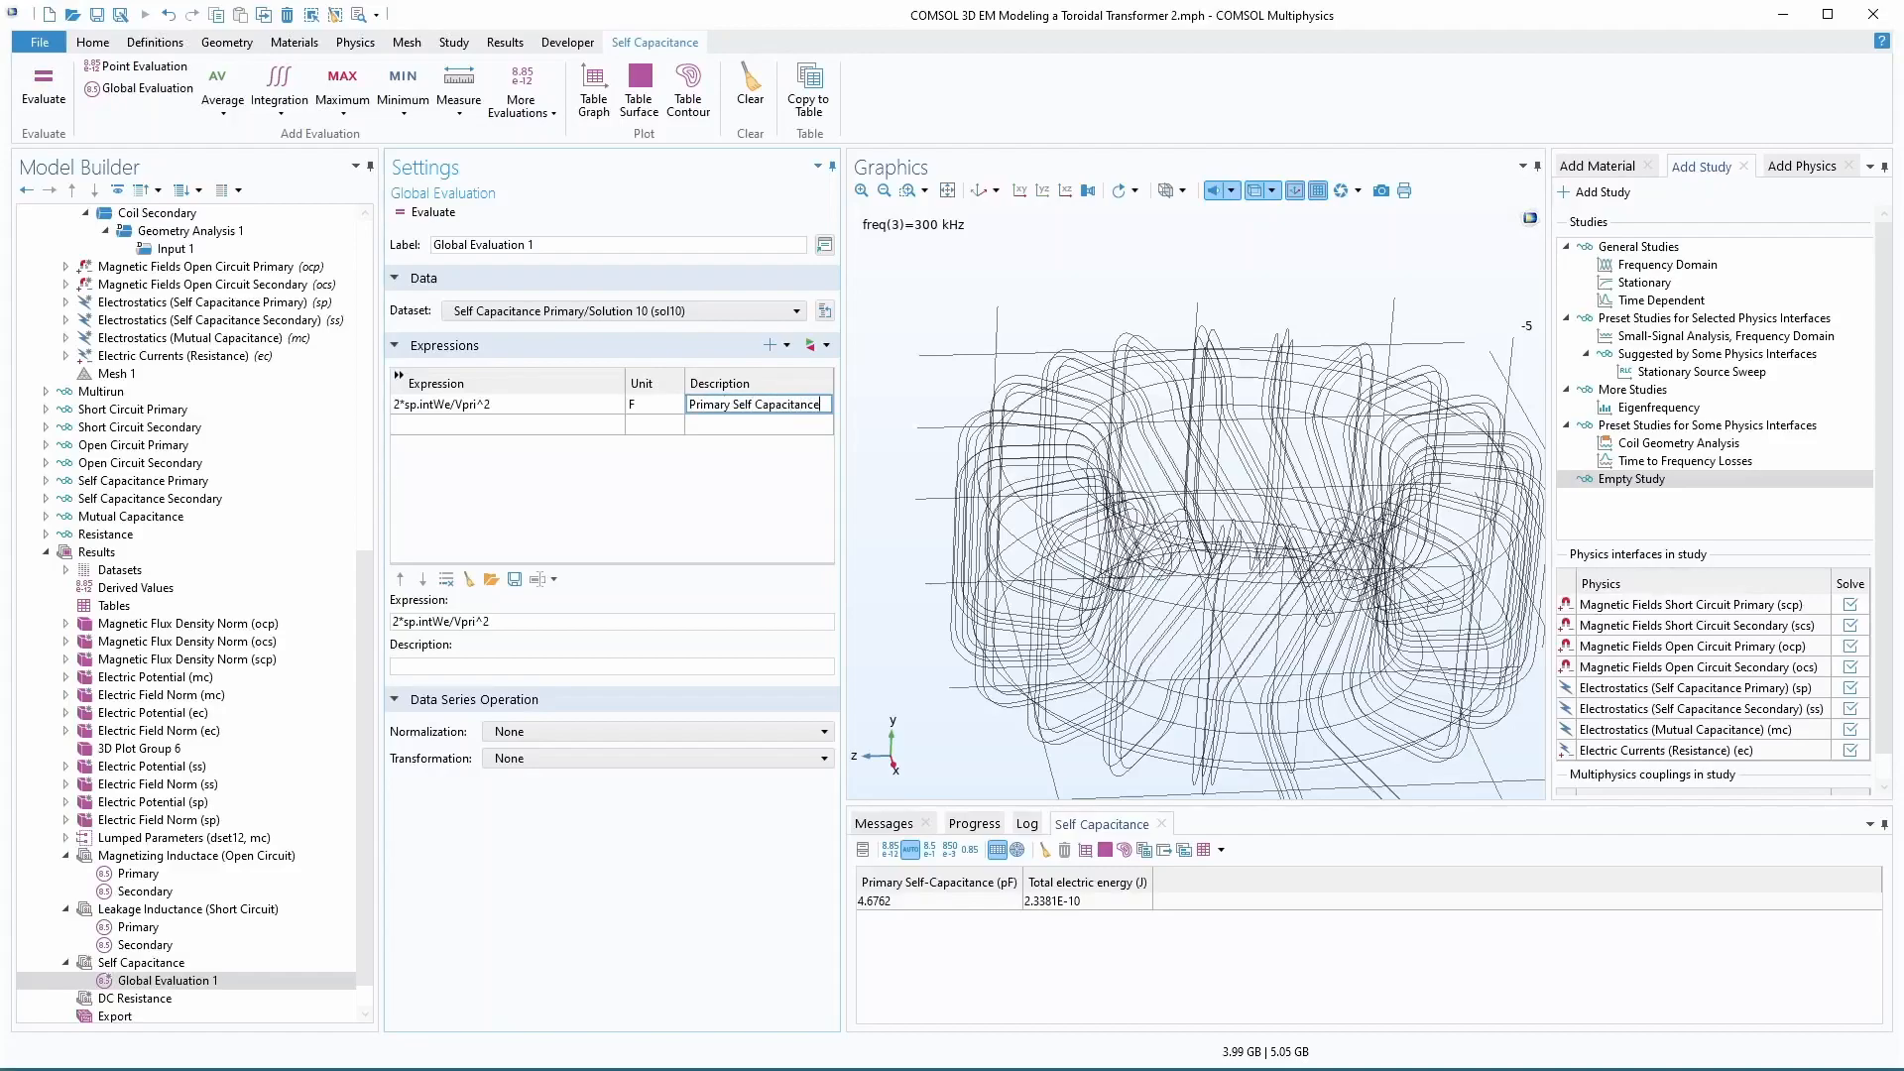
pyautogui.click(603, 423)
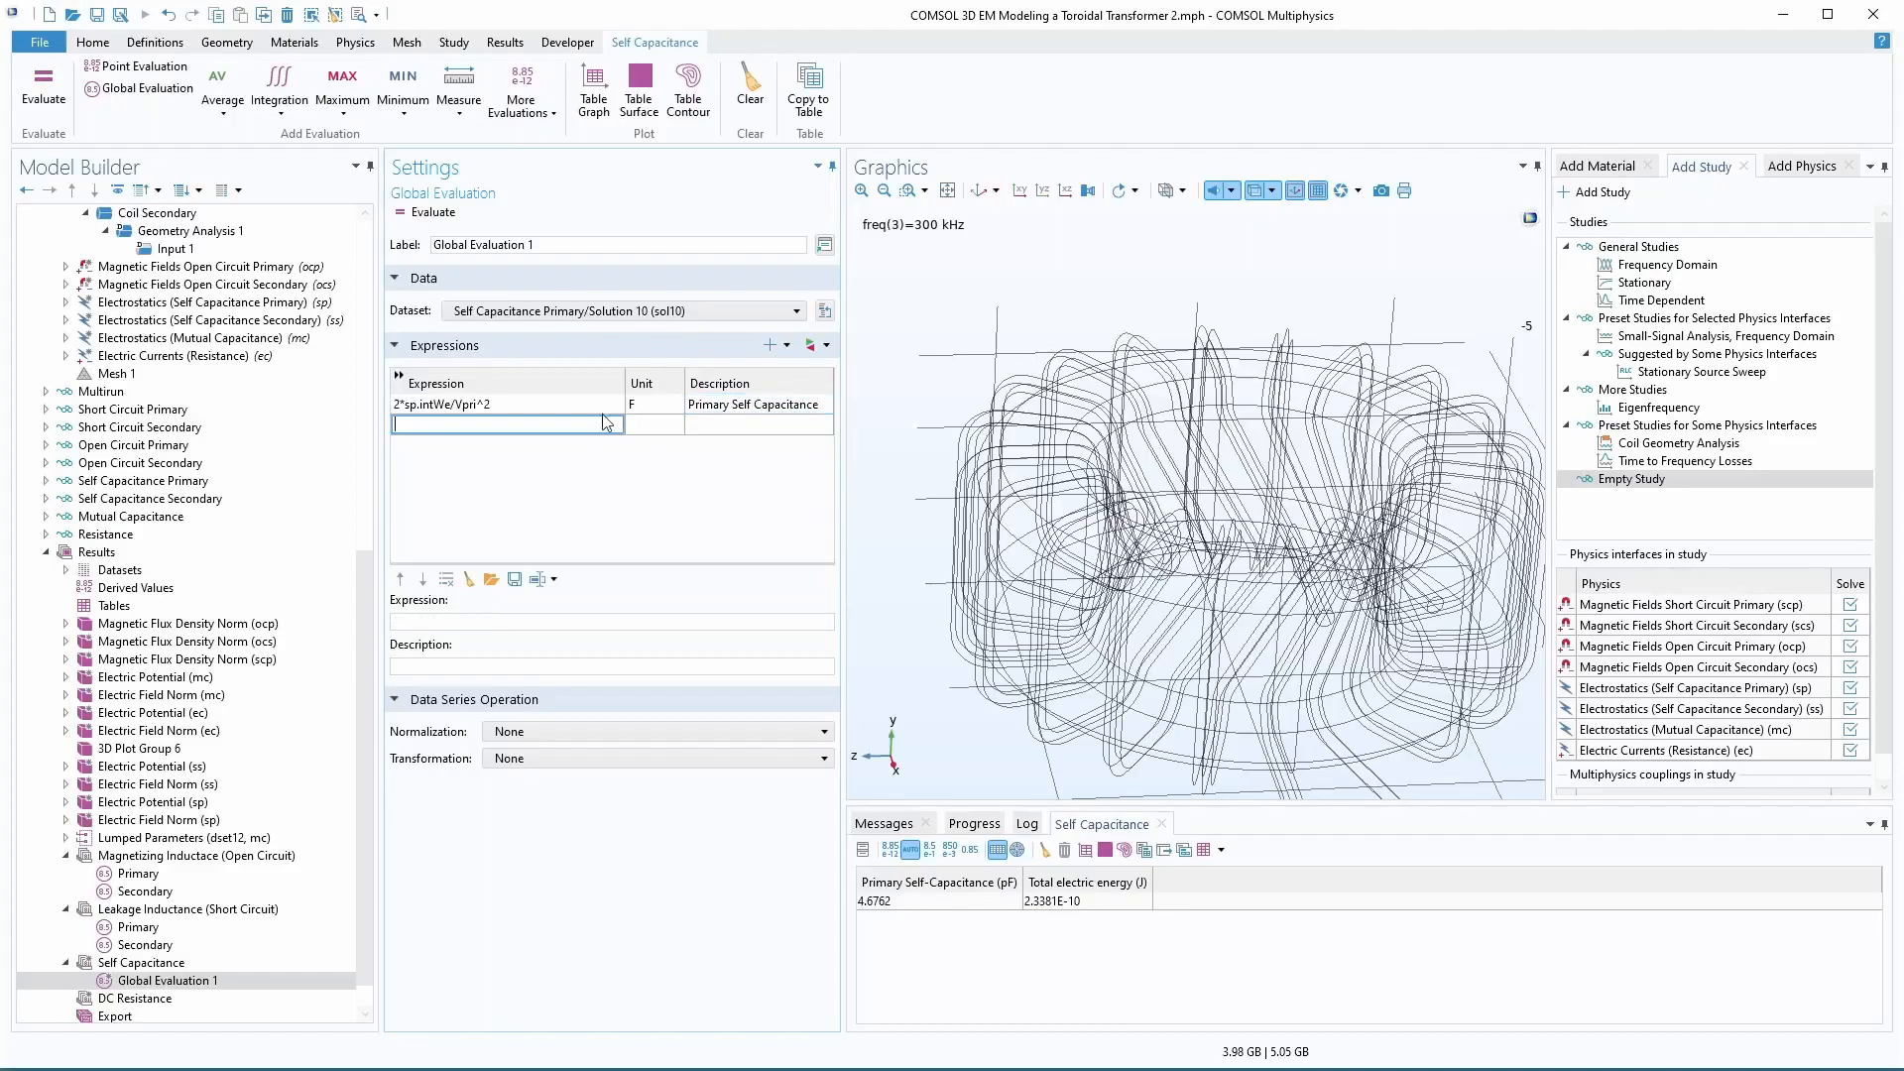
pyautogui.click(414, 216)
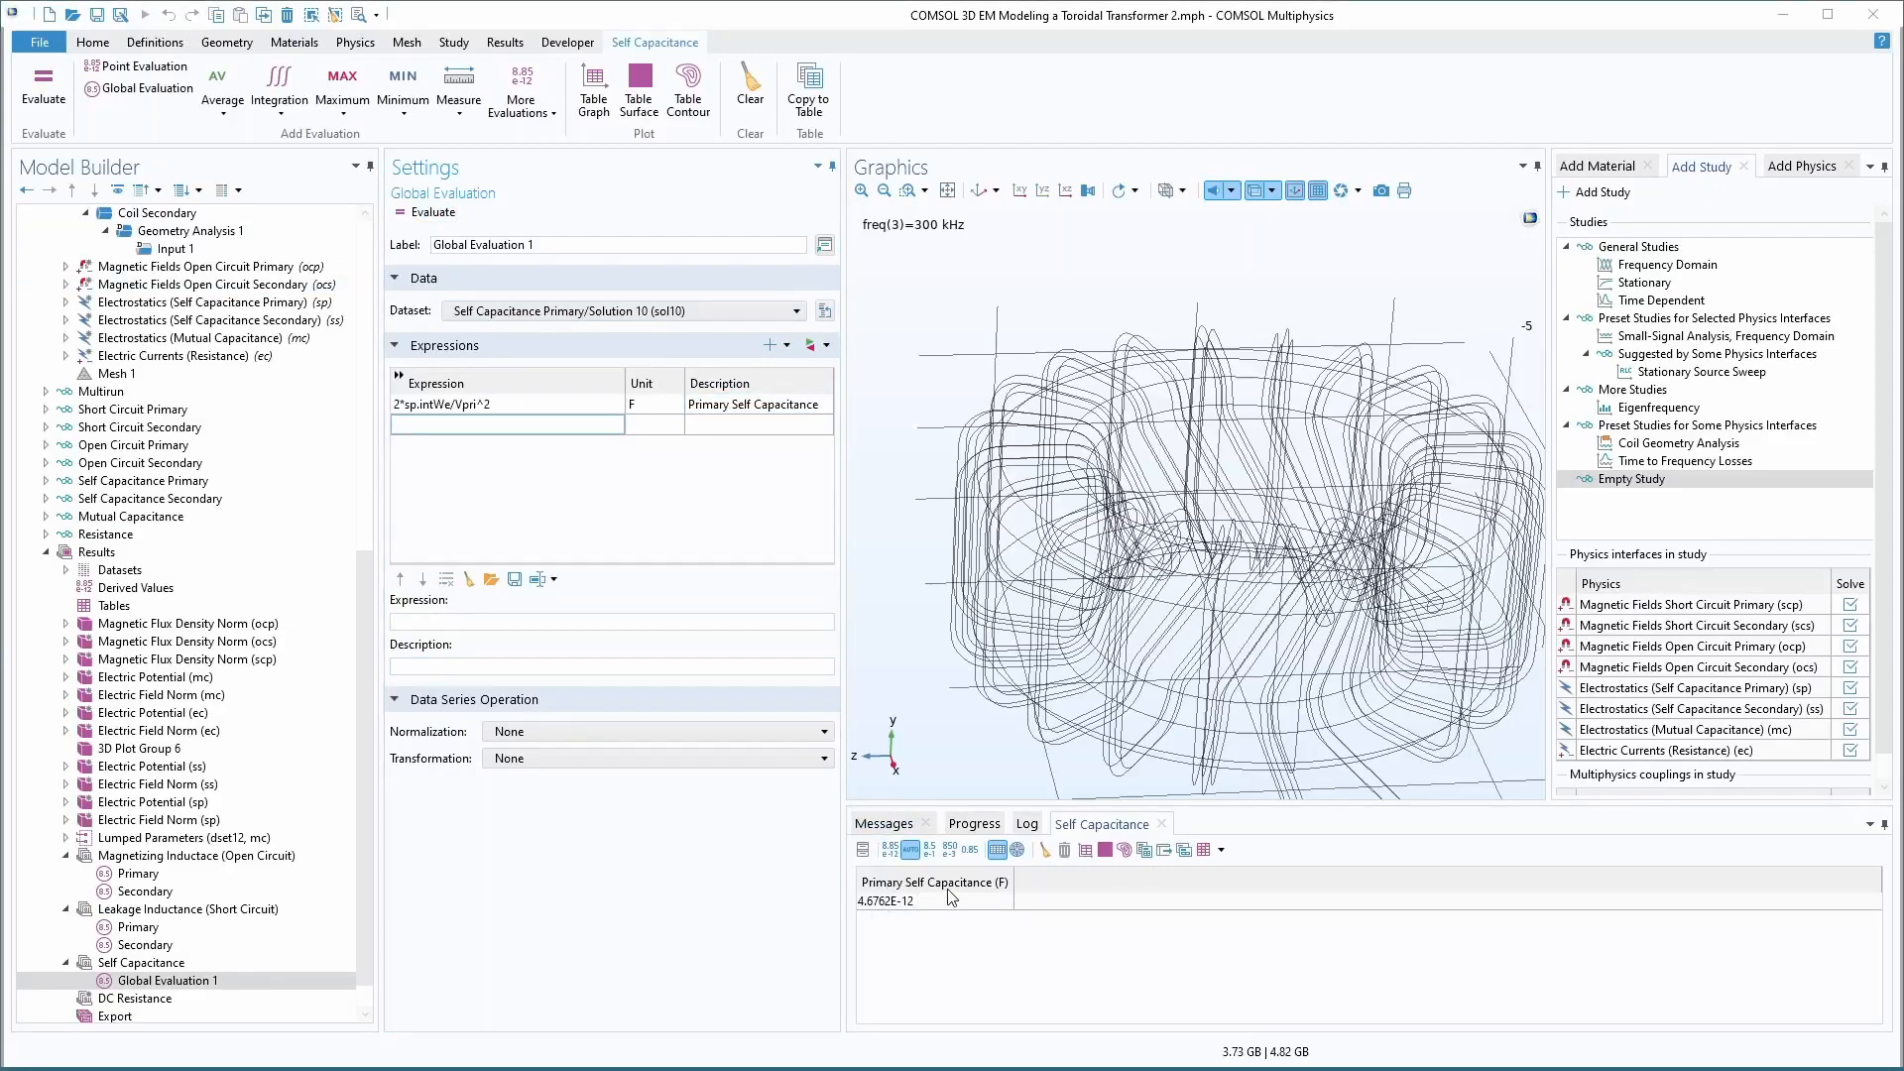
# - Change the primary self-capacitance unit to pF and re-evaluate
pyautogui.click(632, 404)
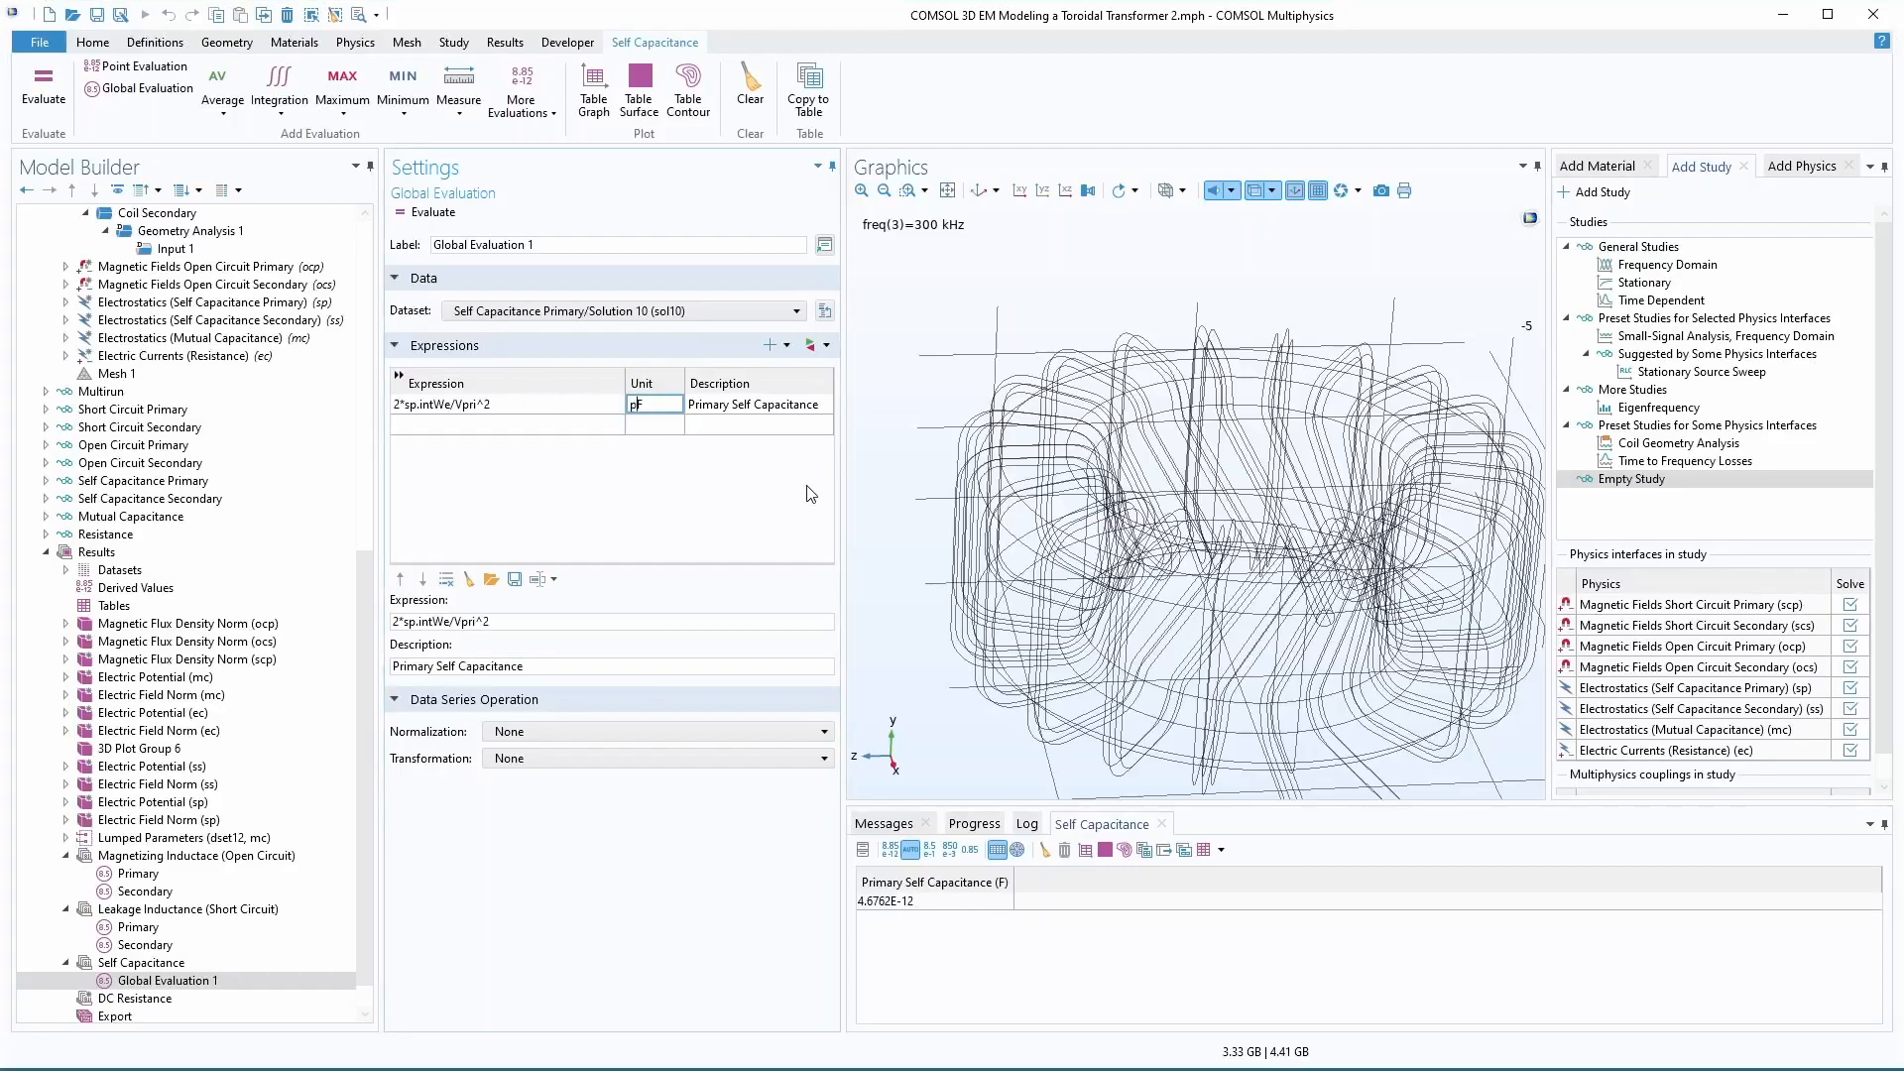
pyautogui.press('Tab')
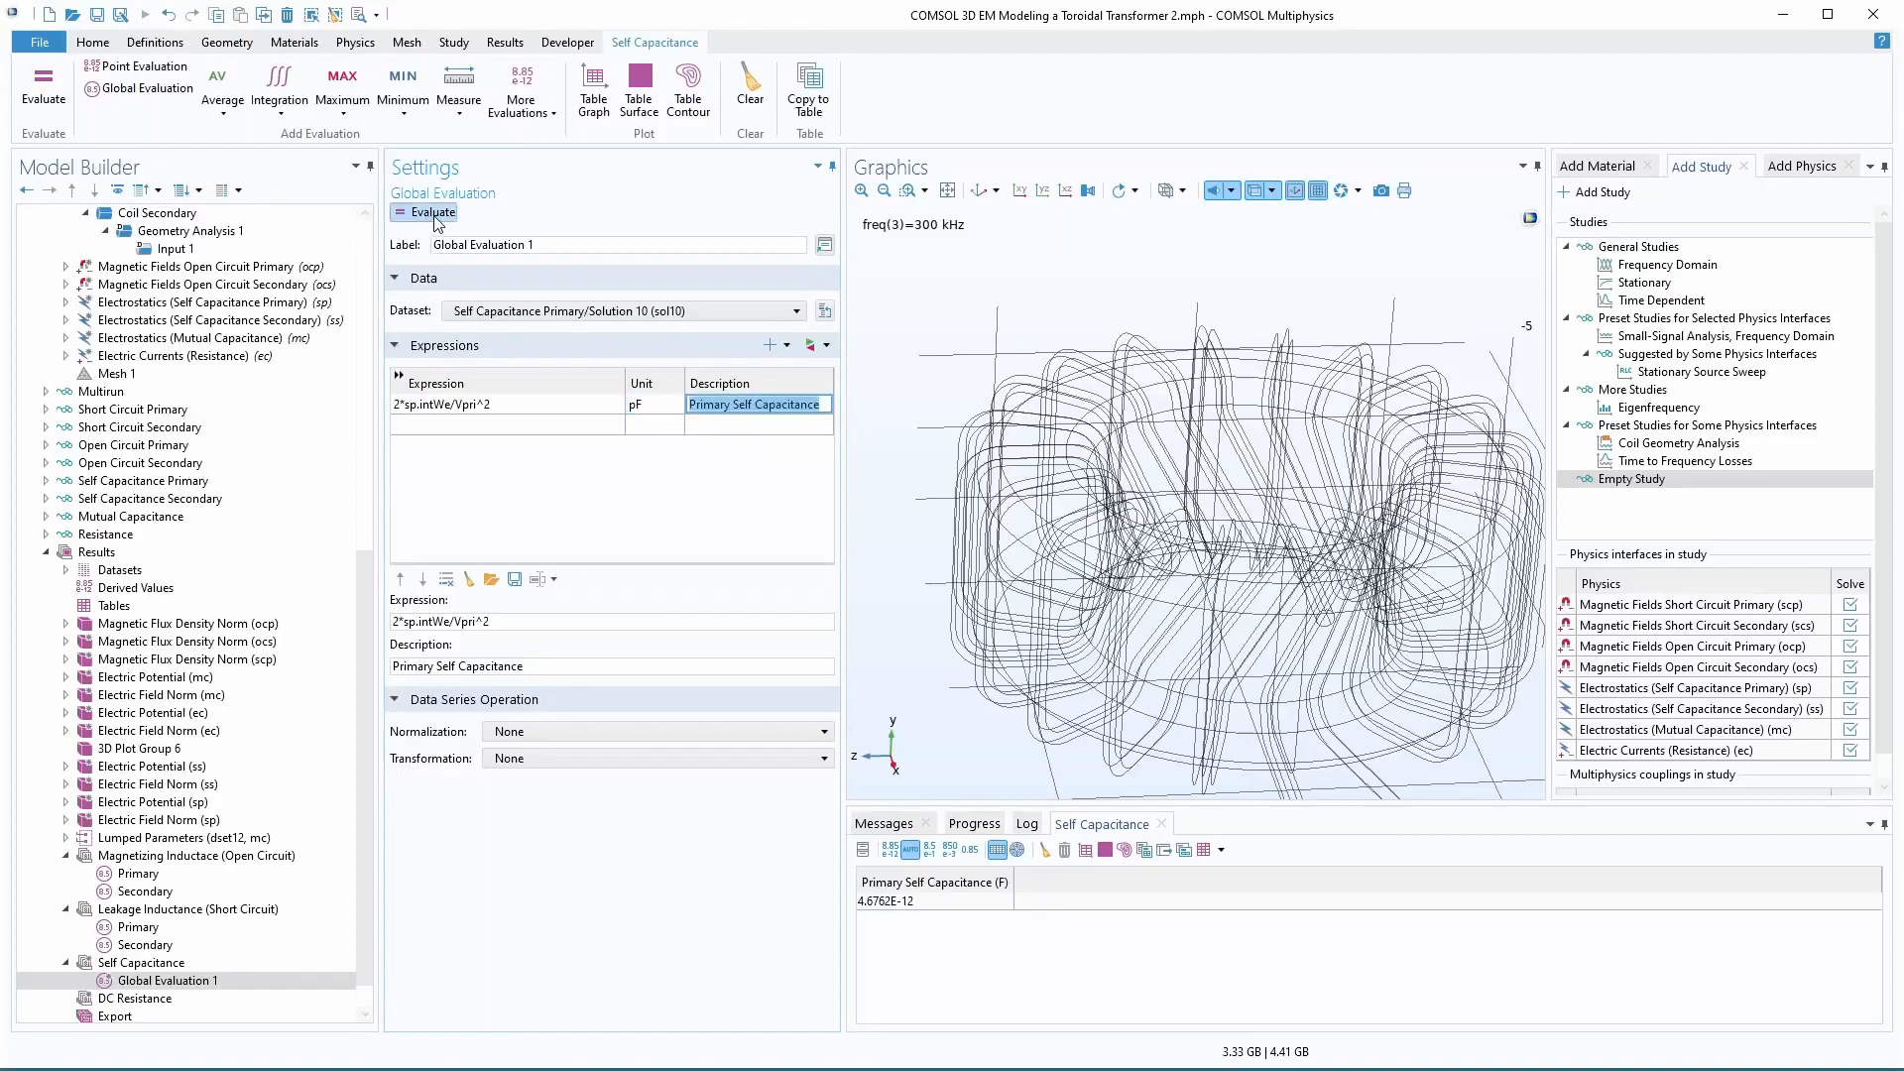
pyautogui.click(433, 213)
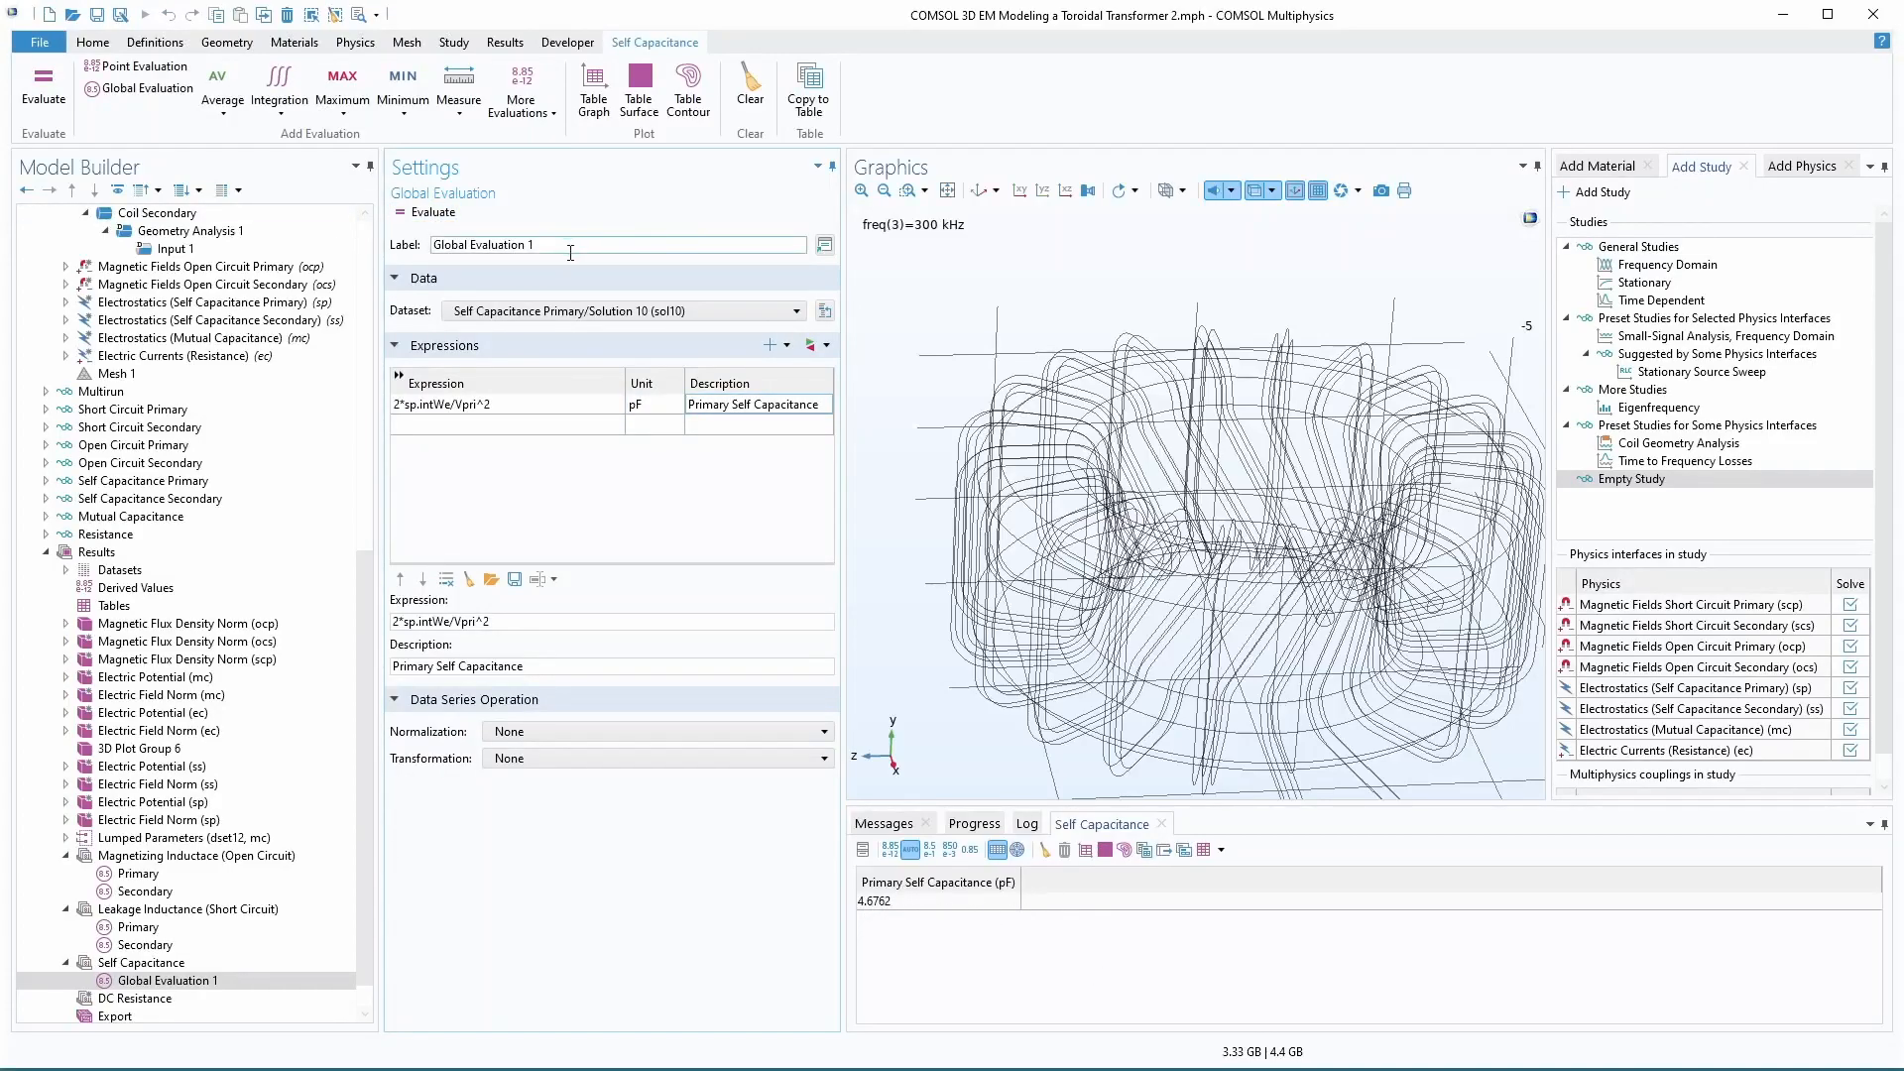
# - Rename the Self Capacitance group's Global Evaluation 1 as Primary and duplicate it
pyautogui.moveTo(569, 248); pyautogui.dragTo(326, 217)
pyautogui.write('Primary')
pyautogui.press('Return')
pyautogui.rightClick(147, 979)
pyautogui.click(208, 1066)
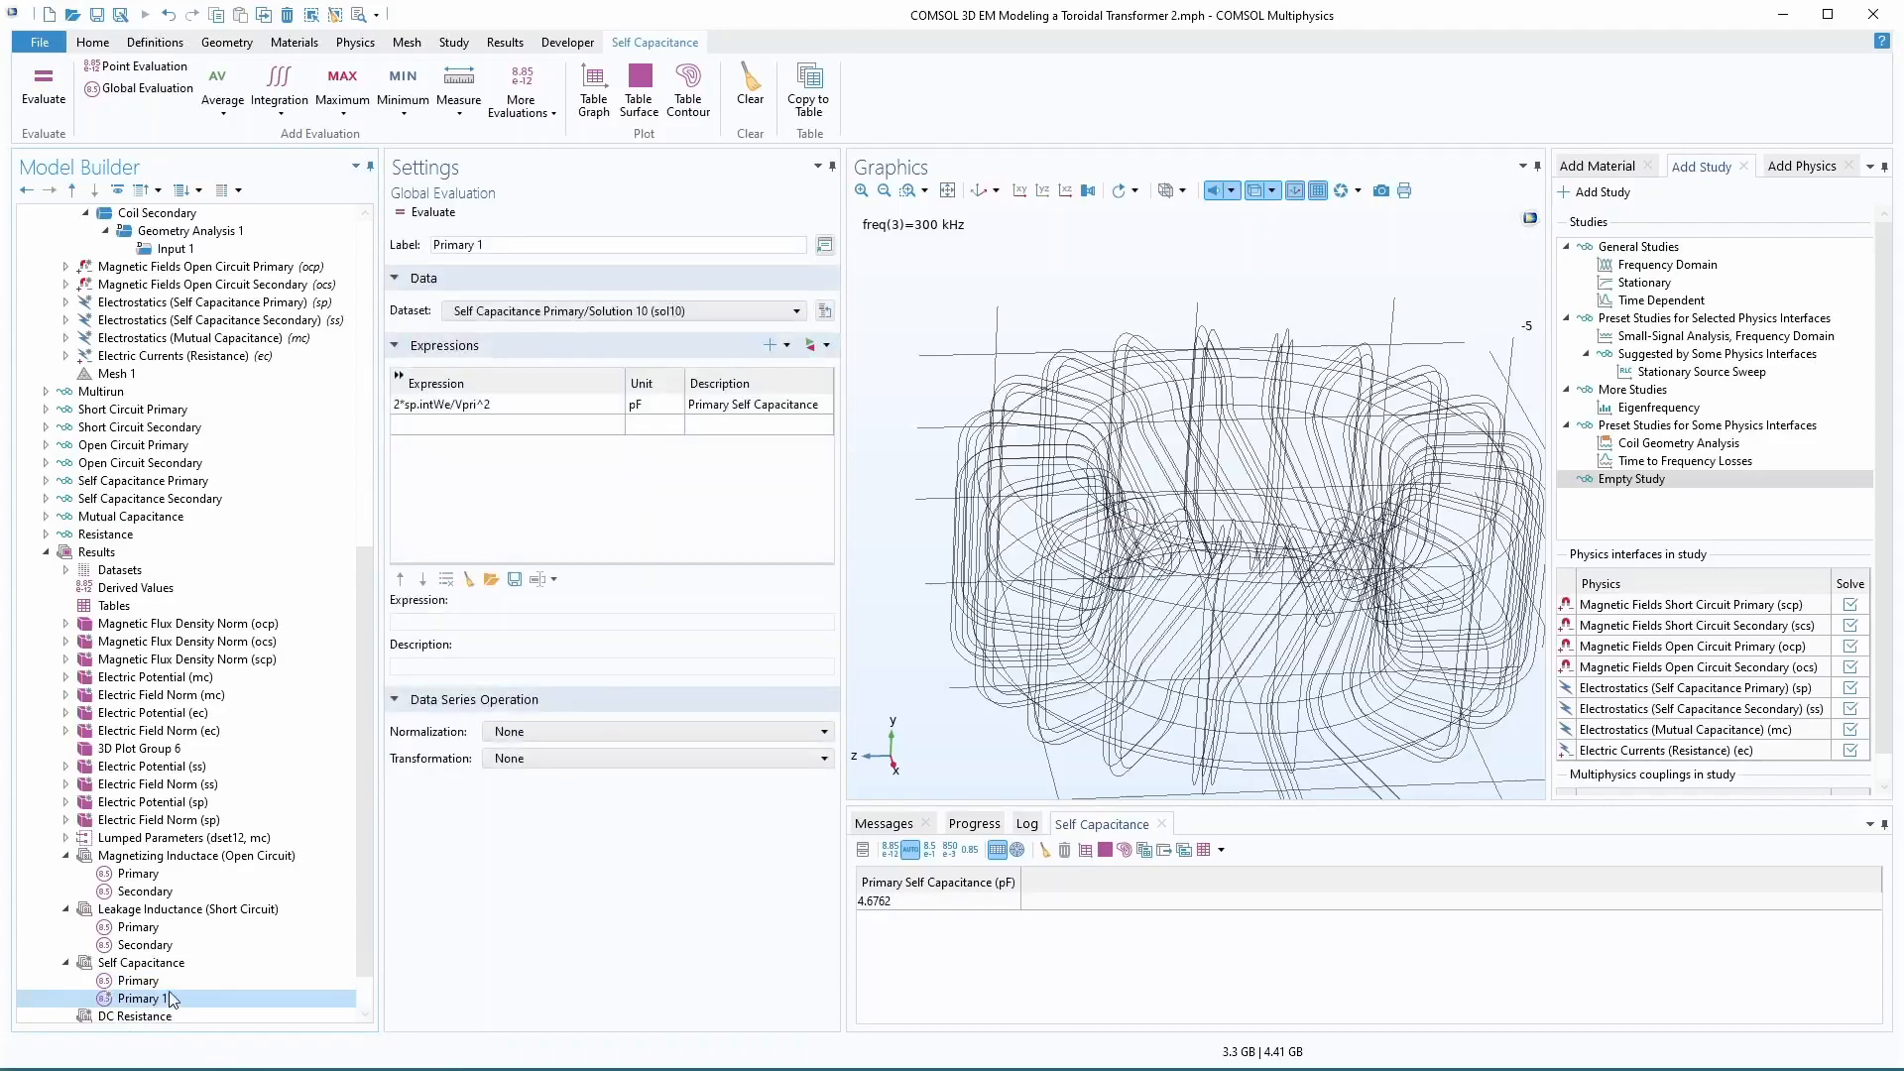
# - Label the duplicated evaluation Secondary and set its dataset to Self Capacitance Secondary/Solution 11 (sol11)
pyautogui.tripleClick(489, 245)
pyautogui.write('Secondary')
pyautogui.click(614, 311)
pyautogui.click(595, 541)
# - Change the Secondary evaluation's expression to 2*ss.intWe/Vsec^2 and evaluate it
pyautogui.click(421, 403)
pyautogui.press('BackSpace')
pyautogui.write('s')
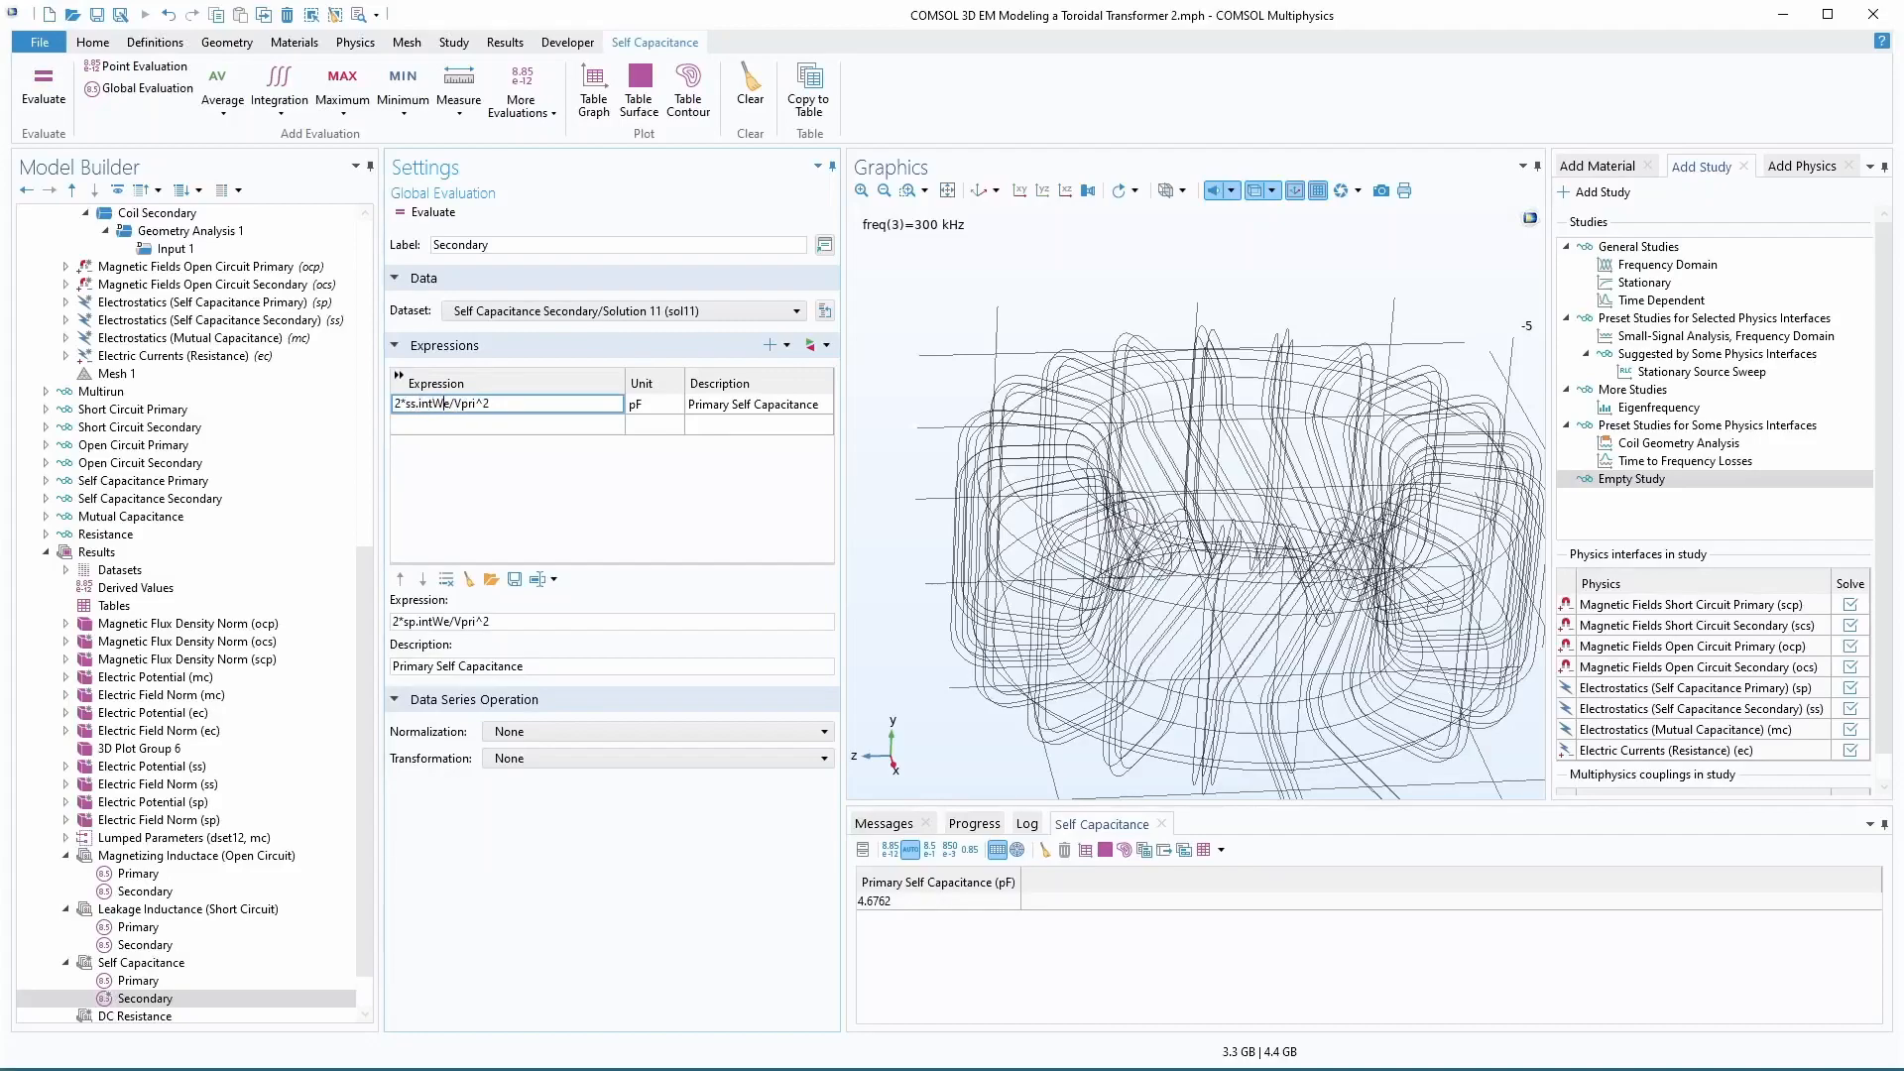
pyautogui.press('BackSpace')
pyautogui.press('BackSpace')
pyautogui.press('BackSpace')
pyautogui.write('sec')
pyautogui.press('Tab')
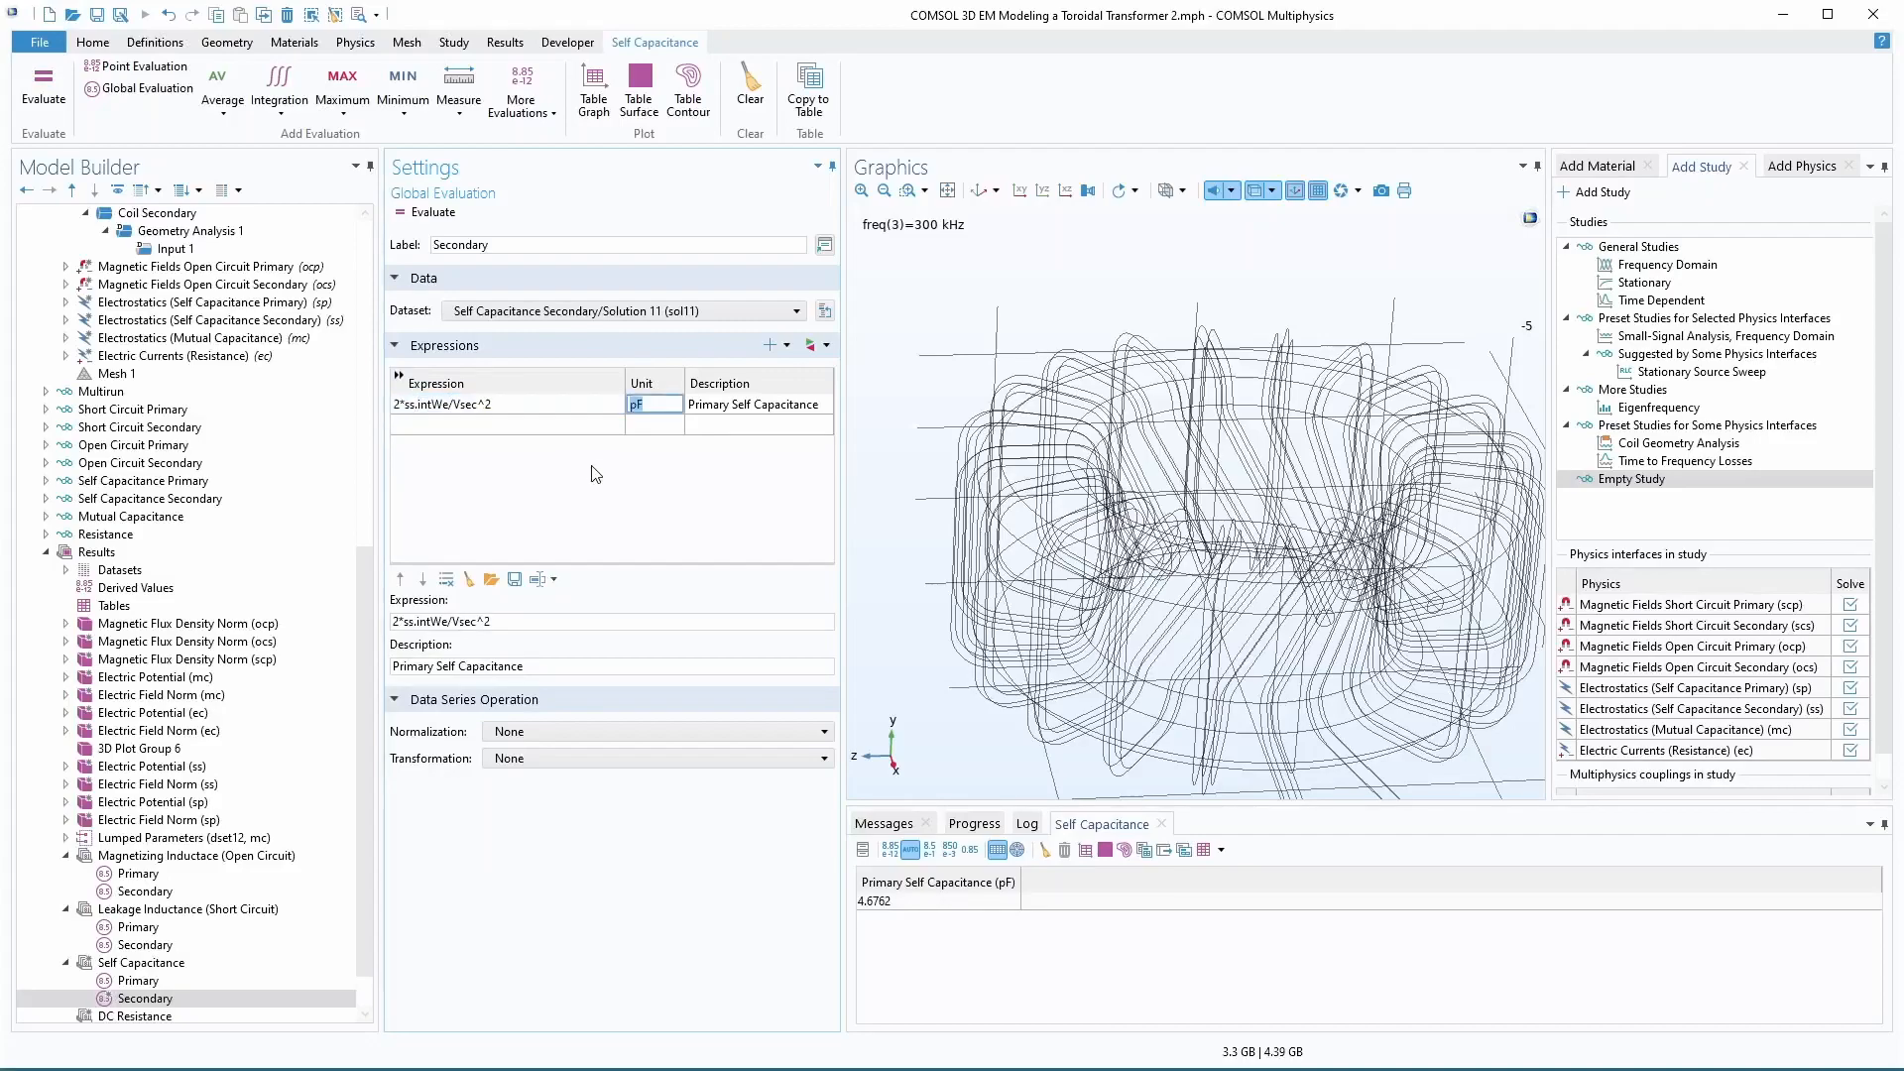
pyautogui.click(422, 214)
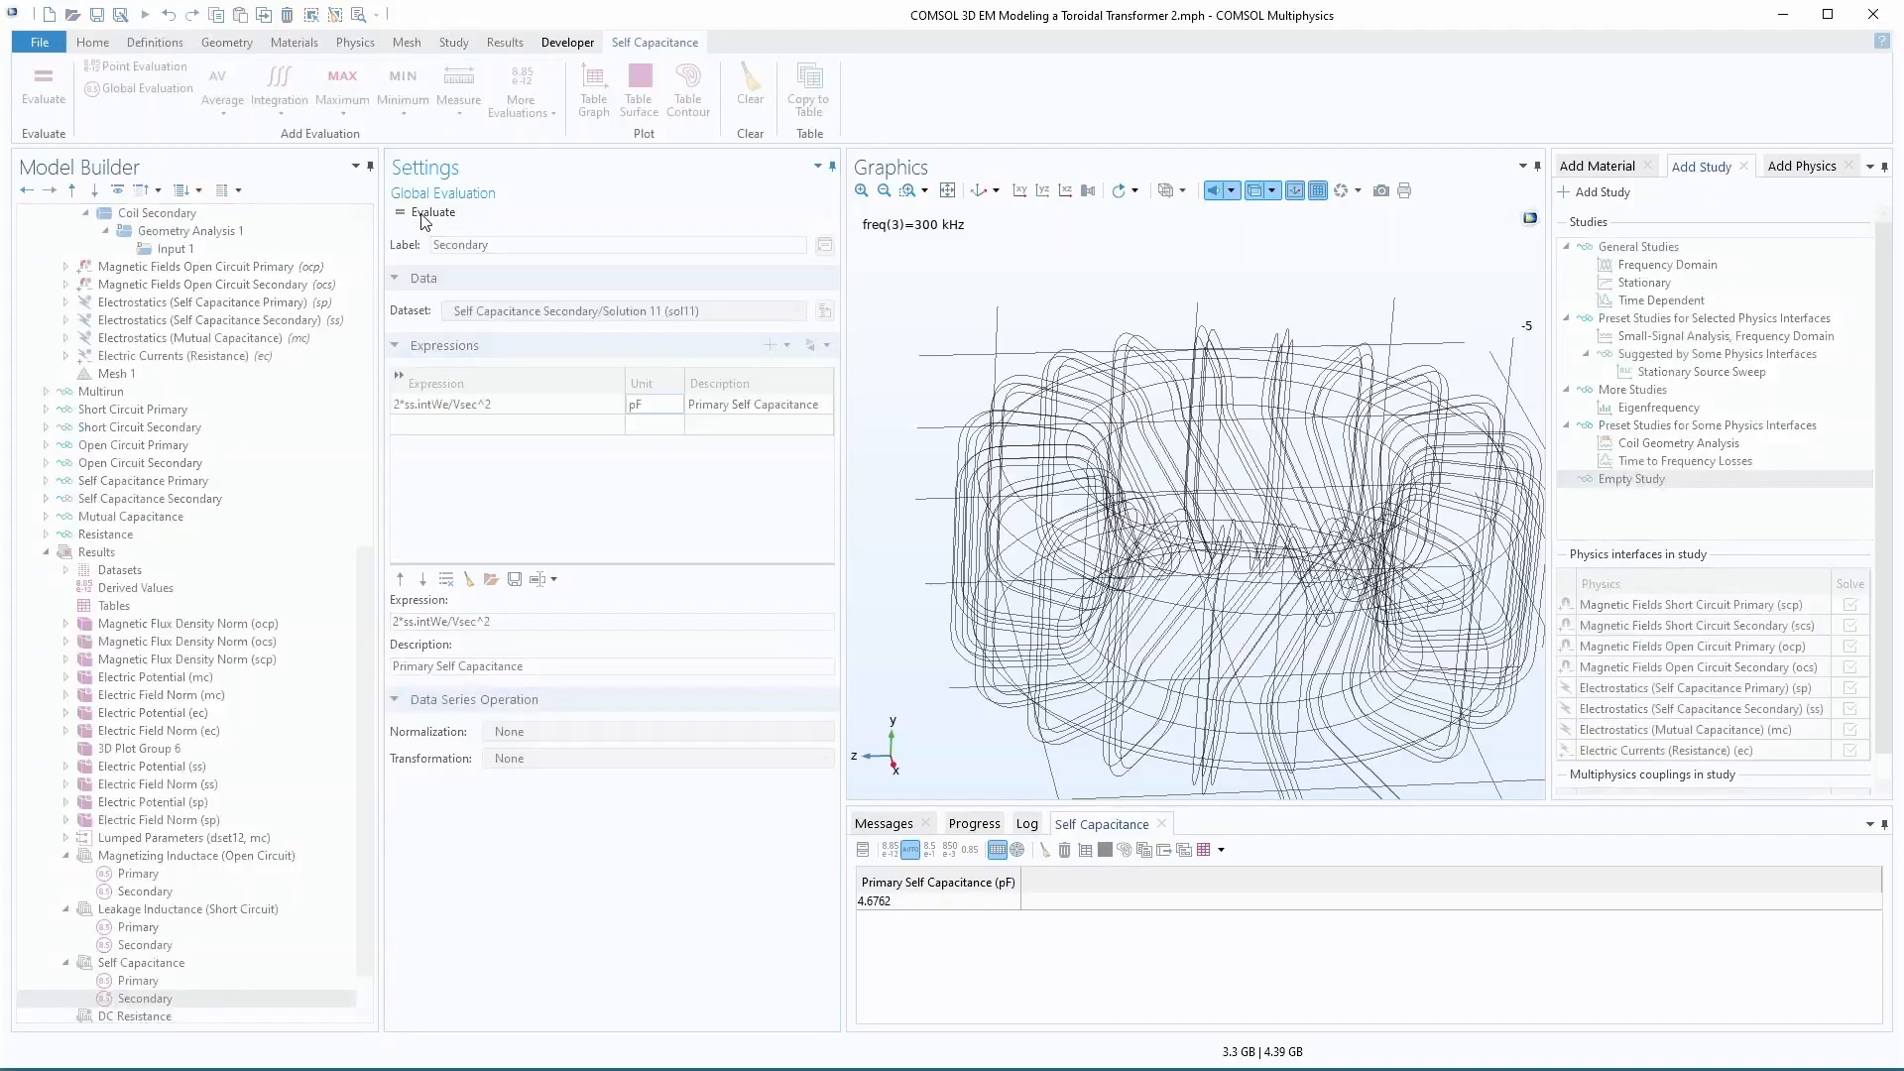
# - Change the expression's description to Secondary Self Capacitance and re-evaluate
pyautogui.doubleClick(707, 405)
pyautogui.write('Secondary')
pyautogui.click(426, 212)
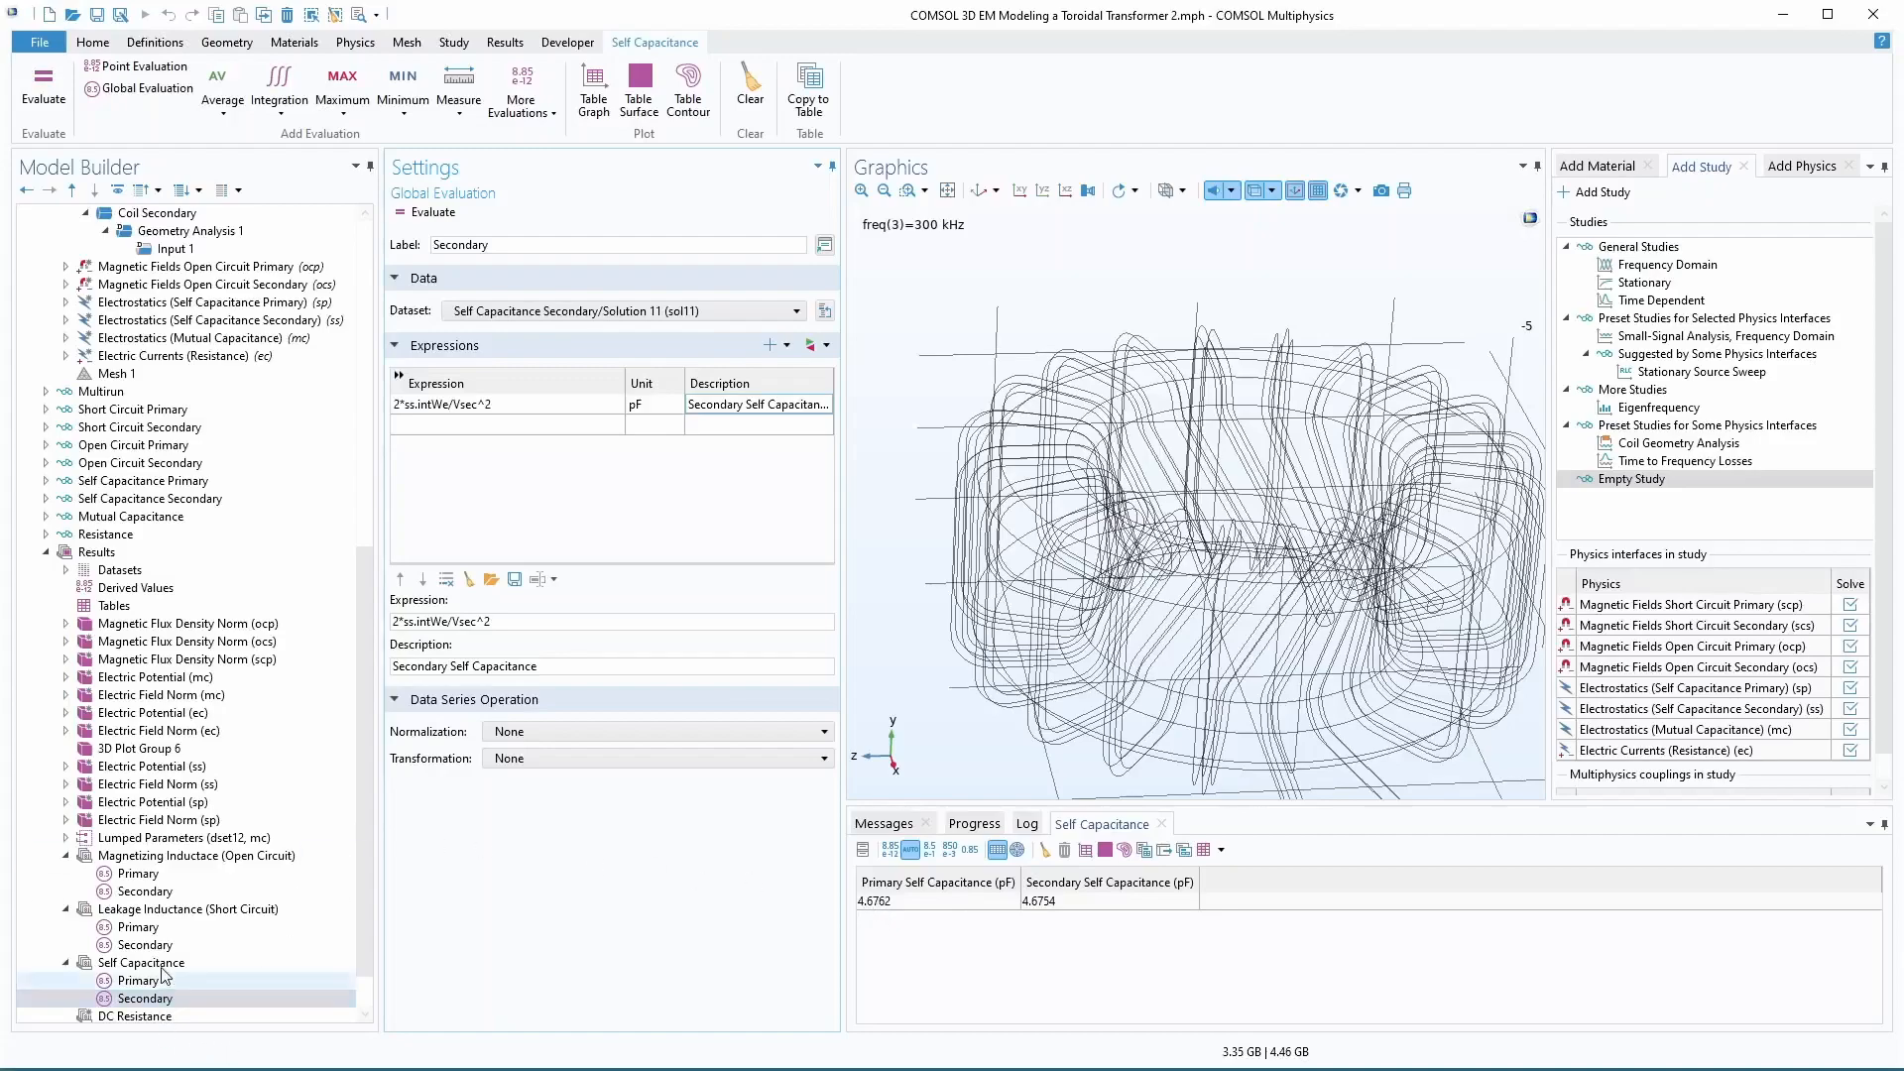
# - Add a Global Evaluation to the DC Resistance group and label it Primary
pyautogui.scroll(-1, 129, 980)
pyautogui.click(119, 967)
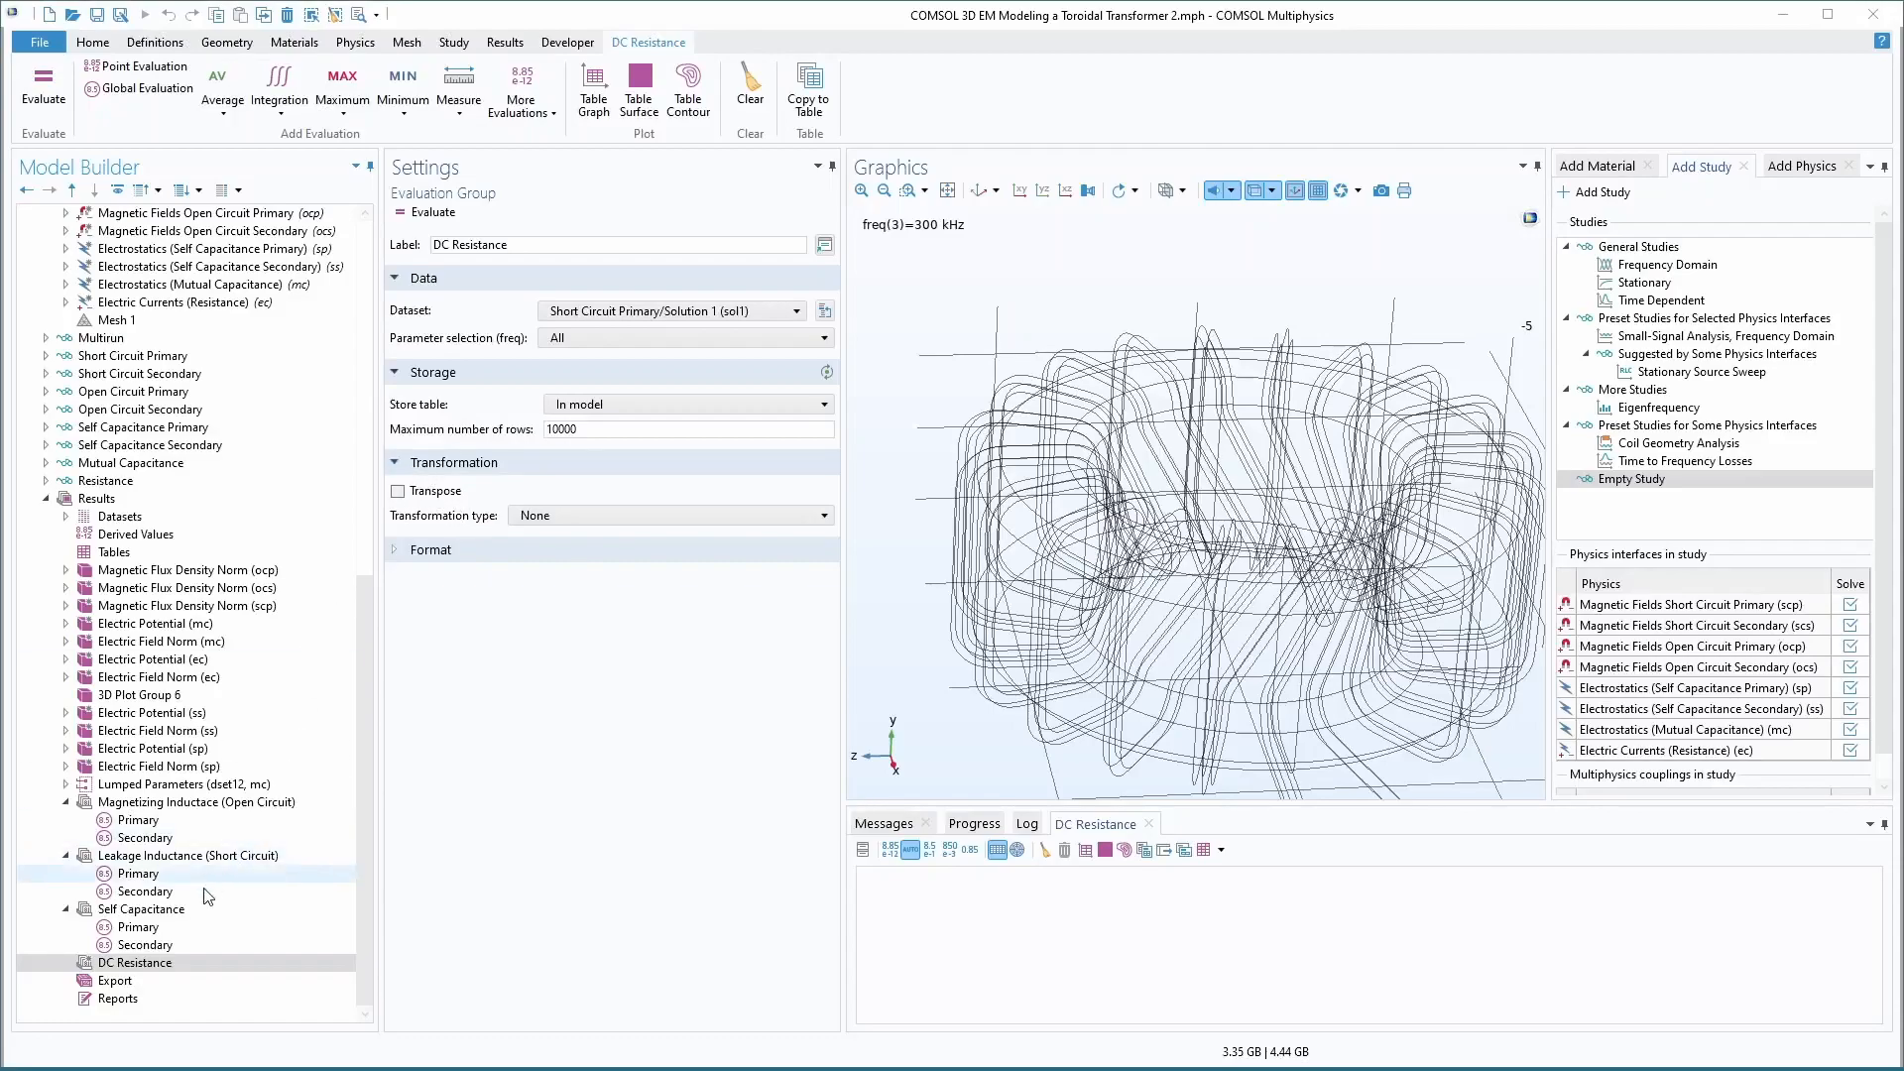
pyautogui.rightClick(139, 962)
pyautogui.click(215, 1027)
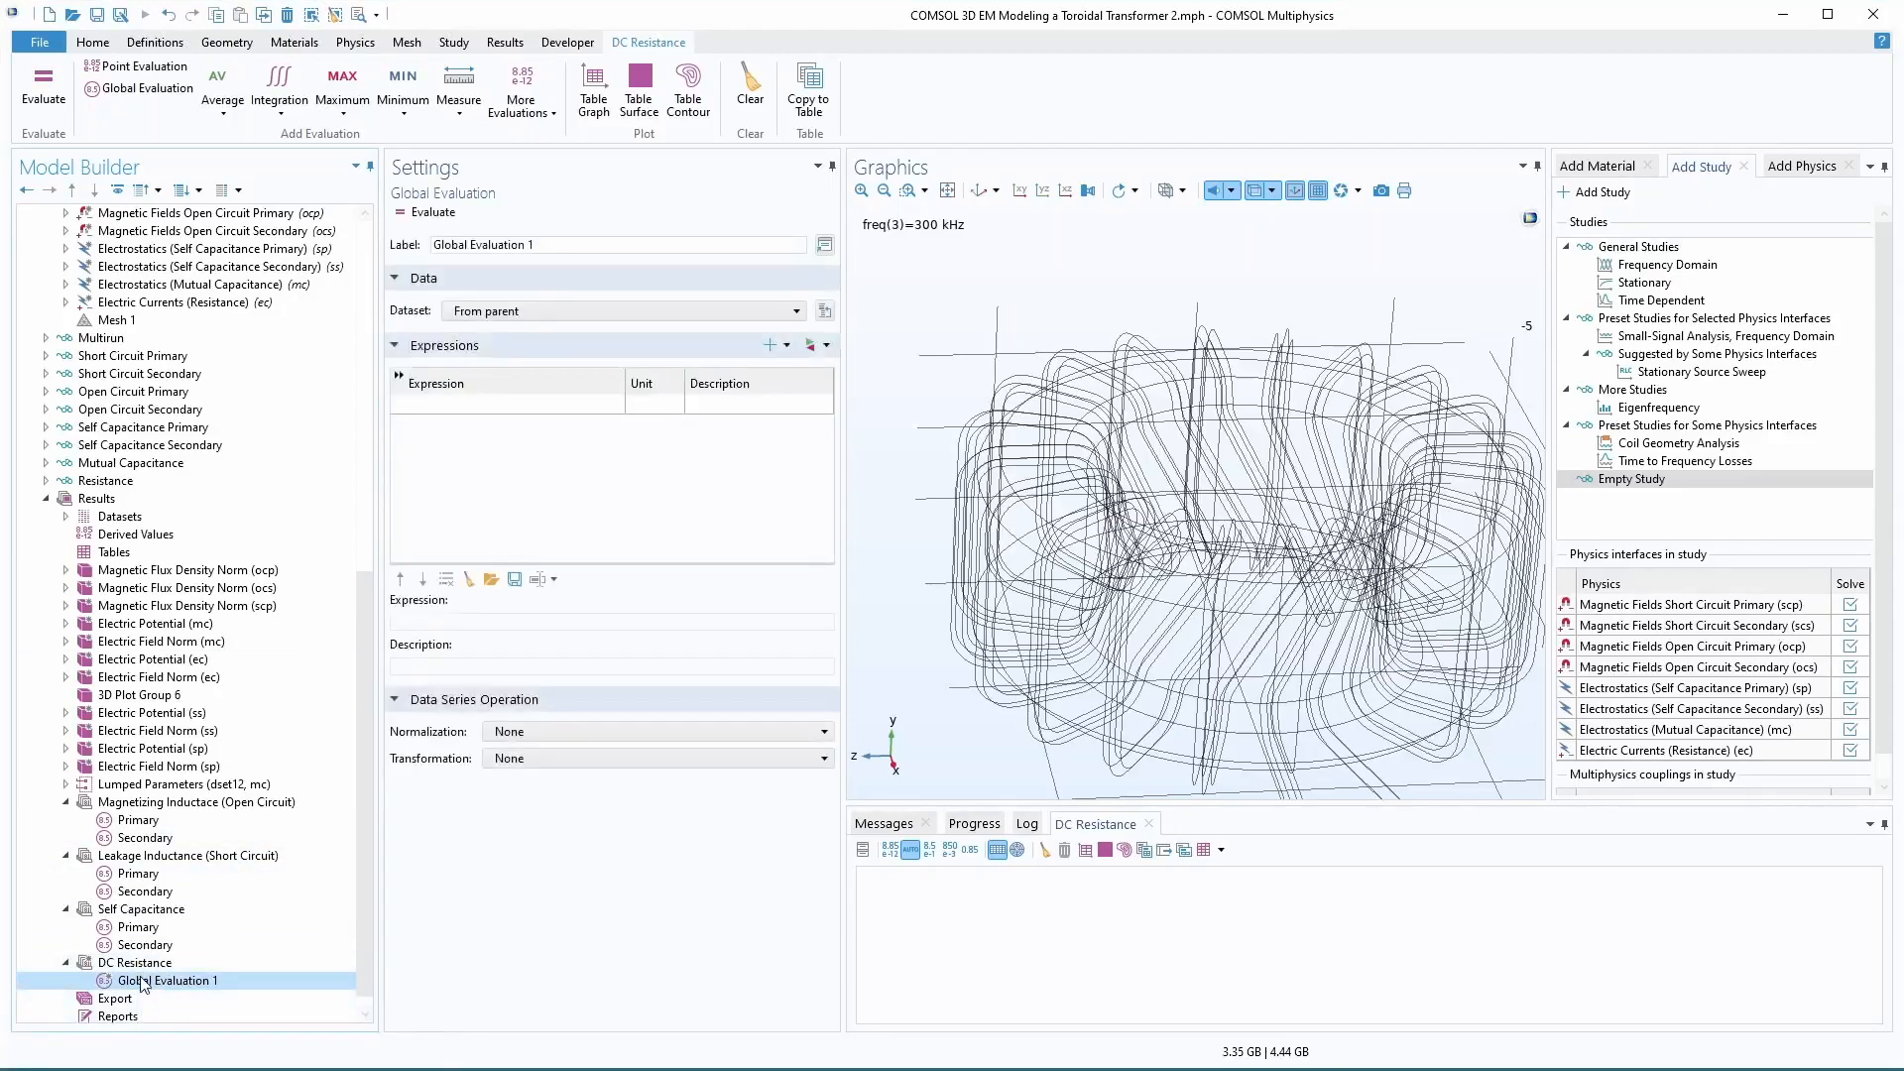
pyautogui.tripleClick(486, 243)
pyautogui.write('Primary')
pyautogui.press('Return')
# - Set the DC Resistance group's dataset to None
pyautogui.click(183, 963)
pyautogui.click(625, 309)
pyautogui.click(620, 330)
# - Set the DC Resistance group's Global Evaluation dataset to Resistance/Solution 13 (sol13) and relabel the evaluation Resistance
pyautogui.click(181, 980)
pyautogui.click(614, 312)
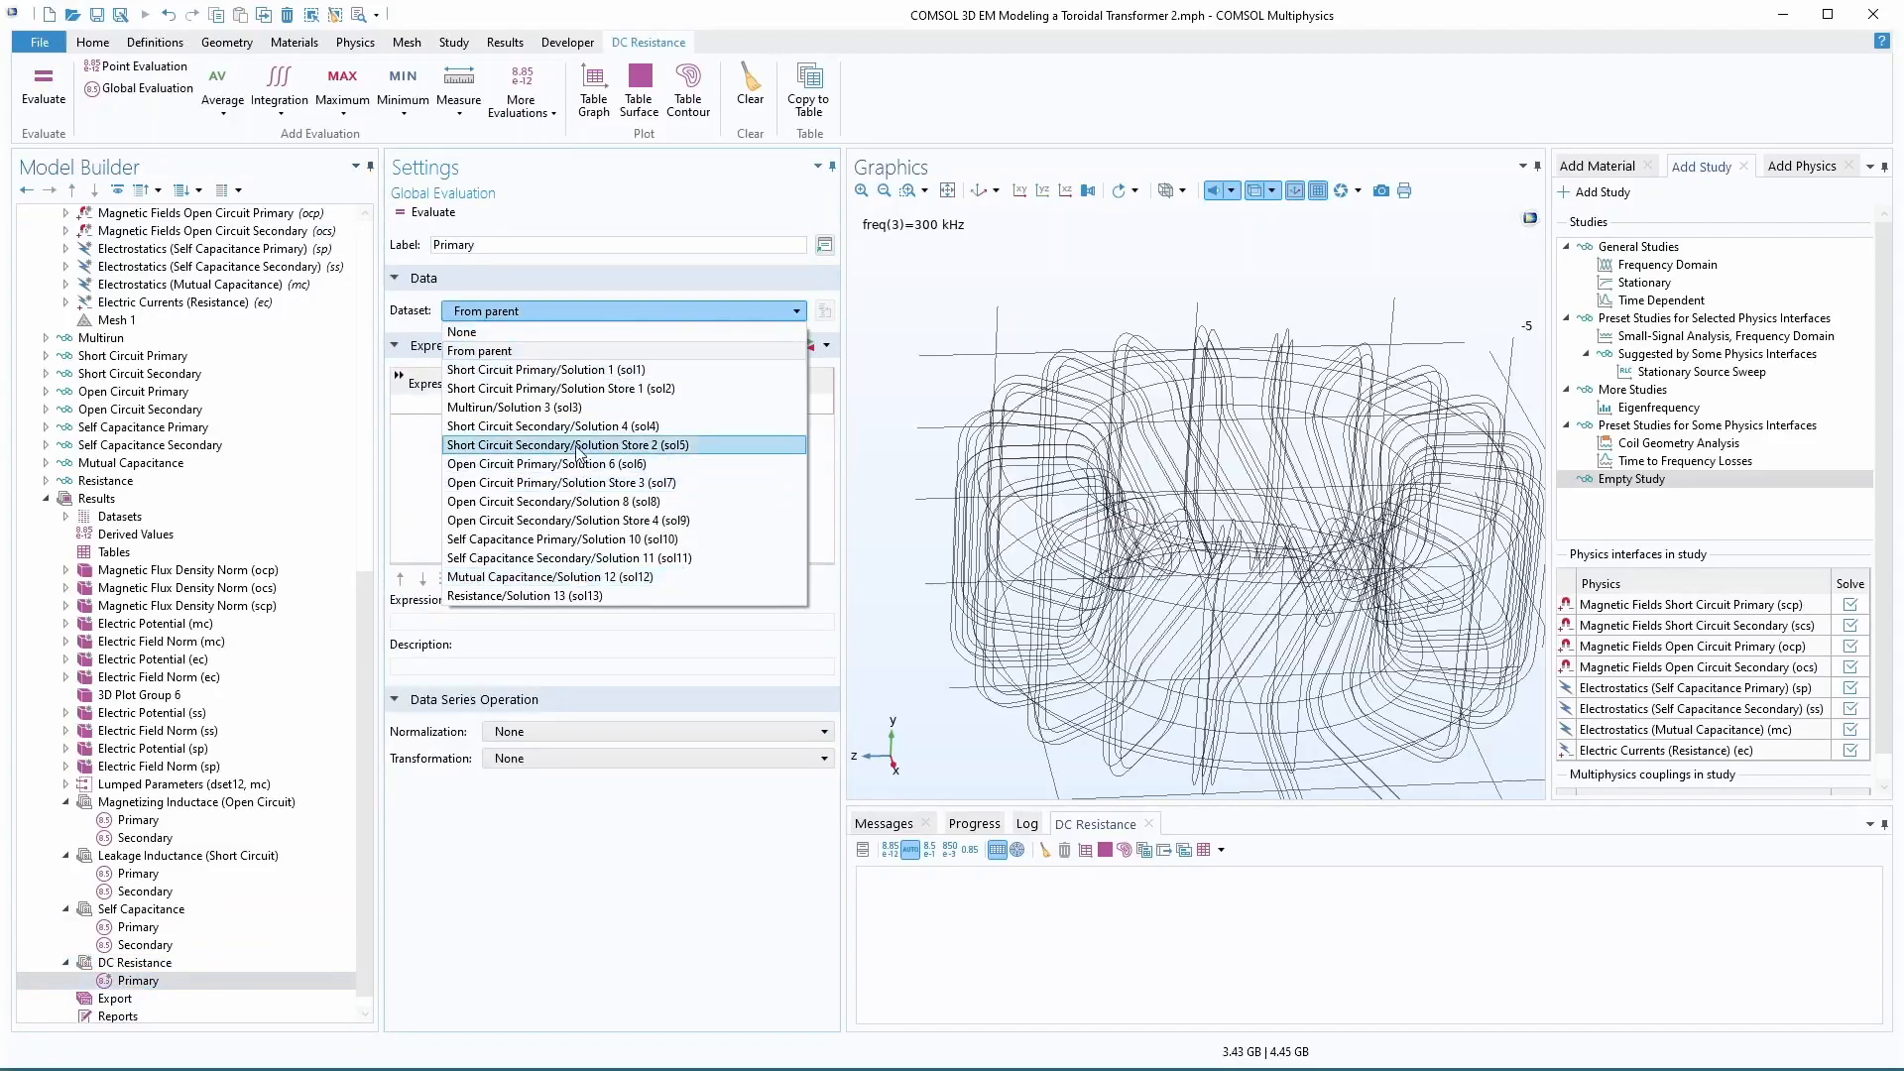
pyautogui.click(524, 563)
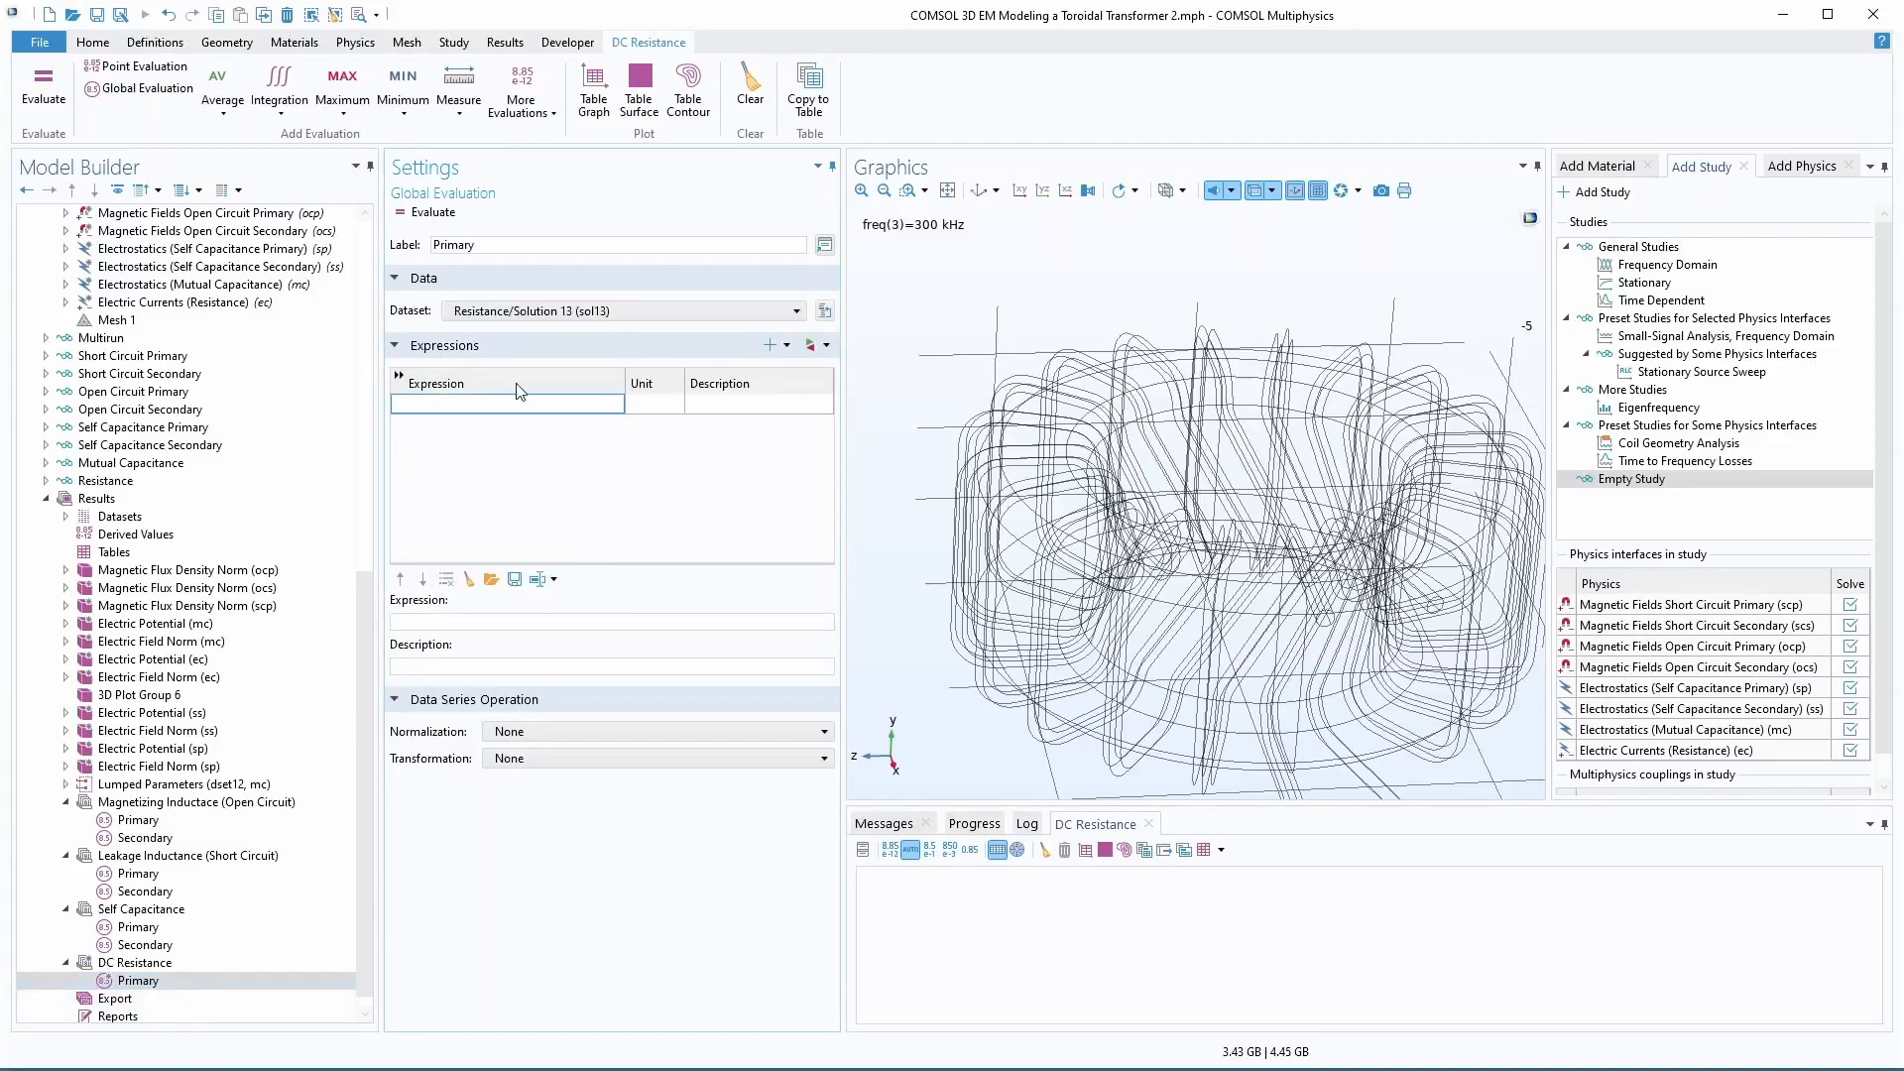
pyautogui.doubleClick(491, 244)
pyautogui.write('Resistance')
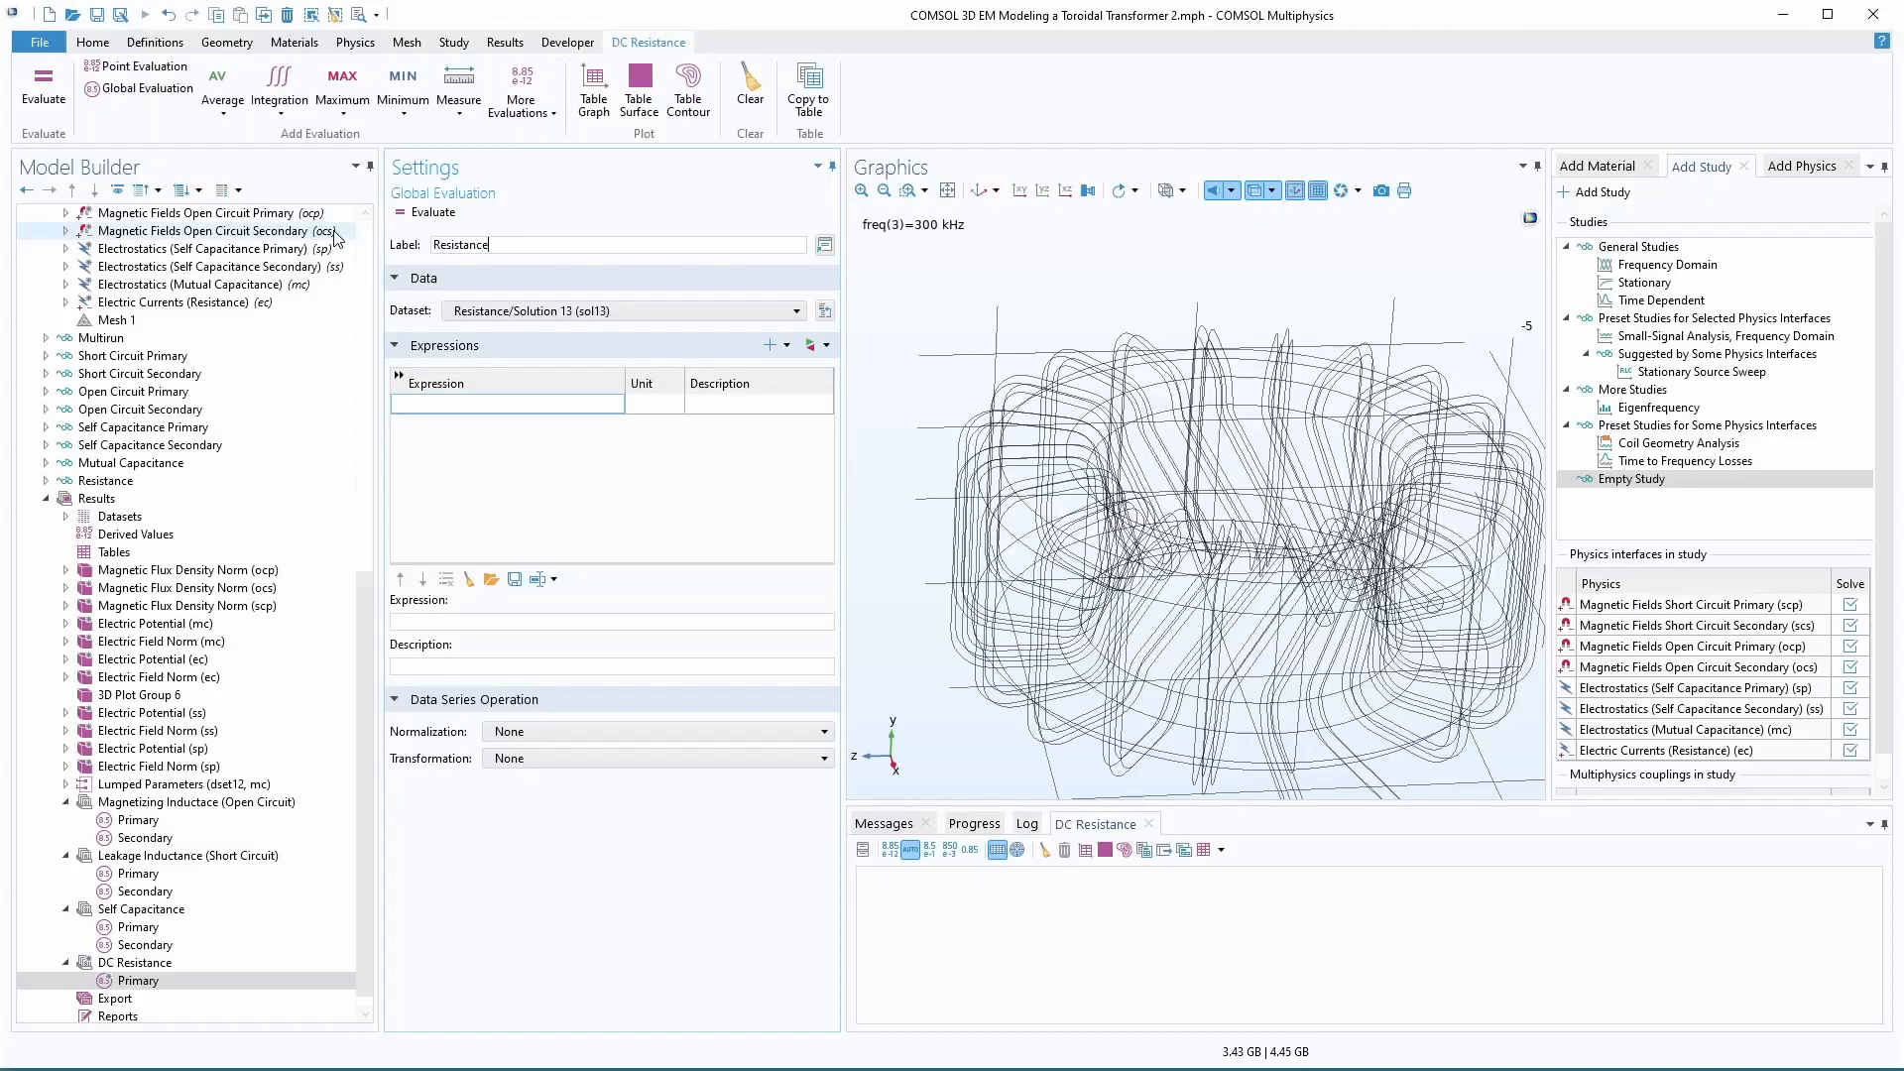
# - Enter the expression Vpri/ec.I0_Primary in the Resistance evaluation with the description Primary Resistance
pyautogui.click(476, 409)
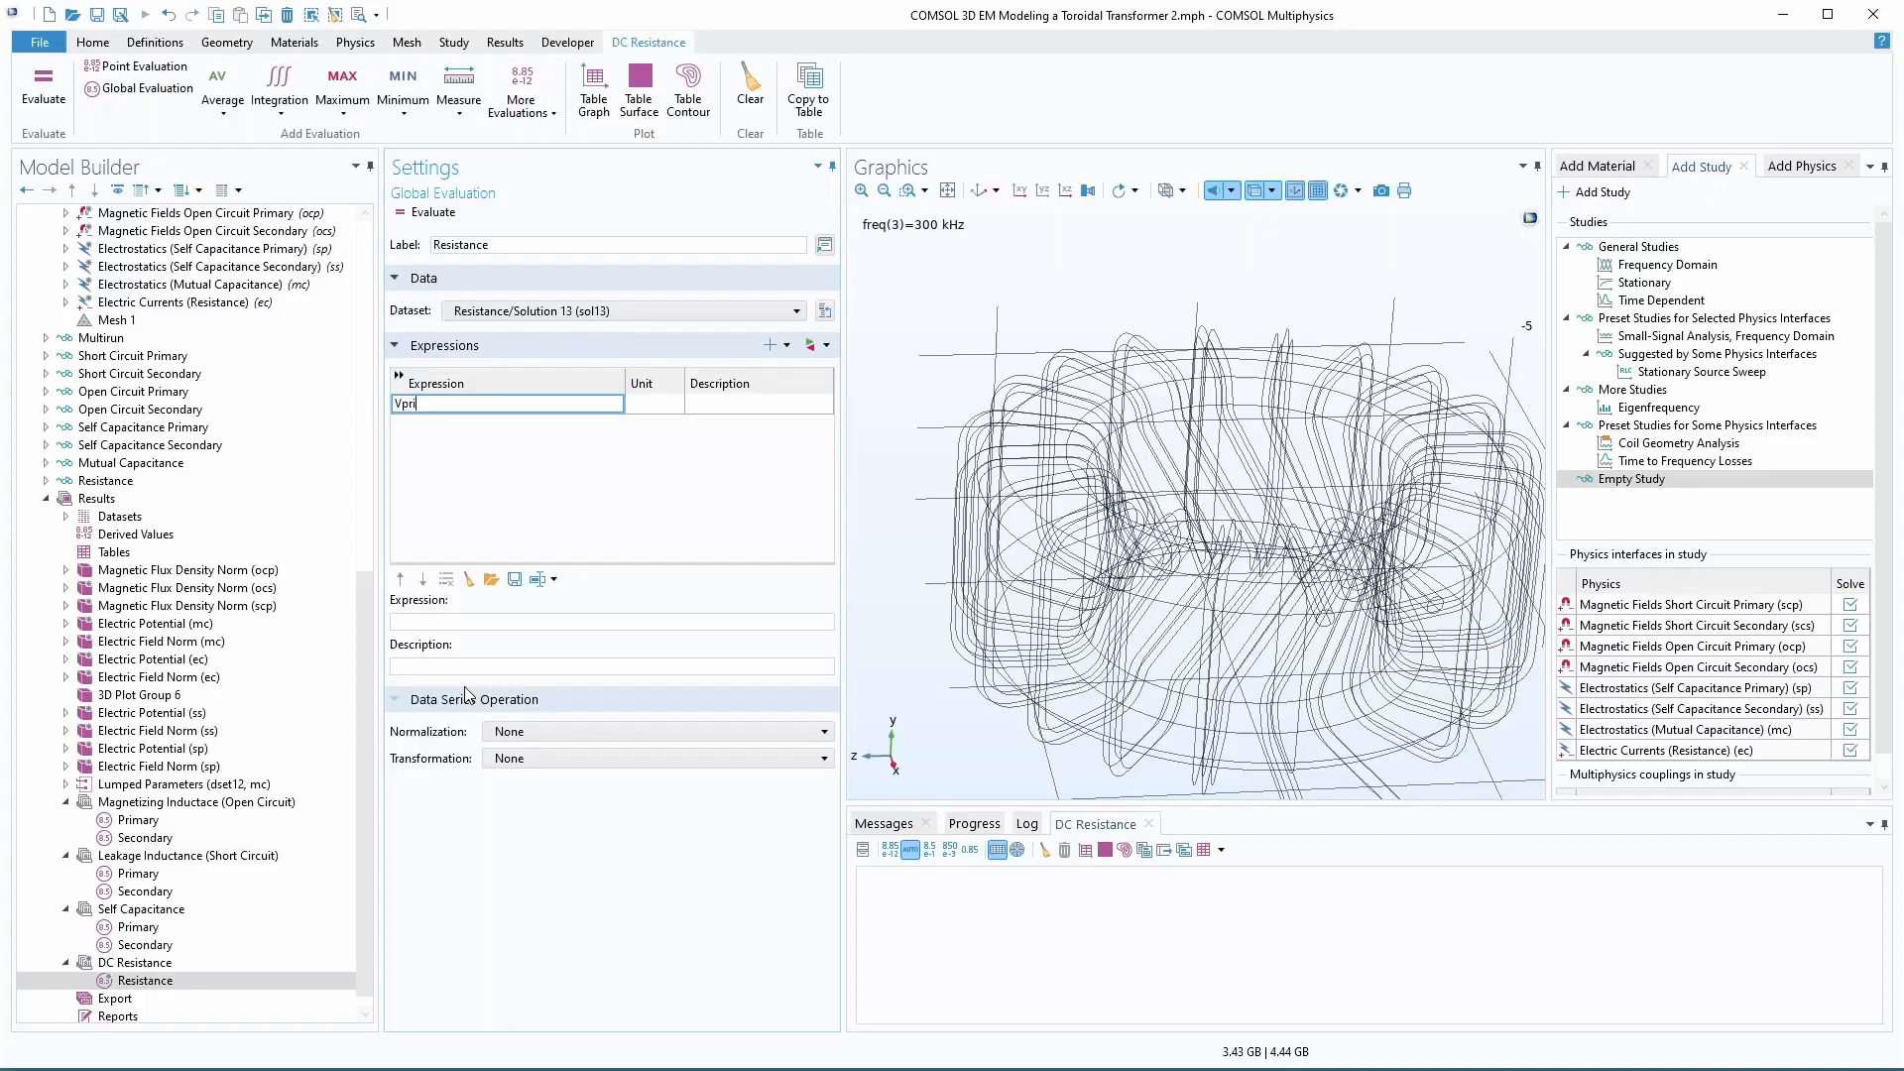
pyautogui.hotkey('ctrl', 'space')
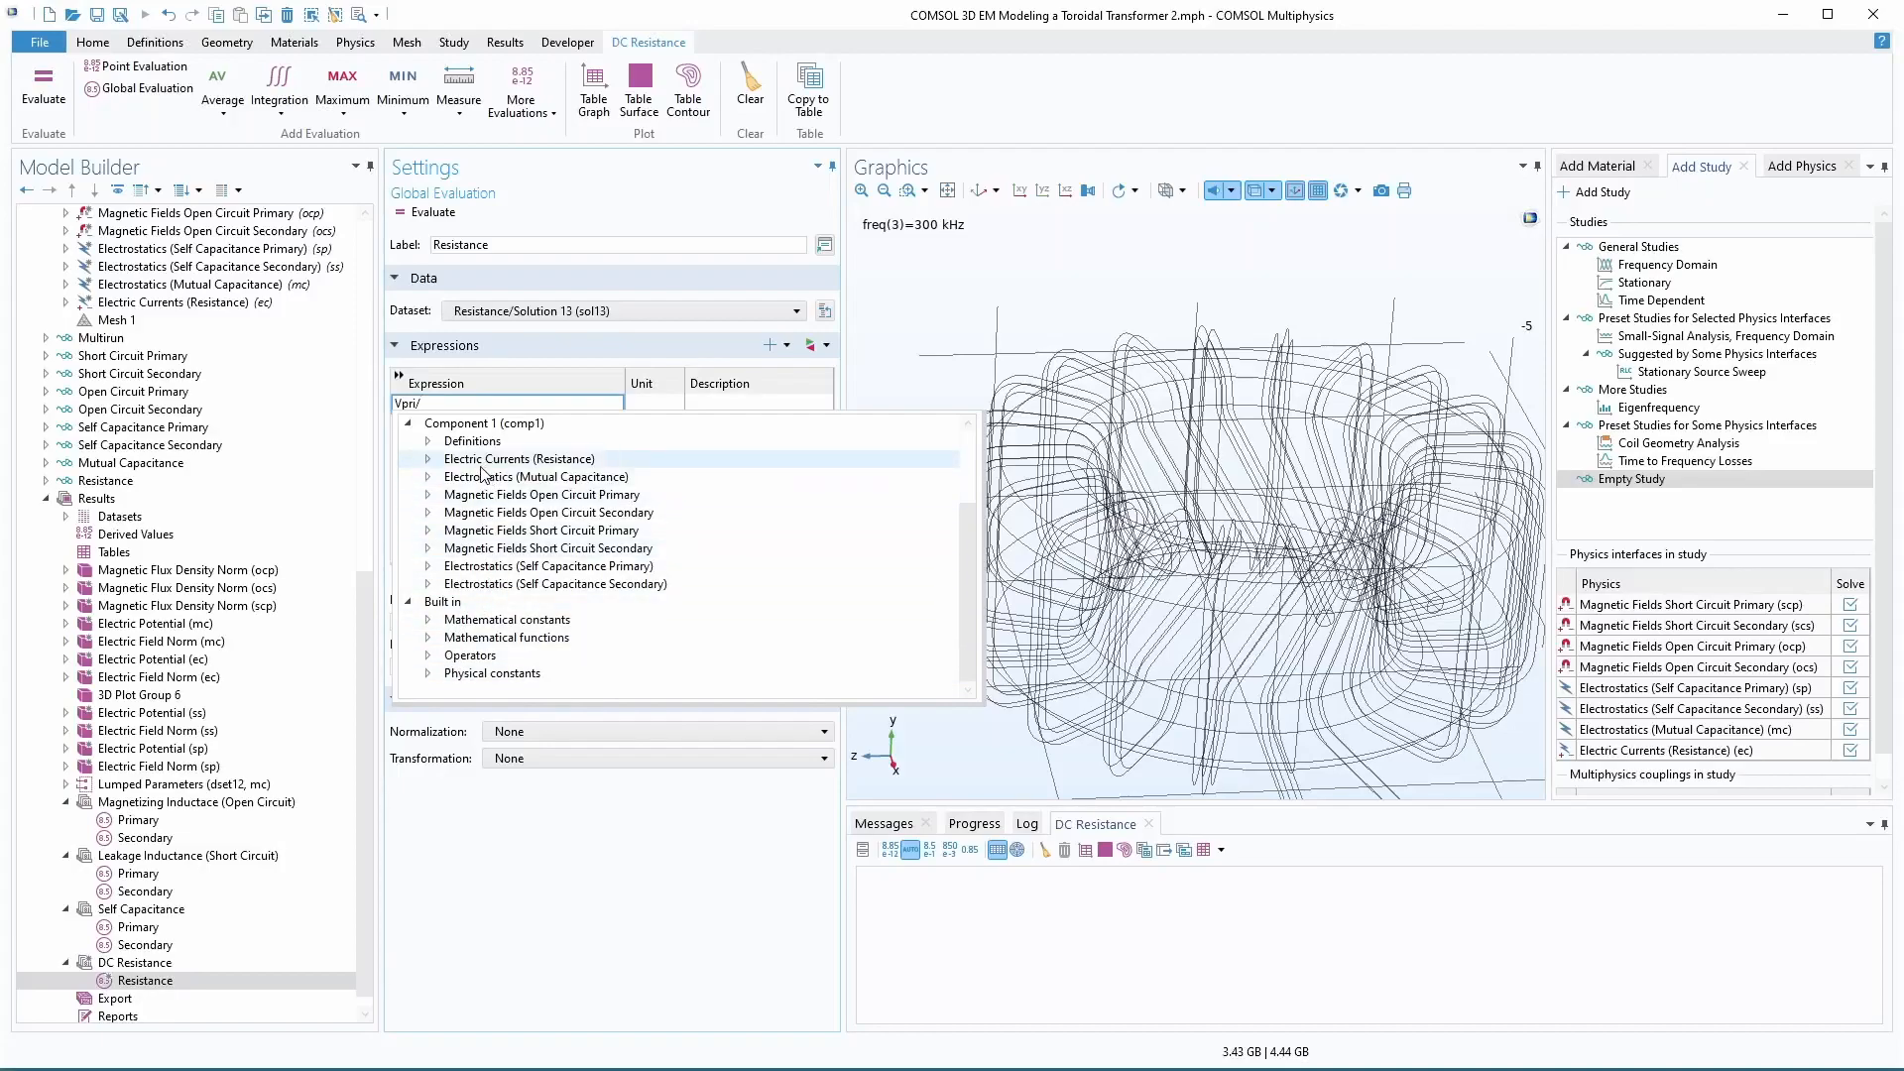
pyautogui.click(429, 459)
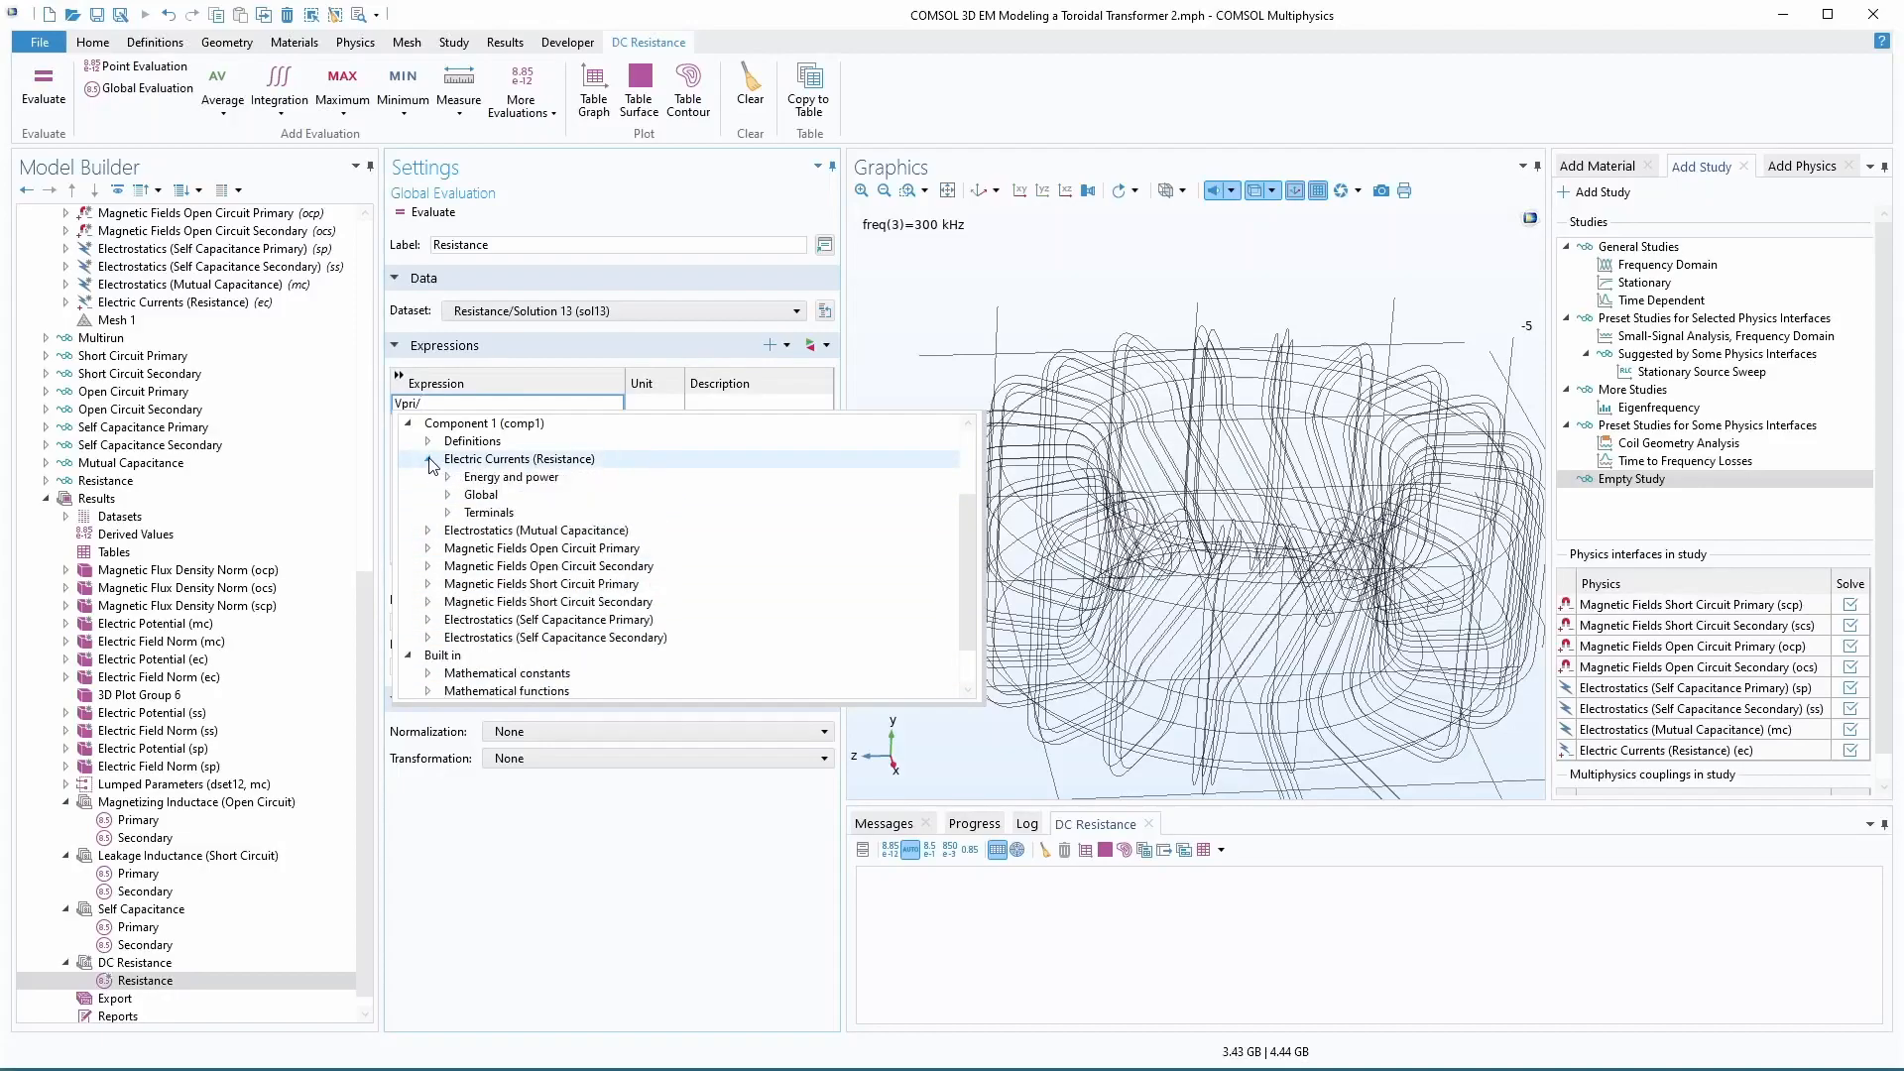
pyautogui.click(447, 513)
pyautogui.doubleClick(556, 530)
pyautogui.press('Tab')
pyautogui.press('Tab')
pyautogui.write('Primary Resistance')
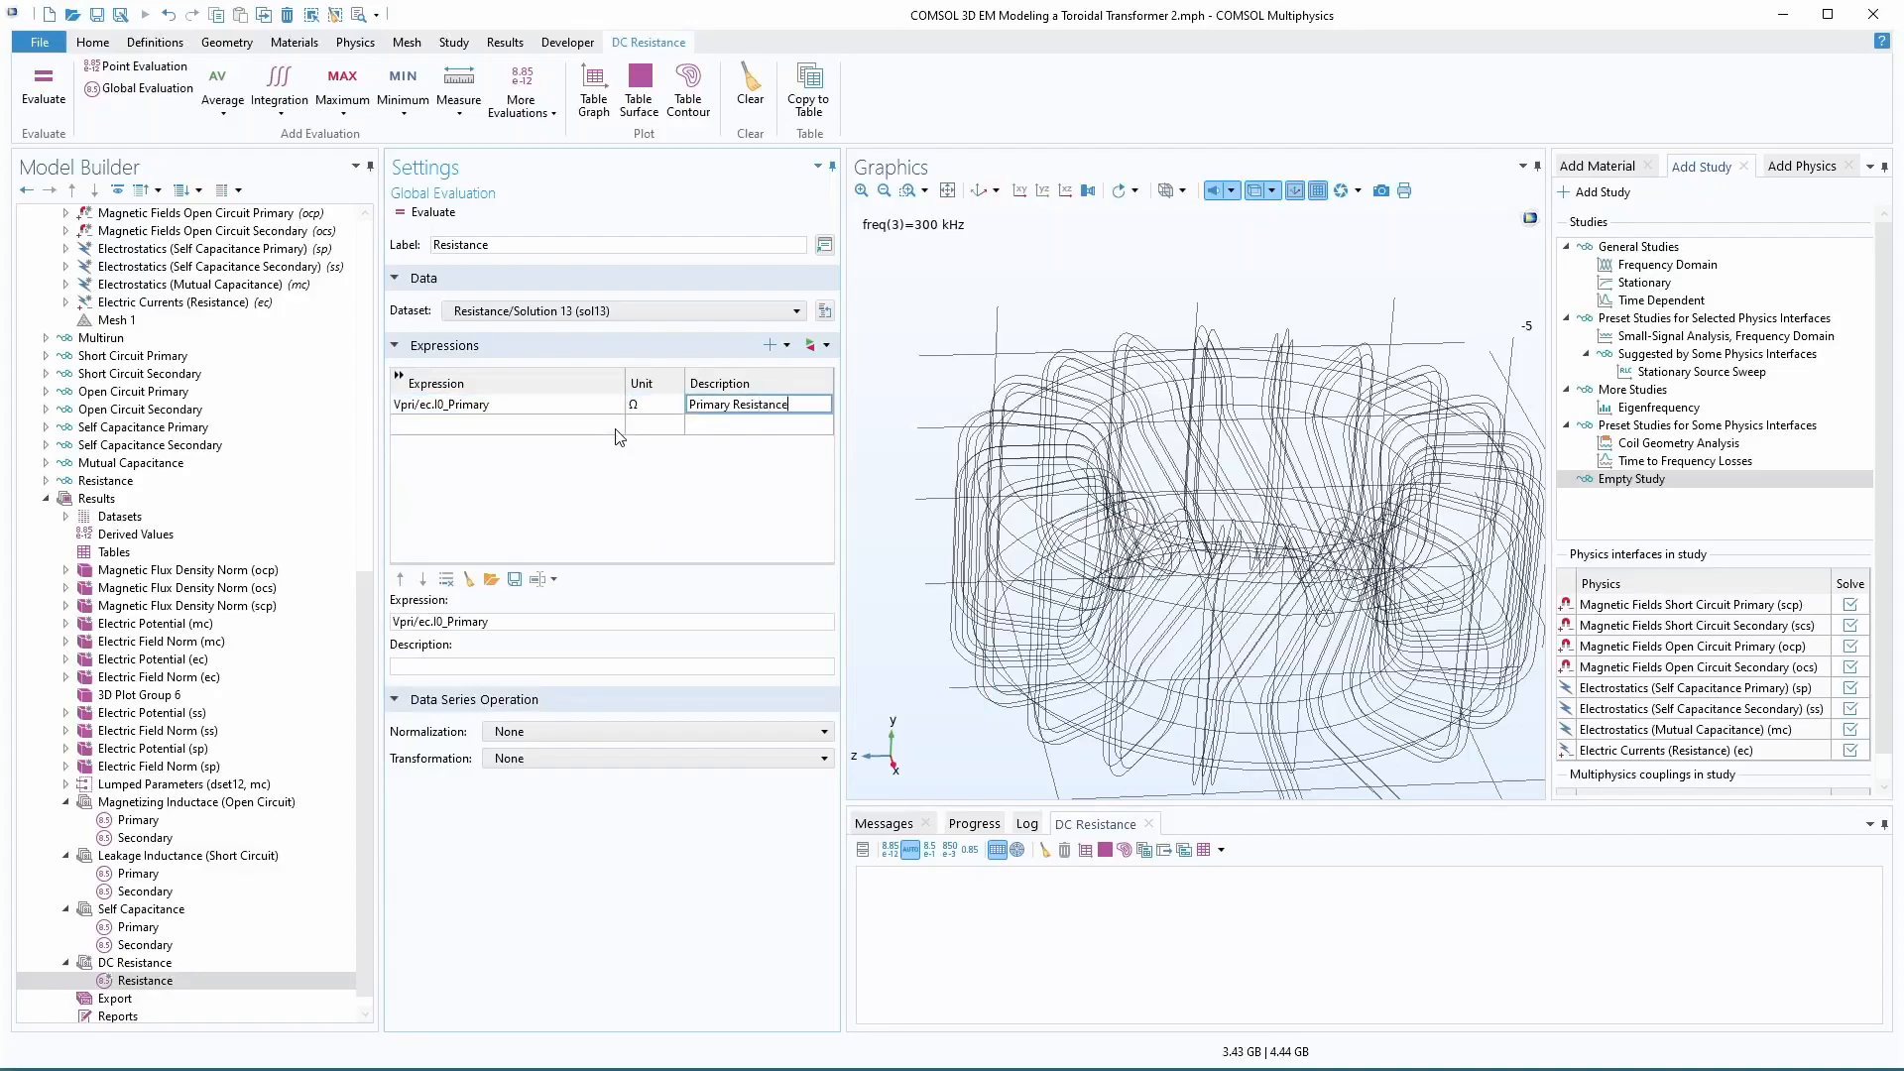
# - Add a second expression, Vsec/ec.I0_Secondary, described as Secondary Resistance, and evaluate the resistances
pyautogui.click(459, 427)
pyautogui.write('Vsec/ec.I0')
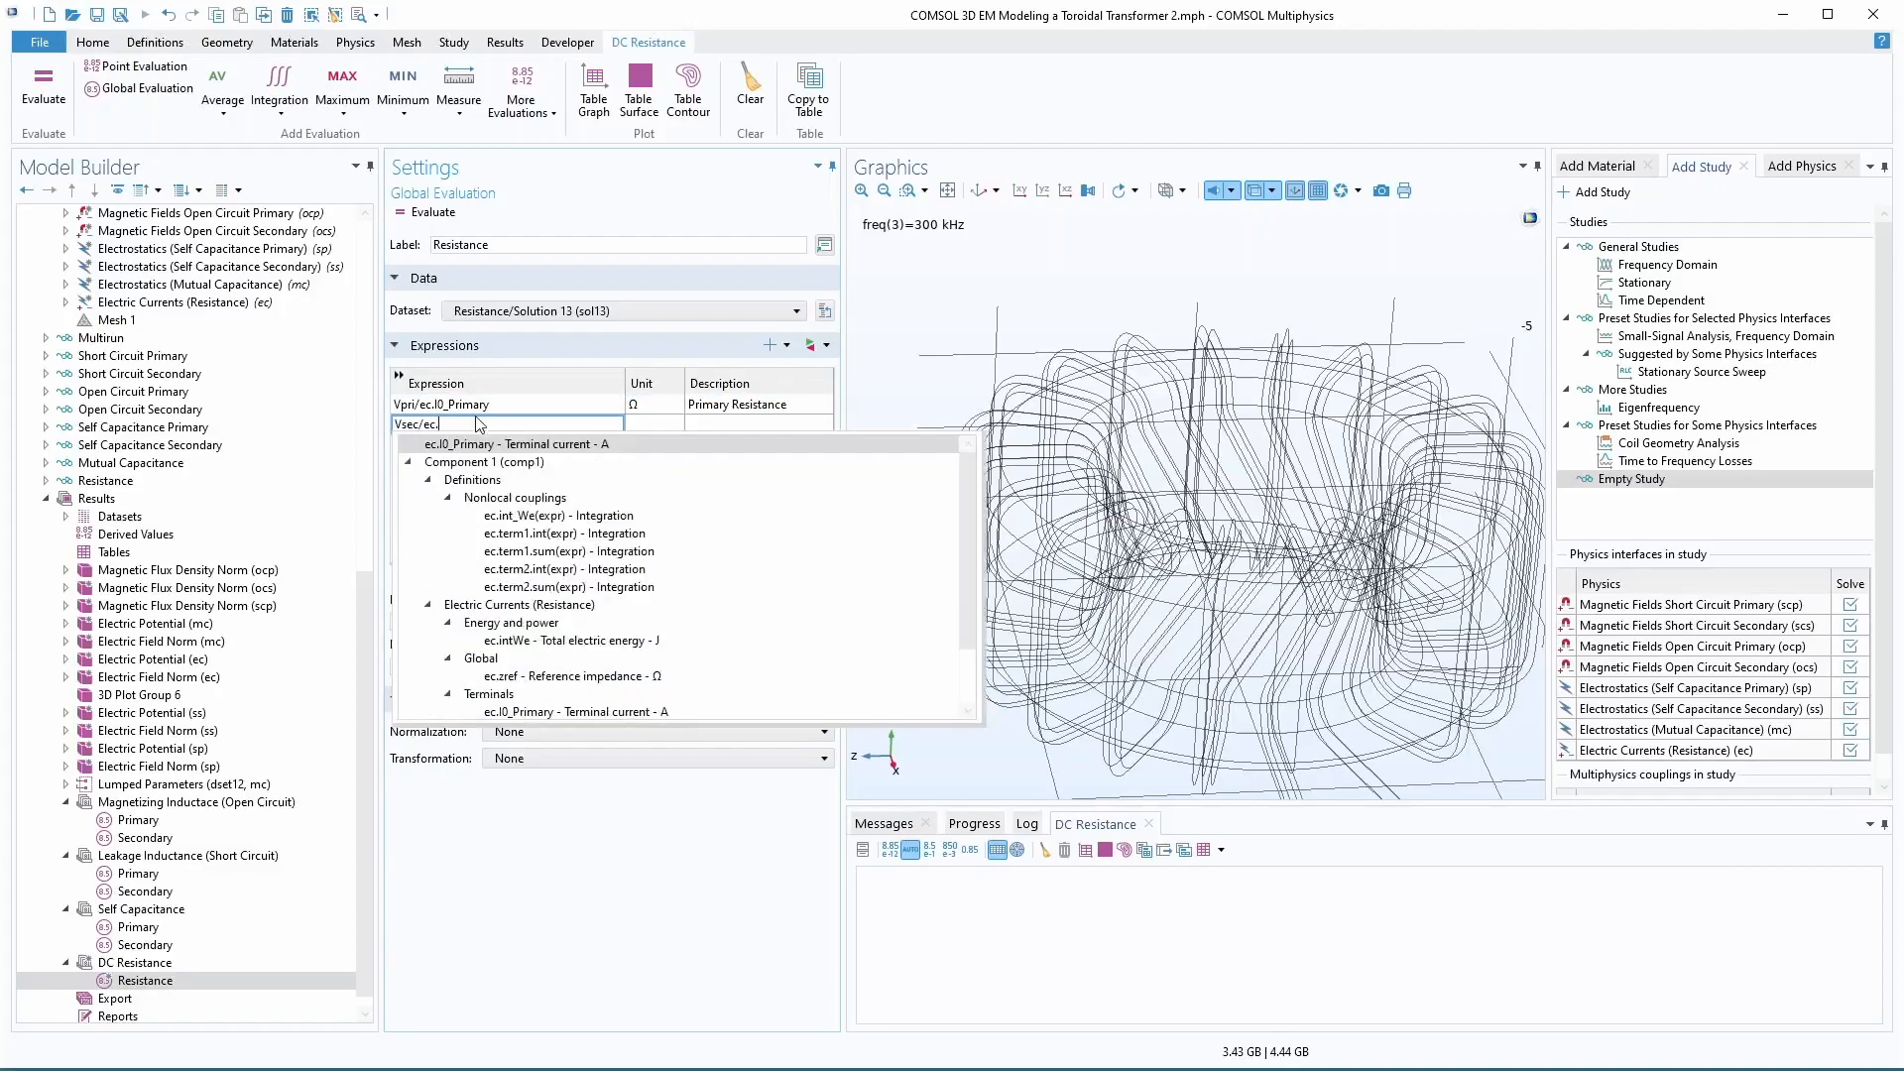
pyautogui.doubleClick(547, 534)
pyautogui.press('Tab')
pyautogui.press('Tab')
pyautogui.write('Secondary Resistance')
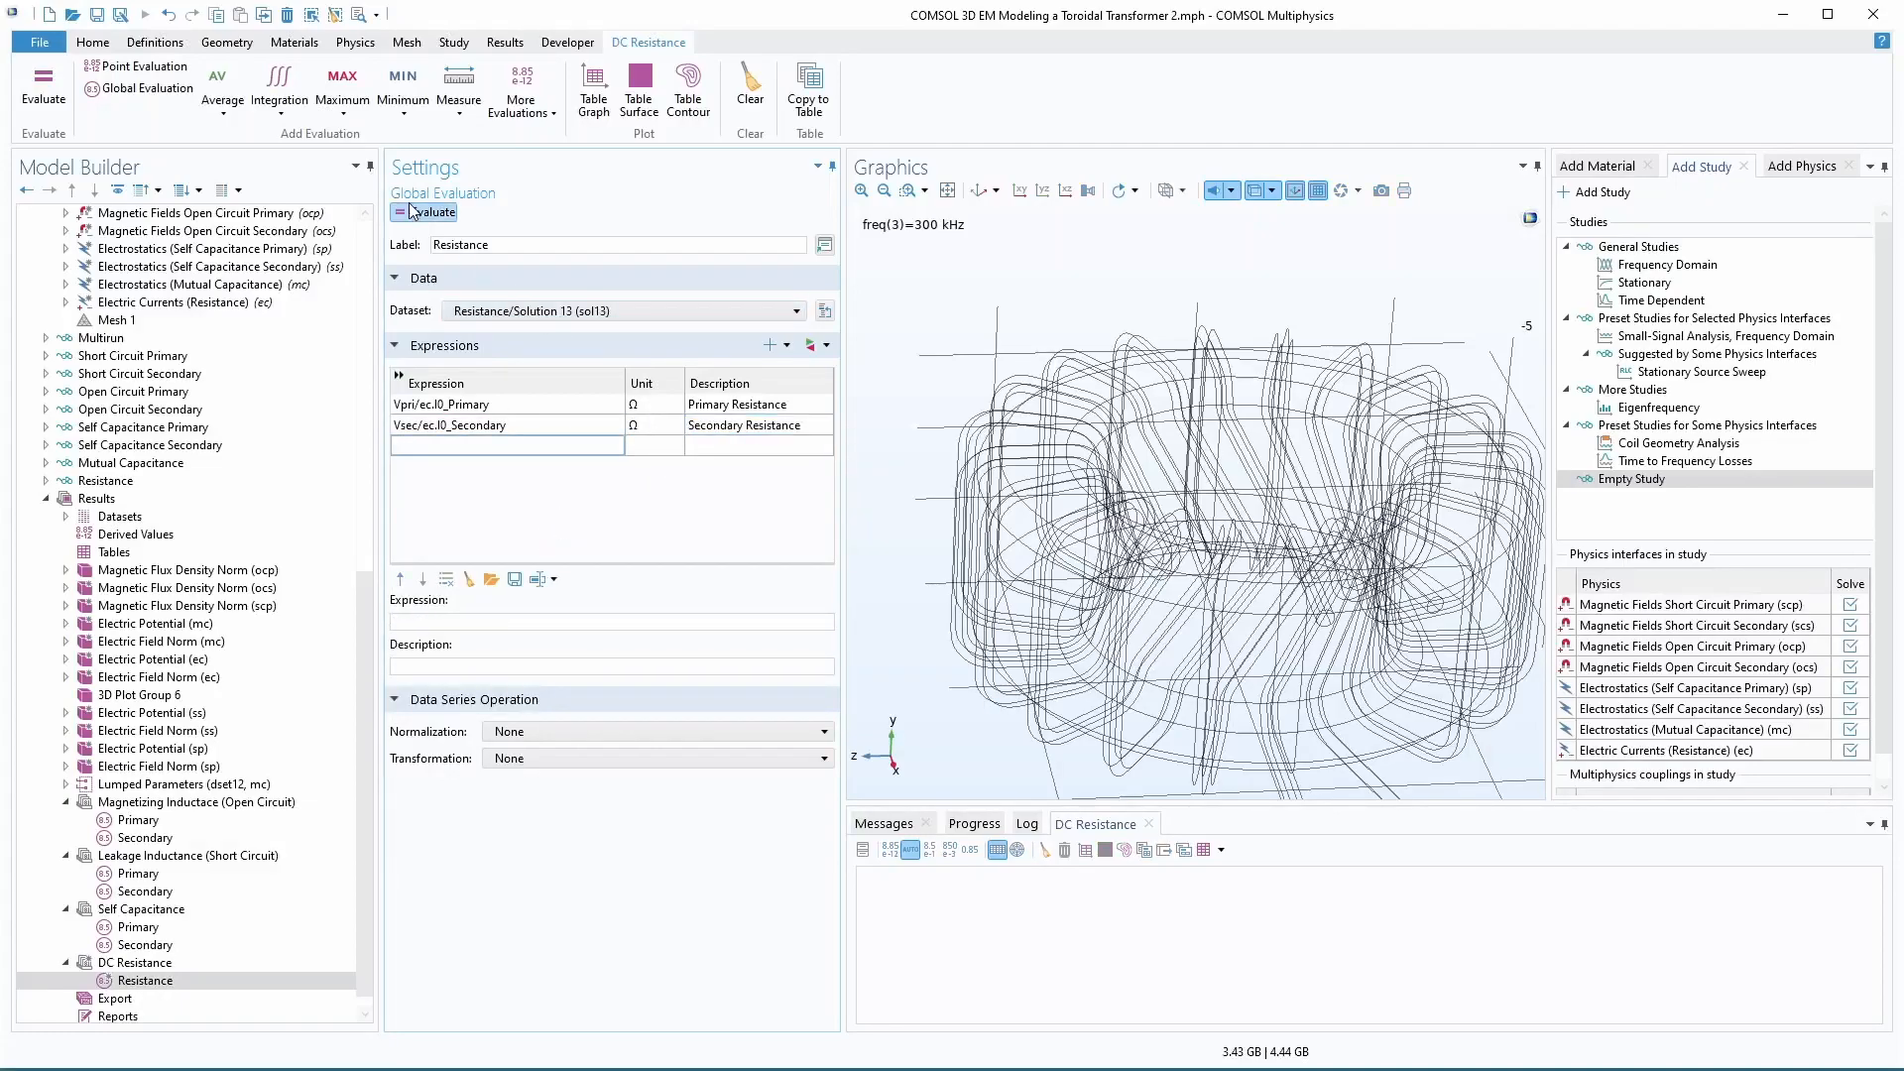
pyautogui.click(426, 211)
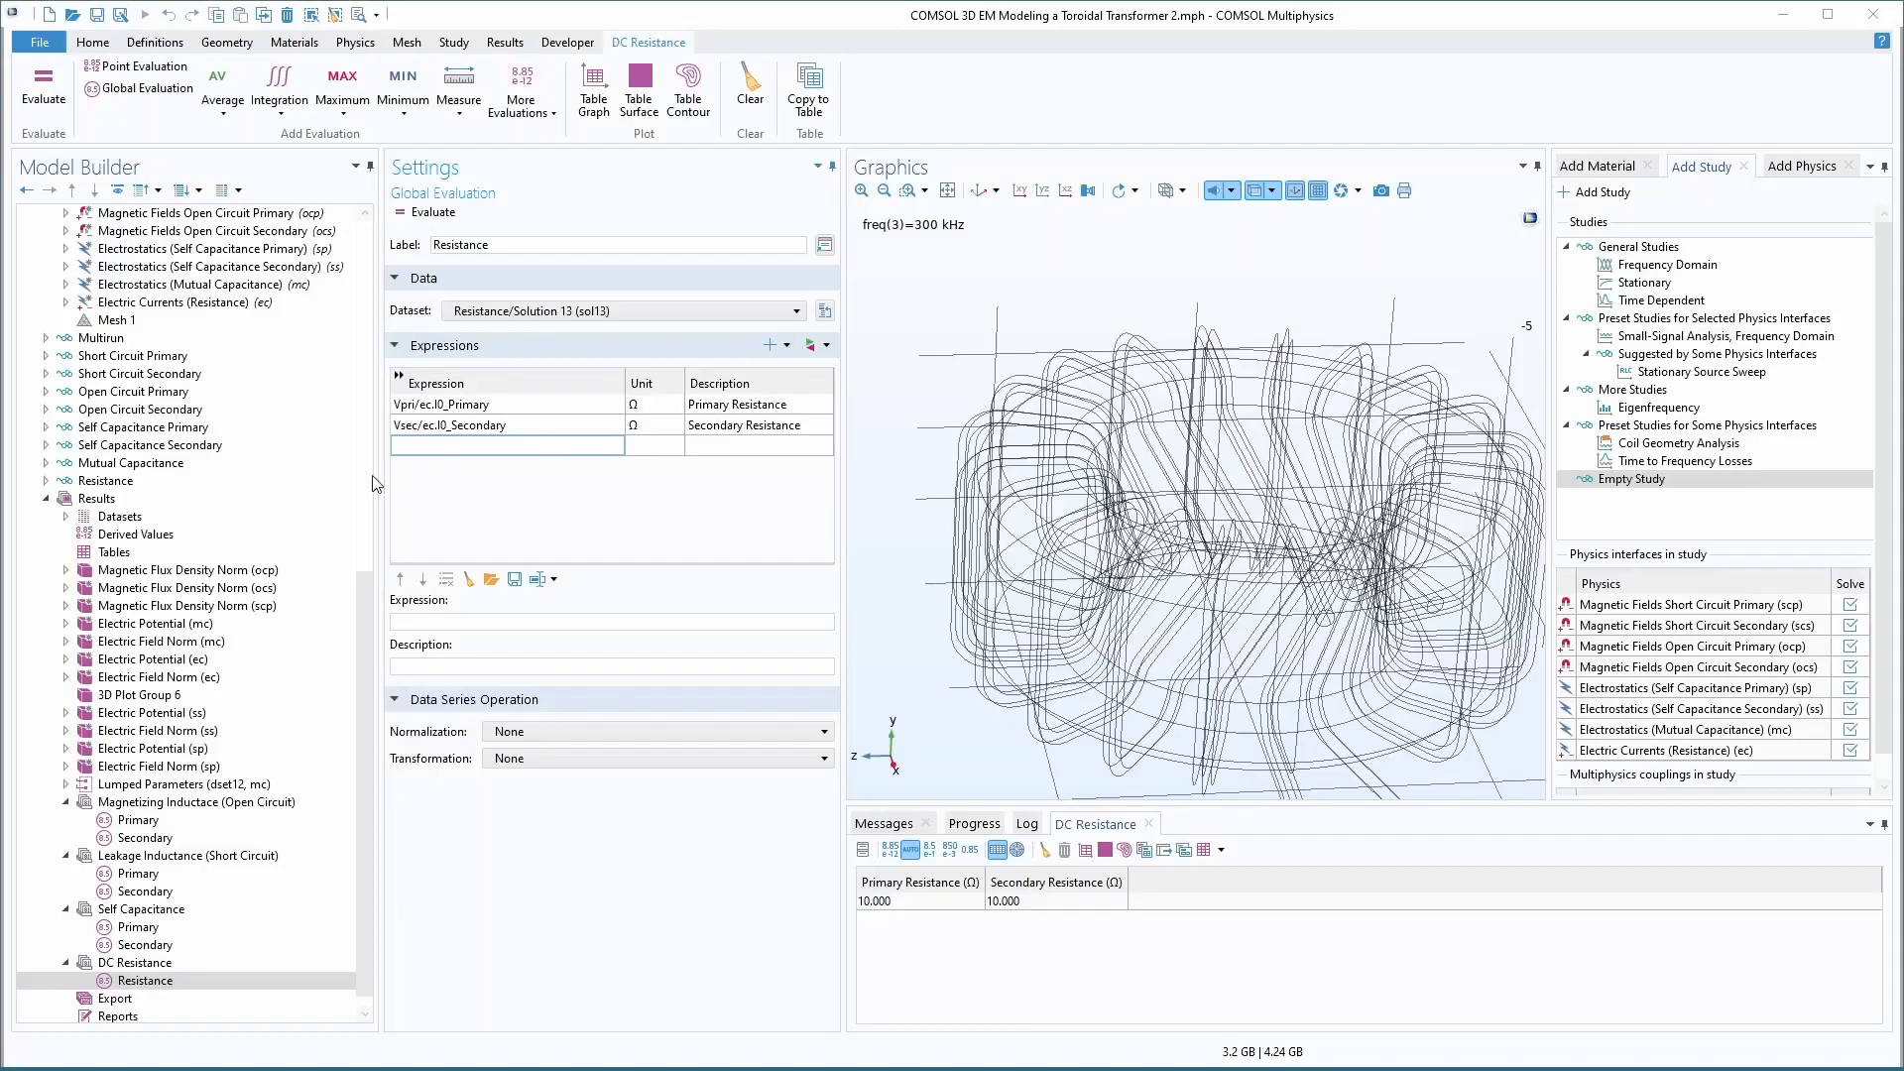
# - Evaluate the primary terminal current with ec.I0_Primary as a third expression, and clear that expression again
pyautogui.doubleClick(510, 401)
pyautogui.moveTo(510, 401); pyautogui.dragTo(424, 399)
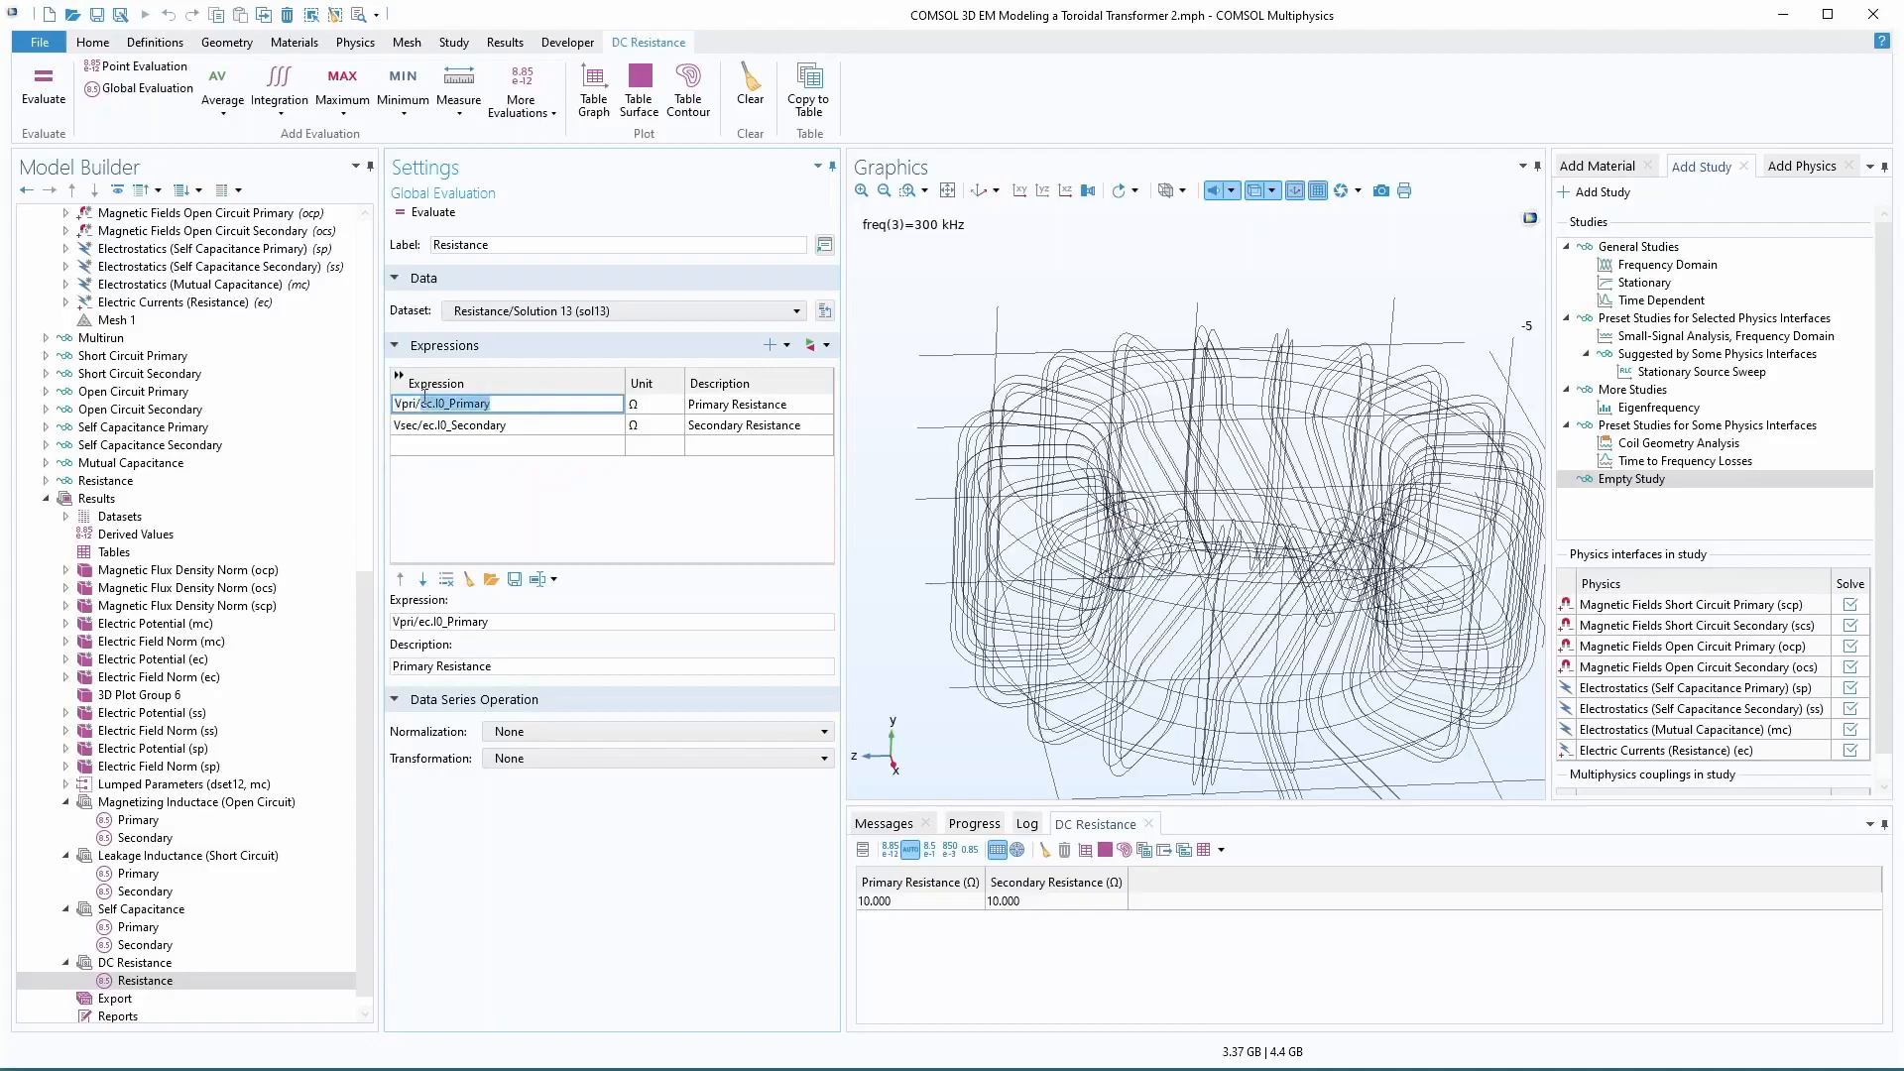
pyautogui.hotkey('ctrl', 'c')
pyautogui.click(474, 446)
pyautogui.hotkey('ctrl', 'v')
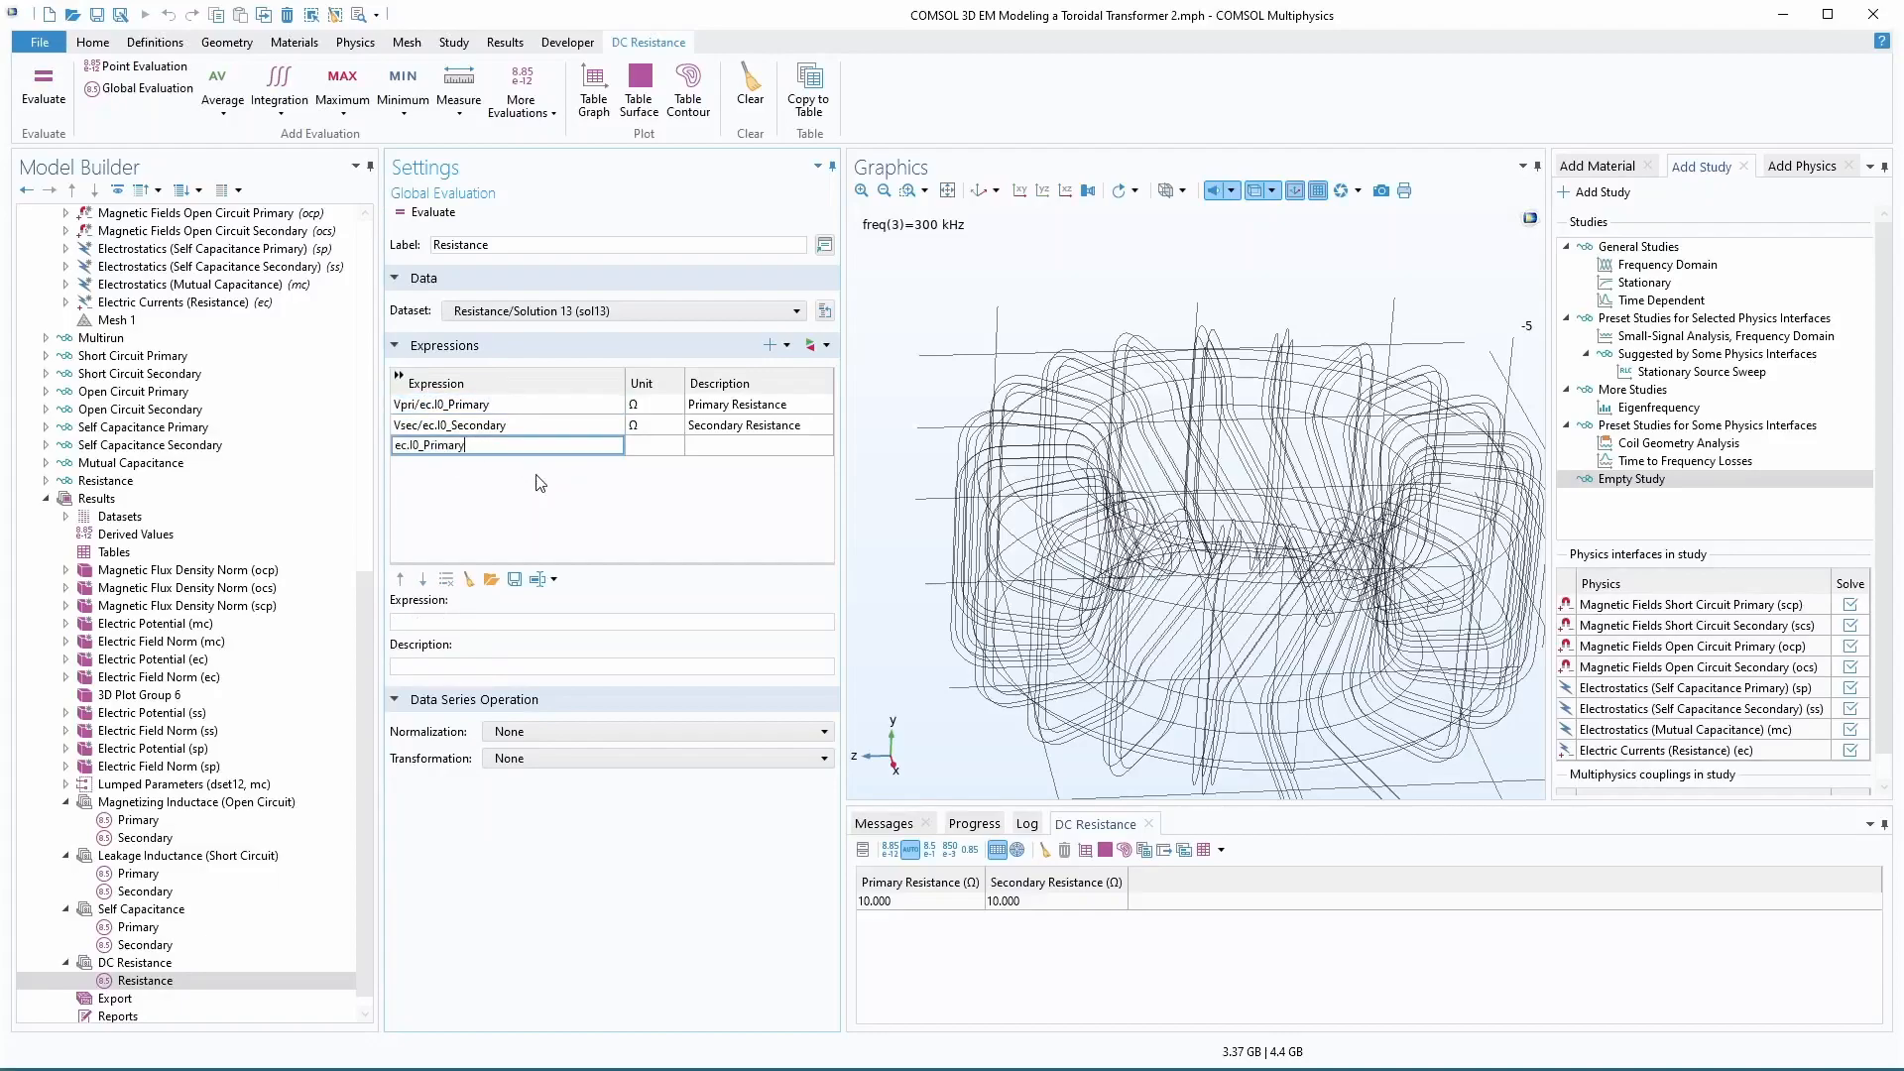
pyautogui.click(429, 212)
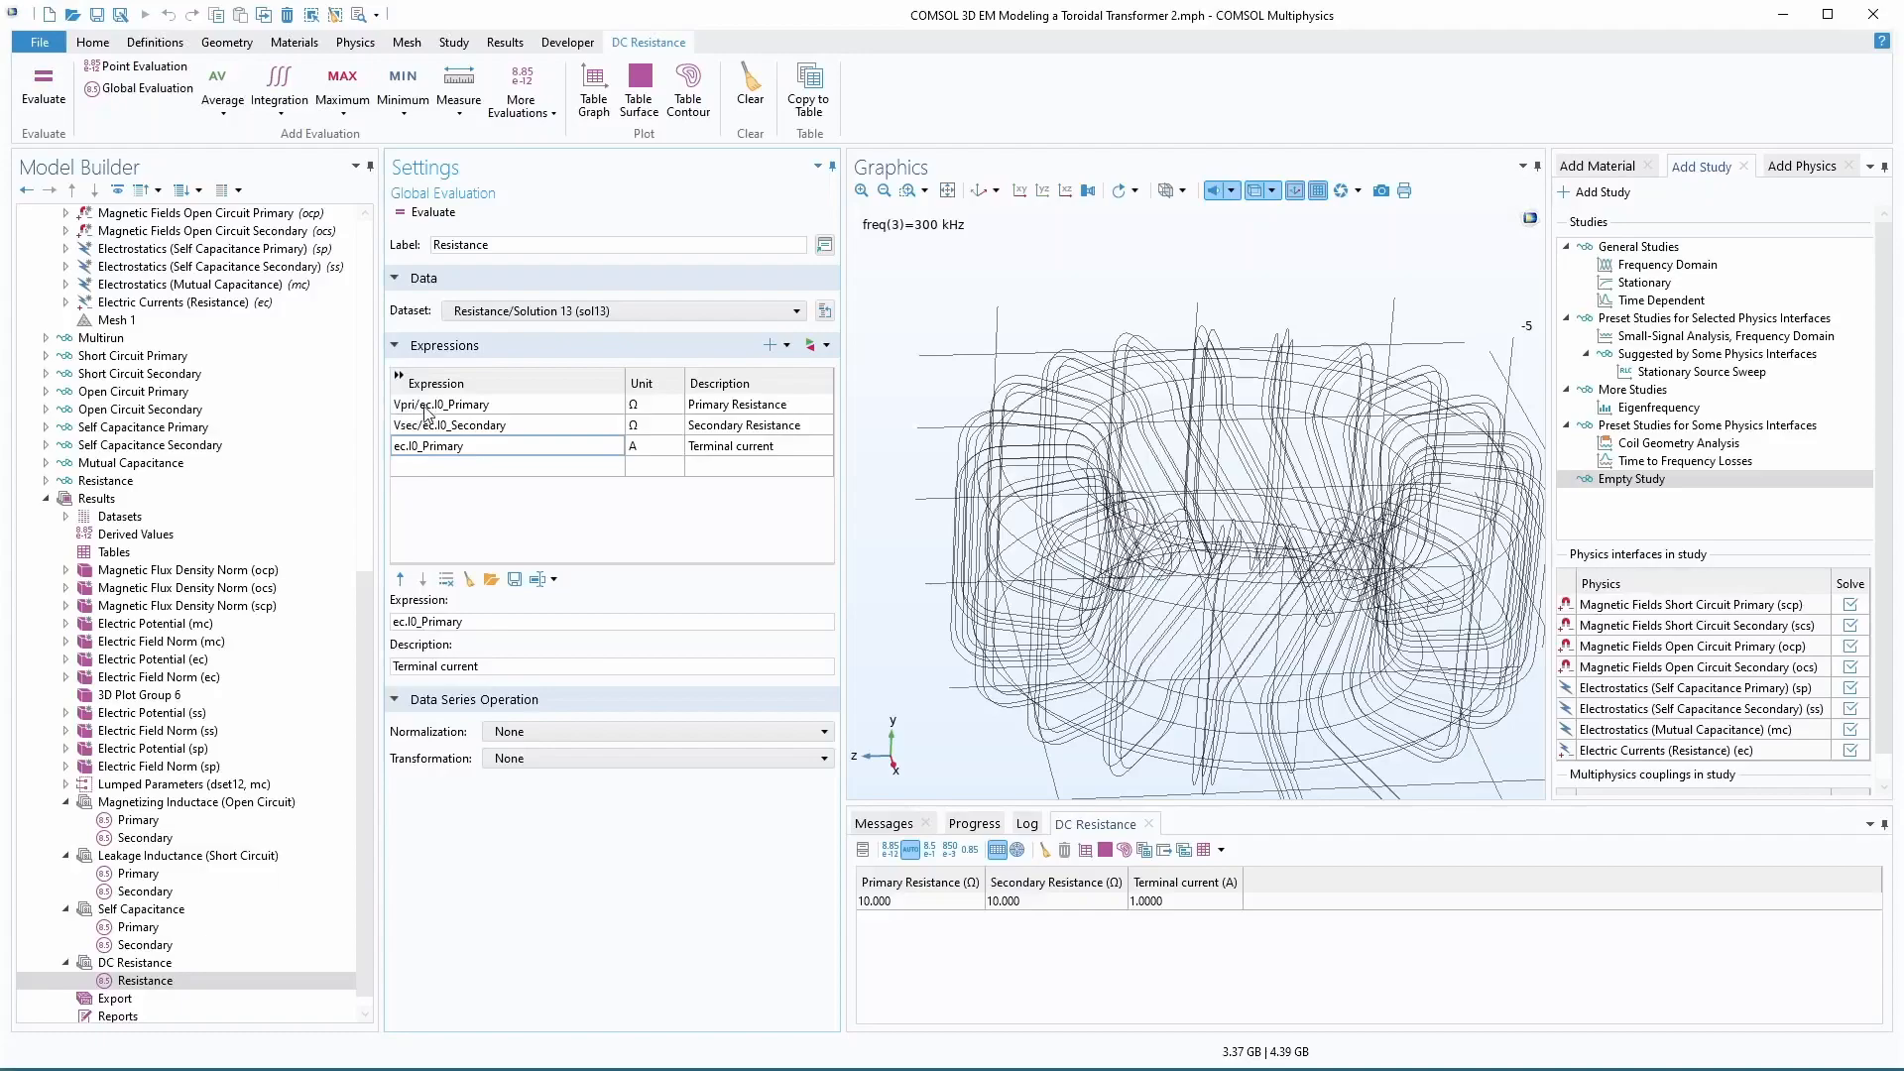
pyautogui.doubleClick(490, 447)
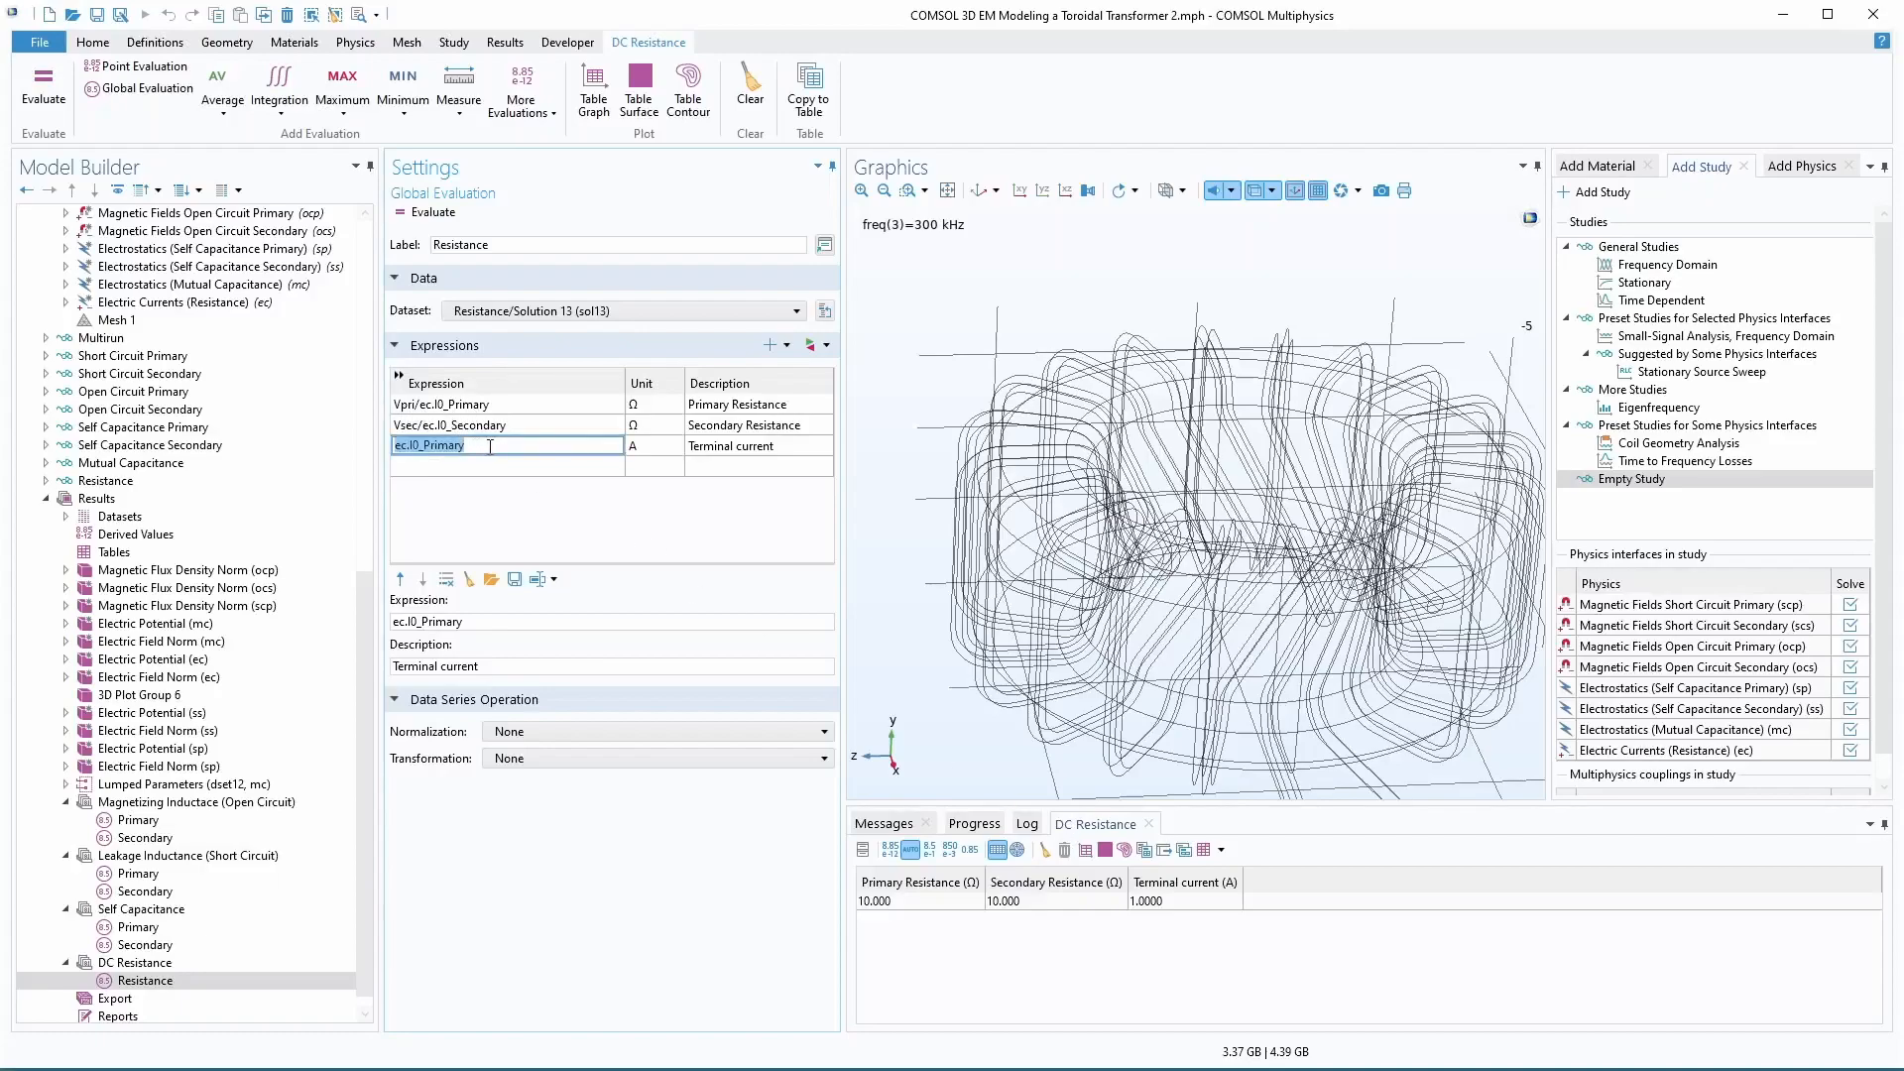
pyautogui.press('Delete')
# - Replace Vpri in the Primary Resistance expression with the terminal voltage, making it ec.V0_Primary/ec.I0_Primary
pyautogui.click(414, 404)
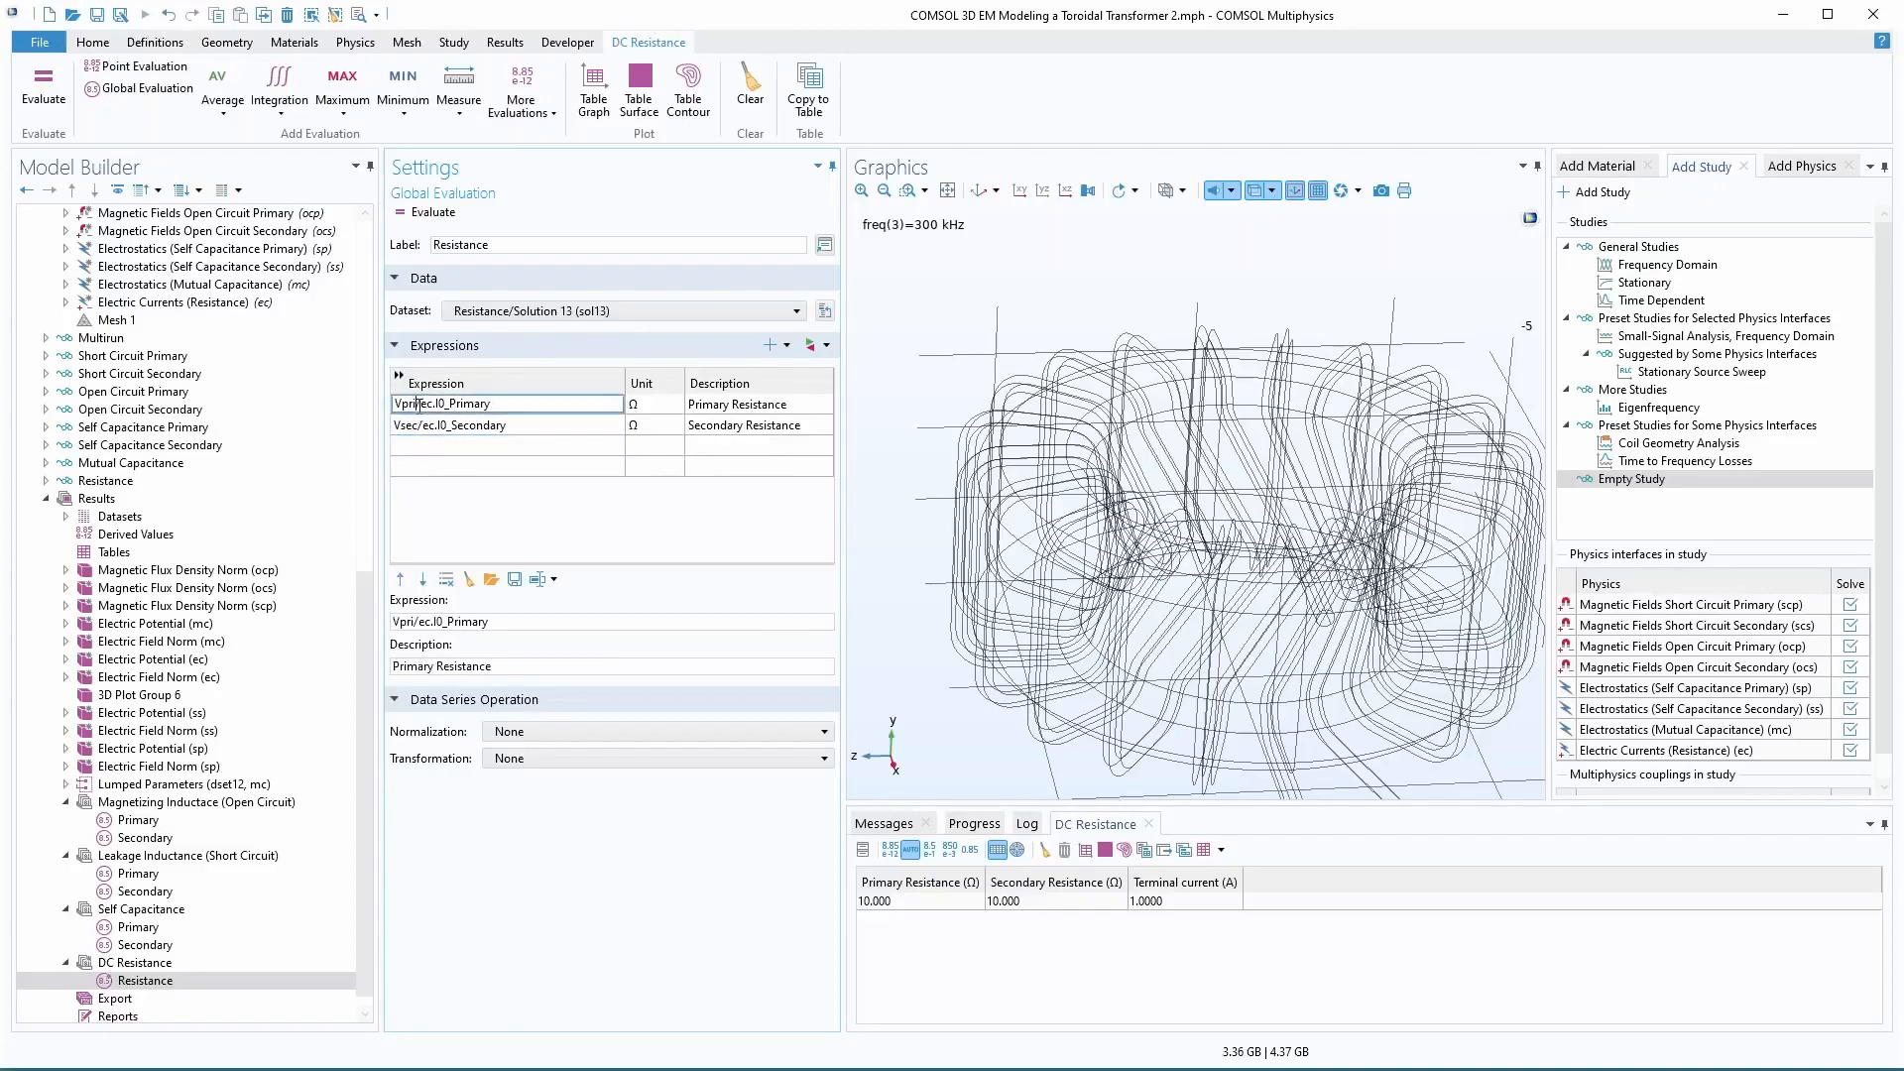
pyautogui.moveTo(416, 403); pyautogui.dragTo(375, 404)
pyautogui.press('Delete')
pyautogui.write('ec.V')
pyautogui.hotkey('ctrl', 'space')
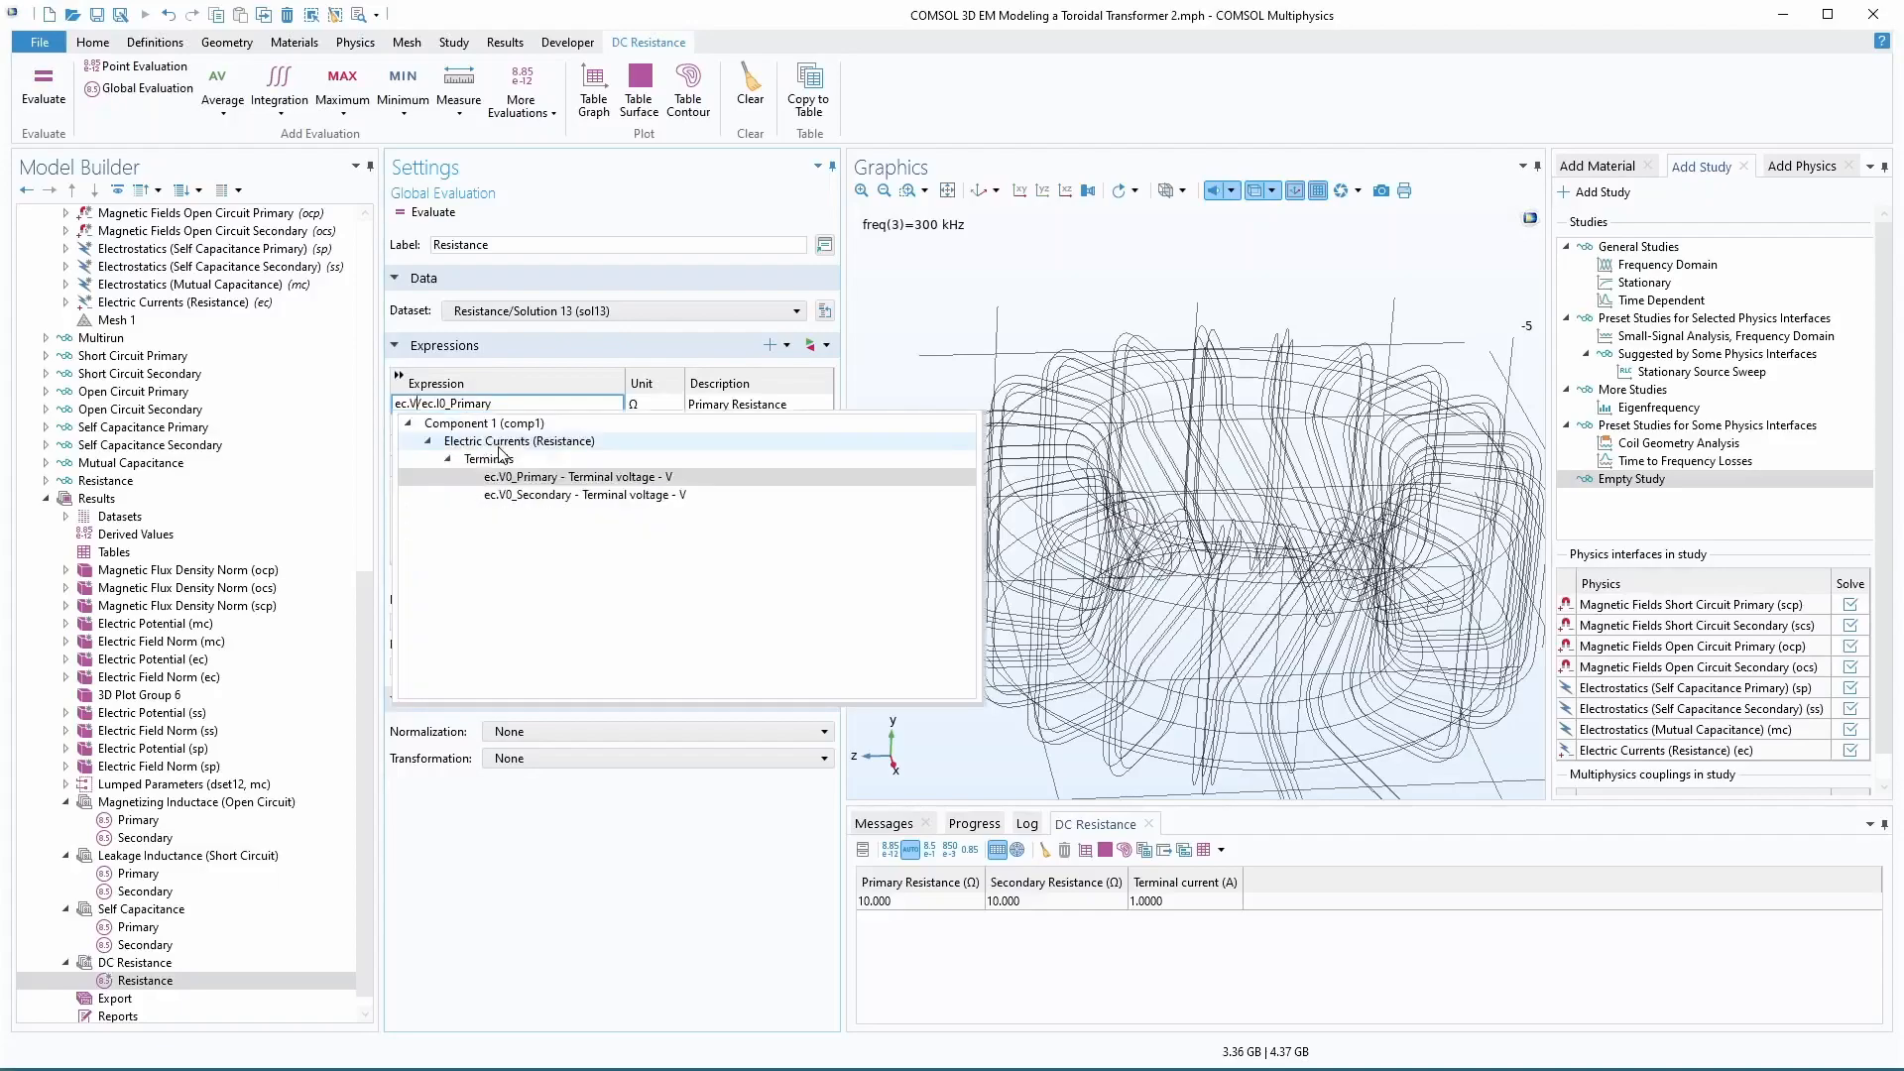
pyautogui.doubleClick(583, 478)
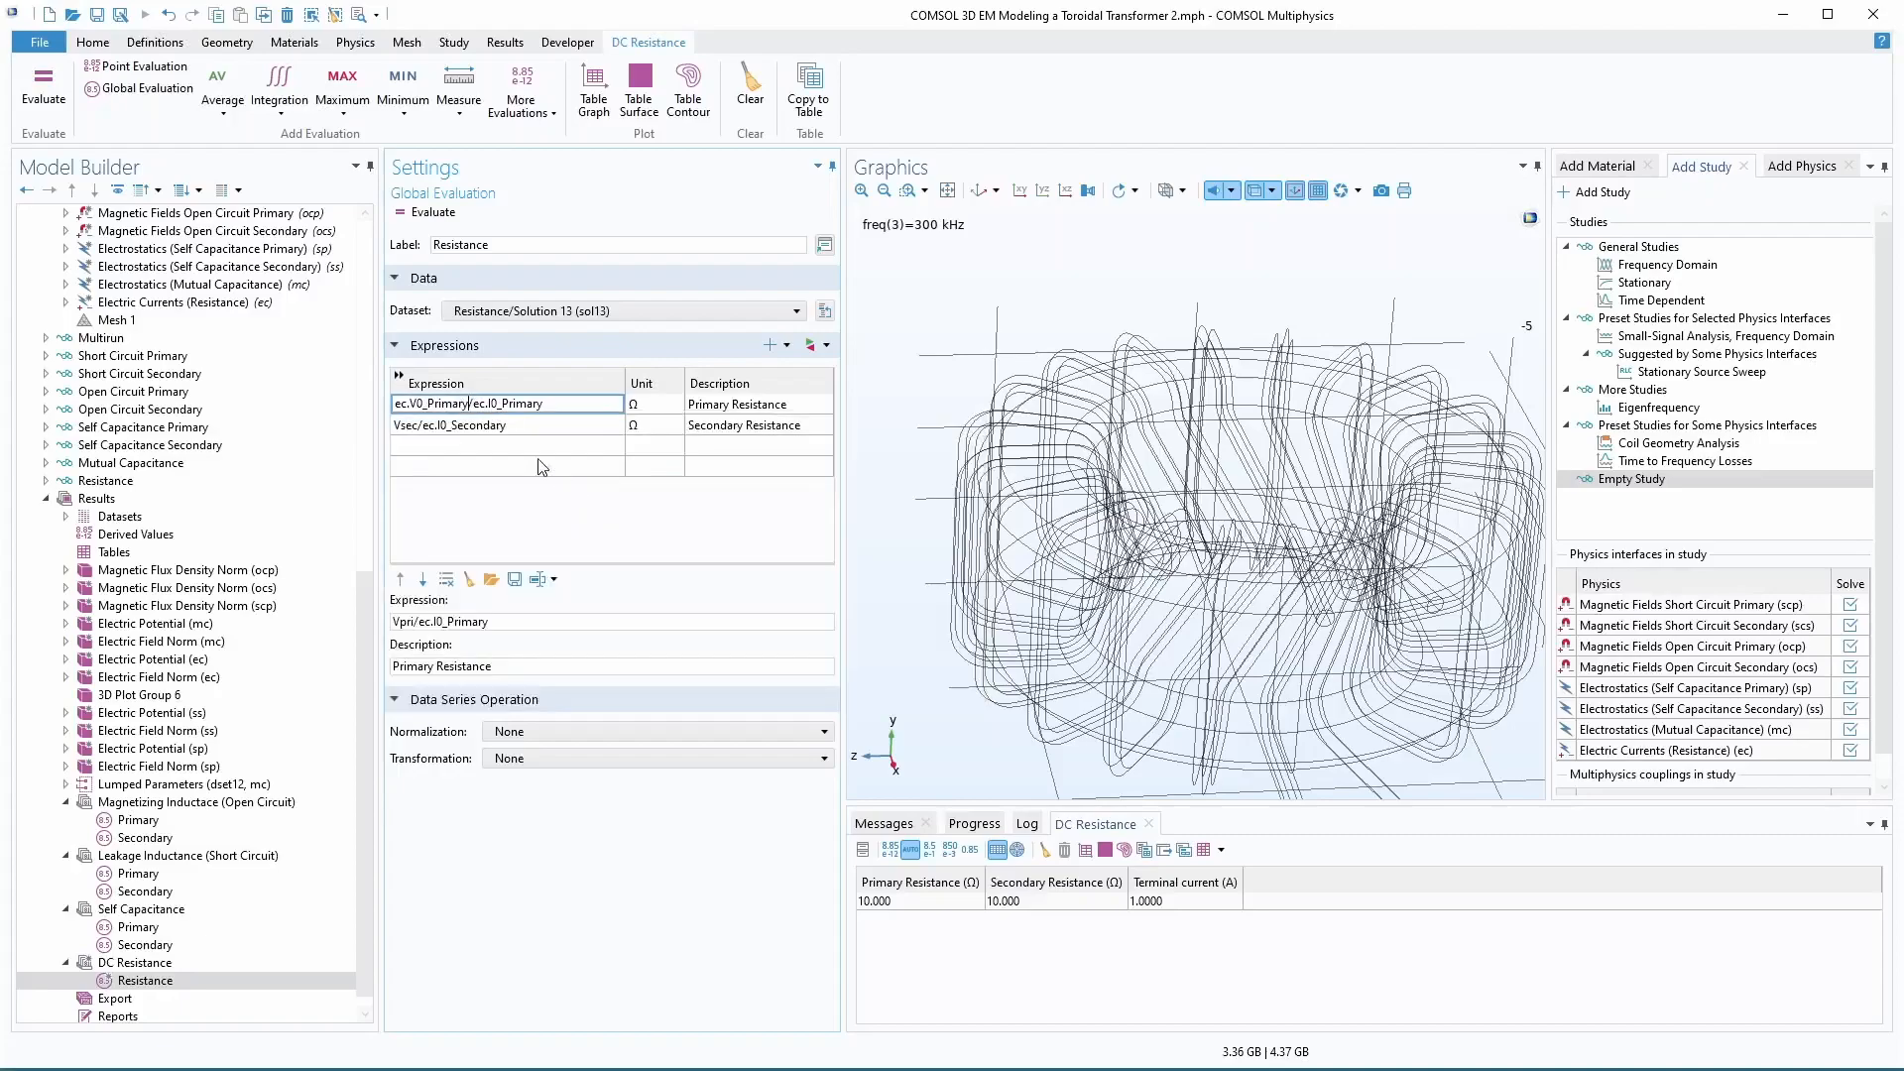
# - Change the Secondary Resistance expression to ec.V0_Secondary/ec.I0_Secondary and evaluate both resistances
pyautogui.click(424, 426)
pyautogui.moveTo(423, 427); pyautogui.dragTo(373, 430)
pyautogui.write('ec')
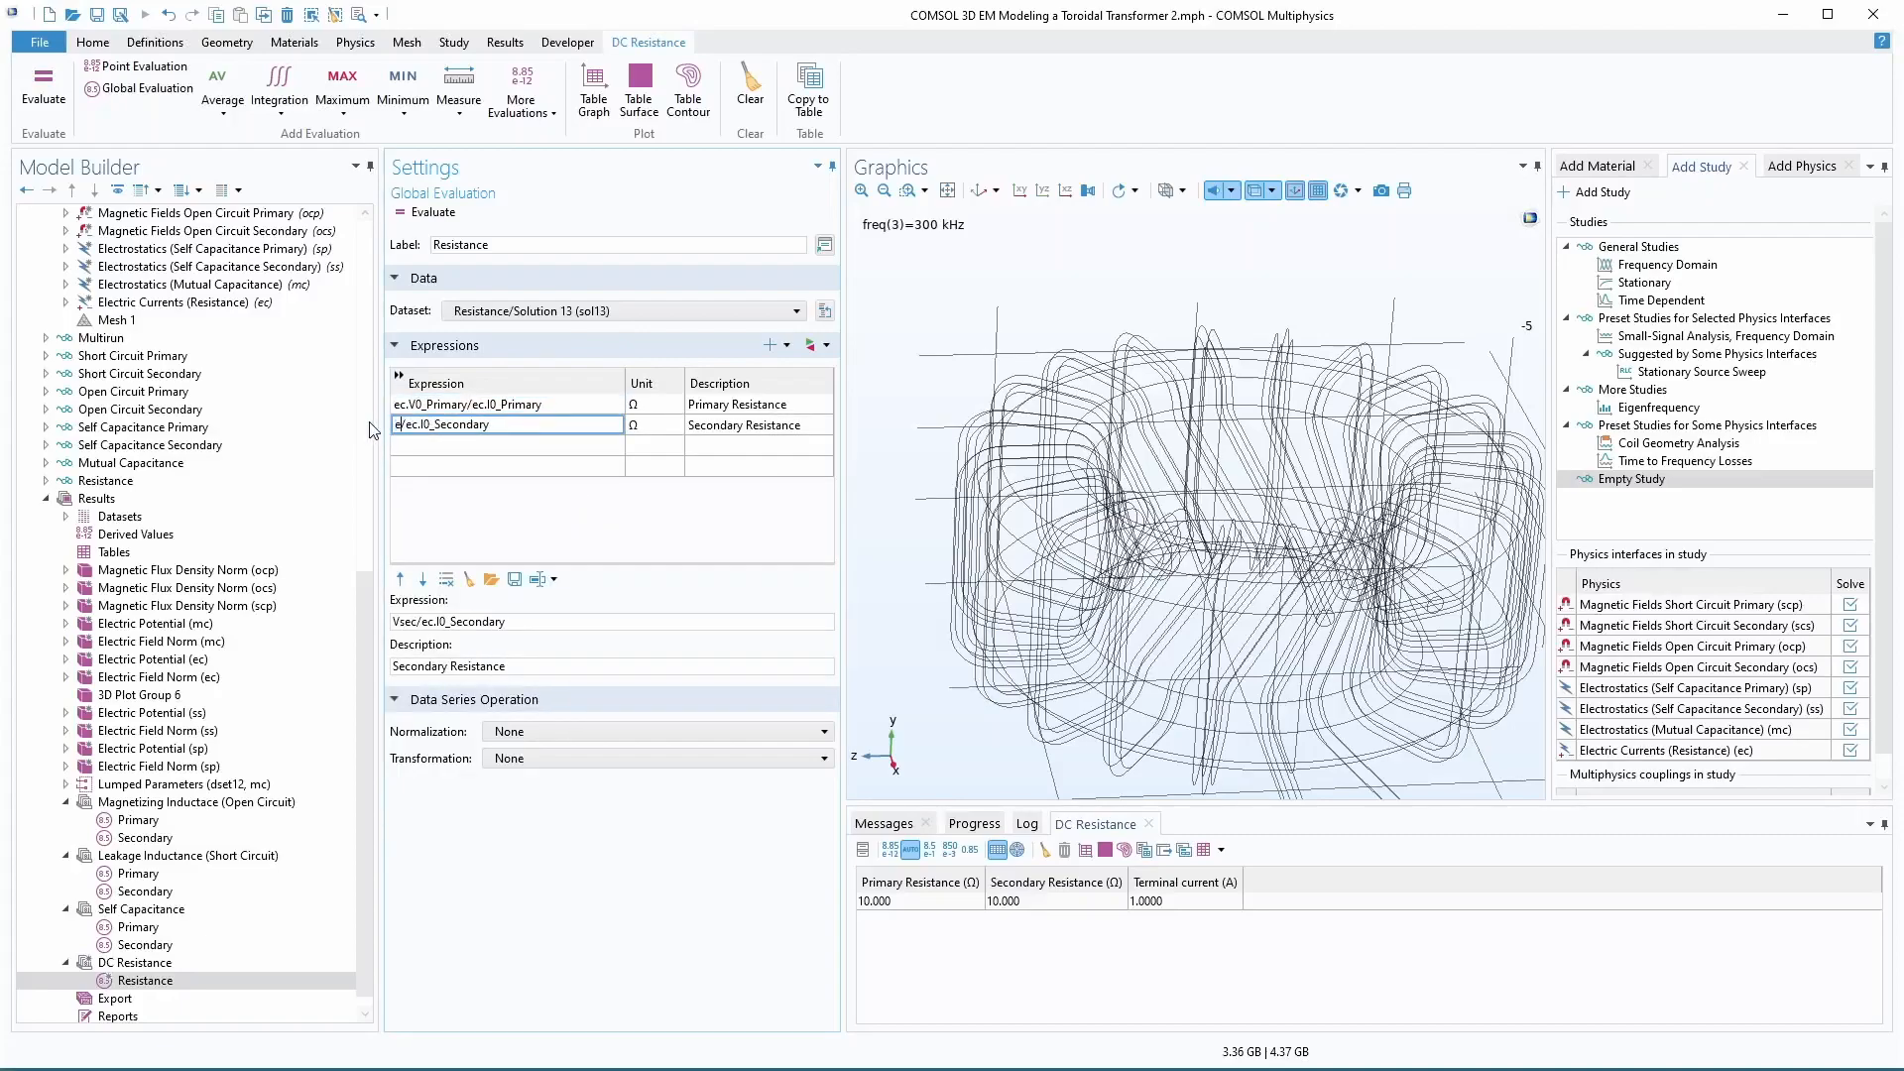
pyautogui.write('.V')
pyautogui.hotkey('ctrl', 'space')
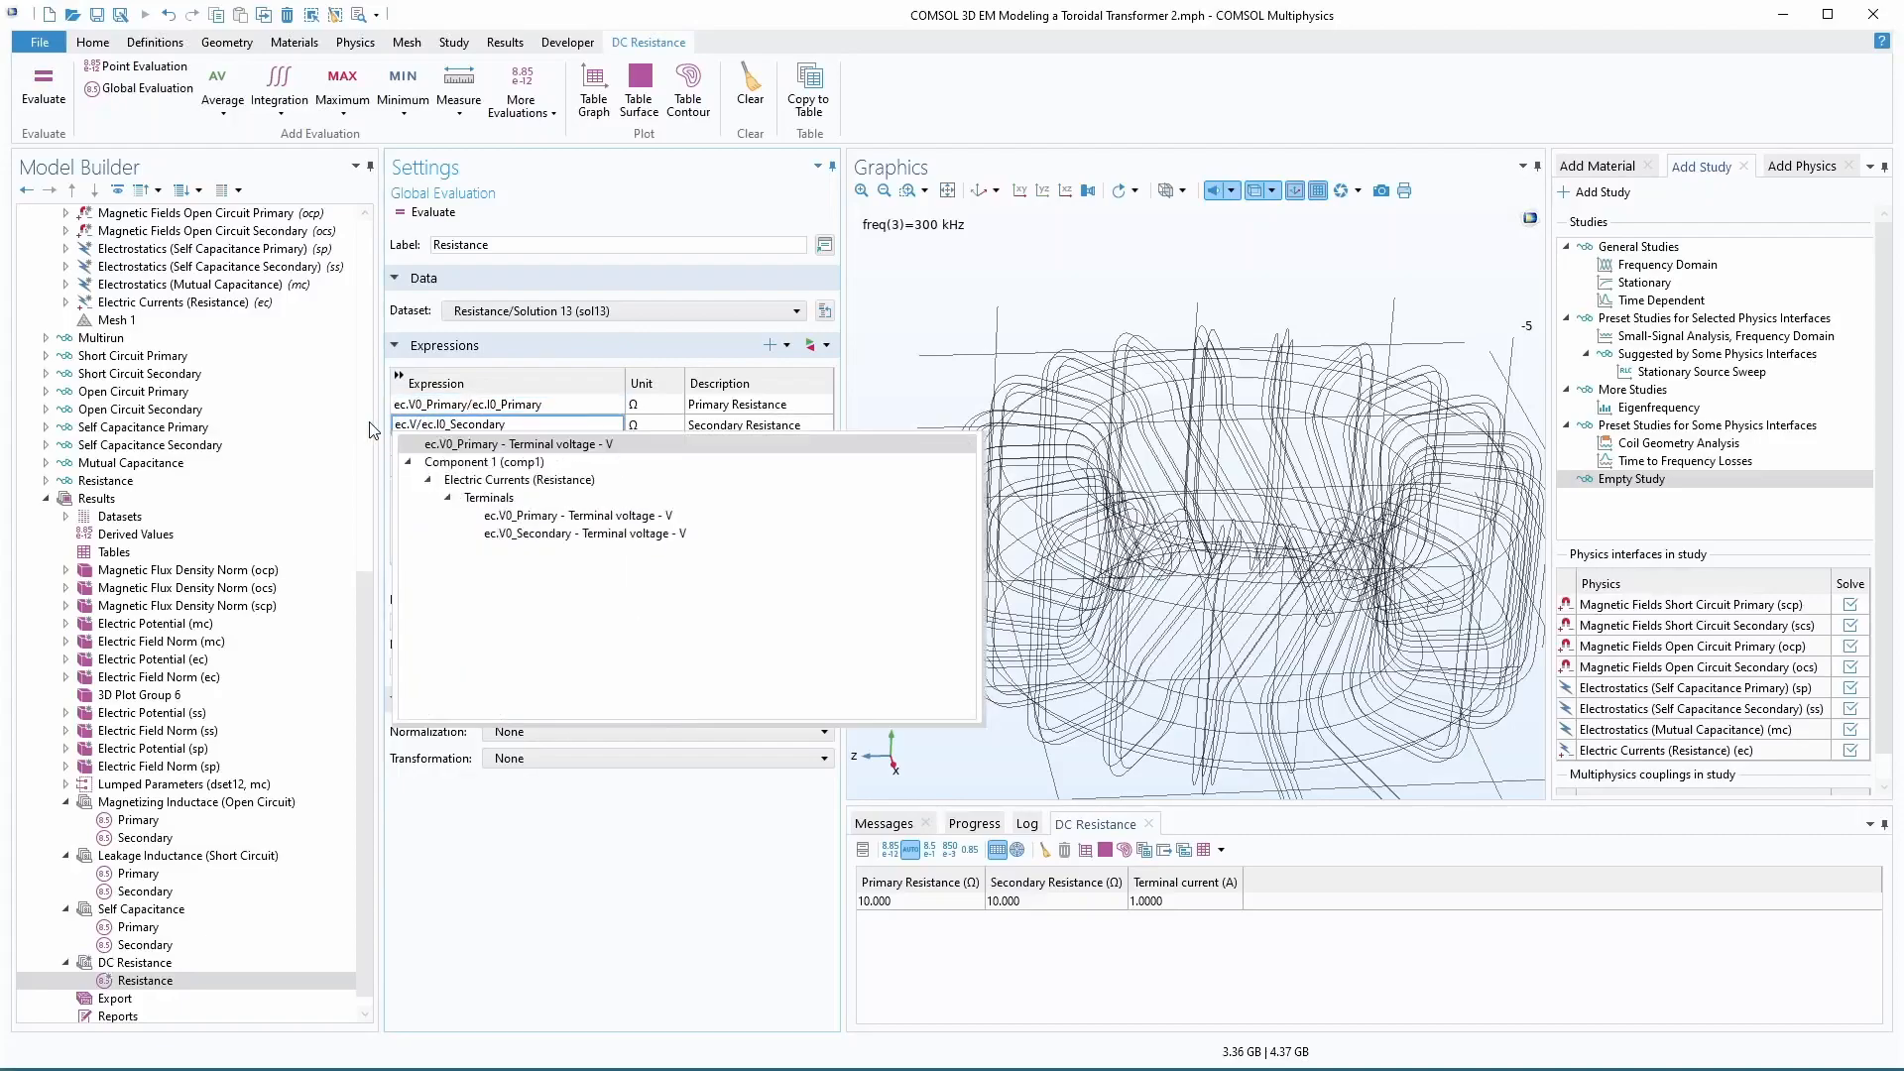
pyautogui.doubleClick(583, 533)
pyautogui.click(434, 211)
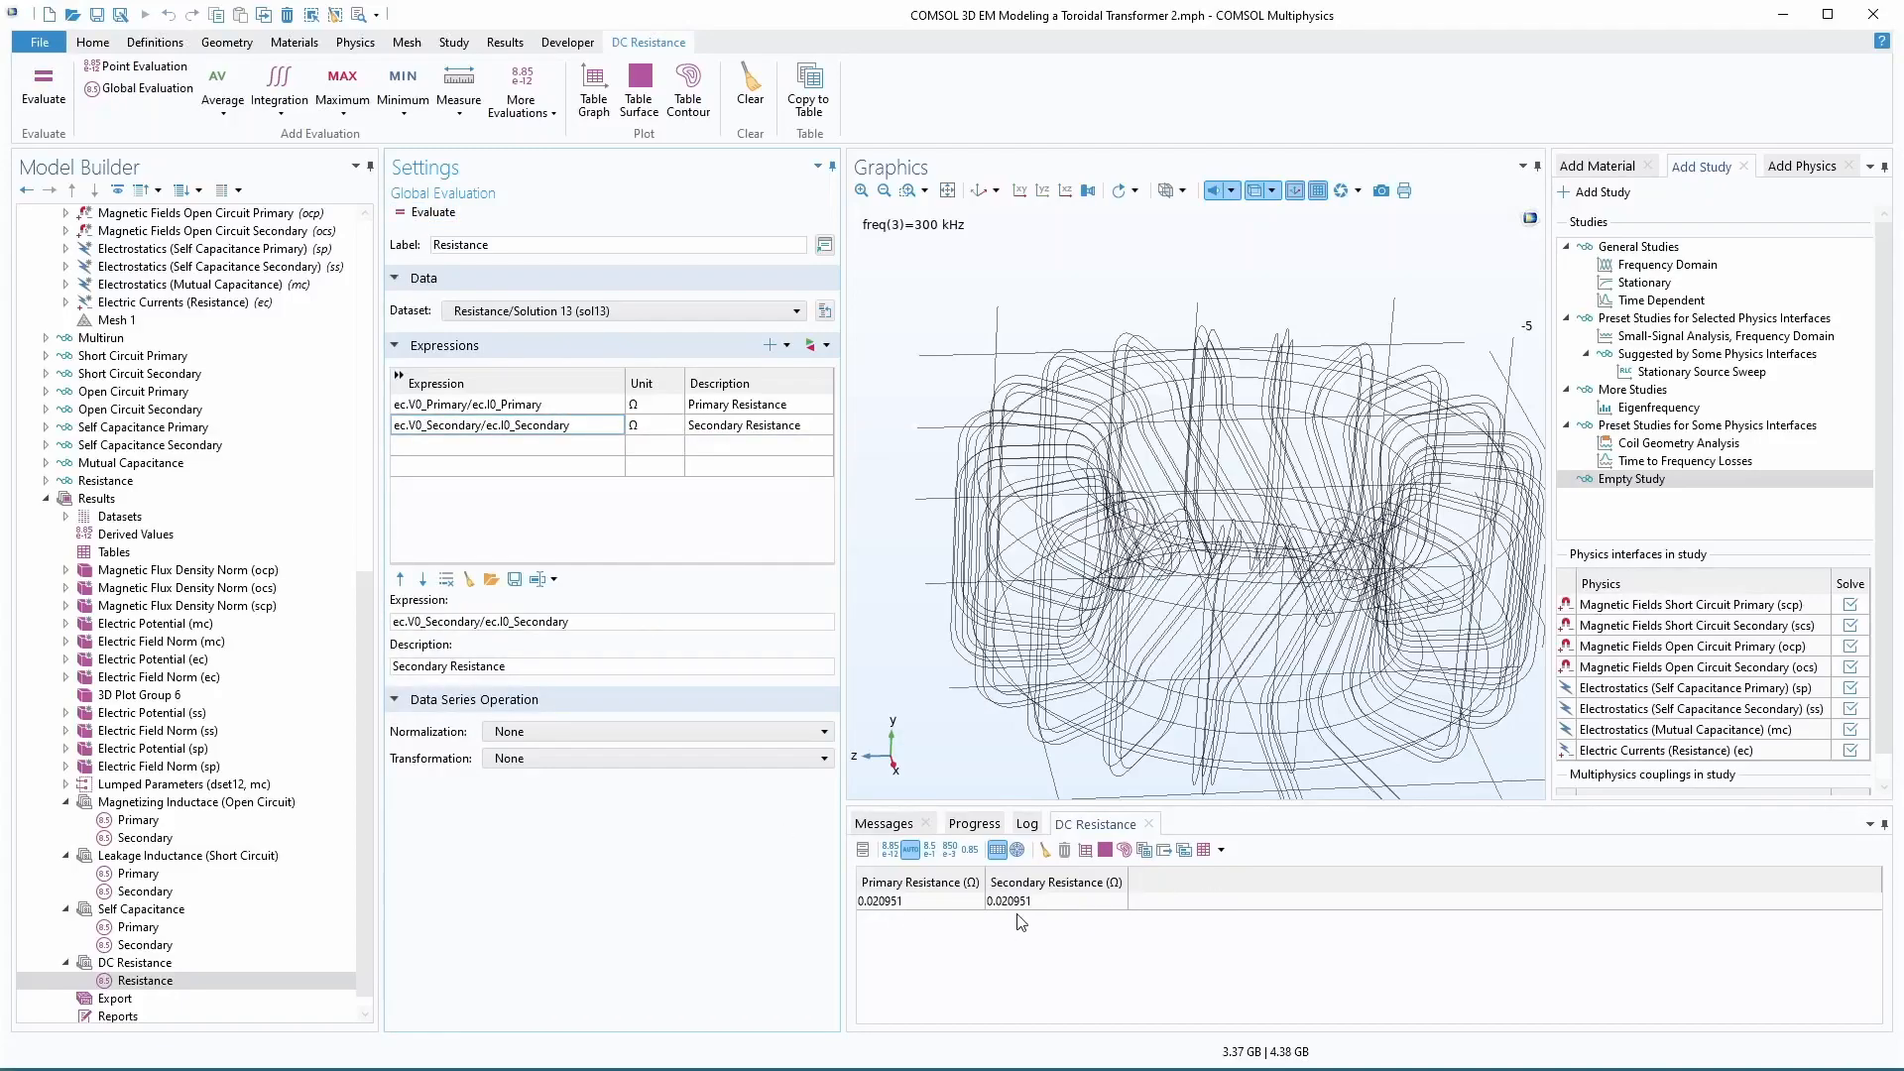
# - Set the unit of both resistance expressions to mΩ and re-evaluate them
pyautogui.click(634, 406)
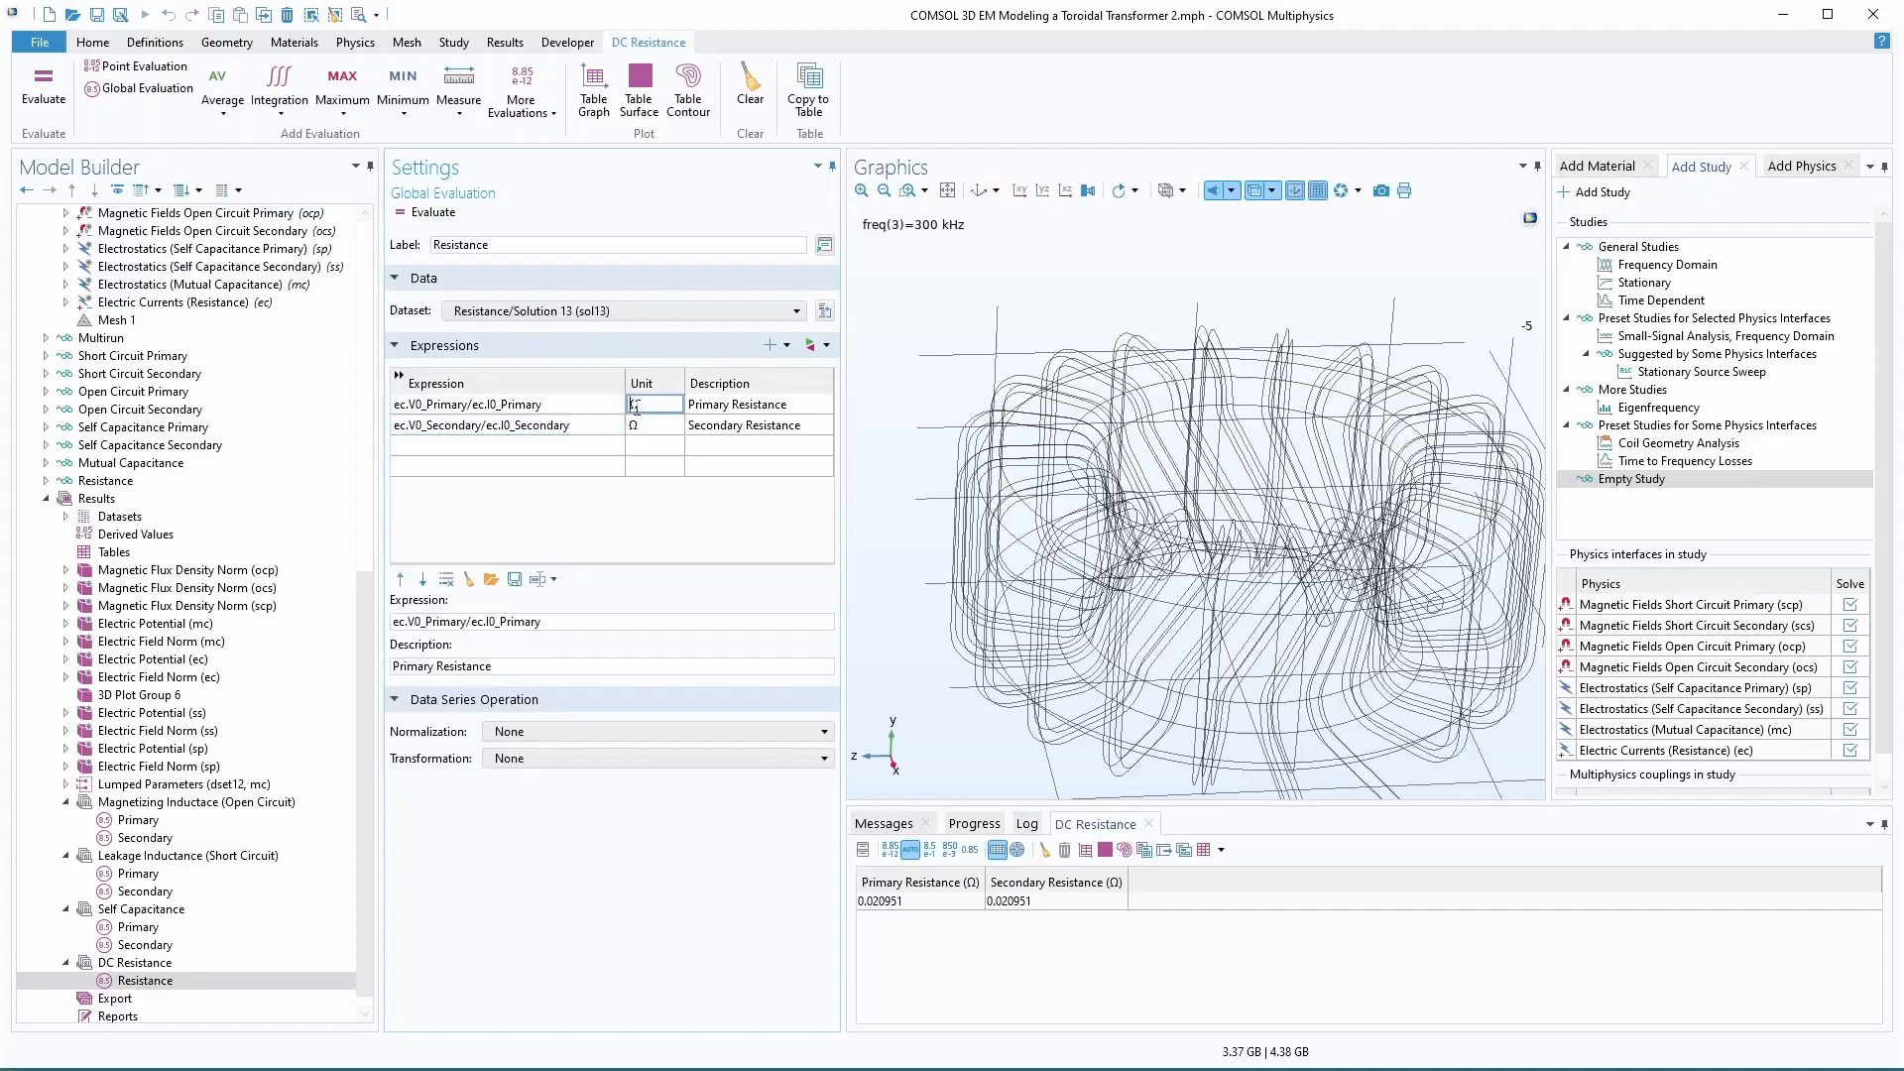
pyautogui.write('m')
pyautogui.click(632, 426)
pyautogui.write('m')
pyautogui.click(436, 212)
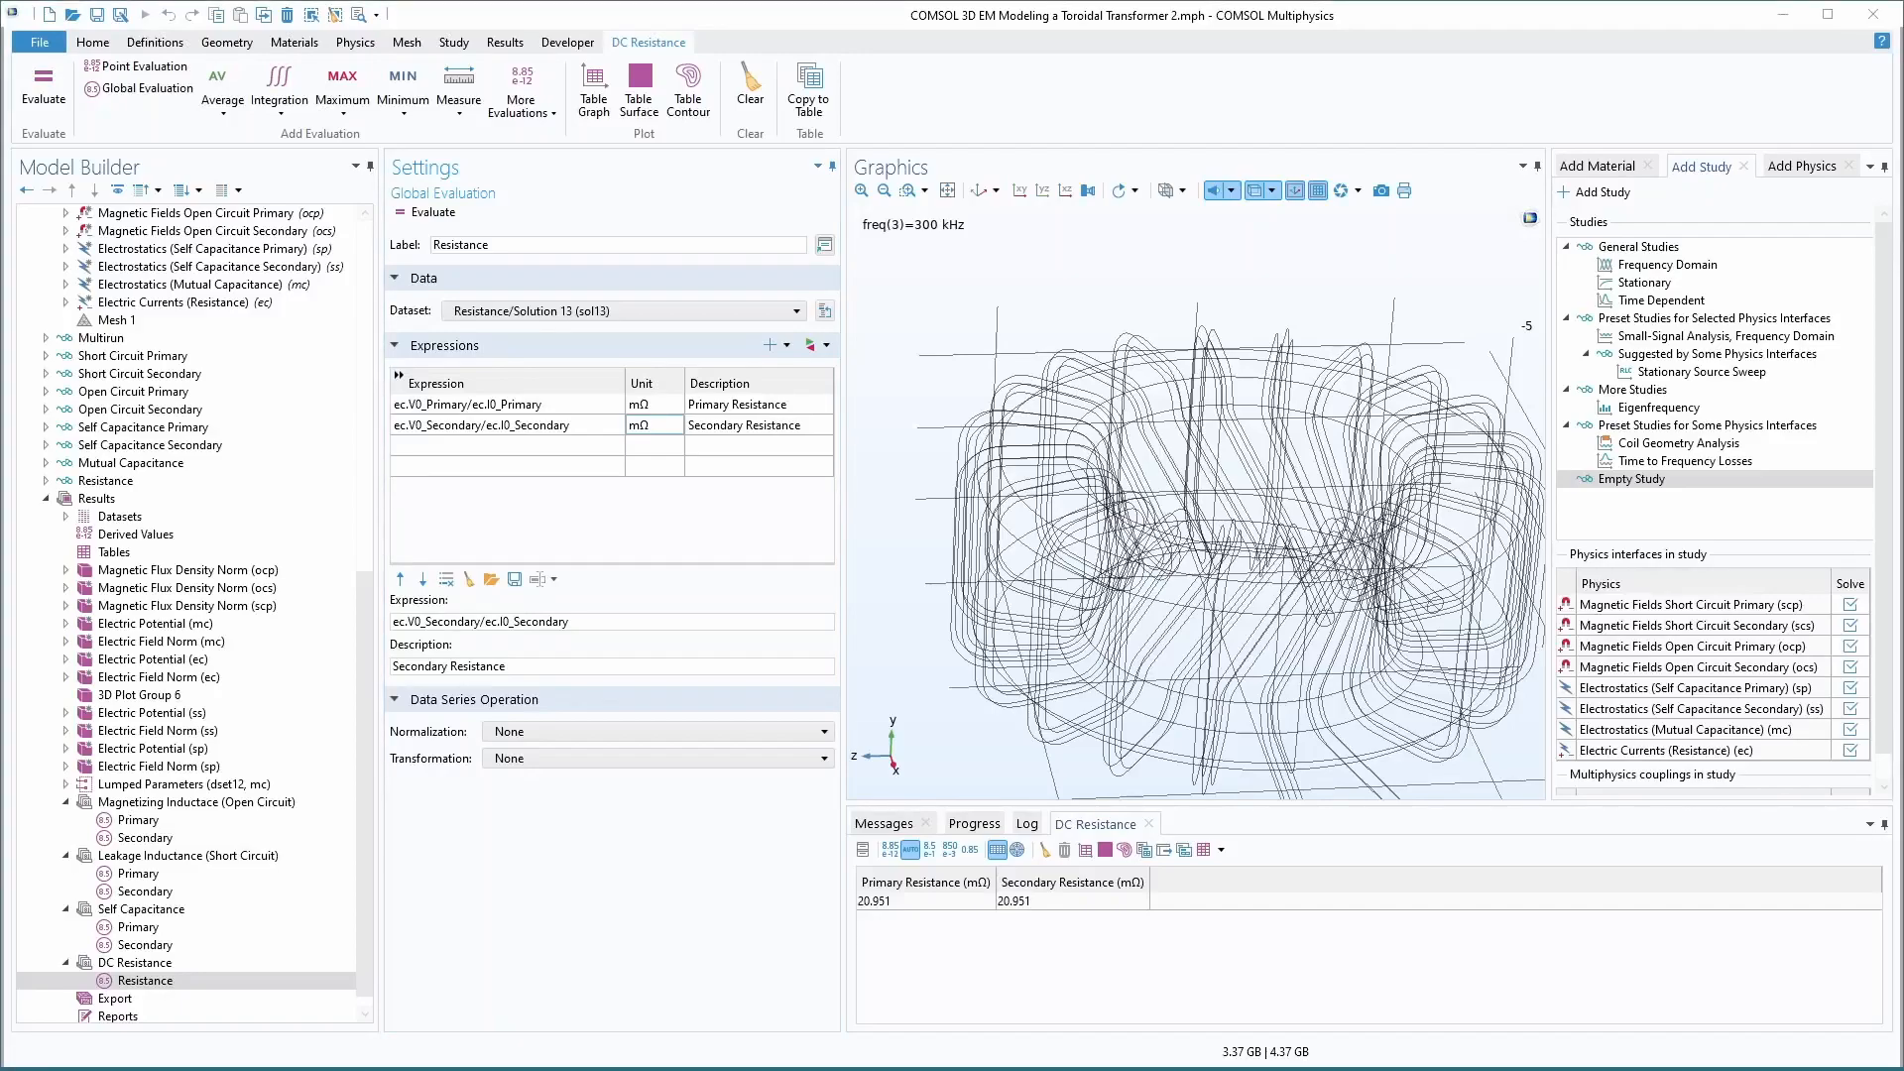
# - View the inverse Maxwell, Maxwell and mutual capacitance matrices in the Lumped Parameters results of the Mutual Capacitance study
pyautogui.doubleClick(111, 464)
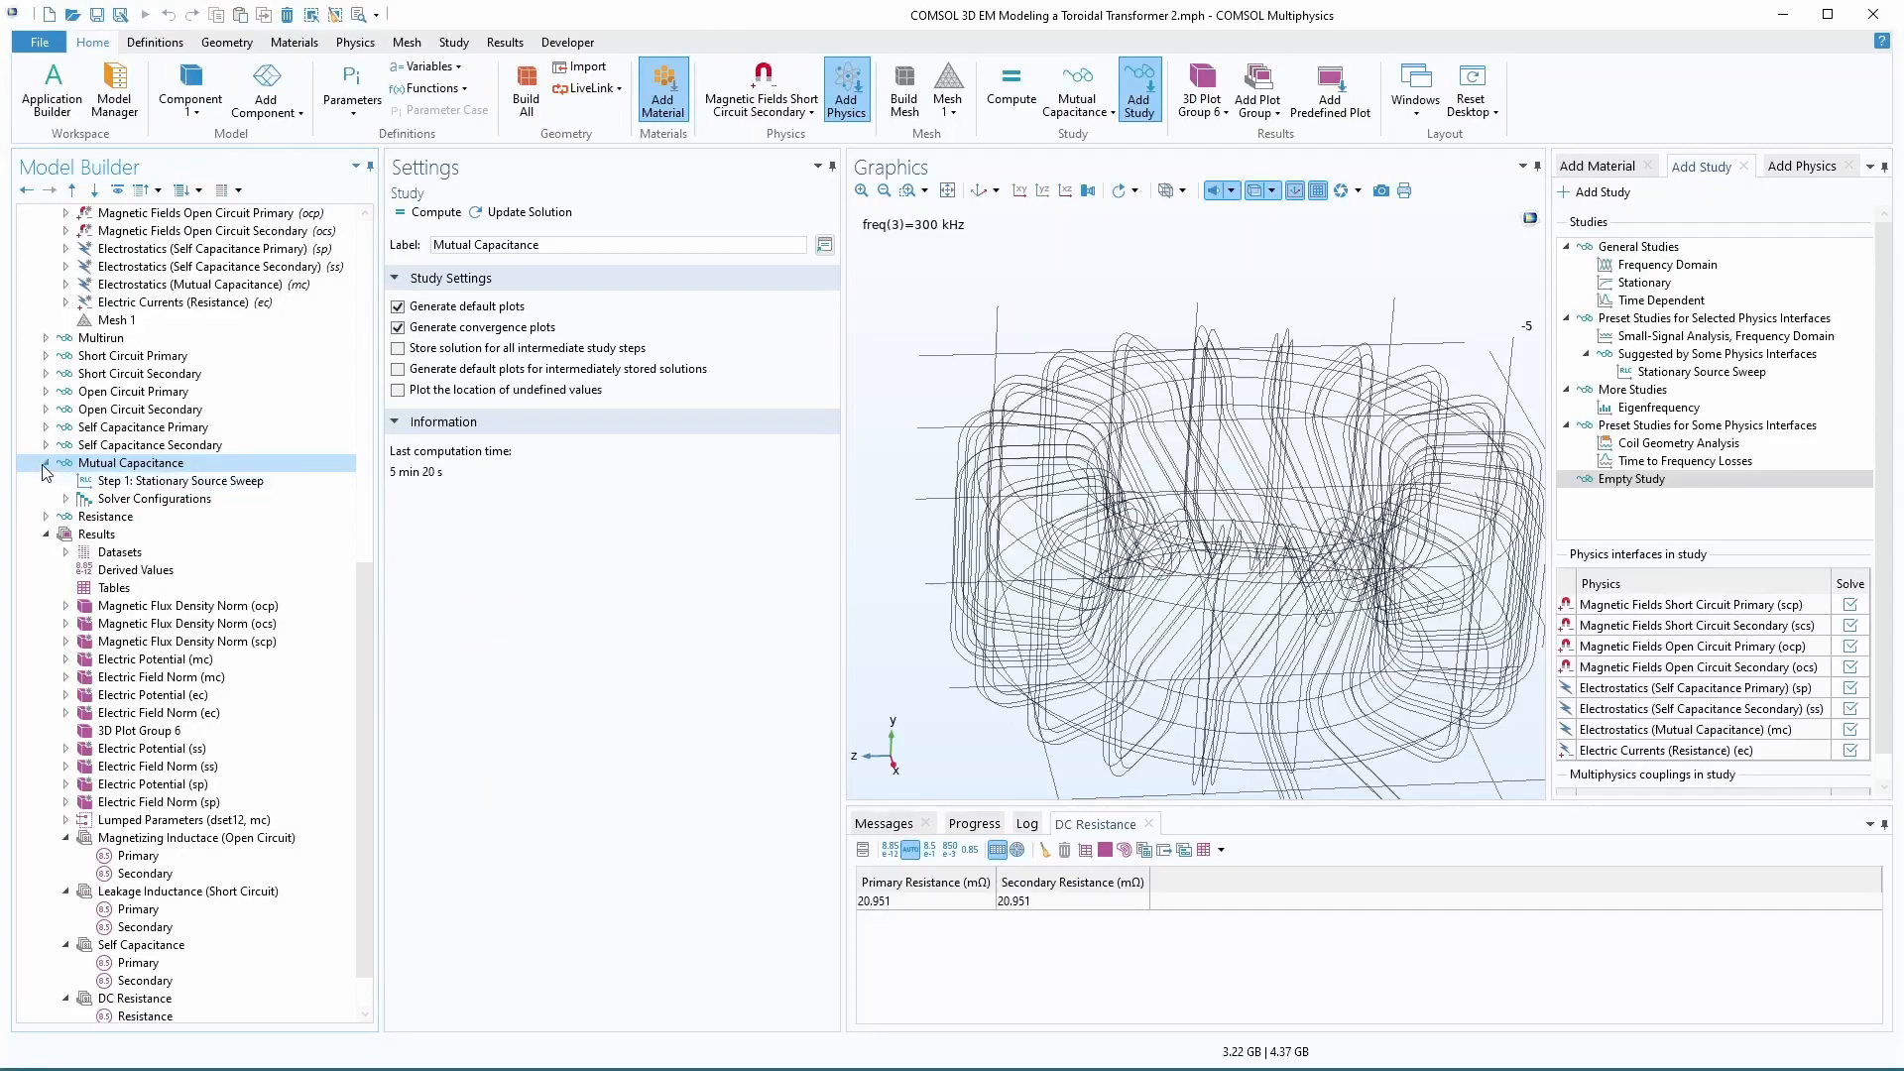
pyautogui.click(45, 463)
pyautogui.doubleClick(184, 784)
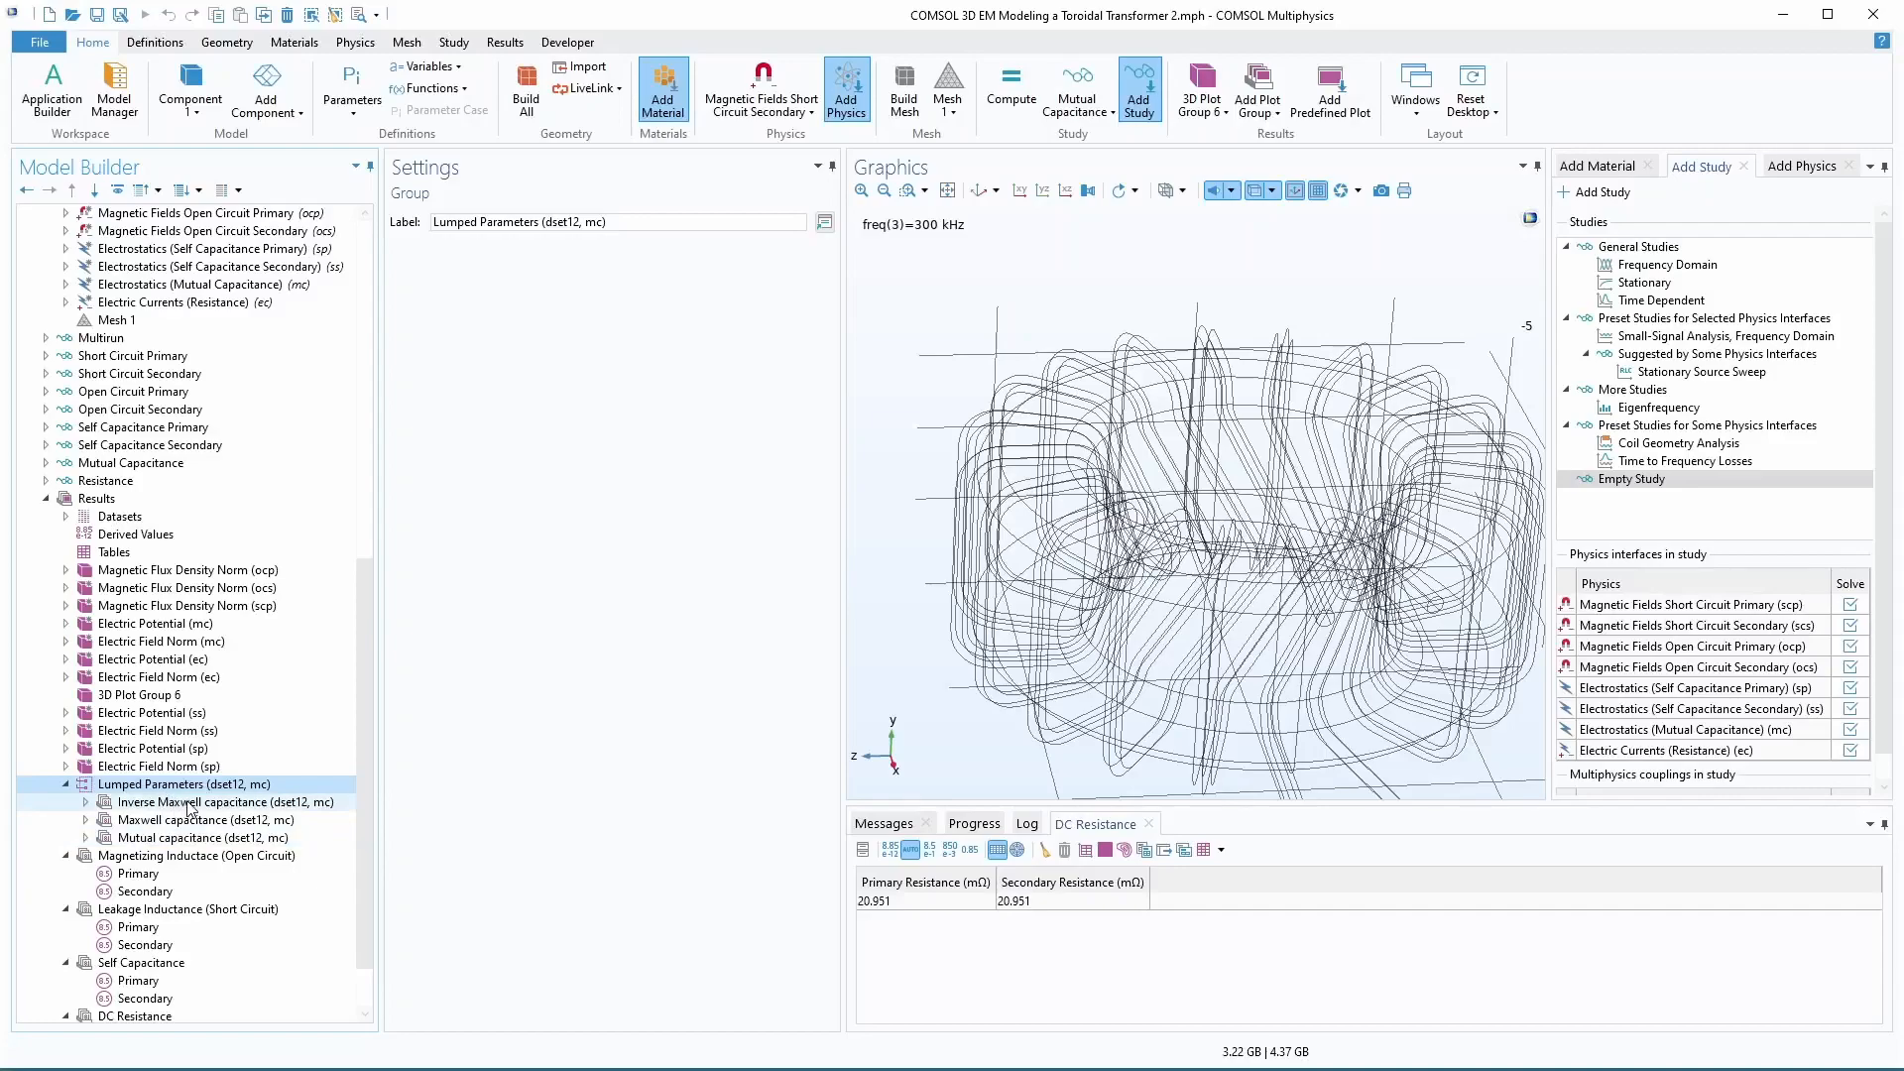
pyautogui.click(186, 803)
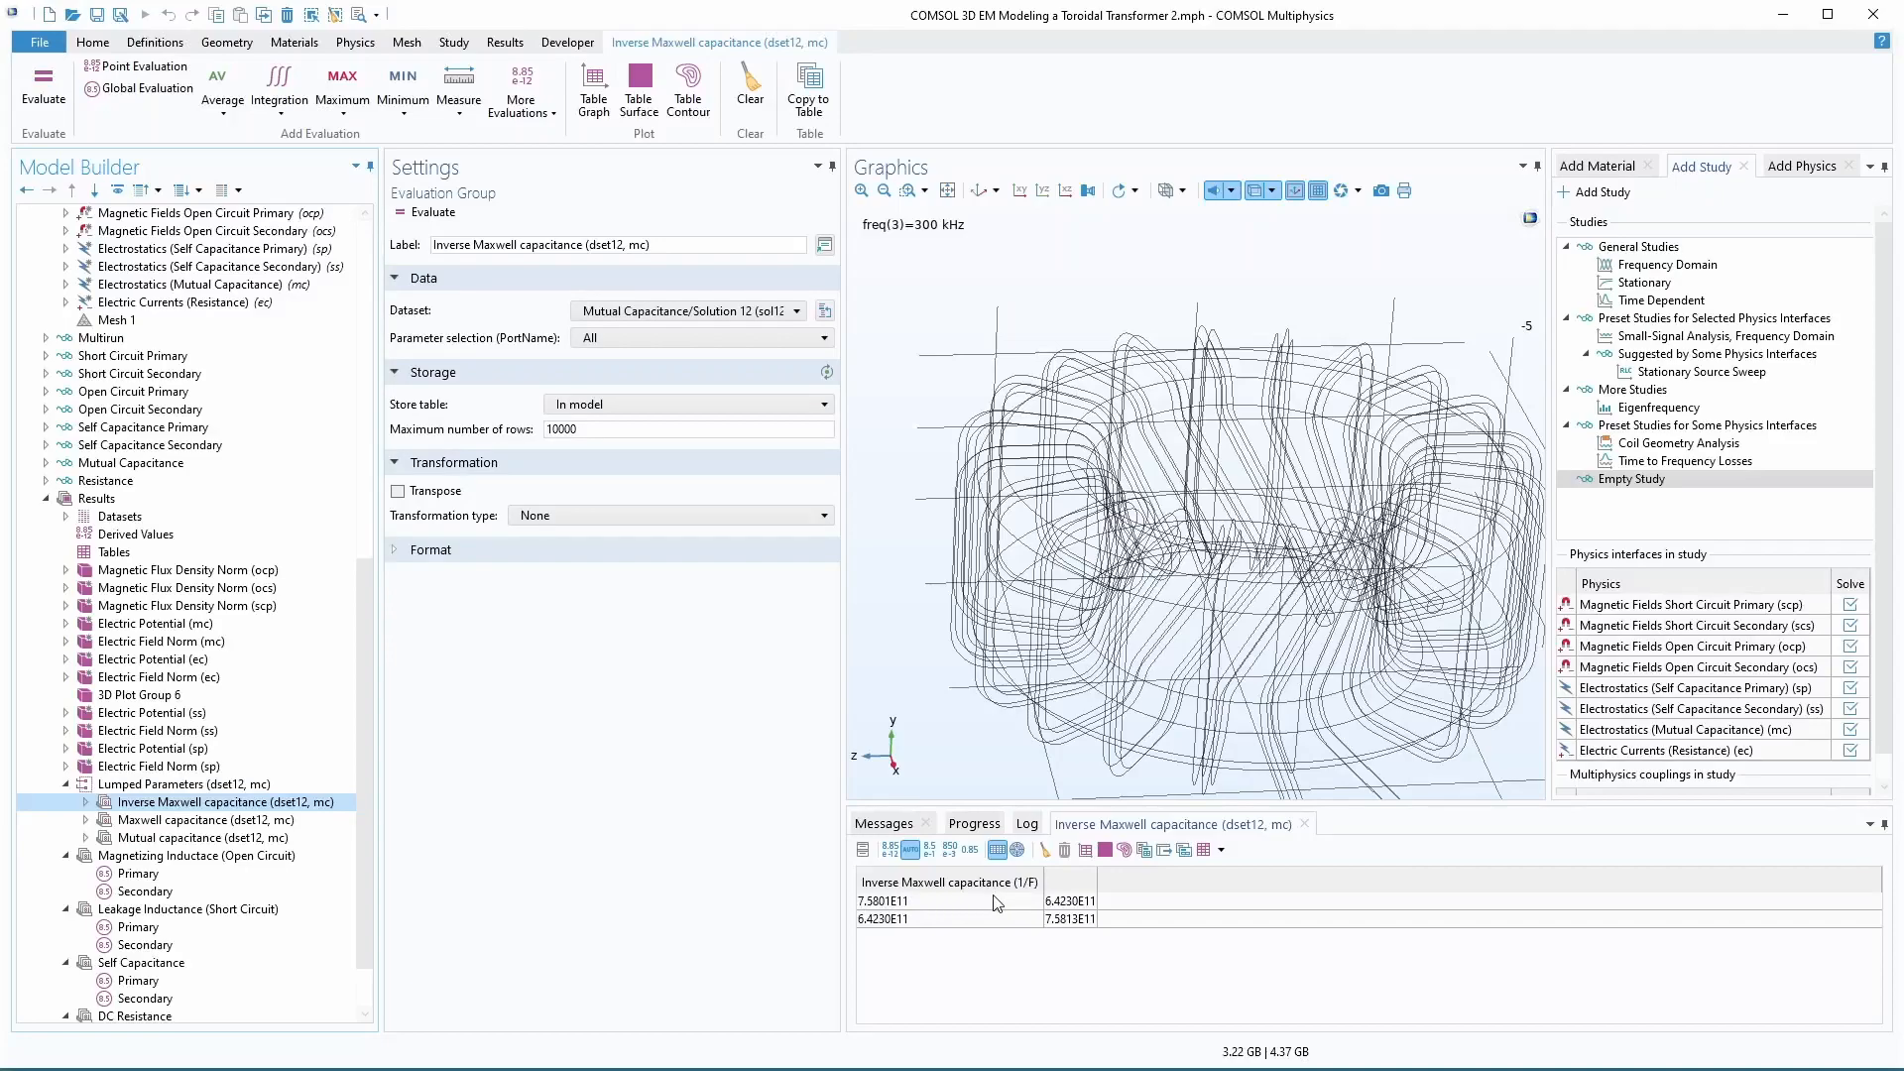
pyautogui.click(165, 823)
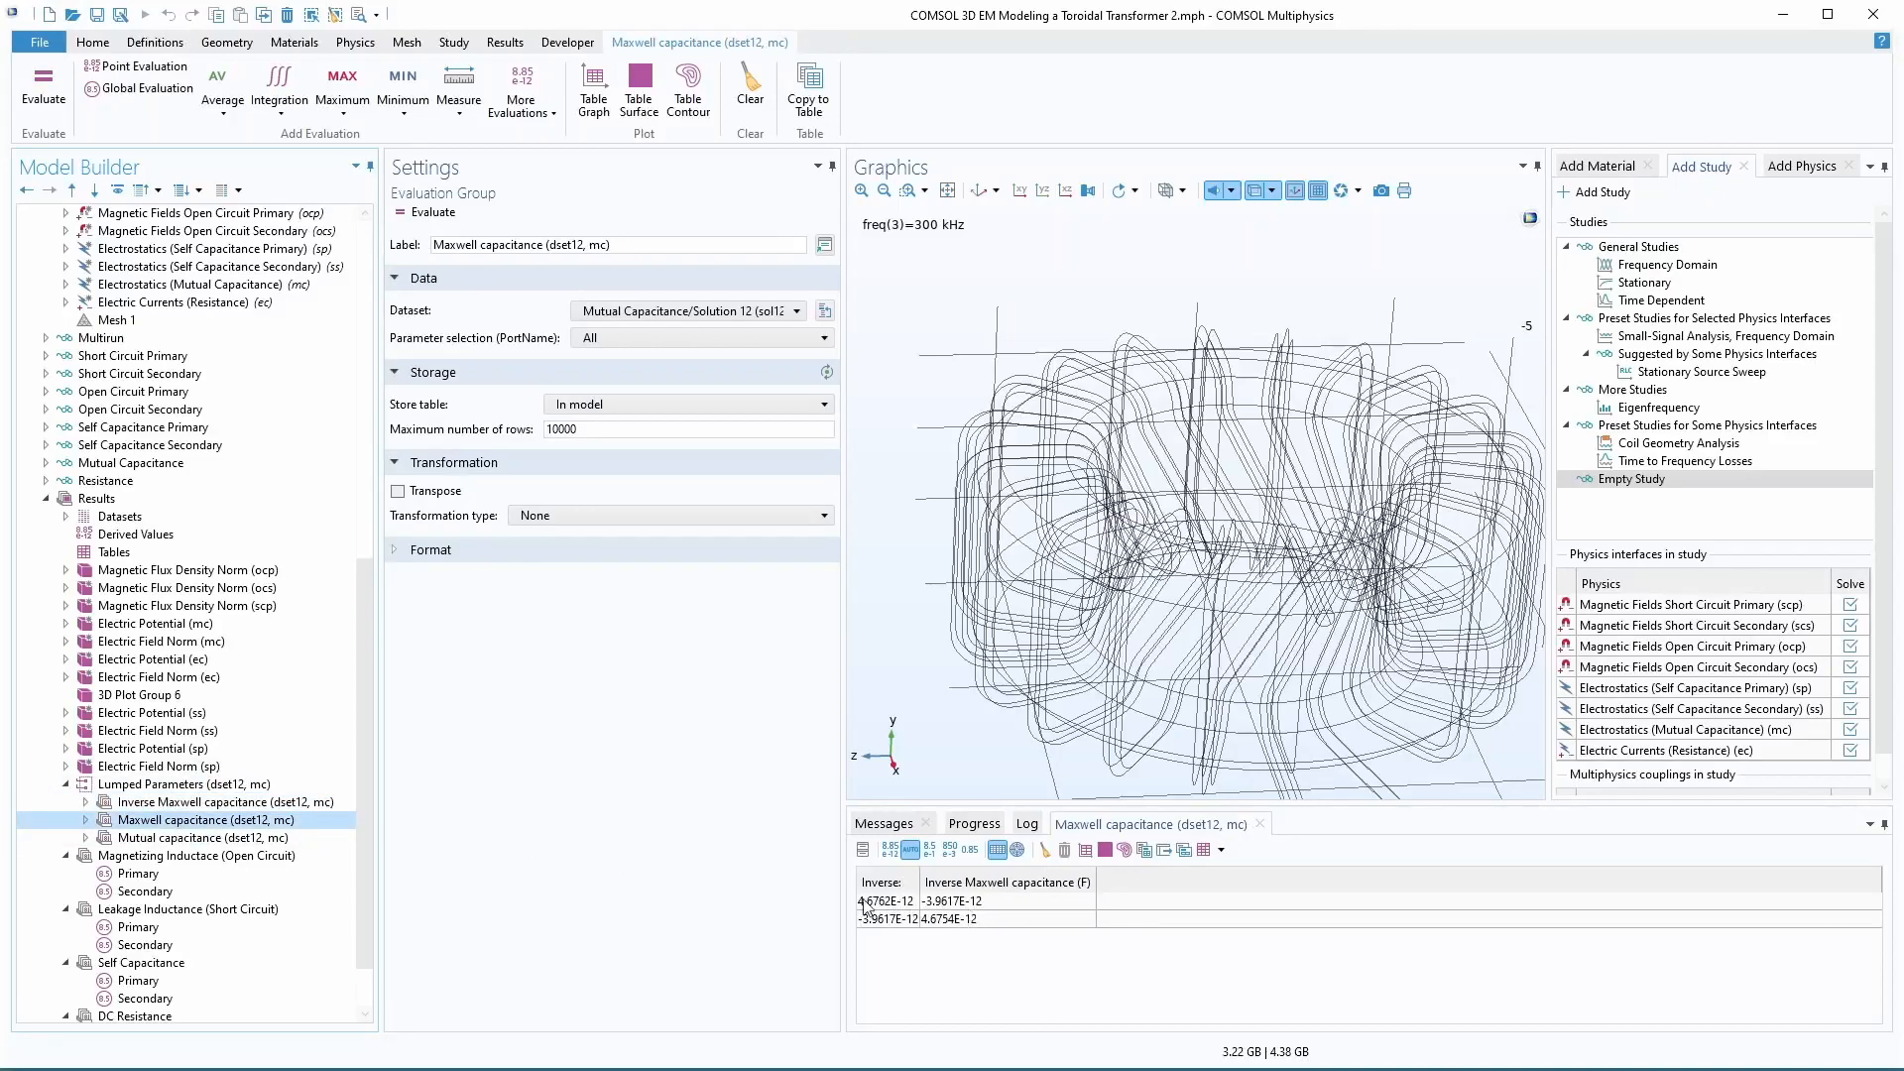
pyautogui.click(178, 837)
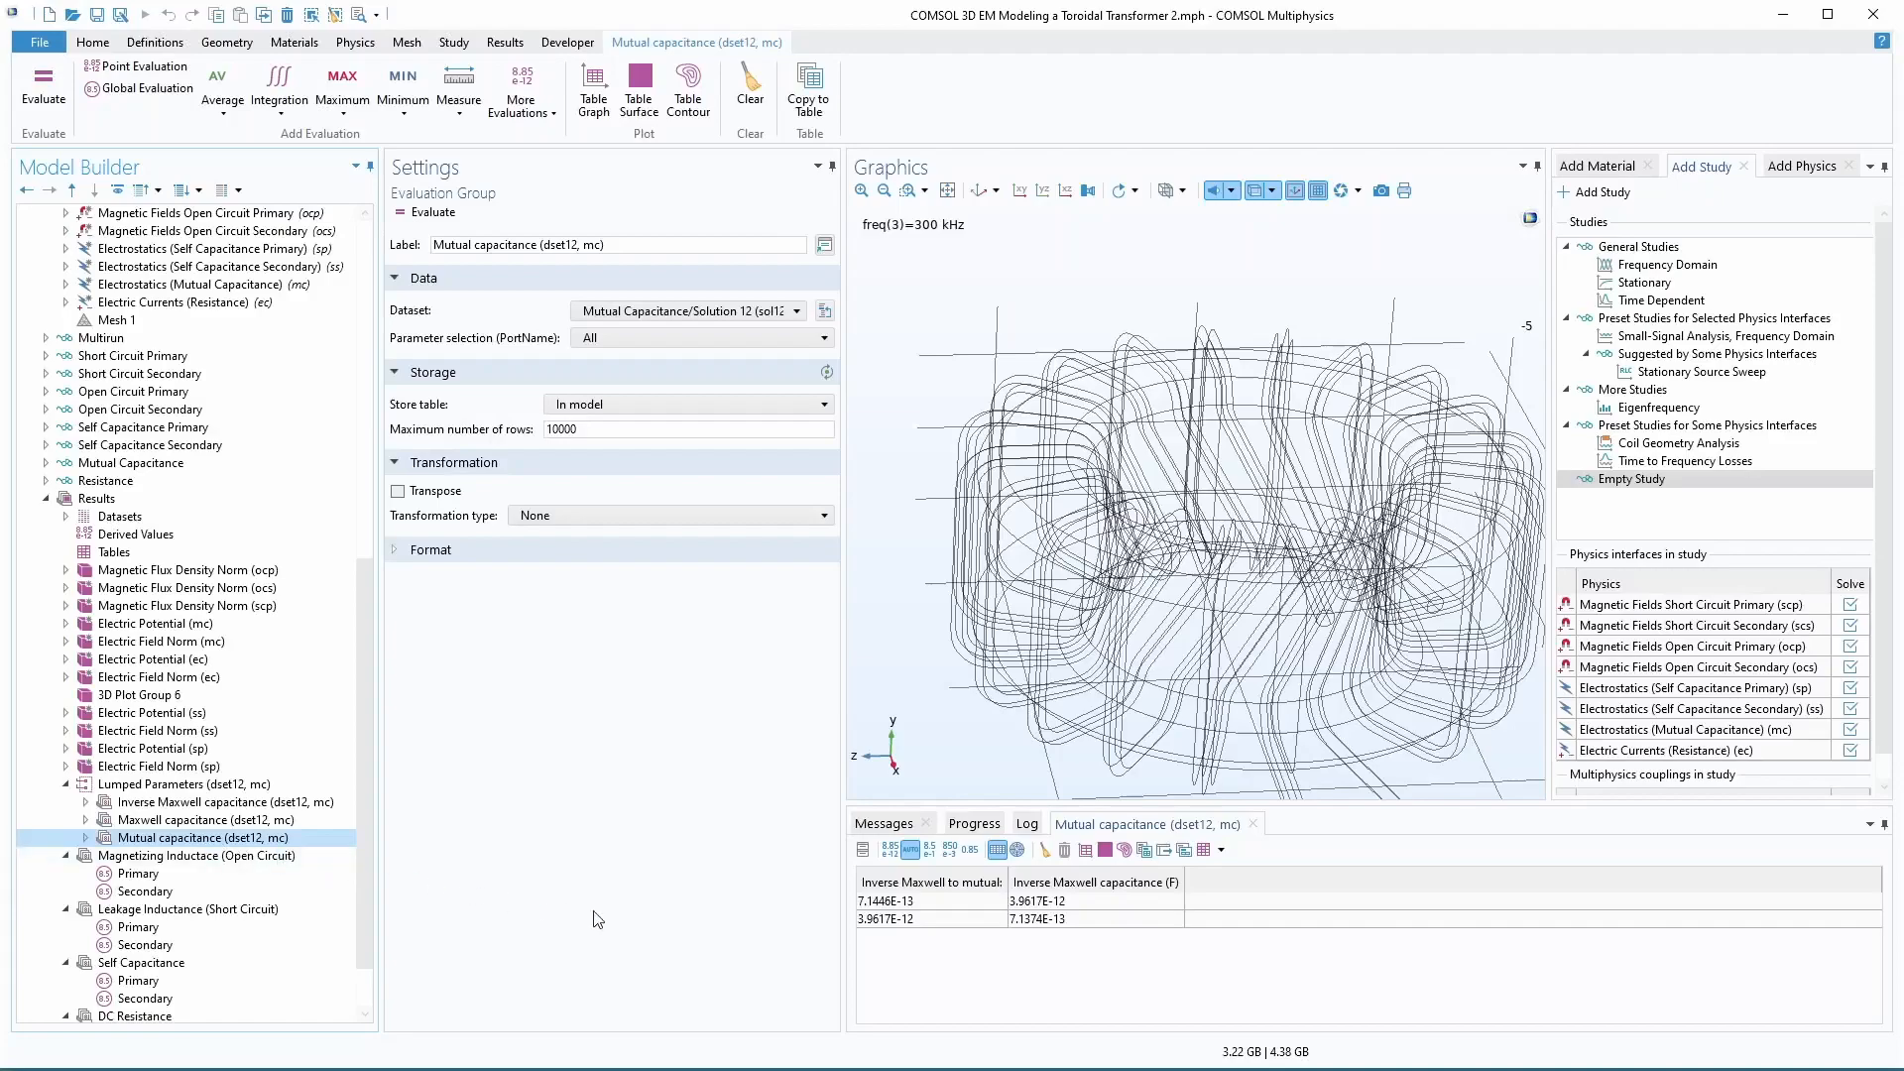
# - Switch to the browser and read the COMSOL blog's relation between the Maxwell and mutual capacitance matrices
pyautogui.moveTo(1894, 1066); pyautogui.dragTo(1381, 164)
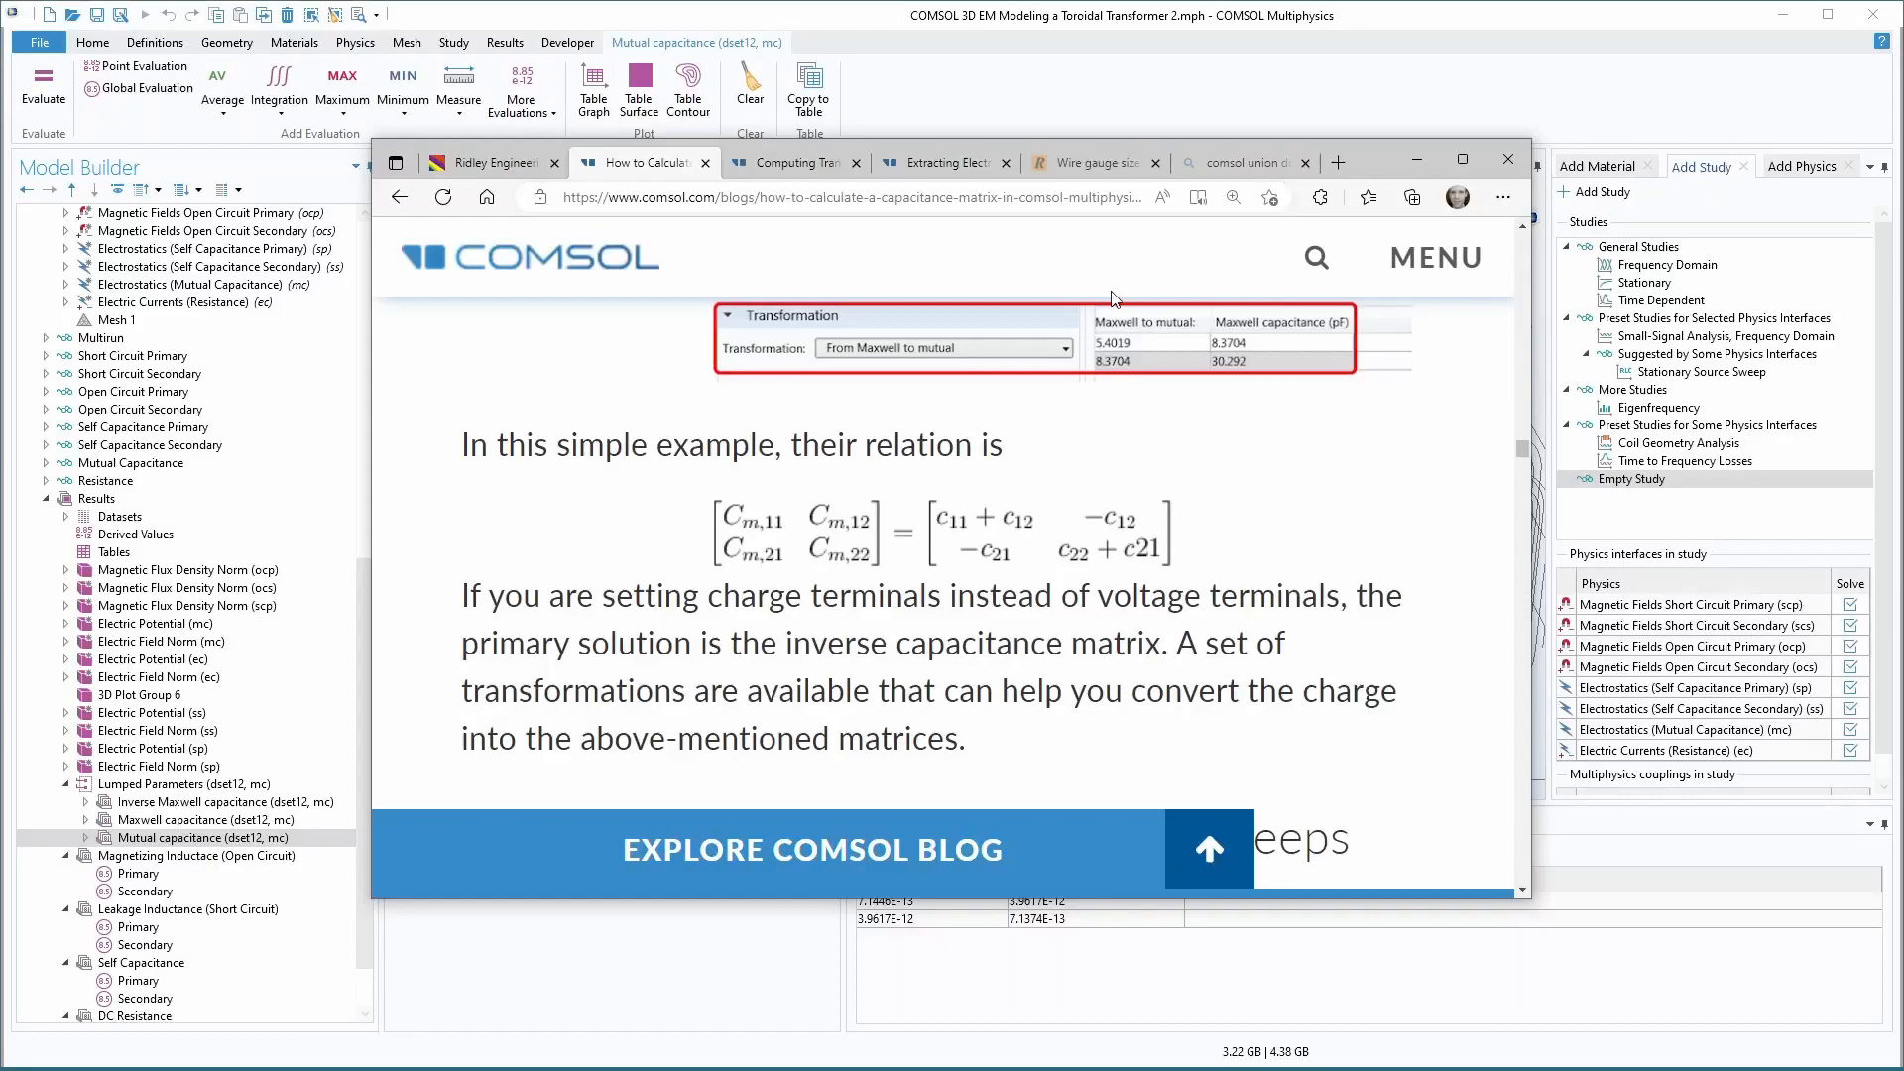
pyautogui.scroll(1, 999, 527)
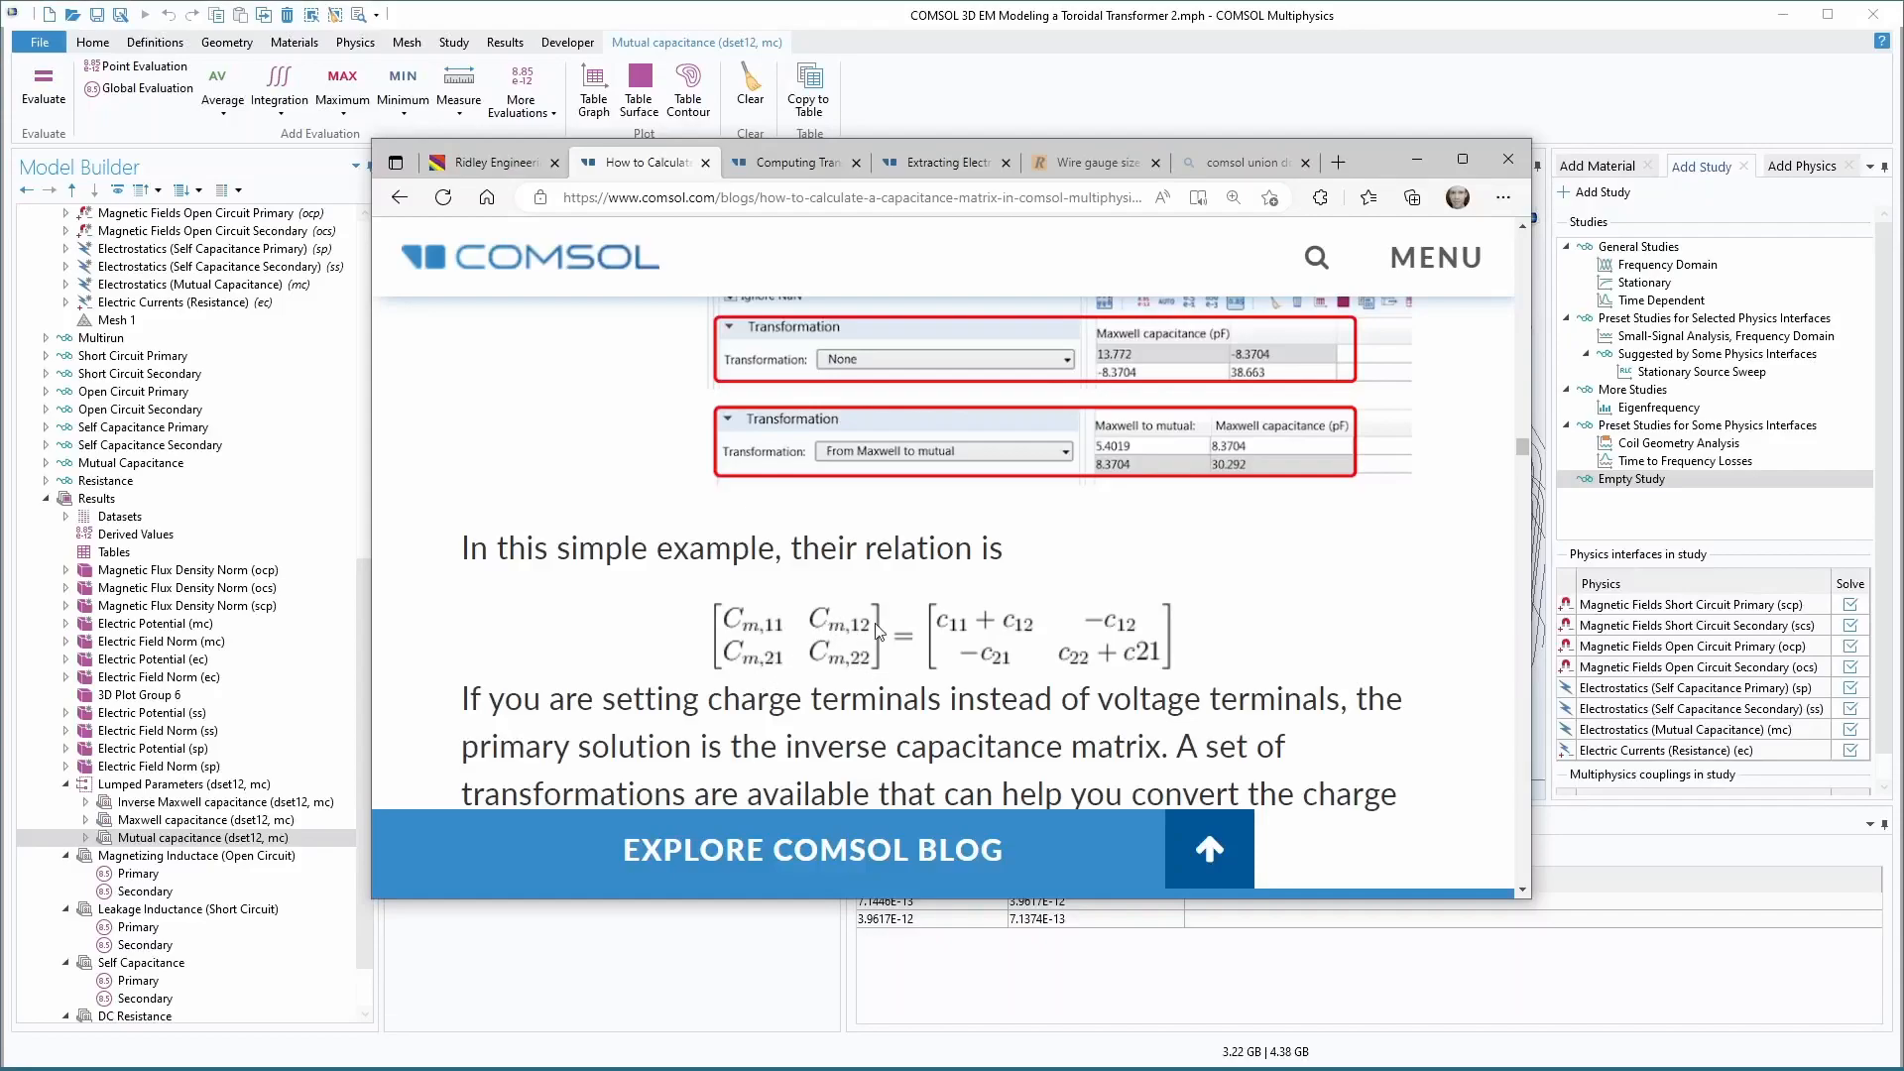
pyautogui.moveTo(1364, 163); pyautogui.dragTo(1532, 55)
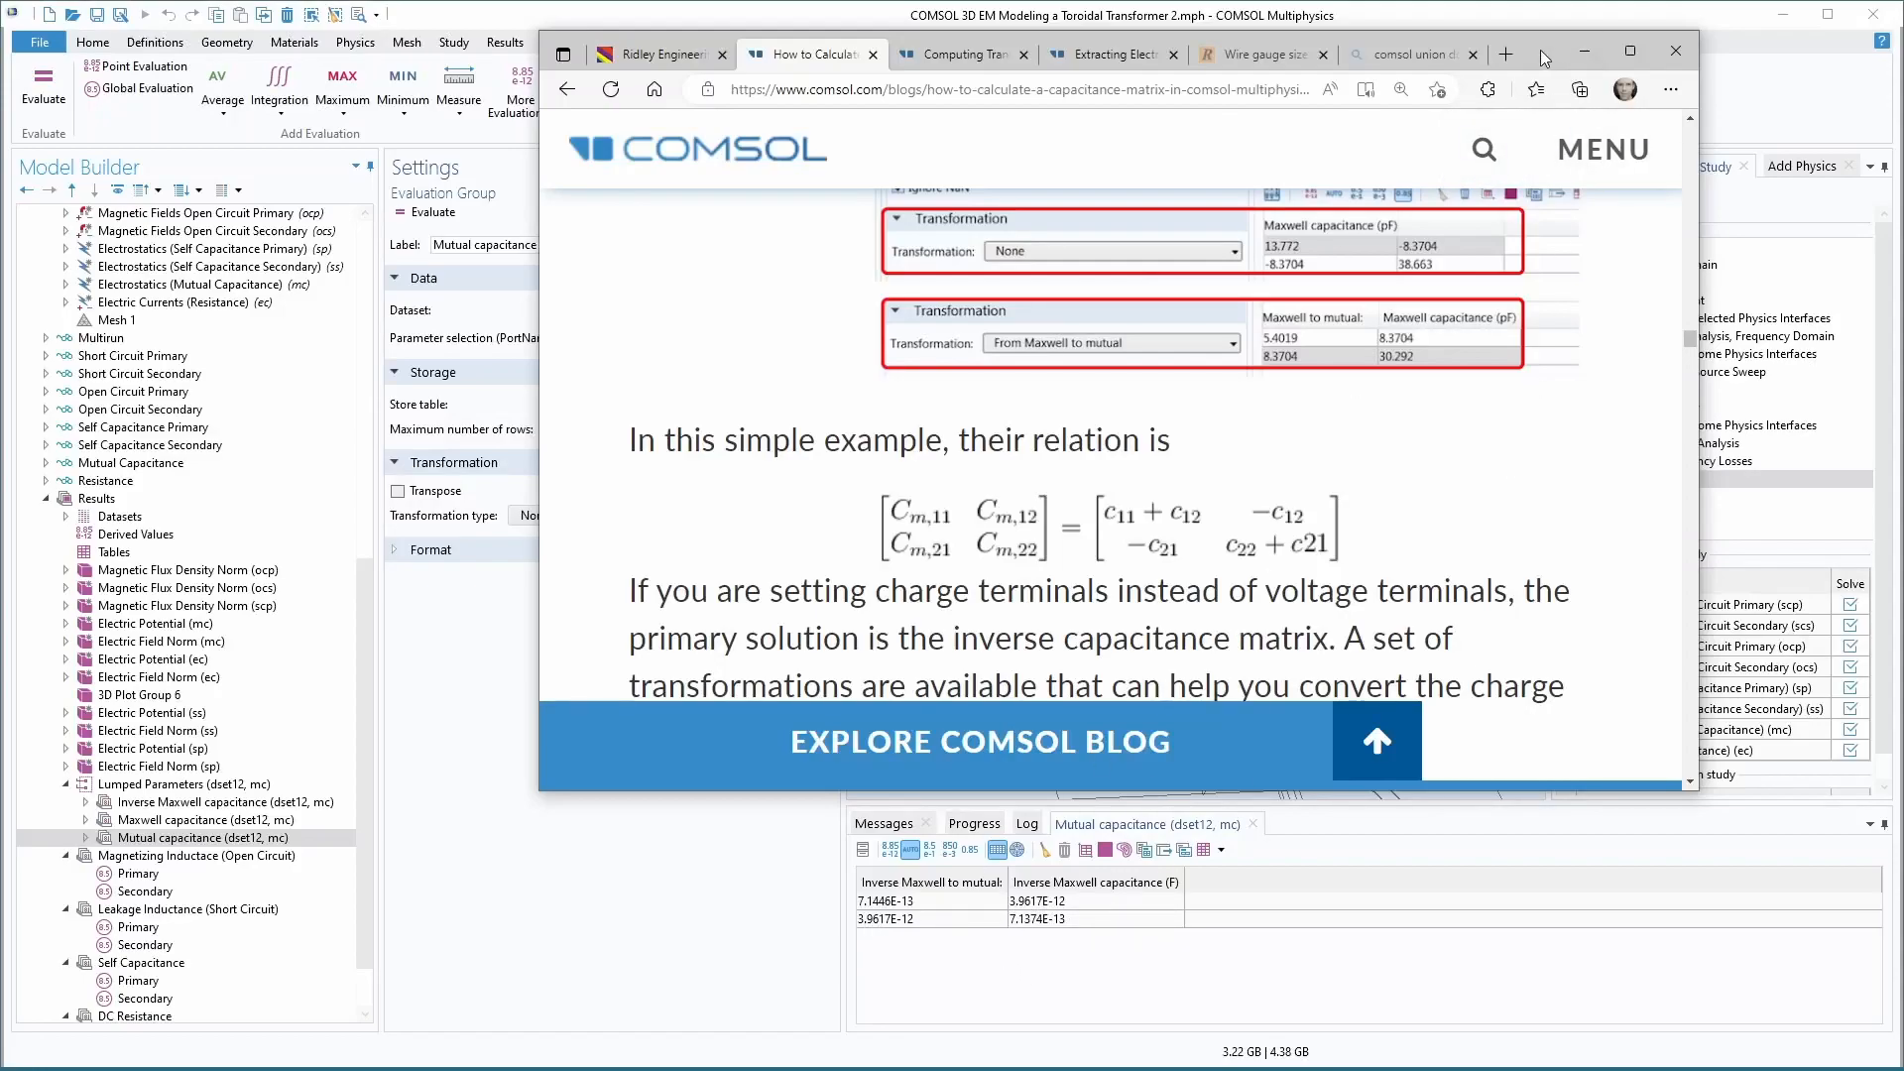
pyautogui.click(1584, 51)
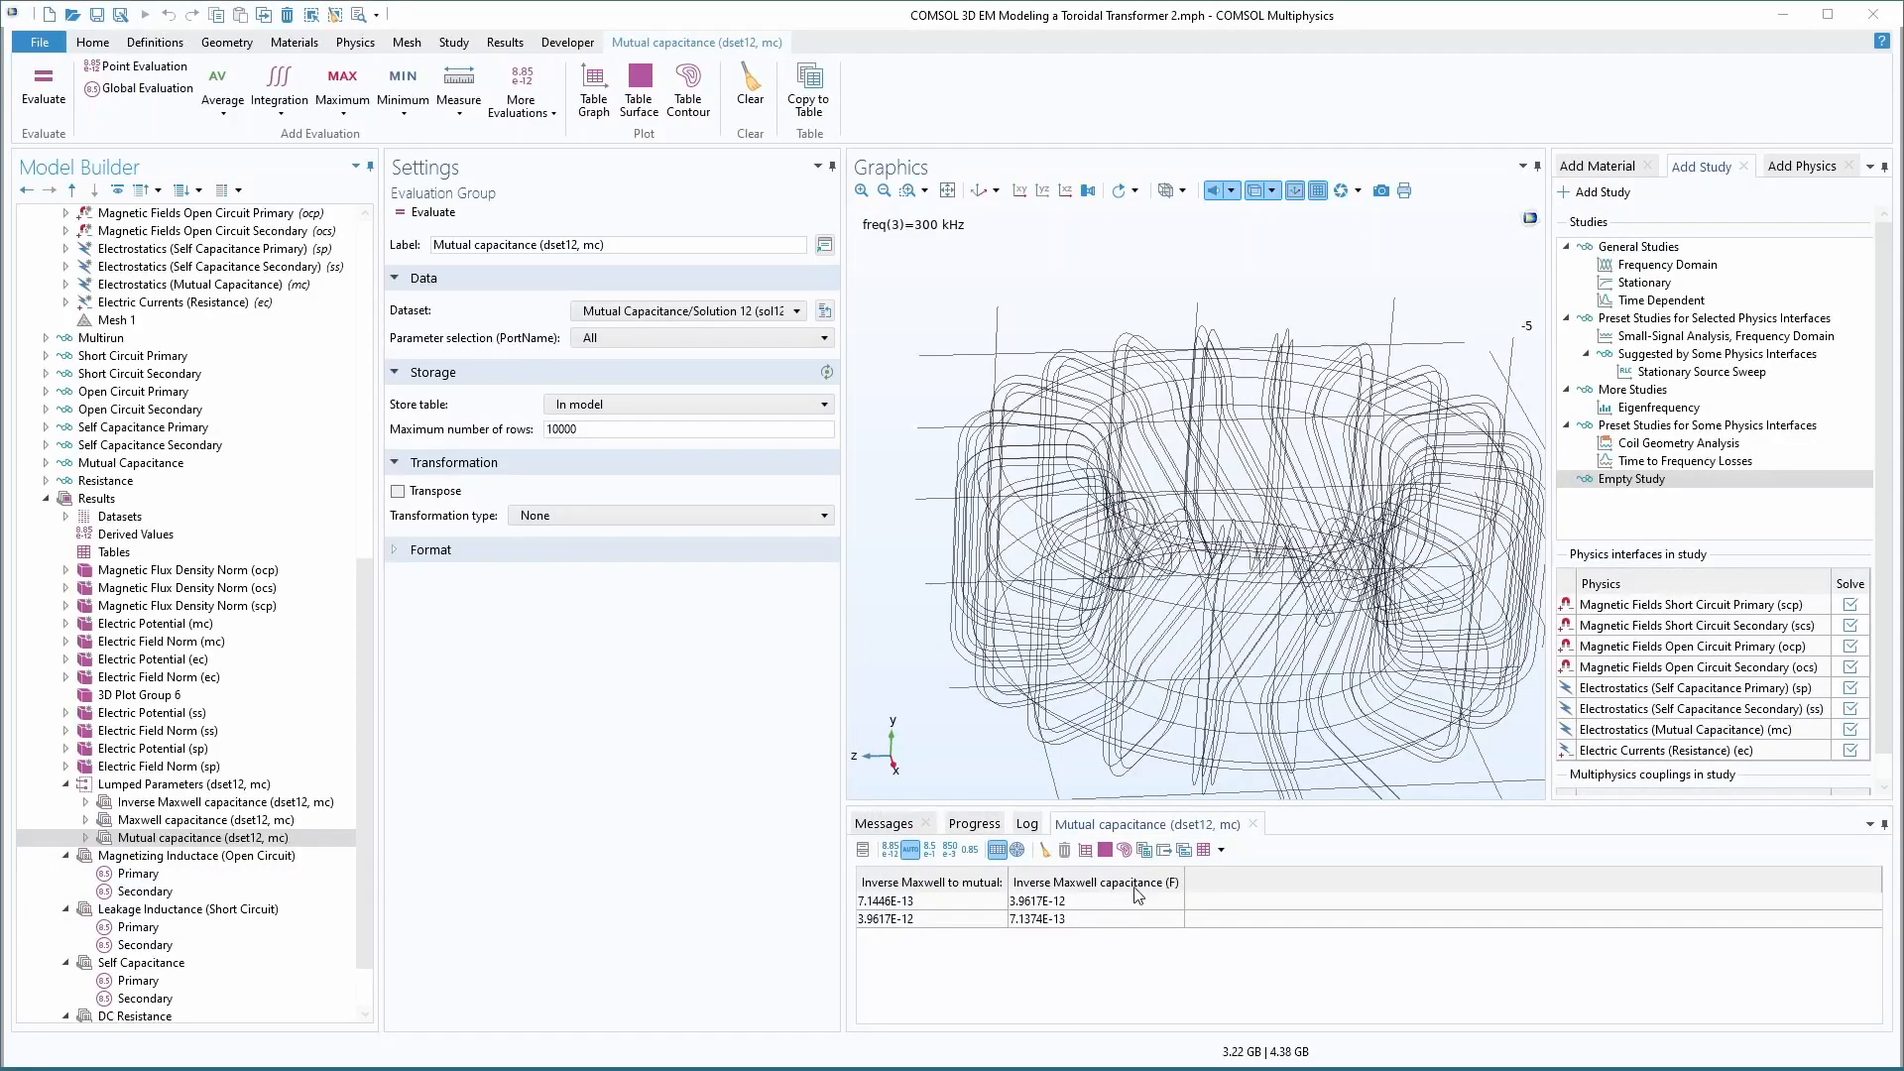
# - Examine the first row of the mutual capacitance matrix for the capacitance between the two windings
pyautogui.click(1028, 902)
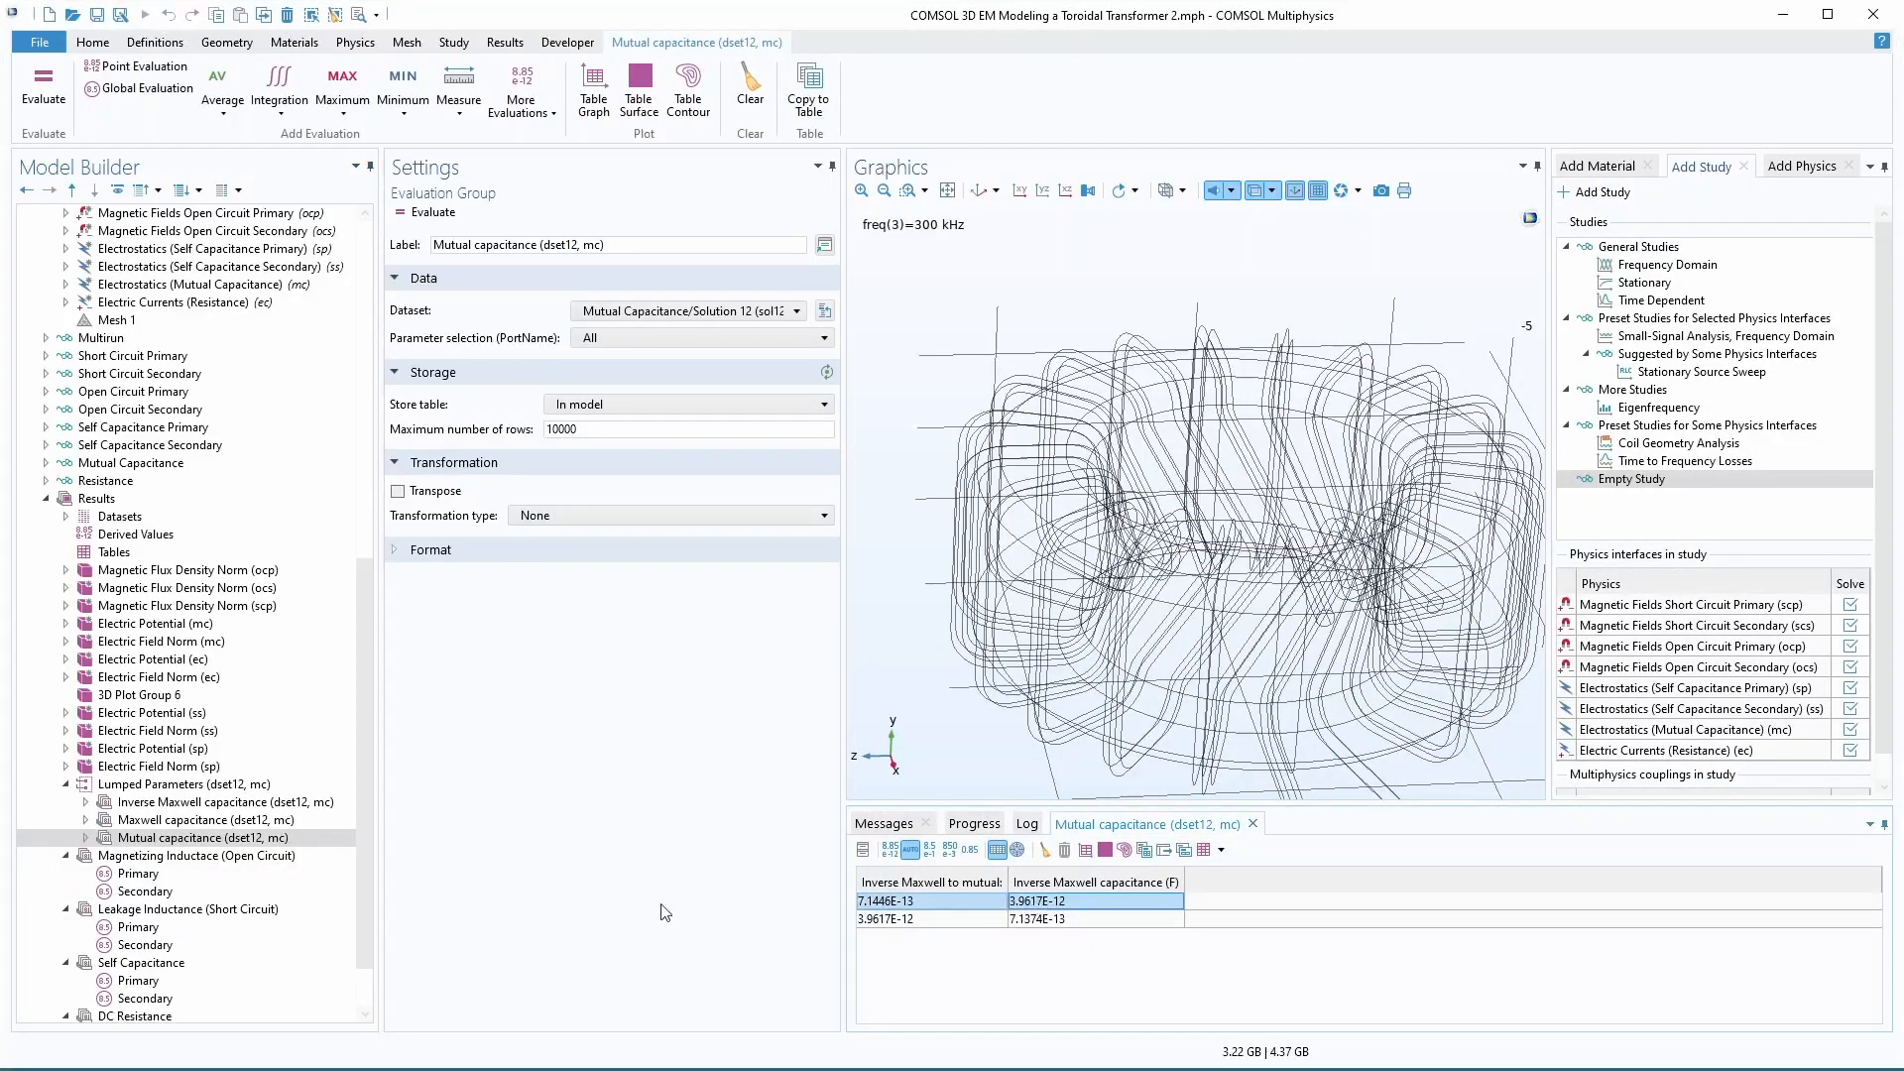
pyautogui.scroll(-2, 139, 754)
pyautogui.click(116, 716)
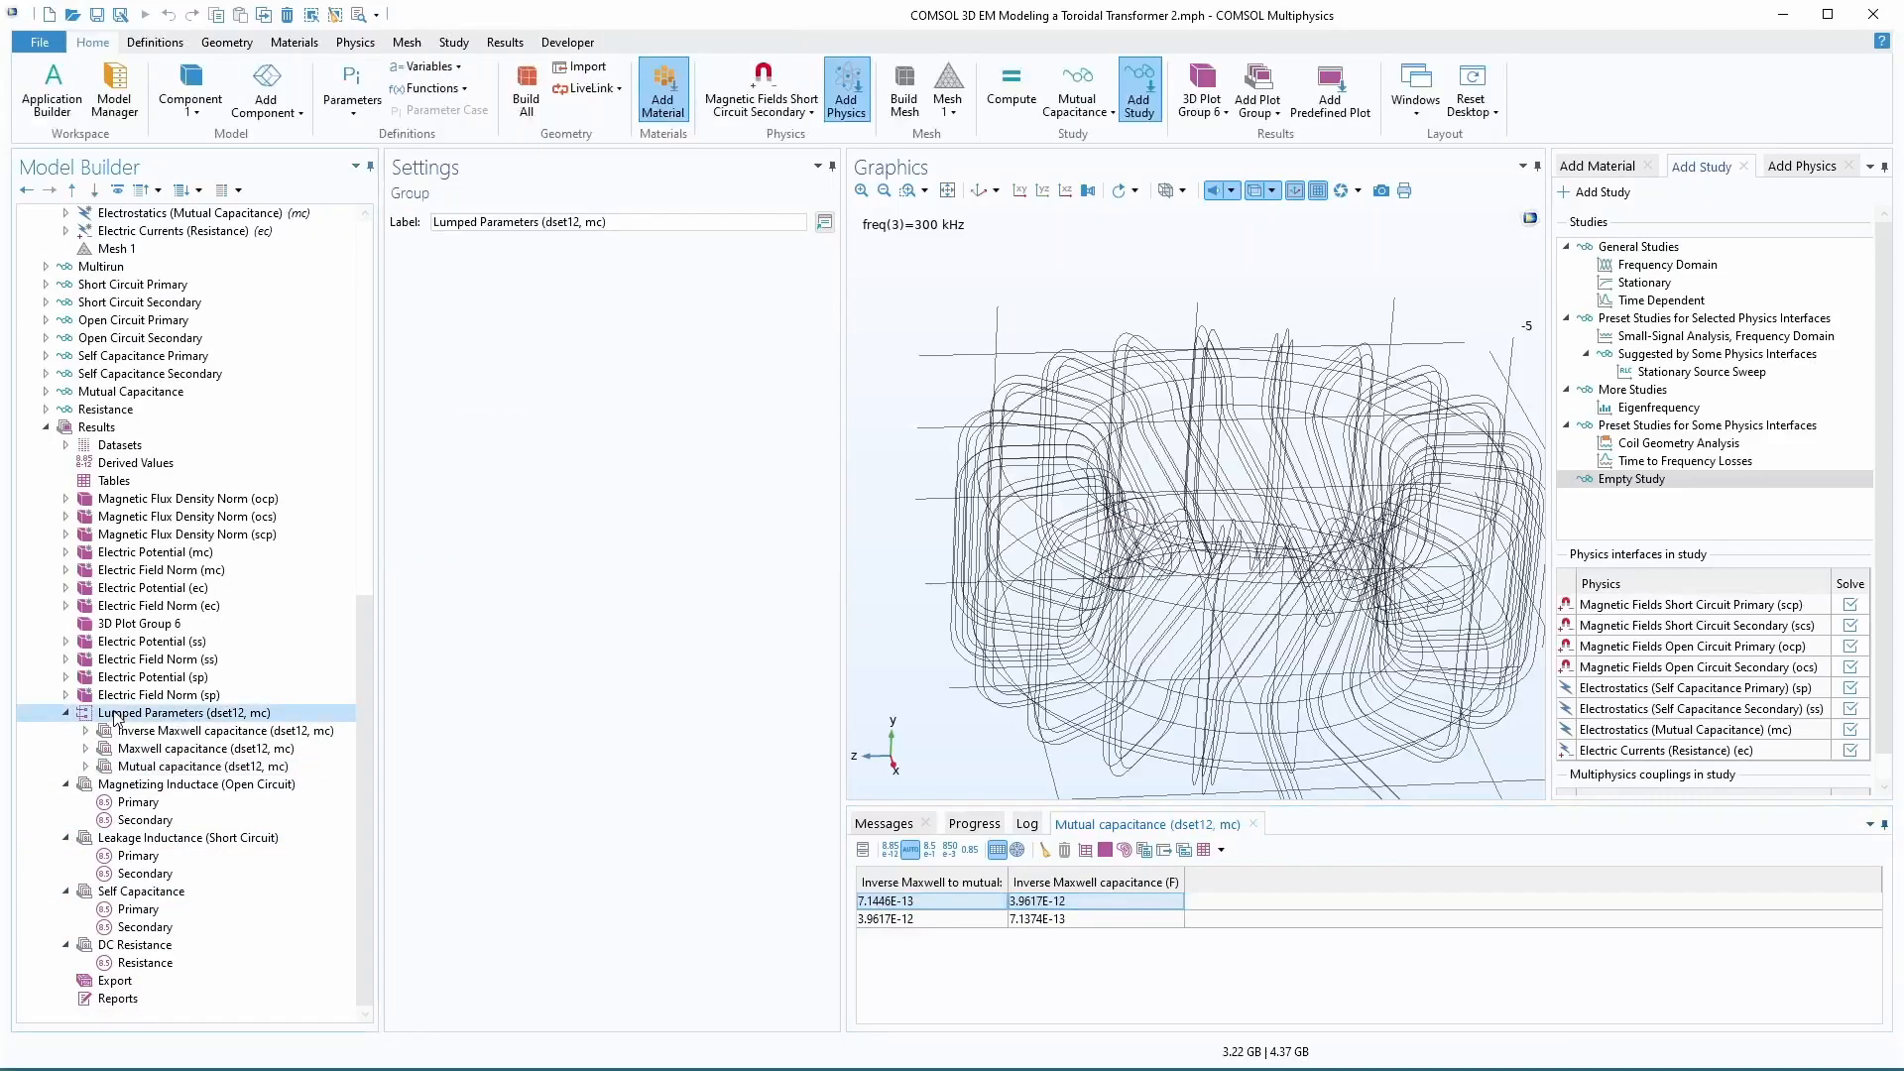
pyautogui.click(170, 769)
pyautogui.click(1090, 898)
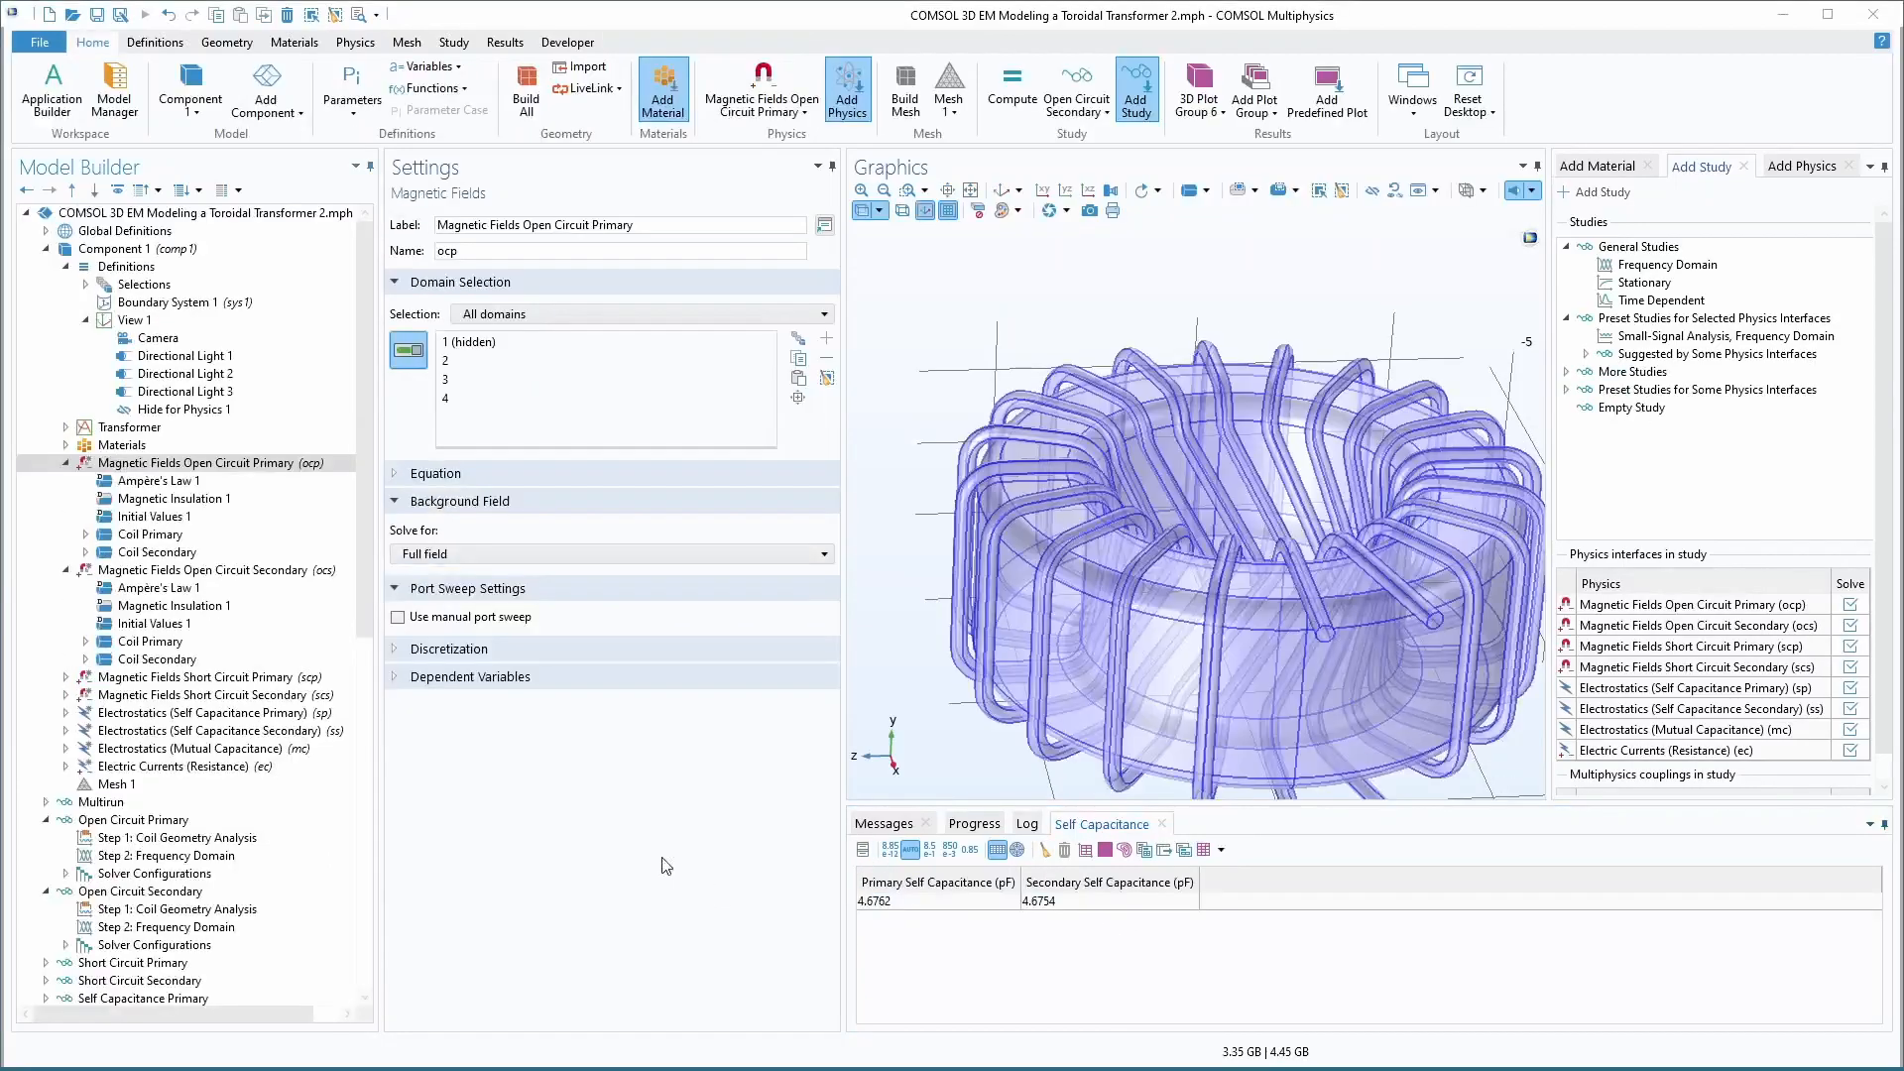
# - Set the material type of Ampère's Law 1 in Magnetic Fields Open Circuit Primary to From material
pyautogui.click(157, 484)
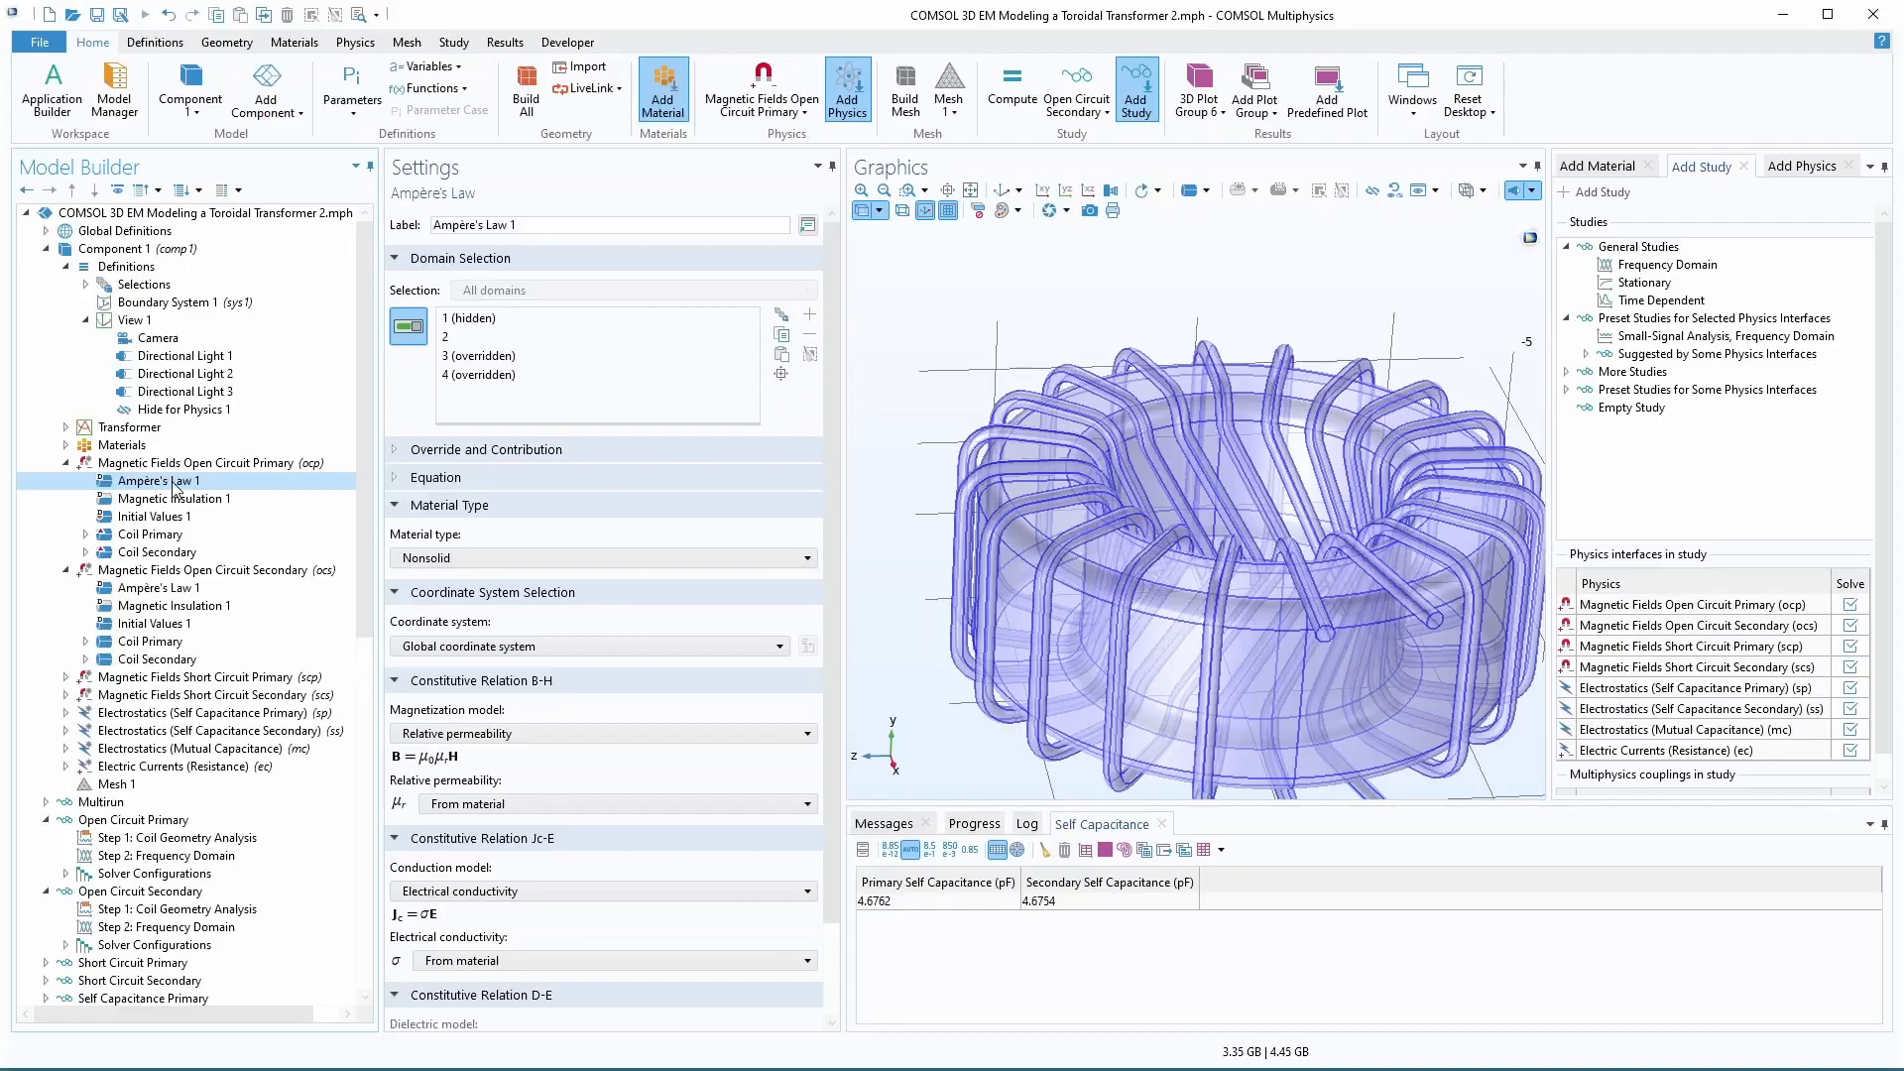
pyautogui.click(439, 560)
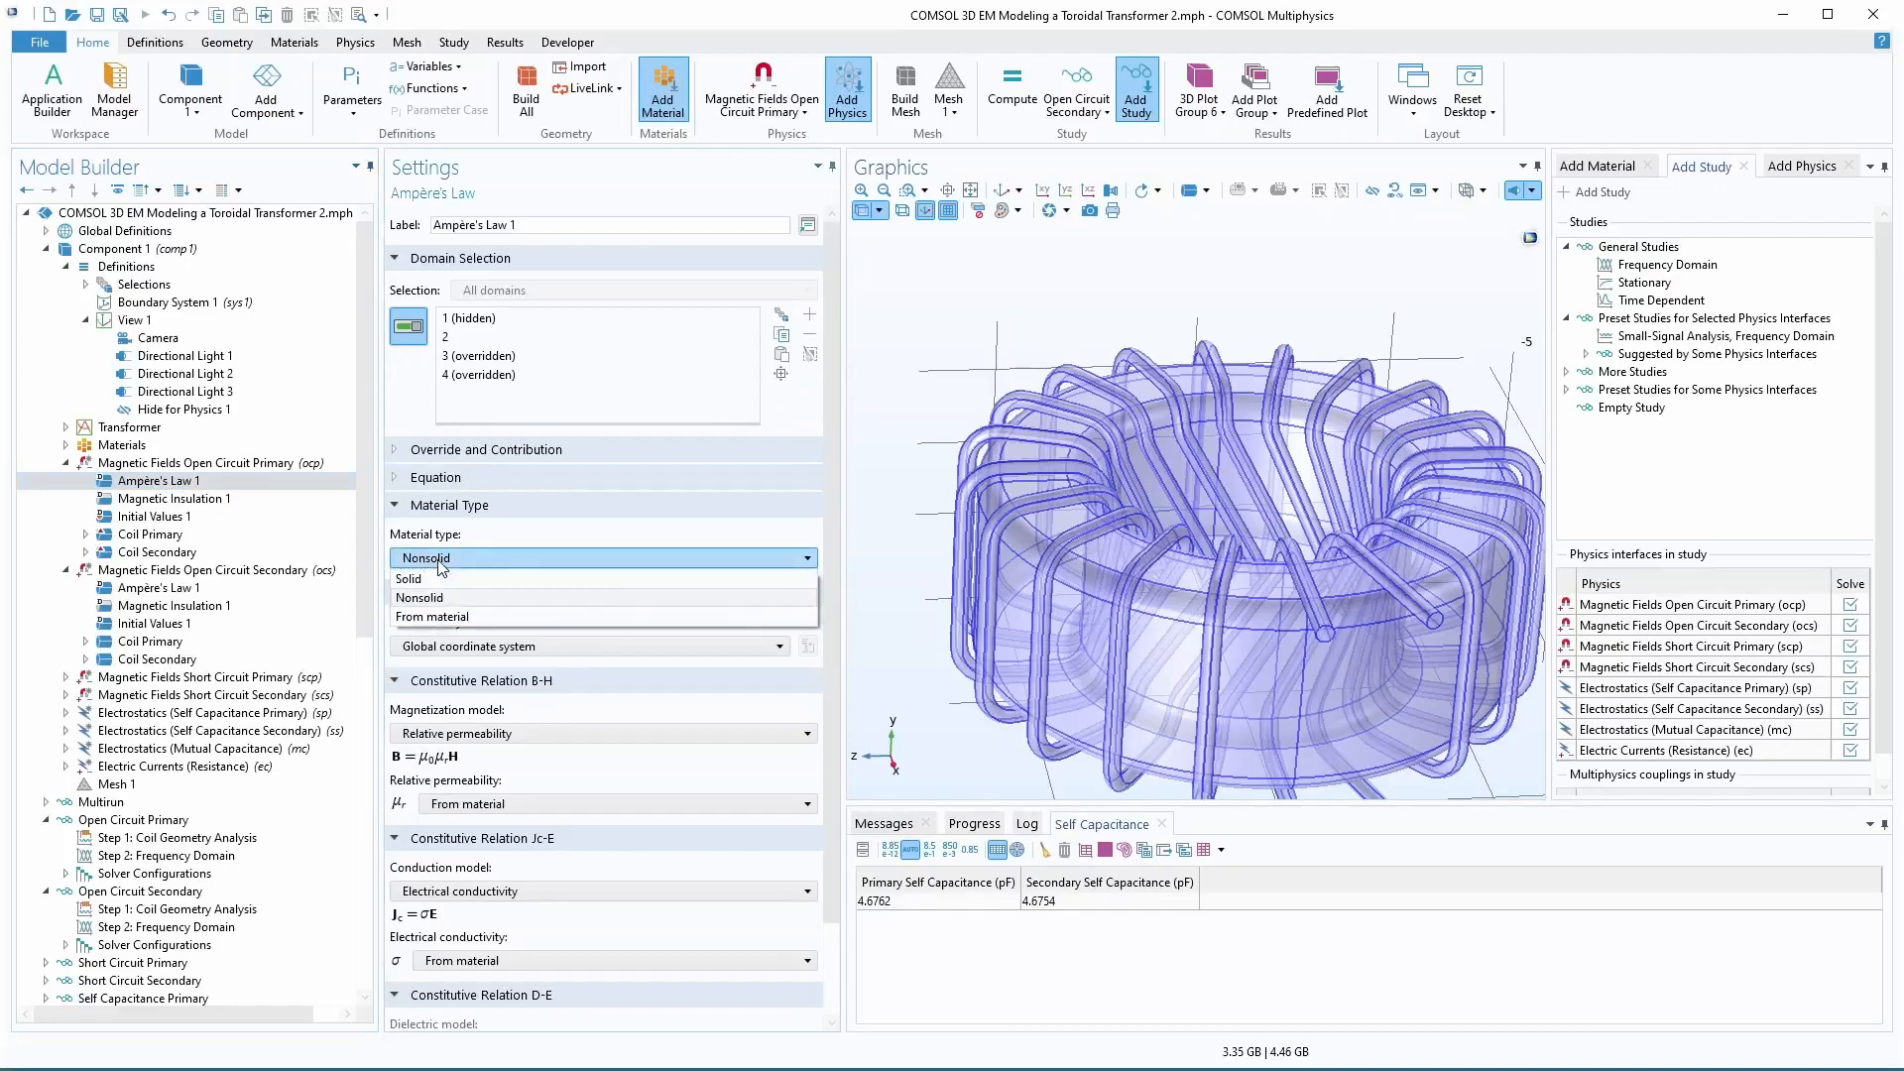
pyautogui.click(431, 616)
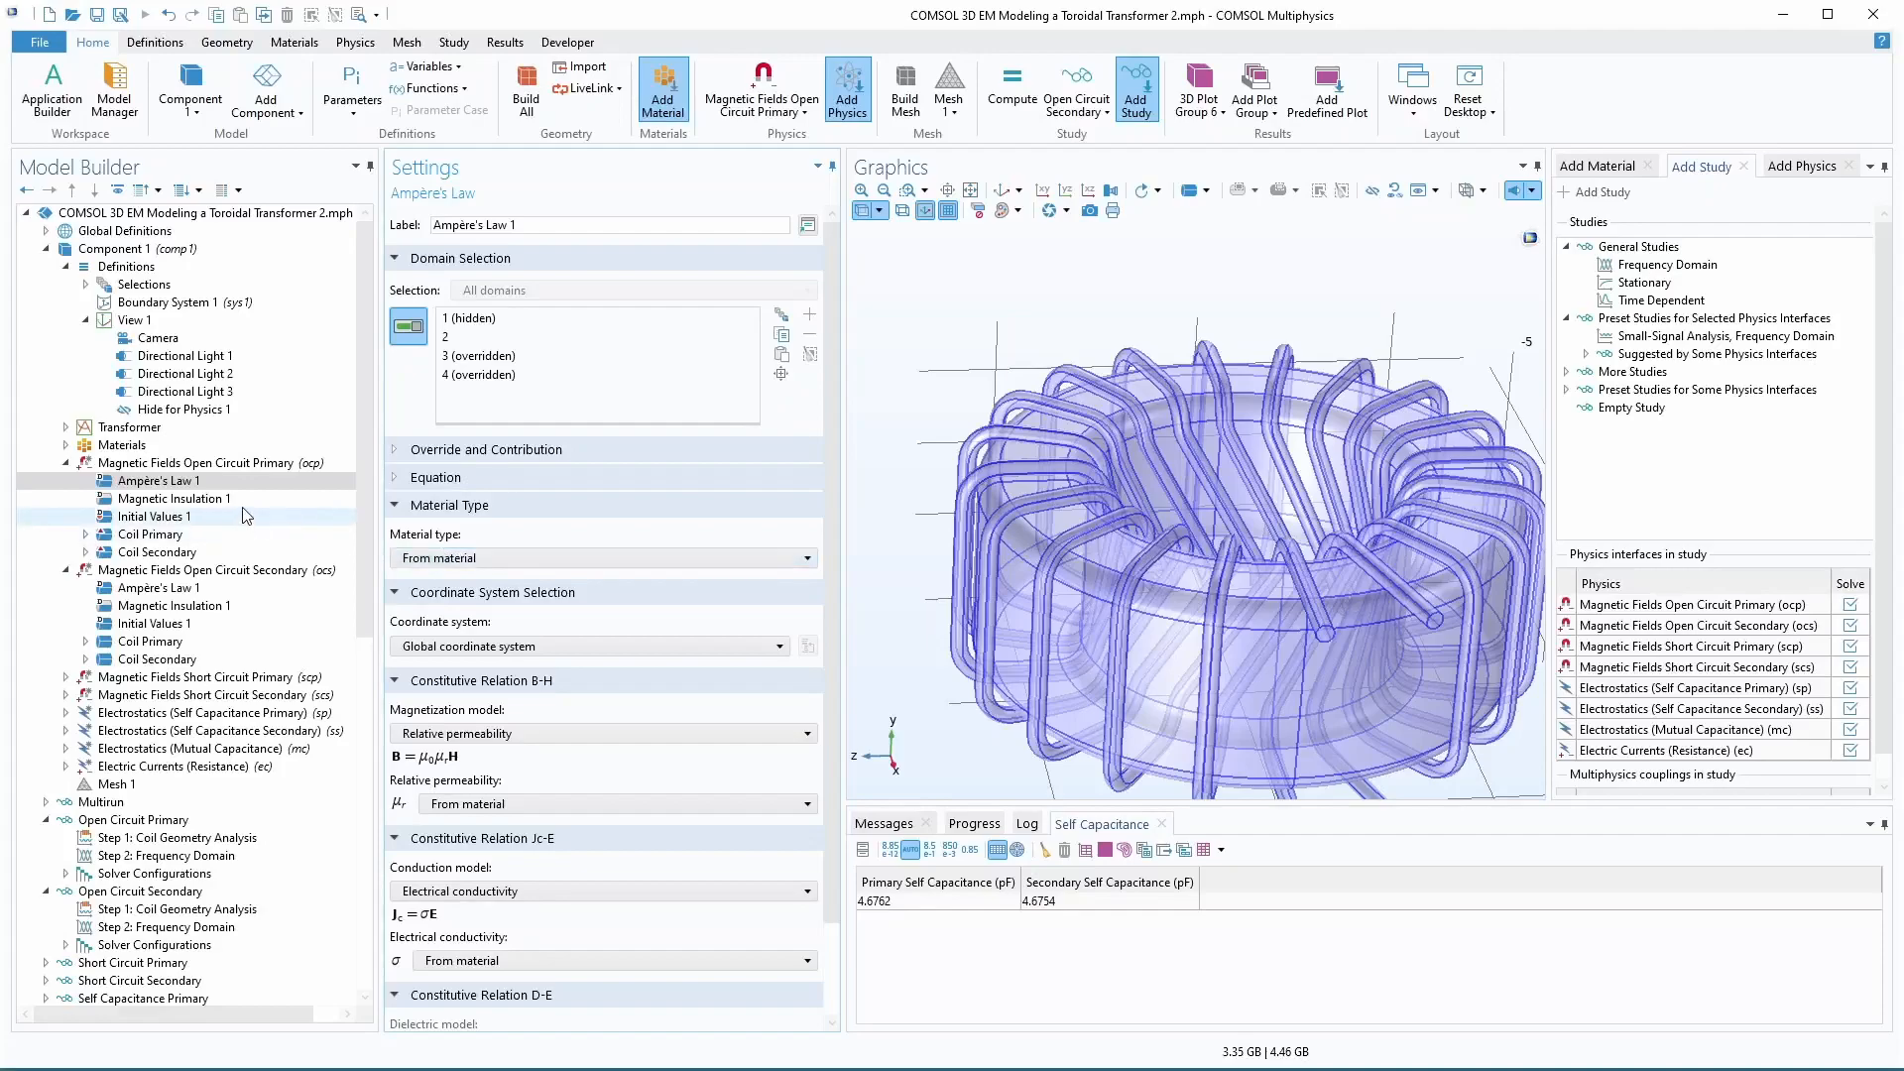
pyautogui.click(176, 499)
pyautogui.press('Up')
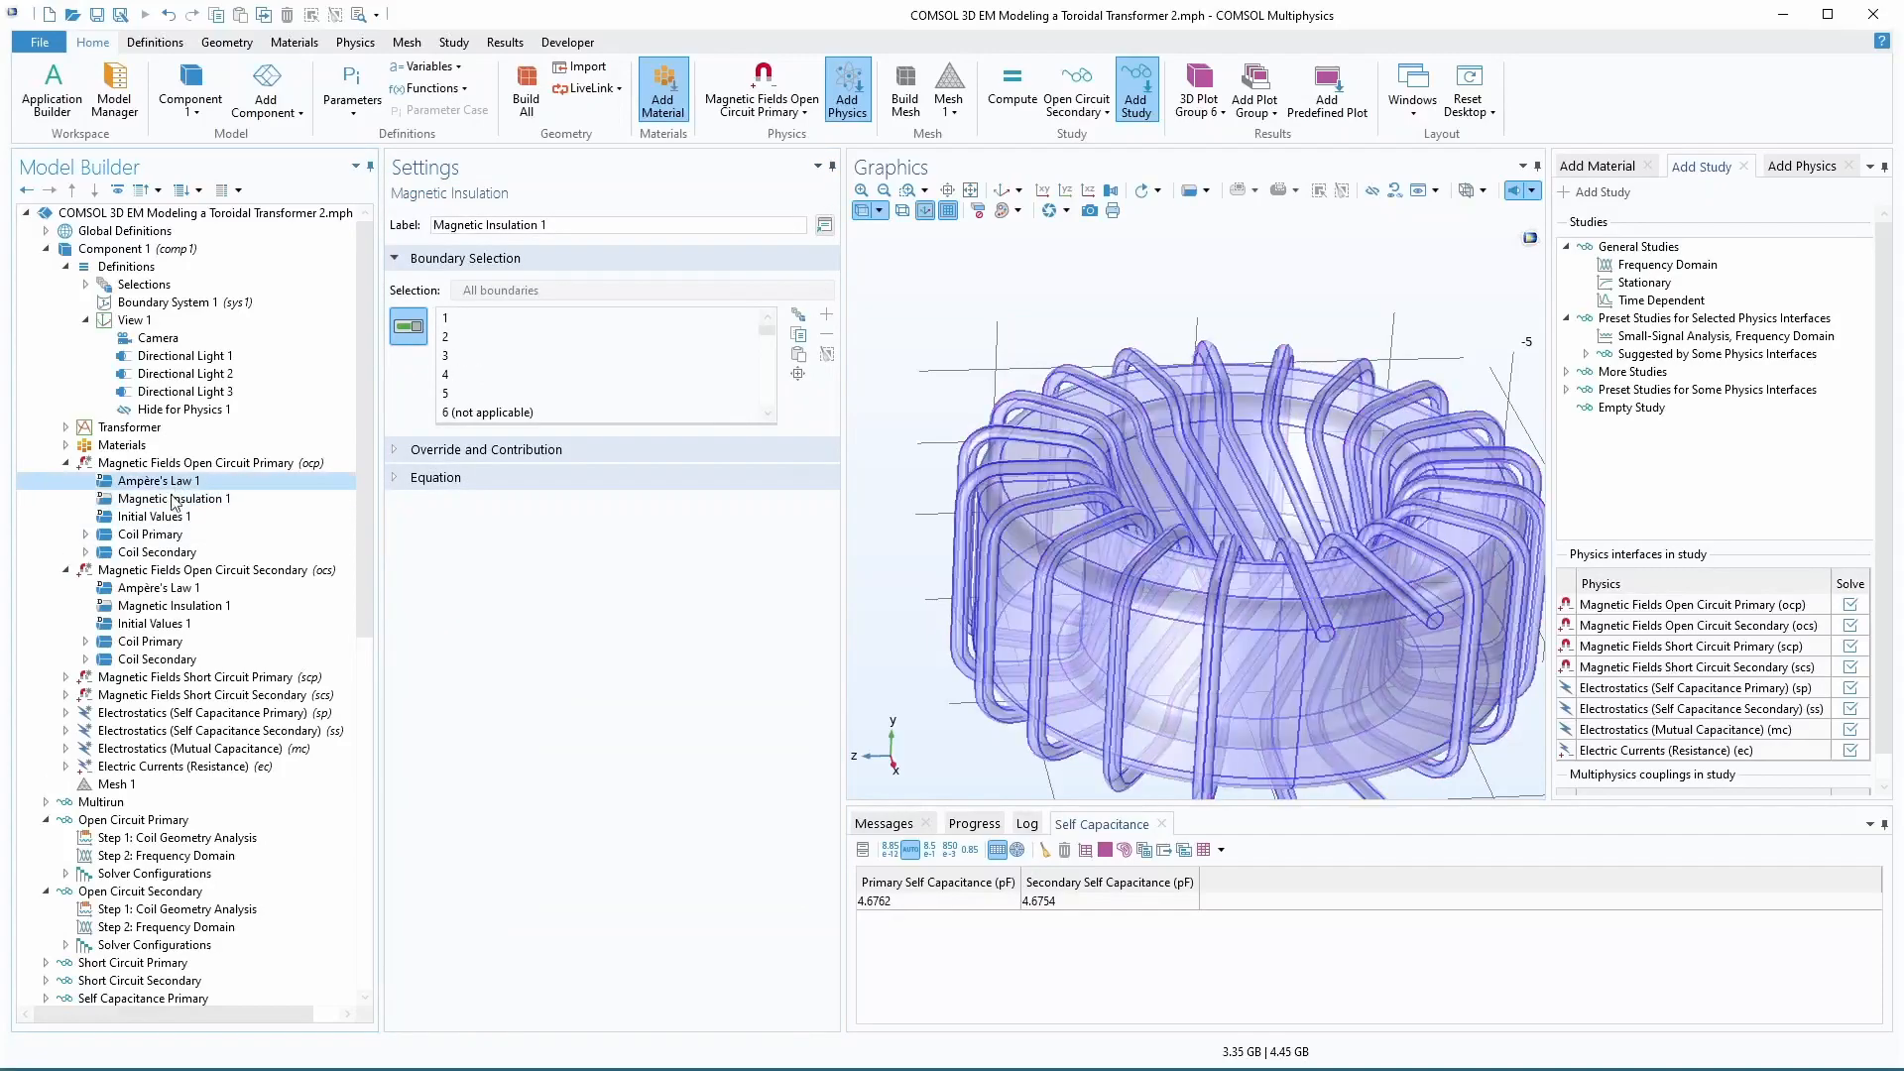
# - Set the material type of Ampère's Law 1 in Magnetic Fields Open Circuit Secondary to From material
pyautogui.click(127, 590)
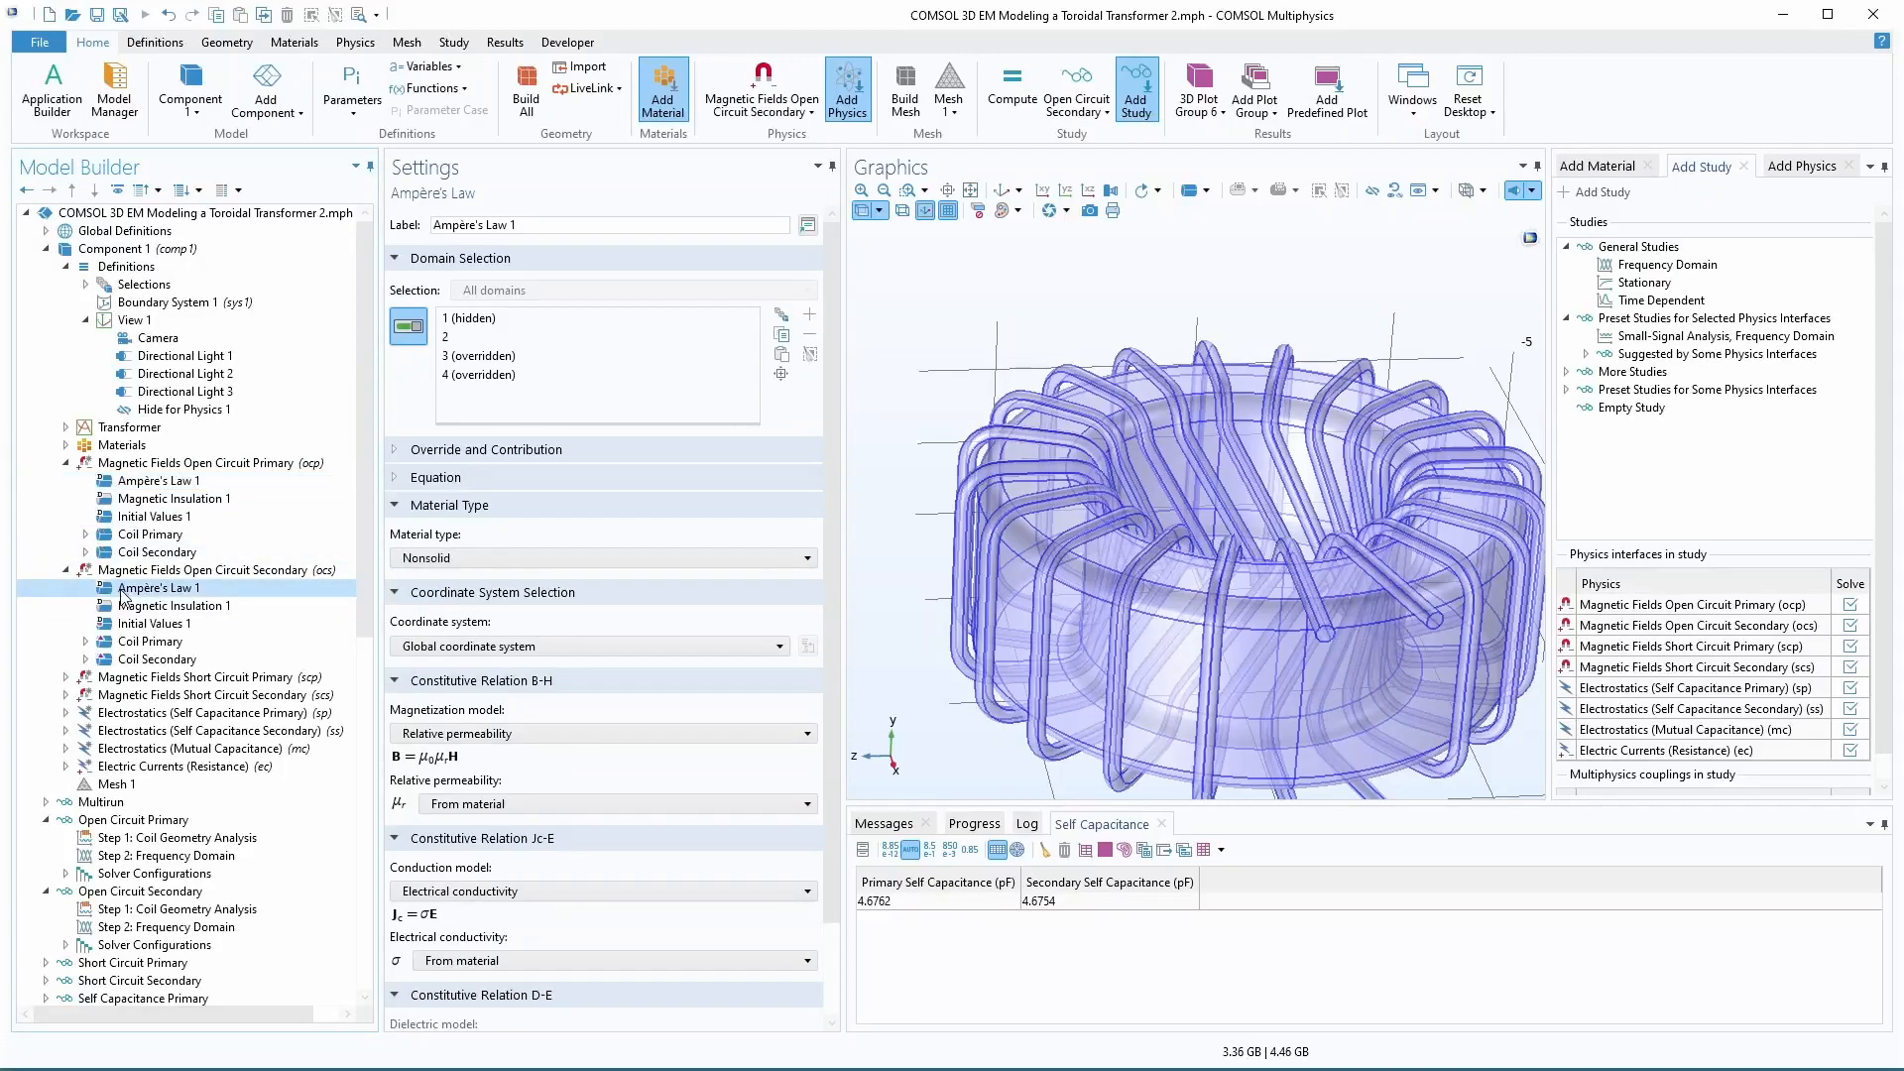
pyautogui.click(448, 560)
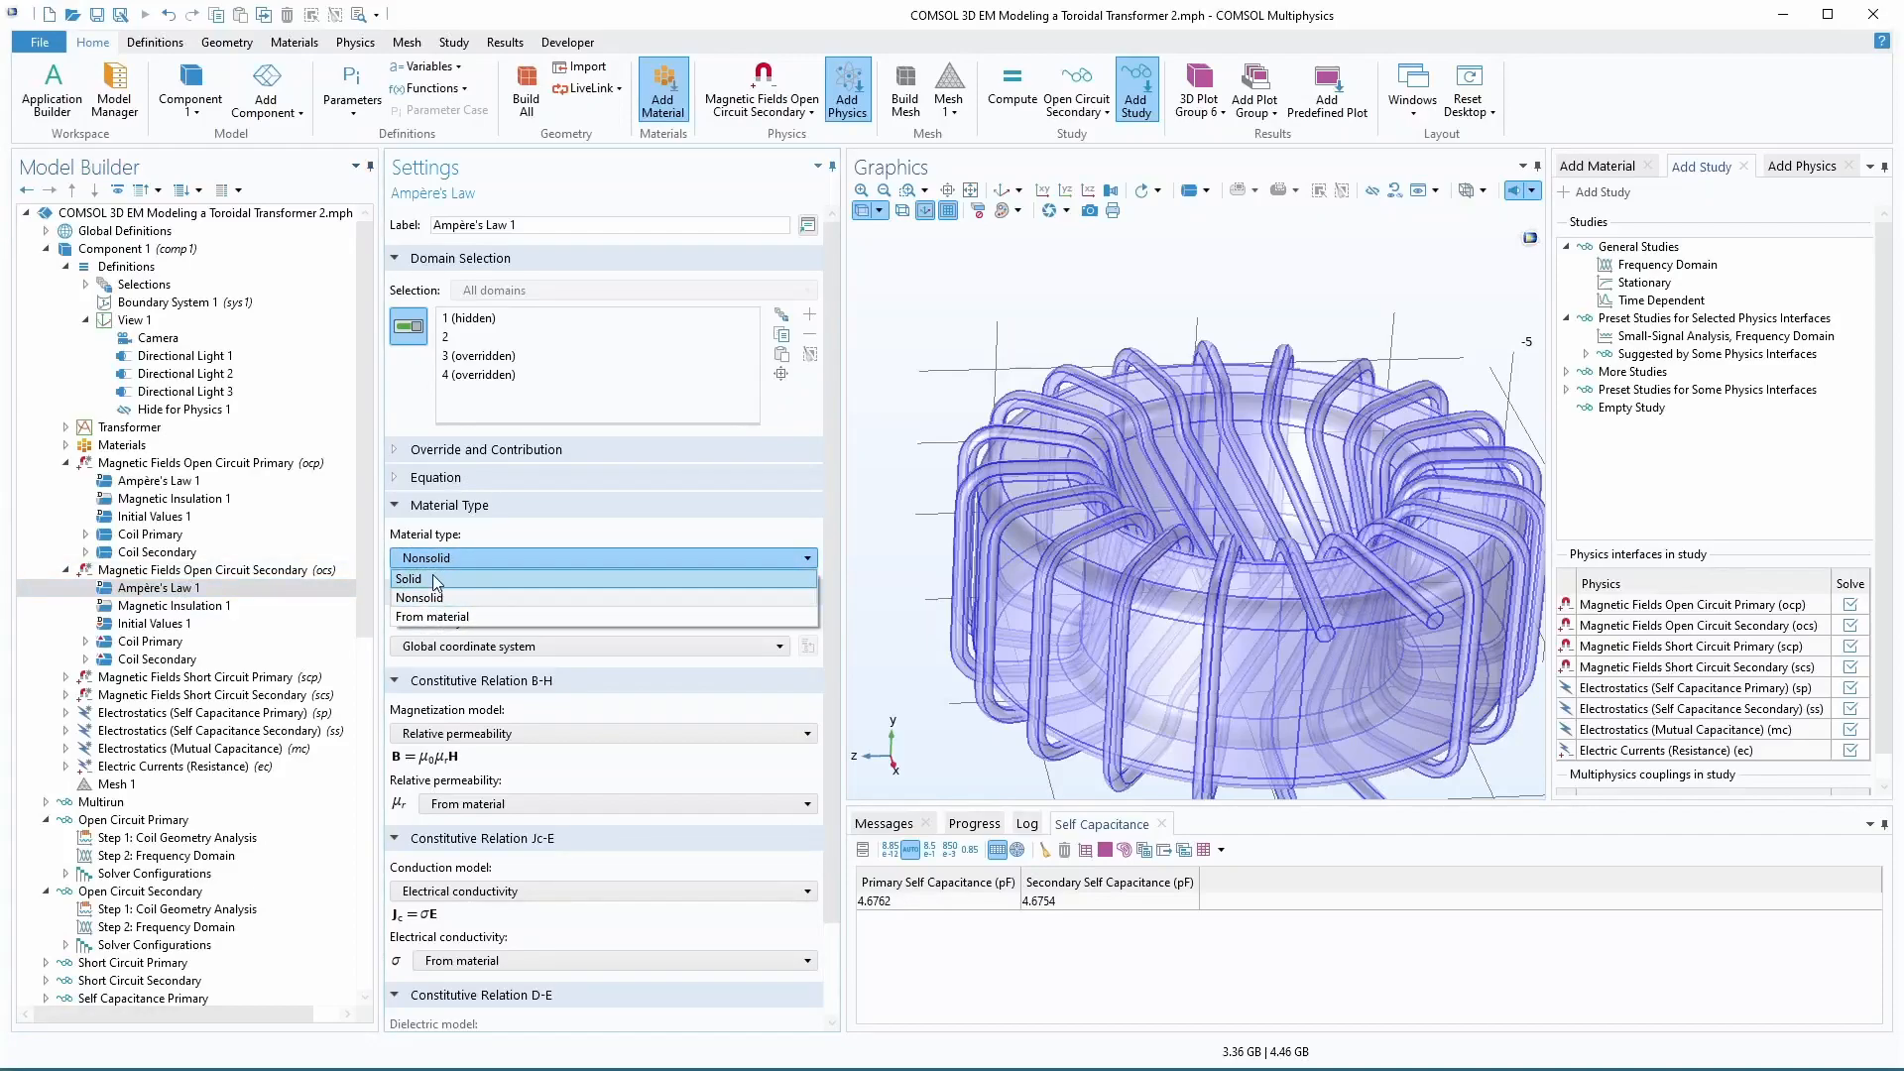
pyautogui.click(432, 616)
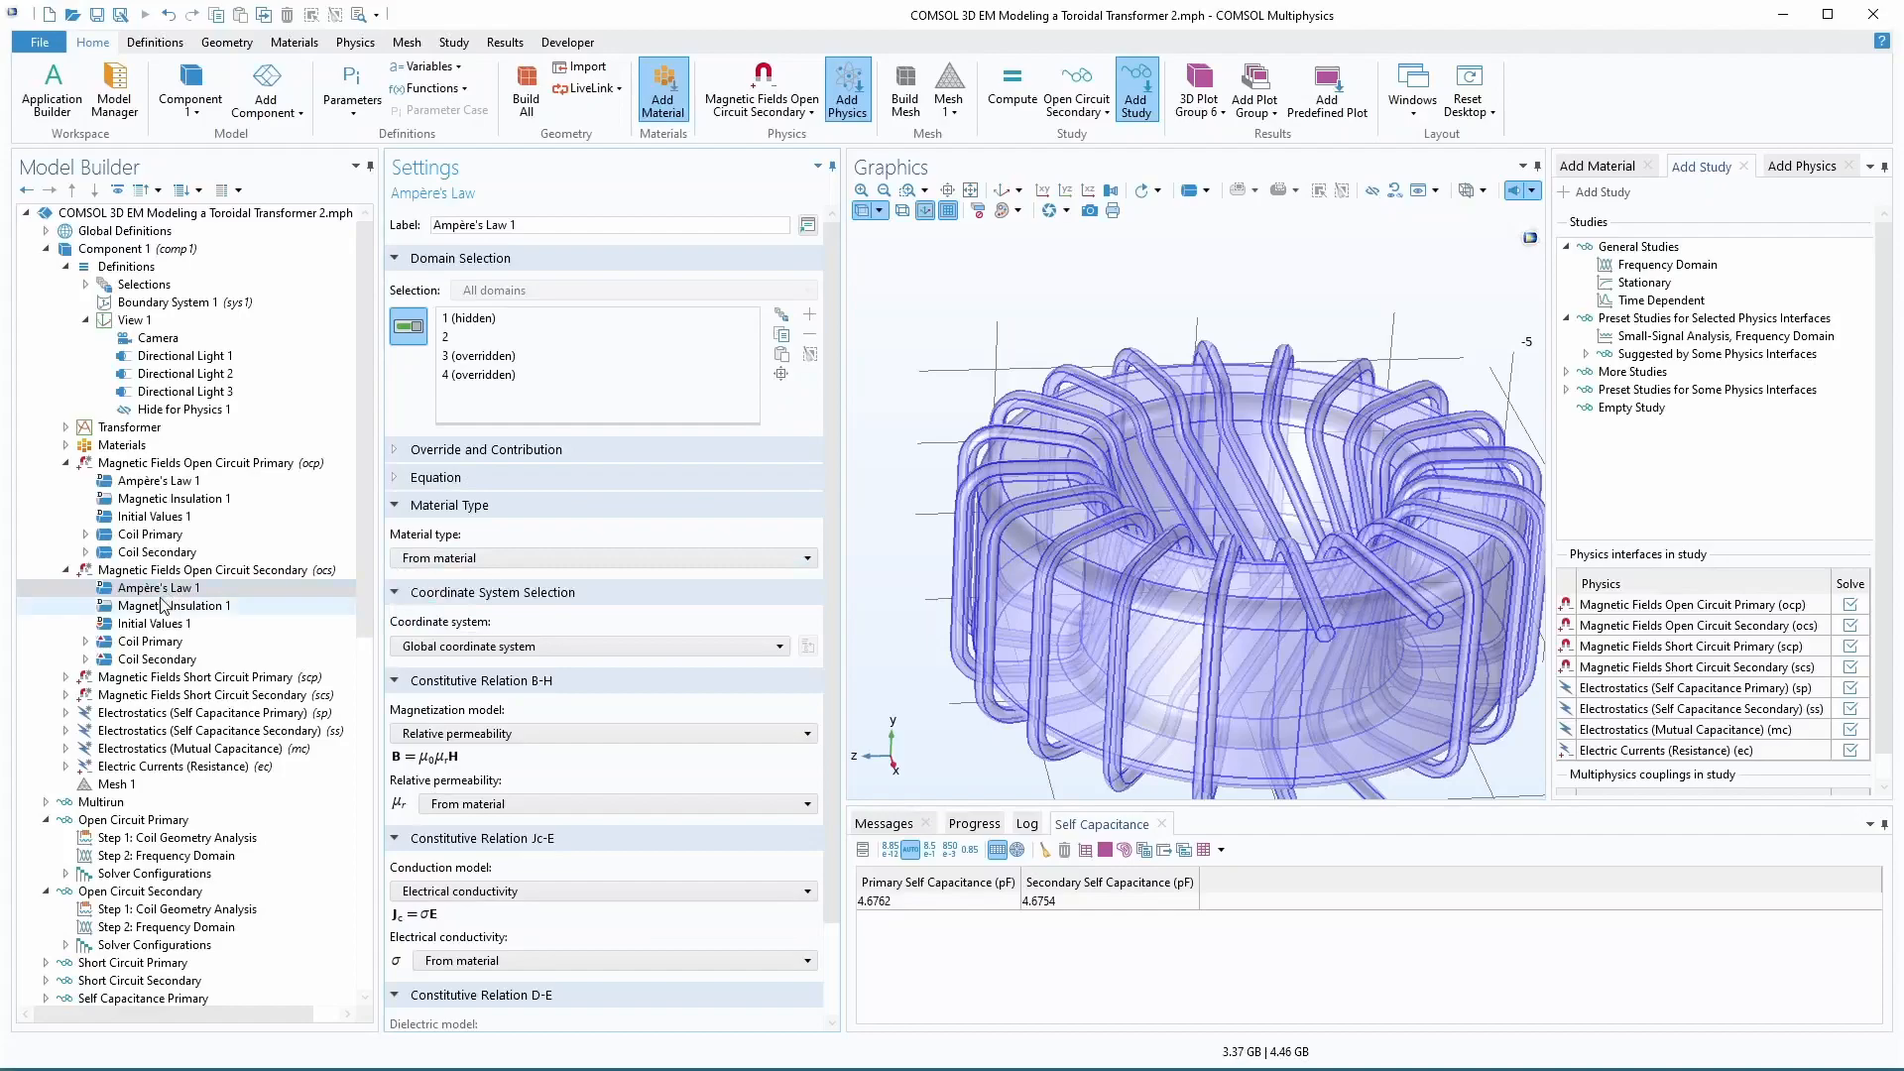
# - Set the material type of Ampère's Law 1 to From material in the primary and secondary Magnetic Fields Short Circuit interfaces
pyautogui.click(66, 677)
pyautogui.click(65, 855)
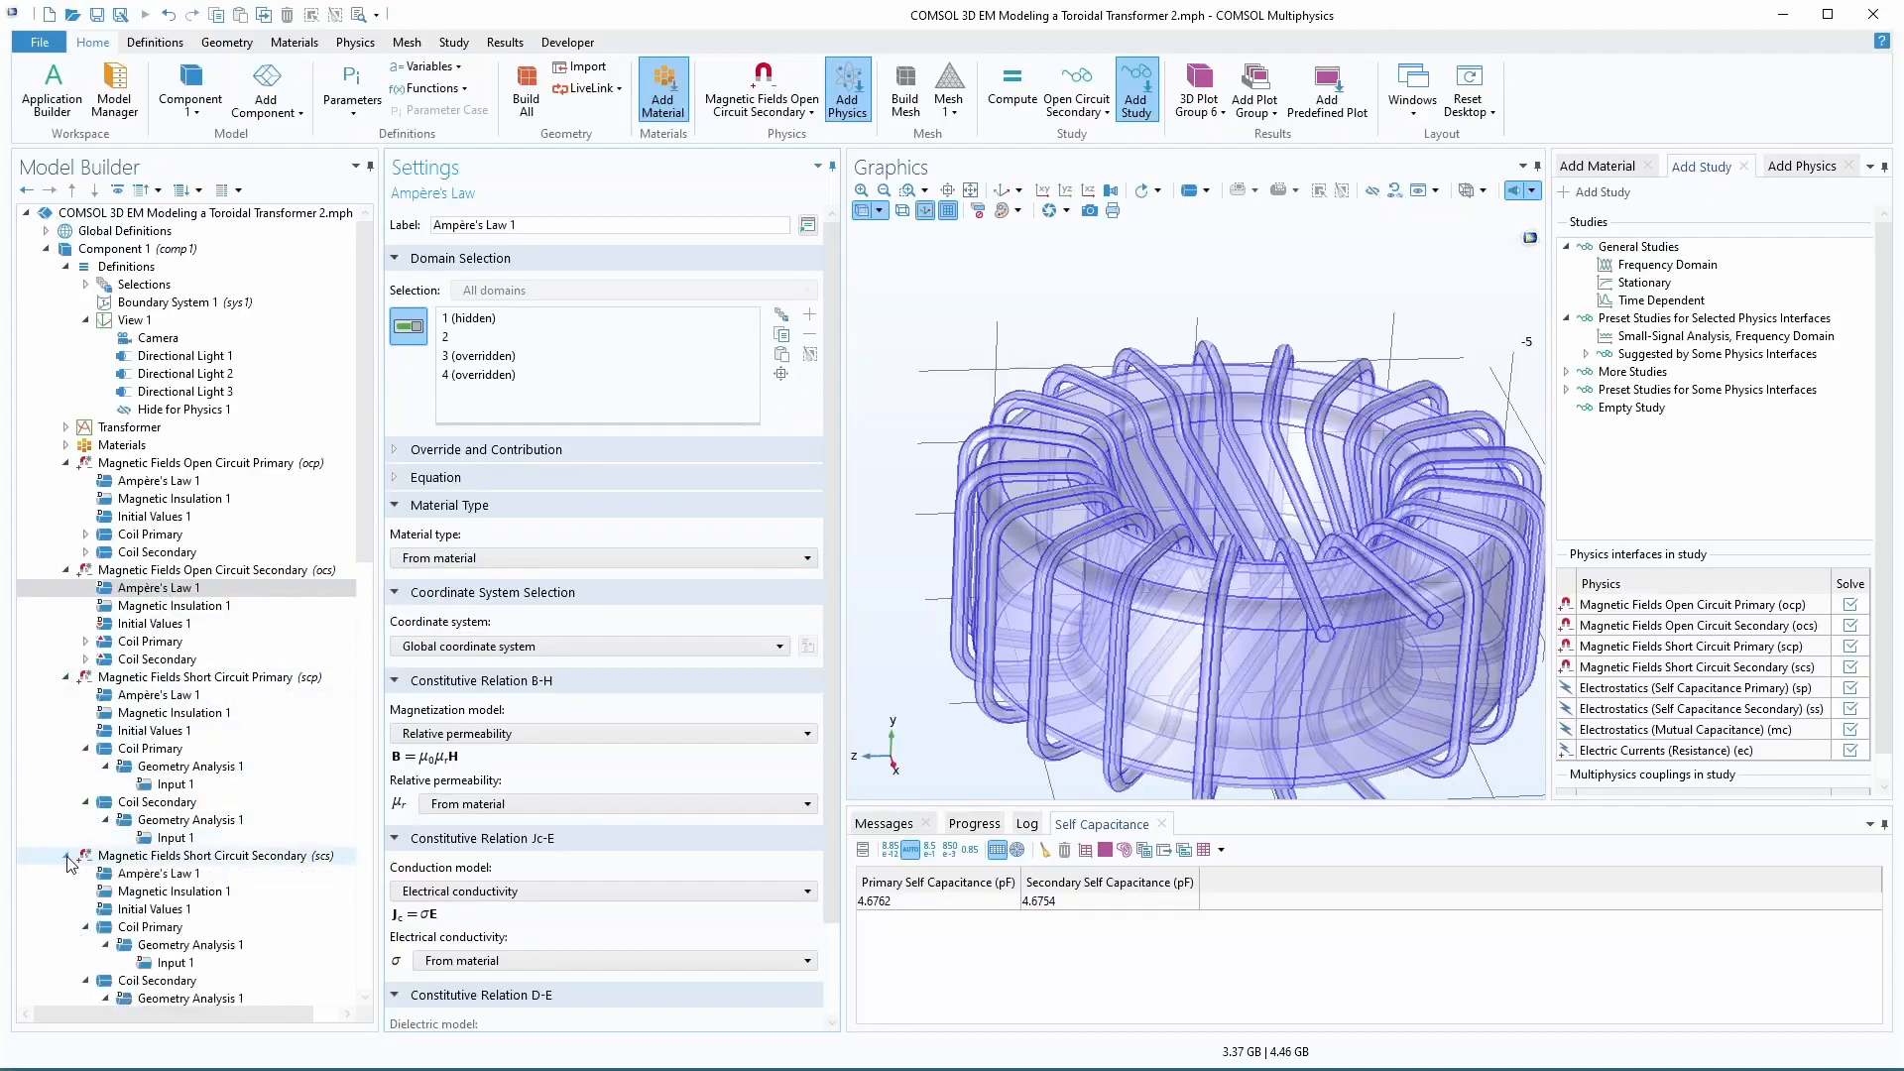
pyautogui.scroll(-3, 49, 813)
pyautogui.click(67, 712)
pyautogui.scroll(-3, 67, 715)
# - Set the material type of Charge Conservation 1 in Electrostatics (Self Capacitance Primary) to From material
pyautogui.click(66, 712)
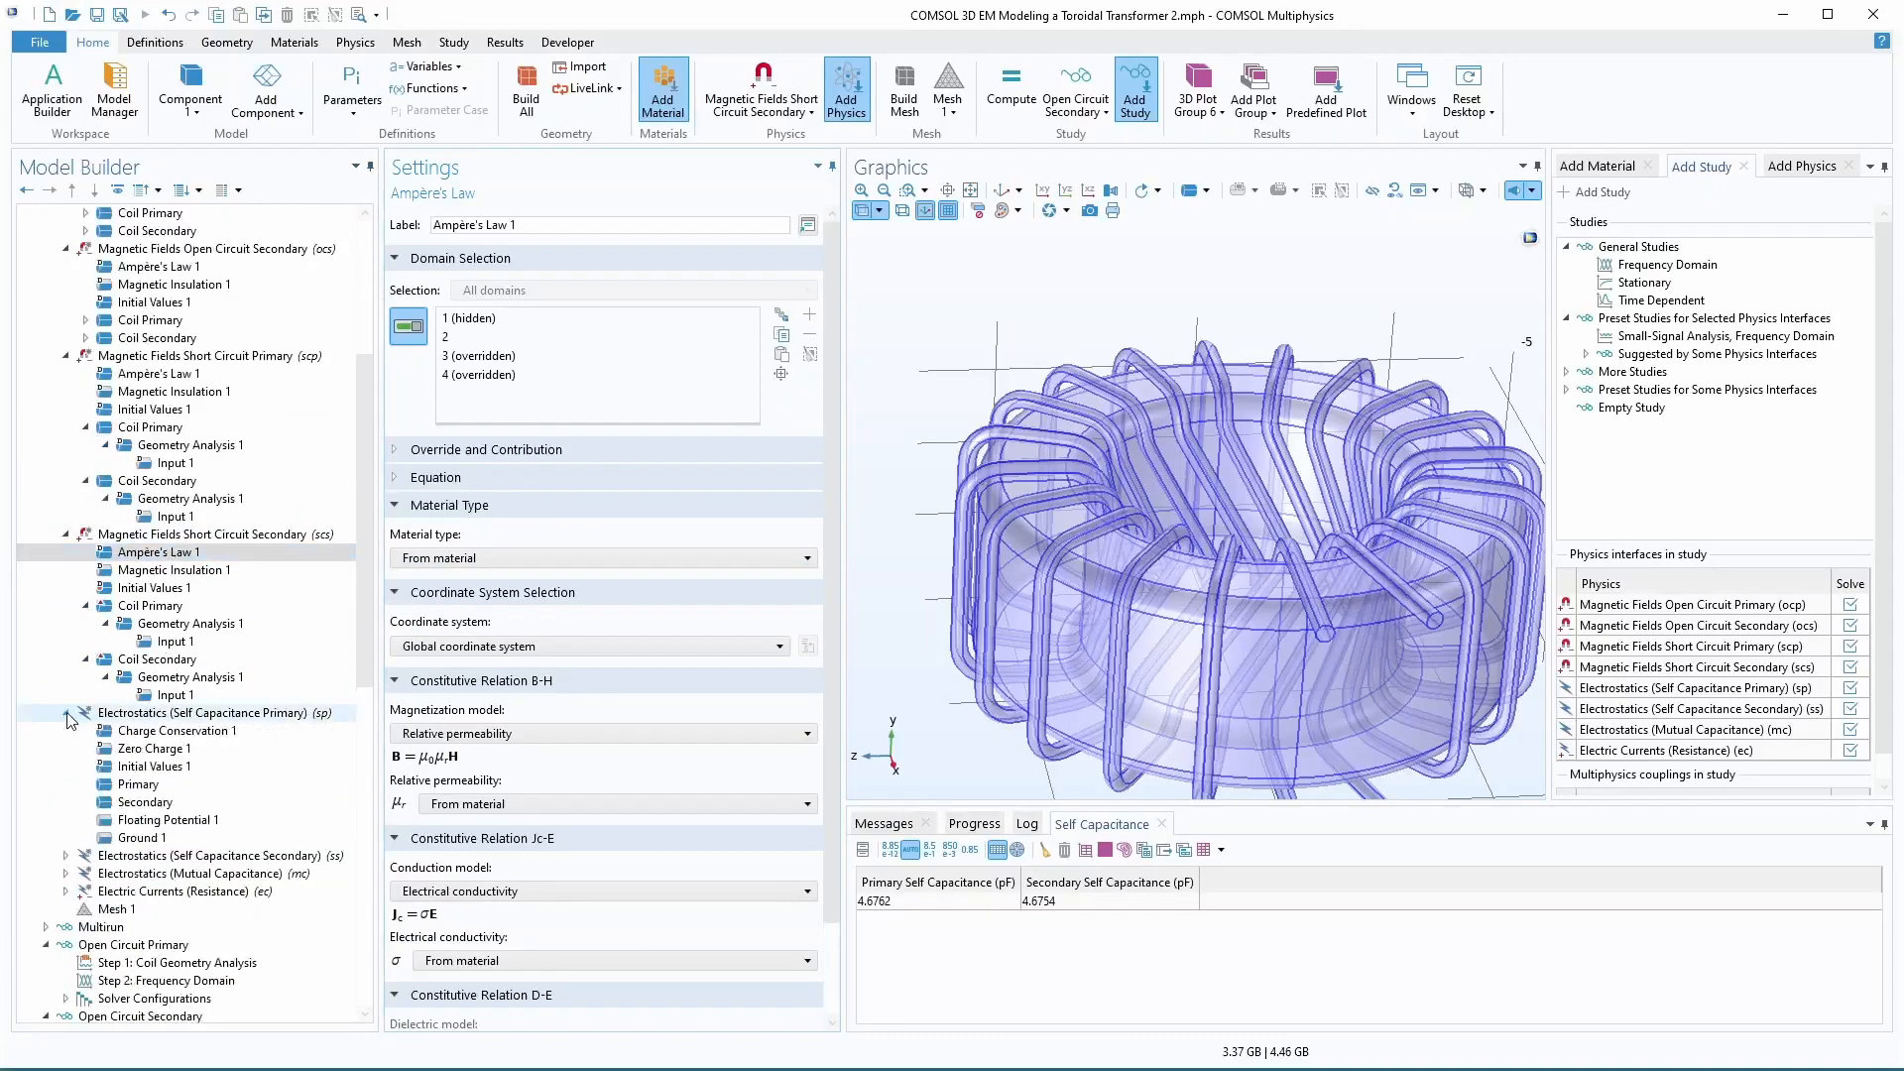
pyautogui.click(161, 733)
pyautogui.click(433, 558)
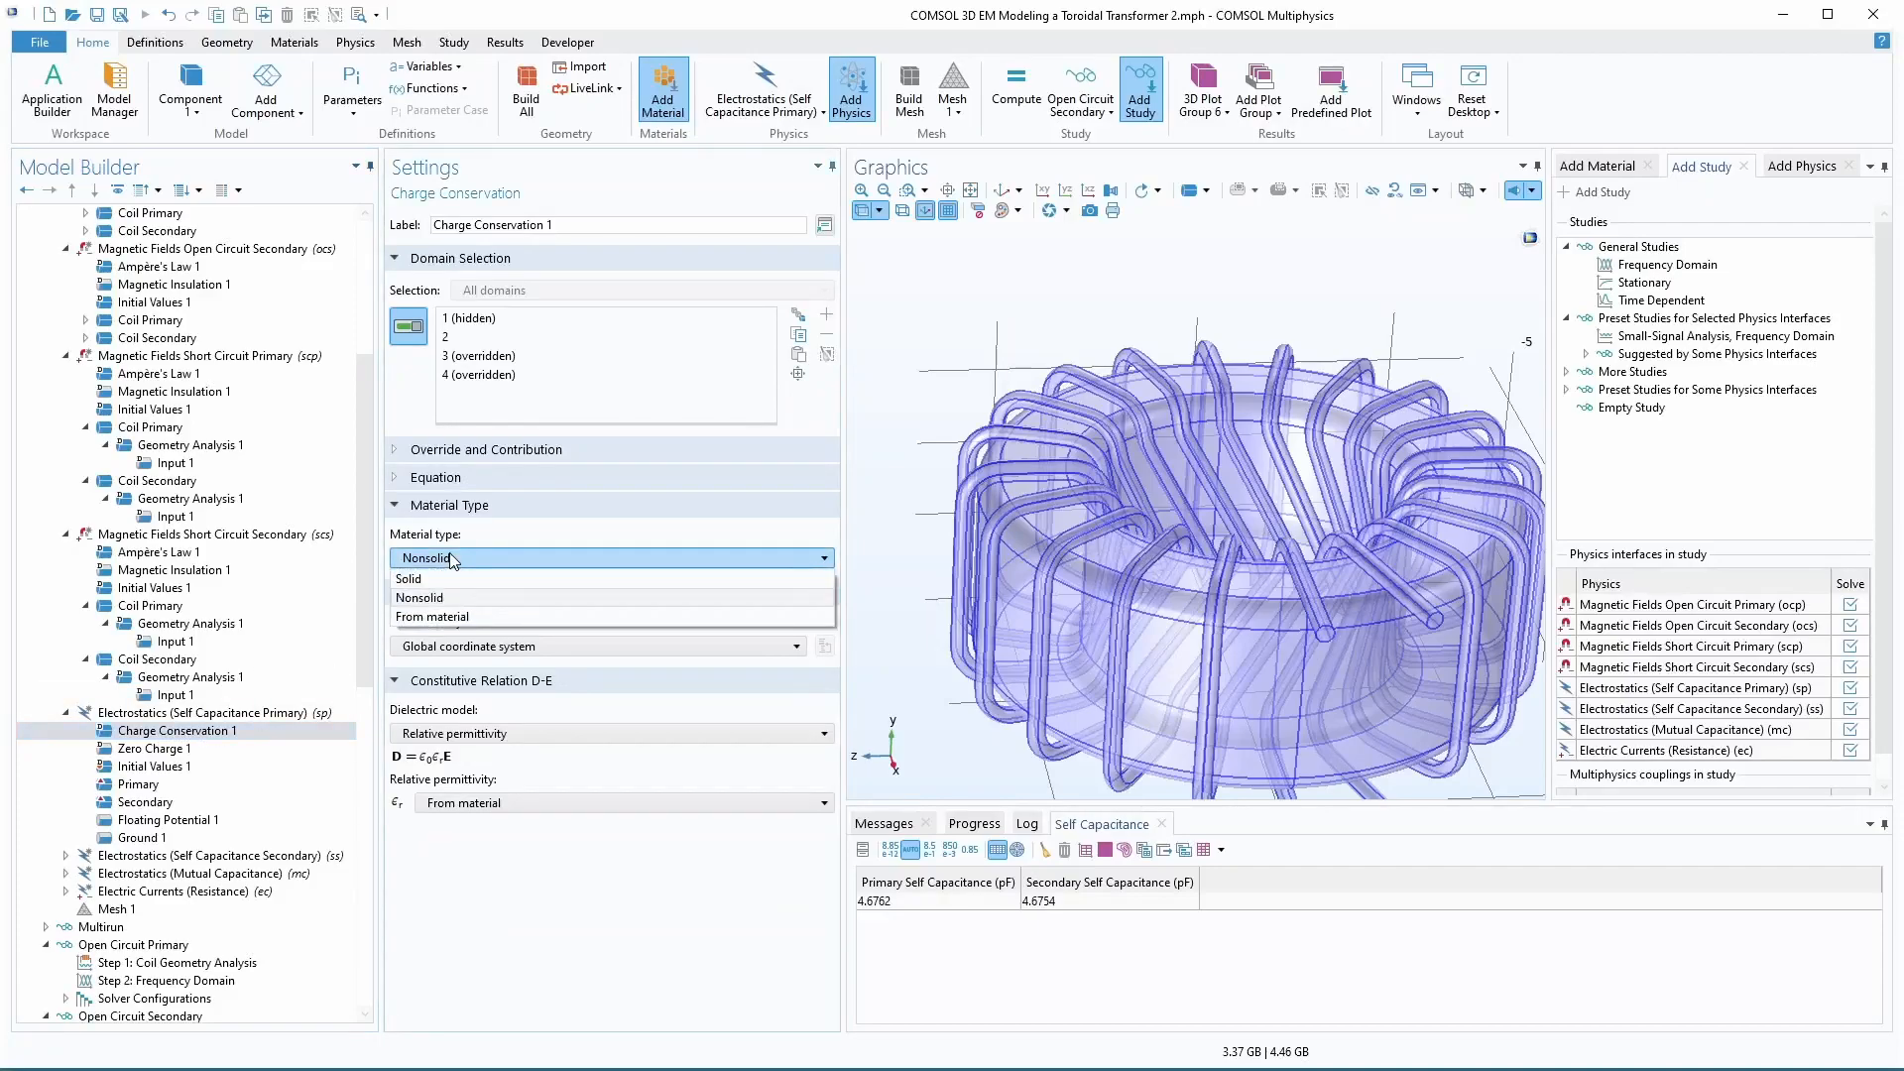
pyautogui.click(452, 615)
# - Set the material type of Charge Conservation 1 in Electrostatics (Self Capacitance Secondary) to From material
pyautogui.scroll(-3, 119, 754)
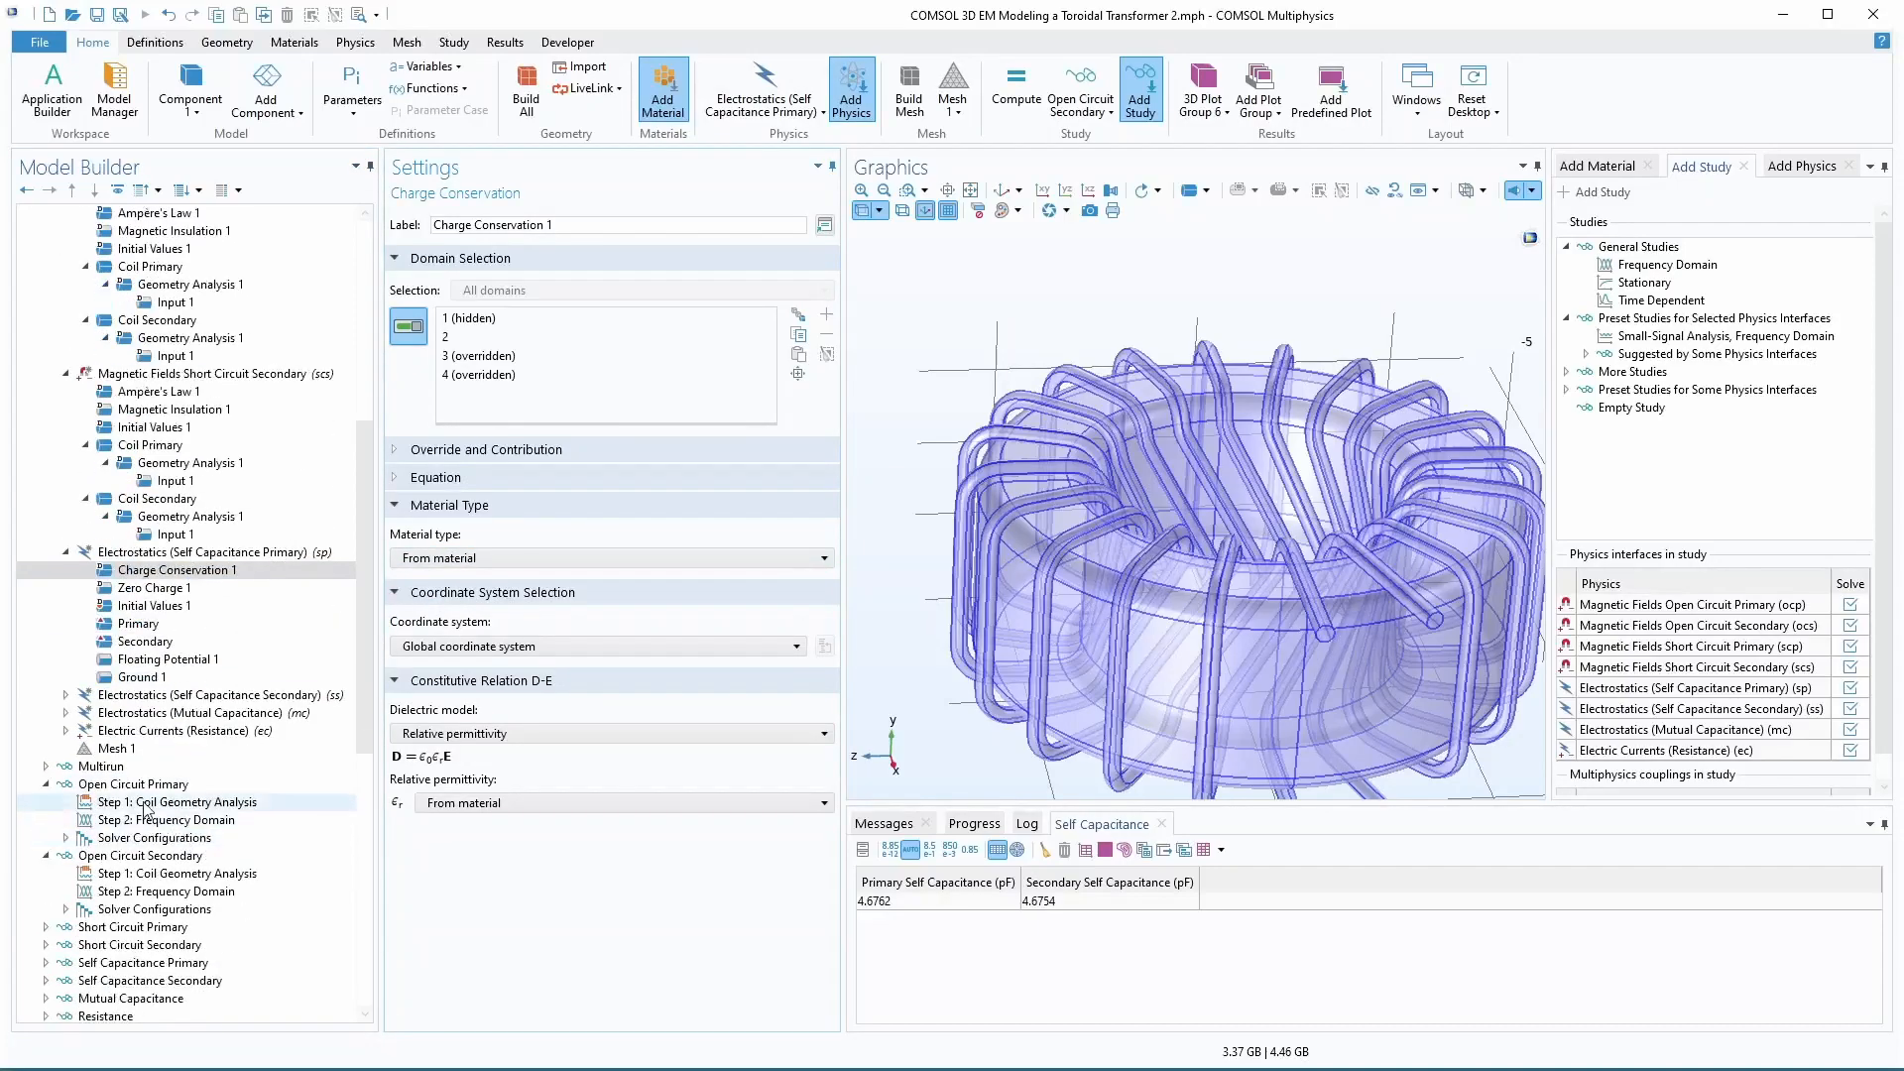
pyautogui.click(65, 694)
pyautogui.click(132, 713)
pyautogui.click(432, 558)
pyautogui.click(451, 615)
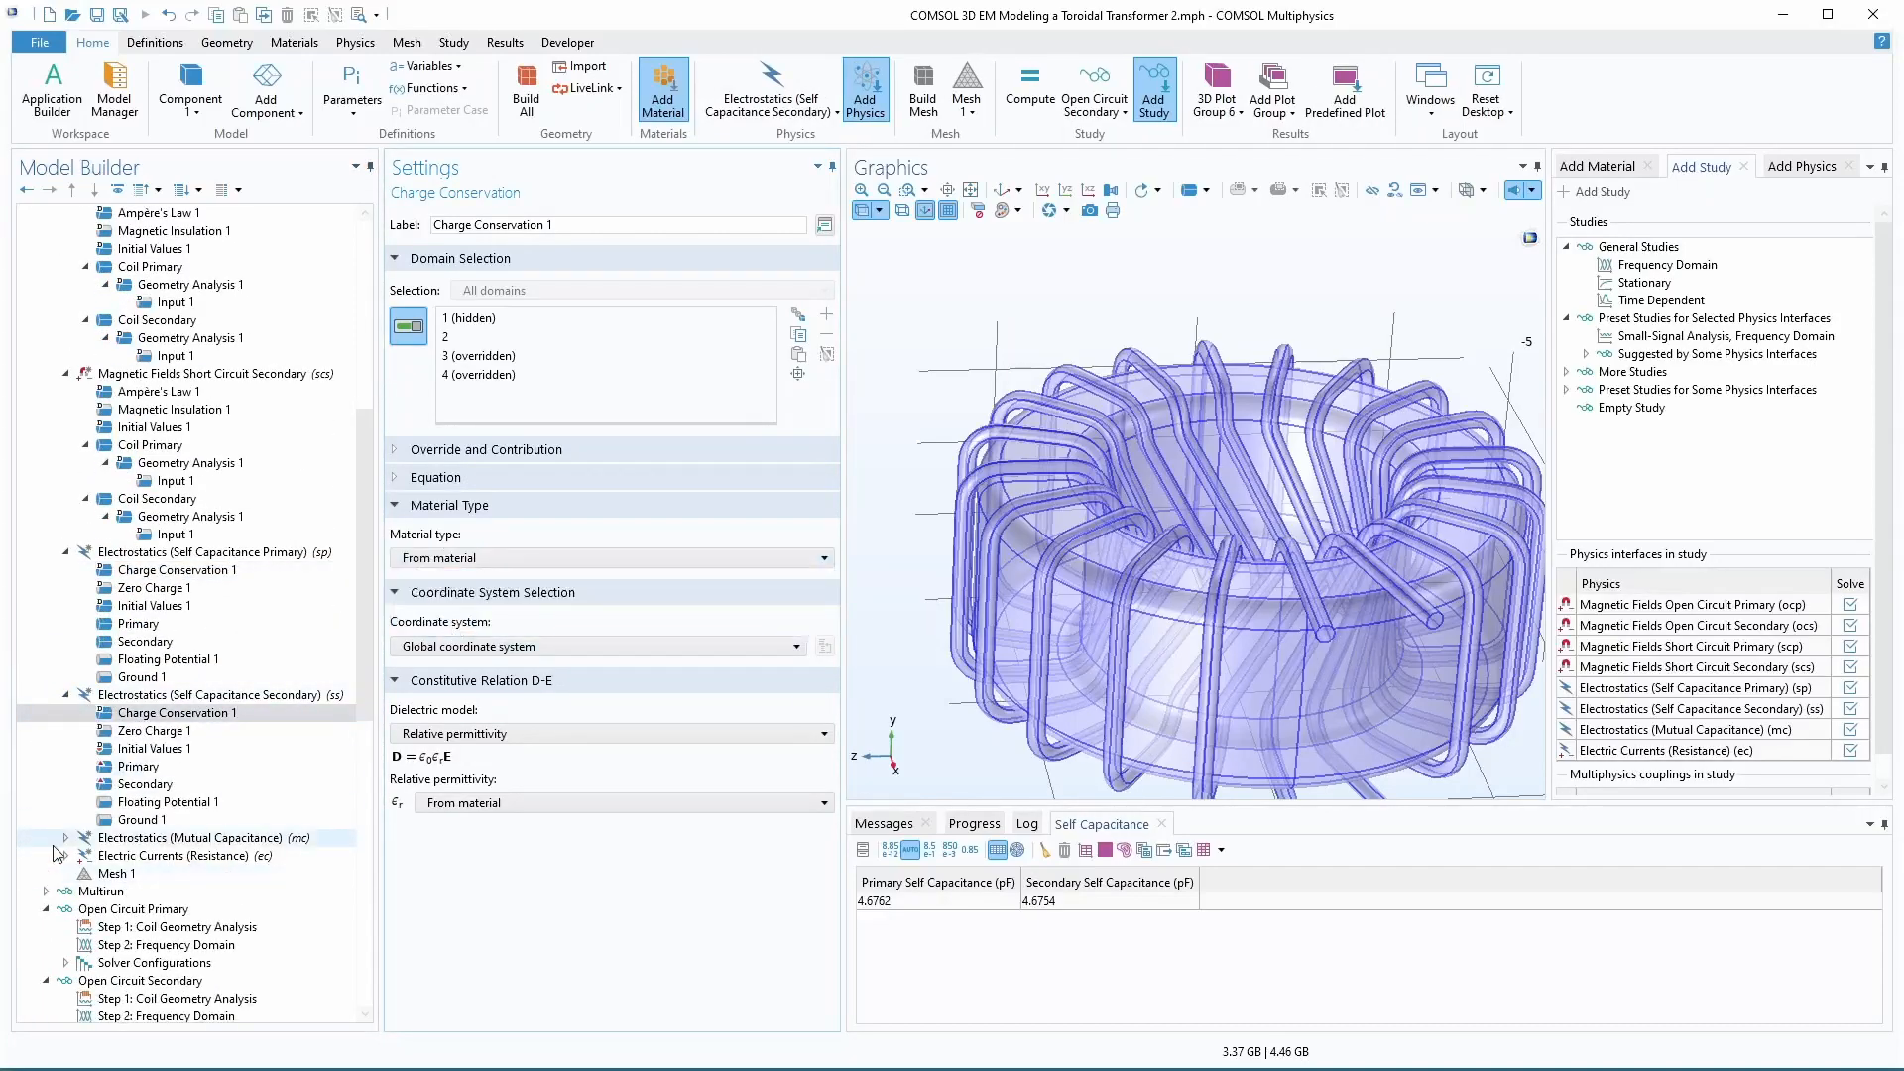
# - Set the material type of Charge Conservation 1 in Electrostatics (Mutual Capacitance) to From material
pyautogui.click(66, 836)
pyautogui.scroll(-2, 148, 793)
pyautogui.click(173, 748)
pyautogui.click(432, 559)
pyautogui.click(451, 615)
# - Check the conditions under Electric Currents (Resistance) and the ground and terminals of Electrostatics (Mutual Capacitance) for remaining material type settings
pyautogui.doubleClick(86, 874)
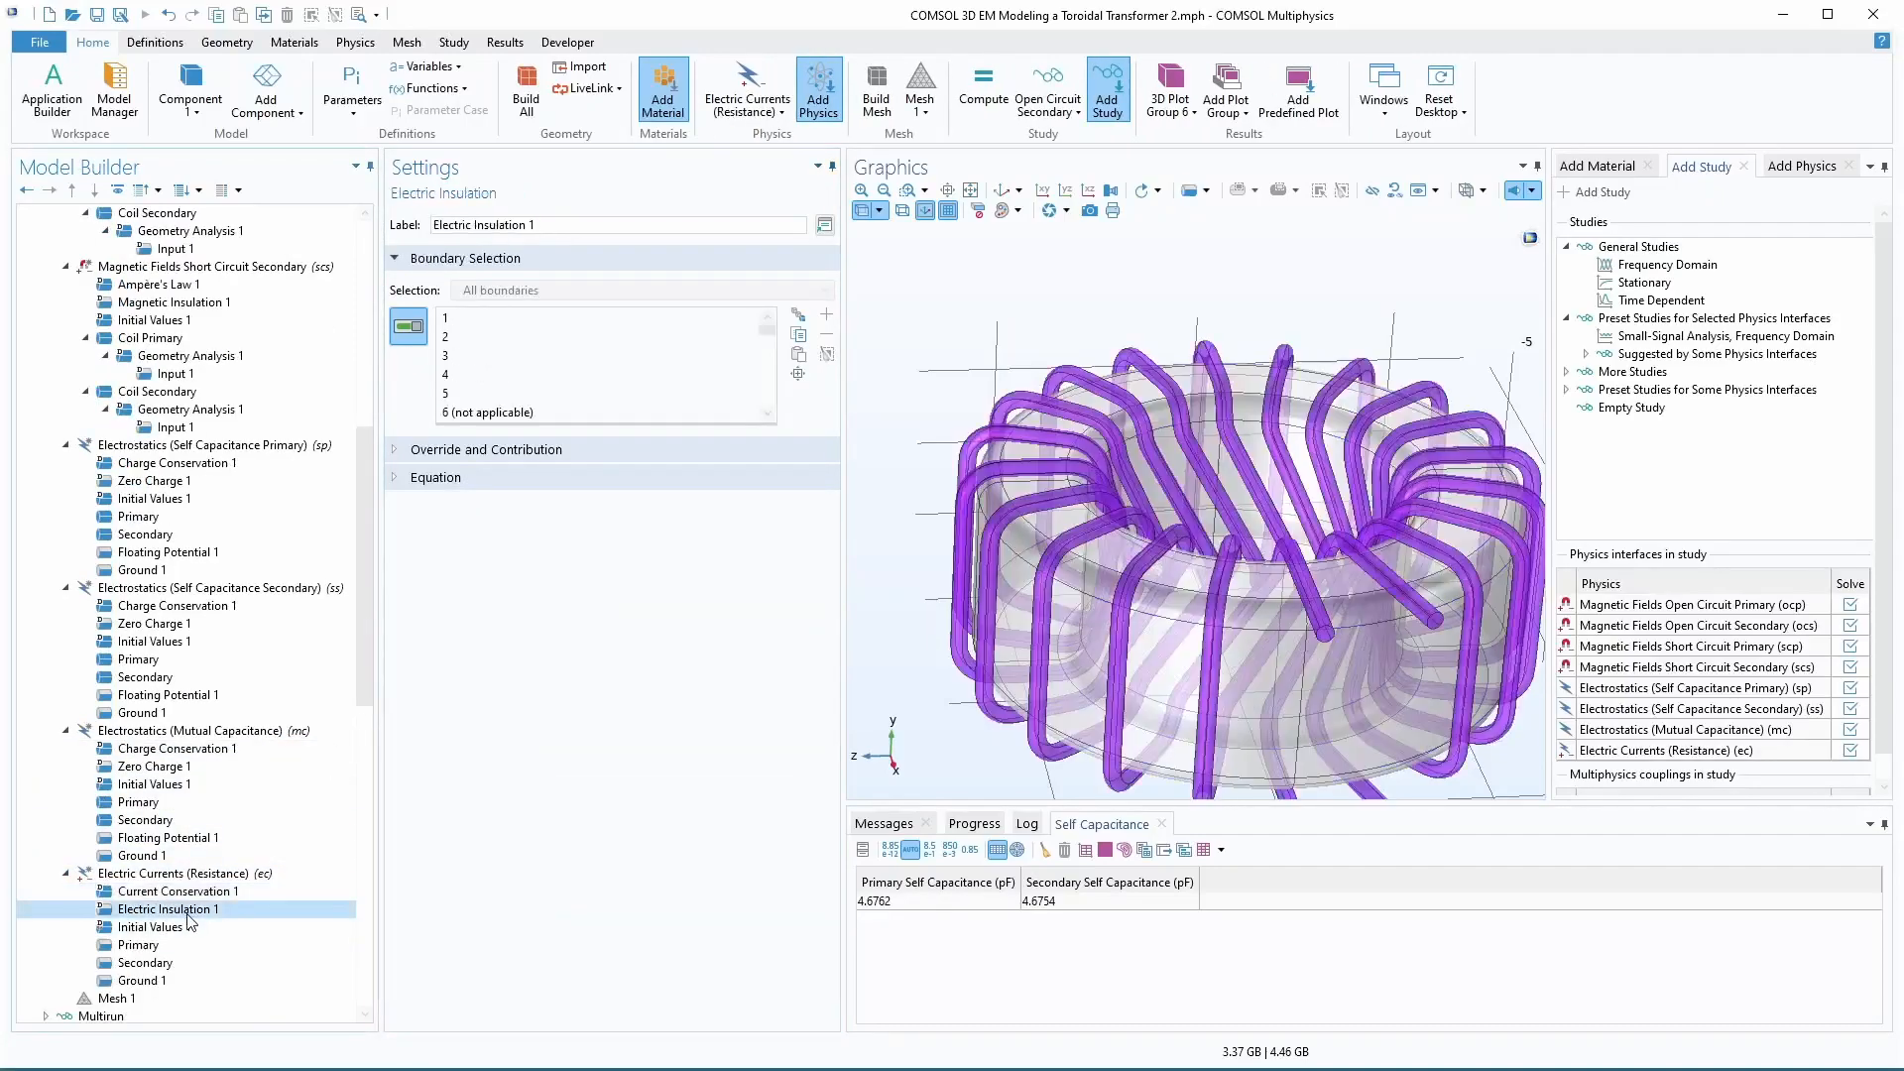
pyautogui.click(149, 926)
pyautogui.click(145, 961)
pyautogui.click(139, 980)
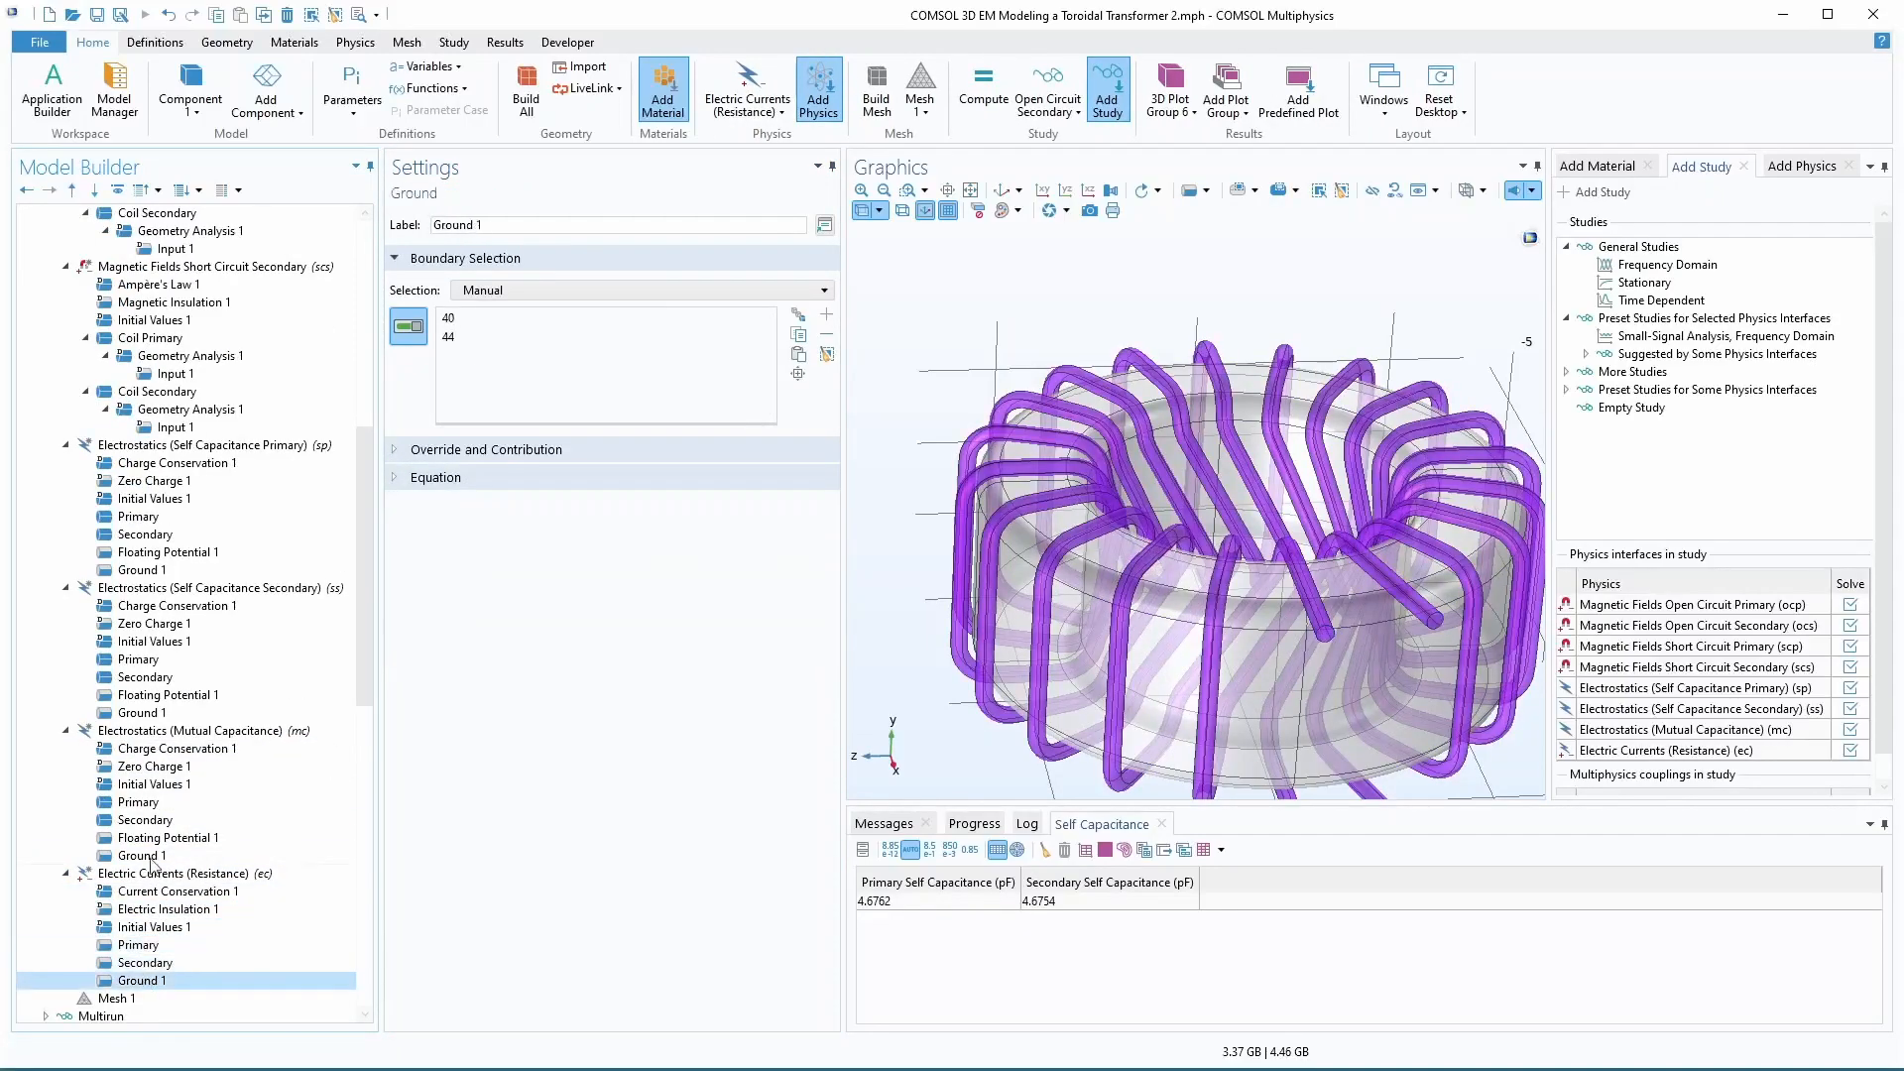
pyautogui.click(138, 855)
pyautogui.click(158, 820)
pyautogui.click(148, 801)
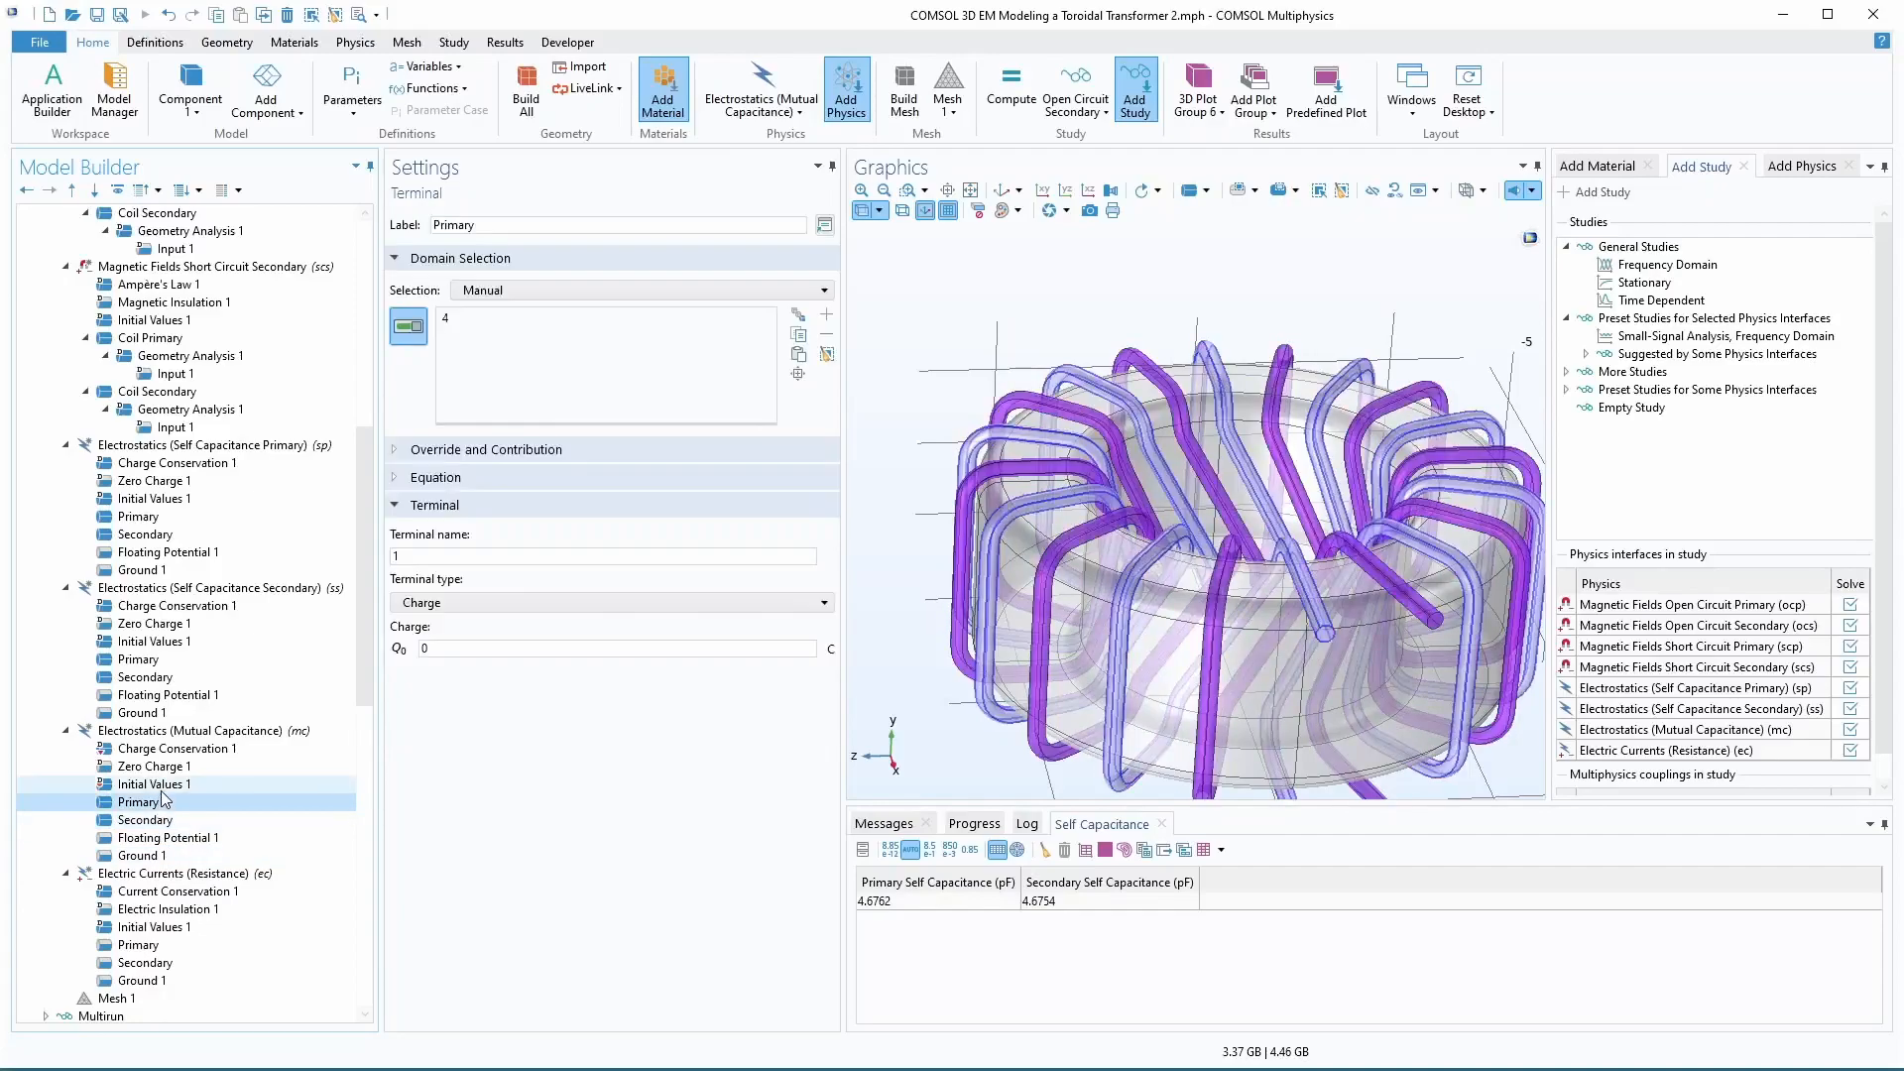
# - Check the Electrostatics interfaces' Charge Conservation, Initial Values, ground and terminal conditions for remaining material type settings
pyautogui.click(165, 784)
pyautogui.click(171, 767)
pyautogui.click(178, 749)
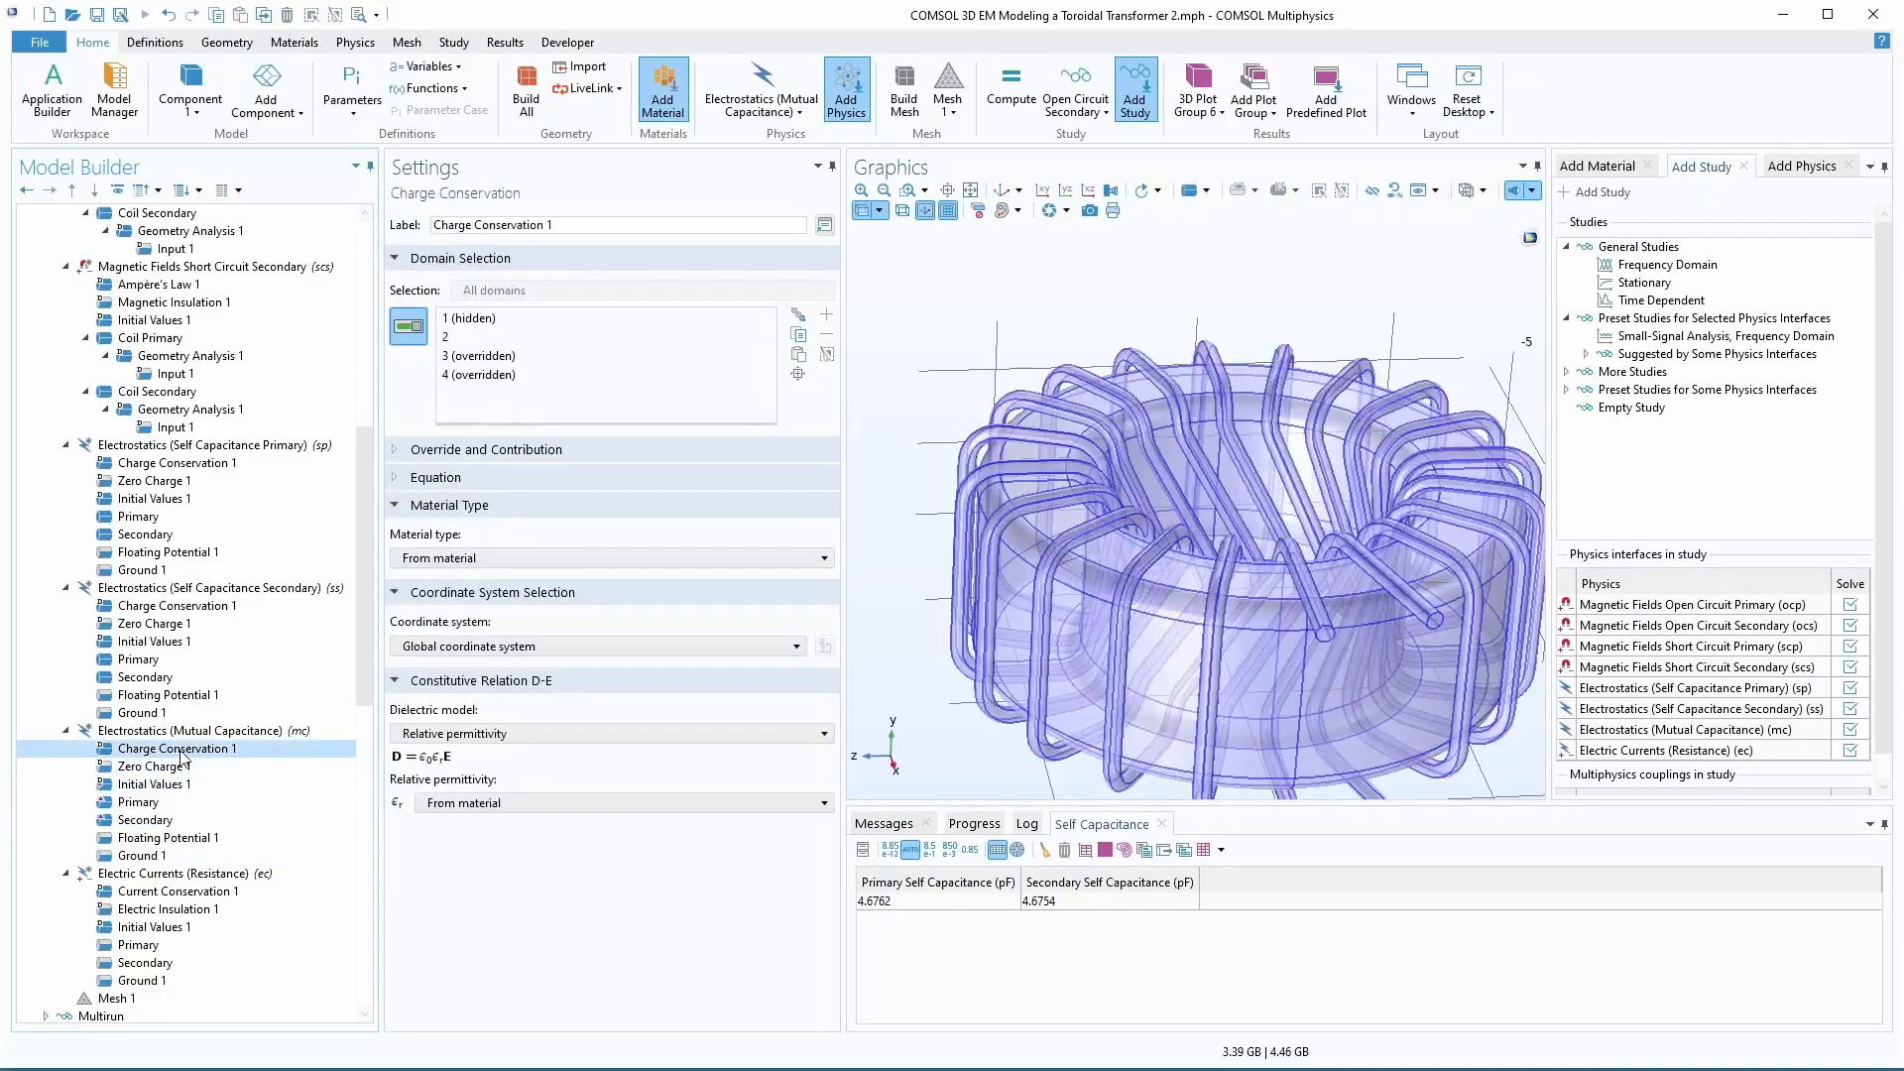
pyautogui.click(144, 727)
pyautogui.click(144, 712)
pyautogui.click(150, 641)
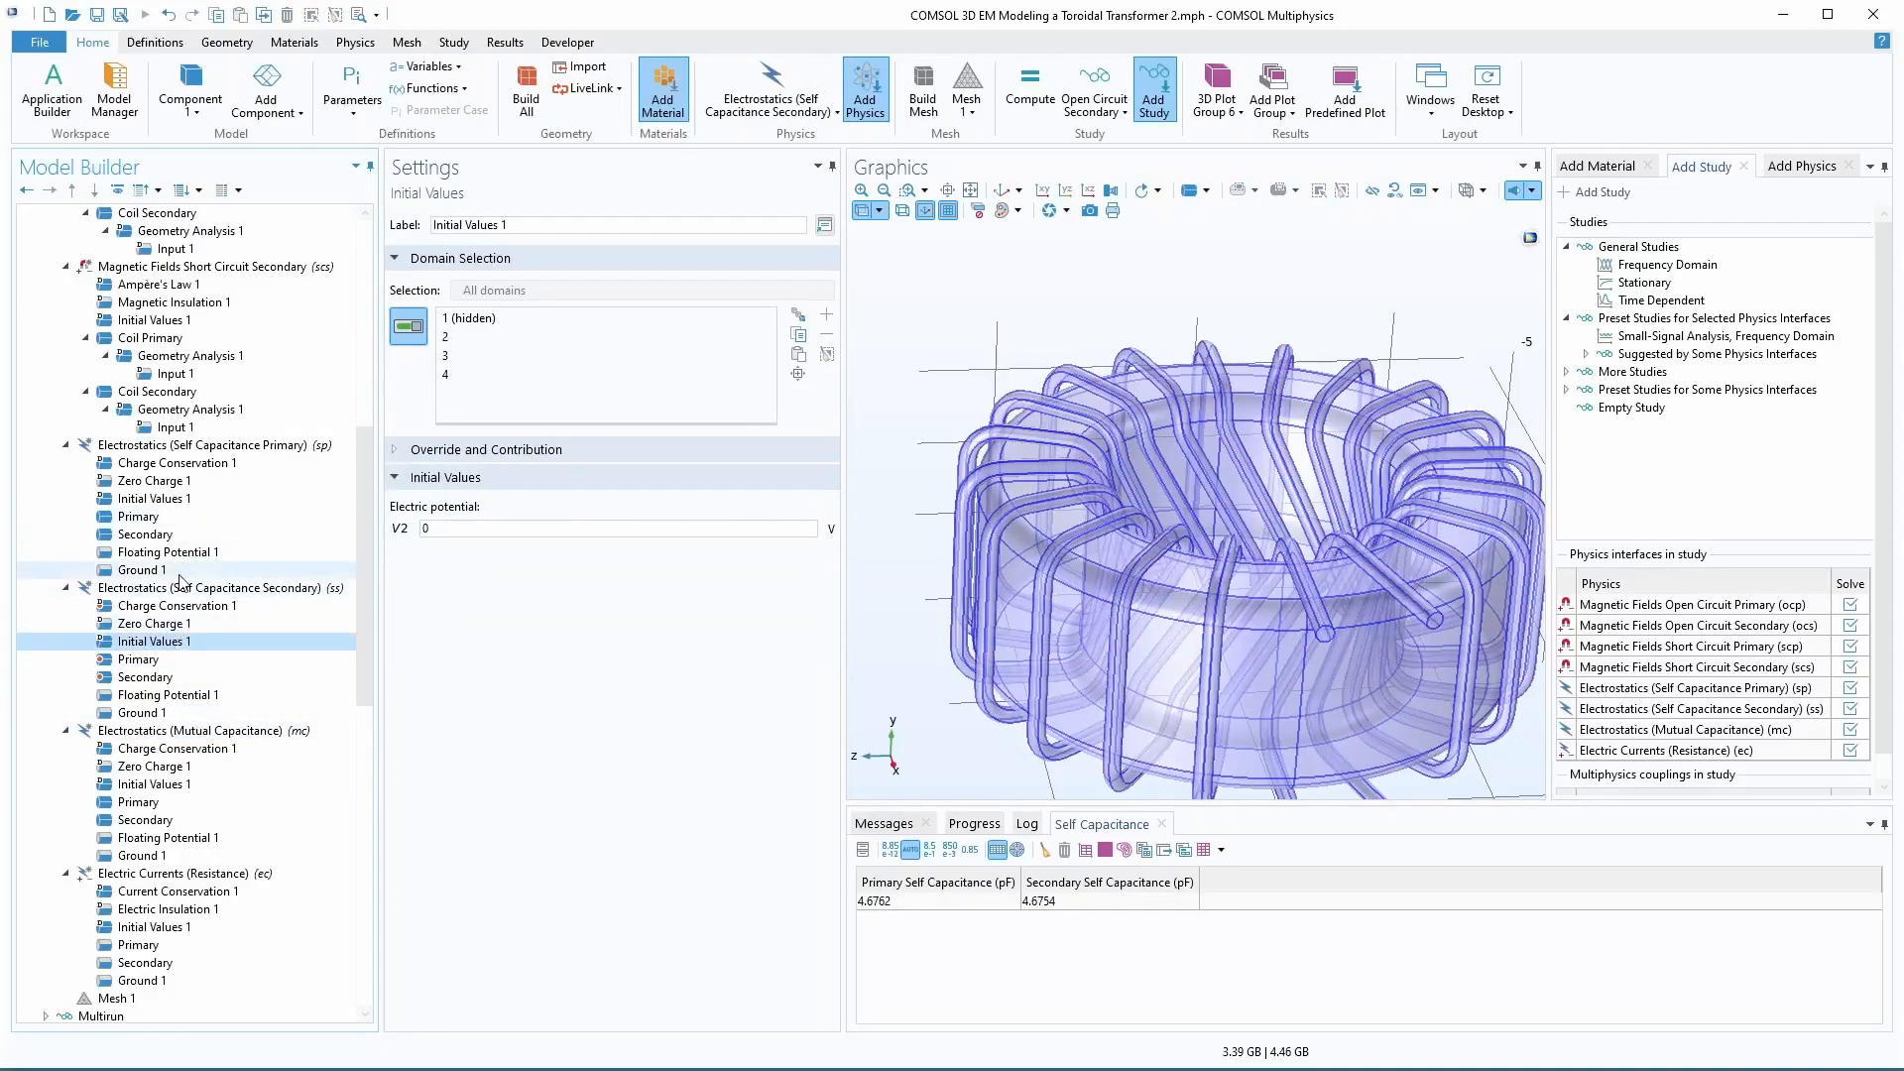
pyautogui.click(171, 516)
# - Collapse the three Electrostatics interfaces and Electric Currents (Resistance) in the model tree
pyautogui.click(65, 445)
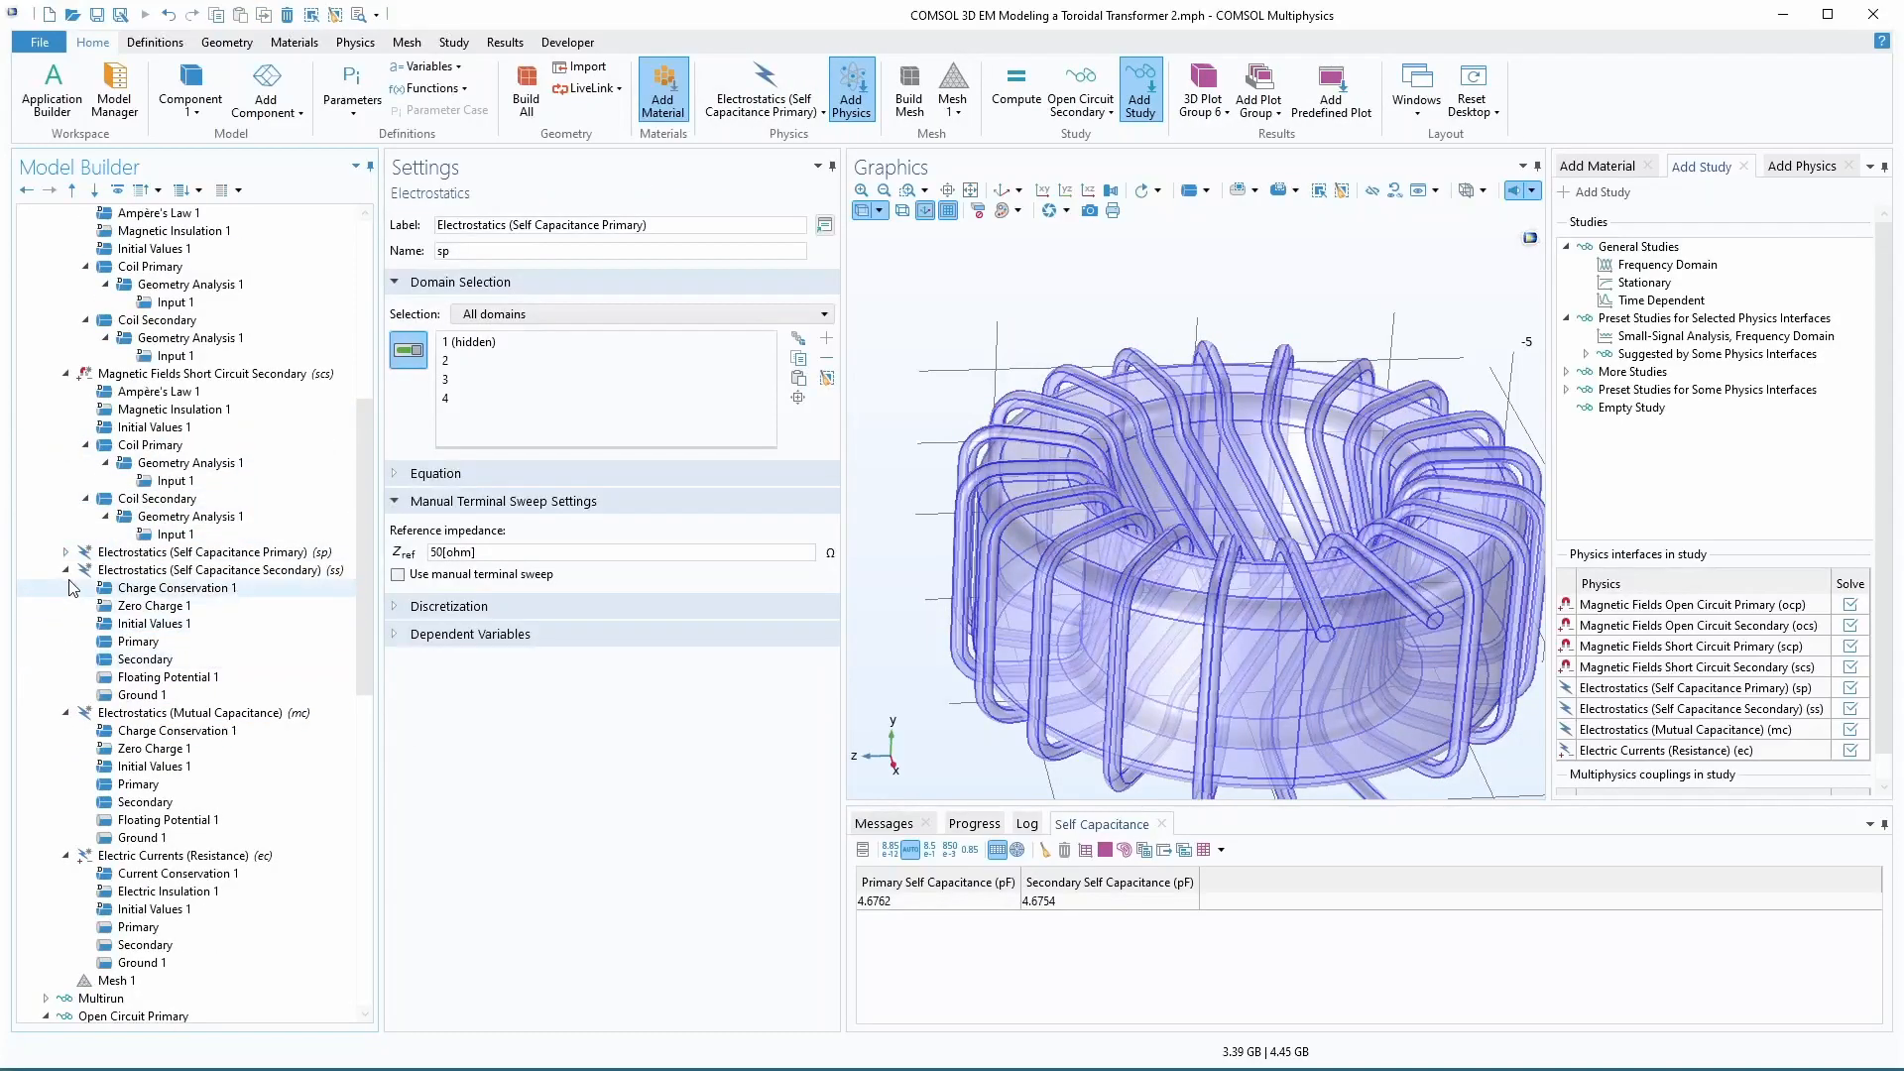
pyautogui.click(66, 569)
pyautogui.click(65, 587)
pyautogui.click(65, 605)
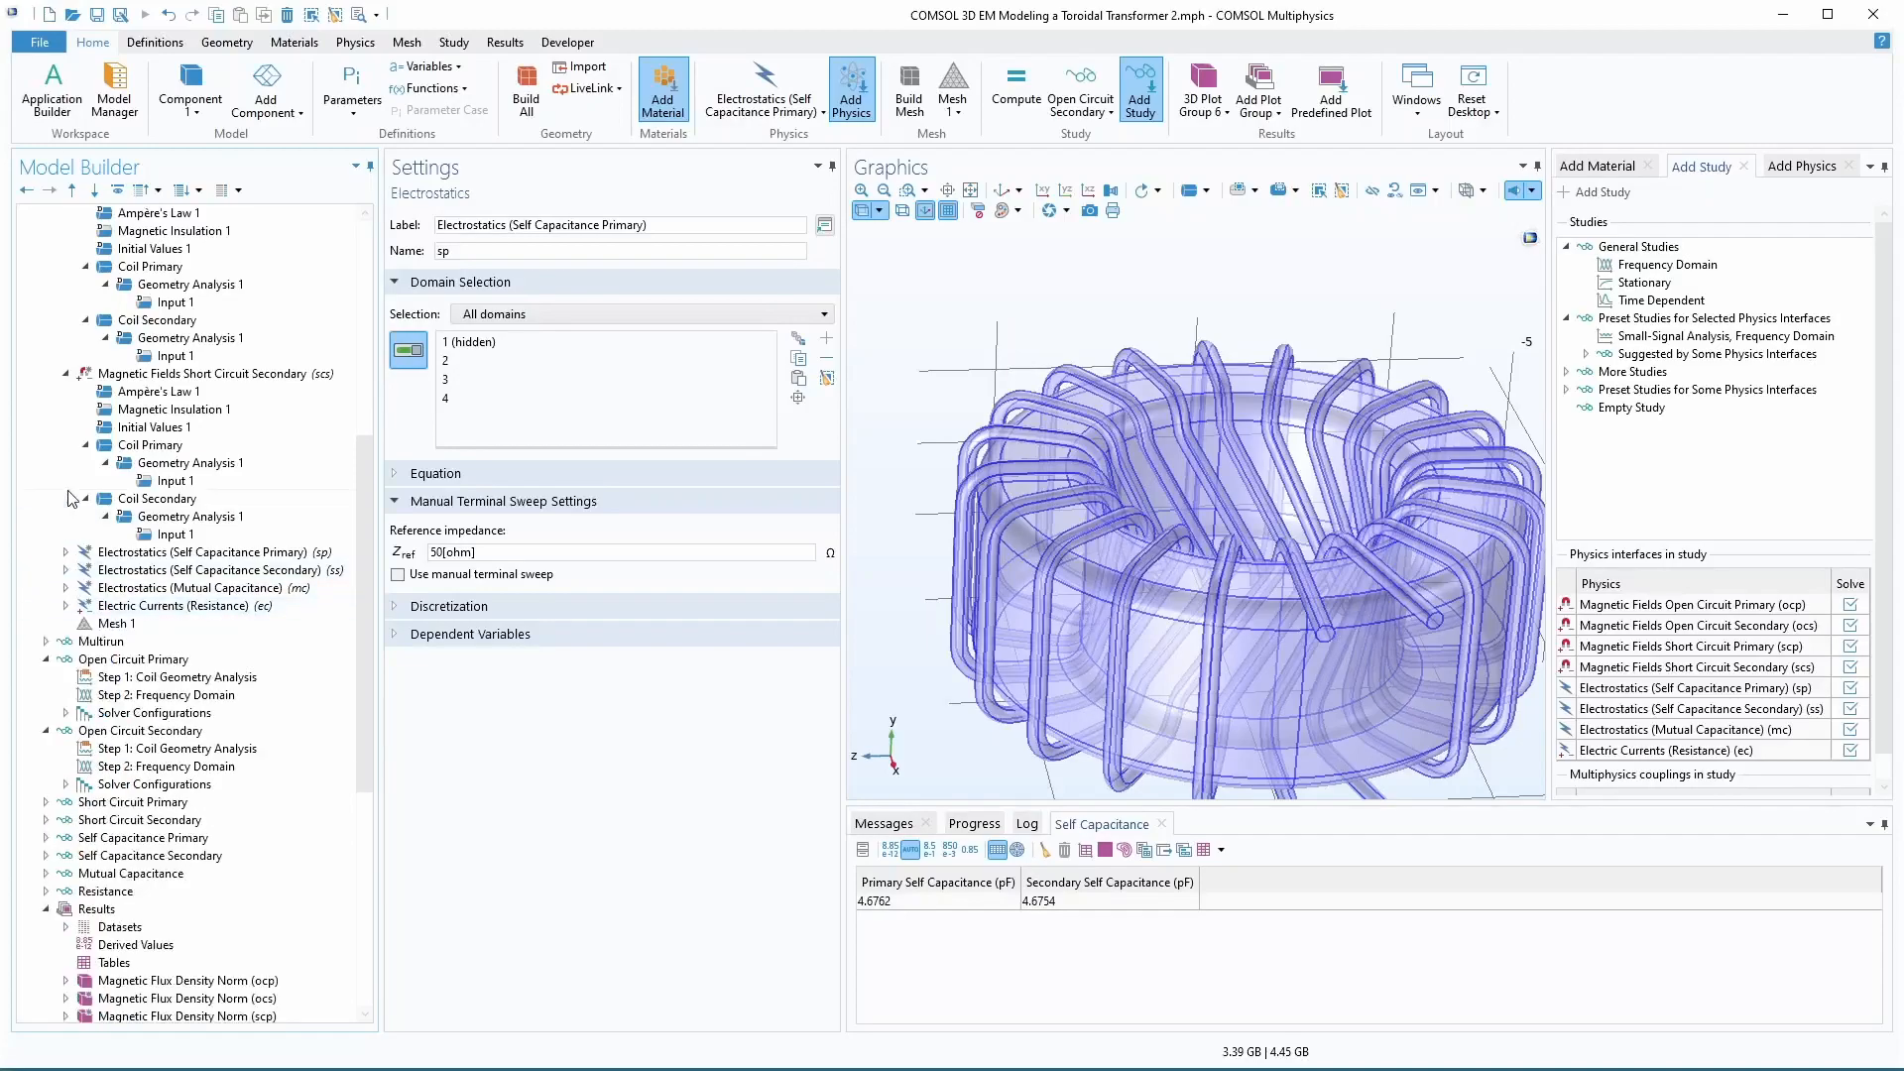
pyautogui.scroll(3, 72, 518)
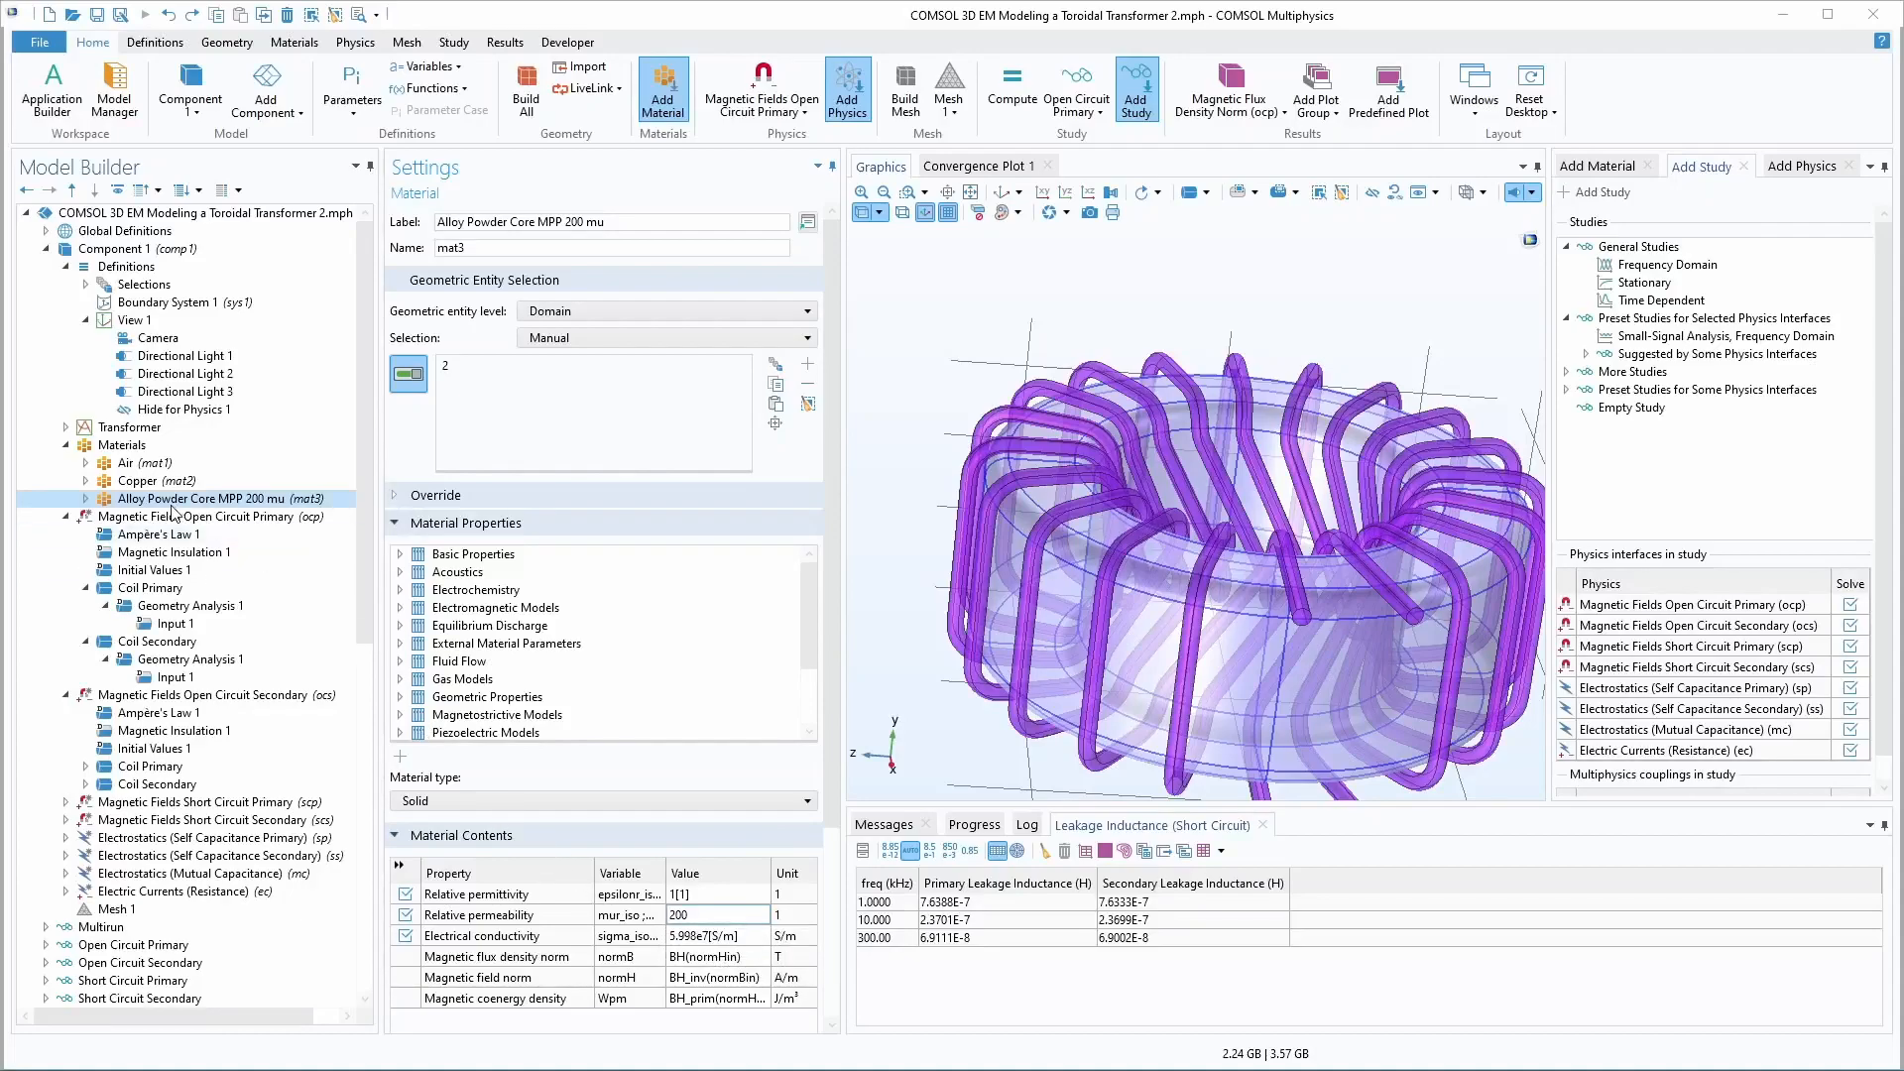
# - Set the electrical conductivity of Alloy Powder Core MPP 200 mu to 1[S/m] and compare it with Copper's properties
pyautogui.click(712, 935)
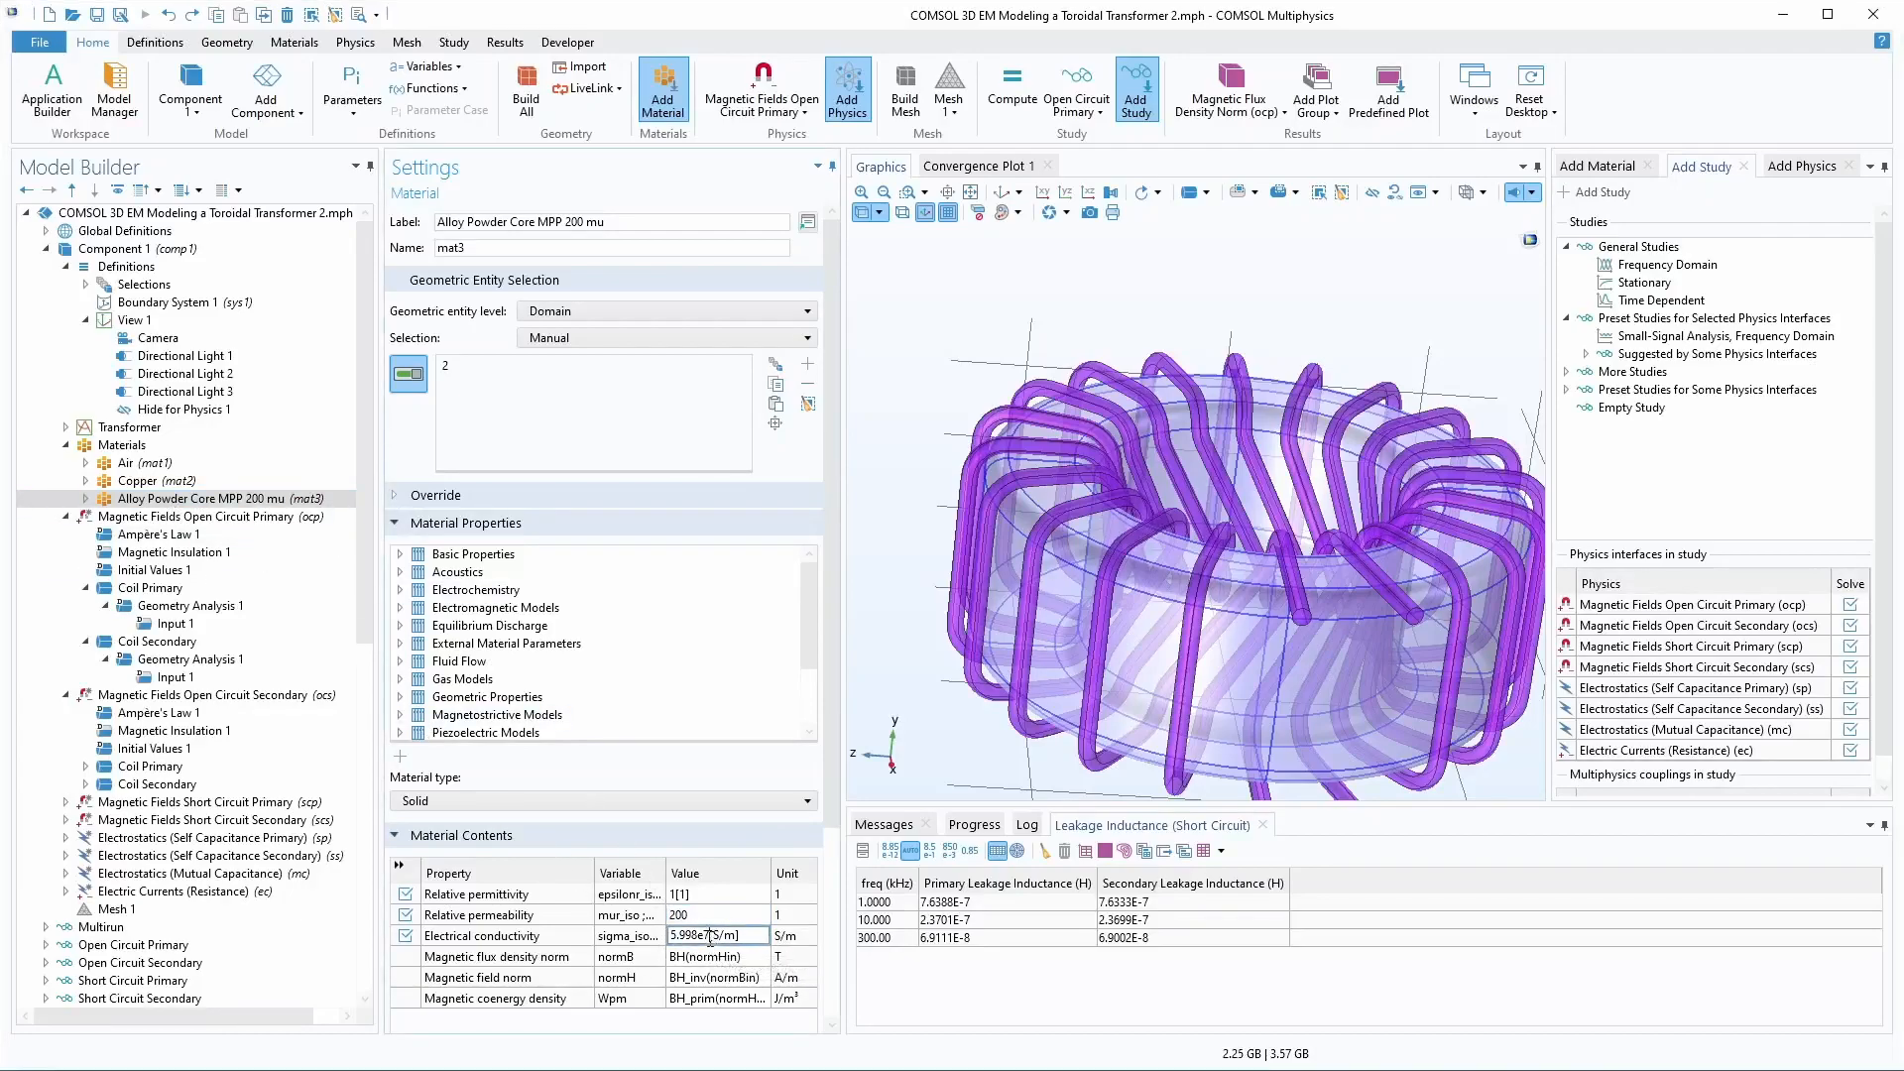
pyautogui.moveTo(712, 935); pyautogui.dragTo(643, 944)
pyautogui.write('1')
pyautogui.press('Return')
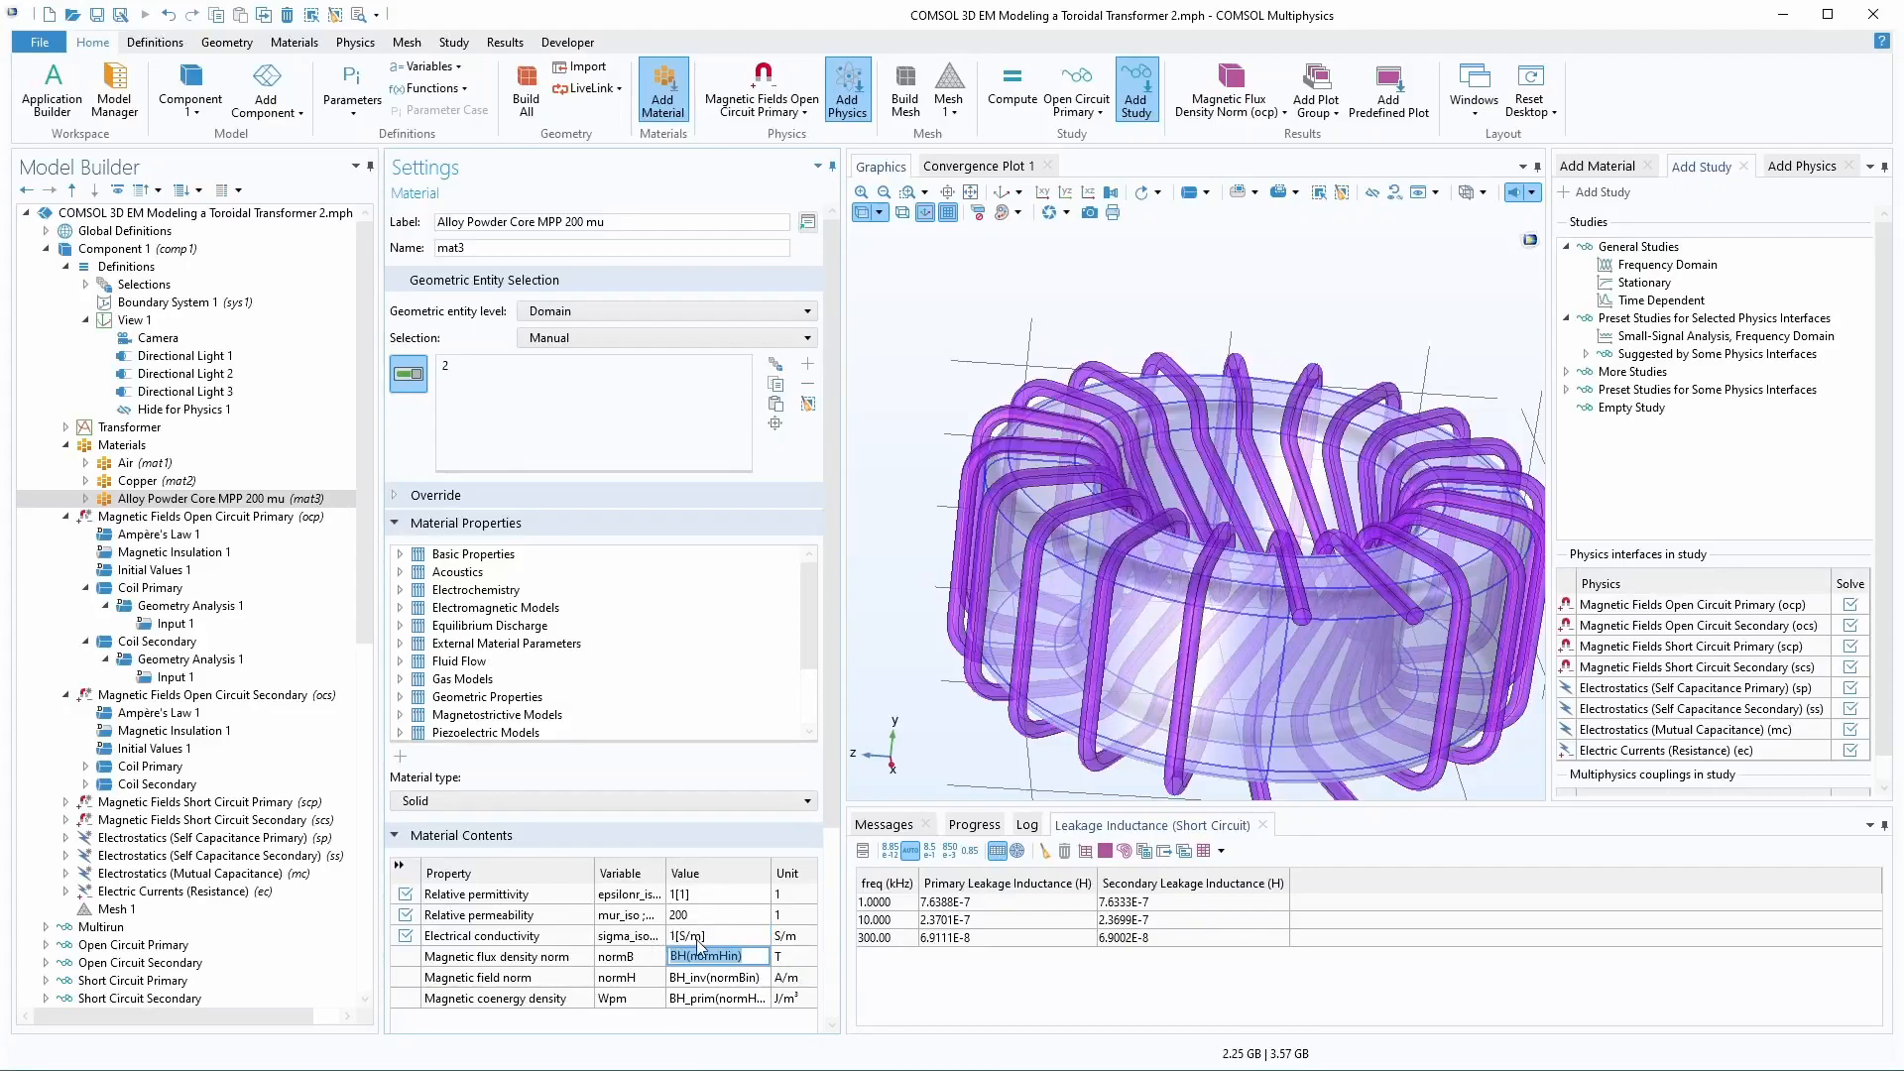
pyautogui.click(137, 482)
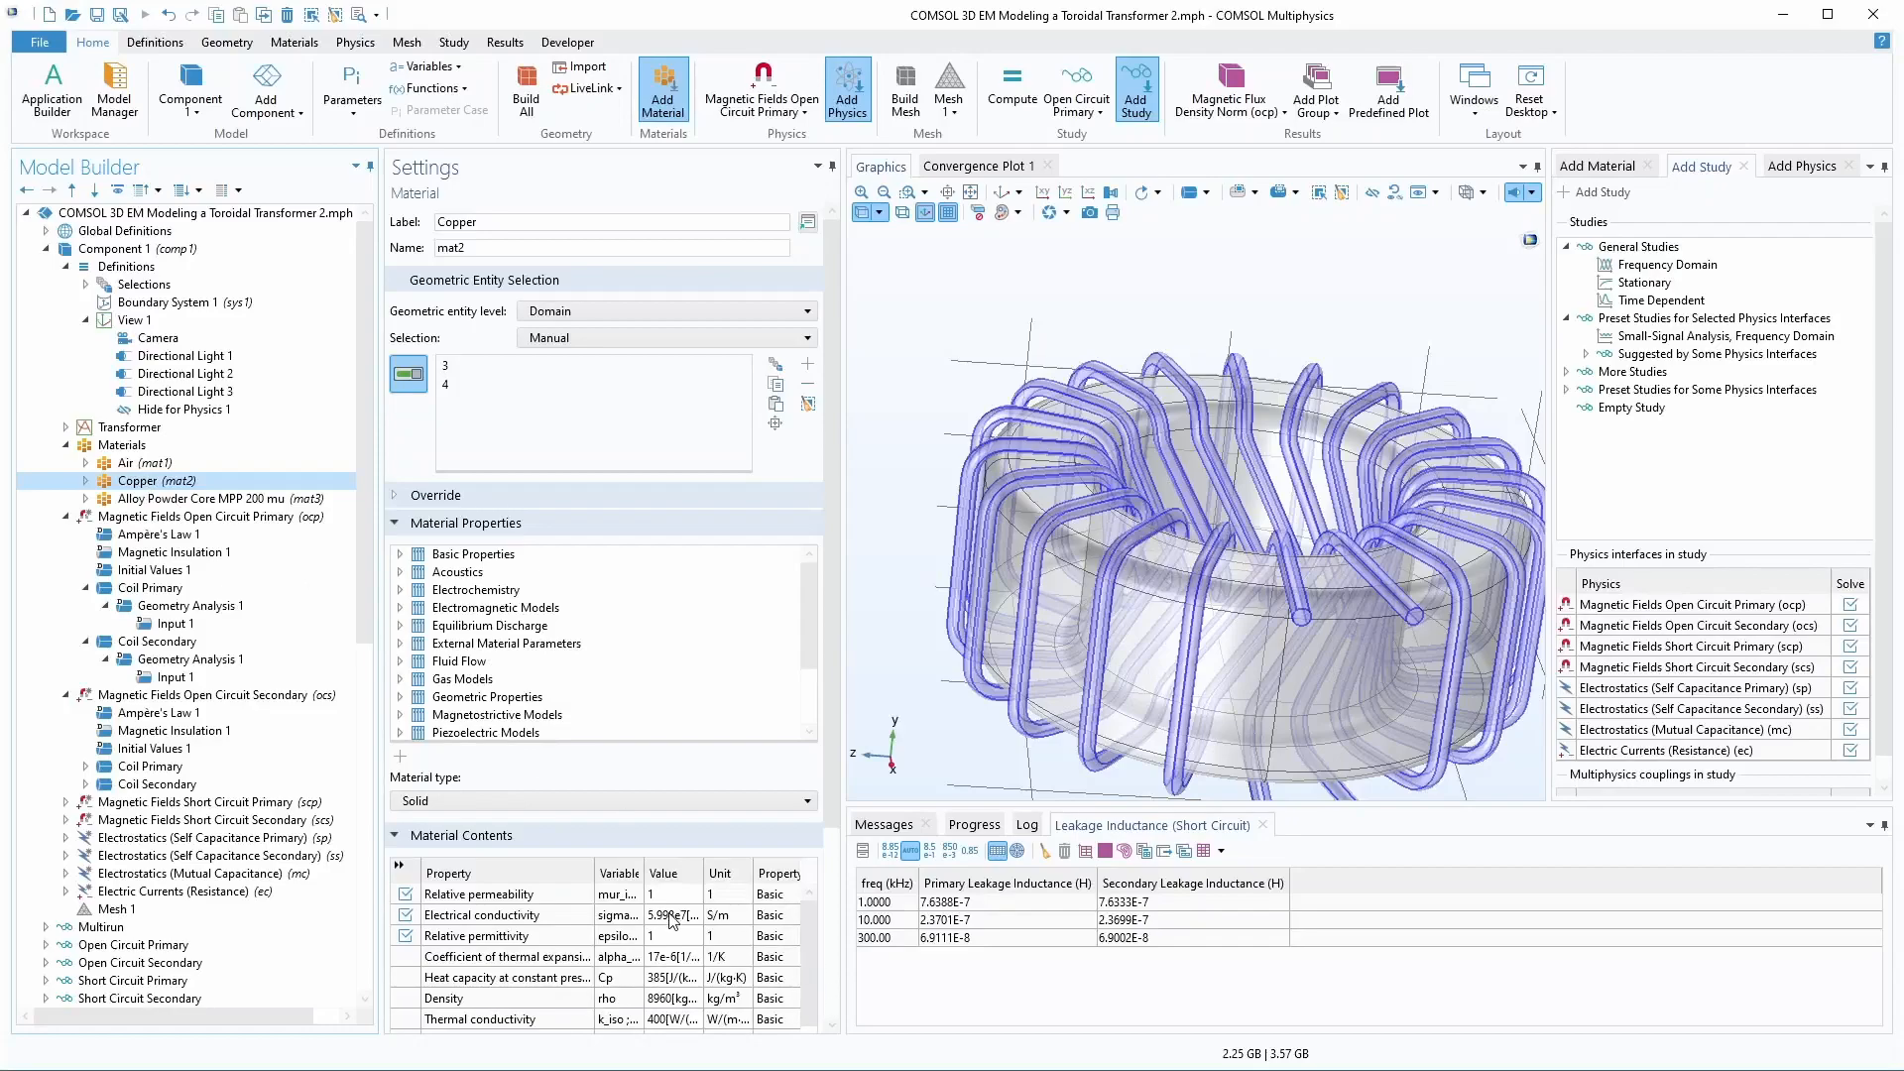
pyautogui.click(188, 499)
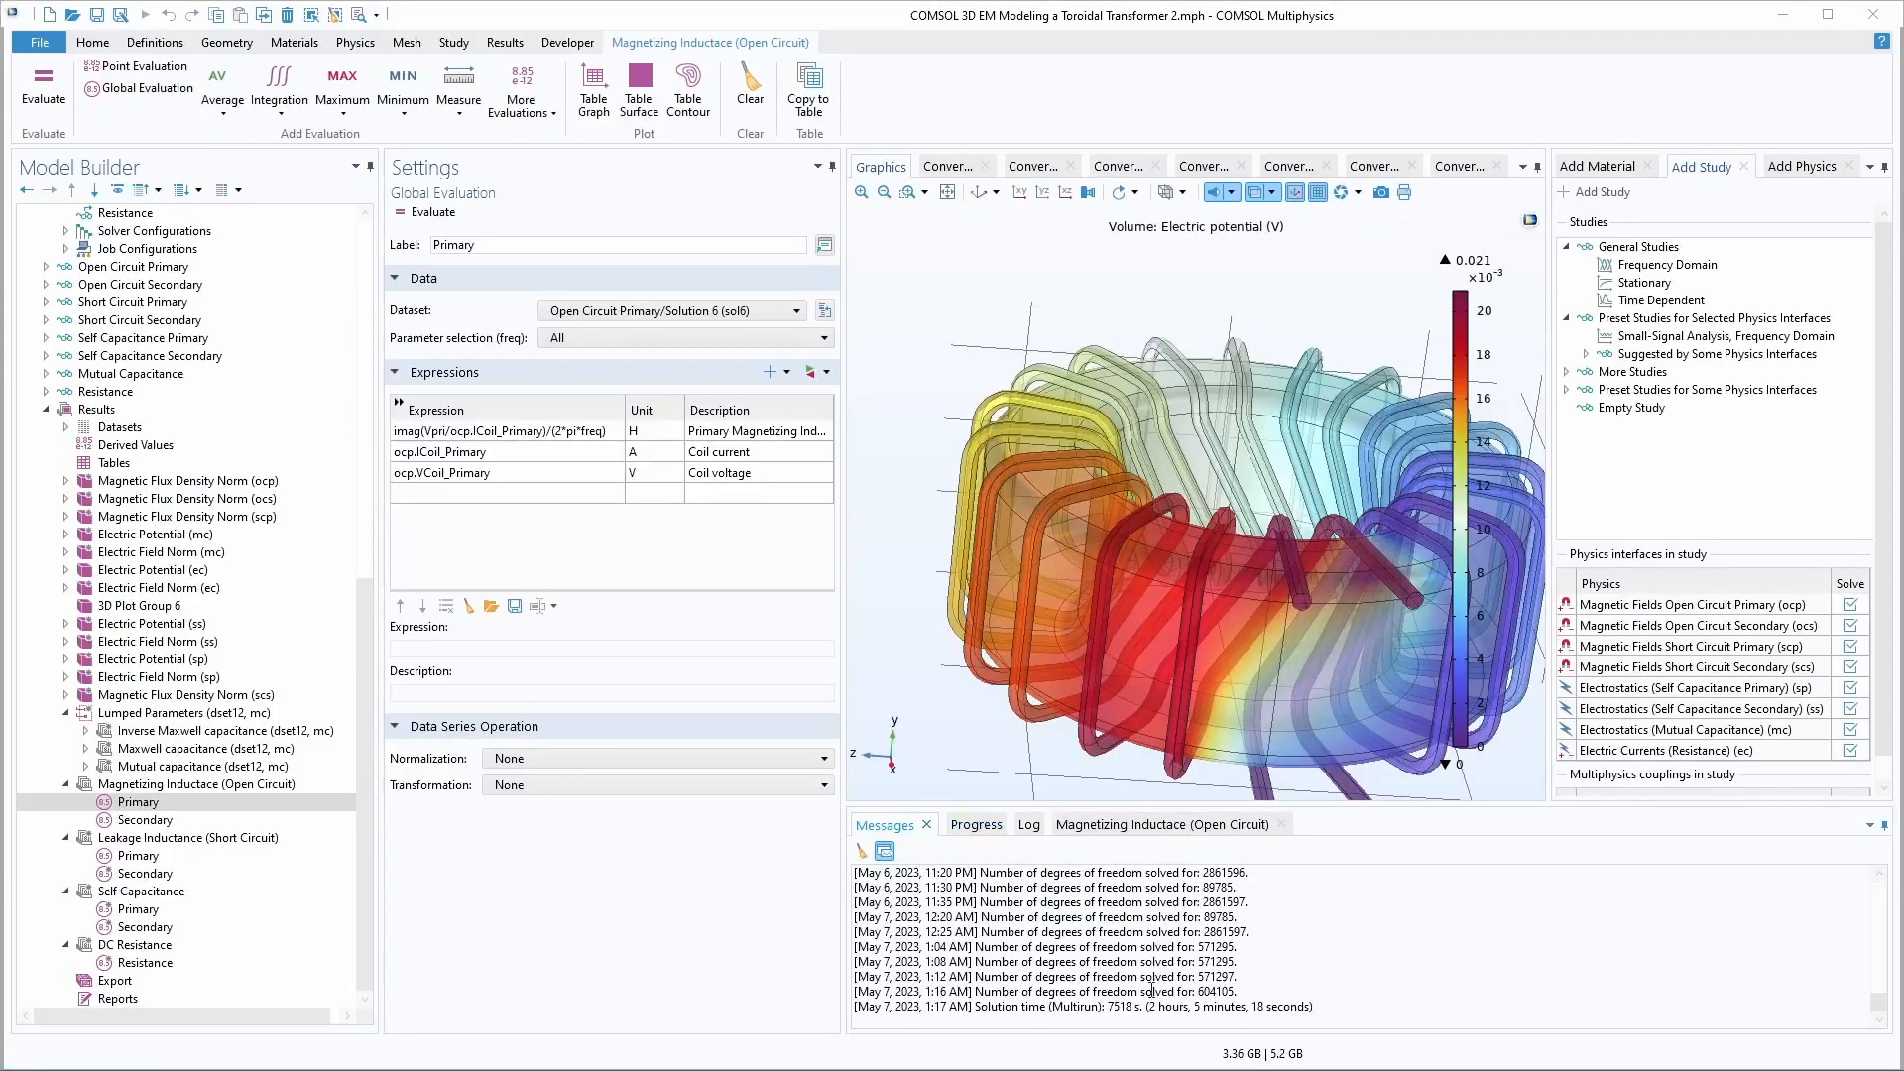
# - Review the multirun solution time and compare the primary and secondary magnetizing inductances at 1 kHz
pyautogui.moveTo(1144, 1005); pyautogui.dragTo(1205, 1005)
pyautogui.click(124, 802)
pyautogui.click(1117, 824)
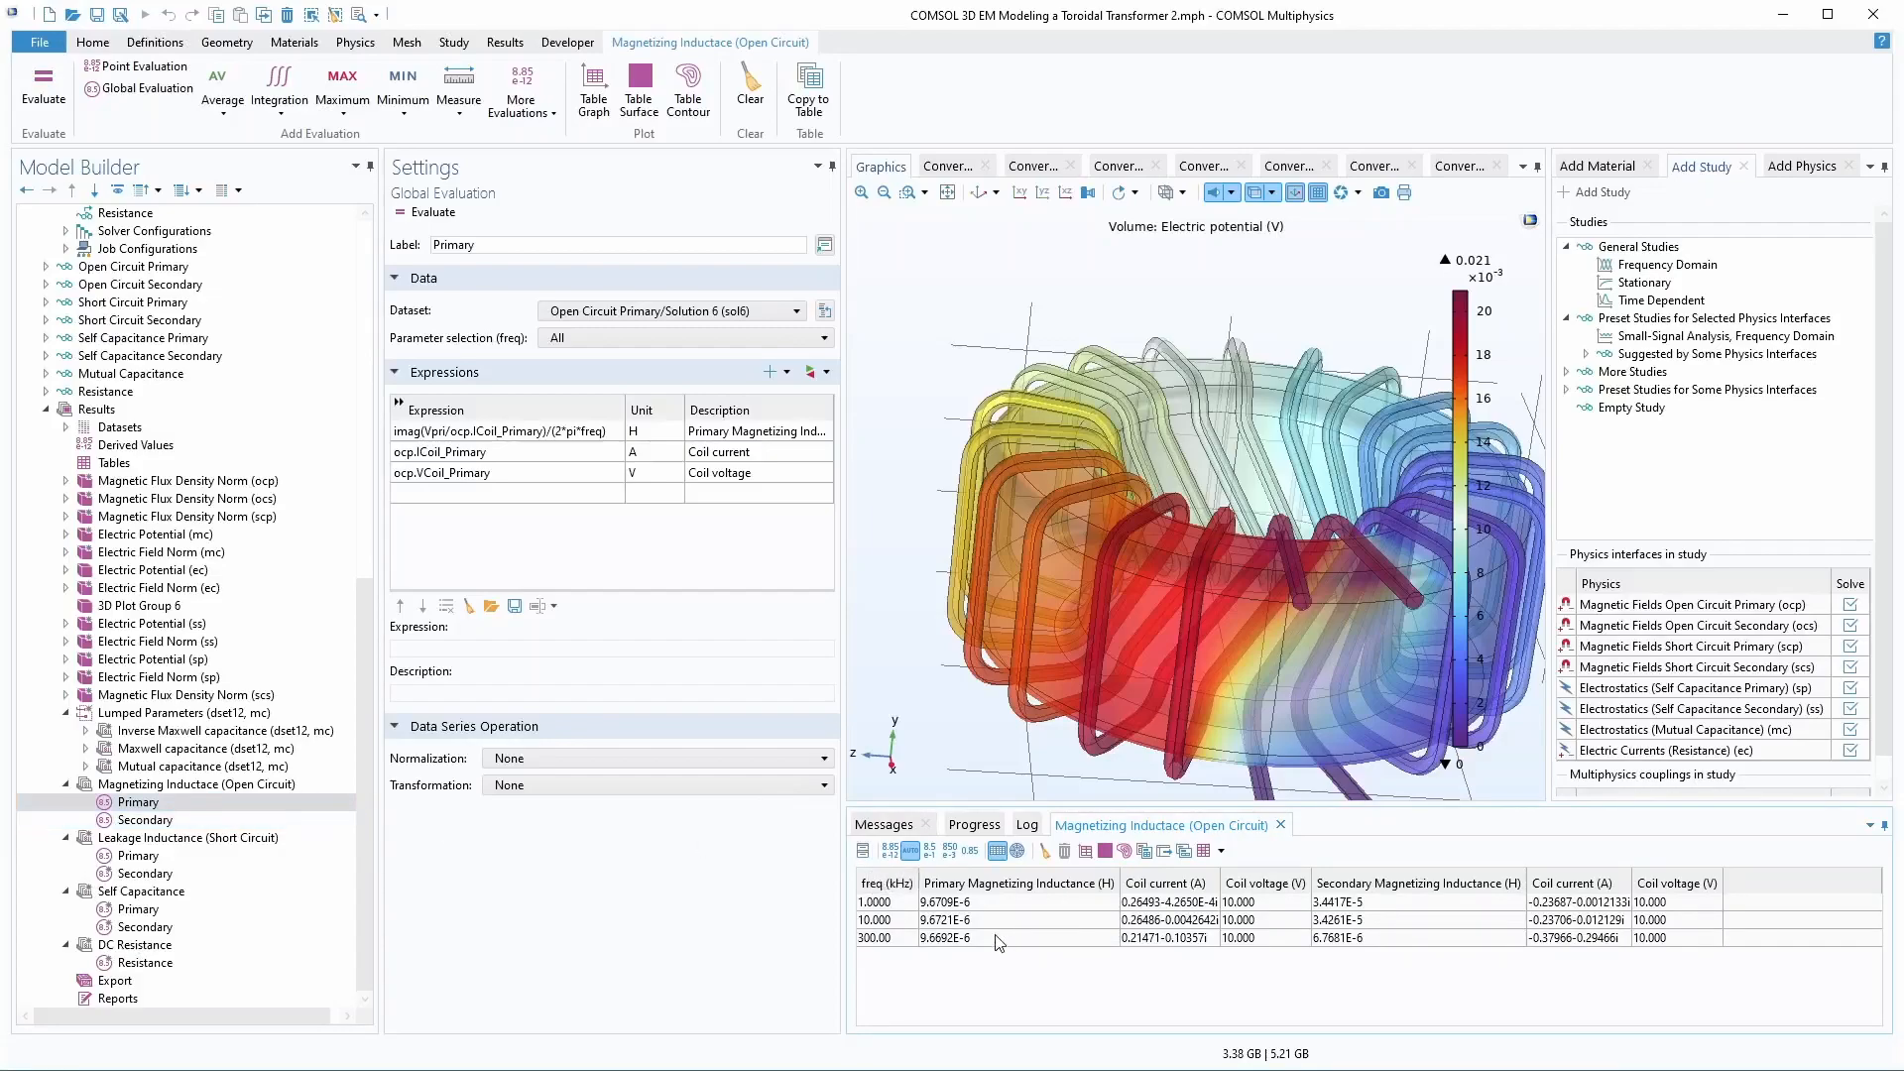
pyautogui.click(944, 904)
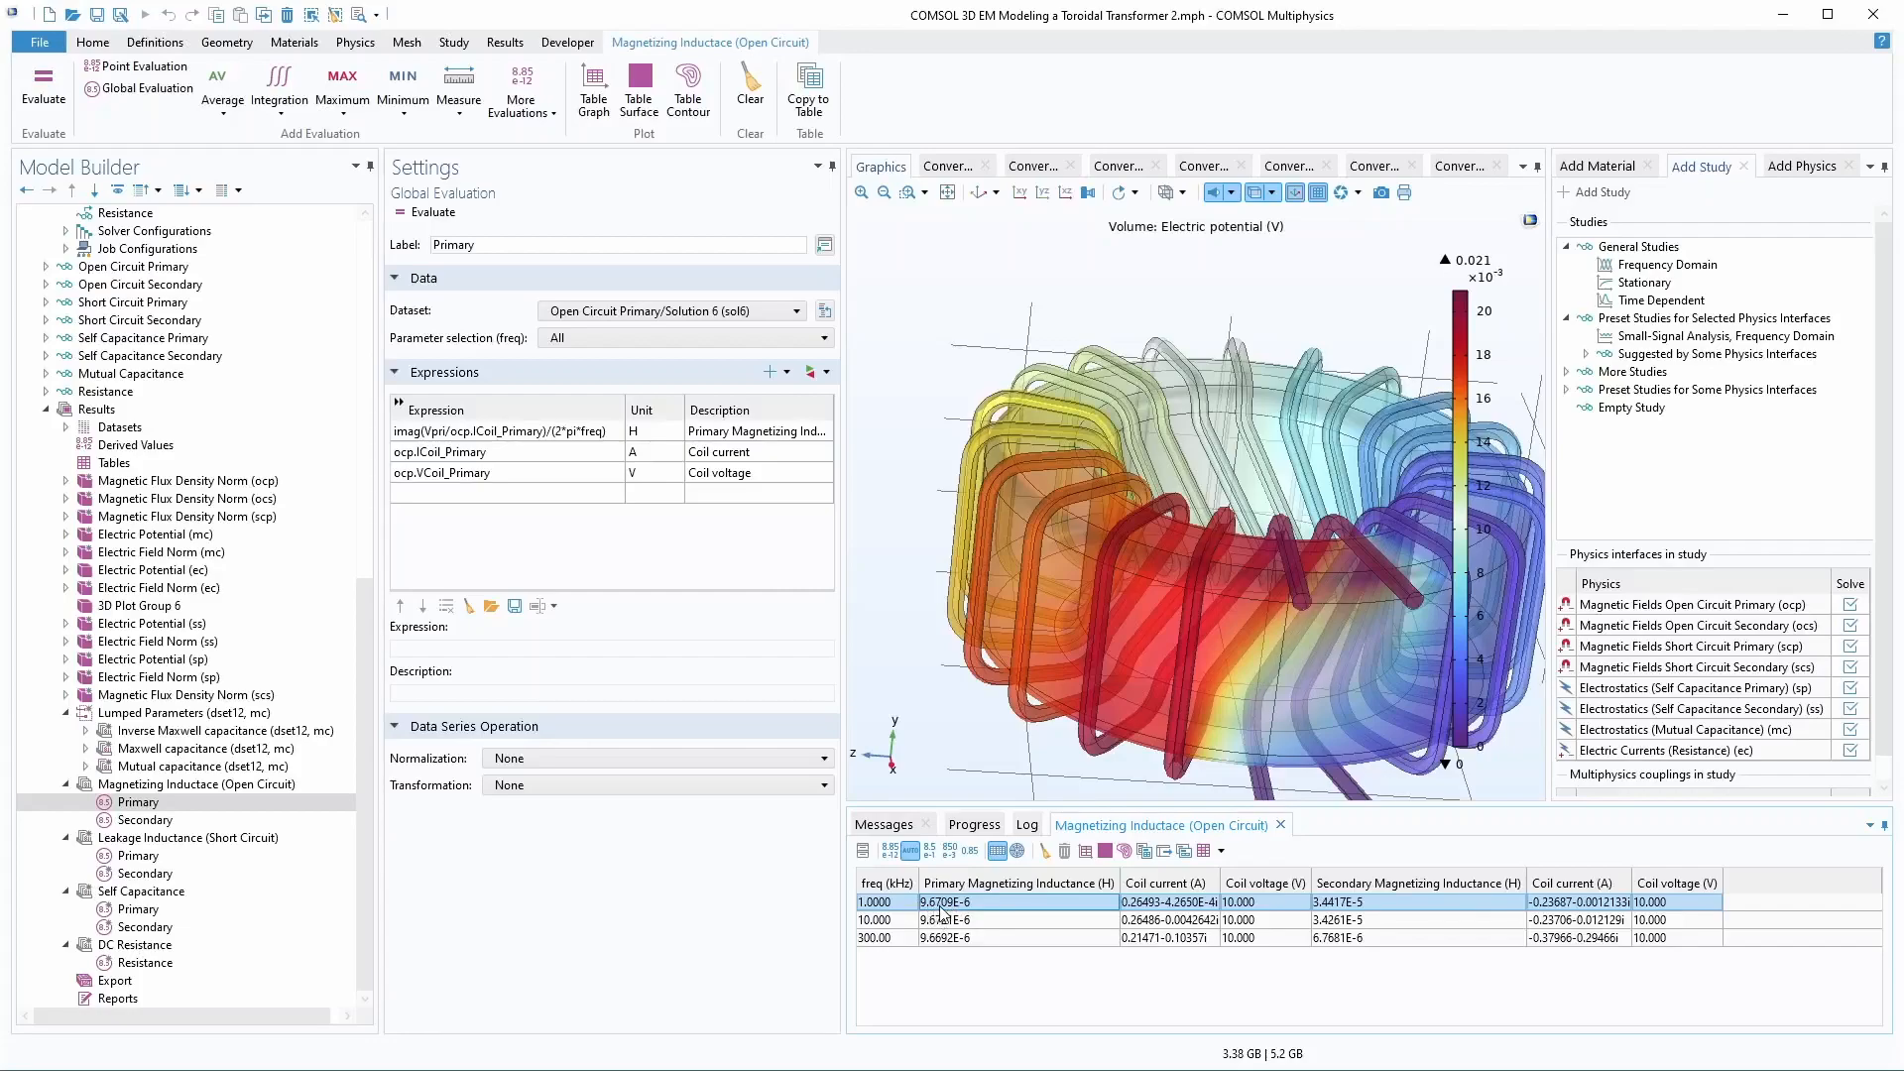
pyautogui.click(1332, 905)
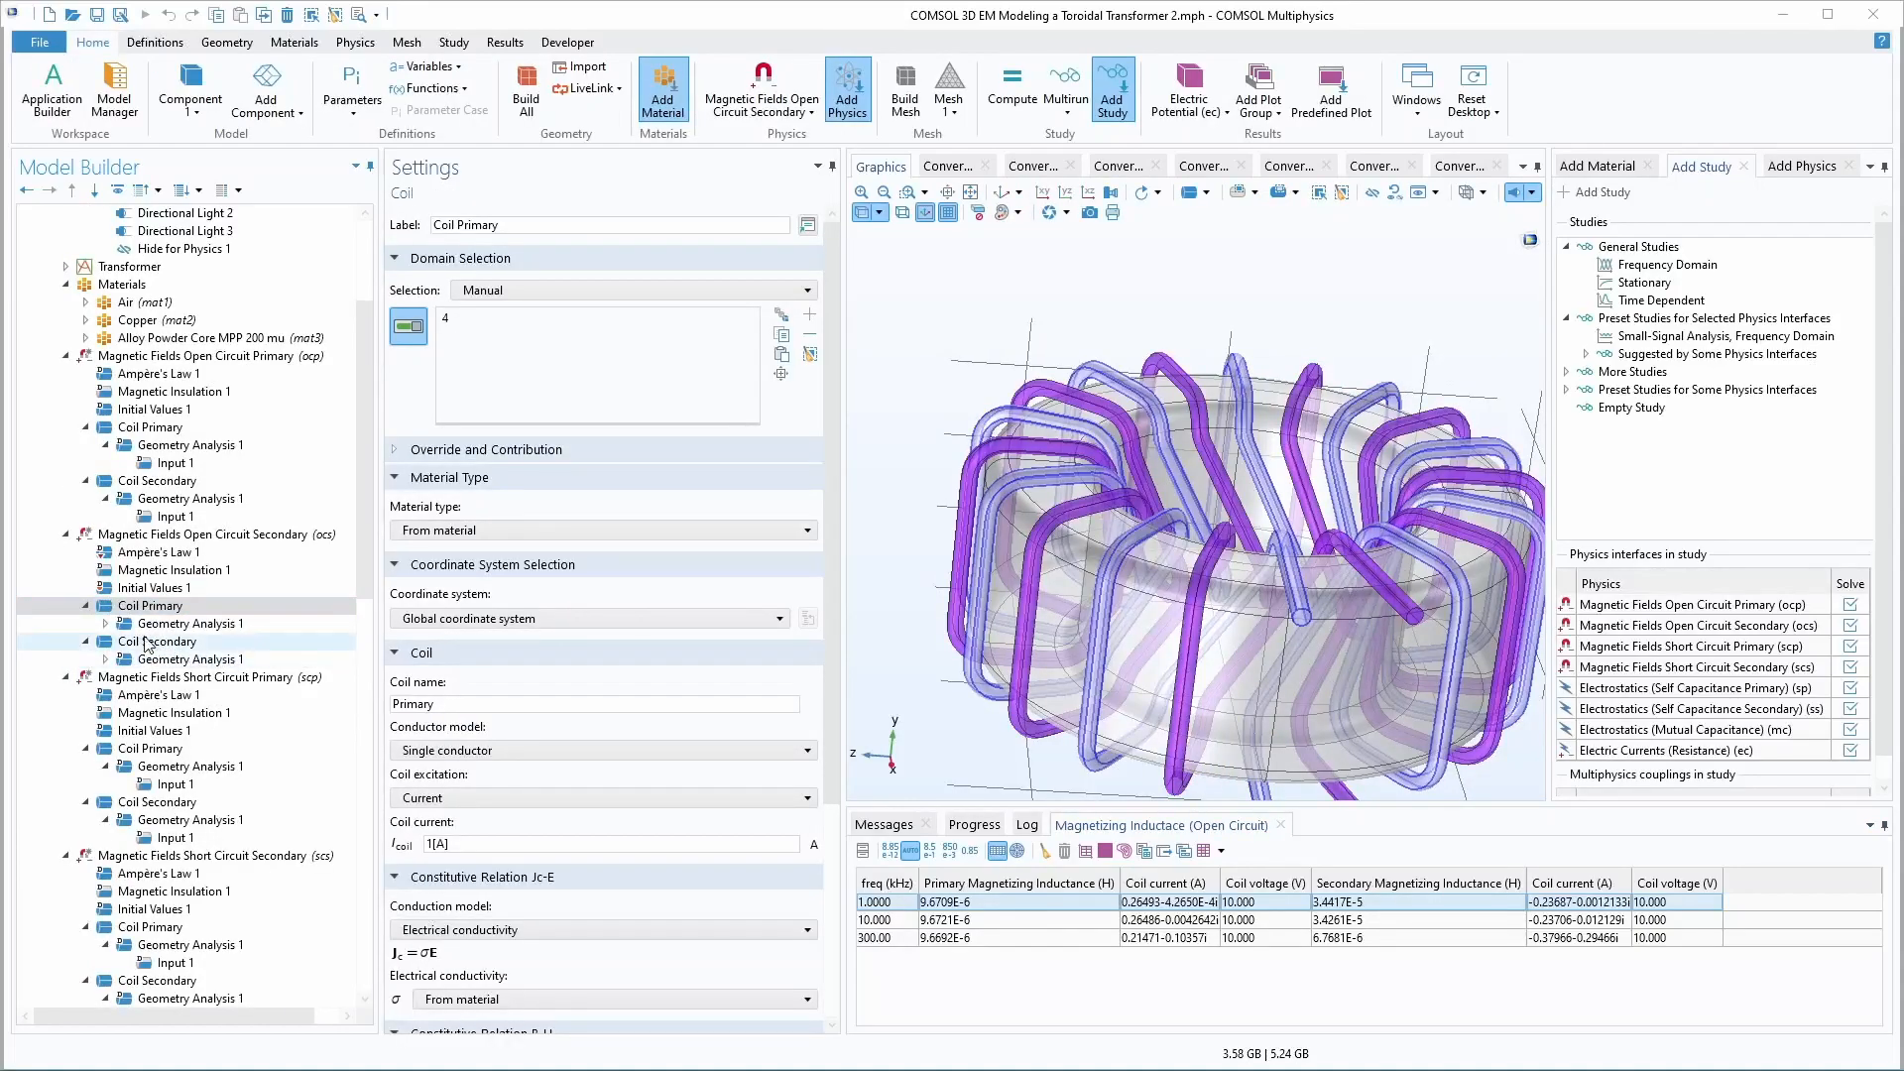
# - Compare the coil excitations of both open circuit interfaces and set Coil Primary's current in Magnetic Fields Open Circuit Secondary to 0 A
pyautogui.click(185, 445)
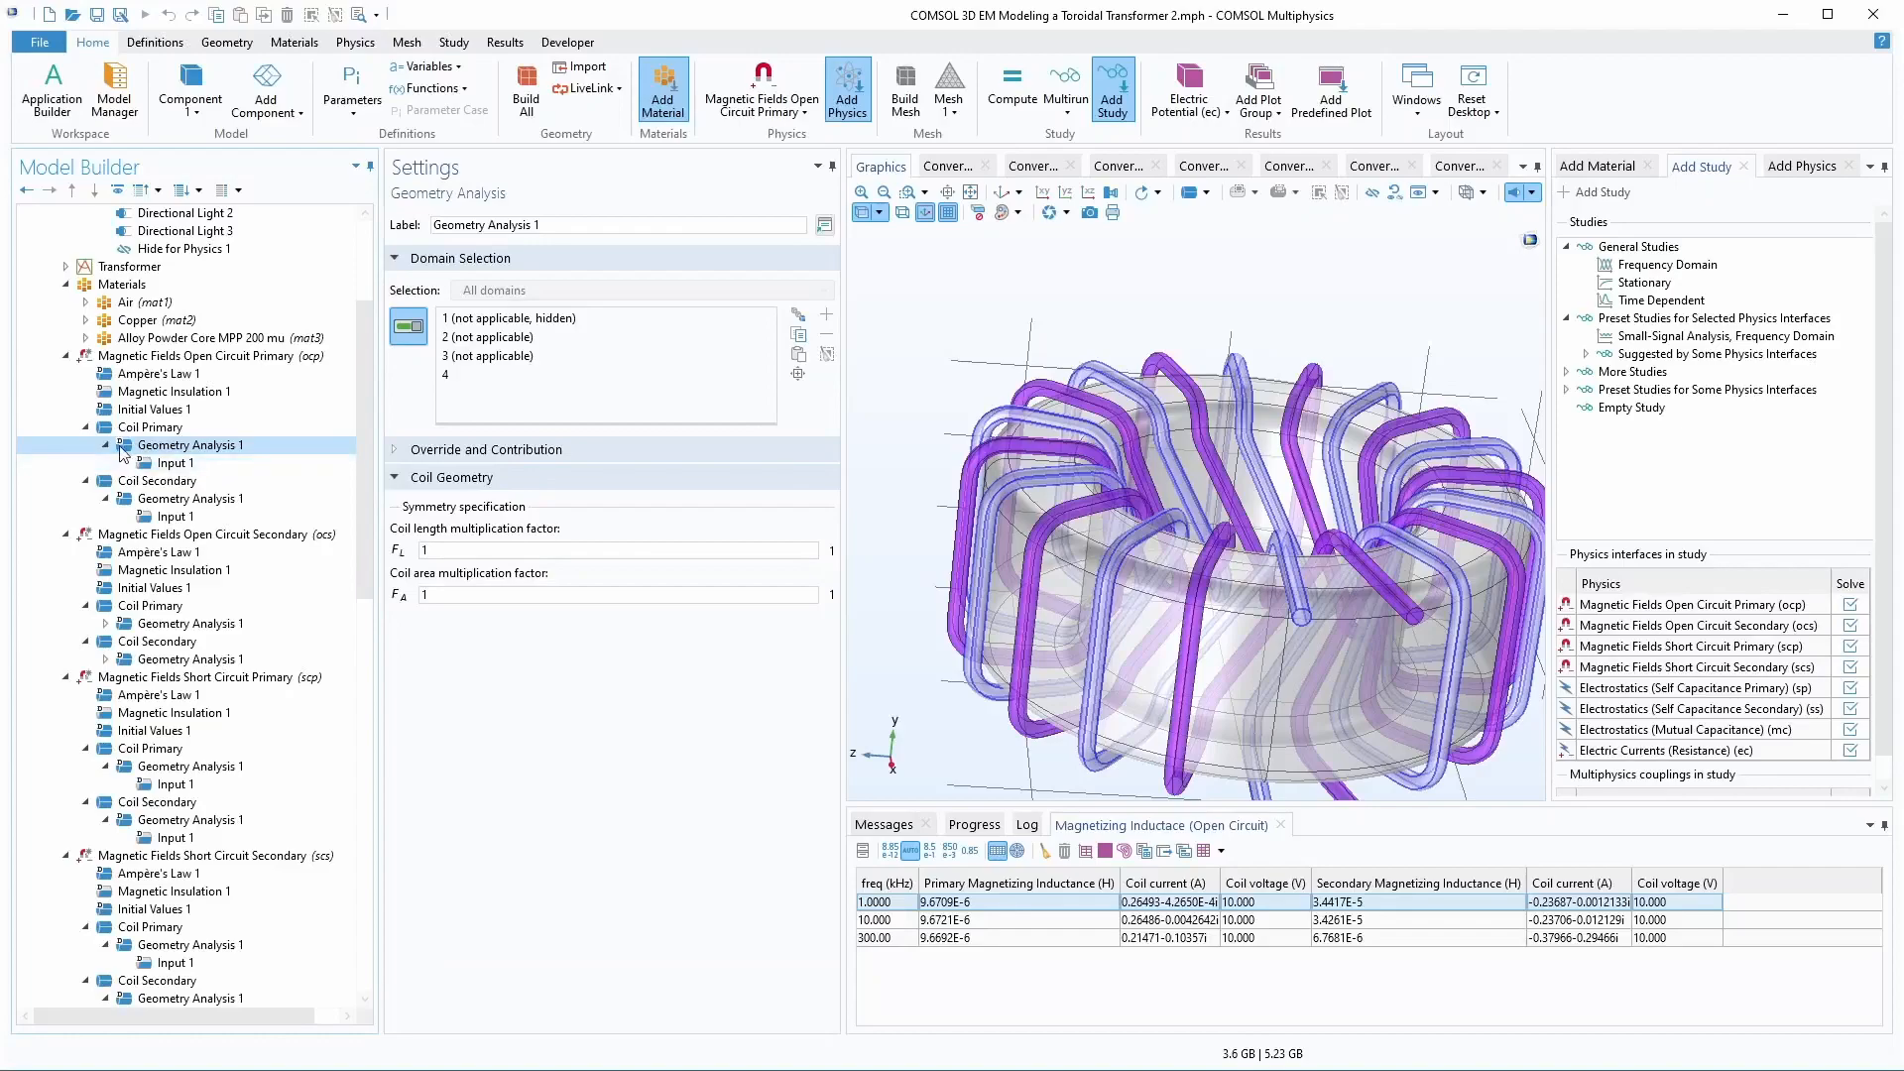
pyautogui.click(149, 427)
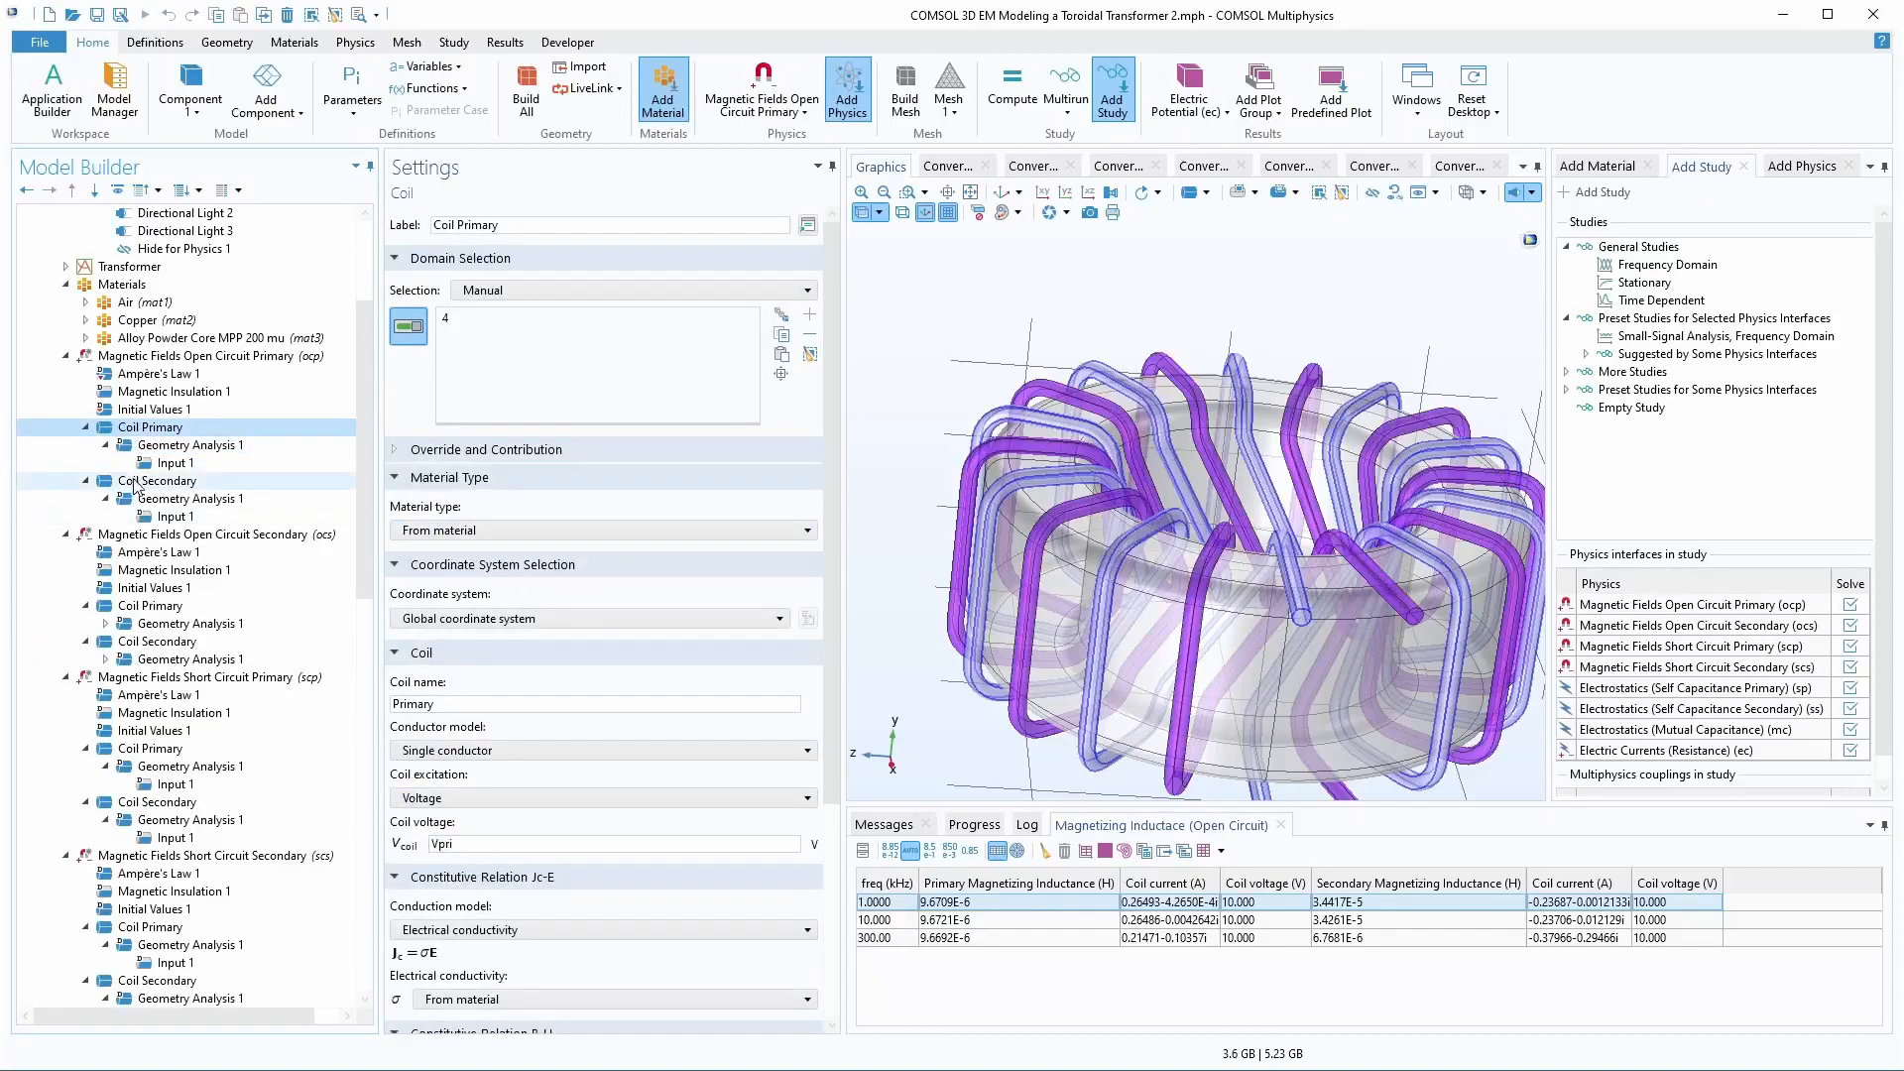
pyautogui.click(138, 482)
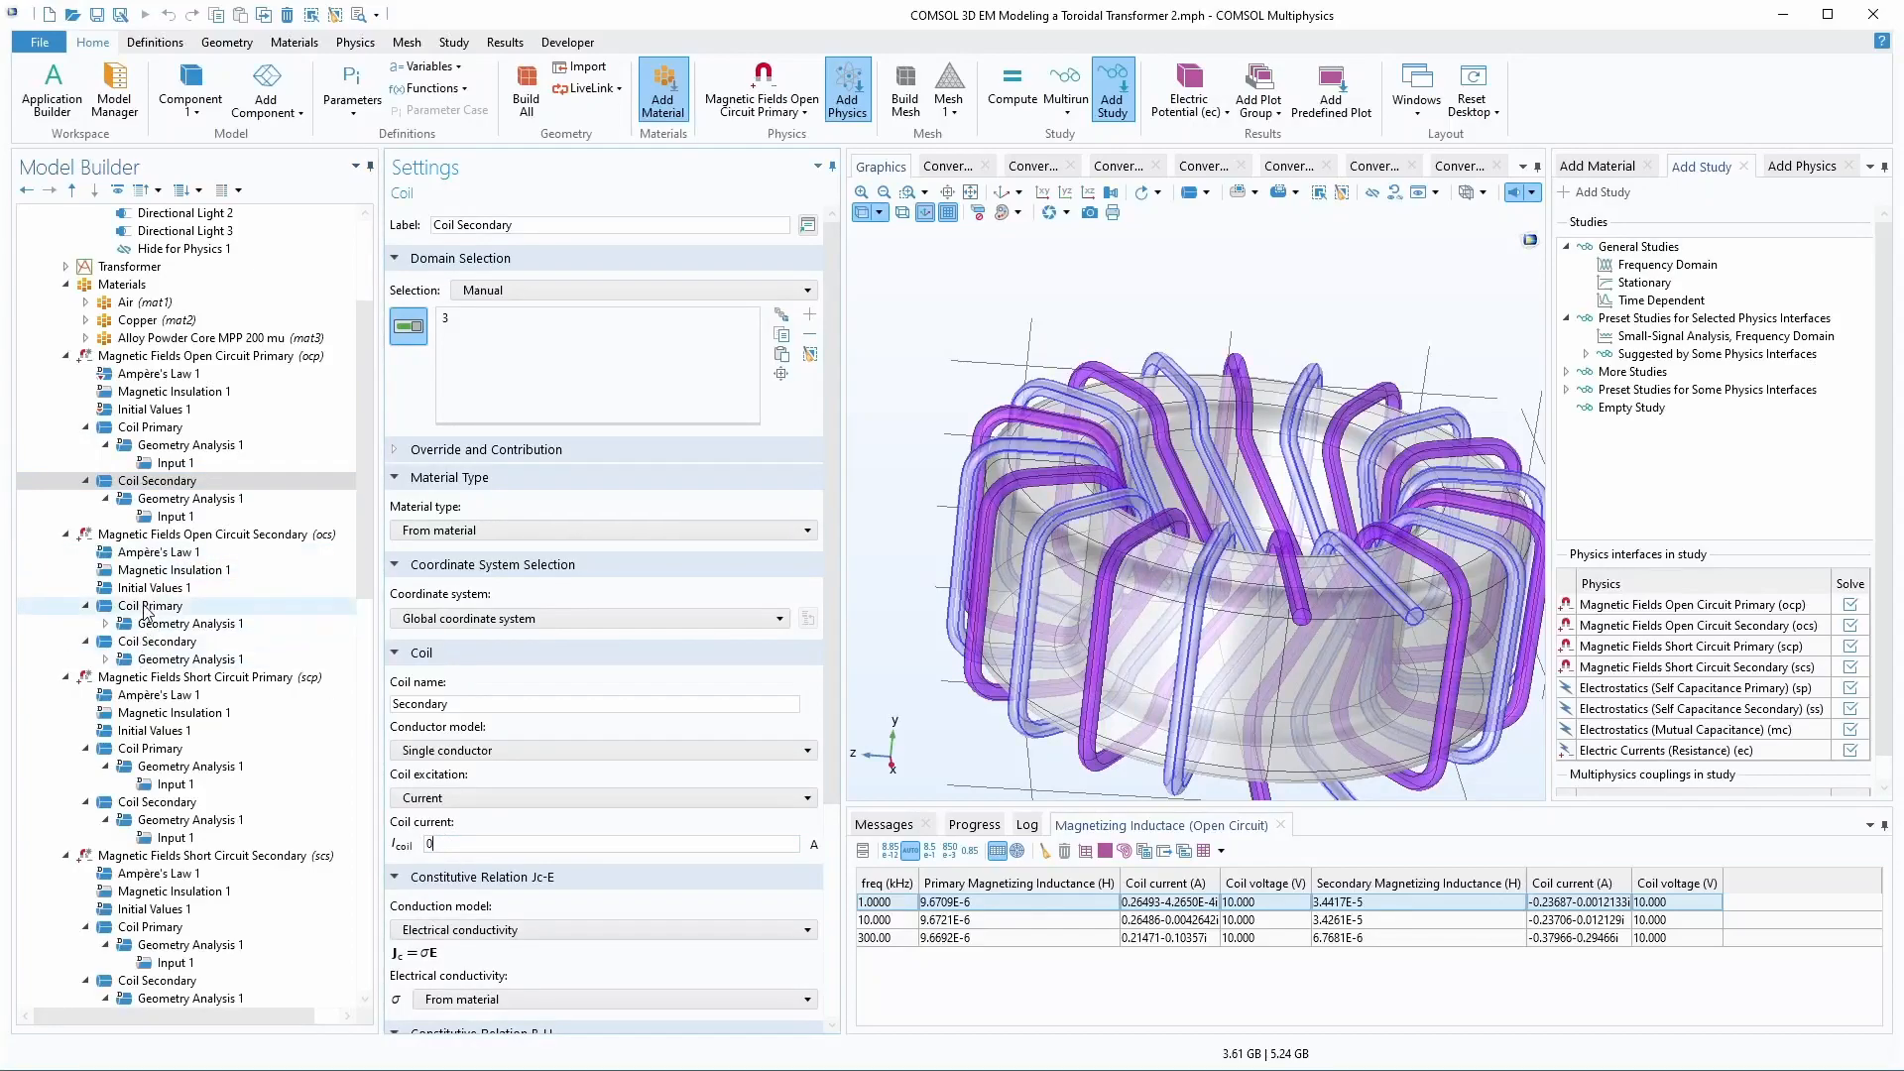
pyautogui.click(120, 639)
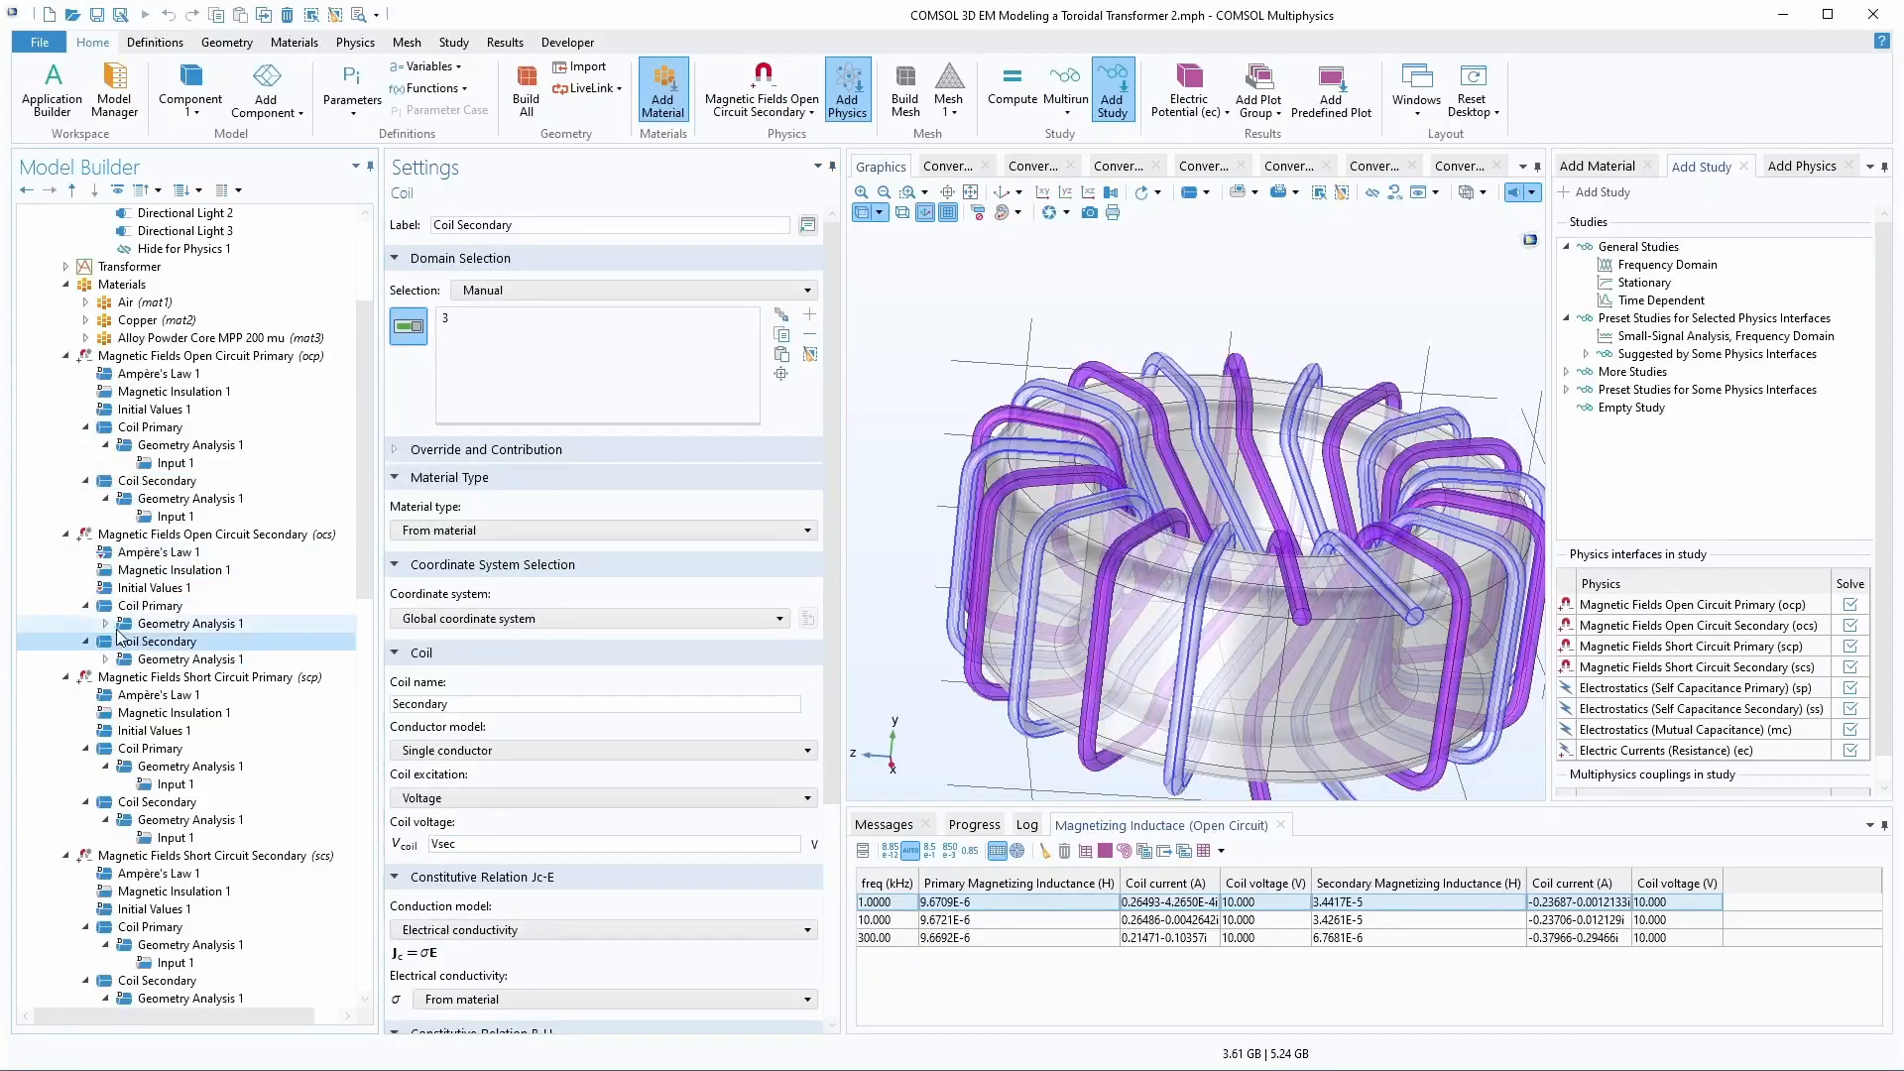
pyautogui.click(120, 607)
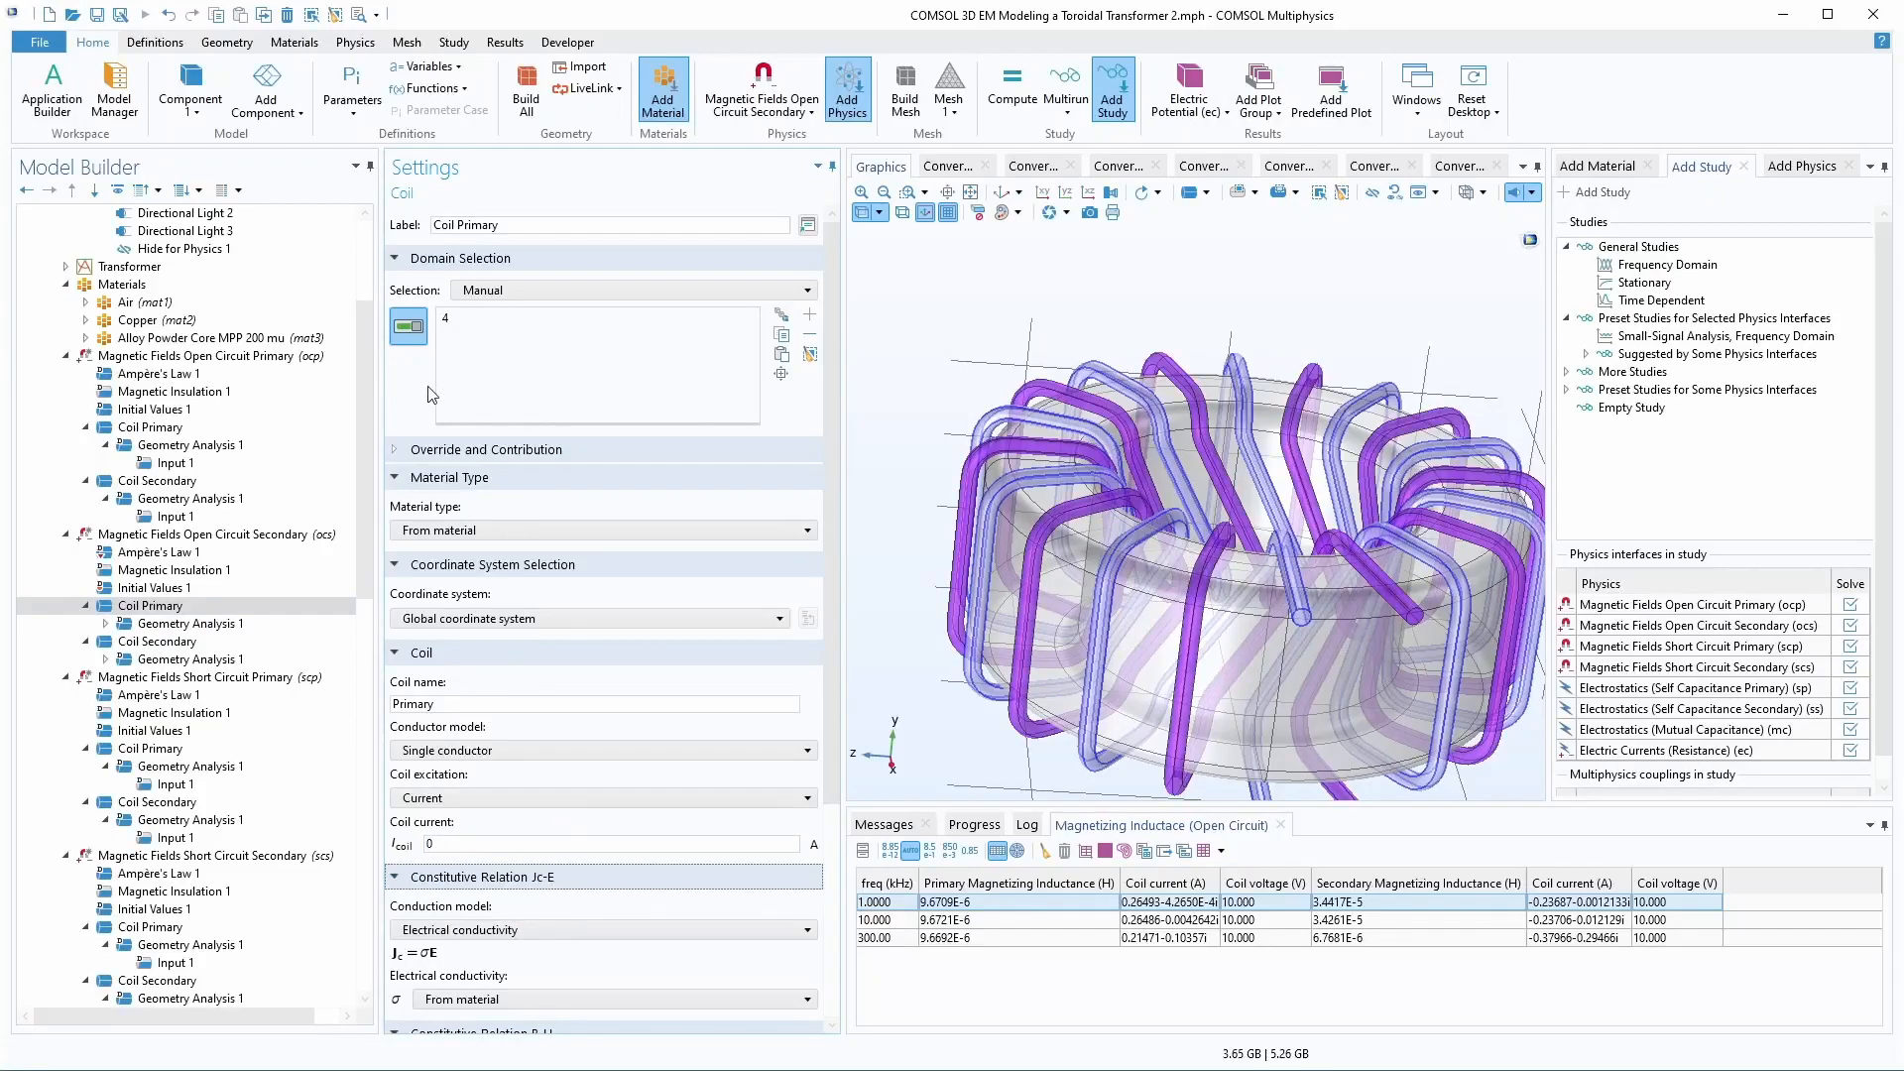
# - Check the voltage excitations of Coil Primary and Coil Secondary in both Magnetic Fields Short Circuit interfaces
pyautogui.click(157, 749)
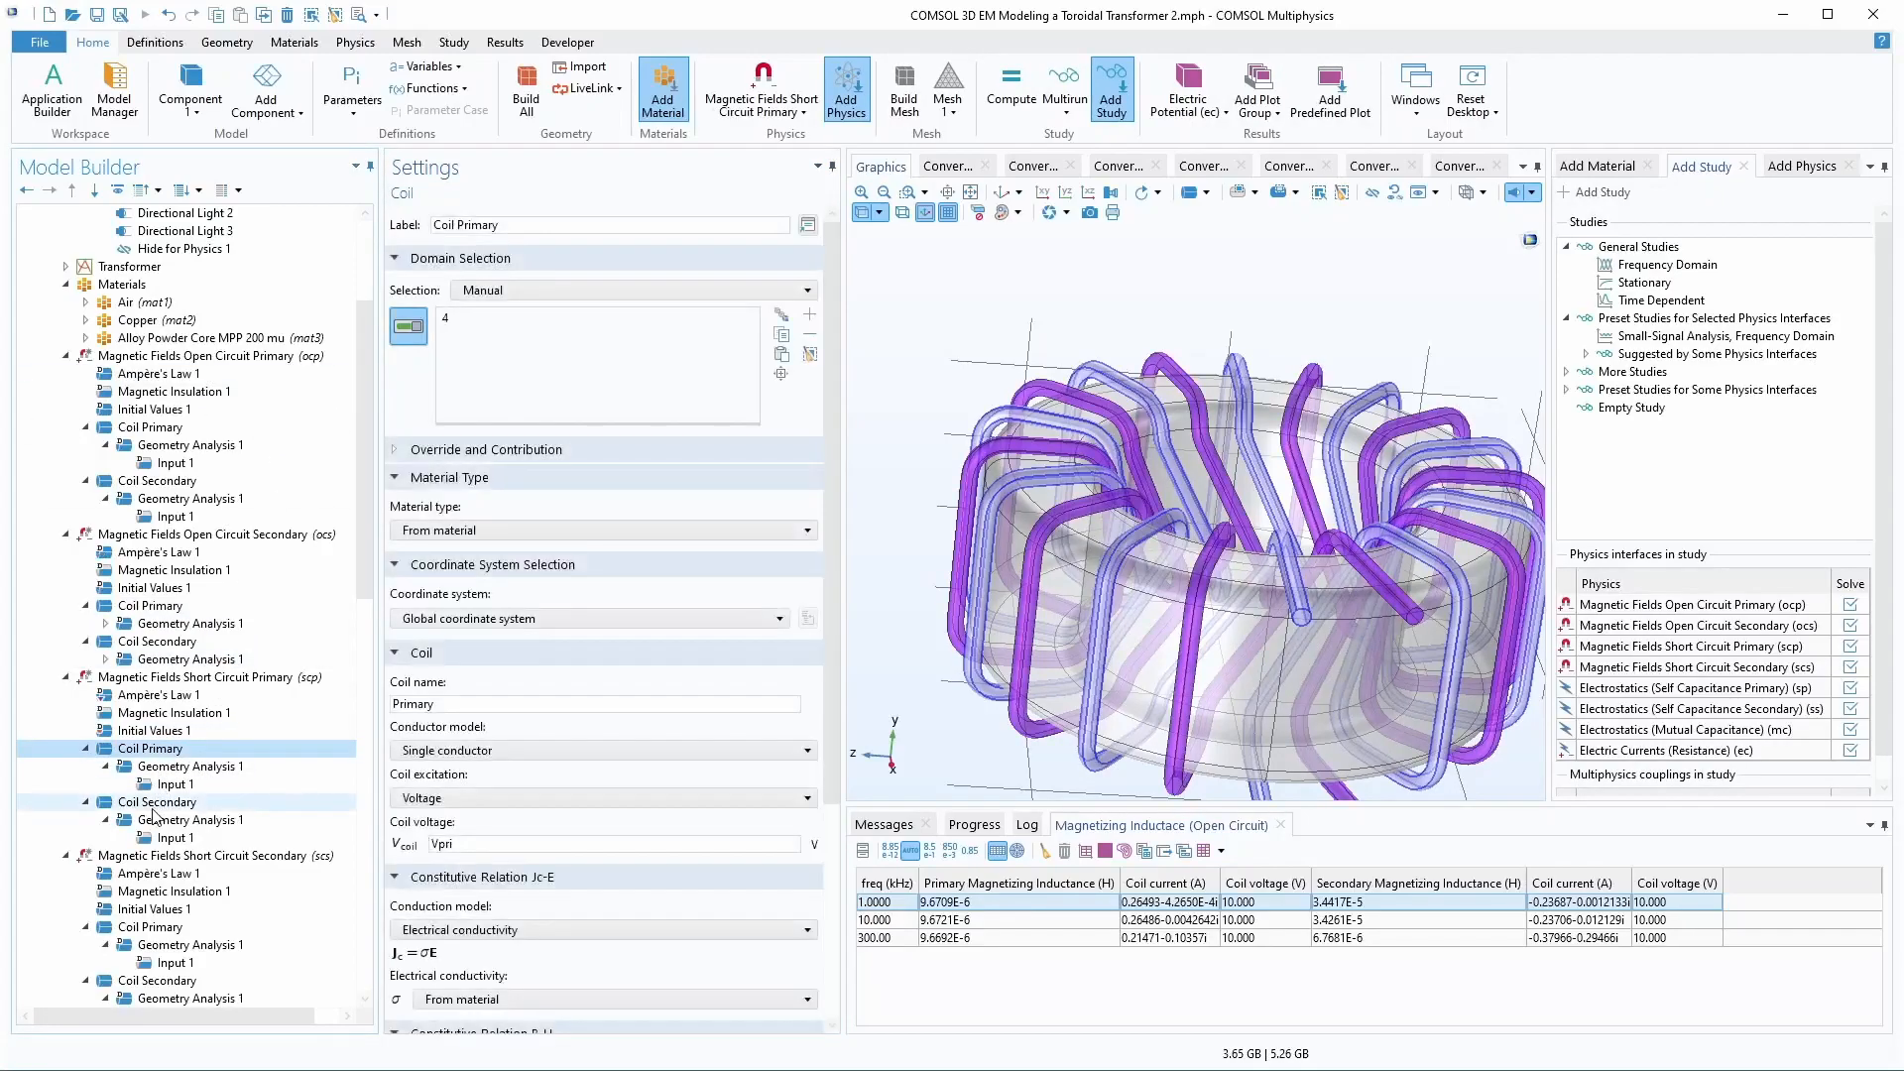
pyautogui.click(155, 802)
pyautogui.scroll(-2, 158, 813)
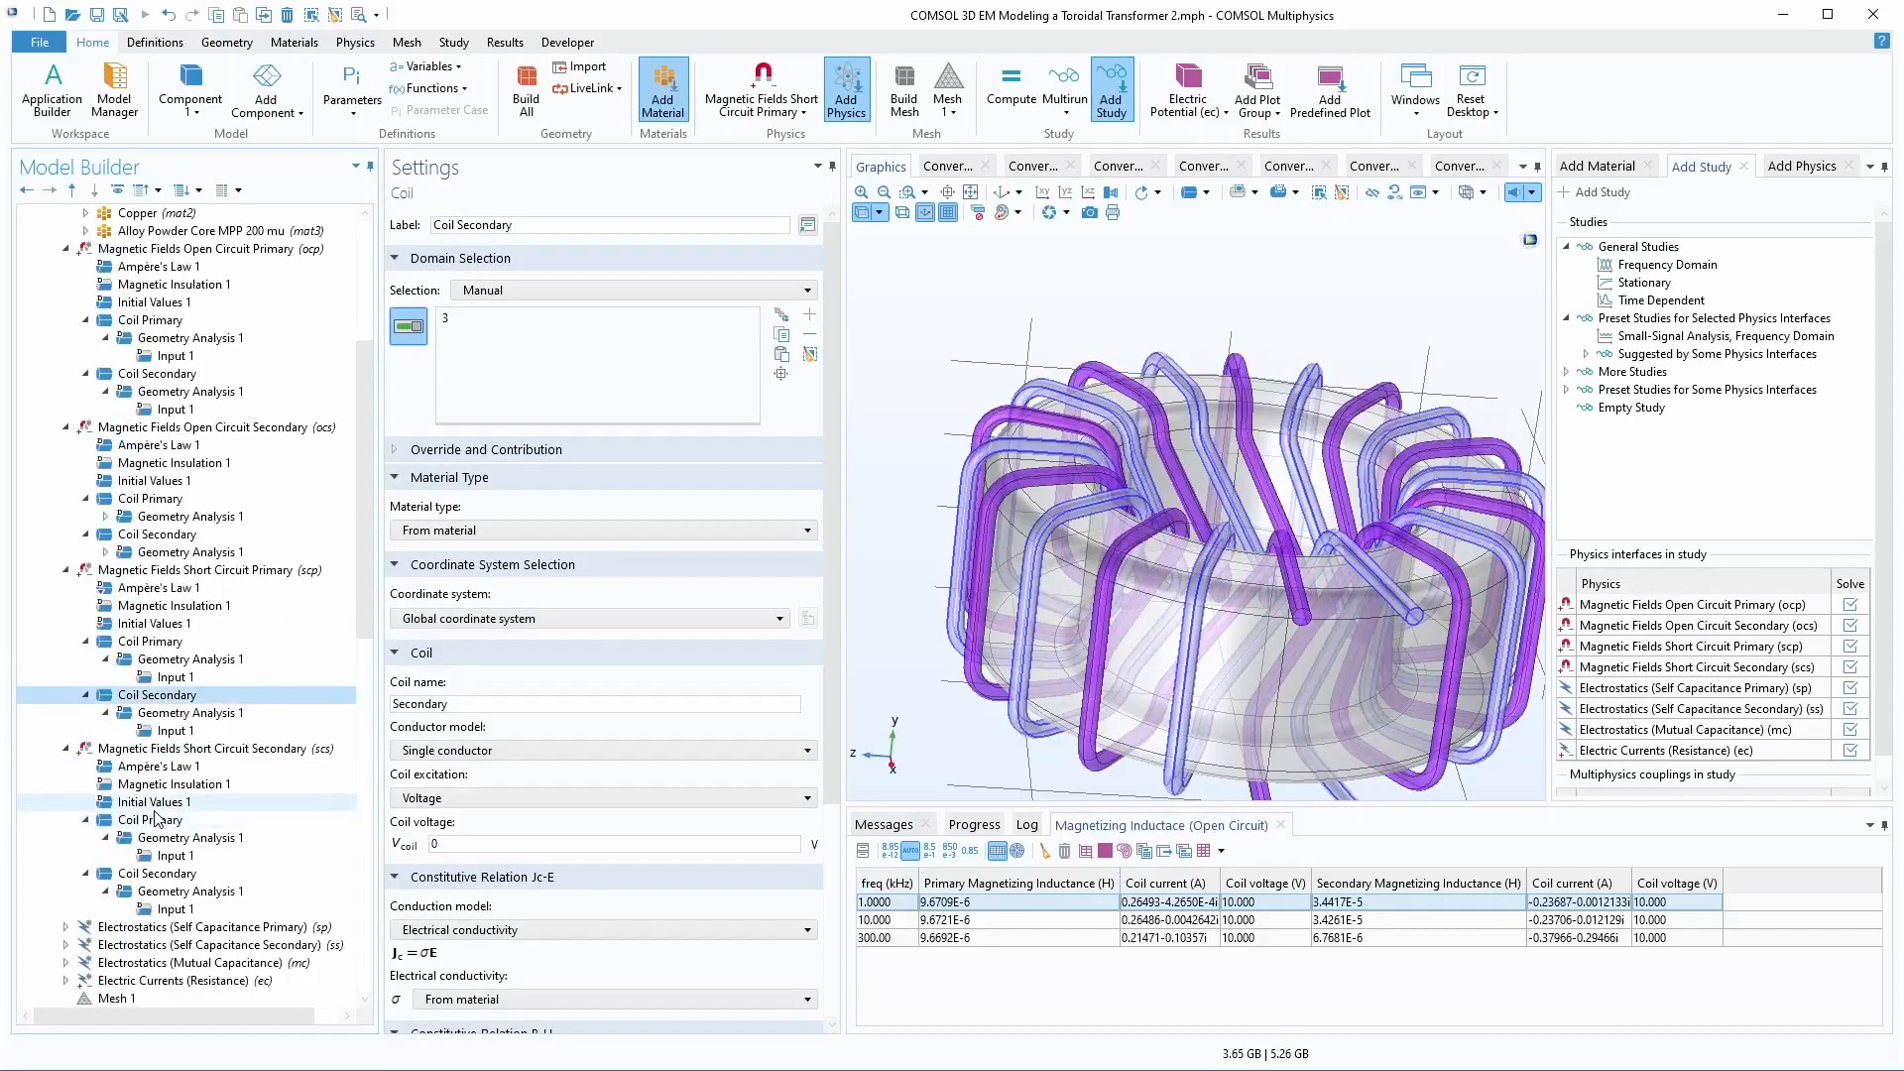
pyautogui.click(150, 820)
pyautogui.click(164, 874)
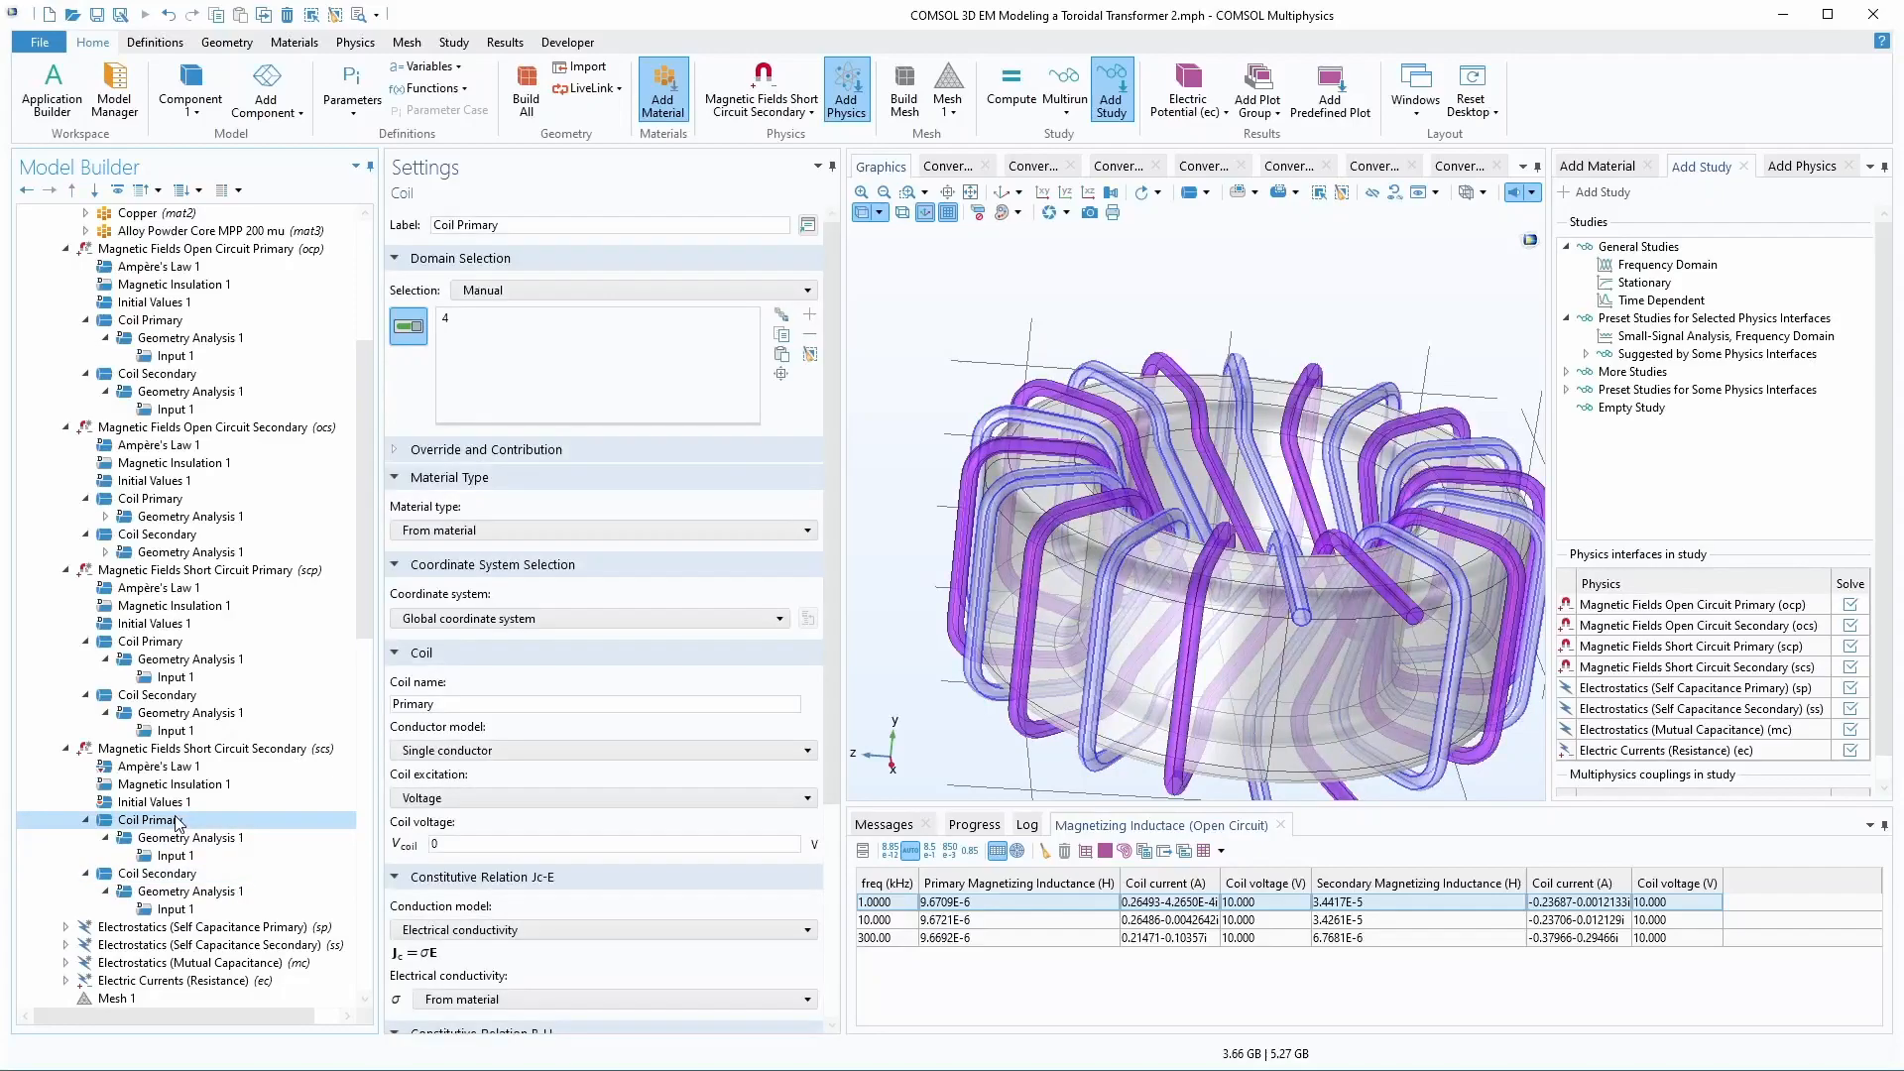
pyautogui.scroll(4, 134, 773)
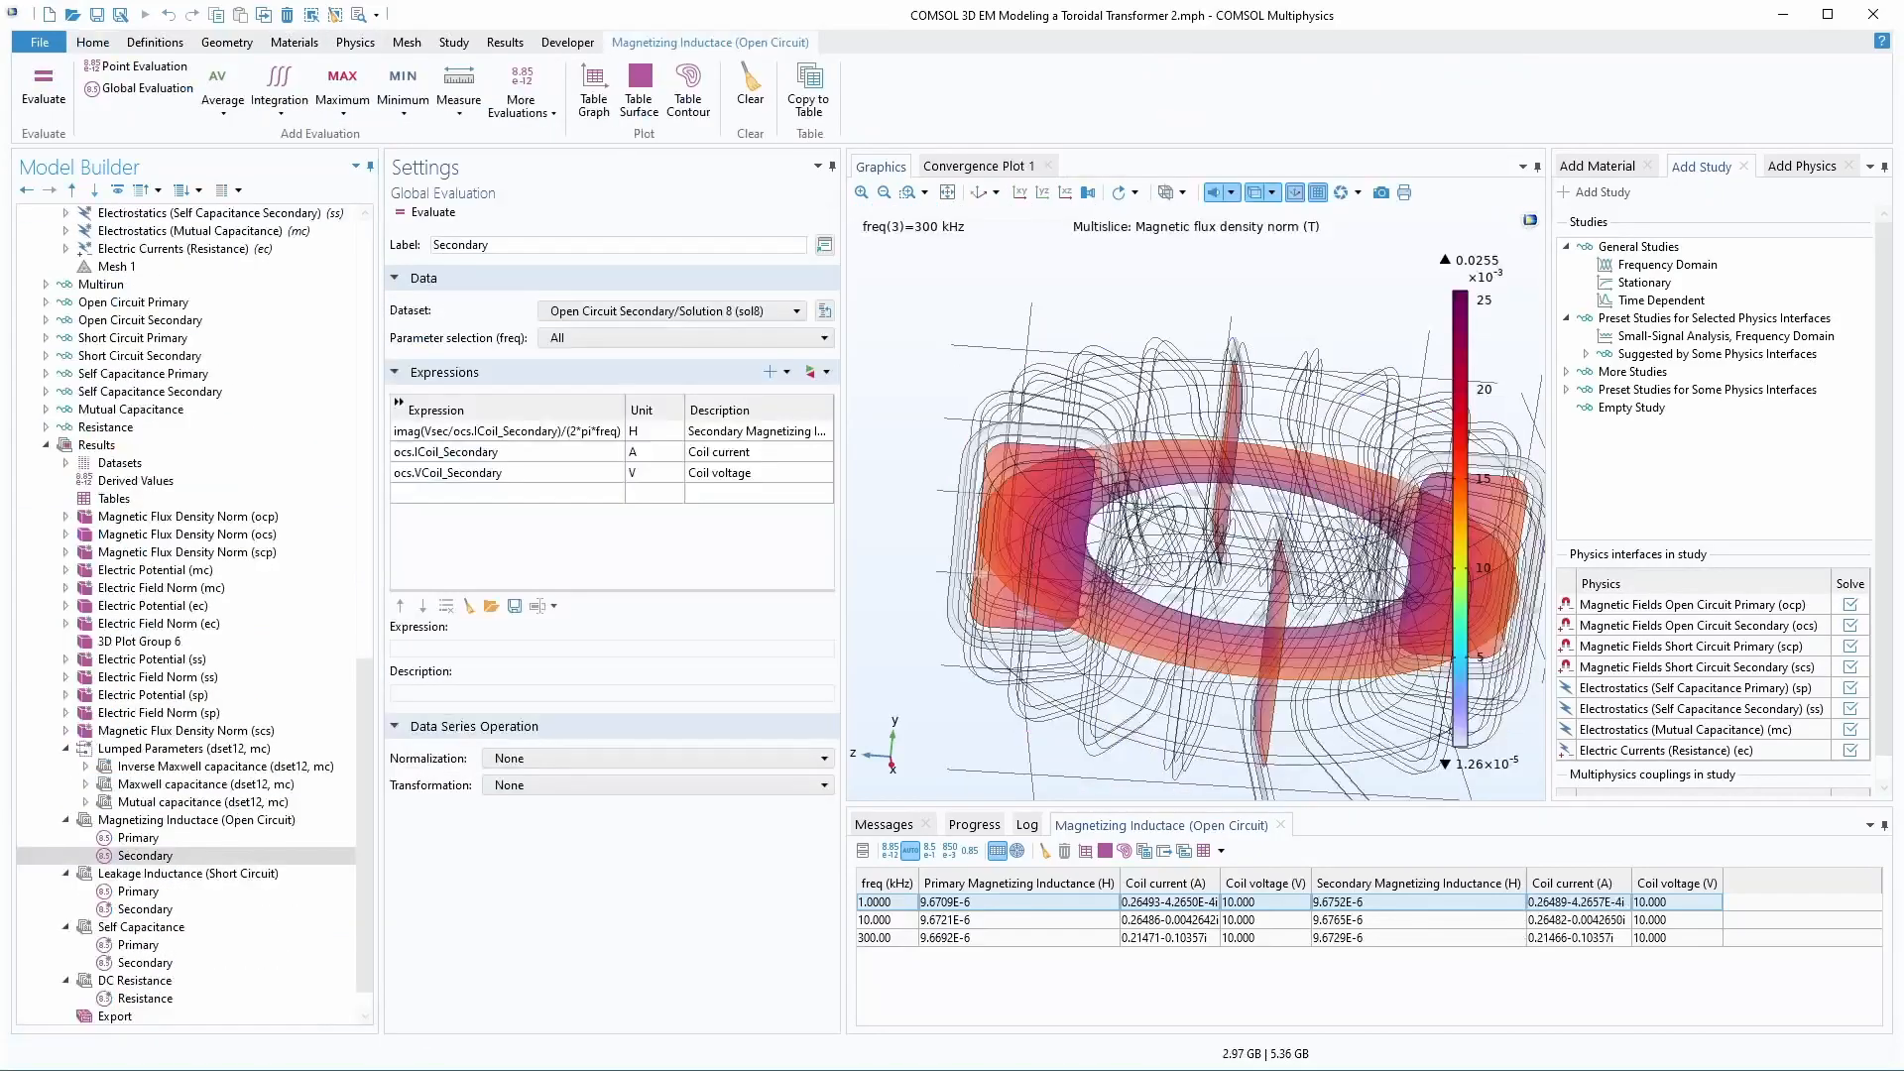
# - Review the recomputed magnetizing inductances and the solution time of the Open Circuit Secondary study
pyautogui.click(995, 904)
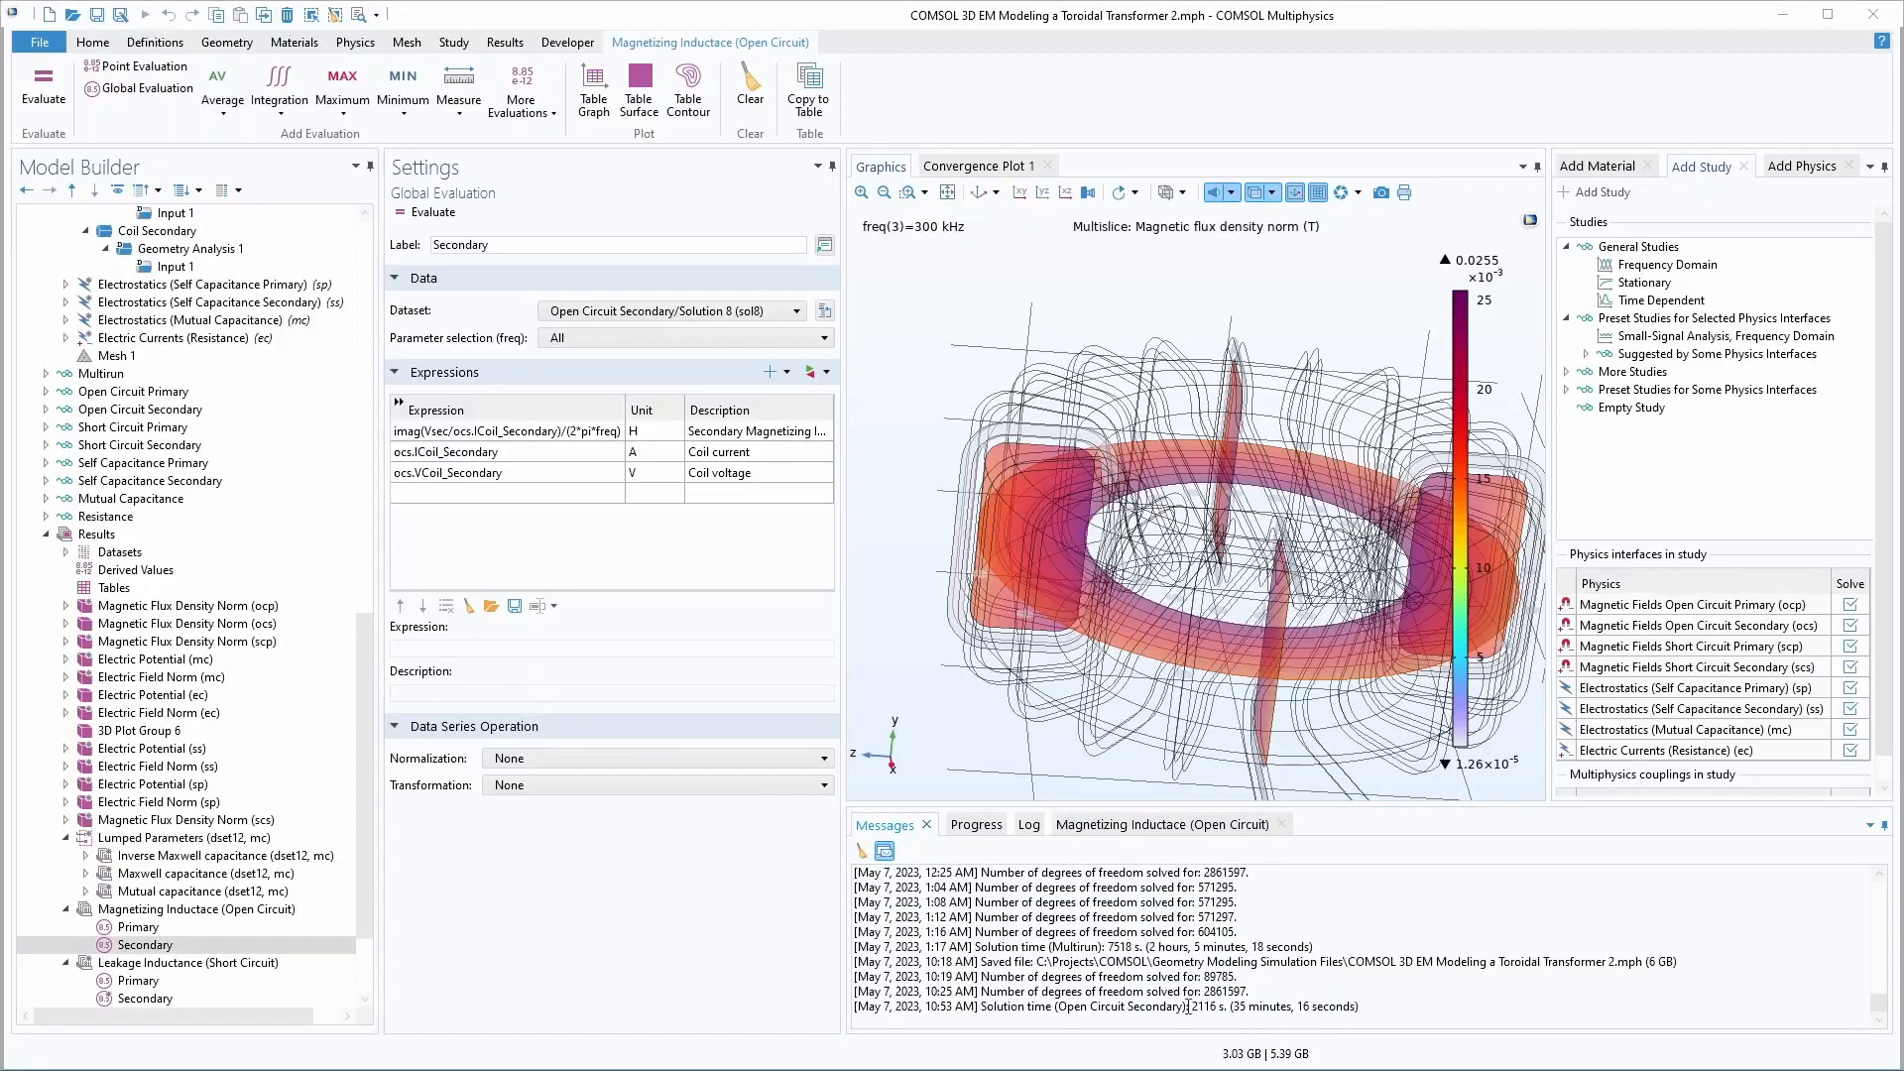
pyautogui.moveTo(1230, 1007); pyautogui.dragTo(1265, 1003)
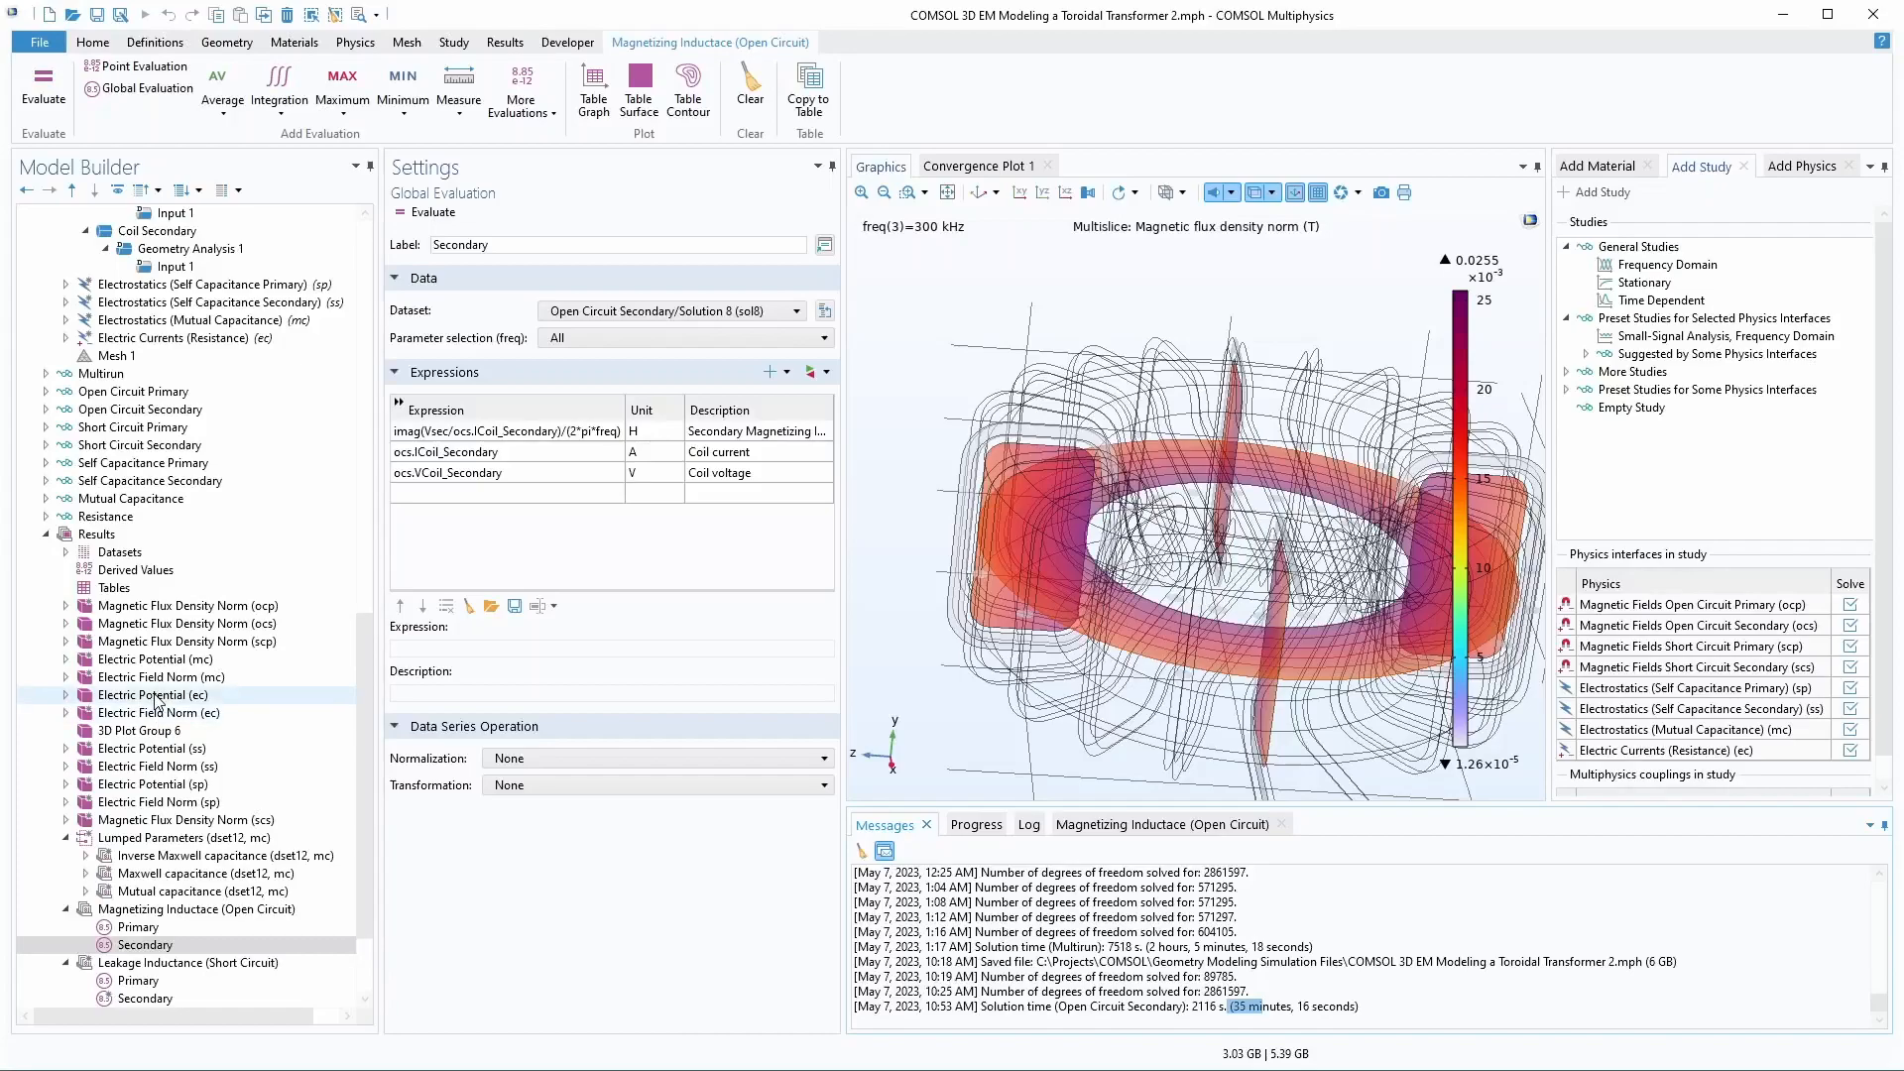
pyautogui.moveTo(1146, 947); pyautogui.dragTo(1259, 1007)
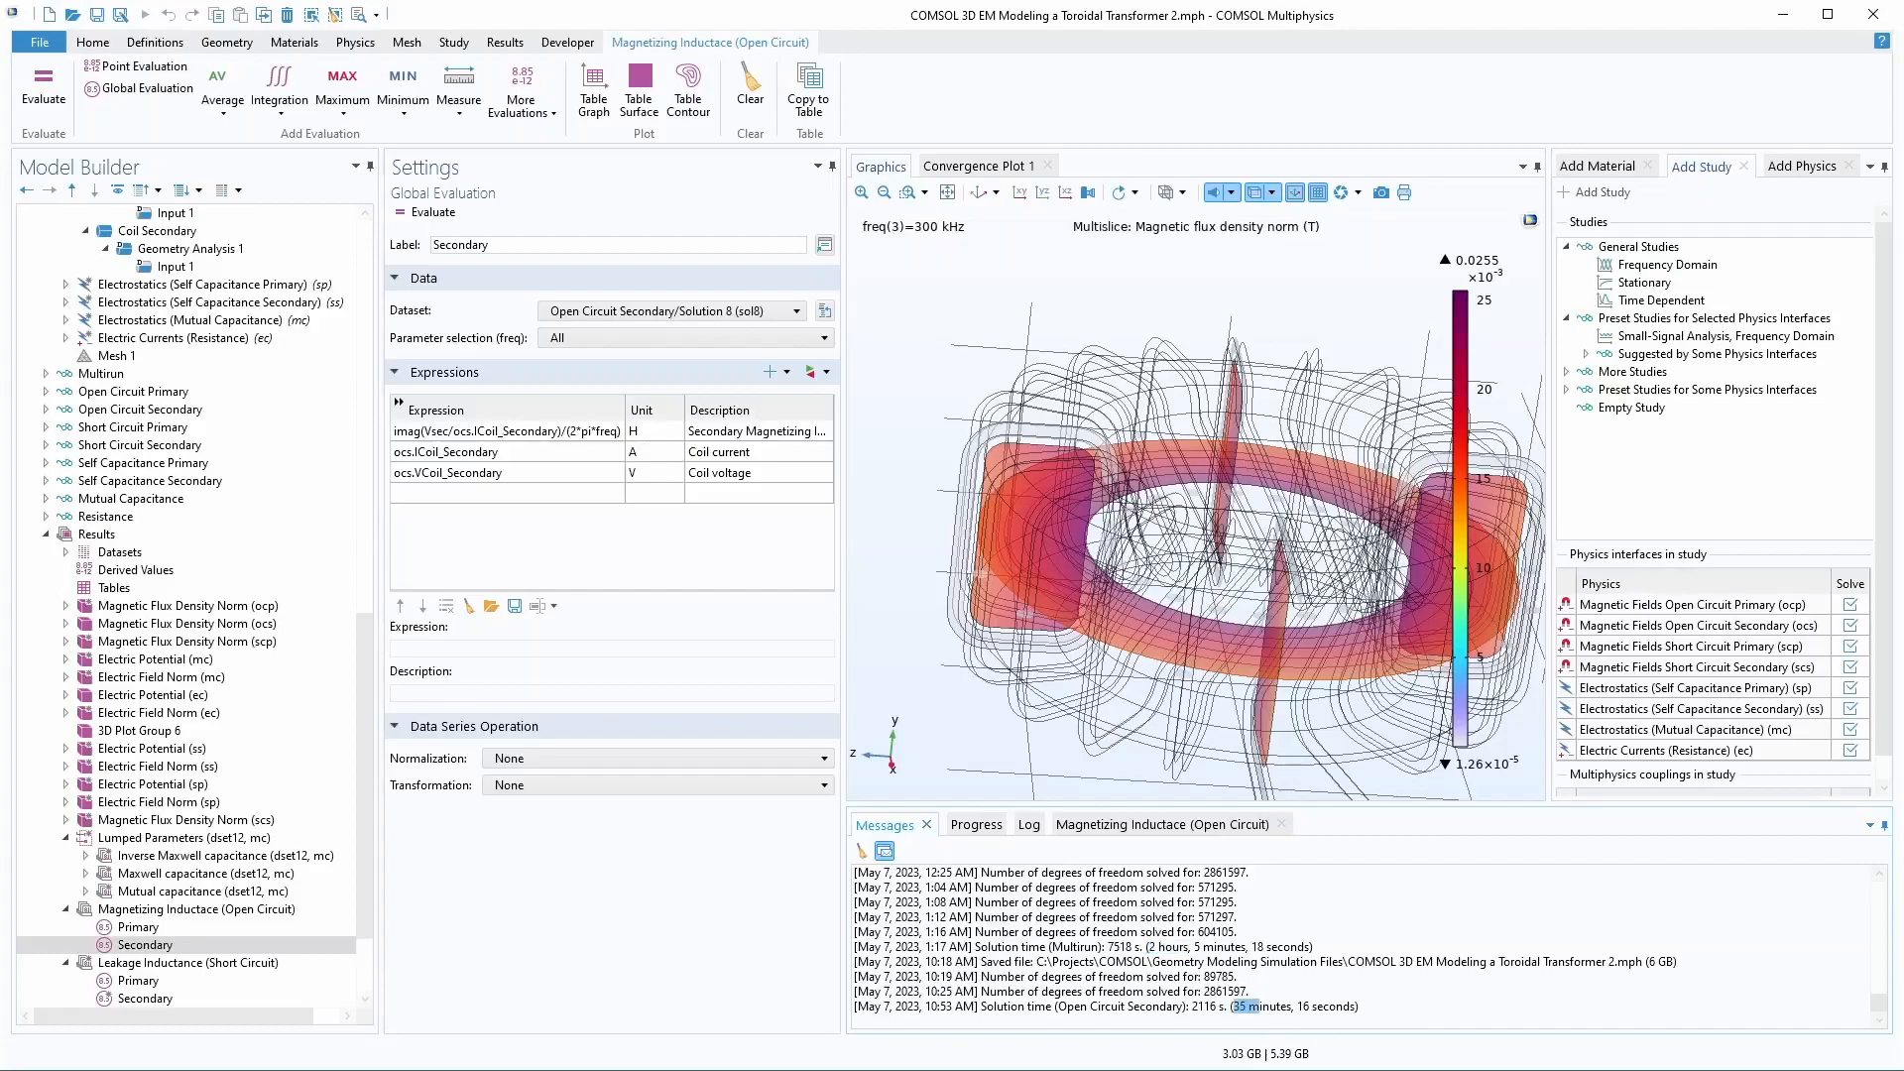
pyautogui.scroll(-3, 149, 749)
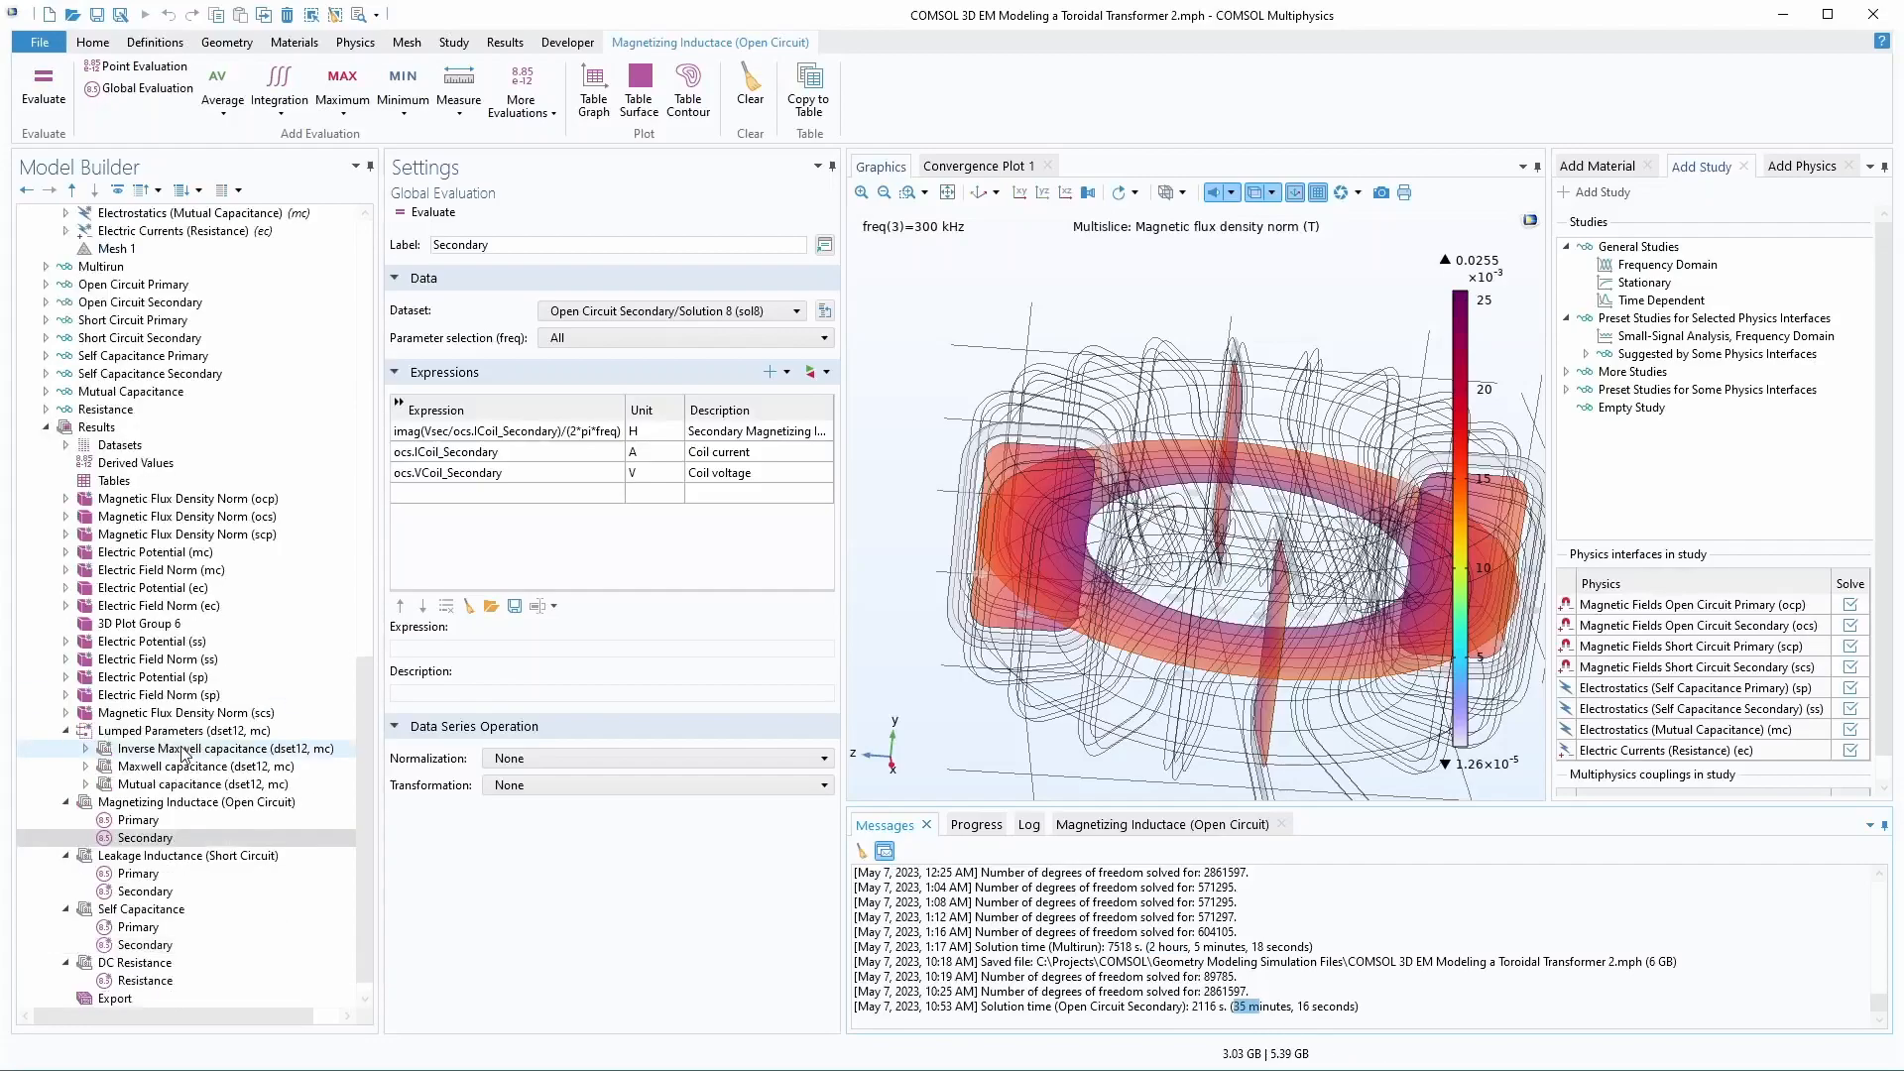
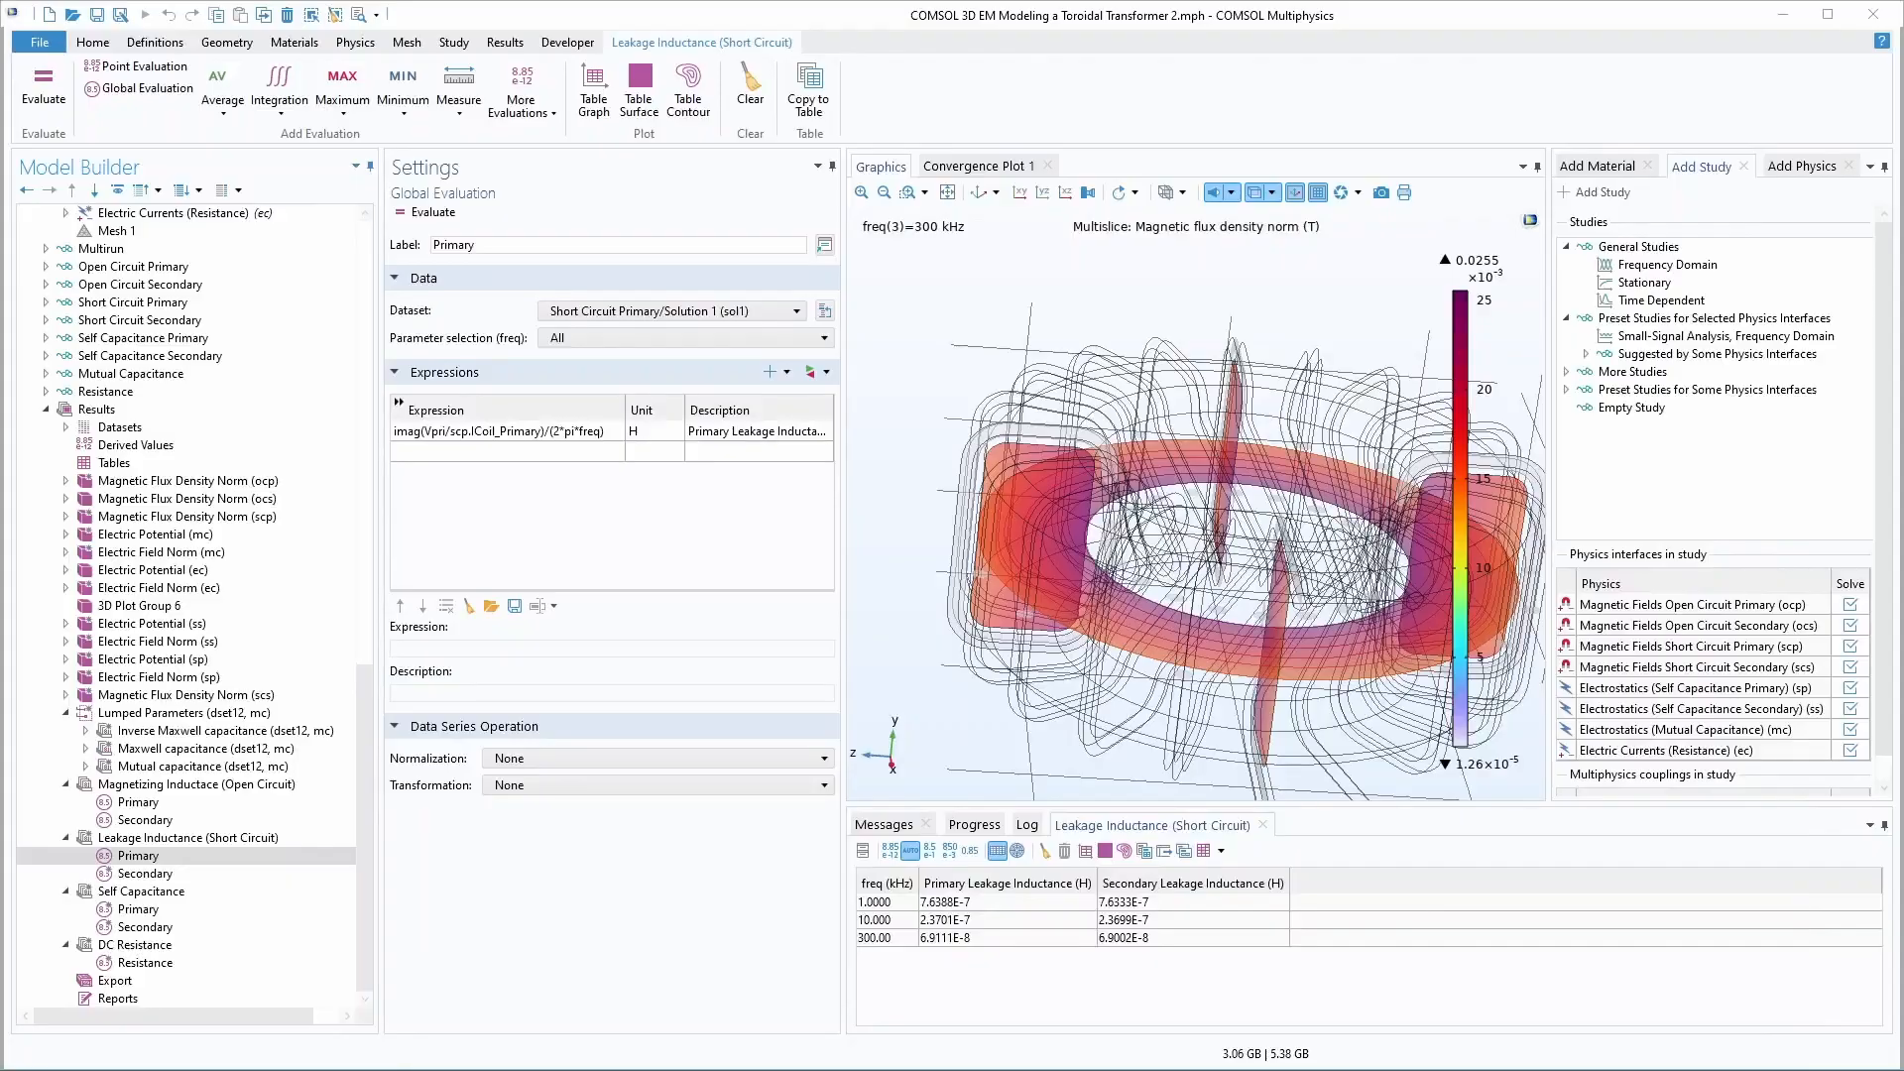
# - Look through the available physics interfaces and study types for the Time Dependent study
pyautogui.scroll(14, 280, 590)
pyautogui.scroll(6, 280, 591)
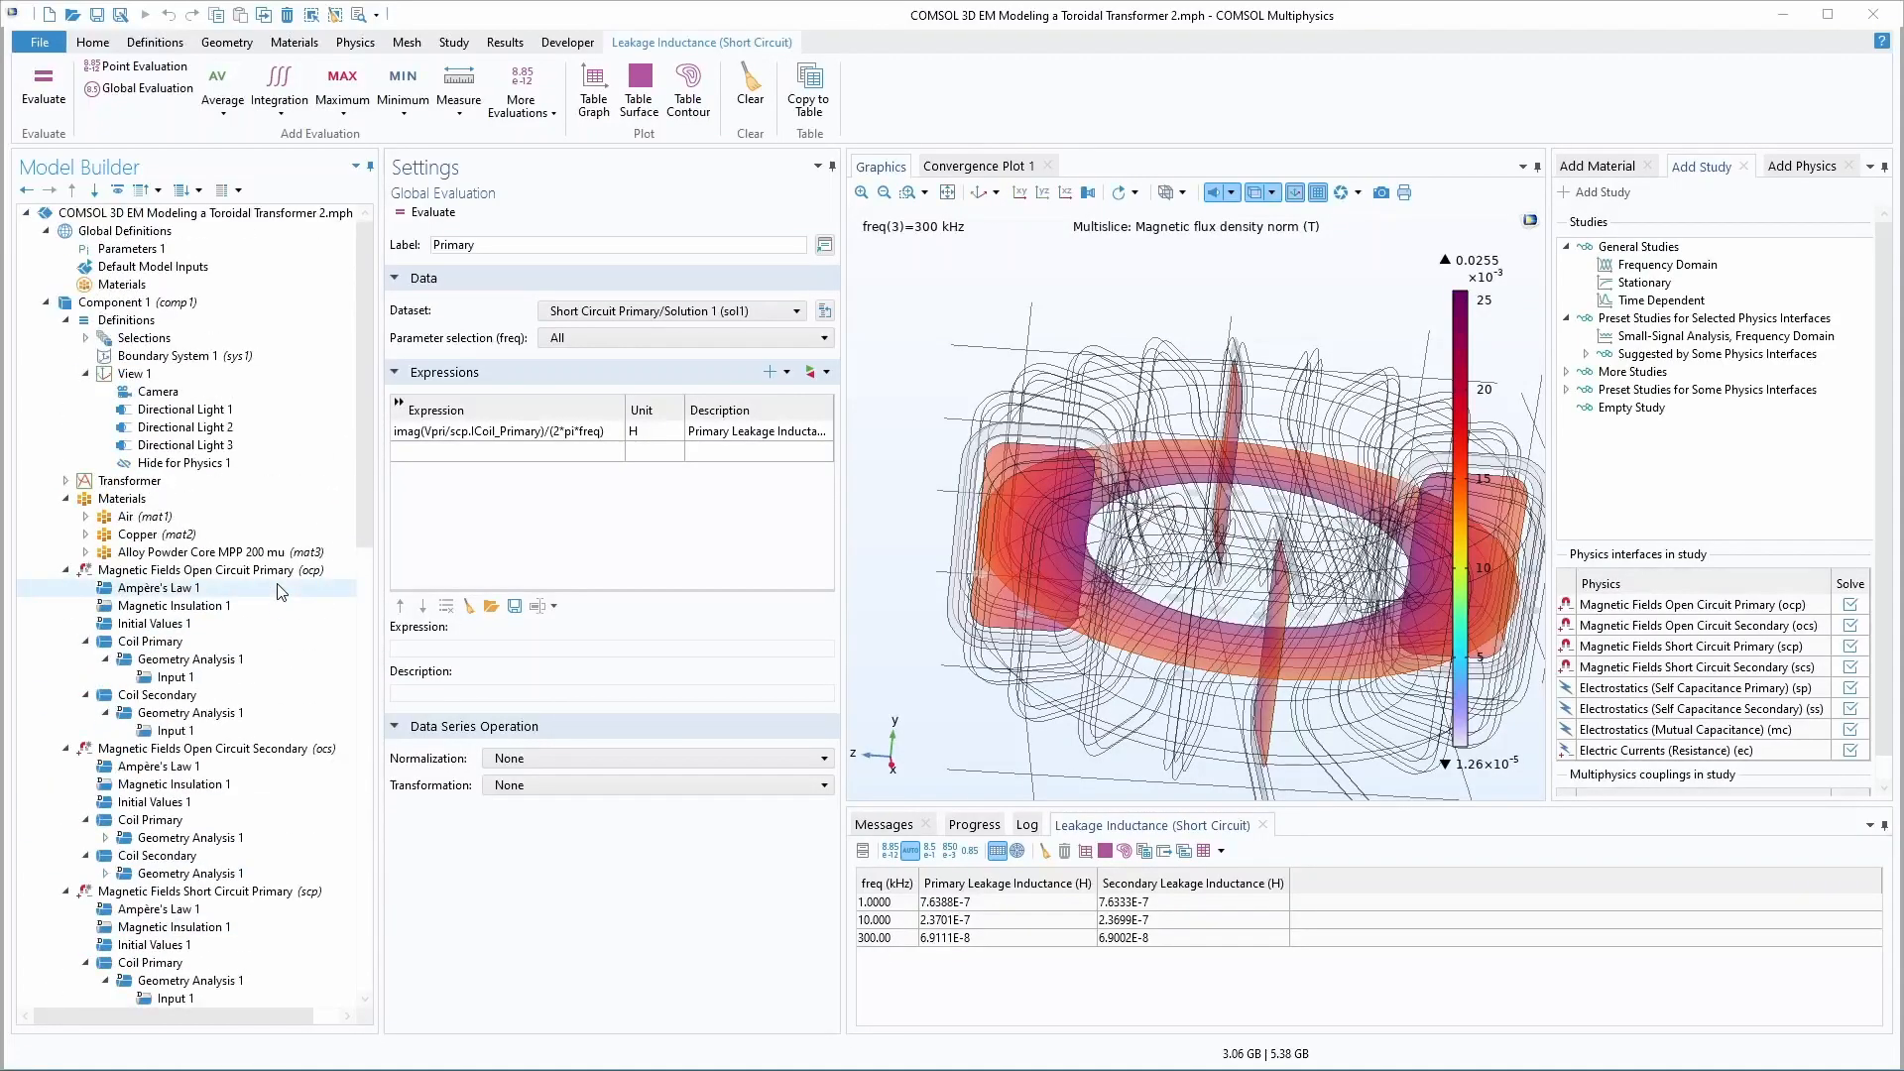
pyautogui.click(355, 43)
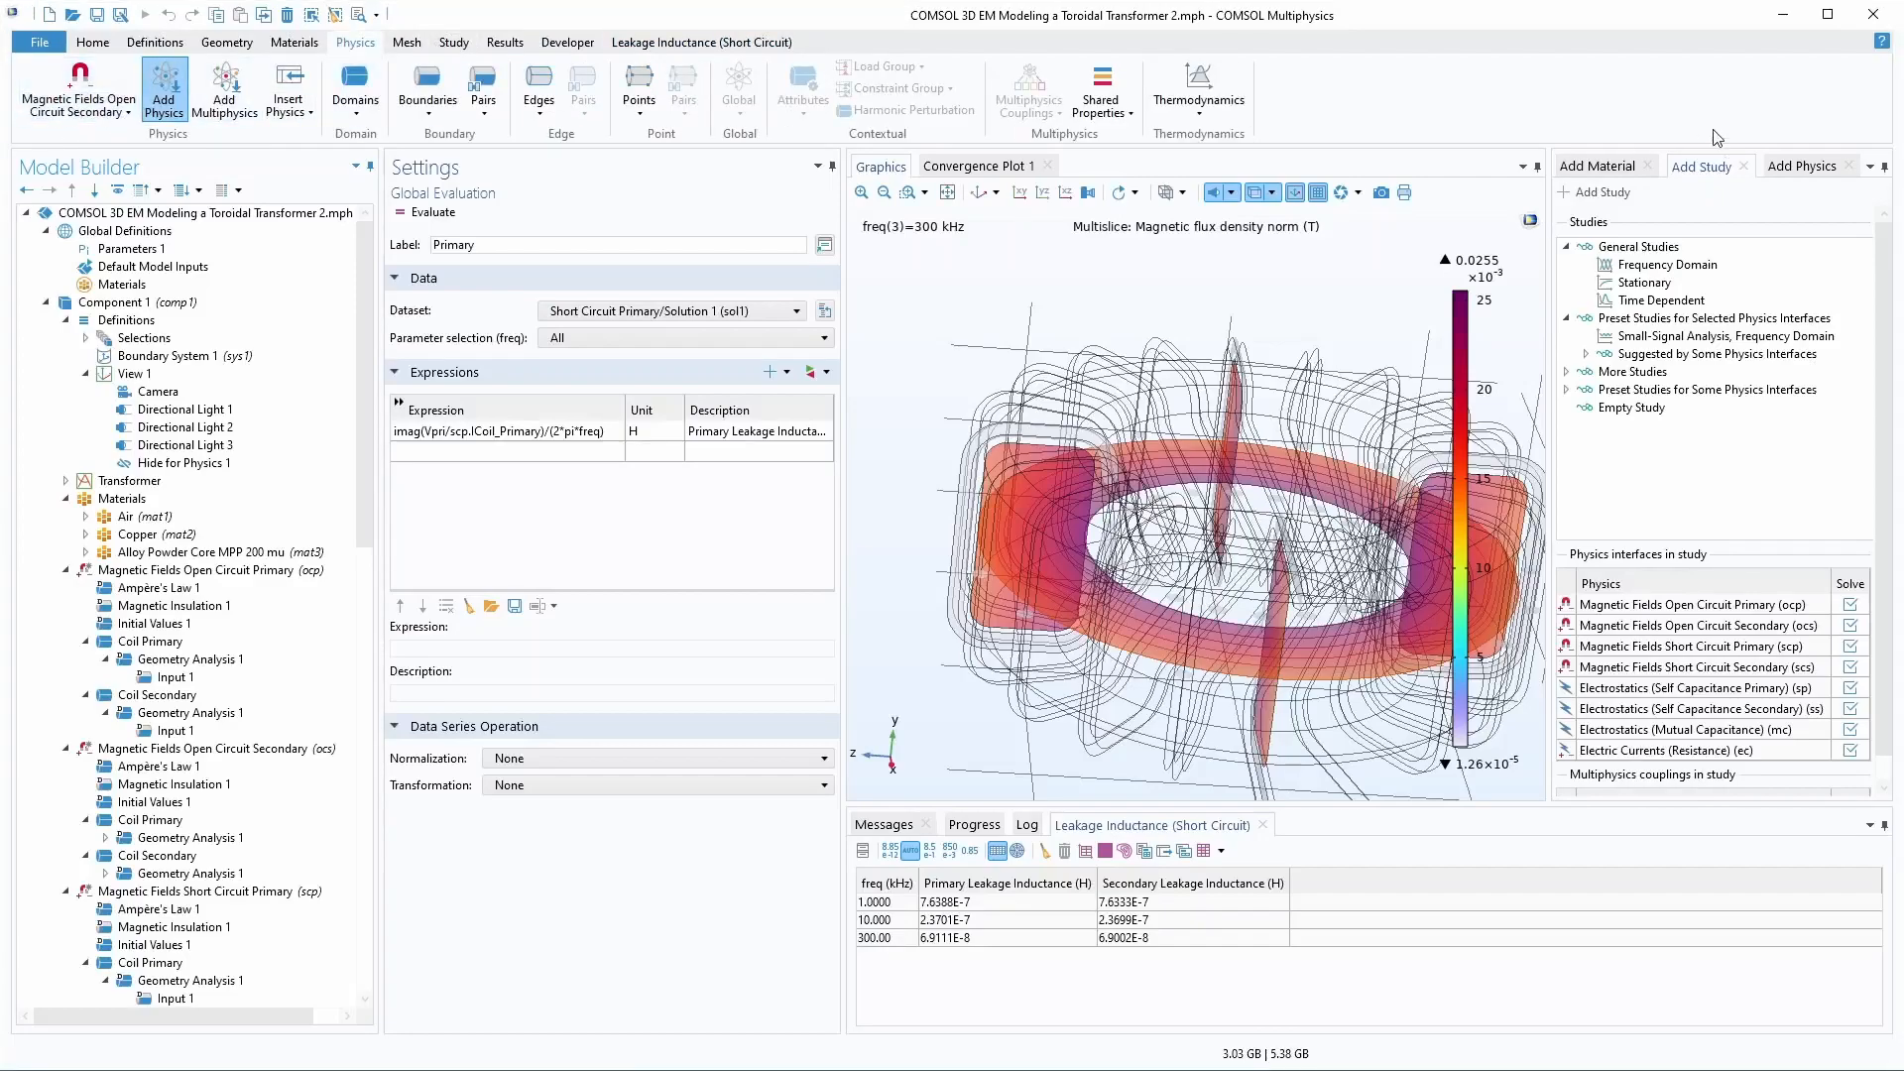
pyautogui.click(1796, 171)
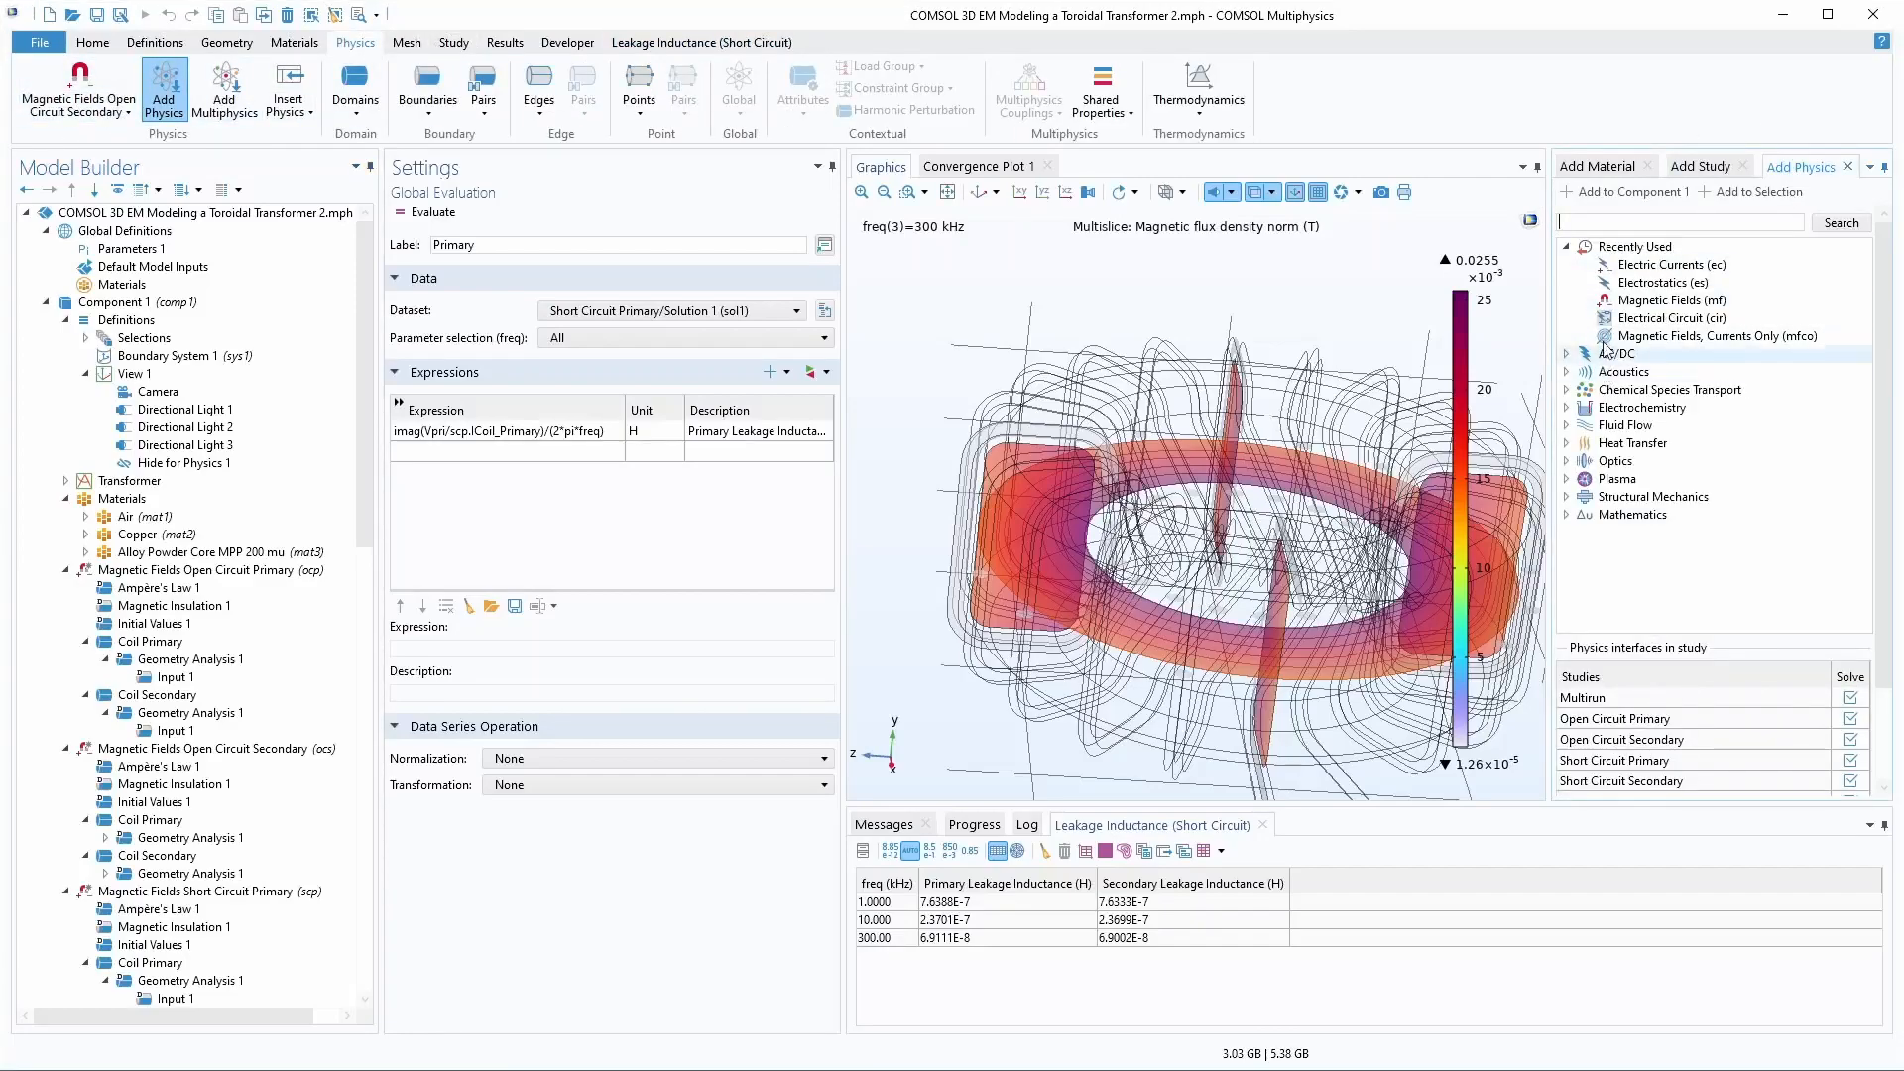
pyautogui.click(1706, 170)
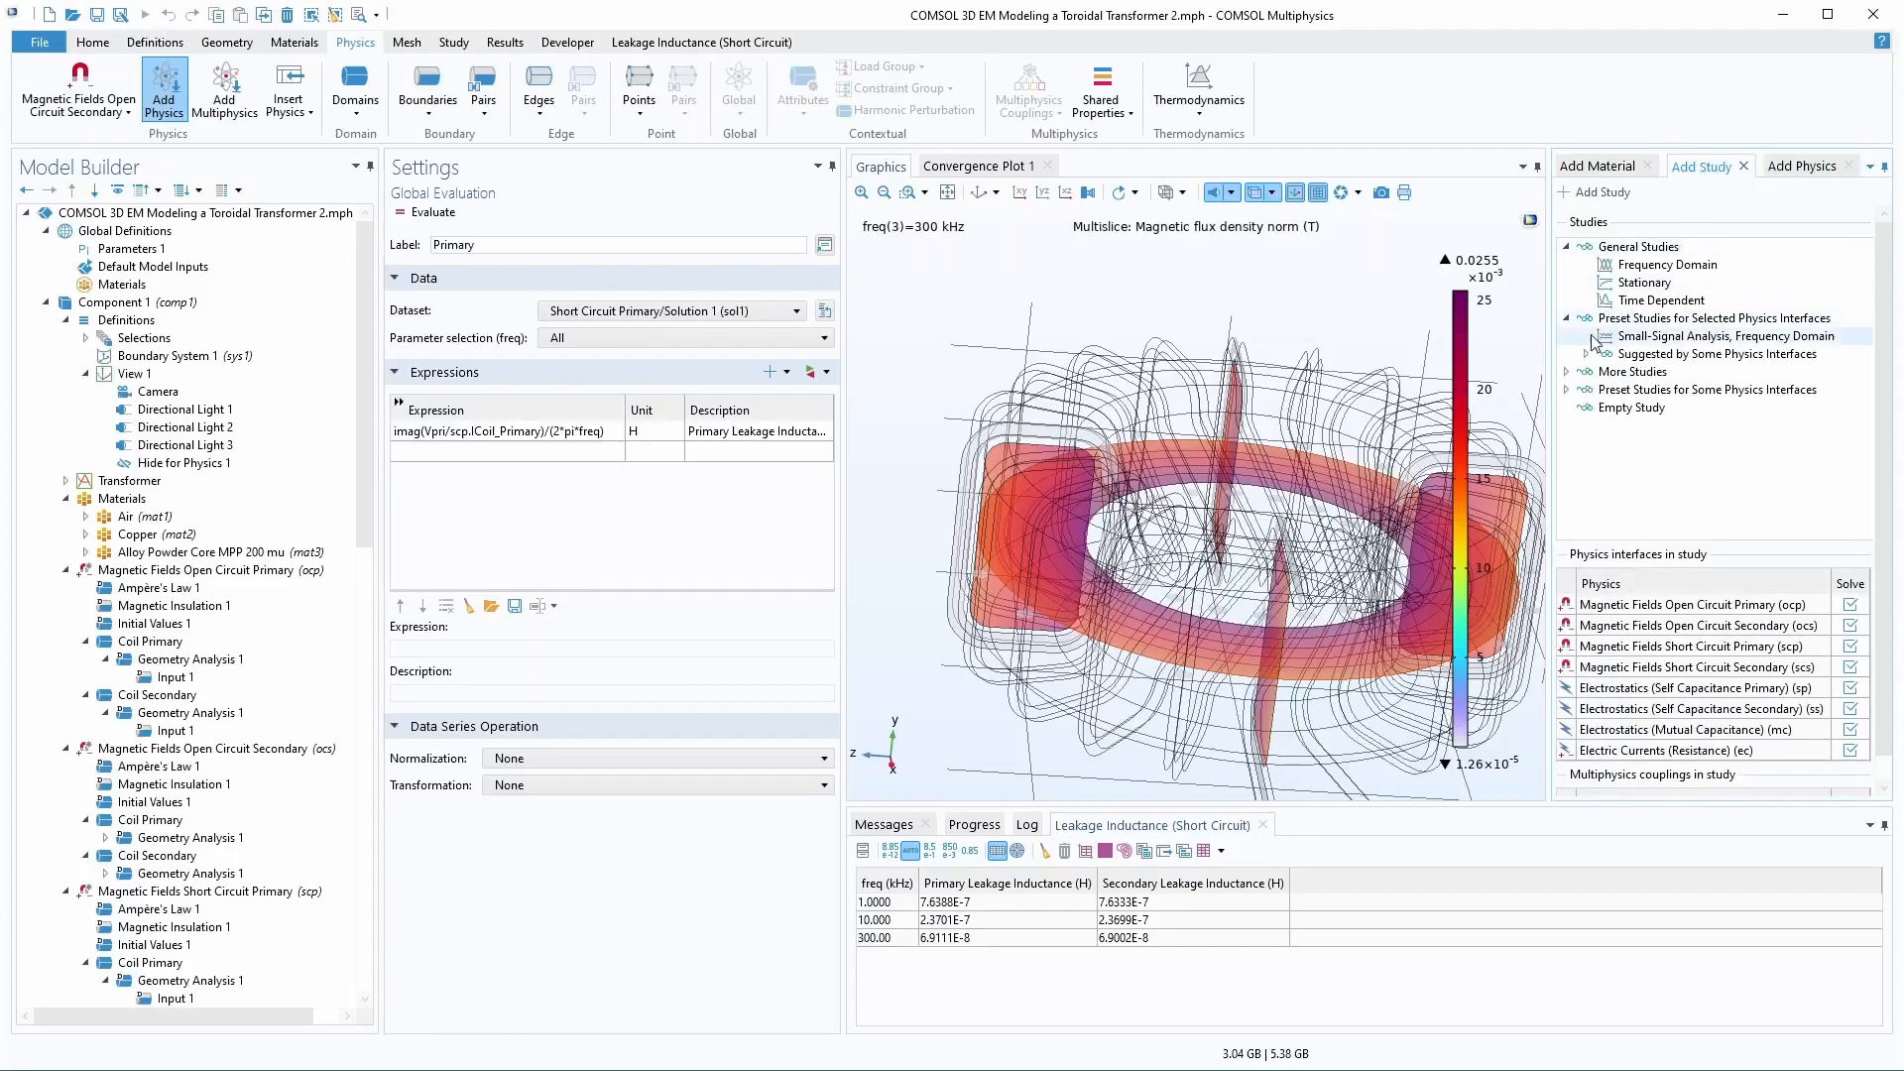
pyautogui.click(1636, 302)
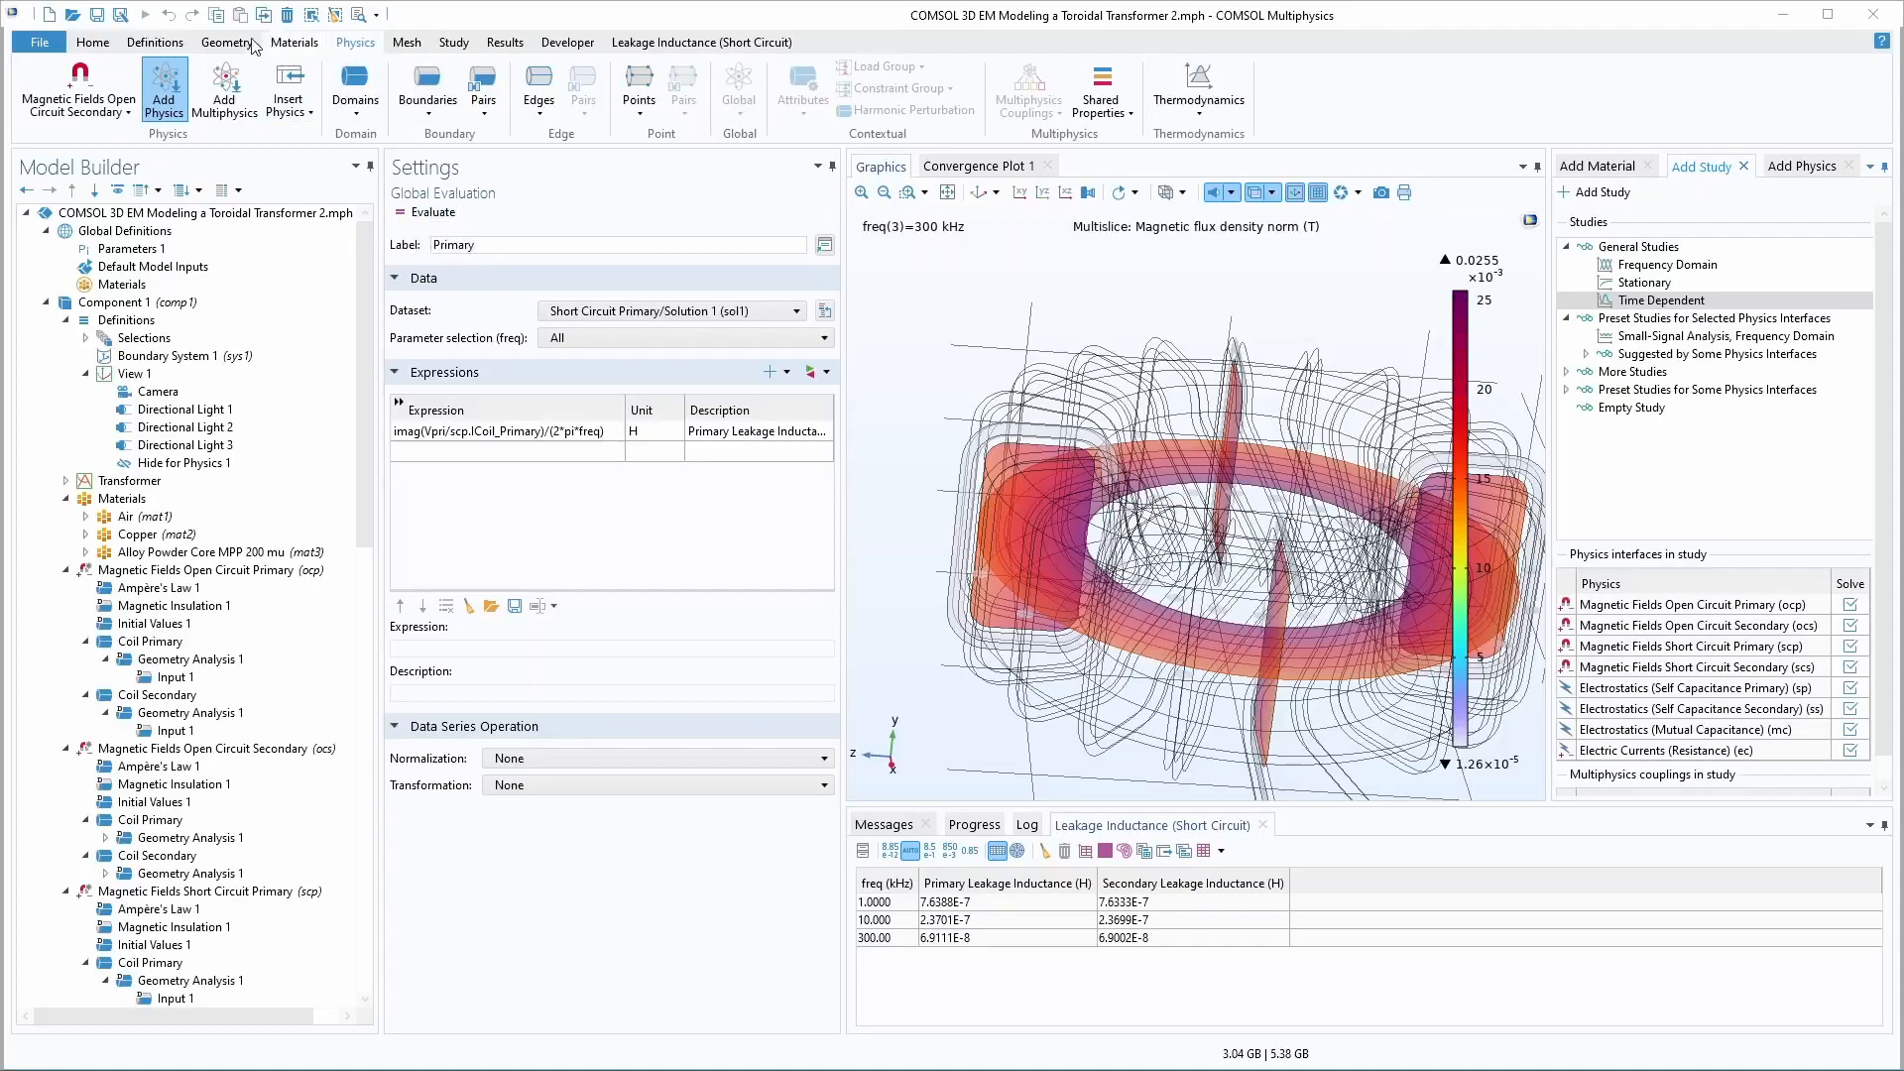
# - Add an AC/DC Electrical Circuit (cir) physics interface to Component 1 and locate it in the model tree
pyautogui.click(1799, 166)
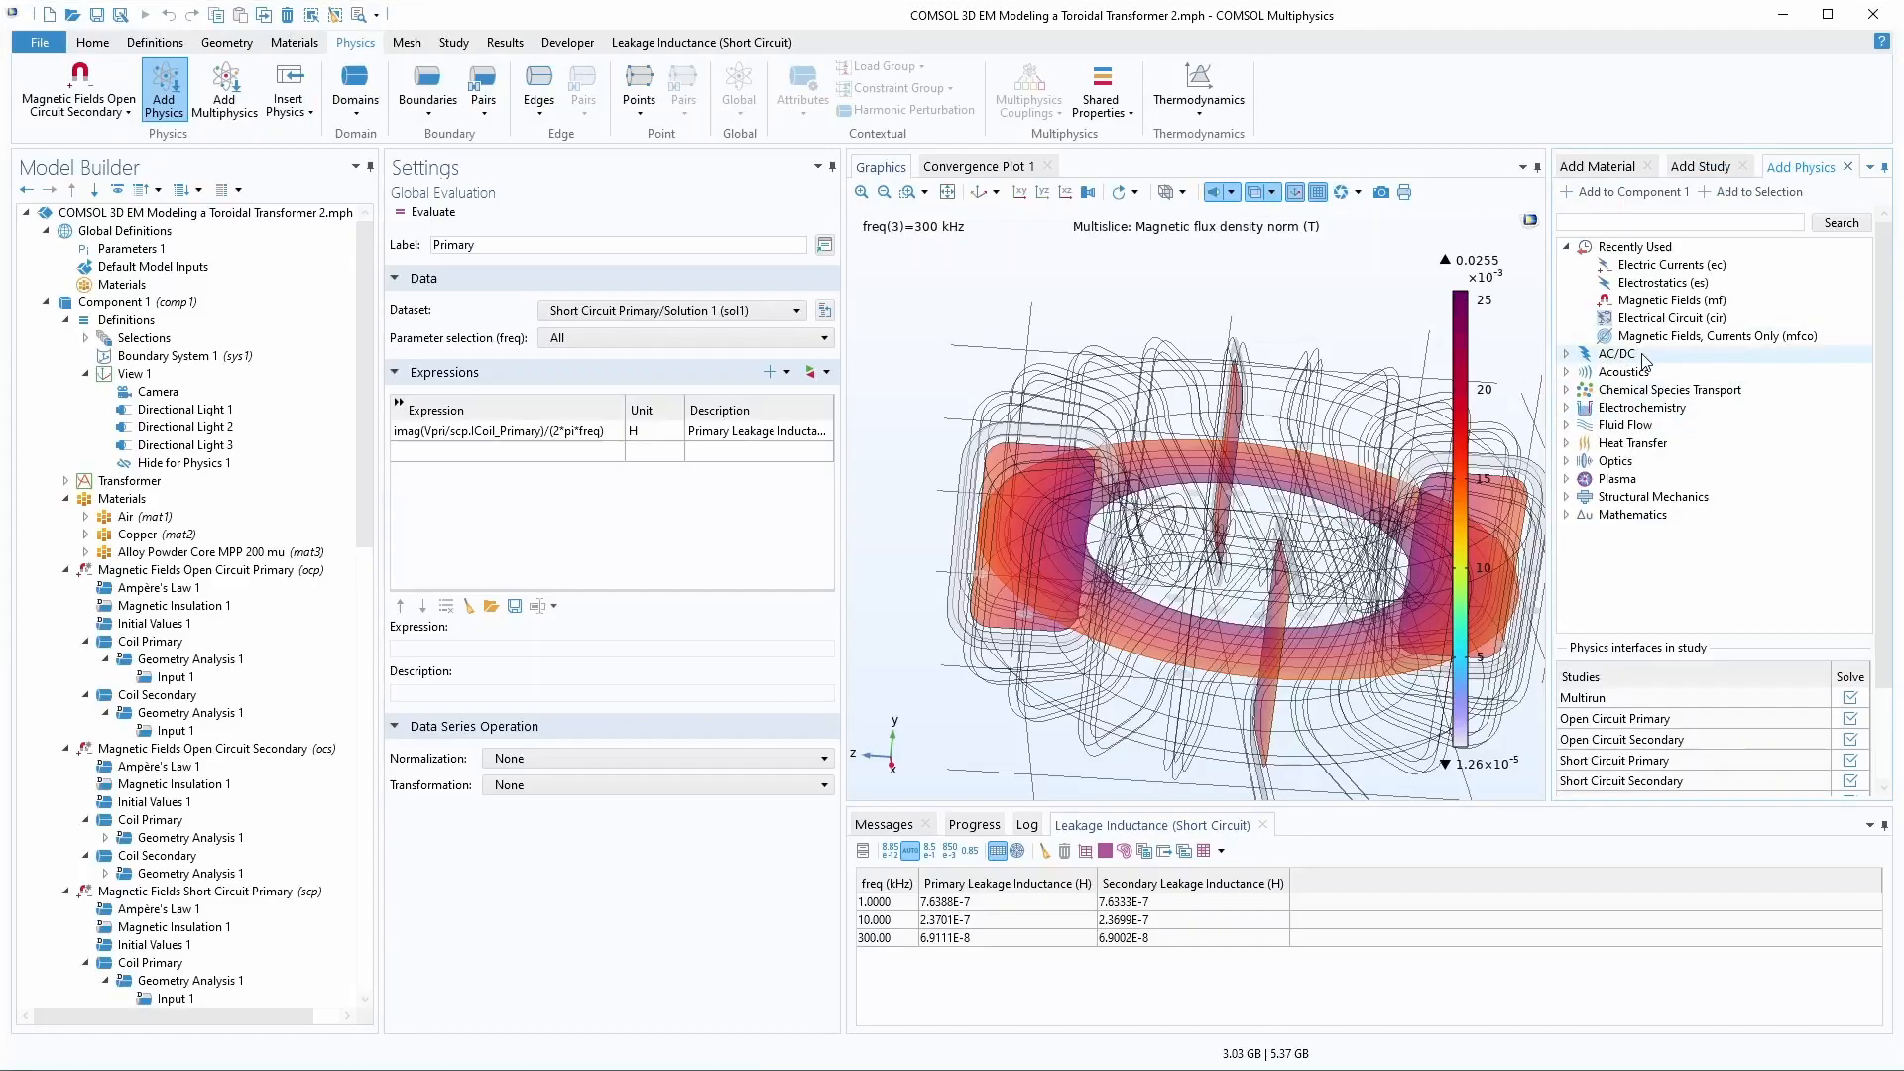
pyautogui.click(1567, 354)
pyautogui.click(1673, 478)
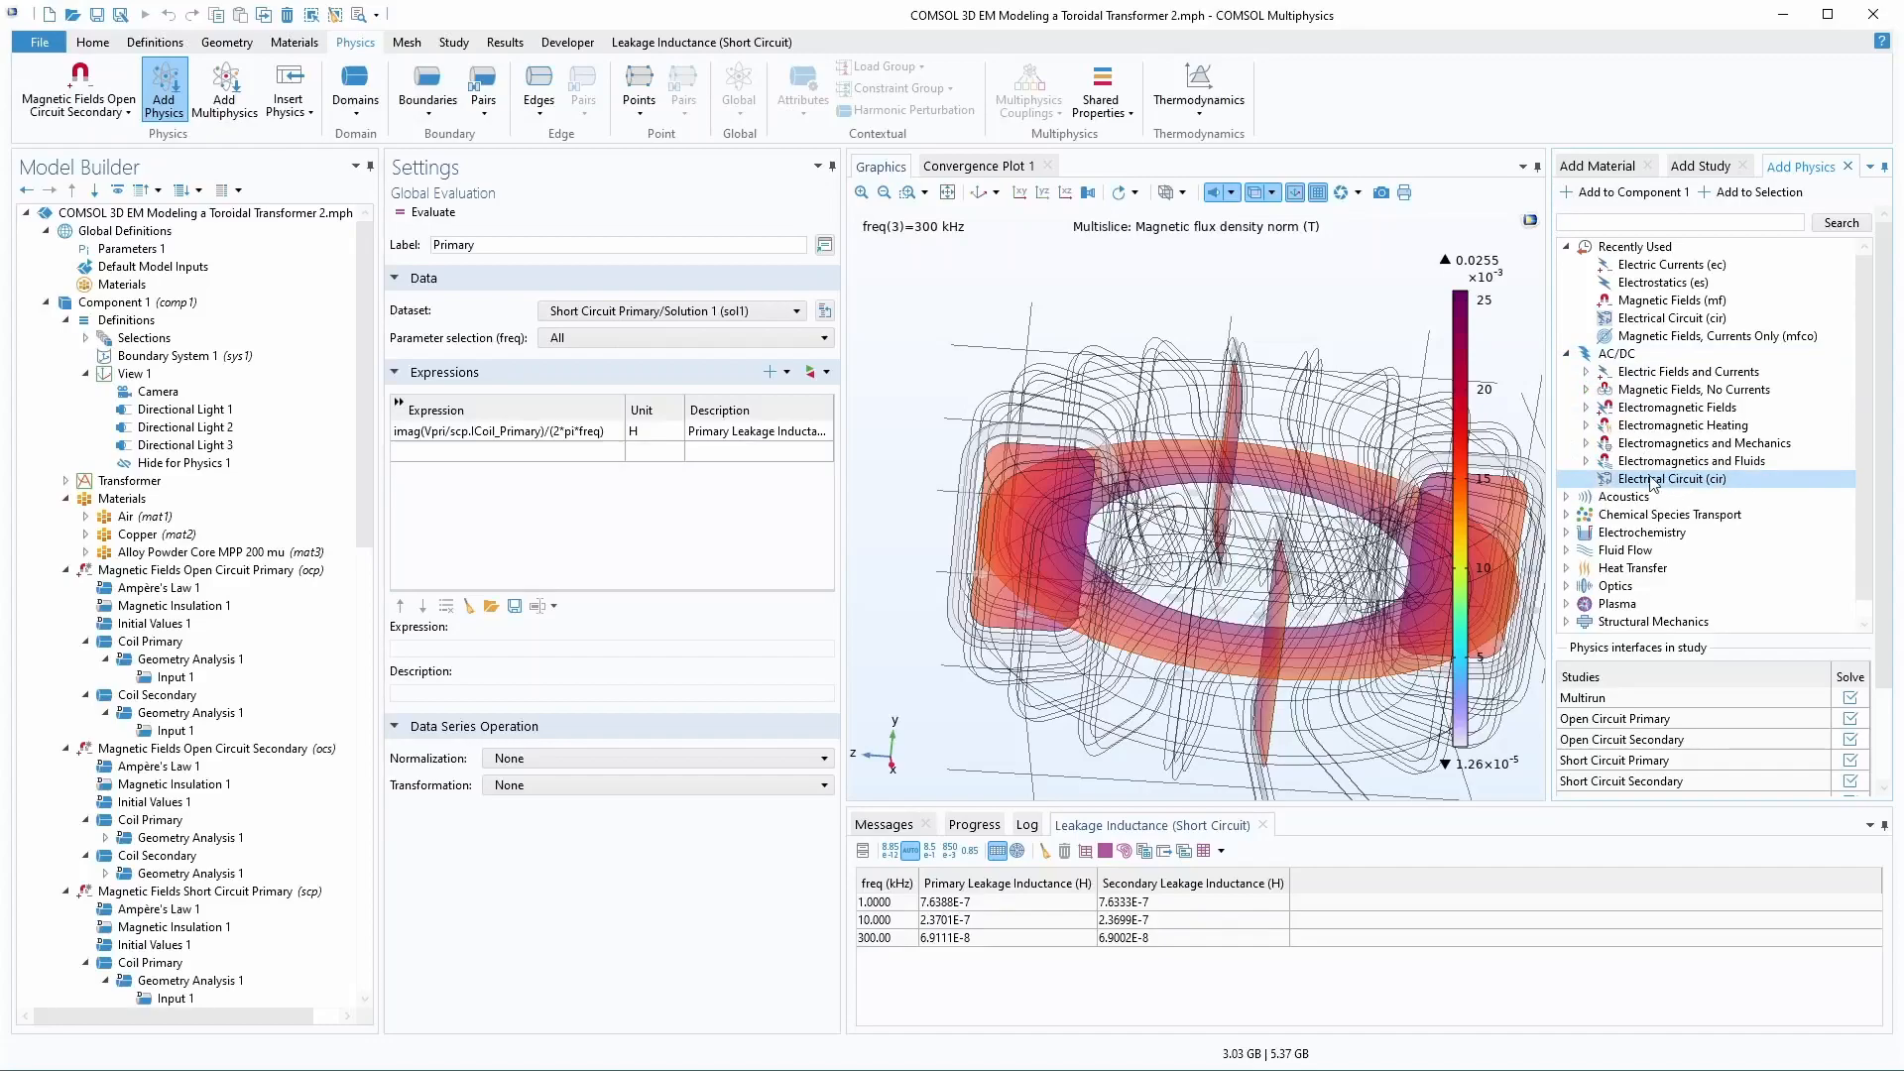
pyautogui.doubleClick(1642, 480)
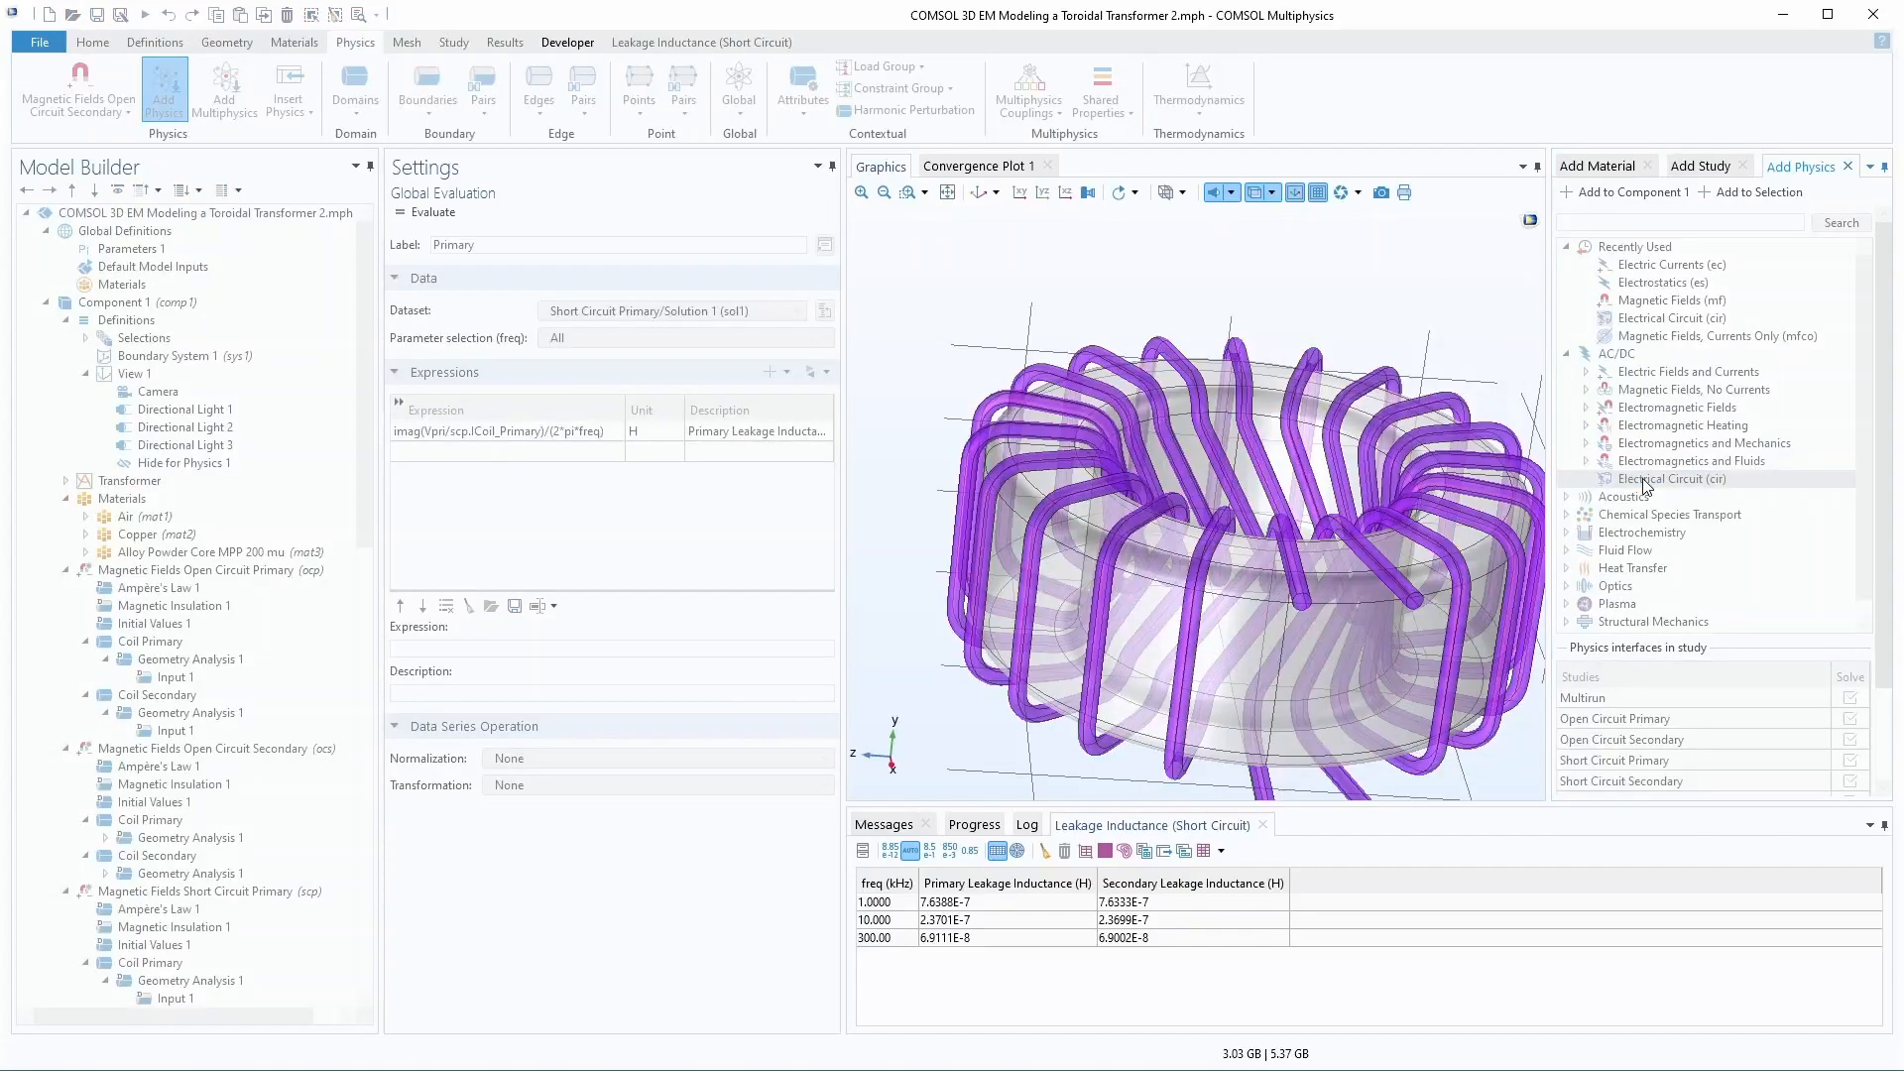
pyautogui.scroll(-5, 210, 716)
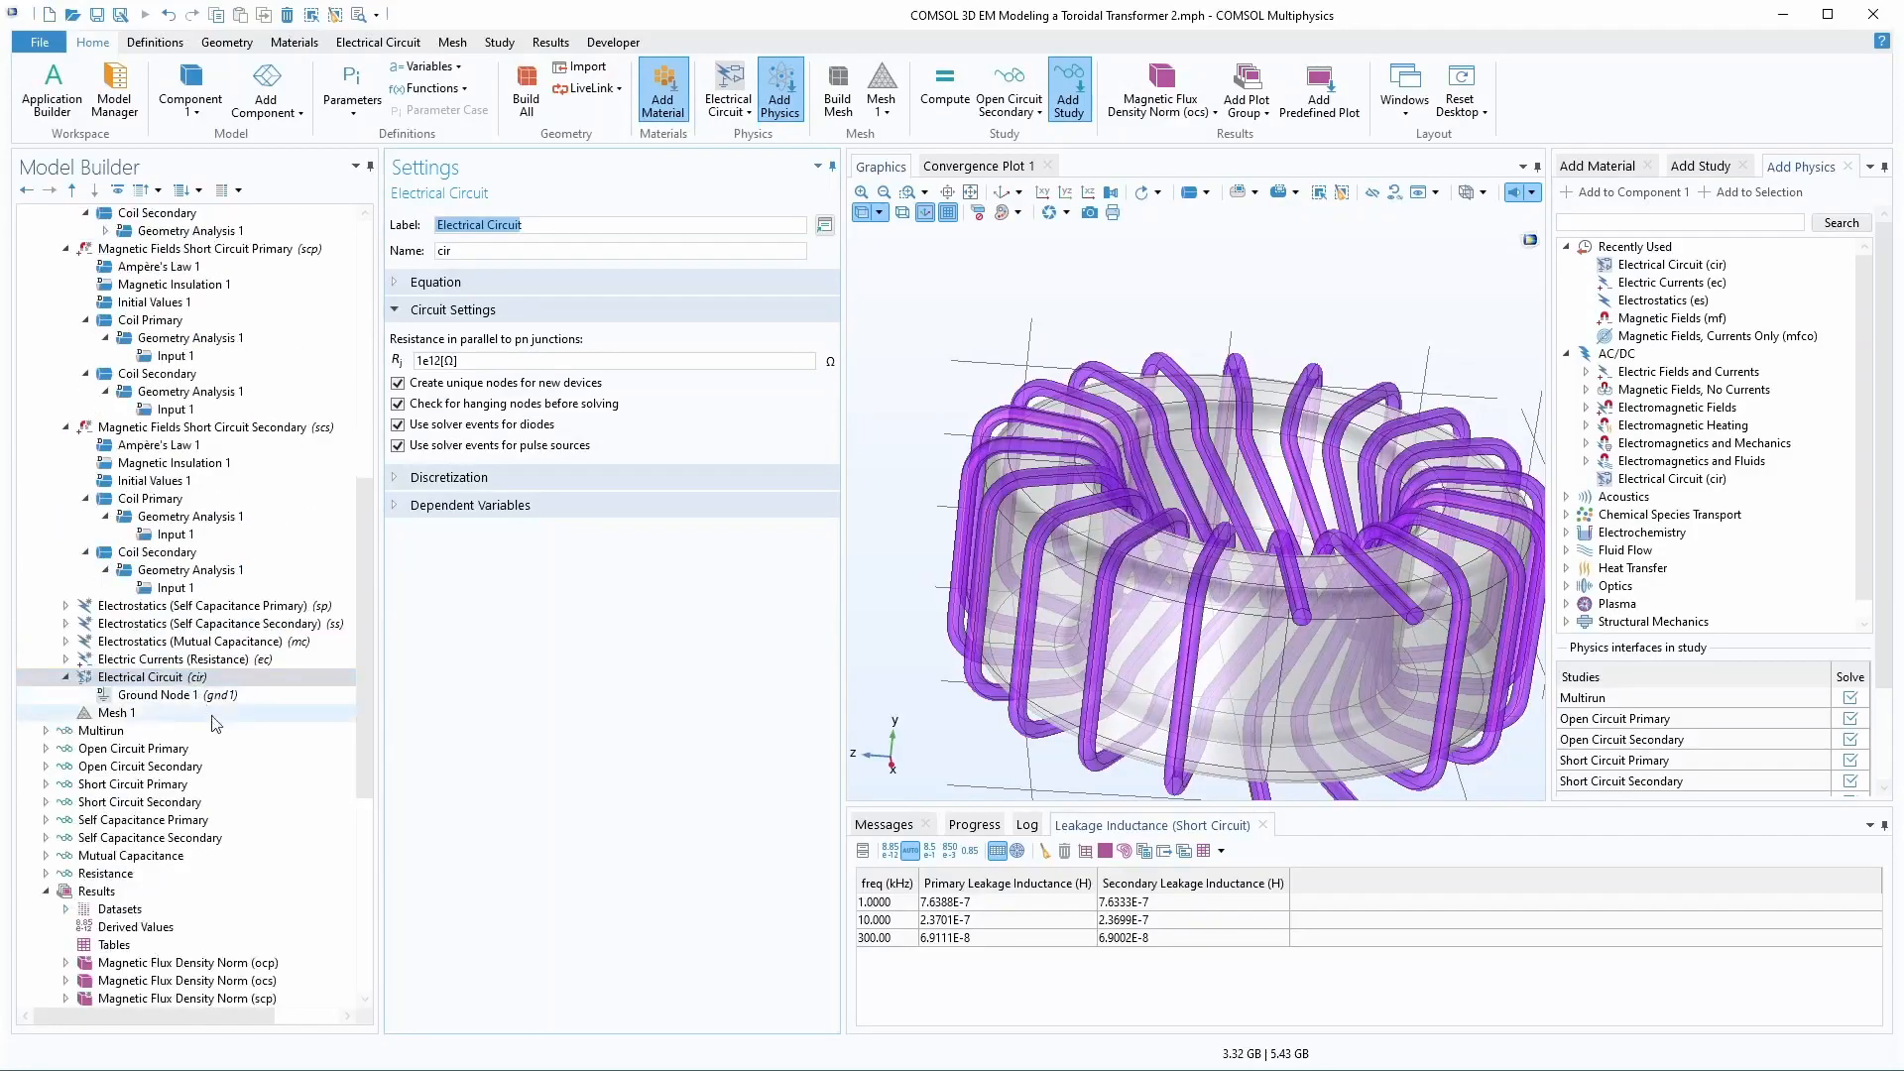
# - Add a resistor and a diode to the Electrical Circuit (cir) interface
pyautogui.scroll(-1, 210, 716)
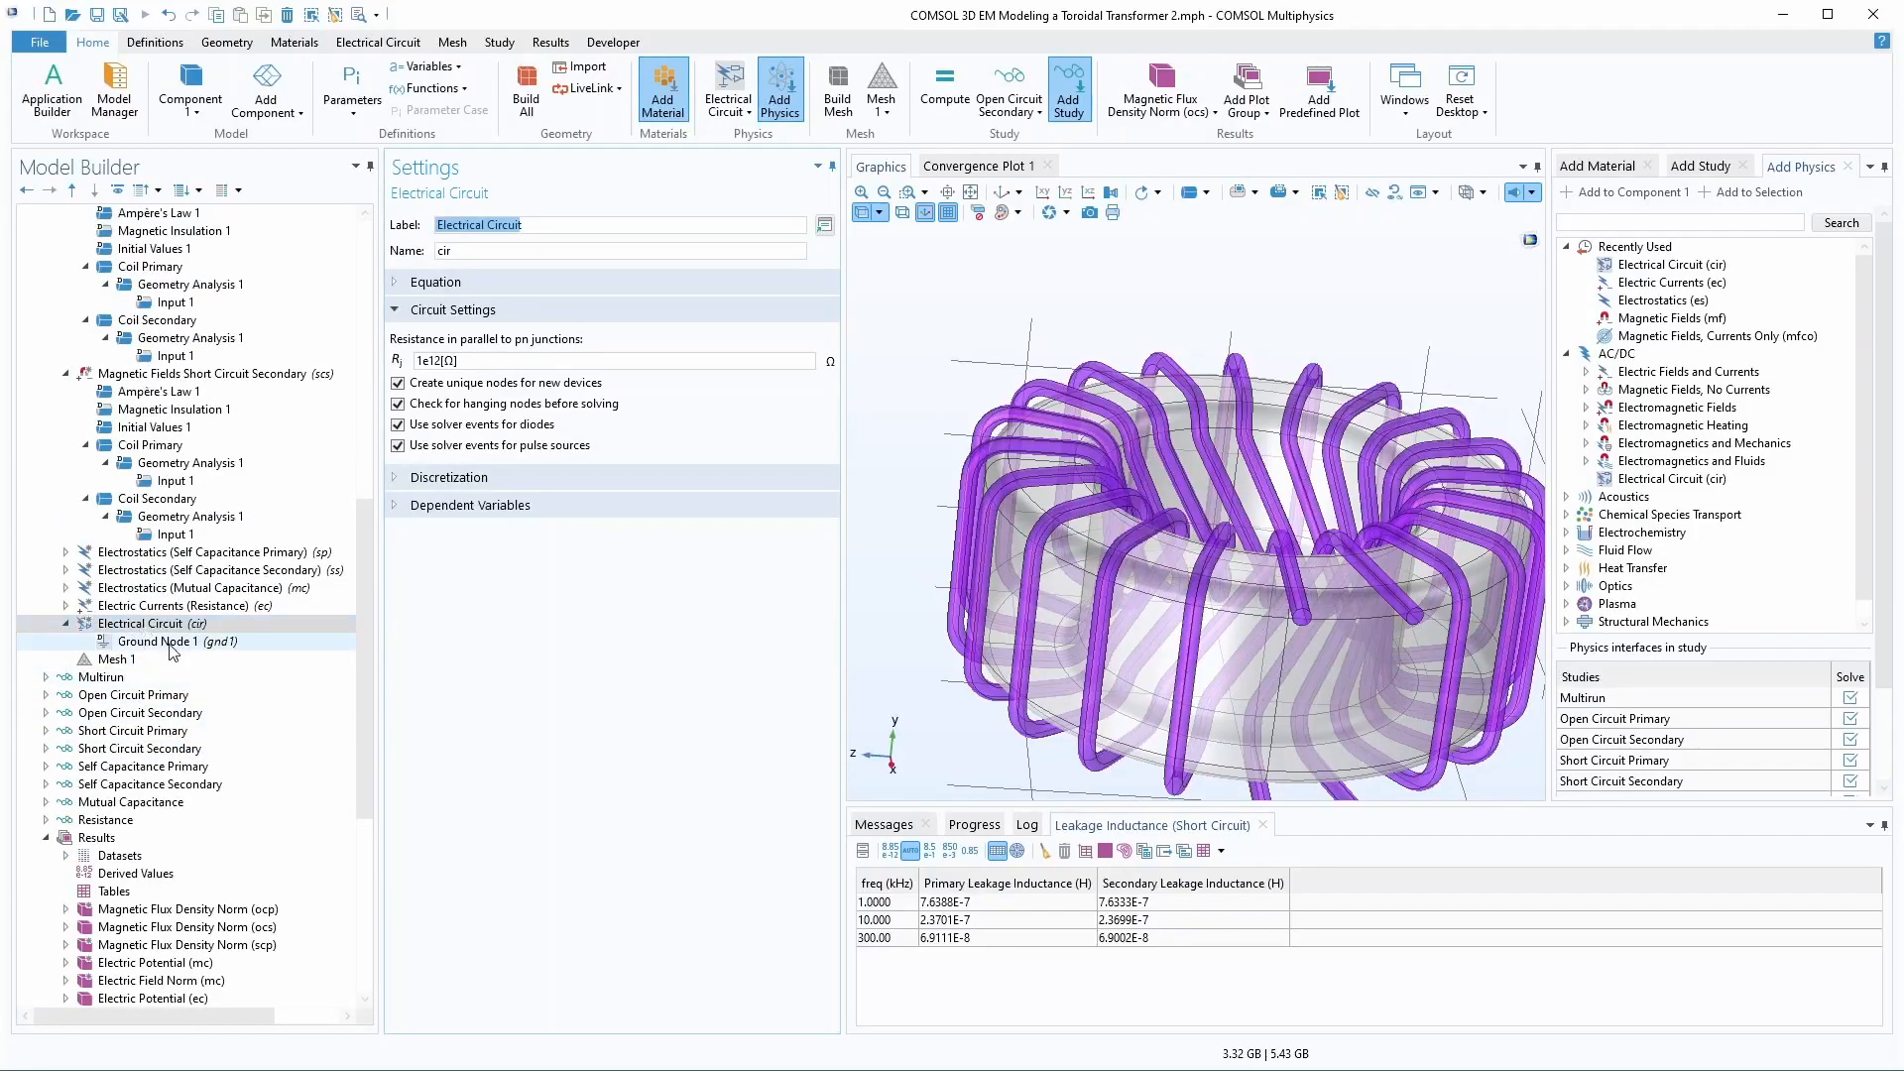
pyautogui.click(171, 642)
pyautogui.click(179, 625)
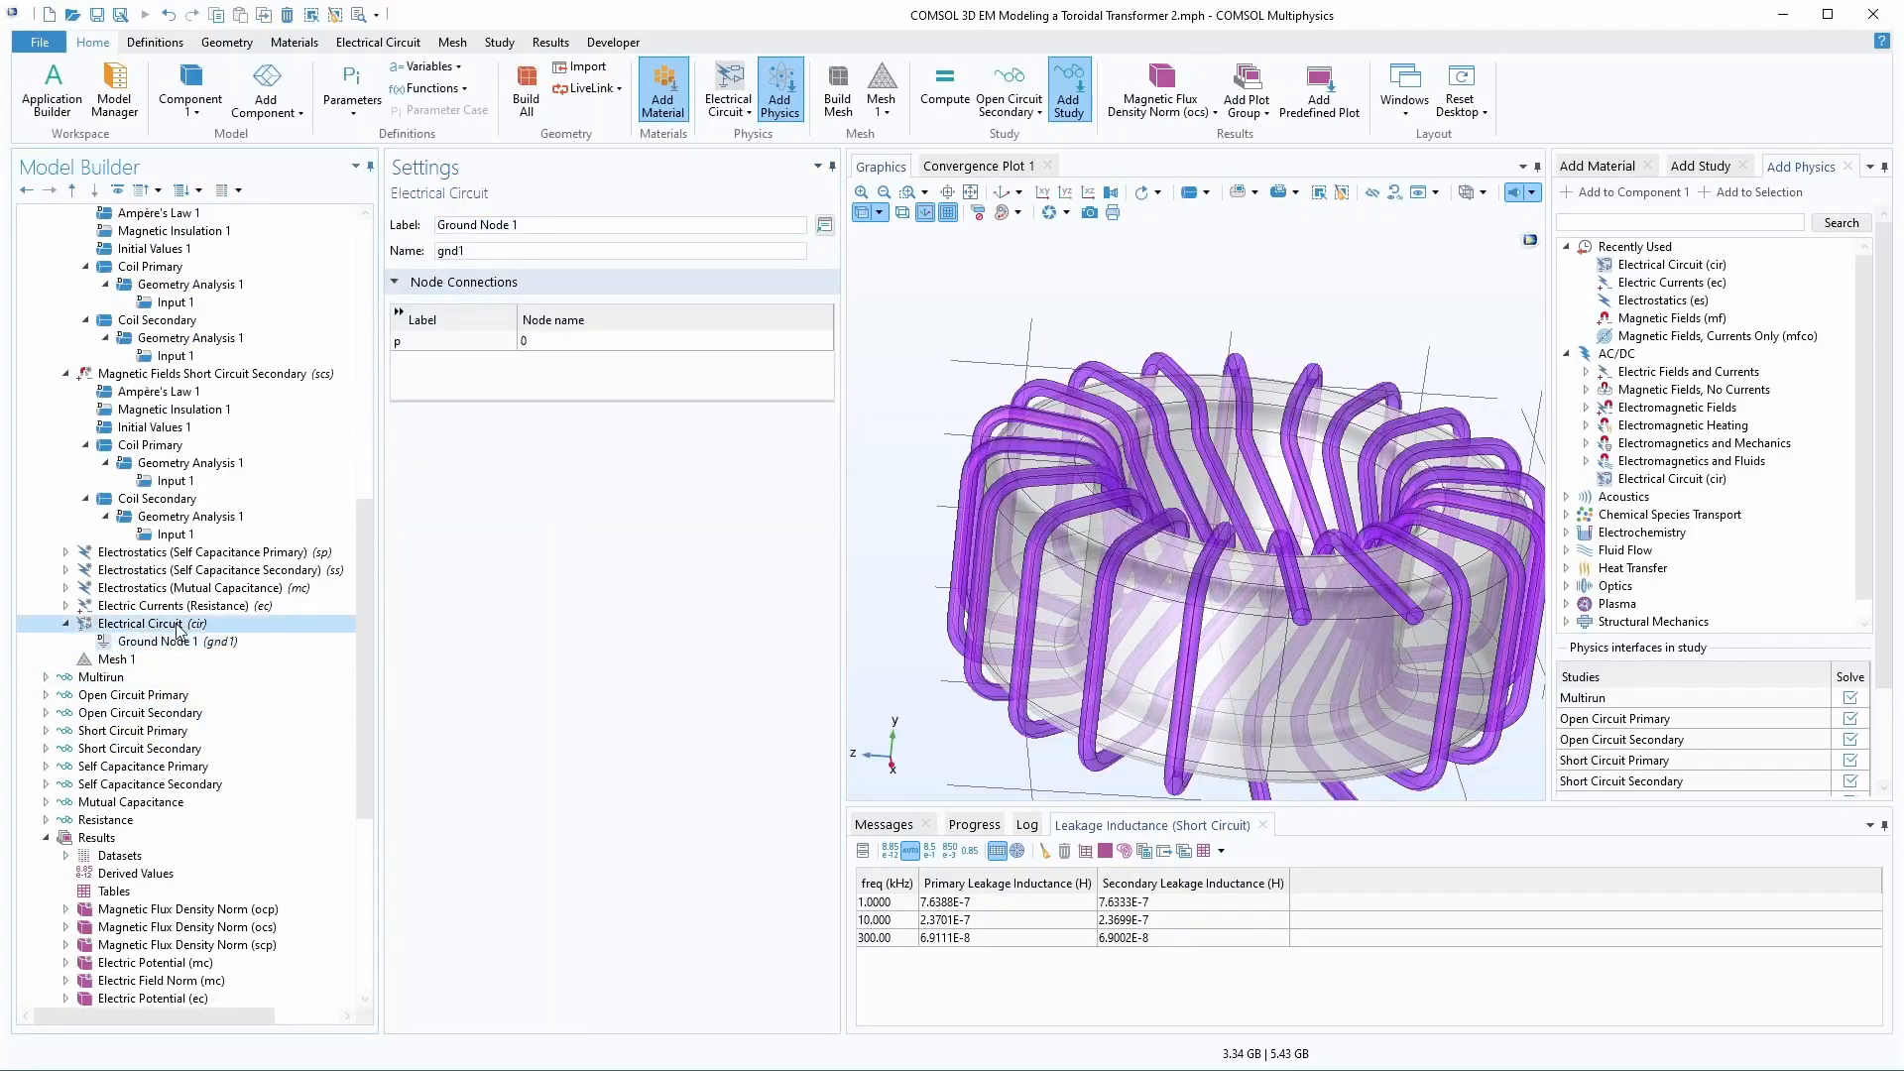
pyautogui.rightClick(110, 626)
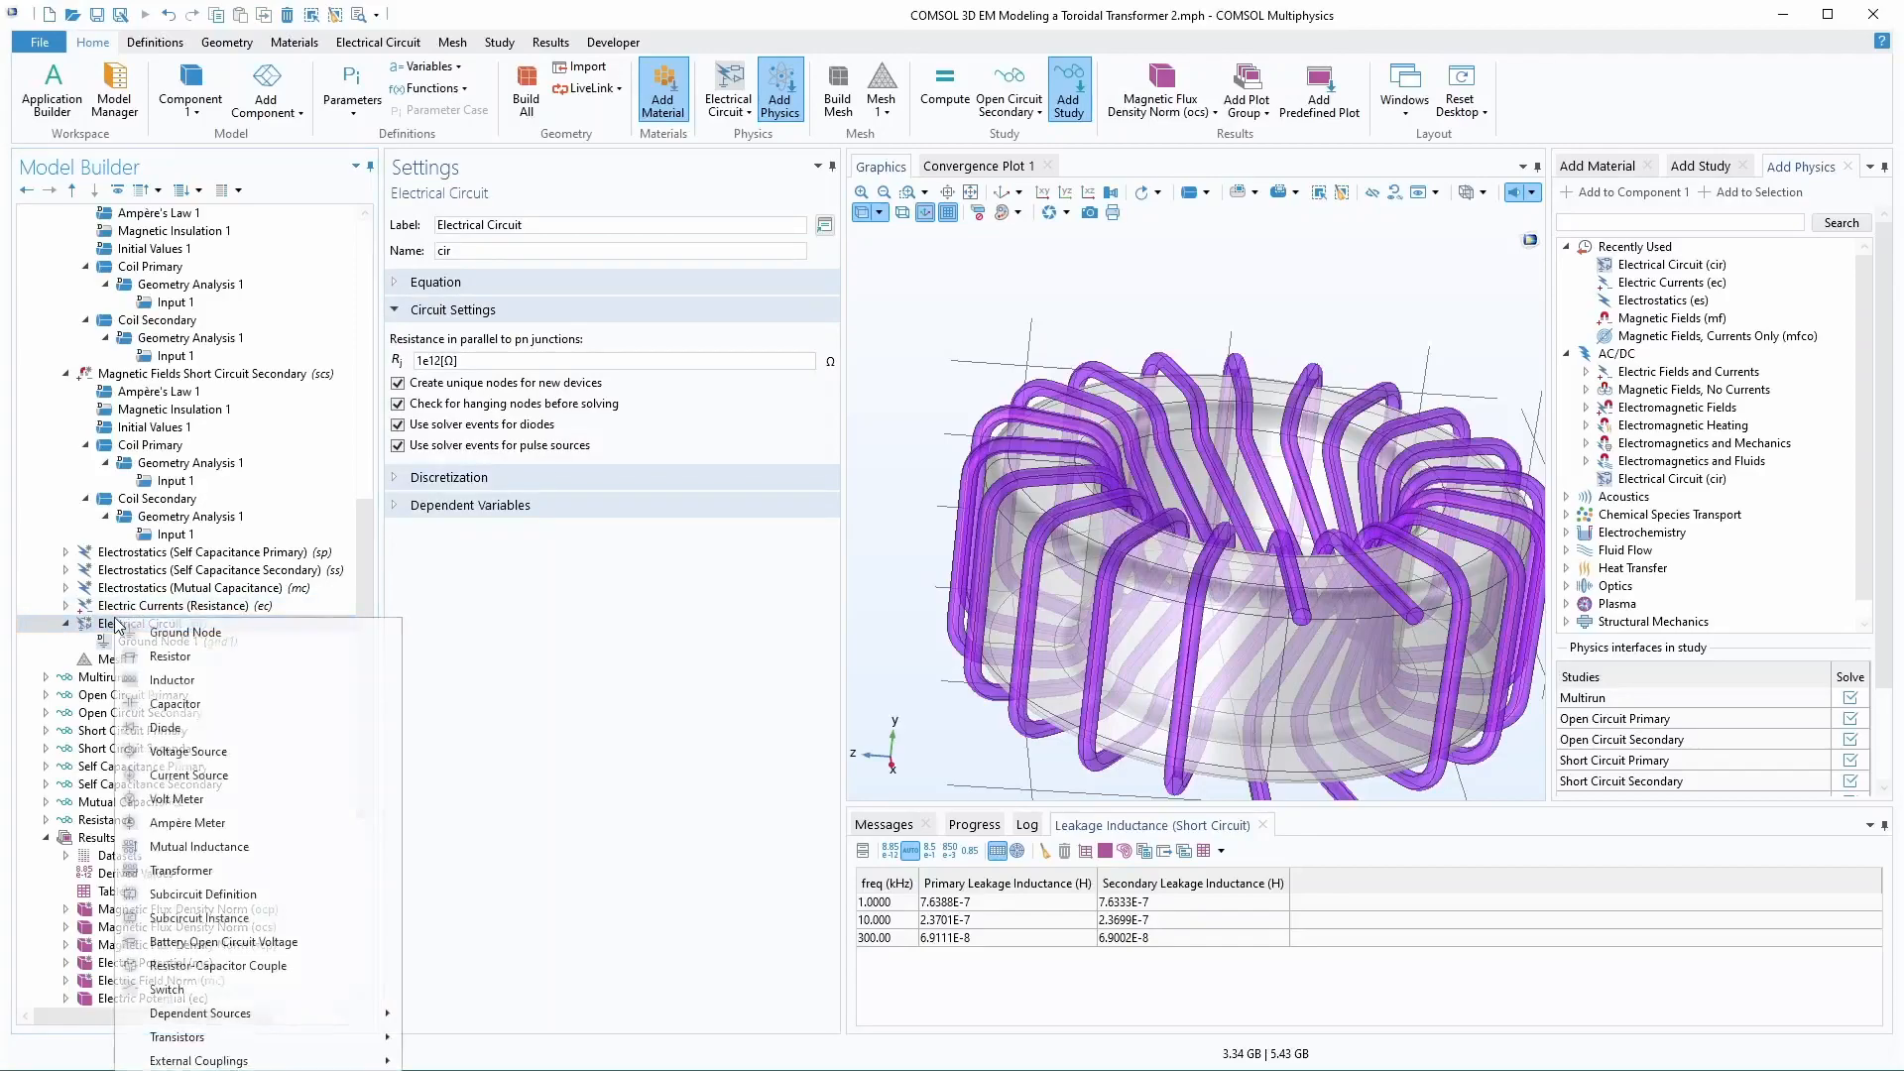
pyautogui.click(174, 657)
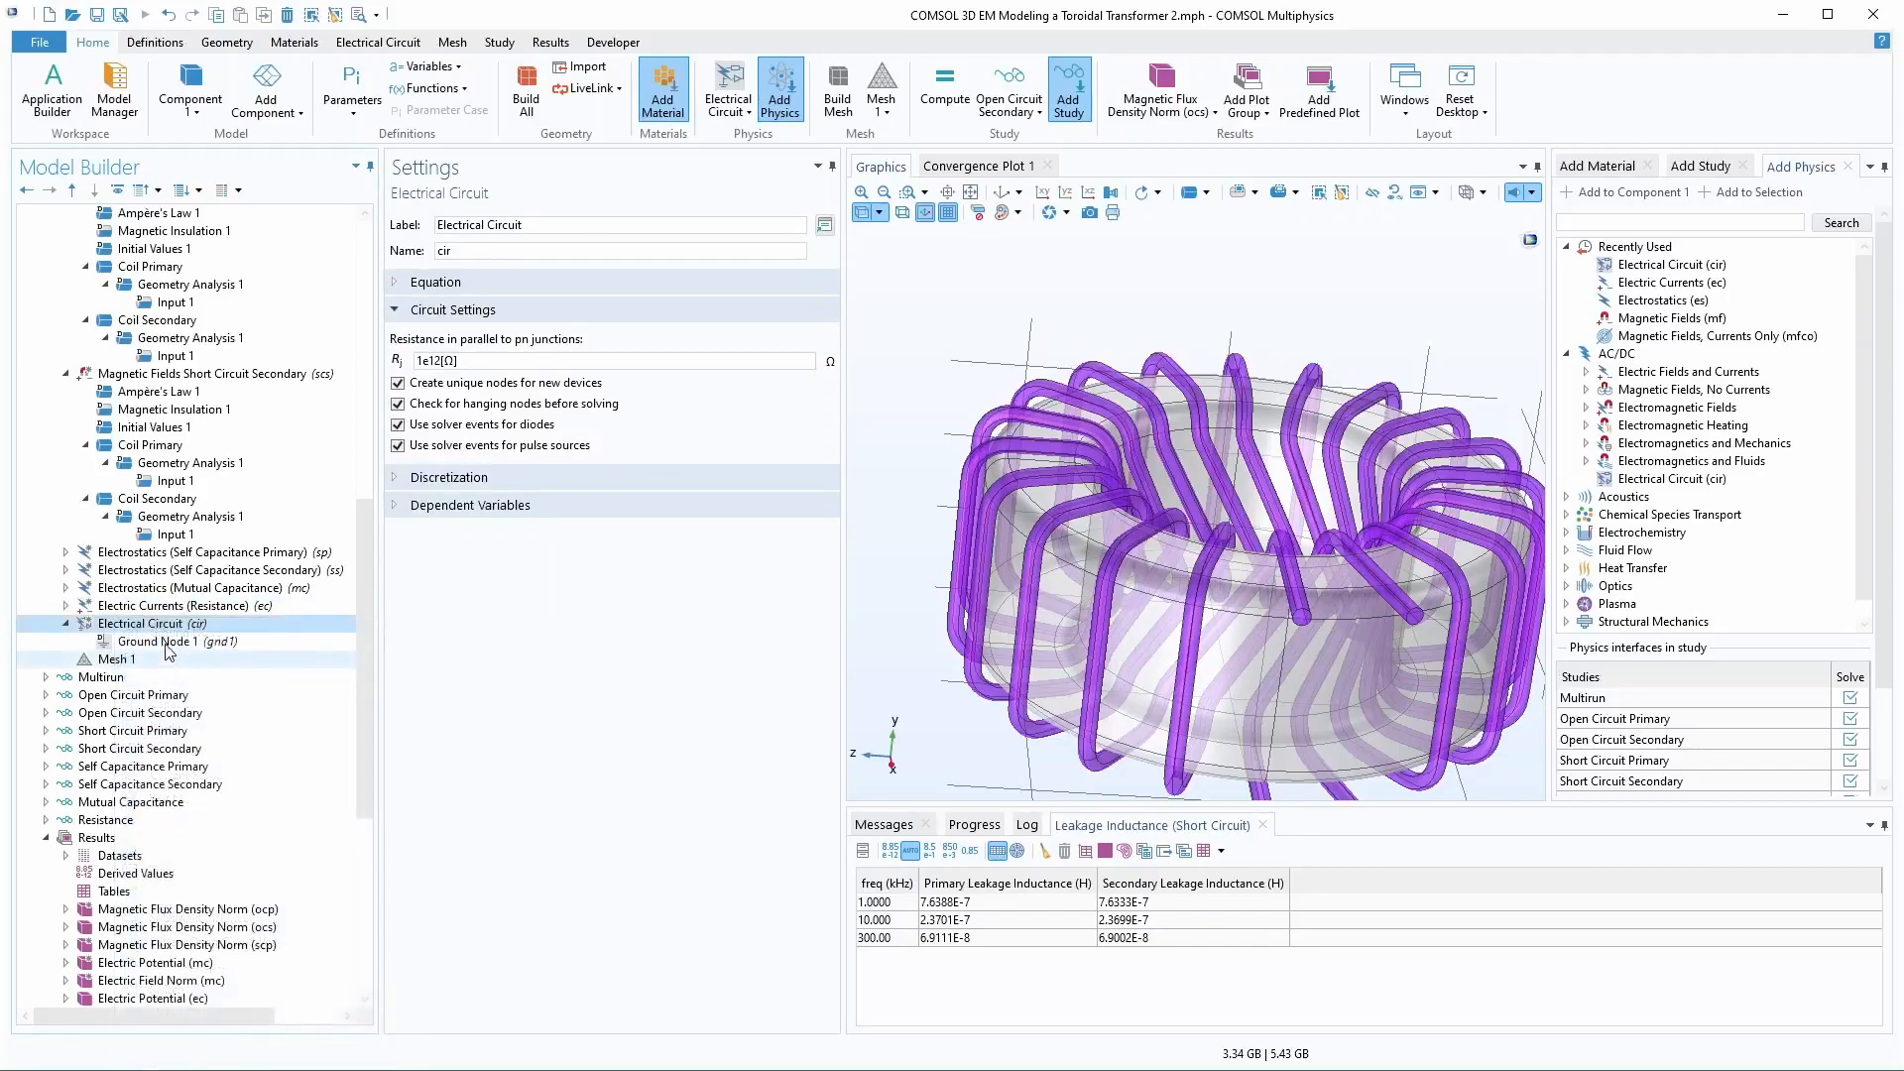
pyautogui.rightClick(153, 627)
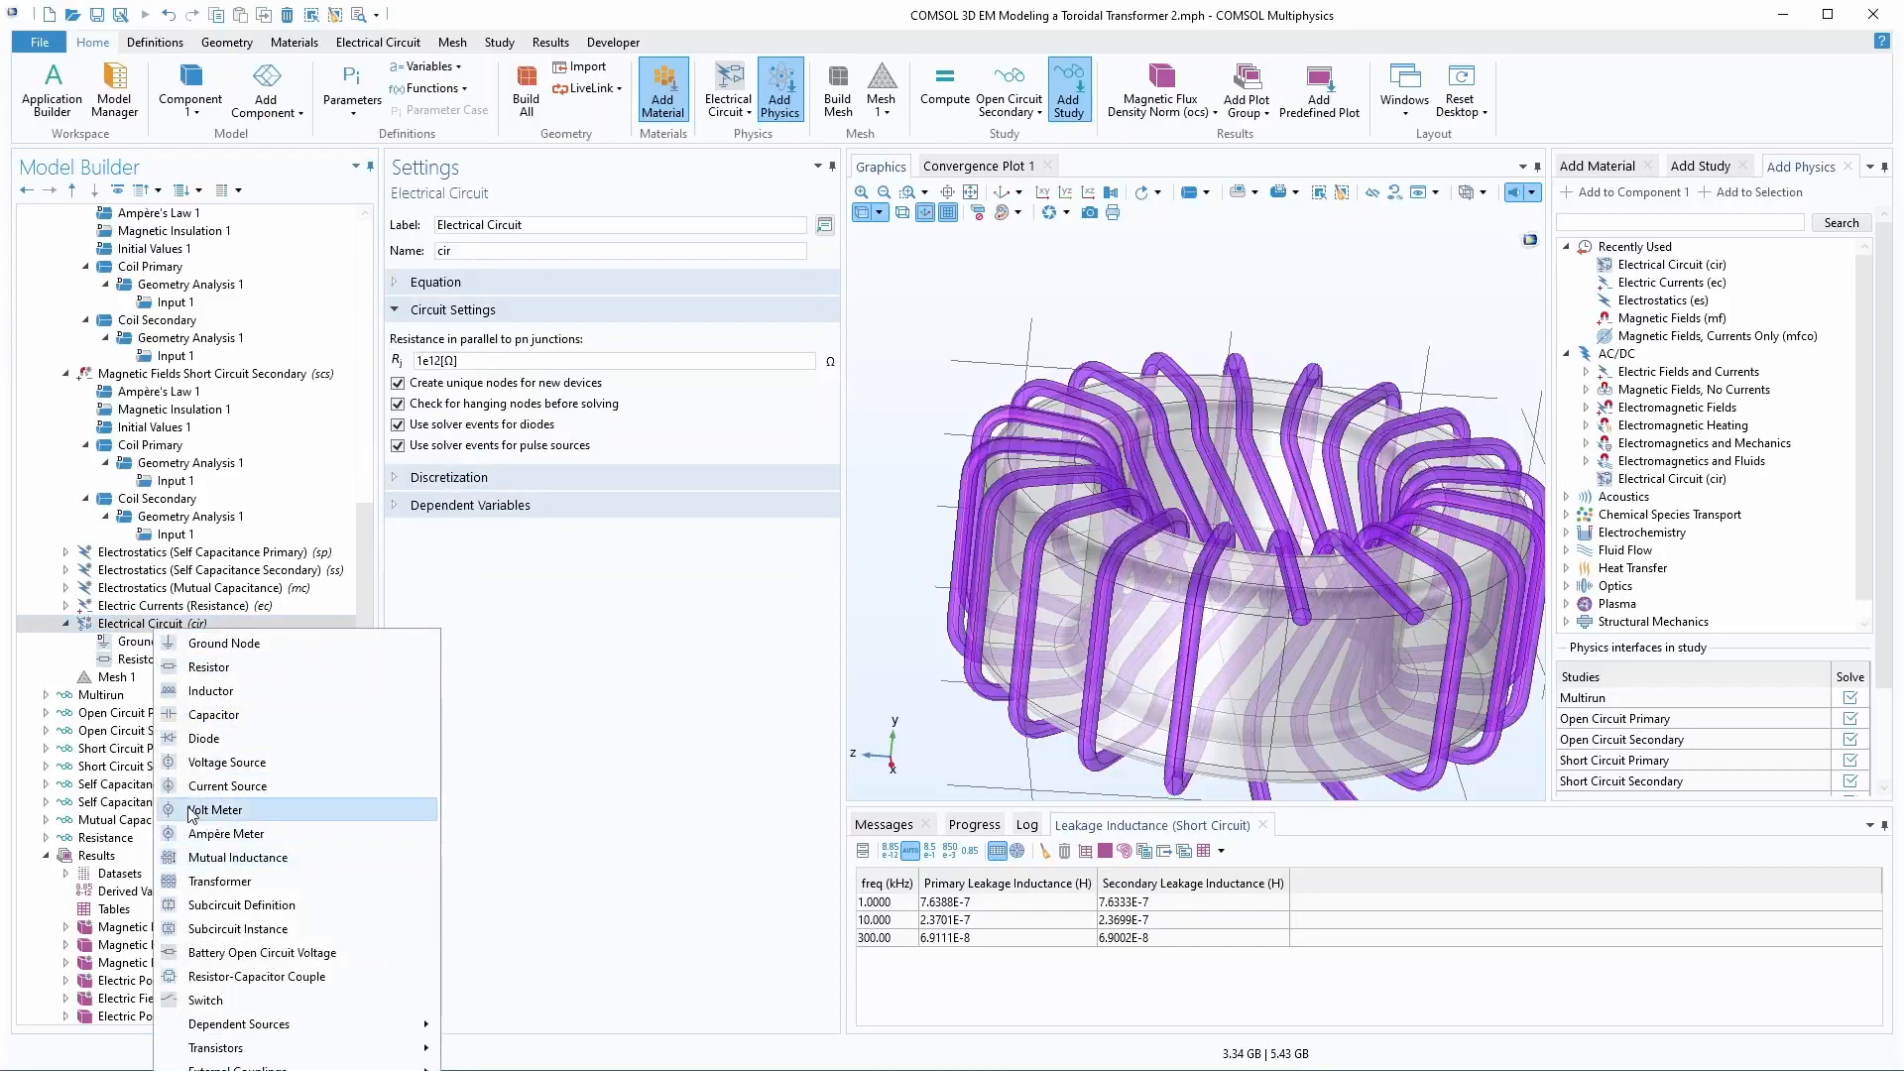
pyautogui.click(203, 738)
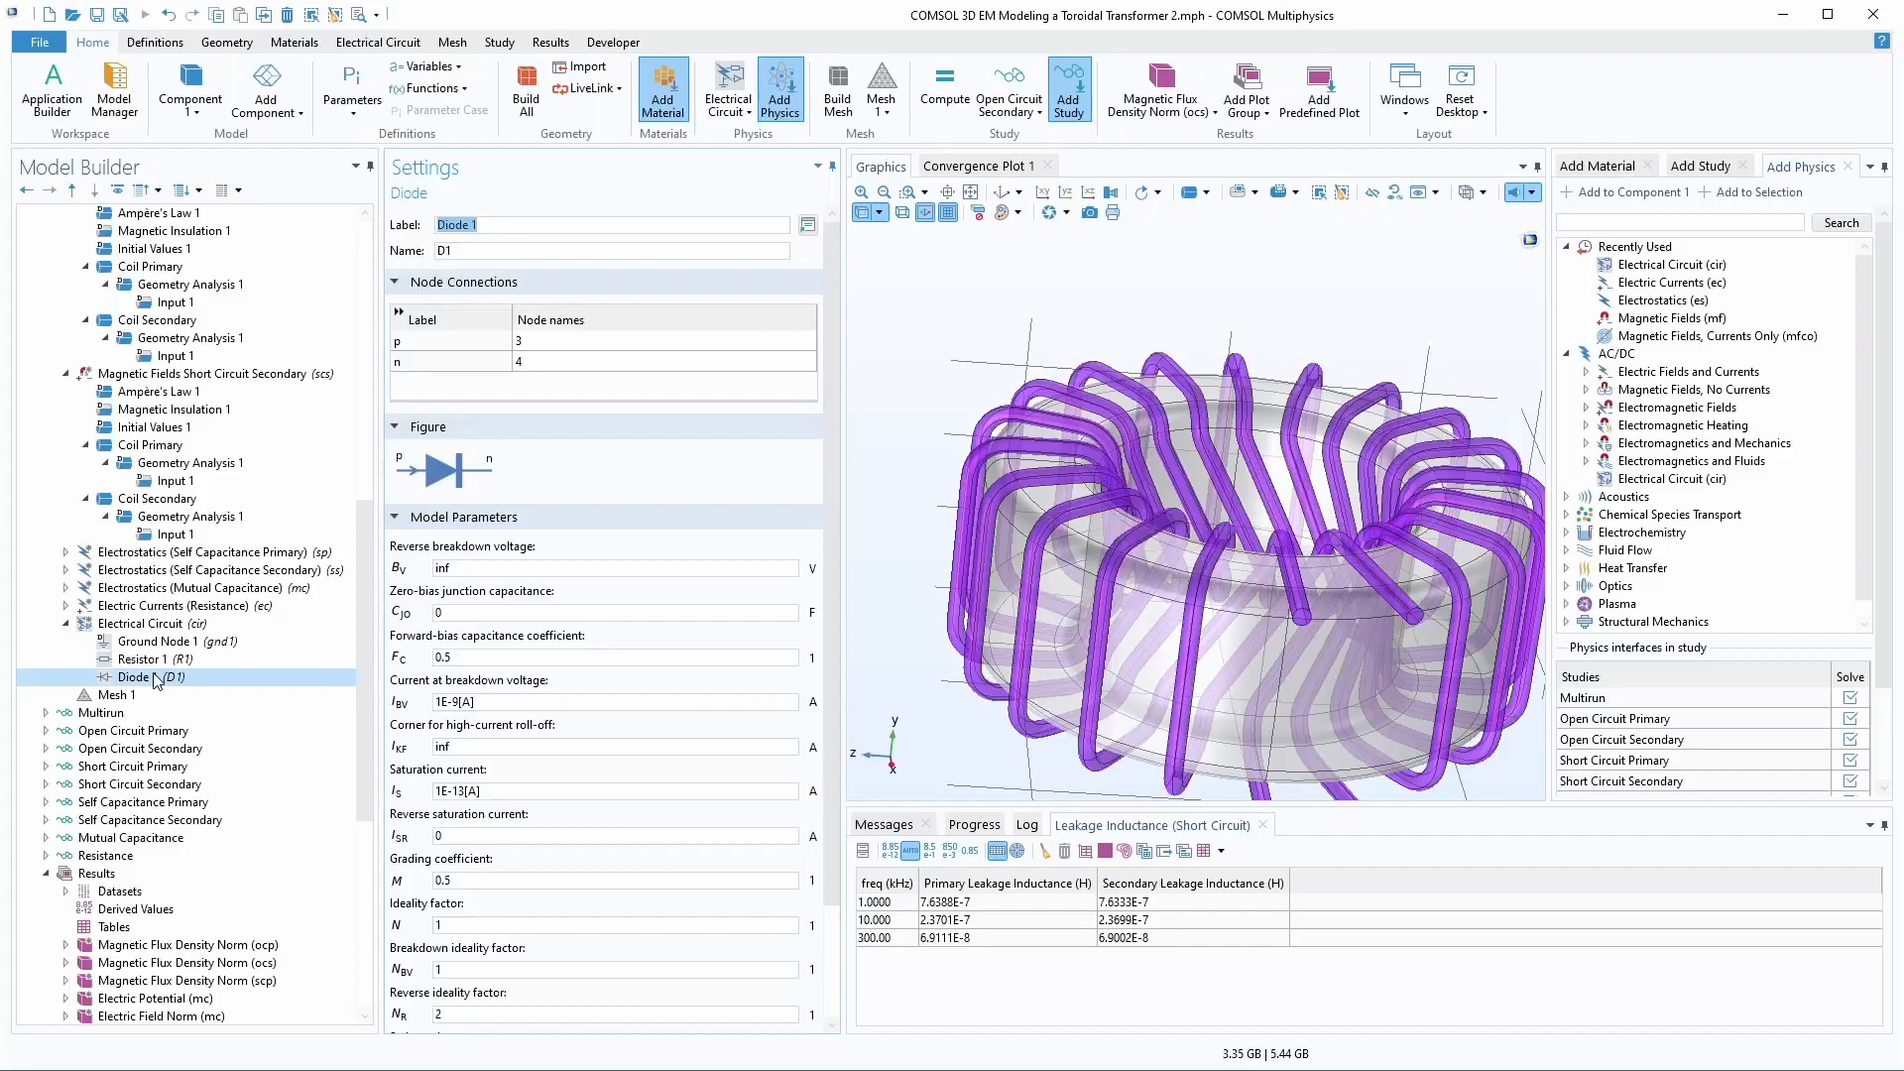
# - Review the node connections and device parameters of the circuit's ground node, resistor and diode
pyautogui.click(157, 643)
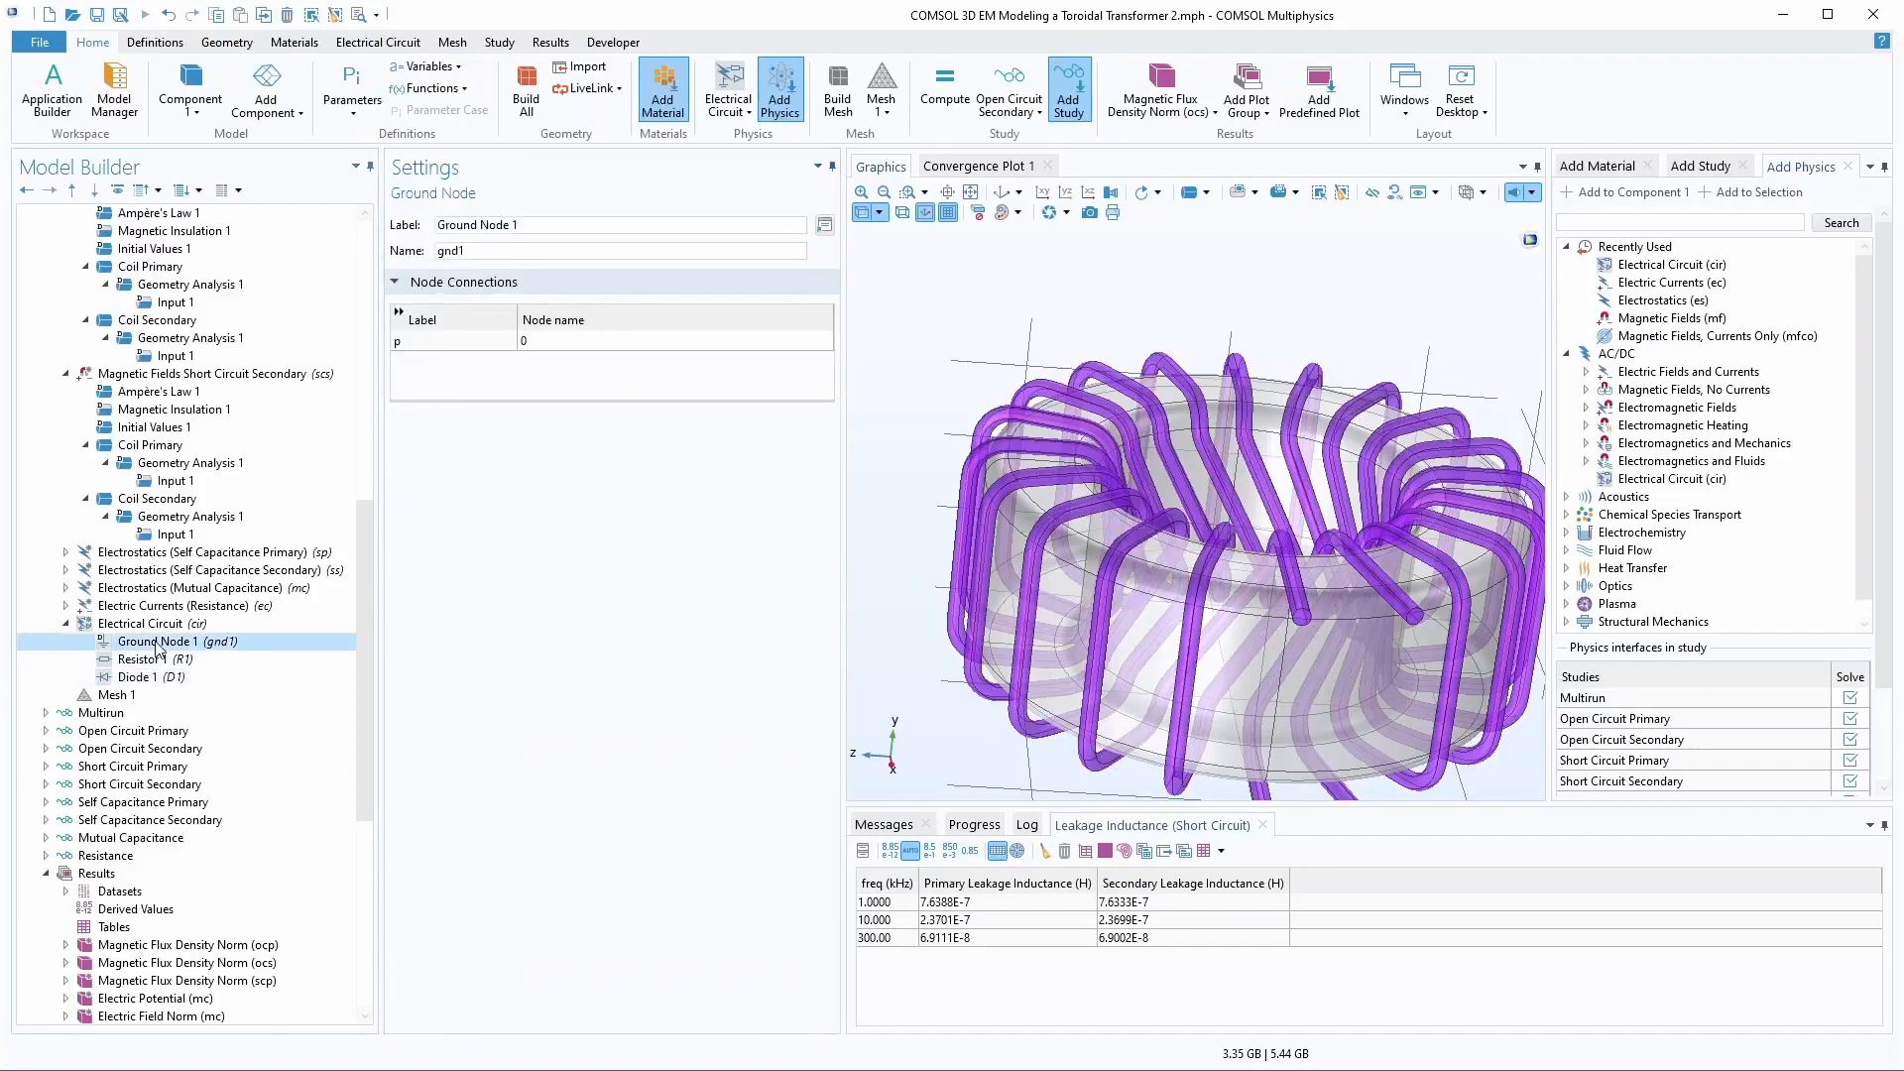
pyautogui.click(178, 663)
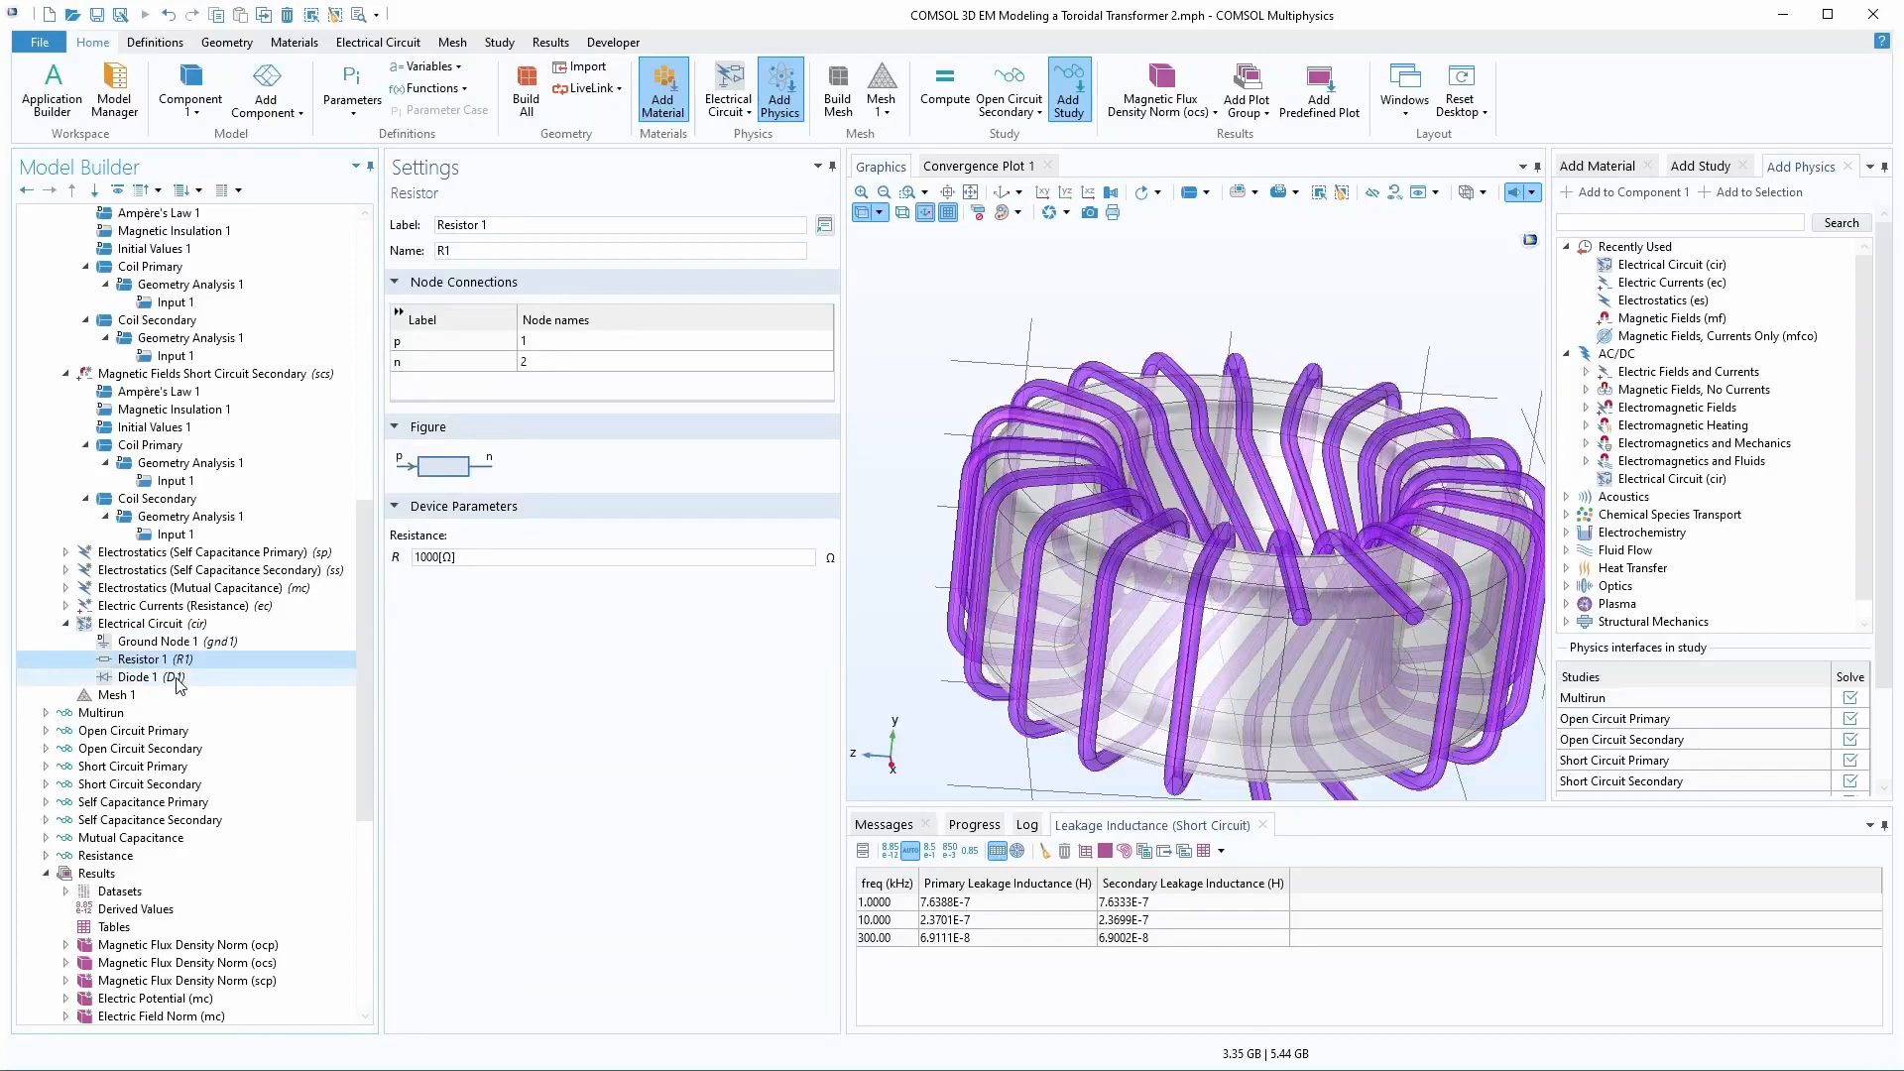
pyautogui.doubleClick(497, 251)
pyautogui.click(577, 340)
pyautogui.click(573, 362)
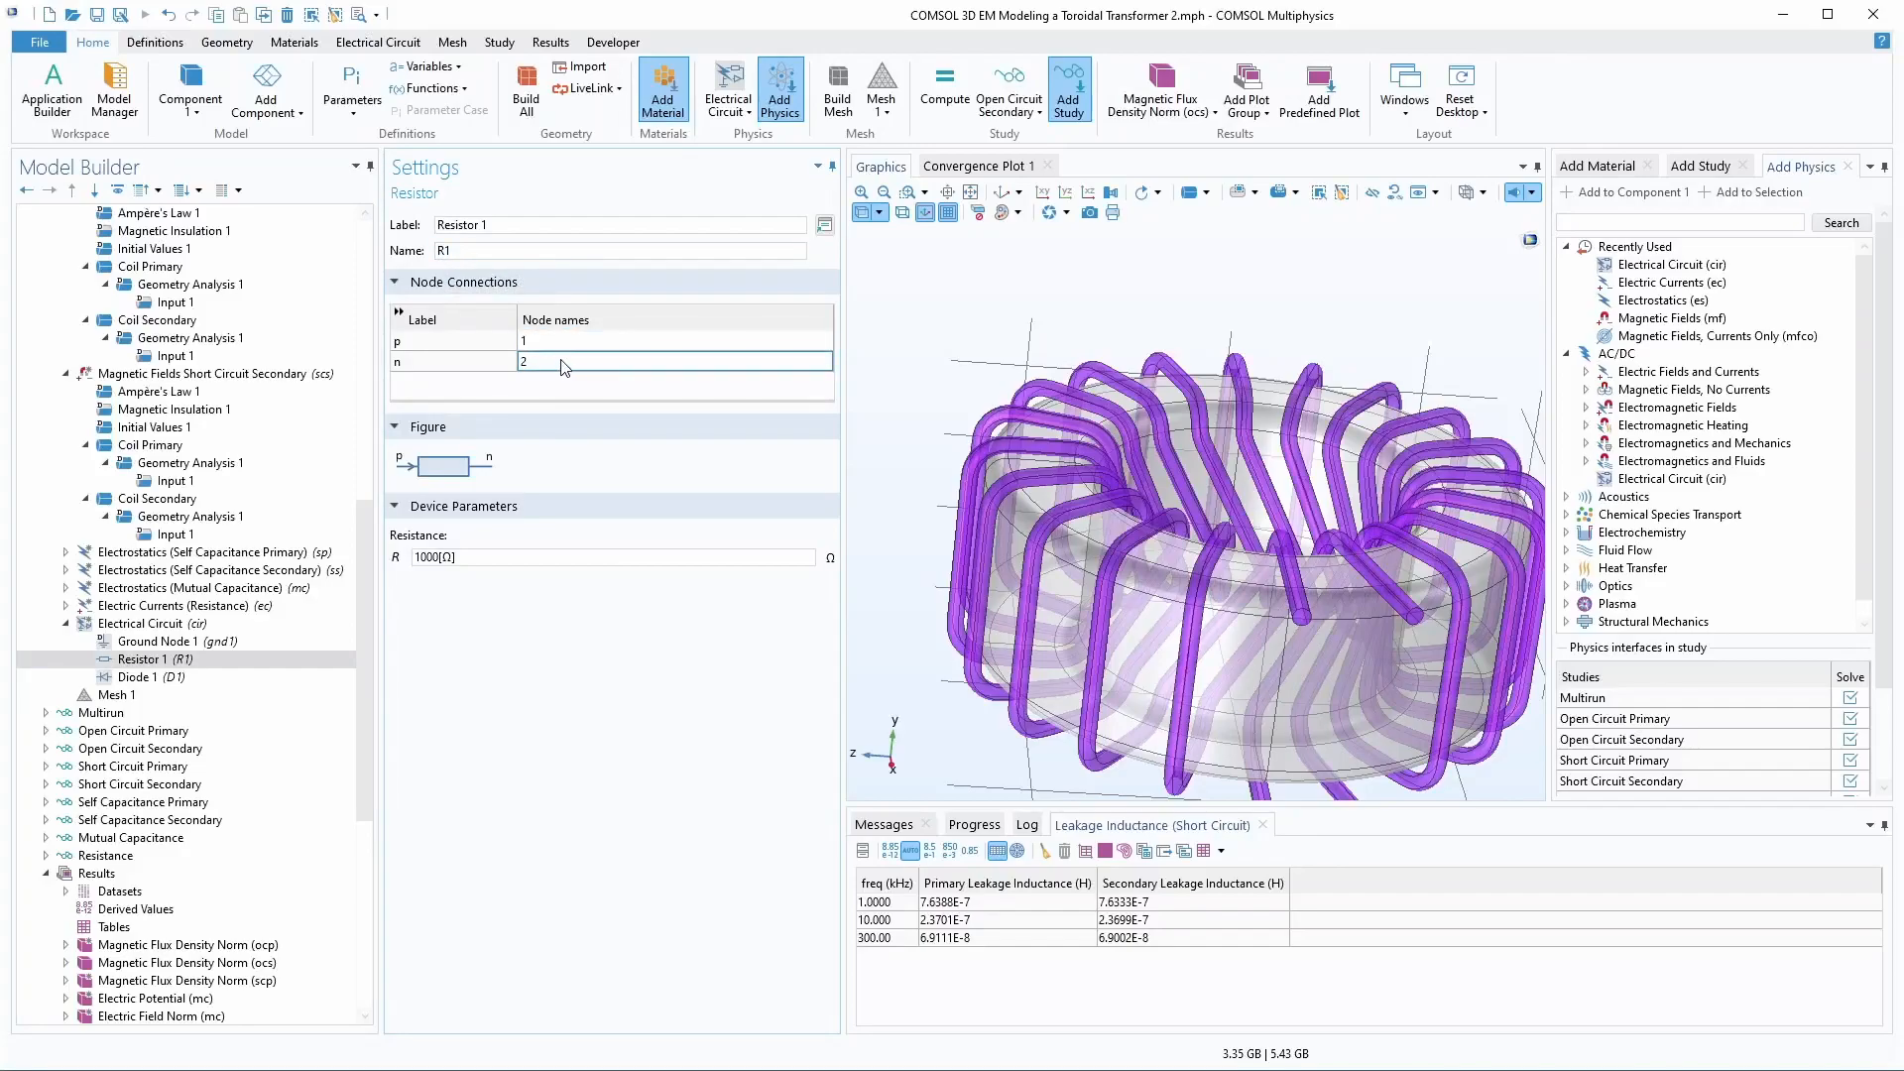
pyautogui.click(176, 679)
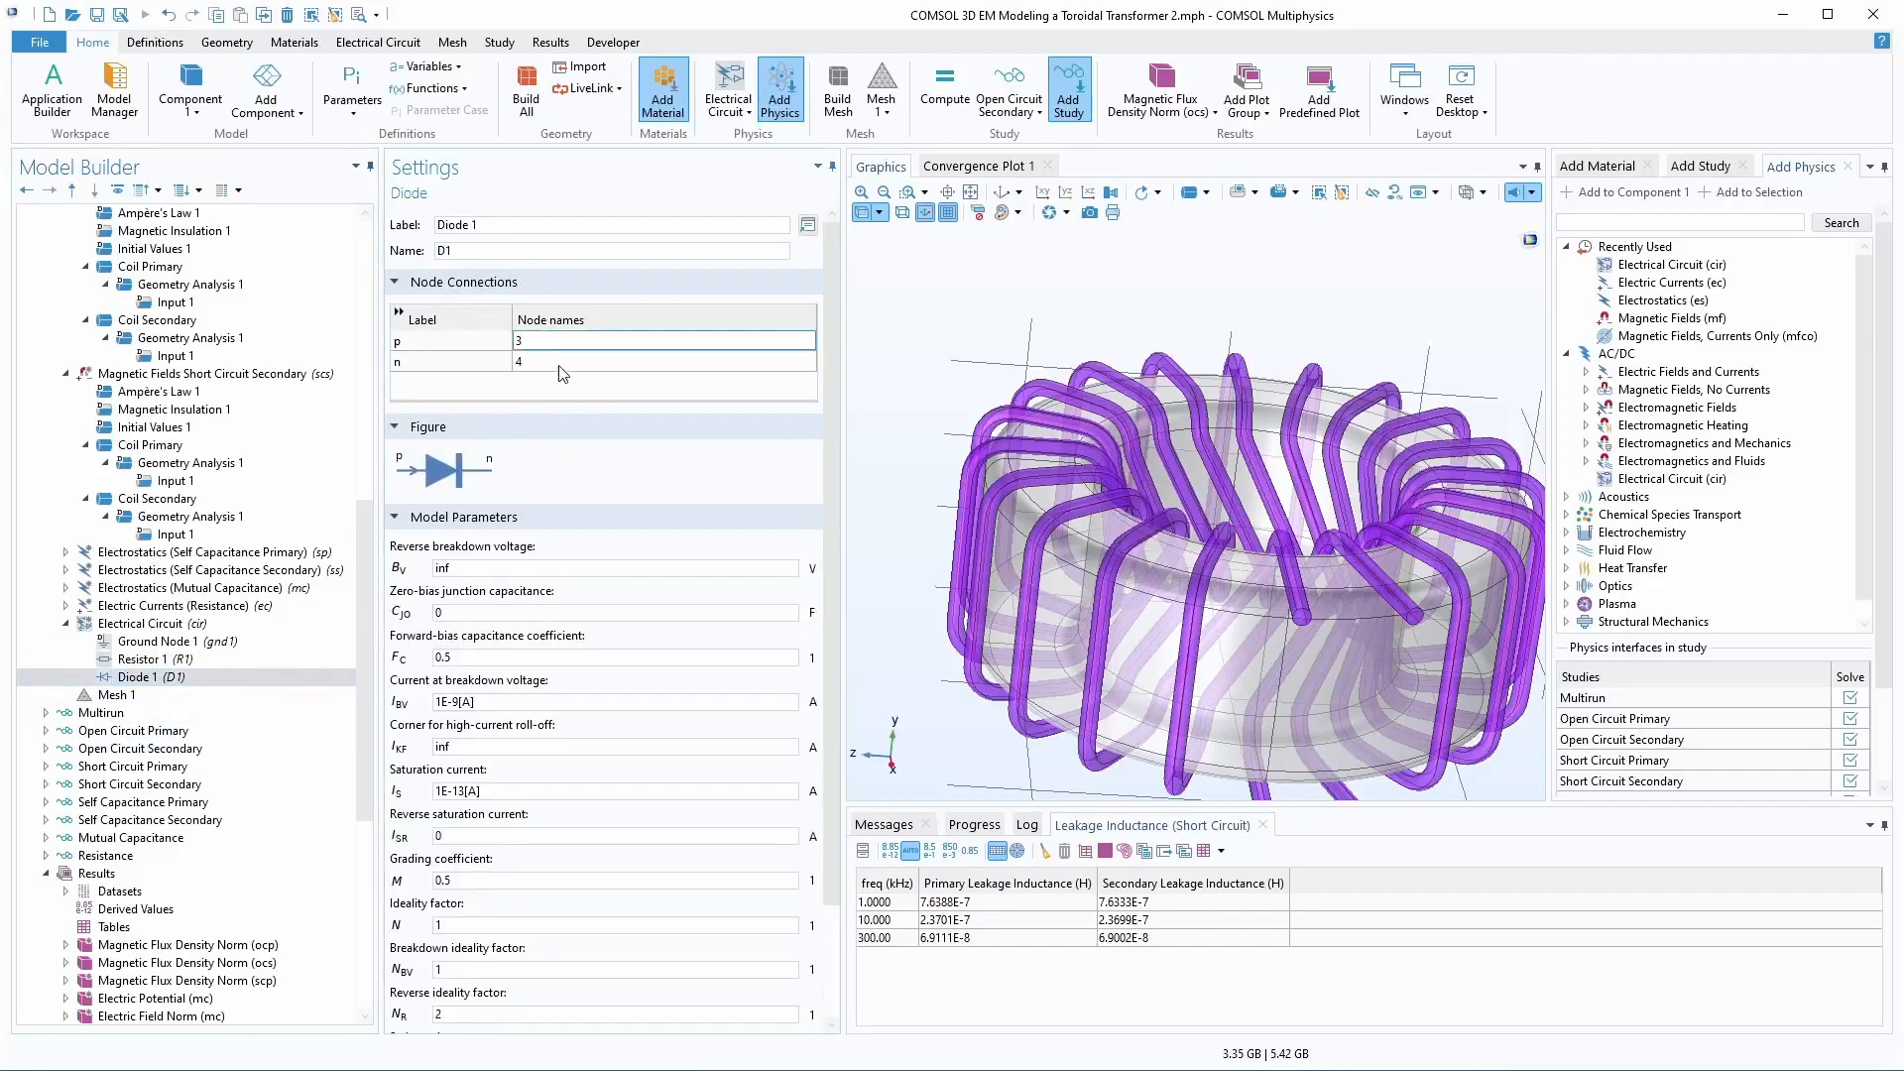
pyautogui.scroll(-2, 588, 707)
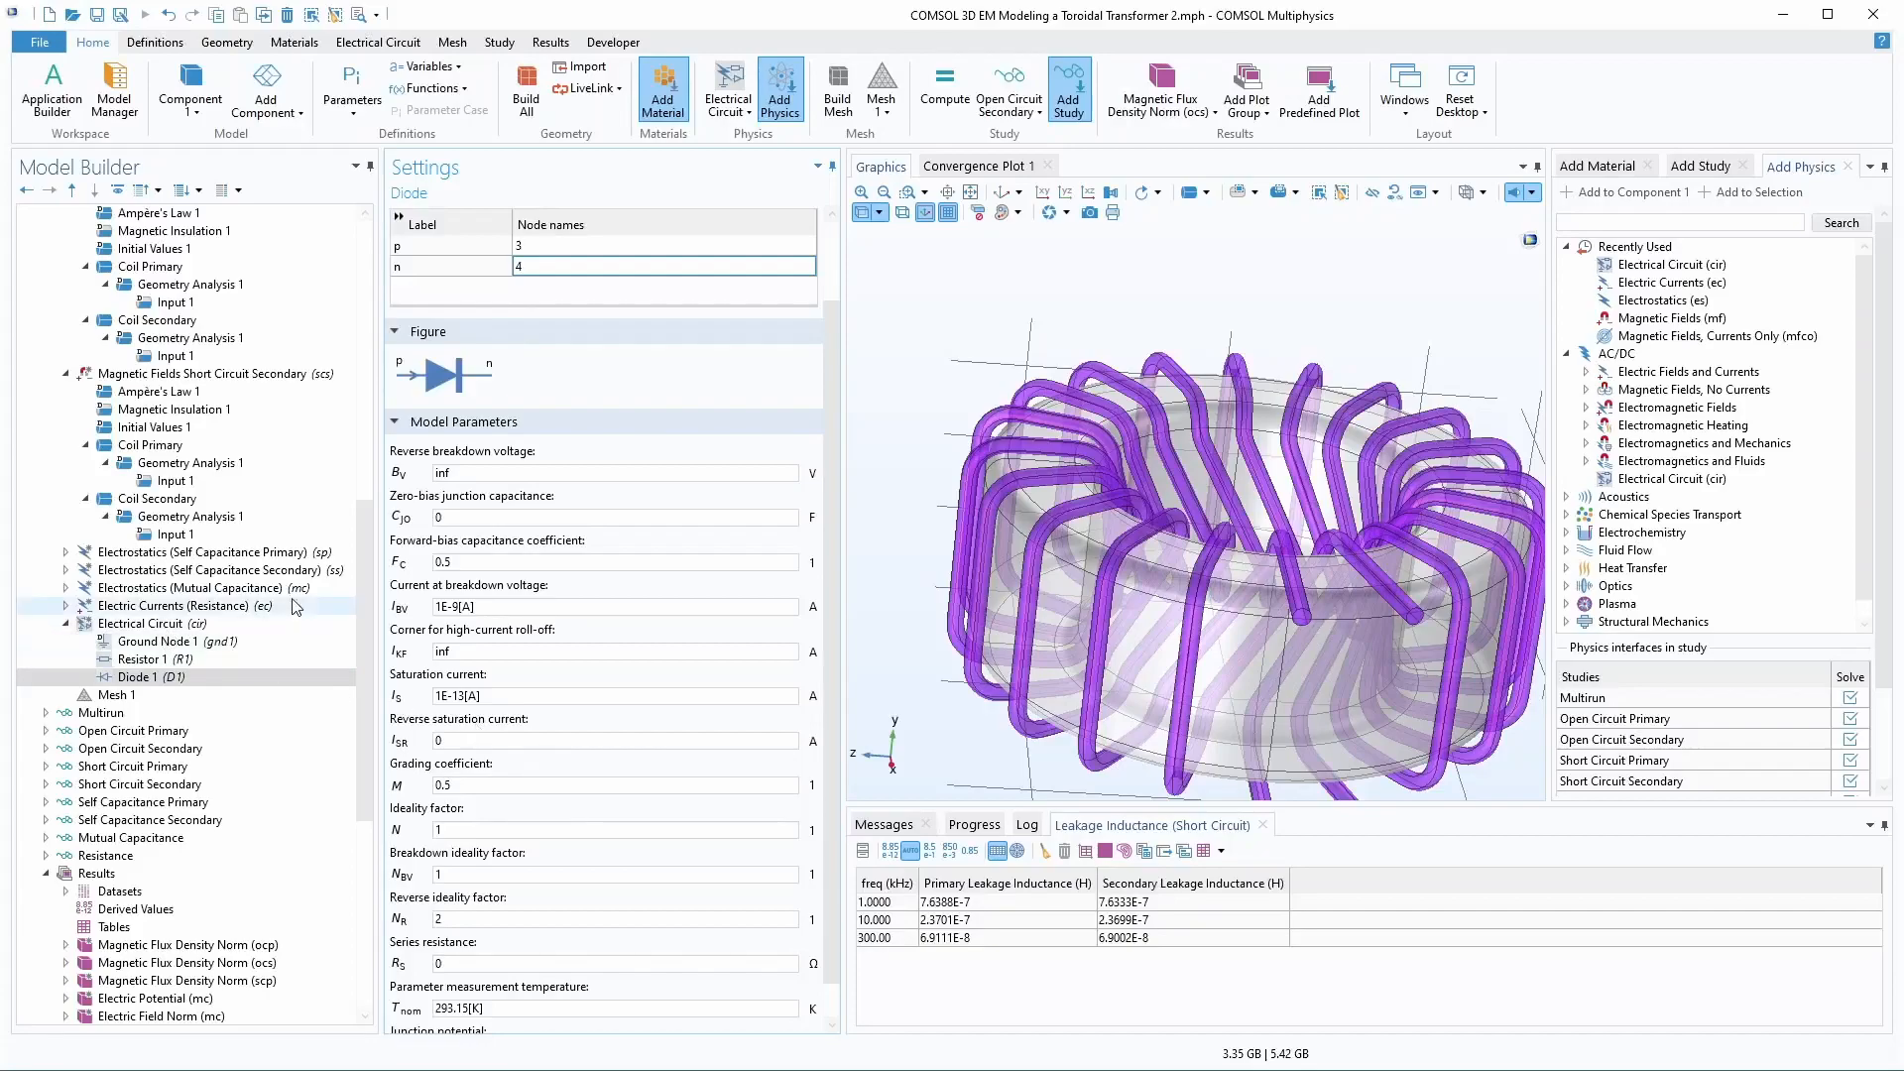
# - Open the SPICE netlist import of the Electrical Circuit (cir) interface
pyautogui.click(153, 625)
pyautogui.scroll(-9, 307, 692)
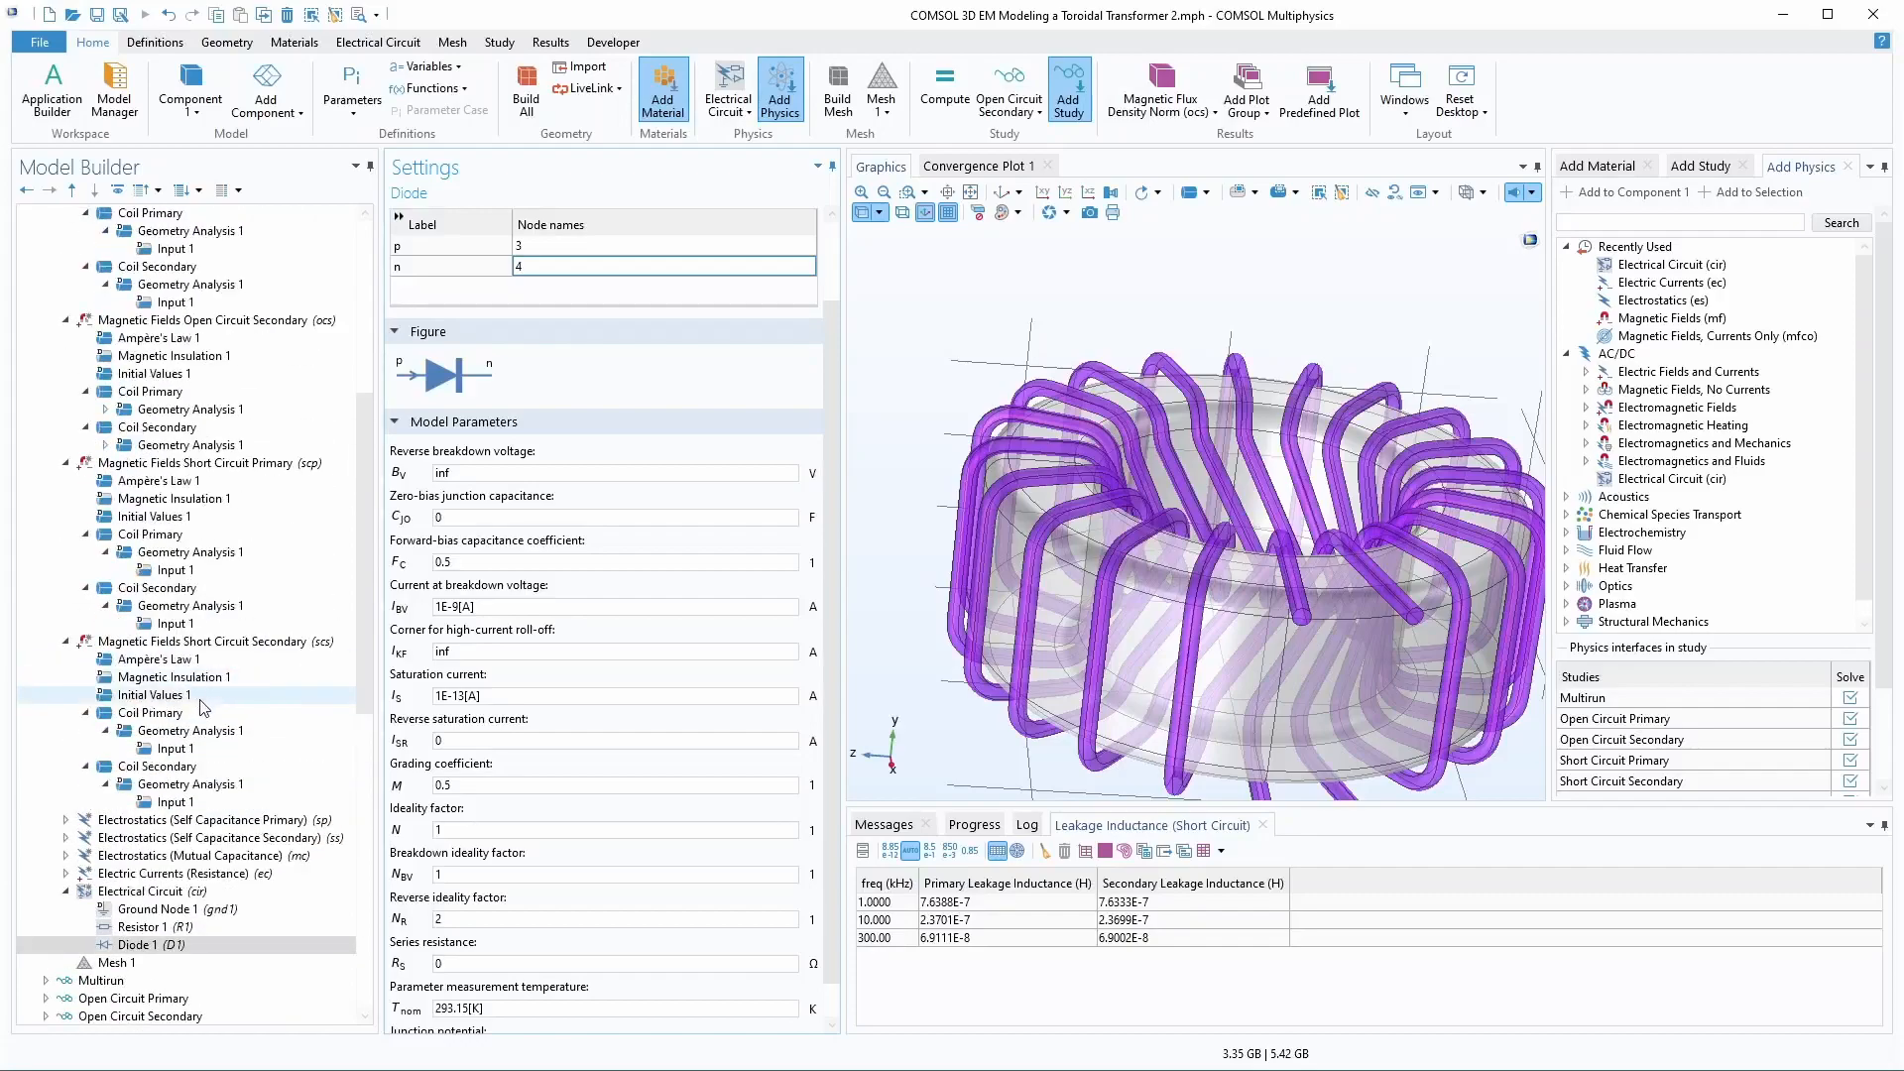
pyautogui.scroll(3, 307, 692)
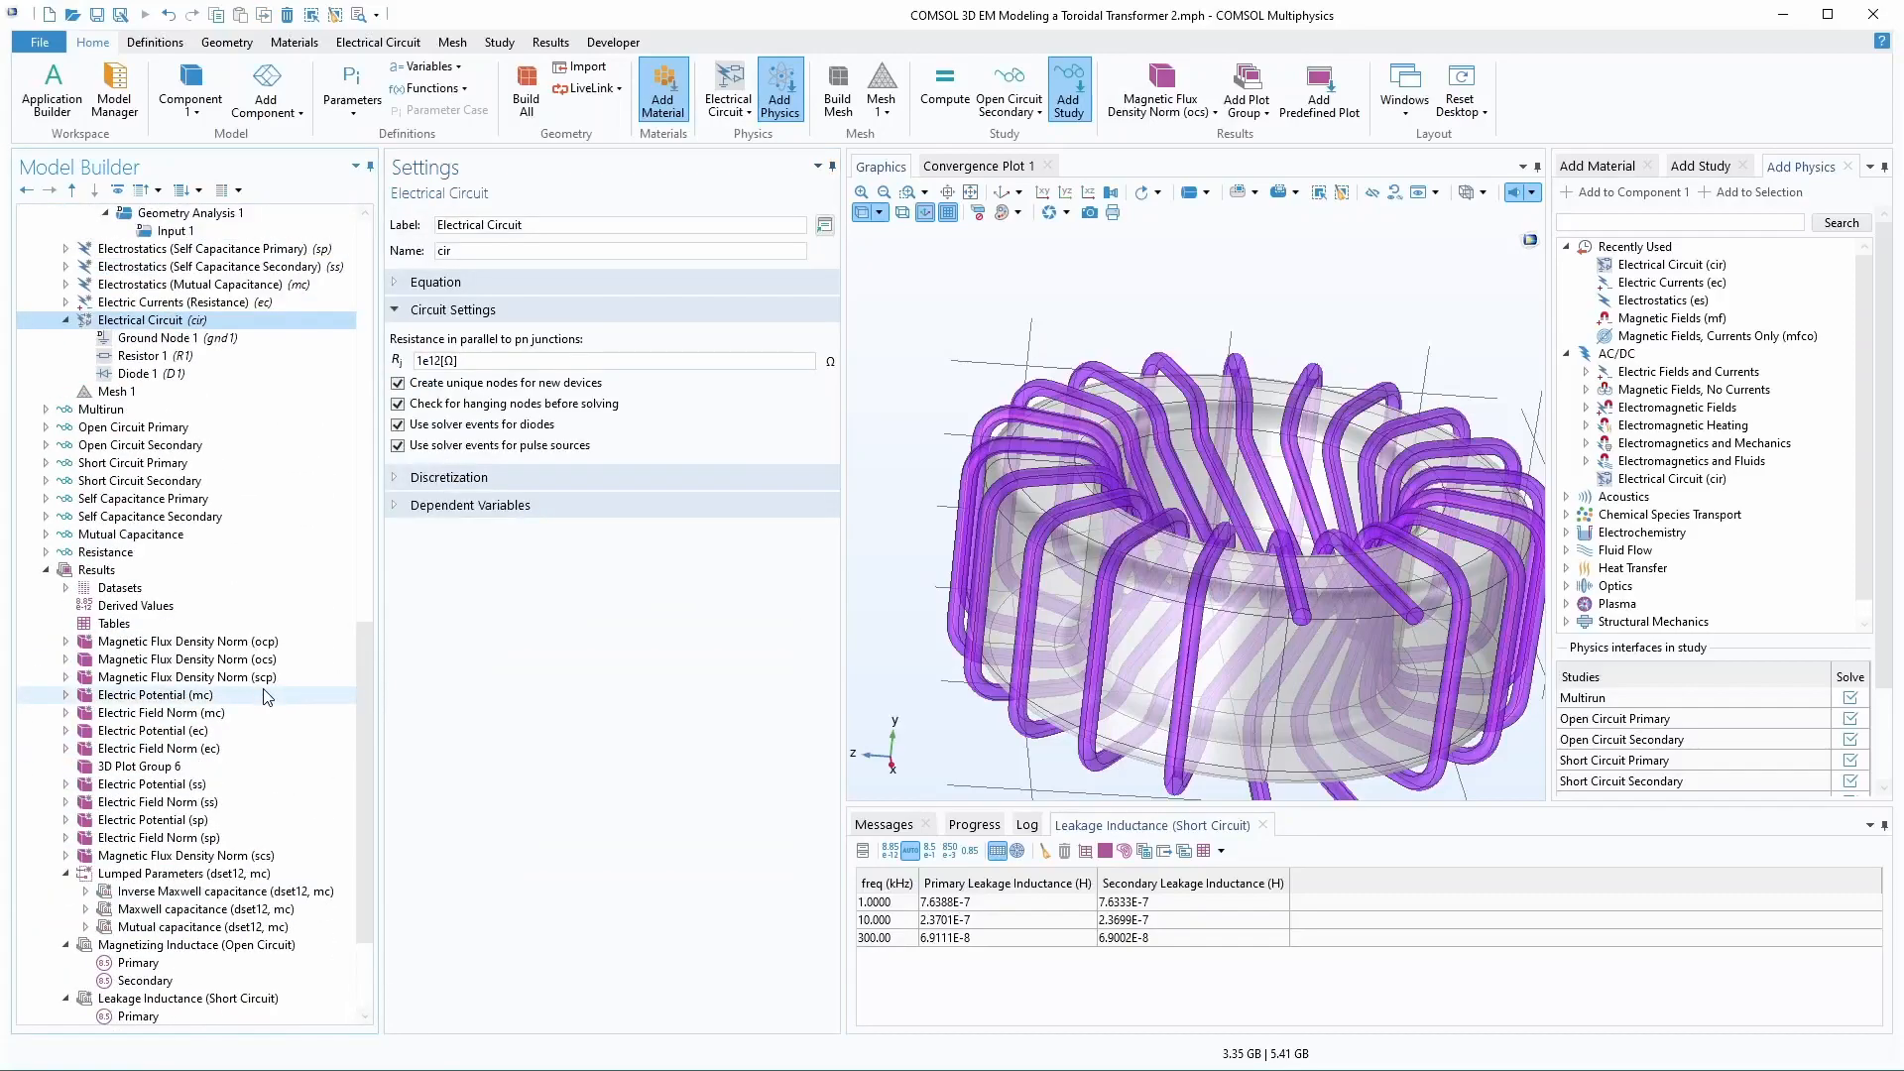
pyautogui.rightClick(159, 319)
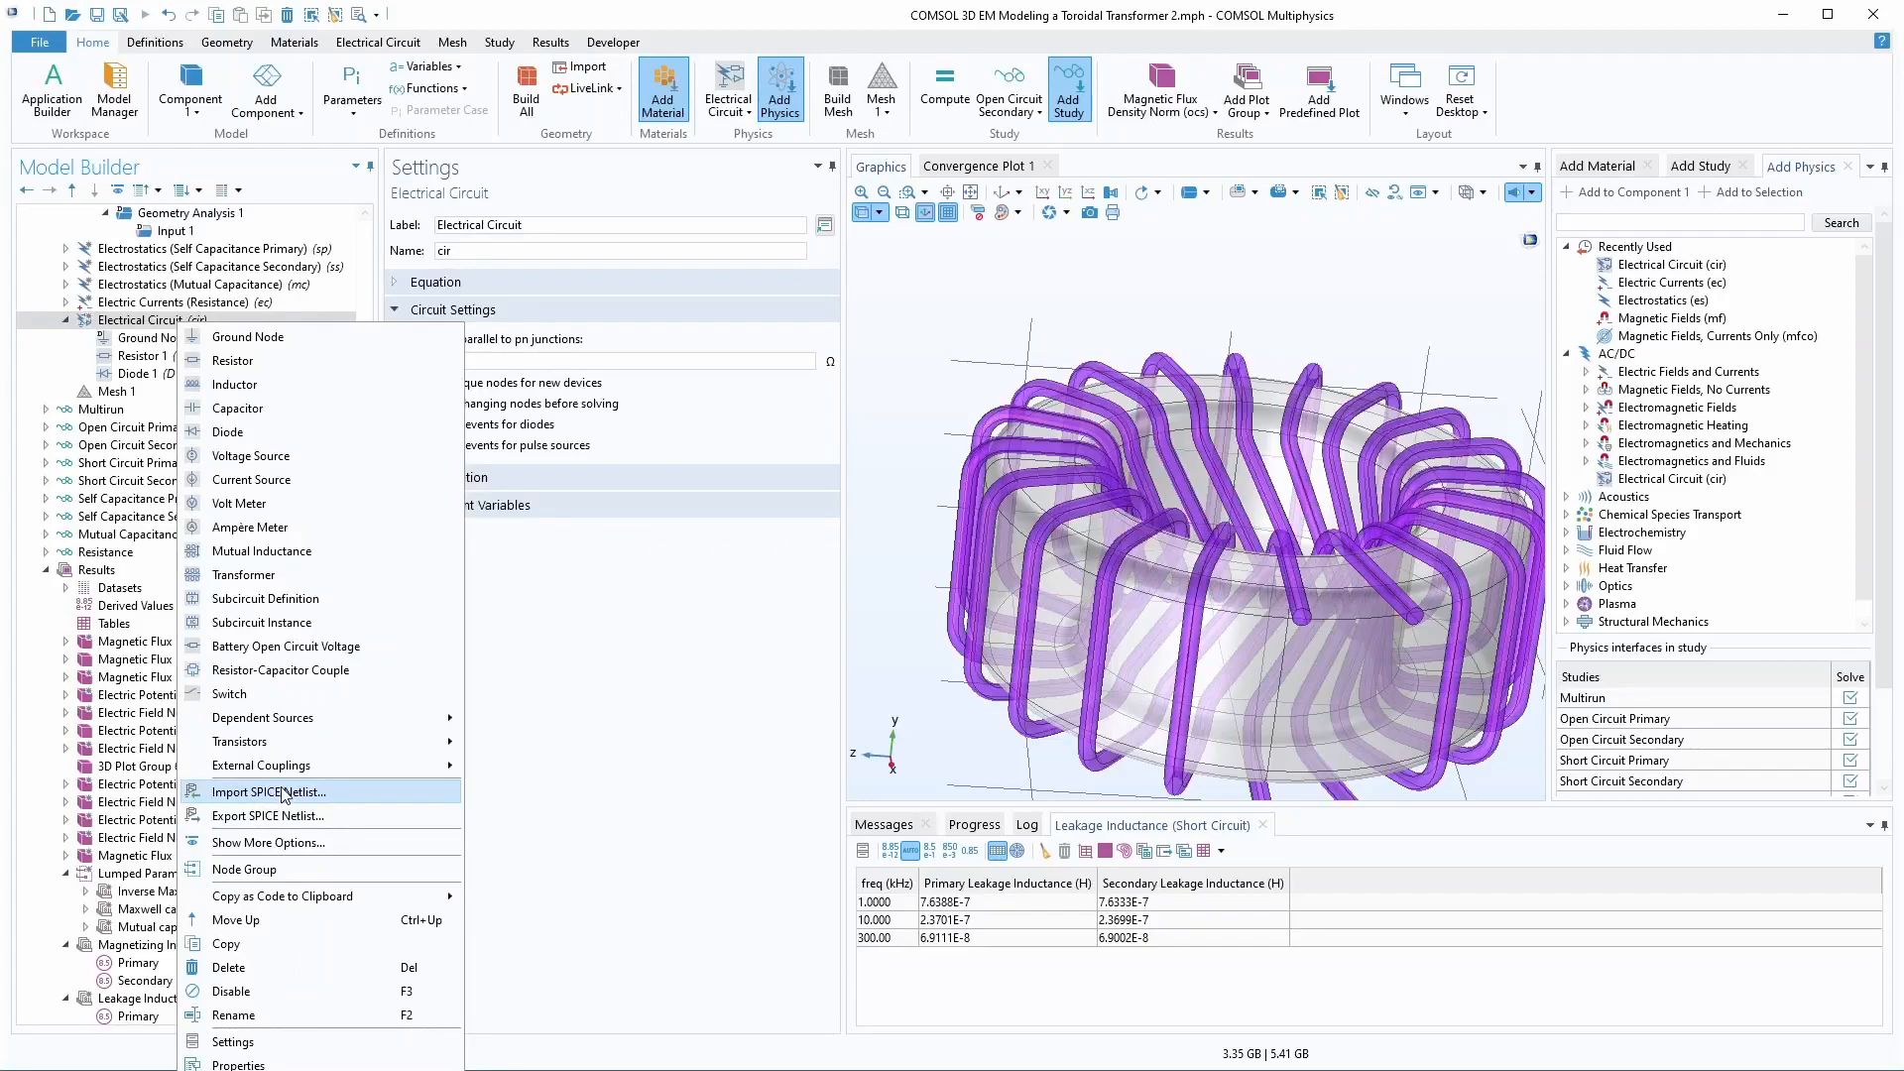
pyautogui.click(315, 792)
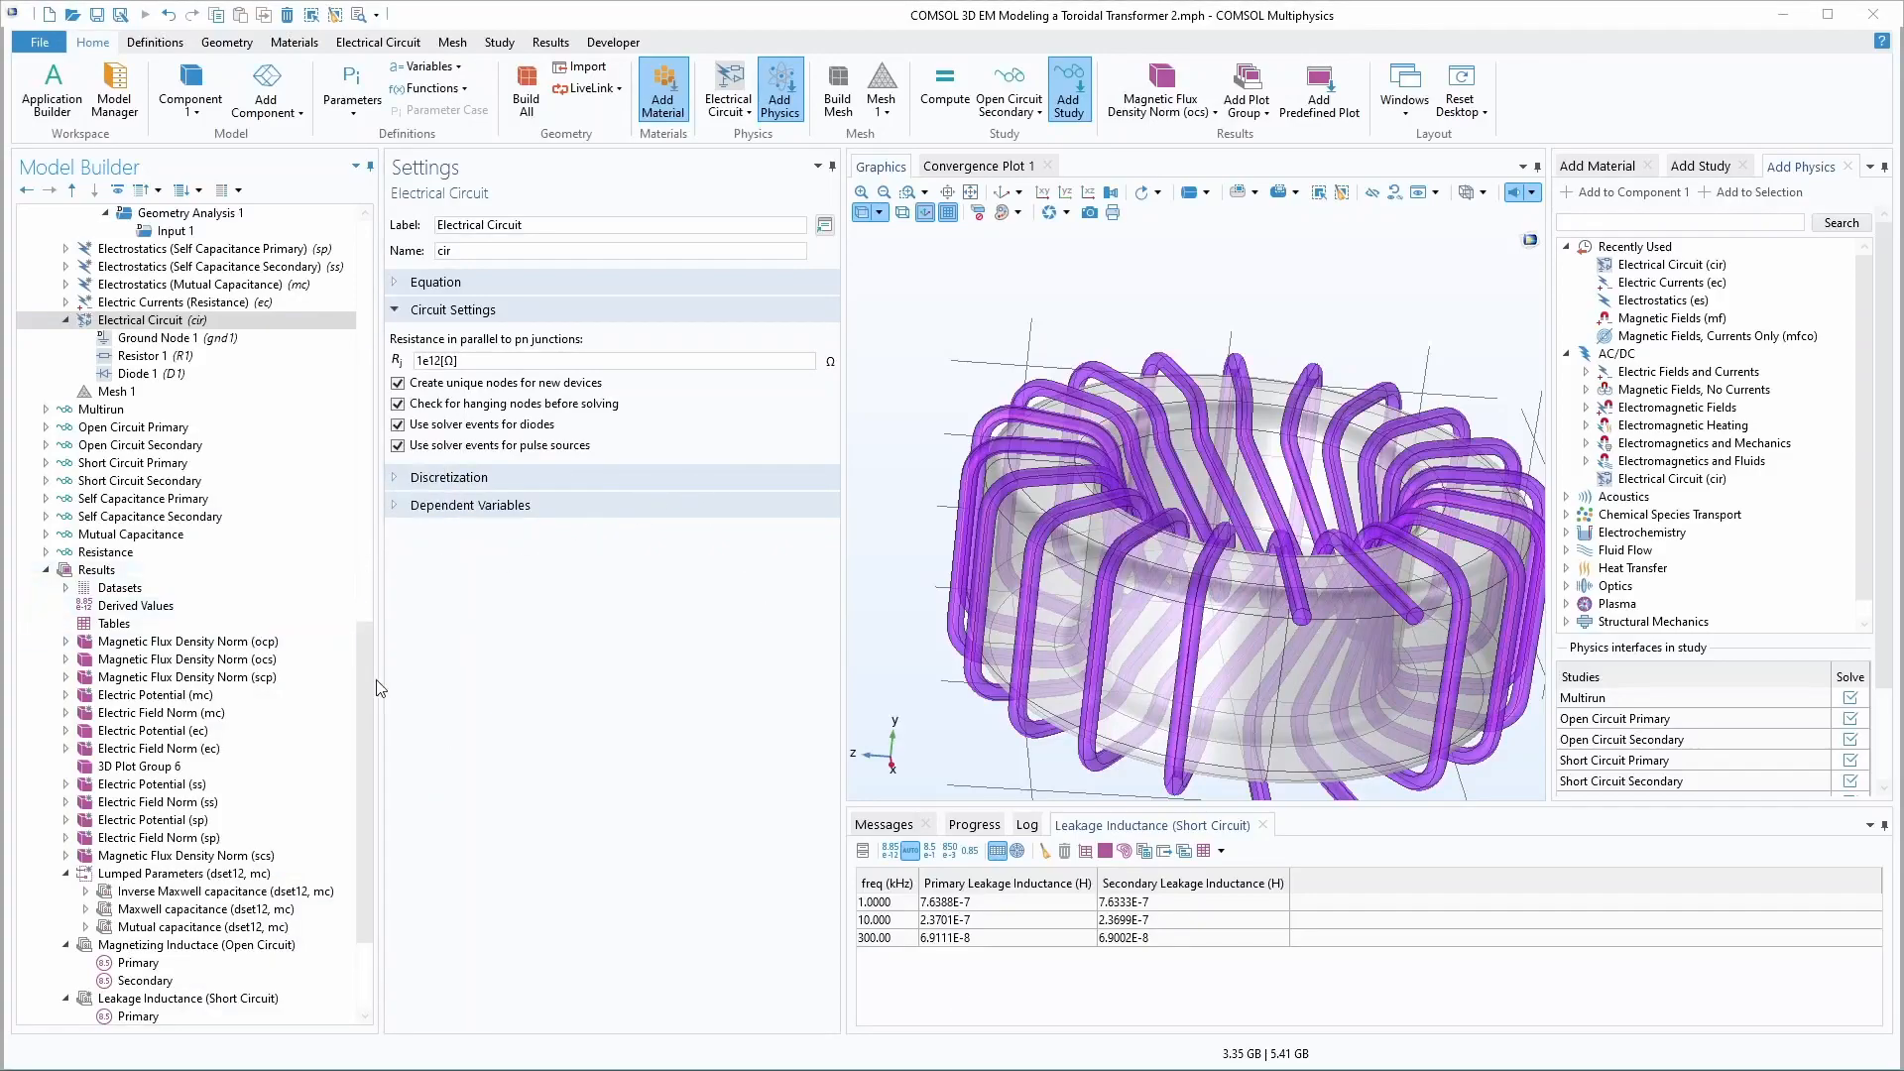
# - Check the Circuit Extractor entry under AC/DC Module in the add-in libraries
pyautogui.moveTo(371, 696); pyautogui.dragTo(372, 289)
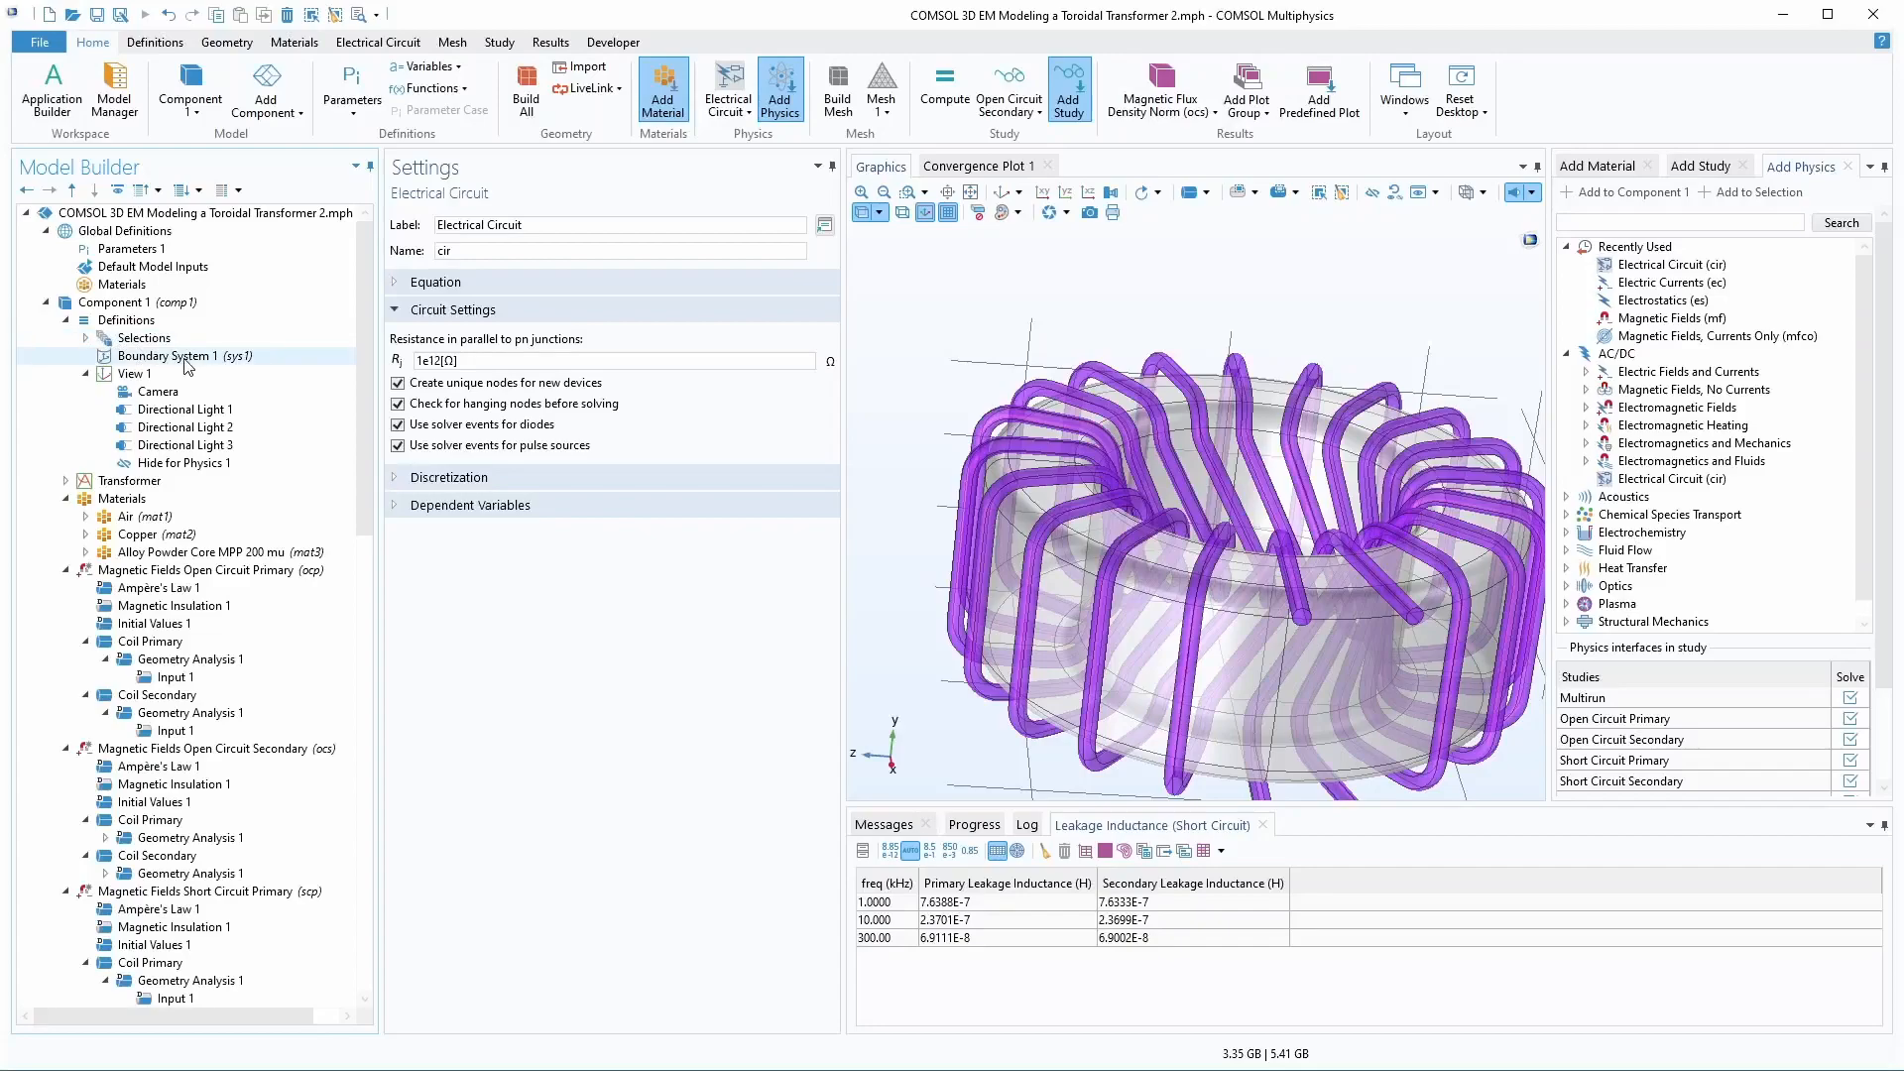
pyautogui.click(613, 43)
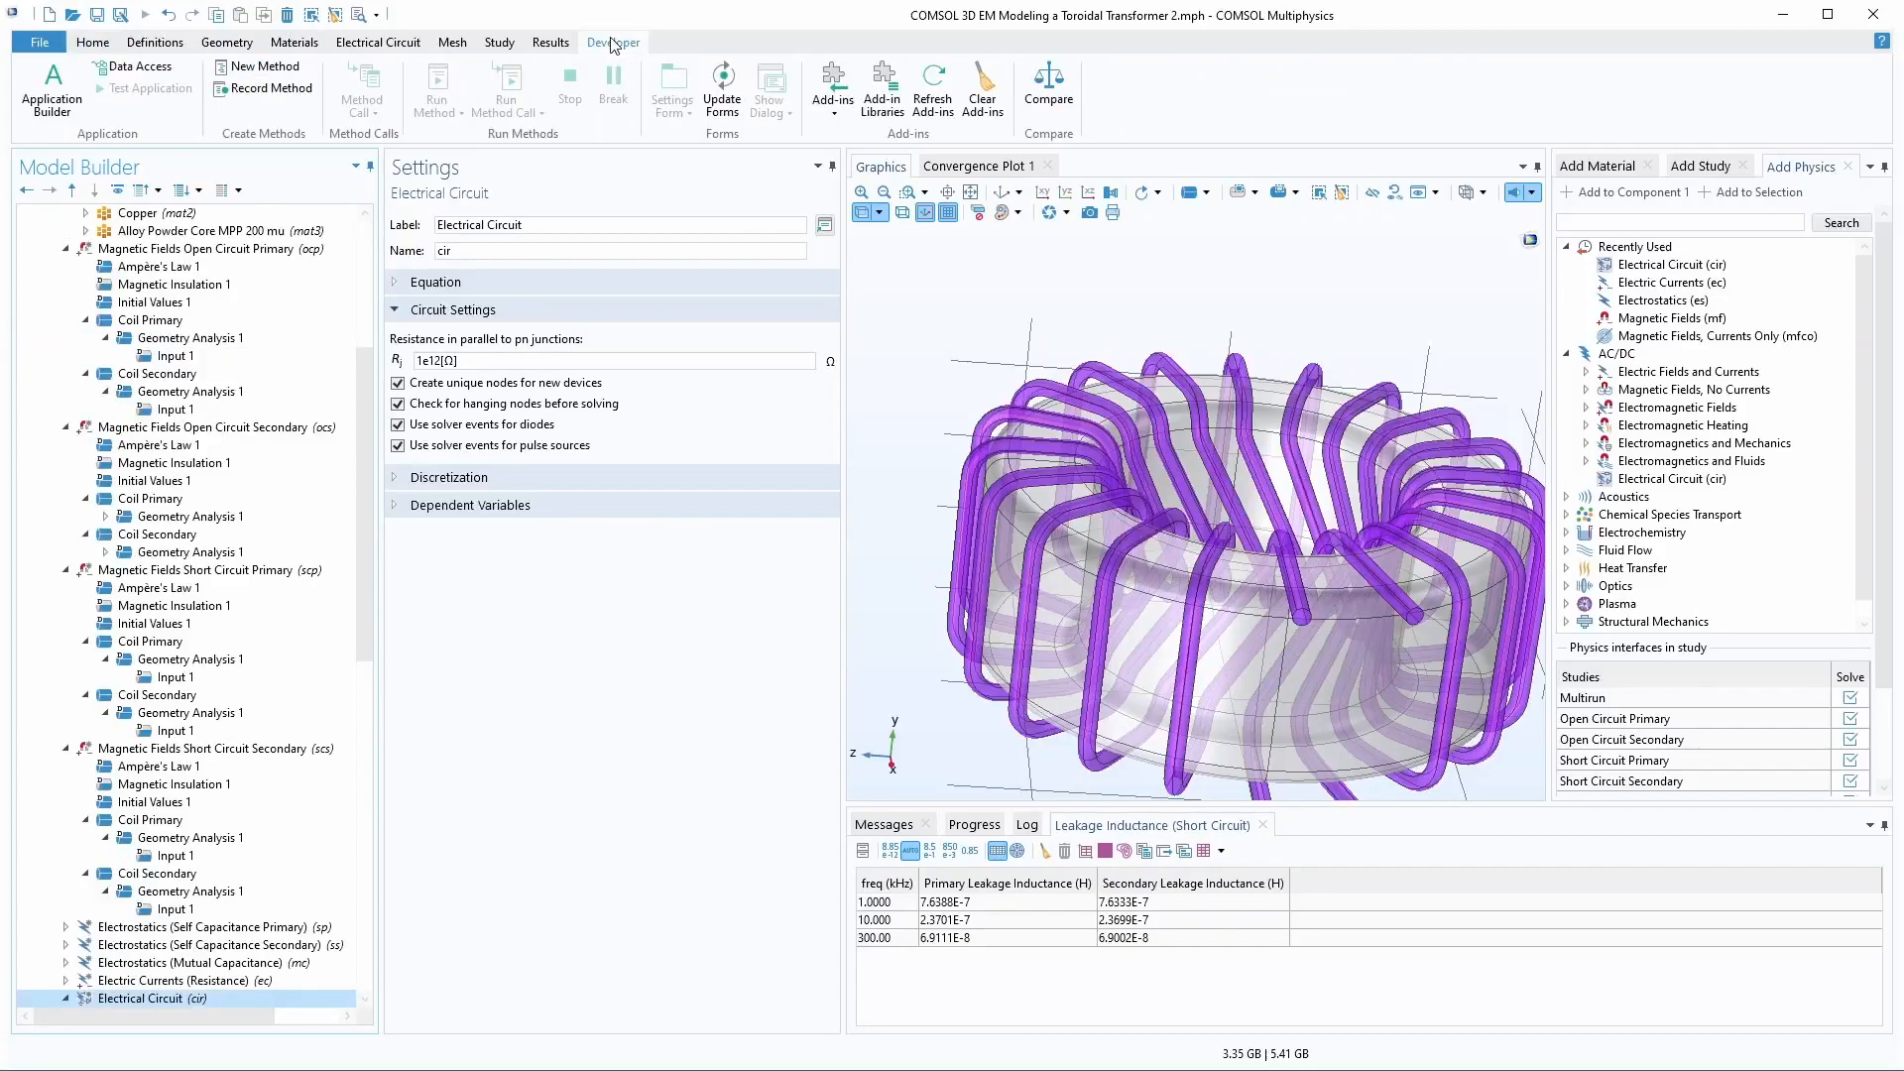
pyautogui.click(880, 87)
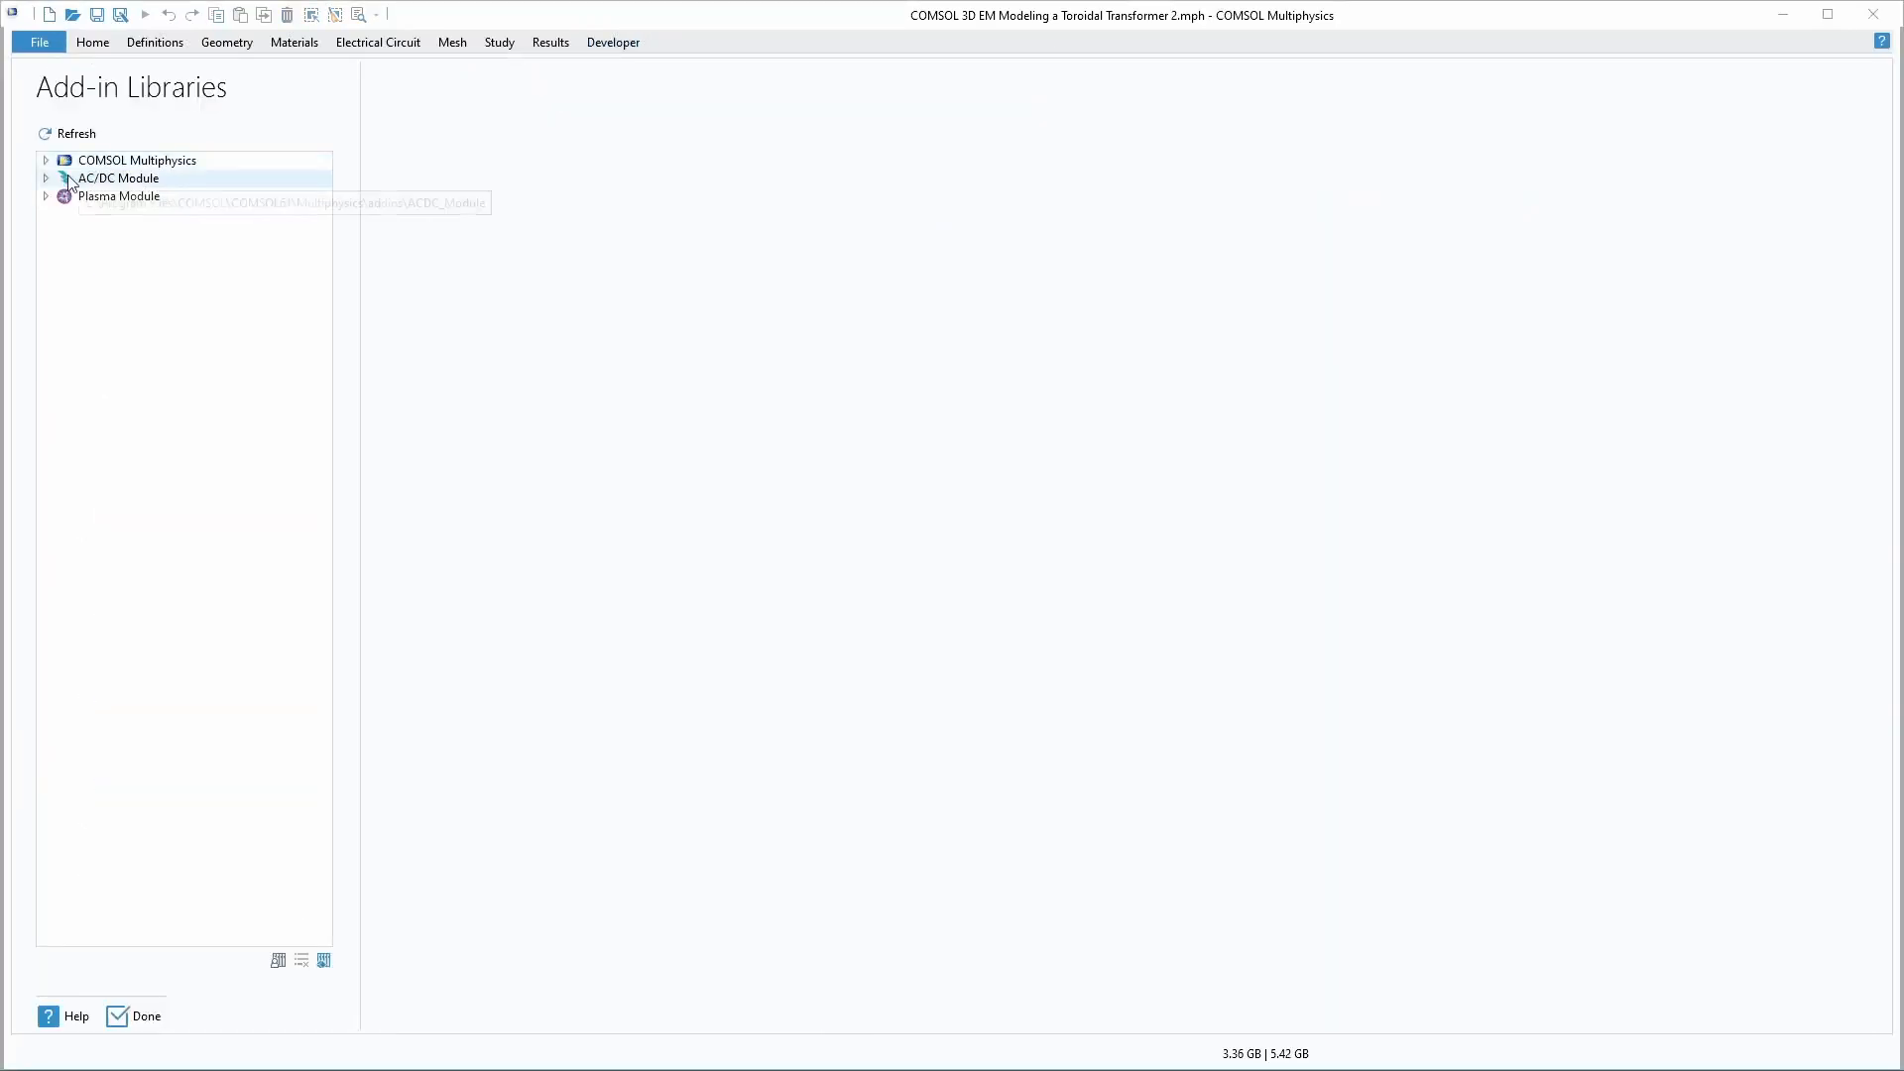
pyautogui.click(45, 177)
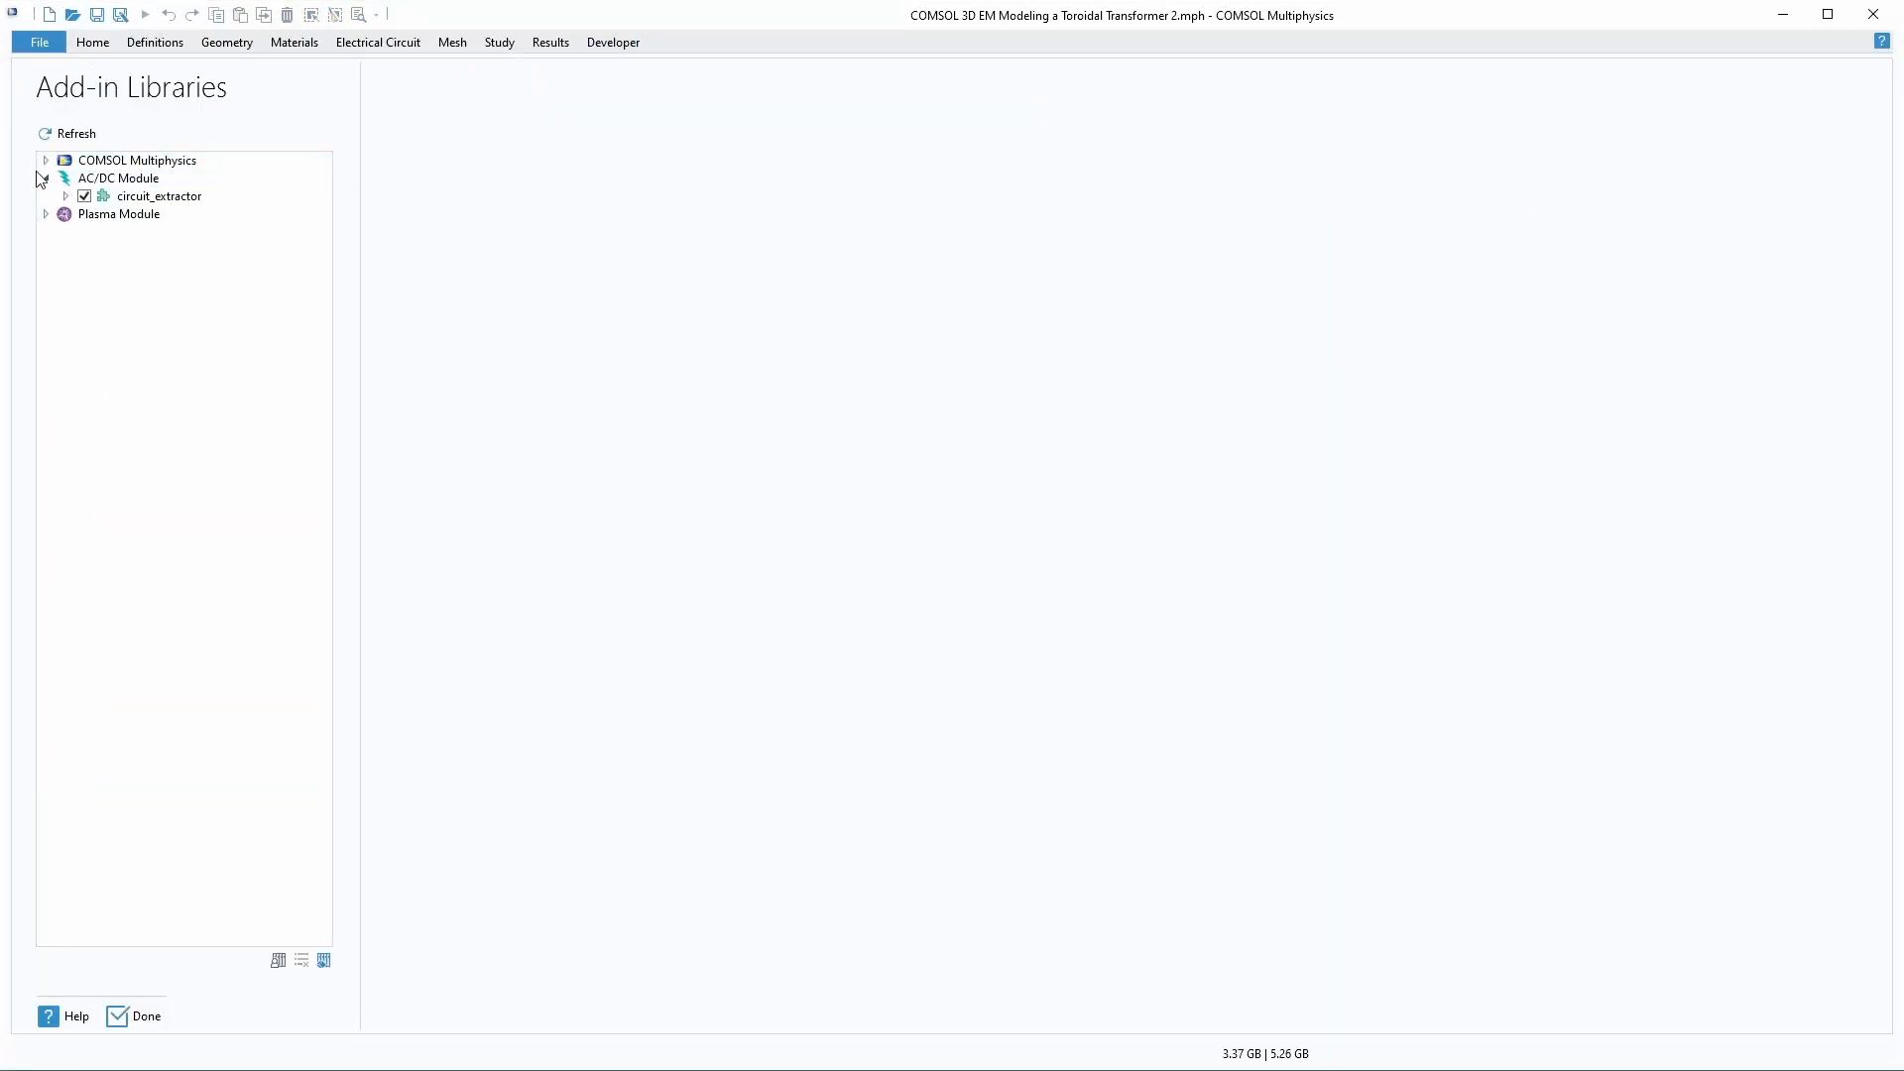
pyautogui.click(88, 203)
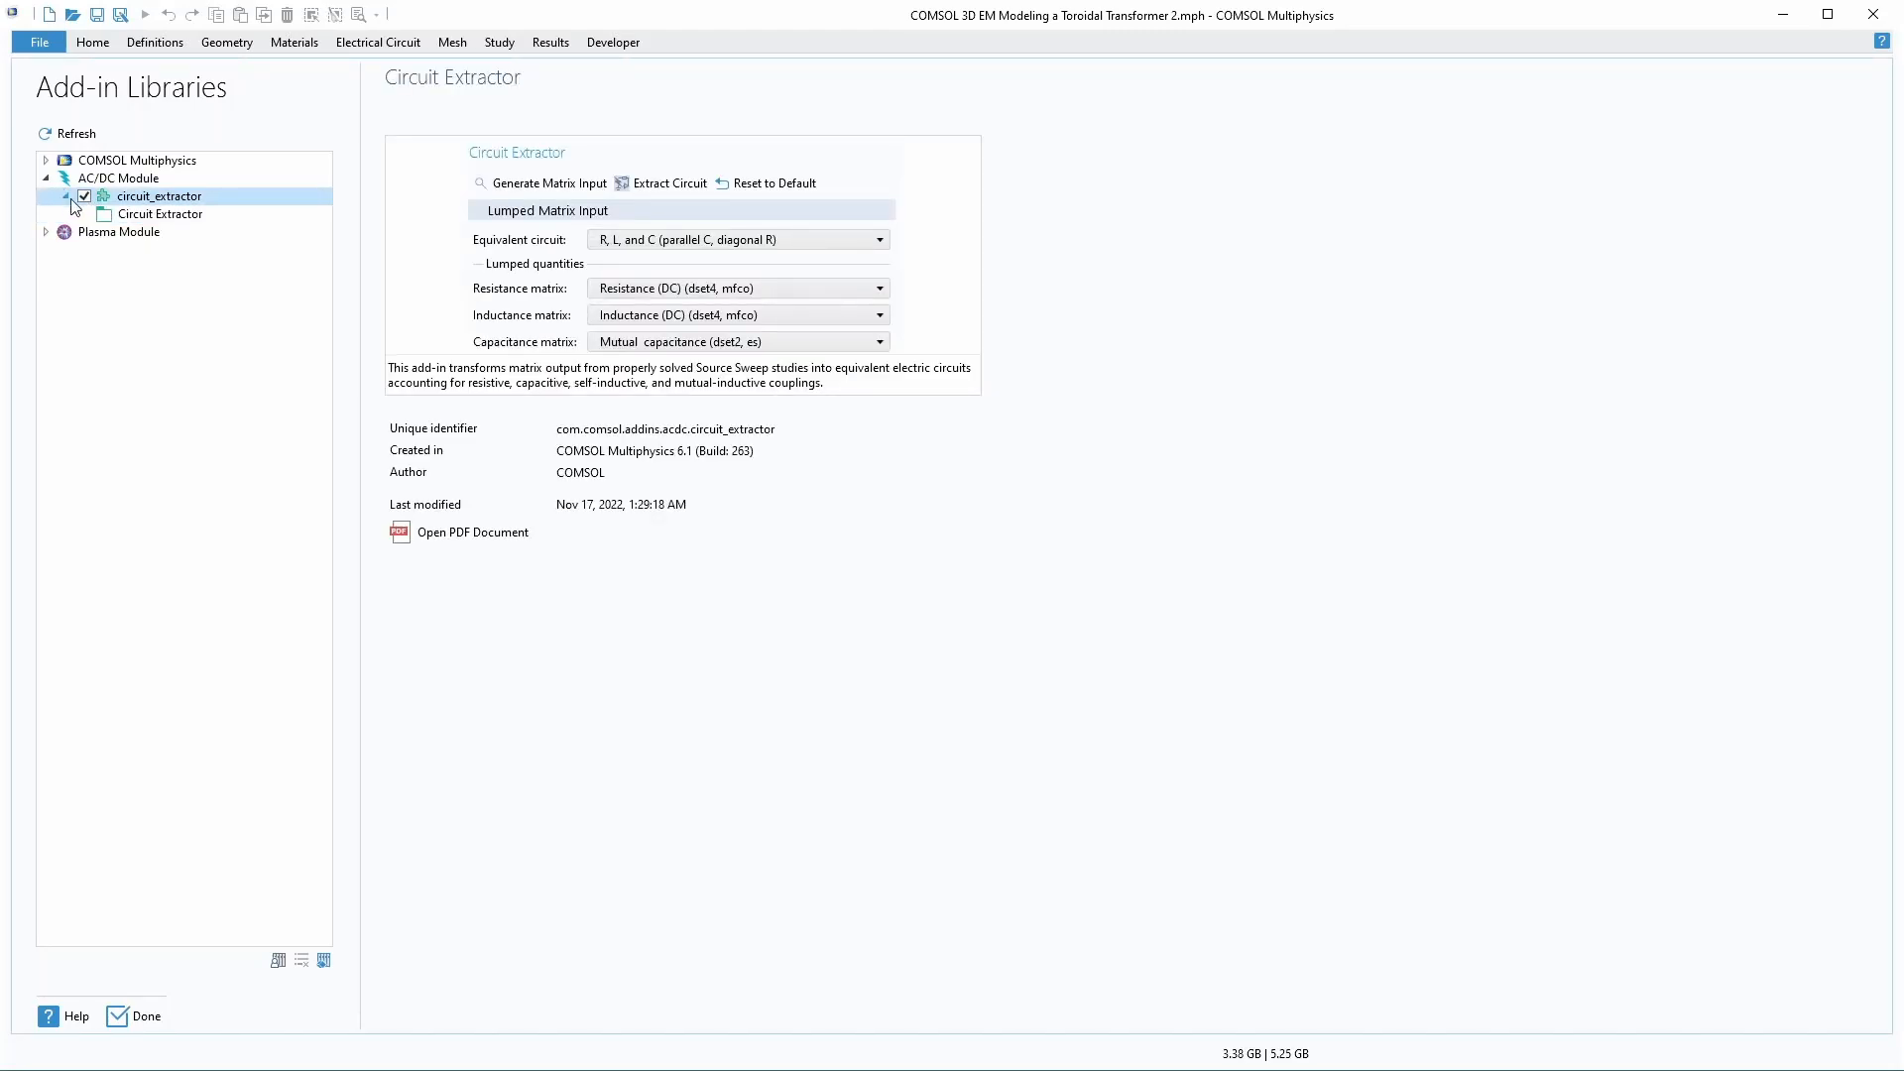
pyautogui.click(117, 214)
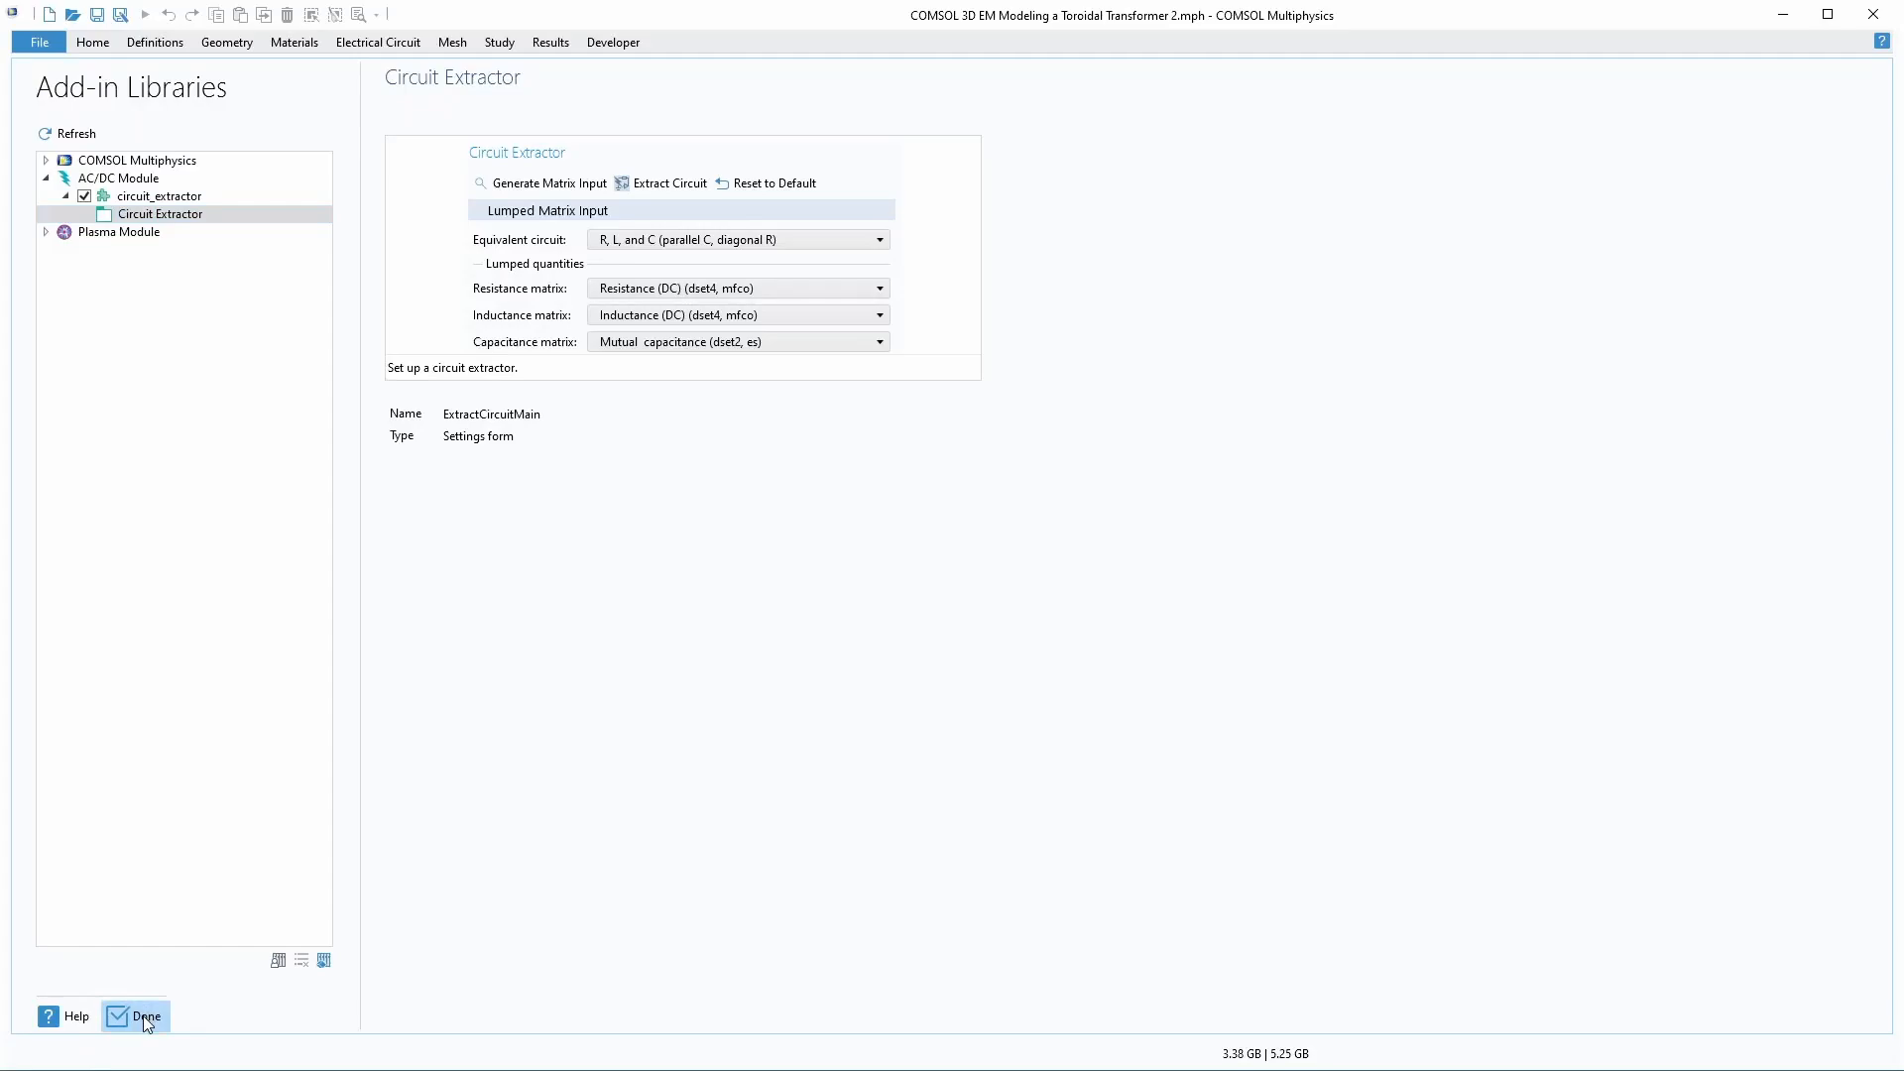
pyautogui.click(139, 1015)
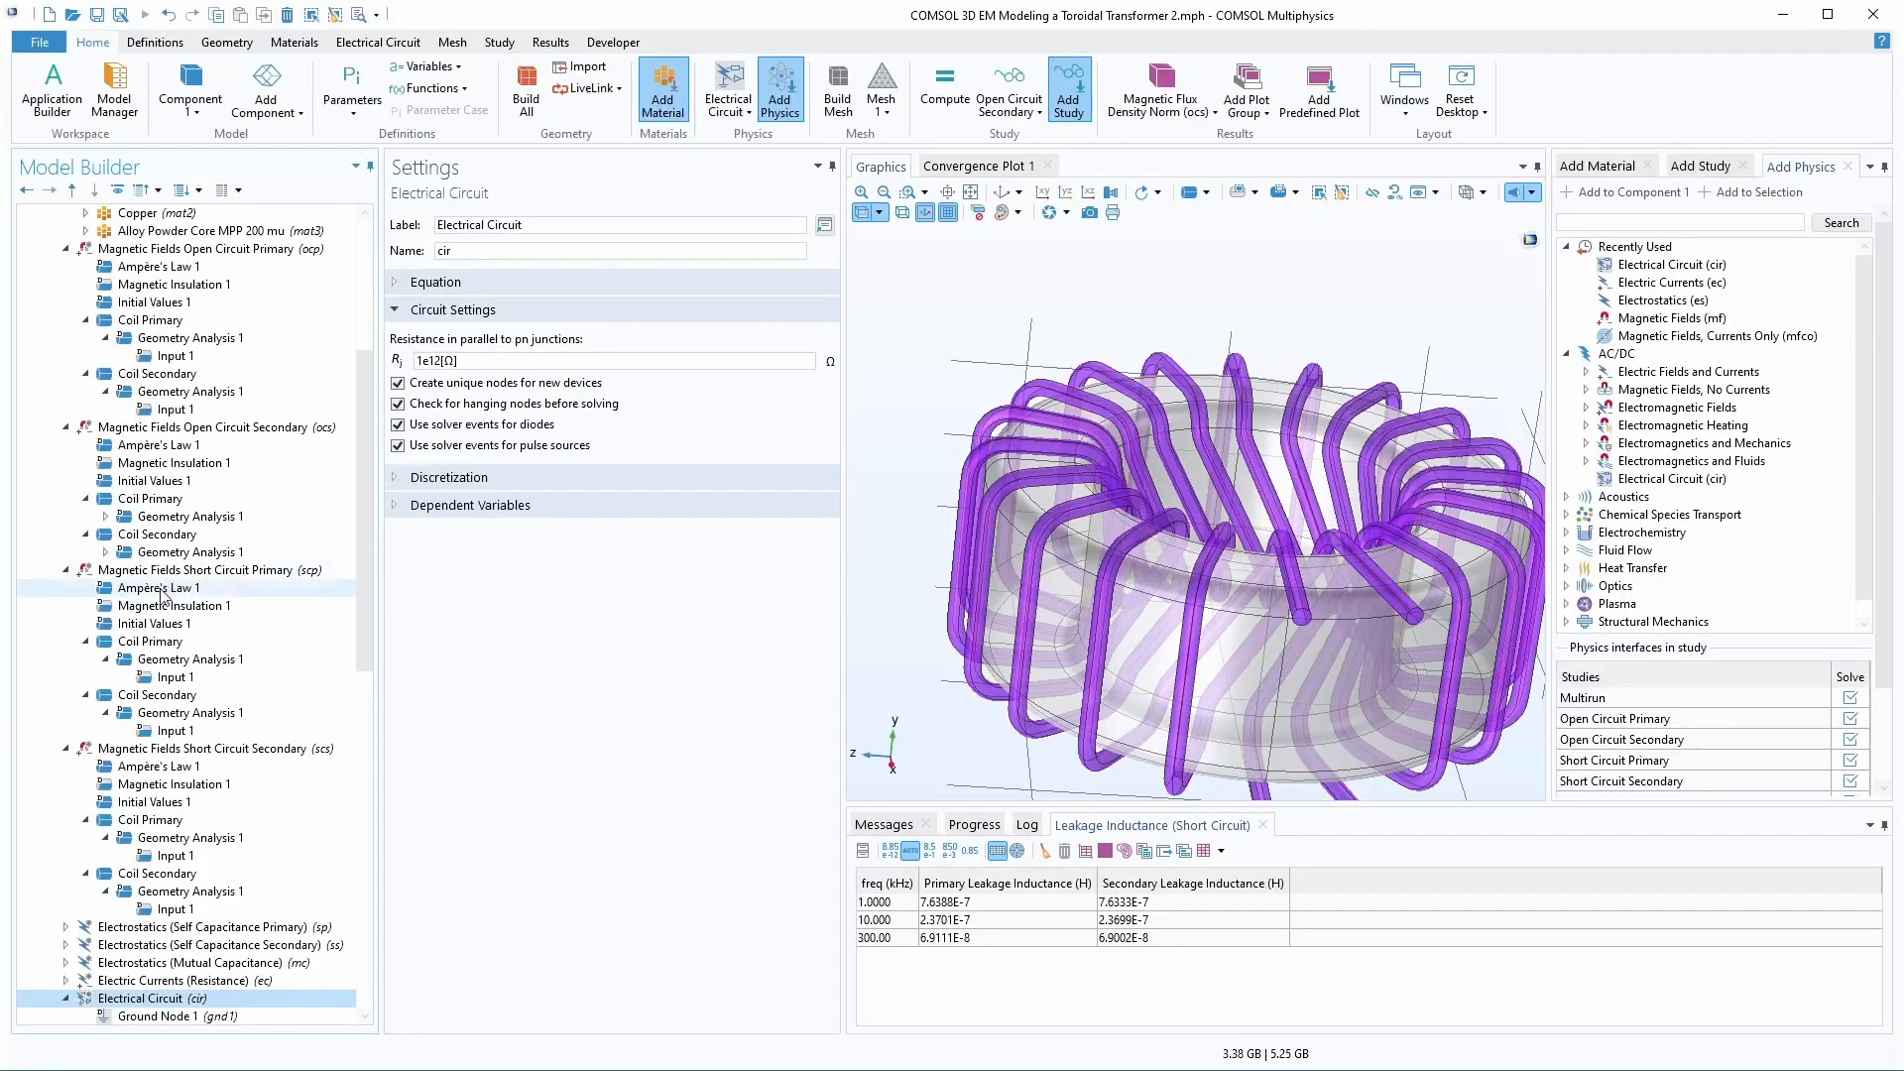
# - Add a Circuit Extractor to Global Definitions and check the resistance matrix choices for the Resistors R only equivalent circuit
pyautogui.click(608, 43)
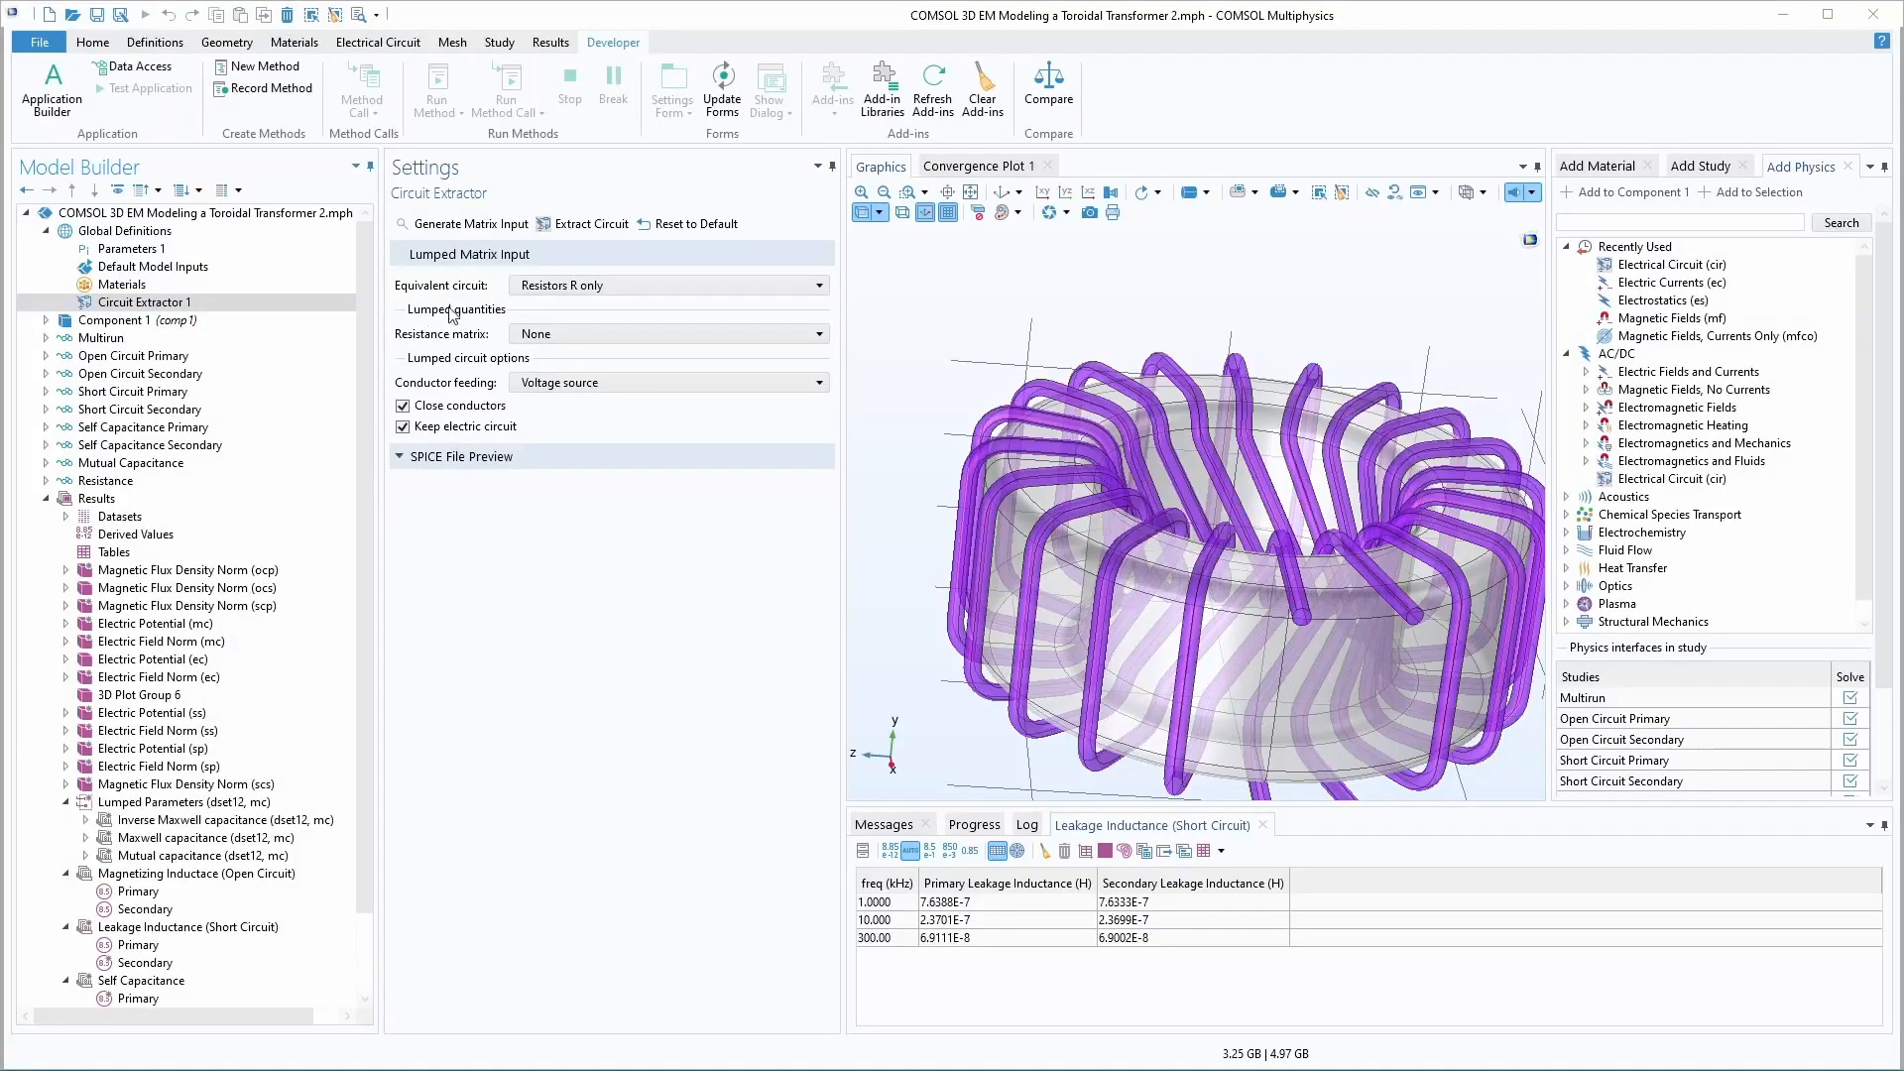
pyautogui.click(802, 287)
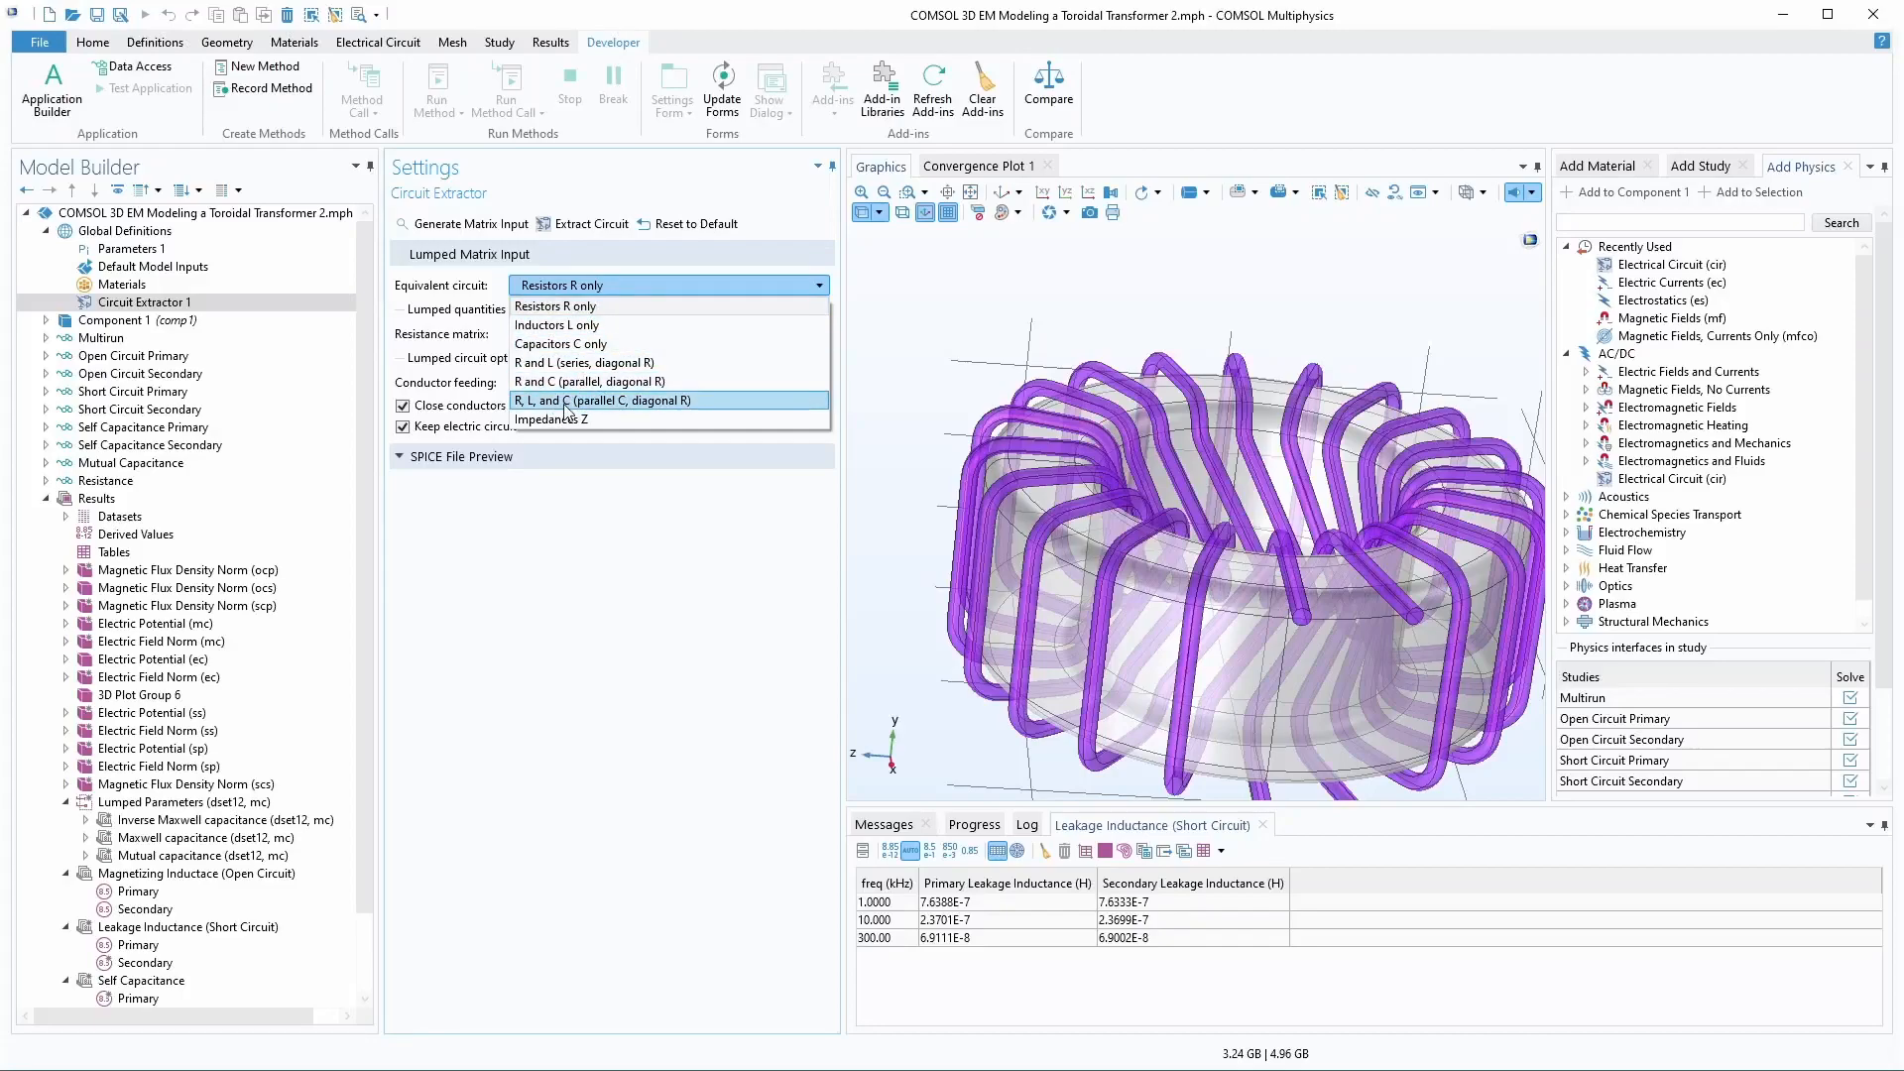
pyautogui.click(553, 314)
pyautogui.click(557, 336)
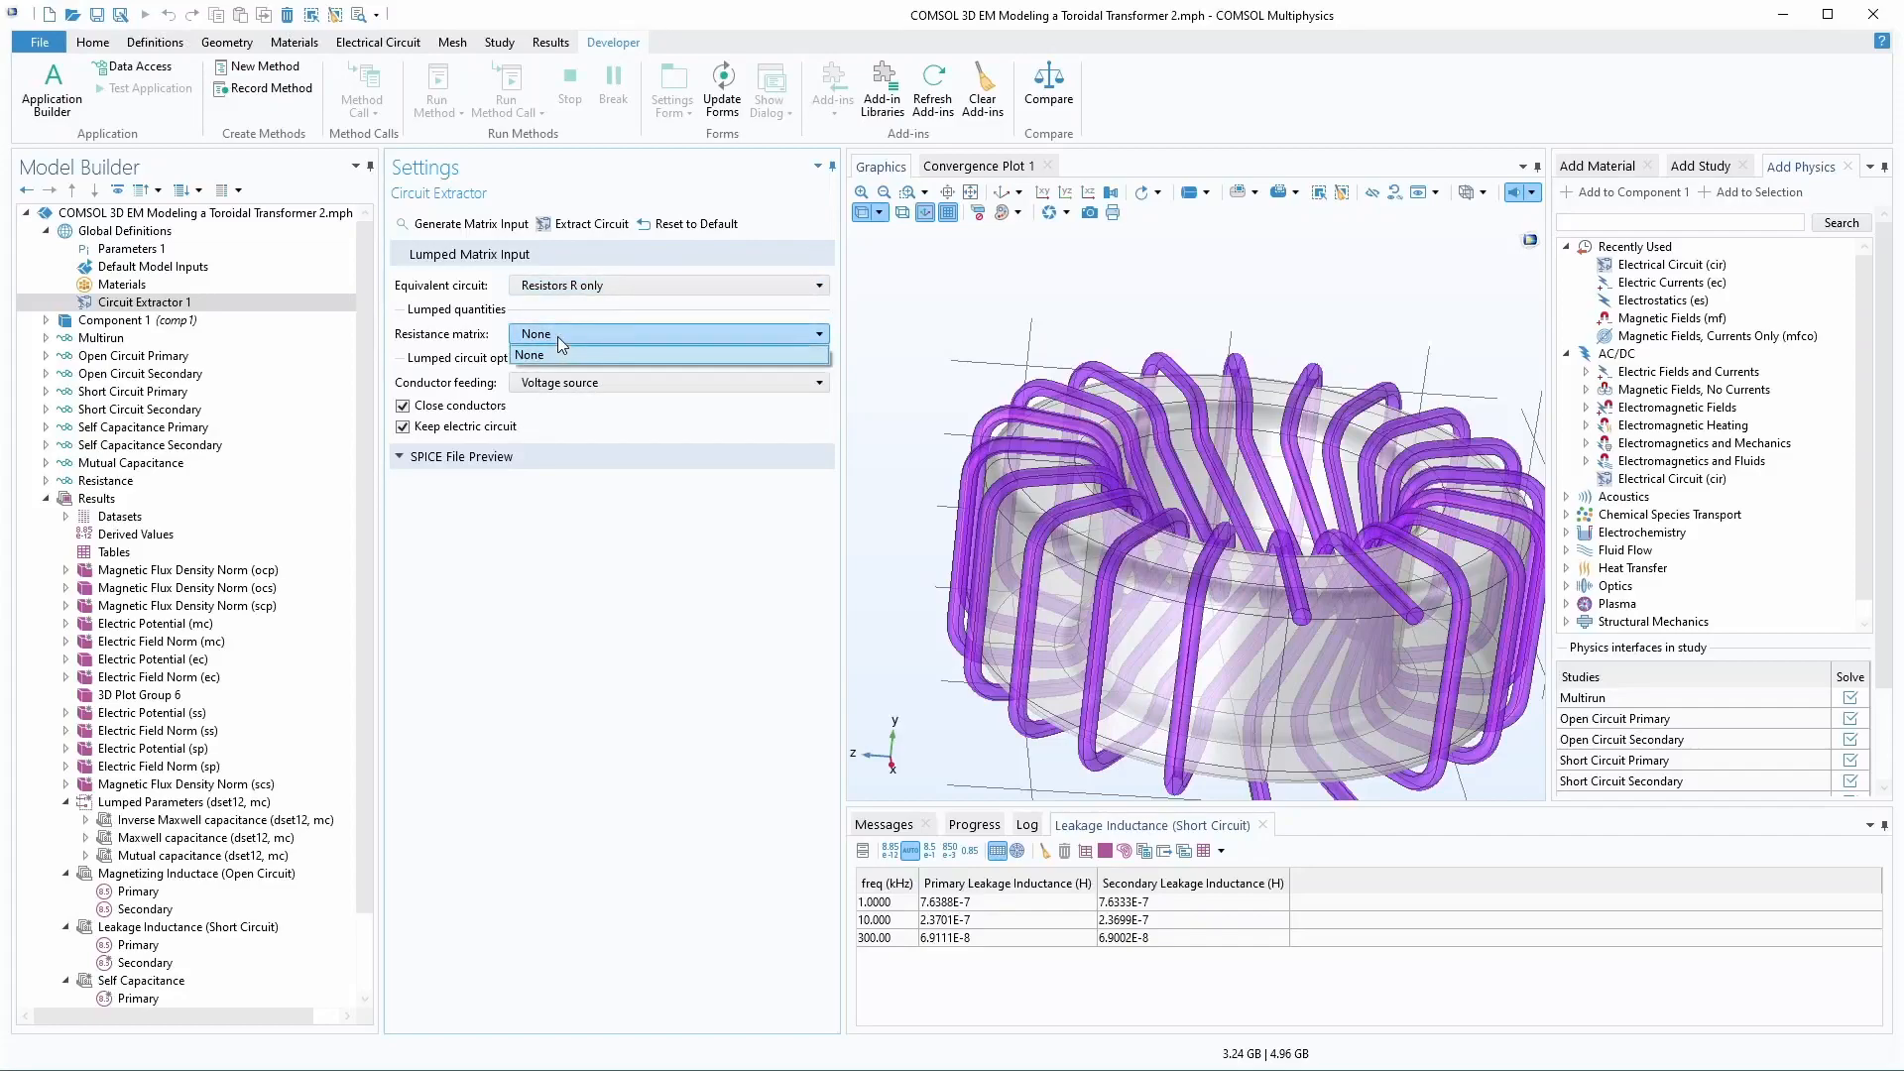
pyautogui.click(557, 336)
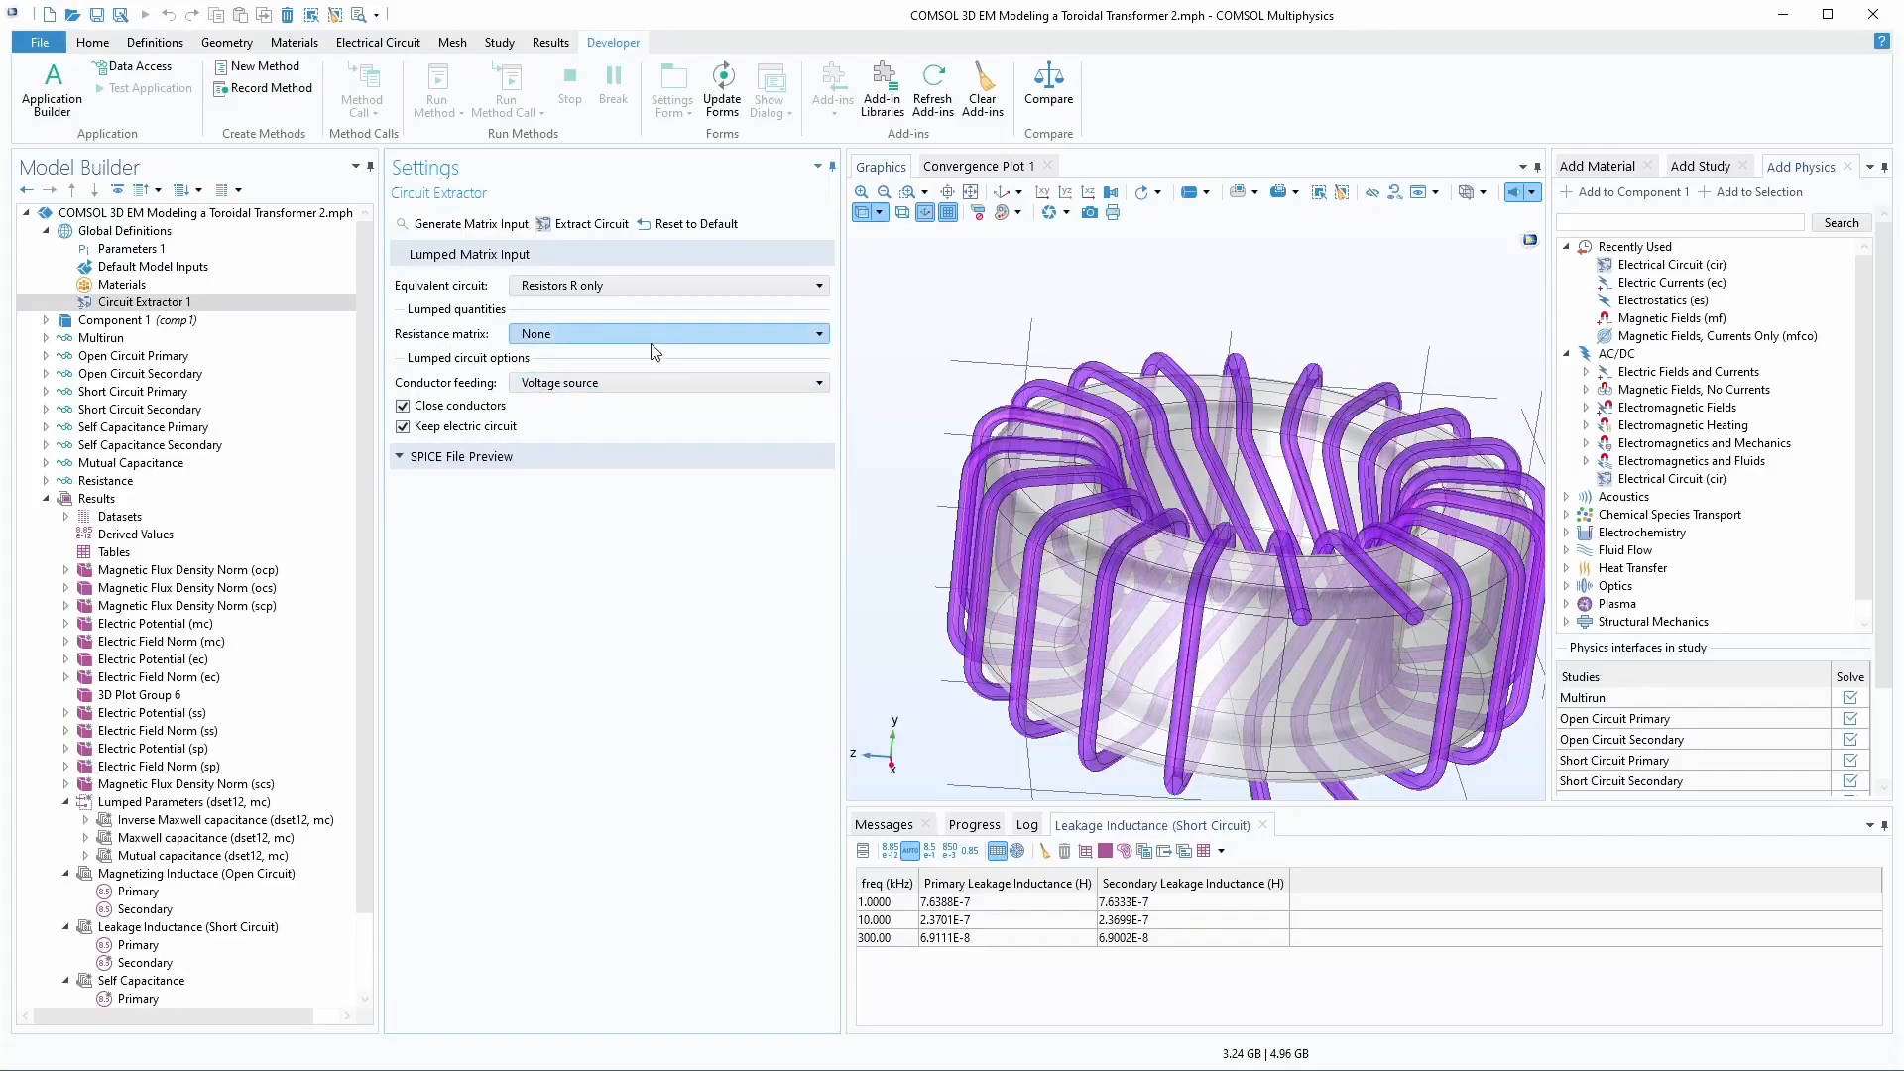
# - Try Capacitors C only with the Mutual capacitance (dset12, mc) matrix, and switch the equivalent circuit to R, L, and C (parallel C, diagonal R)
pyautogui.click(660, 288)
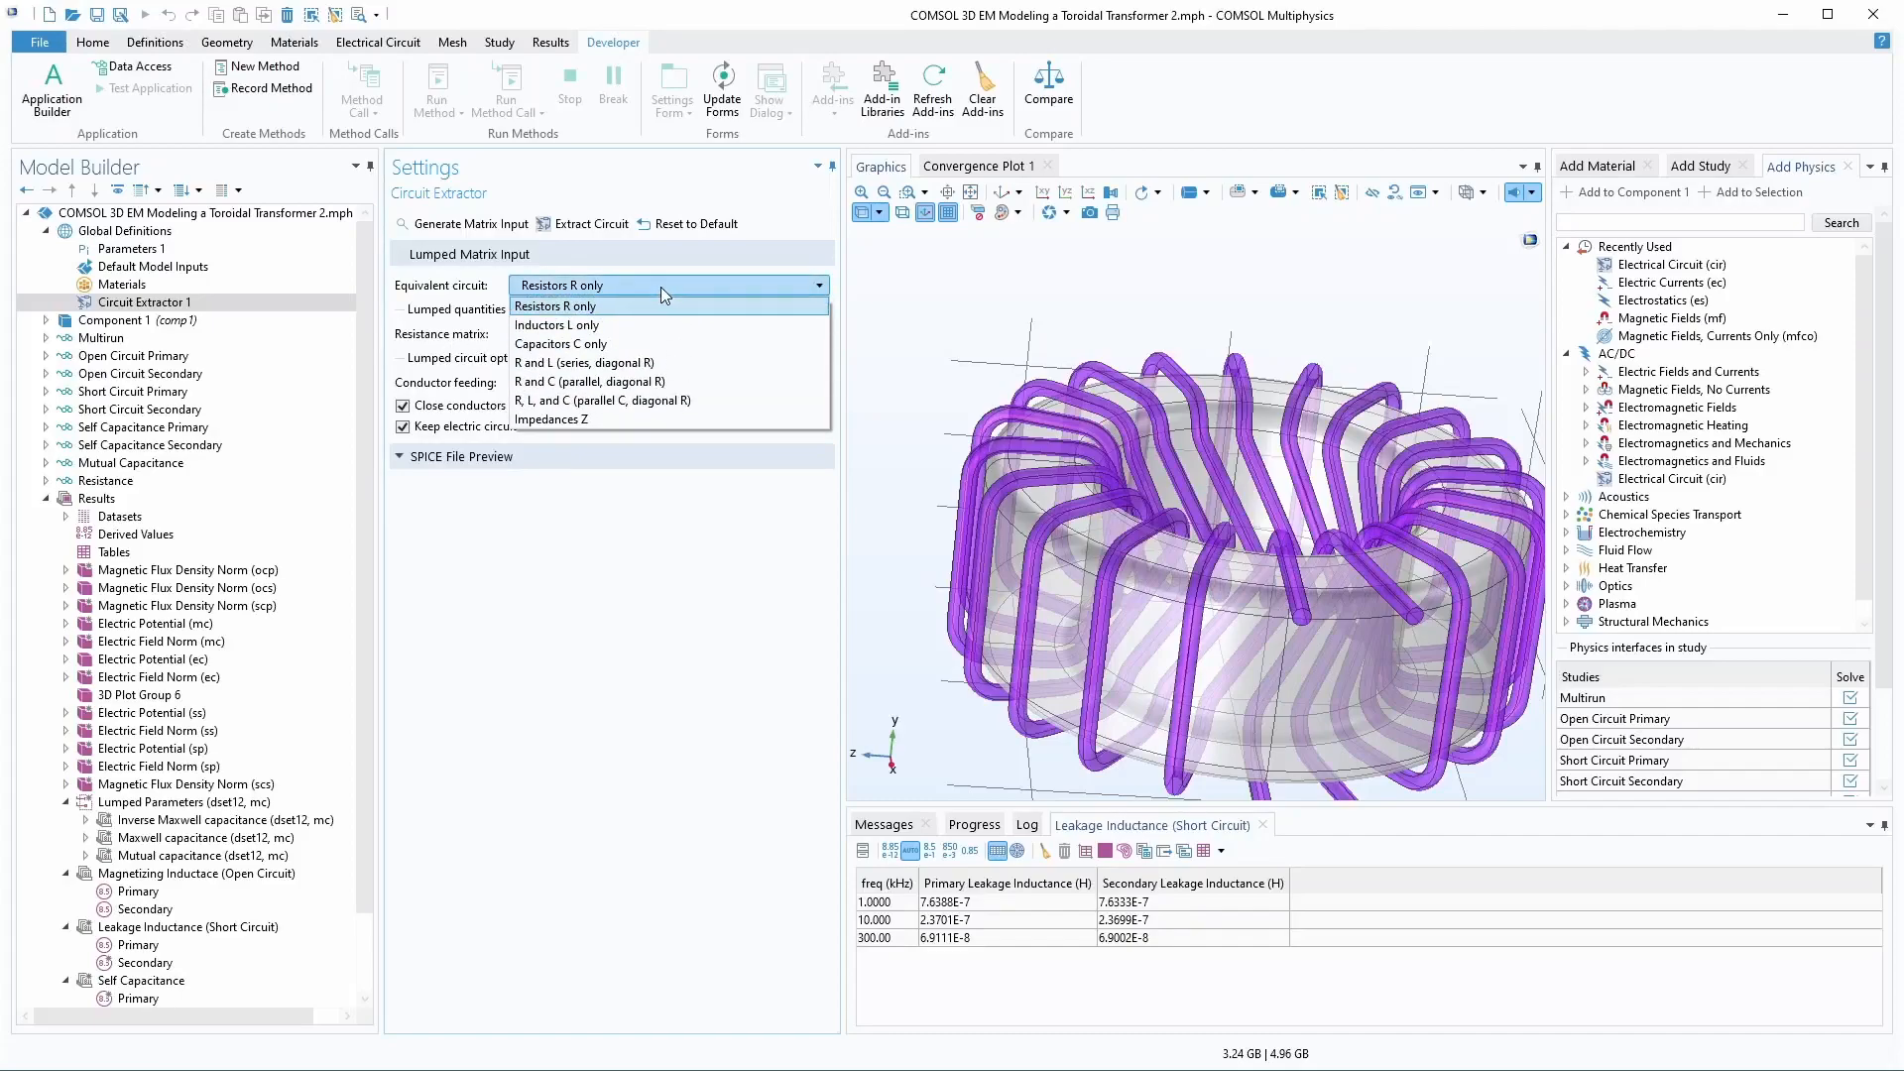
pyautogui.click(629, 348)
pyautogui.click(629, 340)
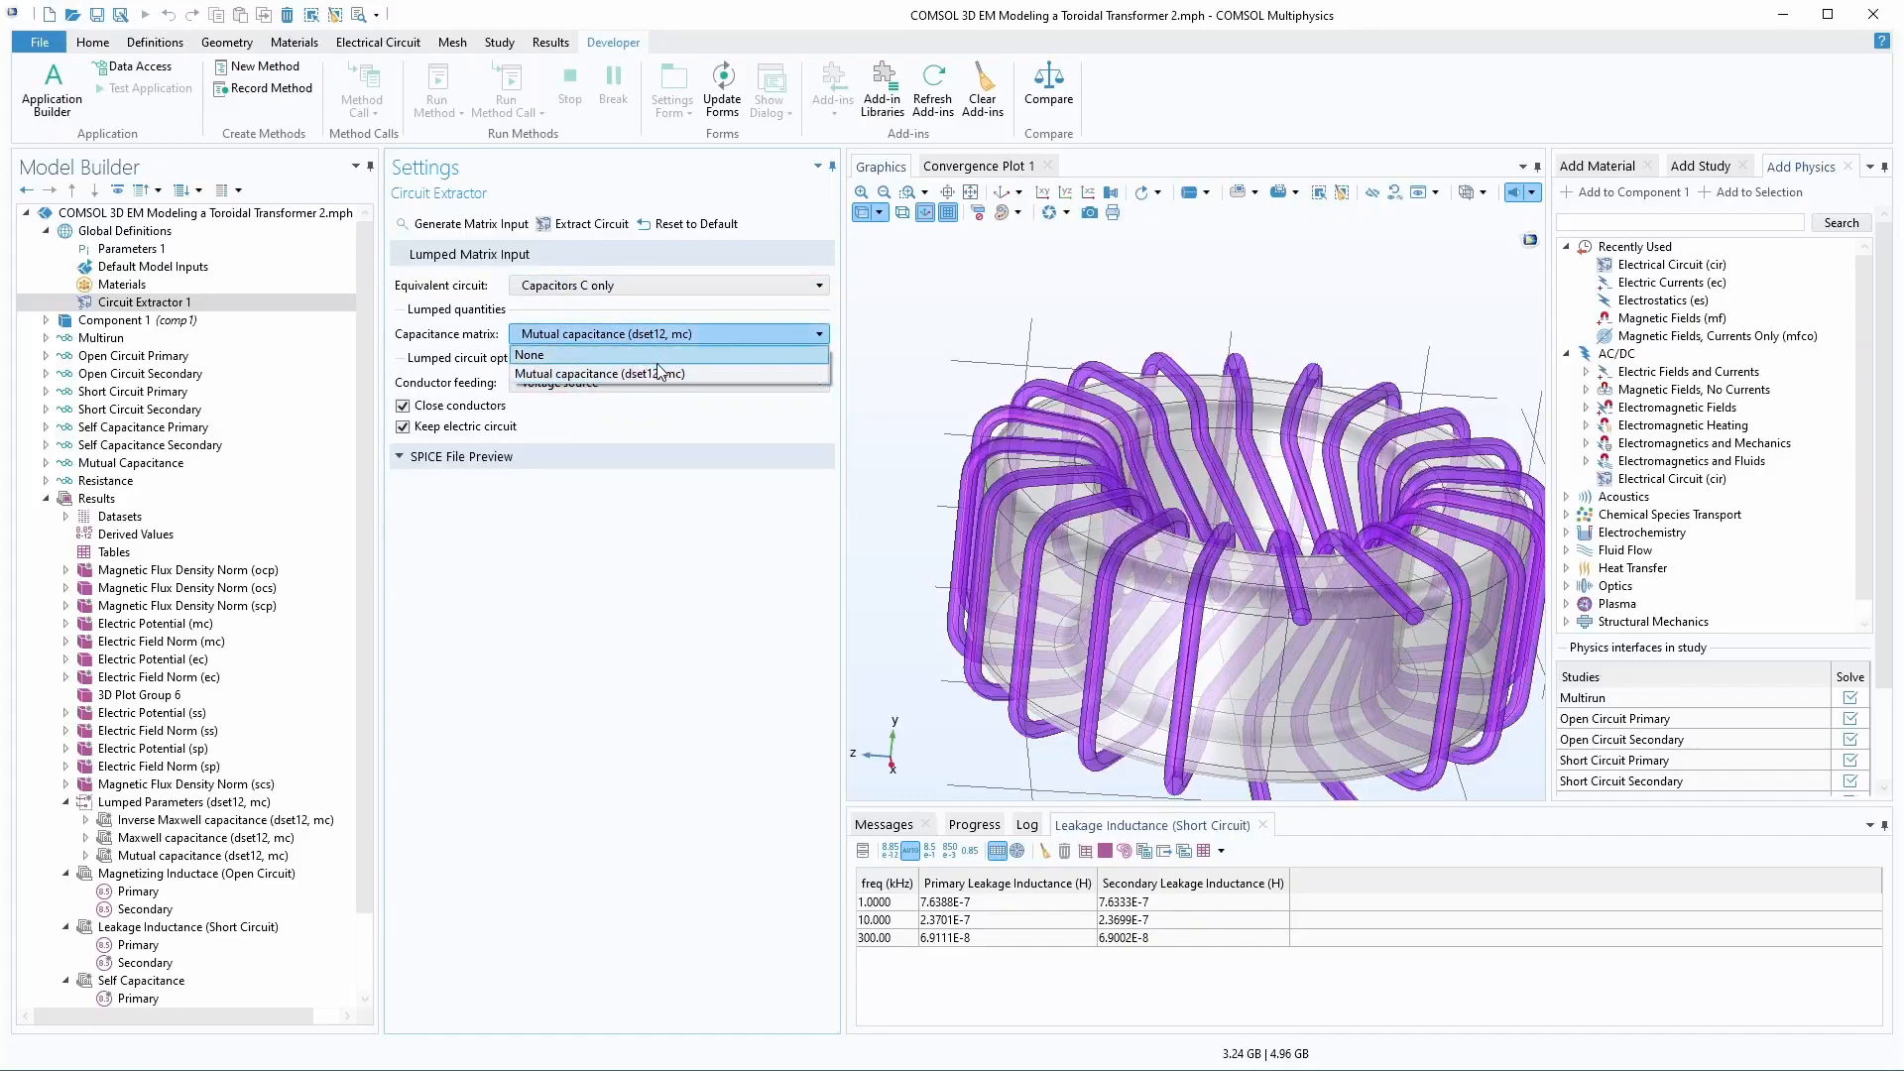
pyautogui.click(623, 373)
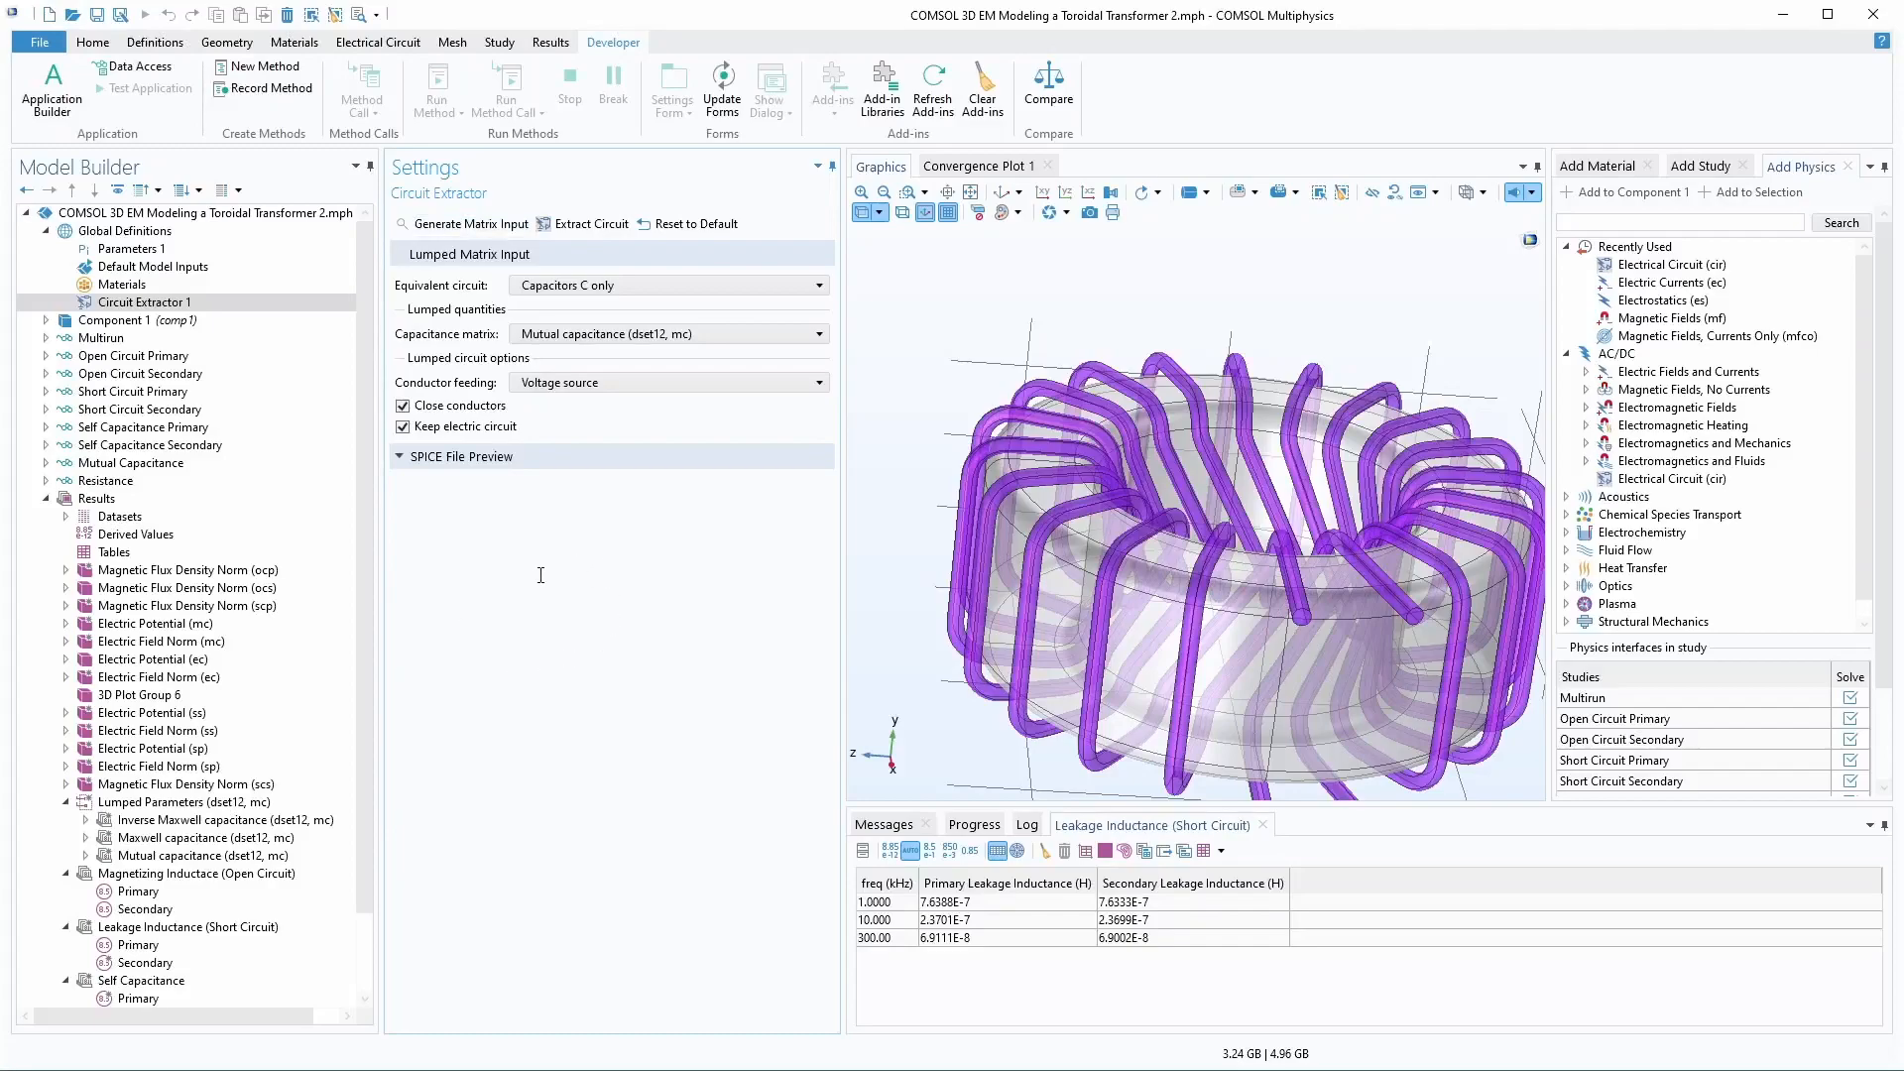
pyautogui.click(609, 293)
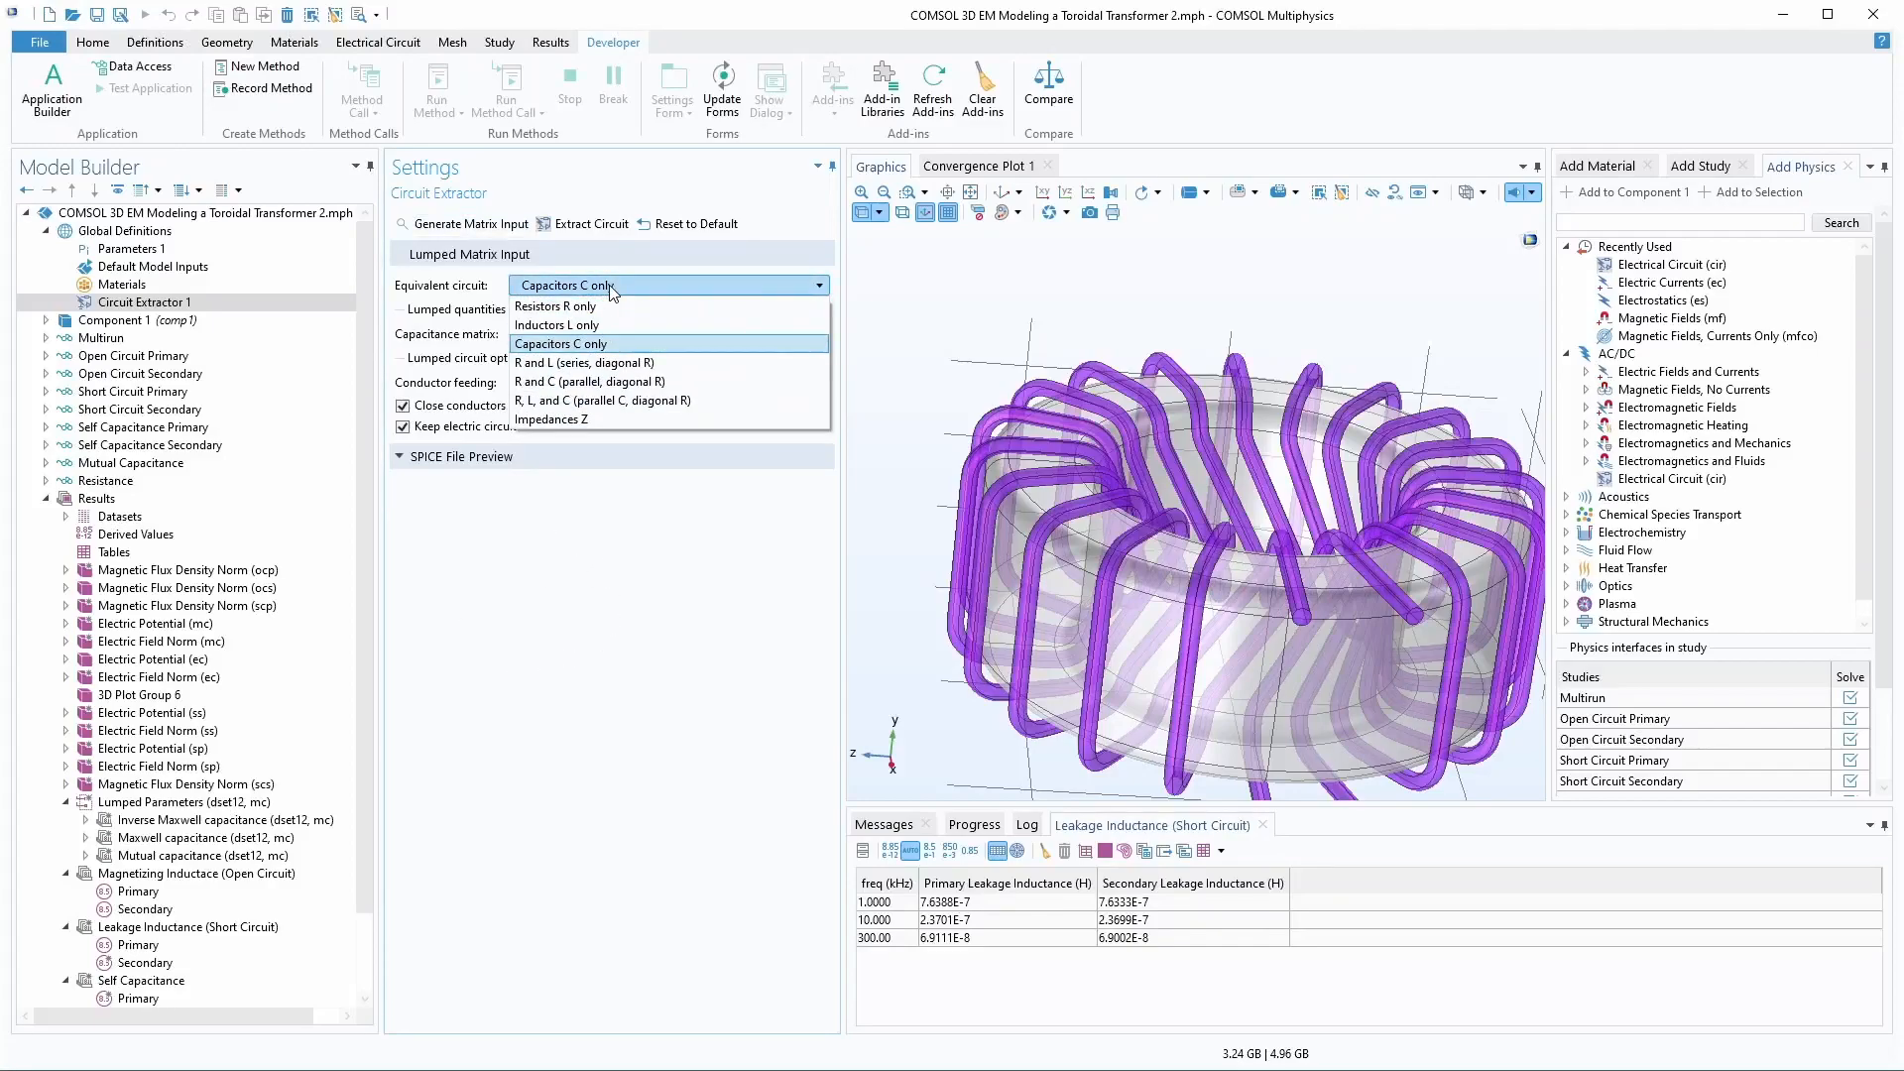
pyautogui.click(568, 401)
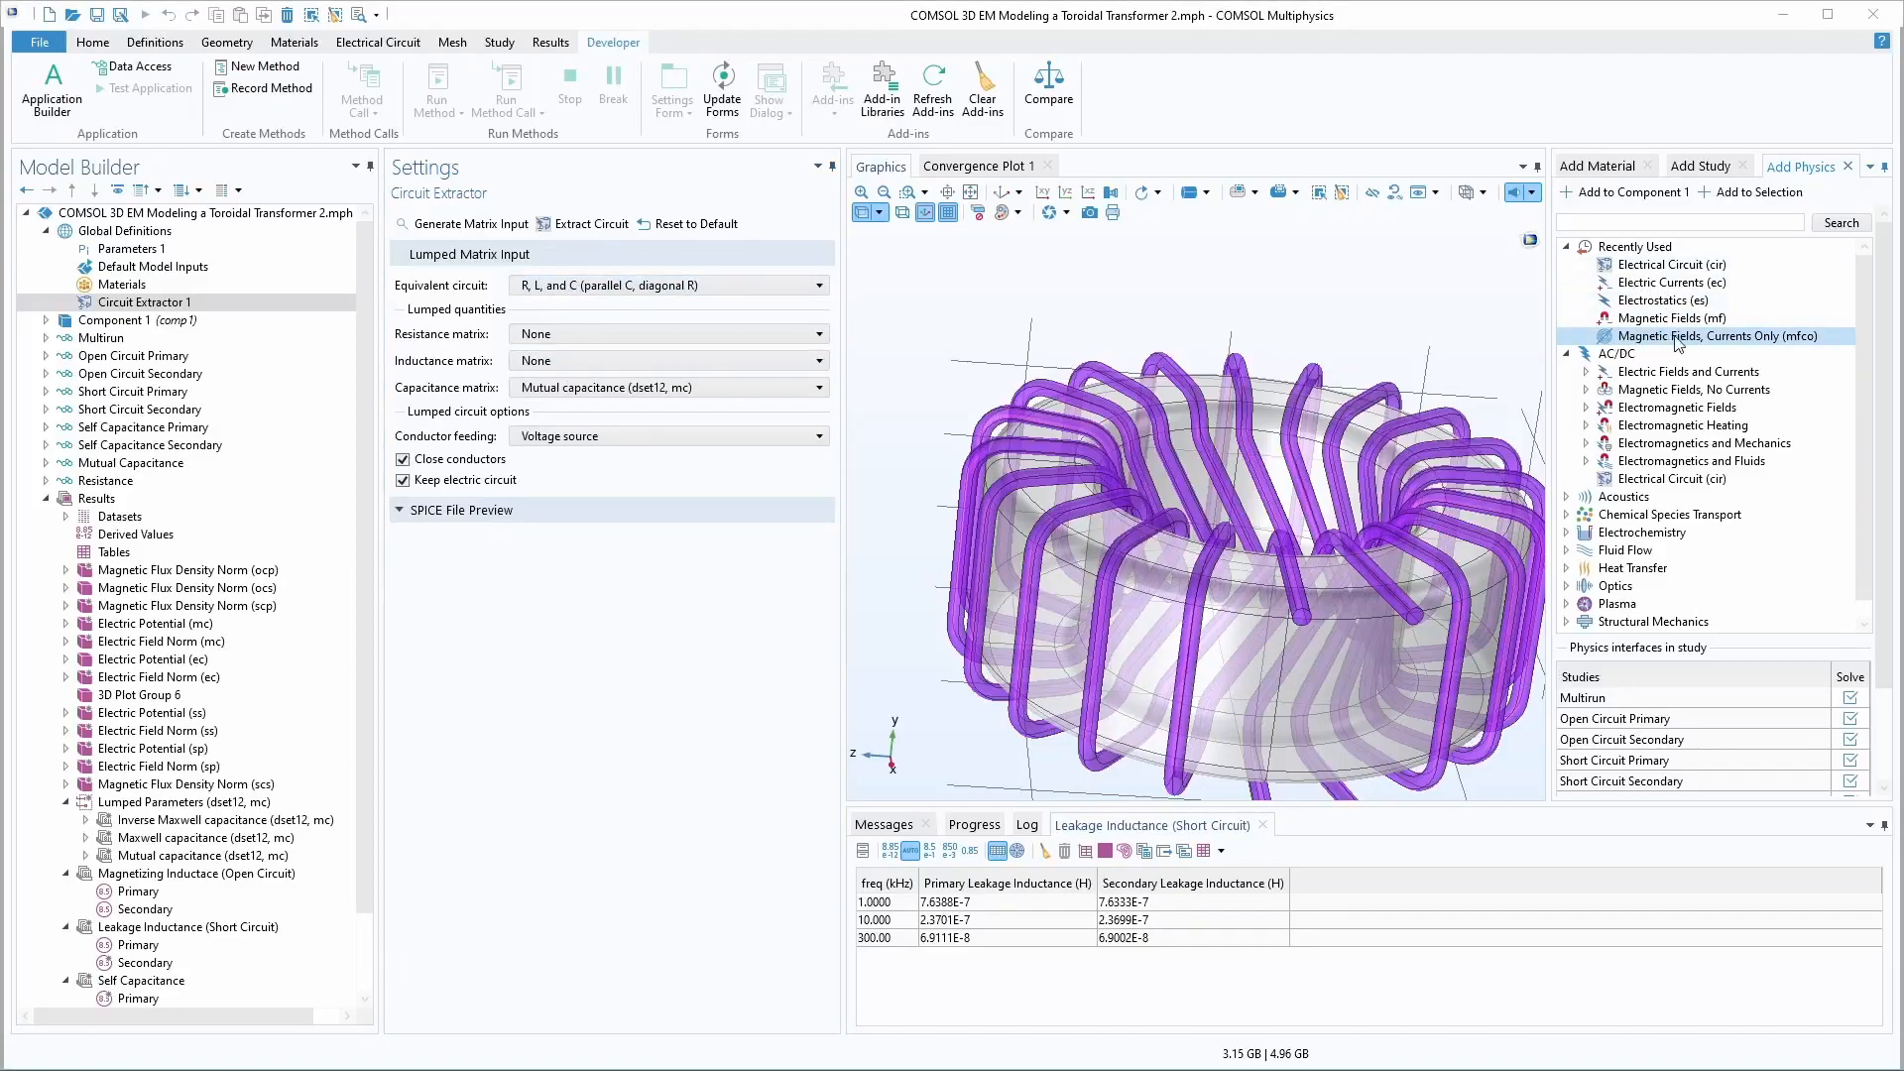
# - Add a Magnetic Fields, Currents Only (mfco) vector formulation interface to Component 1 and locate it in the model tree
pyautogui.click(1586, 407)
pyautogui.click(1606, 443)
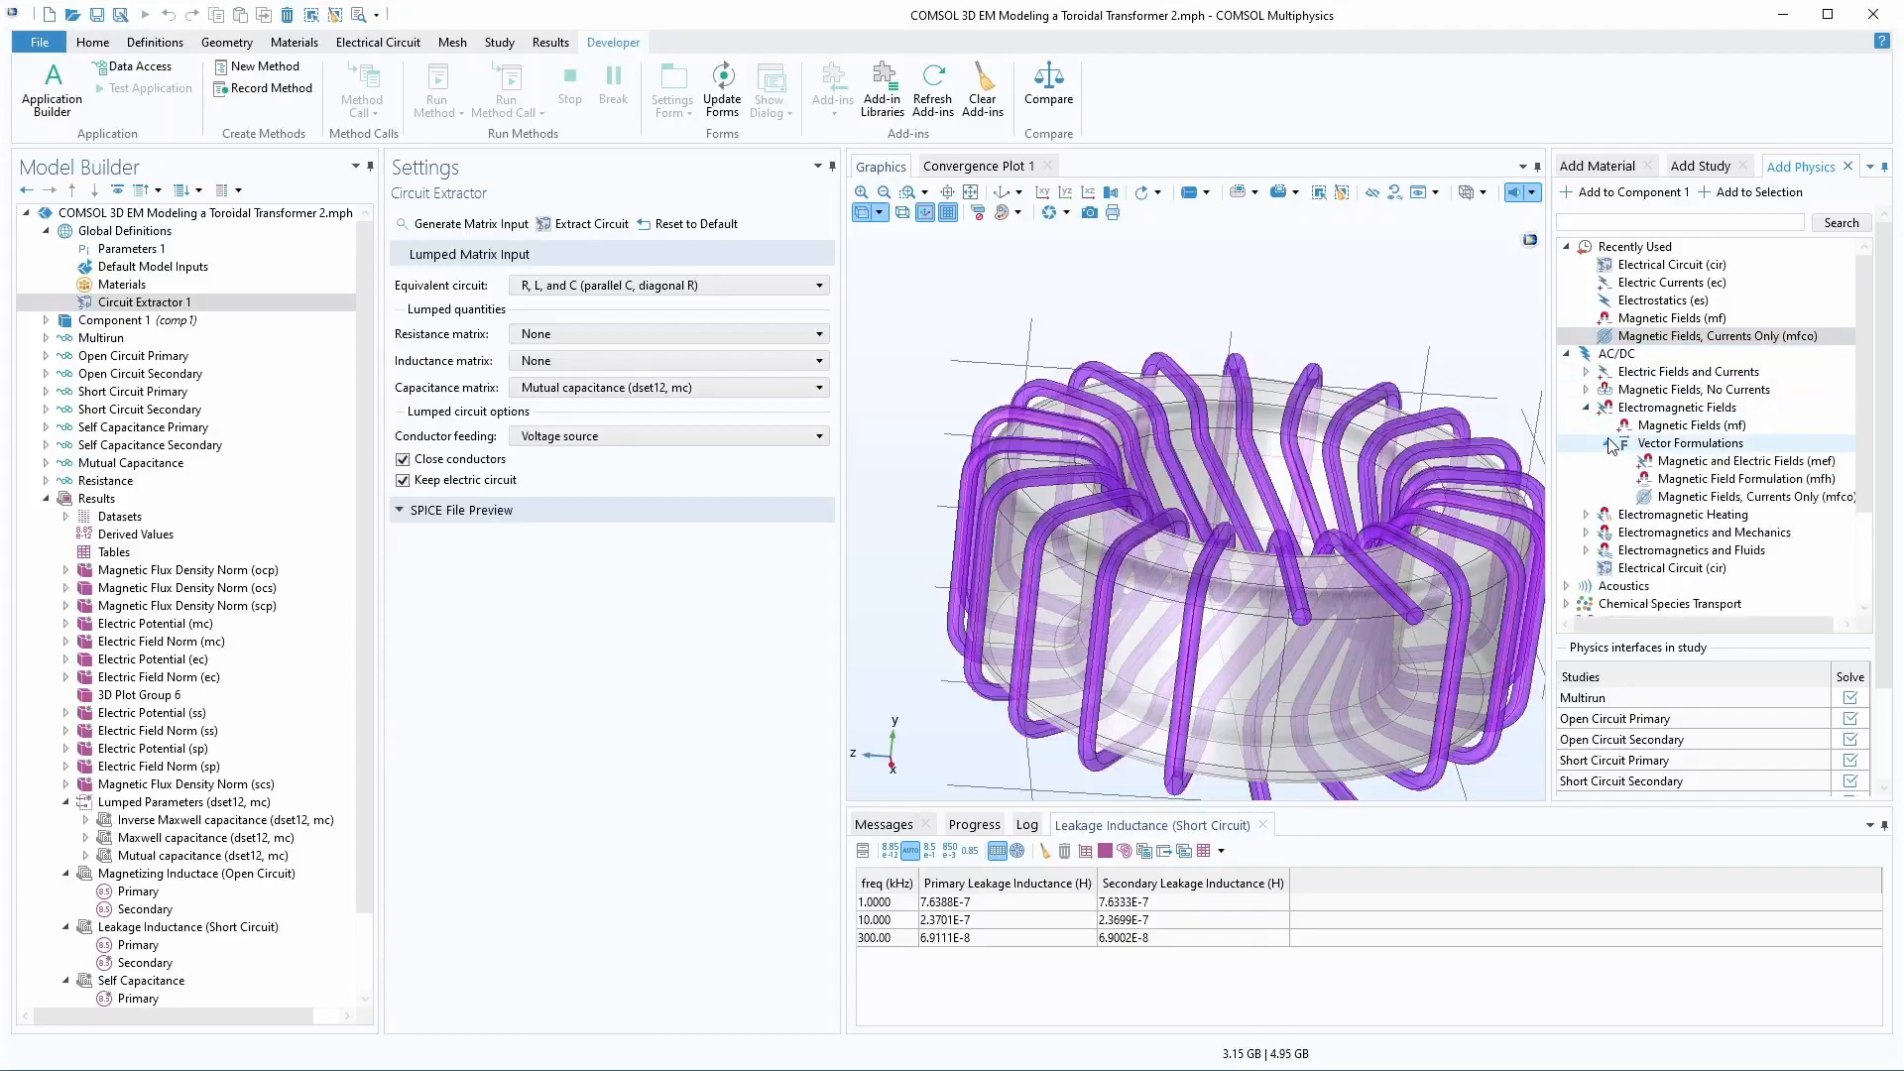
pyautogui.click(1713, 498)
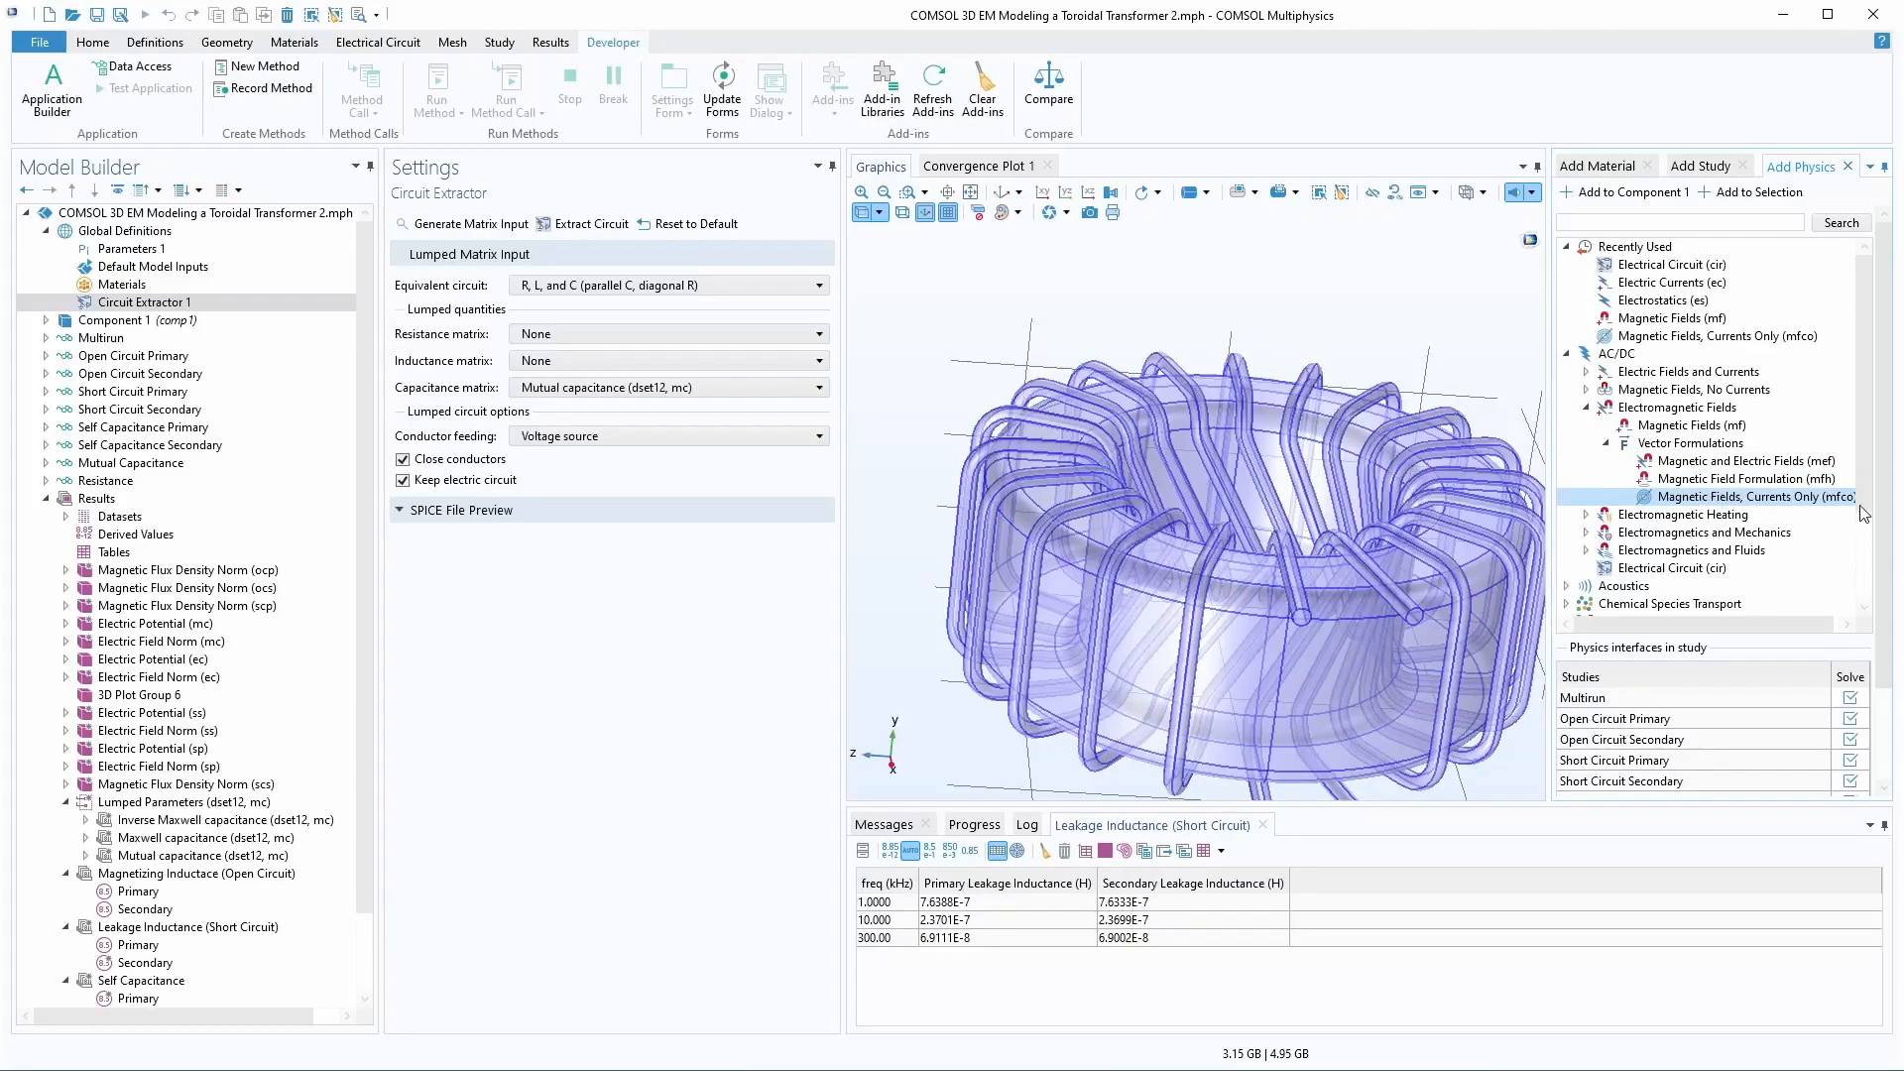
pyautogui.moveTo(361, 535); pyautogui.dragTo(347, 706)
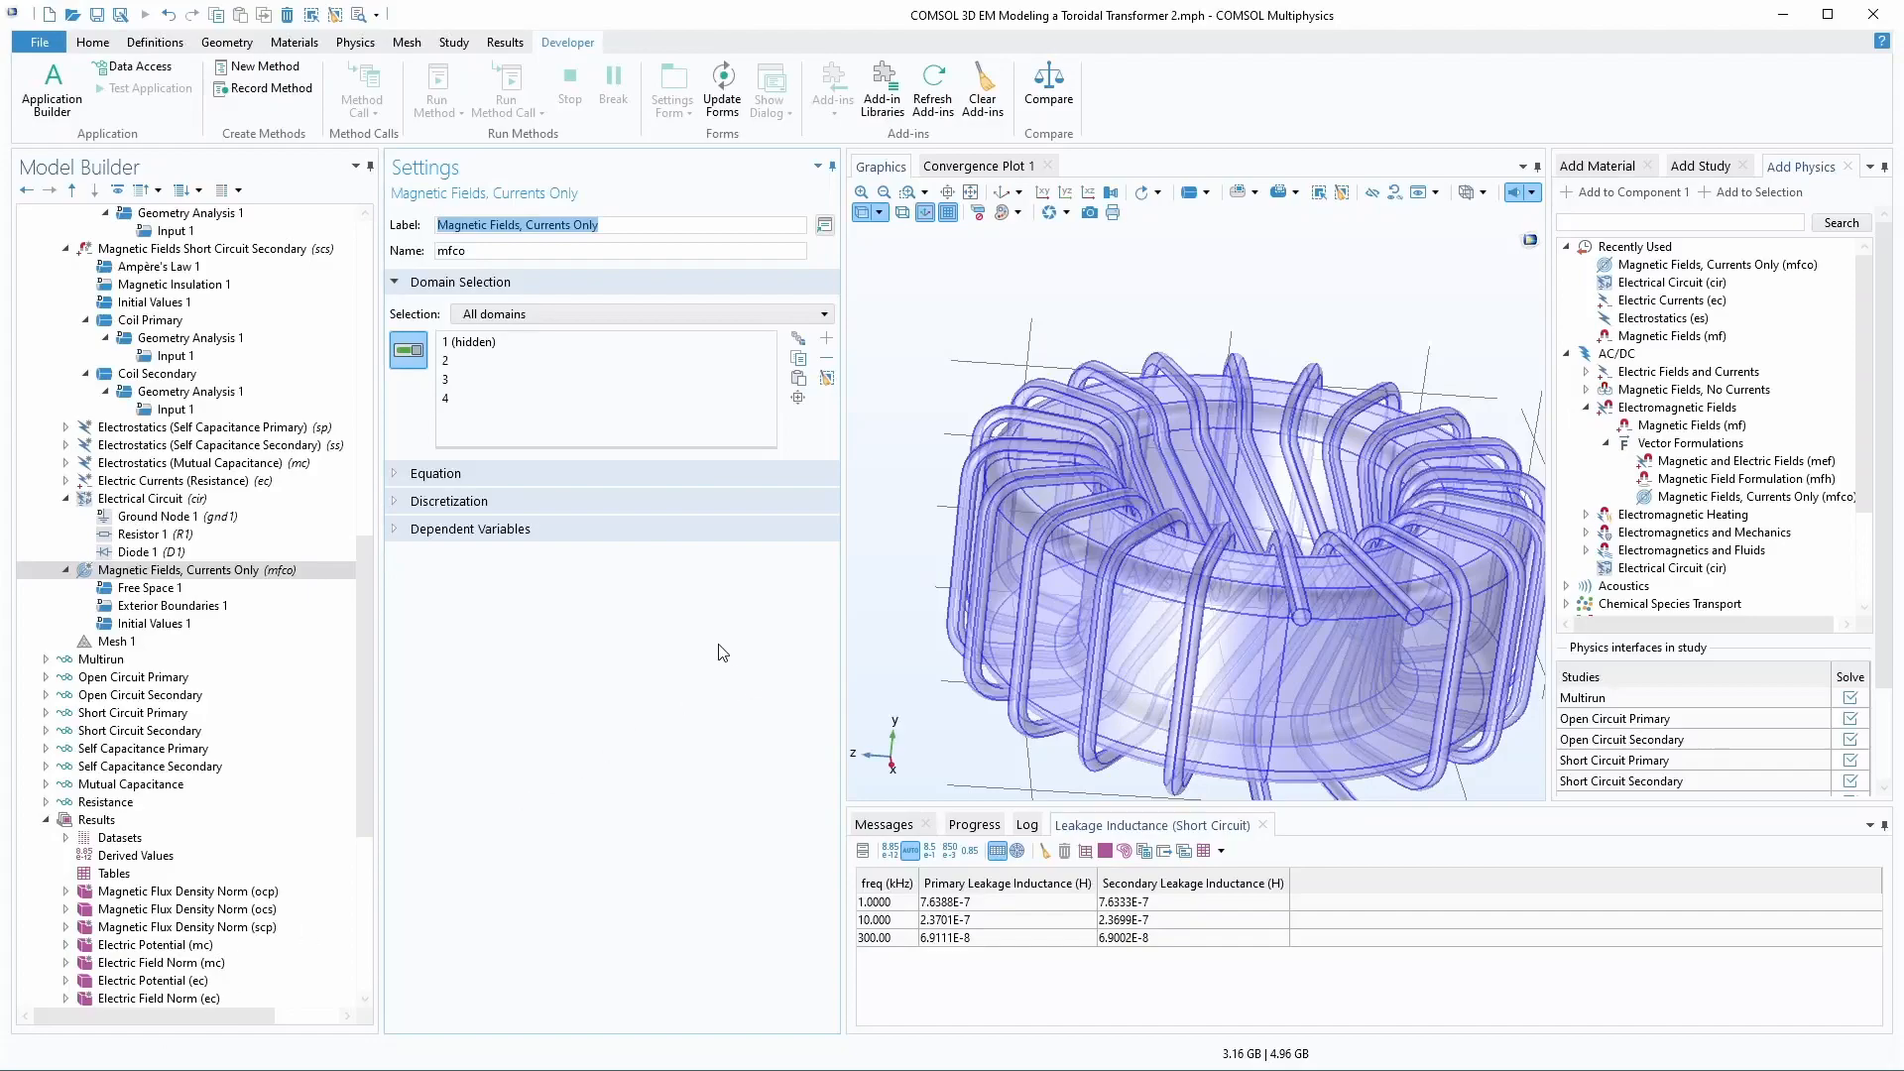
# - Add two Conductor features to the Magnetic Fields, Currents Only (mfco) interface
pyautogui.rightClick(144, 573)
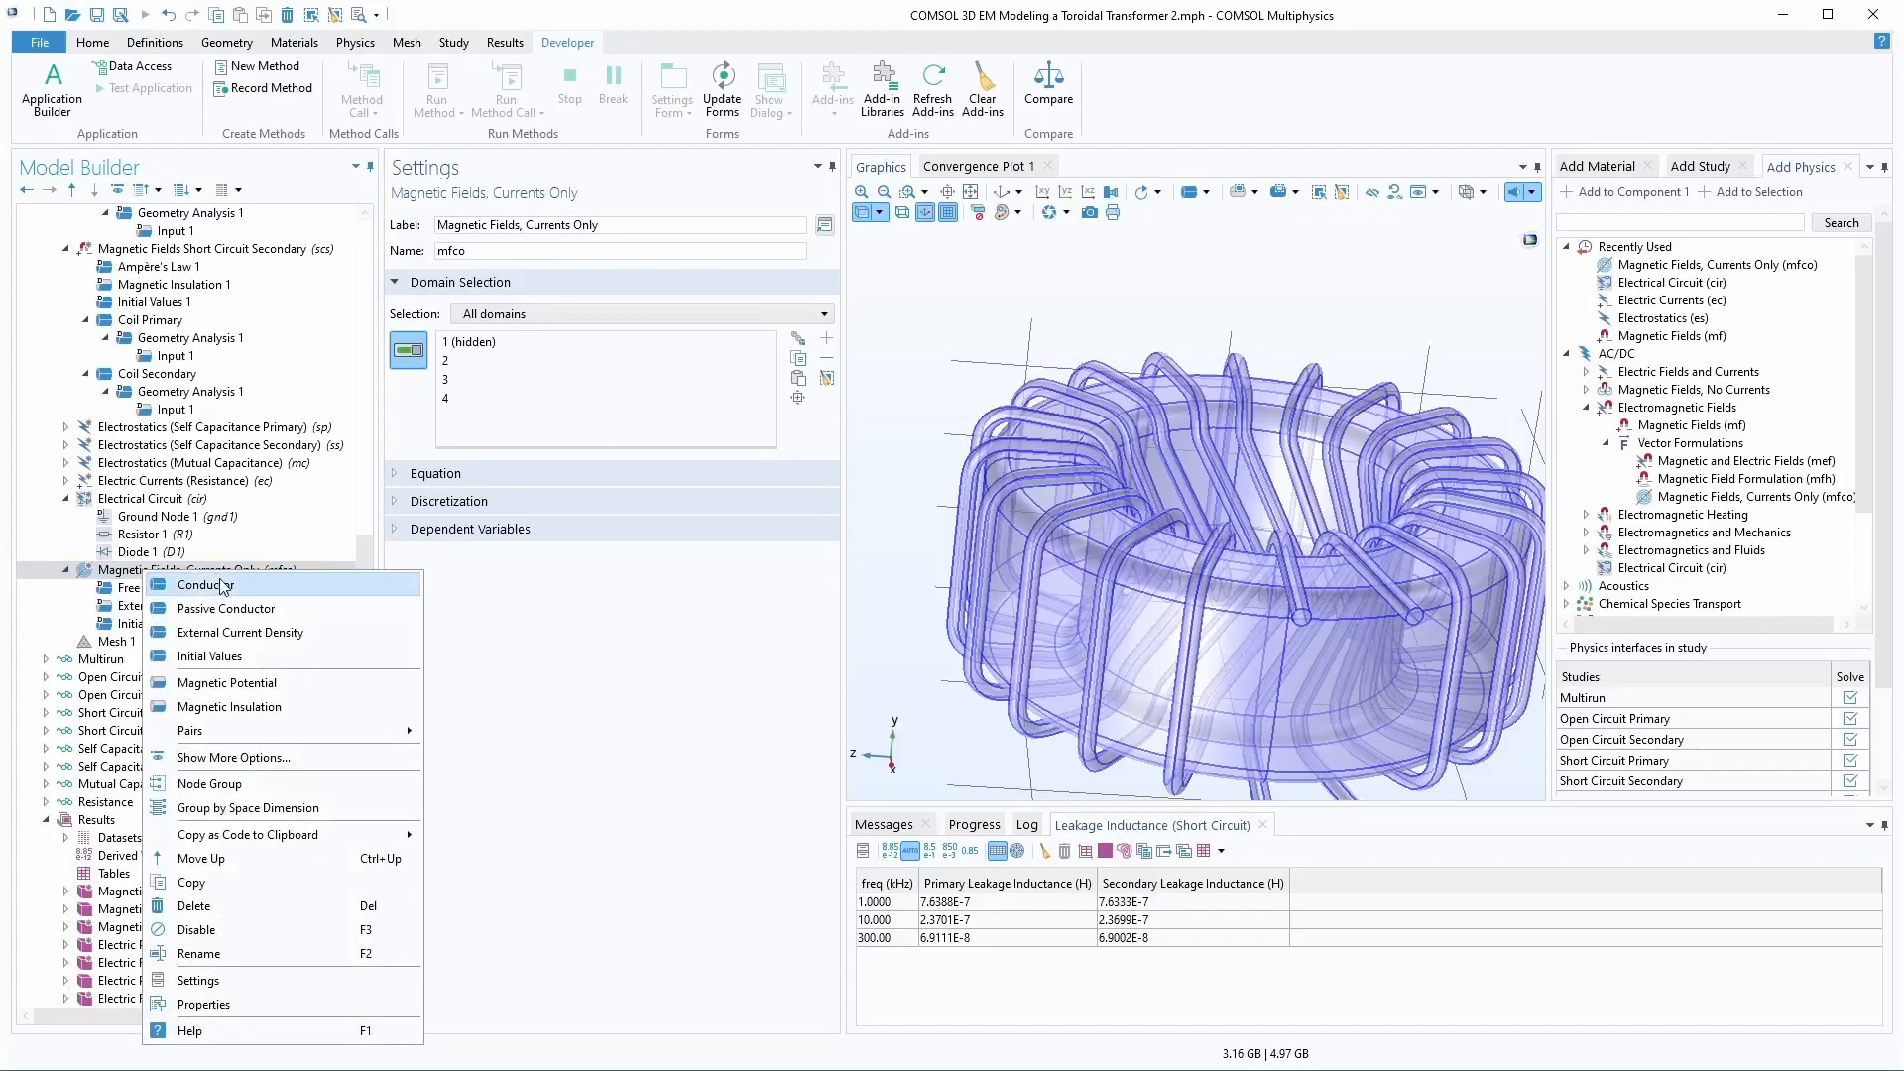
pyautogui.click(220, 589)
pyautogui.click(137, 571)
pyautogui.rightClick(137, 573)
pyautogui.click(178, 589)
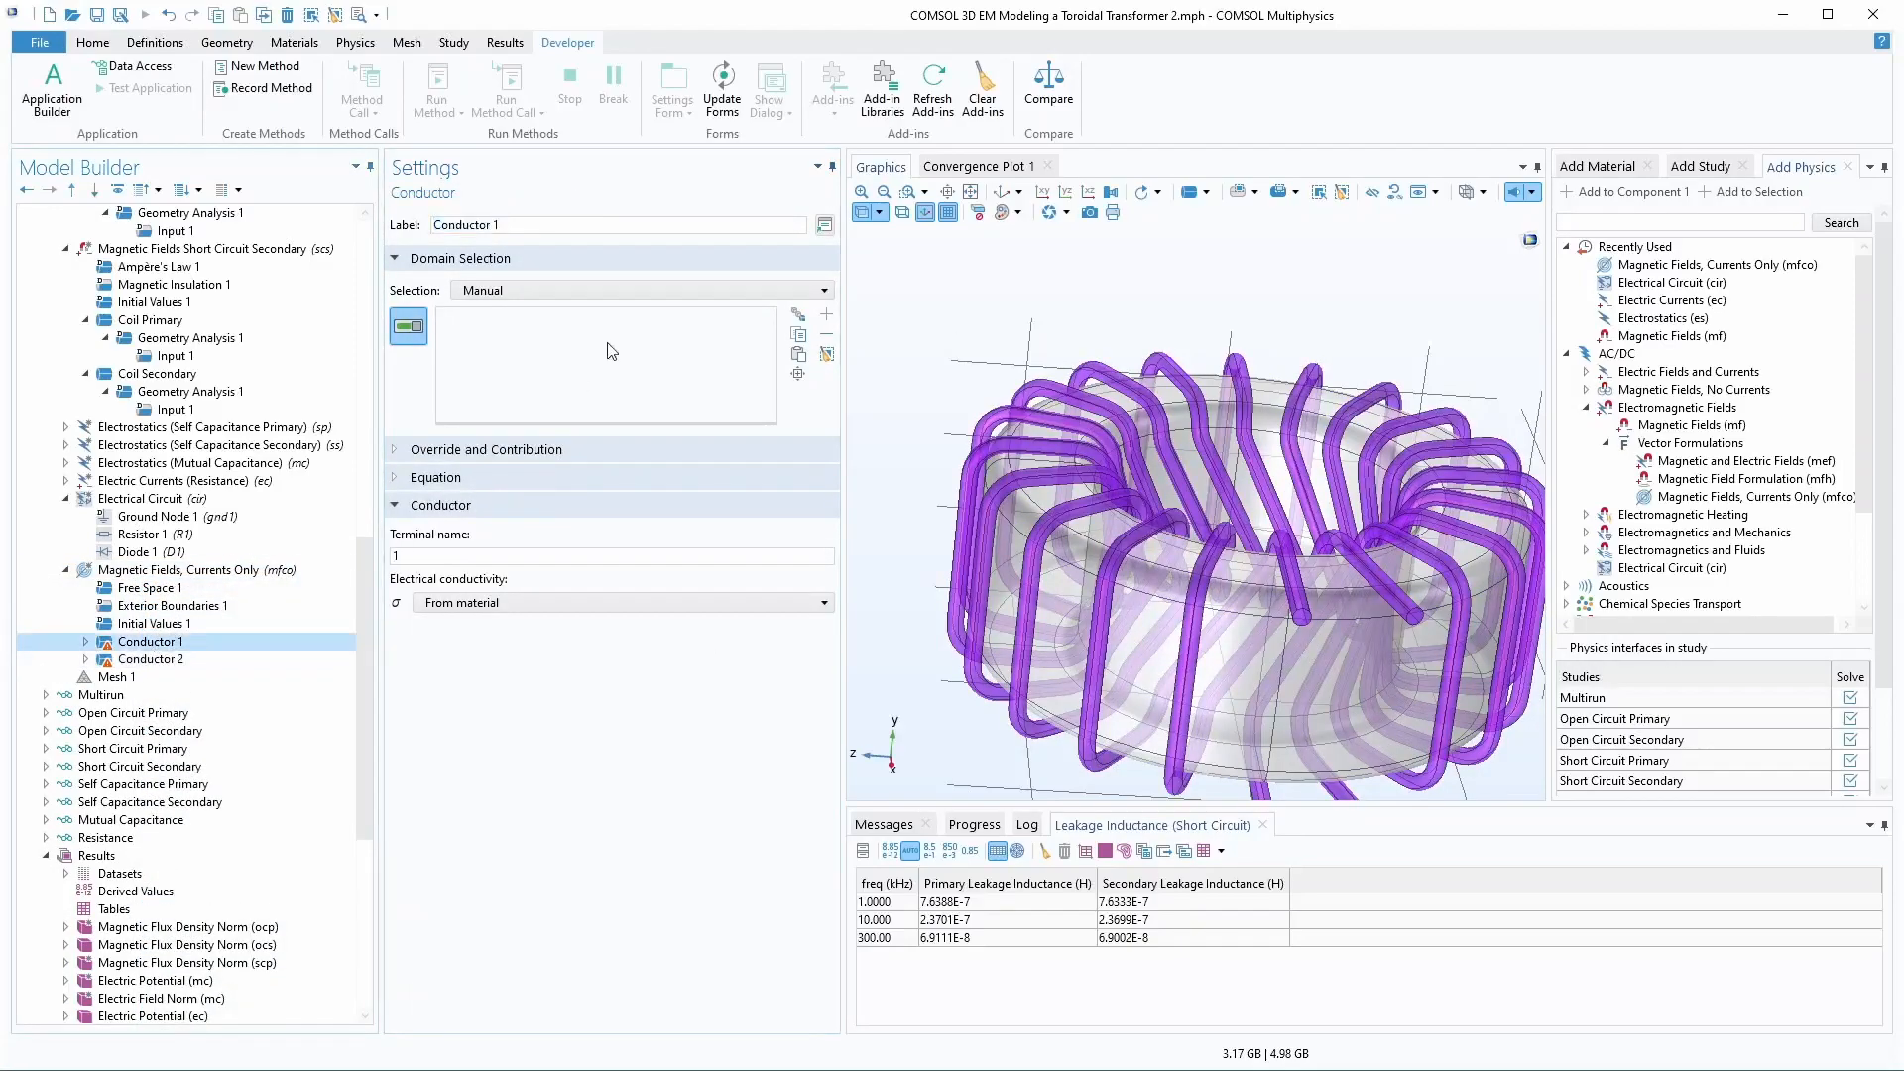
# - Label the first conductor Primary and the second conductor Secondary
pyautogui.moveTo(502, 225); pyautogui.dragTo(407, 235)
pyautogui.write('Primary')
pyautogui.press('Return')
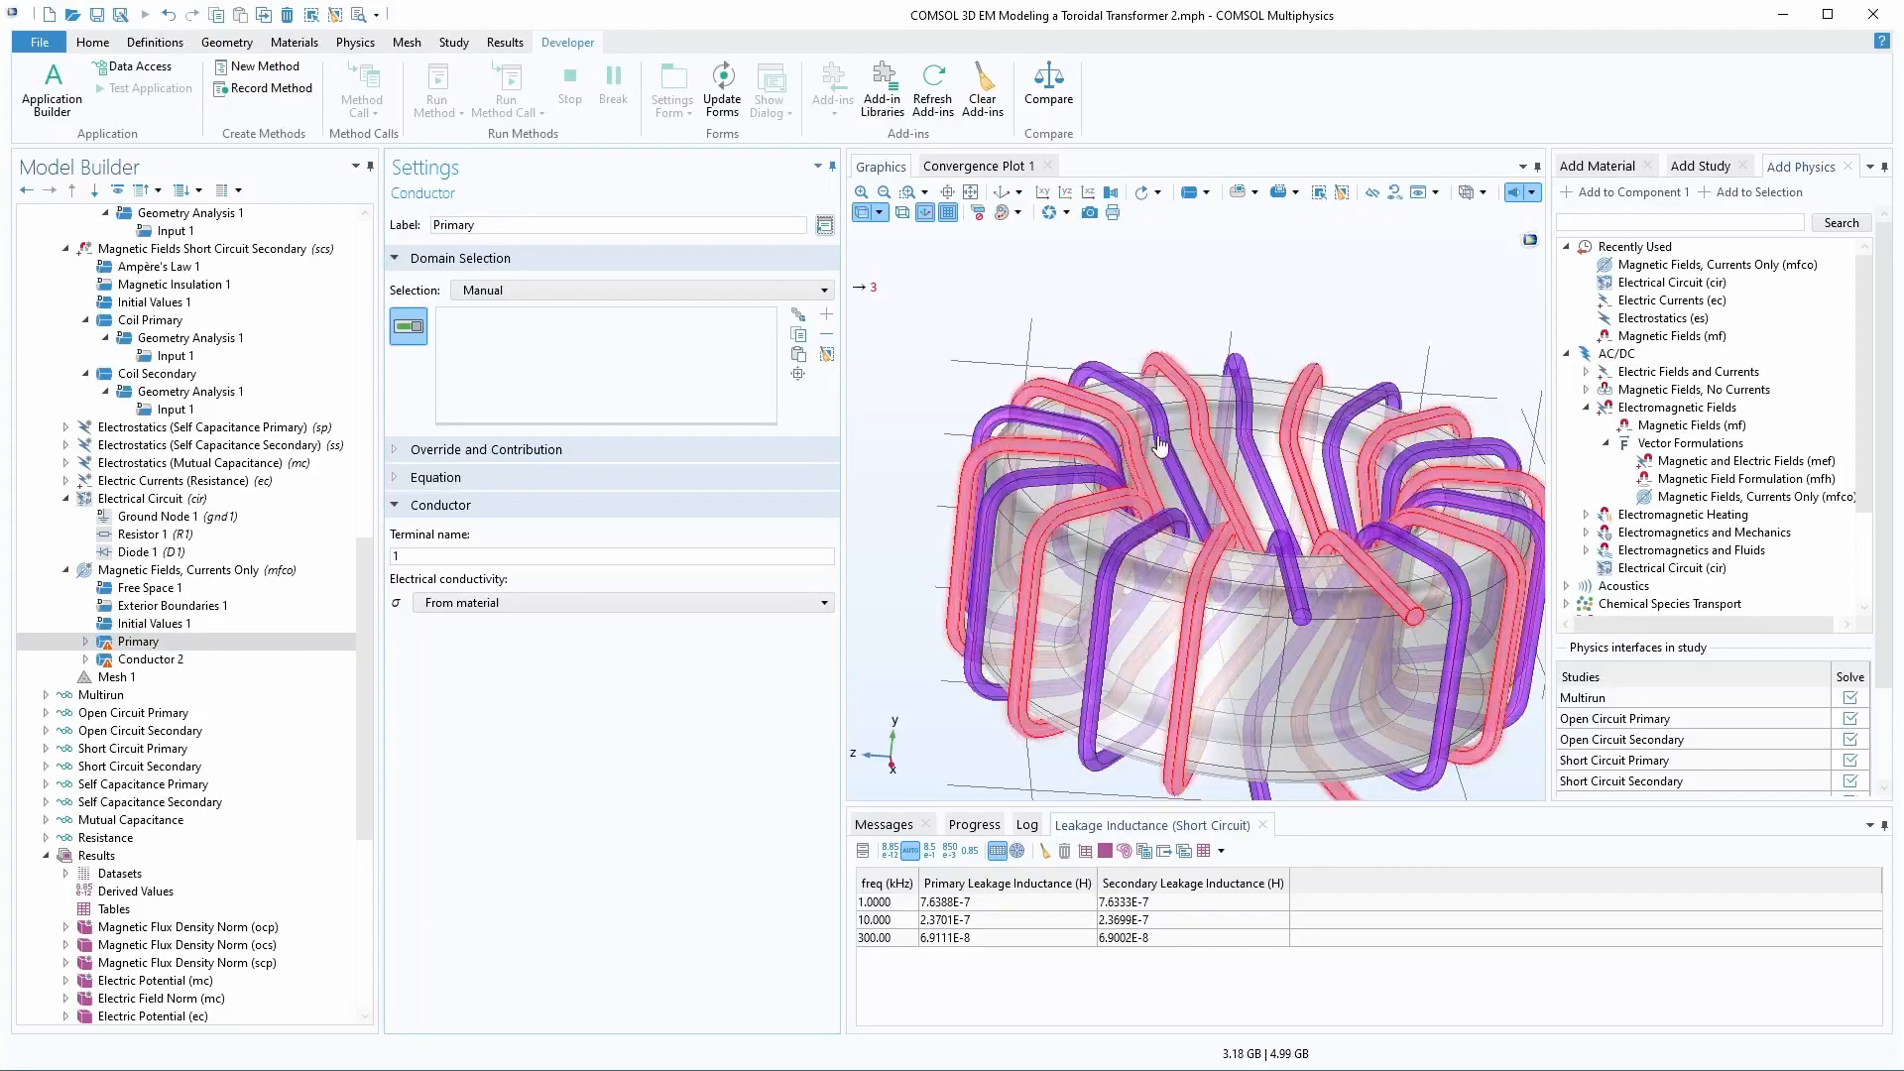
pyautogui.click(151, 659)
pyautogui.moveTo(544, 225); pyautogui.dragTo(377, 225)
pyautogui.write('Secondary')
pyautogui.press('Return')
# - Assign winding domain 3 to the Secondary conductor and winding domain 4 to the Primary conductor, and review the Free Space selection
pyautogui.click(1414, 610)
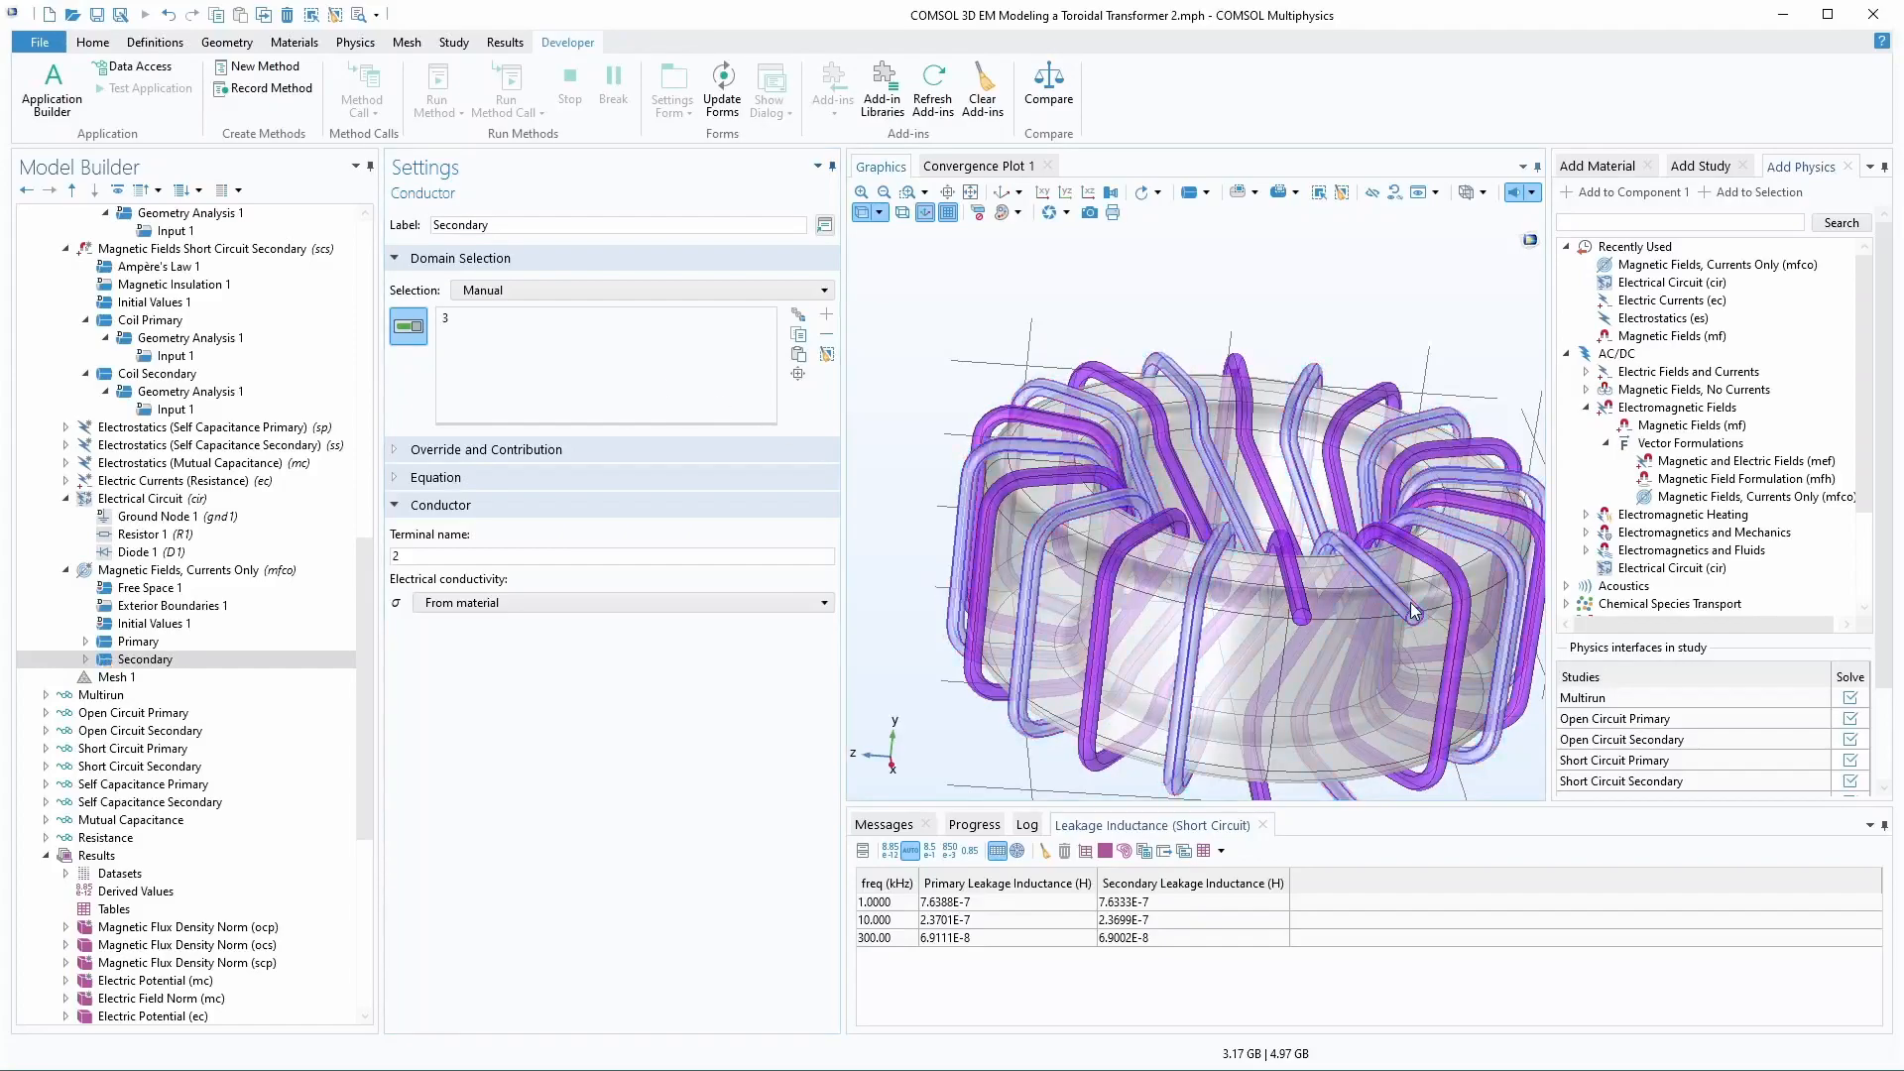
pyautogui.click(139, 642)
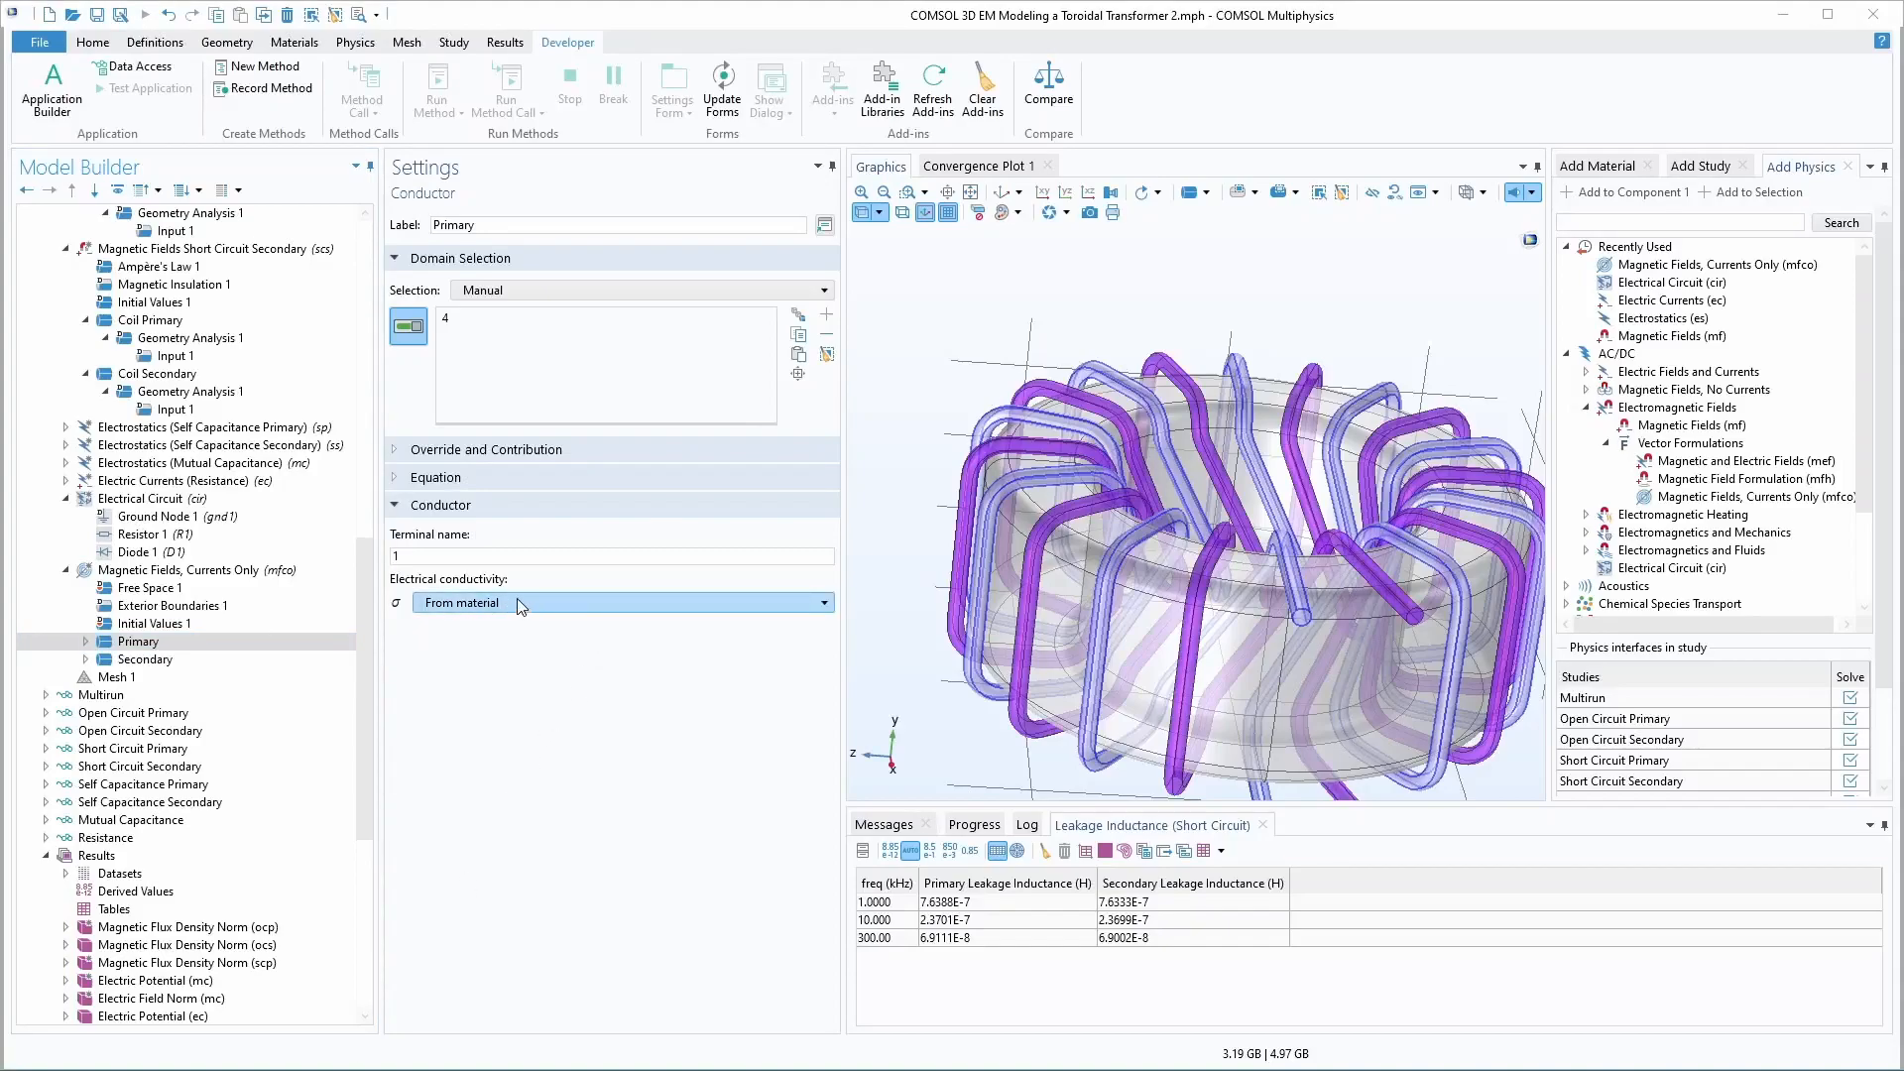
pyautogui.click(142, 659)
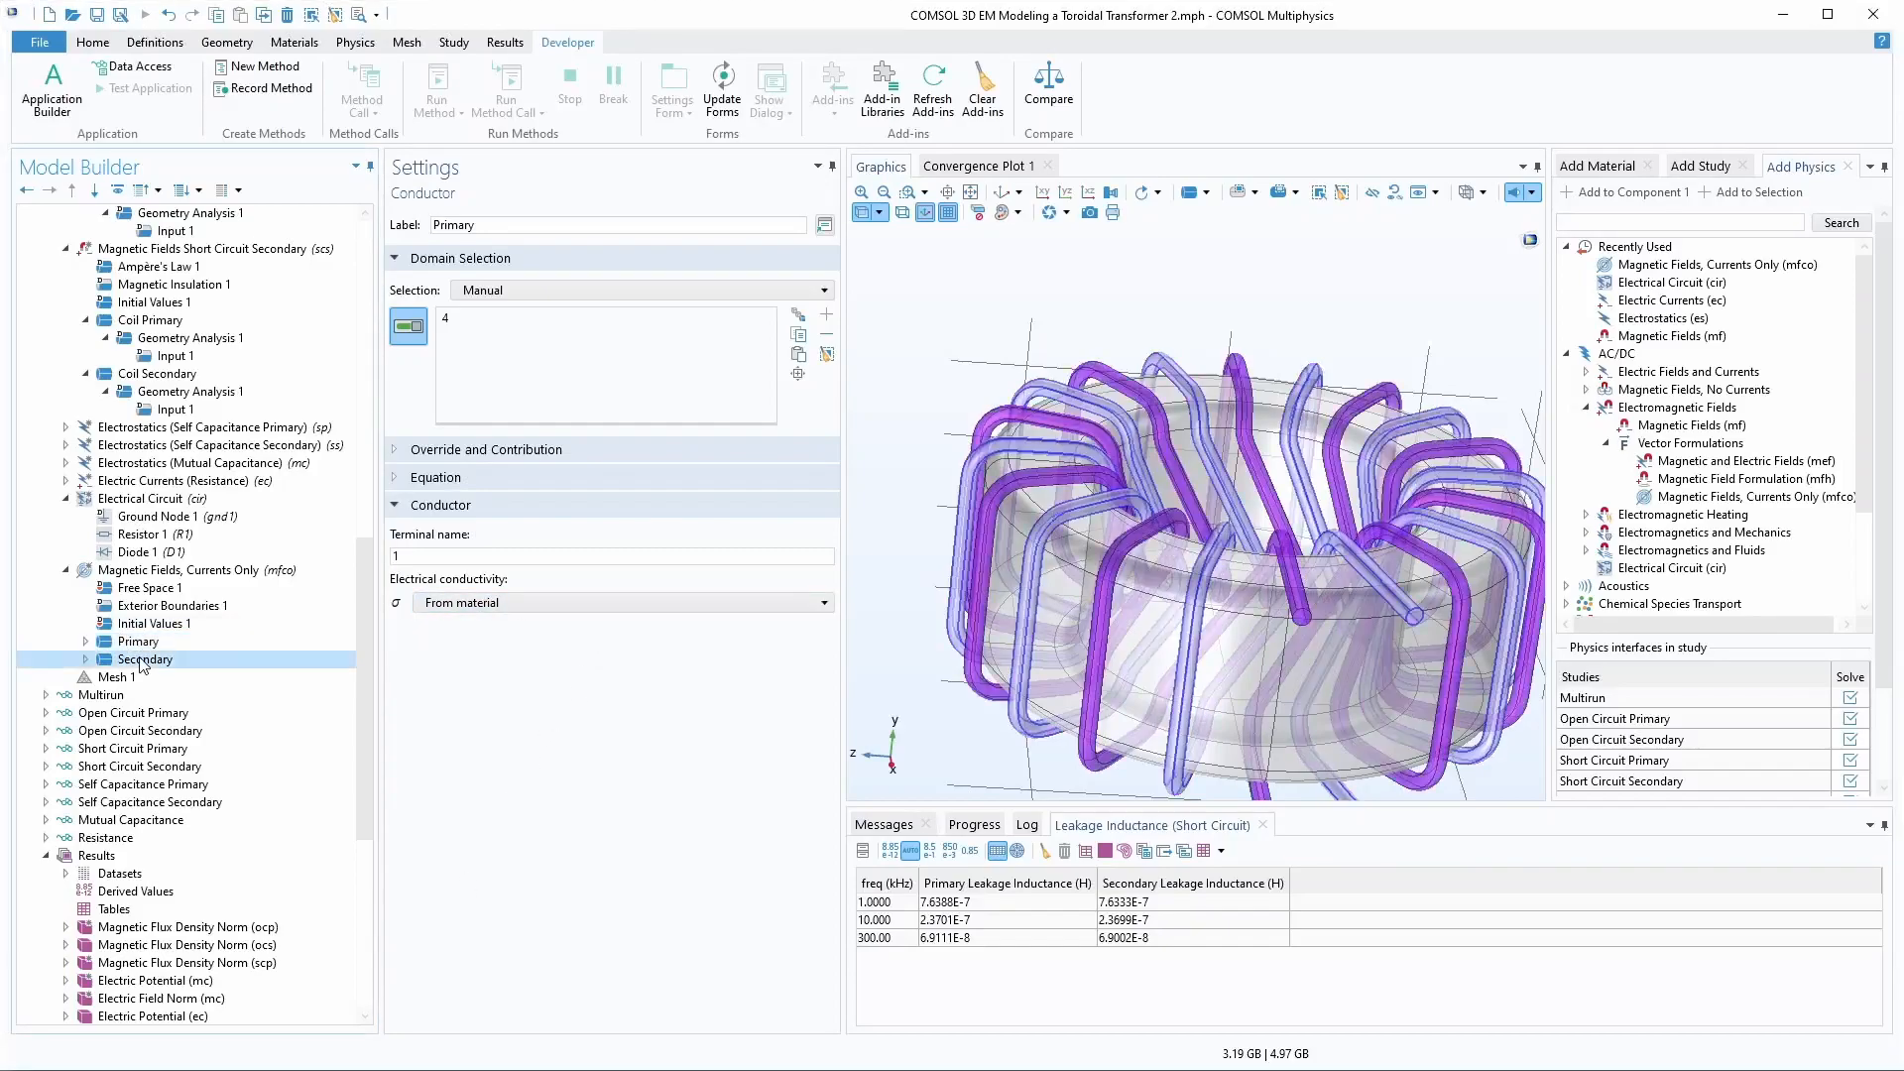
pyautogui.click(159, 589)
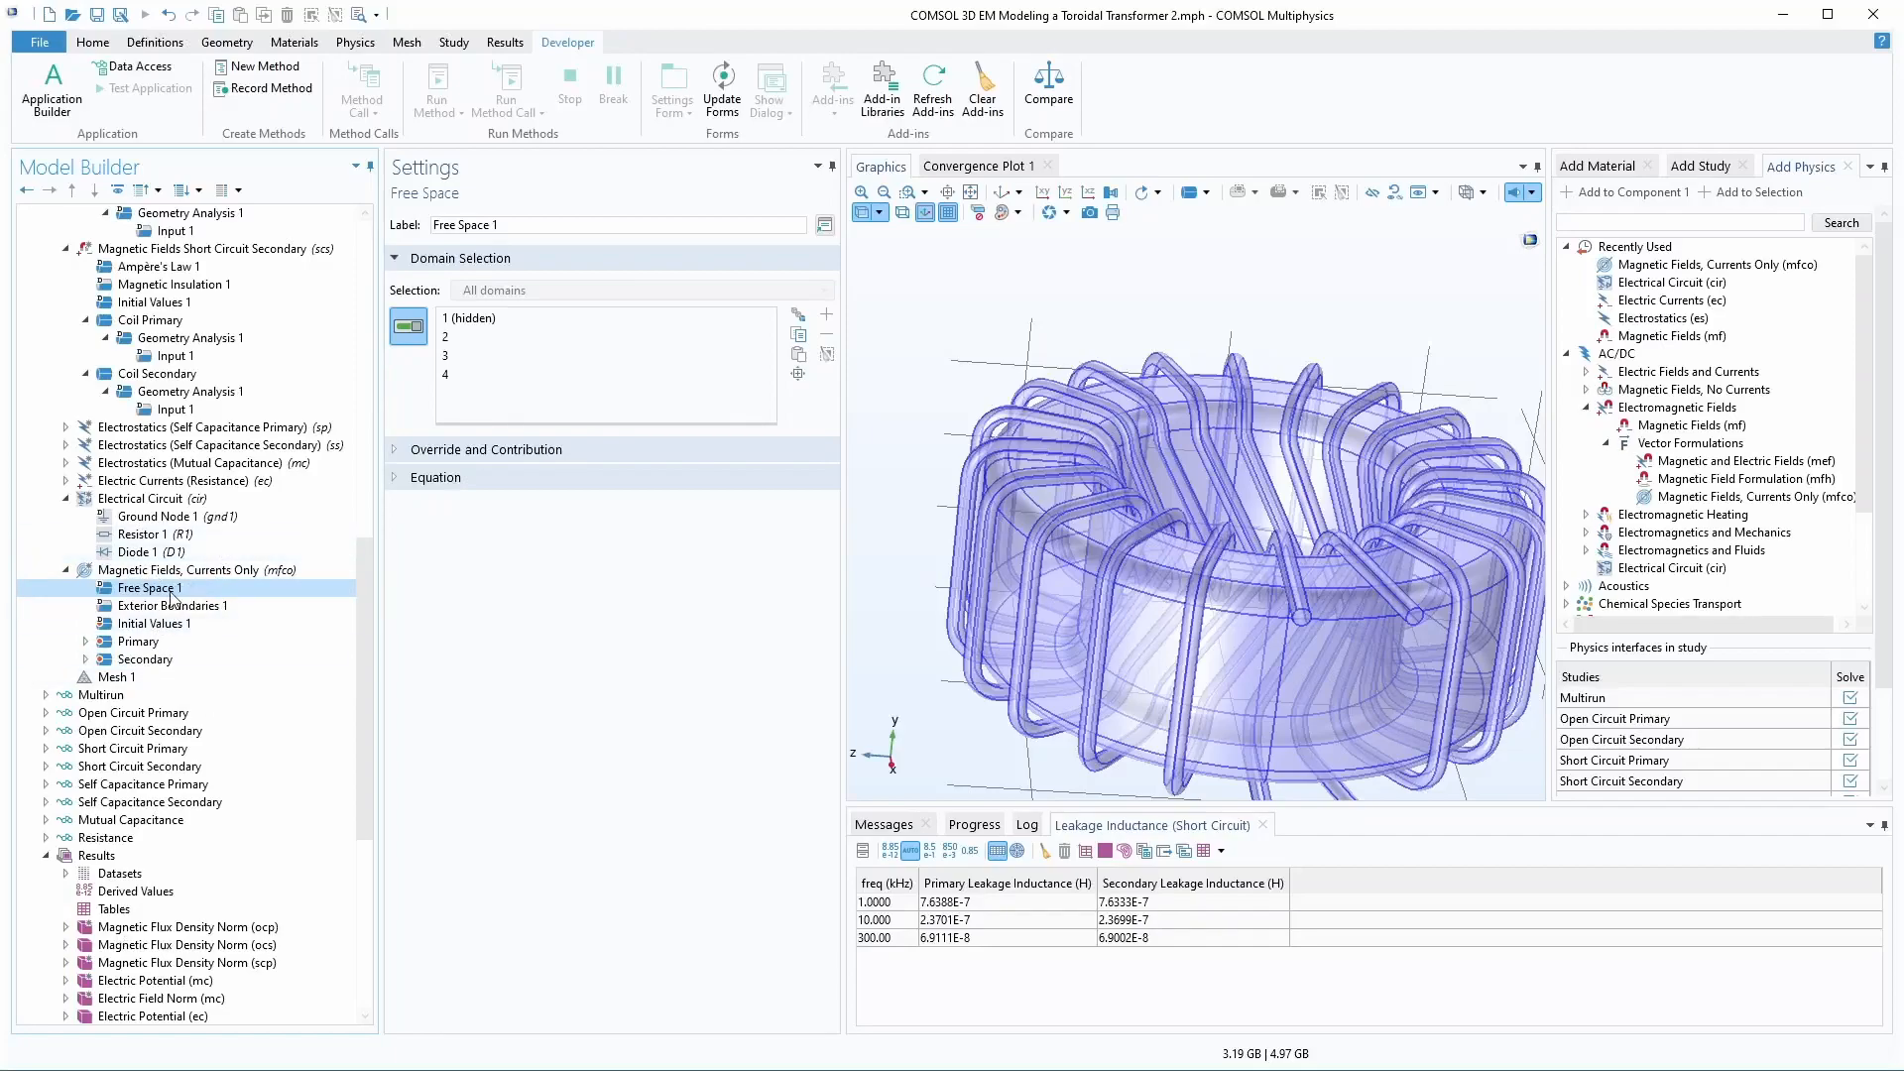
pyautogui.click(196, 570)
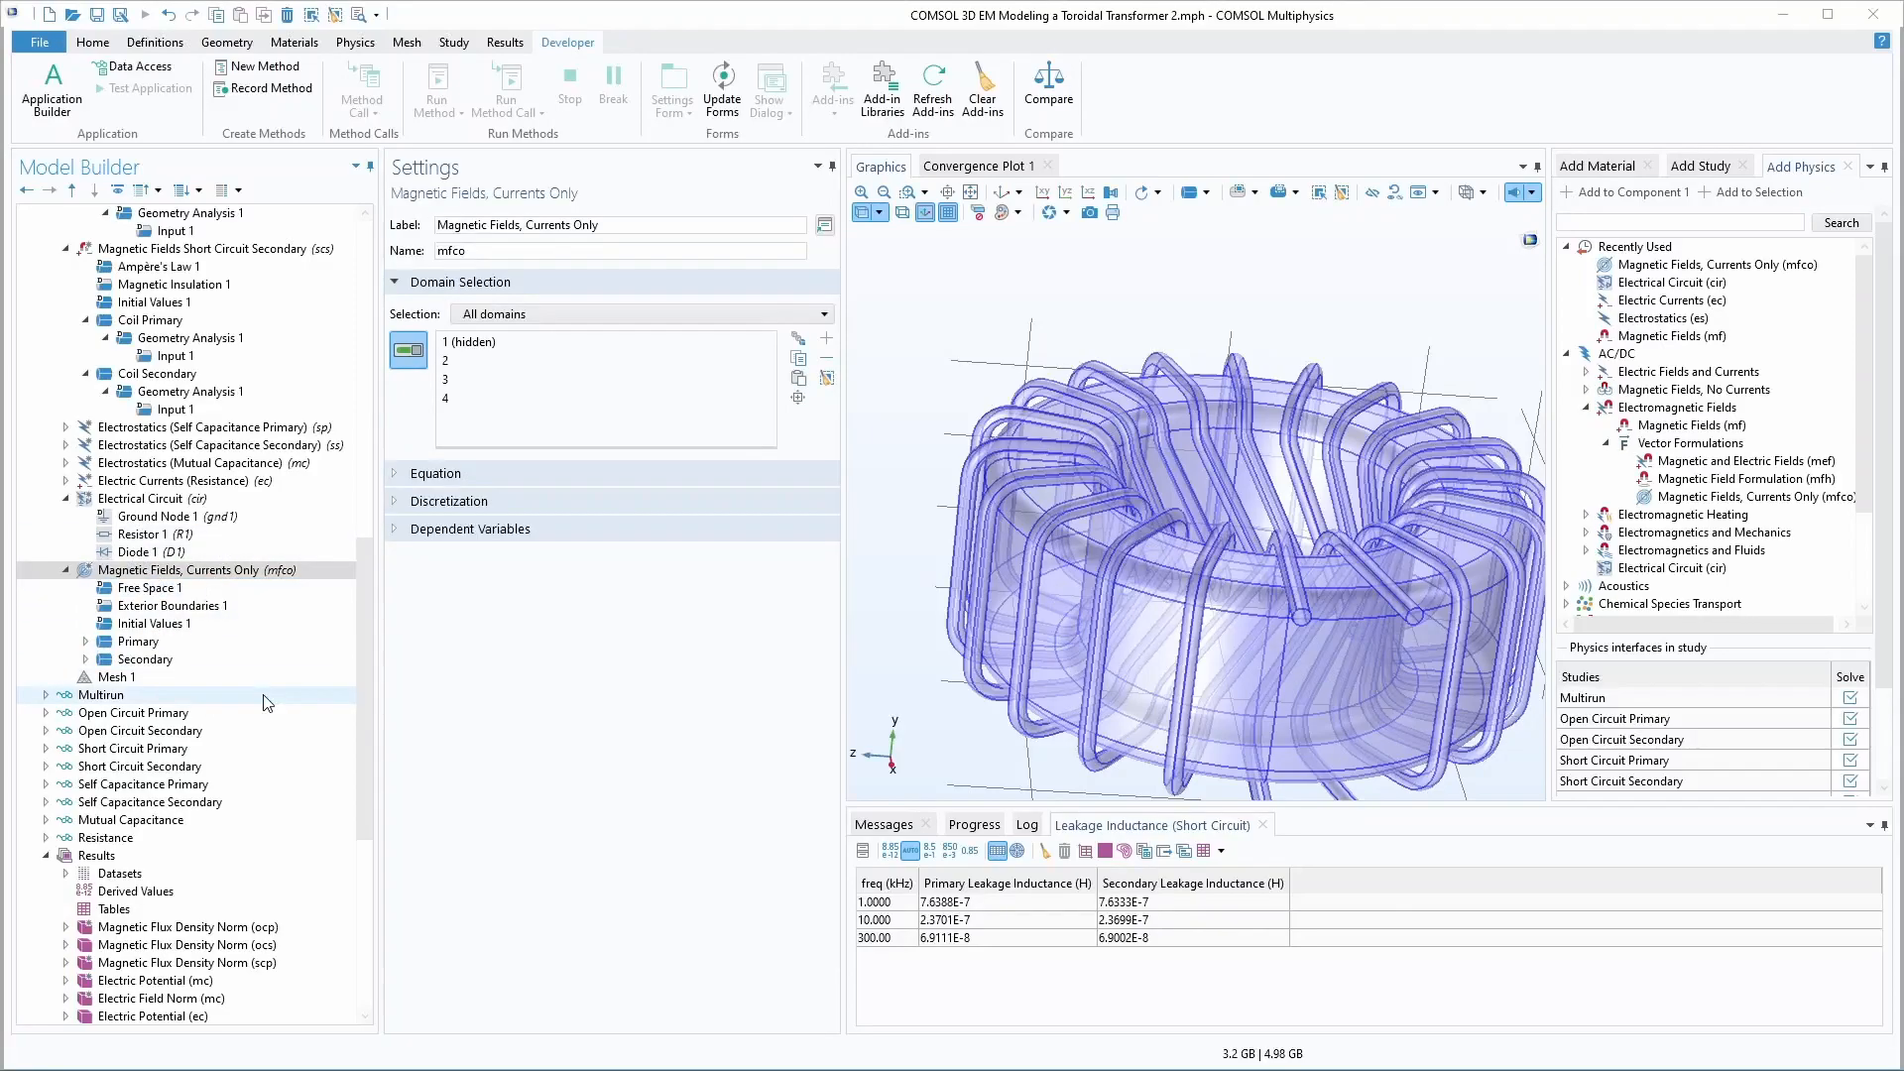
# - Compare the preset studies for Magnetic Fields, Currents Only and add a Stationary Source Sweep with Initialization study
pyautogui.click(1698, 167)
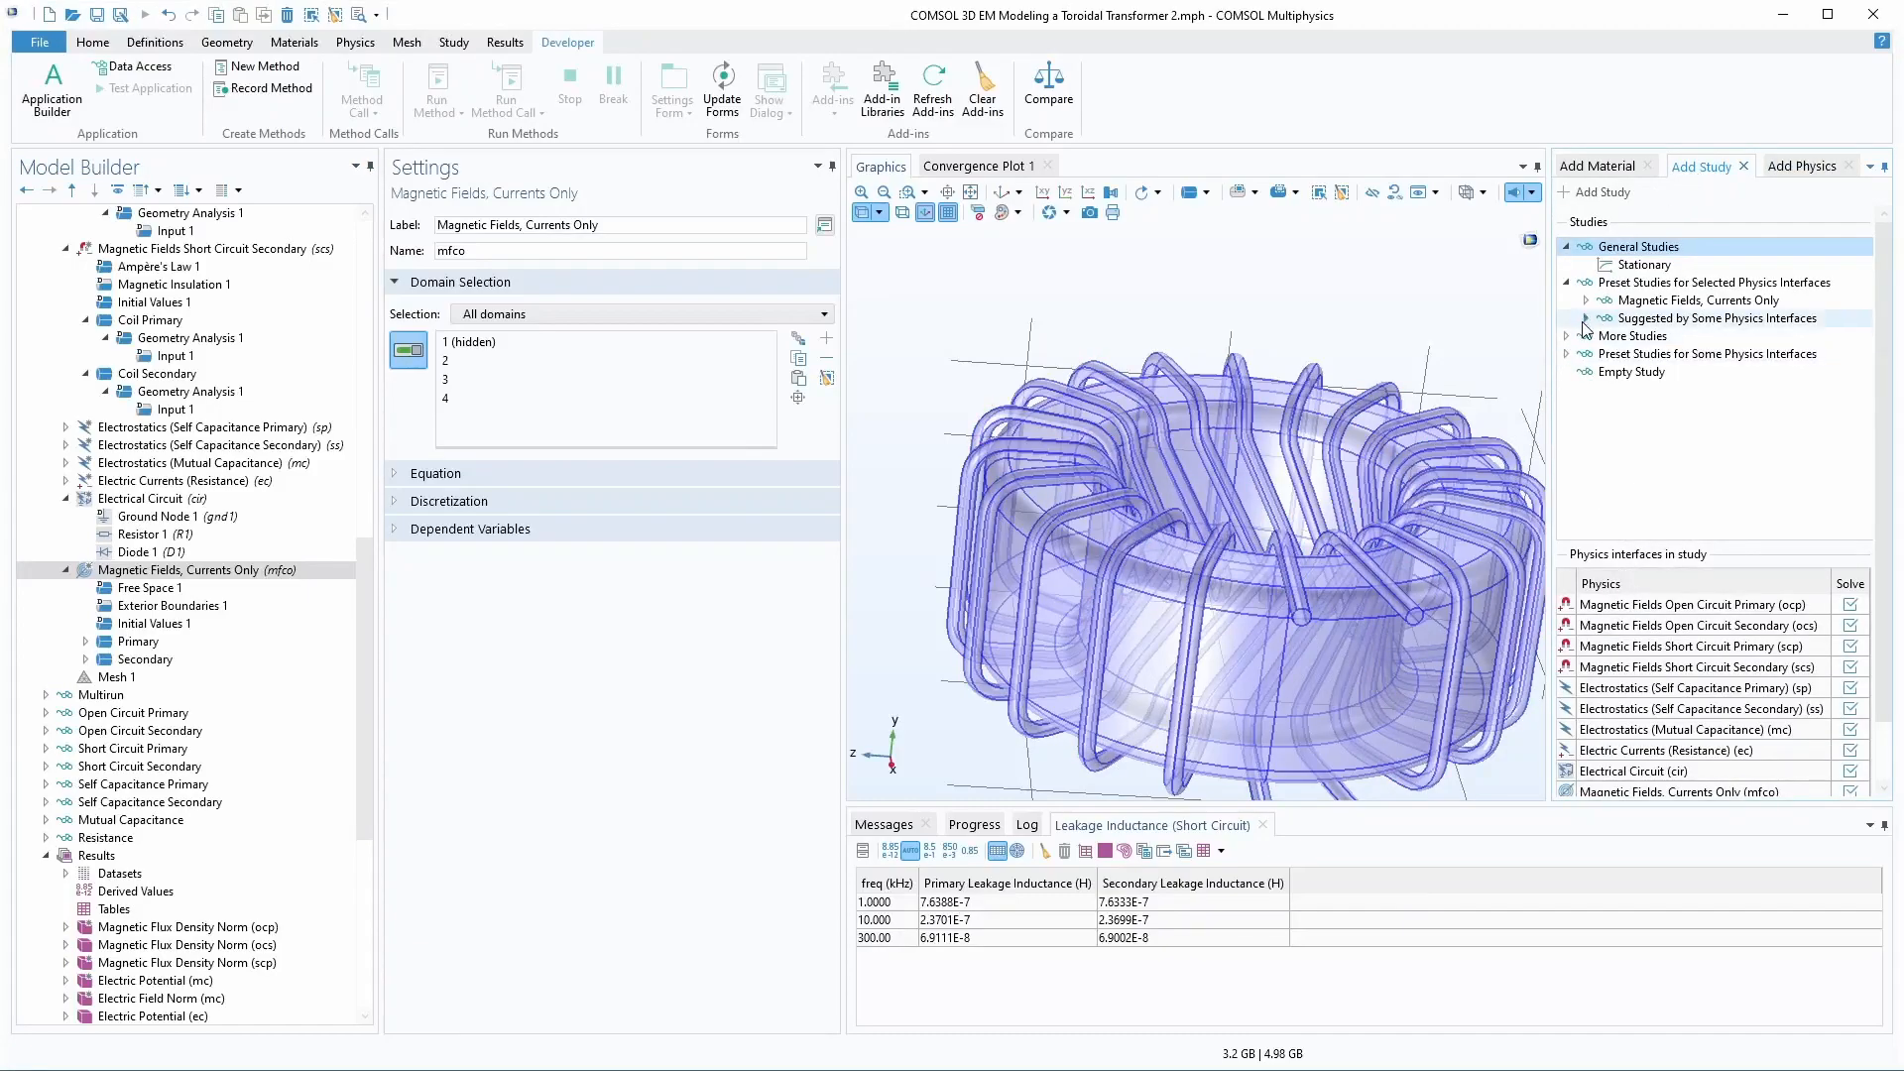
pyautogui.click(1567, 355)
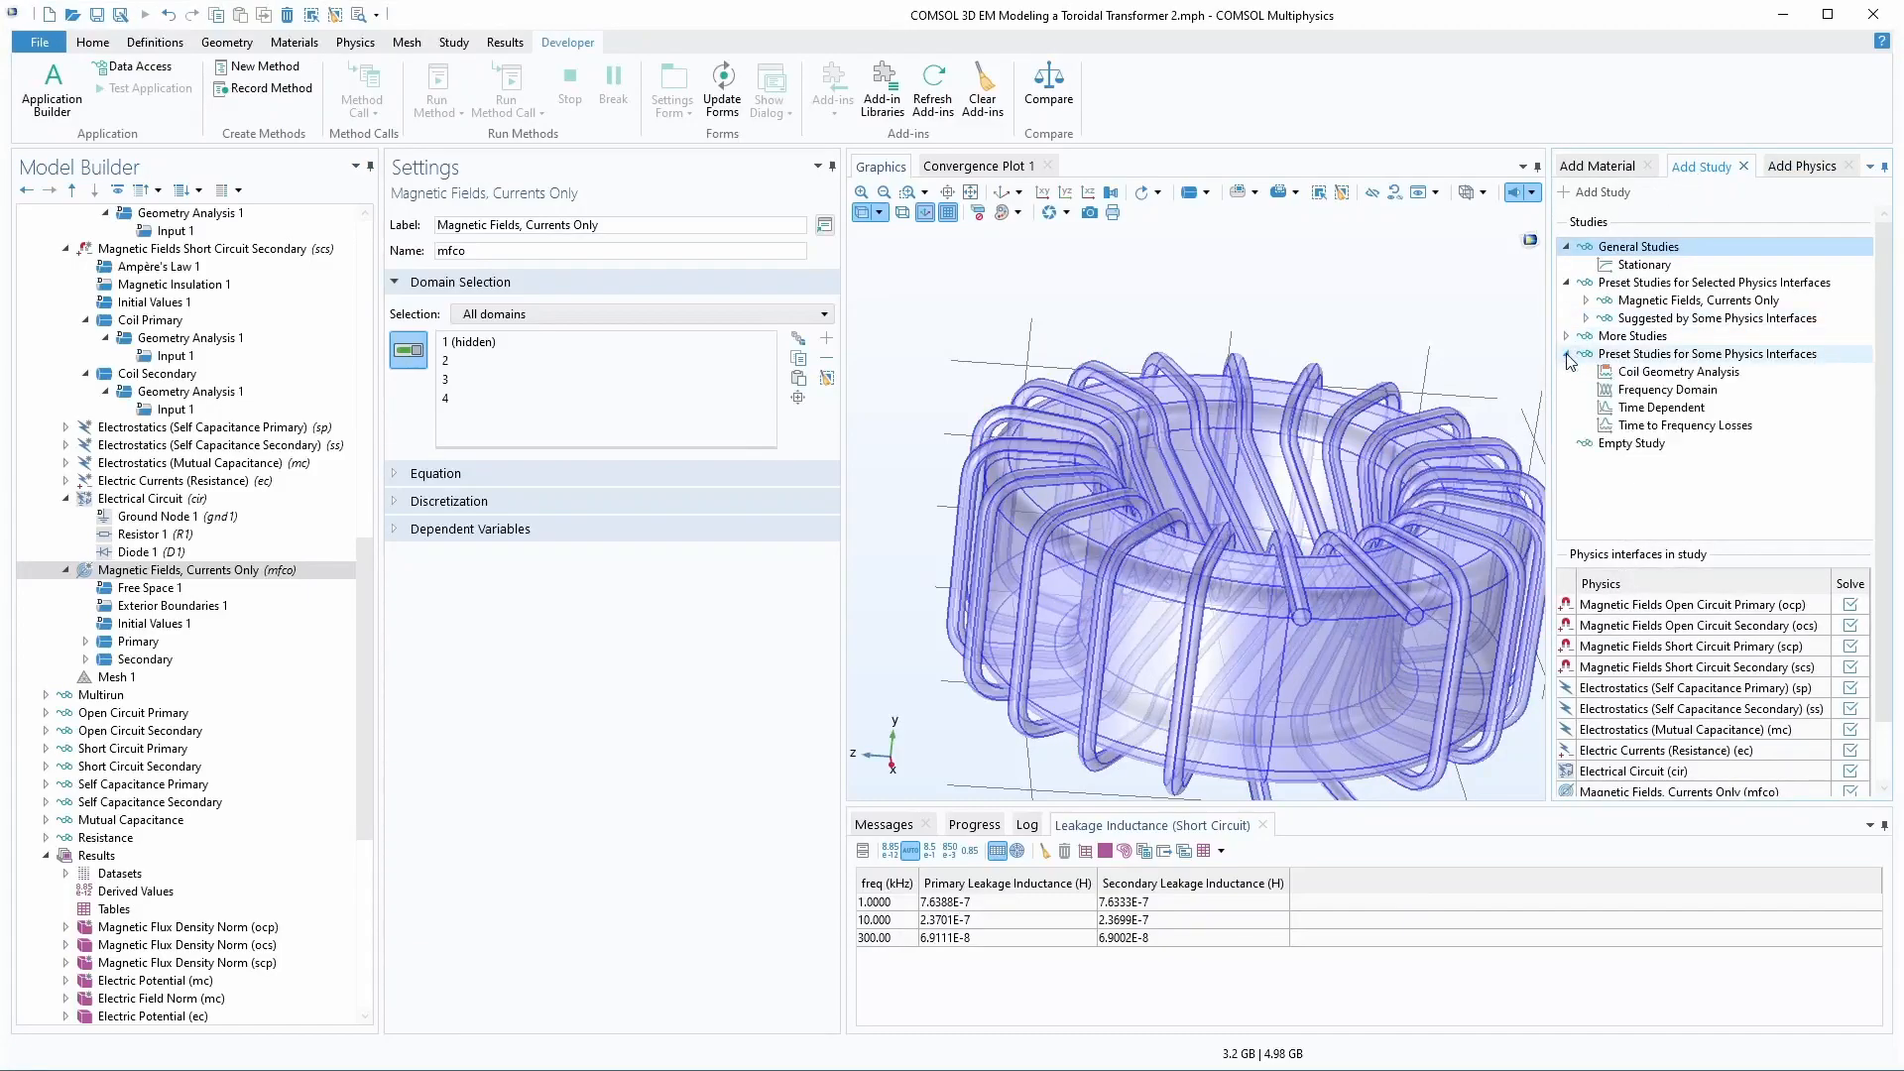
pyautogui.click(1586, 318)
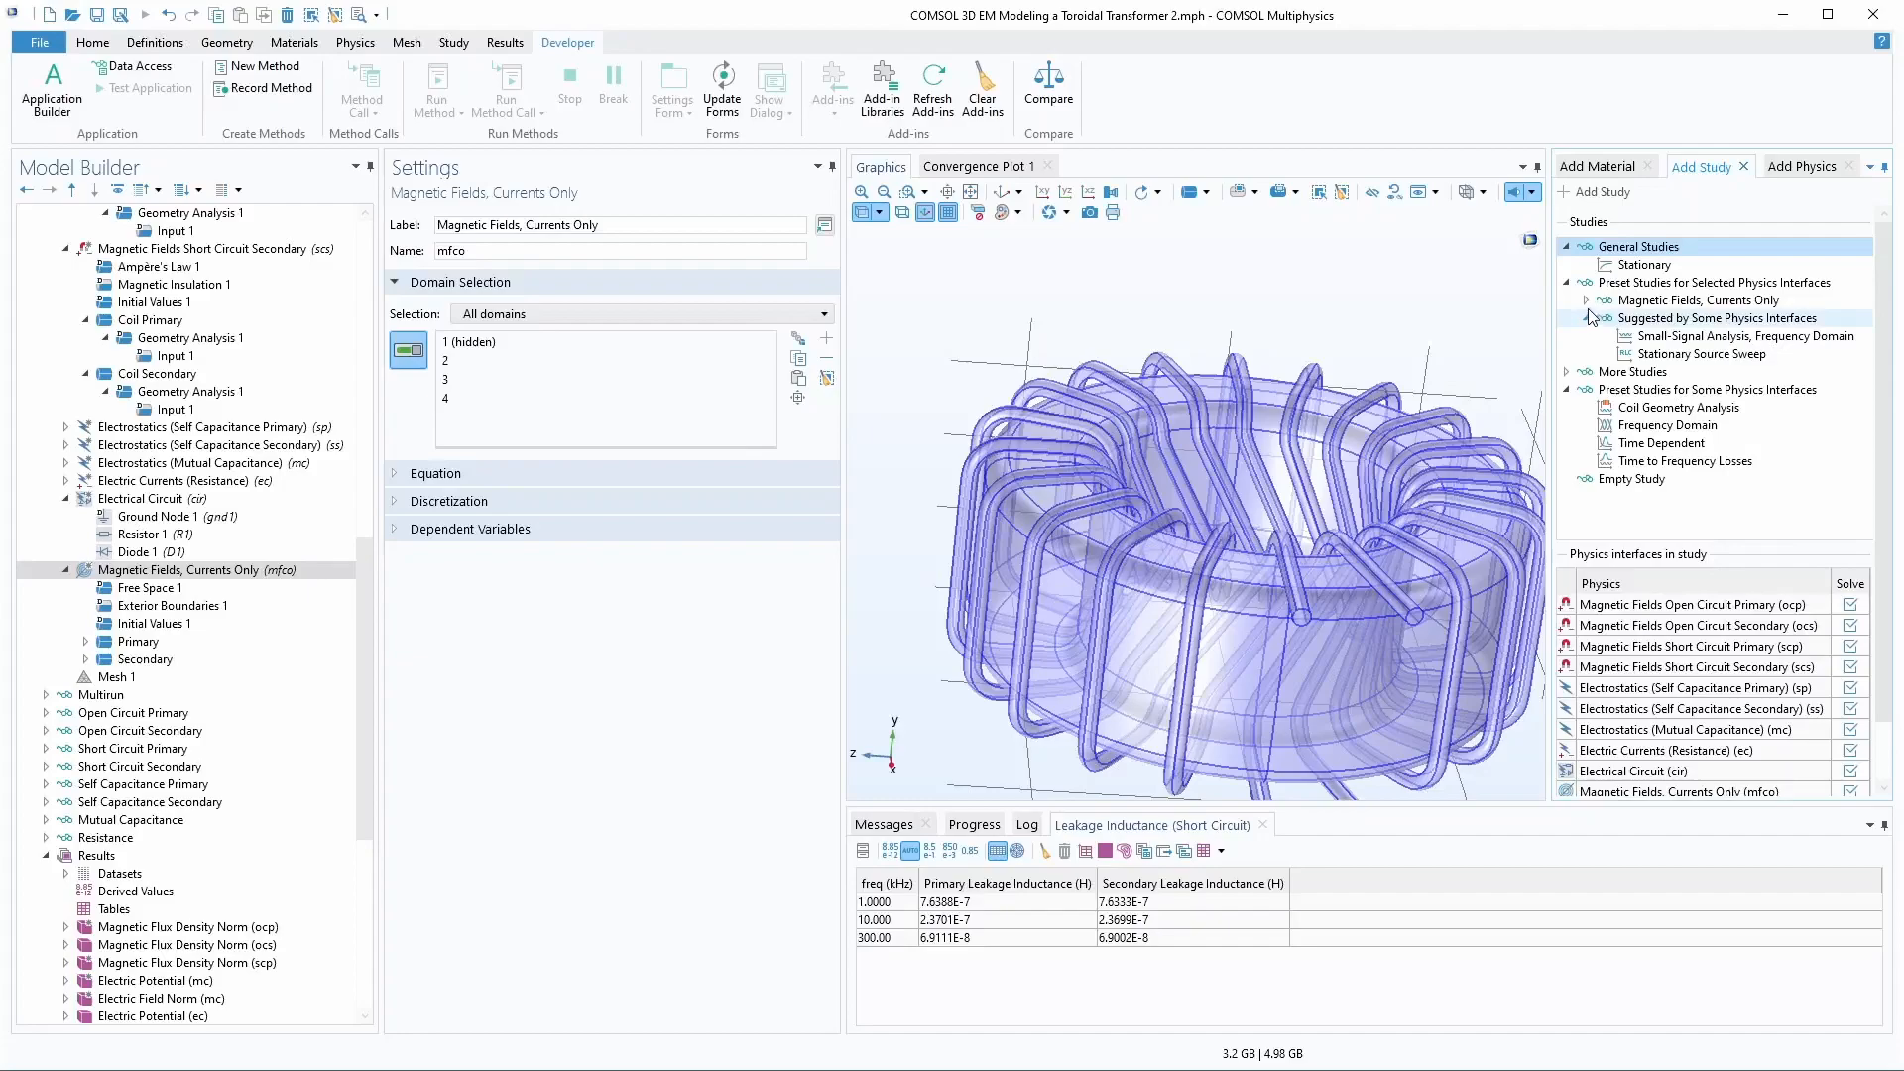
pyautogui.click(1586, 301)
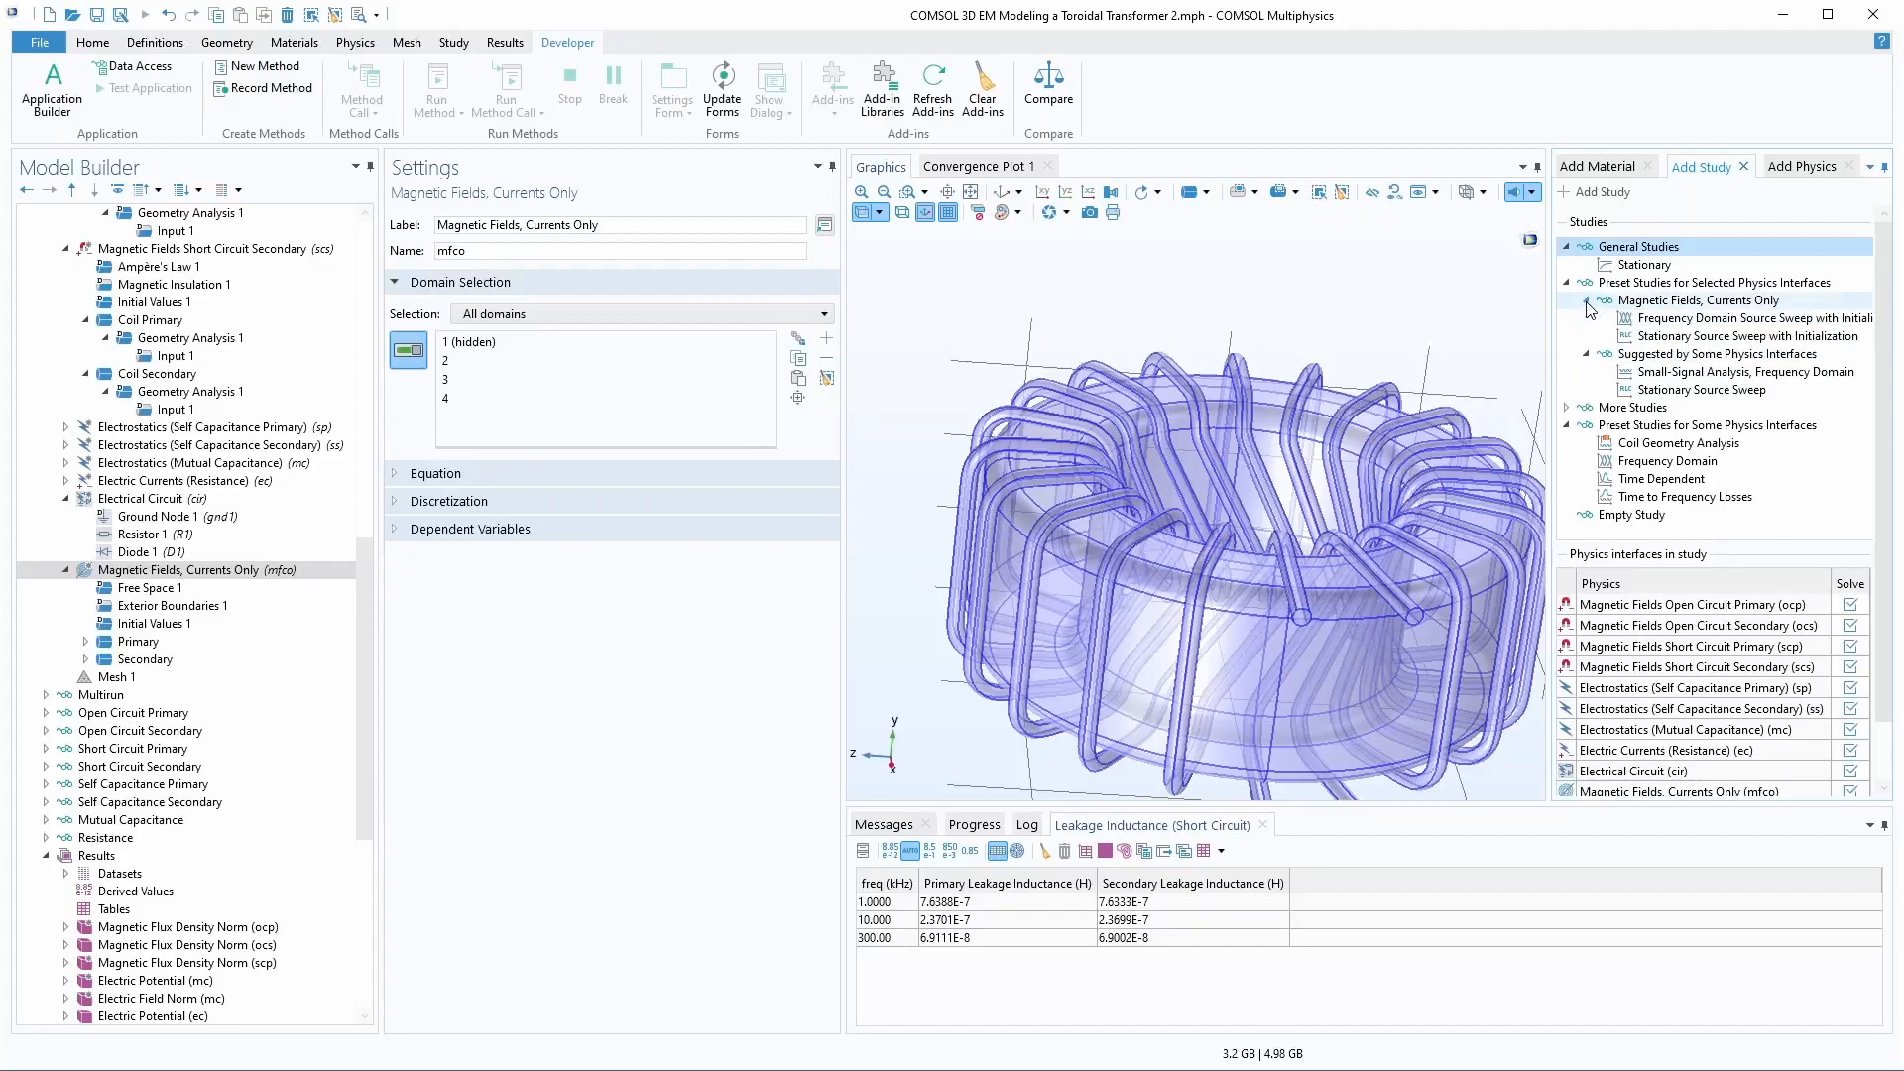
pyautogui.click(1565, 407)
pyautogui.click(1686, 336)
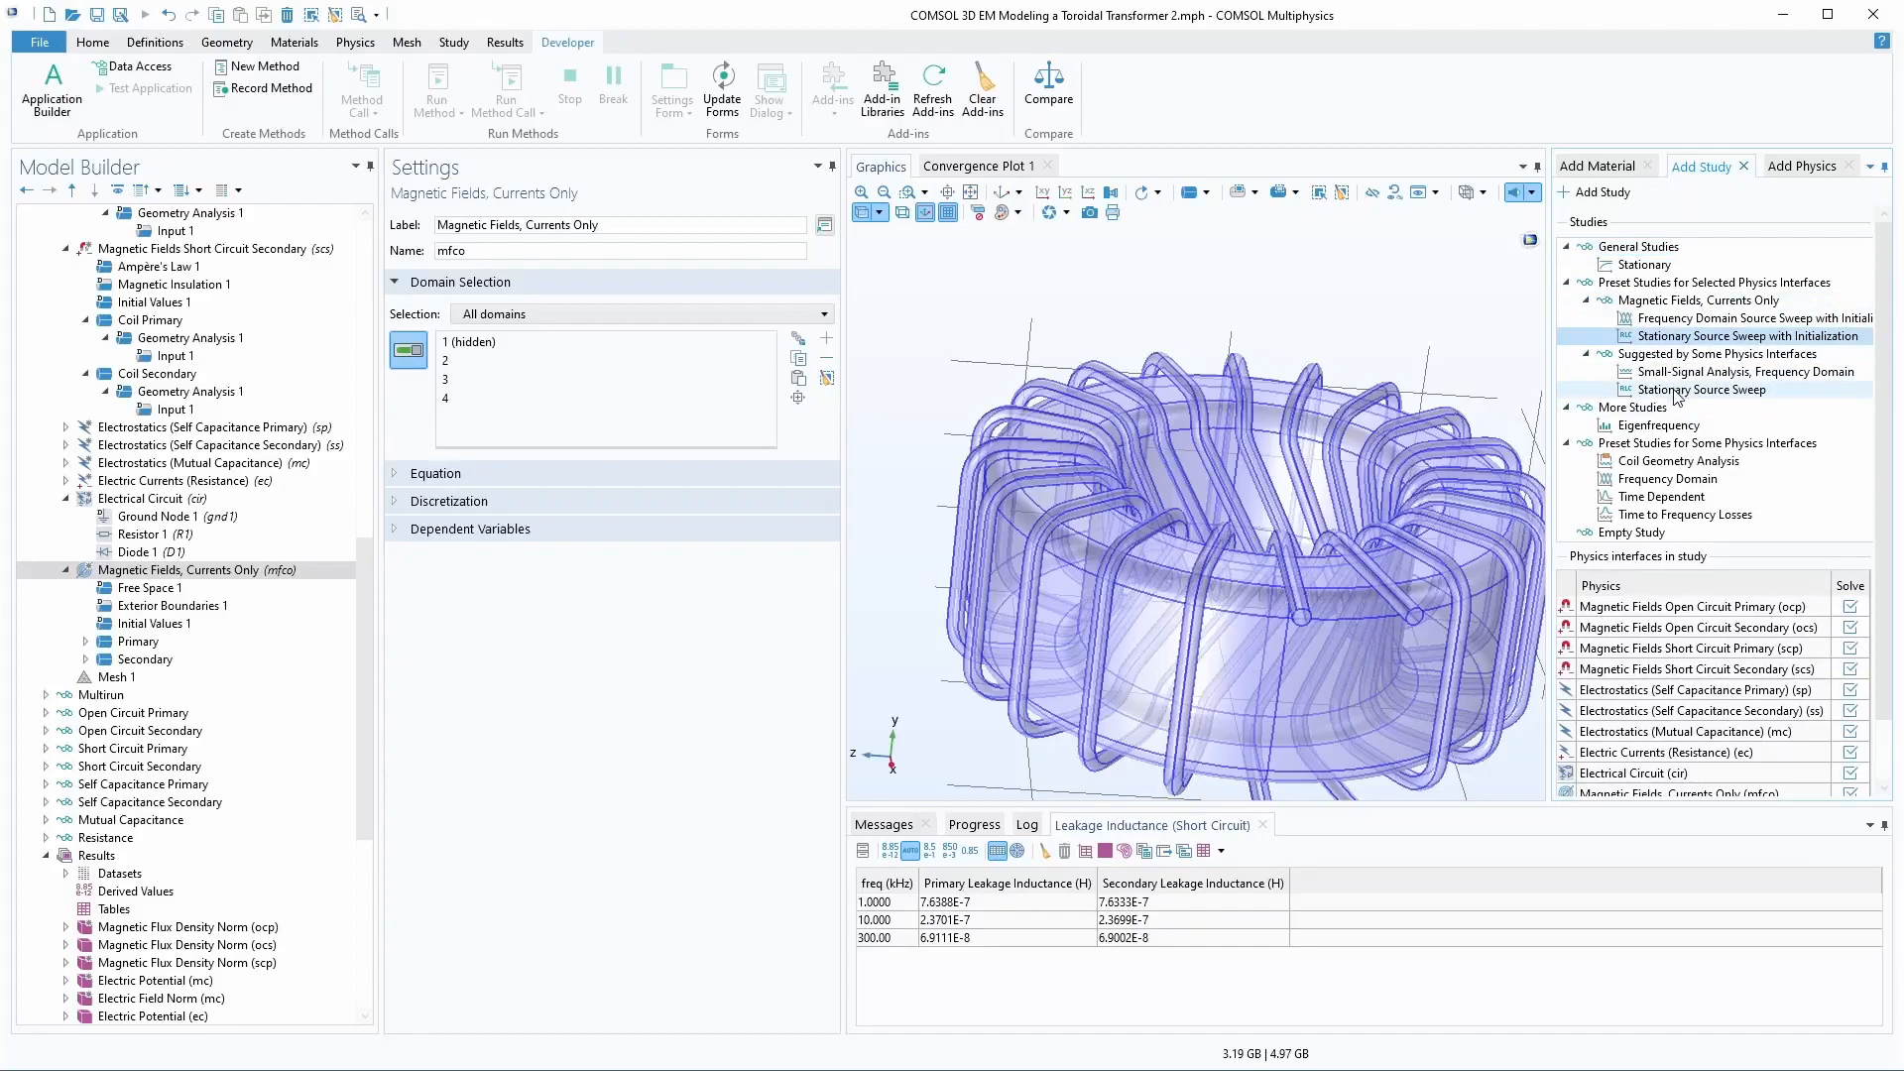
pyautogui.click(1674, 393)
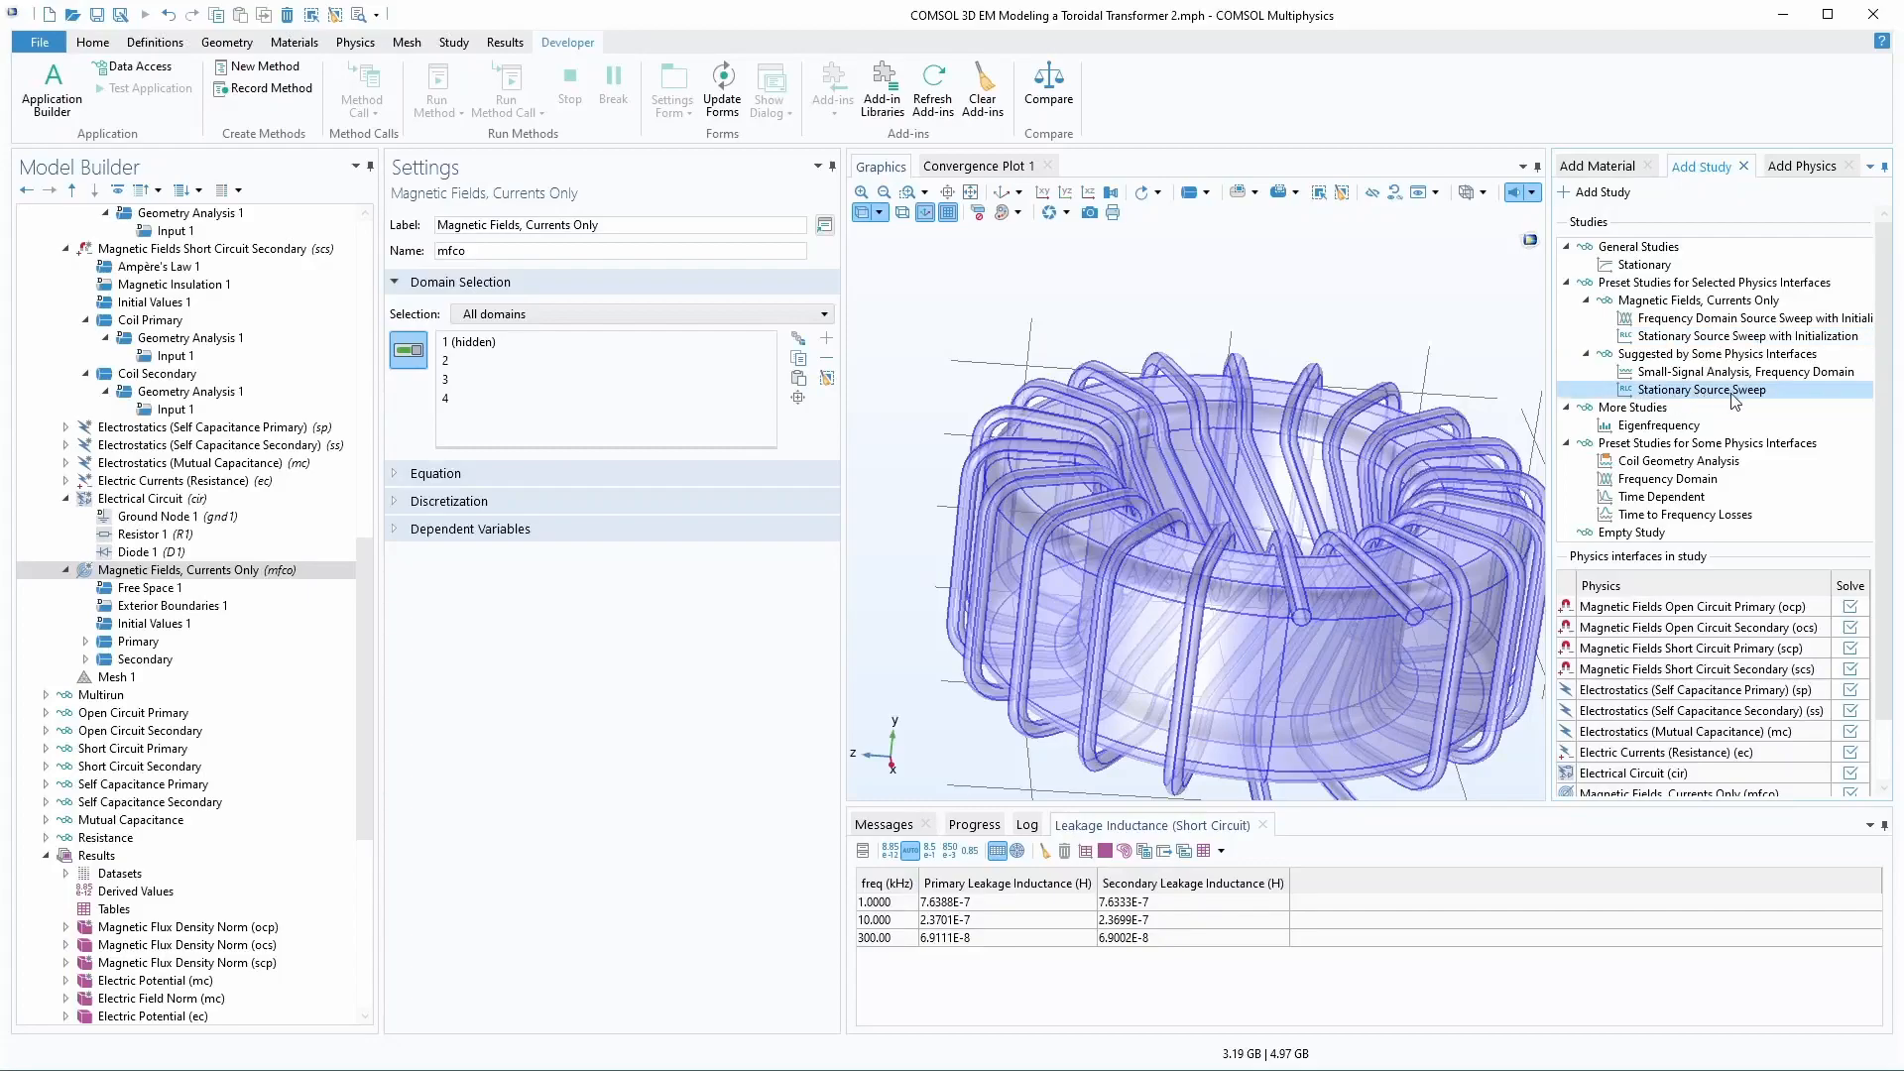
pyautogui.click(1726, 339)
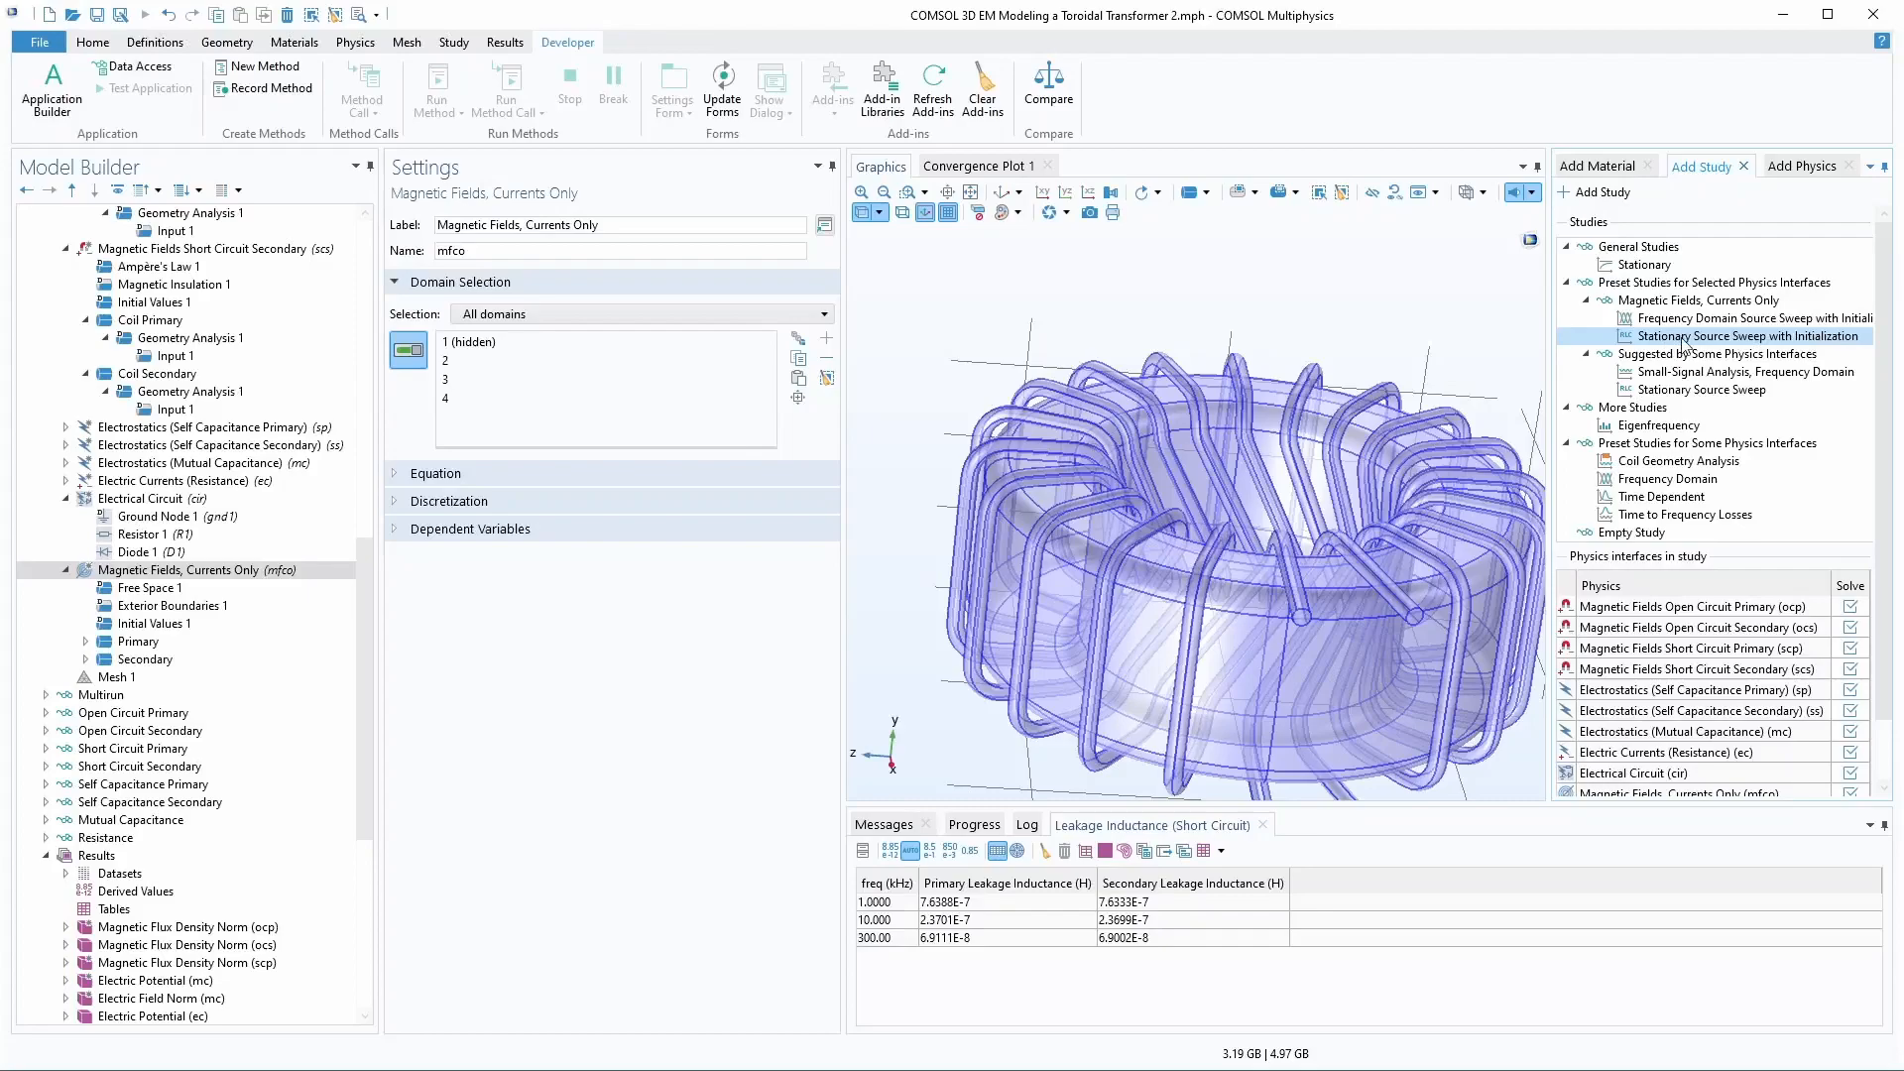
pyautogui.doubleClick(1682, 337)
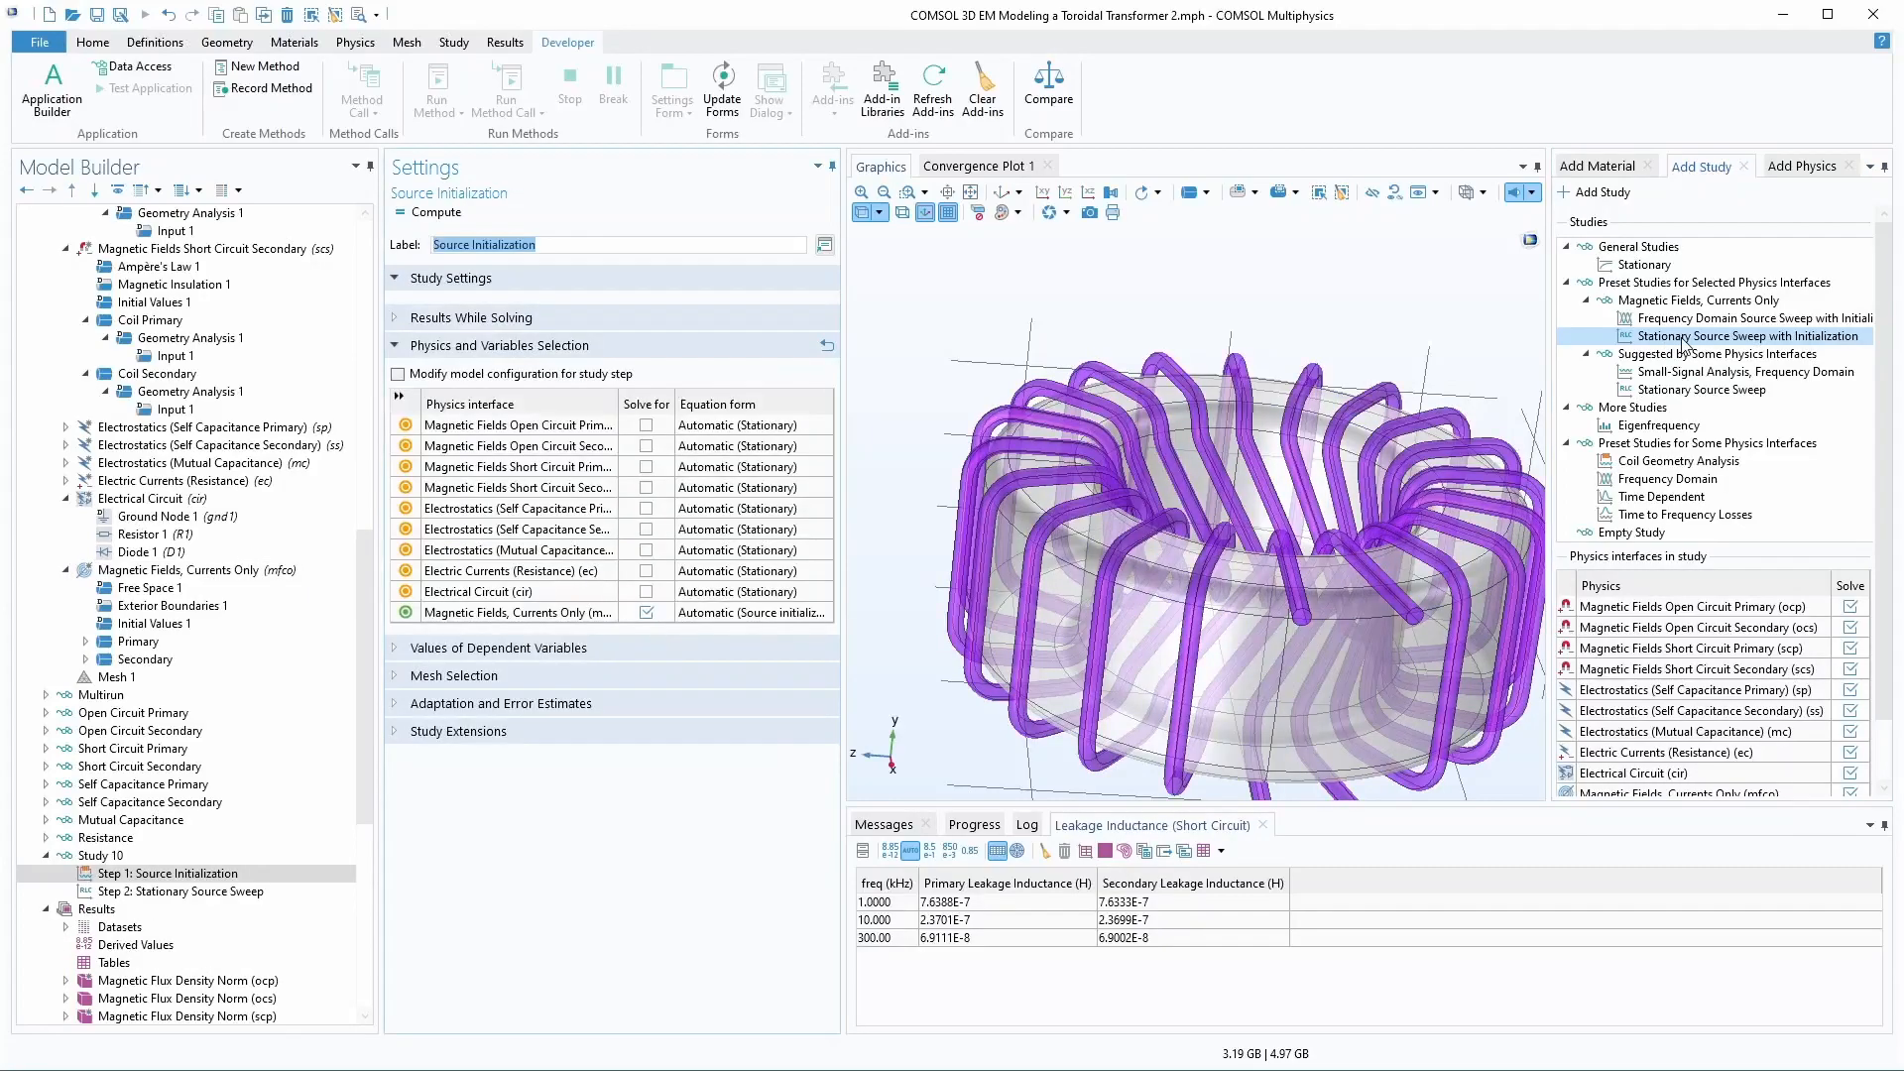
# - Make the new study's Stationary Source Sweep step solve only for Magnetic Fields, Currents Only (mfco), after checking the Source Initialization step
pyautogui.click(138, 875)
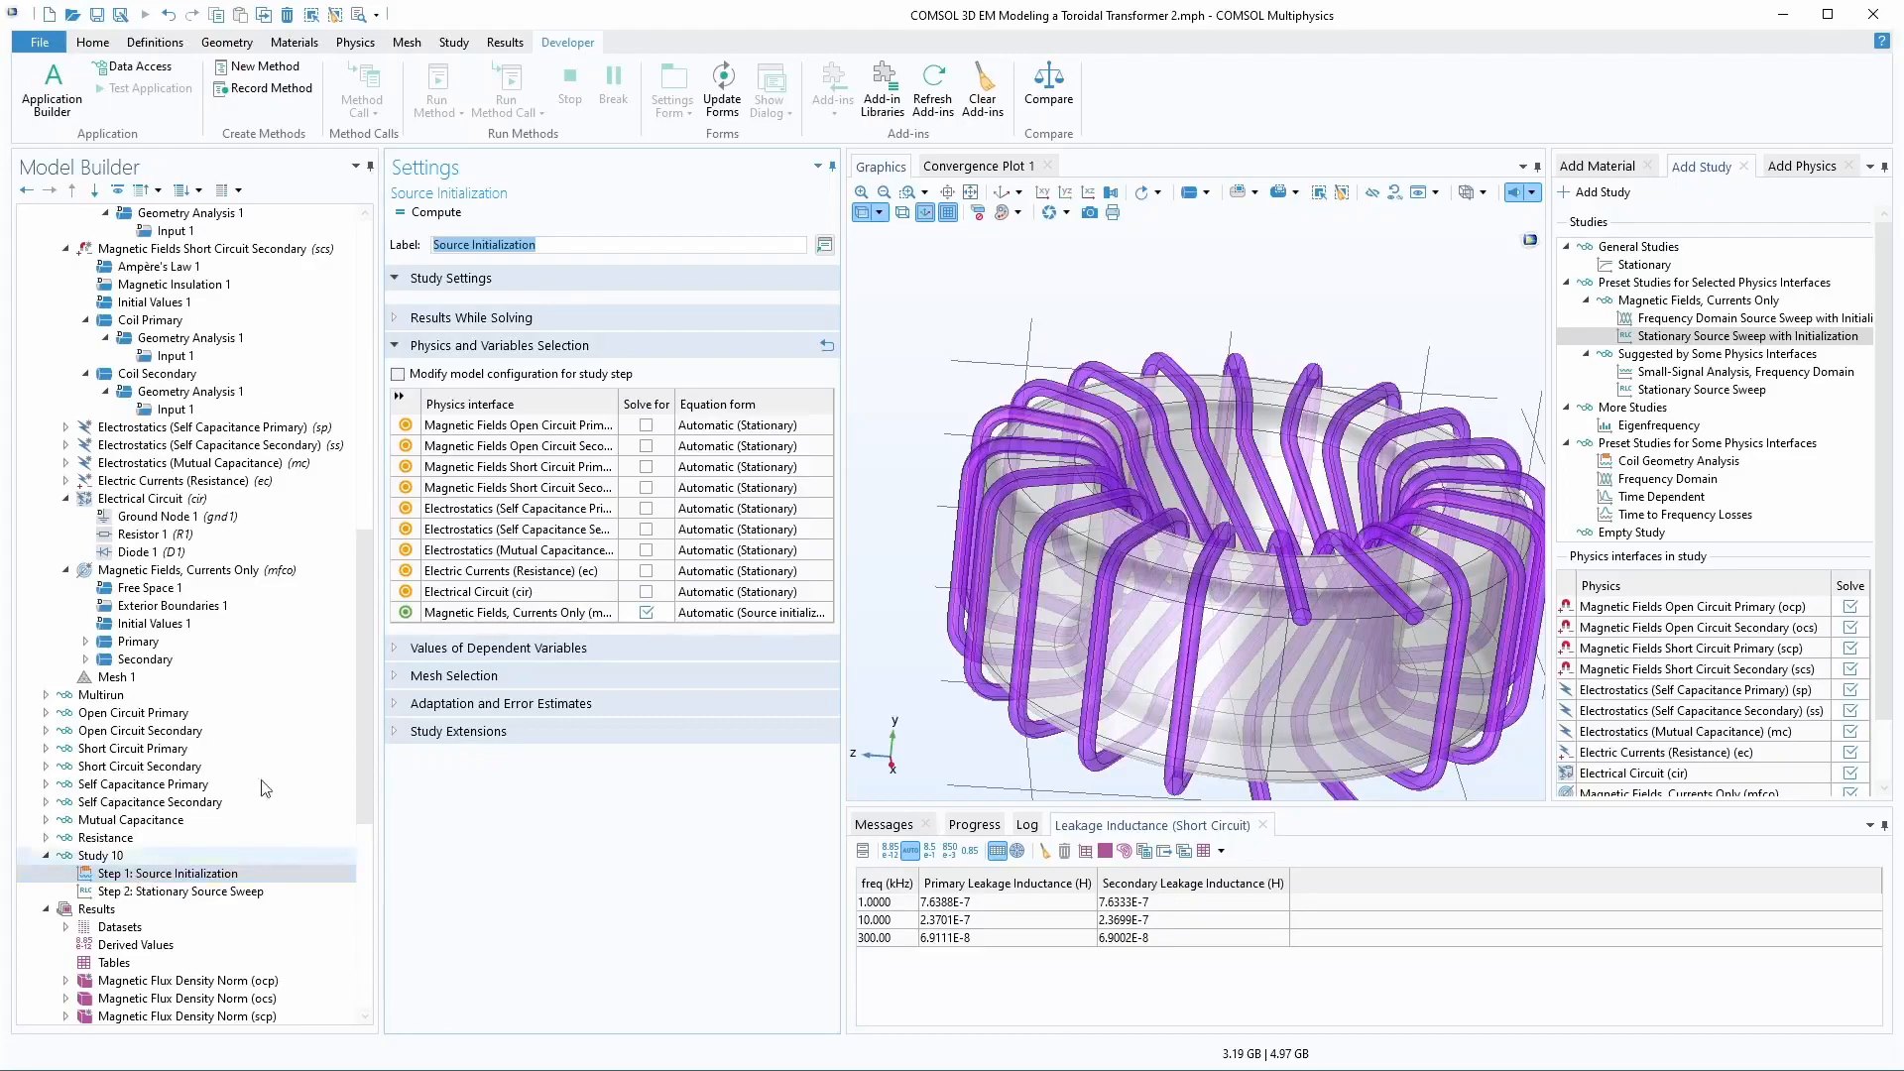
pyautogui.click(164, 890)
pyautogui.click(163, 872)
pyautogui.click(647, 612)
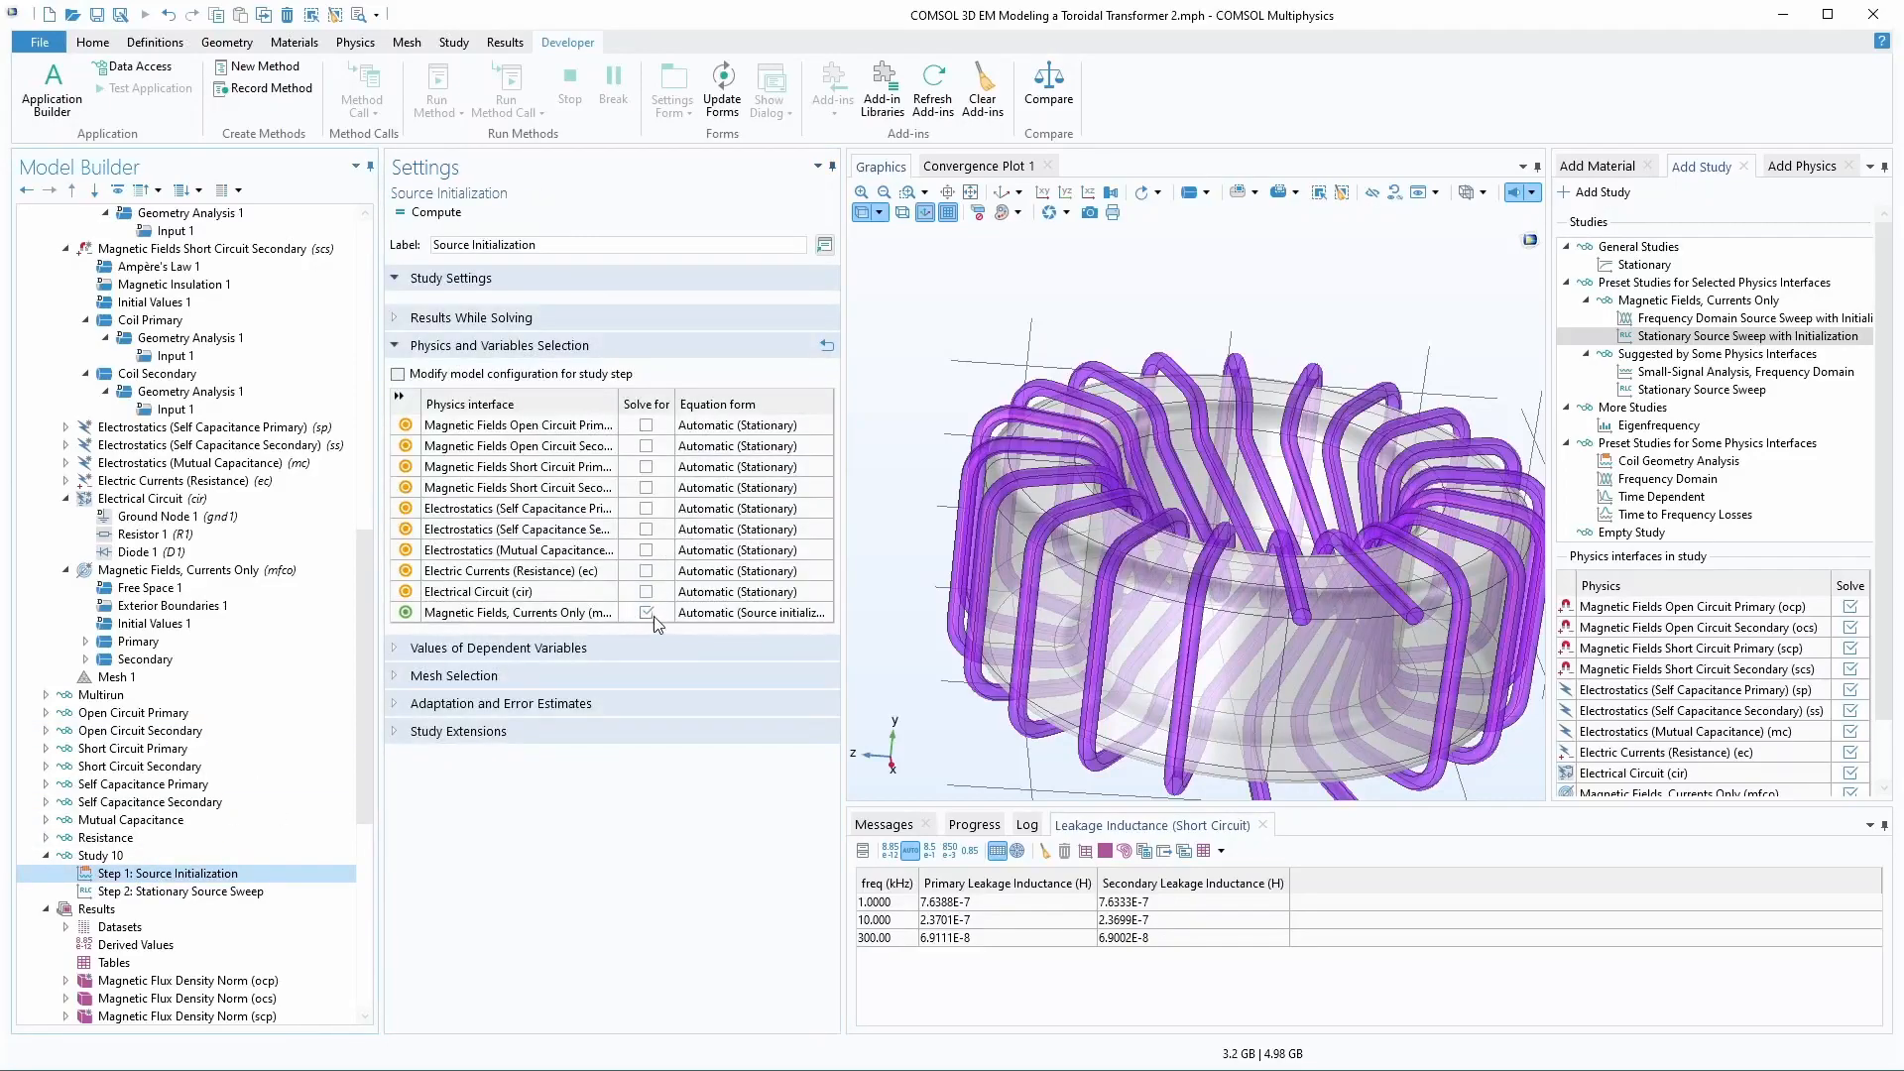
pyautogui.click(178, 890)
pyautogui.click(647, 357)
pyautogui.click(647, 377)
pyautogui.click(646, 398)
pyautogui.click(646, 419)
pyautogui.click(646, 440)
pyautogui.click(647, 461)
pyautogui.click(646, 481)
pyautogui.click(646, 502)
pyautogui.click(647, 523)
# - Make the Resistance study's Stationary step solve only for Electric Currents (Resistance), excluding Electrical Circuit and Magnetic Fields, Currents Only
pyautogui.click(115, 839)
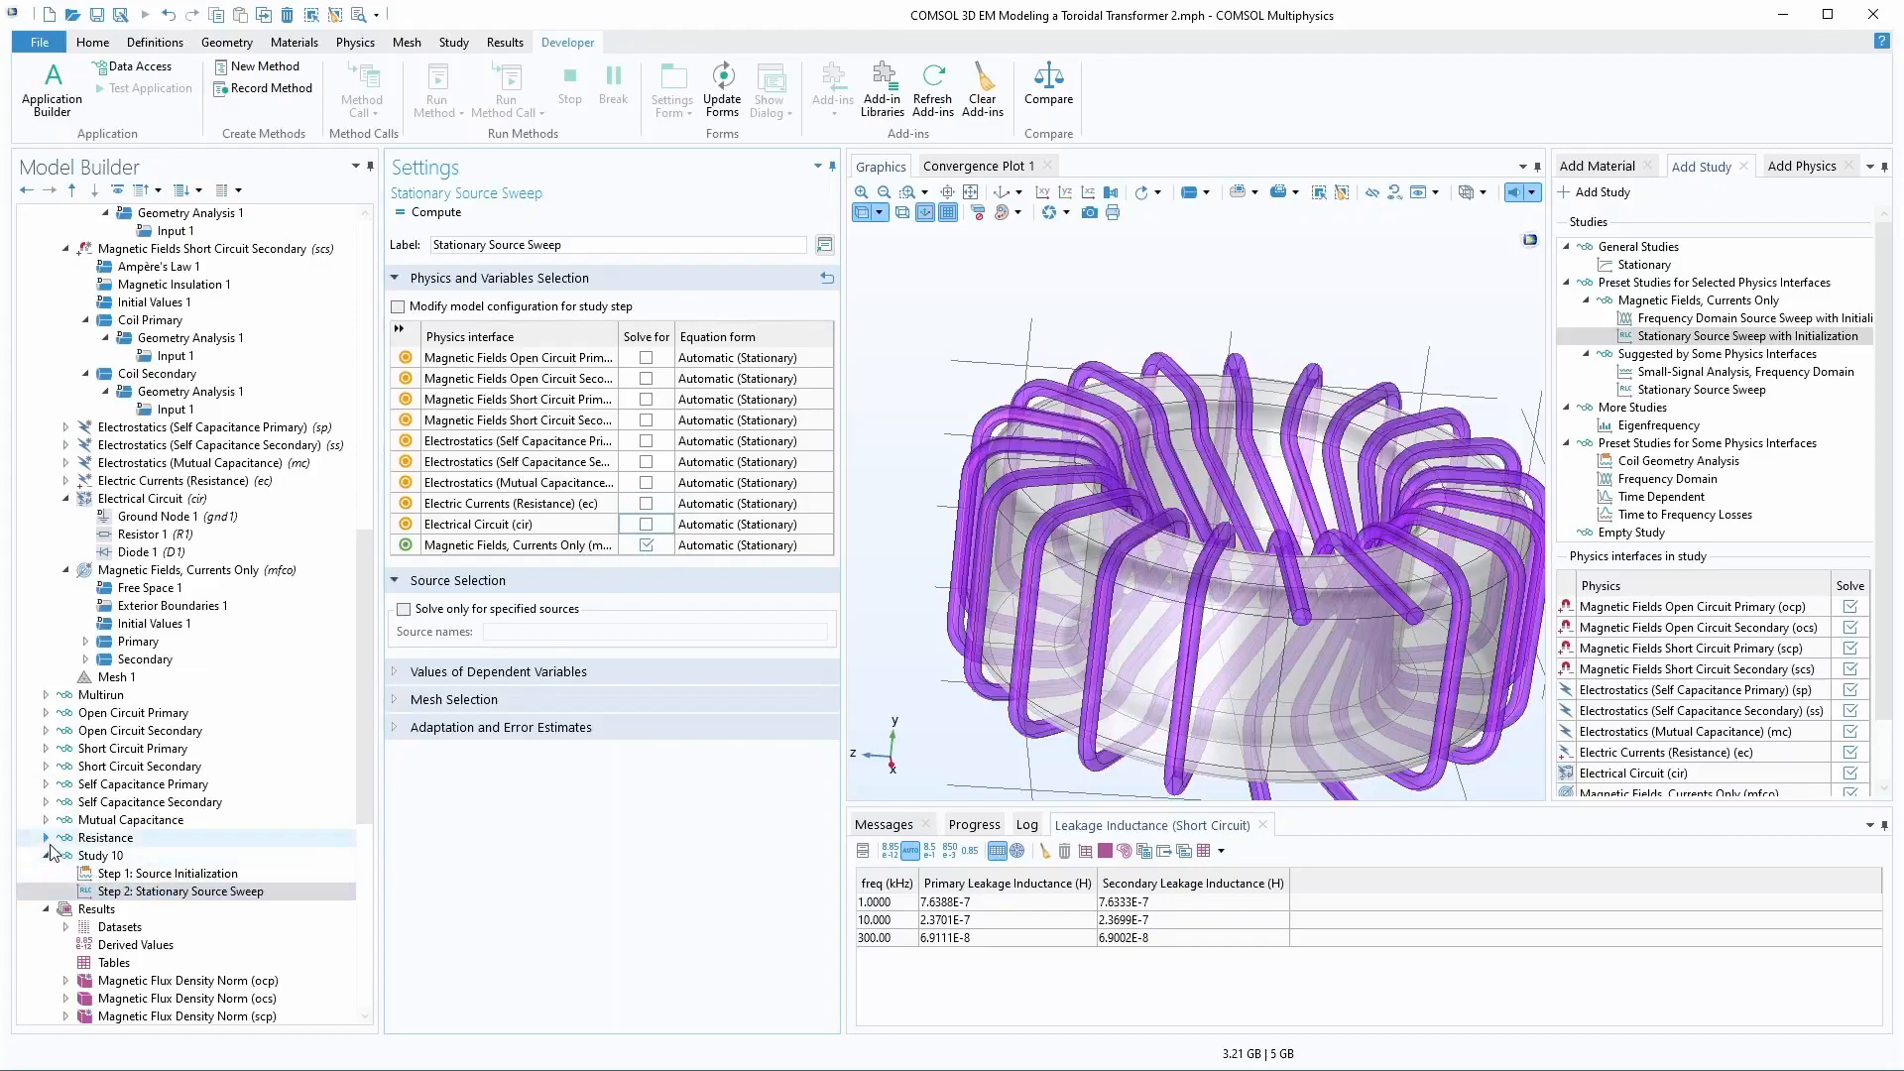
pyautogui.doubleClick(136, 843)
pyautogui.click(159, 856)
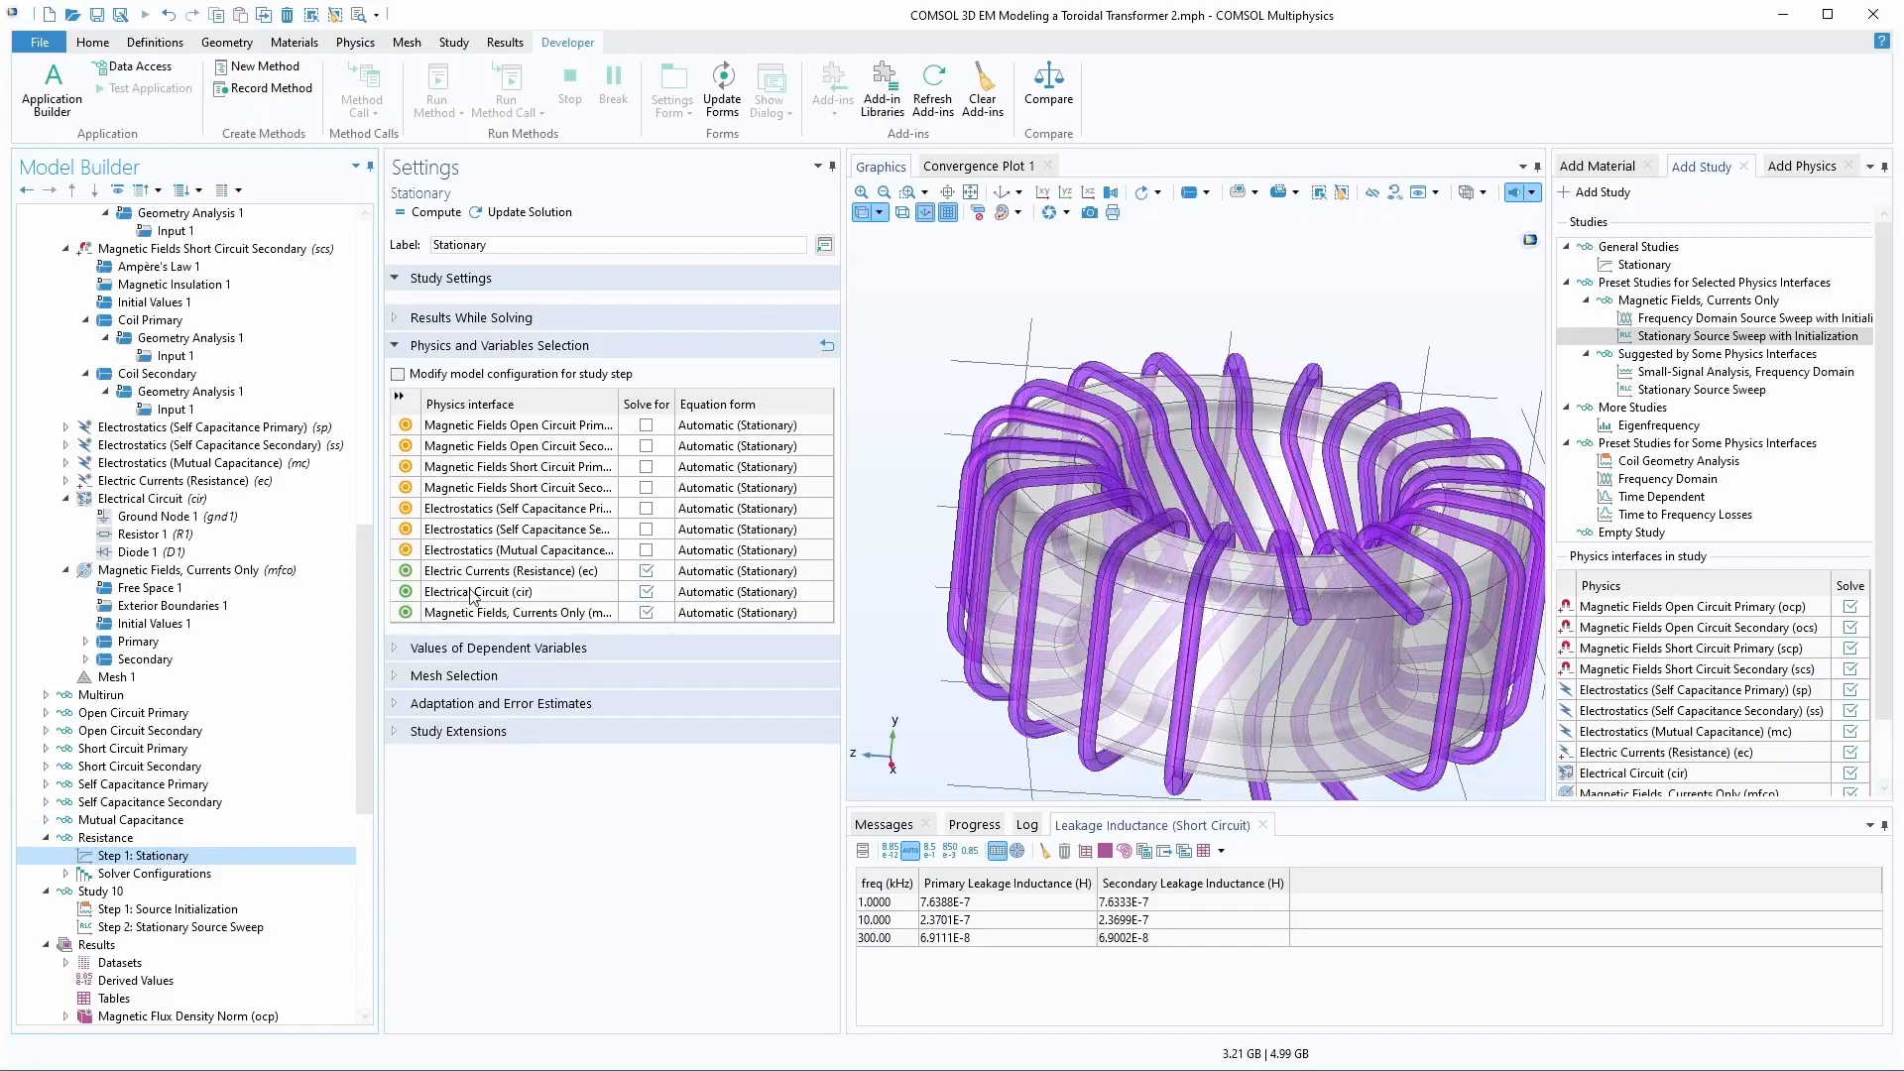
pyautogui.click(645, 591)
pyautogui.click(645, 570)
pyautogui.click(647, 571)
pyautogui.click(646, 592)
pyautogui.click(646, 612)
pyautogui.click(645, 591)
# - Exclude Electrical Circuit and Magnetic Fields, Currents Only from the Mutual Capacitance study's Stationary Source Sweep step
pyautogui.click(46, 819)
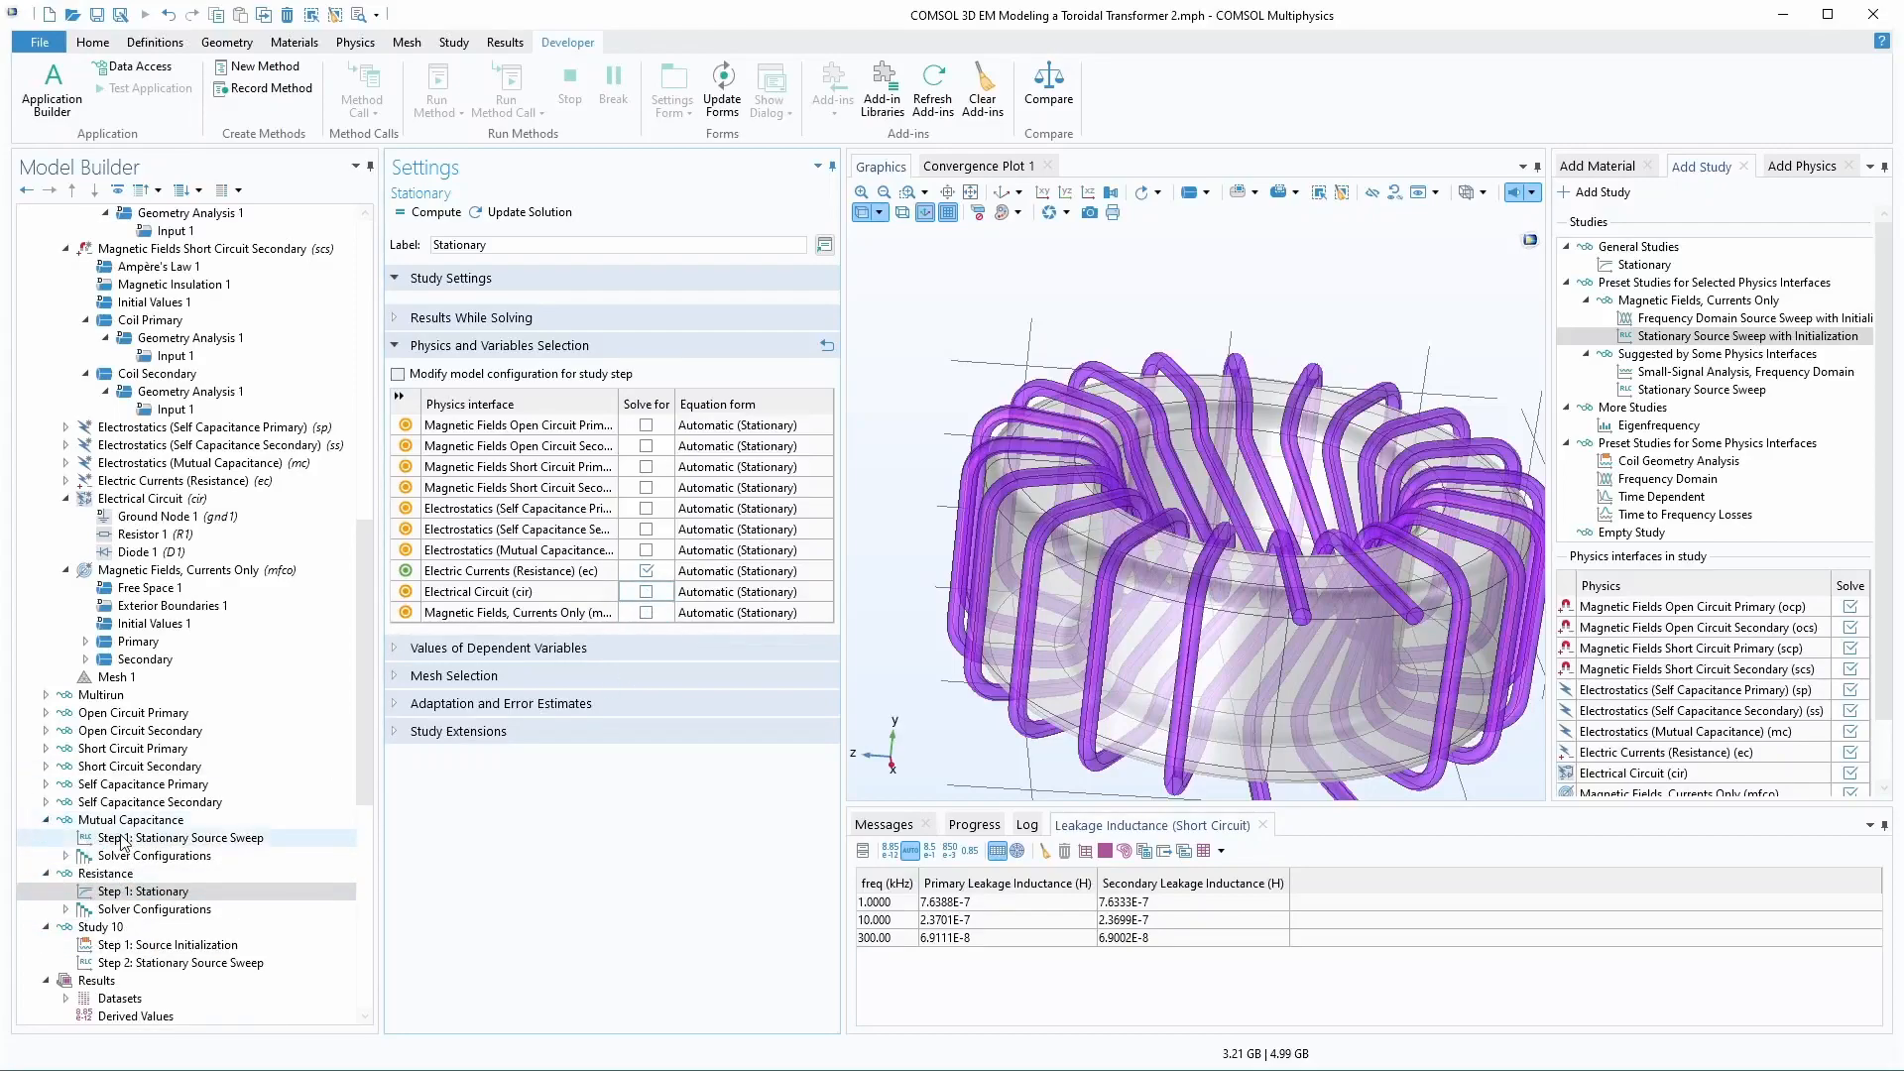
pyautogui.click(122, 840)
pyautogui.click(646, 524)
pyautogui.click(646, 545)
# - Exclude Electrical Circuit and Magnetic Fields, Currents Only from the Stationary steps of the Self Capacitance Secondary and Primary studies
pyautogui.click(46, 802)
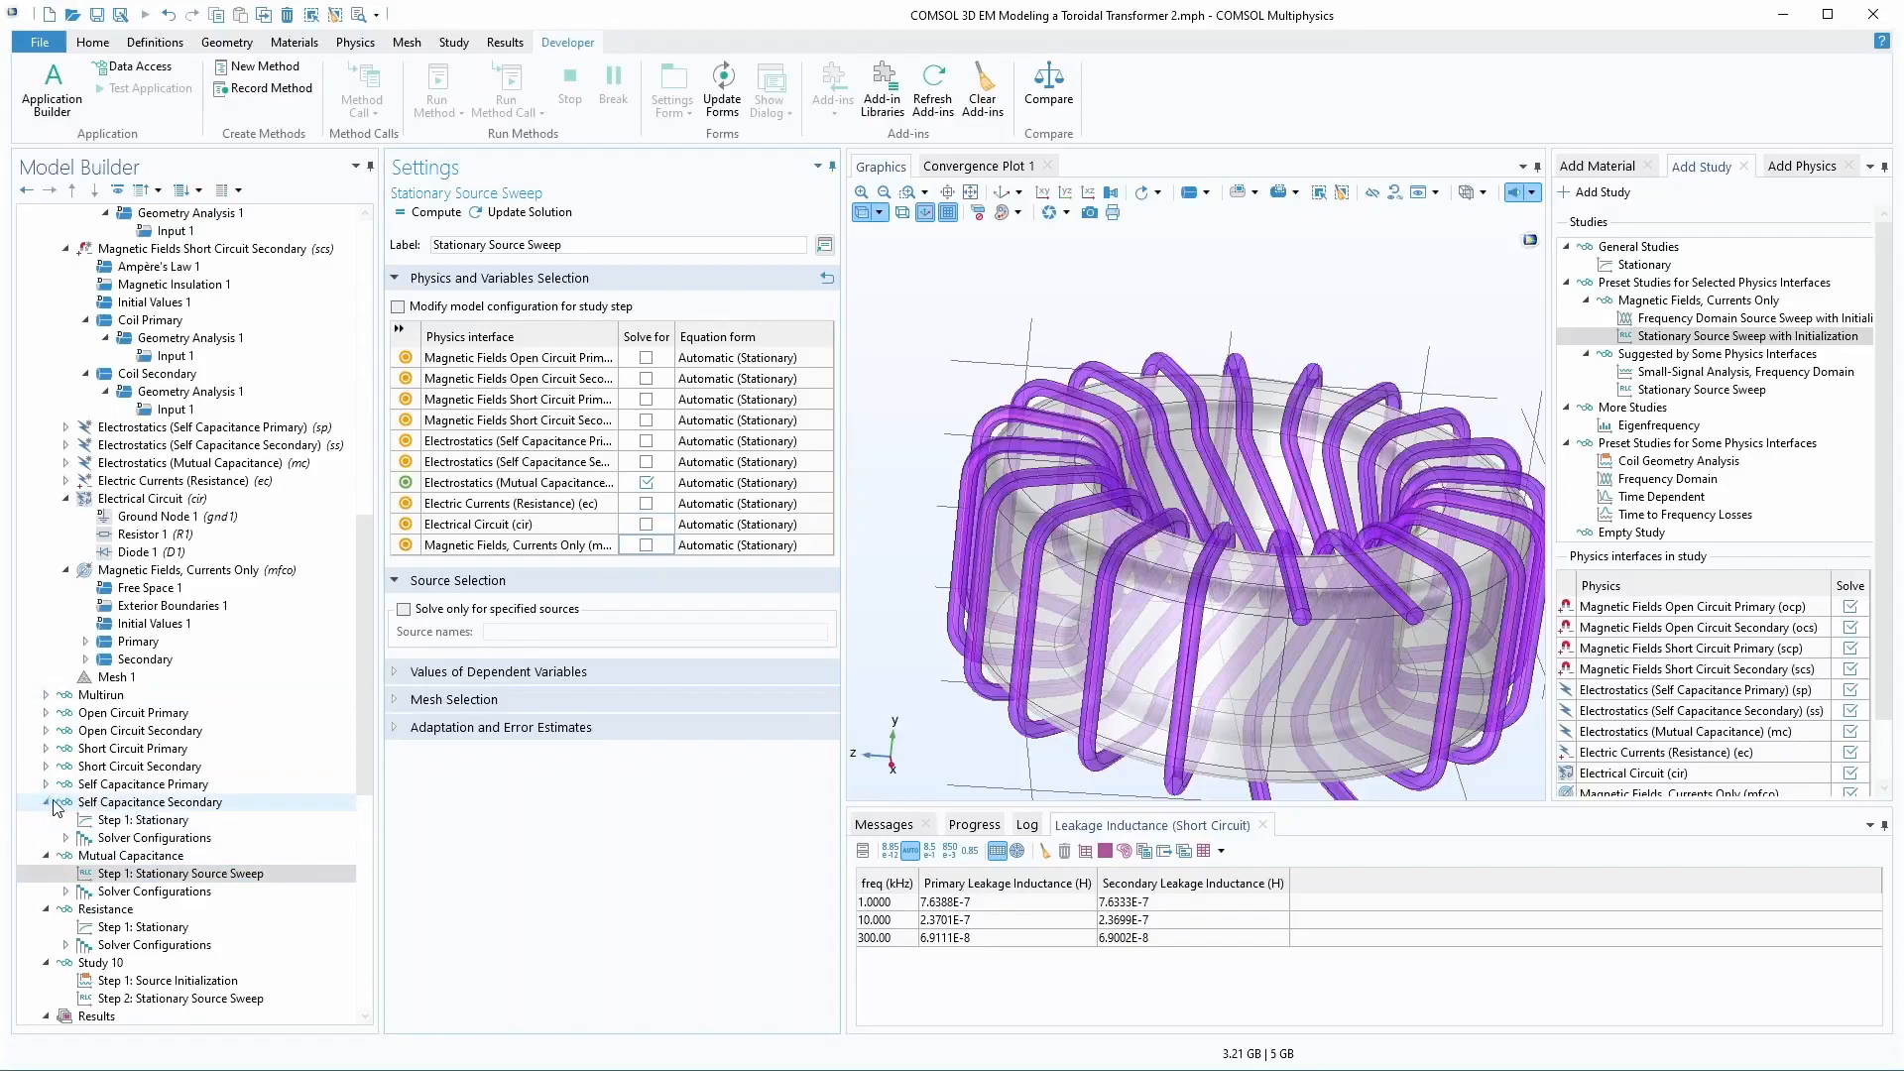
pyautogui.click(139, 820)
pyautogui.click(646, 611)
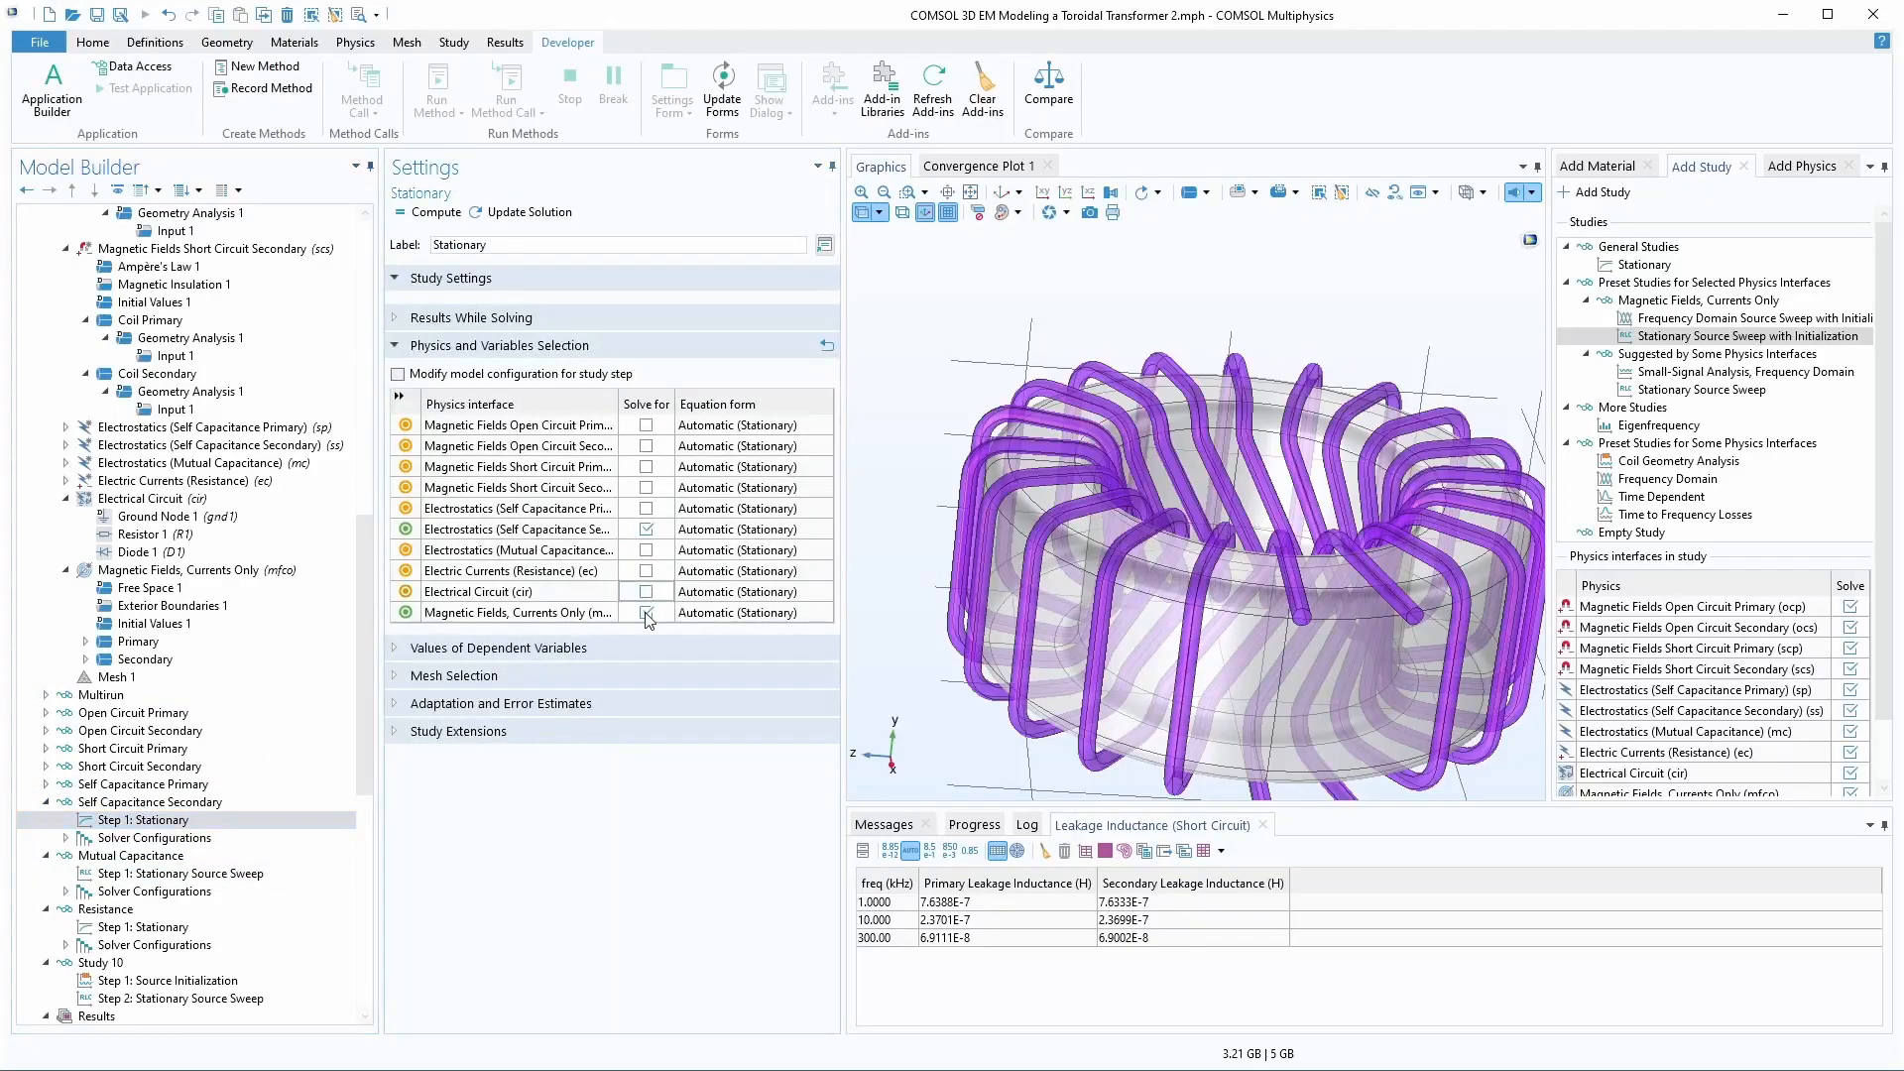
pyautogui.click(47, 785)
pyautogui.click(139, 802)
# - Exclude Electrical Circuit and Magnetic Fields, Currents Only from the Frequency Domain steps of the Short Circuit Secondary and Primary studies
pyautogui.click(139, 767)
pyautogui.click(47, 767)
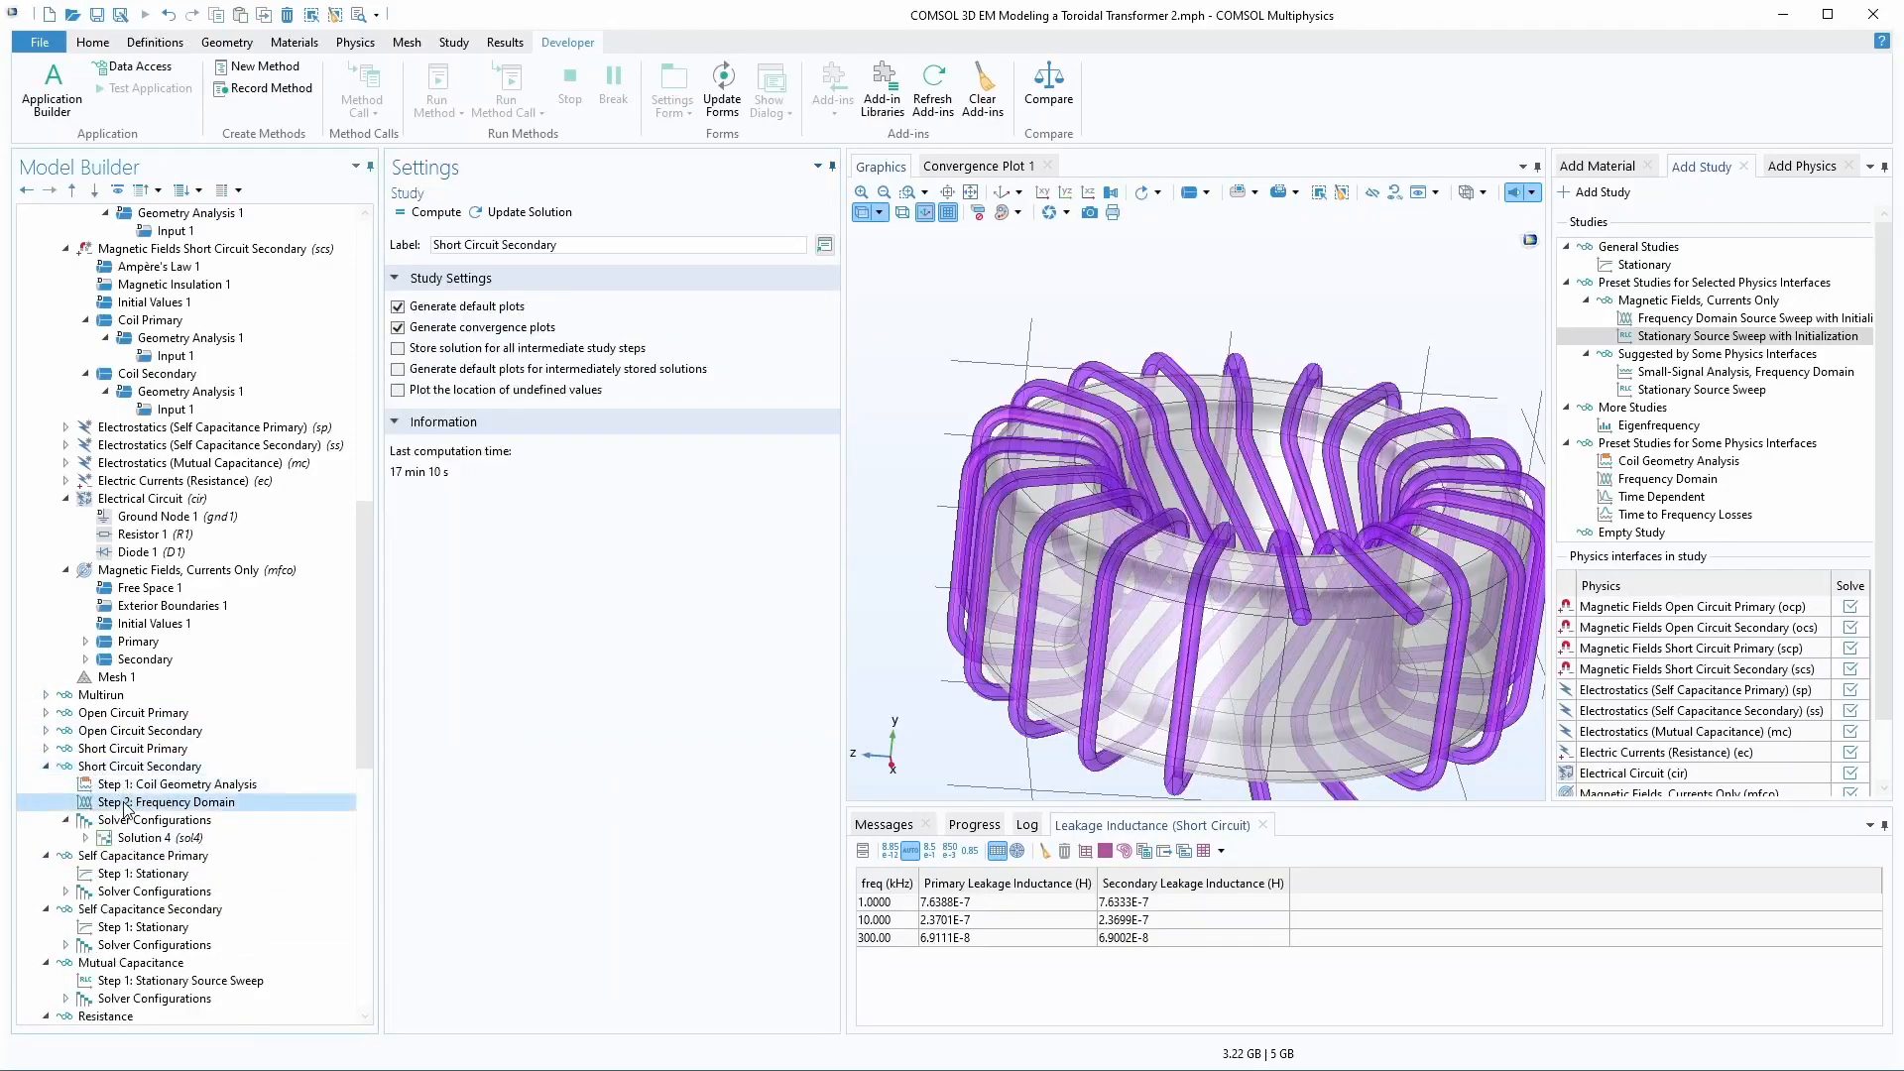
pyautogui.click(126, 802)
pyautogui.click(47, 749)
pyautogui.click(159, 784)
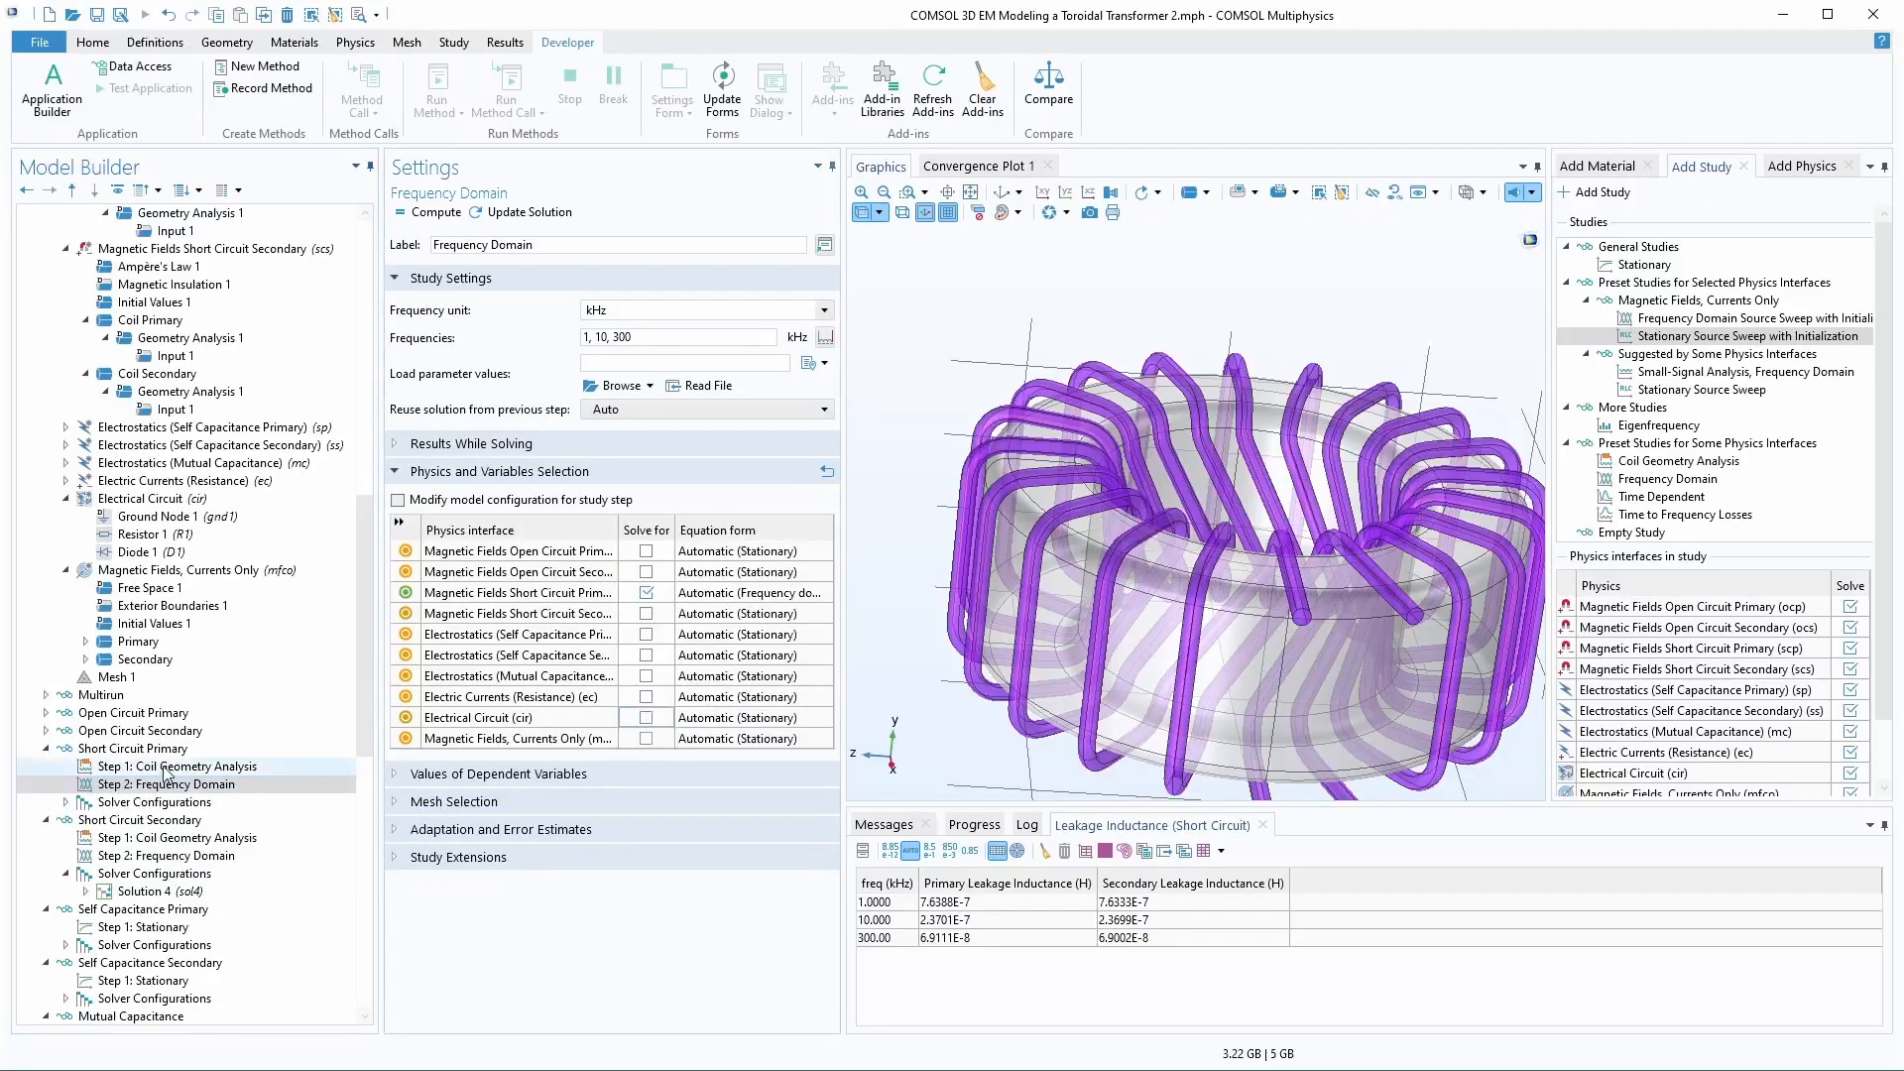
pyautogui.click(168, 768)
# - Exclude Electrical Circuit and Magnetic Fields, Currents Only from the Frequency Domain steps of the Open Circuit Secondary and Primary studies
pyautogui.click(47, 731)
pyautogui.click(159, 766)
pyautogui.click(704, 716)
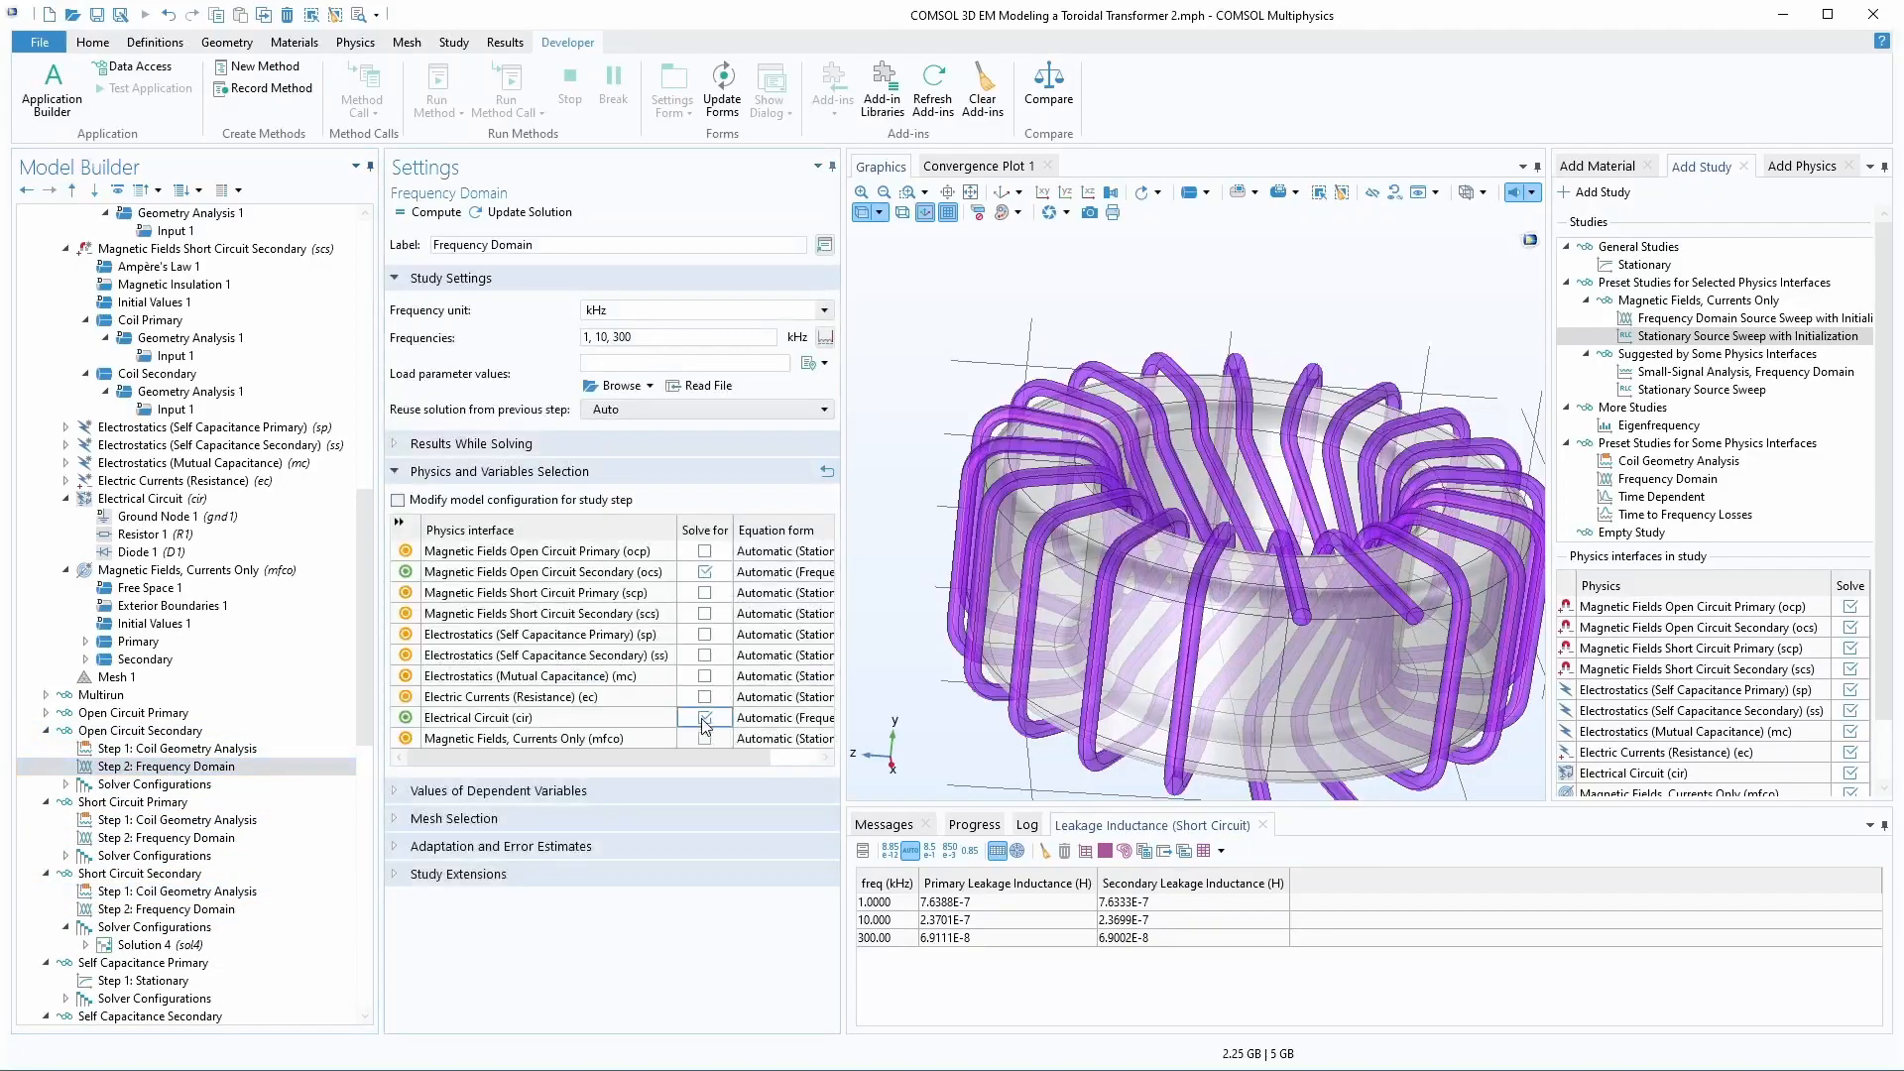
pyautogui.click(47, 713)
pyautogui.click(159, 748)
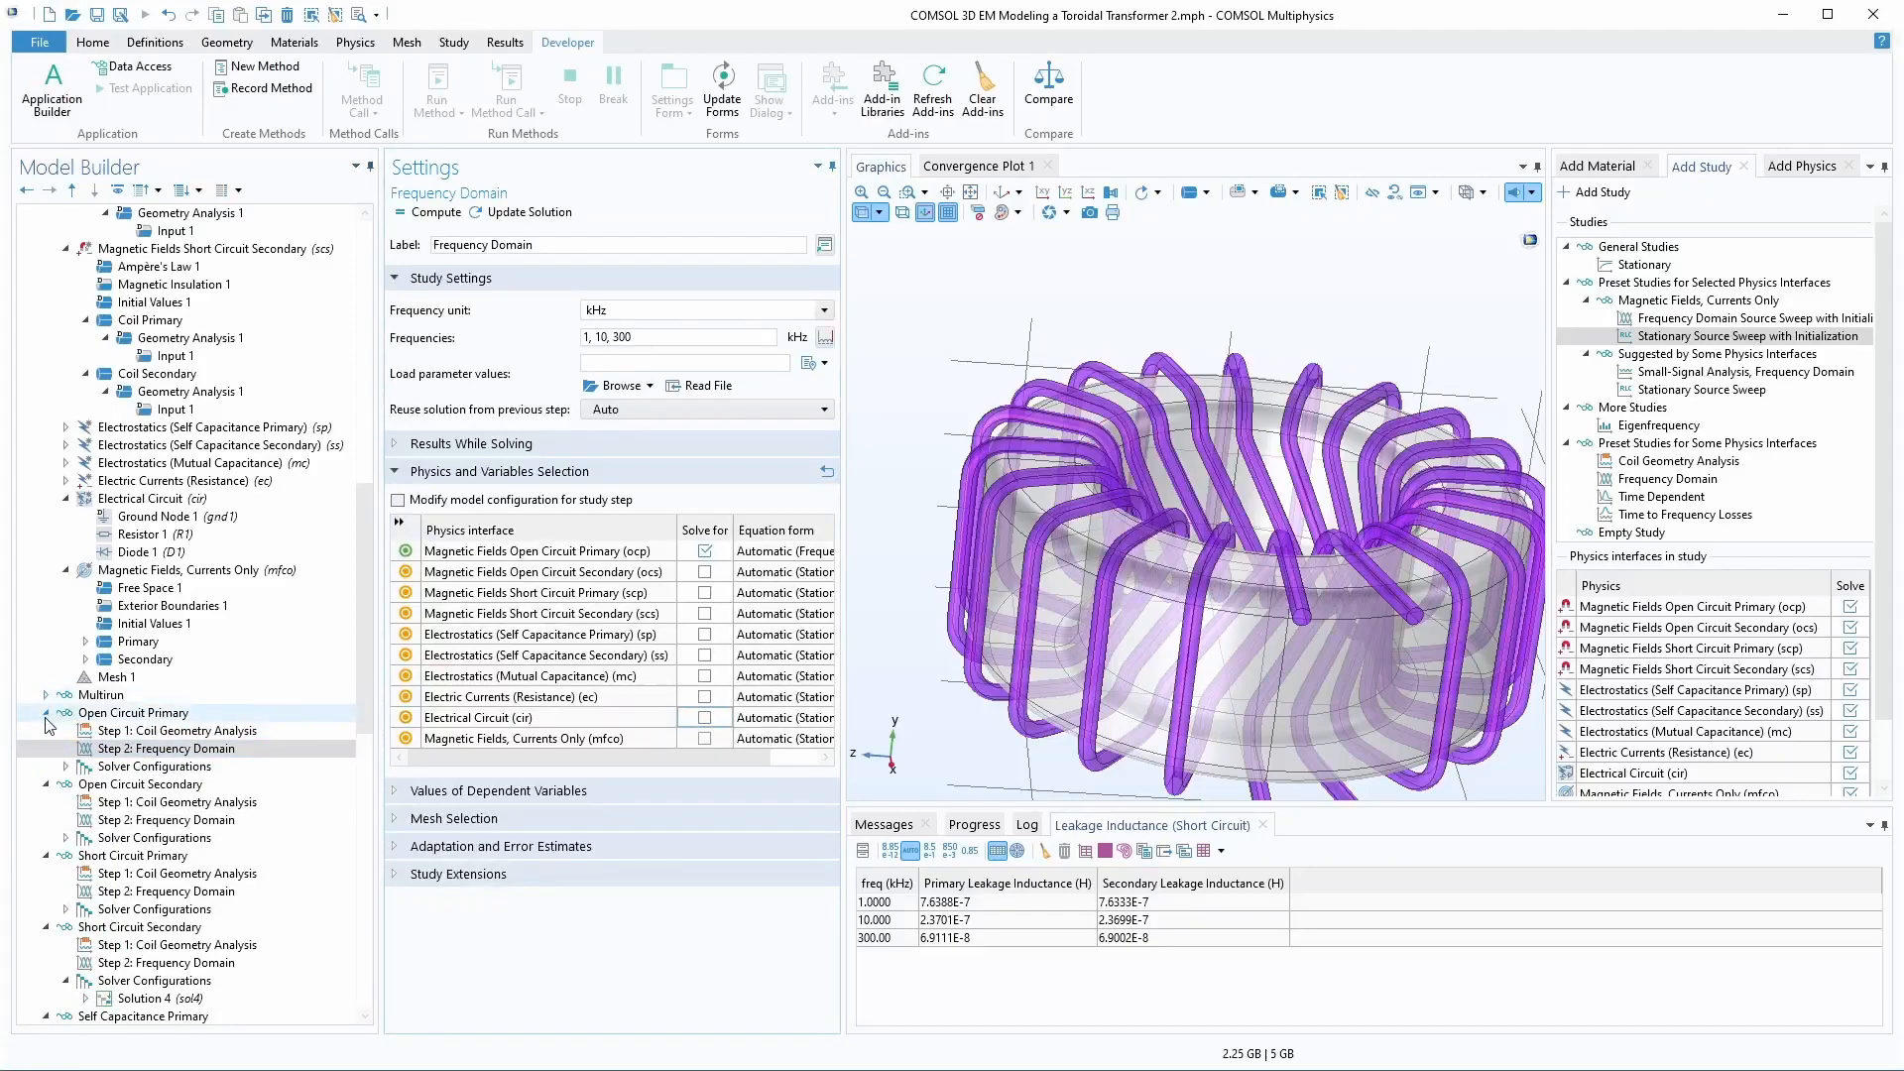
# - Collapse the expanded studies in the model tree and label Study 10 as SPICE Extraction R & L
pyautogui.click(46, 713)
pyautogui.click(47, 731)
pyautogui.click(47, 748)
pyautogui.click(47, 766)
pyautogui.click(46, 784)
pyautogui.click(47, 803)
pyautogui.click(52, 820)
pyautogui.click(46, 820)
pyautogui.click(47, 838)
pyautogui.click(97, 855)
pyautogui.tripleClick(516, 245)
pyautogui.write('SPICE Extraction R & L')
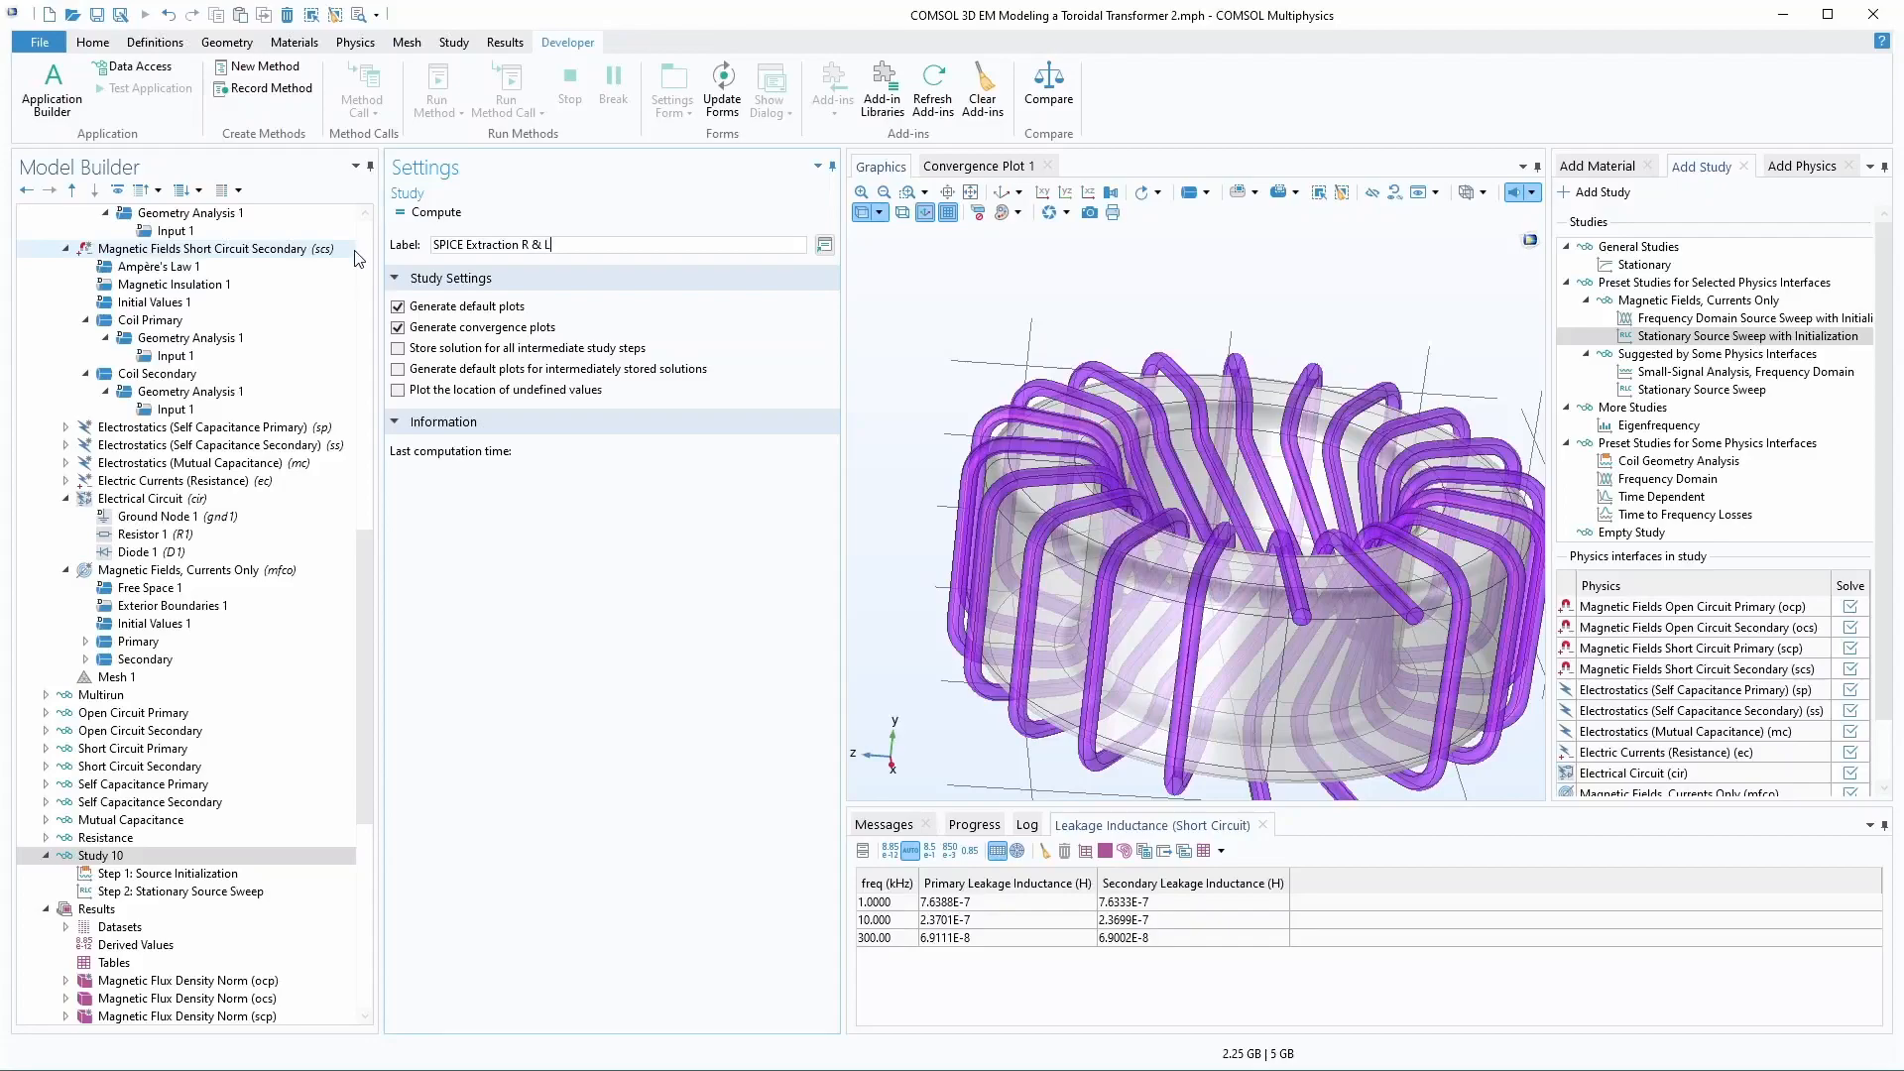
pyautogui.press('Return')
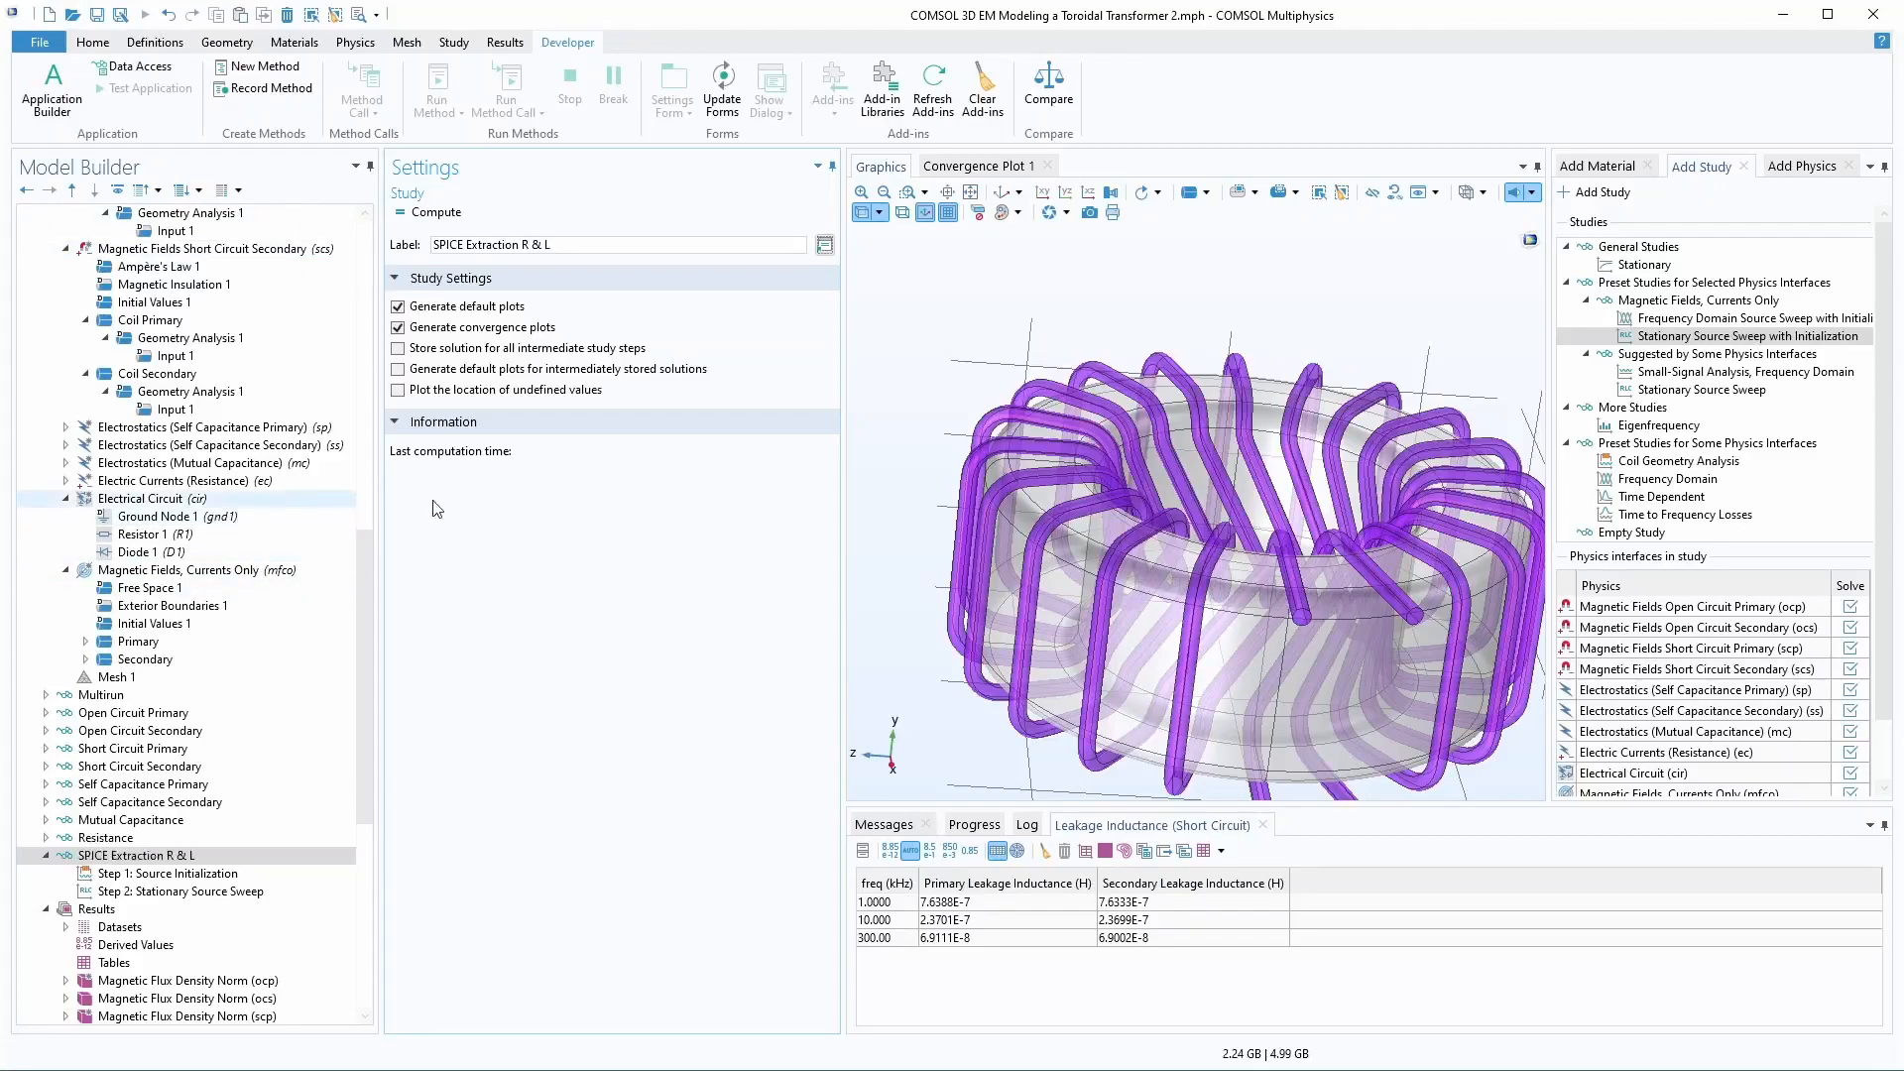
# - Try to compute the SPICE Extraction R & L study
pyautogui.click(231, 890)
pyautogui.rightClick(116, 857)
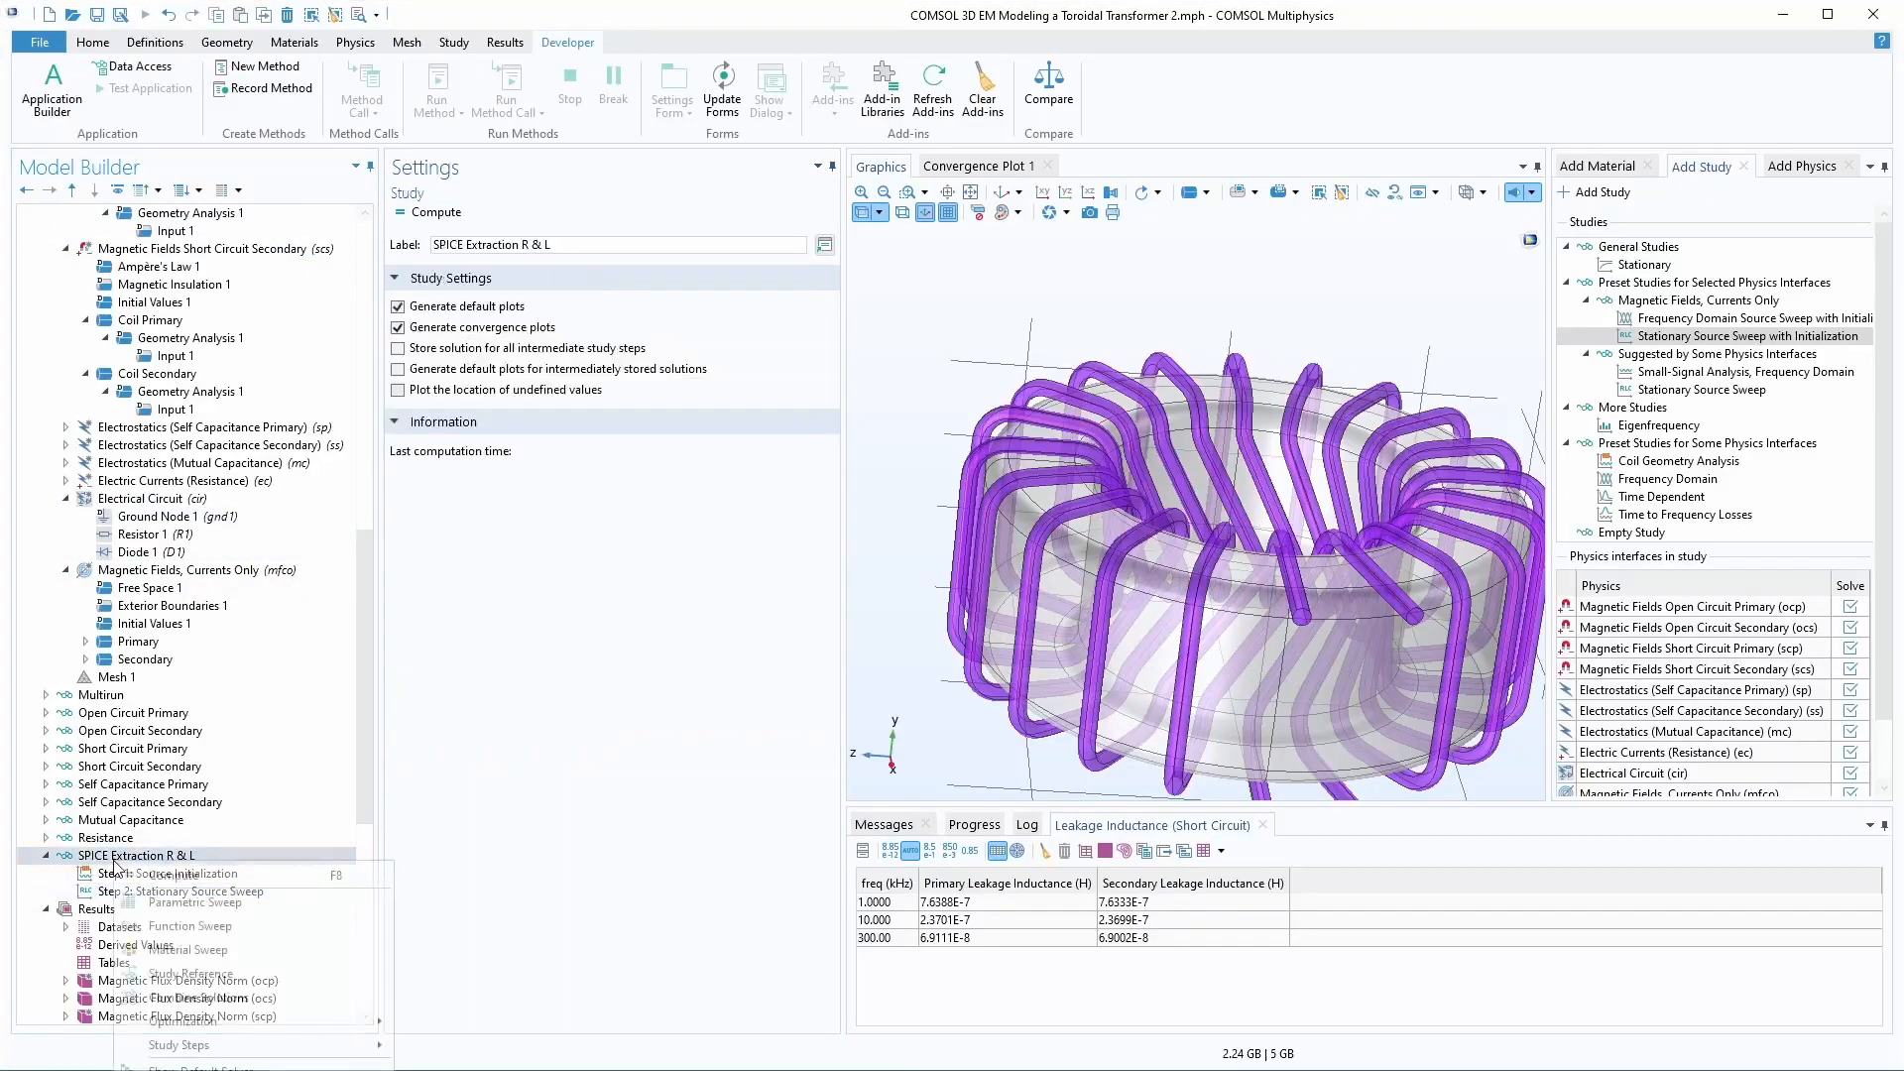
pyautogui.click(152, 878)
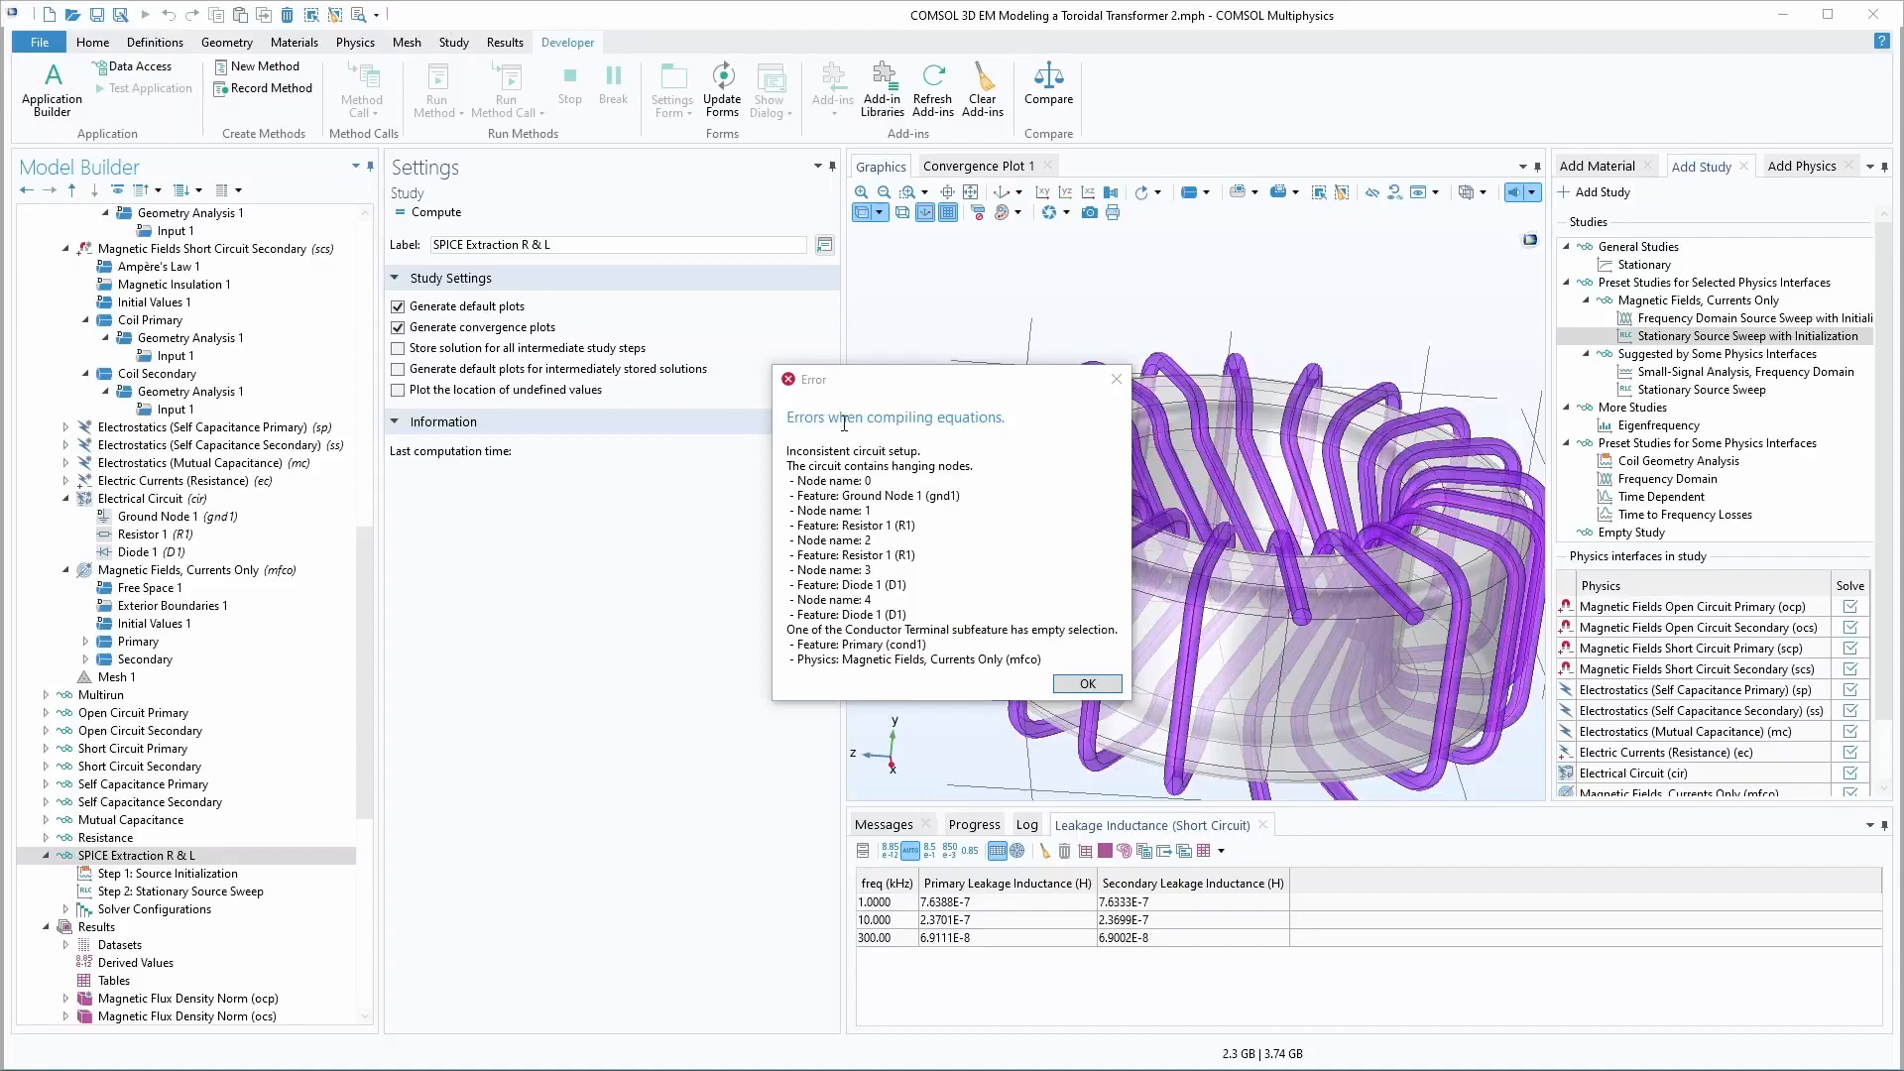
pyautogui.click(1088, 684)
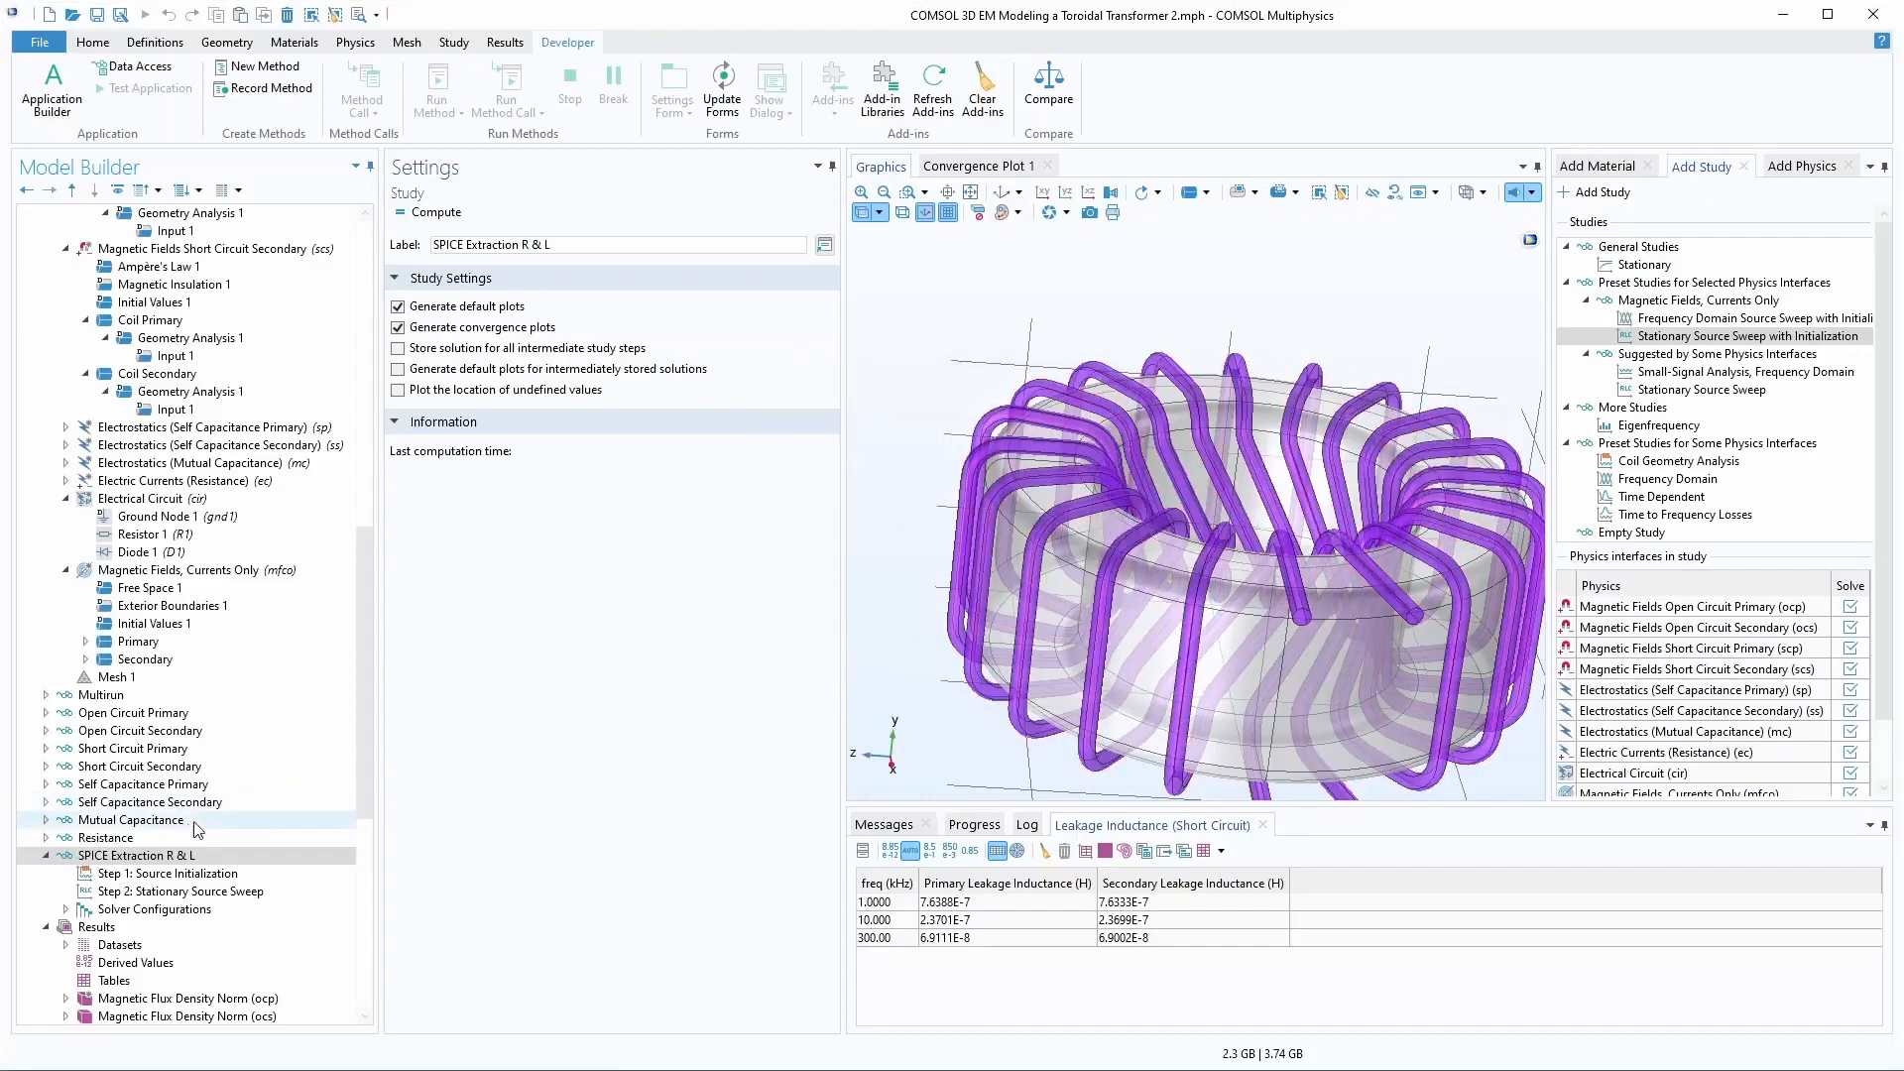
# - Review the physics selections of both SPICE Extraction R & L study steps and open the Circuit Extractor 1 settings
pyautogui.click(104, 875)
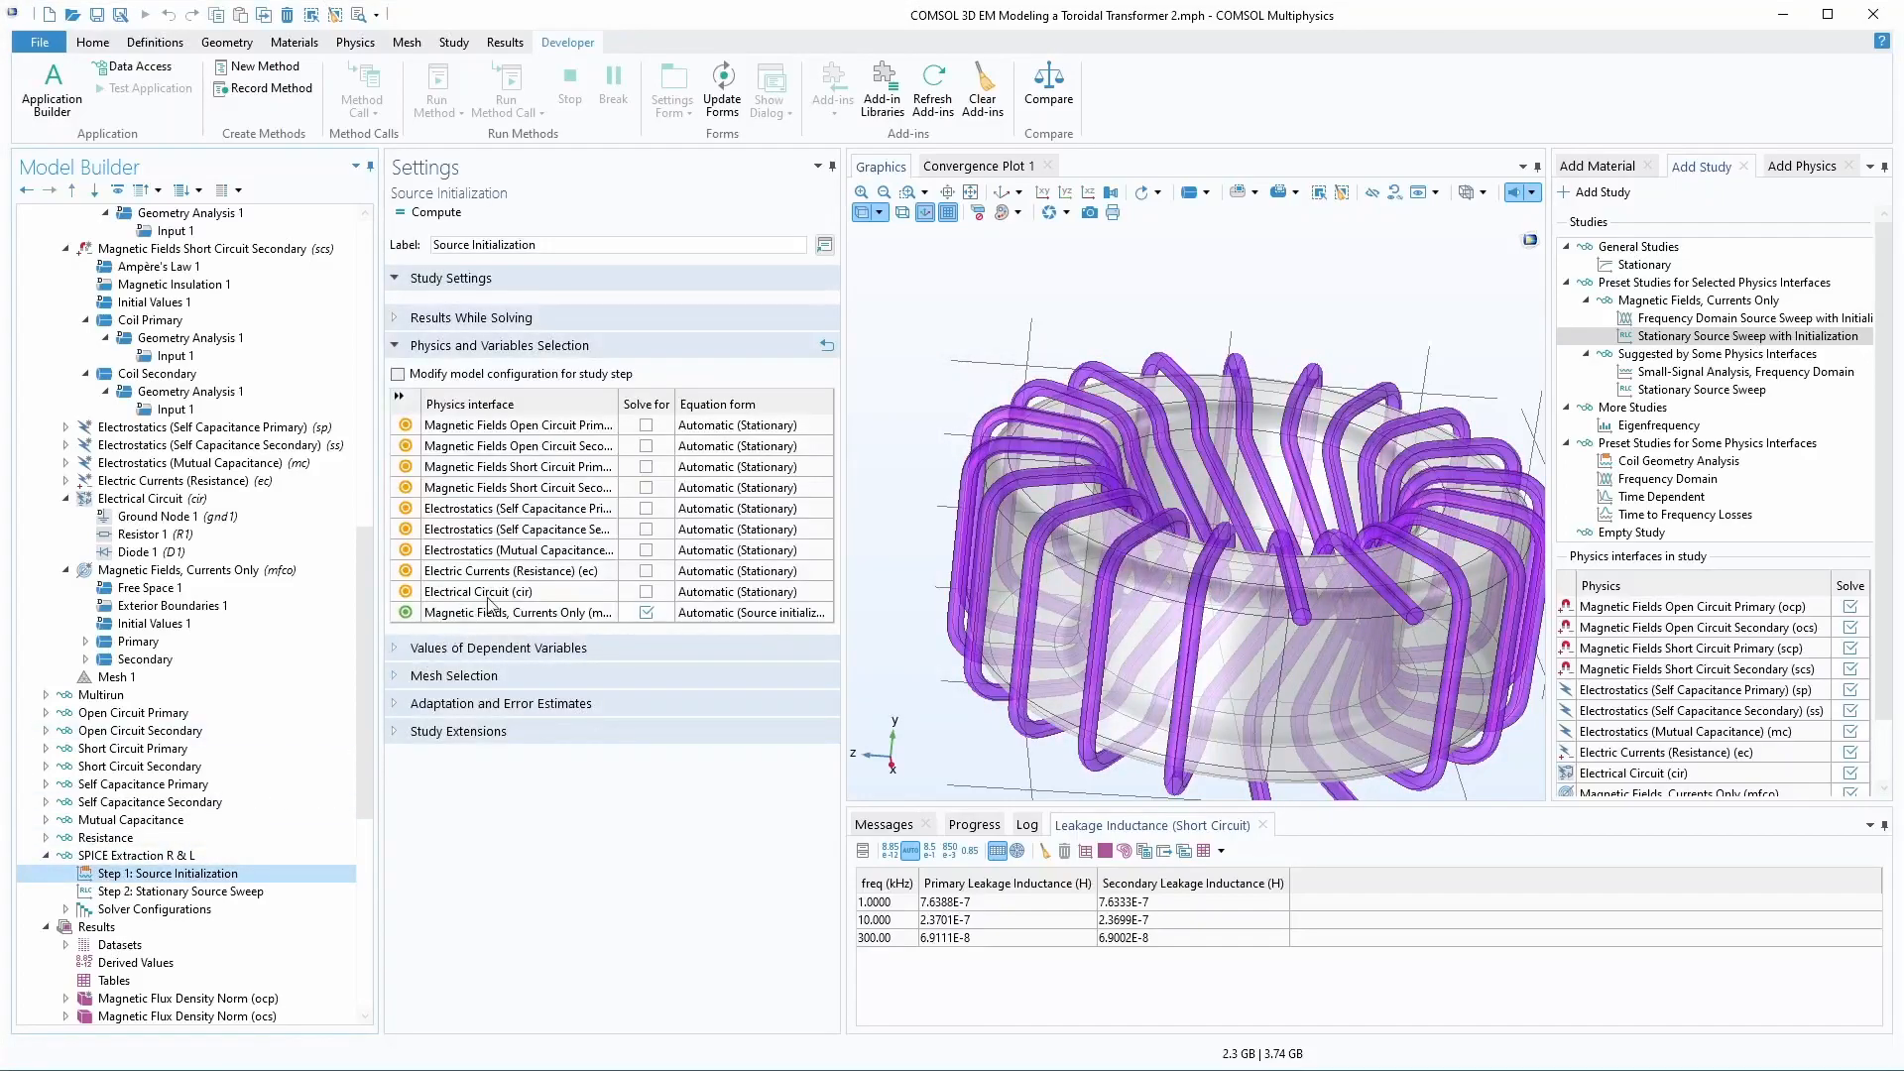
pyautogui.click(143, 892)
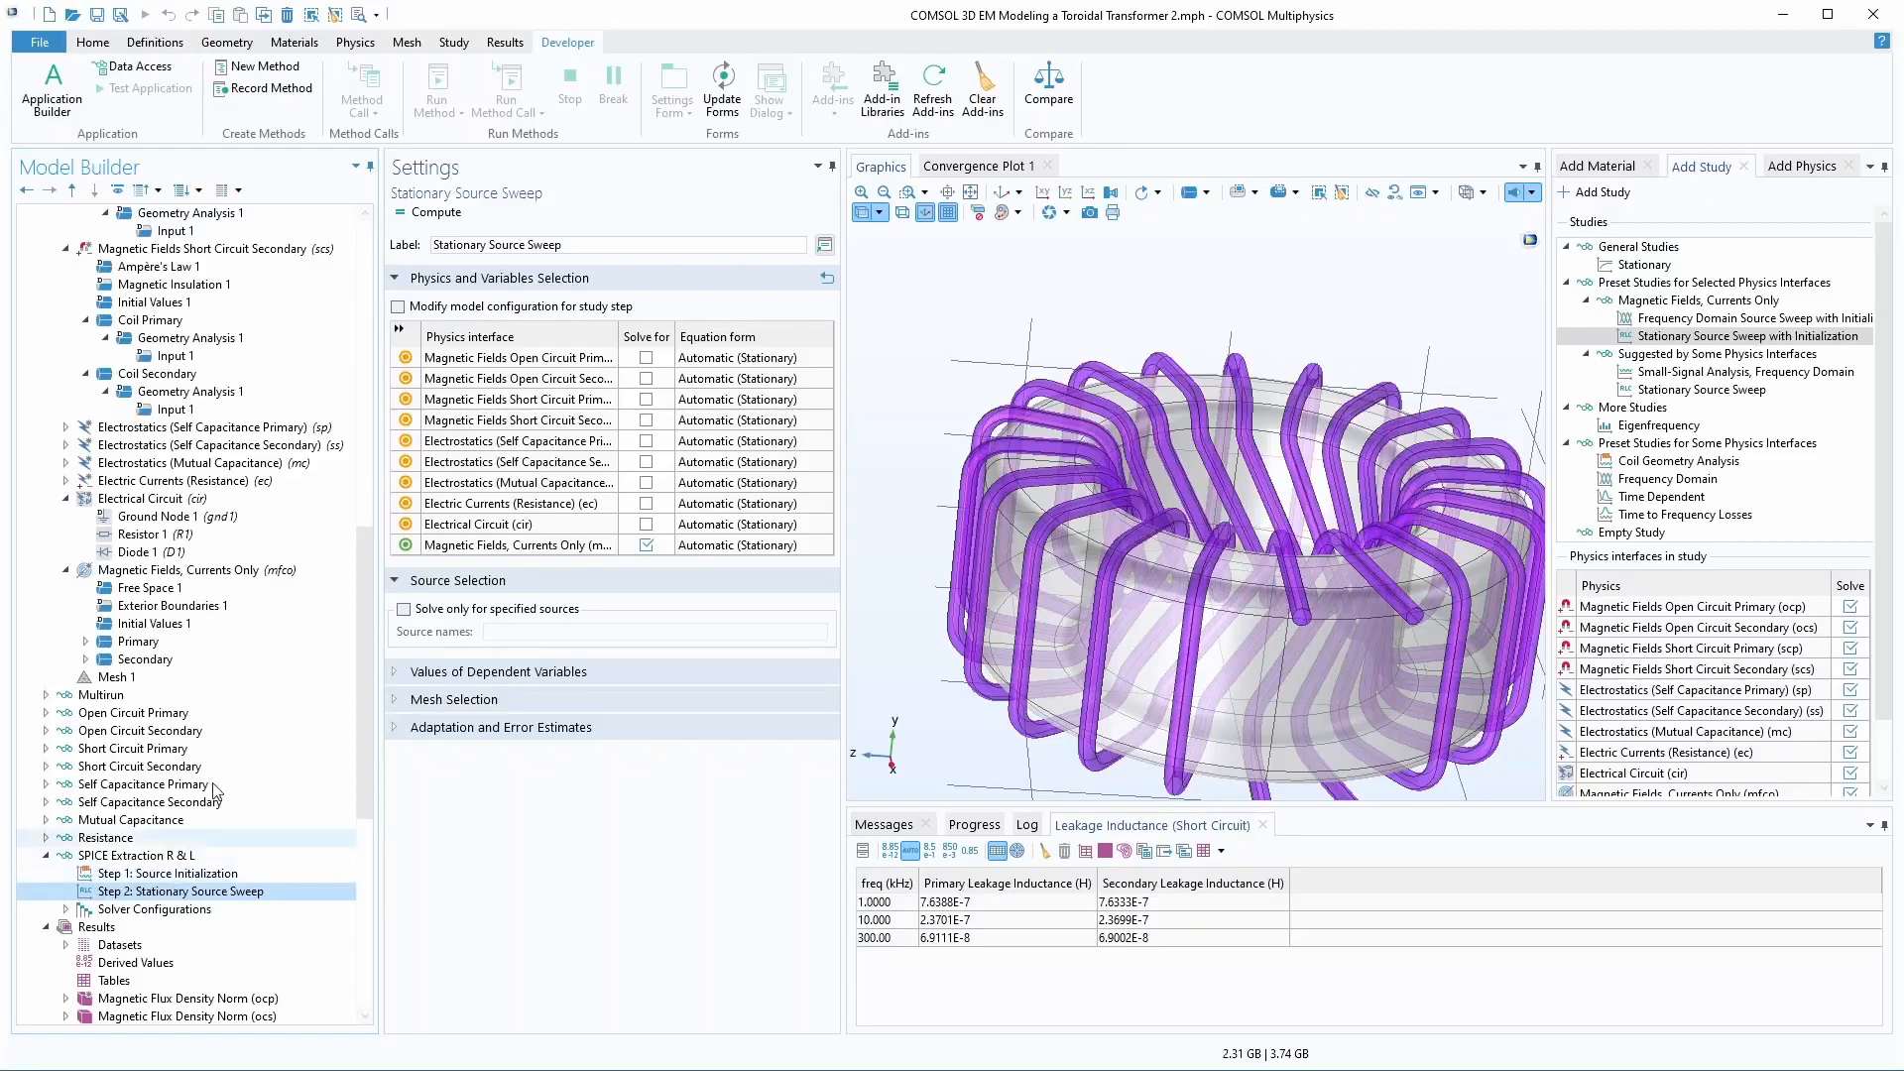
pyautogui.scroll(3, 219, 785)
pyautogui.scroll(13, 219, 798)
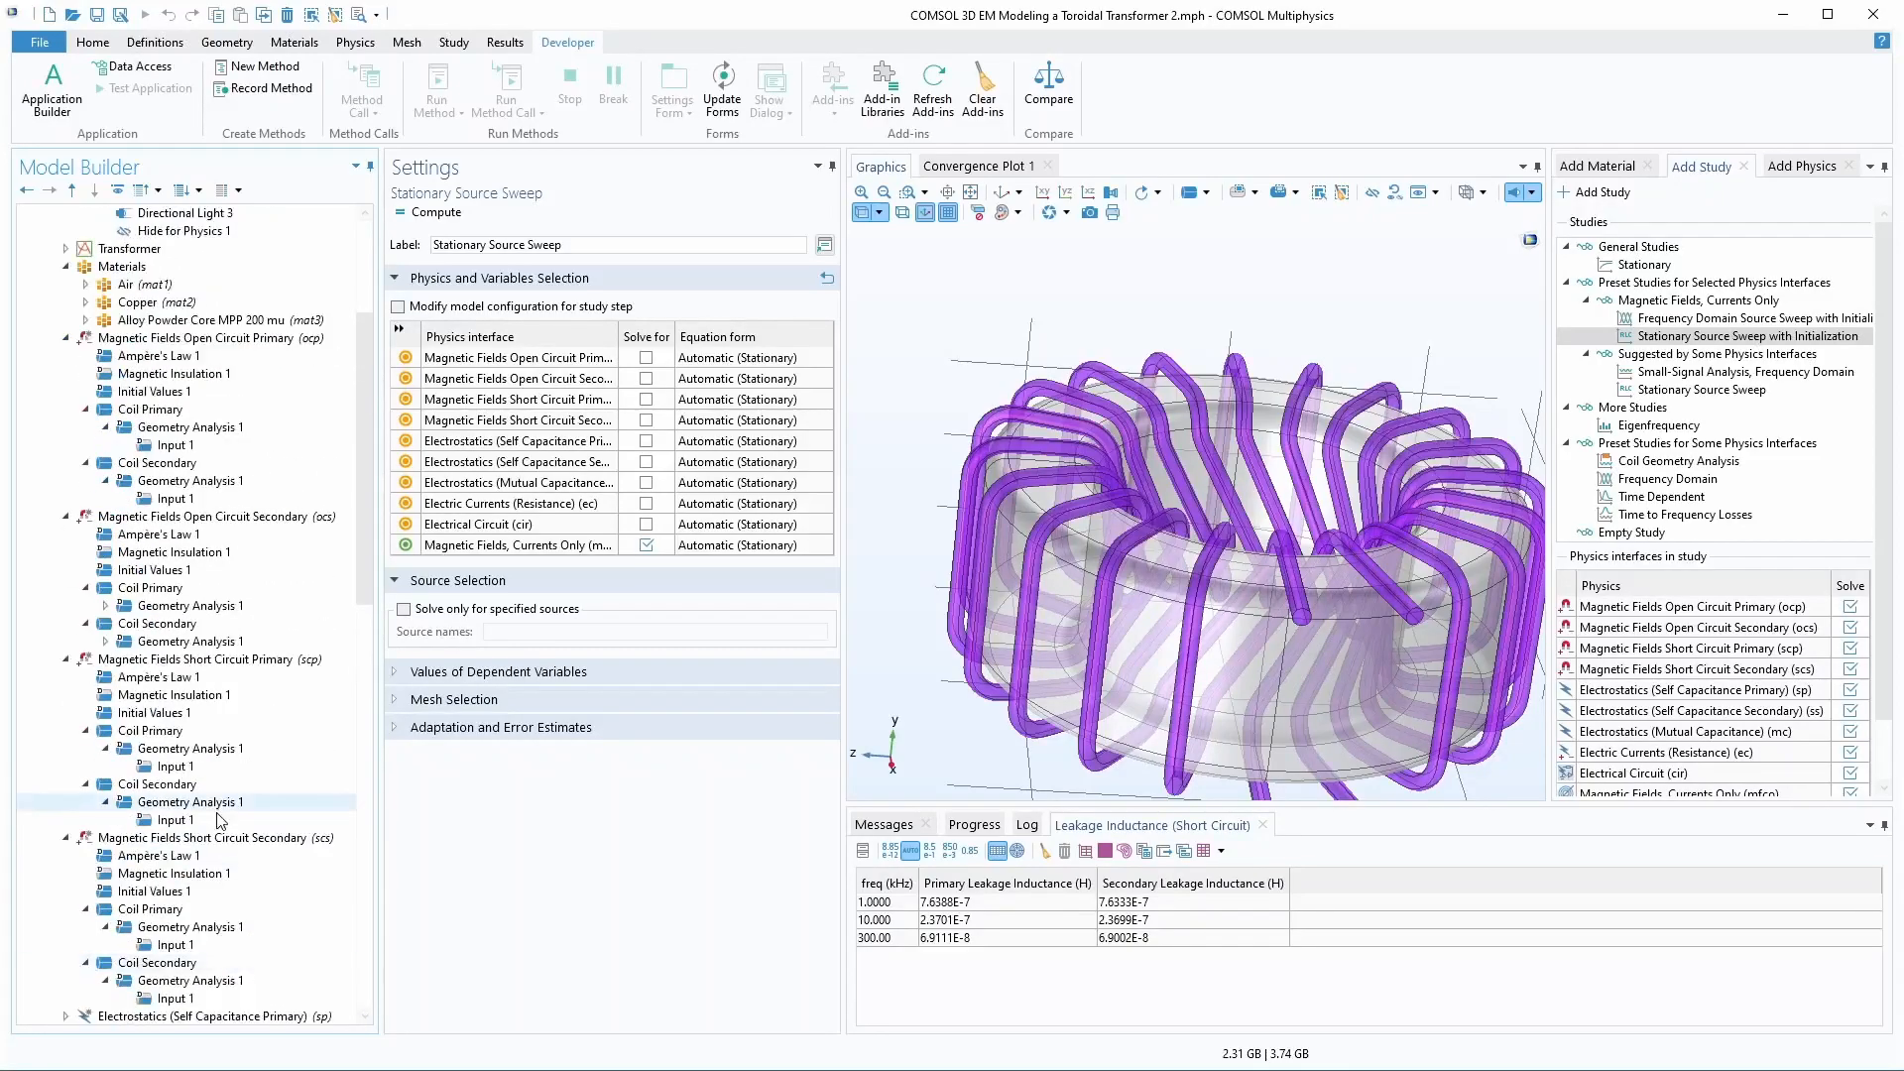
pyautogui.click(144, 302)
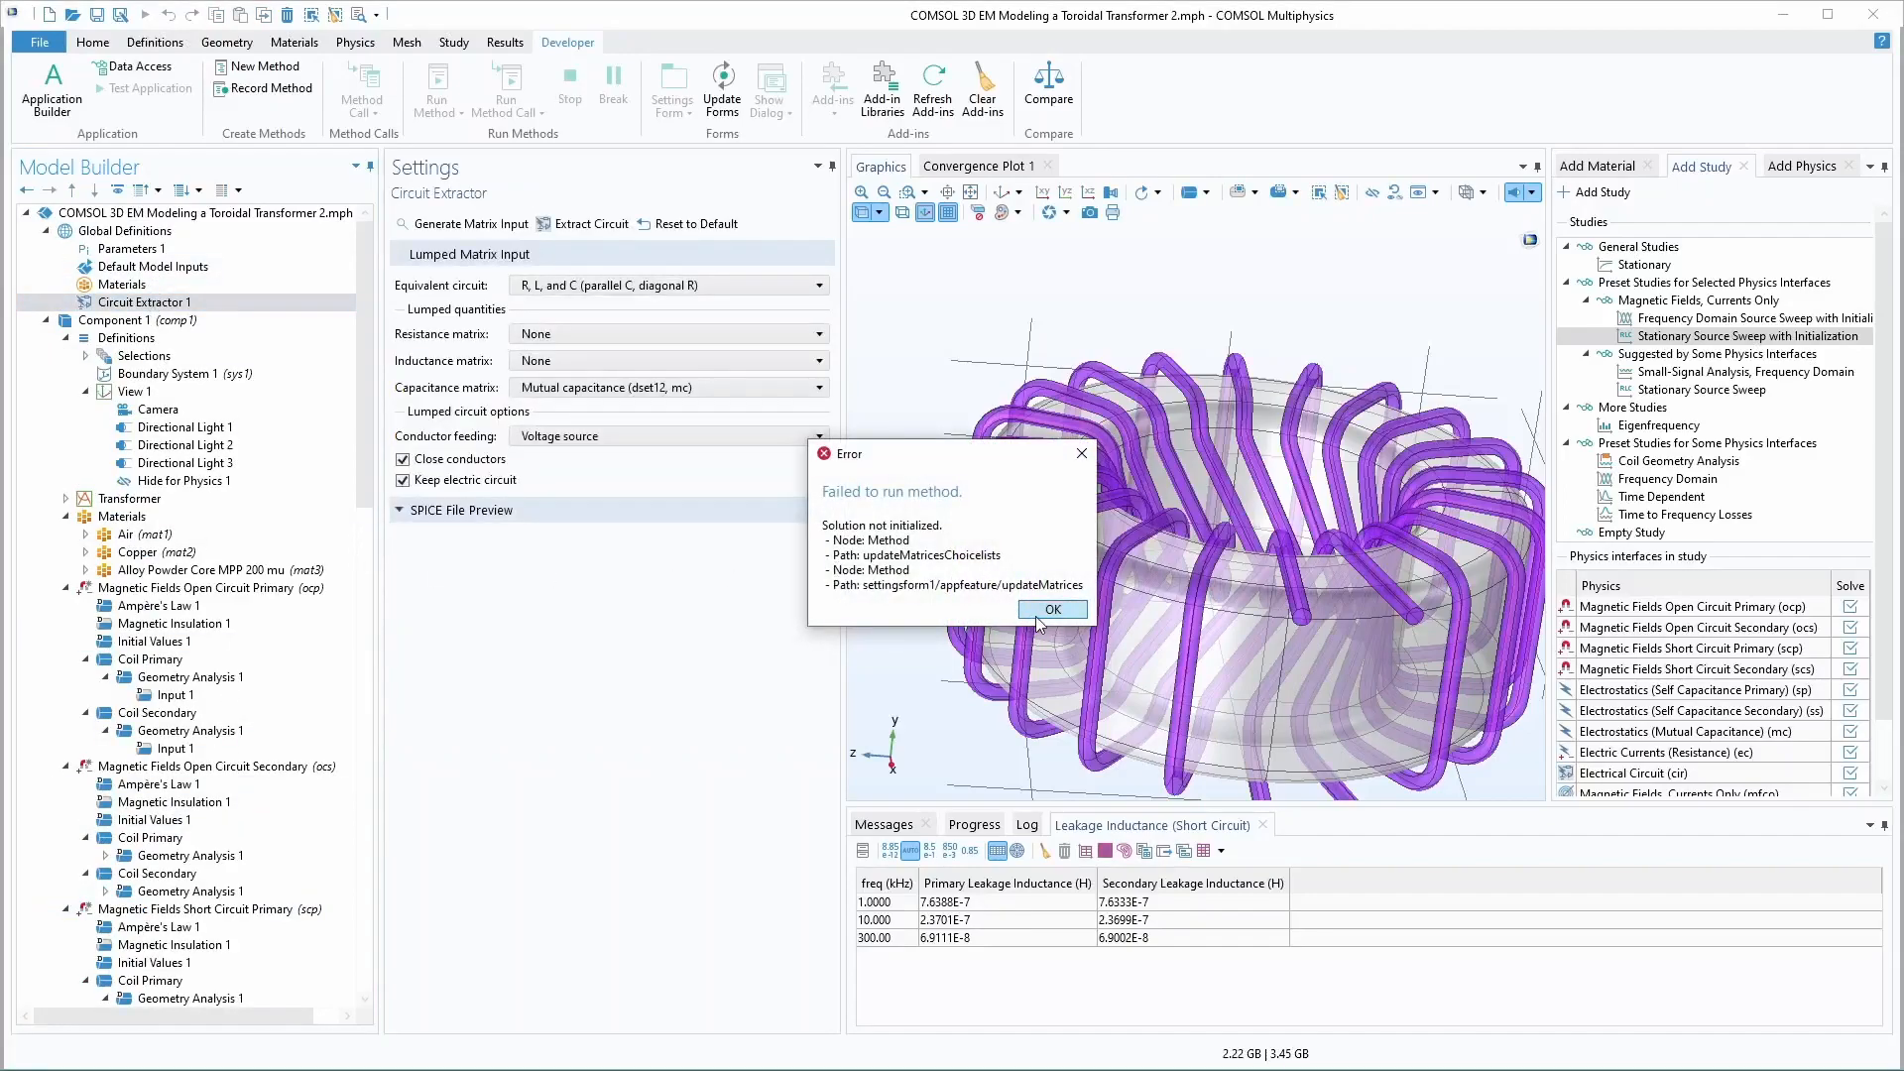
pyautogui.click(1050, 609)
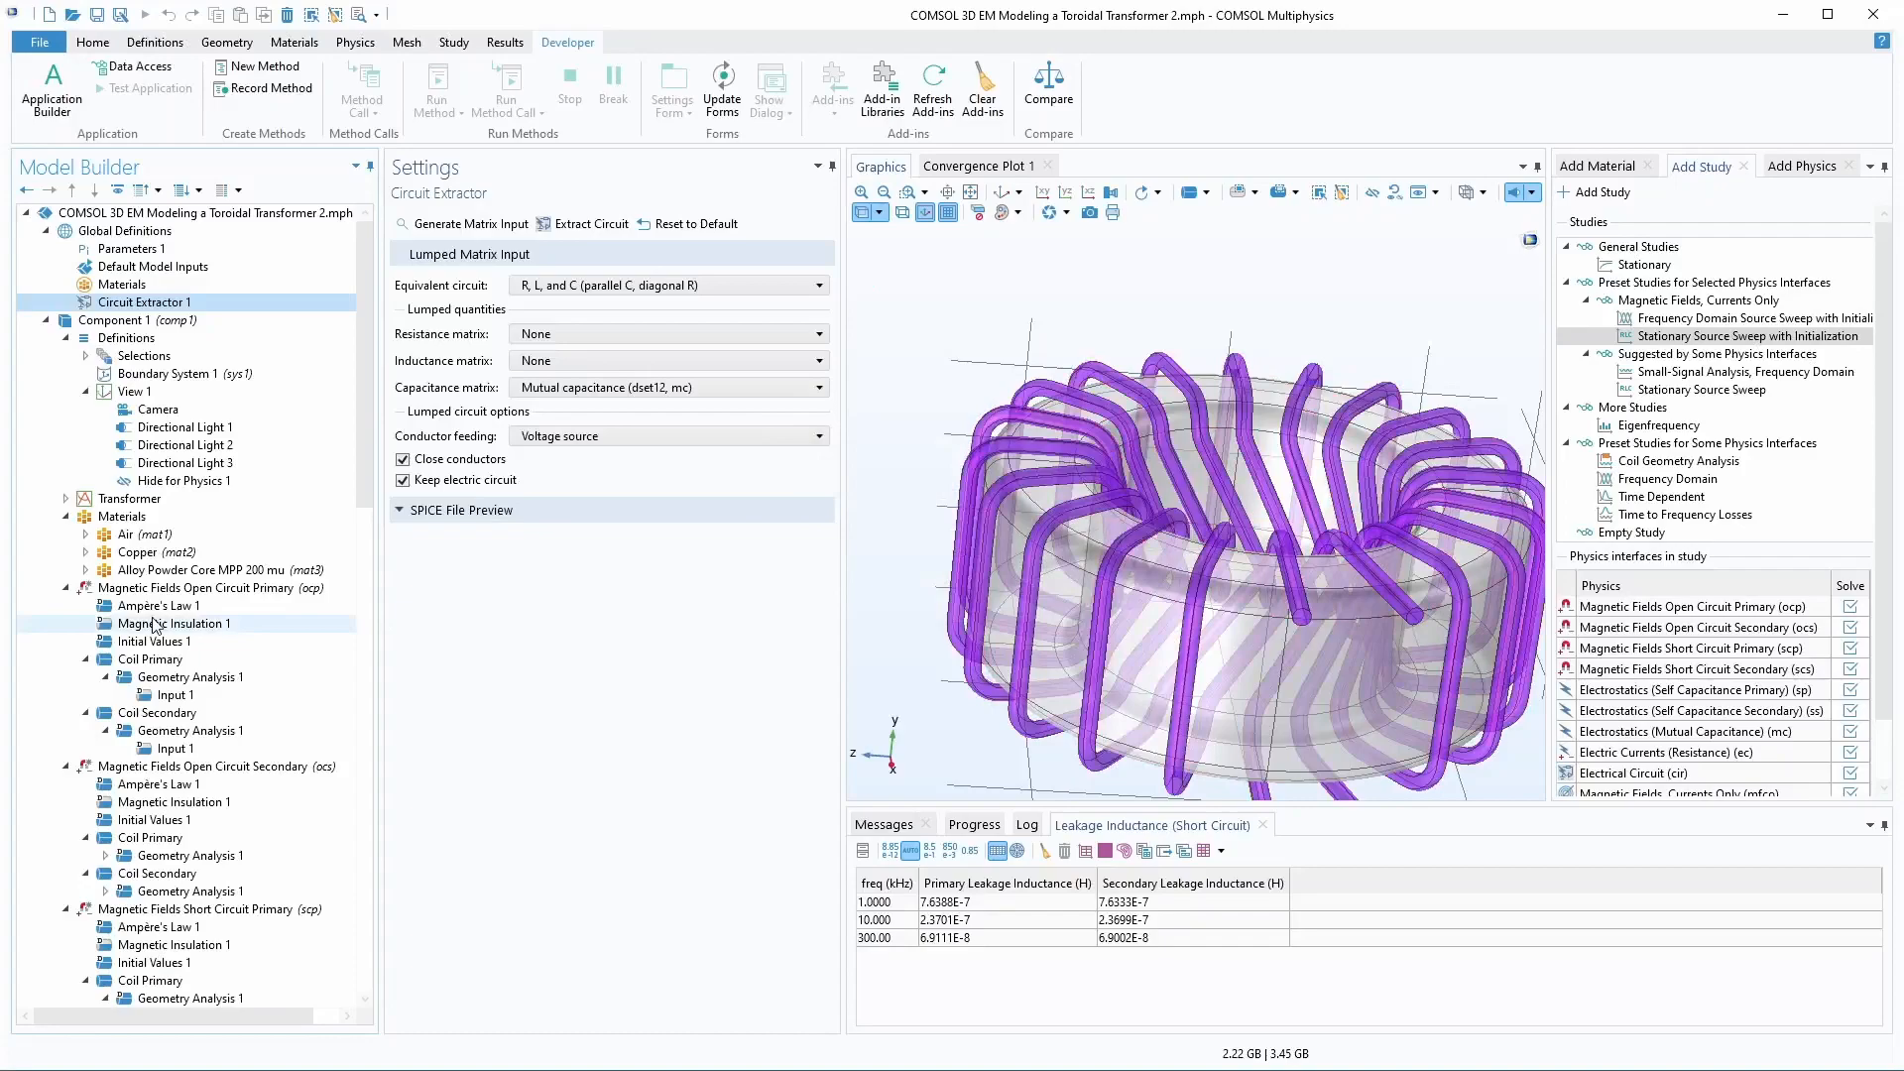
# - Disable the Electrical Circuit interface in the model tree
pyautogui.scroll(-14, 103, 622)
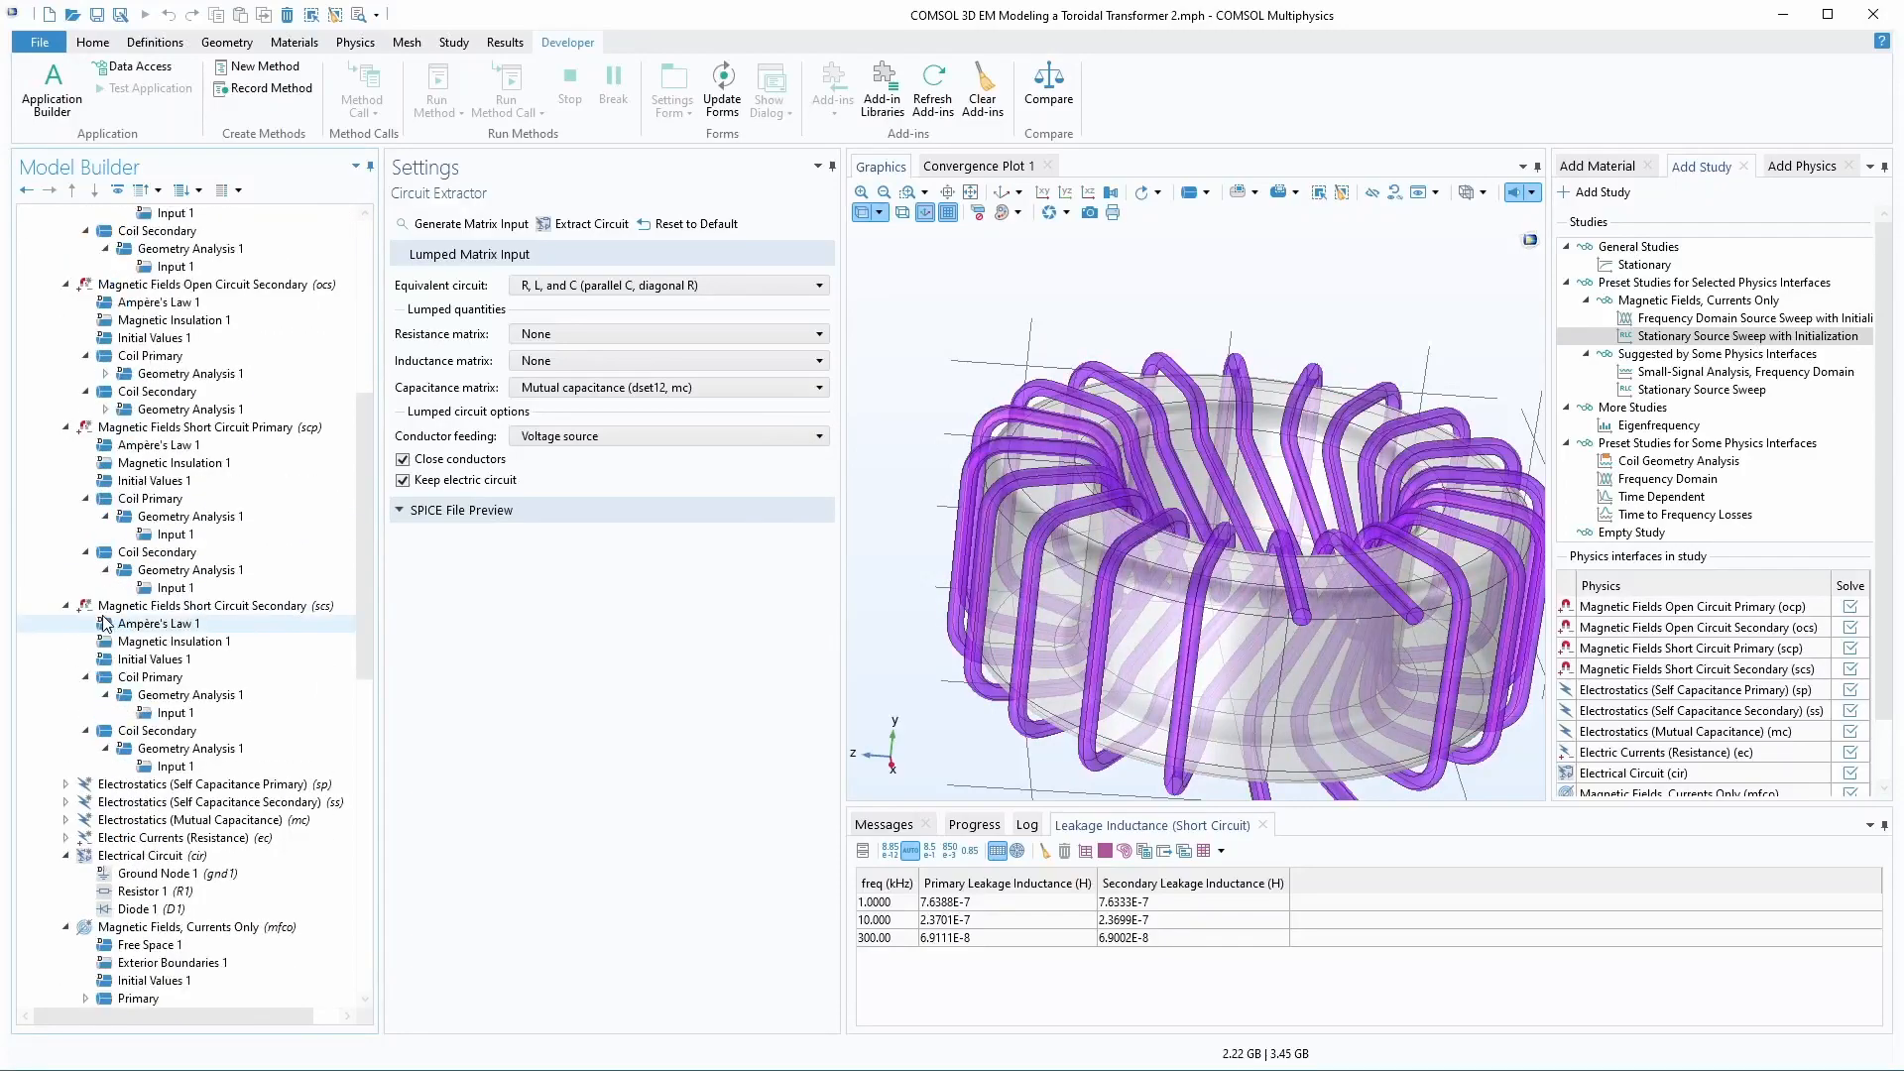
pyautogui.click(146, 589)
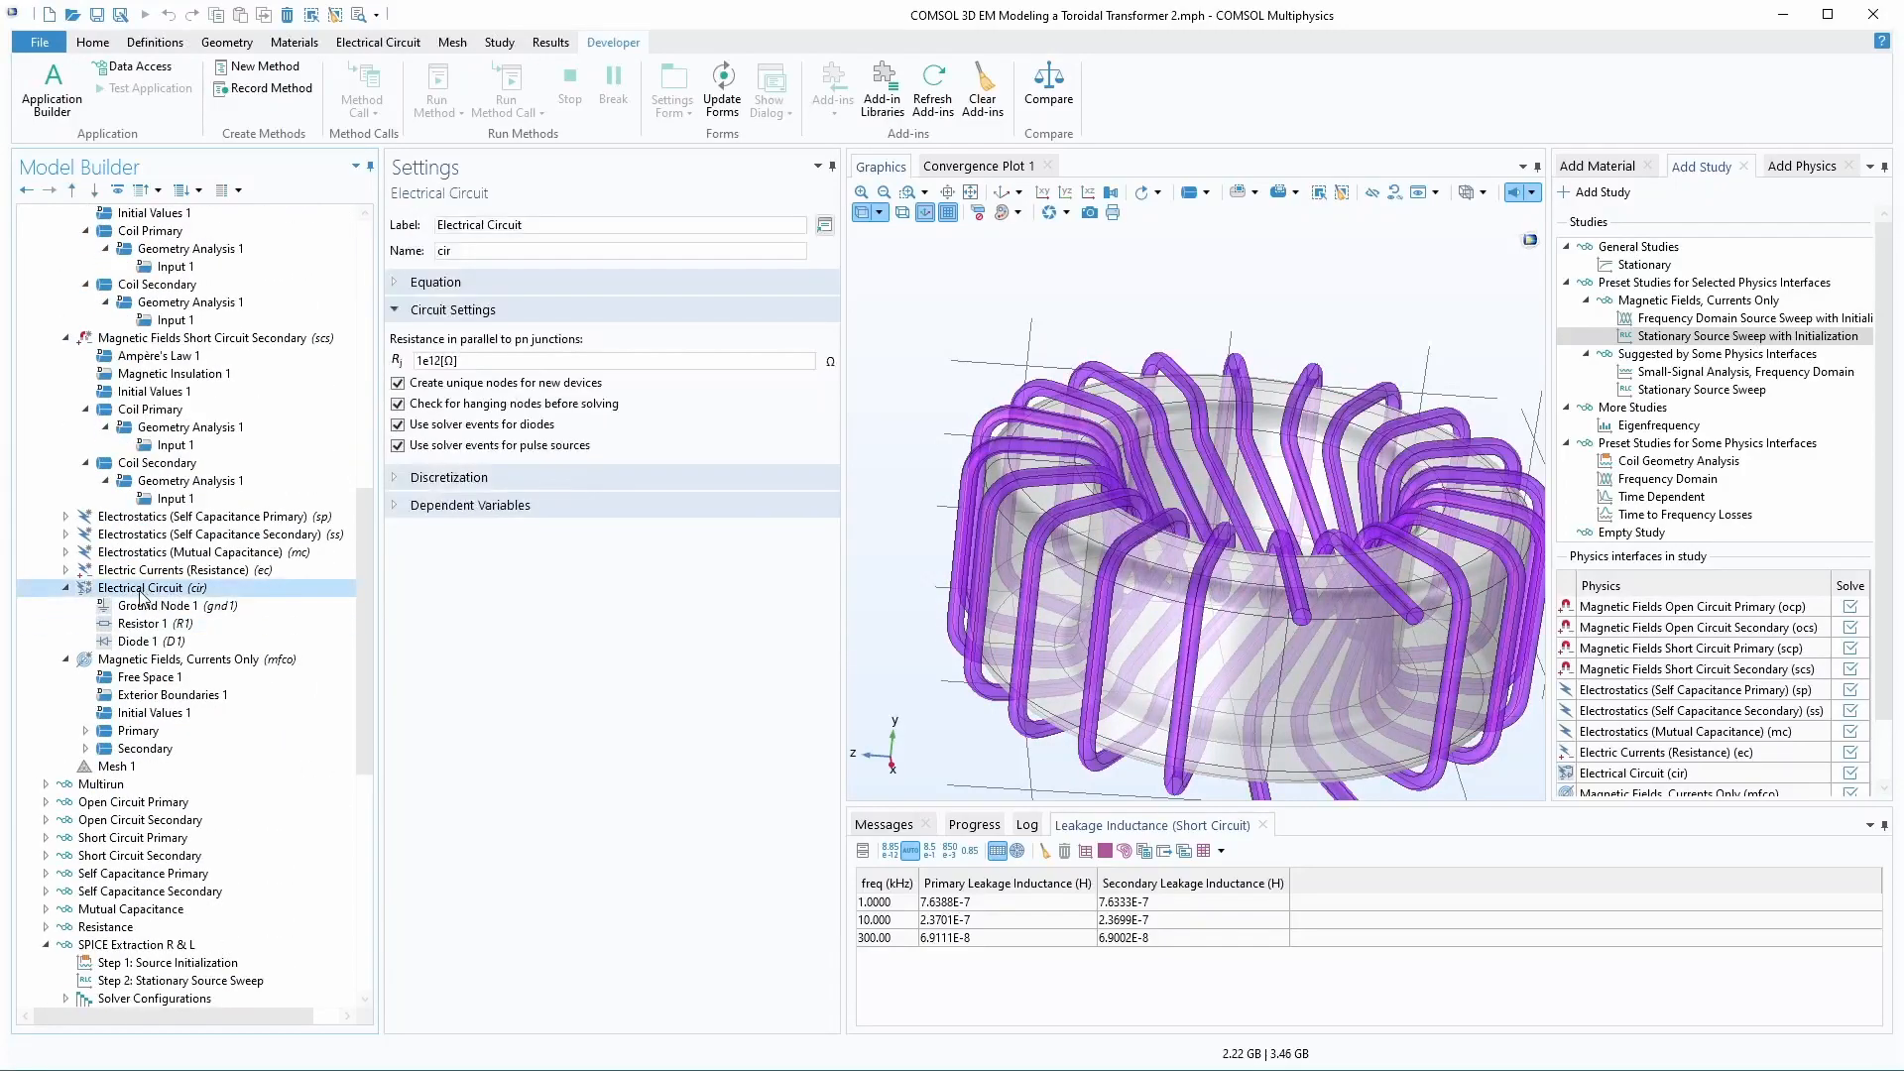
pyautogui.rightClick(137, 593)
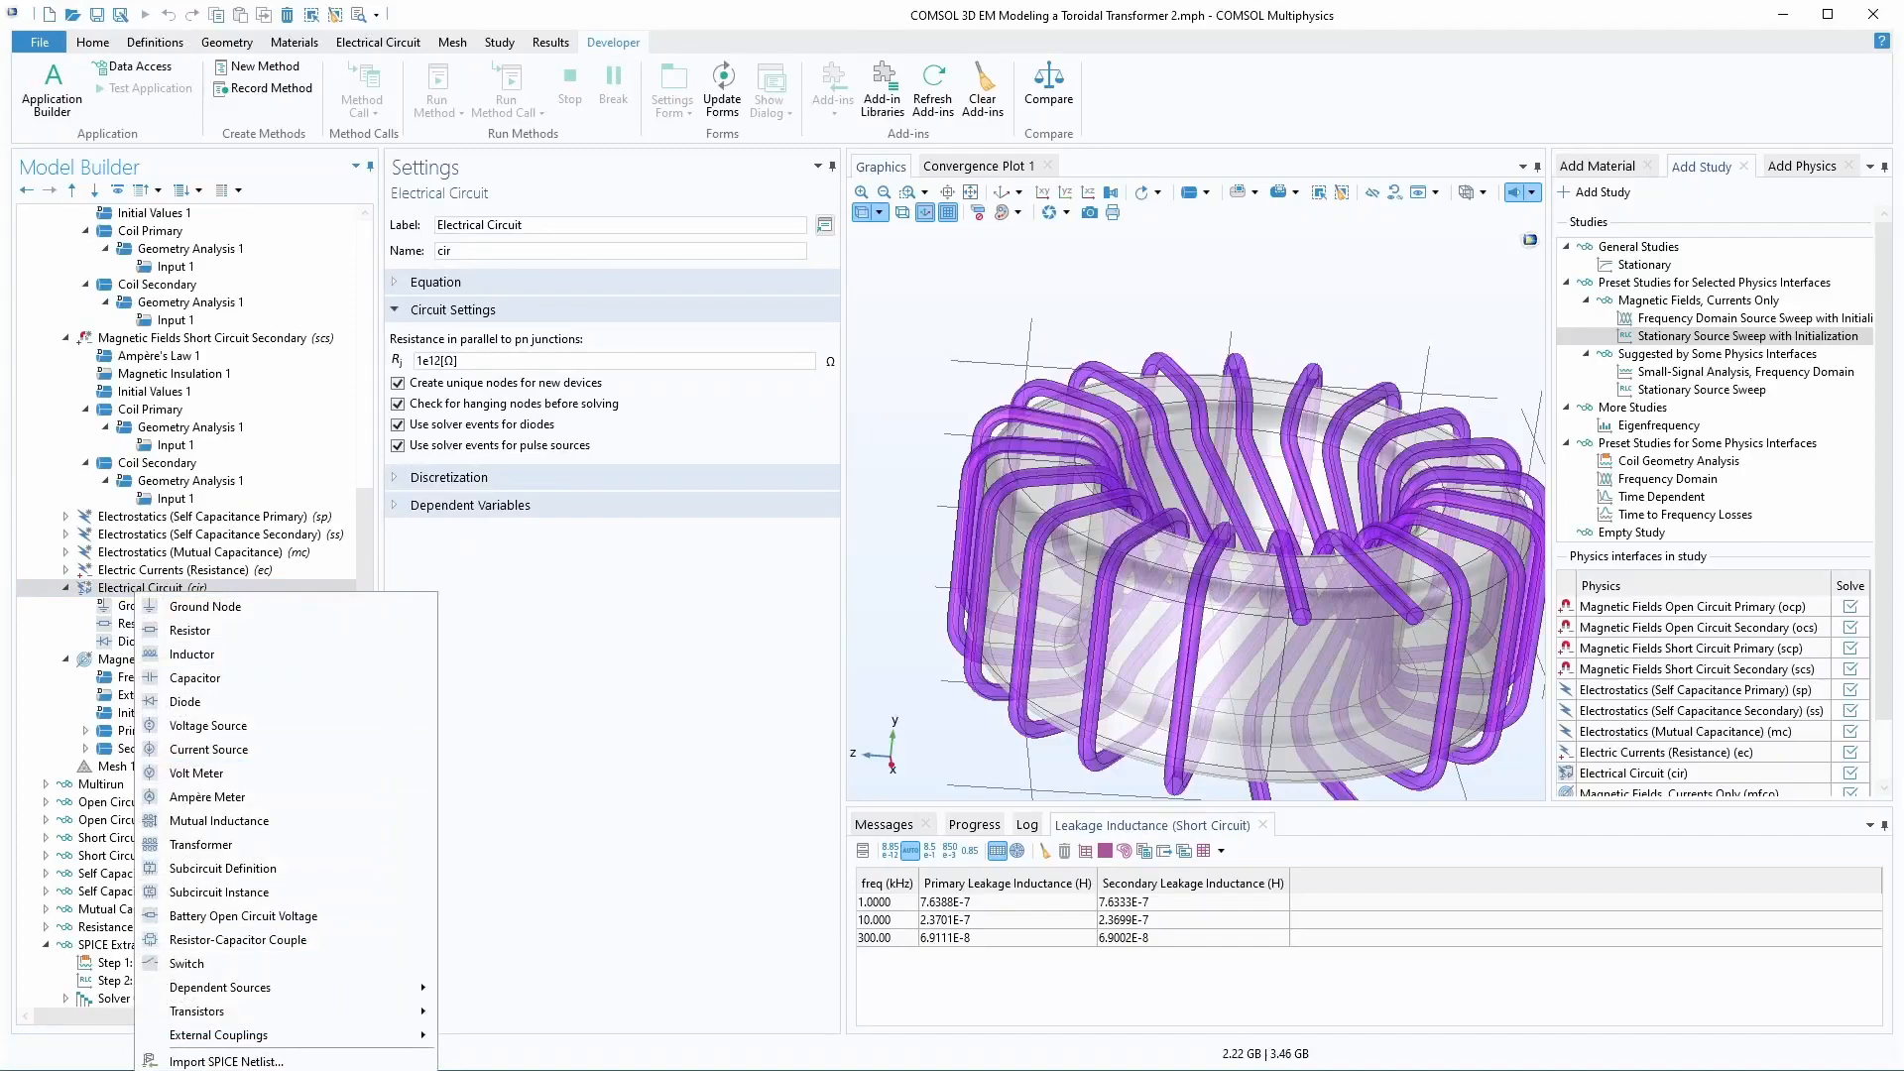
pyautogui.press('F3')
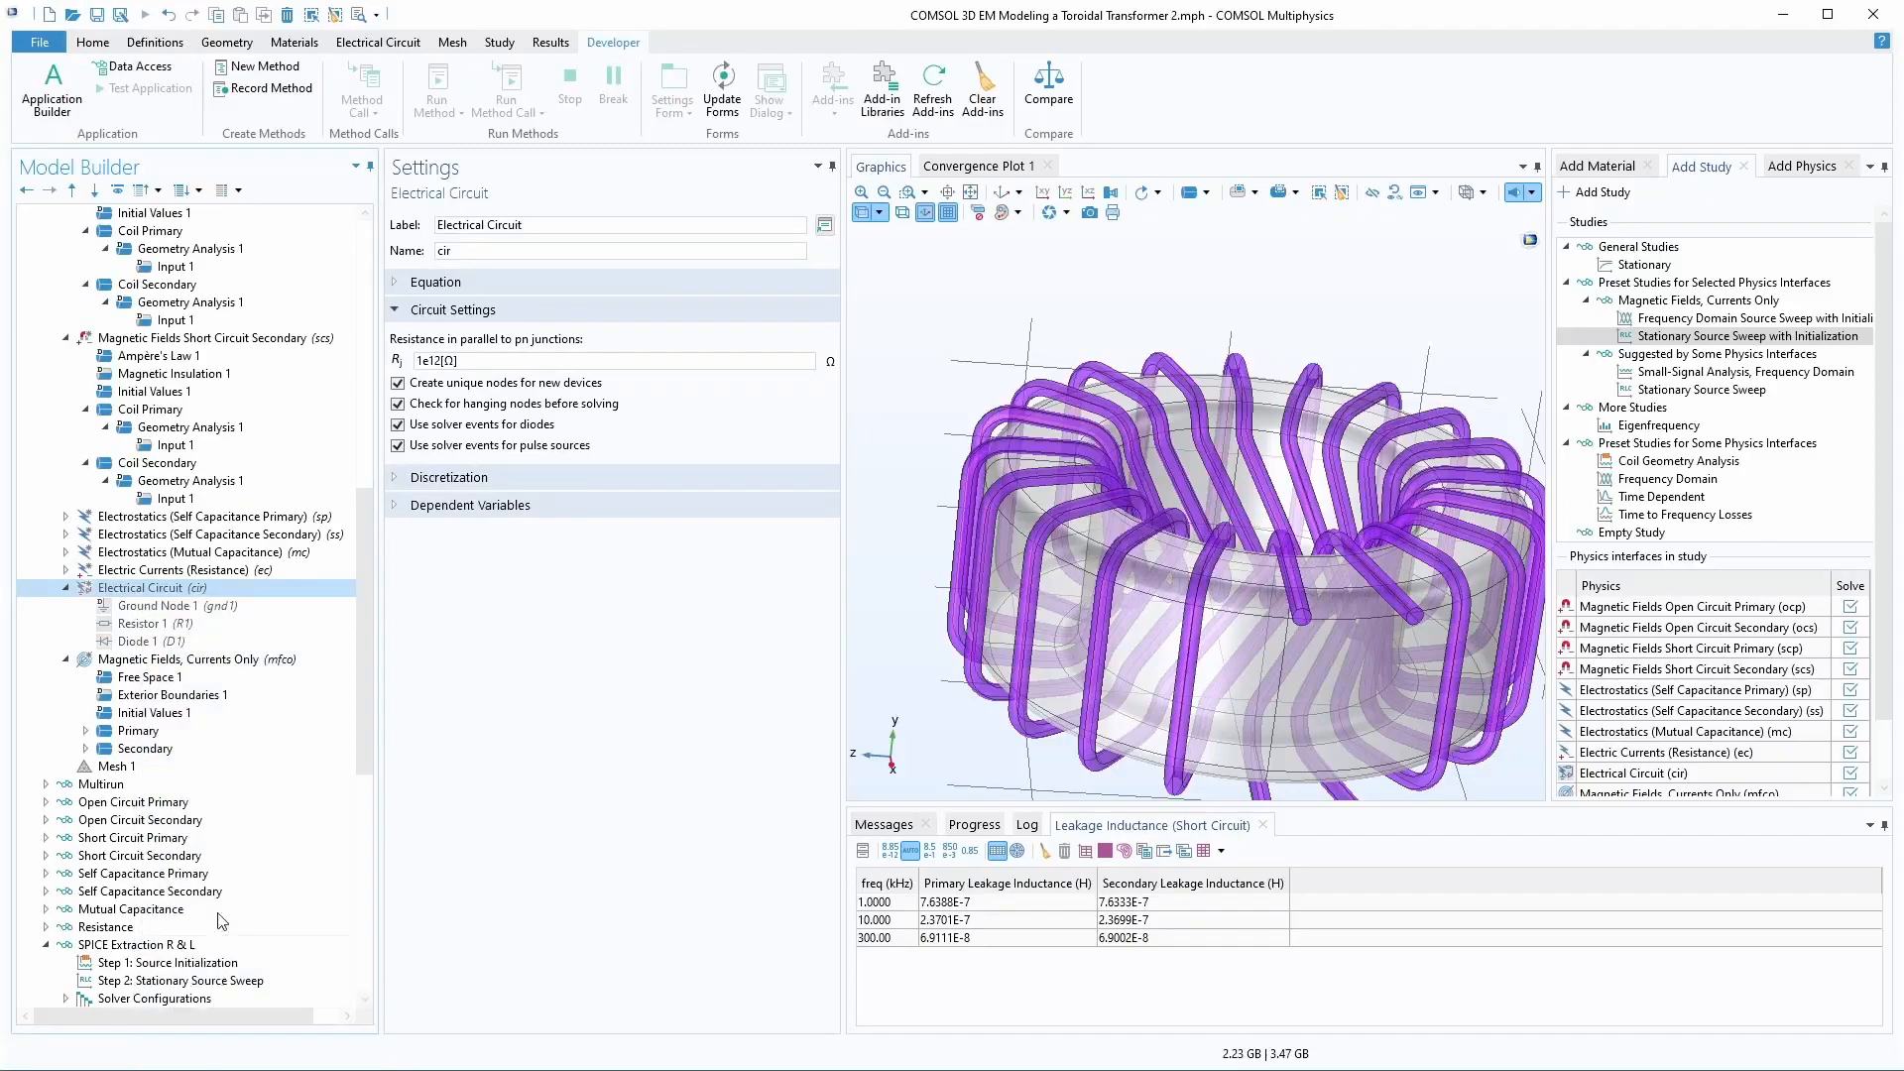
# - Try to compute the SPICE Extraction R & L study with the Electrical Circuit interface disabled
pyautogui.scroll(-6, 159, 793)
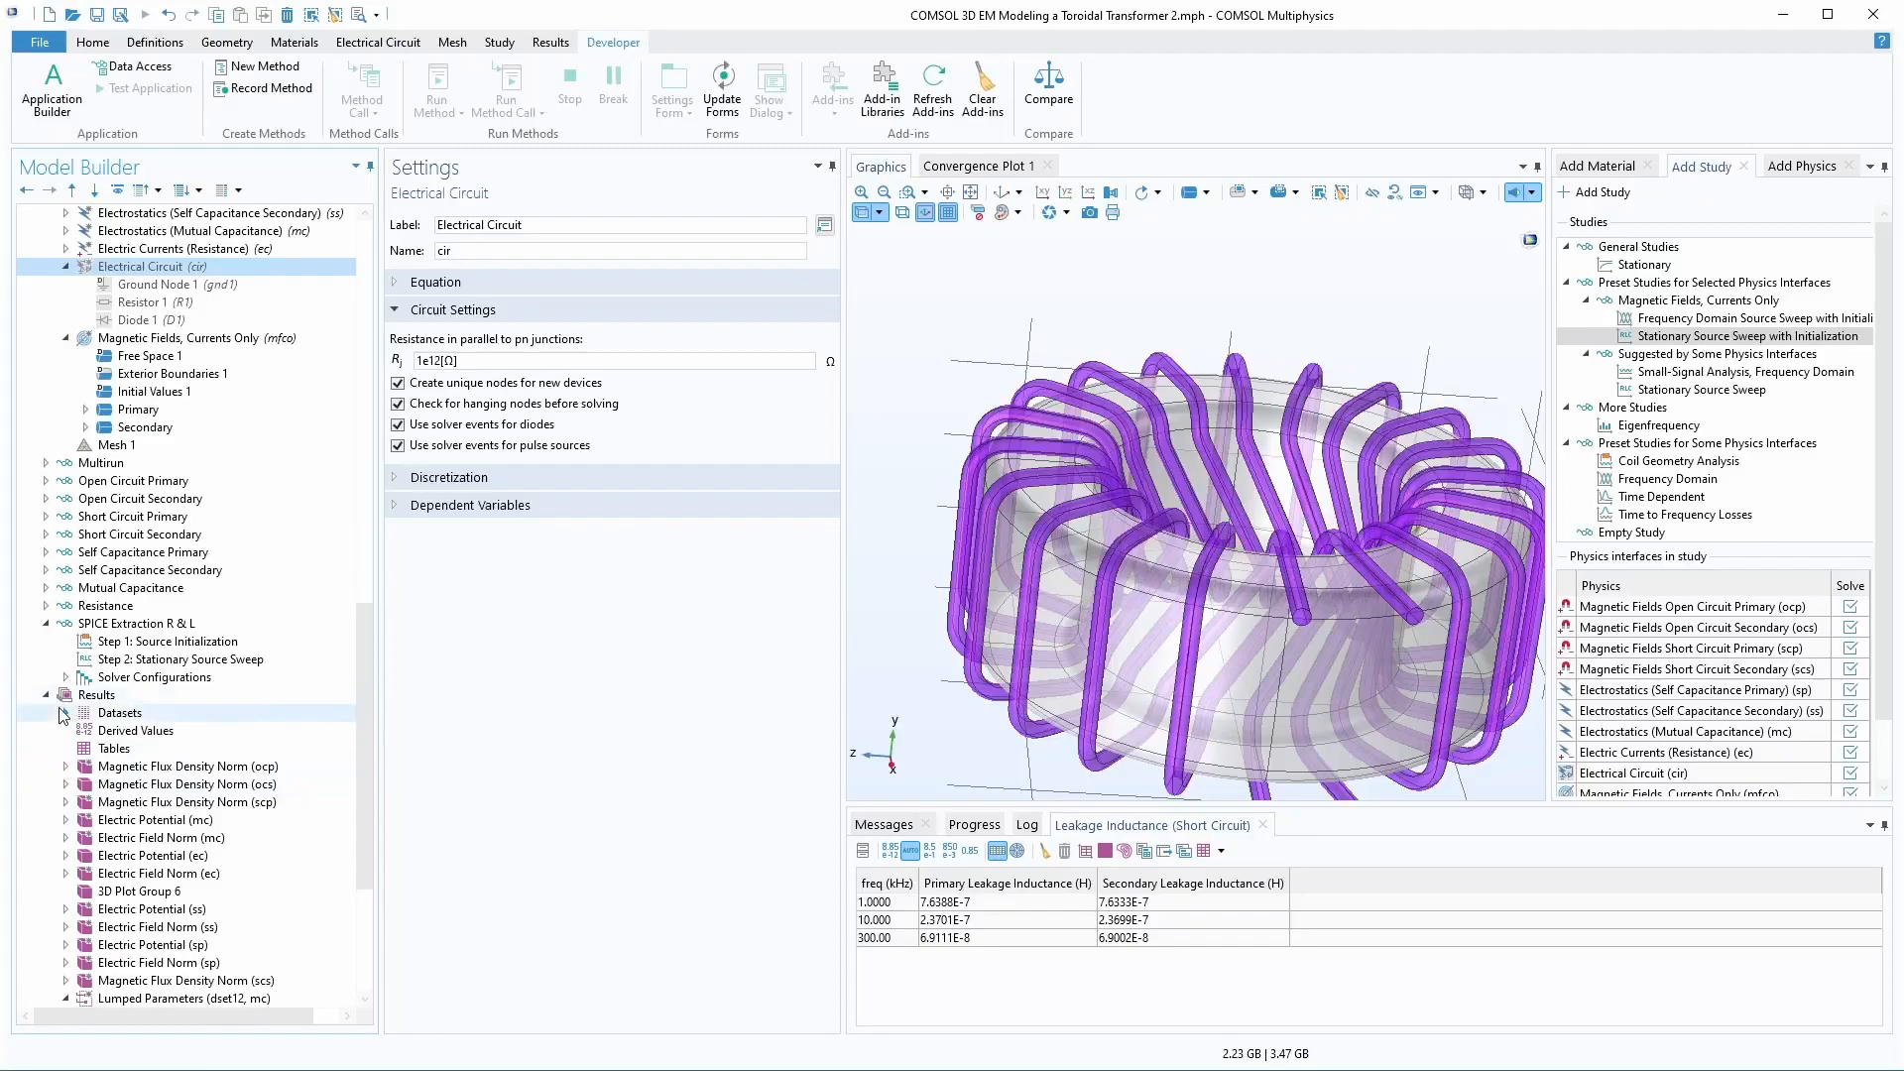
pyautogui.scroll(-2, 62, 712)
pyautogui.rightClick(134, 517)
pyautogui.press('Escape')
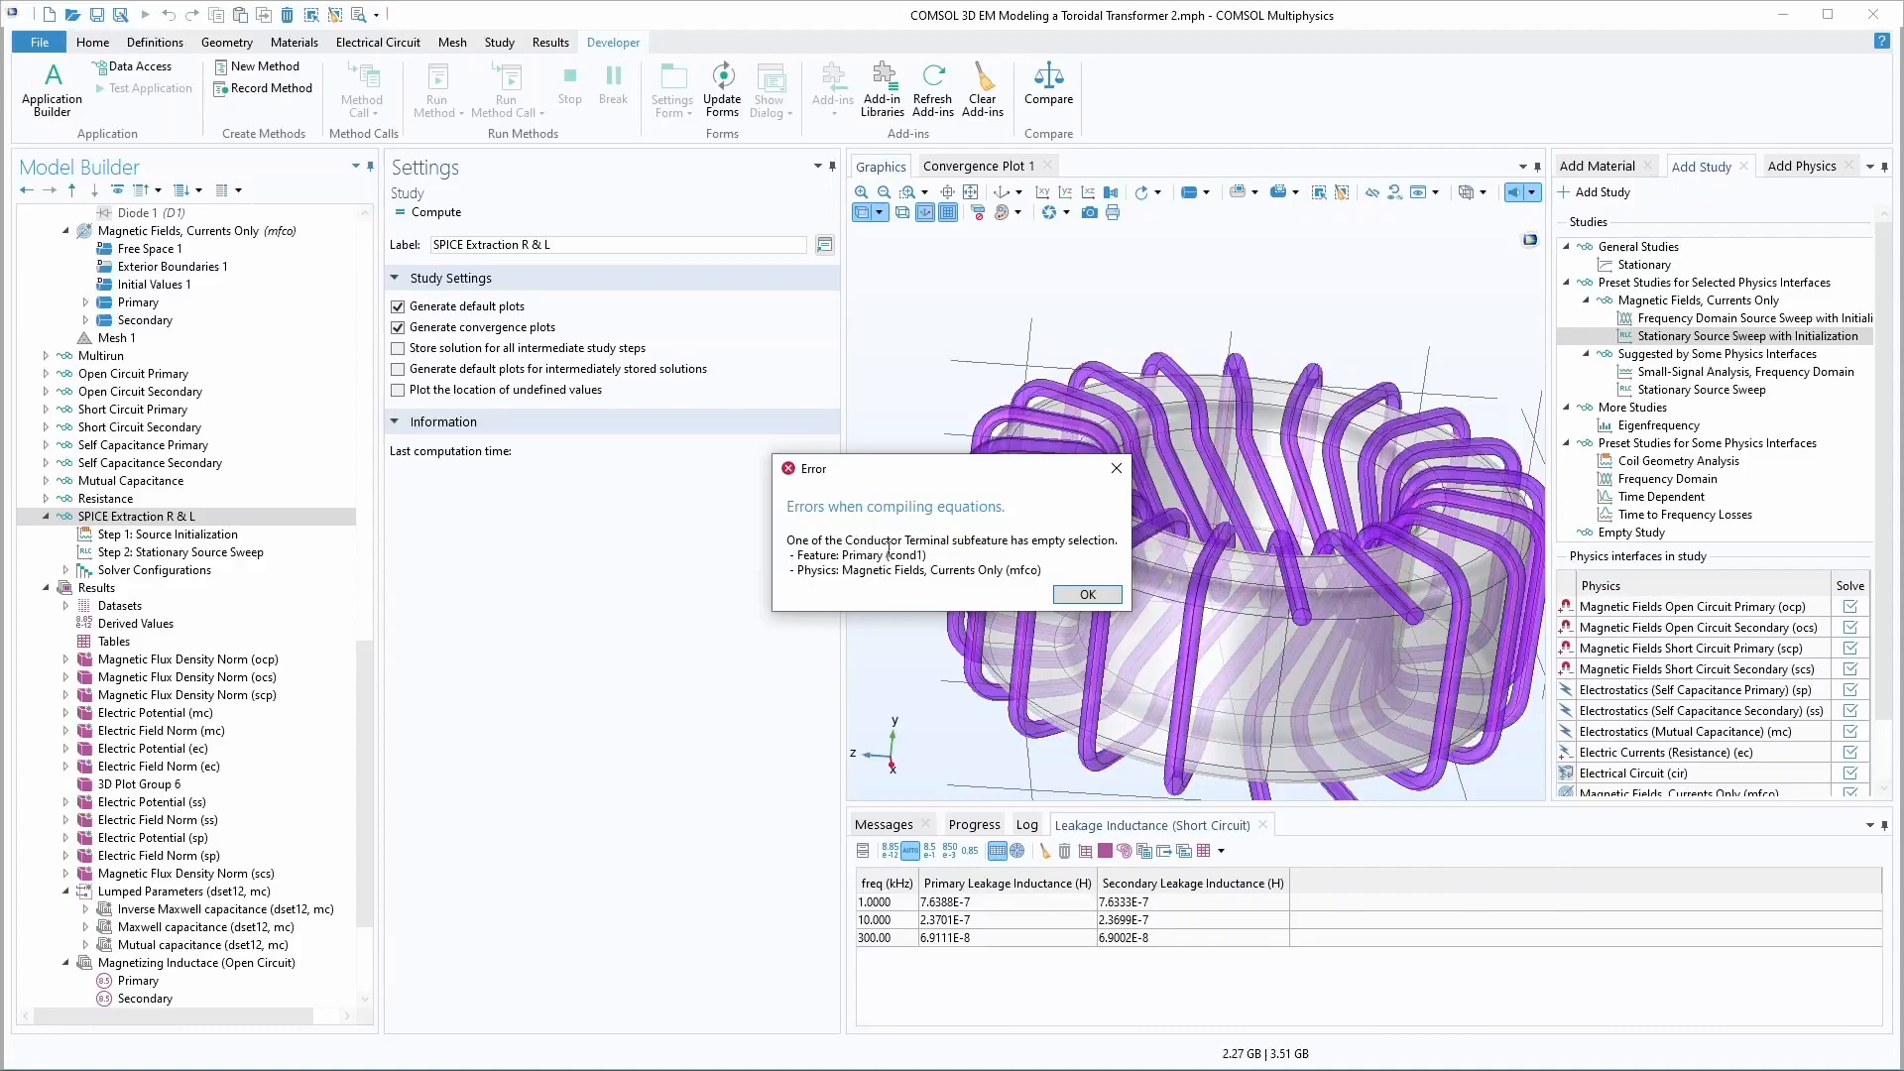
pyautogui.click(1111, 599)
# - Assign the upper wire-end boundaries 49 and 41 to the Primary and Secondary conductors' terminals in Magnetic Fields, Currents Only
pyautogui.scroll(2, 59, 428)
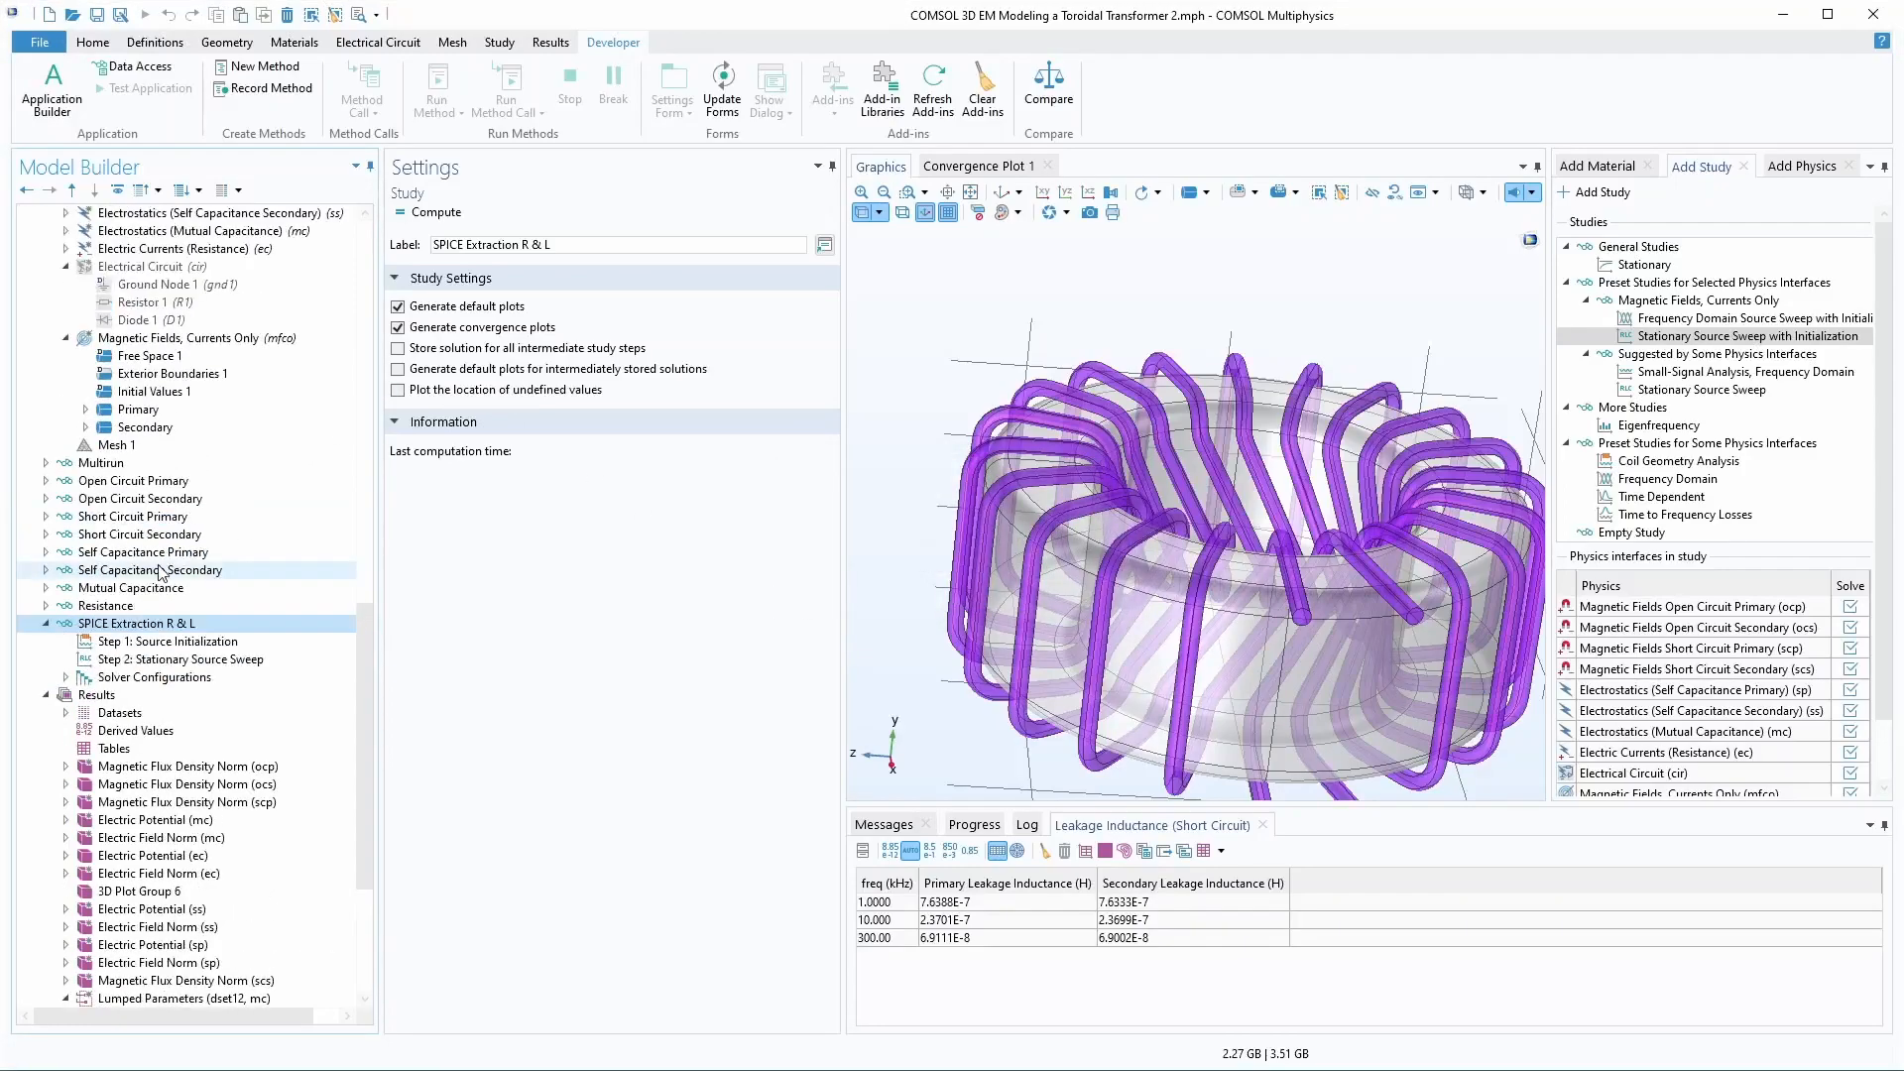
pyautogui.click(85, 408)
pyautogui.click(85, 444)
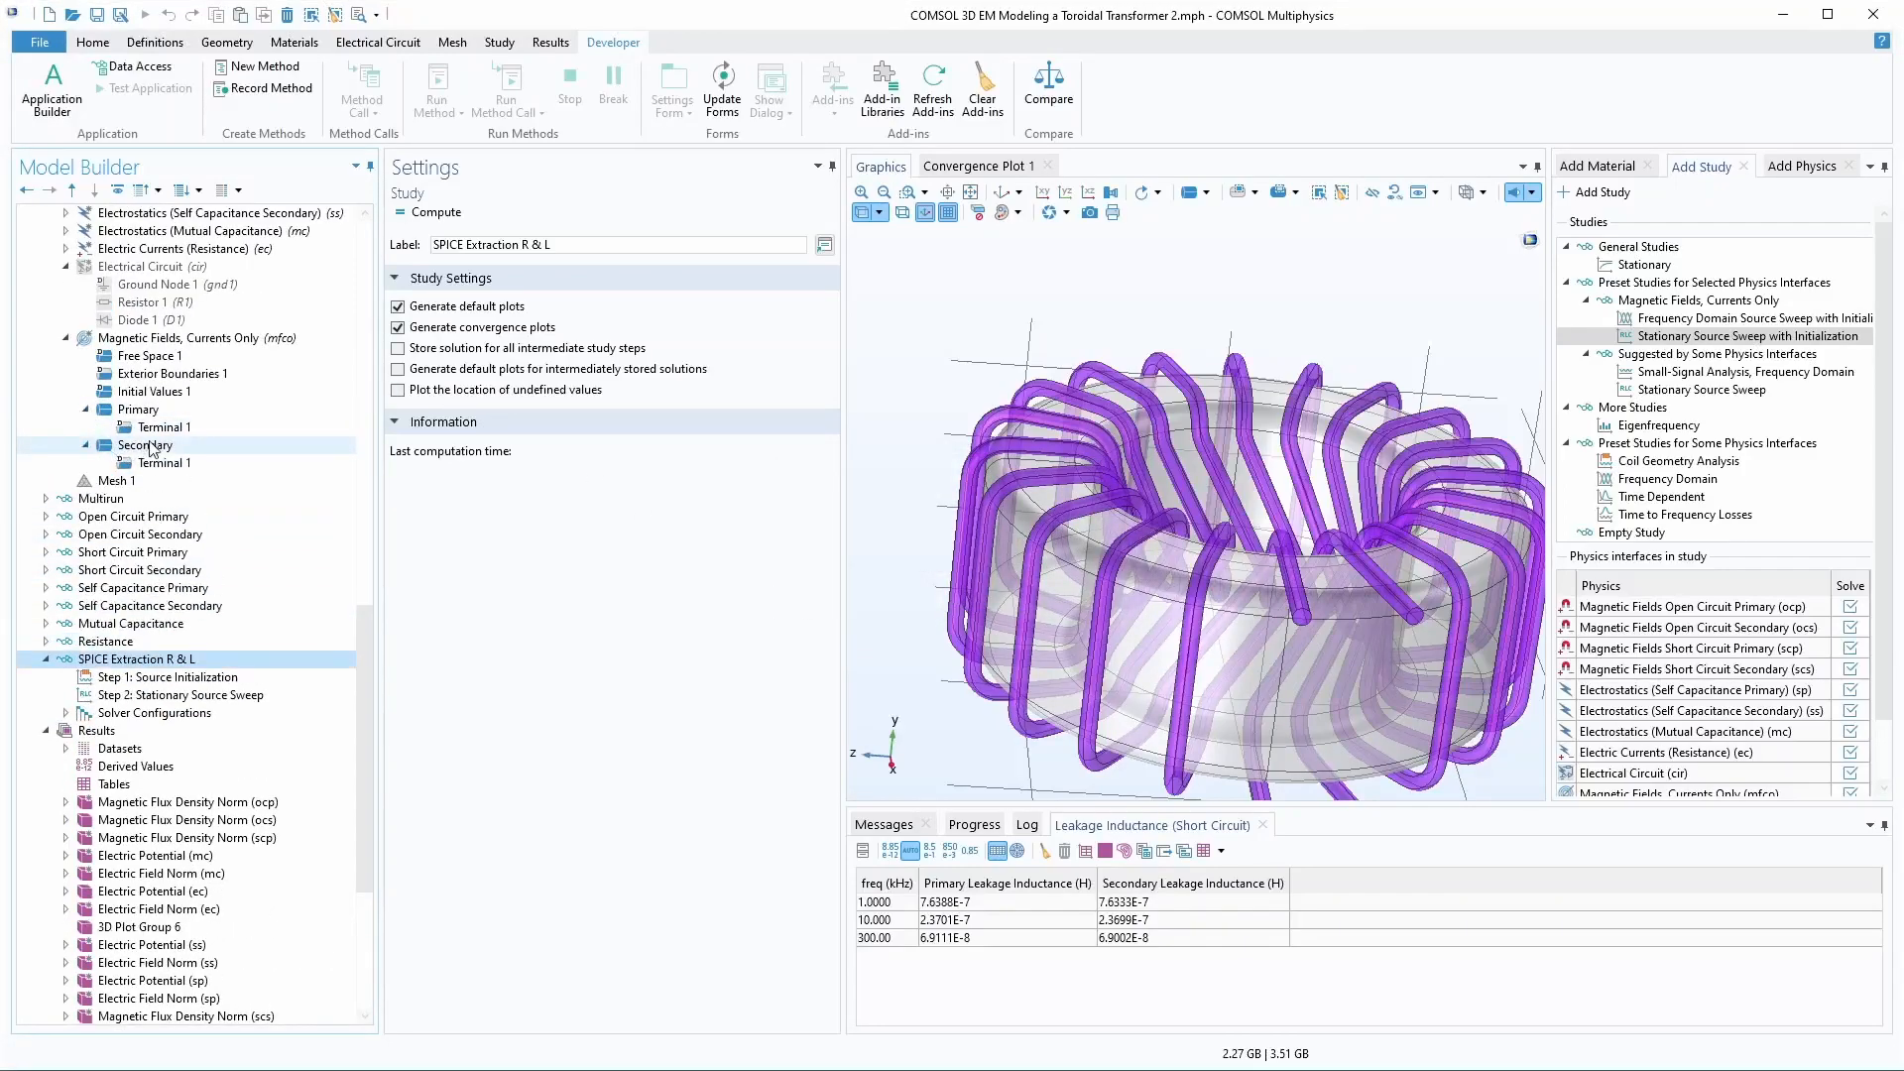
pyautogui.click(159, 426)
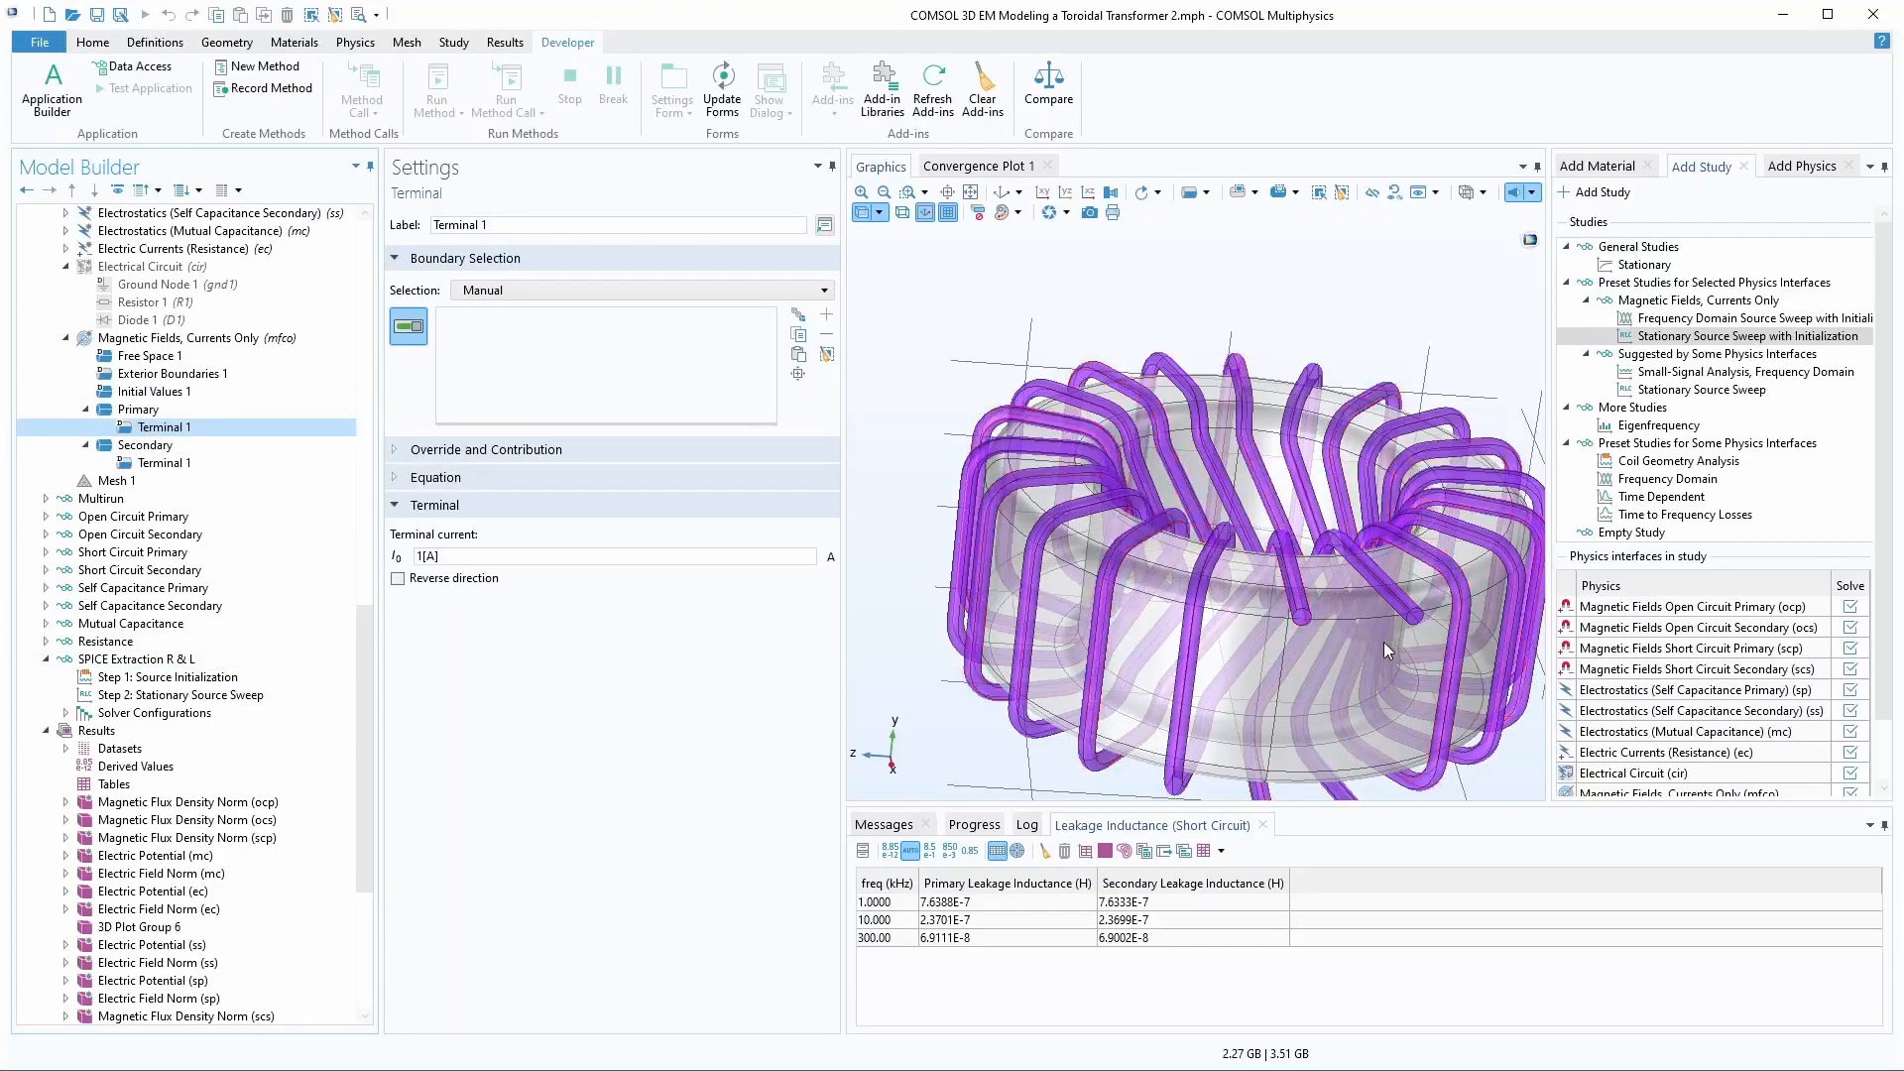
pyautogui.scroll(2, 1304, 628)
pyautogui.click(1304, 616)
pyautogui.click(205, 464)
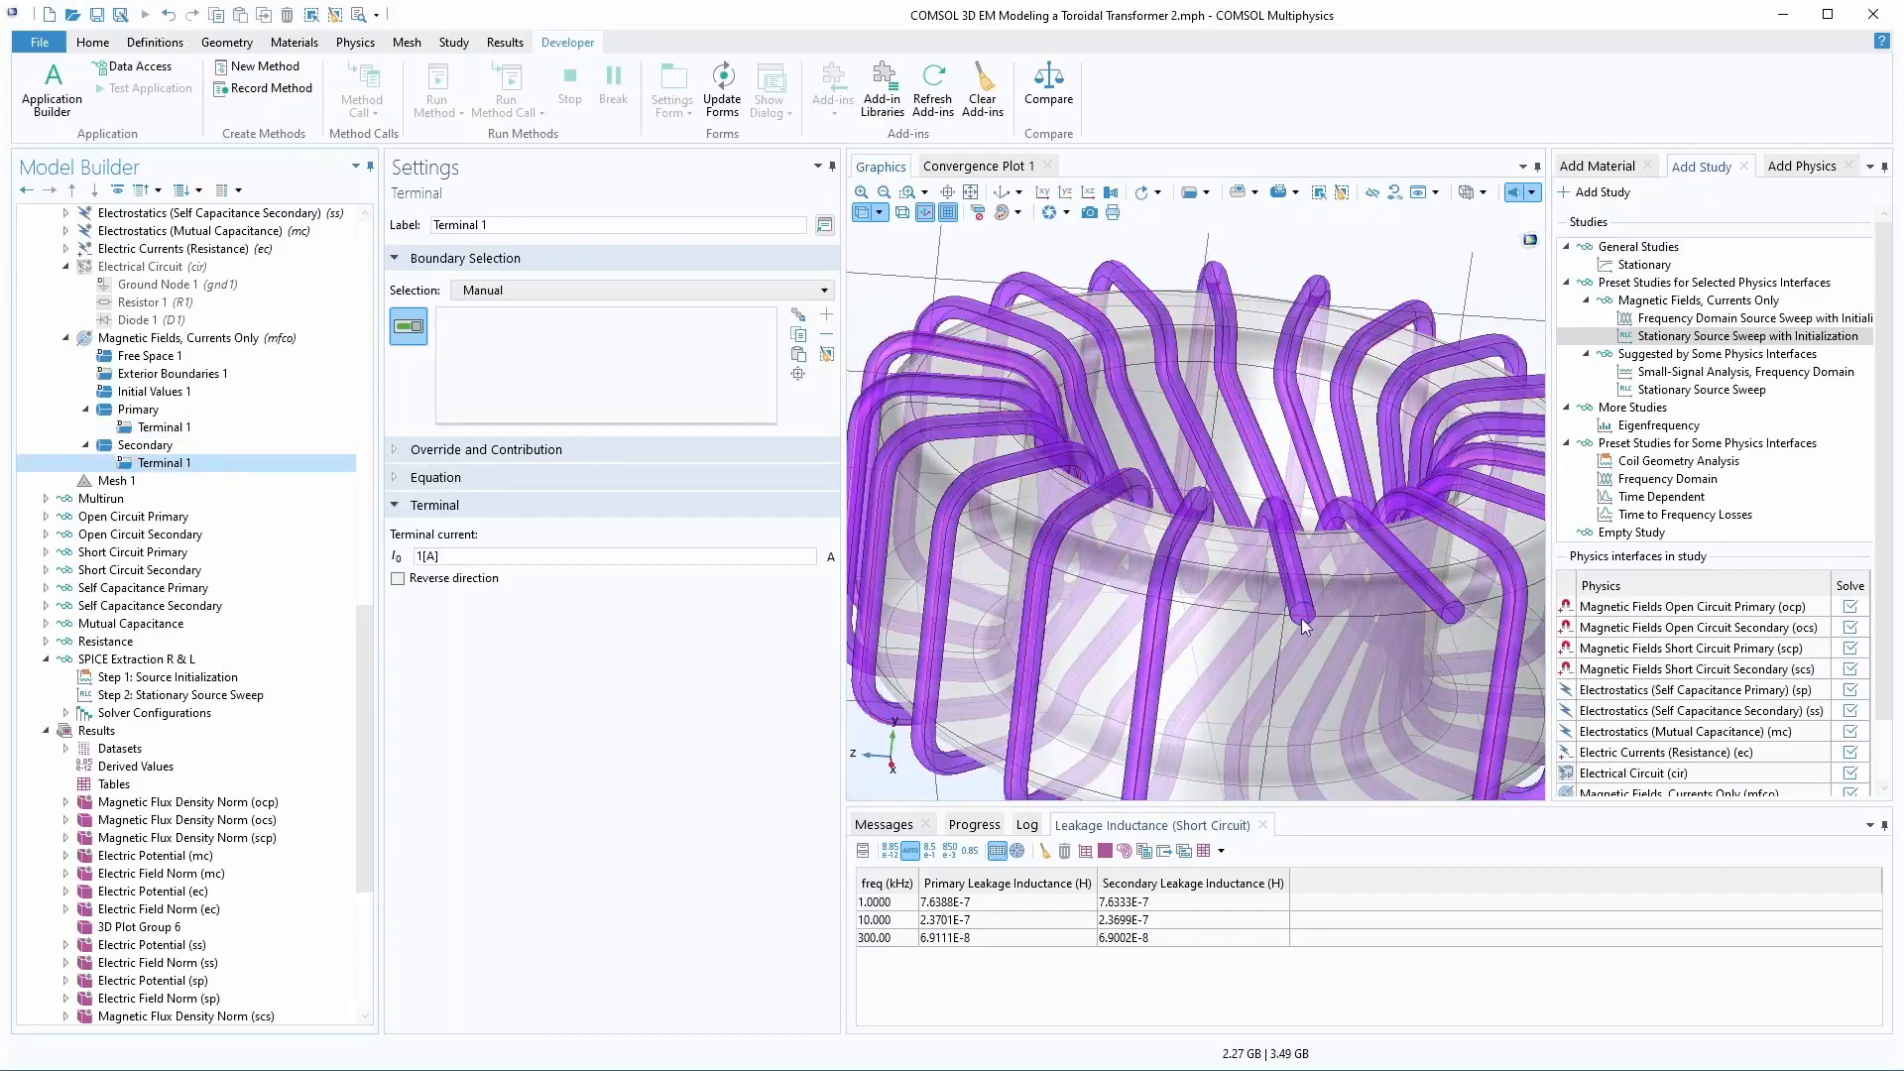
pyautogui.click(1454, 615)
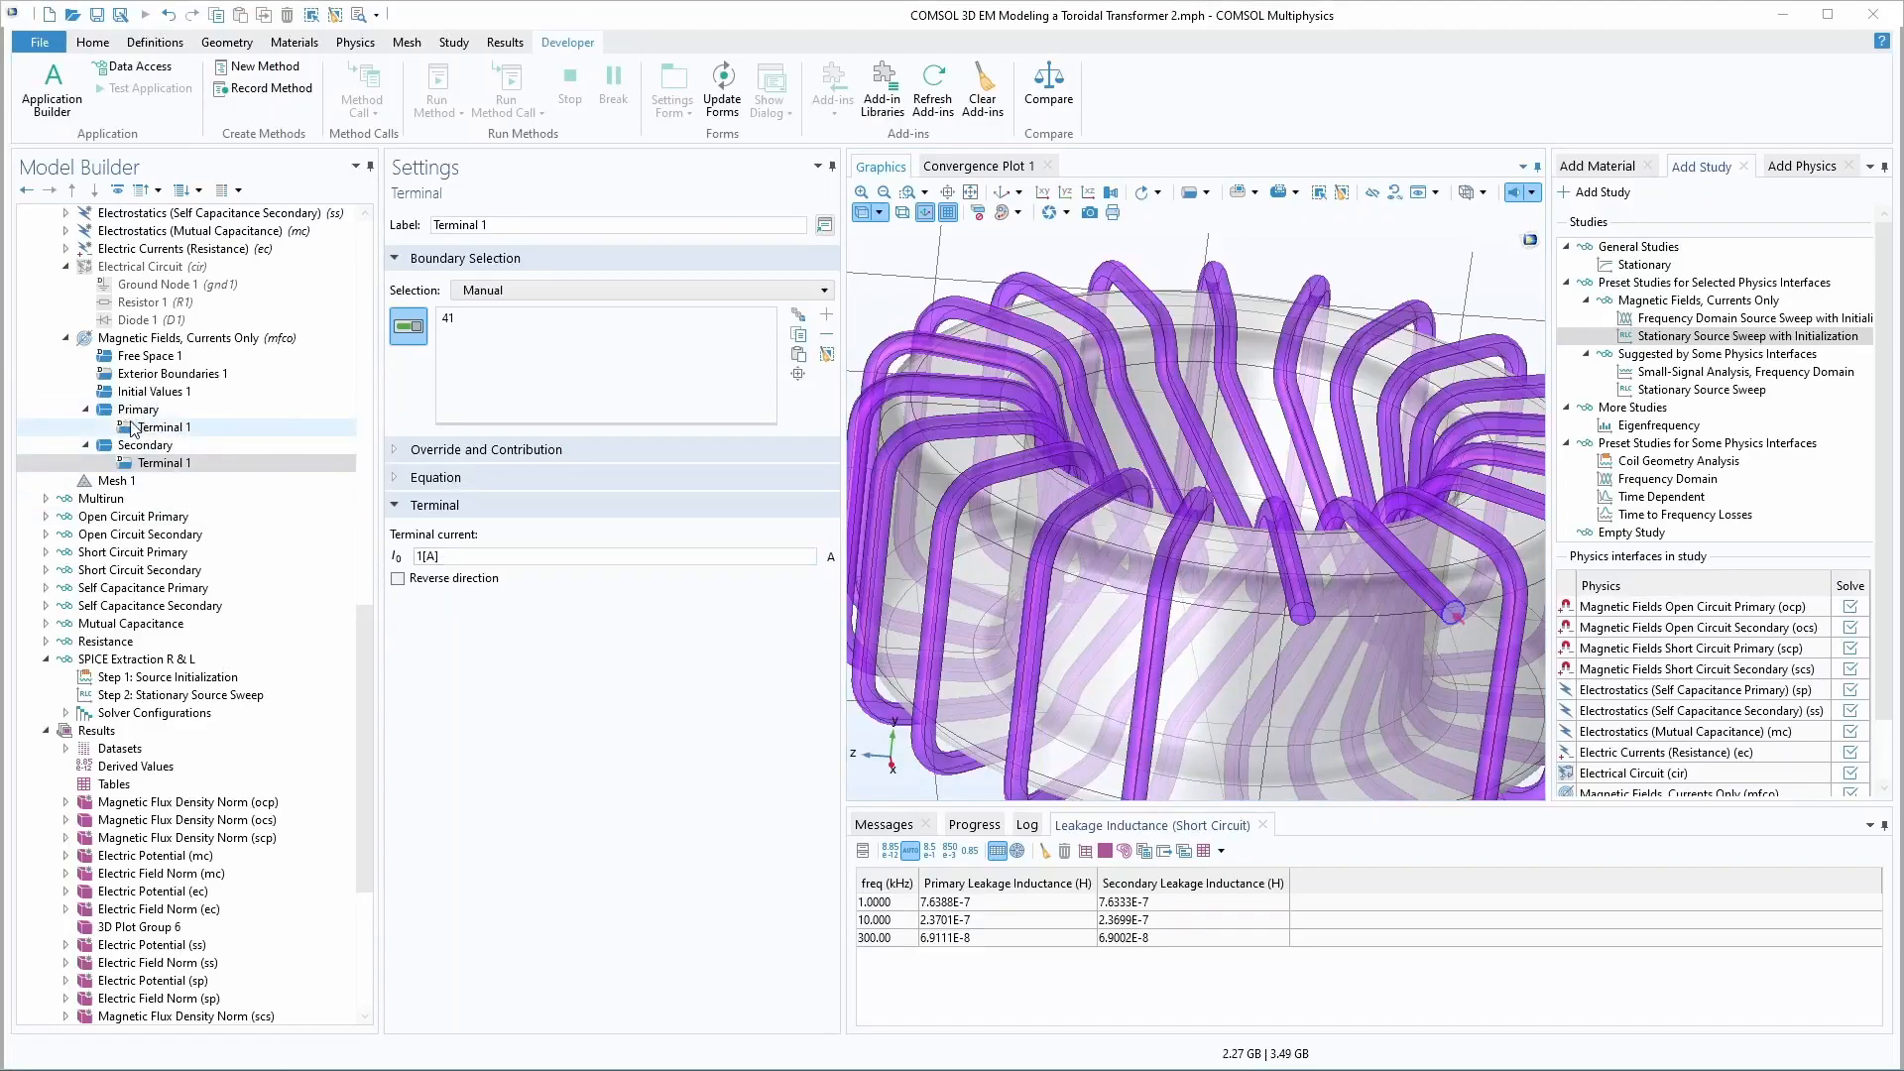
# - Add a Ground subfeature to both the Primary and Secondary conductors of Magnetic Fields, Currents Only
pyautogui.rightClick(139, 410)
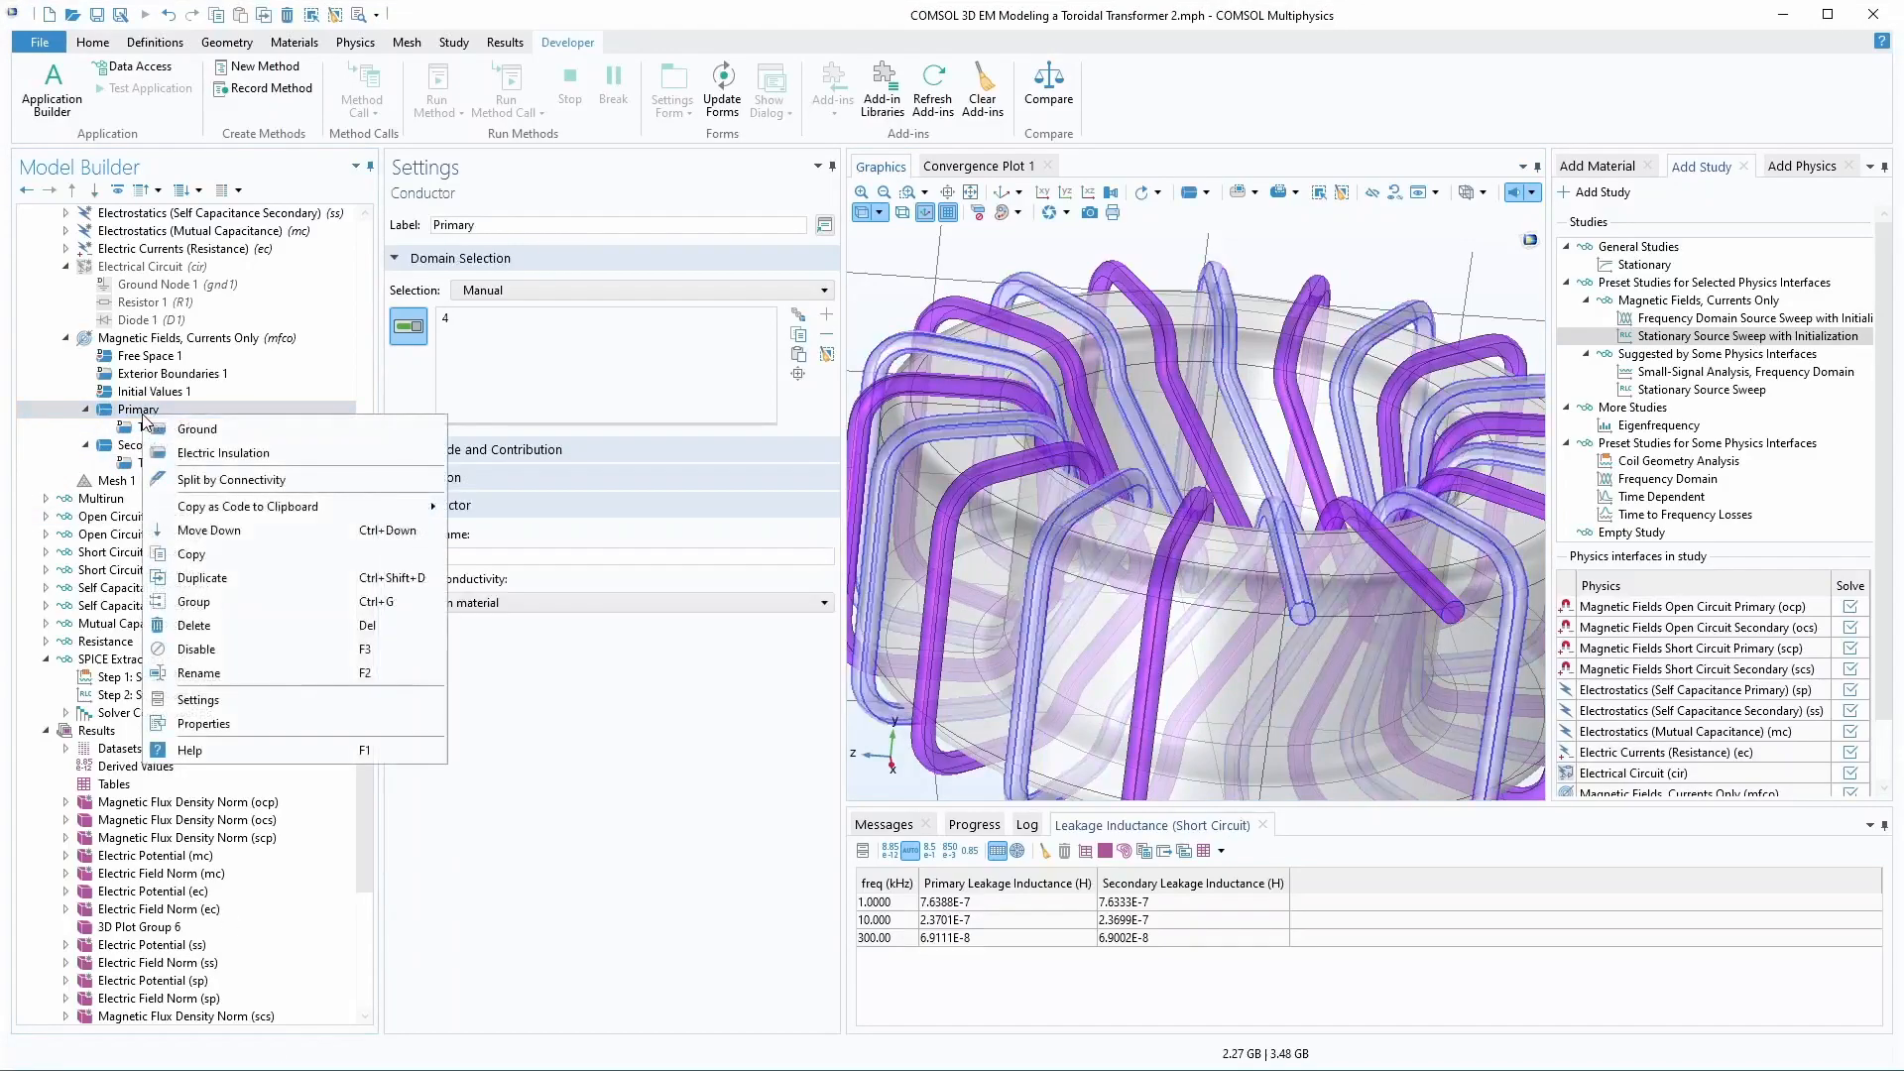
pyautogui.click(208, 430)
pyautogui.rightClick(145, 463)
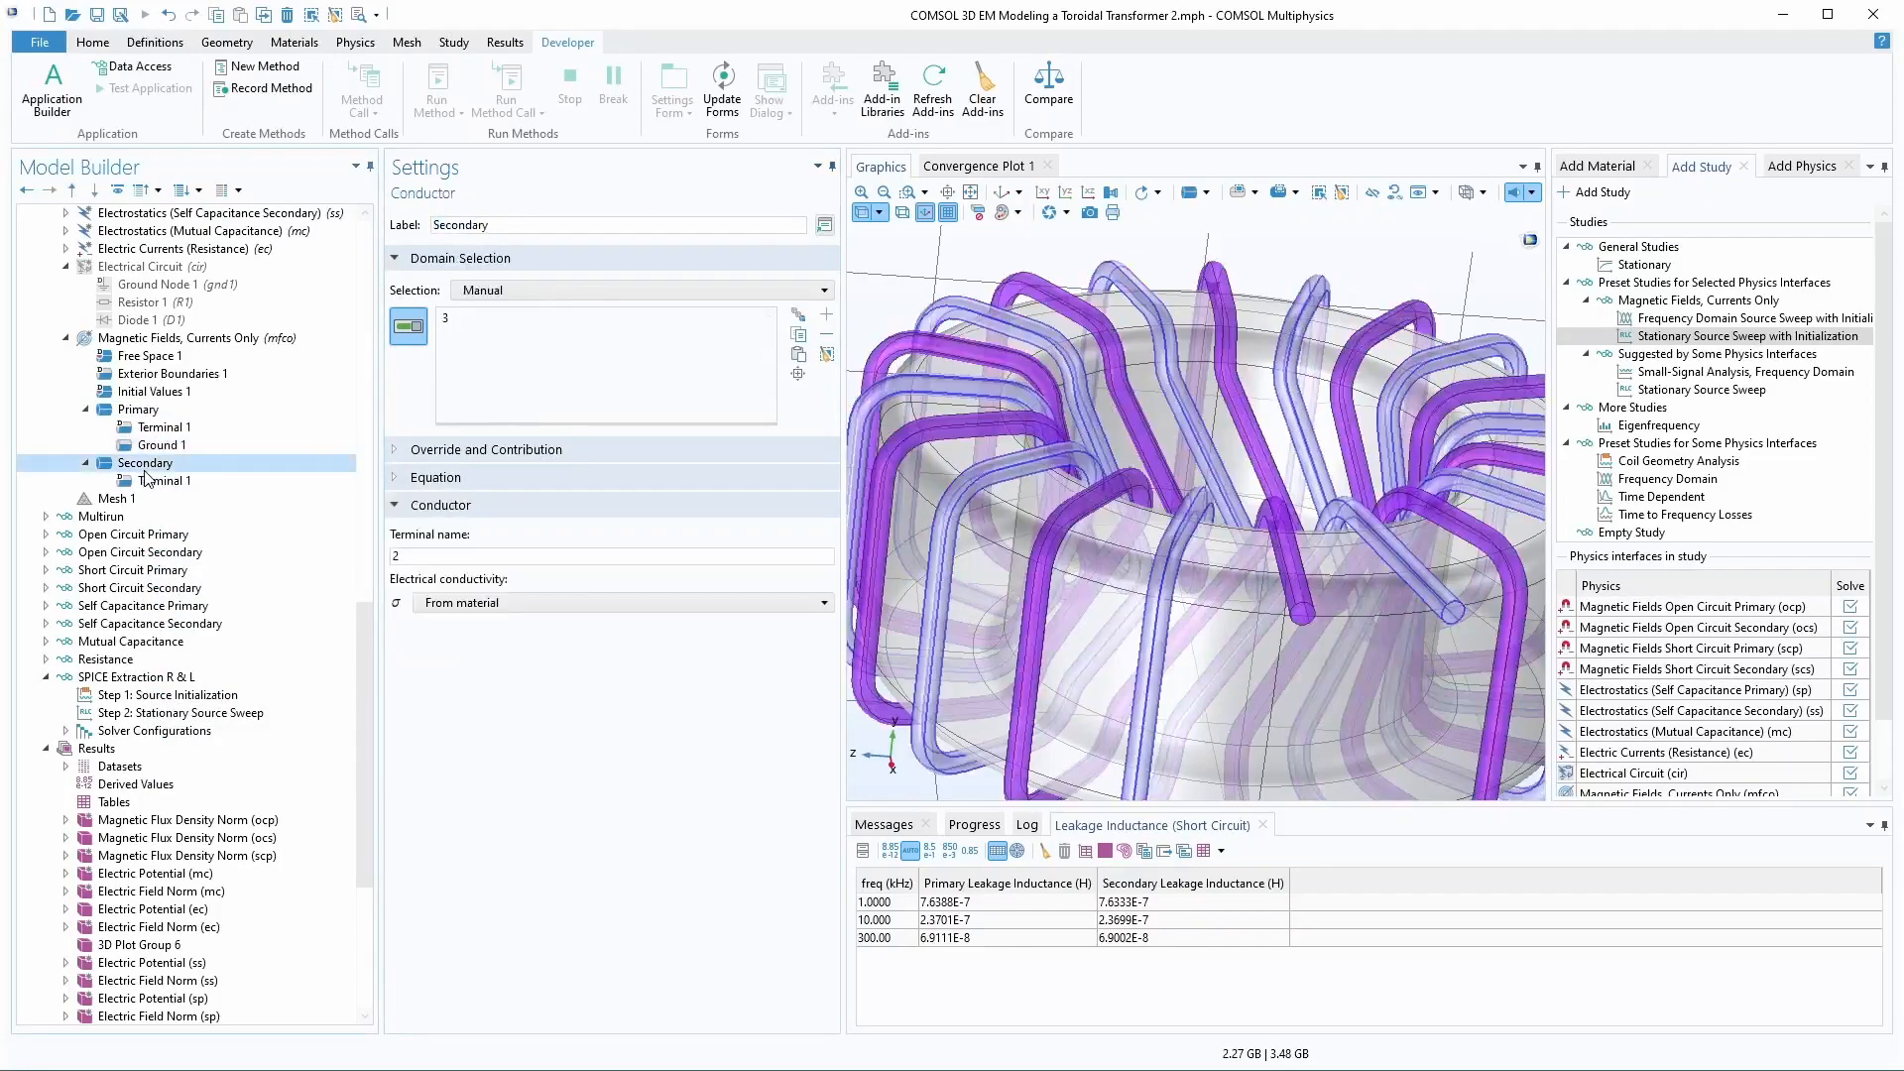
pyautogui.click(199, 484)
# - Try to pick the lower wire ends as the Primary and Secondary ground boundaries
pyautogui.click(156, 445)
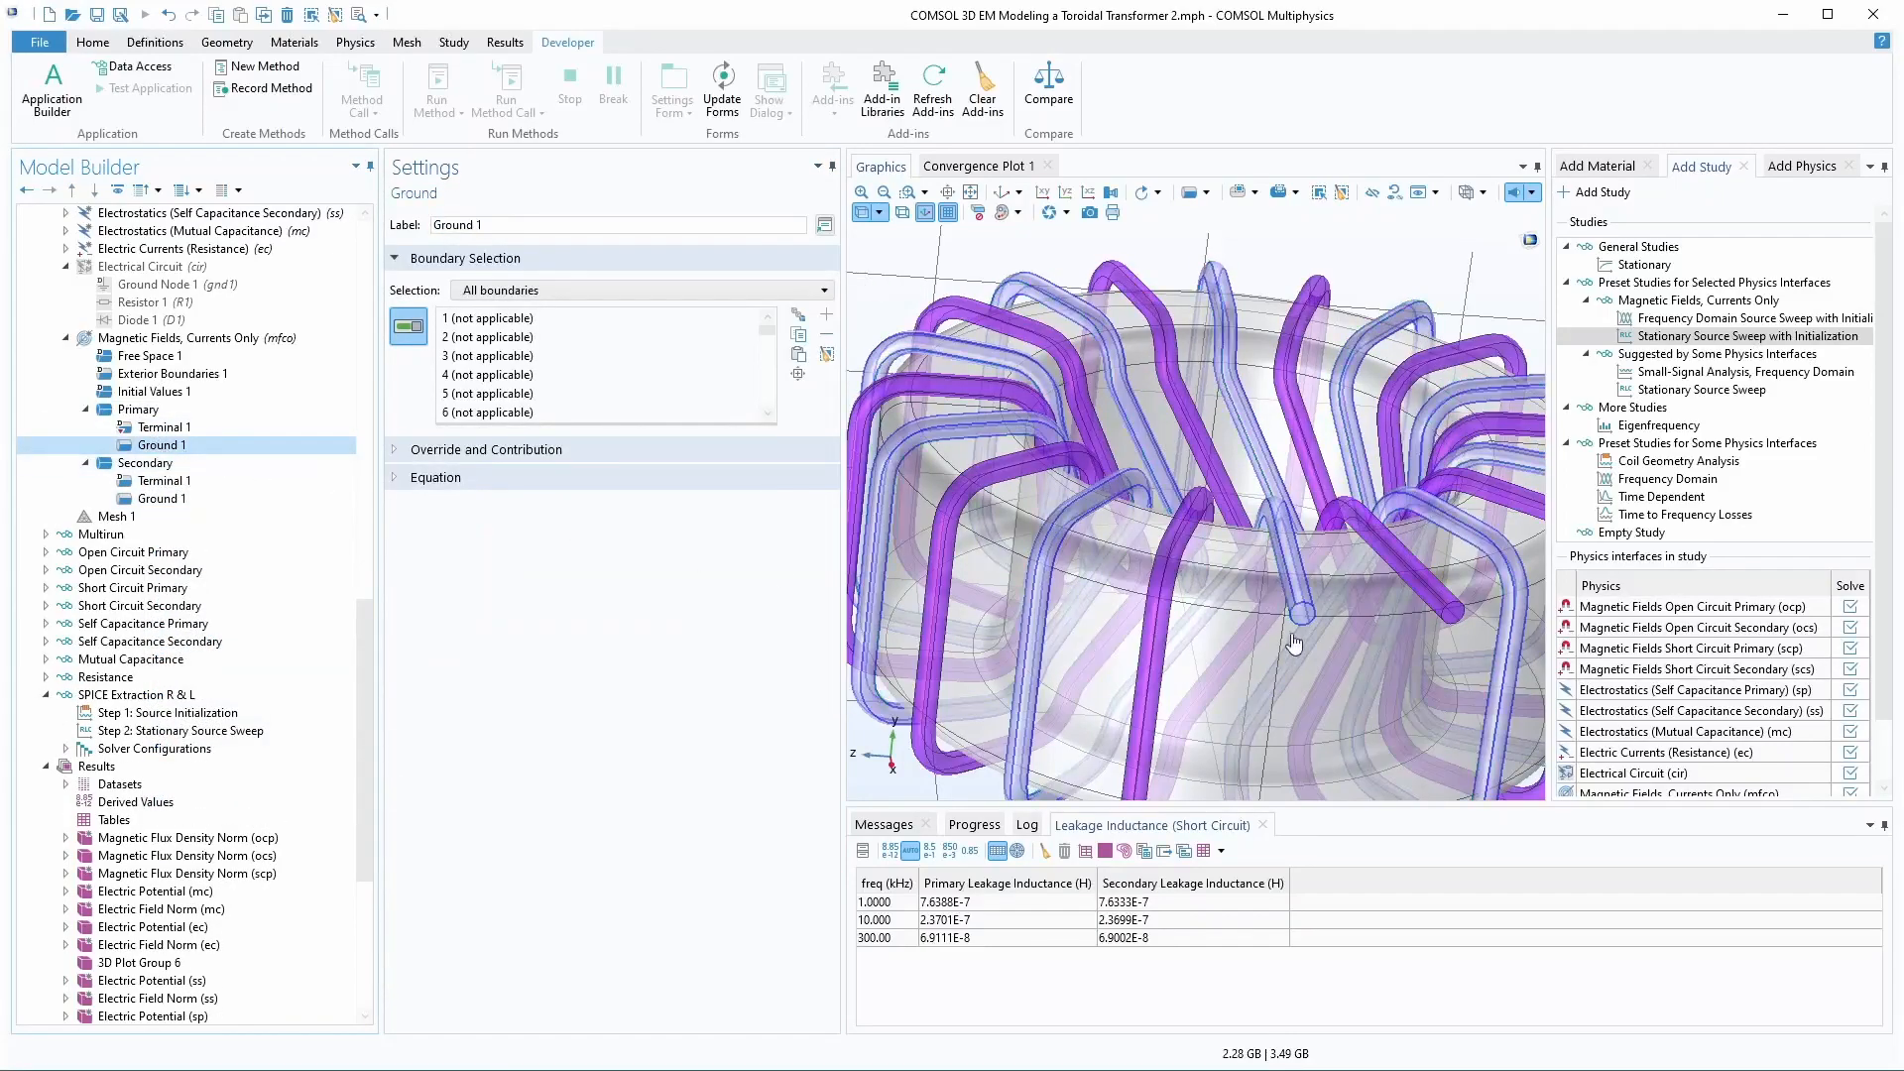
pyautogui.scroll(5, 1190, 492)
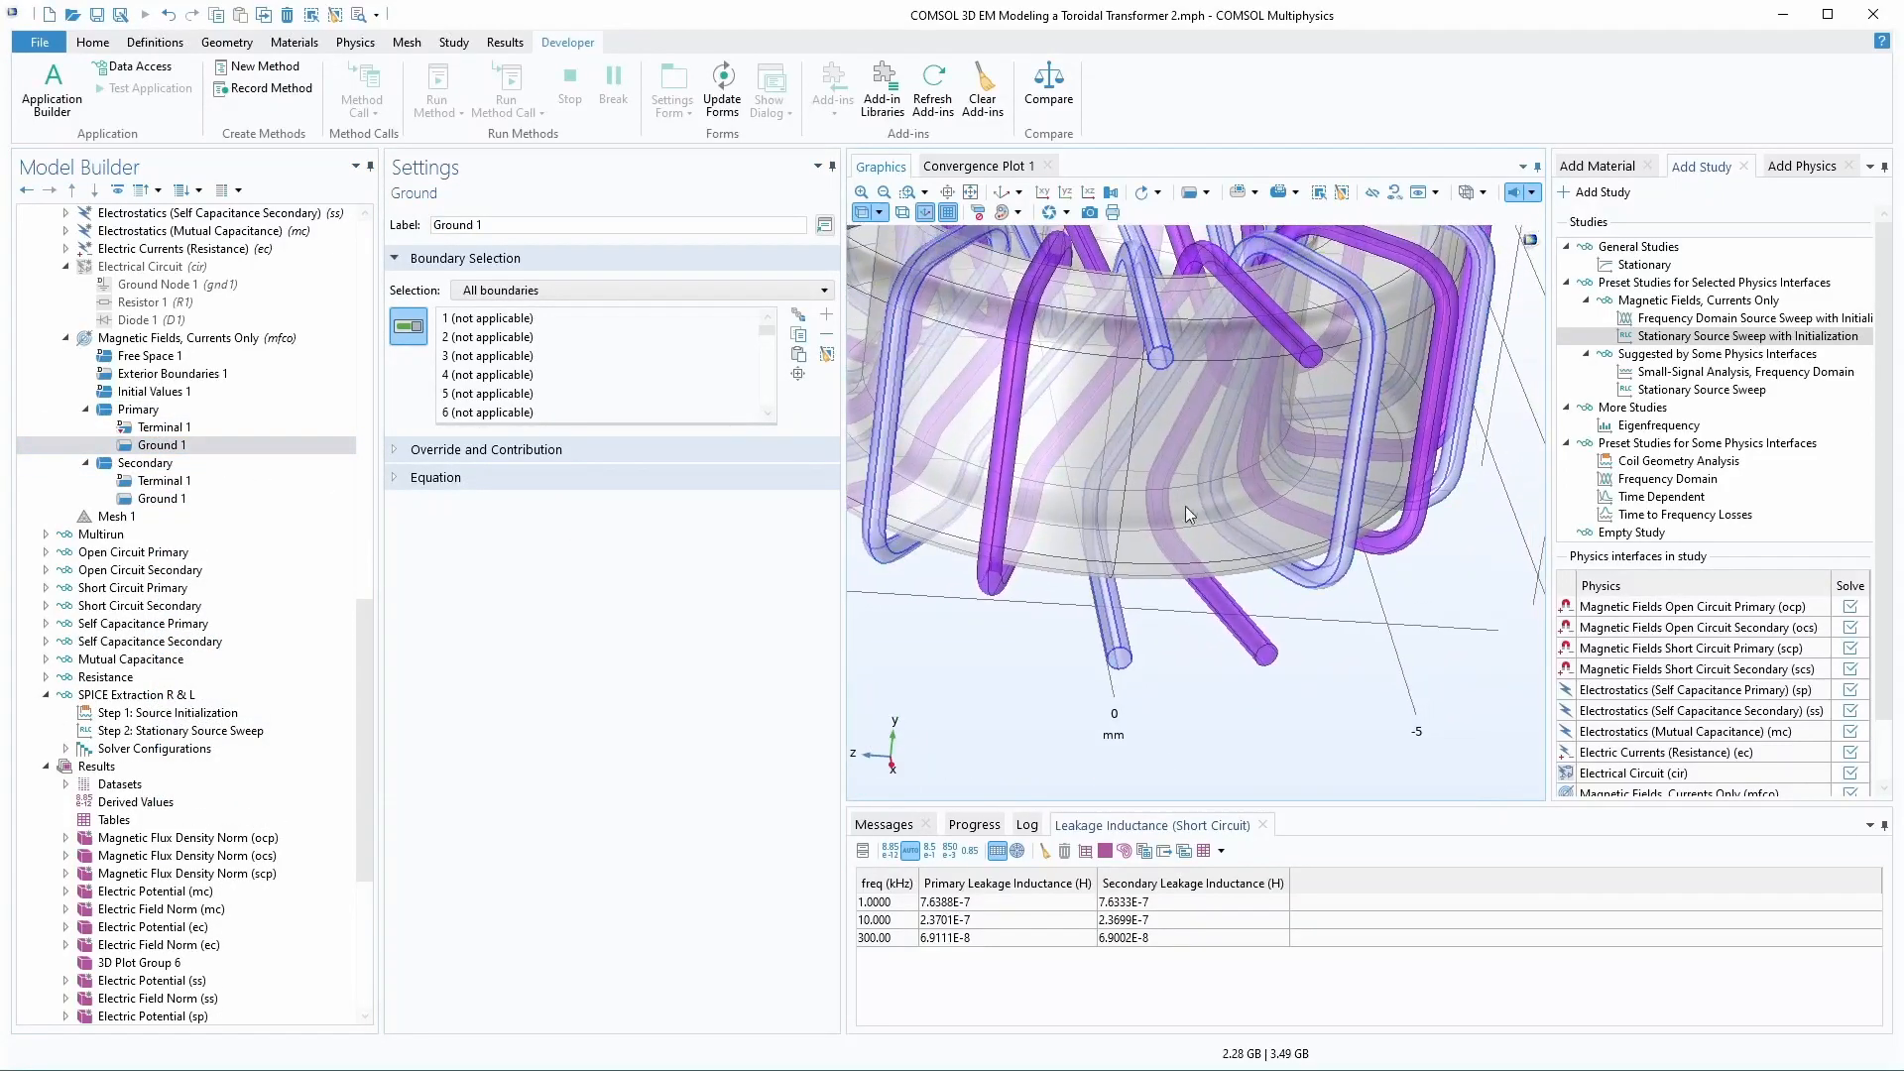
pyautogui.click(1118, 656)
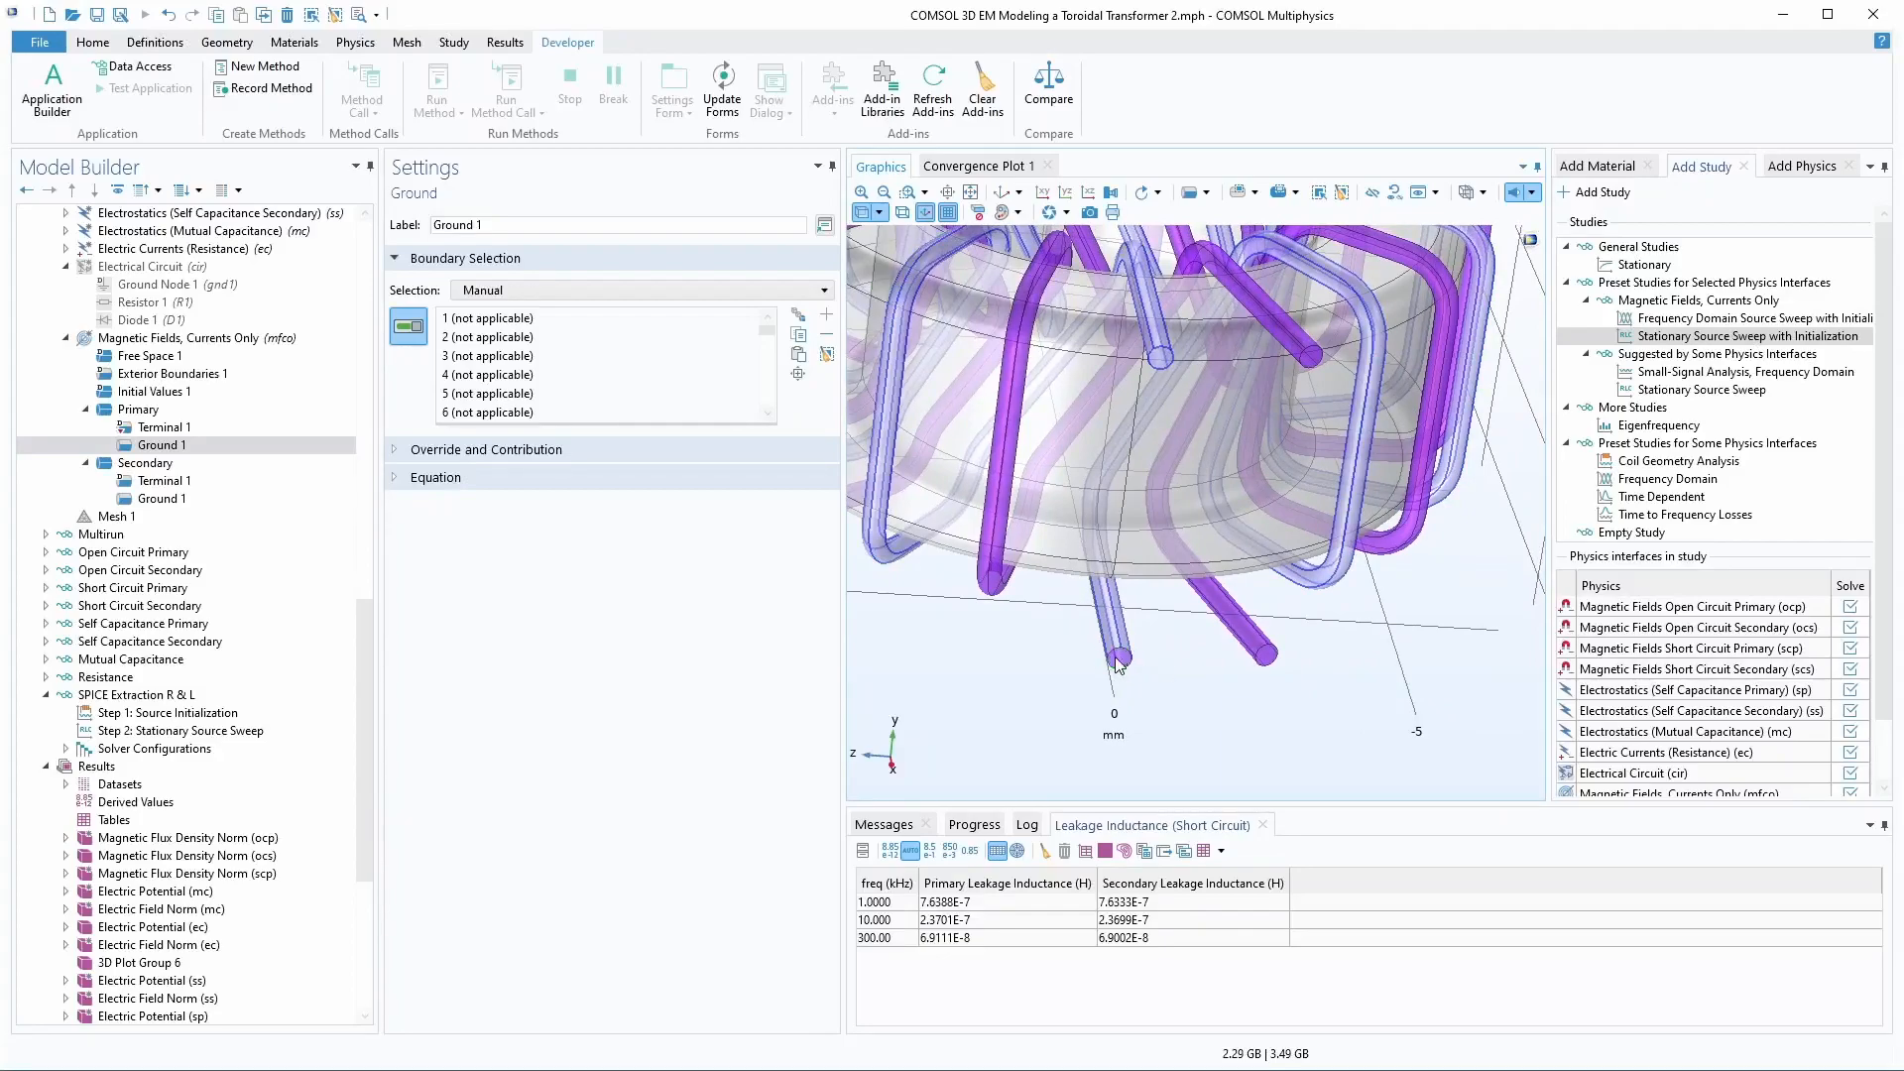
pyautogui.click(197, 498)
pyautogui.click(1265, 658)
# - Try to compute the SPICE Extraction R & L study with the terminals and grounds added
pyautogui.scroll(-2, 87, 828)
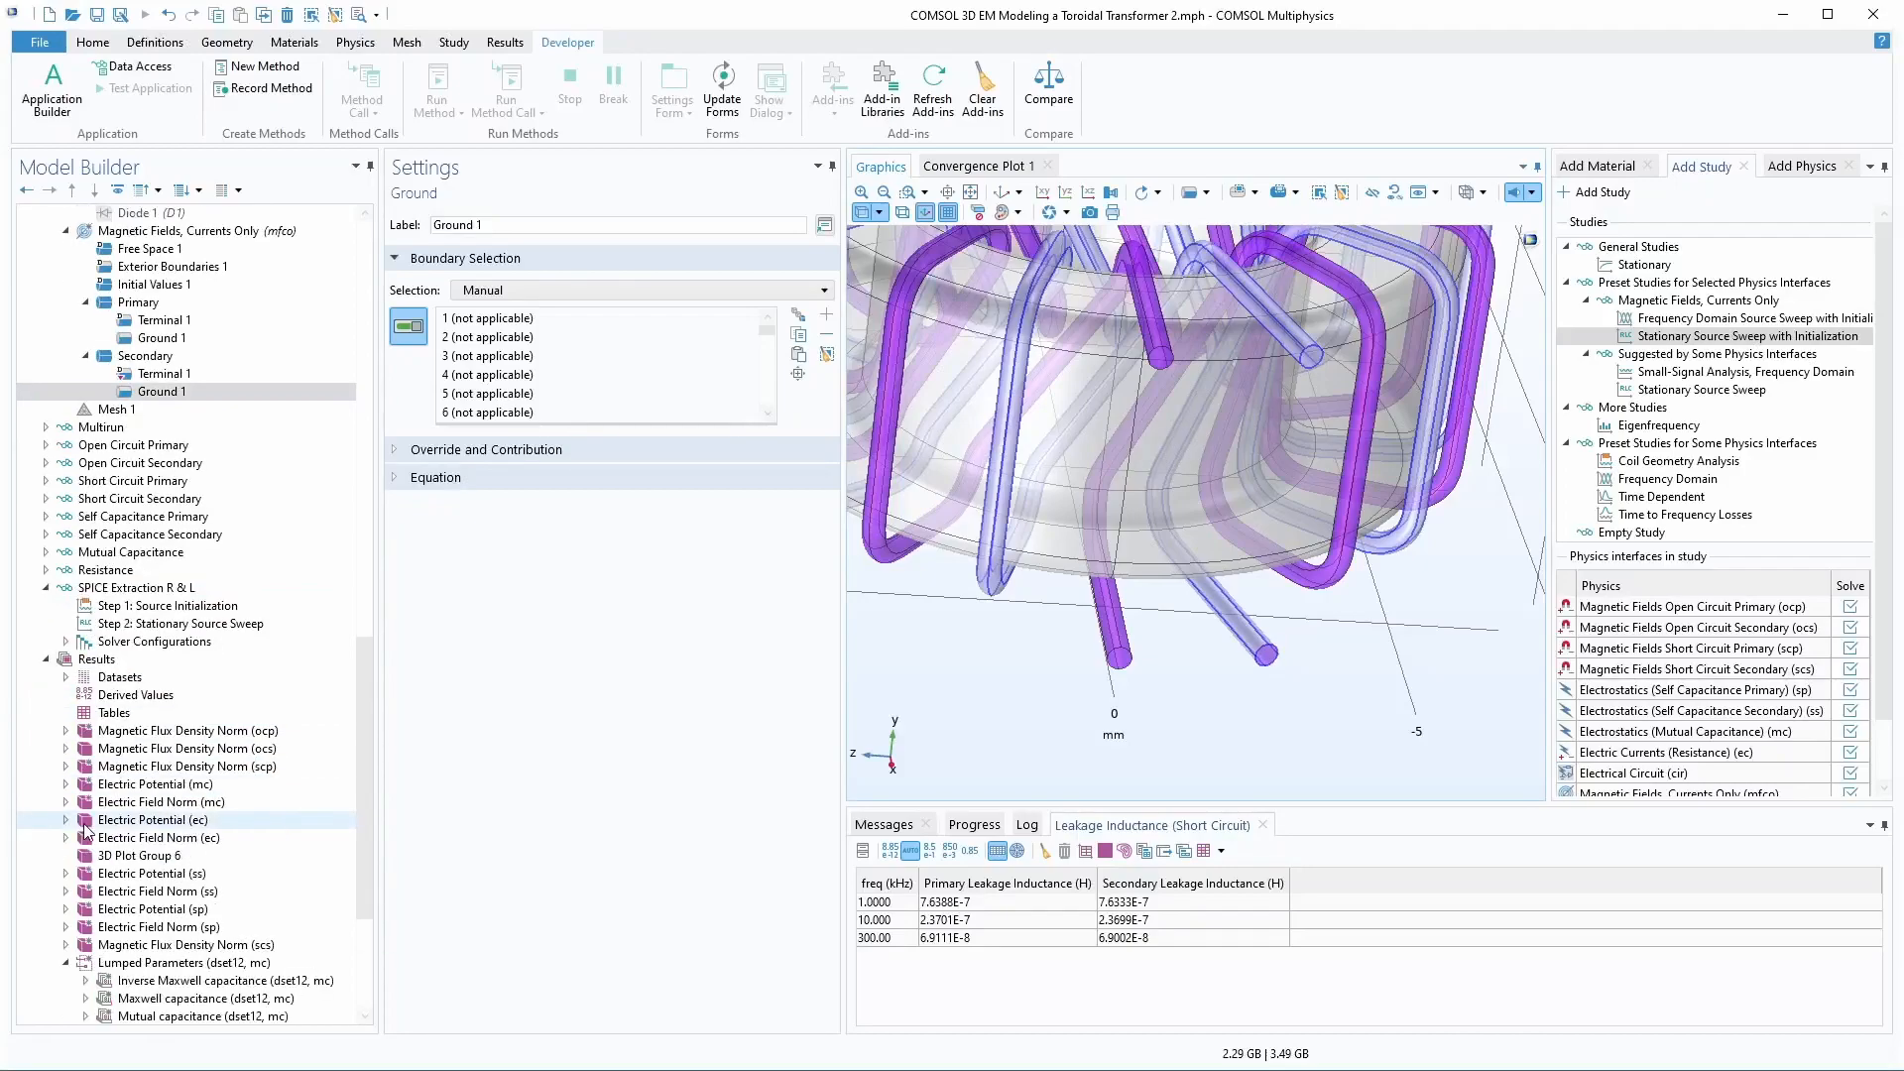
pyautogui.rightClick(98, 588)
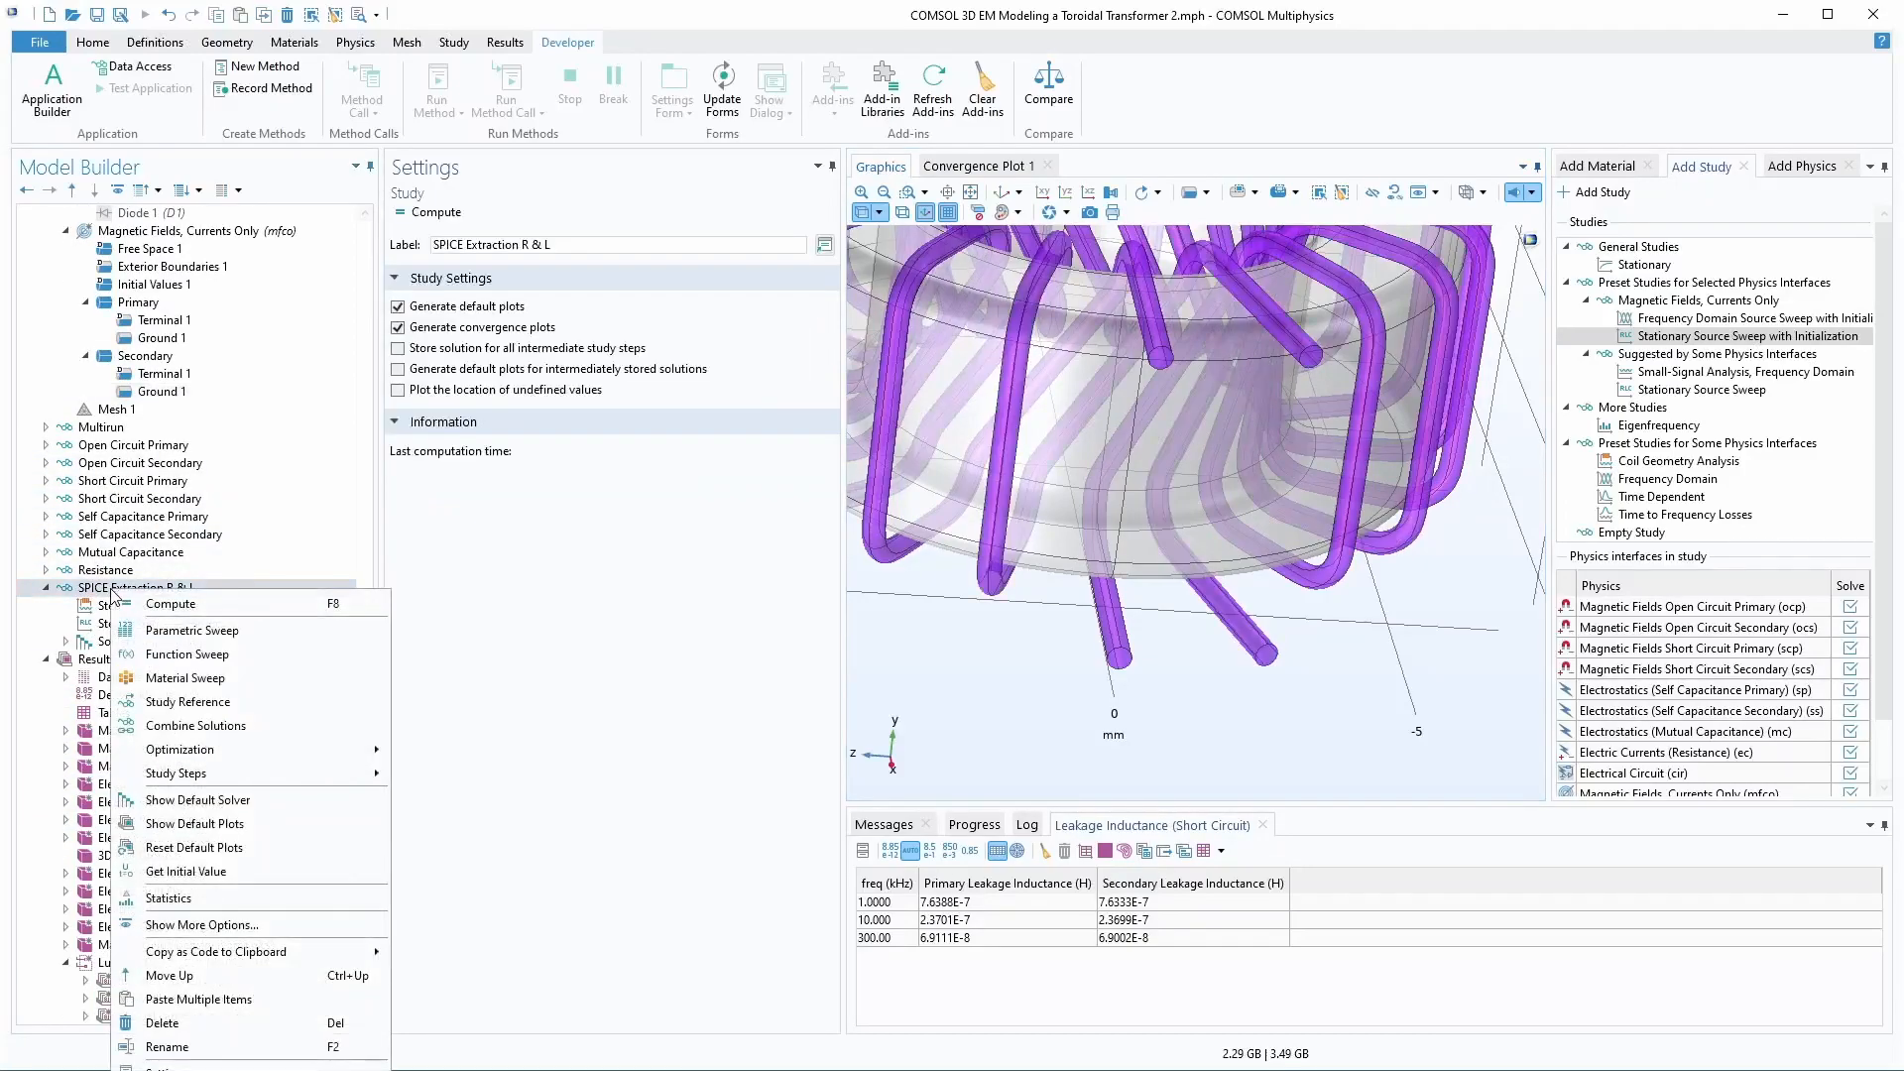
pyautogui.click(169, 604)
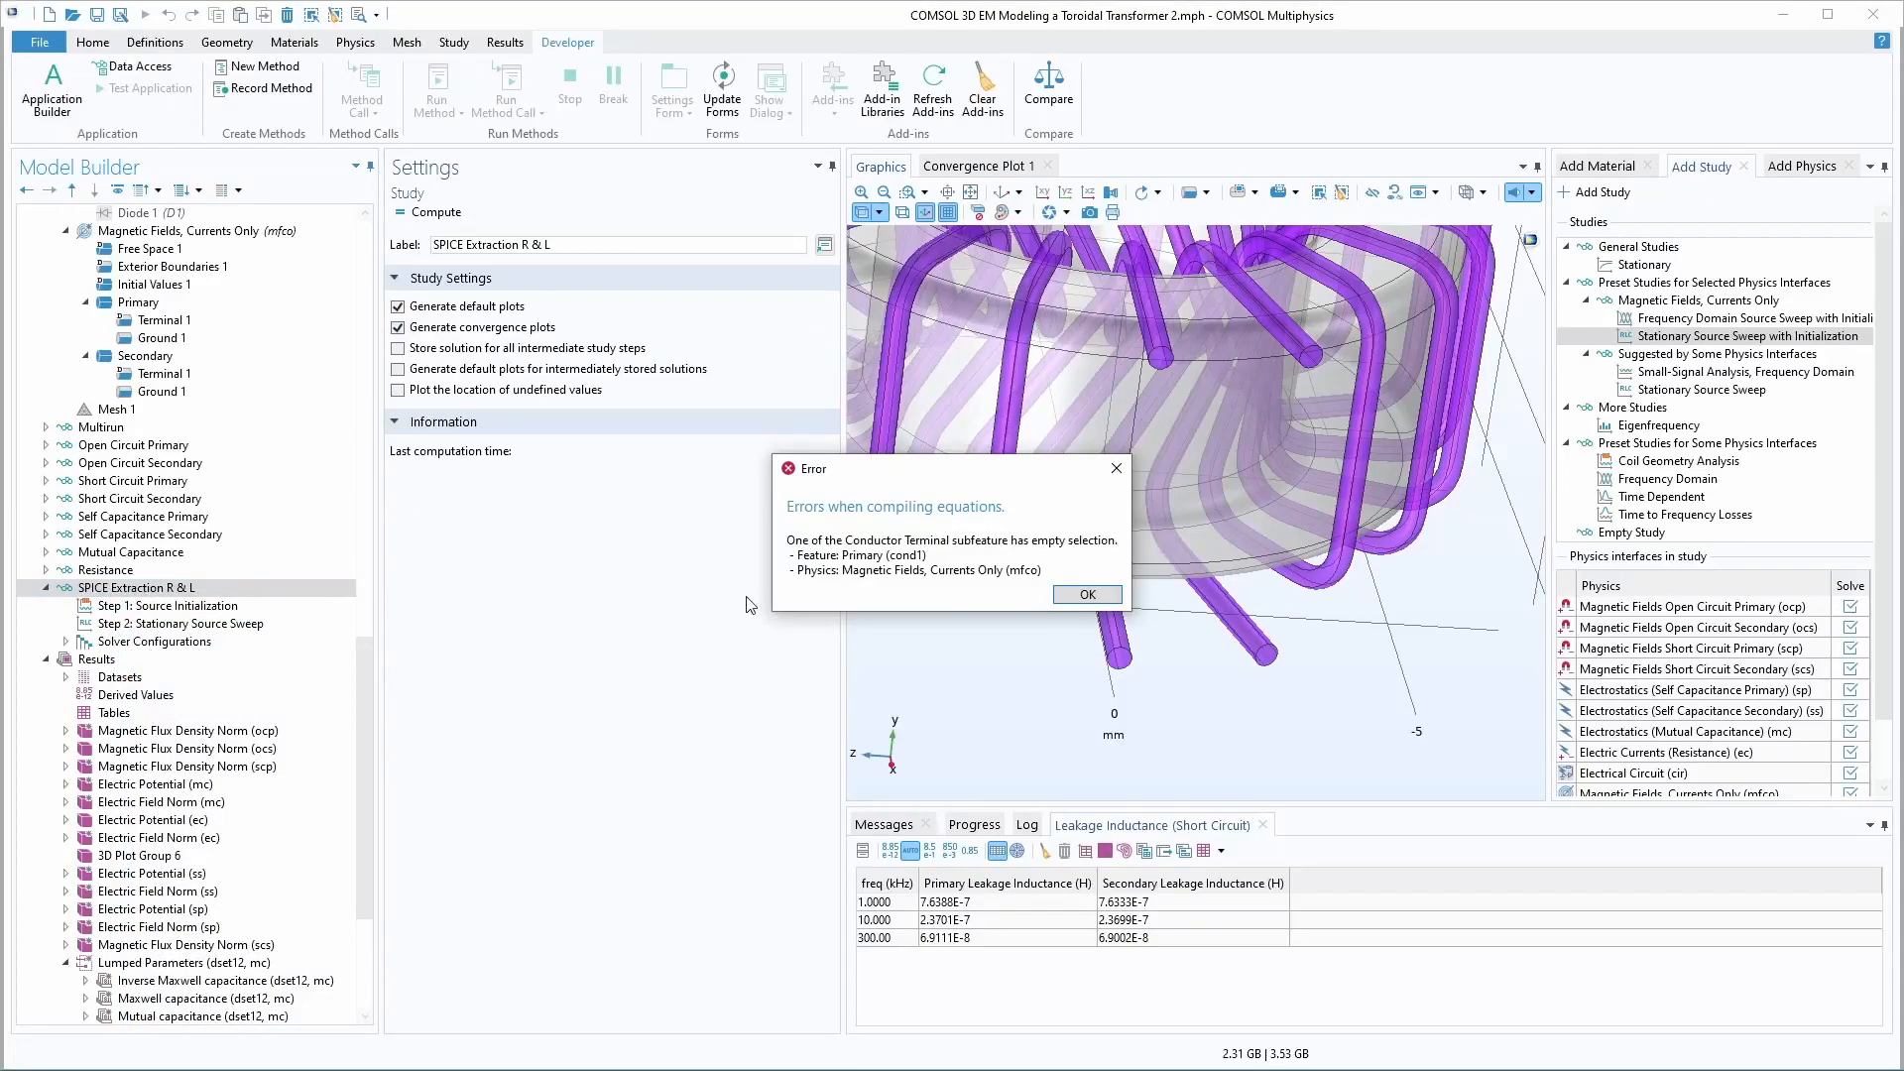
pyautogui.press('Return')
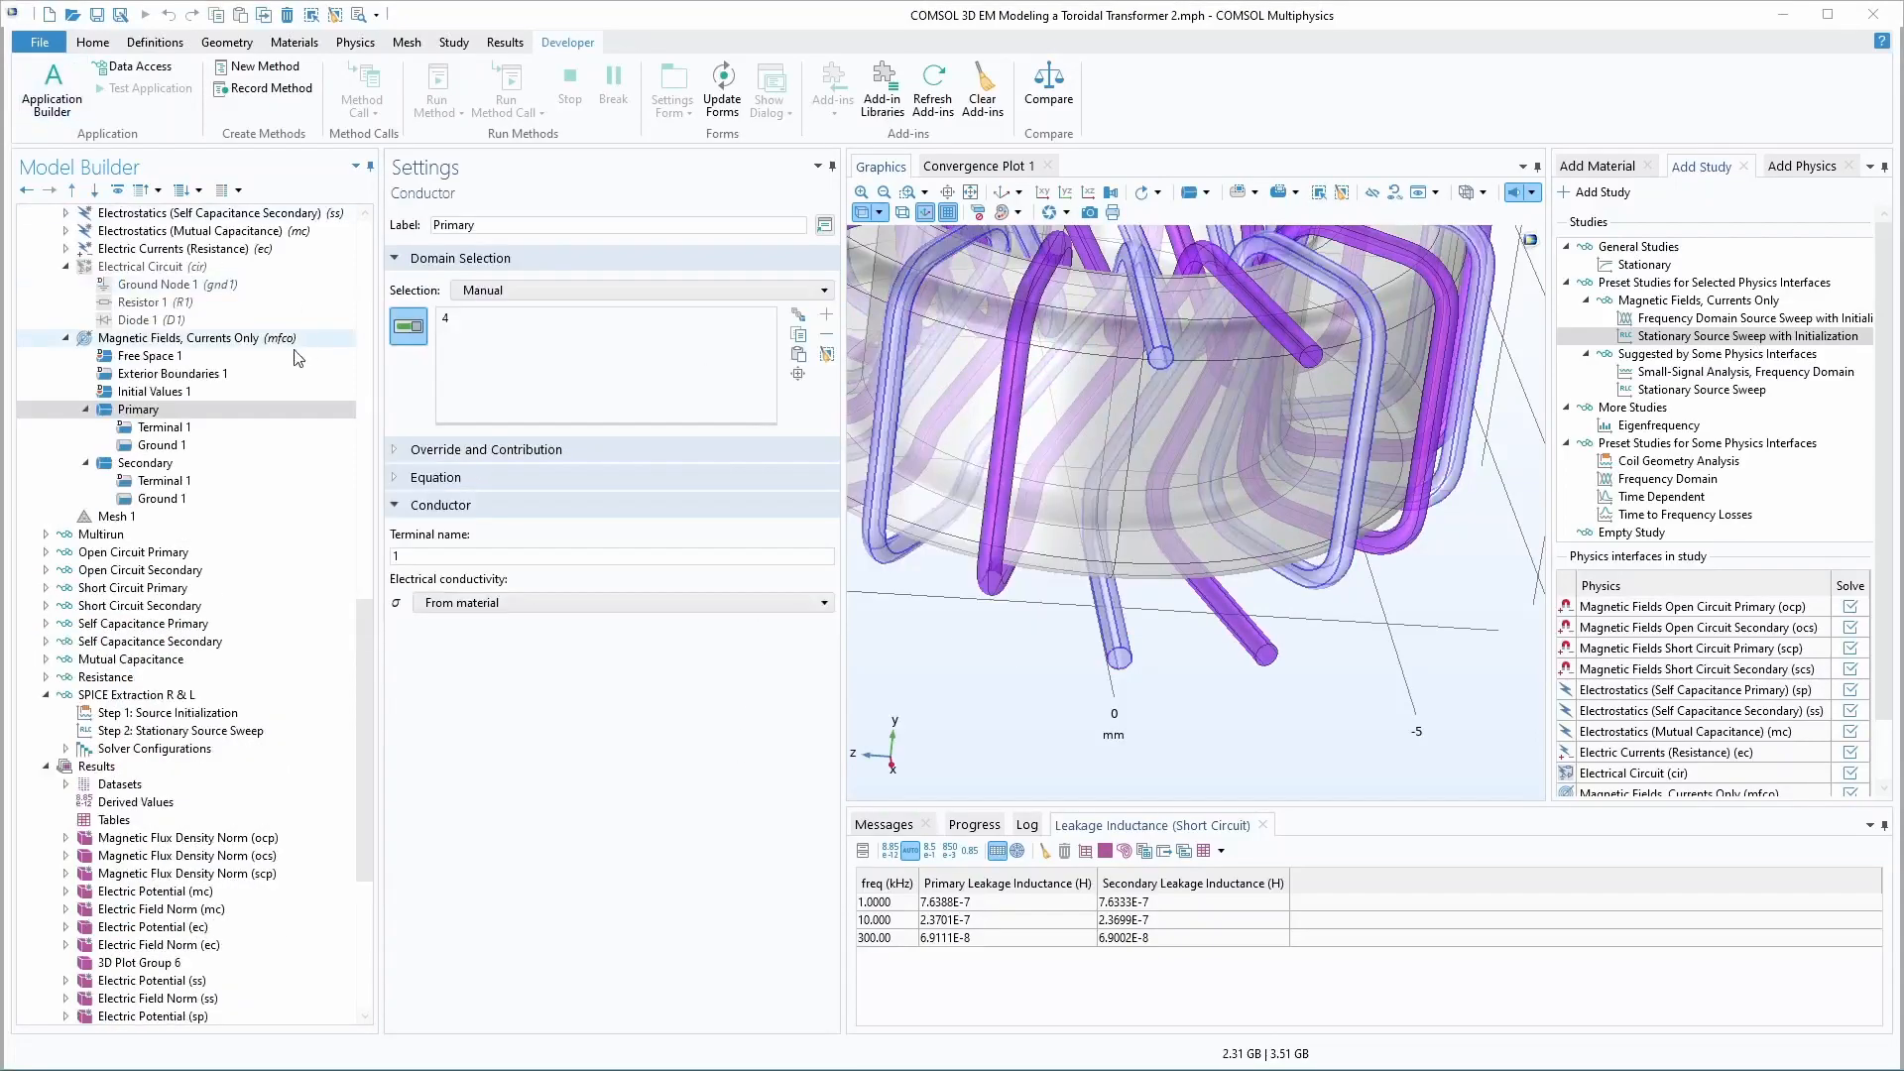
# - Clear the Primary ground's boundary selection, assign only the lower end face of the primary wire, and check the Primary terminal
pyautogui.click(159, 428)
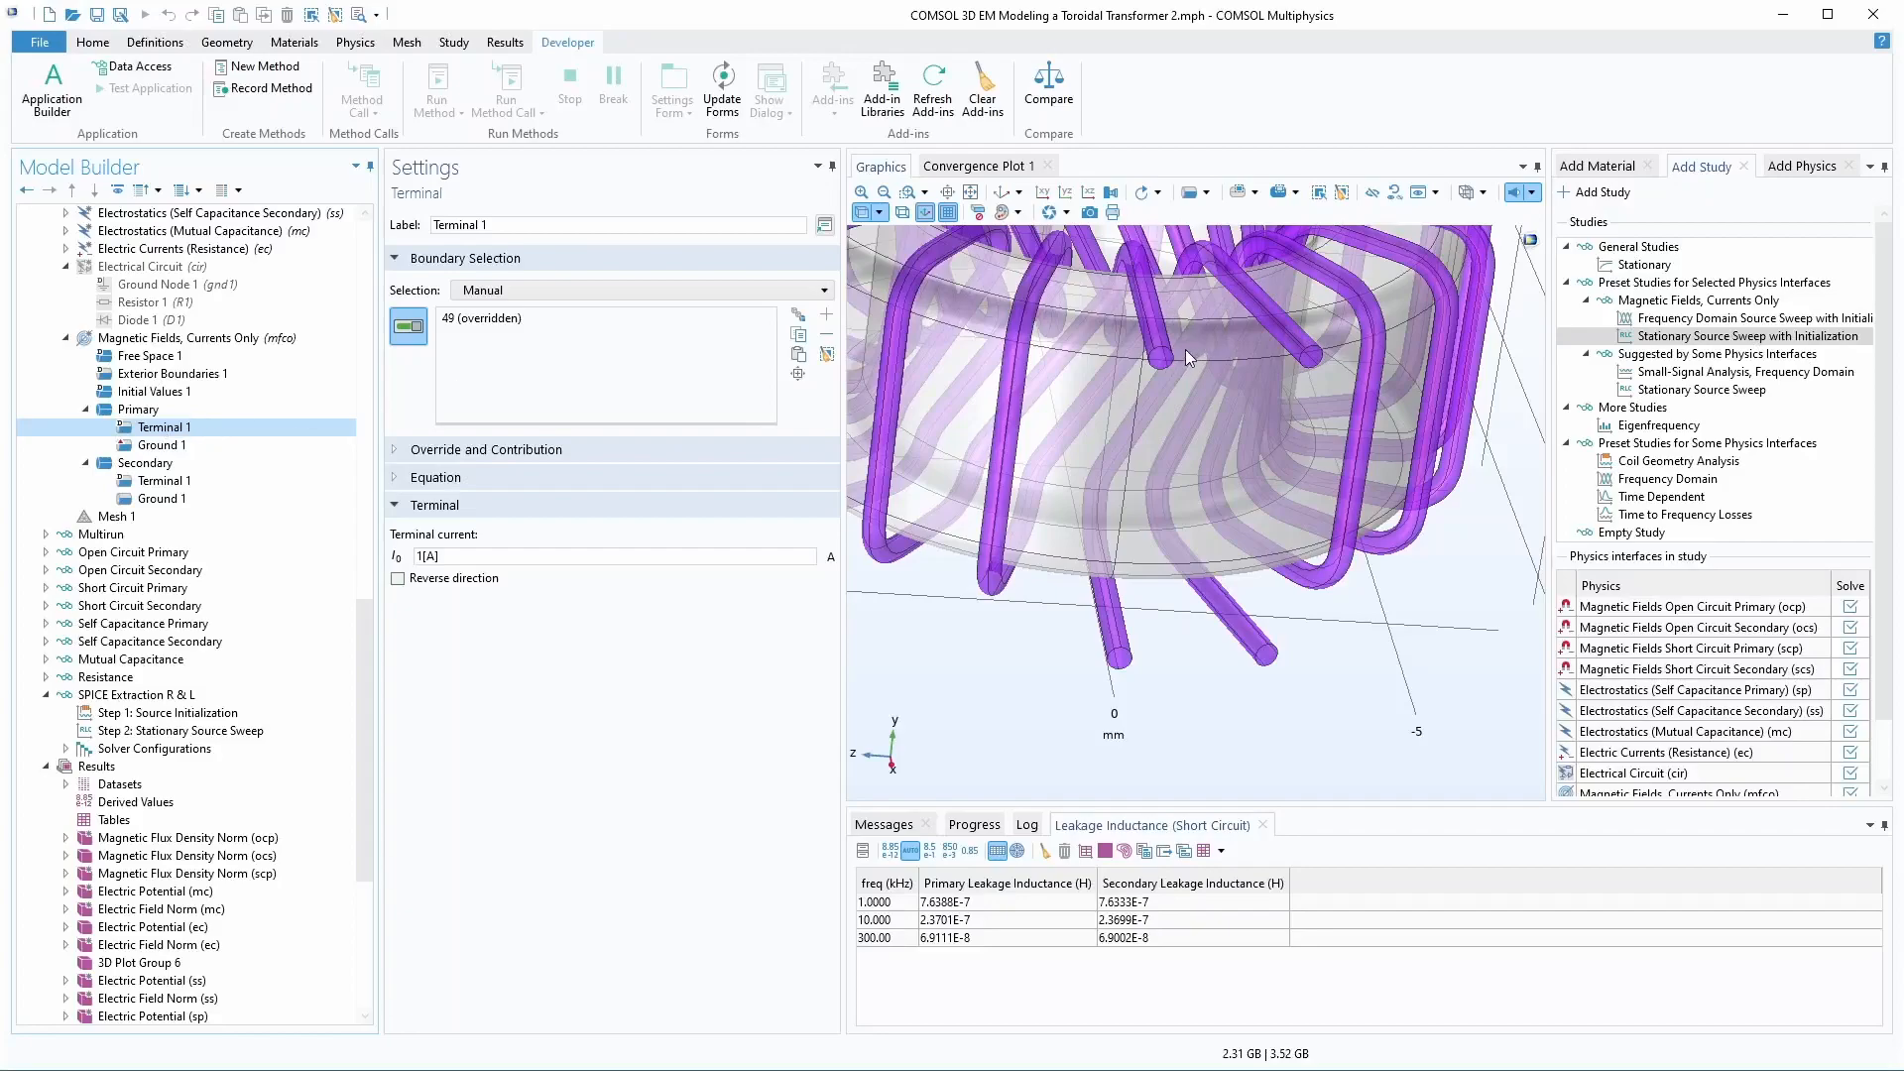
pyautogui.press('Down')
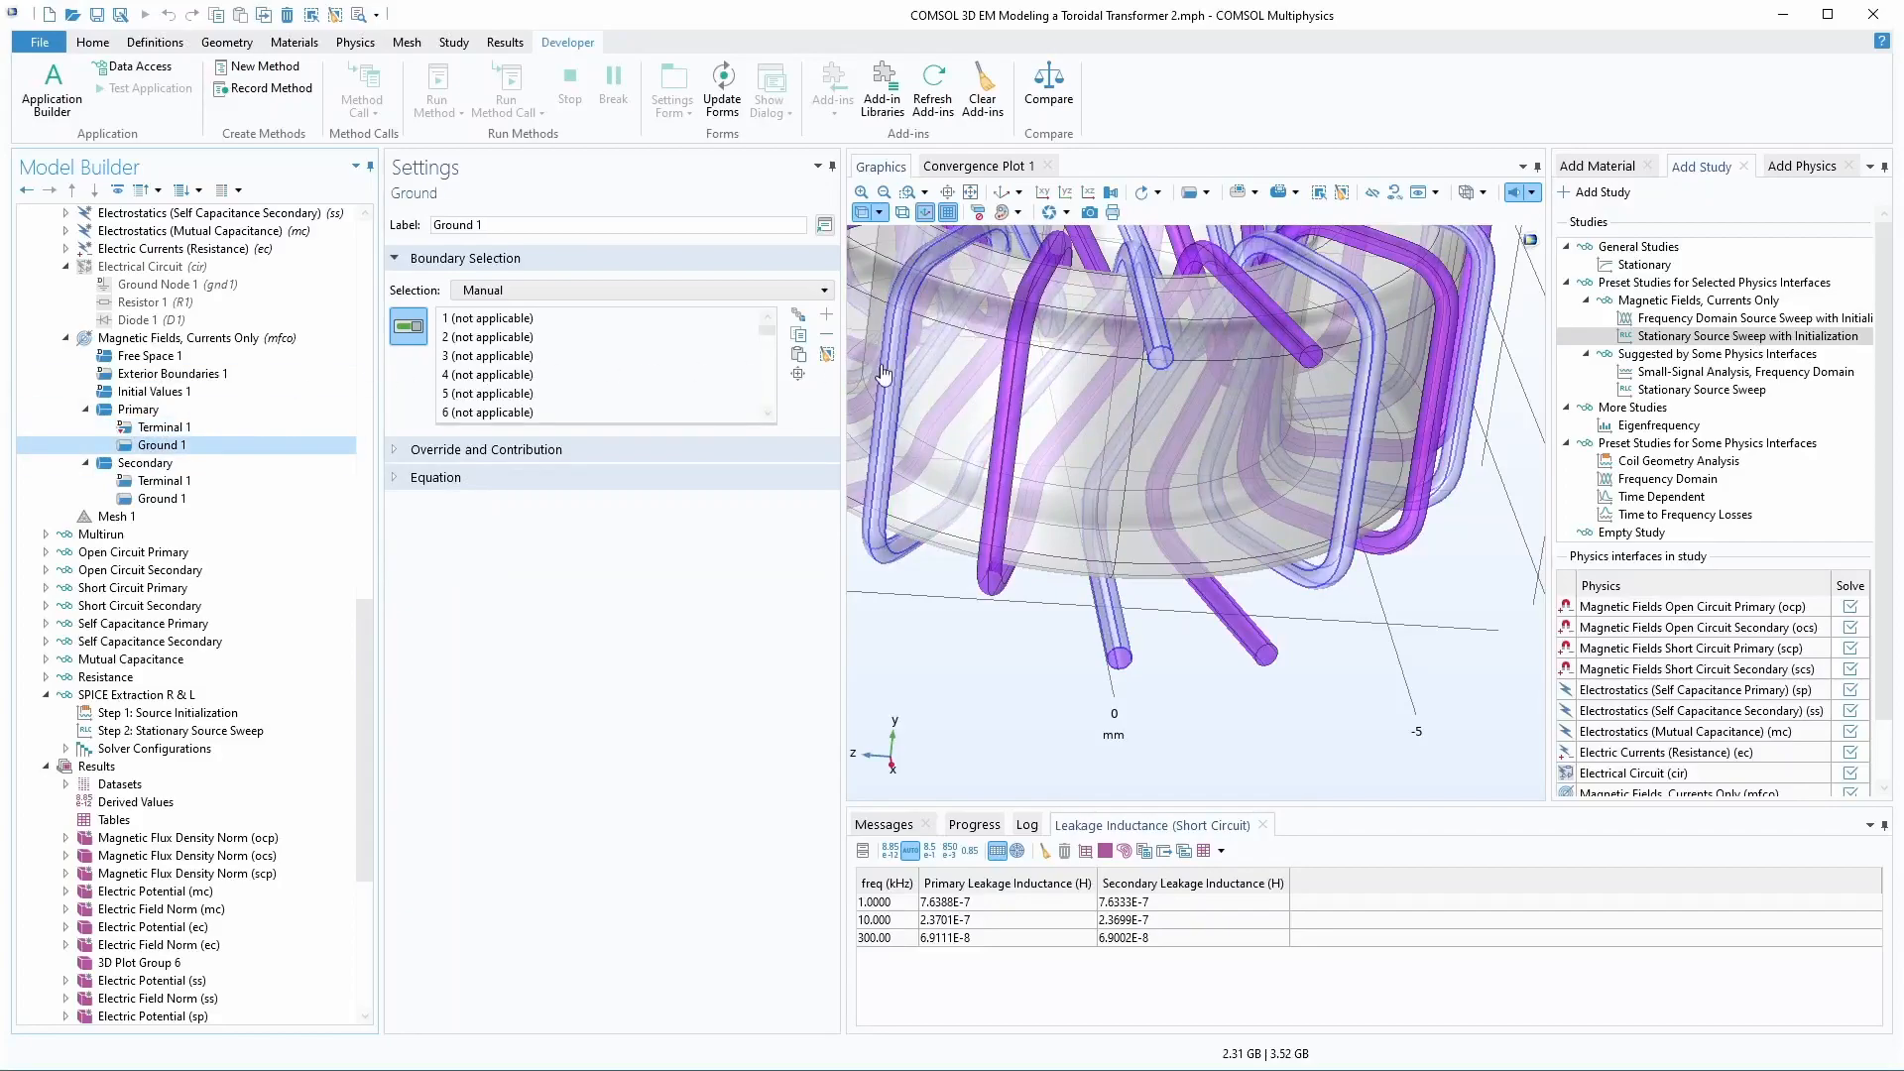
pyautogui.click(826, 354)
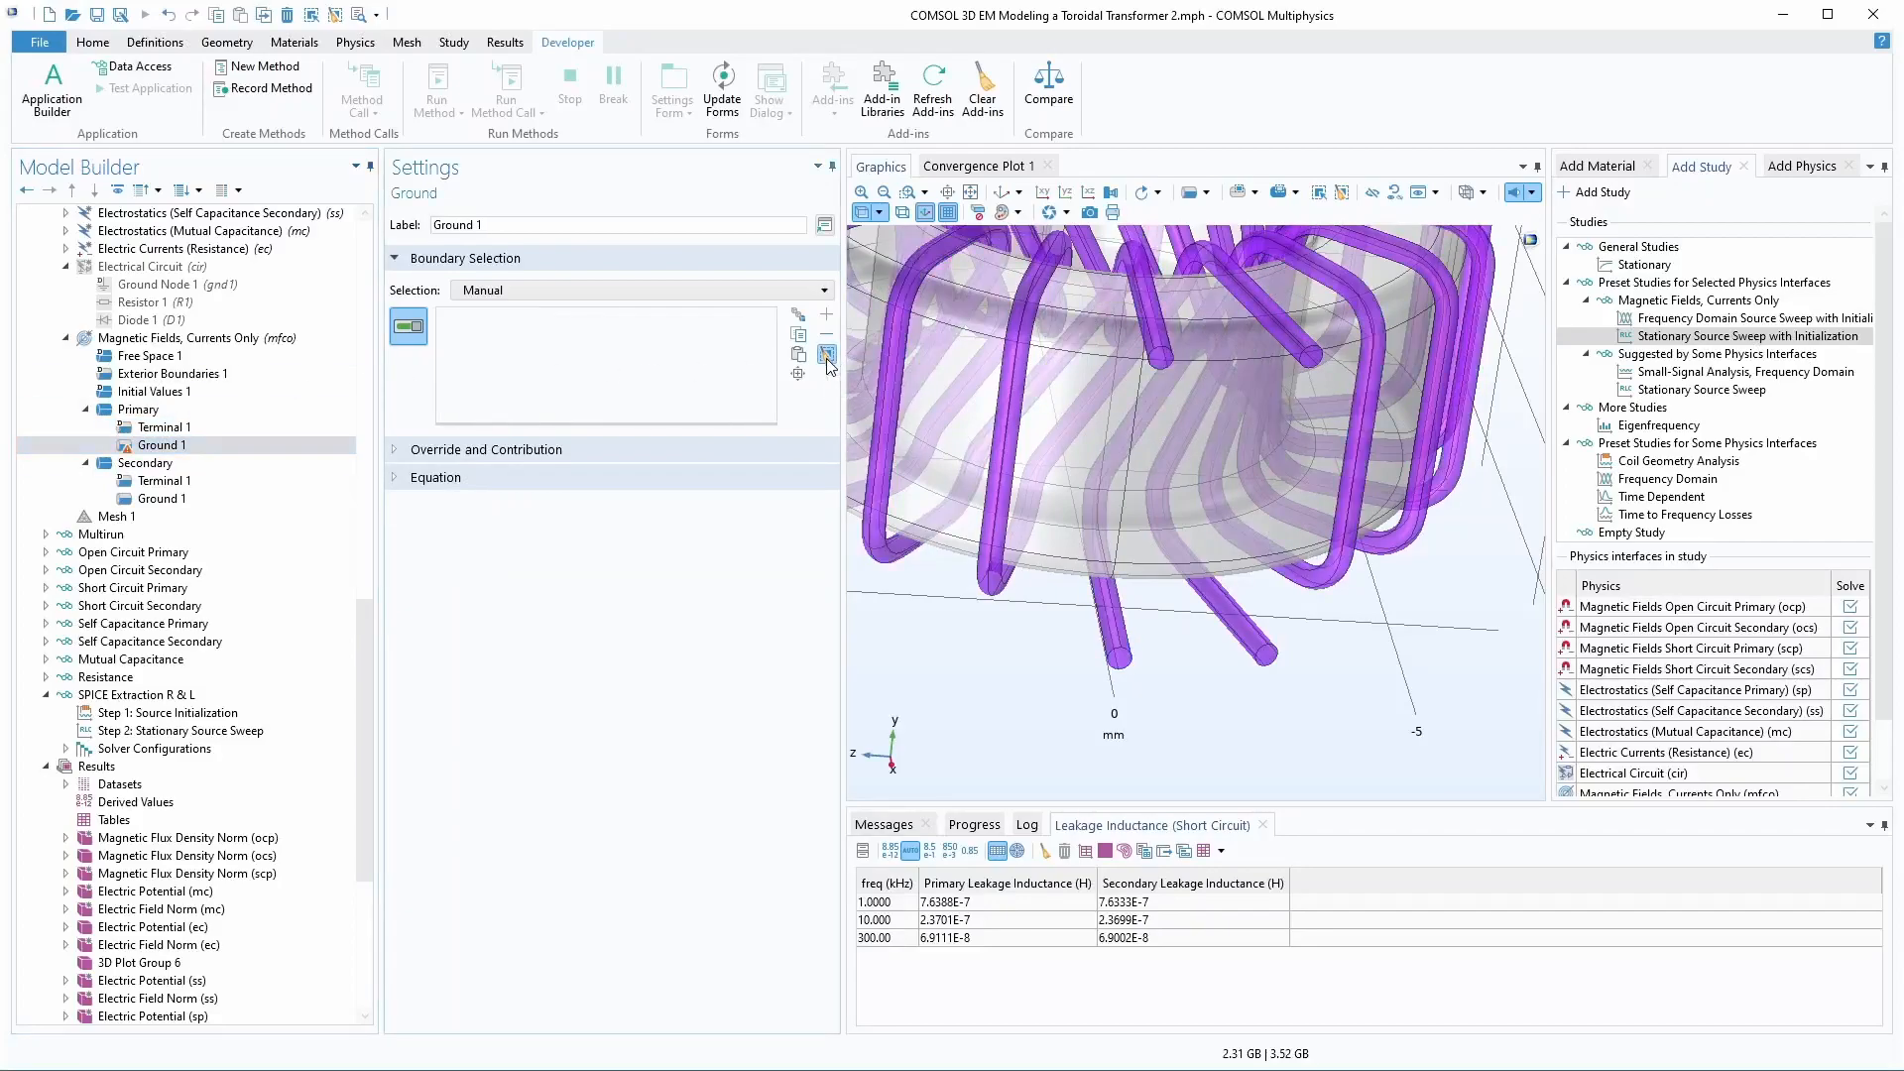
pyautogui.click(1129, 663)
pyautogui.click(178, 428)
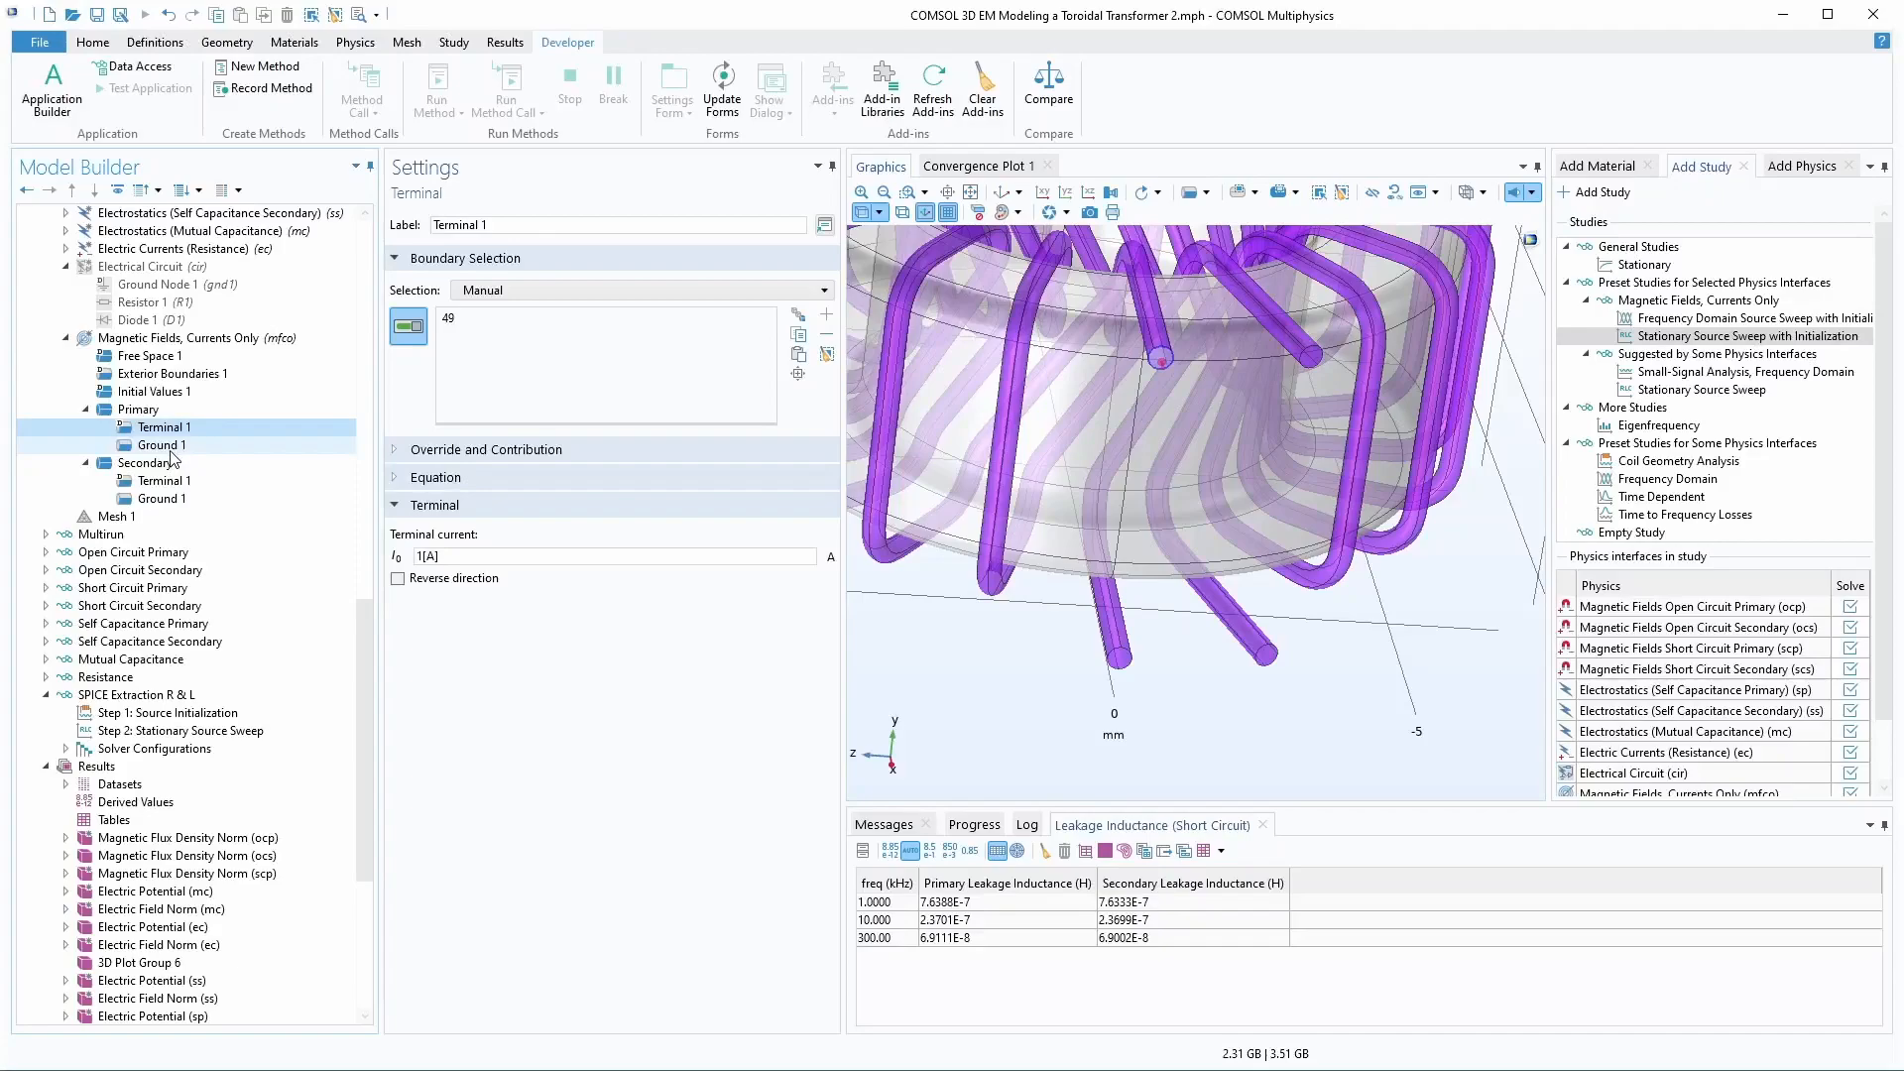
pyautogui.click(162, 445)
# - Clear the Secondary ground's boundary selection and assign only boundary 40 at the lower end of the secondary wire
pyautogui.click(164, 481)
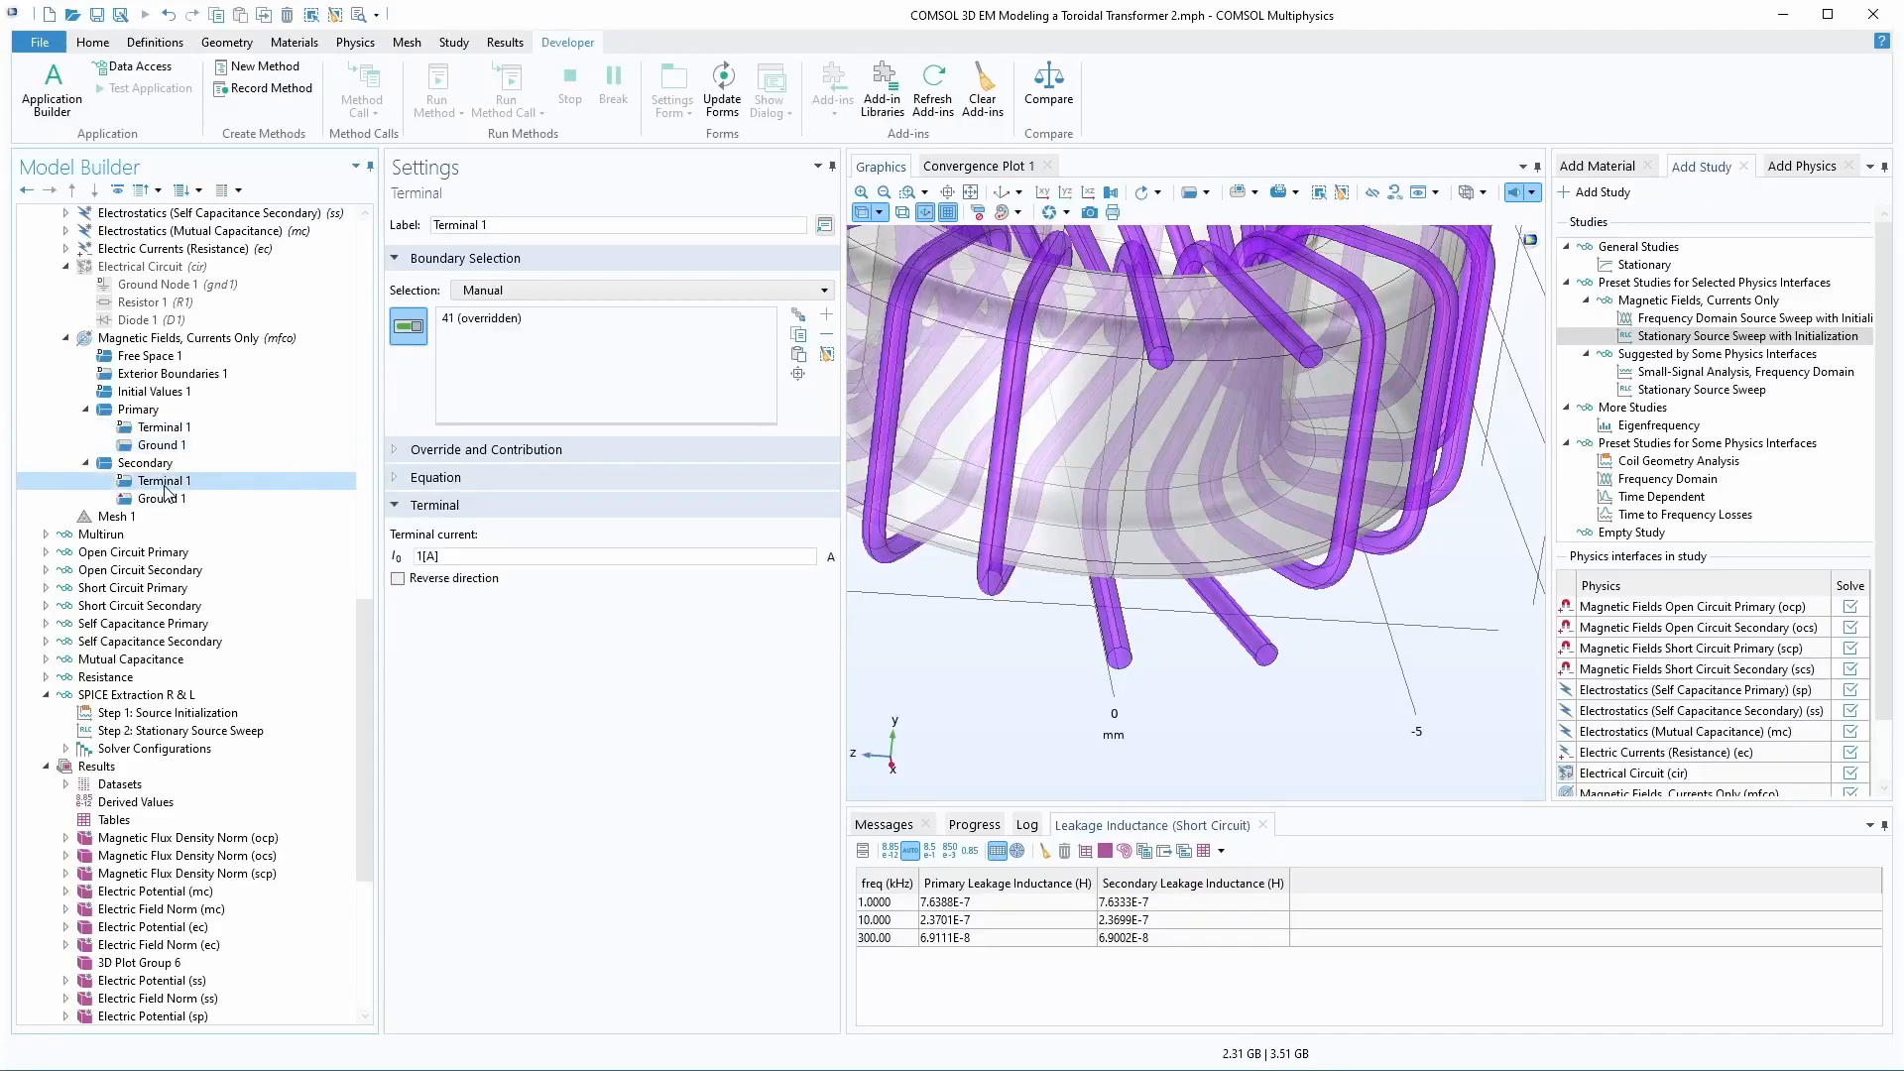
pyautogui.click(184, 501)
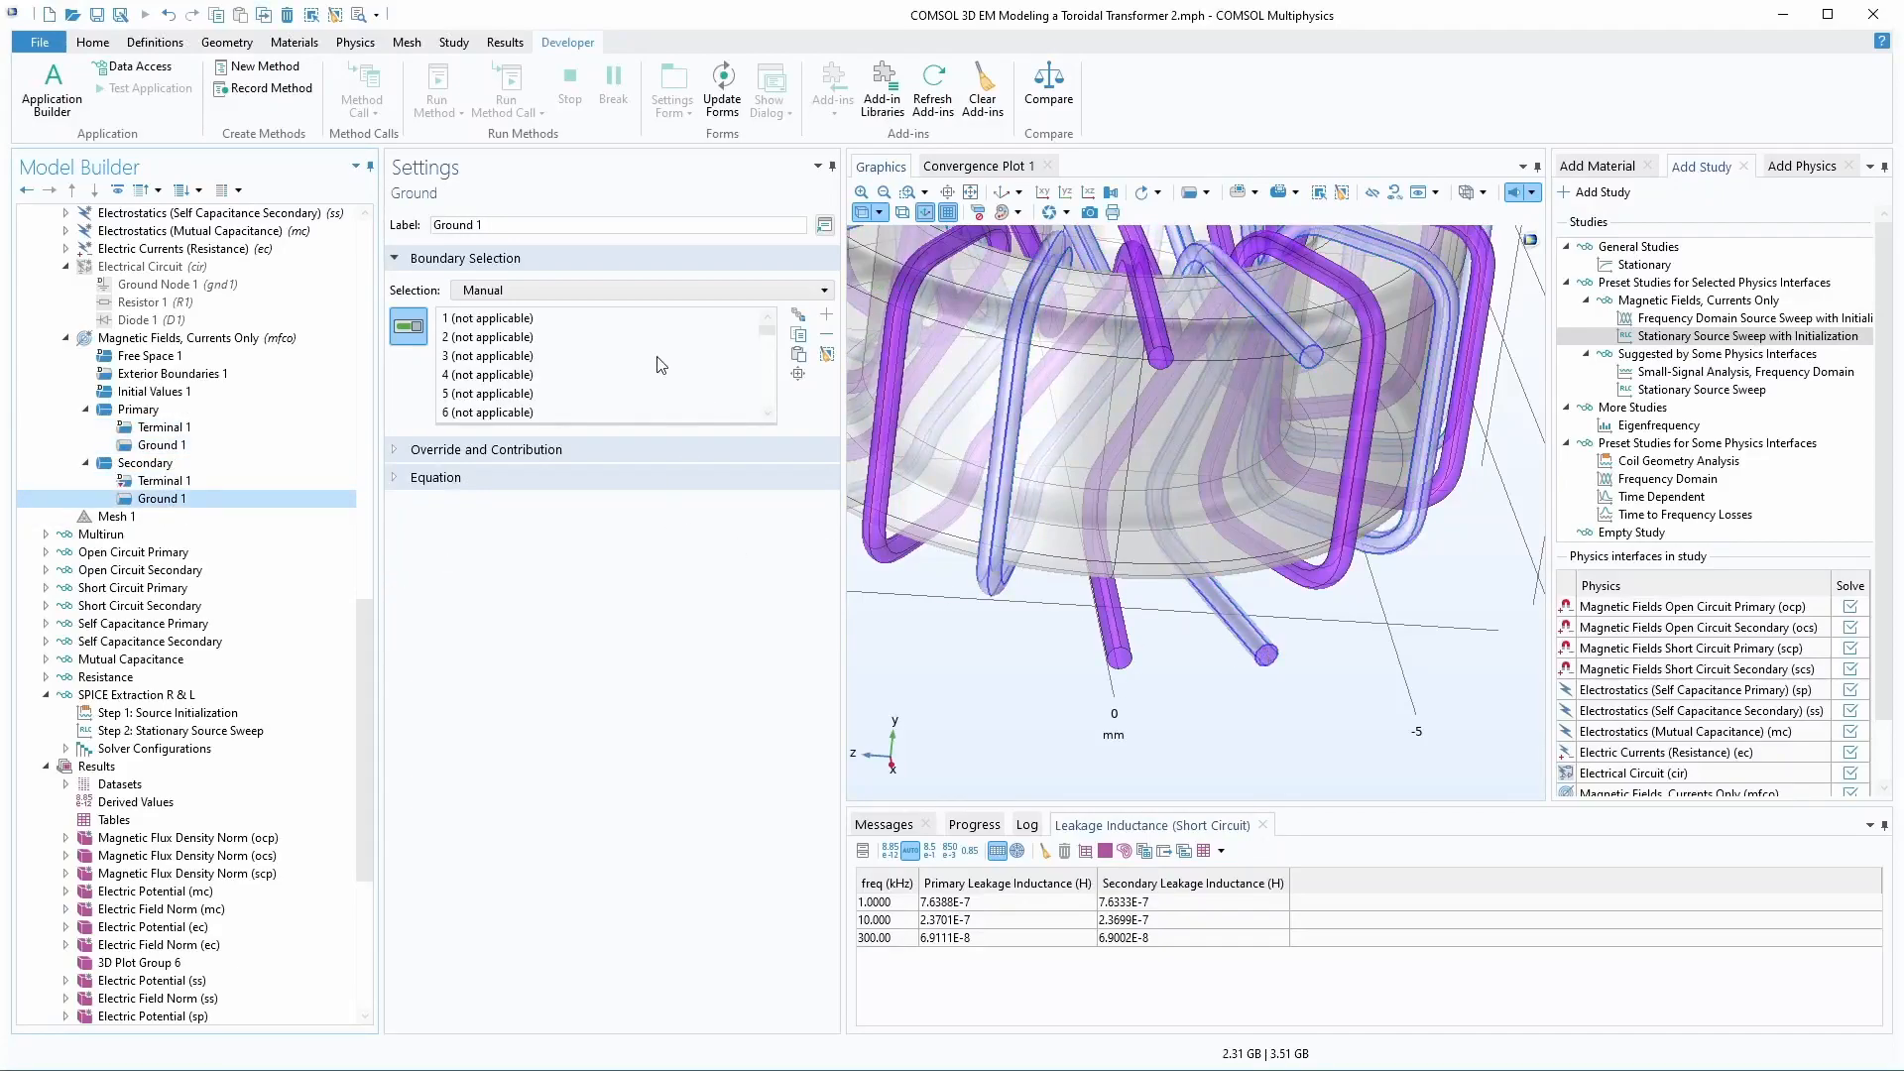
pyautogui.click(827, 355)
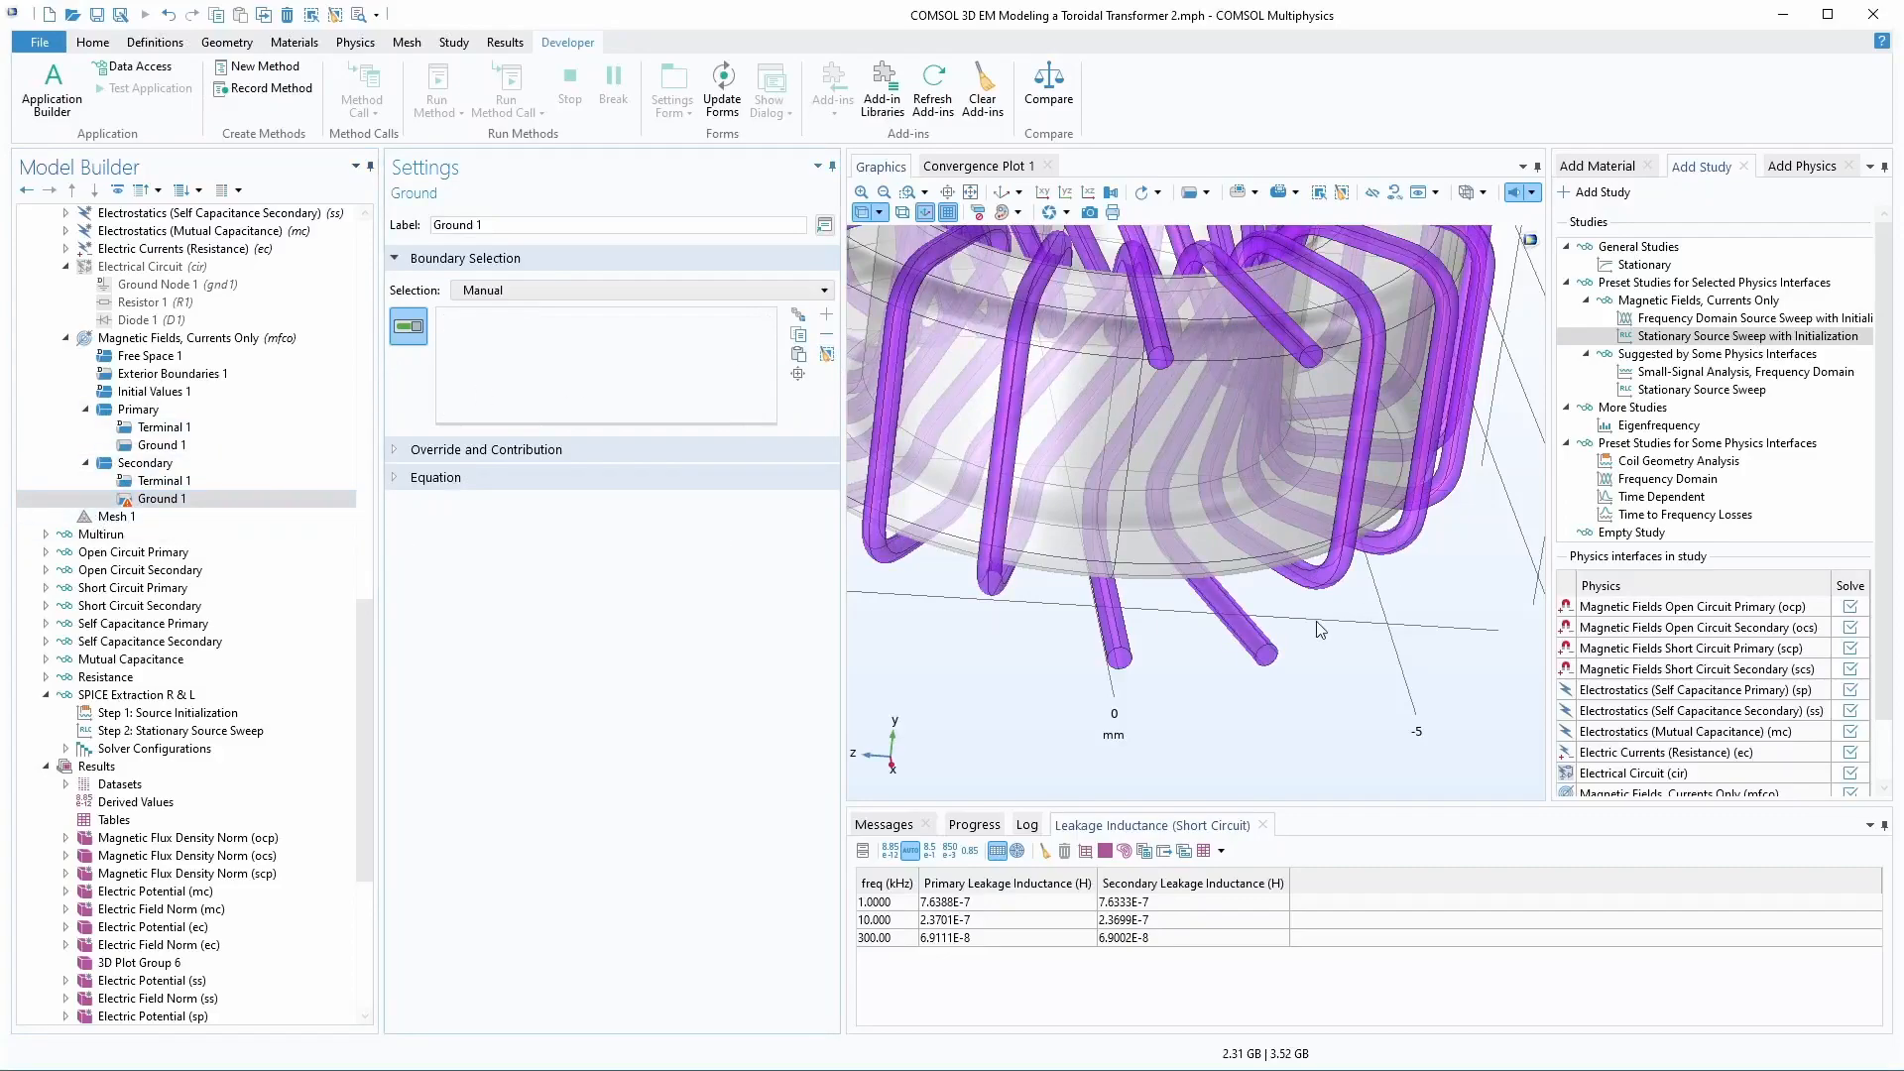
pyautogui.click(1266, 657)
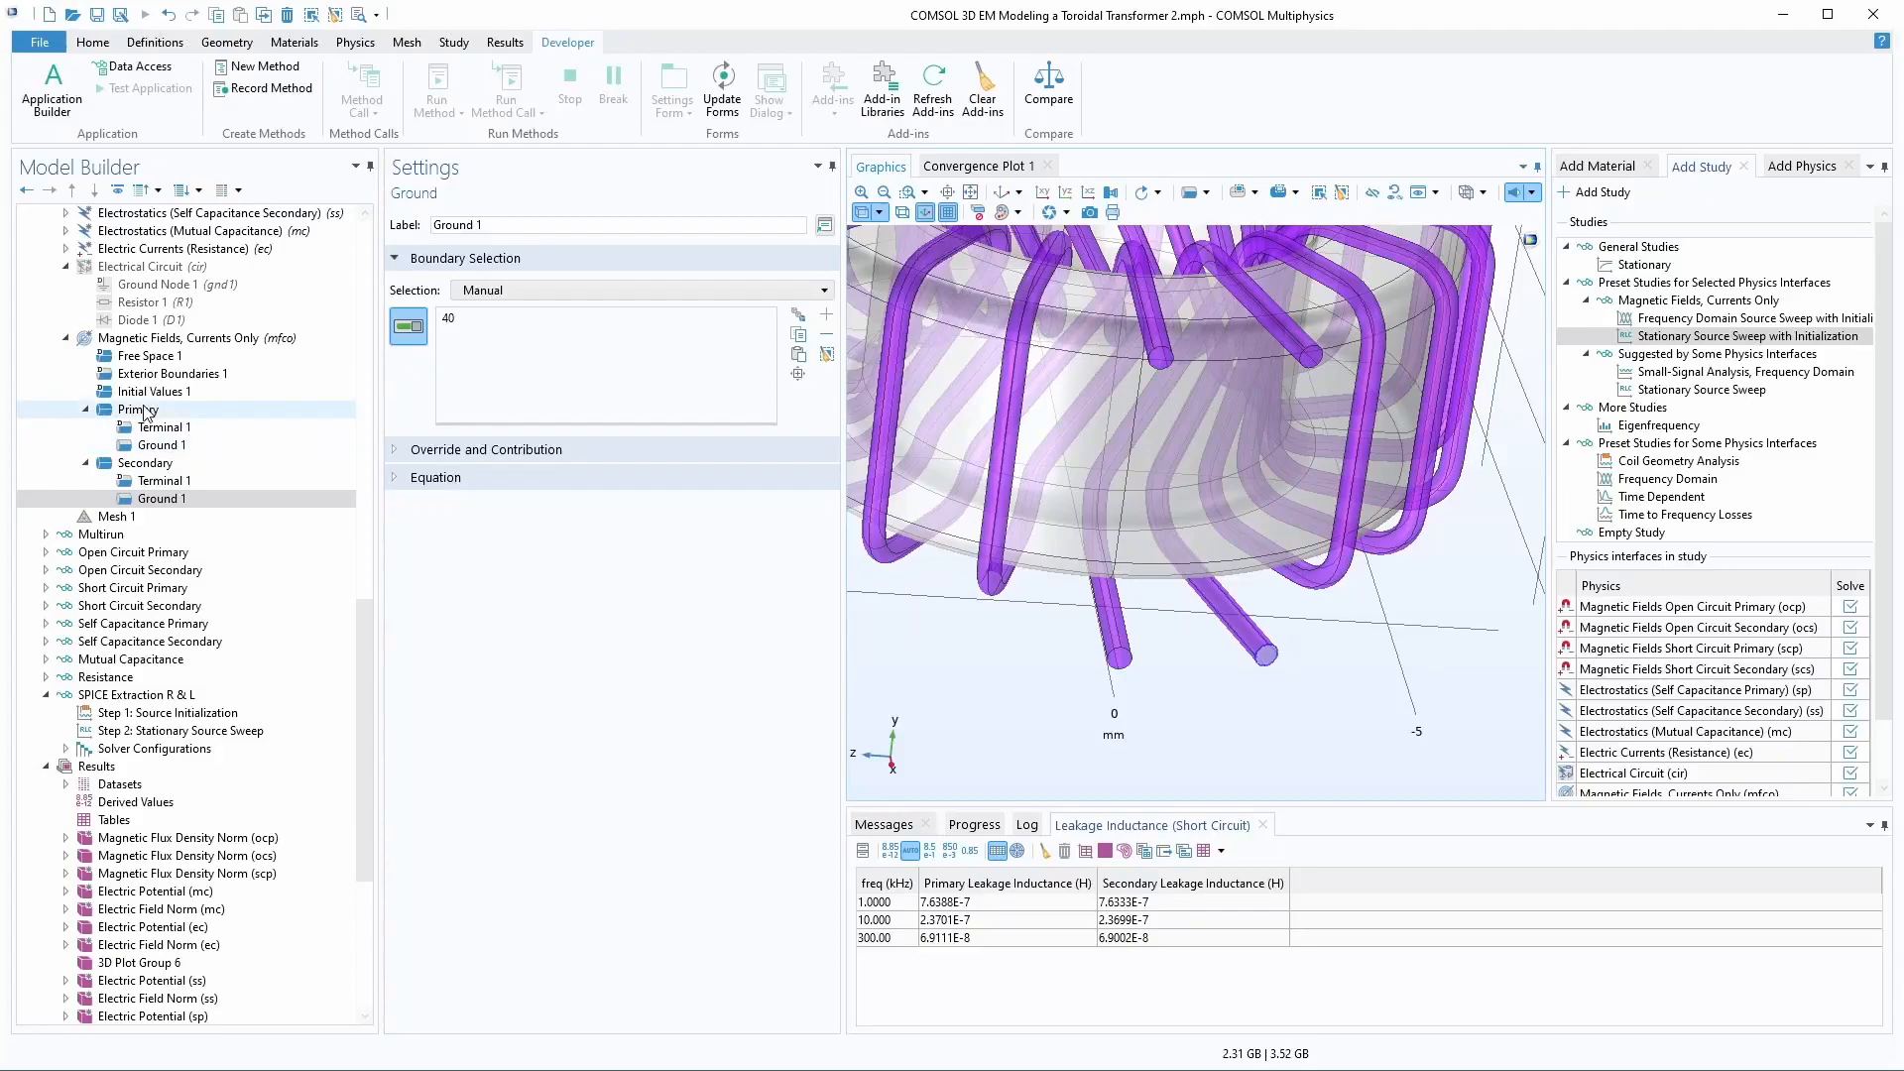
# - Compute the SPICE Extraction R & L study
pyautogui.rightClick(116, 696)
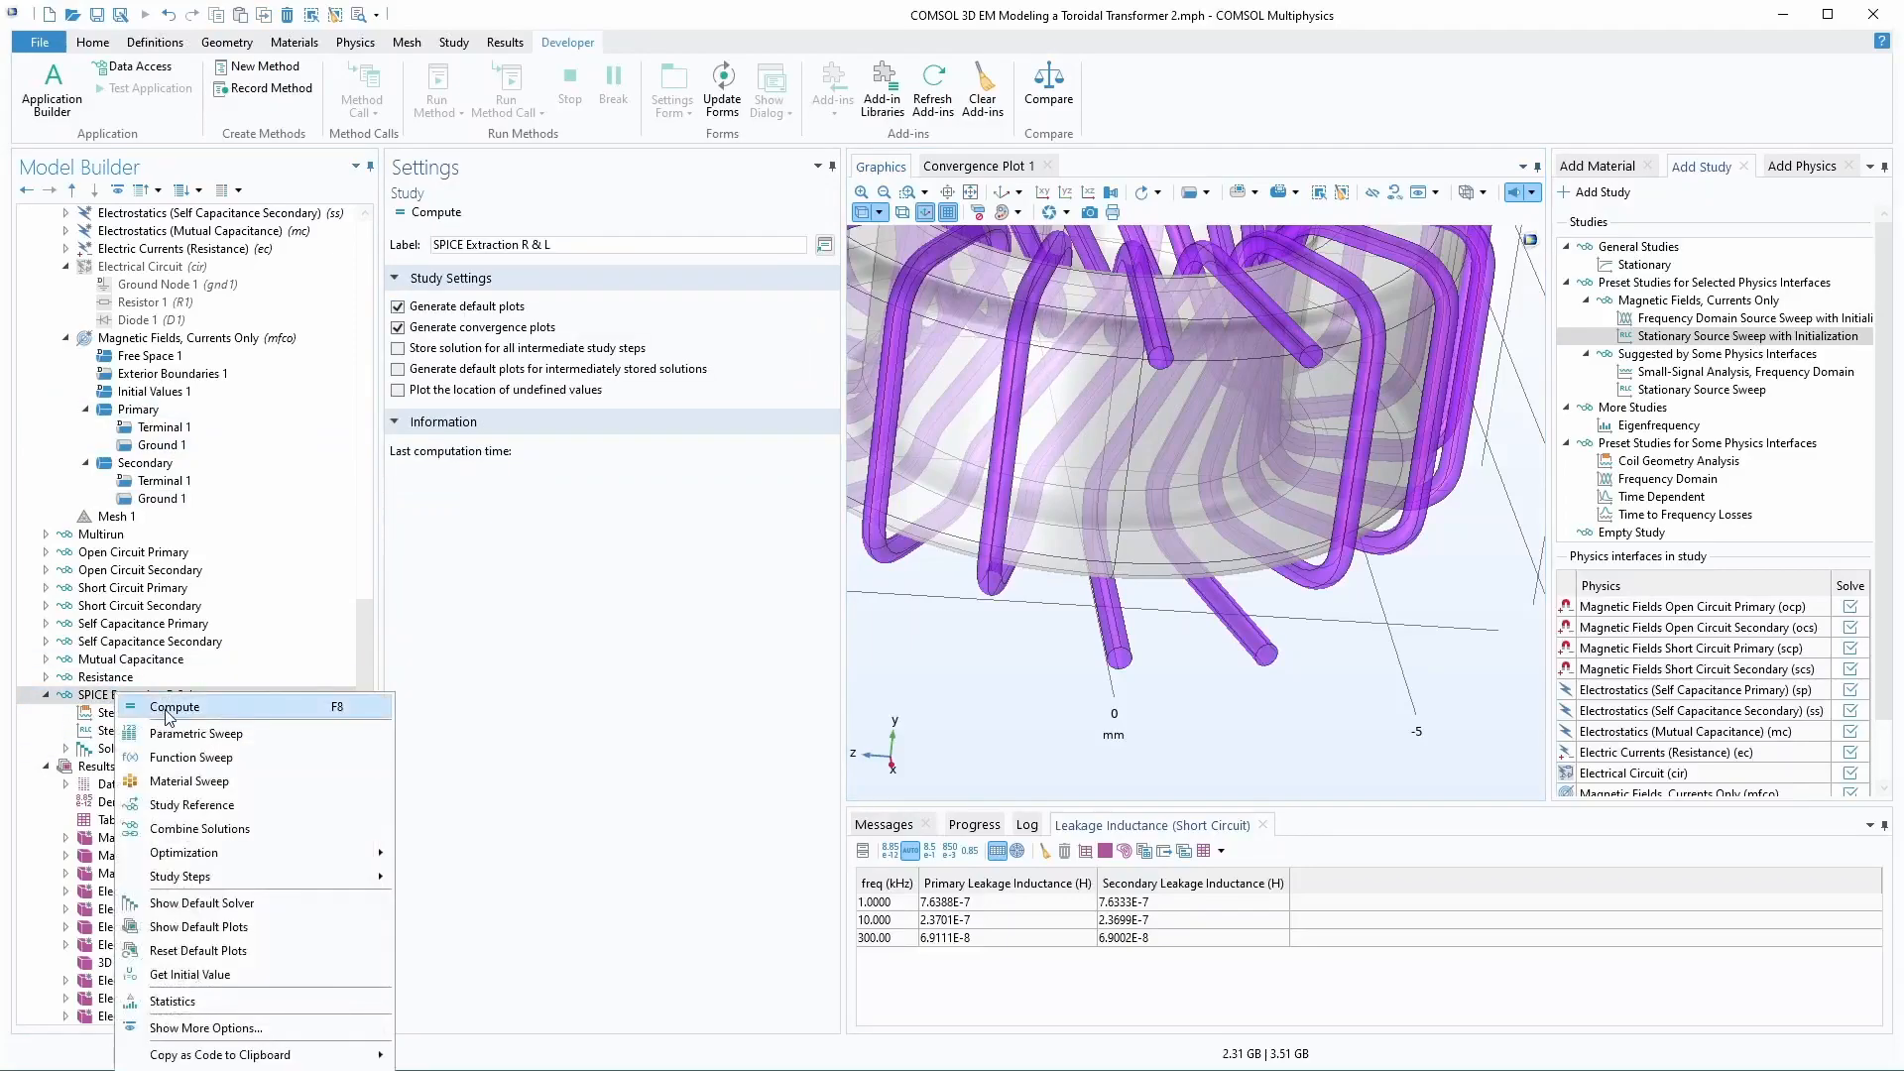
pyautogui.click(169, 707)
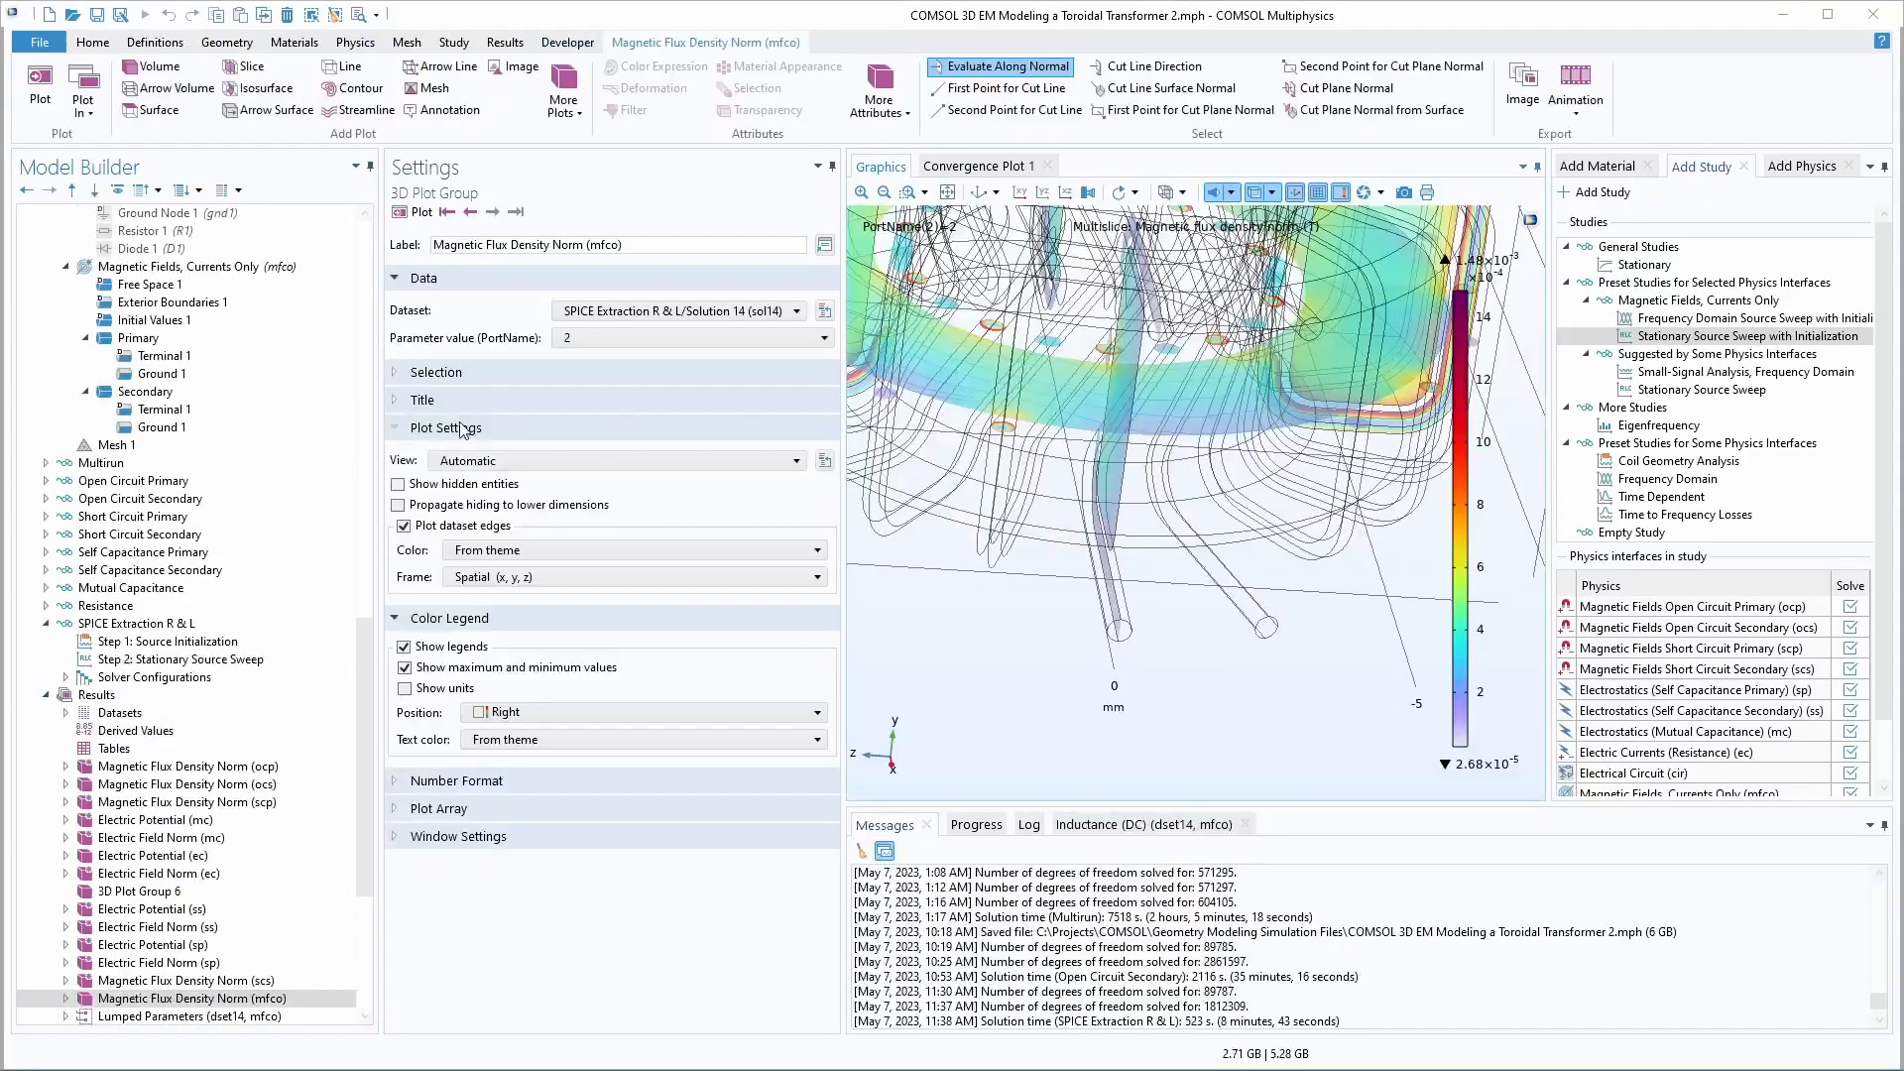
# - Extract the equivalent SPICE circuit with Circuit Extractor 1, using the mfco DC resistance and inductance matrices and the mc mutual capacitance matrix
pyautogui.scroll(15, 279, 648)
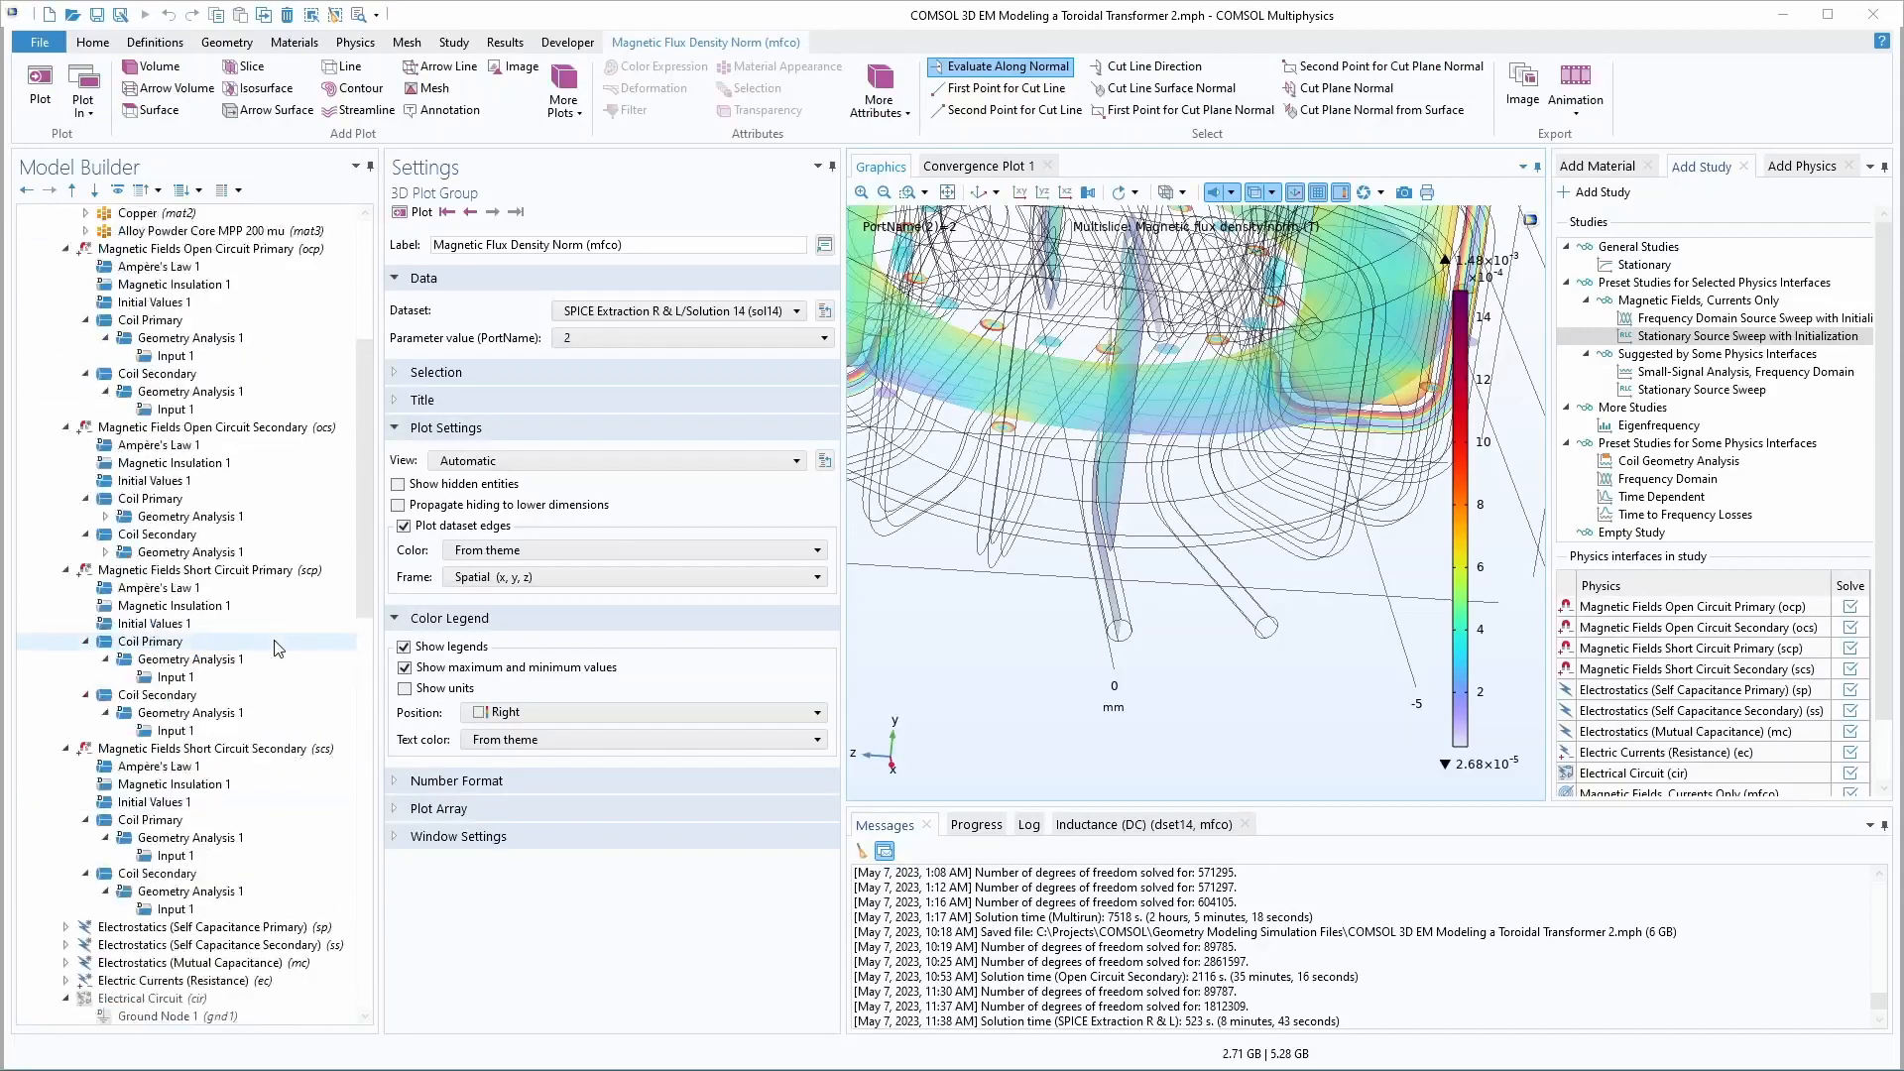
pyautogui.scroll(6, 127, 327)
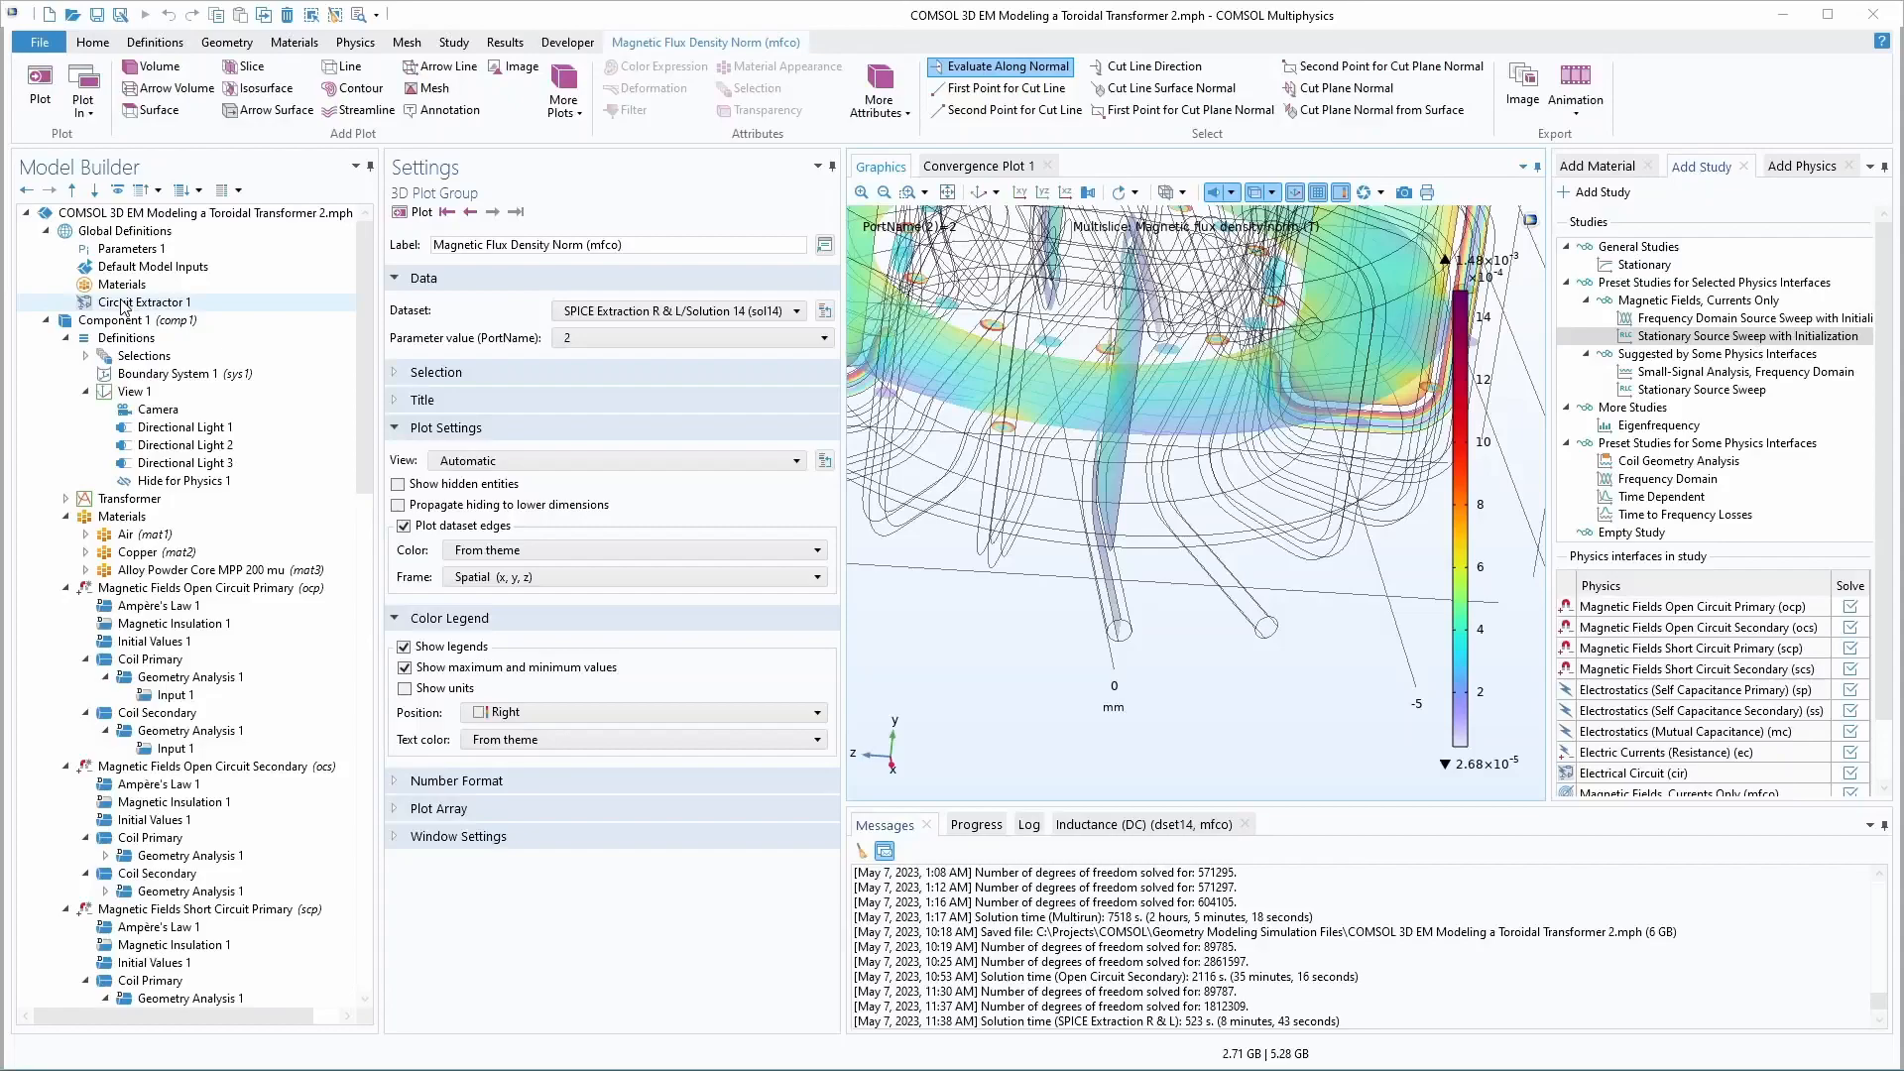
pyautogui.click(124, 302)
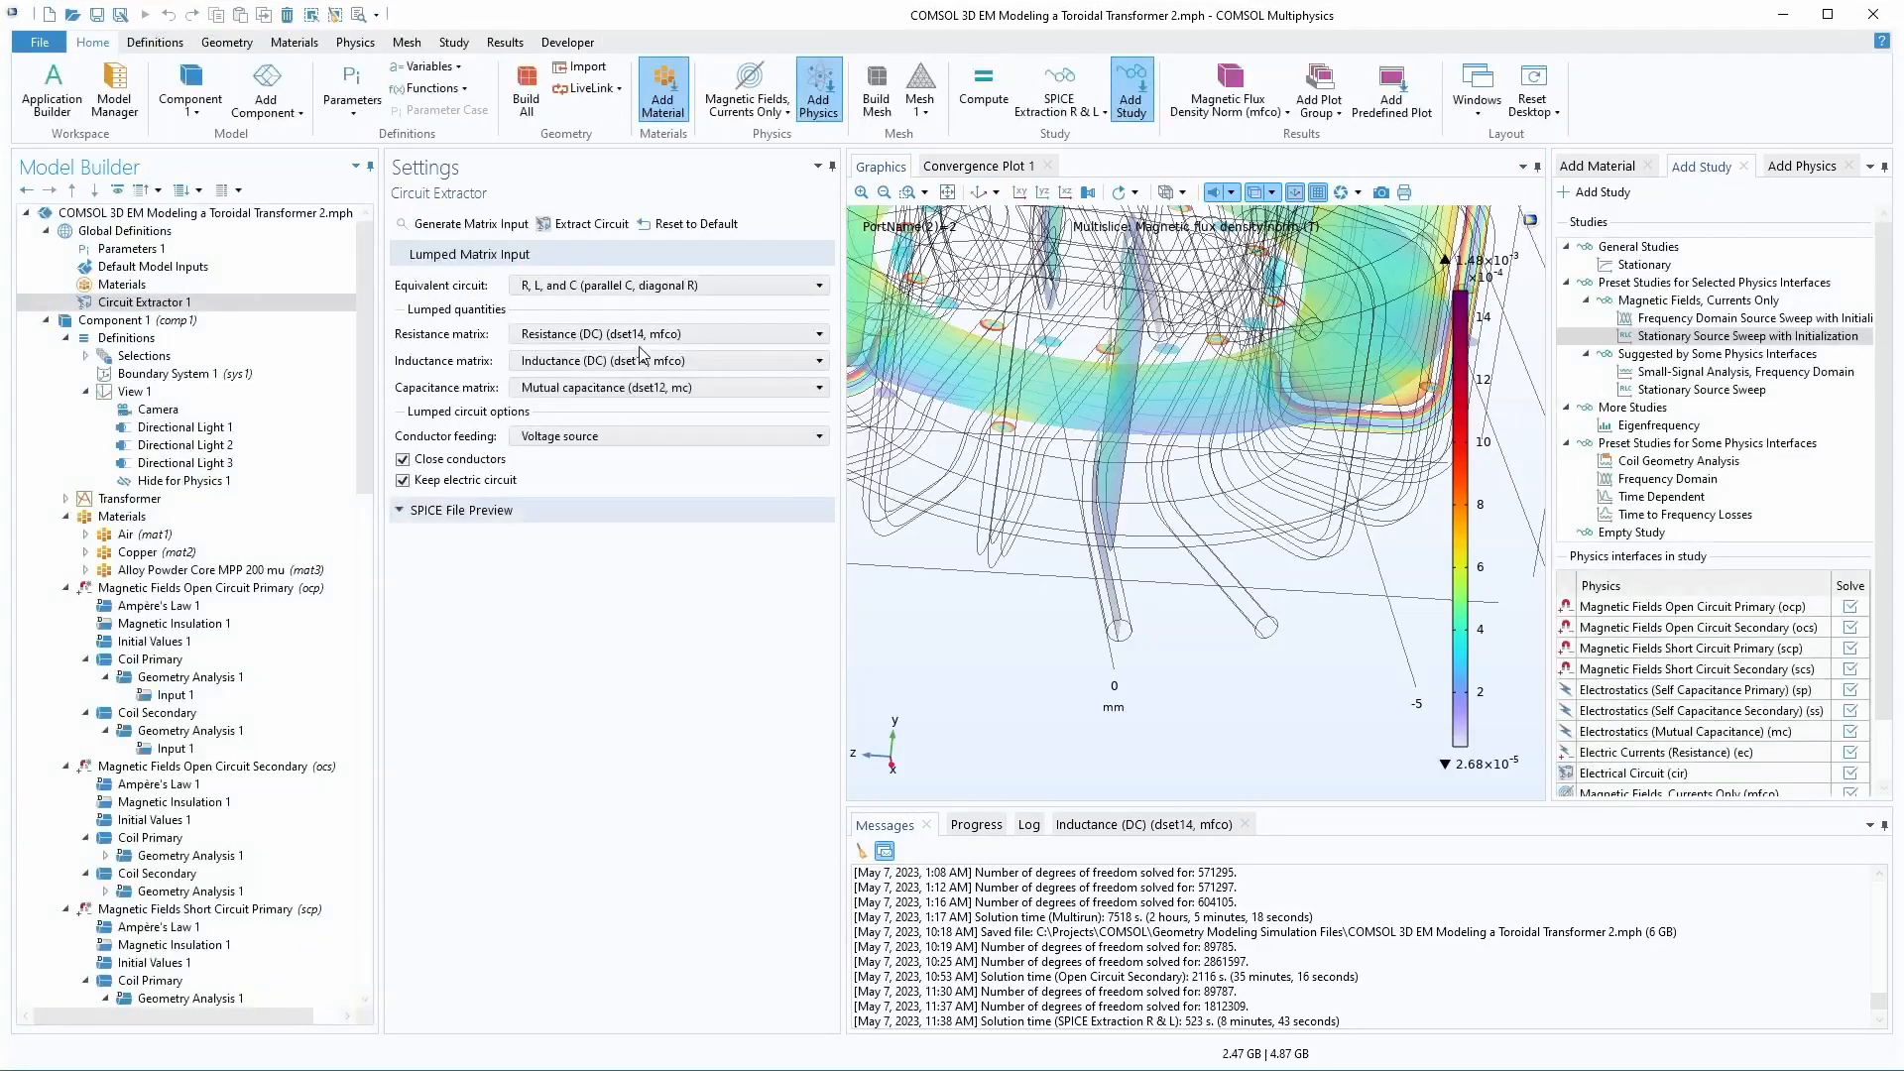
pyautogui.click(691, 336)
pyautogui.click(687, 336)
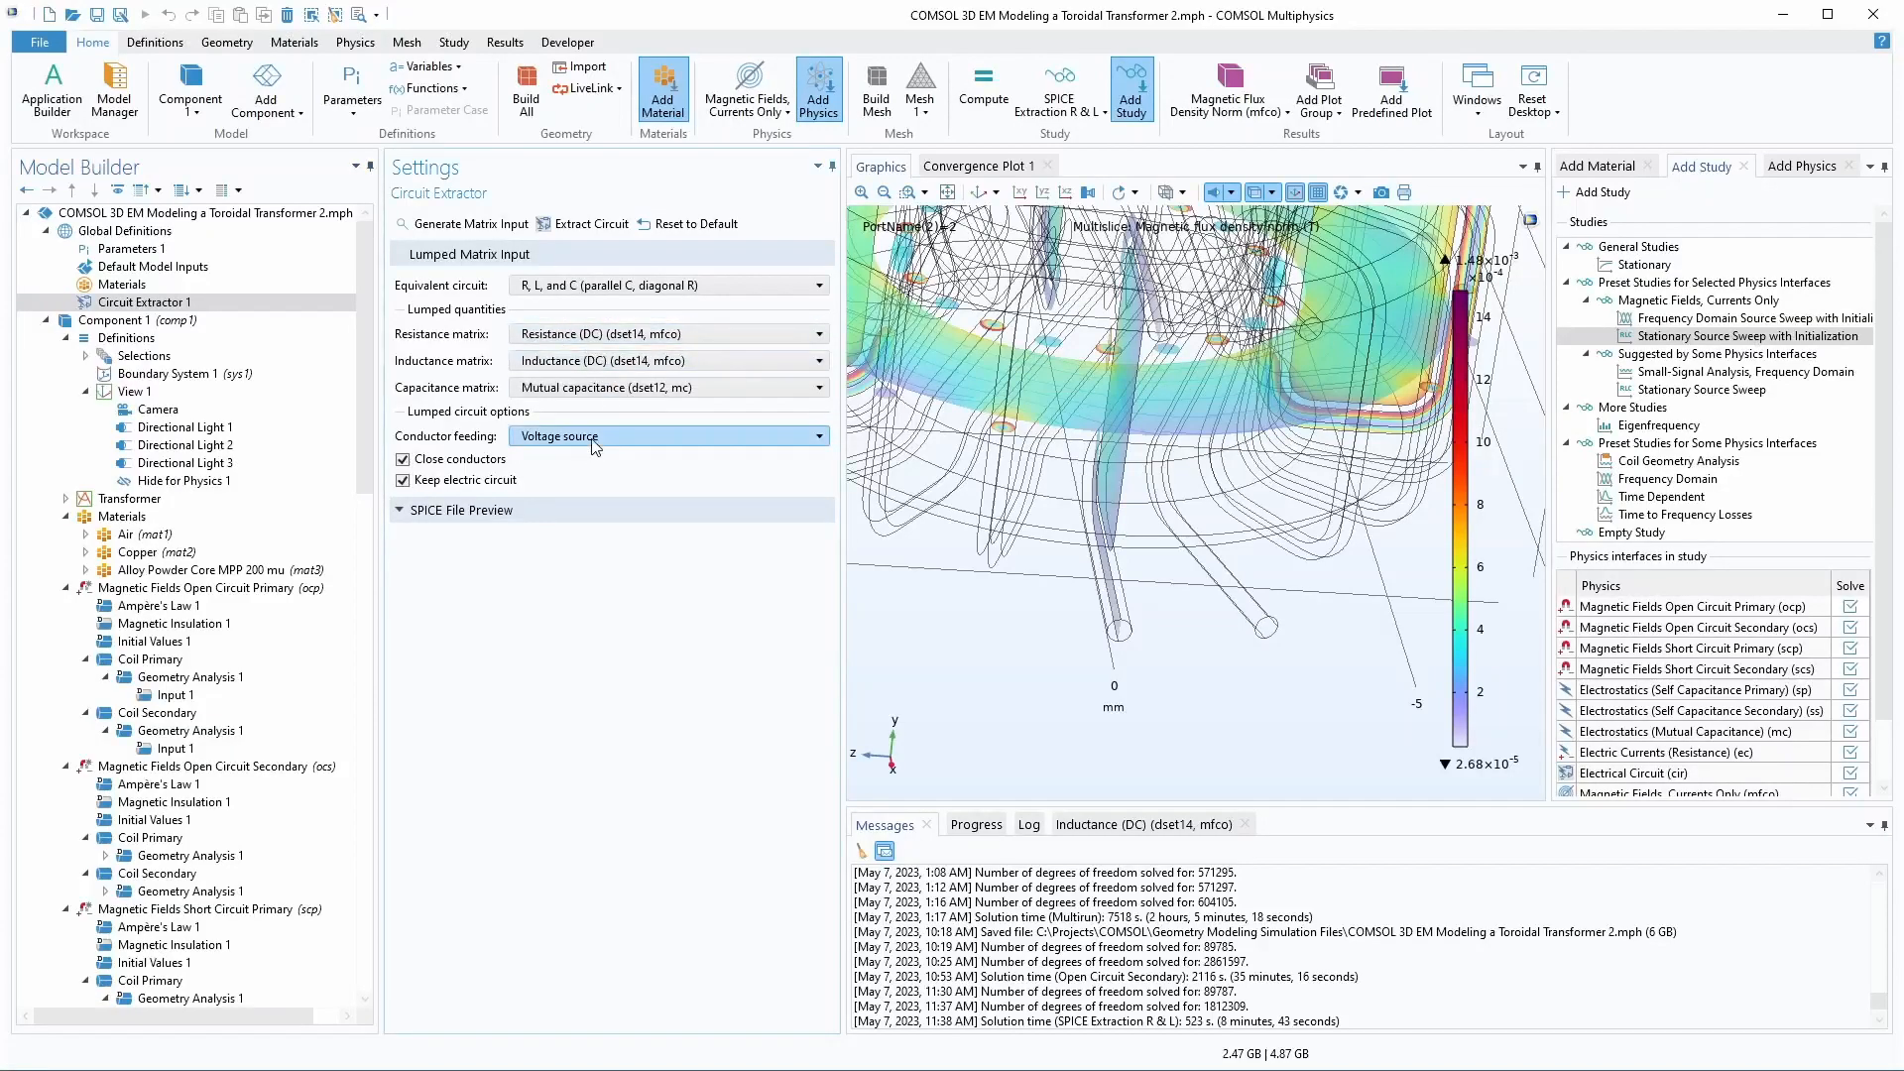
pyautogui.click(403, 482)
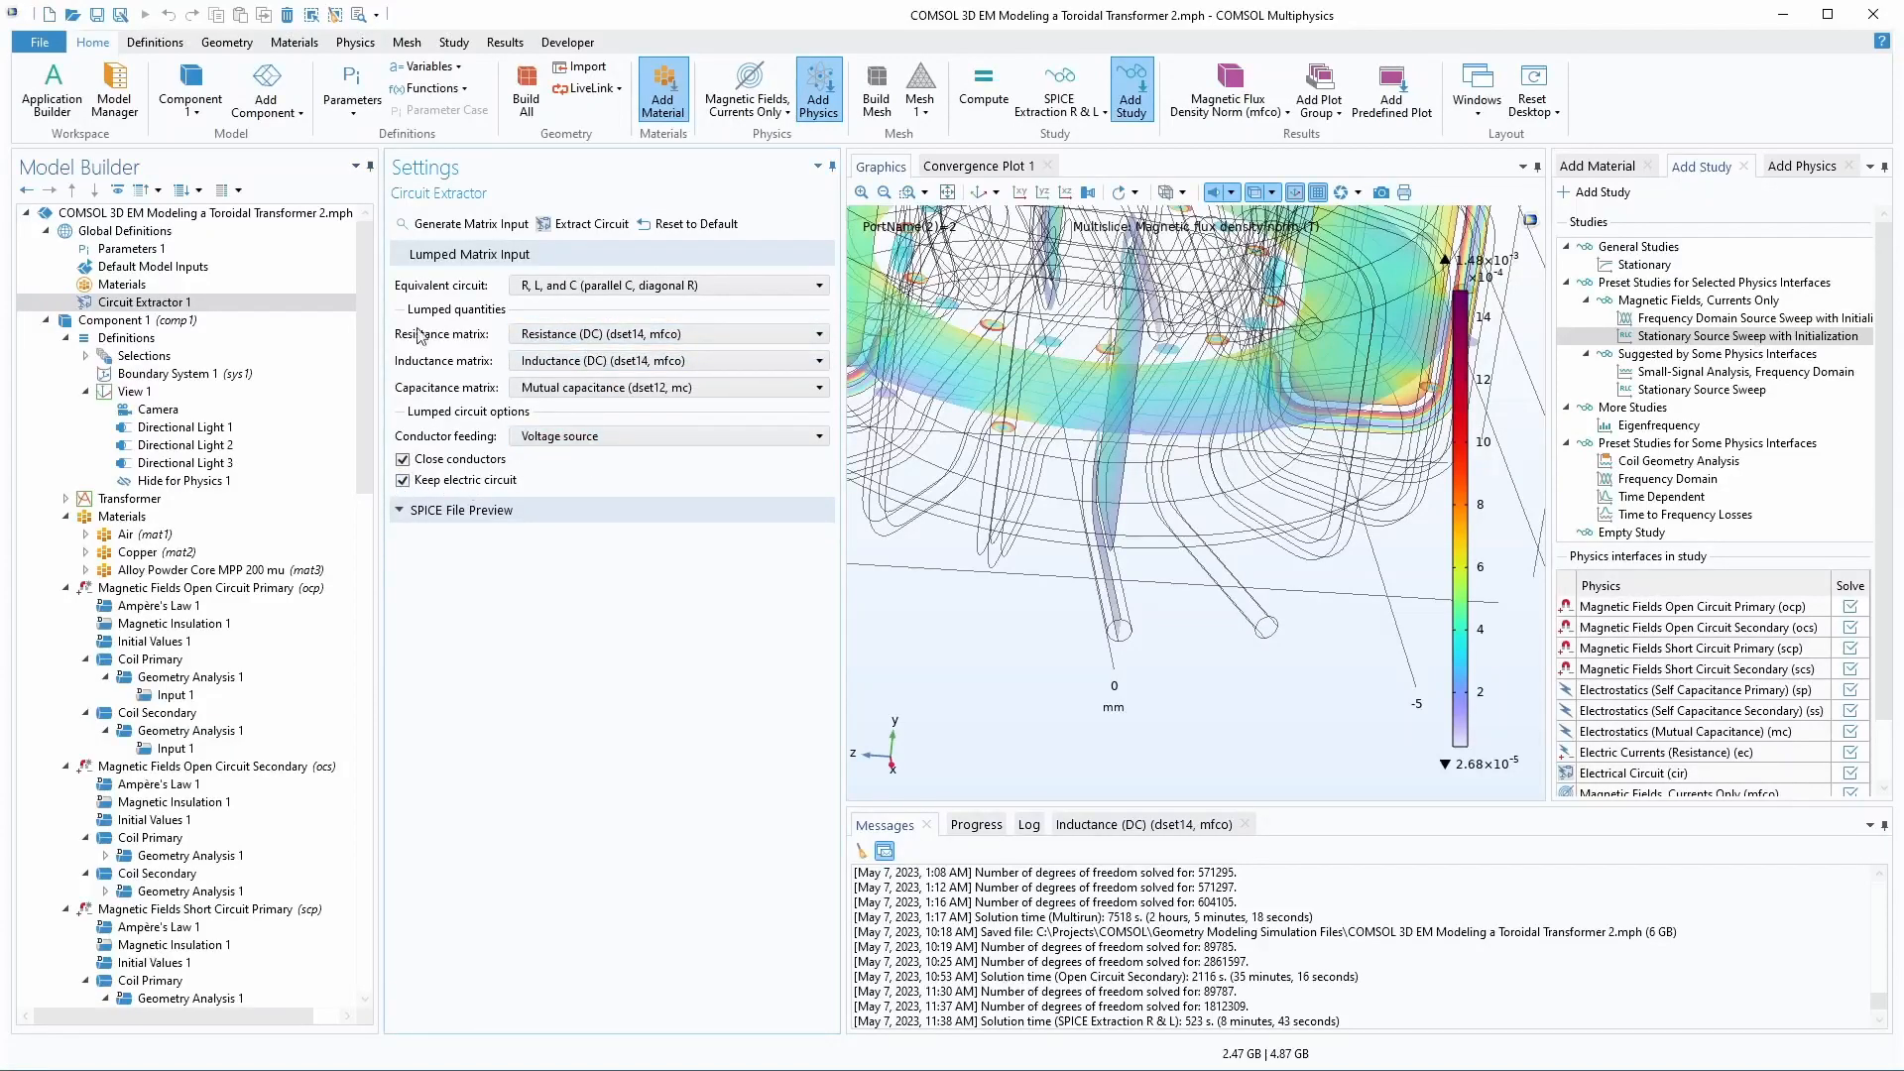
pyautogui.click(591, 225)
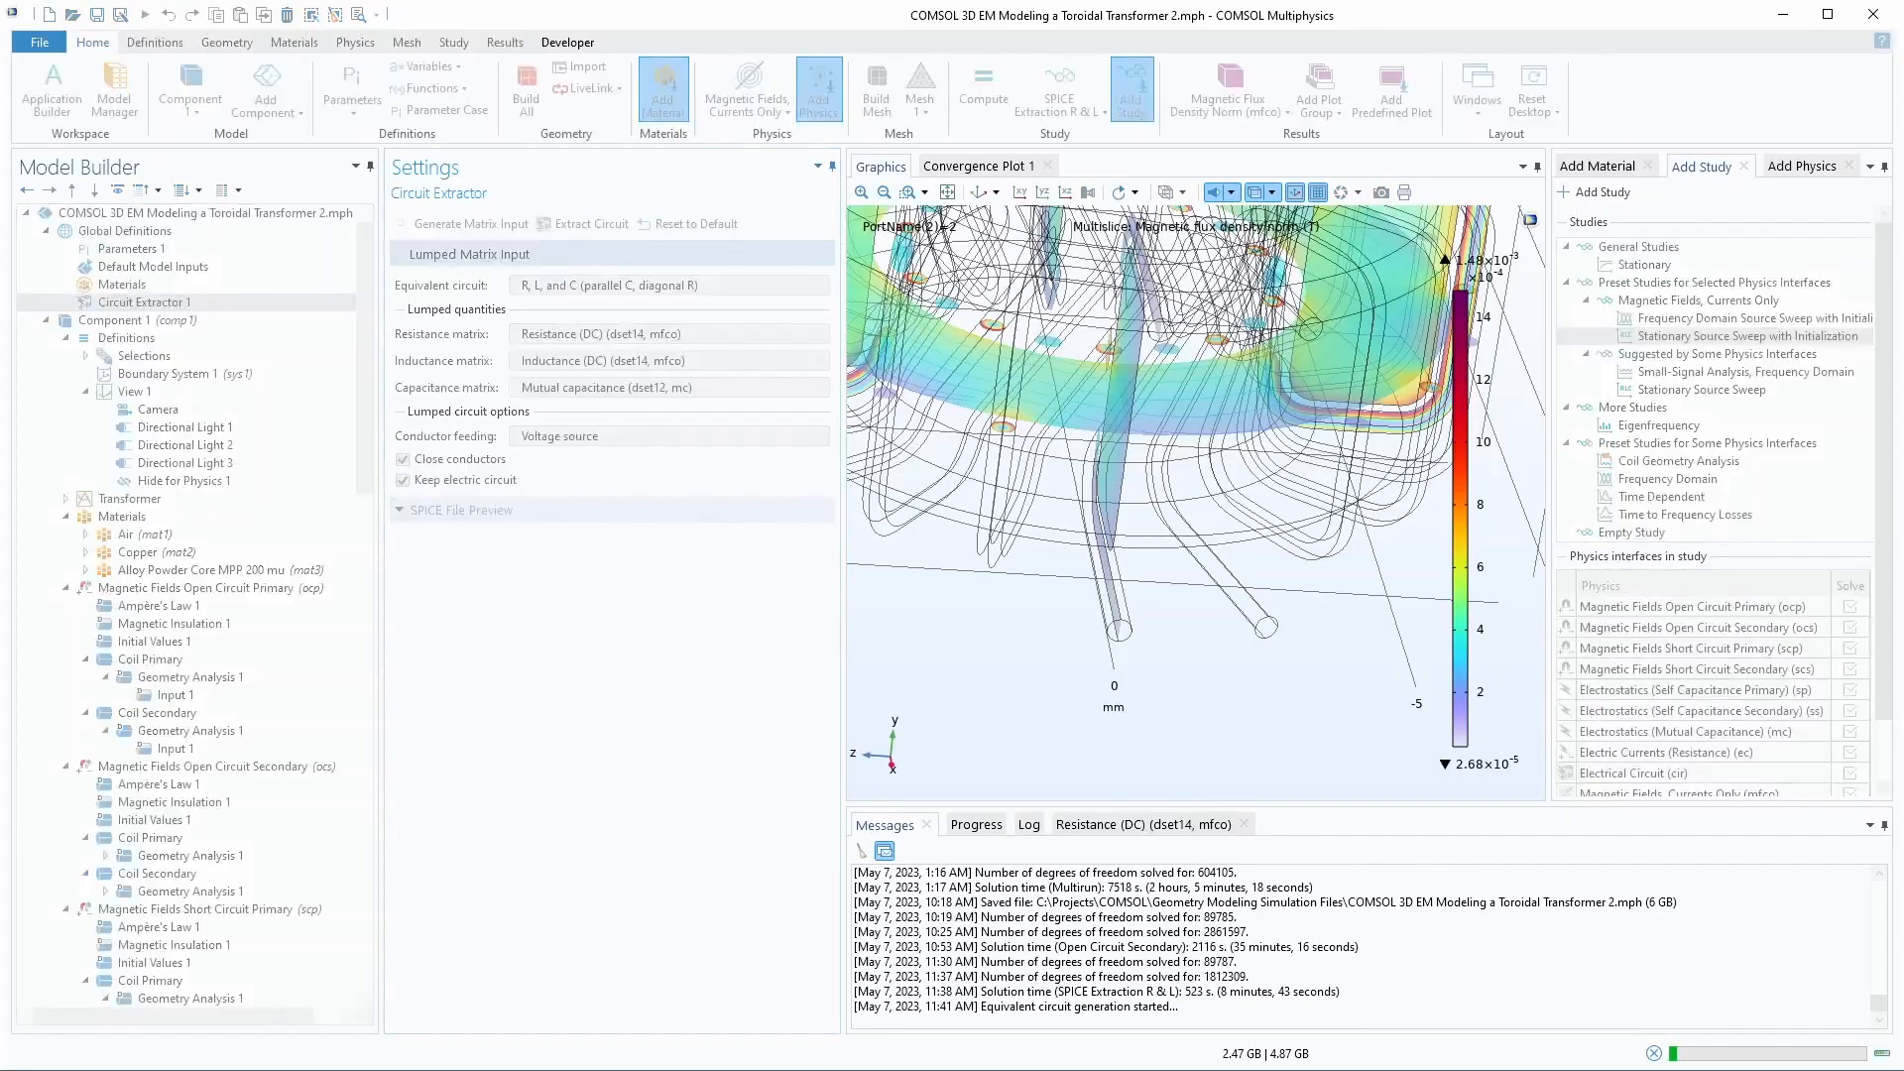
pyautogui.moveTo(455, 763); pyautogui.dragTo(391, 548)
pyautogui.click(574, 672)
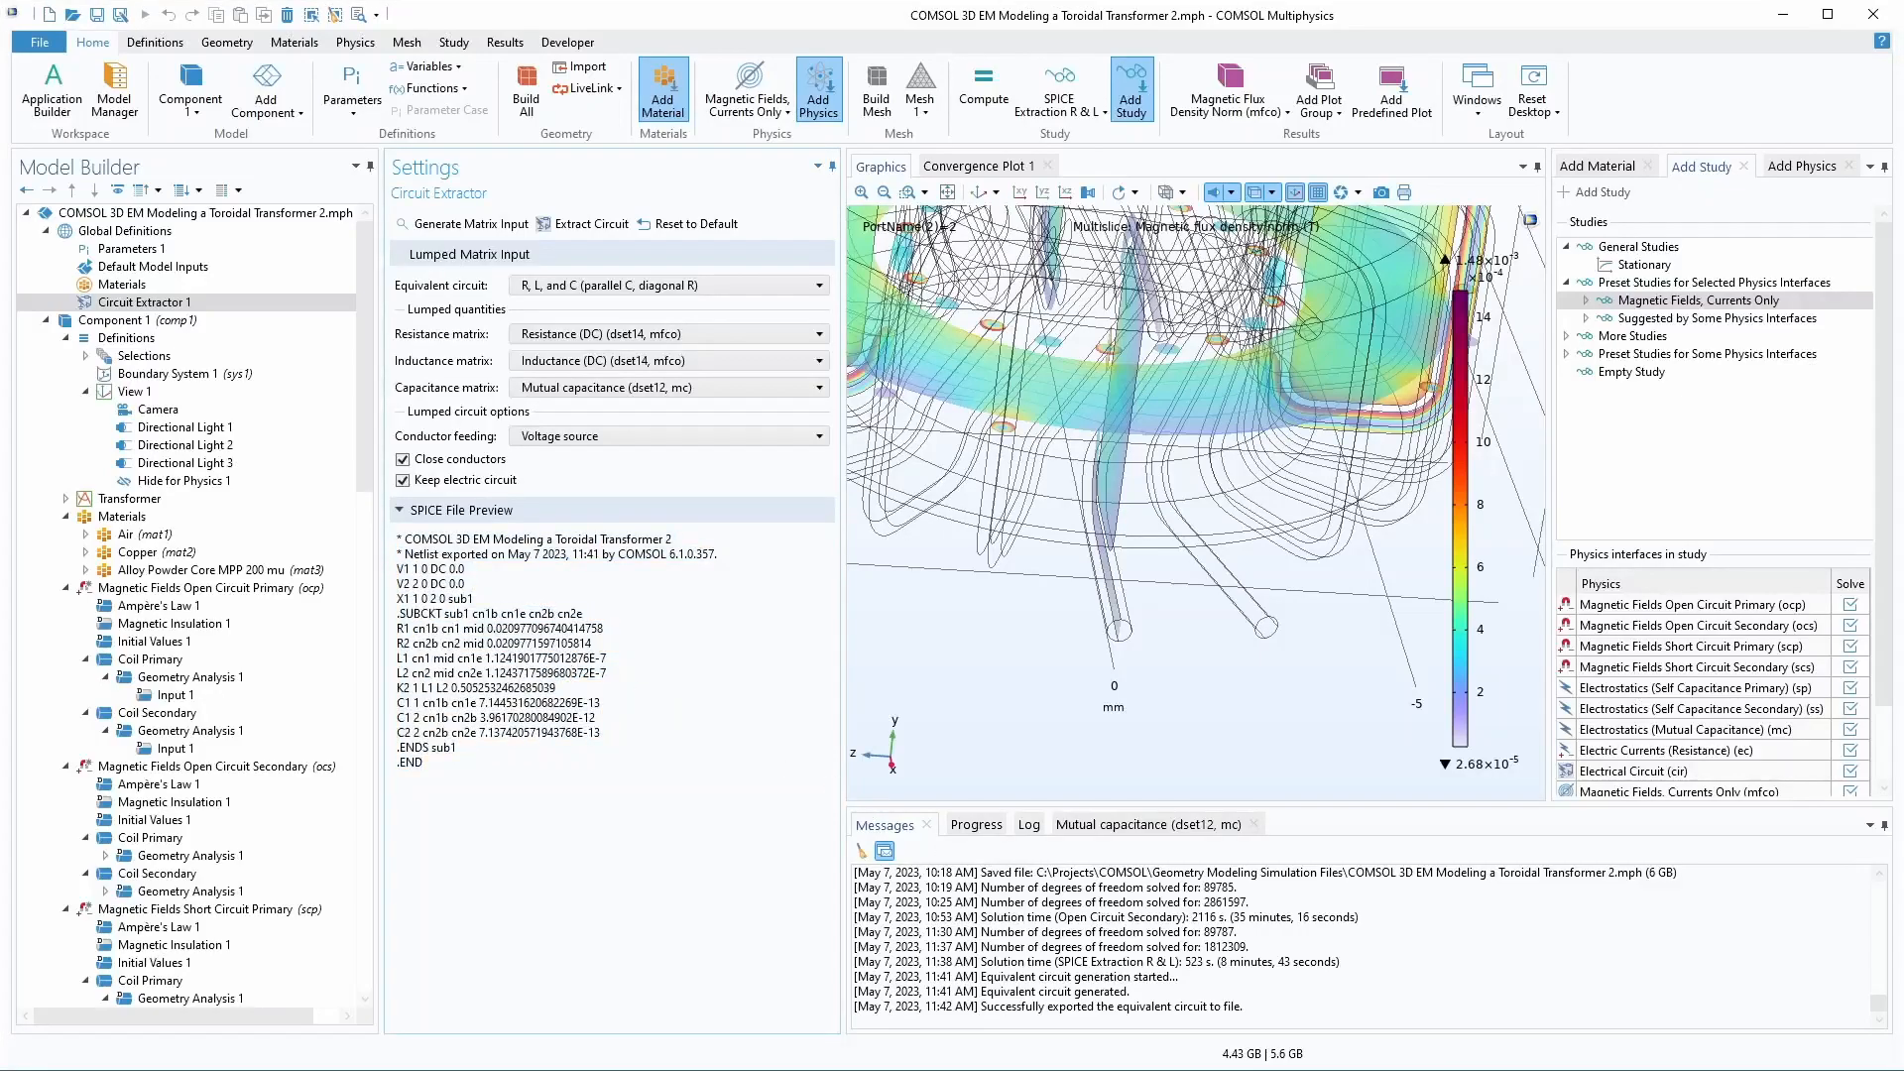
# - Examine the inductor and coupling entries of the extracted netlist in the SPICE file preview
pyautogui.moveTo(1731, 1069); pyautogui.dragTo(1517, 178)
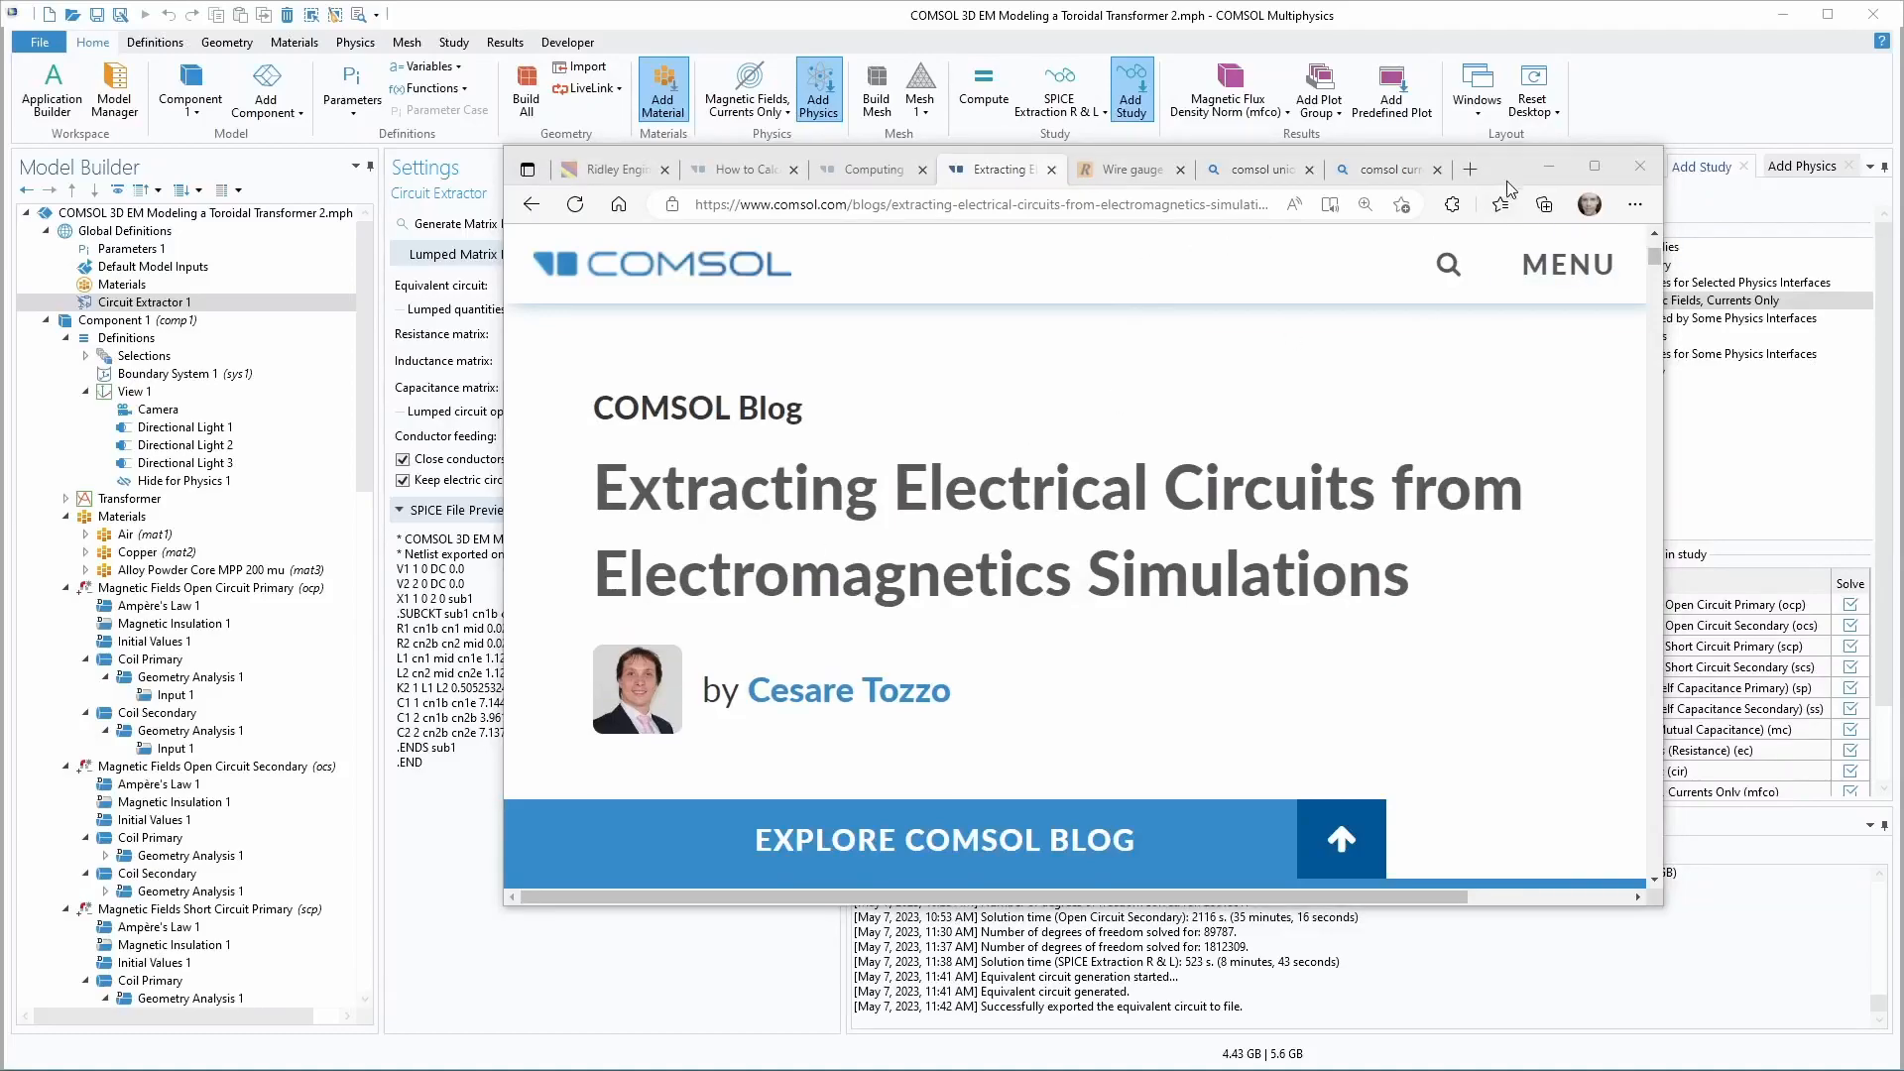
pyautogui.moveTo(1508, 189); pyautogui.dragTo(1252, 1059)
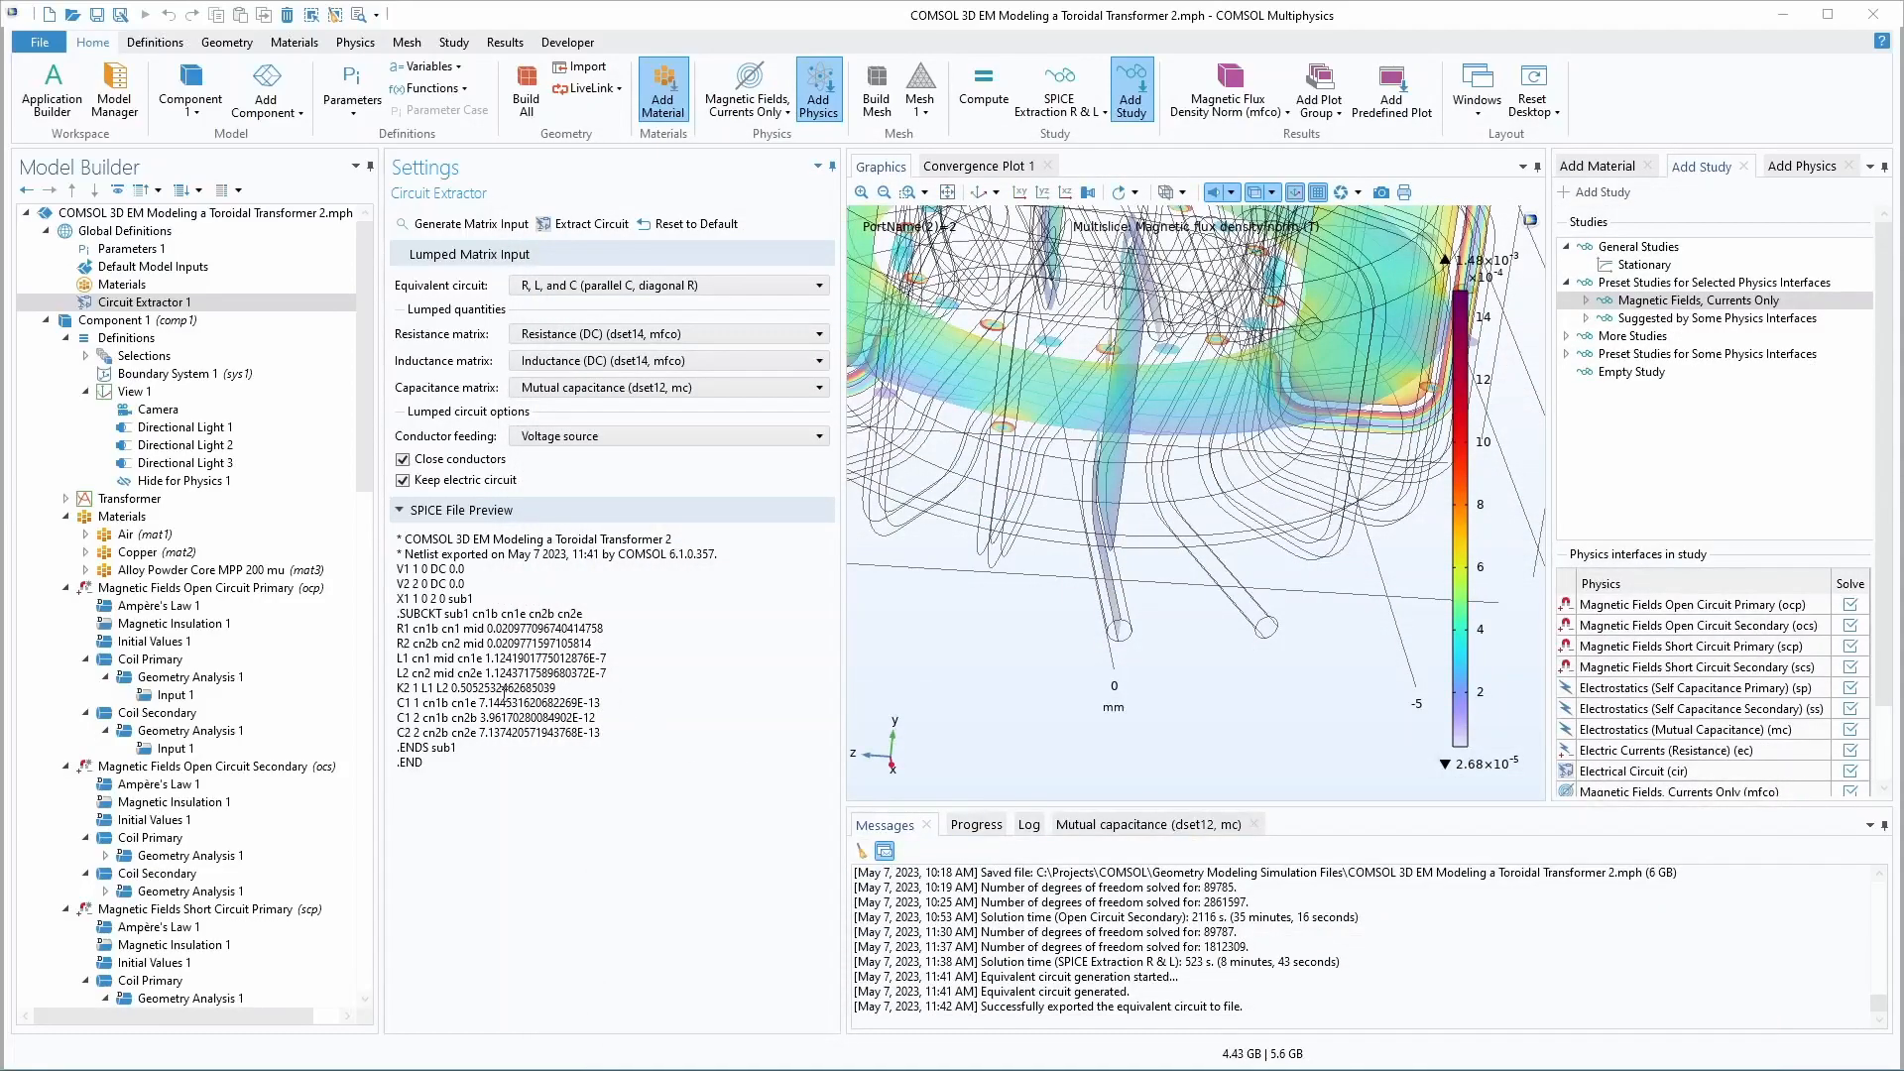
pyautogui.click(404, 686)
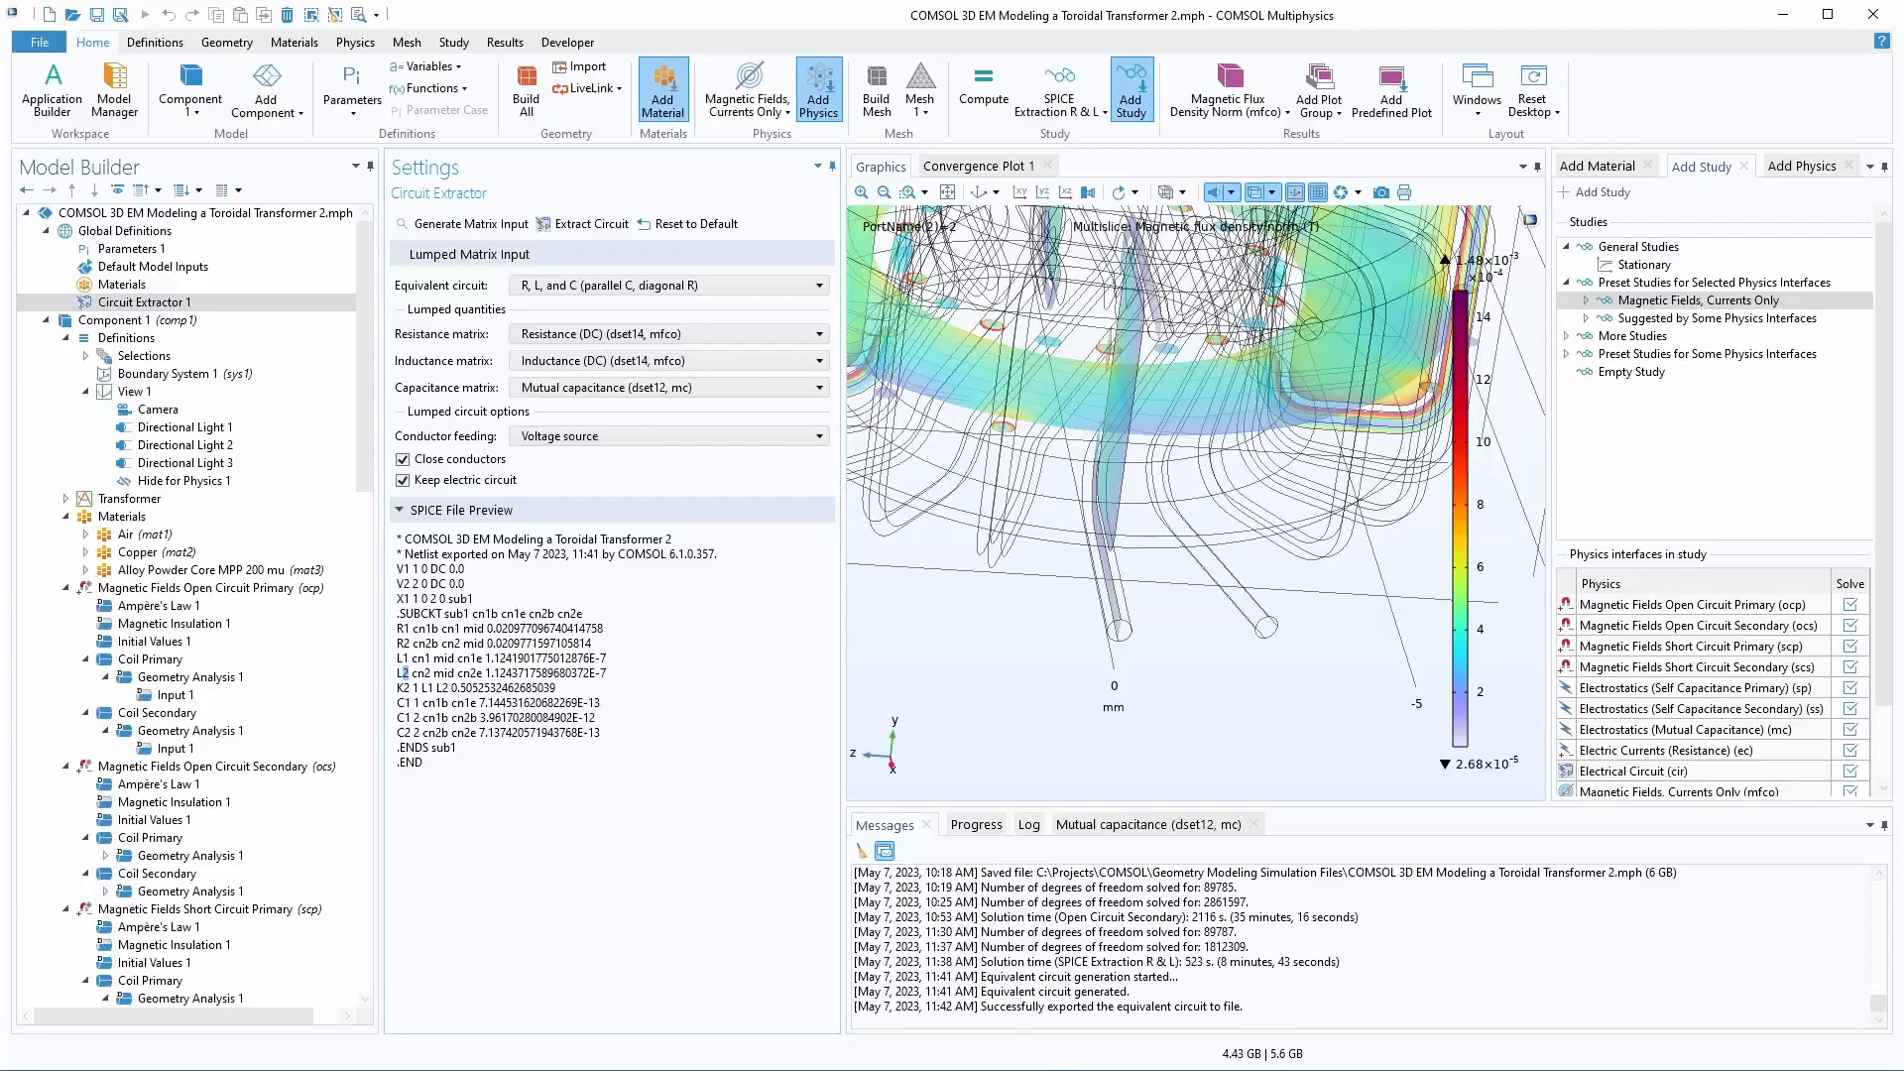
# - Switch to the browser and examine the extracted circuit diagrams in the COMSOL blog article on extracting electrical circuits, with the window maximized
pyautogui.hotkey('alt', 'Tab')
pyautogui.scroll(-10, 1248, 627)
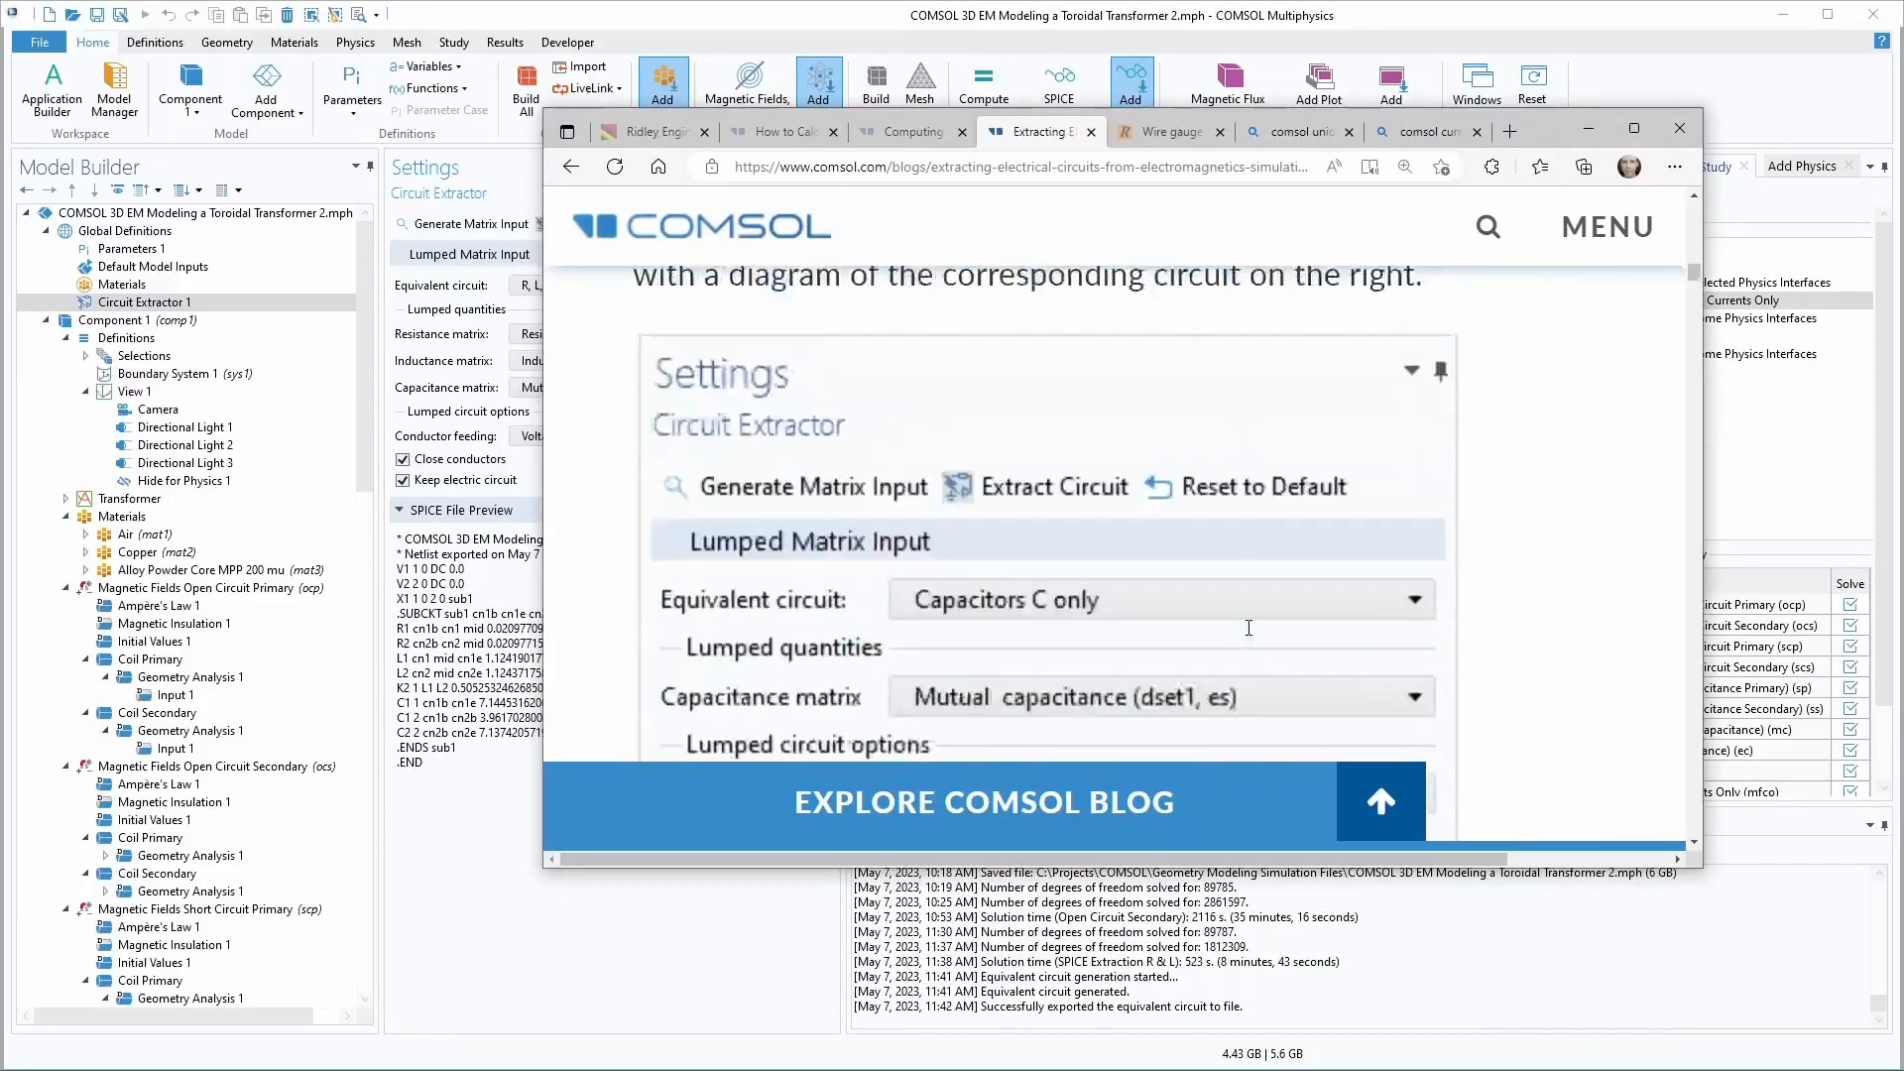
pyautogui.scroll(-5, 1248, 628)
pyautogui.scroll(1, 1251, 635)
pyautogui.keyDown('ctrl'); pyautogui.scroll(-1, 1251, 635); pyautogui.keyUp('ctrl')
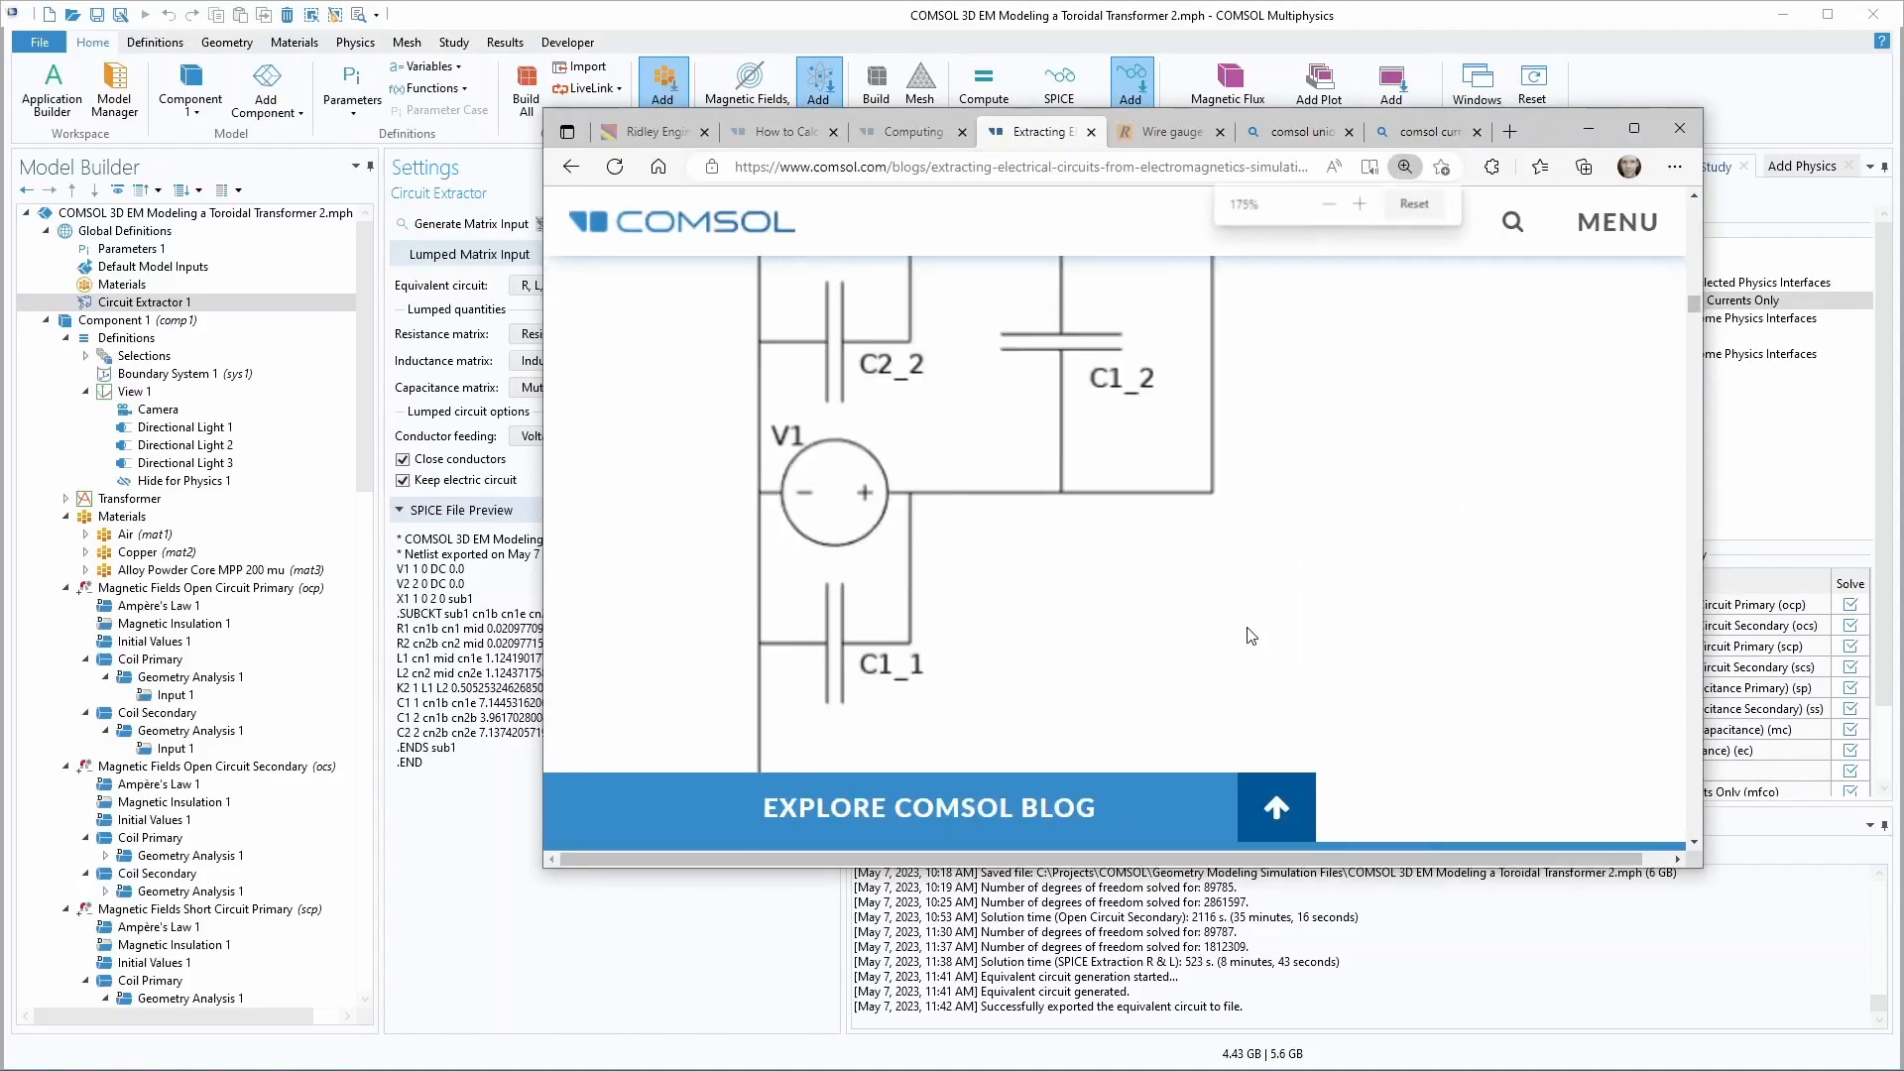
pyautogui.scroll(-5, 1162, 526)
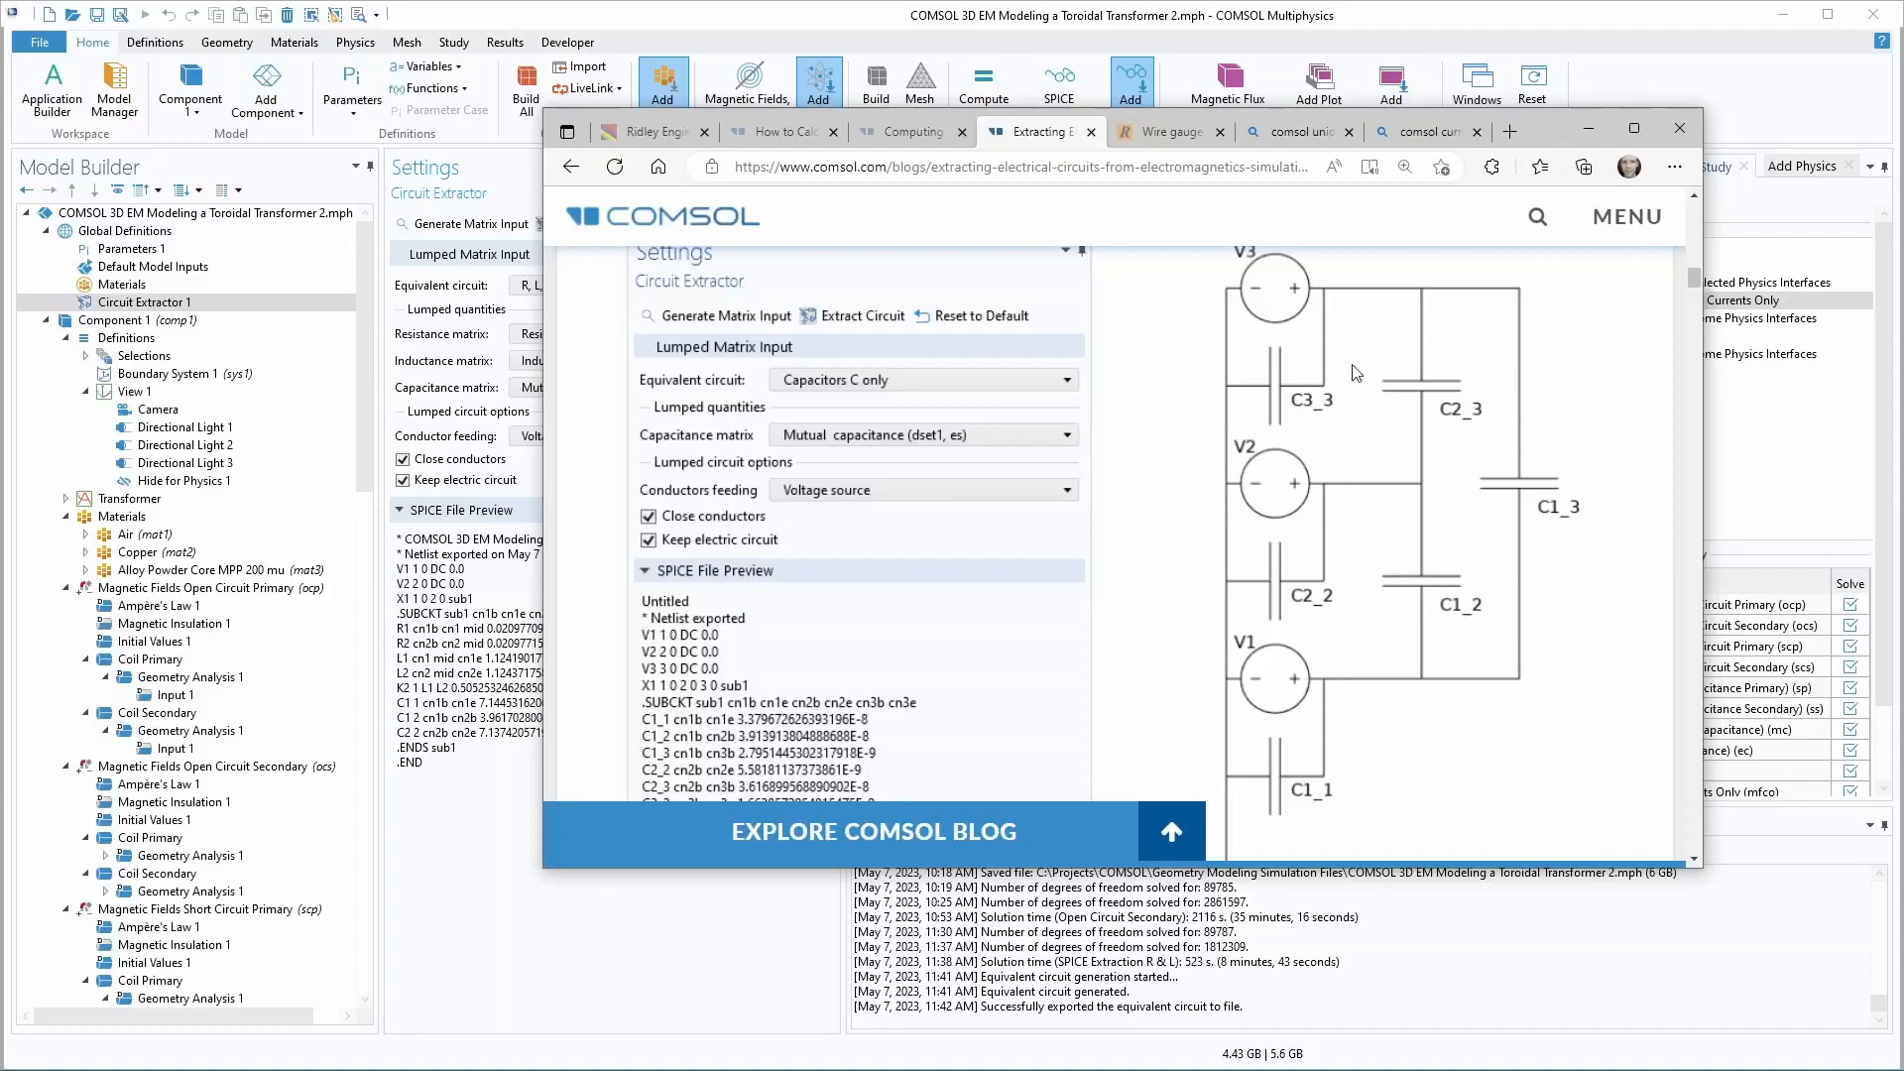
pyautogui.scroll(-10, 1366, 635)
pyautogui.press('super+Up')
pyautogui.keyDown('ctrl'); pyautogui.scroll(-3, 1028, 642); pyautogui.keyUp('ctrl')
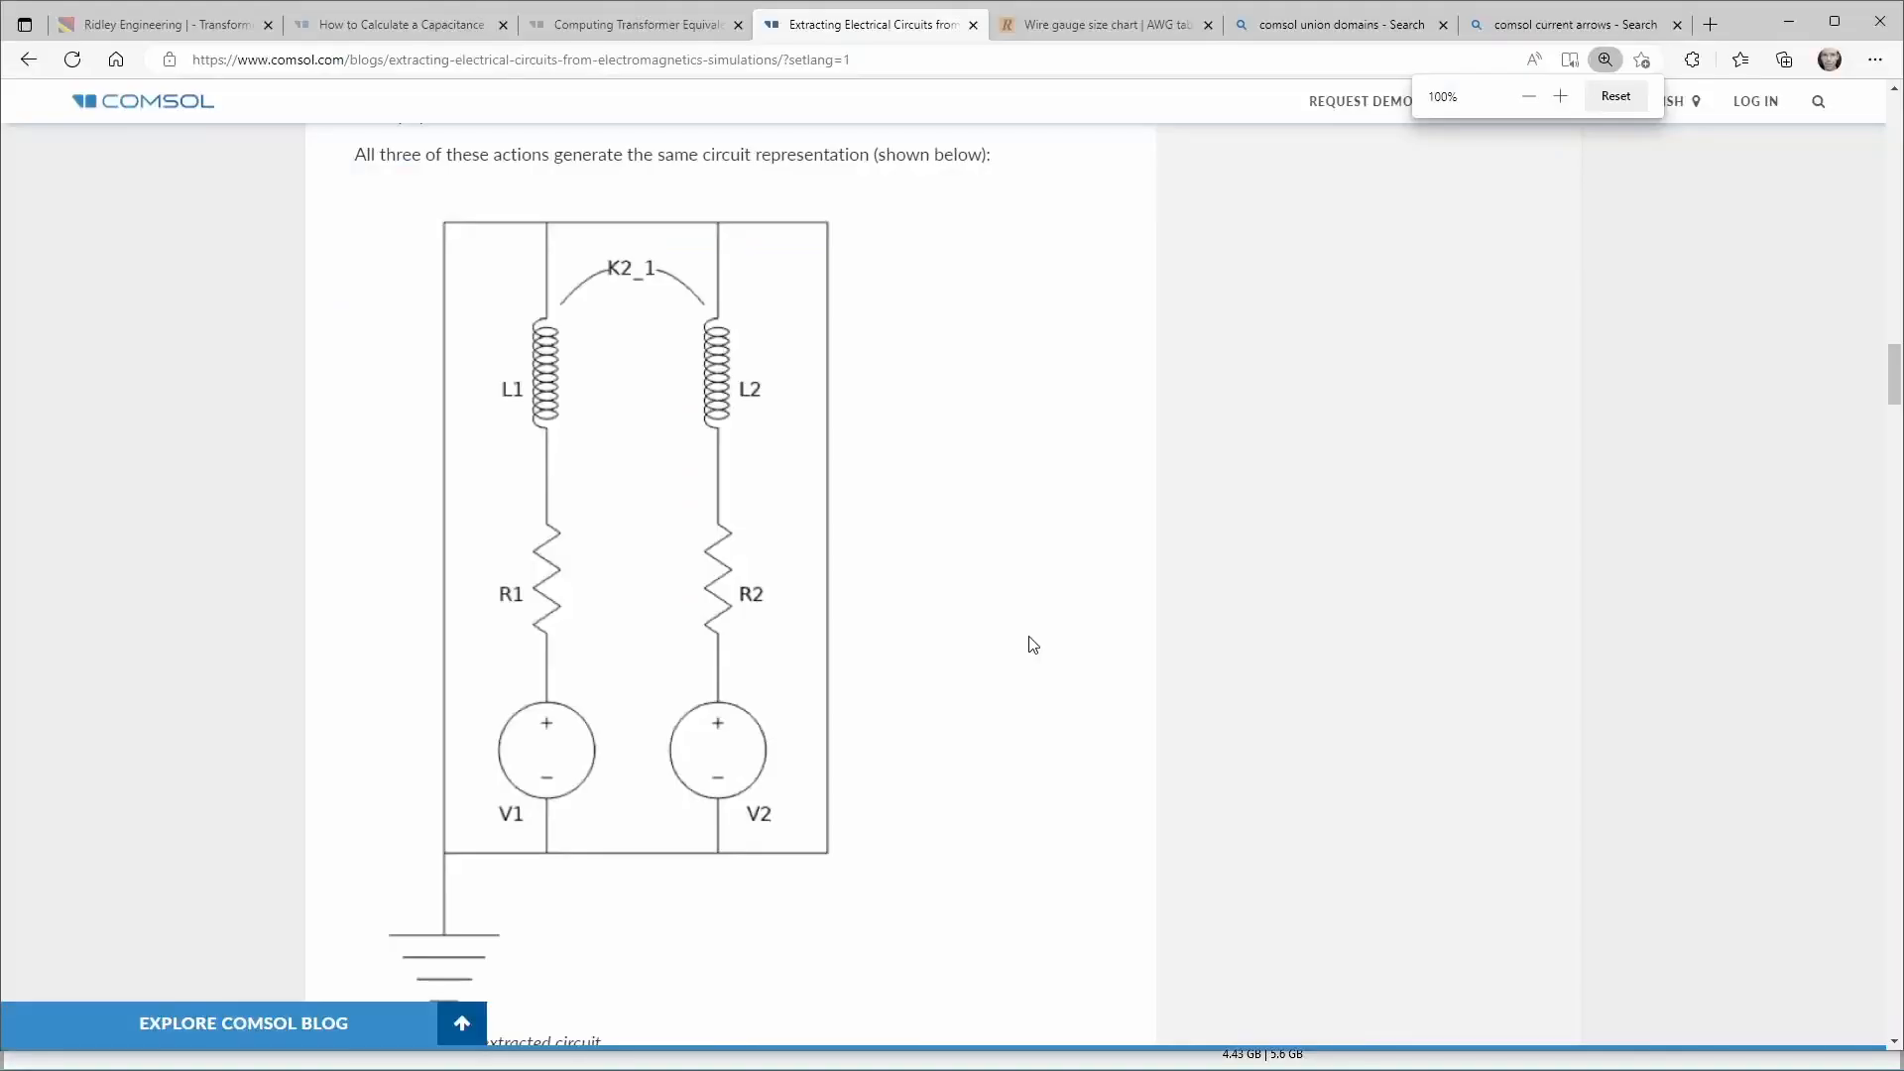
pyautogui.scroll(5, 791, 624)
pyautogui.scroll(-12, 744, 825)
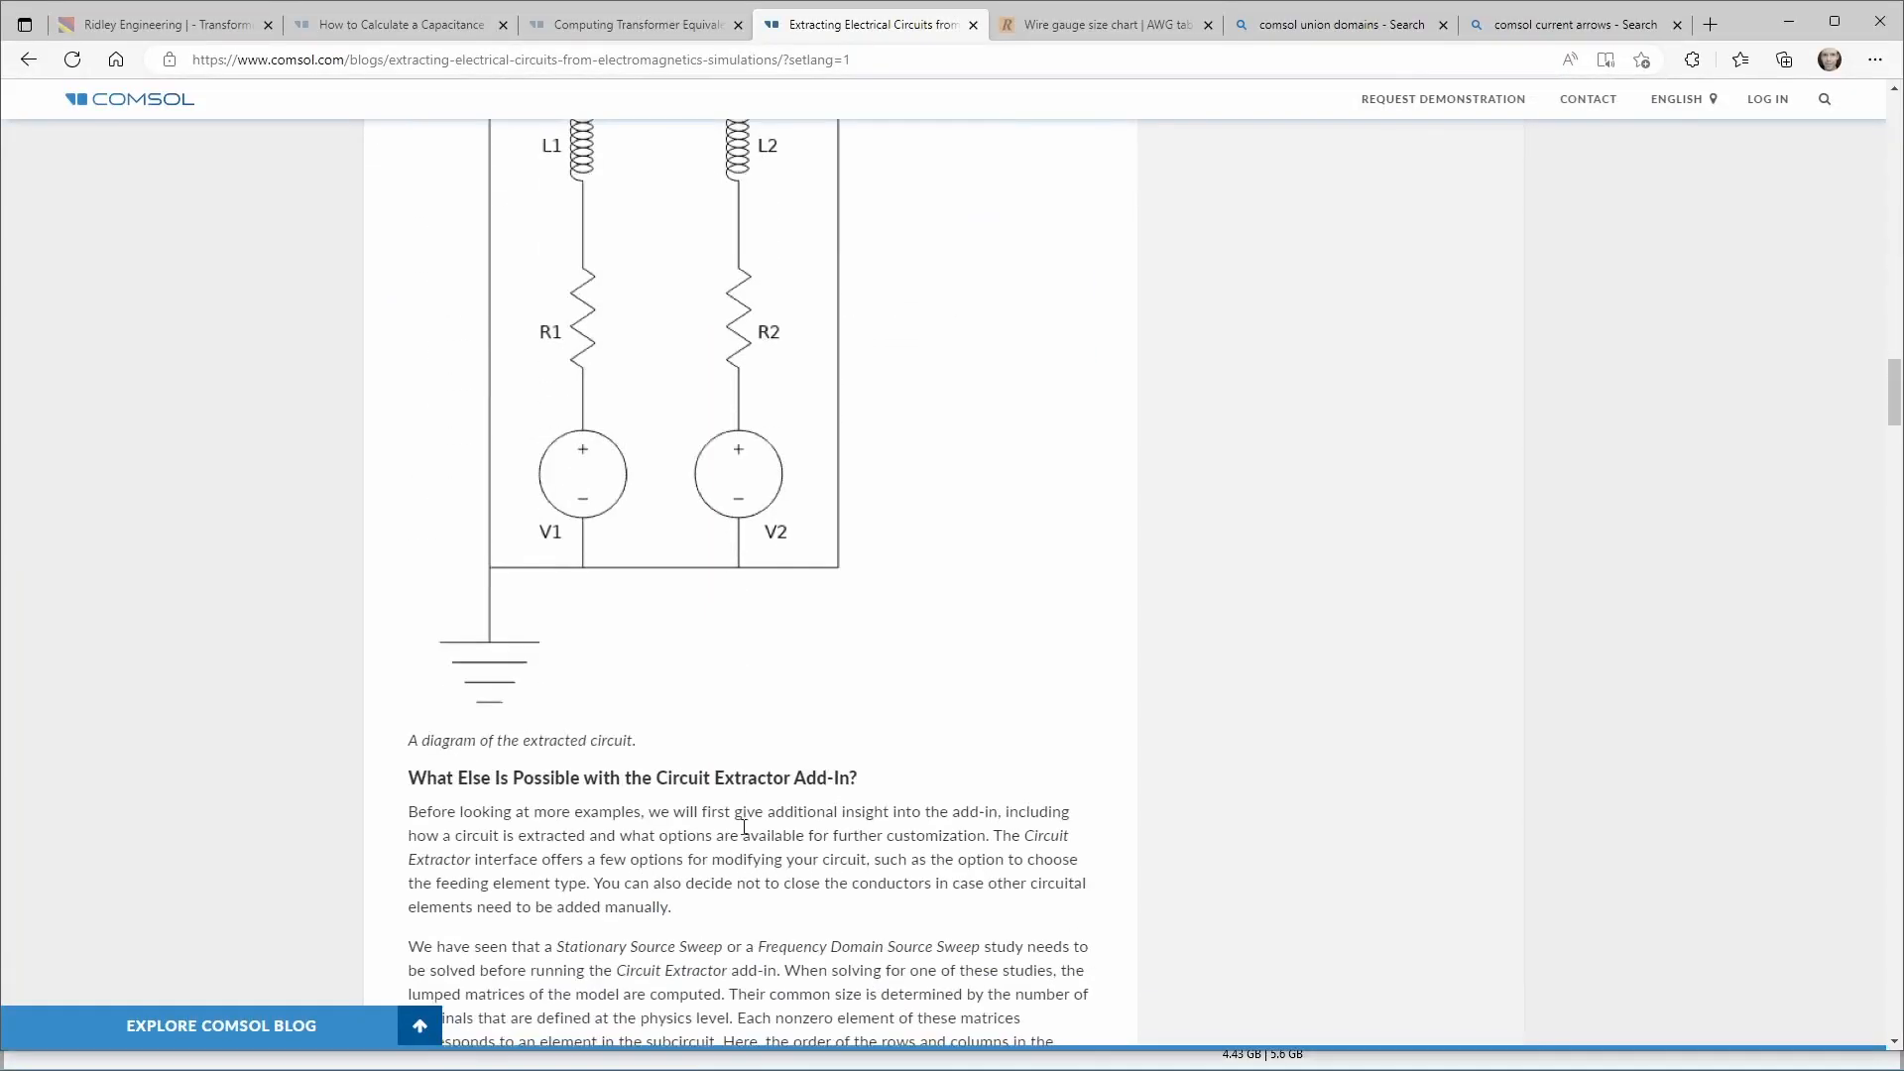
pyautogui.scroll(-5, 744, 826)
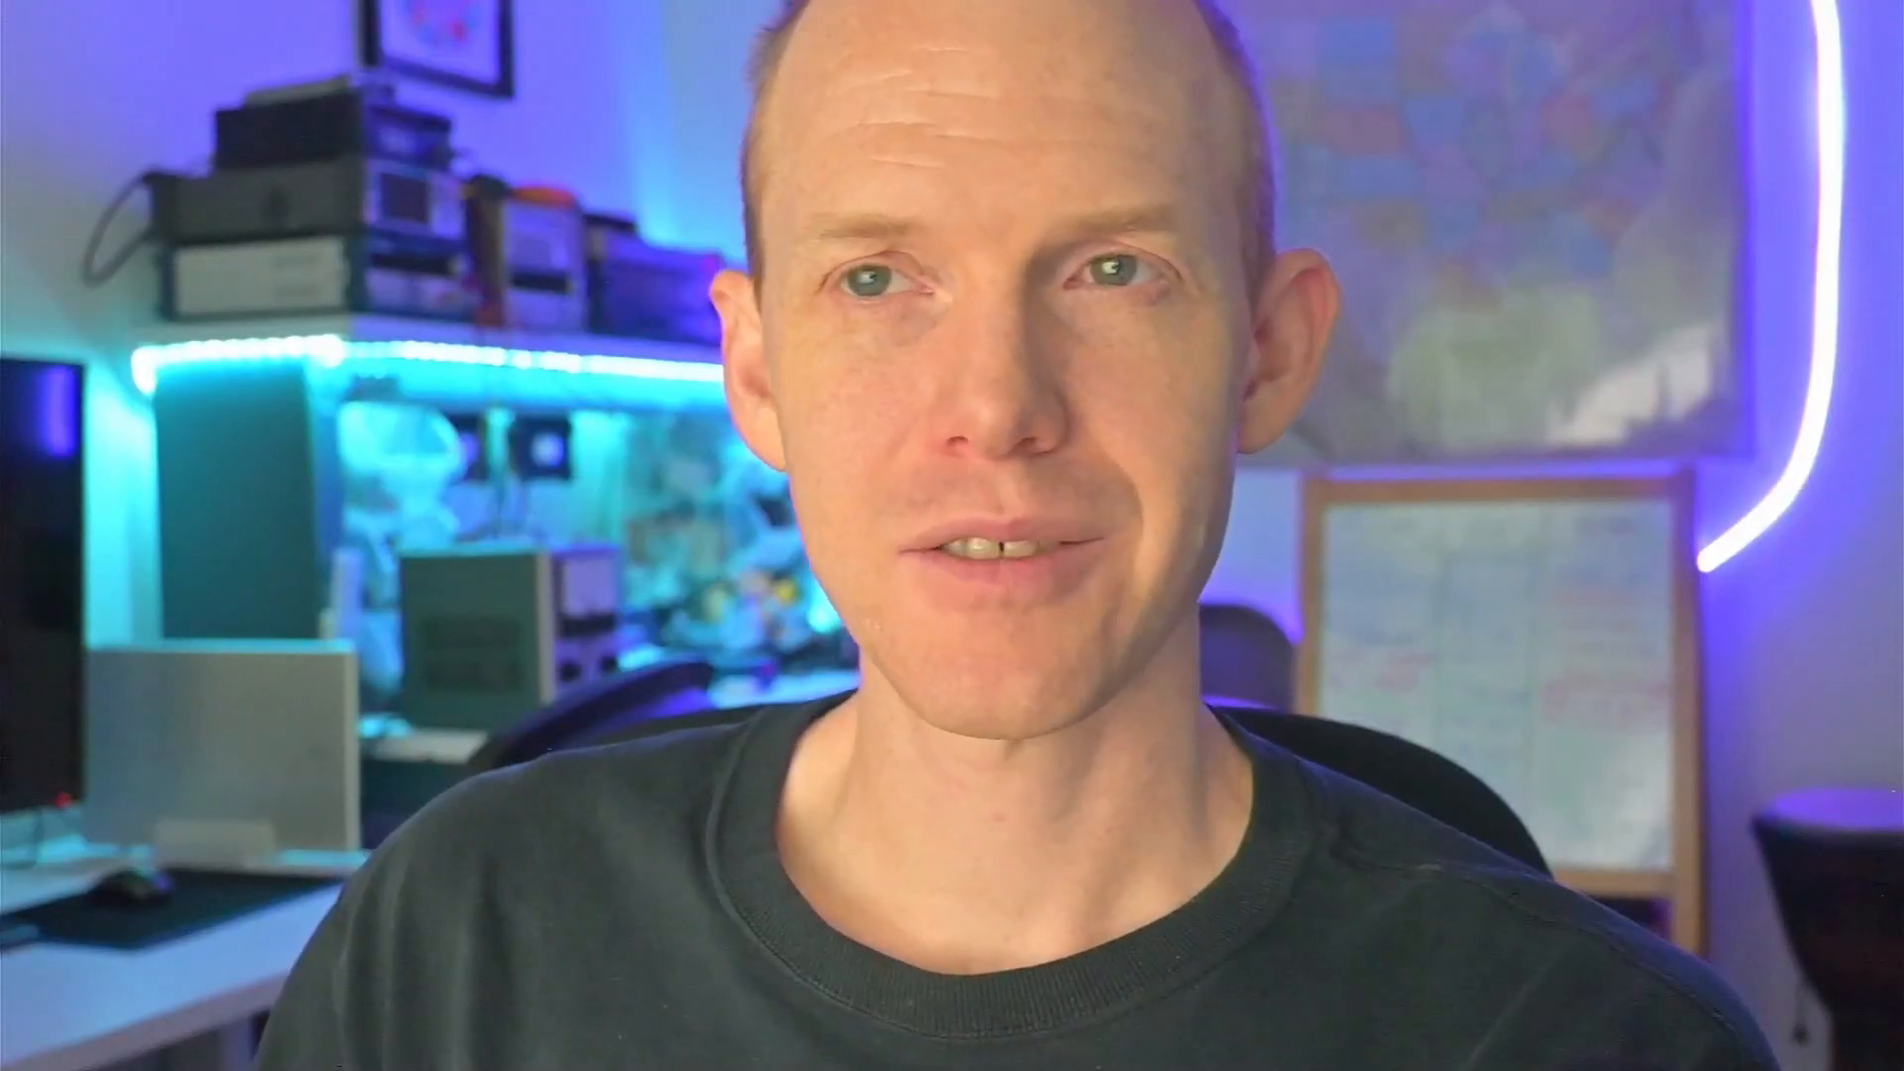